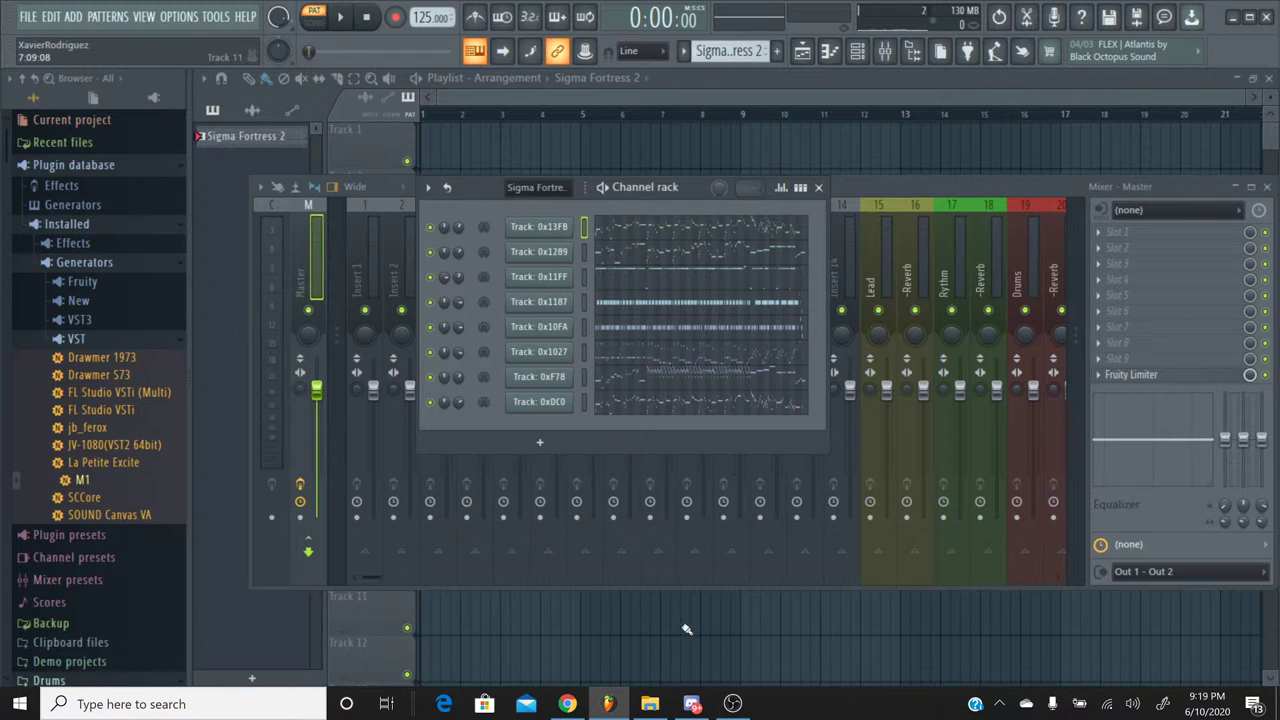
Step: In File Explorer, go up to the Remaster Projects folder, browse into SPCTool_v07r52 and its SPCTool subfolder, and launch SPCTool.exe
left_click(650, 704)
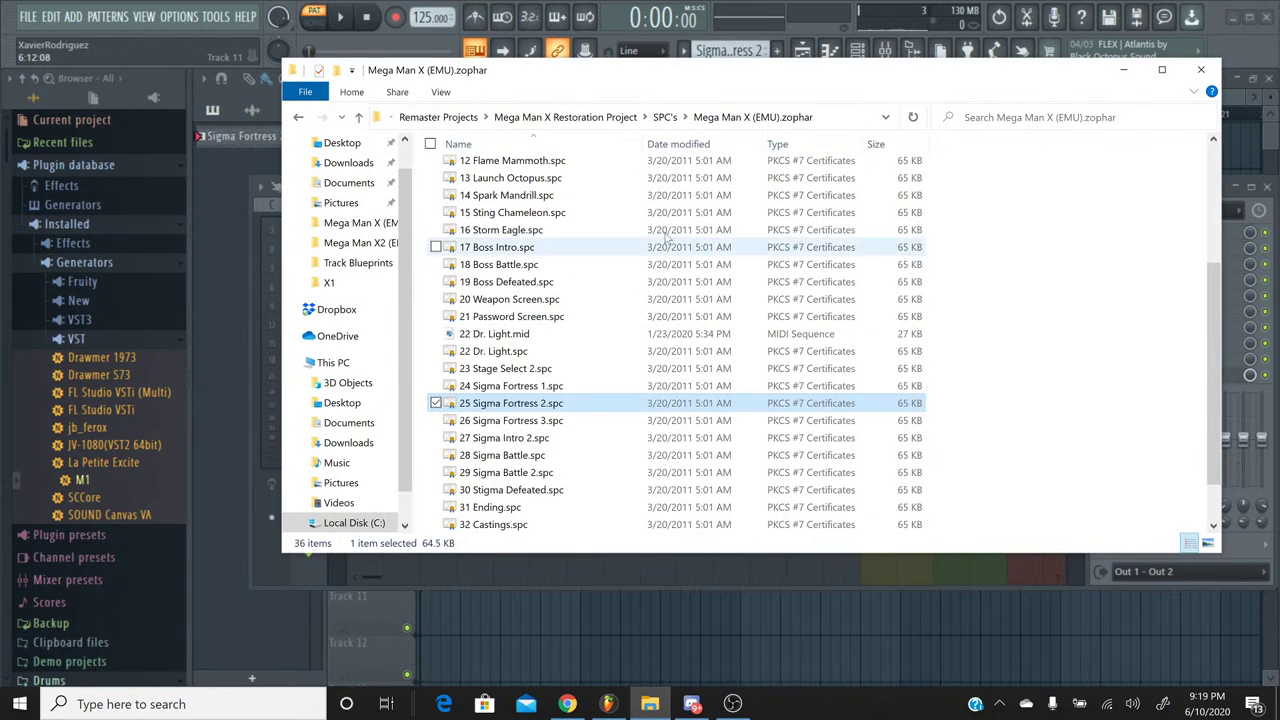
key("alt+Up")
key("alt+Up")
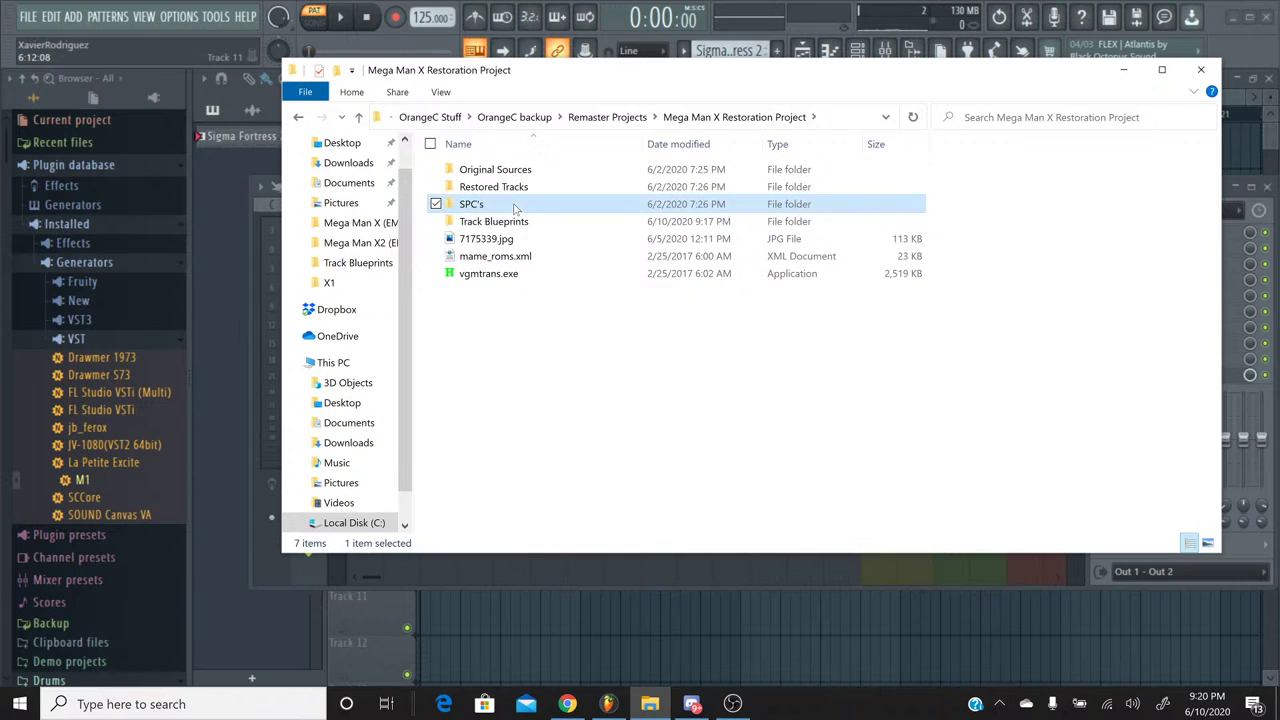
double_click(516, 204)
key("alt+Up")
key("Return")
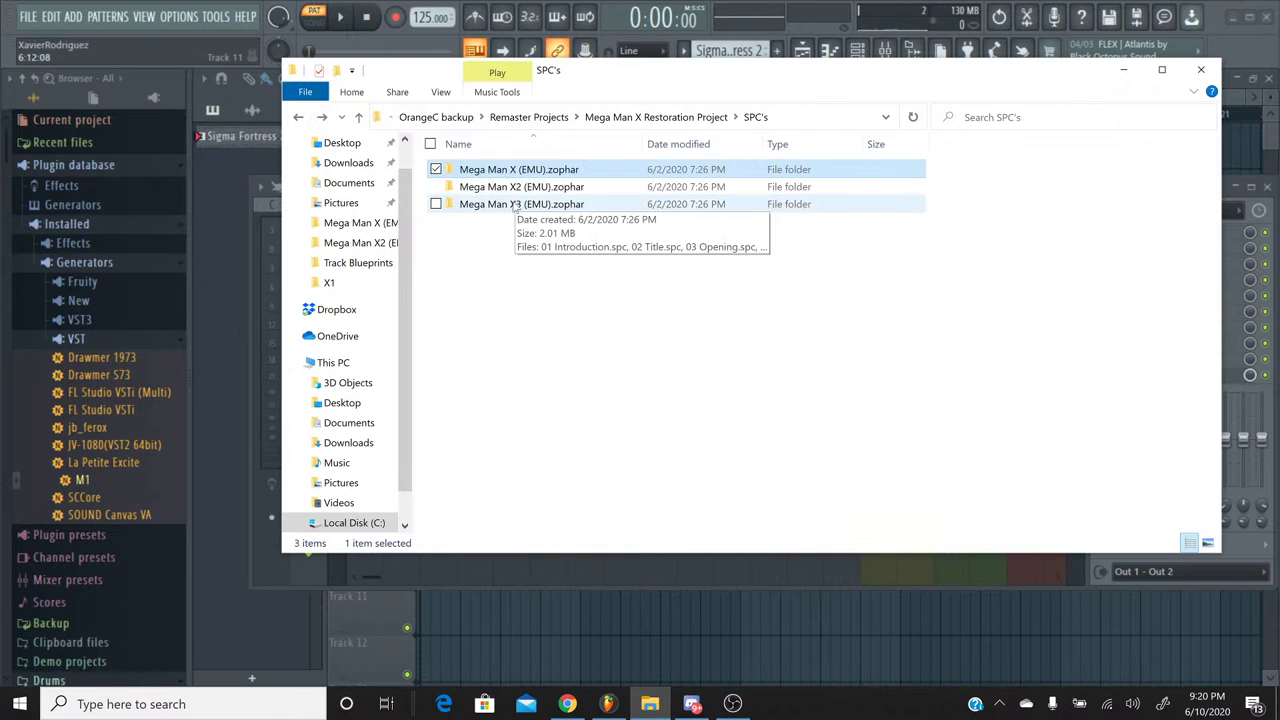
left_click(560, 117)
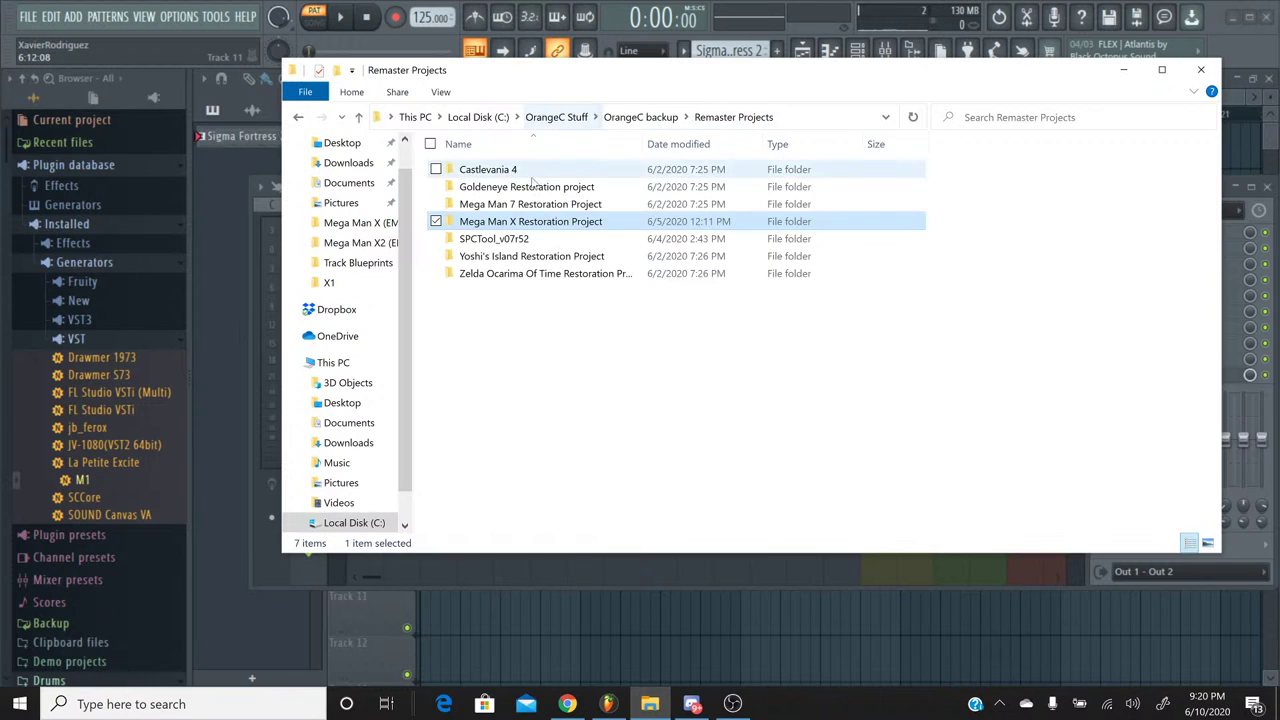
double_click(525, 237)
double_click(524, 171)
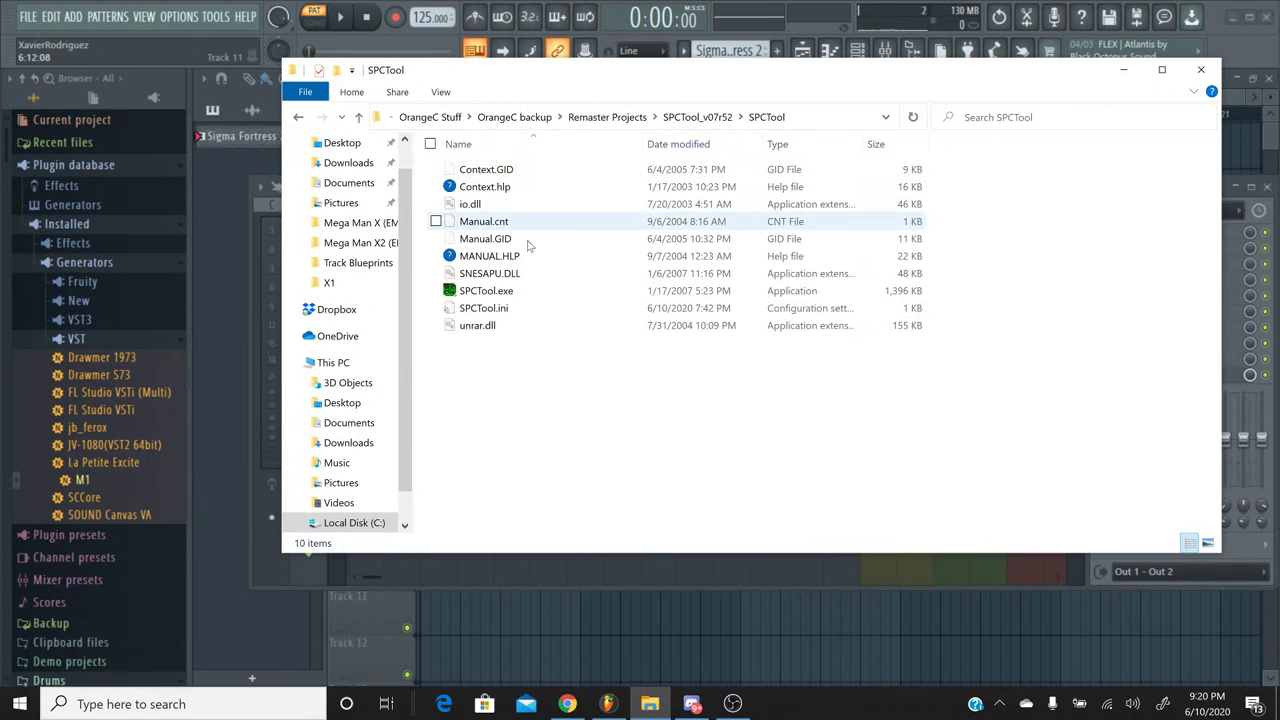
double_click(528, 290)
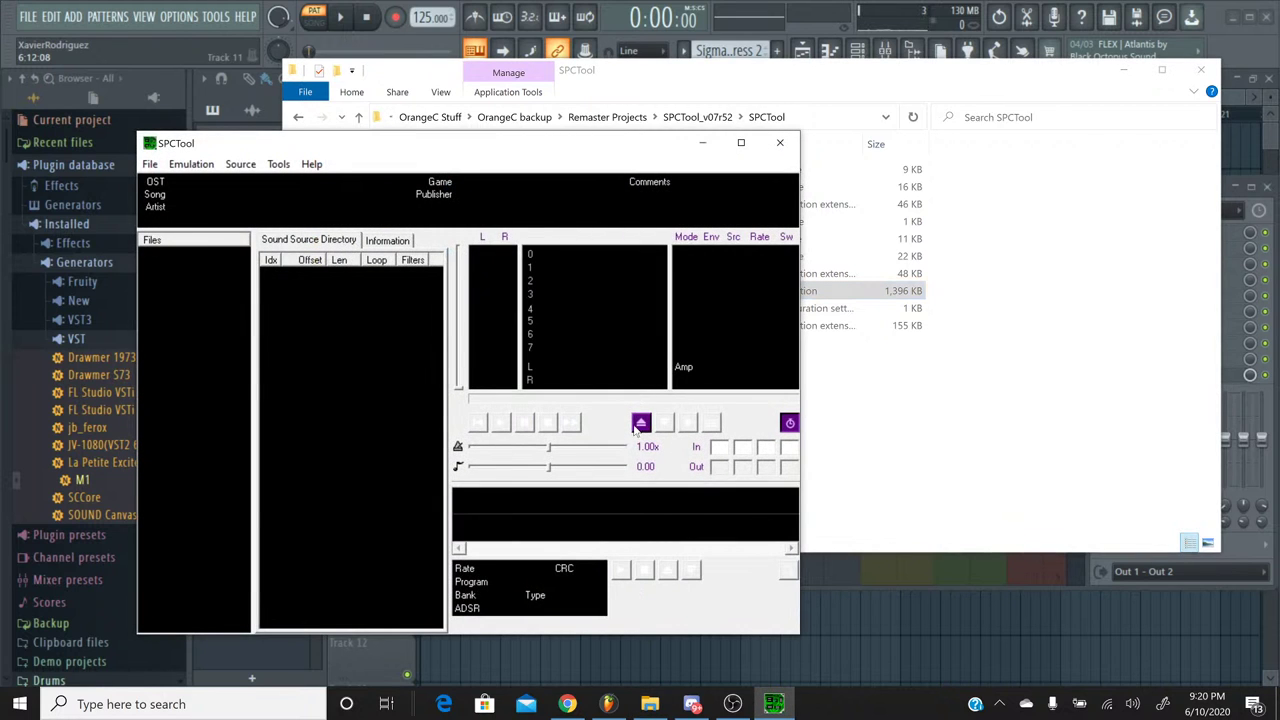
Step: Load 25 Sigma Fortress 2.spc from the Mega Man X (EMU).zophar folder and play it
left_click(641, 423)
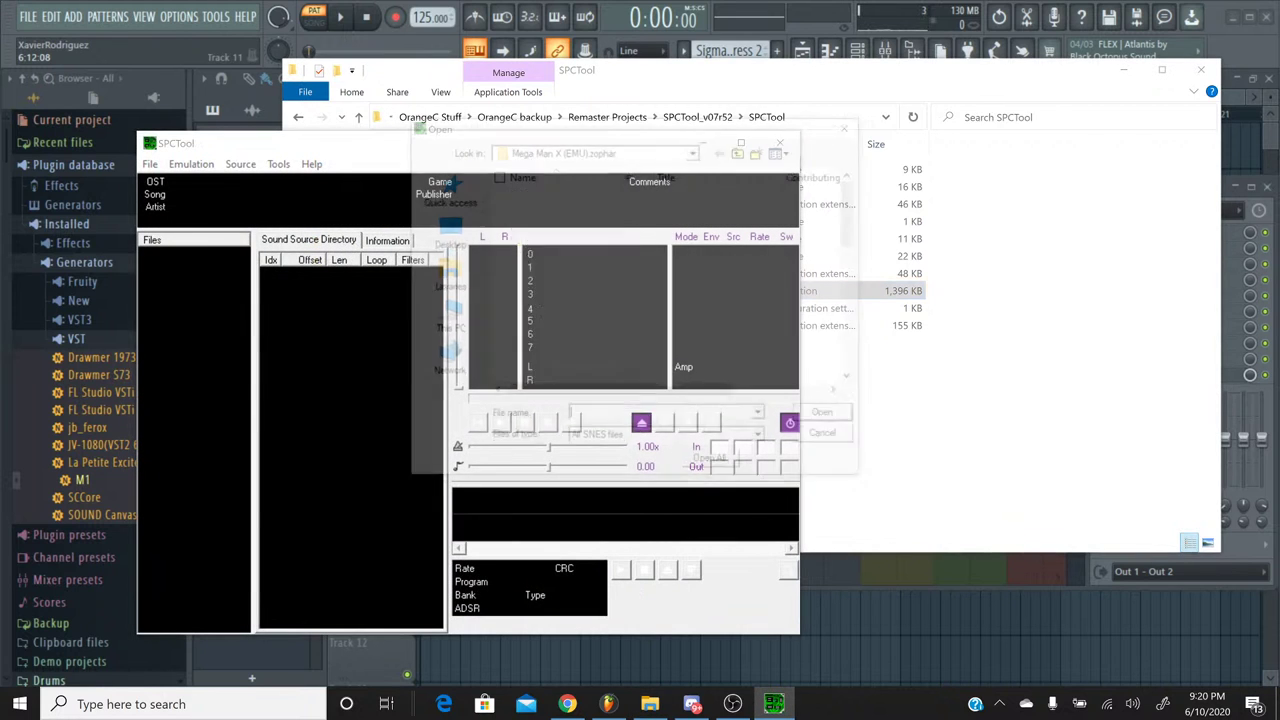
scroll(630, 250, "down", 5)
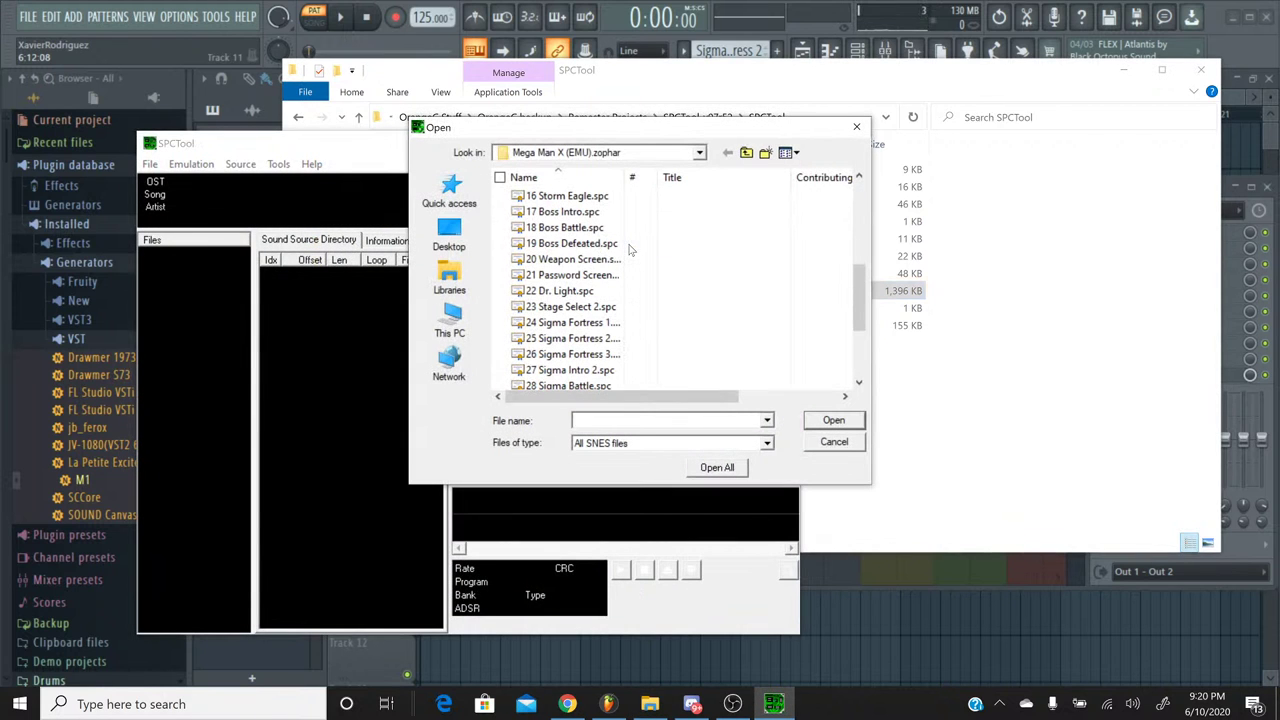
scroll(630, 250, "down", 1)
left_click_drag(627, 178, 675, 178)
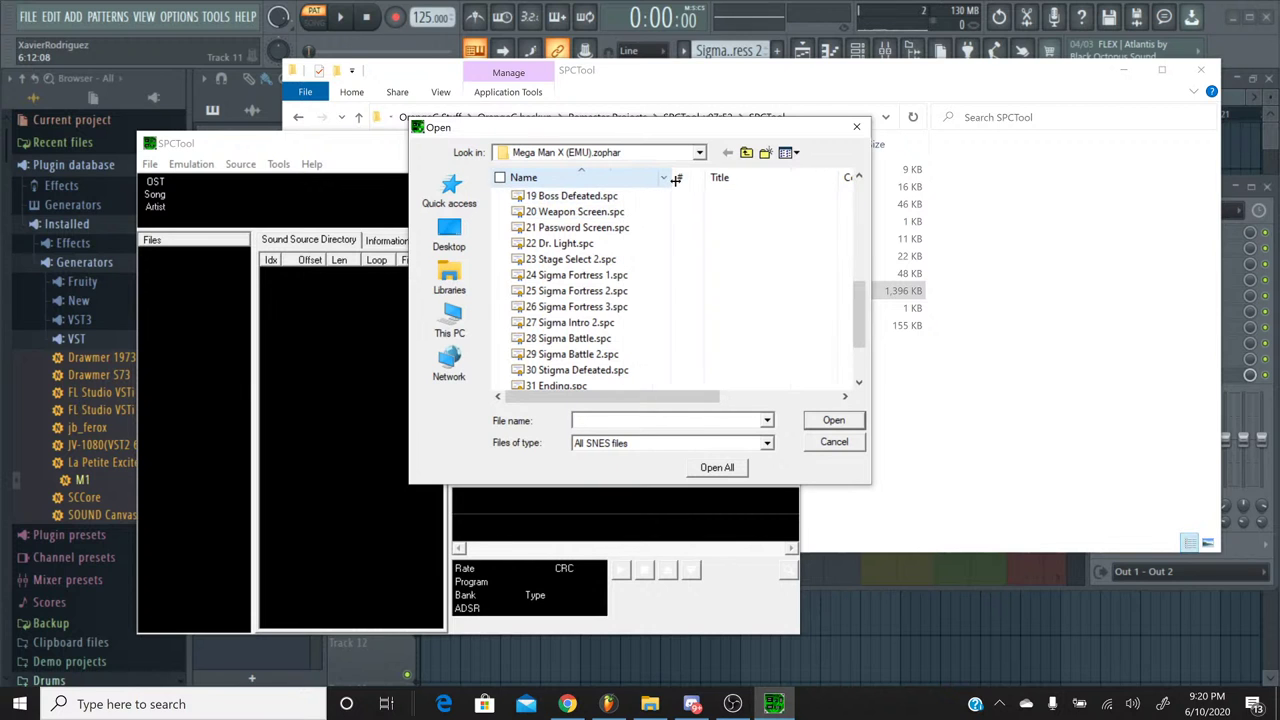
scroll(643, 310, "up", 2)
scroll(644, 310, "down", 1)
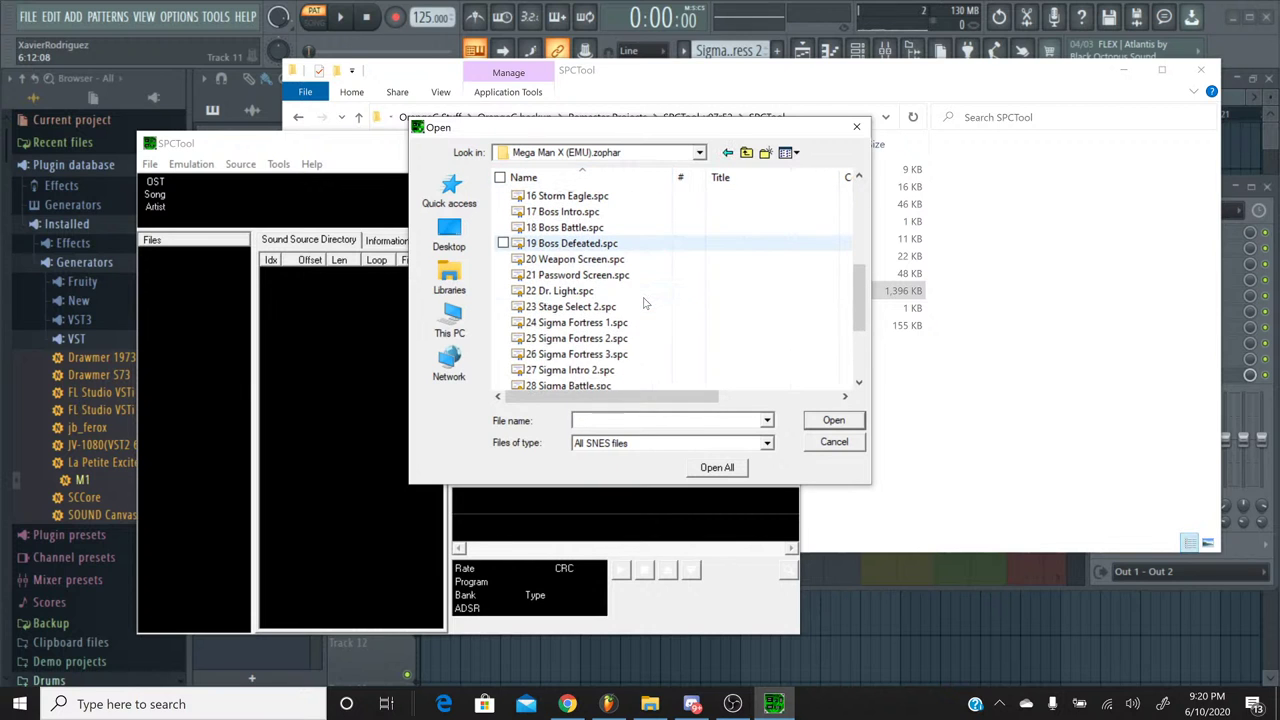
double_click(636, 338)
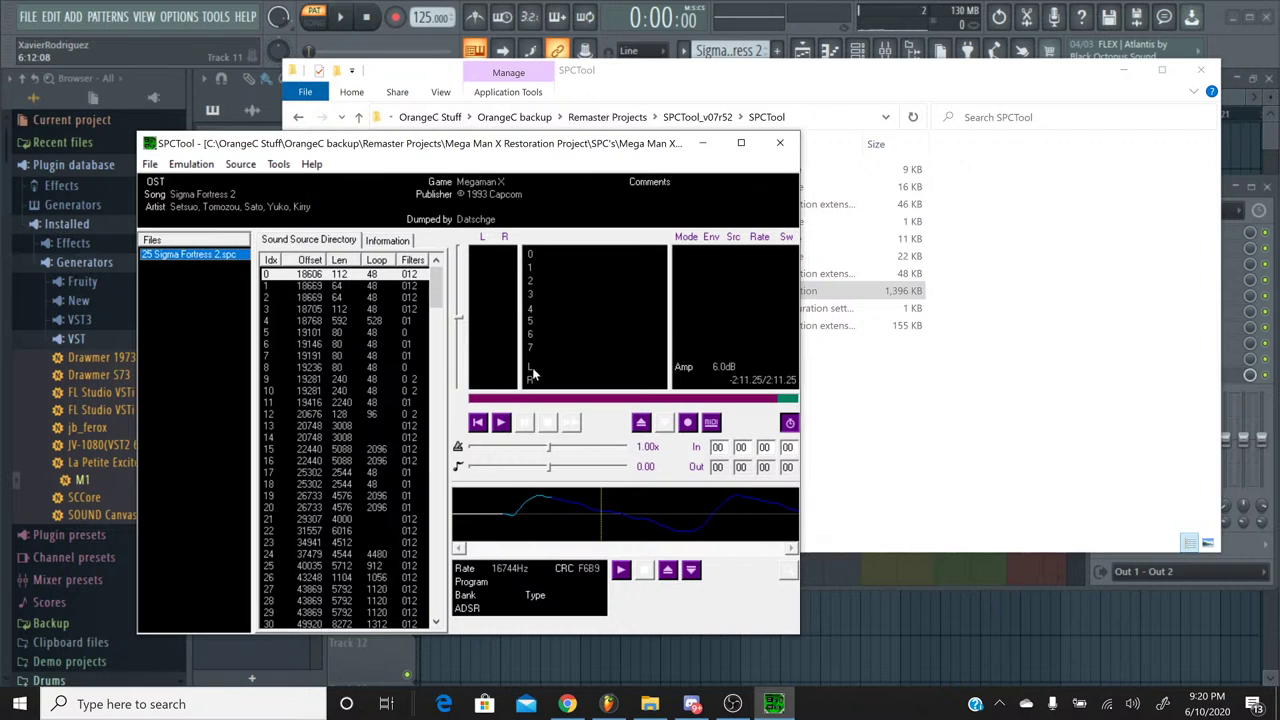
left_click(502, 422)
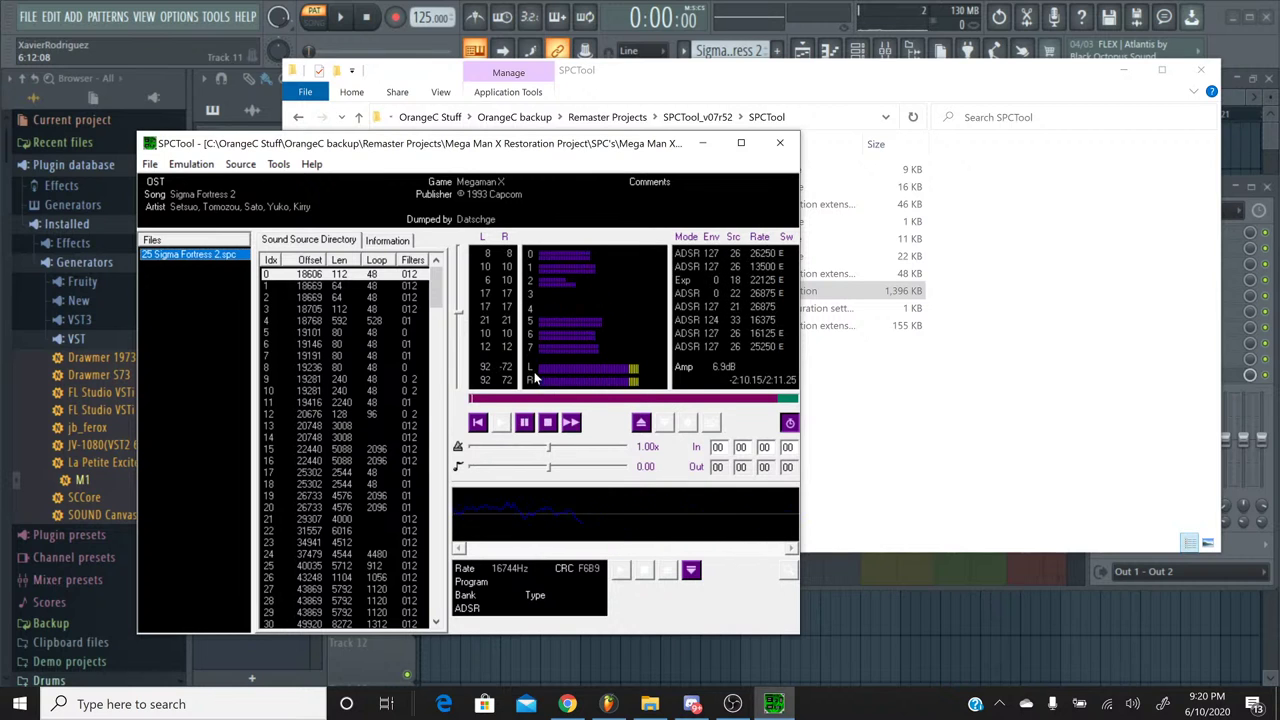
Step: Switch to FL Studio, close the channel rack and load Fruity LSD into effect slot 3 of the Master mixer track
left_click(568, 704)
left_click(607, 704)
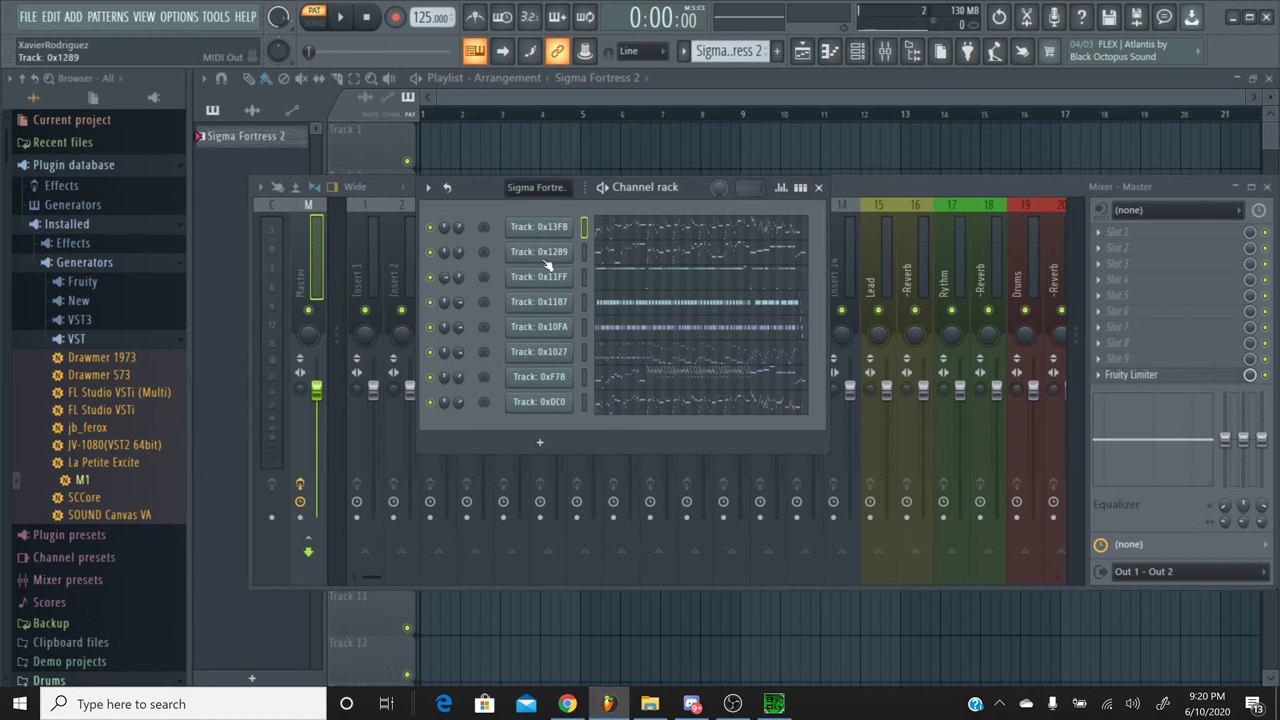
left_click(818, 187)
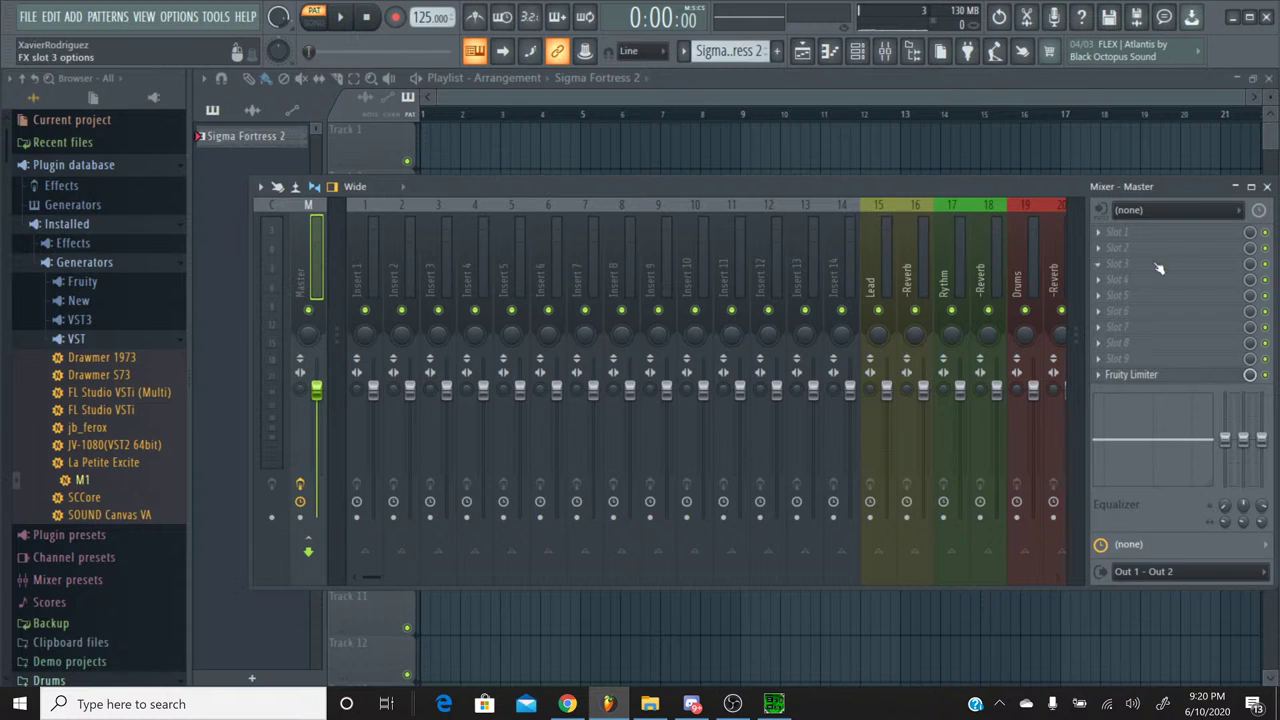
left_click(1120, 265)
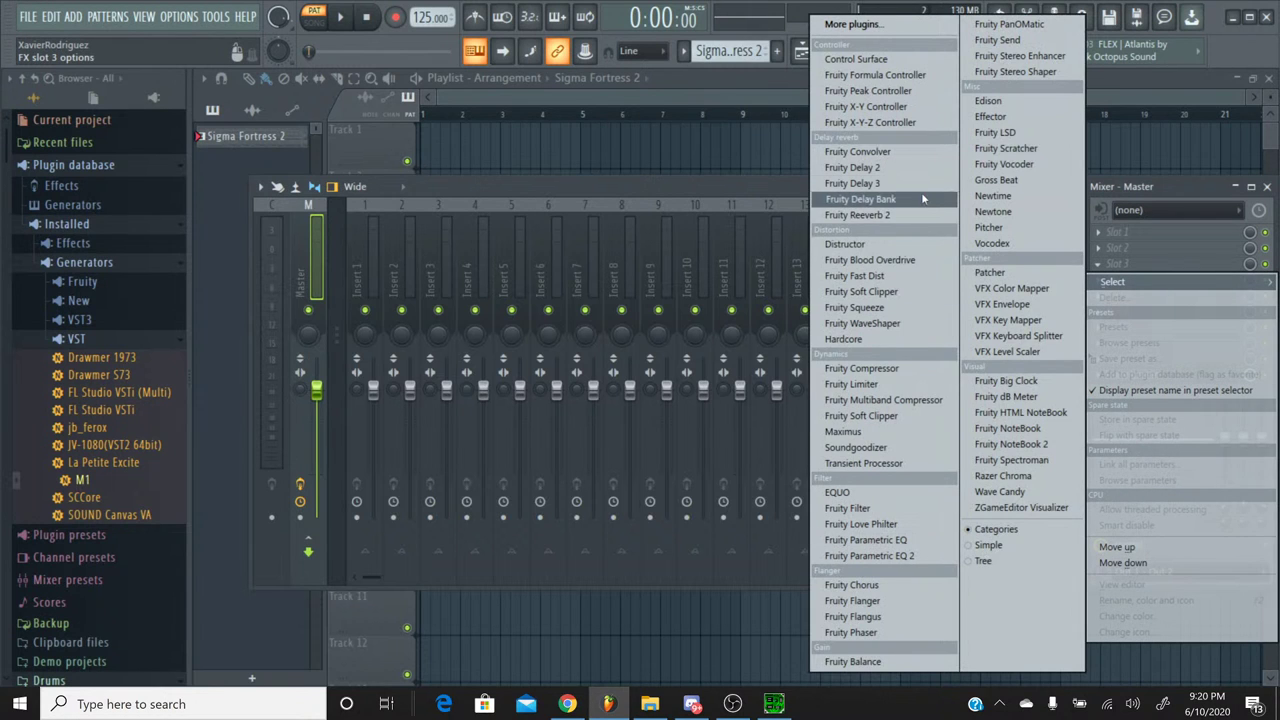
left_click(1005, 132)
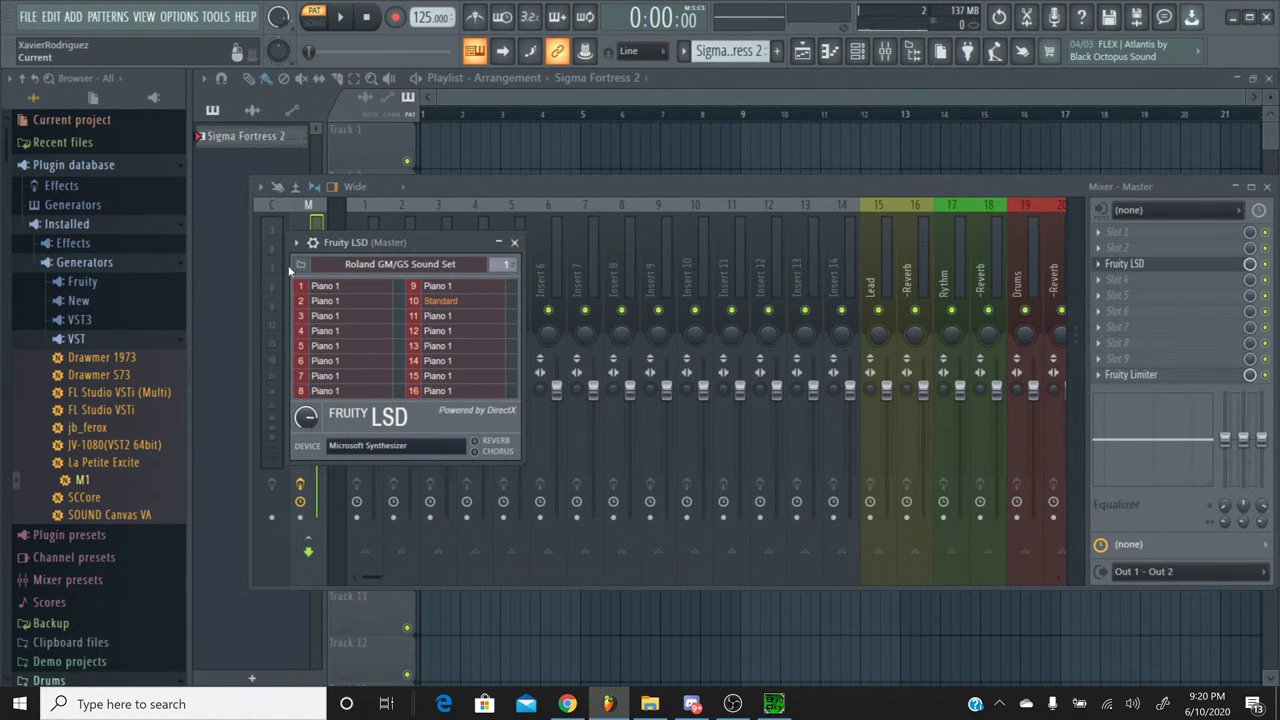
Step: Load the Sigma Fortress 2.dls sound bank into Fruity LSD and reopen the channel rack
left_click(300, 265)
scroll(360, 252, "down", 3)
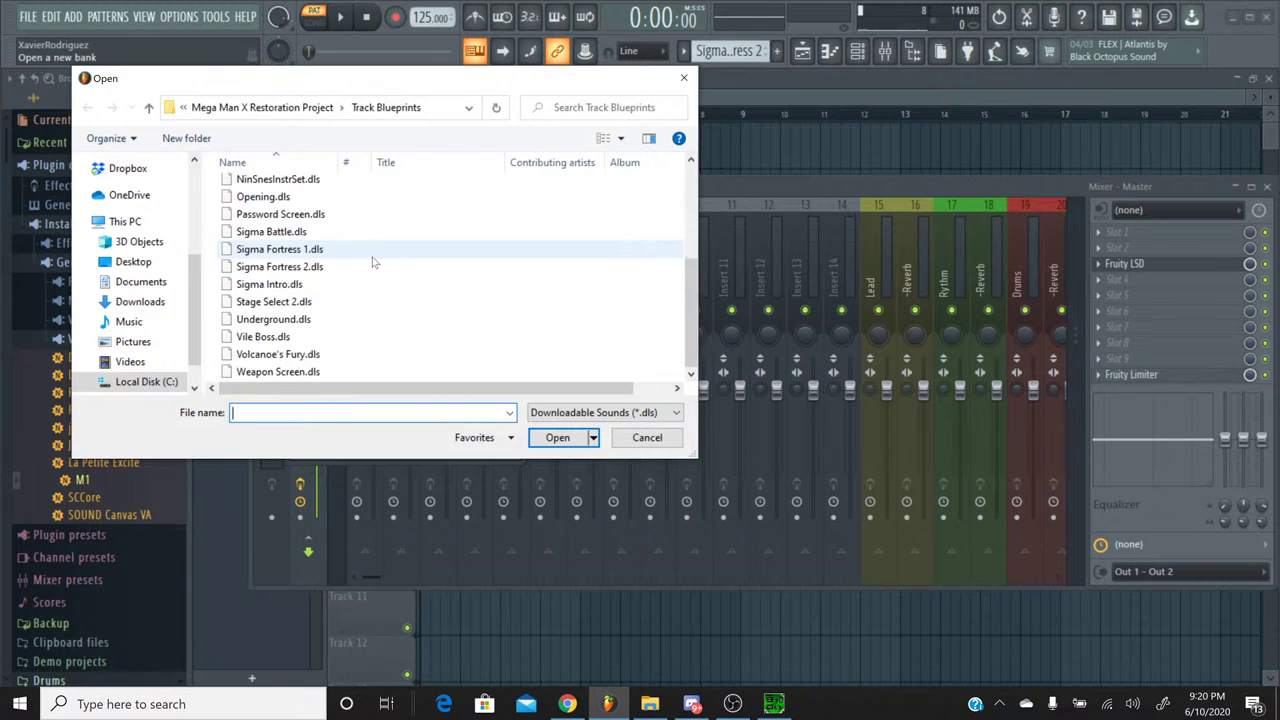
double_click(363, 267)
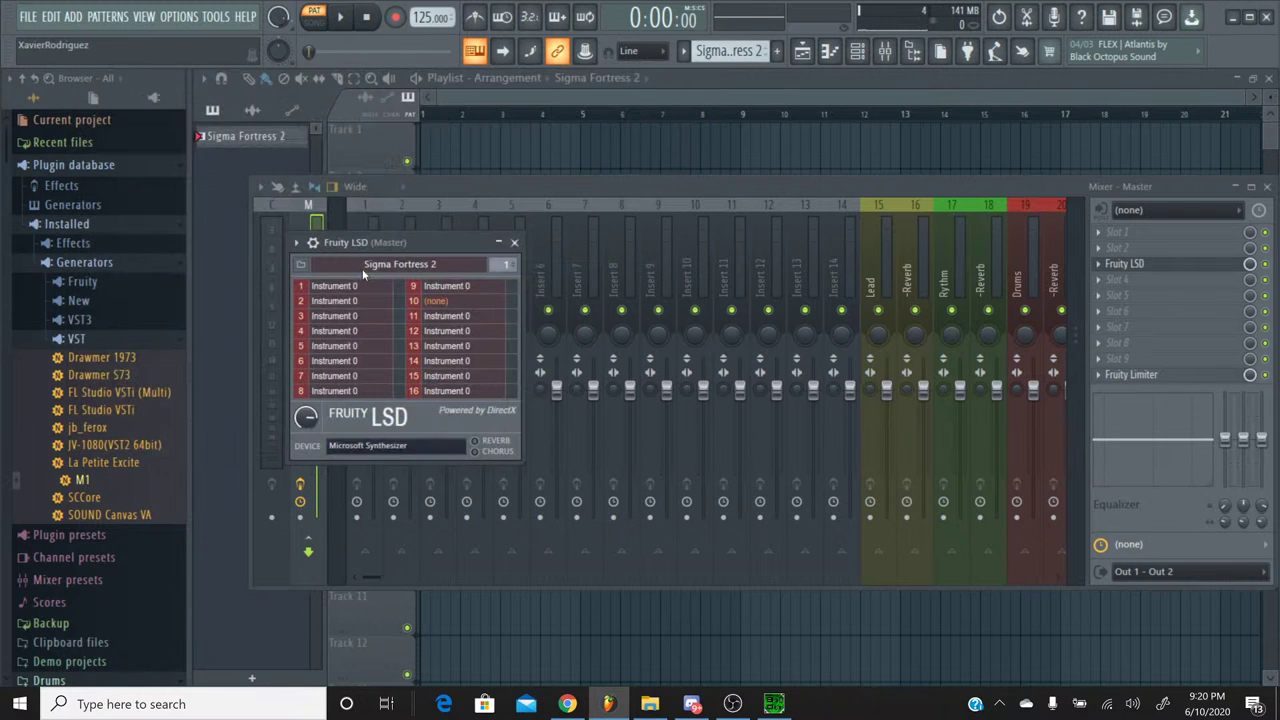
left_click(857, 51)
Step: Switch to SPCTool, stop the song's playback and minimize the SPCTool window
left_click(778, 704)
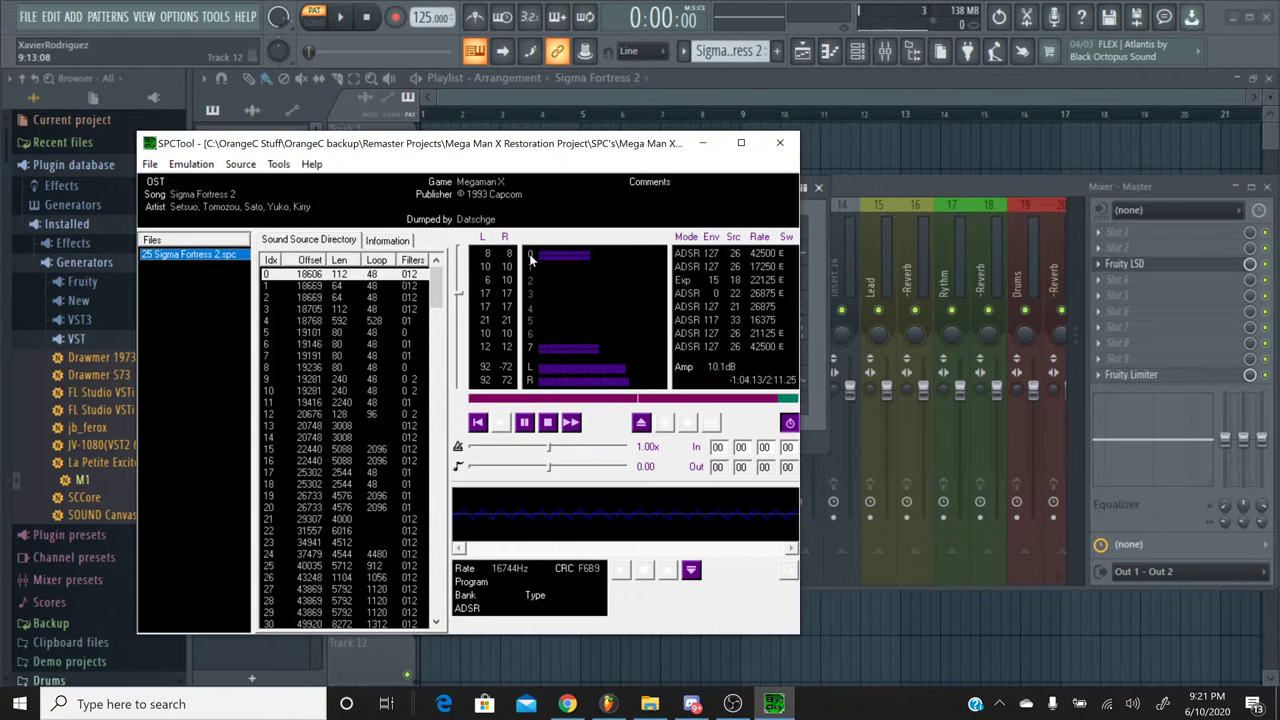
left_click(548, 423)
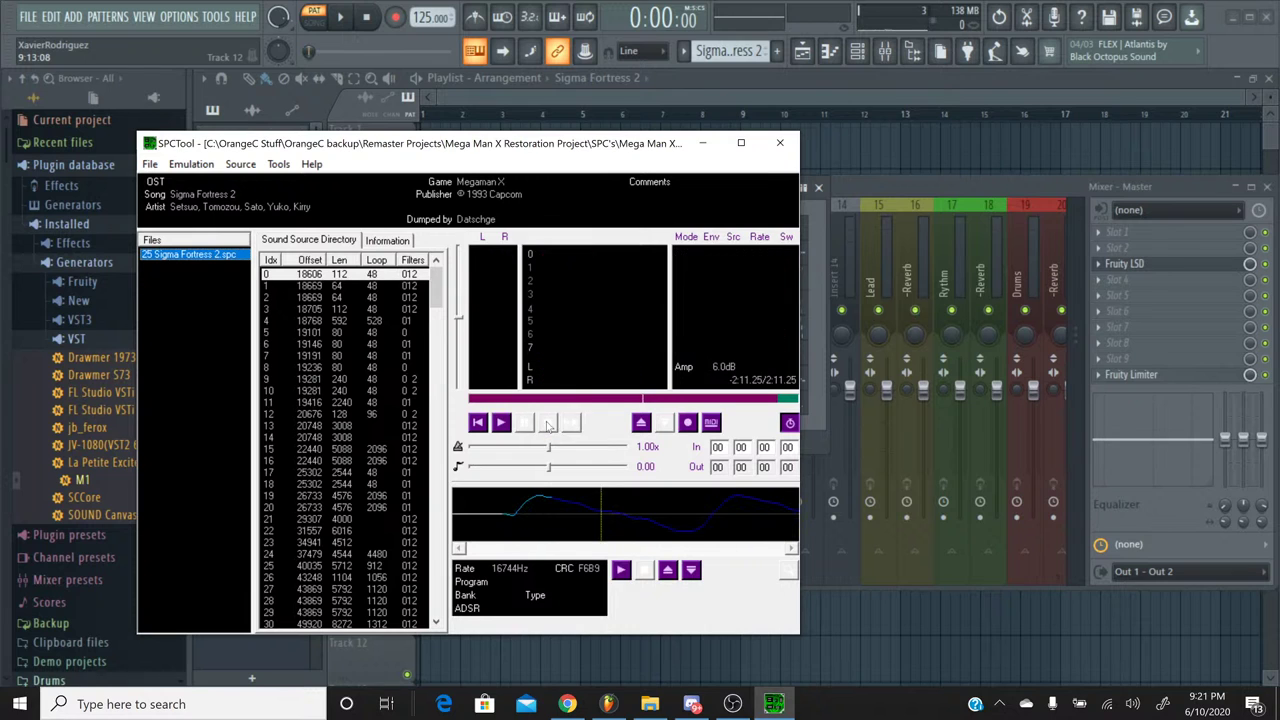
left_click(704, 147)
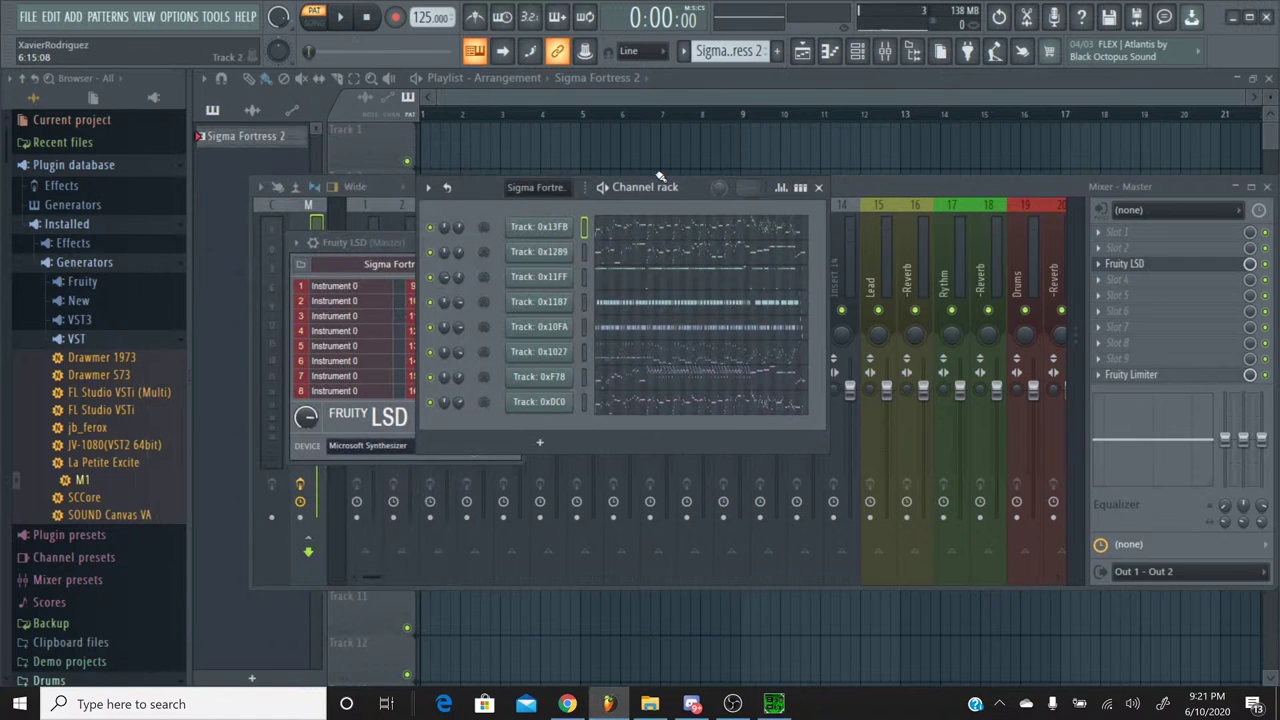
Step: Solo the Track: 0xDC0 channel and create a new pattern named Guitar
right_click(435, 405)
key("Escape")
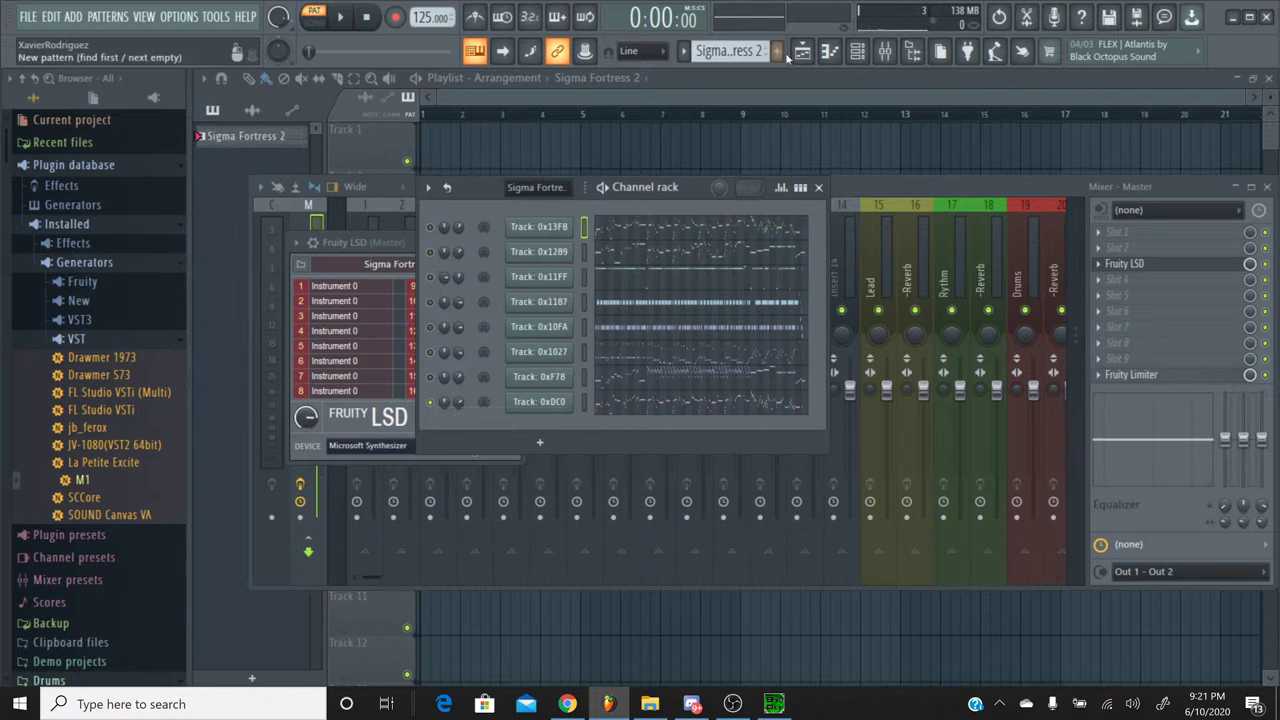
left_click(779, 53)
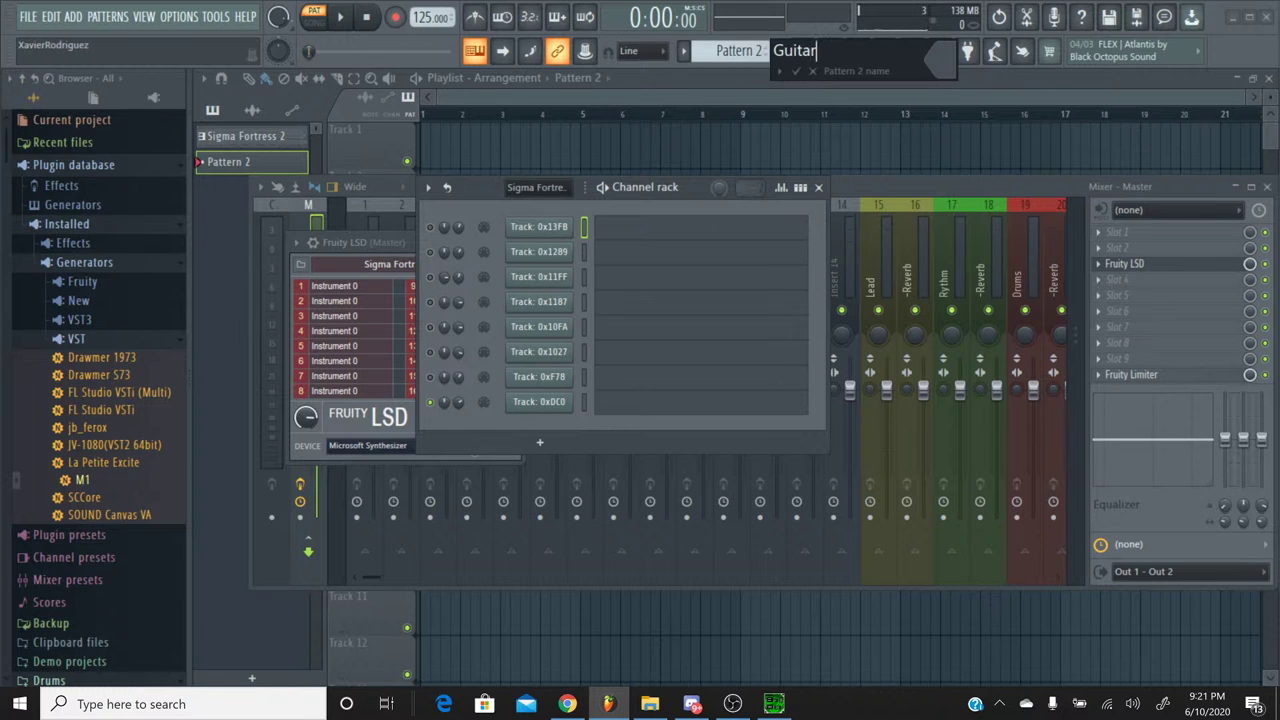
key("Return")
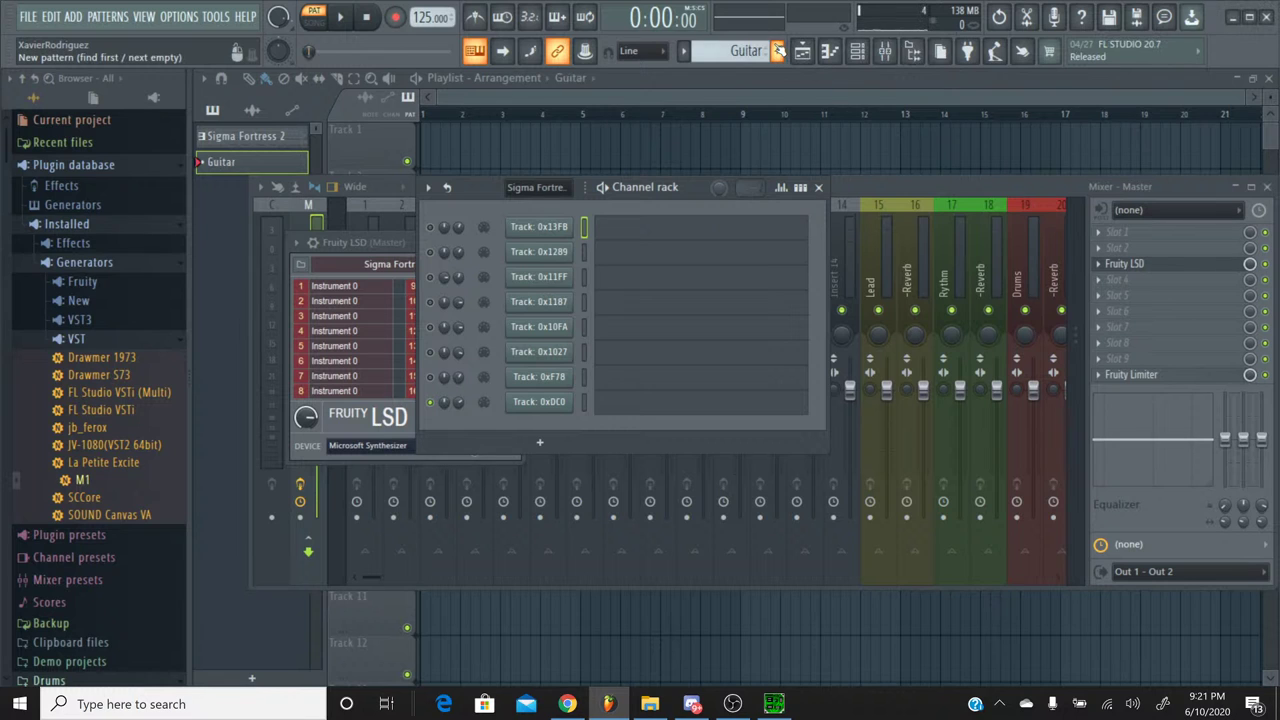
Step: Return to the Sigma Fortress 2 pattern and open the Track: 0xDC0 channel in the piano roll
left_click(684, 50)
left_click(683, 72)
left_click(611, 406)
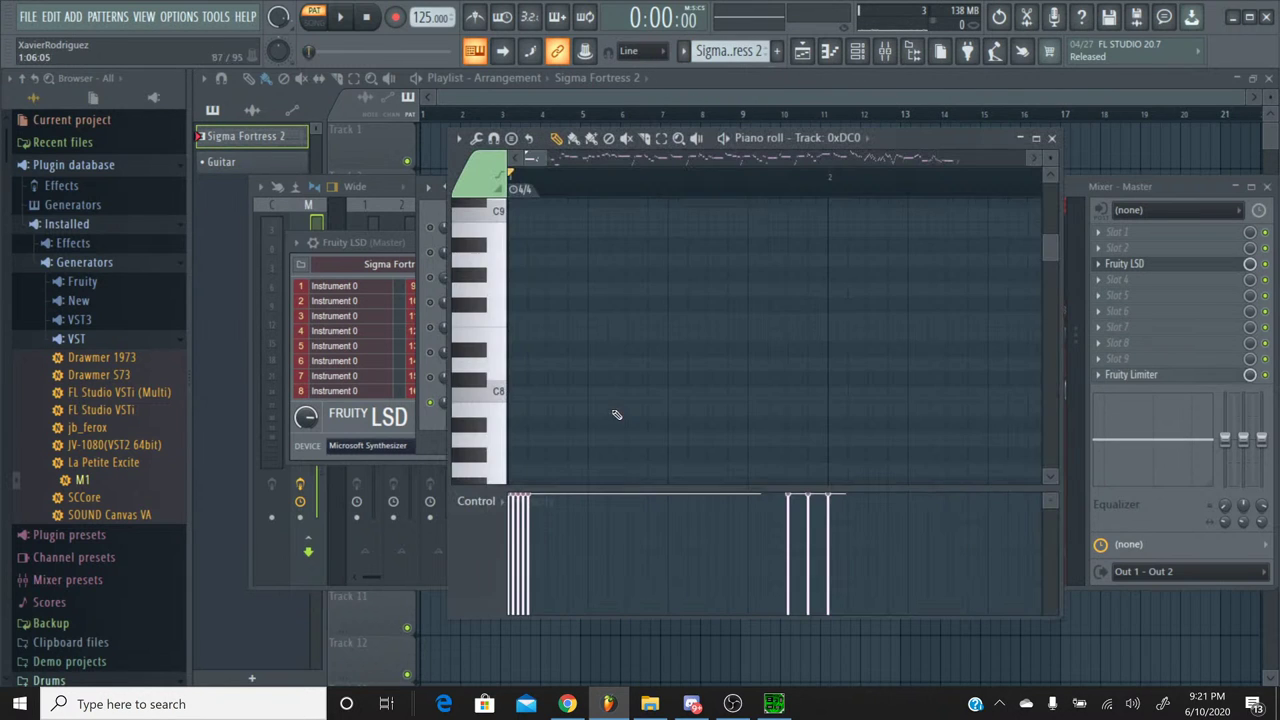
Step: Examine the opening notes of Track: 0xDC0 in the piano roll, from the first run up to the start of bar 2
scroll(659, 315, "down", 3)
scroll(665, 318, "down", 6)
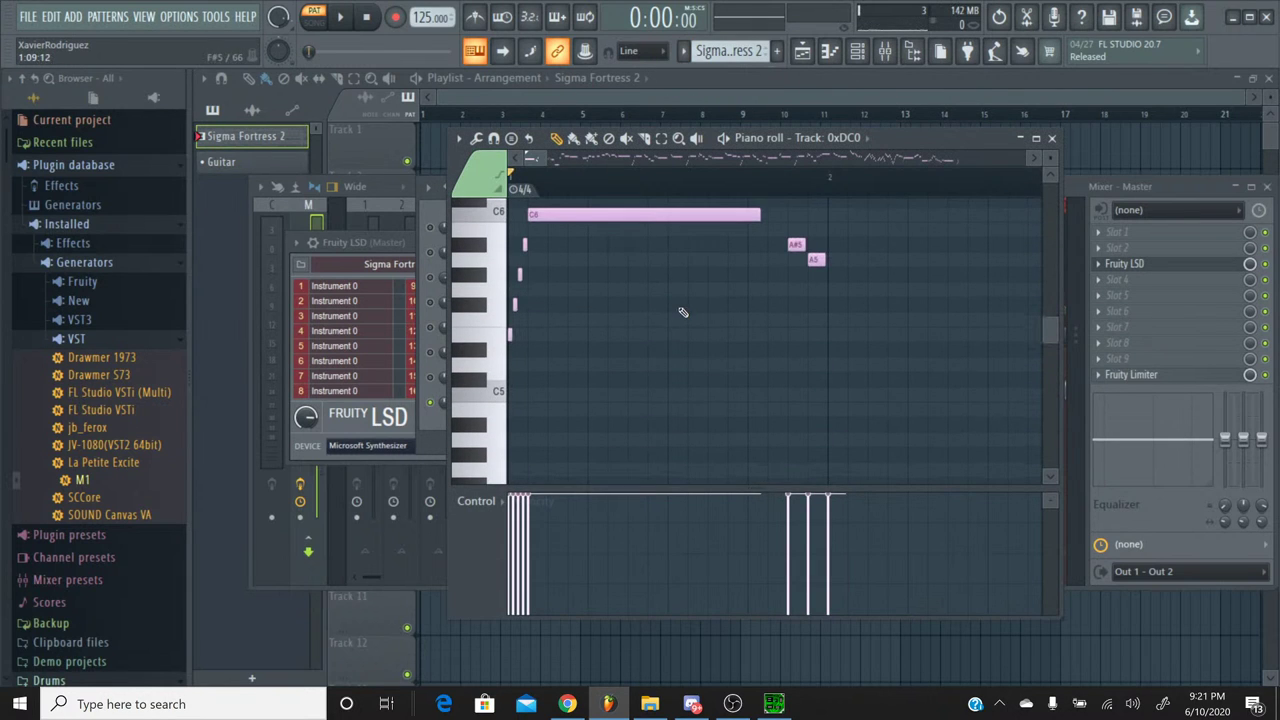
scroll(652, 196, "up", 3)
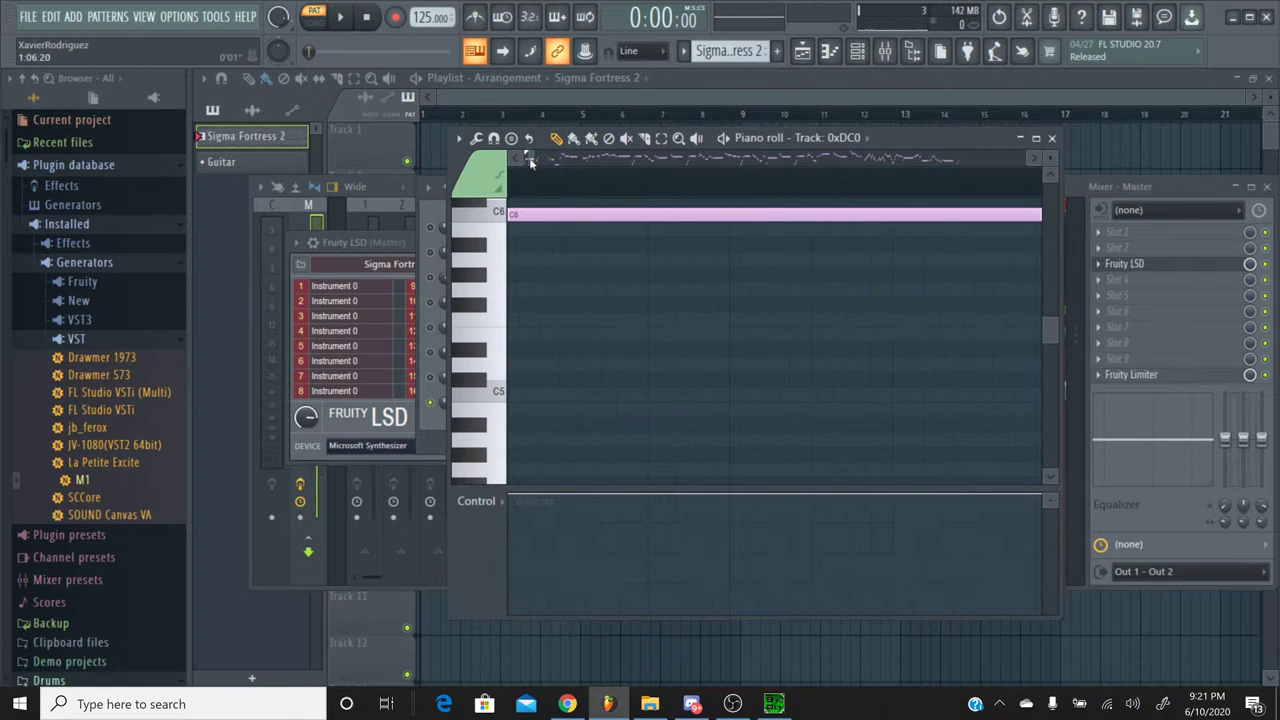
left_click_drag(531, 163, 524, 160)
scroll(591, 180, "down", 2)
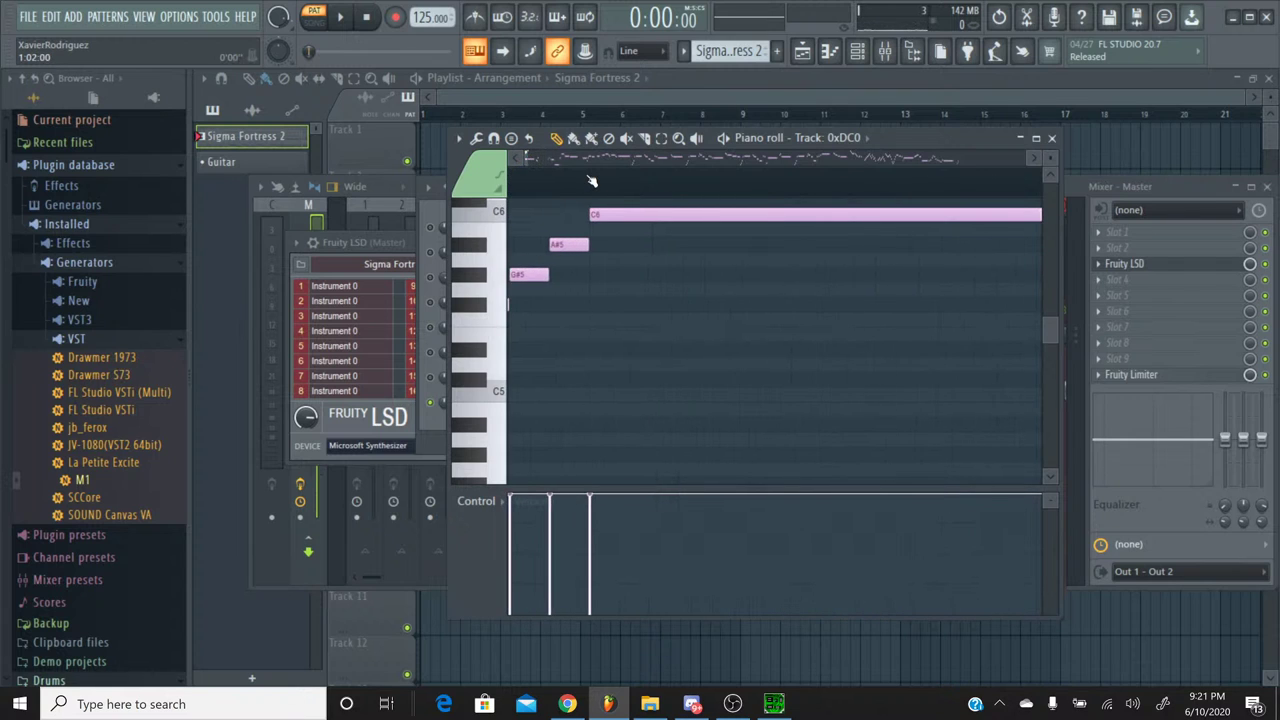
scroll(591, 180, "up", 2)
scroll(591, 180, "down", 1)
scroll(591, 180, "down", 1)
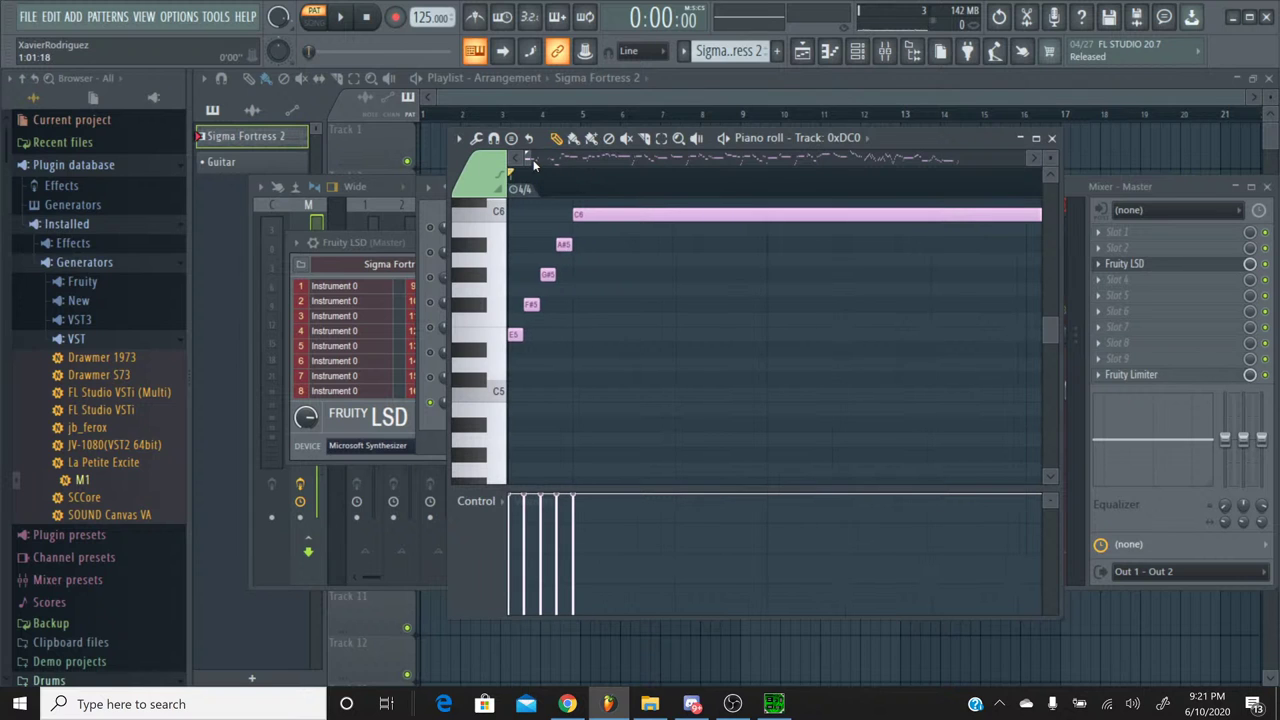
scroll(536, 163, "up", 4)
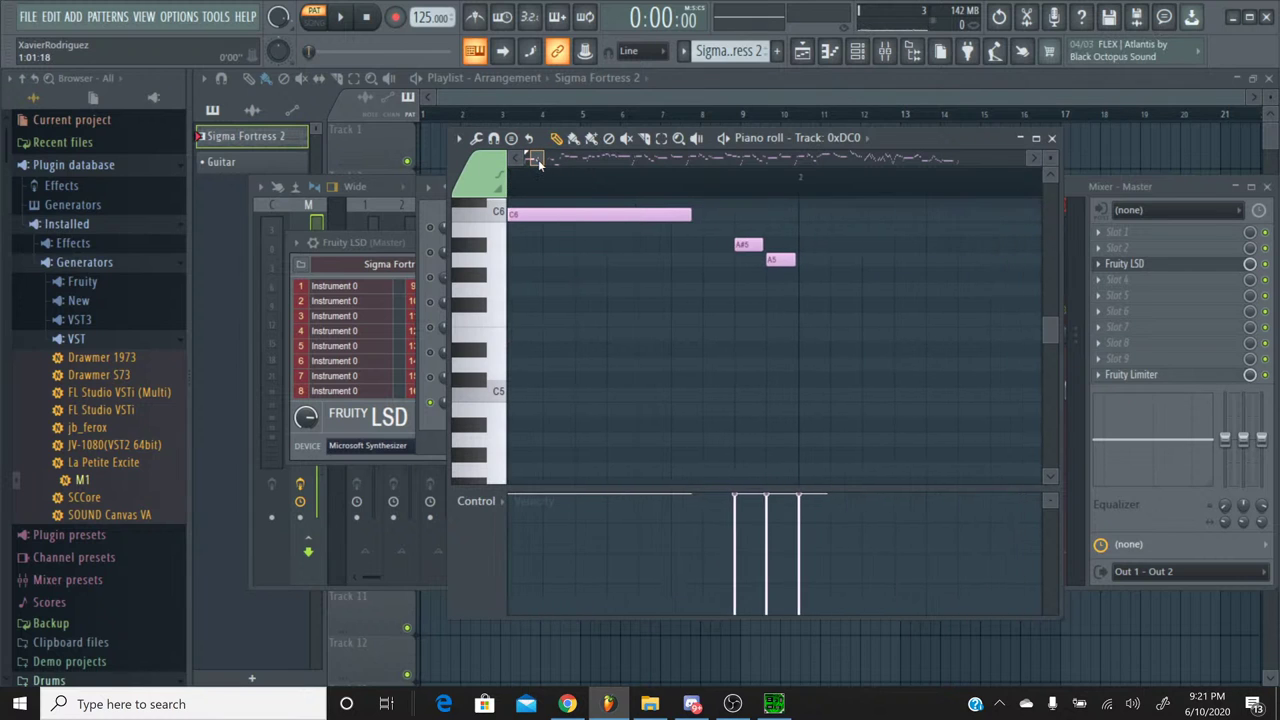
scroll(538, 159, "down", 4)
scroll(532, 158, "up", 3)
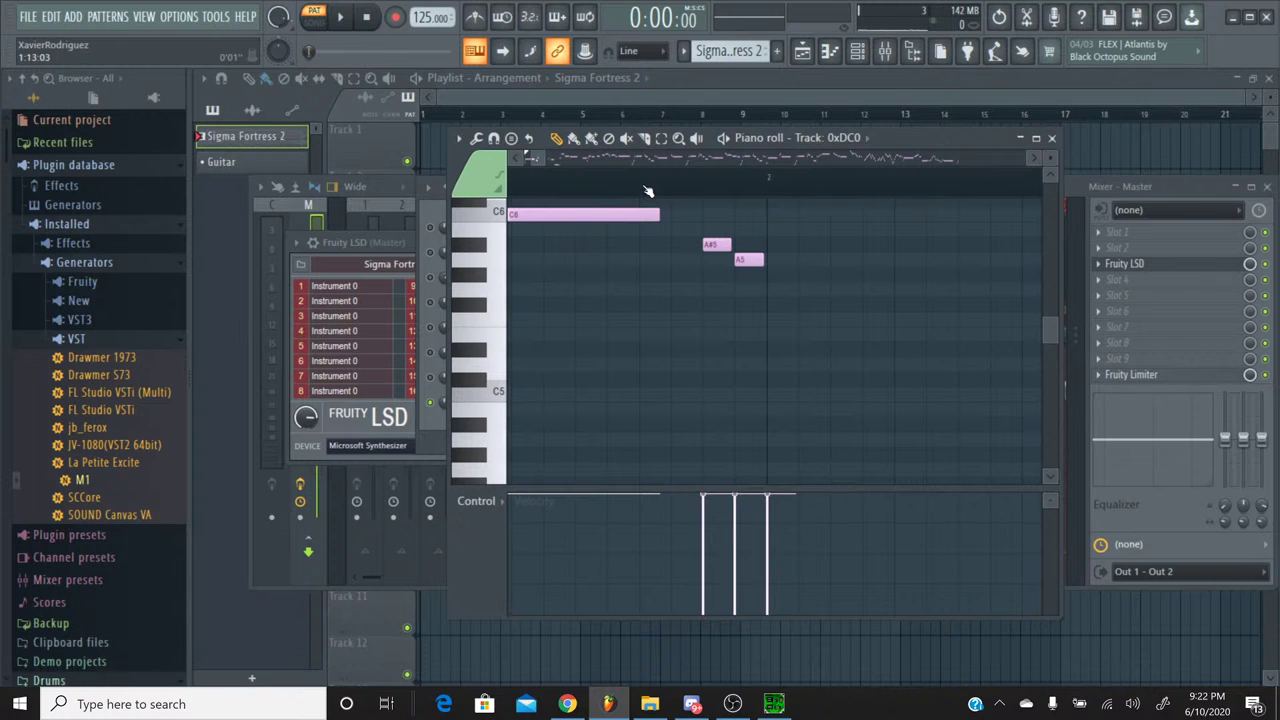
scroll(648, 190, "up", 3)
scroll(650, 186, "down", 1)
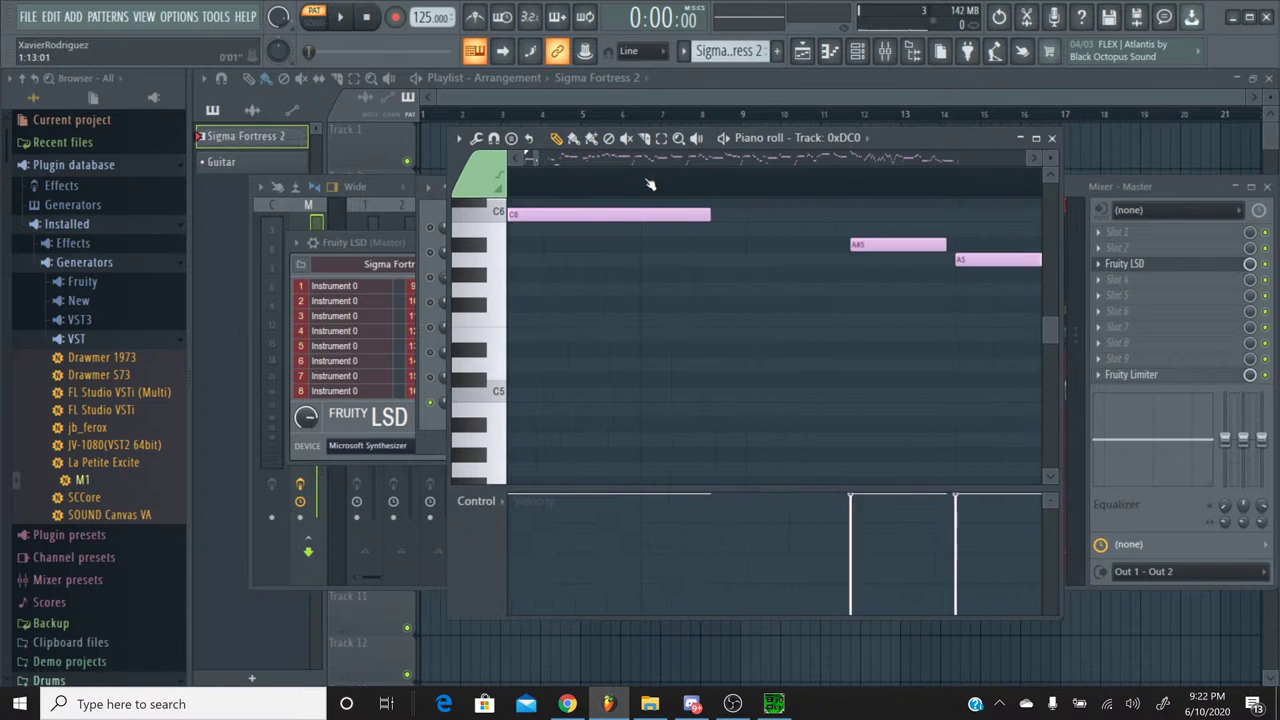
scroll(650, 186, "down", 2)
scroll(783, 208, "up", 3)
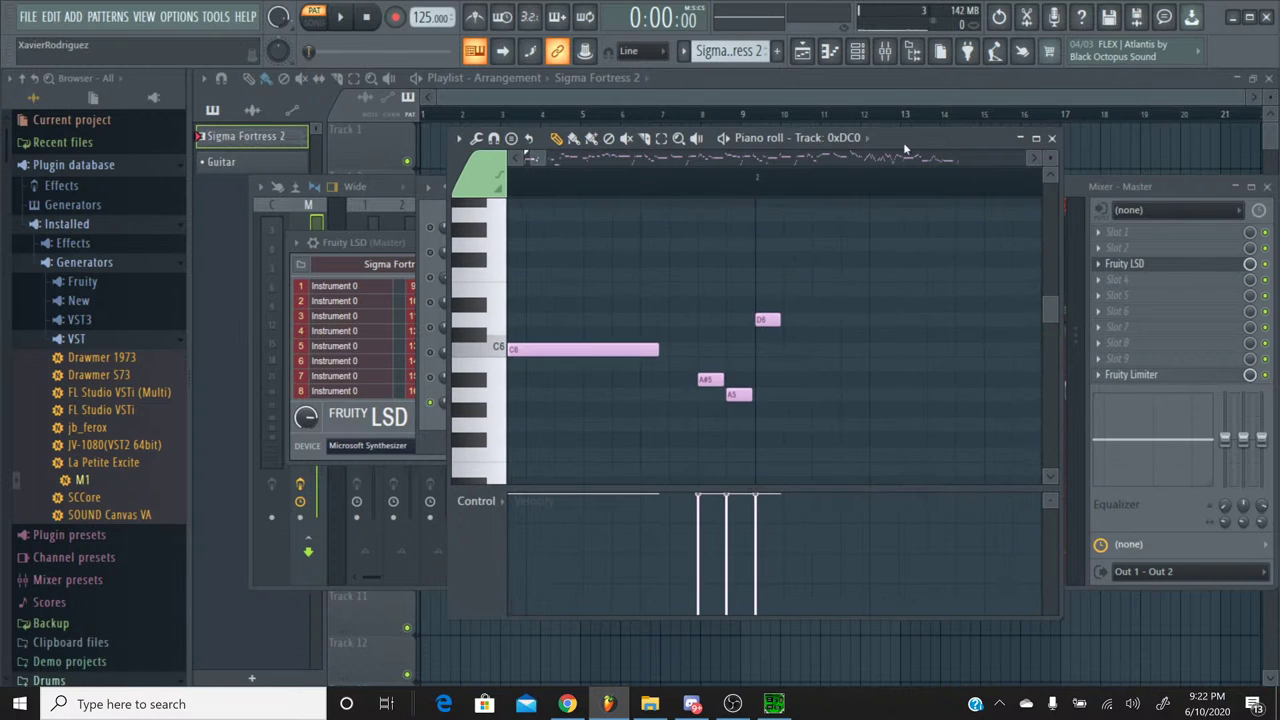
Step: Move the piano roll clear of the channel rack and show the notes of Track: 0x13FB in it
left_click_drag(903, 142, 1023, 137)
left_click(462, 193)
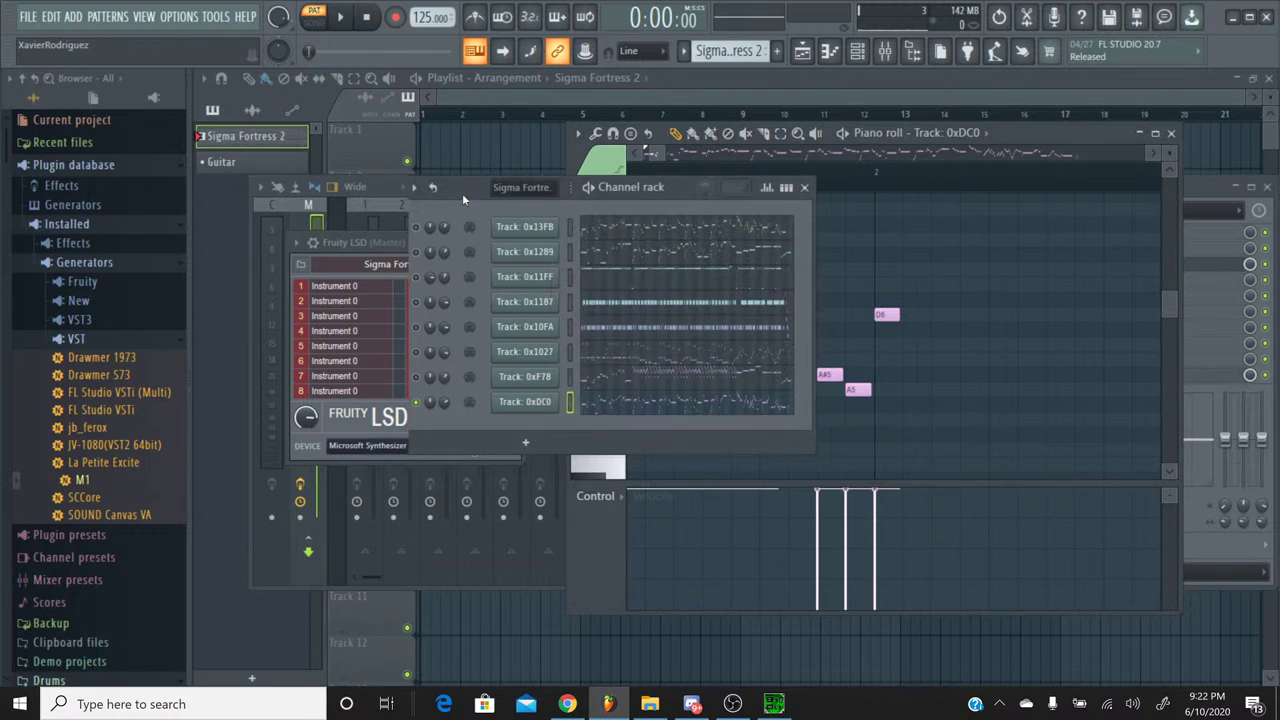
left_click(578, 231)
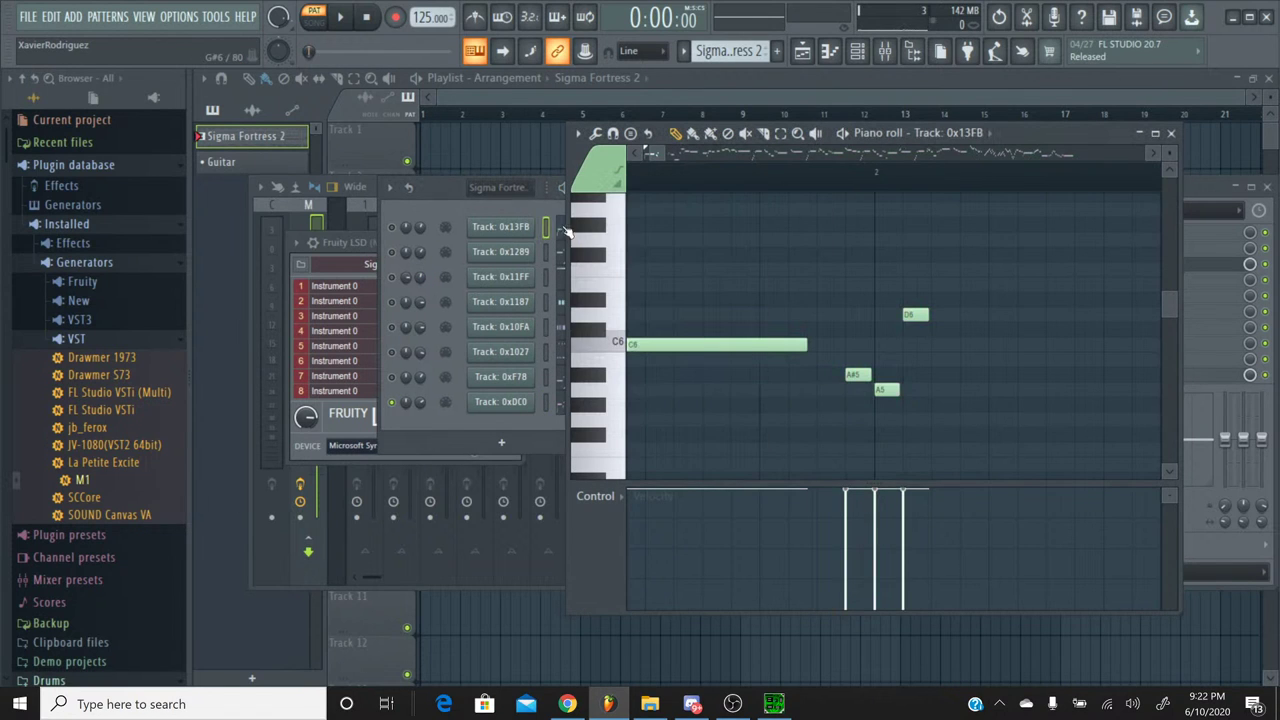
Step: Compare the opening notes of Track: 0xDC0 with those of Track: 0x13FB, and close the piano roll
left_click(500, 438)
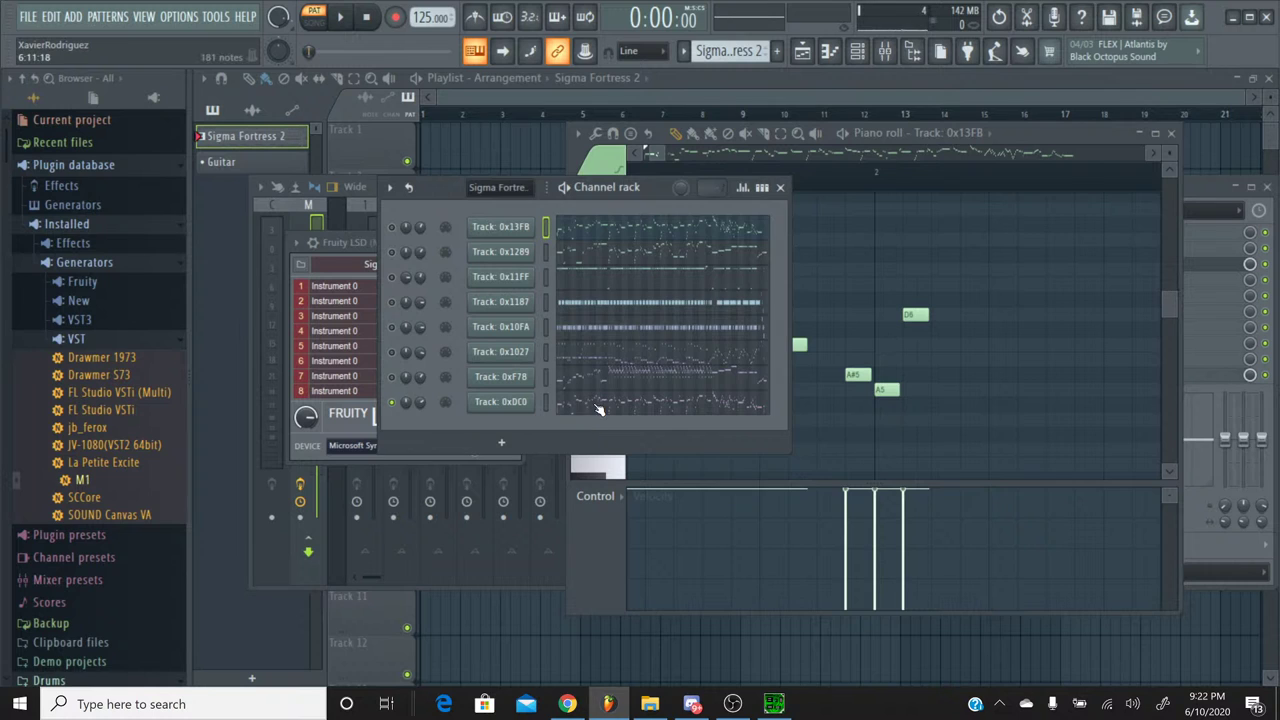
left_click(598, 409)
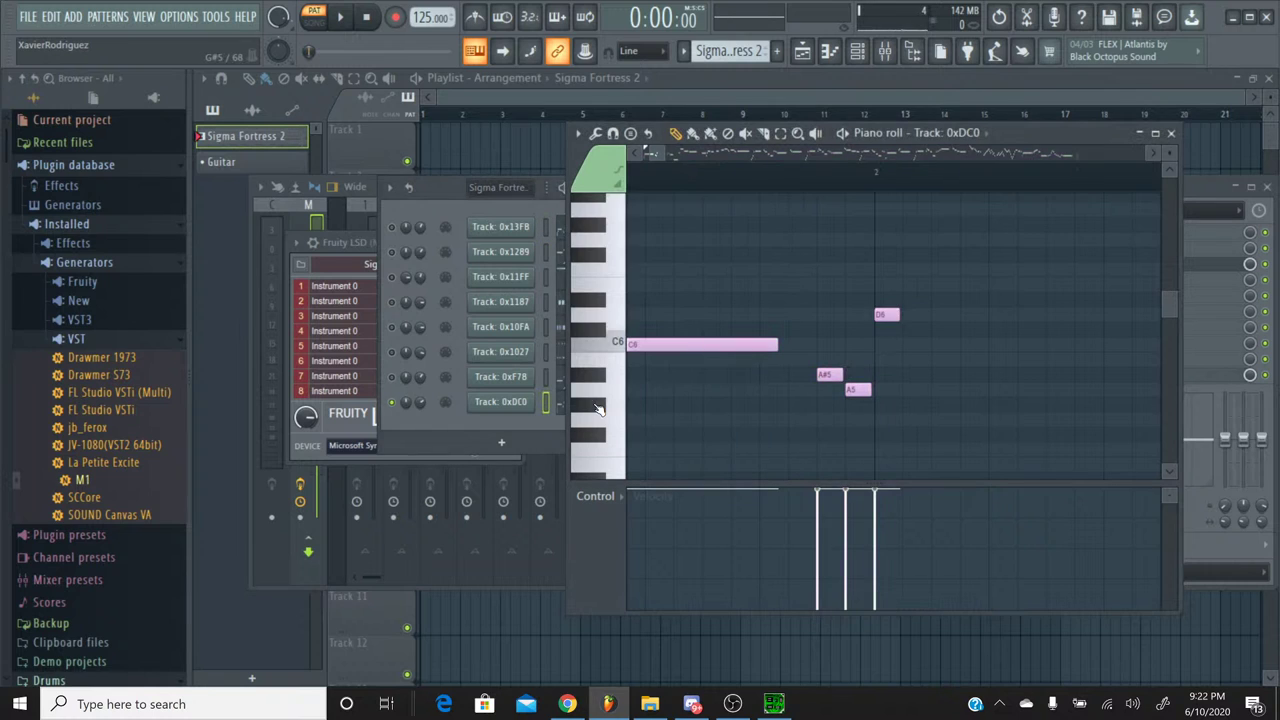
left_click(563, 233)
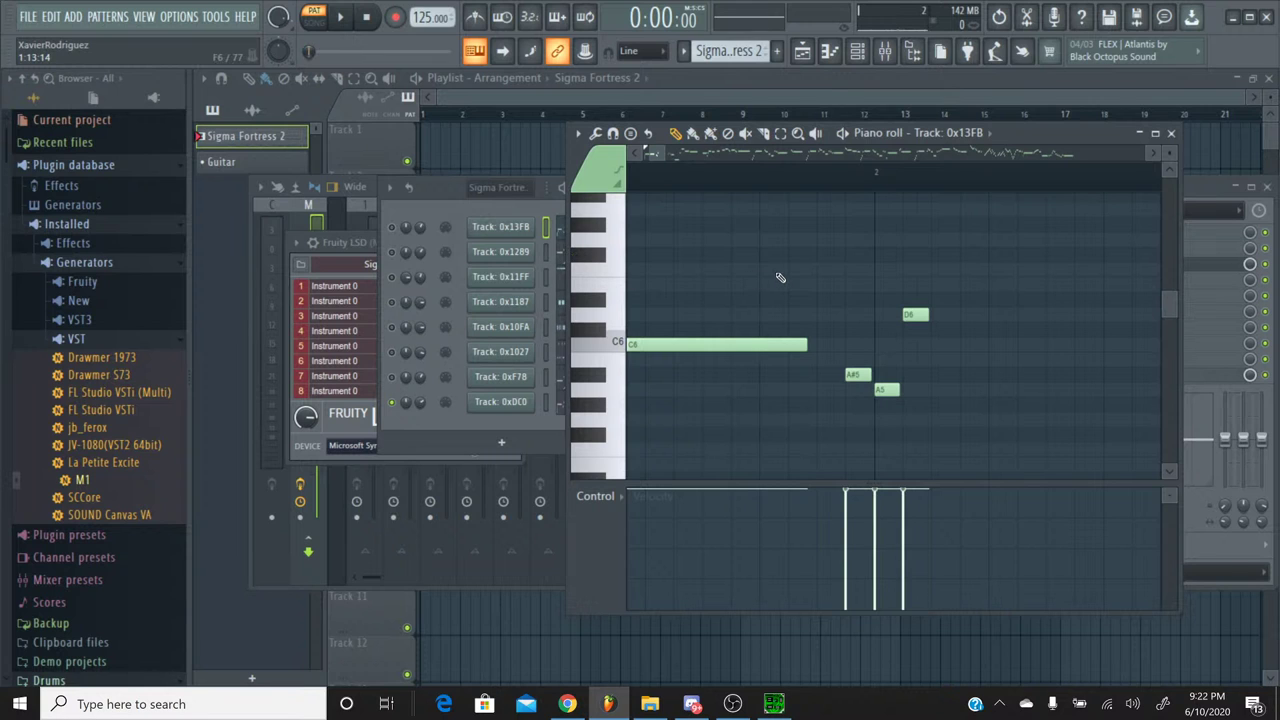
left_click(1172, 134)
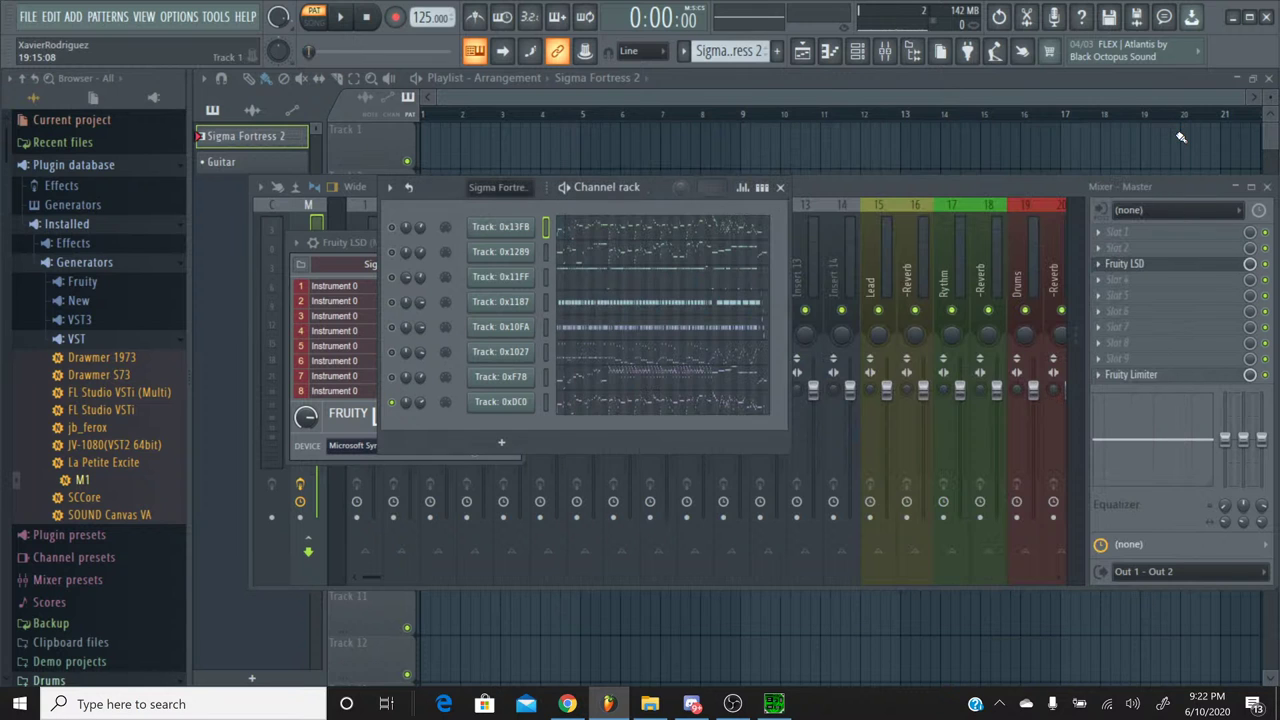
Step: Reopen Track: 0xDC0 in the piano roll and play it from the start with Fruity LSD in front of the channel rack
left_click(573, 412)
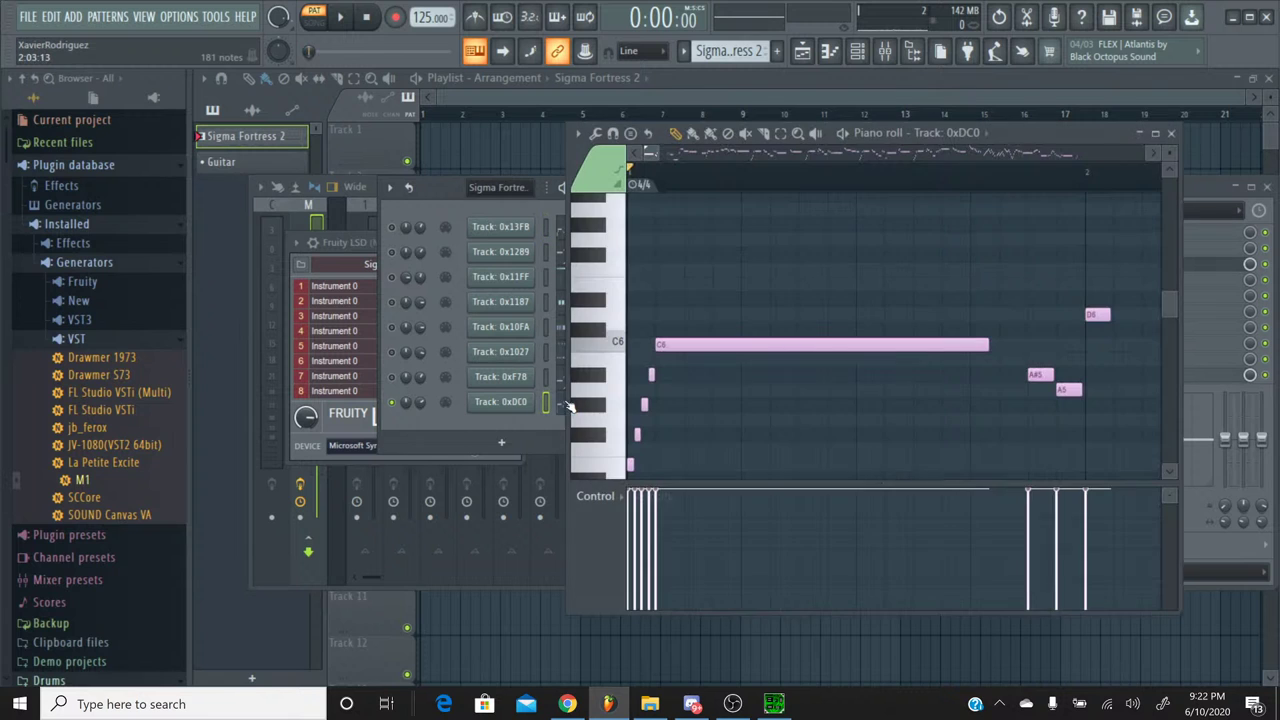
scroll(711, 186, "down", 5)
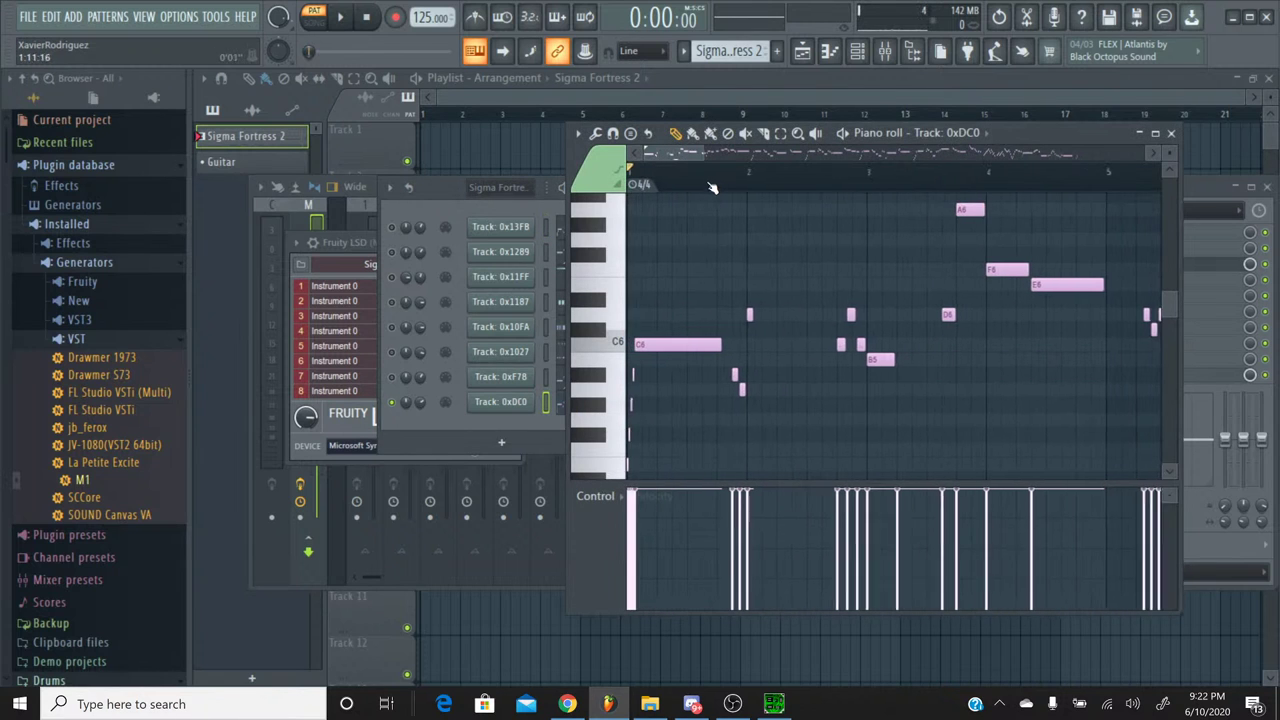
key("space")
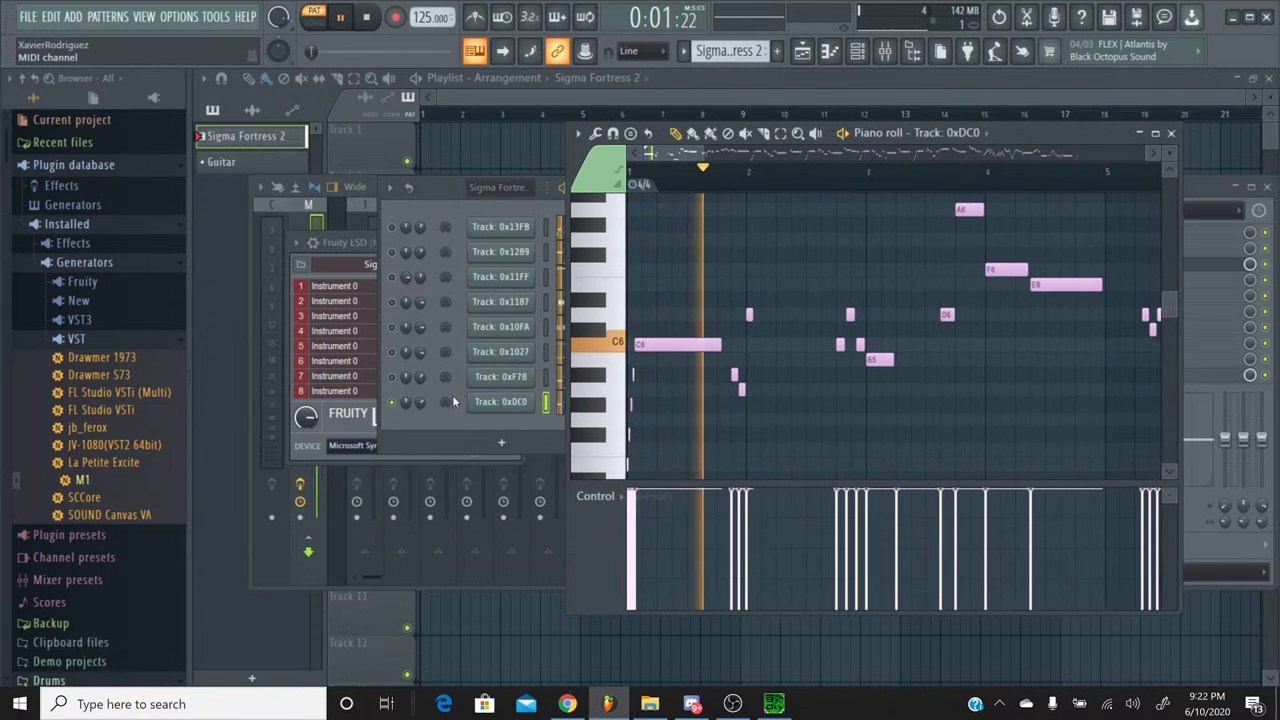
left_click(353, 263)
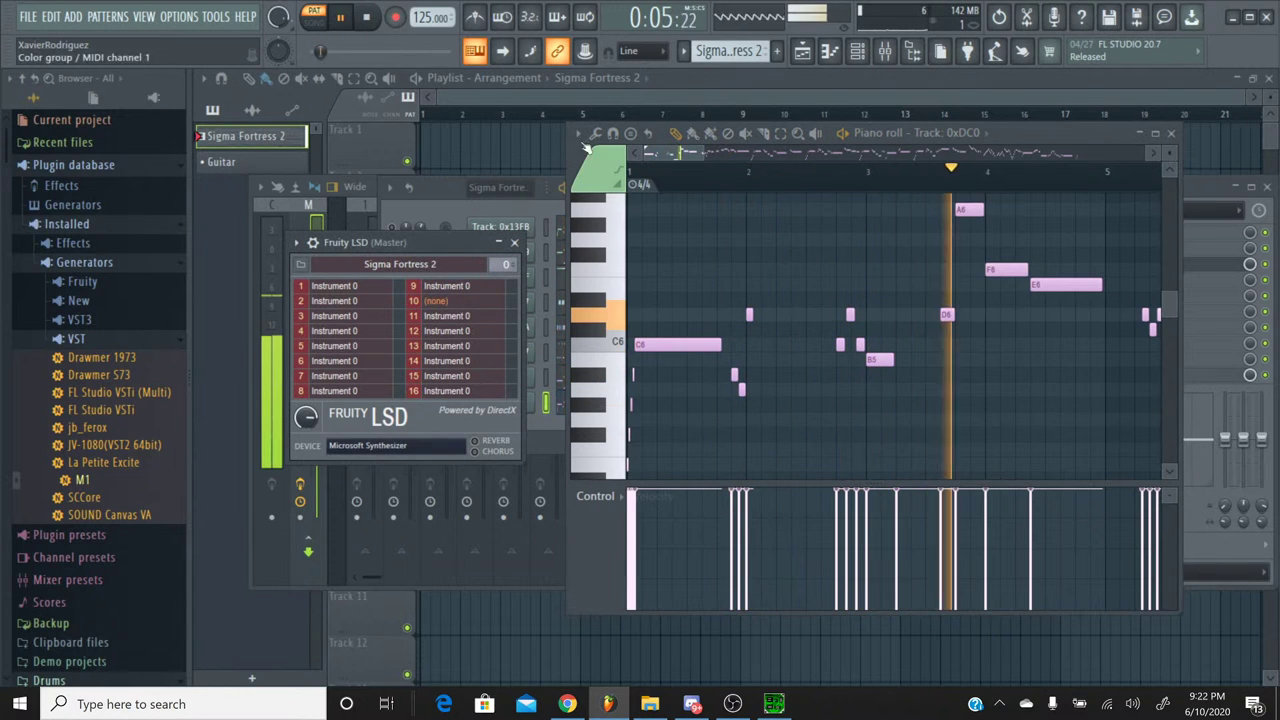
key("space")
key("space")
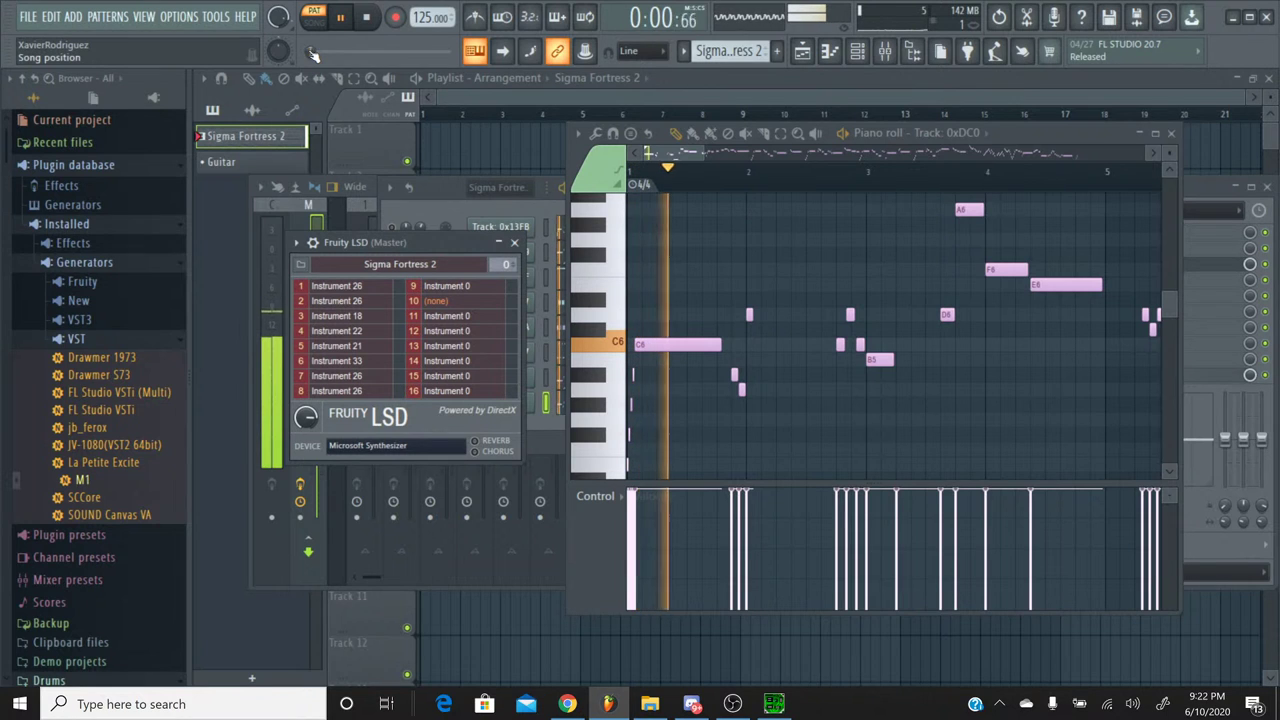
Step: Play Track: 0xDC0 from the long E6 note in bar 24 through bar 25, and stop playback
left_click_drag(670, 153, 966, 153)
scroll(916, 226, "up", 3)
left_click(880, 174)
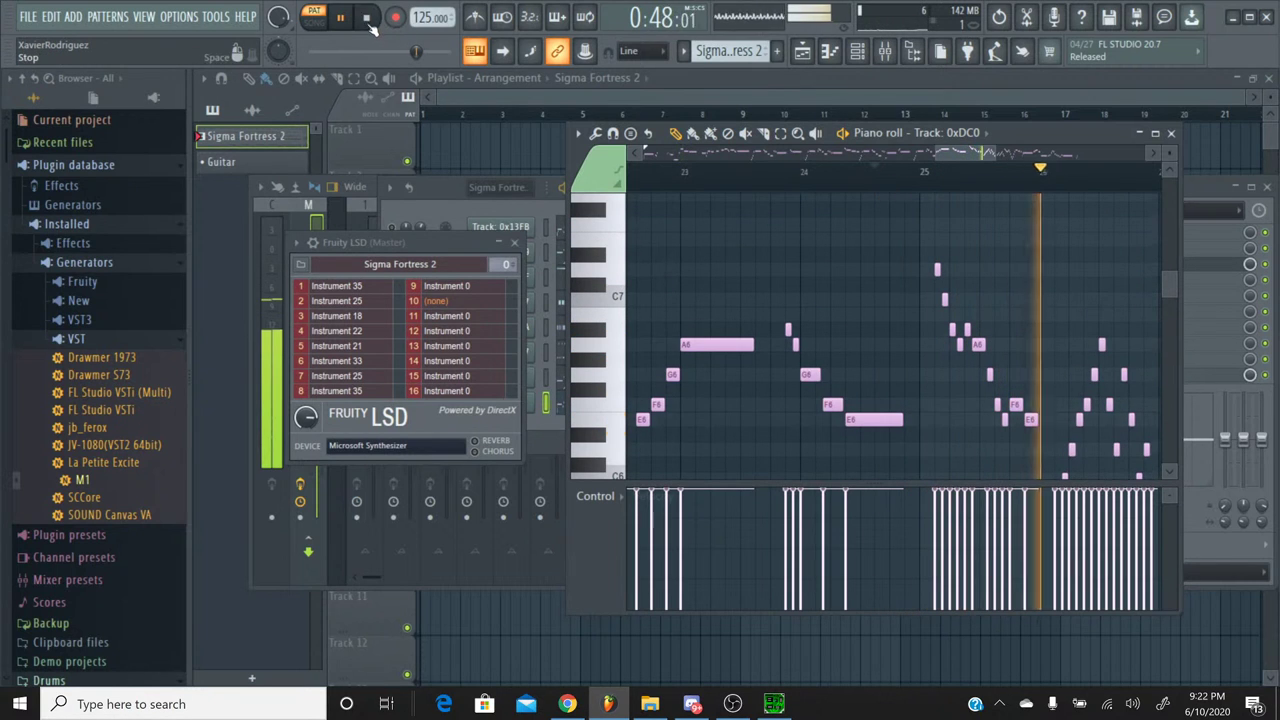
key("space")
Step: Audition single keys in the octaves around C6 and C5 on Track: 0xDC0, and briefly replay the E6 note in bar 24
left_click(600, 322)
scroll(600, 325, "down", 3)
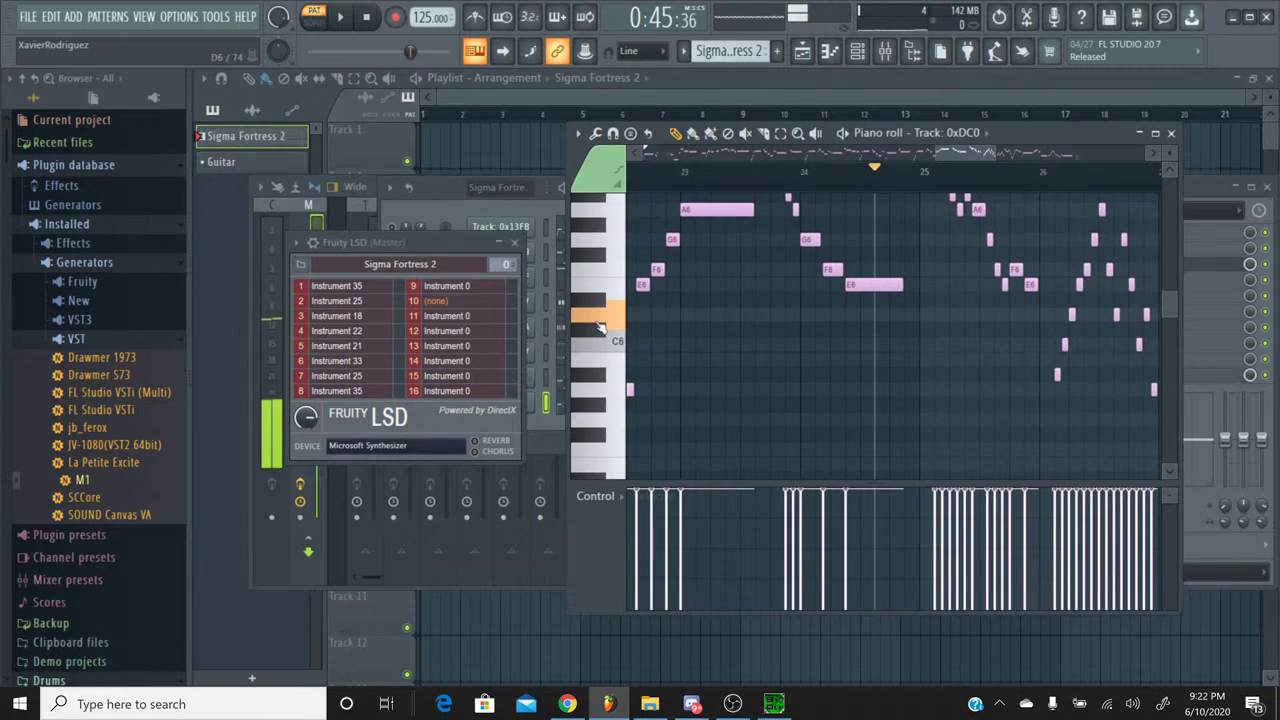
scroll(600, 325, "down", 4)
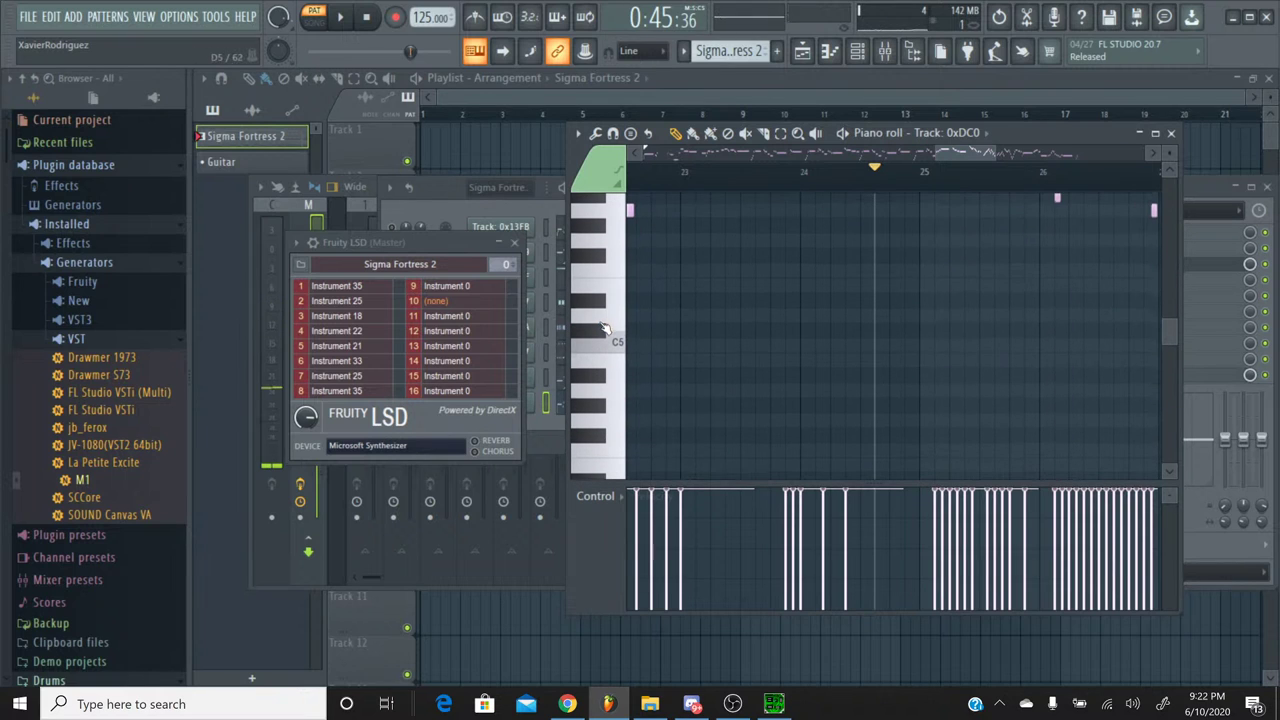
left_click(603, 327)
scroll(603, 327, "up", 2)
left_click(603, 327)
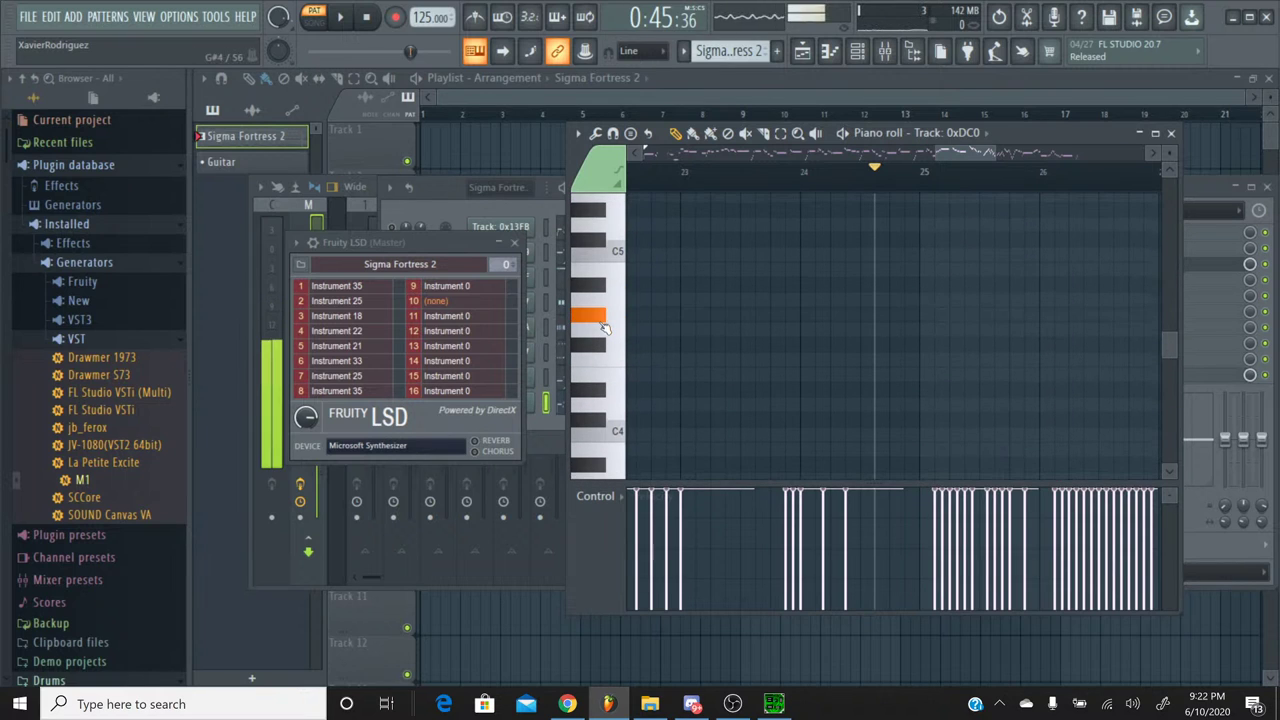
scroll(603, 327, "up", 4)
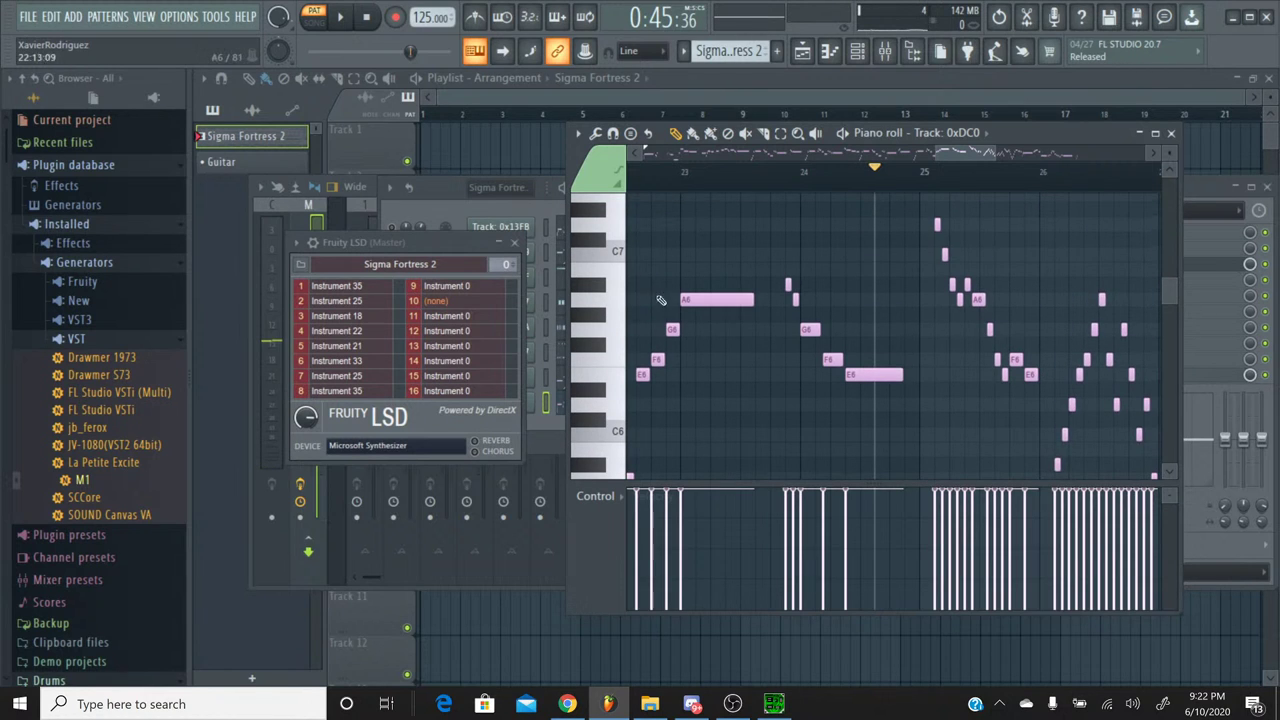
left_click(341, 17)
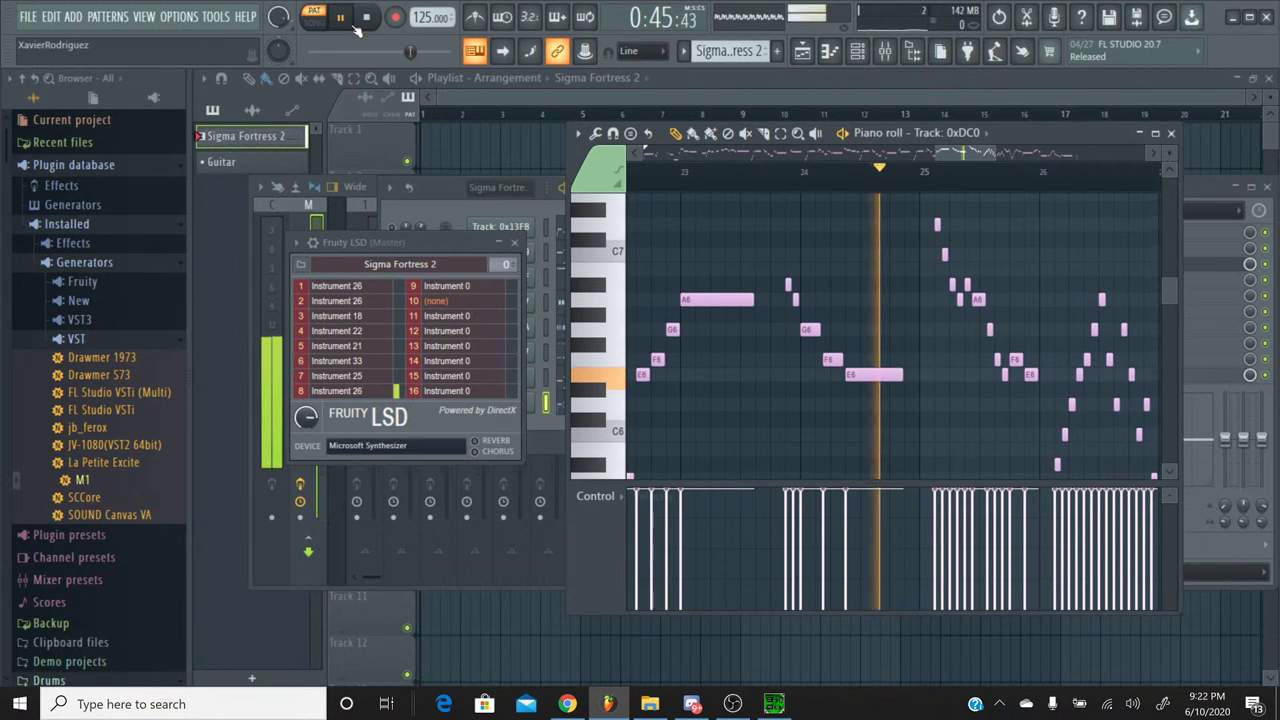
left_click(366, 17)
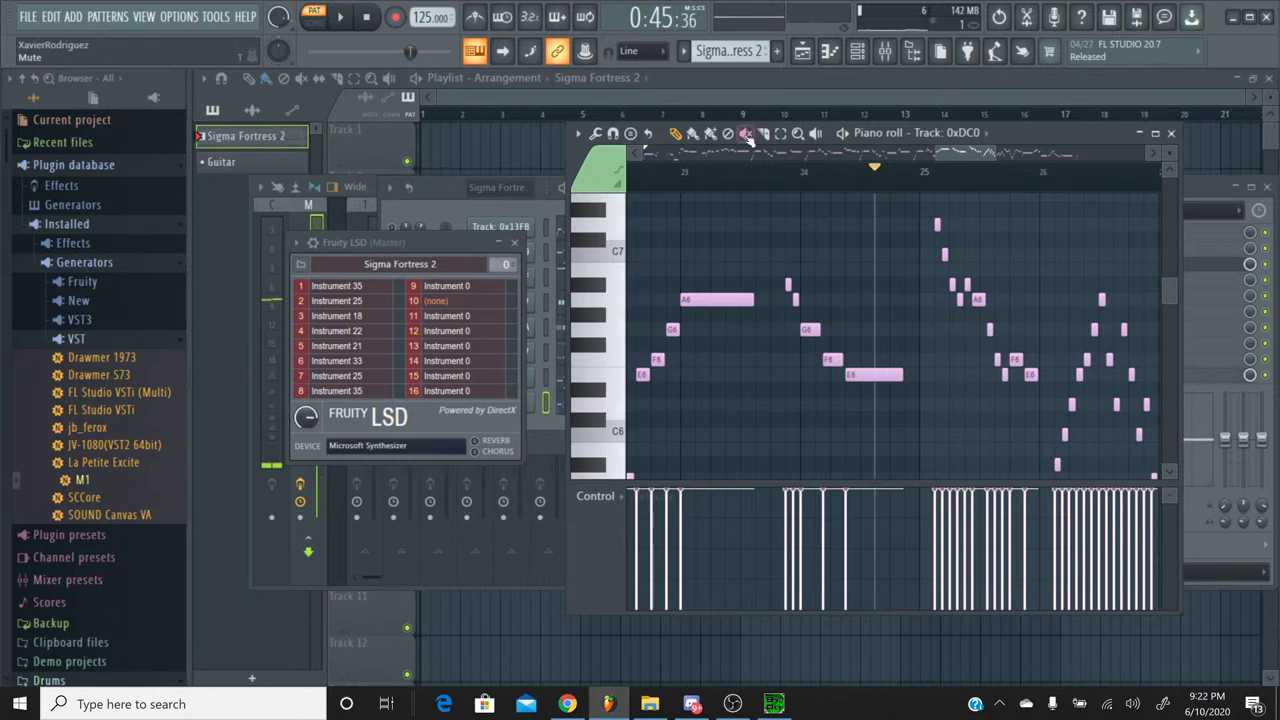
Step: Switch to the select tool, examine the Track: 0xDC0 notes in bars 29 to 33, and return to bar 24
left_click(780, 133)
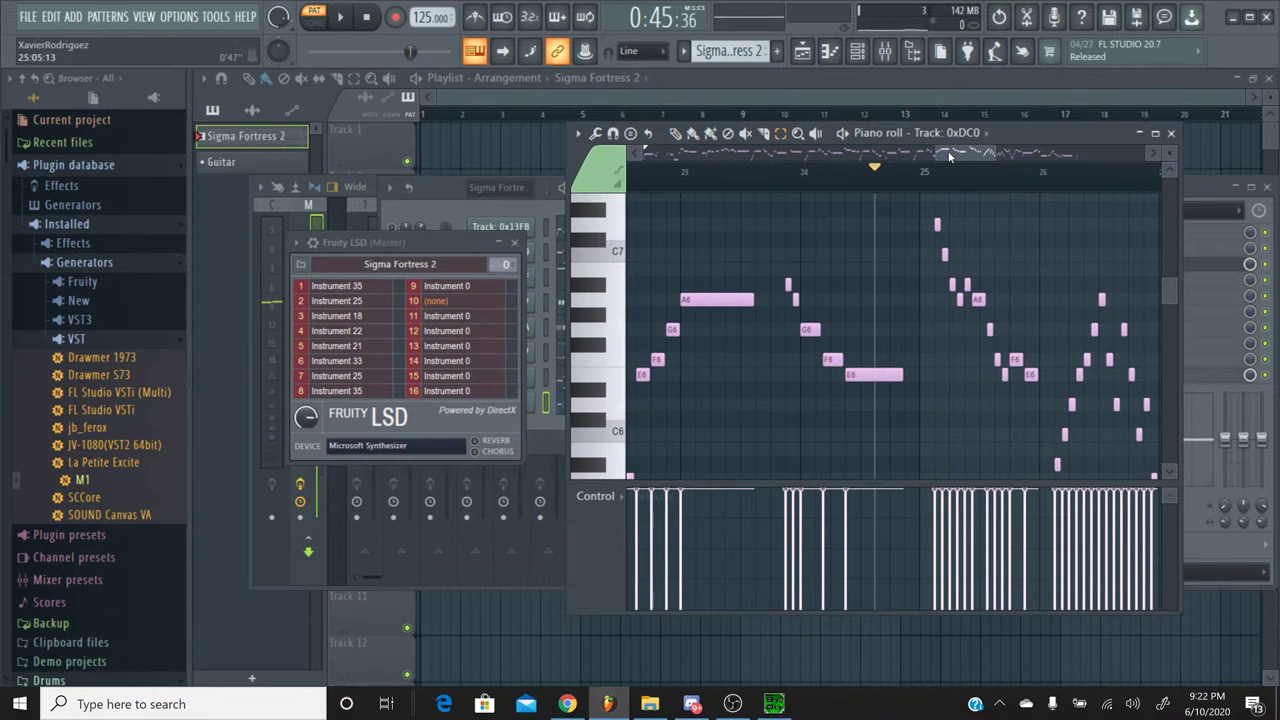
left_click_drag(950, 155, 1032, 153)
scroll(920, 270, "down", 4)
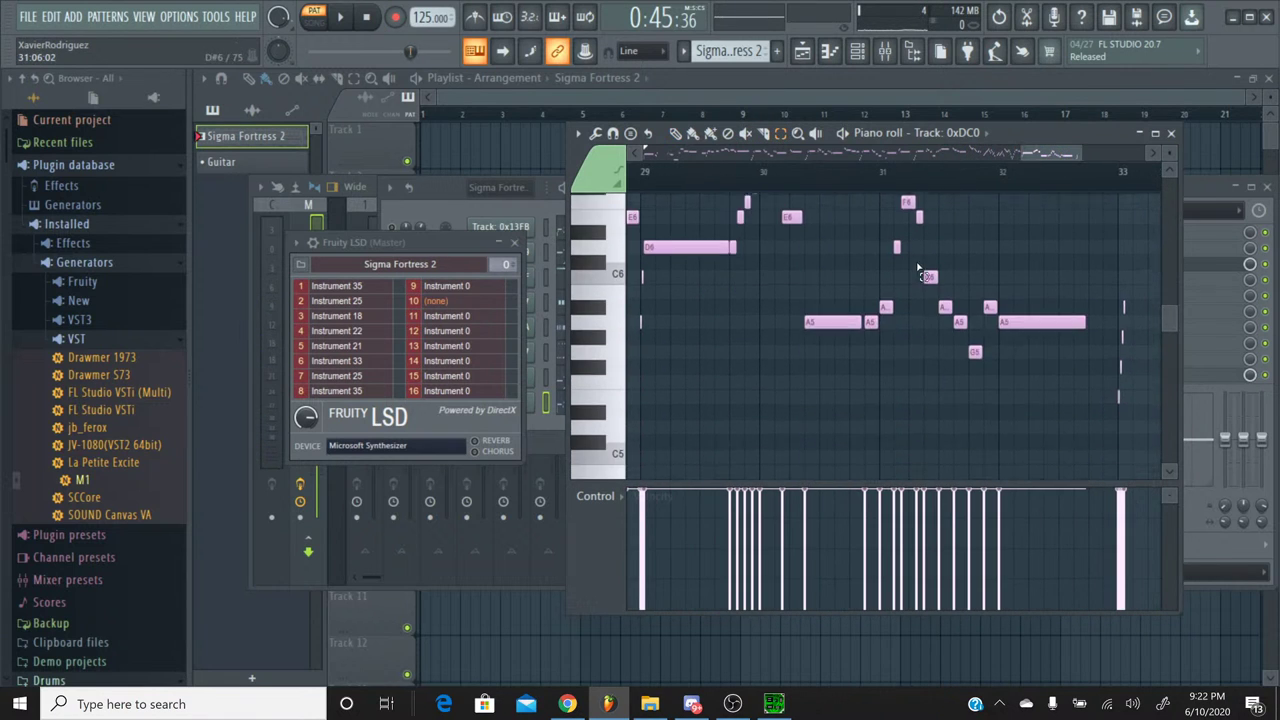
scroll(920, 270, "up", 4)
left_click_drag(1038, 157, 940, 162)
scroll(913, 430, "down", 2)
scroll(913, 430, "down", 2)
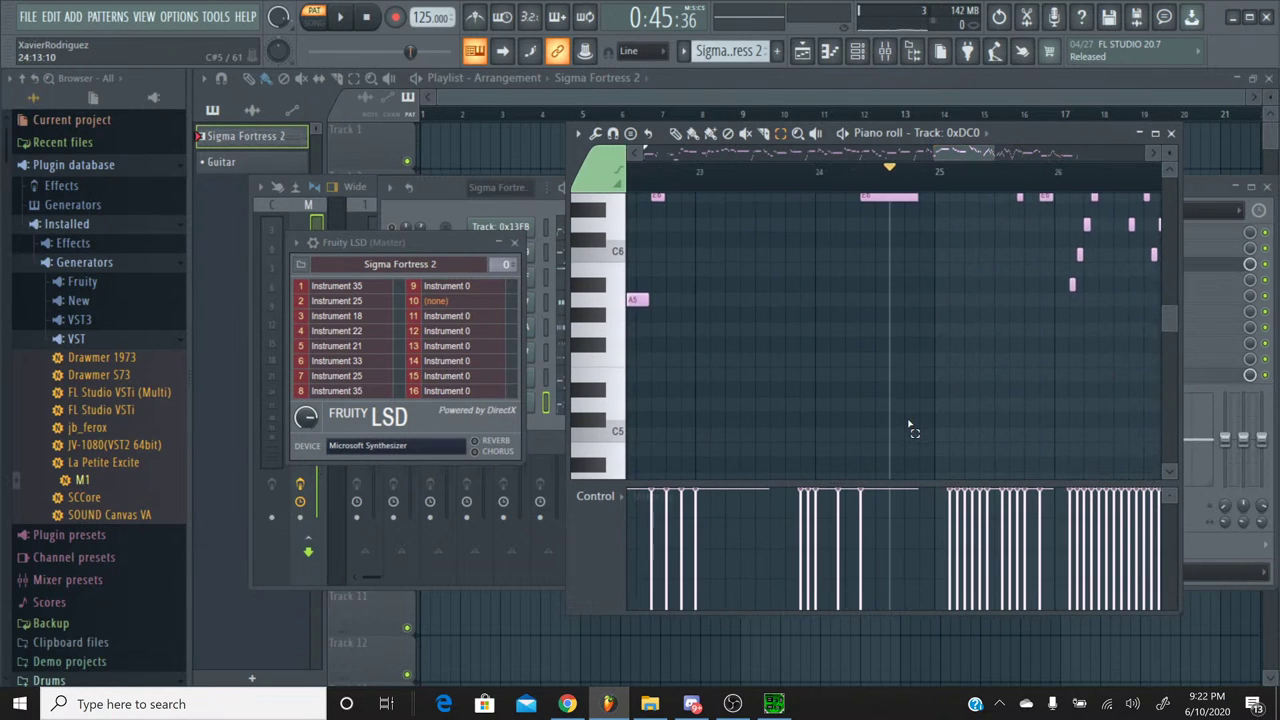
Step: Select the Track: 0xDC0 notes from the start of bar 1 to partway through bar 24
scroll(900, 238, "down", 6)
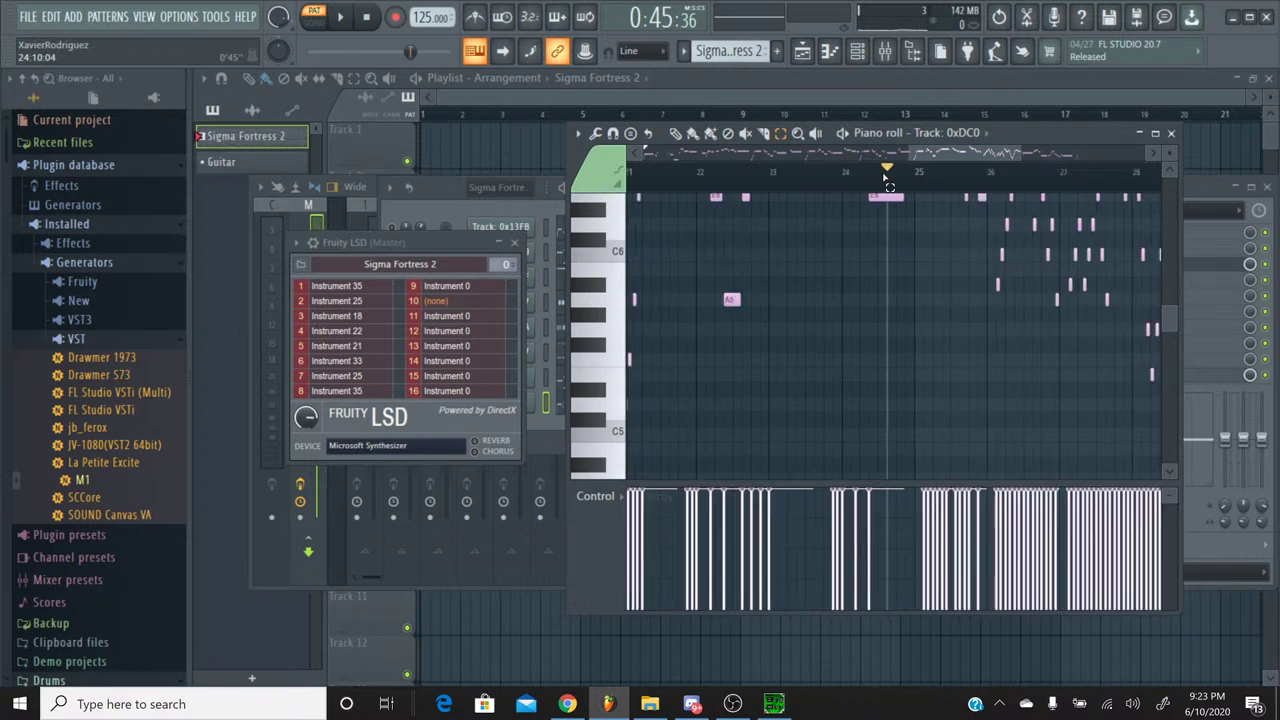
scroll(918, 310, "up", 3)
scroll(918, 310, "down", 2)
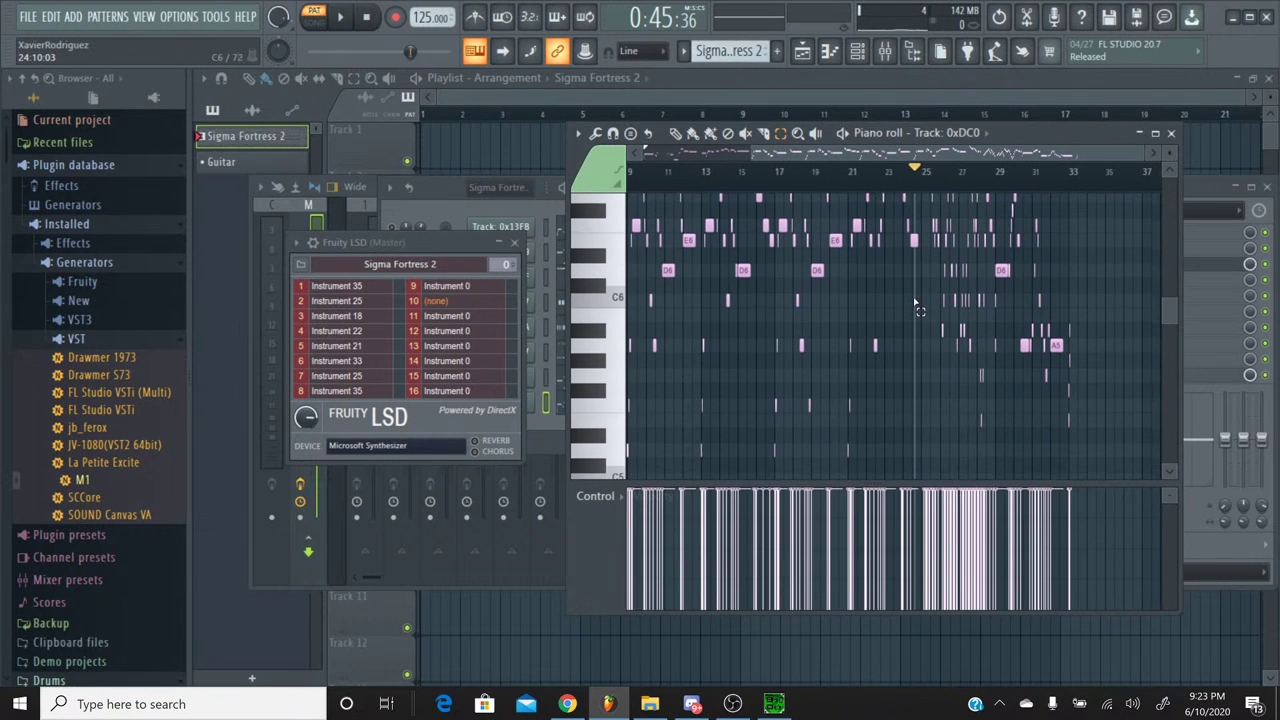
scroll(921, 188, "up", 3)
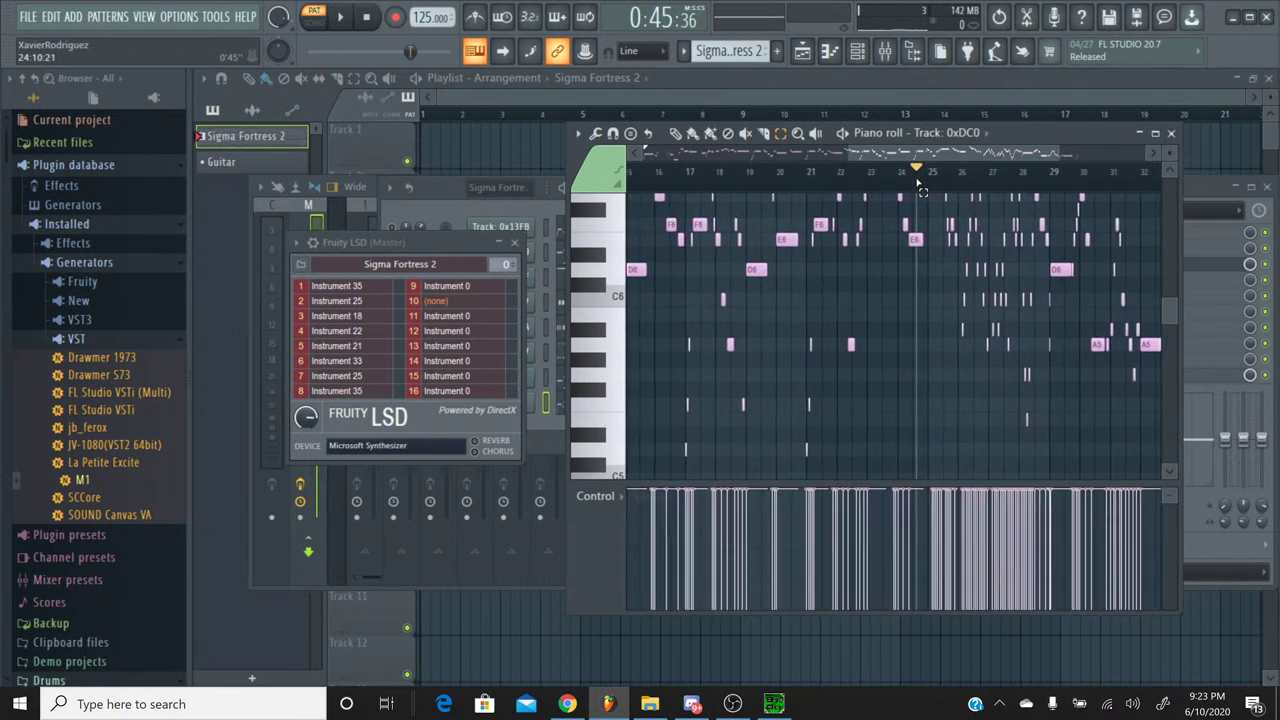
scroll(947, 318, "down", 2)
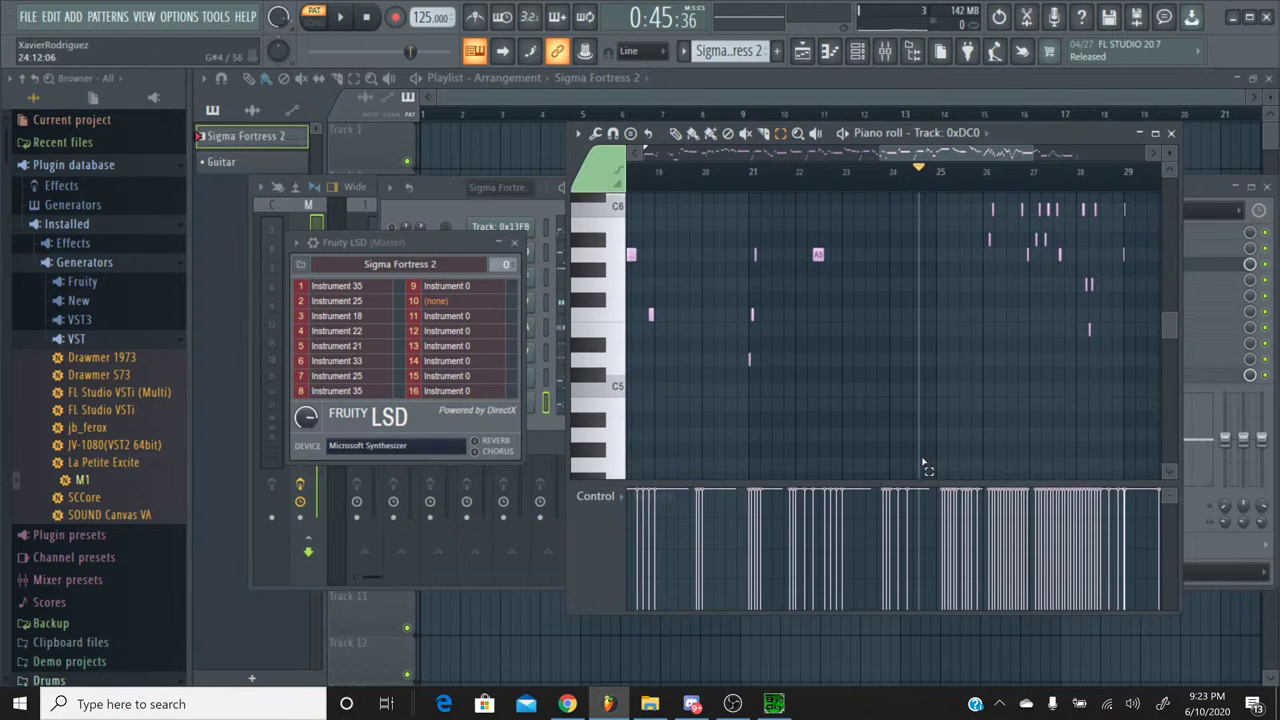
left_click_drag(925, 333, 546, 231)
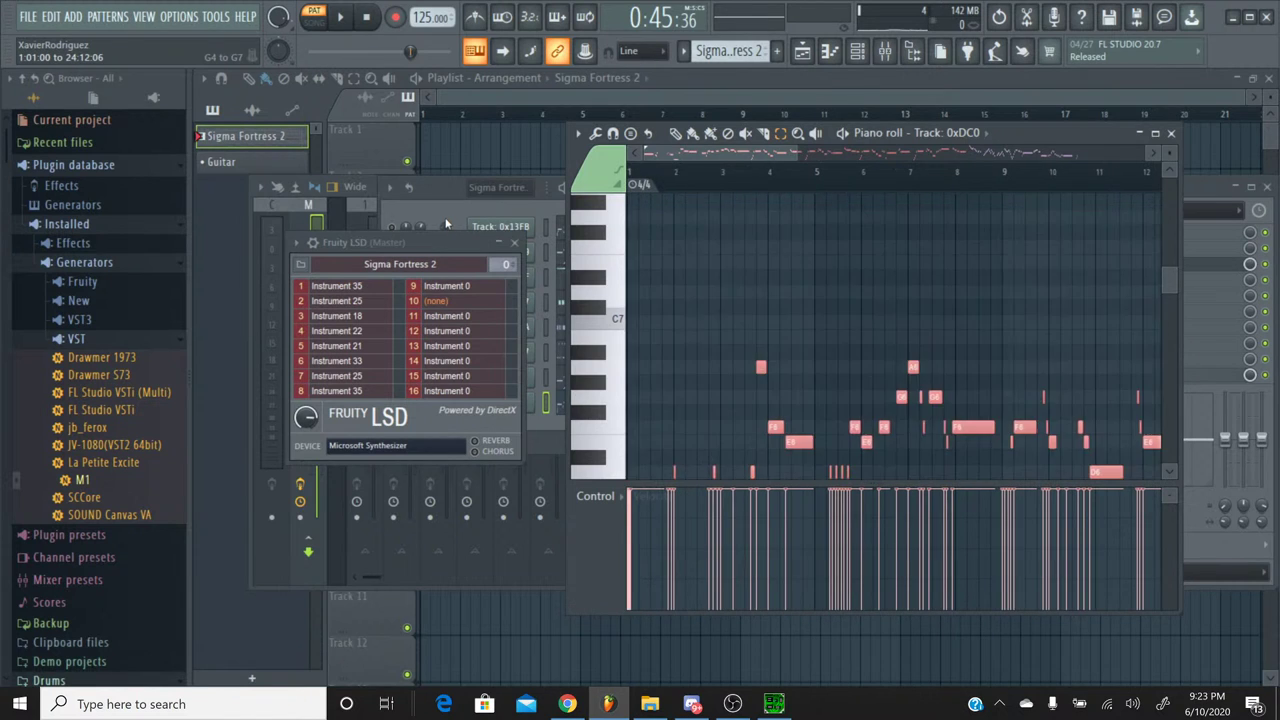
scroll(760, 288, "down", 2)
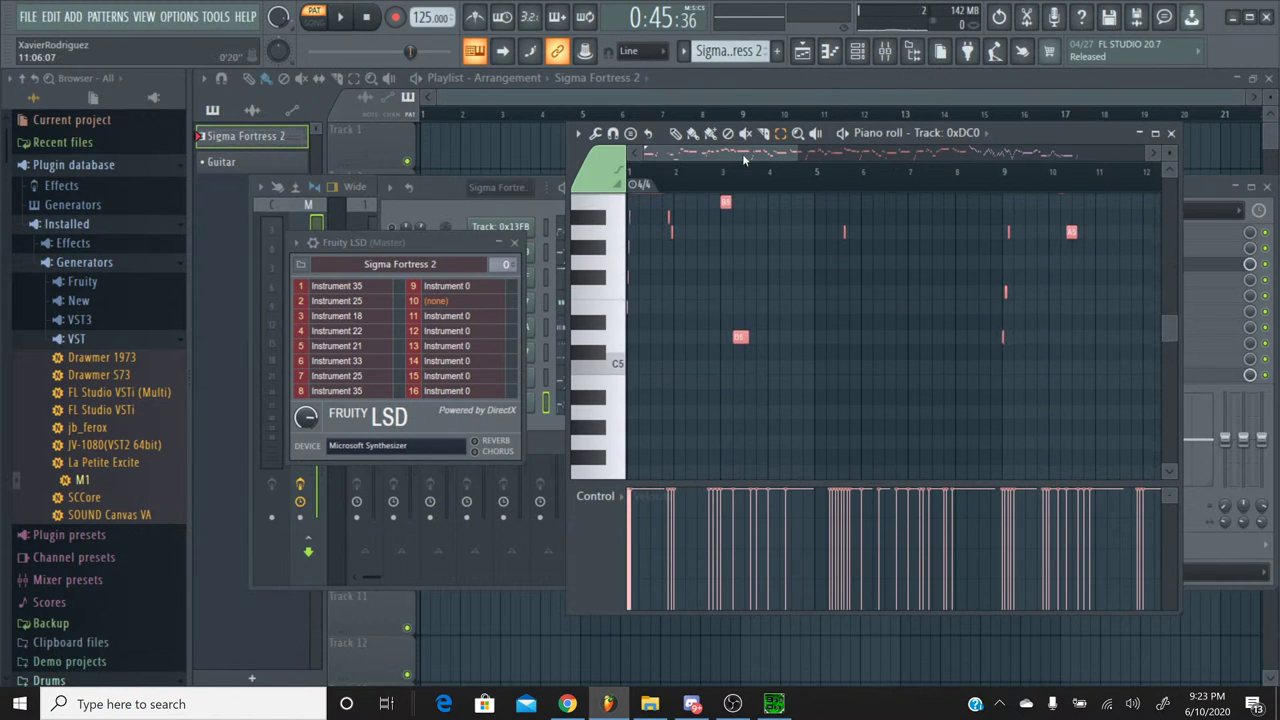
Step: Go to the end of Track: 0xDC0 and play it from the first long A5 note in bar 30
left_click_drag(742, 153, 1071, 154)
scroll(840, 250, "up", 2)
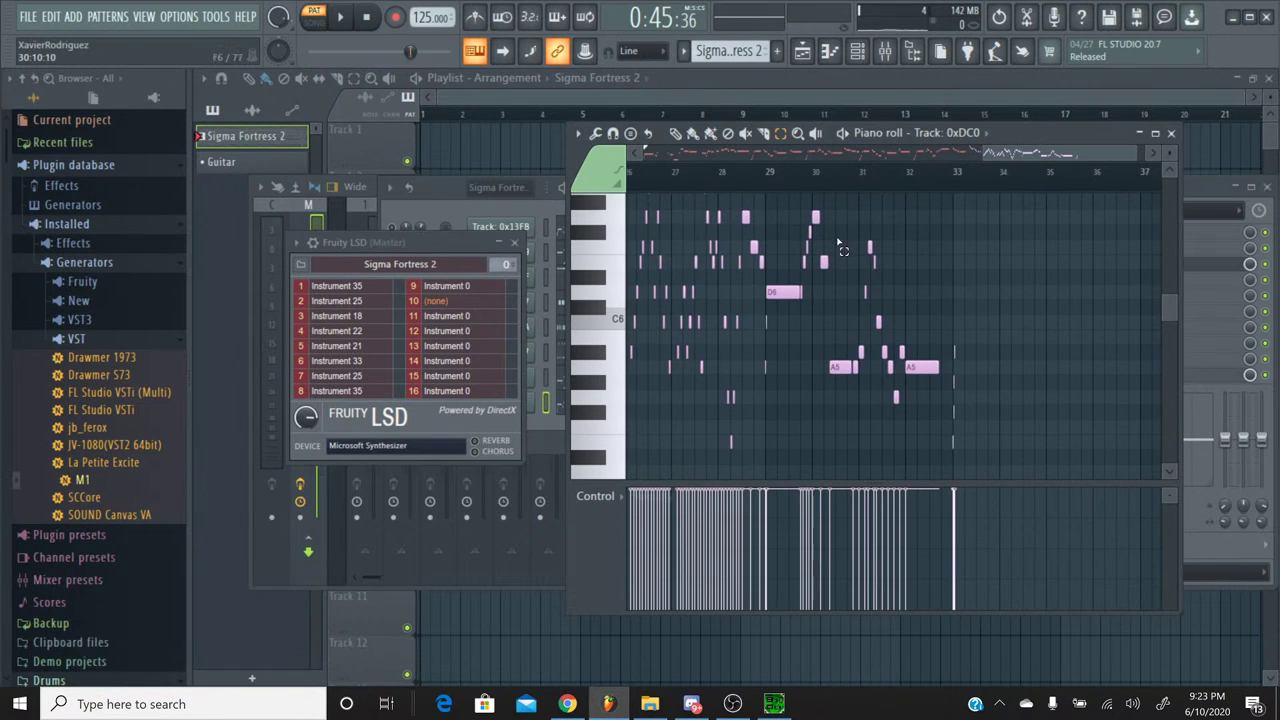
scroll(855, 200, "up", 3)
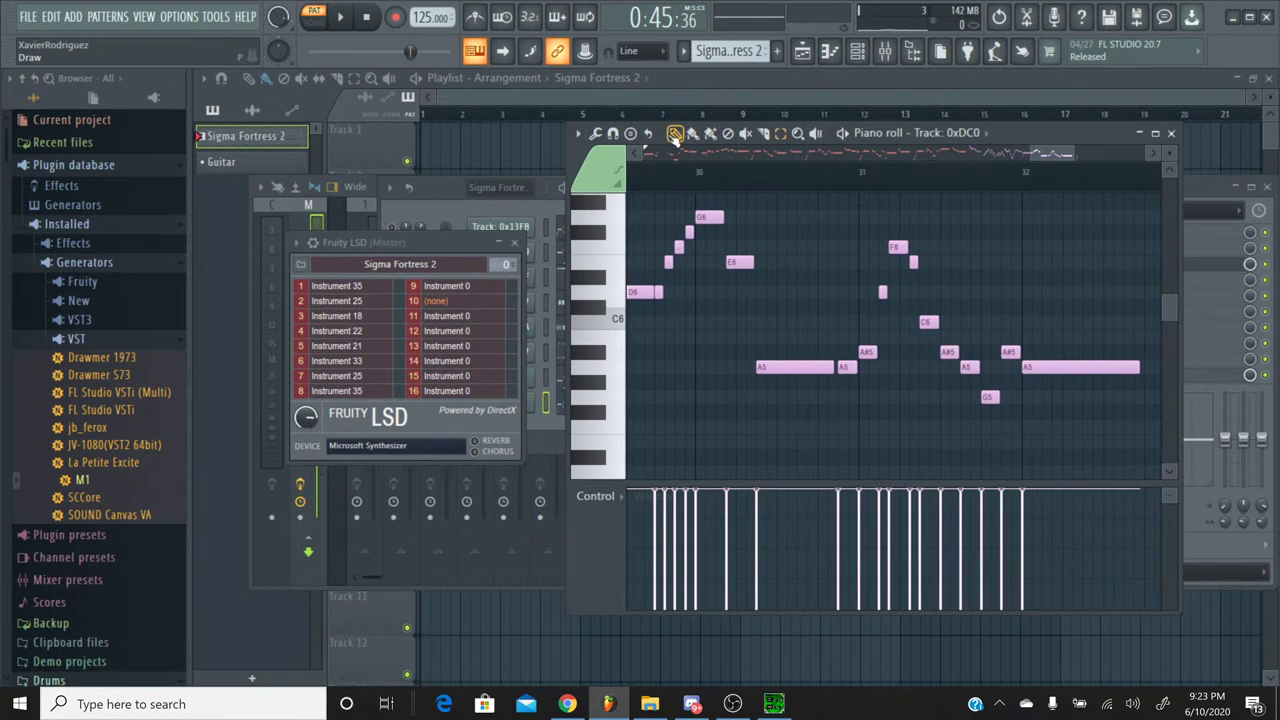
left_click(757, 184)
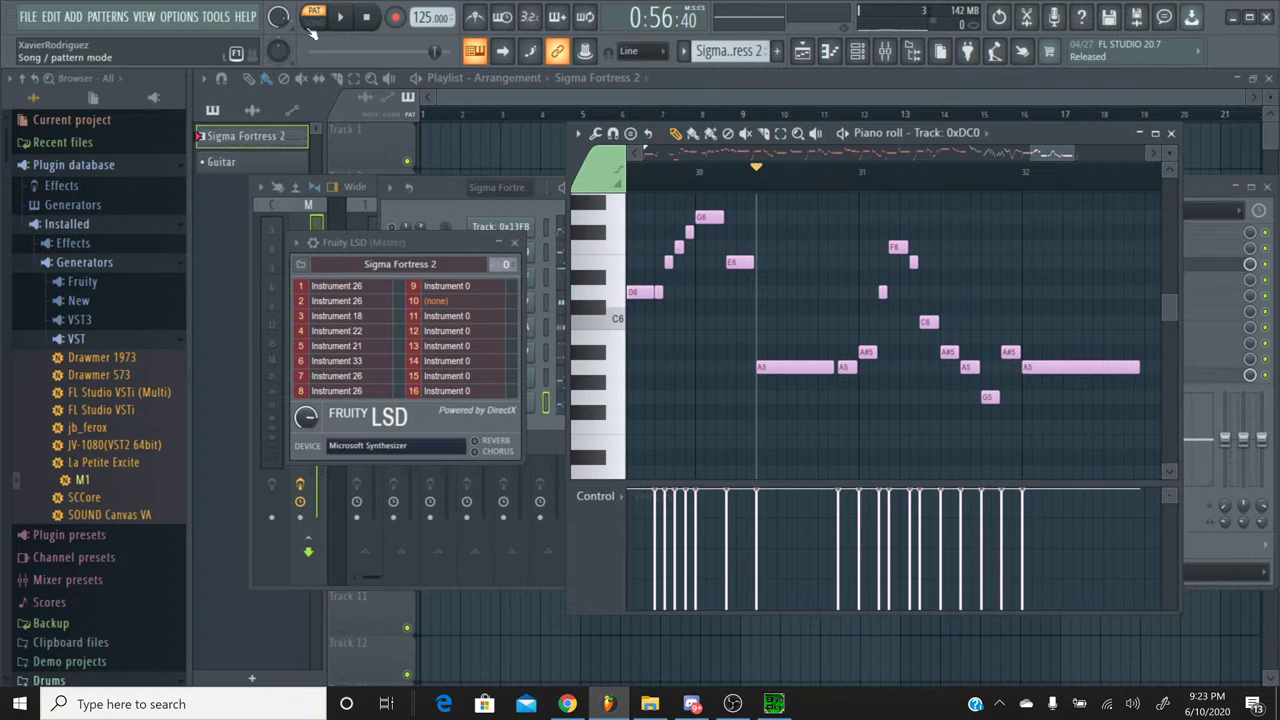
key("space")
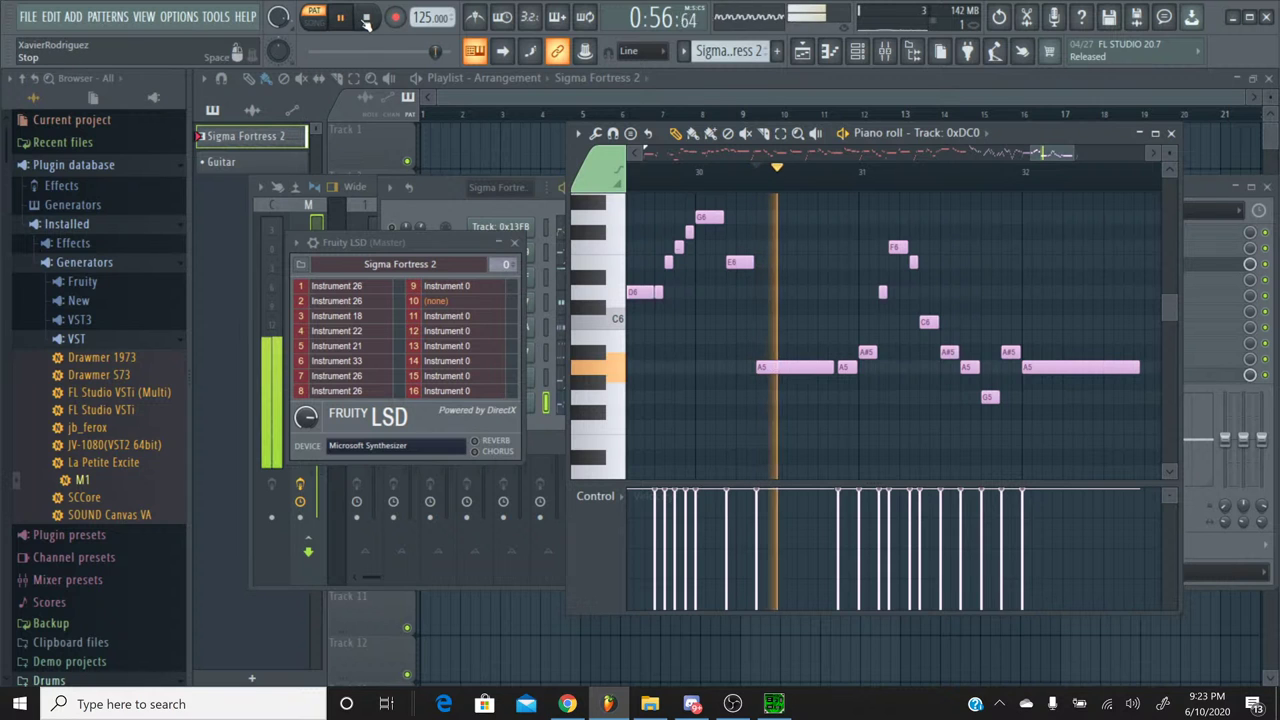
Step: Replay the closing section of Track: 0xDC0 from the end of bar 28
left_click(688, 184)
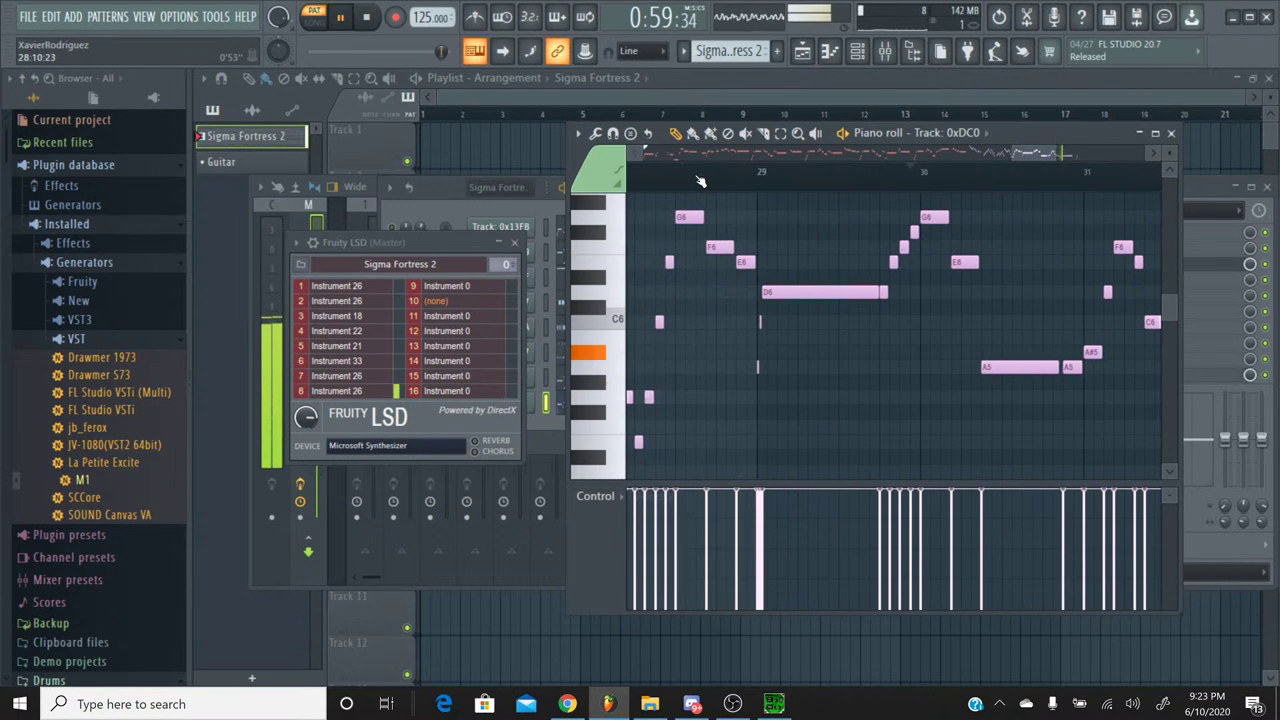
left_click(700, 180)
left_click(700, 180)
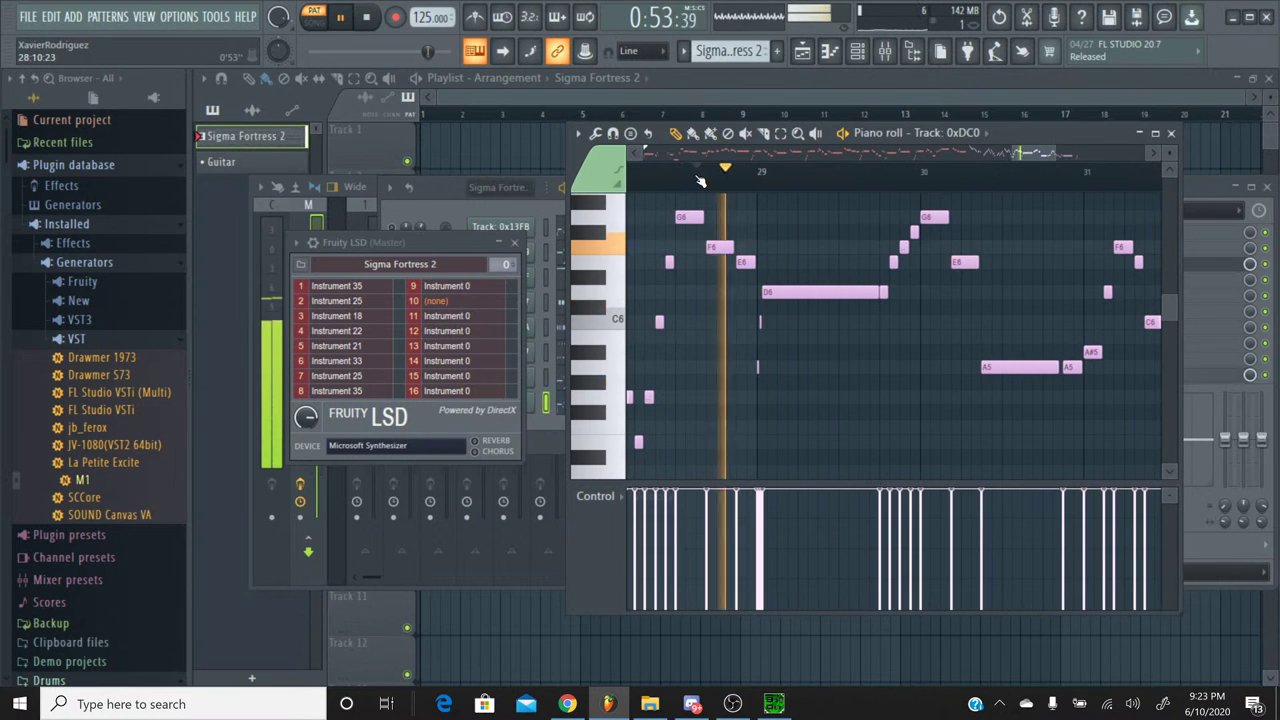
left_click(700, 180)
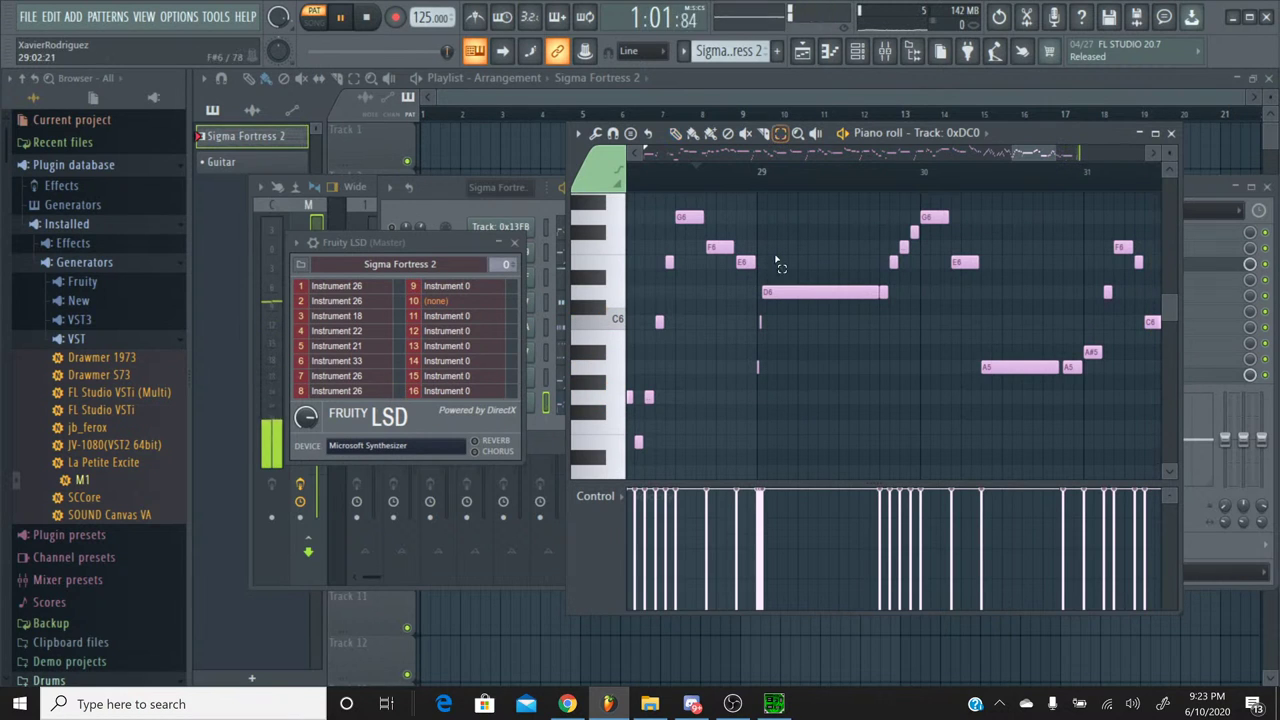
Step: Select the Track: 0xDC0 notes from bar 29 to the long A5 in bar 32, excluding the short run at bar 33
left_click_drag(758, 420, 940, 278)
scroll(900, 195, "down", 4)
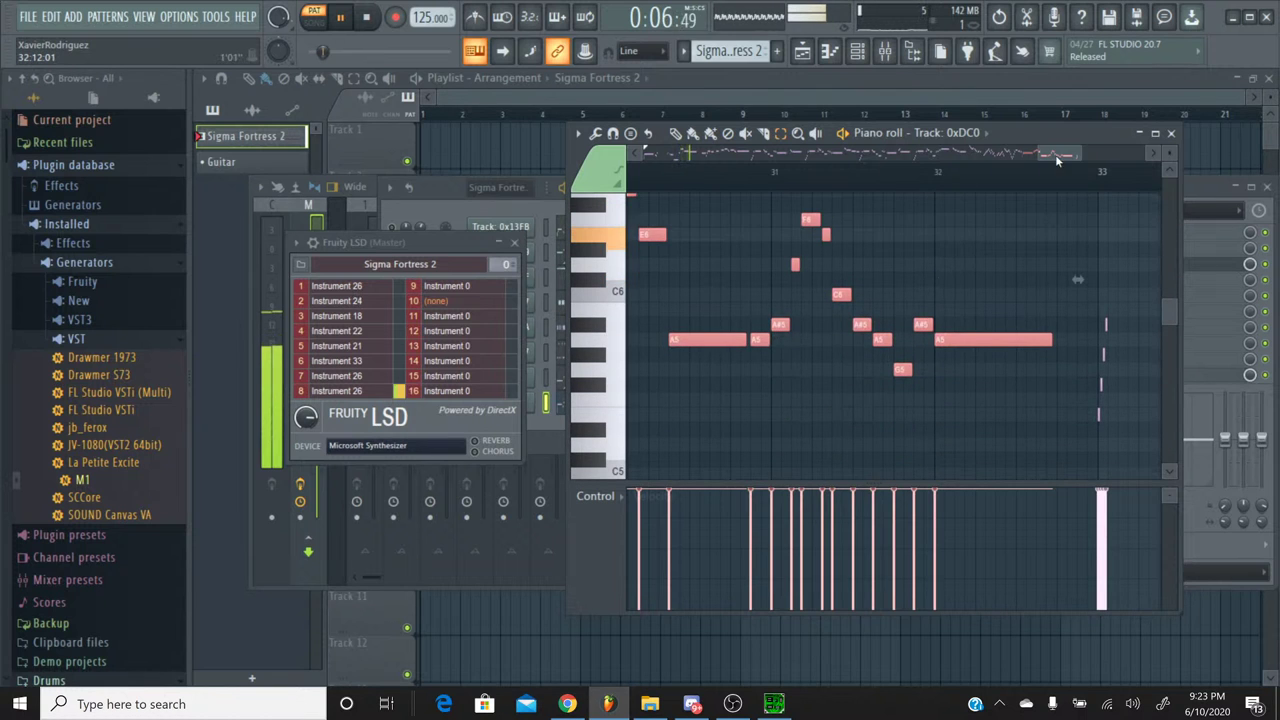
left_click_drag(1055, 154, 958, 174)
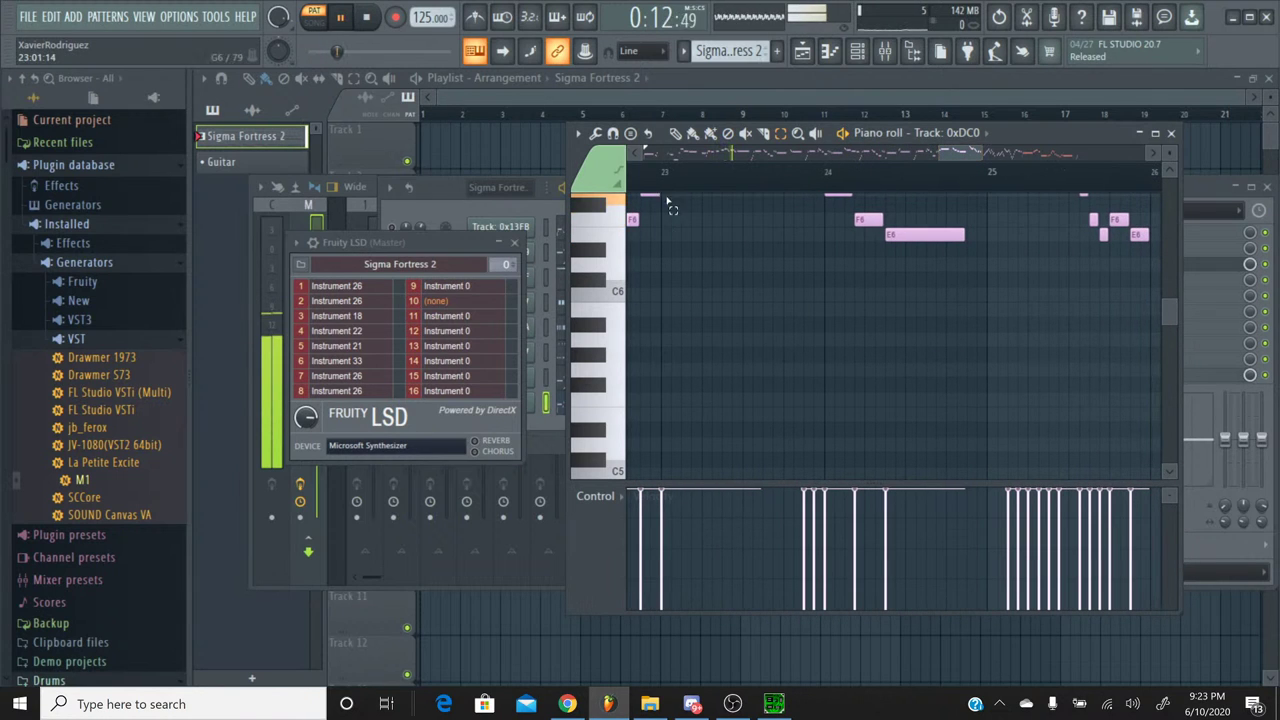
scroll(678, 152, "up", 2)
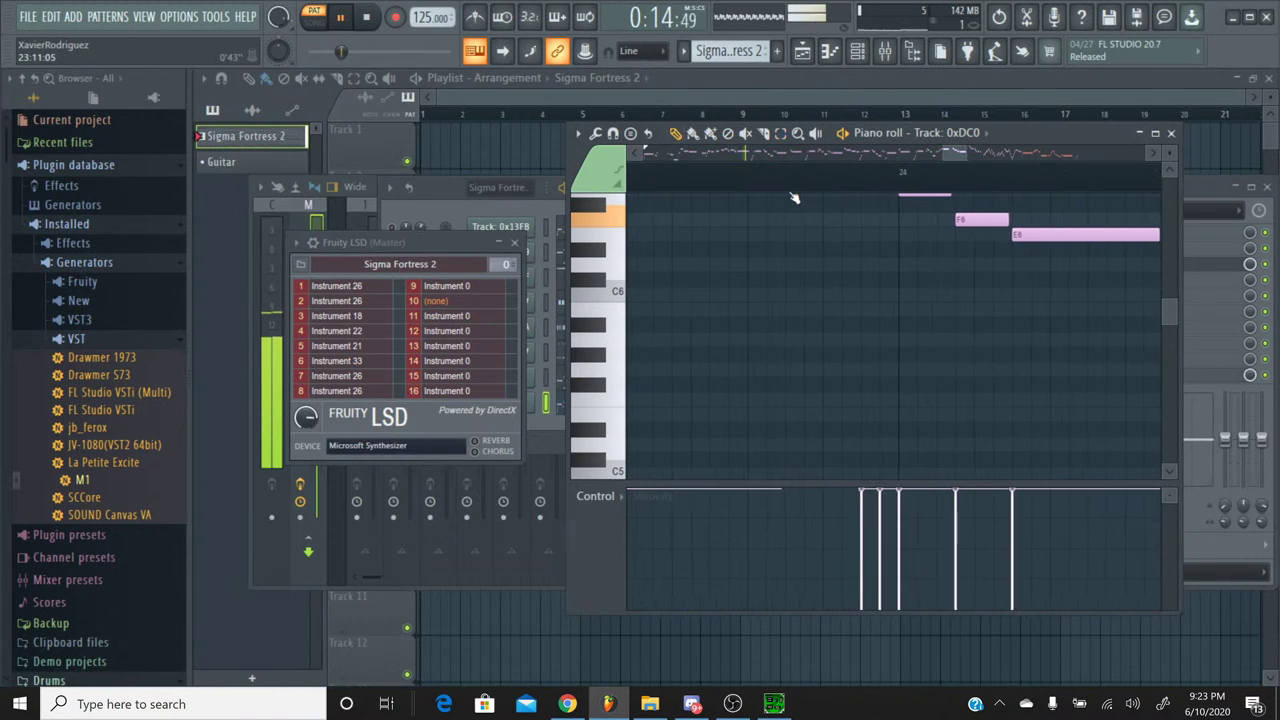
Step: Play Track: 0xDC0 from late in bar 23 through the fast run in bars 25 to 28
left_click(794, 176)
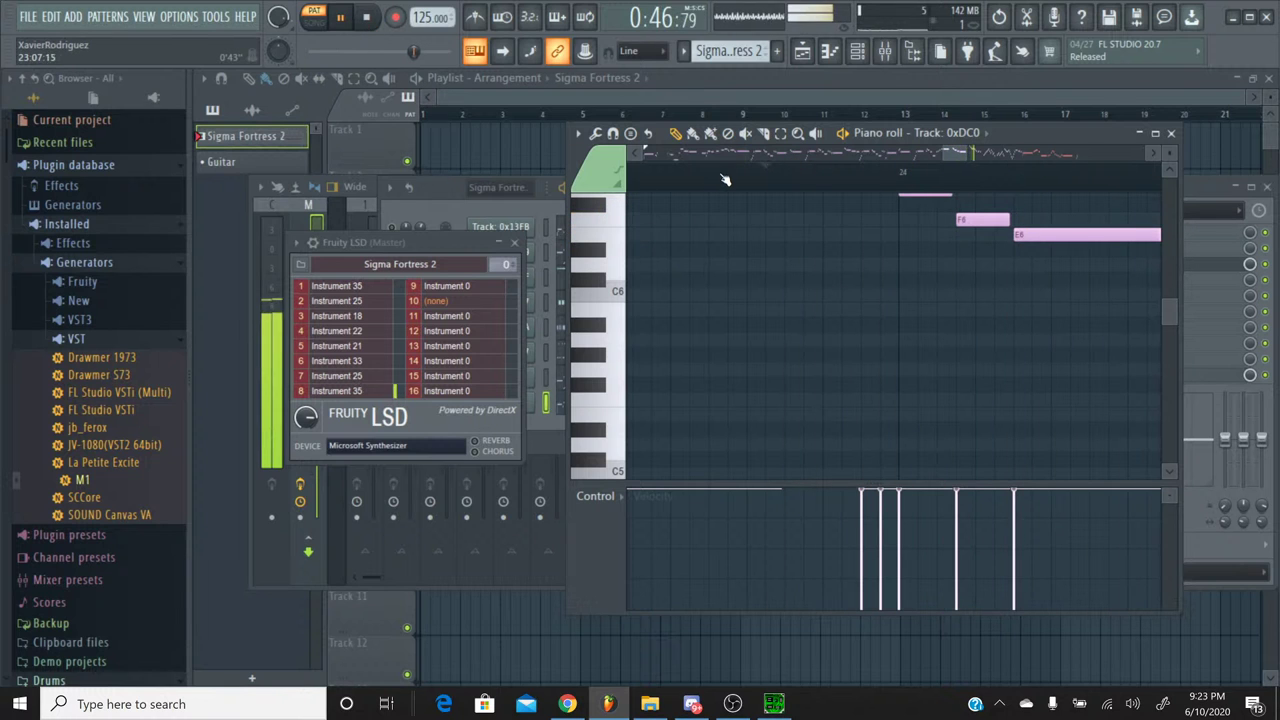
scroll(724, 180, "down", 3)
scroll(850, 263, "up", 2)
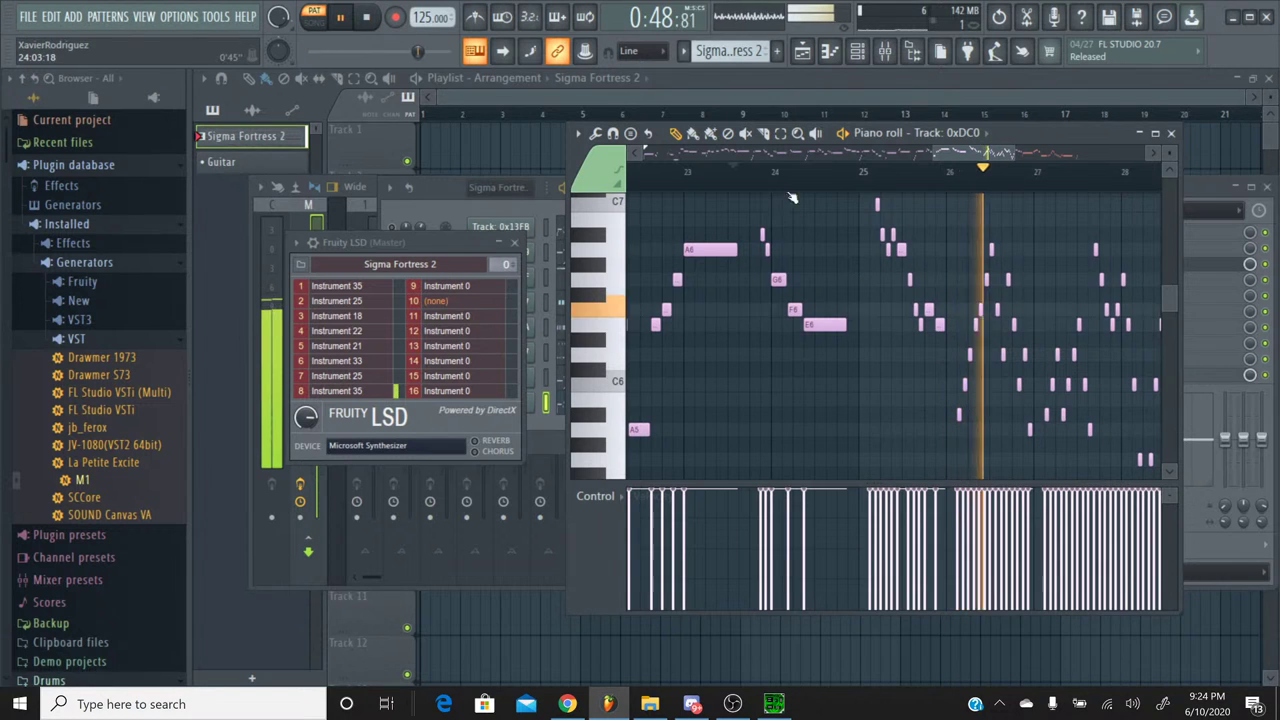
scroll(838, 447, "down", 1)
scroll(830, 360, "down", 3)
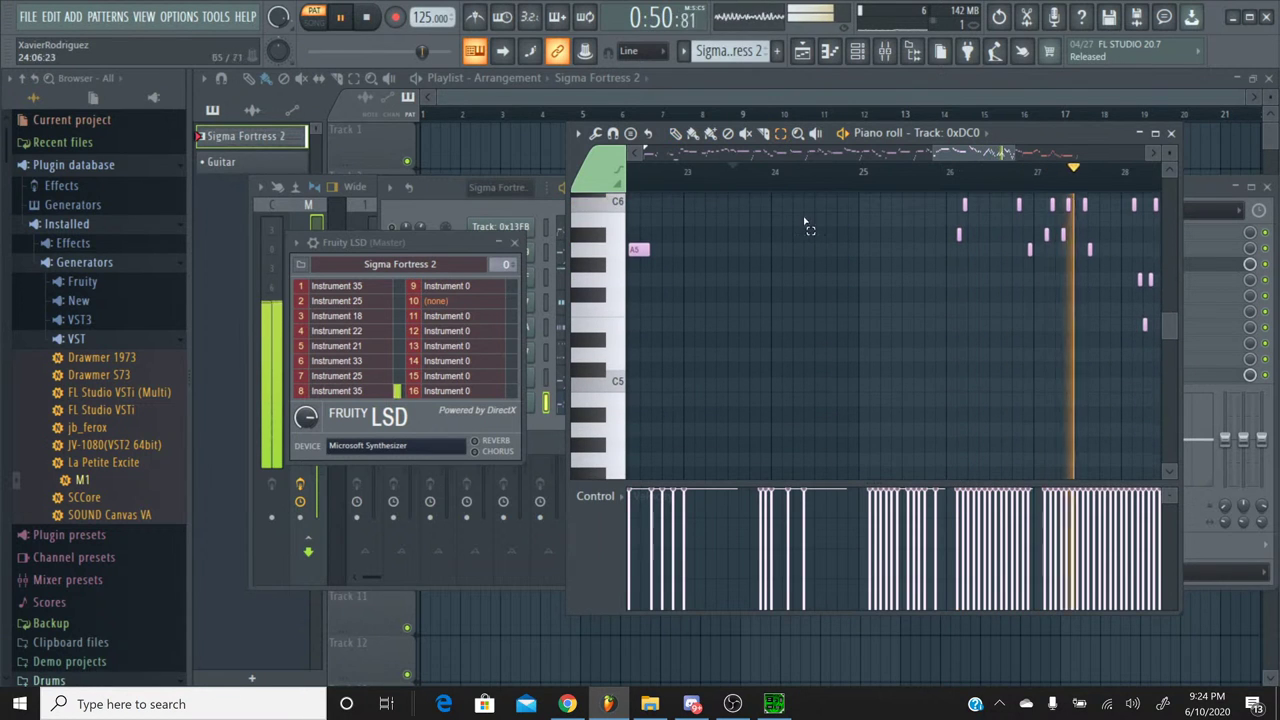
scroll(820, 265, "down", 3)
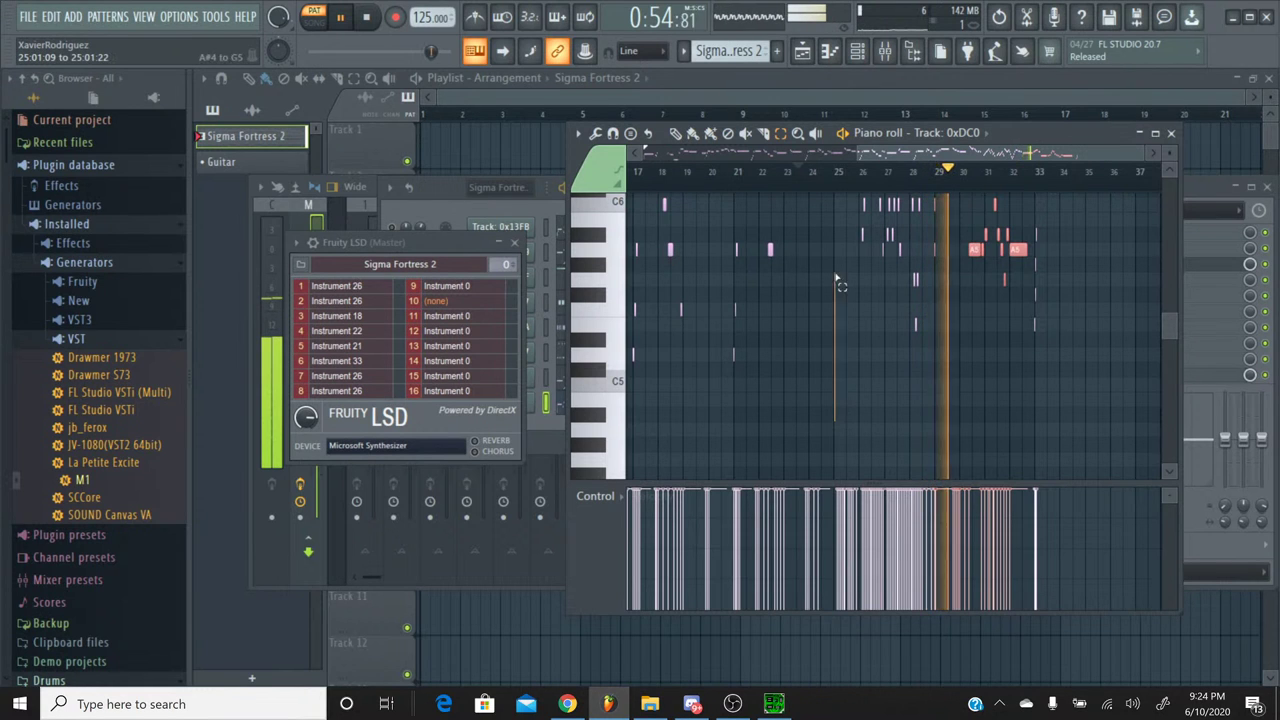
Step: Add the Track: 0xDC0 notes from bar 1 through the long E6 in bar 24 to the selection, excluding the run in bars 25 to 28
scroll(834, 300, "up", 4)
left_click_drag(829, 188, 365, 225)
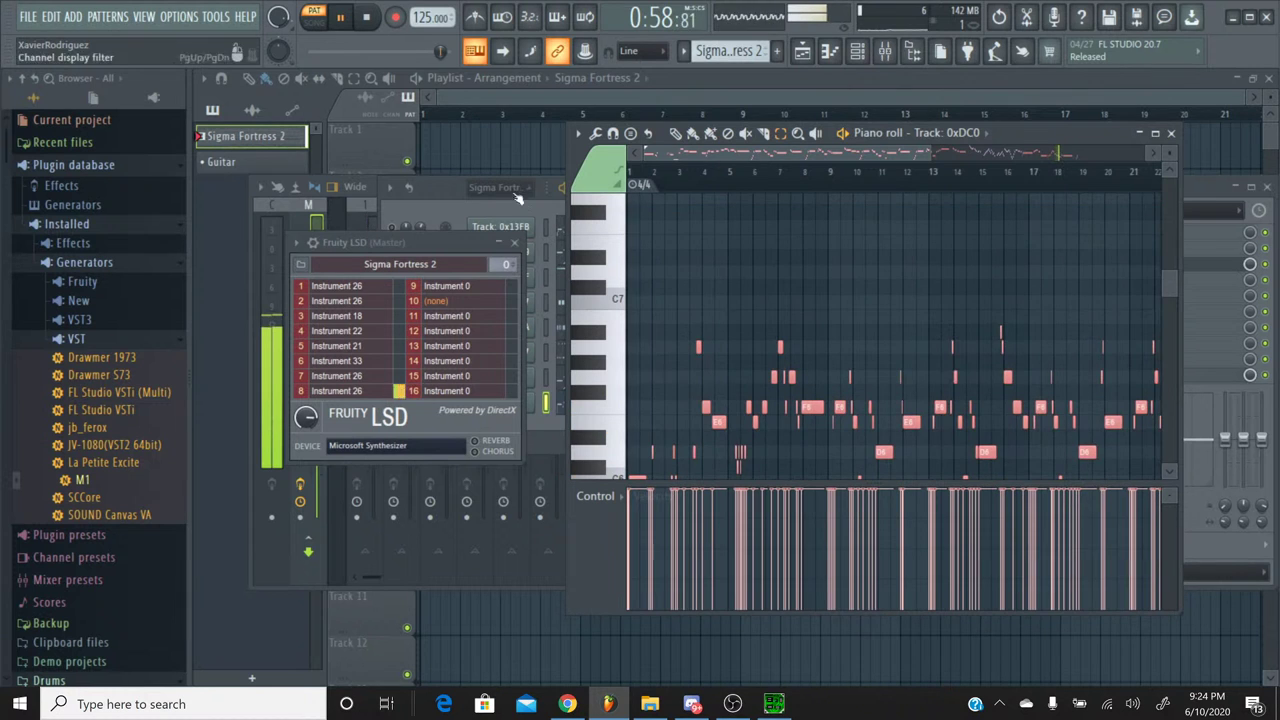
left_click_drag(757, 160, 966, 164)
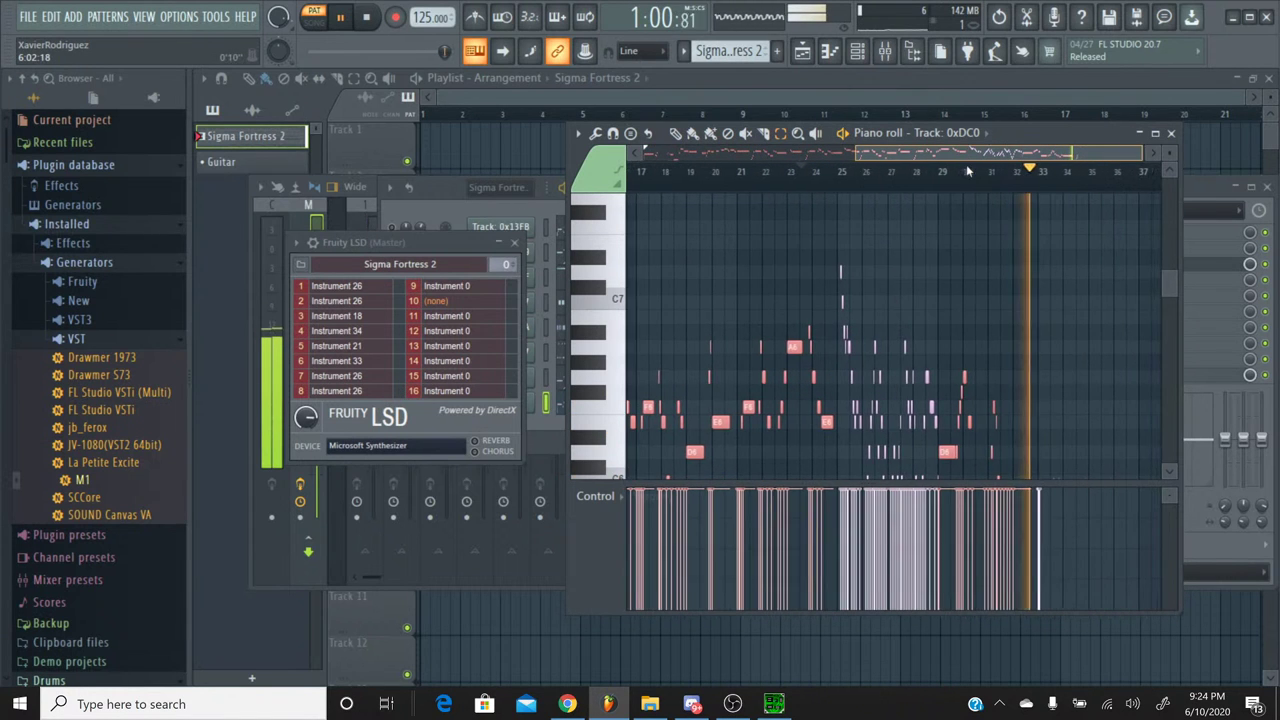
scroll(880, 300, "down", 5)
scroll(845, 185, "up", 2)
scroll(845, 185, "up", 3)
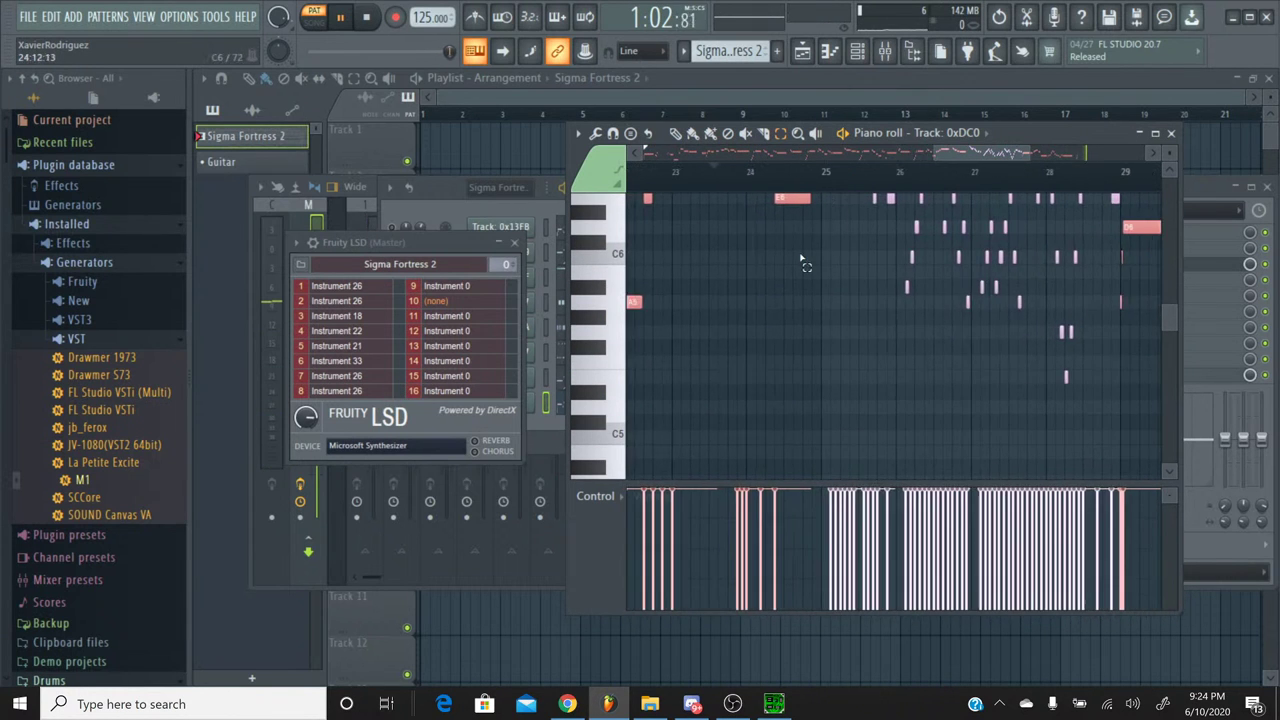
scroll(805, 263, "up", 4)
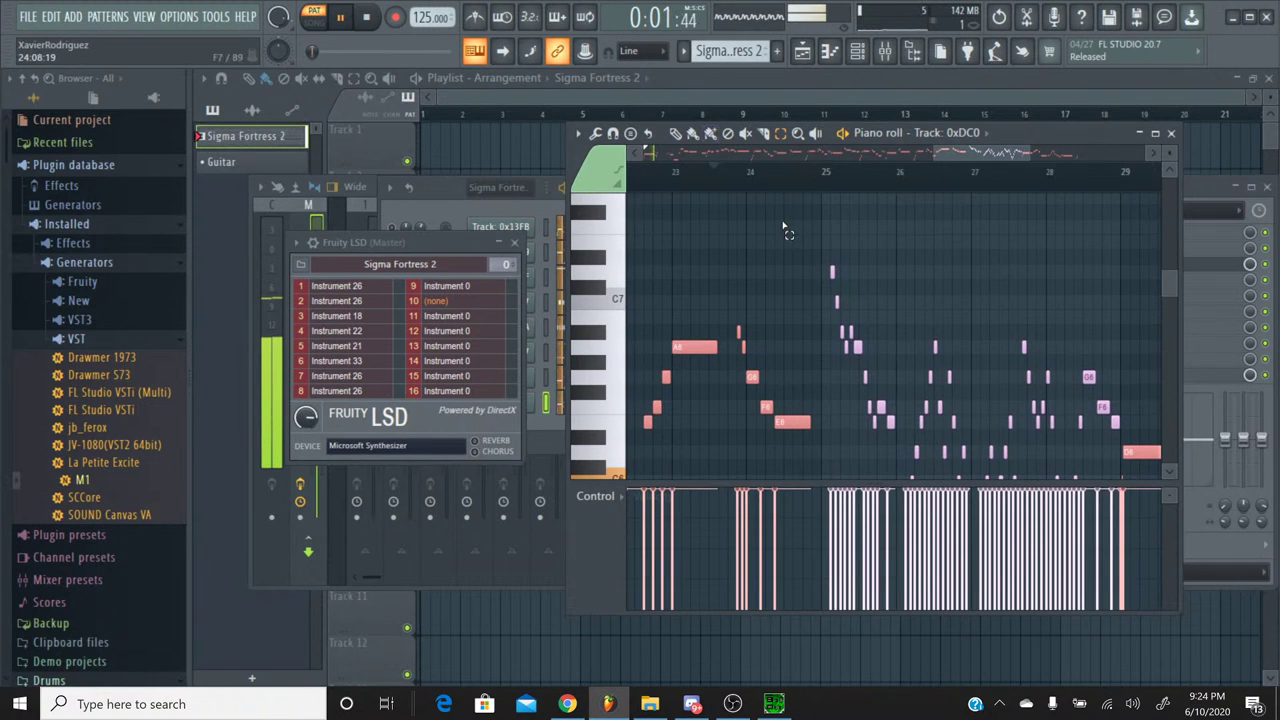
scroll(787, 230, "down", 2)
Step: Stop playback, close the Track: 0xDC0 piano roll and switch to the Guitar pattern
key("space")
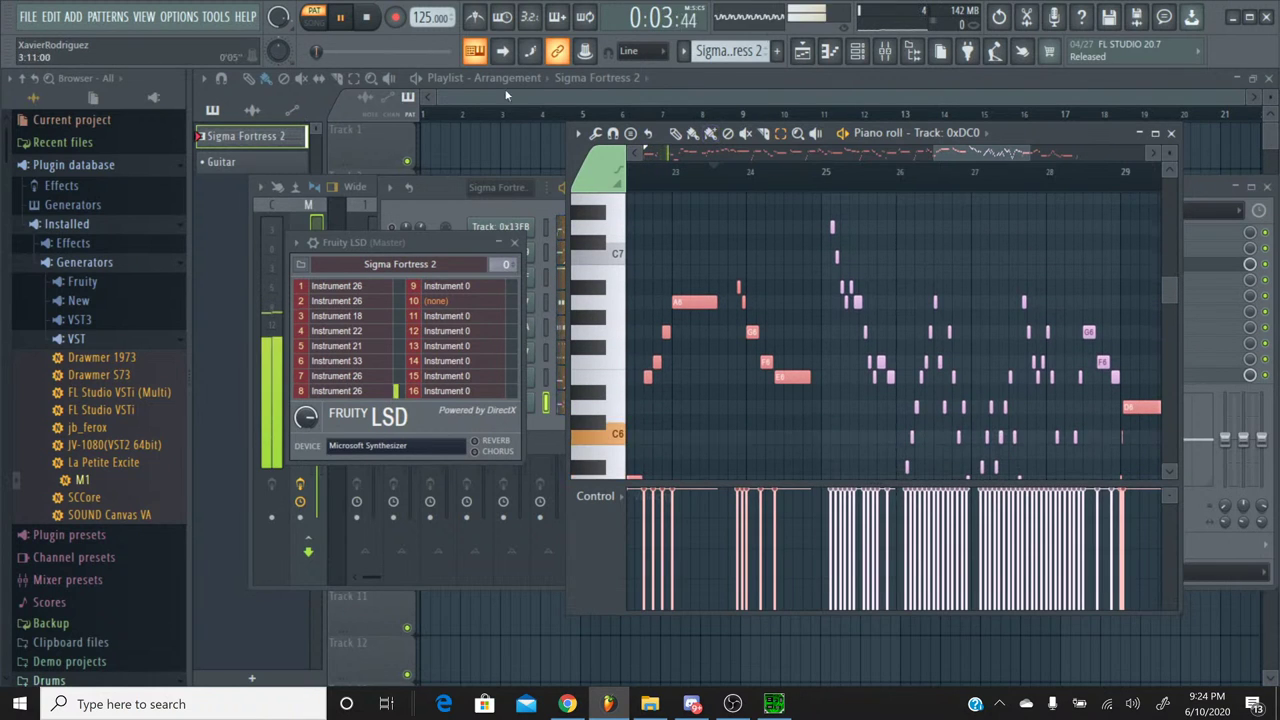
left_click(713, 170)
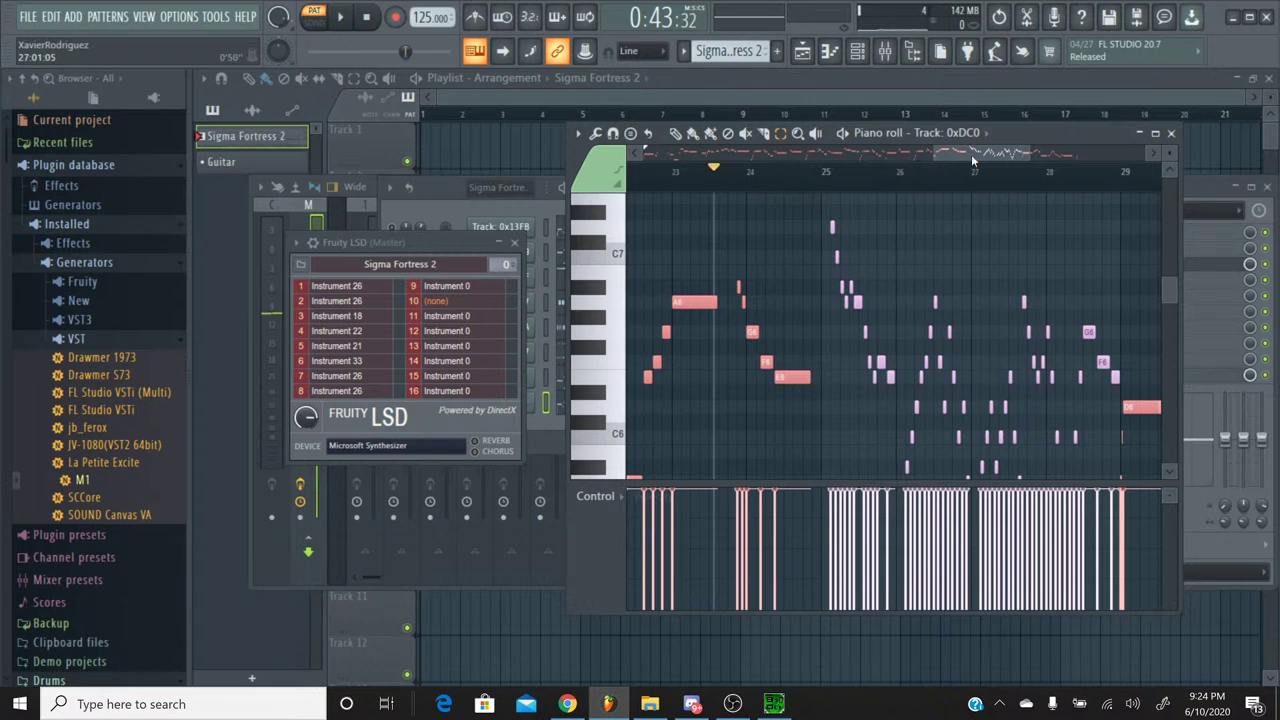
left_click_drag(971, 154, 628, 161)
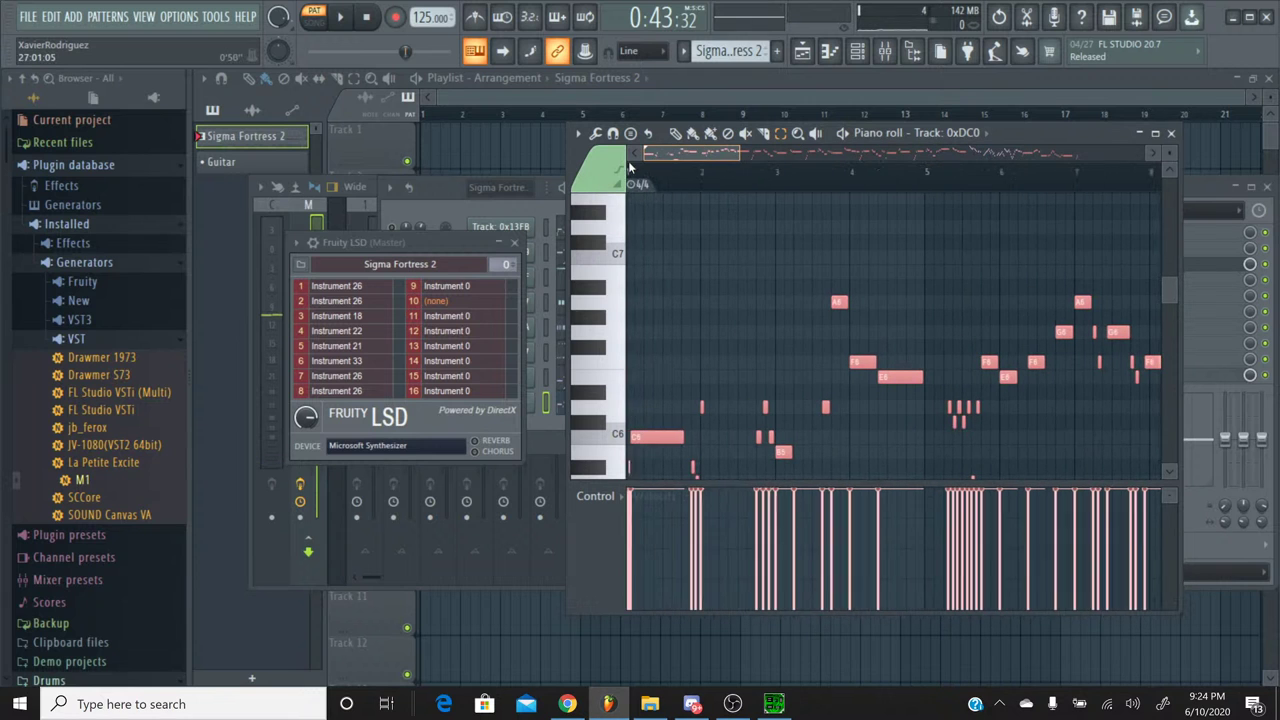
left_click(1171, 133)
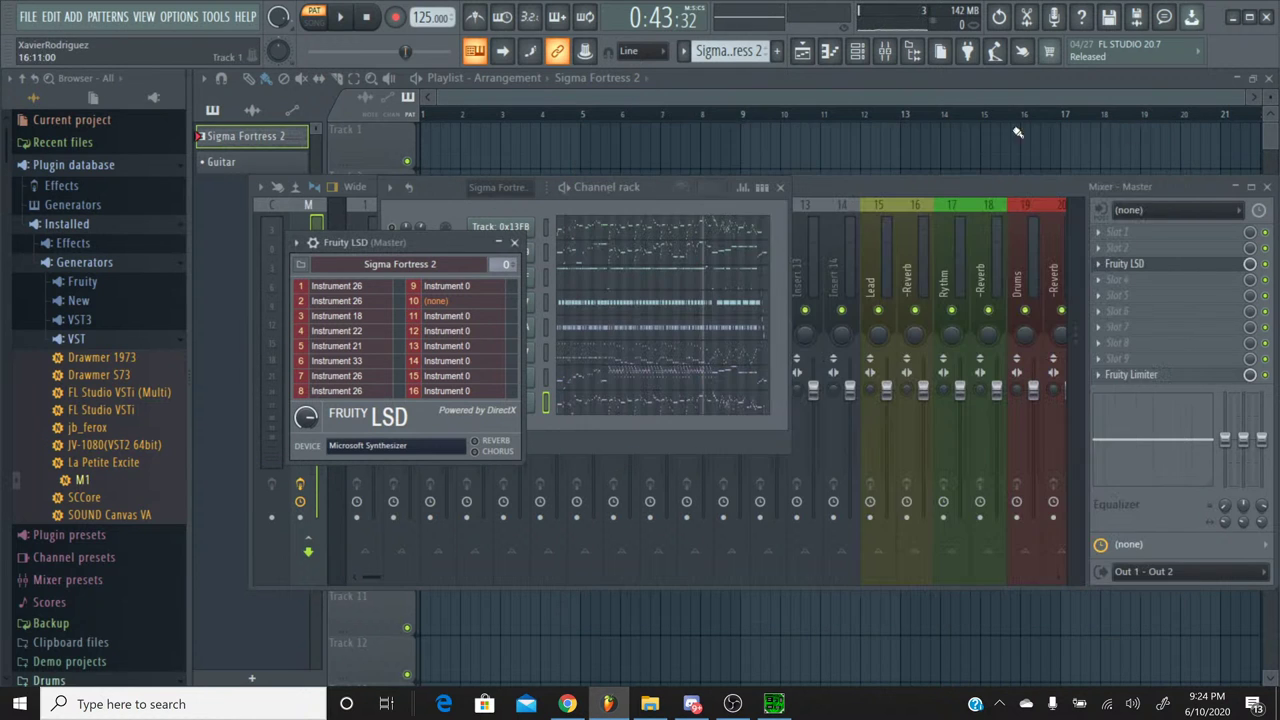
left_click(701, 55)
left_click(702, 91)
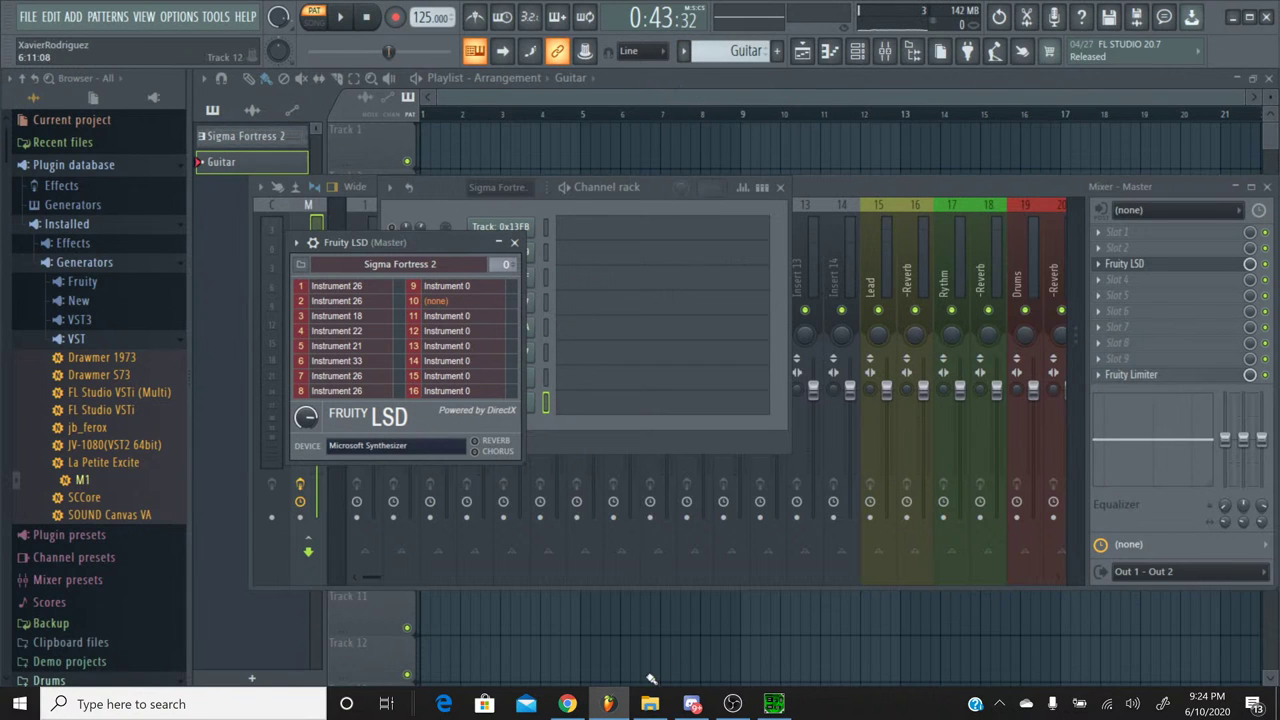
Step: Add the S50_RG LeadD_4loopedwav sample from the Mega Man X Restoration Project's S50_Rock Lead1 Samples folder as a new channel below Track: 0xDC0
left_click(88, 264)
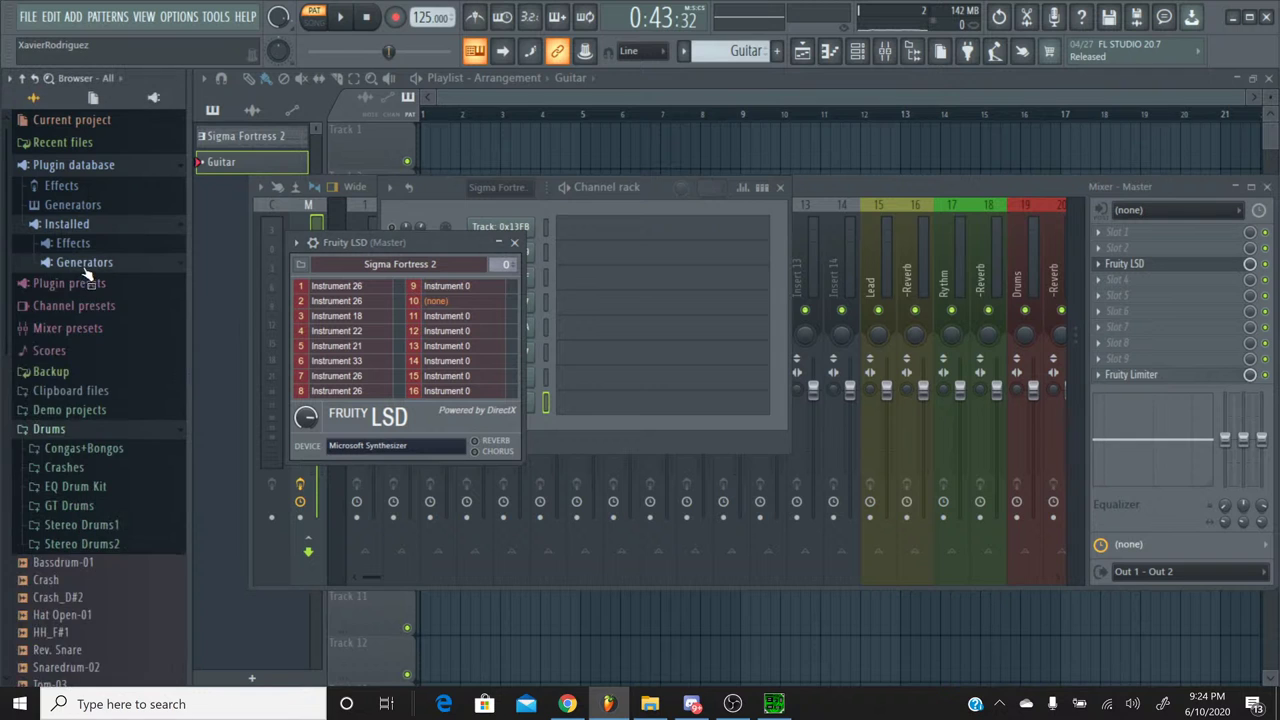
scroll(102, 391, "down", 5)
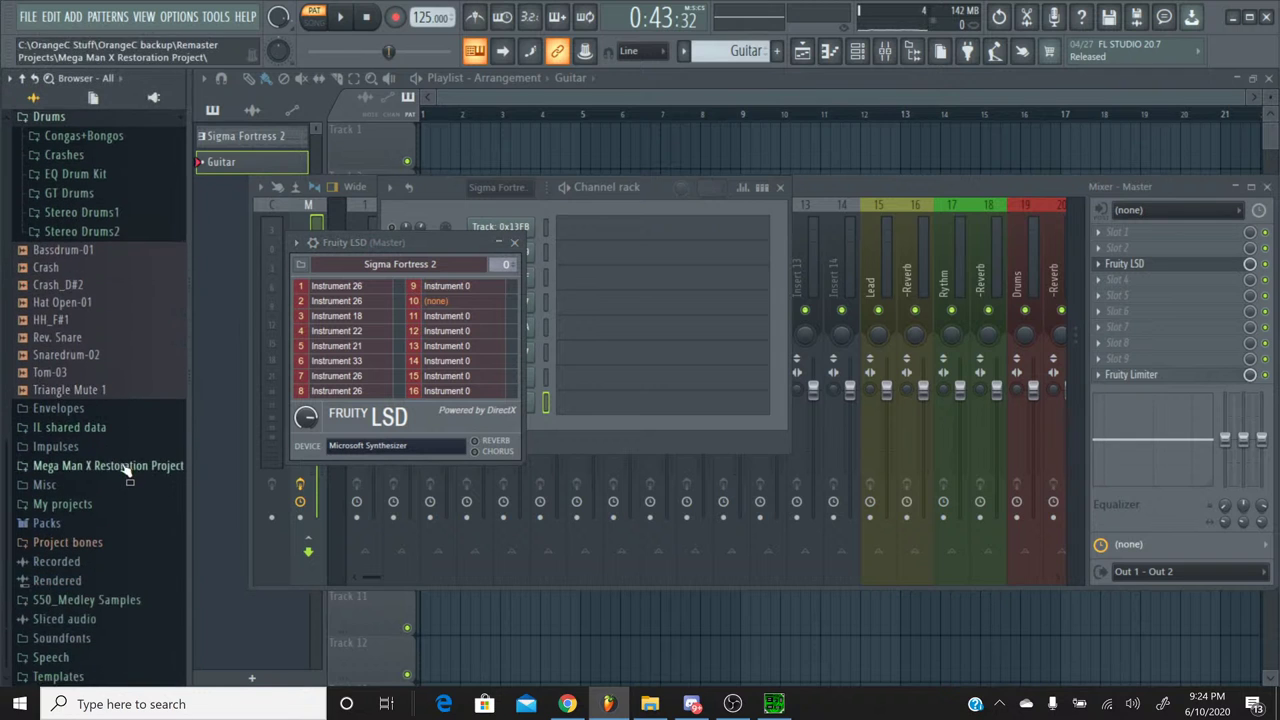
left_click(127, 470)
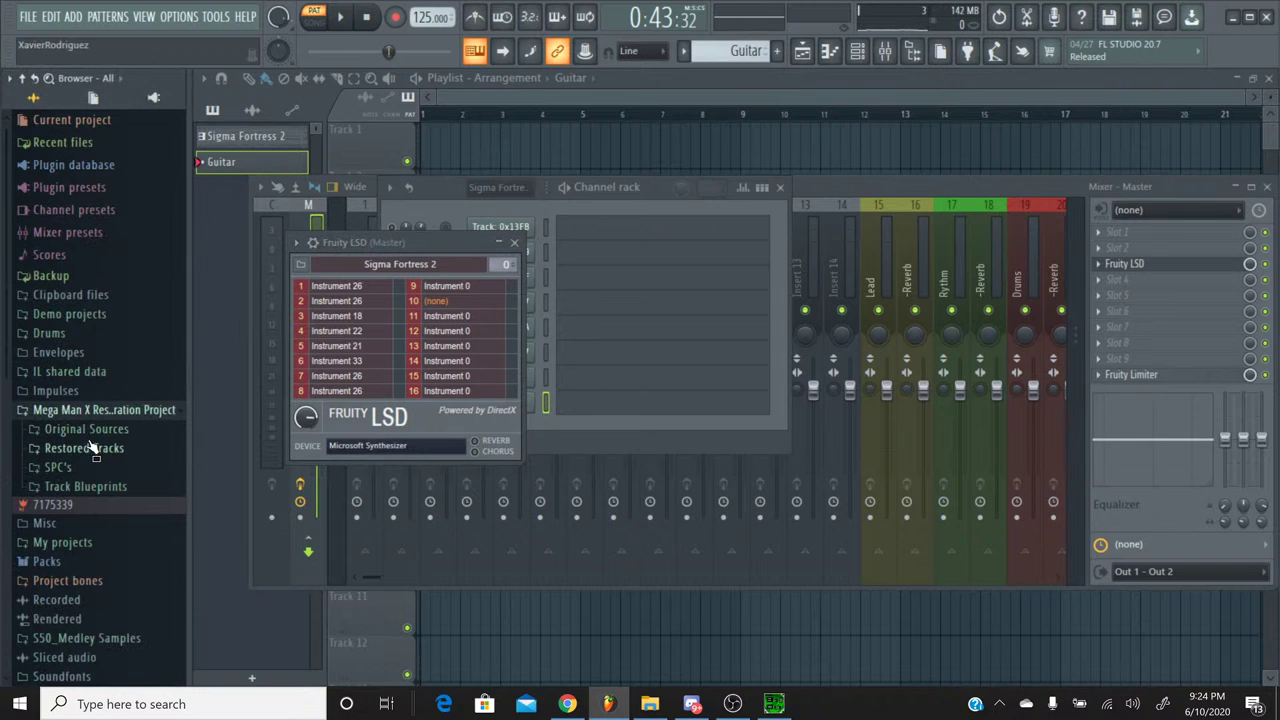
left_click(86, 433)
left_click(85, 470)
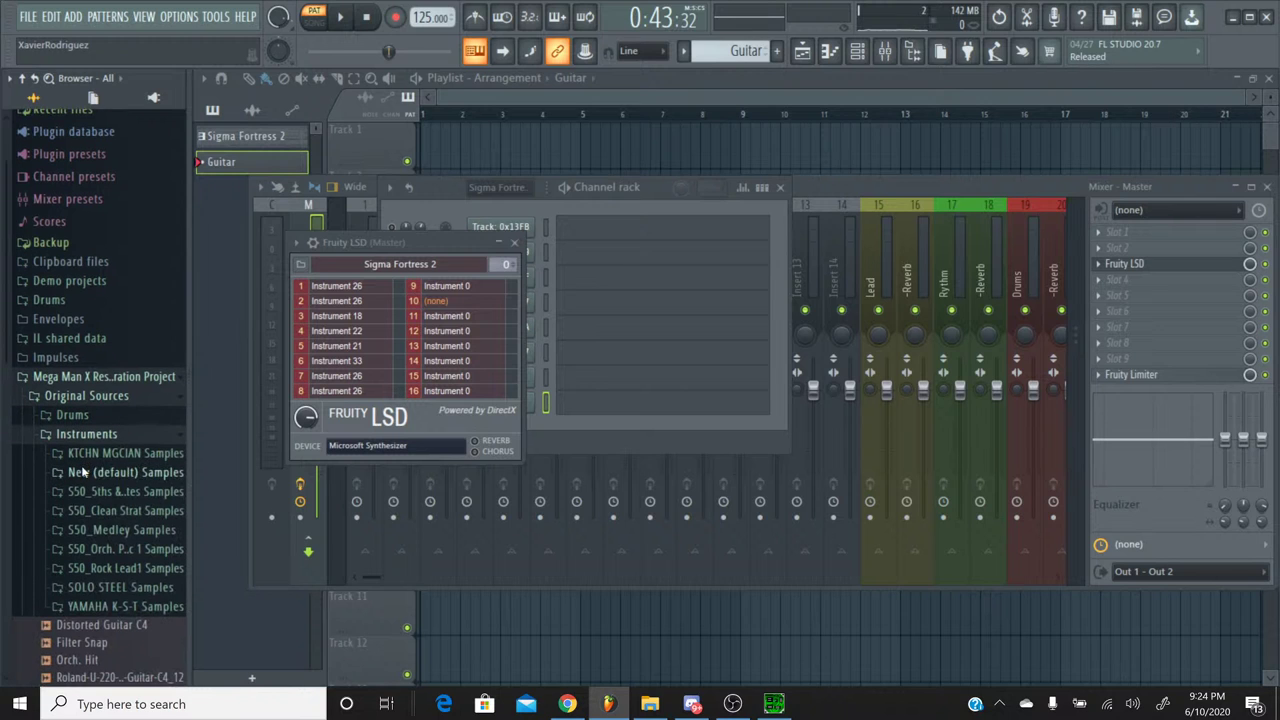
left_click(126, 568)
left_click_drag(125, 660, 519, 443)
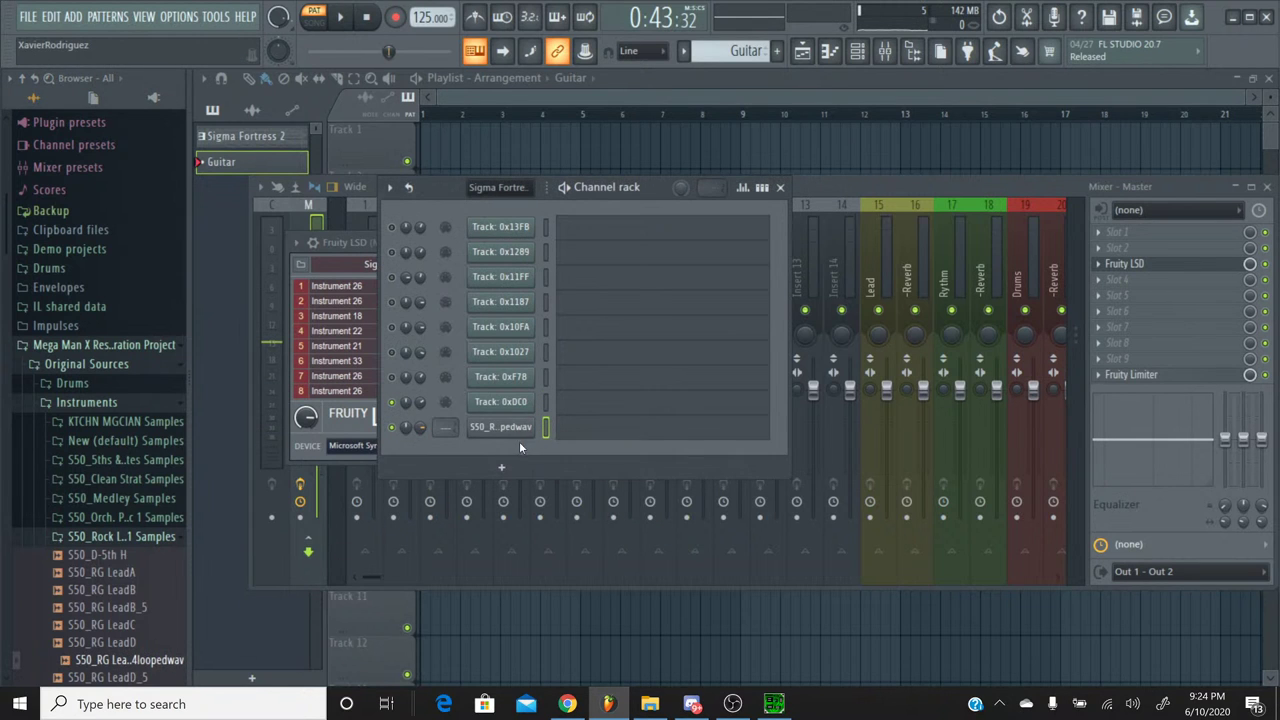
Step: Rename the new sampler channel Guitar and route it to mixer track 1
right_click(511, 431)
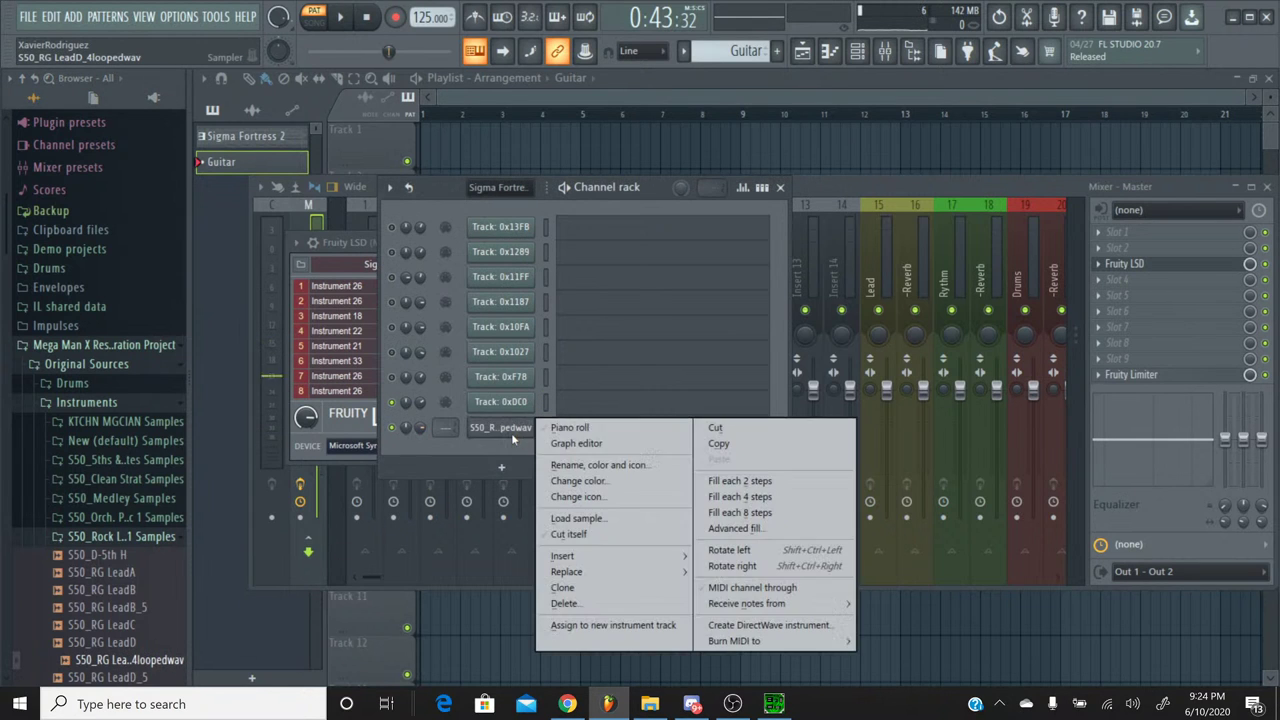
left_click(580, 467)
type("Guit")
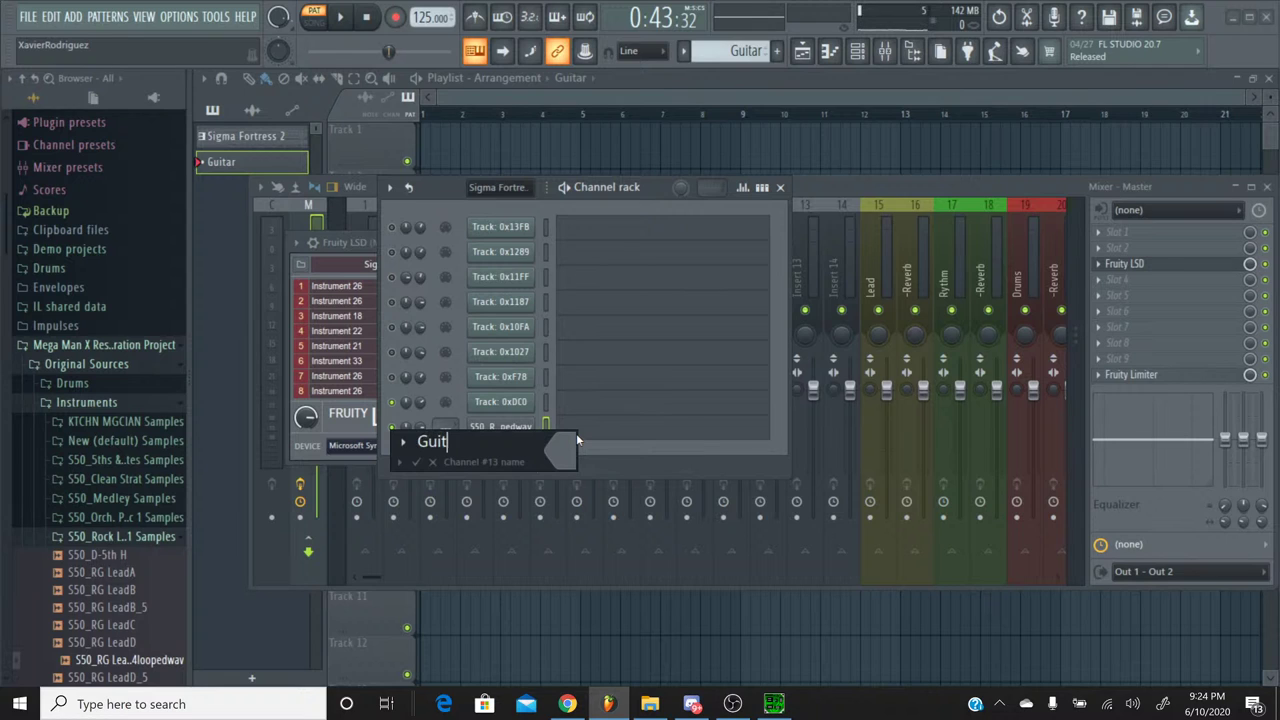
type("ar")
key("Return")
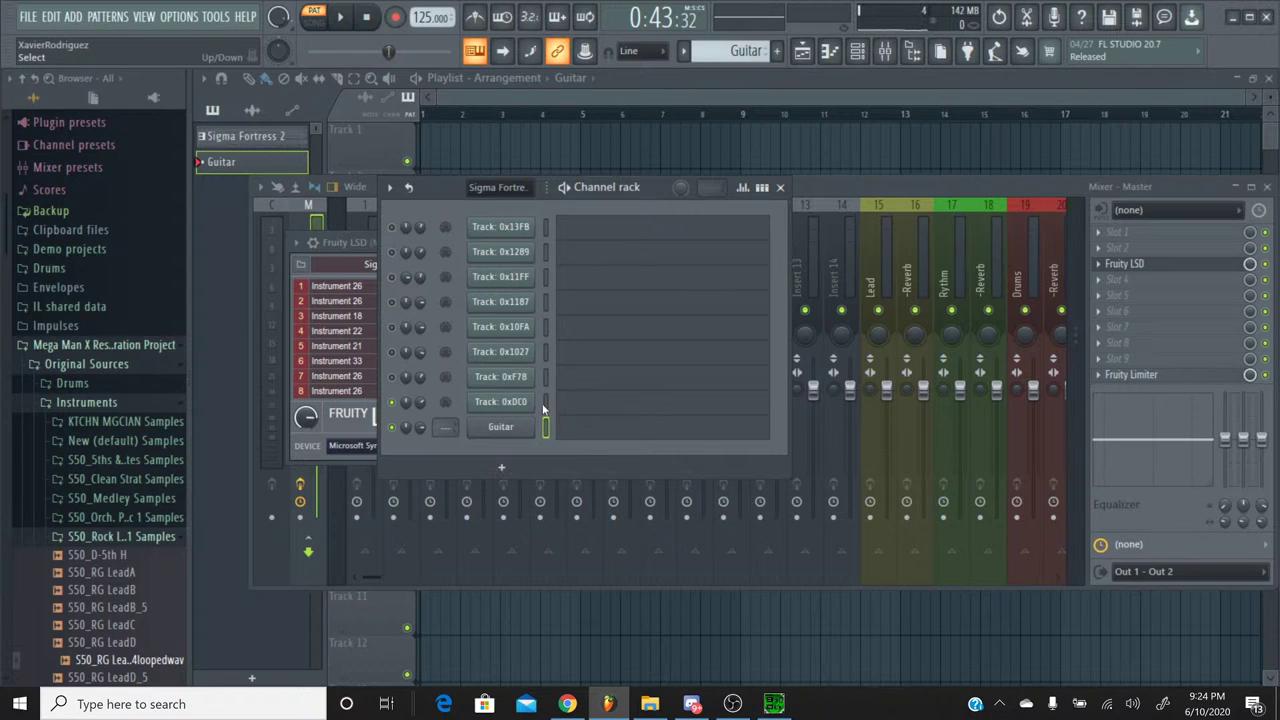
left_click(885, 55)
left_click(368, 222)
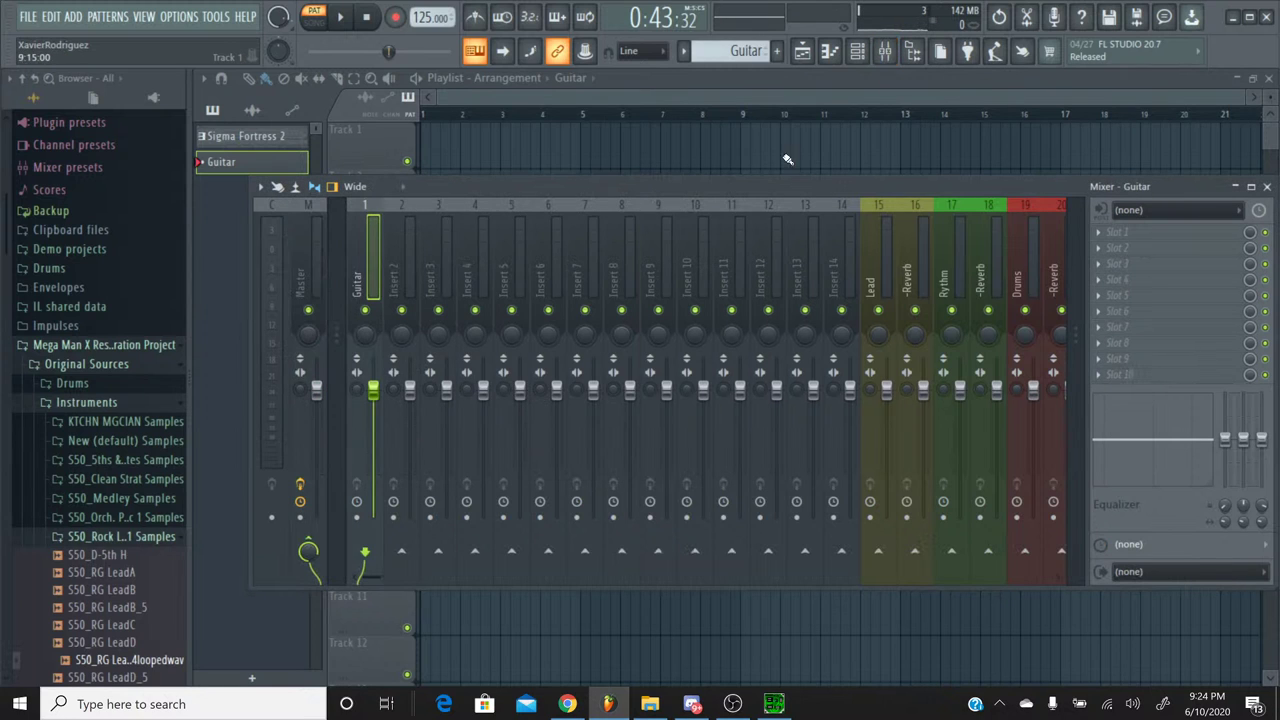
Step: Switch to the Sigma Fortress 2 pattern and open the Track: 0x13FB notes around bar 25 in the piano roll
left_click(858, 58)
left_click(686, 56)
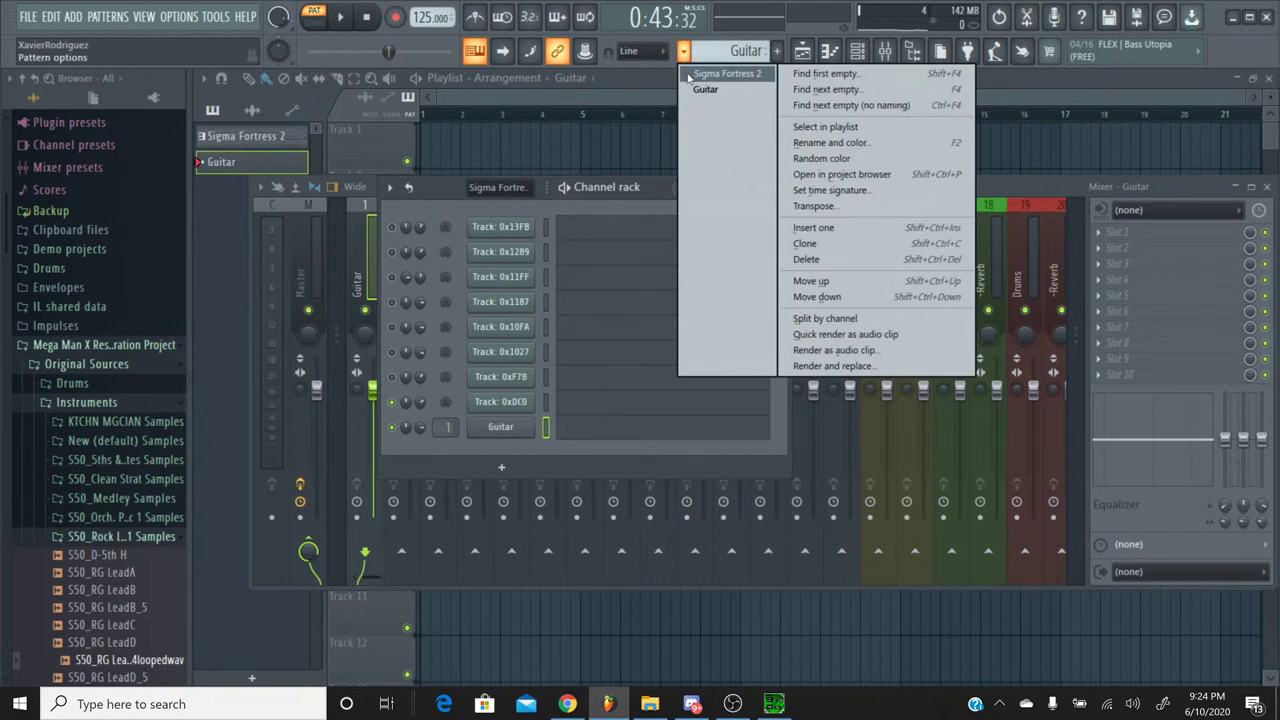
left_click(690, 73)
left_click(546, 234)
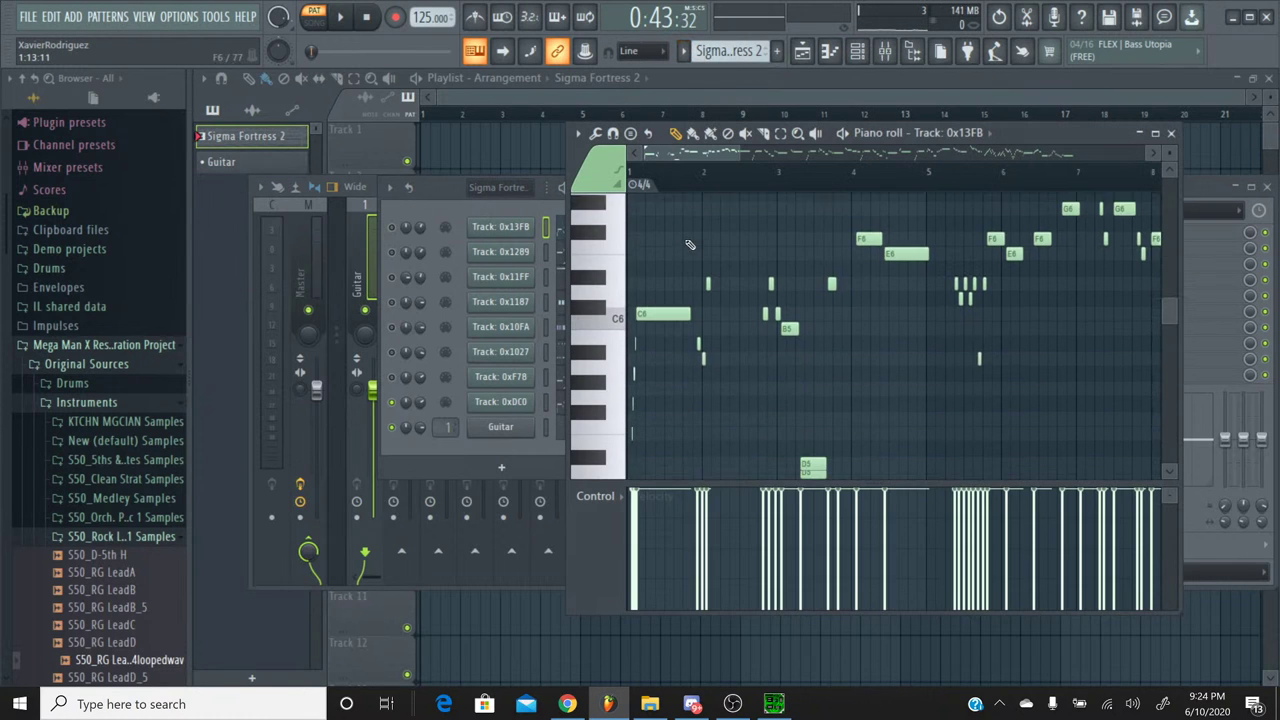
left_click_drag(740, 155, 998, 155)
scroll(760, 195, "up", 5, "ctrl")
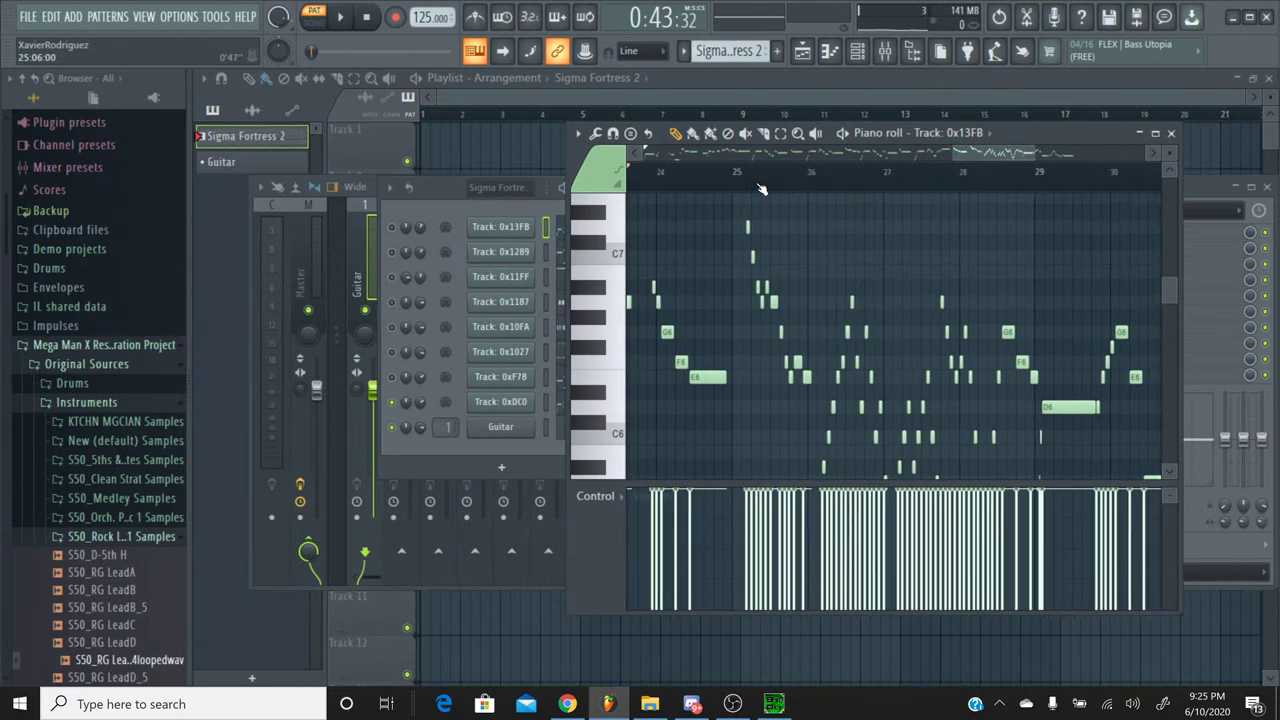
scroll(760, 190, "down", 2, "ctrl")
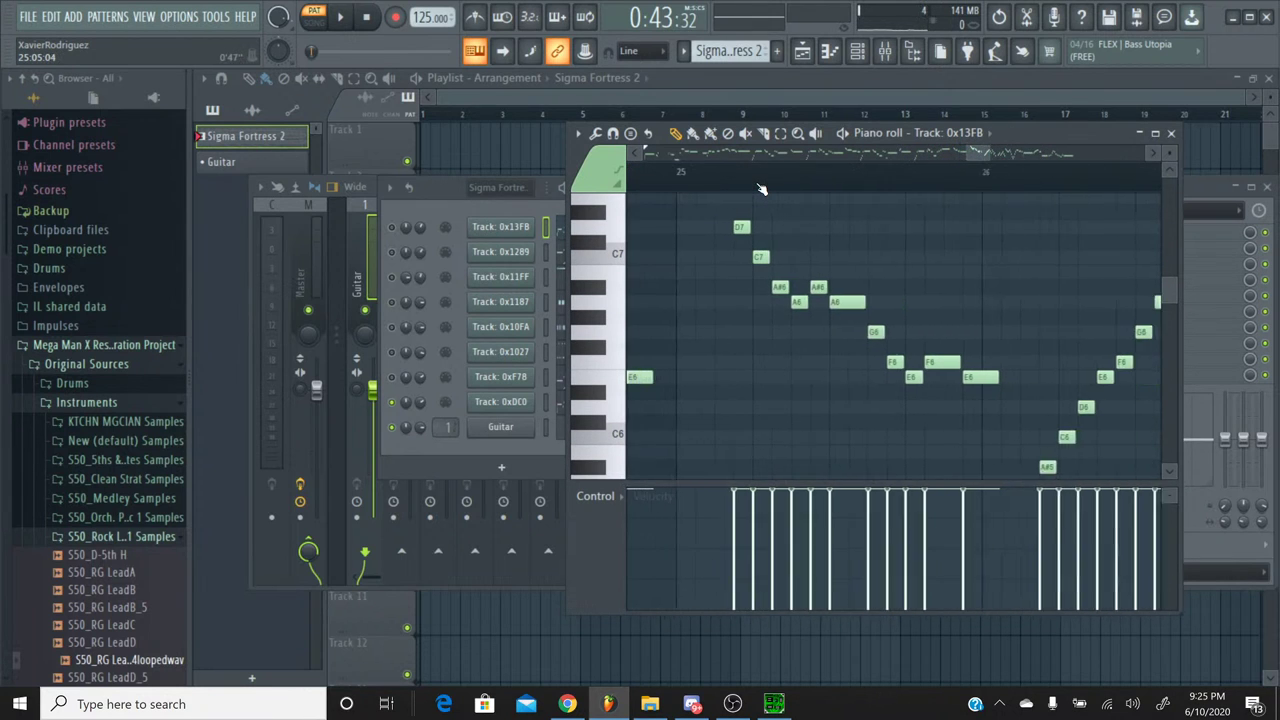
scroll(760, 190, "up", 2, "ctrl")
scroll(760, 190, "down", 2, "ctrl")
scroll(760, 190, "down", 2, "ctrl")
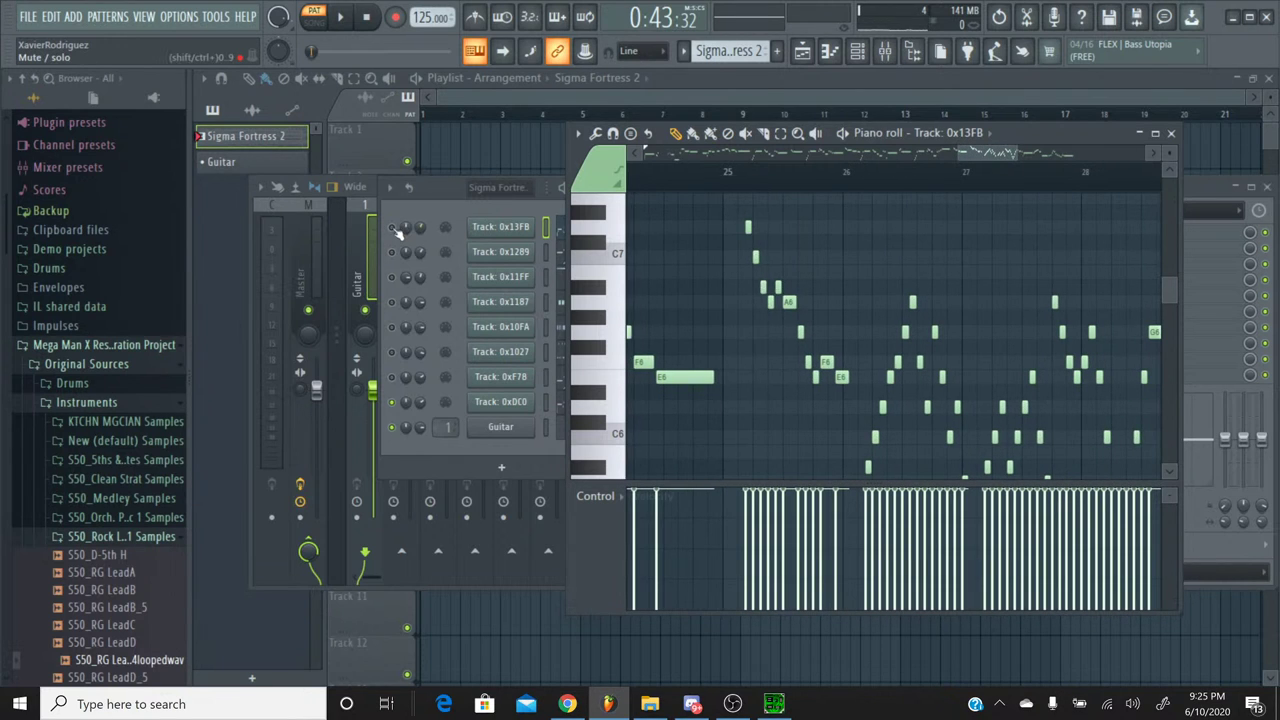
Step: Enable Track: 0x13FB in place of Track: 0xDC0, audition it from the start of bar 25 and close its piano roll
left_click(397, 232)
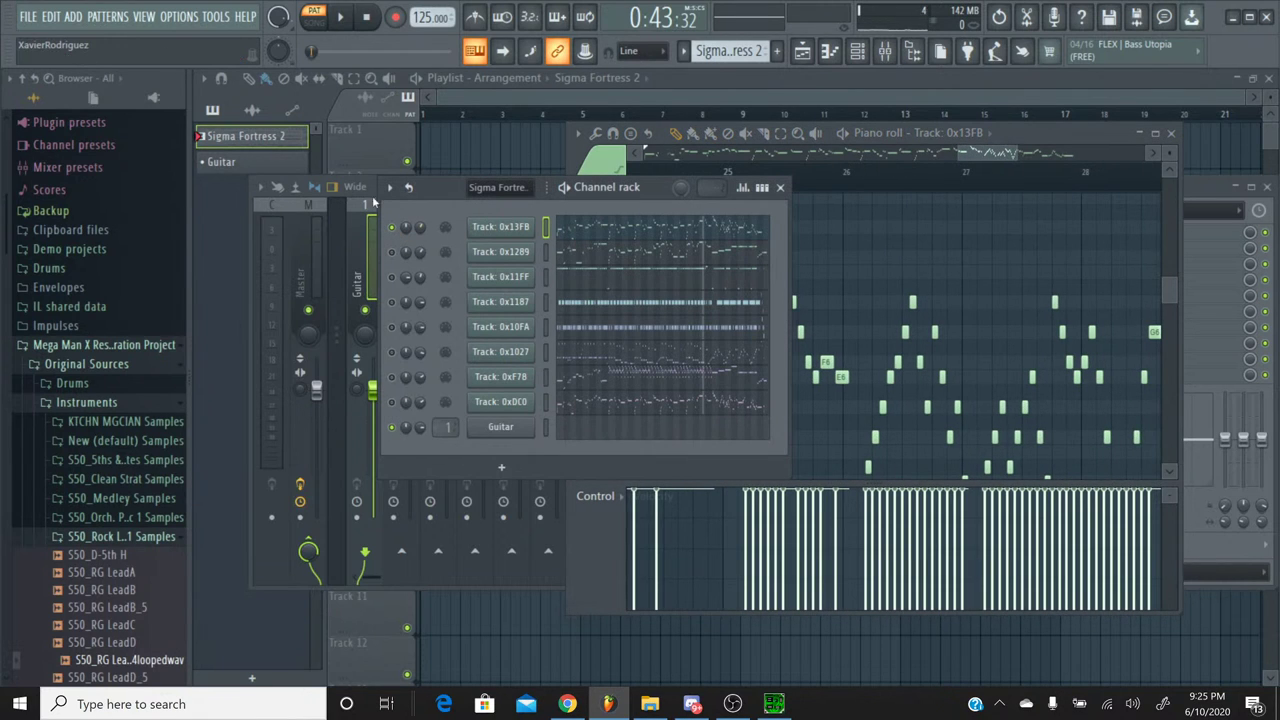
left_click(353, 16)
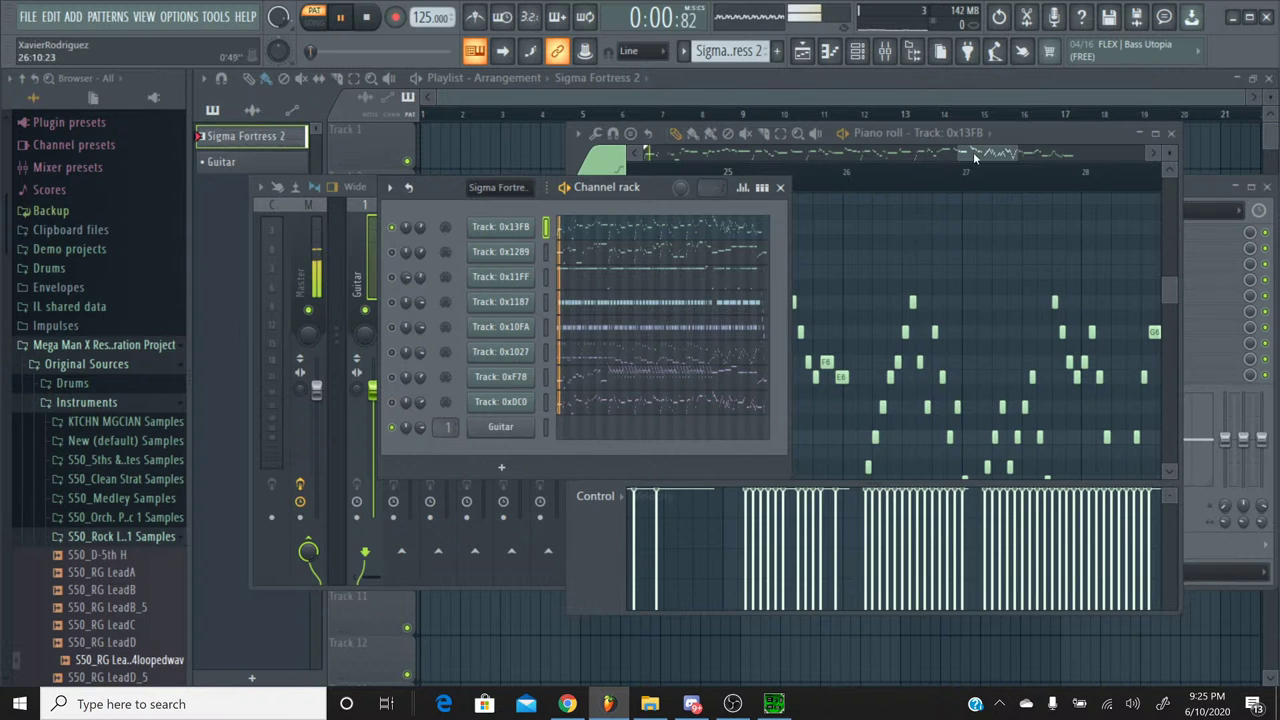
left_click(994, 156)
left_click_drag(994, 156, 980, 156)
left_click(757, 172)
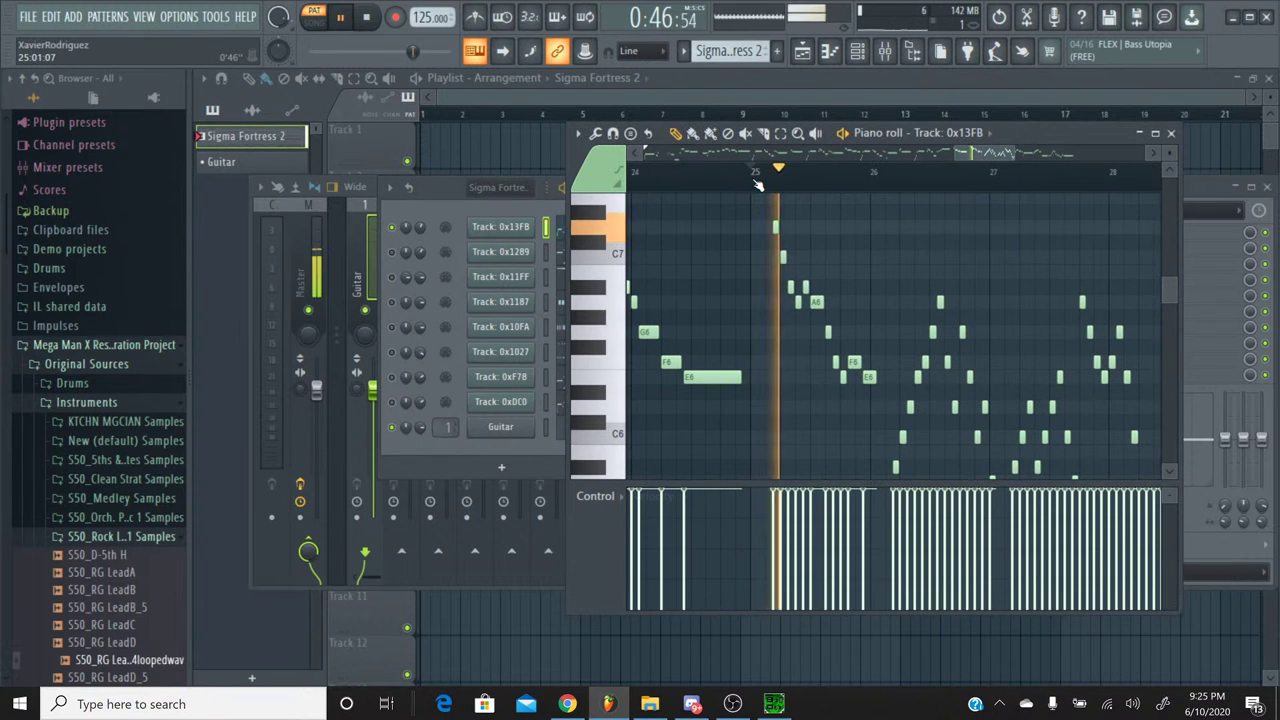
key("space")
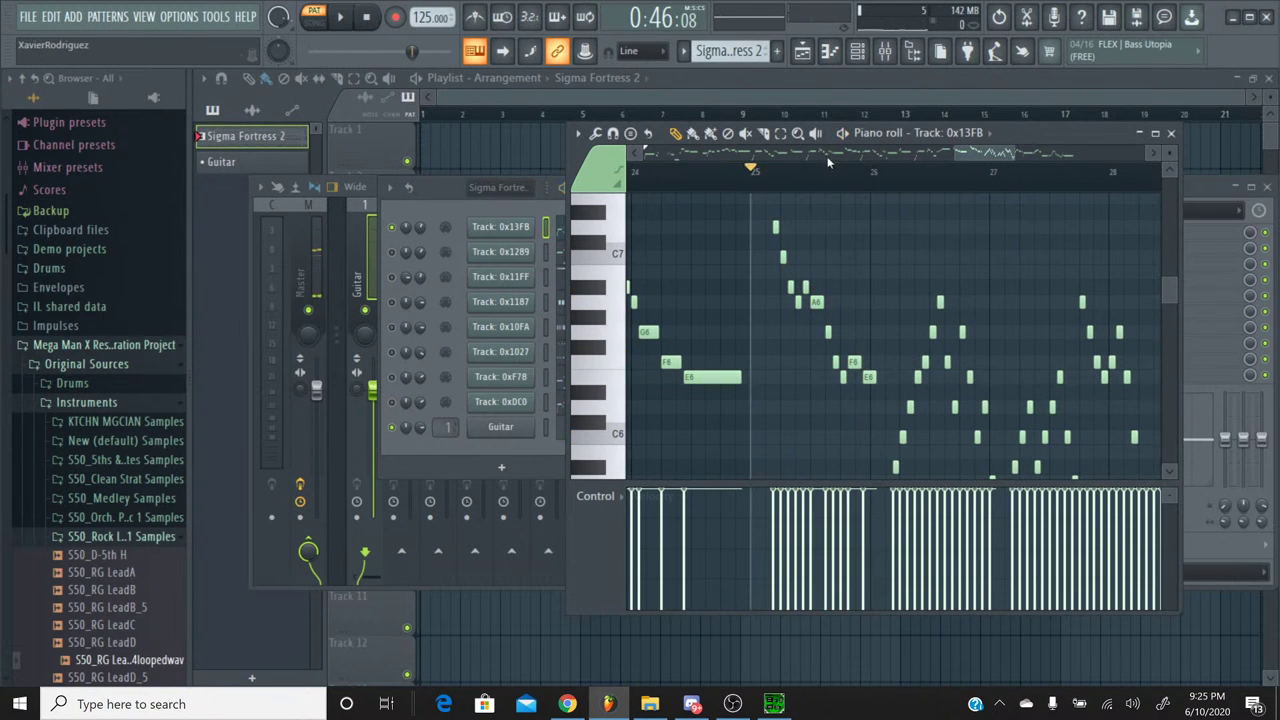
left_click(1172, 134)
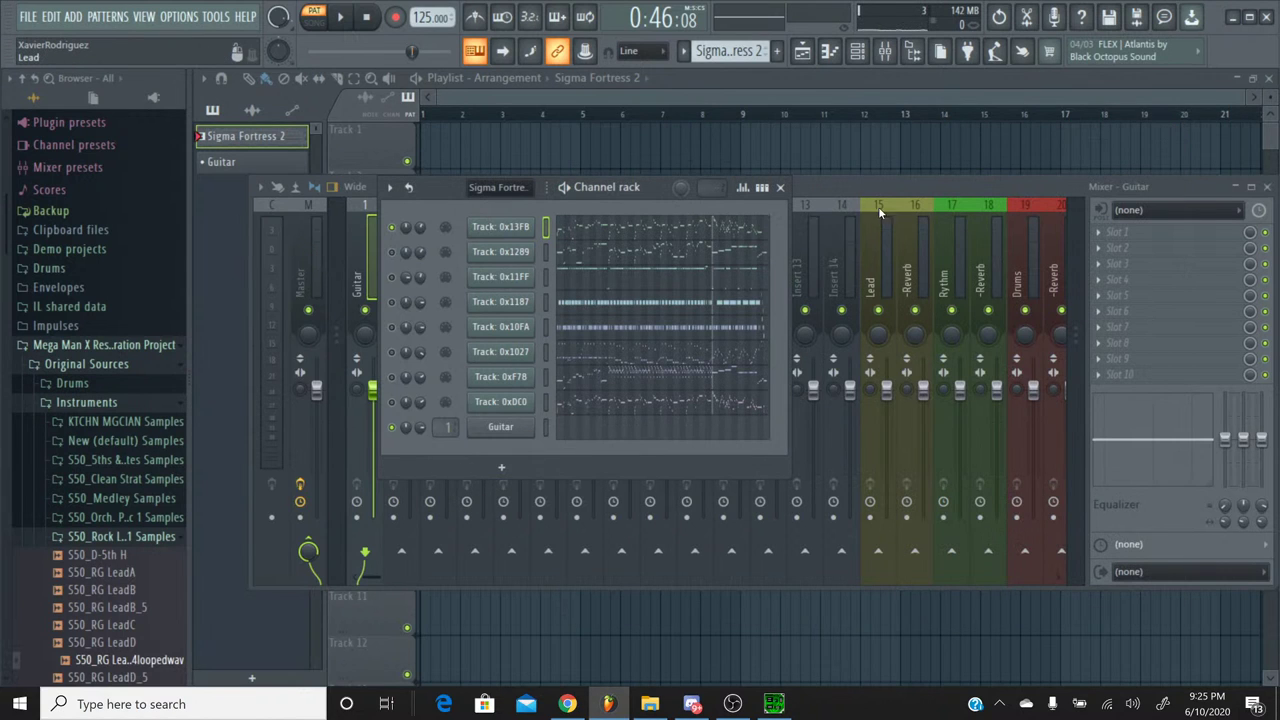
Step: Enable the Guitar channel's volume envelope with no delay, attack, hold or decay, full sustain and a short release
left_click(502, 427)
left_click(301, 229)
scroll(298, 392, "down", 5)
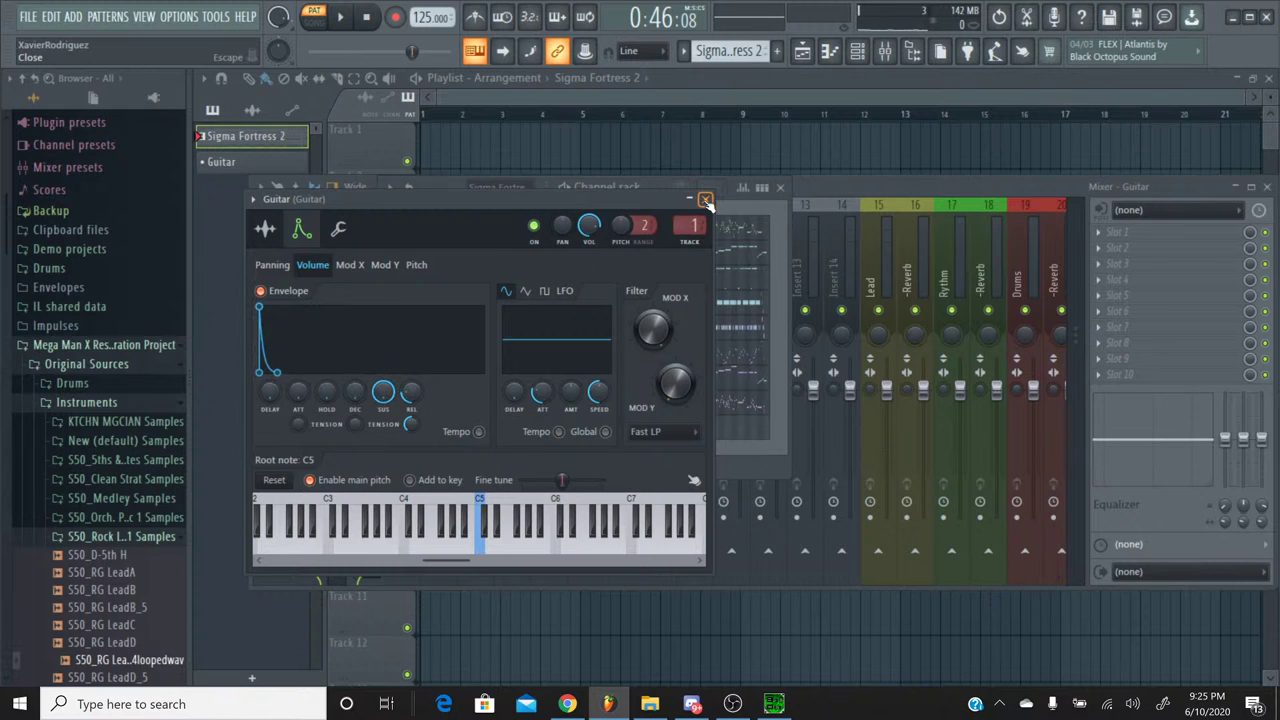
left_click(706, 201)
Step: Switch from the Sigma Fortress 2 pattern to the Guitar pattern
left_click(688, 52)
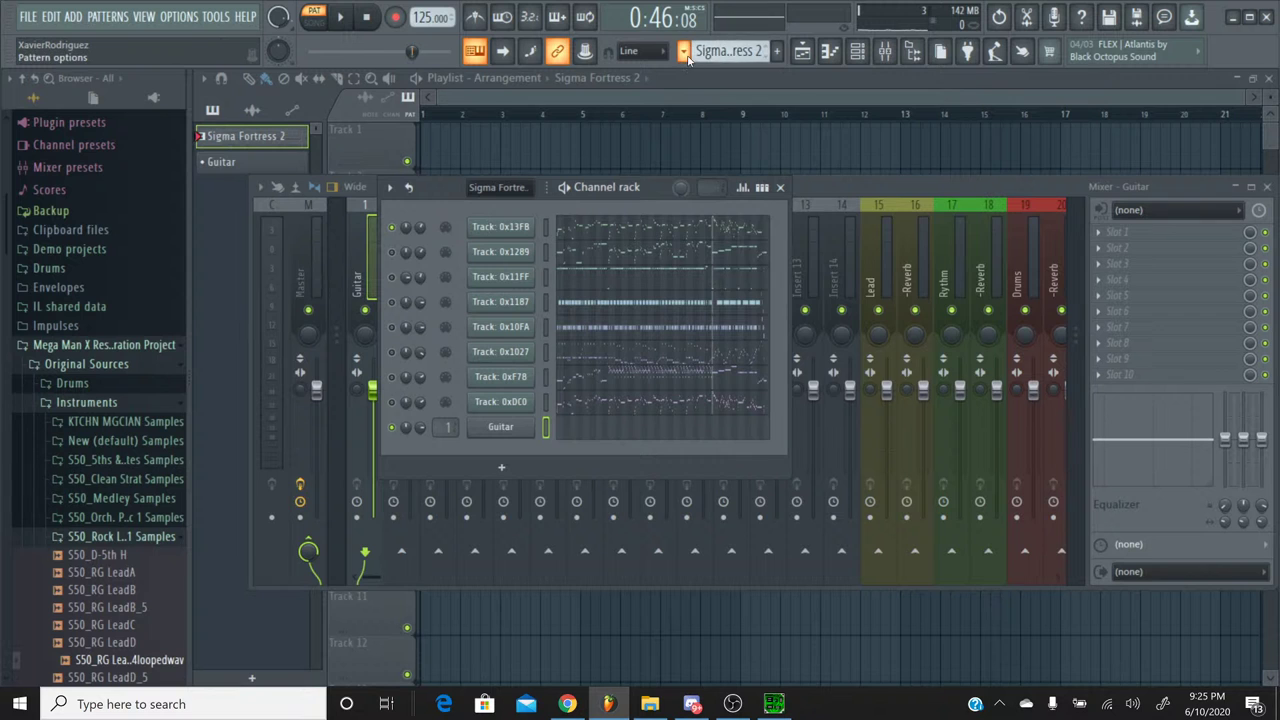
left_click(712, 99)
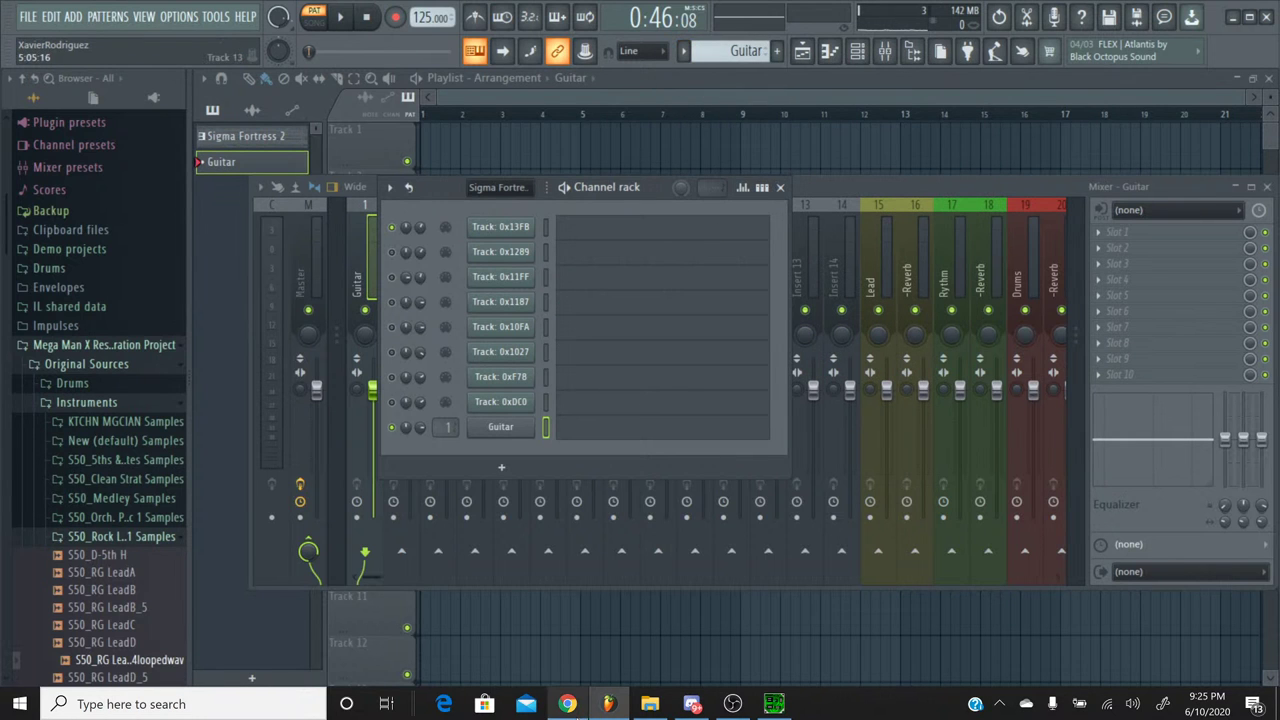
Step: Switch to Chrome to check the live chat in YouTube Studio and return to FL Studio
left_click(567, 704)
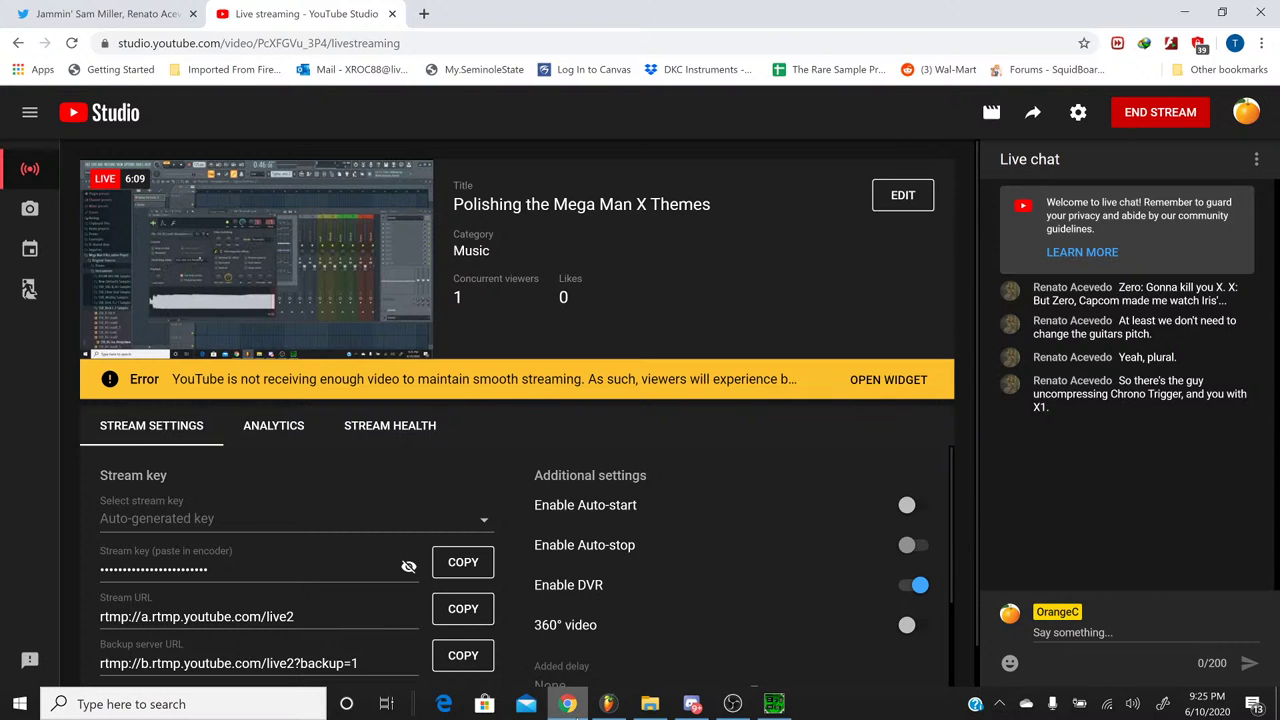
left_click(567, 704)
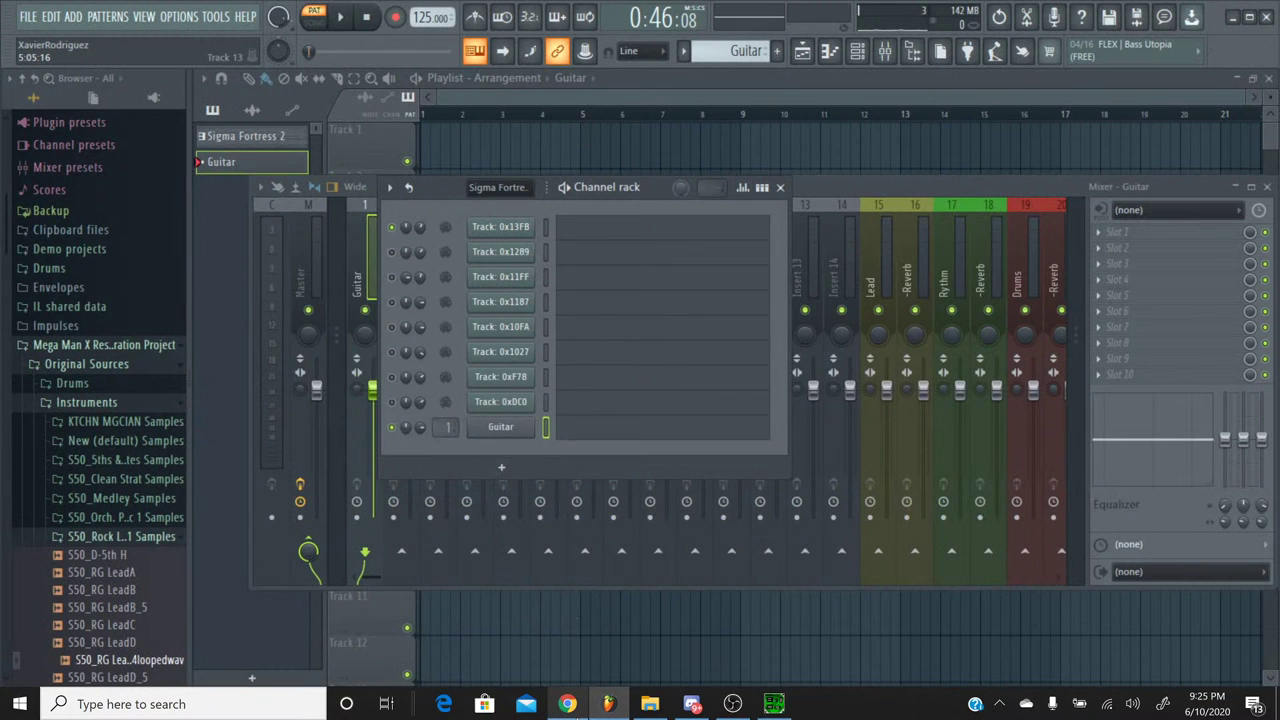
left_click(567, 704)
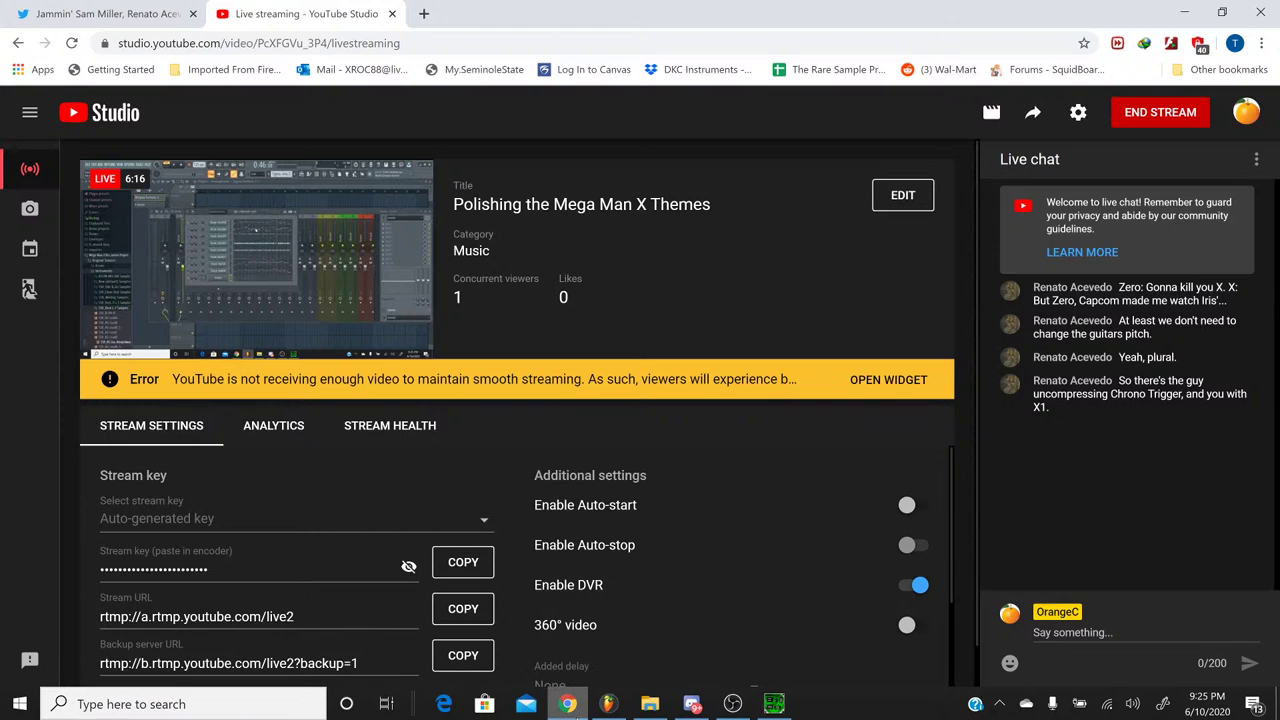
left_click(567, 704)
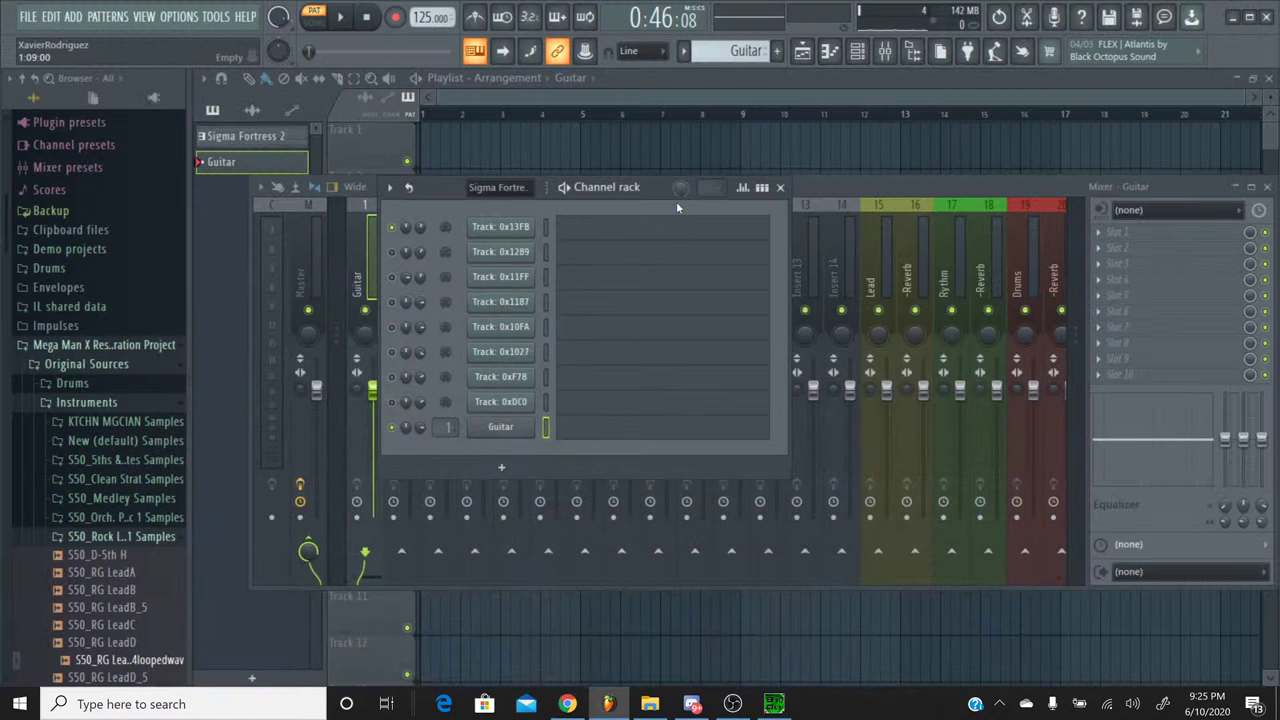
Step: Copy the Track: 0xDC0 melody from the Sigma Fortress 2 pattern into the Guitar channel of the Guitar pattern and deselect the notes
left_click(676, 58)
left_click(683, 51)
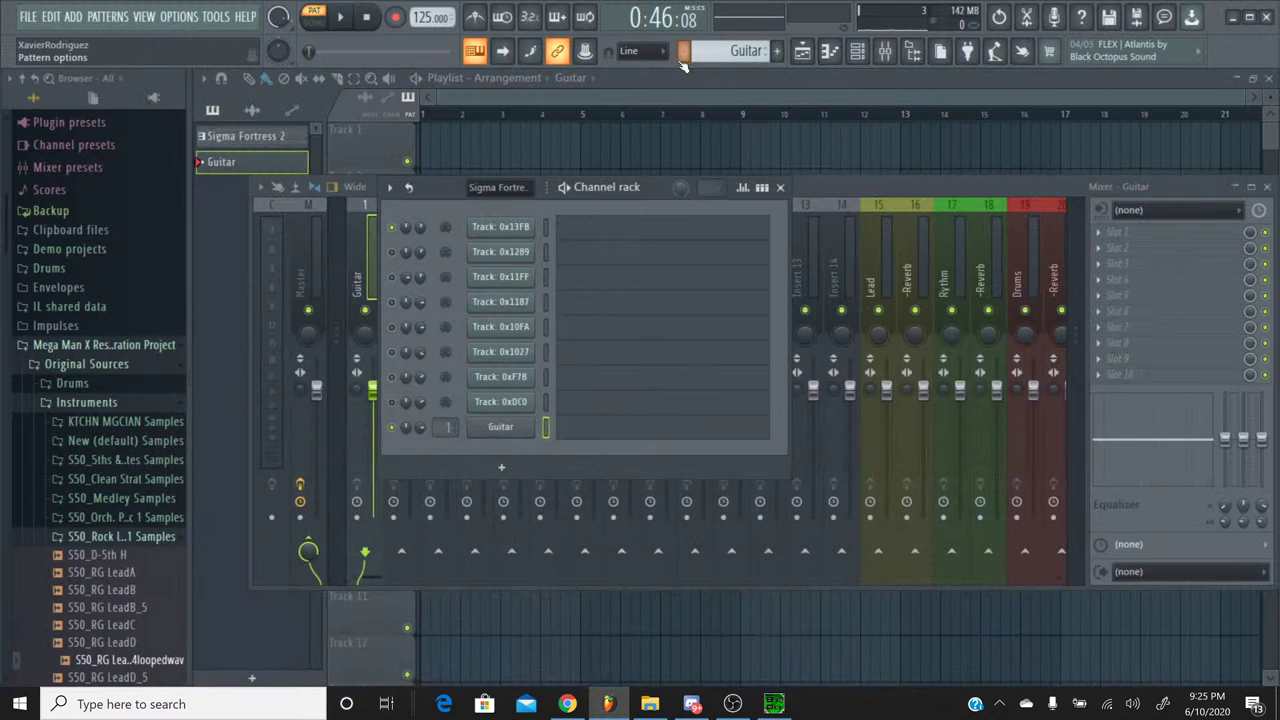
left_click(683, 51)
left_click(700, 74)
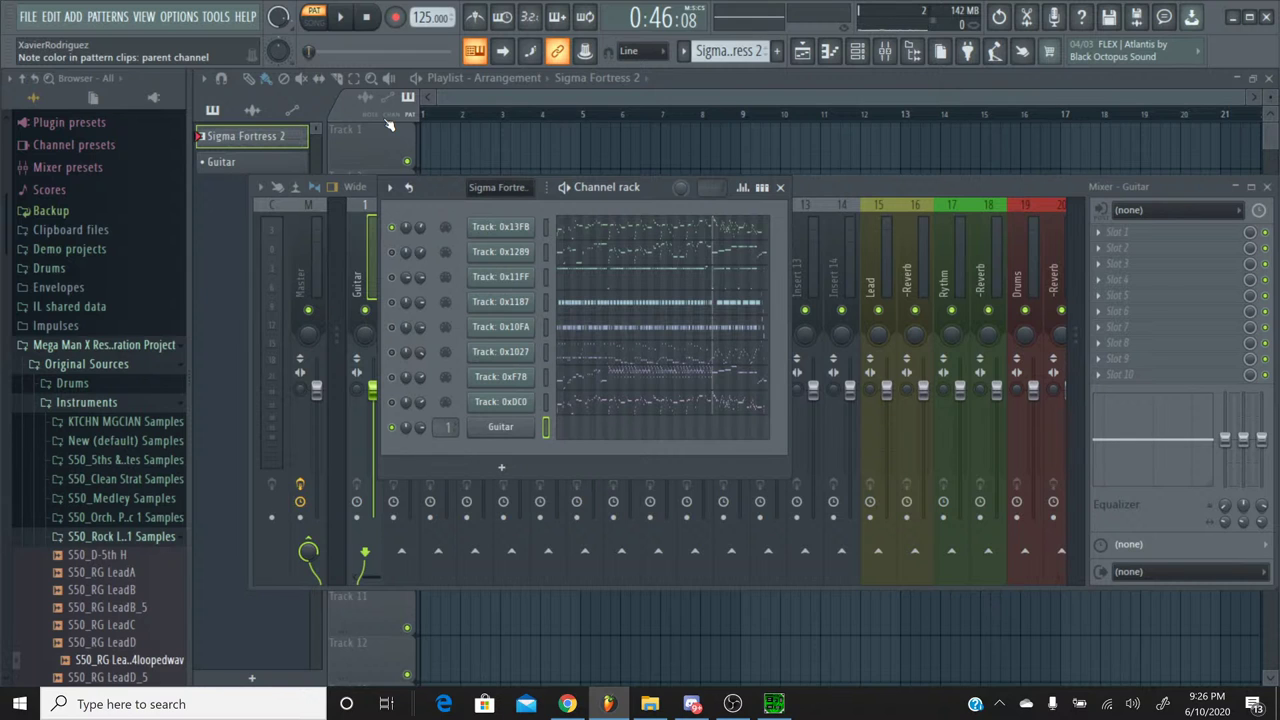
left_click(684, 51)
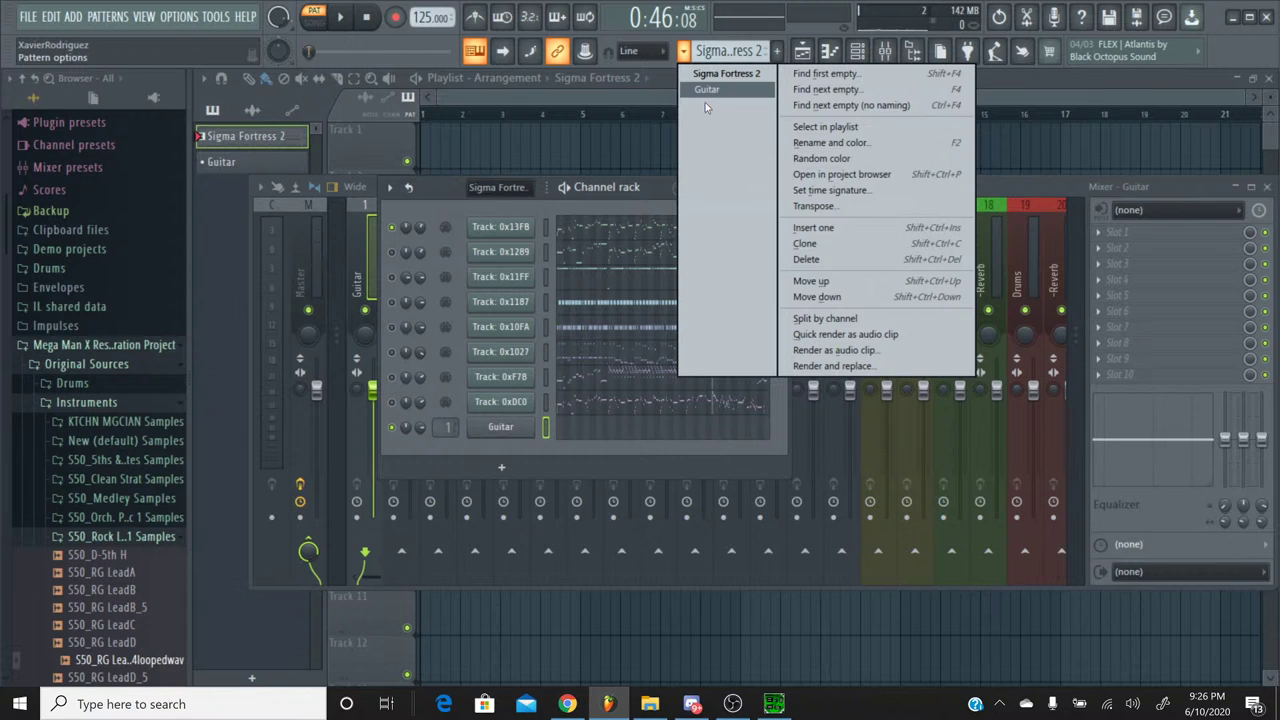
left_click(706, 91)
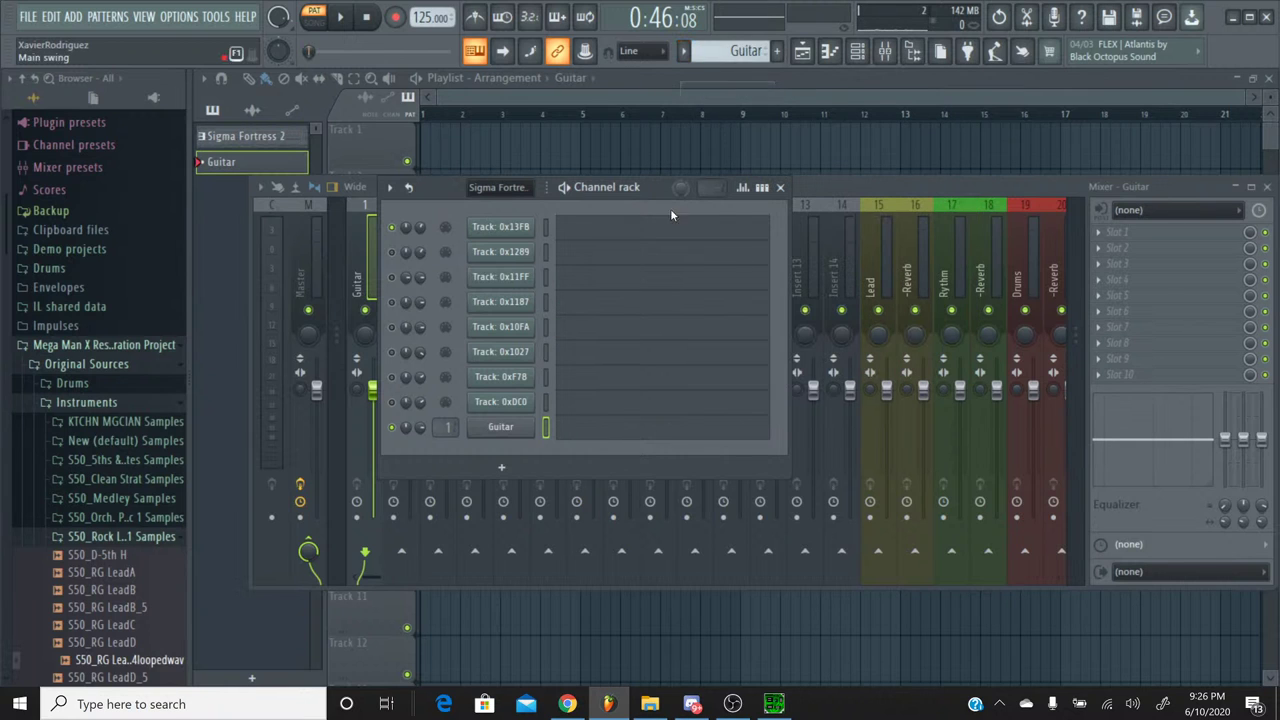
left_click(572, 428)
key("ctrl+v")
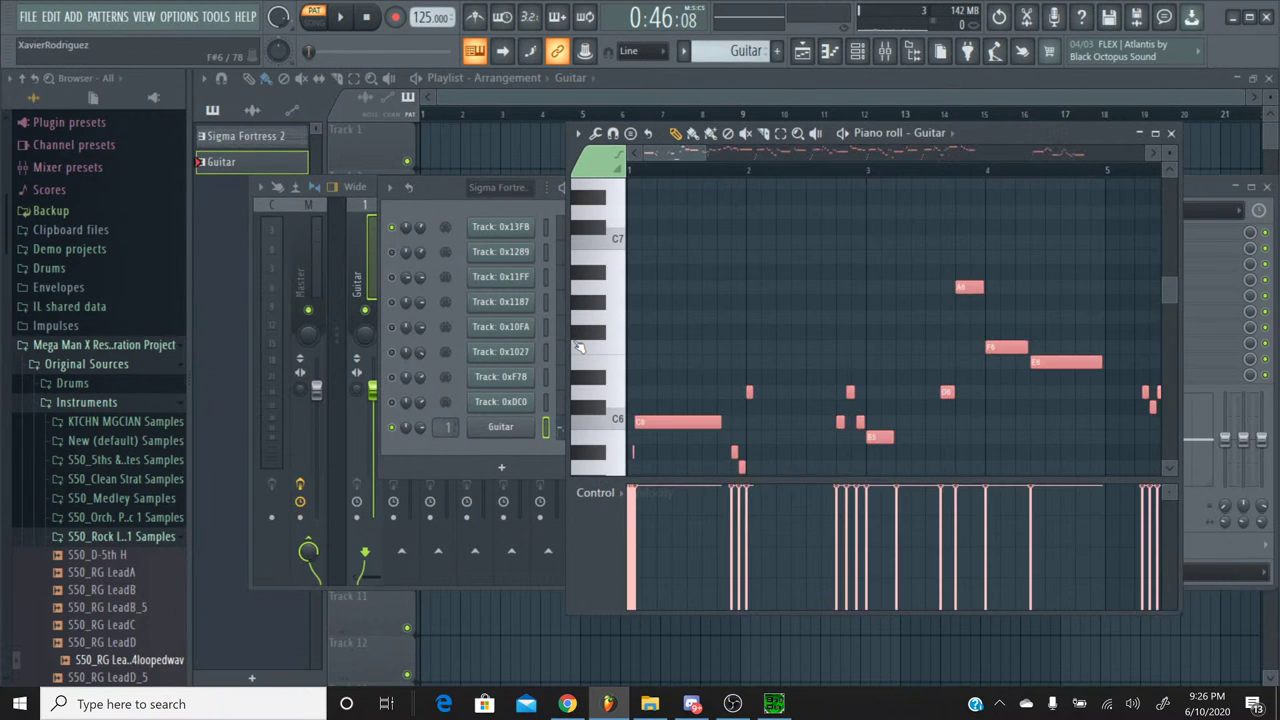
key("ctrl+d")
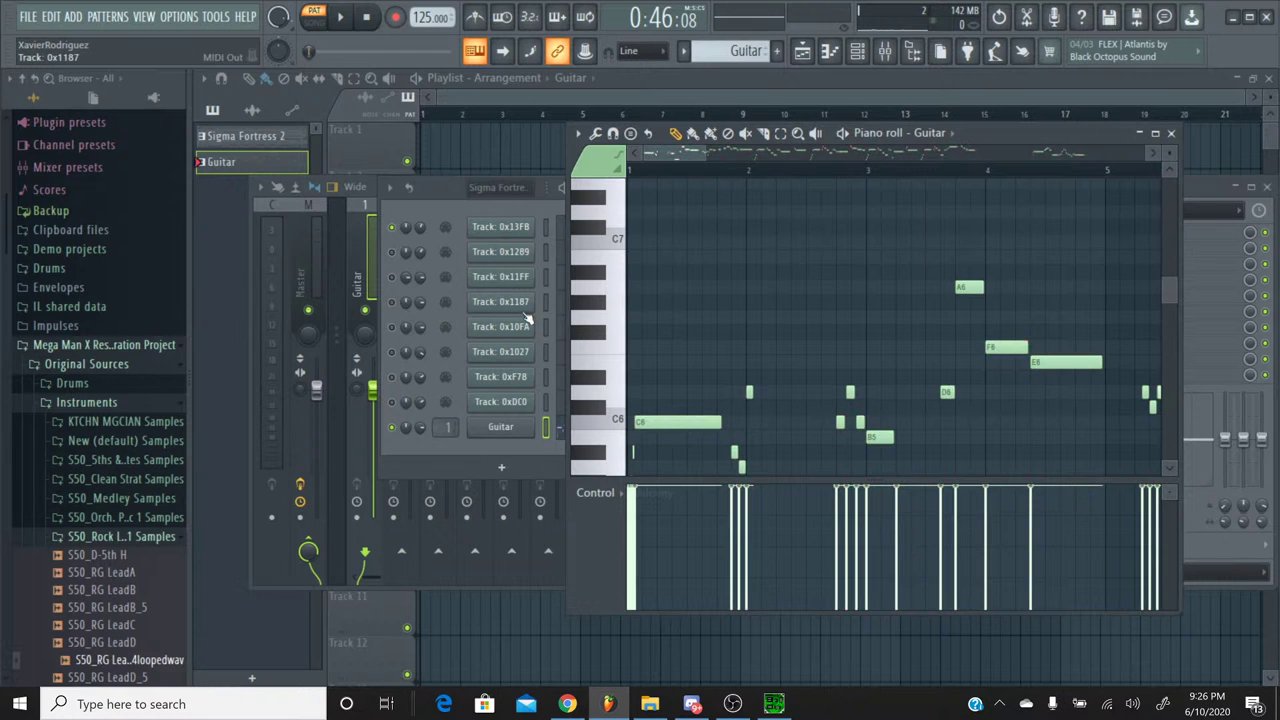
Step: Transpose all notes in the Guitar piano roll down one octave and audition the pattern briefly
scroll(600, 380, "down", 3)
left_click(600, 335)
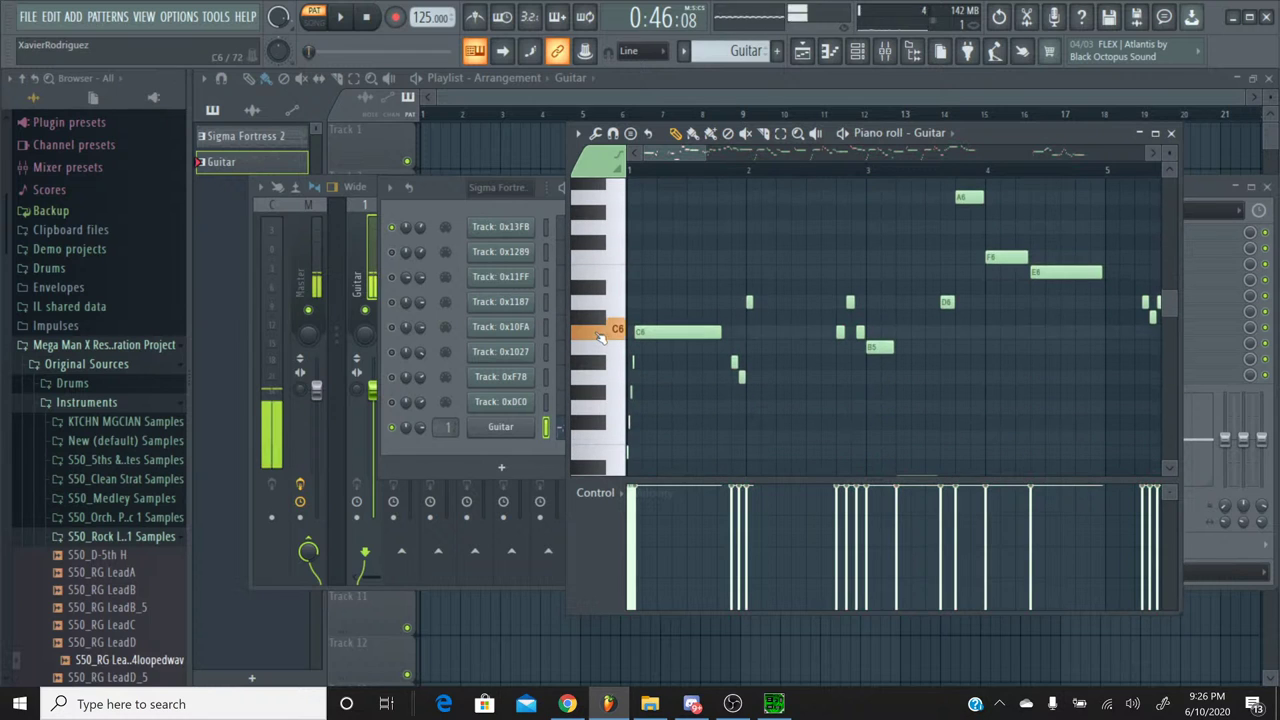
key("ctrl+a")
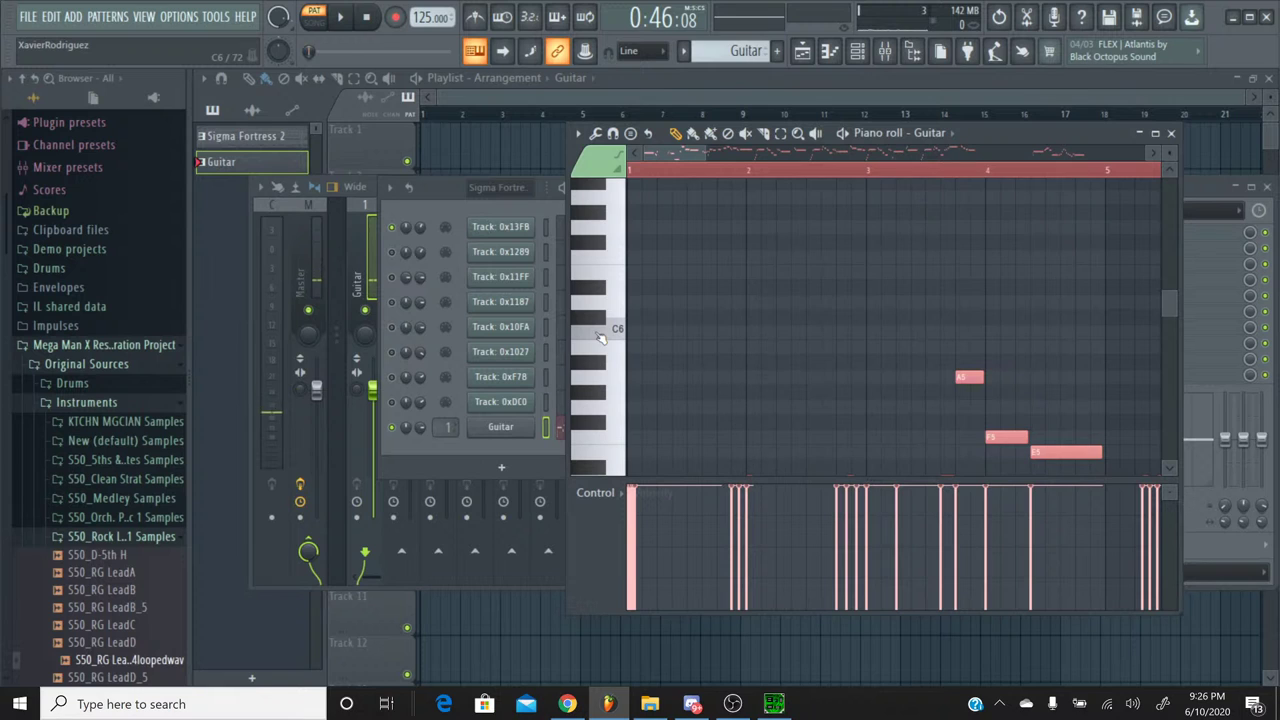
scroll(600, 335, "down", 5)
left_click(606, 292)
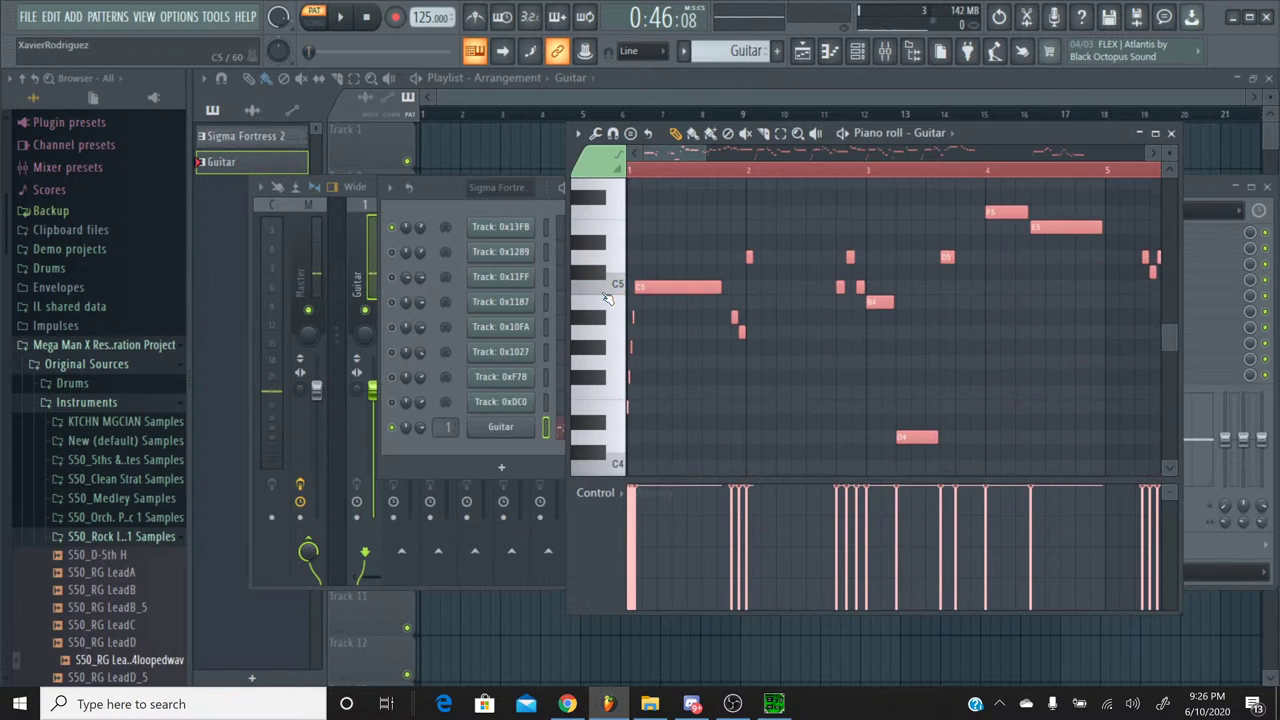
left_click(340, 19)
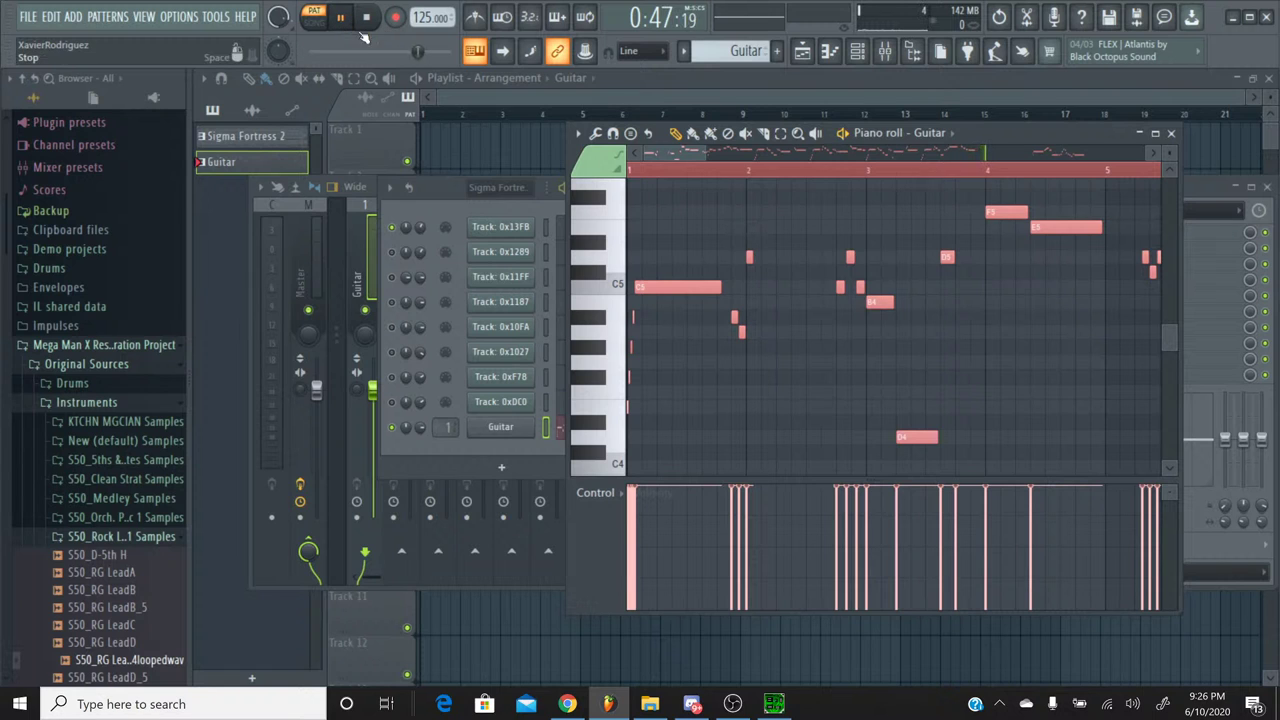
left_click(366, 18)
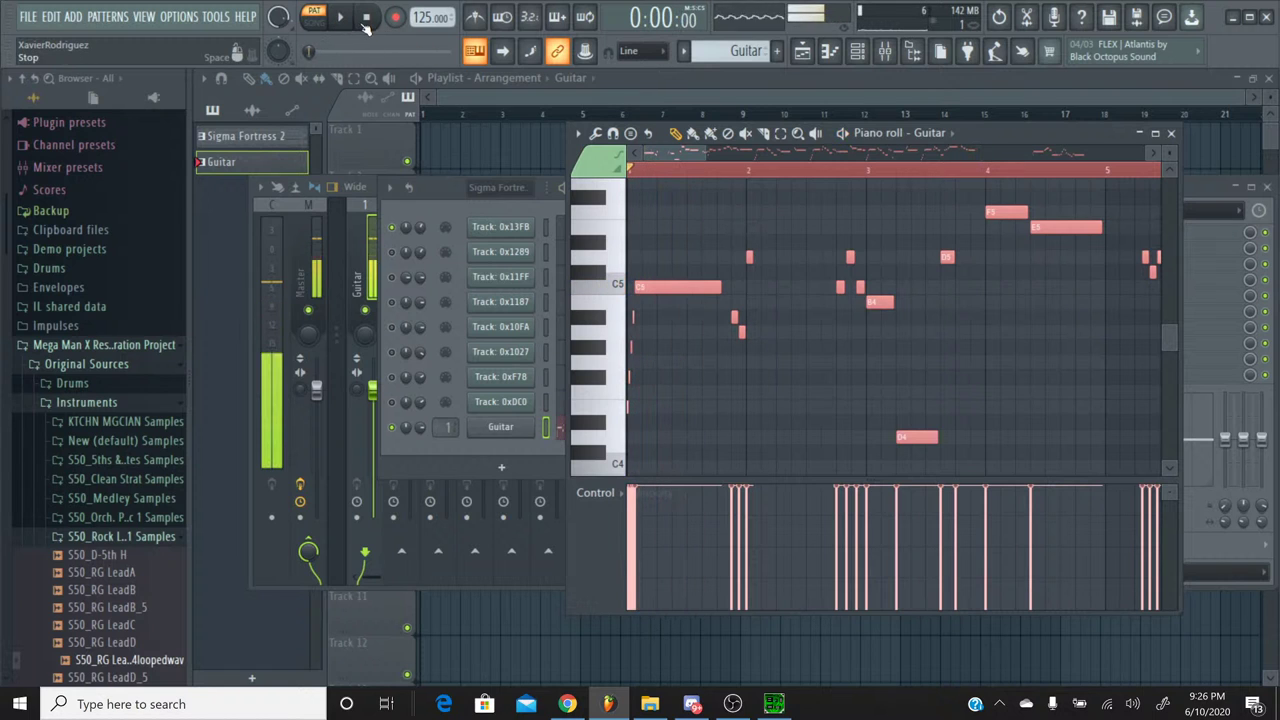
Step: Test the pitches around C5, transpose all the Guitar notes up three semitones and close the piano roll
scroll(680, 275, "up", 3)
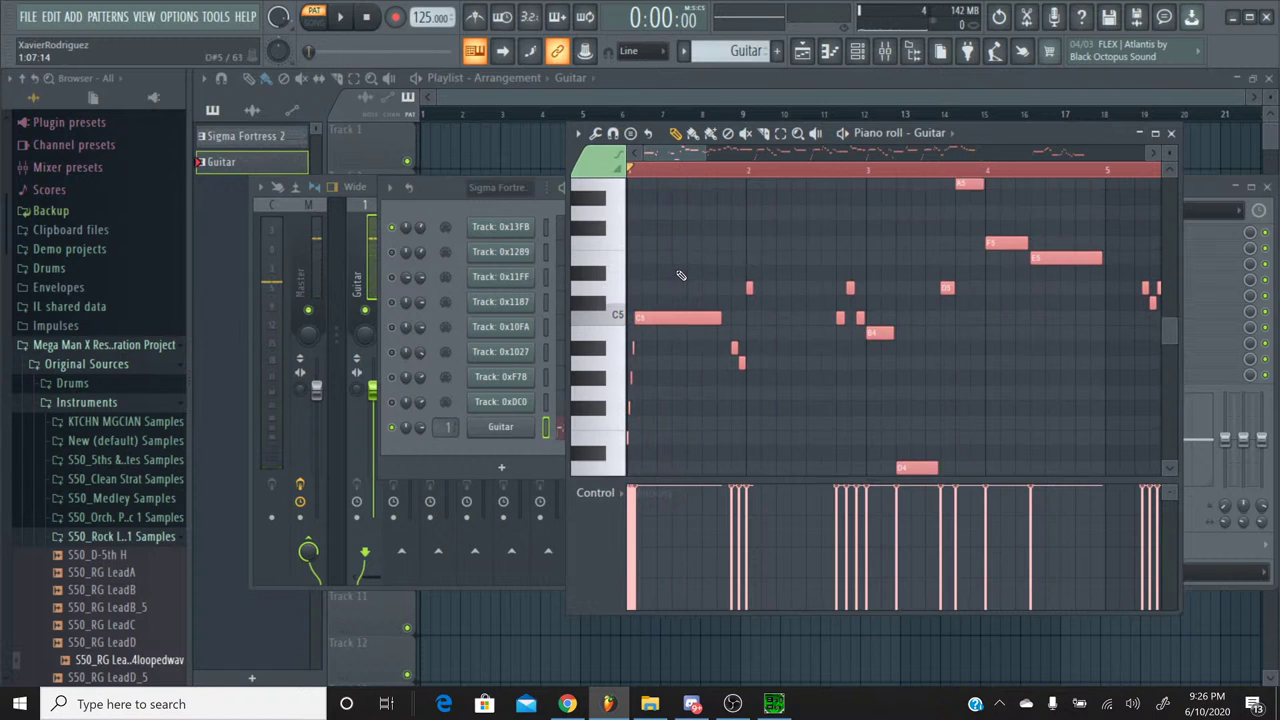
left_click(594, 322)
left_click(596, 291)
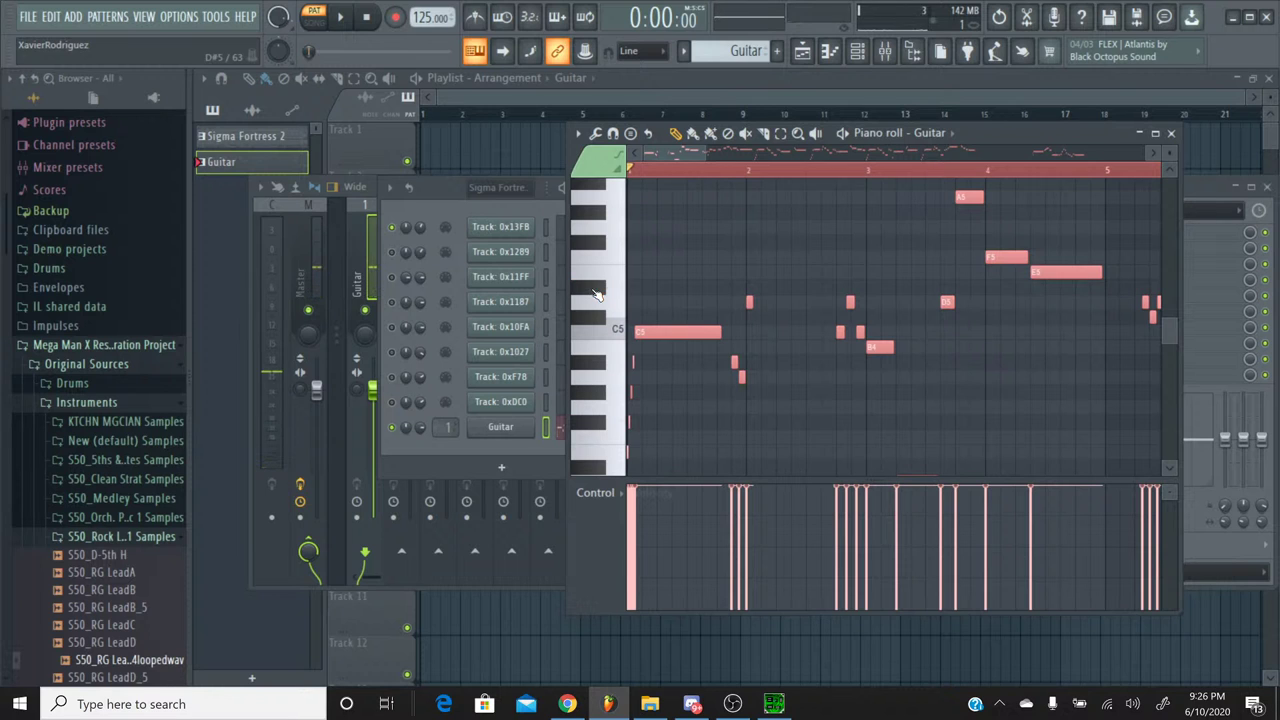
key("Up")
key("Up")
key("Up")
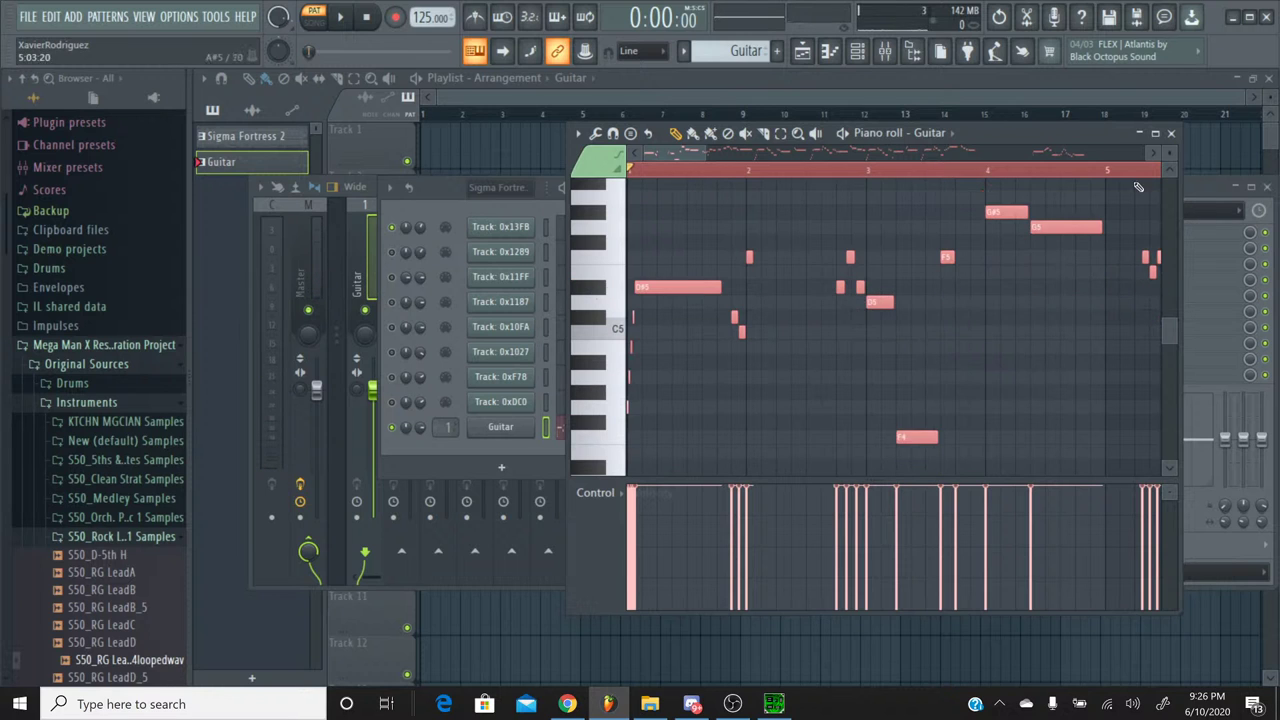
left_click(1171, 133)
Step: Check the pitch of the opening notes of Track: 0xDC0 in the Sigma Fortress 2 pattern's piano roll
left_click(683, 51)
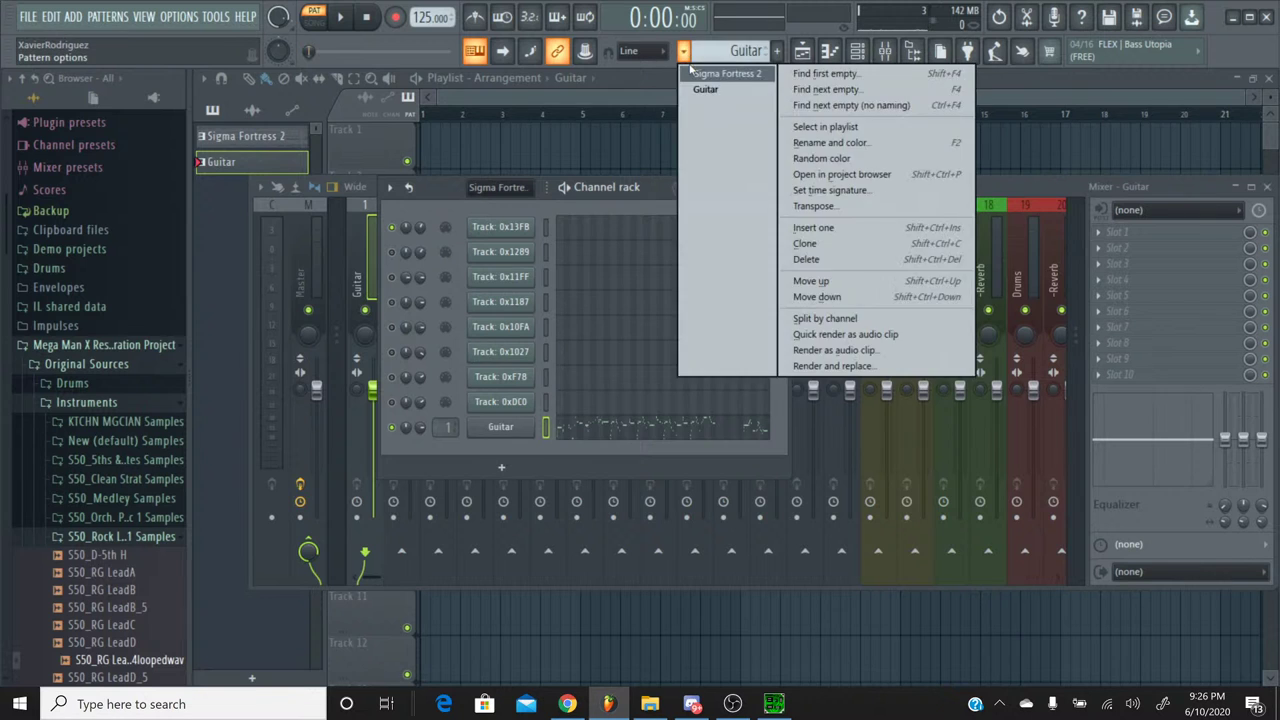
left_click(705, 73)
left_click(563, 398)
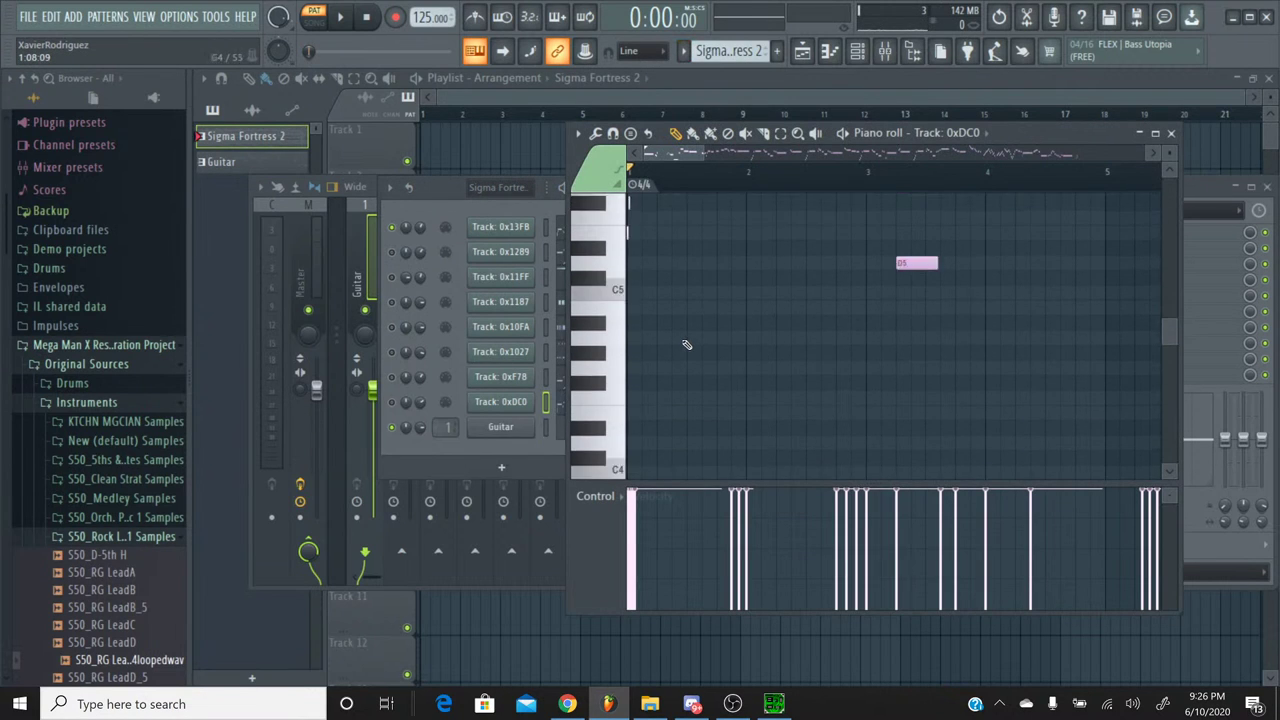
left_click(601, 348)
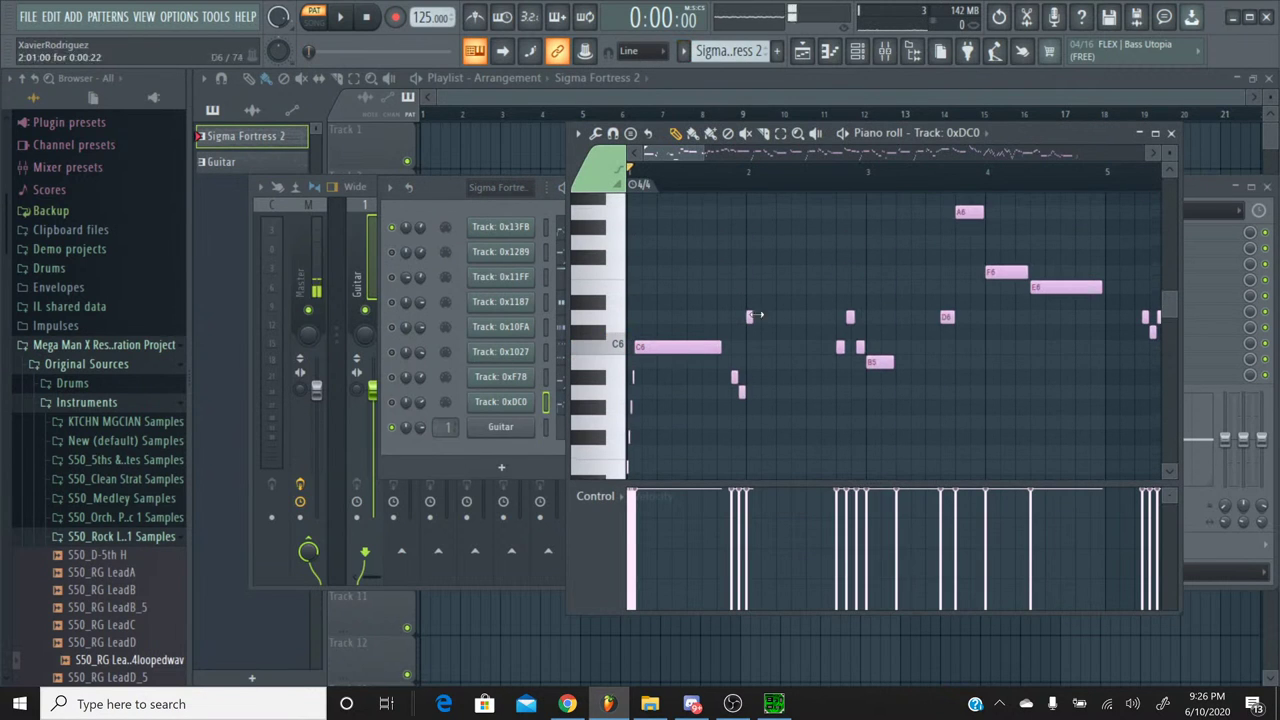
left_click(1172, 133)
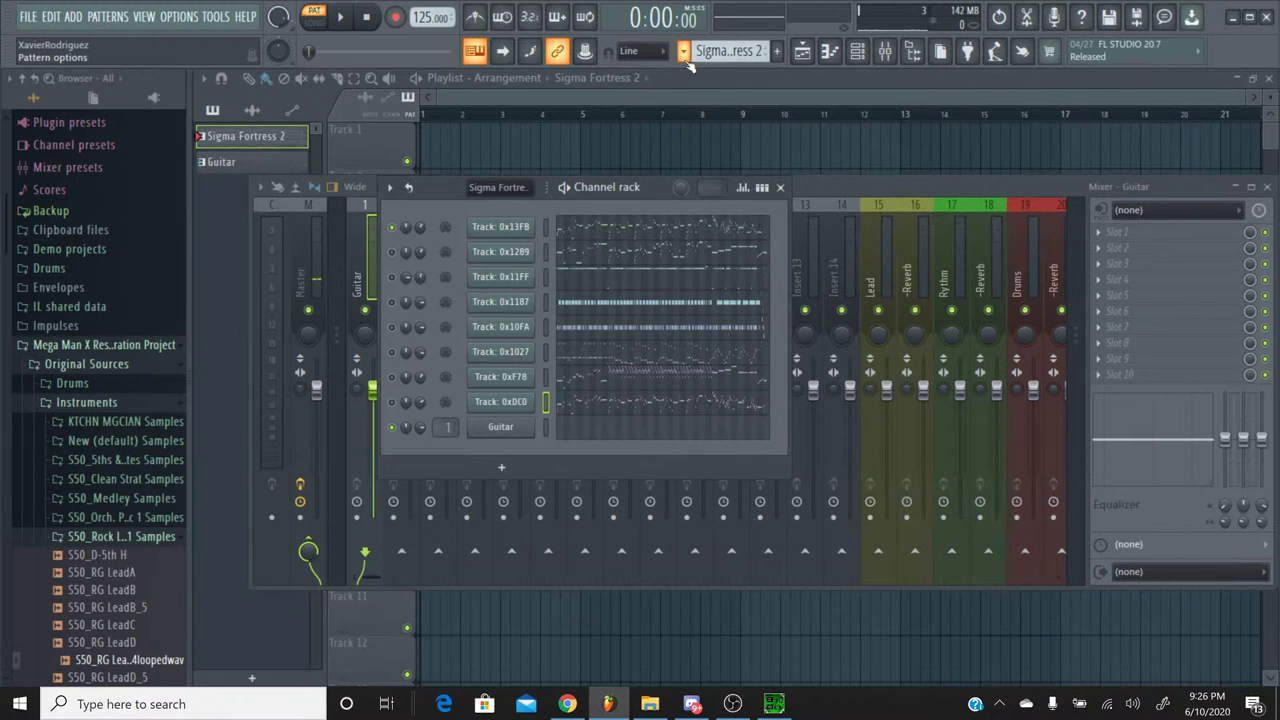
Step: Return to the Guitar pattern, test the pitches around D#5 and F5, and transpose all the Guitar notes up two semitones
left_click(722, 50)
left_click(705, 97)
left_click(604, 428)
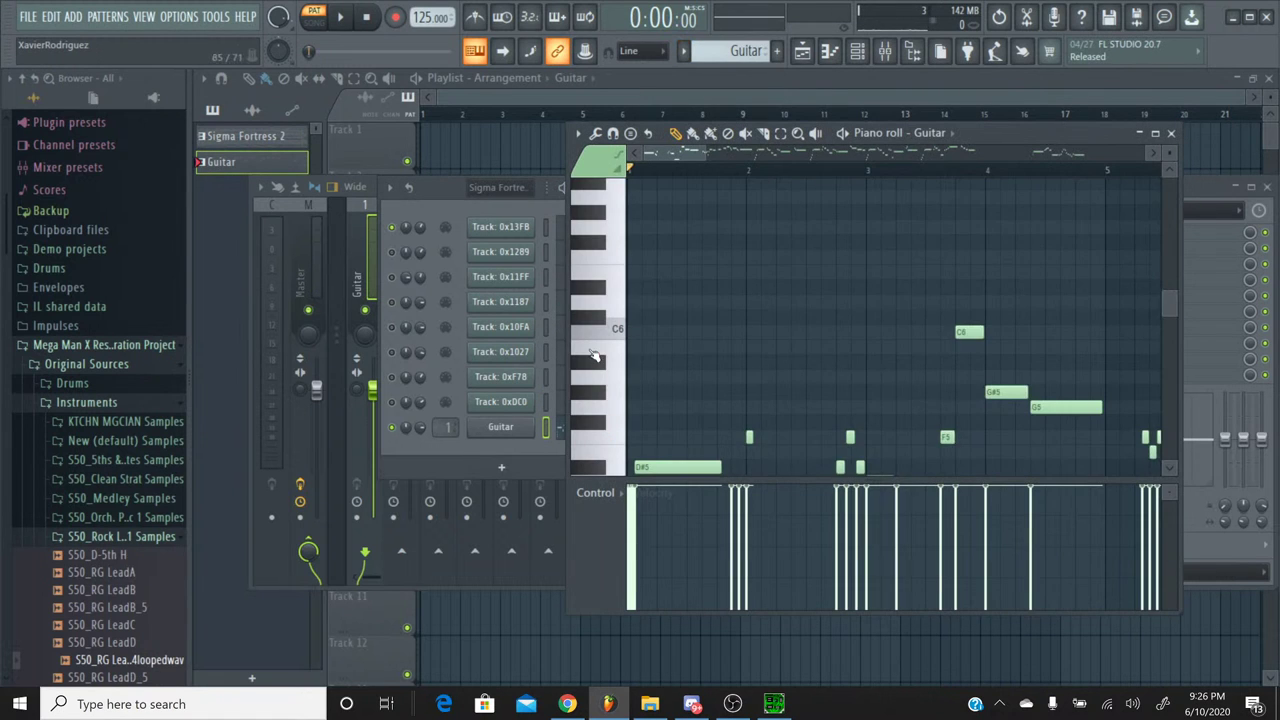
left_click(591, 334)
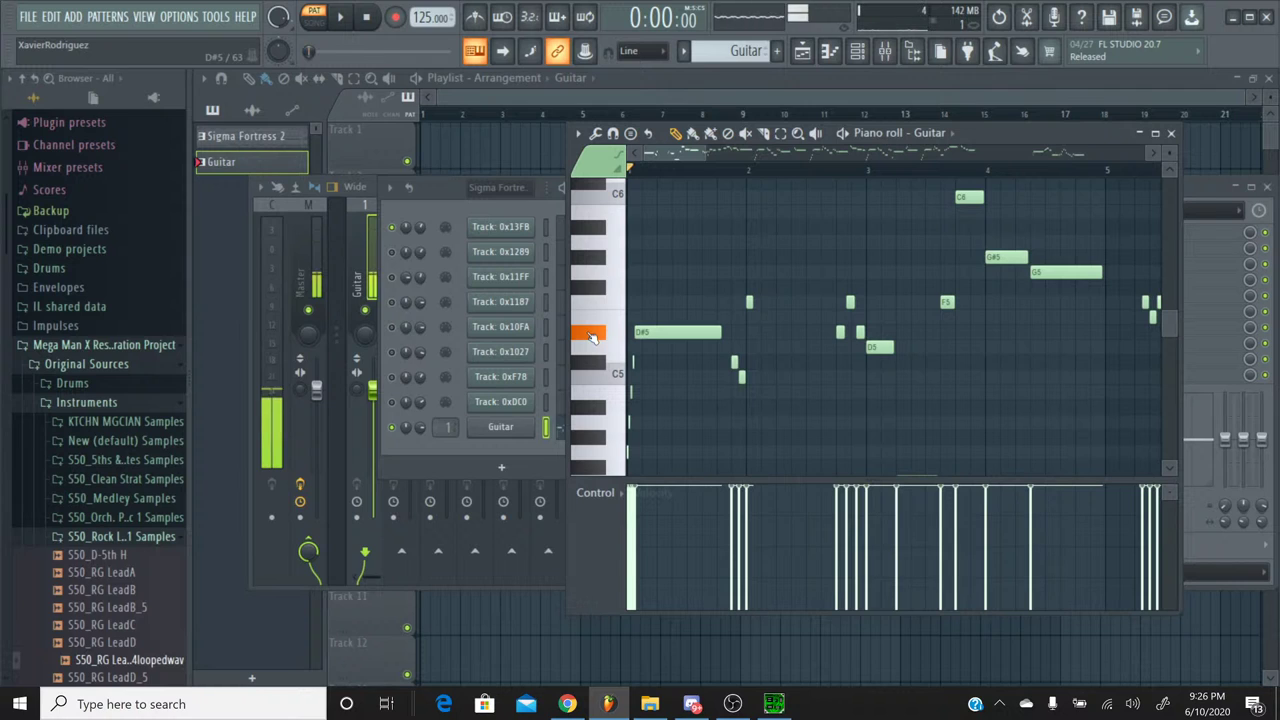
left_click(592, 294)
left_click(595, 310)
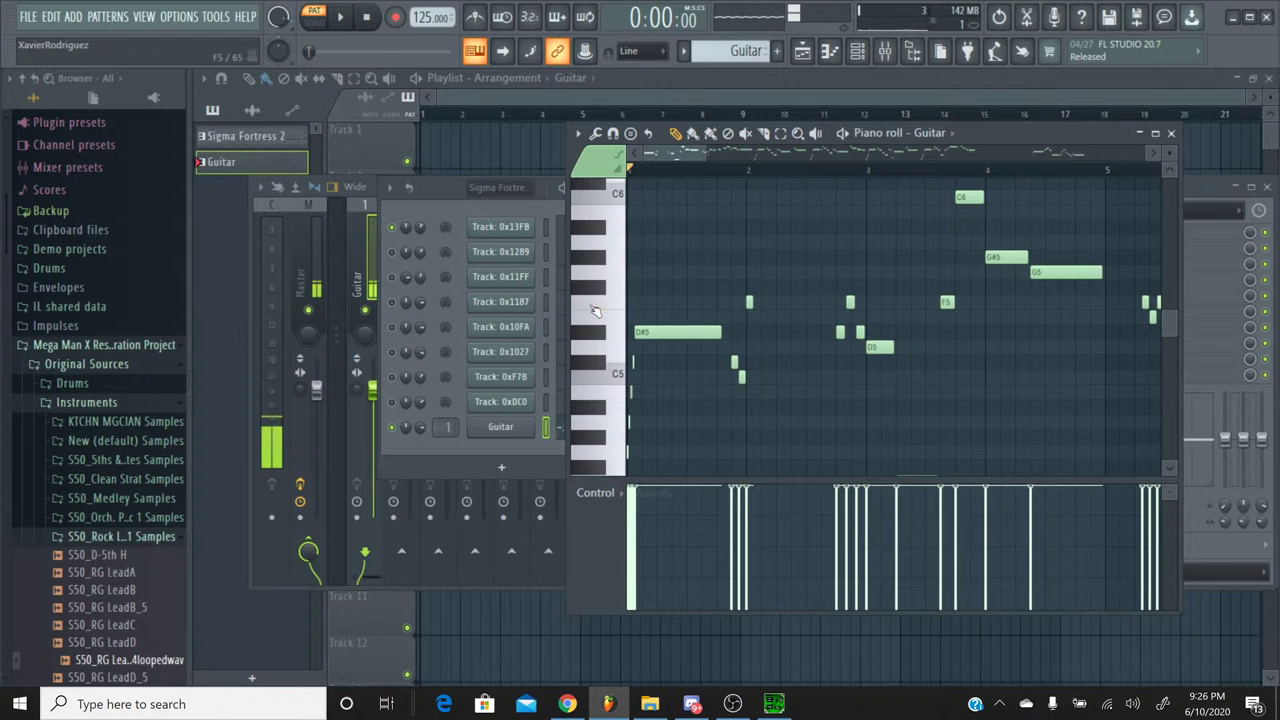
key("ctrl+a")
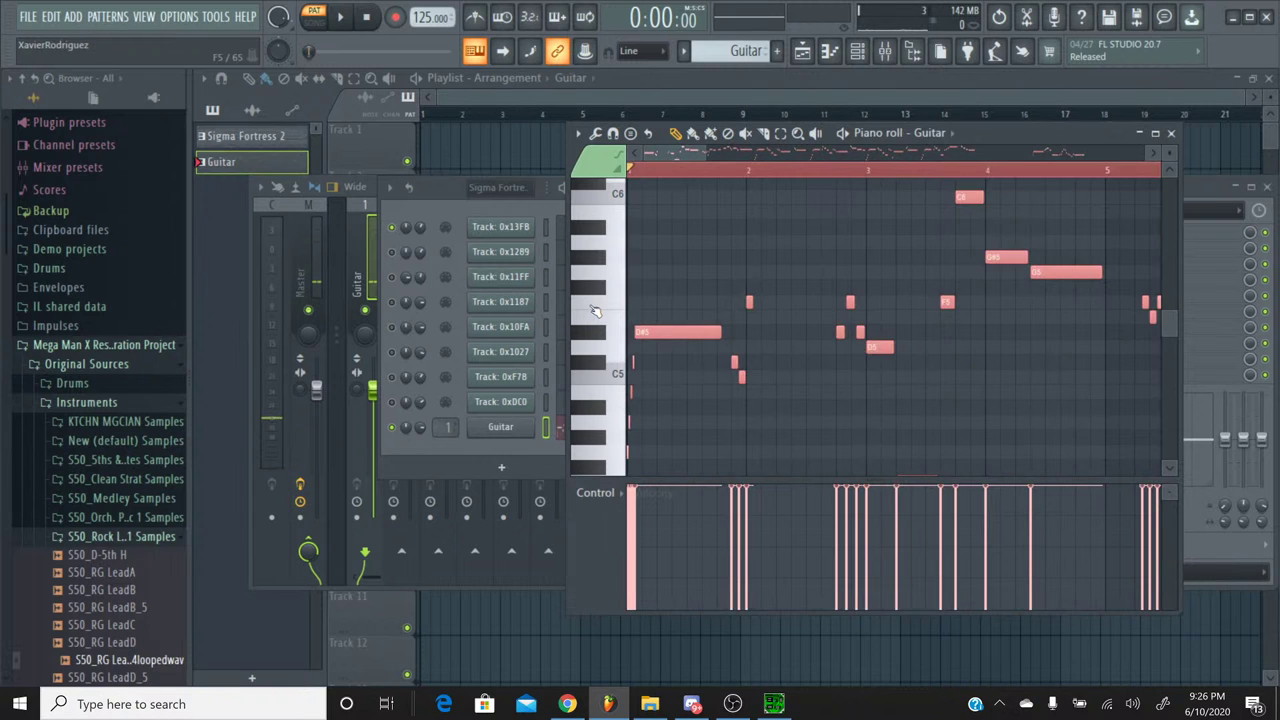
key("Up")
key("Up")
left_click(594, 311)
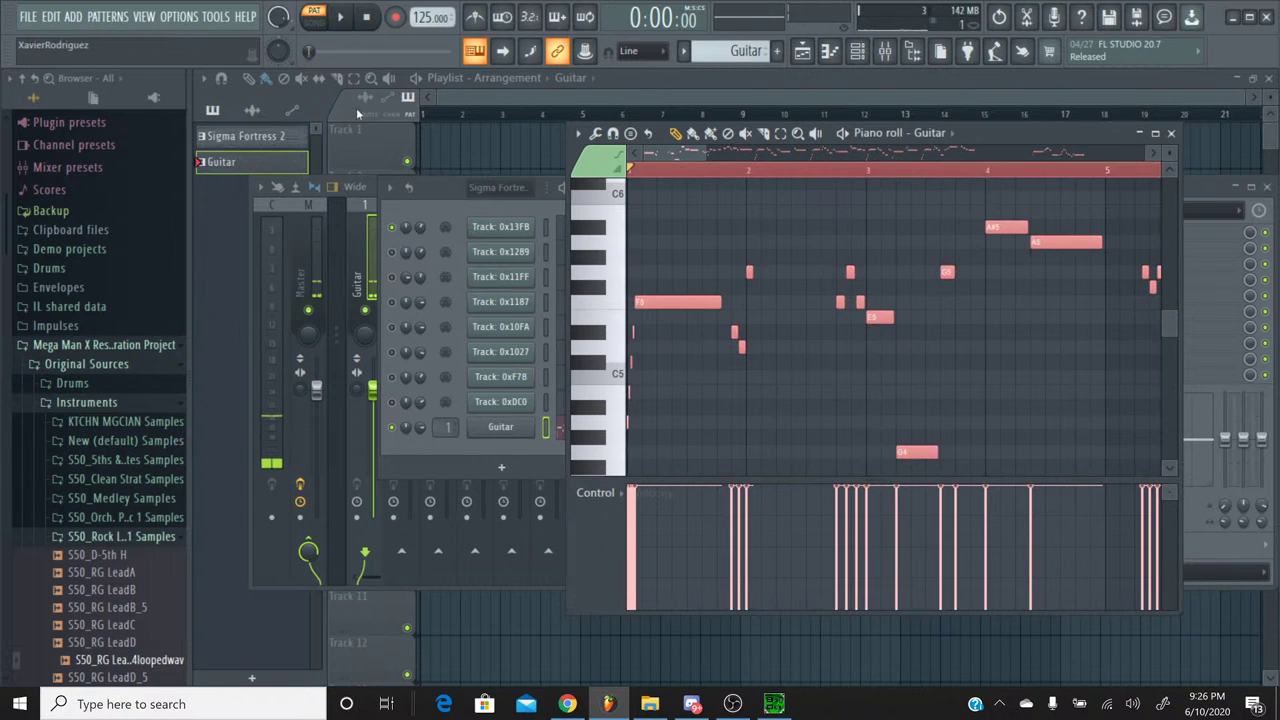
Step: Audition the transposed Guitar pattern from the start, close its piano roll and stop playback
left_click(345, 18)
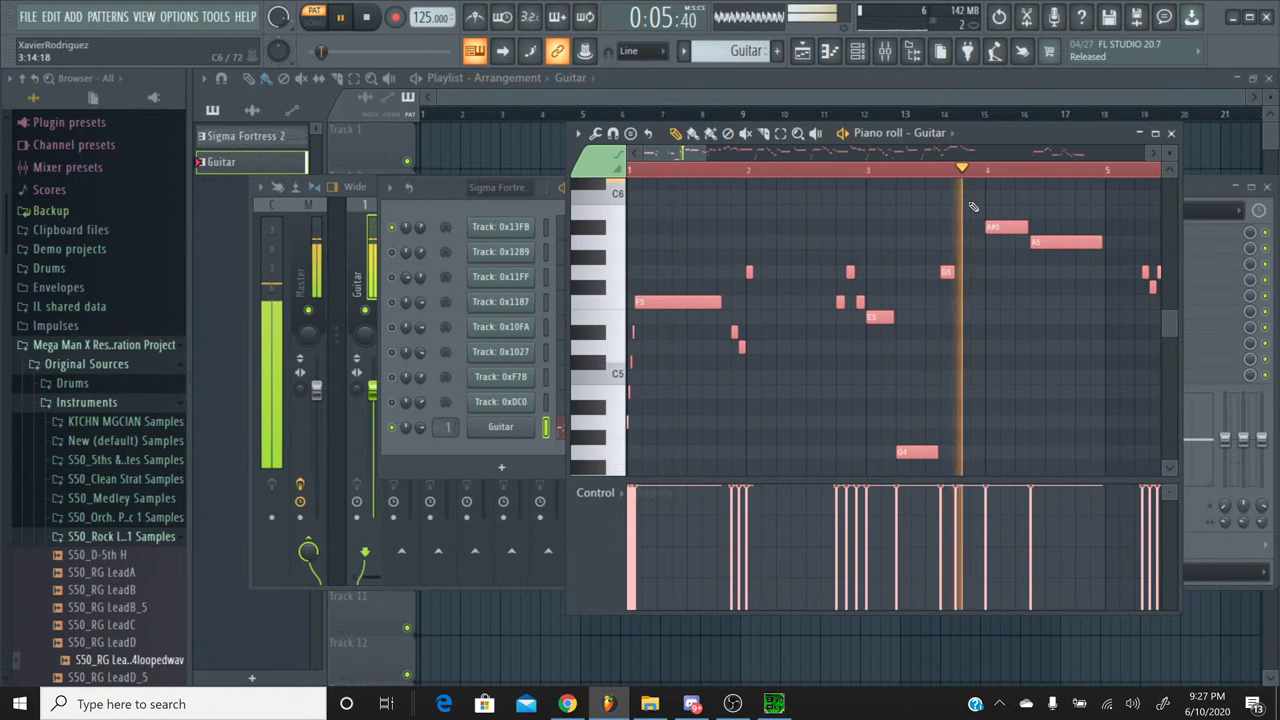
left_click(1171, 133)
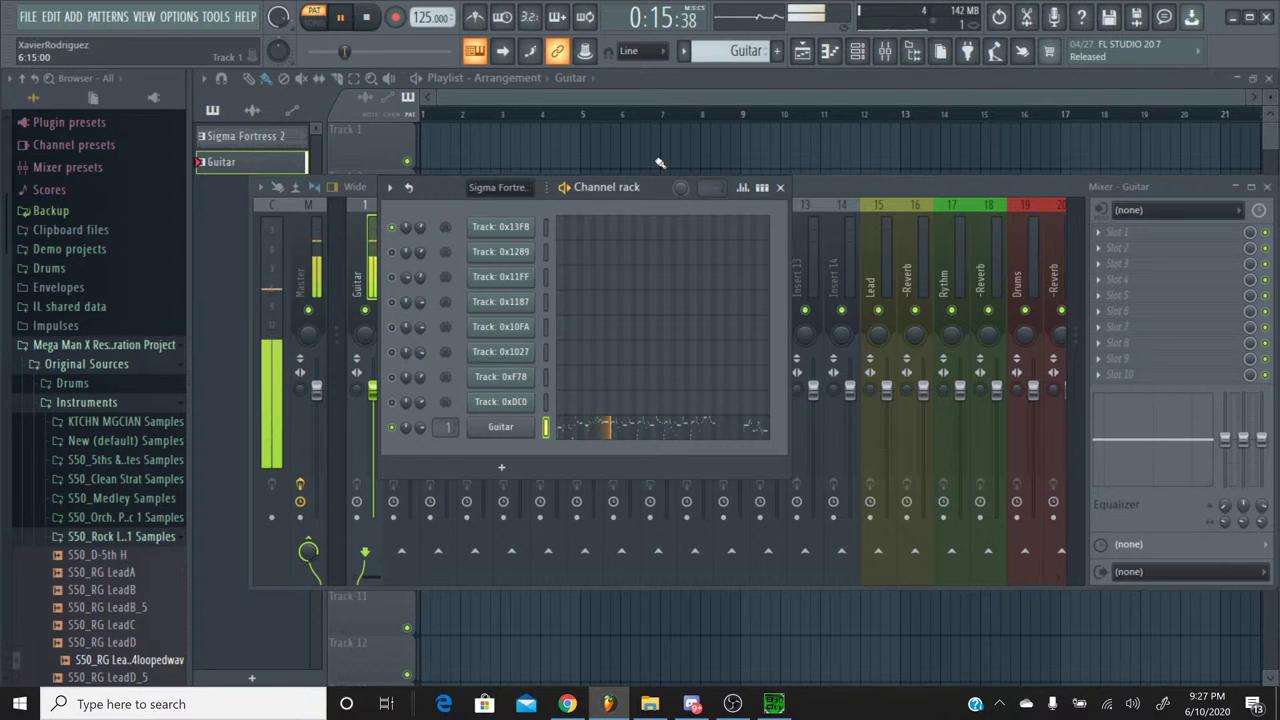
left_click(366, 18)
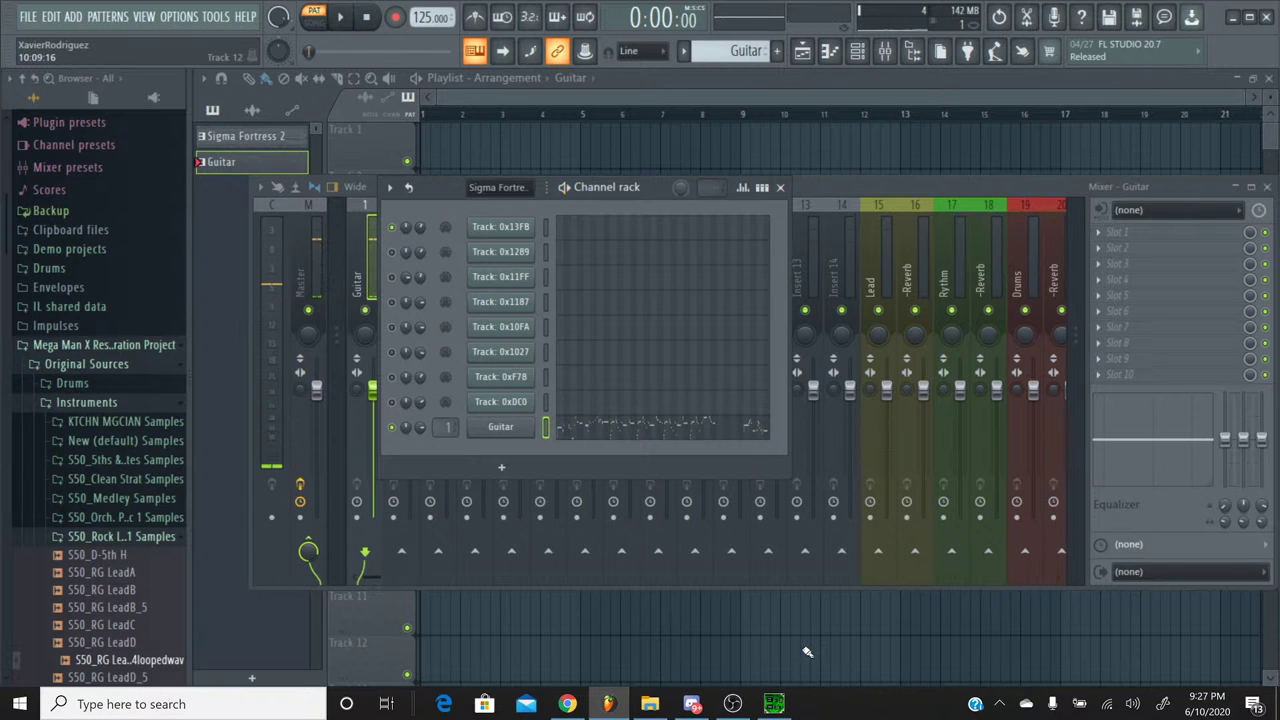
Step: Switch to SPCTool and play the original Sigma Fortress 2 song for comparison, stopping it after listening
left_click(774, 704)
left_click(502, 424)
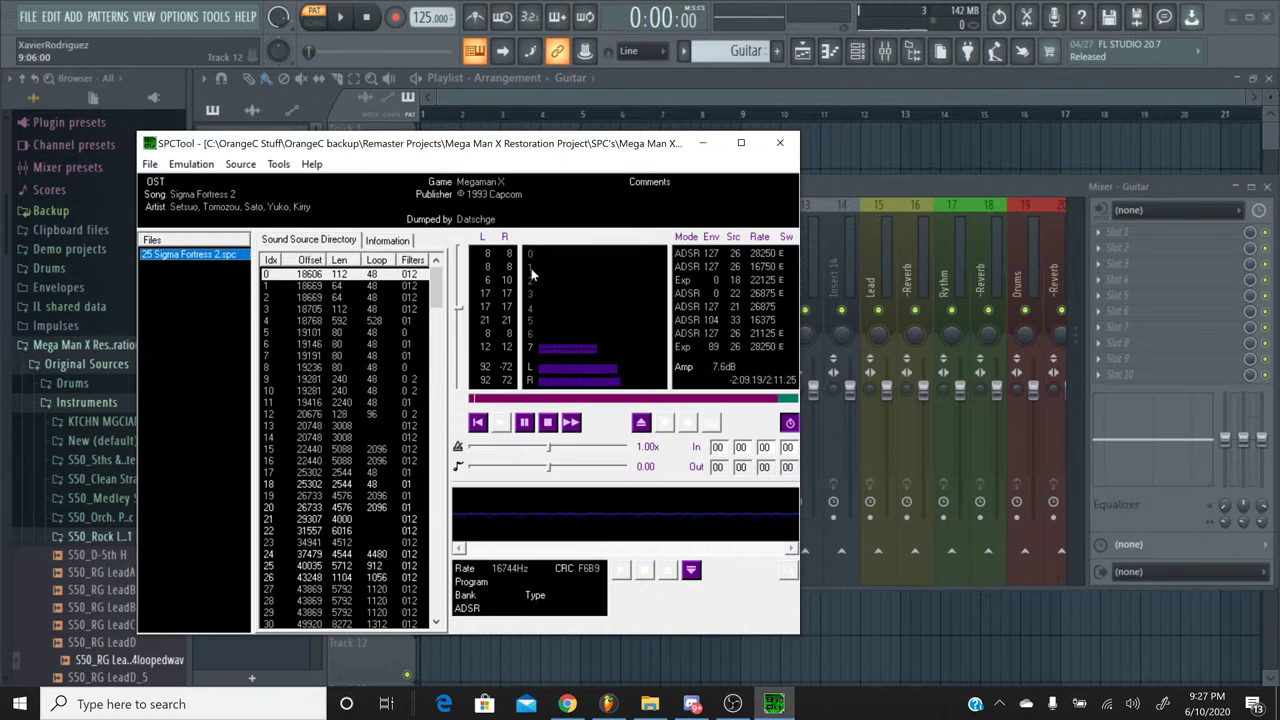
left_click(548, 423)
Step: Return to FL Studio and play the Guitar pattern while examining its piano roll notes across bars 4 to 8
left_click(345, 22)
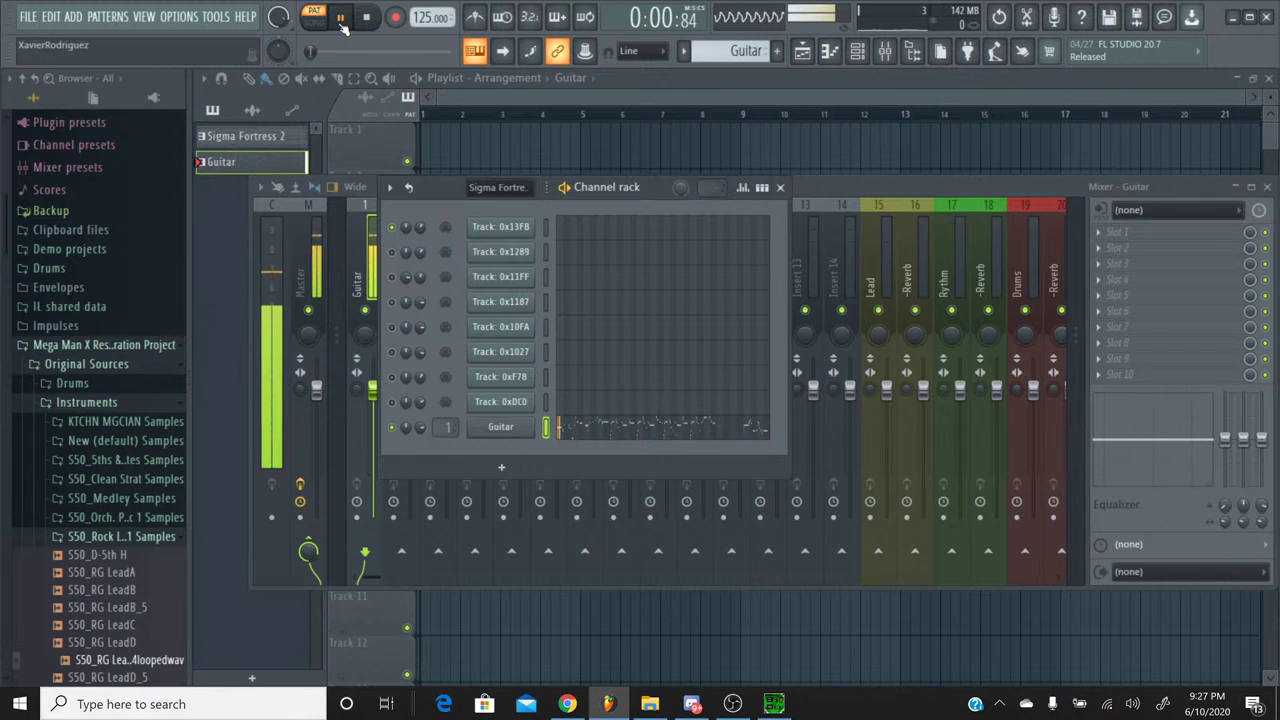
left_click(580, 426)
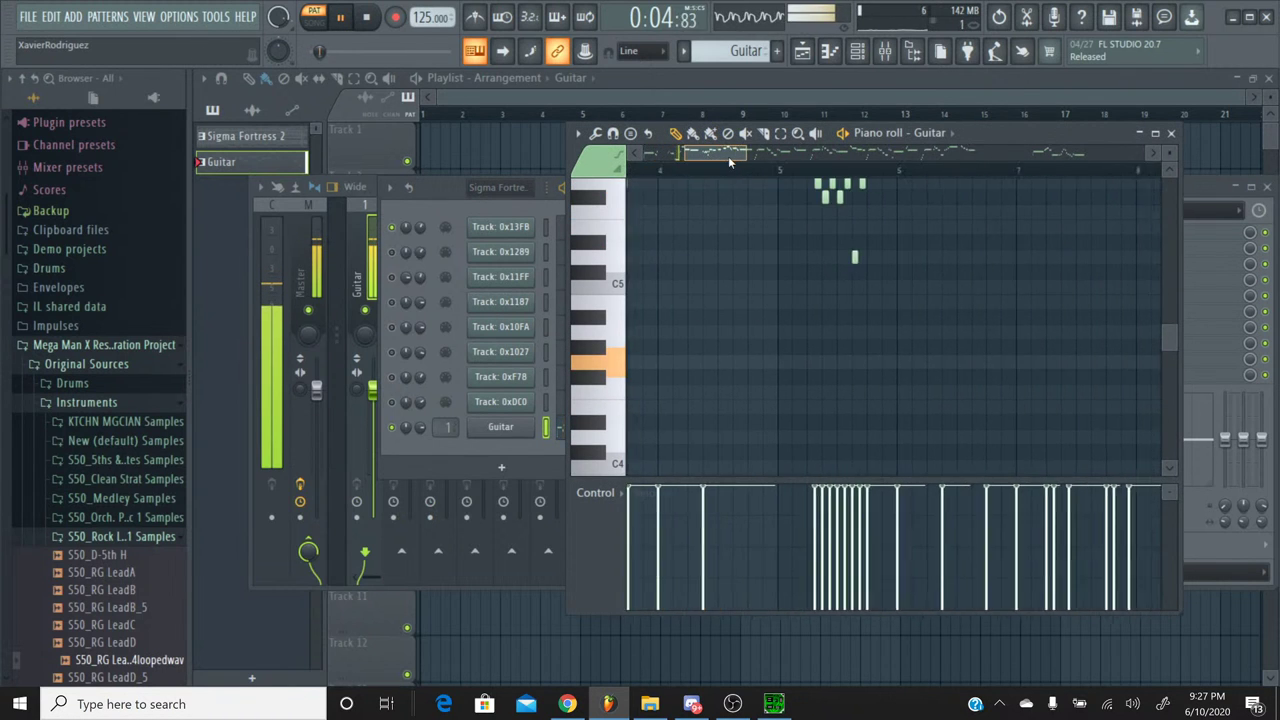
scroll(790, 245, "up", 4)
scroll(790, 245, "down", 3)
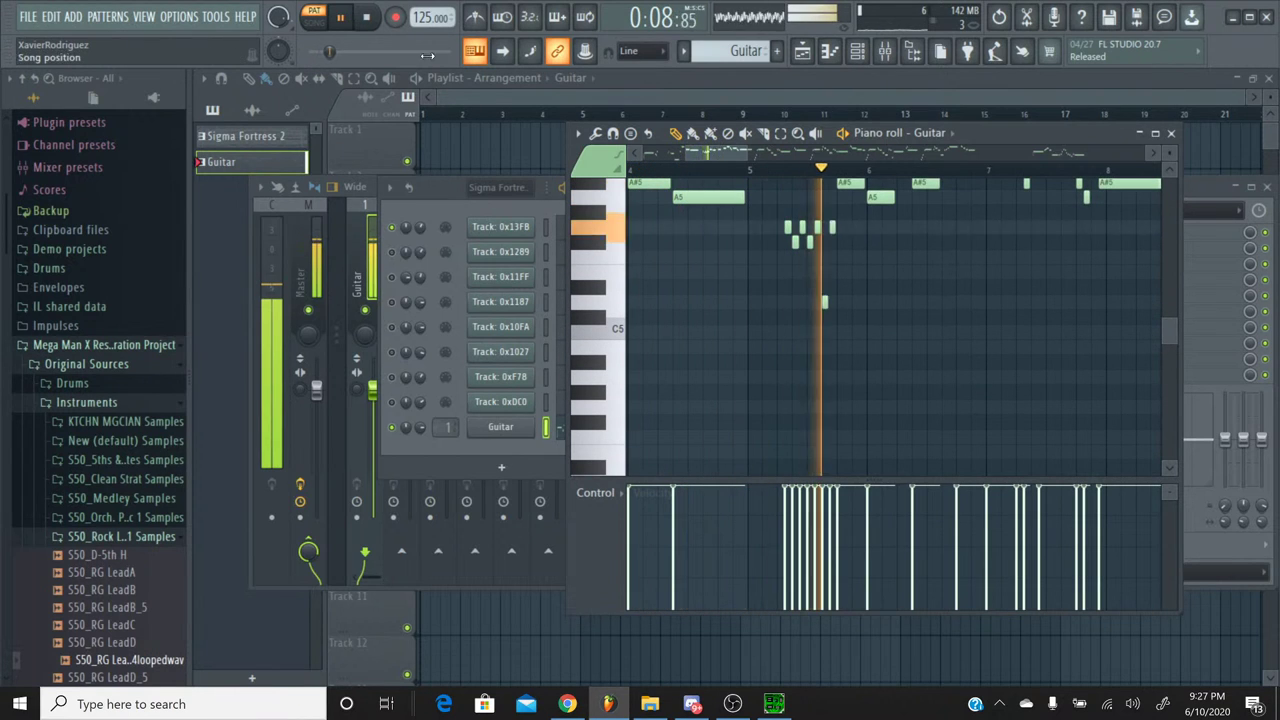
key("space")
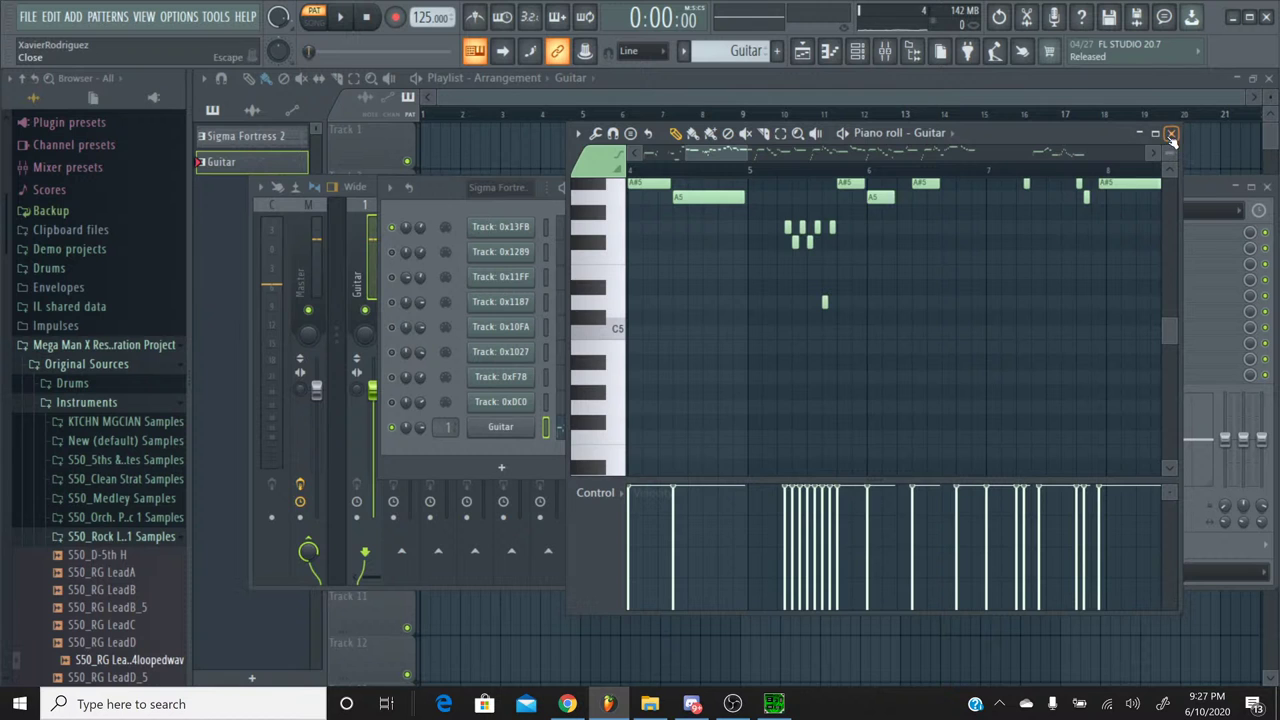
Step: Close the Guitar piano roll and load Fruity Delay 3 into slot 2 of the Guitar mixer insert
left_click(1171, 133)
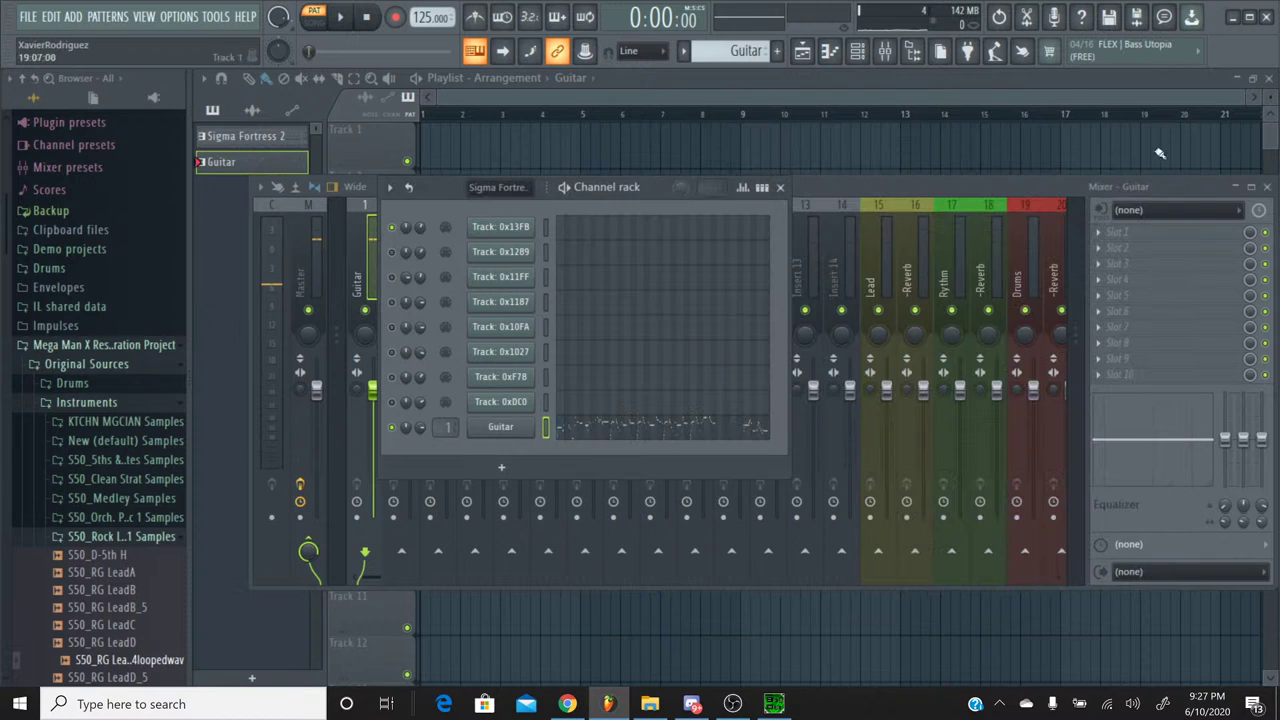
left_click(1152, 256)
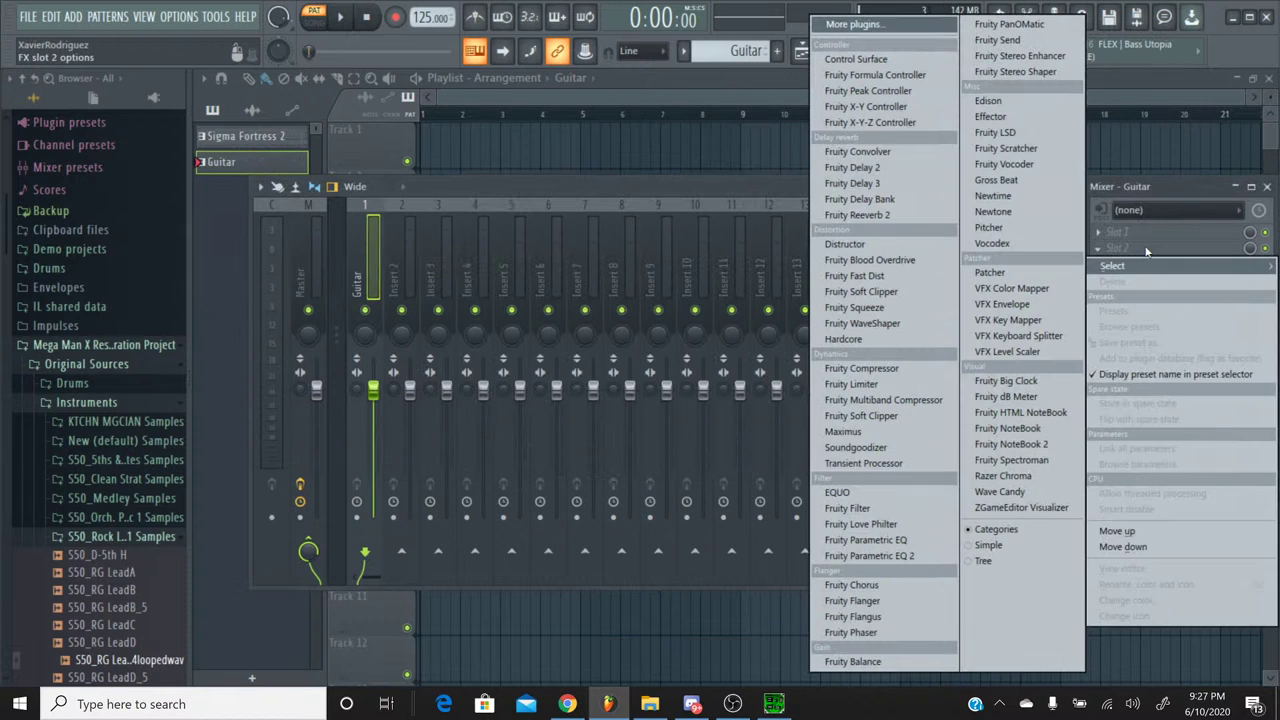
left_click(893, 183)
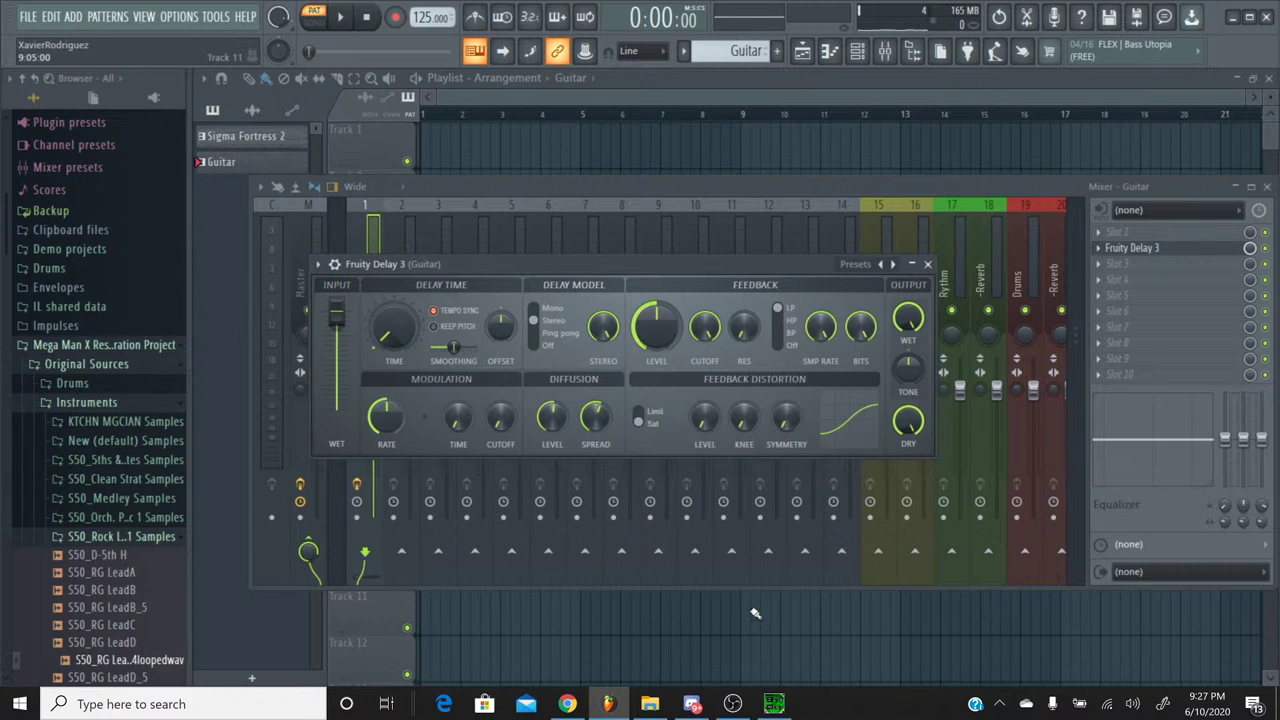
Step: Switch to SPCTool, play the original Sigma Fortress 2 song to hear its echo, stop it and return to FL Studio
left_click(771, 703)
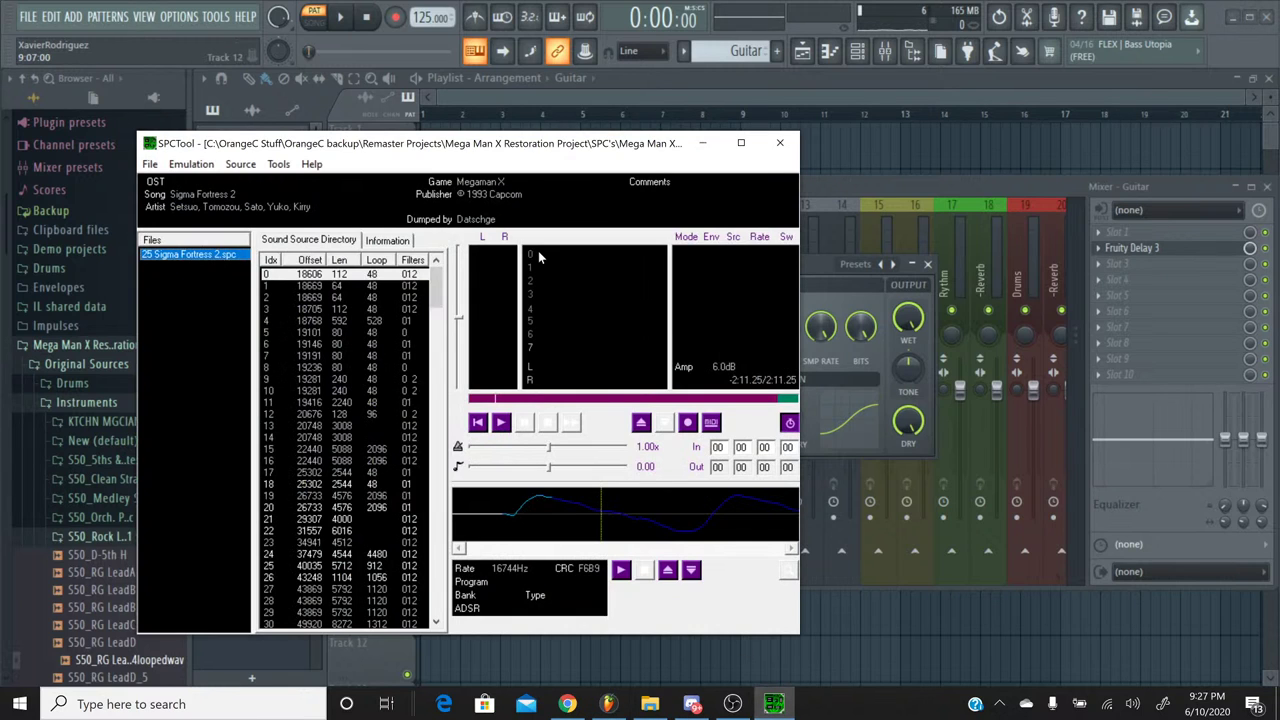
left_click(501, 423)
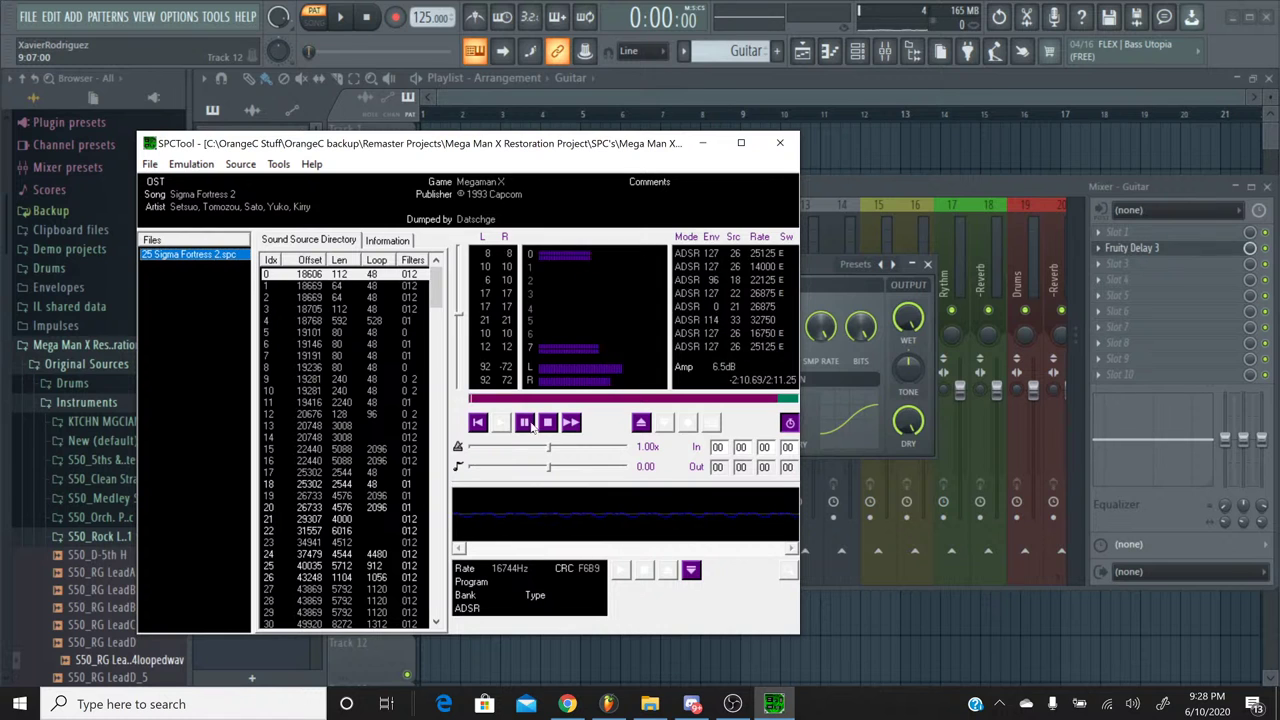
left_click(549, 423)
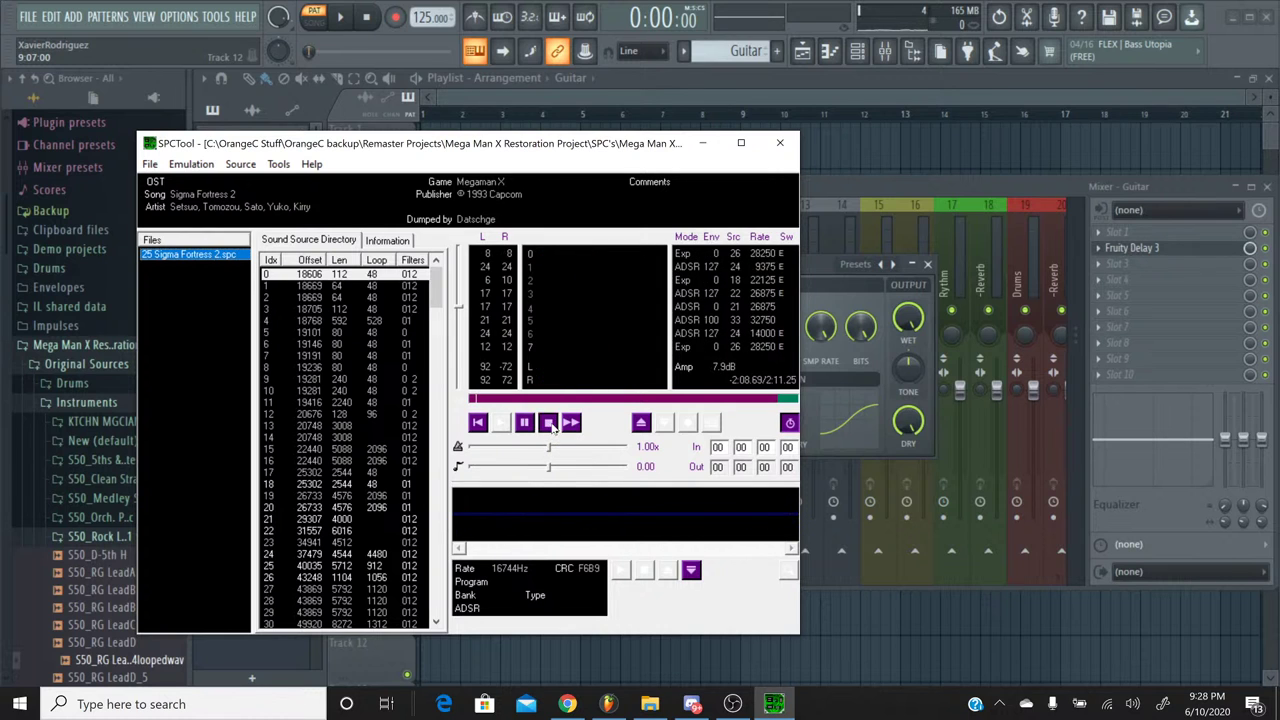
left_click(702, 143)
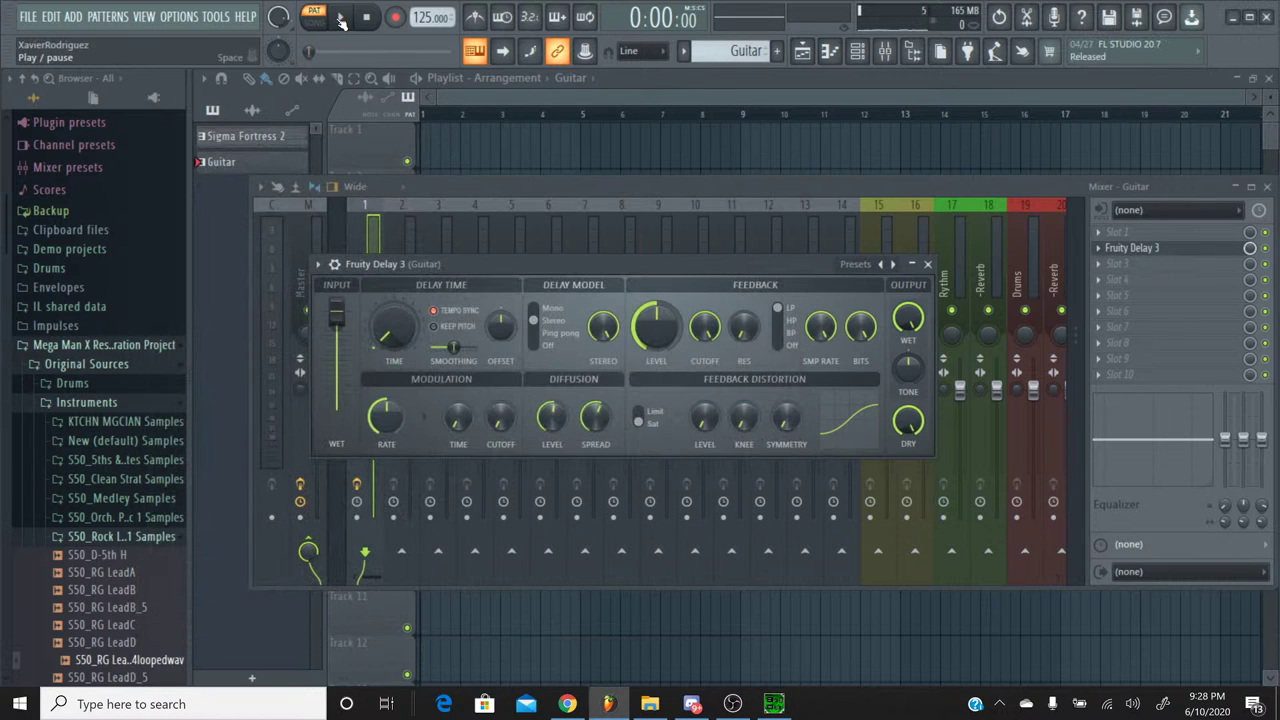
Step: Audition the Guitar pattern while lowering Fruity Delay 3's feedback level and wet output and shortening its delay time
left_click(341, 22)
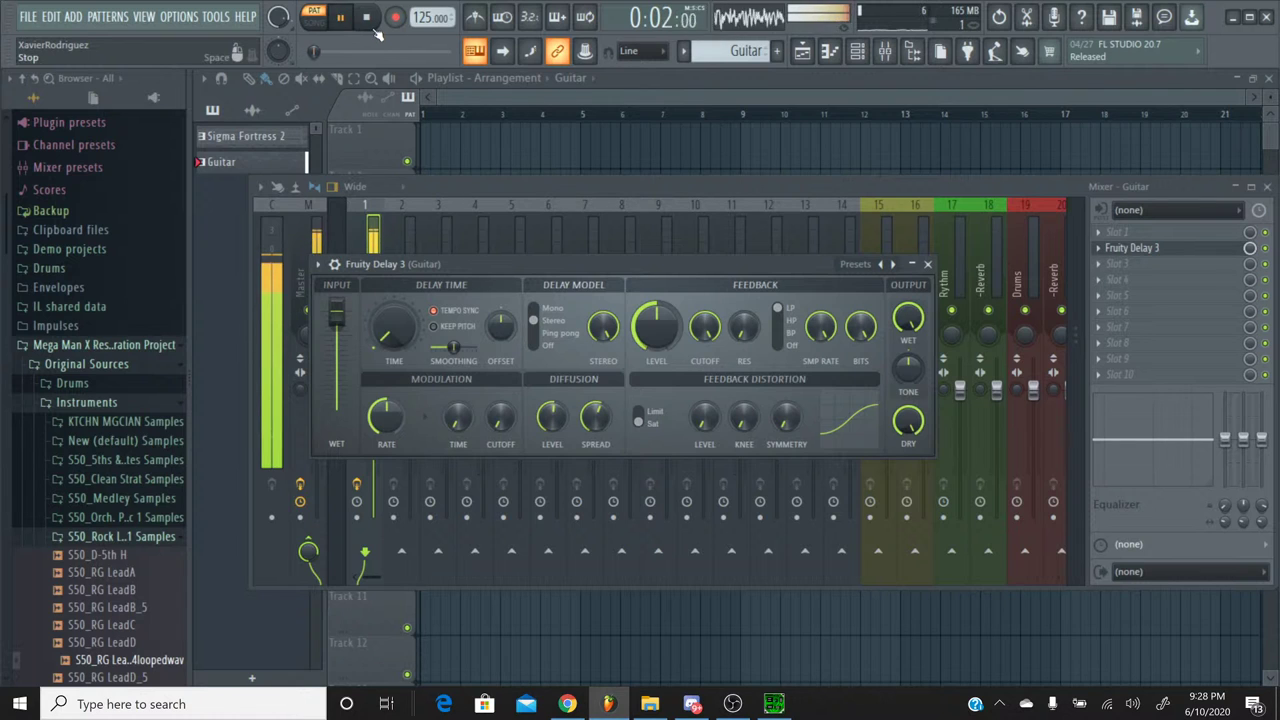
left_click(372, 28)
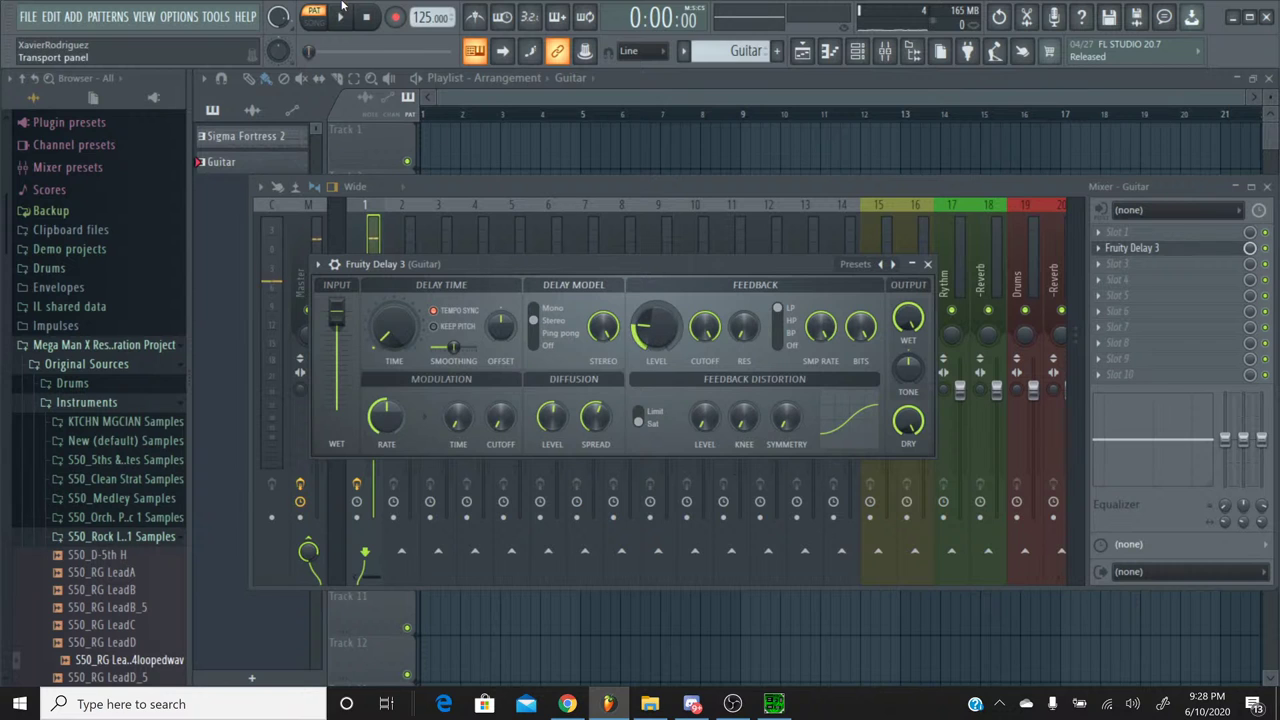
left_click(341, 16)
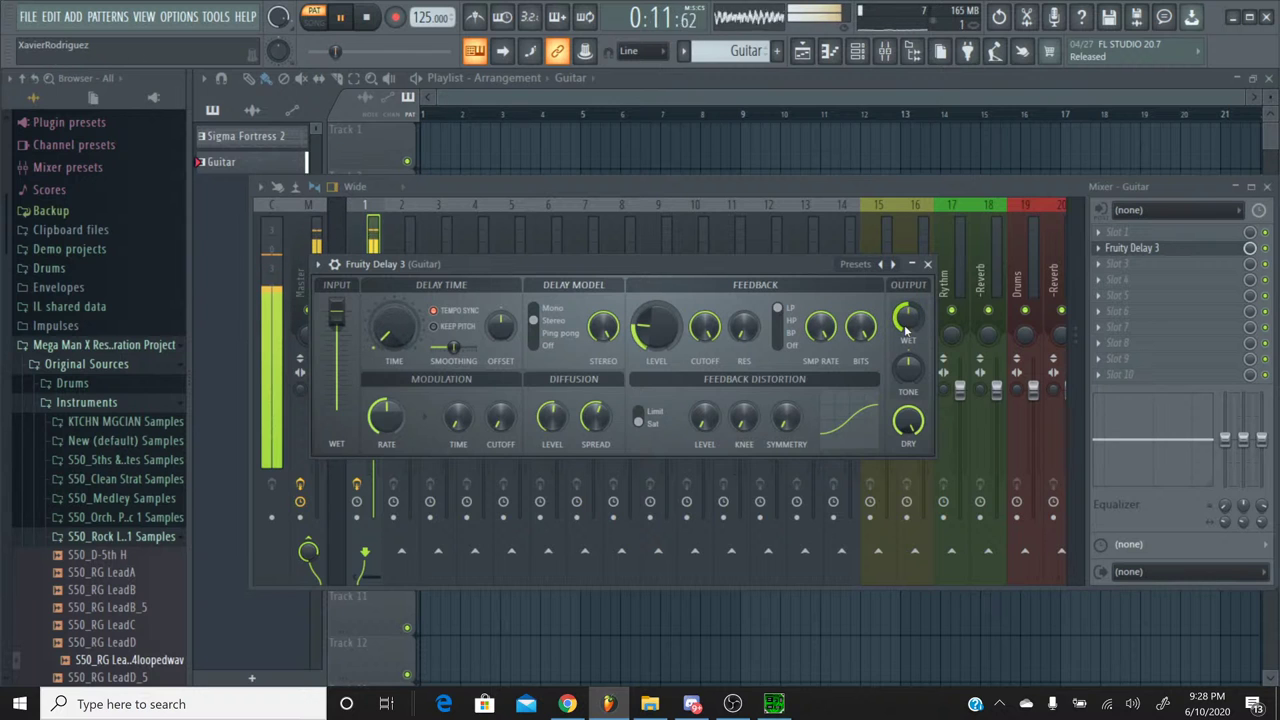
left_click_drag(336, 51, 311, 46)
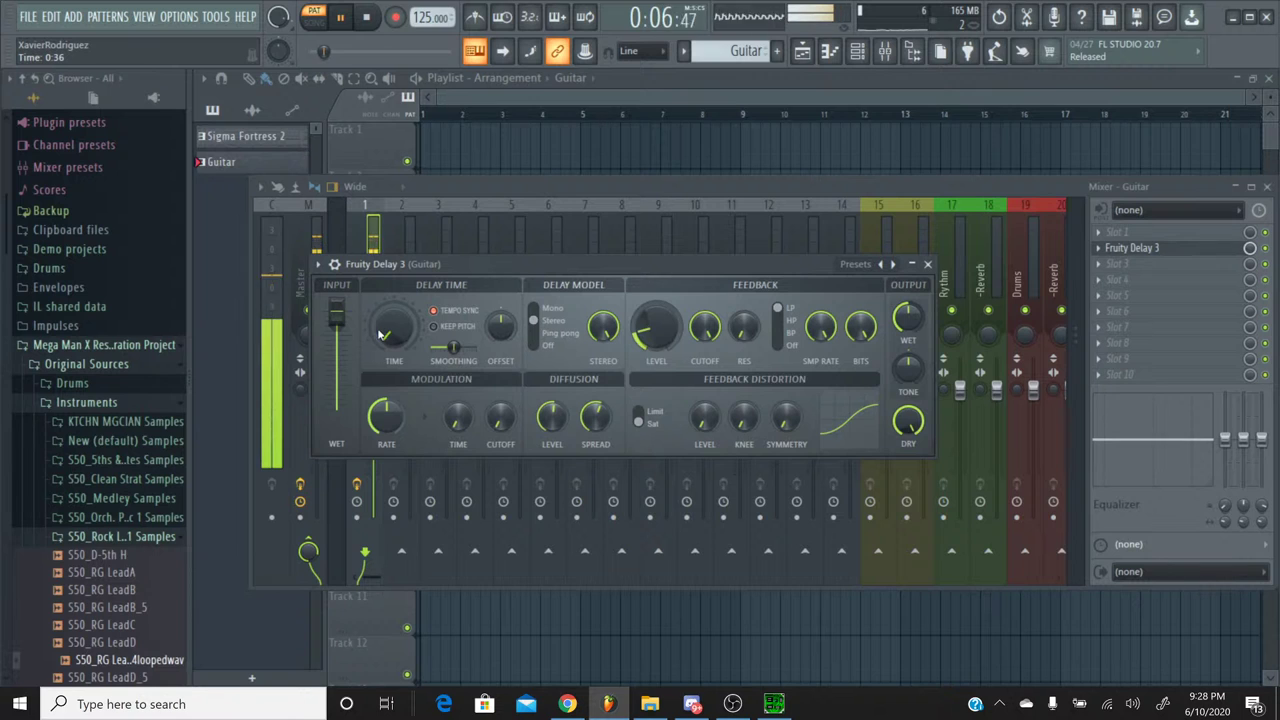
scroll(401, 337, "down", 4)
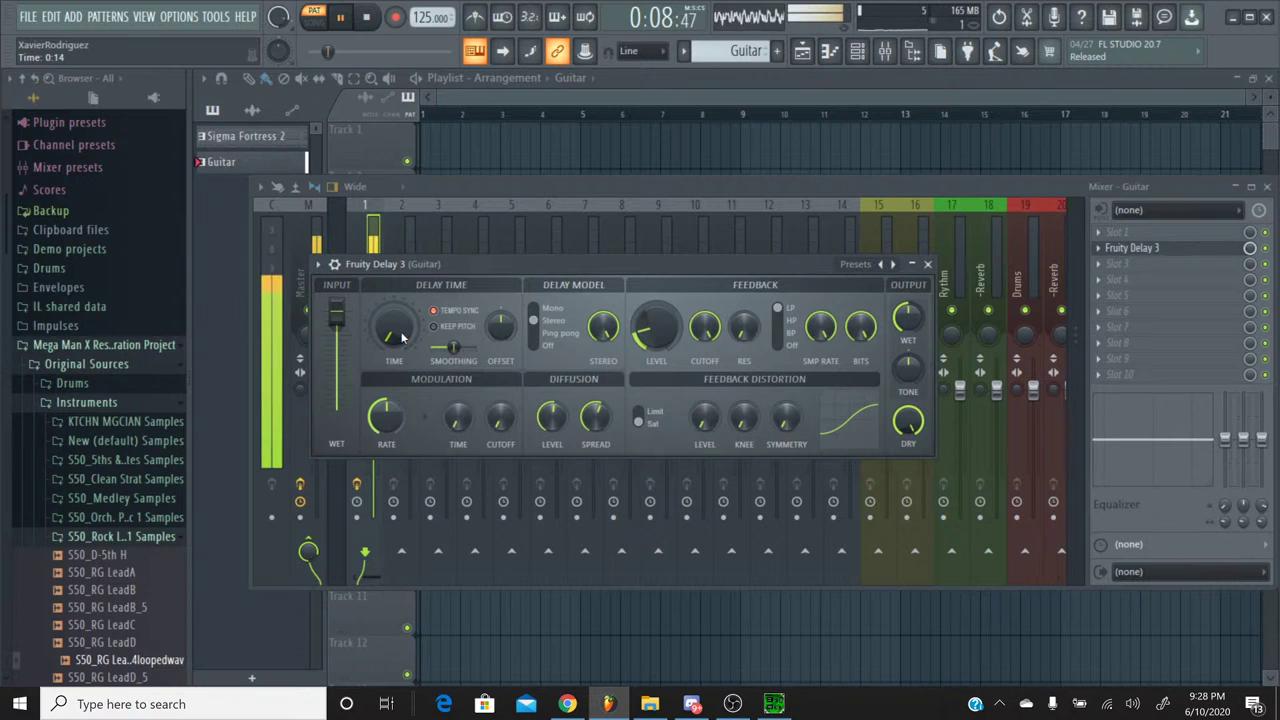
left_click_drag(334, 53, 311, 54)
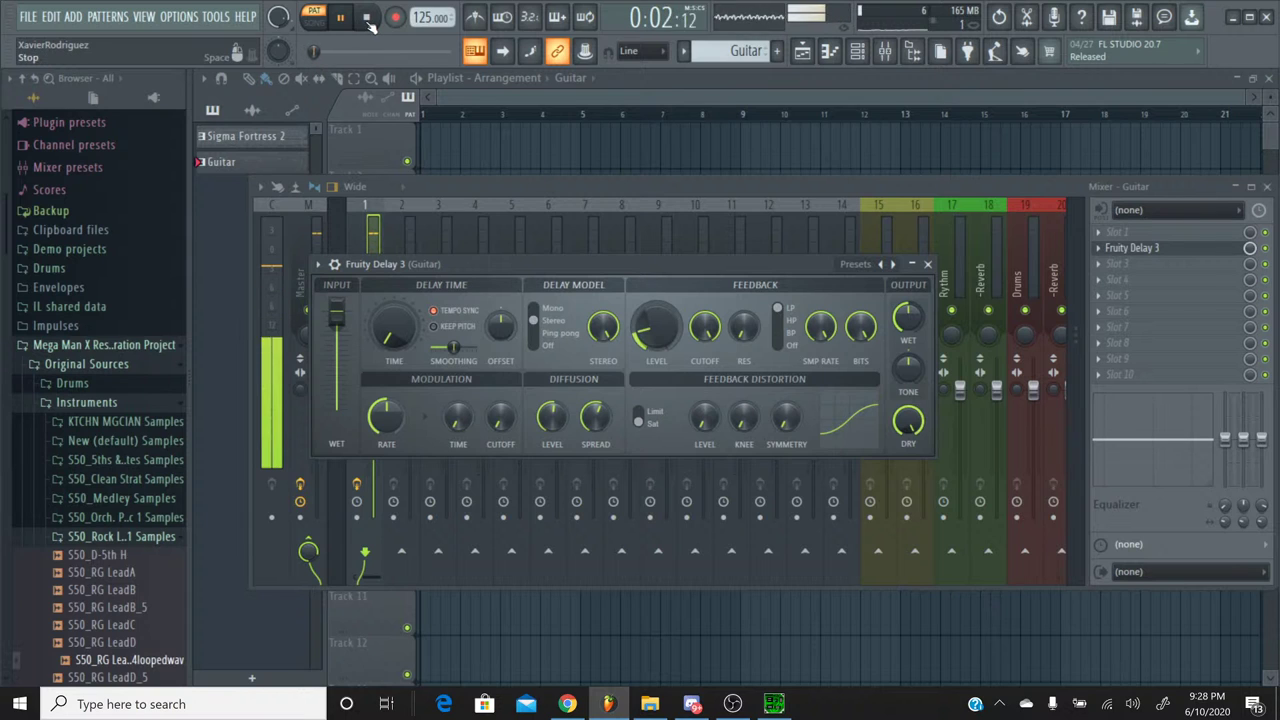
Step: Raise Fruity Delay 3's feedback level above 20% and audition the start of the Guitar pattern
key("space")
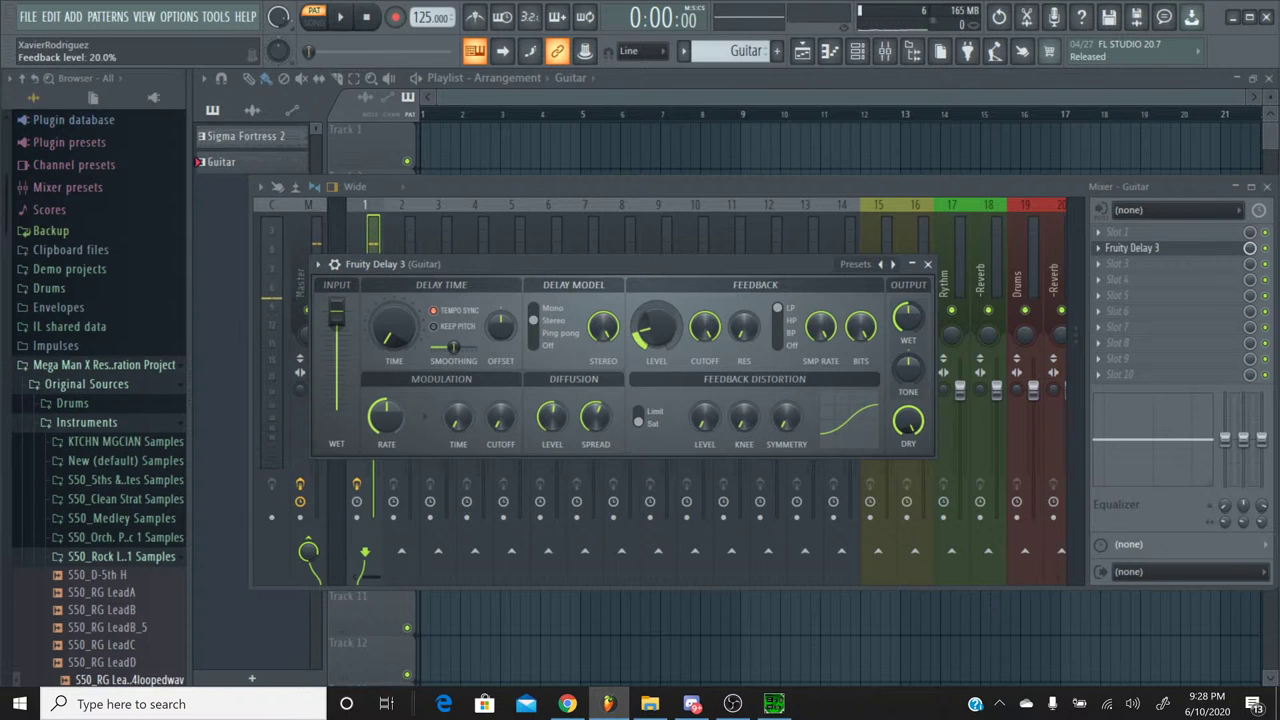
left_click(340, 17)
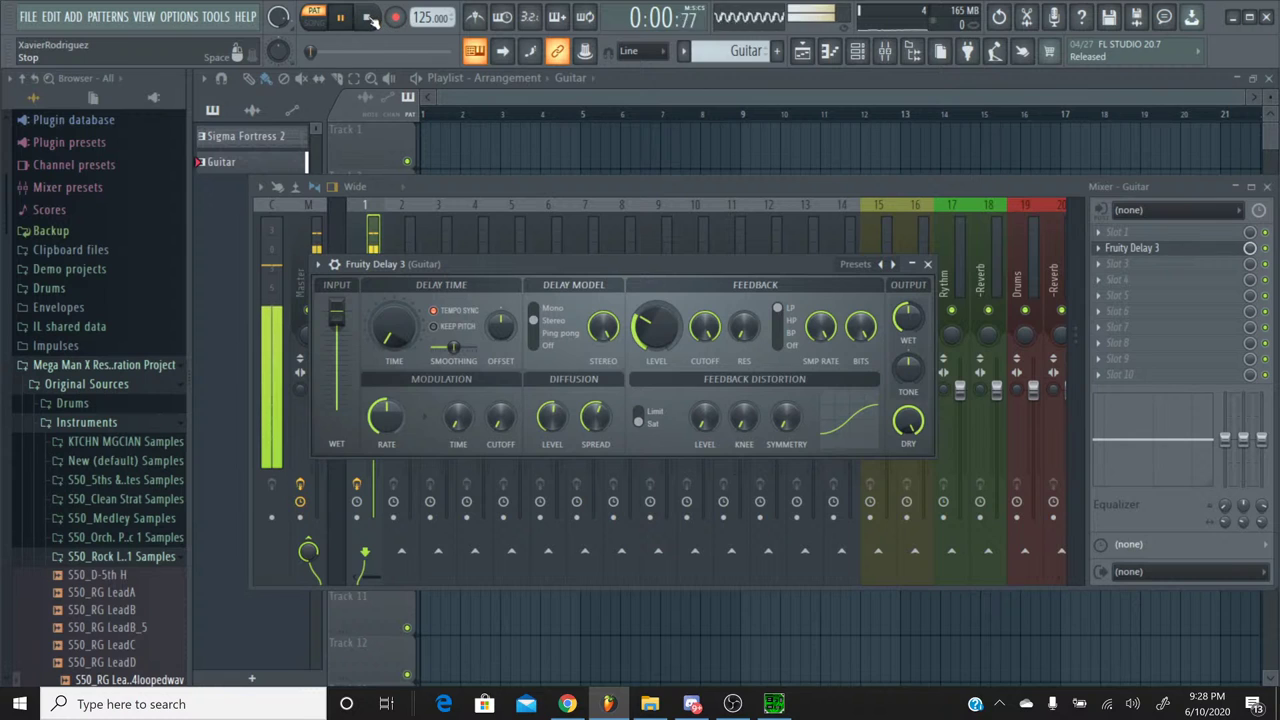
left_click(368, 17)
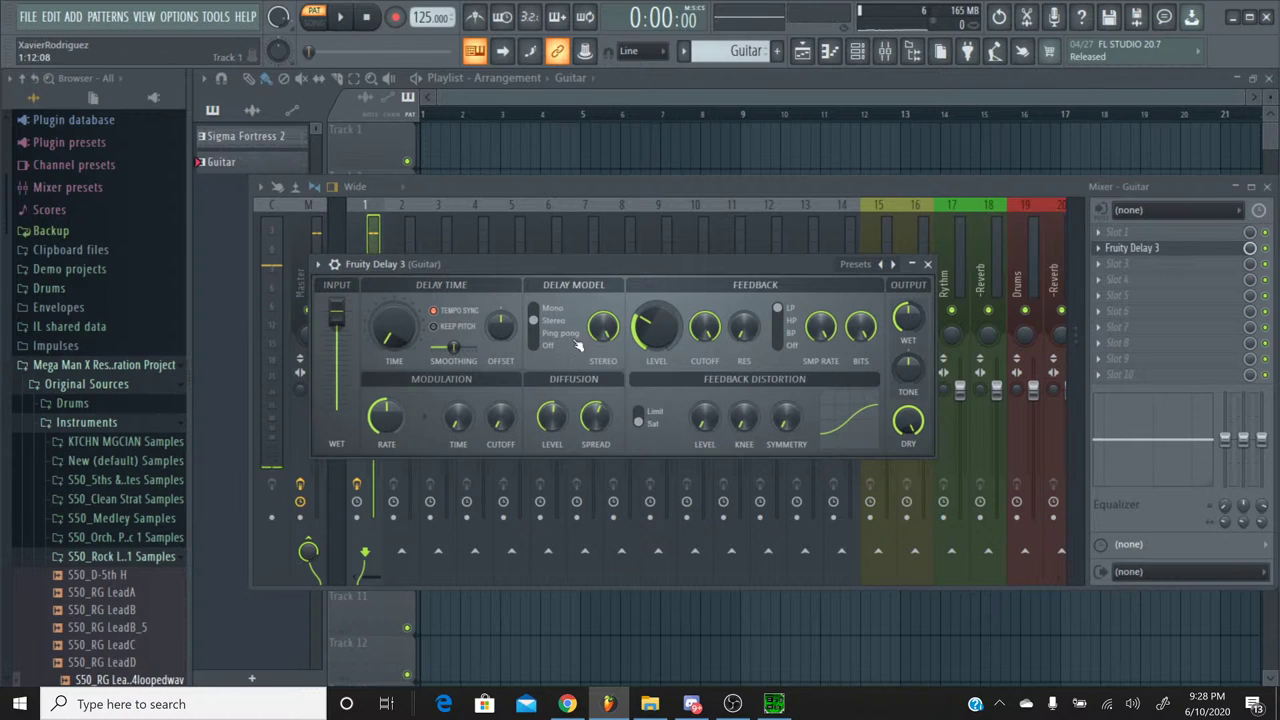
Step: Replay the original Sigma Fortress 2 song in SPCTool to compare the delay, stop it and minimize SPCTool
left_click(774, 702)
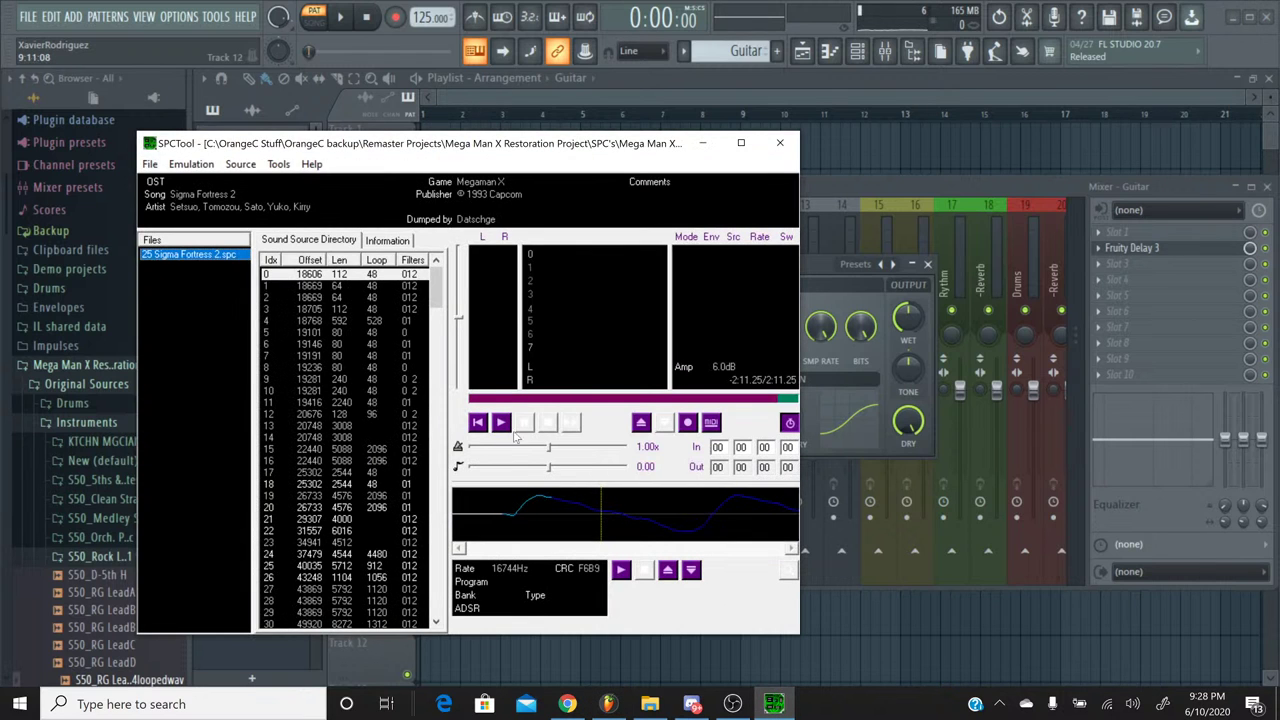
left_click(502, 423)
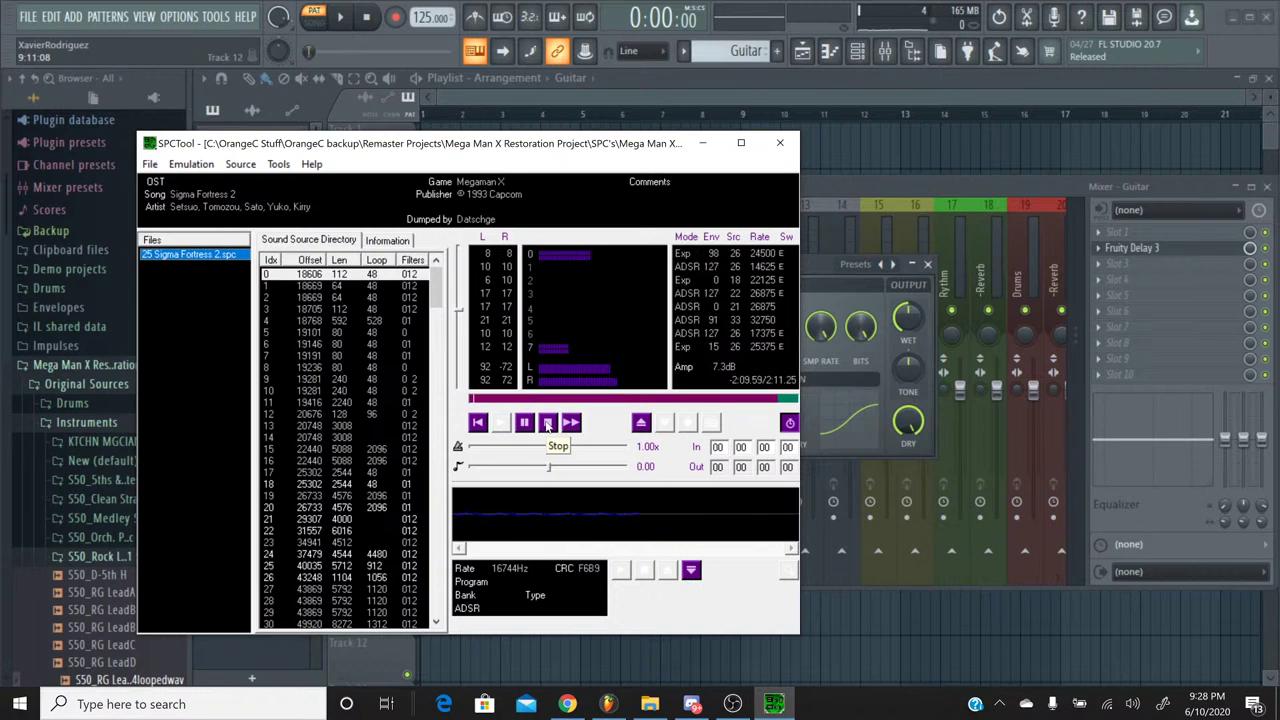
left_click(548, 423)
left_click(702, 143)
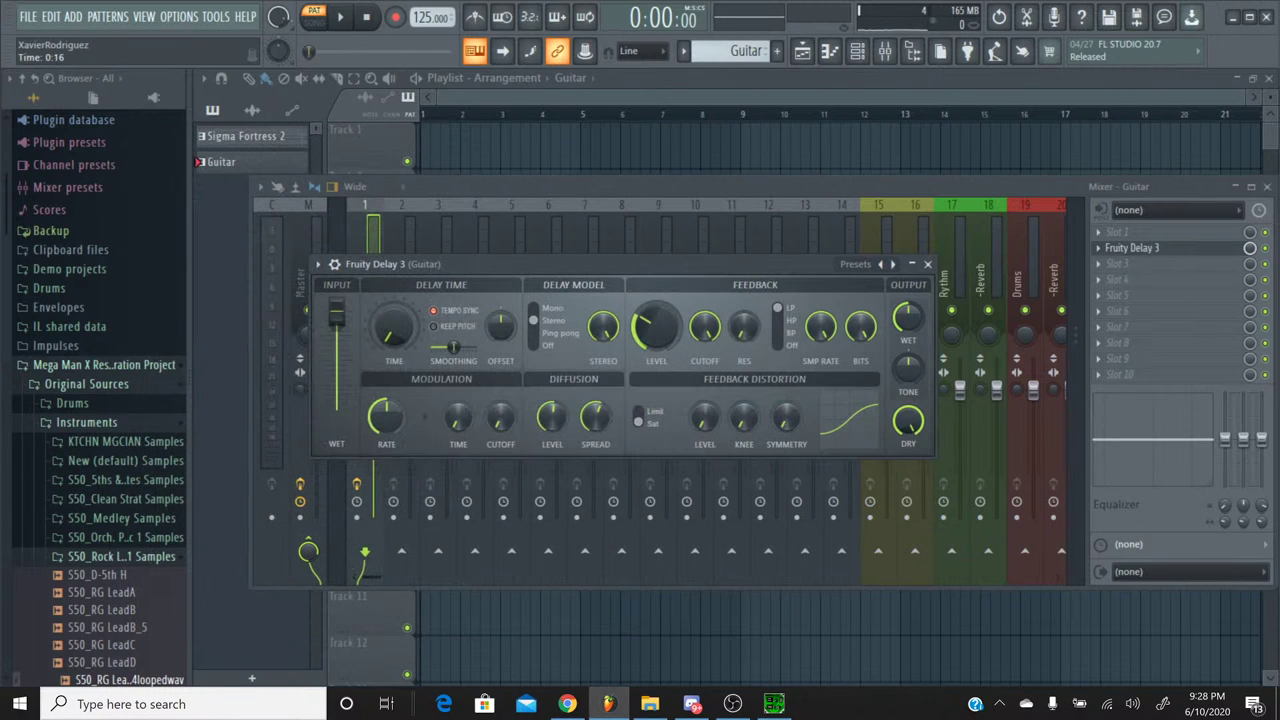
Step: Lengthen the delay time slightly, enable Keep Pitch in Fruity Delay 3 while auditioning the Guitar pattern, and close the plugin
key("space")
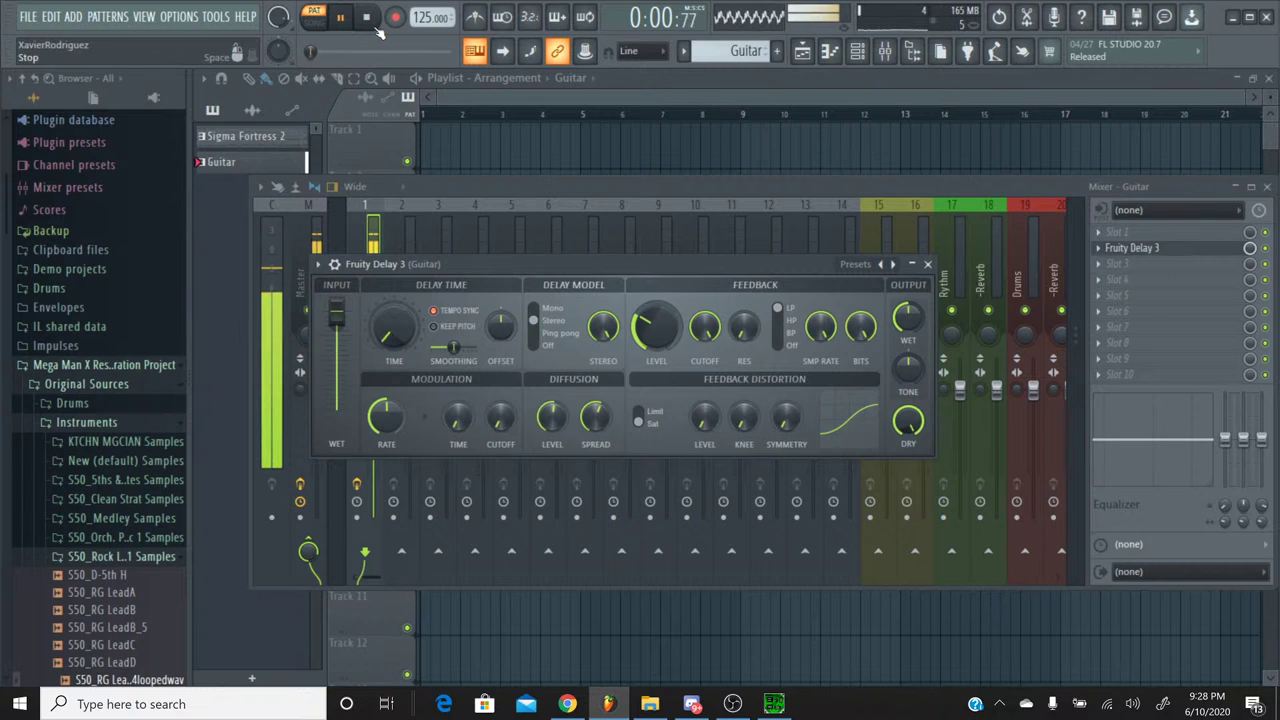
left_click(460, 327)
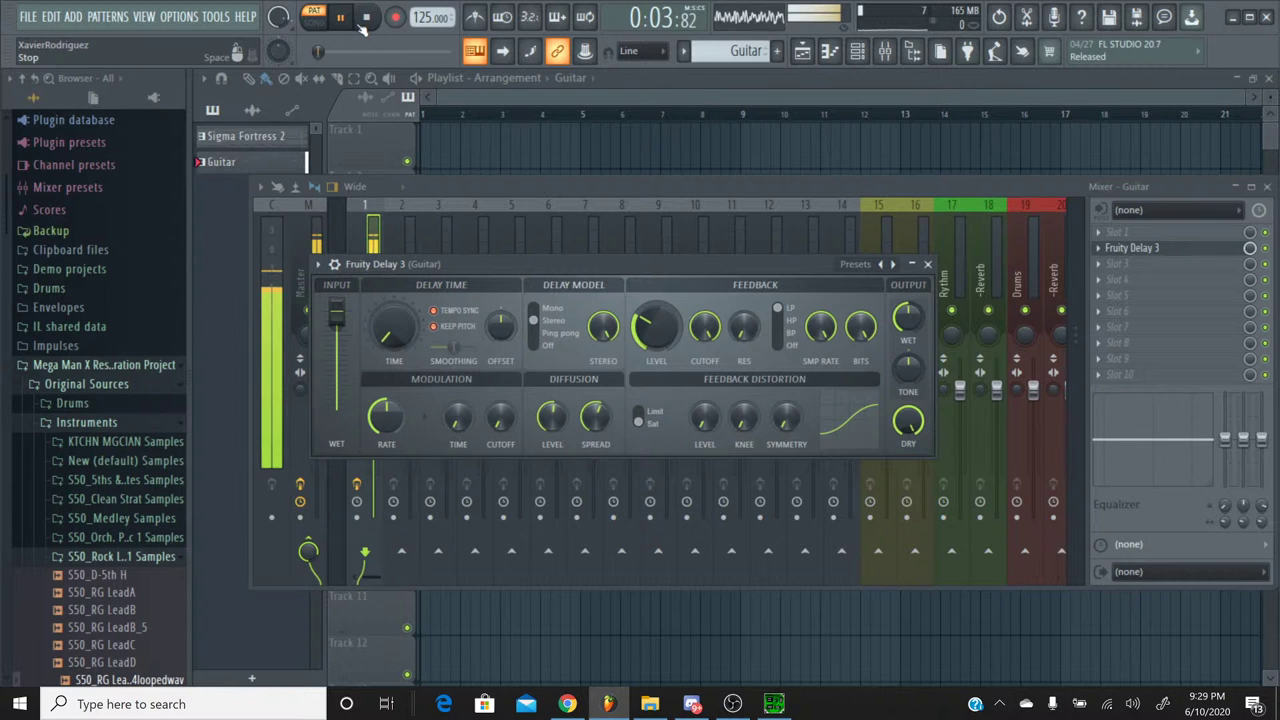
left_click(365, 22)
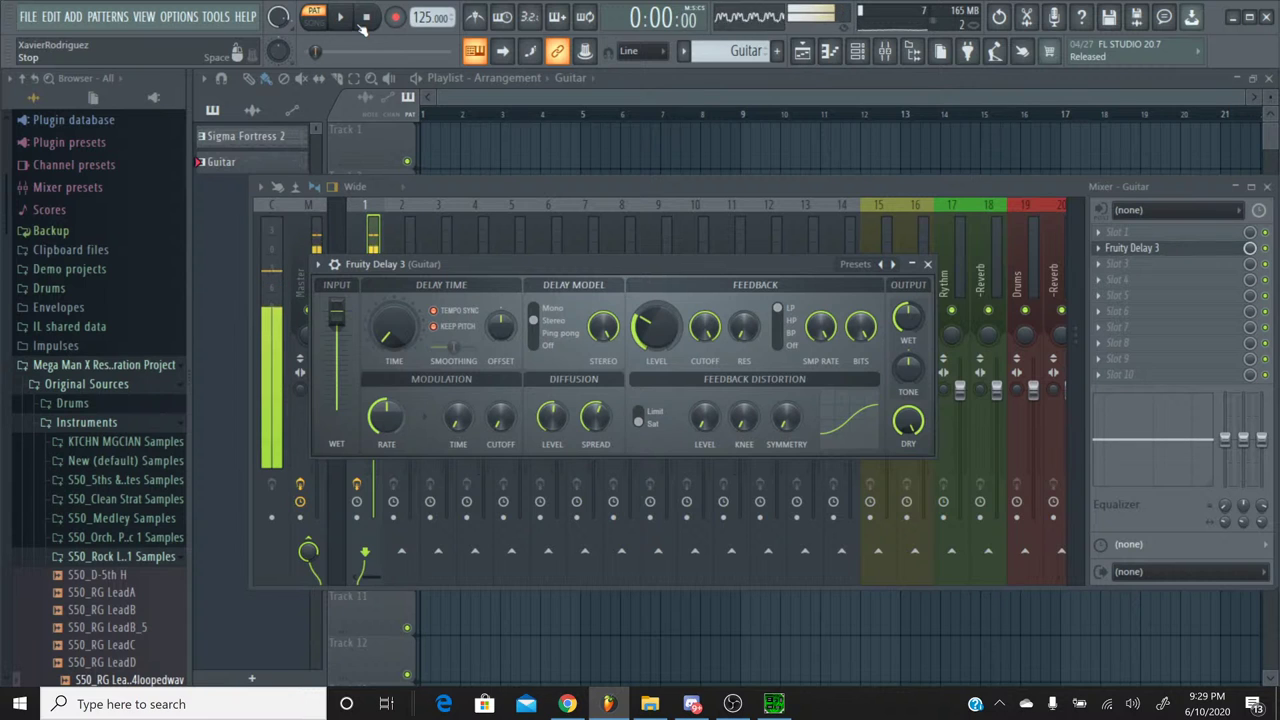
left_click(928, 264)
Step: Open the Guitar channel's pitch modulation settings and add a subtle sine LFO vibrato
left_click(866, 53)
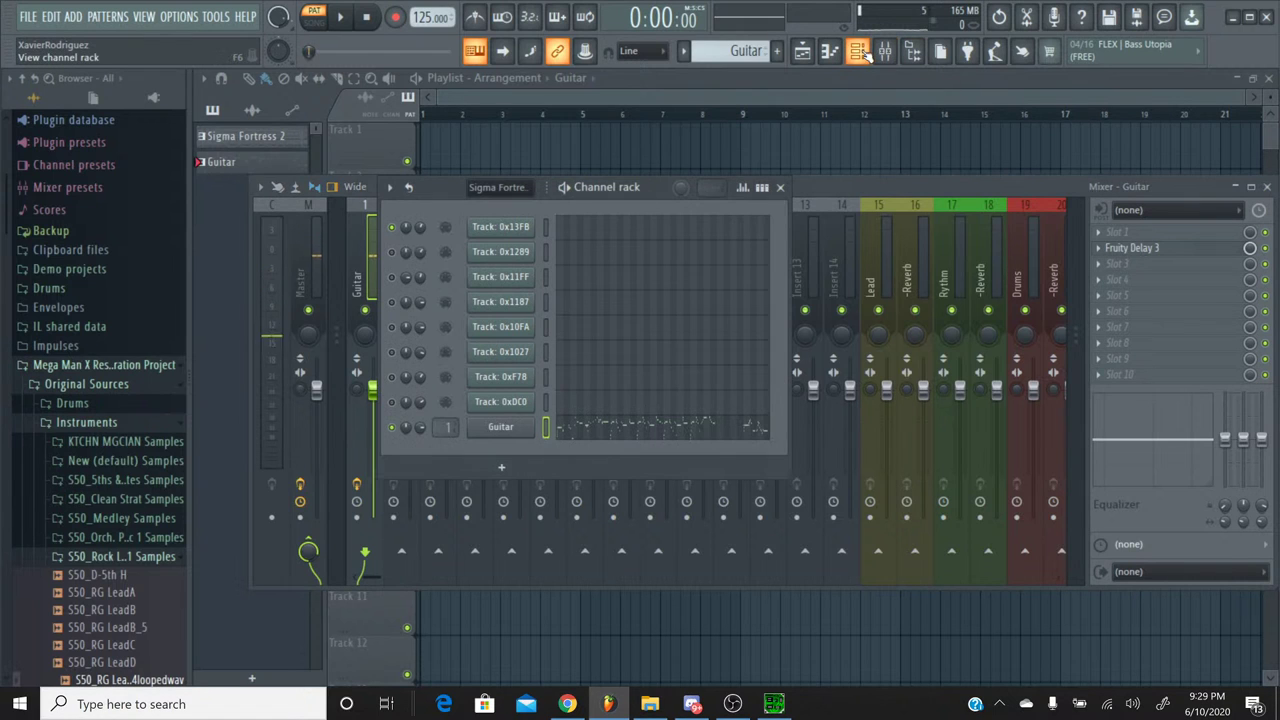
left_click(492, 418)
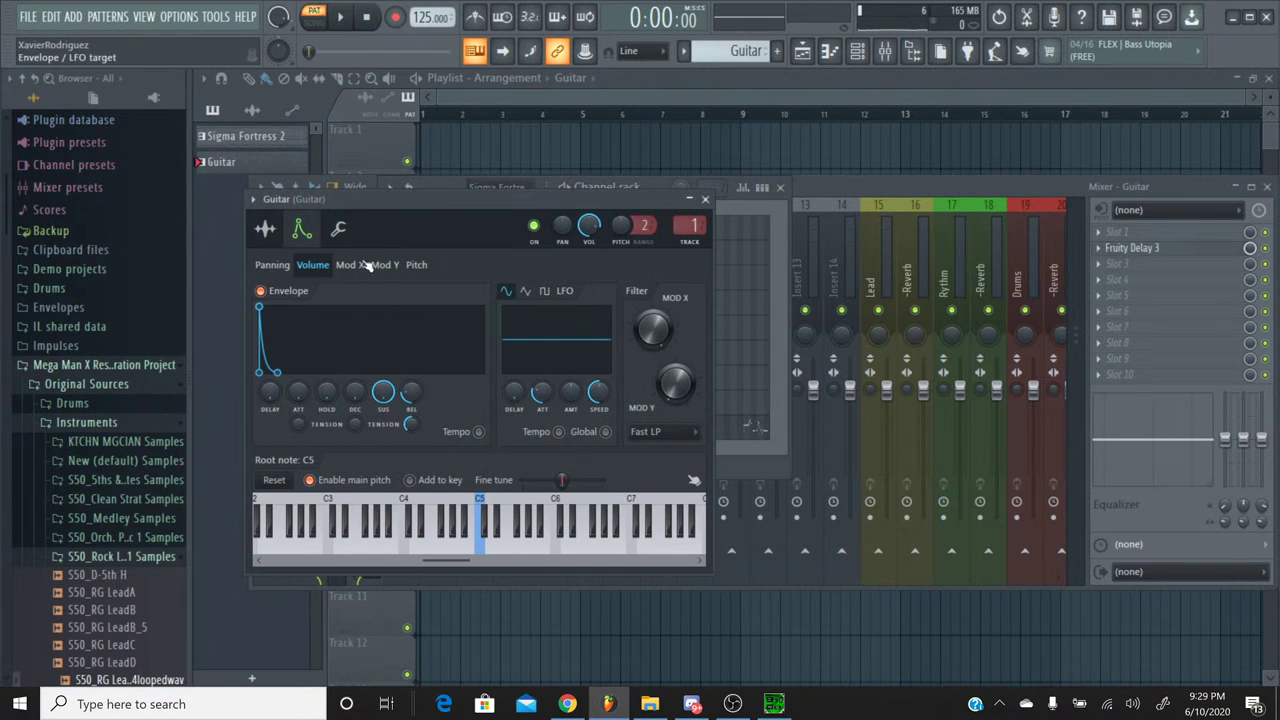
left_click(430, 274)
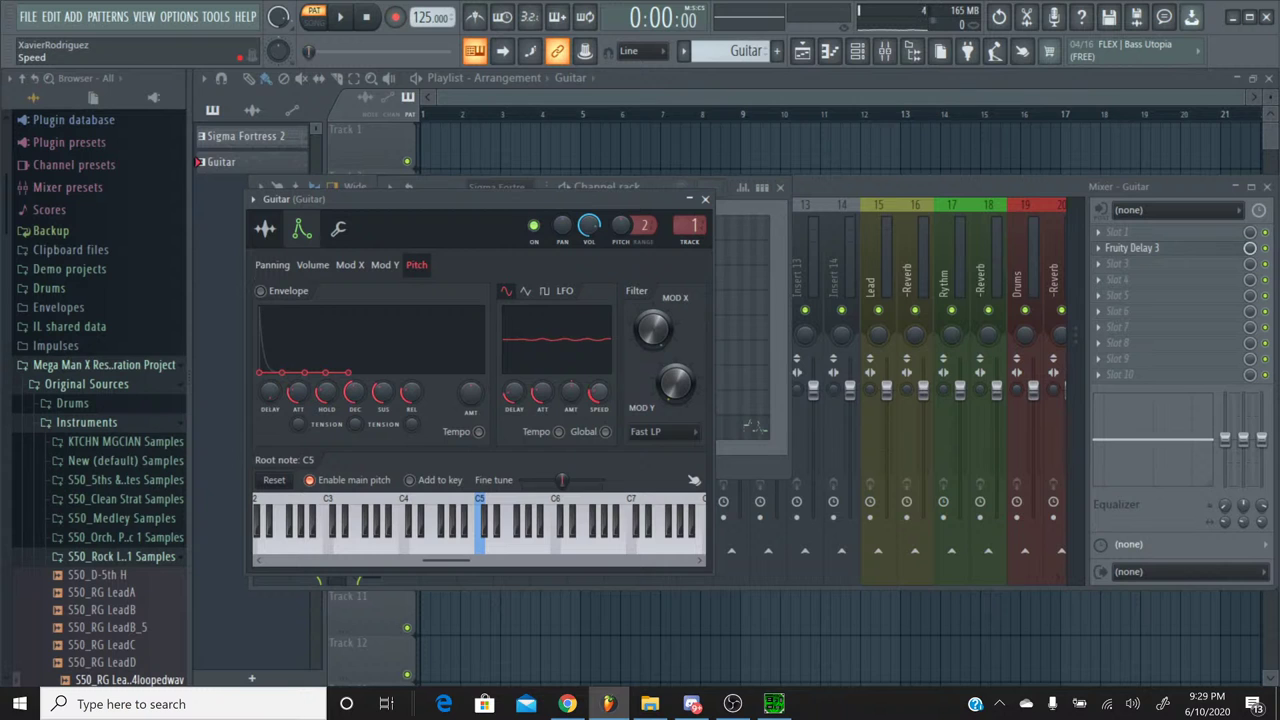
Step: Audition the Guitar pattern repeatedly while fine-tuning the speed and amount of the pitch LFO vibrato
key("space")
left_click_drag(325, 57, 292, 54)
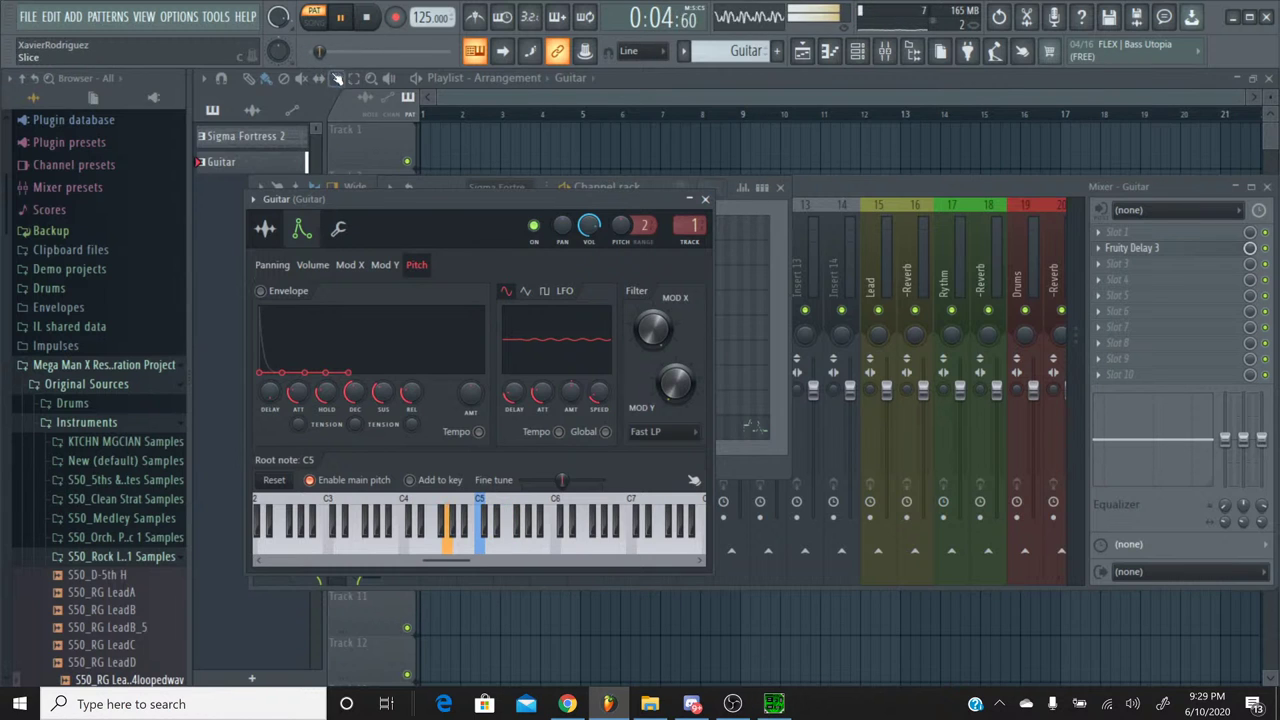
left_click(366, 20)
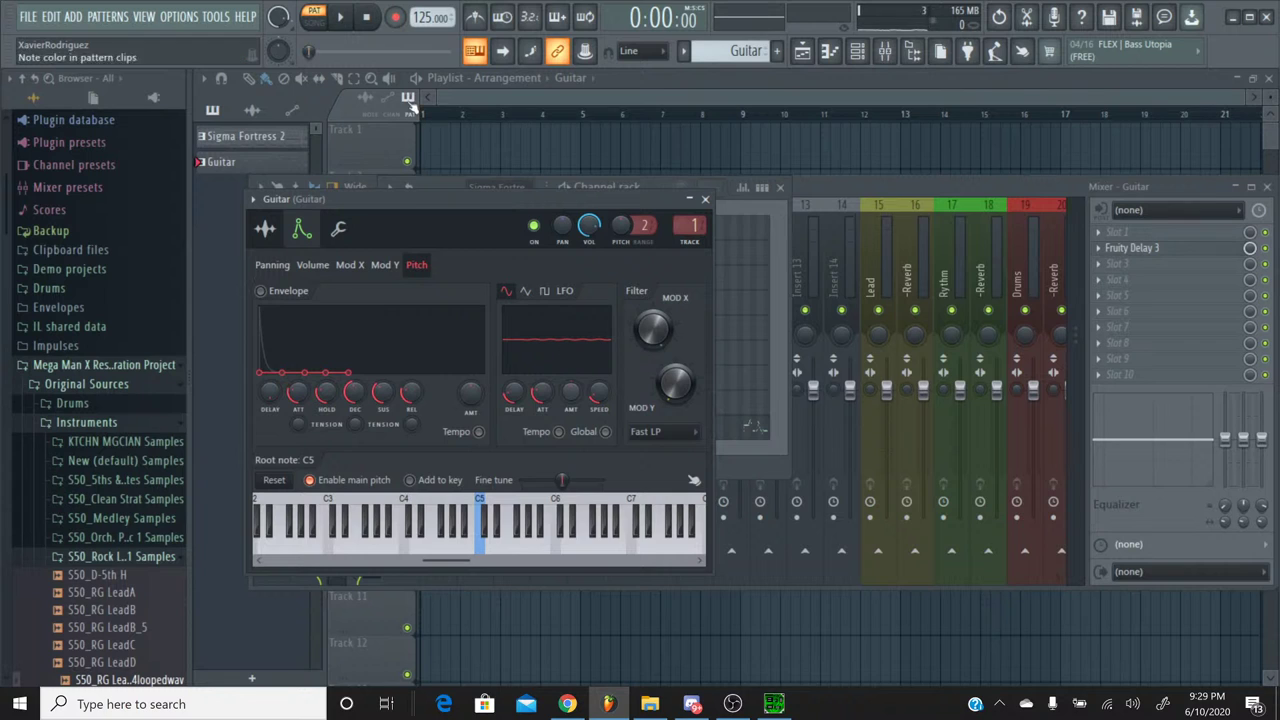
left_click(340, 17)
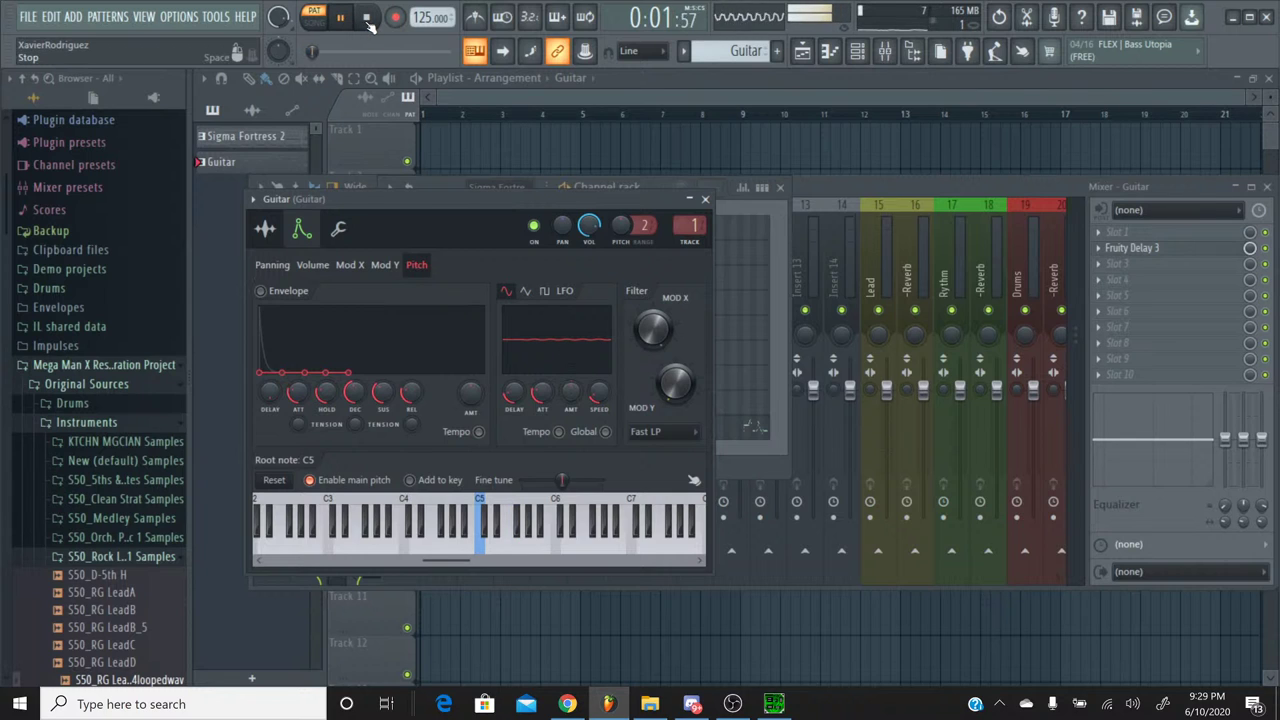
left_click(368, 20)
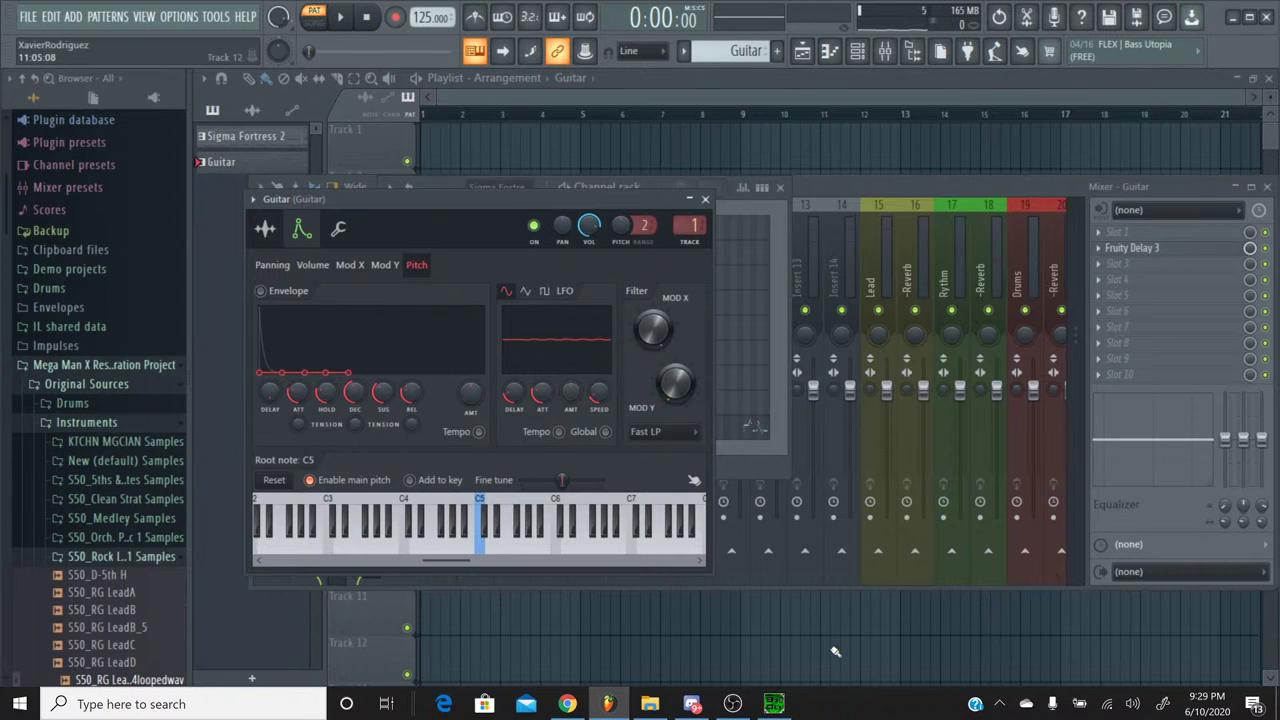
Step: Play the start of the original song in SPCTool to compare the guitar vibrato, stop it and return to FL Studio
left_click(773, 704)
left_click(509, 423)
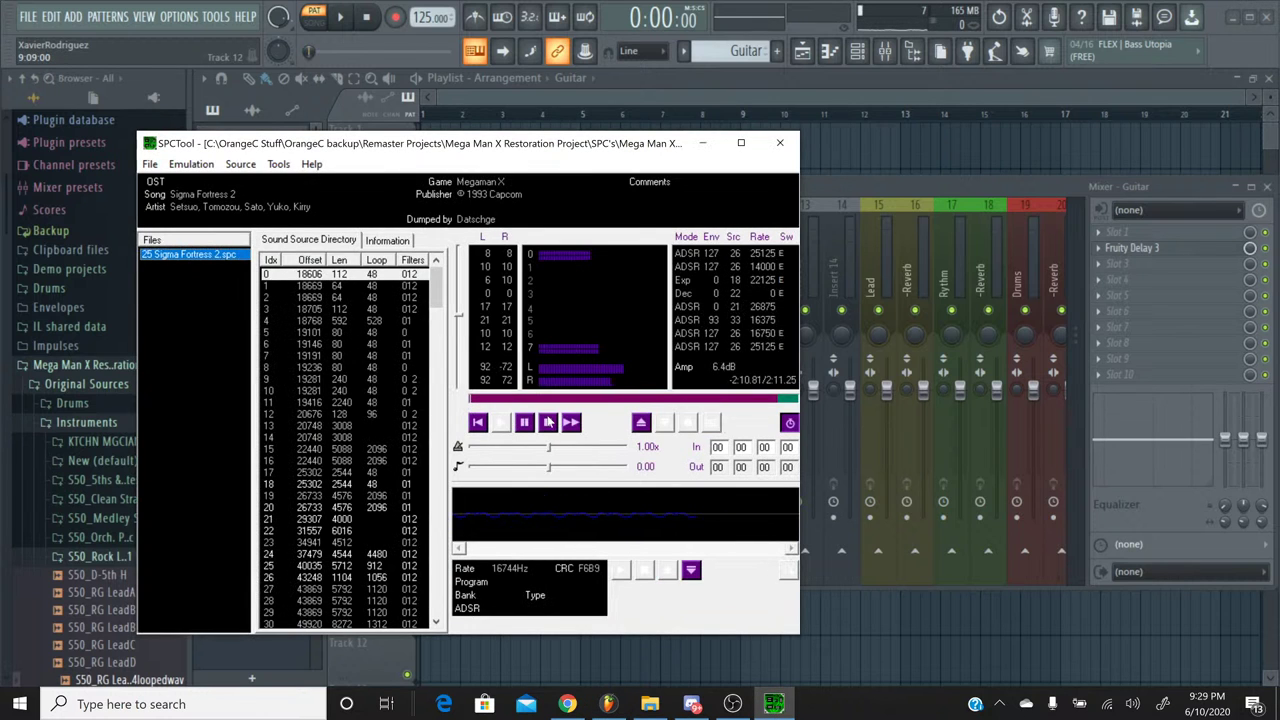
left_click(549, 423)
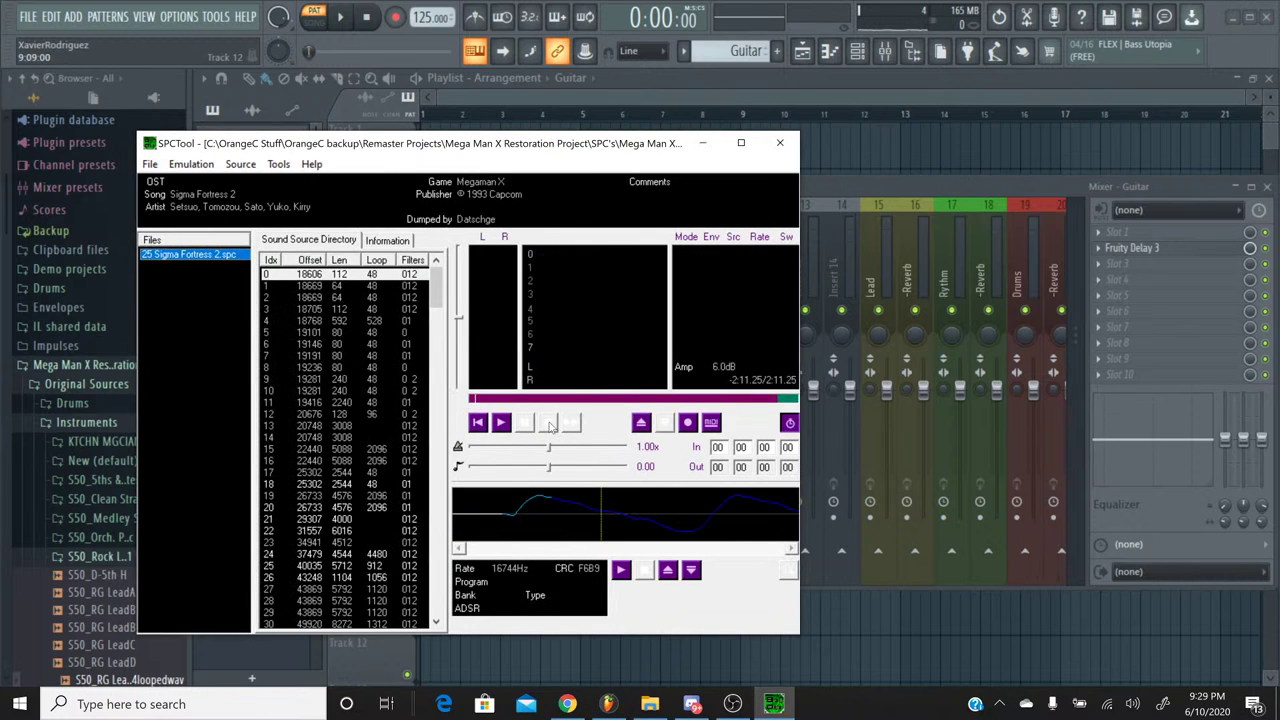
left_click(703, 143)
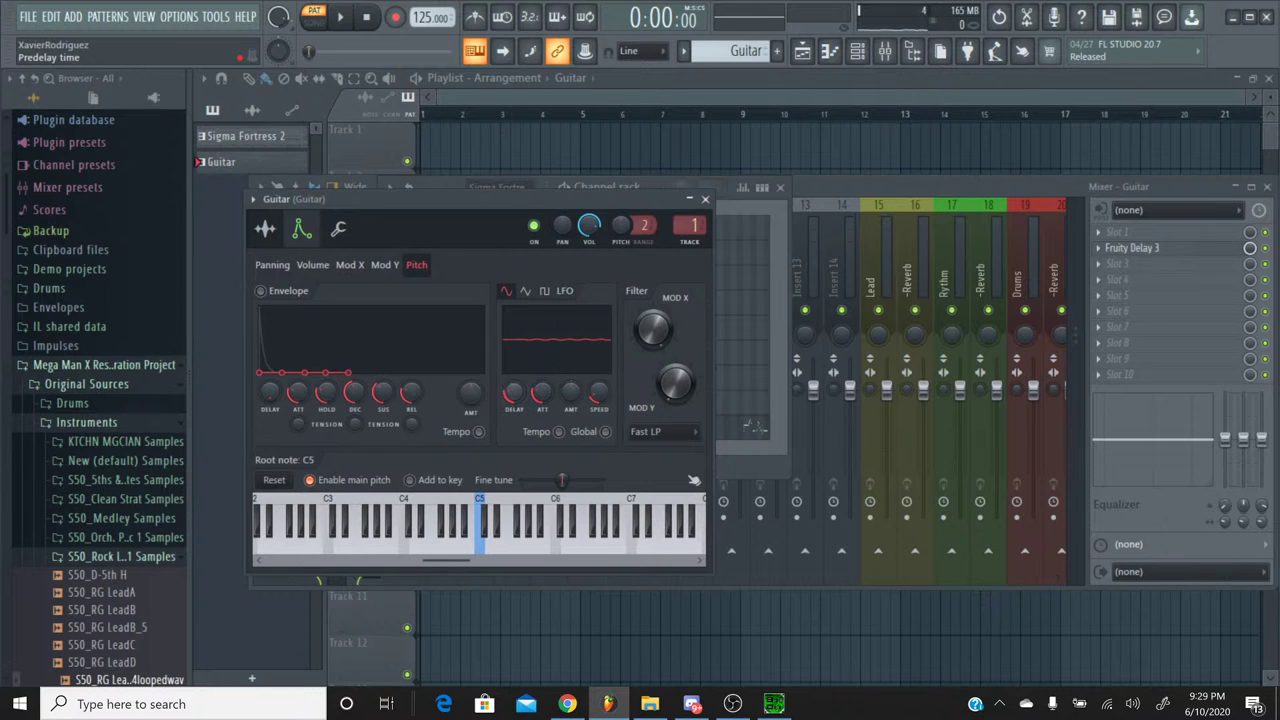
Step: Increase the right/left delay time offset in the Guitar track's Fruity Delay 3 while auditioning the Guitar pattern, and close the plugin
left_click(340, 17)
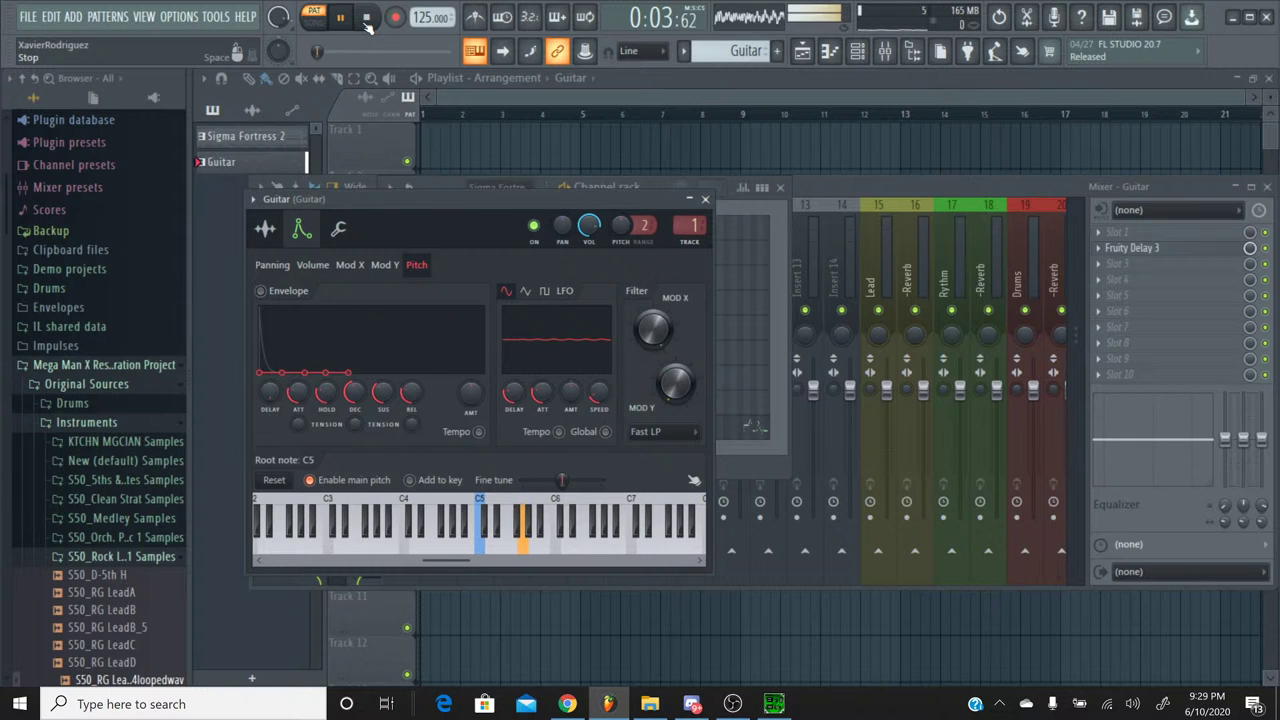
left_click(706, 200)
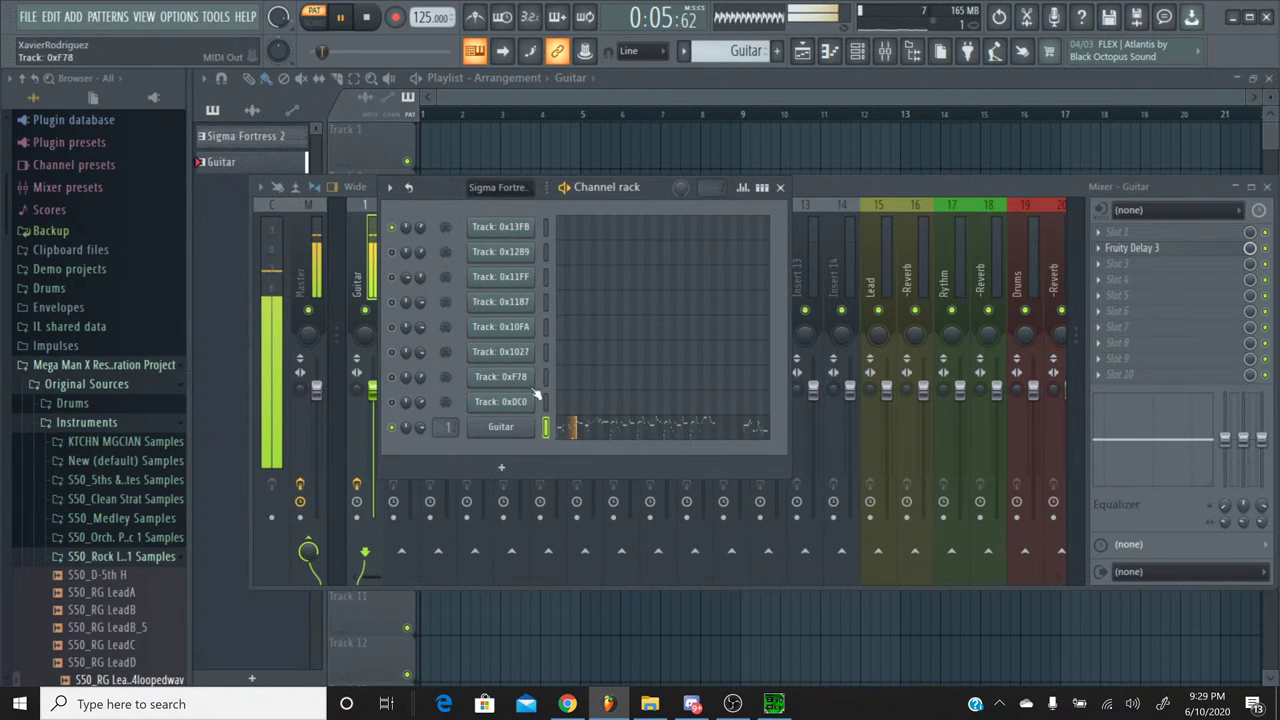
left_click(524, 433)
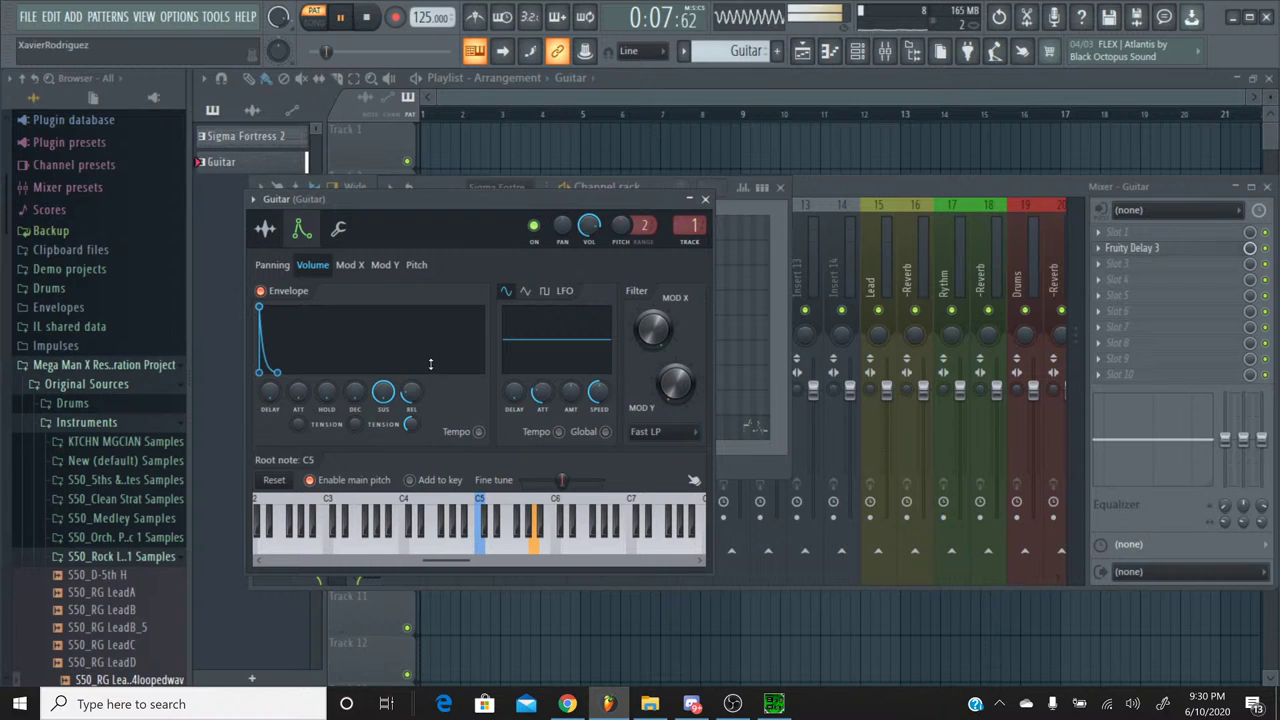
left_click(706, 200)
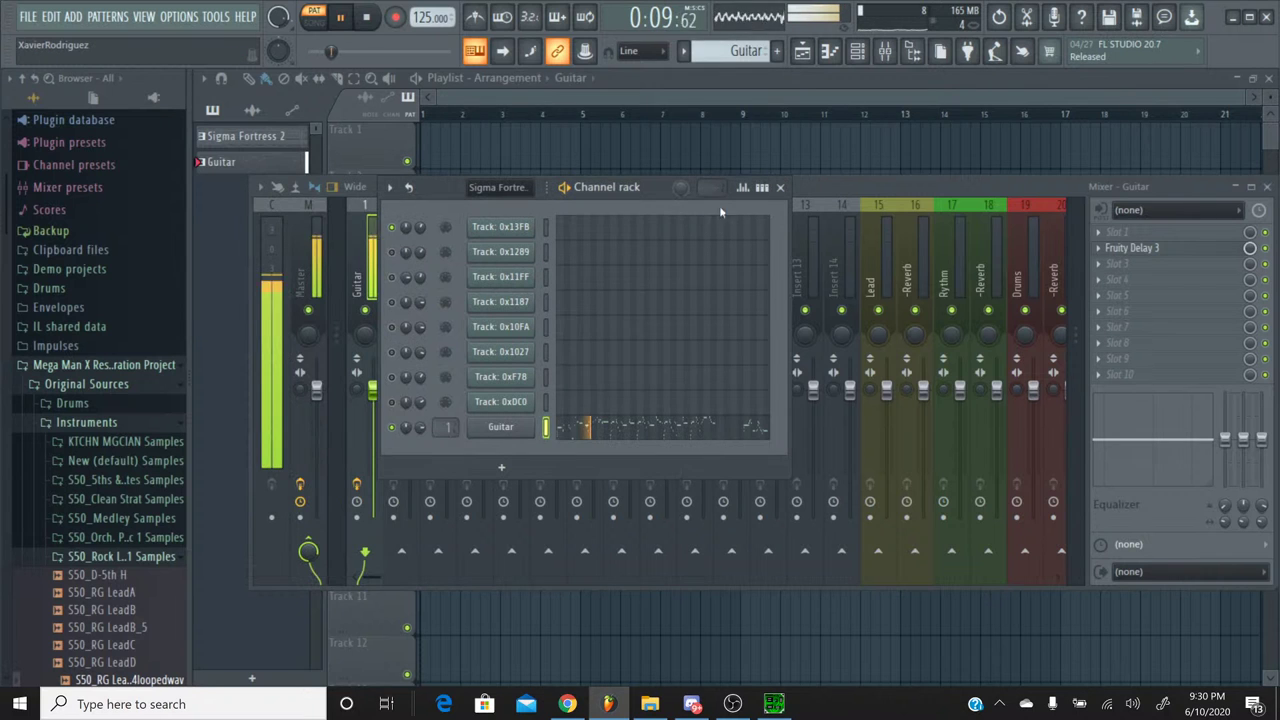
left_click(1132, 247)
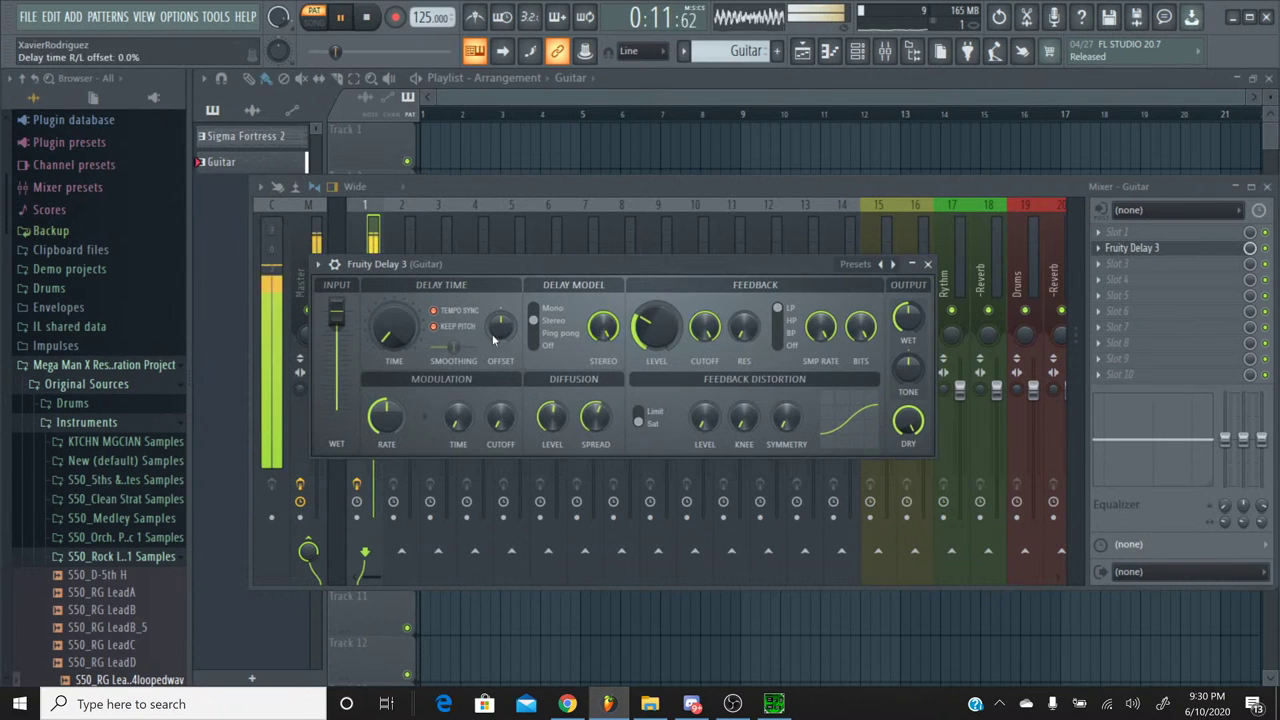
left_click_drag(501, 328, 501, 300)
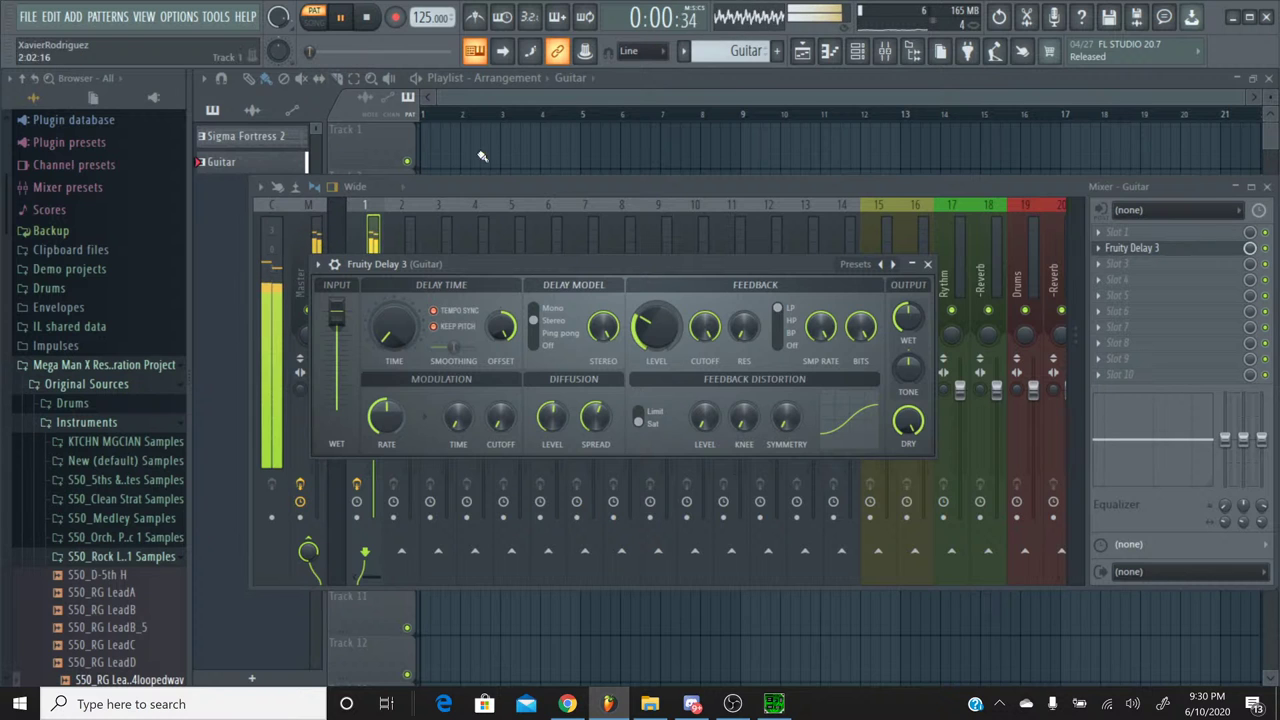
left_click(927, 264)
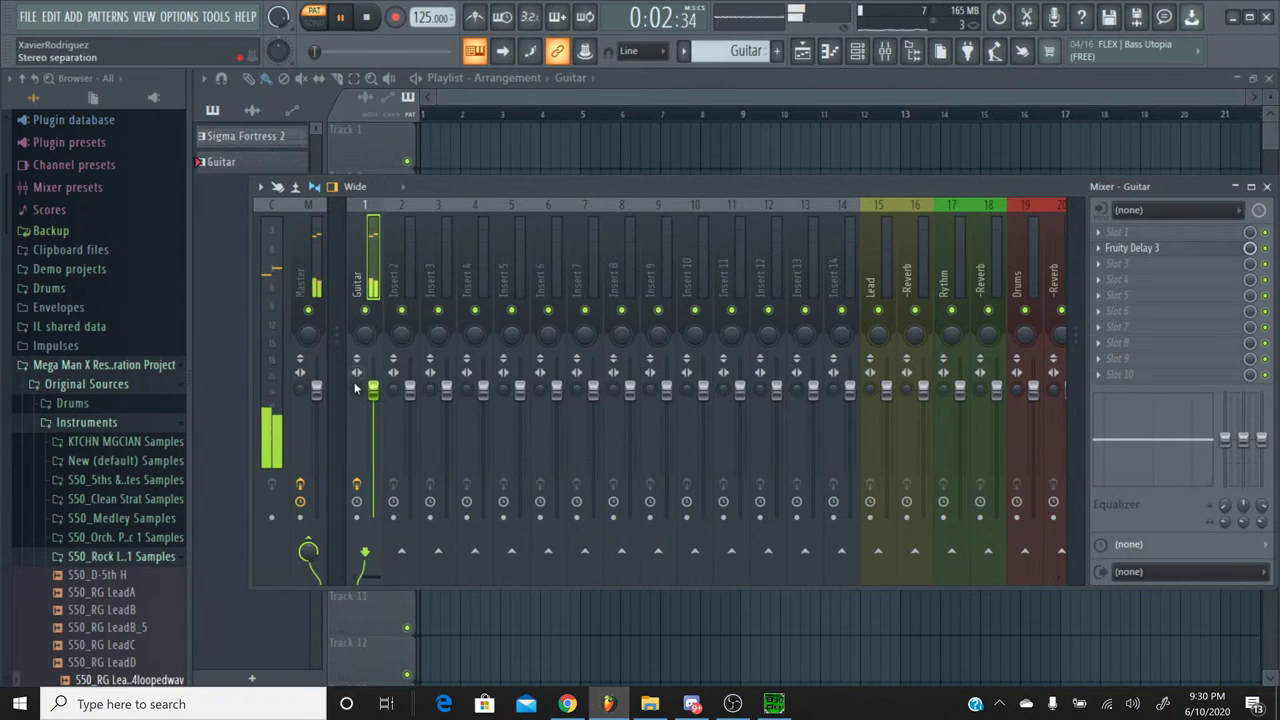
Step: Lower the Guitar mixer track's volume fader while the pattern plays and stop playback
left_click_drag(373, 391, 373, 432)
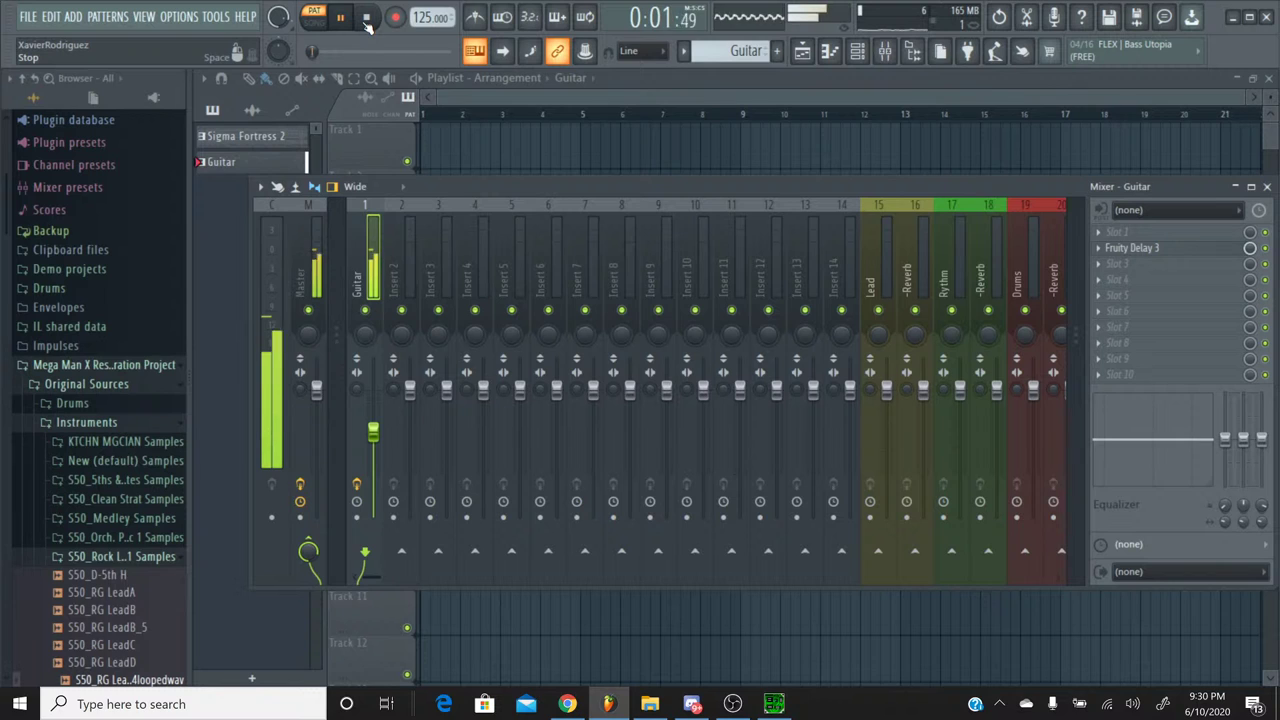
left_click(368, 20)
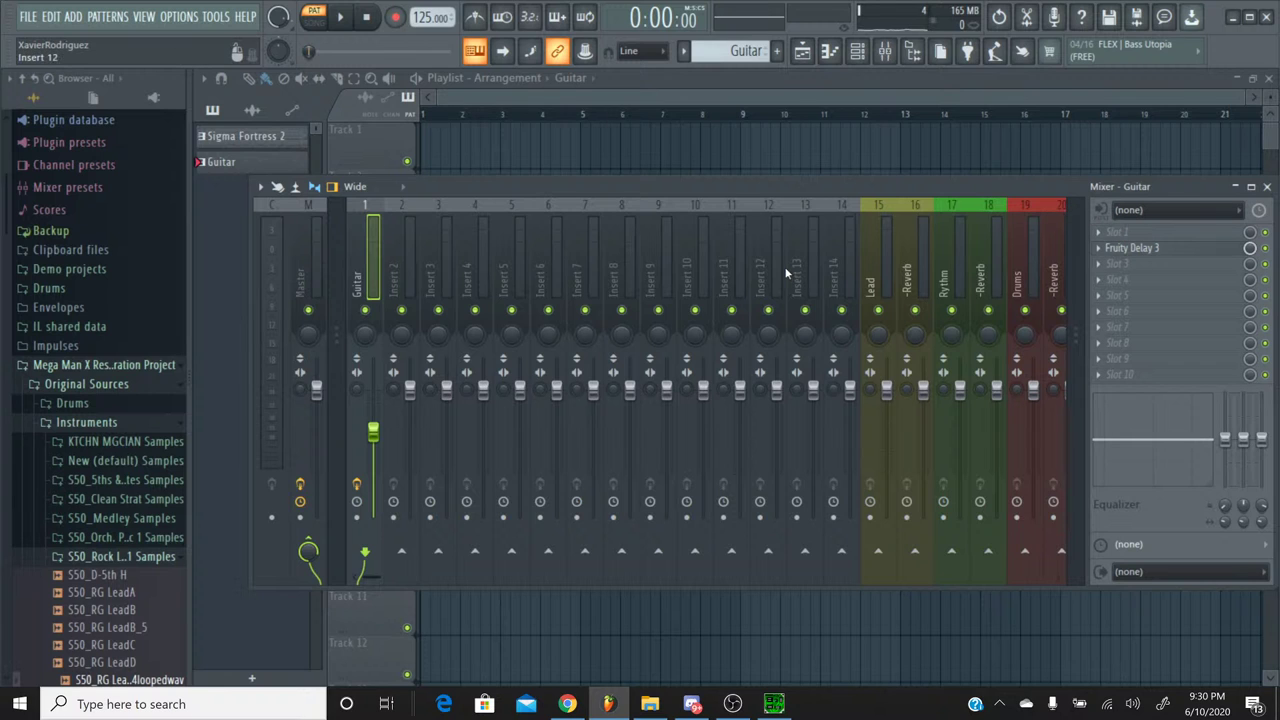
Step: Show the channel rack and switch from the Guitar pattern to the Sigma Fortress 2 pattern
left_click(860, 55)
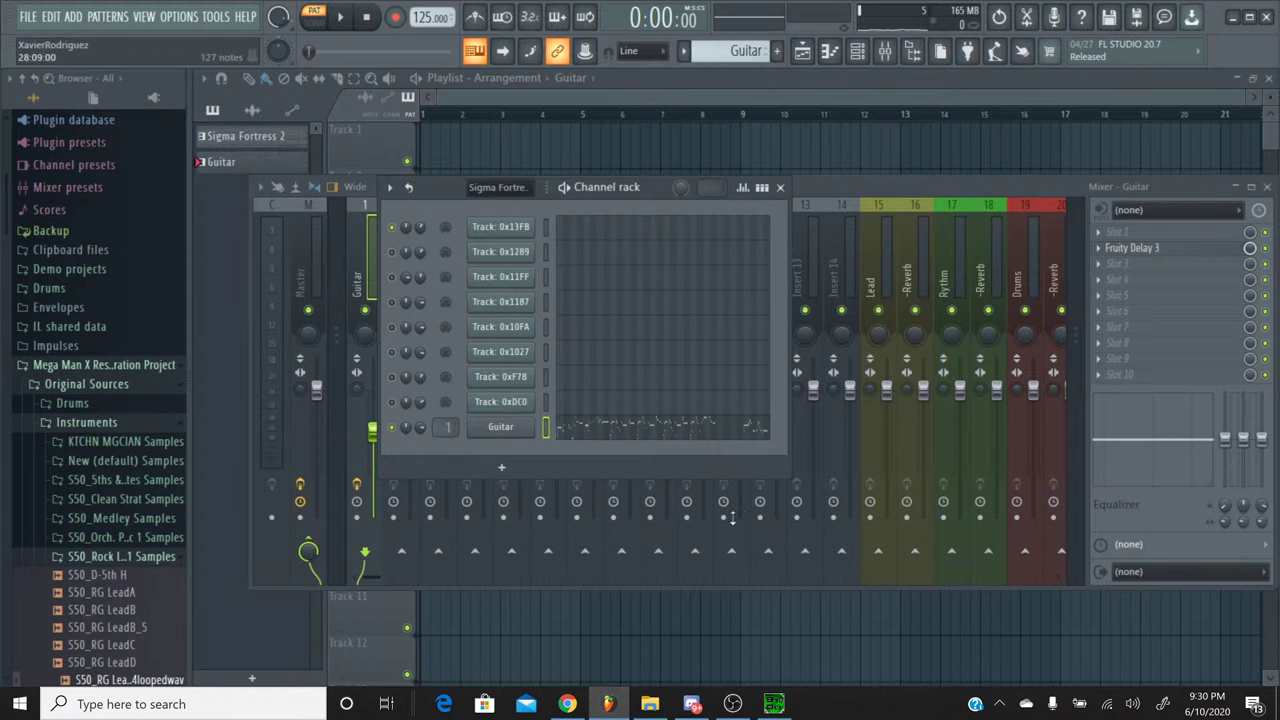
left_click(770, 704)
left_click(770, 704)
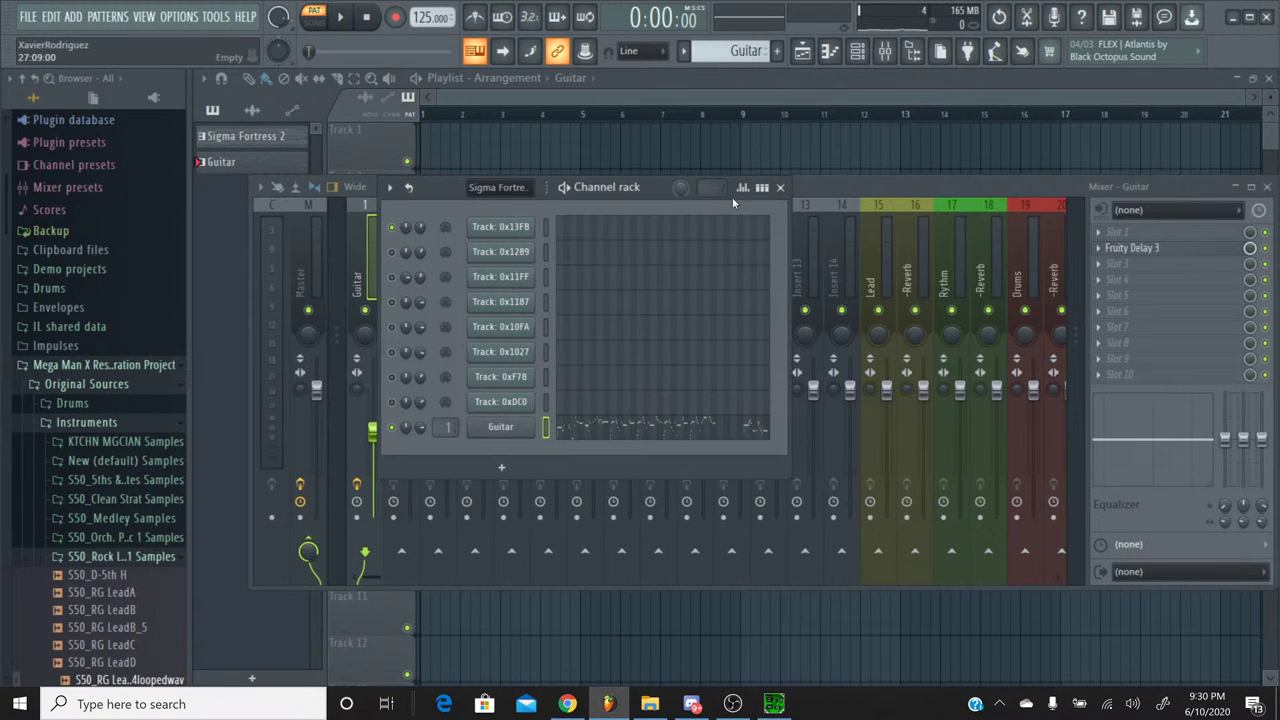
left_click(683, 51)
left_click(690, 74)
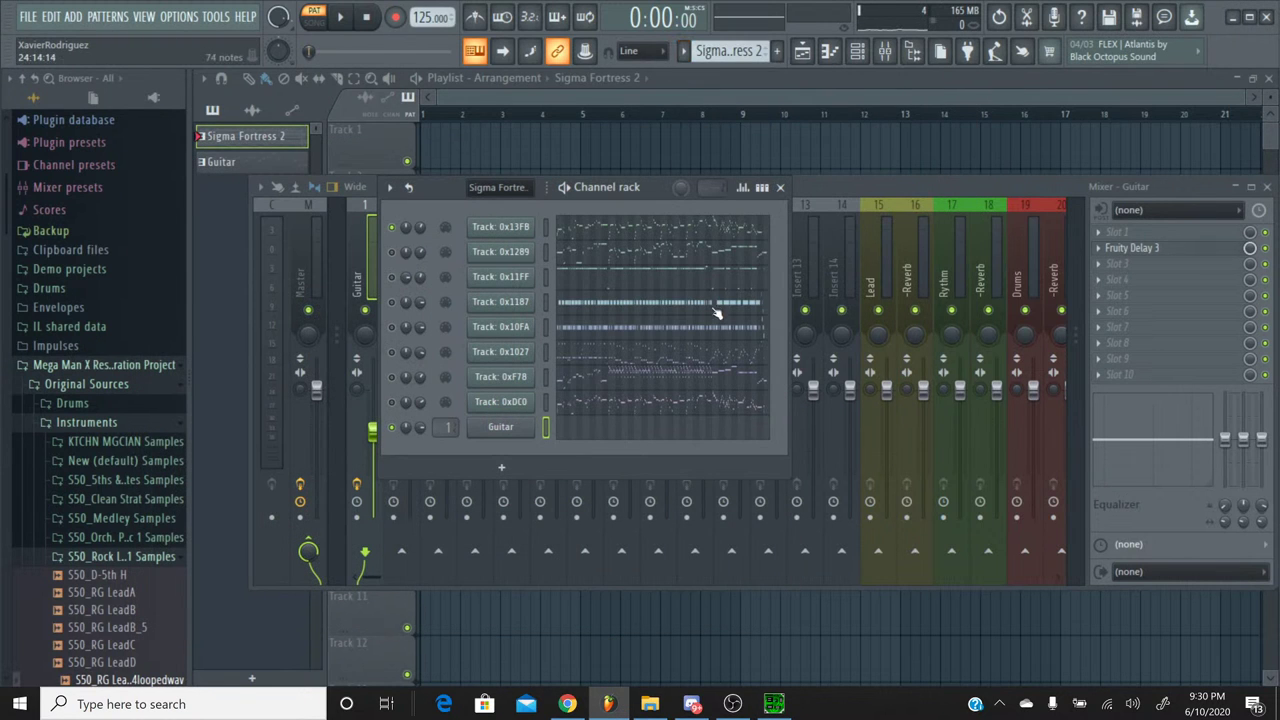
Step: Switch to SPCTool and play the original Sigma Fortress 2 song, listening to voices 1 and 6
left_click(773, 704)
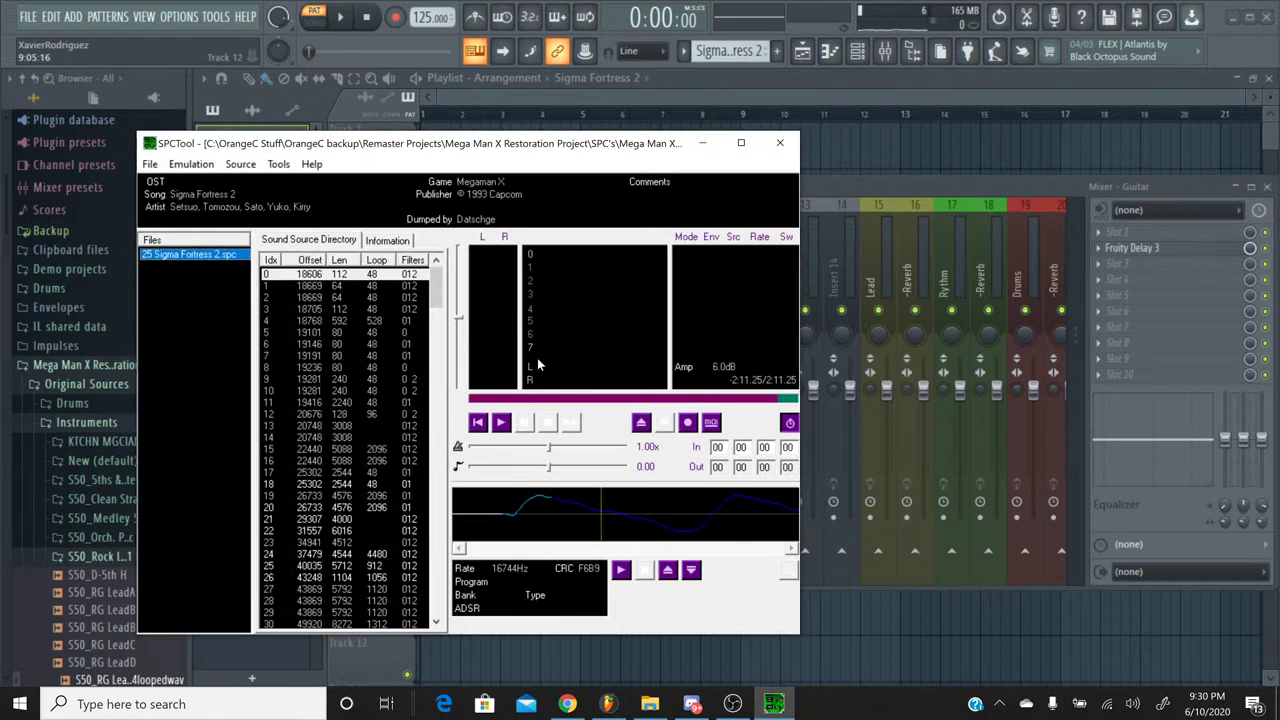
left_click(502, 422)
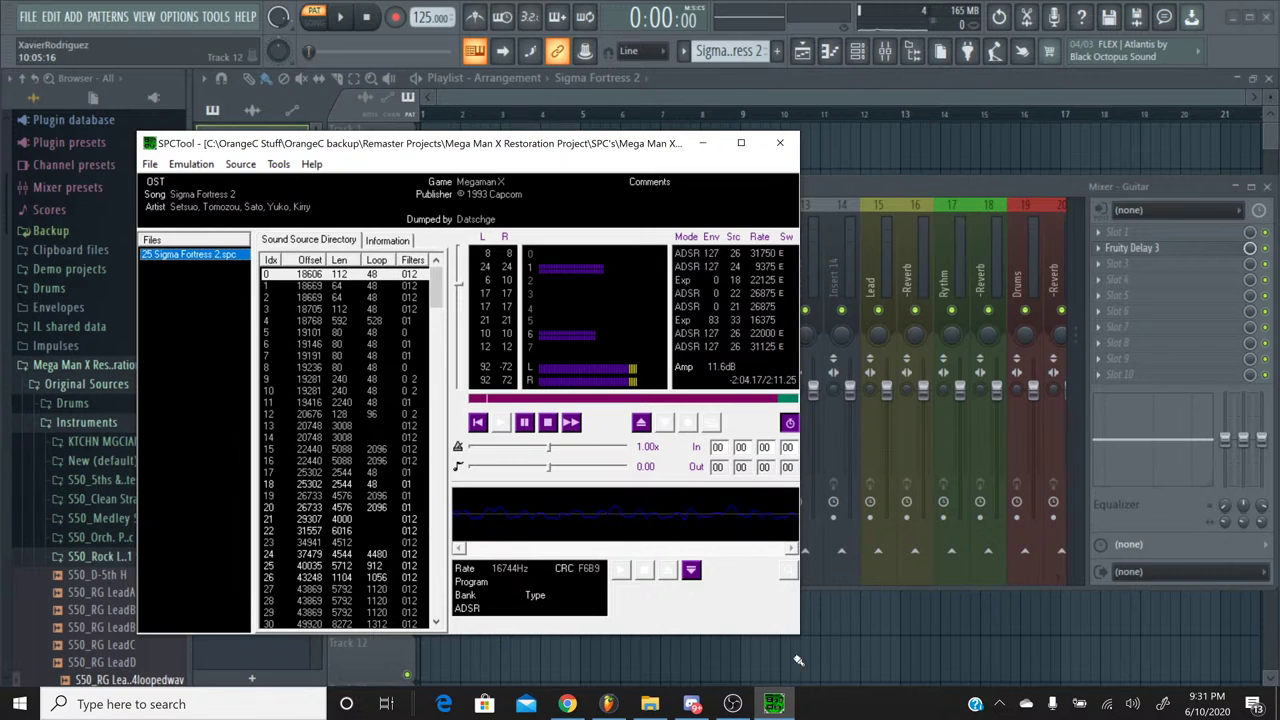
left_click(775, 705)
left_click(778, 705)
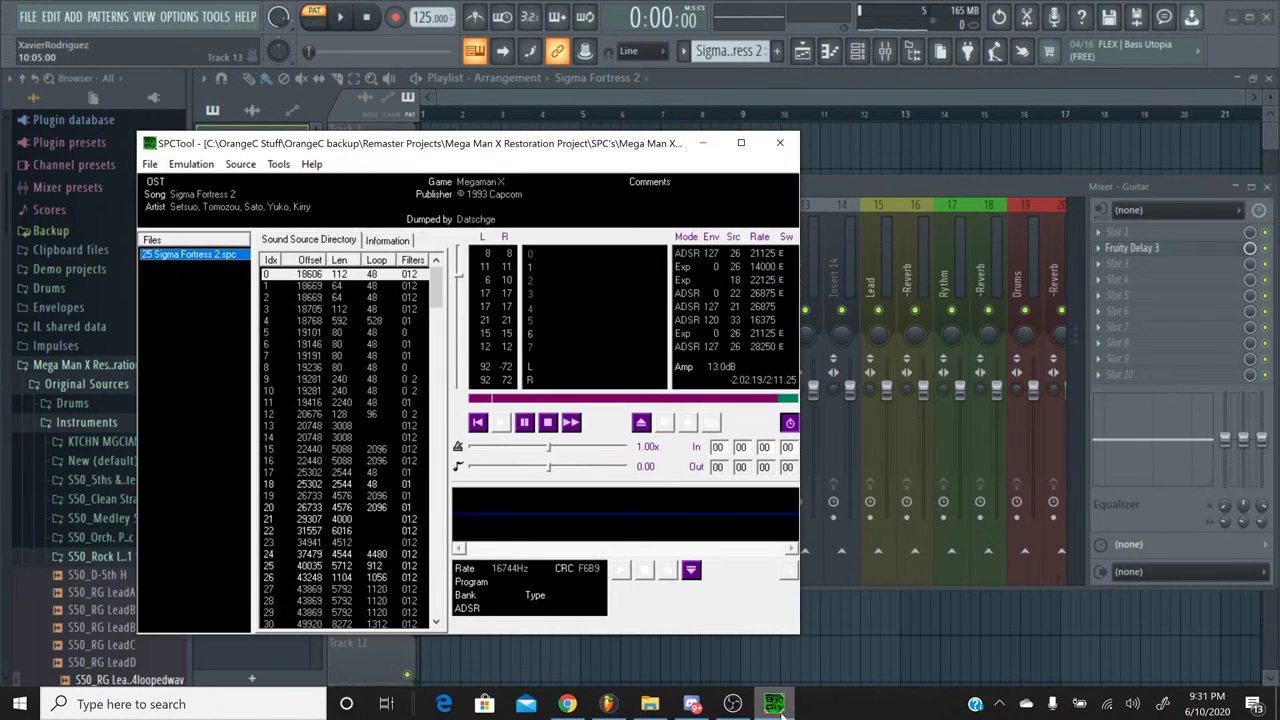
left_click(778, 705)
left_click(778, 705)
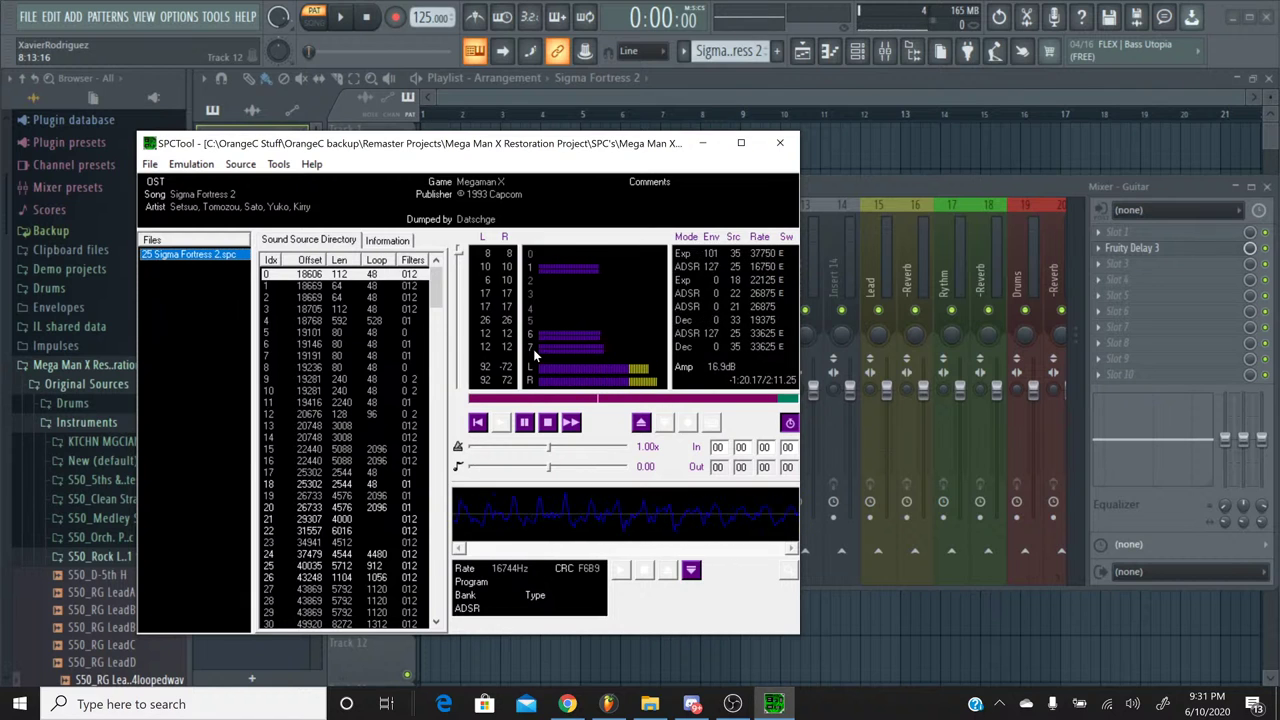
Step: Restart the original song several times to compare voices 1 and 6, stop playback and return to FL Studio
left_click(478, 424)
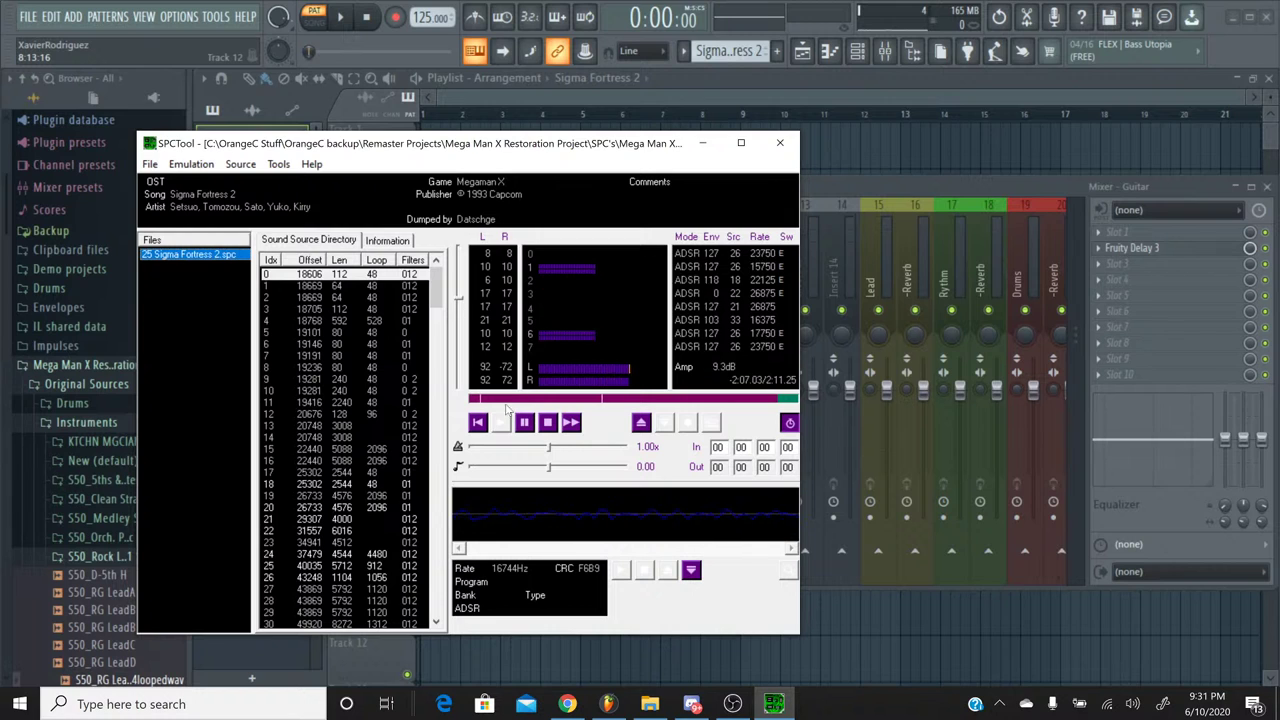
left_click(479, 424)
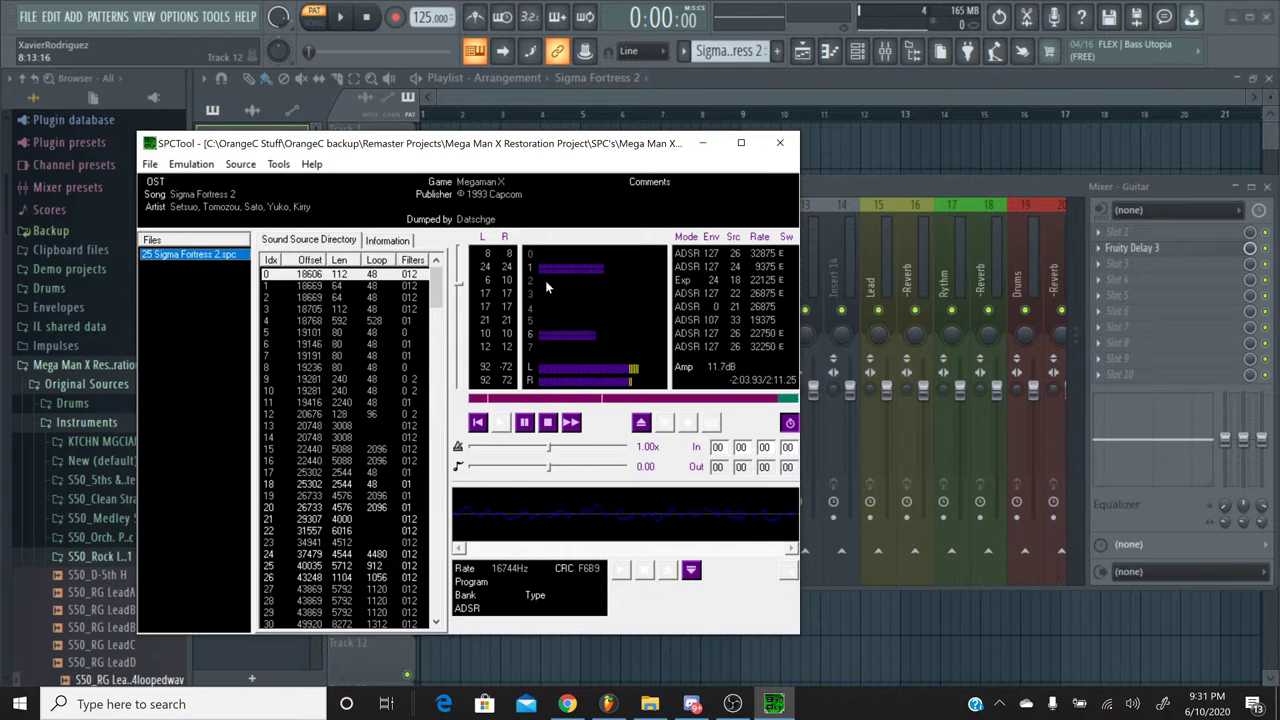
left_click(478, 423)
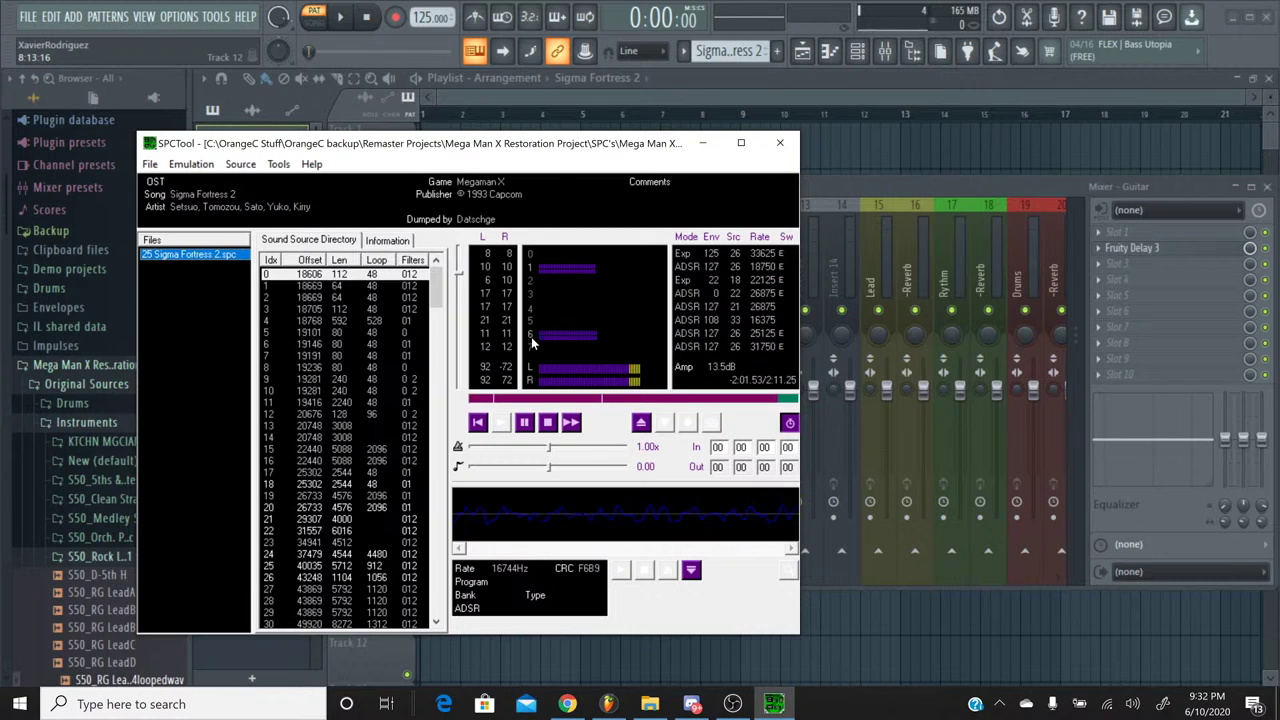
left_click(477, 423)
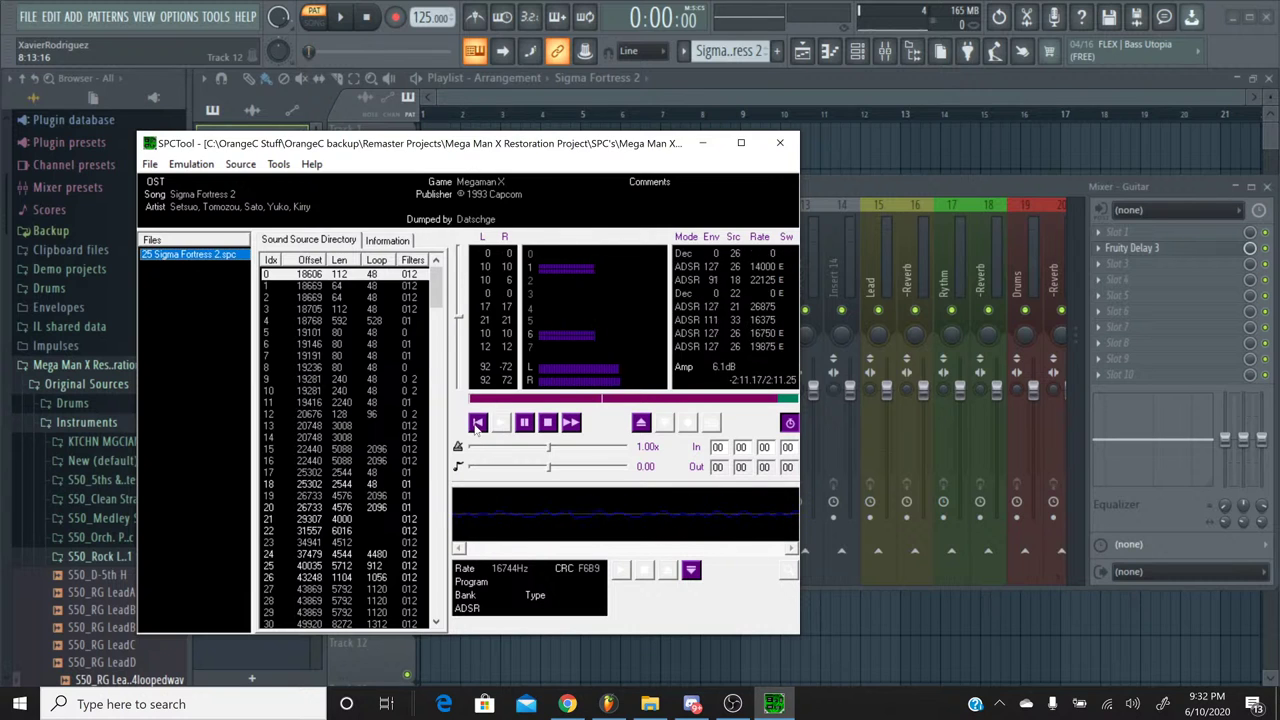
left_click(547, 423)
left_click(702, 143)
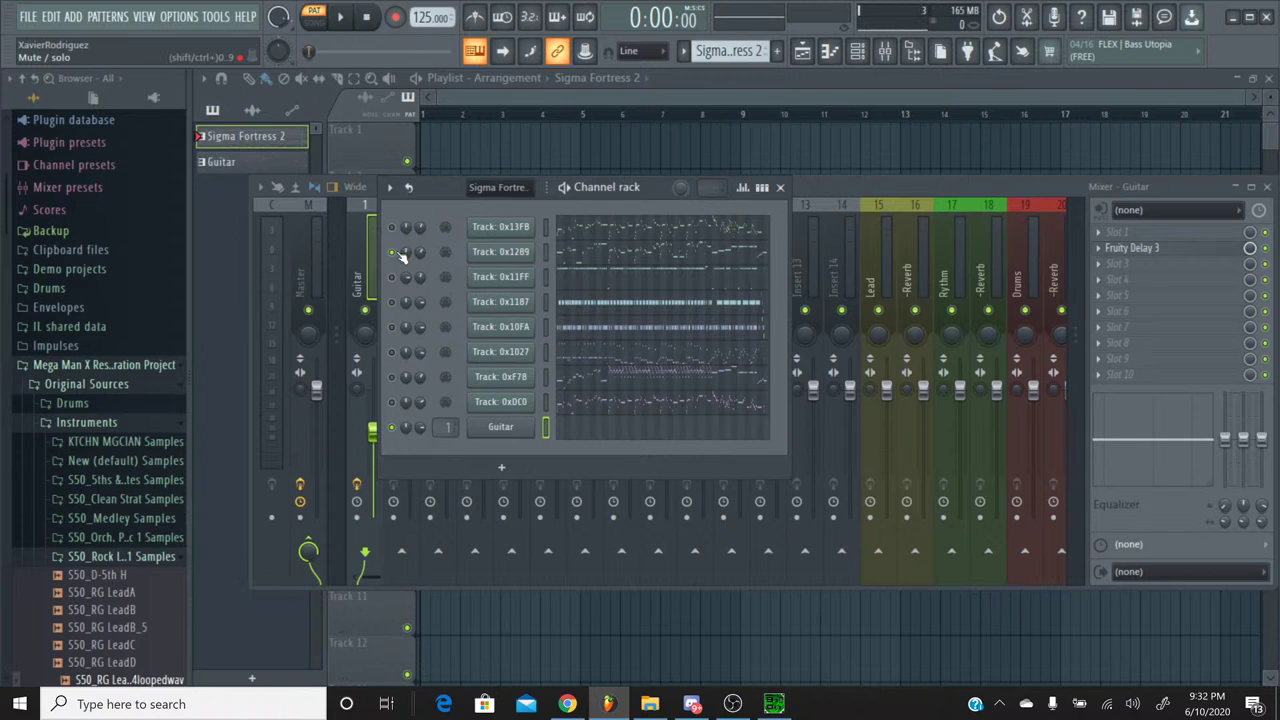
Step: Leave only channels Track: 0x1289 and Track: 0xF78 unmuted, and briefly audition them together in the Sigma Fortress 2 pattern
left_click(393, 379)
left_click(340, 17)
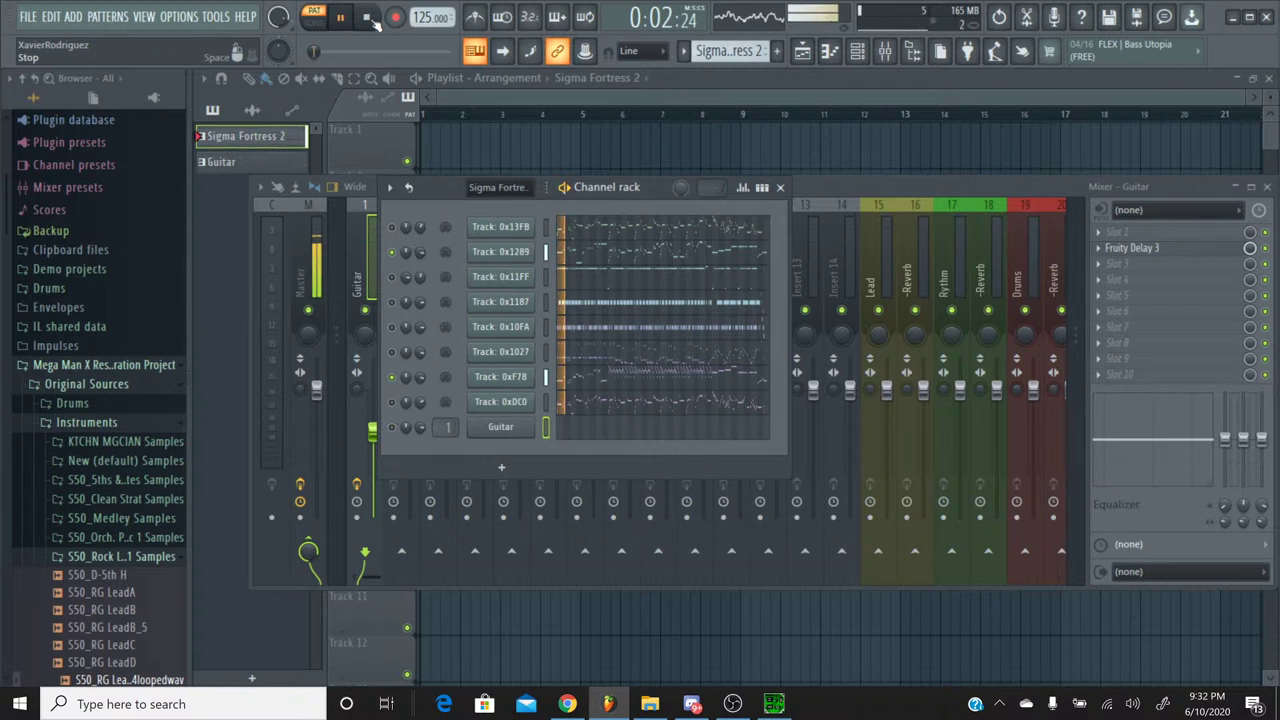
left_click(369, 18)
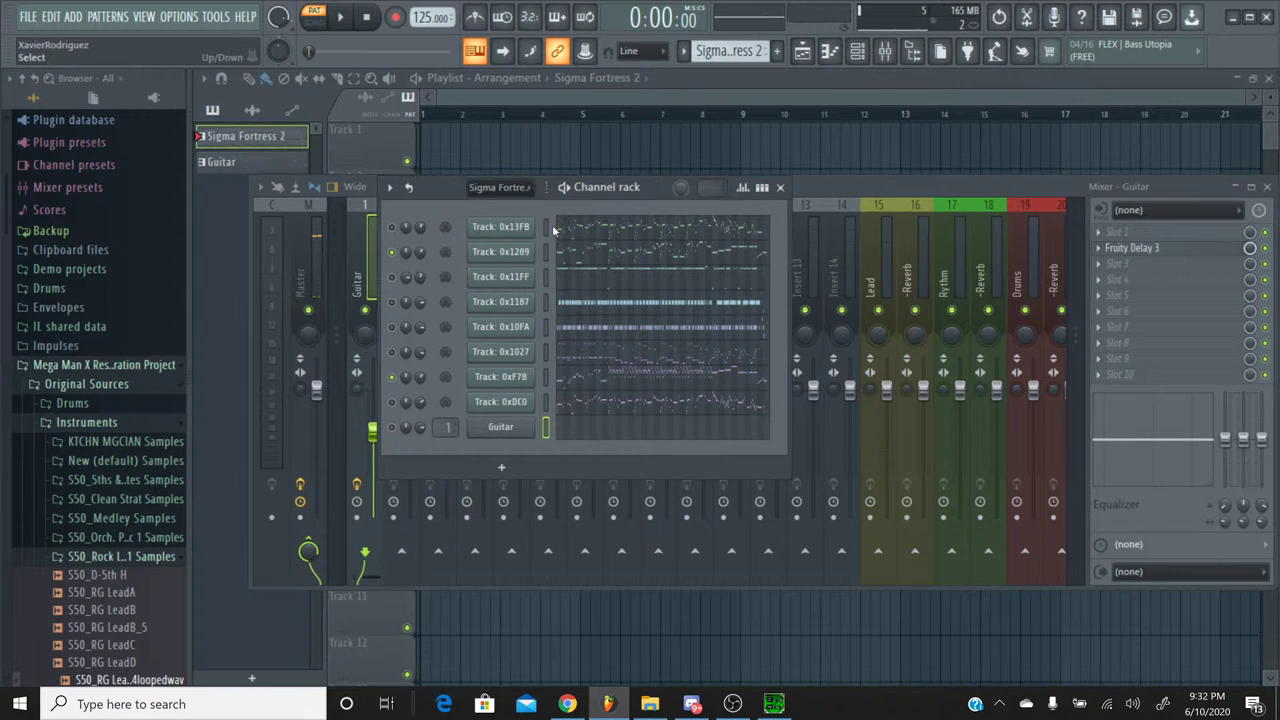
Step: Compare the opening notes of Track: 0xF78 and Track: 0x1289 in the piano roll, alternating between the two channels
left_click(571, 386)
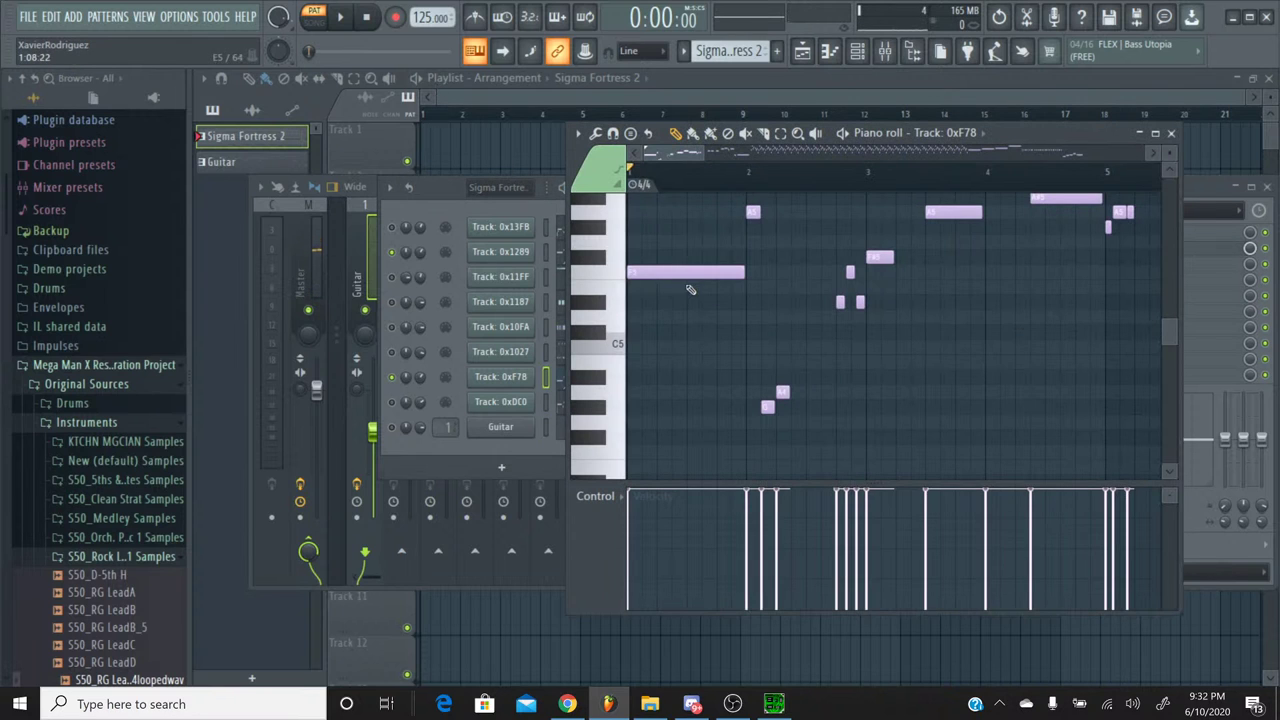
scroll(740, 181, "up", 5)
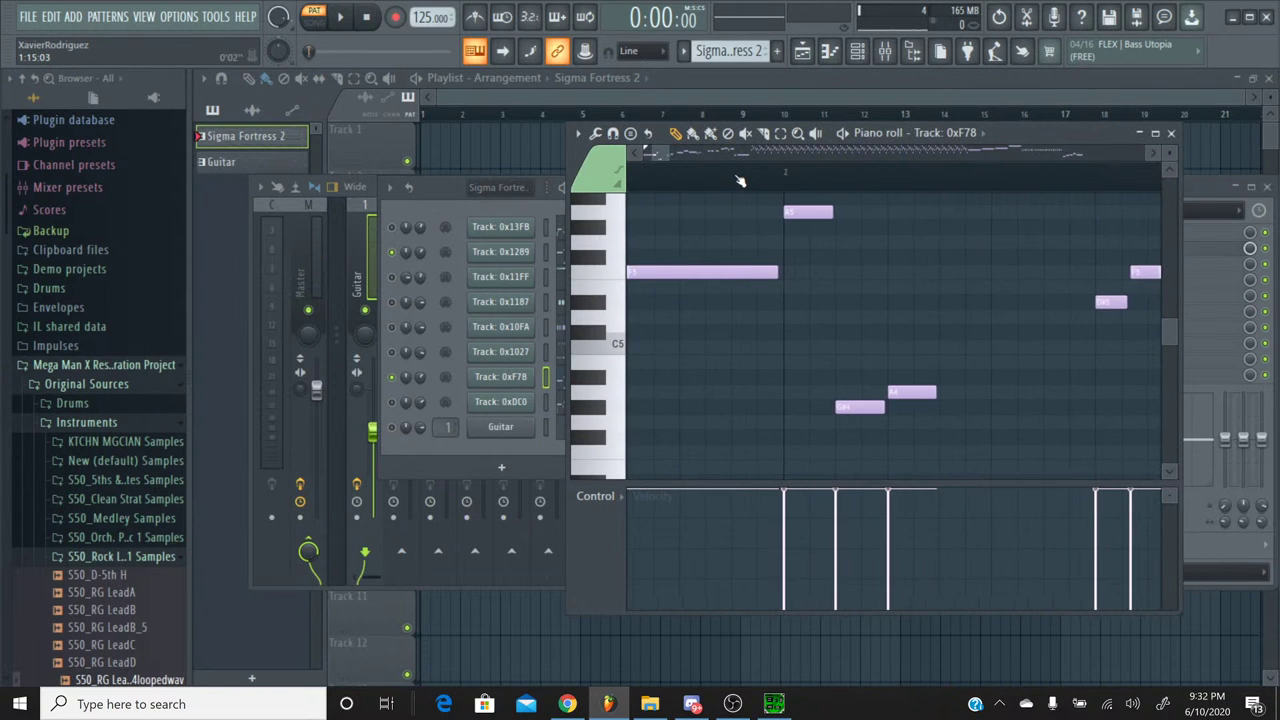
left_click_drag(1013, 131, 1085, 133)
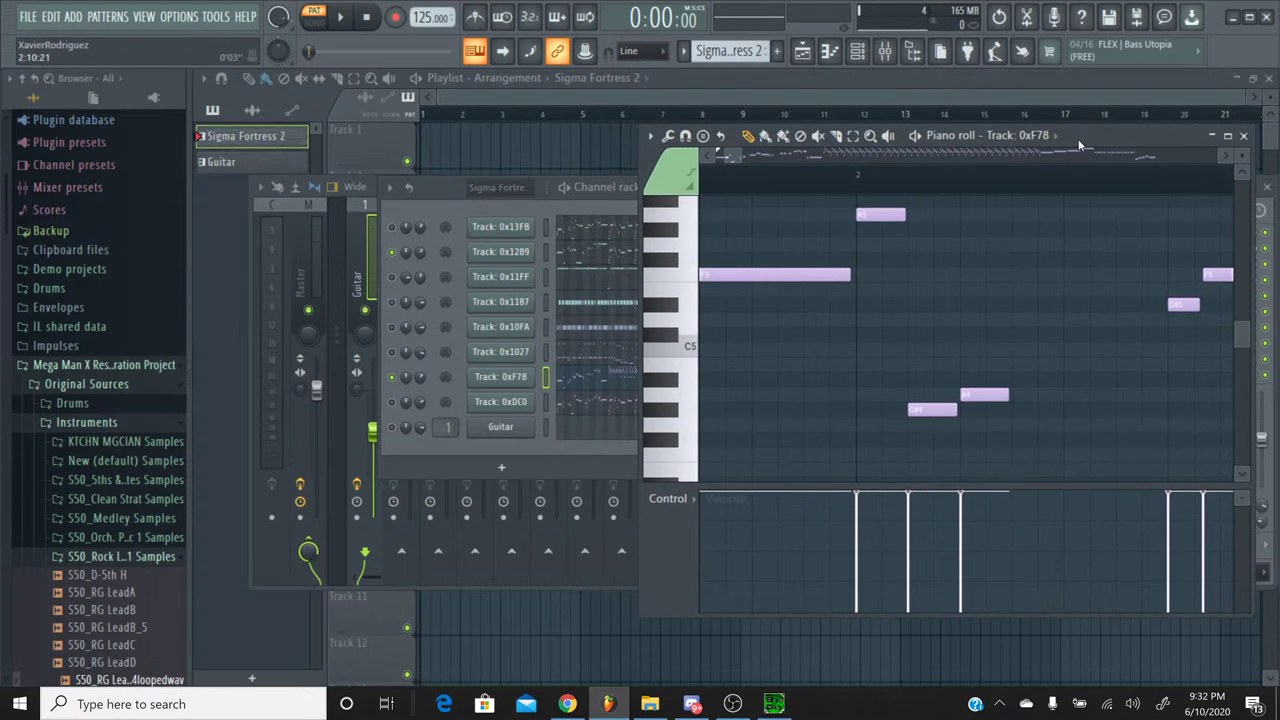
left_click(618, 256)
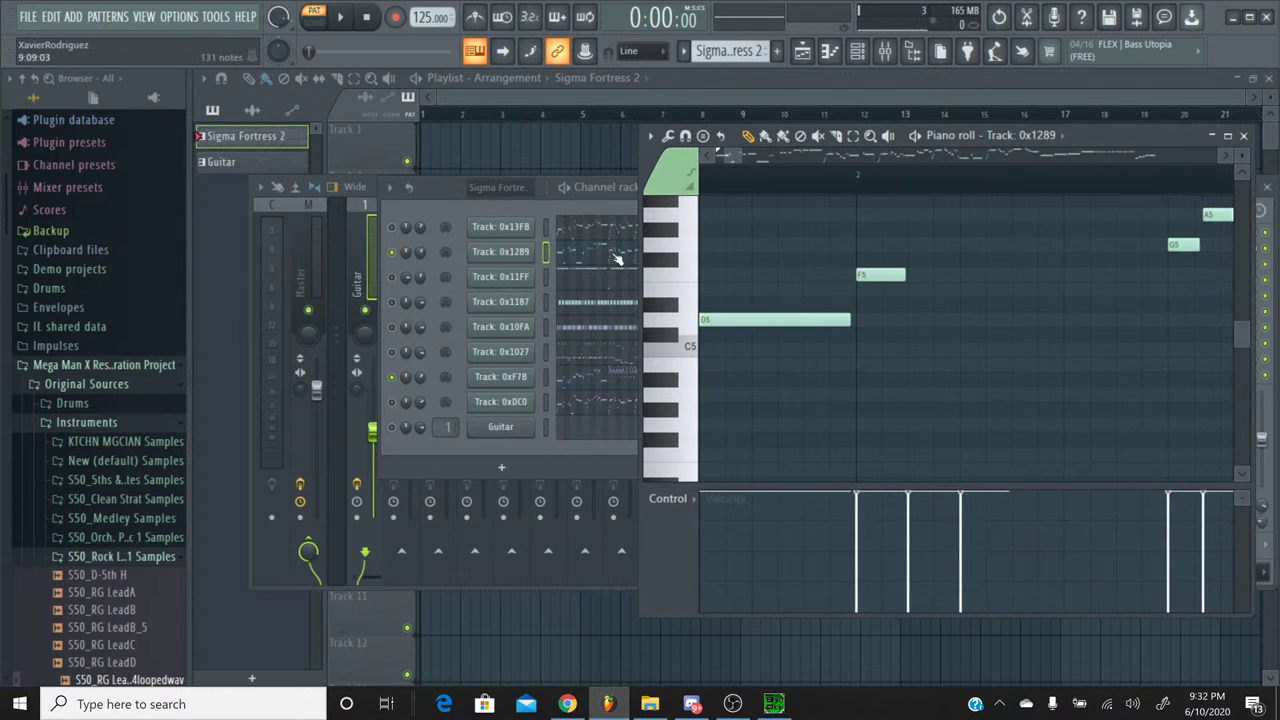
left_click(588, 382)
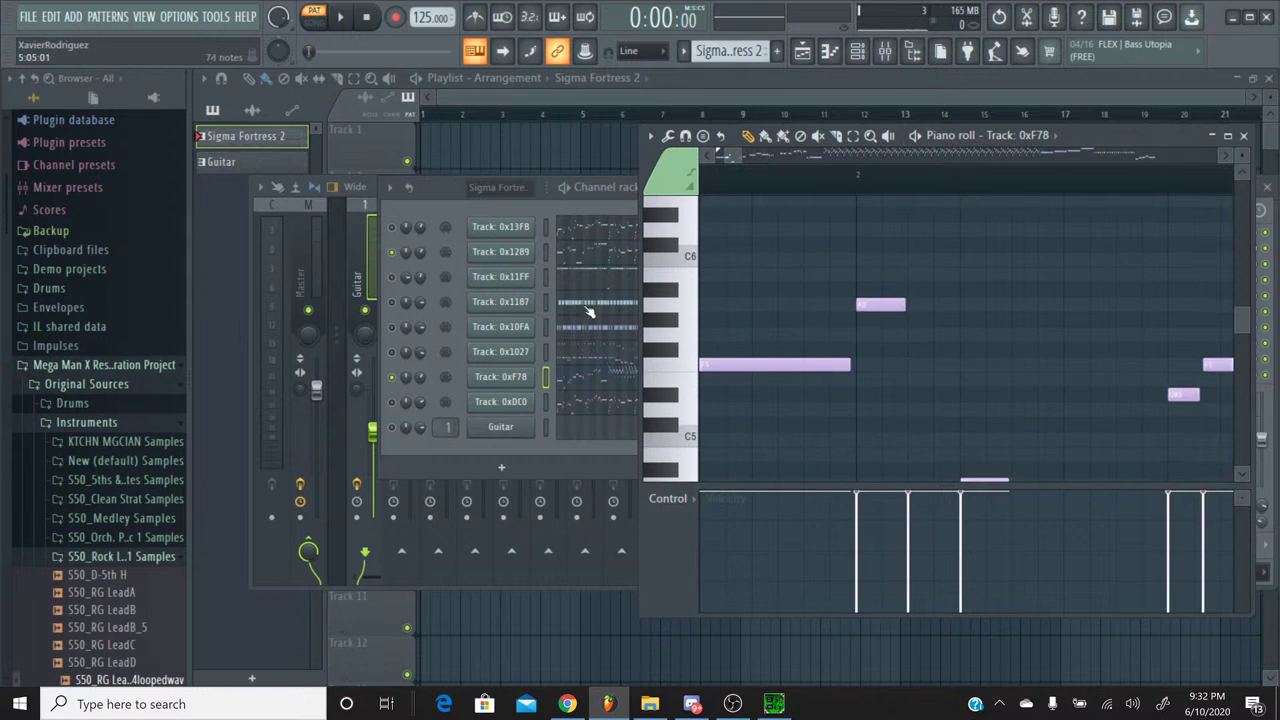
left_click(589, 259)
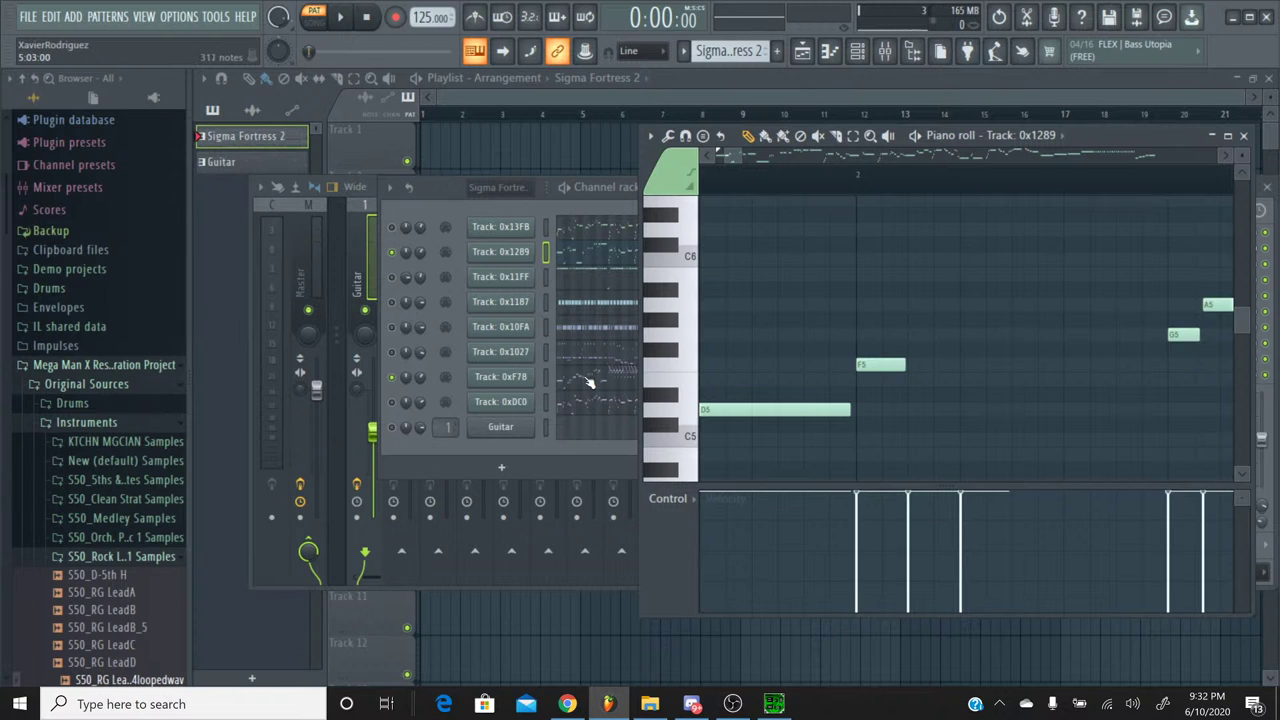
left_click(590, 382)
left_click(591, 266)
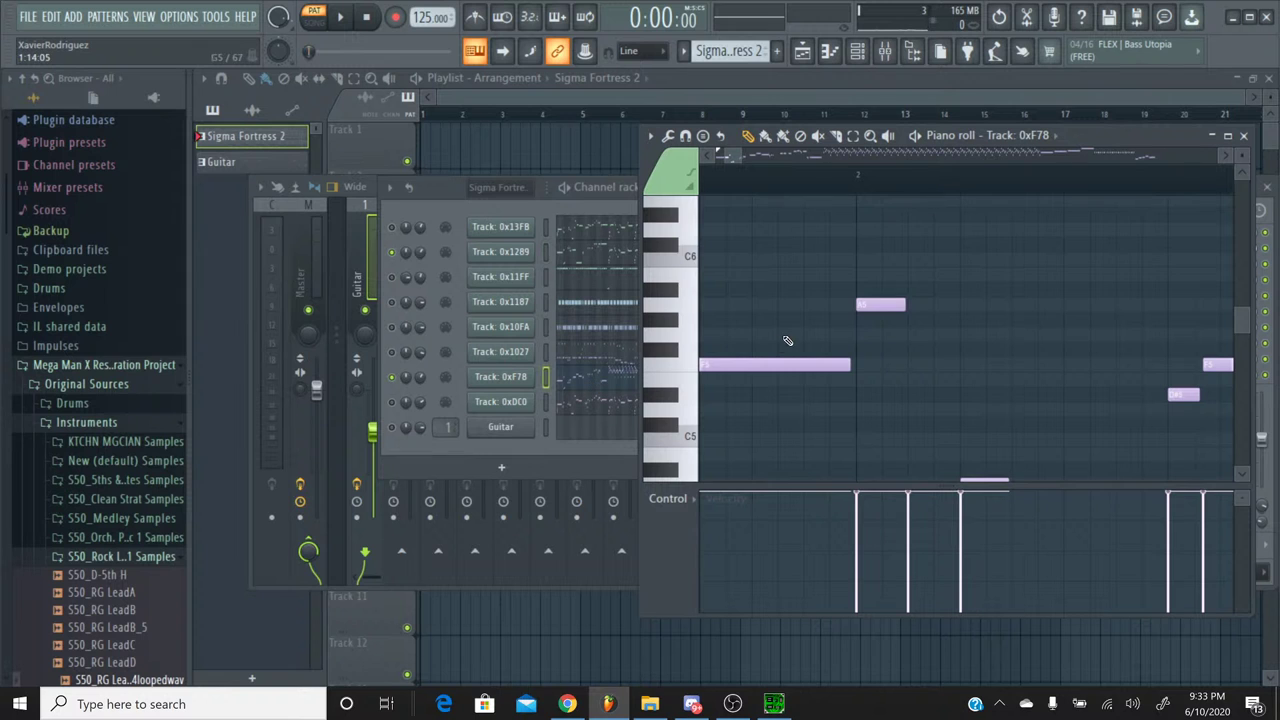
Step: Examine the notes of Track: 0xF78 across the first bars in the piano roll while playing the pattern from the start
scroll(787, 341, "down", 3)
scroll(740, 160, "down", 4)
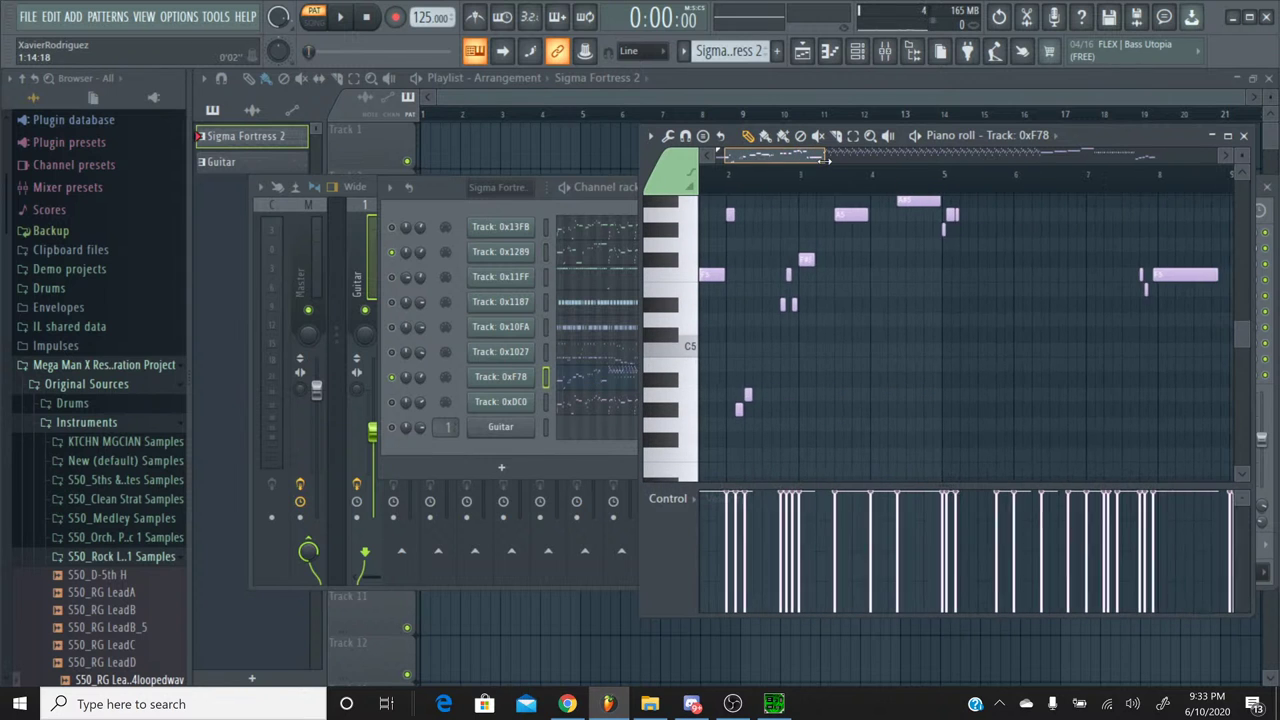
scroll(837, 218, "up", 4)
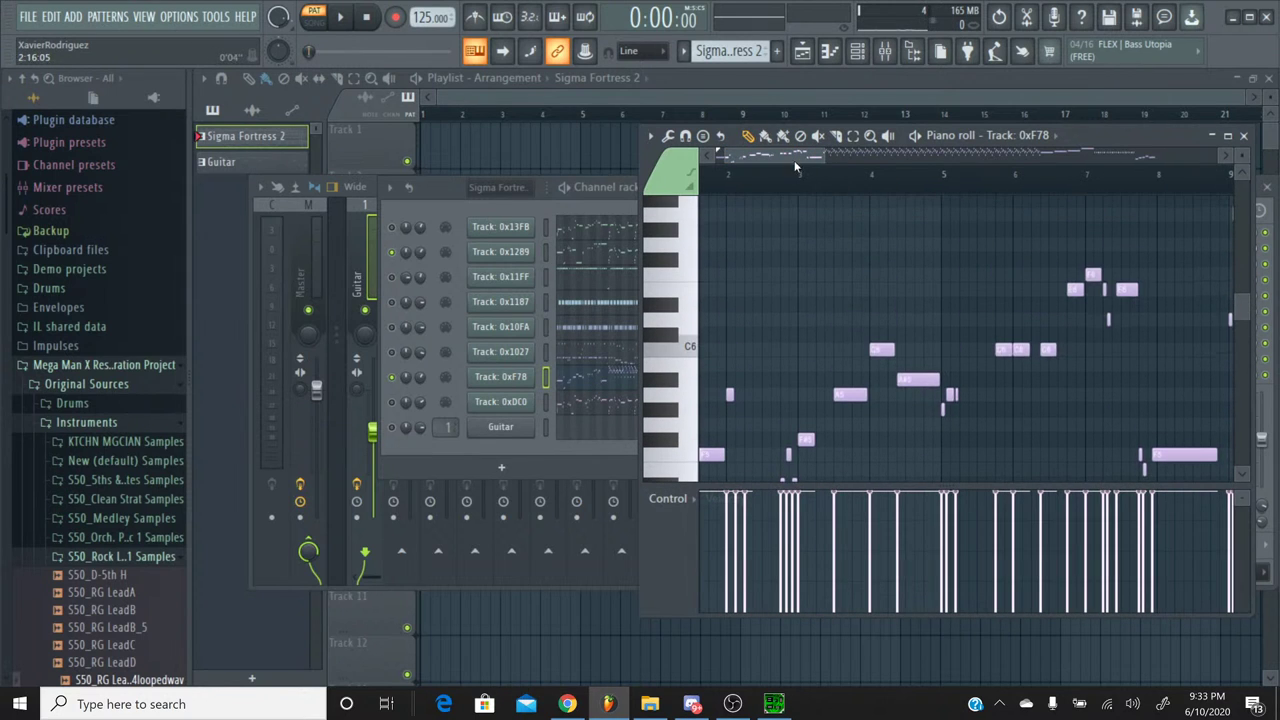
mouse_move(796, 160)
left_mouse_down()
mouse_move(845, 157)
mouse_move(805, 160)
left_mouse_up()
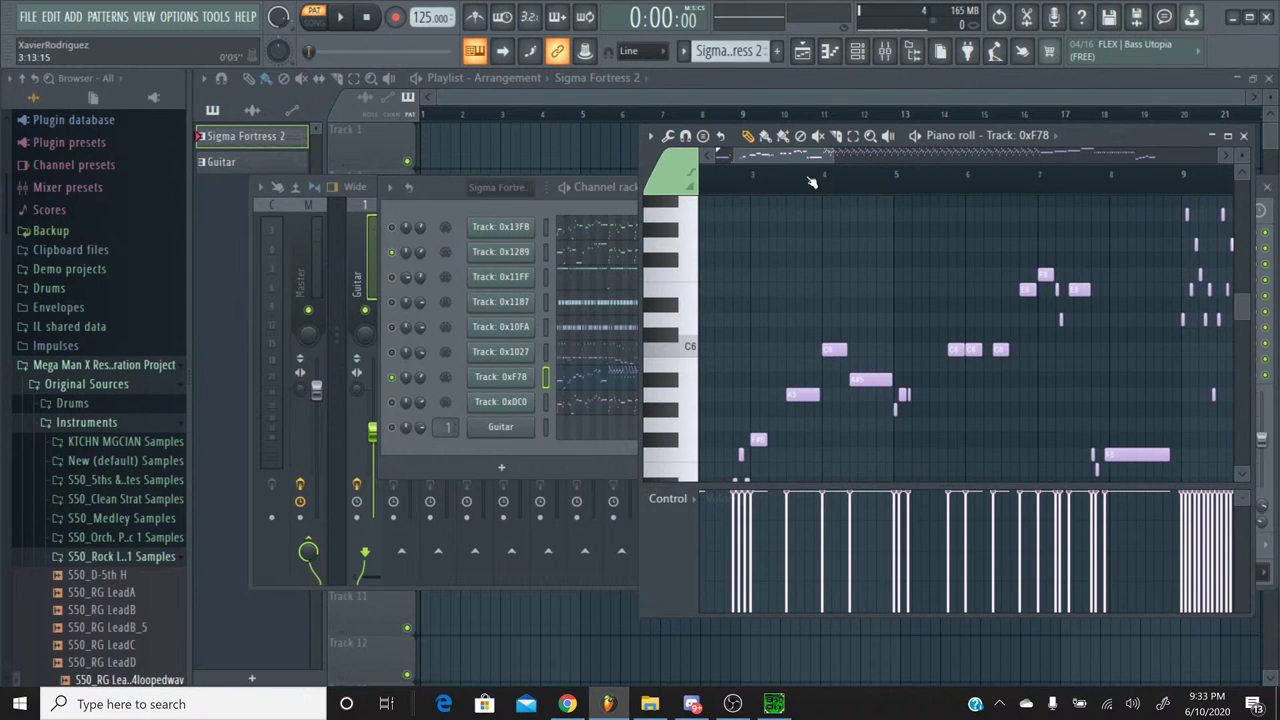
scroll(812, 208, "down", 4)
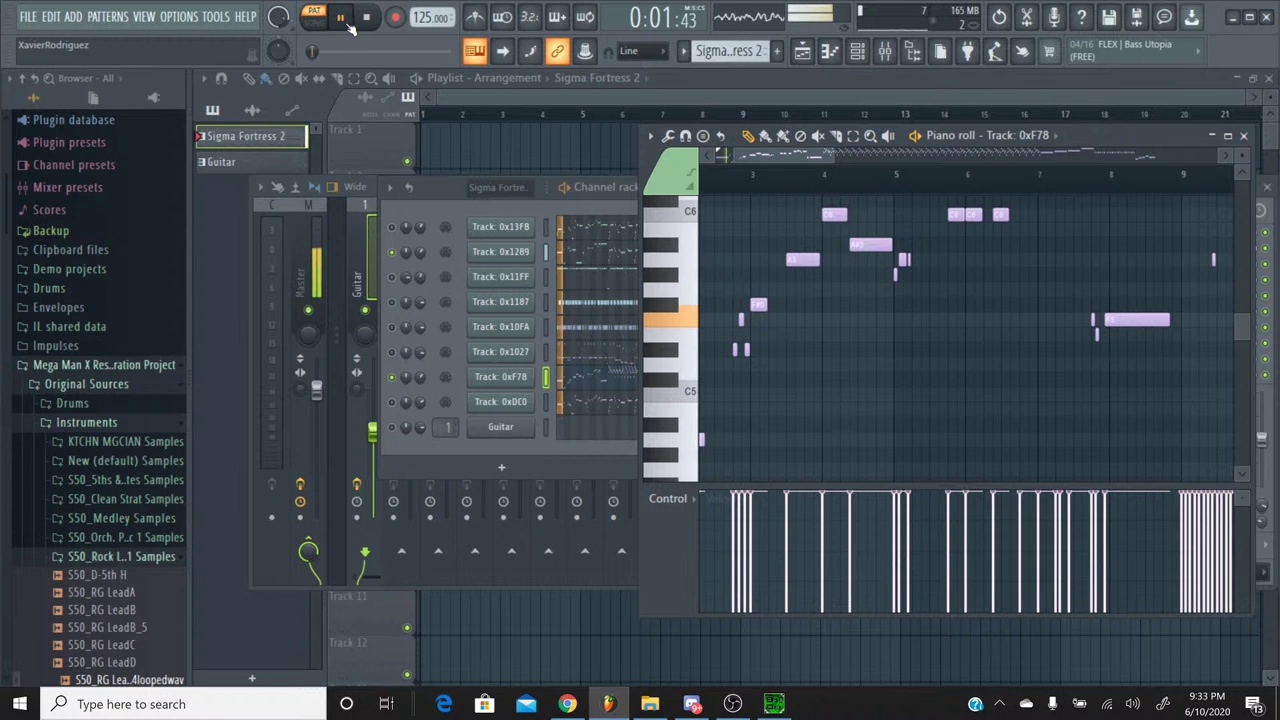
left_click_drag(781, 156, 728, 163)
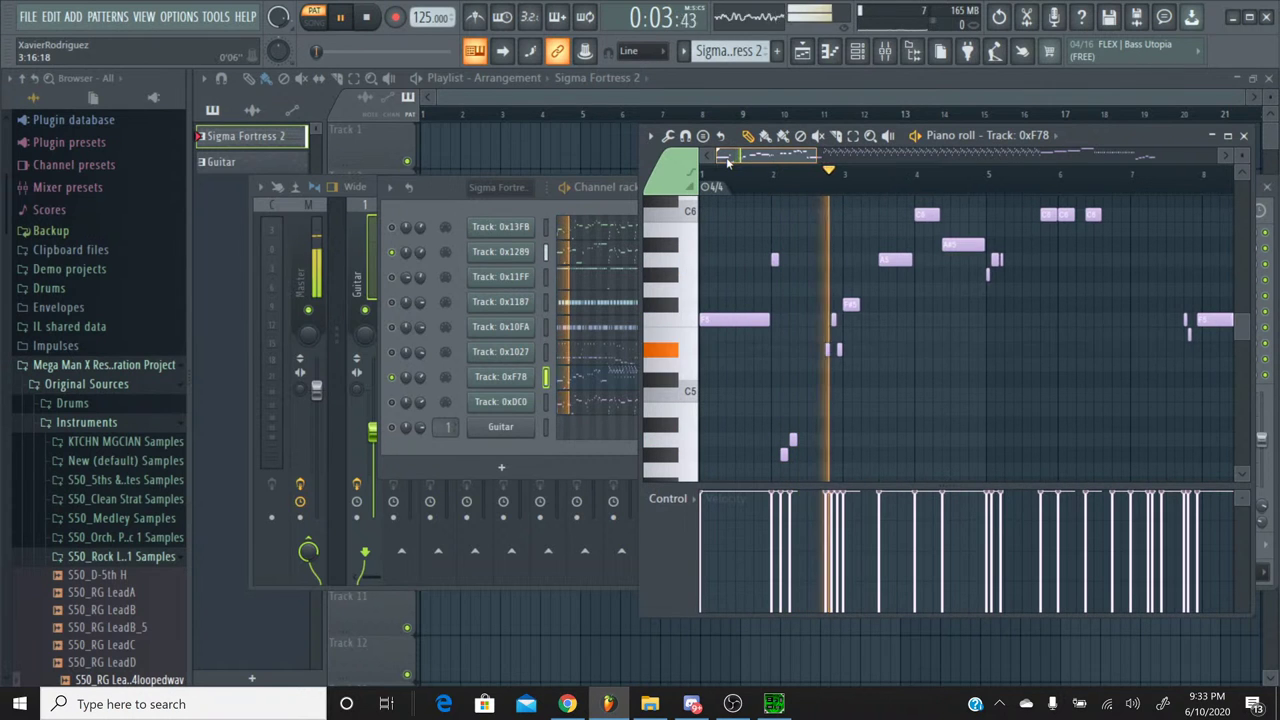
Step: Audition Track: 0xF78 alone from the start of the pattern, followed by Track: 0x1289 alone from the start
key("F7")
left_click(594, 382)
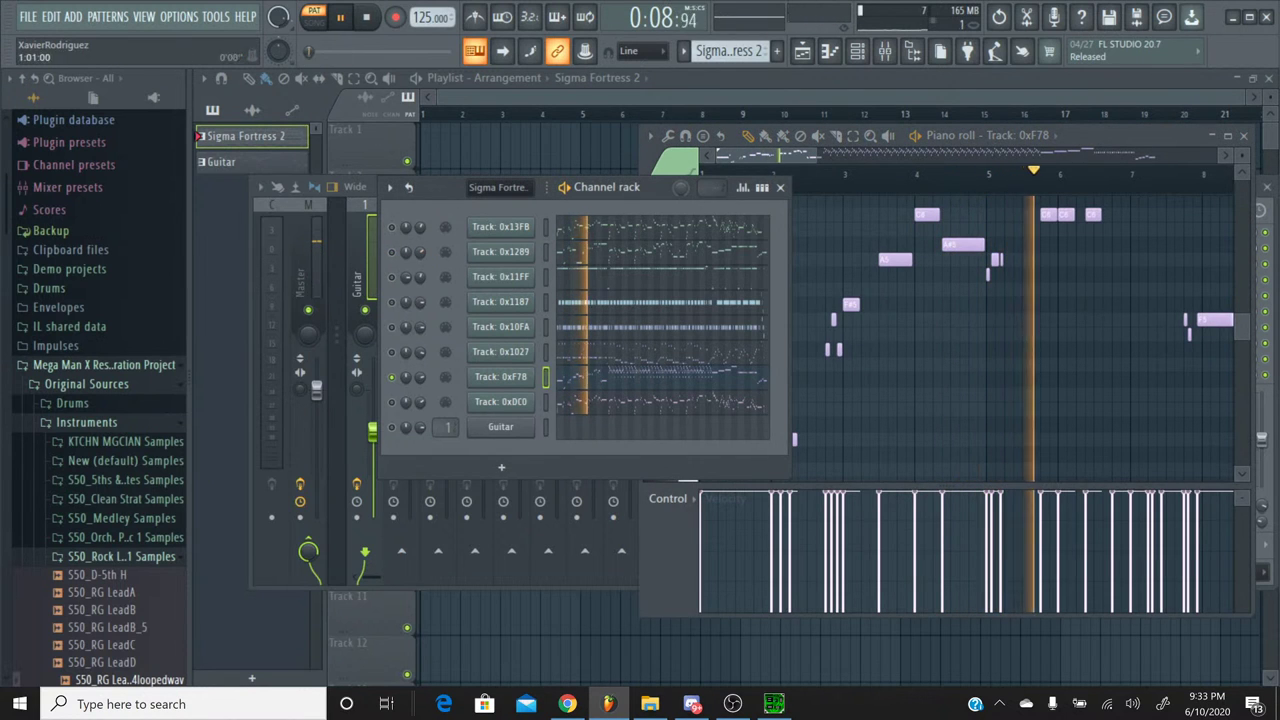
left_click_drag(328, 51, 314, 52)
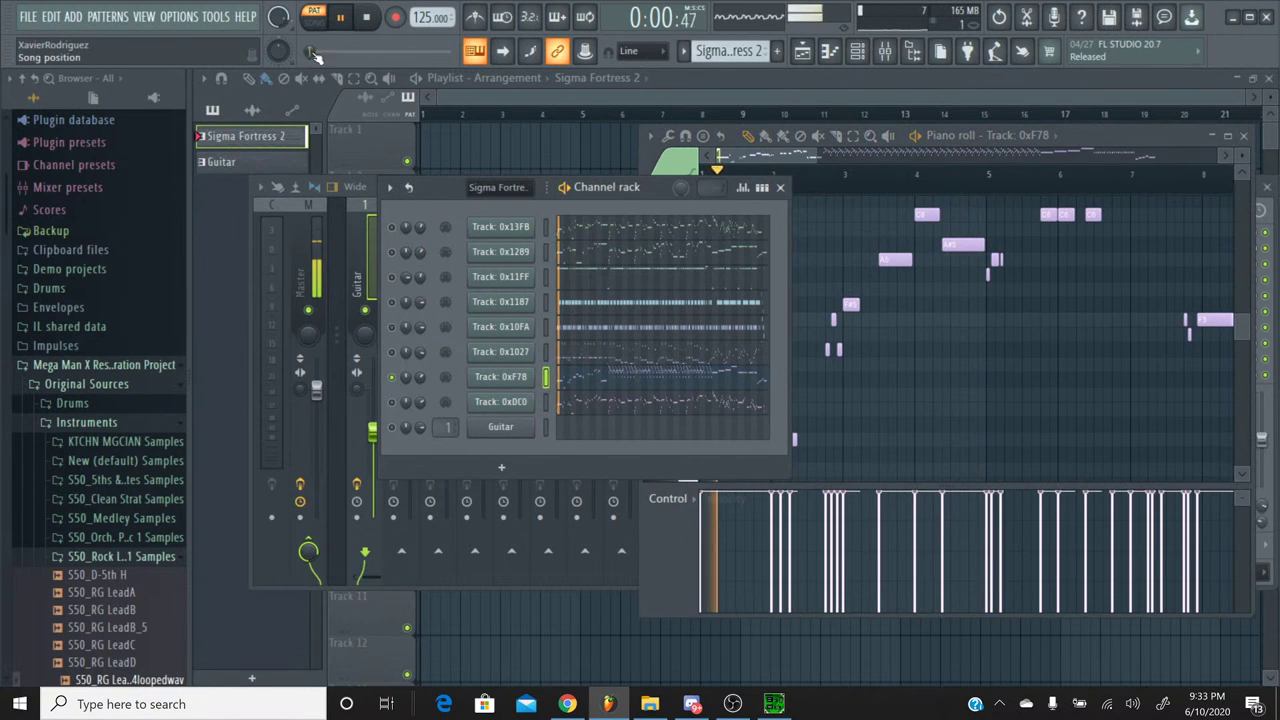
left_click(391, 252, "ctrl")
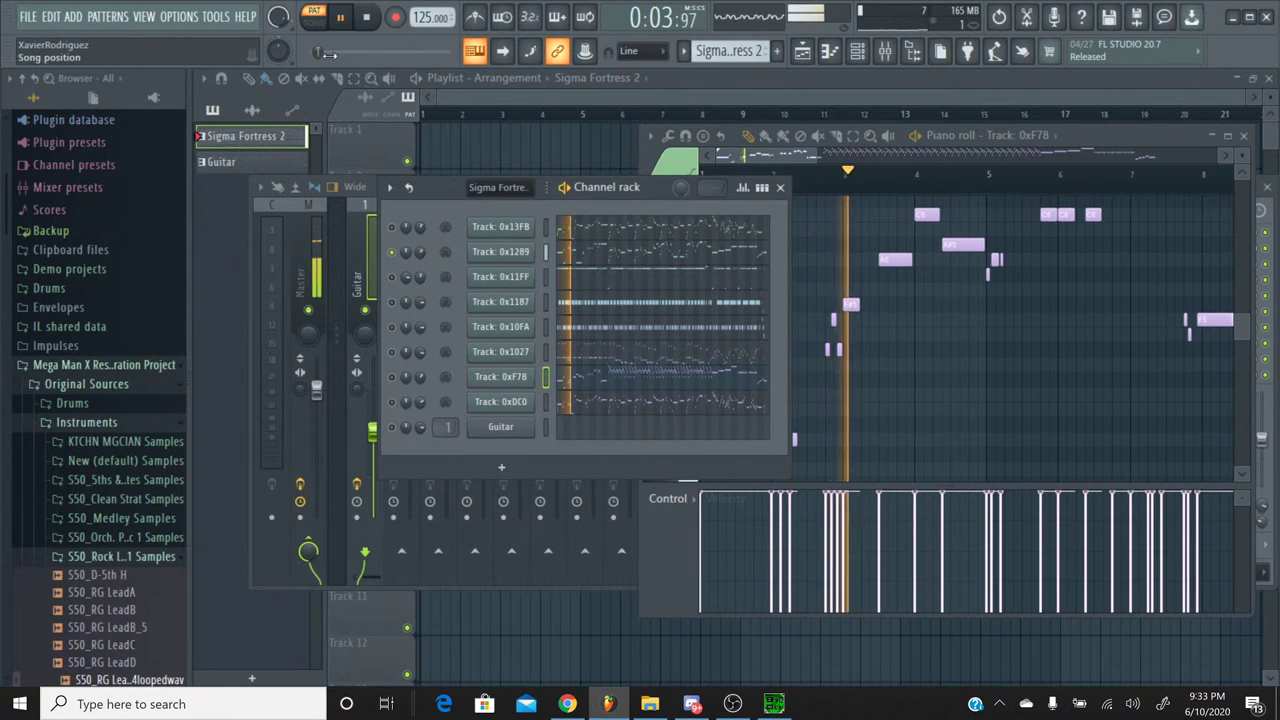
left_click_drag(316, 51, 309, 52)
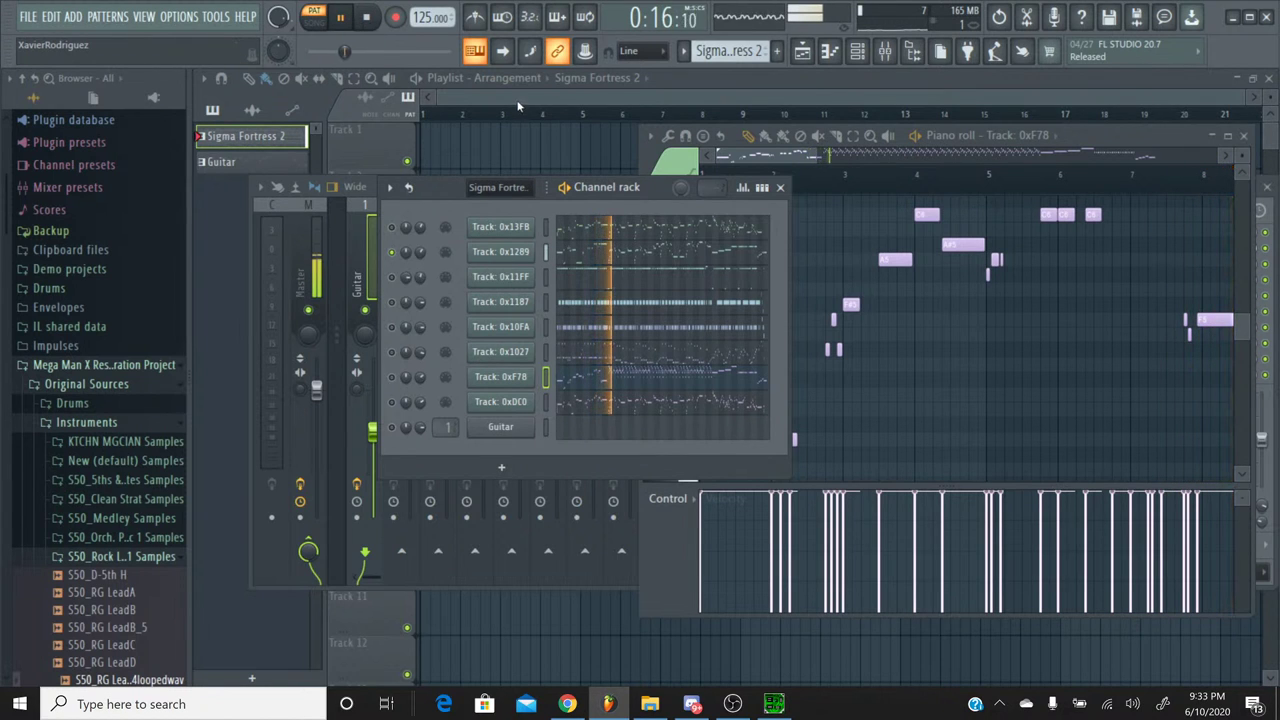
Step: Close the open windows and examine the notes of Track: 0x1289 around bars 9 to 15 in the piano roll
key("F12")
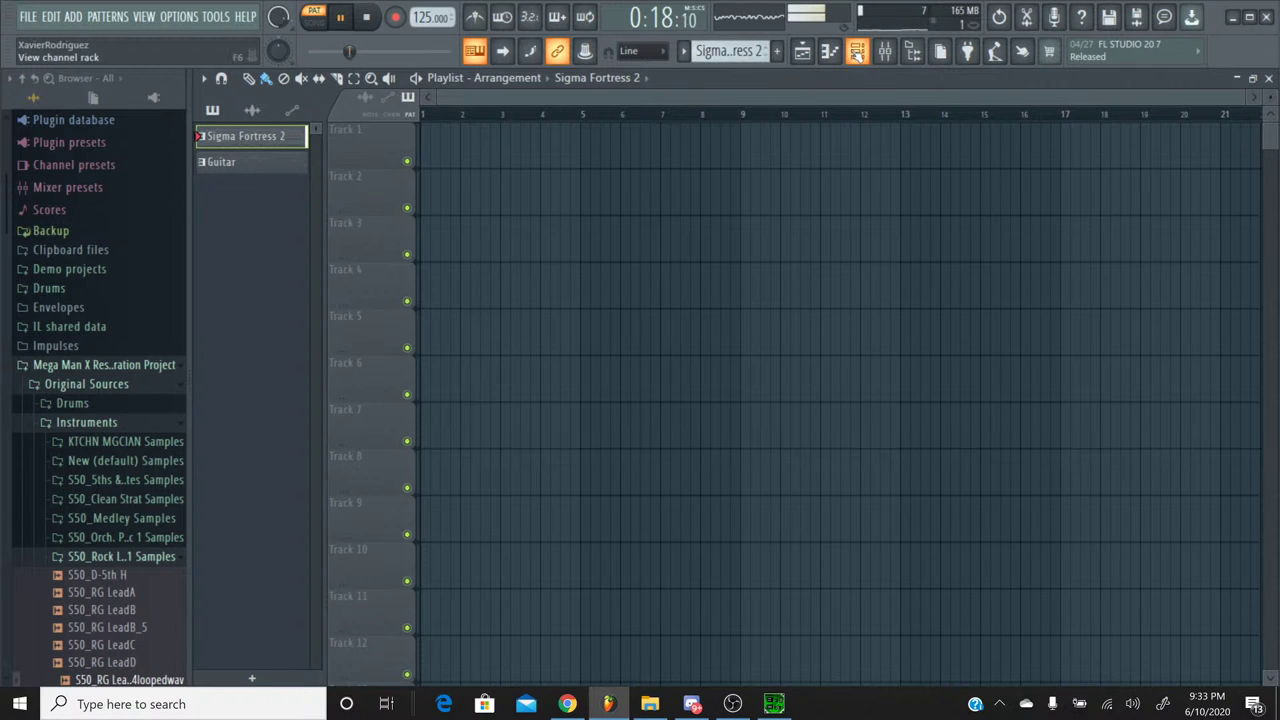
key("F6")
left_click(627, 258)
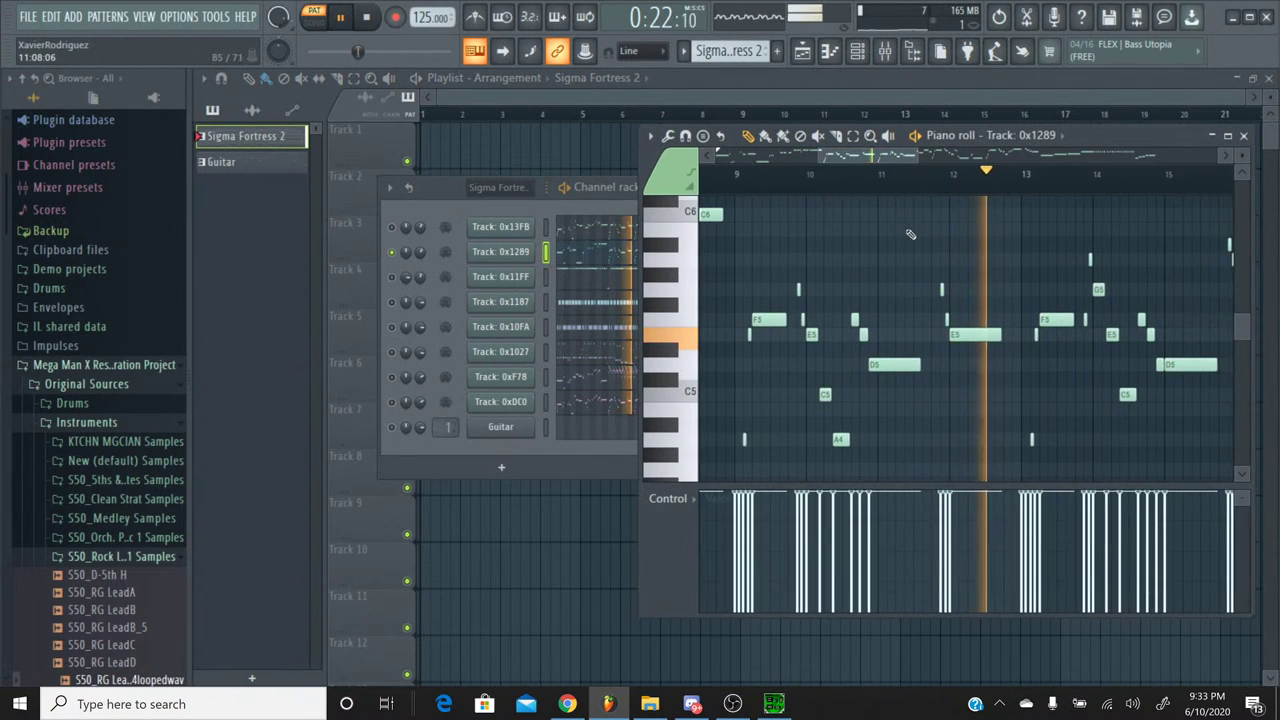
scroll(884, 190, "up", 3)
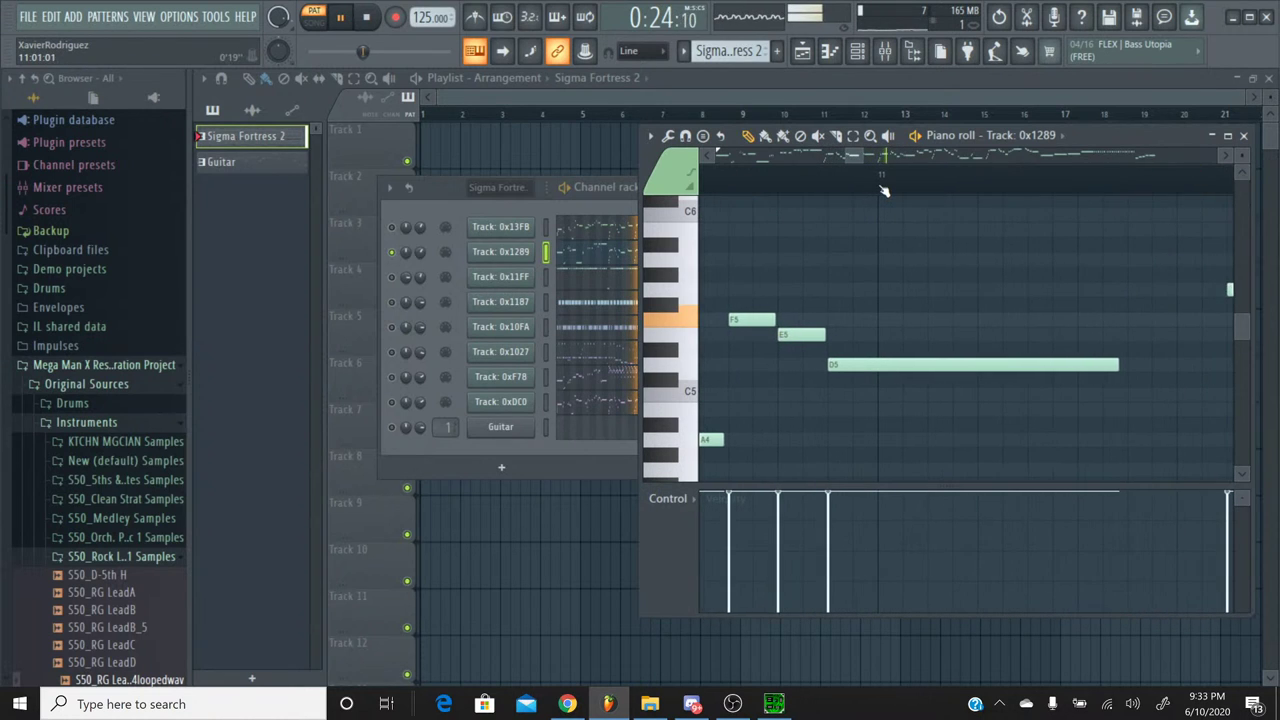
scroll(884, 190, "down", 3)
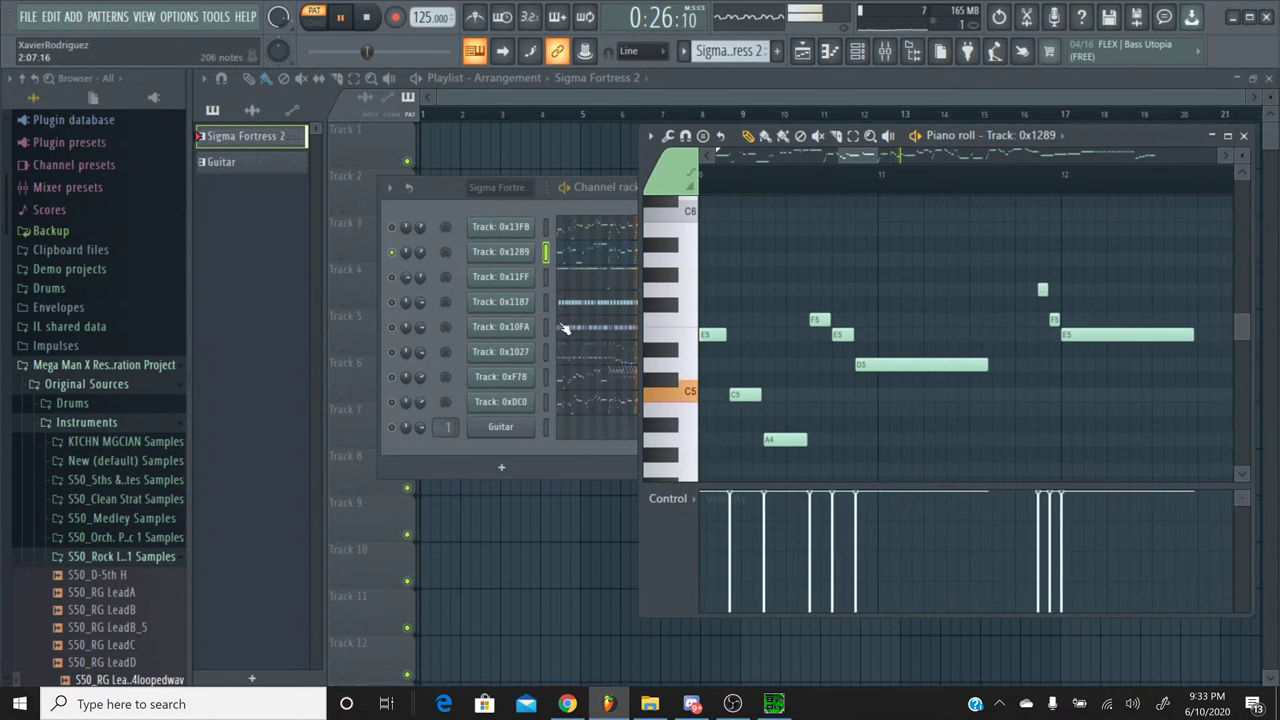
Step: Examine the notes of Track: 0xF78 from bar 9 onward, play the pattern from bar 25, and close the piano roll
left_click(592, 386)
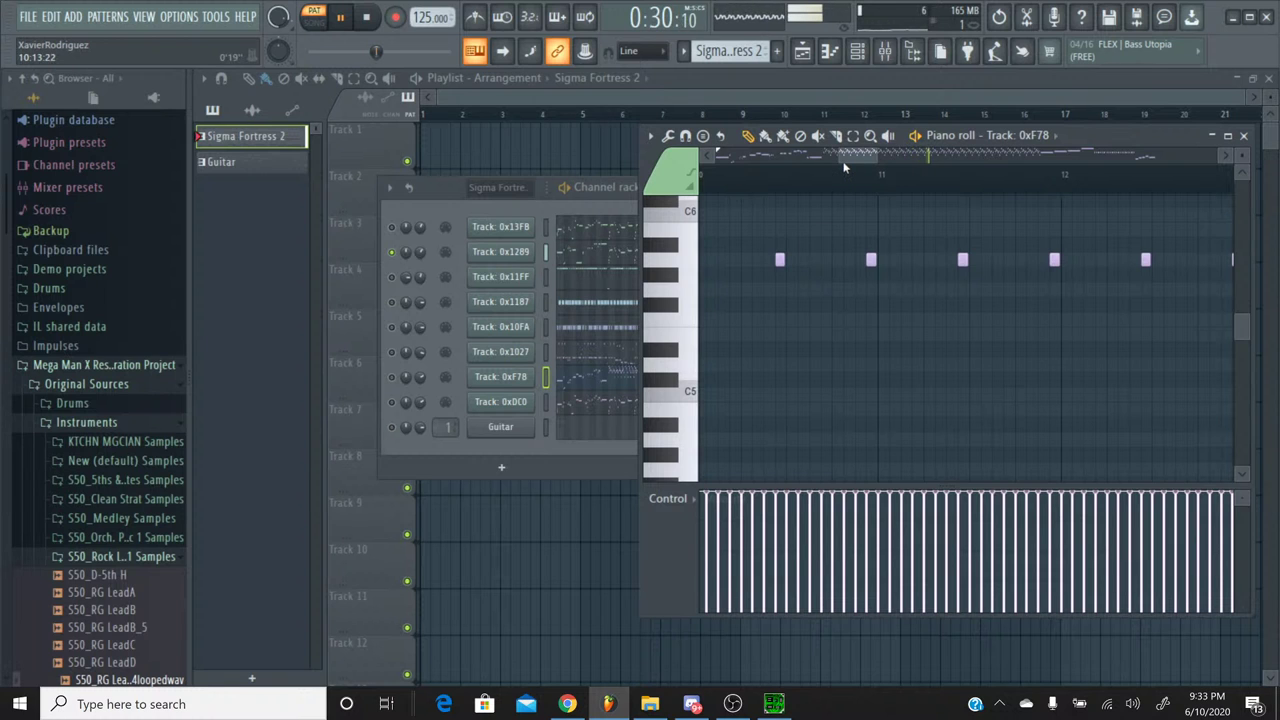
left_click_drag(843, 168, 1028, 161)
scroll(994, 240, "up", 5)
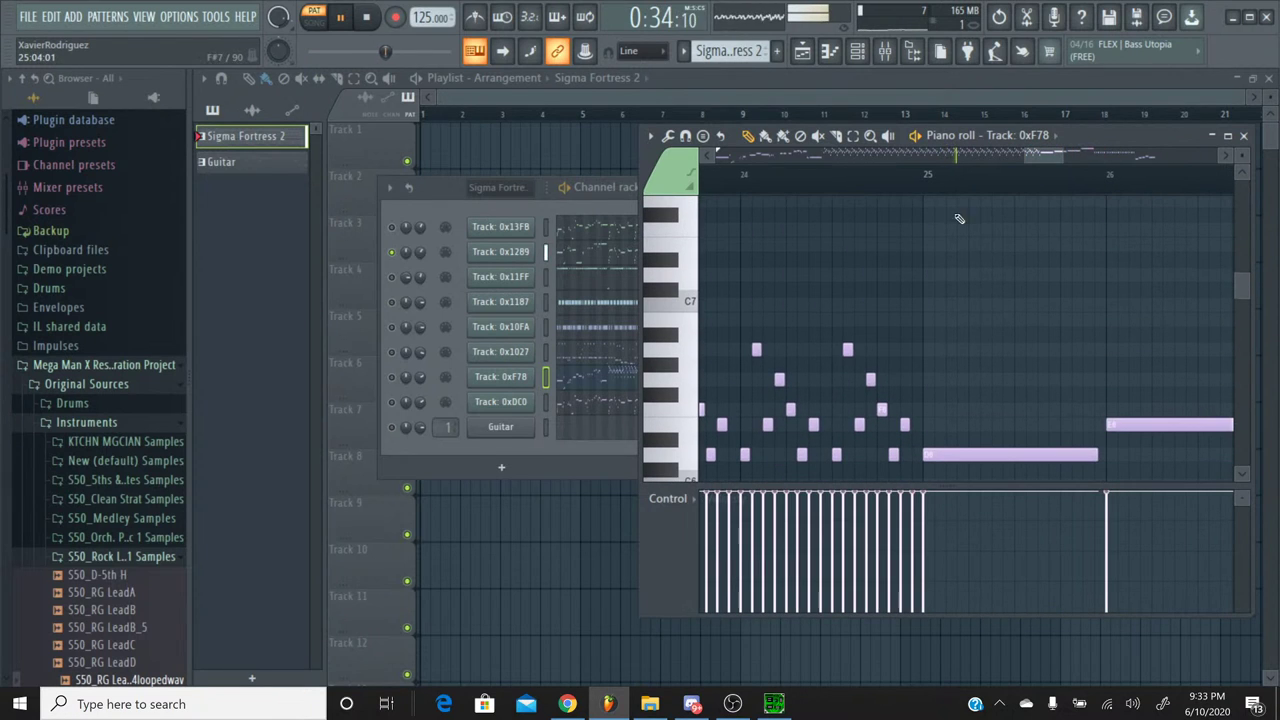
scroll(930, 188, "down", 1)
left_click(929, 180)
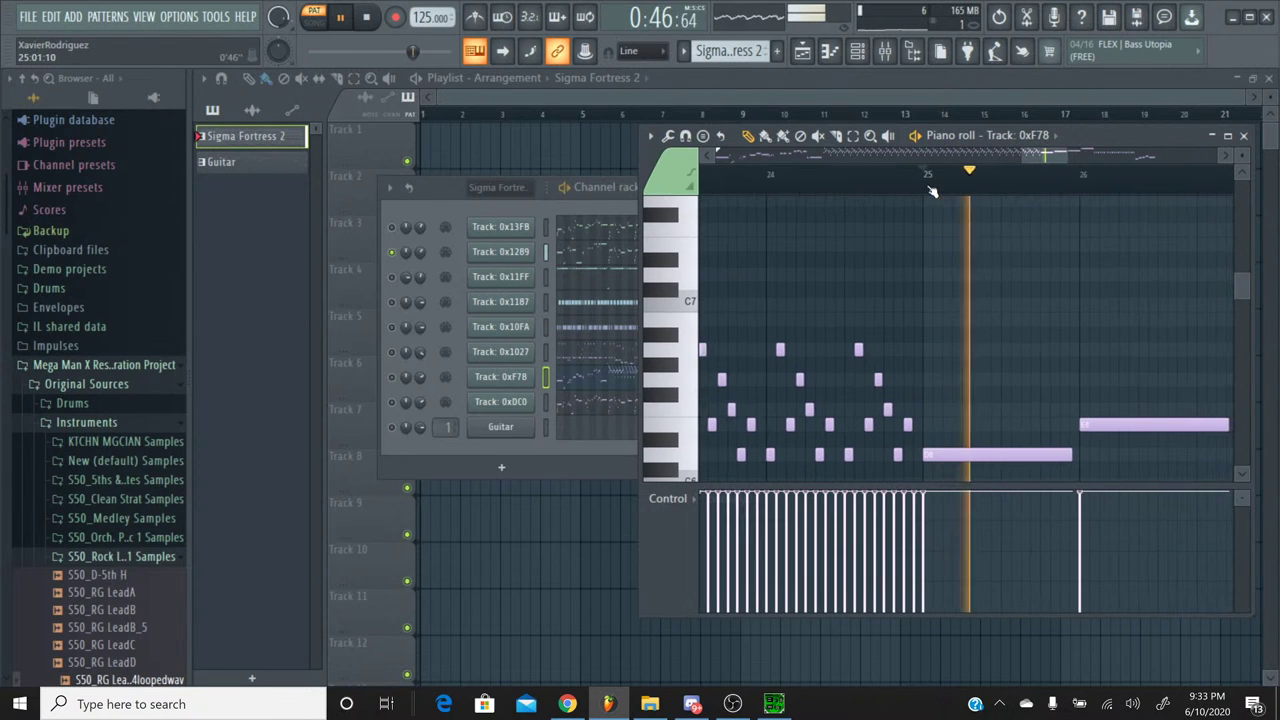
left_click_drag(1040, 158, 573, 152)
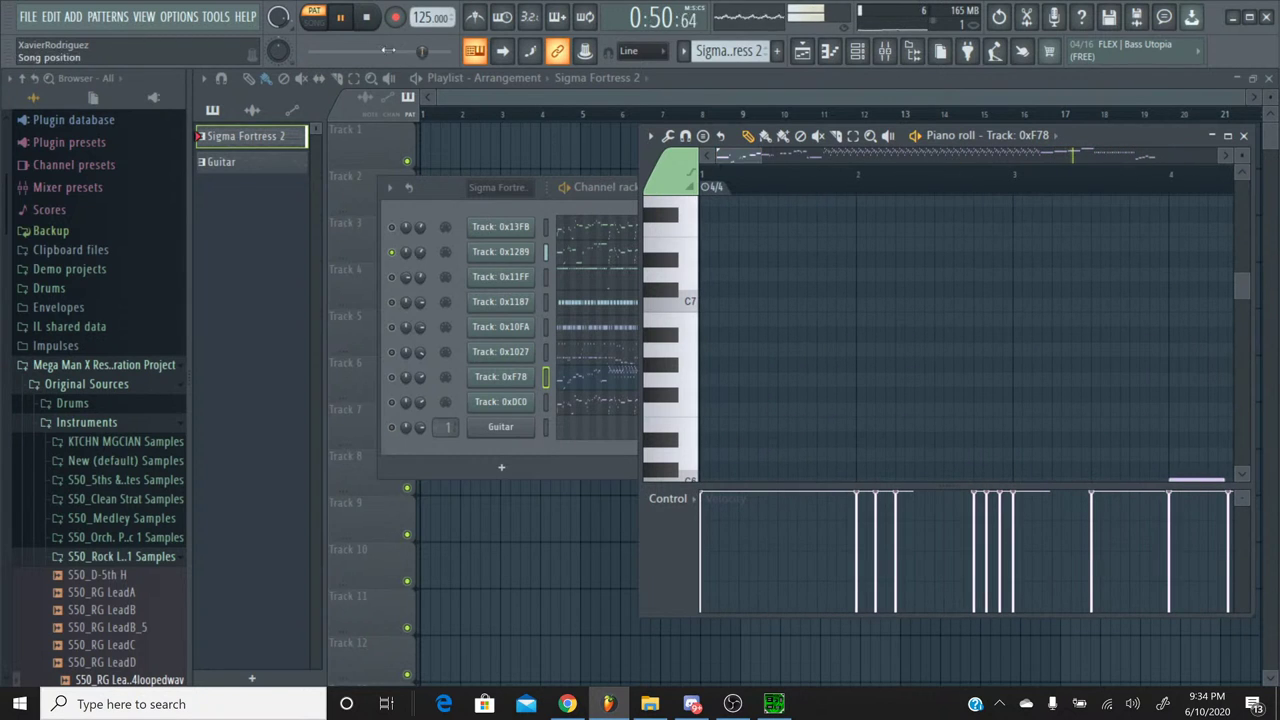
left_click_drag(1115, 139, 987, 149)
left_click(1117, 147)
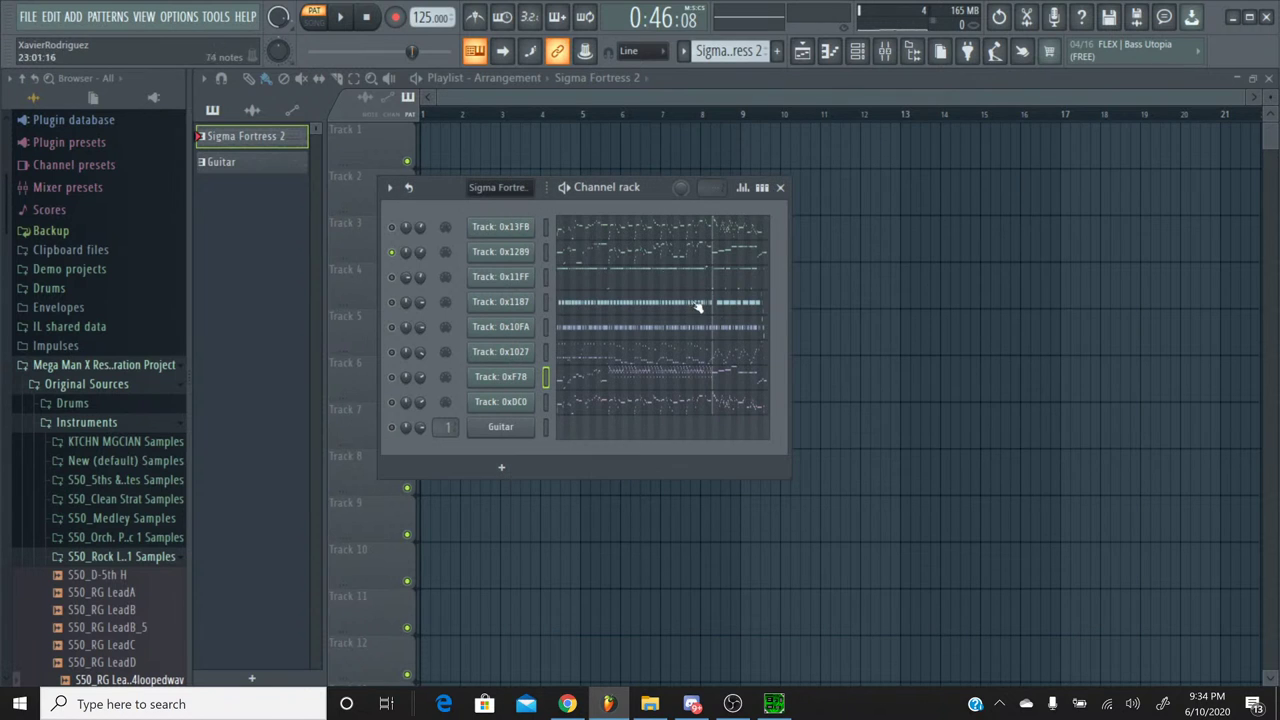
Step: Compare the opening notes of Track: 0x1289 and Track: 0xF78 in the piano roll, ending on Track: 0x1289
left_click(624, 265)
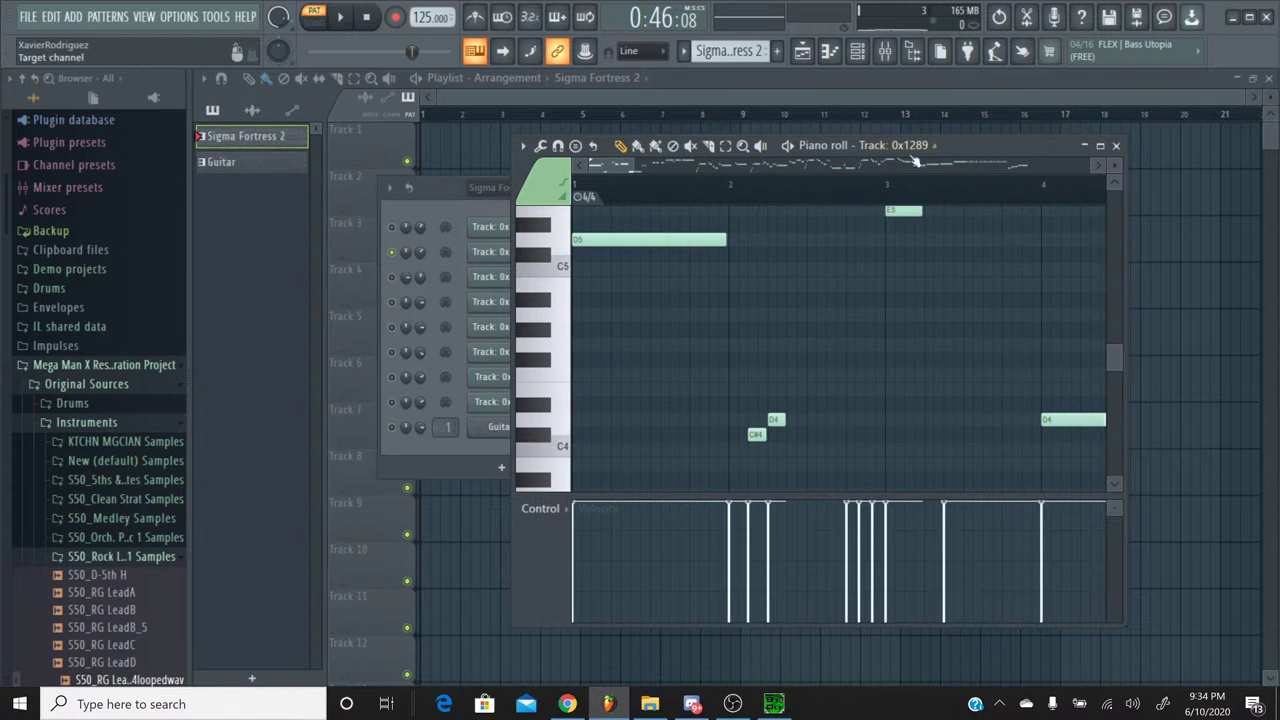
left_click_drag(917, 159, 1067, 150)
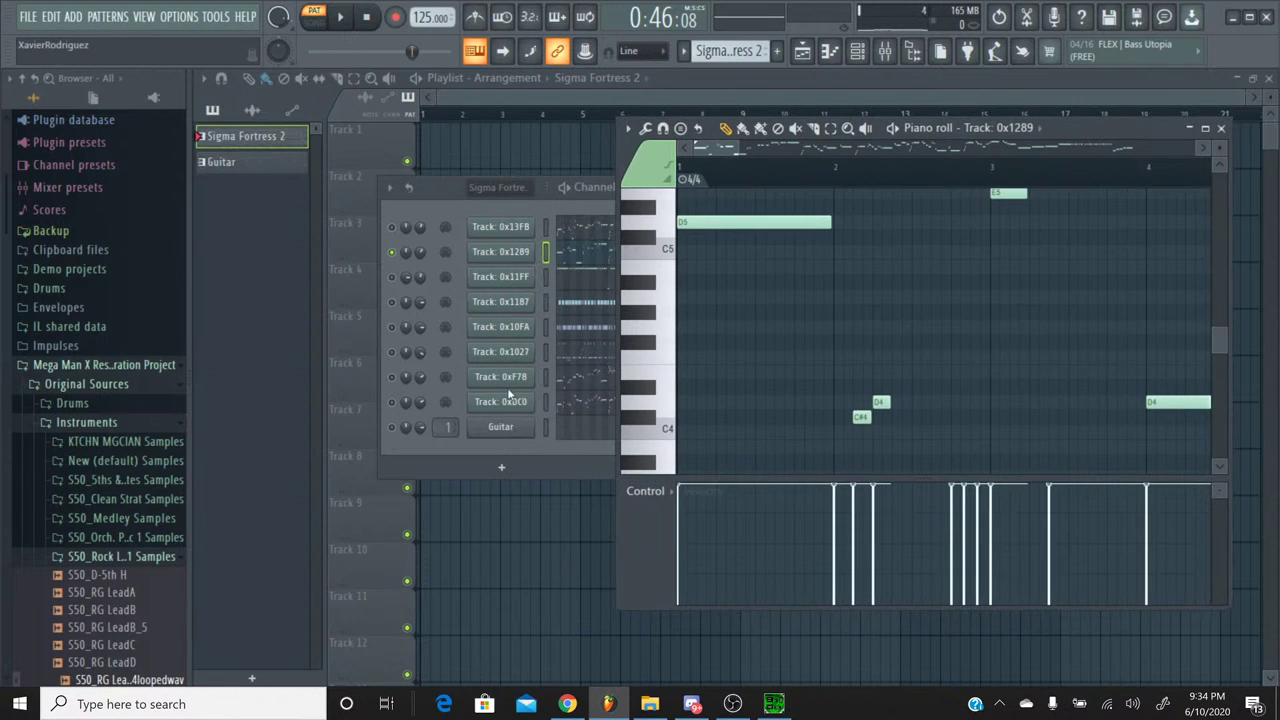
left_click(582, 382)
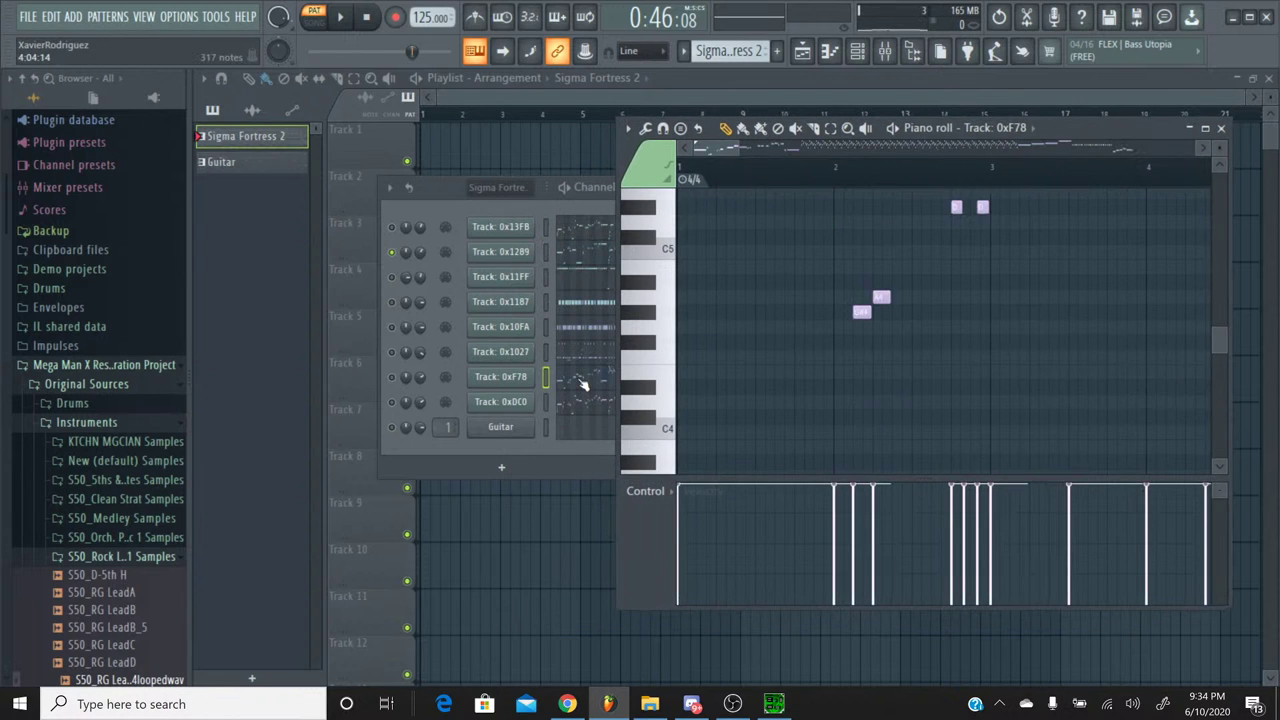
scroll(731, 378, "up", 4)
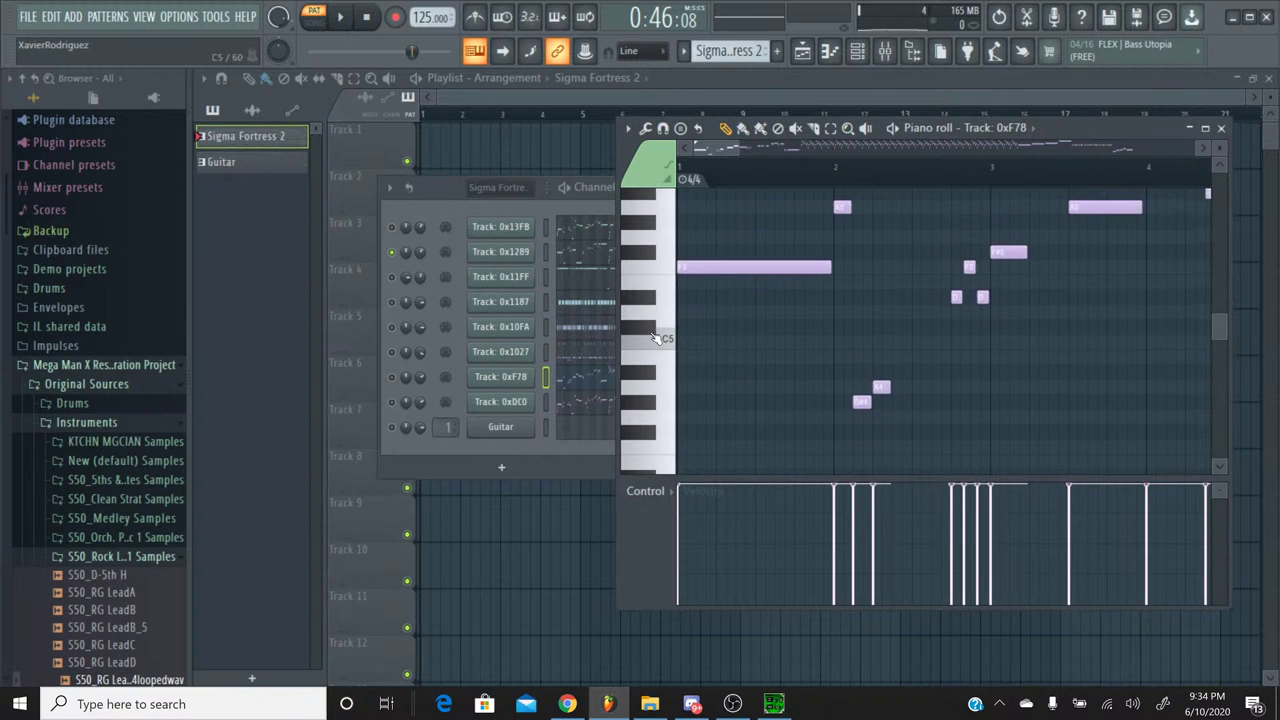
left_click(591, 258)
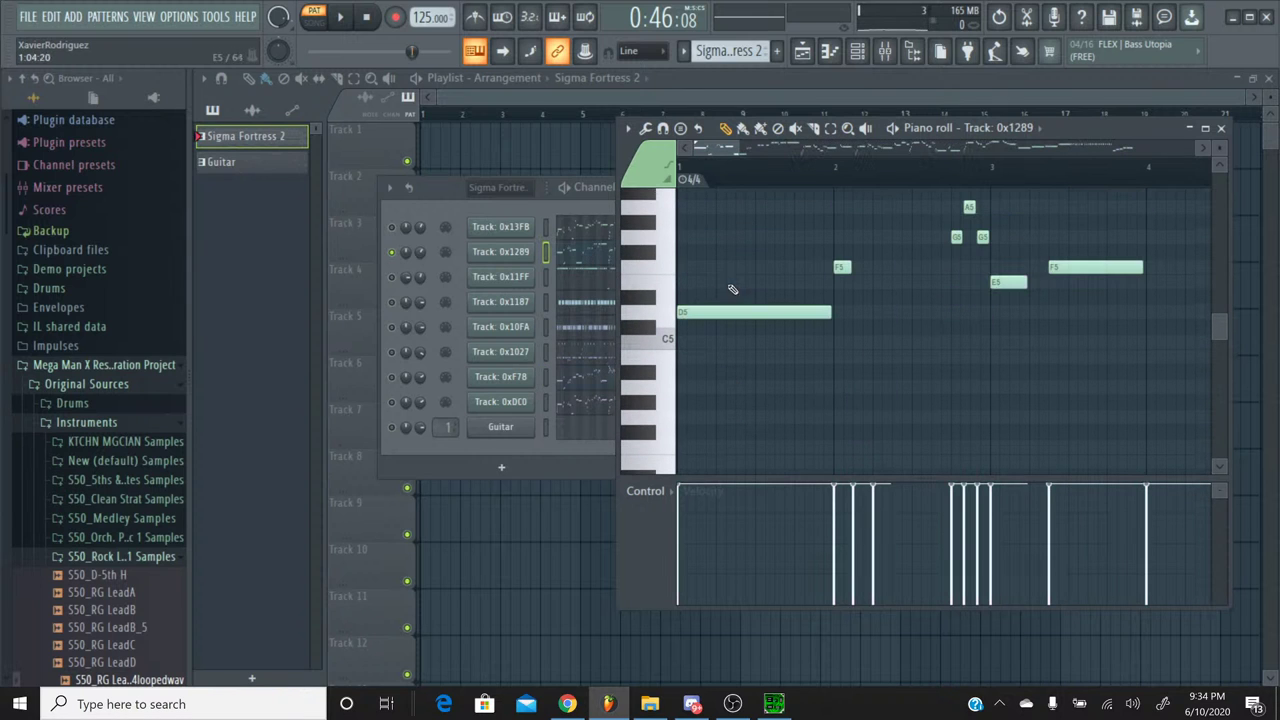
scroll(871, 267, "down", 3)
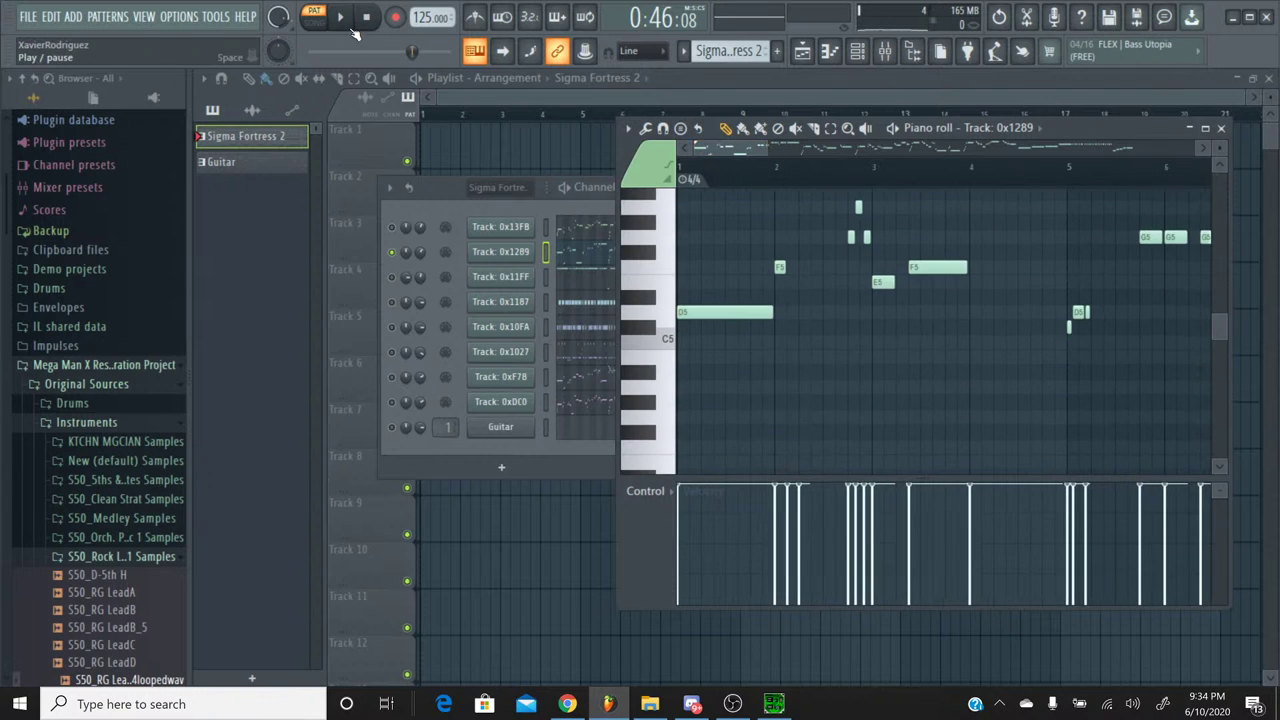
Step: Play the pattern from the start while following the first six bars of Track: 0x1289 in the piano roll
left_click(341, 18)
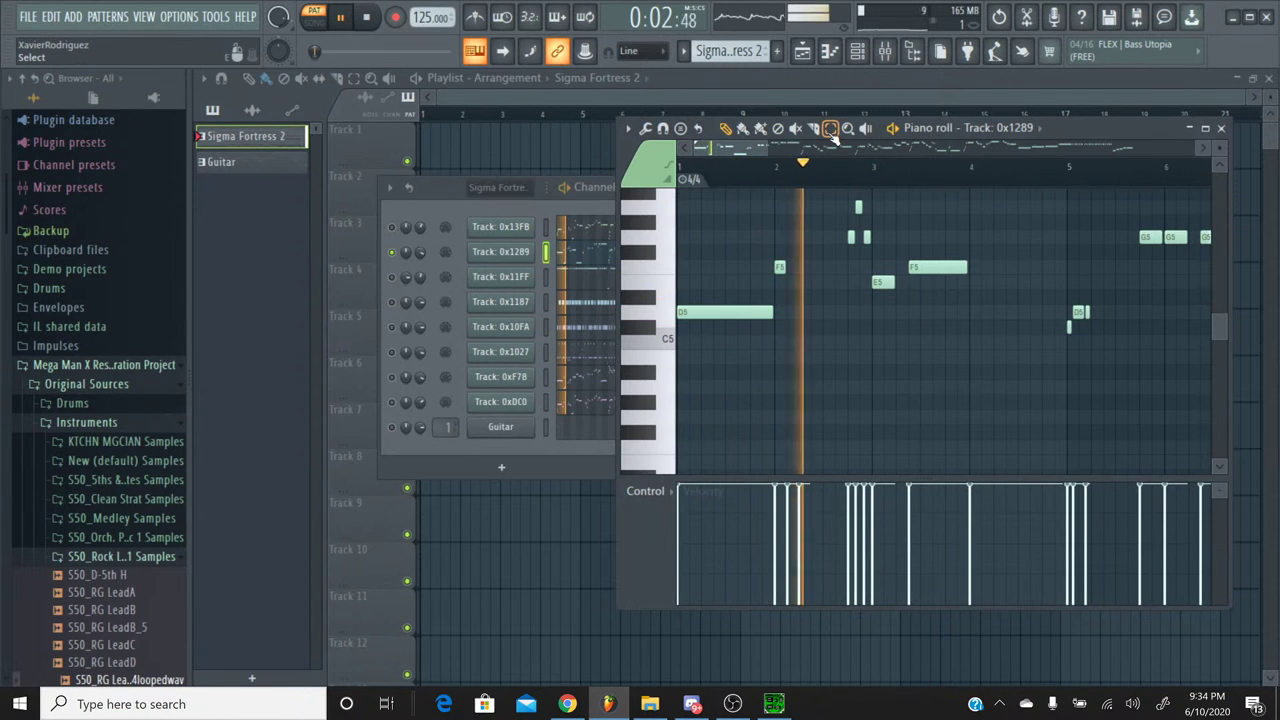
scroll(839, 317, "up", 1)
scroll(839, 317, "up", 3)
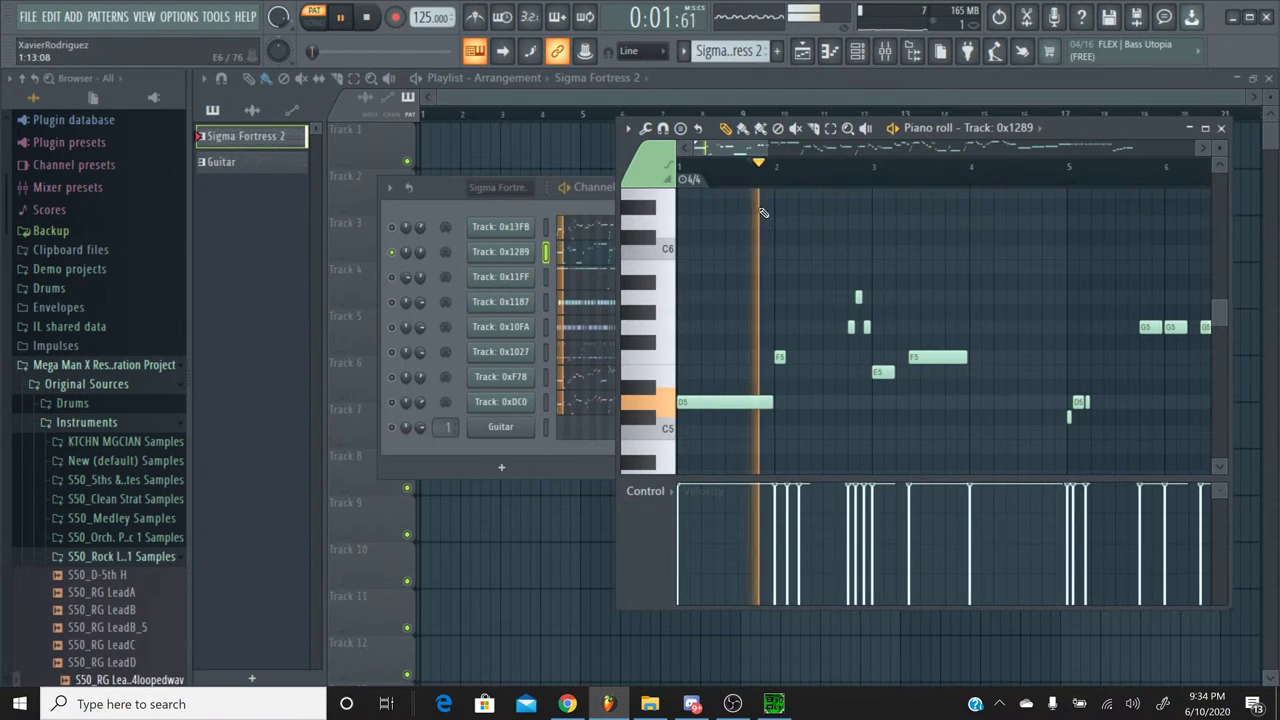
scroll(801, 277, "down", 3)
scroll(801, 277, "up", 2)
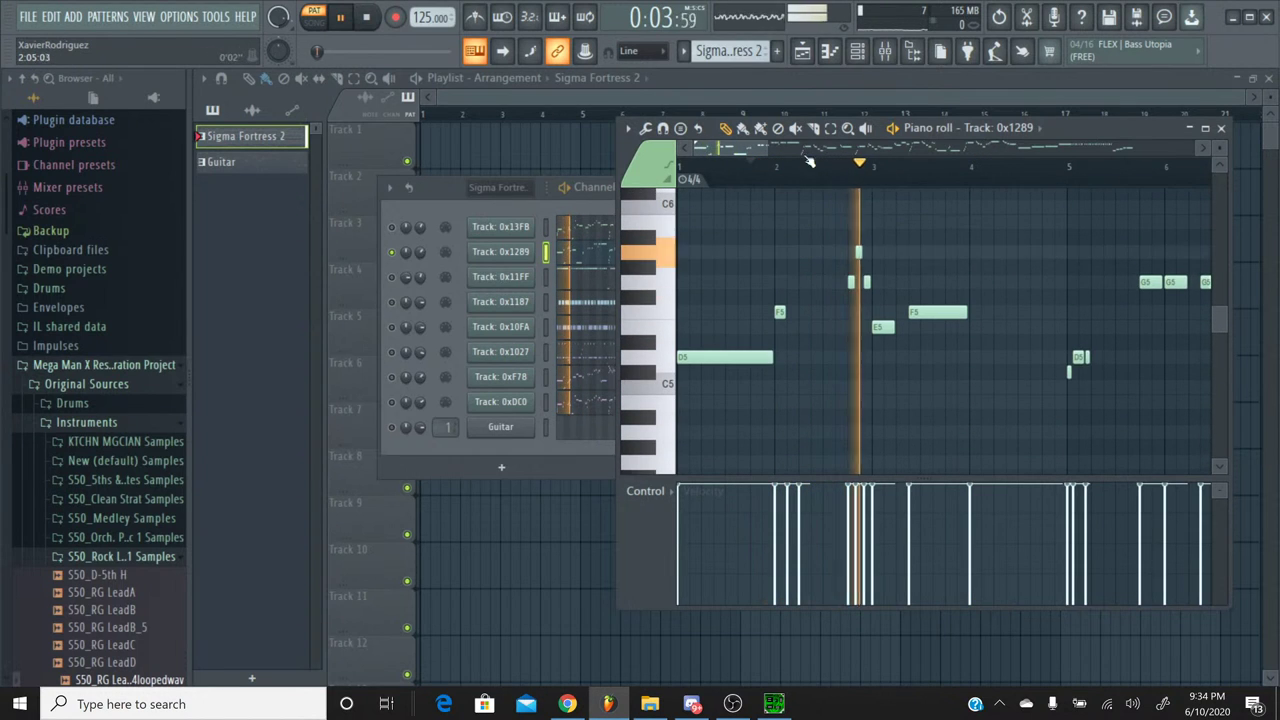
Step: Select the notes of Track: 0x1289 from bar 1 into bar 14, including the low pickup notes at bar 9
left_click_drag(722, 371, 877, 242)
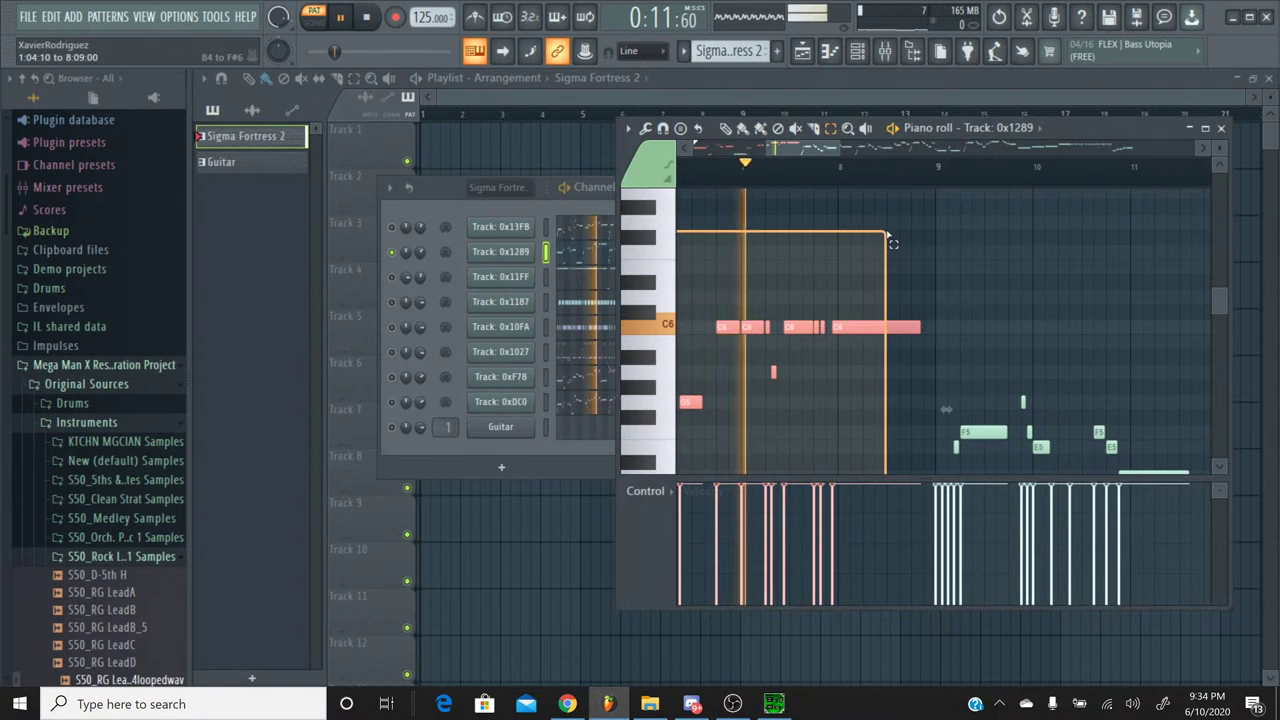
scroll(880, 255, "down", 3)
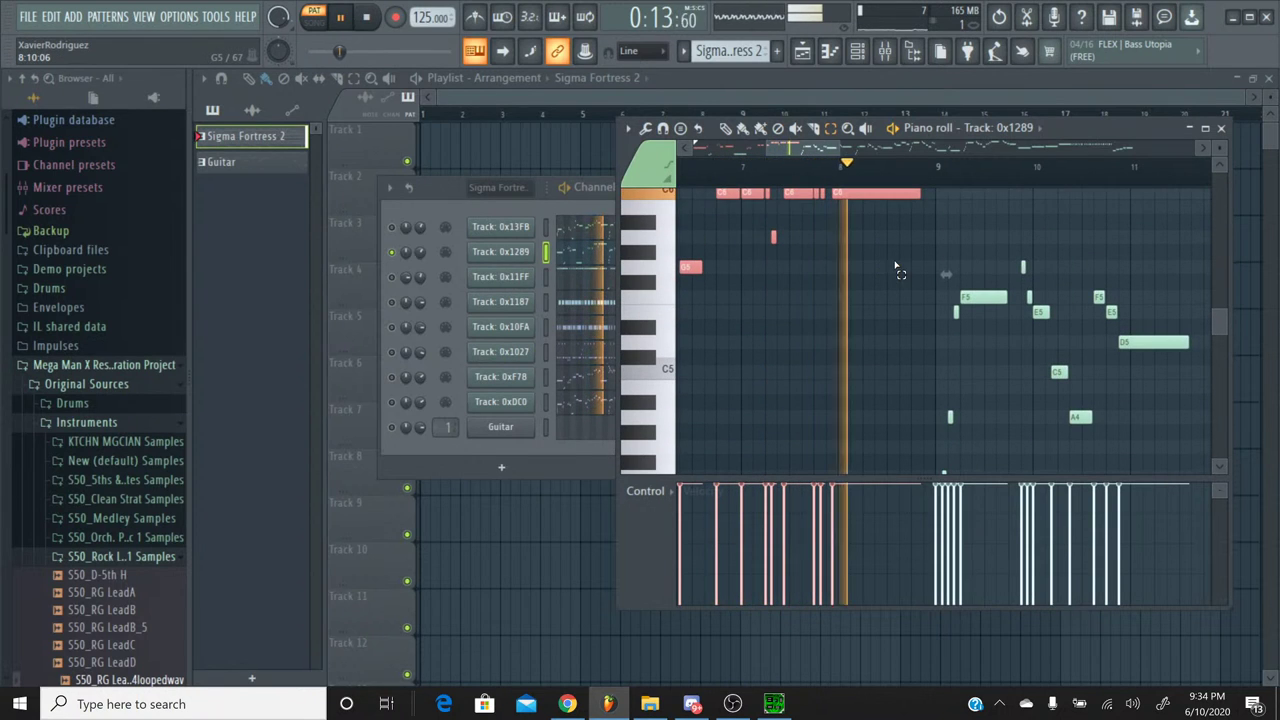
scroll(900, 280, "down", 3)
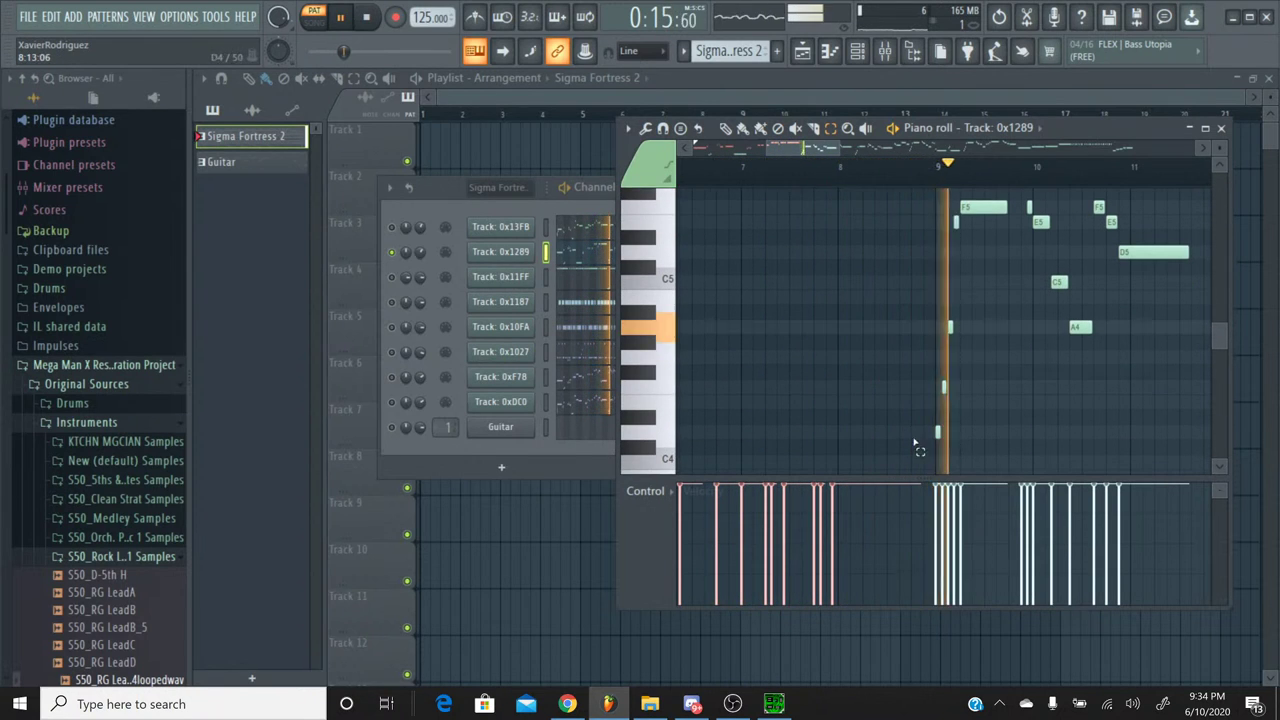
left_click_drag(921, 465, 972, 275)
scroll(968, 268, "down", 5)
scroll(968, 268, "up", 4)
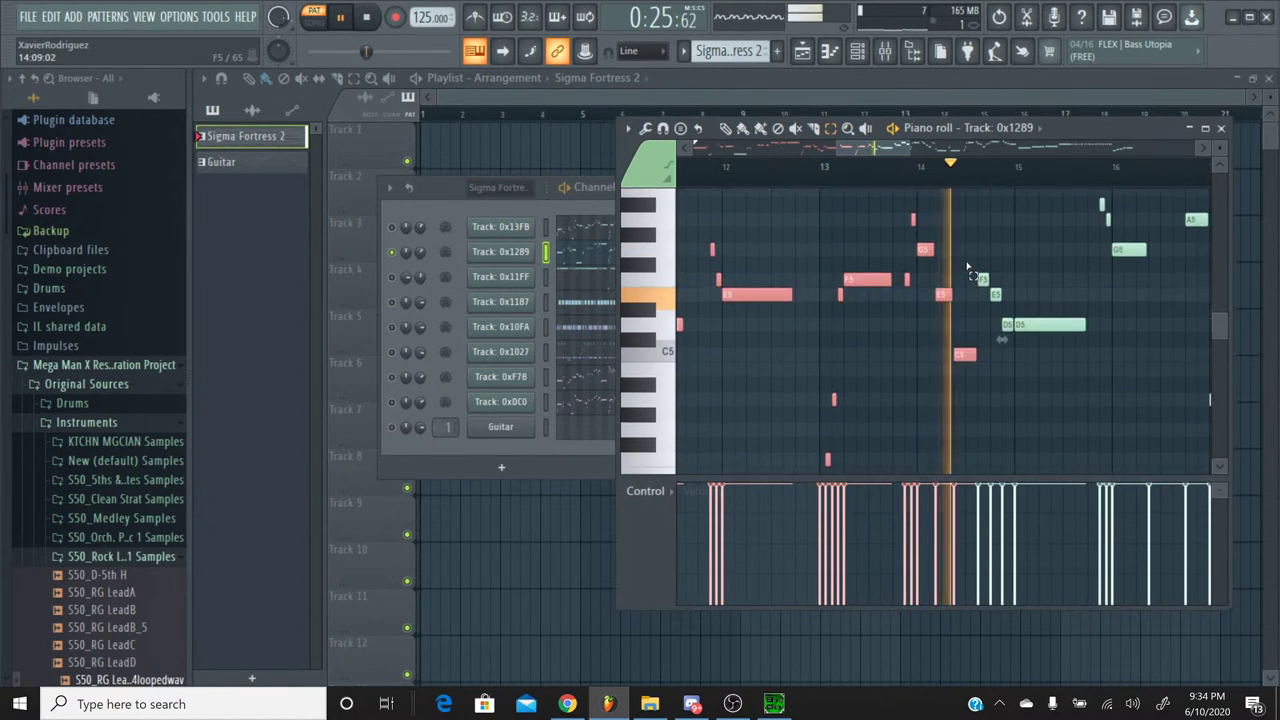
Step: Extend the Track: 0x1289 selection from bar 14 through bar 24, including the long A4 notes at bars 19 and 20
scroll(840, 300, "right", 2)
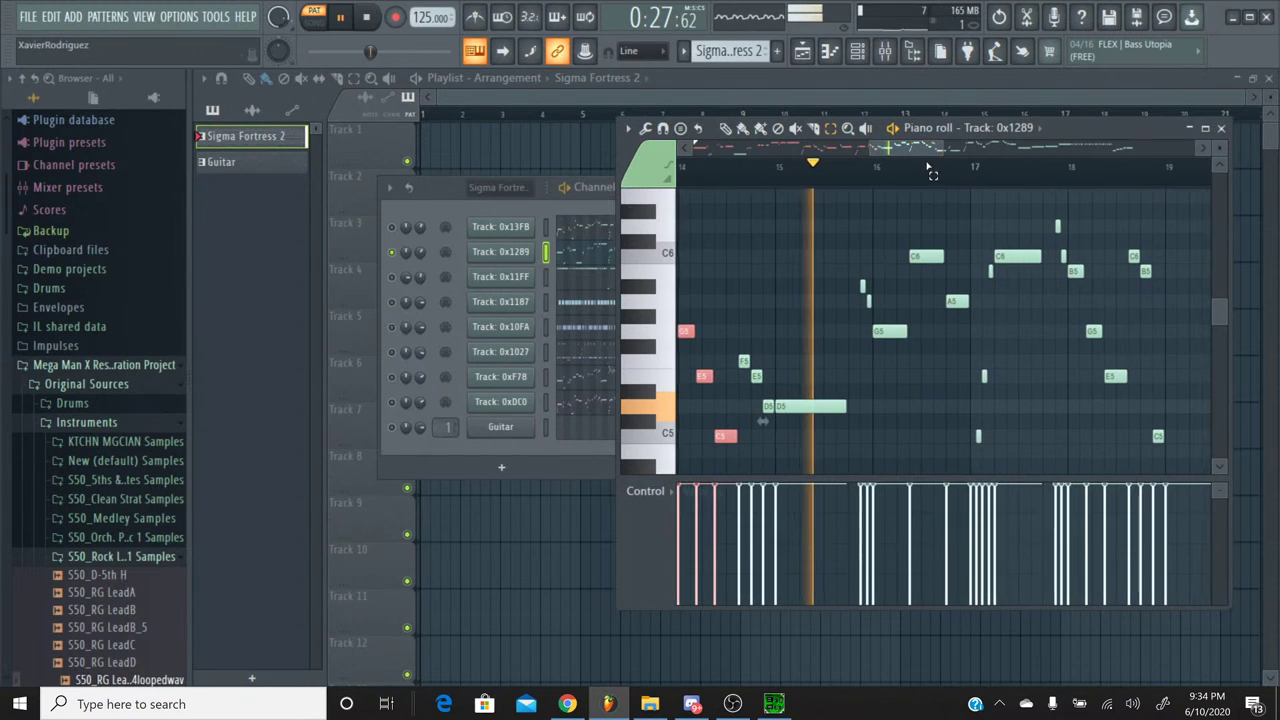
left_click_drag(741, 456, 1063, 301)
scroll(1063, 301, "down", 5)
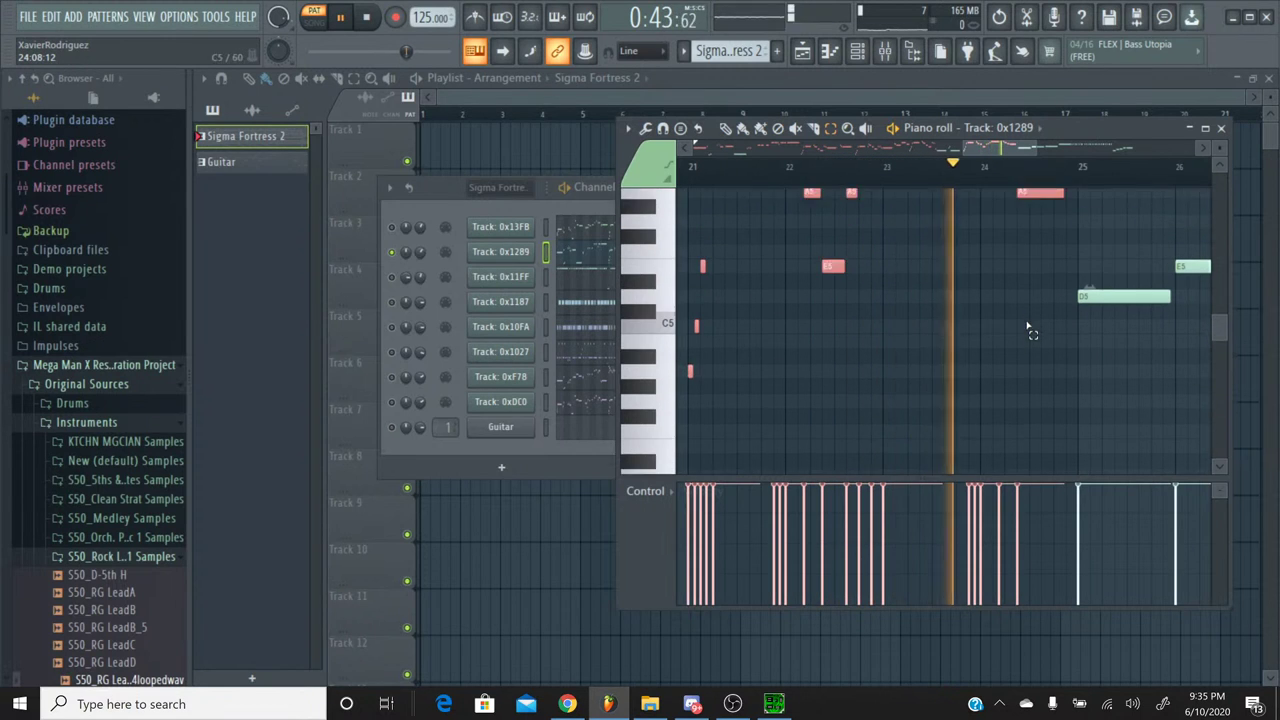
scroll(1095, 355, "up", 3)
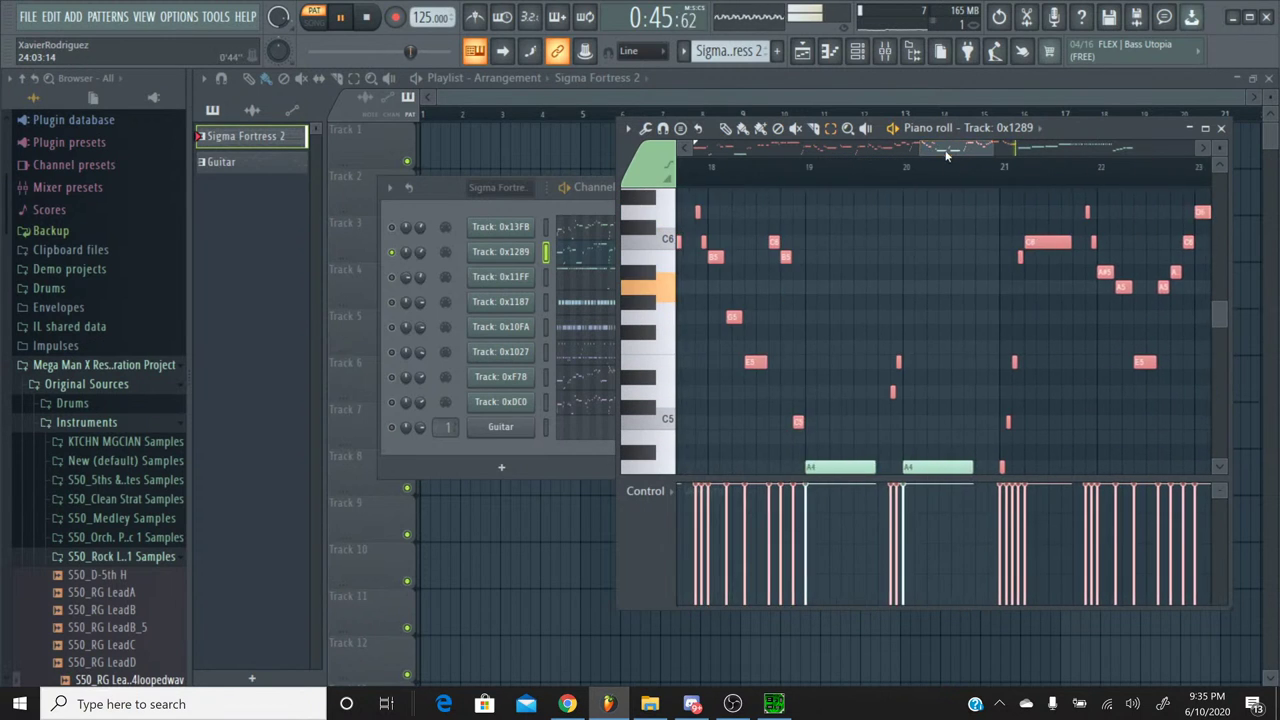
scroll(940, 265, "down", 4)
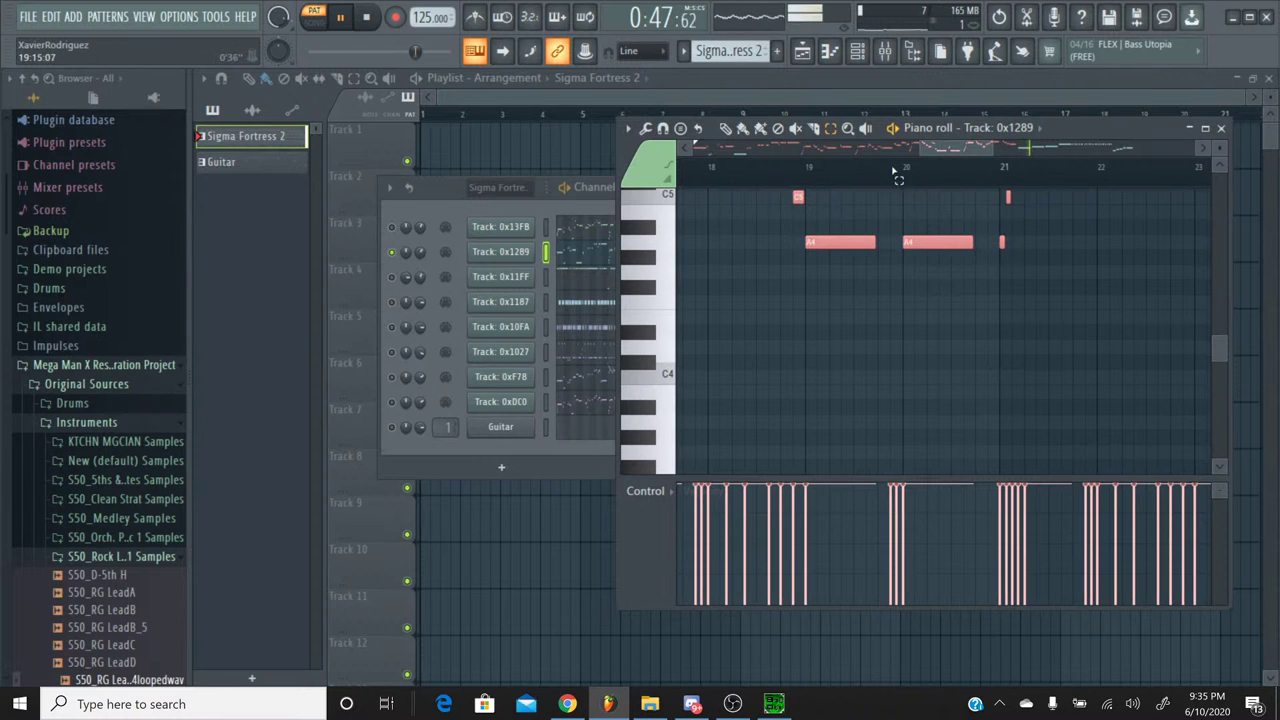
scroll(1028, 248, "up", 5)
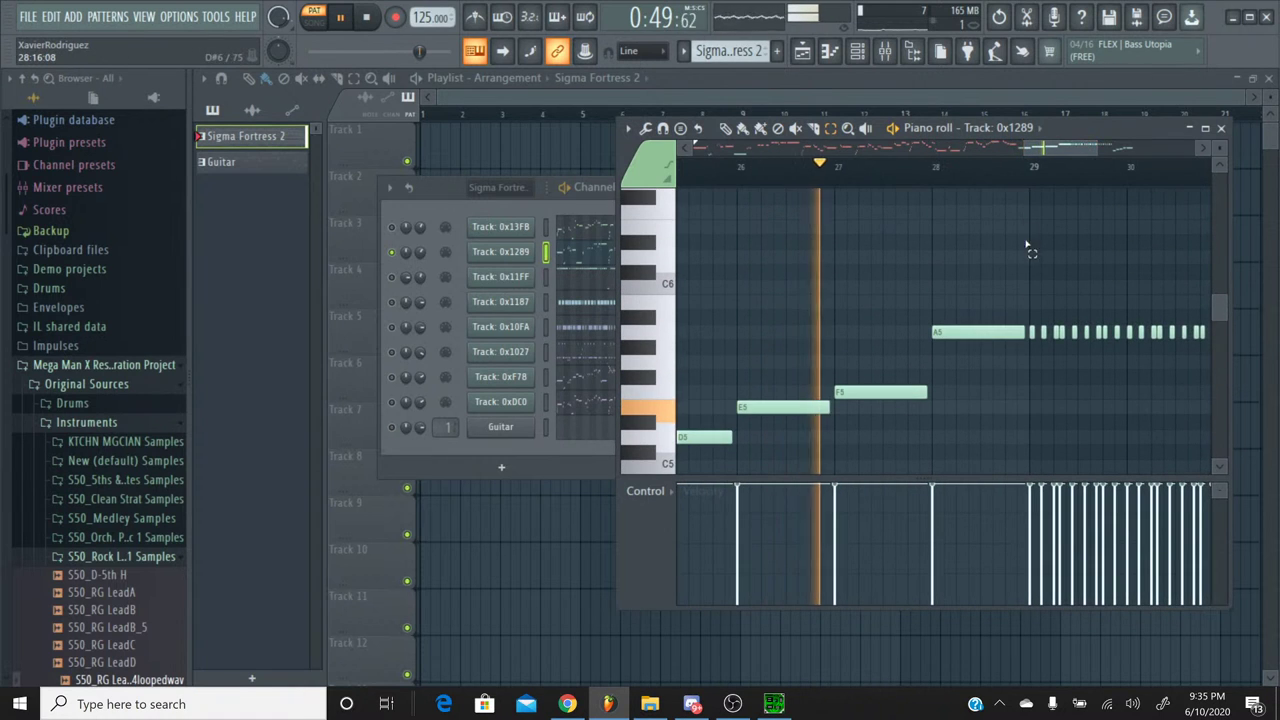
Step: Add the repeated A5 notes of bars 29 to 31 and the closing A4-to-D5 run in bars 32 and 33 to the selection
left_click_drag(1034, 150, 1065, 166)
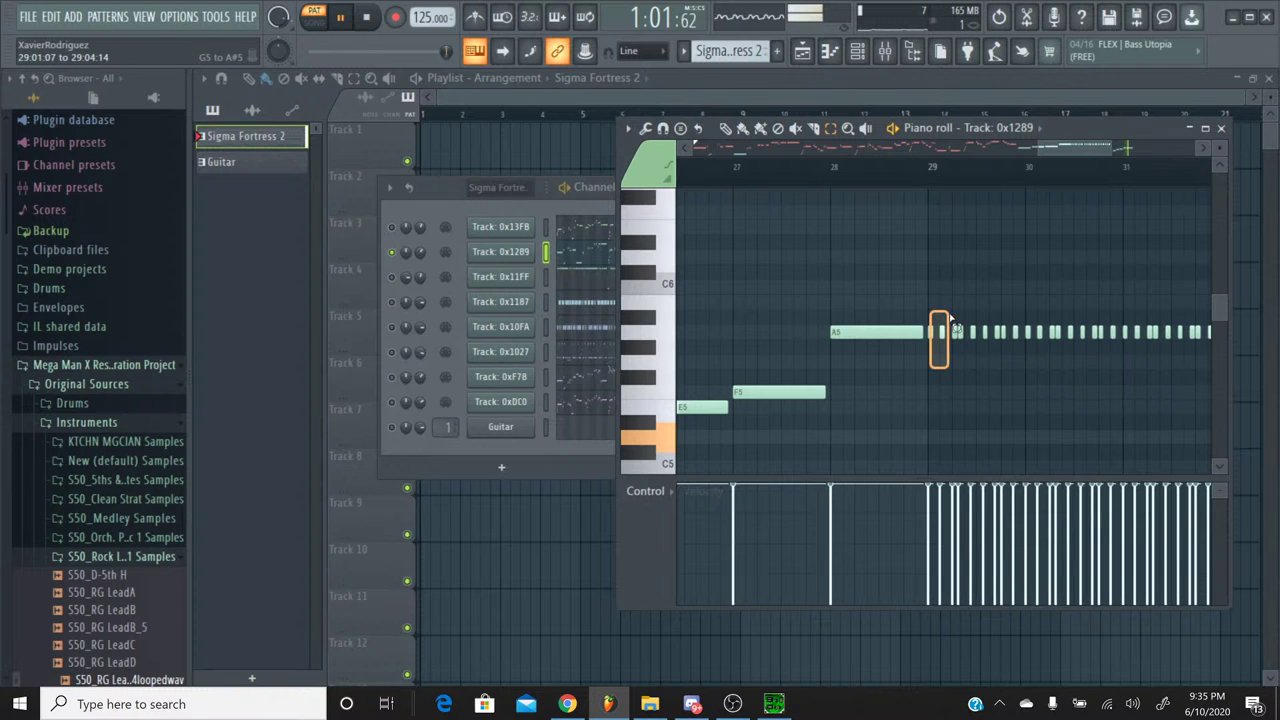
left_click_drag(1083, 316, 1090, 318)
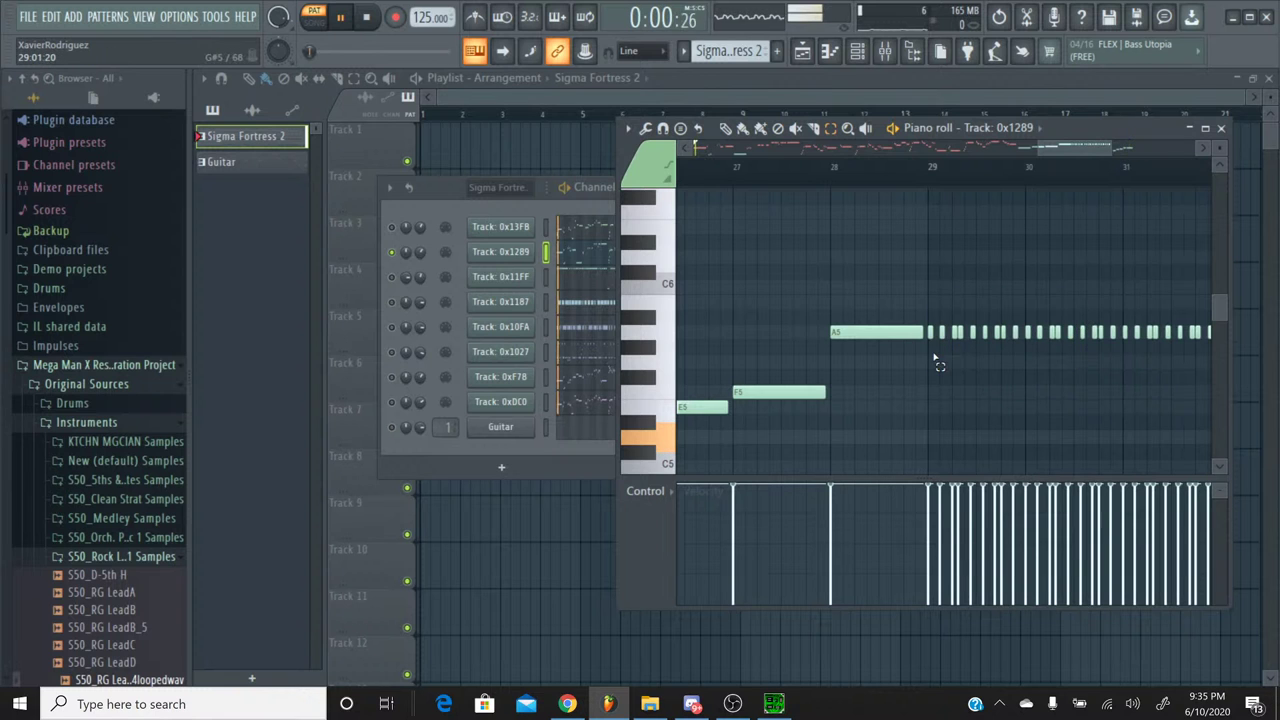
left_click_drag(965, 318, 905, 315)
scroll(840, 391, "down", 3)
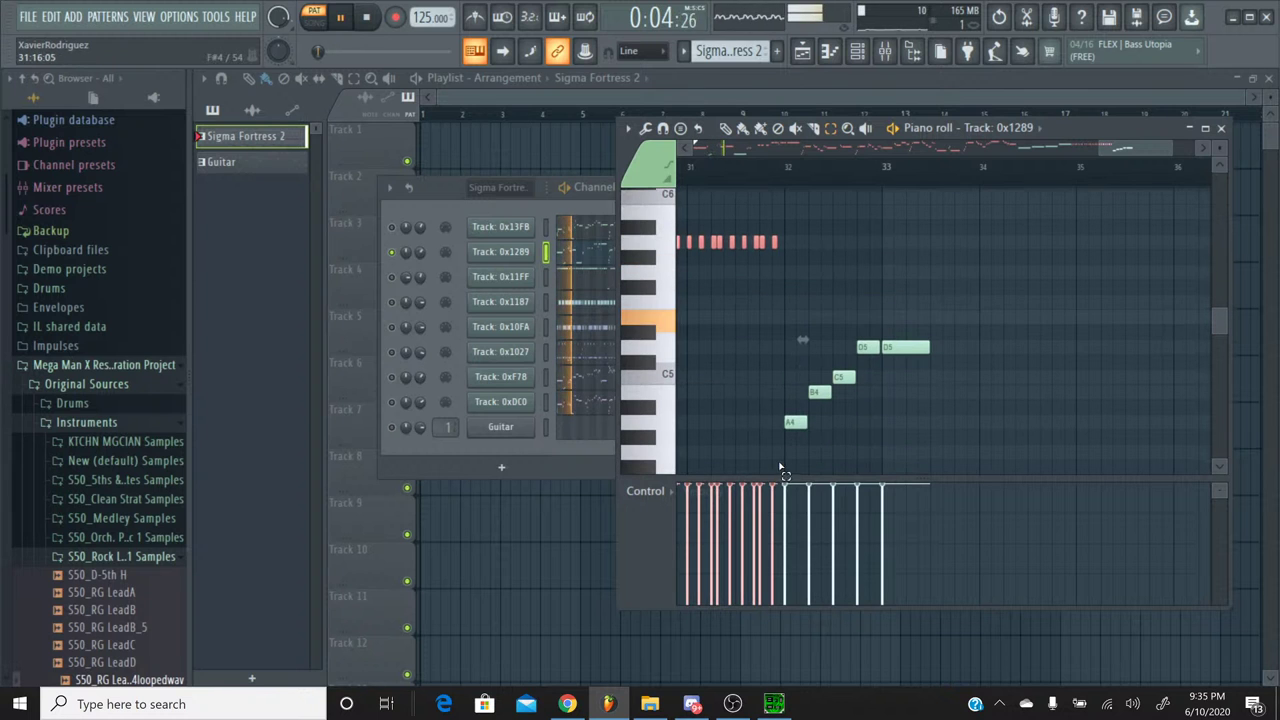
left_click_drag(775, 463, 970, 297)
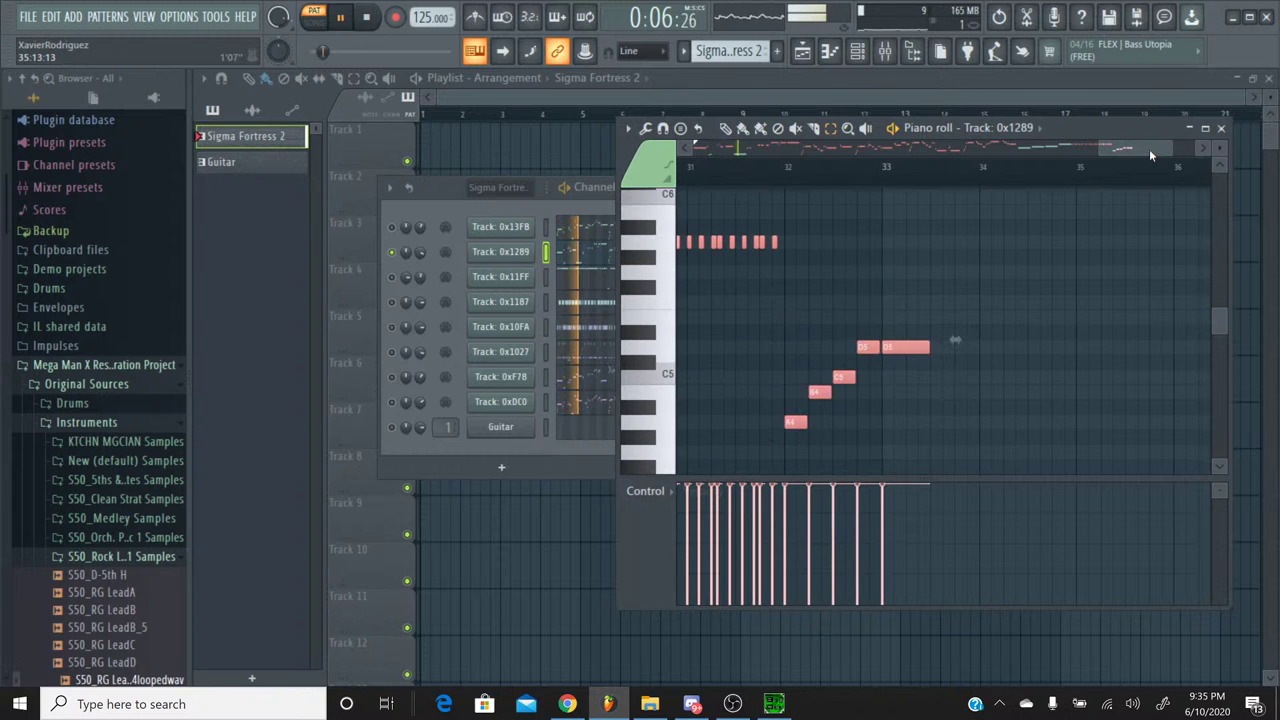
Step: Copy the selected notes of Track: 0x1289 and switch to the Guitar pattern
left_click_drag(1150, 155, 688, 186)
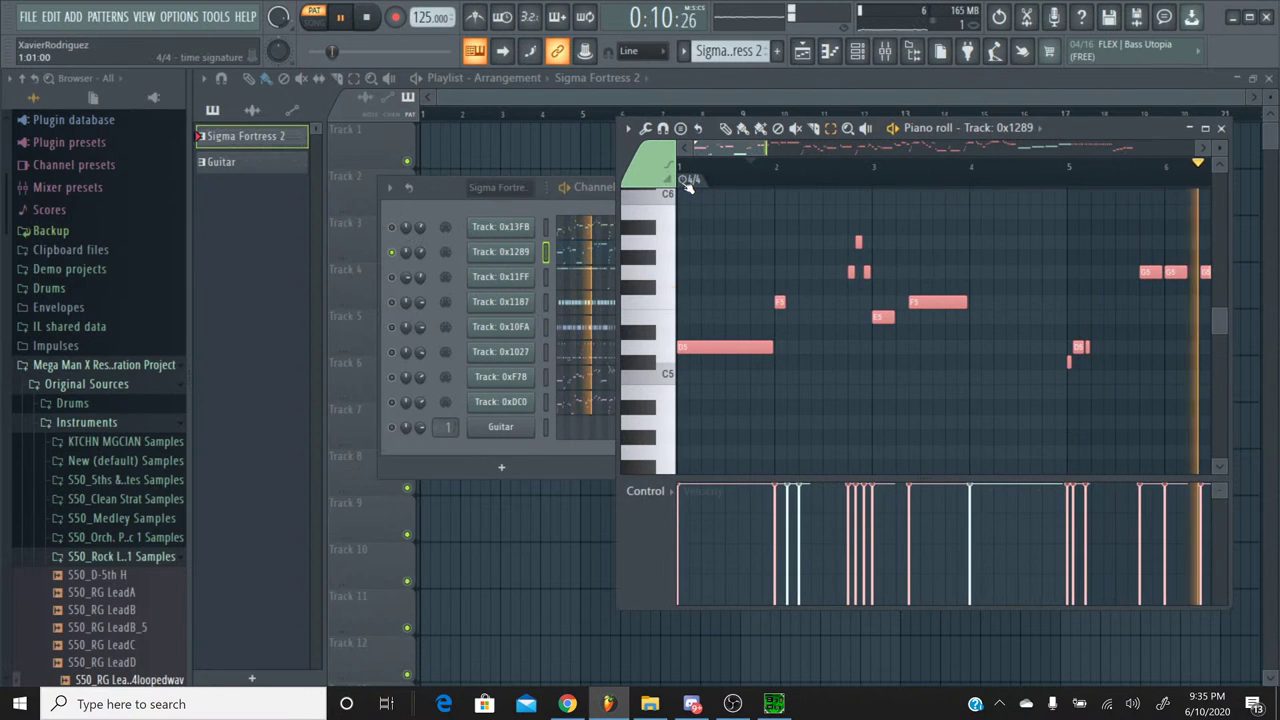
left_click(1221, 129)
left_click(683, 52)
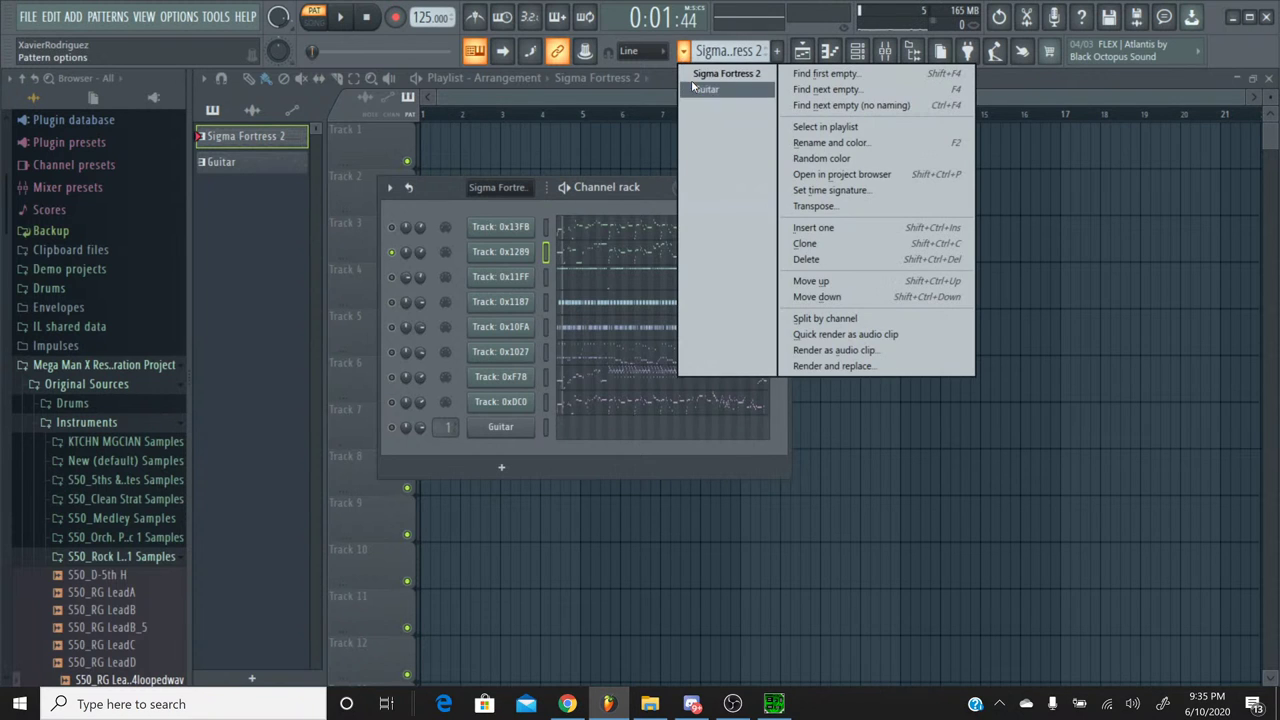
left_click(700, 89)
Step: Add the S50_RG LeadD_4loopedwav sample as a new channel below Track: 0x1289 and rename it Guitar #2
scroll(129, 464, "down", 5)
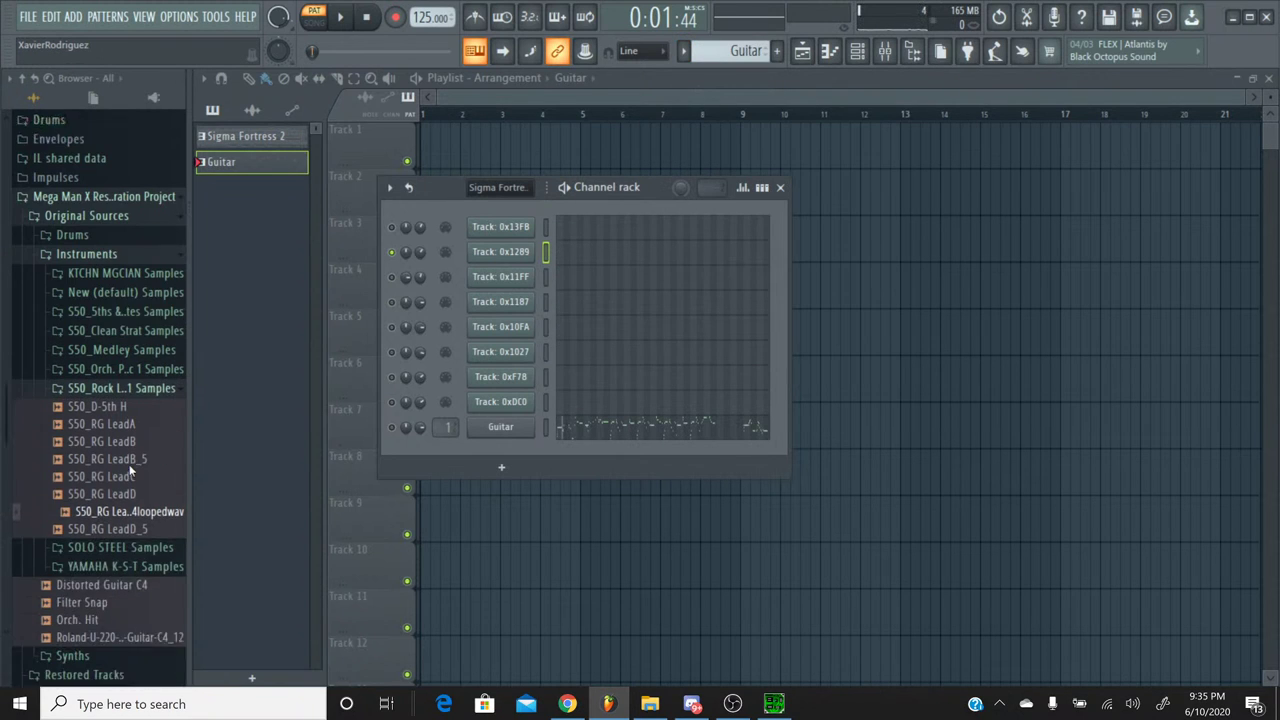
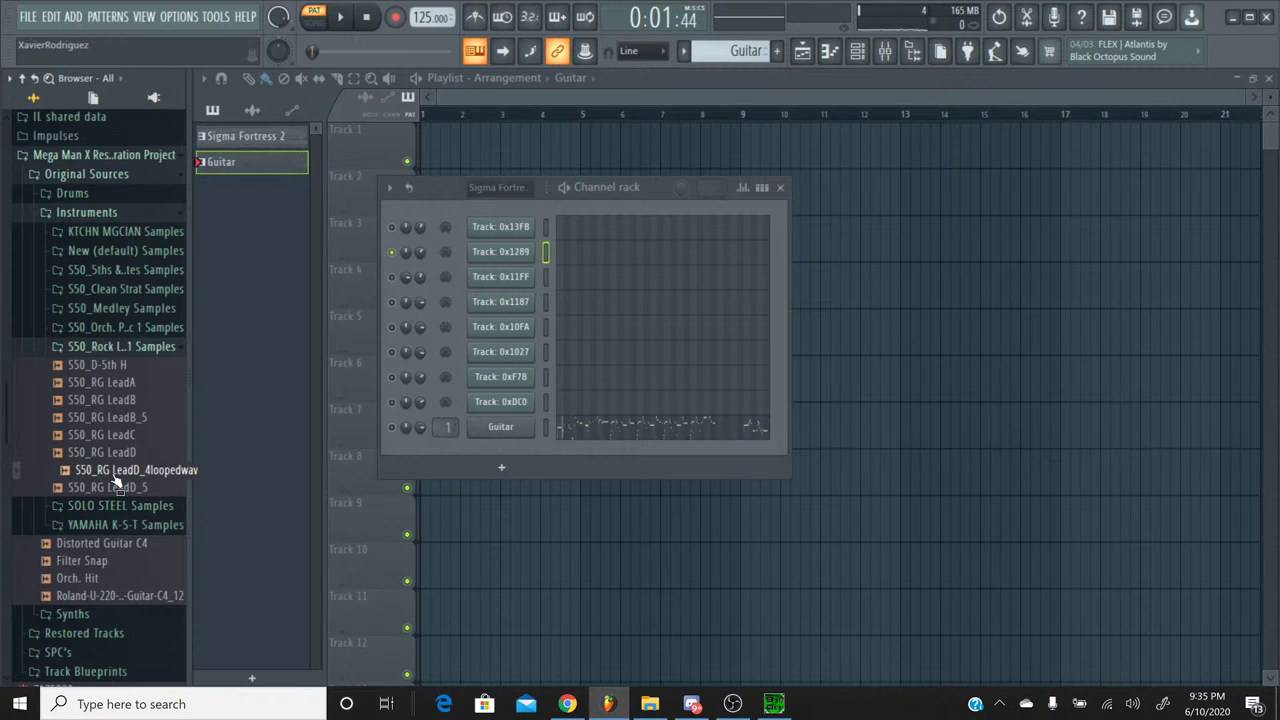
left_click_drag(522, 278, 527, 278)
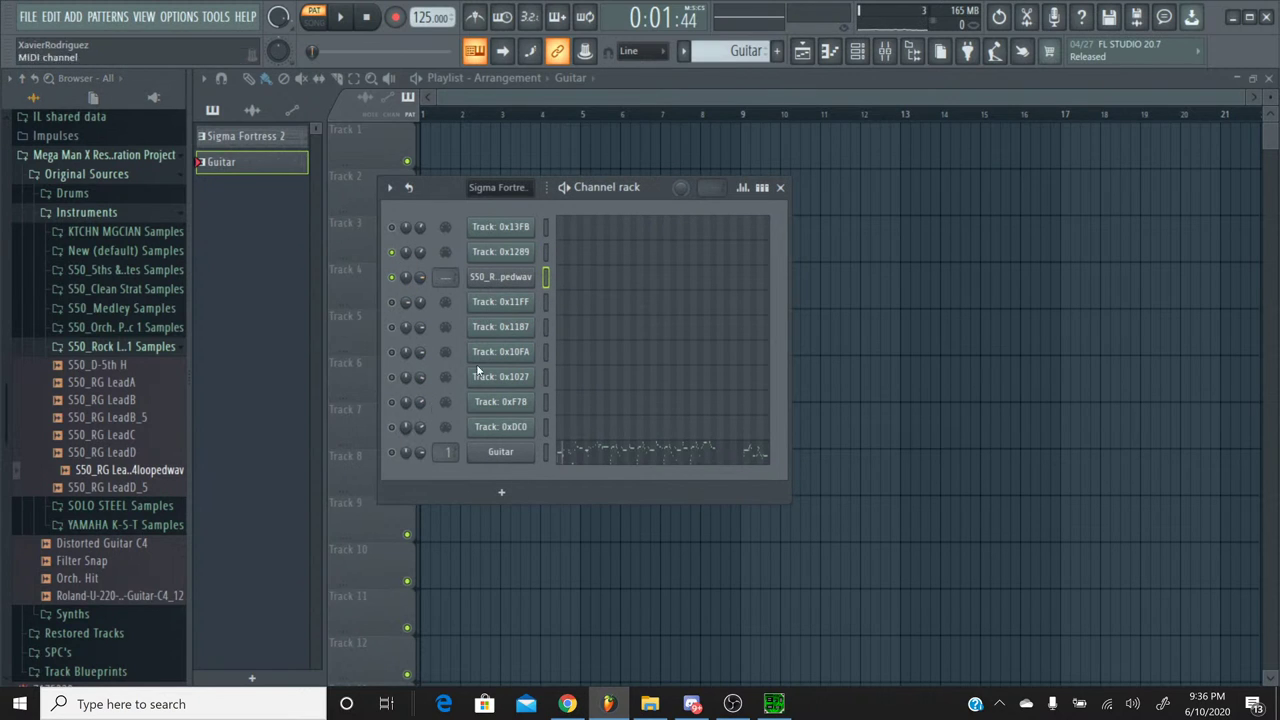
right_click(510, 283)
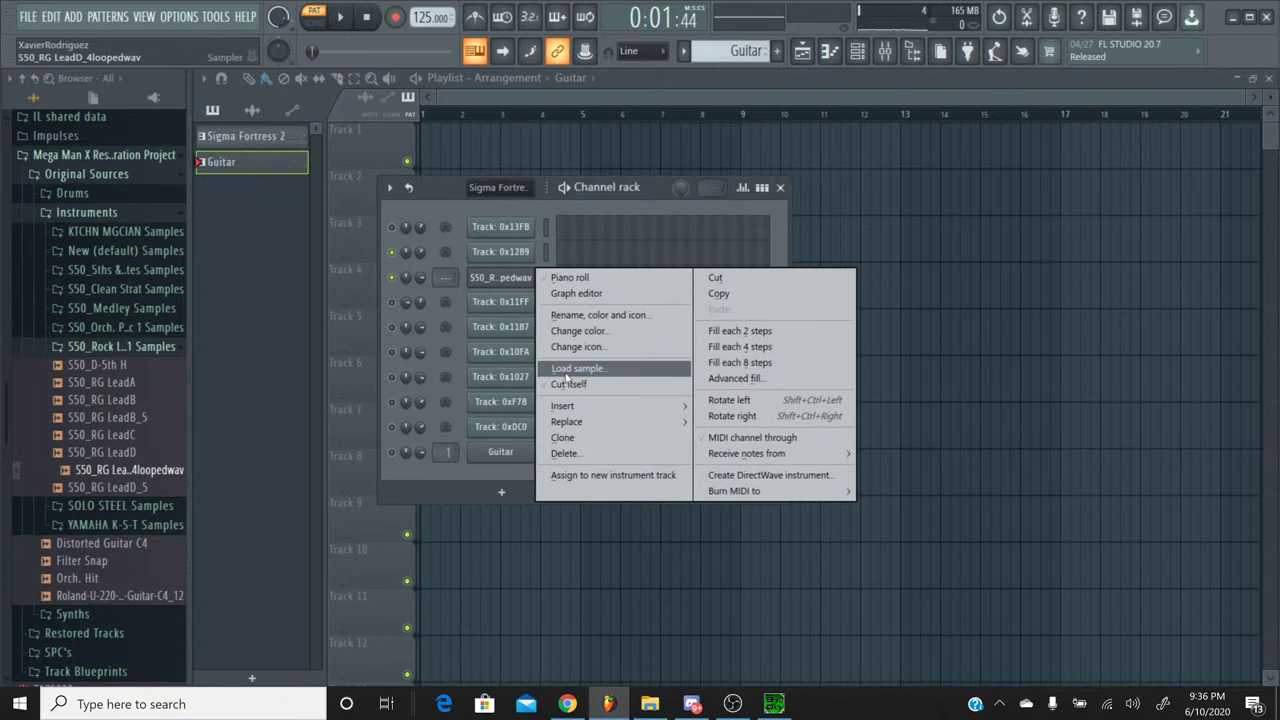
left_click(592, 316)
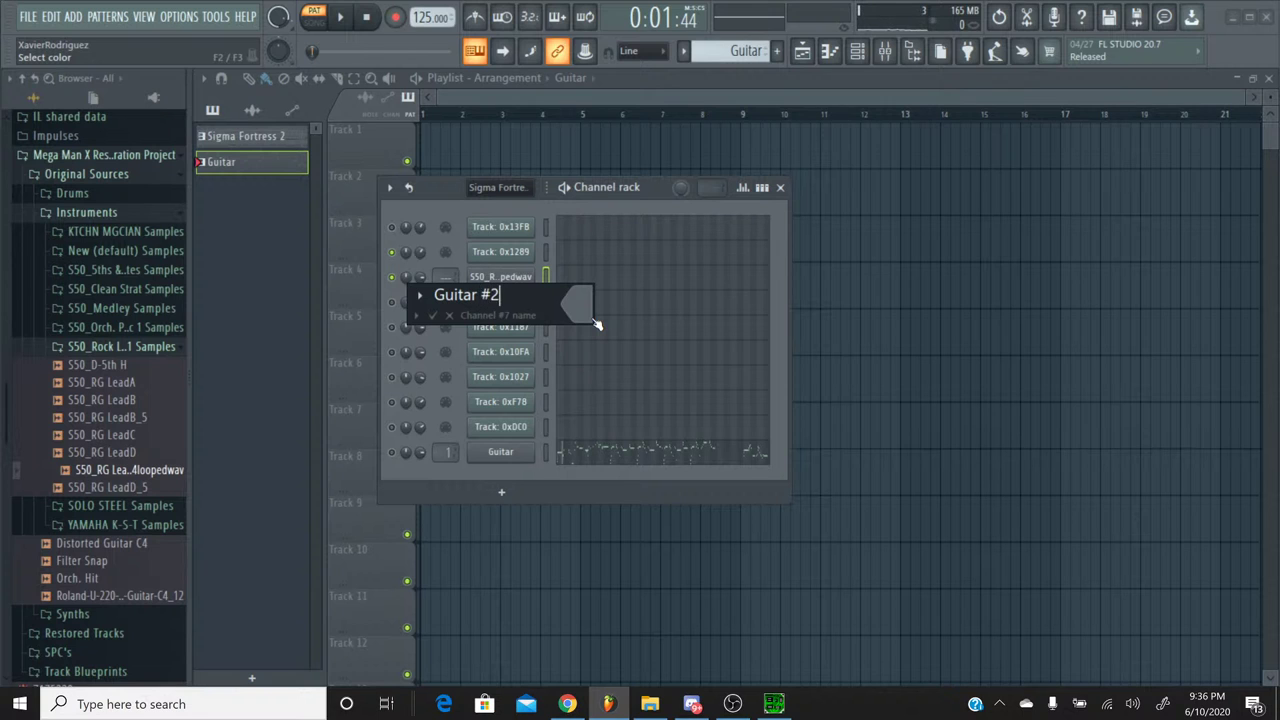
key("Return")
Step: Paste the copied lead notes into the Guitar #2 piano roll, starting at bar 1
left_click(571, 285)
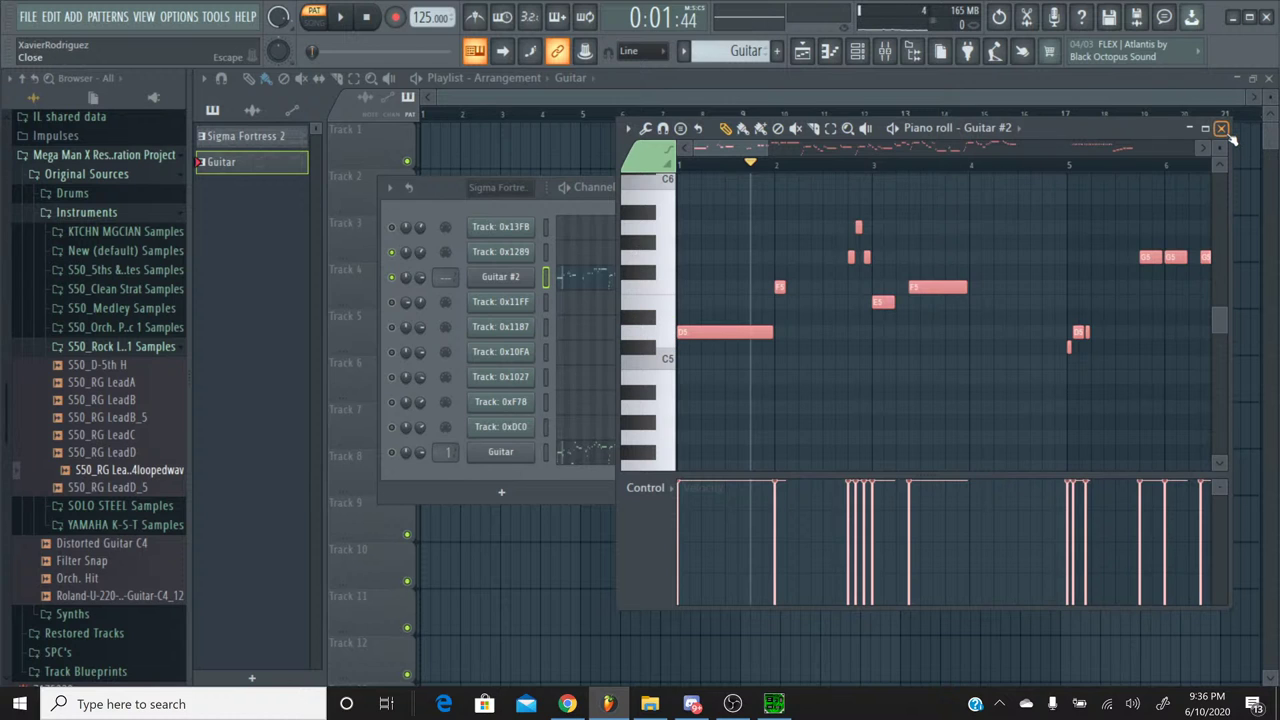
left_click(1221, 128)
Step: Audition the opening D5 of Track: 0x1289 in the Sigma Fortress 2 pattern as a pitch reference
left_click(697, 52)
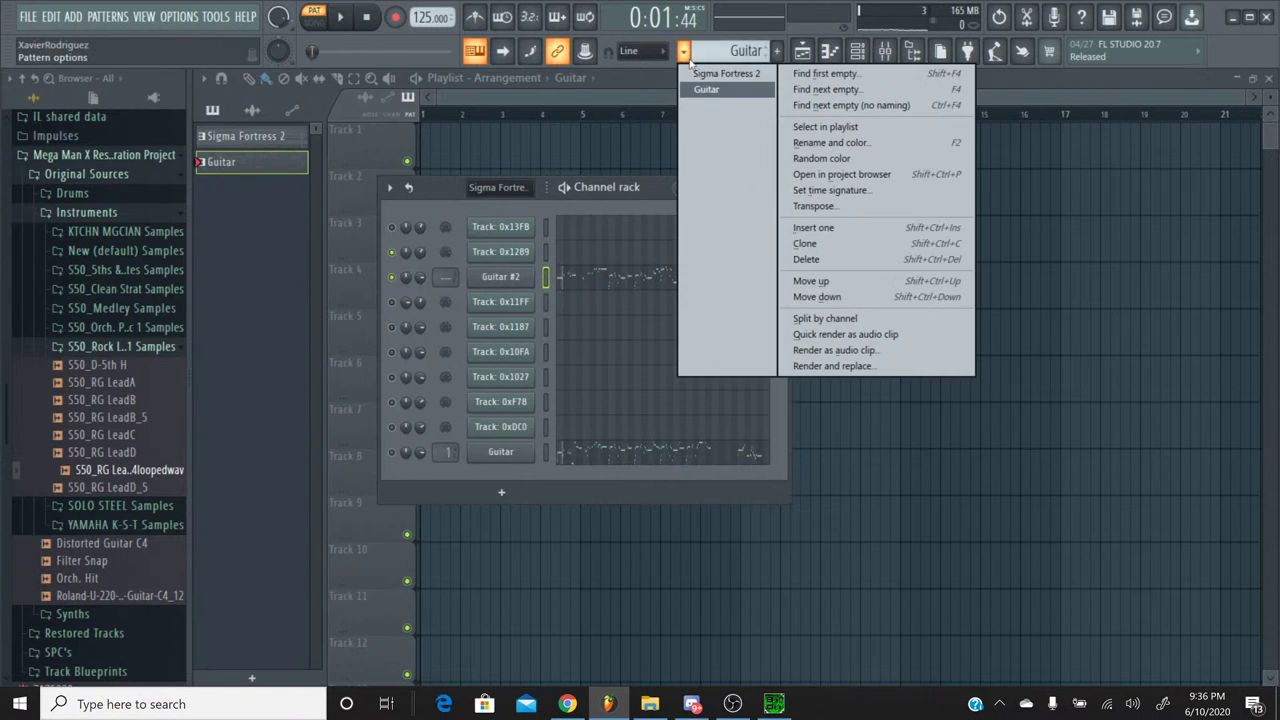
left_click(690, 68)
left_click(585, 262)
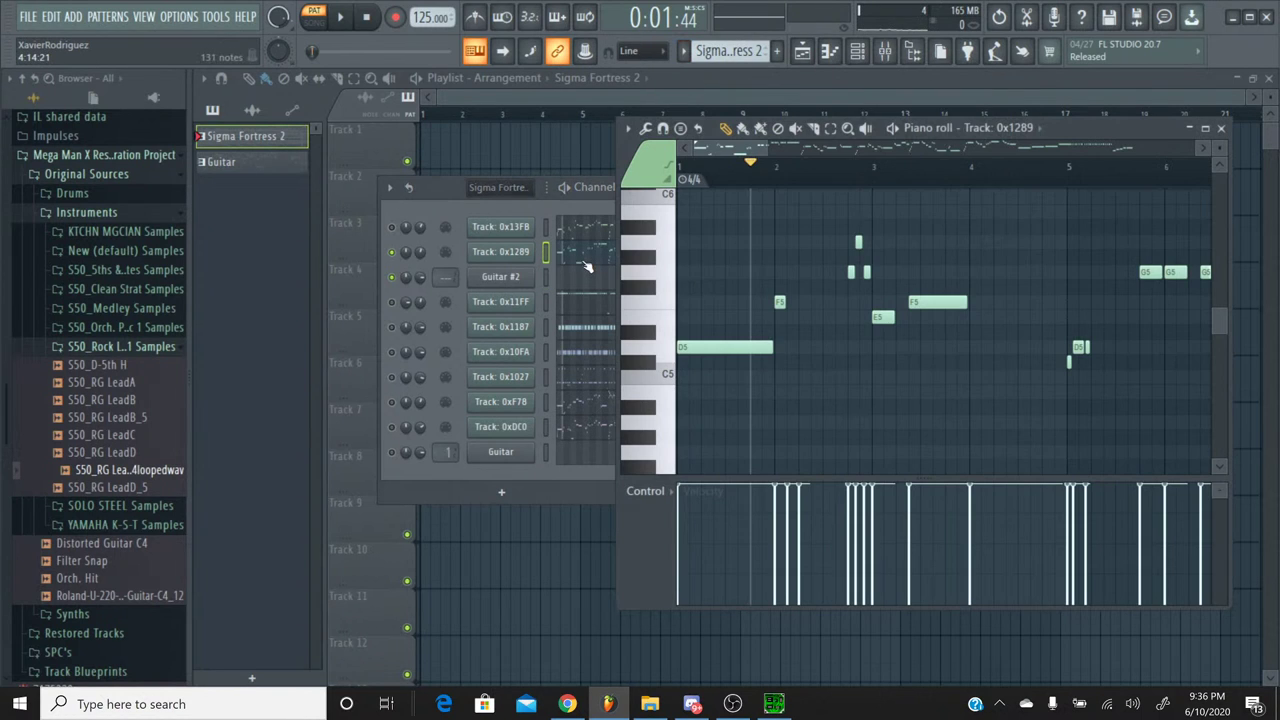
left_click(663, 346)
left_click(1222, 130)
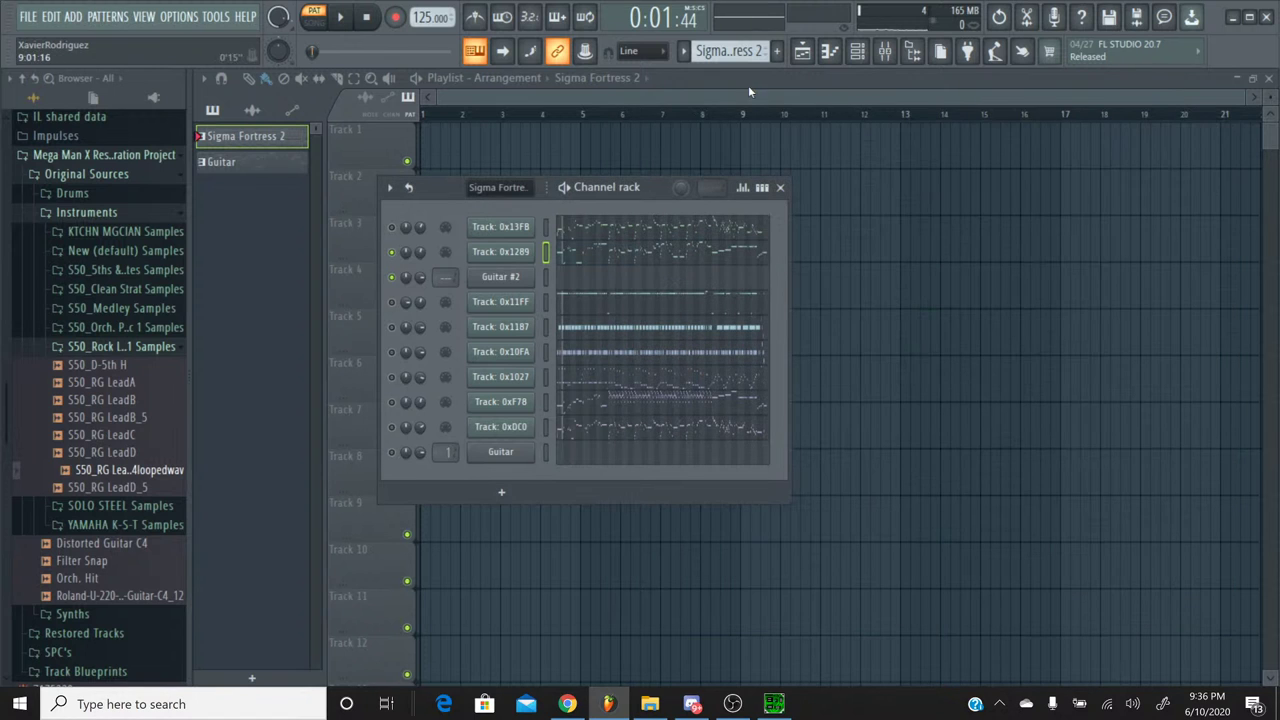
Step: Return to the Guitar pattern, audition Guitar #2's opening pitch, and transpose all its notes down one octave
left_click(730, 50)
left_click(710, 91)
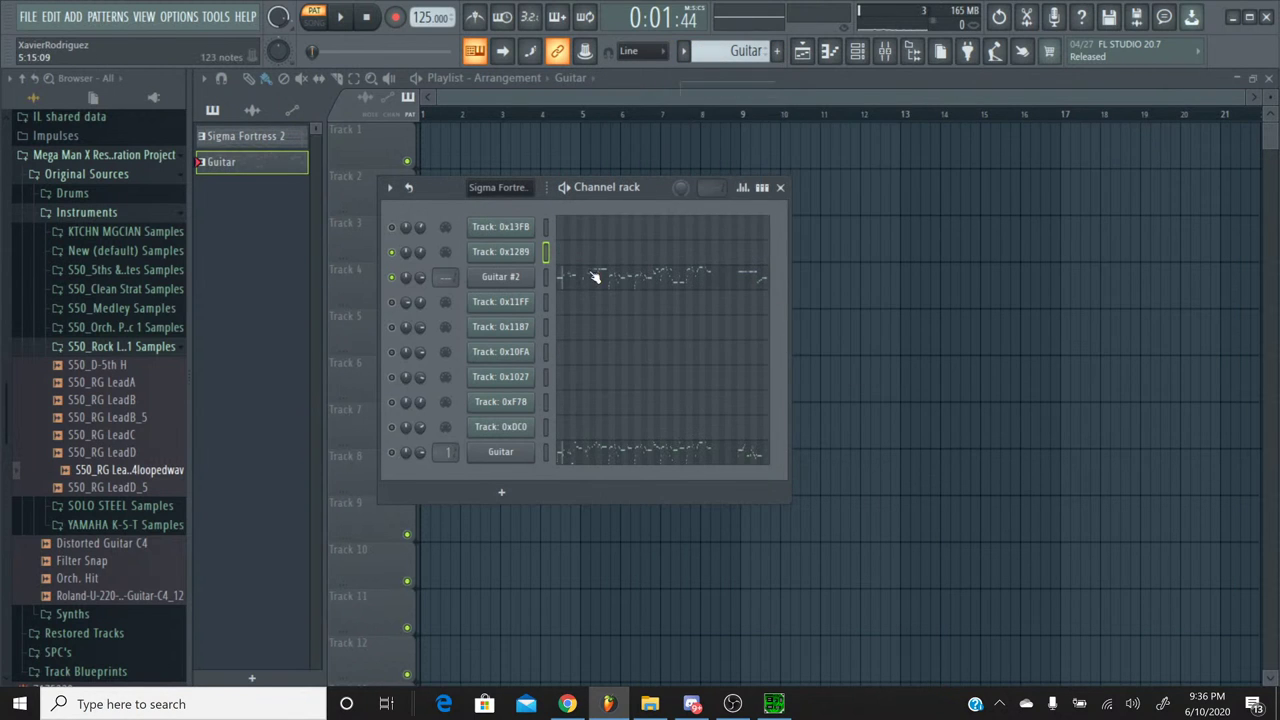
left_click(596, 279)
left_click(643, 335)
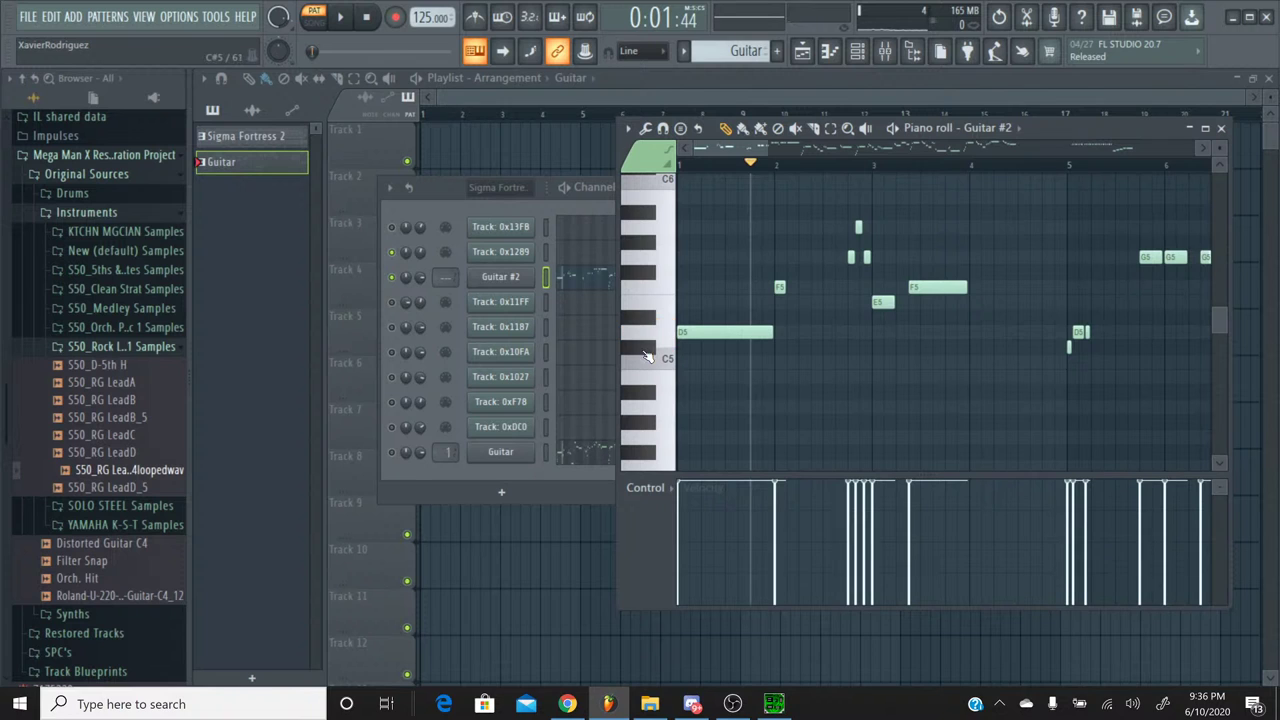
key("ctrl+a")
key("ctrl+Down")
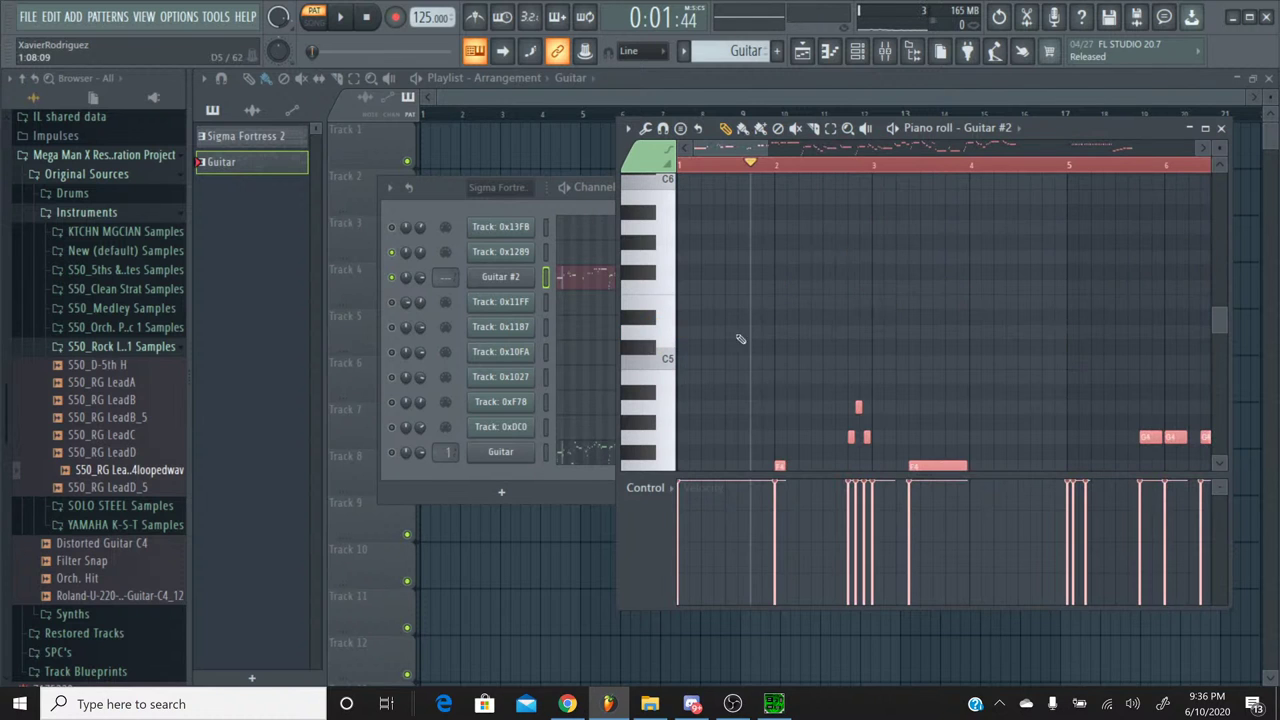
scroll(740, 339, "down", 3)
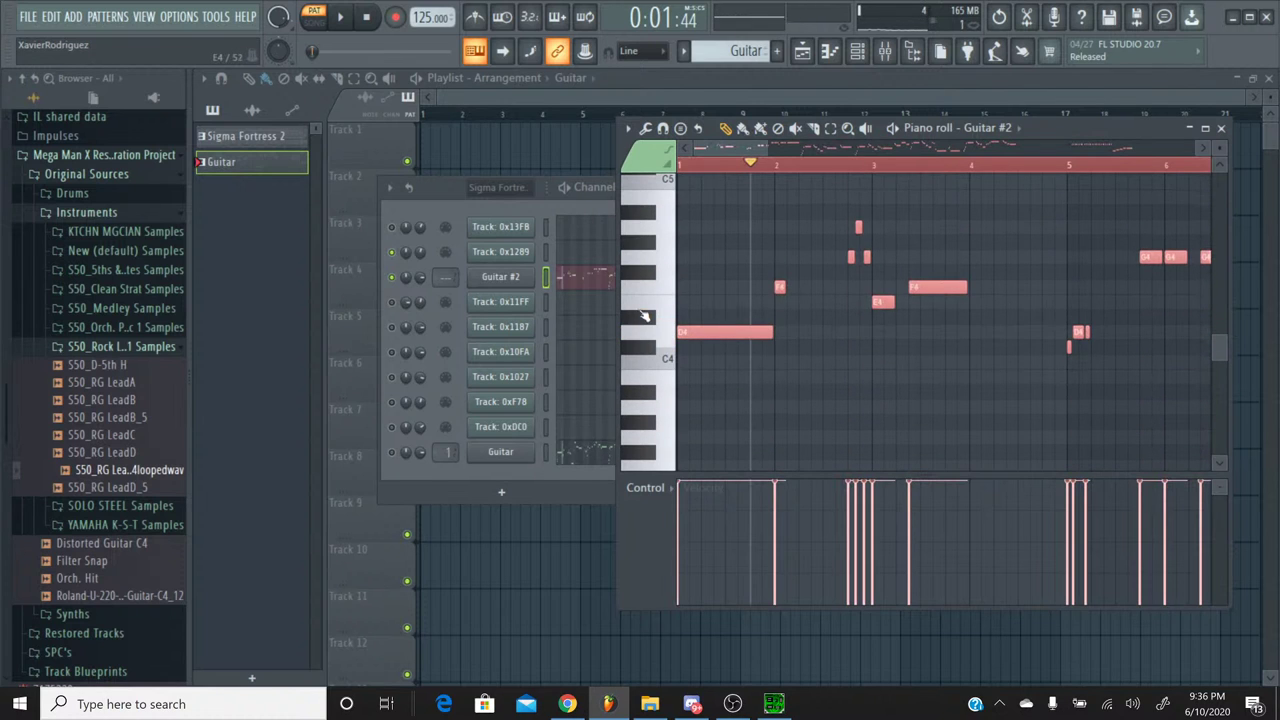
Step: Audition Guitar #2's pitches around G4 and raise all its notes six semitones so the first lands on G#4
left_click(646, 276)
left_click(654, 258)
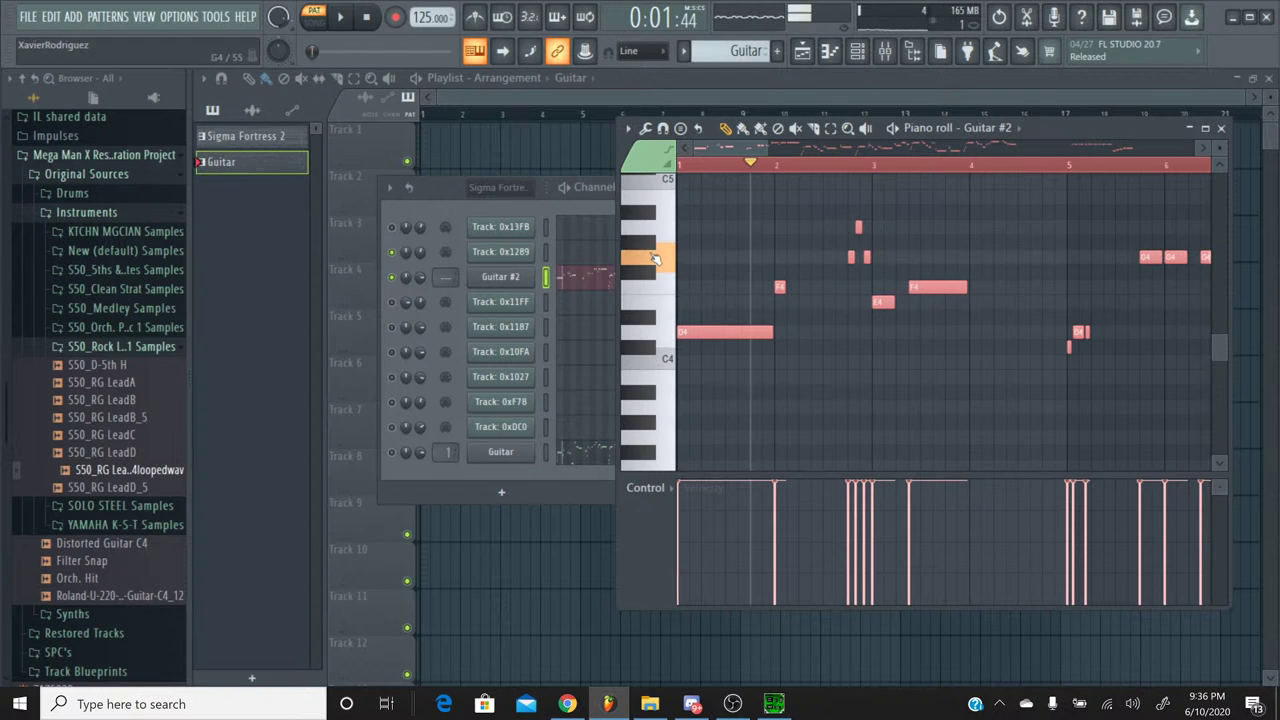
left_click(653, 247)
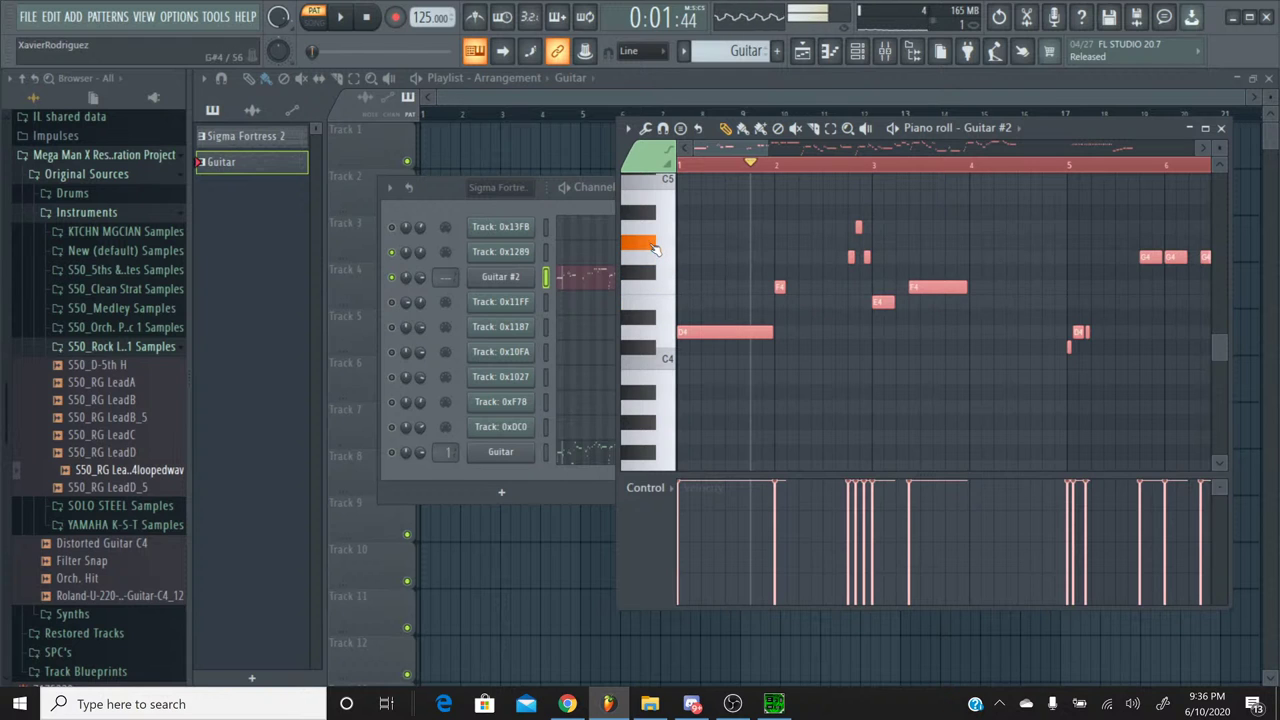
scroll(653, 247, "down", 3)
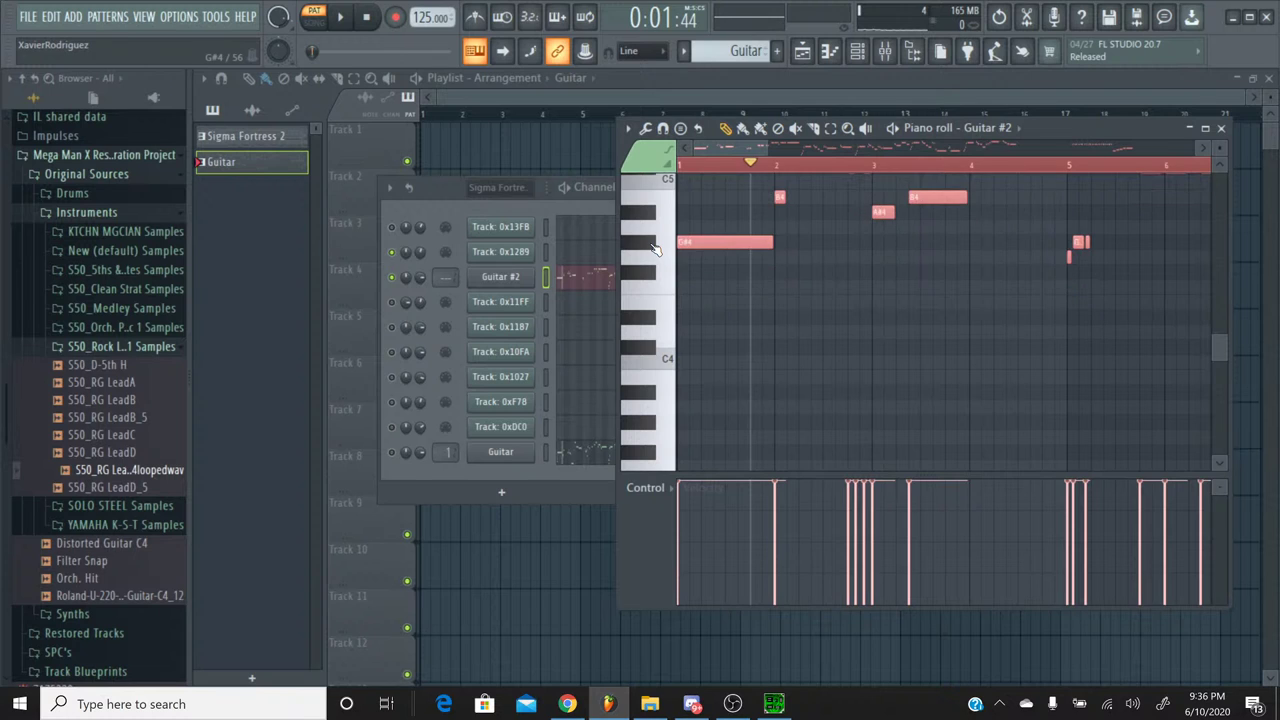
left_click(651, 240)
left_click(649, 246)
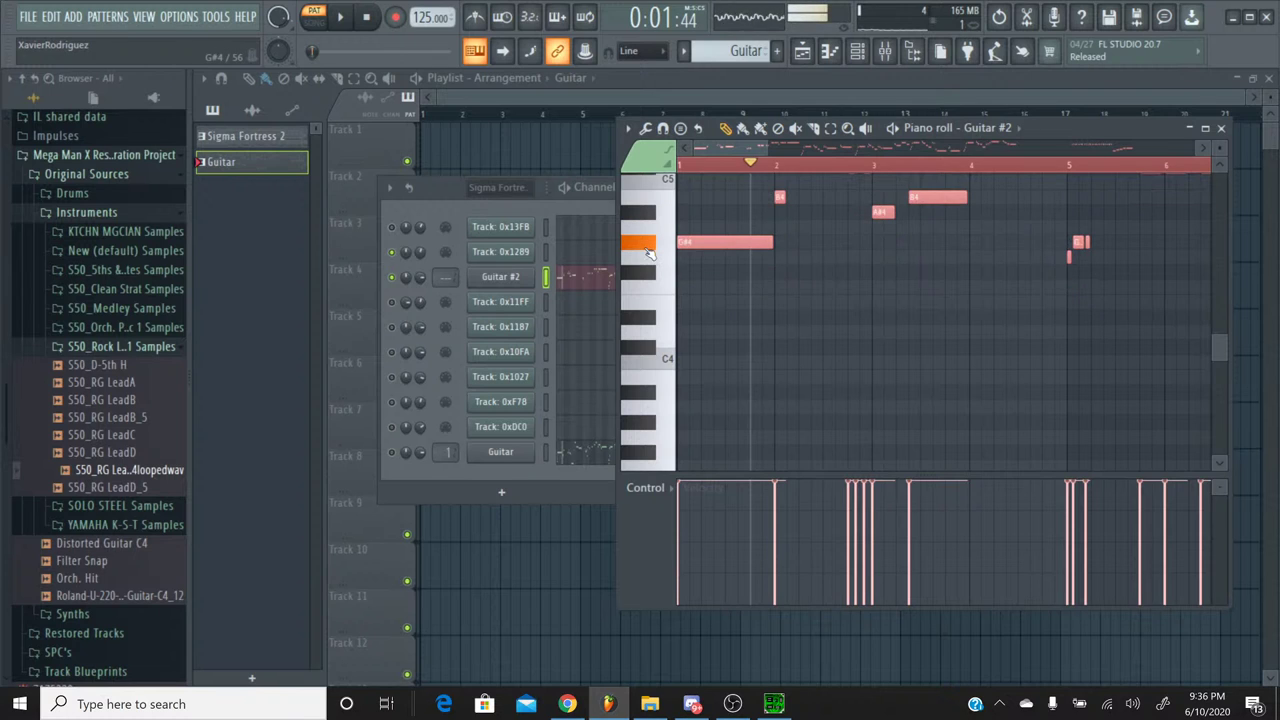
left_click(1221, 130)
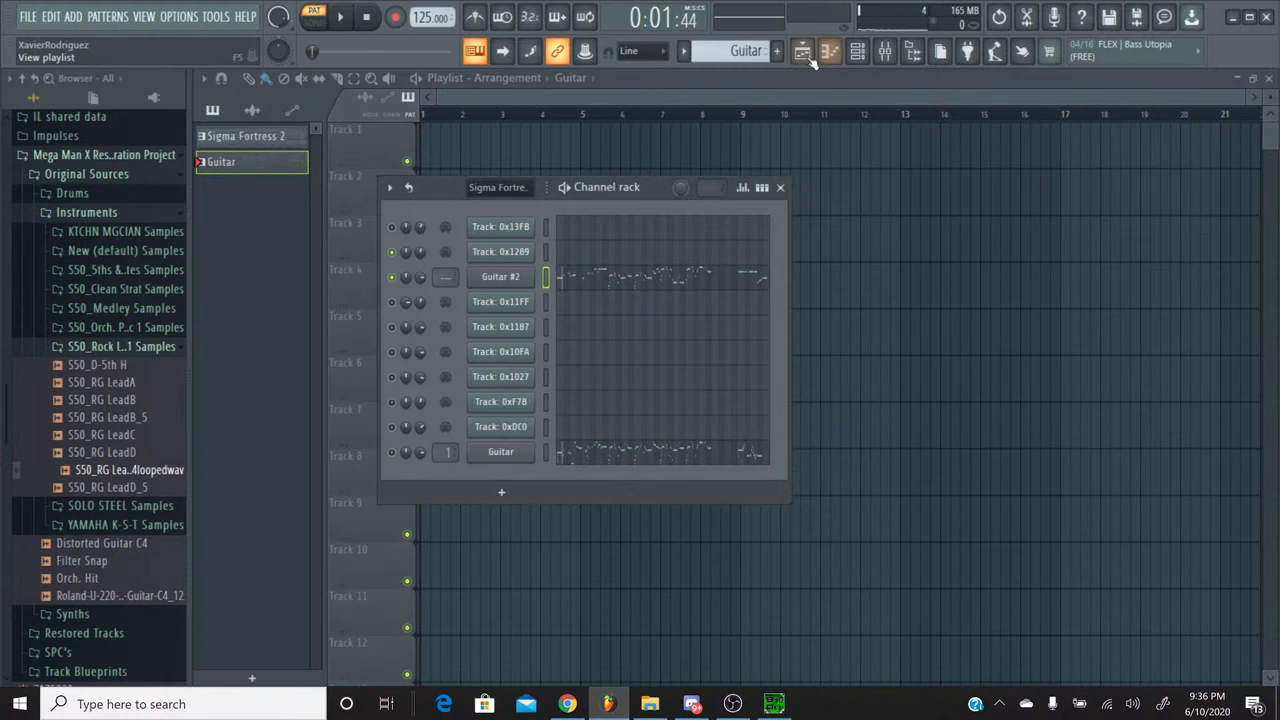
Step: Recheck the opening D5 of Track: 0x1289 in the Sigma Fortress 2 pattern by auditioning it against the guitar pitch
left_click(680, 55)
left_click(700, 80)
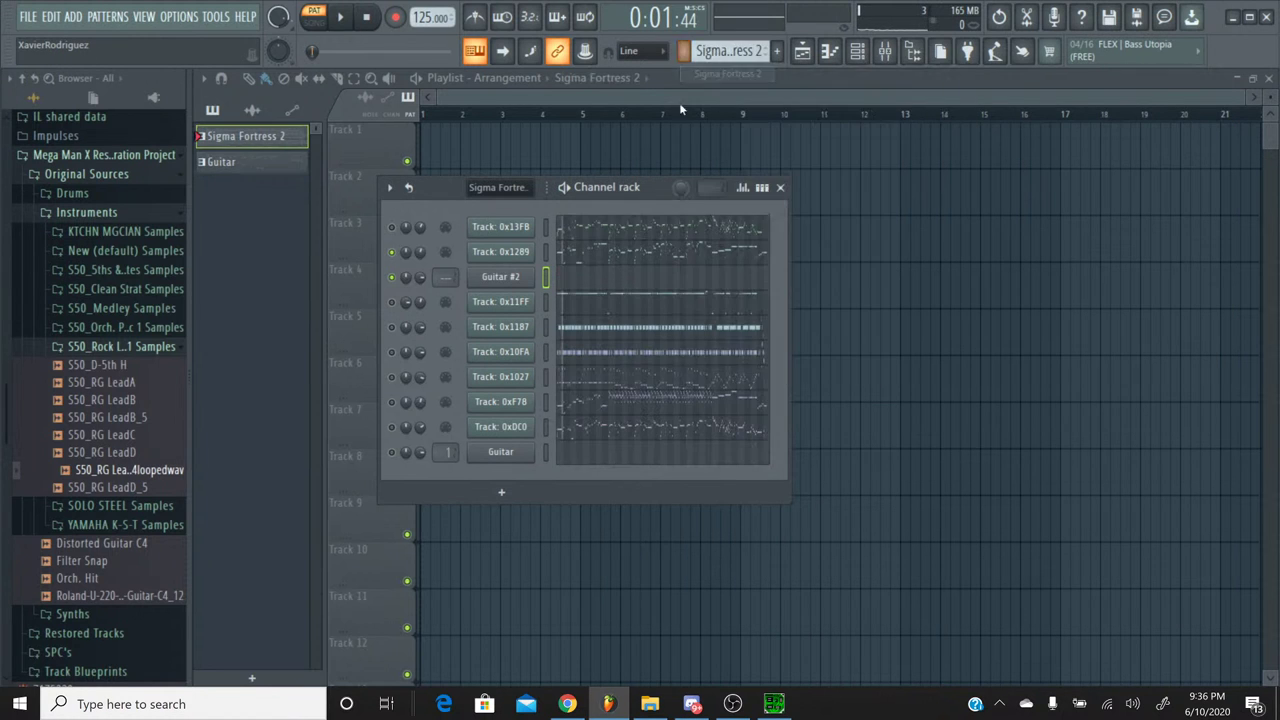
left_click(590, 258)
scroll(672, 340, "down", 2)
scroll(680, 338, "up", 3)
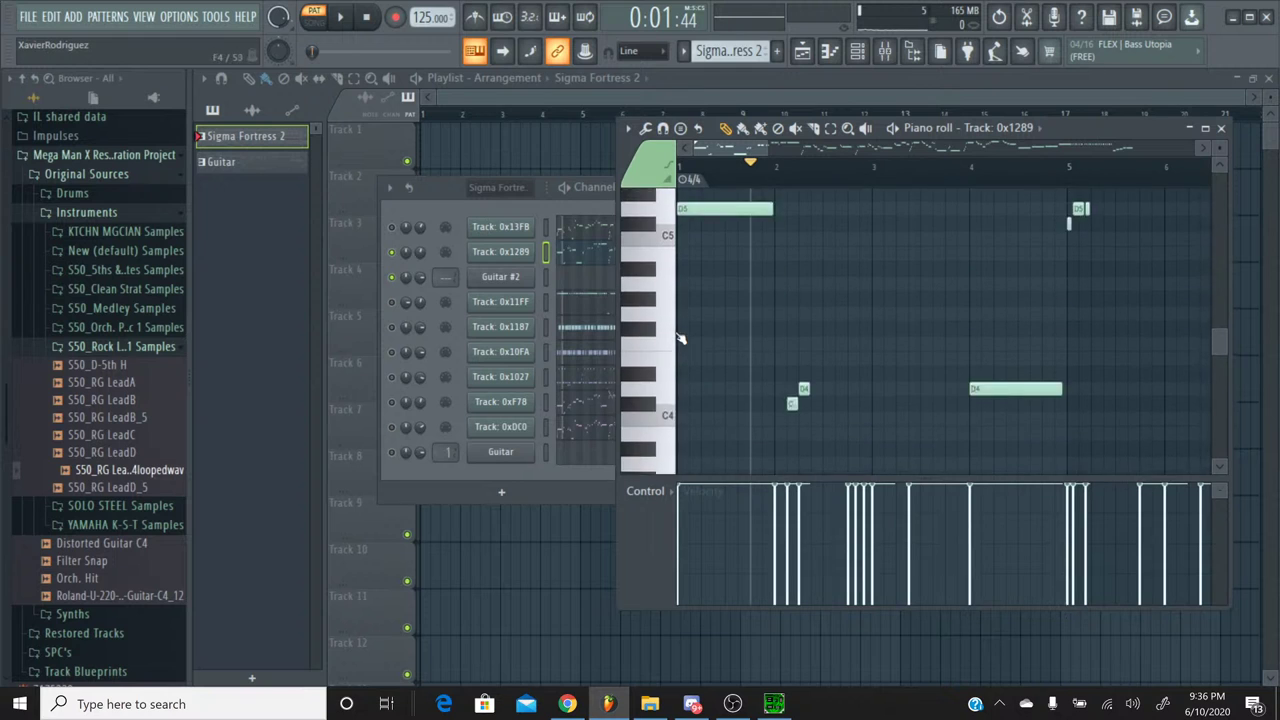
scroll(678, 336, "up", 3)
left_click(652, 308)
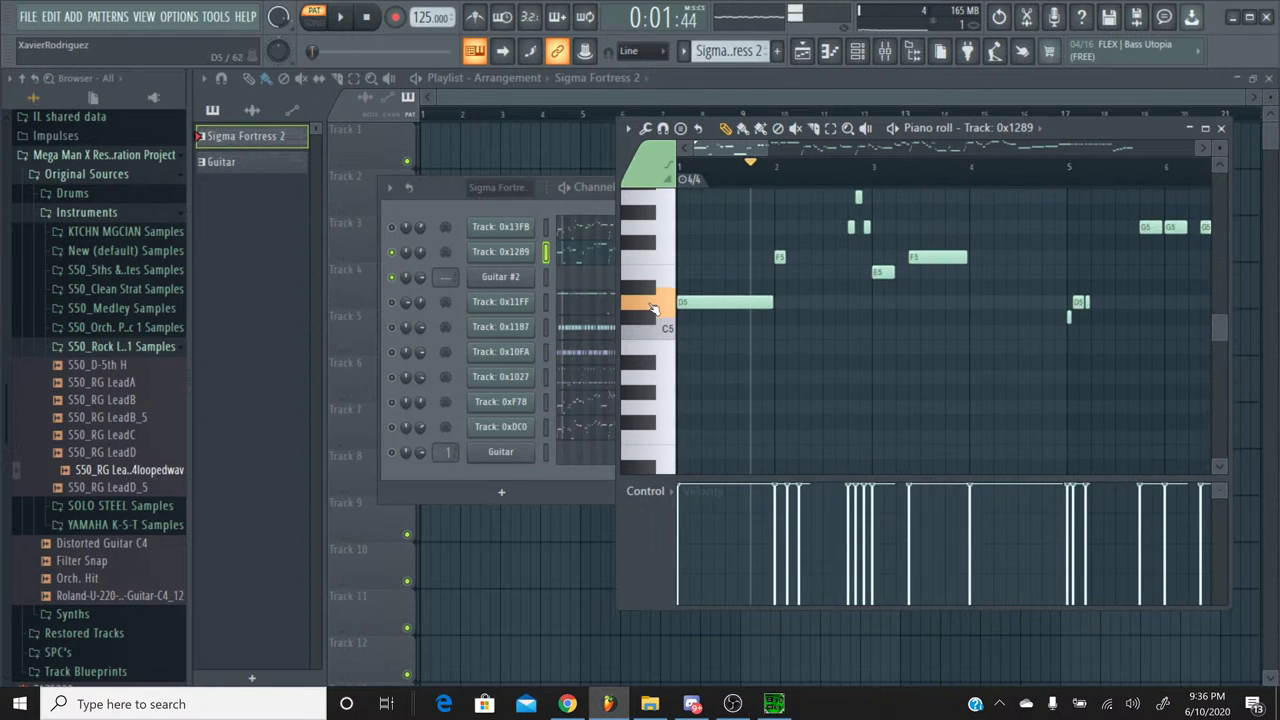
left_click(650, 297)
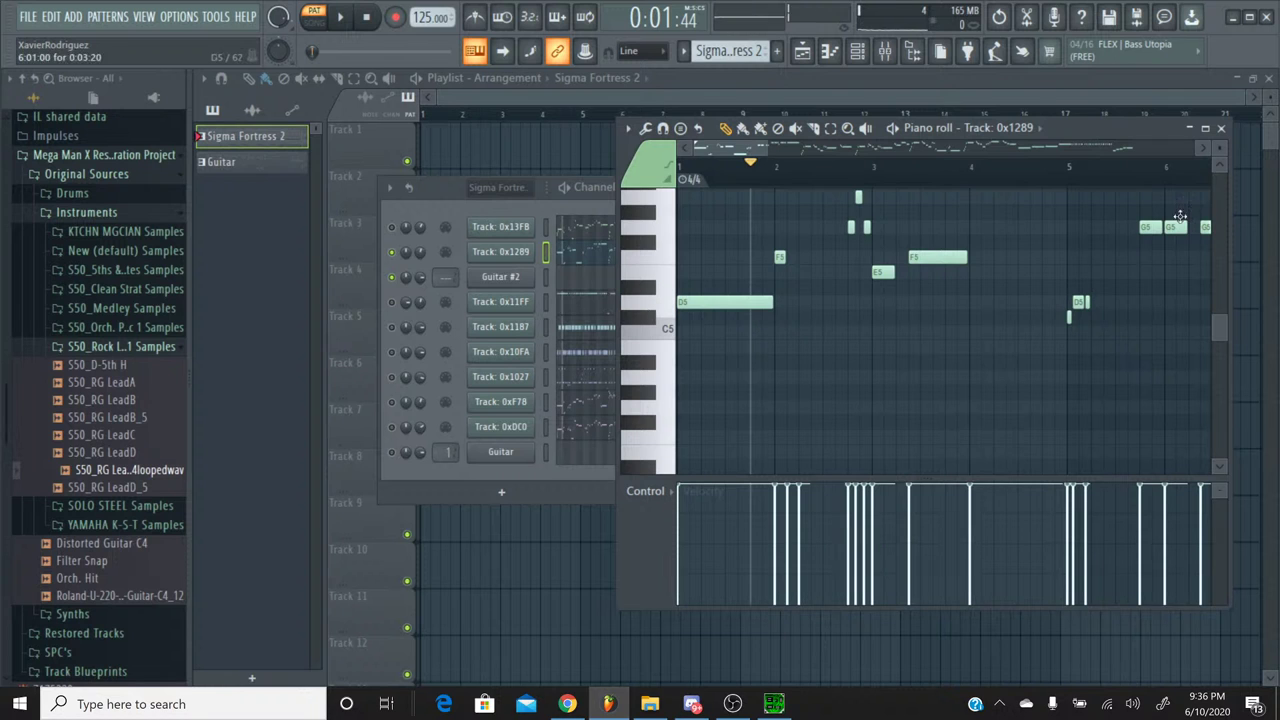
left_click(1222, 130)
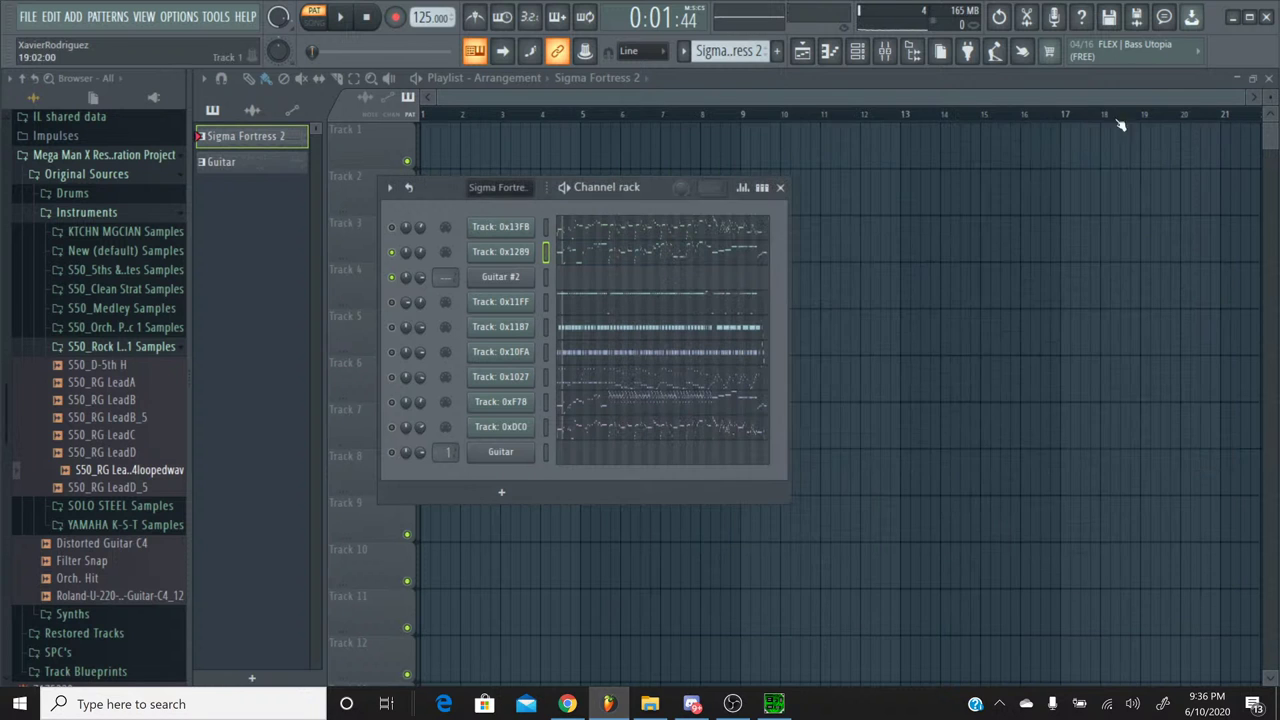
Step: Compare G#4 and G4 on Guitar #2 in the Guitar pattern, then lower all its notes one semitone to start on G4
left_click(693, 60)
left_click(690, 91)
left_click(610, 283)
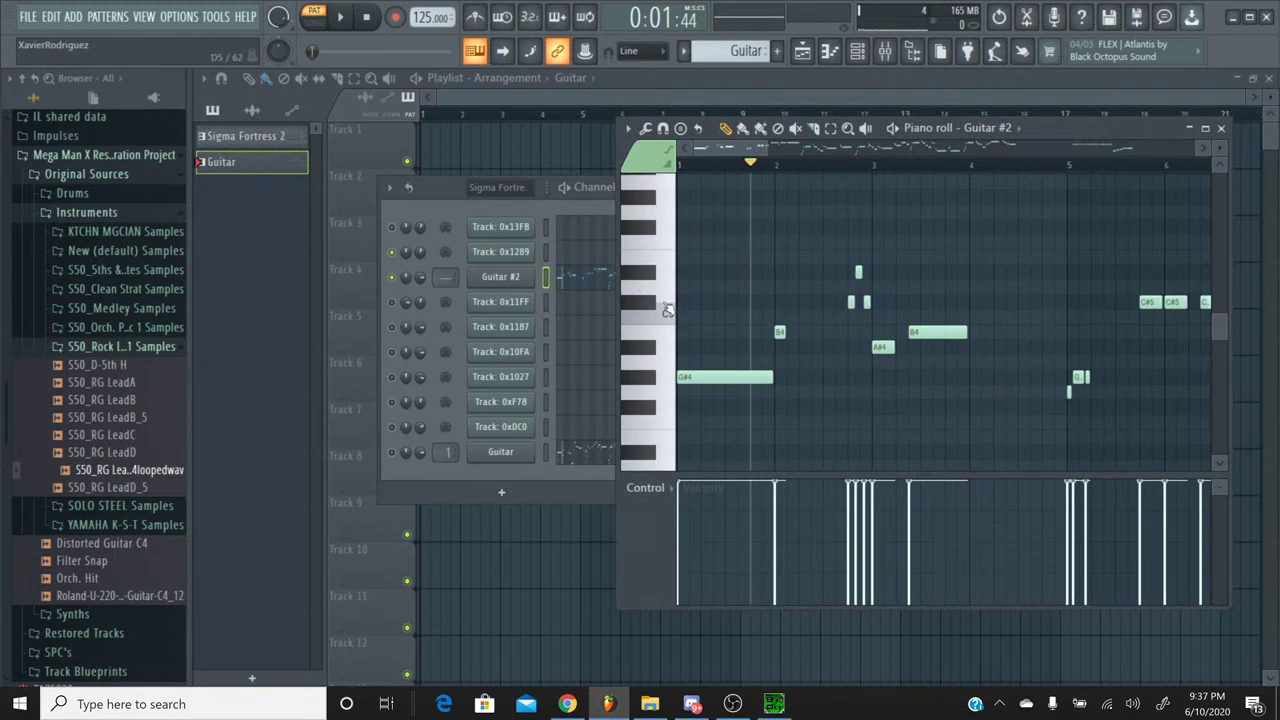
left_click(648, 380)
left_click(645, 378)
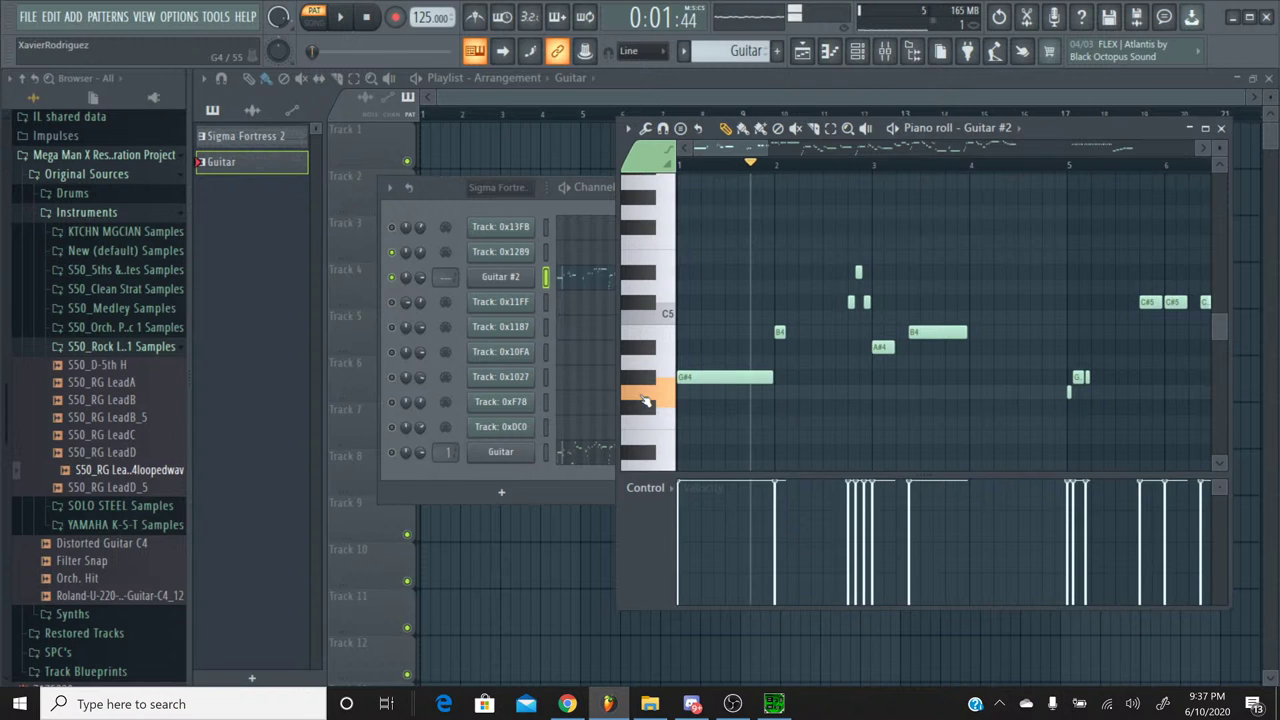
left_click(646, 410)
key("ctrl+a")
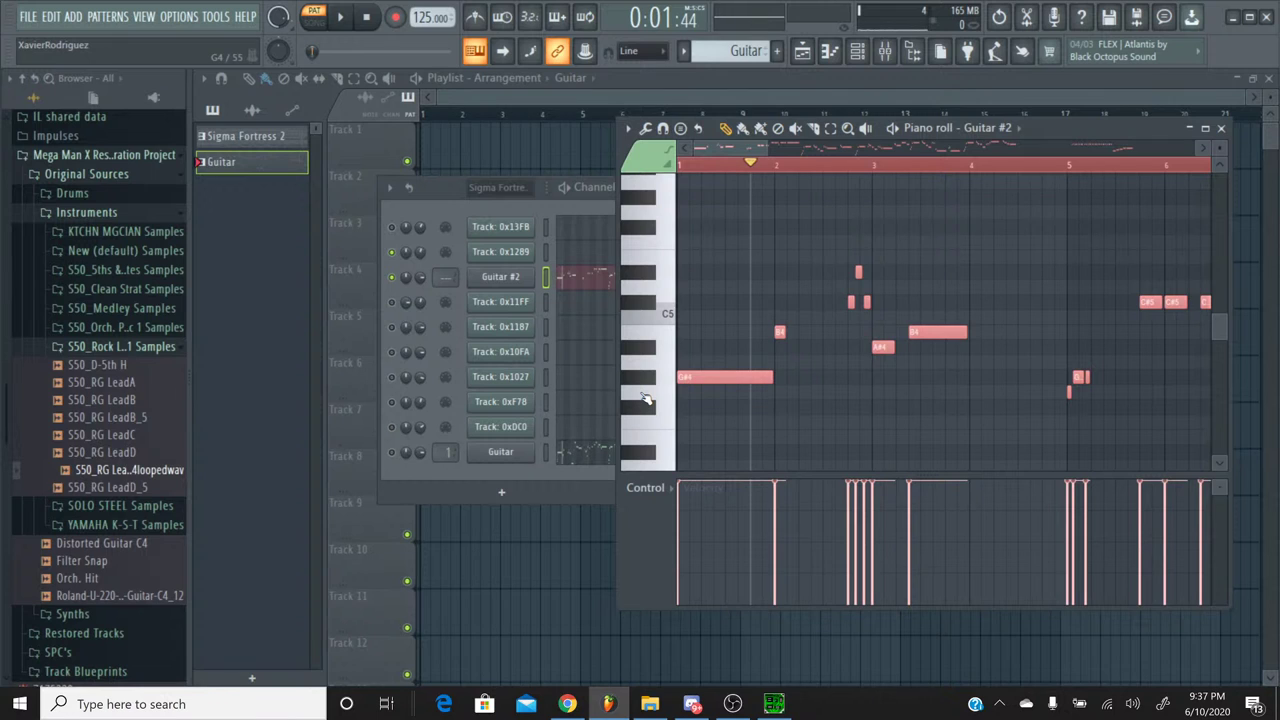
key("Down")
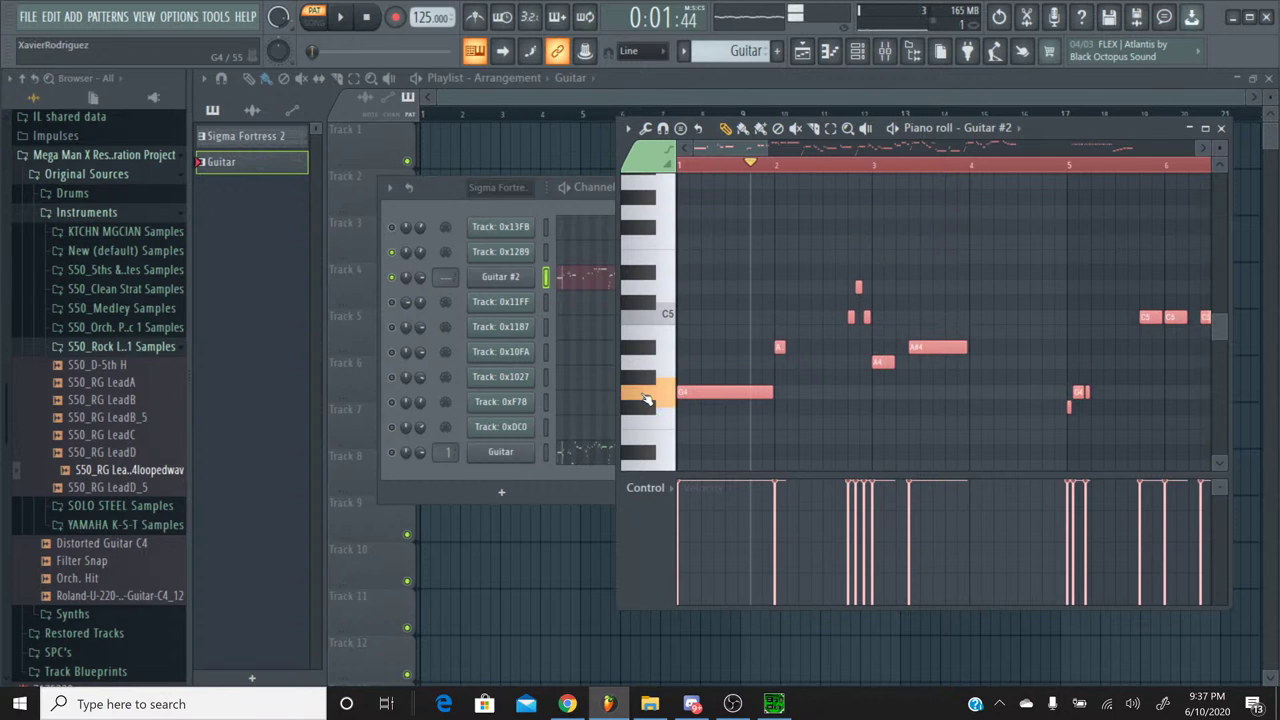
Step: Play the Guitar pattern from bar 1 to hear the transposed Guitar #2 part
left_click_drag(763, 167, 617, 167)
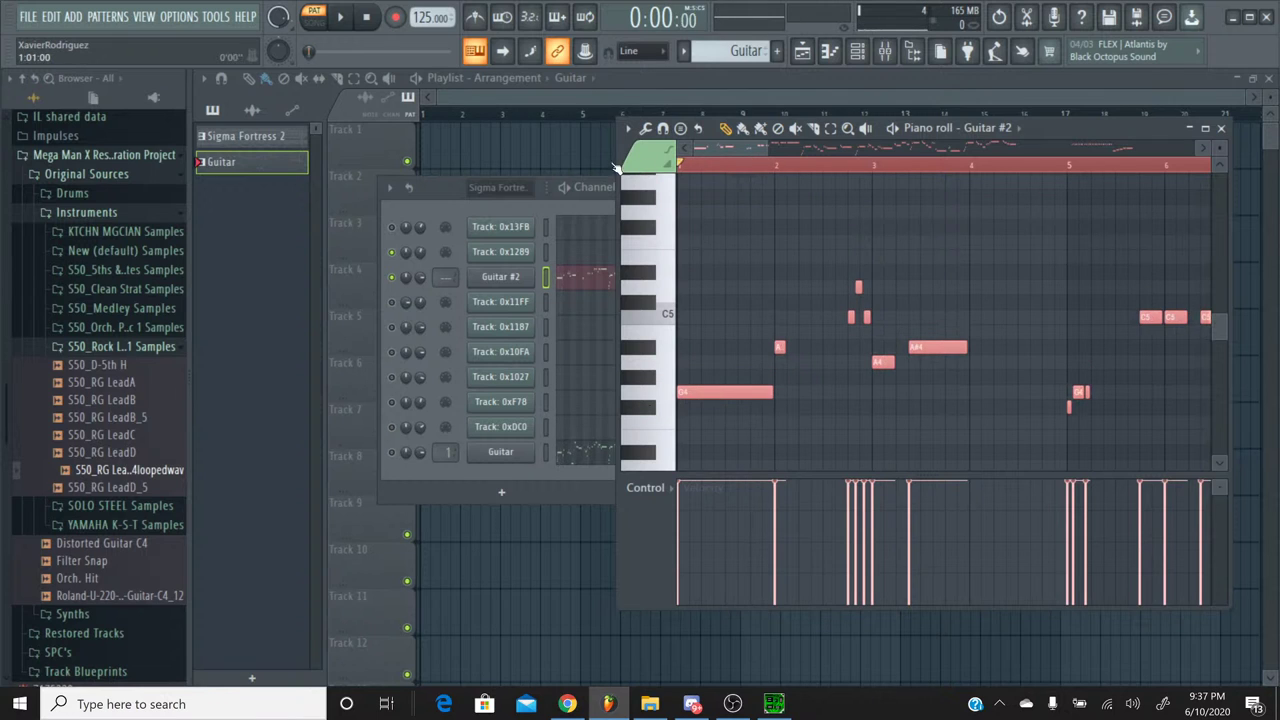
left_click(340, 24)
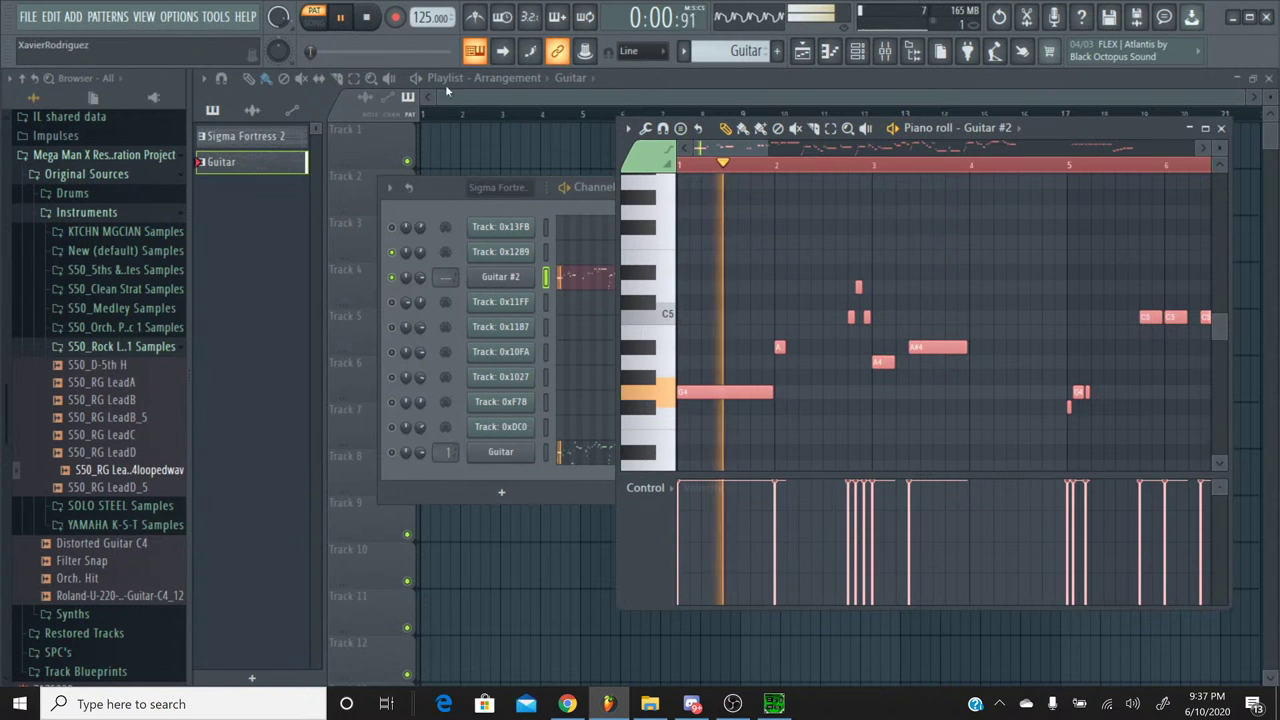
scroll(940, 174, "down", 4)
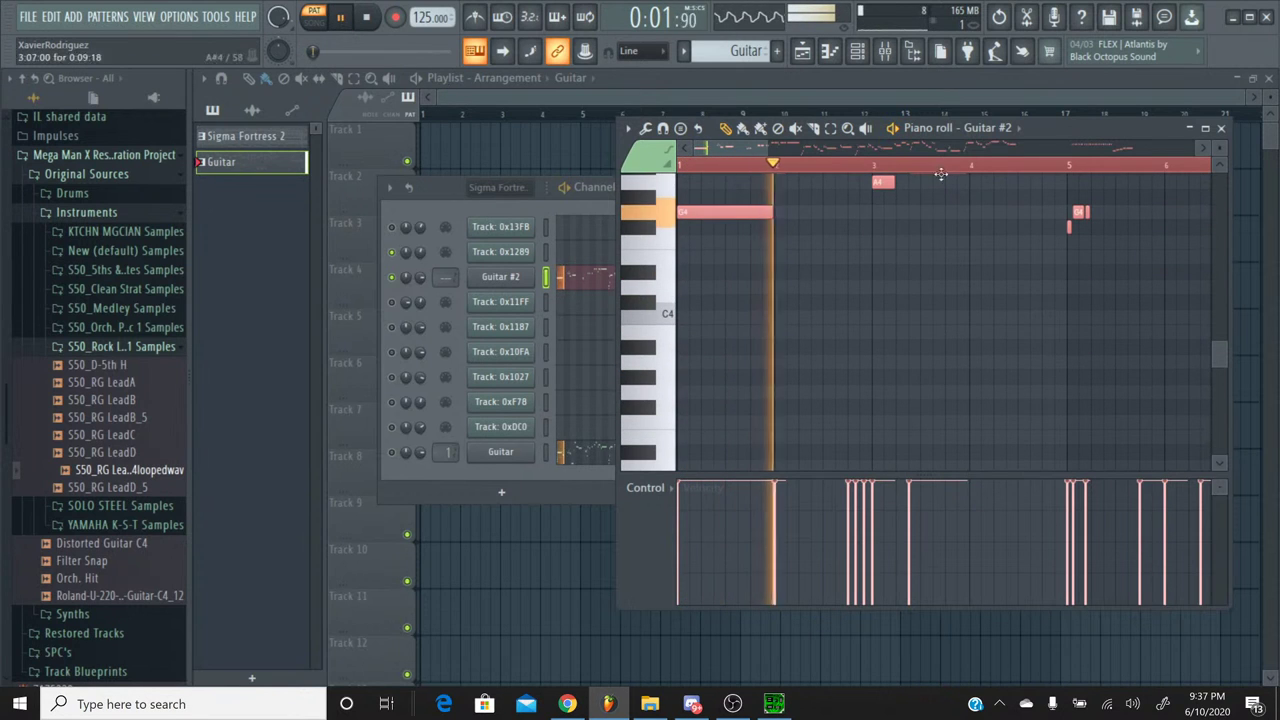
left_click(1220, 128)
Step: Shape Guitar #2's volume envelope with minimum attack, hold and decay, full sustain and a shortened release
left_click(472, 279)
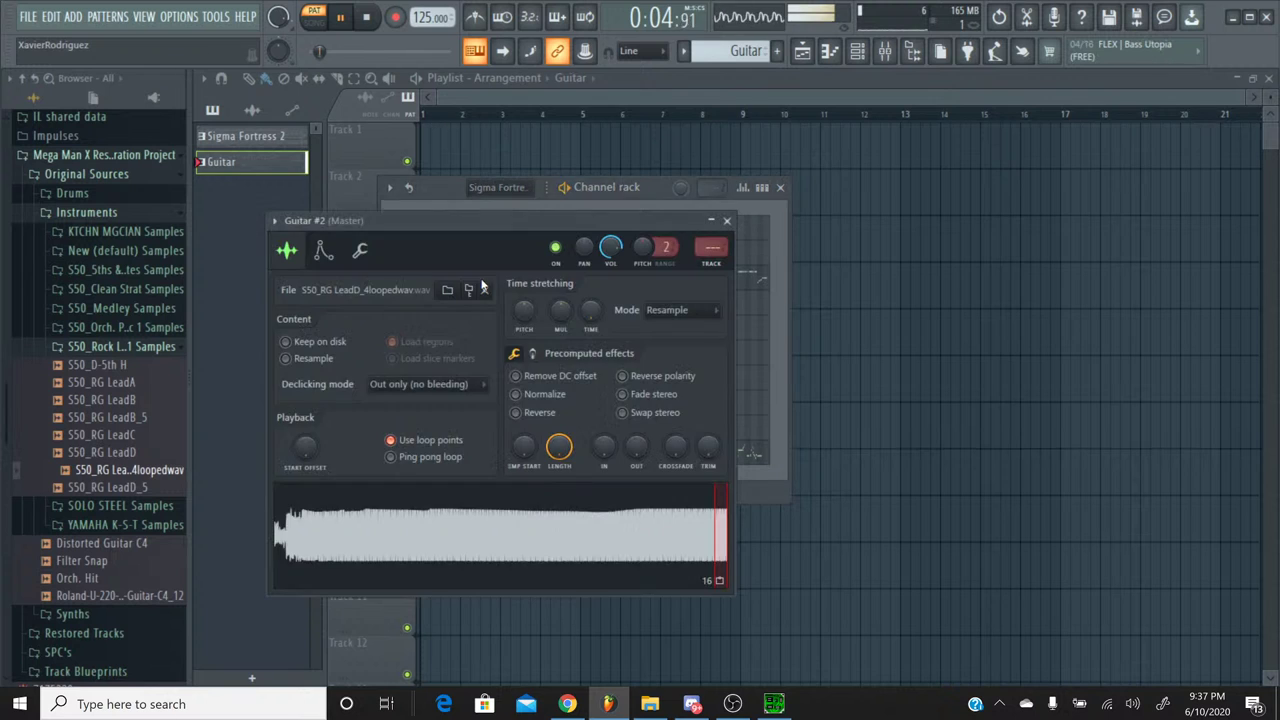
left_click(323, 252)
left_click_drag(316, 426, 316, 470)
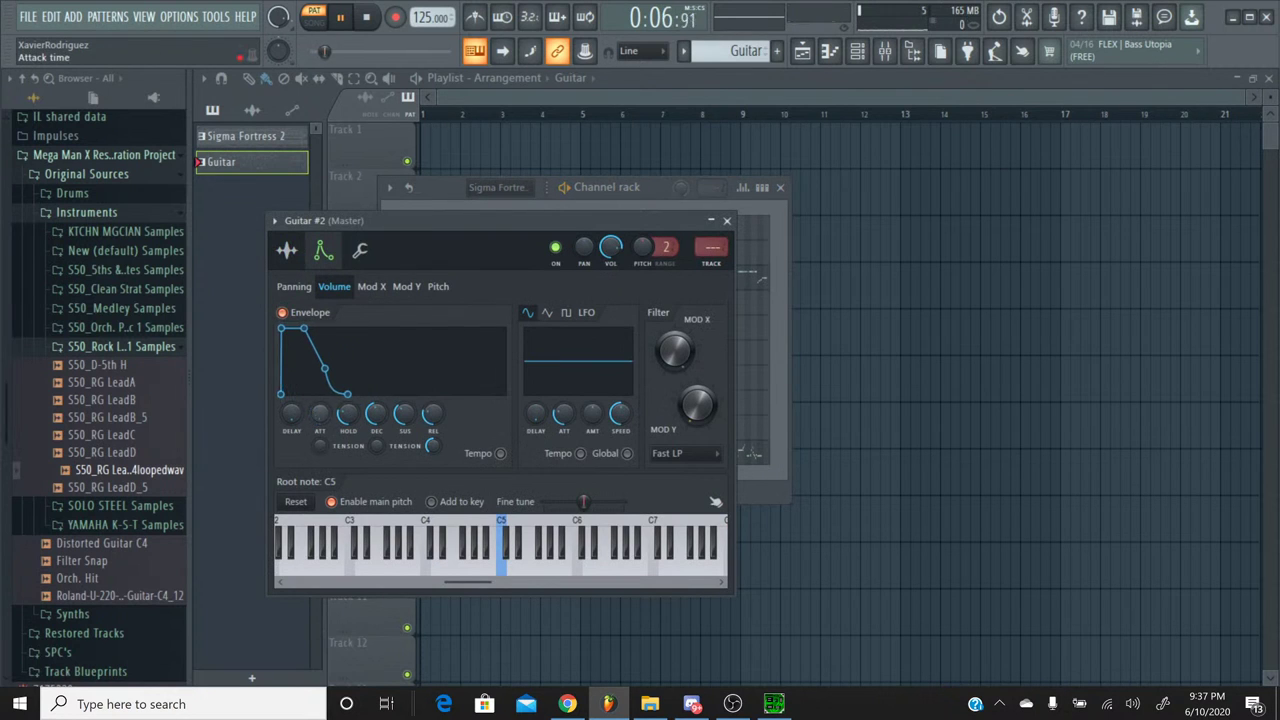
left_click_drag(376, 413, 376, 460)
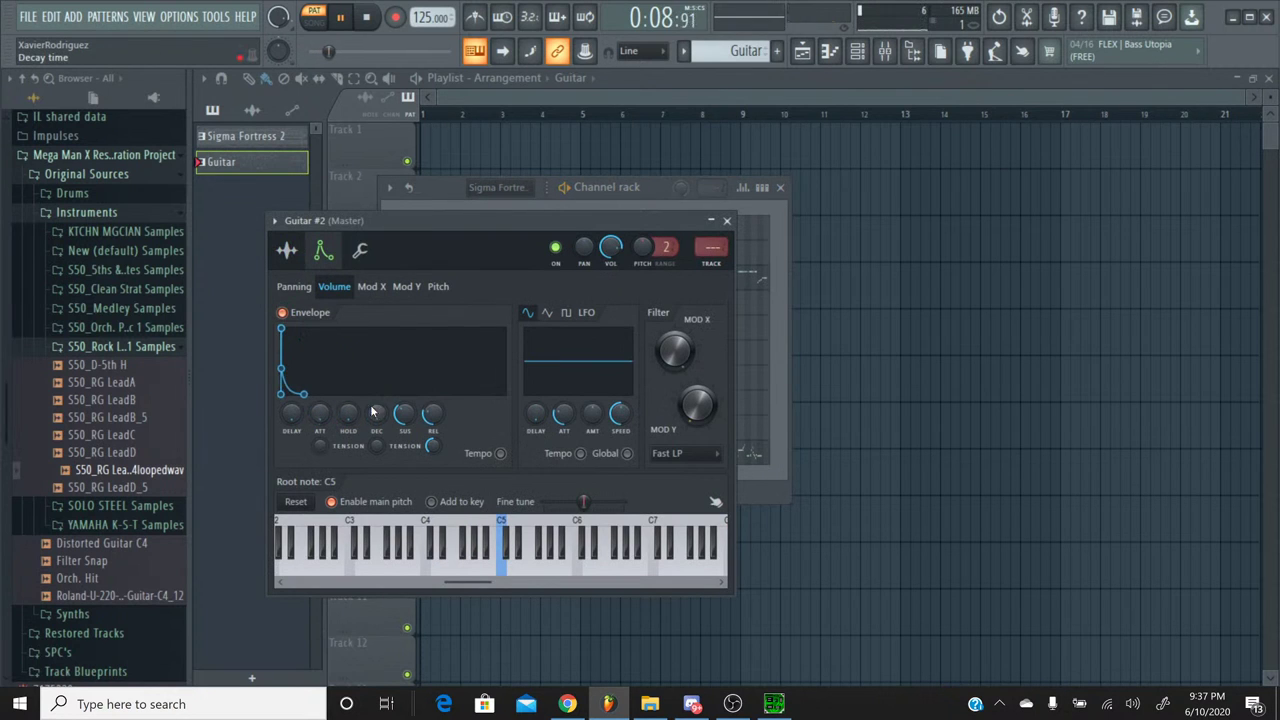
left_click_drag(432, 413, 432, 420)
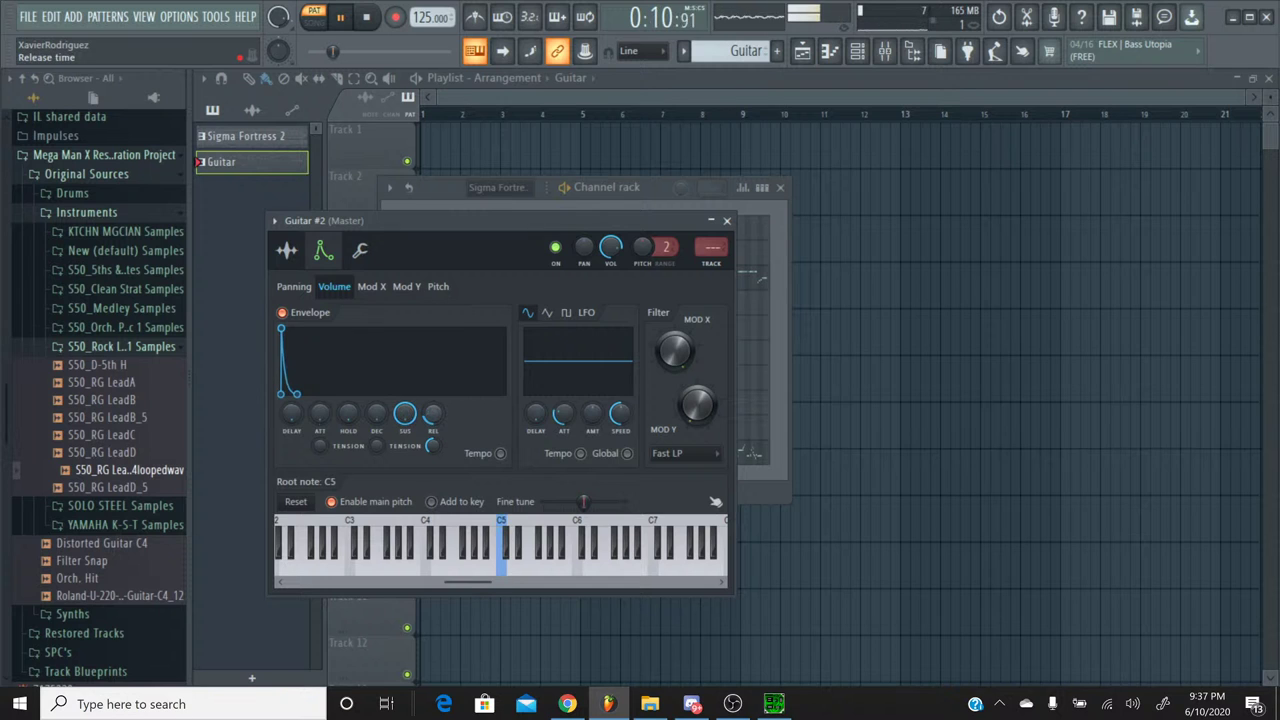
left_click(726, 220)
Step: Follow Guitar #2's notes in the piano roll during playback, jumping ahead to bar 17 to hear the second half
left_click(628, 280)
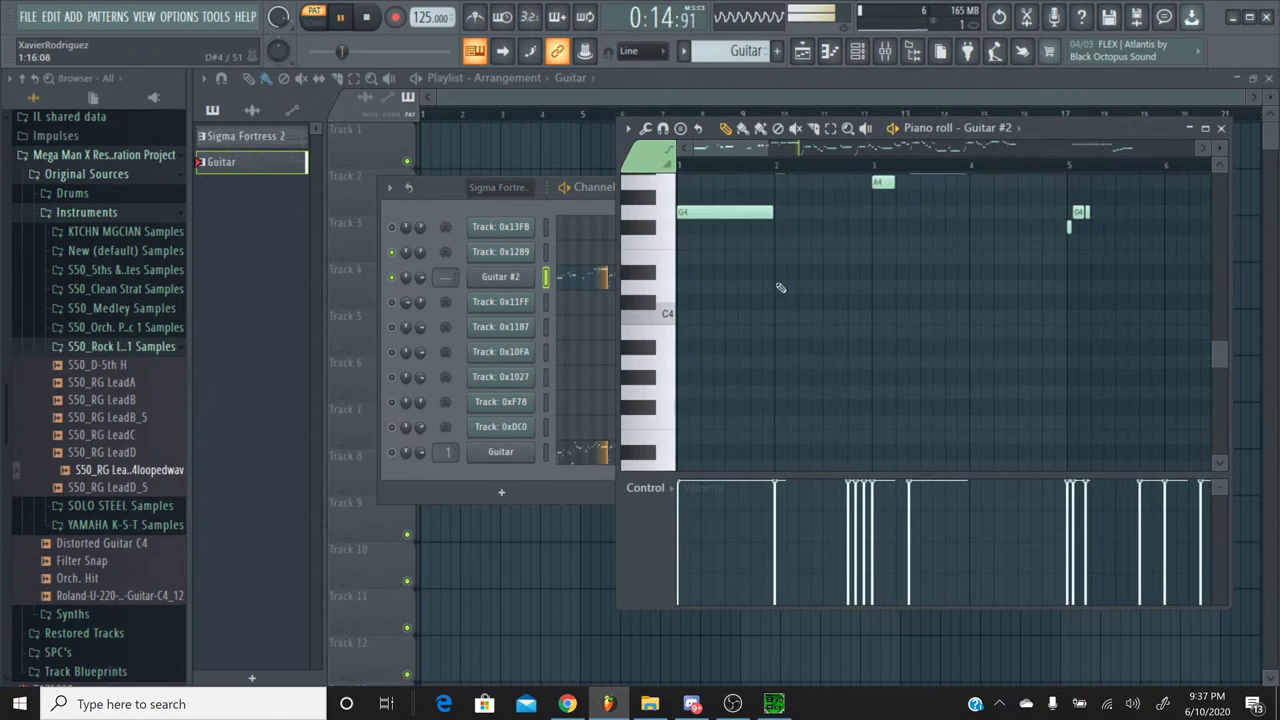
scroll(818, 190, "up", 3)
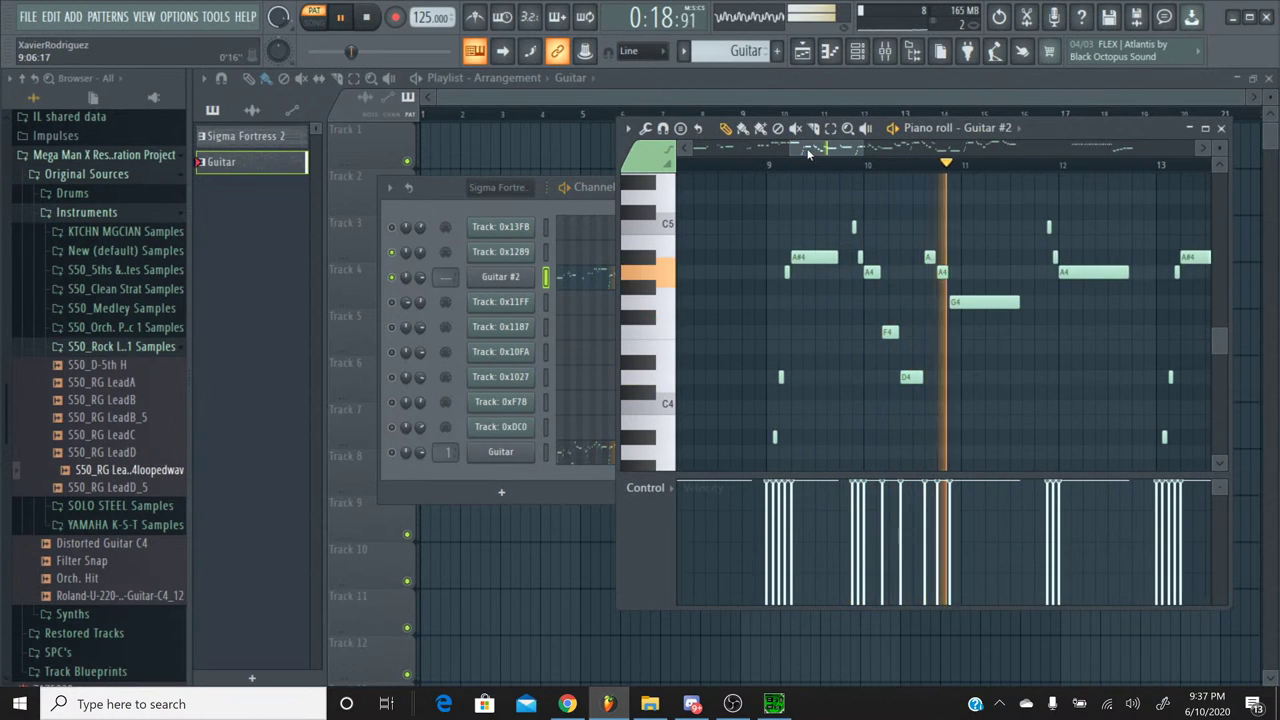
left_click_drag(826, 150, 852, 155)
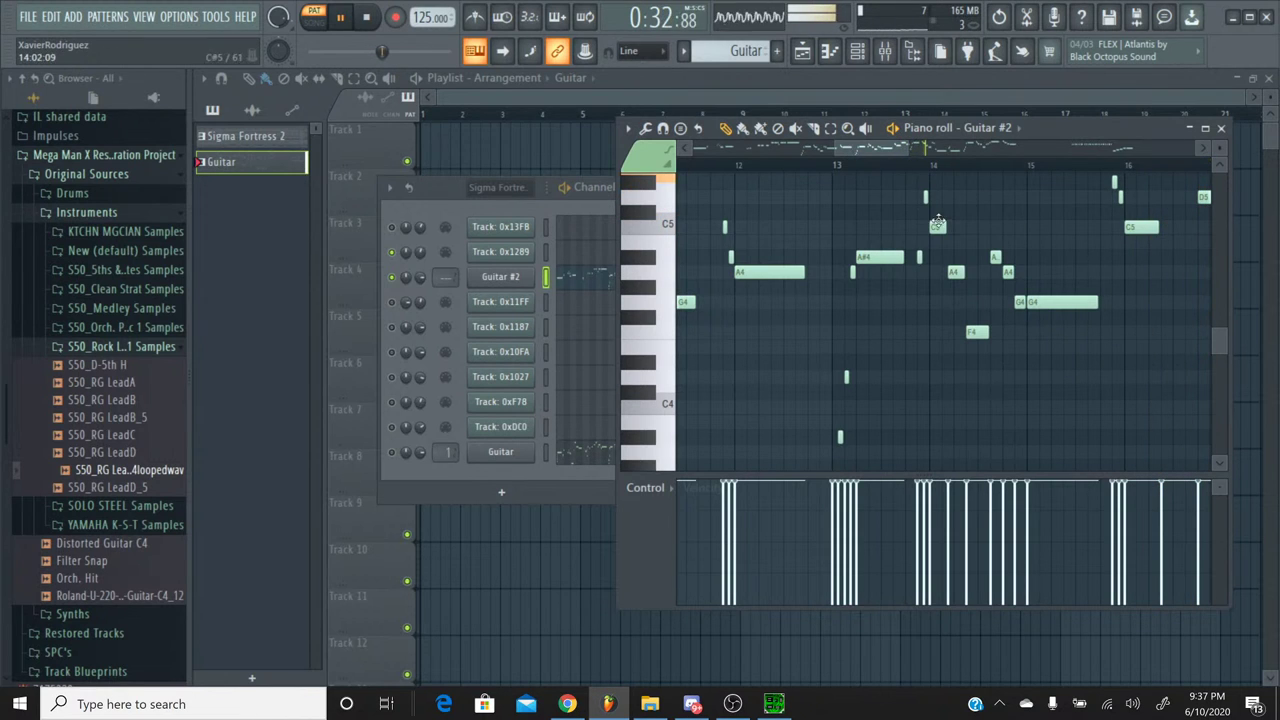
mouse_move(890, 148)
left_mouse_down()
mouse_move(930, 155)
mouse_move(900, 160)
left_mouse_up()
left_click(856, 165)
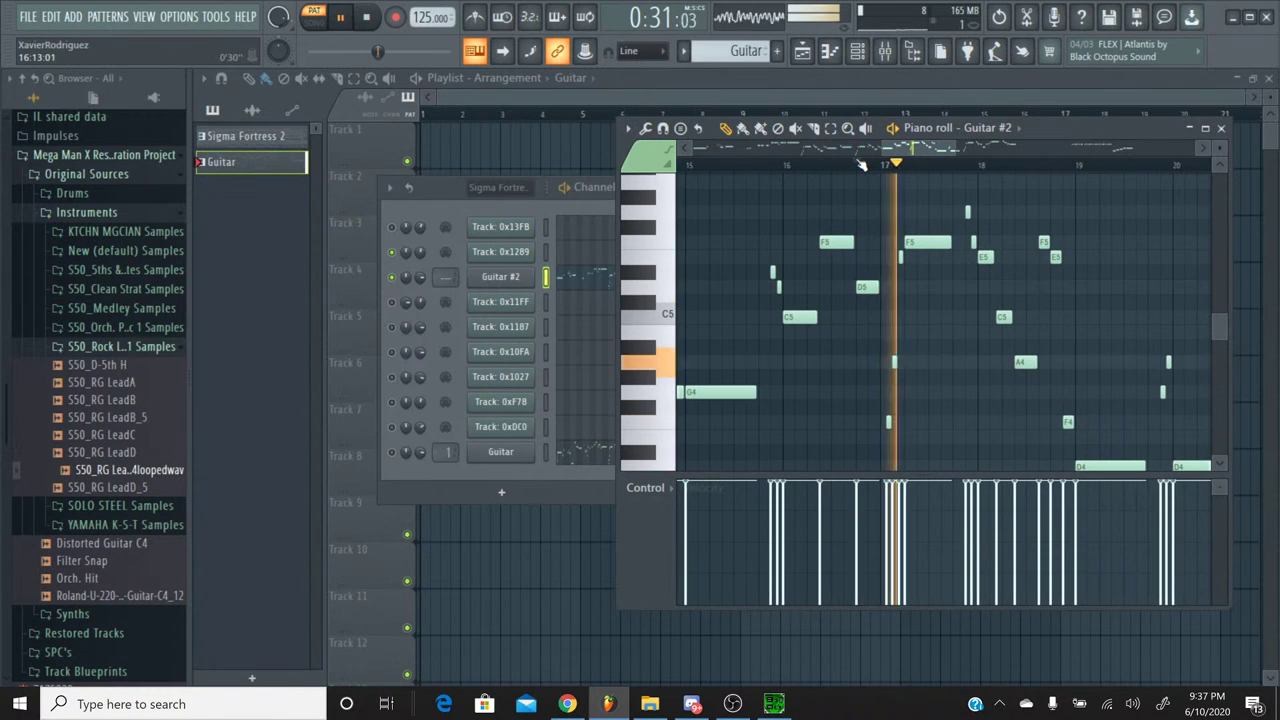
scroll(900, 250, "down", 5)
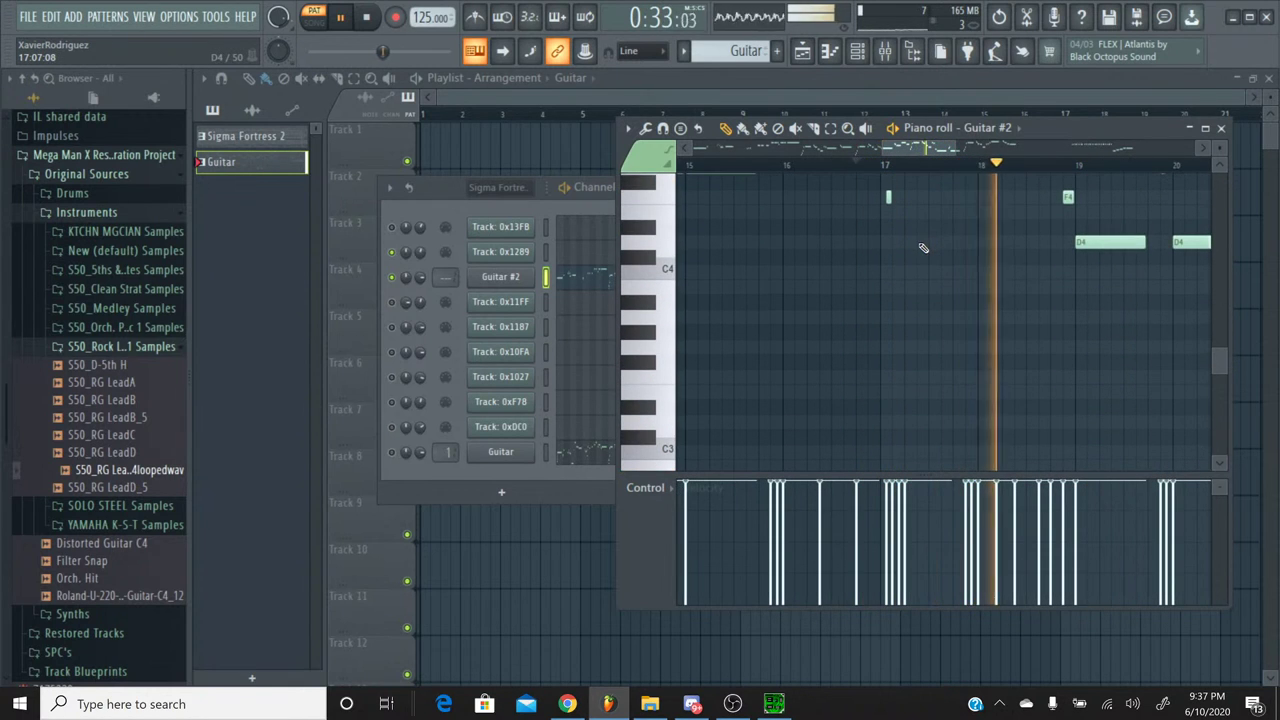
scroll(940, 247, "right", 4)
scroll(960, 245, "up", 3)
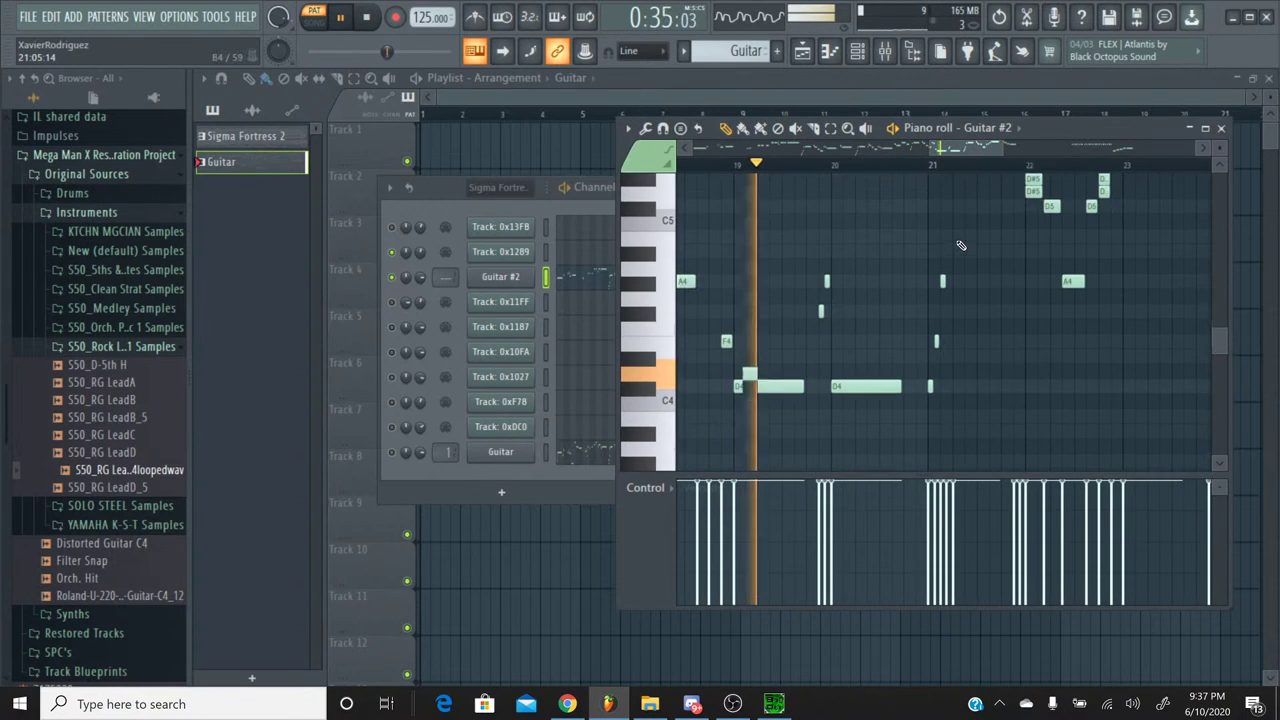
scroll(960, 245, "up", 1)
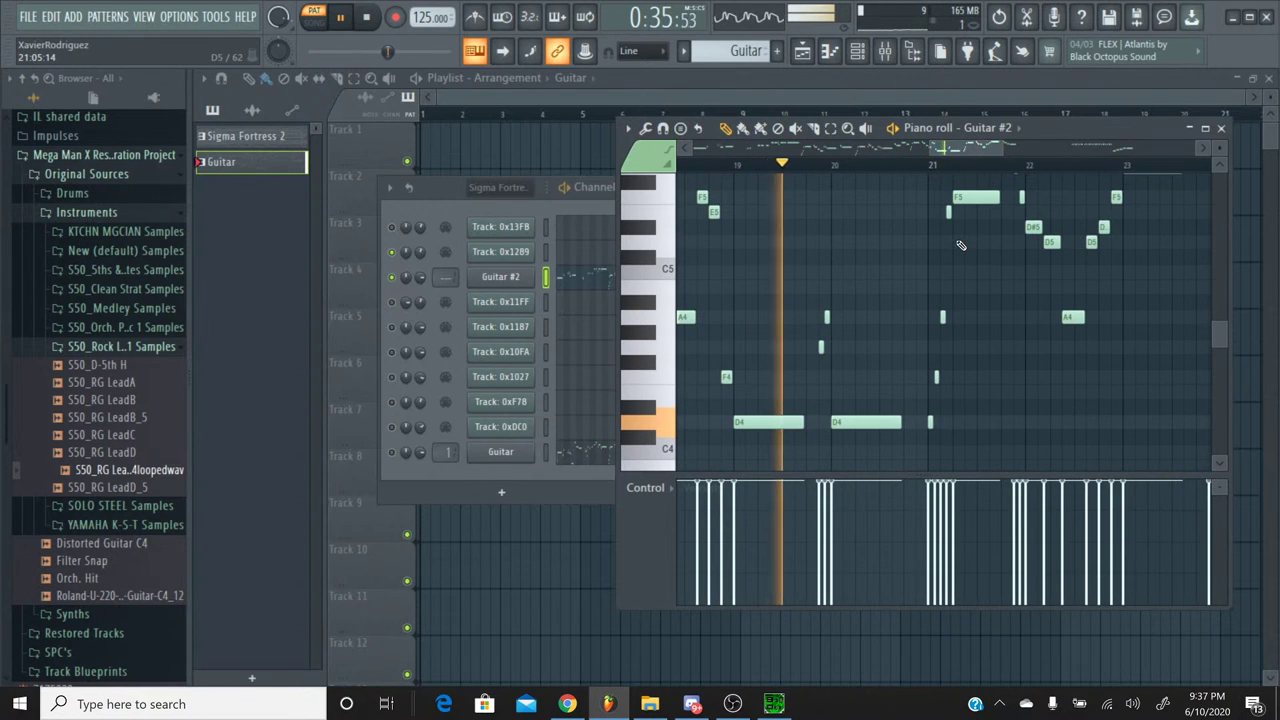
Step: Check the live chat in YouTube Studio, then return to FL Studio and stop playback
left_click(582, 705)
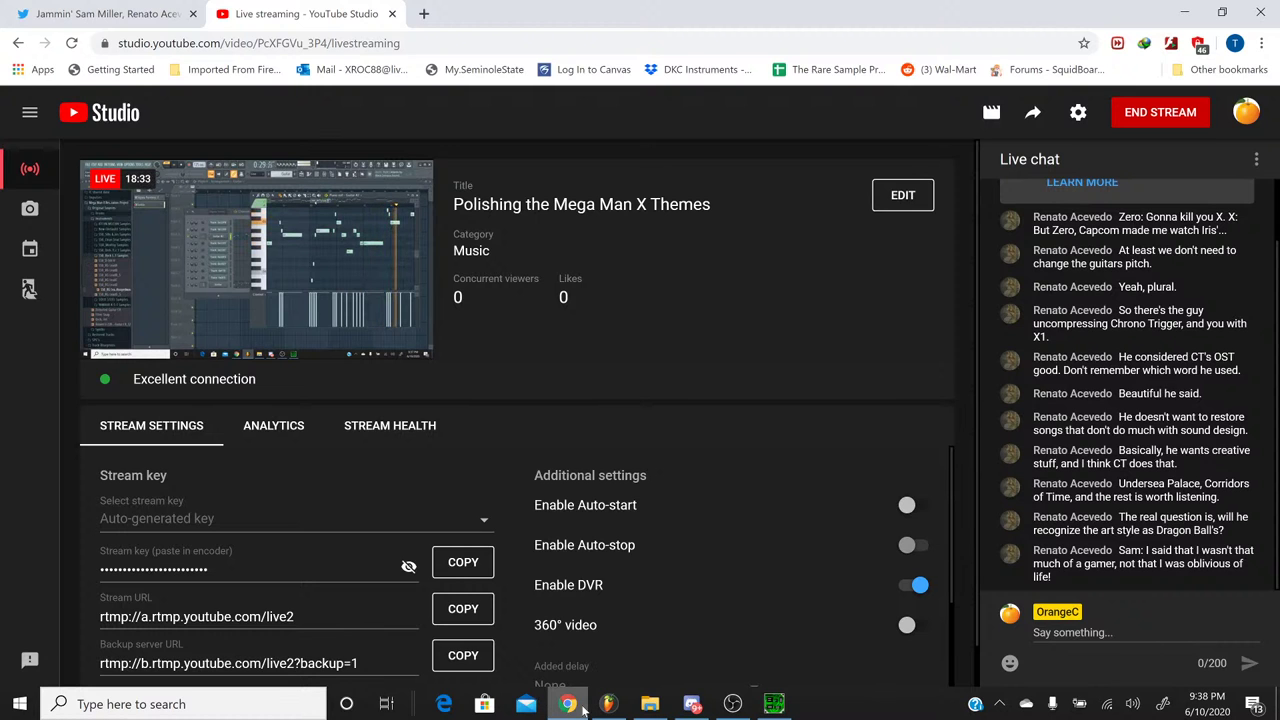
left_click(584, 707)
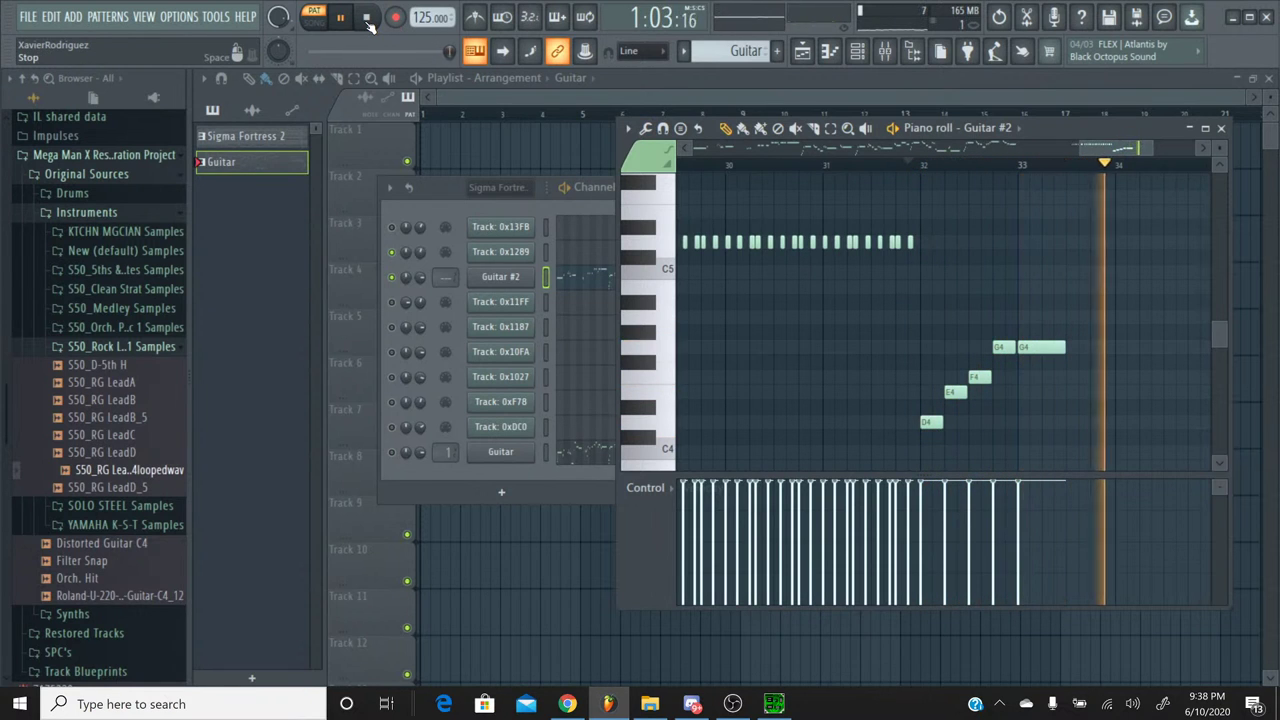
left_click(368, 22)
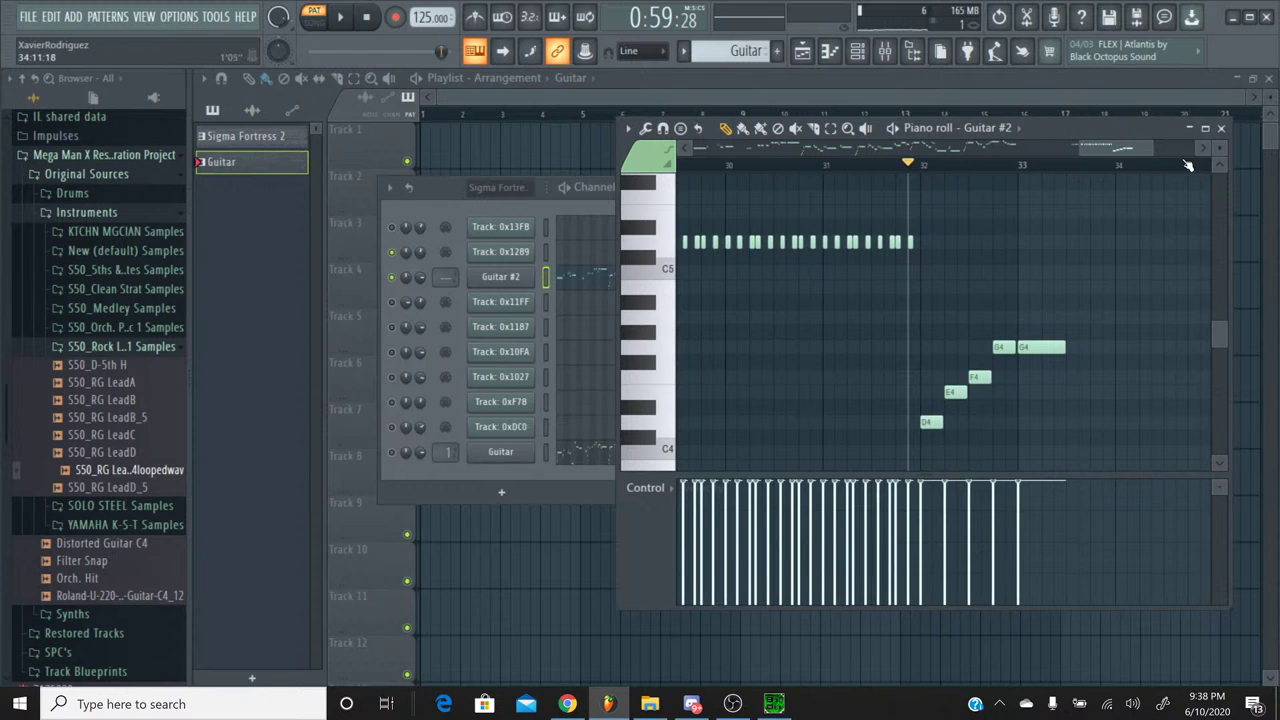
Step: Switch to the Sigma Fortress 2 pattern, open Track: 0xF78 in the piano roll and audition its opening F5
left_click(1221, 129)
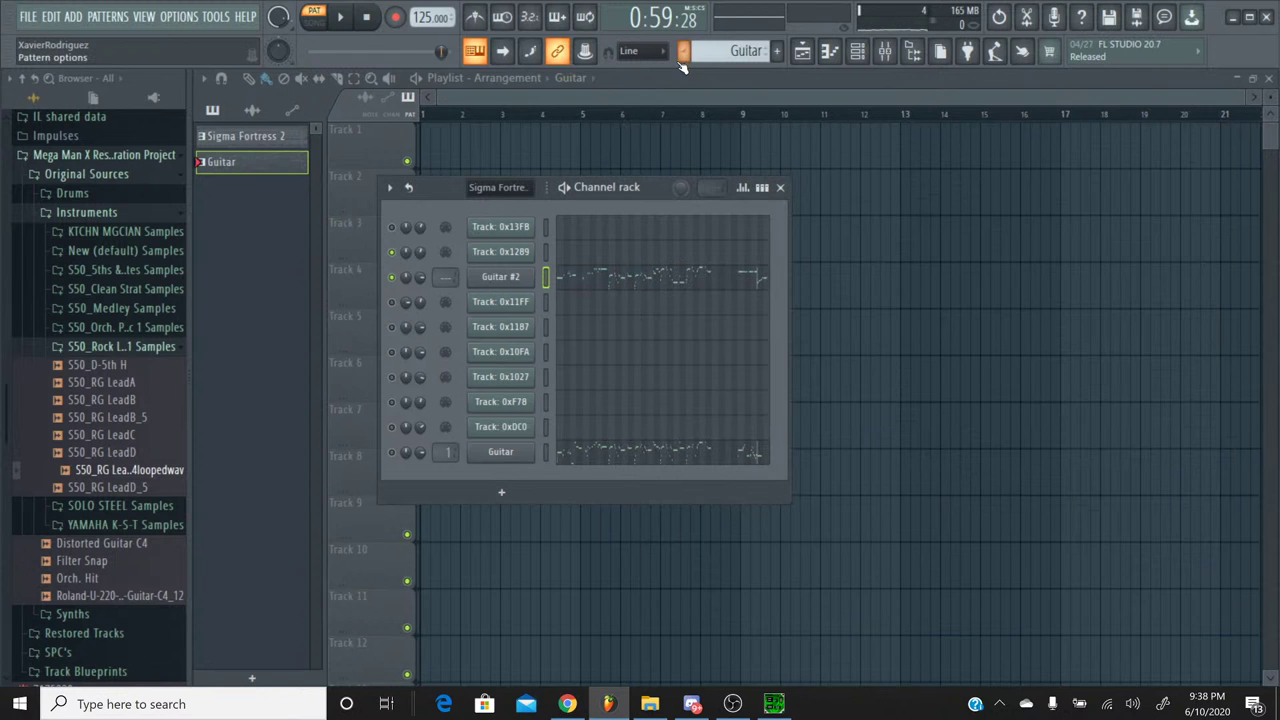
left_click(683, 51)
left_click(720, 50)
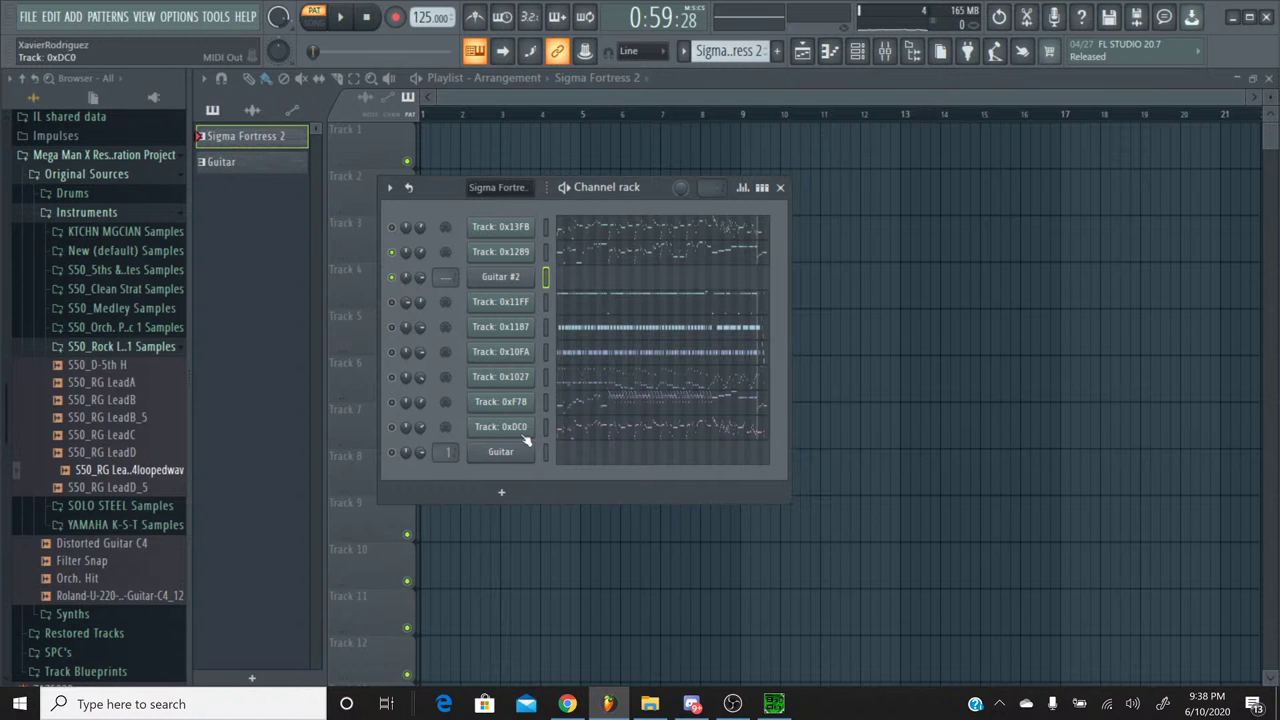
left_click(580, 405)
scroll(770, 240, "up", 3)
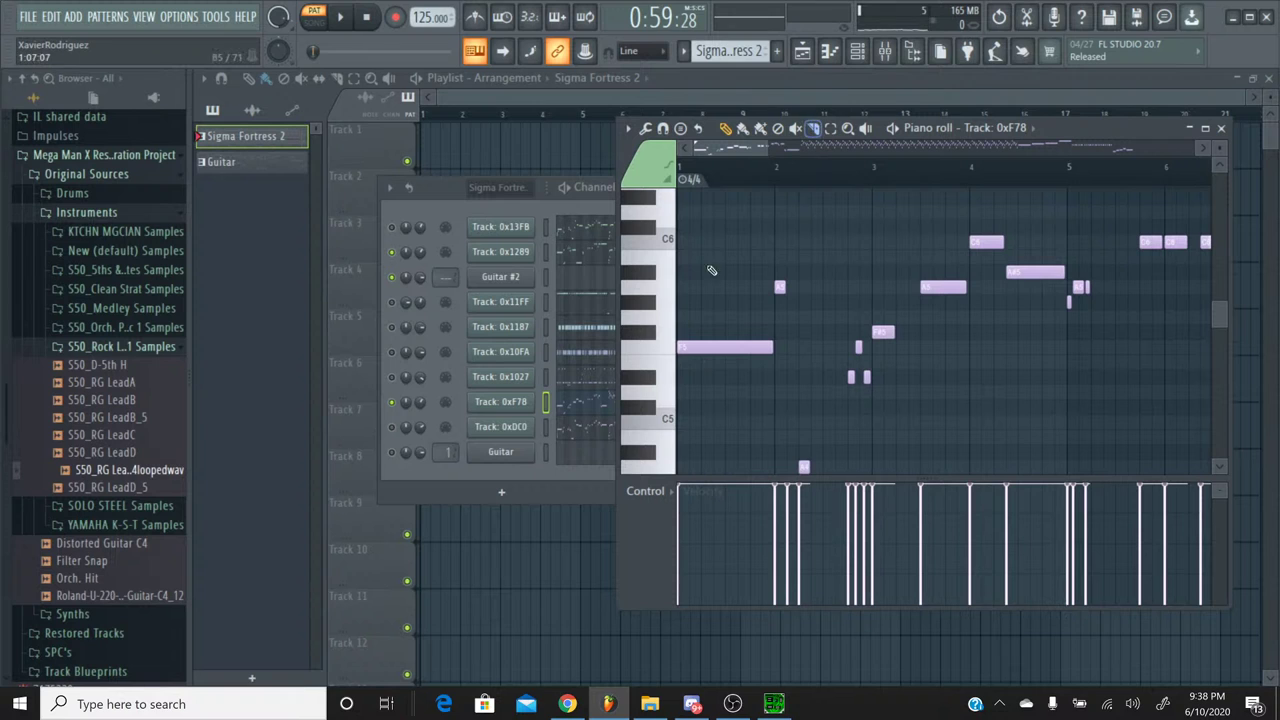
left_click(652, 352)
scroll(757, 314, "down", 1)
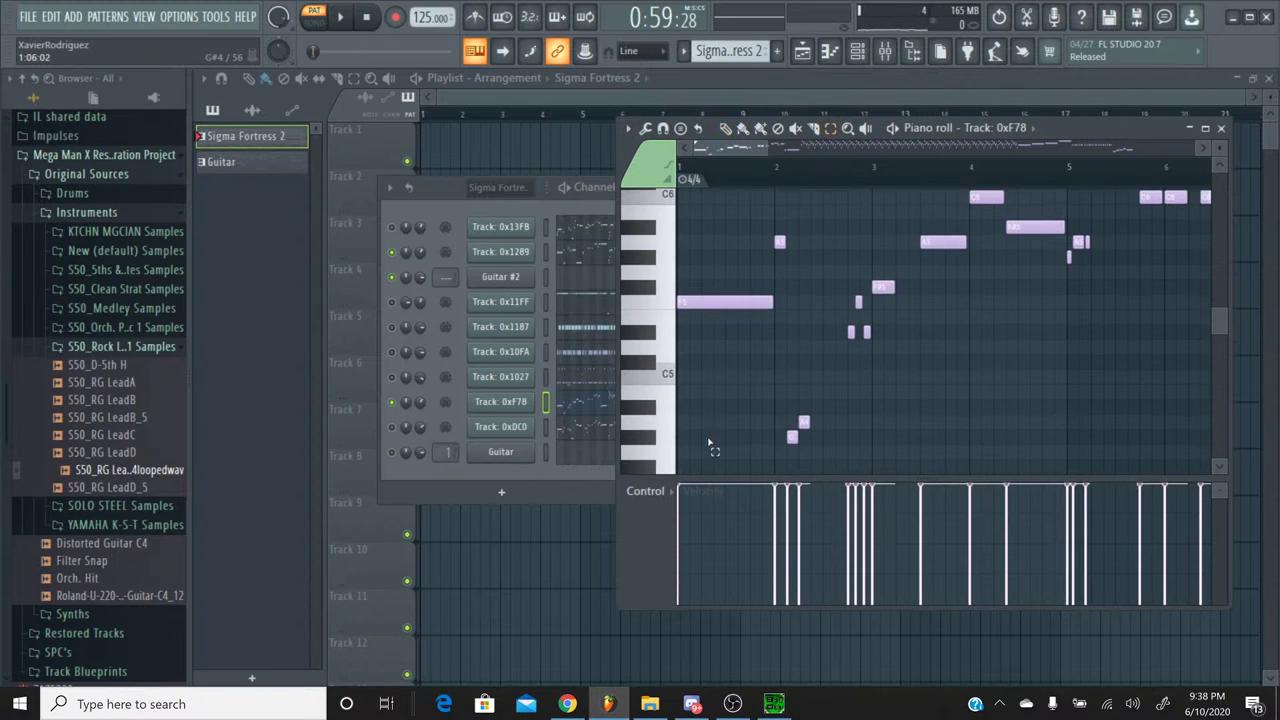
Step: Select all of Track: 0xF78's notes from bar 1 to bar 8, before the fast arpeggio section
key("space")
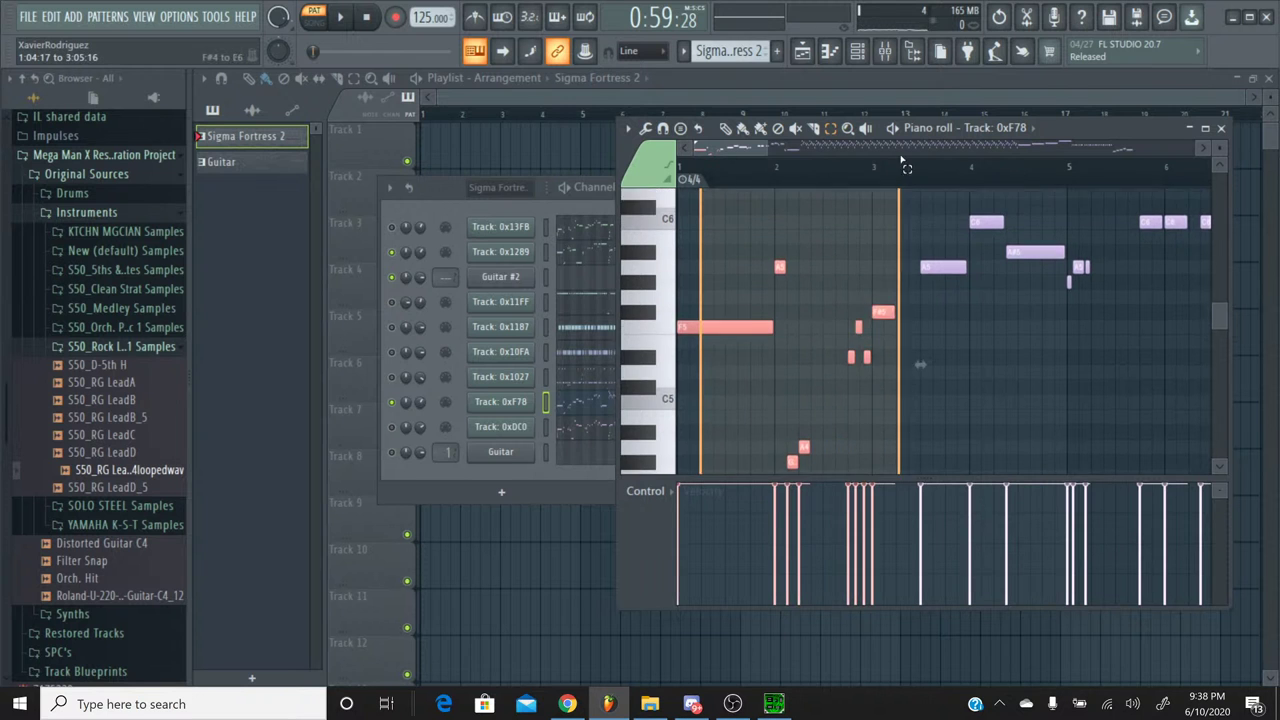
scroll(703, 330, "up", 6)
scroll(883, 247, "right", 3)
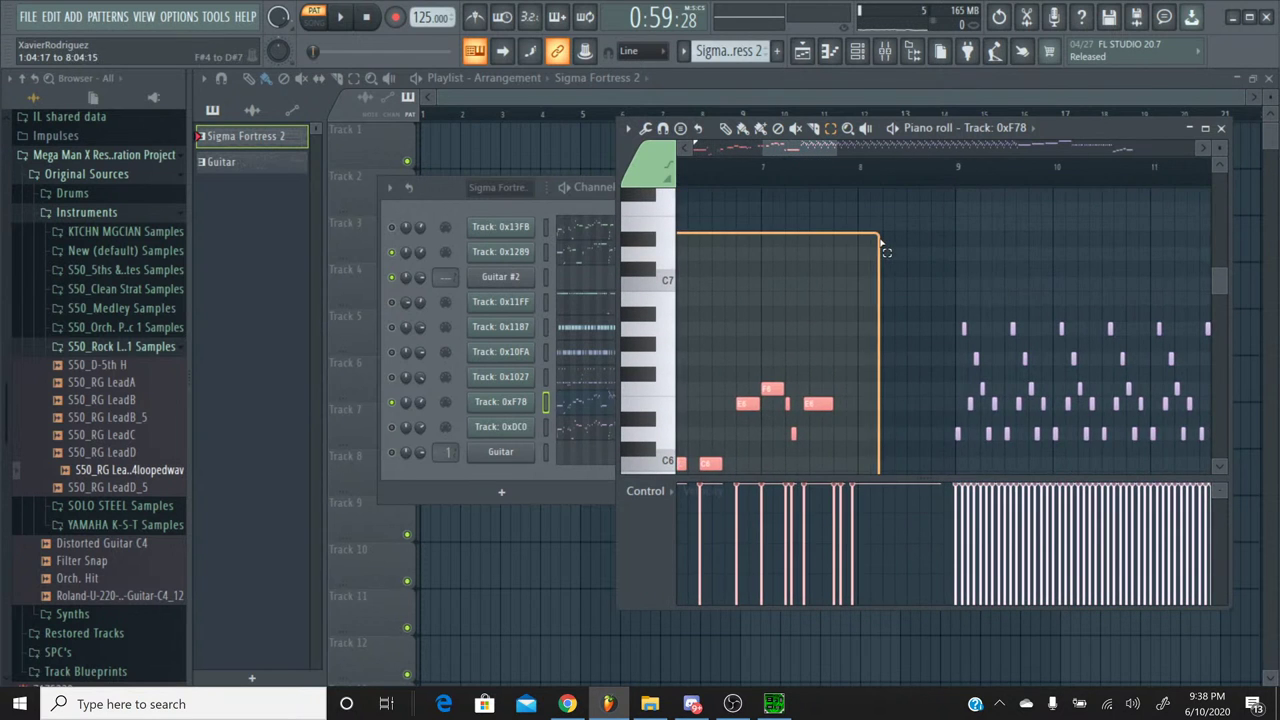
scroll(883, 247, "down", 6)
scroll(883, 247, "up", 4)
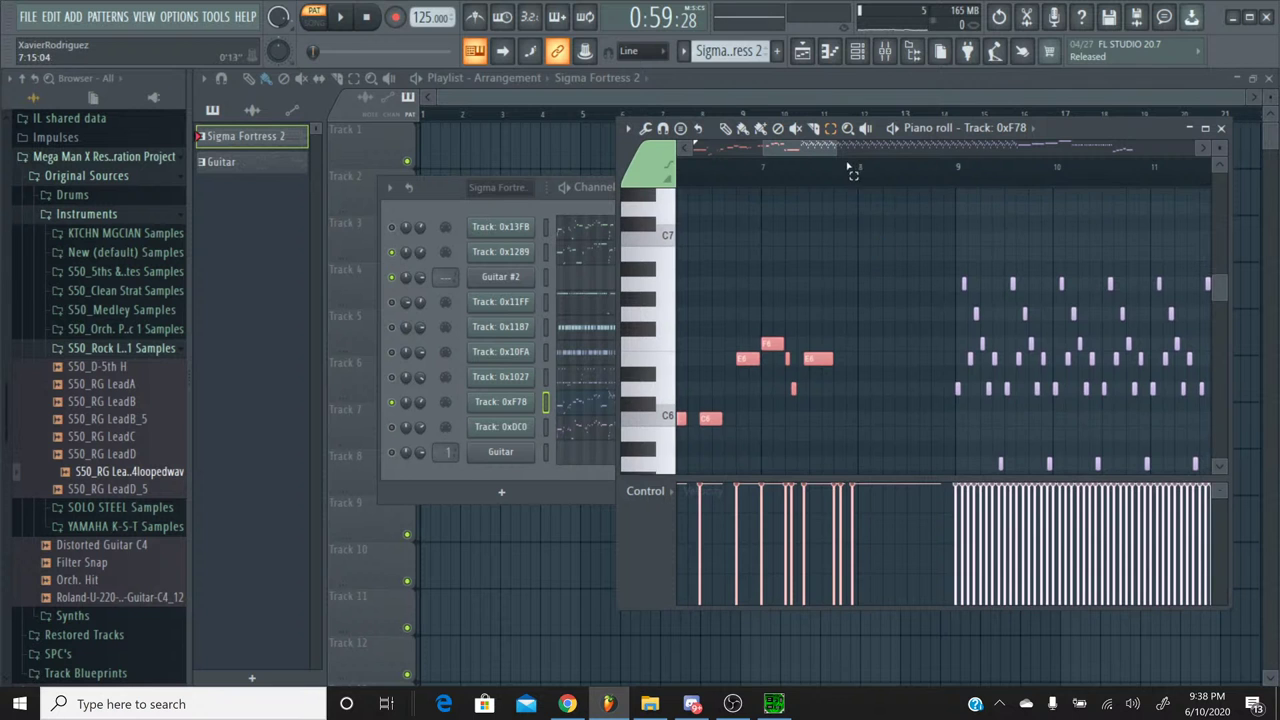
scroll(812, 220, "up", 3, "ctrl")
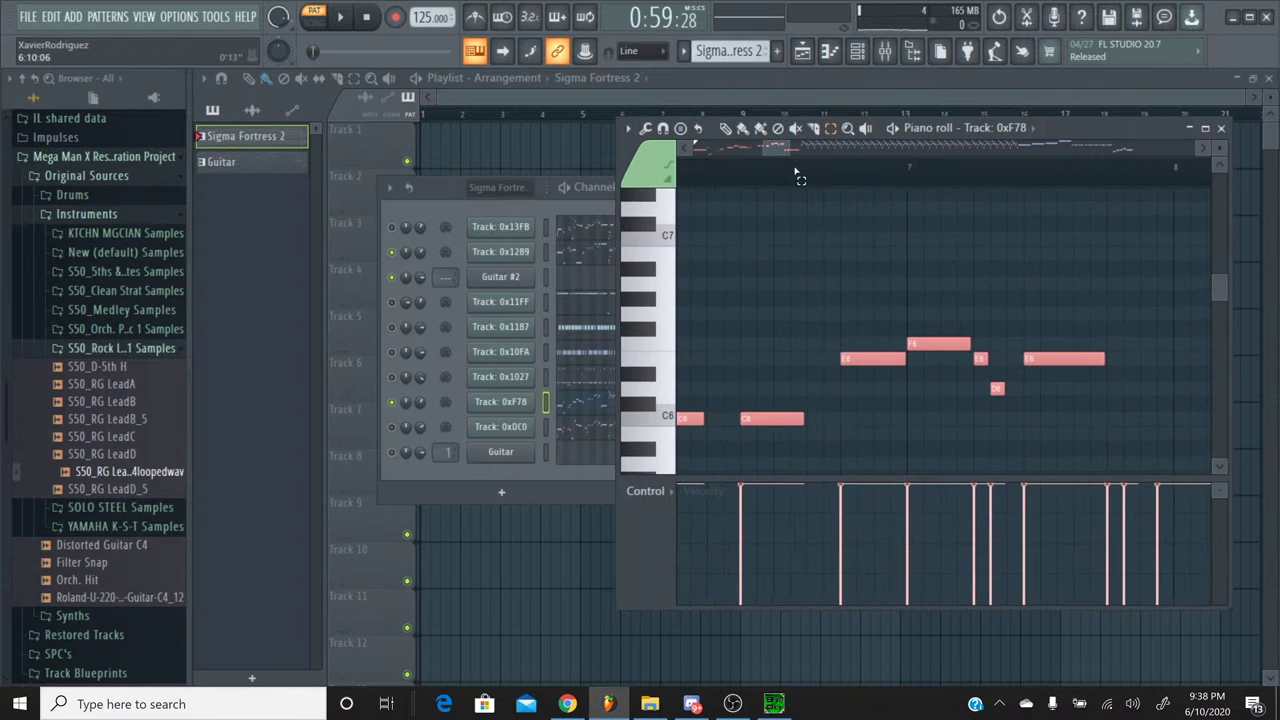
Step: Check YouTube Studio for new live chat messages and return to FL Studio
left_click(567, 704)
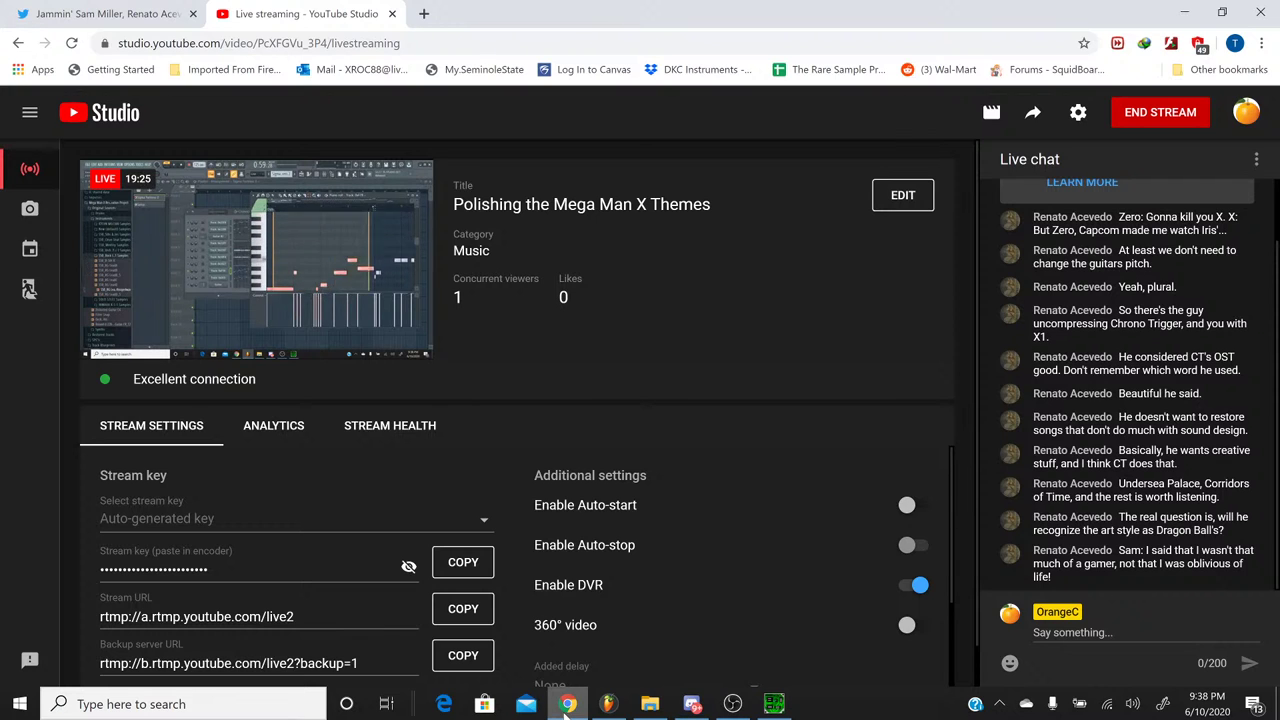
left_click(566, 704)
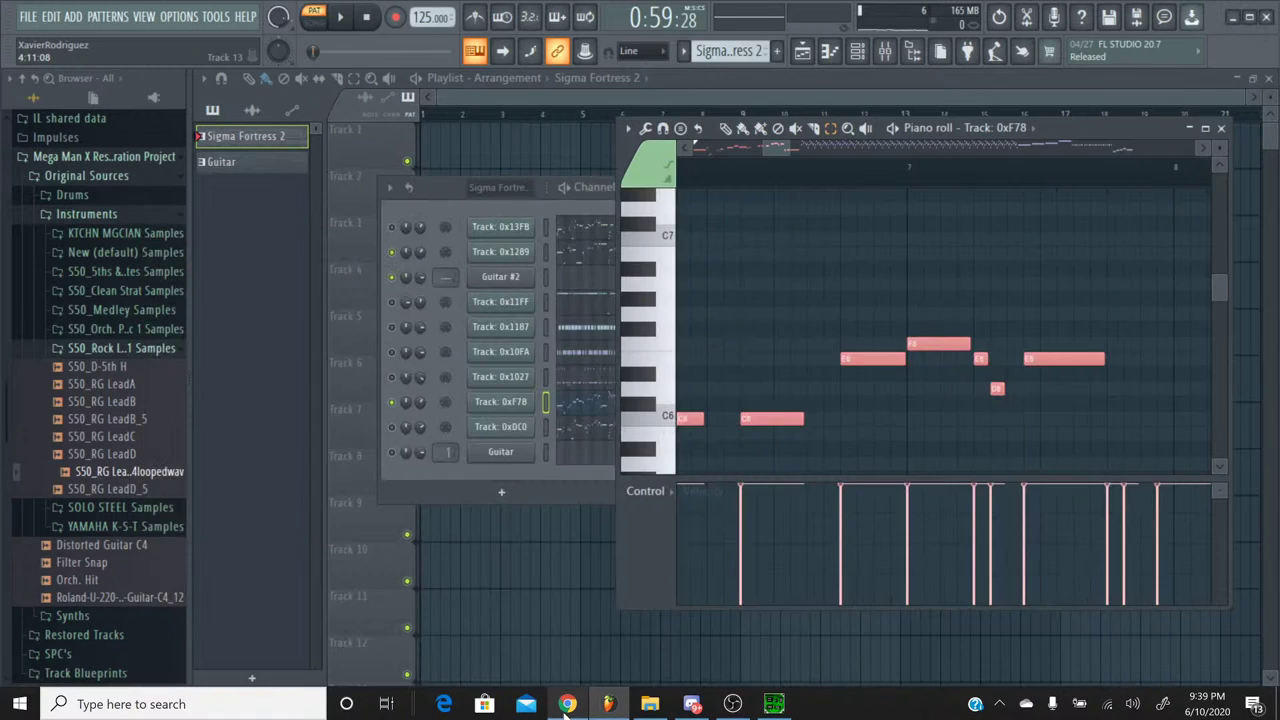
left_click(566, 704)
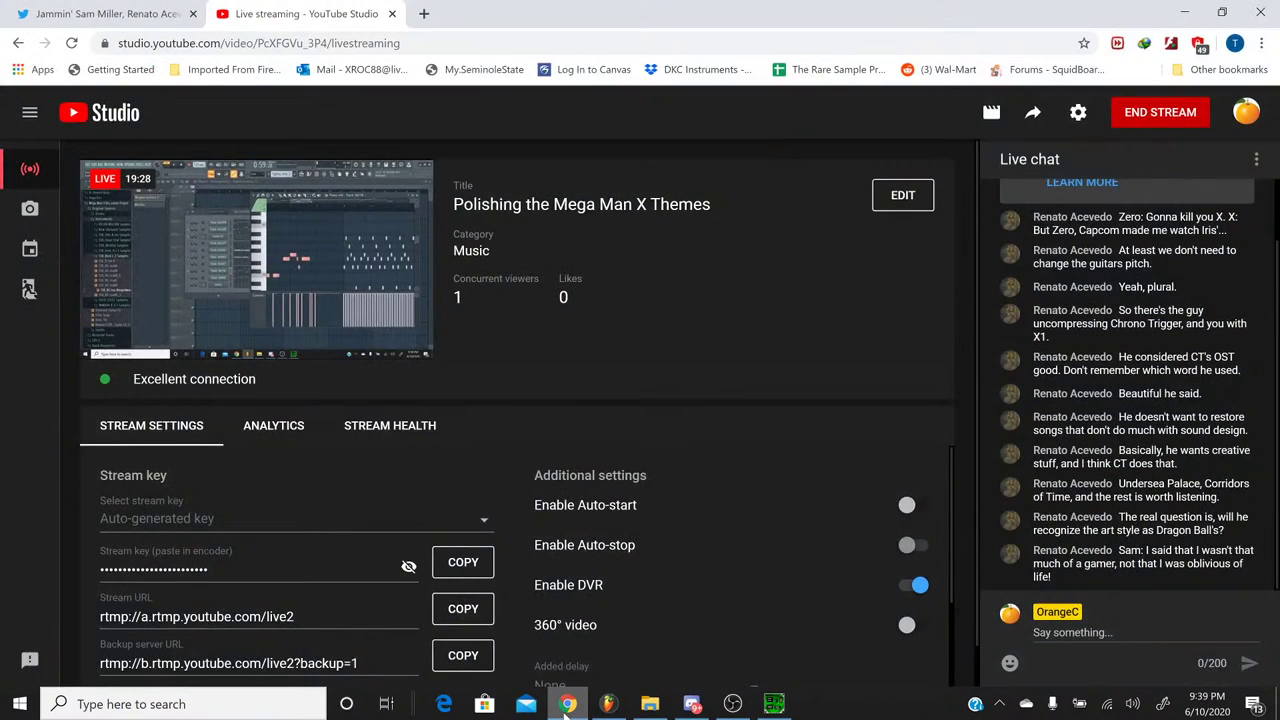
left_click(566, 704)
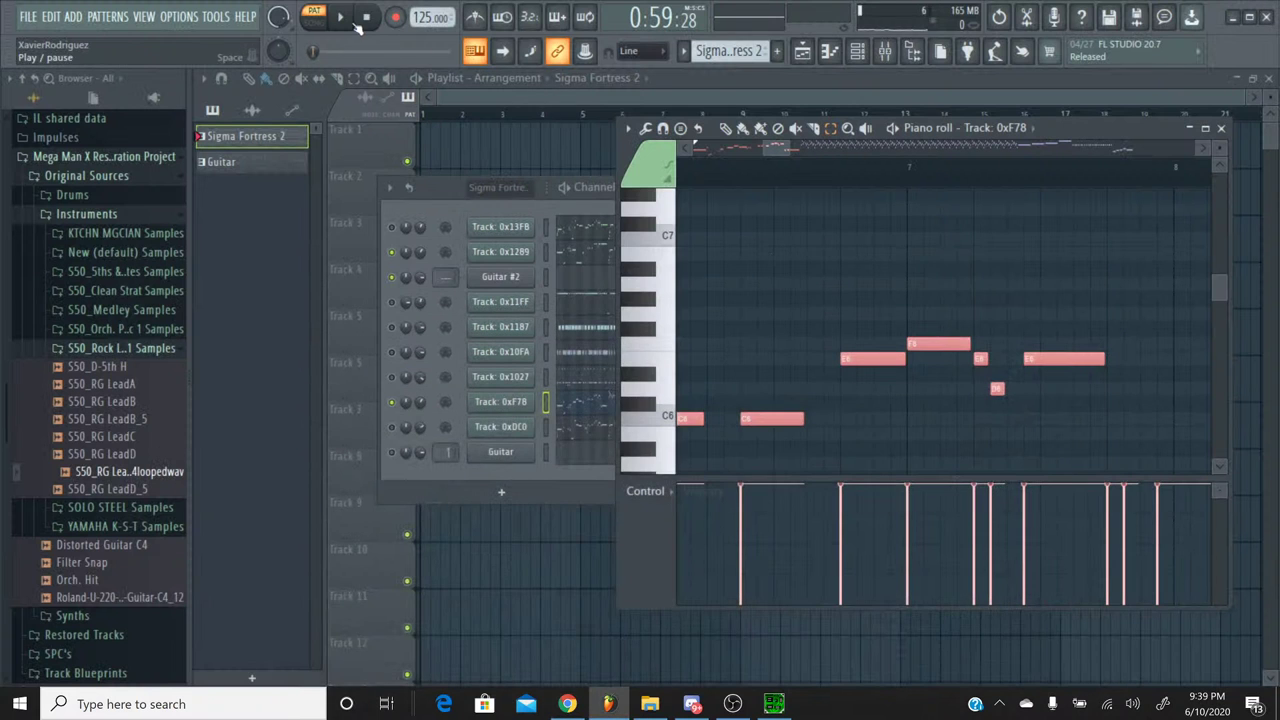
Step: Play the Sigma Fortress 2 pattern and mute Track: 0x1289 to hear Track: 0xF78 alone
left_click(355, 24)
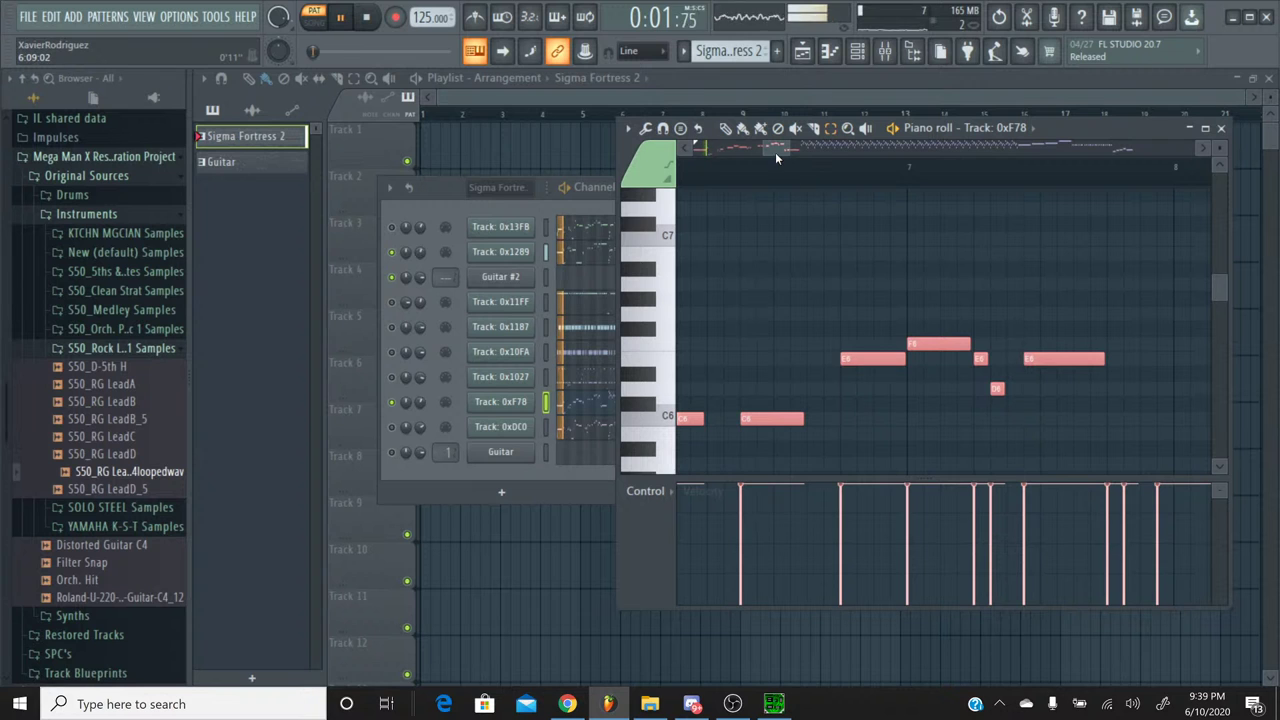
left_click(395, 255)
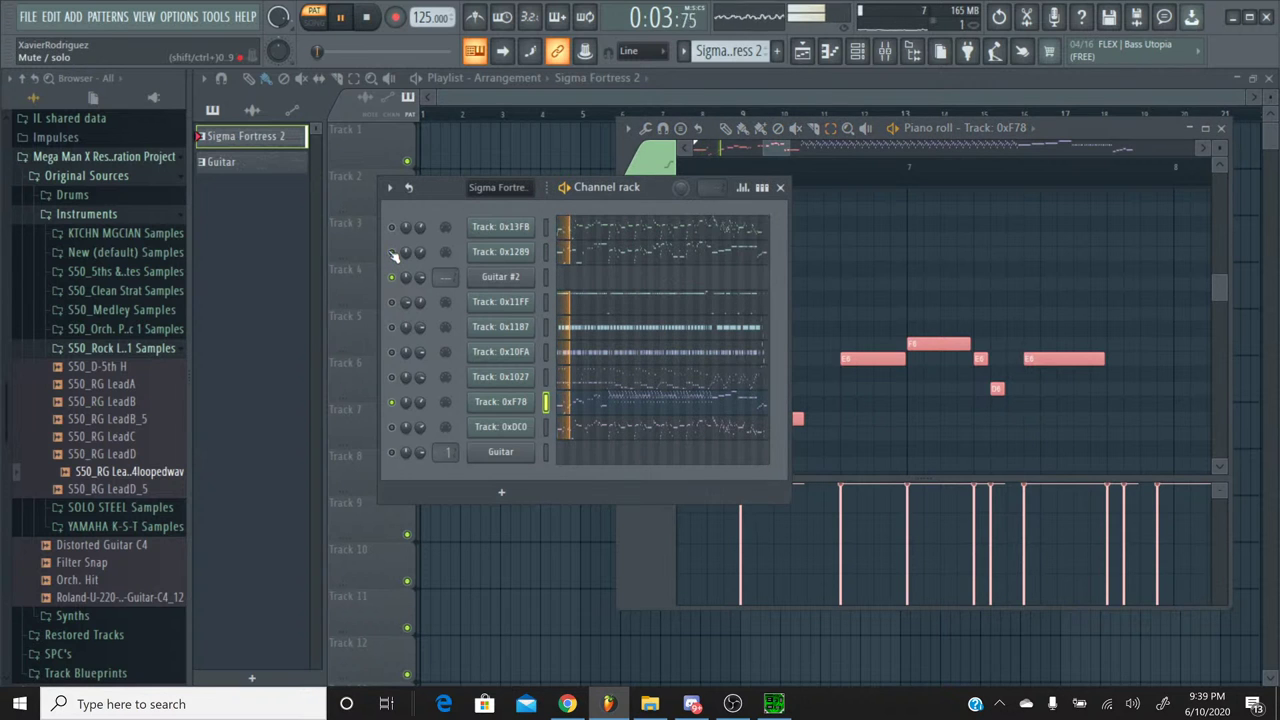
left_click(775, 155)
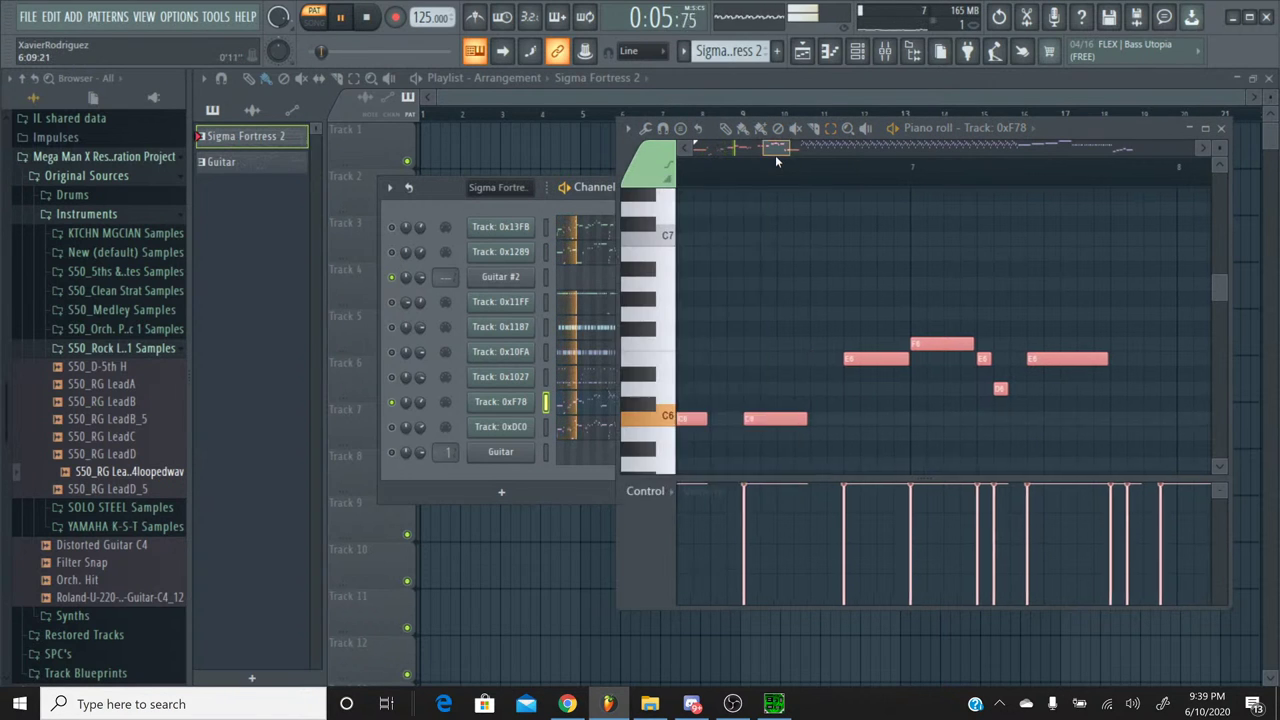
scroll(832, 262, "down", 2)
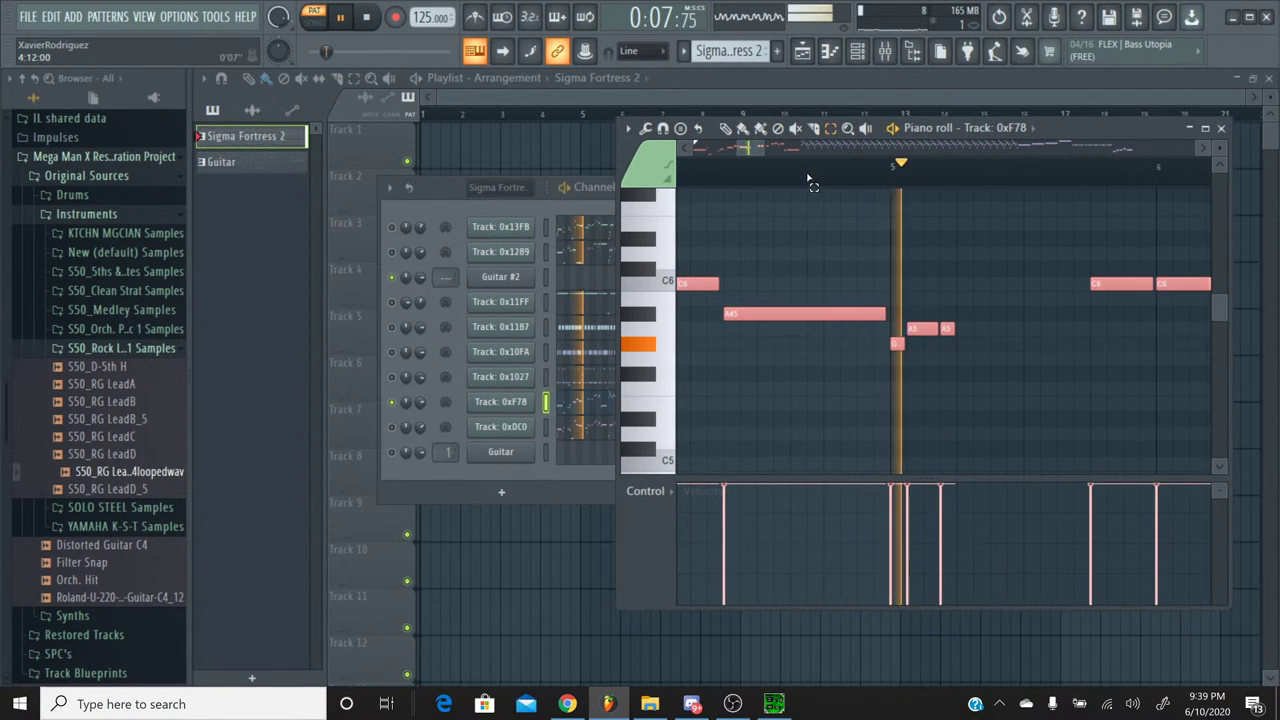
left_click(753, 154)
Step: Jump ahead in Track: 0xF78 and listen to its notes from about bar 25 through bar 33
mouse_move(765, 160)
left_mouse_down()
mouse_move(1077, 153)
mouse_move(1022, 163)
mouse_move(1032, 158)
left_mouse_up()
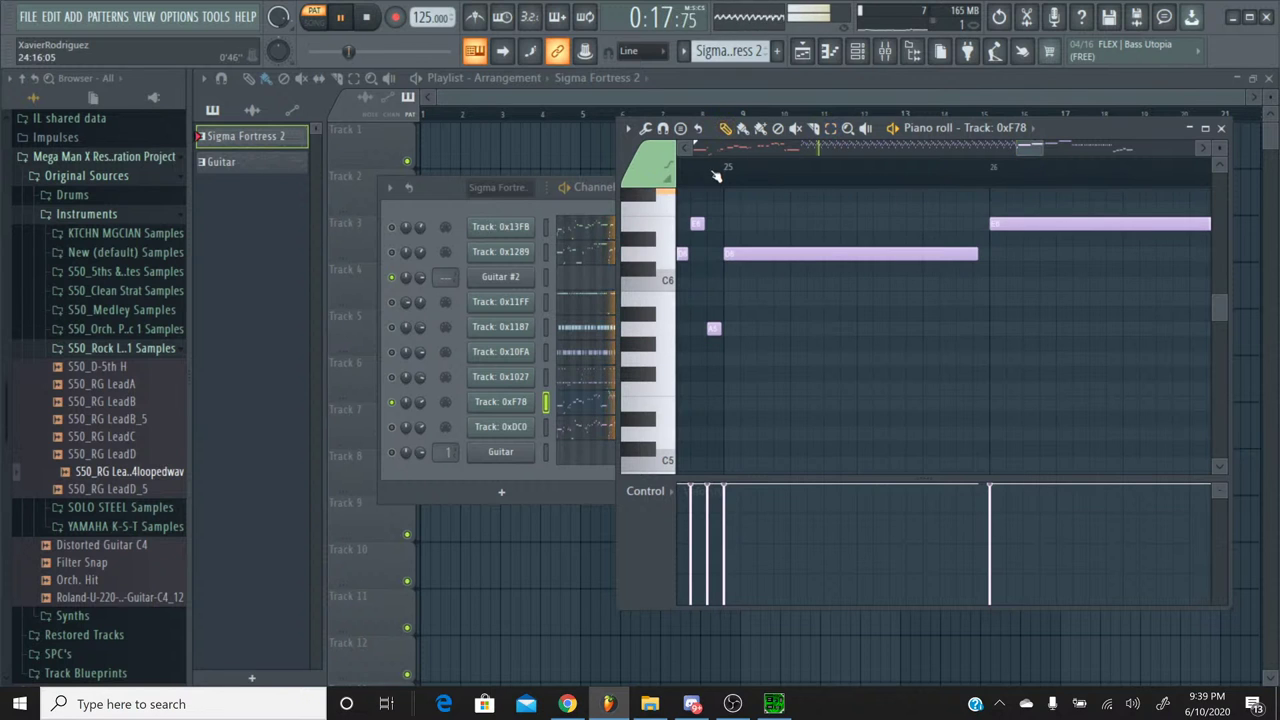
left_click_drag(1022, 149, 1050, 149)
scroll(1052, 234, "up", 3)
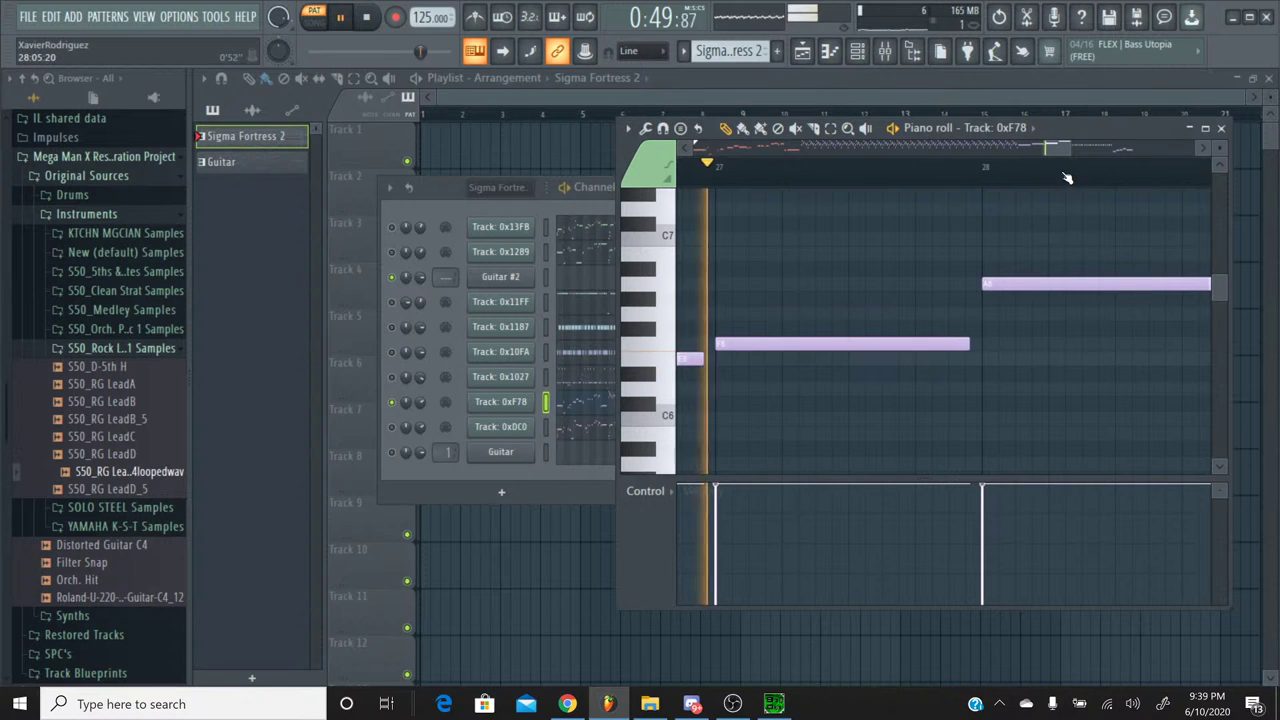
scroll(1000, 176, "right", 4)
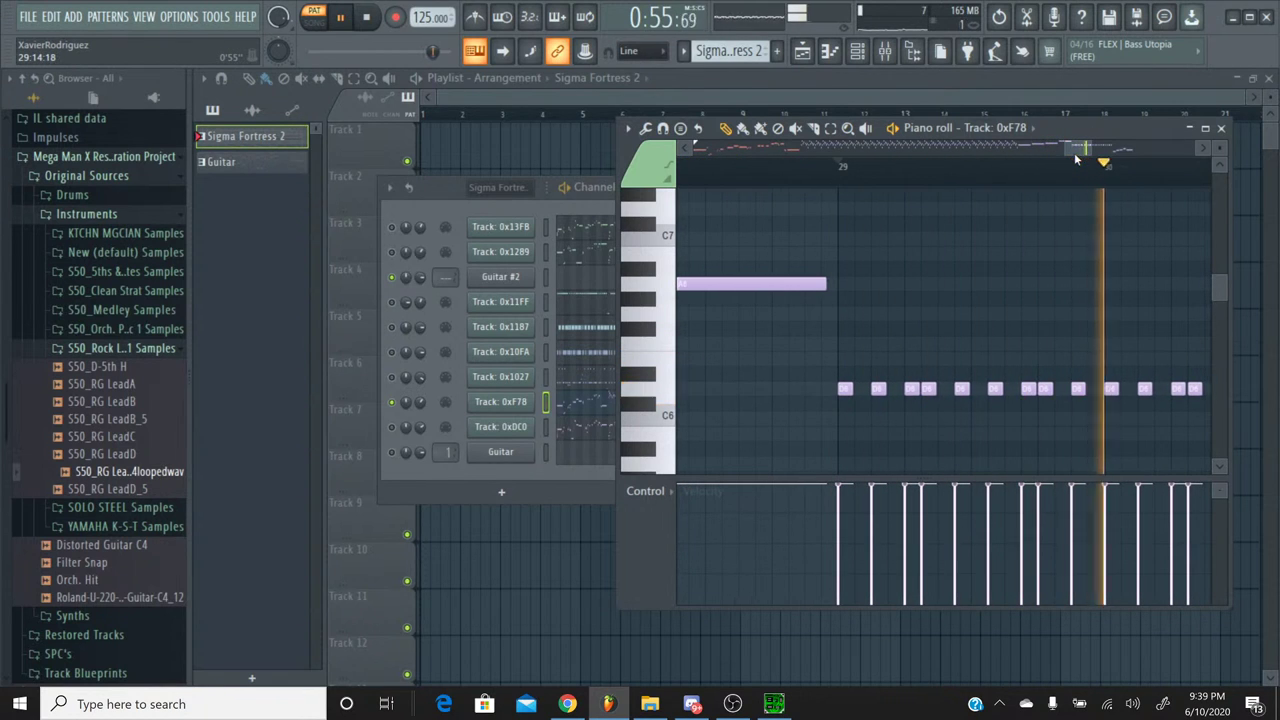
left_click_drag(1076, 152, 1113, 153)
scroll(1012, 238, "down", 3)
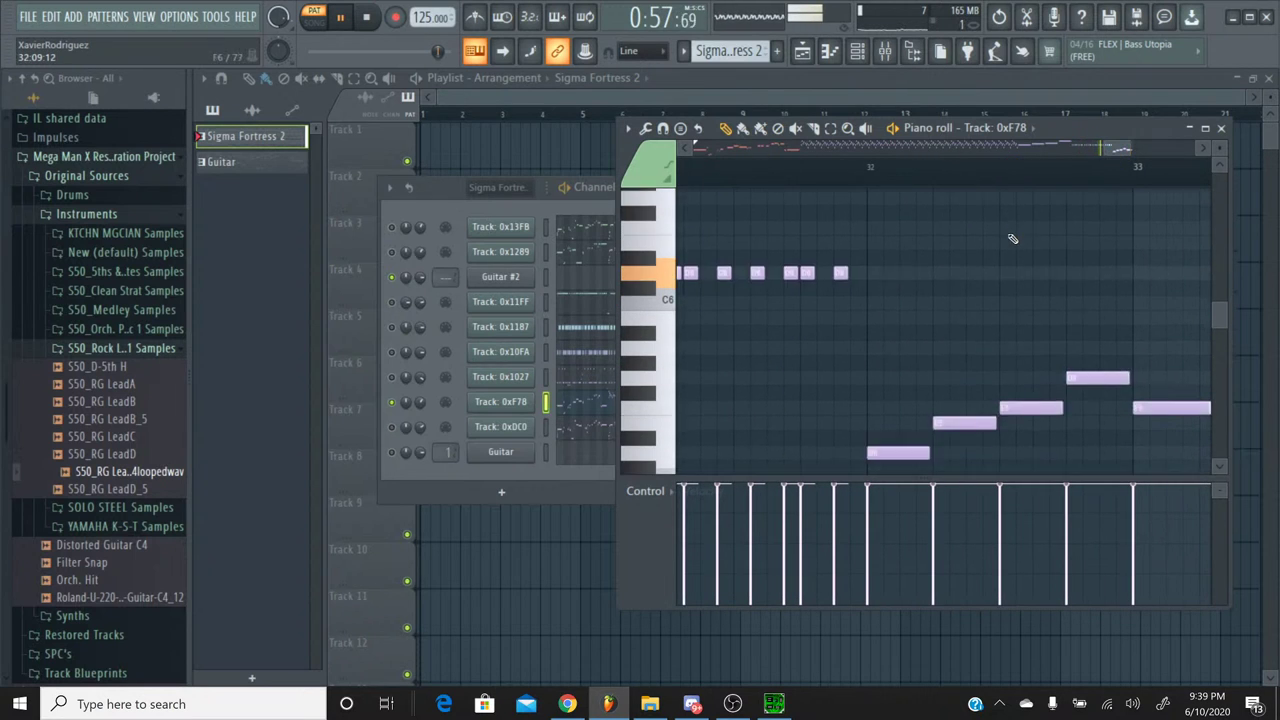
scroll(1012, 238, "down", 2)
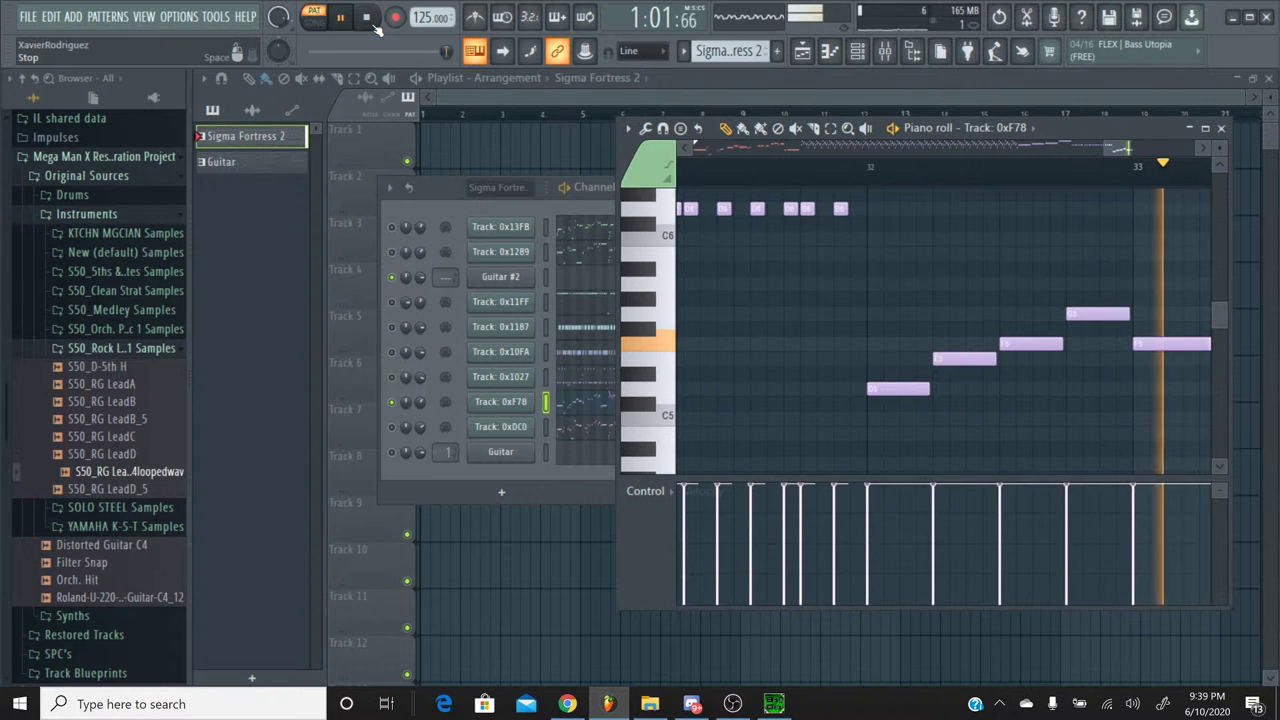
Step: Stop playback, add Track: 0xF78's notes from bar 29 through bar 33 to the existing selection, and copy them all
left_click(376, 26)
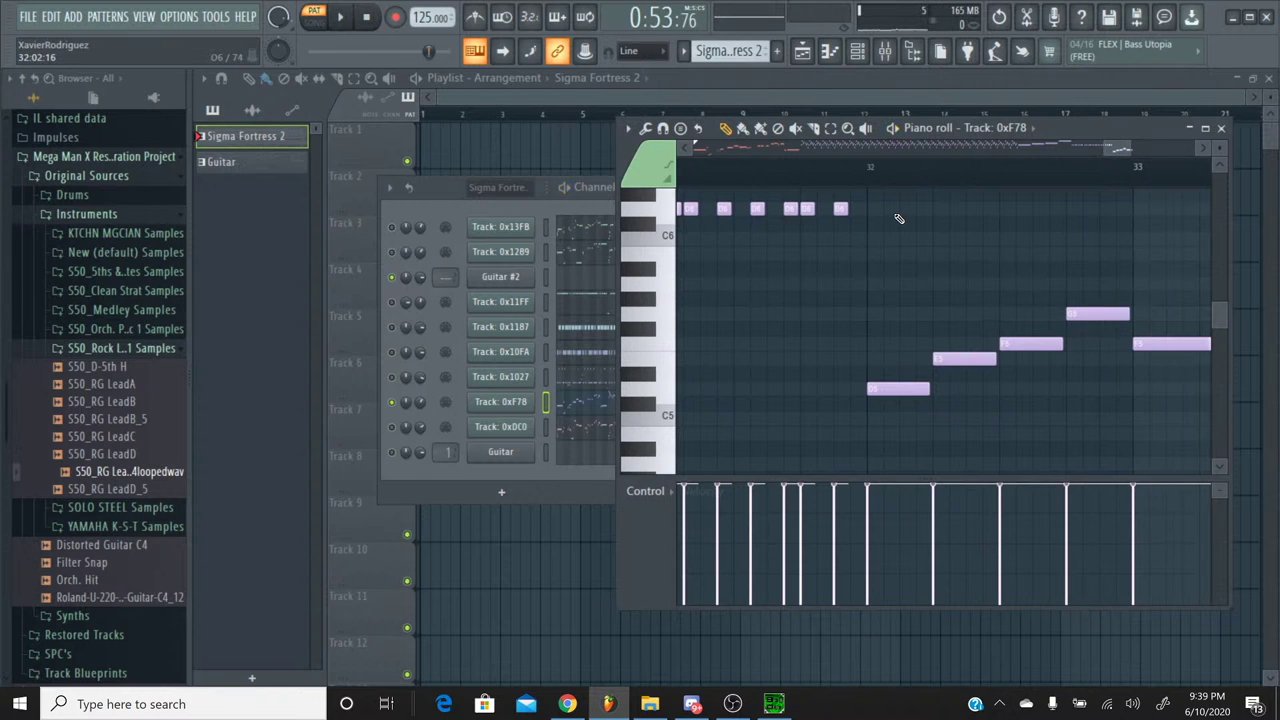
left_click_drag(1115, 150, 1077, 147)
scroll(816, 271, "up", 1)
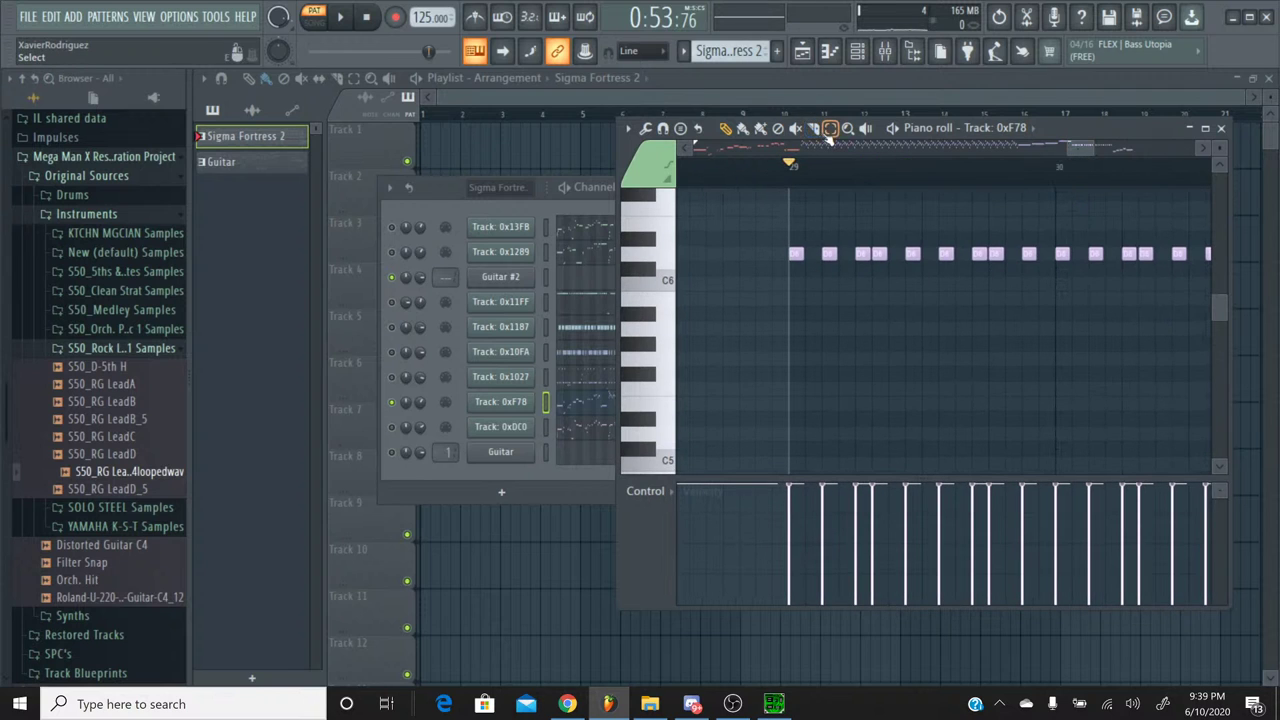
left_click_drag(773, 260, 1027, 252)
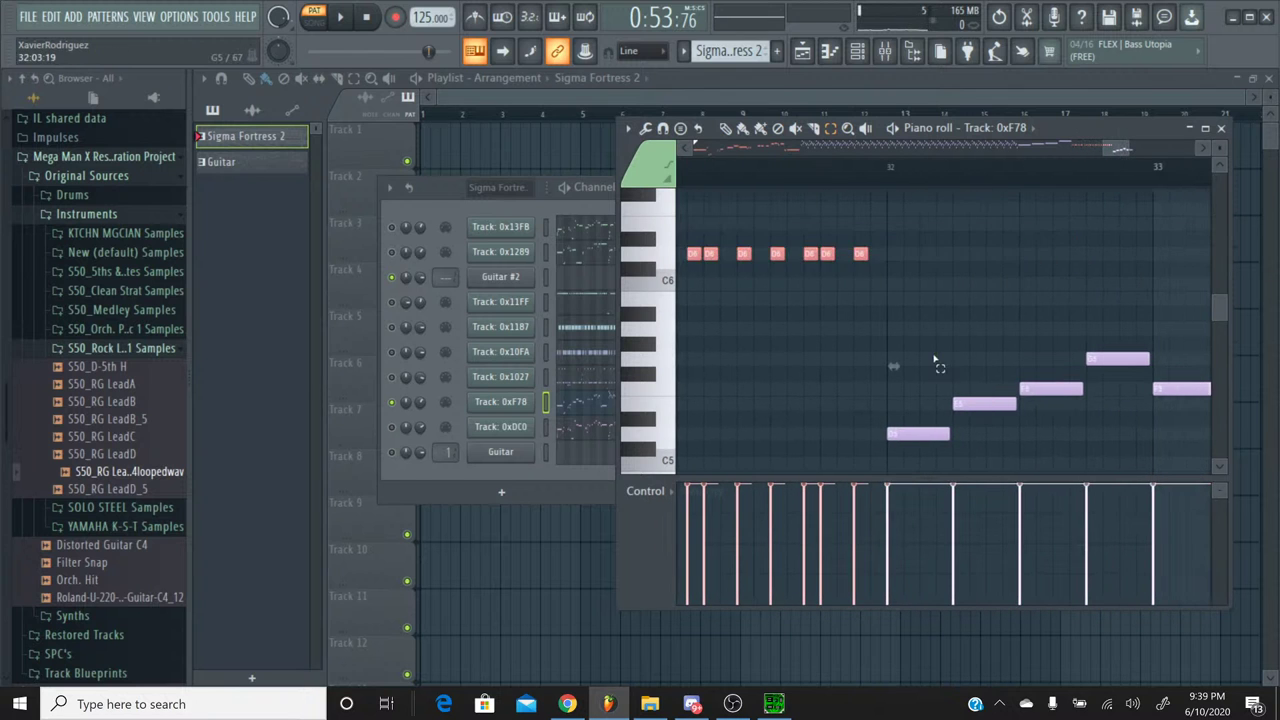
scroll(894, 363, "down", 2)
left_click_drag(879, 426, 1220, 233)
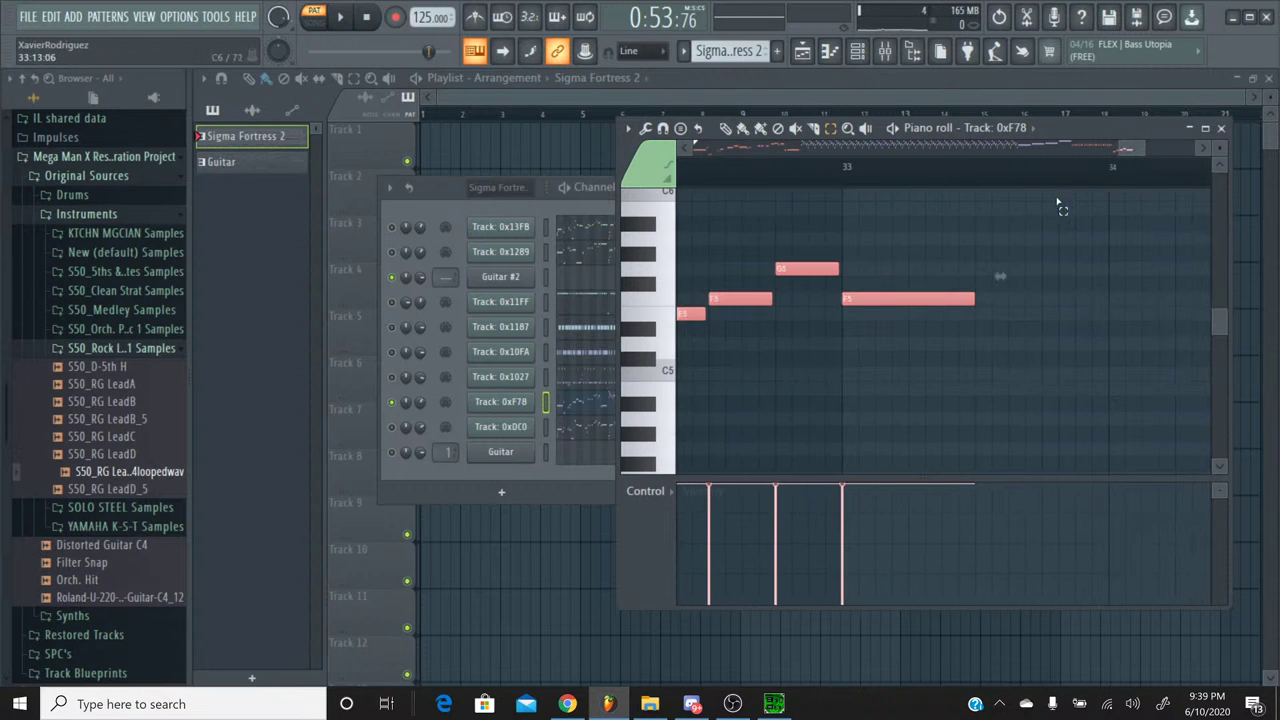
left_click_drag(1127, 151, 705, 150)
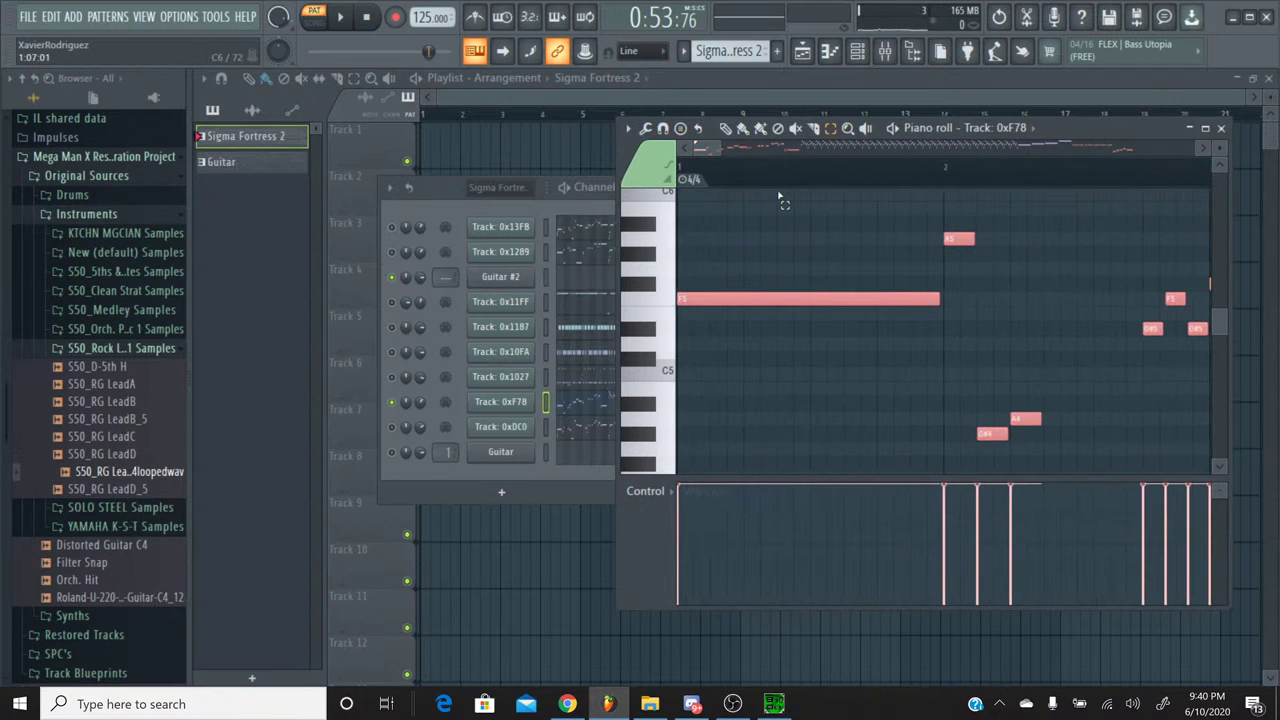
left_click(1221, 128)
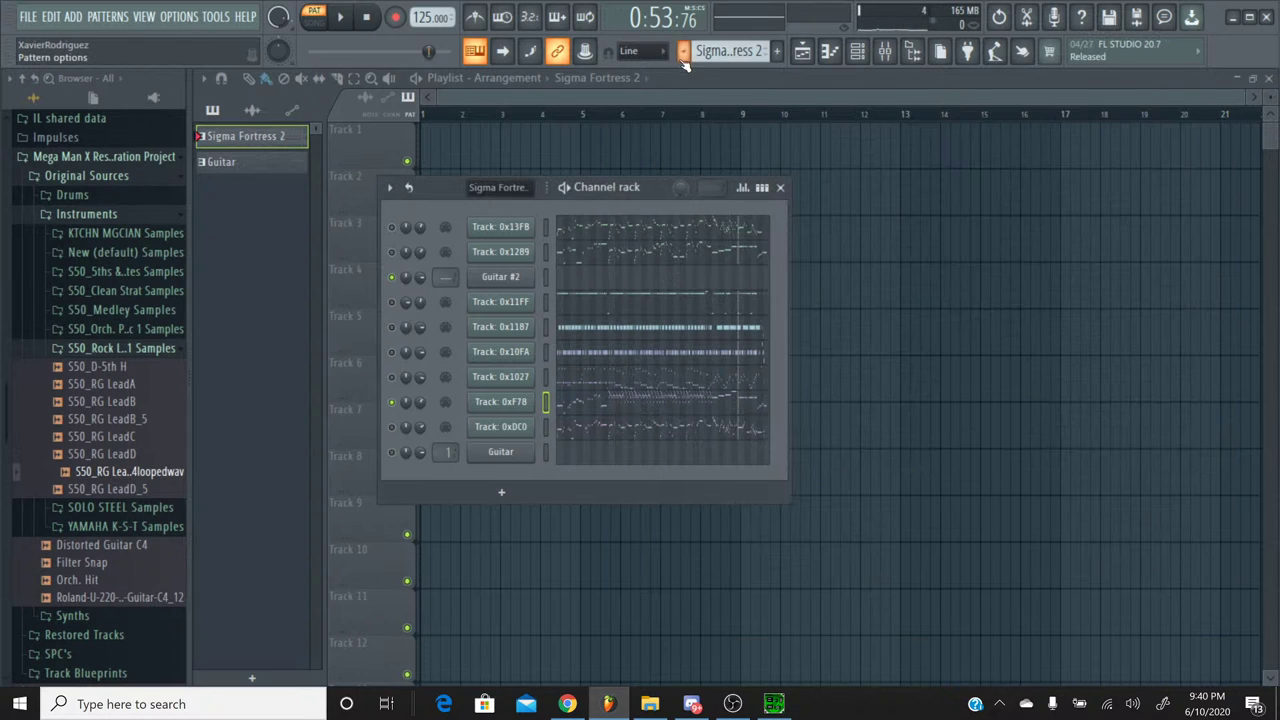
Step: Switch to the Guitar pattern and paste the copied Track: 0xF78 notes into Guitar #2's piano roll
left_click(684, 58)
left_click(700, 64)
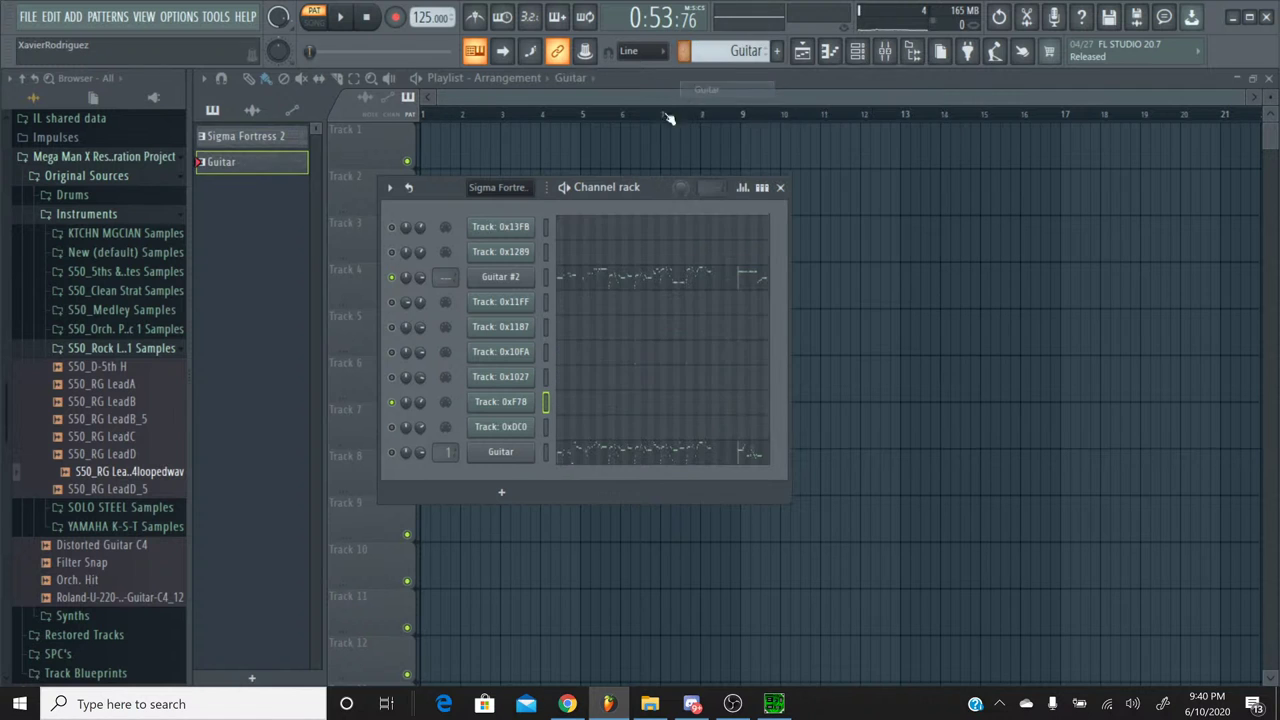
left_click(604, 290)
left_click_drag(754, 434, 754, 300)
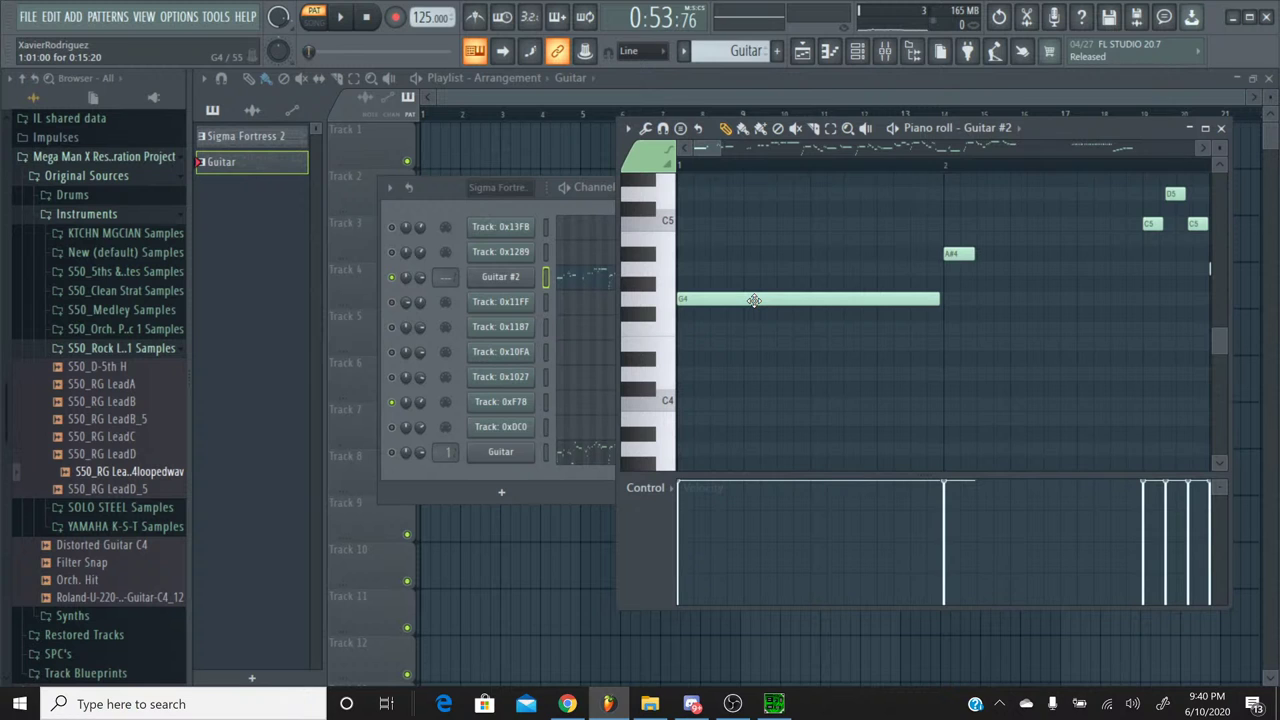
key("ctrl+v")
scroll(770, 322, "up", 4)
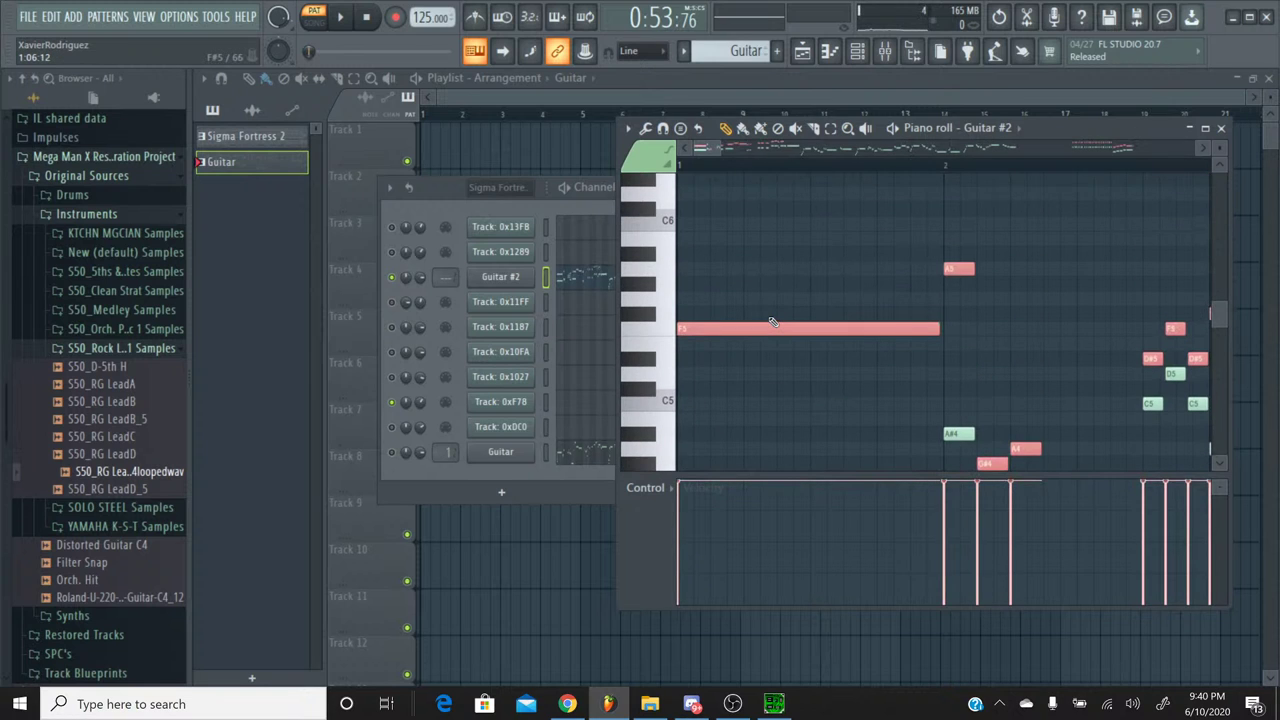
Step: Try the pasted notes one octave higher in Guitar #2, and return them to their original octave
key("ctrl+Up")
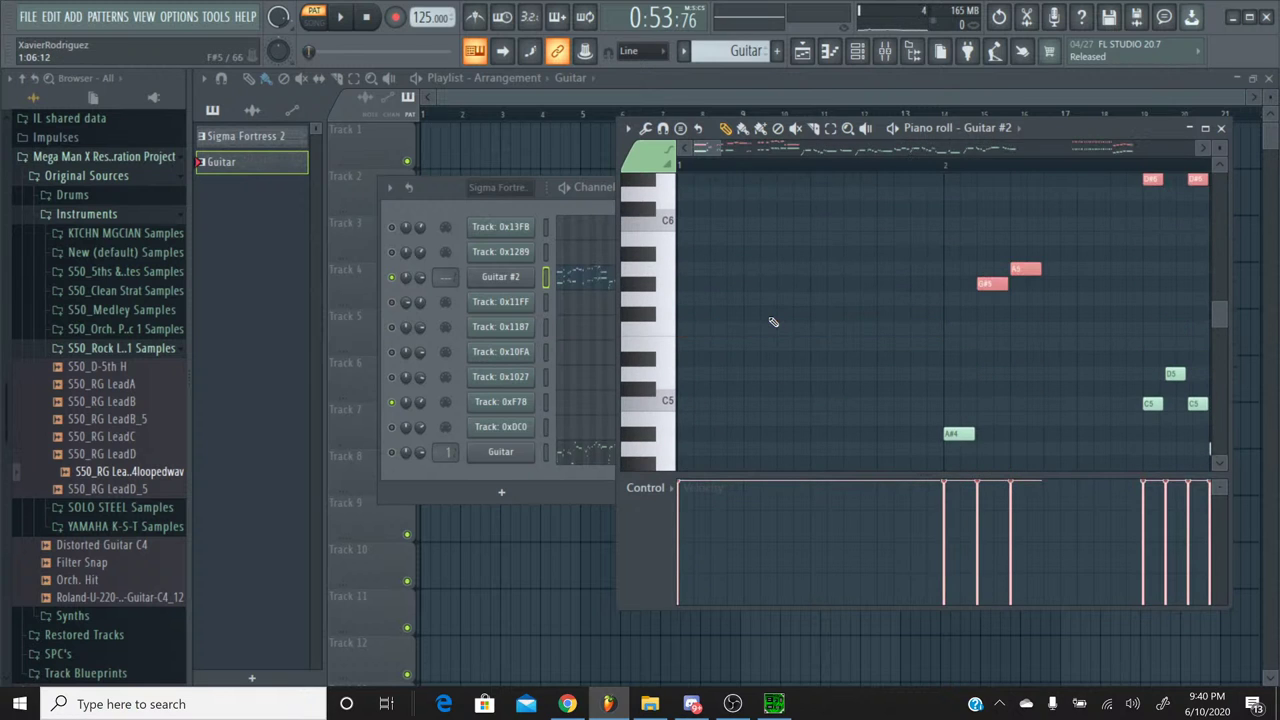
scroll(713, 331, "up", 3)
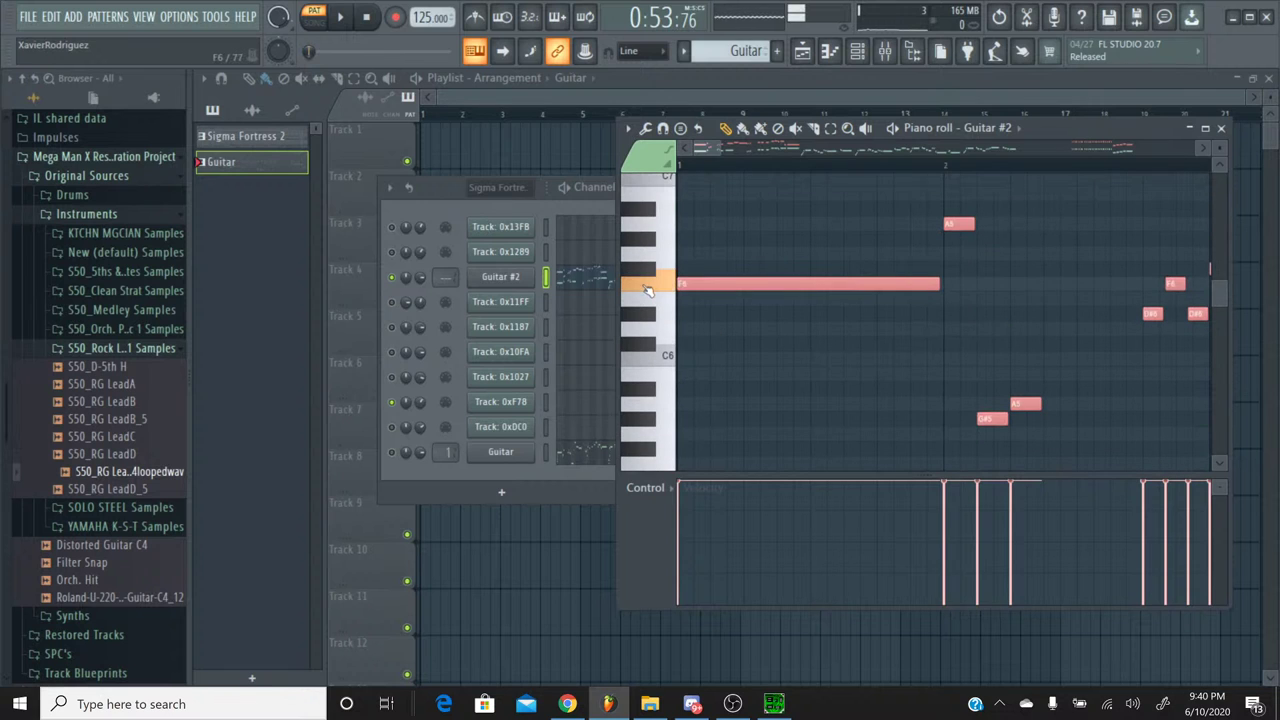
key("ctrl+Down")
scroll(690, 300, "down", 3)
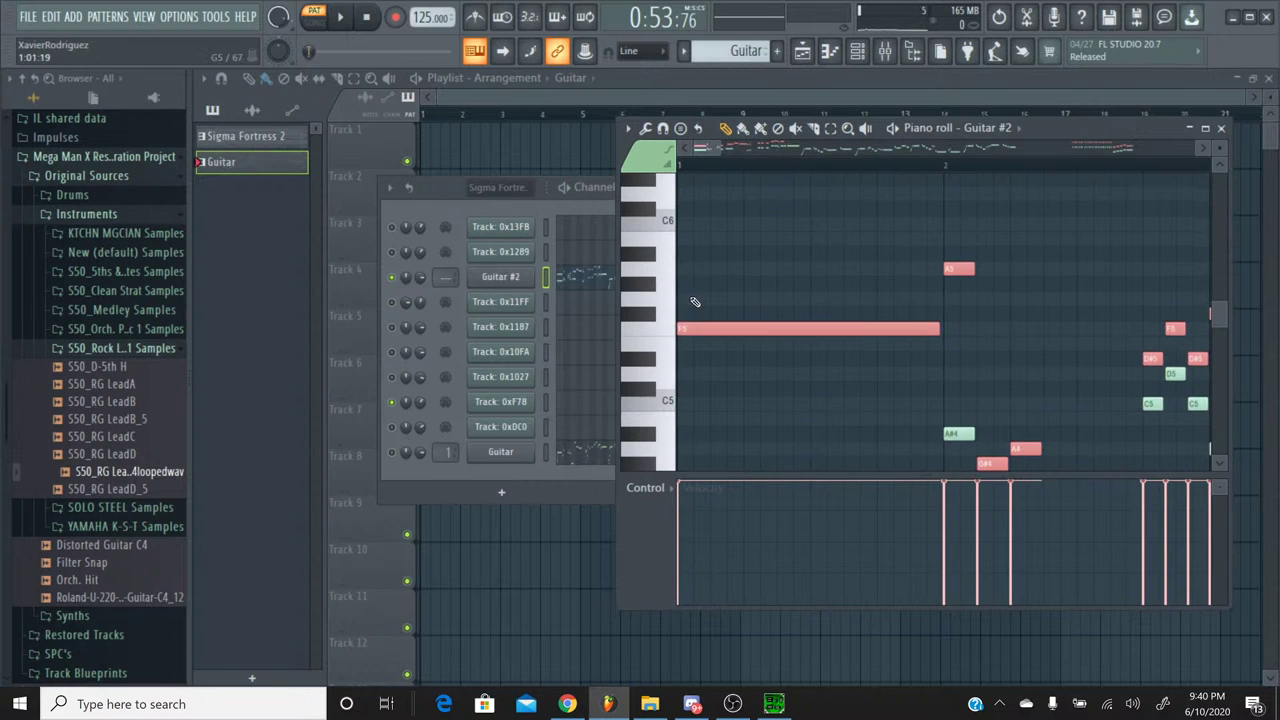
Step: Audition the F5 key on Guitar #2, delete the pasted notes, and close the piano roll
left_click(651, 331)
left_click(651, 331)
mouse_move(651, 331)
left_mouse_down()
mouse_move(648, 365)
mouse_move(646, 331)
left_mouse_up()
key("Delete")
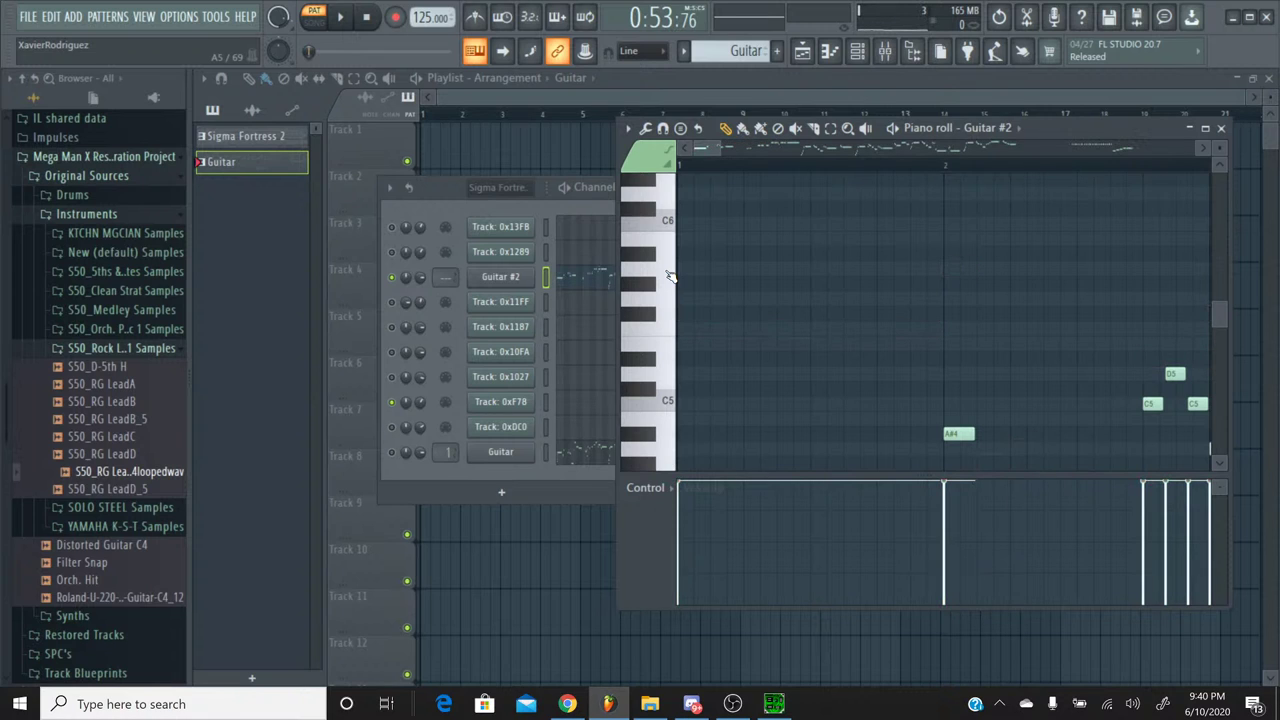
left_click(648, 348)
left_click(1221, 129)
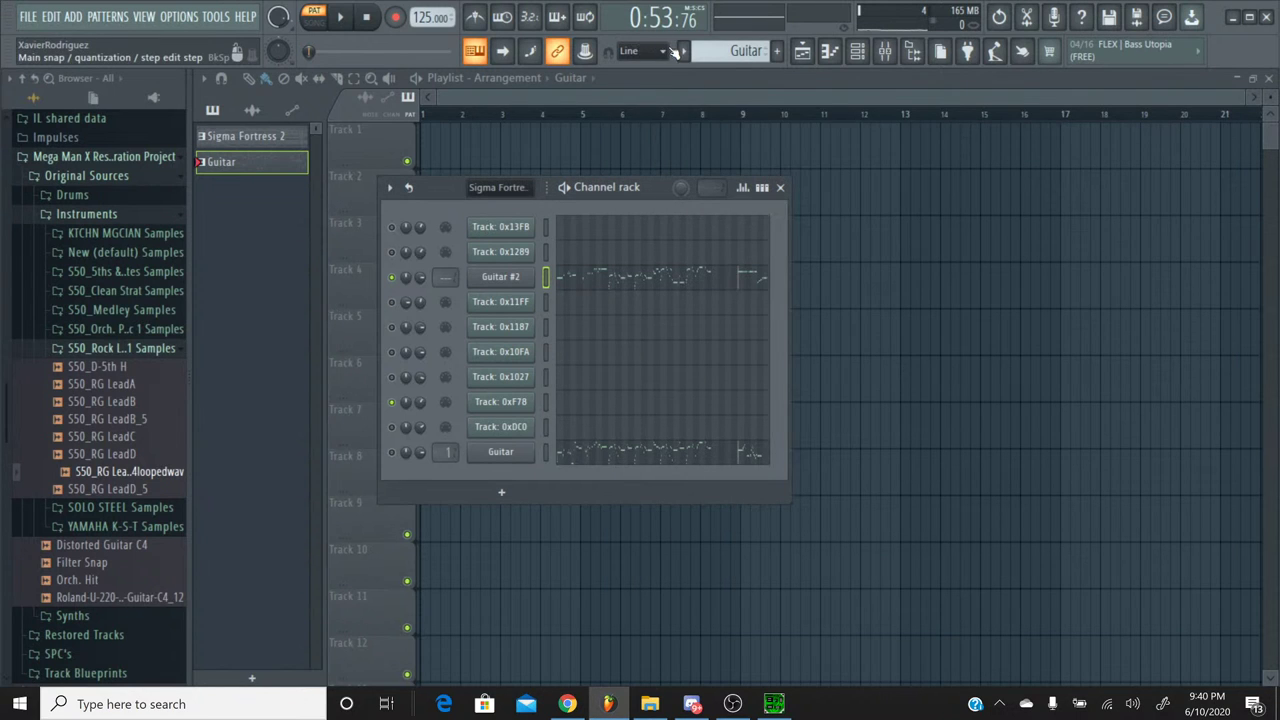
Step: Return to the Sigma Fortress 2 pattern and audition Track: 0xF78's opening F5 note in its piano roll
left_click(683, 51)
left_click(683, 51)
left_click(683, 51)
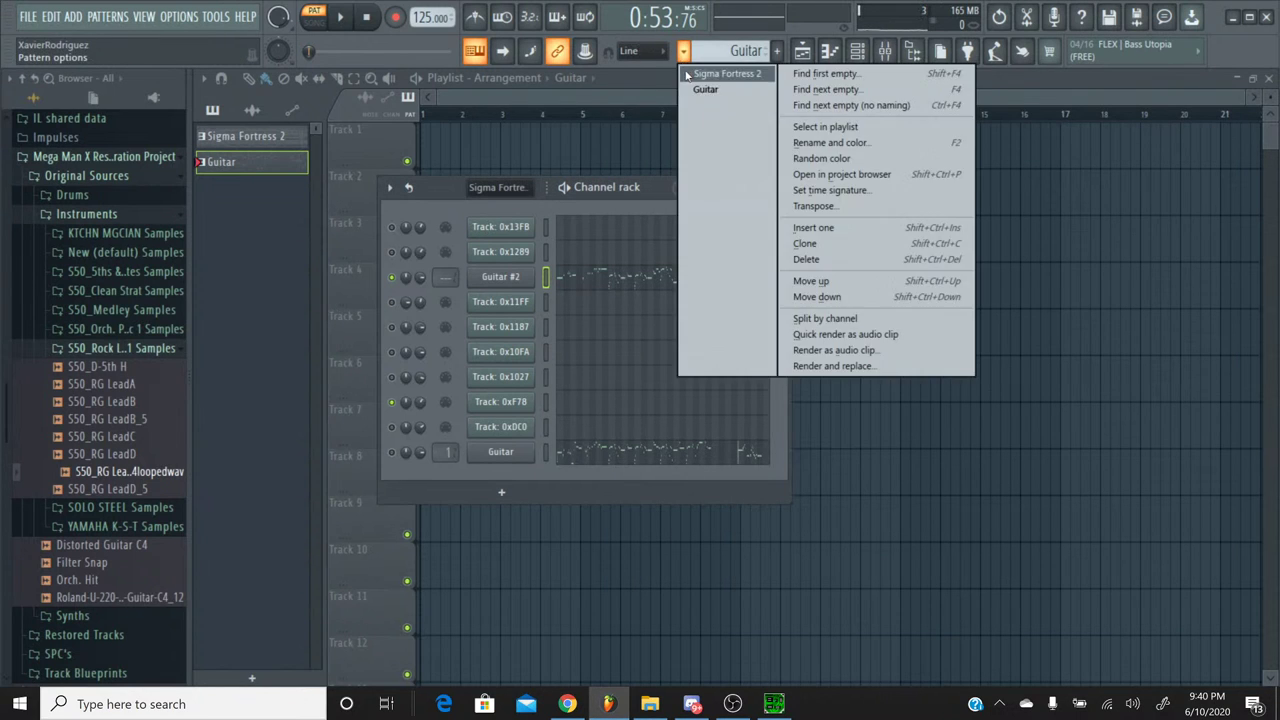
left_click(720, 74)
left_click(598, 410)
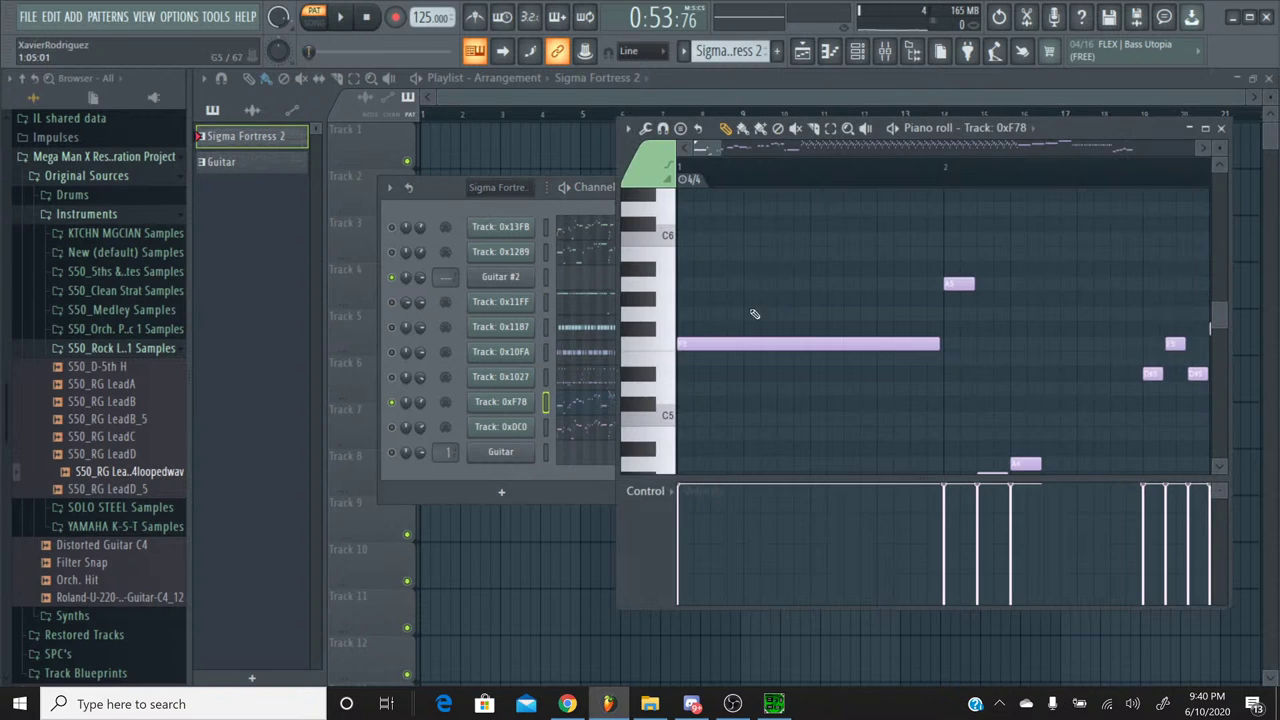
left_click(658, 344)
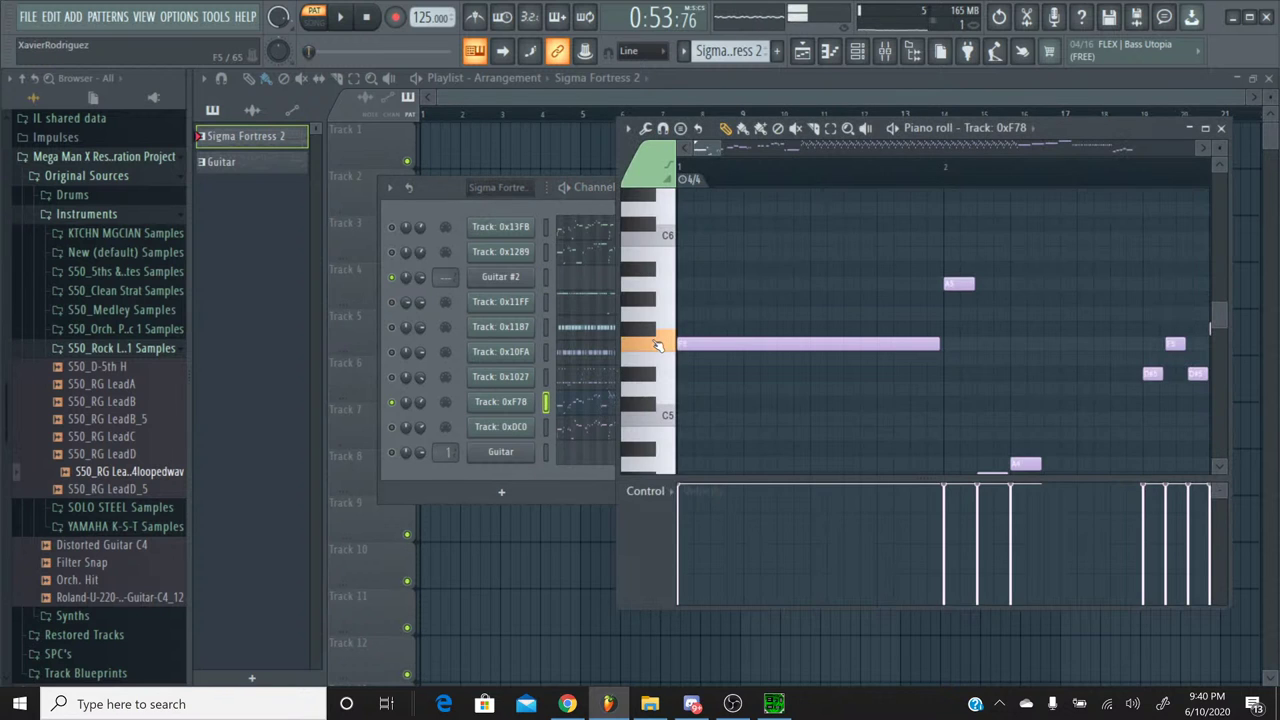
left_click(658, 344)
scroll(658, 344, "down", 3)
scroll(656, 343, "up", 3)
left_click(654, 336)
left_click(1222, 129)
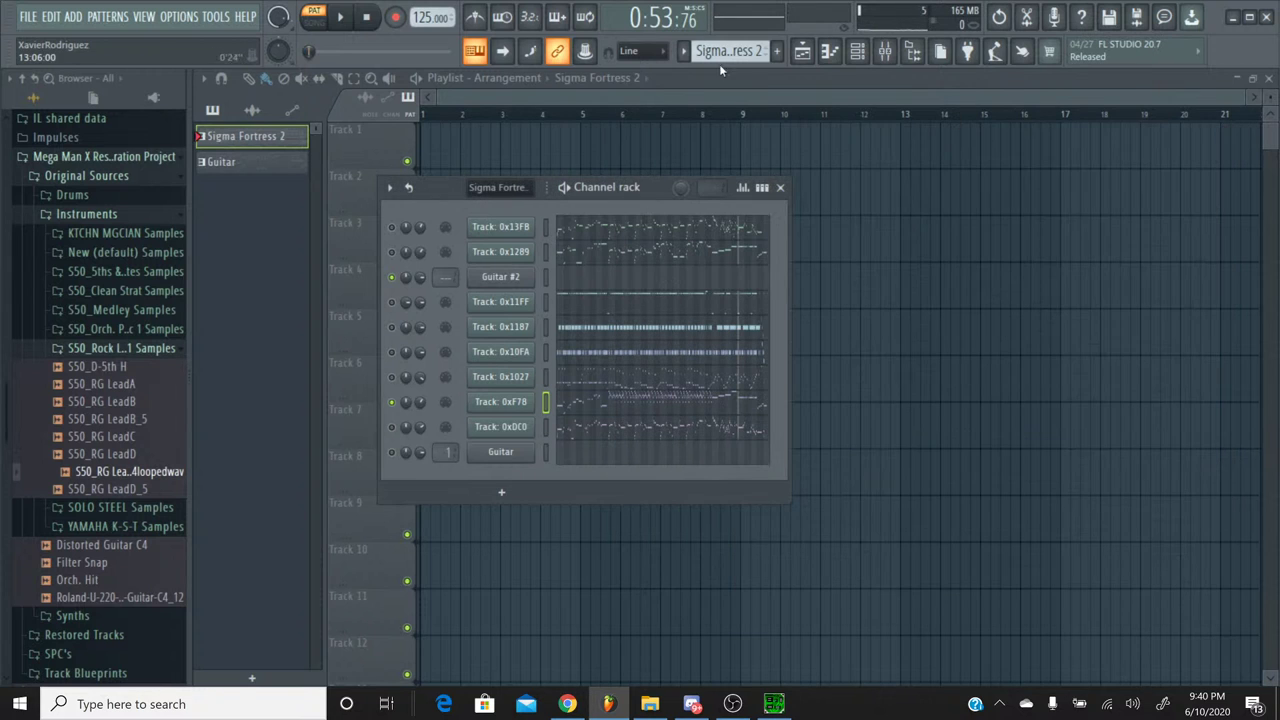
Step: Compare the opening pitches of Track: 0x1289 and Track: 0xF78 by auditioning D5 and F5 in their piano rolls
left_click(590, 260)
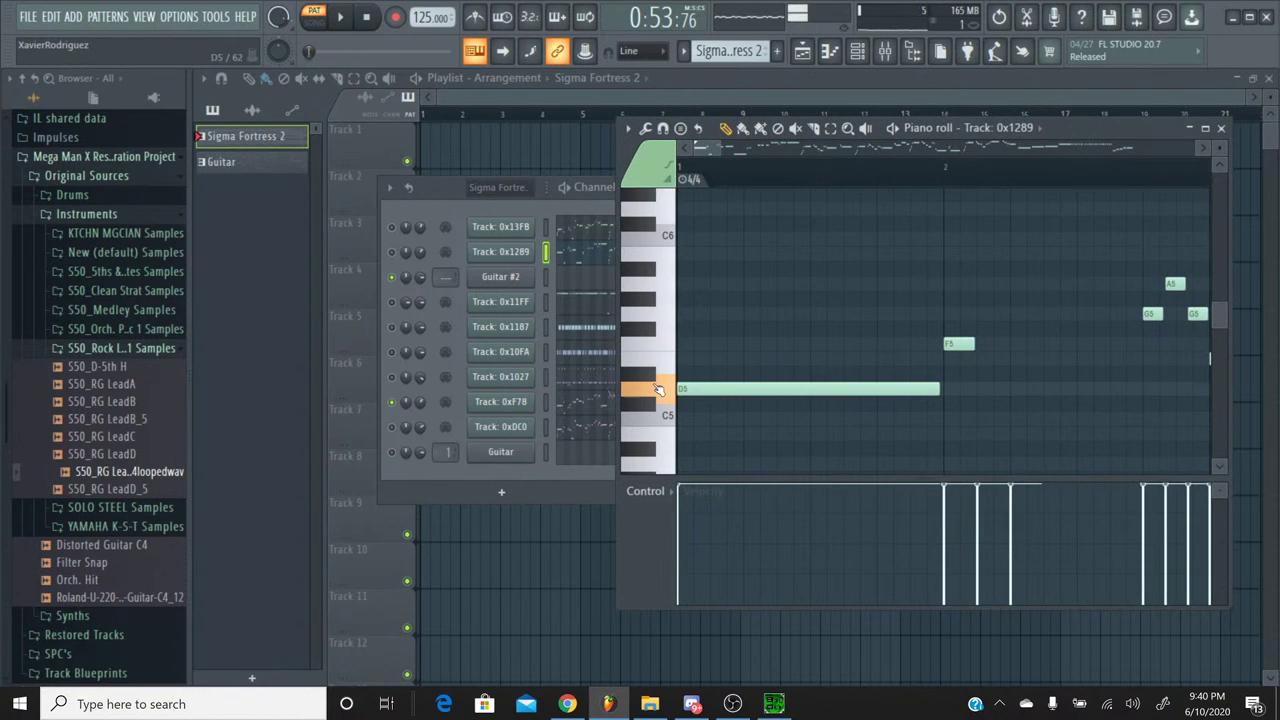
left_click(1221, 128)
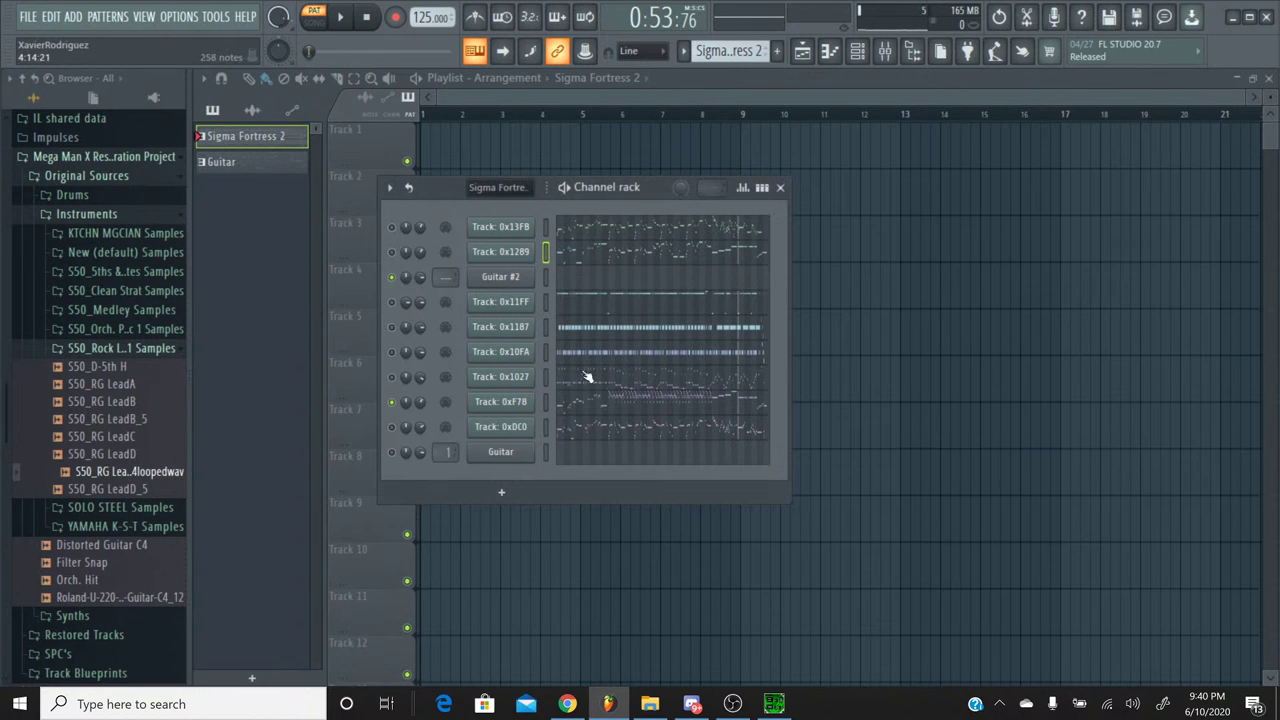
left_click(586, 404)
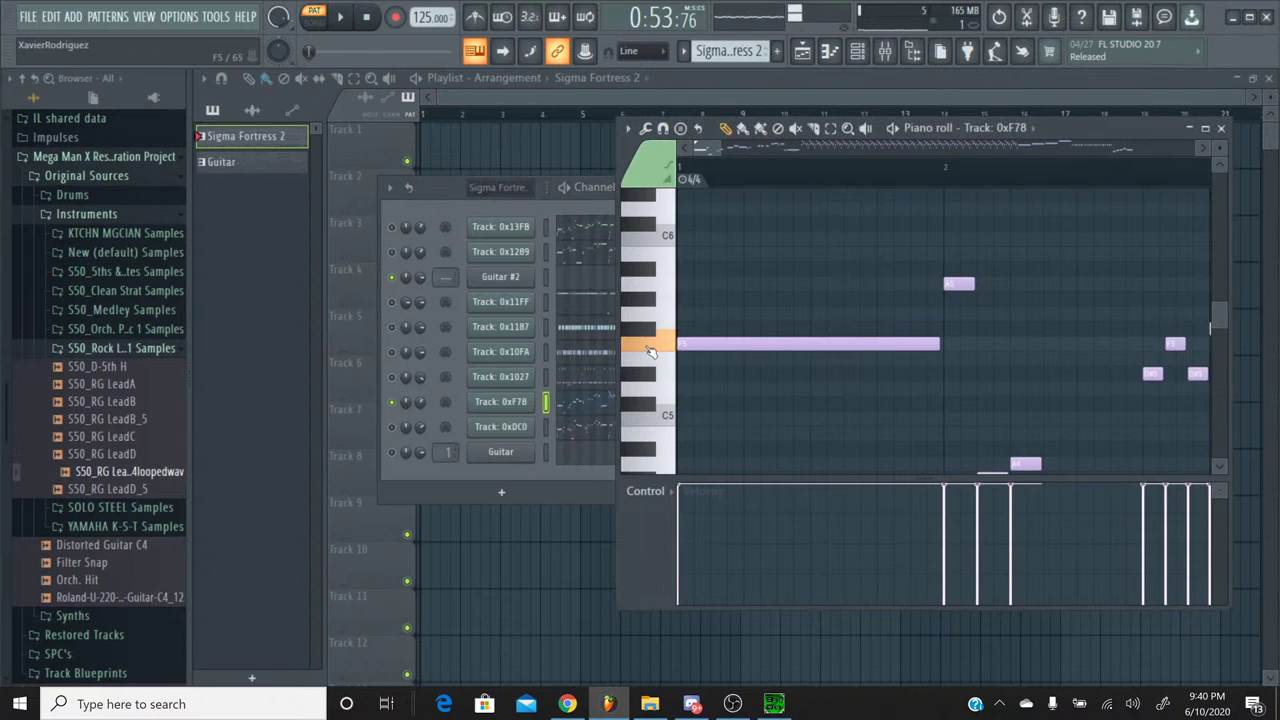
left_click(1221, 128)
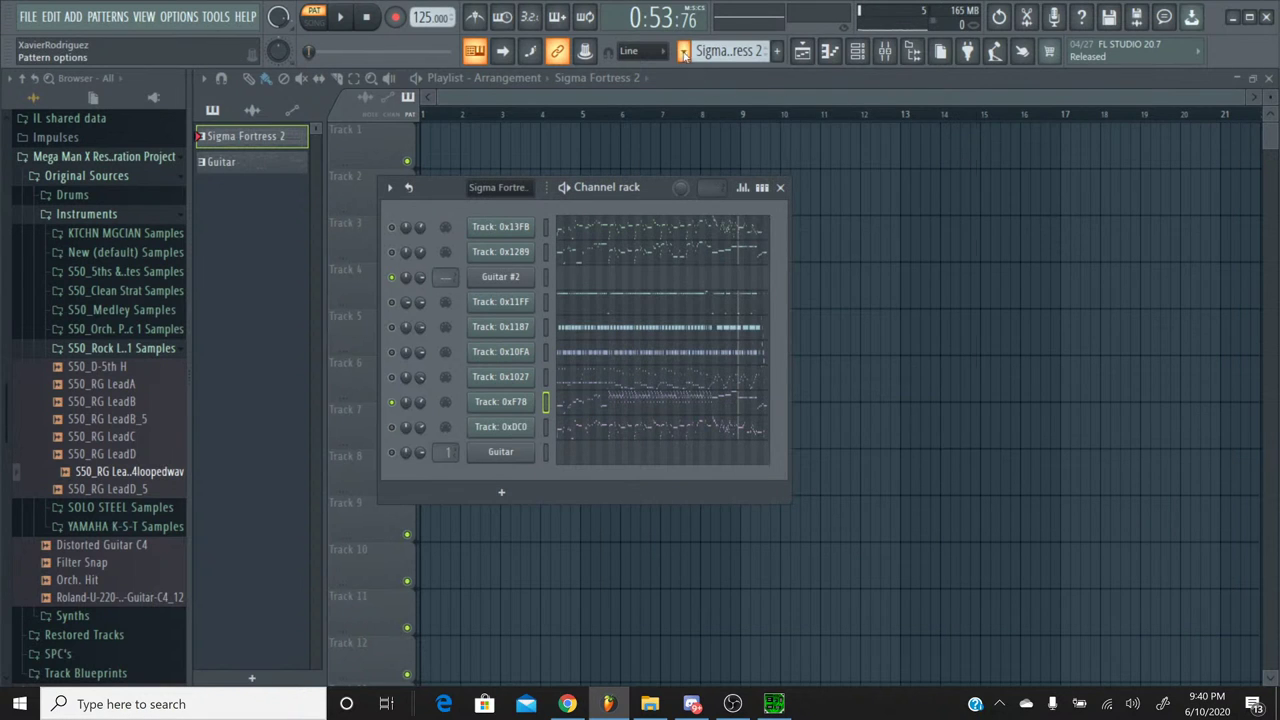
Step: Switch to the Guitar pattern and open the Guitar #2 channel's notes in the piano roll
left_click(730, 50)
left_click(710, 90)
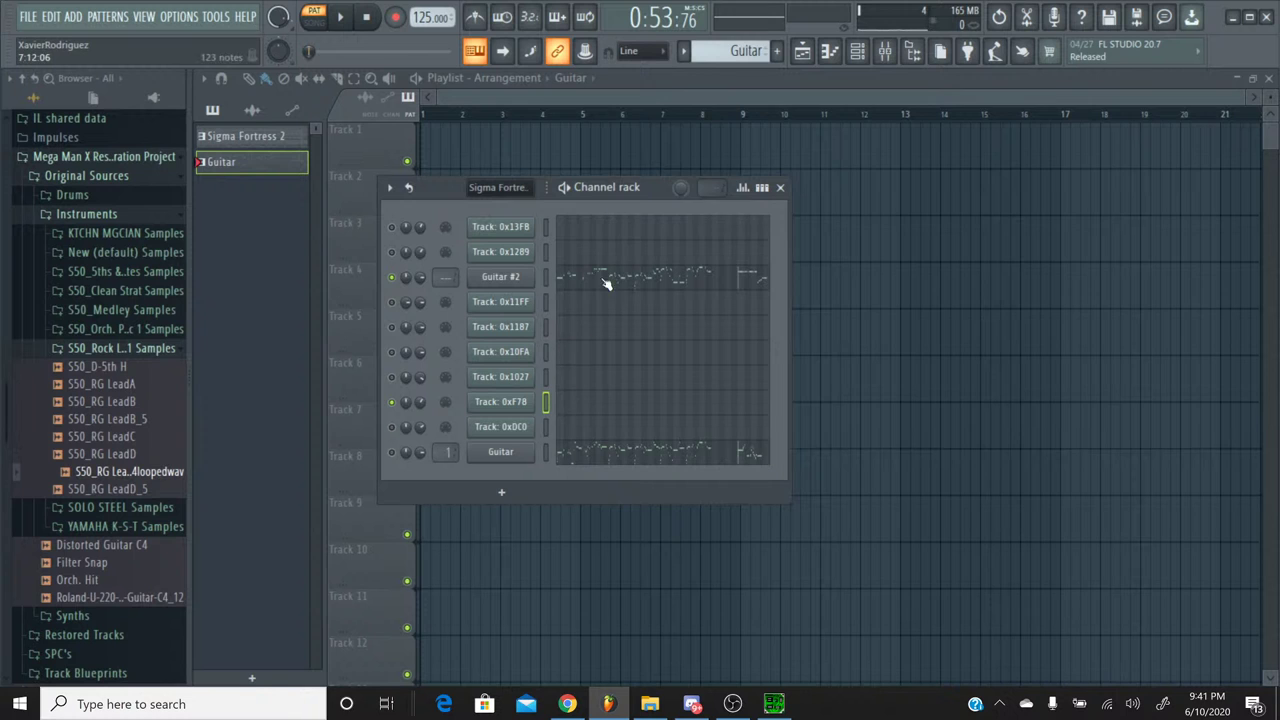
left_click(606, 283)
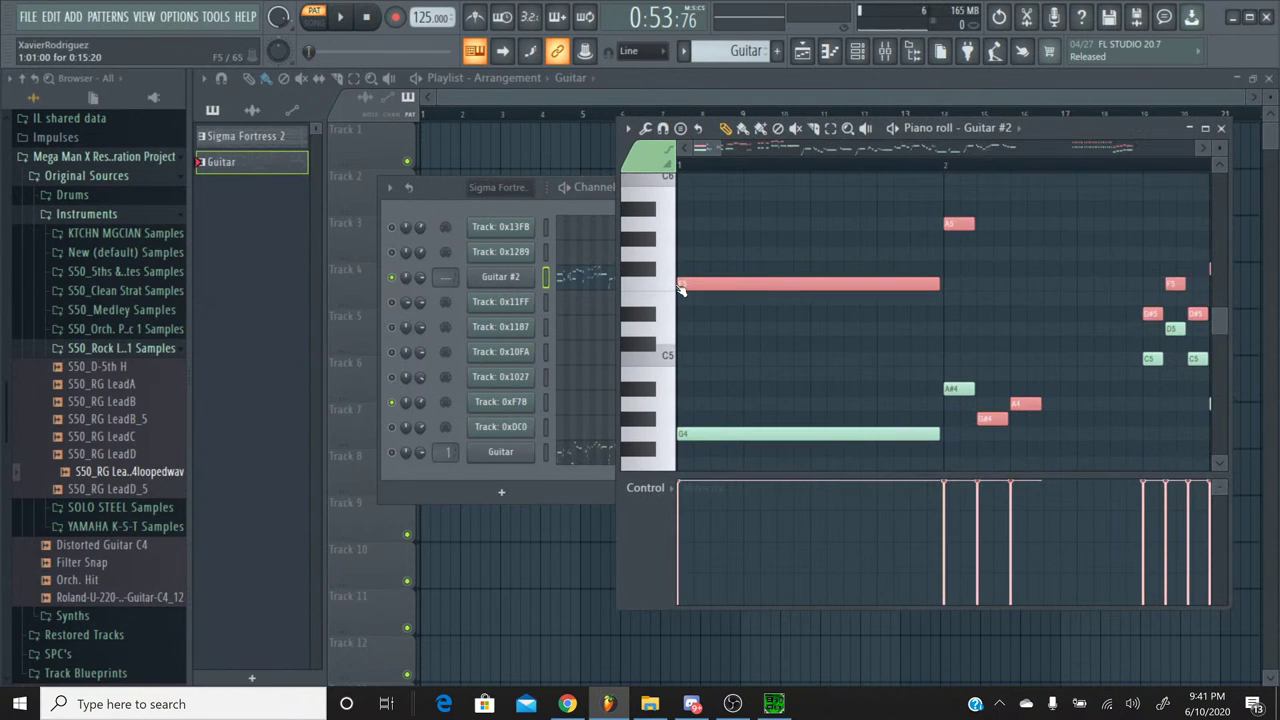
Step: Audition the piano roll keys from F5 down to A#4 to find the new pitch for the red notes
left_click(673, 287)
left_click(651, 309)
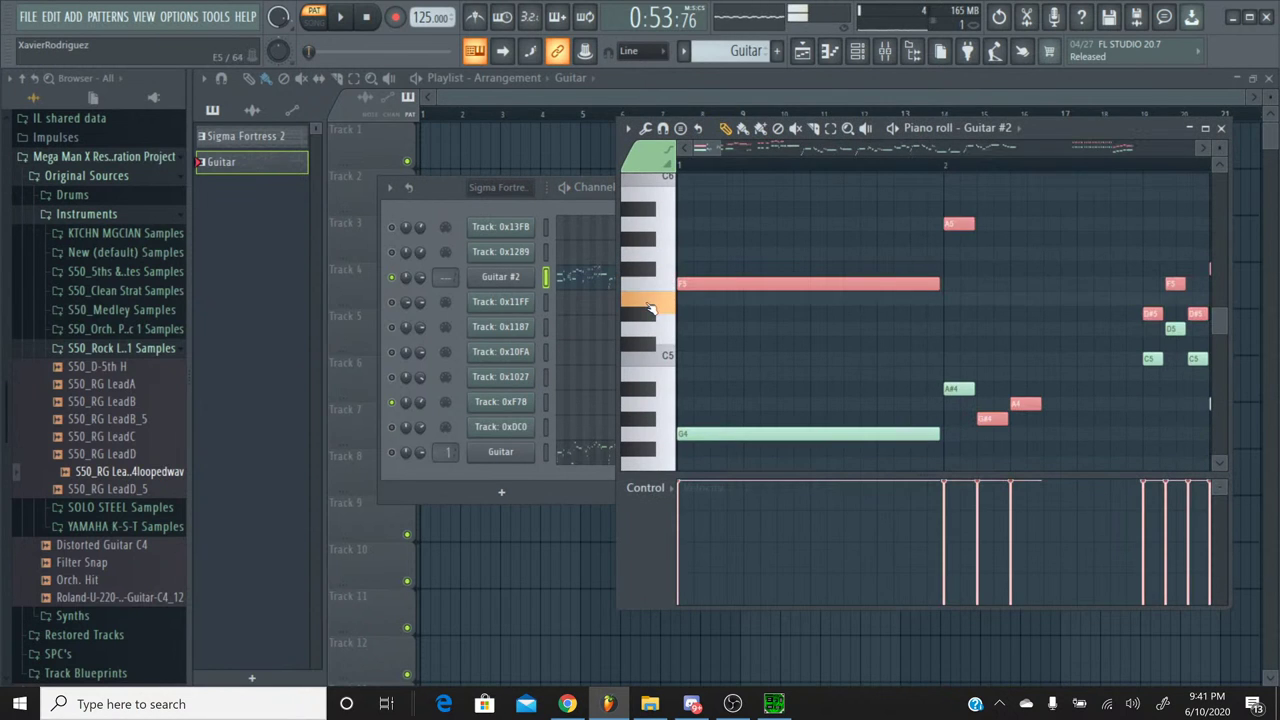
left_click(651, 317)
left_click(648, 360)
left_click(646, 389)
left_click(646, 389)
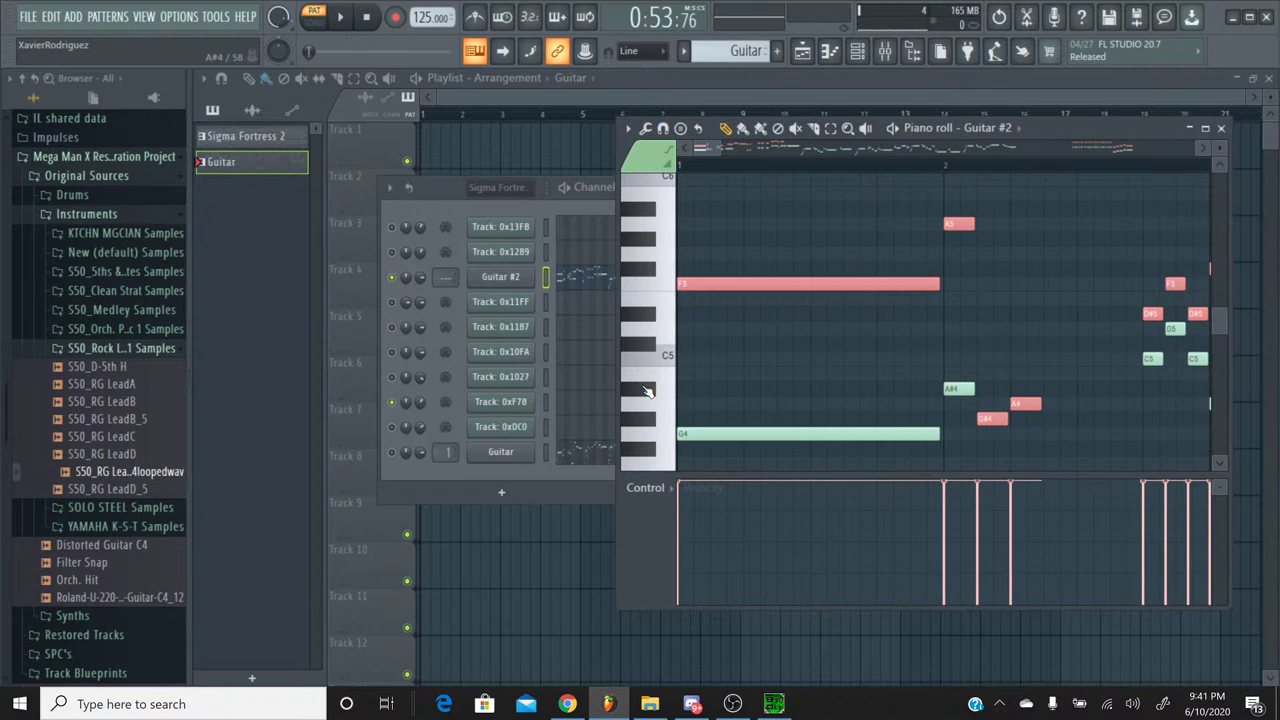
Step: Transpose the red Guitar #2 notes down seven semitones so the first one sits on A#4, and audition that pitch
key("Down")
key("Down")
key("Down")
key("Down")
key("Down")
key("Down")
key("Down")
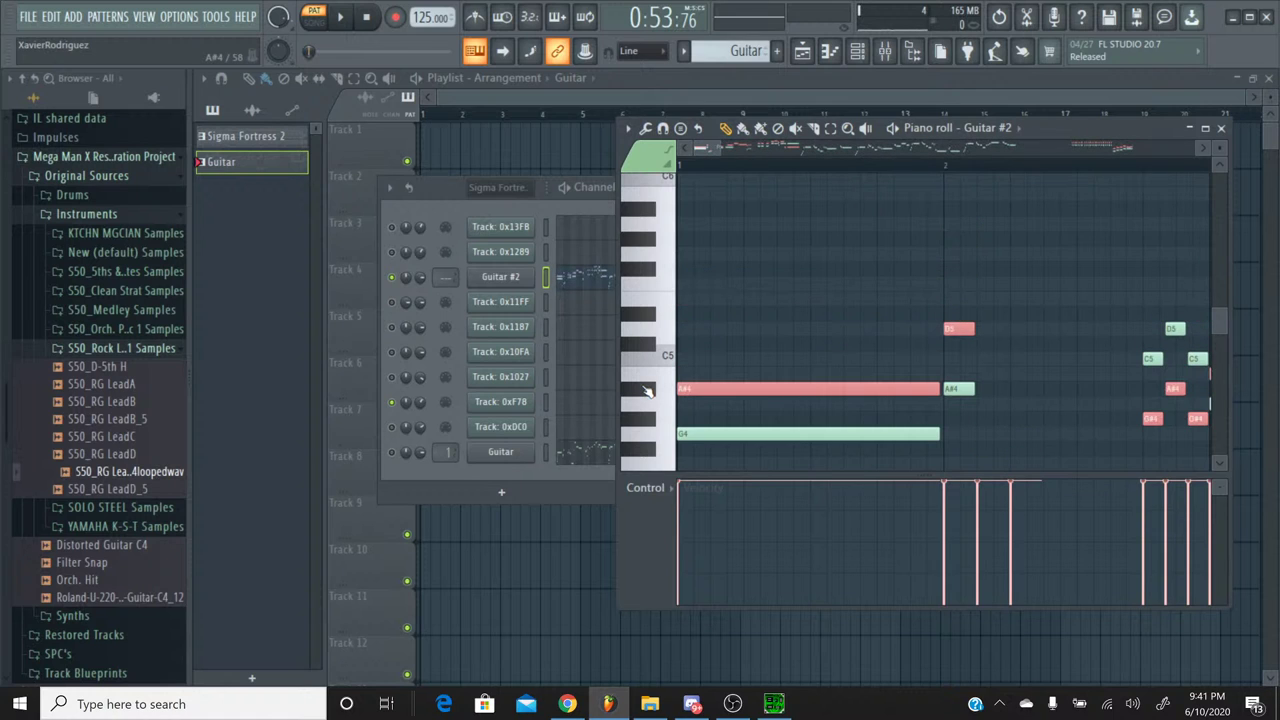
left_click(646, 390)
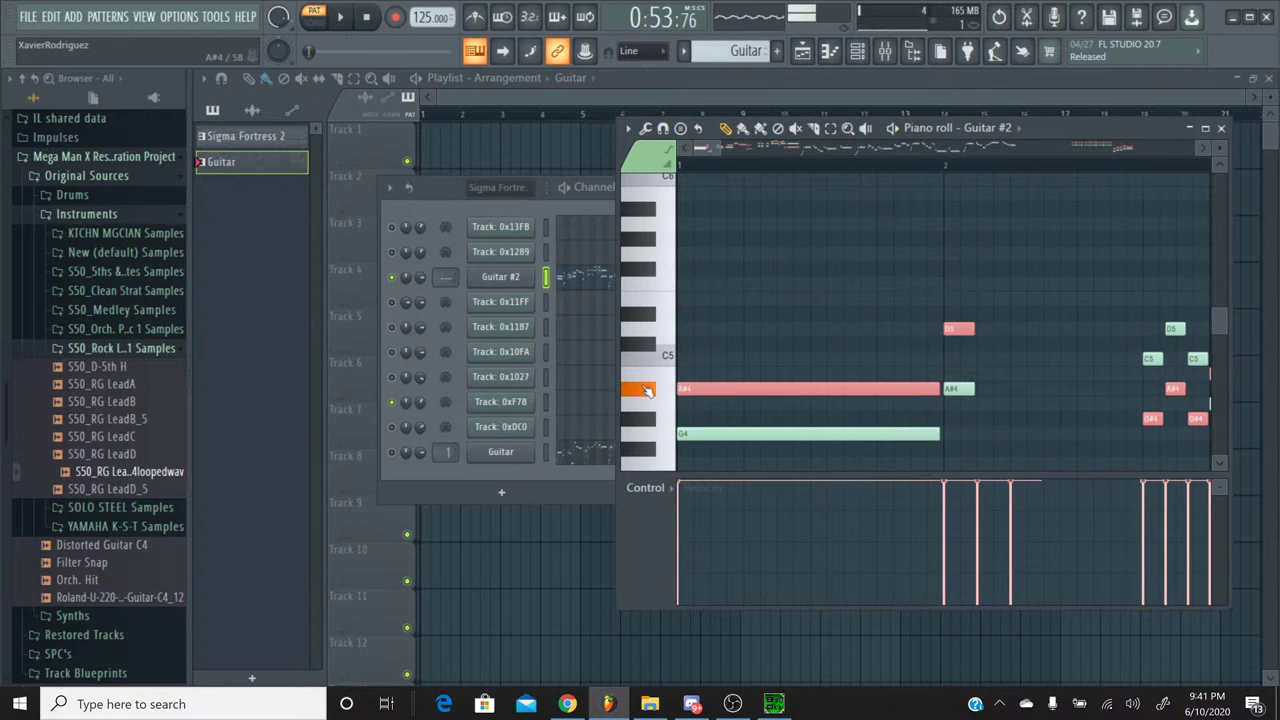
Step: Play the Guitar pattern from near its beginning and follow the transposed Guitar #2 notes in the piano roll
scroll(788, 295, "down", 4)
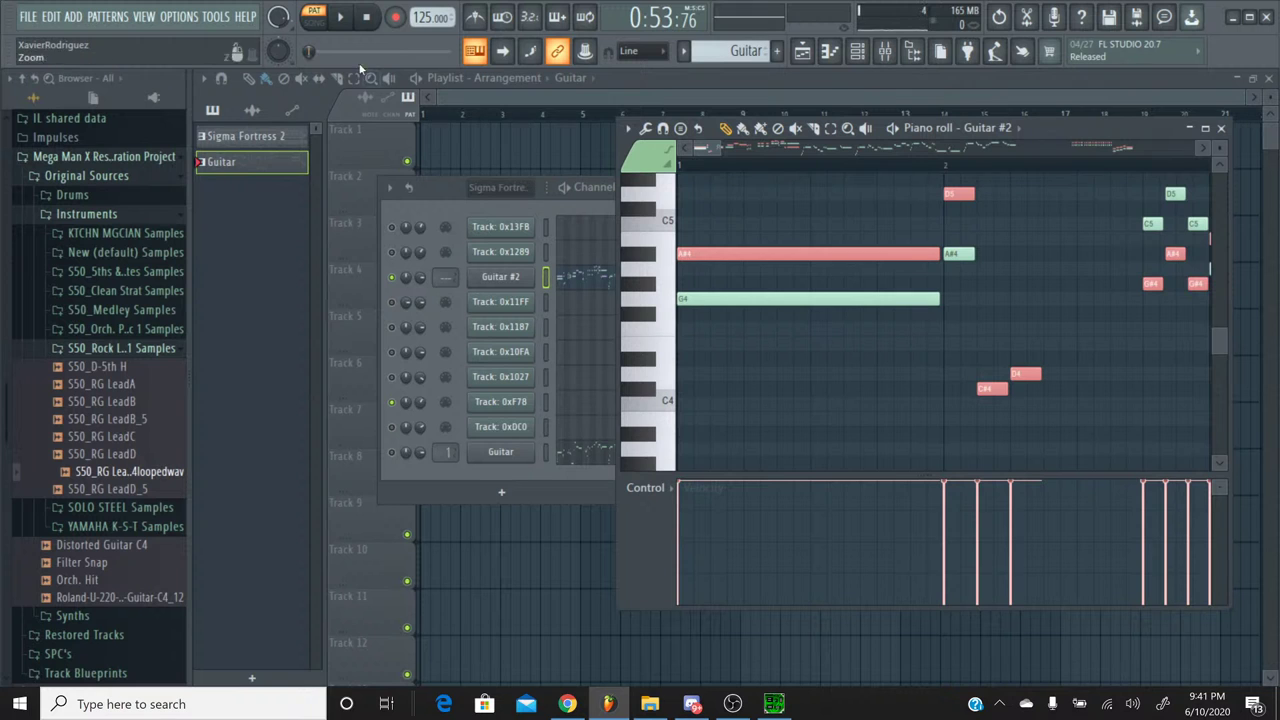
left_click(341, 17)
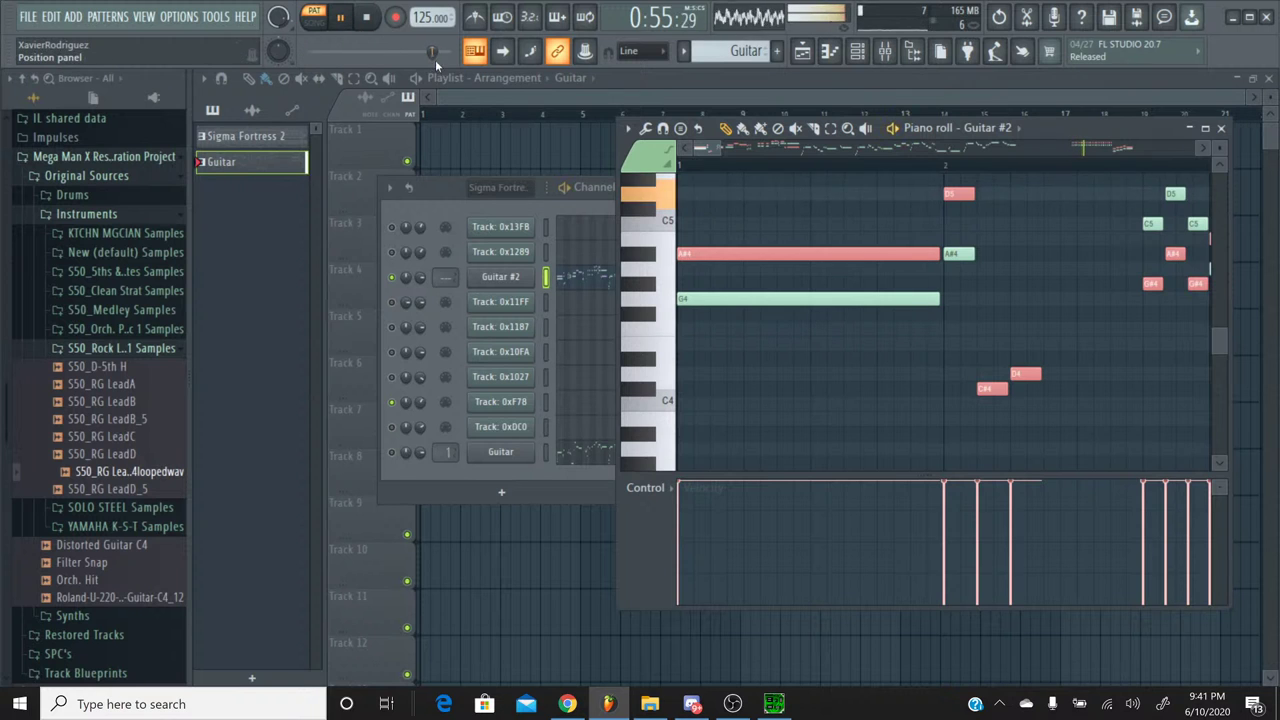
left_click_drag(425, 50, 312, 51)
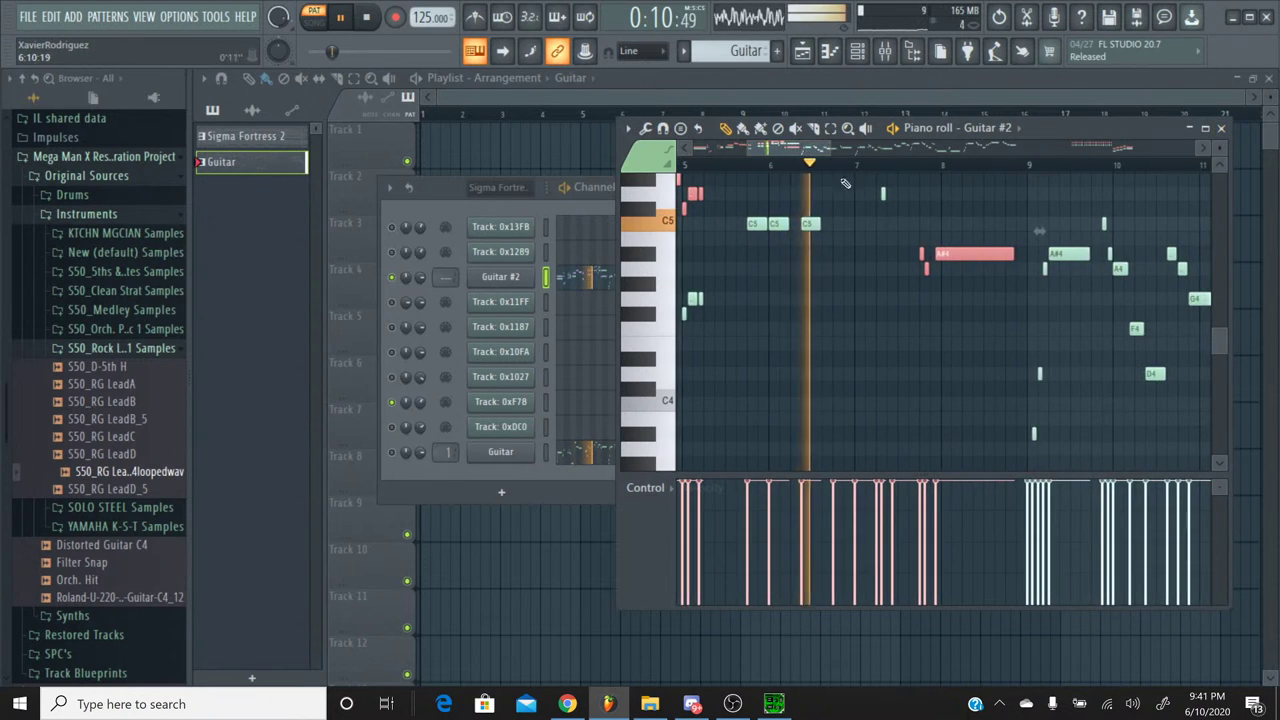
scroll(887, 204, "up", 3)
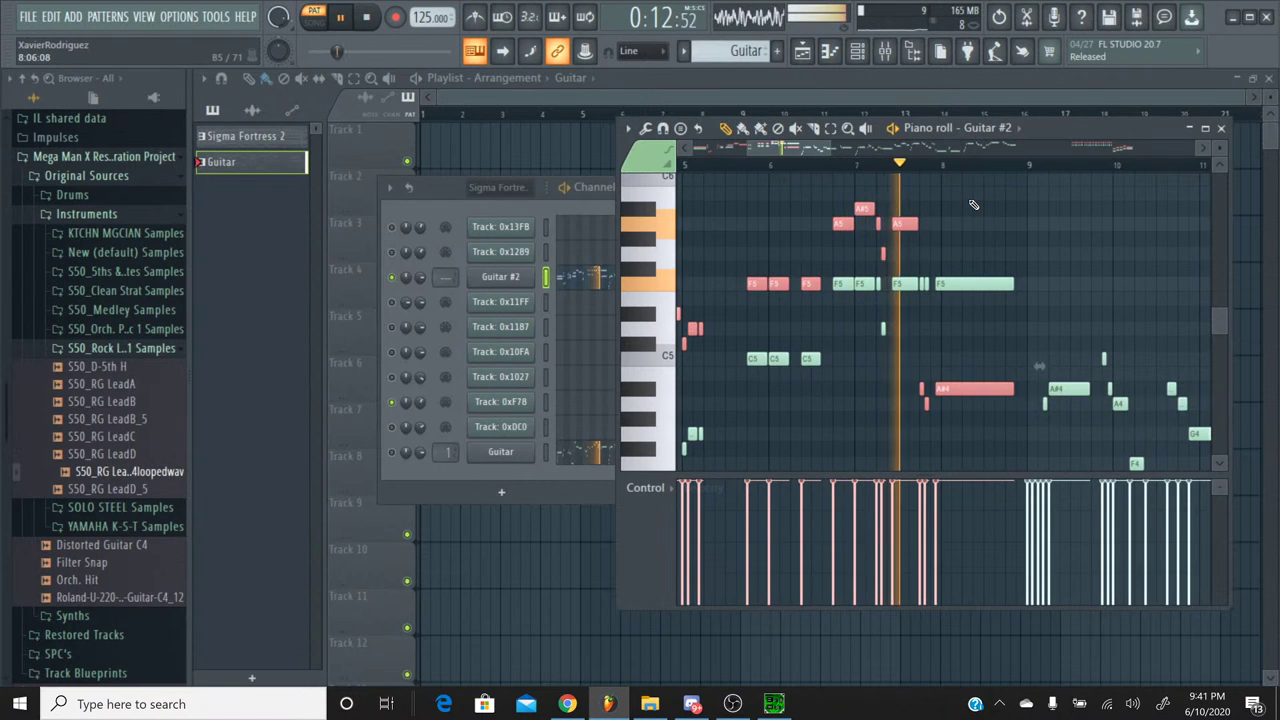
scroll(930, 195, "down", 3)
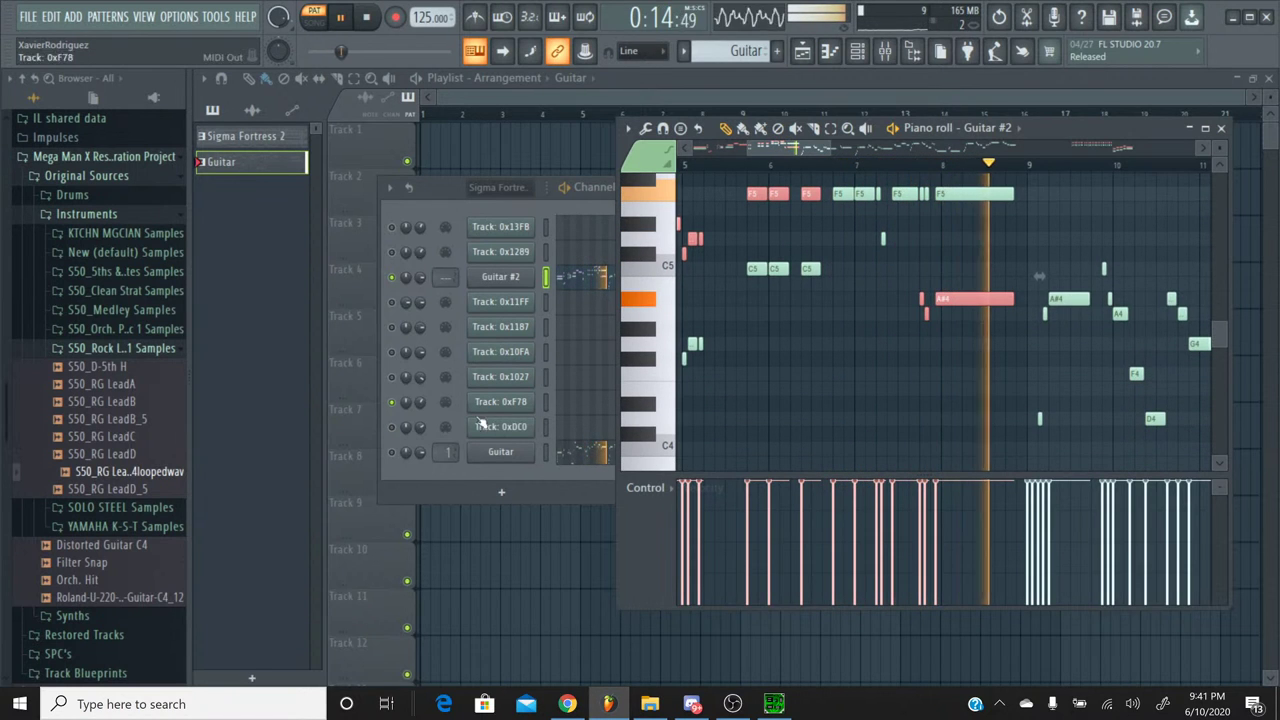
Step: Route the Guitar #2 channel to mixer track 2 and unmute the Guitar channel
left_click(885, 51)
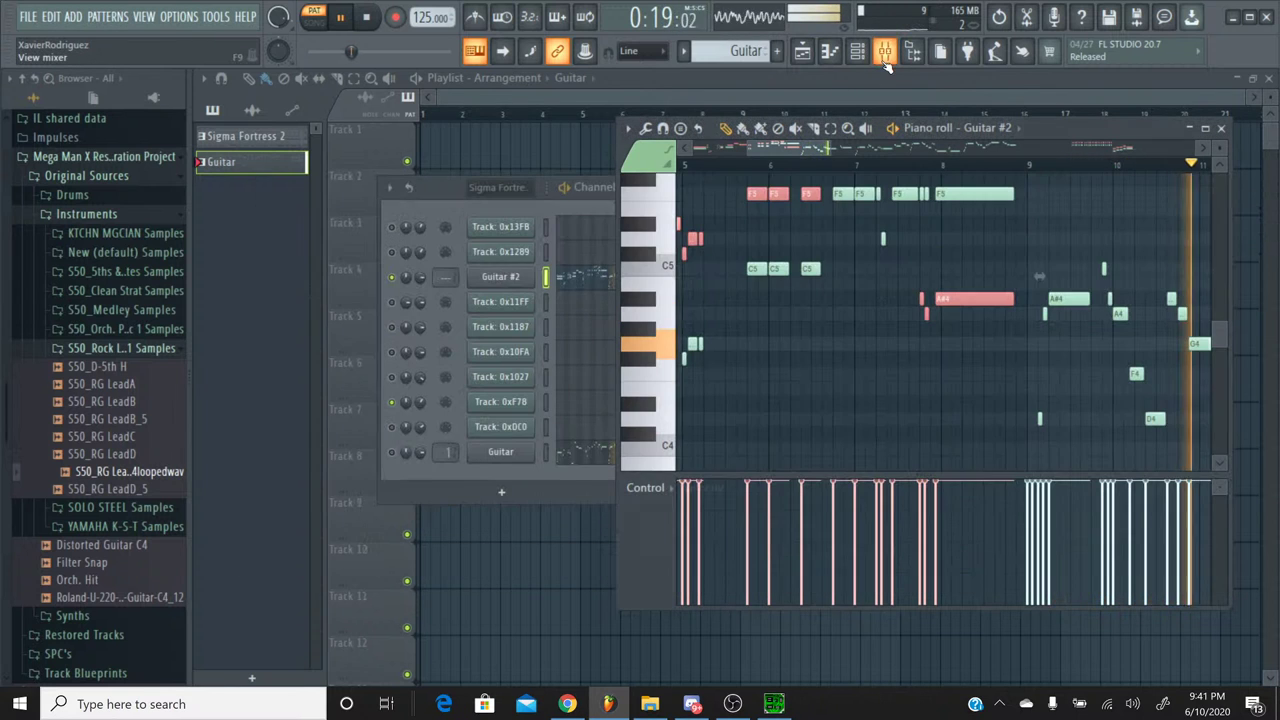
left_click(885, 51)
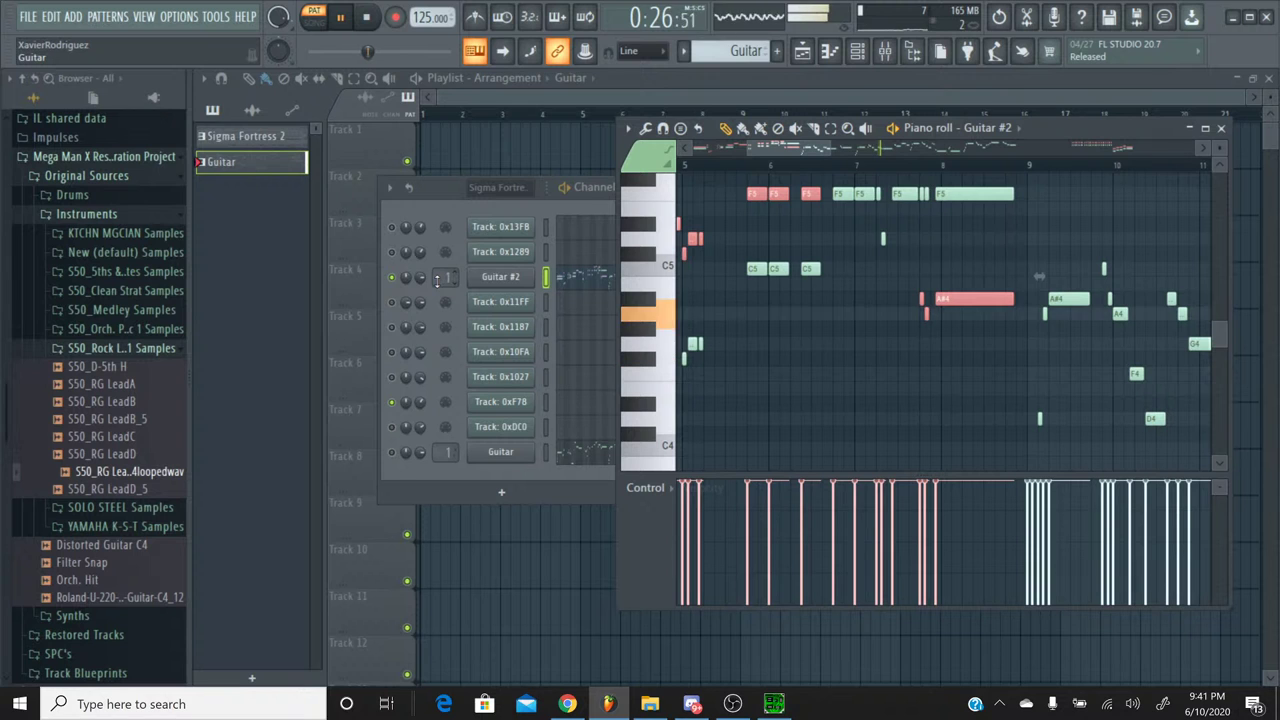
left_click(397, 461)
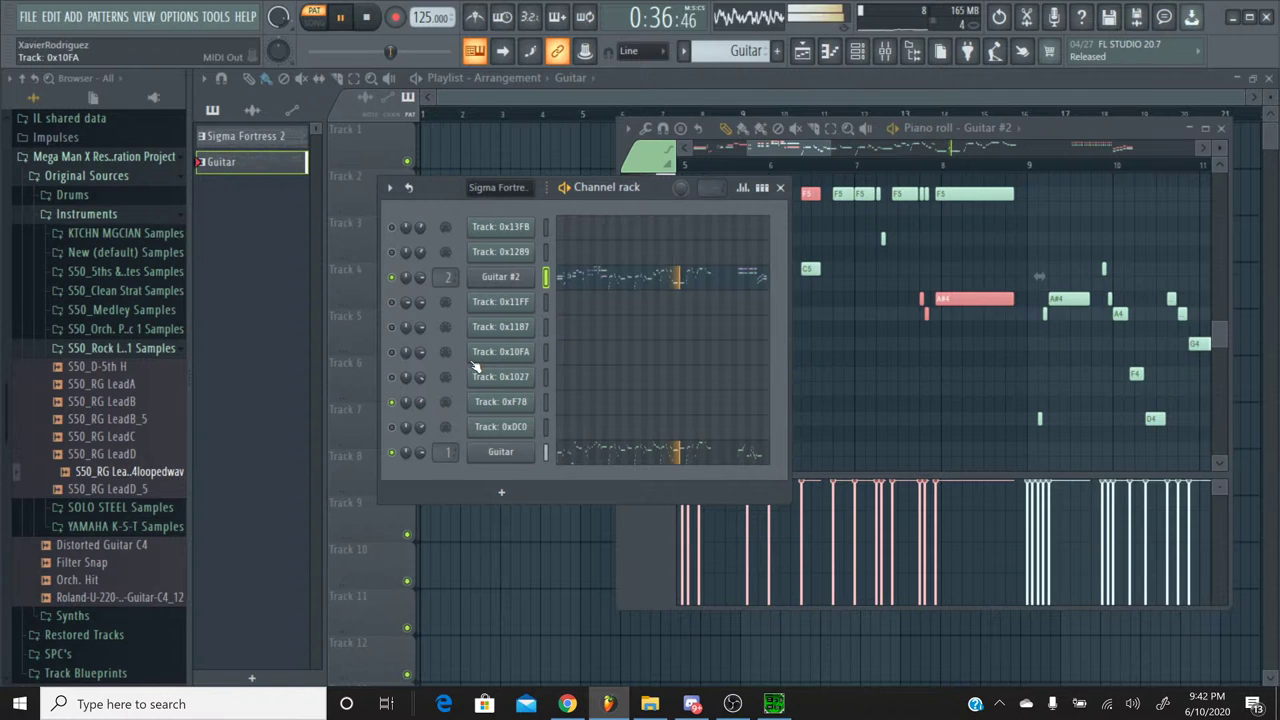
Step: Replay the pattern from near the start and lower the Guitar and Insert 2 mixer volumes, with Insert 2 at about 59%
left_click(884, 52)
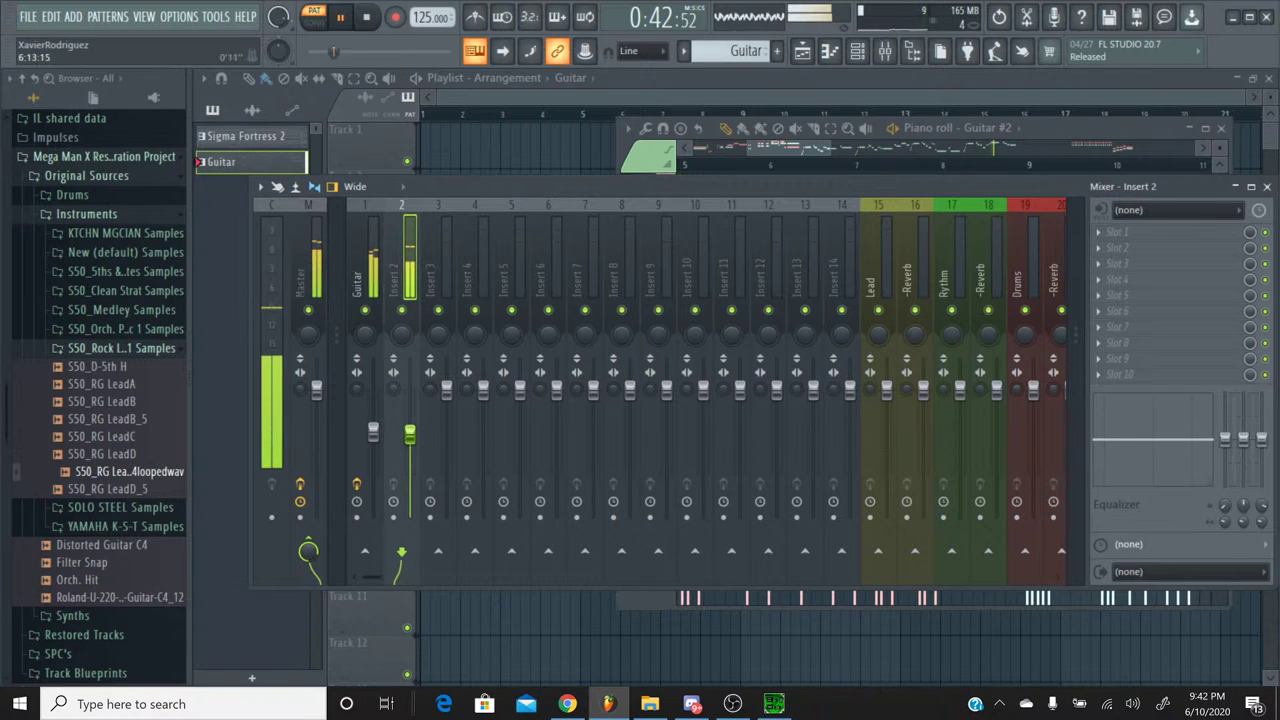
left_click_drag(401, 51, 312, 55)
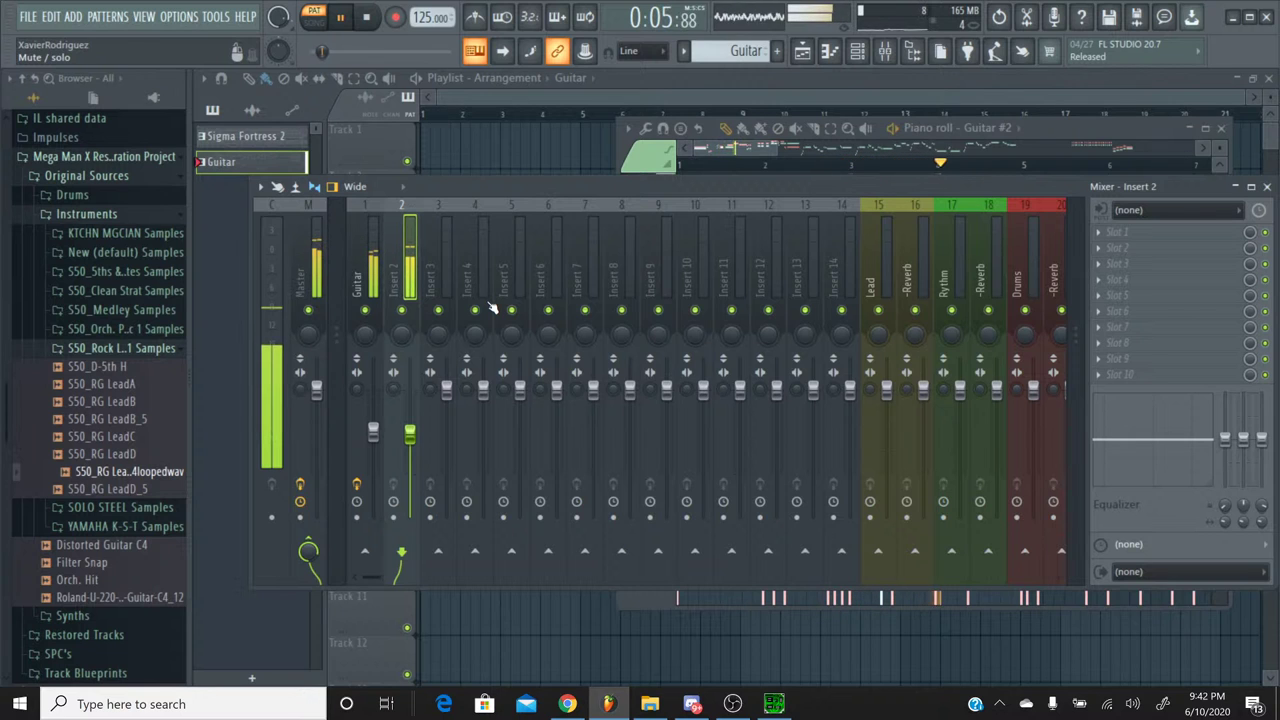
left_click(1065, 130)
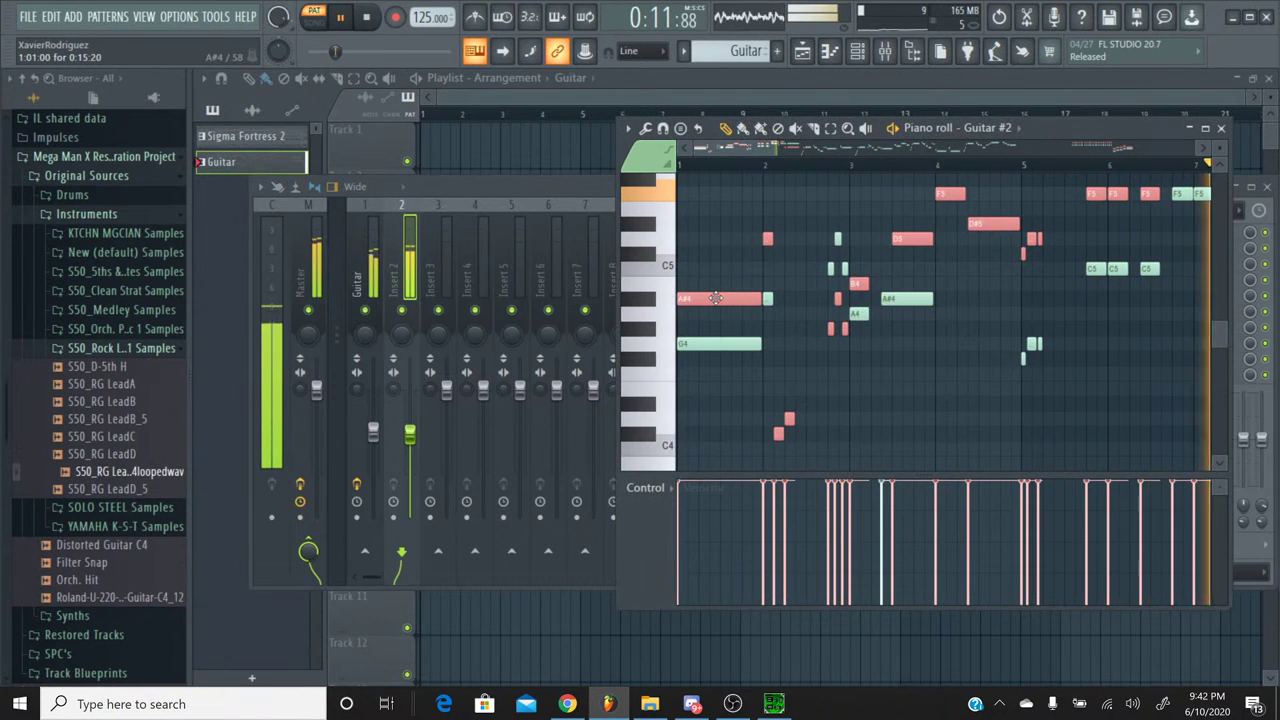
left_click(380, 444)
left_click_drag(410, 435, 410, 450)
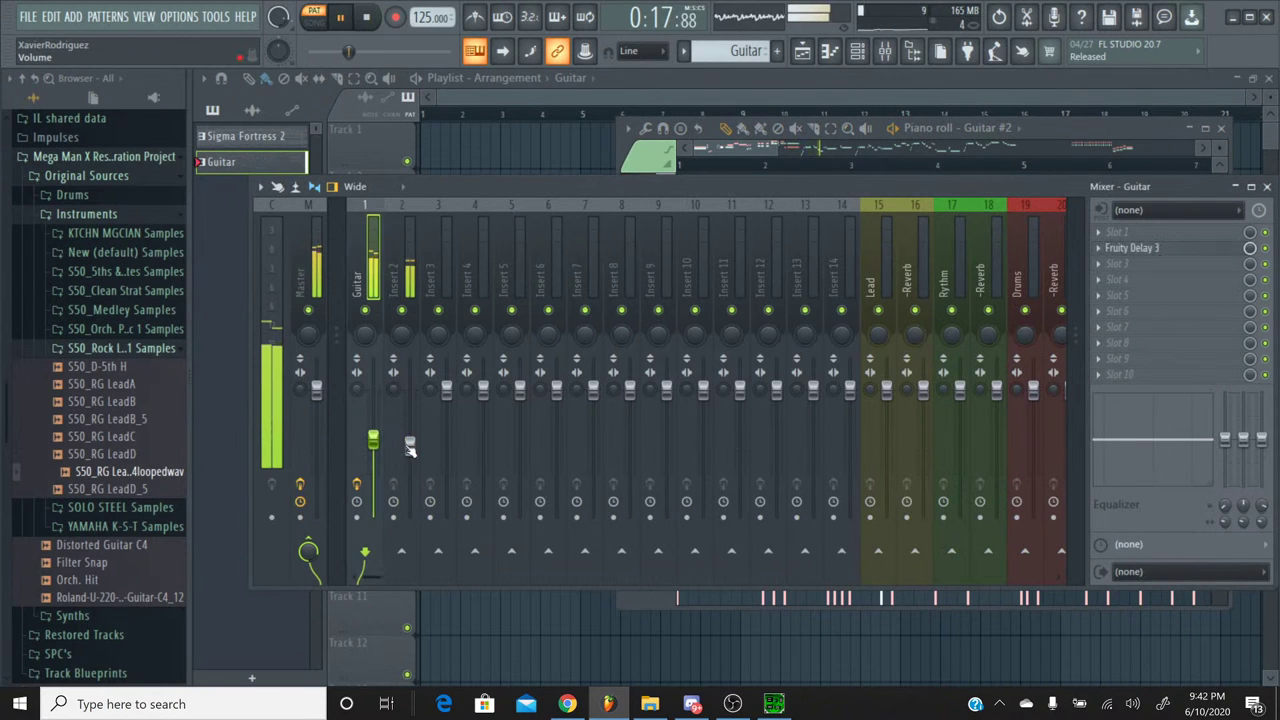
left_click_drag(410, 450, 410, 441)
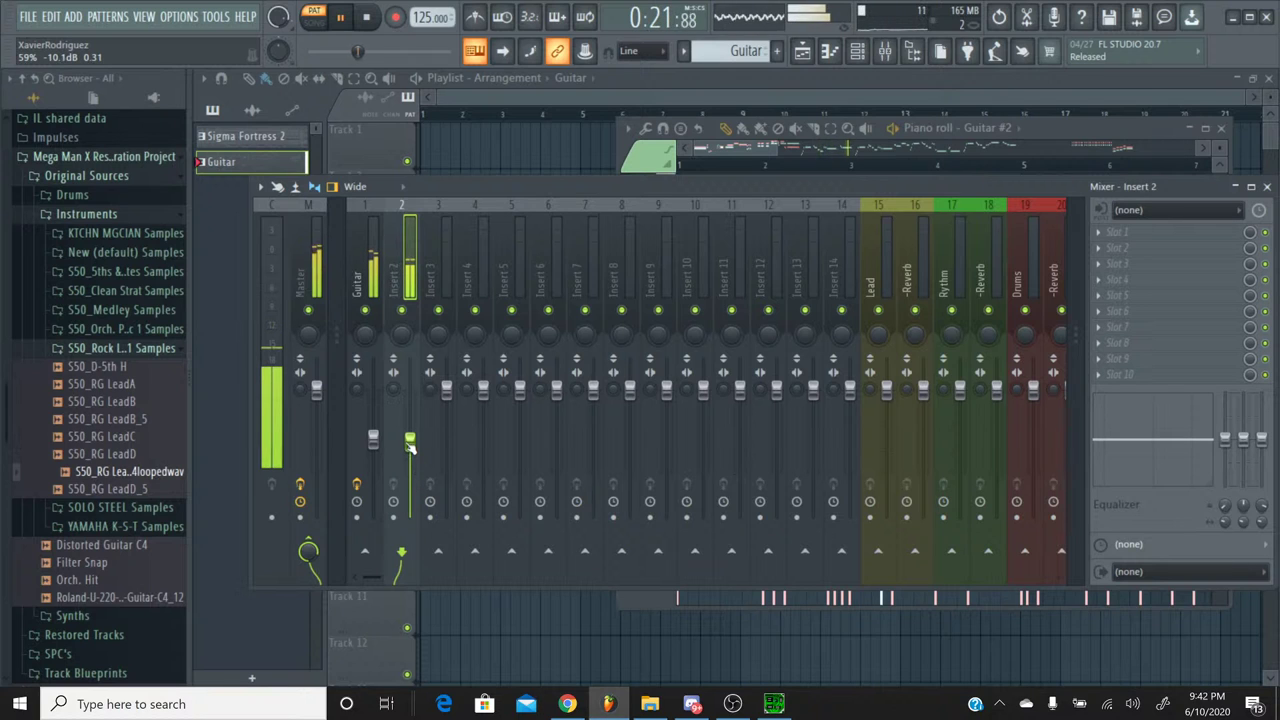
left_click(884, 54)
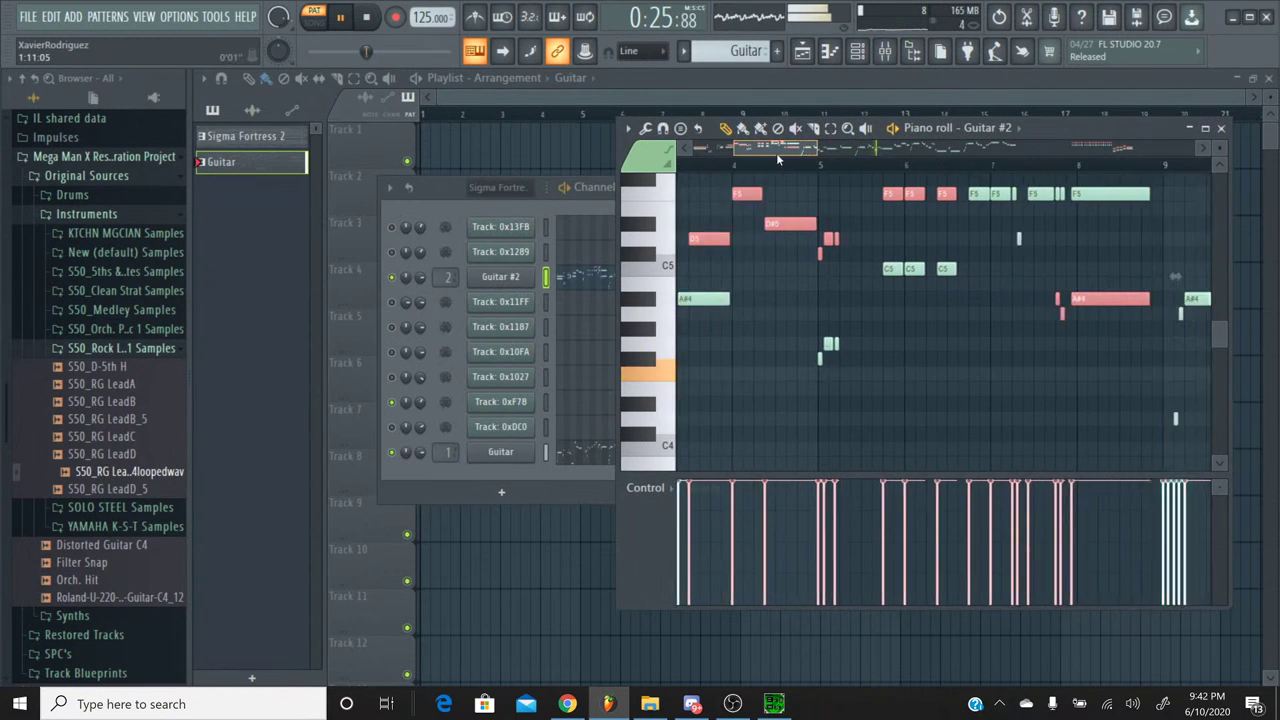
Step: Check the later Guitar #2 notes in the piano roll during playback and listen to the pattern's final section
left_click_drag(776, 153, 953, 165)
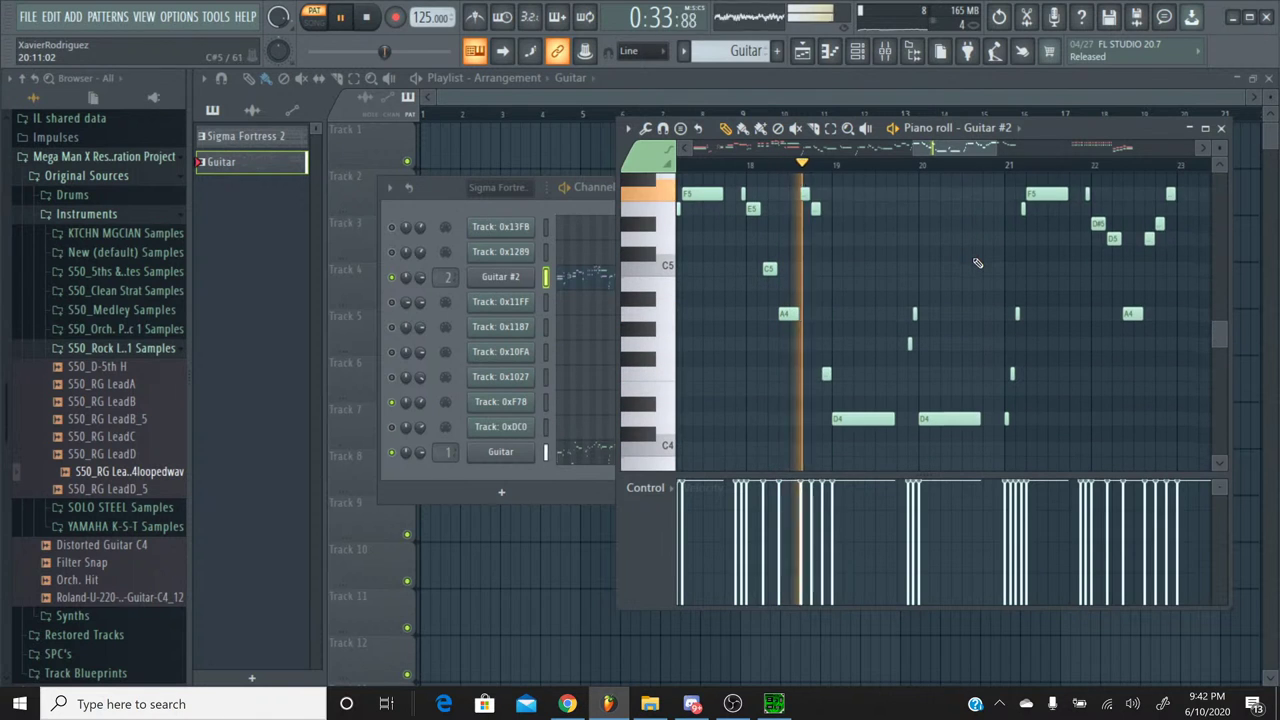
scroll(987, 245, "up", 3)
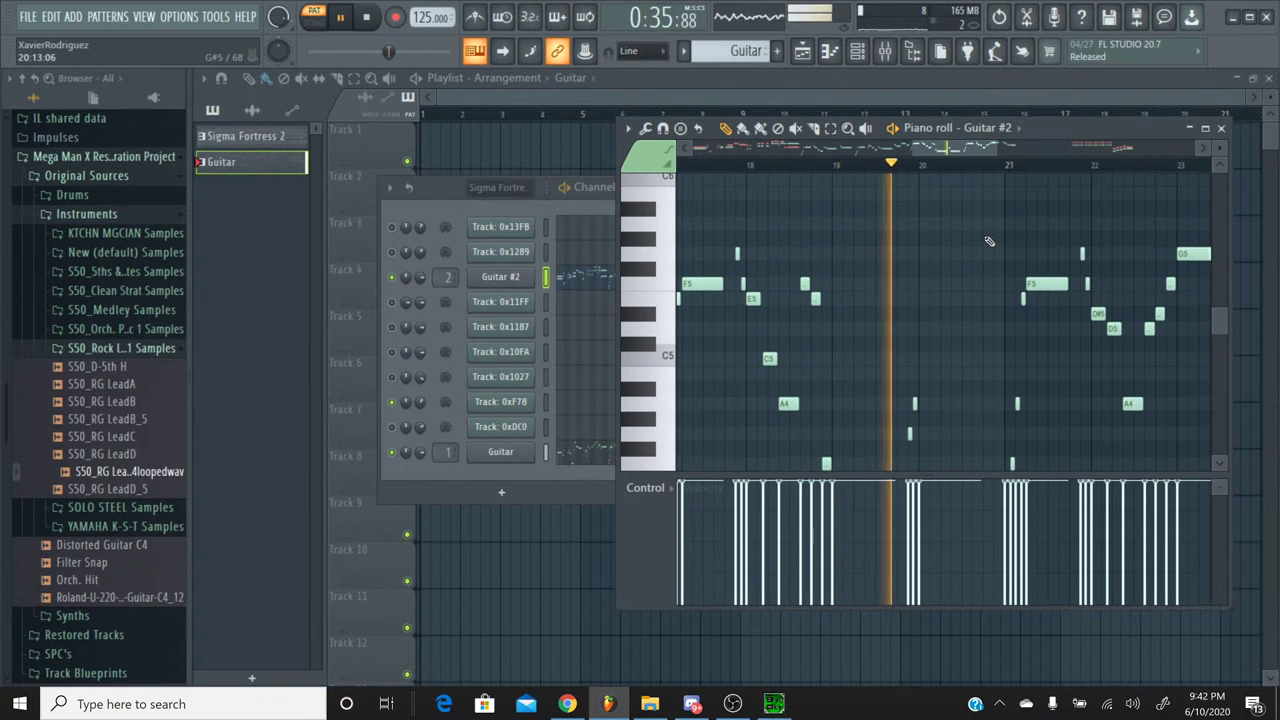
left_click_drag(972, 150, 1024, 153)
scroll(1004, 208, "down", 4)
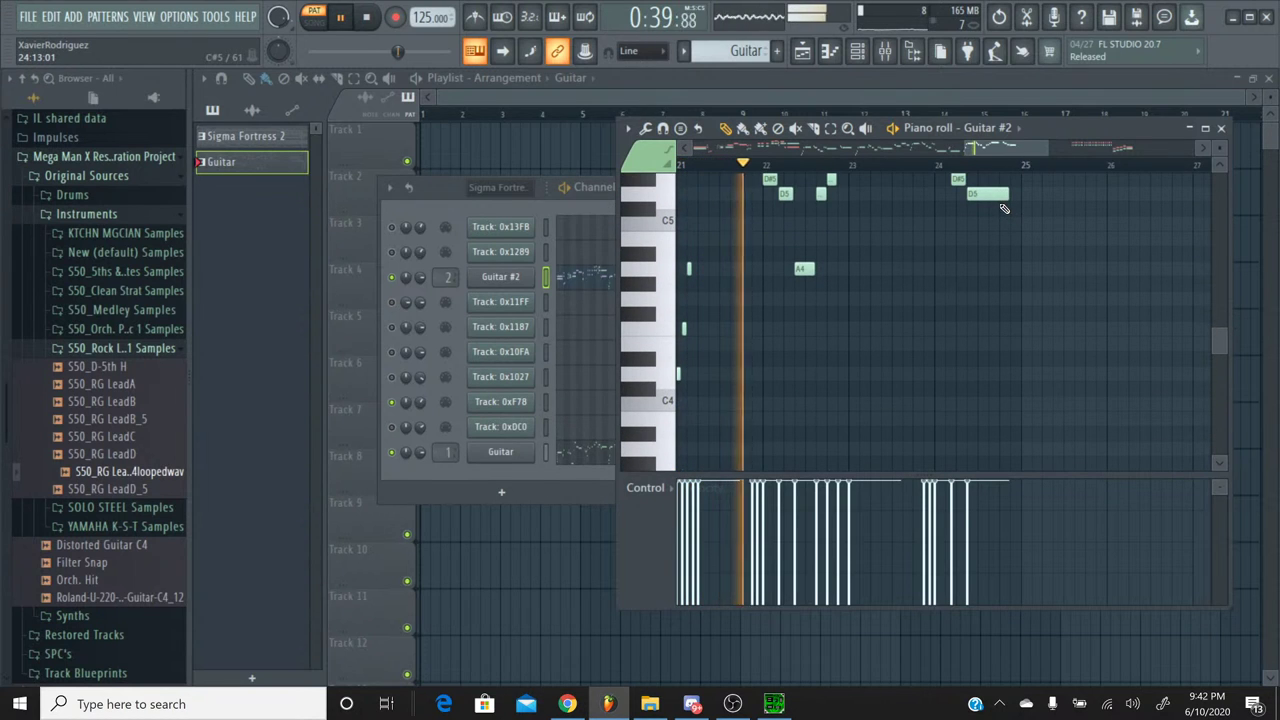
key("F7")
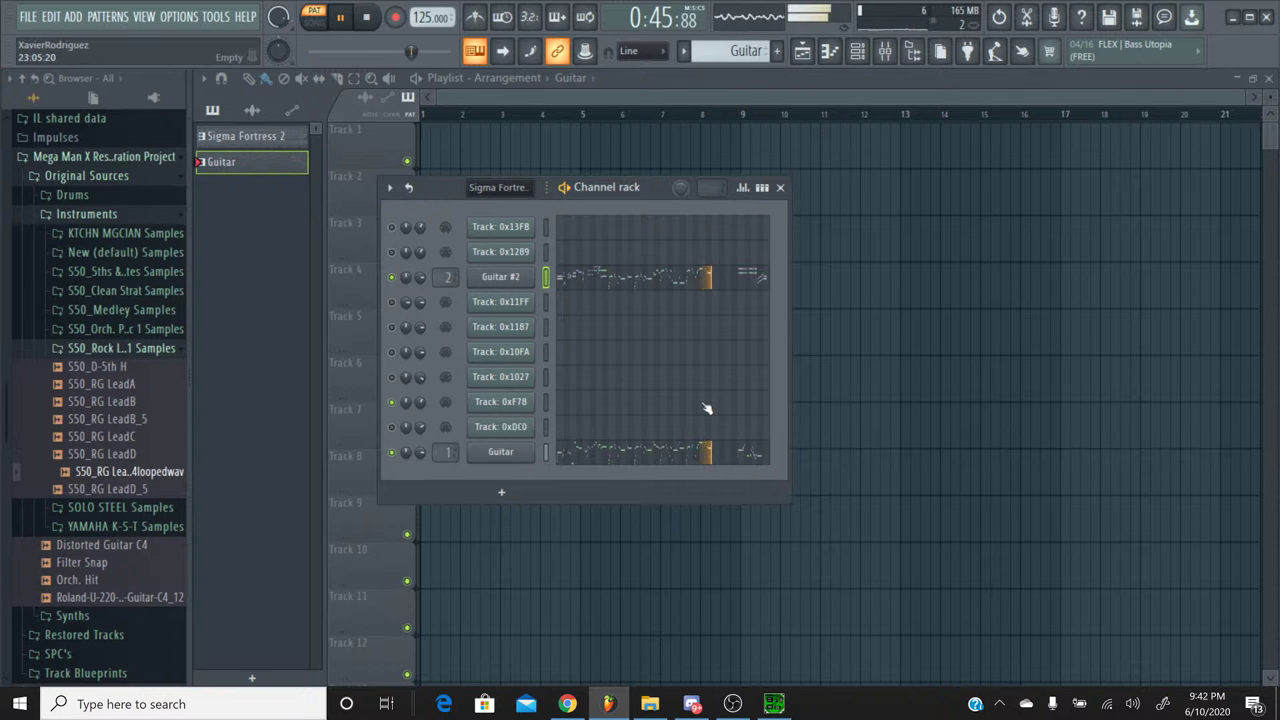
left_click_drag(415, 51, 431, 53)
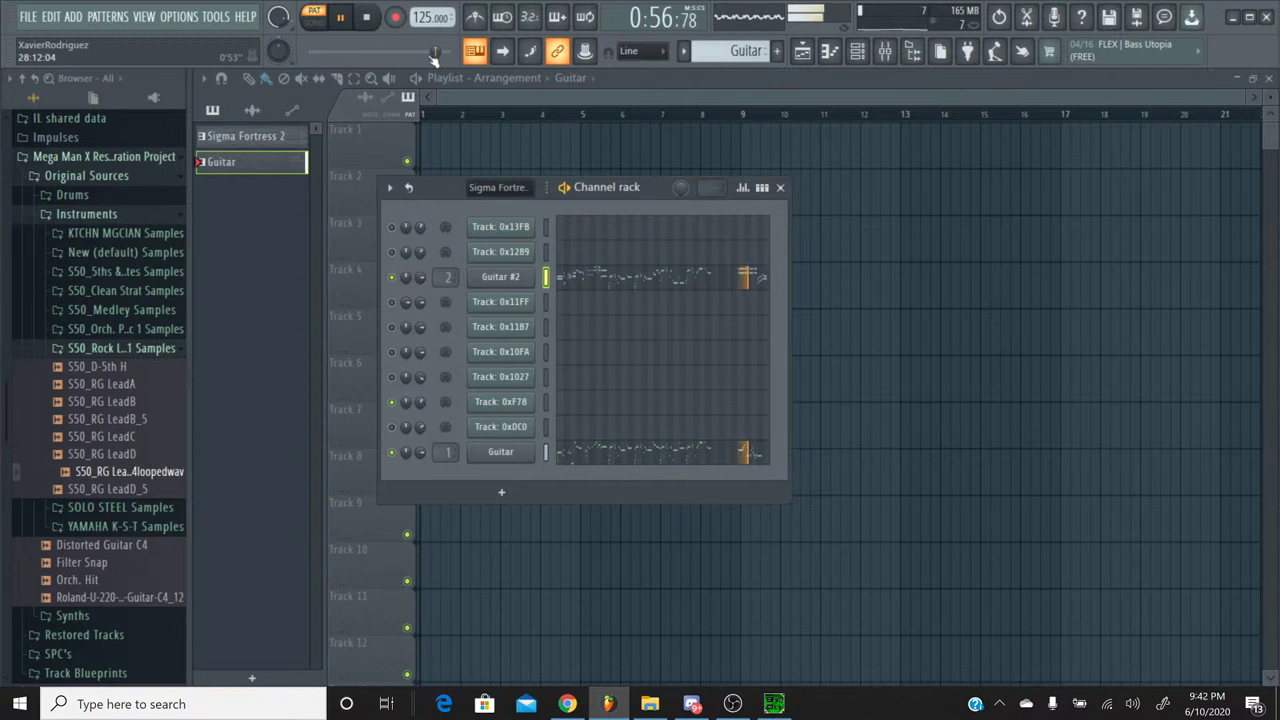
left_click(854, 58)
left_click(872, 64)
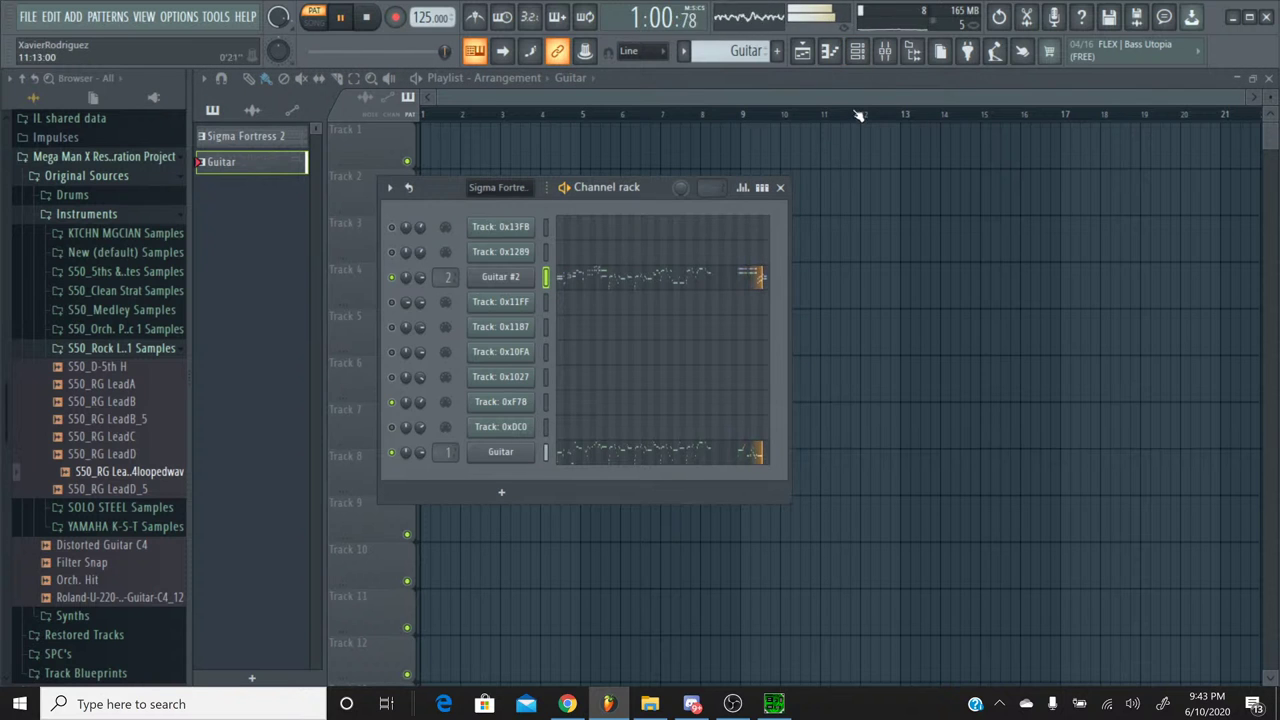
Step: Replay the ending while soloing Insert 2 and toggling Guitar in the mixer, and rebalance with Guitar slightly louder and Insert 2 quieter
left_click(885, 51)
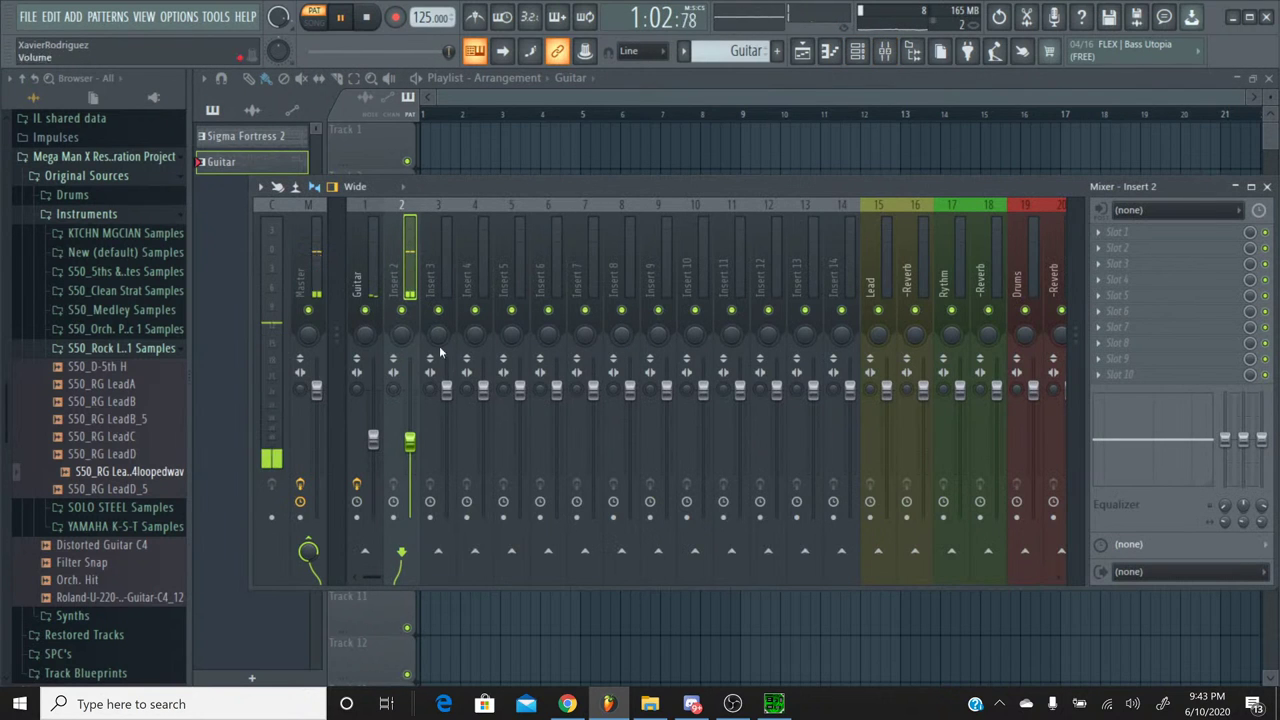
left_click(427, 52)
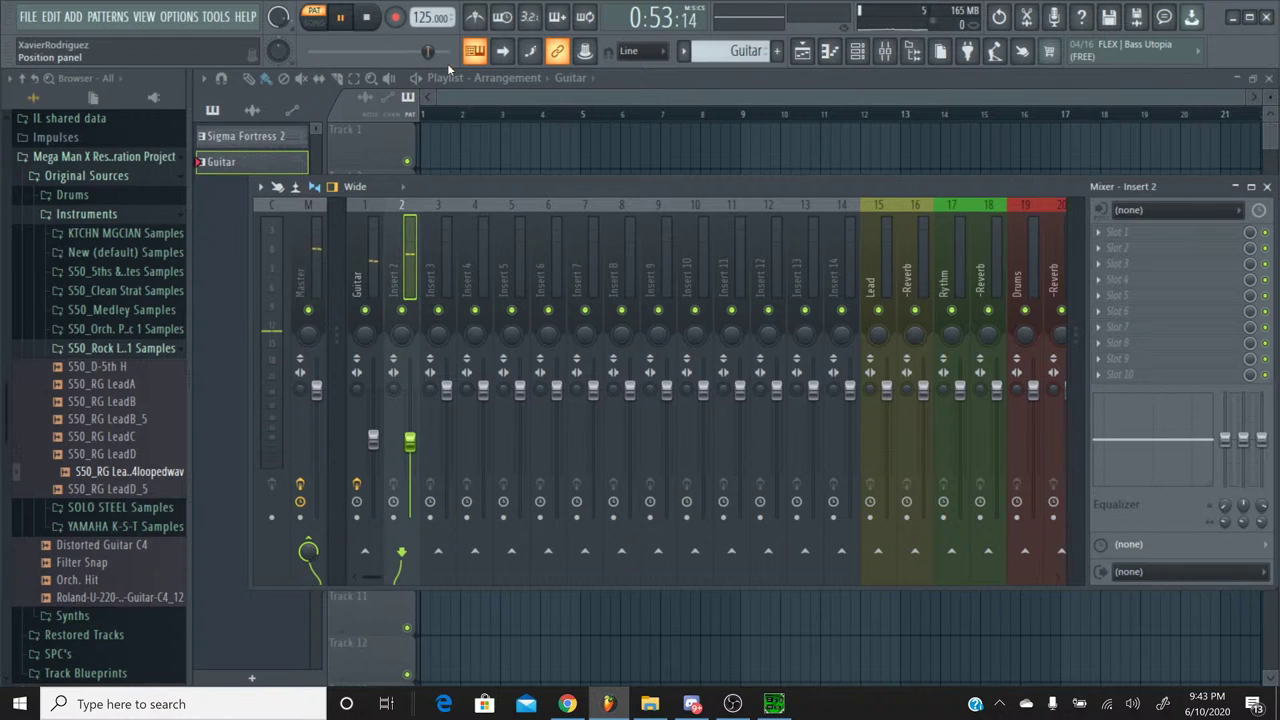
right_click(400, 325)
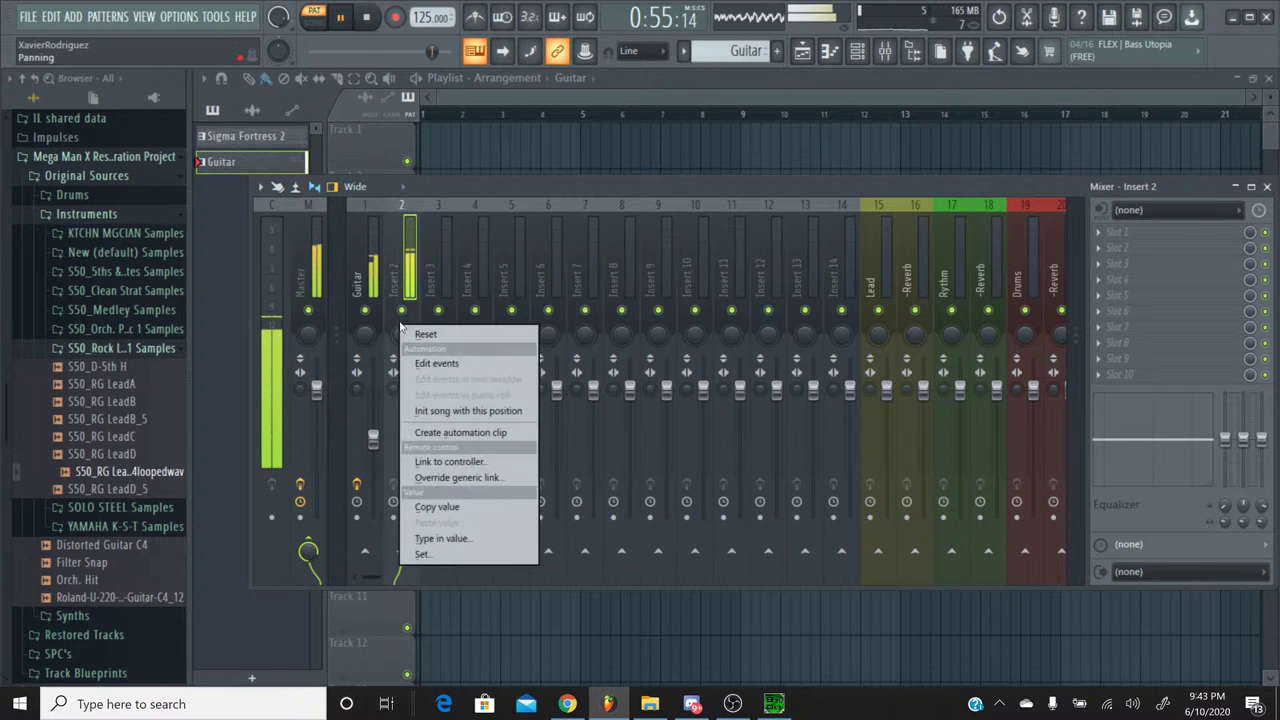
right_click(402, 311)
left_click(365, 310)
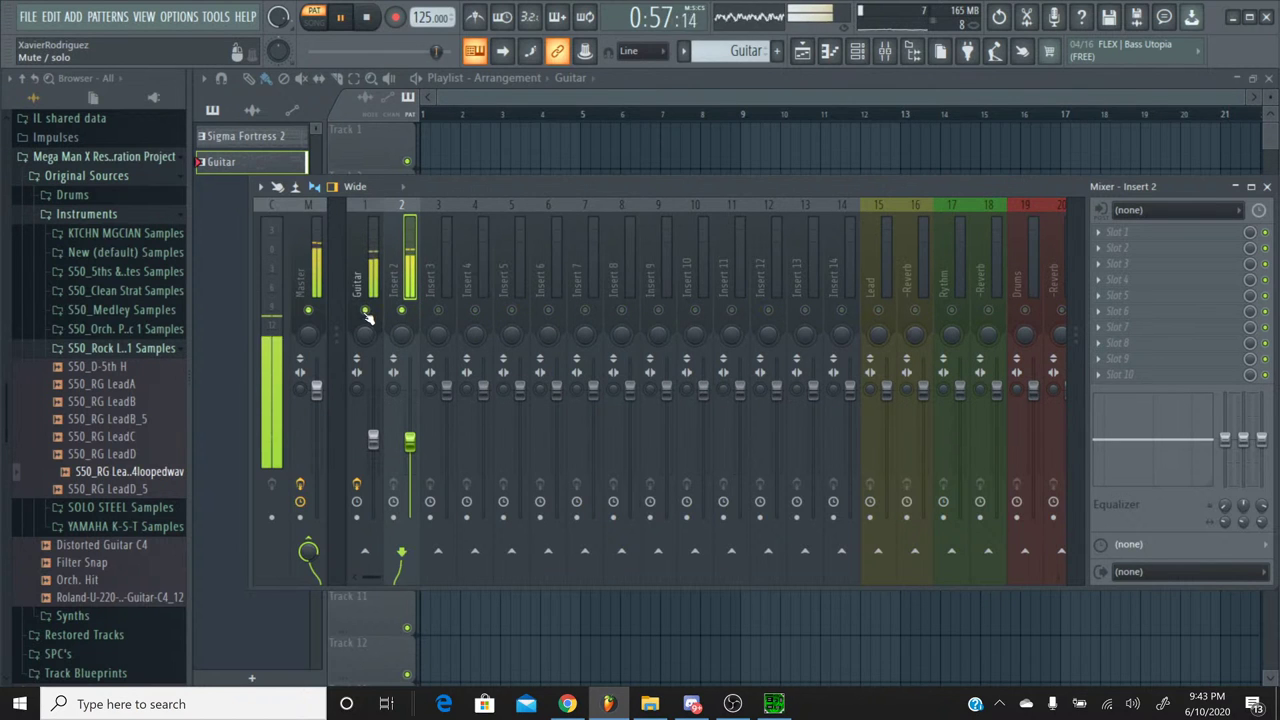
left_click(366, 312)
right_click(401, 311)
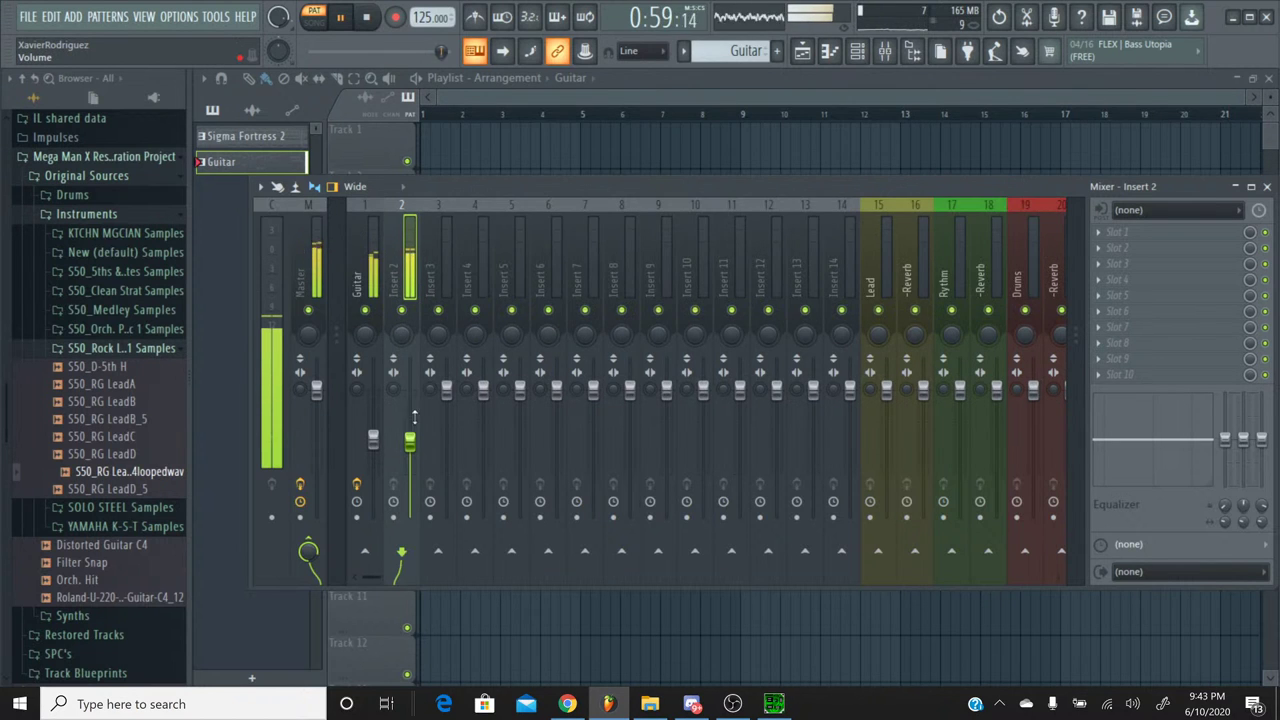
left_click(372, 437)
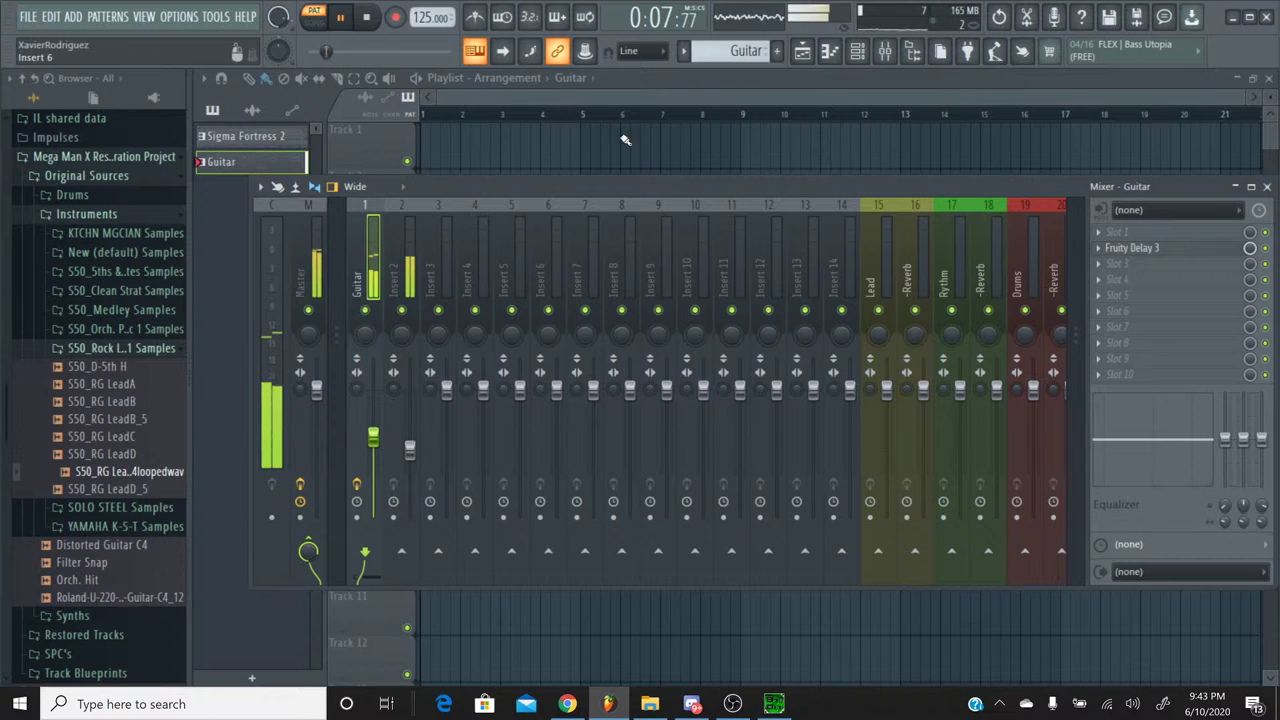
Step: View the Guitar #2 channel's volume envelope settings and close them again
left_click(858, 52)
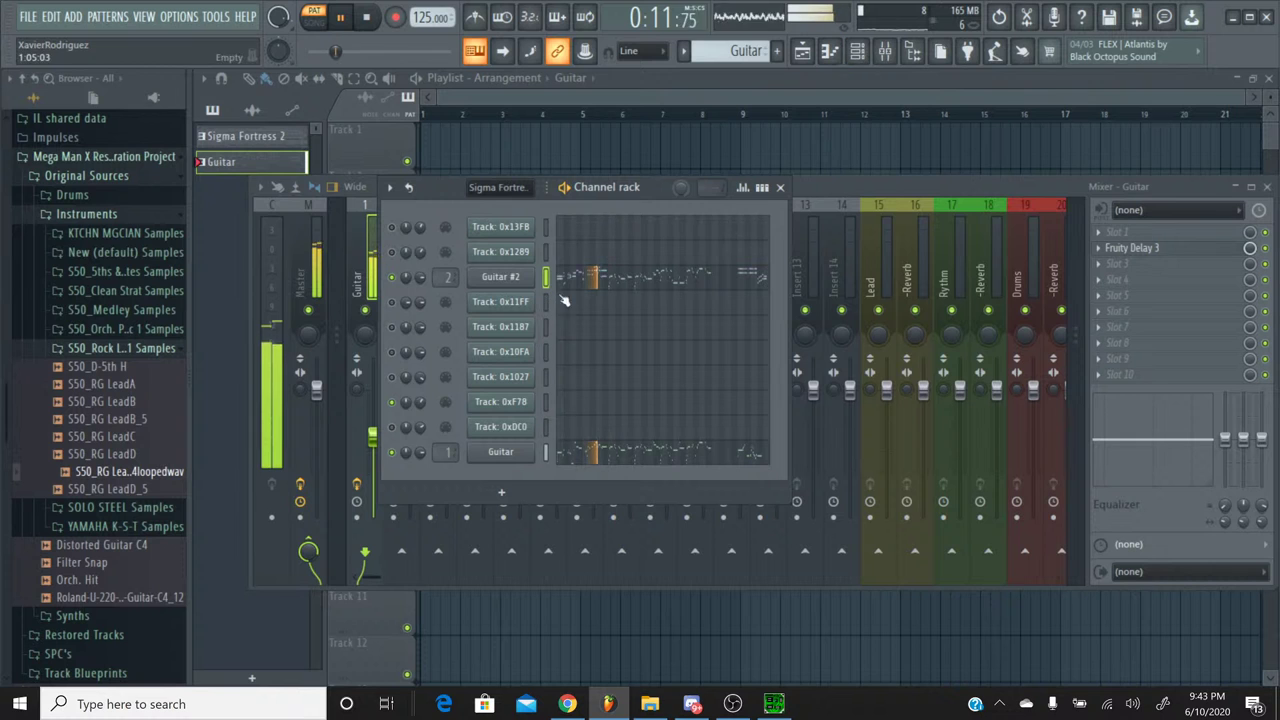
left_click(500, 276)
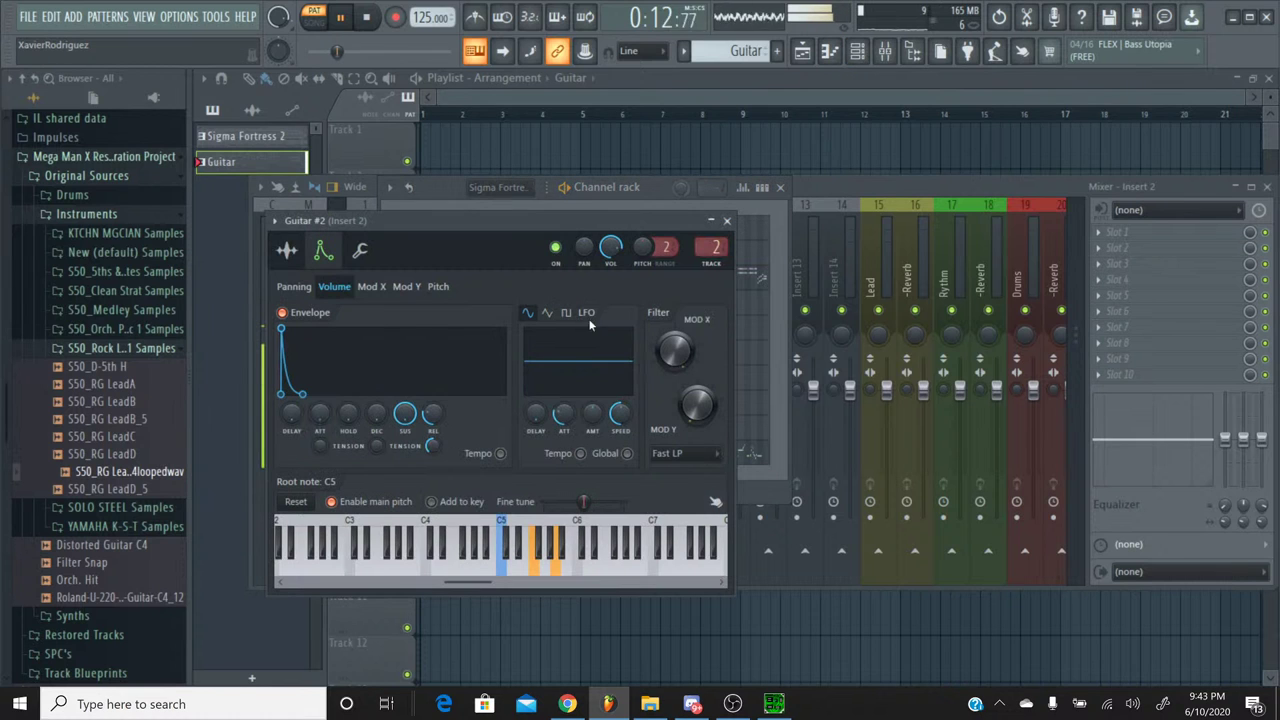
left_click(727, 221)
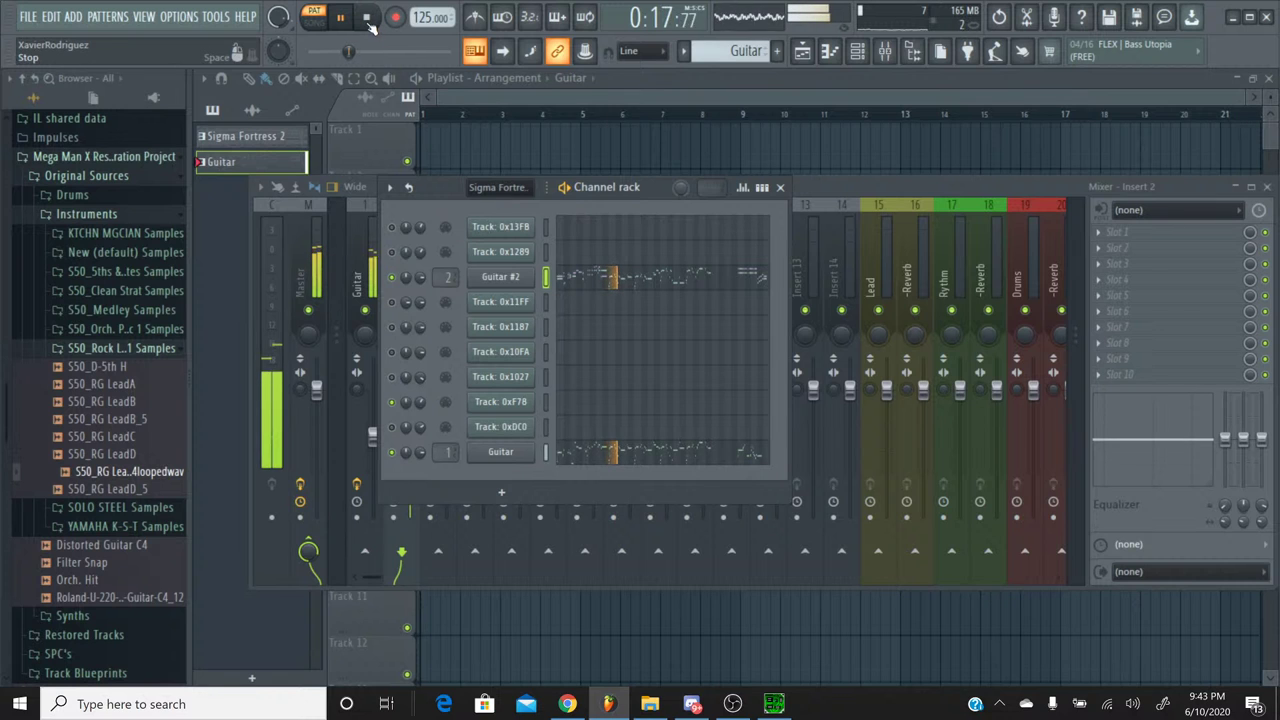
Step: Stop playback, switch to SPCTool to listen briefly to the original Sigma Fortress 2 track, then minimize it
left_click(368, 18)
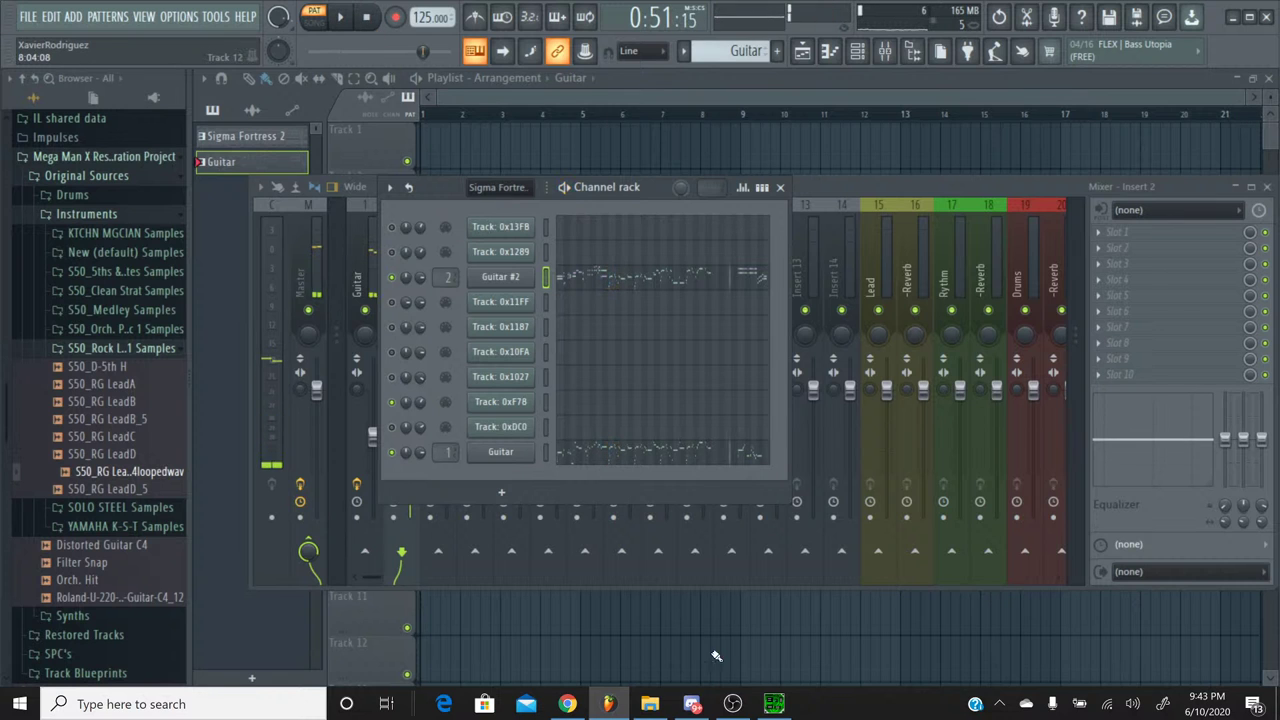
left_click(774, 704)
left_click(501, 422)
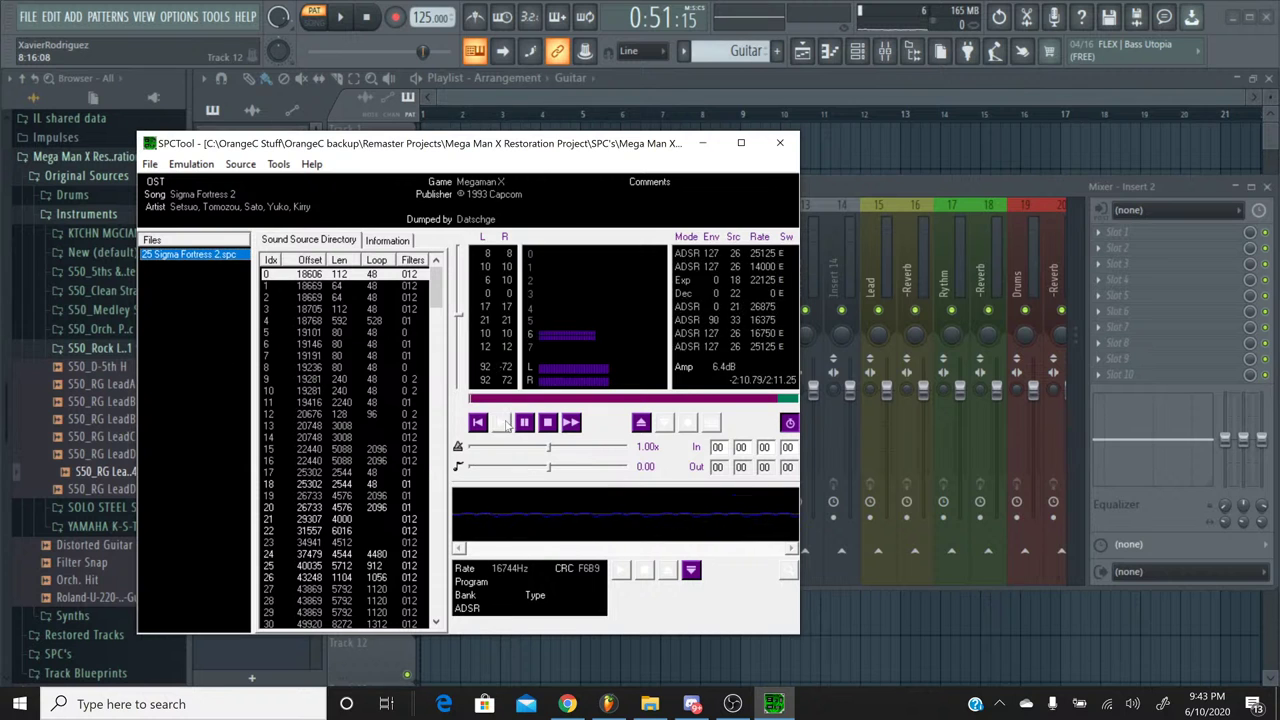
left_click(547, 422)
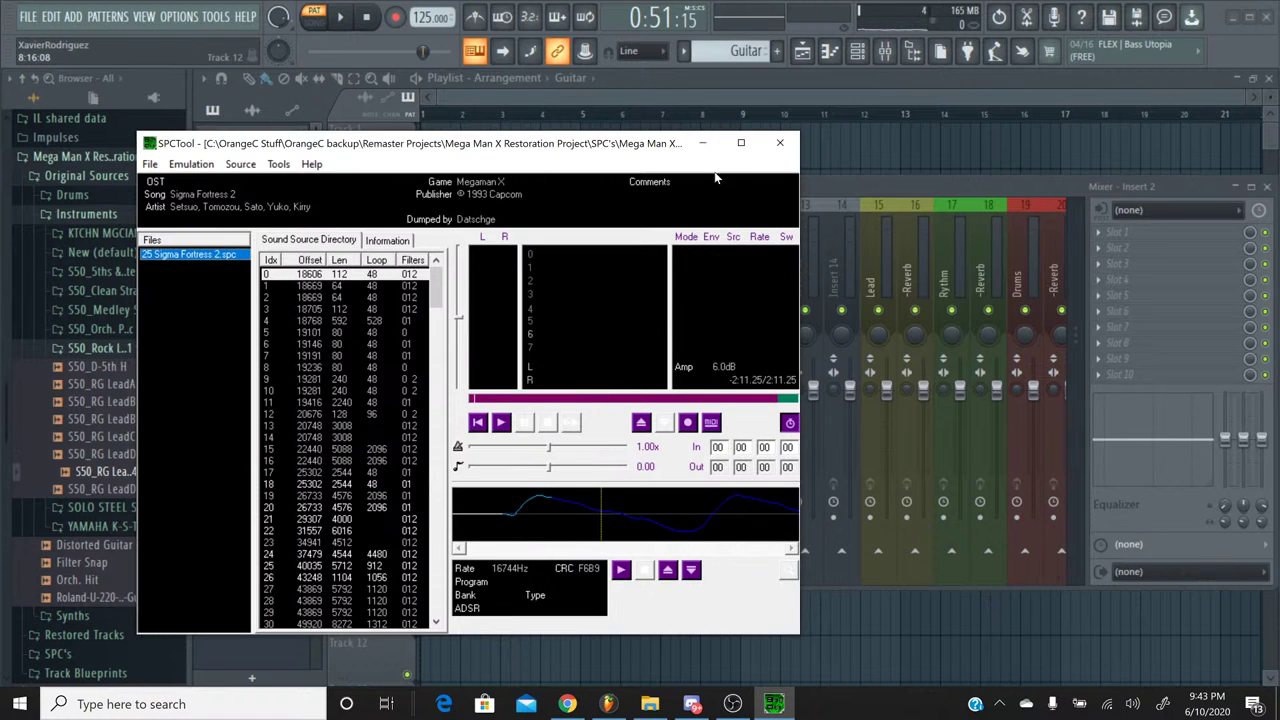
left_click(702, 143)
Step: Copy the Guitar channel's pitch LFO delay of 28% and paste it into Guitar #2's pitch LFO delay
left_click(449, 317)
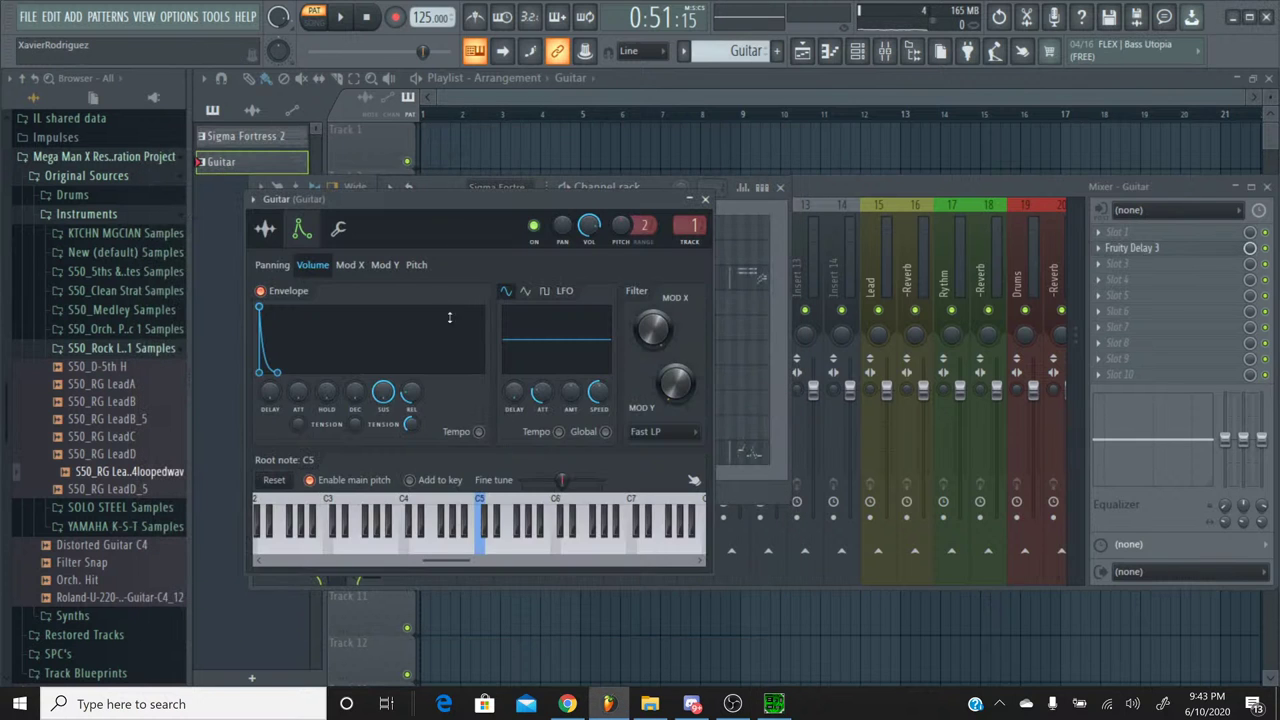
left_click(338, 229)
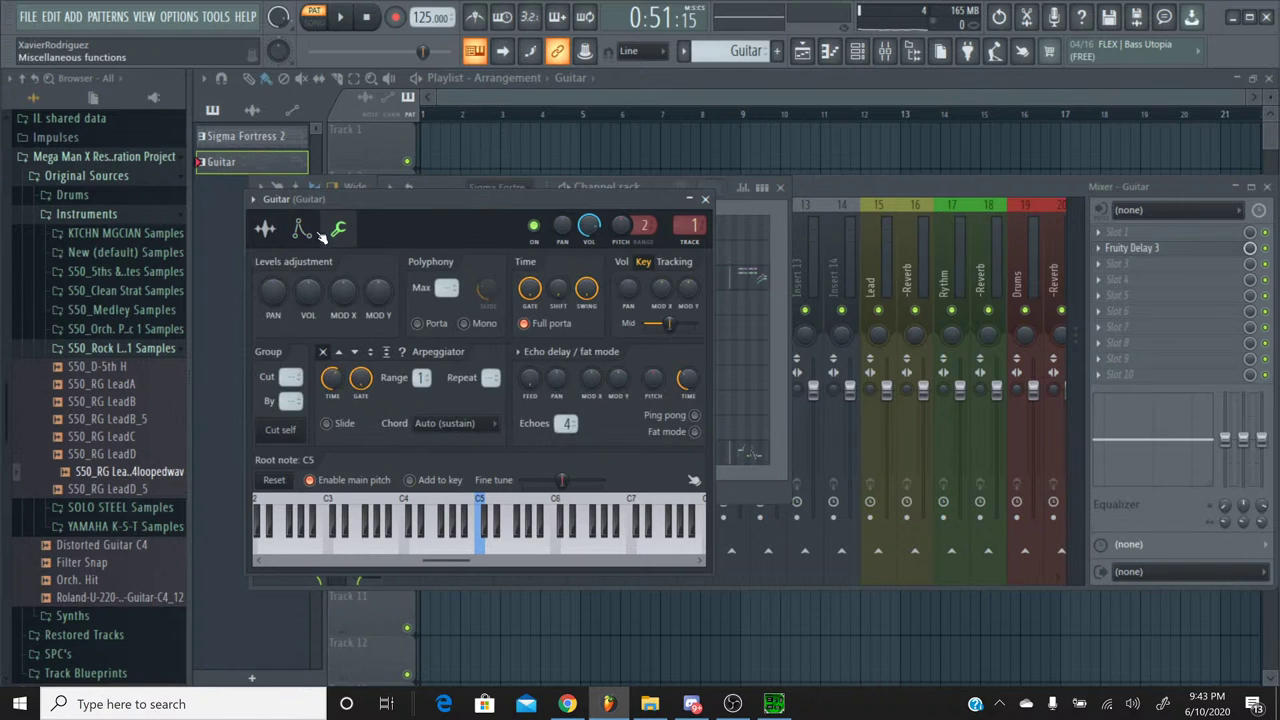
left_click(301, 230)
left_click(416, 265)
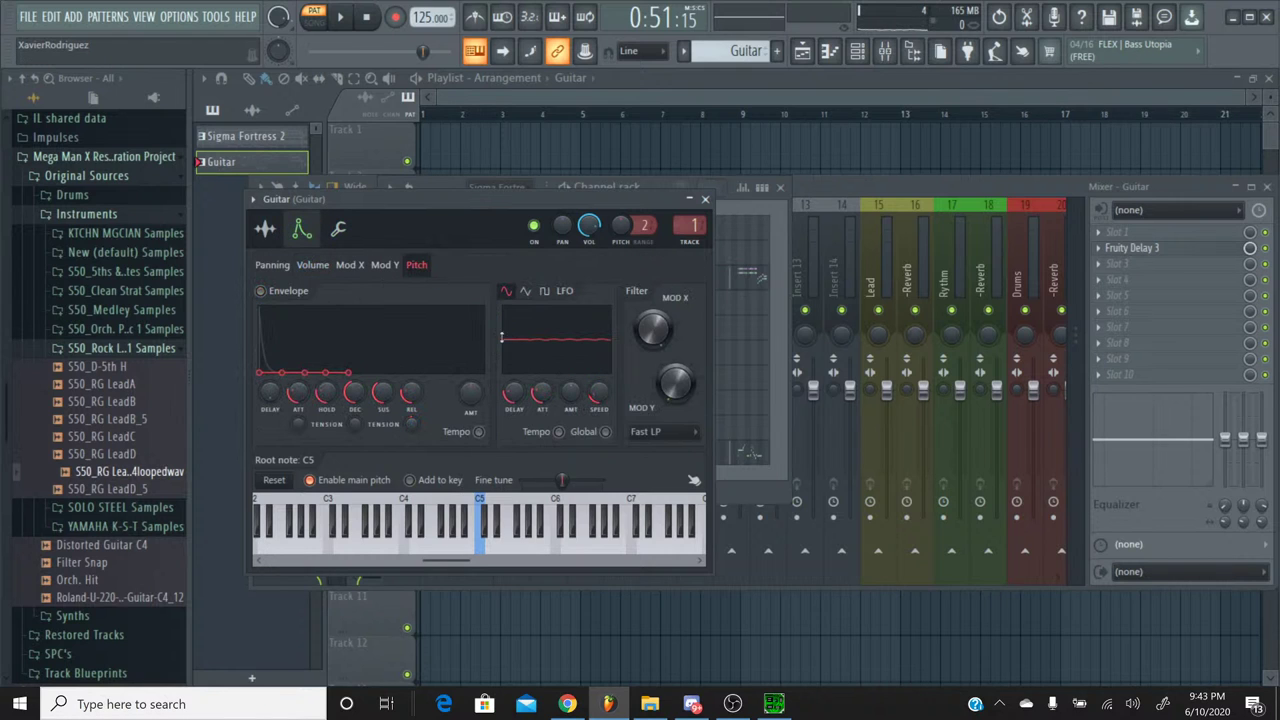
right_click(519, 405)
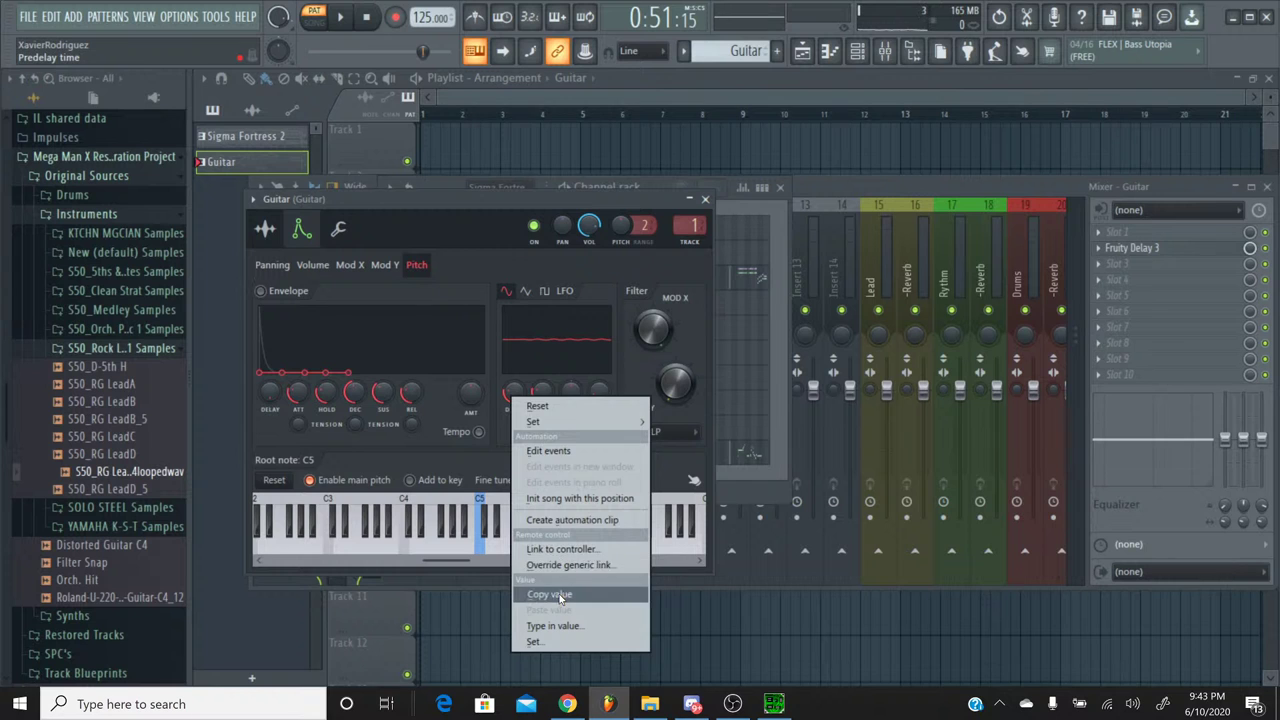
left_click(565, 595)
left_click(705, 199)
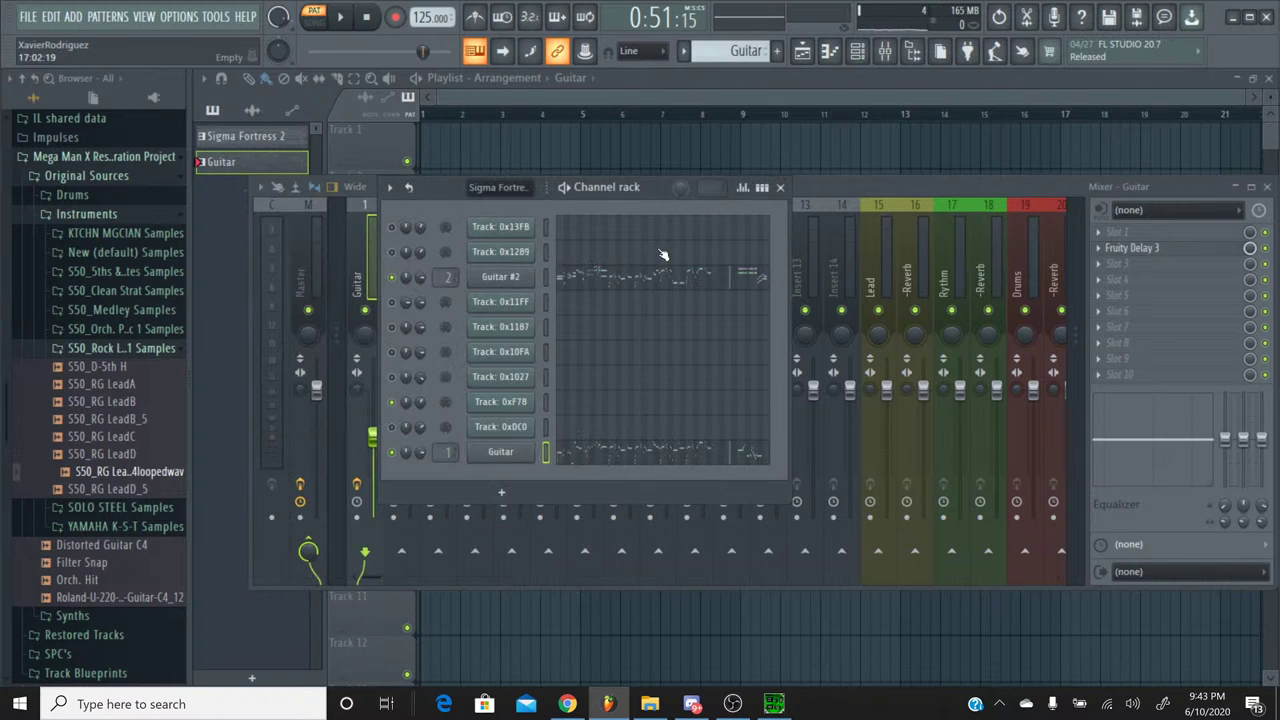
left_click(493, 277)
left_click(438, 286)
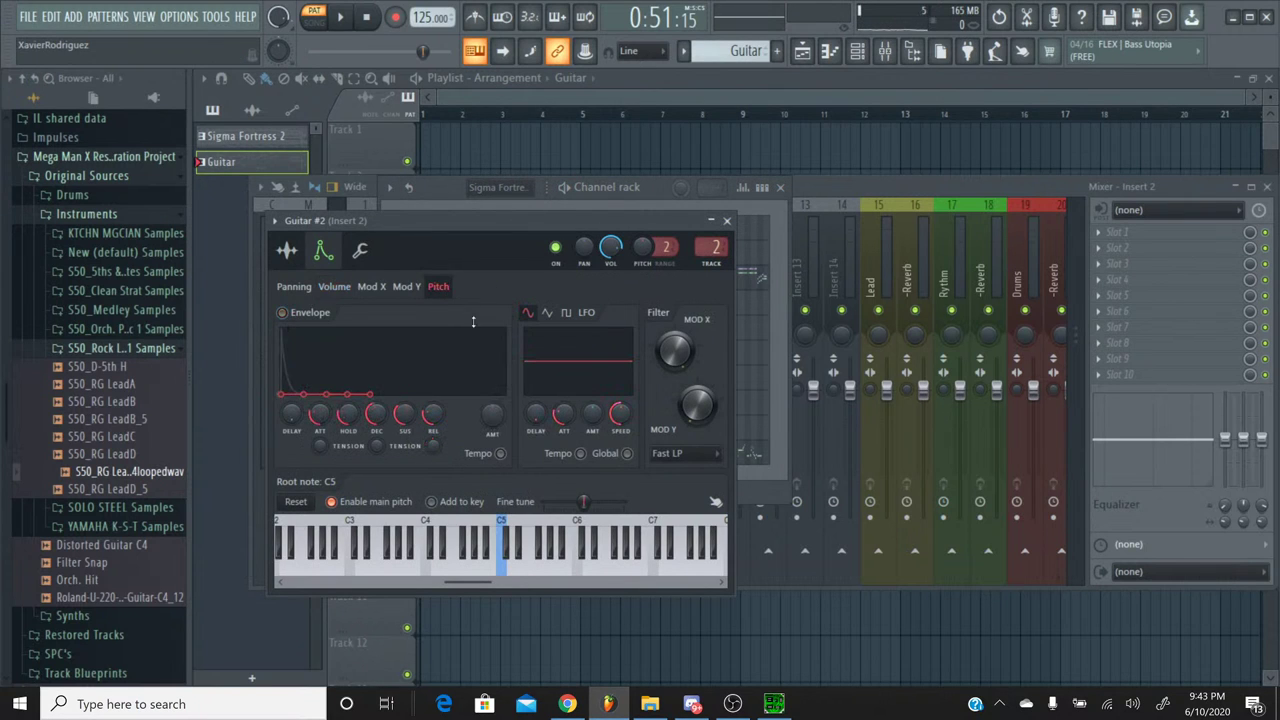
right_click(535, 420)
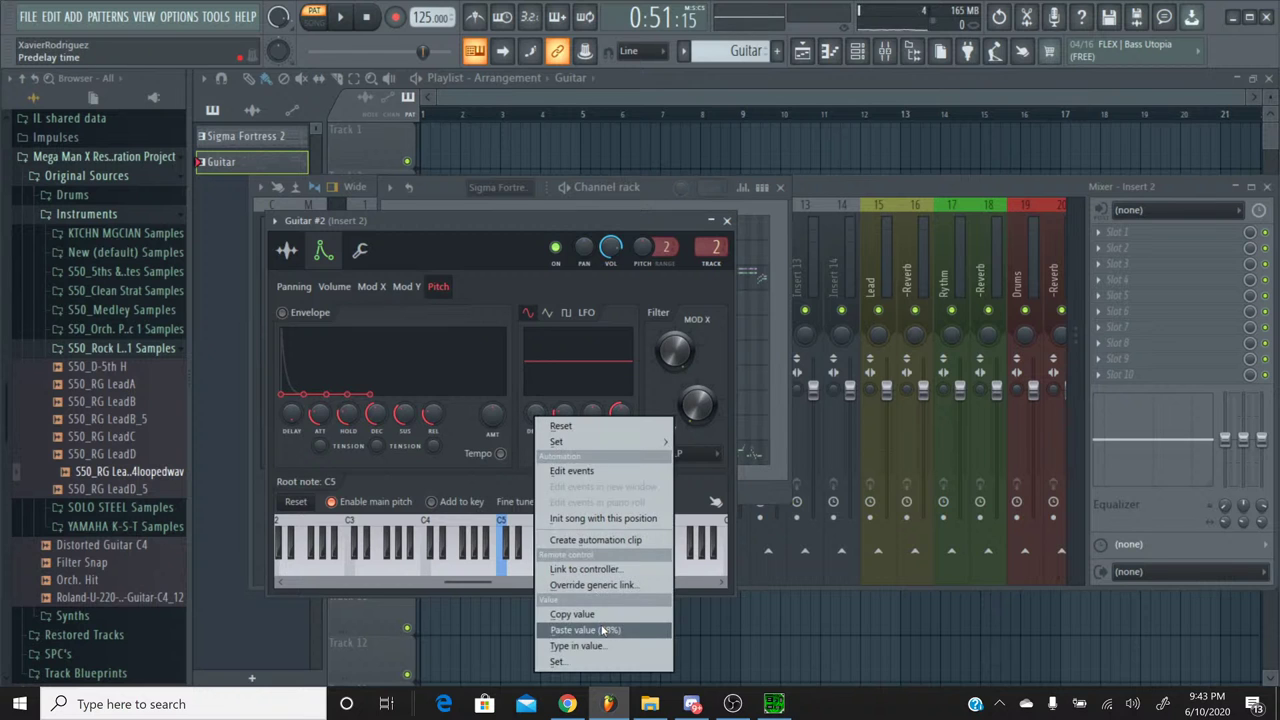
left_click(575, 630)
left_click(726, 220)
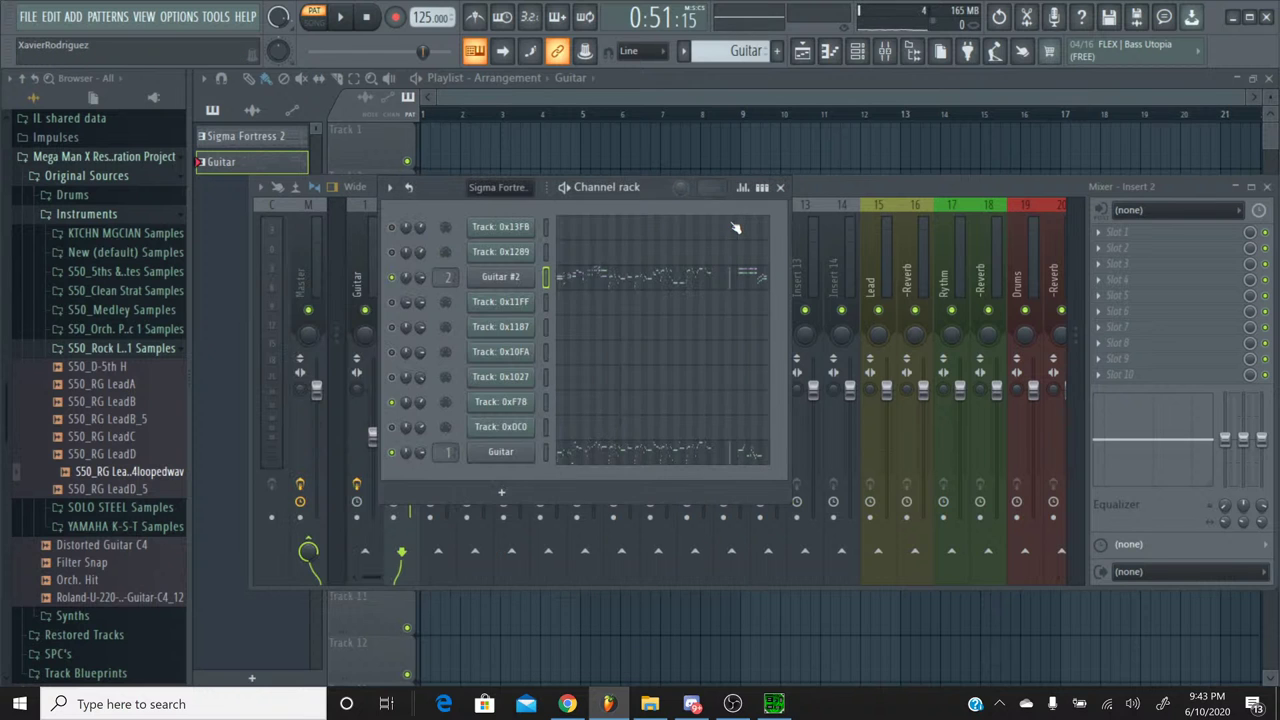
Step: Copy the Guitar channel's 30% pitch LFO attack and try pasting it into Guitar #2's volume LFO amount
left_click(490, 444)
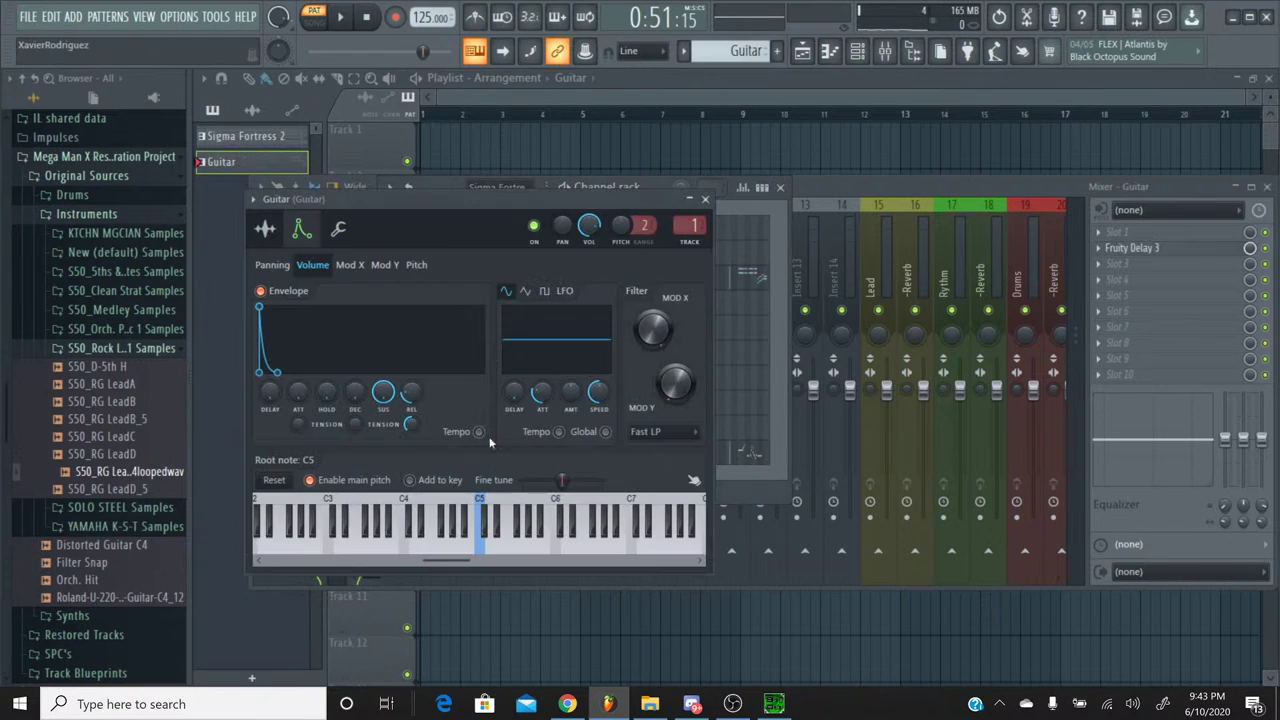
left_click(416, 265)
right_click(544, 400)
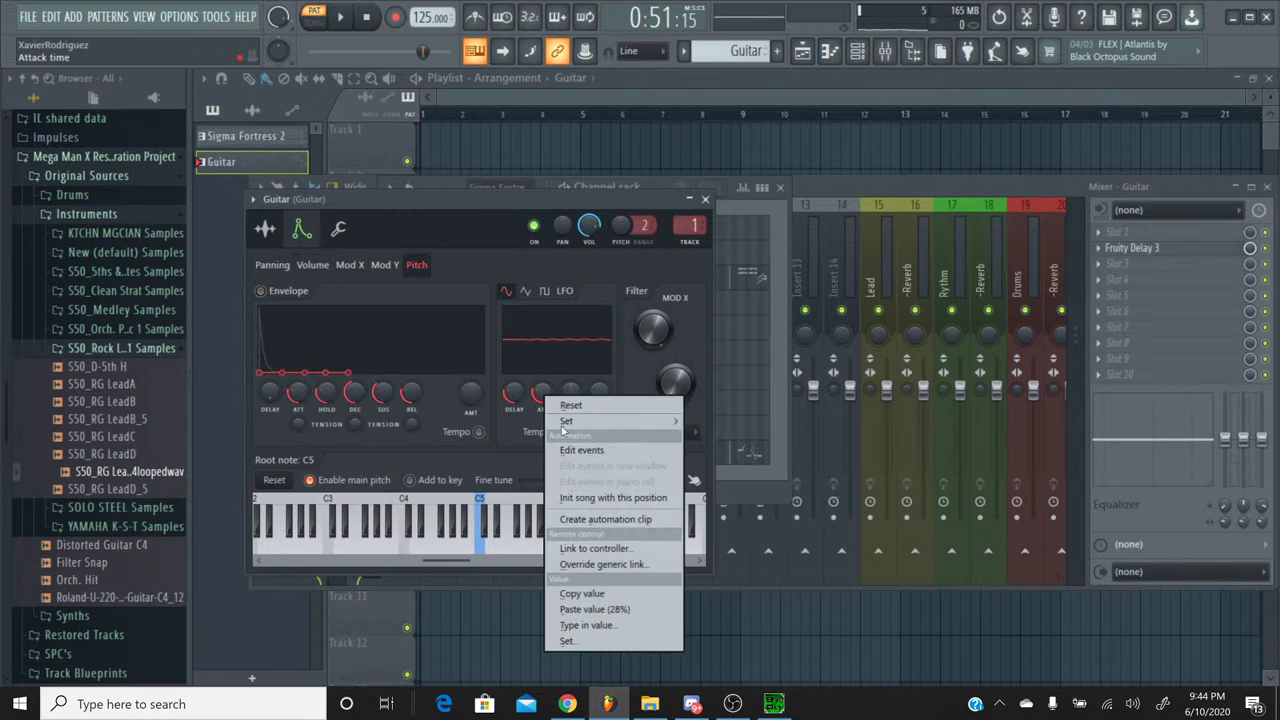
left_click(605, 598)
left_click(705, 199)
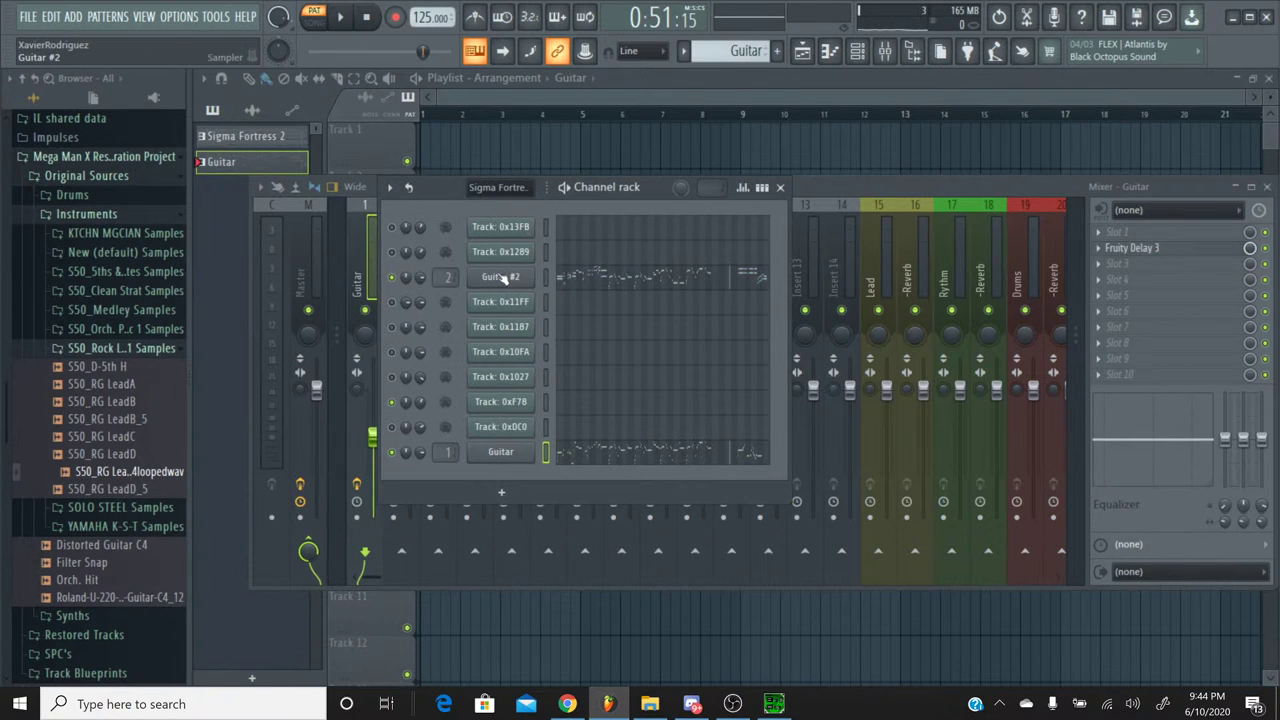
left_click(499, 285)
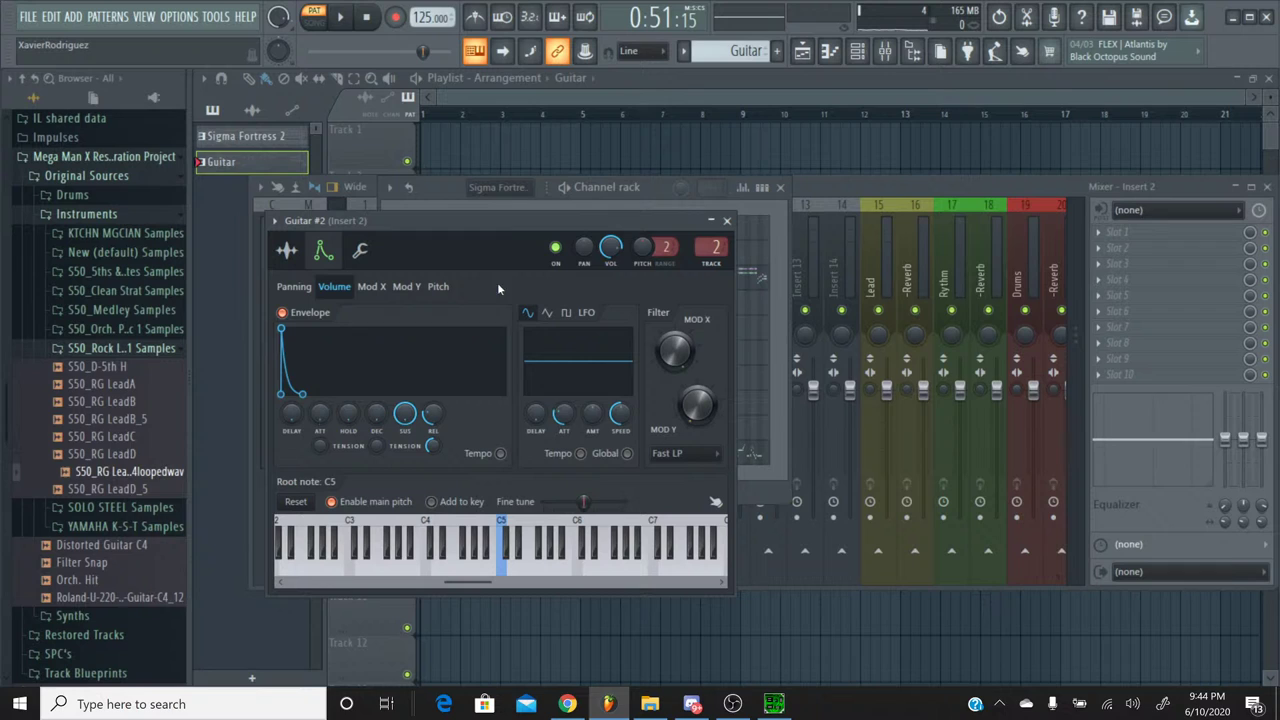
right_click(587, 413)
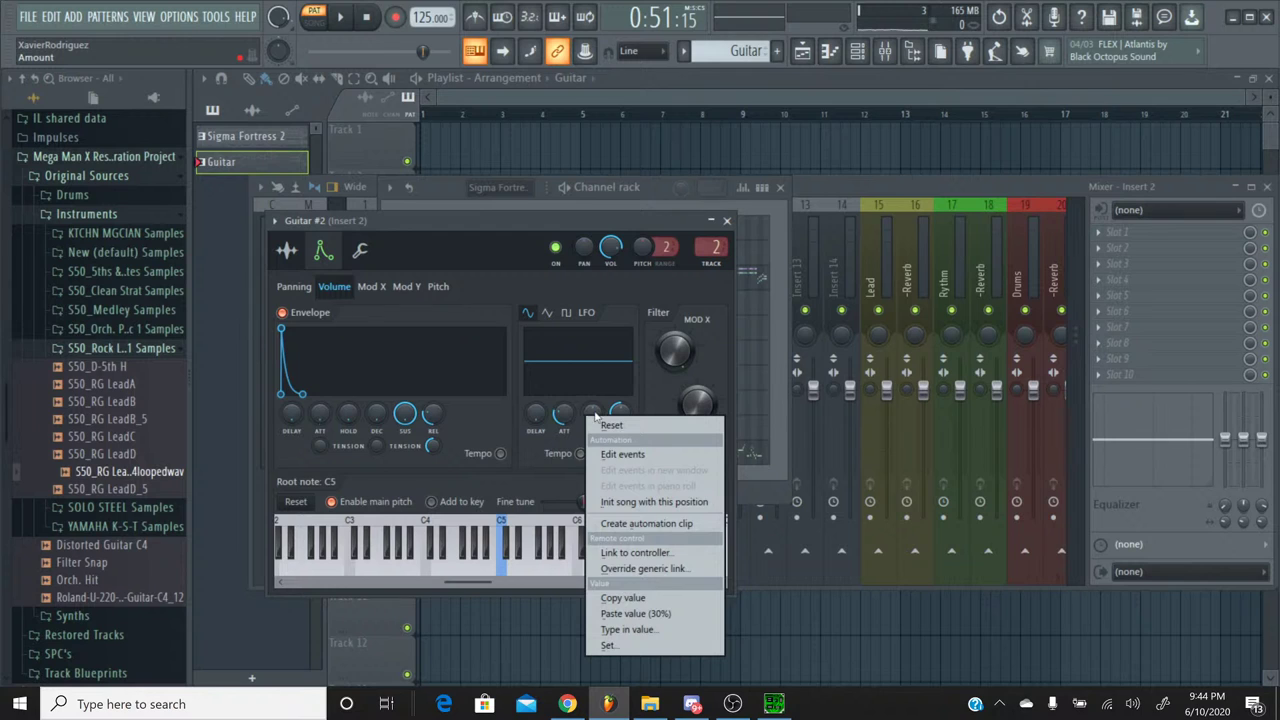
left_click(630, 613)
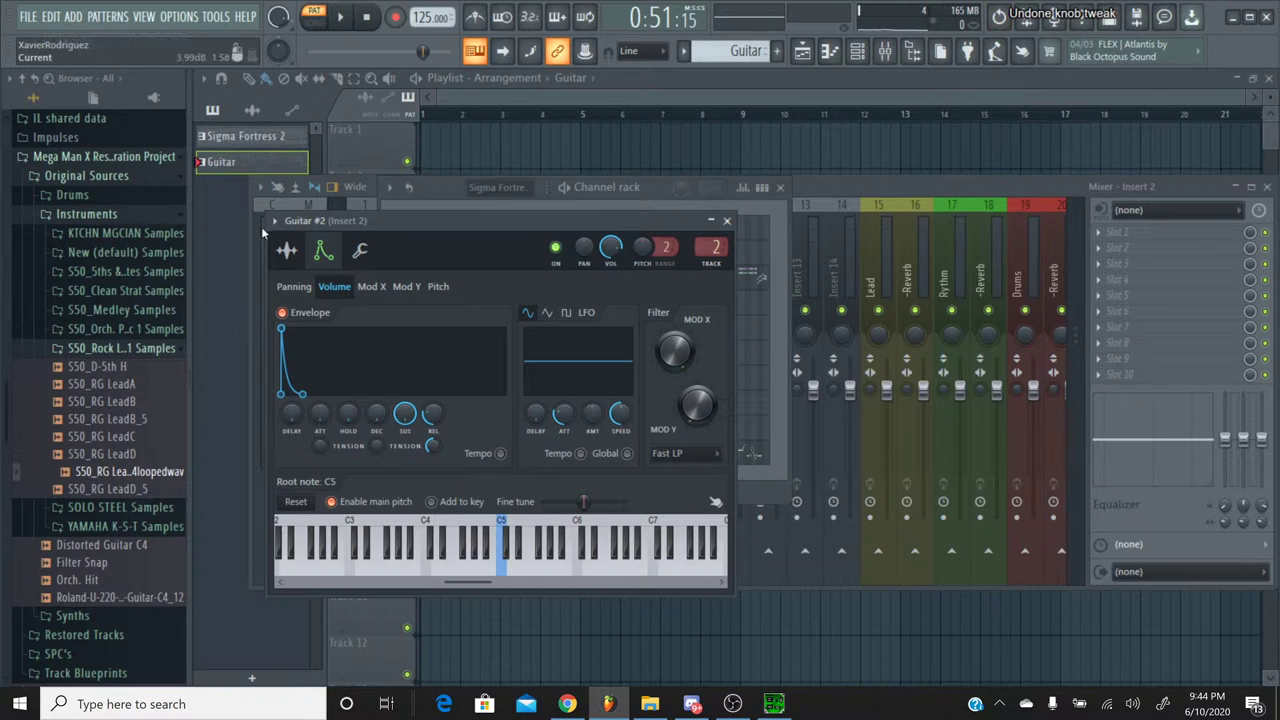
Step: Try pasting the copied 30% into Guitar #2's pitch LFO amount, undo it, and close the channel settings
left_click(438, 287)
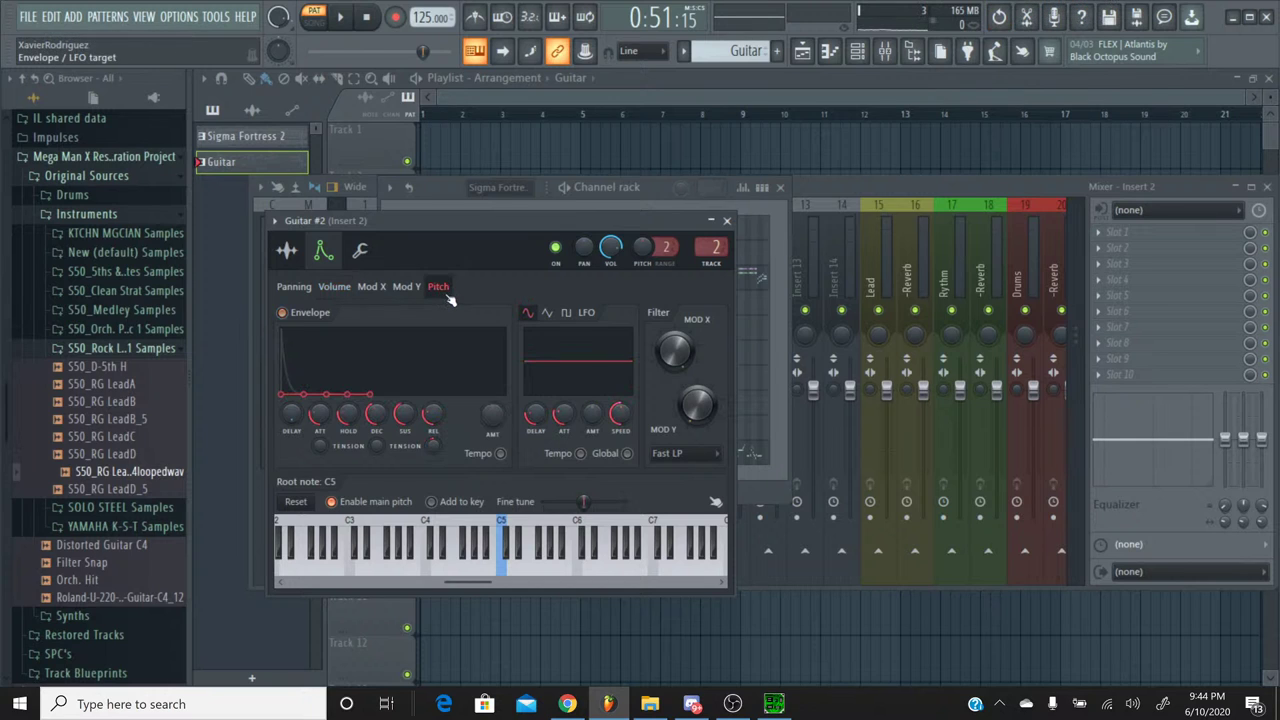
right_click(592, 421)
left_click(631, 614)
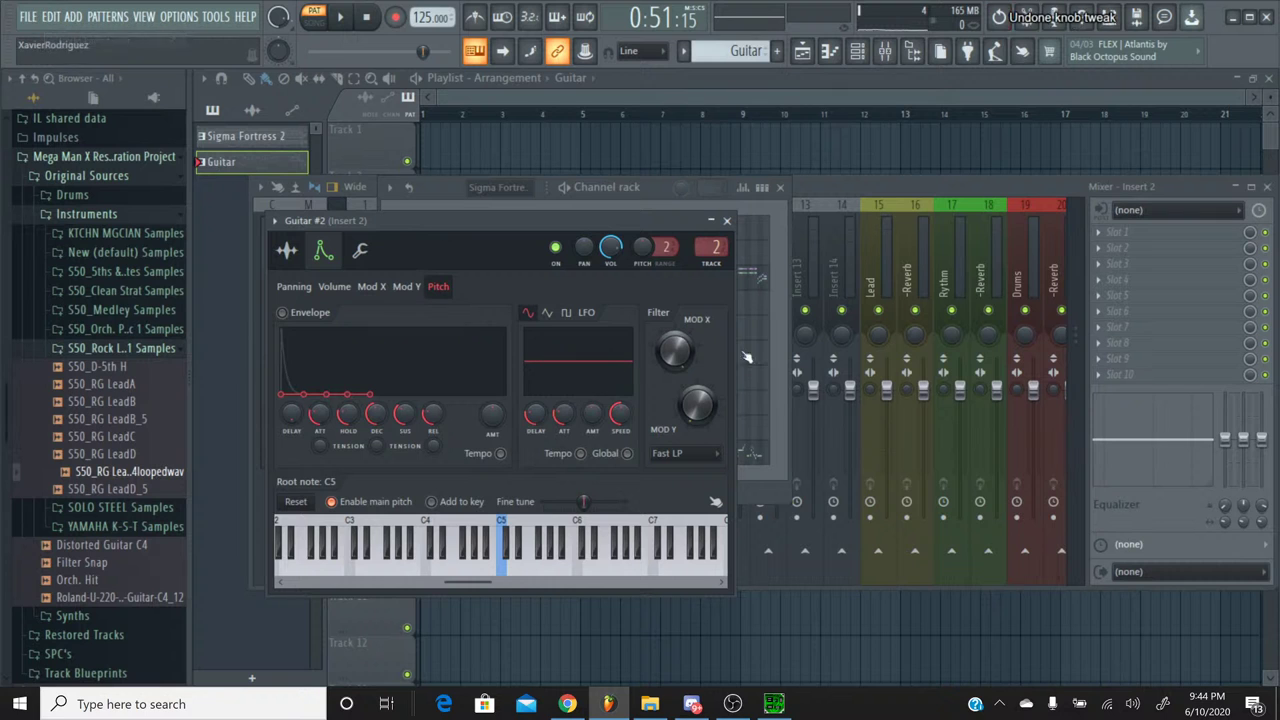
left_click(727, 221)
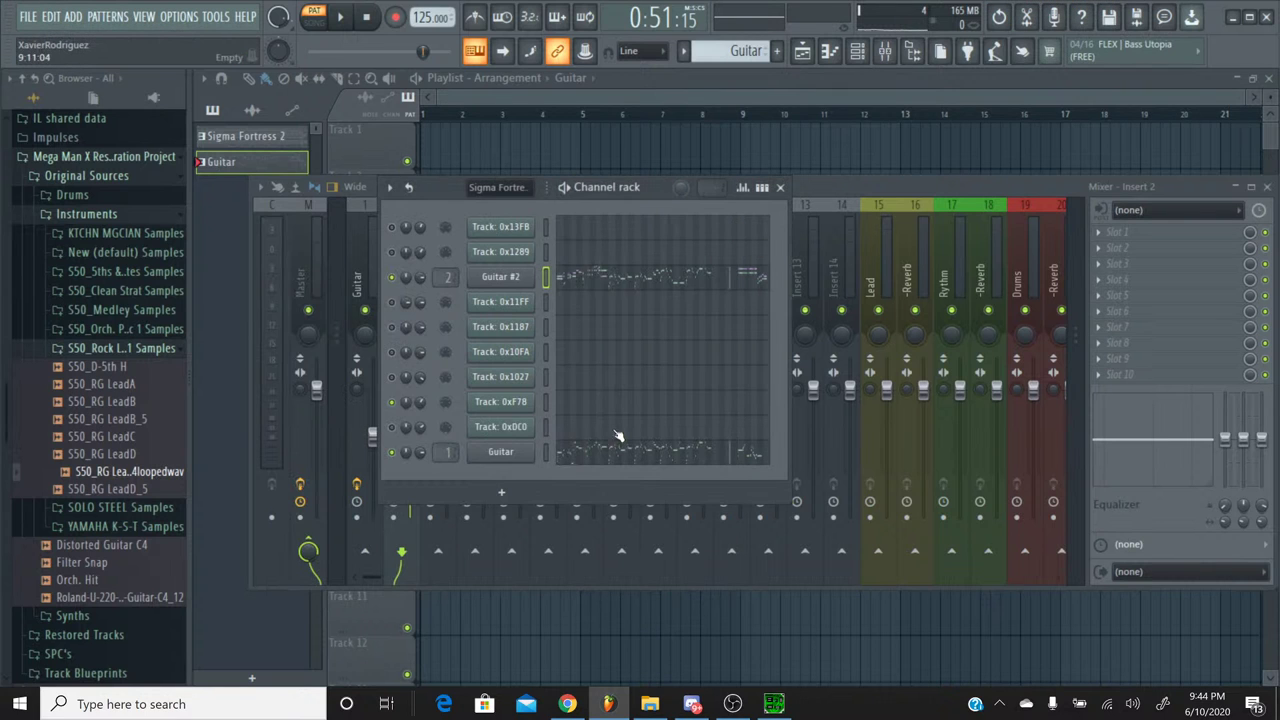
Step: Copy the Guitar channel's pitch LFO amount of 51% and paste it into Guitar #2's pitch LFO amount
left_click(500, 460)
left_click(414, 267)
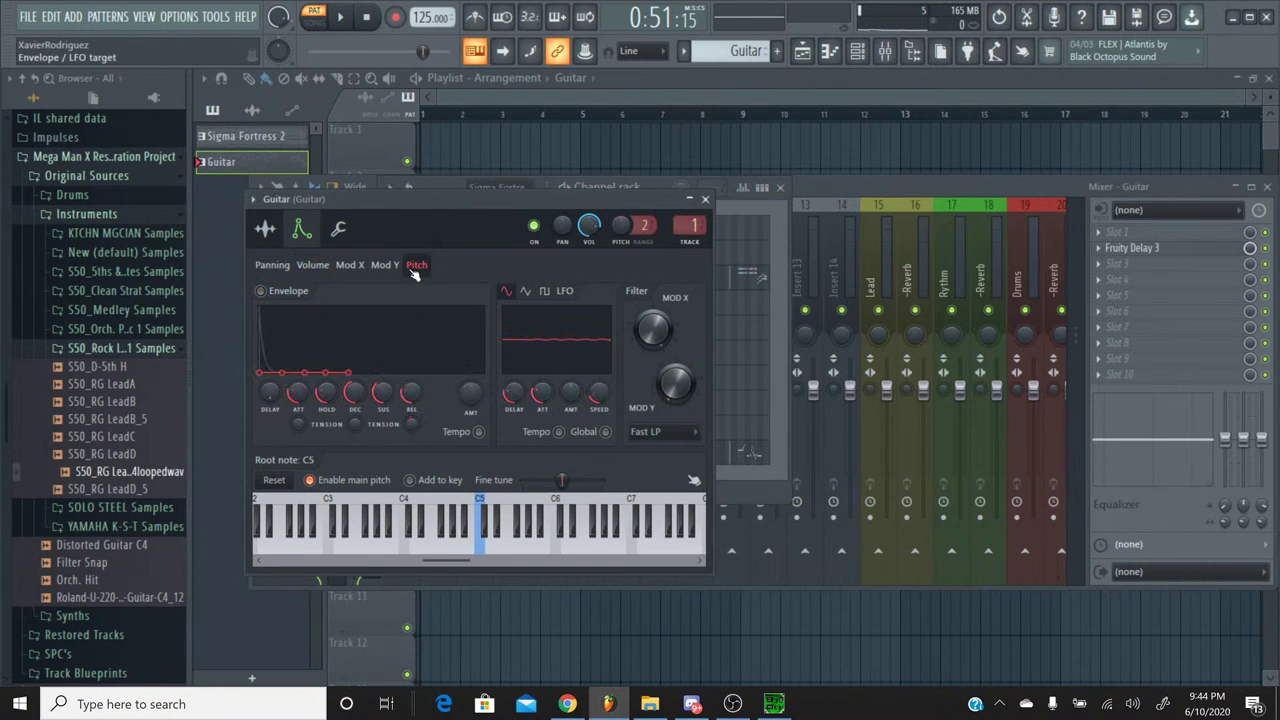
right_click(573, 399)
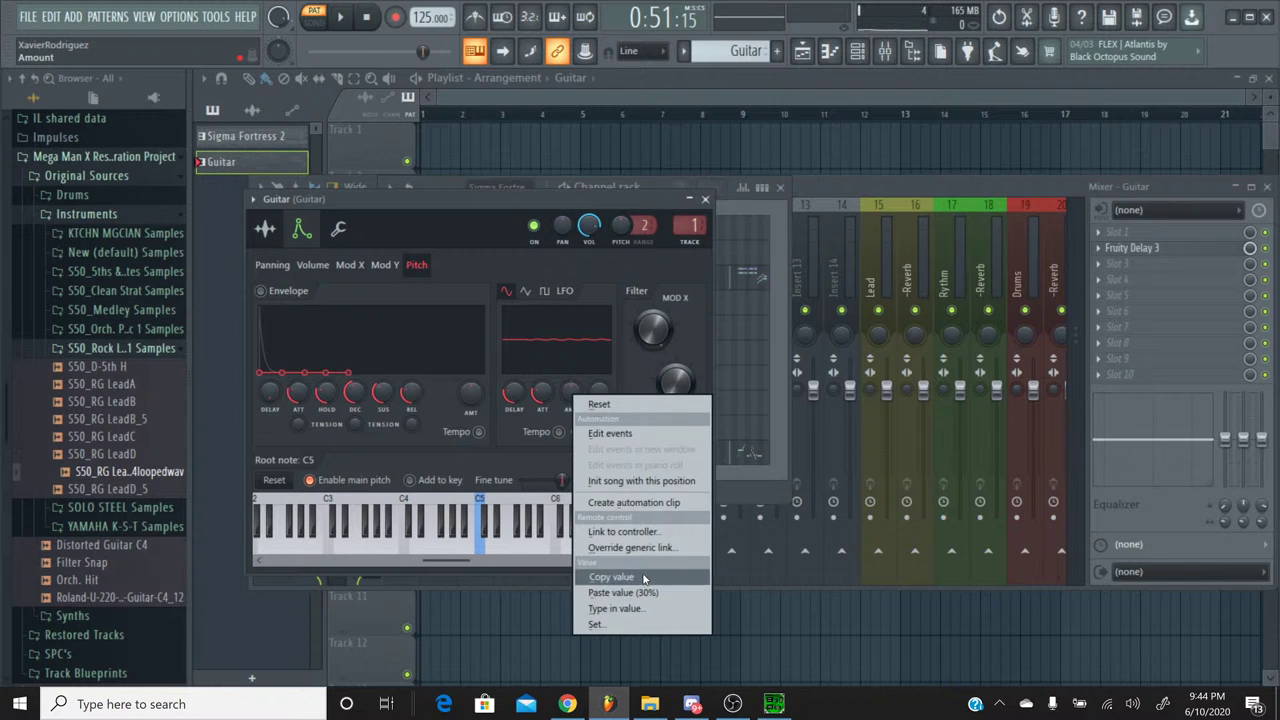
left_click(648, 577)
left_click(705, 199)
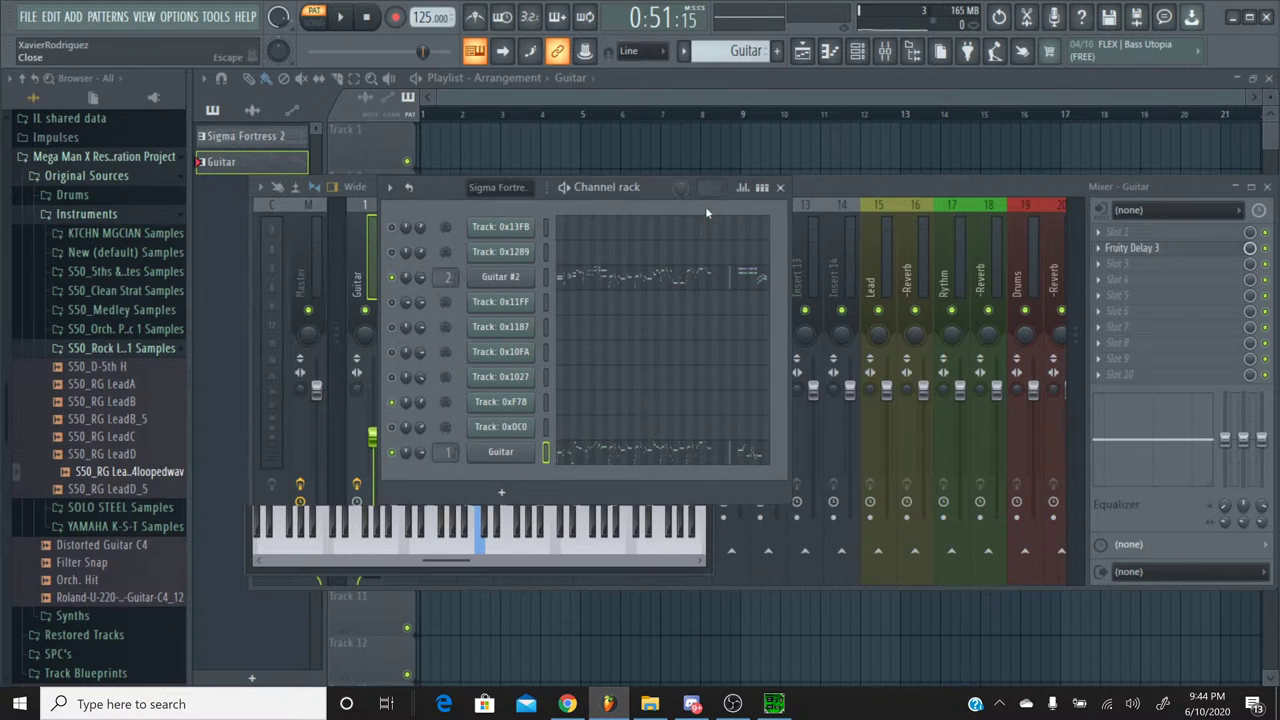
left_click(500, 285)
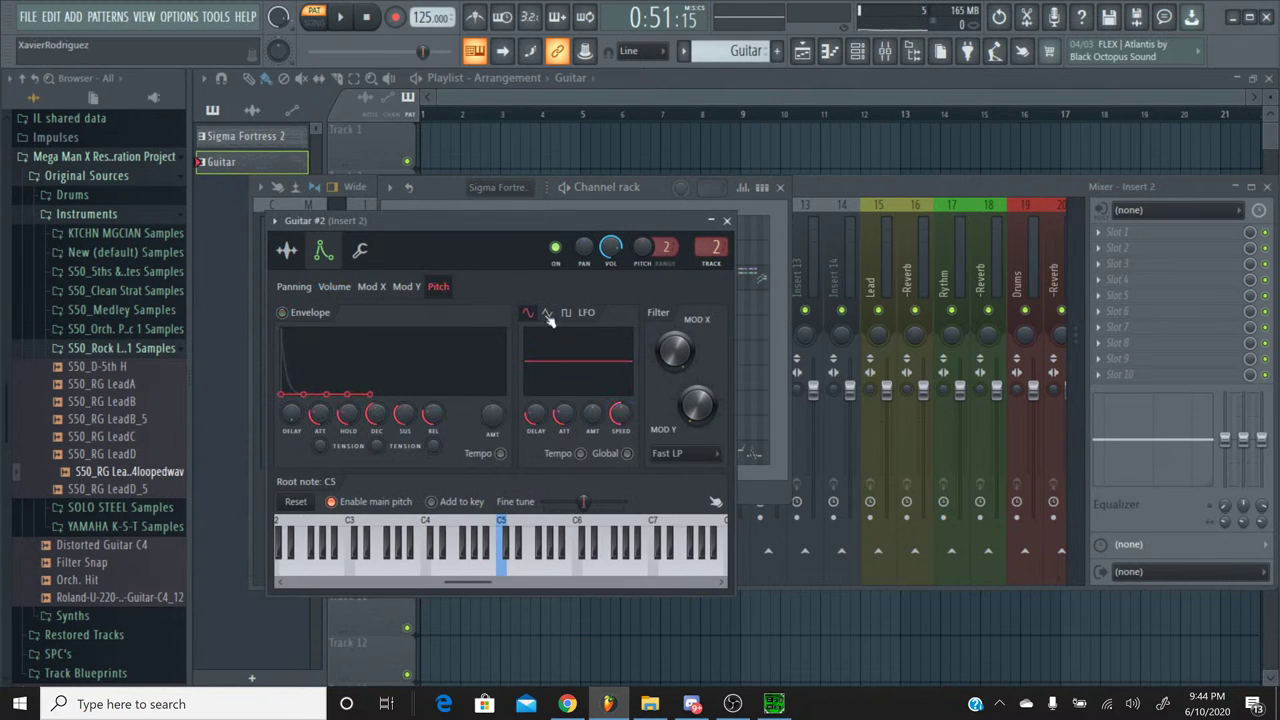
right_click(594, 418)
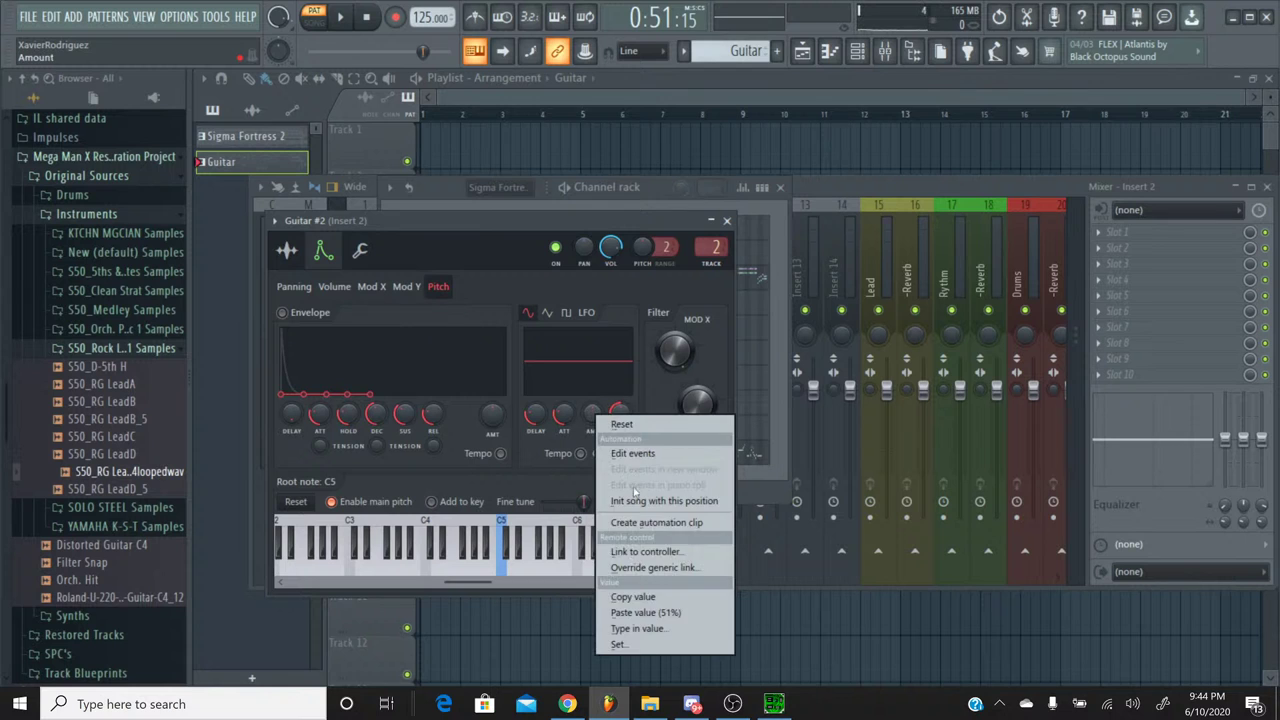
left_click(660, 609)
left_click(727, 221)
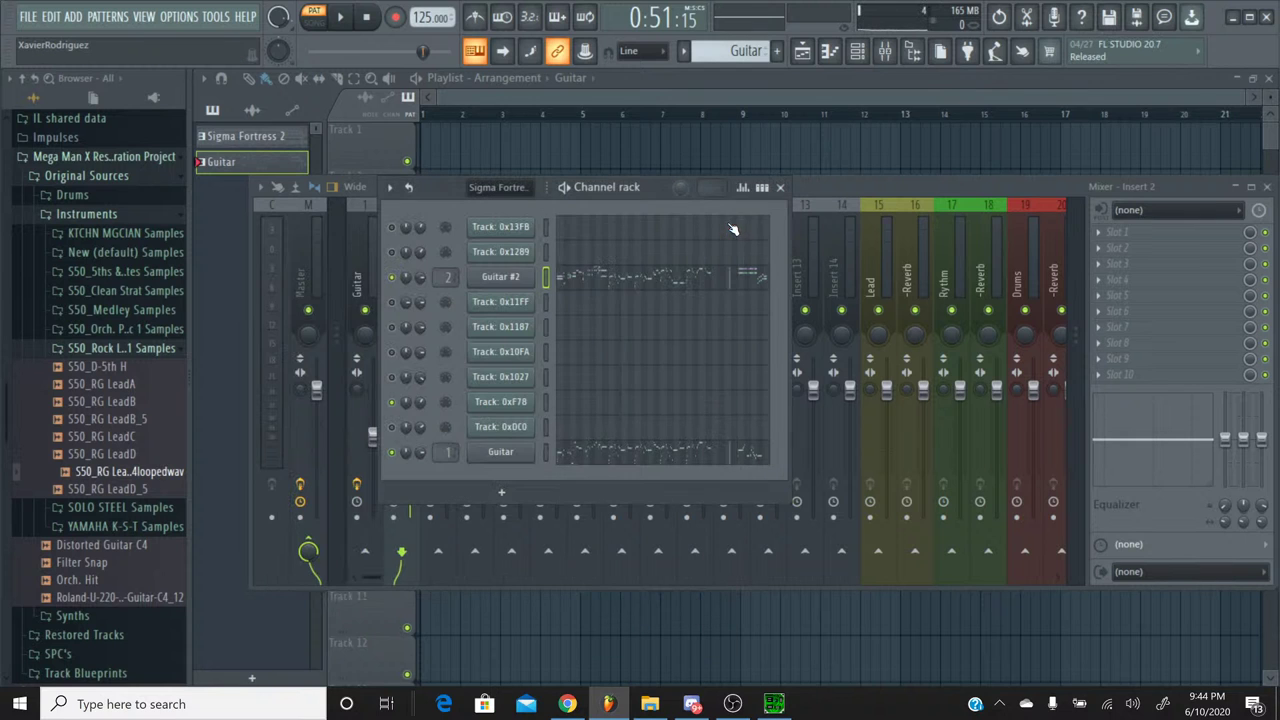
Step: Copy the Guitar channel's pitch LFO speed of 18% and paste it into Guitar #2's pitch LFO speed
left_click(503, 452)
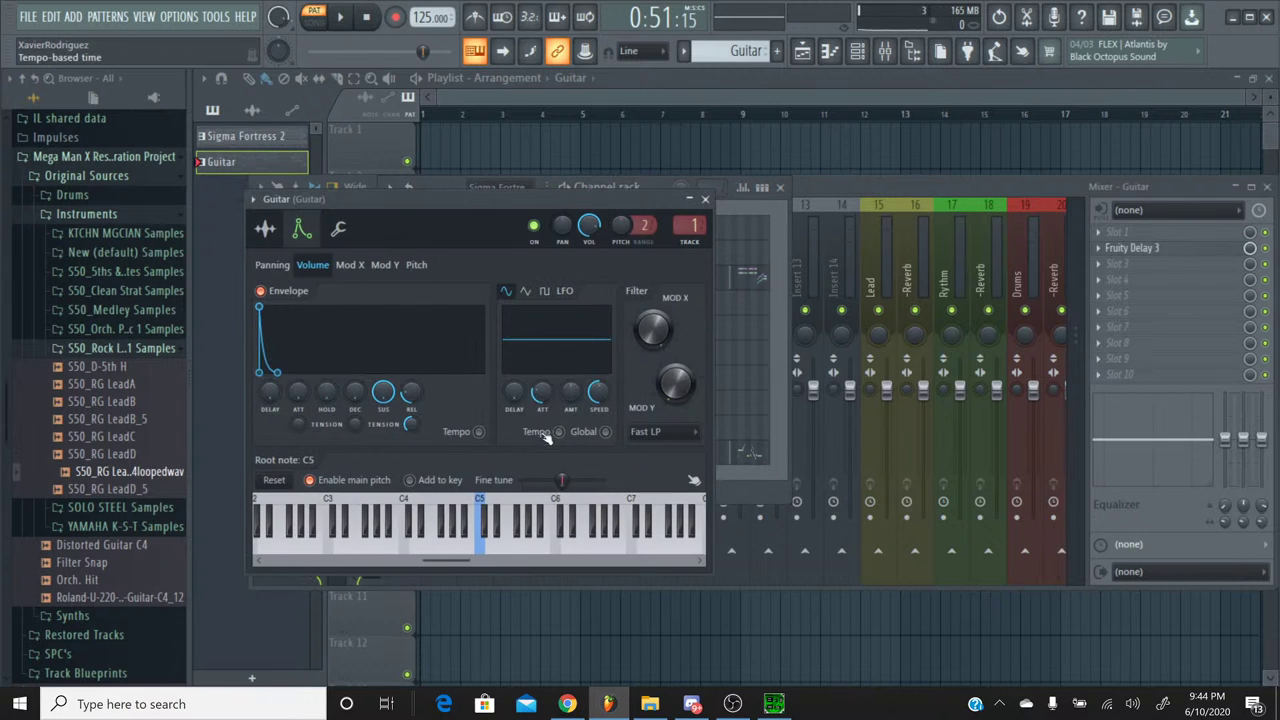
left_click(416, 264)
right_click(602, 401)
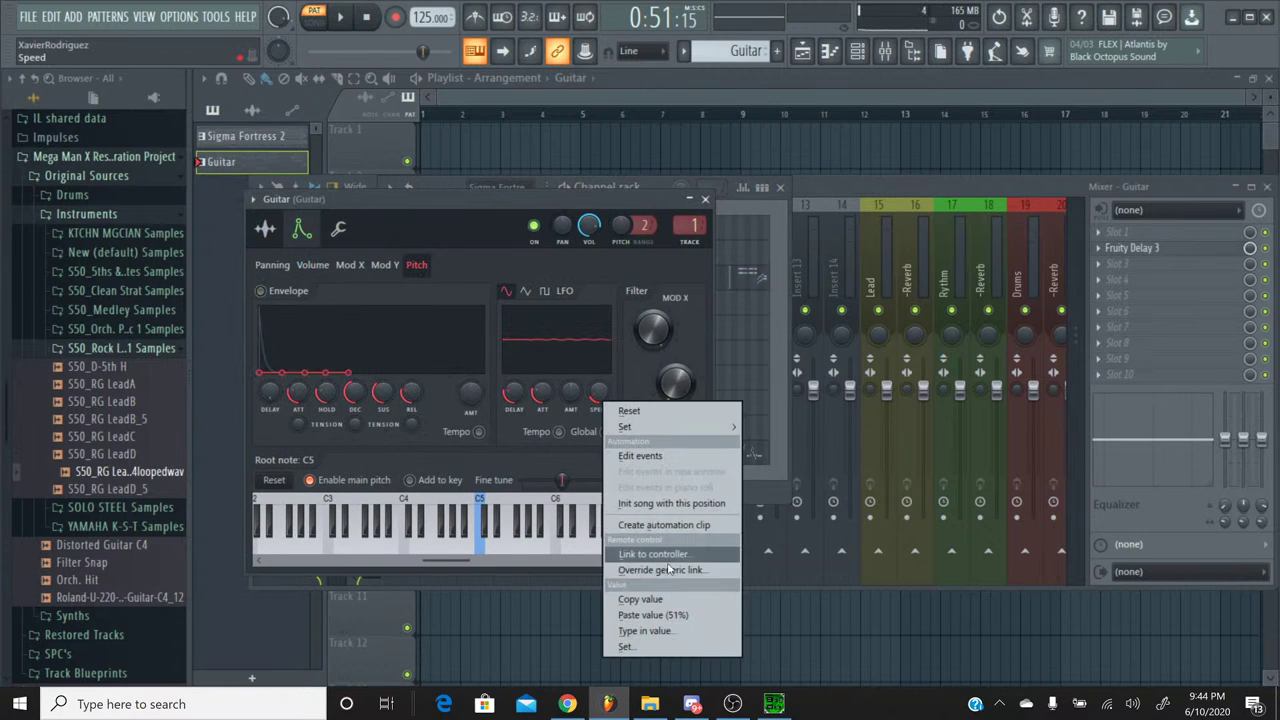
left_click(668, 599)
left_click(705, 200)
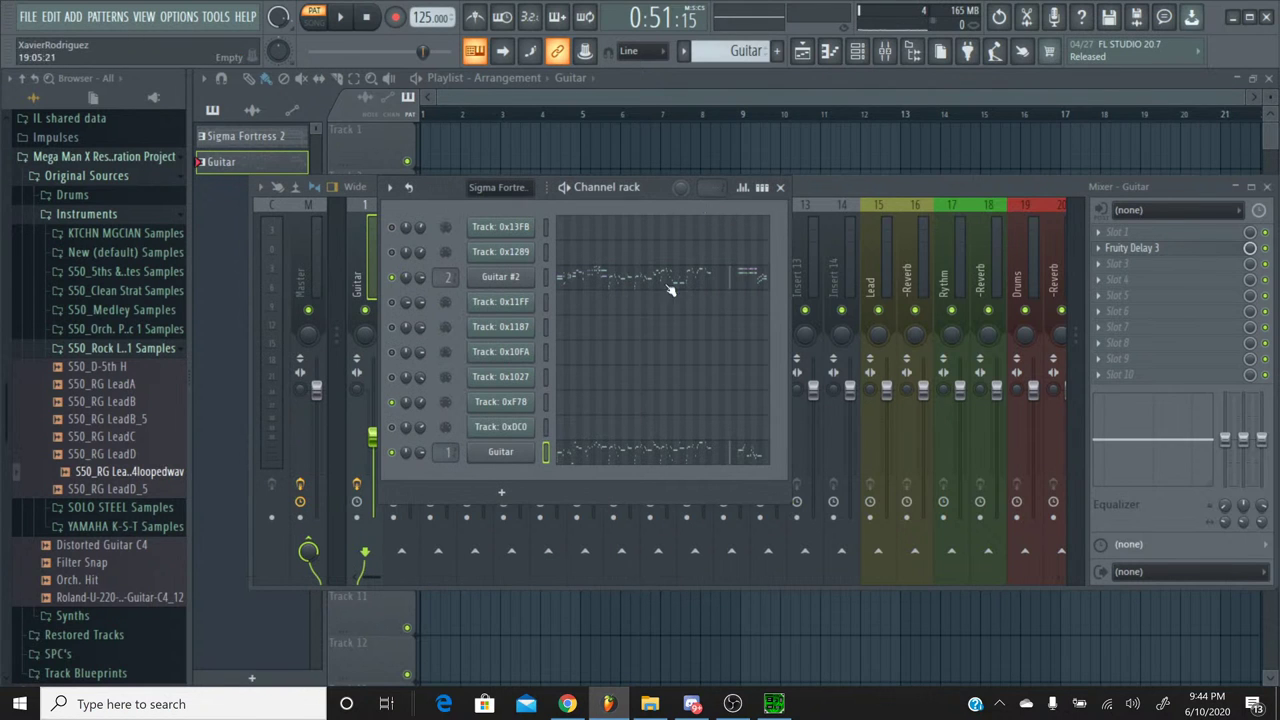
left_click(516, 284)
left_click(438, 286)
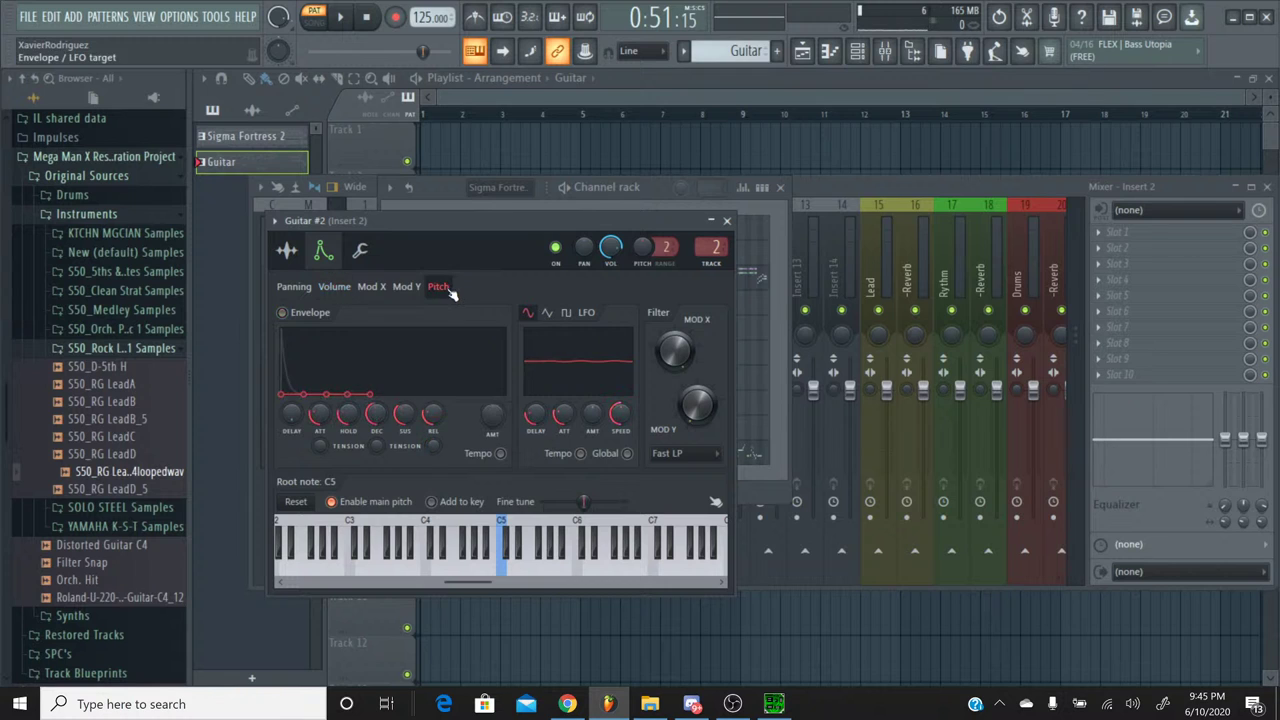
right_click(628, 413)
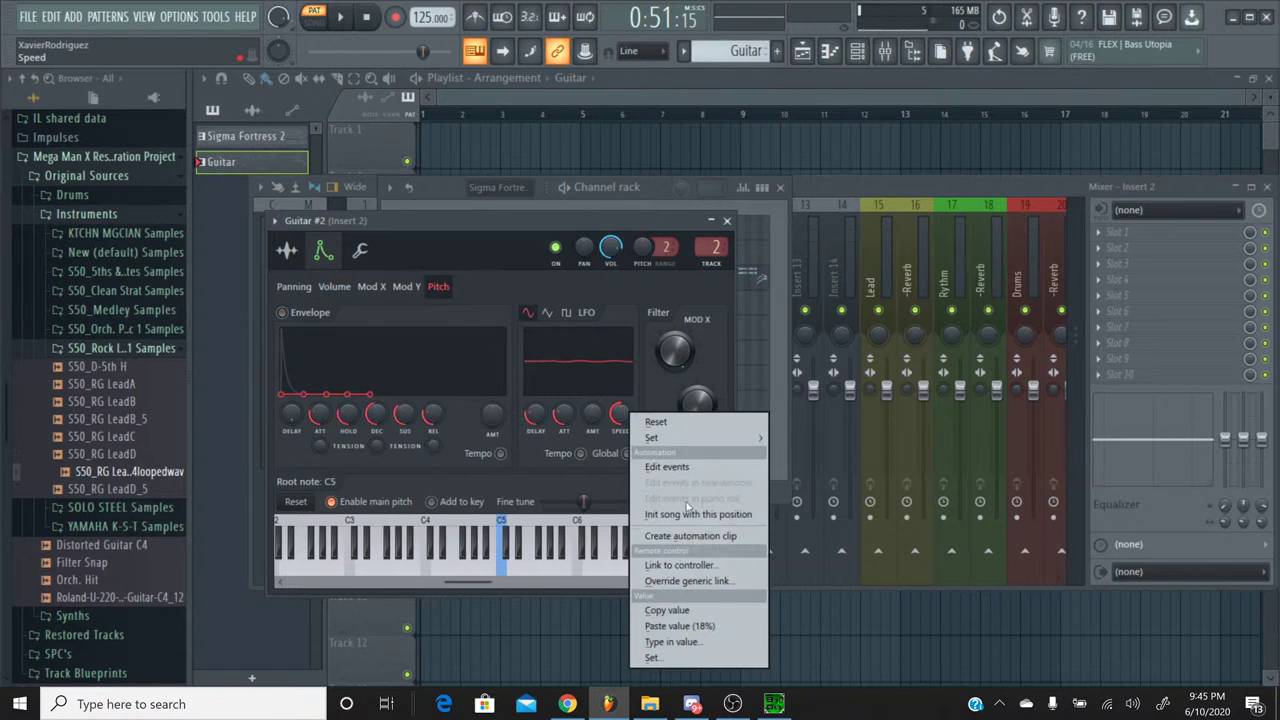
left_click(670, 622)
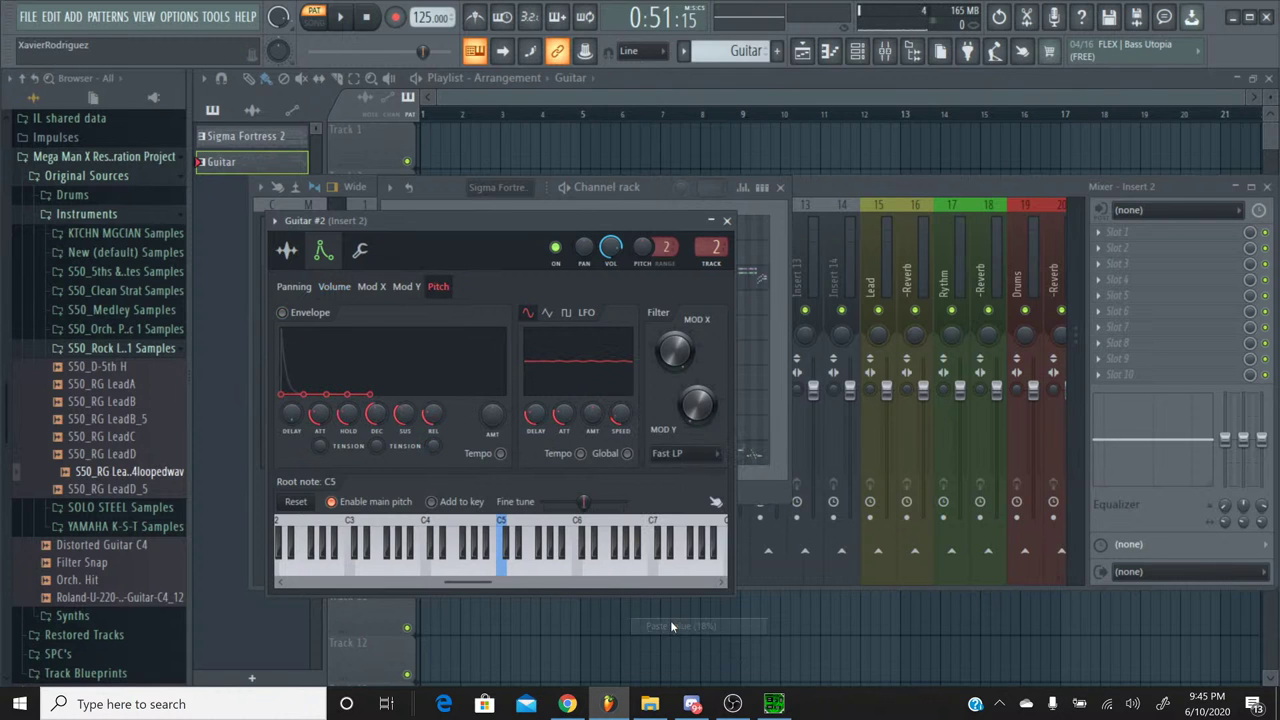
left_click(726, 220)
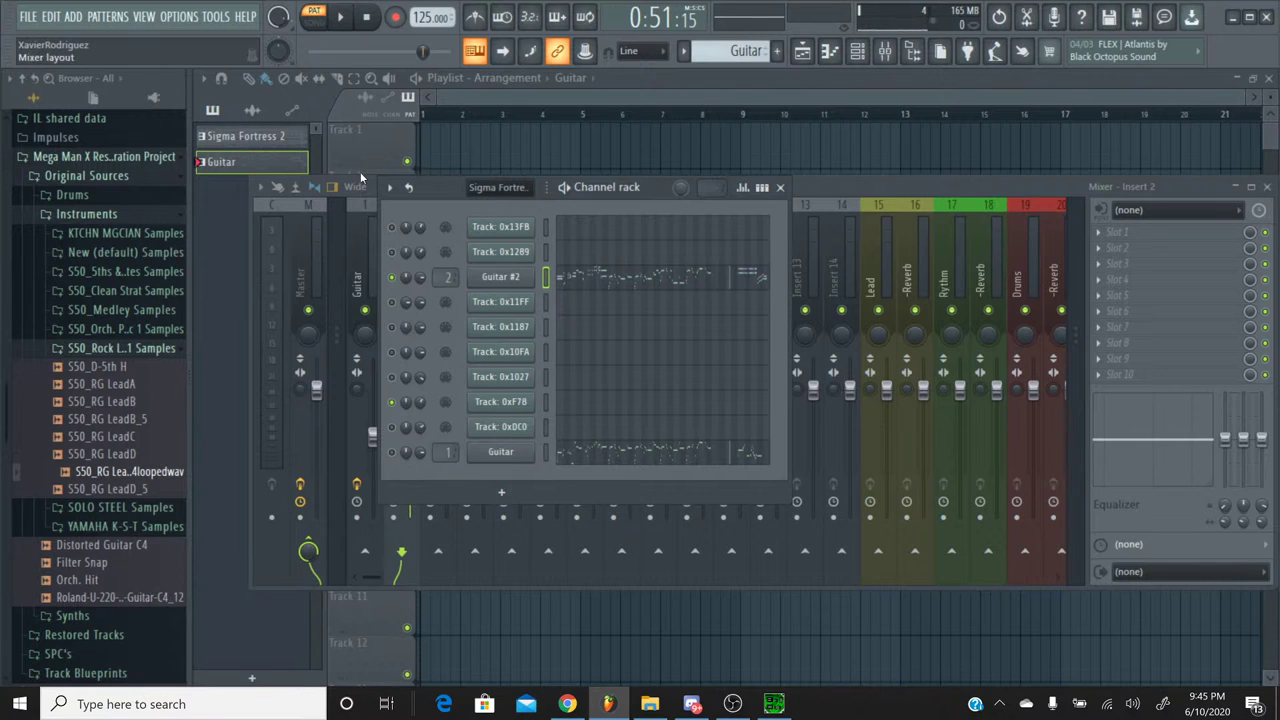
Step: Play the pattern from the start with the Guitar channel muted to hear Guitar #2's pitch modulation
left_click(366, 17)
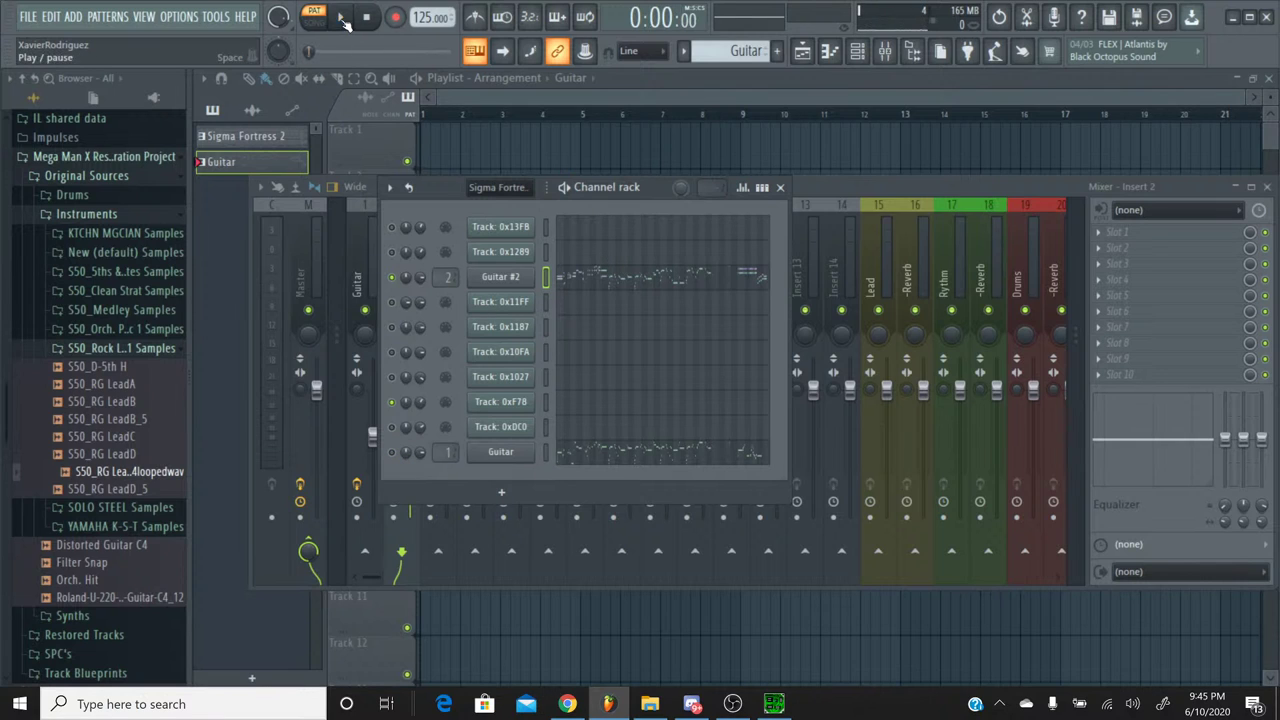
left_click(340, 17)
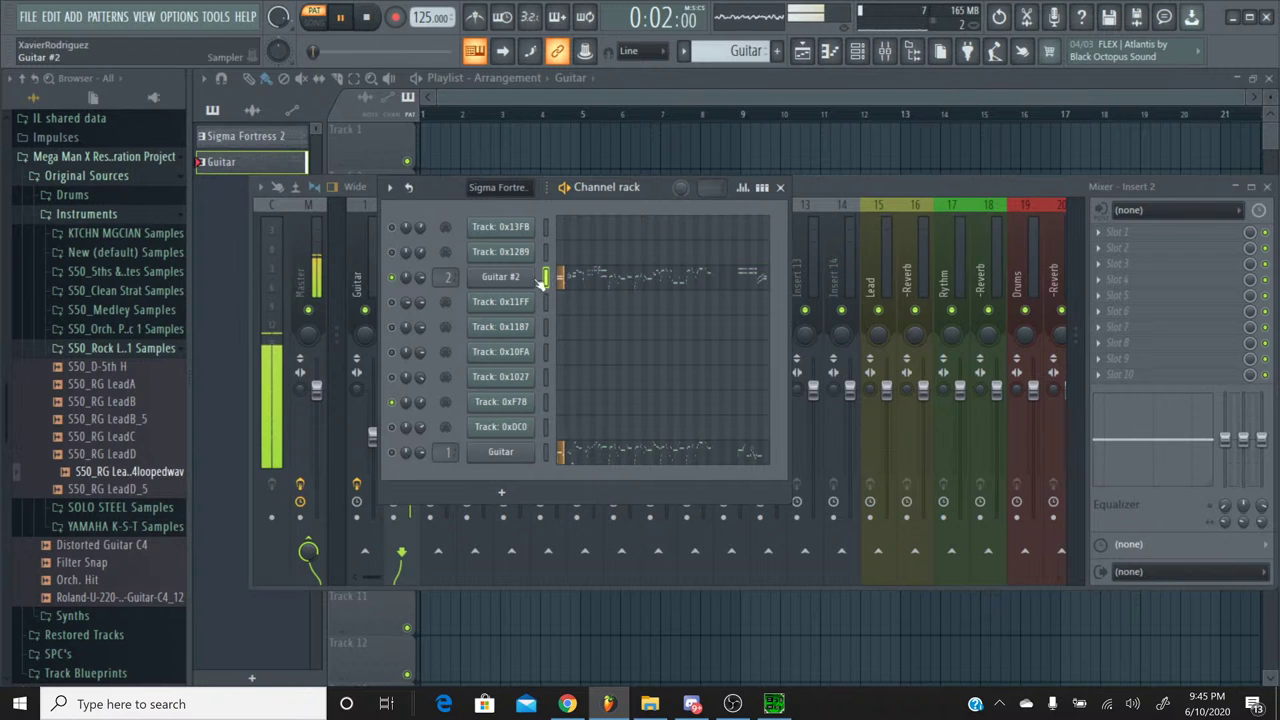
Step: Scale the velocity of all Guitar #2 notes with a level scaling multiplier of 80%
left_click(588, 290)
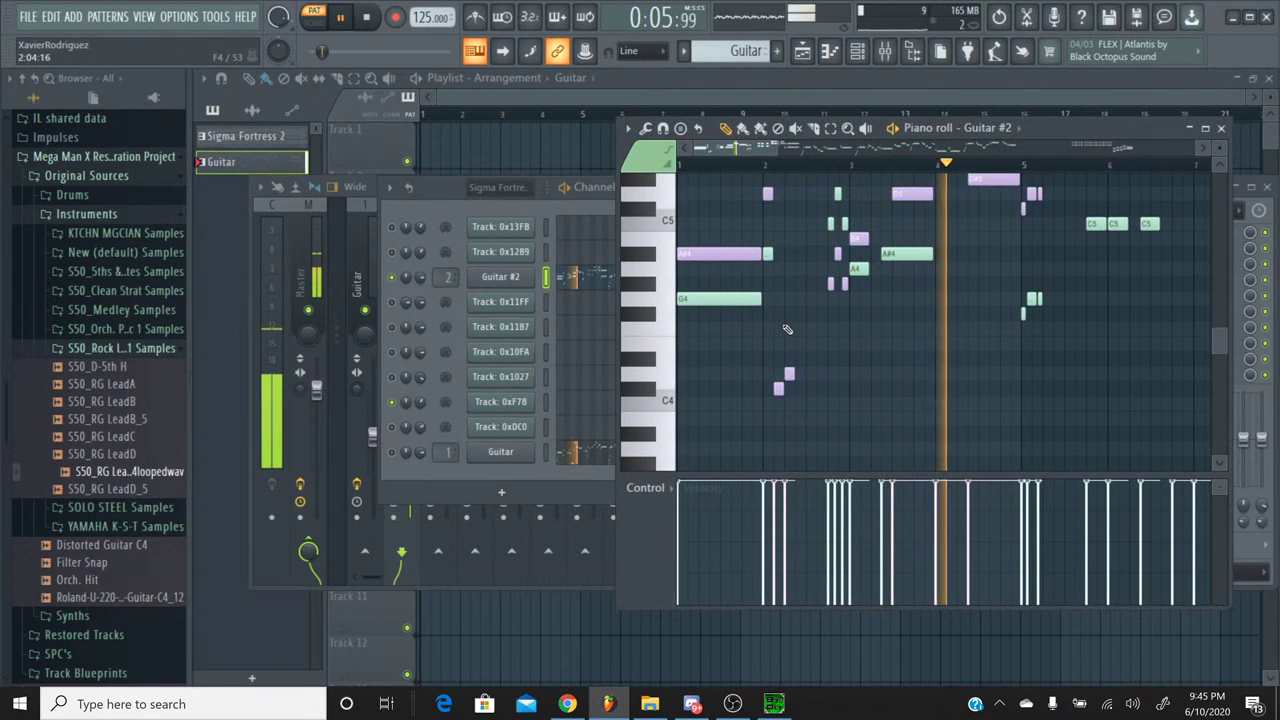
key("ctrl+a")
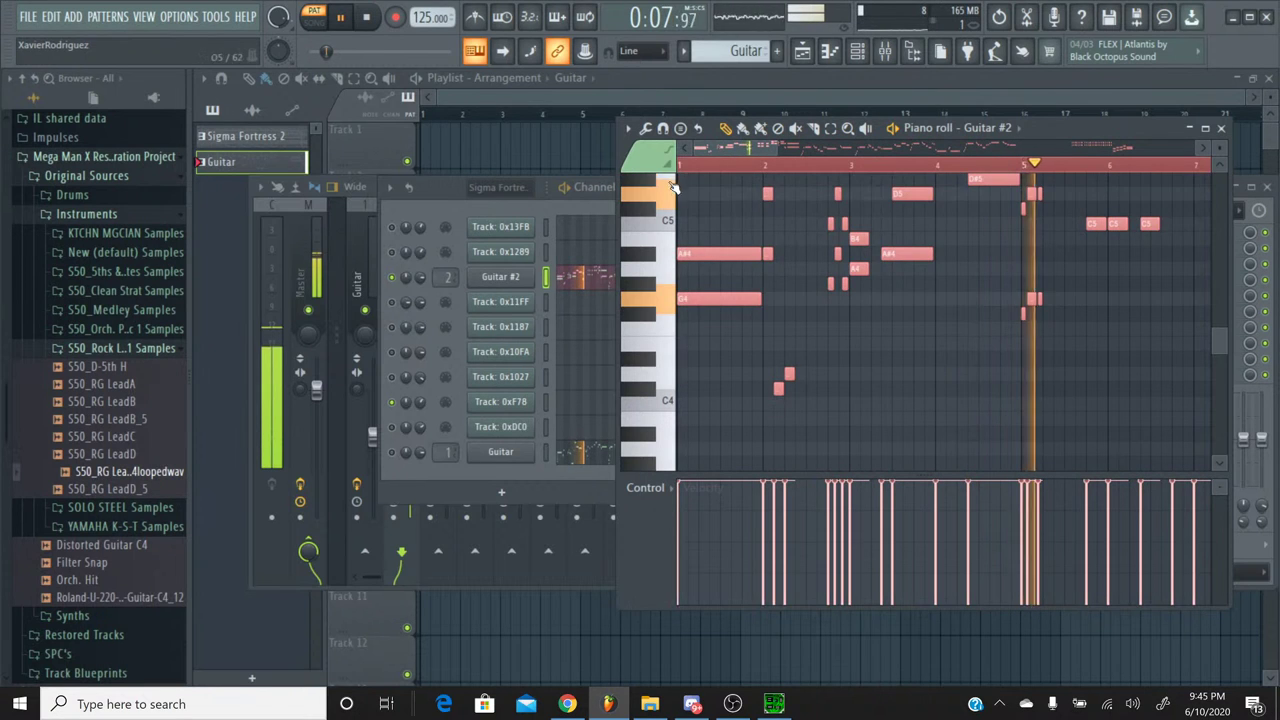
left_click(628, 131)
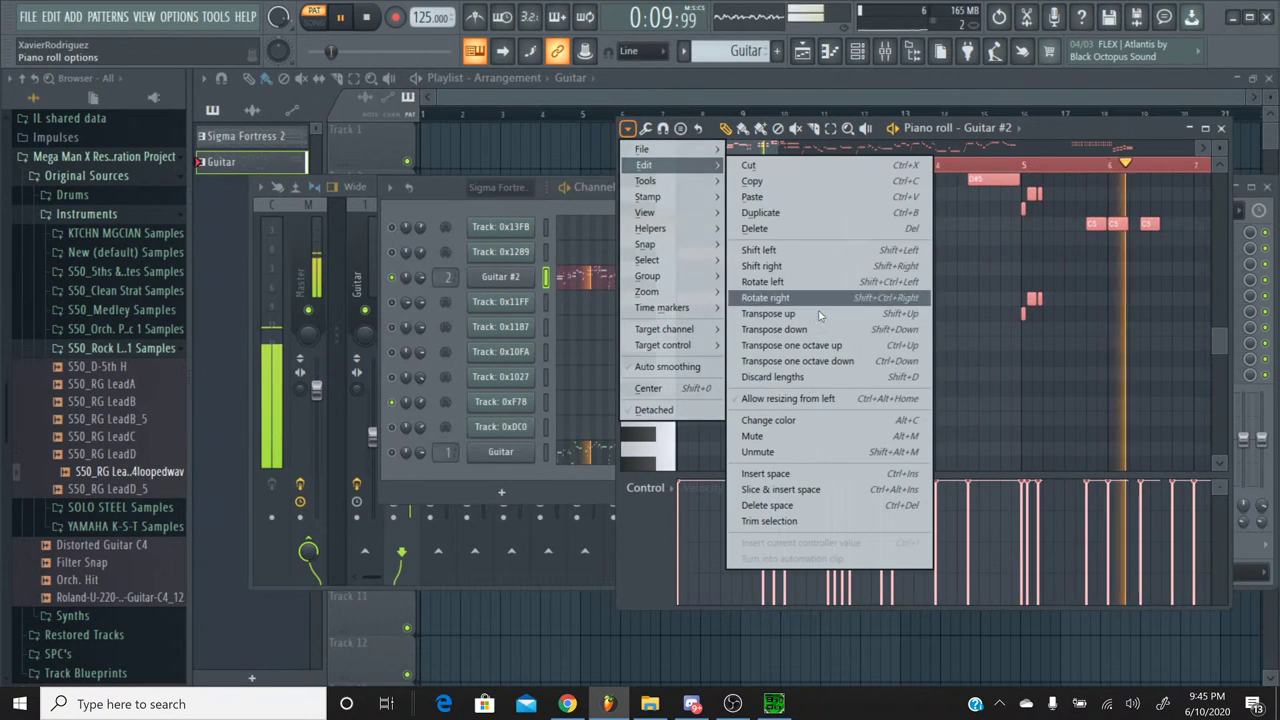
mouse_move(681, 185)
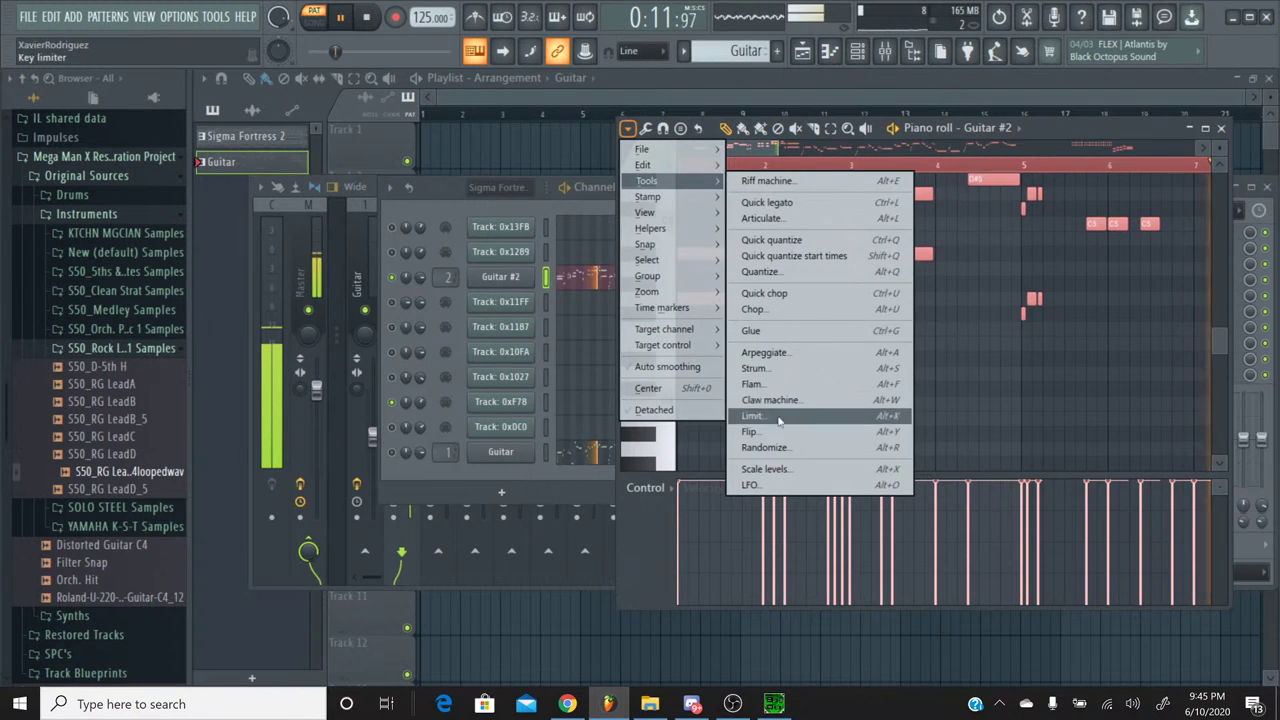
left_click(778, 470)
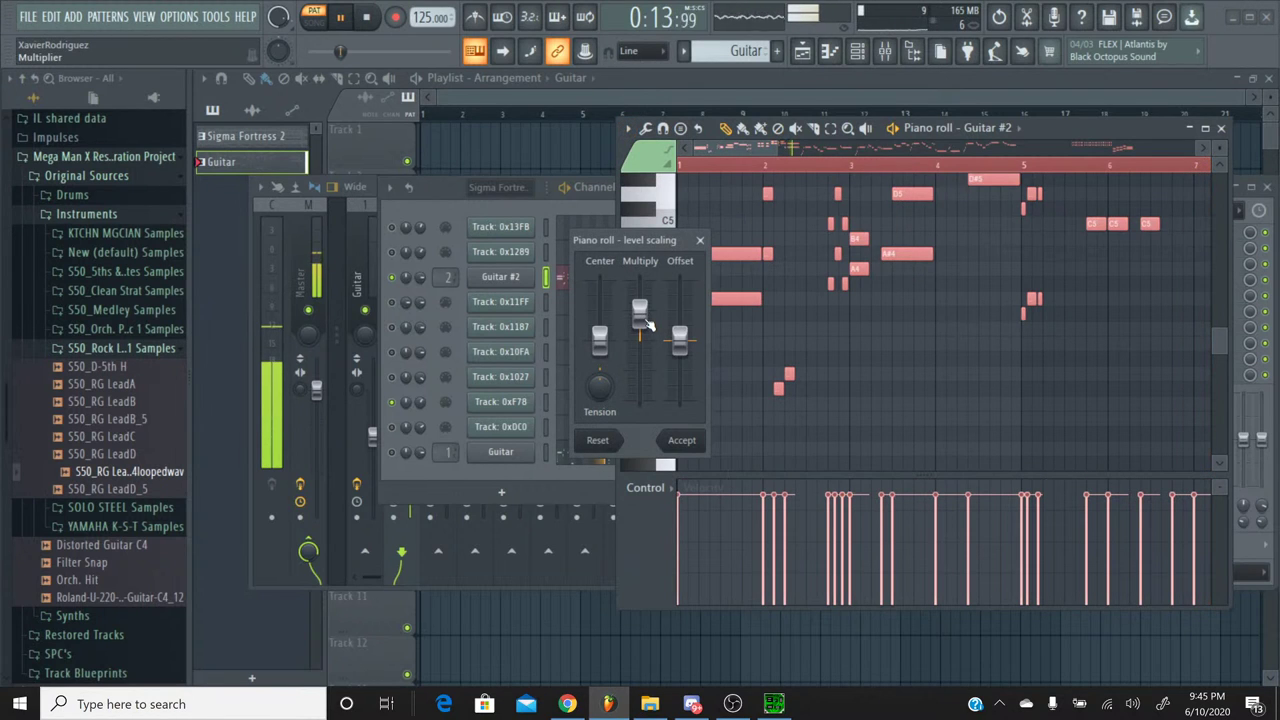
left_click_drag(648, 325, 648, 343)
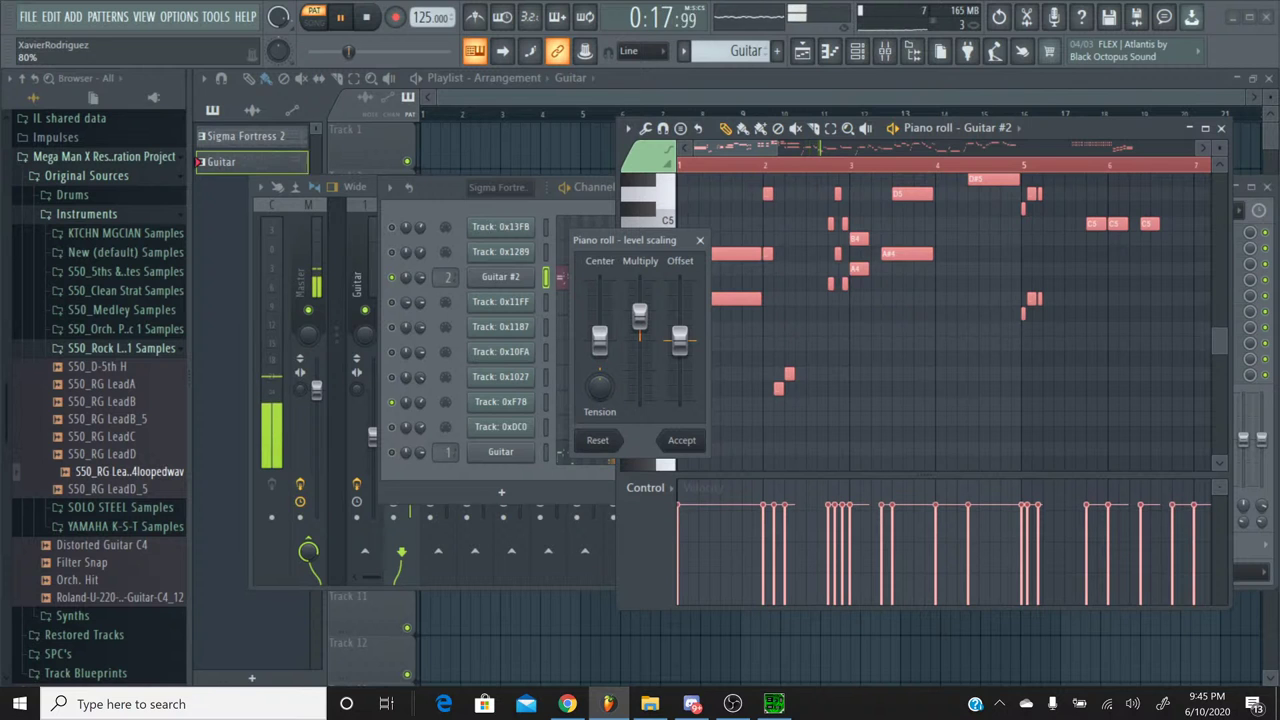
left_click(682, 440)
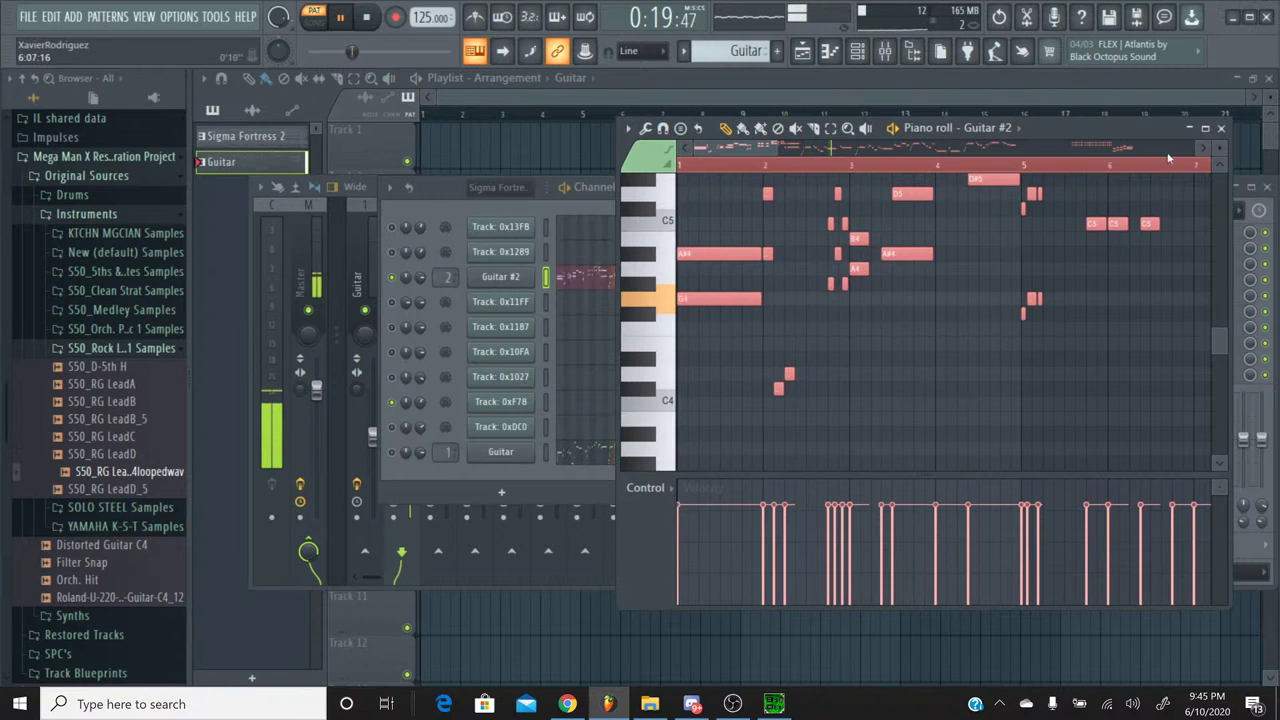
left_click(1221, 128)
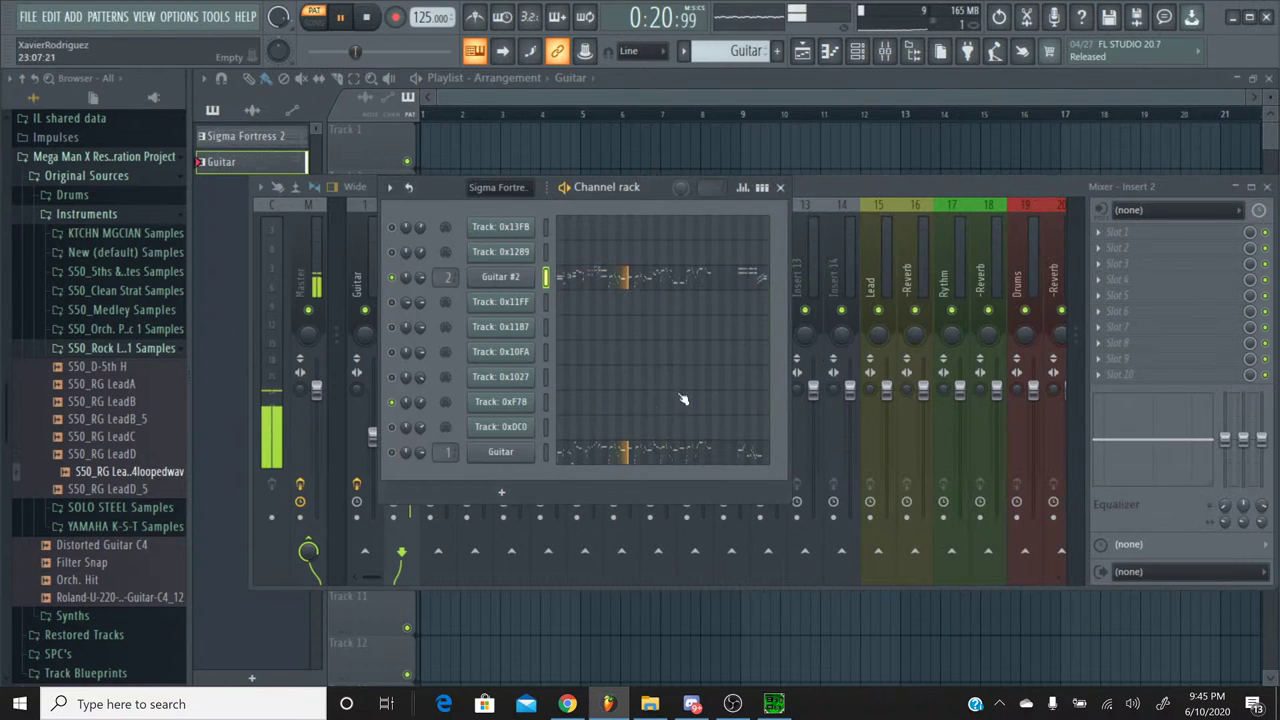
Step: Unmute the Guitar channel and apply the same level scaling multiplier to the velocities of all its notes
left_click(392, 452)
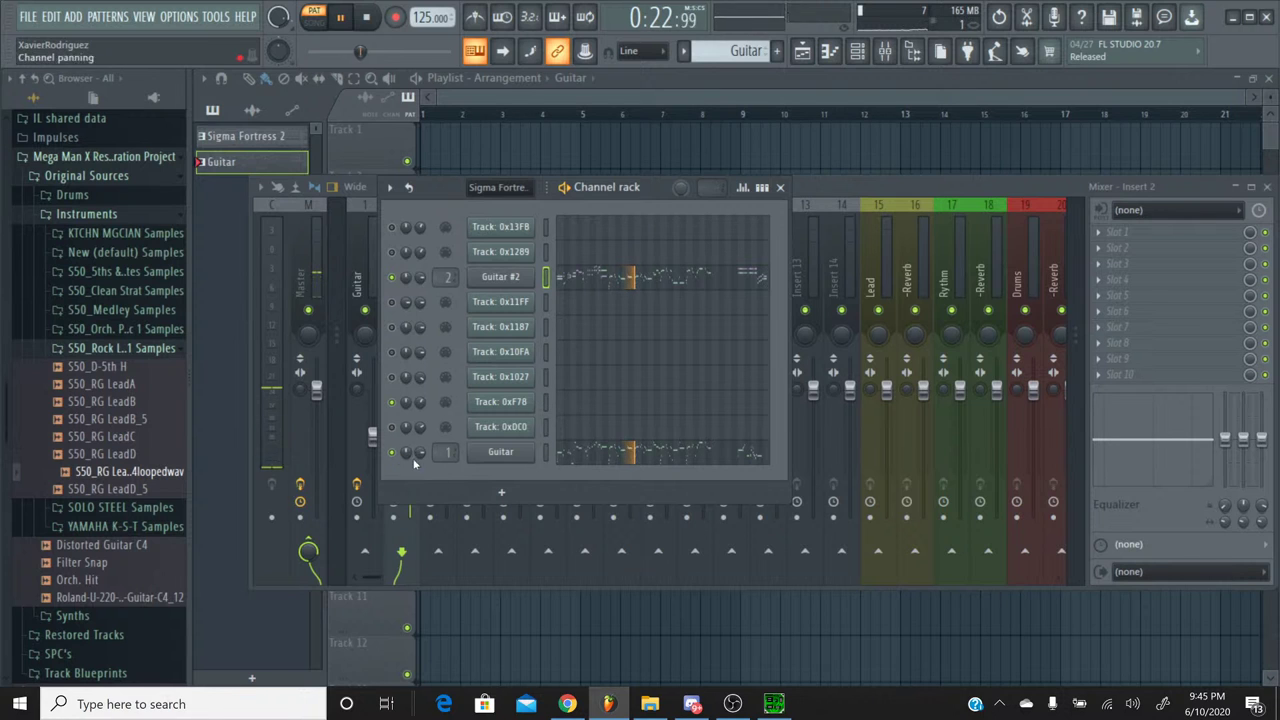
left_click(585, 458)
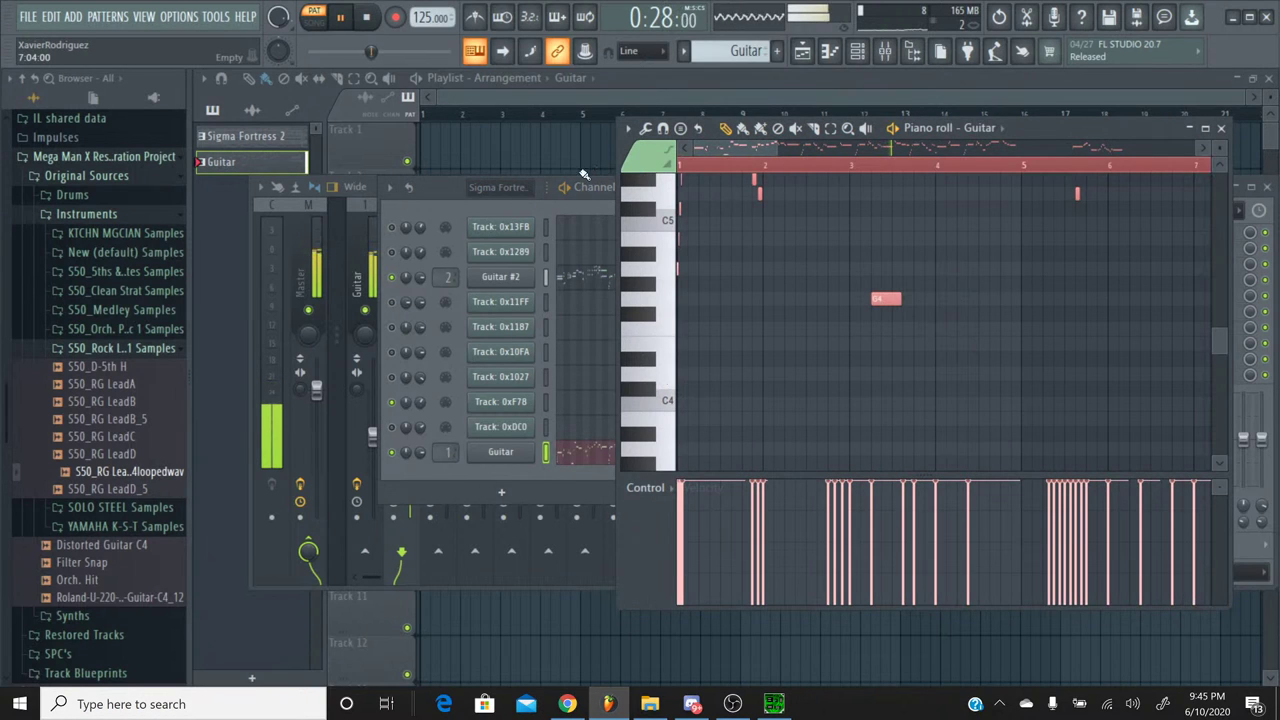
left_click(627, 128)
mouse_move(674, 182)
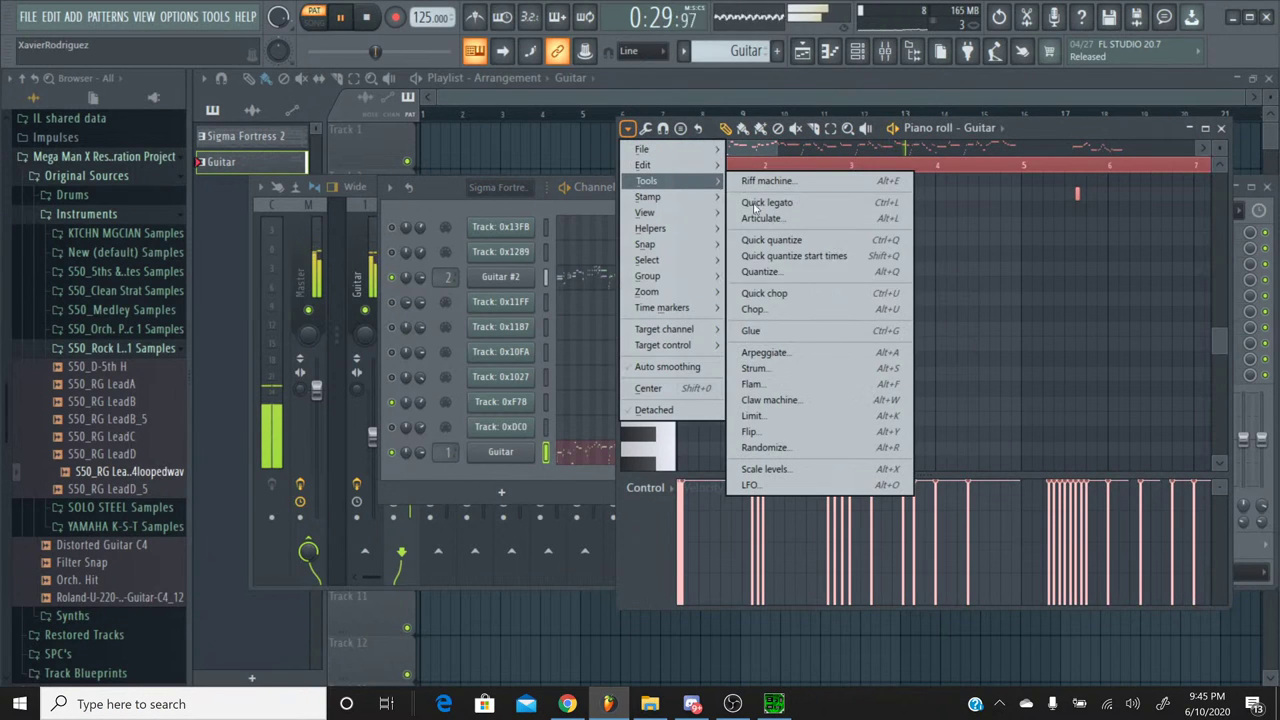
left_click(800, 472)
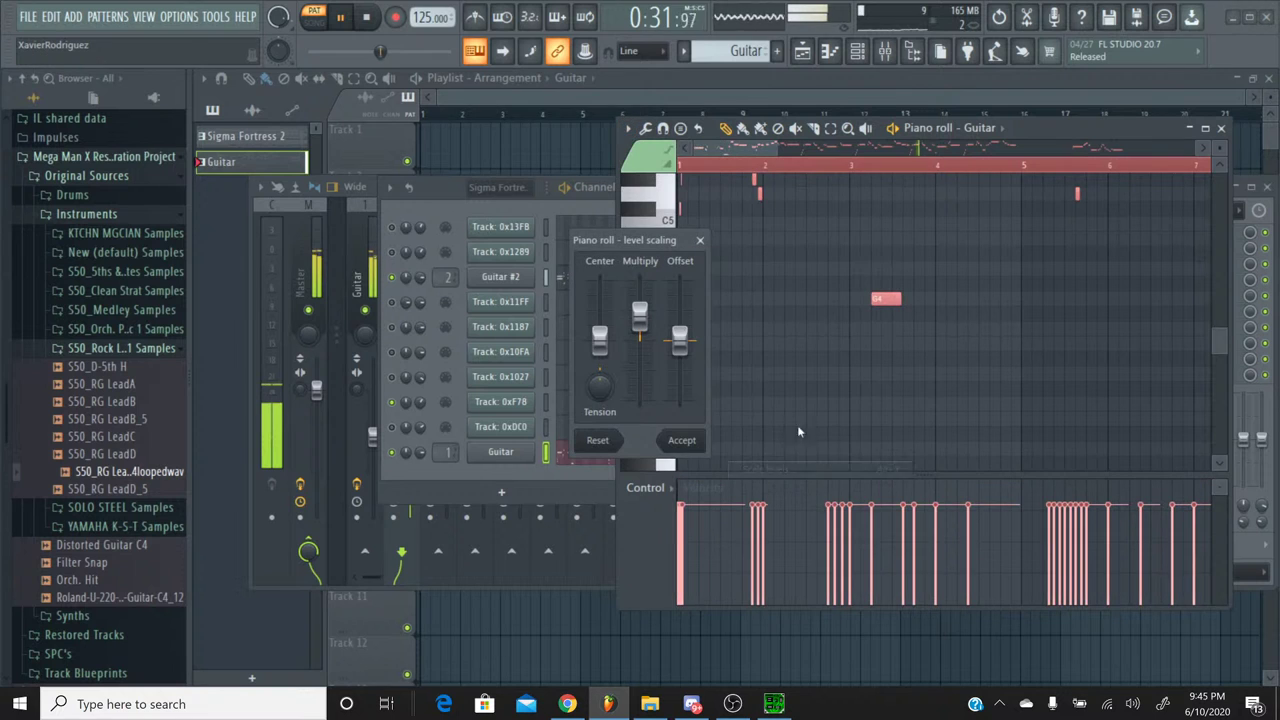
left_click(681, 440)
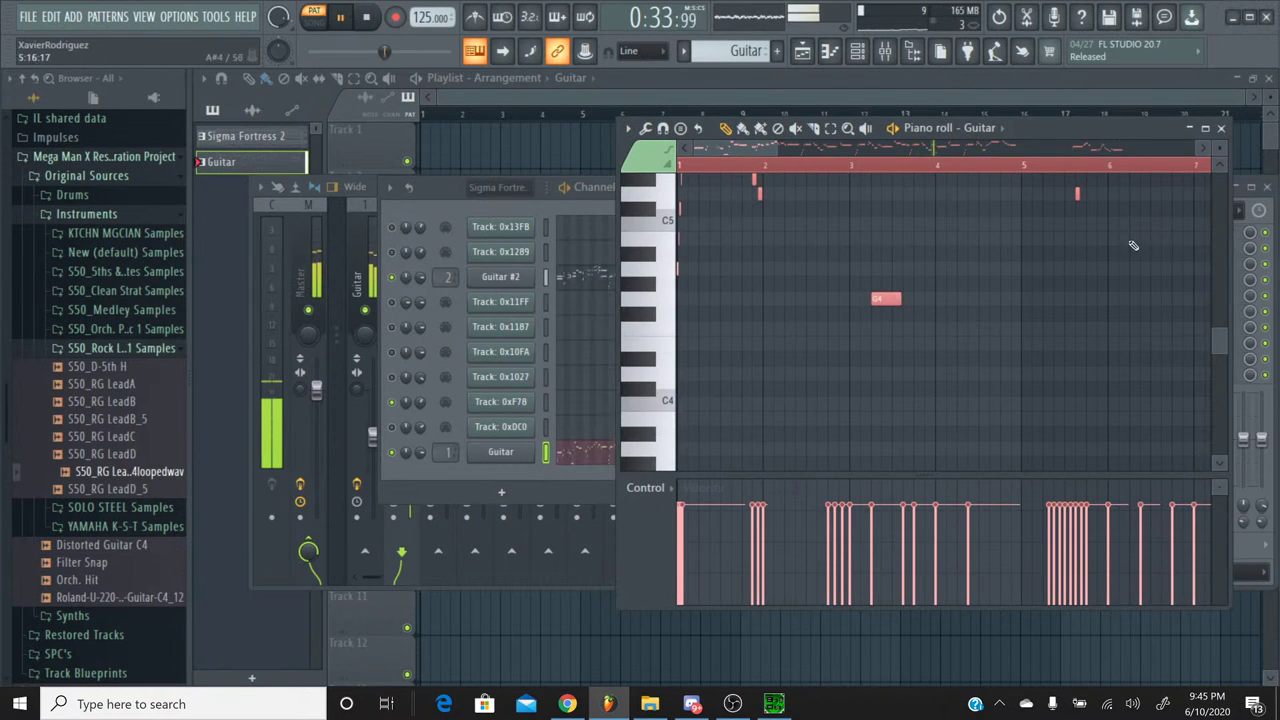
left_click(1221, 128)
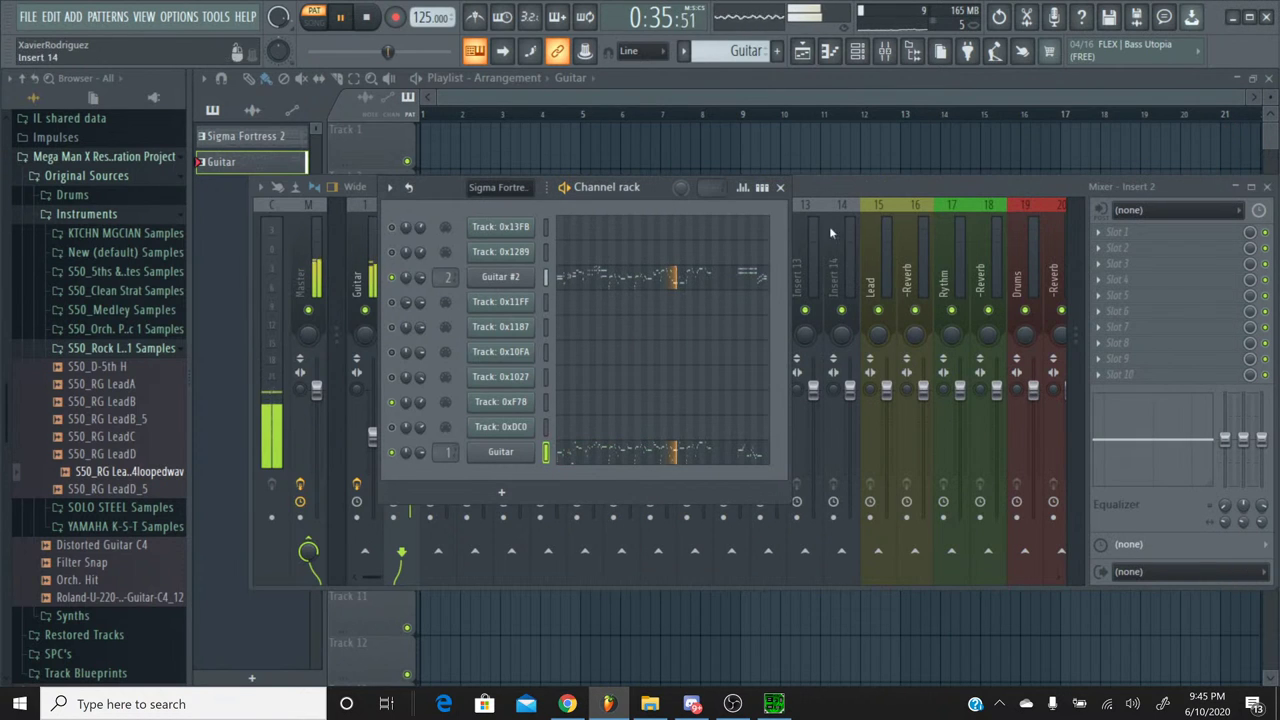
Step: Raise the volumes of the Guitar and Insert 2 mixer tracks slightly and stop playback
left_click(781, 188)
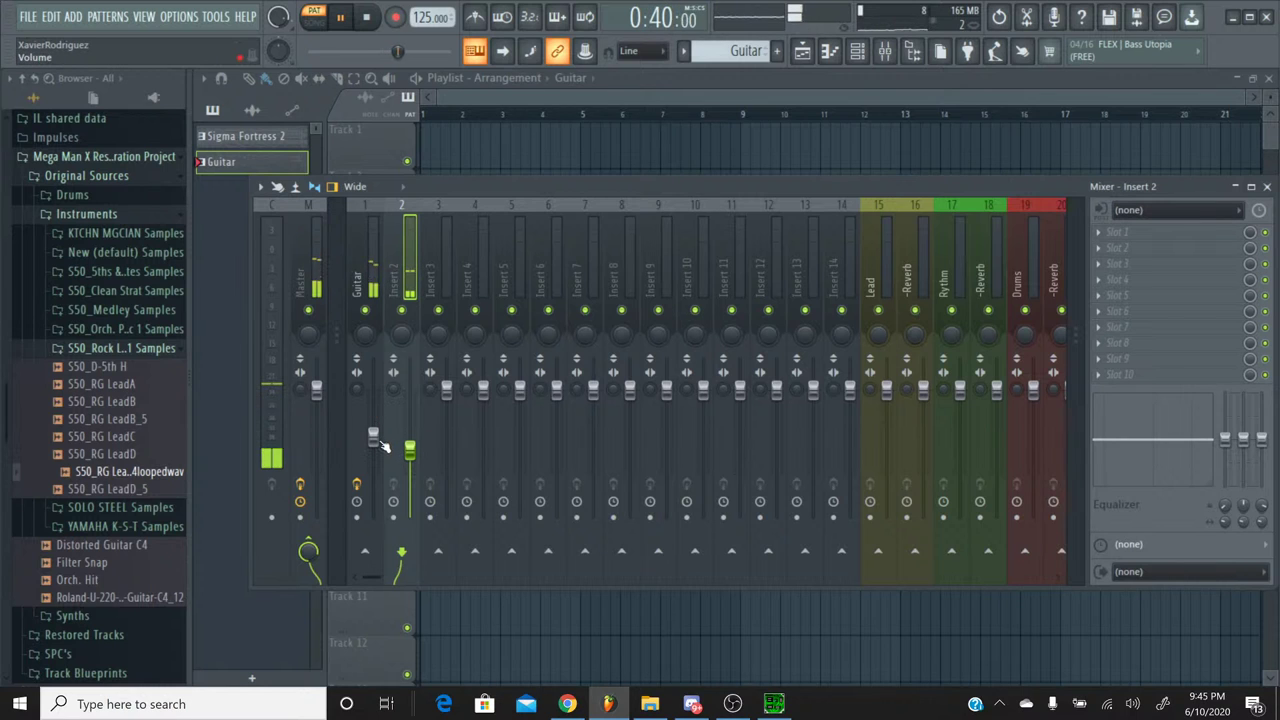
left_click_drag(373, 438, 410, 441)
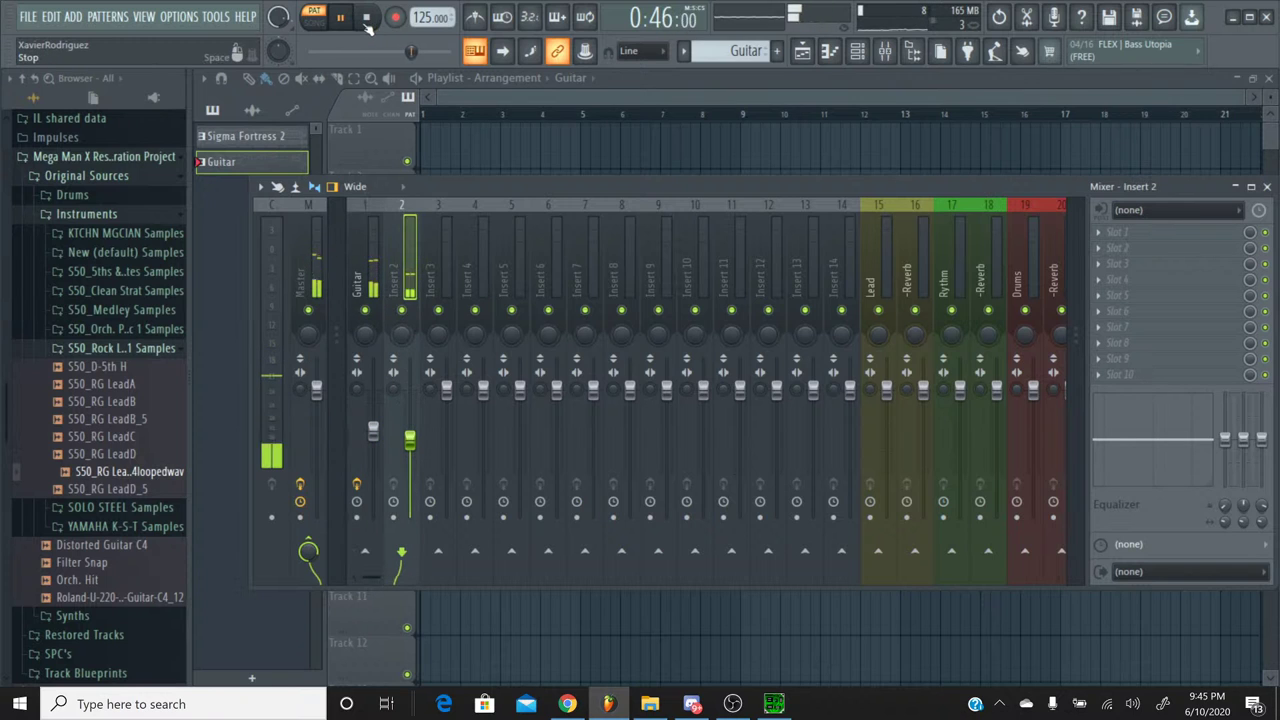
left_click(368, 18)
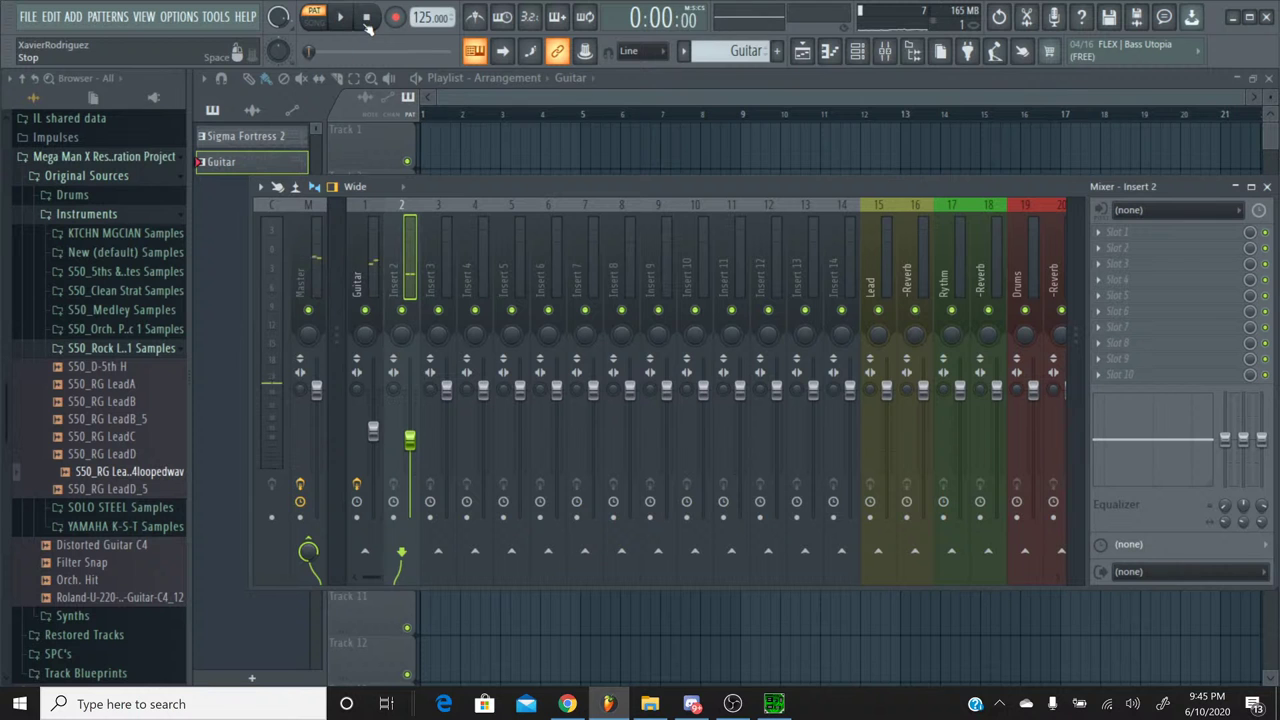
Step: Switch to the browser to read the YouTube live chat, then return to FL Studio
left_click(570, 704)
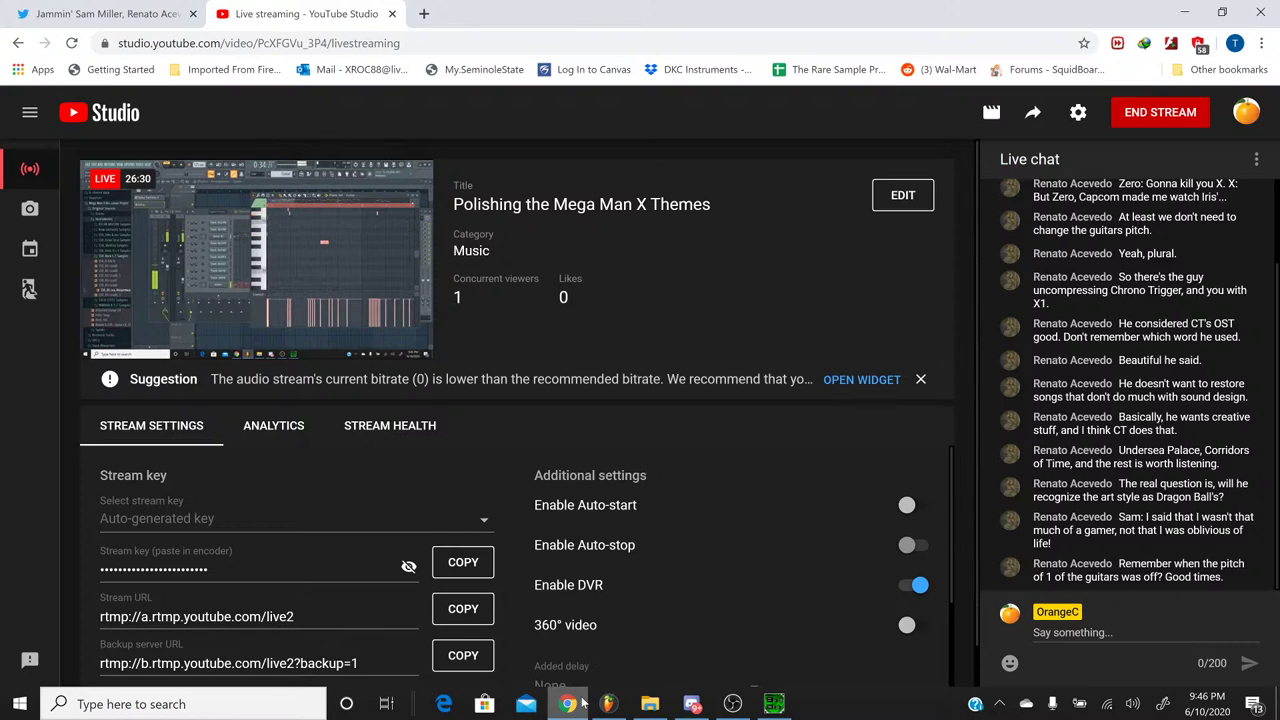
left_click(607, 704)
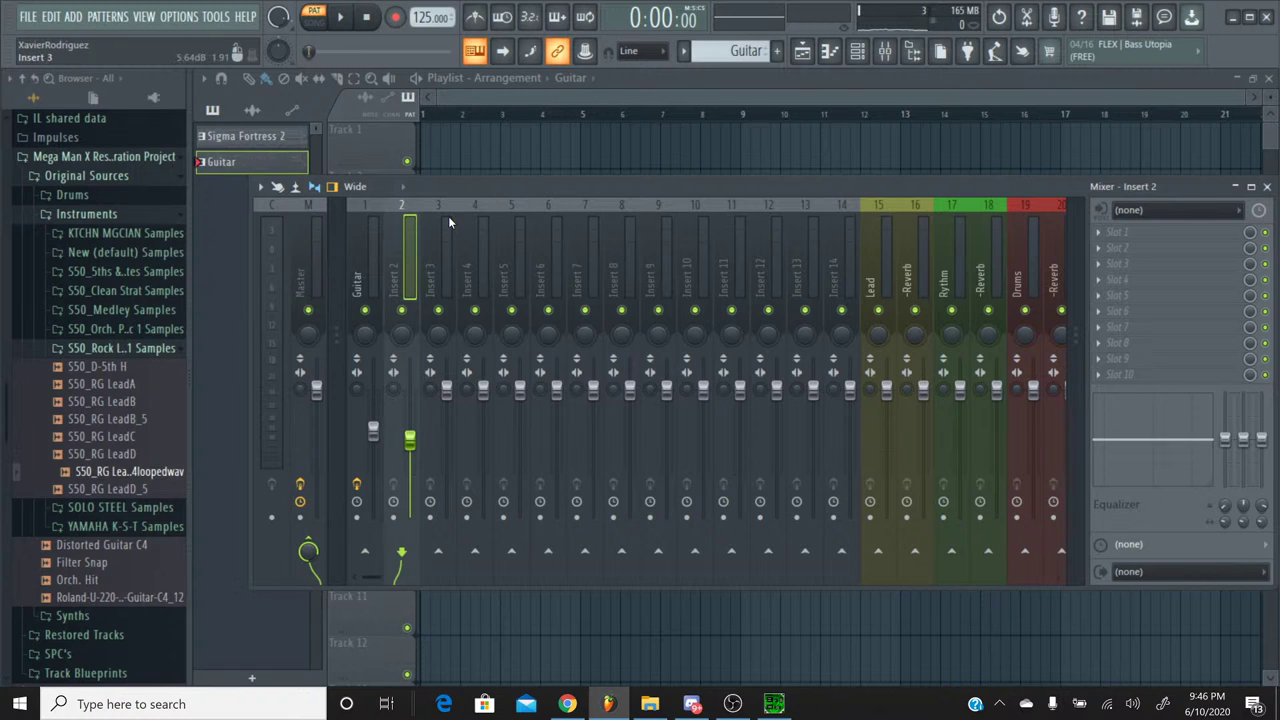
Step: Name mixer track Insert 2 after its source channel, Guitar #2
left_click(893, 55)
left_click(895, 56)
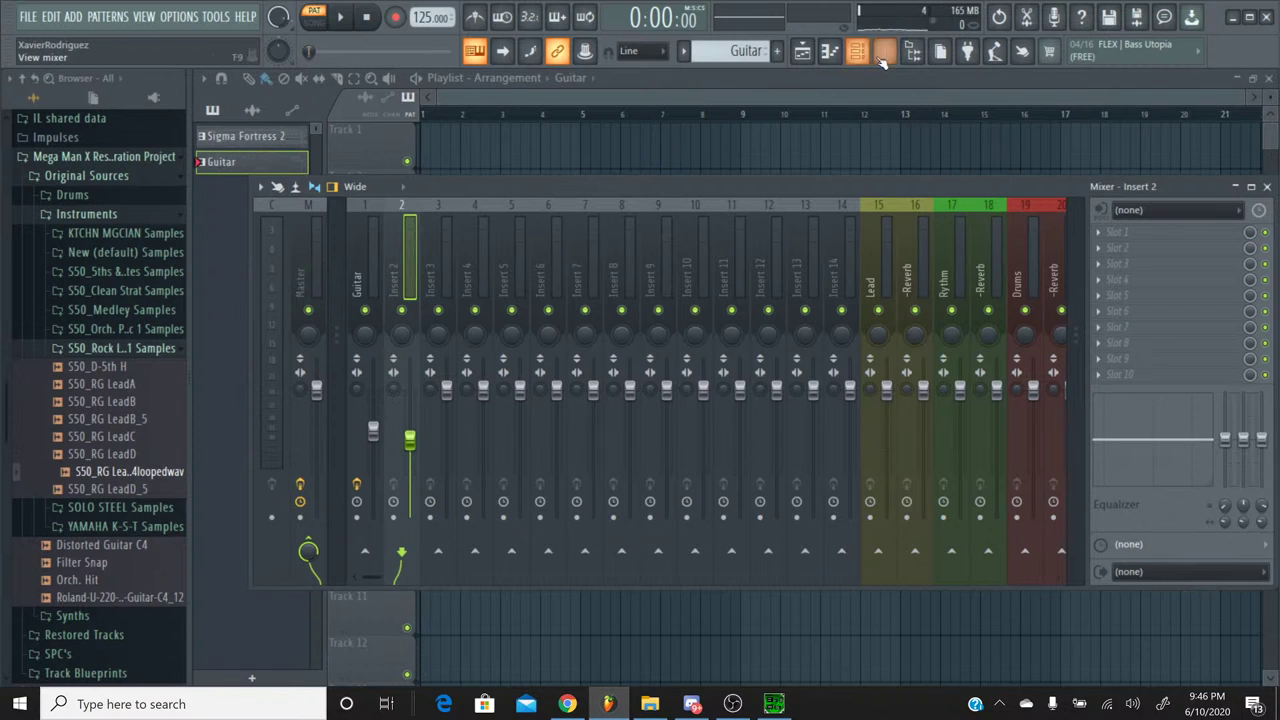
left_click(857, 53)
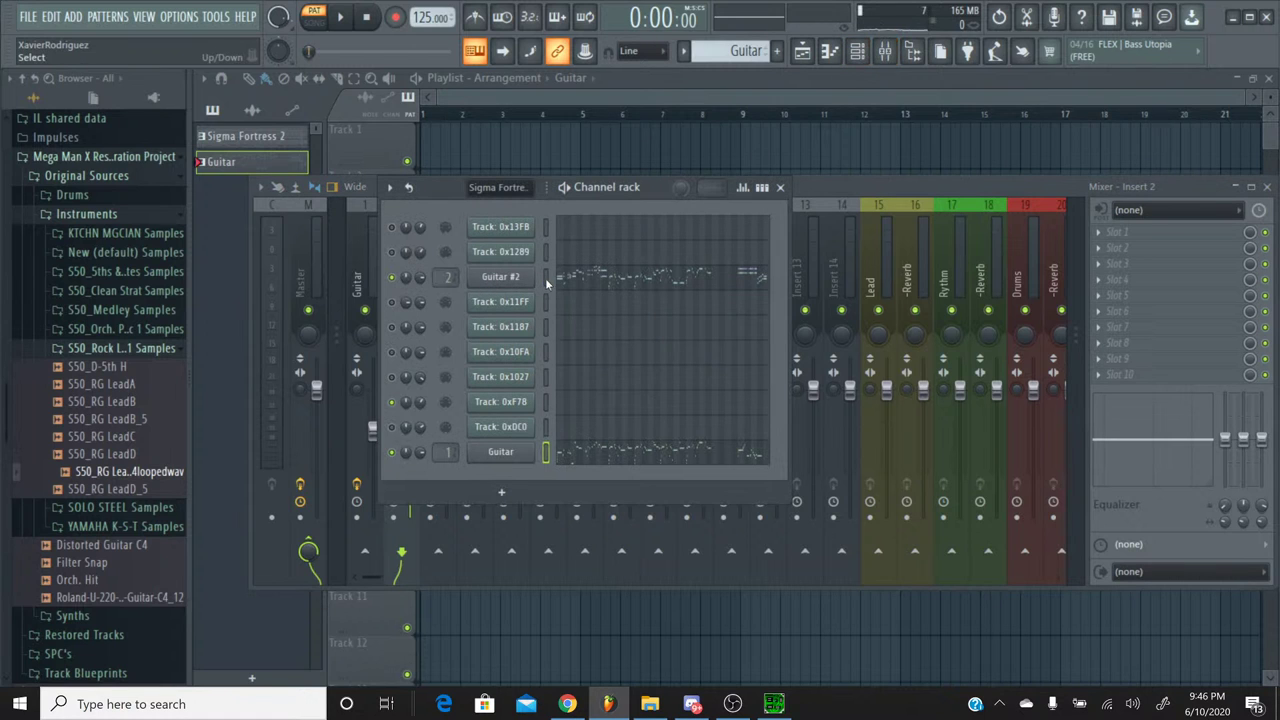
left_click(840, 204)
left_click(400, 233)
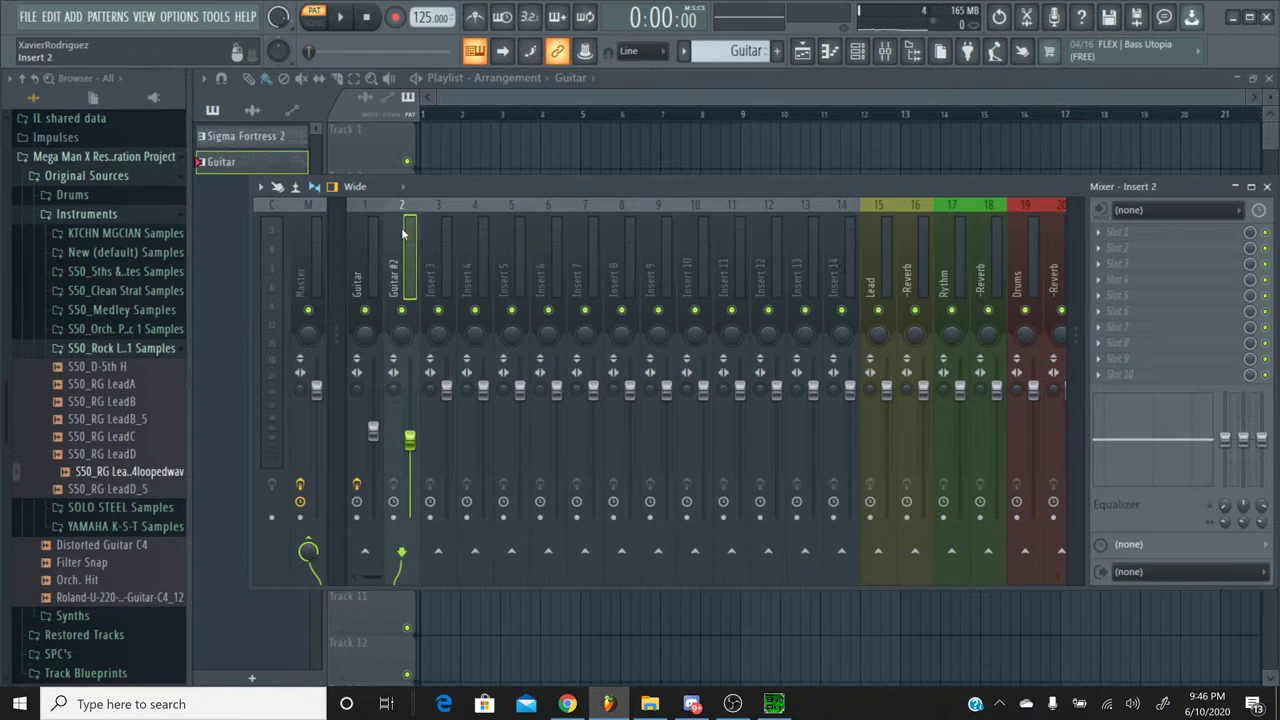
Step: Solo the Guitar mixer track during playback and add Fruity Chorus to its third effect slot
left_click(370, 229)
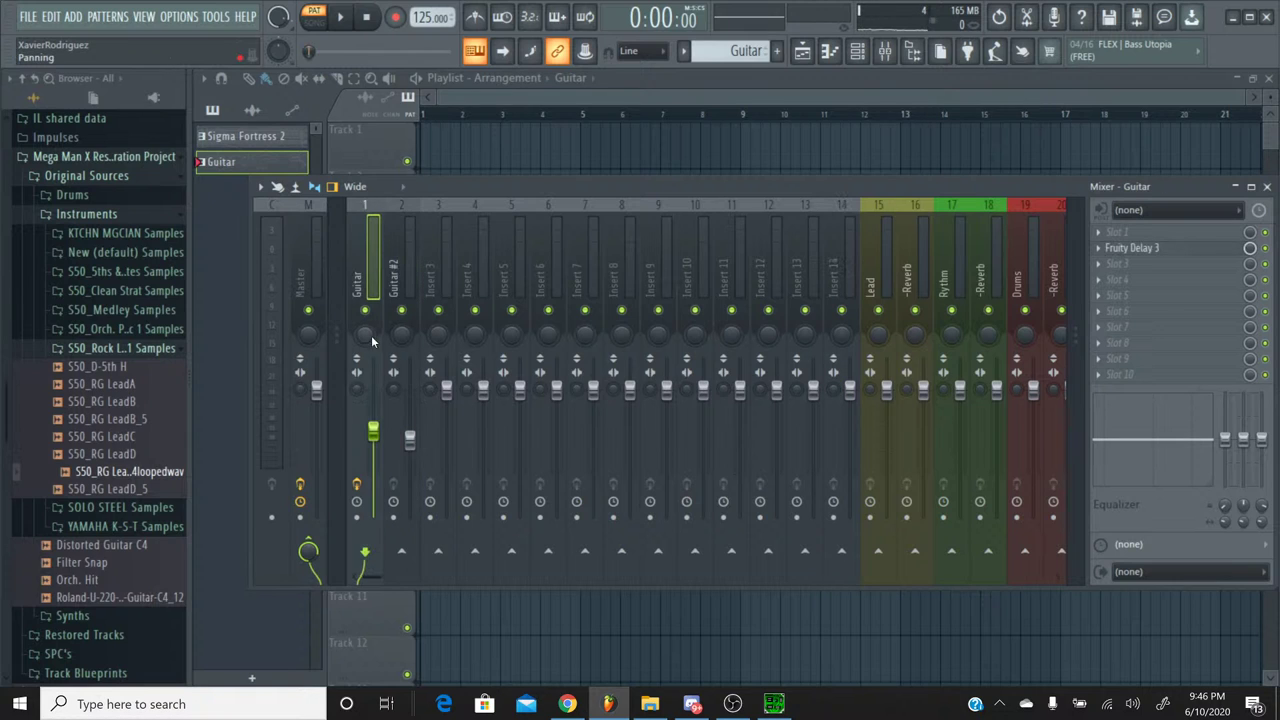
right_click(364, 311)
left_click(340, 20)
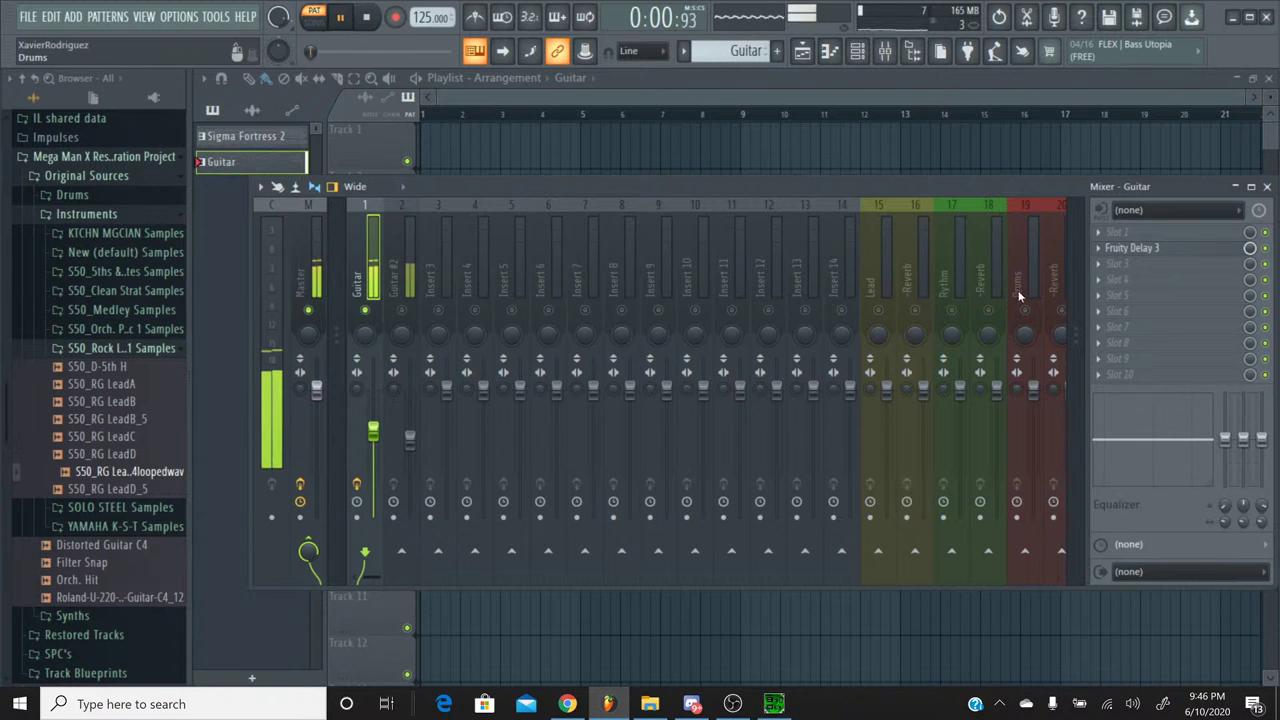
left_click(1145, 265)
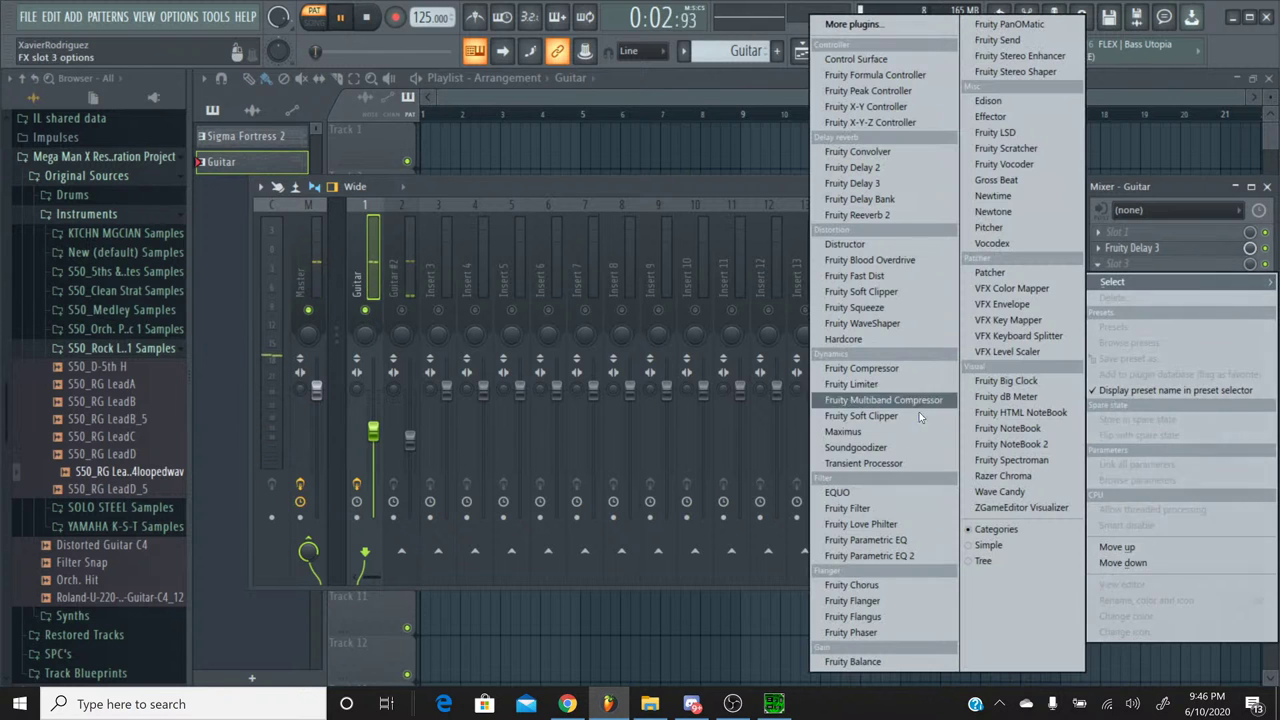
left_click(853, 585)
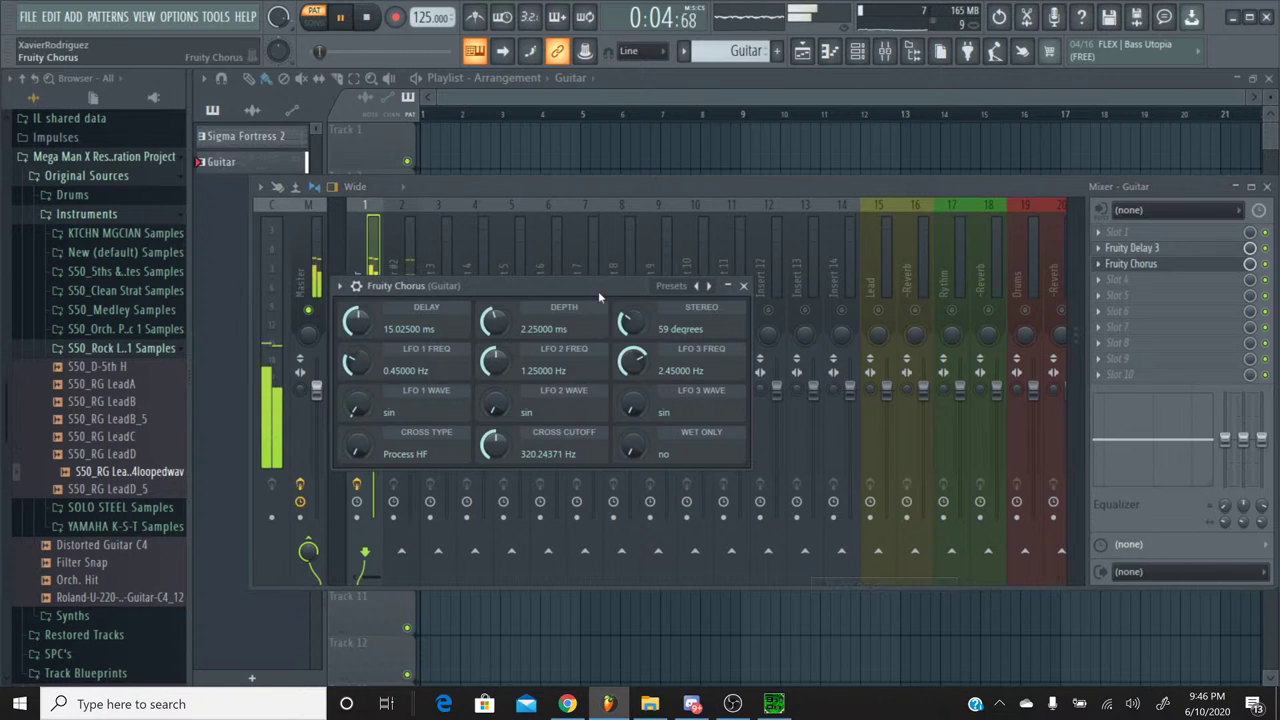
Step: Cycle the Guitar track's Fruity Chorus presets back to Default and lower the effect's mix level
left_click(697, 286)
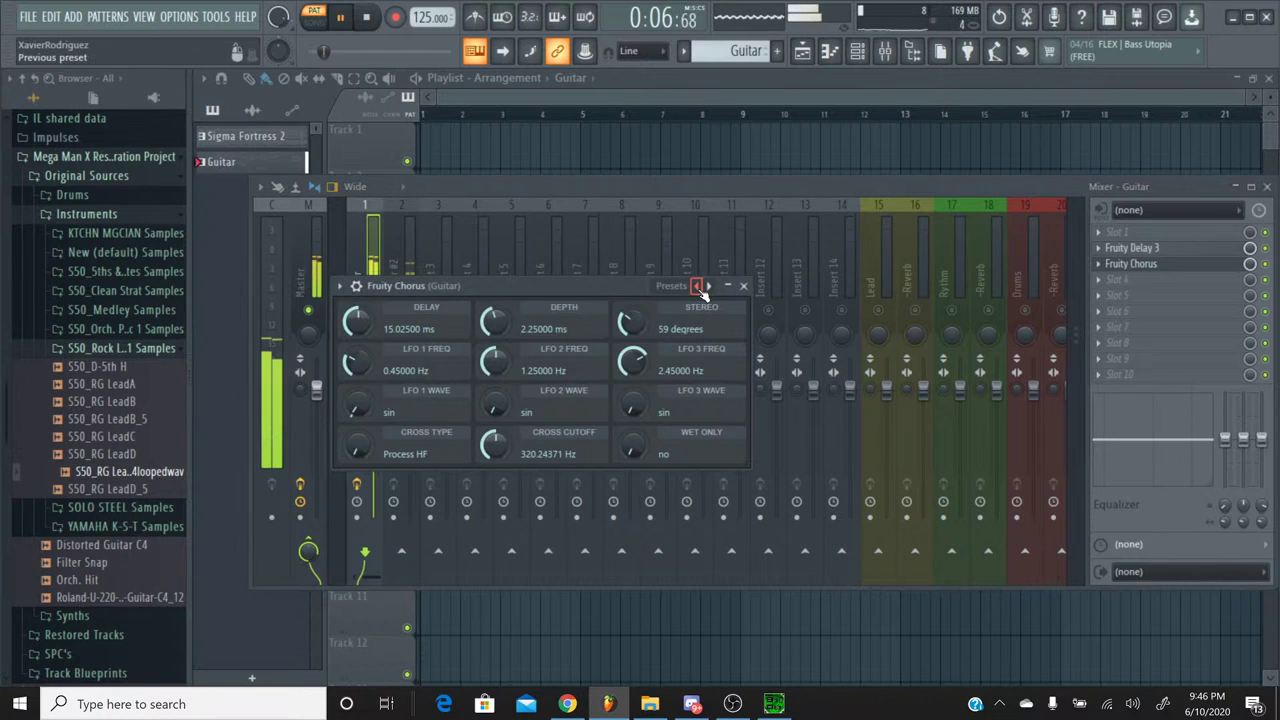
left_click(698, 286)
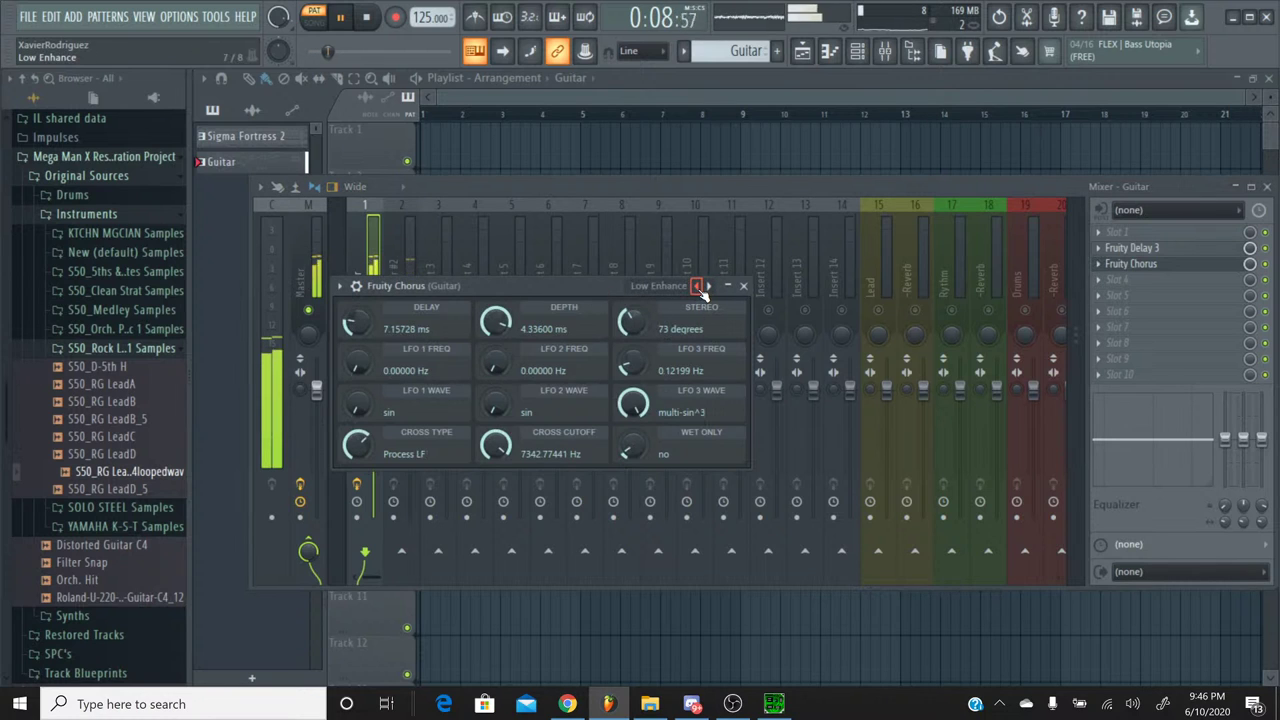
left_click(697, 286)
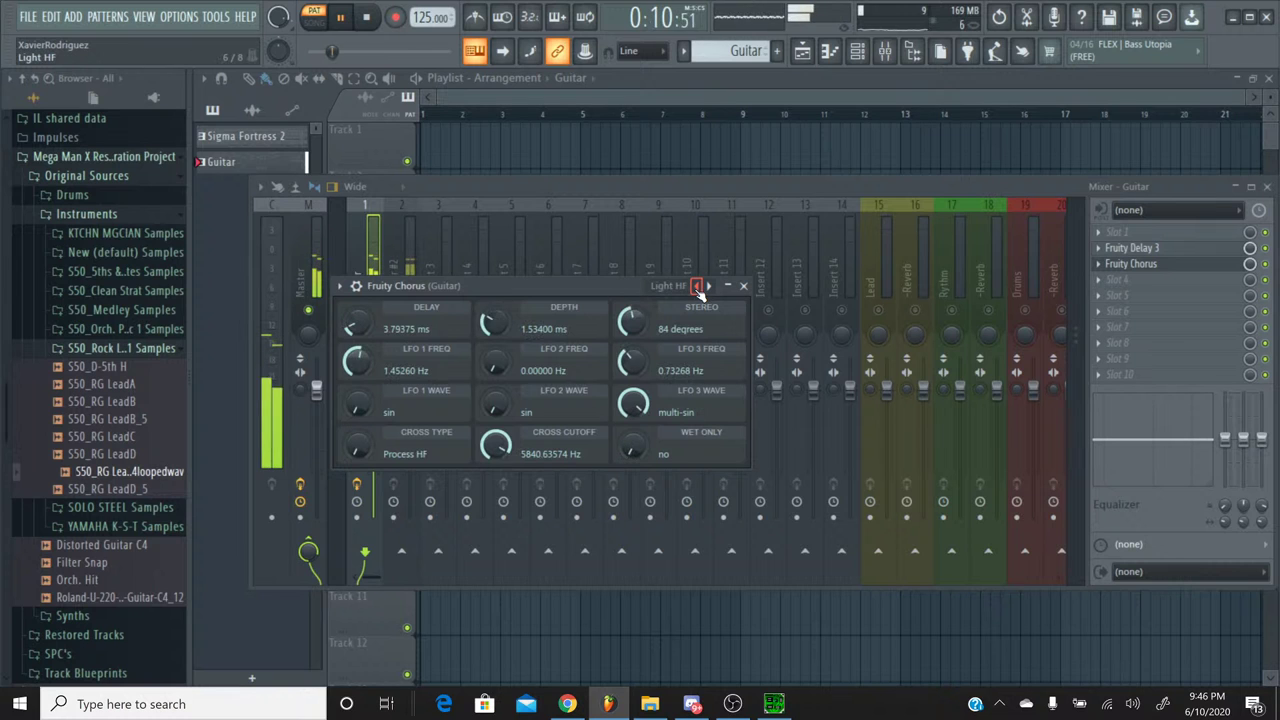
left_click(697, 286)
left_click(697, 286)
left_click(697, 286)
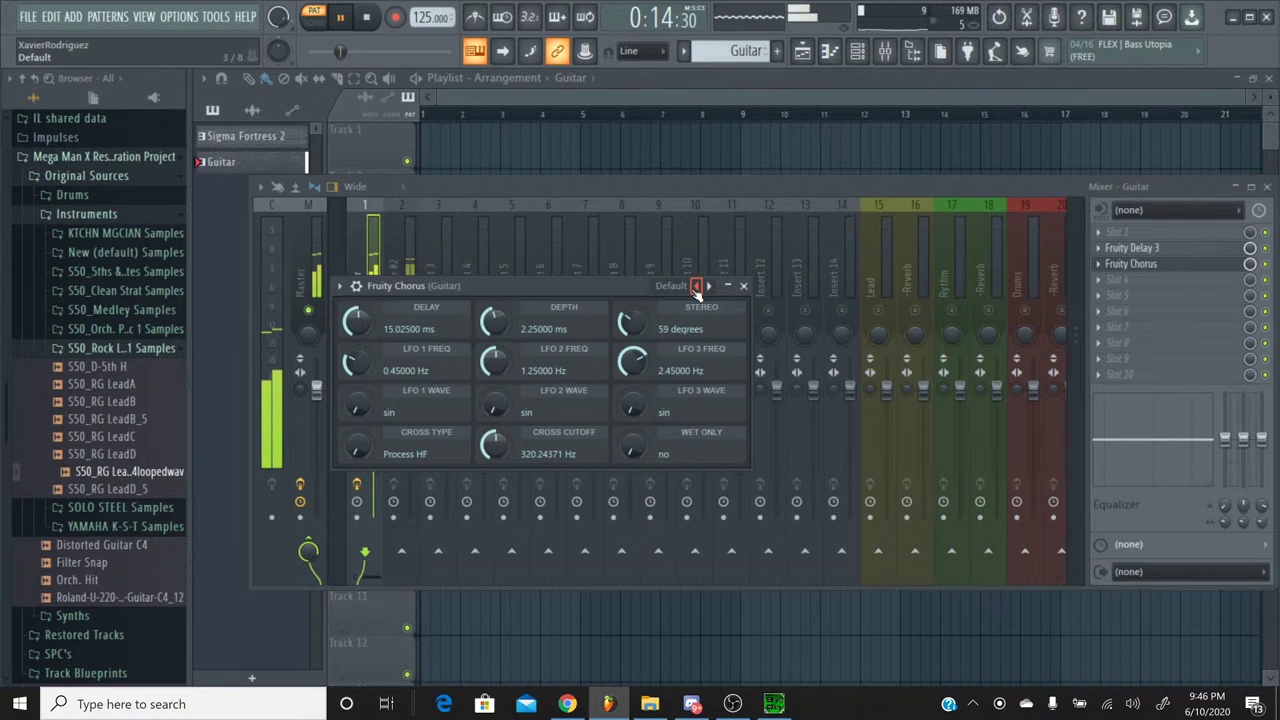
left_click(743, 286)
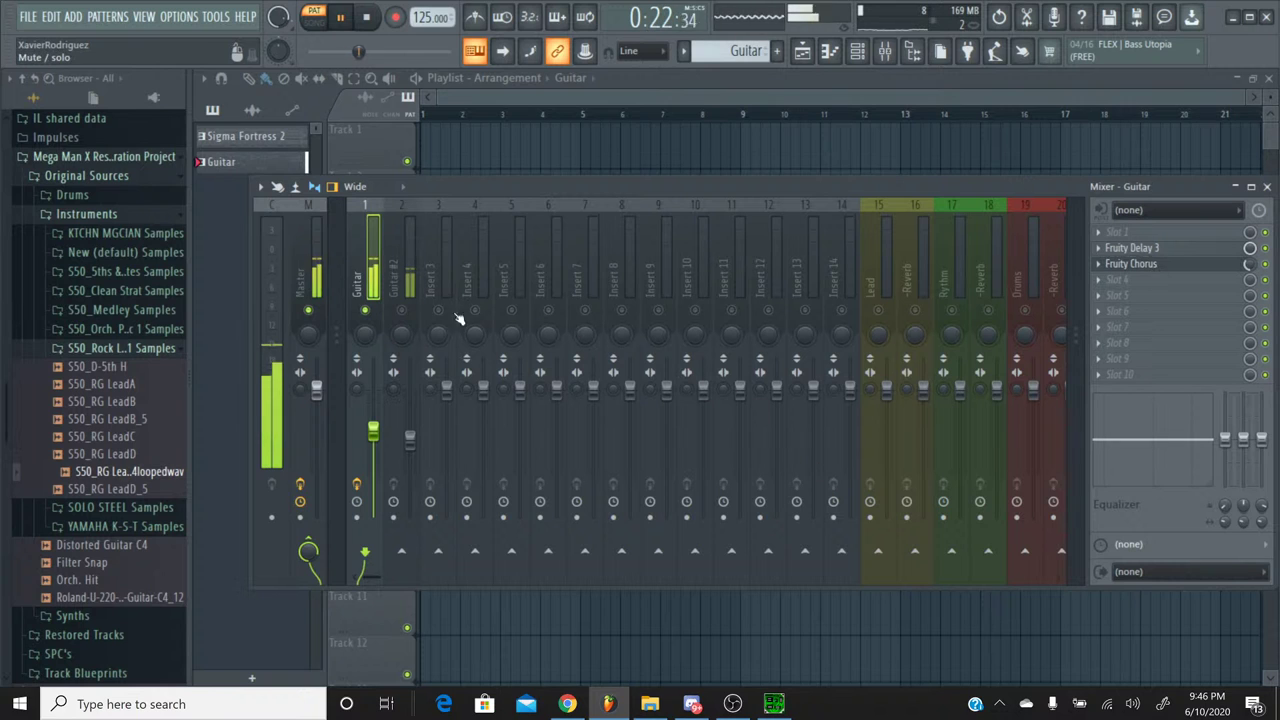
Step: Solo the Guitar #2 mixer track and add Fruity Chorus with the Default preset to its second effect slot
left_click(399, 311)
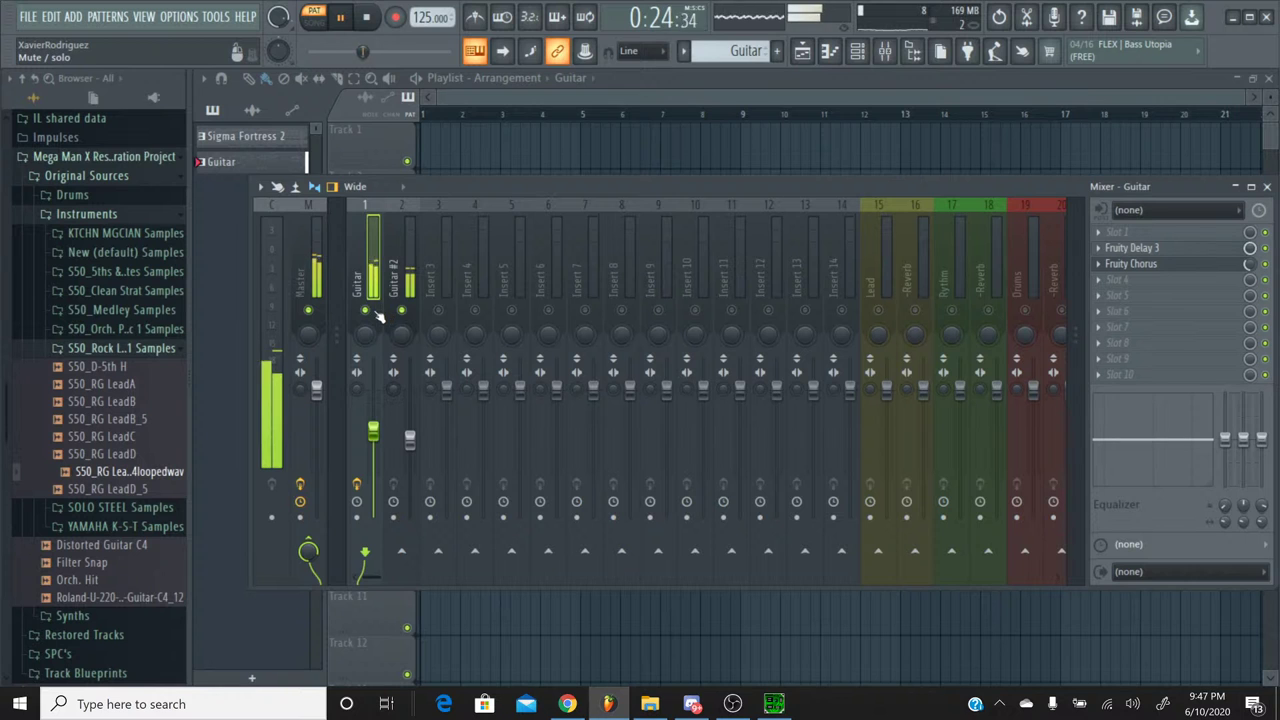
left_click(417, 220)
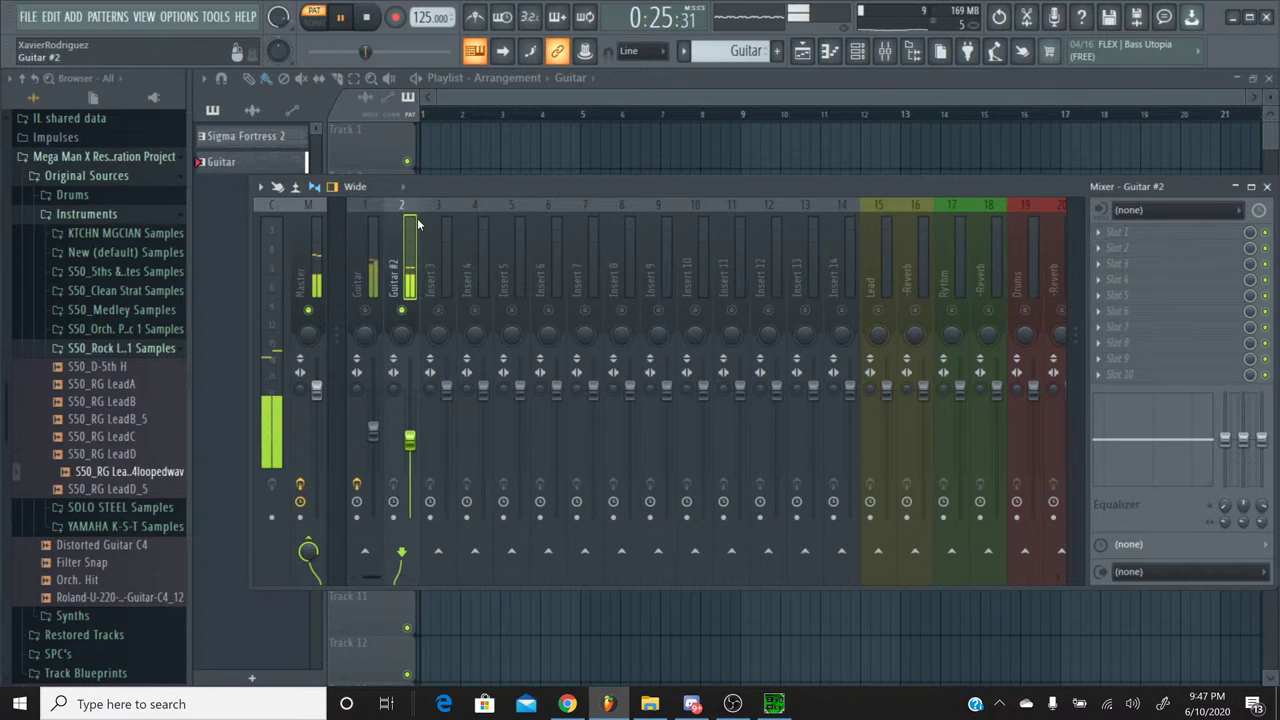
left_click(1176, 252)
left_click(853, 584)
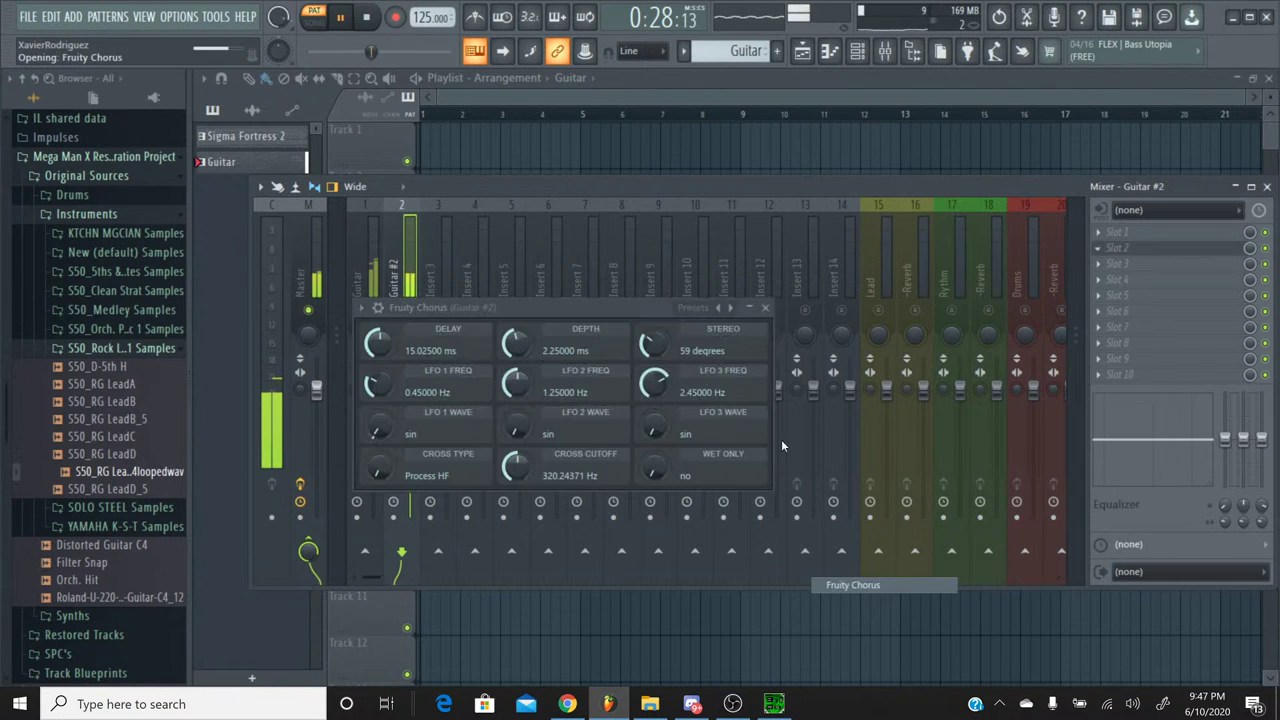
left_click(718, 308)
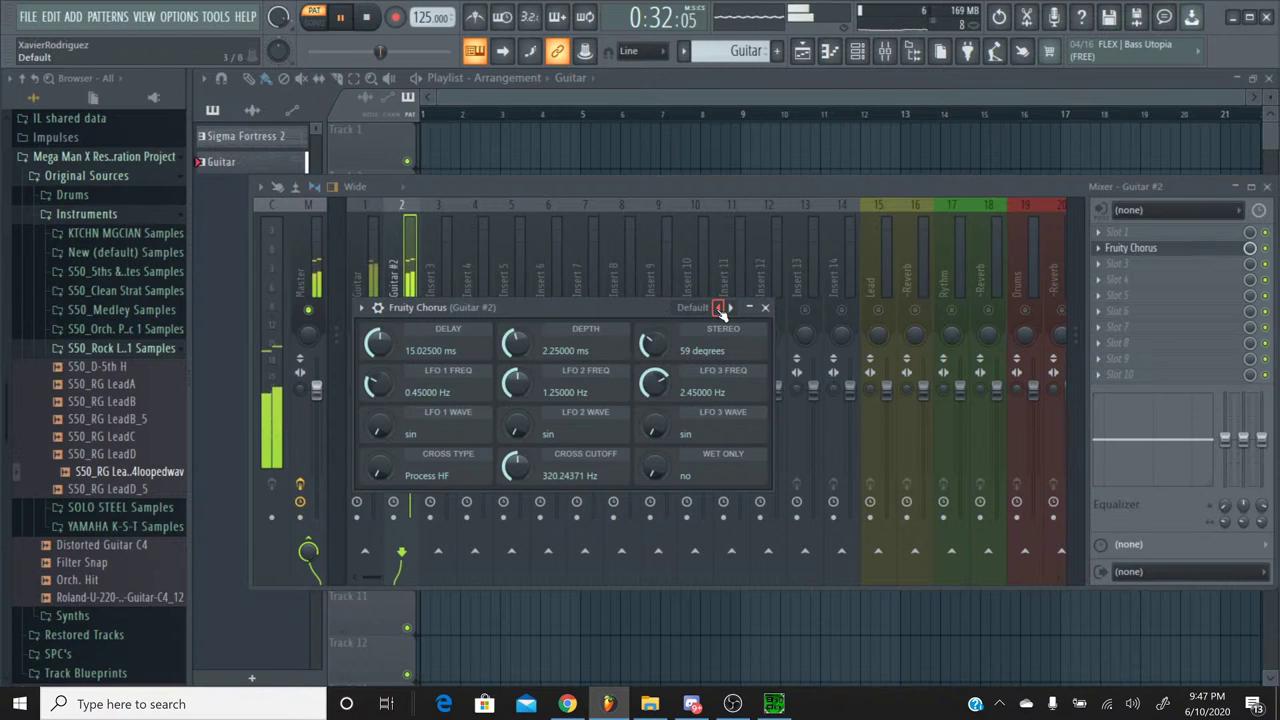
Step: Unsolo the Guitar #2 mixer track, slightly lower the Guitar track's volume and reduce the Fruity Chorus mix on Guitar #2
left_click(765, 308)
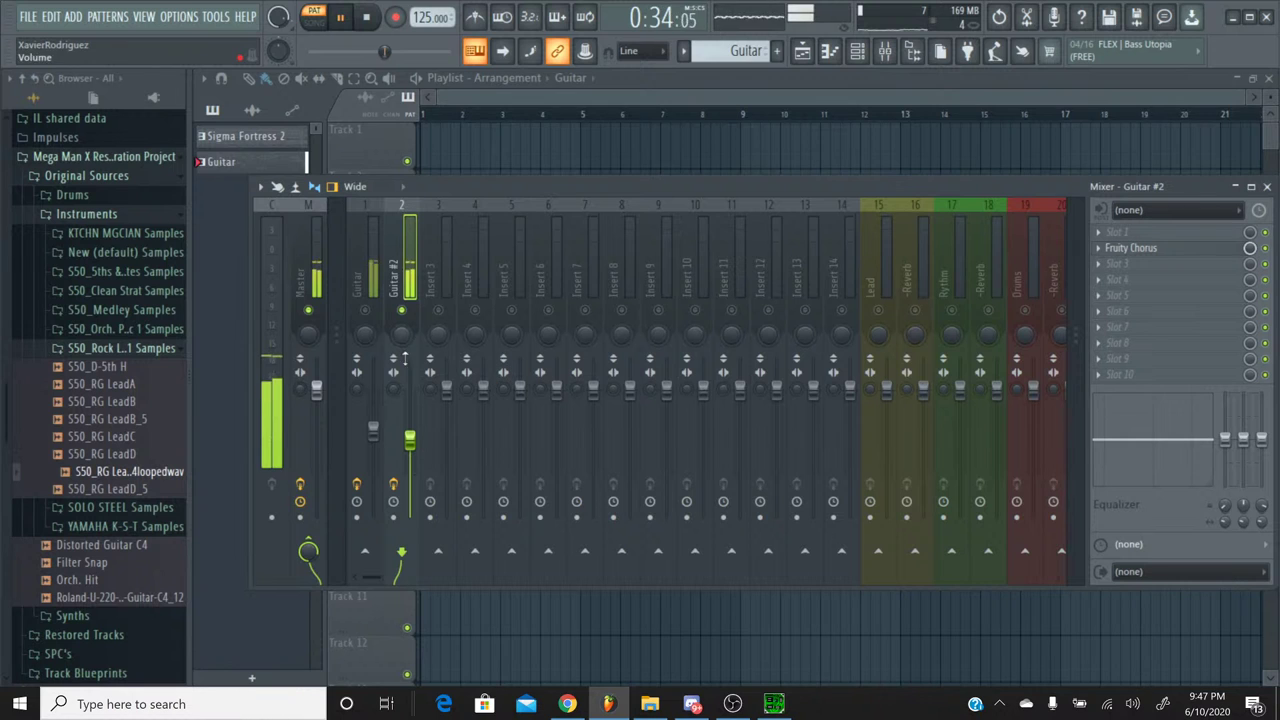
right_click(404, 314)
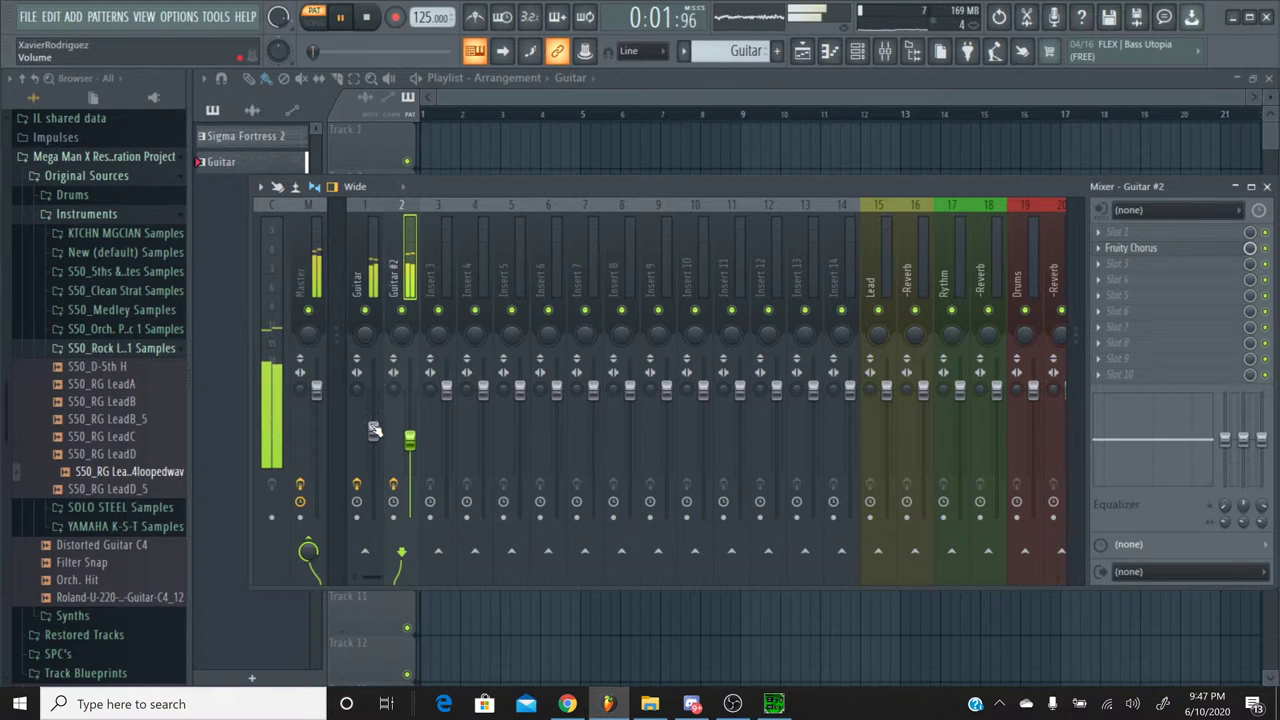
left_click_drag(373, 430, 374, 444)
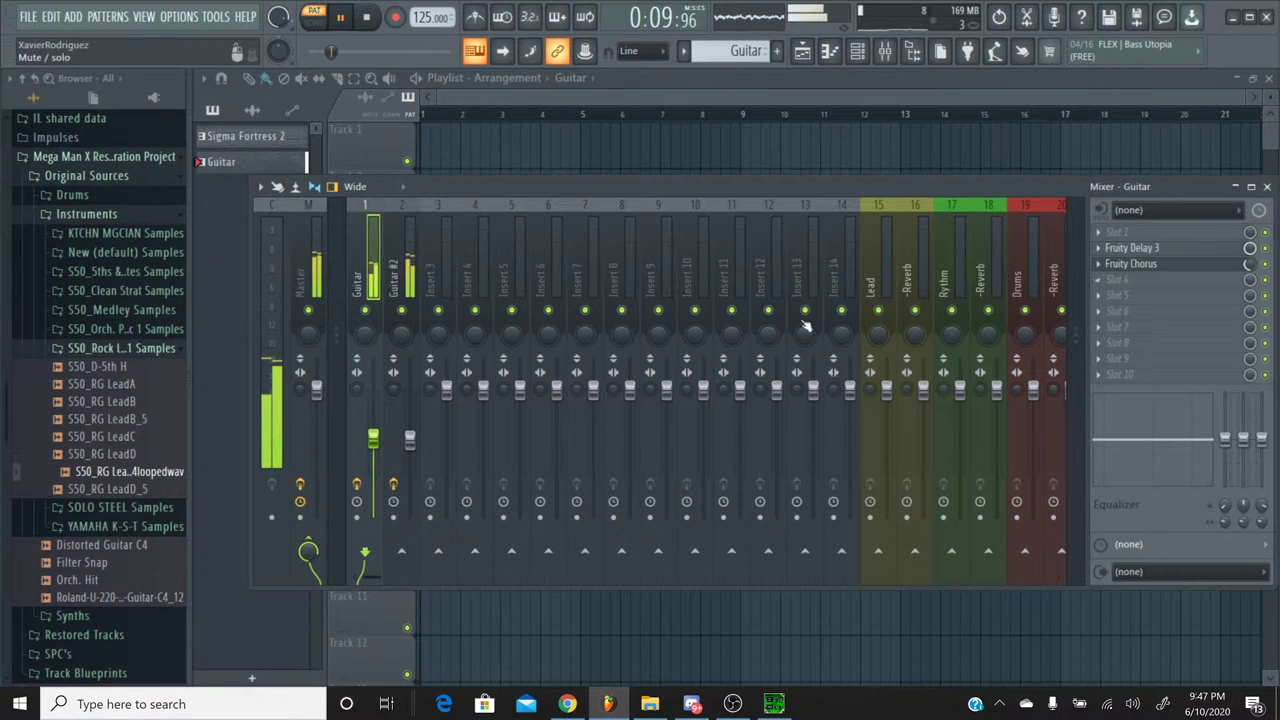
left_click(397, 211)
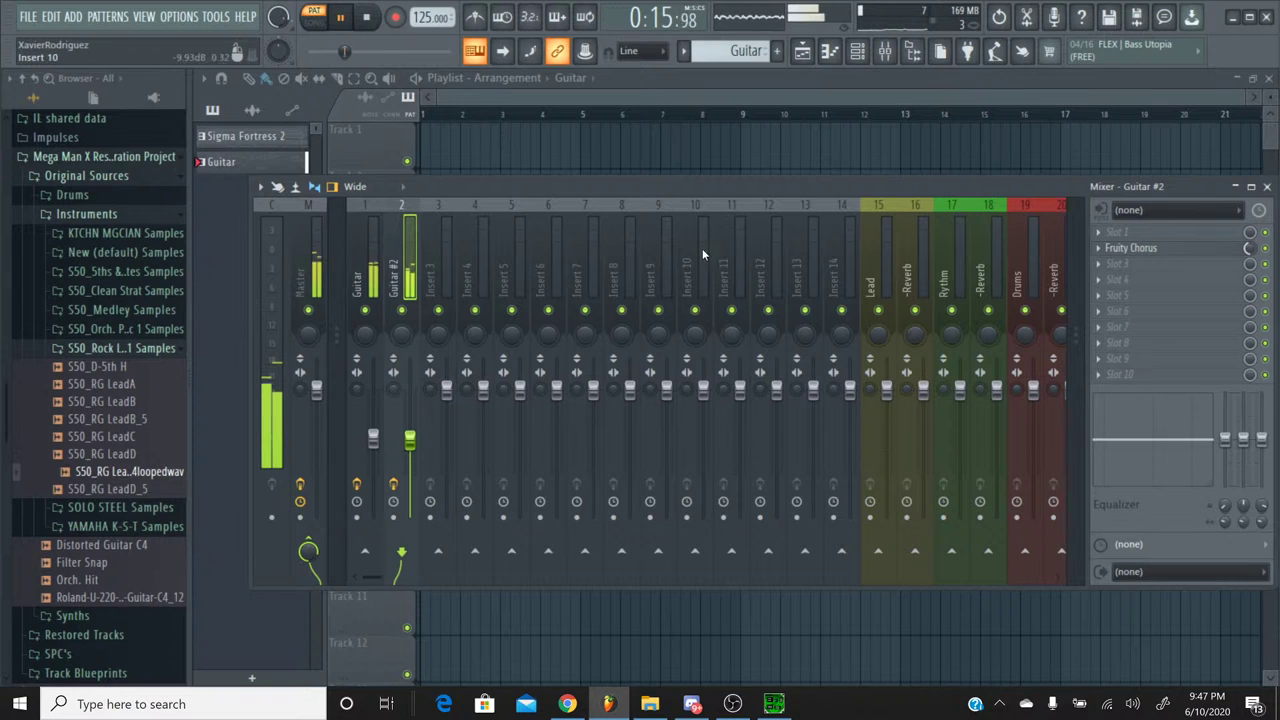
Step: Bypass Fruity Chorus on both guitar tracks and fine-tune Guitar #2's volume fader during playback
left_click(368, 18)
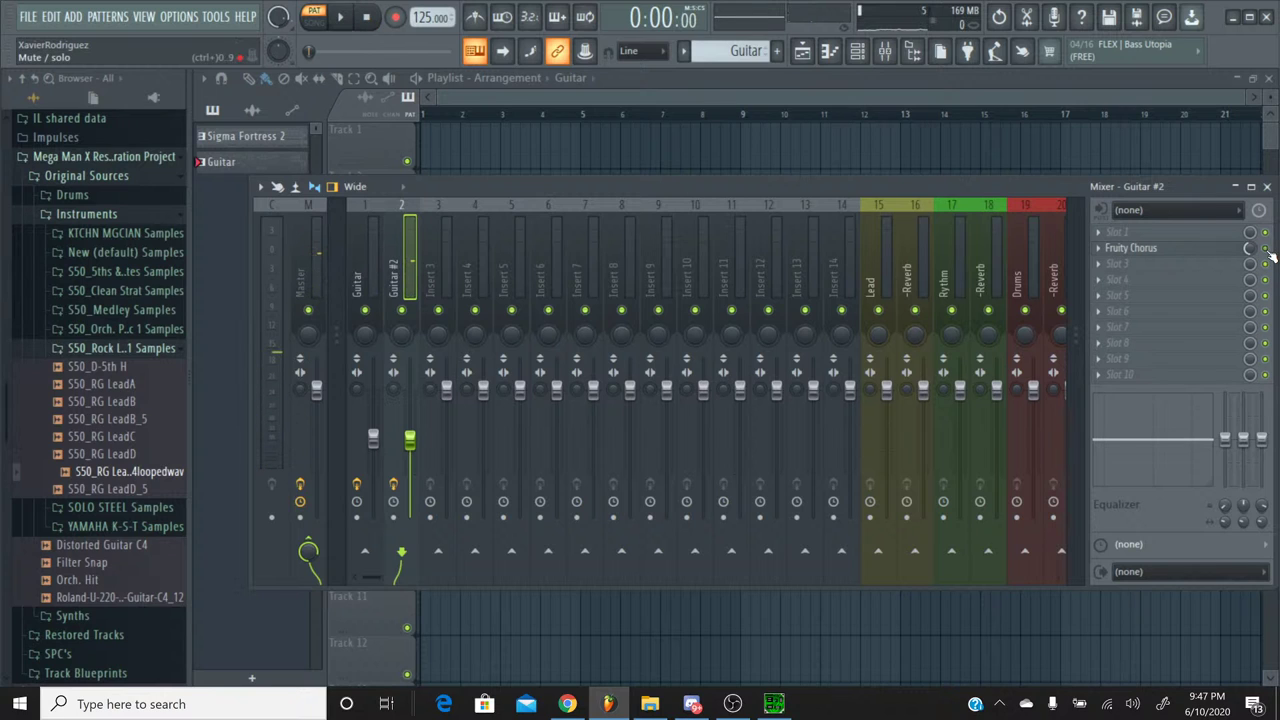
left_click(365, 218)
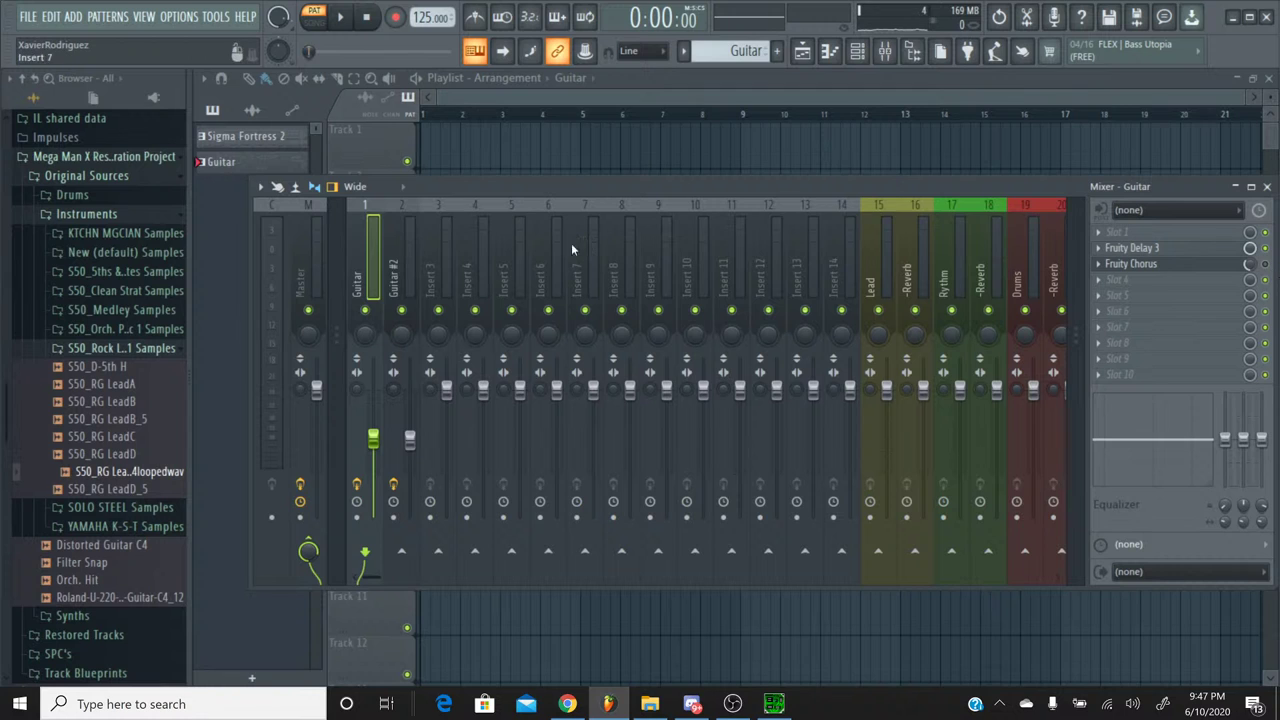
left_click(345, 19)
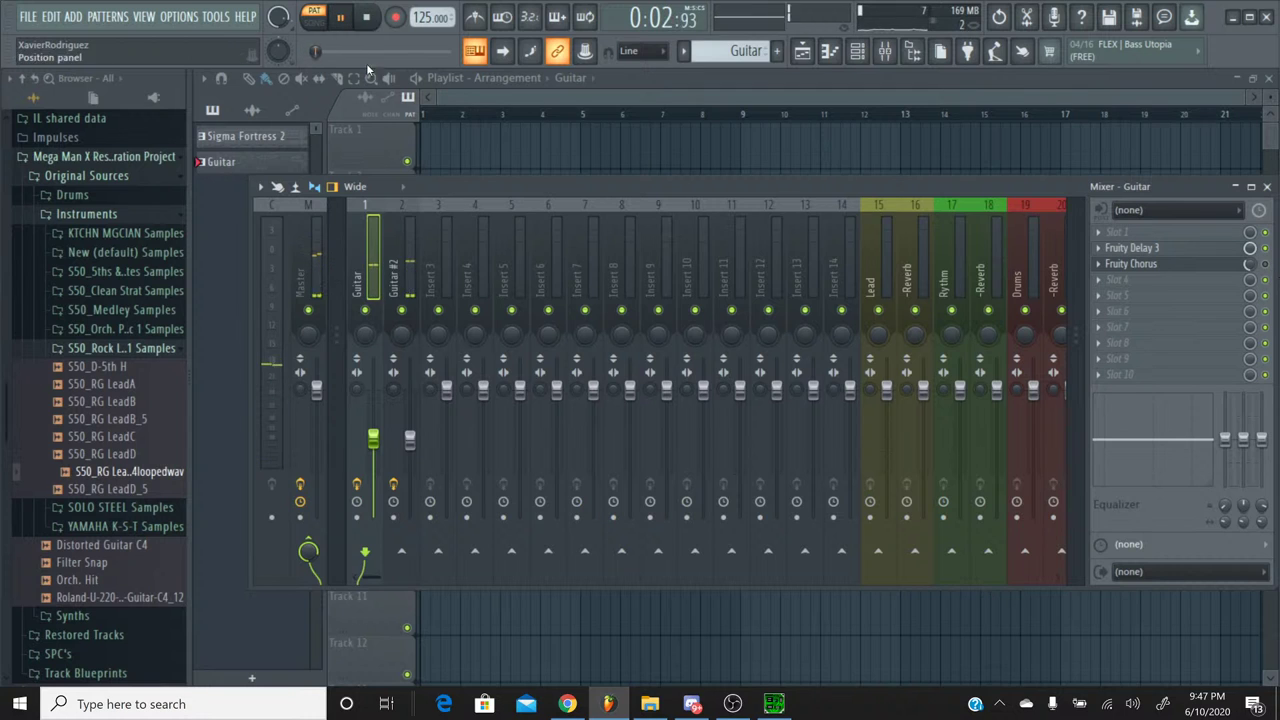
right_click(401, 311)
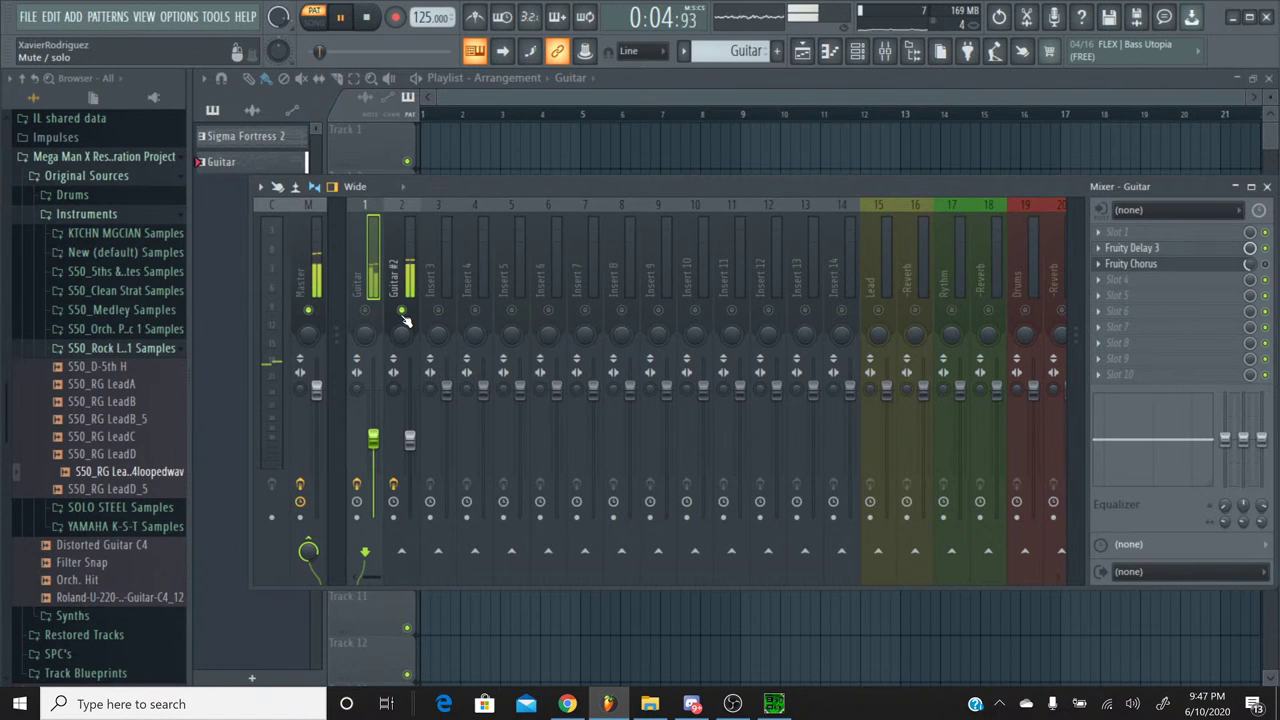
left_click(411, 441)
right_click(401, 311)
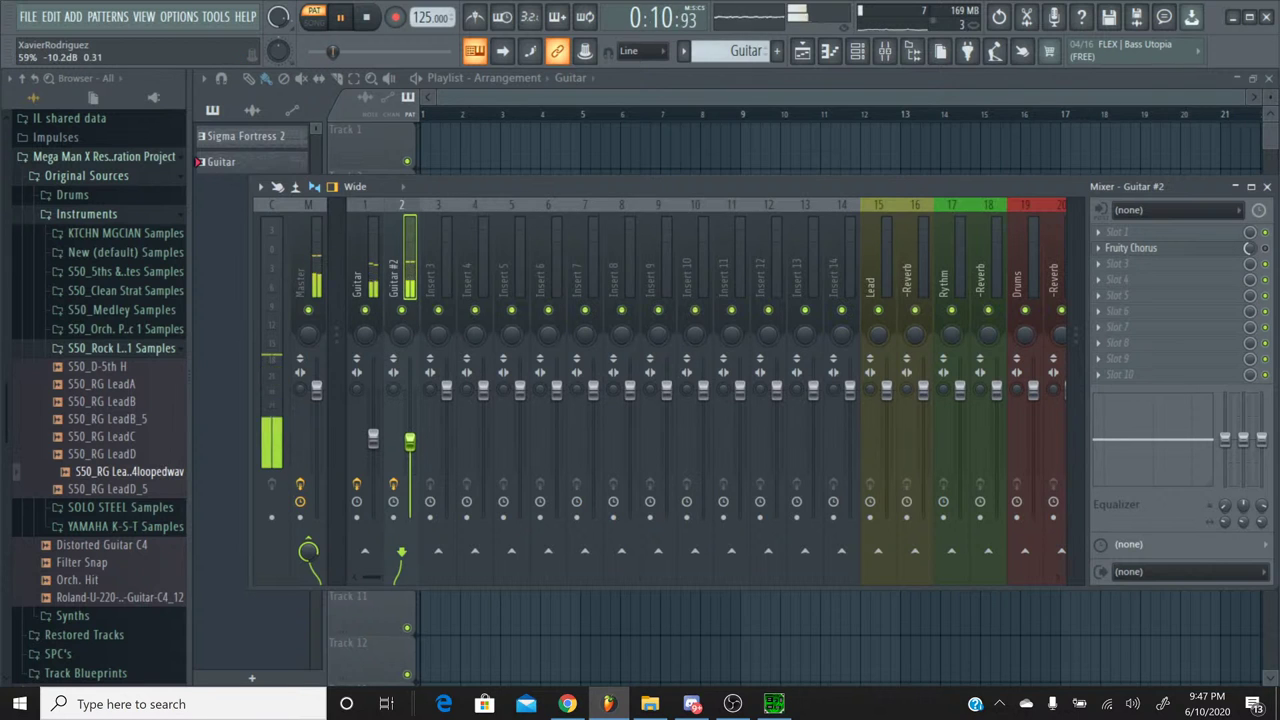
left_click(368, 22)
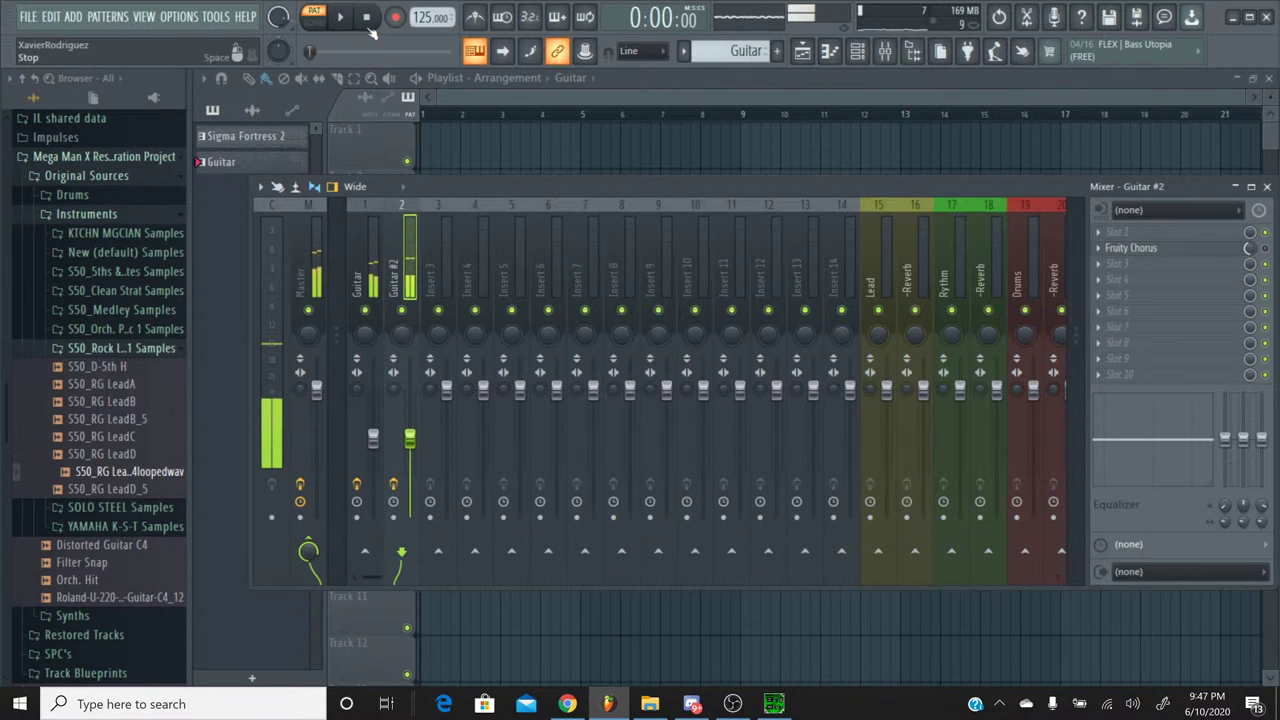
Step: Save the project as Sigma Fortress 2.flp in the X1 folder, replacing the existing file
left_click(27, 16)
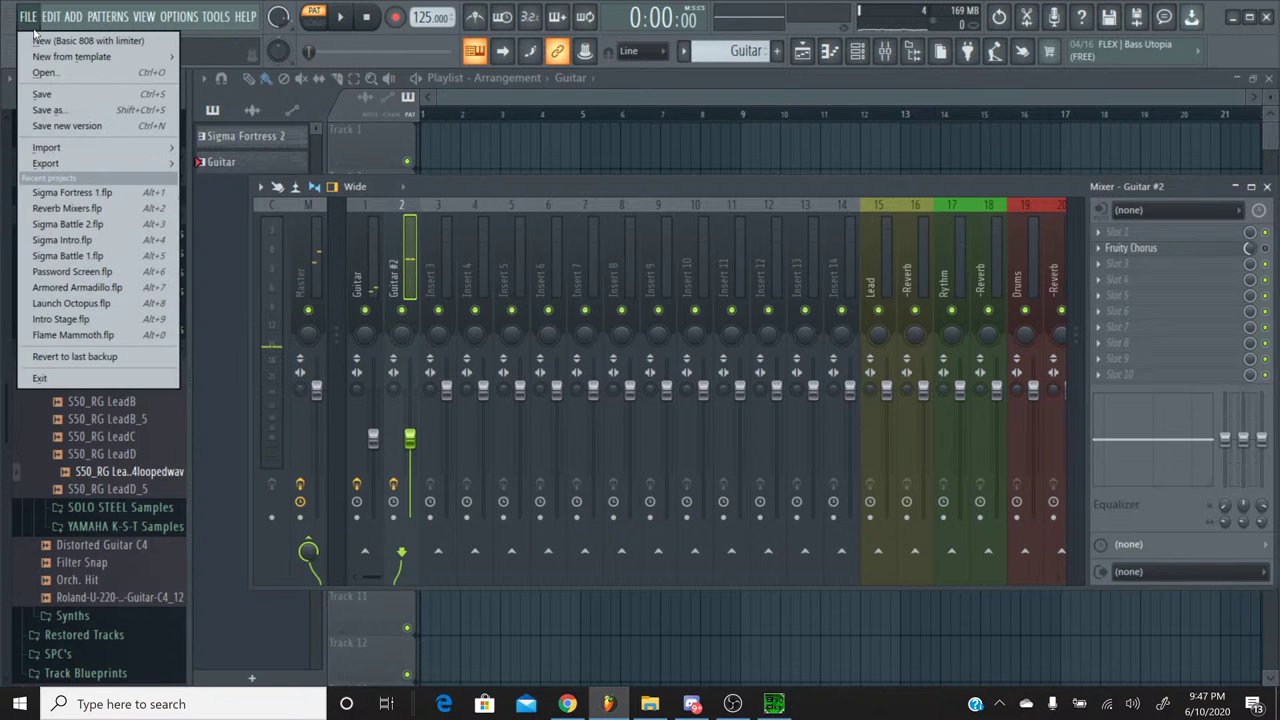
left_click(80, 100)
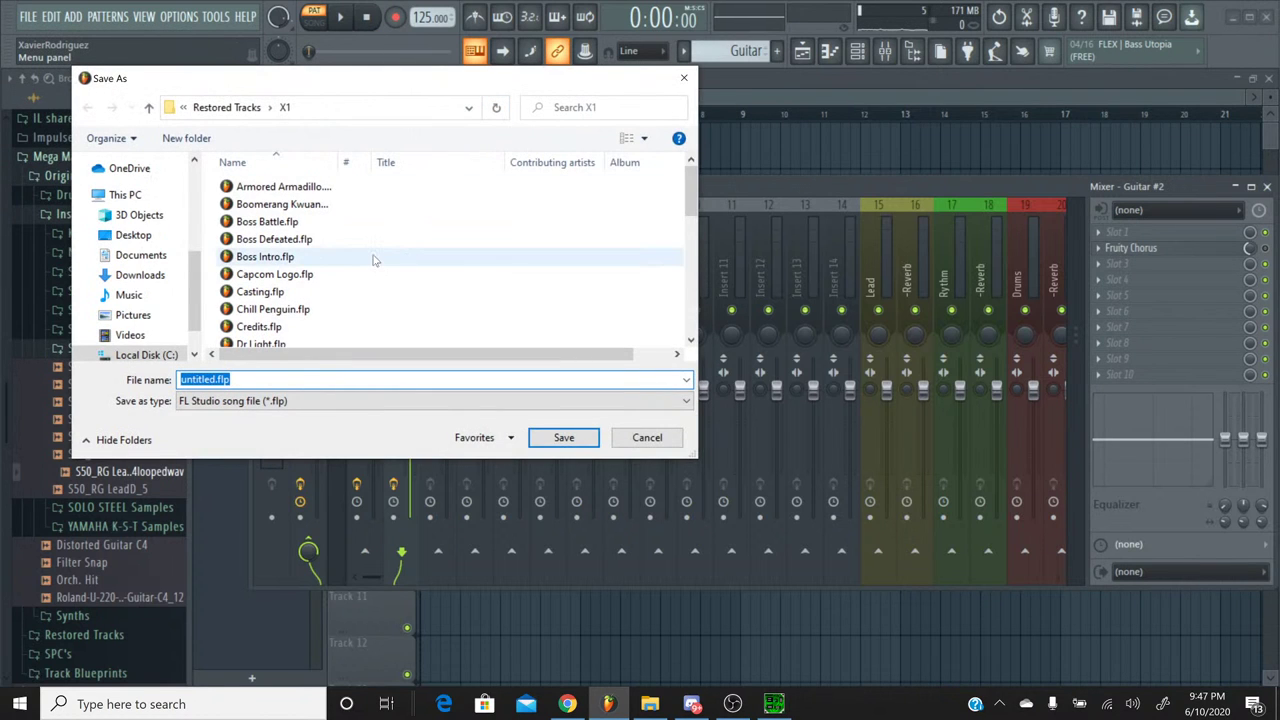
scroll(392, 225, "down", 5)
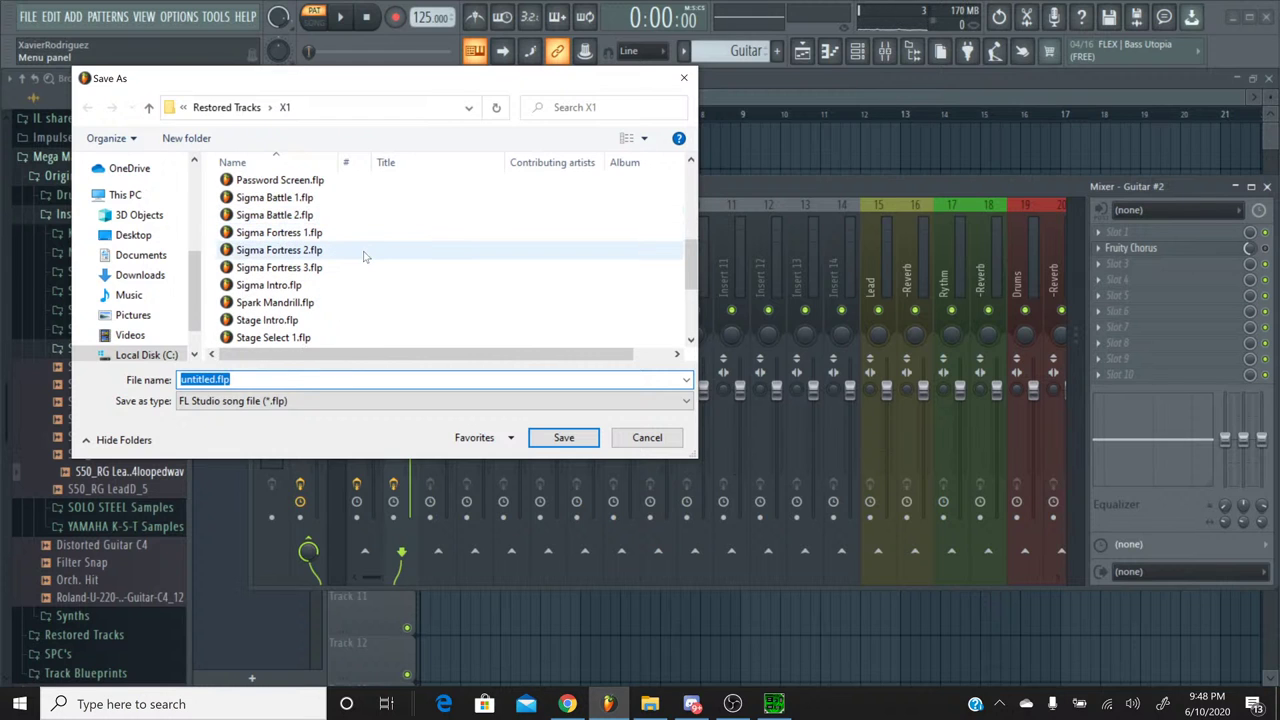
double_click(364, 250)
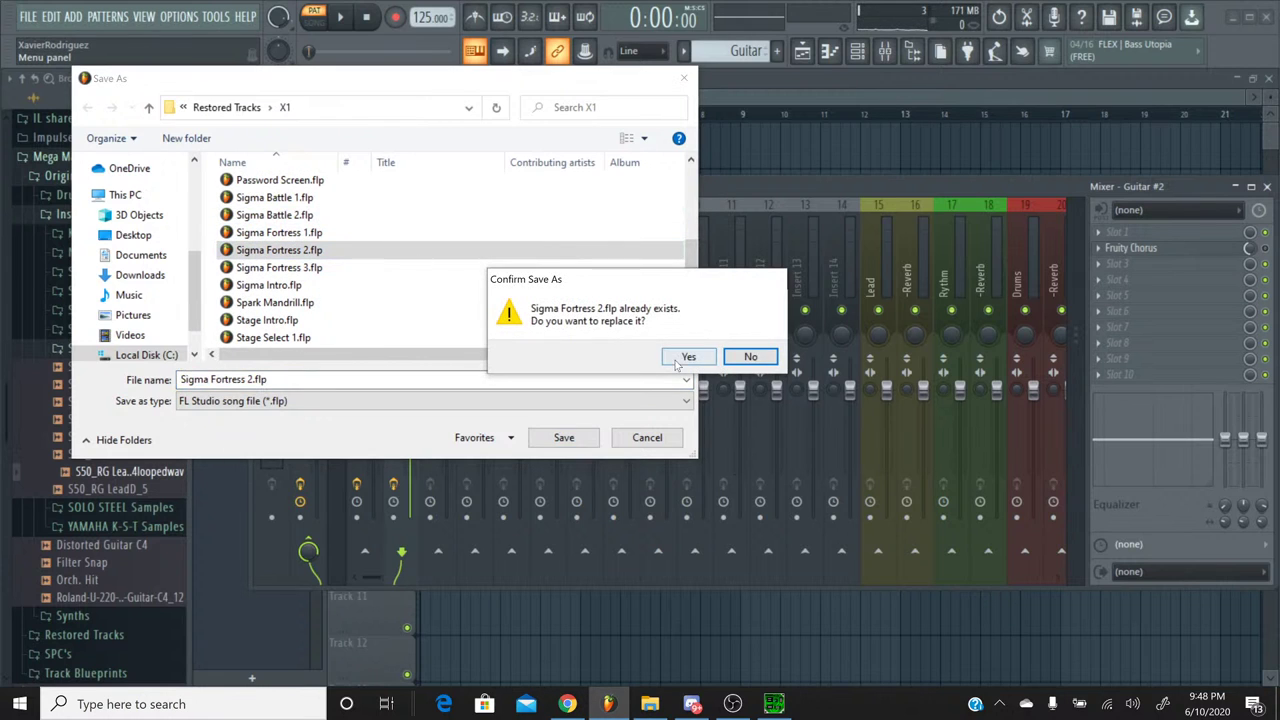
left_click(677, 361)
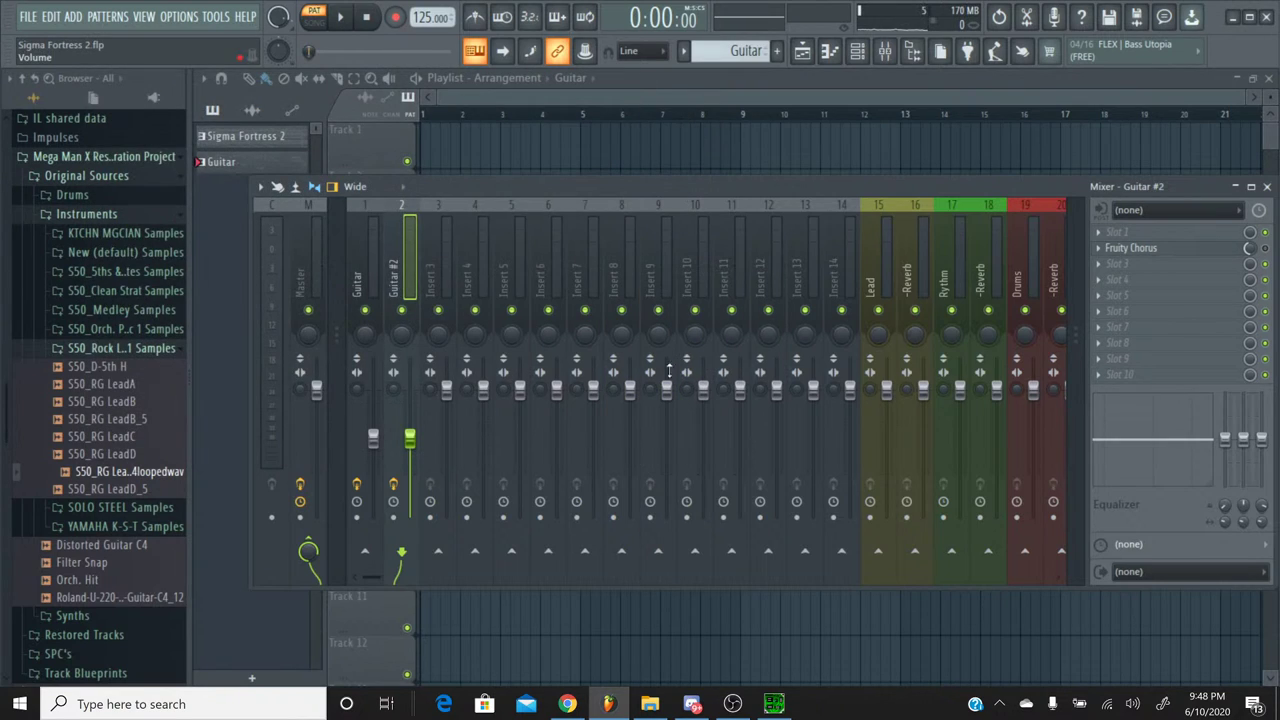
Step: Switch to the YouTube Studio page in Chrome to check the live chat, and return to FL Studio
left_click(567, 704)
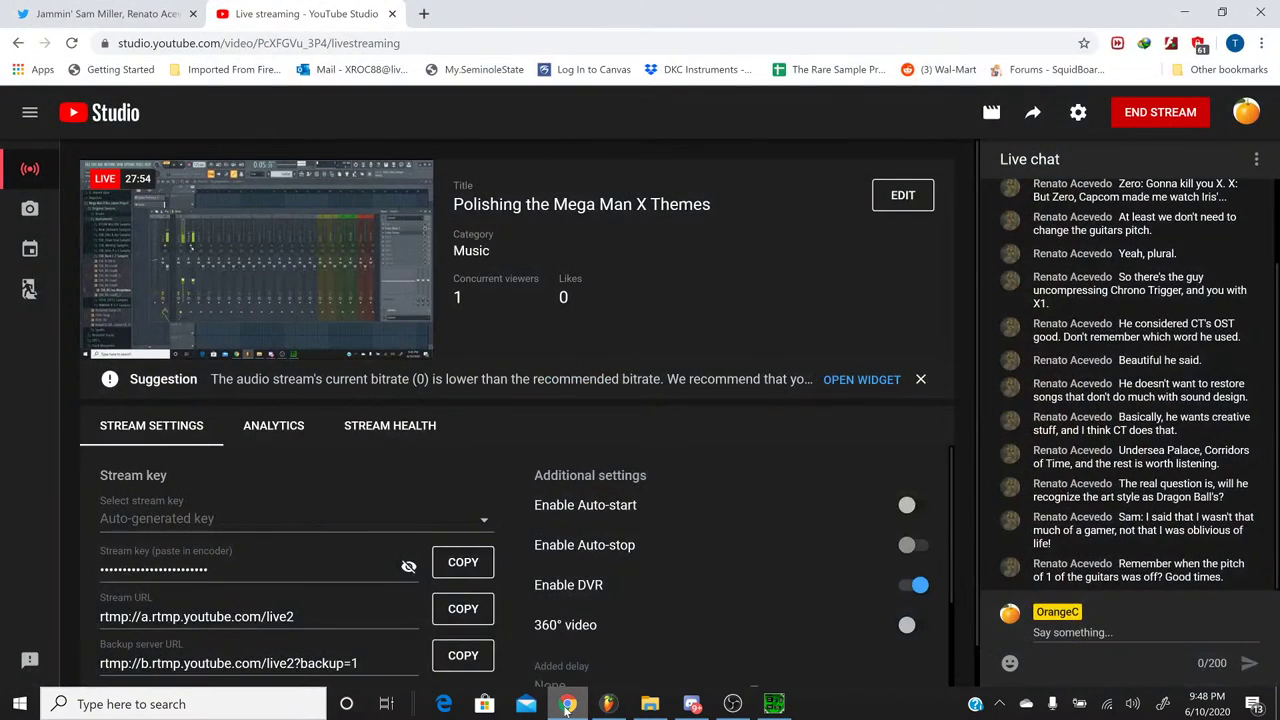
left_click(608, 704)
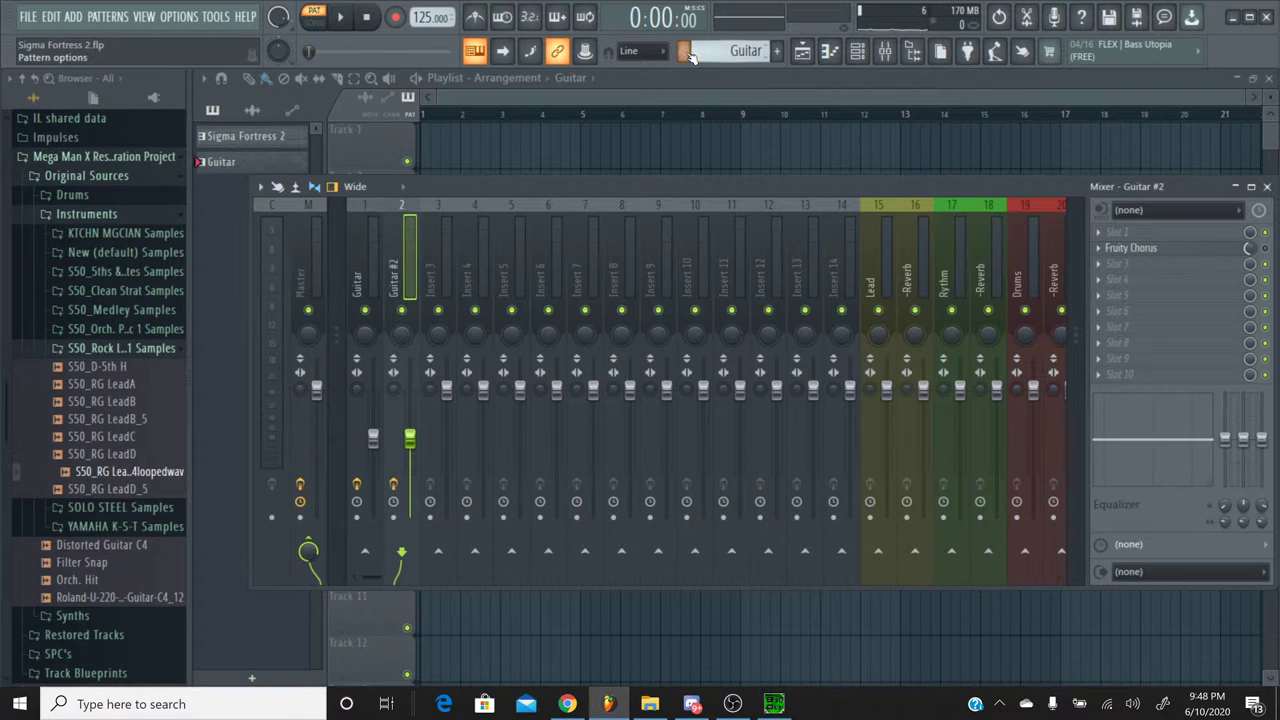
Step: Switch to the Sigma Fortress 2 pattern and solo the Track: 0x13FB channel in the channel rack
left_click(683, 51)
left_click(690, 72)
left_click(857, 51)
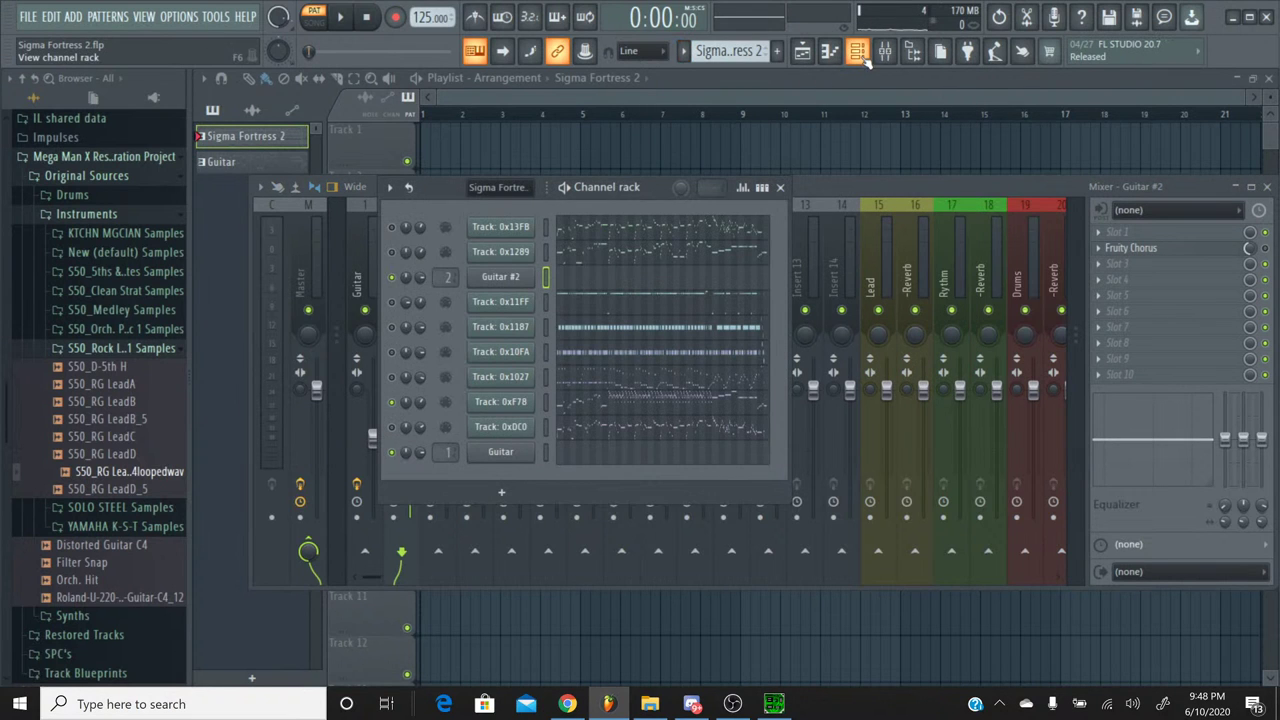
right_click(392, 278)
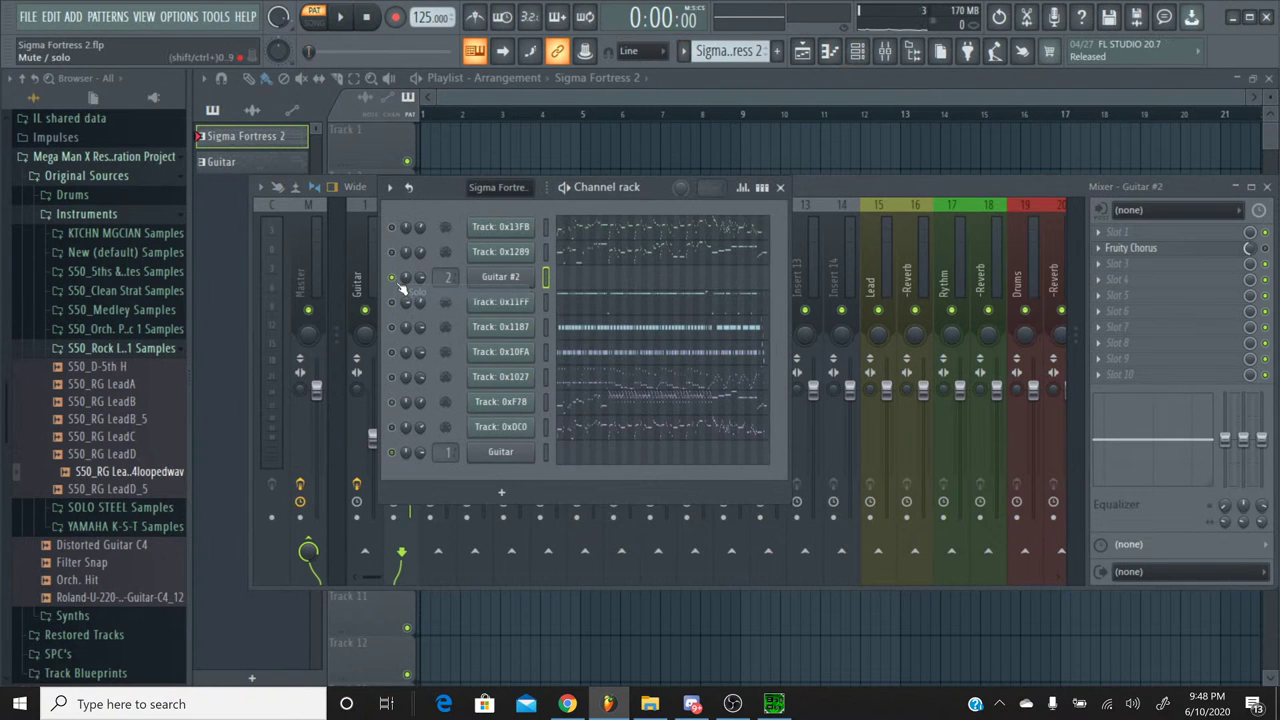
right_click(393, 279)
left_click(398, 288)
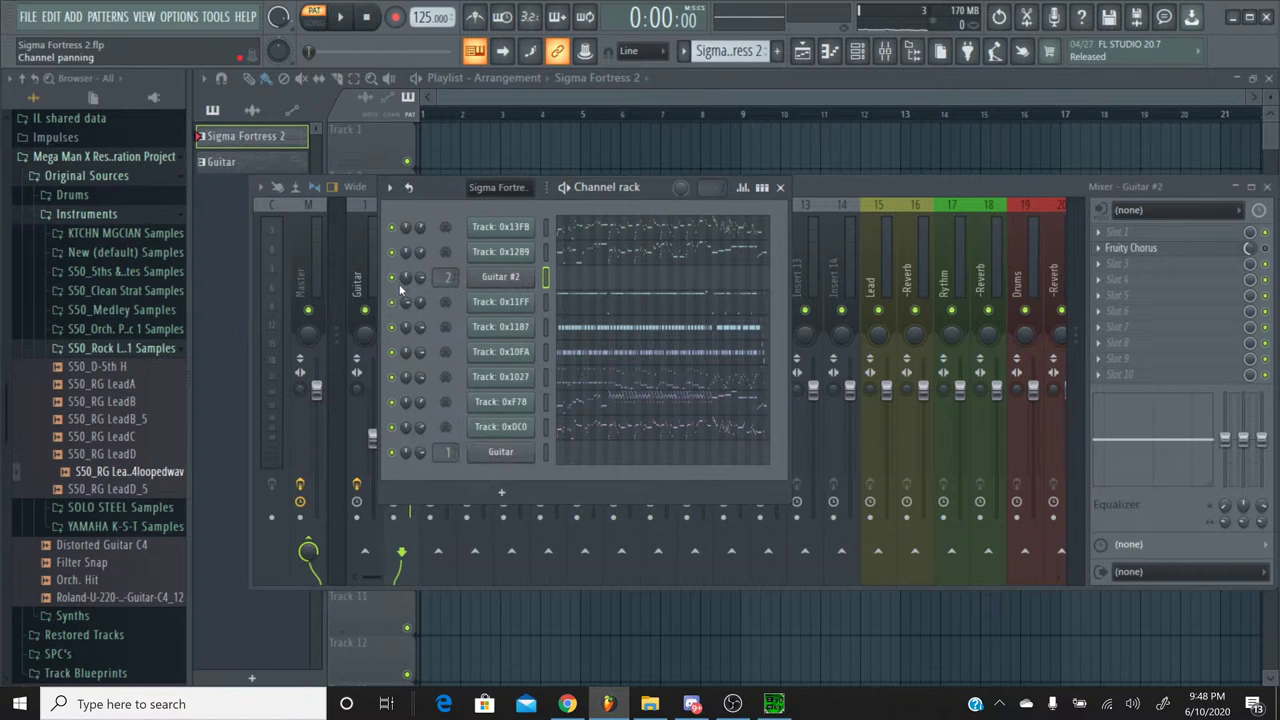
right_click(391, 228)
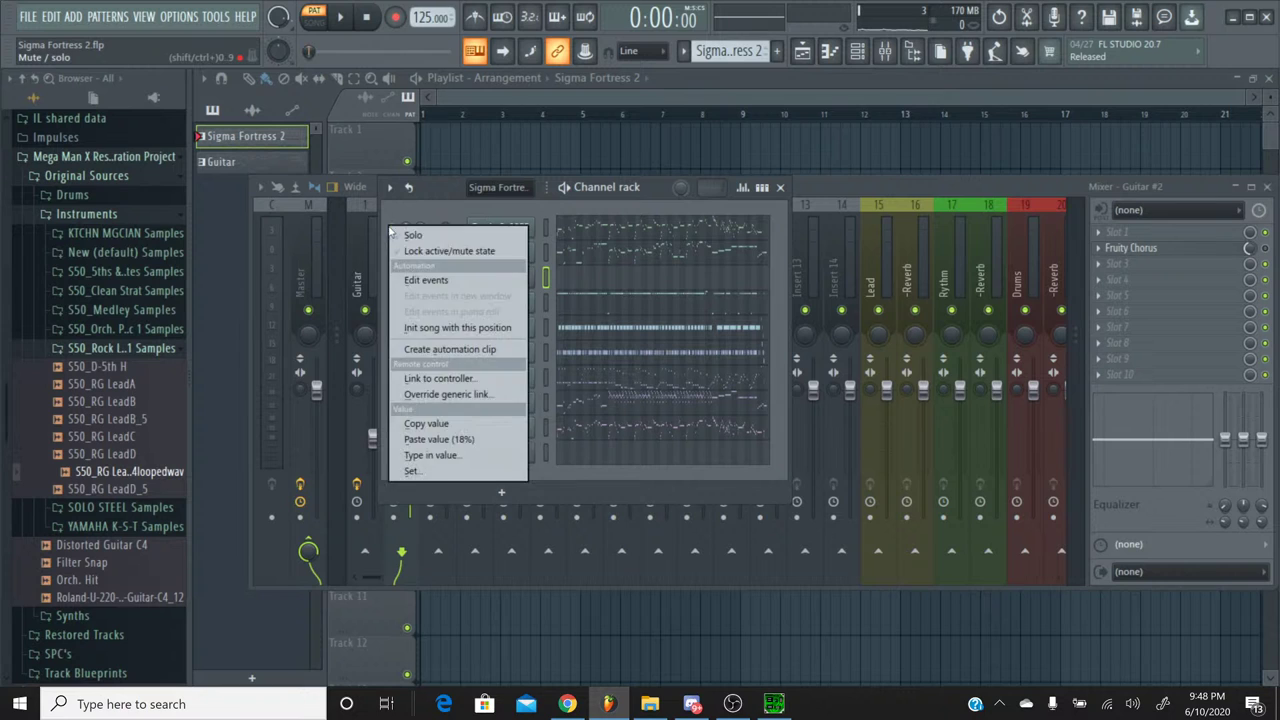
left_click(408, 234)
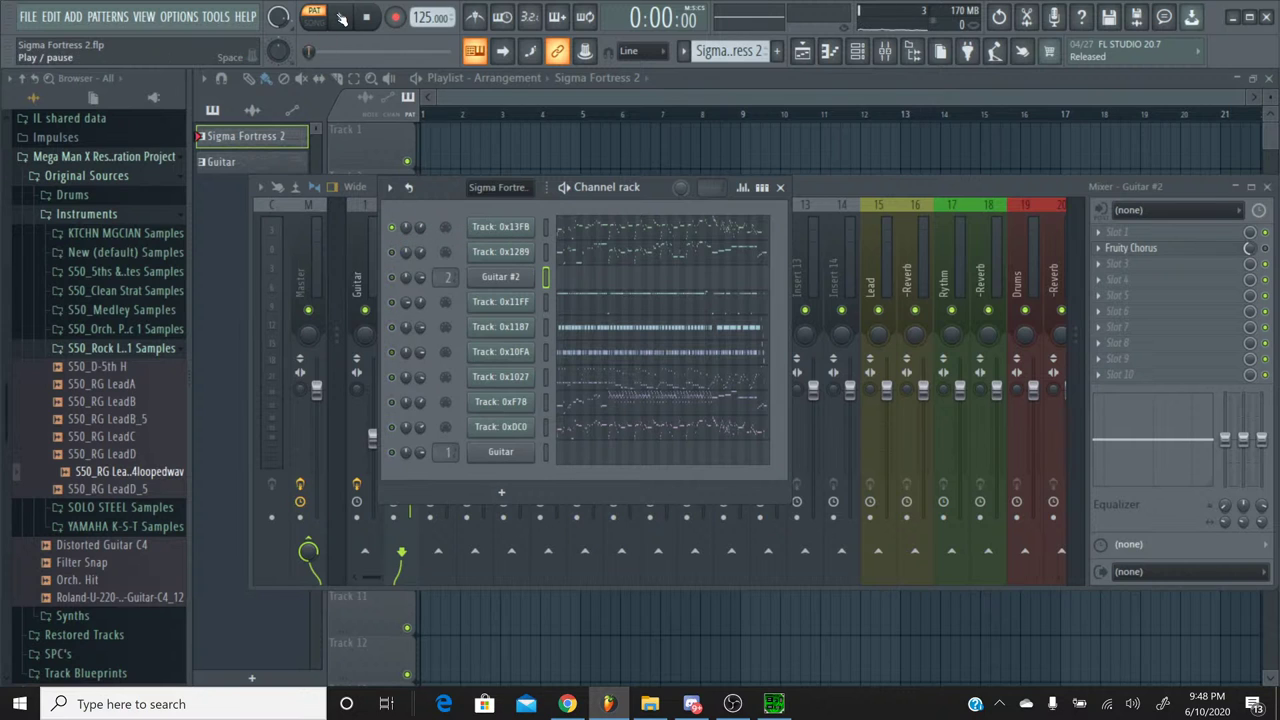
Step: Play the pattern from its later section and audition only the Track: 0xDC0 channel
key("space")
left_click_drag(310, 52, 410, 54)
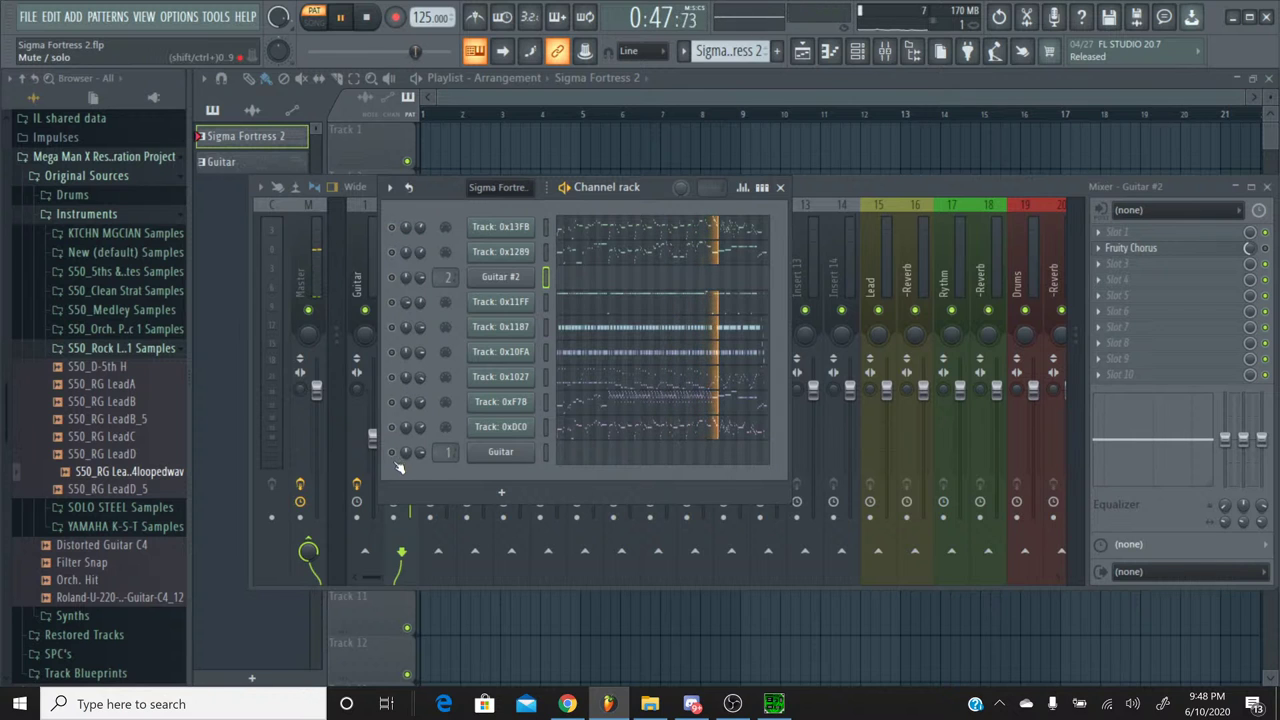
left_click(391, 427)
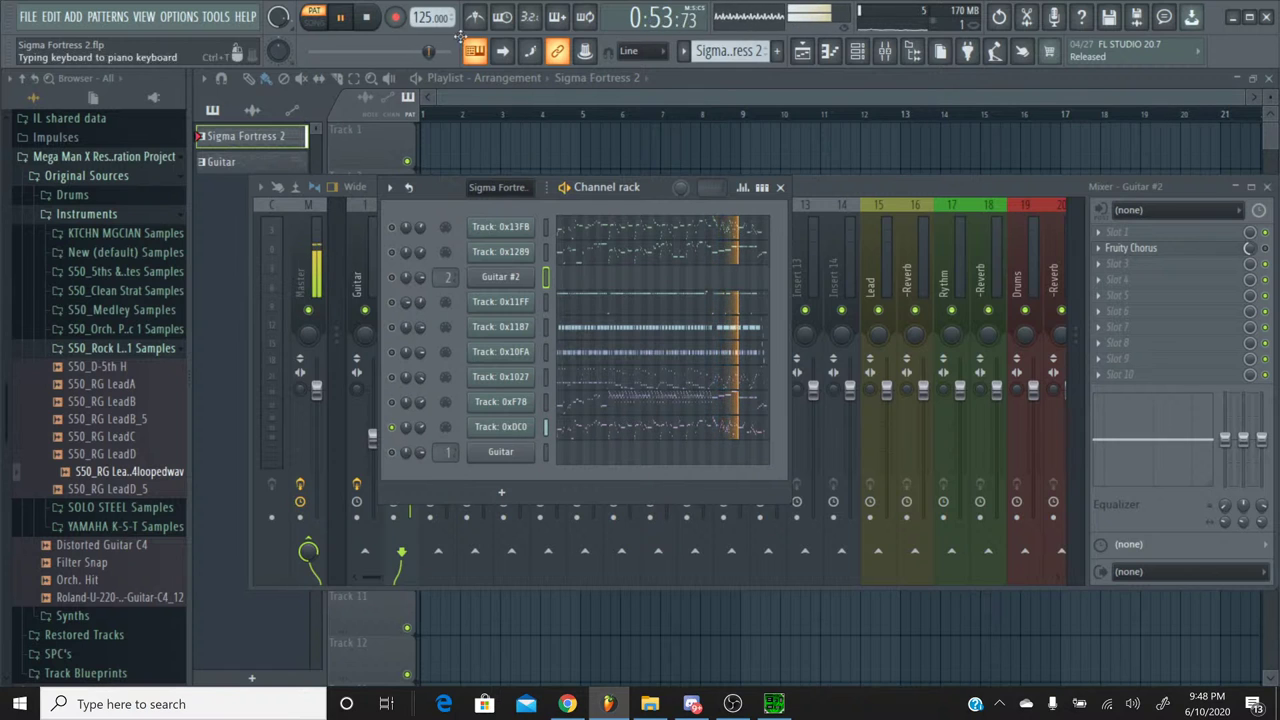
left_click(370, 18)
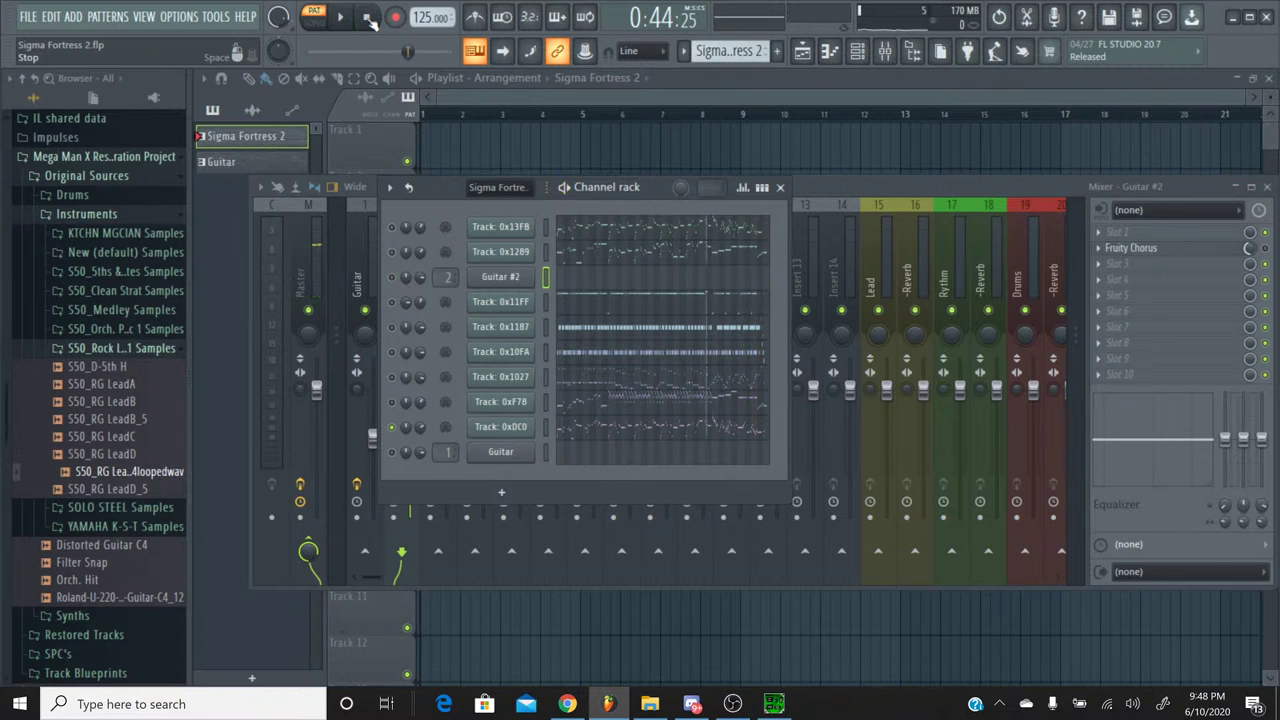
Step: Open Track: 0xDC0 in the piano roll and select its notes from the fast run in bar 25 into bar 30
left_click(622, 436)
left_click_drag(720, 157, 1035, 151)
scroll(966, 303, "up", 6)
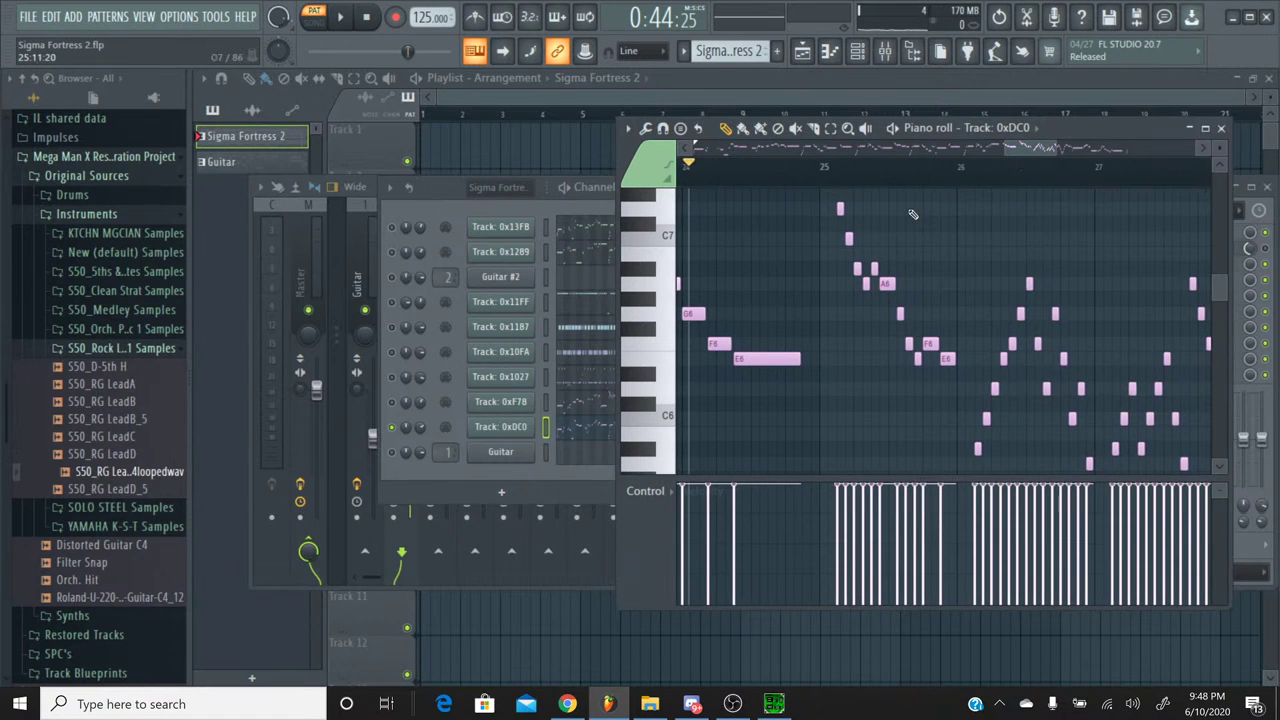
scroll(845, 303, "down", 3)
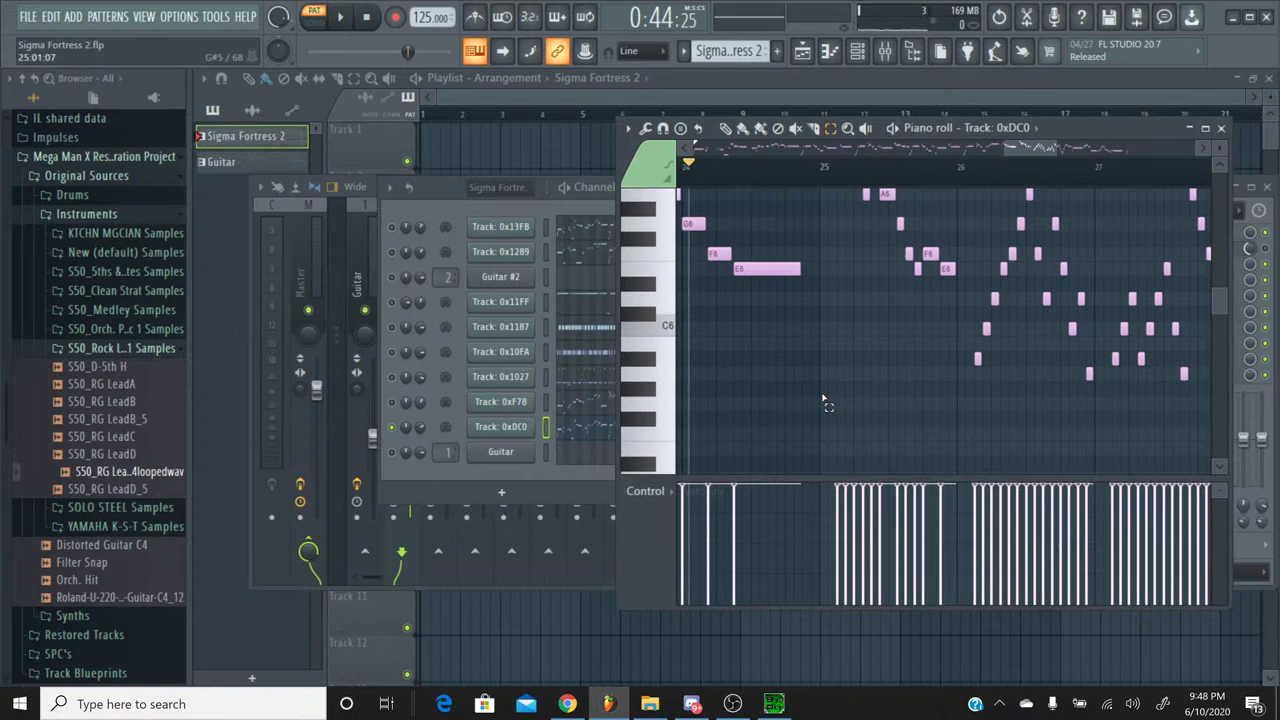
scroll(823, 403, "down", 3)
scroll(823, 403, "up", 1)
left_click_drag(820, 395, 978, 283)
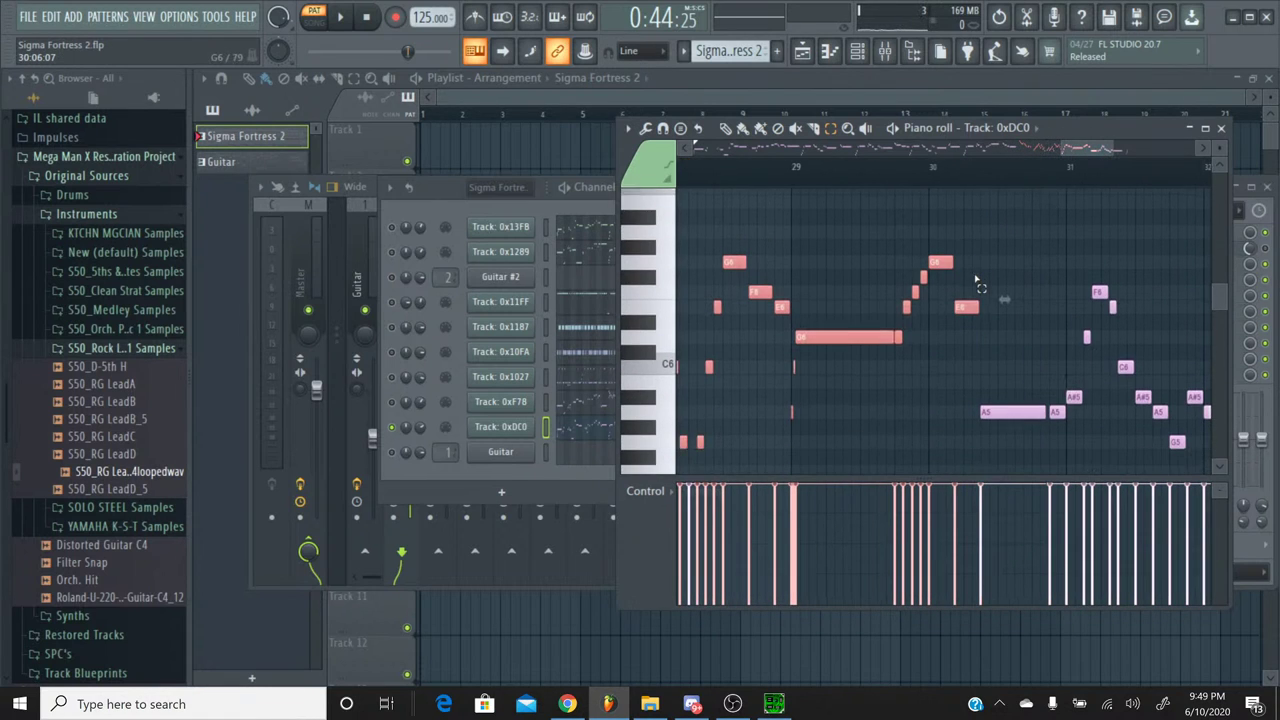
Step: Examine the beginning and end of the selected note range in the Track: 0xDC0 piano roll
scroll(978, 283, "down", 6)
scroll(978, 283, "down", 3)
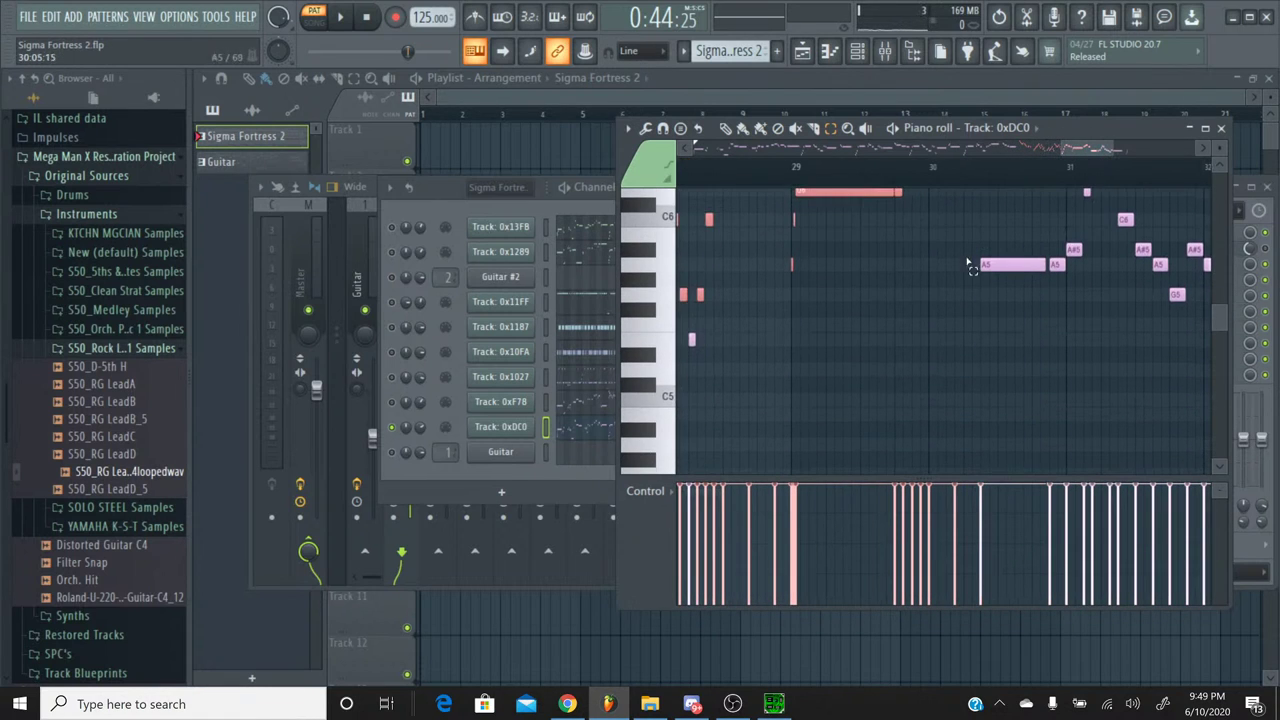
left_click_drag(1082, 152, 1056, 167)
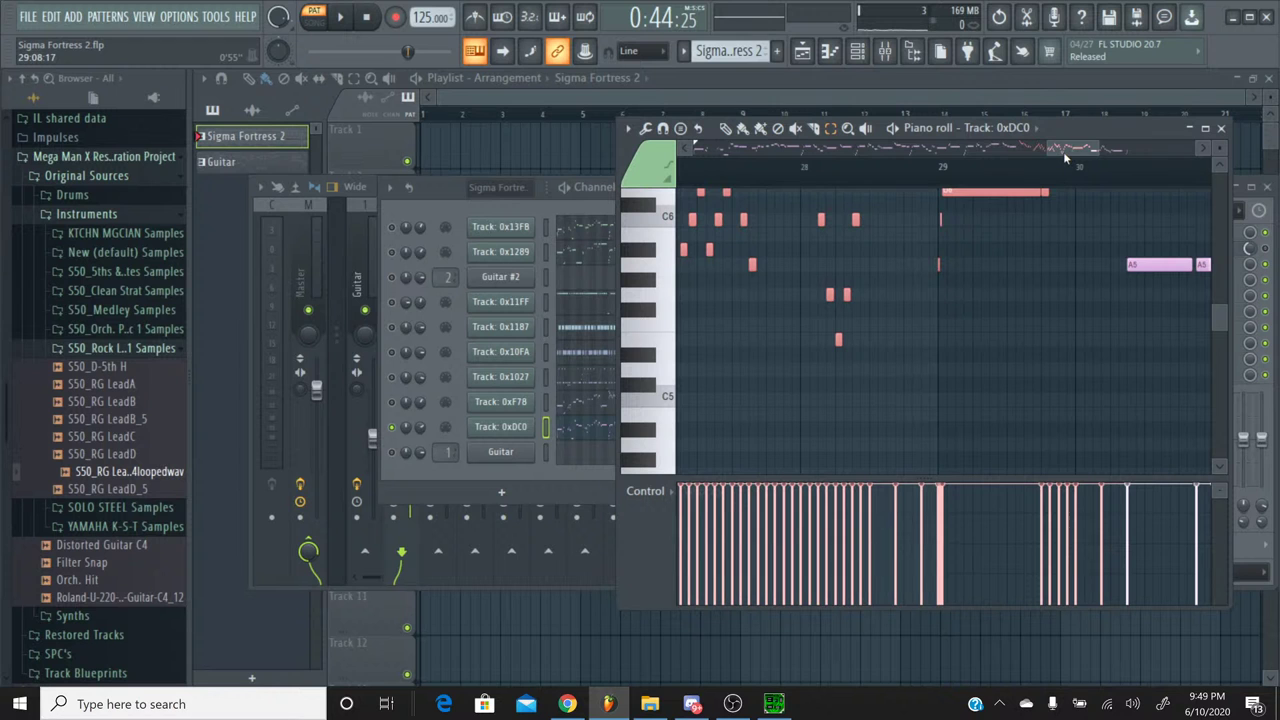
left_click_drag(1063, 151, 998, 218)
scroll(1000, 216, "up", 4)
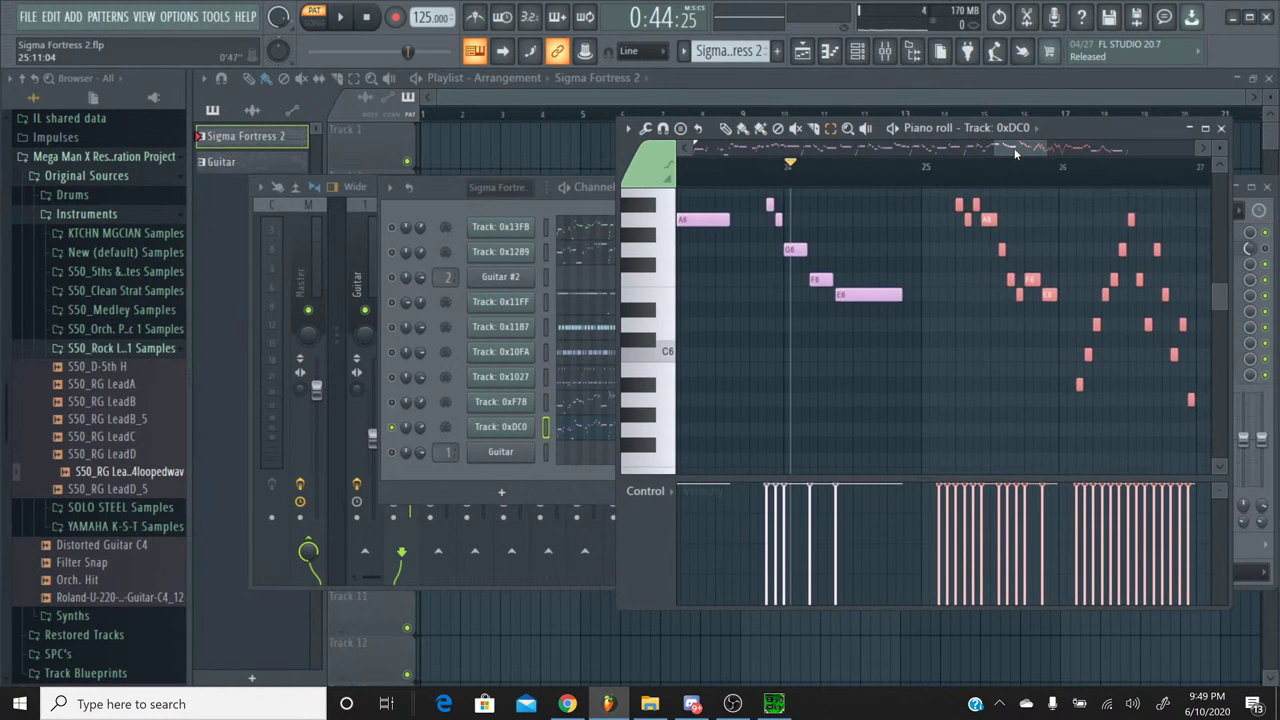
left_click_drag(1014, 155, 1094, 161)
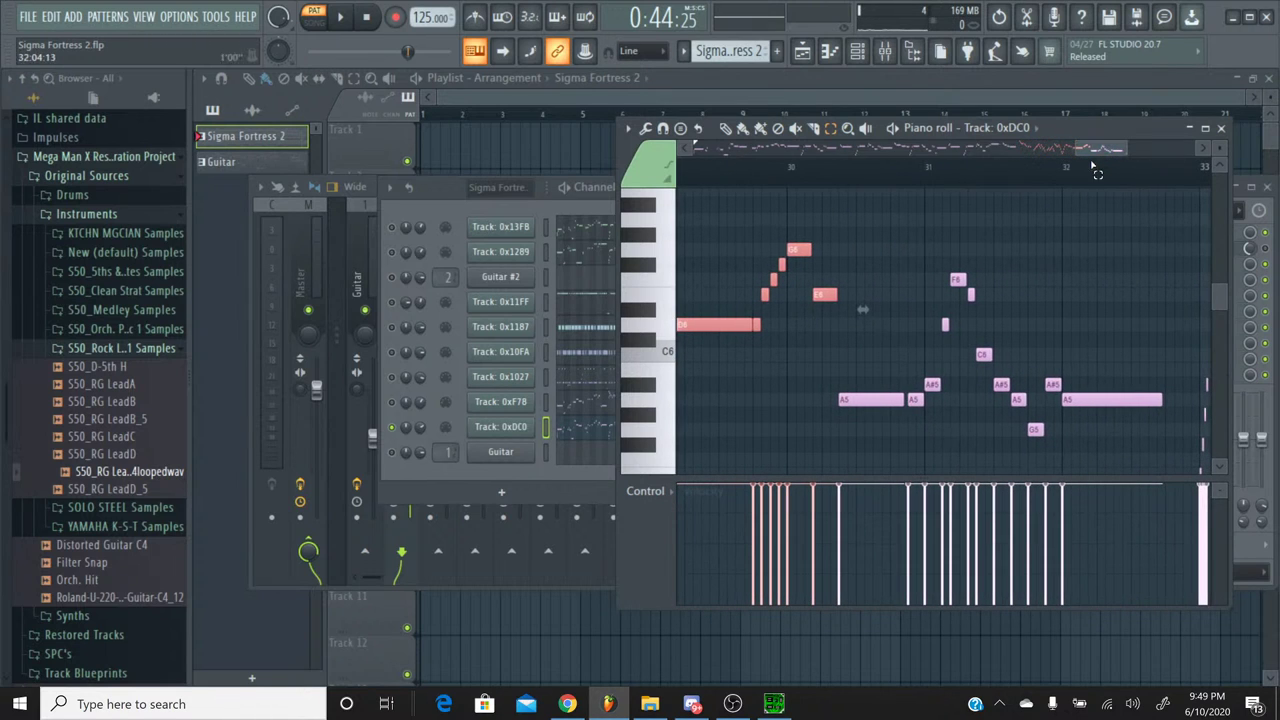
Step: Play Track: 0xDC0 from just before bar 30 to hear where the selected phrase ends
left_click(725, 129)
left_click(785, 180)
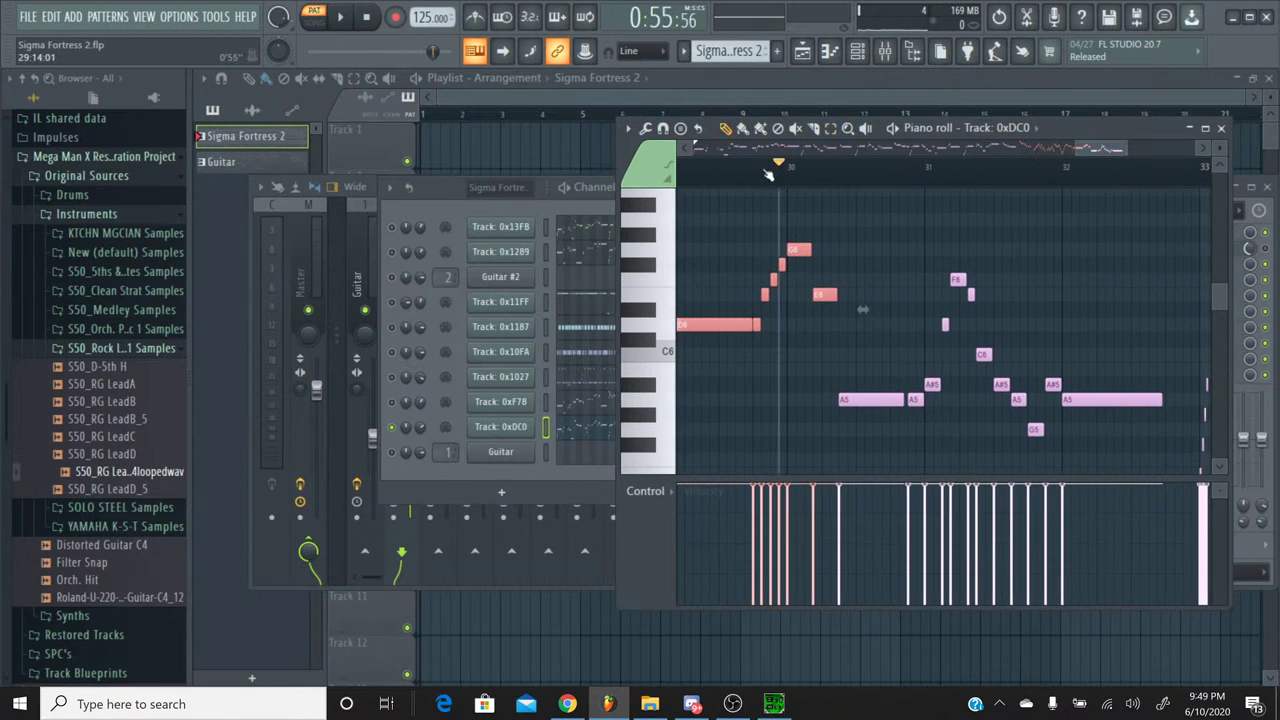
key("space")
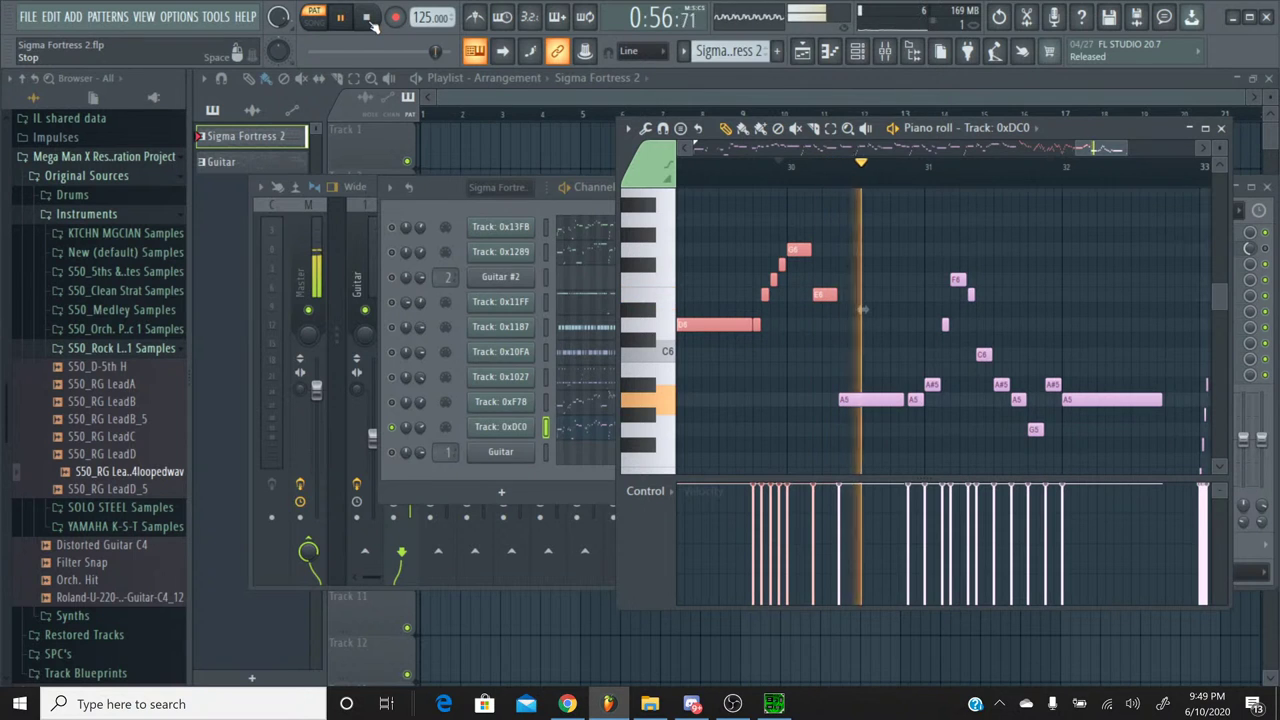
key("space")
Step: Deselect the notes from the G6 in bar 28 through the E6 in bar 30 in the Track: 0xDC0 piano roll
left_click_drag(1104, 149, 1079, 156)
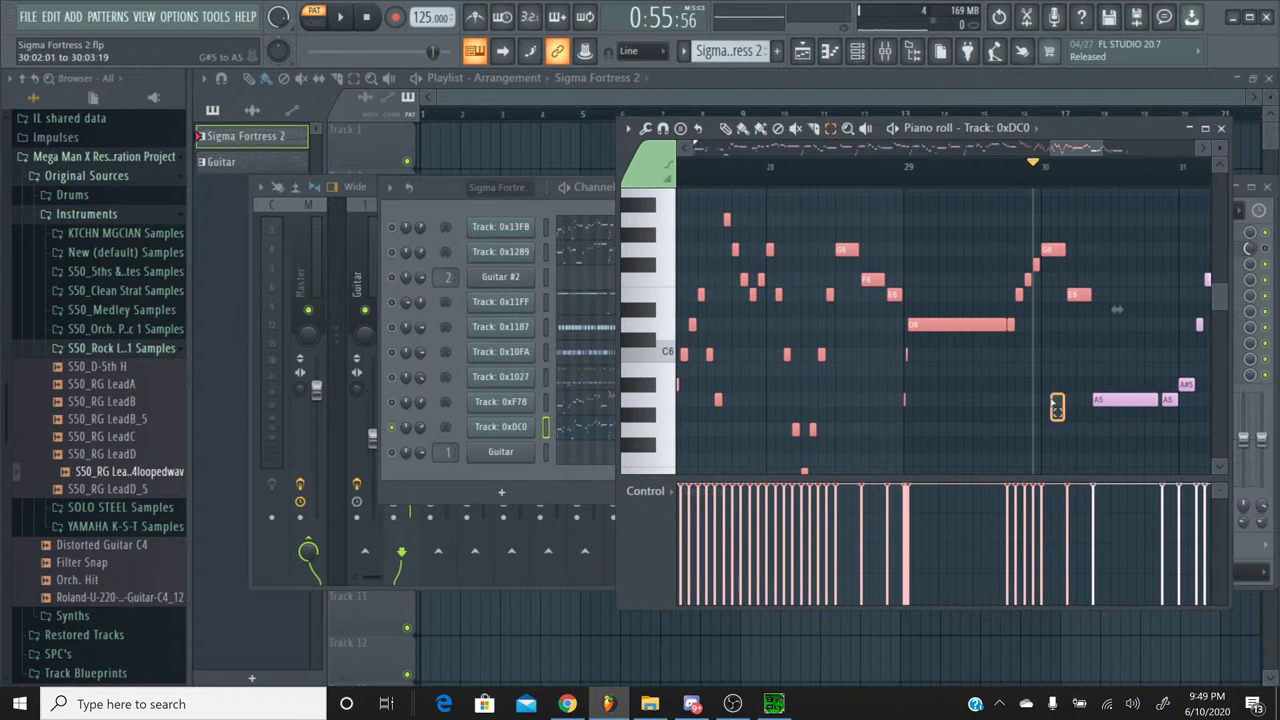
left_click_drag(1066, 422, 905, 245)
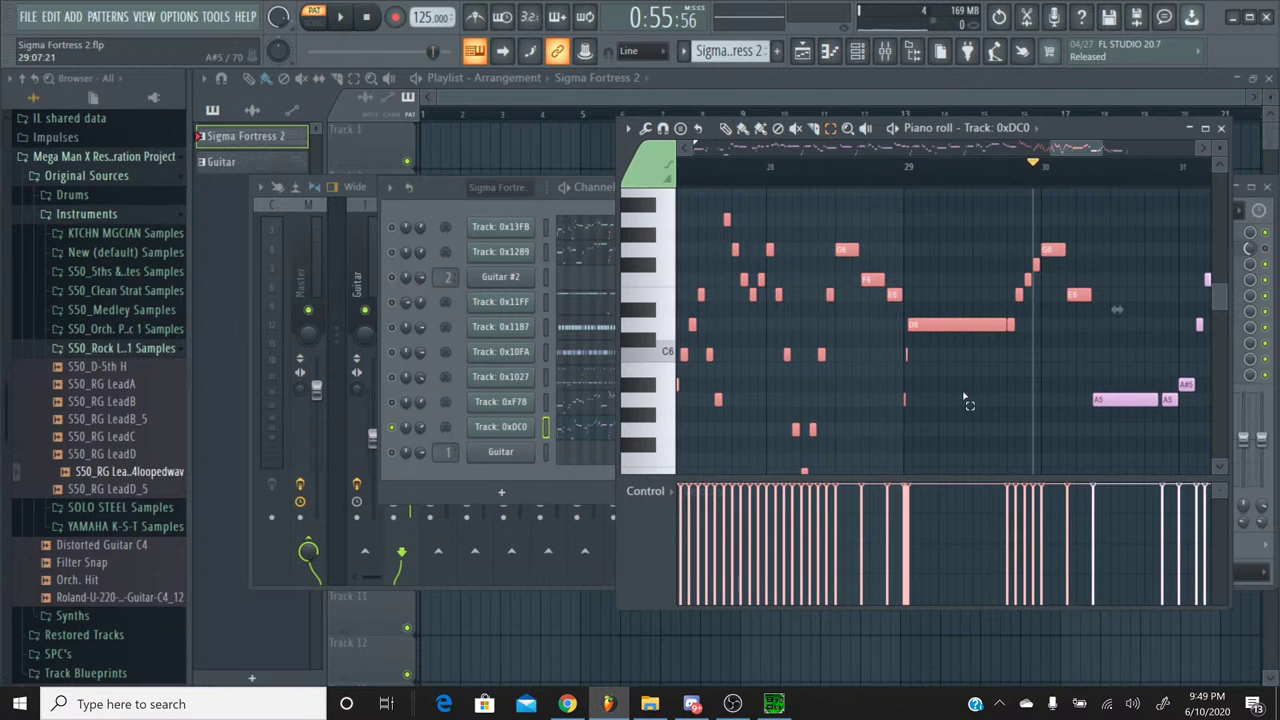
left_click(1079, 295)
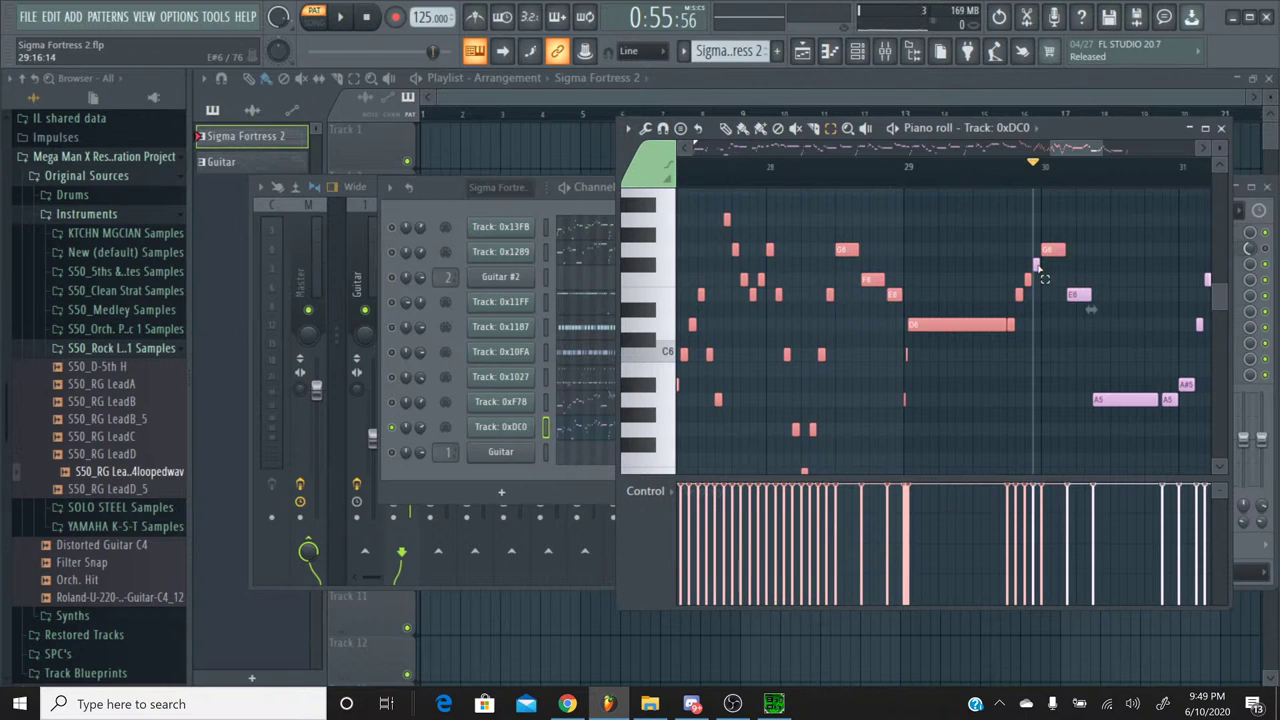
left_click(1040, 272, "ctrl")
left_click(1028, 282, "ctrl")
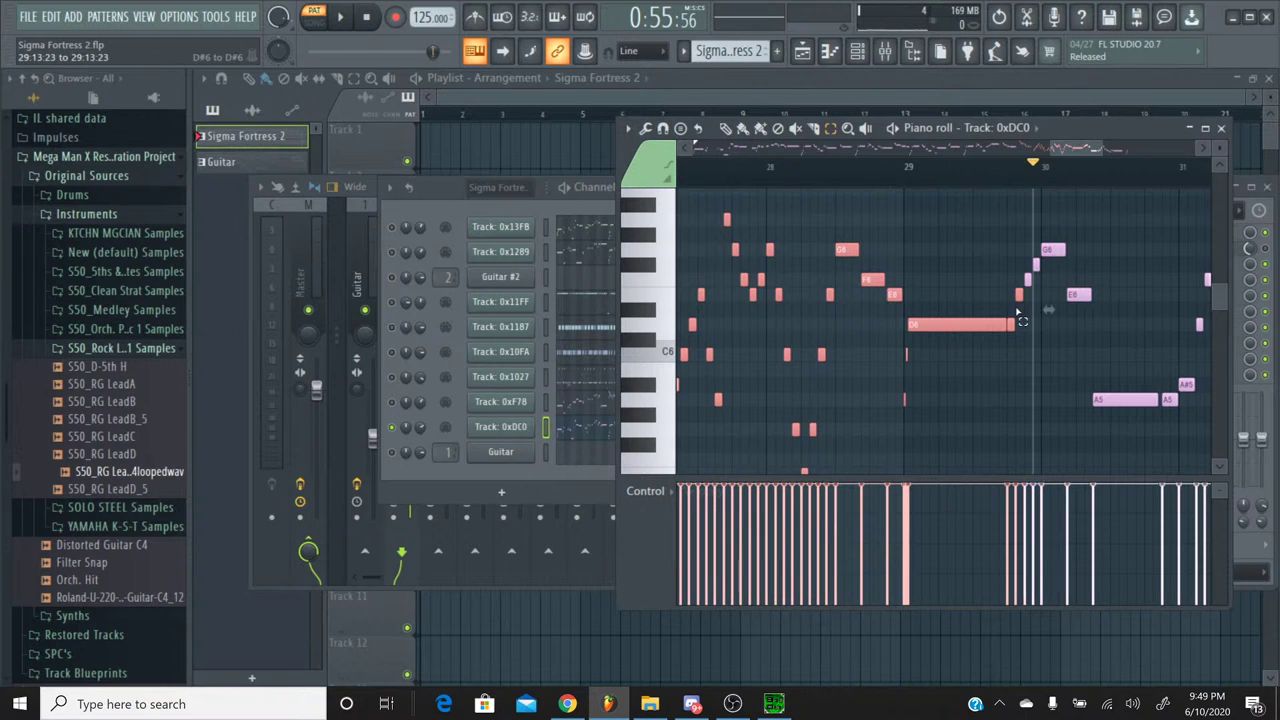
left_click(1012, 324, "ctrl")
left_click(1018, 296, "ctrl")
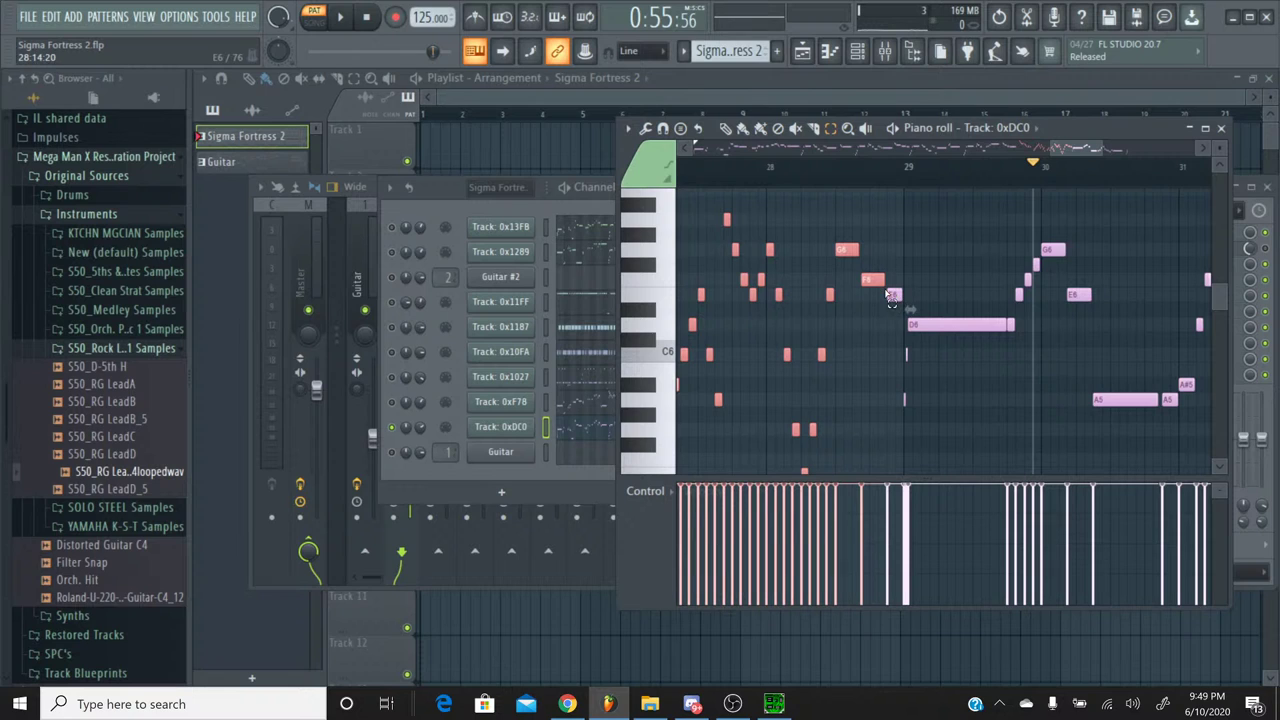
left_click(872, 280)
left_click(849, 250)
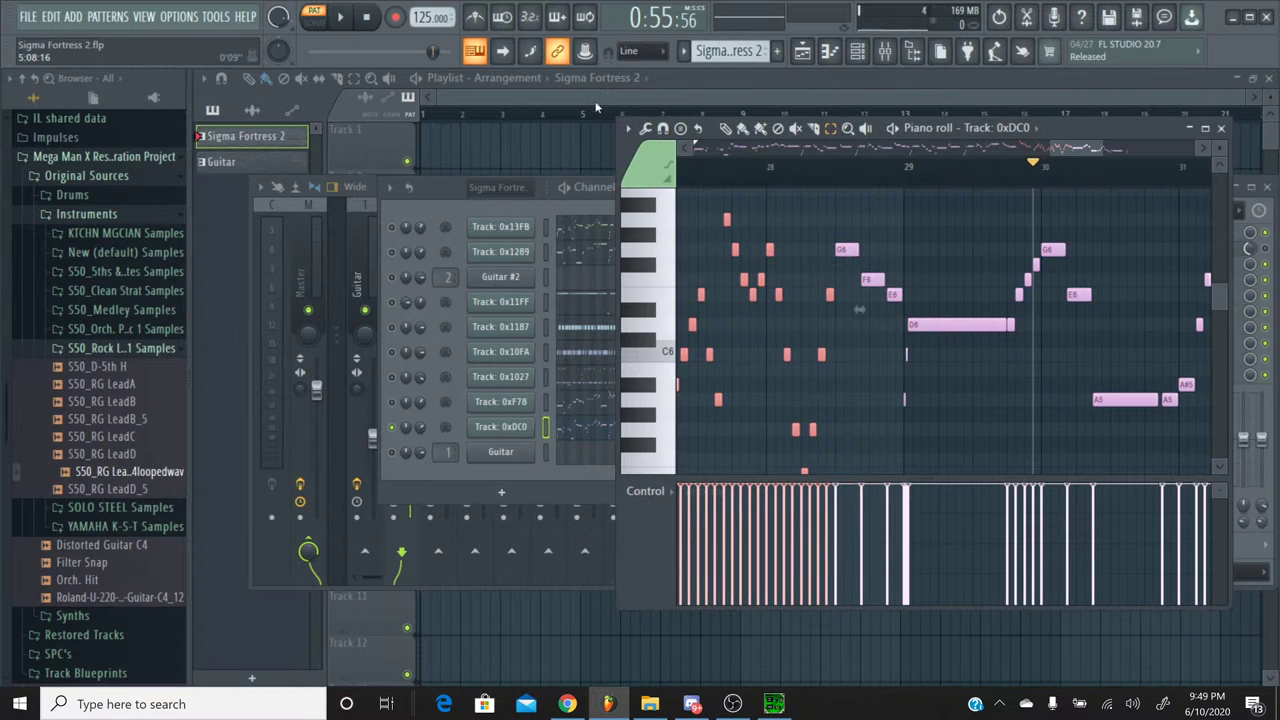
Step: Audition the phrase from bar 27 and add the last G6, F6 and E6 of bar 28 back to the selection
left_click(706, 162)
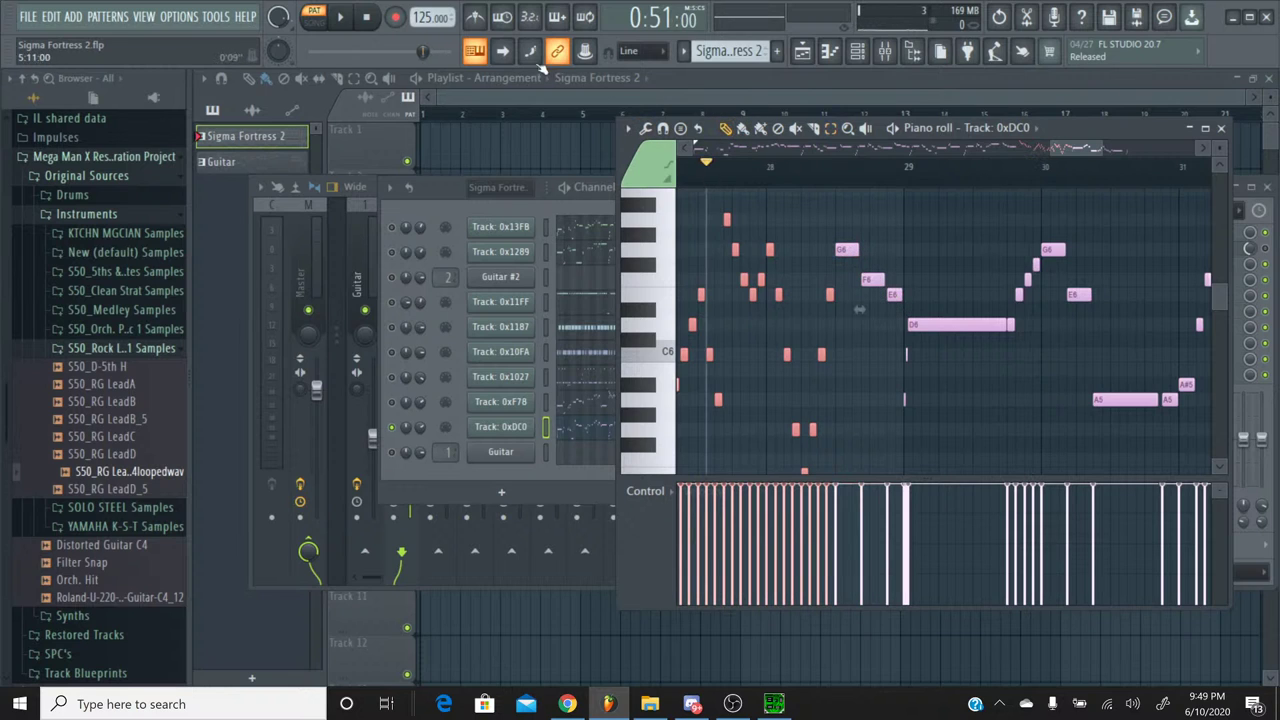
left_click(339, 18)
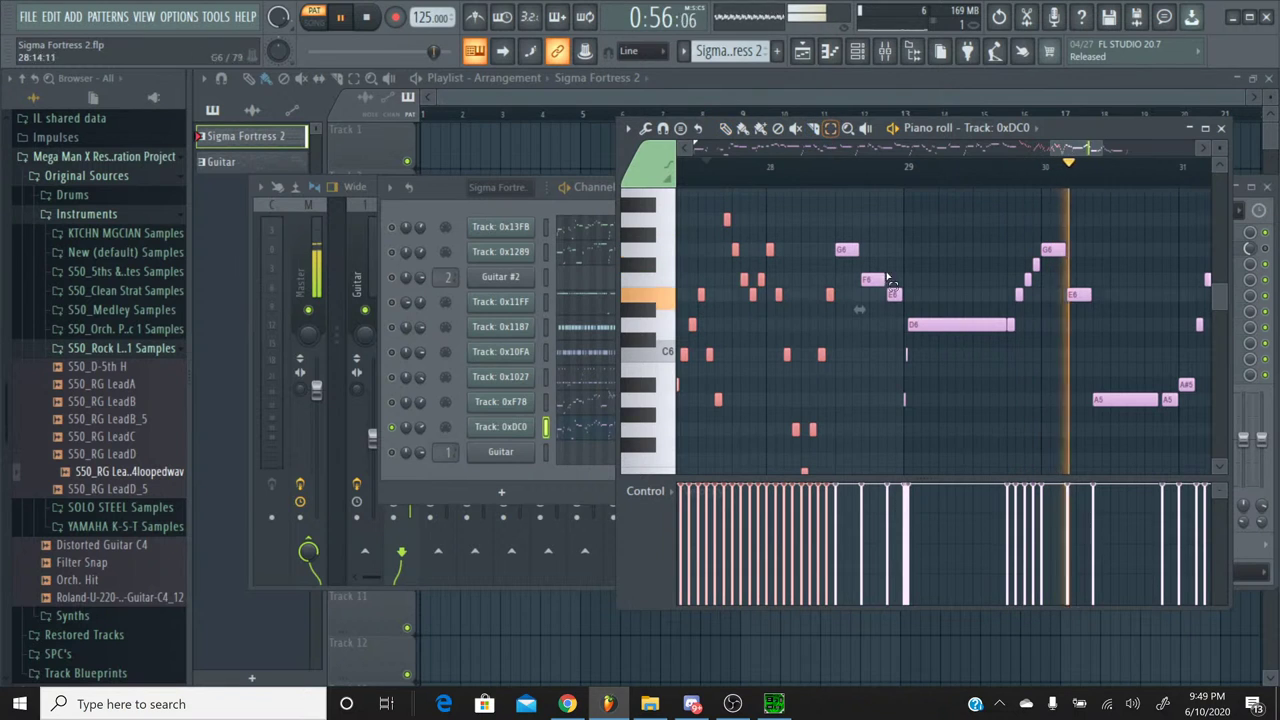
left_click_drag(904, 420, 856, 258)
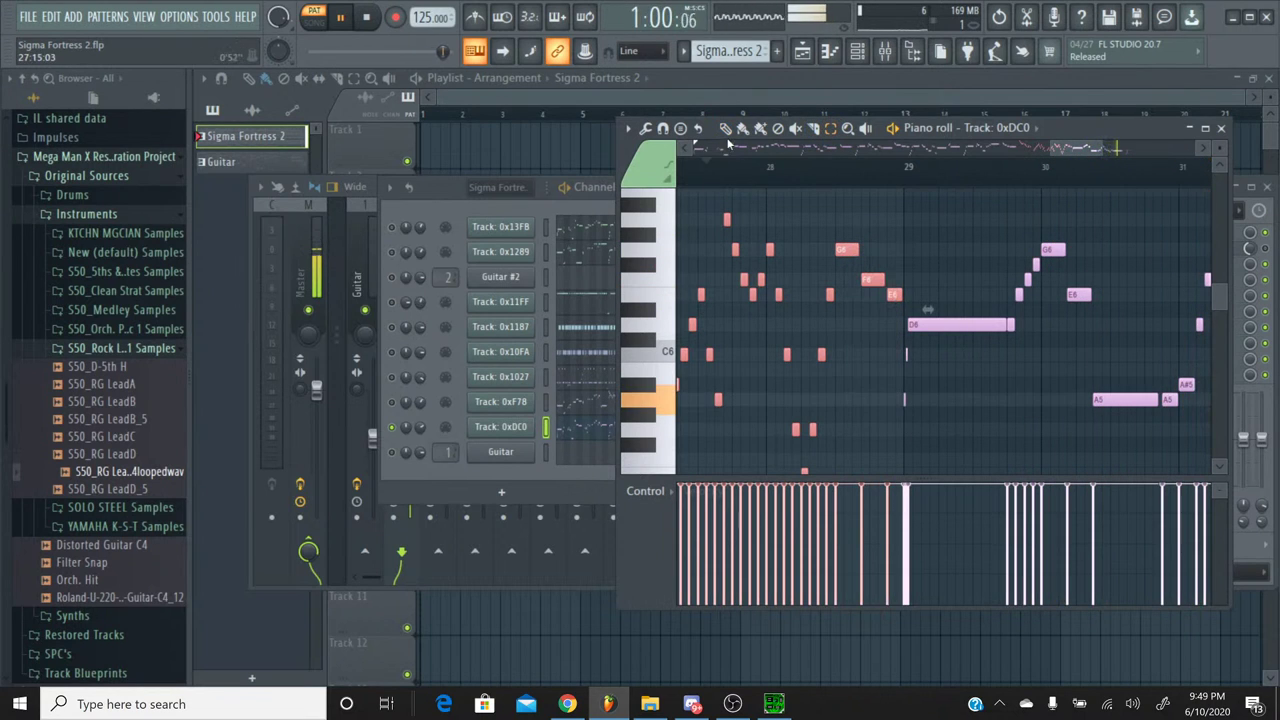
left_click(743, 175)
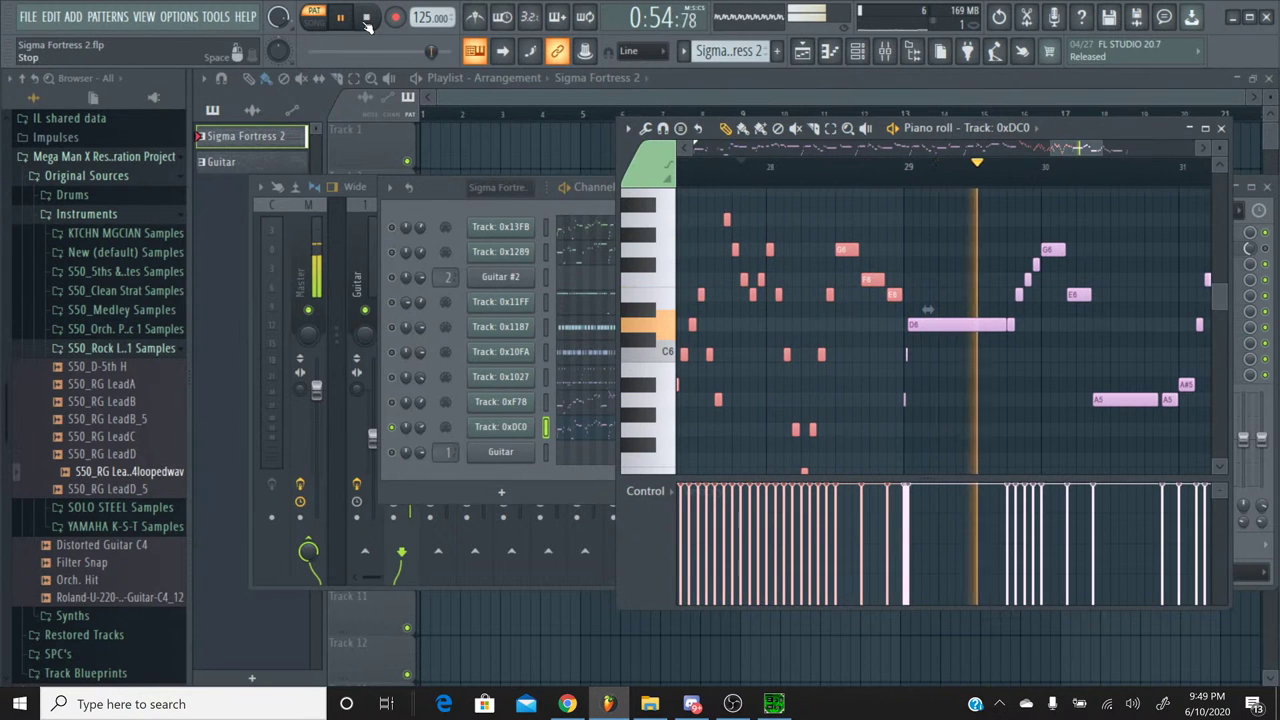
key("space")
Step: Set the playback position at the first note of the selected run in bar 25 and close the piano roll
left_click_drag(1083, 153, 1012, 244)
scroll(1012, 244, "up", 4)
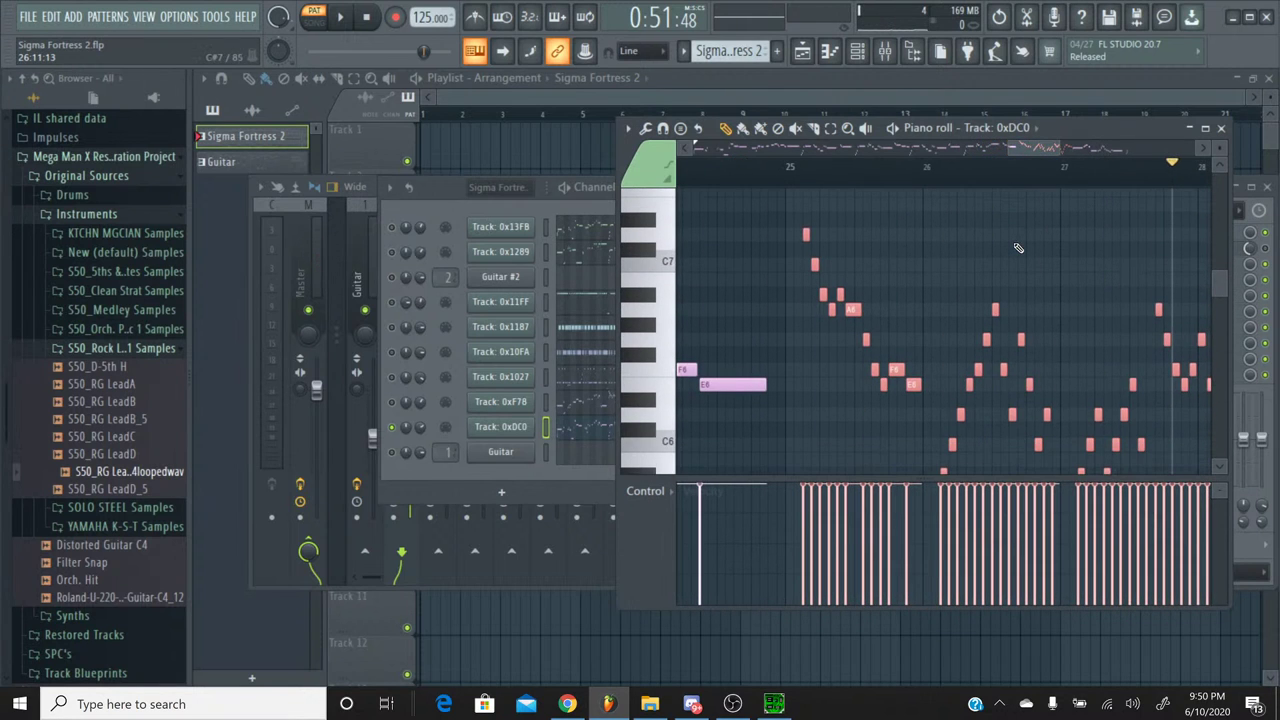
left_click(790, 170)
left_click_drag(790, 175, 805, 177)
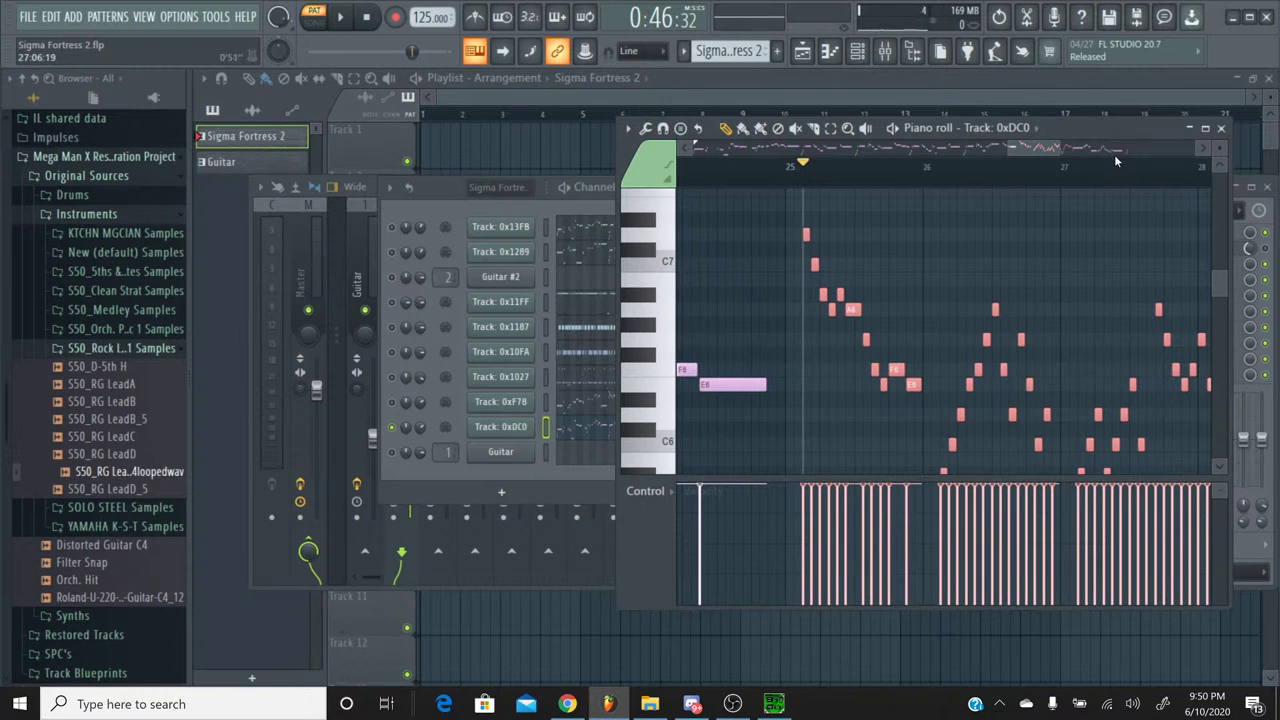
left_click(1221, 129)
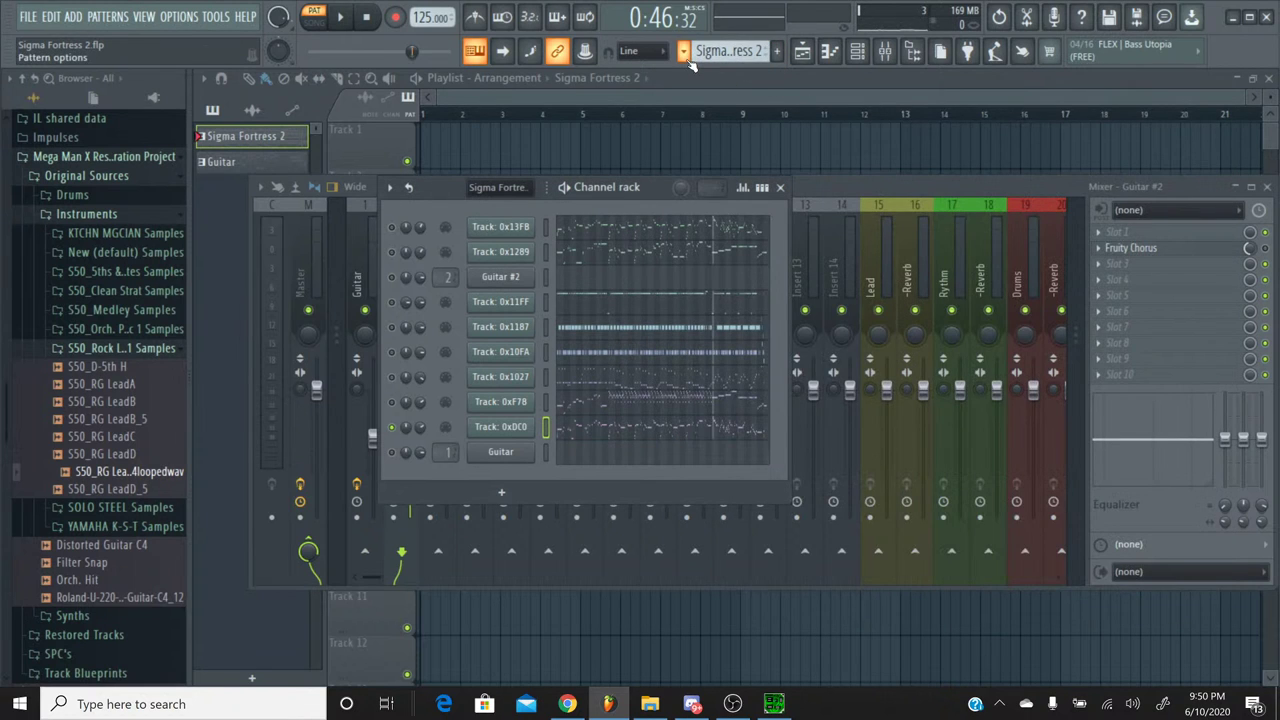
Step: Create a new pattern named Melody
left_click(776, 51)
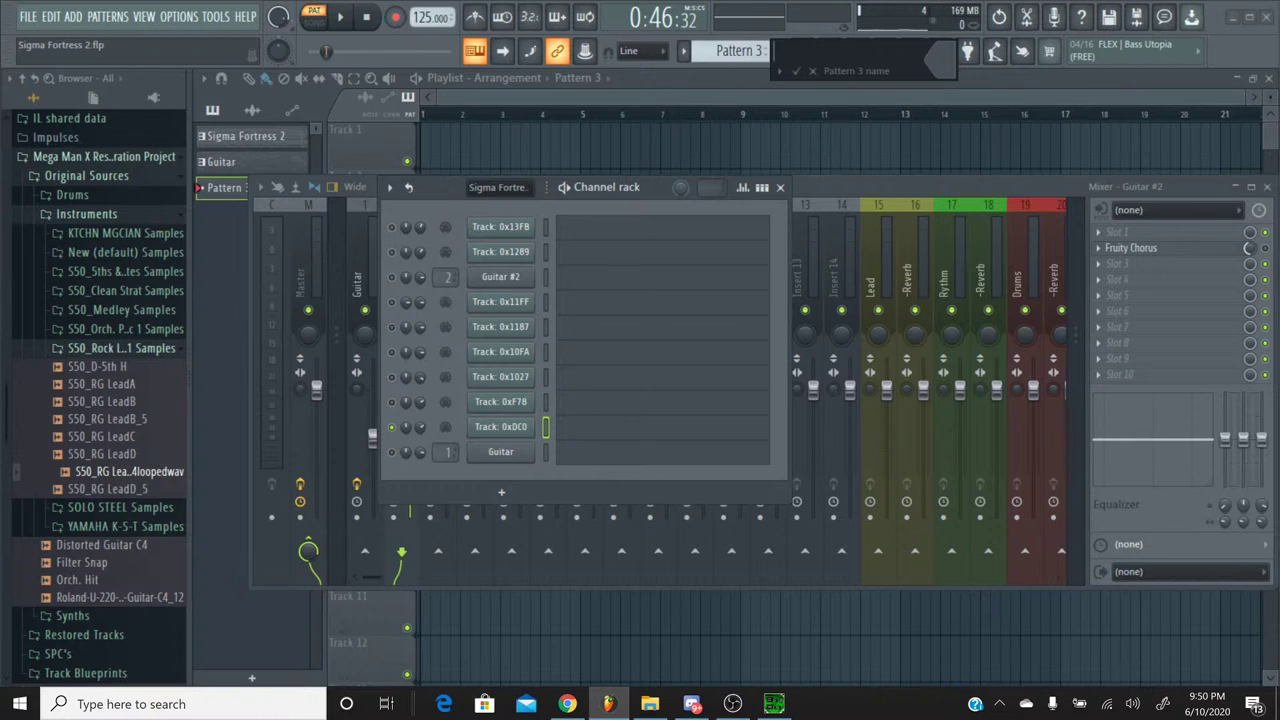
type("Melody")
key("Return")
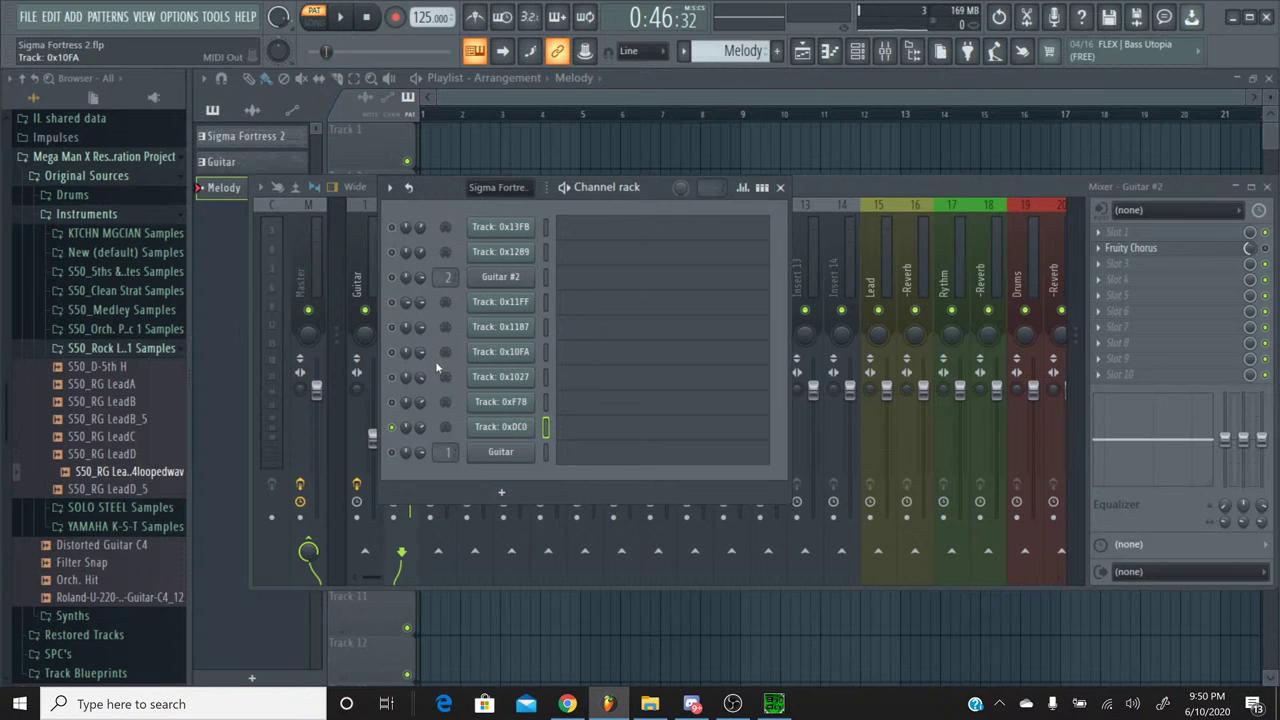
Step: Add the M1 synth from the installed VST generators to the channel rack below Track: 0xDC0
scroll(143, 440, "down", 4)
scroll(143, 440, "up", 5)
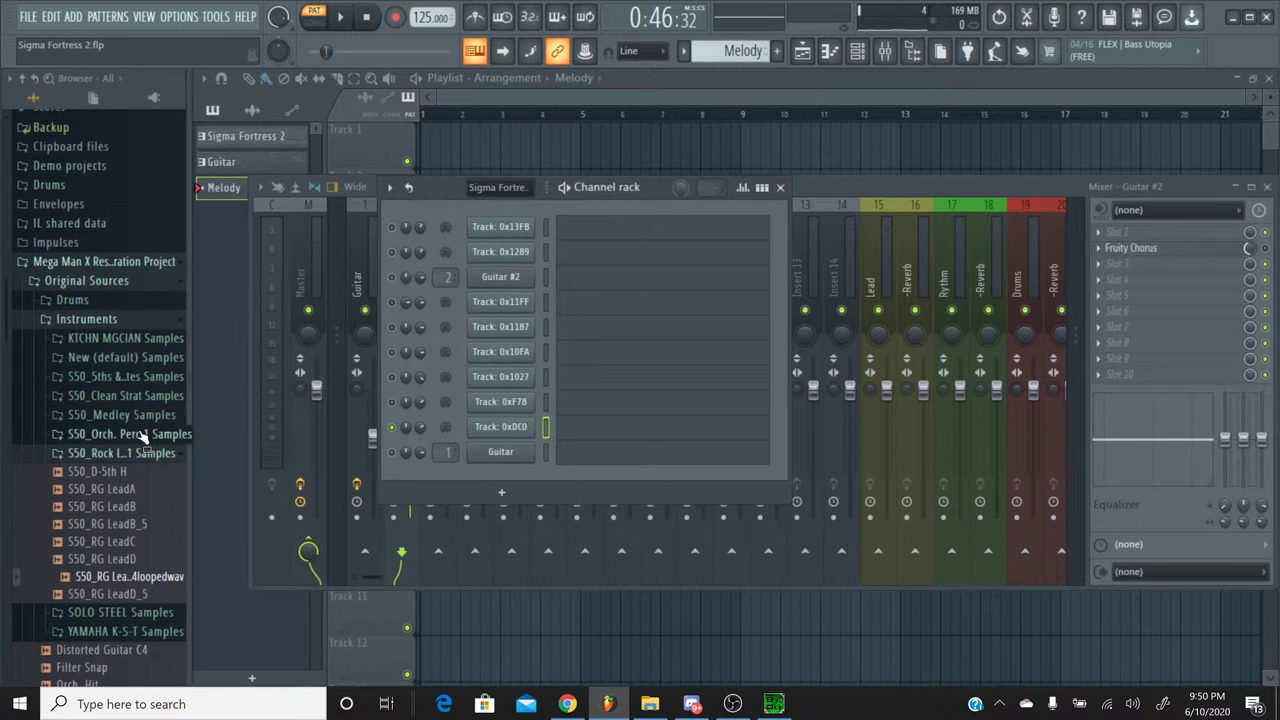
scroll(103, 290, "up", 3)
scroll(103, 290, "up", 2)
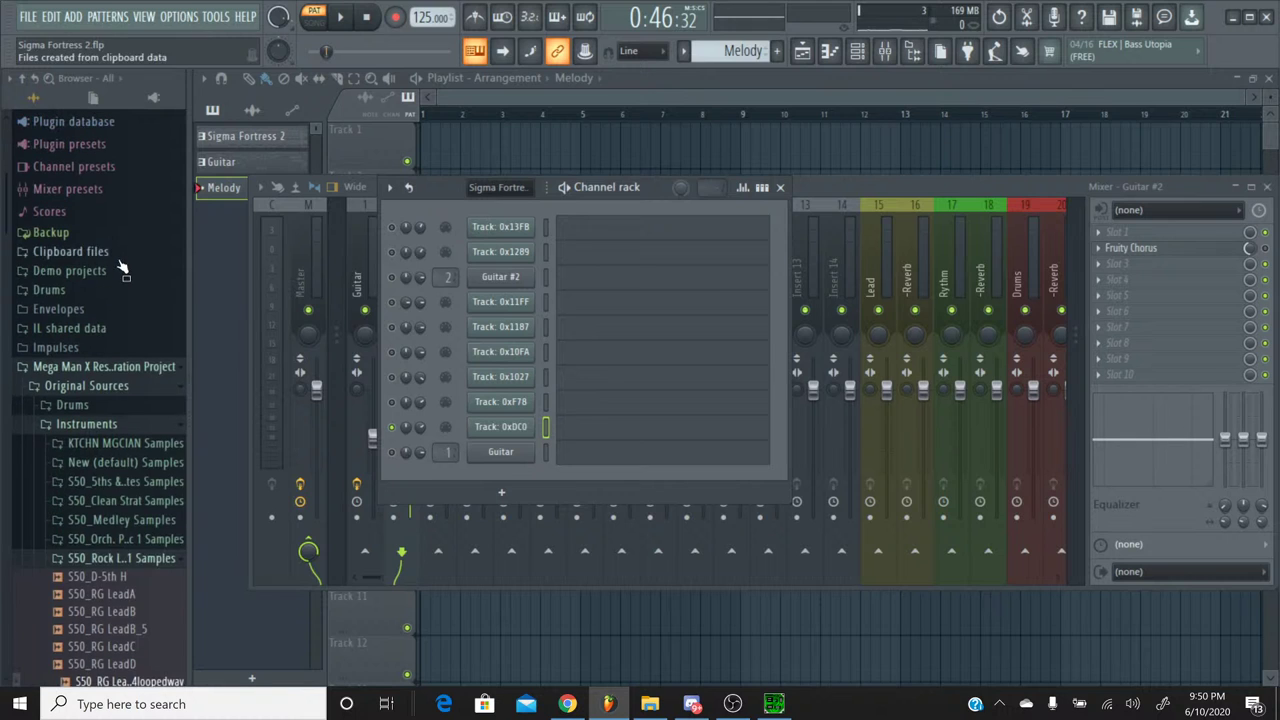
left_click(100, 174)
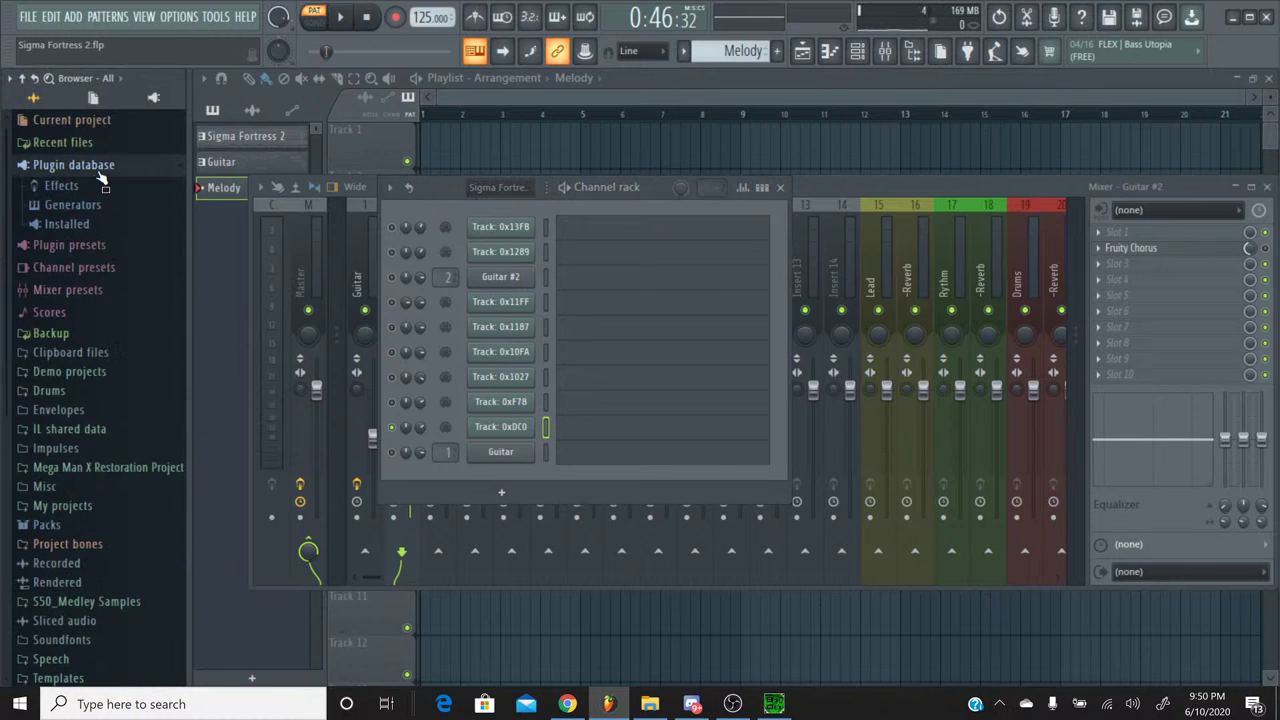
left_click(62, 225)
left_click(85, 262)
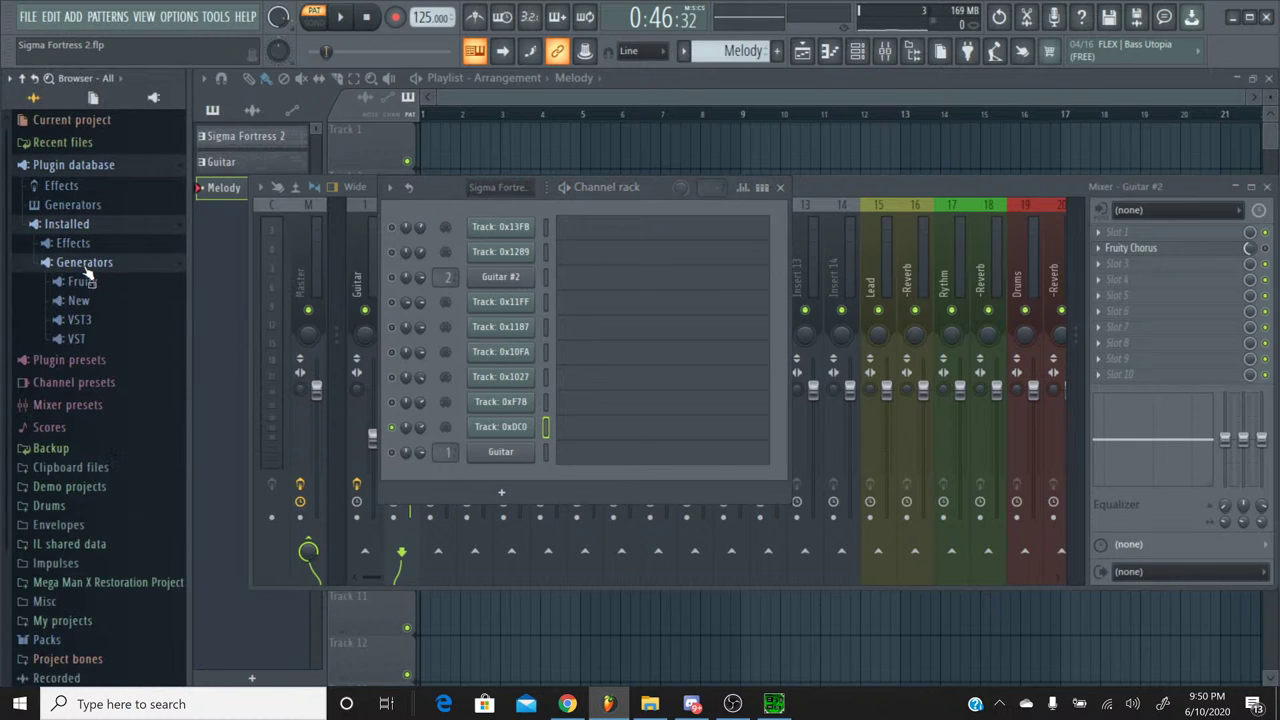
left_click(77, 340)
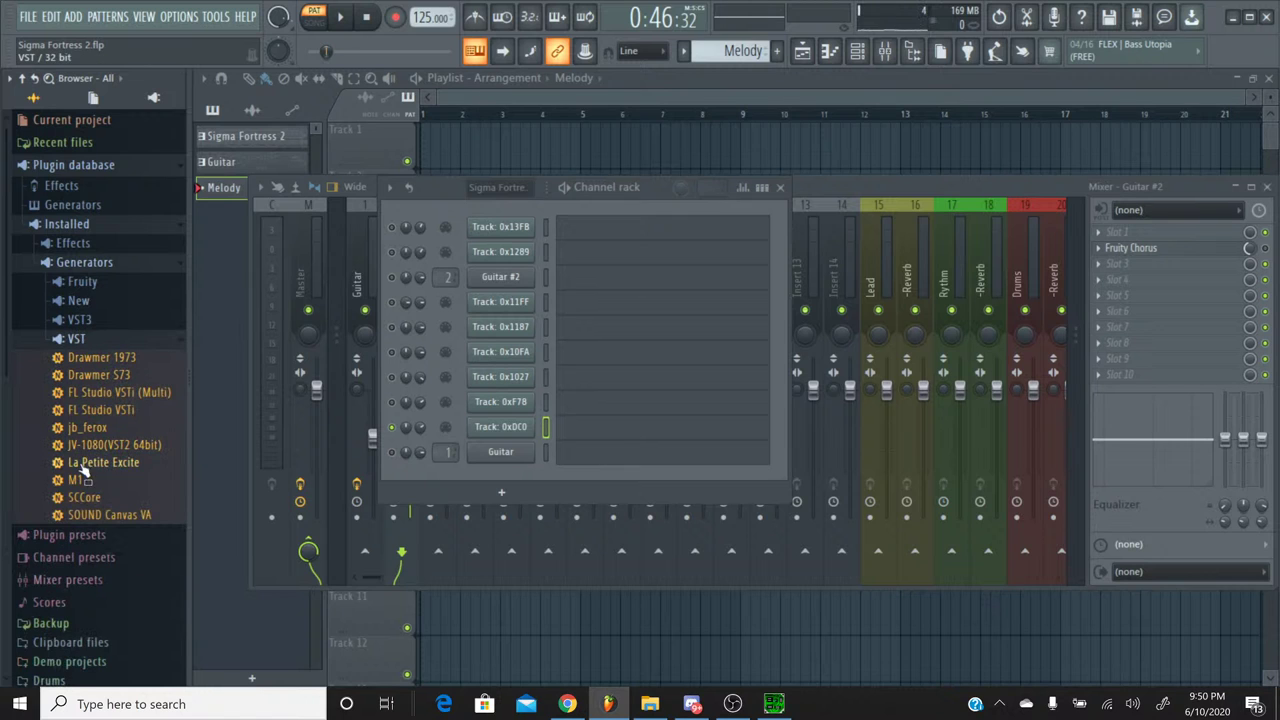
left_click_drag(75, 480, 521, 438)
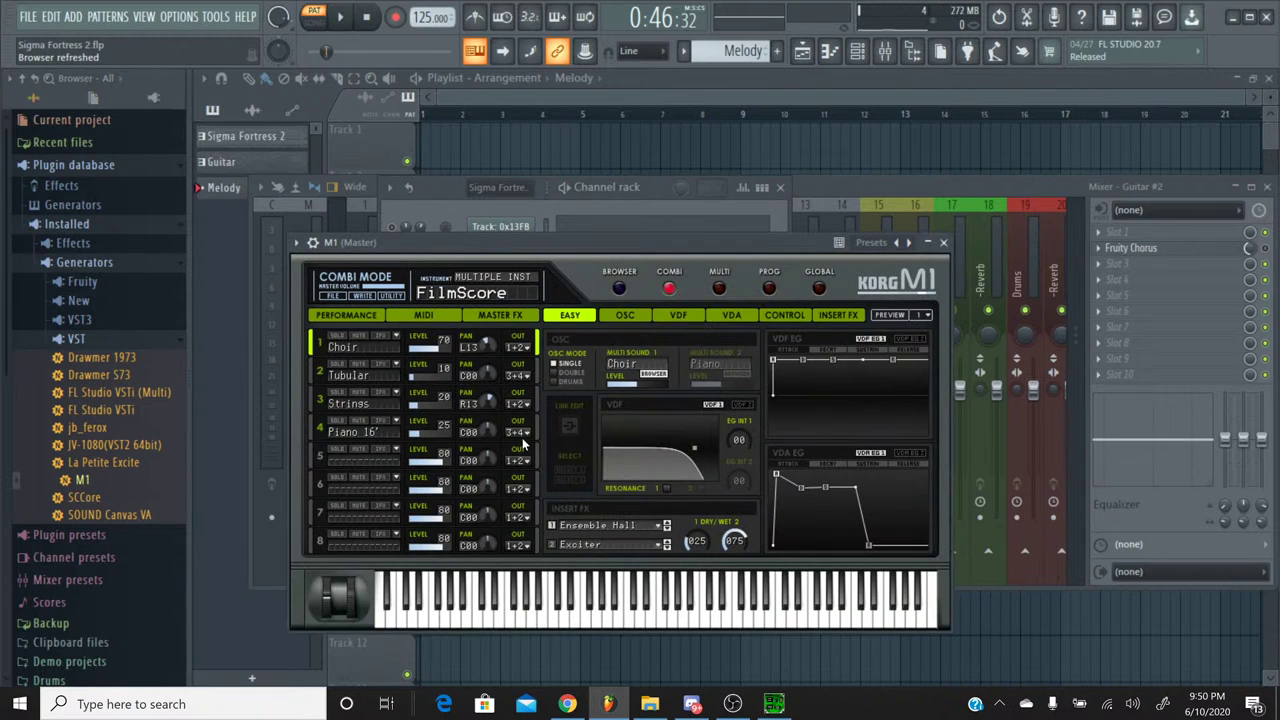
Step: Switch the M1 to Prog mode, filter its browser to Synth Poly sounds, audition Pan Wave and load it
left_click(769, 288)
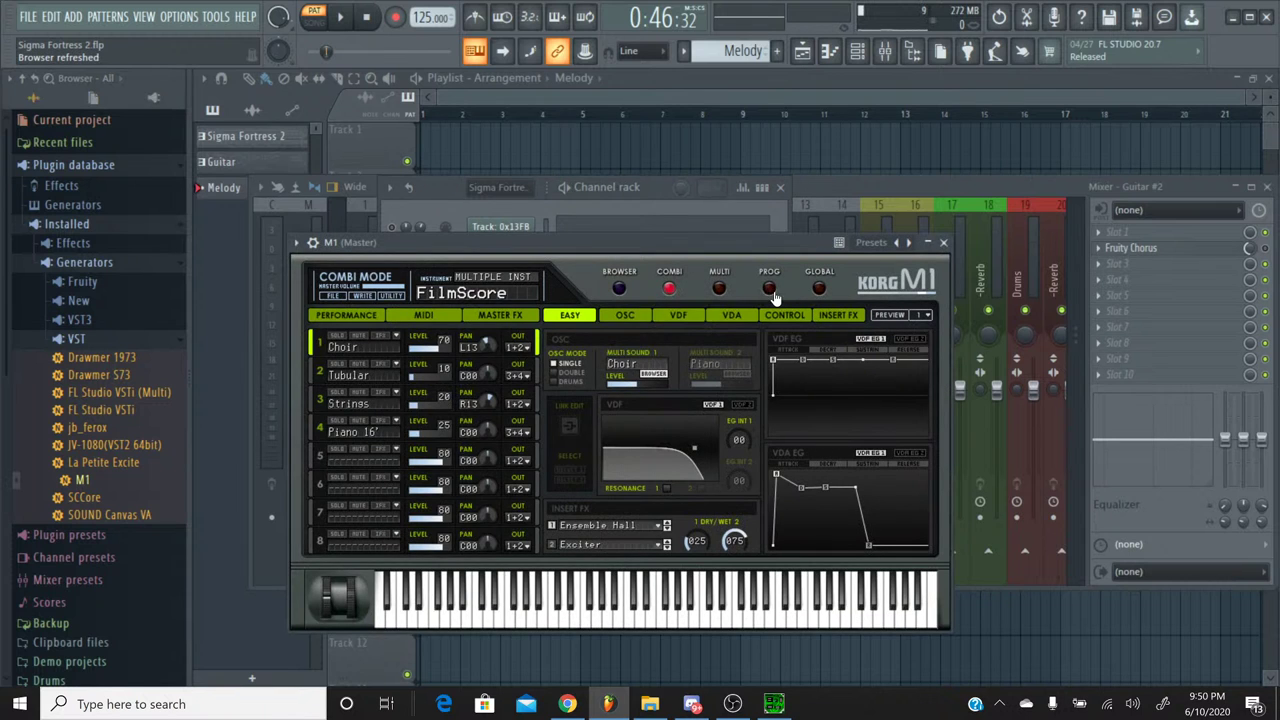
left_click(619, 288)
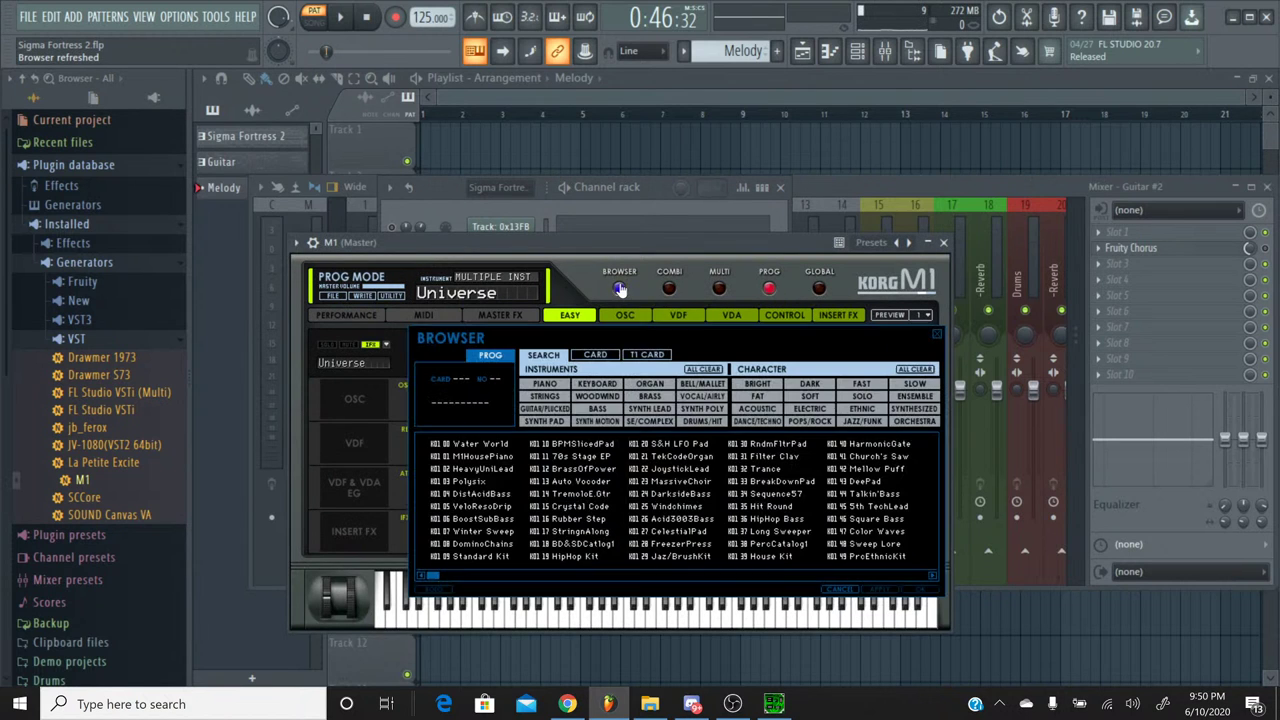
left_click(691, 408)
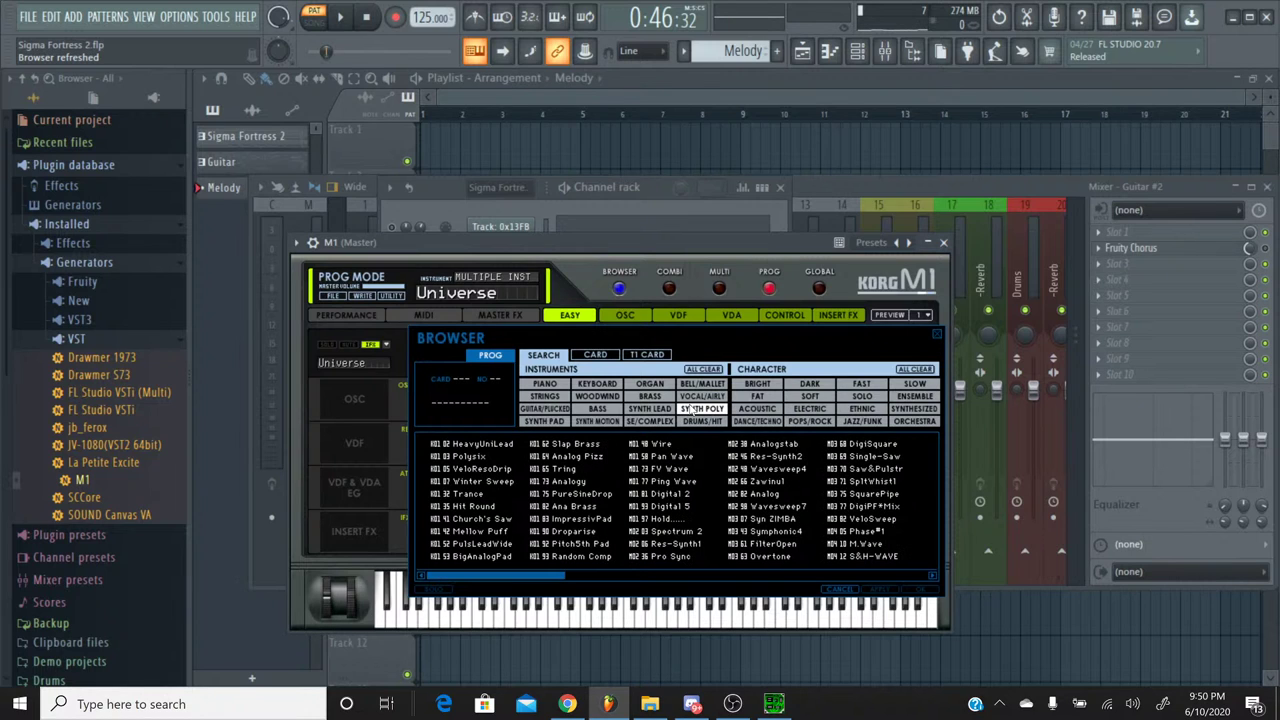
left_click(676, 457)
left_click(685, 620)
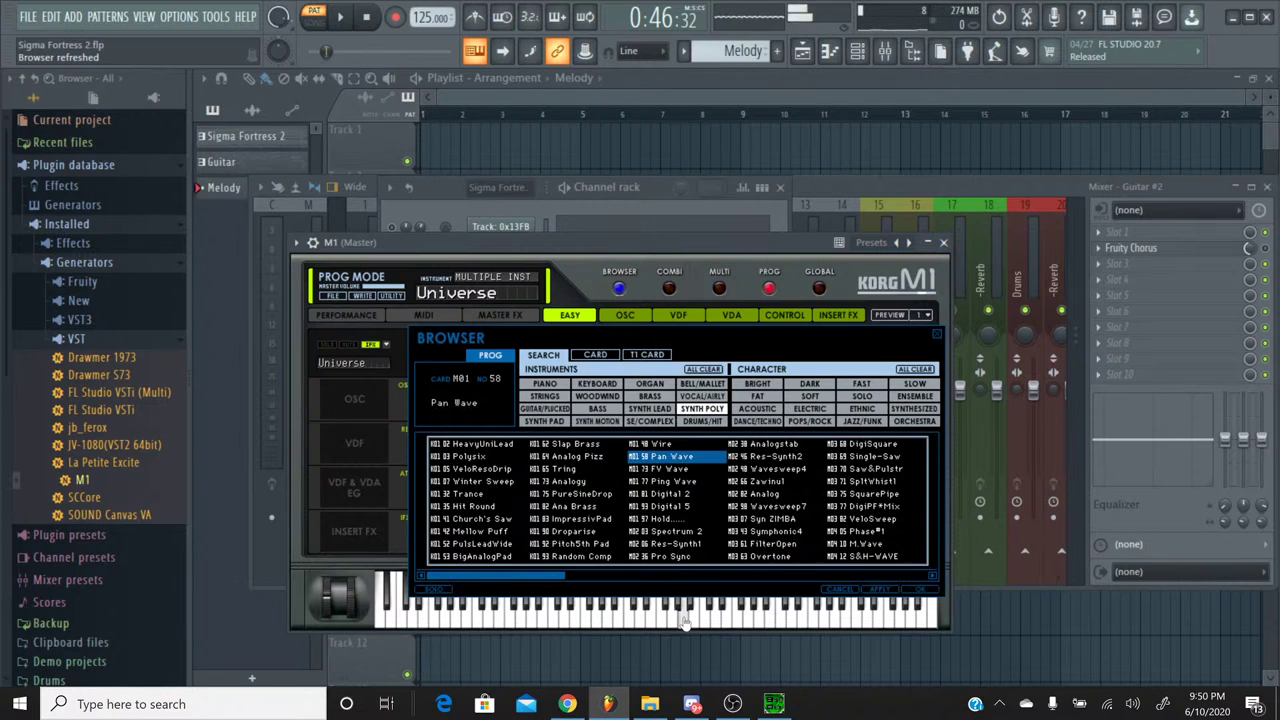
left_click(609, 620)
left_click(727, 620)
left_click(759, 620)
left_click(778, 616)
double_click(676, 458)
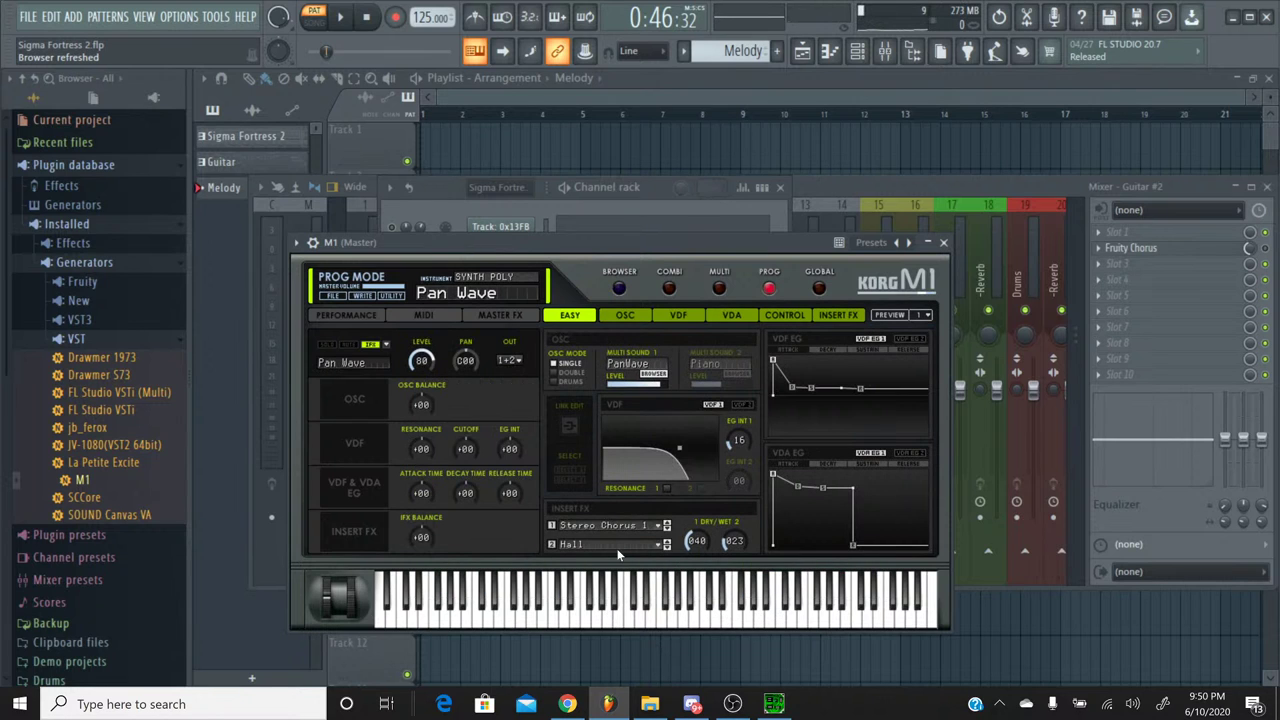
Step: Close the M1 window and rename its channel to Synth Melody
left_click(943, 242)
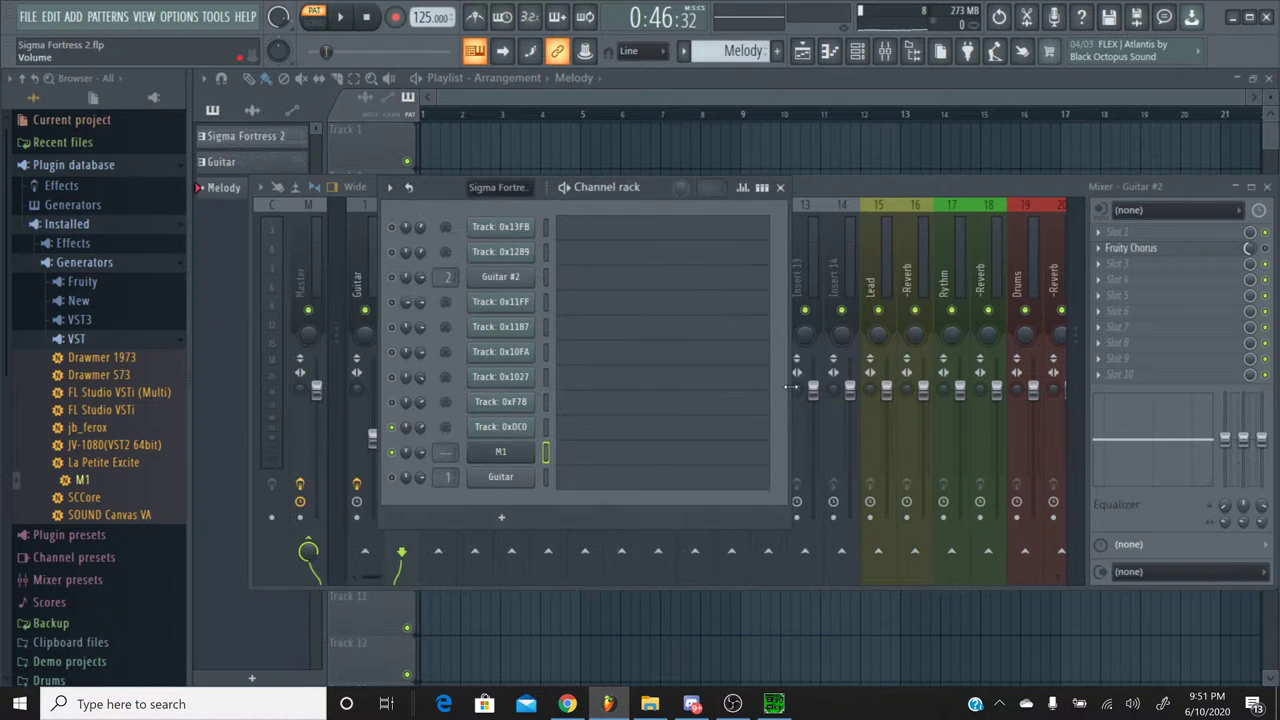
right_click(496, 452)
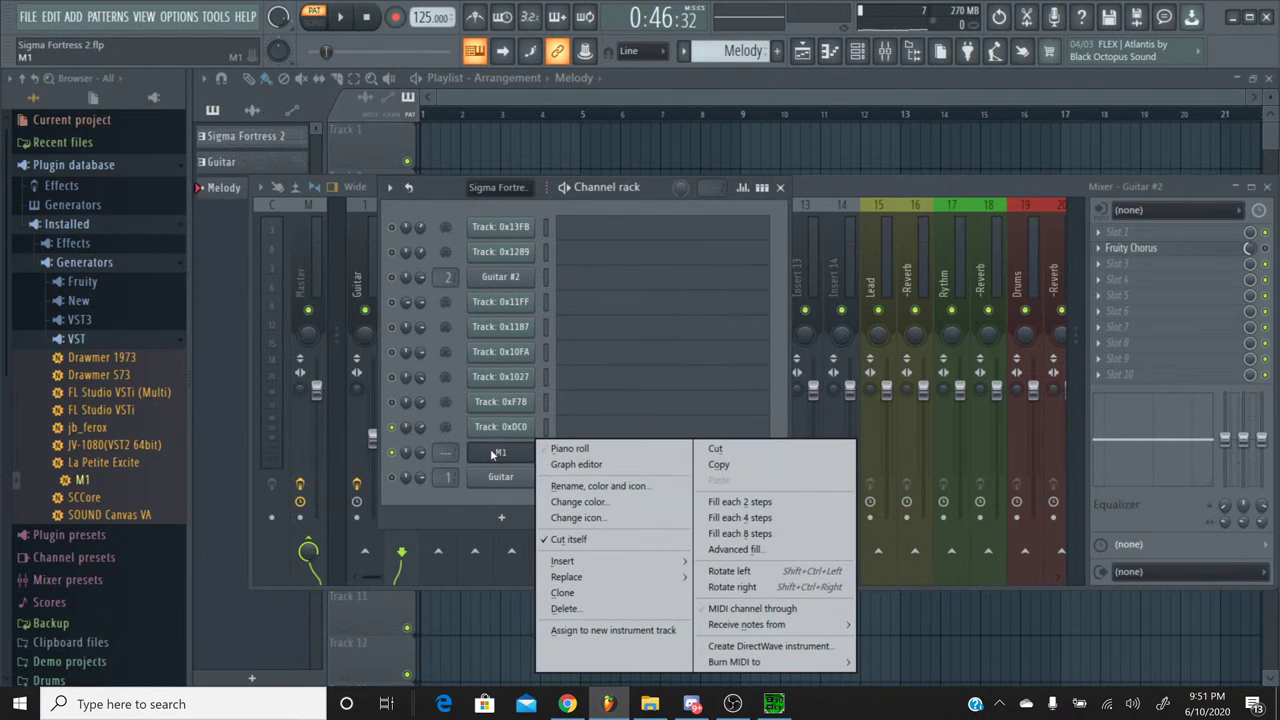
left_click(600, 486)
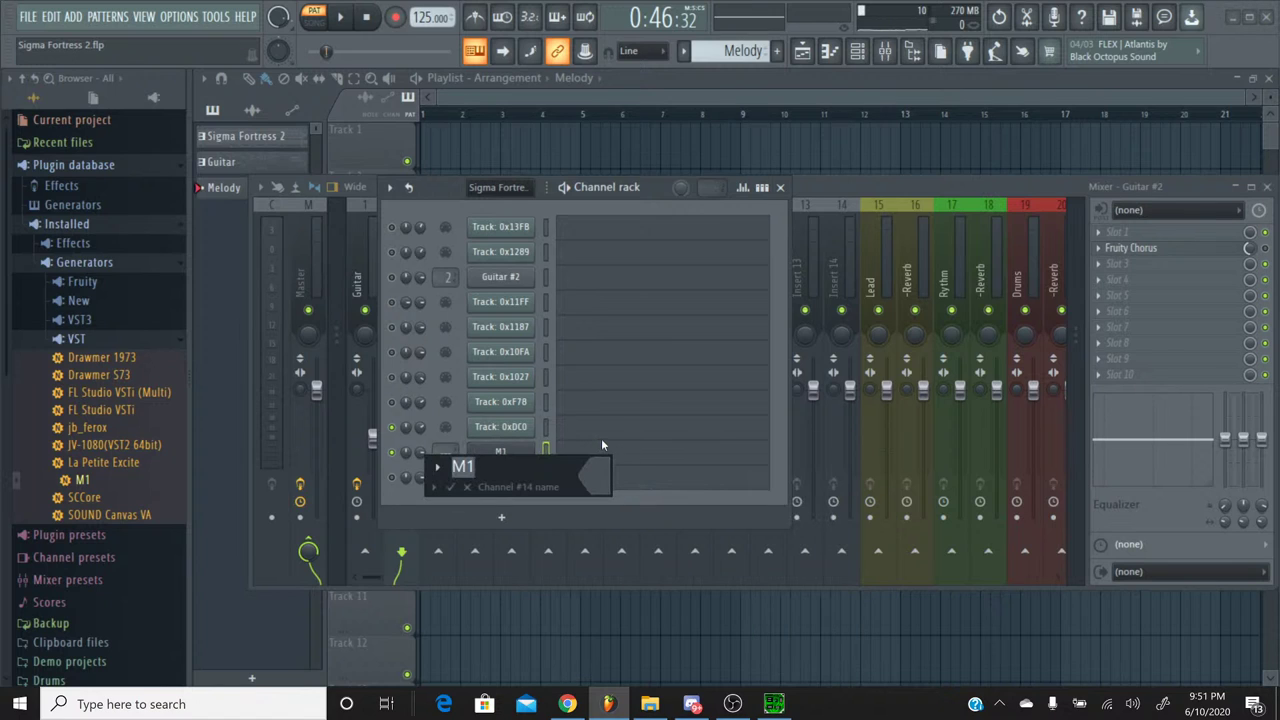
type("Synth Melody")
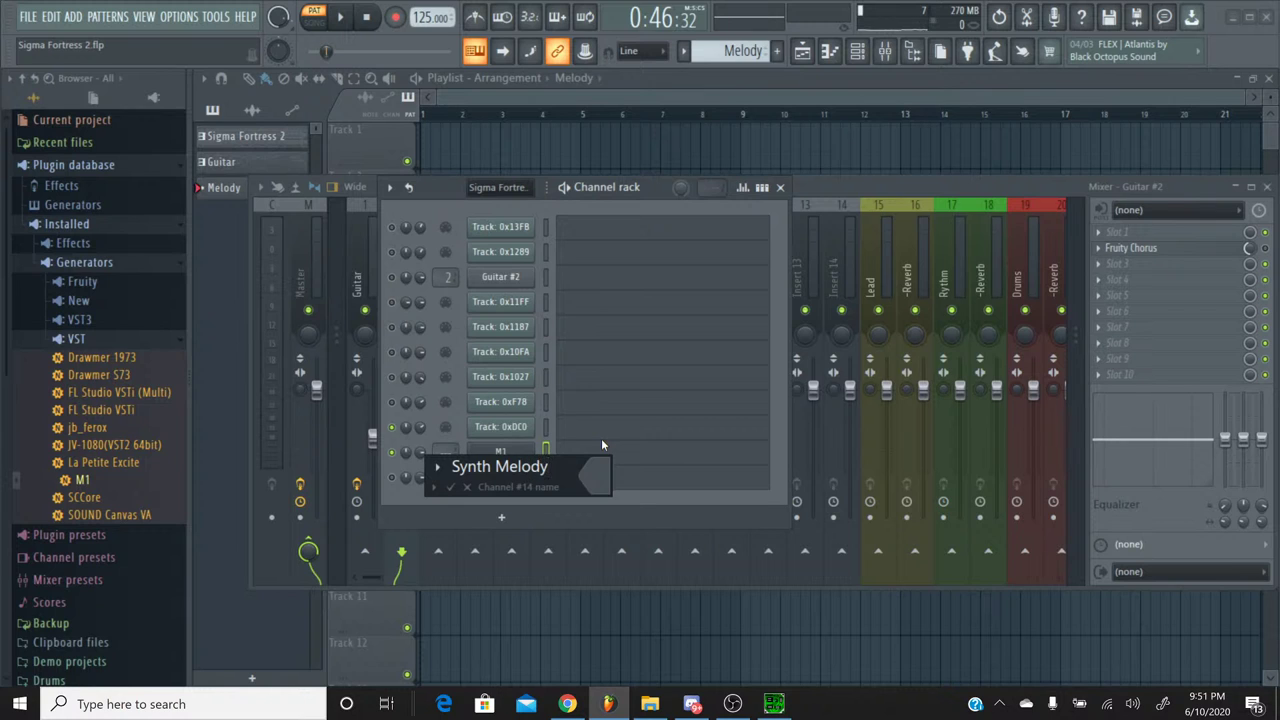
key("Return")
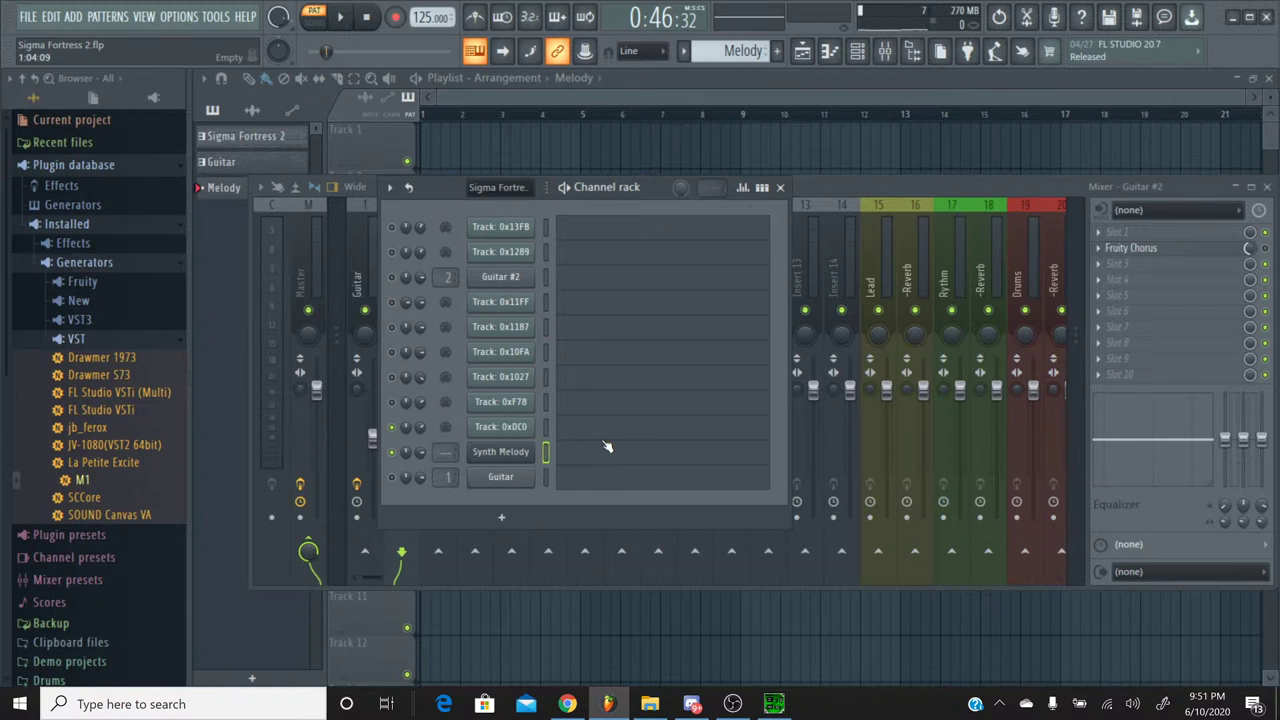
Step: Close the channel rack and link the Synth Melody channel to mixer insert 3
left_click(780, 187)
left_click(449, 212)
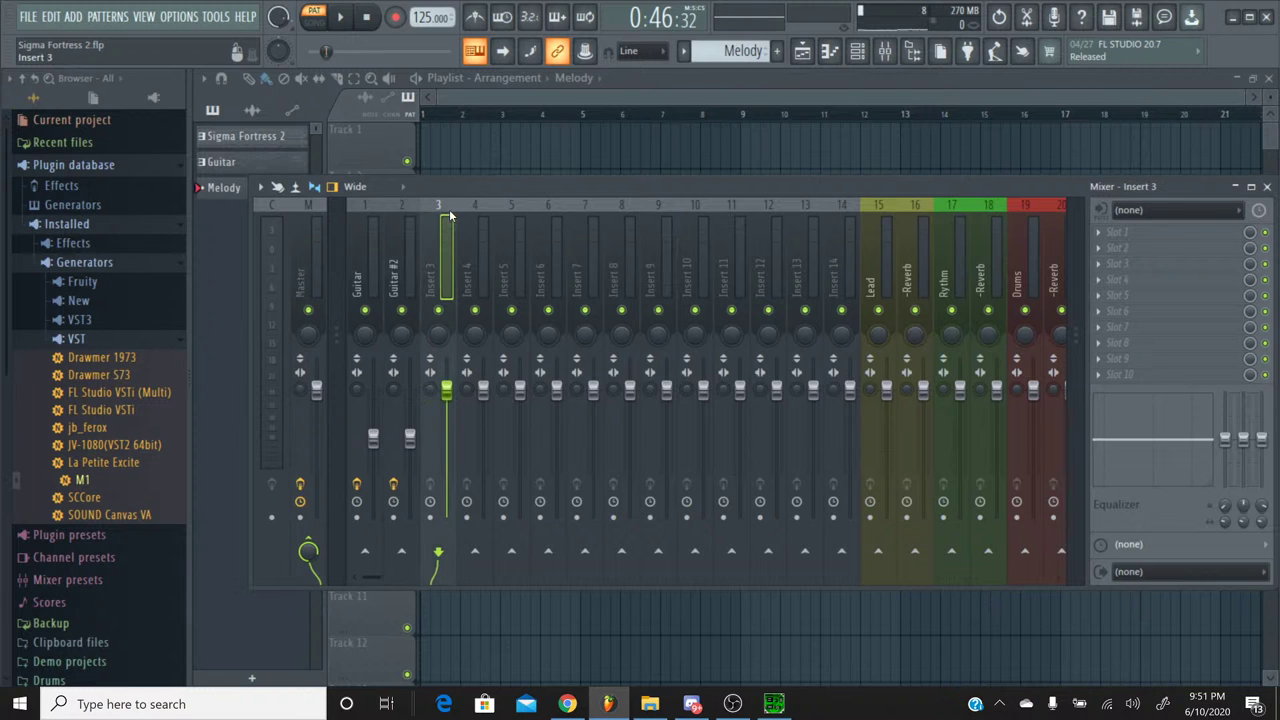
key("ctrl+l")
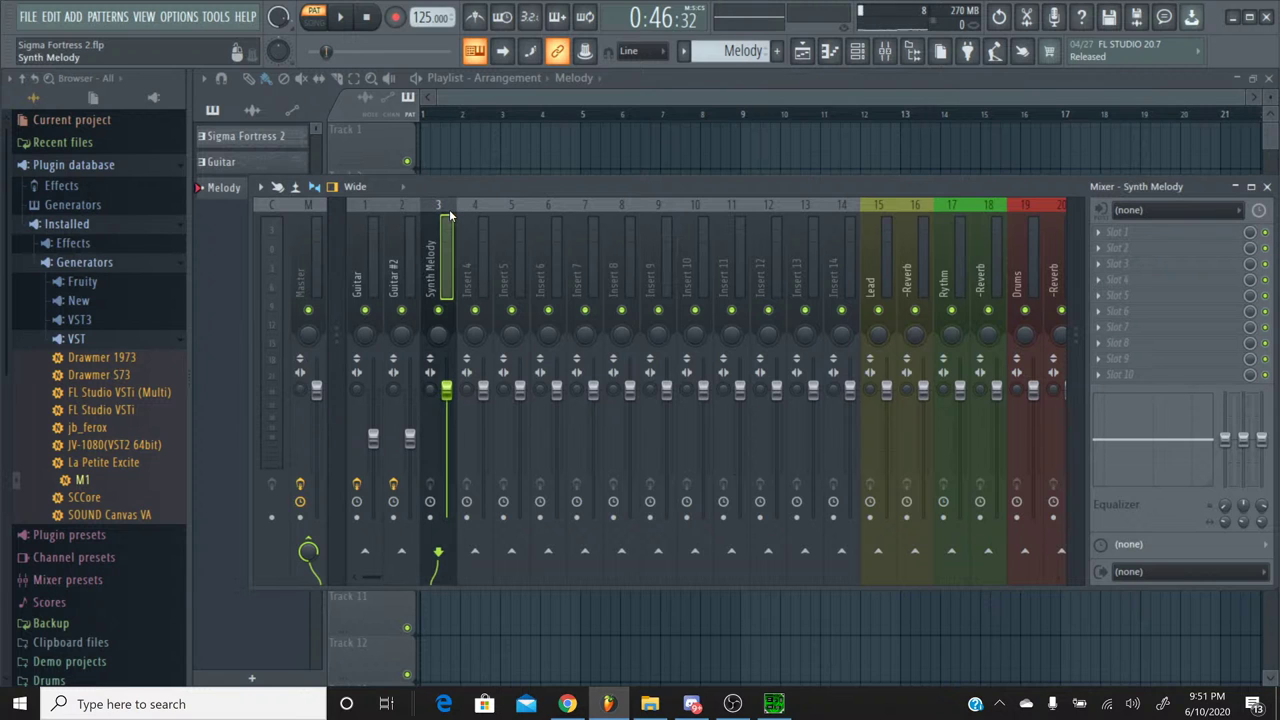
Step: Open the Synth Melody channel's piano roll and paste the copied melody phrase into bar 25
left_click(887, 55)
left_click(585, 456)
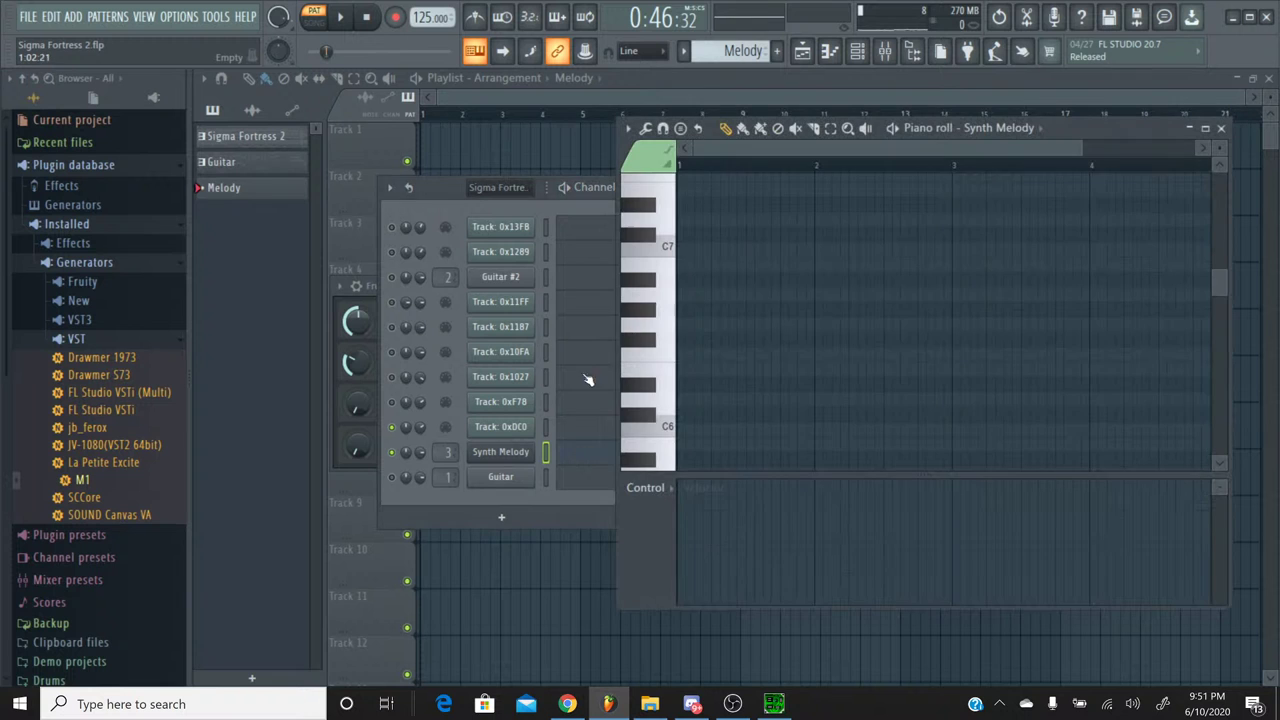
scroll(750, 173, "down", 5)
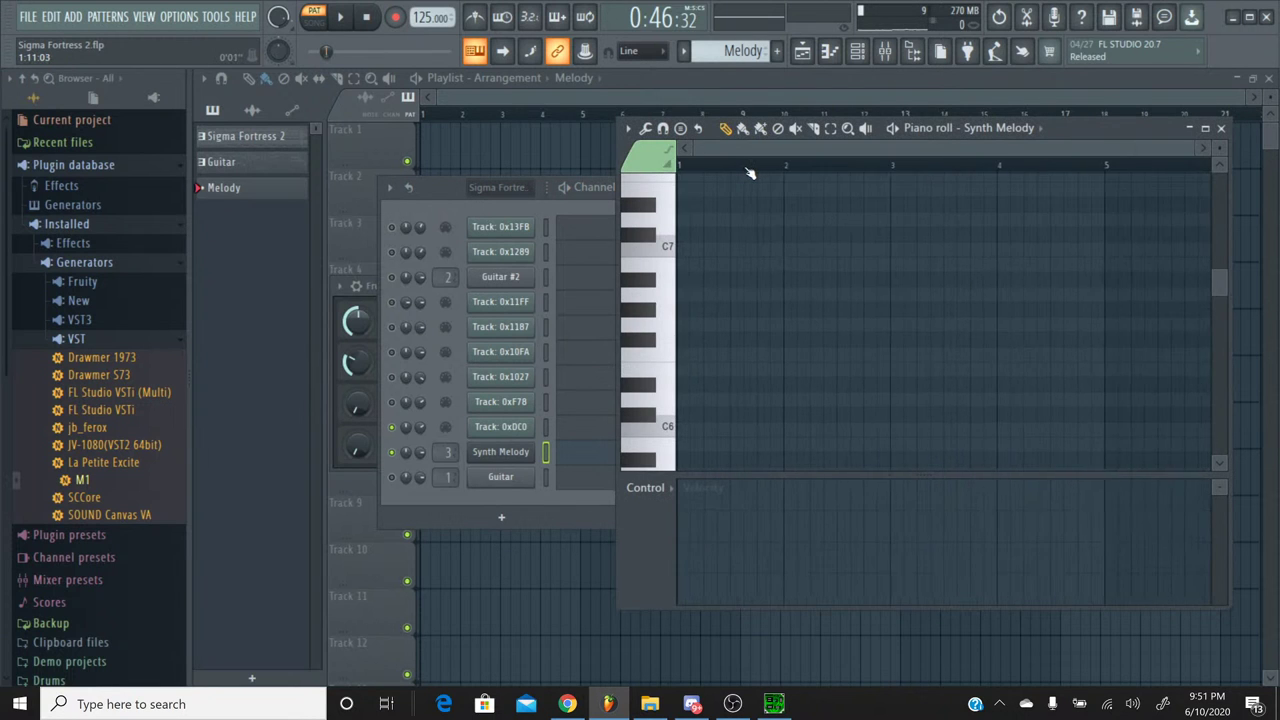
left_click_drag(846, 152, 1197, 168)
left_click(1203, 147)
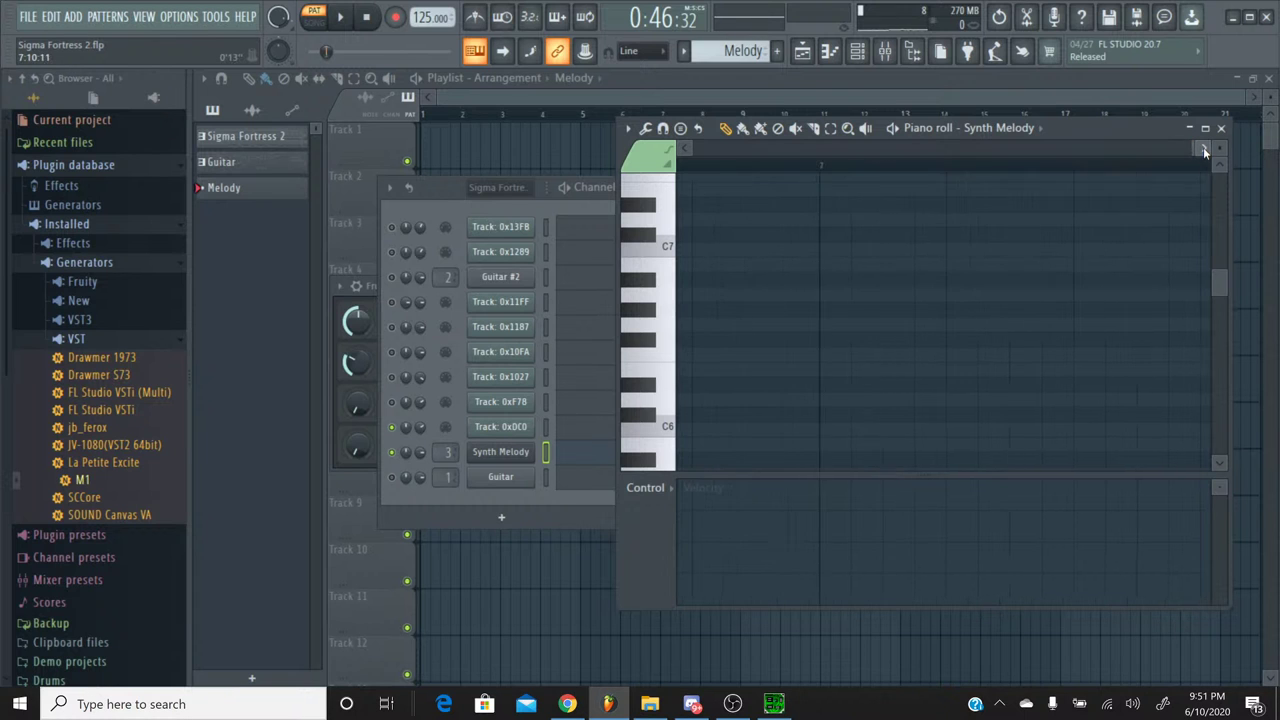
left_click_drag(1203, 147, 1203, 149)
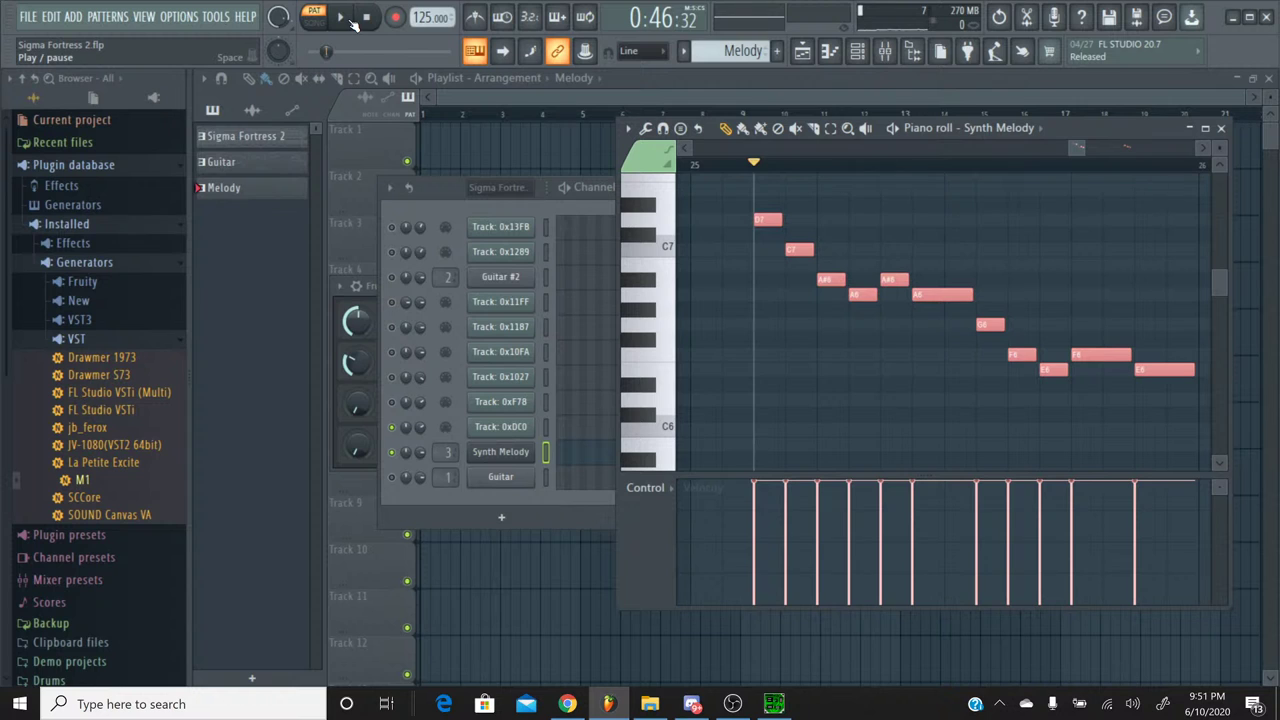
Step: Play back the pasted Synth Melody phrase with its notes deselected, and close the piano roll
left_click(342, 18)
left_click(368, 19)
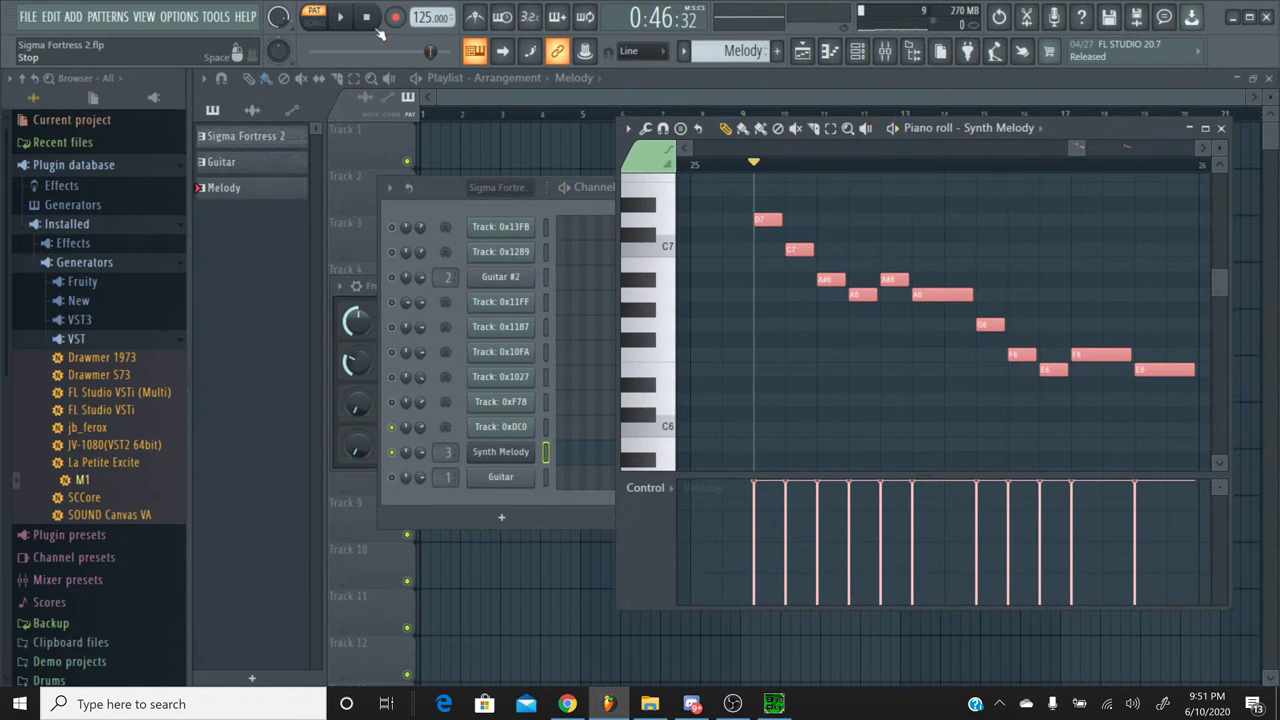
key("ctrl+d")
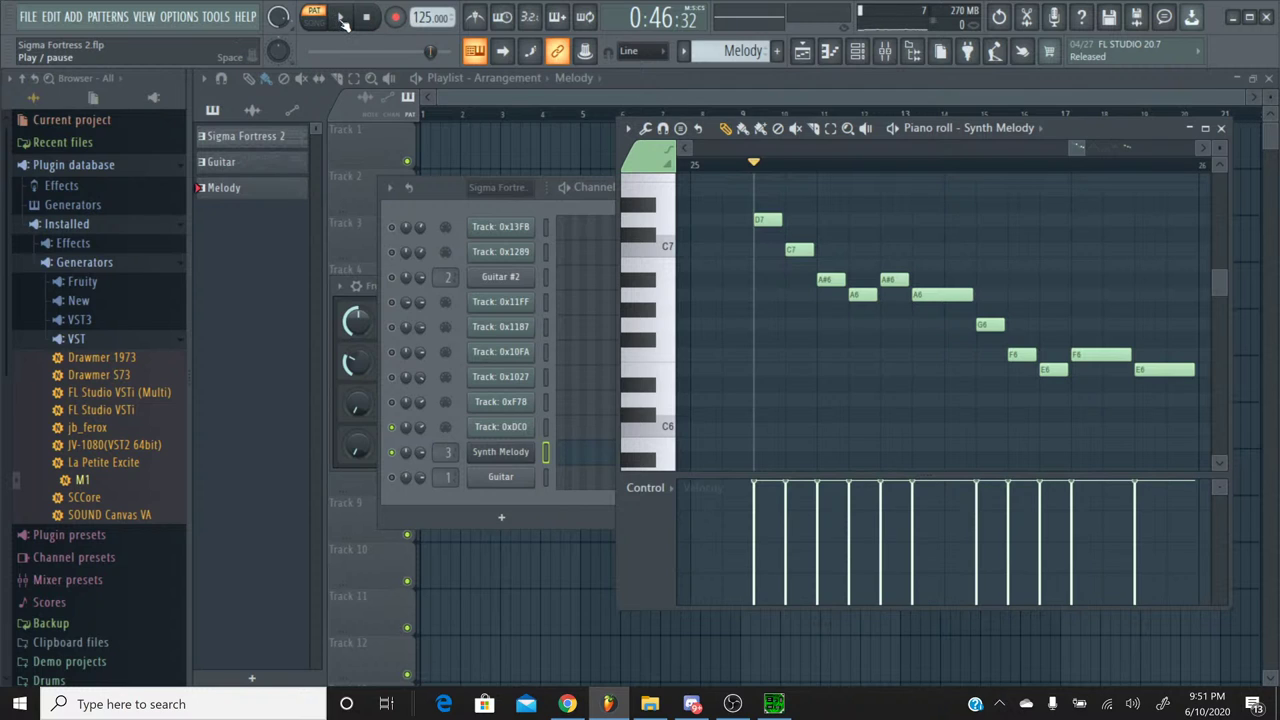
left_click(343, 22)
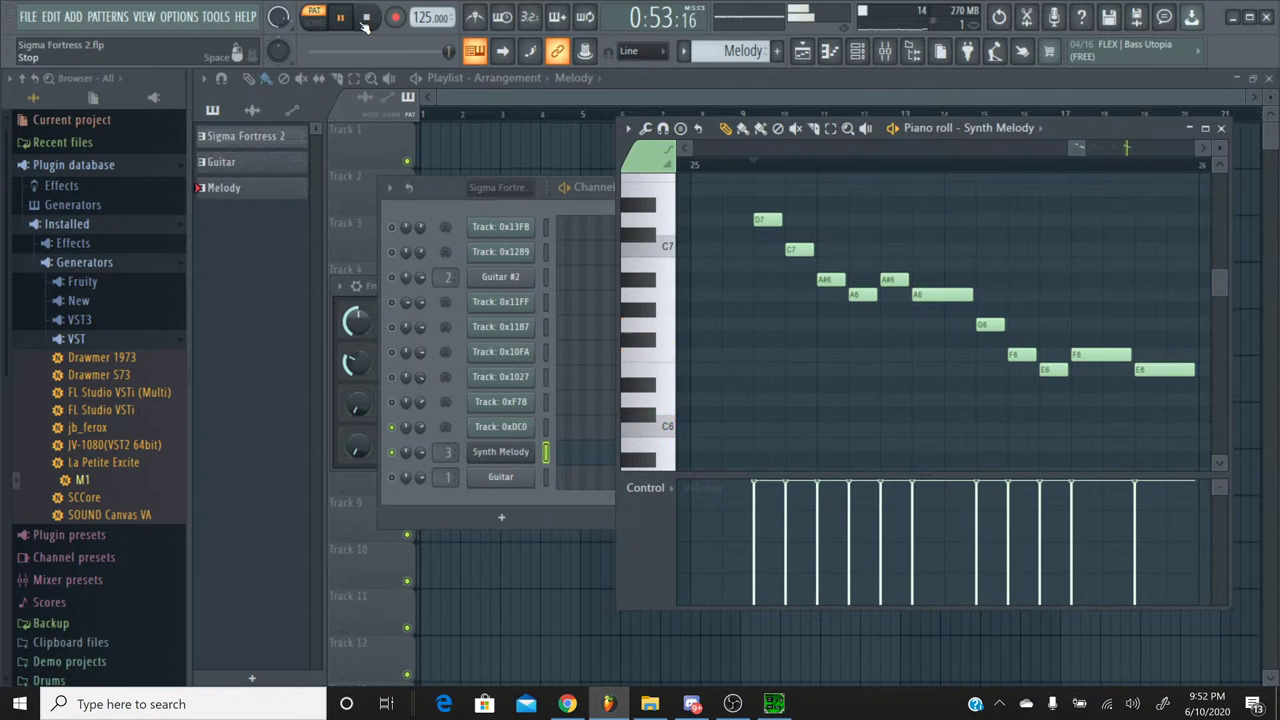
left_click(368, 20)
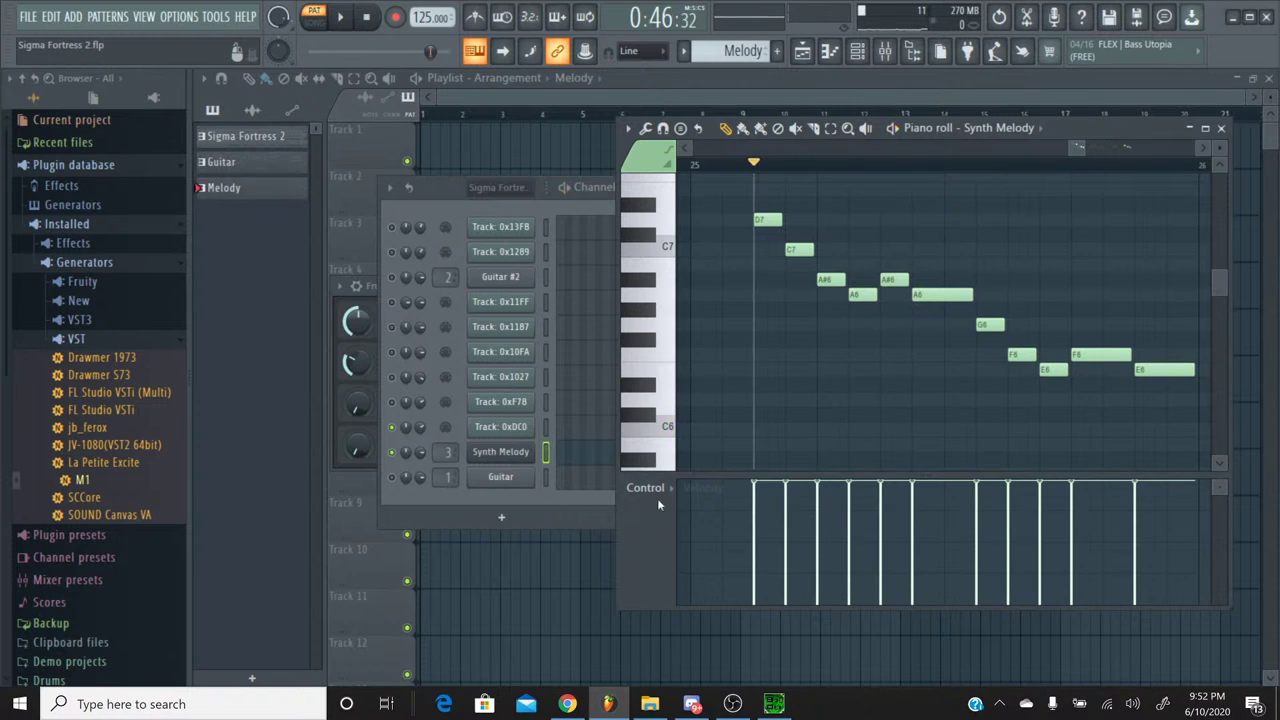
left_click(1221, 129)
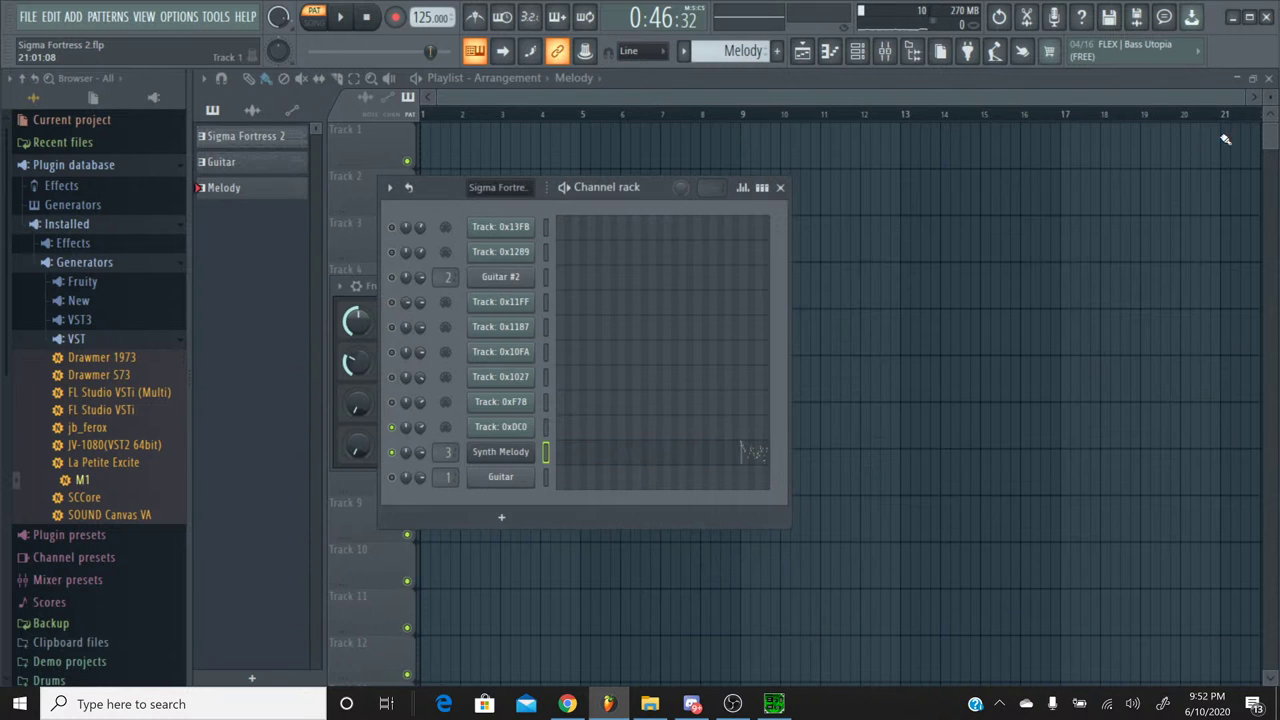
Step: Switch to SPCTool, listen to the melody section of 25 Sigma Fortress 2.spc as a reference, and minimize the player
left_click(774, 704)
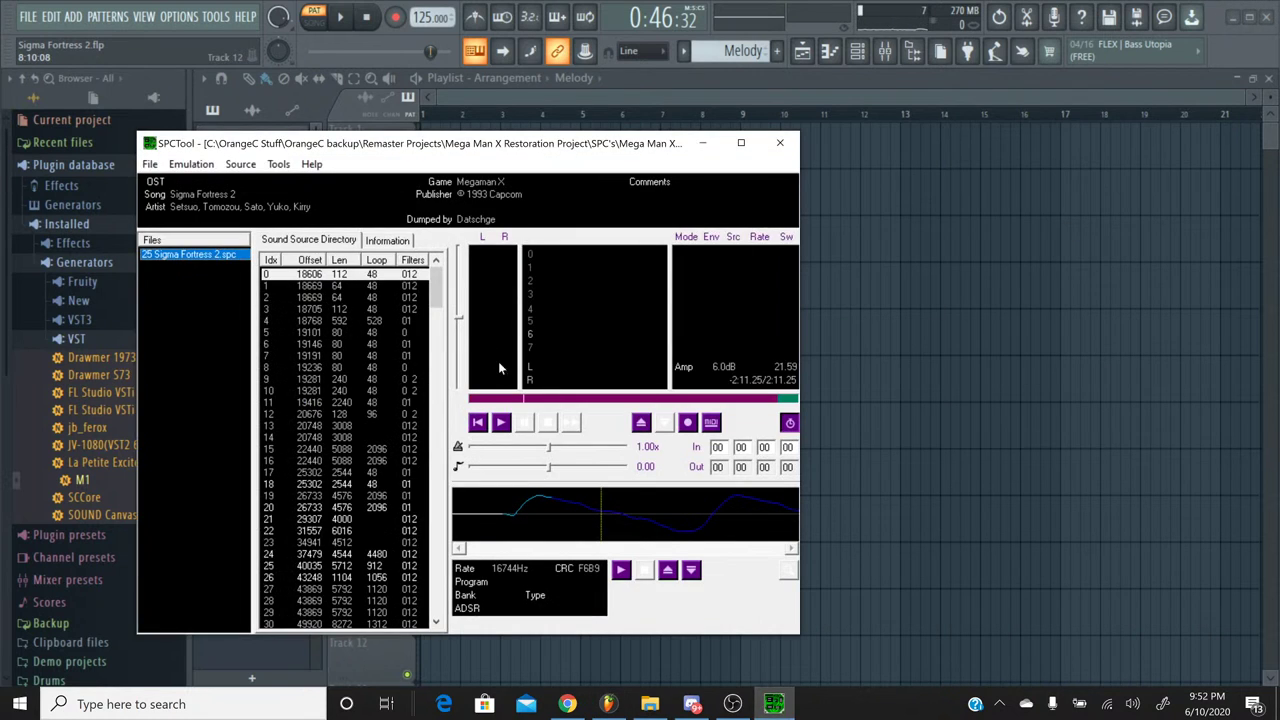
left_click(502, 424)
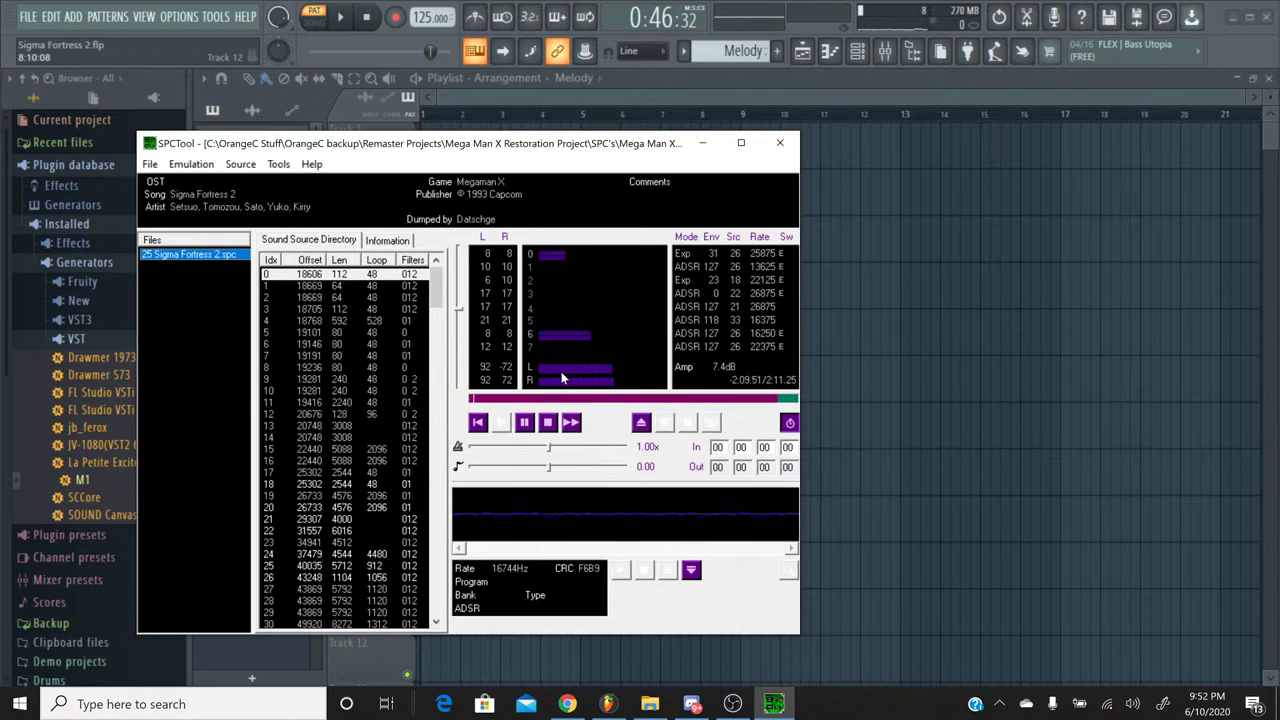
left_click(585, 400)
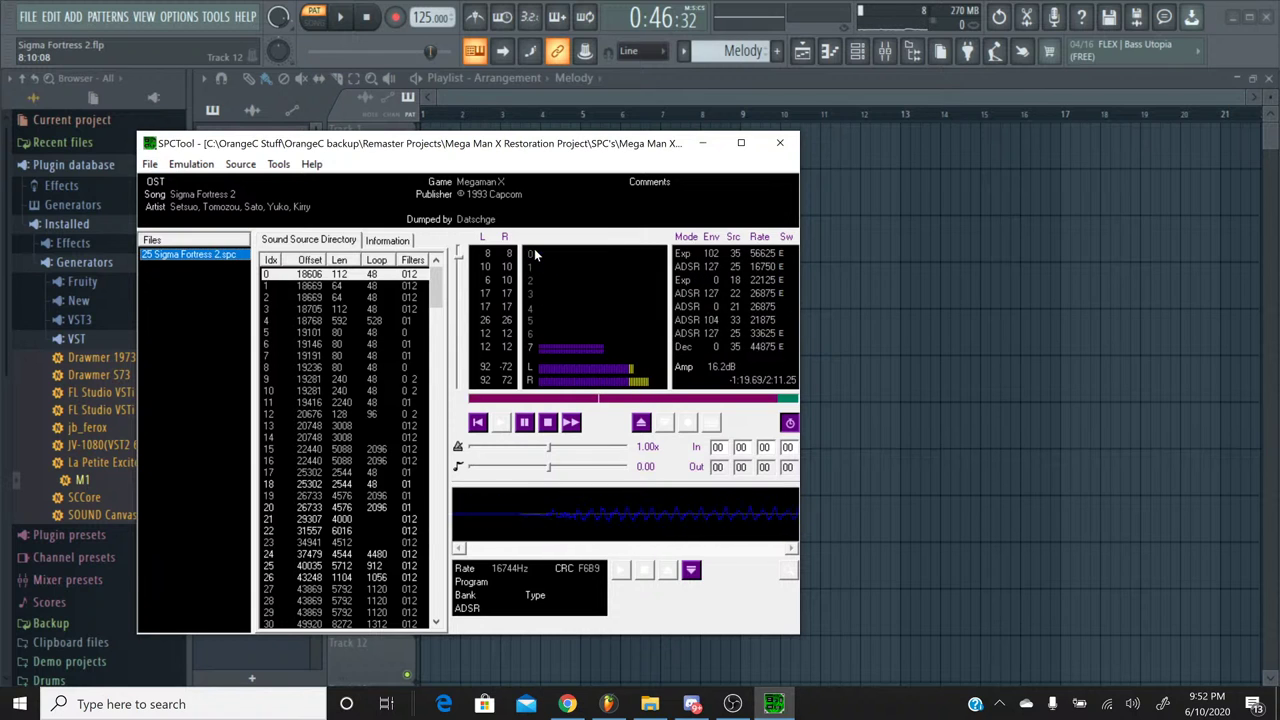
left_click(556, 427)
left_click(702, 143)
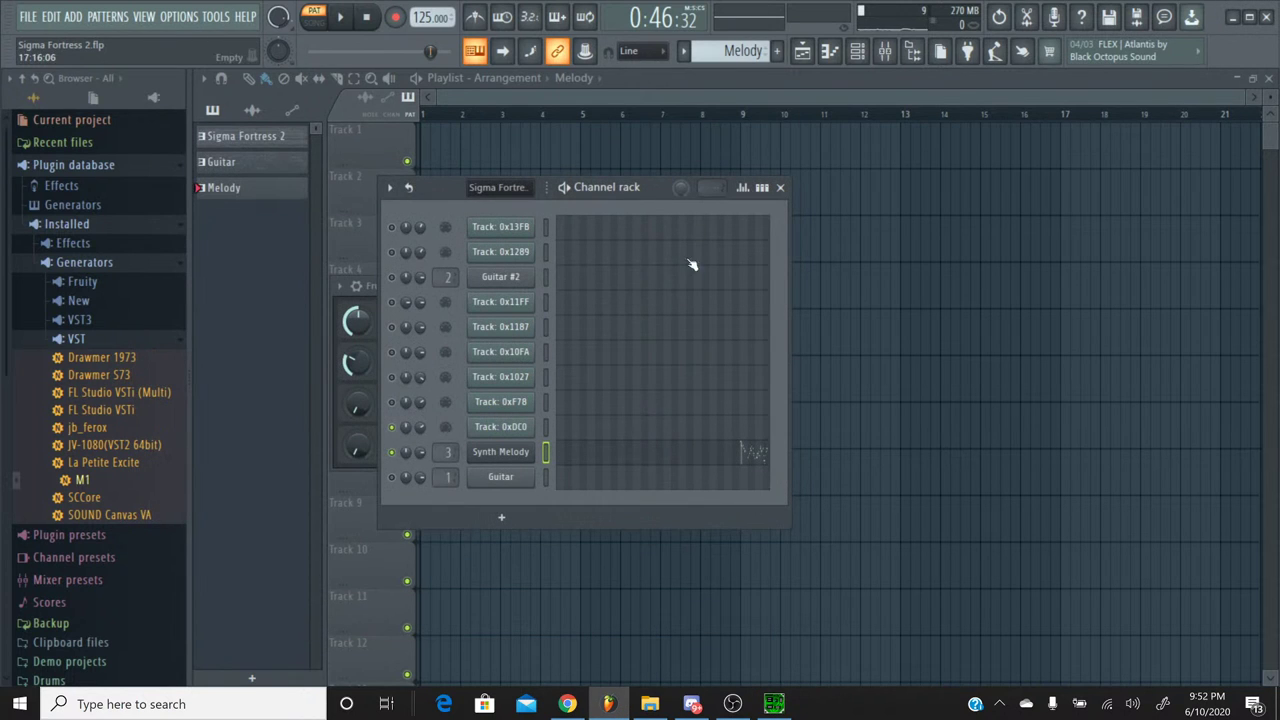
Step: Load Fruity Delay 3 into slot 2 of the Synth Melody mixer insert and adjust its time, feedback and diffusion
left_click(891, 60)
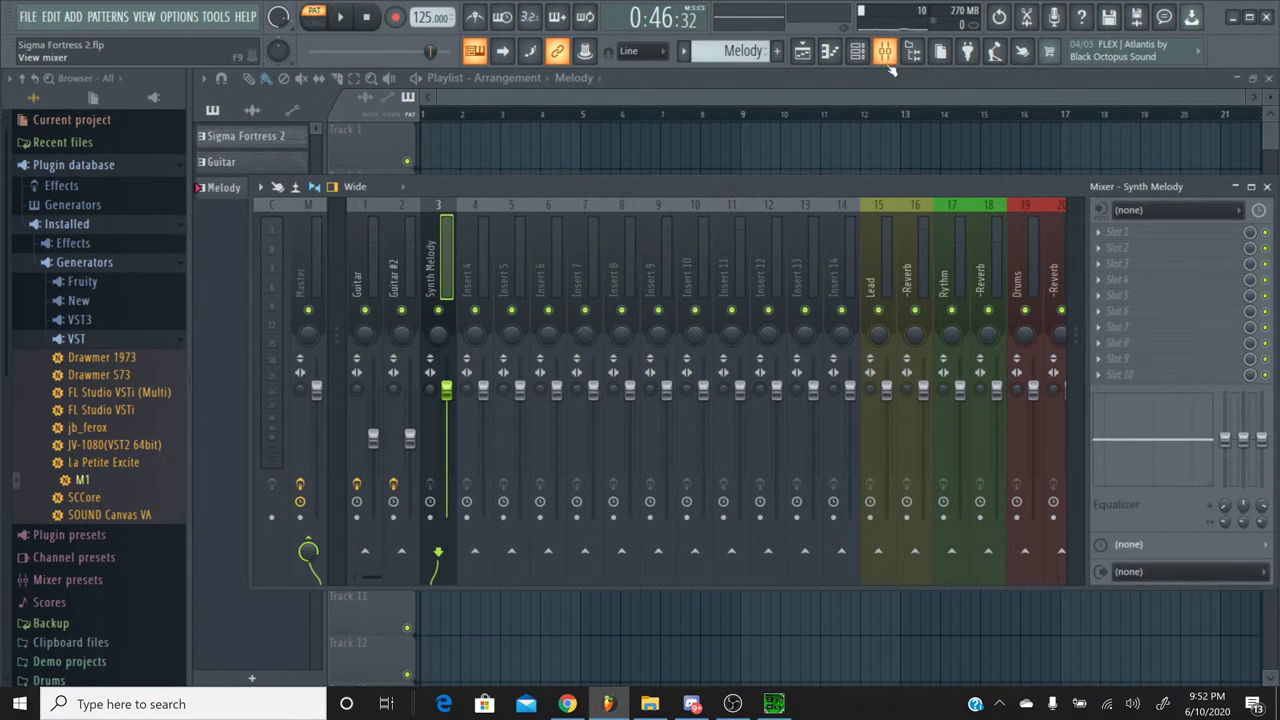
left_click(1108, 249)
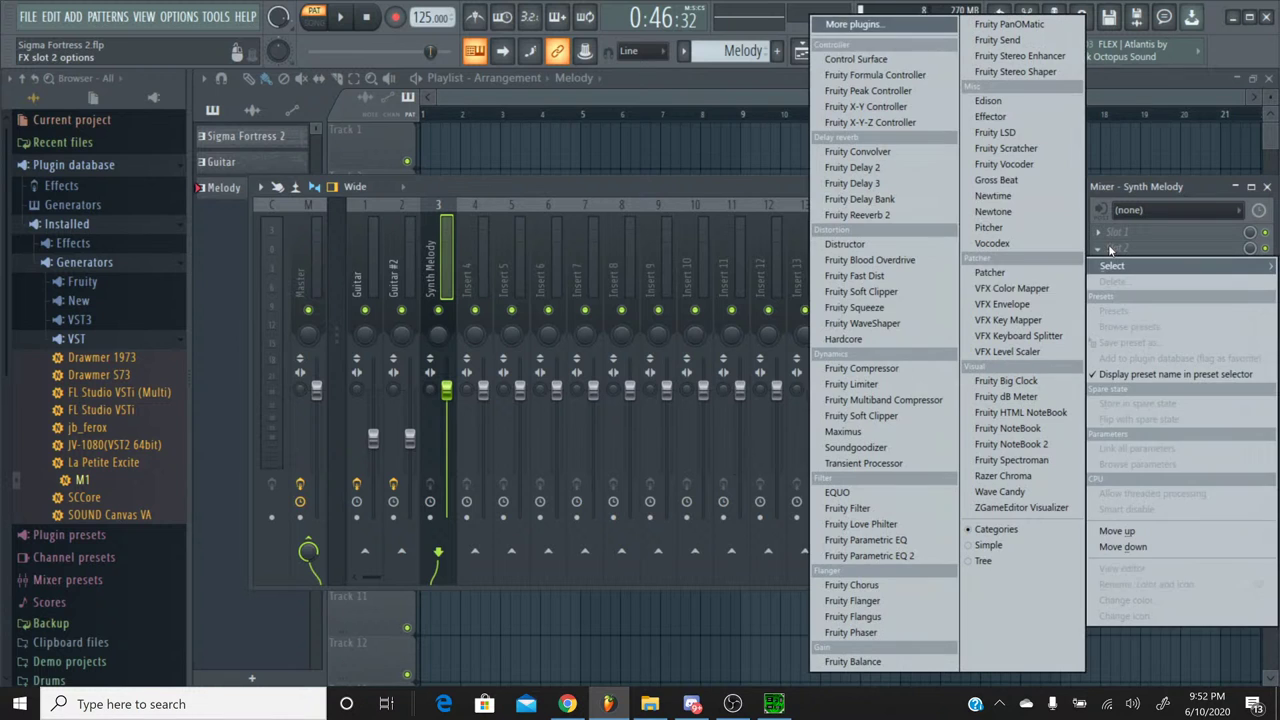
left_click(852, 183)
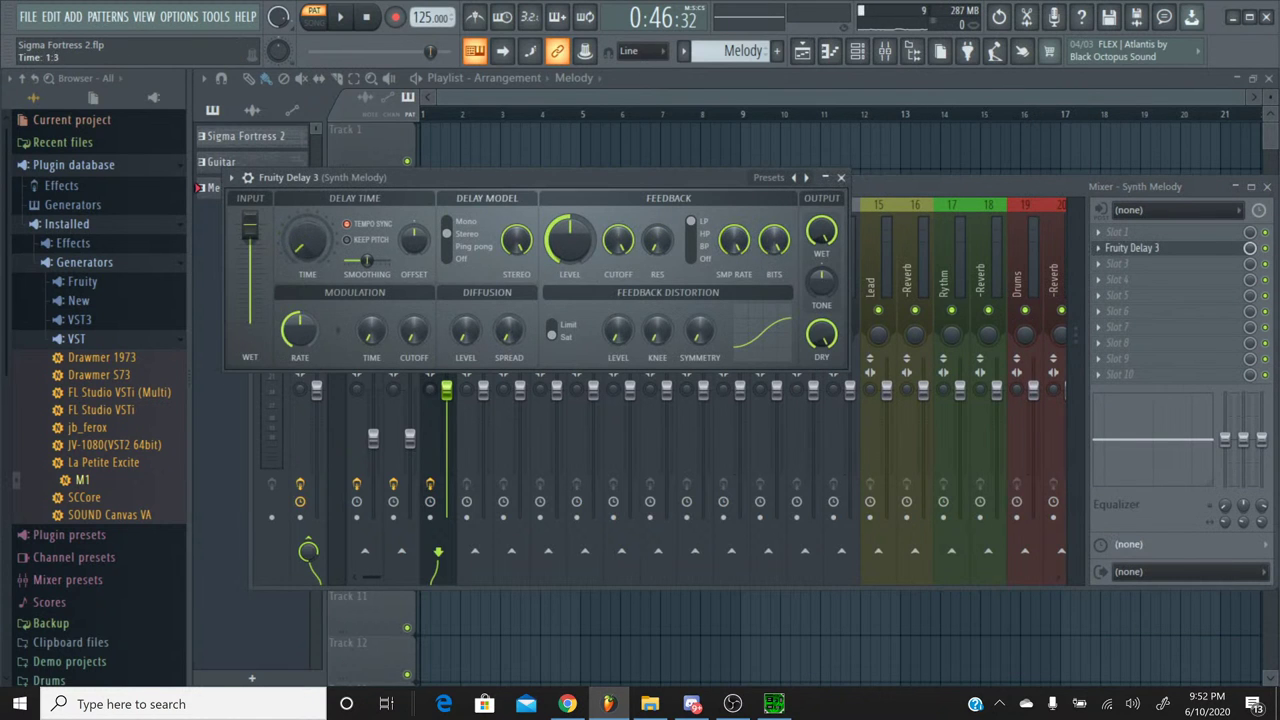
scroll(568, 240, "down", 6)
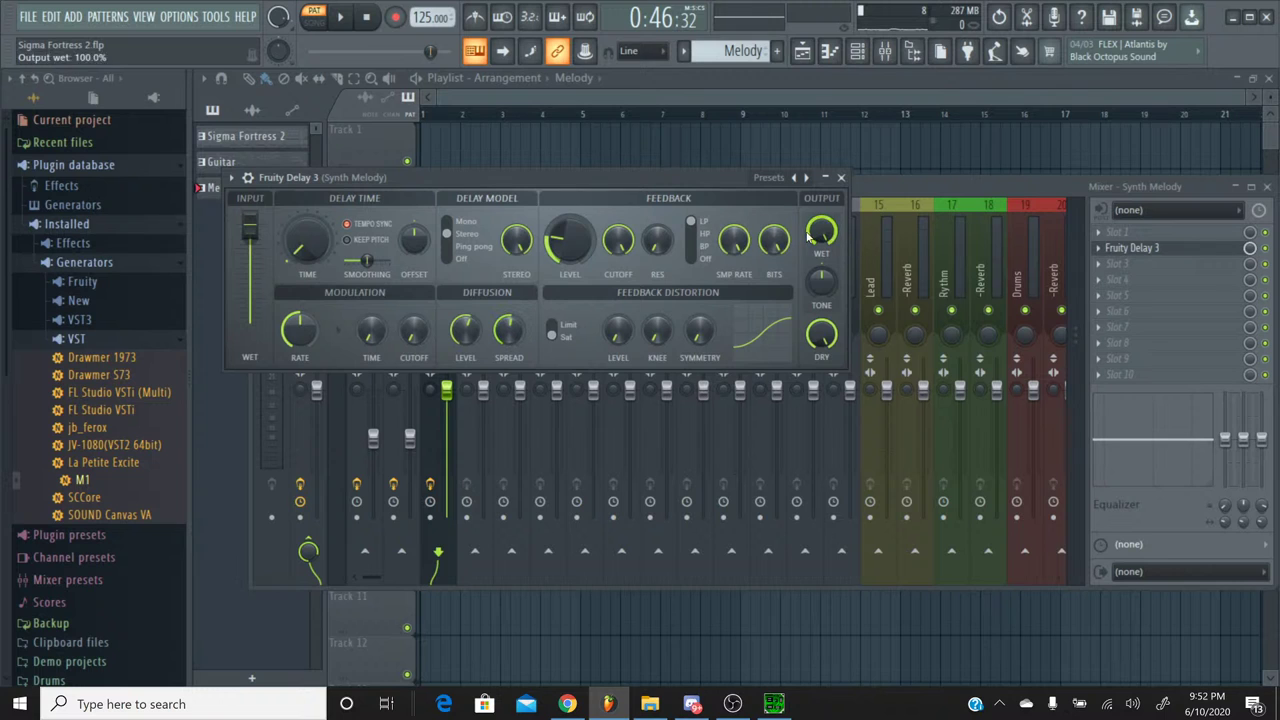
Step: Reduce the delay's wet output while auditioning the melody from its phrase, and close Fruity Delay 3
left_click(343, 19)
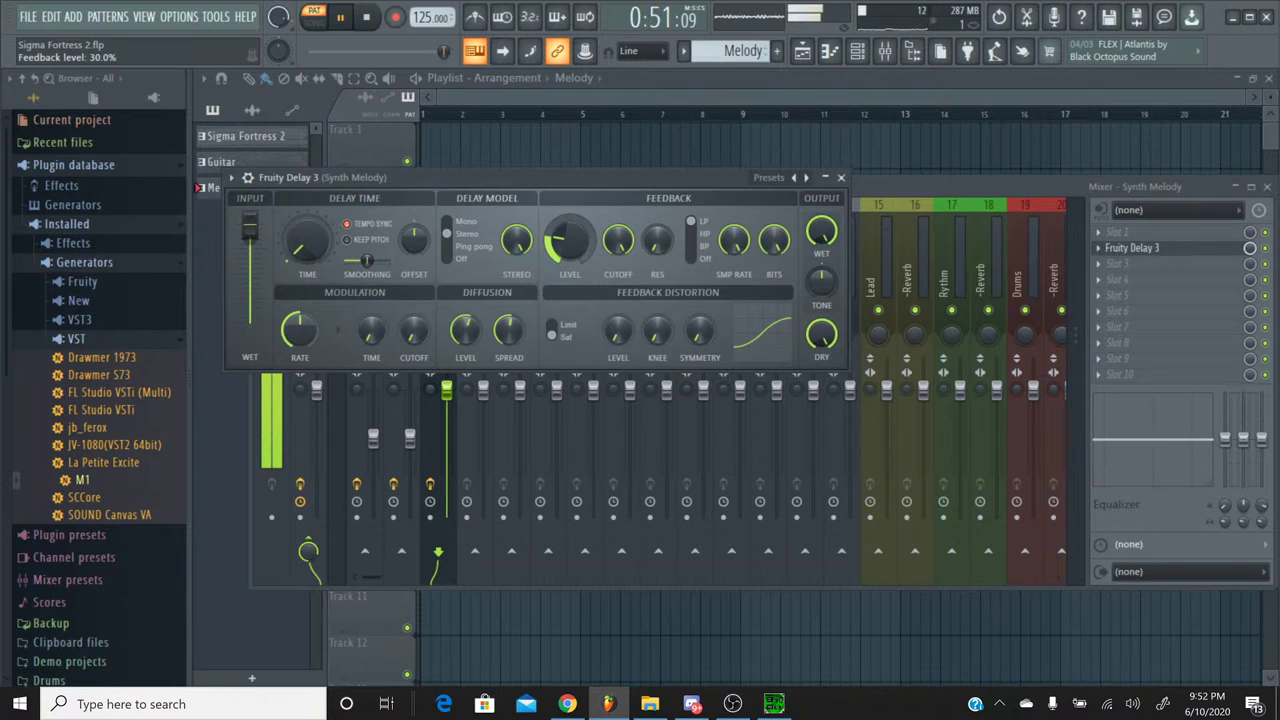
left_click_drag(821, 232, 821, 222)
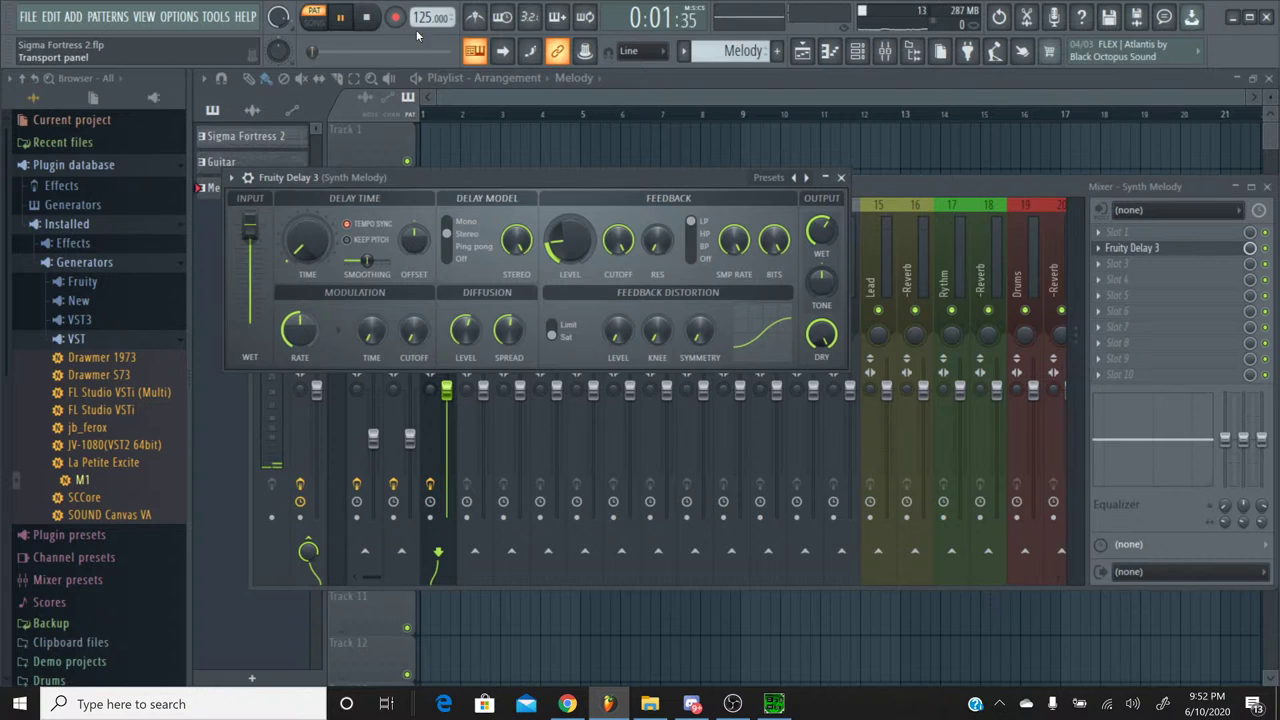
left_click_drag(313, 55, 425, 53)
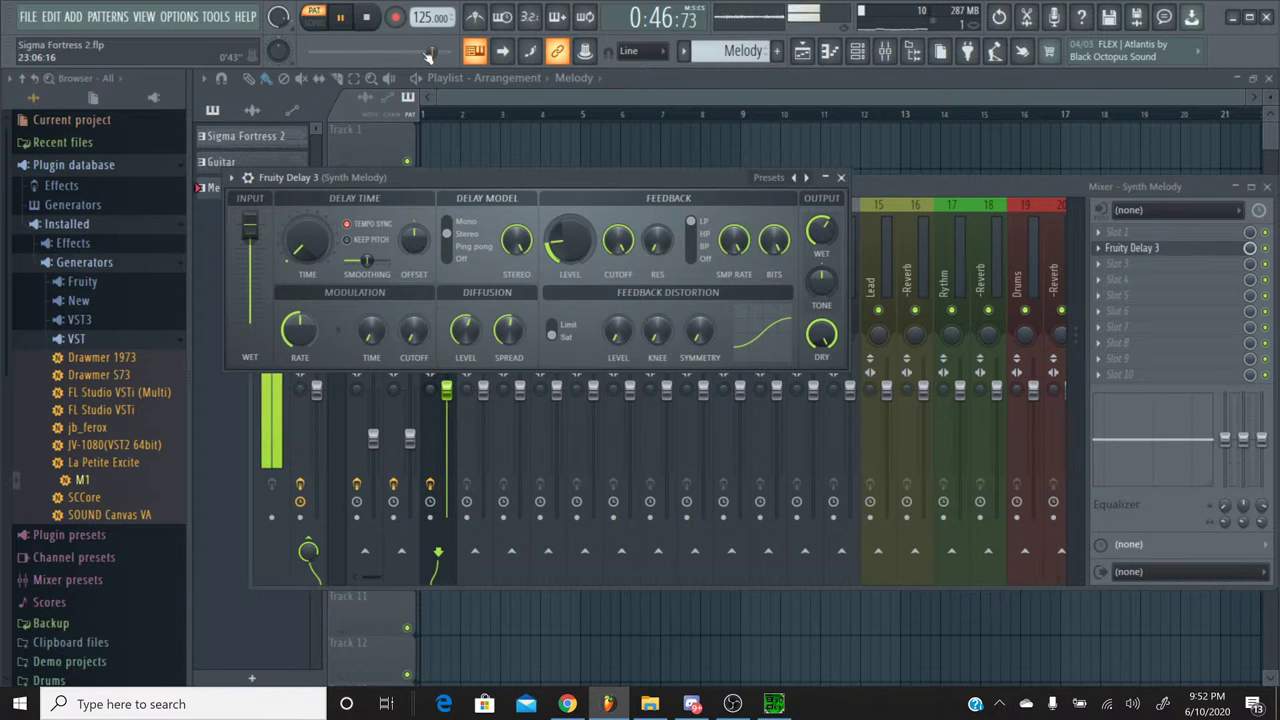
left_click(841, 178)
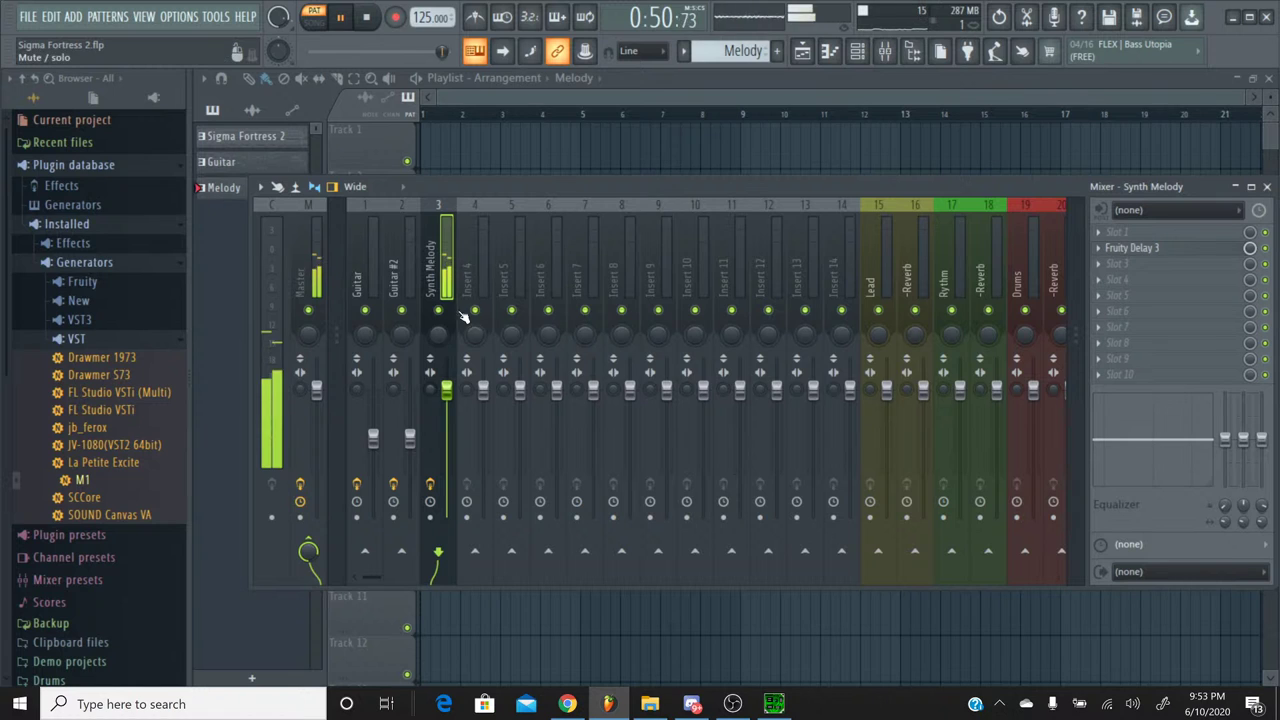
Step: Raise the Synth Melody mixer fader to about 2.4 dB, stop playback and save the project
left_click_drag(446, 390, 446, 374)
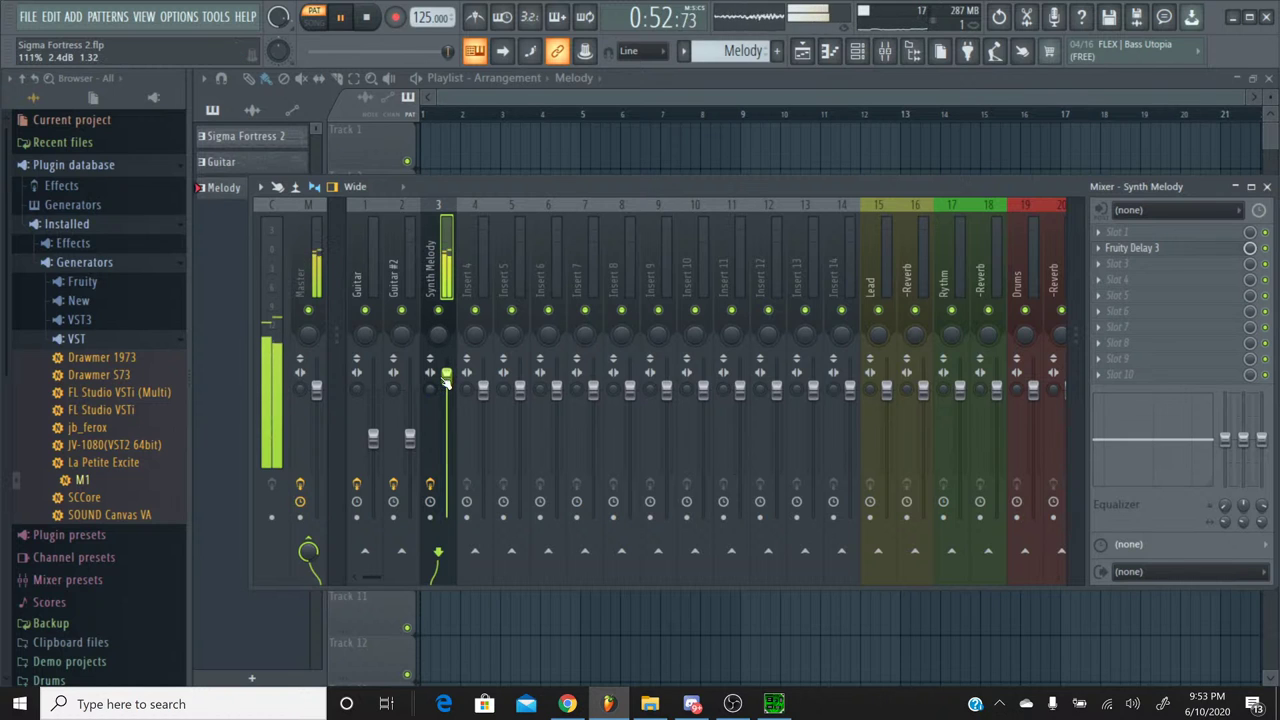
left_click(426, 108)
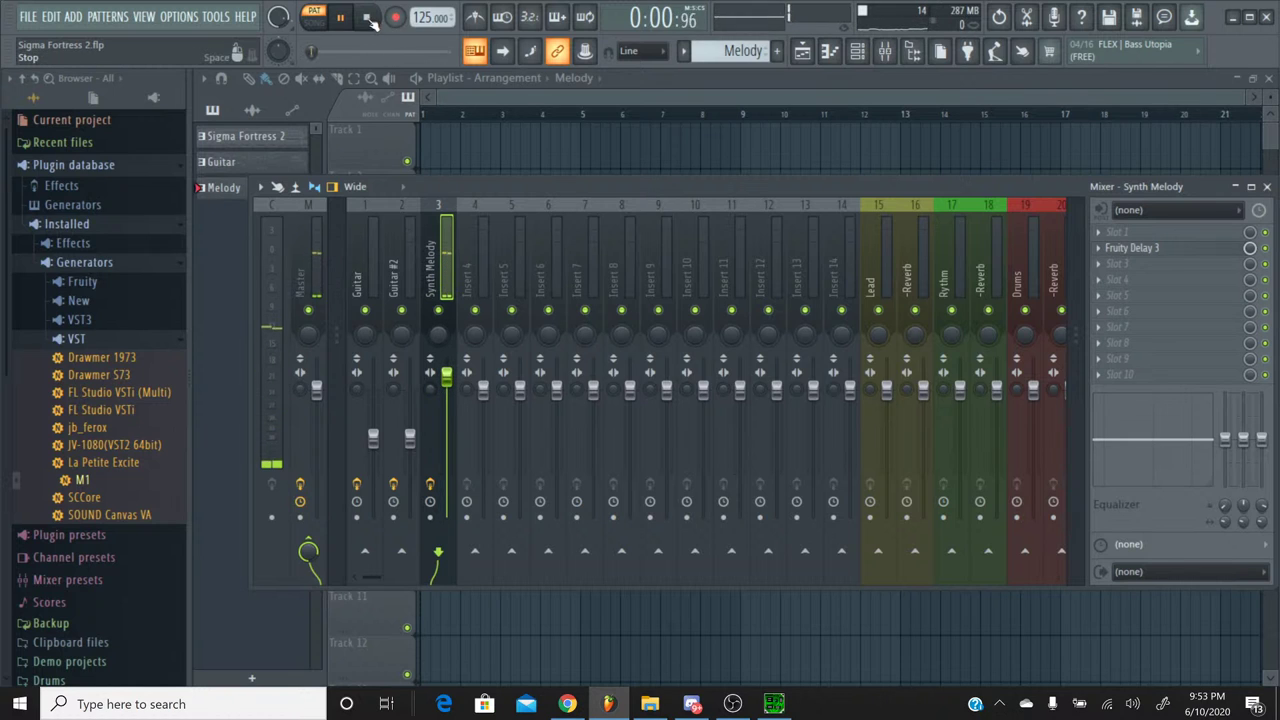
left_click(368, 18)
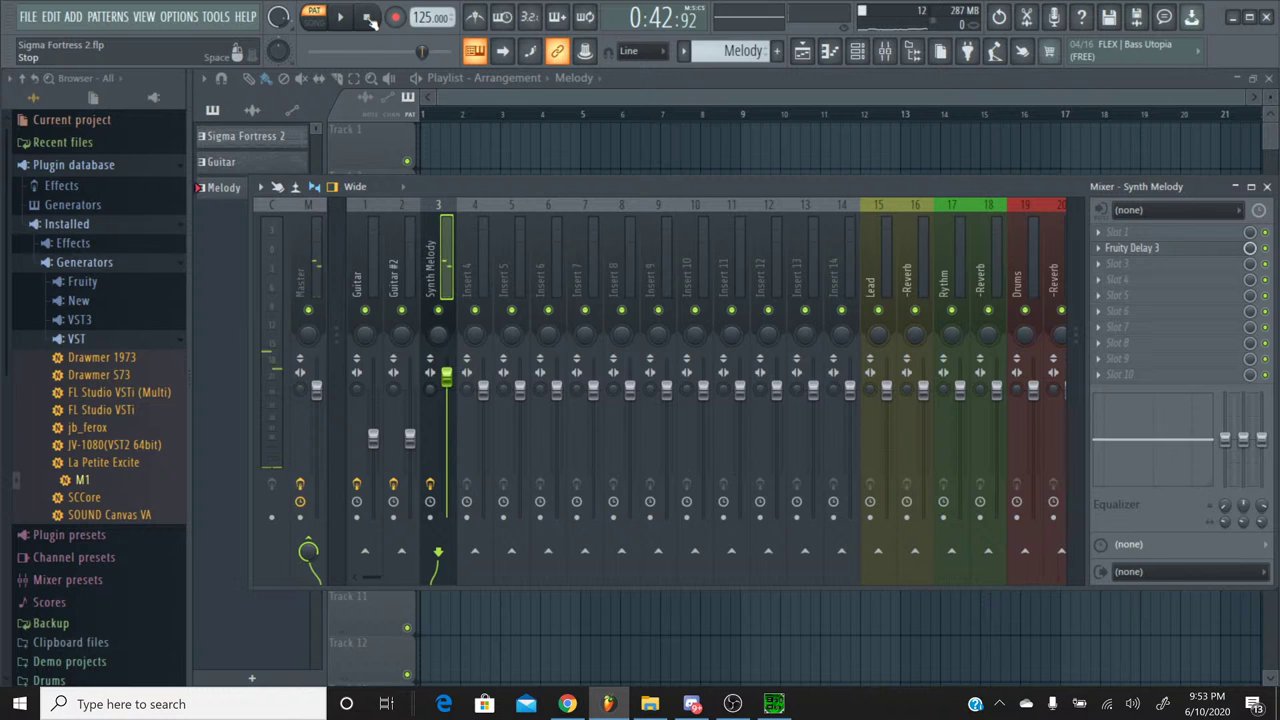
left_click(28, 18)
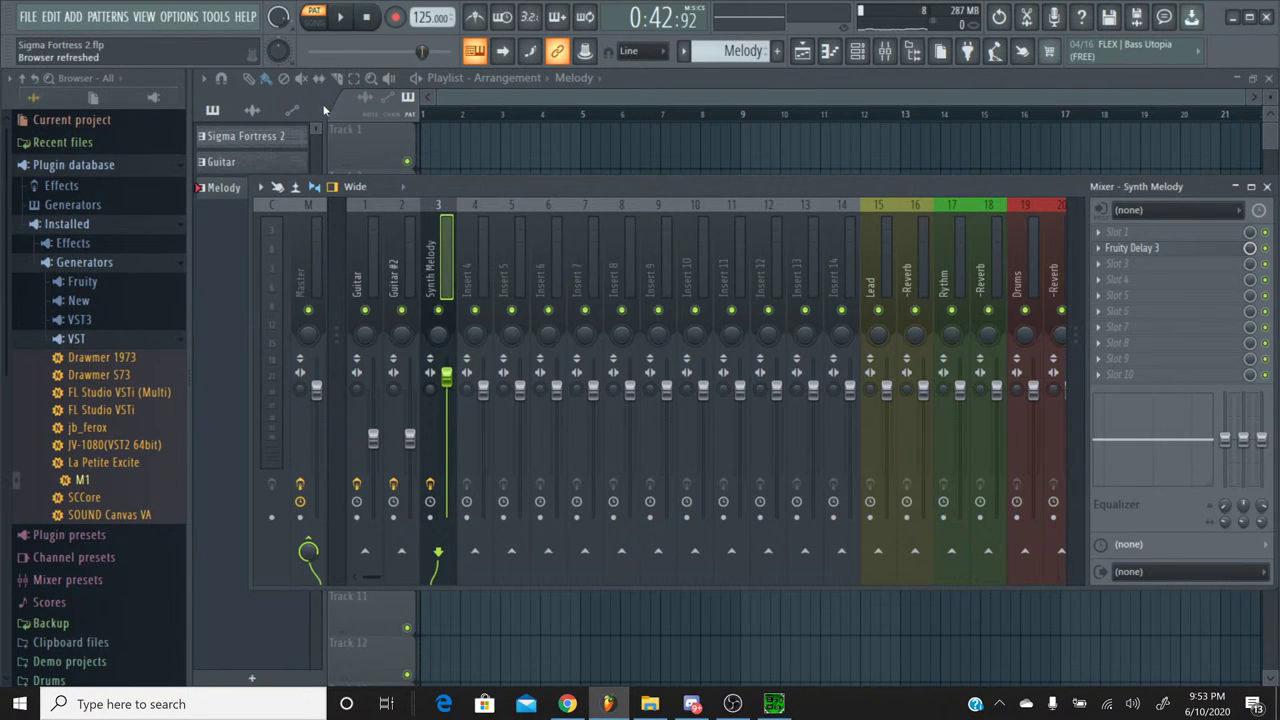
Step: Load the Saturation Knob effect from the full plugin list into slot 3 of the Synth Melody insert
left_click(1118, 263)
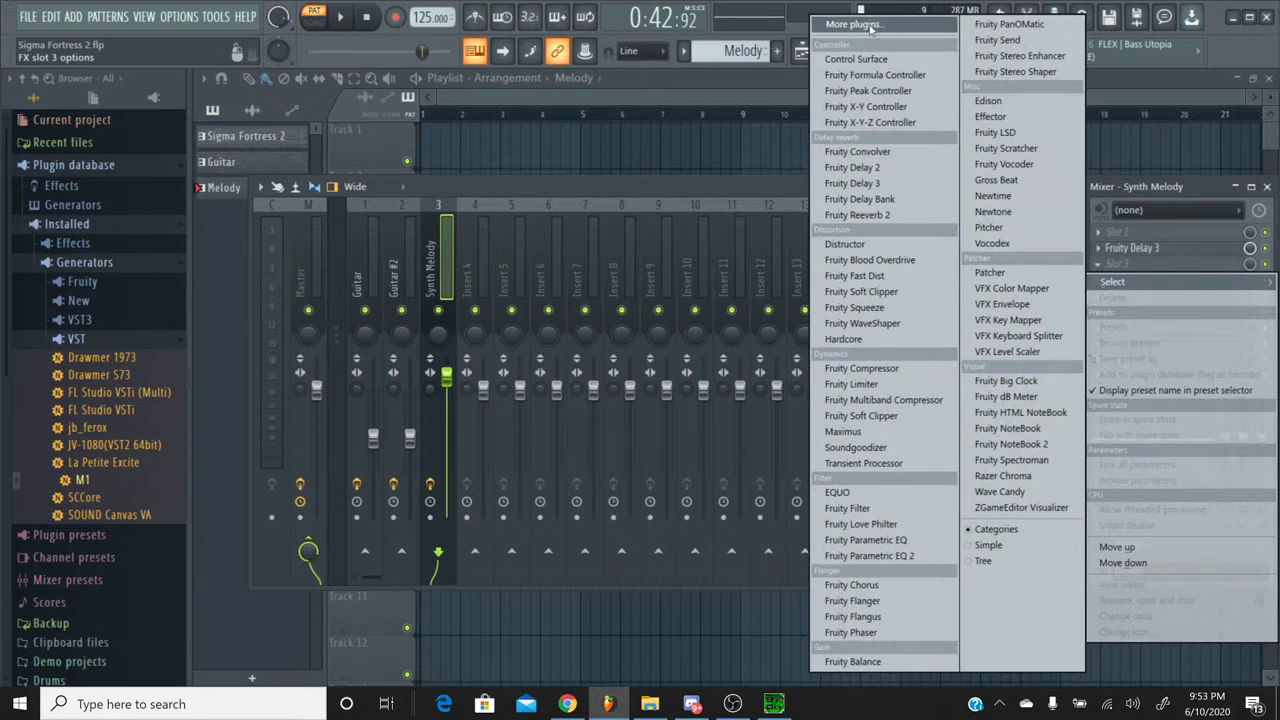
left_click(648, 355)
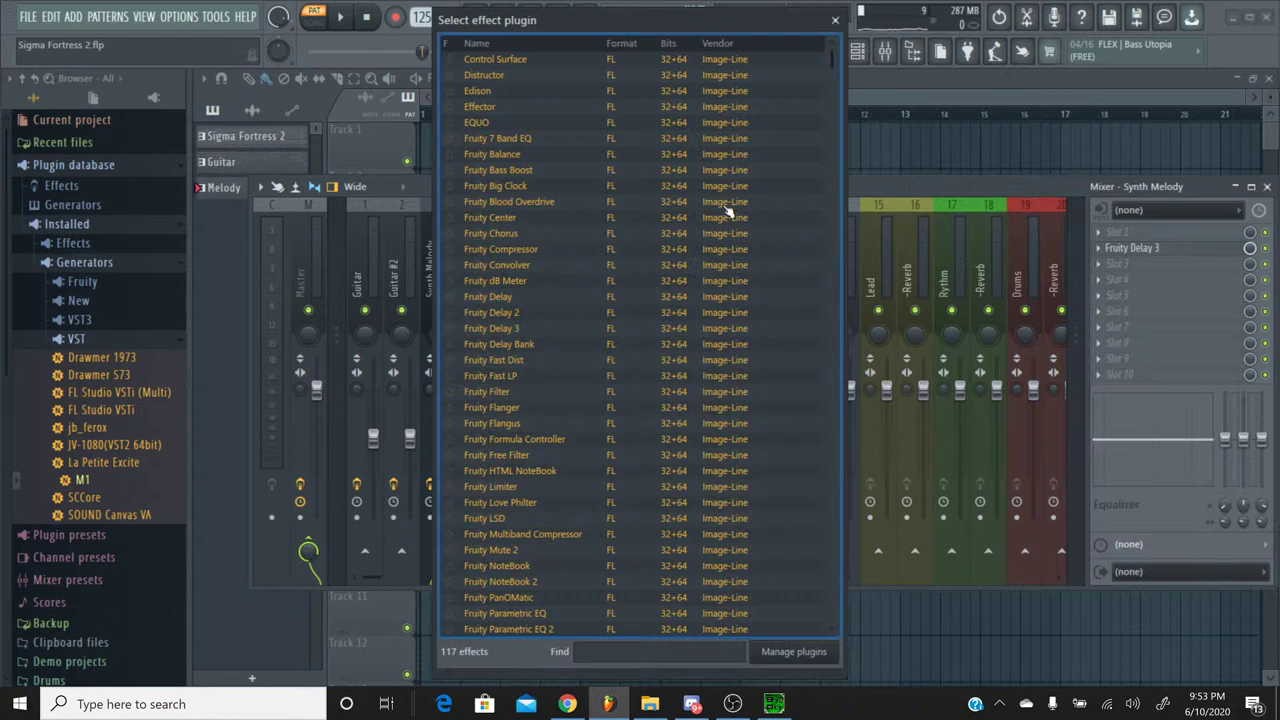
scroll(603, 283, "down", 20)
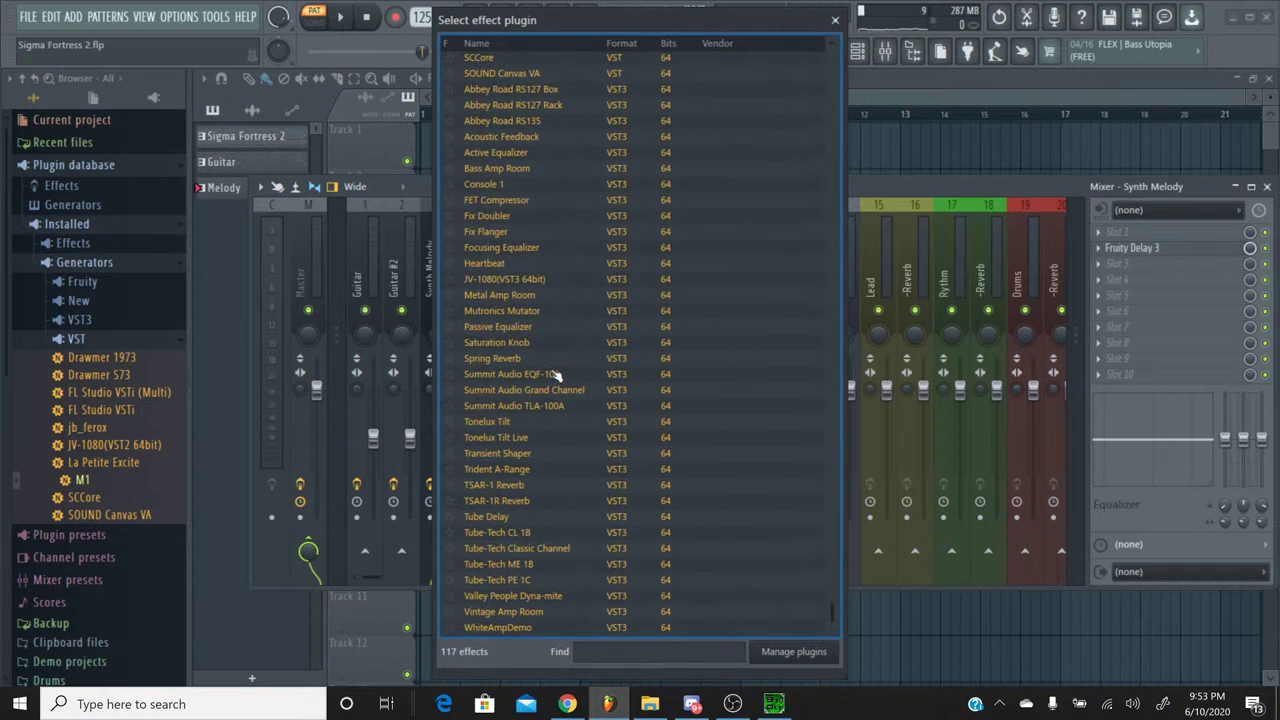
scroll(556, 374, "up", 2)
scroll(548, 362, "up", 2)
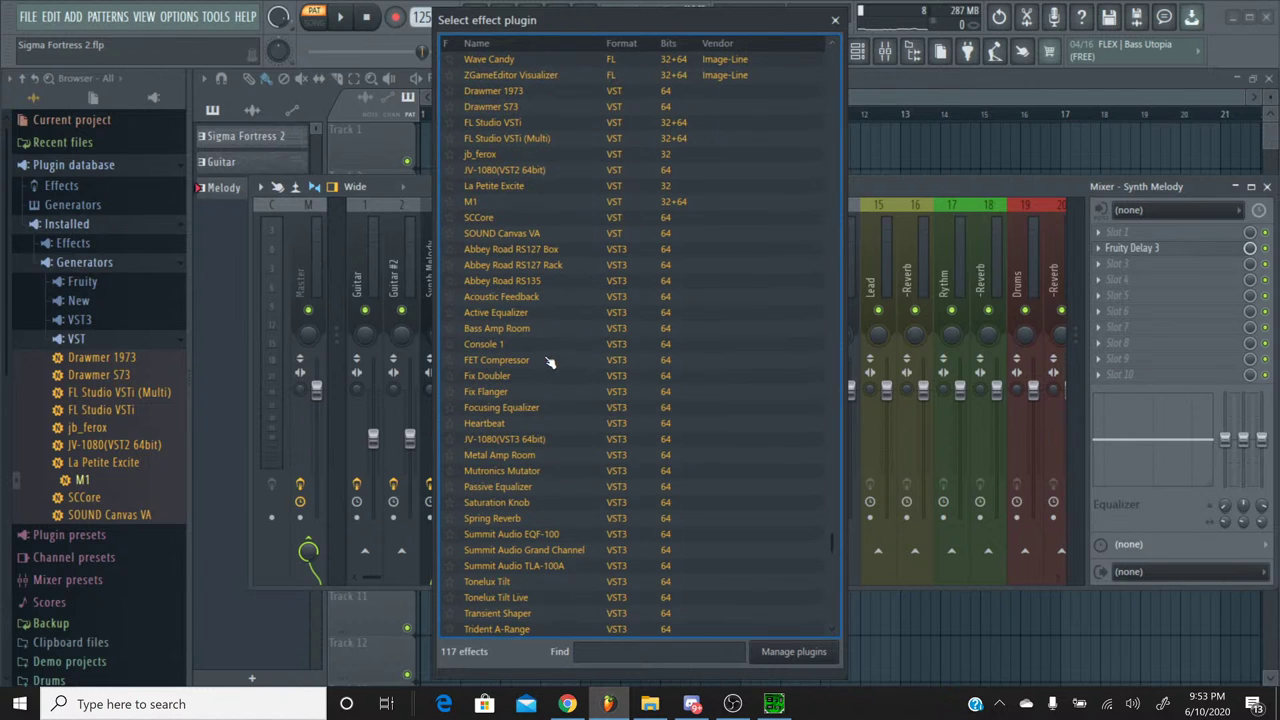
scroll(556, 342, "down", 4)
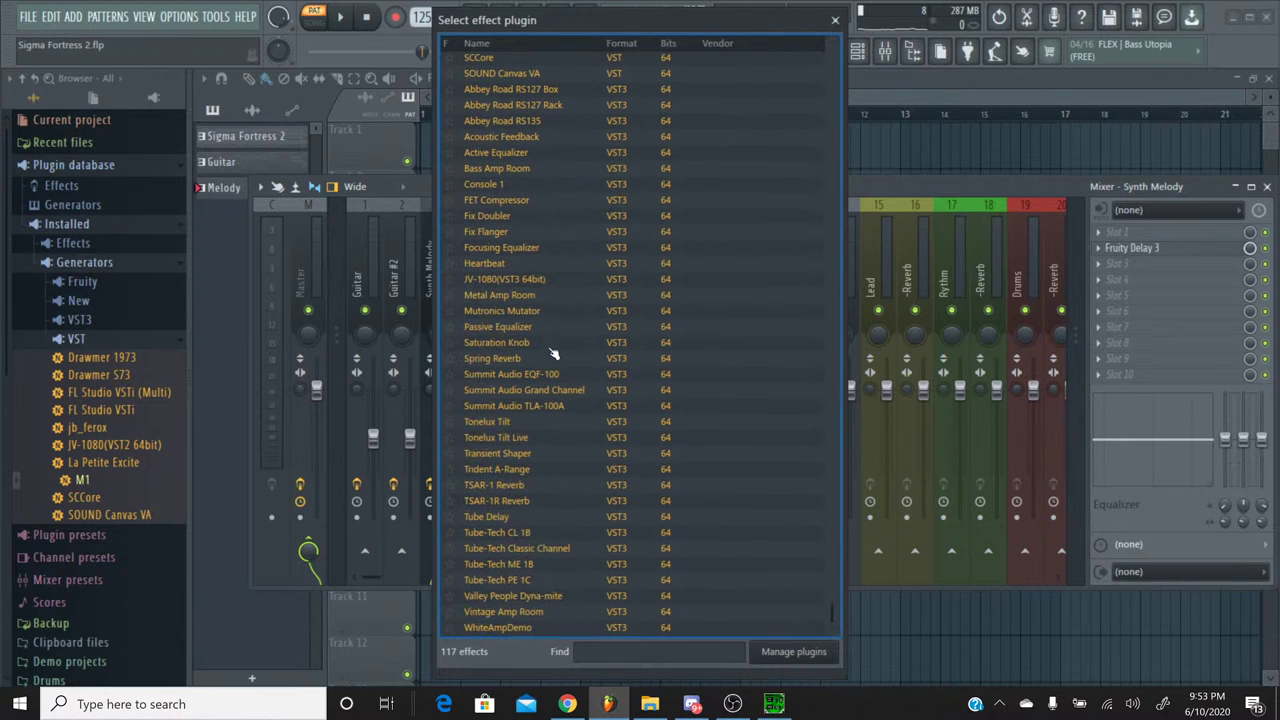
left_click(551, 344)
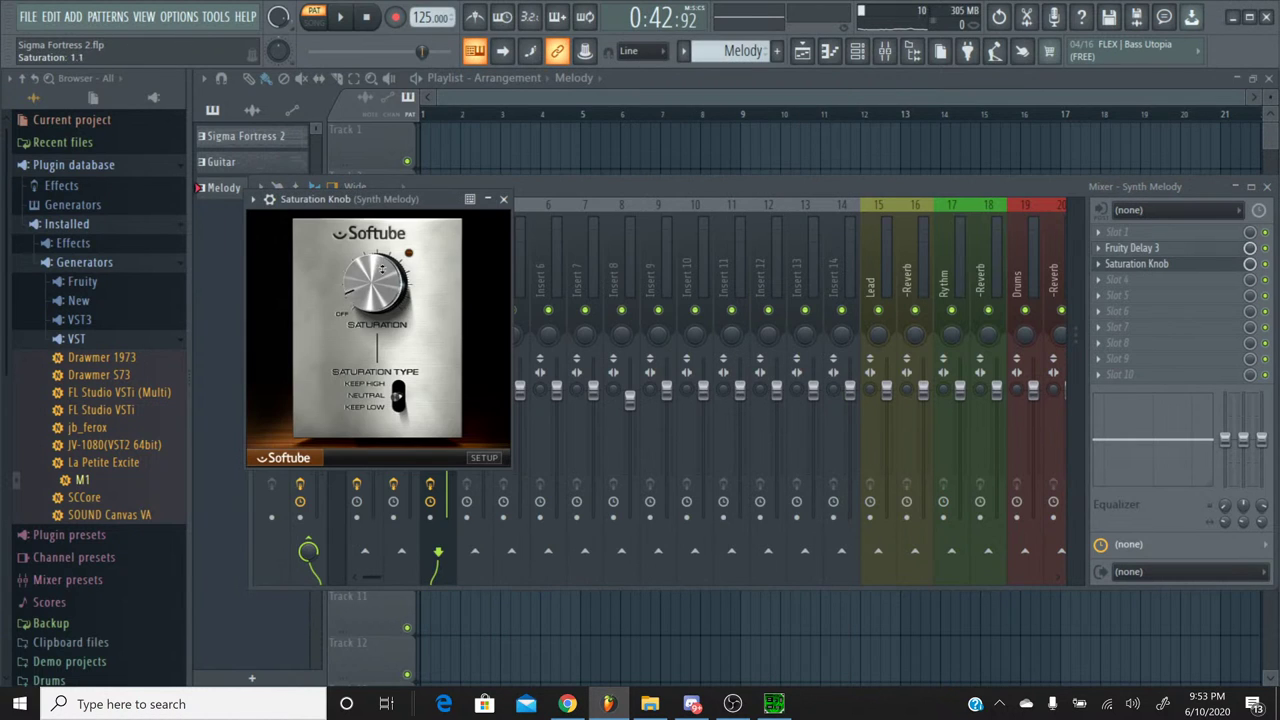
Step: Audition the saturated melody, lower the Synth Melody fader to below its default level, and save the project
left_click(345, 18)
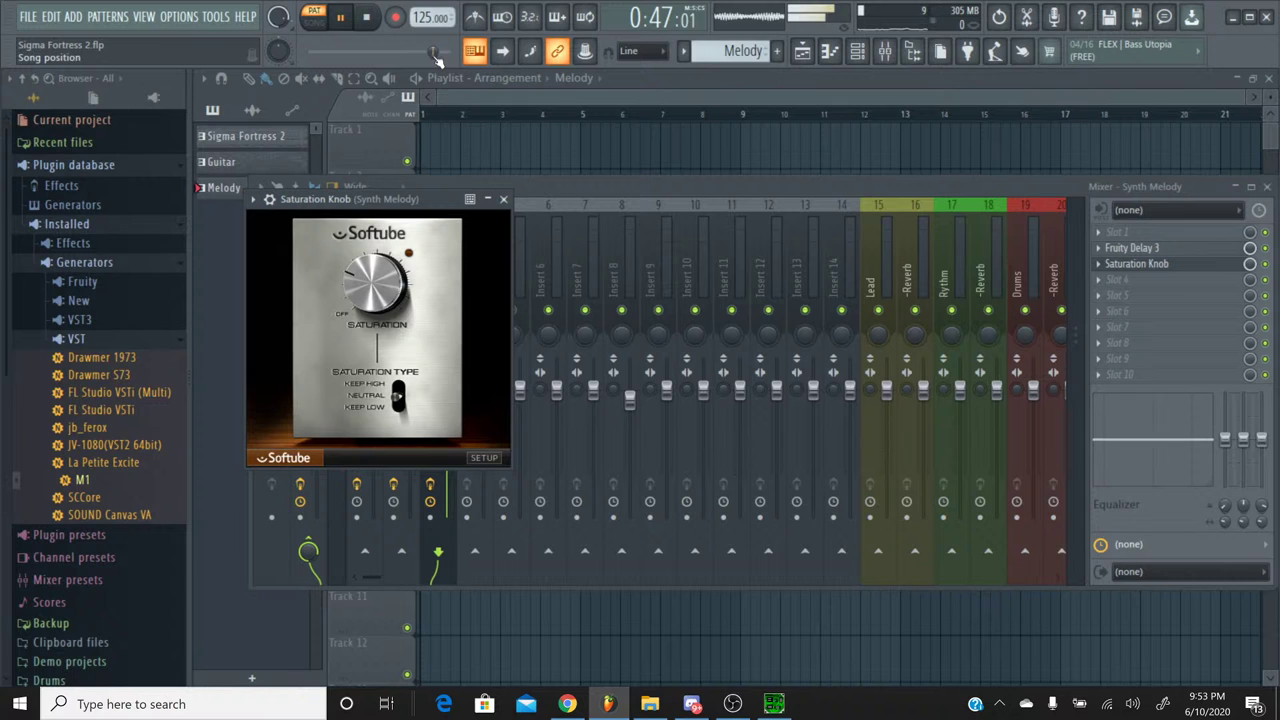
left_click(503, 199)
left_click_drag(447, 373, 447, 405)
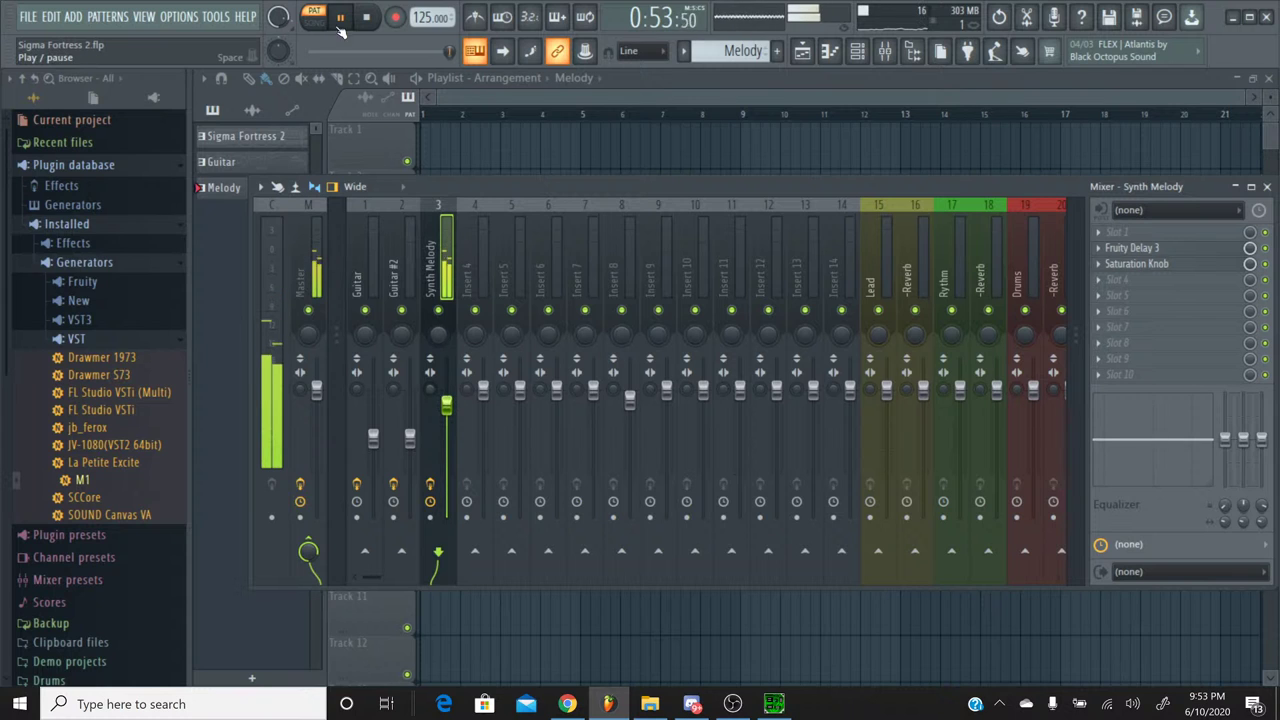
key("space")
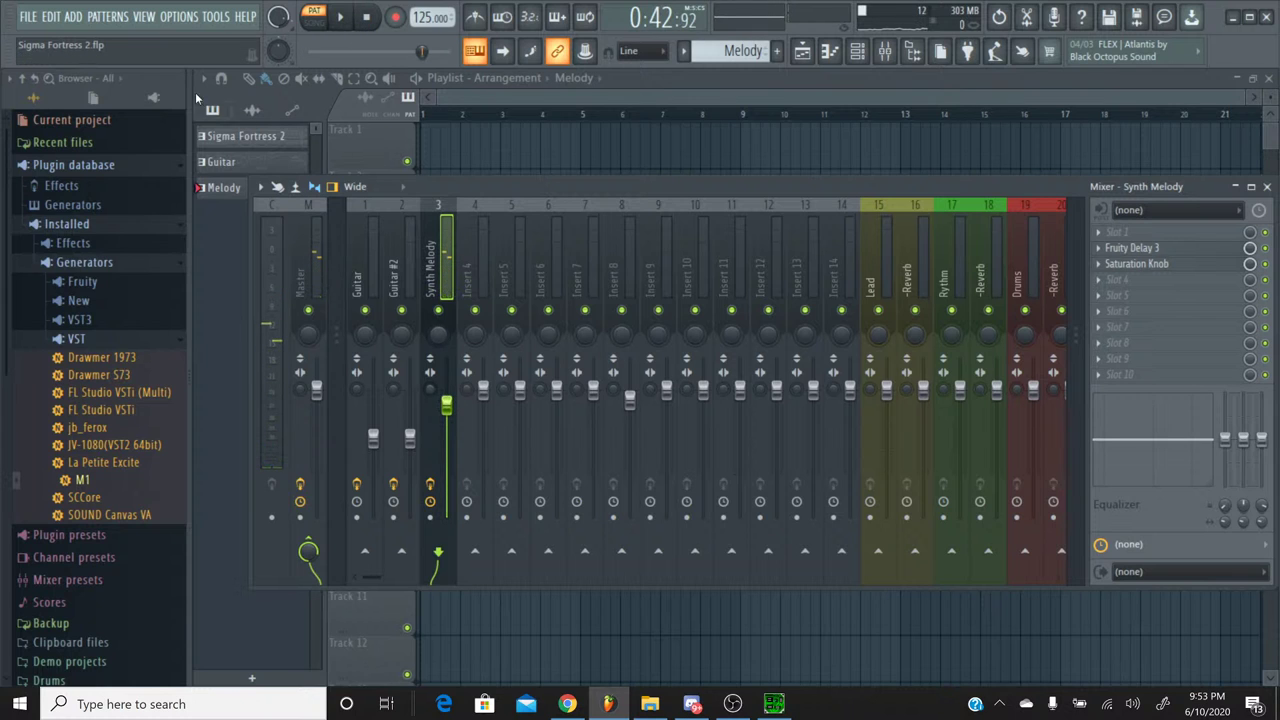
left_click(28, 16)
left_click(60, 94)
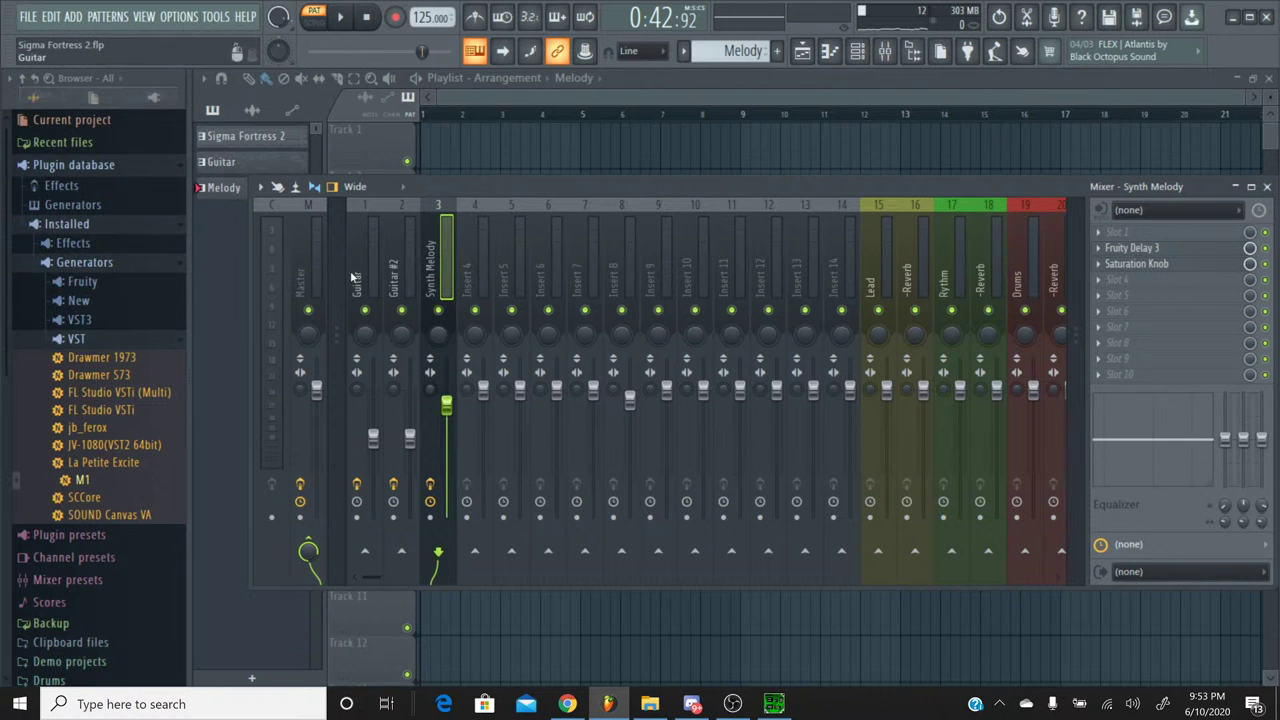
Step: Switch to YouTube Studio in Chrome to check the live chat, and return to FL Studio
left_click(567, 704)
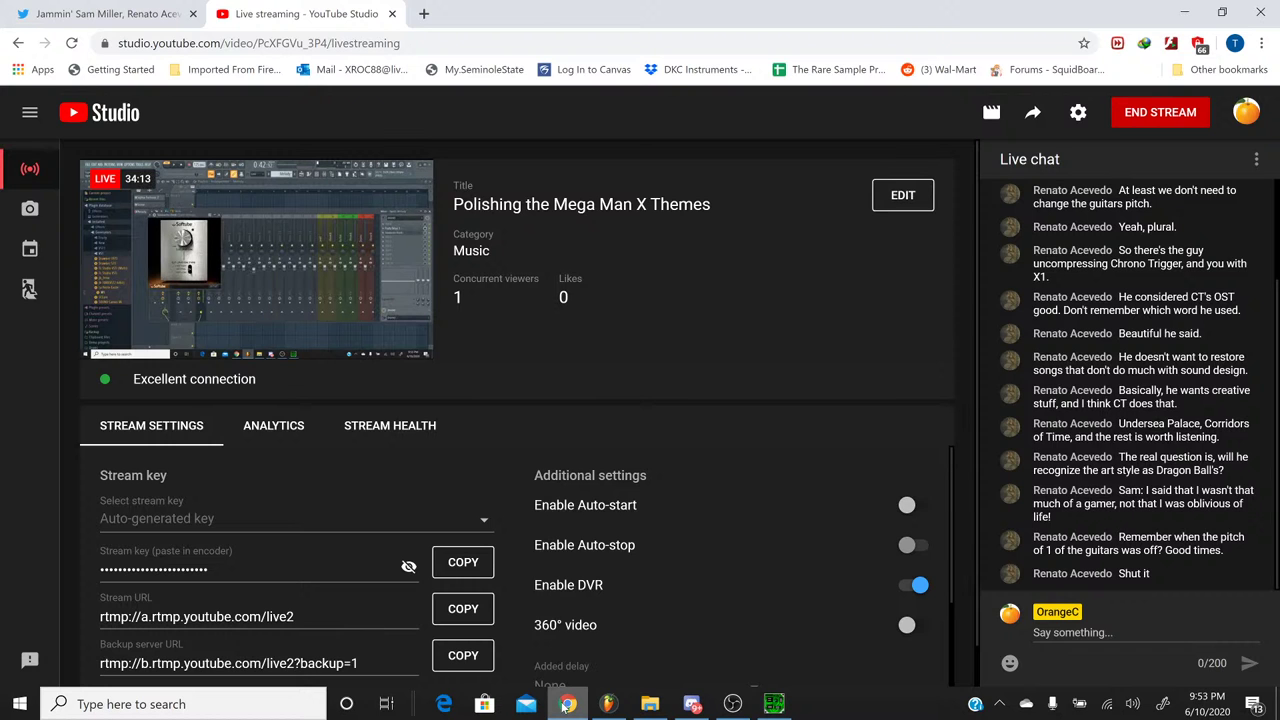
left_click(567, 704)
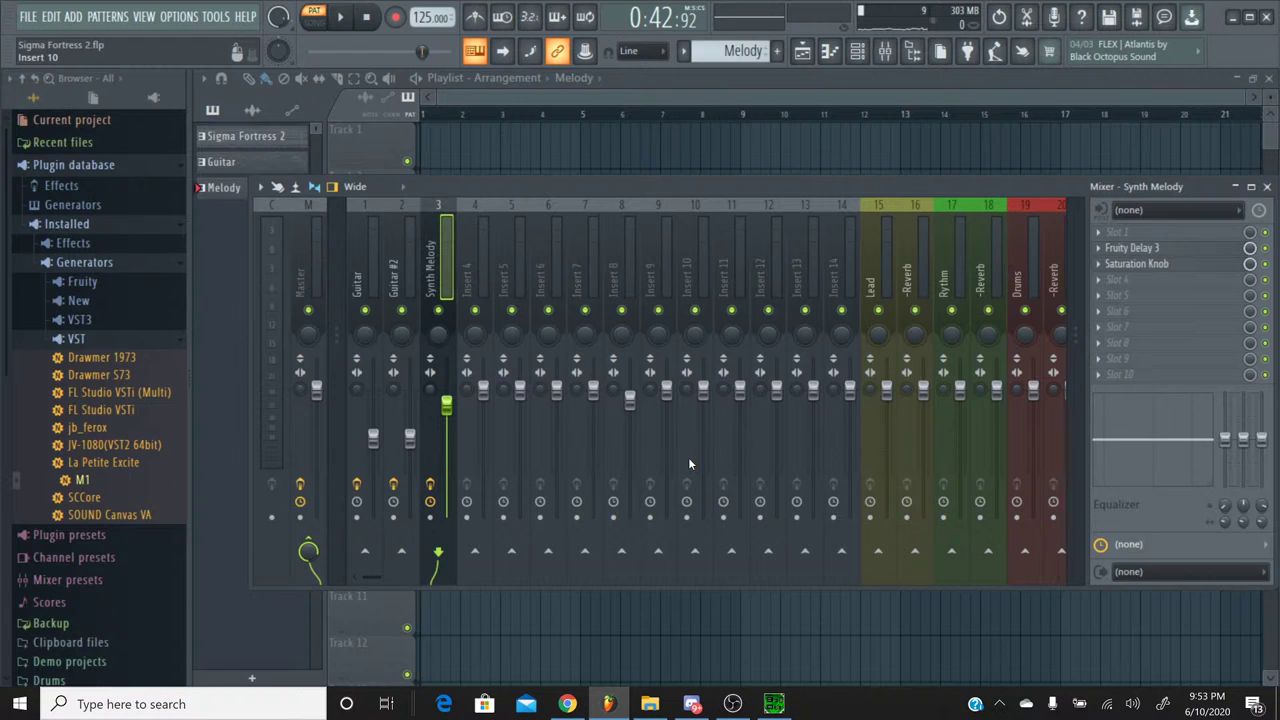
Step: Switch to the Sigma Fortress 2 pattern in the channel rack, rewind to the start and play Track: 0x1289 soloed
left_click(857, 55)
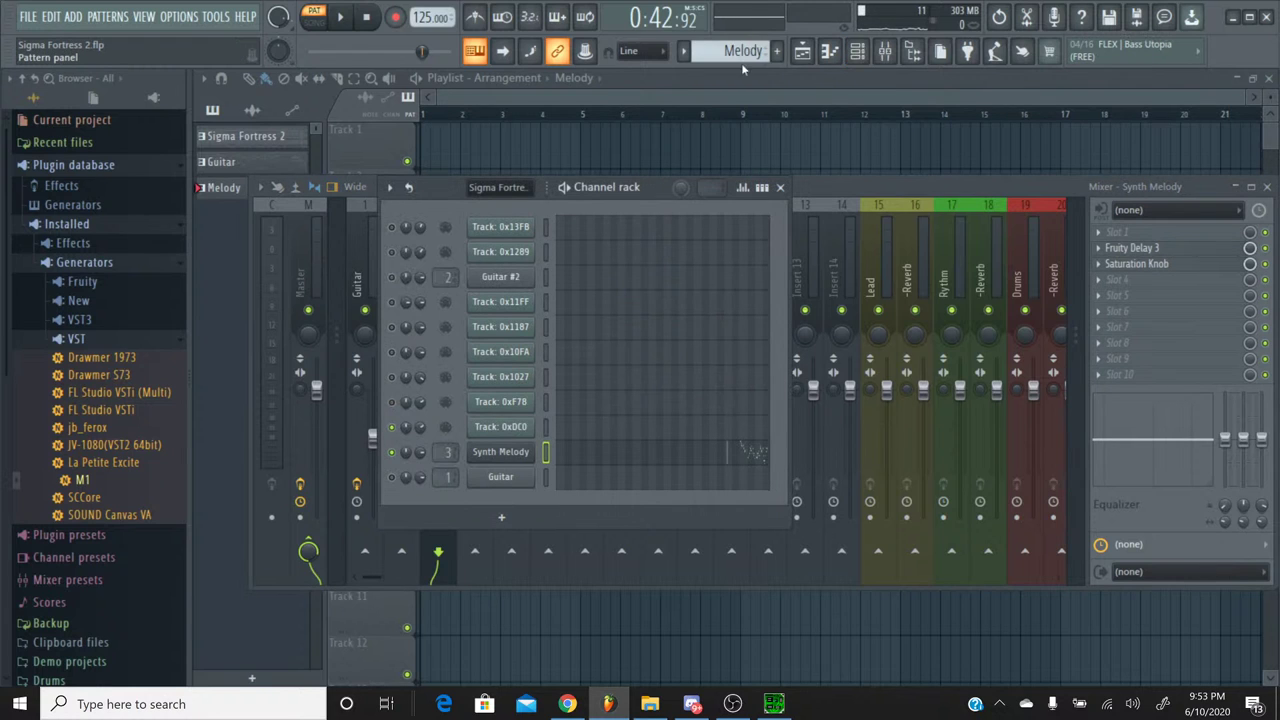
left_click(683, 51)
left_click(683, 72)
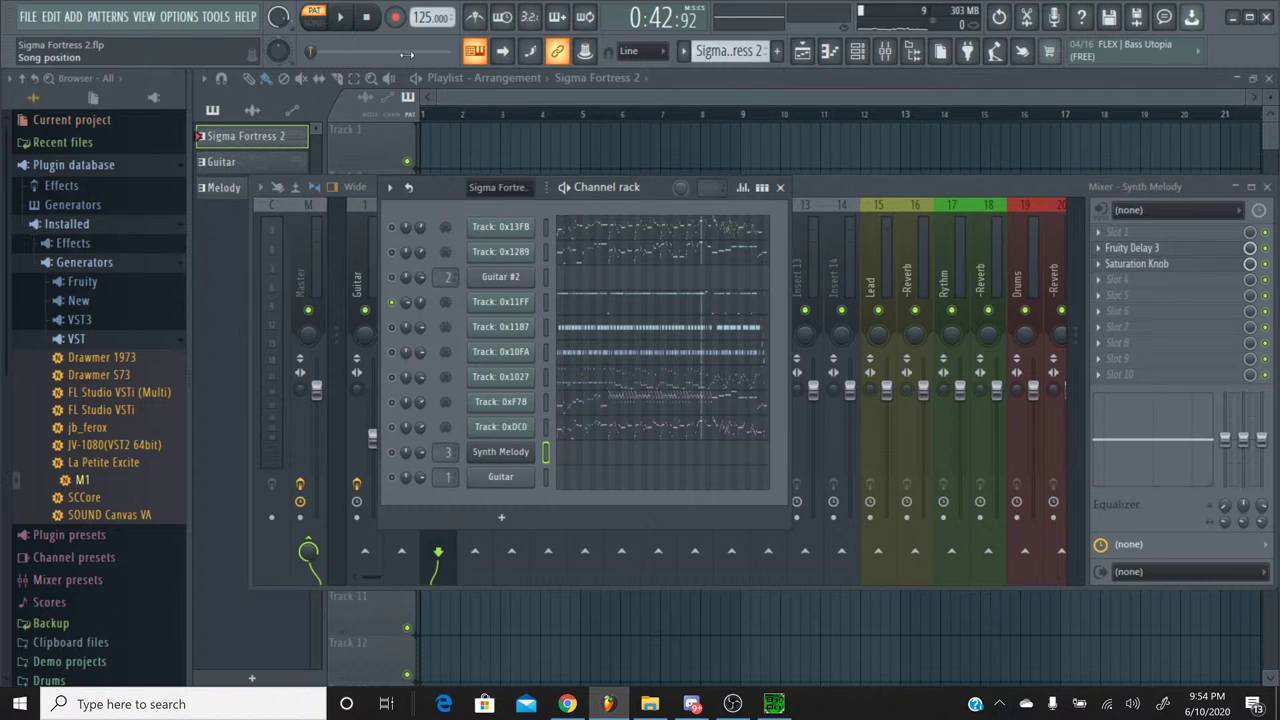
left_click_drag(311, 53, 313, 53)
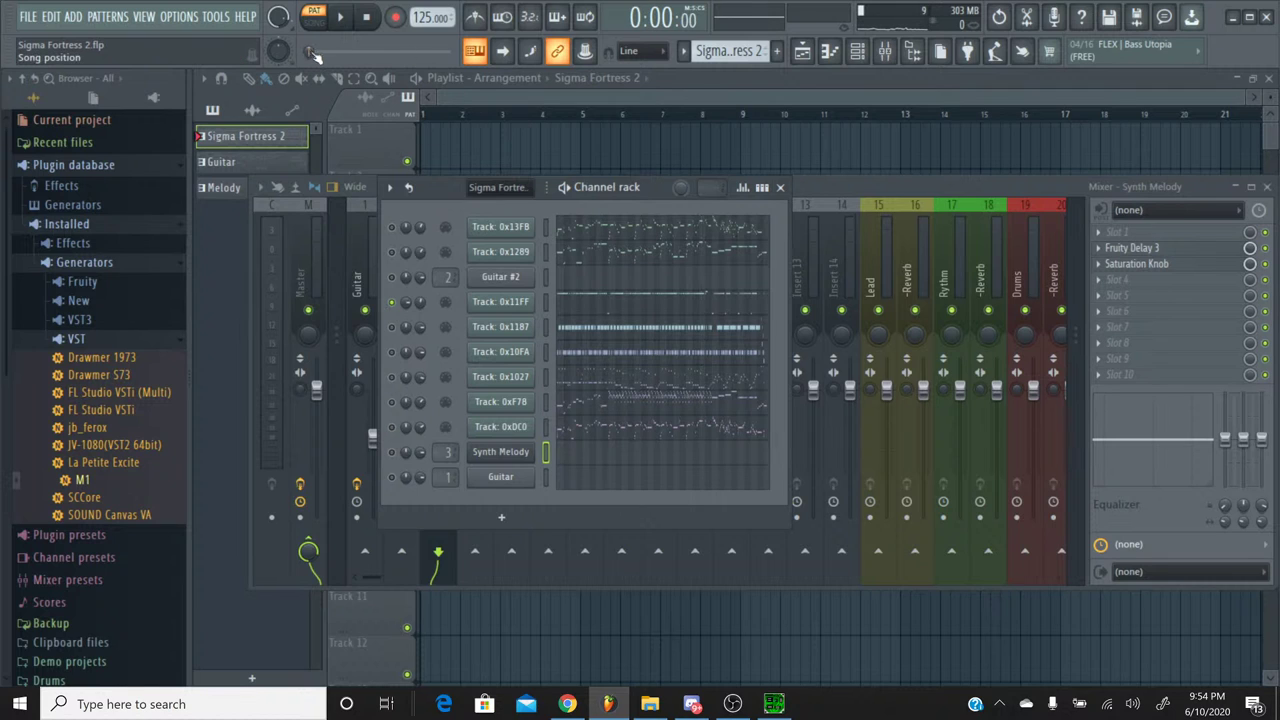
left_click(391, 251)
left_click(343, 19)
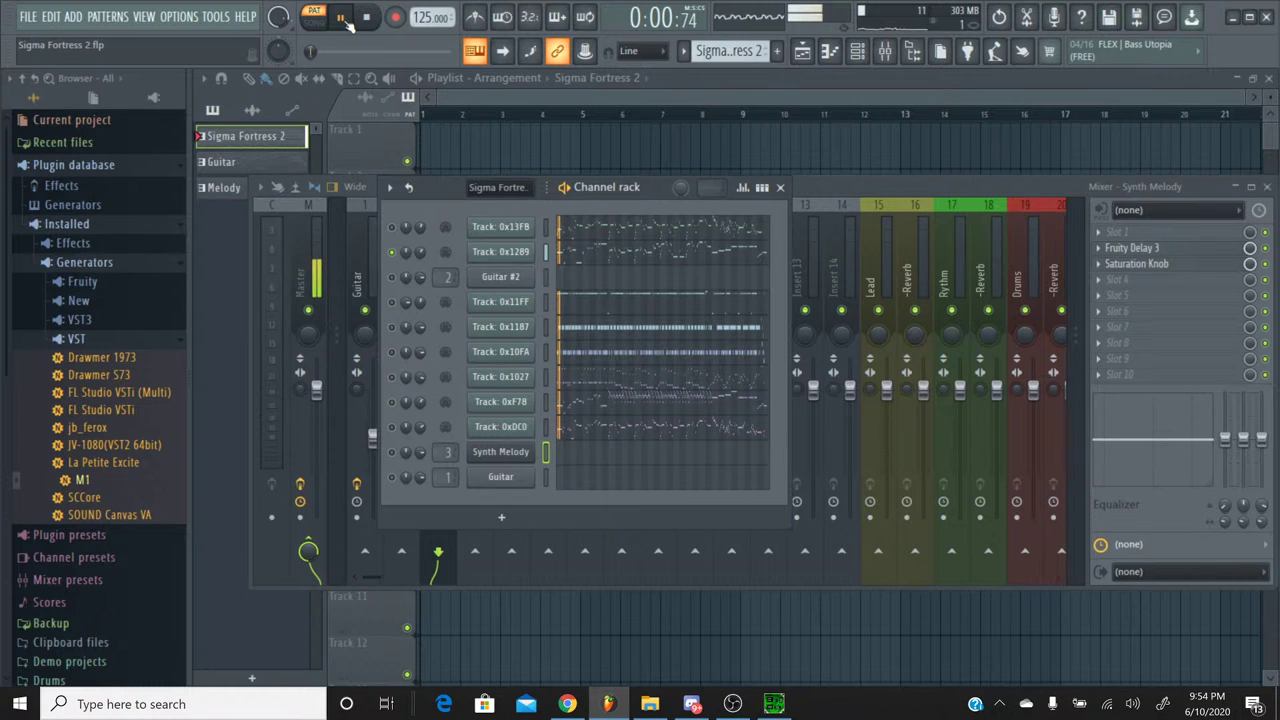
Step: Examine the notes of Track: 0x1289 in its piano roll during playback, including the lower octaves, and stop playback
left_click(613, 257)
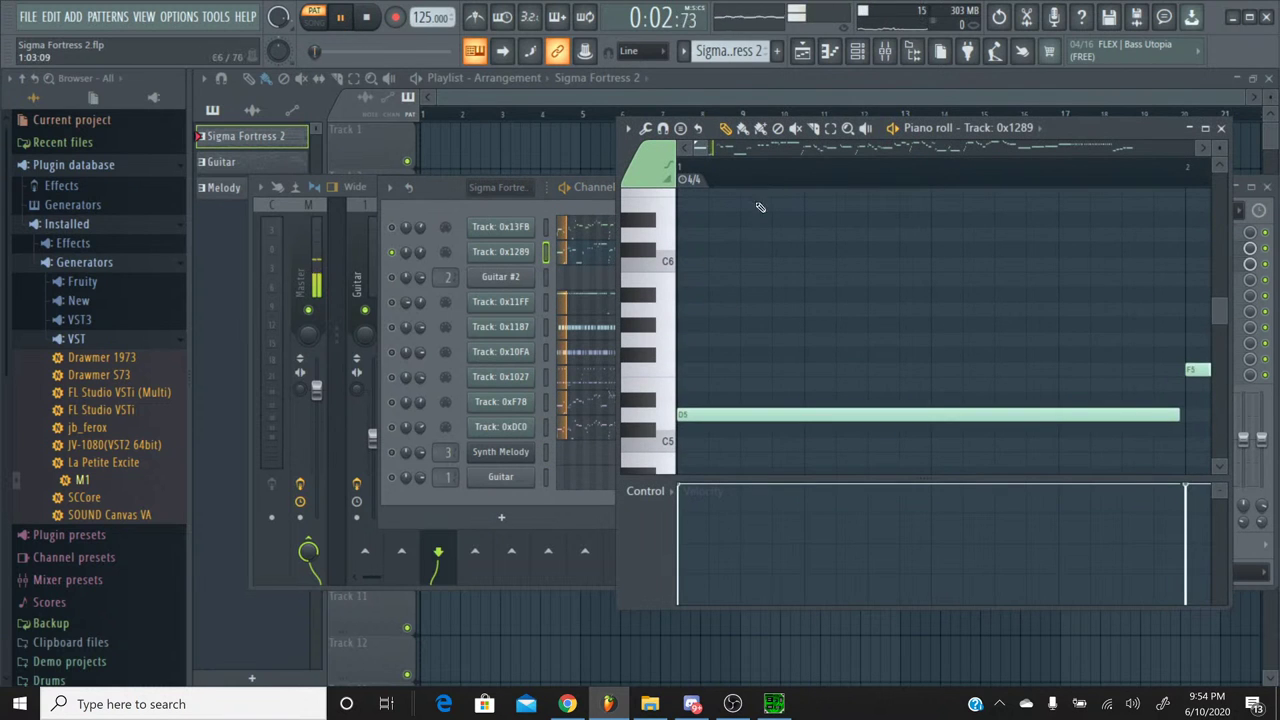
scroll(783, 188, "down", 5)
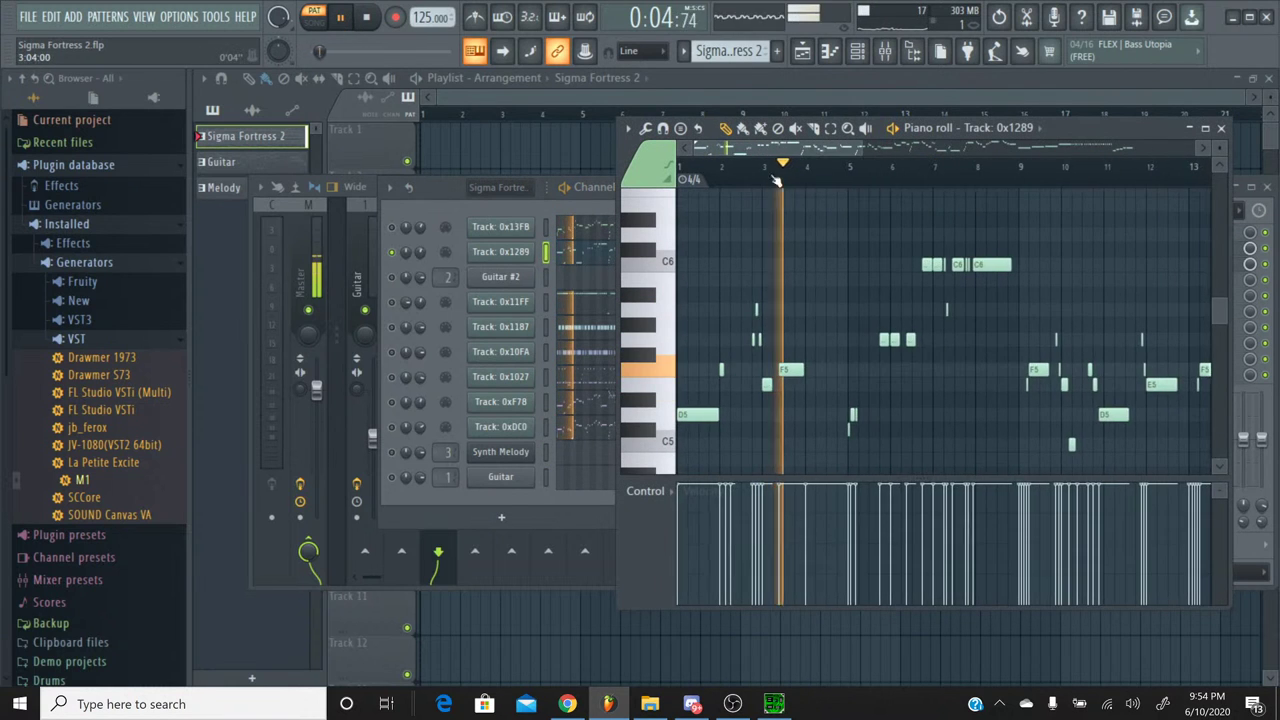
scroll(796, 250, "down", 5)
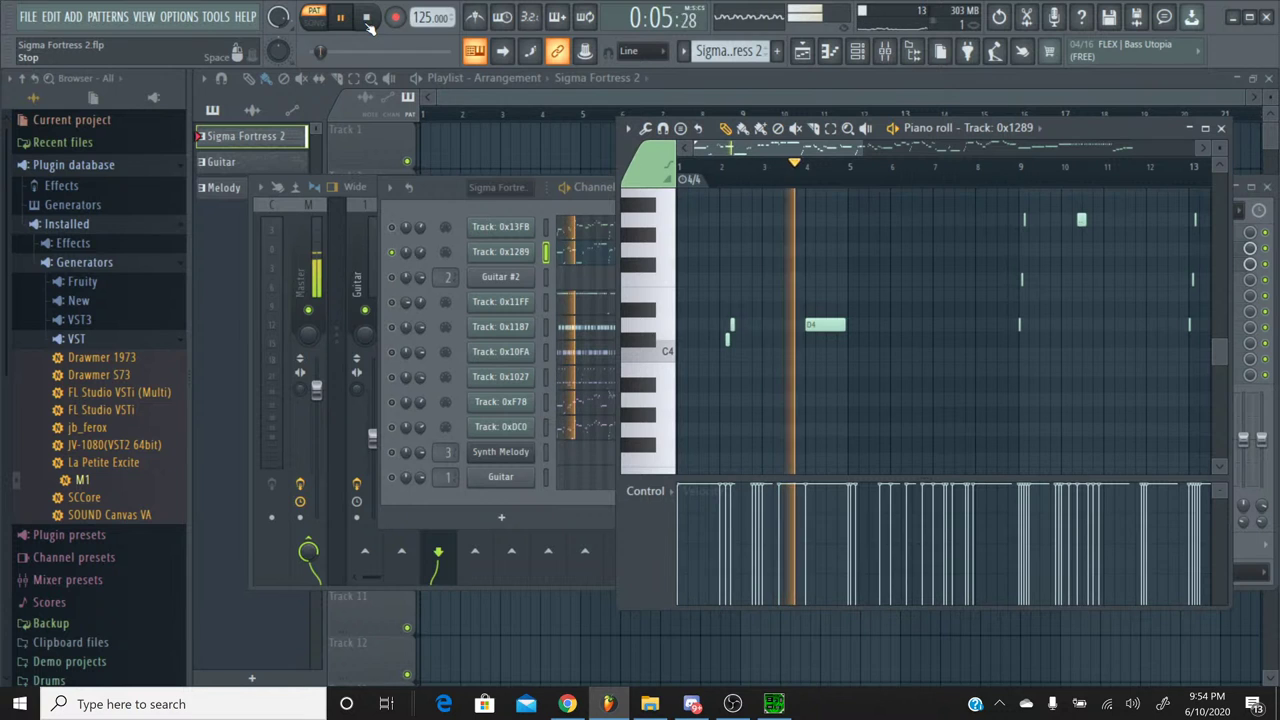
left_click(367, 18)
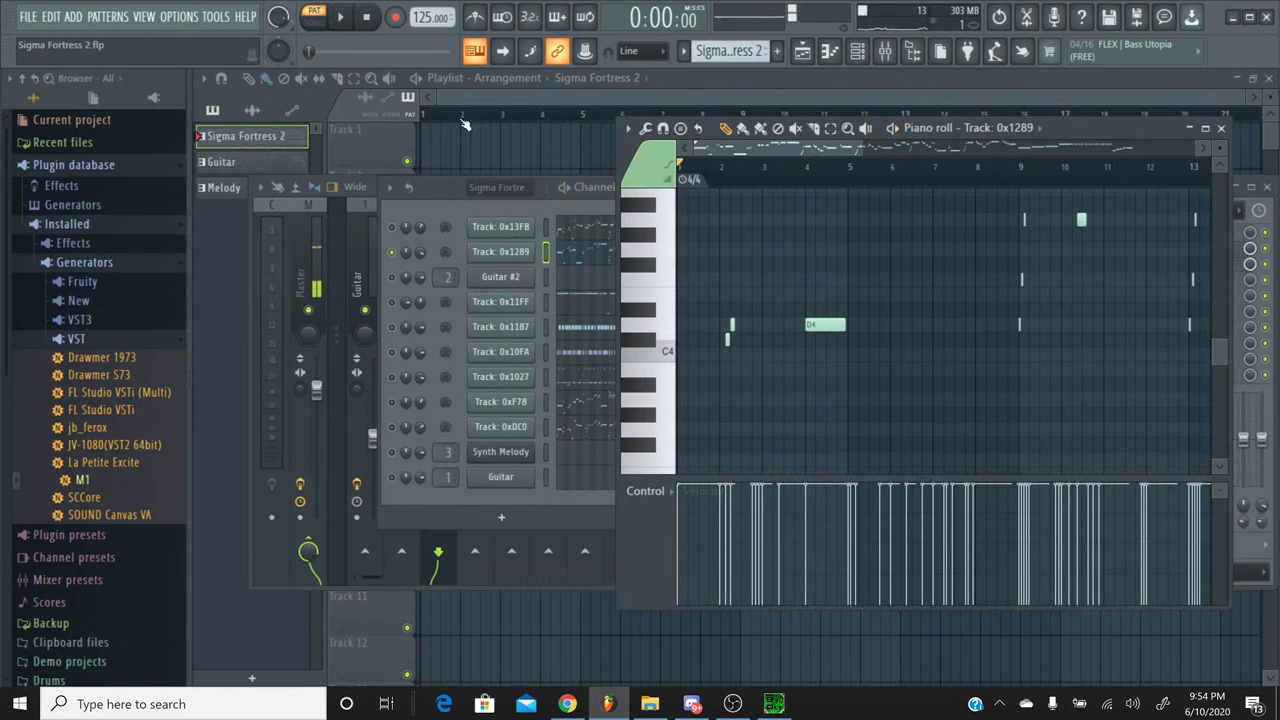
Step: Listen to the opening of the original 25 Sigma Fortress 2.spc in SPCTool, stop it and minimise SPCTool
left_click(770, 702)
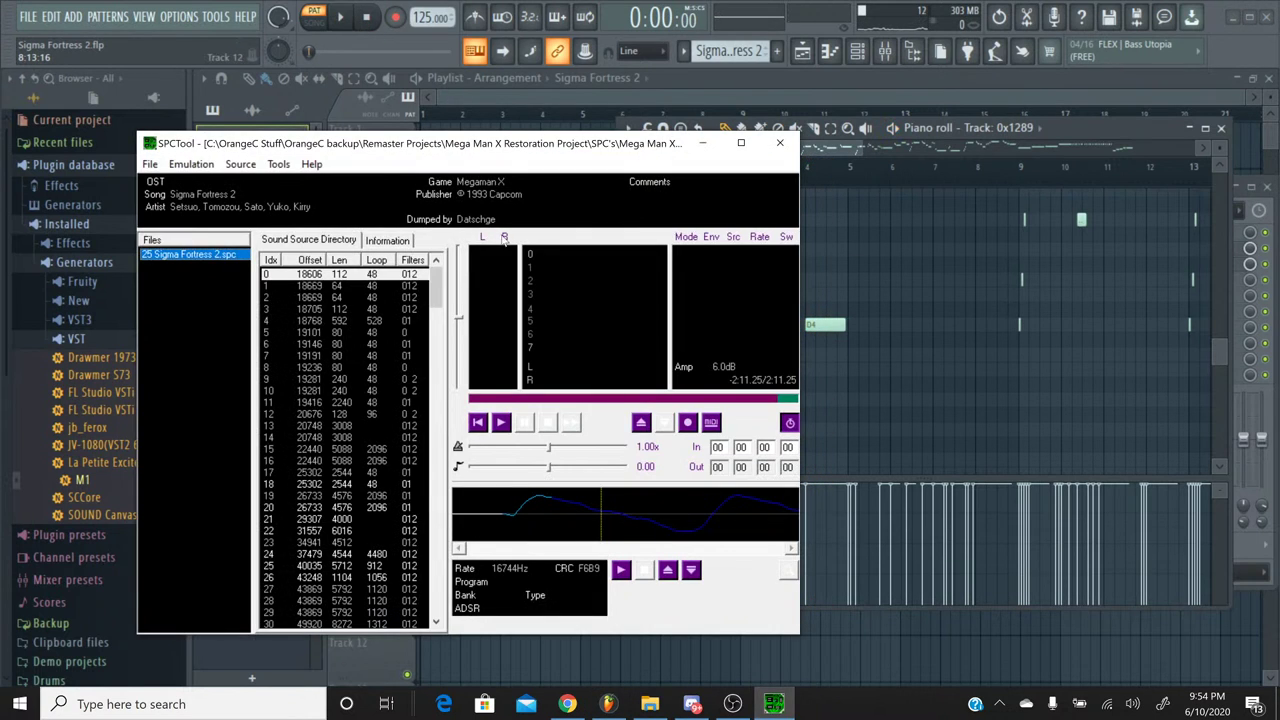
left_click(501, 423)
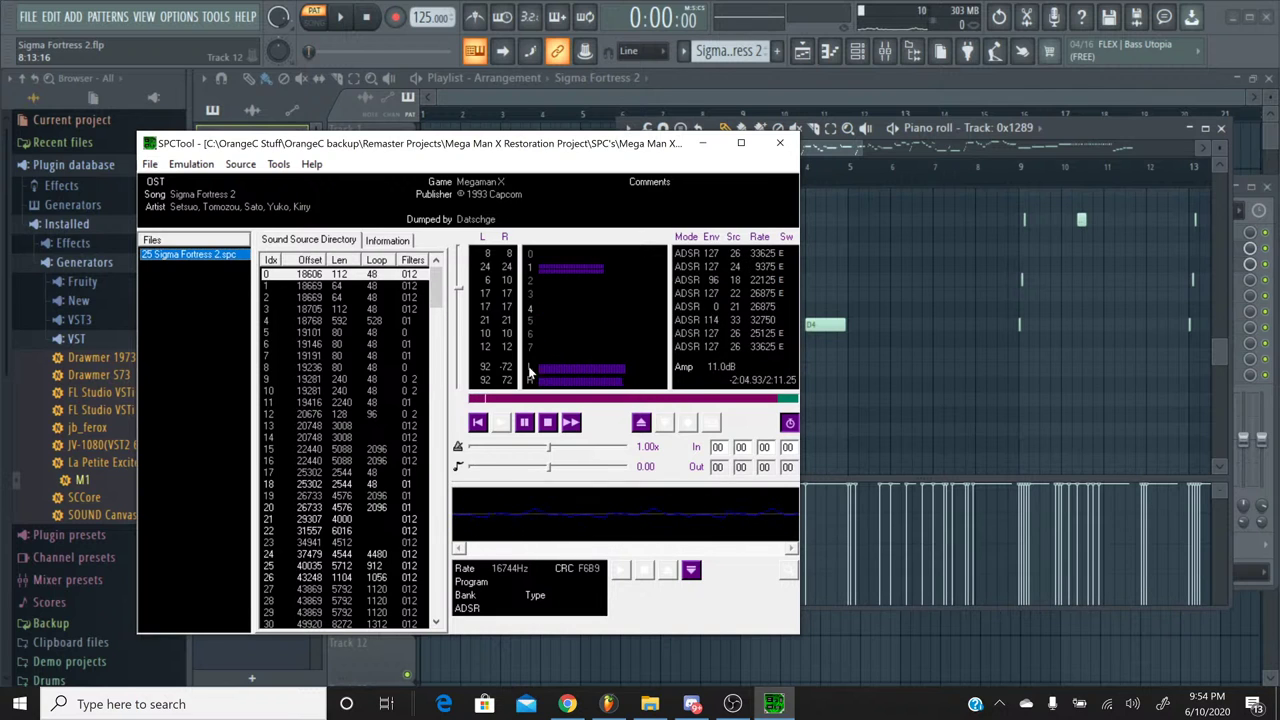
left_click(489, 400)
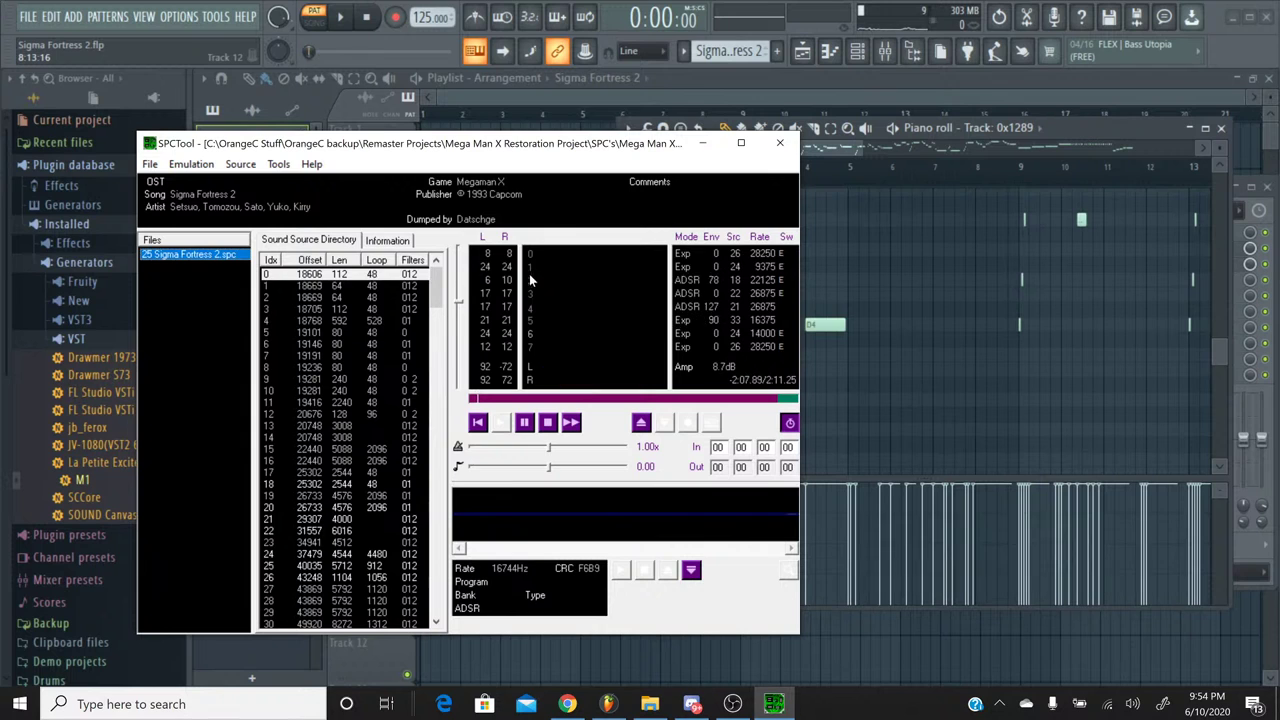
left_click(547, 422)
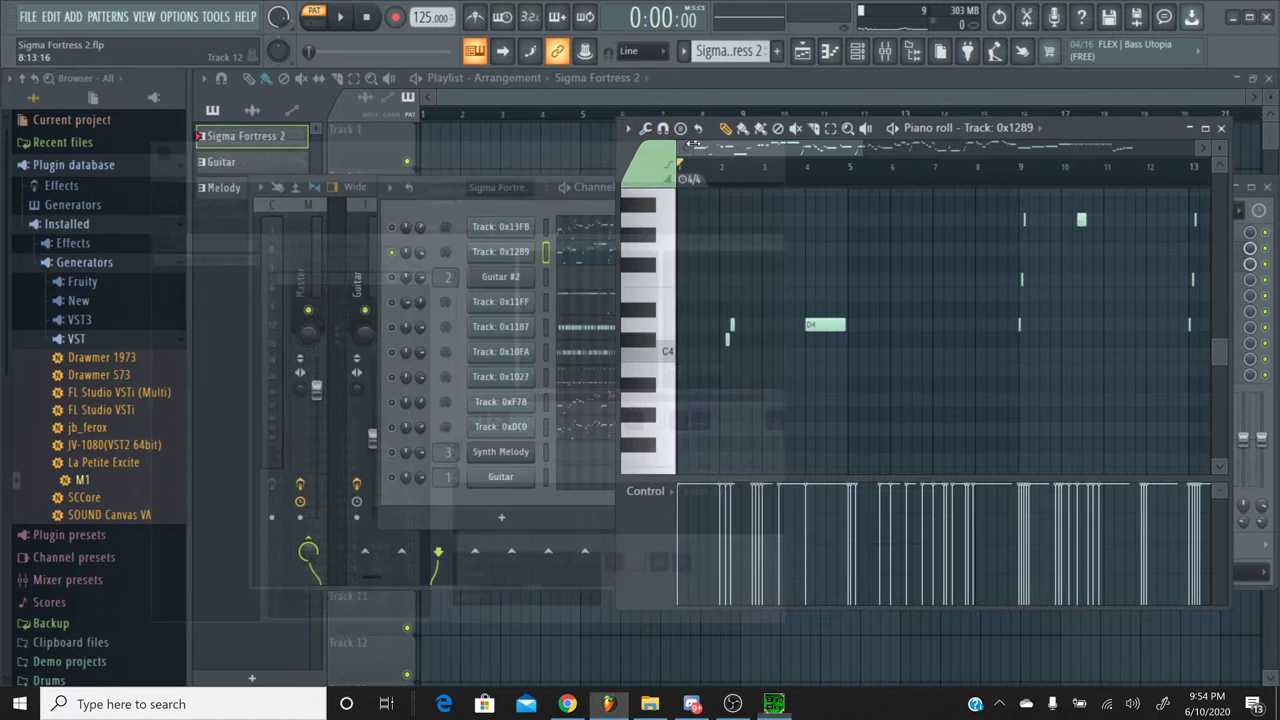
left_click(701, 143)
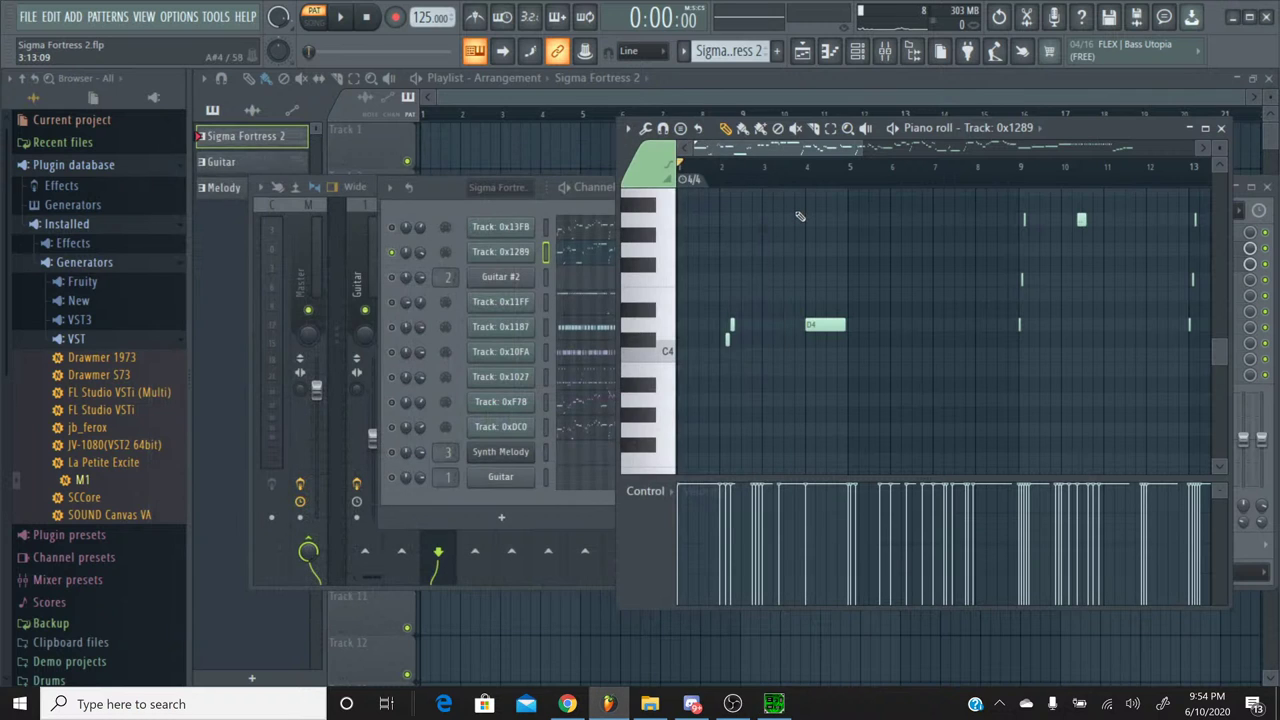
Step: Copy the three low notes around D4 in bars 2 to 4 of Track: 0x1289, position the playhead at bar 2 and close its piano roll
key("e")
left_click_drag(841, 378, 718, 287)
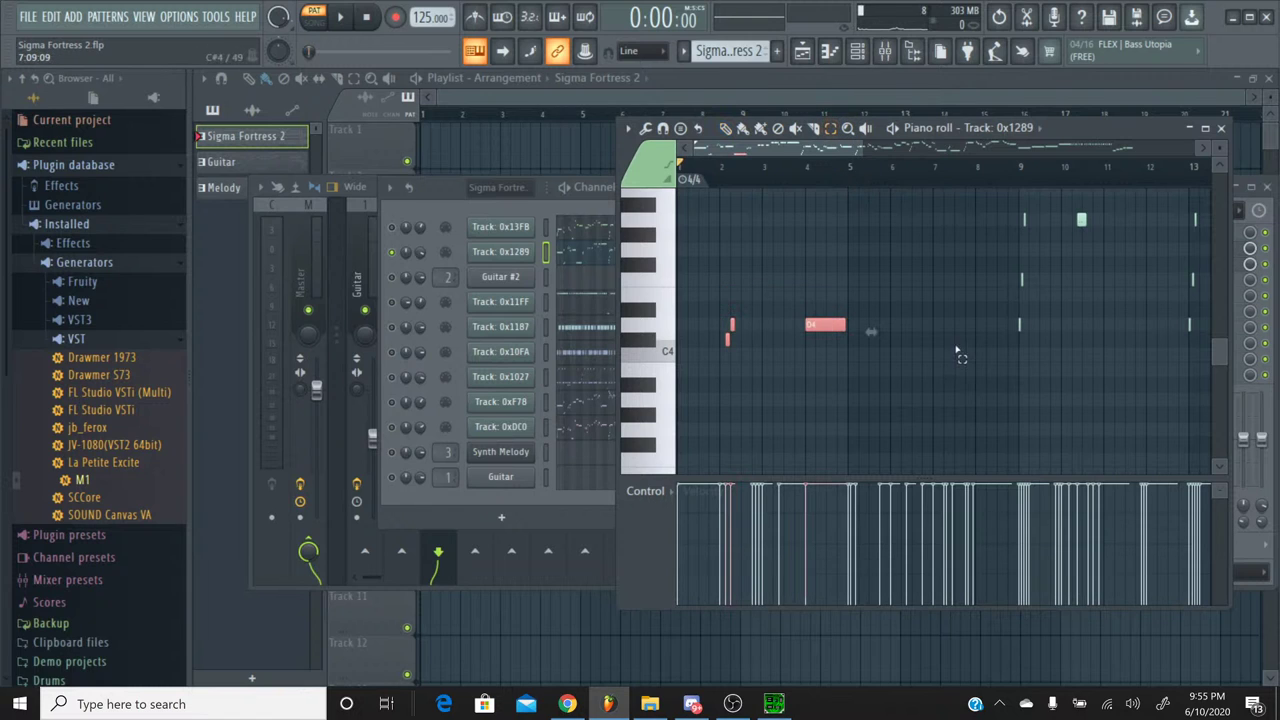
left_click(725, 128)
left_click(727, 184)
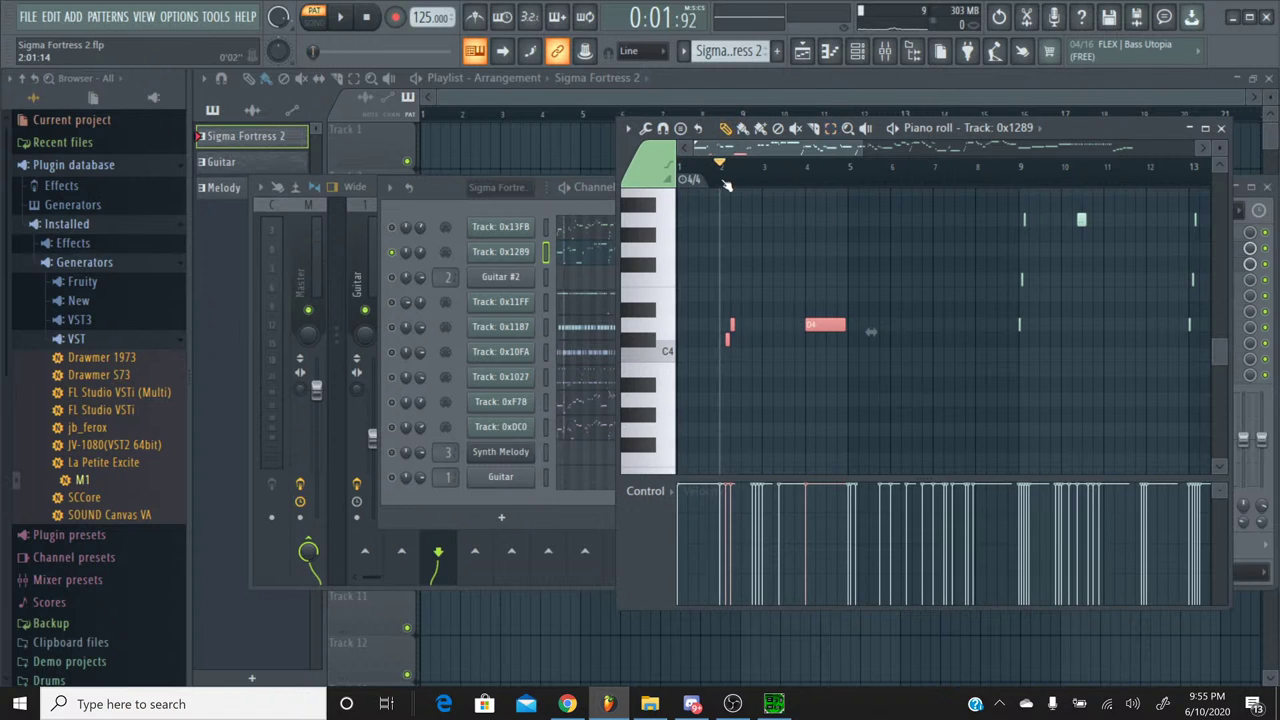
left_click(1222, 130)
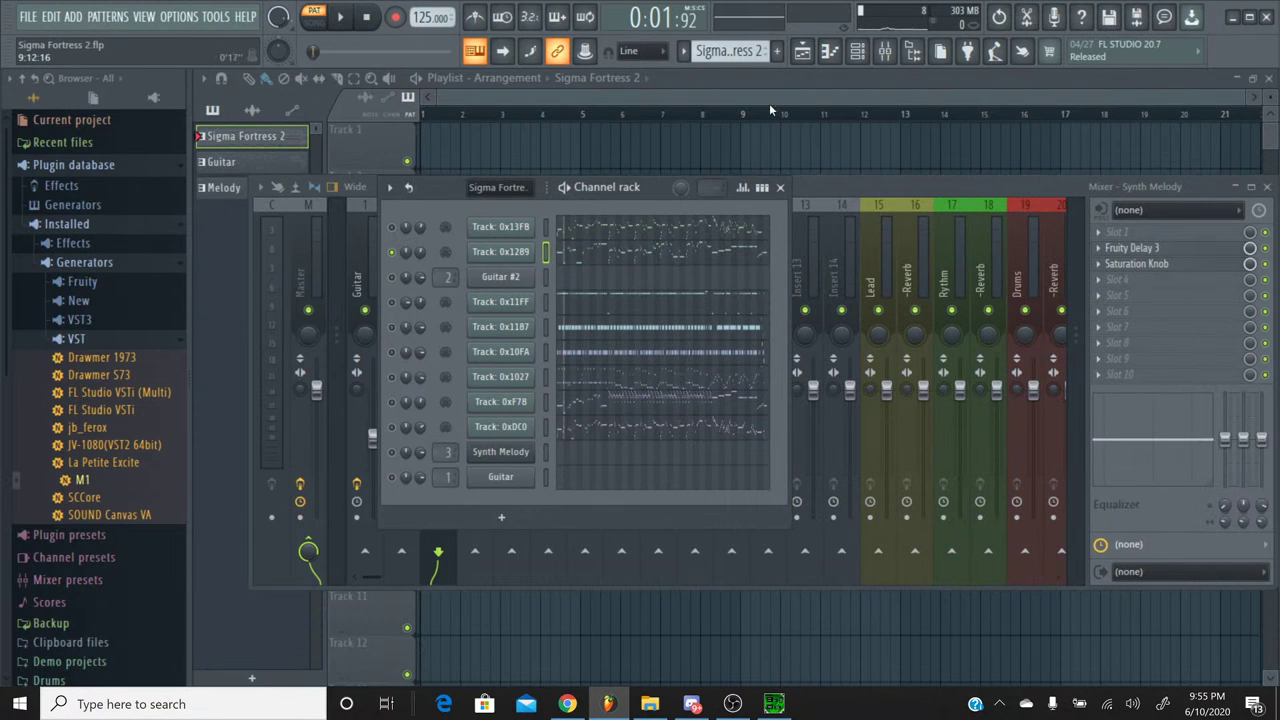
Step: Switch to the Melody pattern and add a new Korg M1 instrument channel to the channel rack
left_click(684, 54)
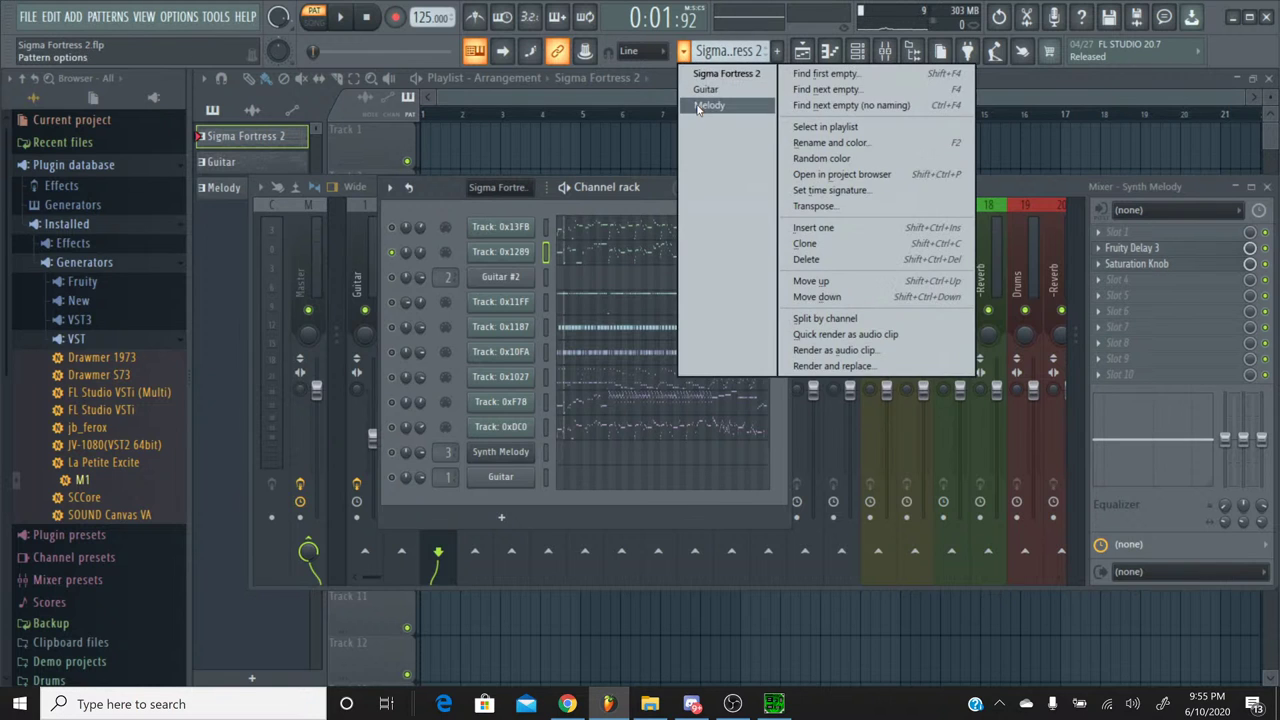
left_click(708, 105)
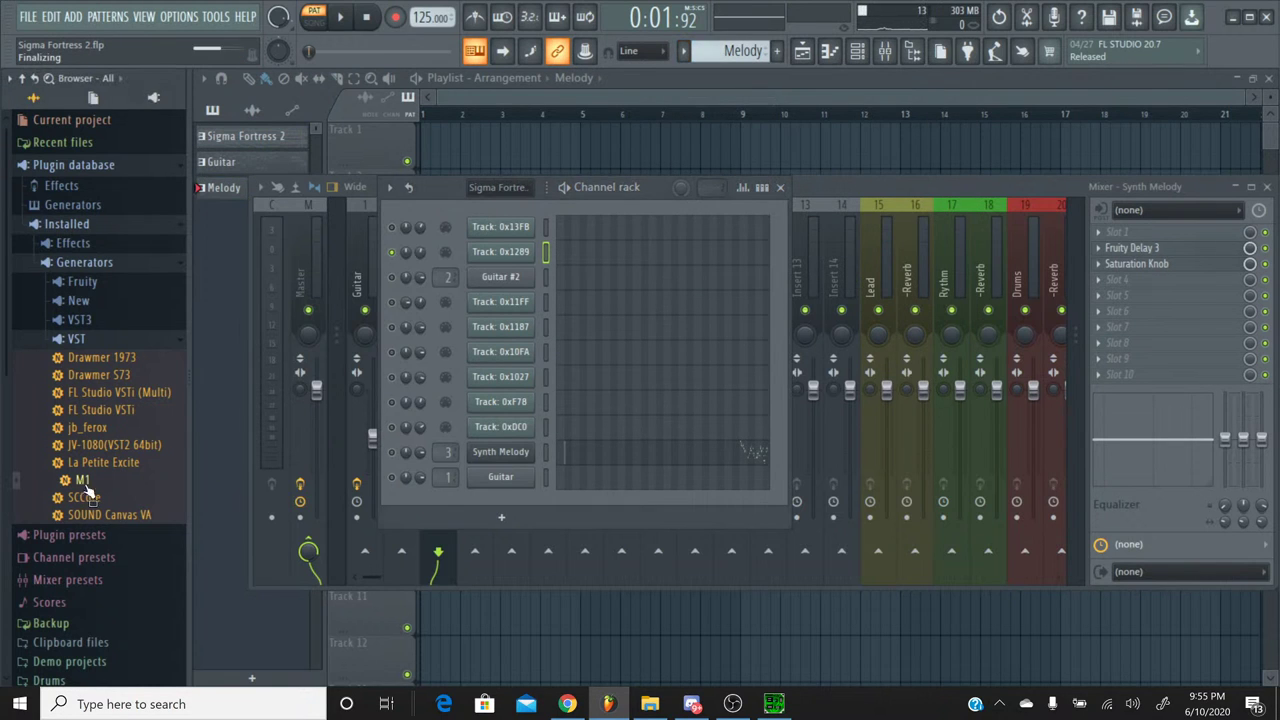
left_click_drag(82, 480, 514, 304)
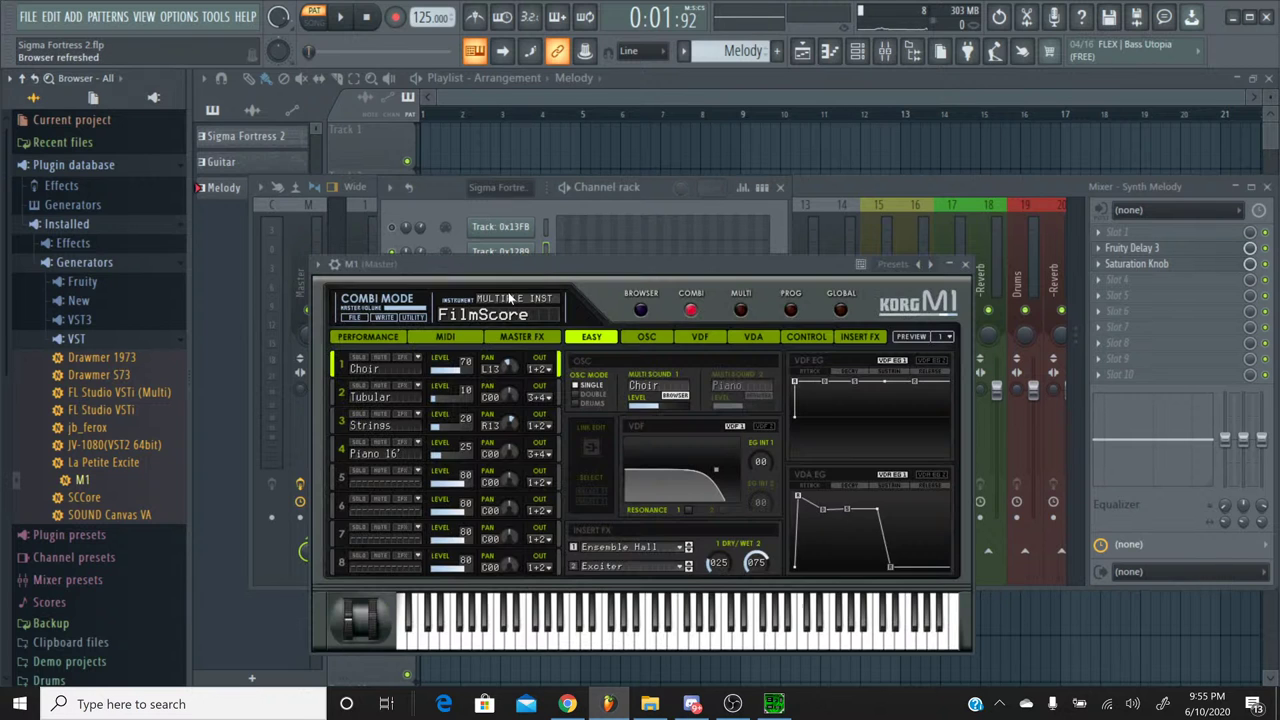
Step: Set the new M1 to program mode, load Syn Brass from the Brass sounds and close the plugin
left_click(790, 310)
left_click(641, 310)
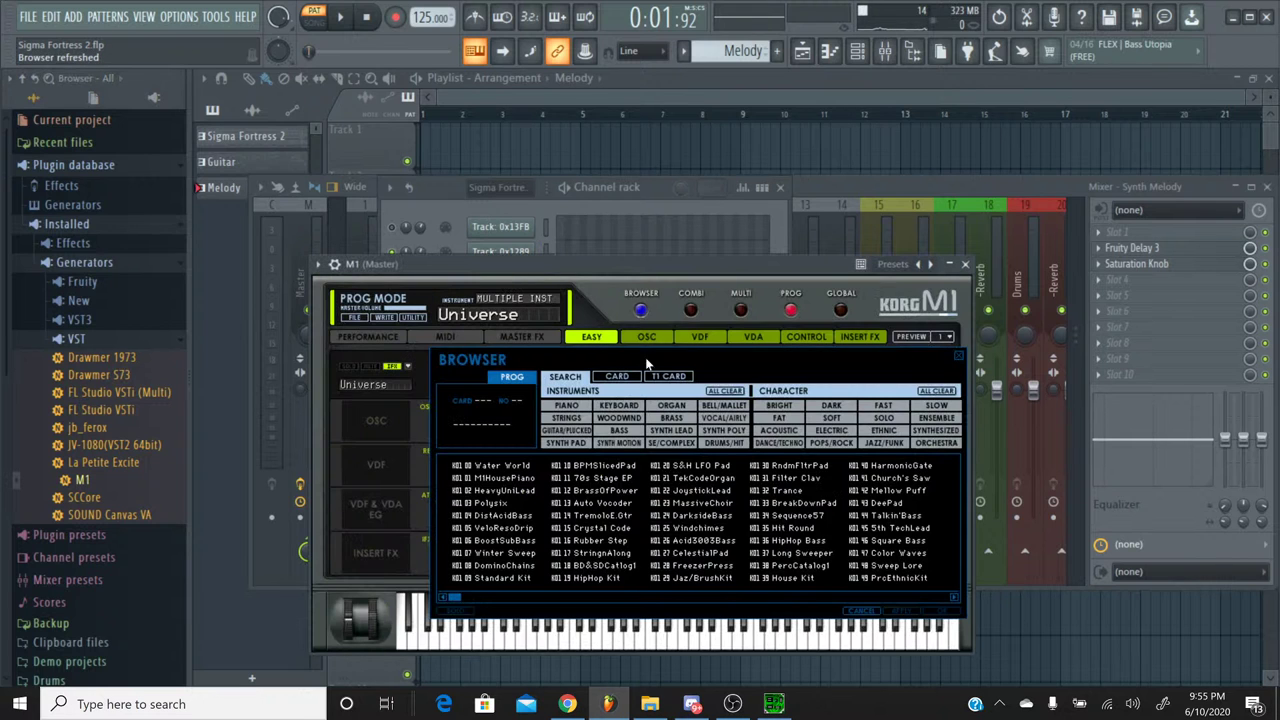
left_click(668, 418)
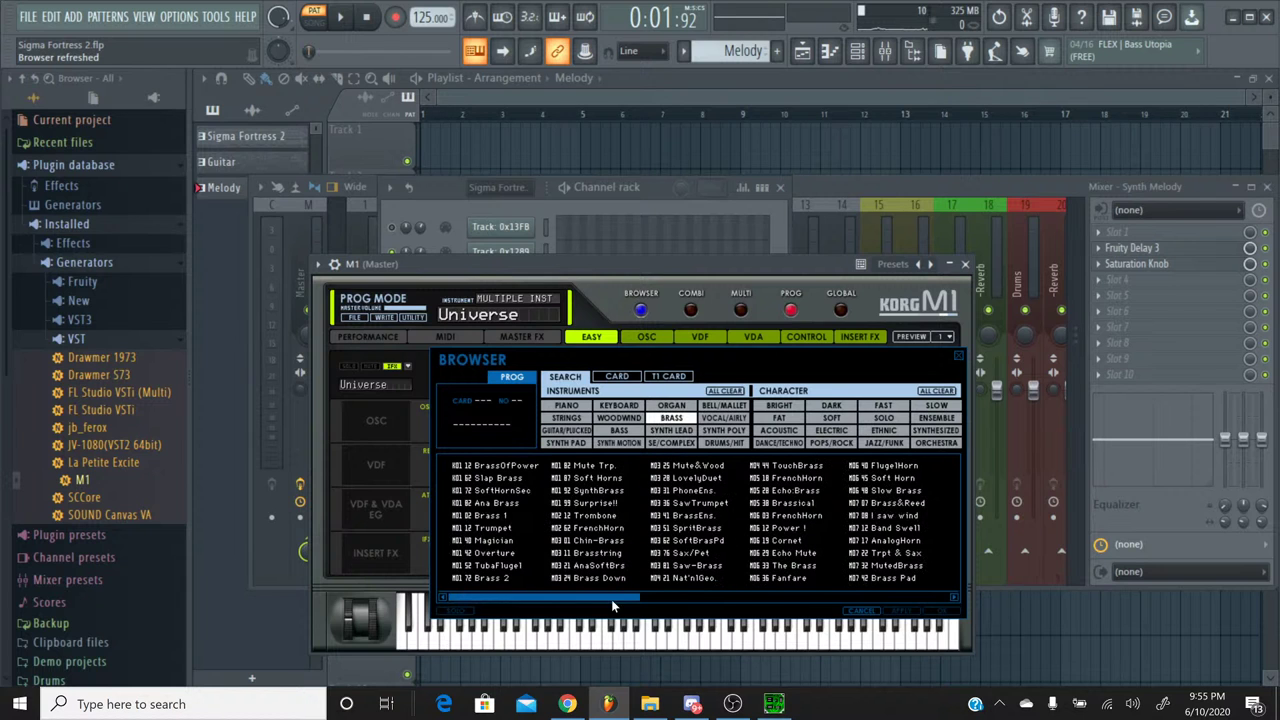
left_click_drag(611, 596, 984, 594)
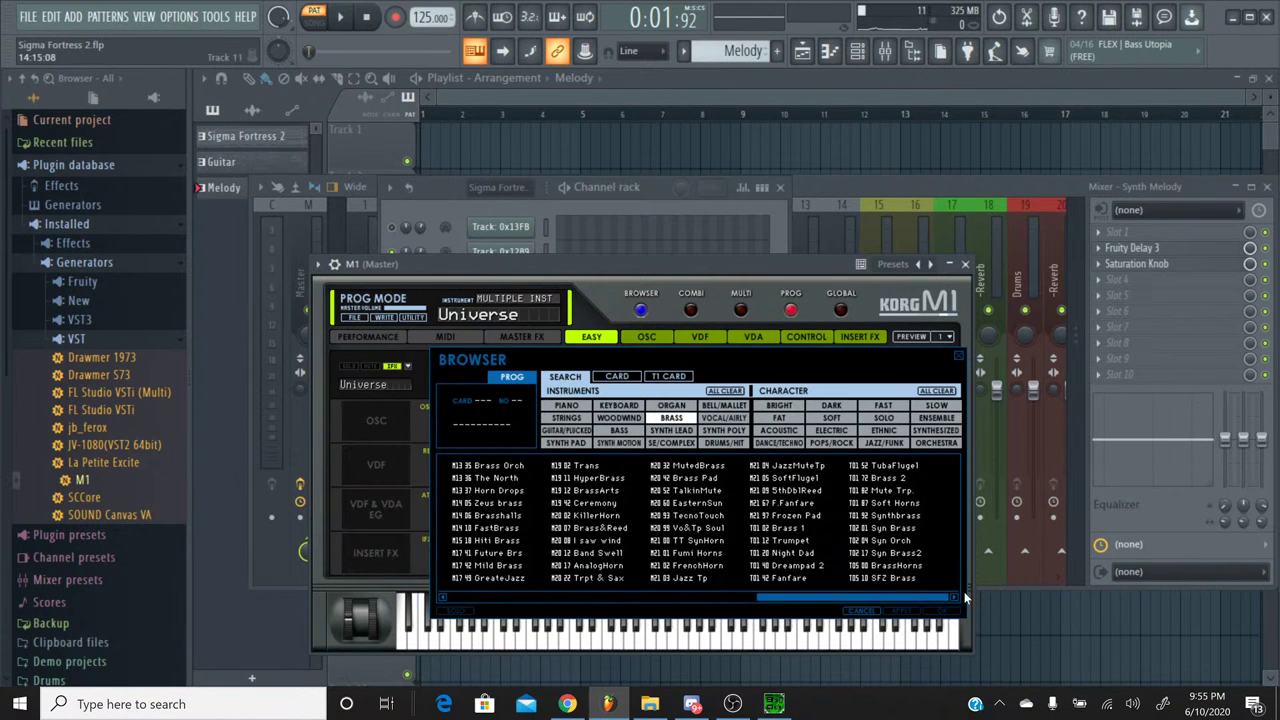
double_click(899, 528)
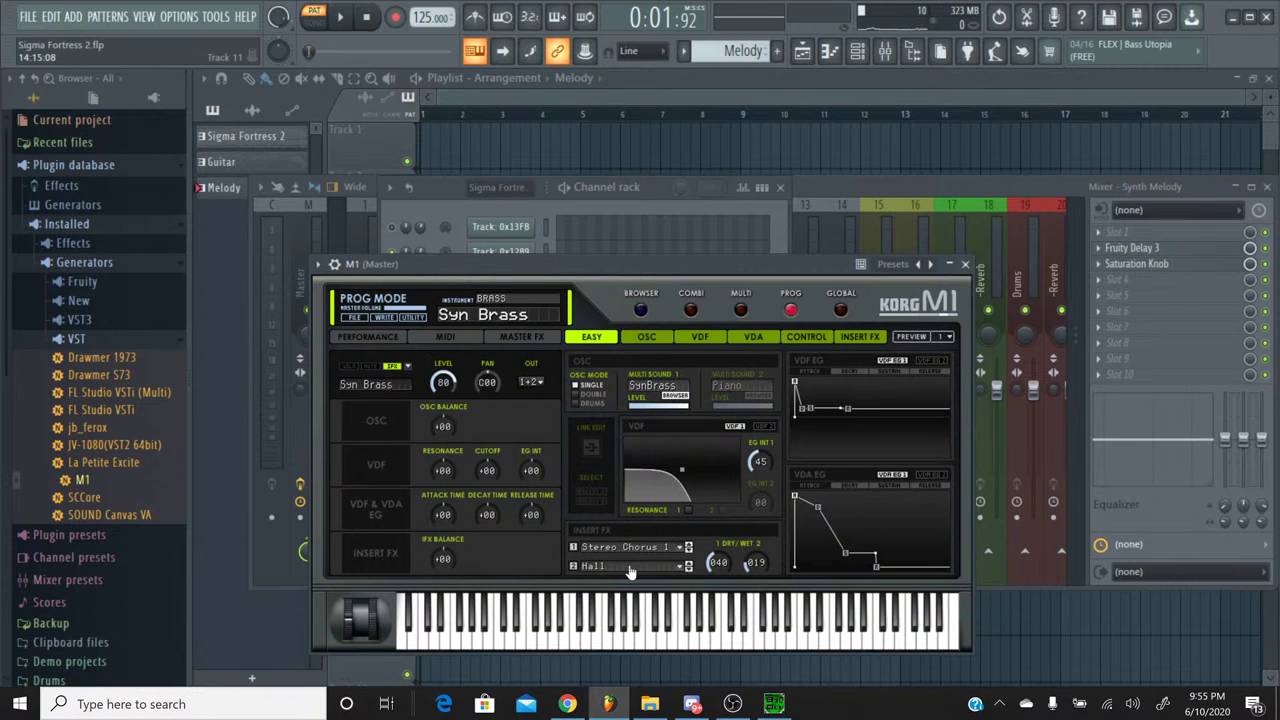
left_click(630, 568)
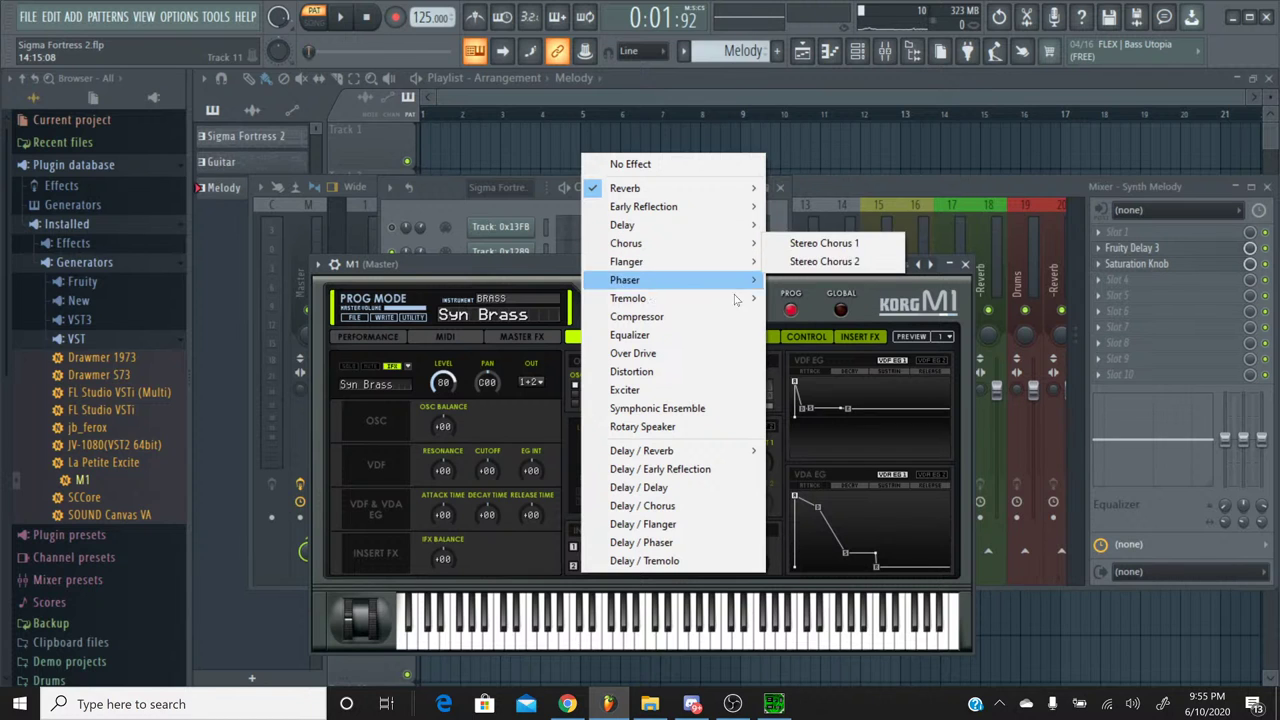
left_click(965, 266)
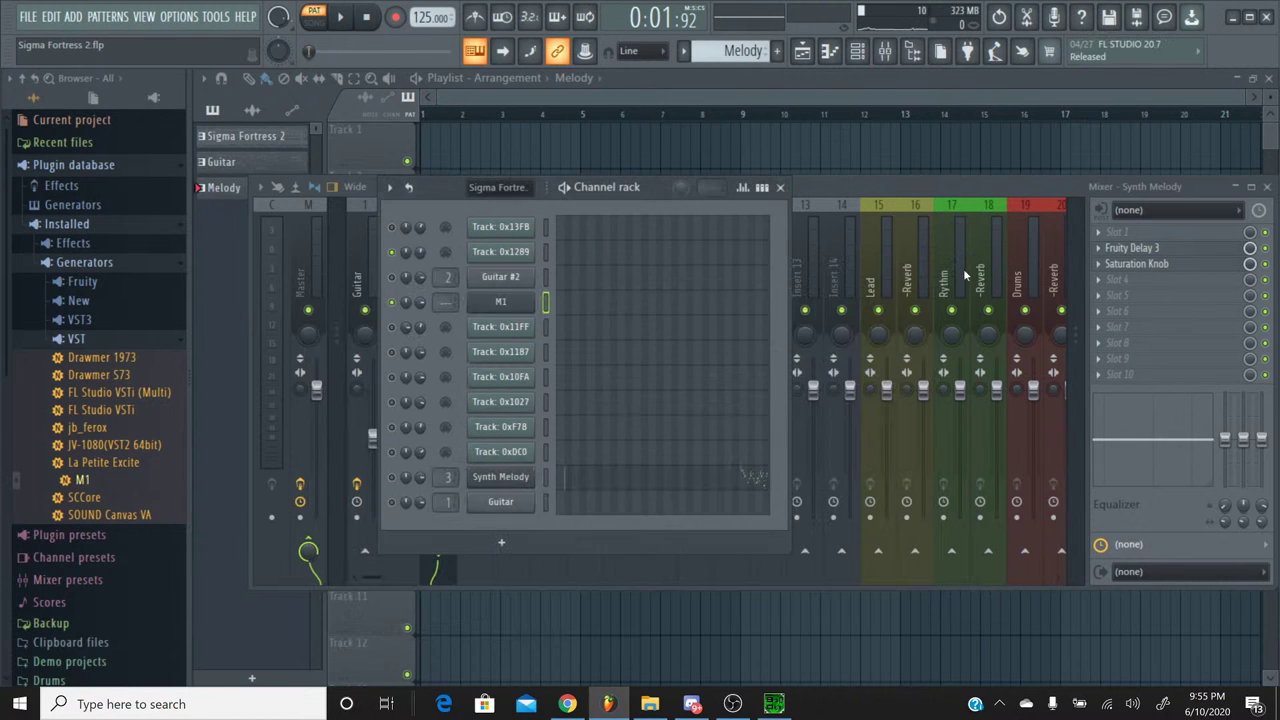
Step: Rename the new M1 channel as Brass Stab
right_click(504, 312)
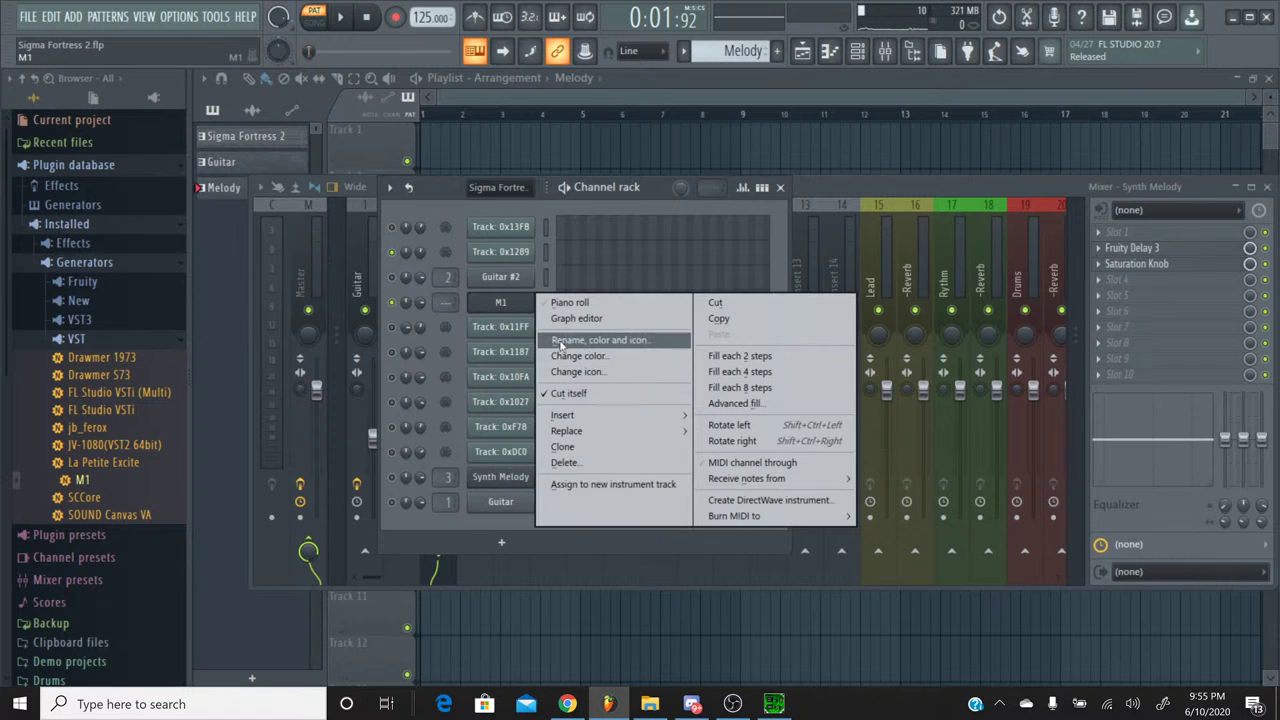
left_click(556, 340)
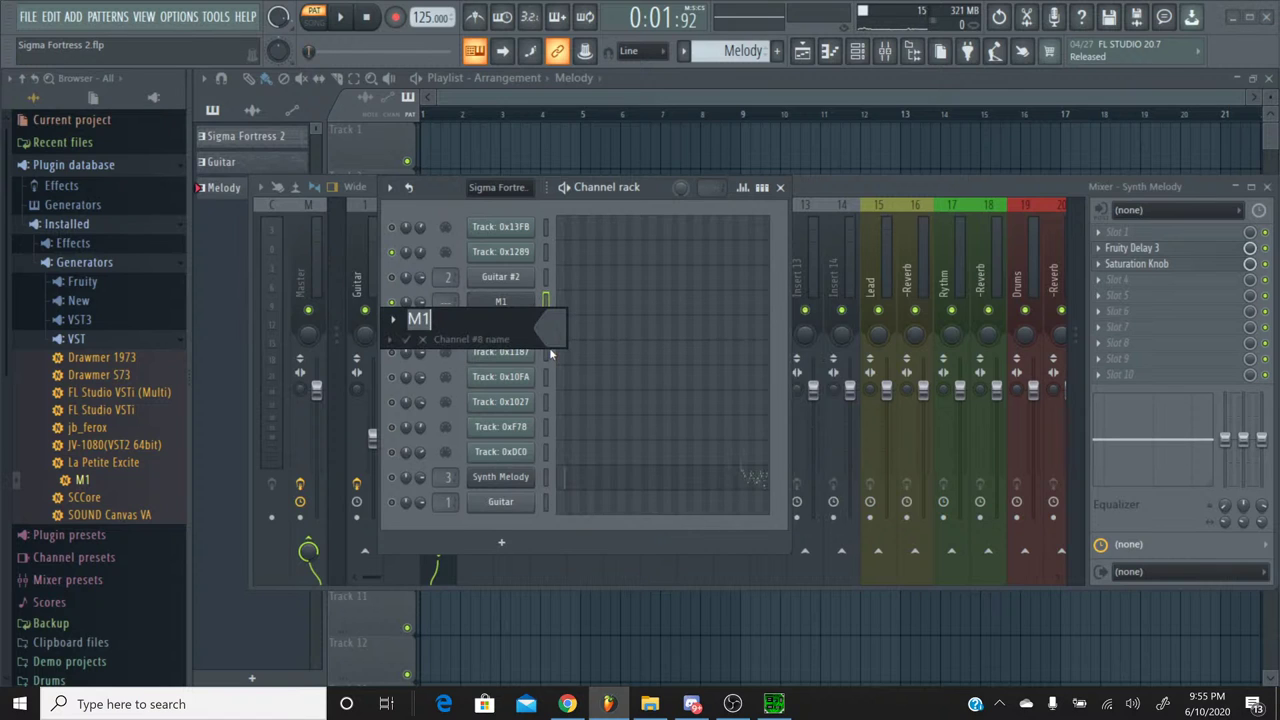
type("Brass Stab")
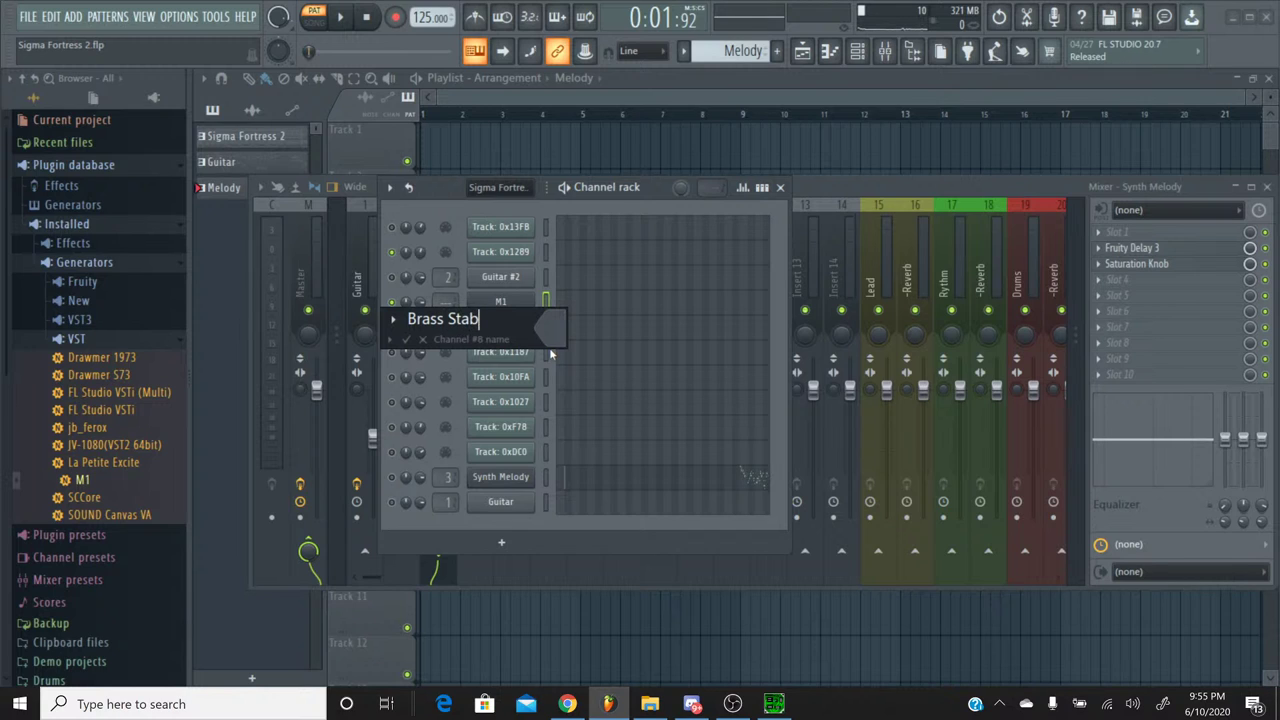
key("Return")
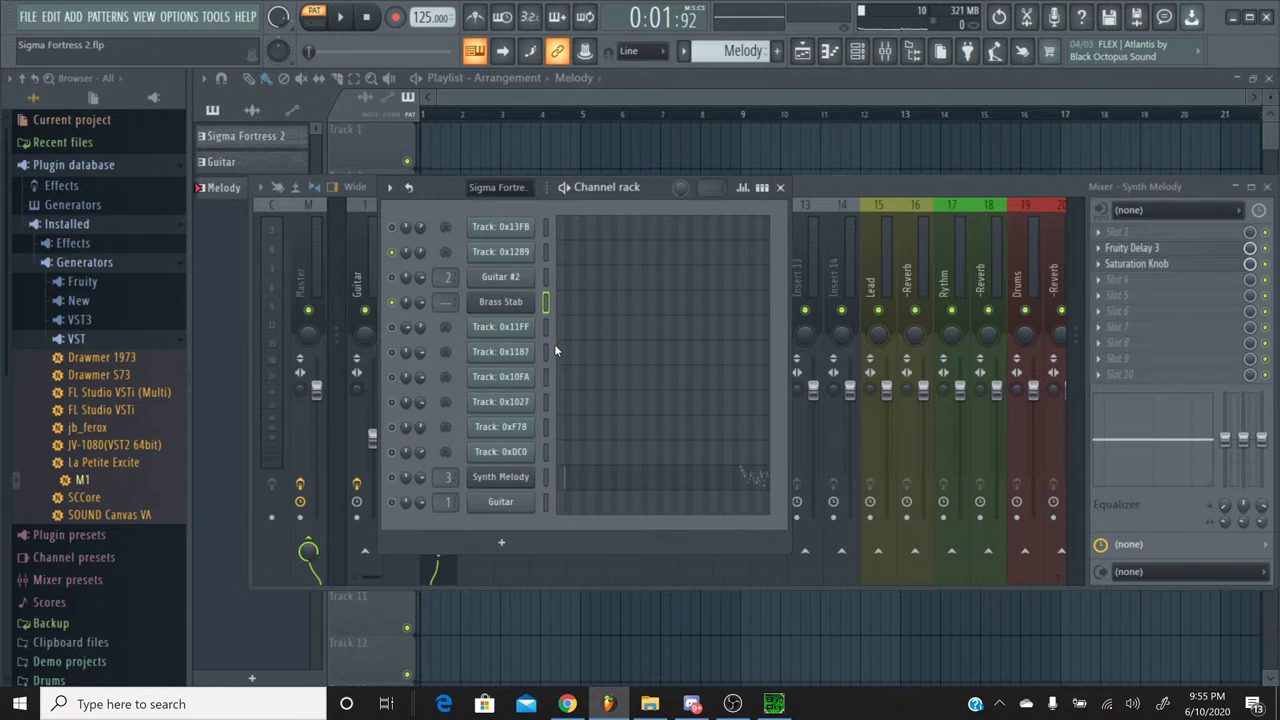
Step: Place the three copied notes in the Brass Stab piano roll, beginning in bar 2, and play them back
left_click(591, 304)
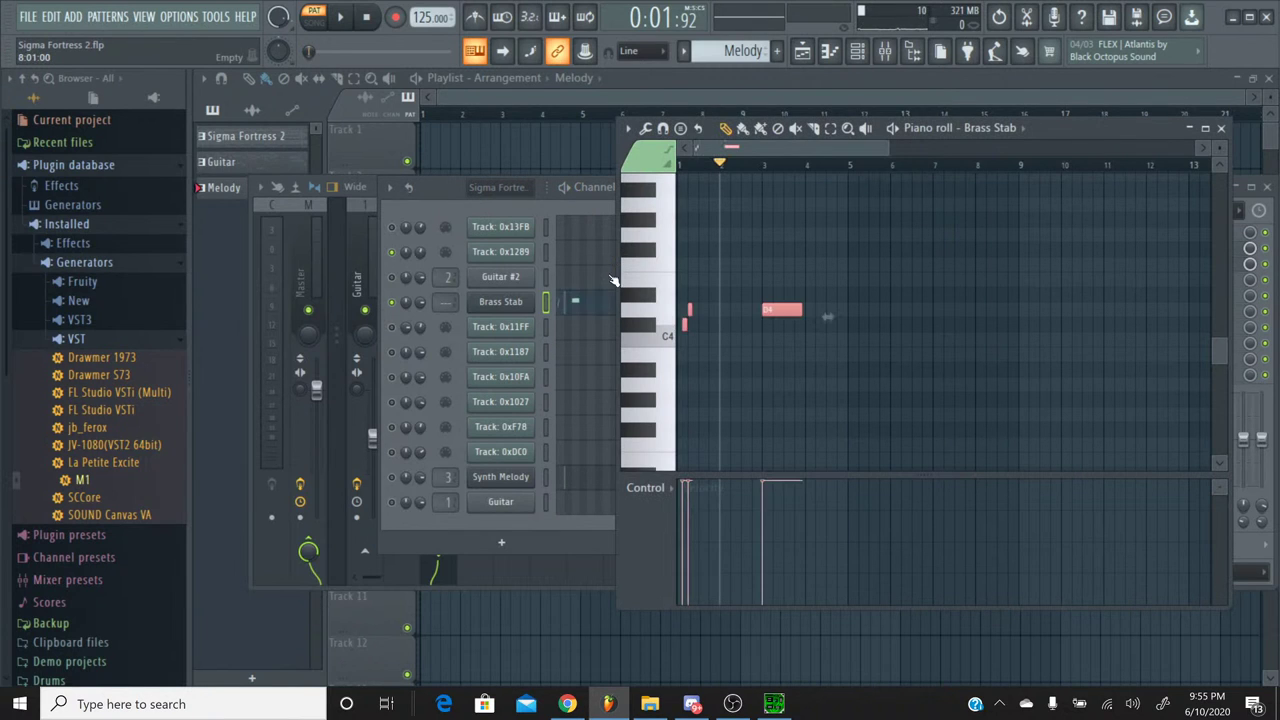
left_click_drag(690, 311, 733, 313)
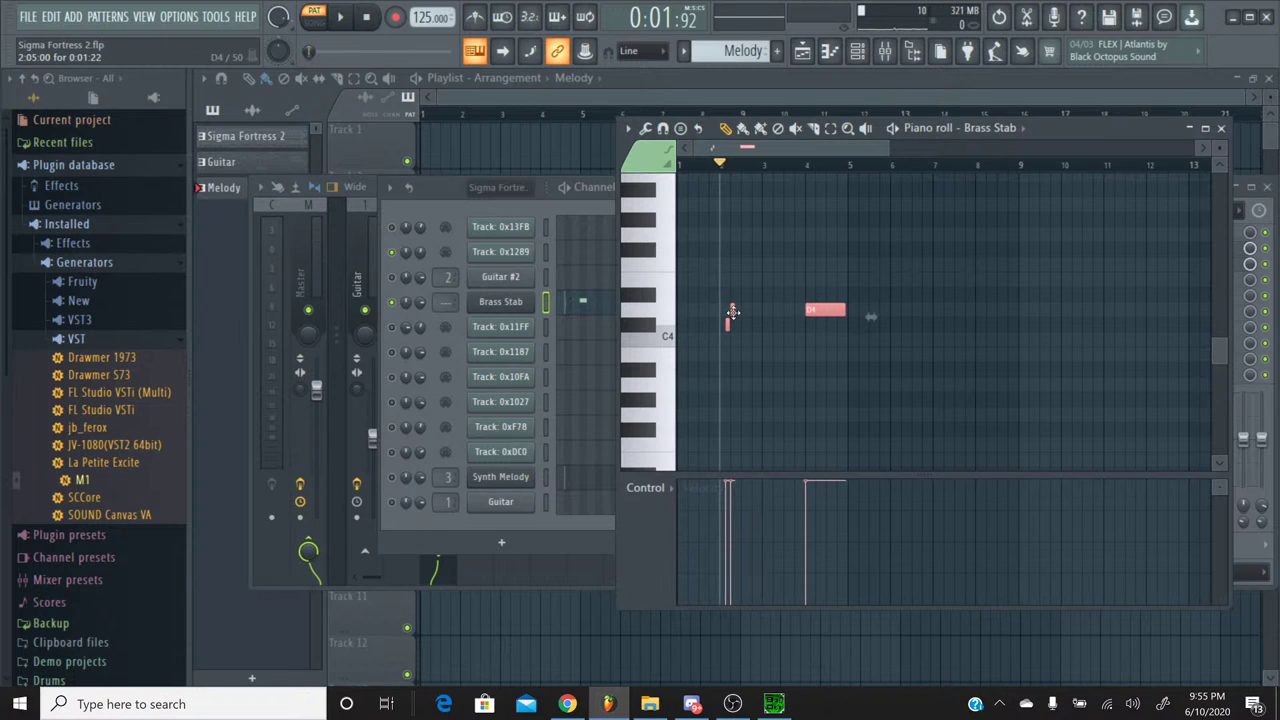
left_click(733, 313)
left_click(640, 322)
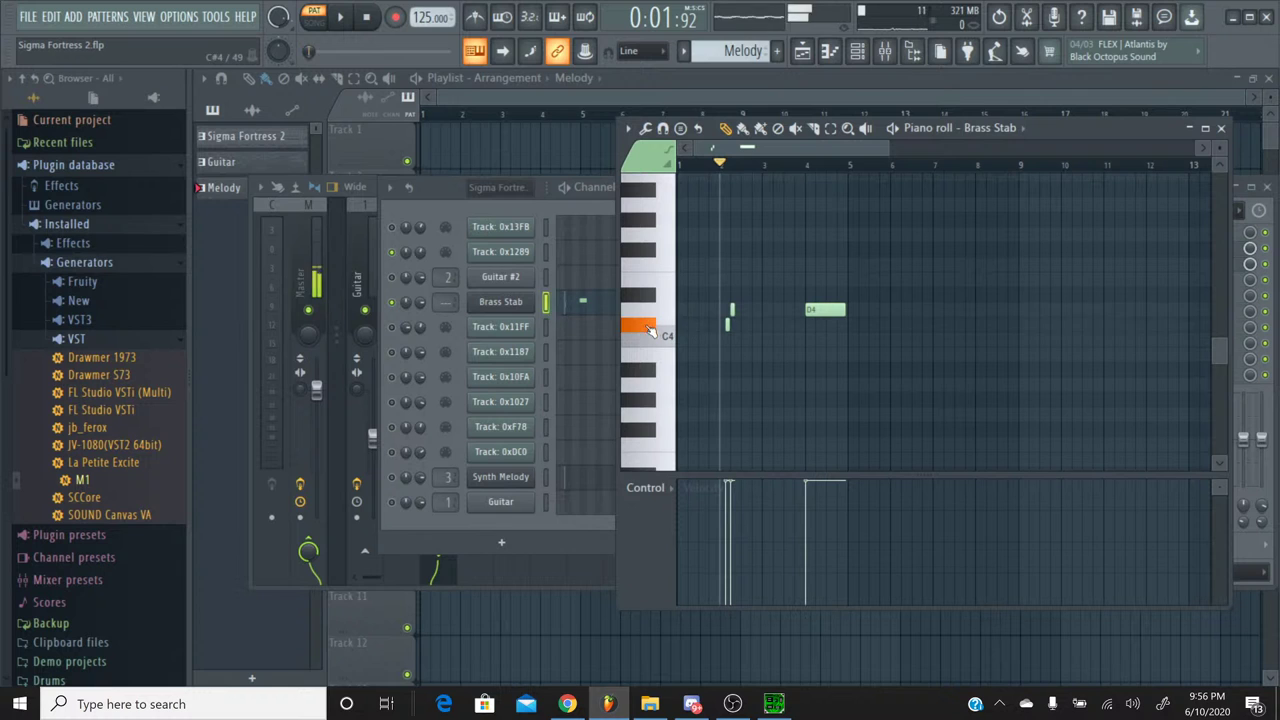
left_click(340, 17)
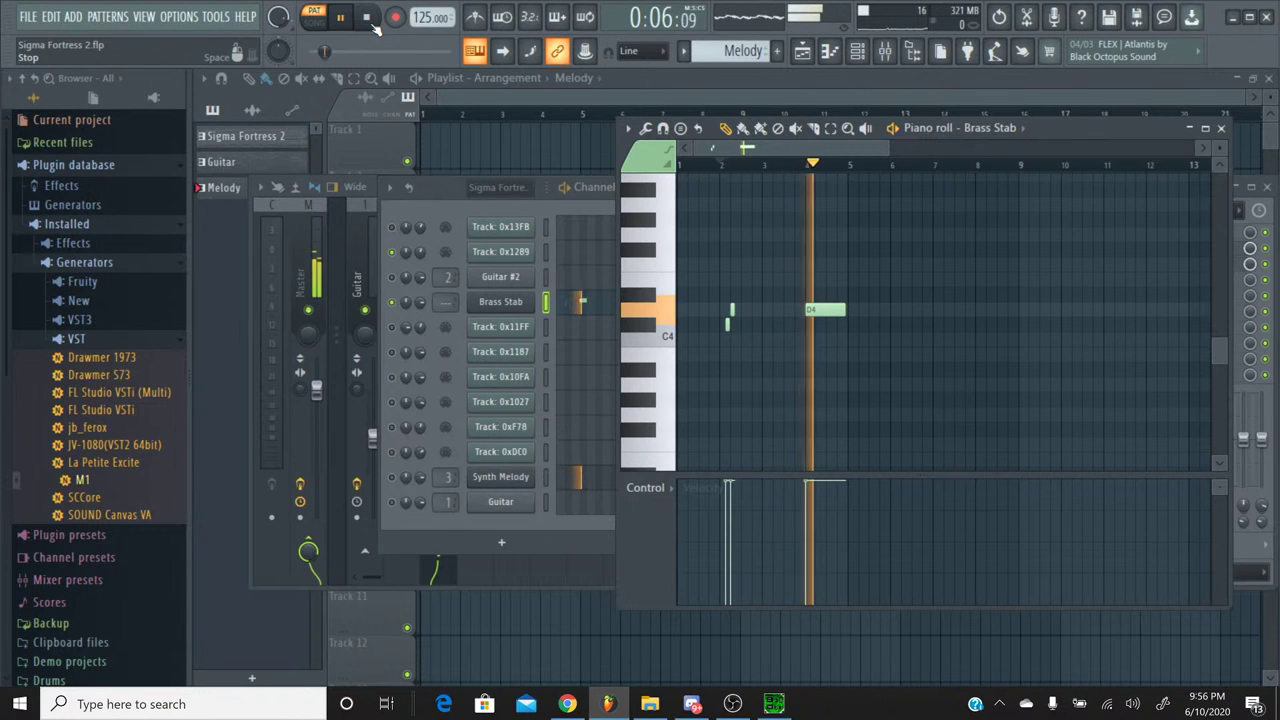
Step: Set both insert effects of the Brass Stab M1 to No Effect, then test playback and close the plugin
left_click(369, 19)
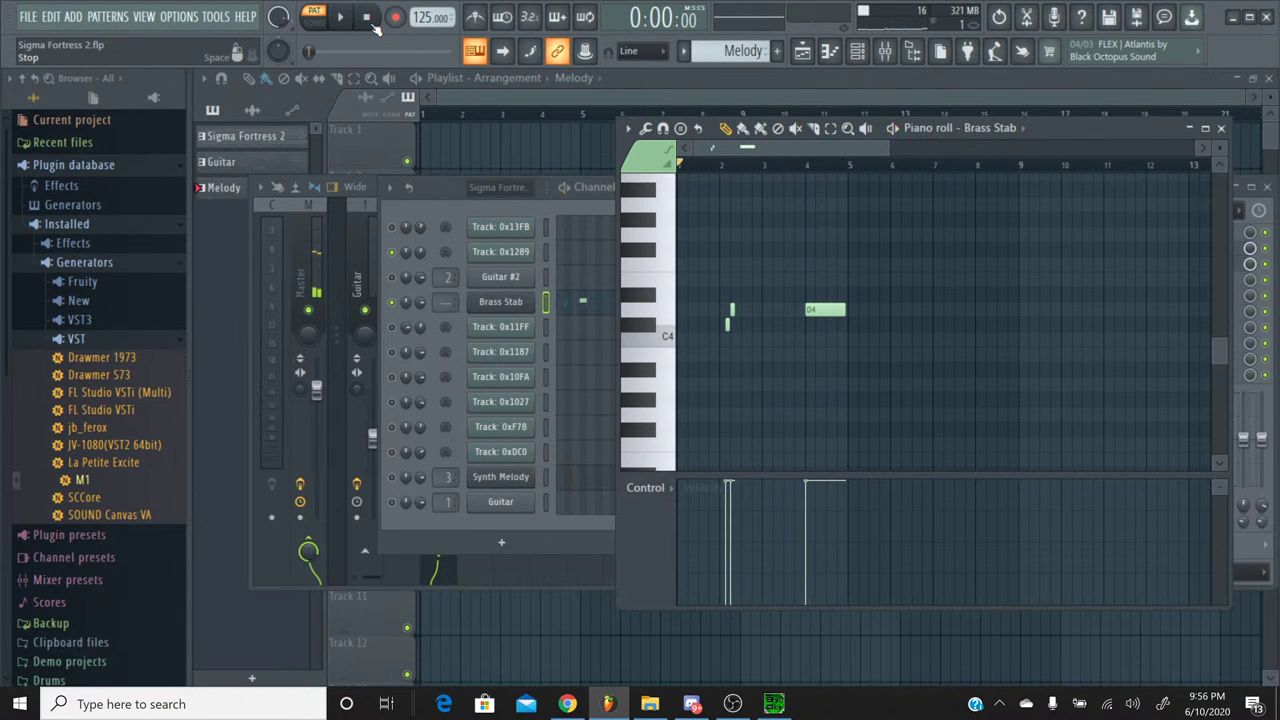
left_click(509, 303)
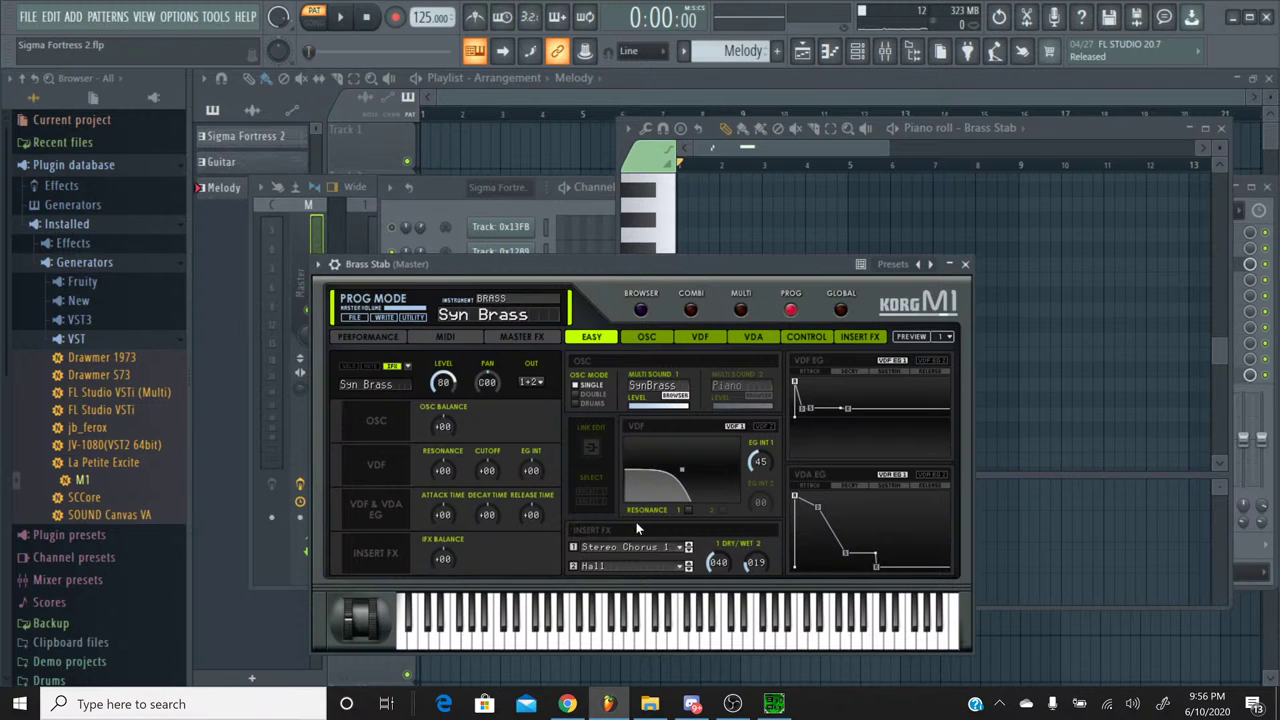
left_click(646, 567)
left_click(645, 166)
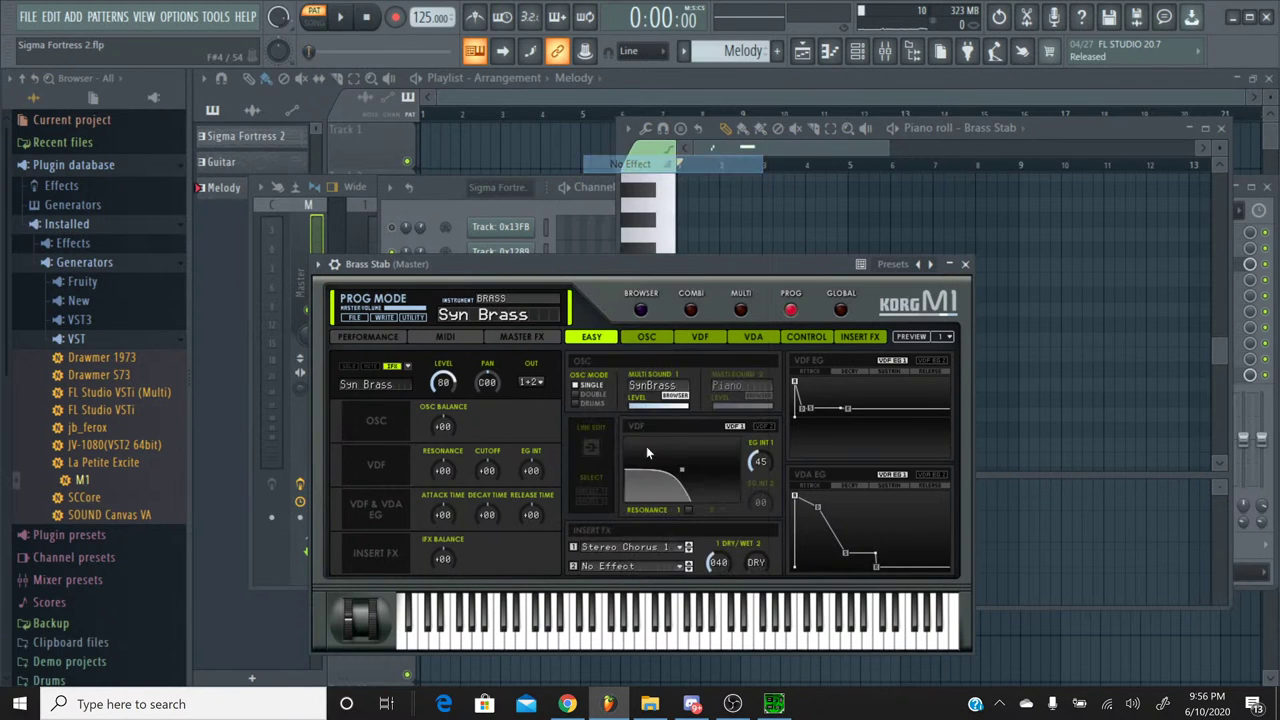
left_click(651, 551)
left_click(632, 144)
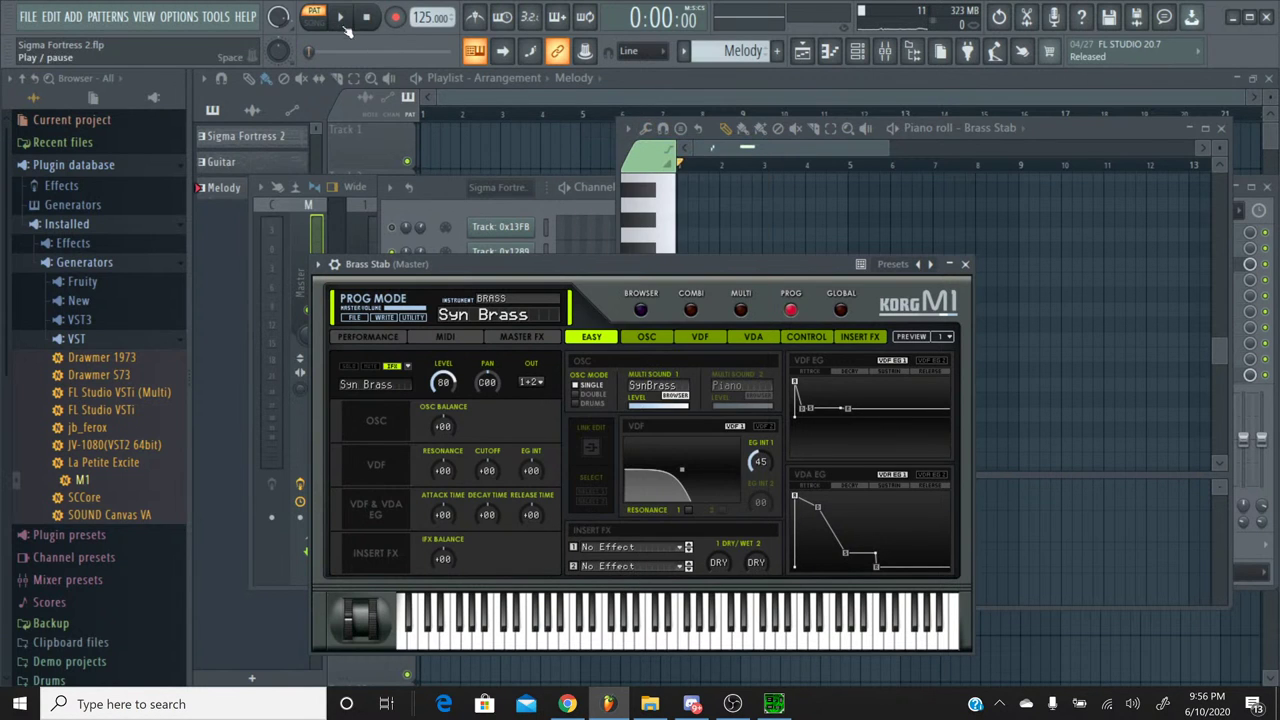
left_click(340, 17)
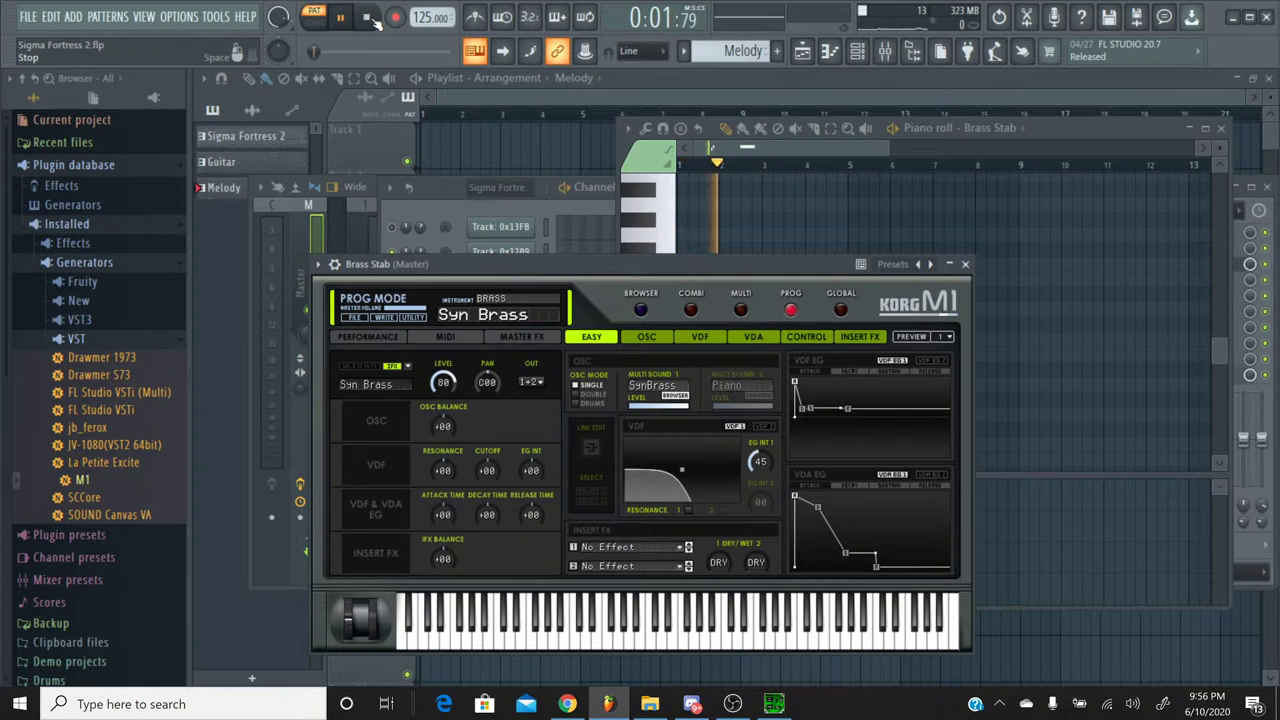
left_click(369, 17)
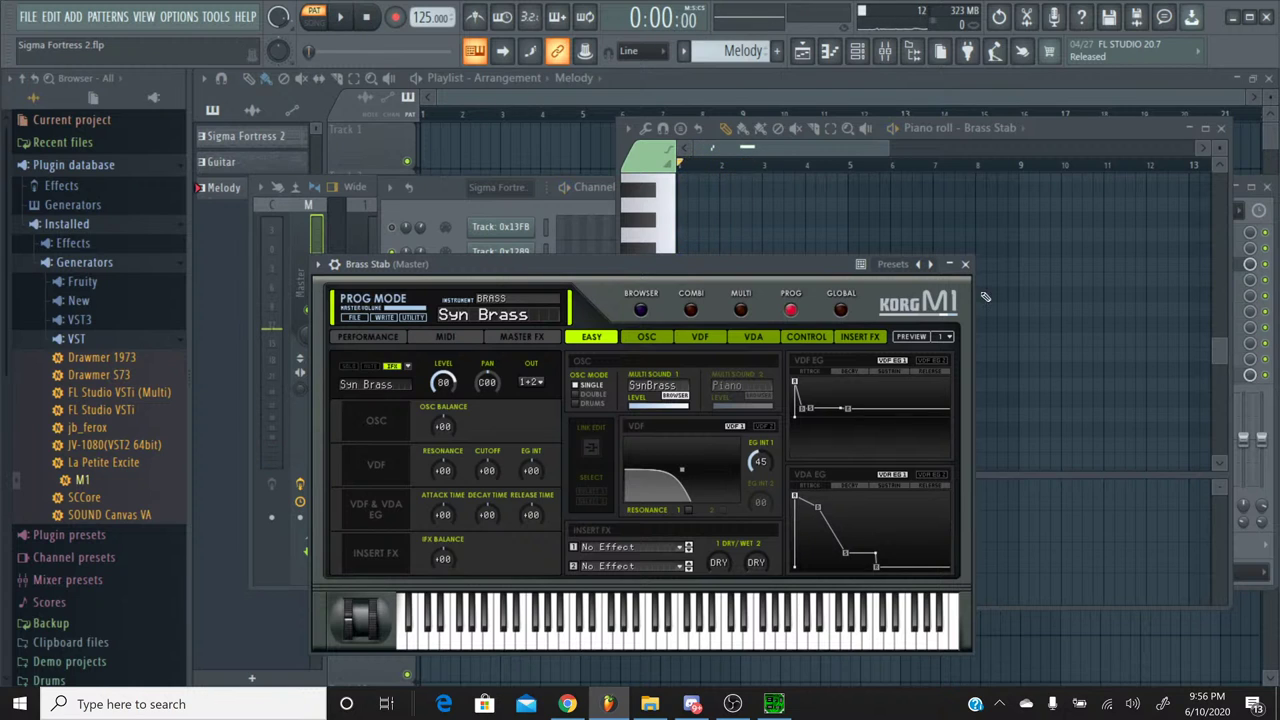
left_click(965, 265)
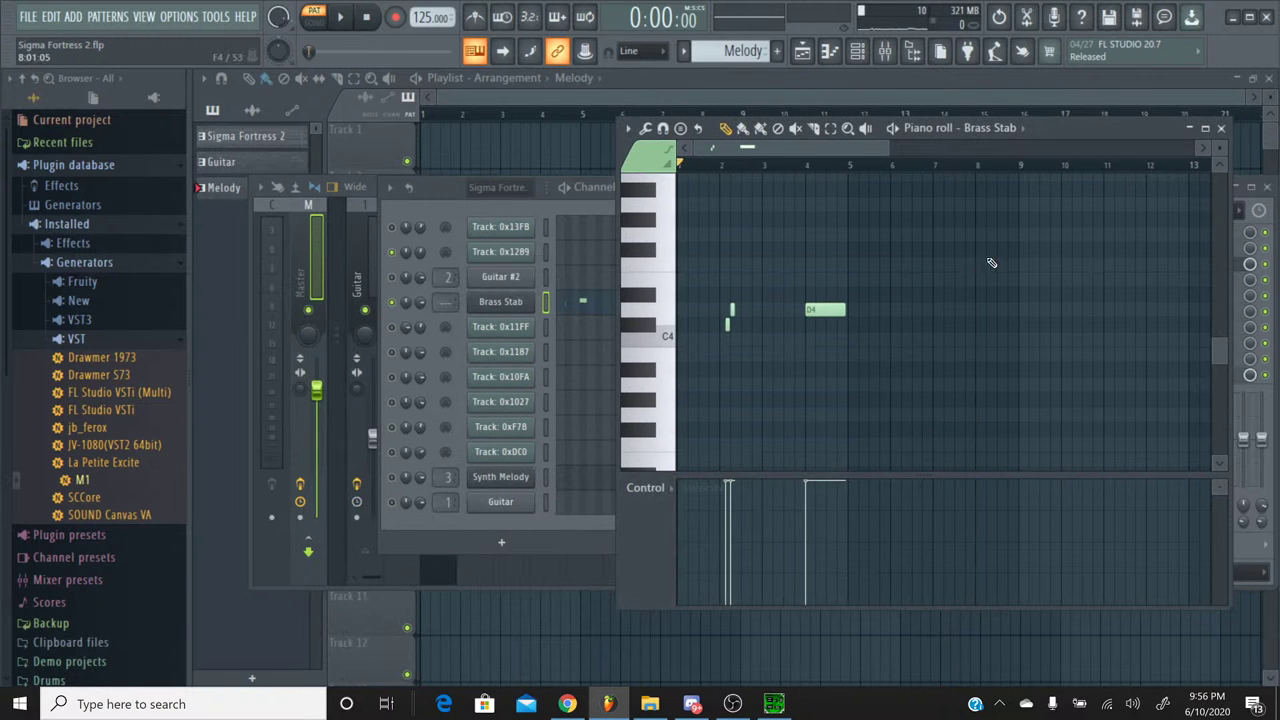
Step: Close the piano roll and route the Brass Stab channel to mixer track 4
left_click(1221, 129)
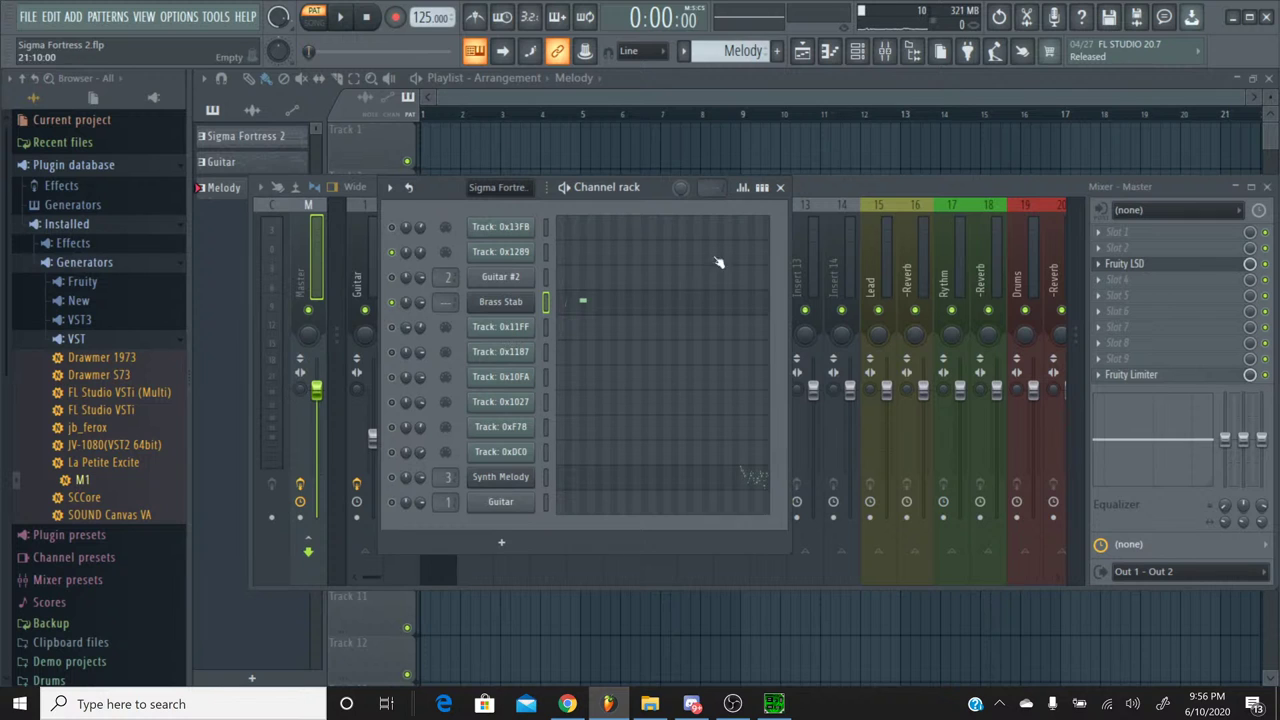
key("F6")
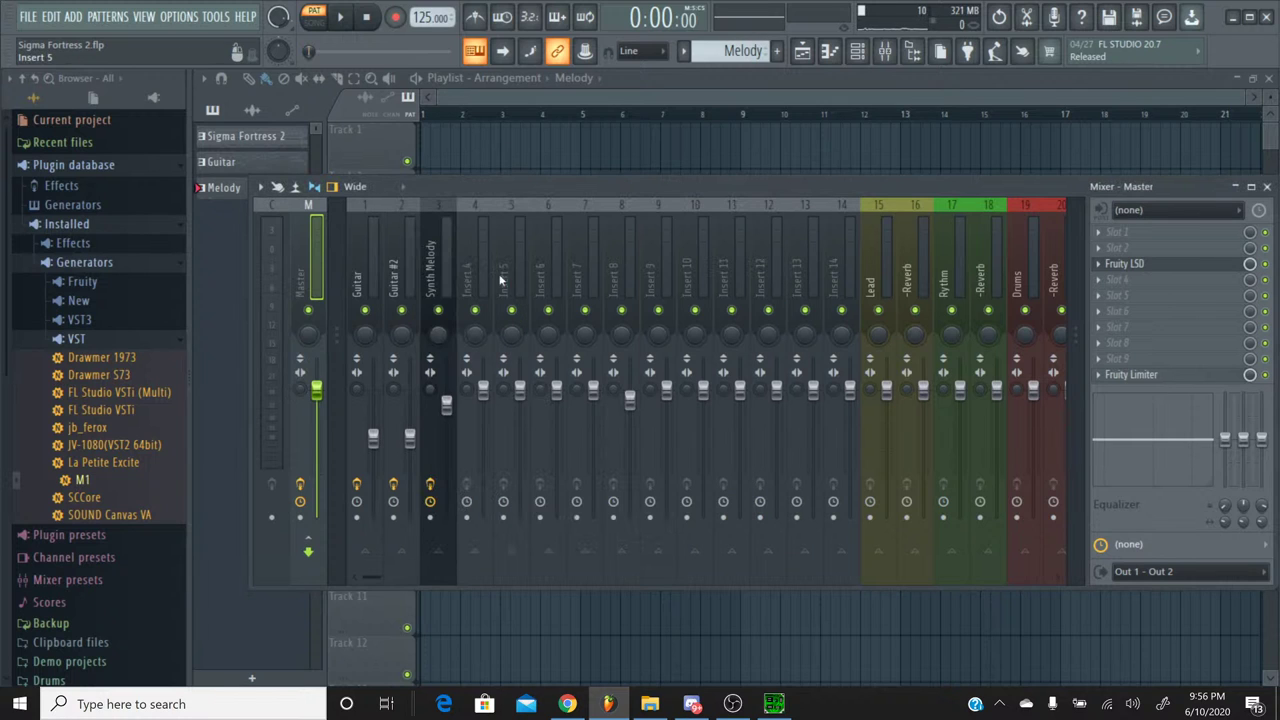
left_click(480, 222)
key("ctrl+l")
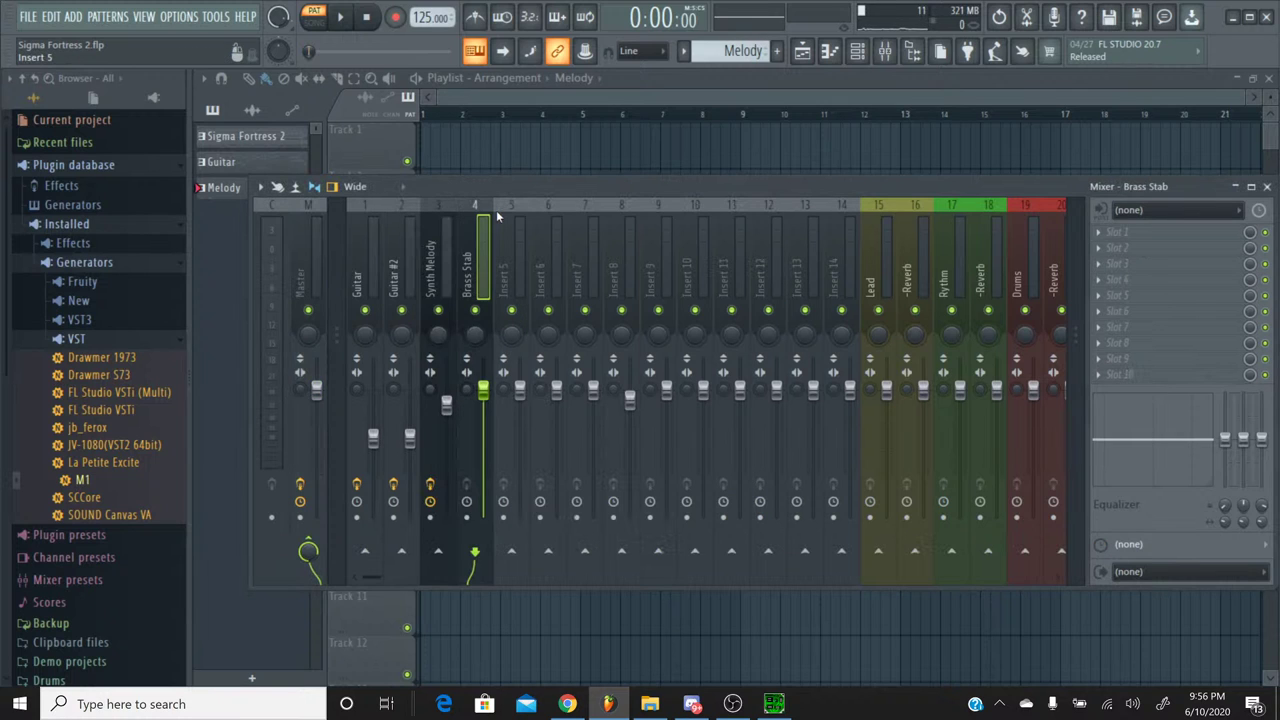
Step: Switch to the Sigma Fortress 2 pattern, solo Track: 0xF78 in the channel rack and play it briefly
left_click(684, 58)
left_click(684, 79)
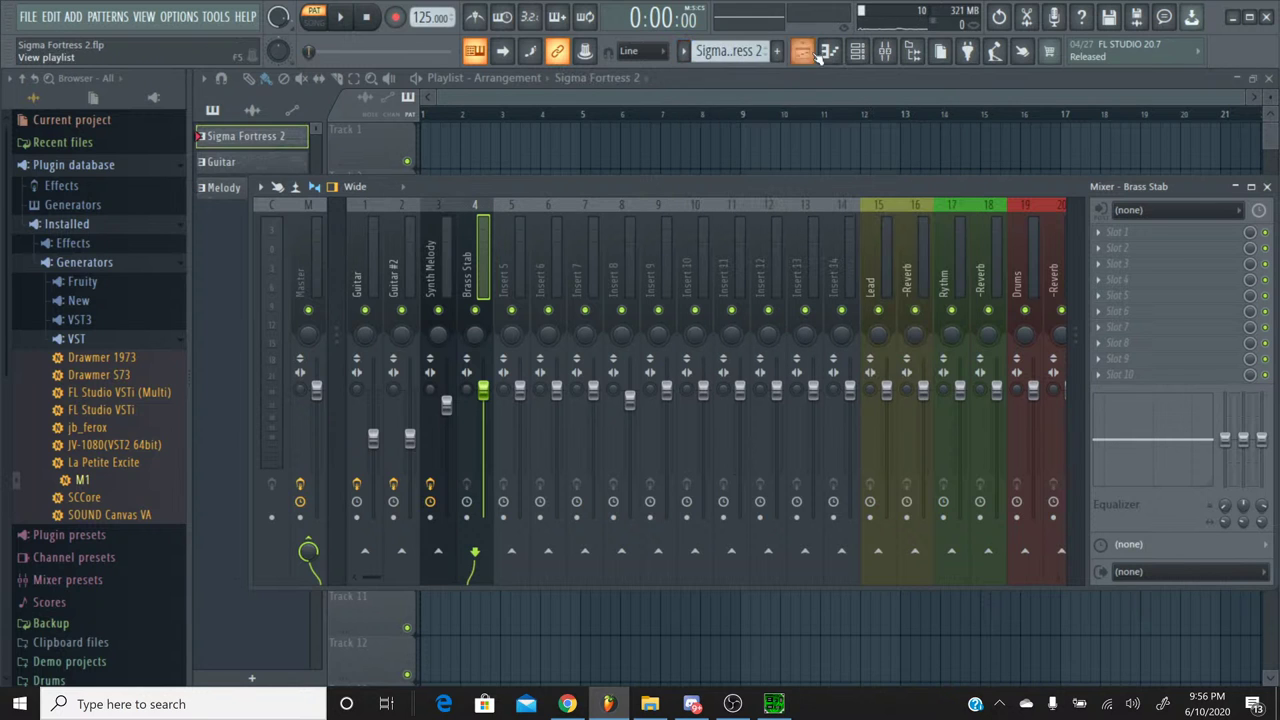
left_click(855, 58)
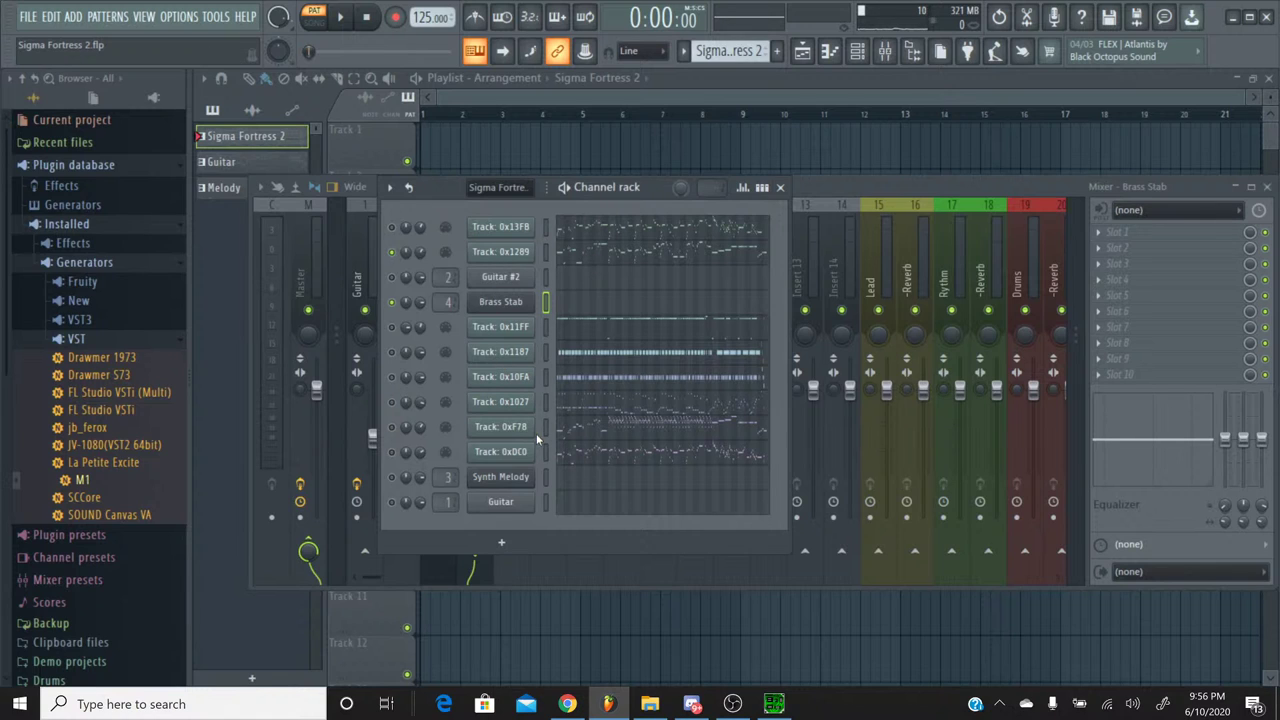
left_click(340, 17)
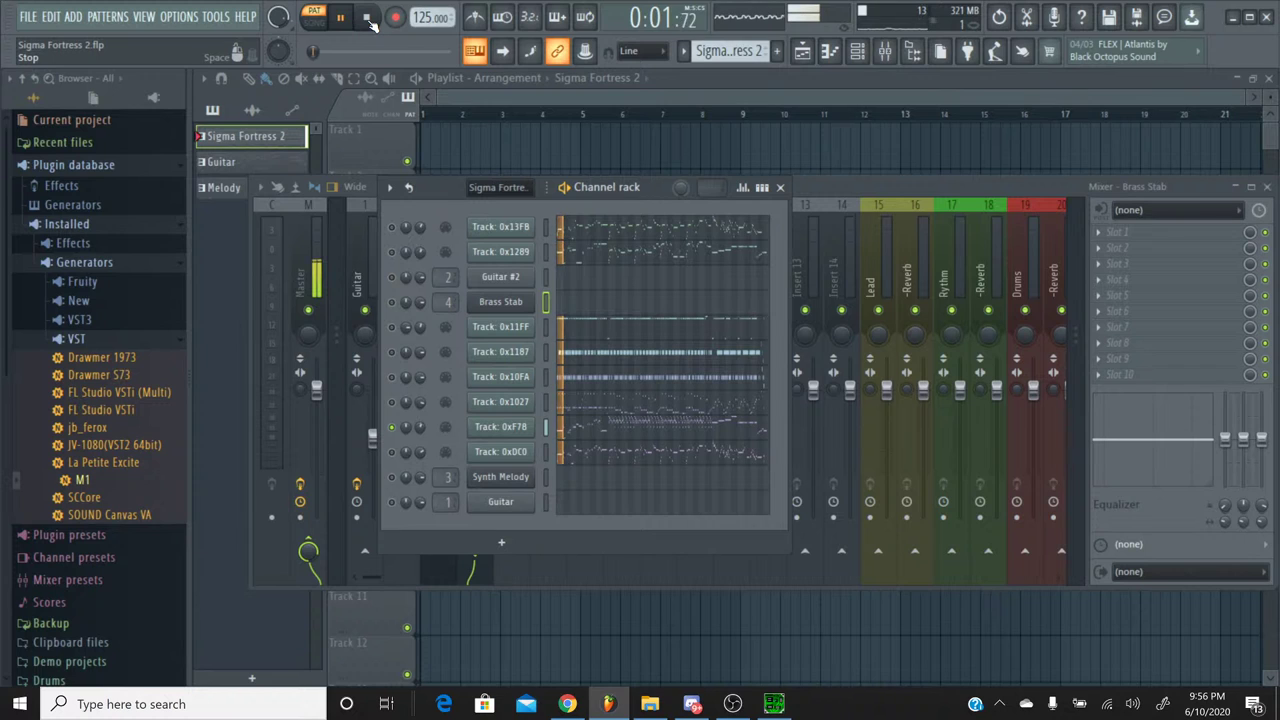
left_click(369, 19)
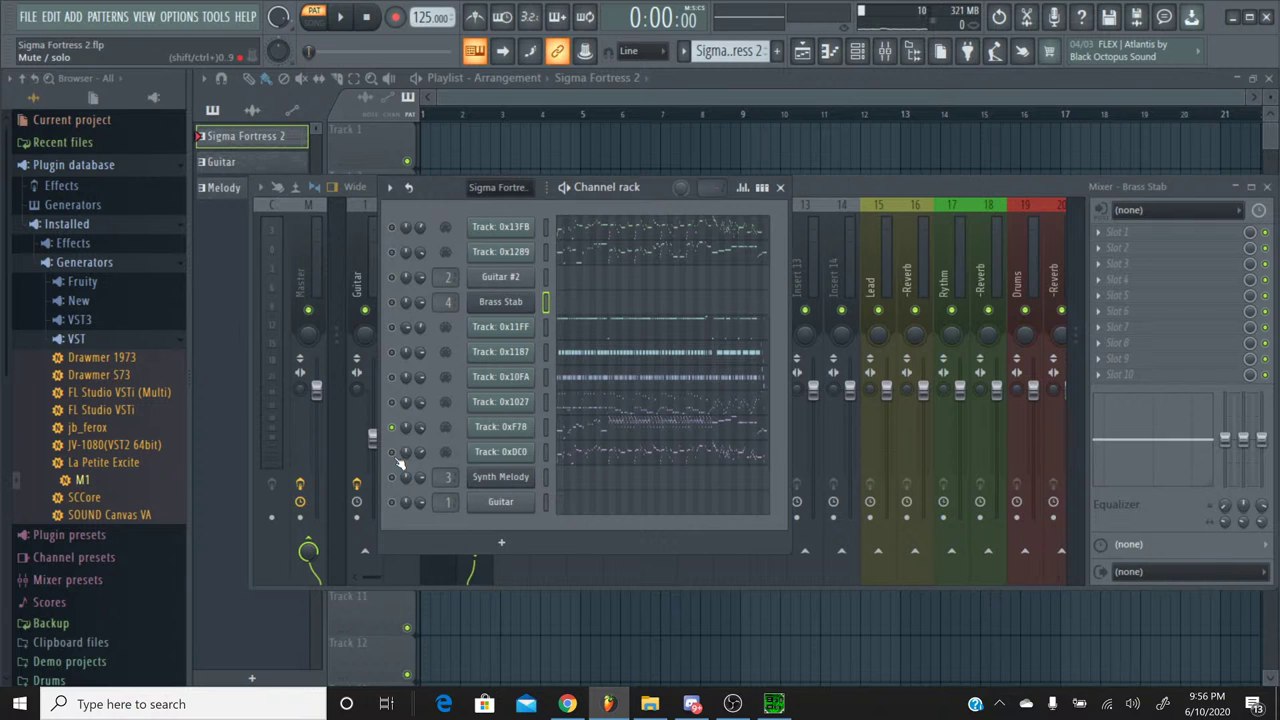
Step: Open Track: 0xF78 in the piano roll and play back its opening bars
left_click(575, 432)
scroll(780, 260, "up", 3)
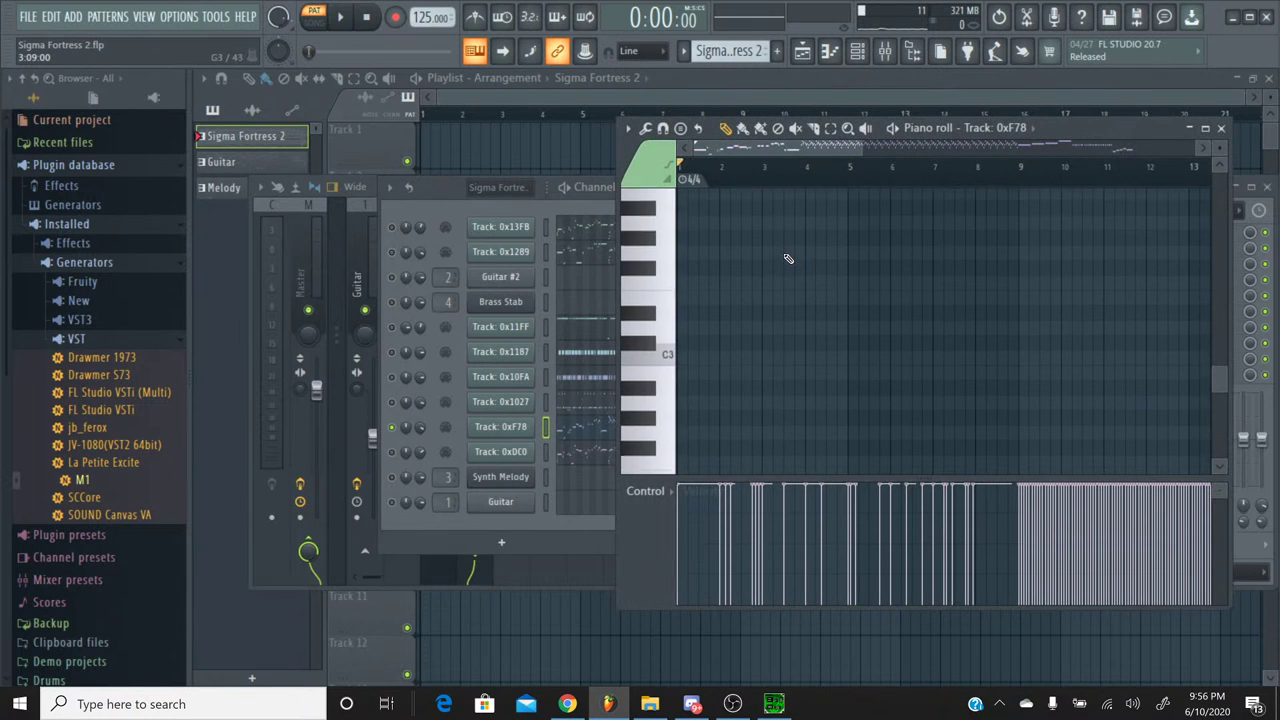
scroll(775, 205, "up", 4)
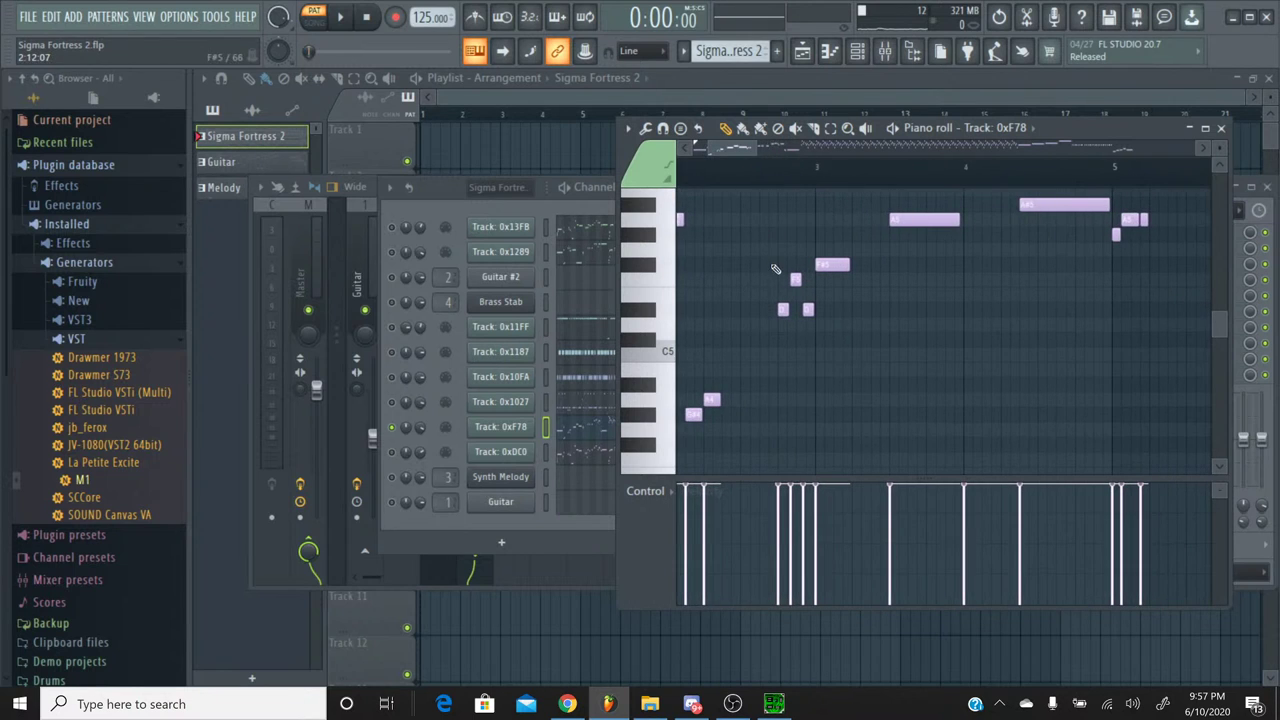
scroll(745, 174, "left", 3)
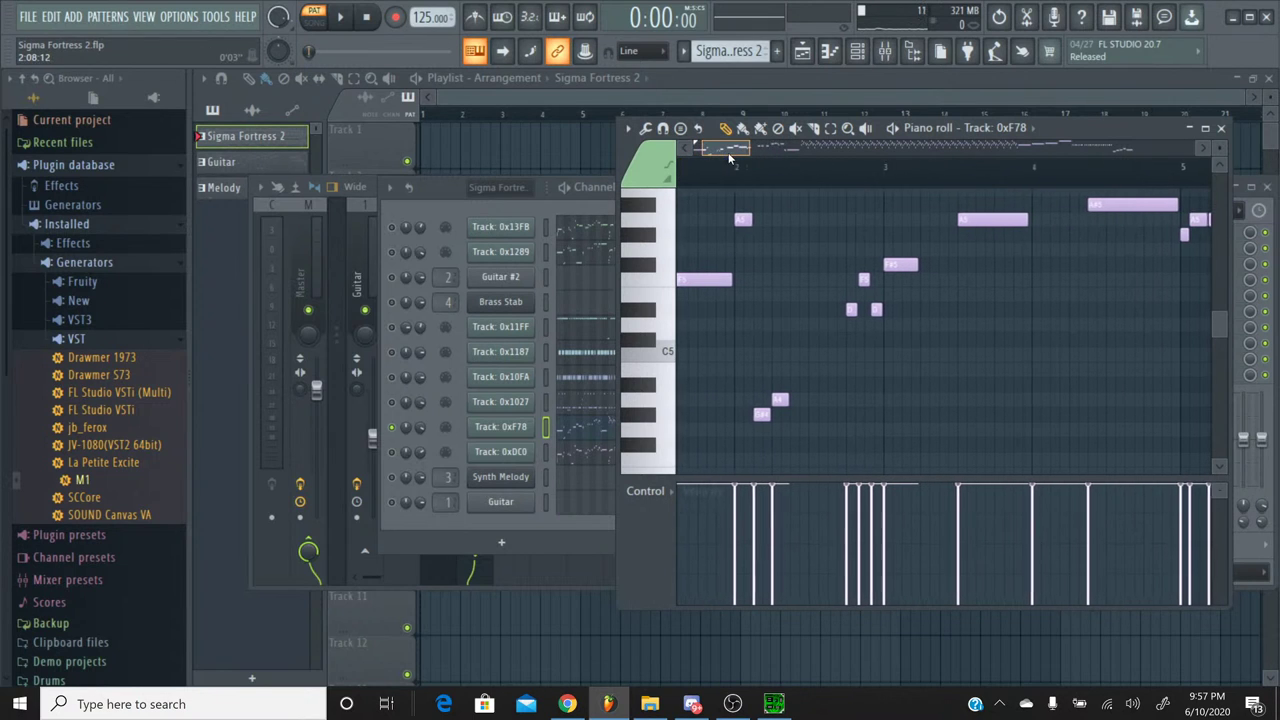
key("space")
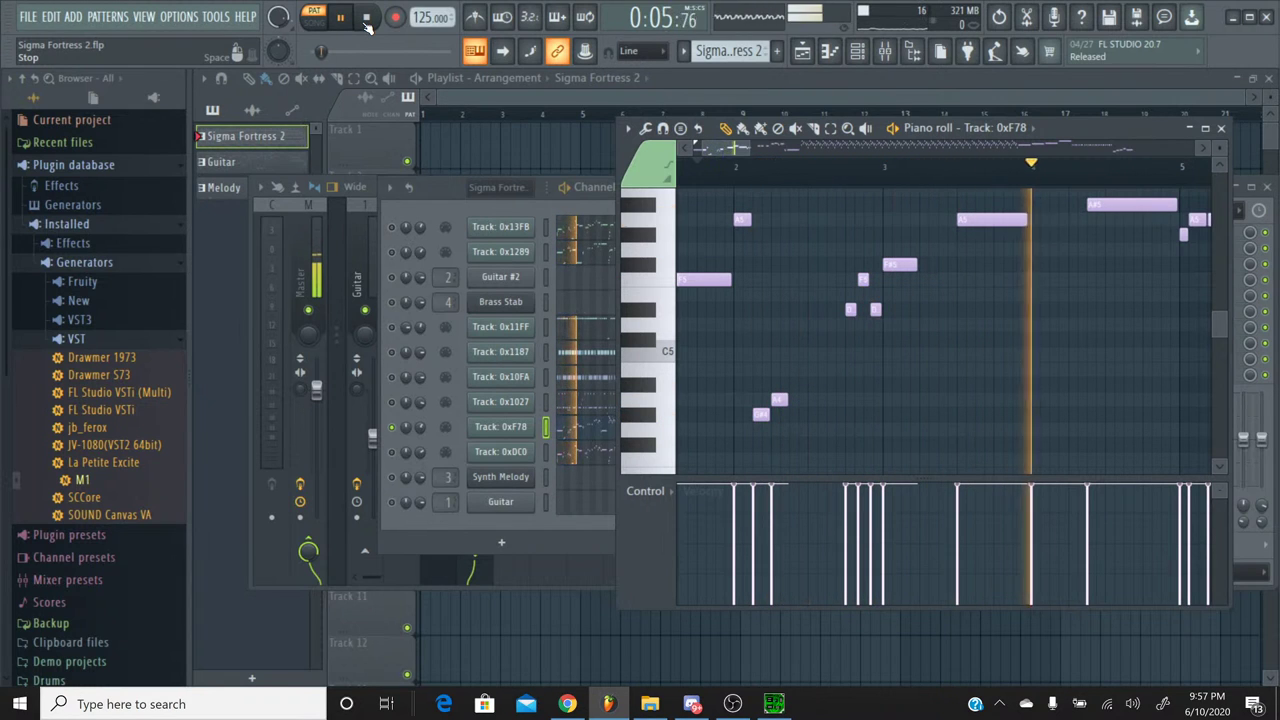
left_click(368, 18)
Step: Copy the G#4 and A4 notes in bar 2 of Track: 0xF78 and set the playback position to their start
scroll(748, 340, "down", 3)
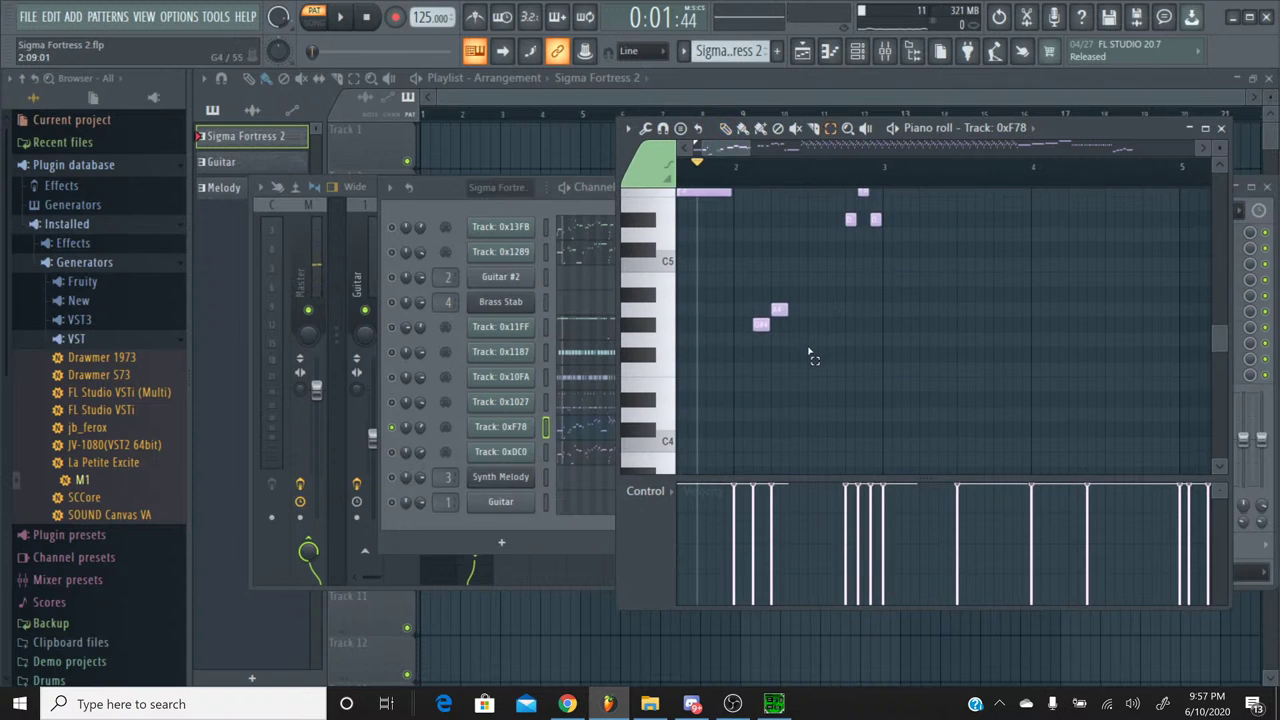
left_click_drag(804, 358, 749, 316)
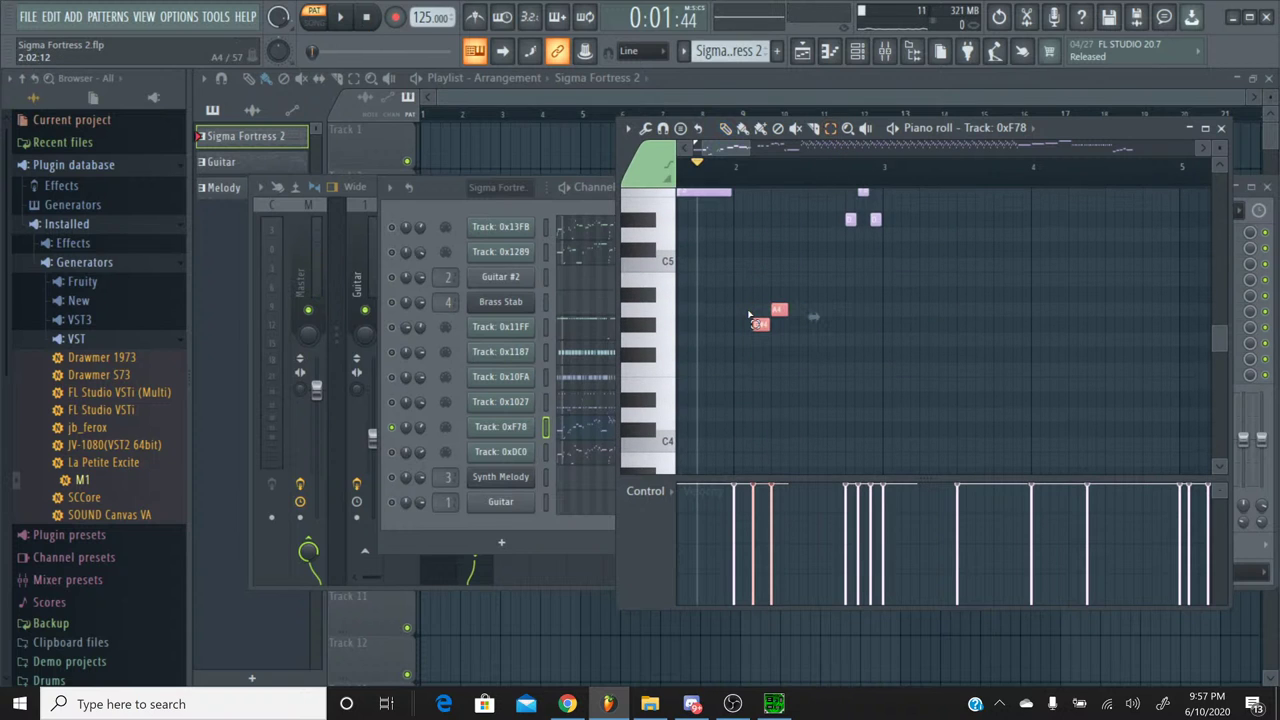
left_click(753, 165)
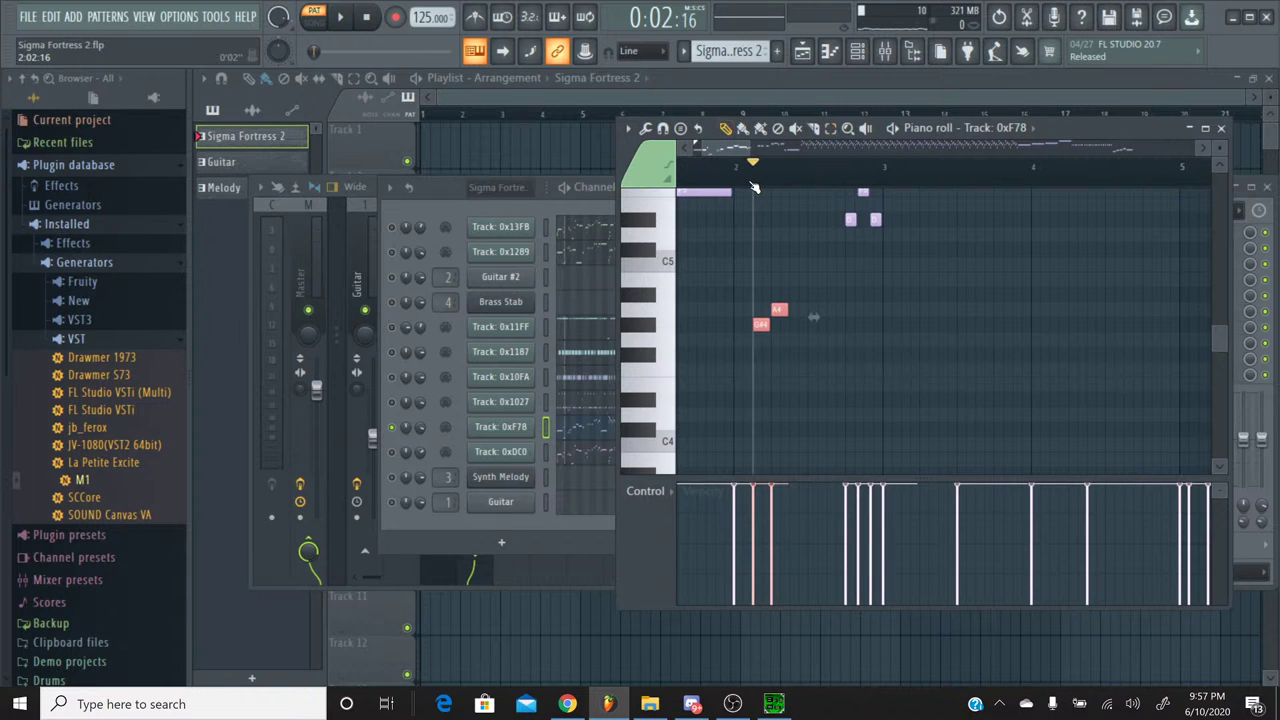
left_click(1224, 130)
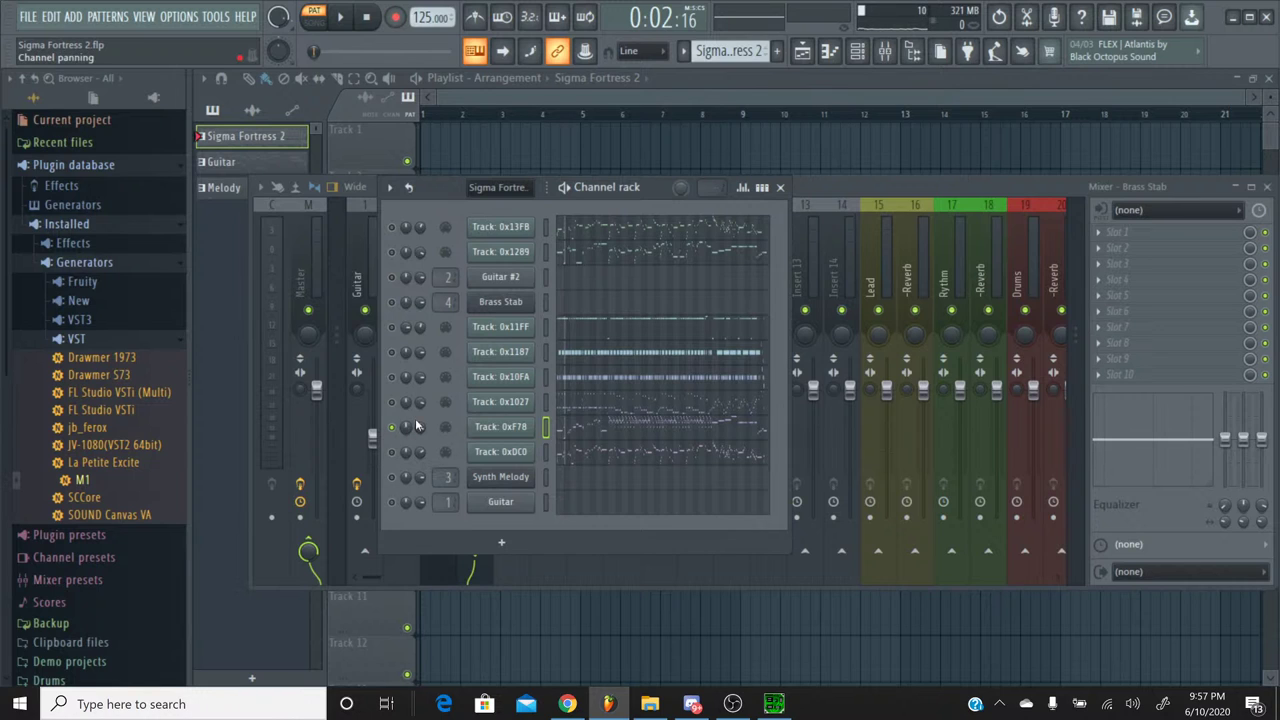
Step: Paste the G#4 and A4 notes into Brass Stab in the Melody pattern, aligned above the C#4 and D4 notes in bar 2
left_click(684, 52)
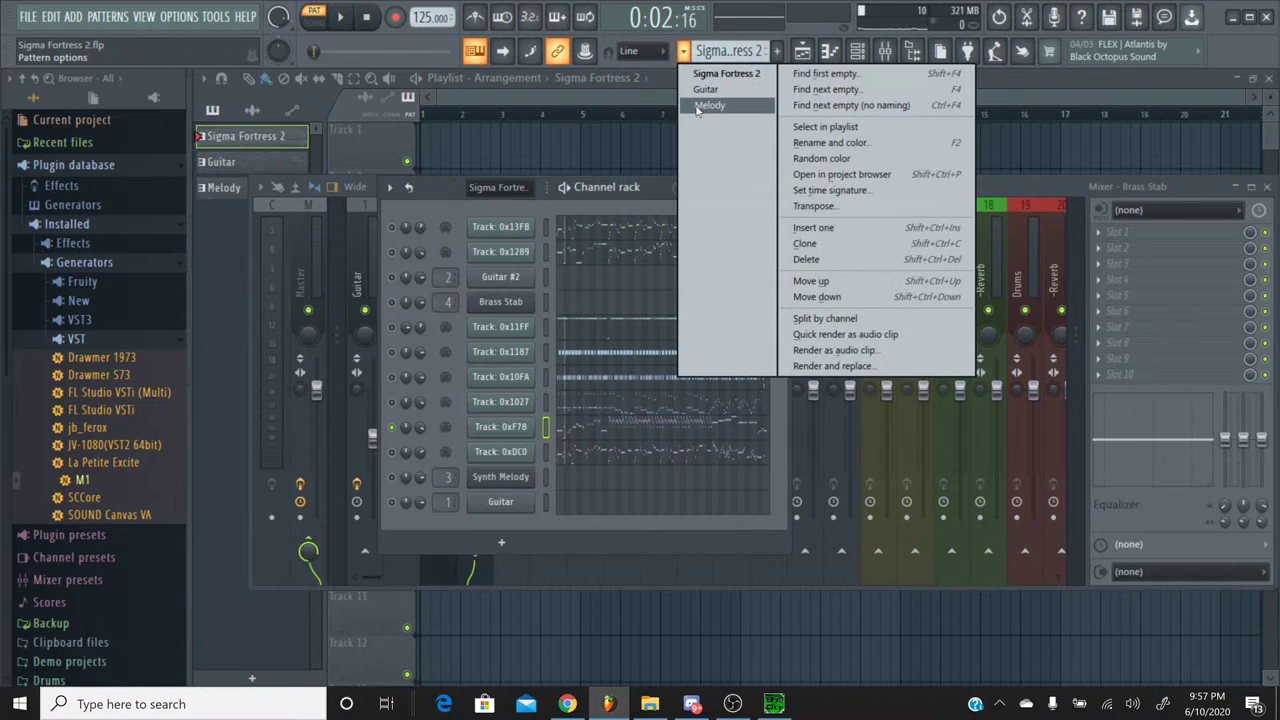
left_click(697, 108)
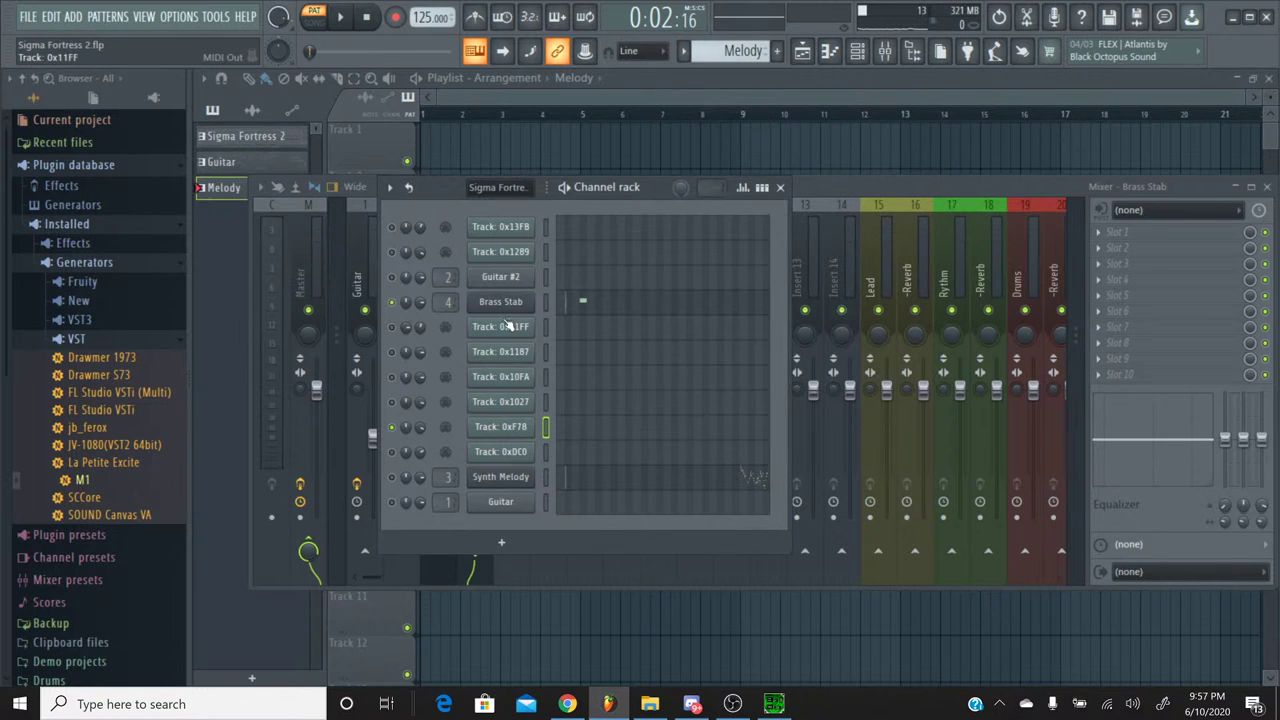
left_click(590, 310)
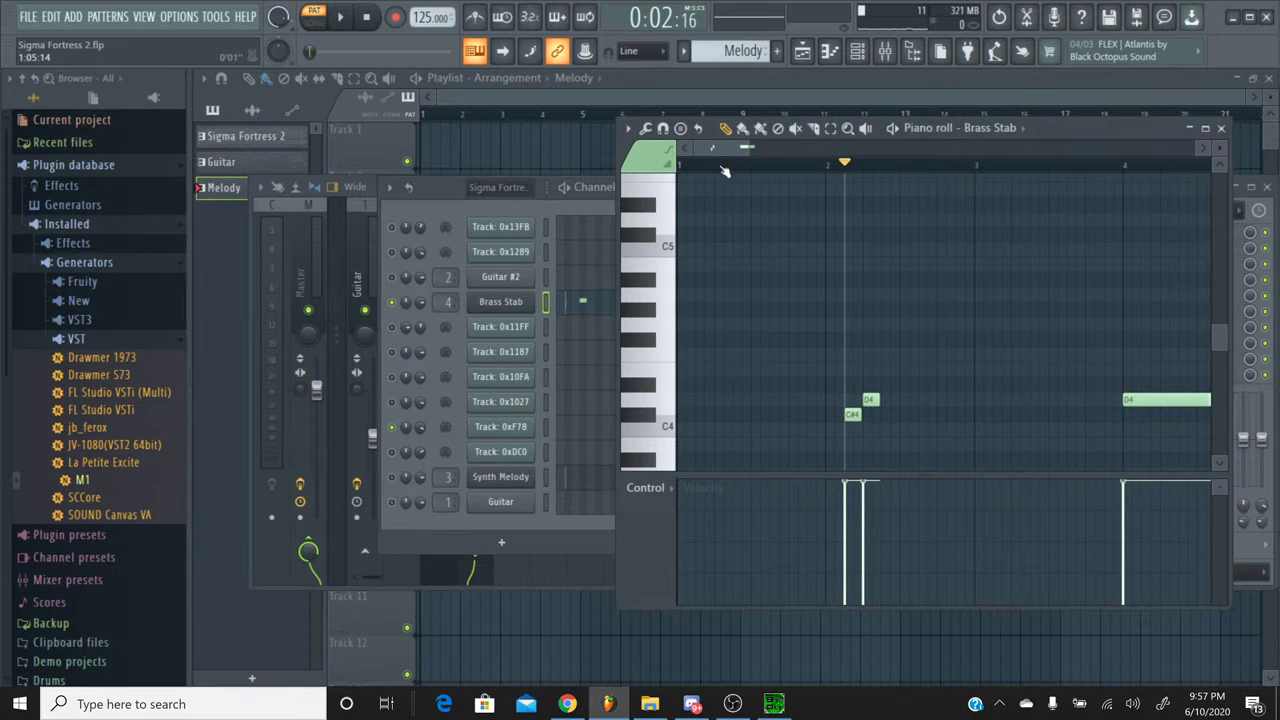
left_click_drag(718, 153, 733, 149)
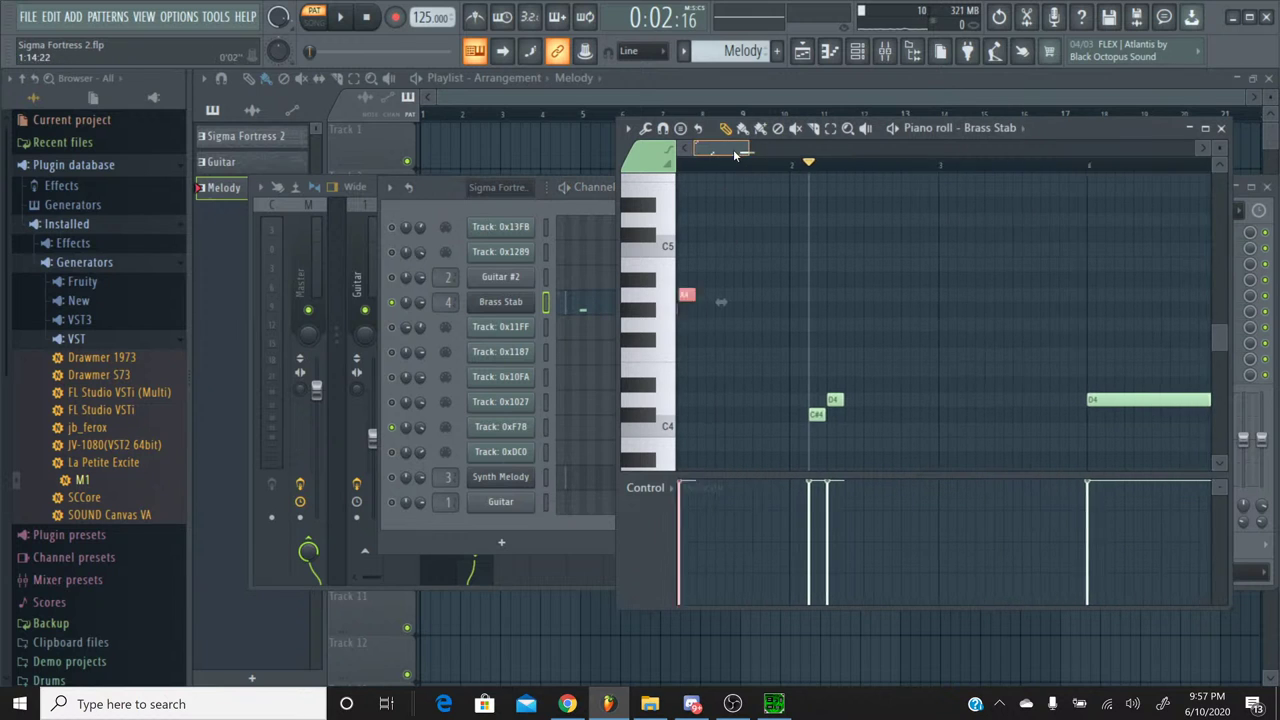
left_click_drag(703, 310, 851, 309)
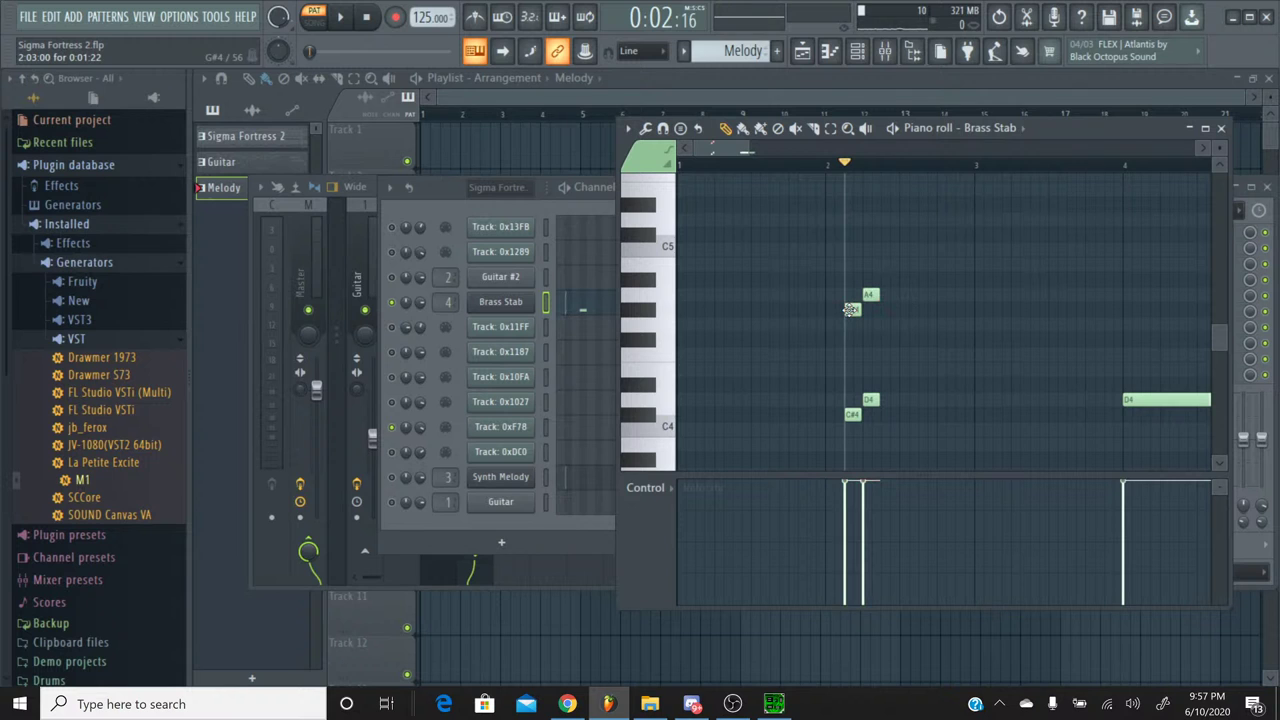
Step: Play the Melody pattern twice from late in bar 1 to hear the layered Brass Stab notes
left_click(734, 164)
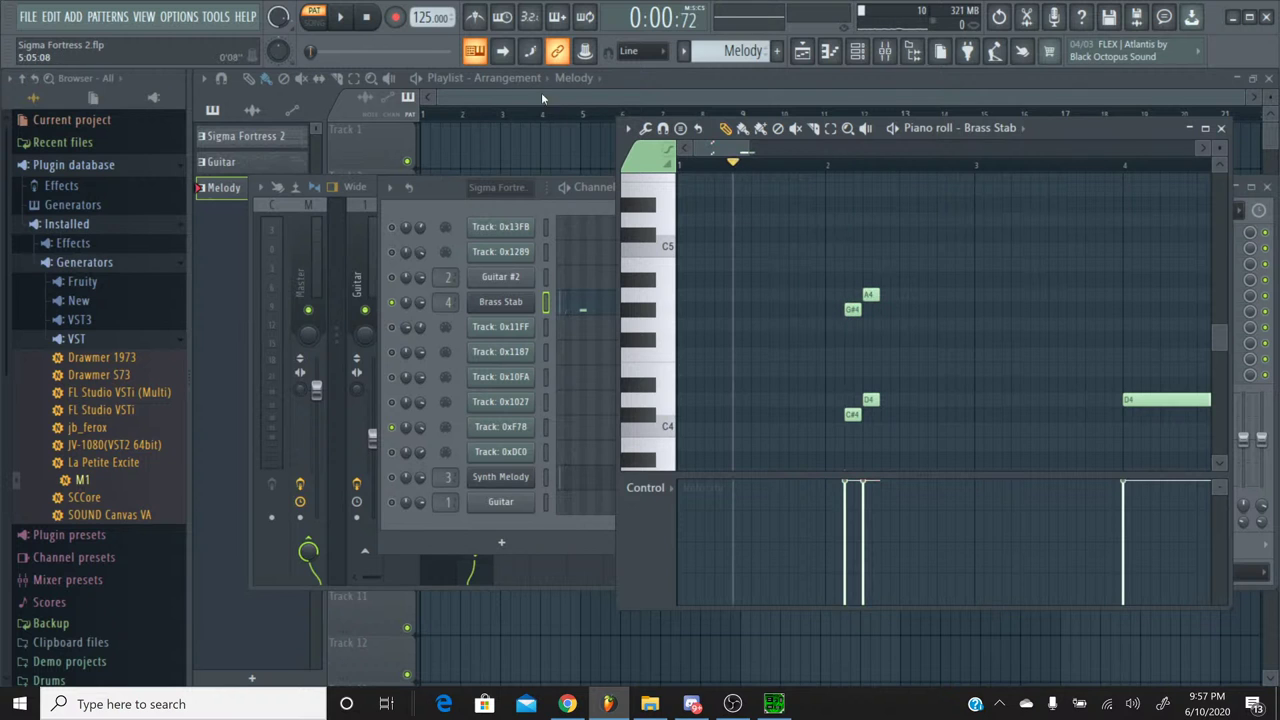
left_click(340, 20)
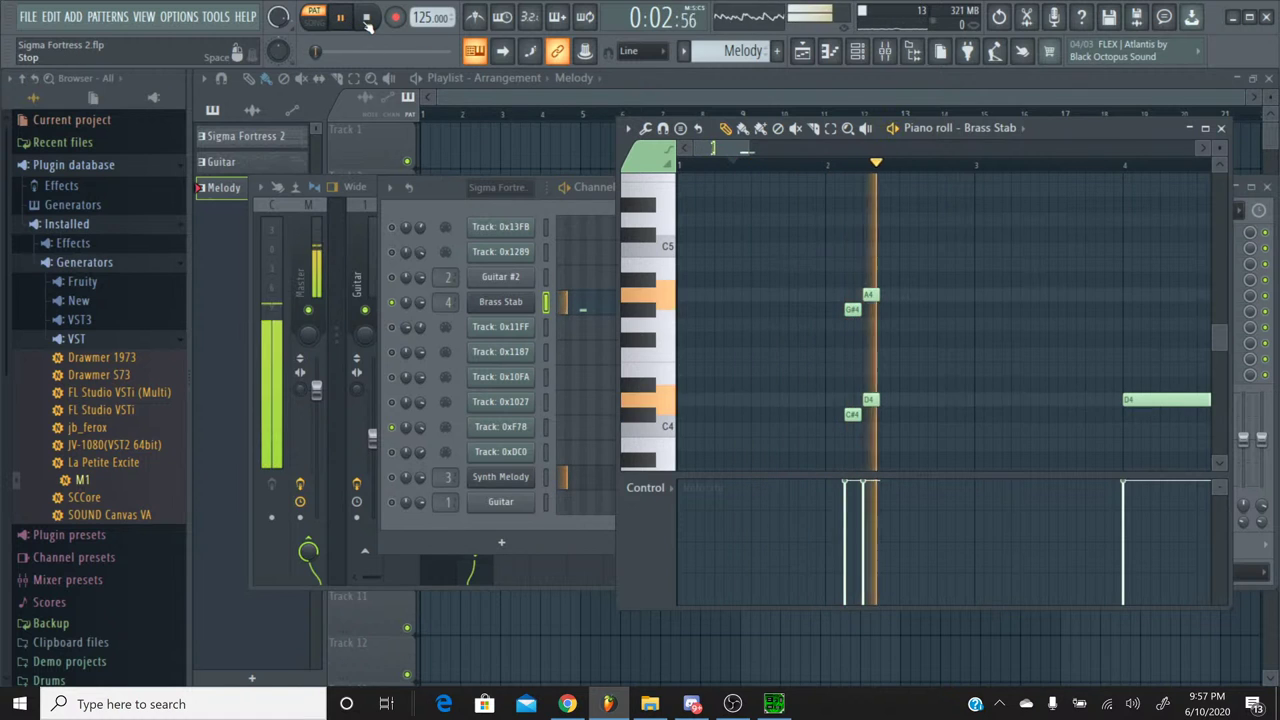
left_click(367, 19)
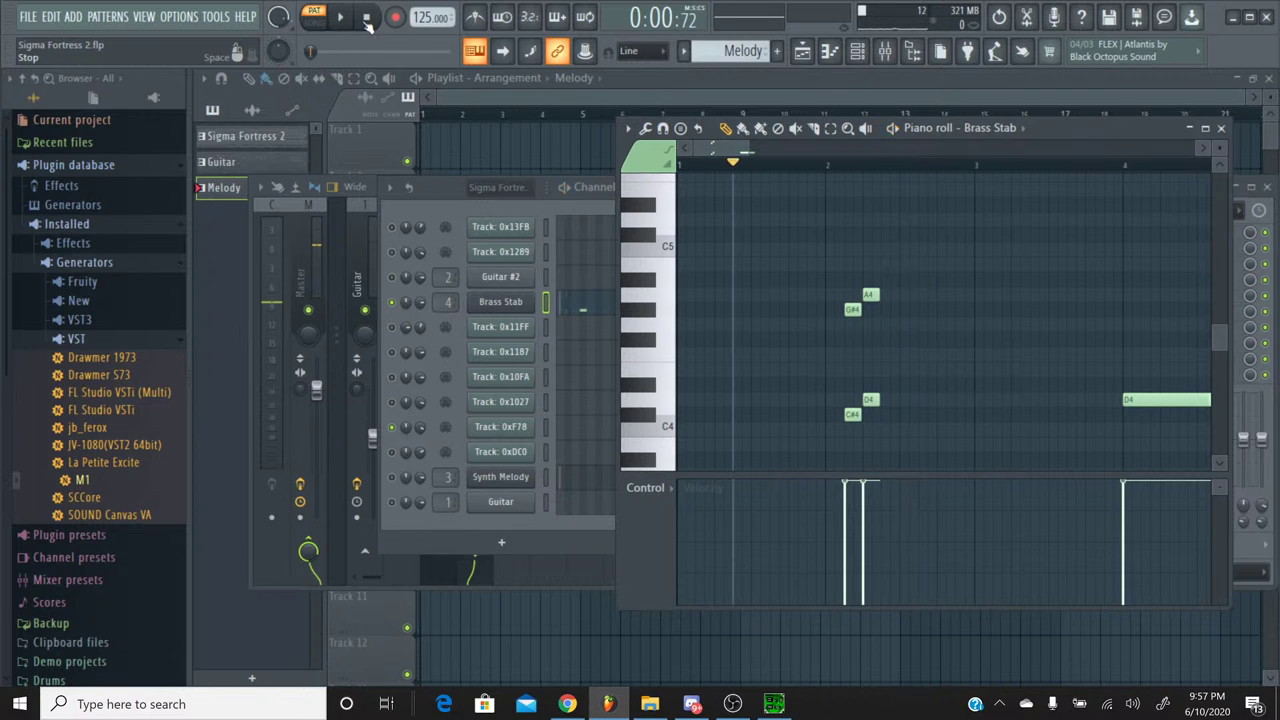
left_click(355, 24)
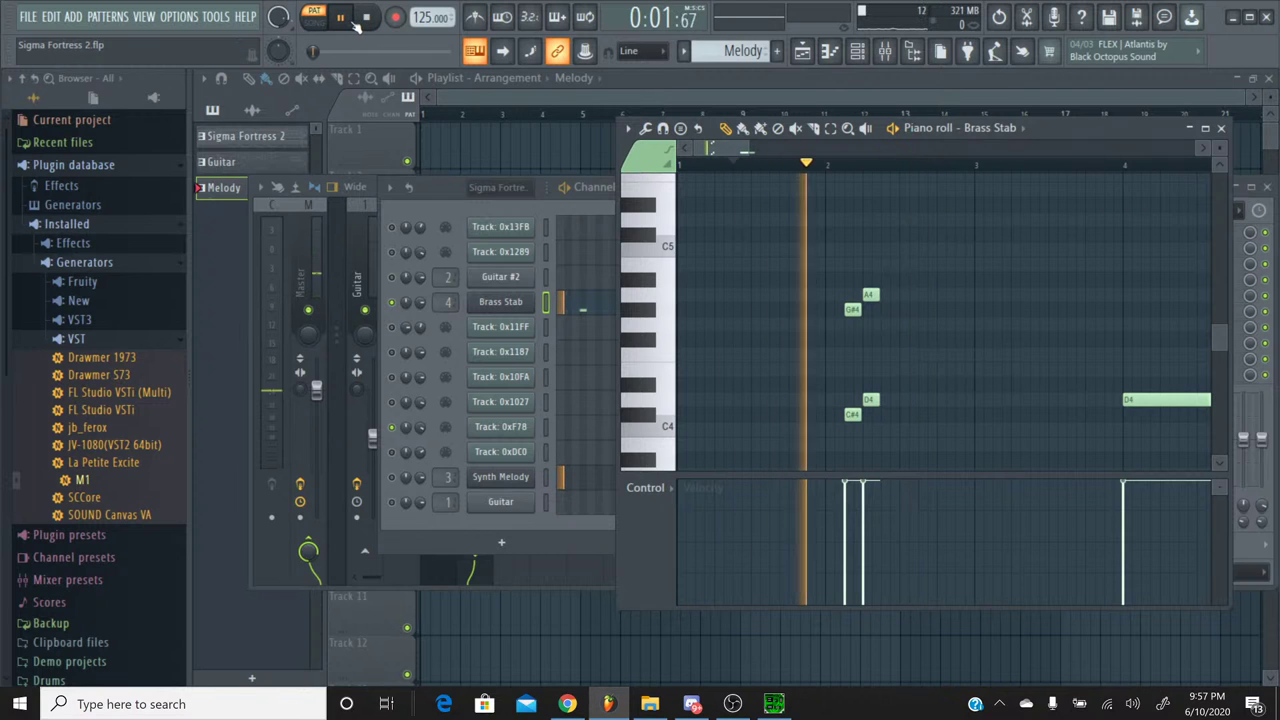
left_click(368, 22)
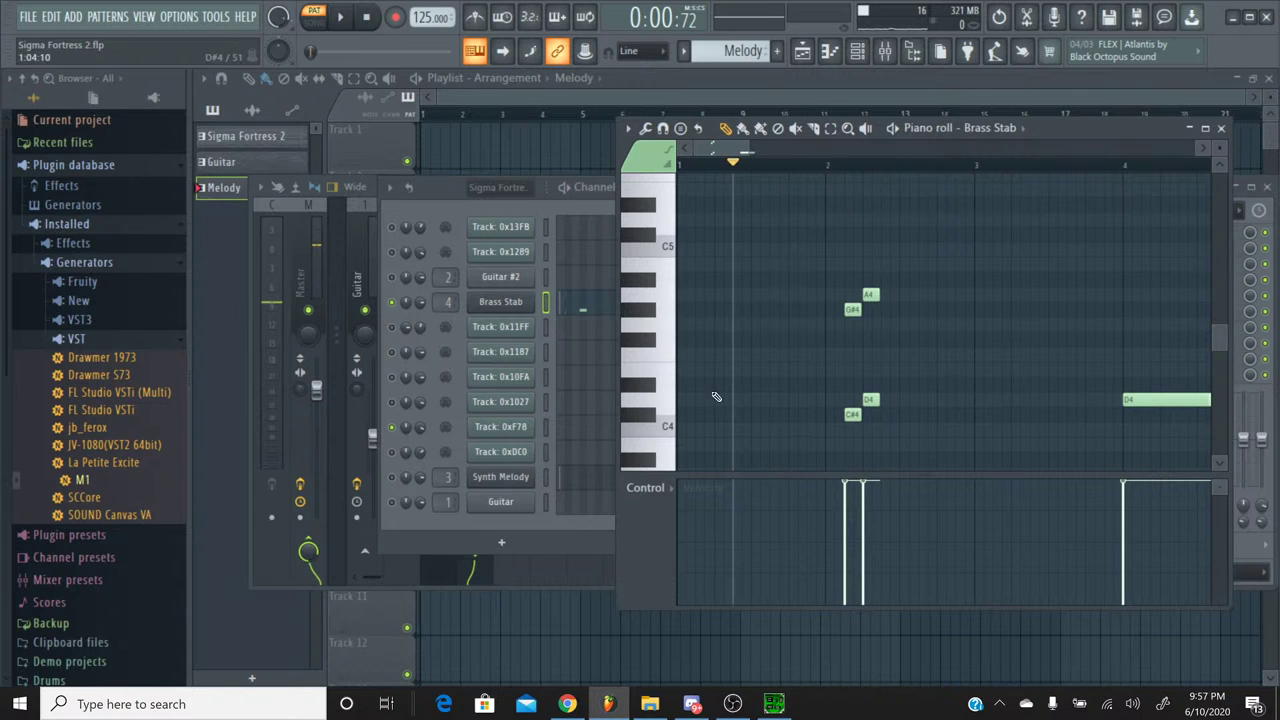
Step: Audition Brass Stab pitches between C4 and A4 on the piano roll keyboard
left_click(660, 432)
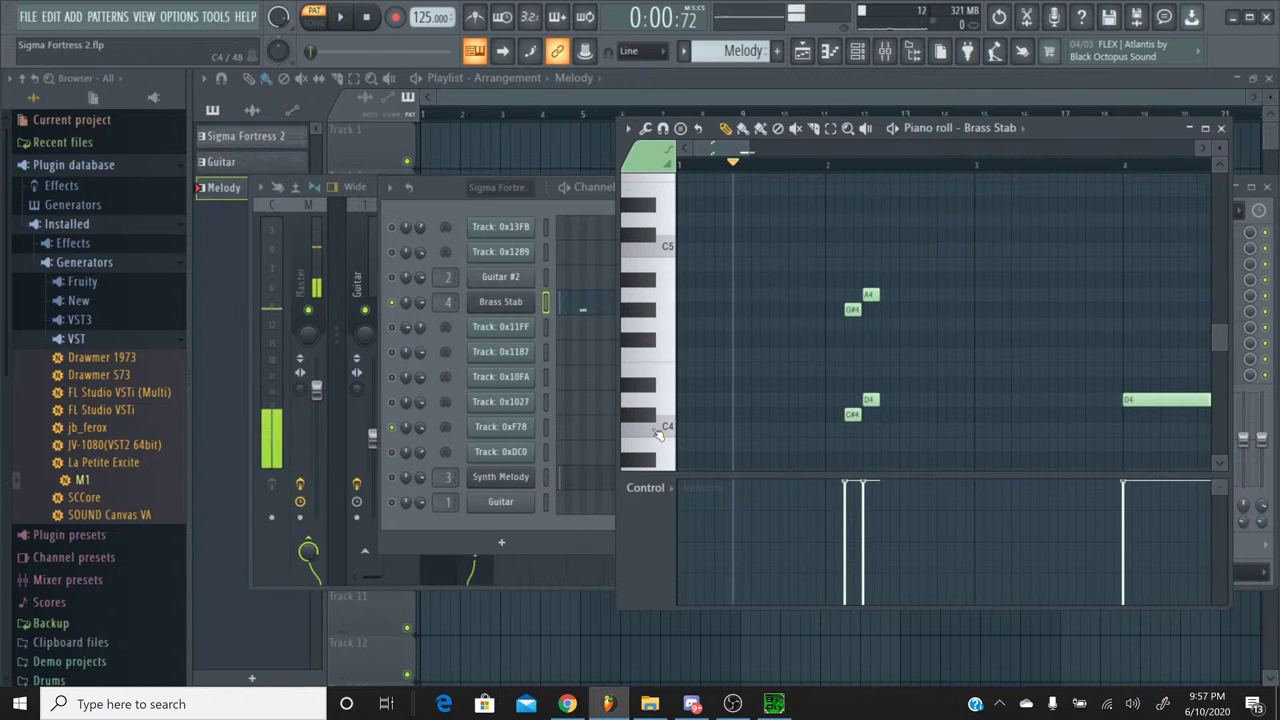
left_click(650, 412)
left_click(658, 345)
left_click(658, 326)
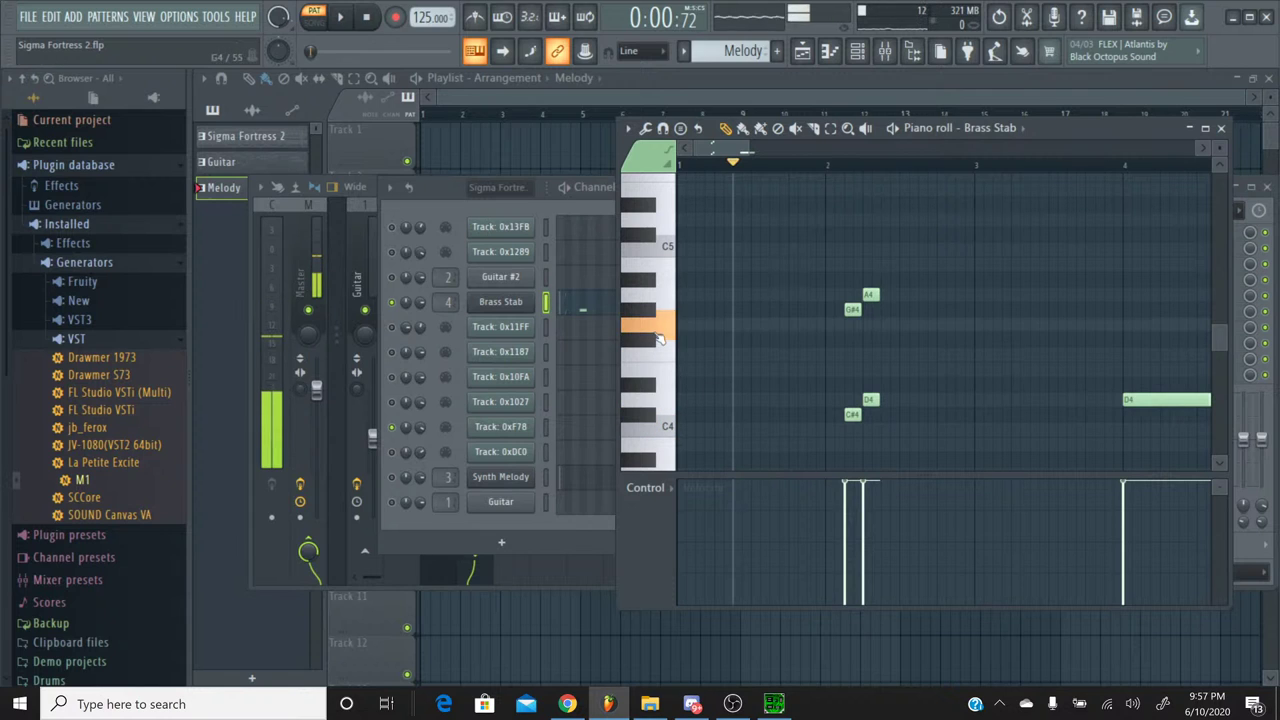
left_click(648, 311)
left_click(658, 298)
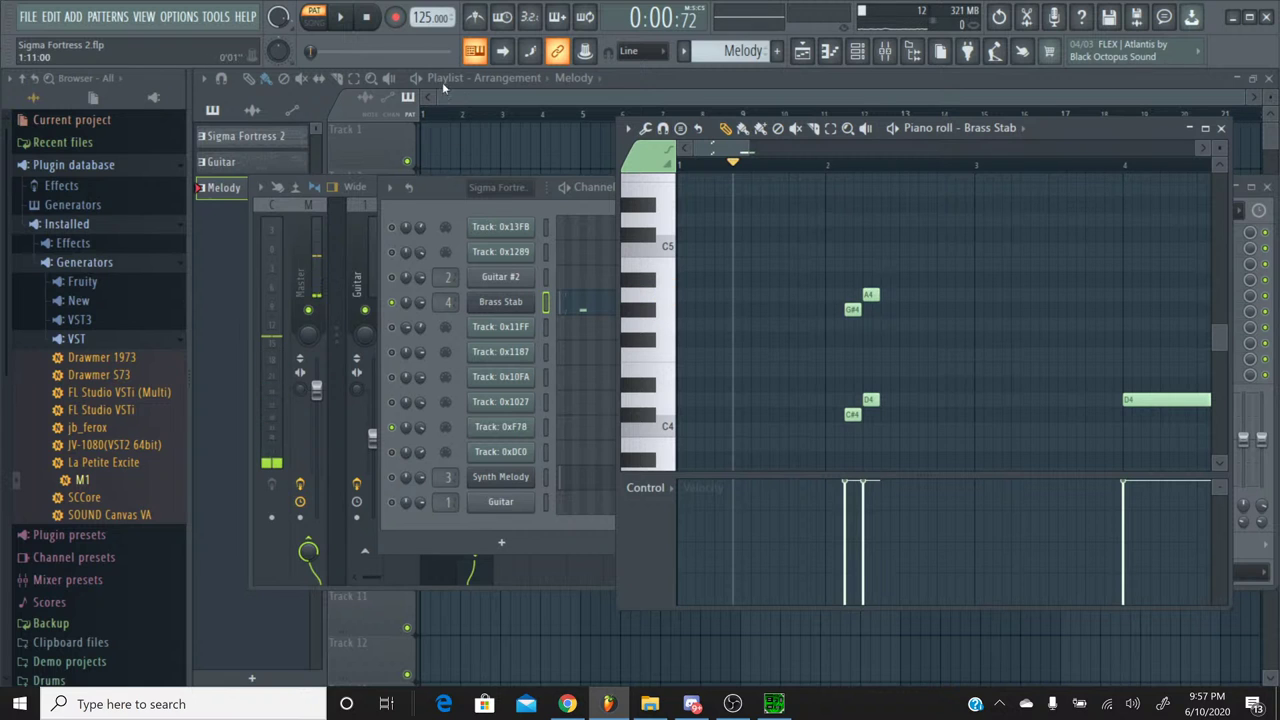
Step: Play the Melody pattern before and after hearing the original Sigma Fortress 2 in SPCTool, comparing the Brass Stab notes
left_click(340, 17)
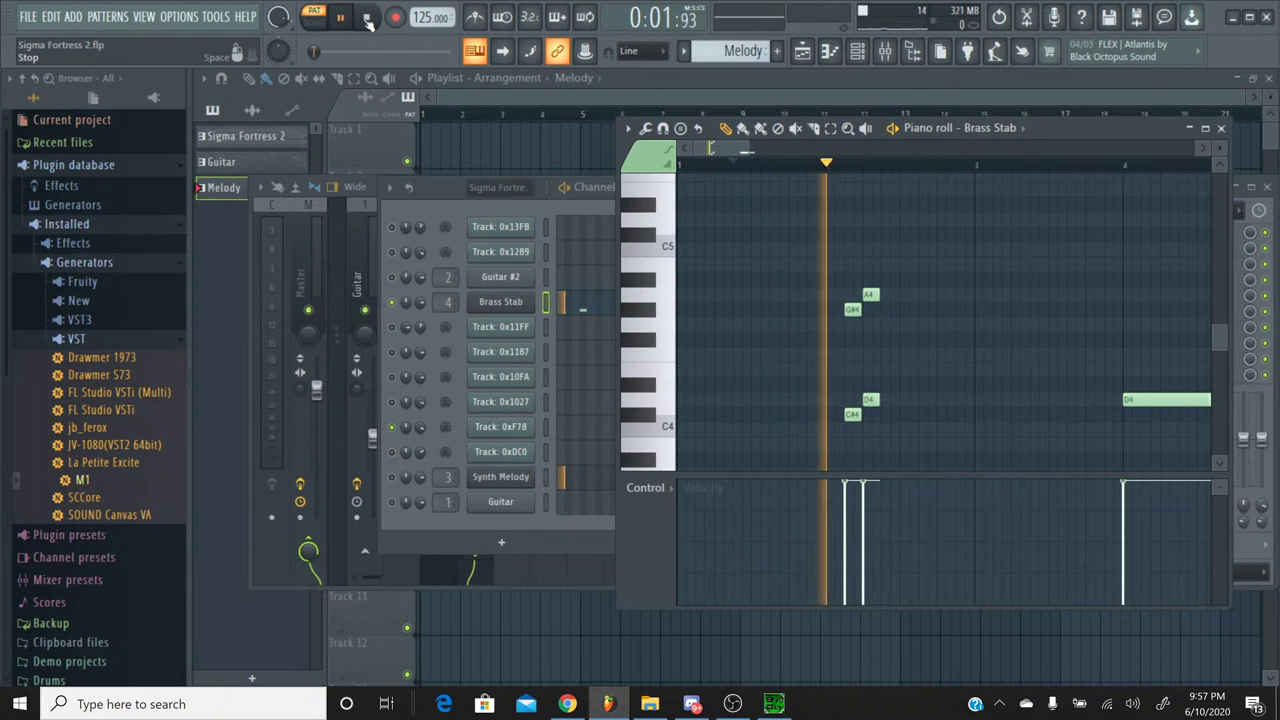
left_click(368, 17)
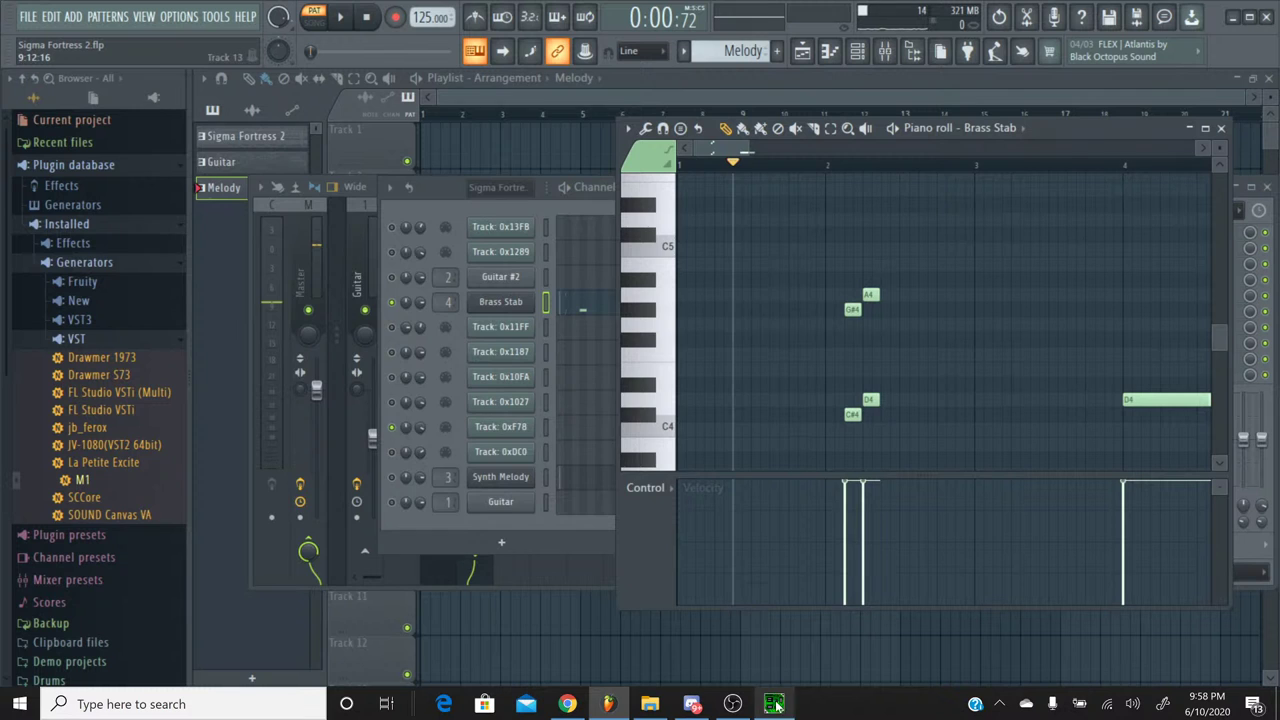
key("alt+Tab")
left_click(501, 422)
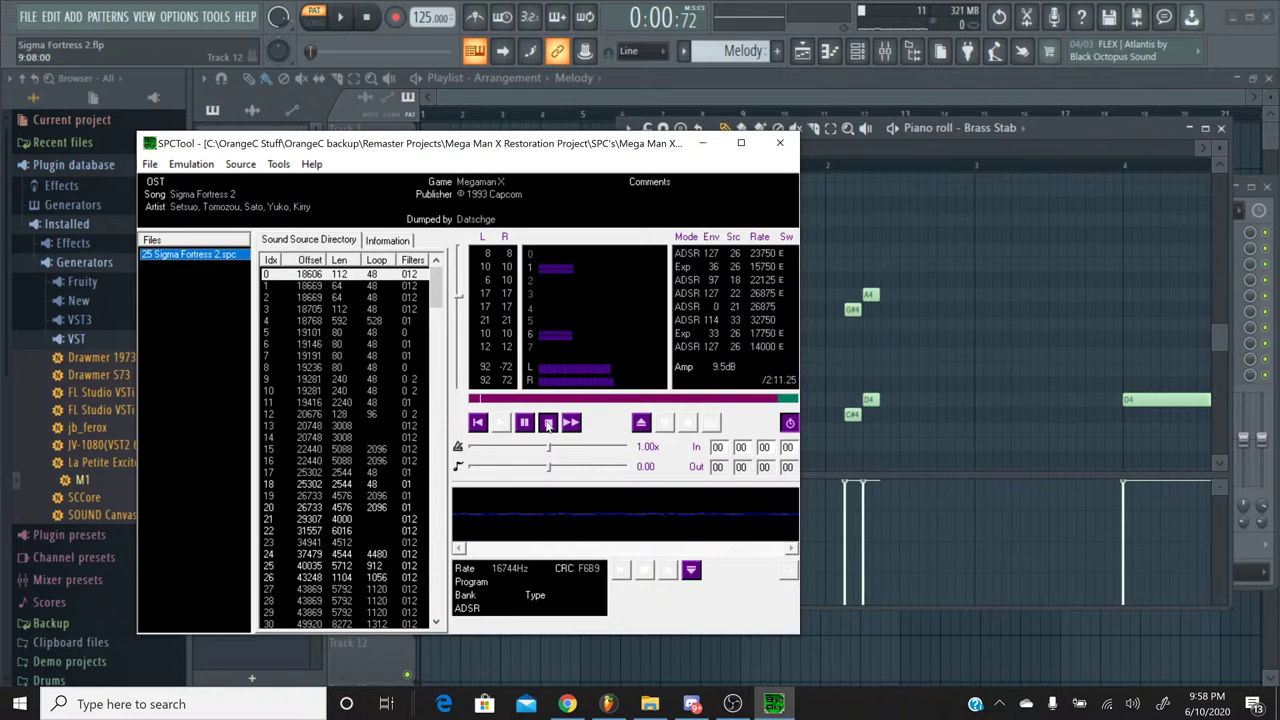
key("alt+Tab")
key("space")
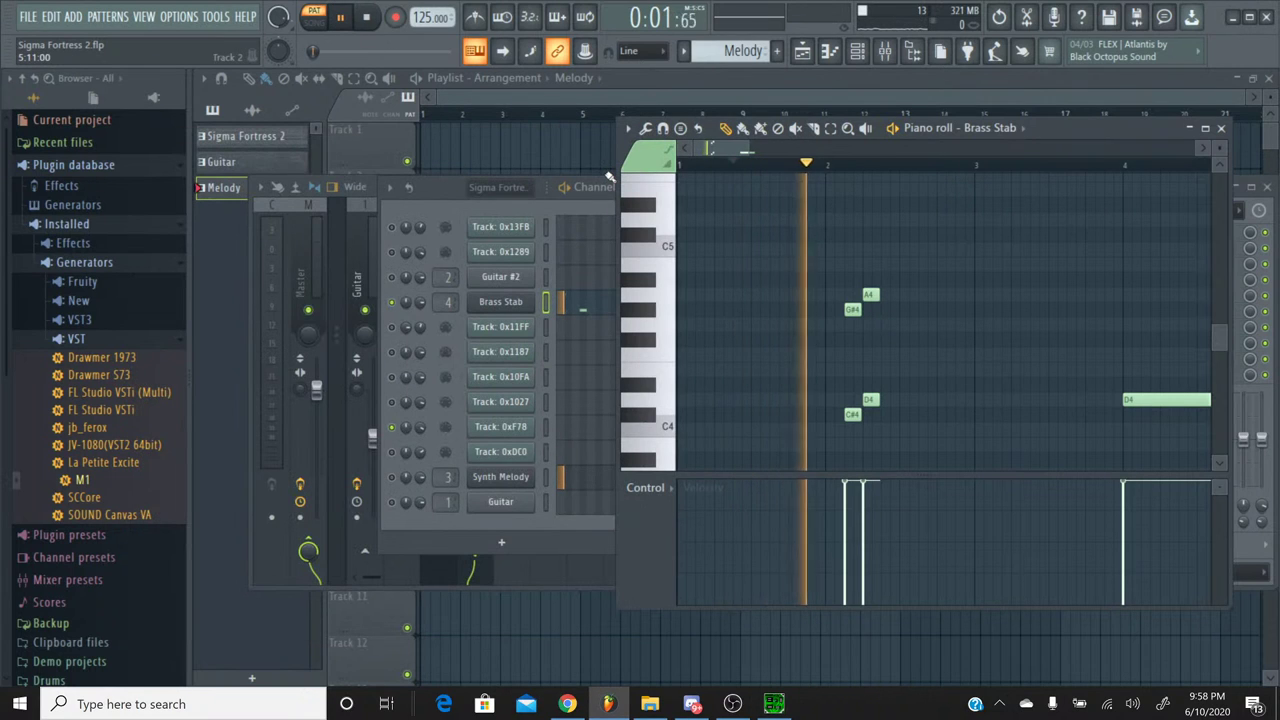
left_click(374, 26)
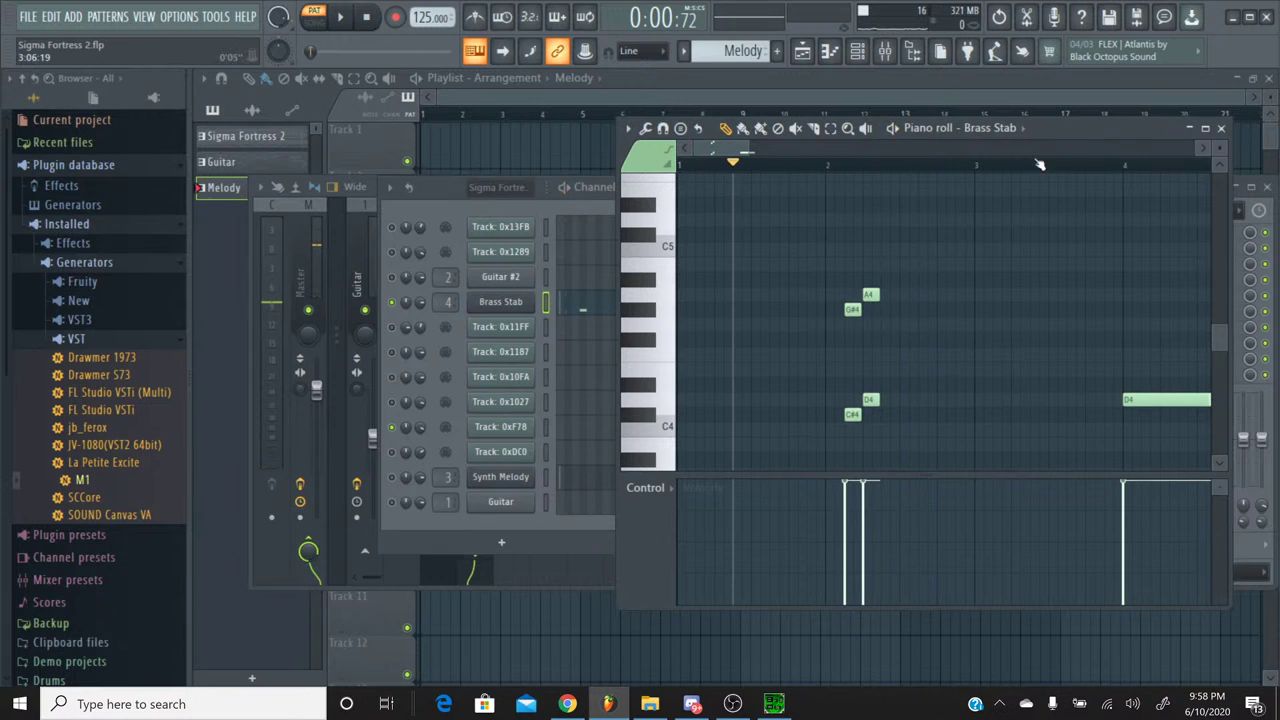
Step: Set the Brass Stab's first insert effect to Exciter with a dry/wet mix of 54, and play the Melody pattern to hear it
left_click(1221, 128)
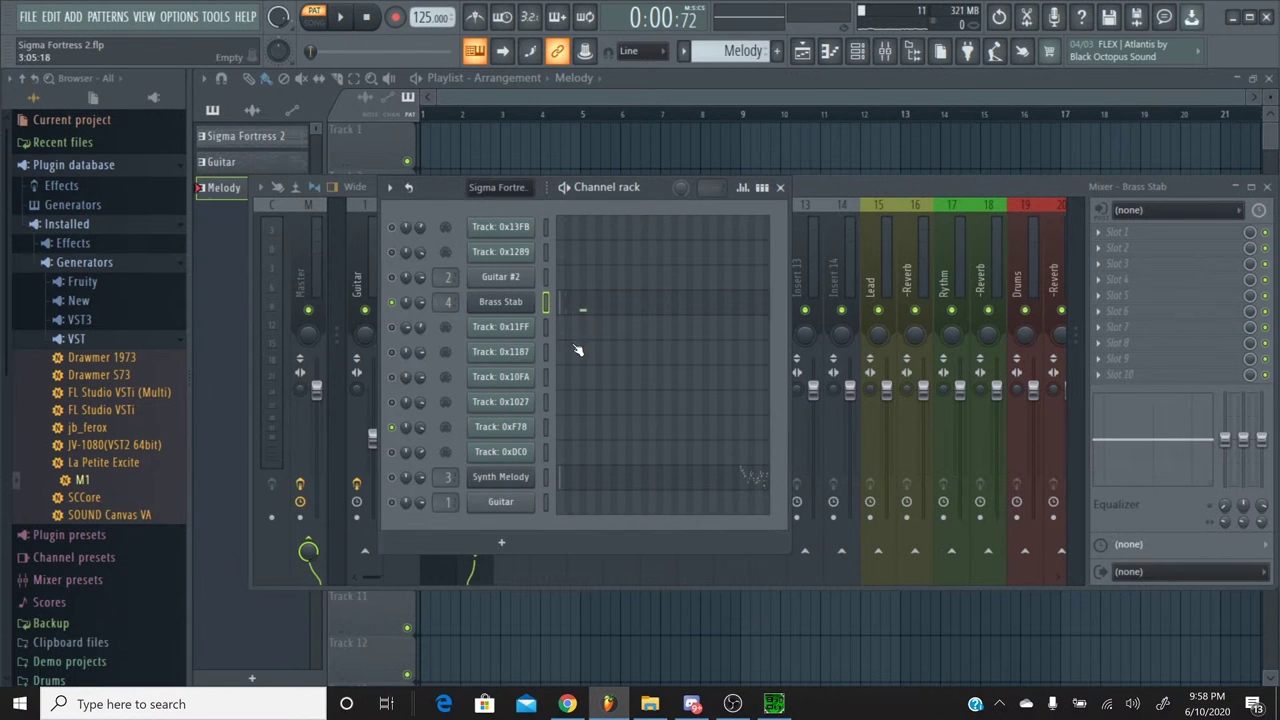
left_click(500, 301)
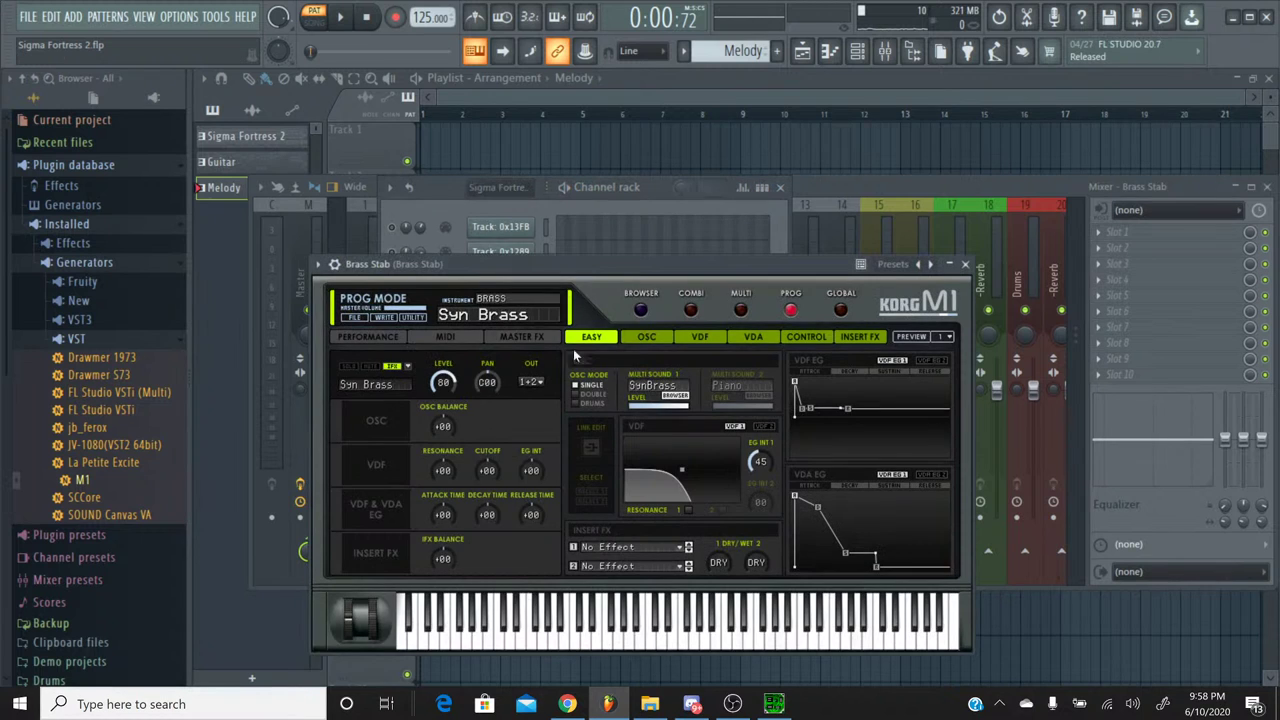
left_click(648, 549)
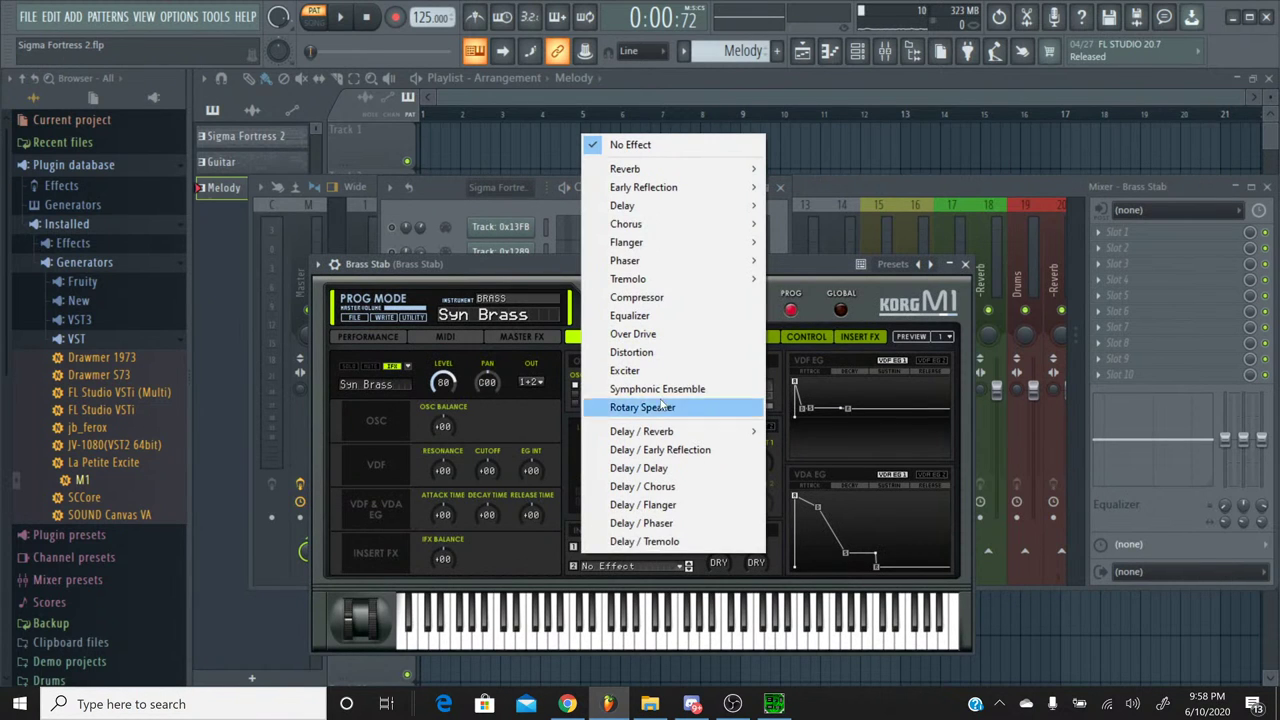
left_click(680, 370)
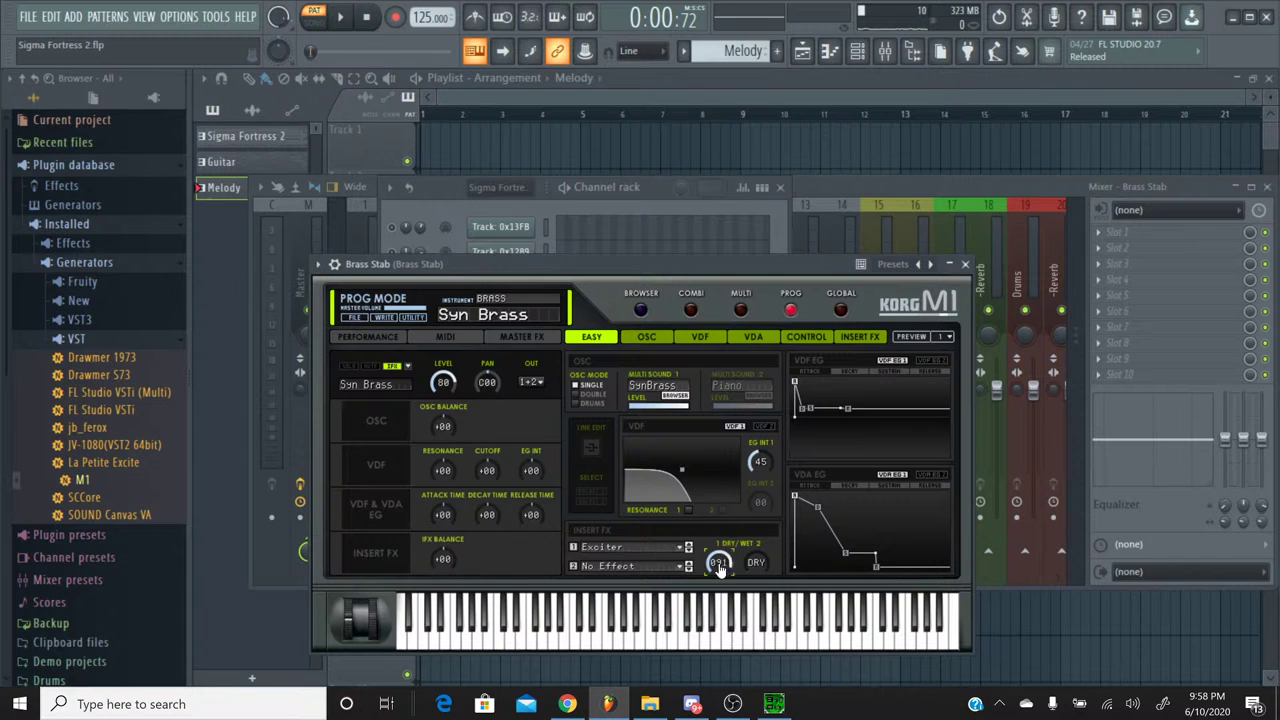
left_click(340, 17)
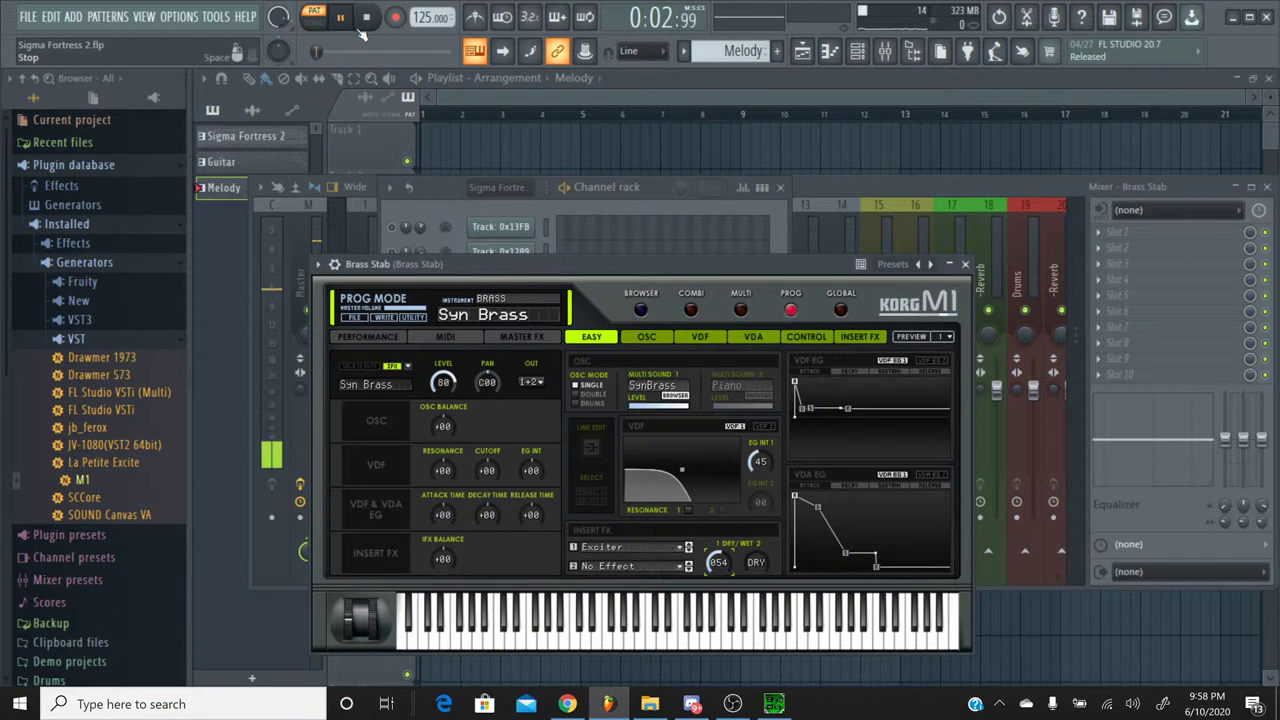
left_click(365, 19)
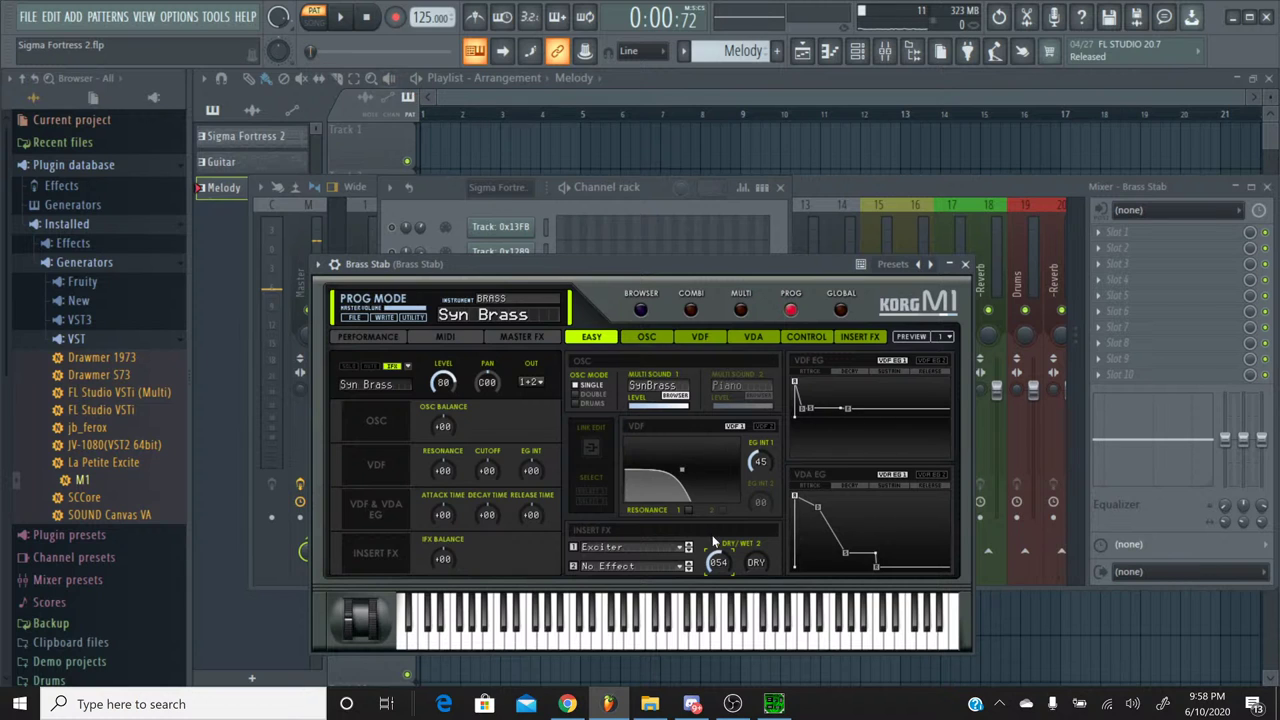
left_click(965, 264)
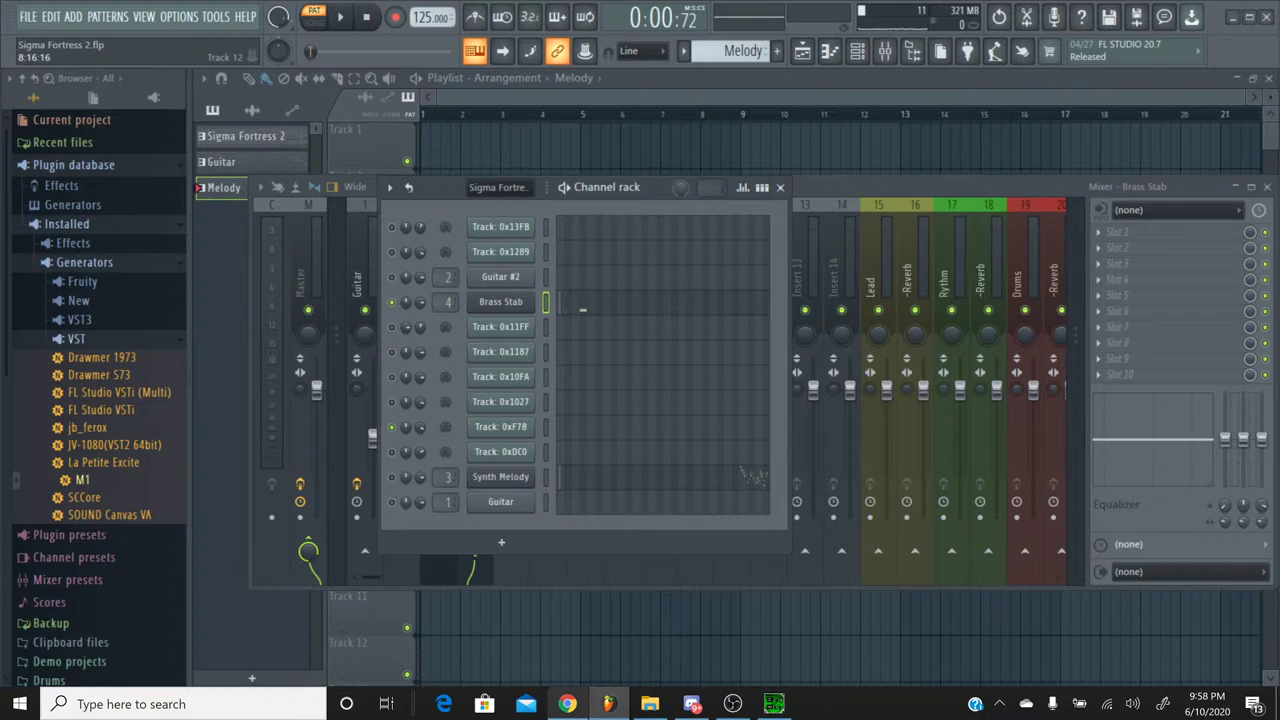
left_click(567, 704)
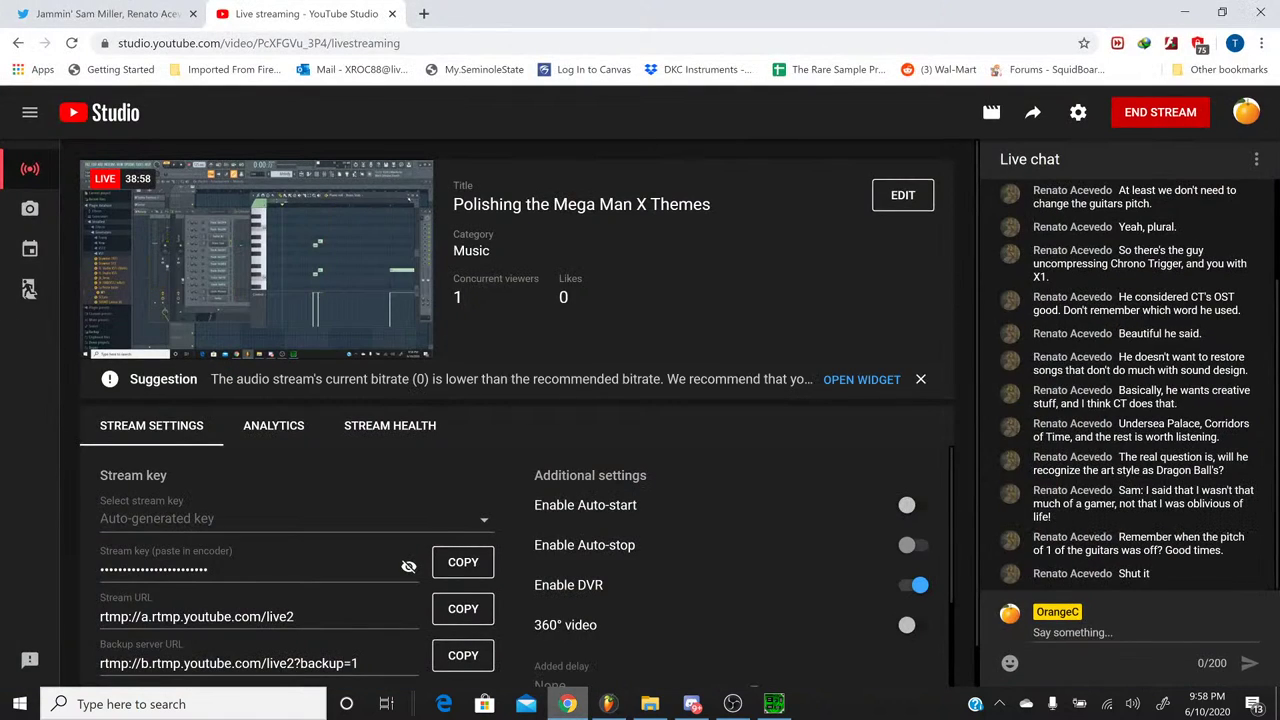
left_click(608, 704)
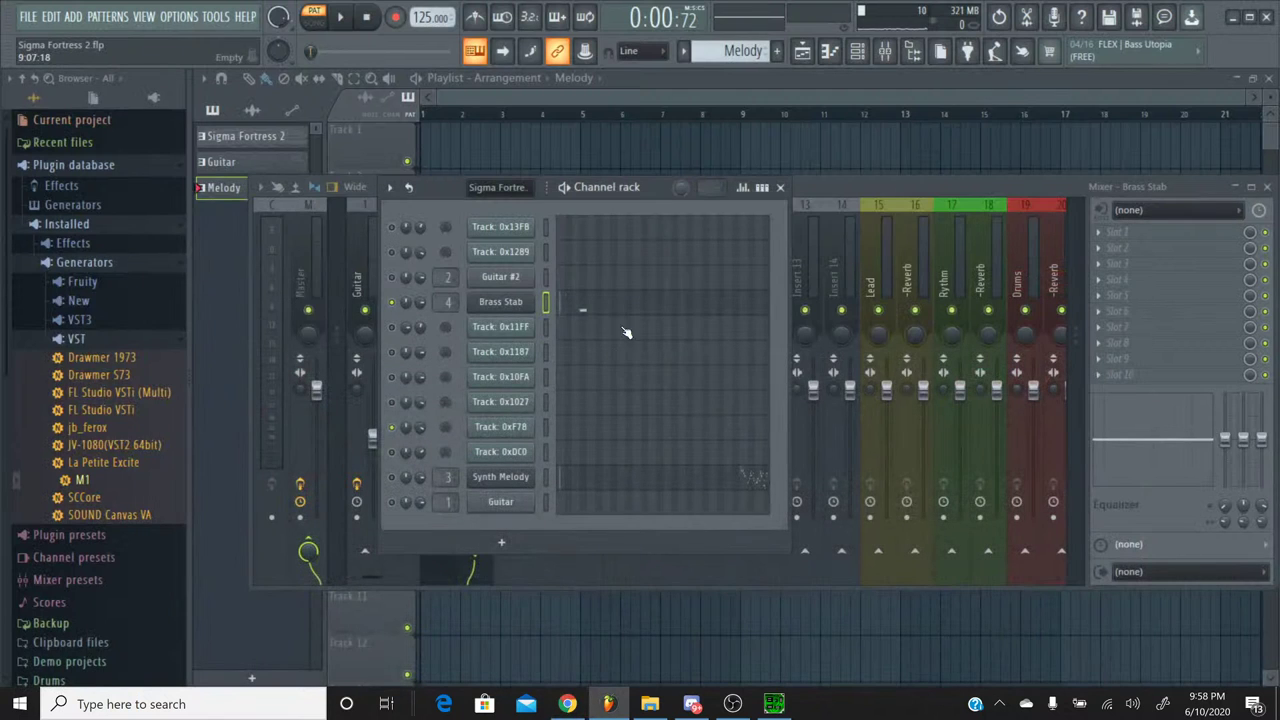
Step: Open the Track: 0x1289 notes in the Sigma Fortress 2 pattern and set the playback position to the D5 at bar 25
left_click(684, 50)
left_click(686, 64)
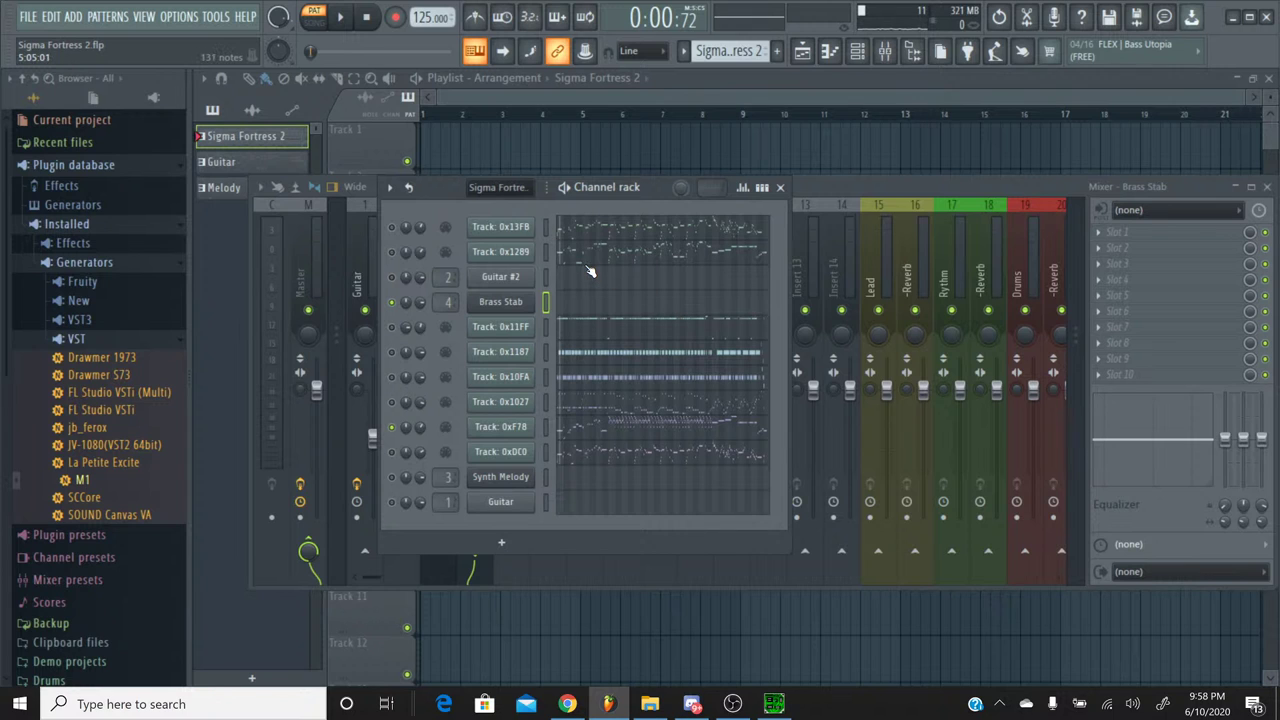
left_click(632, 258)
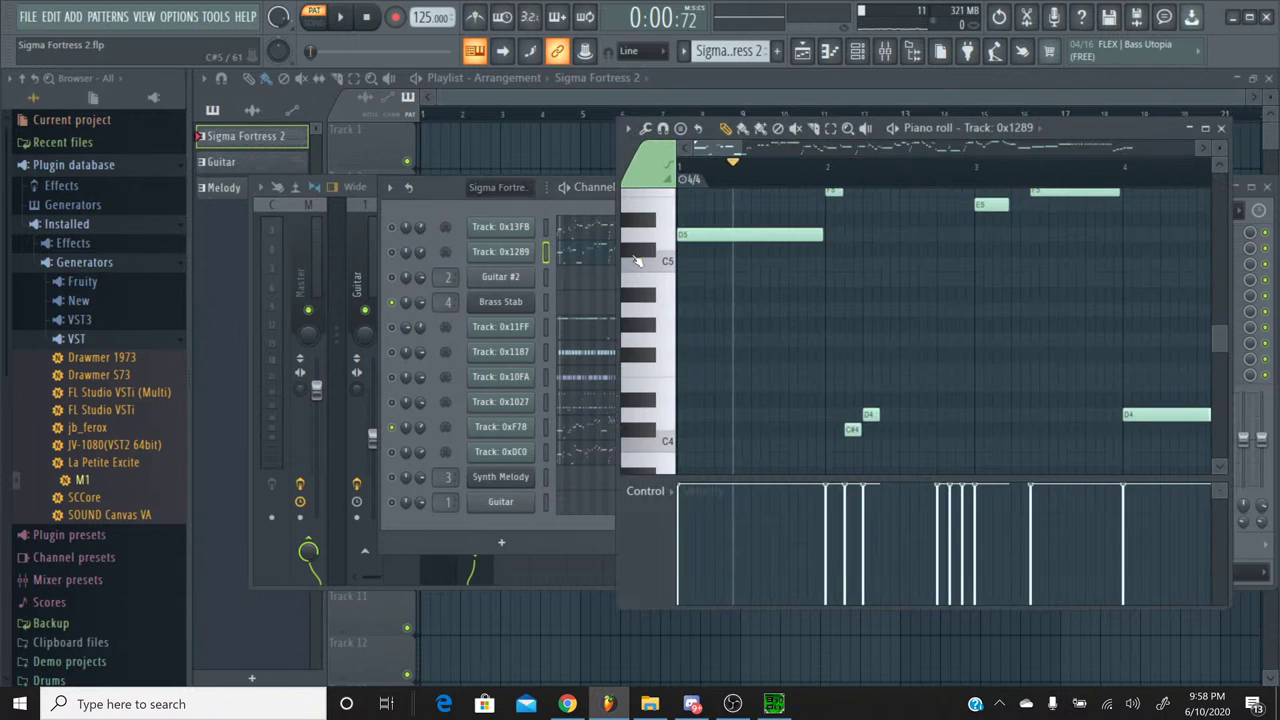
scroll(786, 178, "down", 6)
left_click_drag(738, 152, 1055, 152)
scroll(894, 262, "up", 3)
scroll(894, 262, "up", 2)
left_click(830, 172)
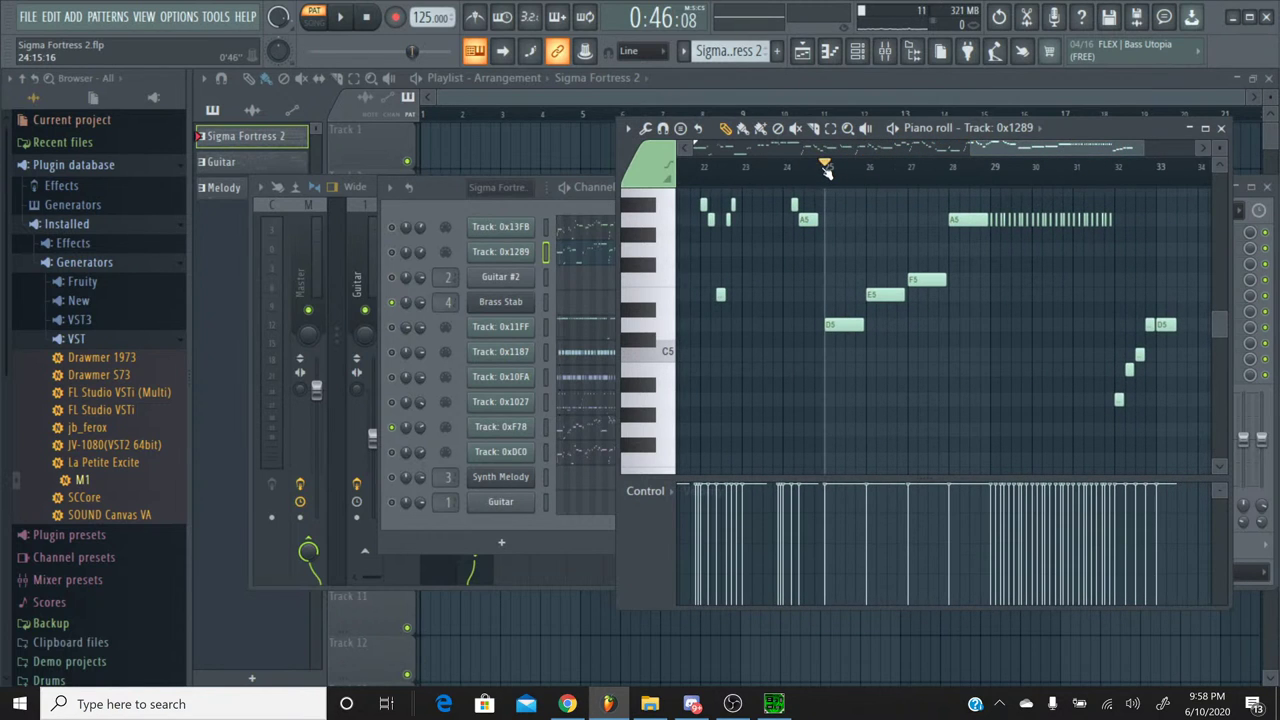
Step: Solo Track: 0x1289 and play it from bar 25, moving playback back to the A#5 in bar 24
left_click(400, 290)
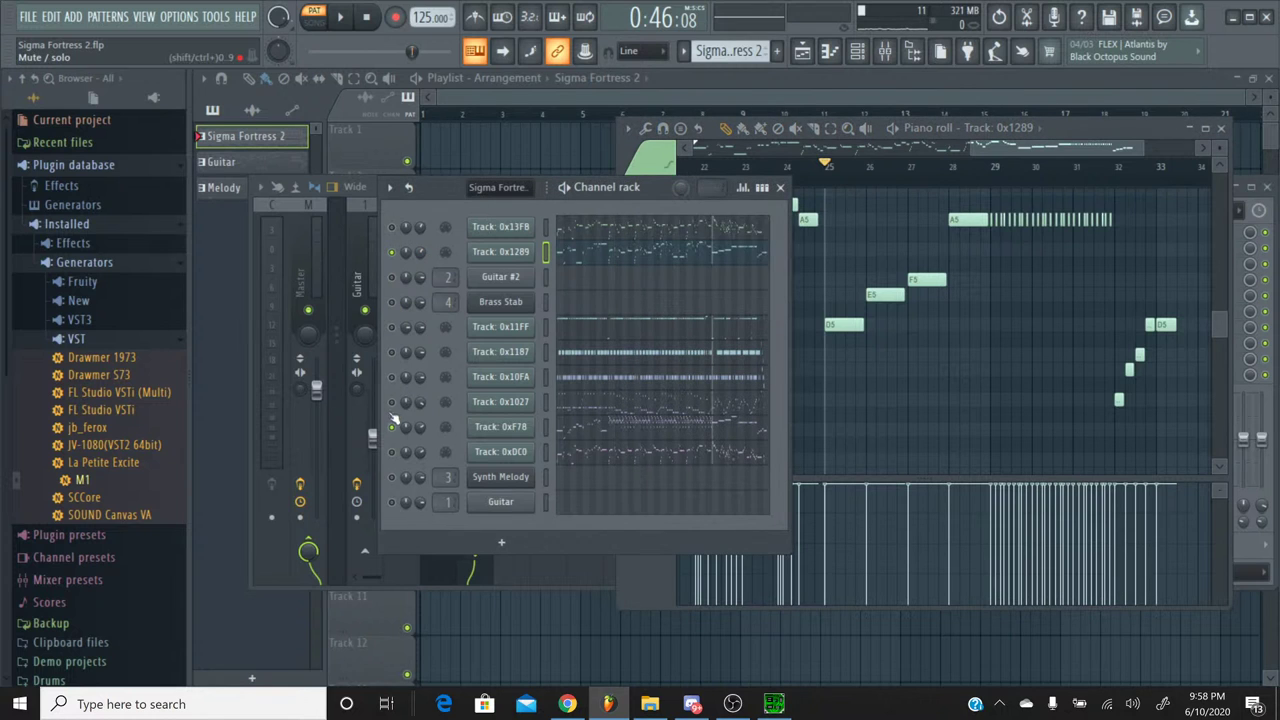
left_click(340, 17)
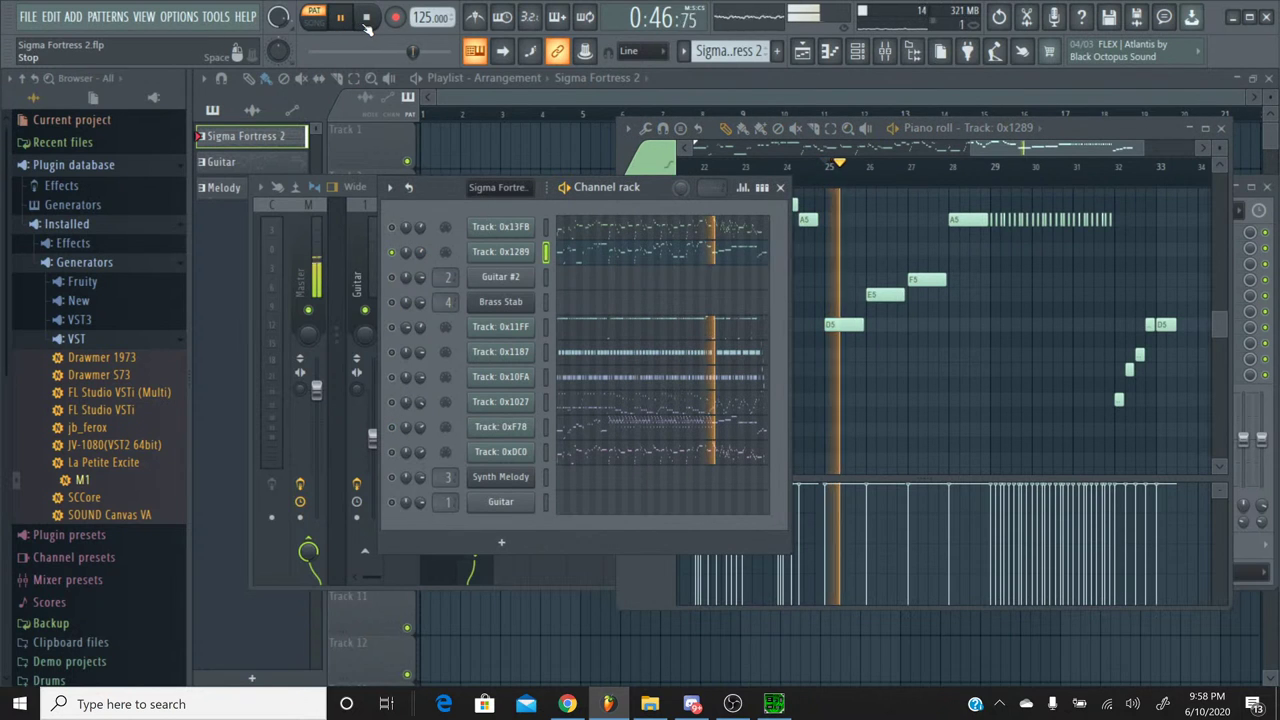
scroll(1017, 165, "up", 2)
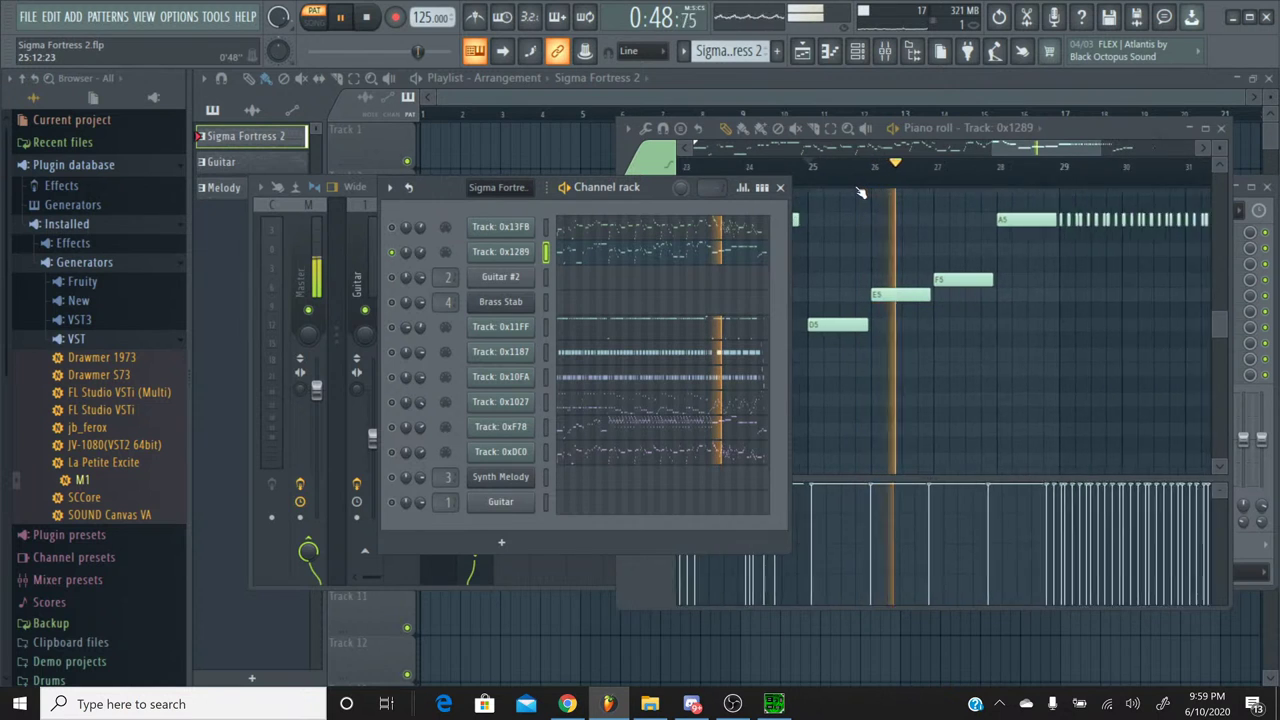
left_click(1017, 165)
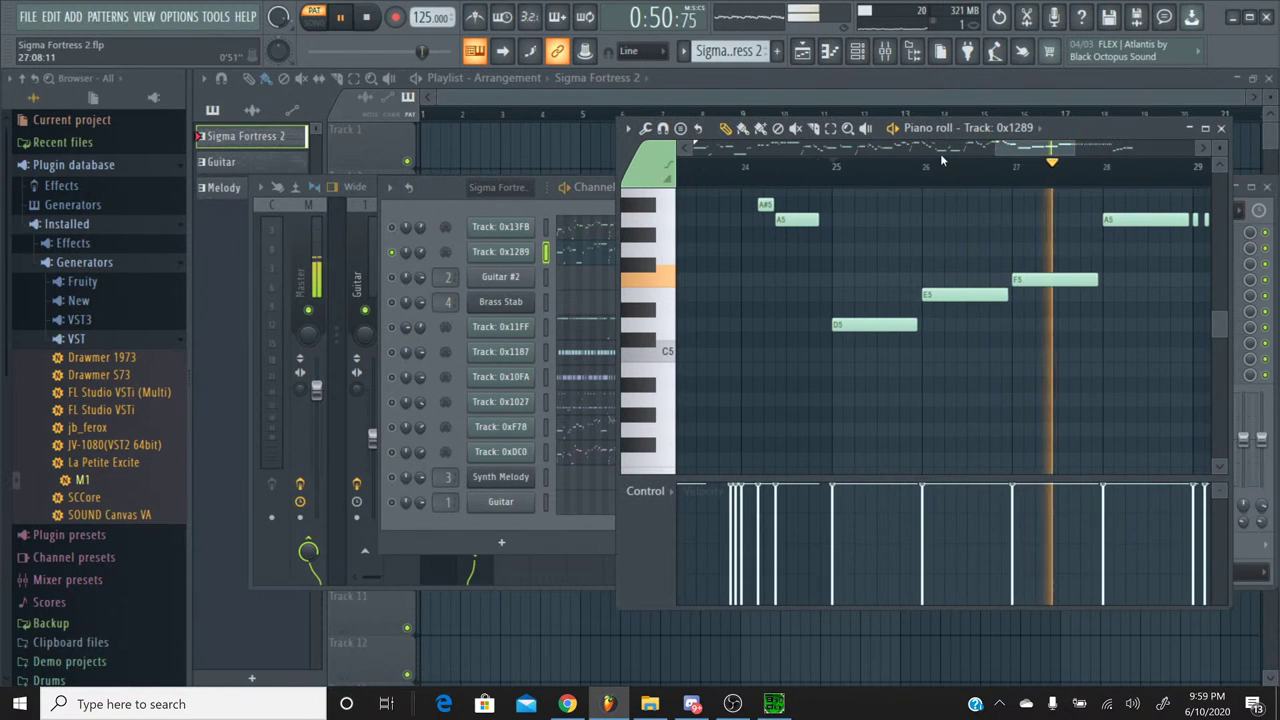
left_click(757, 170)
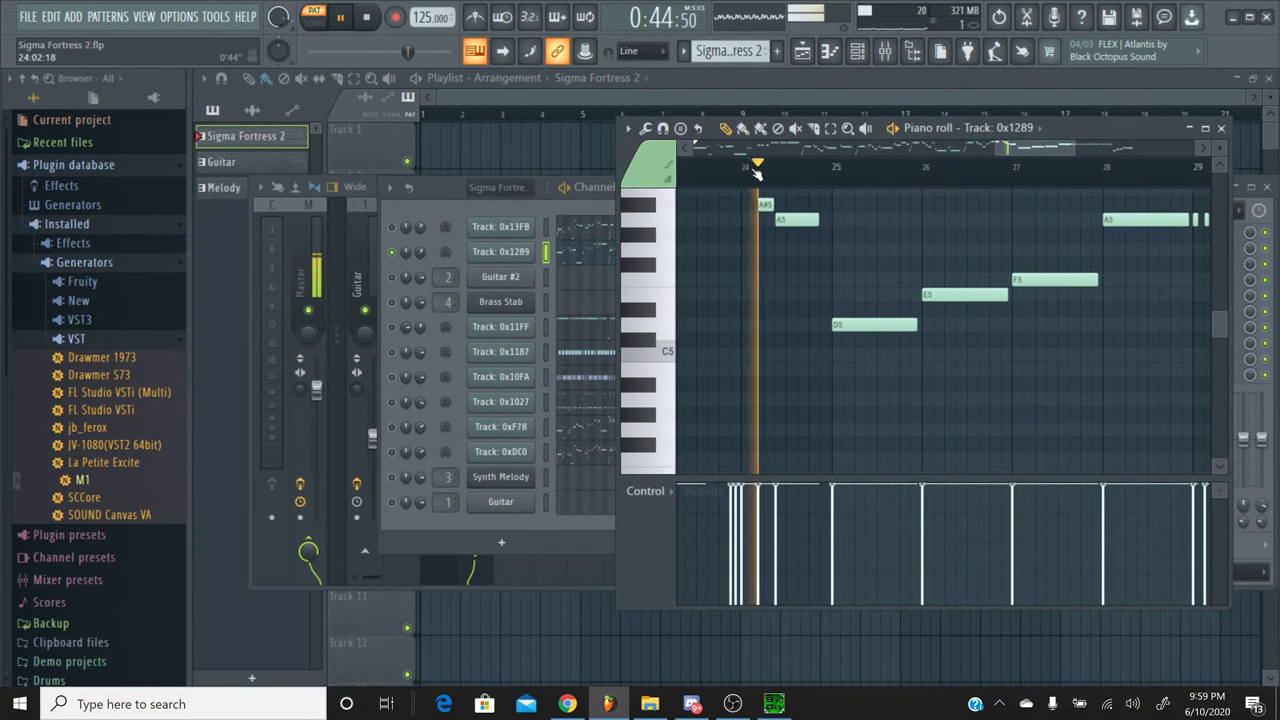
Step: Select the long D5, E5, F5 and A5 notes in bars 25 to 28 of Track: 0x1289 and stop playback
left_click(829, 128)
left_click_drag(834, 423, 828, 210)
scroll(1013, 222, "left", 3)
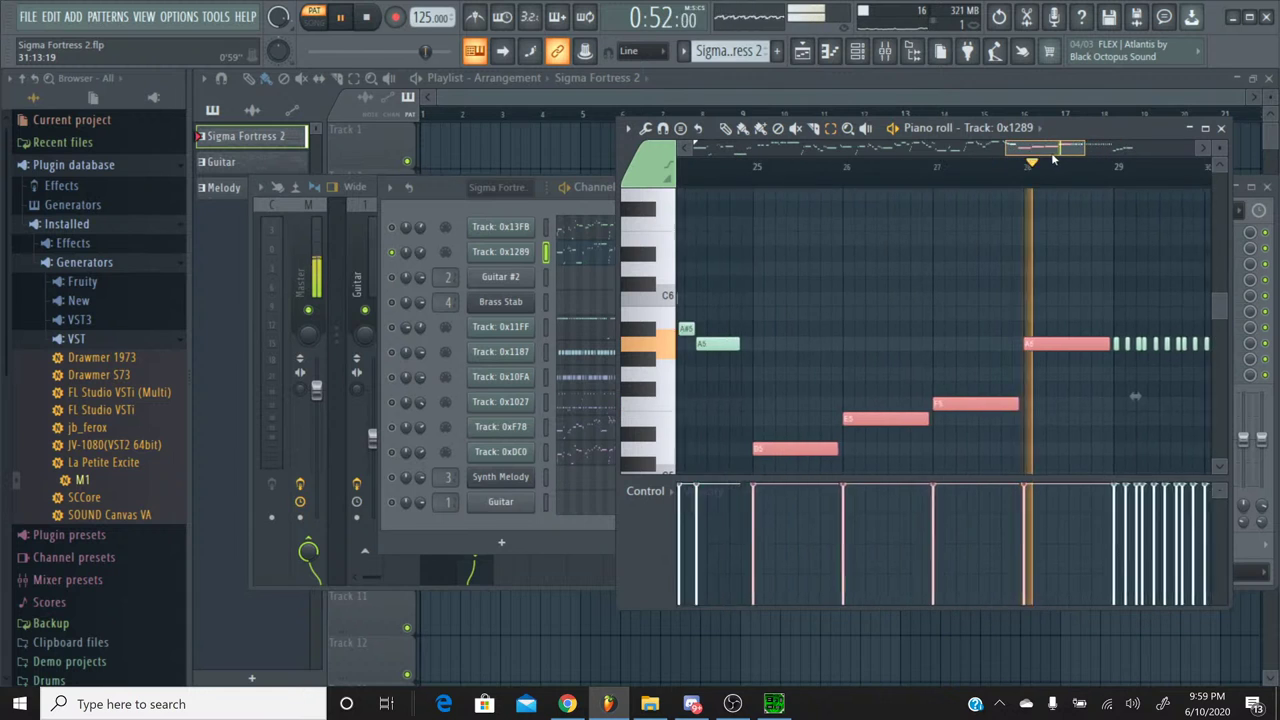
scroll(1013, 222, "down", 3)
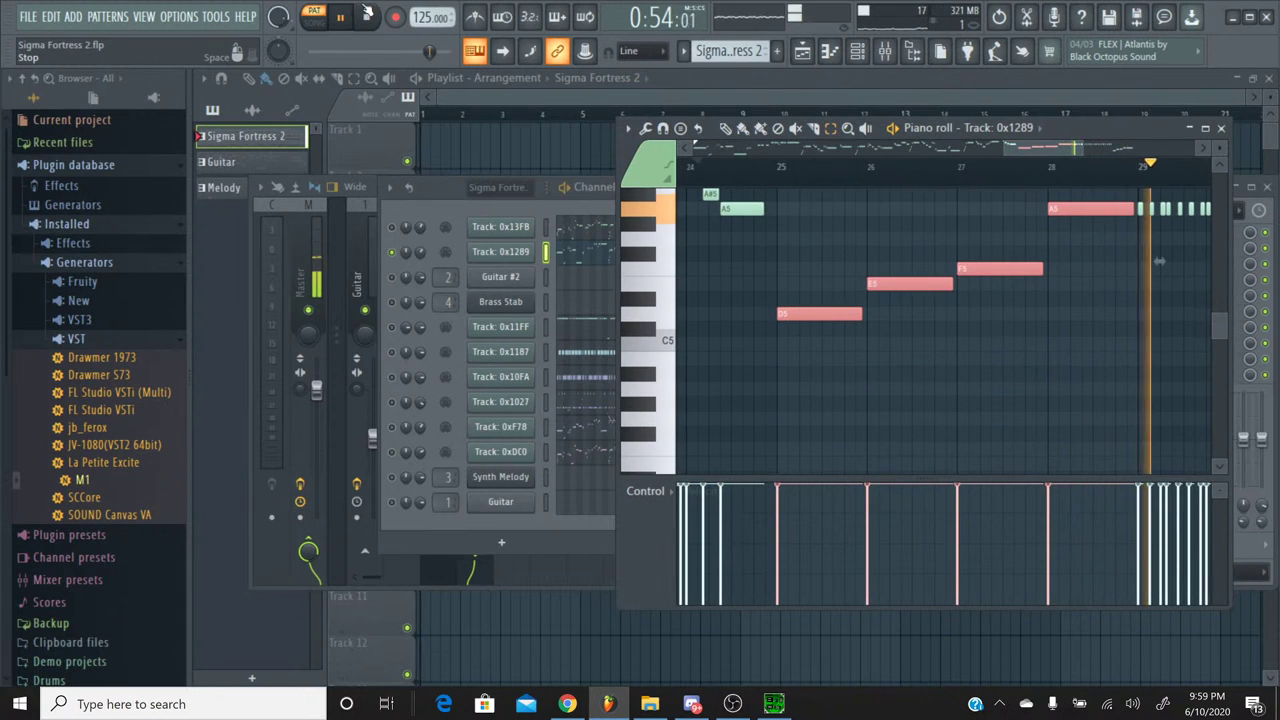
left_click(367, 24)
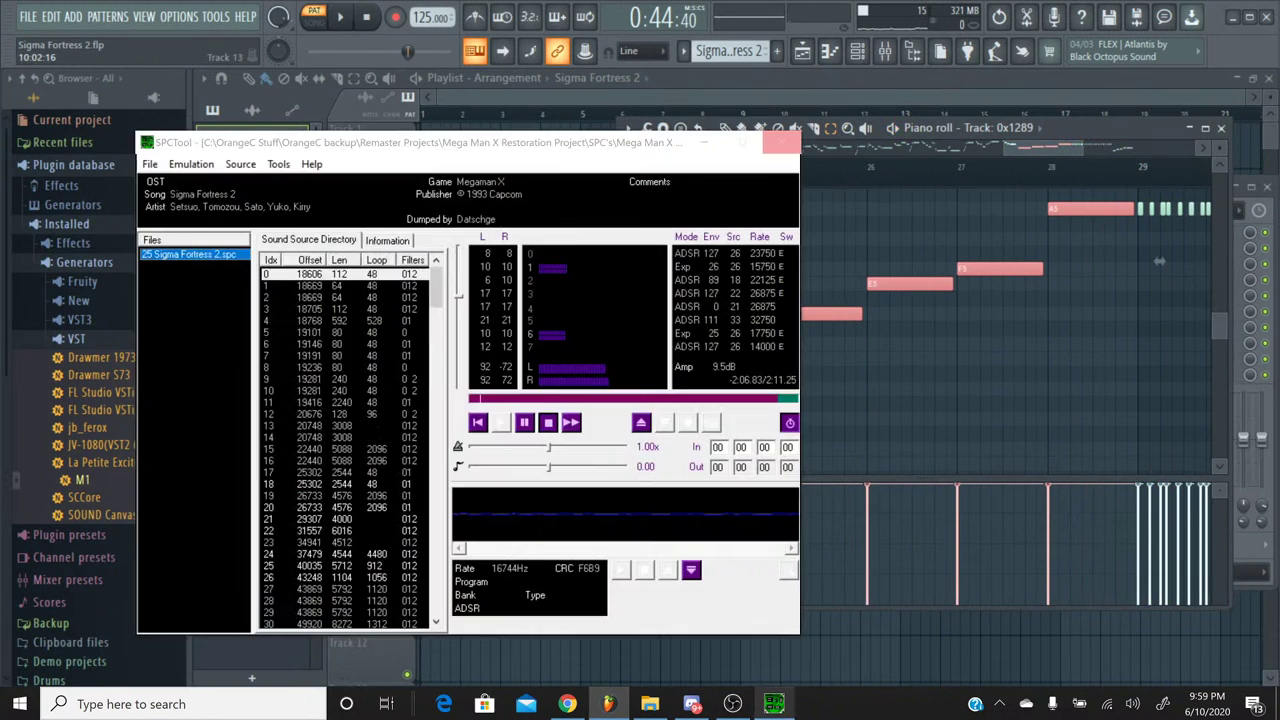
Step: Close SPCTool and relaunch it from its application folder
left_click(773, 704)
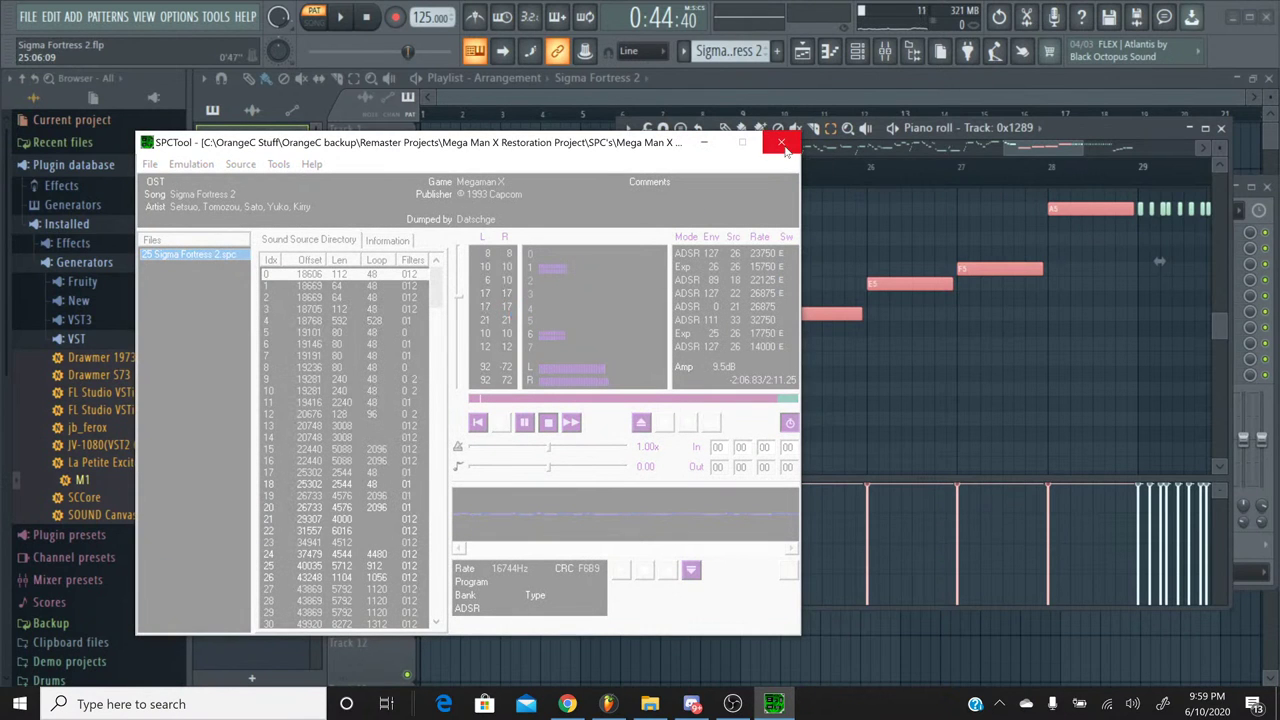
left_click(787, 145)
left_click(498, 422)
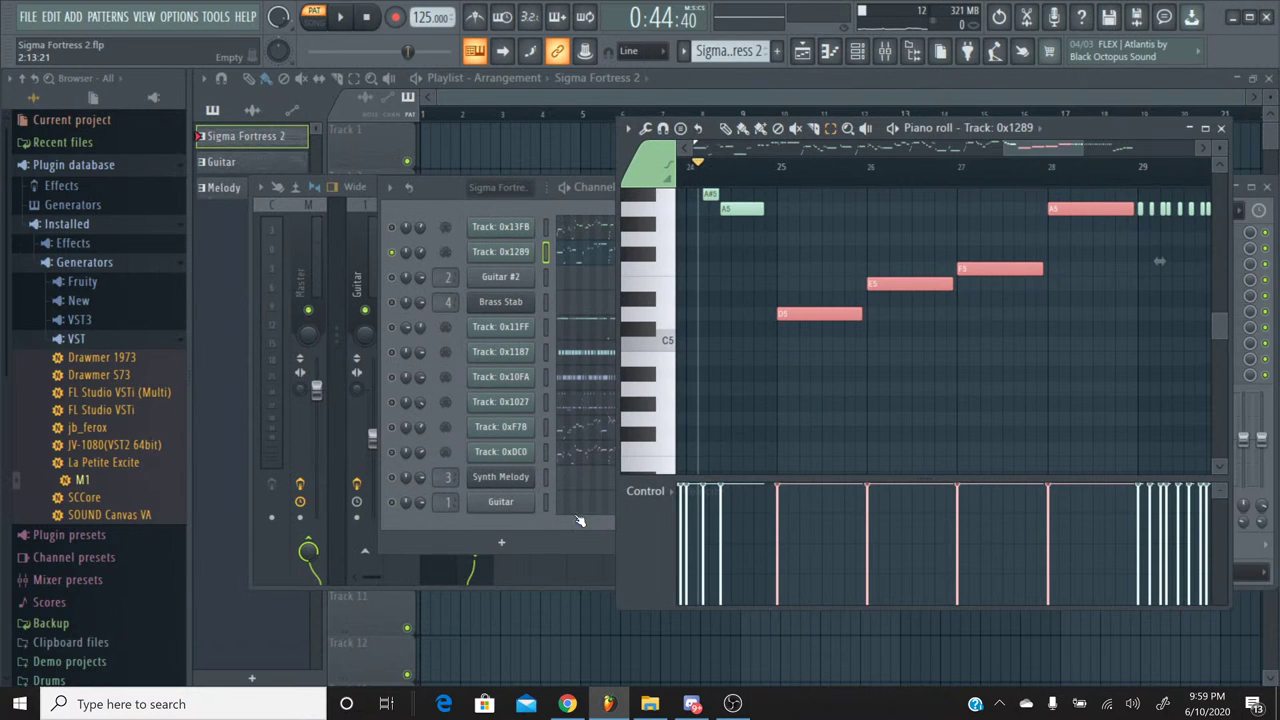
left_click(650, 704)
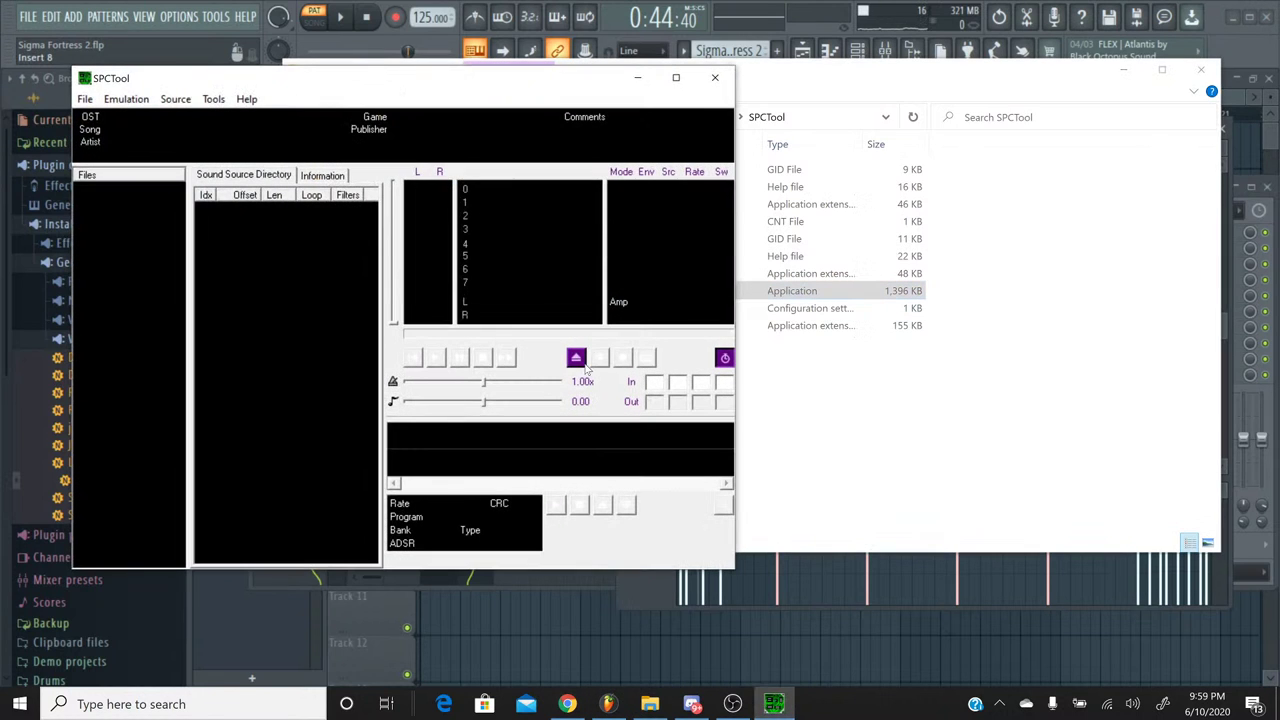
Step: Load 25 Sigma Fortress 2.spc from the Mega Man X (EMU).zophar folder into SPCTool
left_click(580, 362)
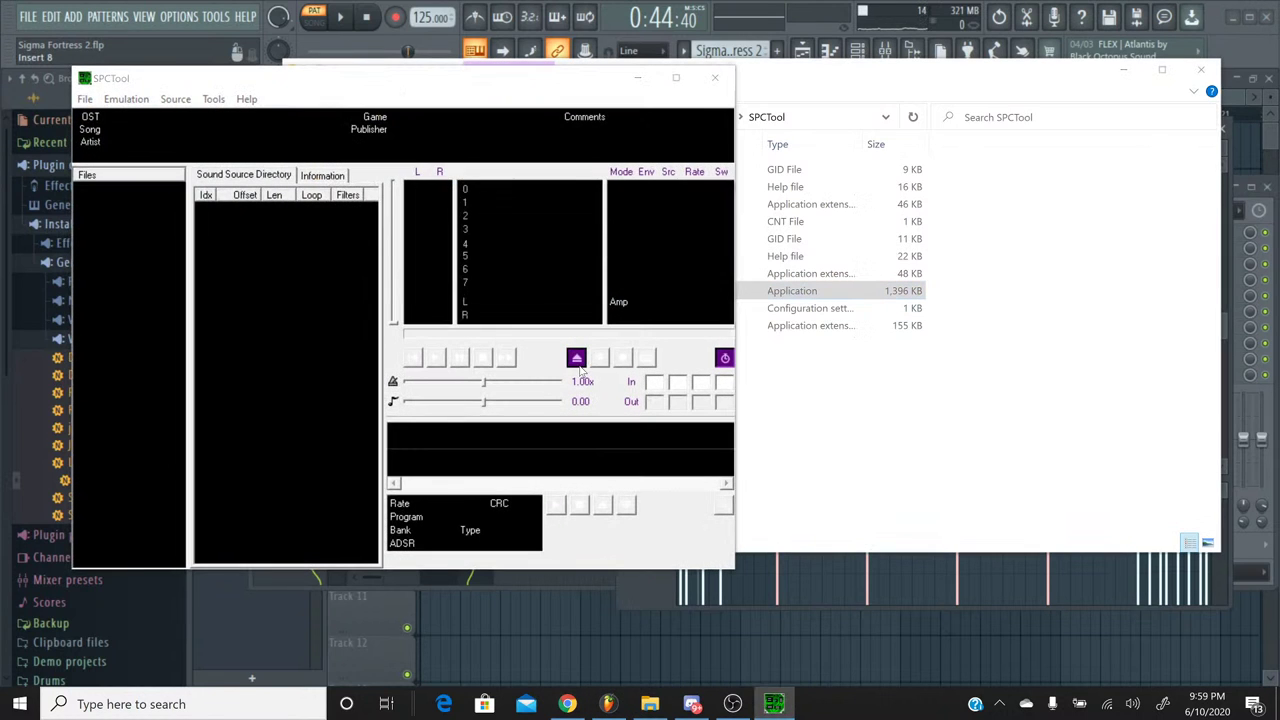
scroll(646, 263, "down", 4)
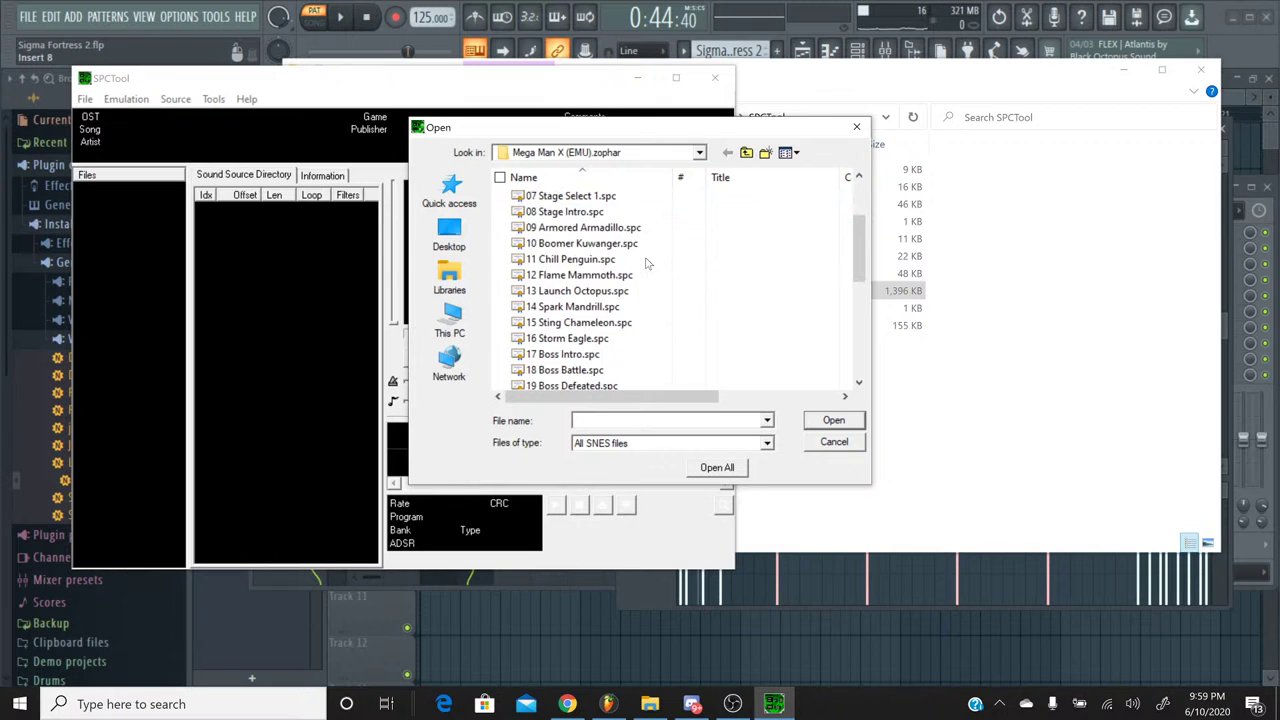
scroll(640, 266, "down", 1)
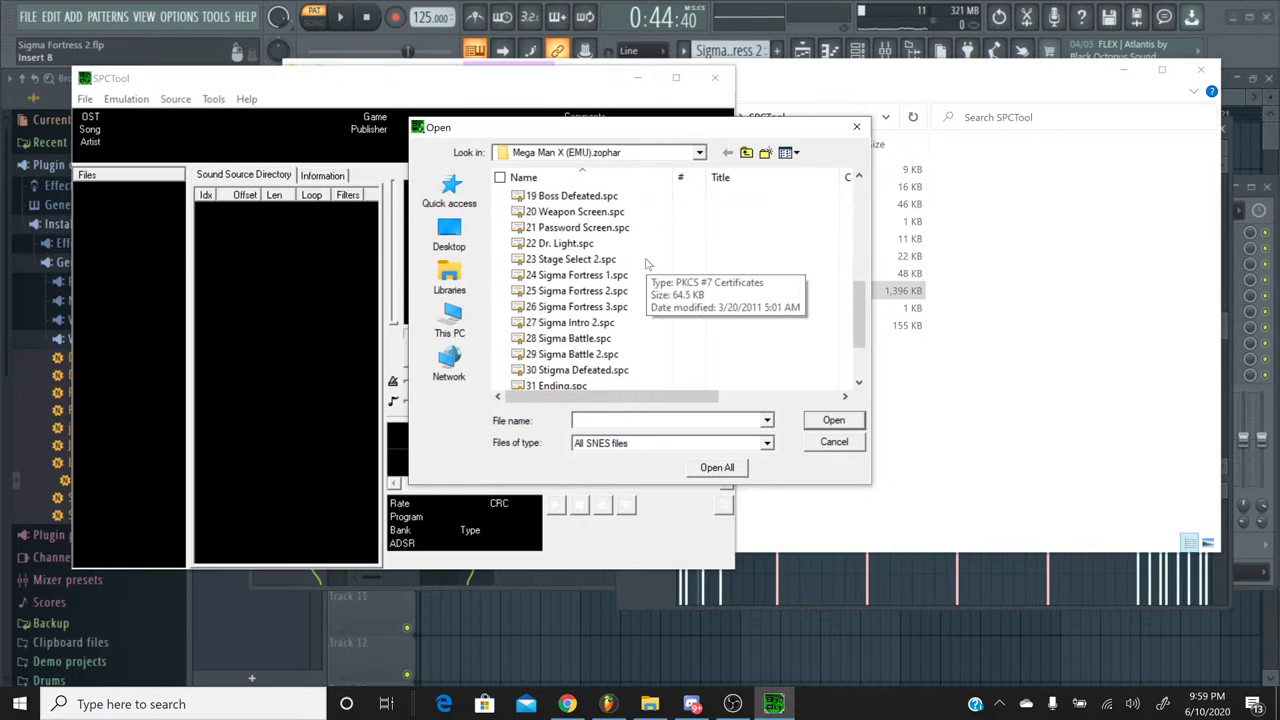
double_click(620, 291)
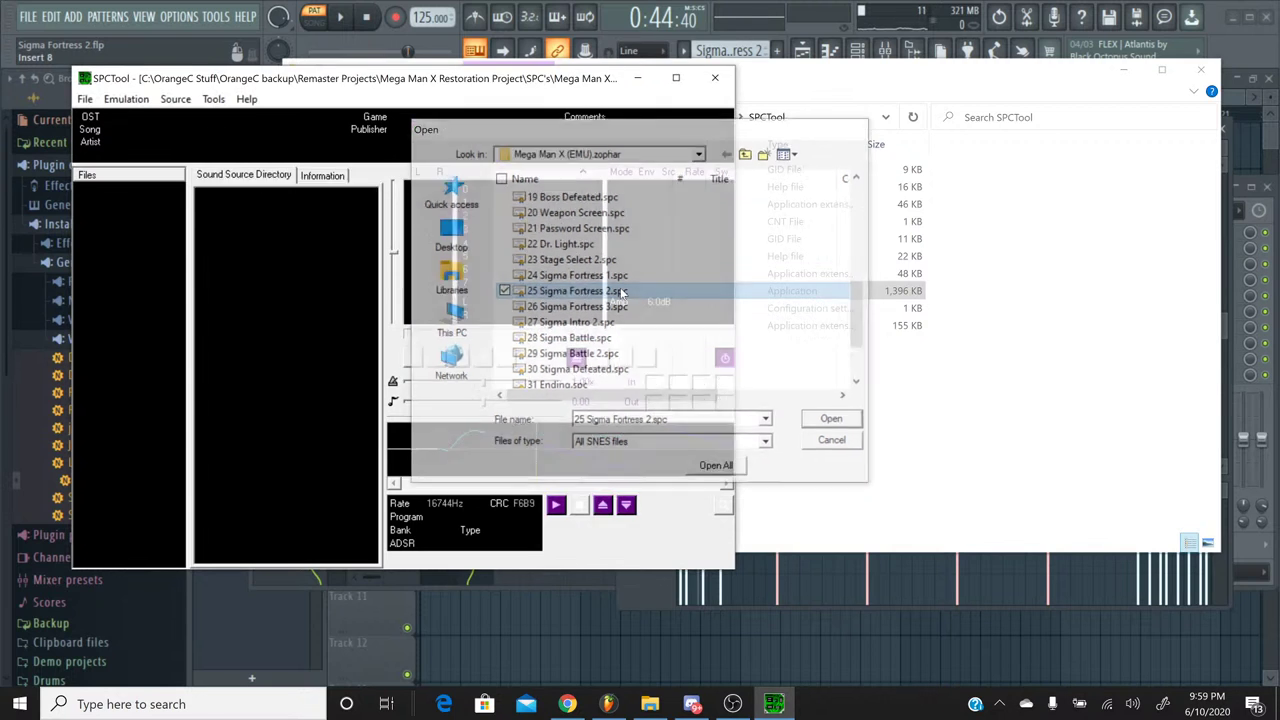
Step: Play the loaded SPC with only channel 1 audible, skipping ahead to about 0:50
left_click(436, 358)
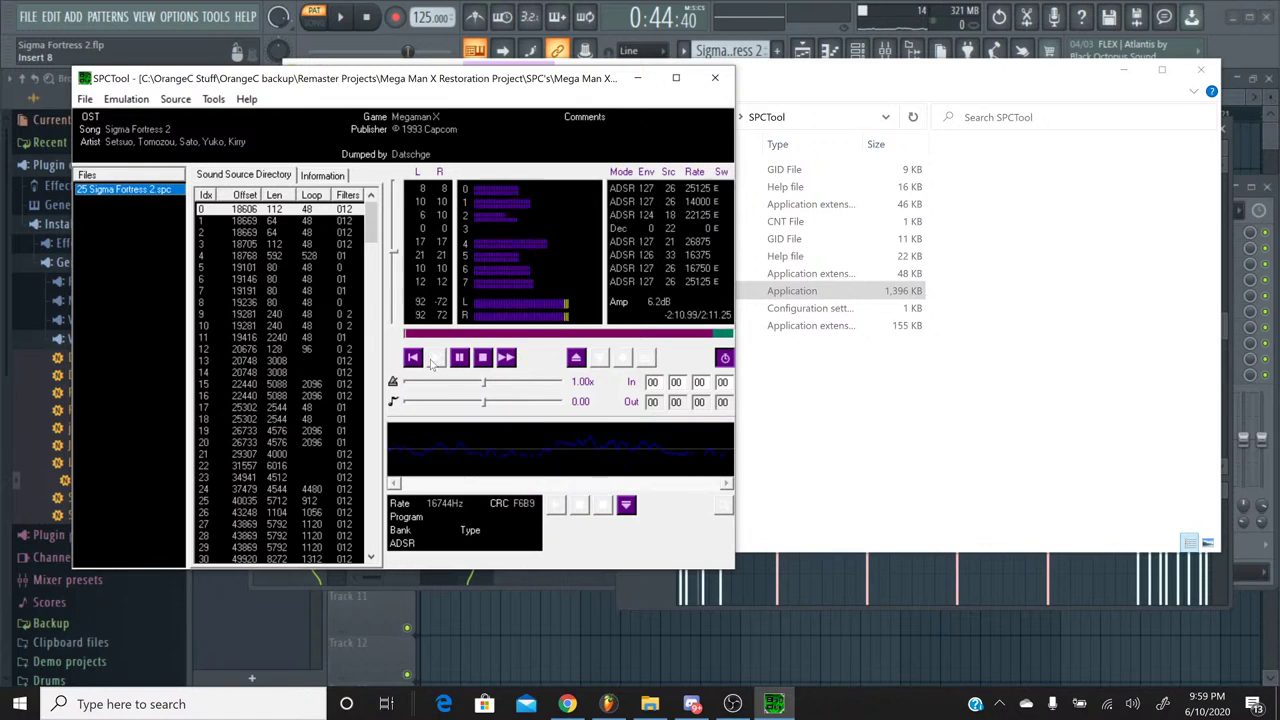
left_click(465, 205)
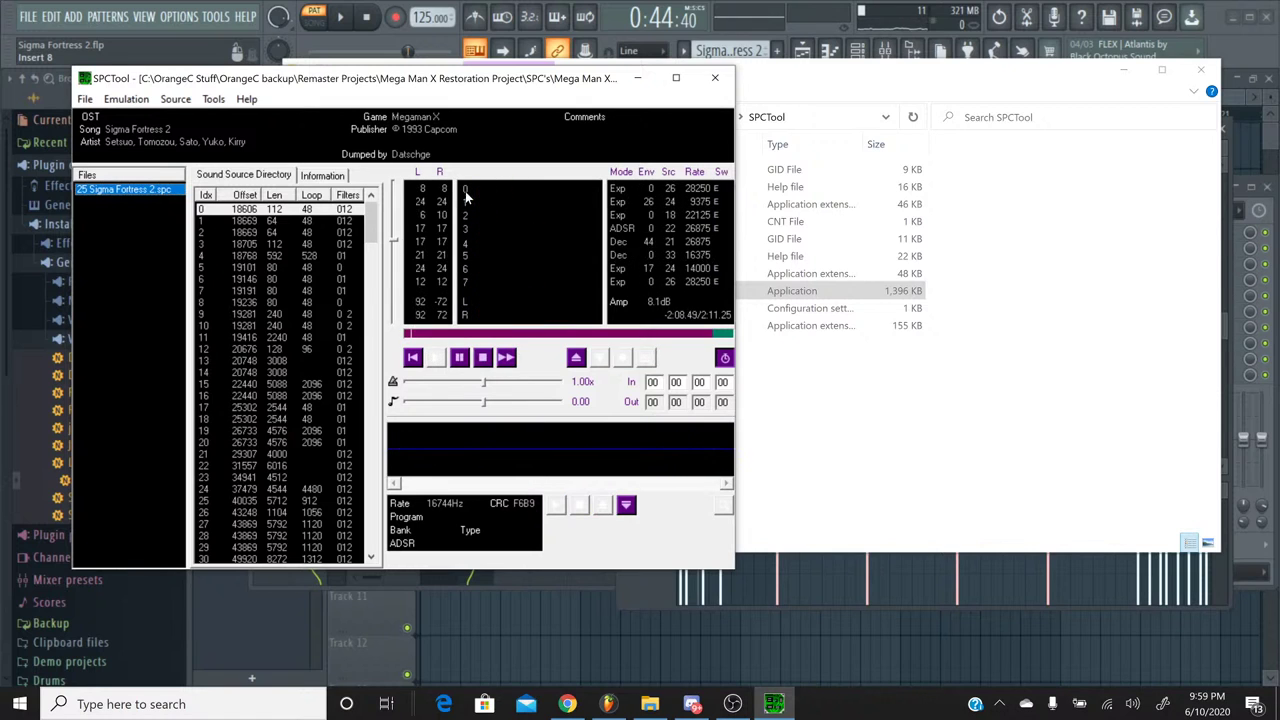
left_click(527, 334)
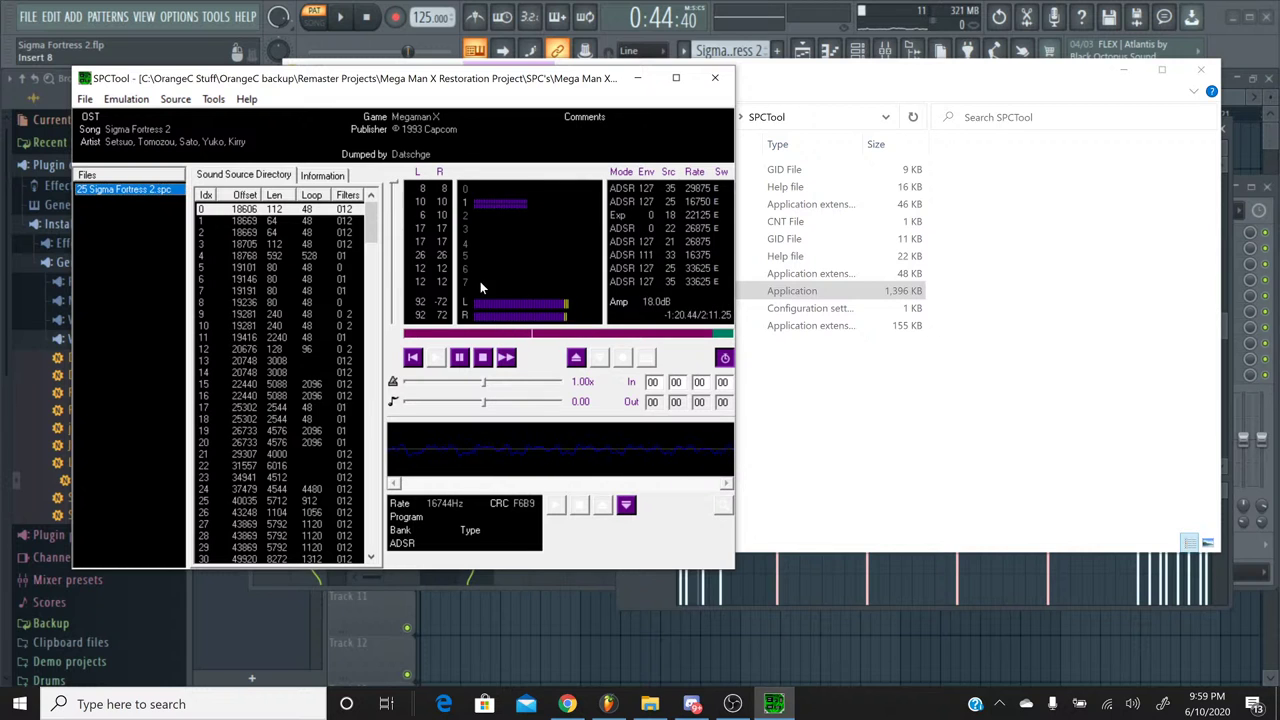
Step: Replay the SPC passage from a few seconds earlier, stop it, and minimize SPCTool and its folder window
left_click(512, 335)
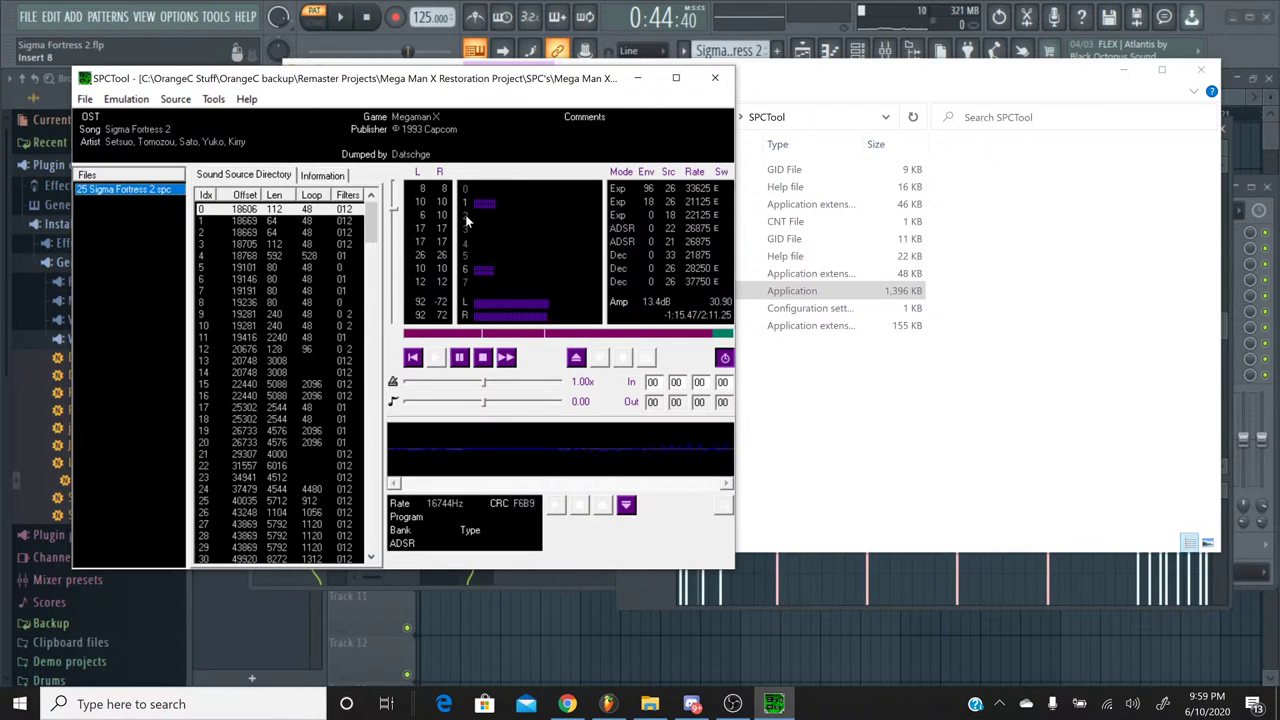
left_click(482, 357)
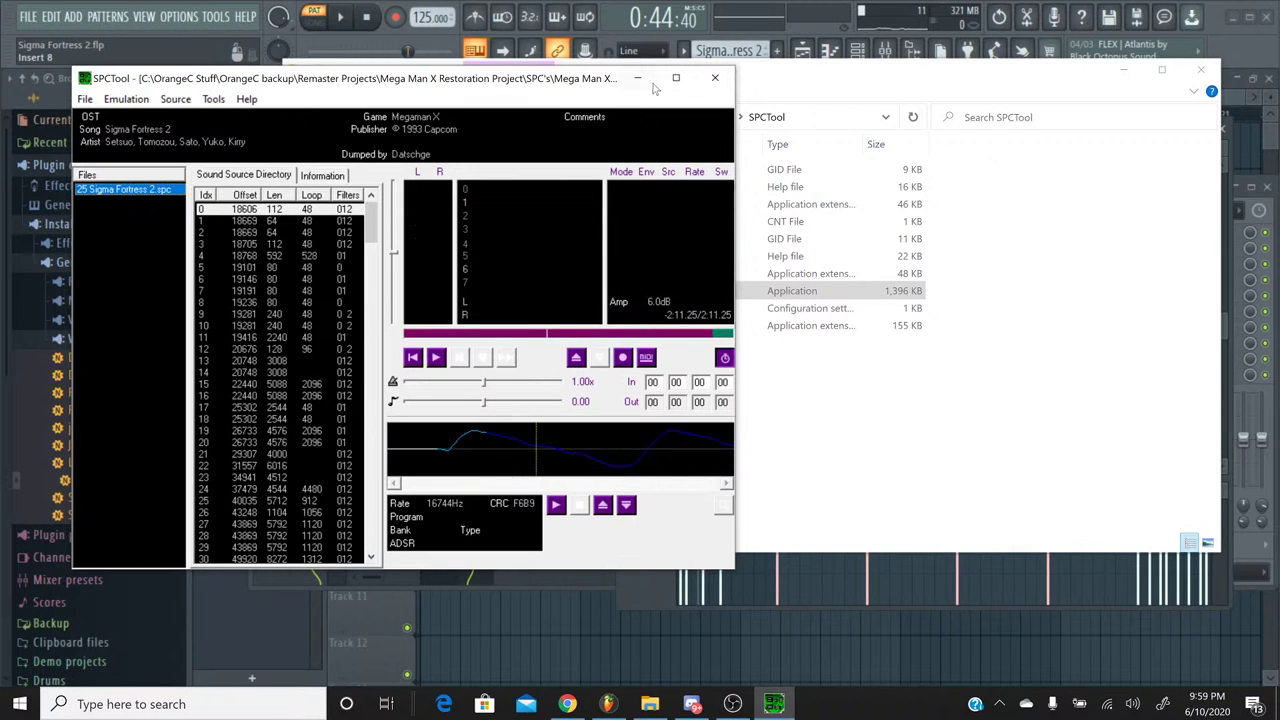
left_click(640, 80)
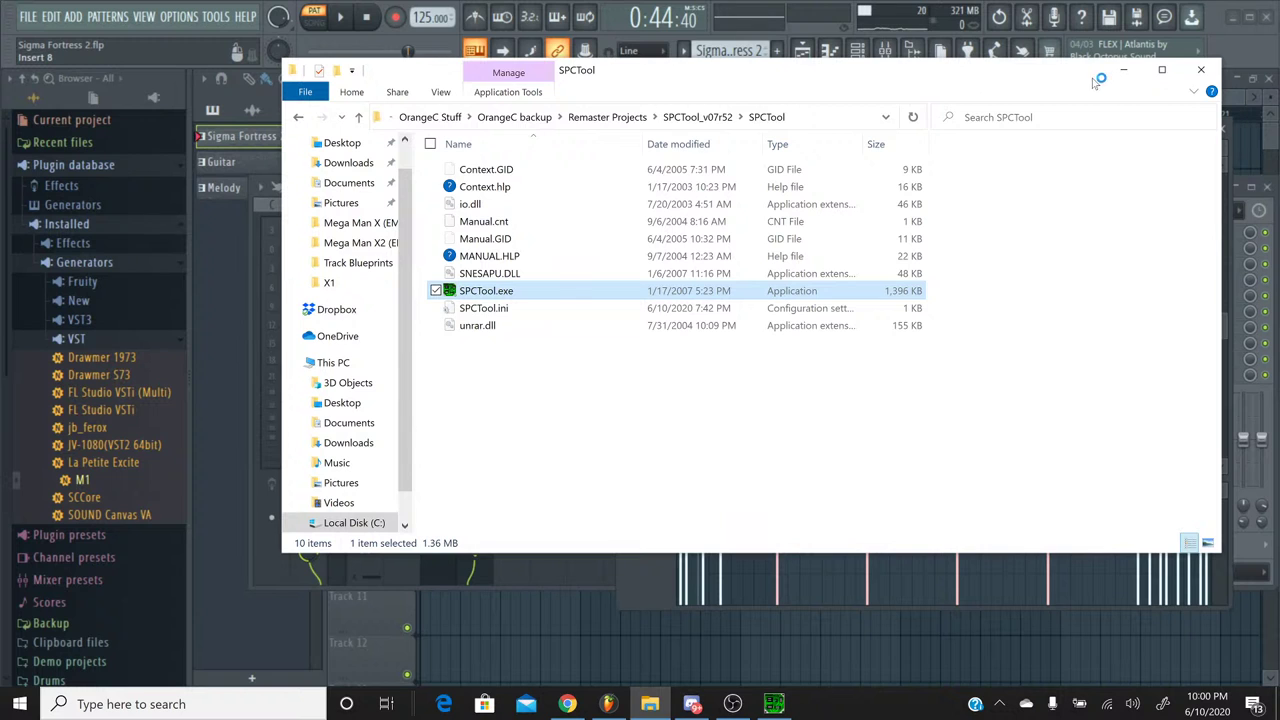
left_click(1123, 69)
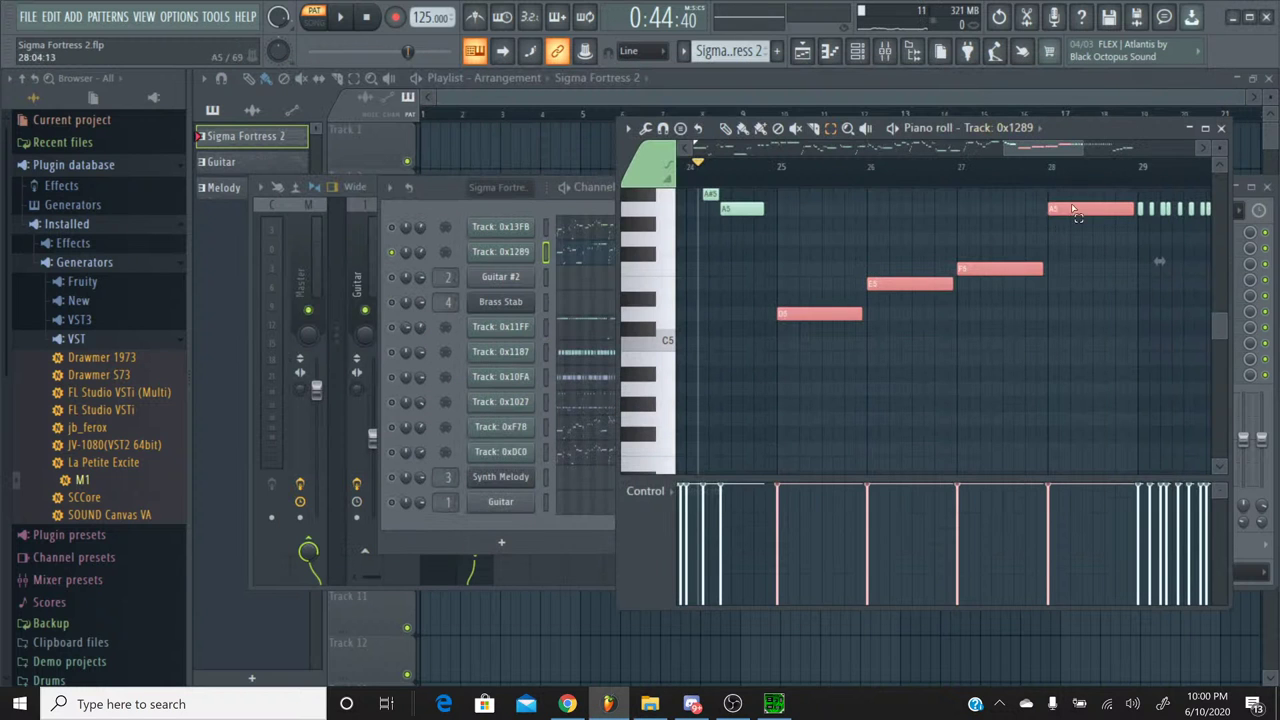
Step: Set the song position to bar 25, close the Track: 0x1289 piano roll and switch to the Melody pattern
left_click(785, 166)
left_click(1221, 128)
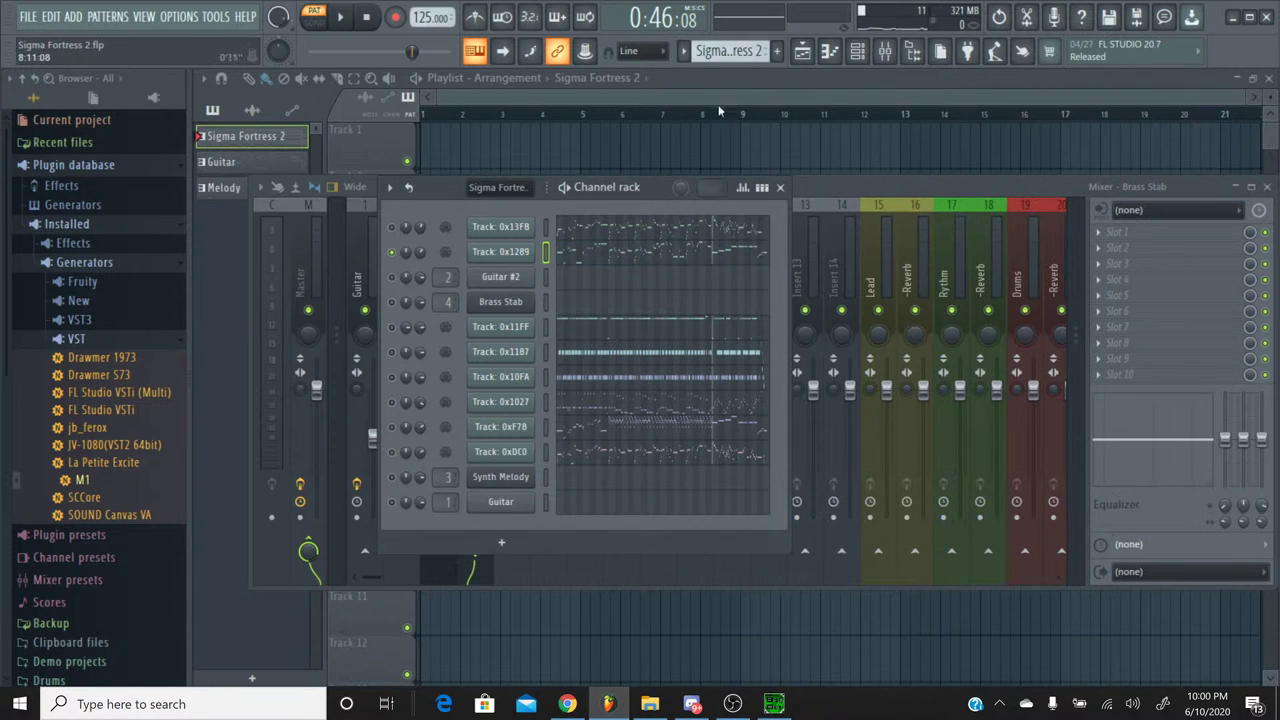
left_click(686, 52)
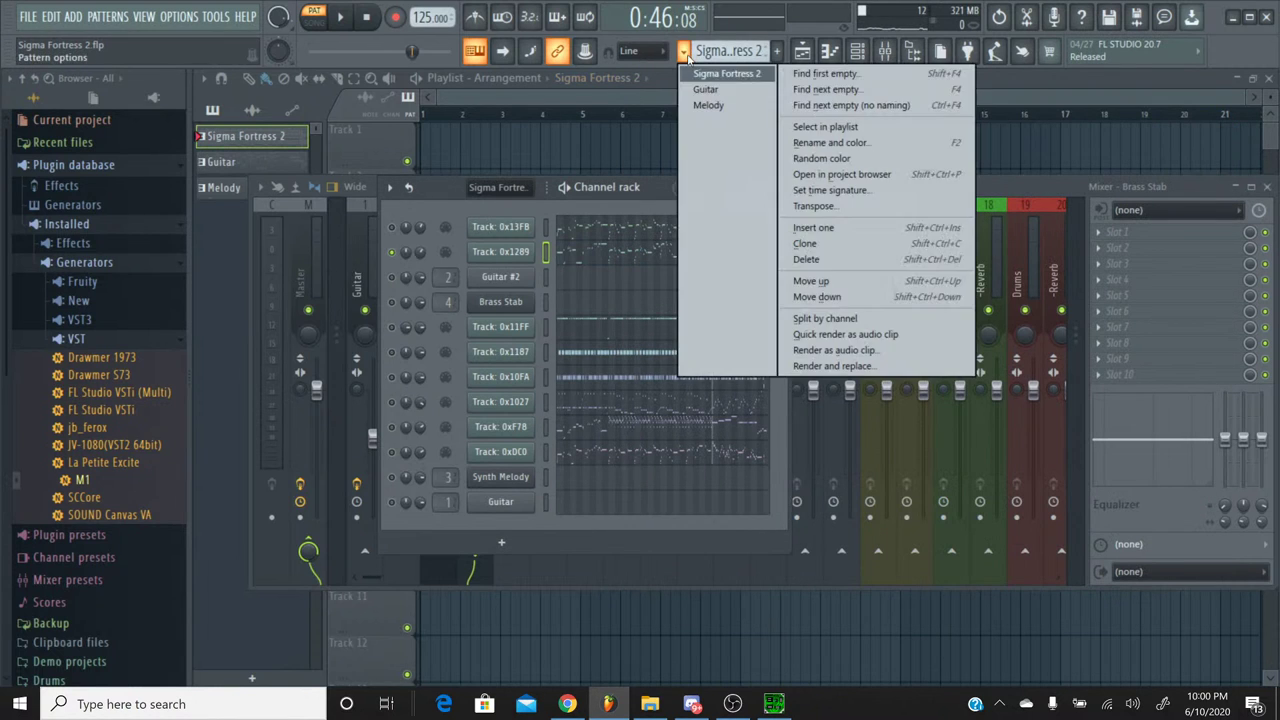
left_click(710, 105)
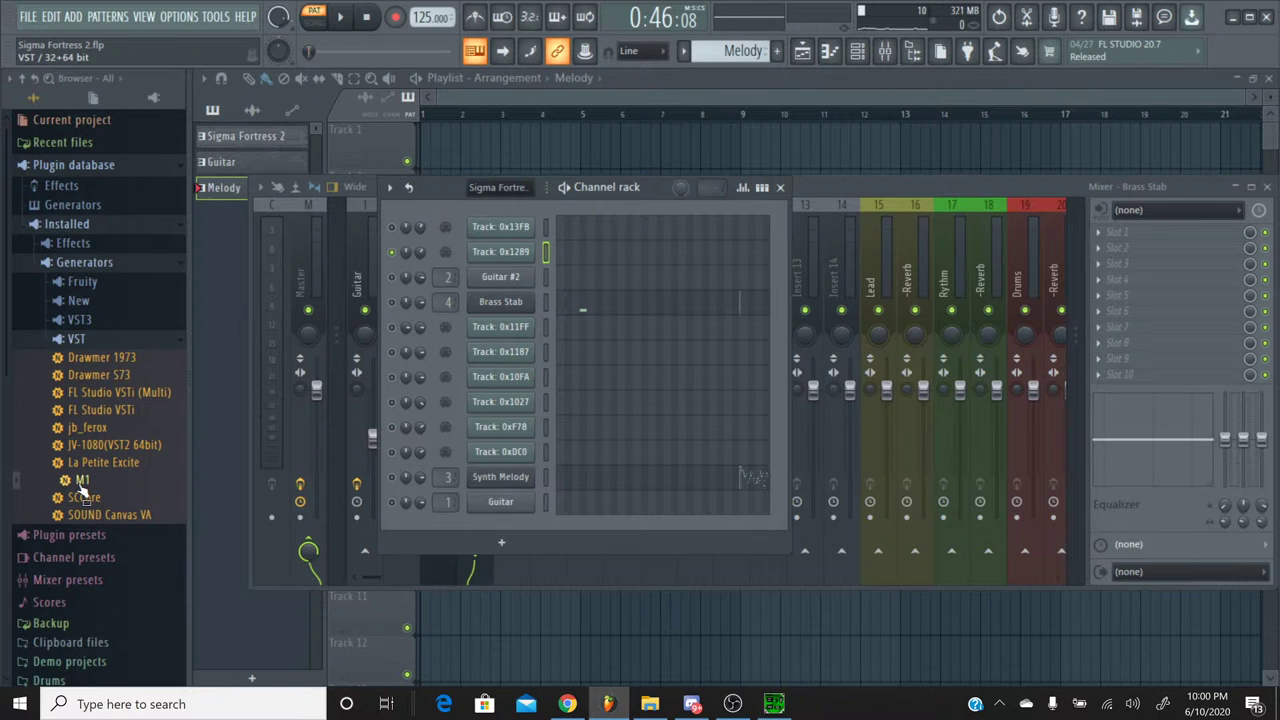
Step: Add a new M1 instrument below Brass Stab, set it to Prog mode and open its program browser
left_click_drag(82, 483, 514, 323)
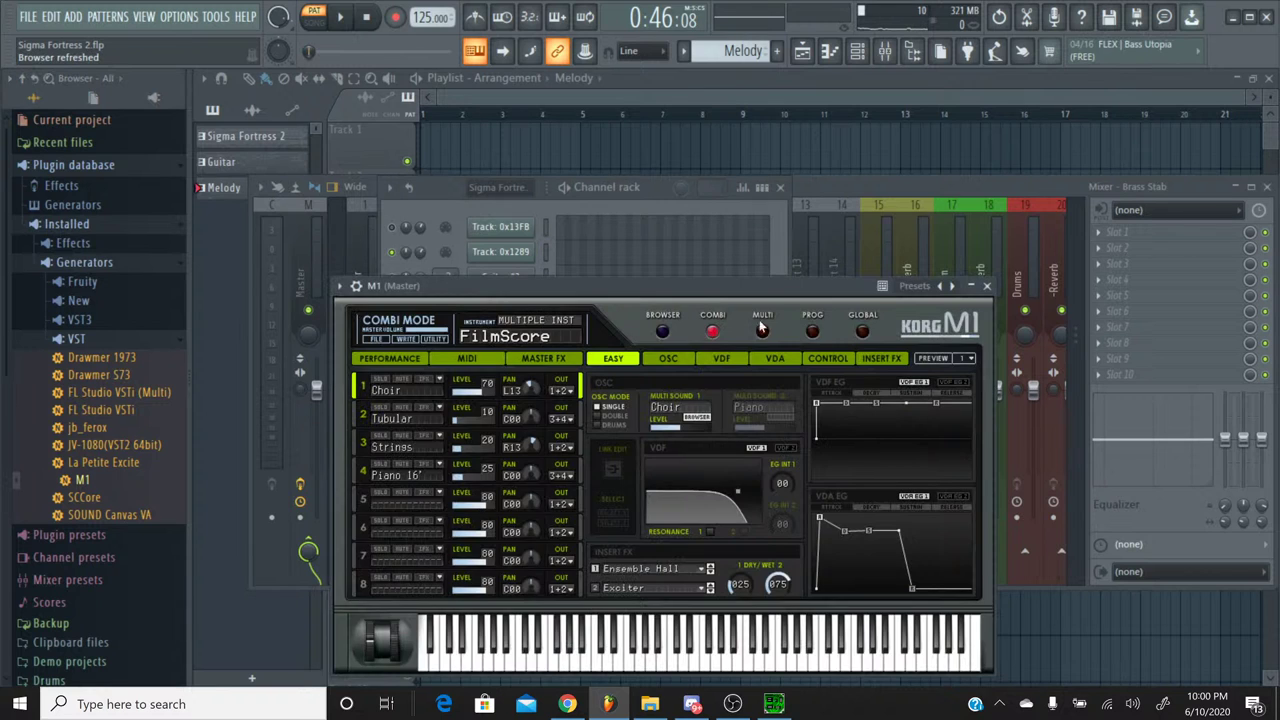
left_click(811, 332)
left_click(662, 333)
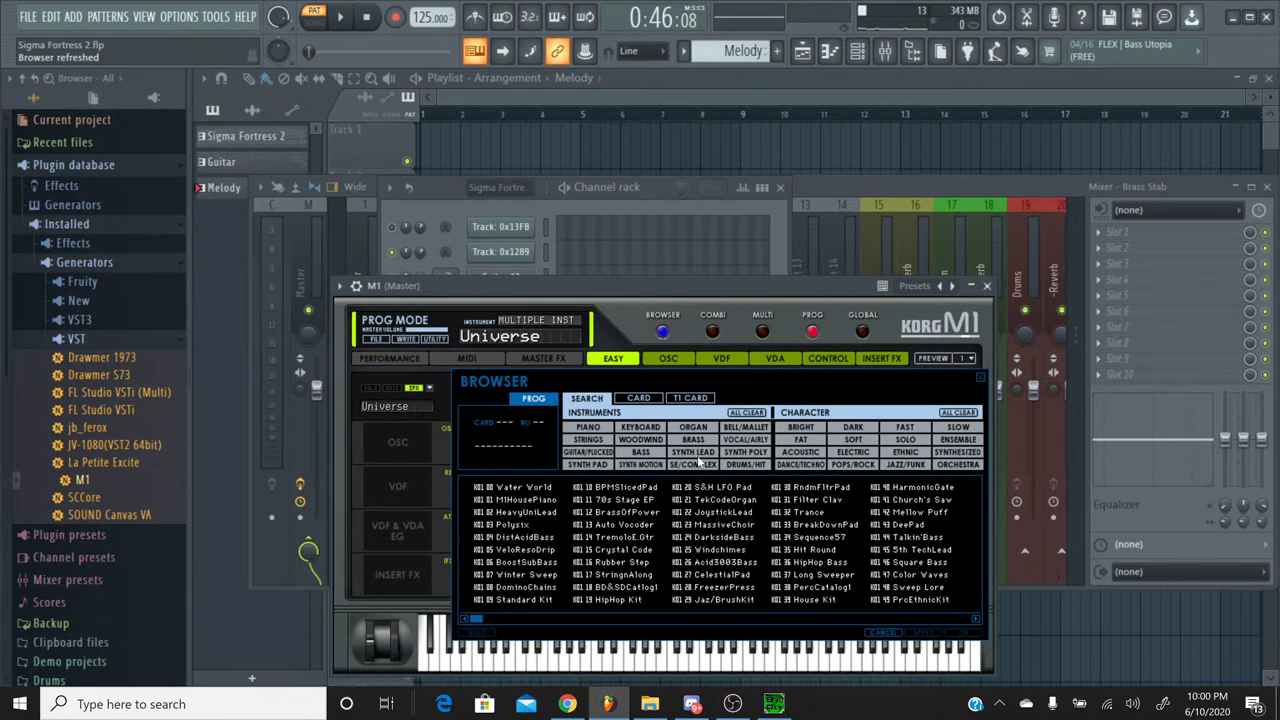
Step: Listen to the SPC in SPCTool again from about 0:50, stop playback and return to FL Studio
left_click(774, 704)
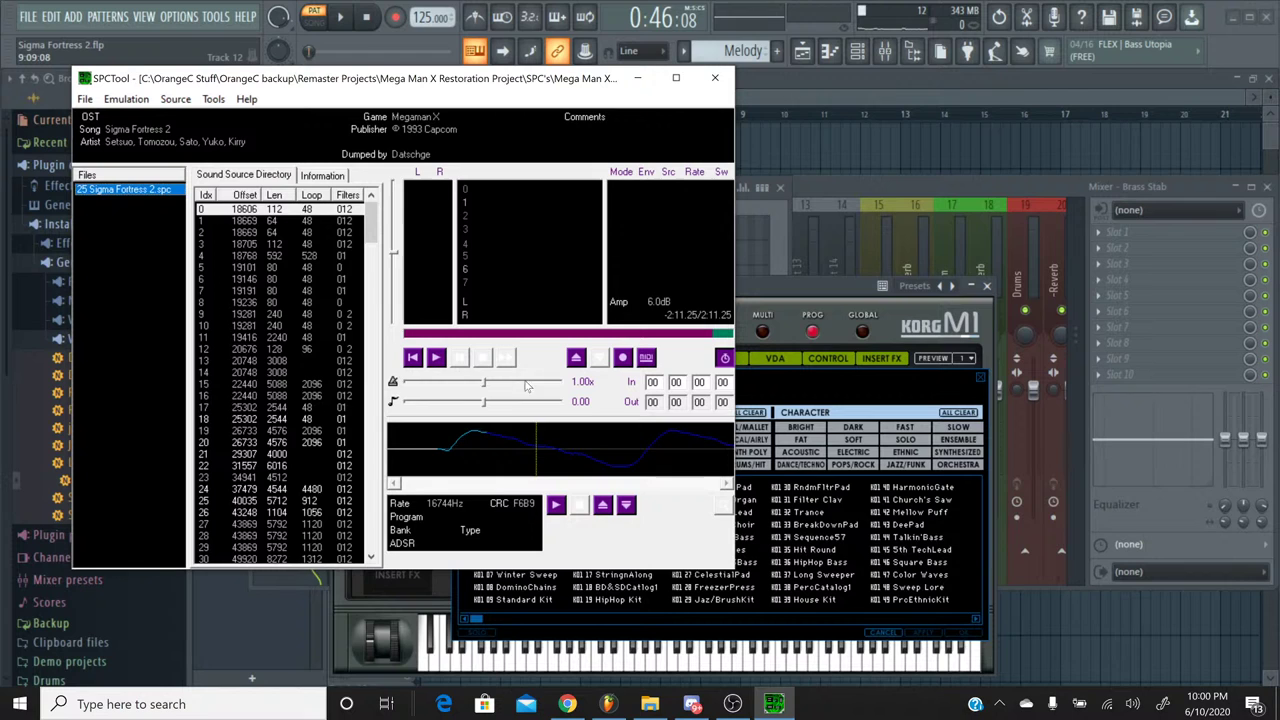
left_click(440, 358)
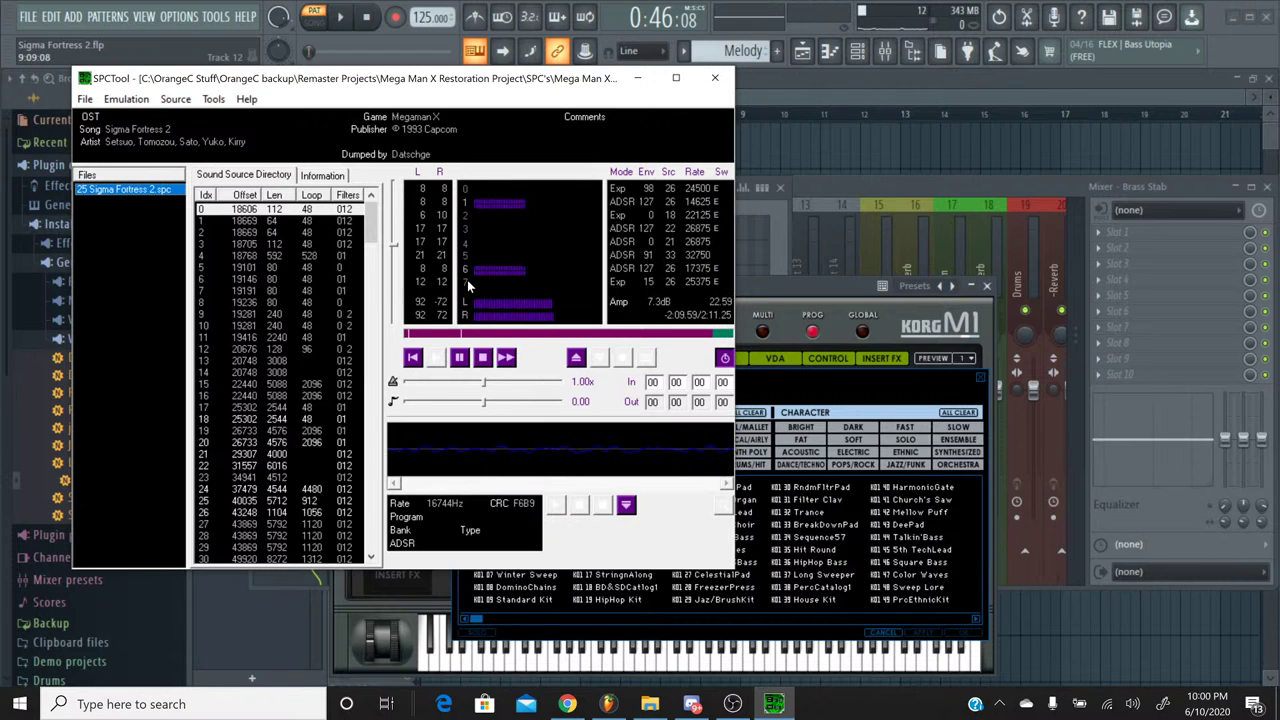
left_click(525, 334)
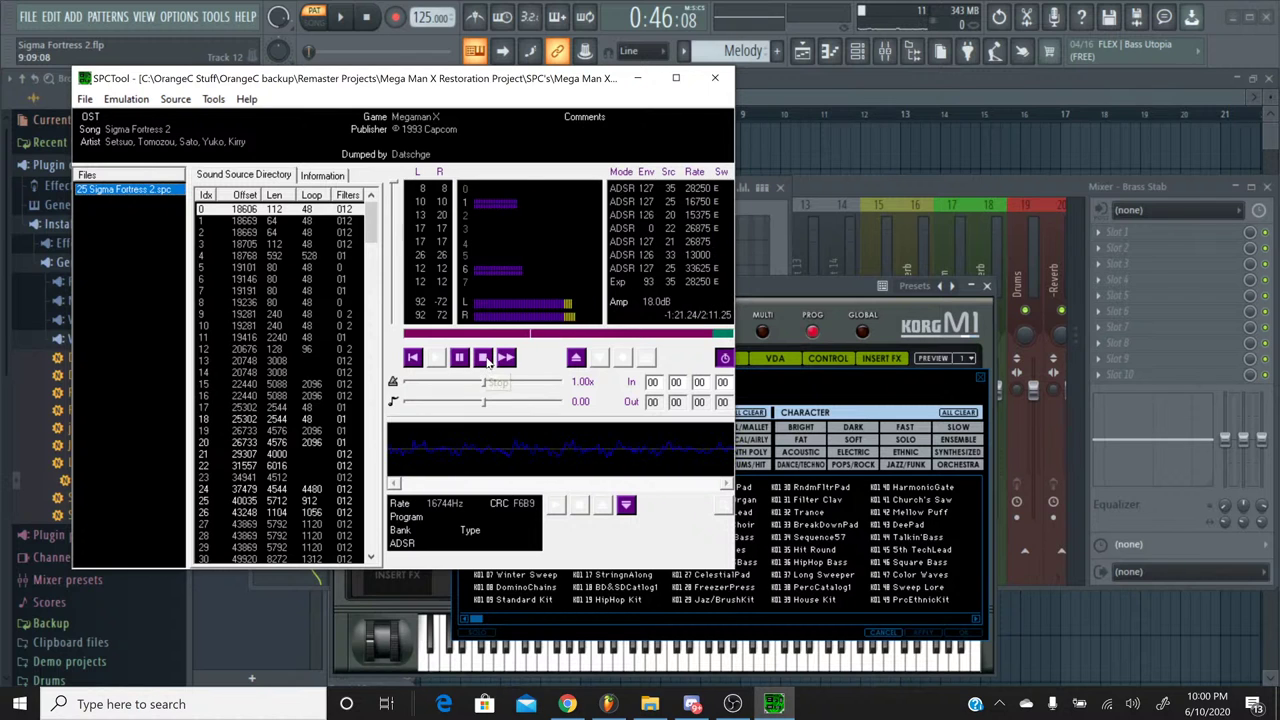
left_click(485, 360)
left_click(637, 77)
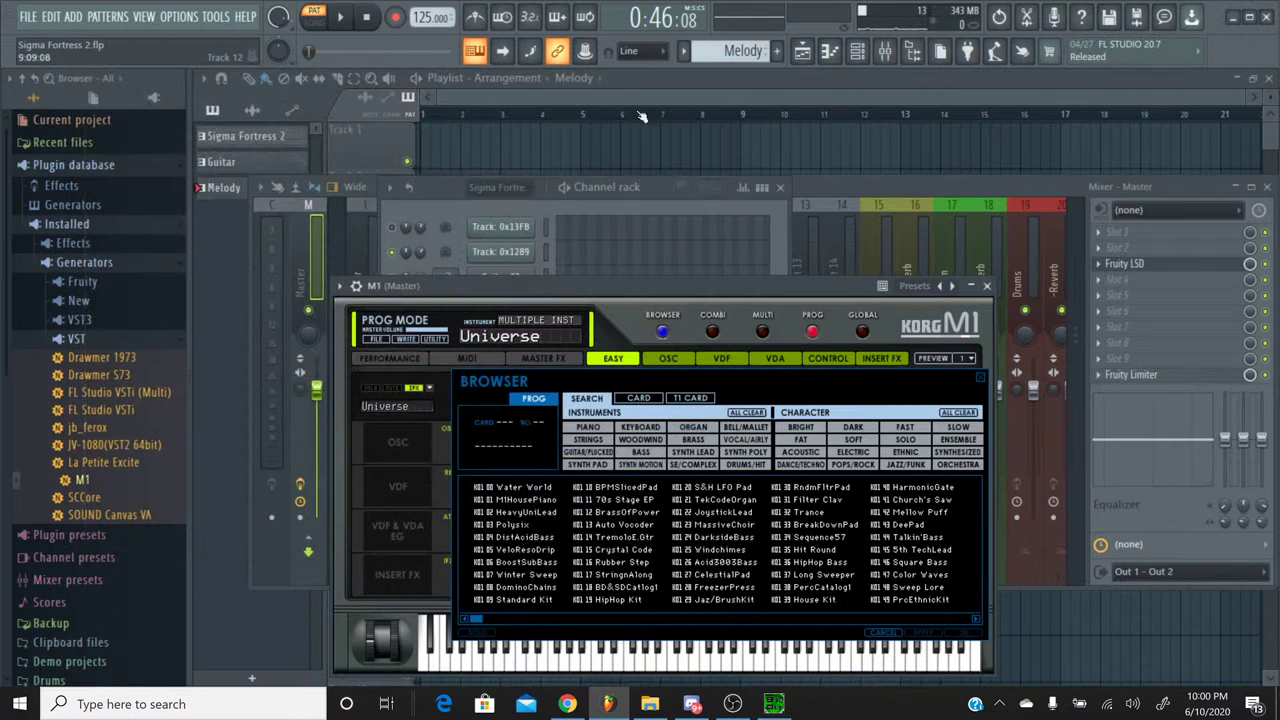
Step: Filter the M1 programs by Strings and load BrightStr
left_click_drag(711, 299, 722, 199)
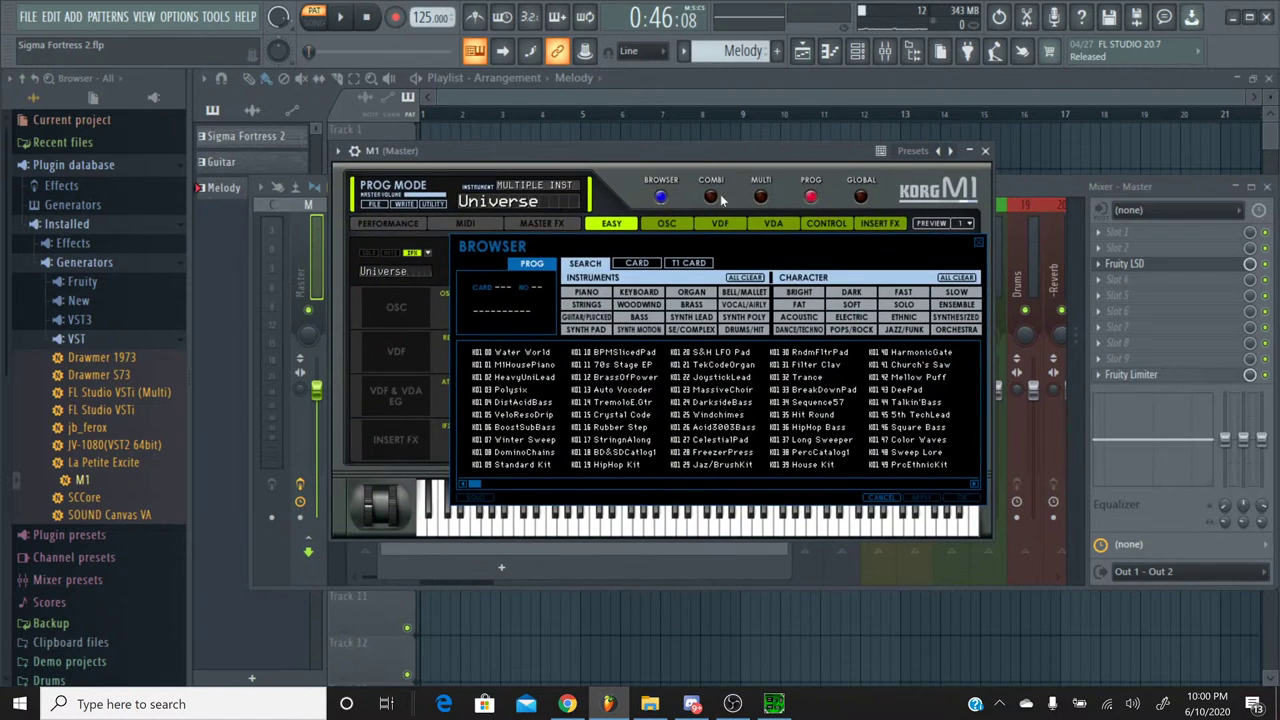
left_click(588, 304)
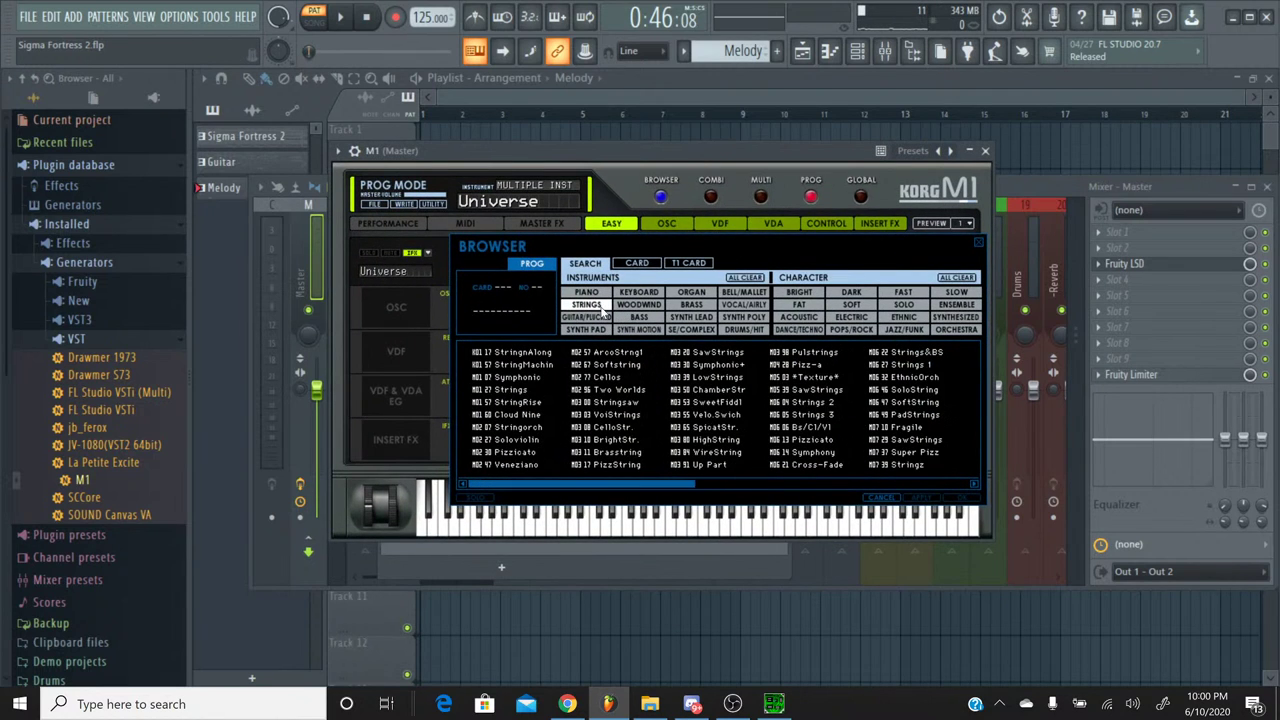
left_click(611, 442)
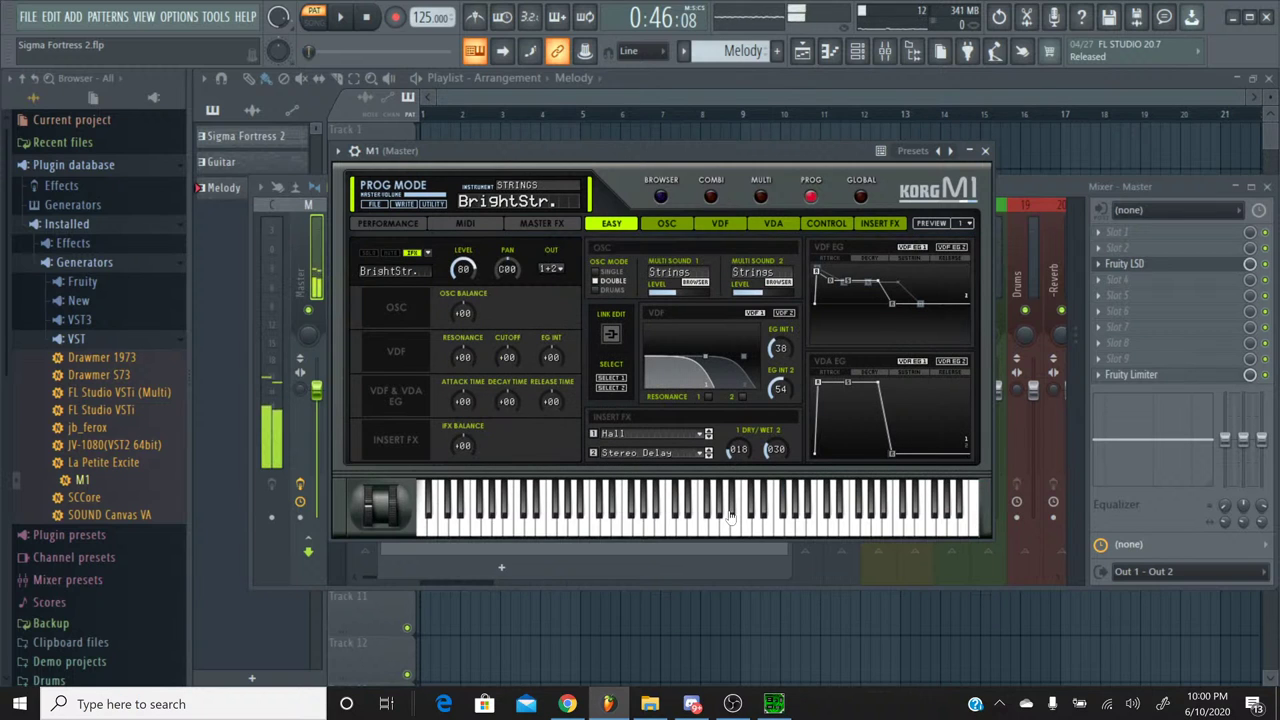
Step: Set both BrightStr. insert effects to No Effect and close the M1 window
left_click(608, 438)
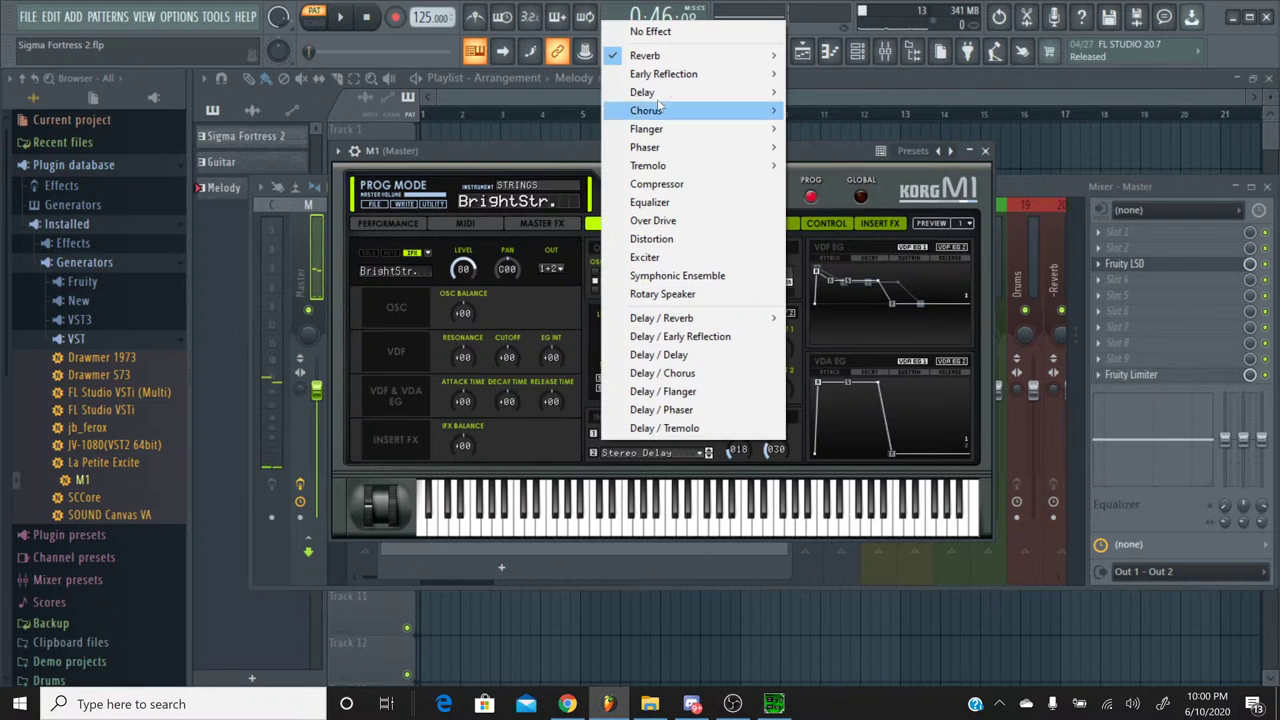
left_click(660, 31)
left_click(643, 456)
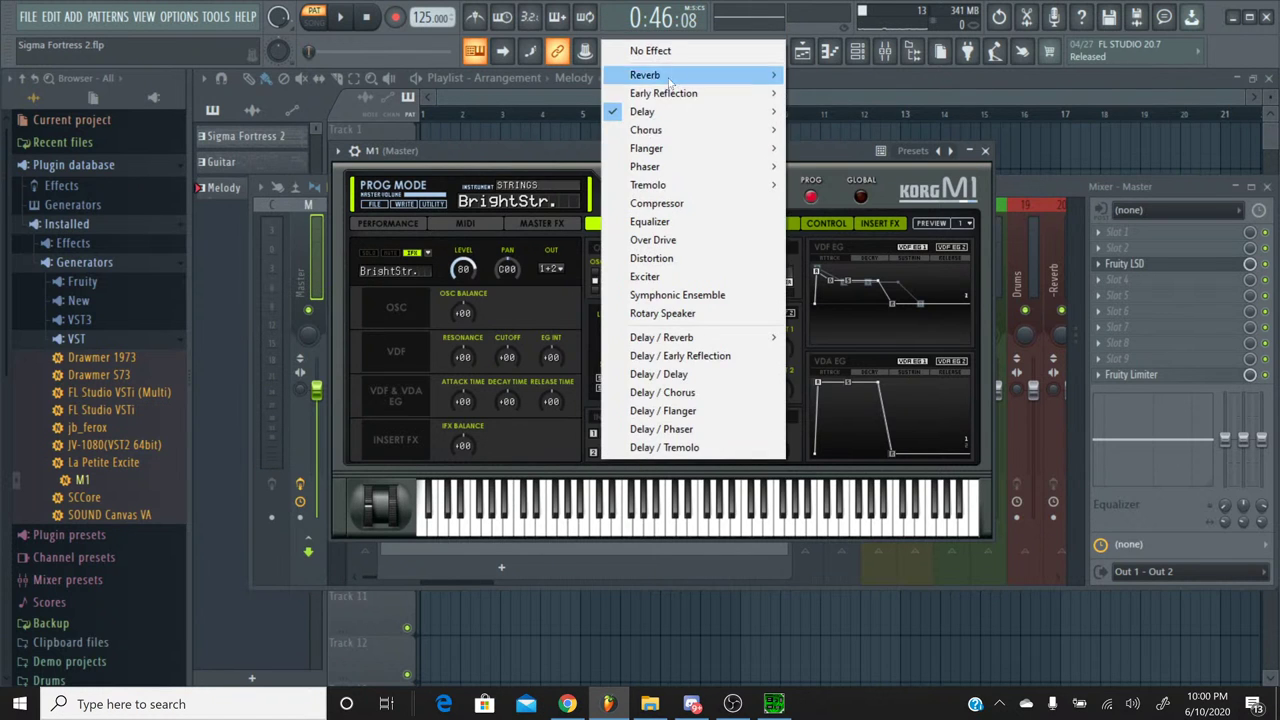
left_click(660, 52)
left_click(985, 151)
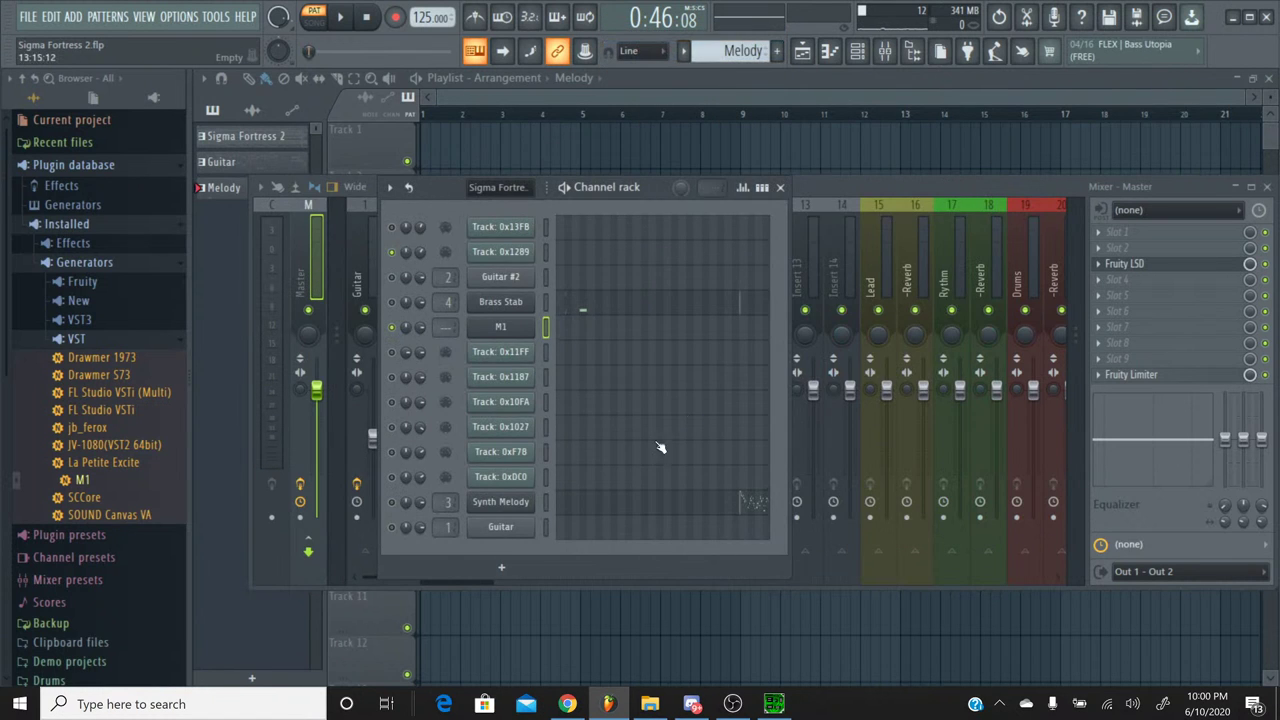
Step: Rename the M1 channel to "Strings"
right_click(514, 334)
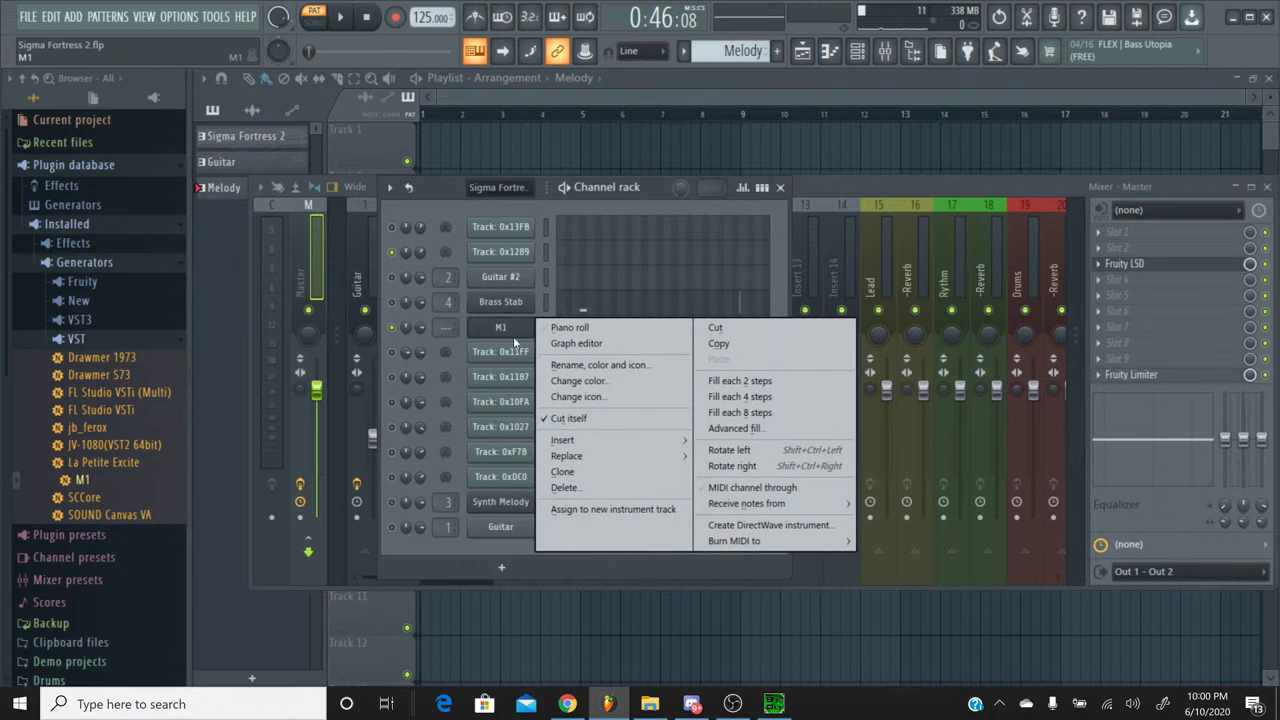
left_click(577, 366)
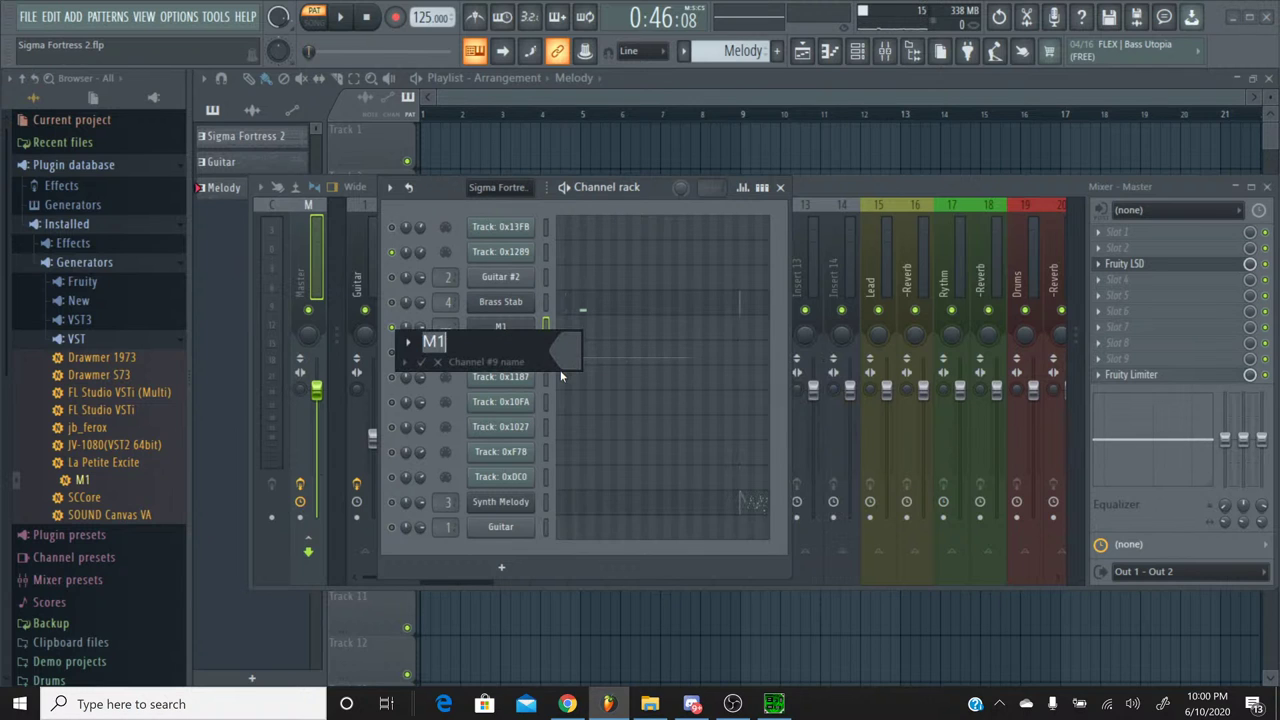
type("Strings")
key("Return")
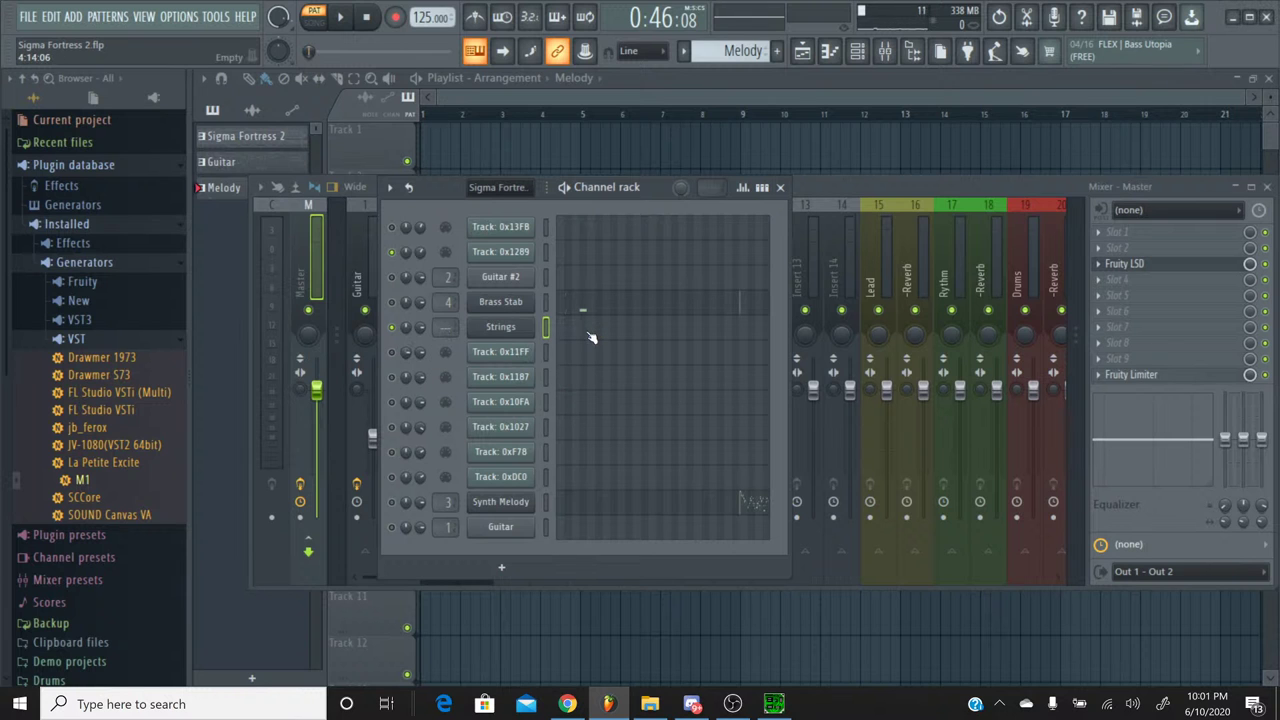
Step: Place the copied D5, E5, F5 and A5 notes in the Strings piano roll, starting at bar 25, and deselect them
left_click(590, 337)
mouse_move(702, 148)
left_mouse_down()
mouse_move(1122, 148)
mouse_move(1033, 152)
mouse_move(1070, 165)
left_mouse_up()
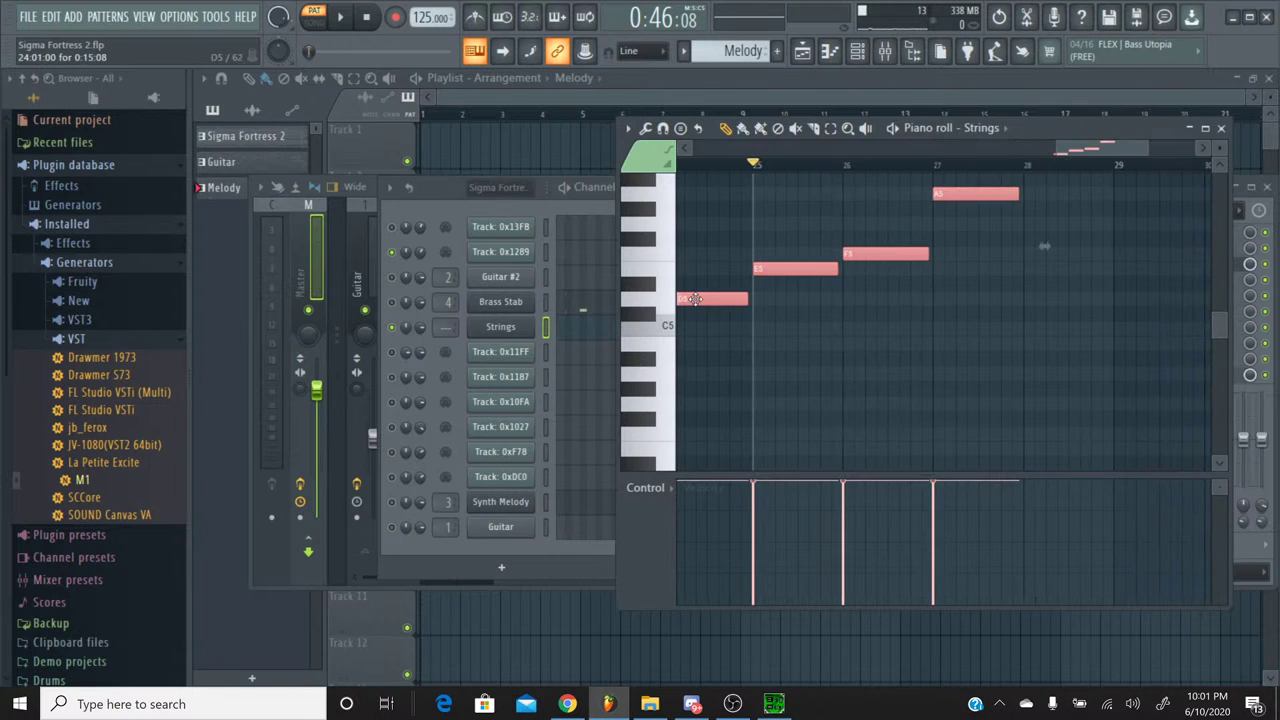
left_click_drag(699, 300, 775, 303)
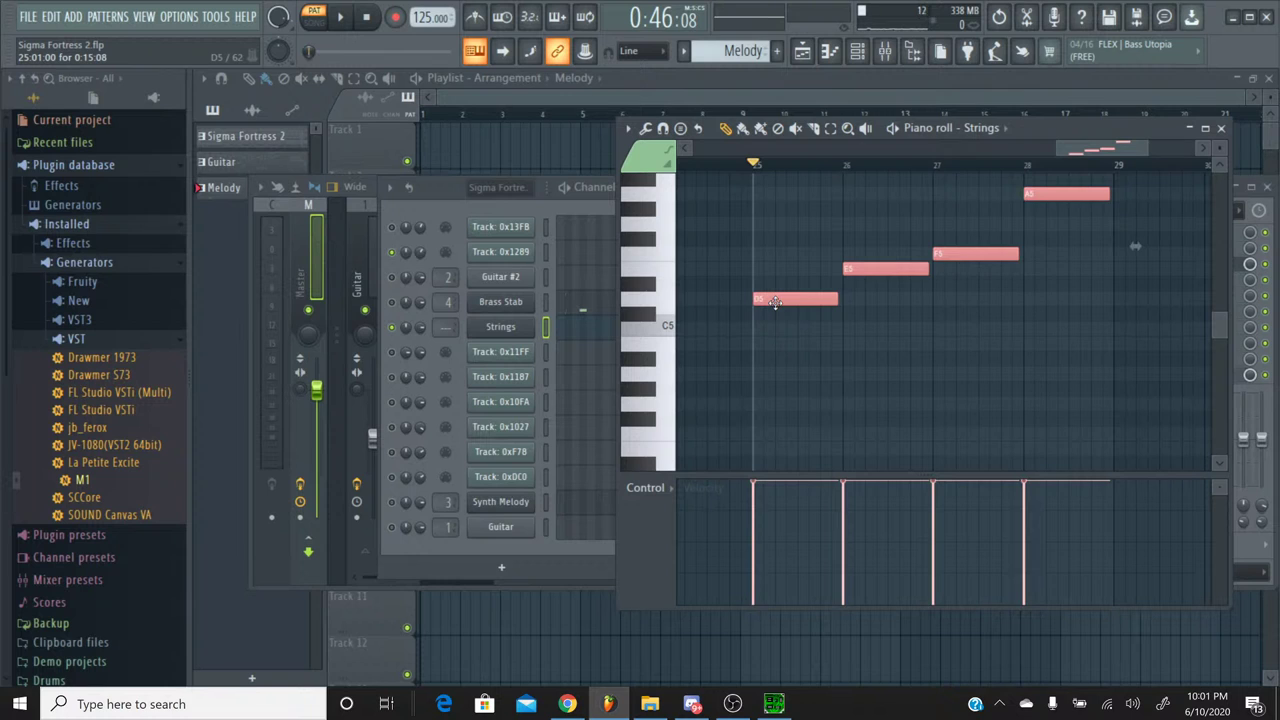
key("ctrl+d")
Step: Audition the D5 key, play back the Strings notes from bar 25, and close the piano roll
left_click(661, 300)
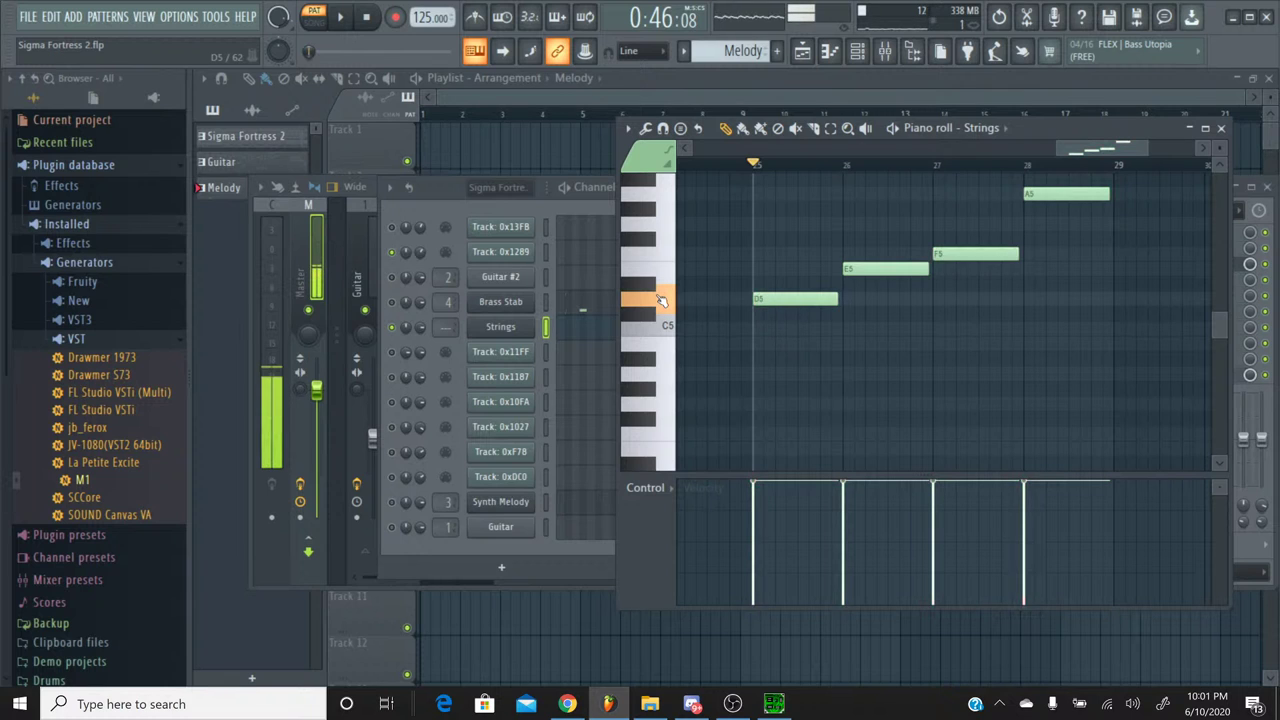
left_click(340, 17)
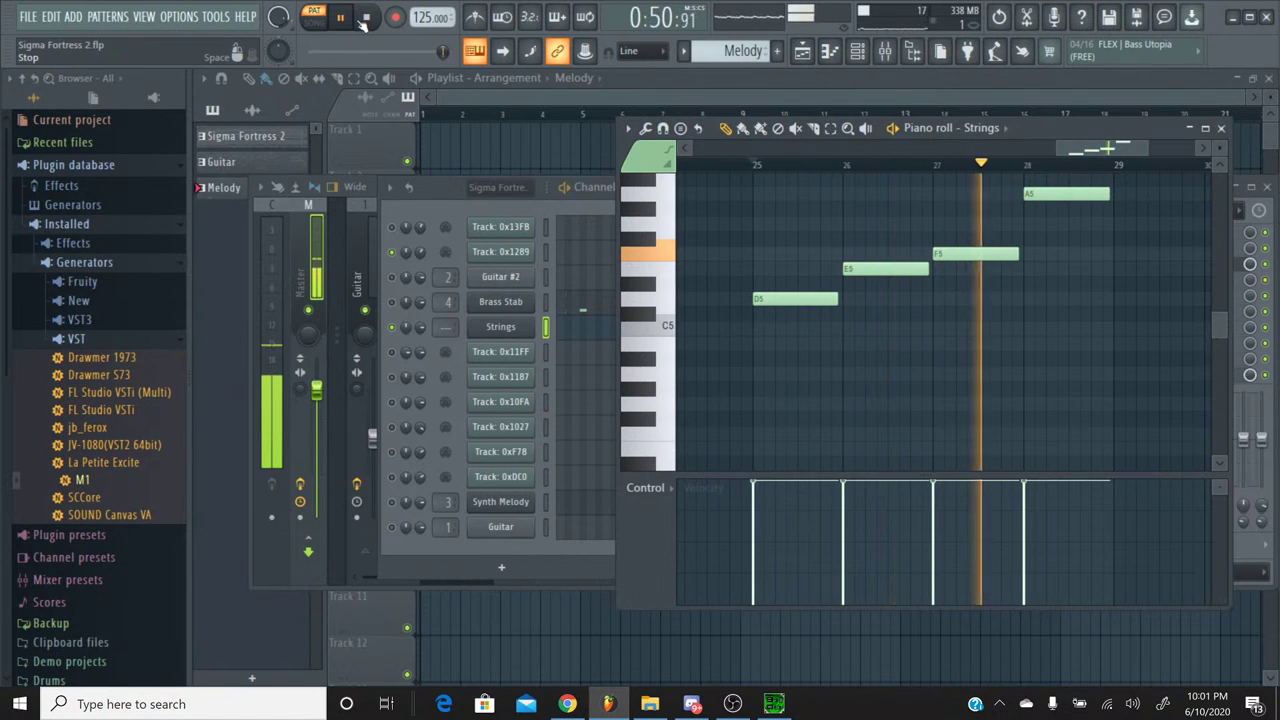
left_click(366, 18)
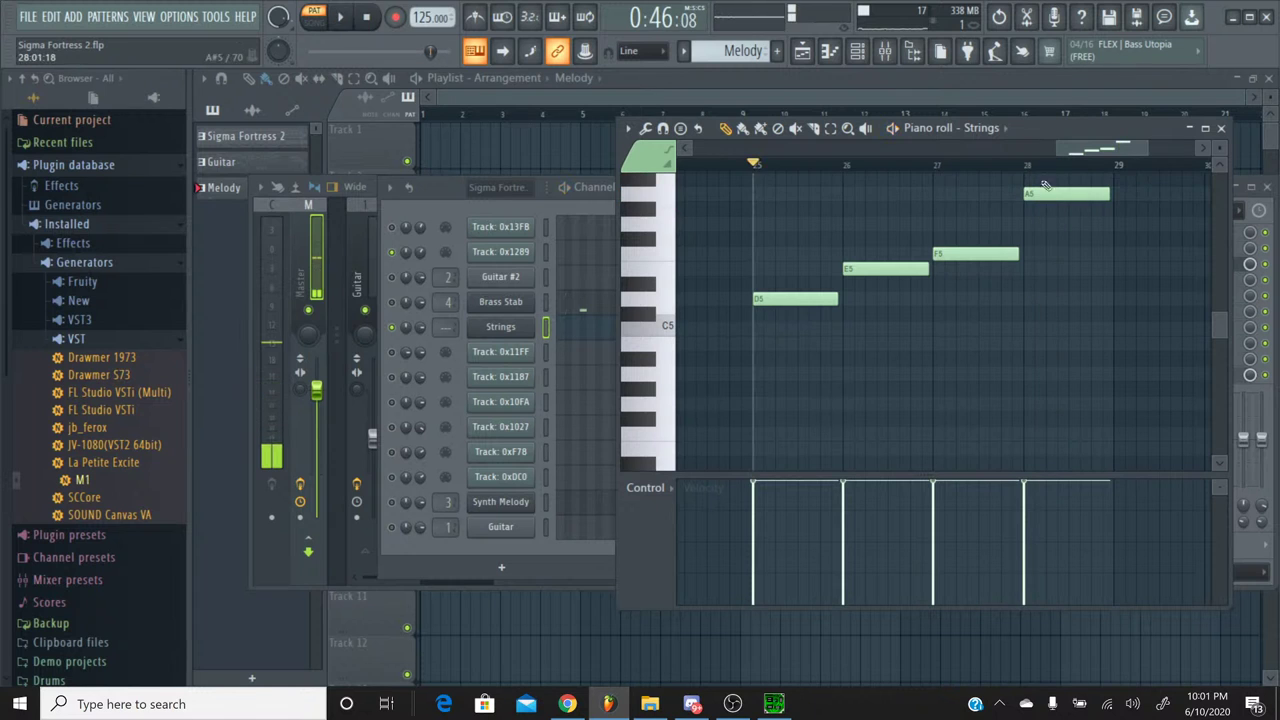
left_click(1221, 128)
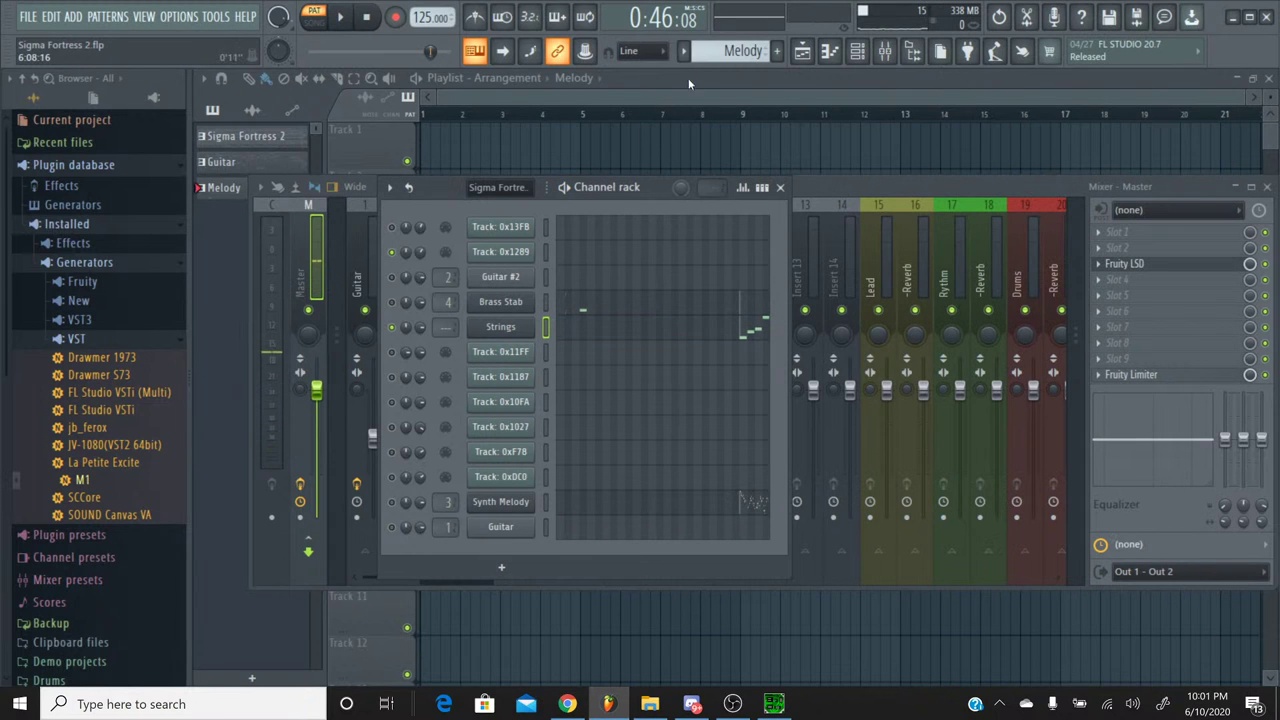
Step: Switch to the Sigma Fortress 2 pattern and open the Track: 0xF78 piano roll at bar 9
left_click(705, 51)
left_click(712, 49)
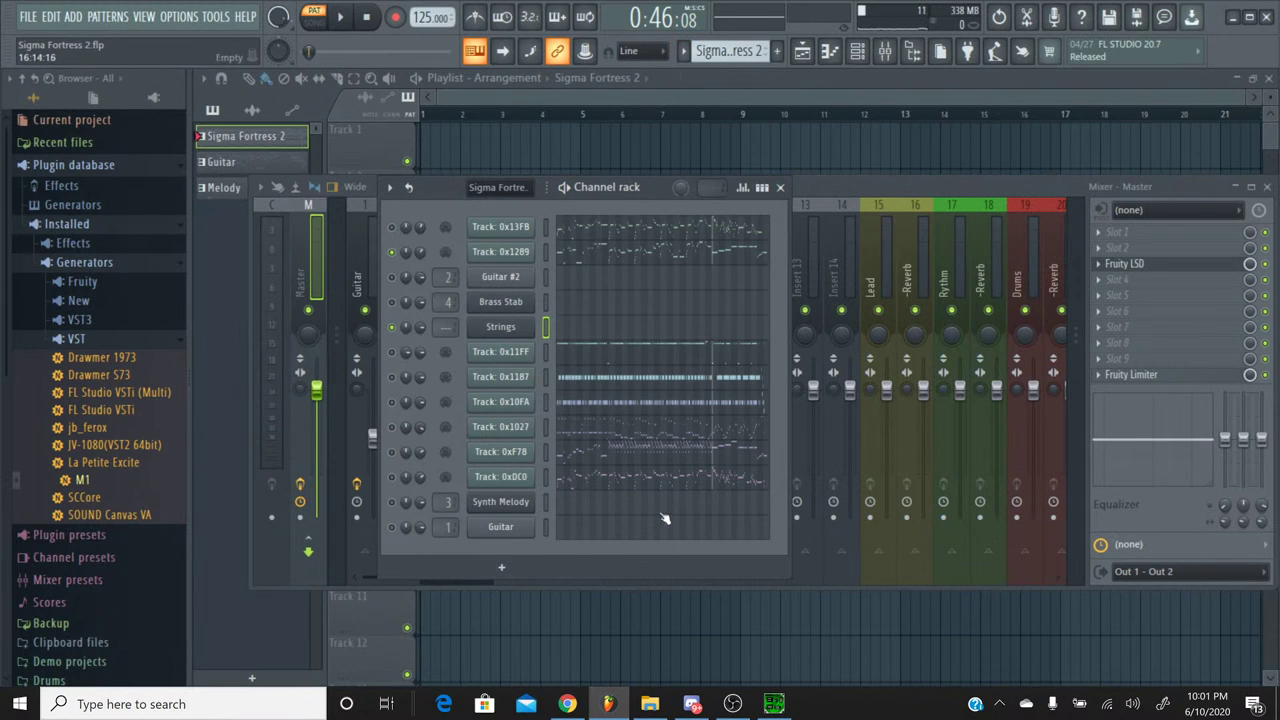
left_click(717, 459)
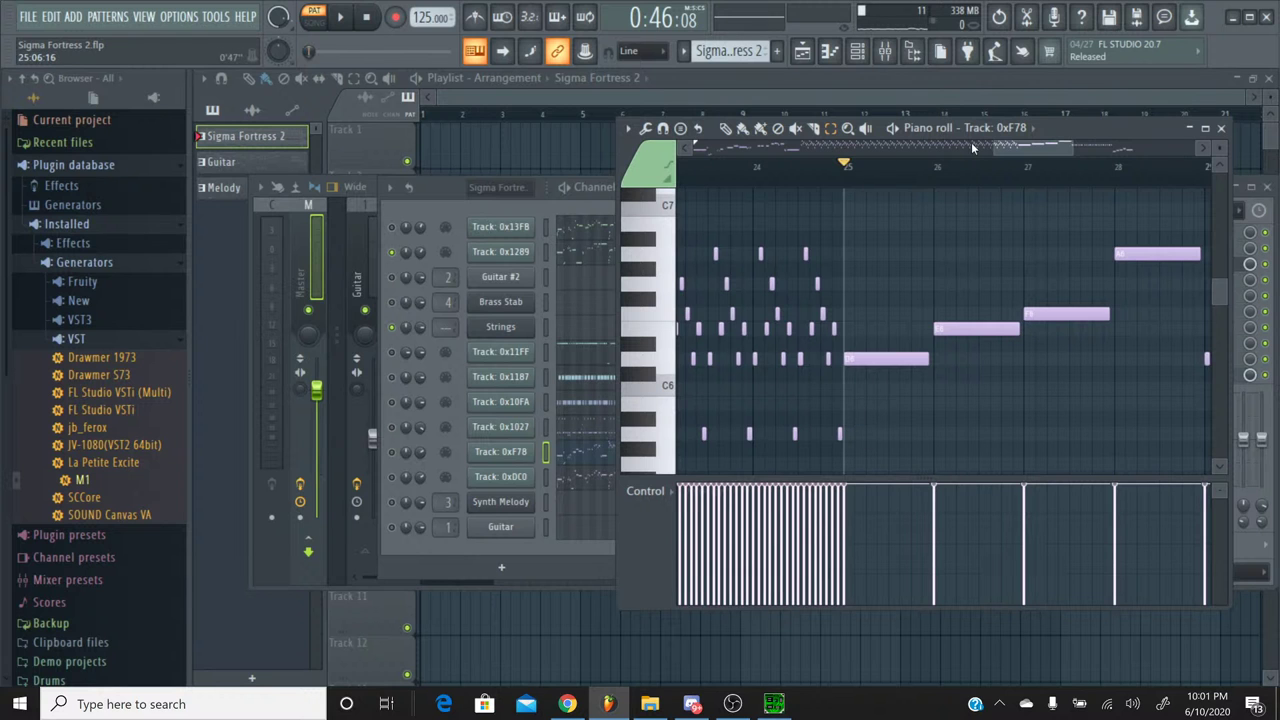
left_click_drag(1023, 148, 820, 174)
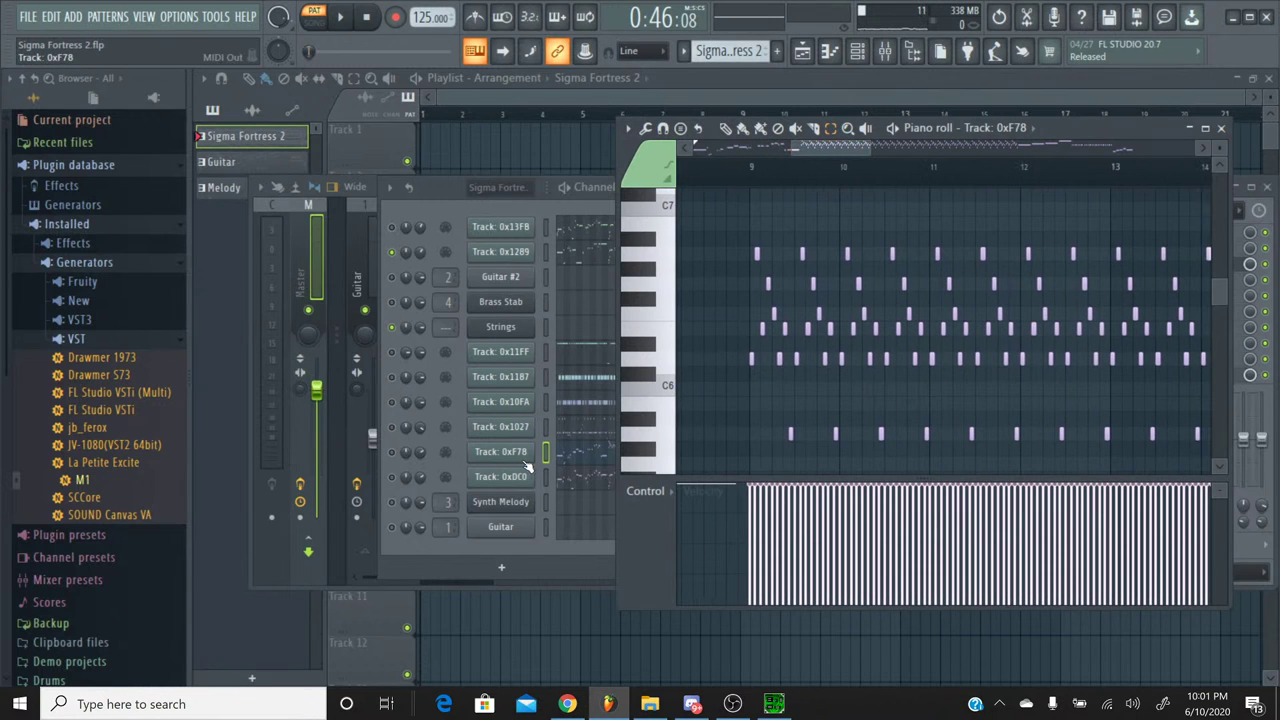
Step: Select and copy the Track: 0xF78 notes from bar 9 through bar 28, set the playback position to bar 9, and close the piano roll
left_click_drag(727, 471, 1040, 288)
scroll(1030, 237, "down", 4)
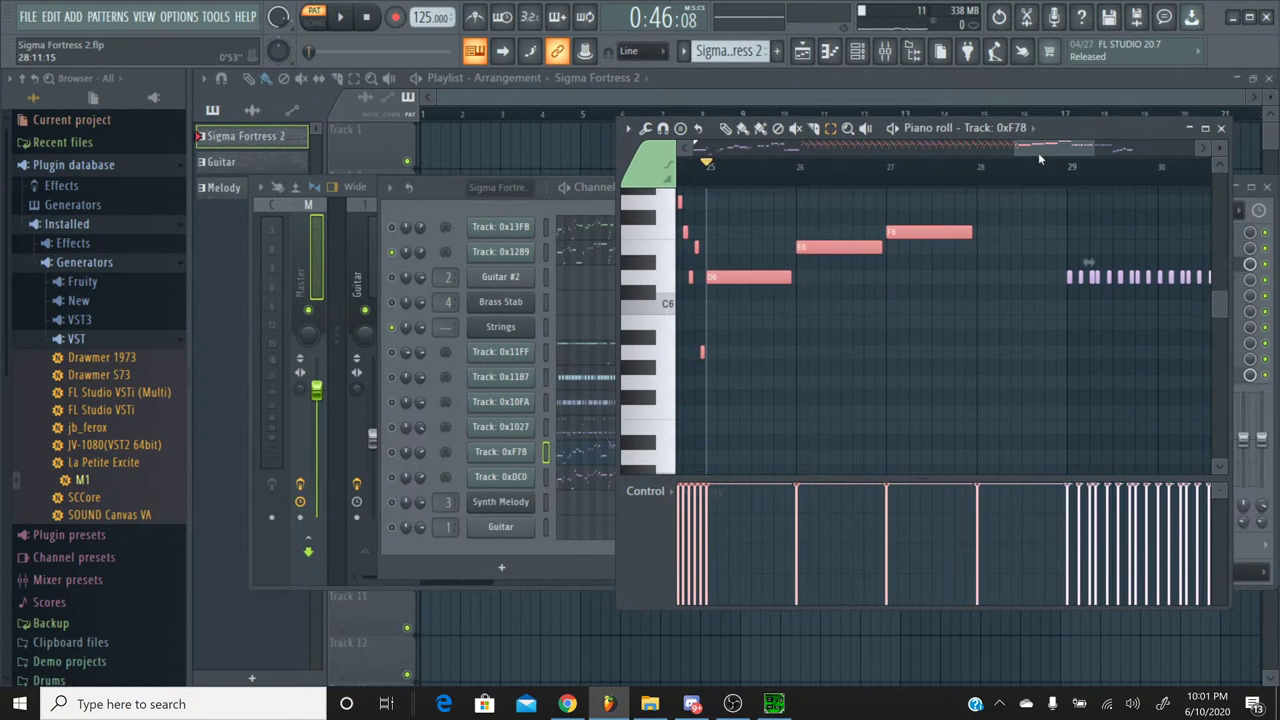
left_click_drag(1038, 152, 800, 172)
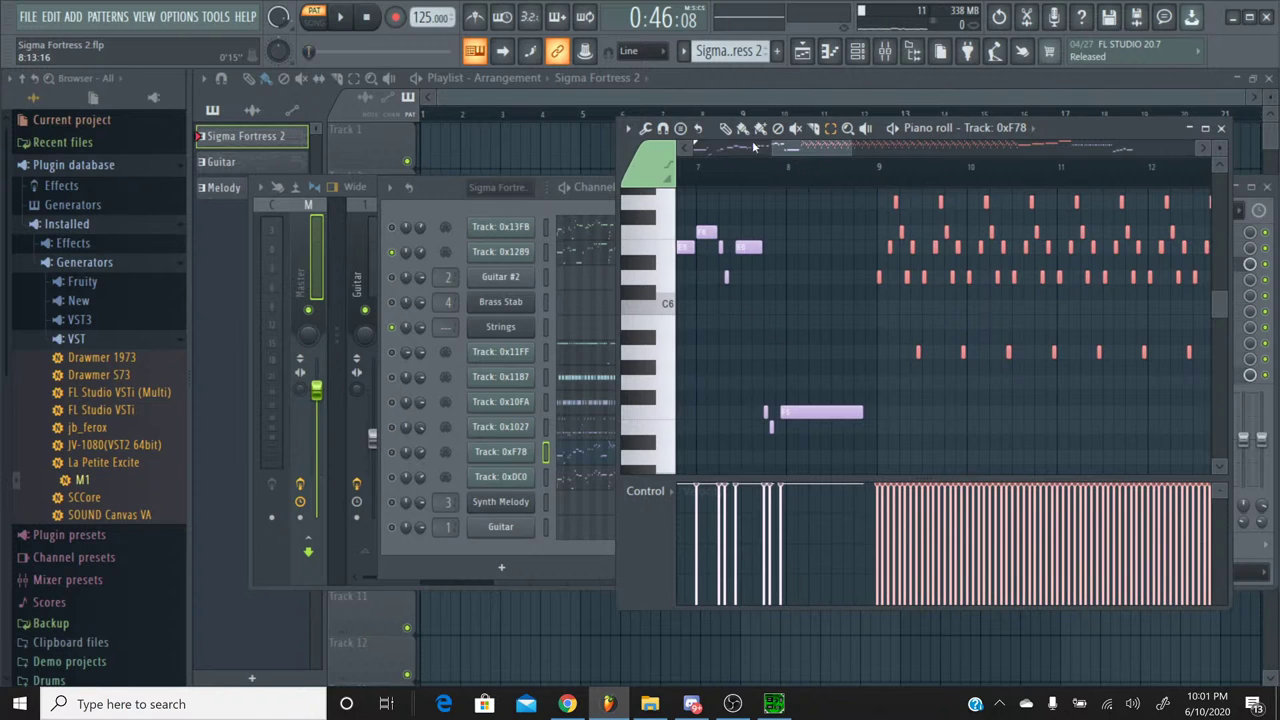
key("p")
left_click(878, 175)
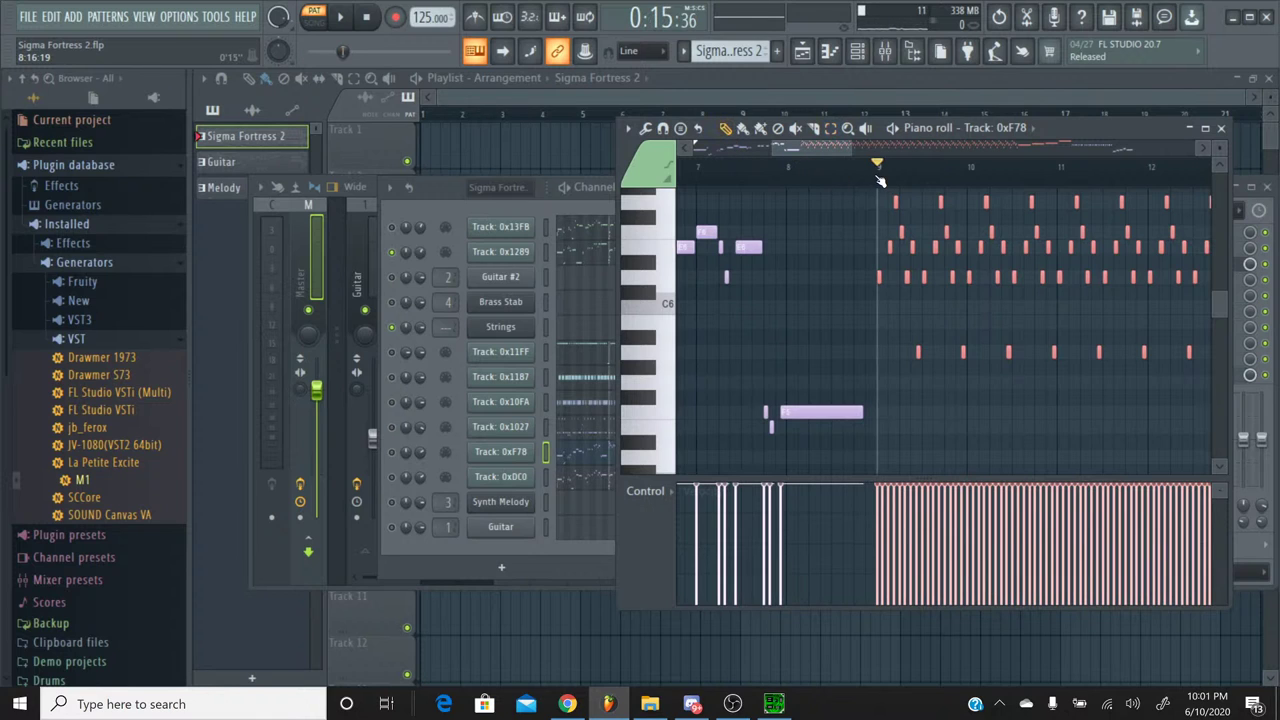
left_click(1220, 128)
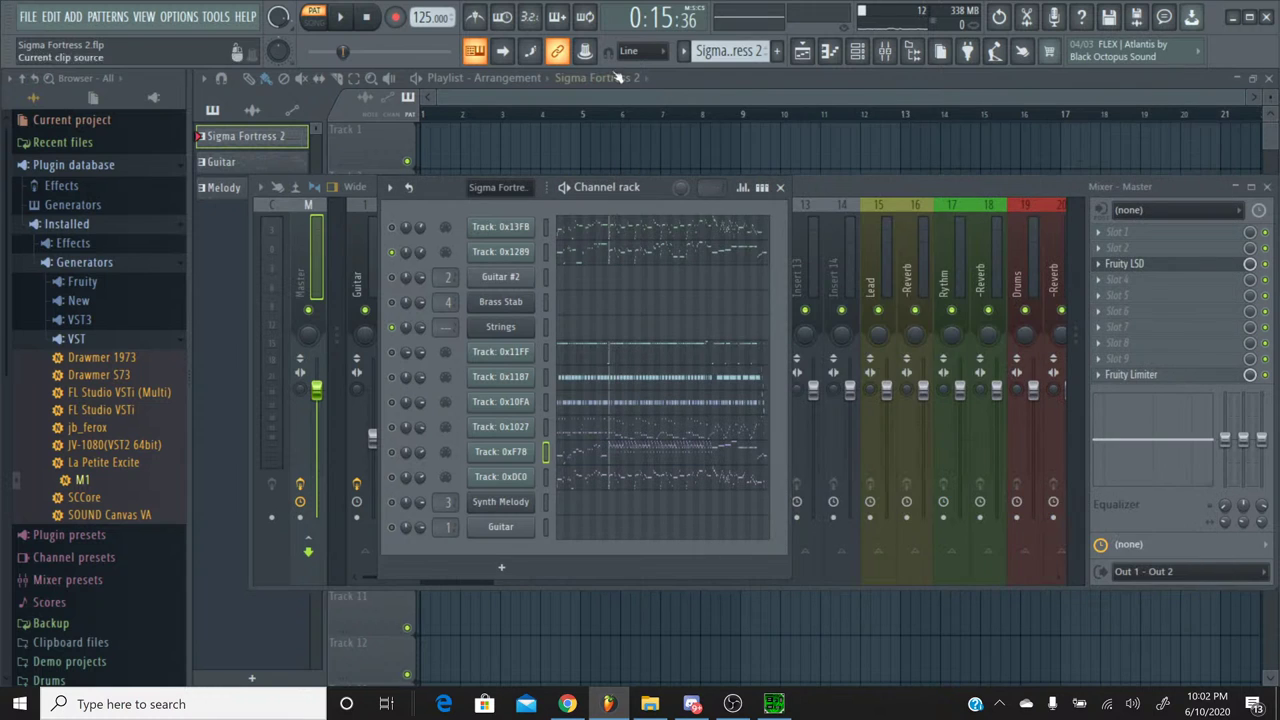
Step: Switch to the Melody pattern and paste the copied notes into the Strings piano roll
left_click(683, 54)
left_click(702, 104)
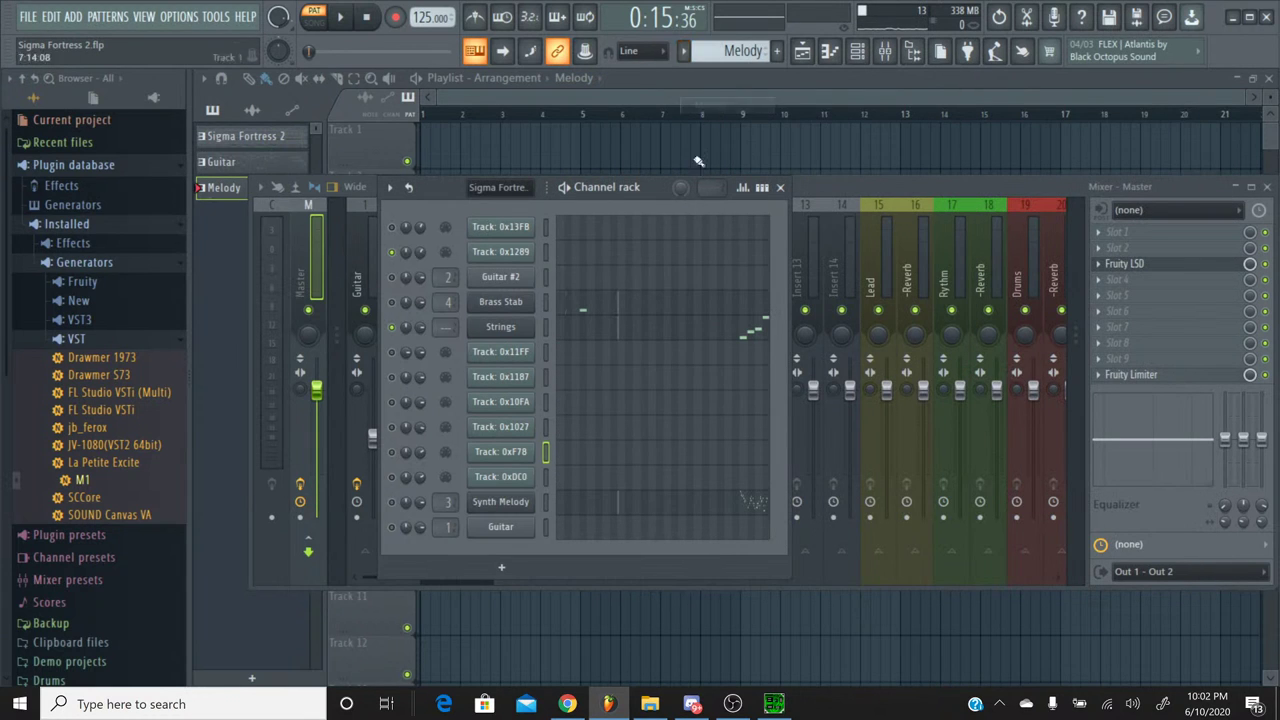
left_click(621, 337)
left_click_drag(733, 143, 840, 154)
key("ctrl+v")
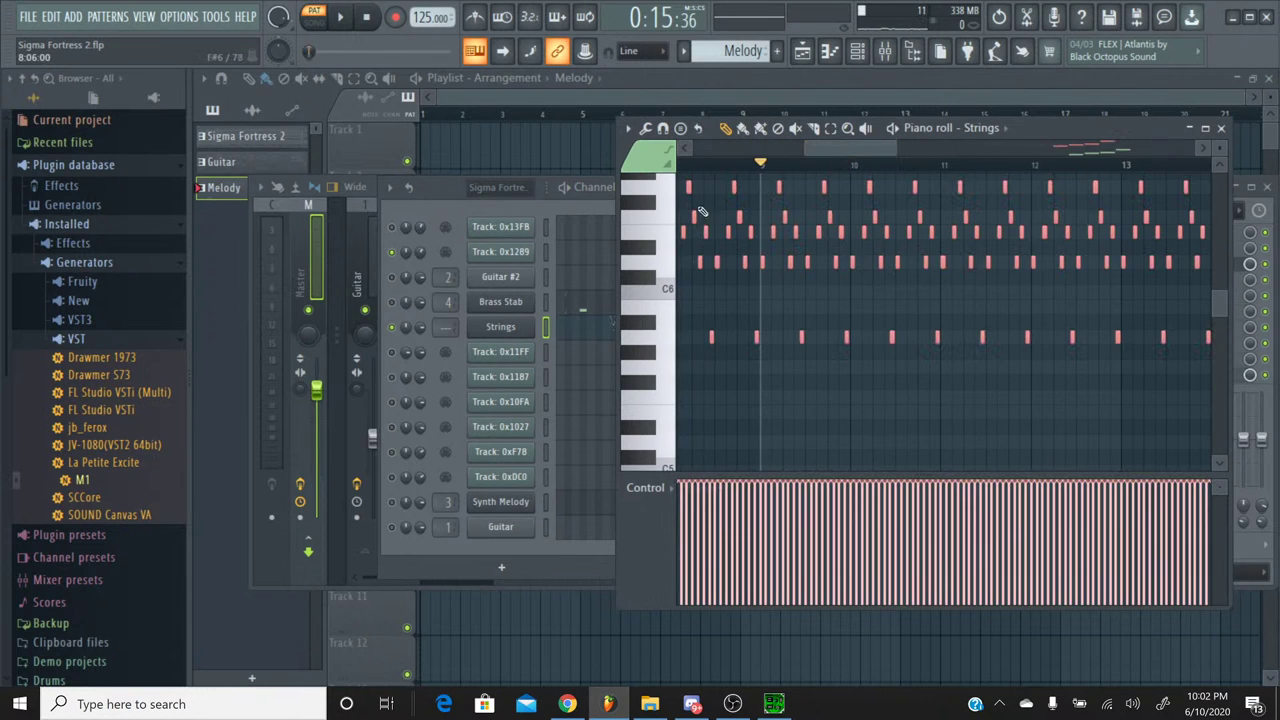
Step: Shift the pasted Strings notes one bar later to start at bar 9, and deselect them
key("shift+Right")
key("shift+Right")
key("shift+Right")
key("shift+Right")
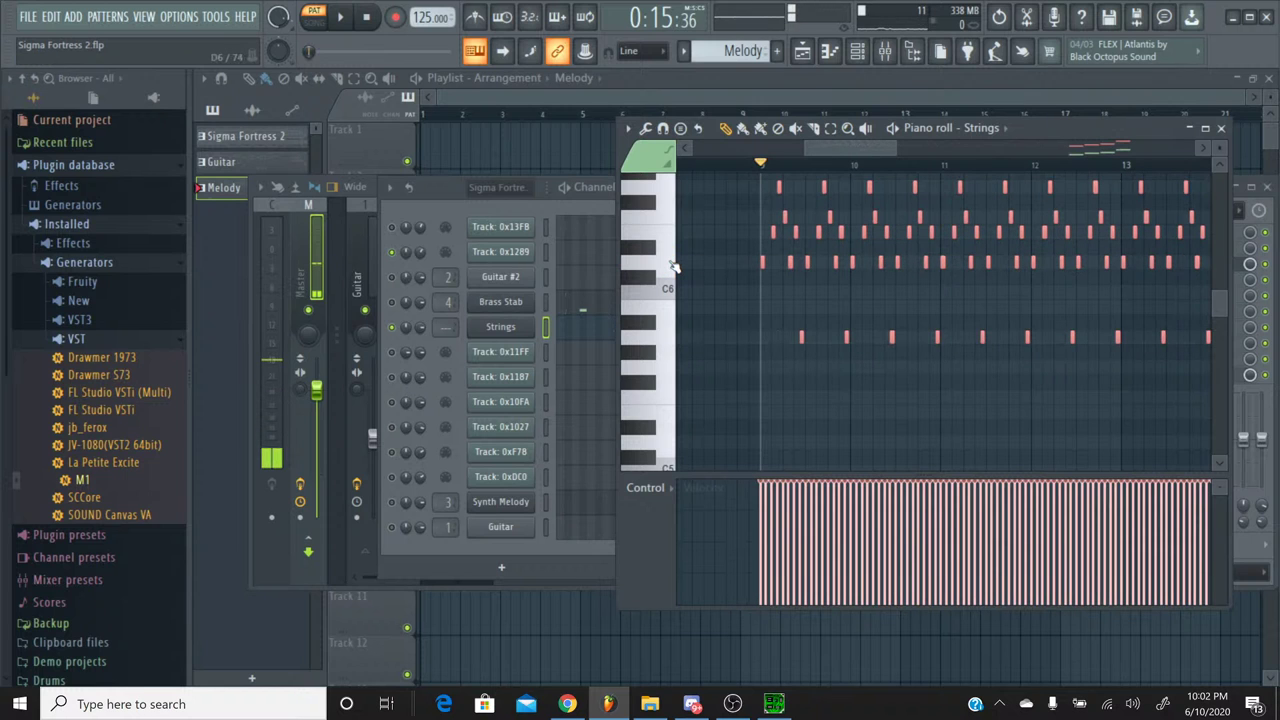
key("ctrl+d")
Step: Play back the Strings part from bar 9 briefly and stop it
left_click_drag(828, 150, 826, 181)
left_click(340, 17)
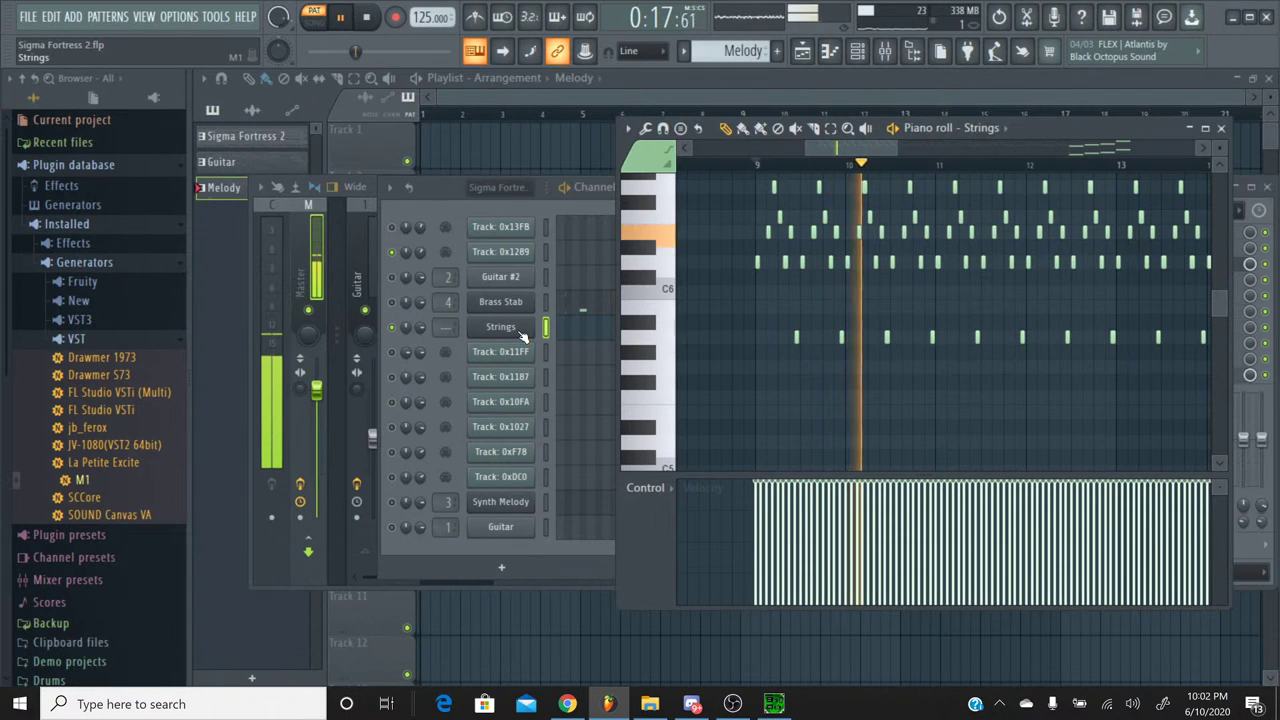
key("space")
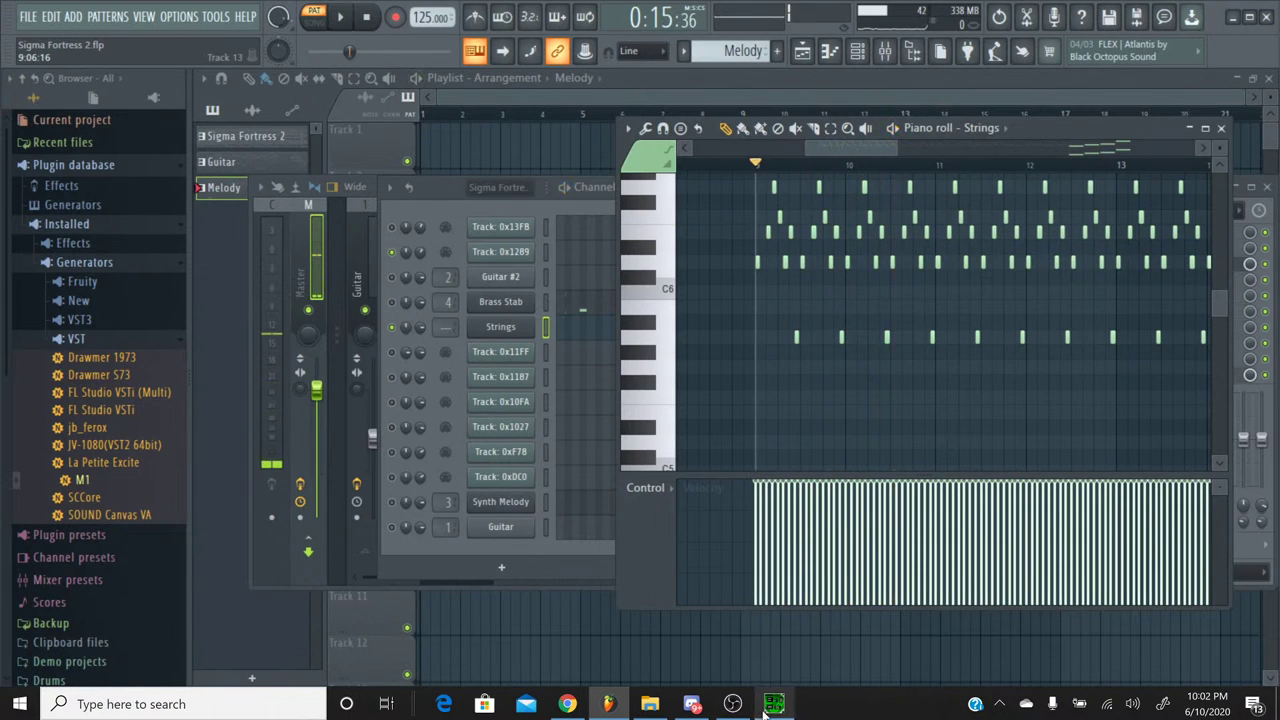
Step: Switch to SPCTool, listen to the original Sigma Fortress 2 song as a reference, stop it, and minimize the window
left_click(774, 704)
left_click(437, 358)
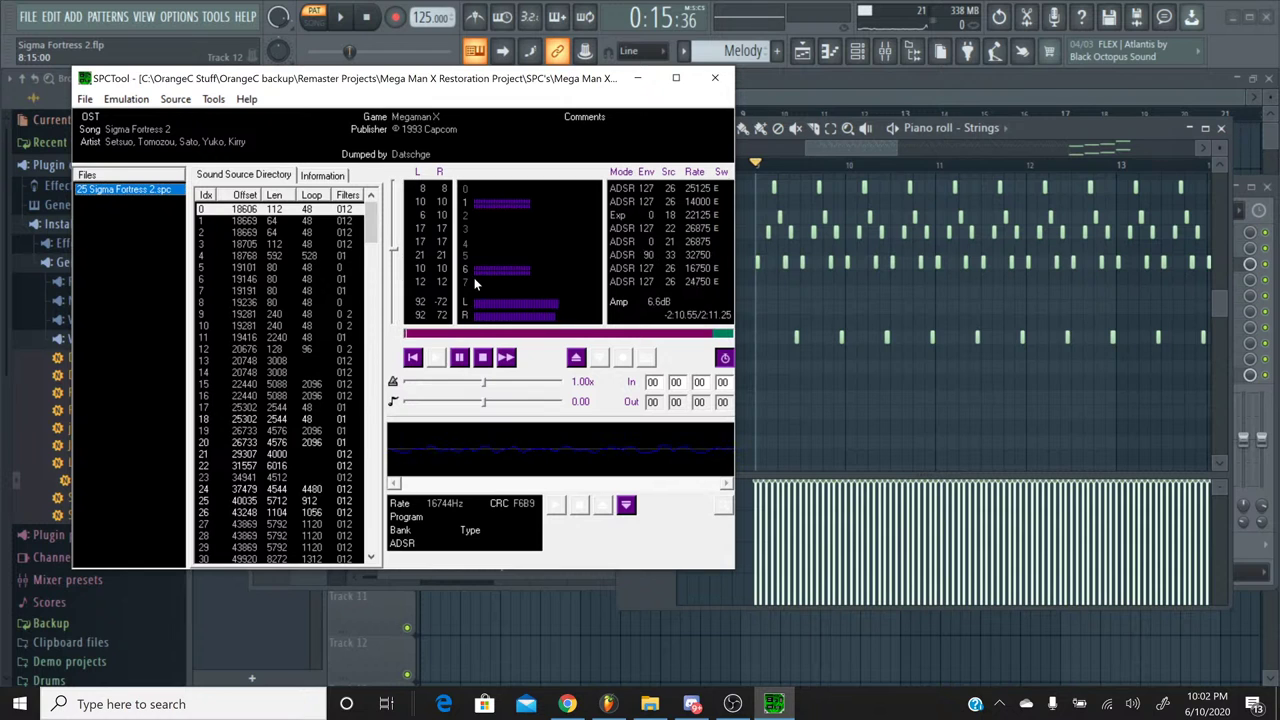
left_click(478, 334)
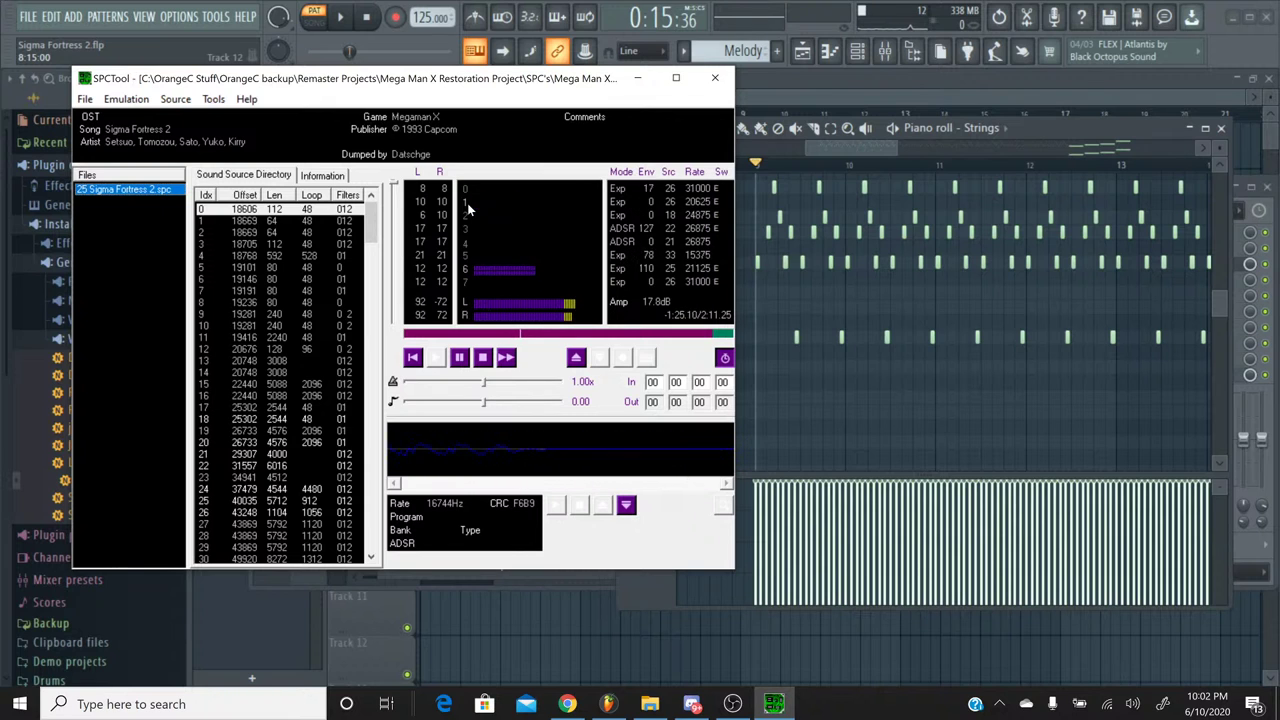
left_click(486, 358)
left_click(639, 80)
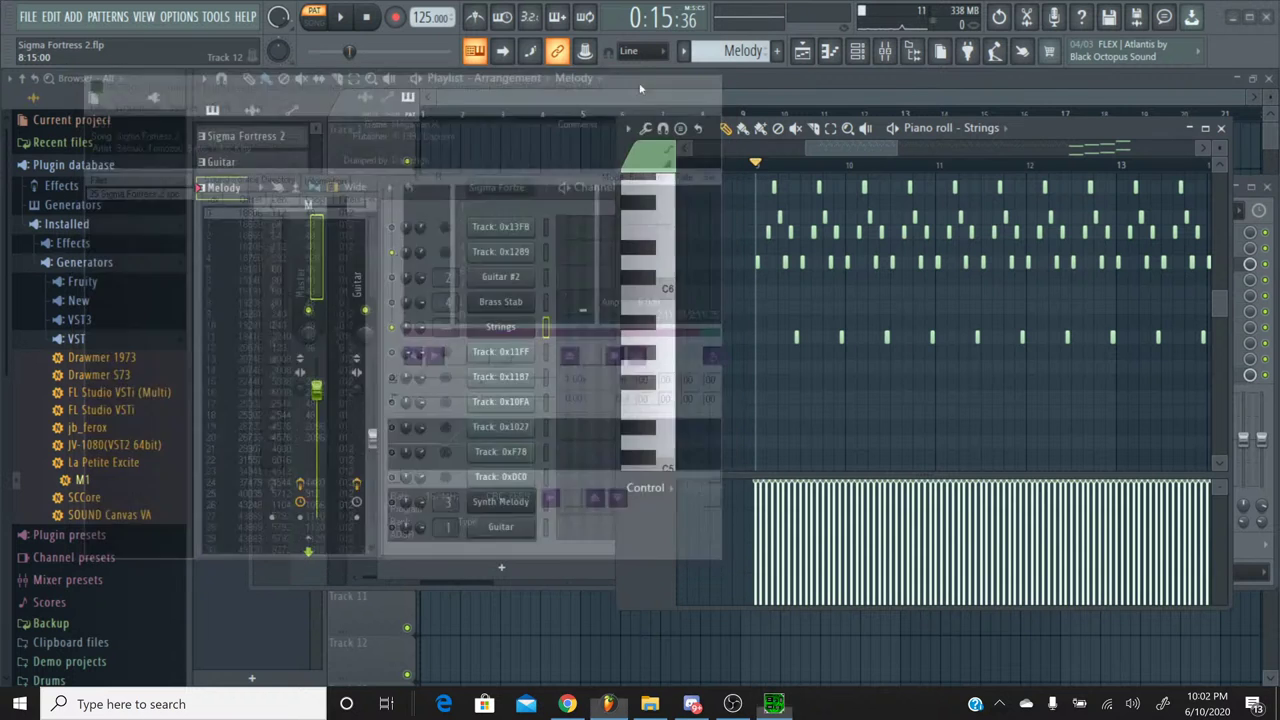
Step: Review the long Strings notes from bar 25 onward and start playback from bar 9
scroll(960, 177, "right", 8)
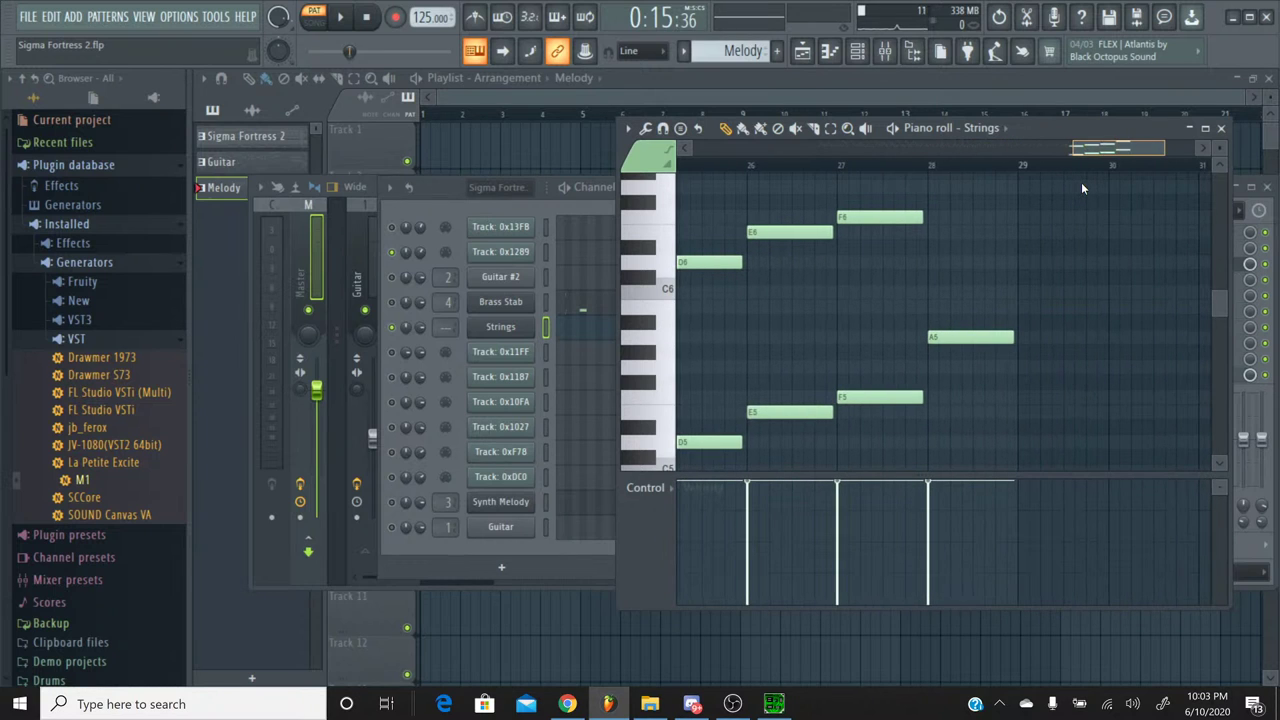
scroll(1060, 200, "up", 2)
scroll(1044, 212, "down", 2)
left_click_drag(1100, 150, 826, 163)
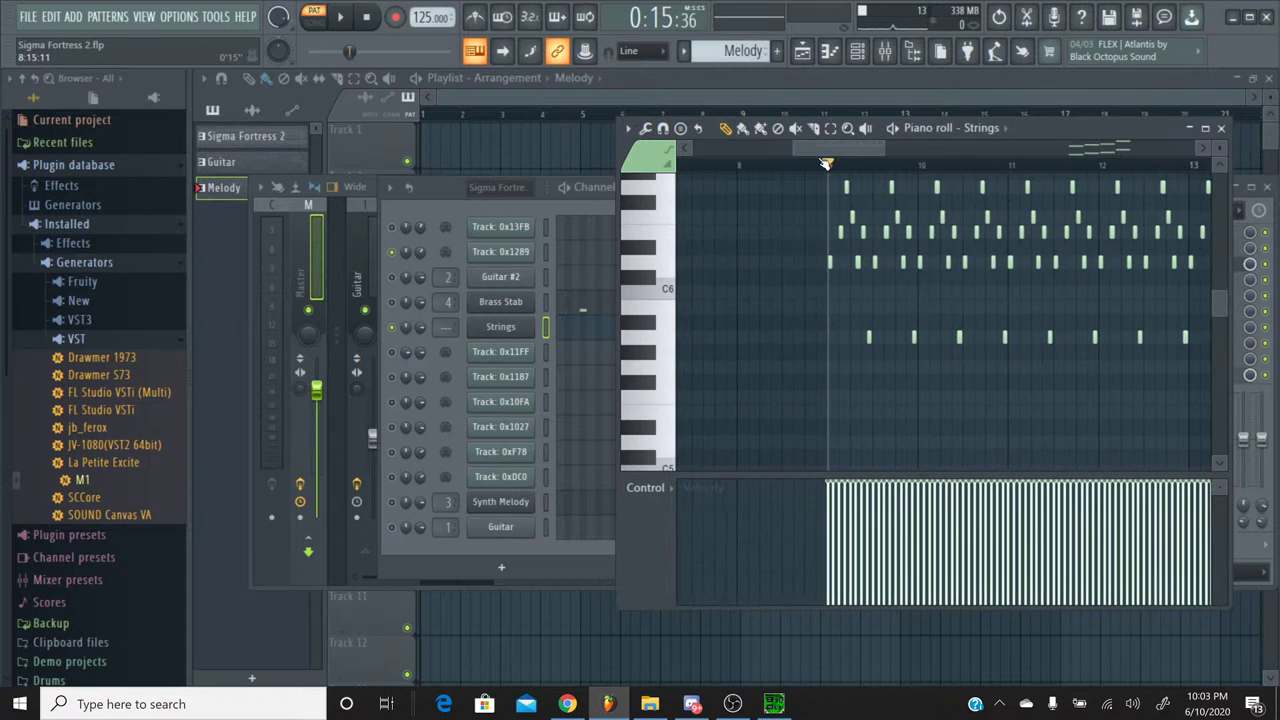
key("space")
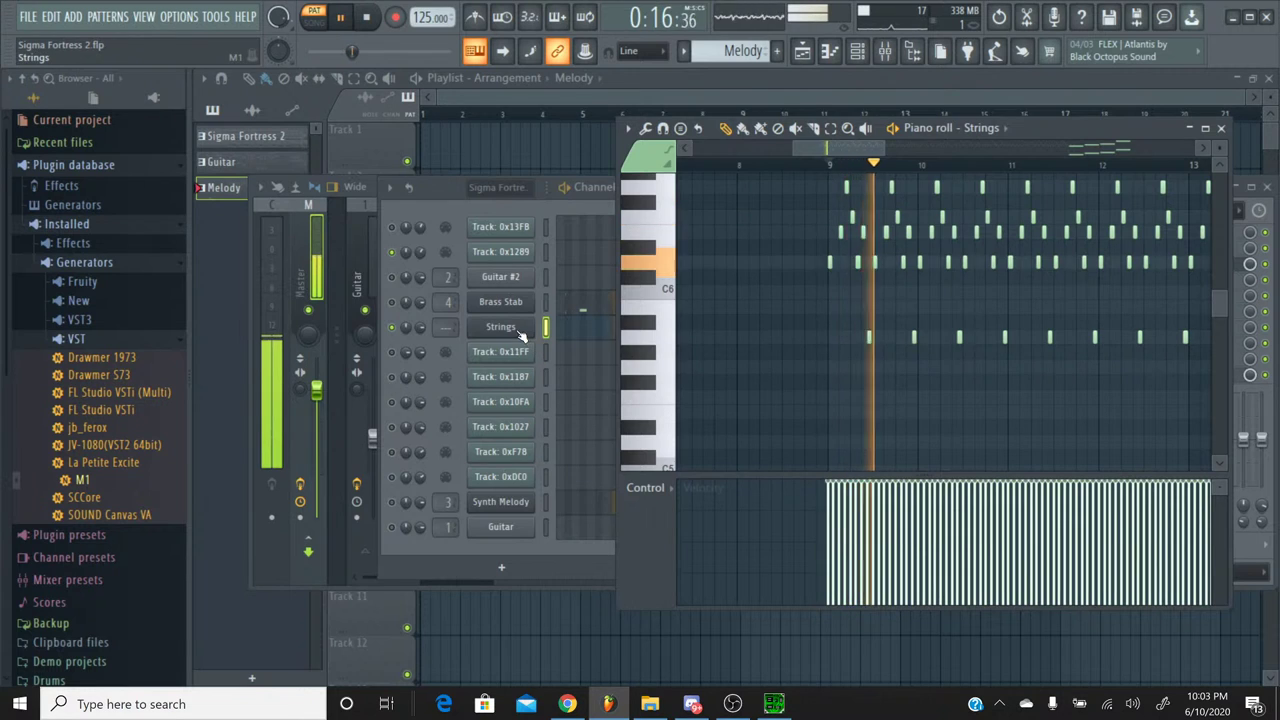
Step: In the Strings channel's M1 synth, set the VDA EG release time to 05 and the overall release time to -38, and close it
left_click(500, 326)
left_click_drag(891, 454, 878, 458)
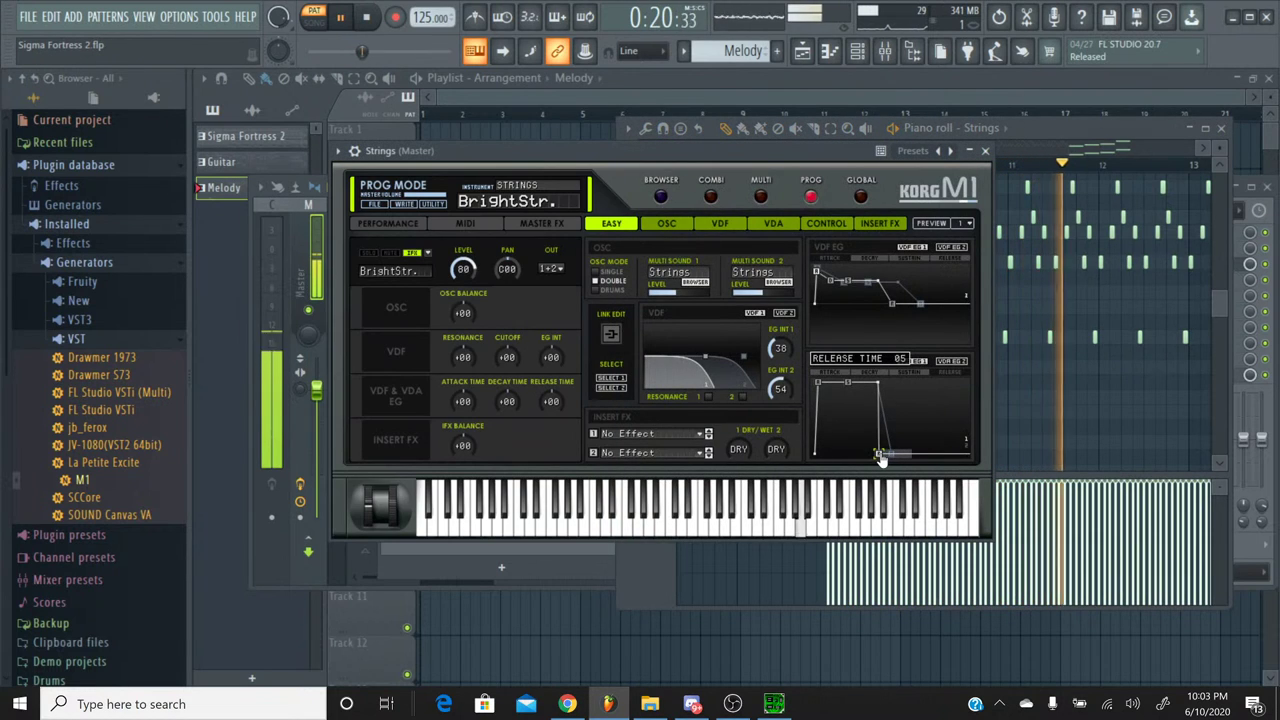
left_click_drag(551, 401, 547, 438)
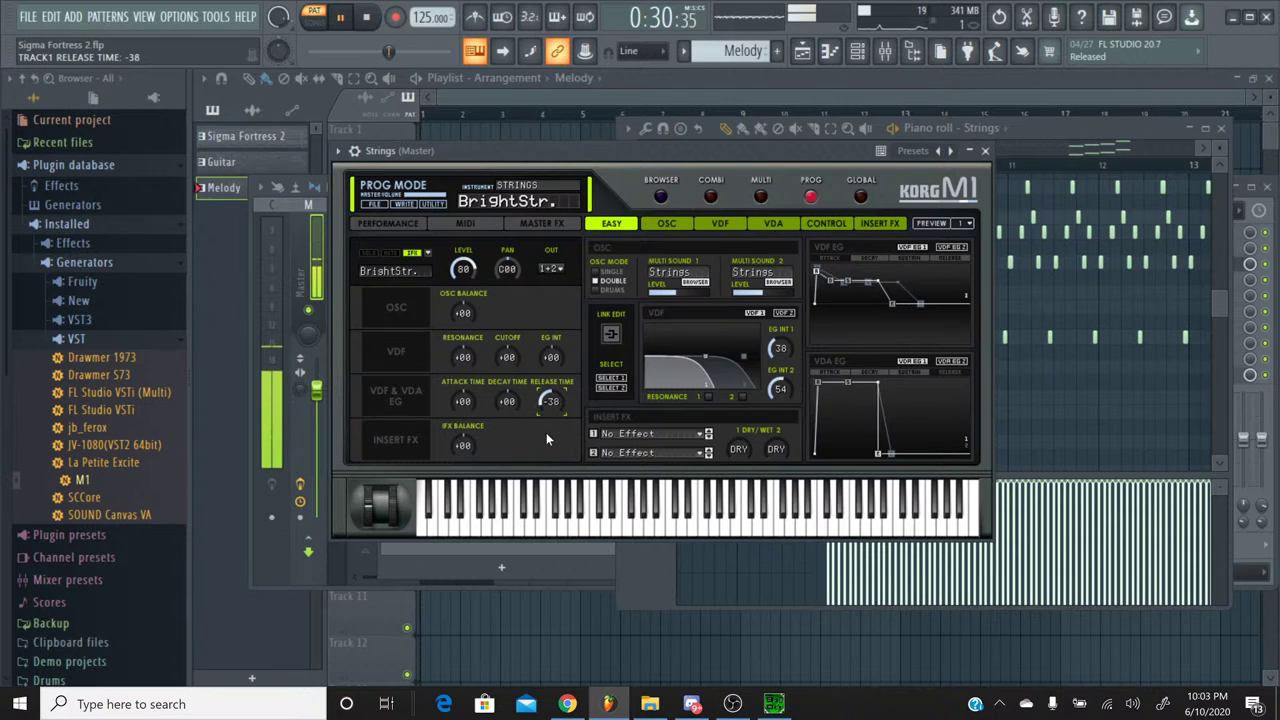
left_click(985, 150)
Step: Play the Strings part from bar 25 and examine its sustained notes in both octaves
left_click_drag(965, 150, 1066, 159)
left_click(803, 168)
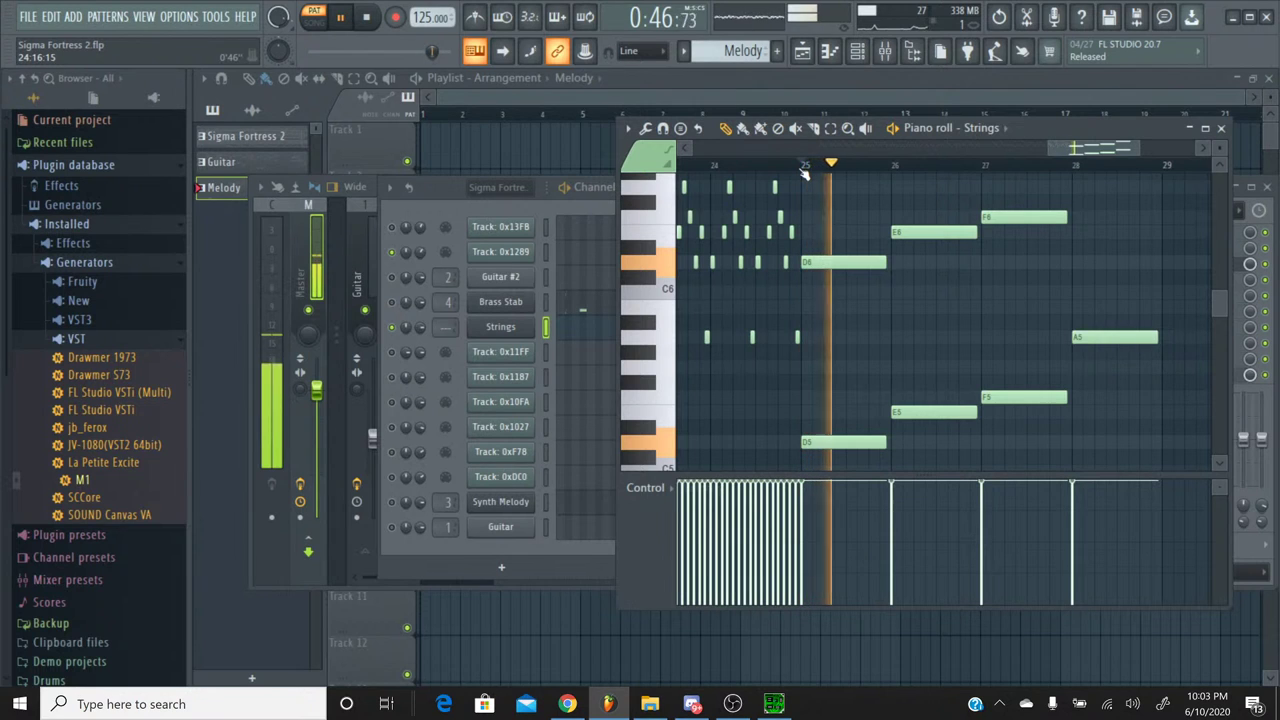
scroll(909, 206, "up", 4)
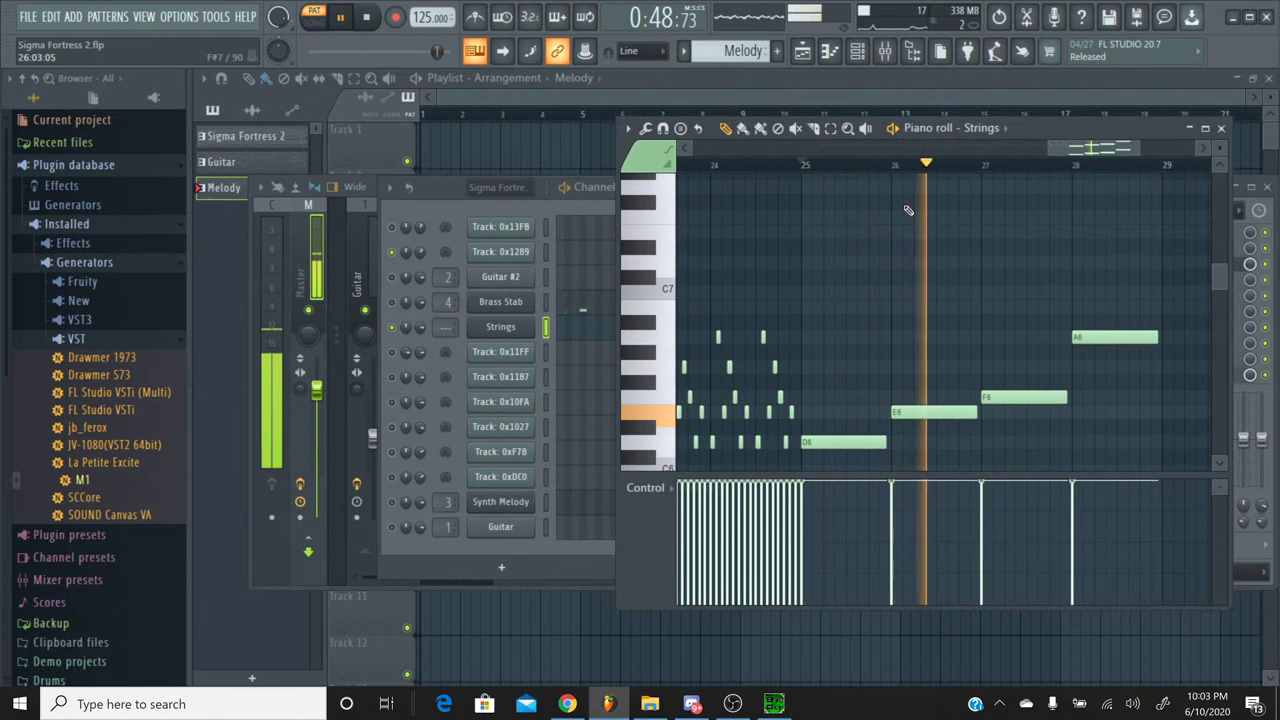
scroll(909, 210, "down", 4)
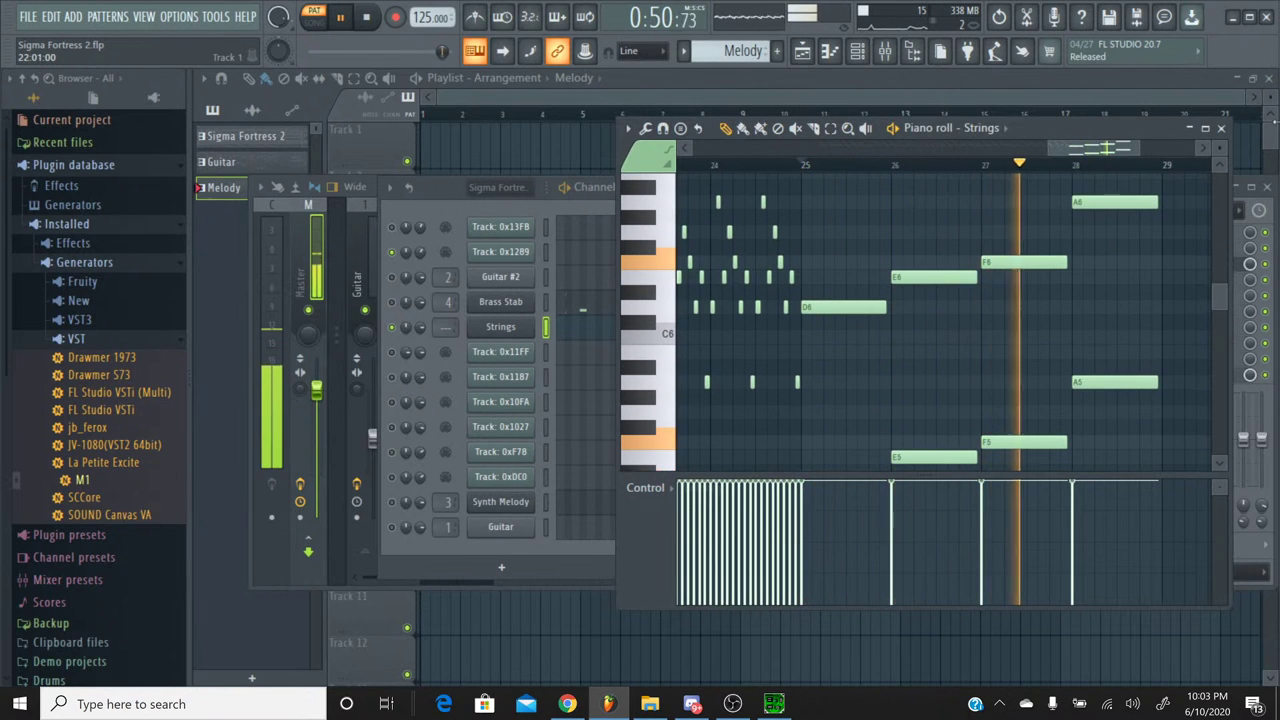
Step: Close the Strings piano roll, stop playback, and close the channel rack to expose the mixer
left_click(1221, 129)
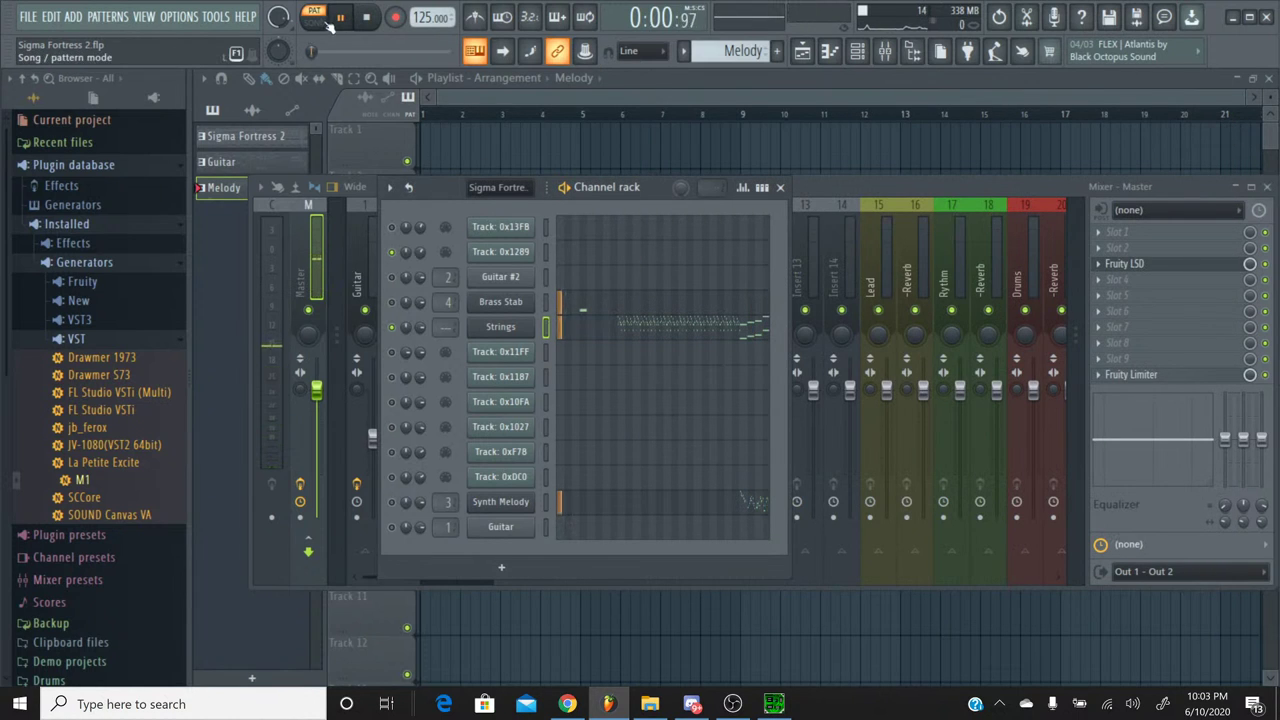
left_click(340, 17)
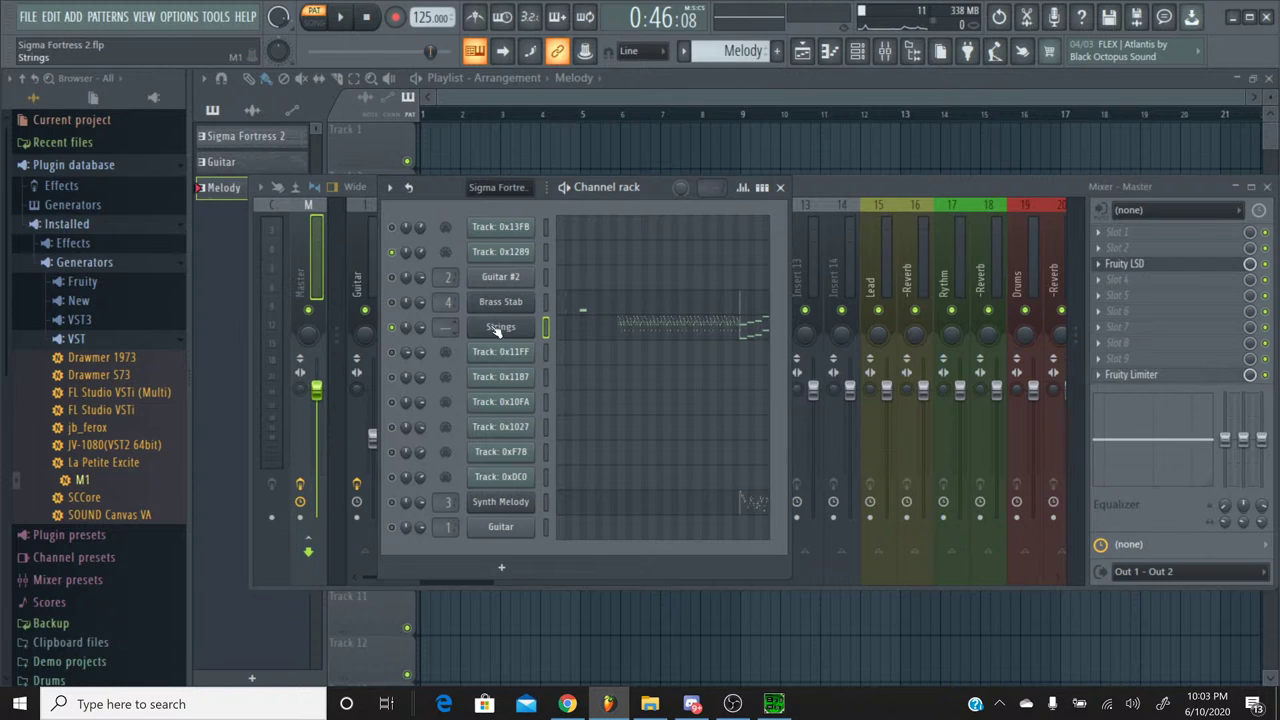
left_click(780, 187)
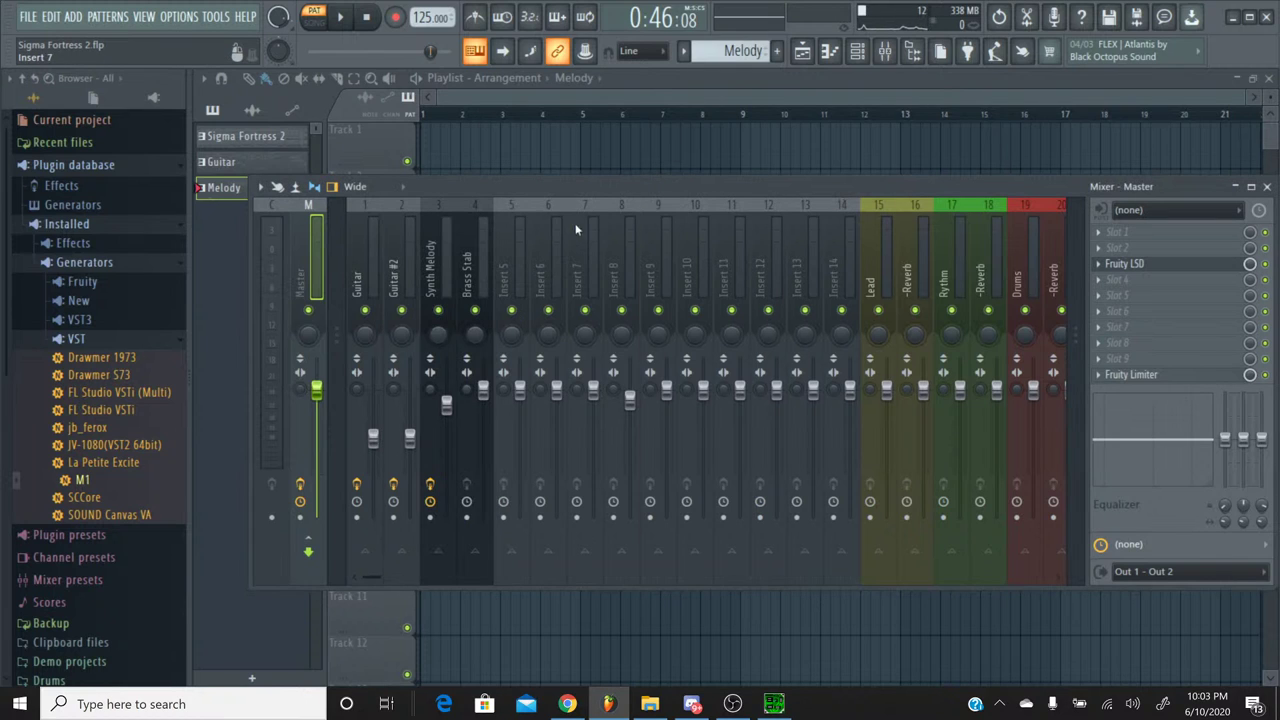
Step: Route the Strings channel to mixer insert 5, and check the stream's live chat in the browser
left_click(519, 250)
key("ctrl+l")
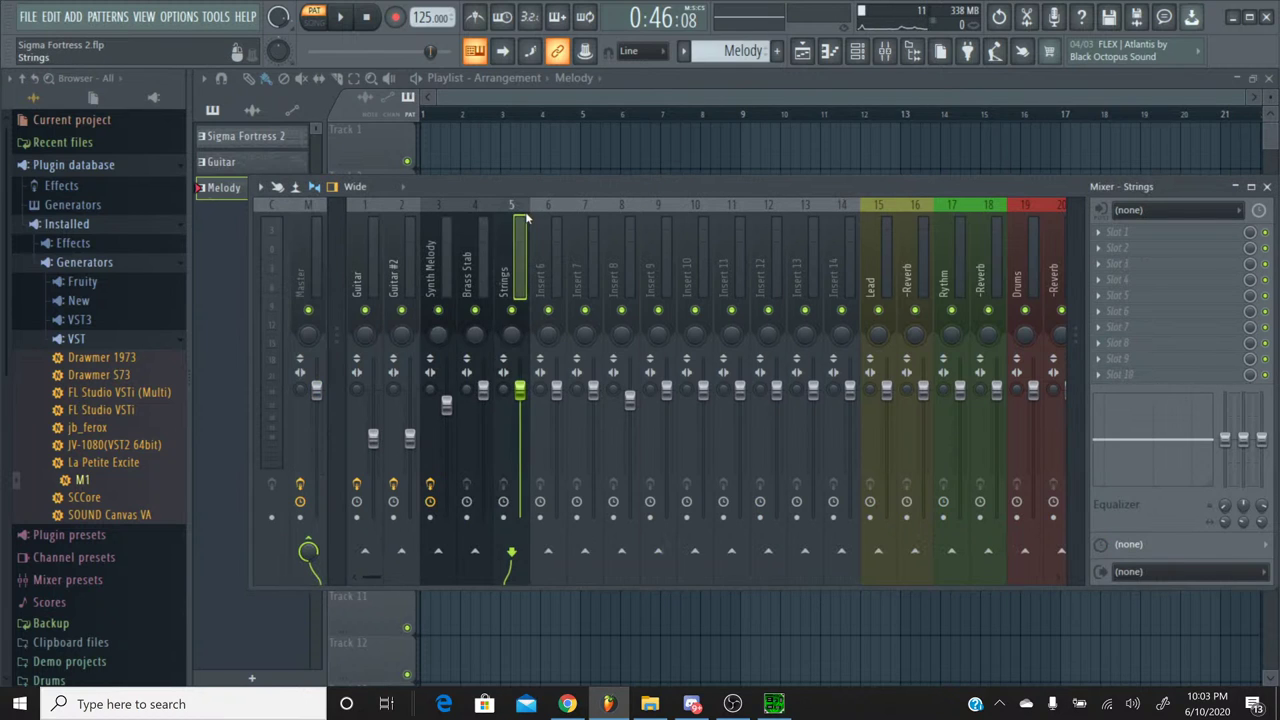
left_click(564, 702)
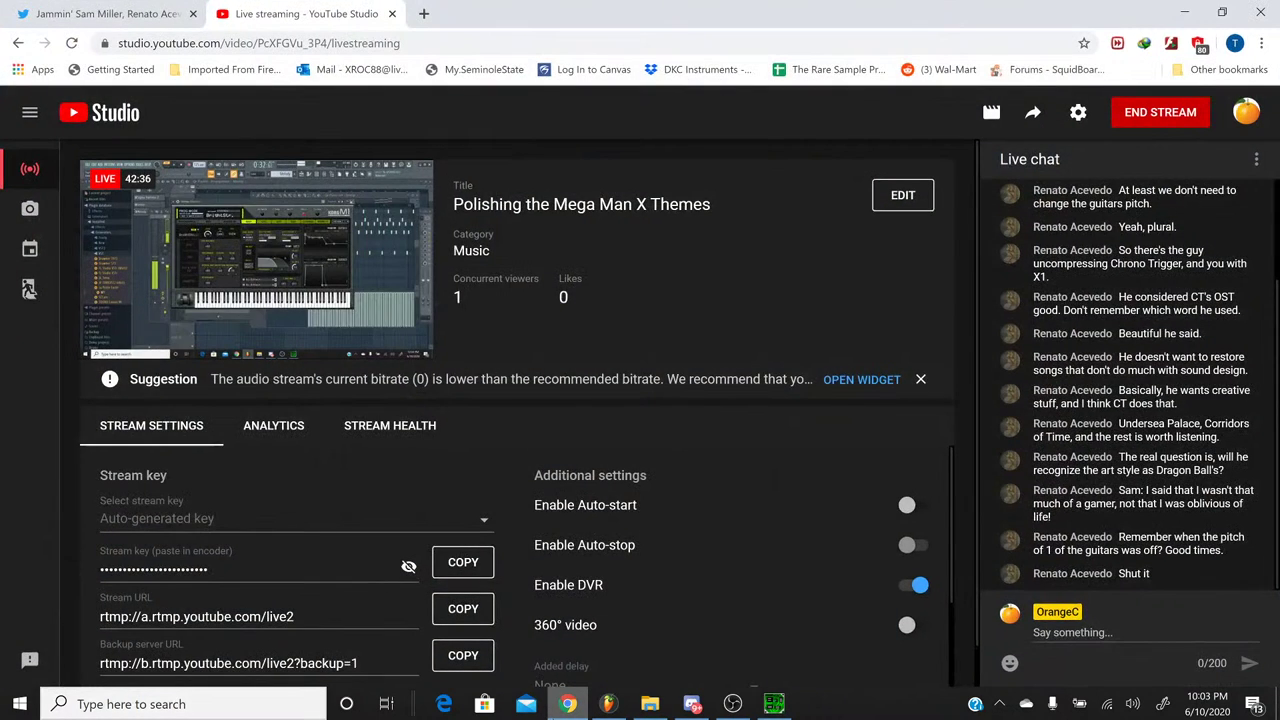
key("alt+Tab")
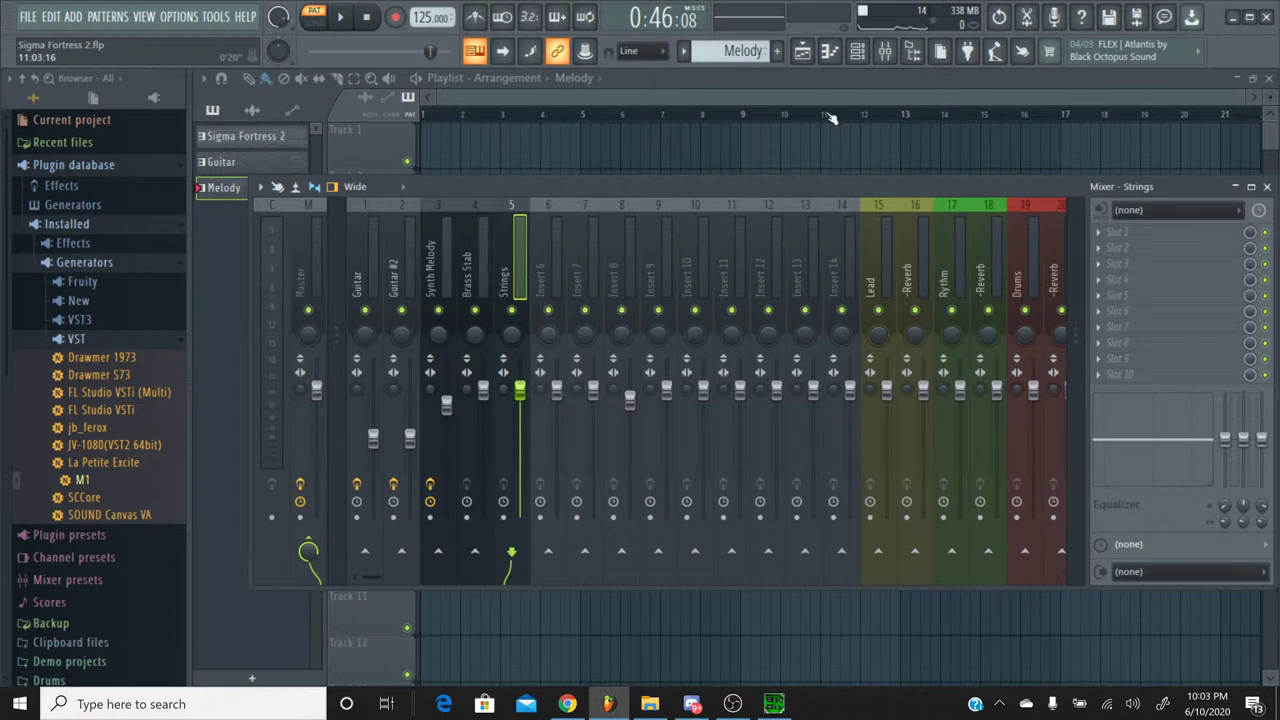
Step: Bring back the channel rack and switch to the Sigma Fortress 2 pattern
left_click(862, 51)
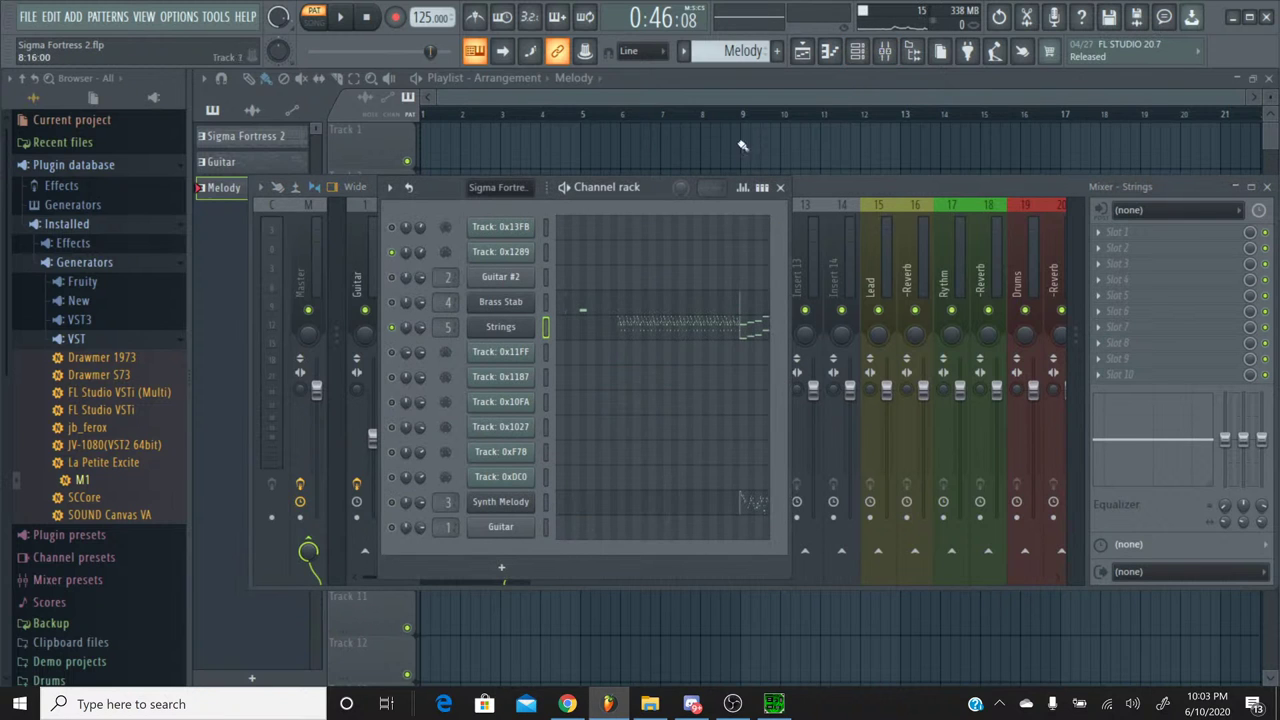
left_click(700, 52)
left_click(700, 98)
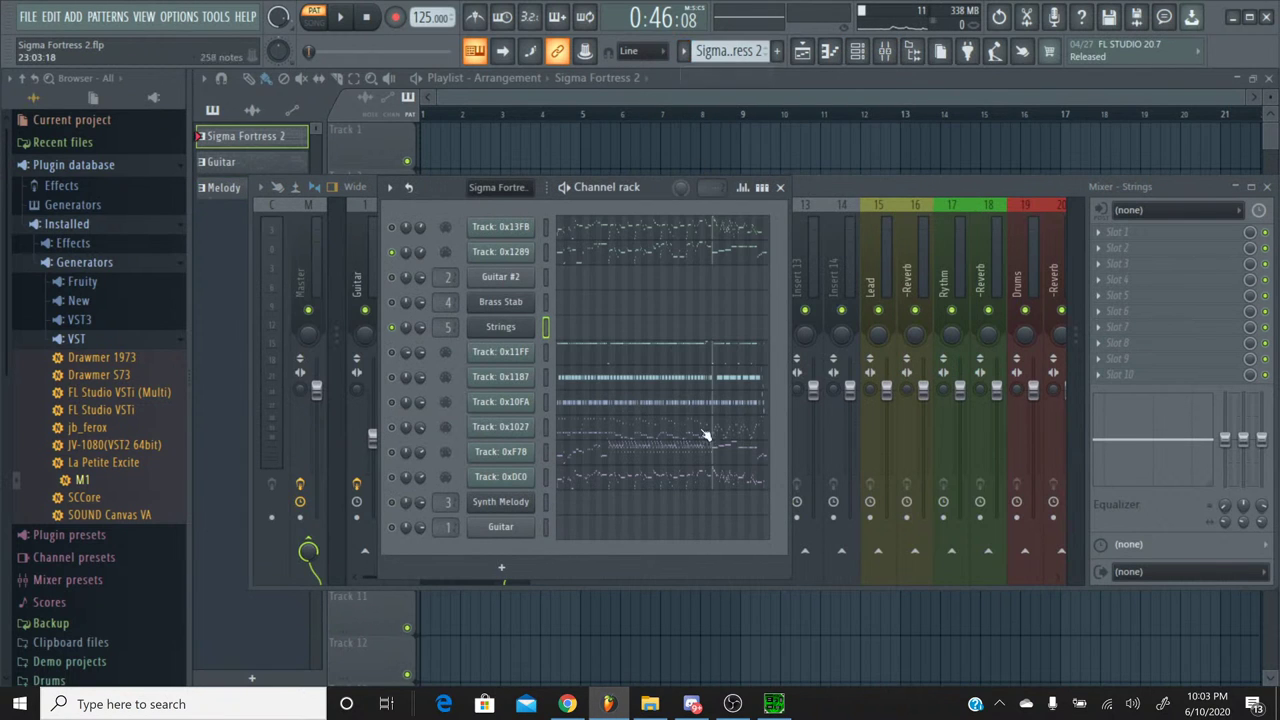
Step: Switch to SPCTool, play the original Sigma Fortress 2 SPC to study its voices, and minimise it after stopping playback
mouse_move(774, 704)
left_click(776, 650)
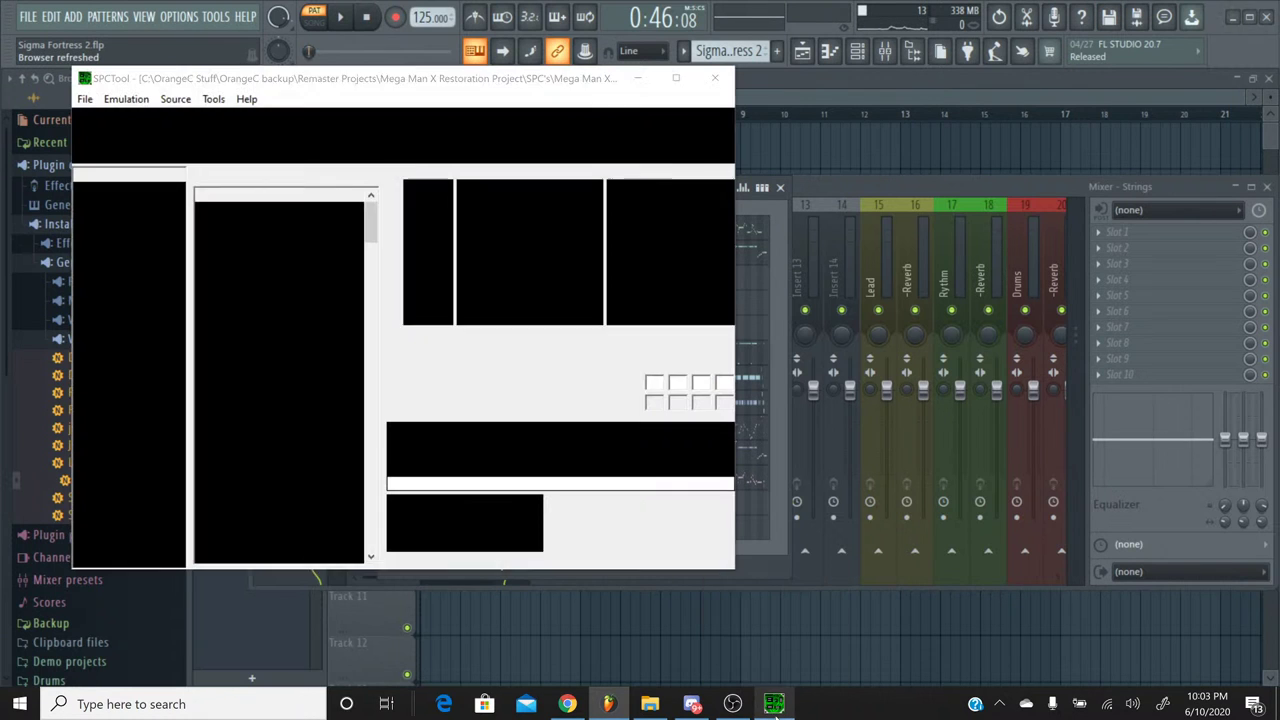
left_click(762, 700)
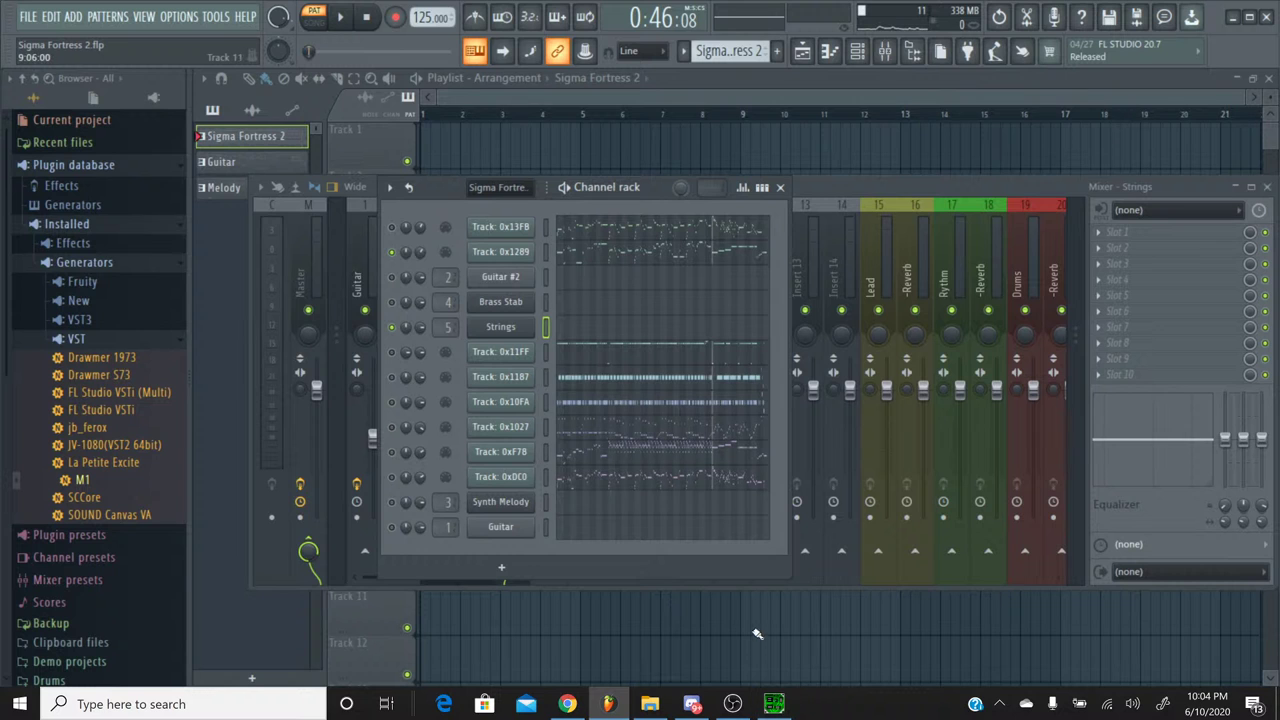
left_click(774, 704)
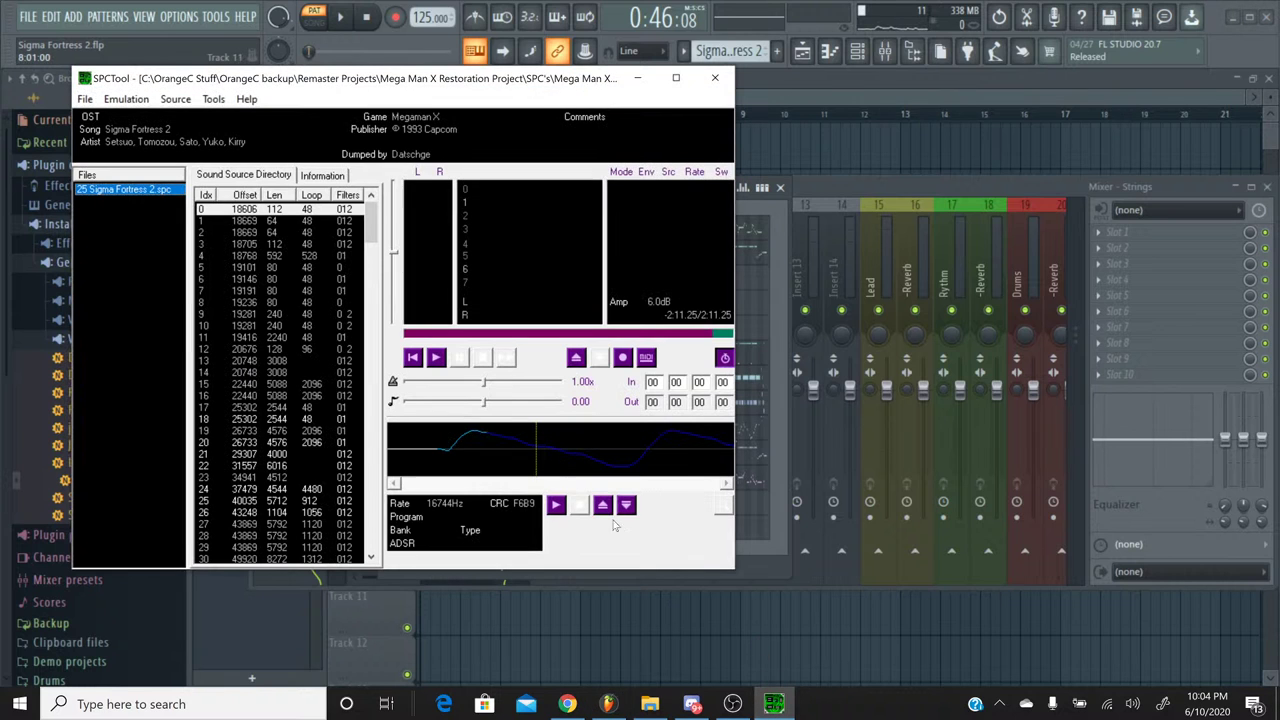
left_click(442, 359)
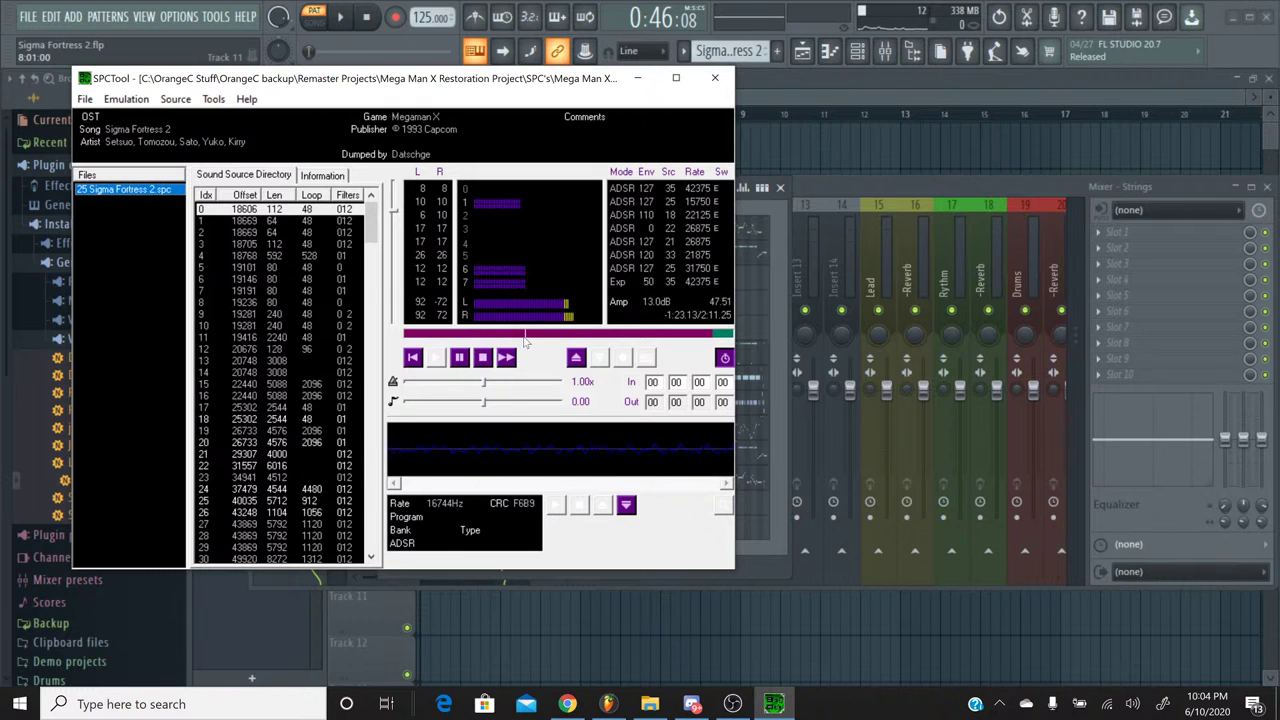
left_click(474, 191)
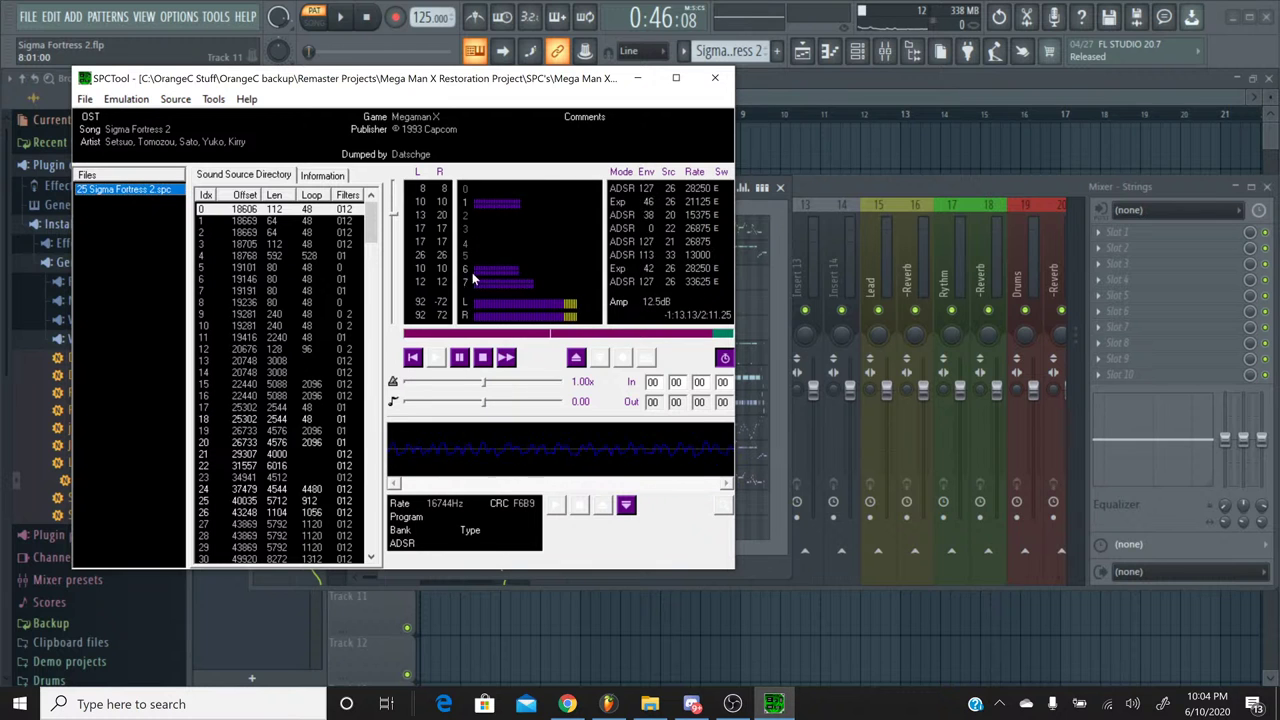
left_click(482, 357)
left_click(637, 78)
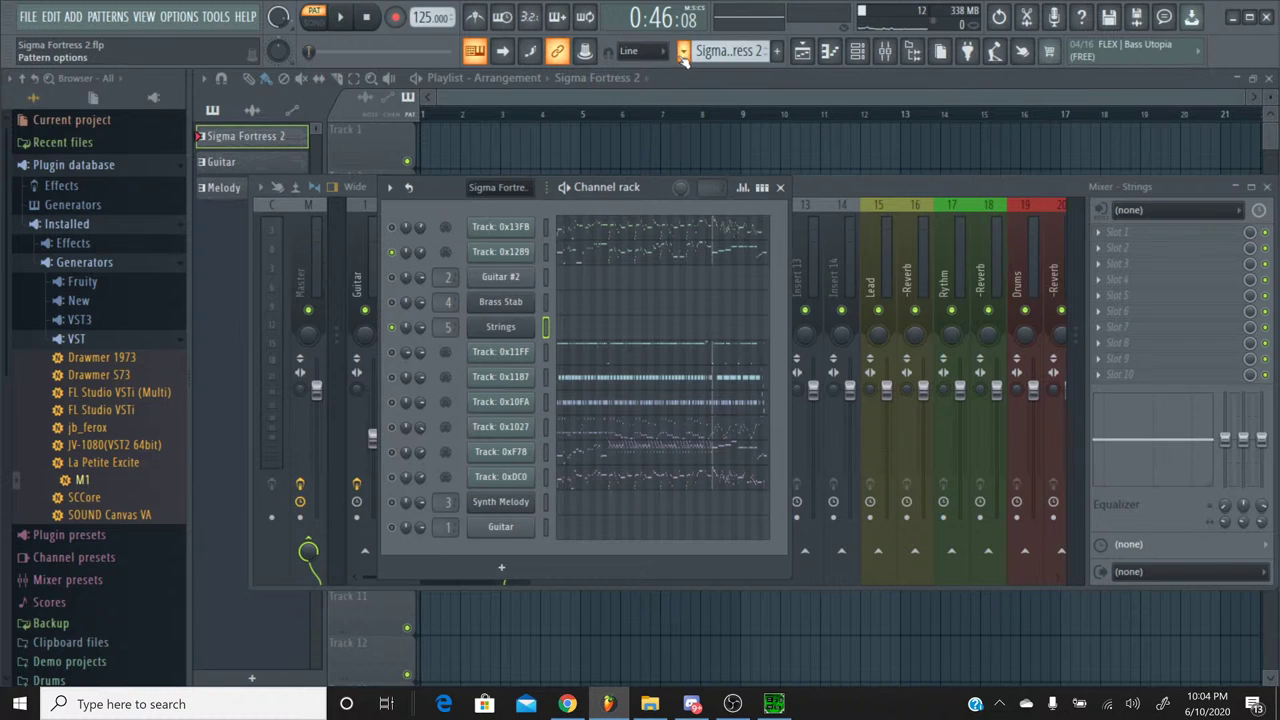
Step: Solo the Track: 0x11FF channel in the Sigma Fortress 2 pattern and start playback
left_click(684, 53)
left_click(698, 76)
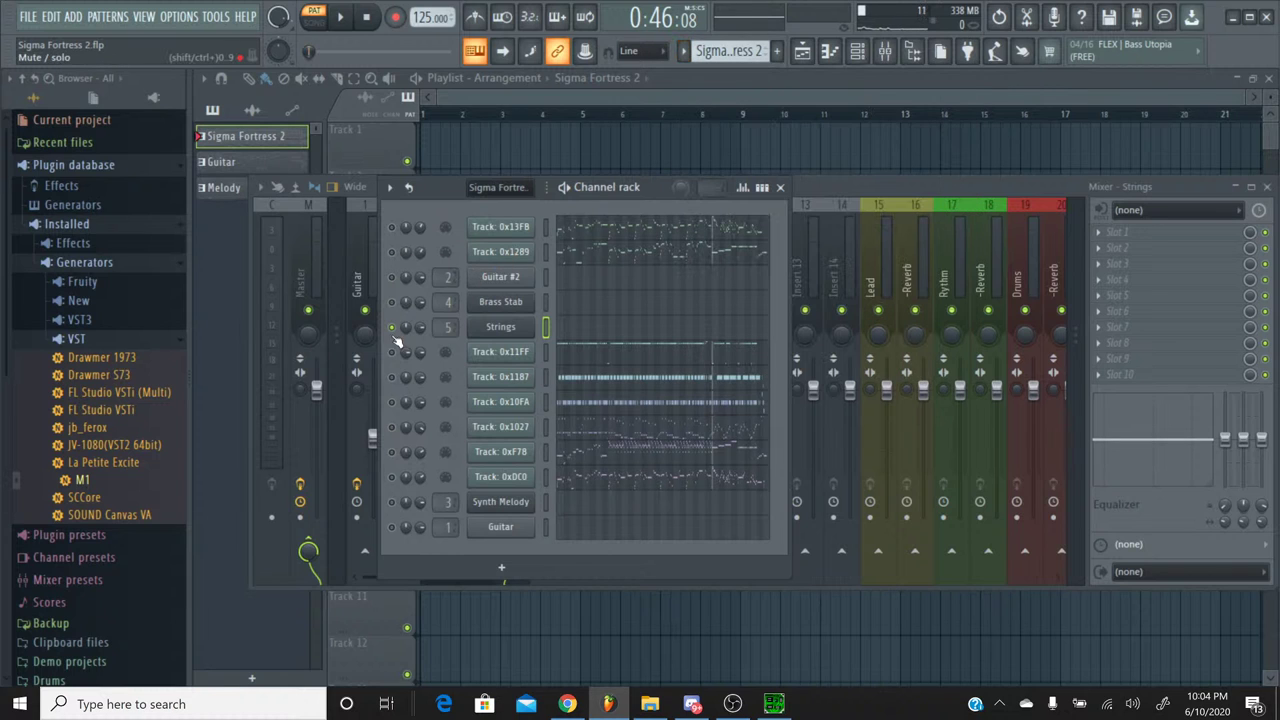
left_click(313, 54)
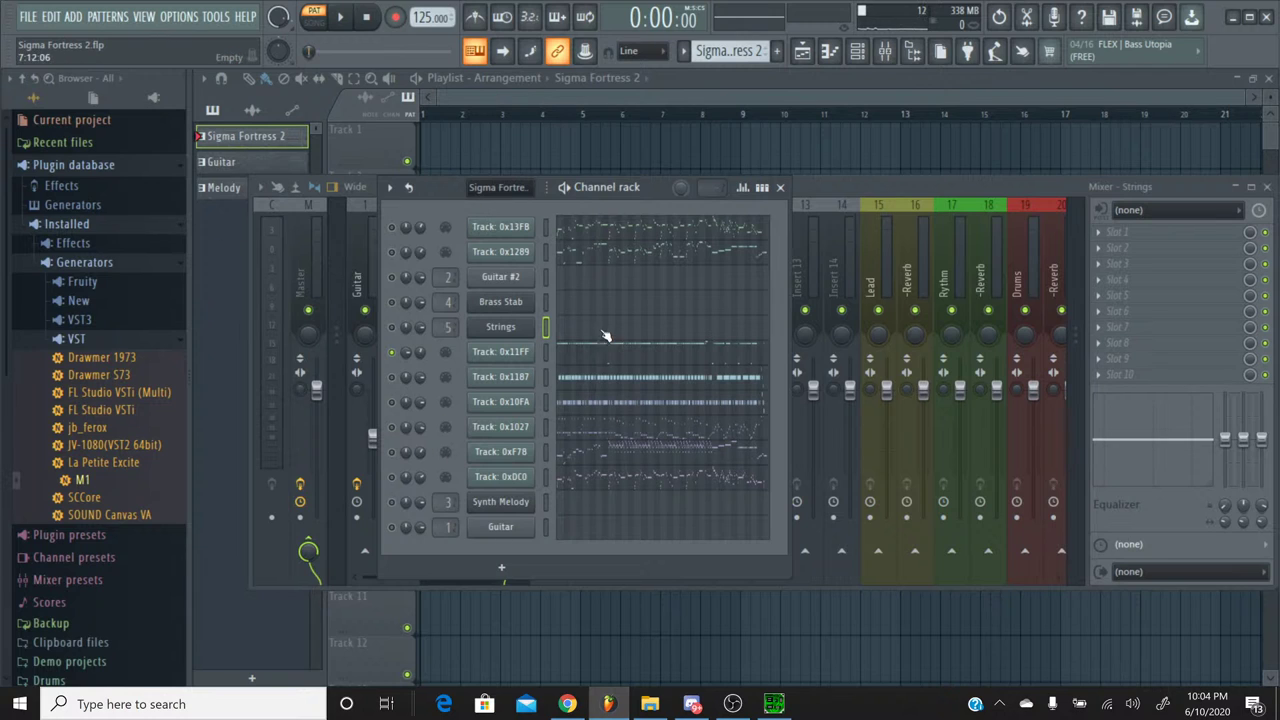
left_click(342, 22)
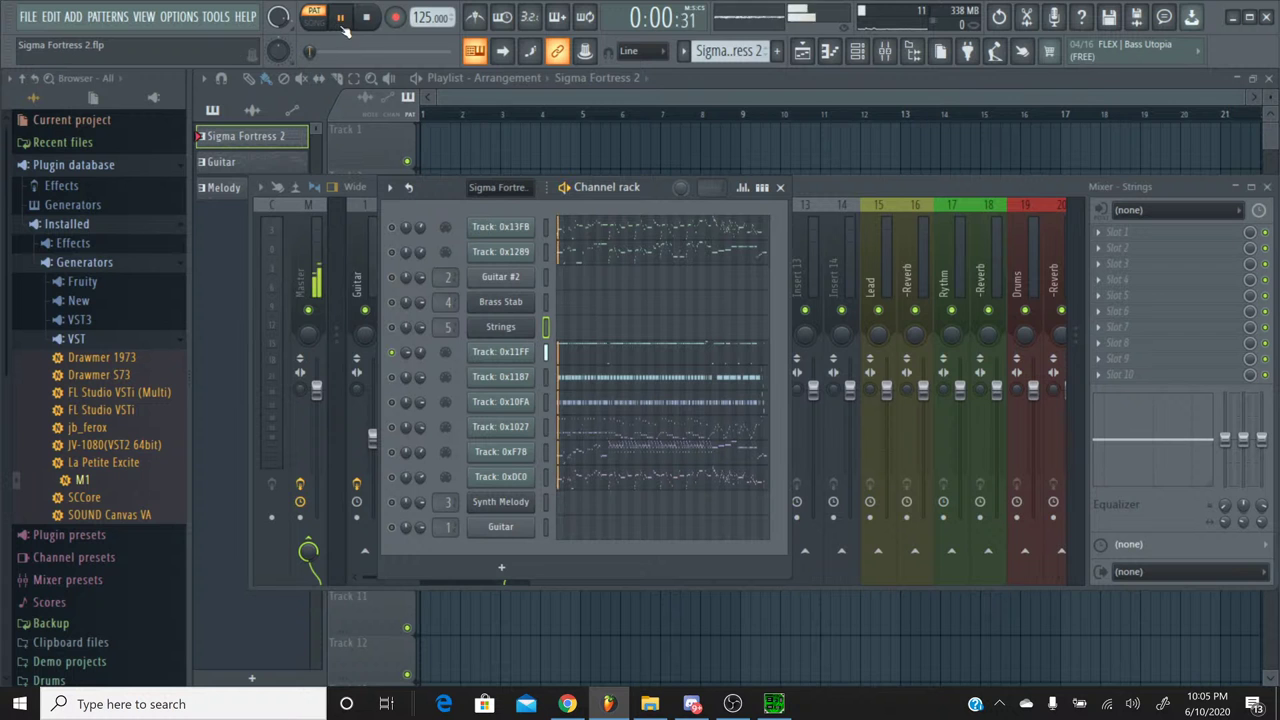
Step: Examine Track: 0x11FF's notes in its piano roll, playing them from around bars 23 and 8, and stop playback
left_click(594, 354)
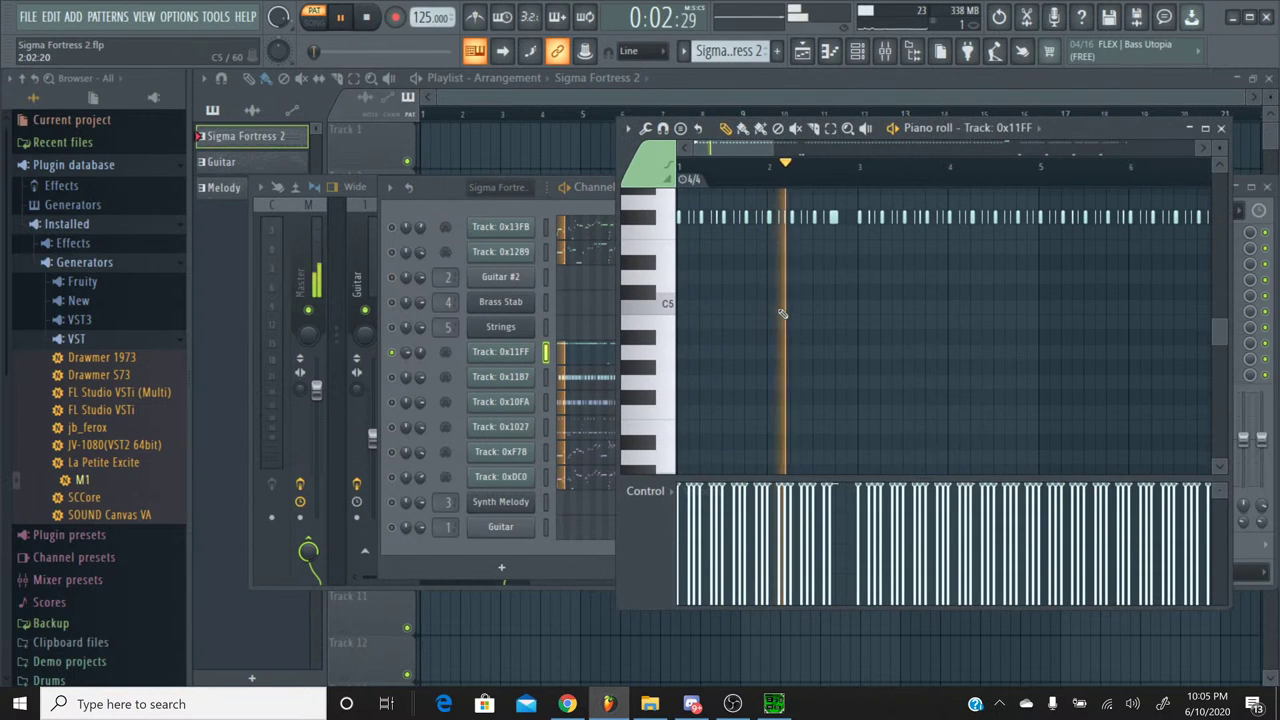
left_click_drag(780, 147, 1035, 150)
left_click(914, 166)
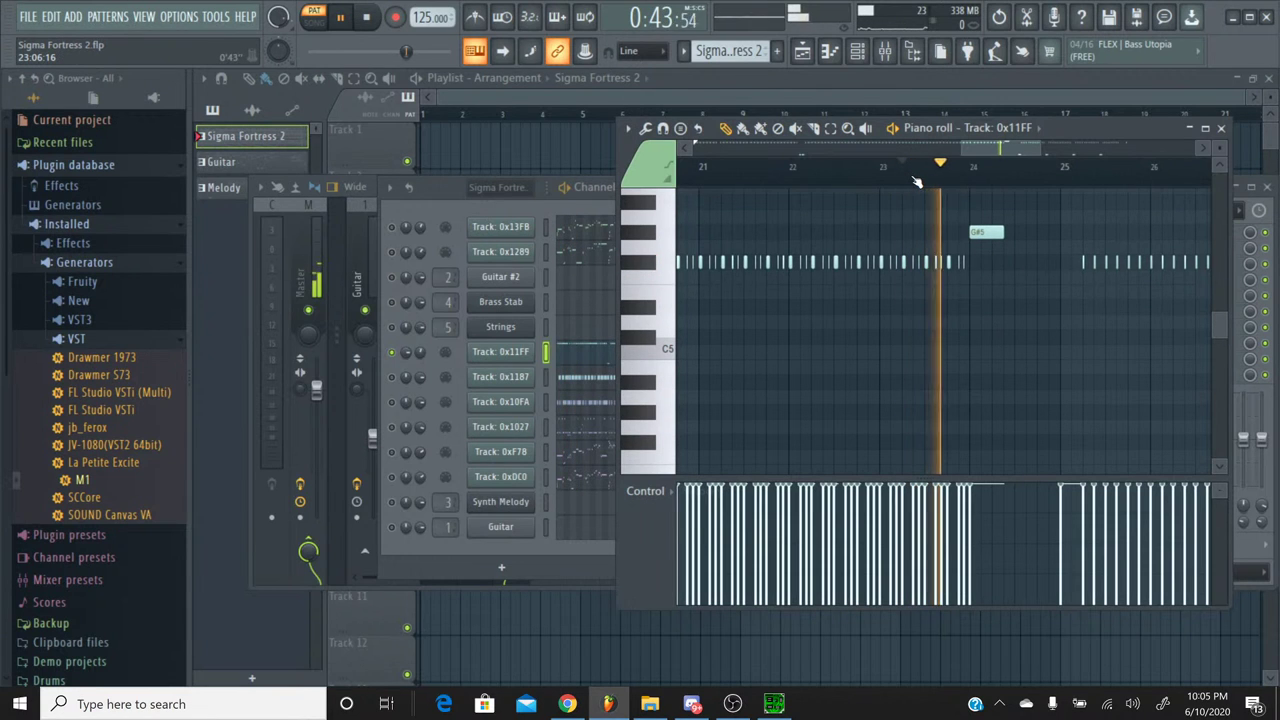
left_click_drag(972, 150, 806, 285)
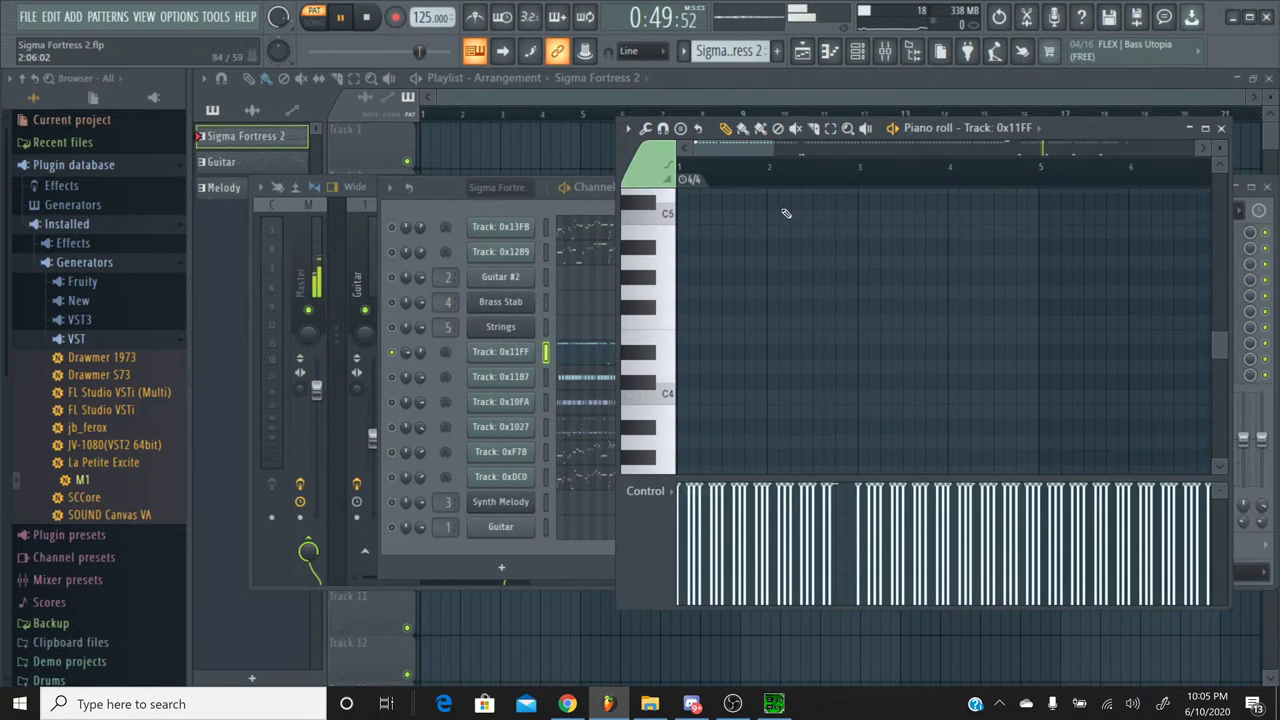
left_click_drag(748, 142, 803, 180)
left_click(742, 166)
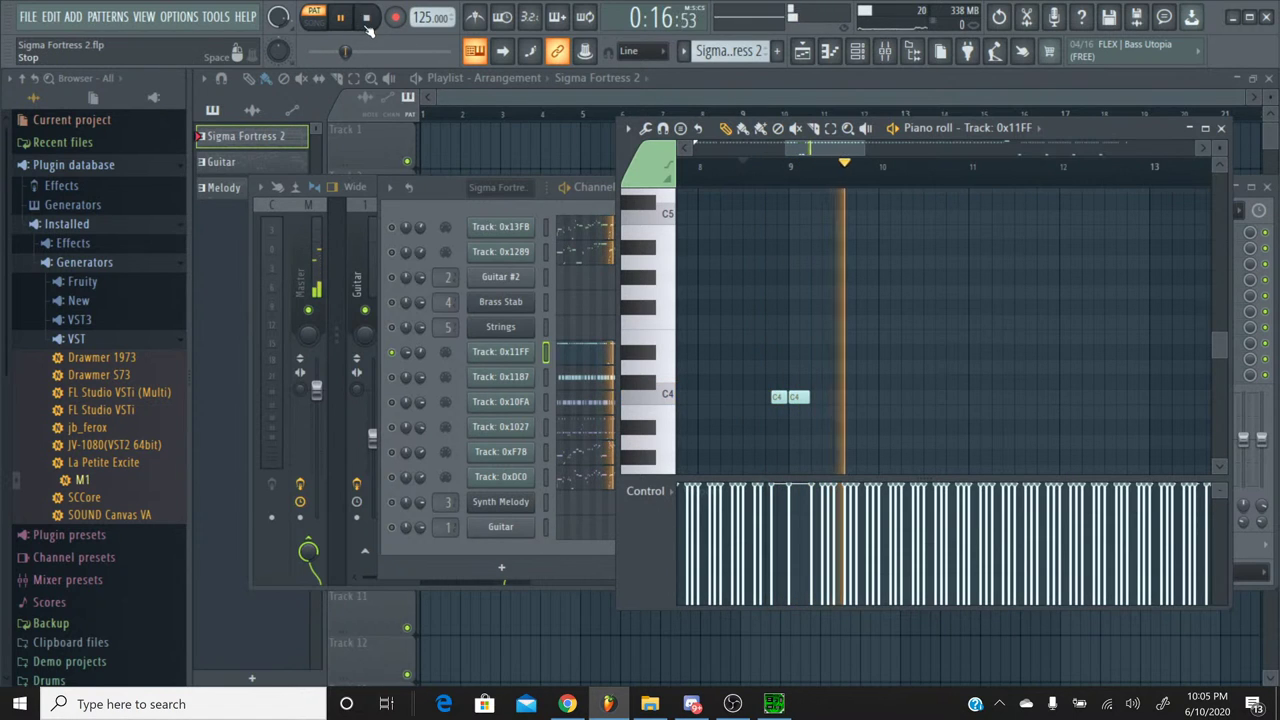
left_click(367, 18)
Step: Select and copy the upper percussion notes around F#5 across the whole of Track: 0x11FF, and close its piano roll
left_click_drag(806, 150, 712, 150)
scroll(786, 238, "up", 4)
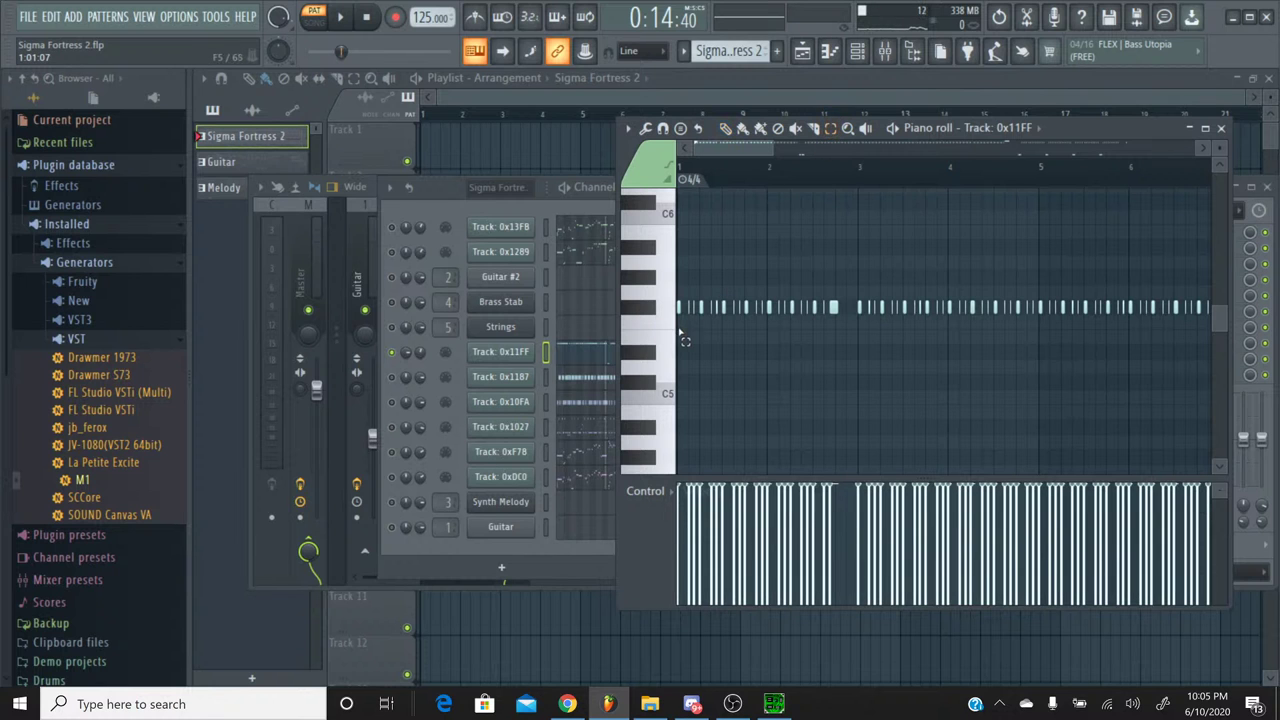
left_click_drag(680, 330, 906, 266)
left_click_drag(1129, 152, 660, 170)
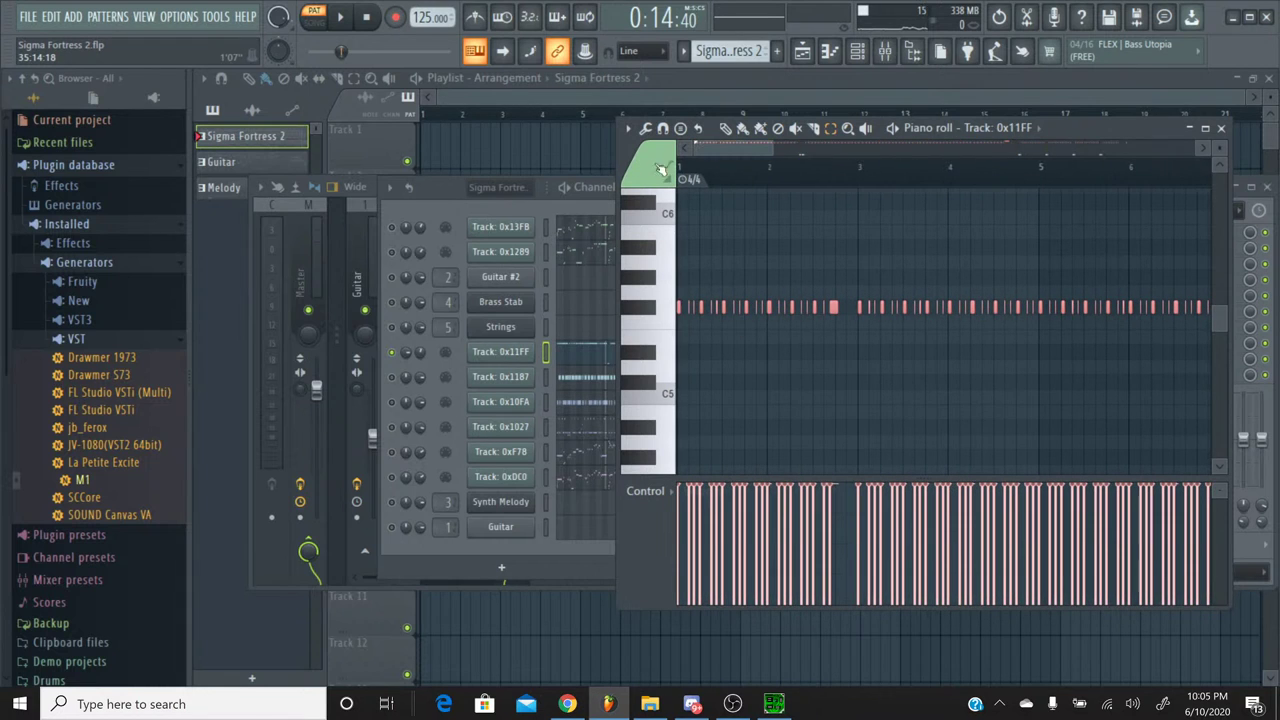
left_click(1221, 129)
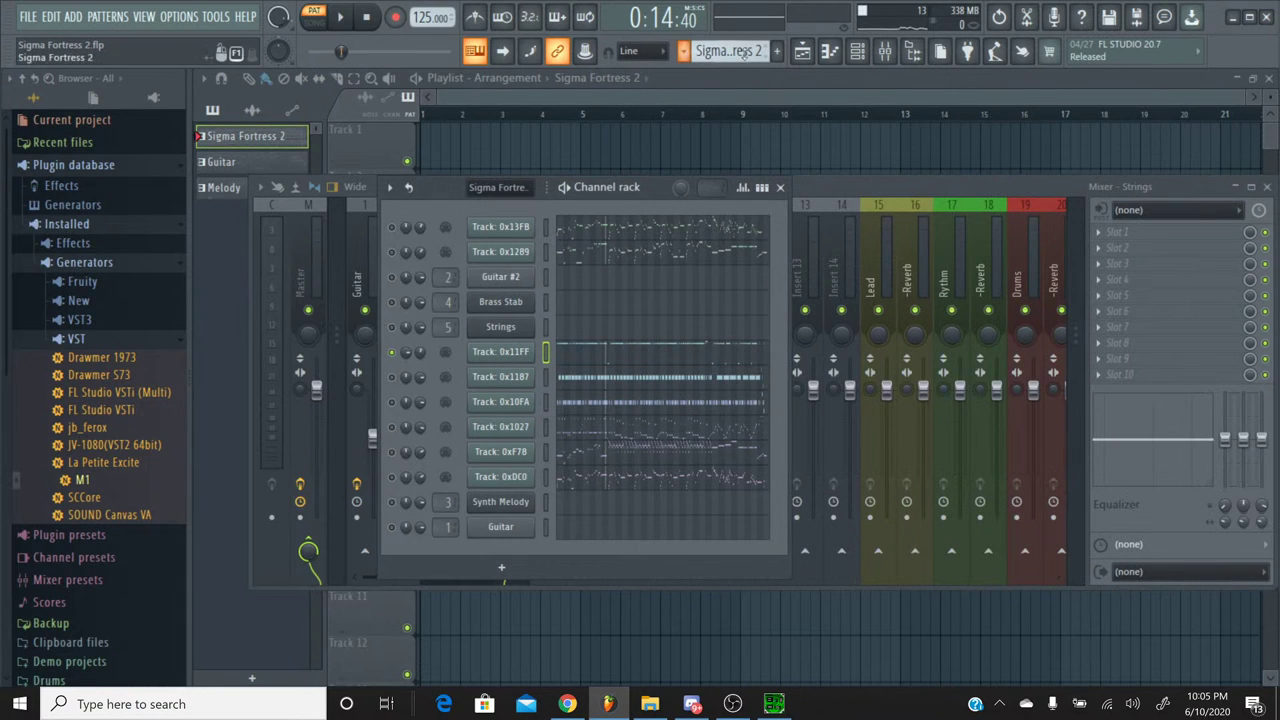
Step: Create a new pattern named Percussion and add an M1 synth channel below Track: 0x11FF
left_click(776, 51)
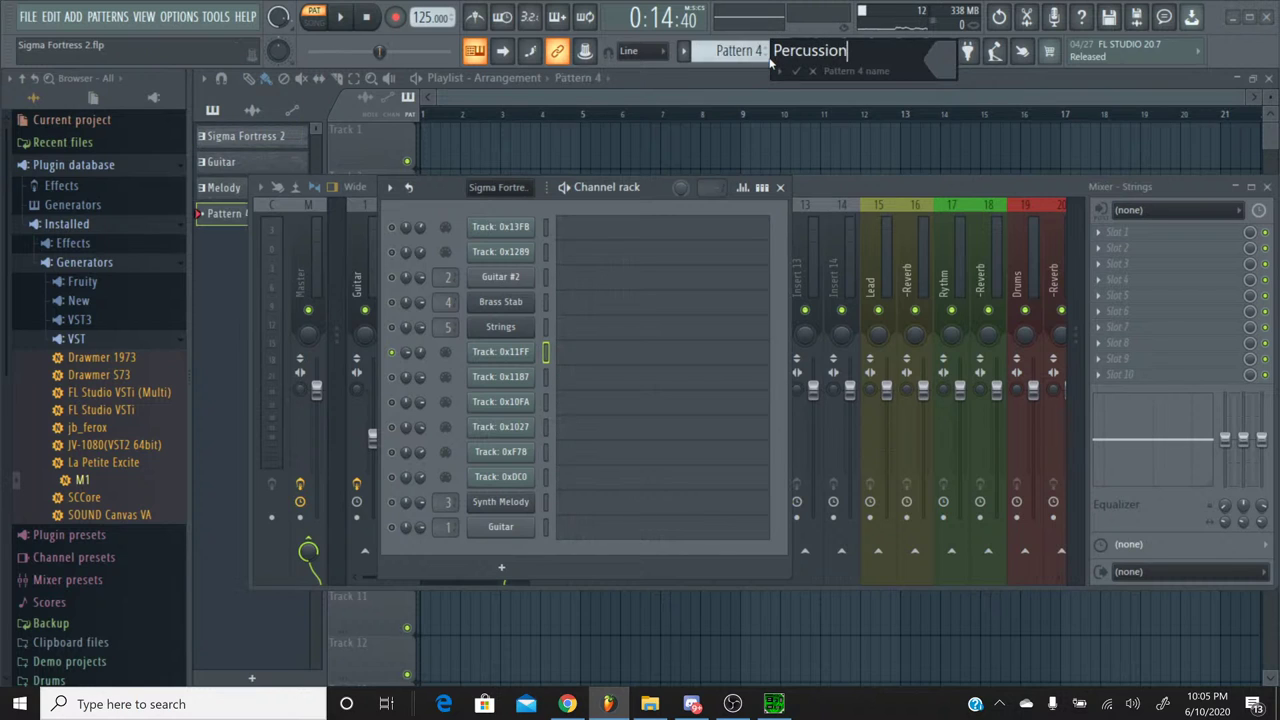
key("Return")
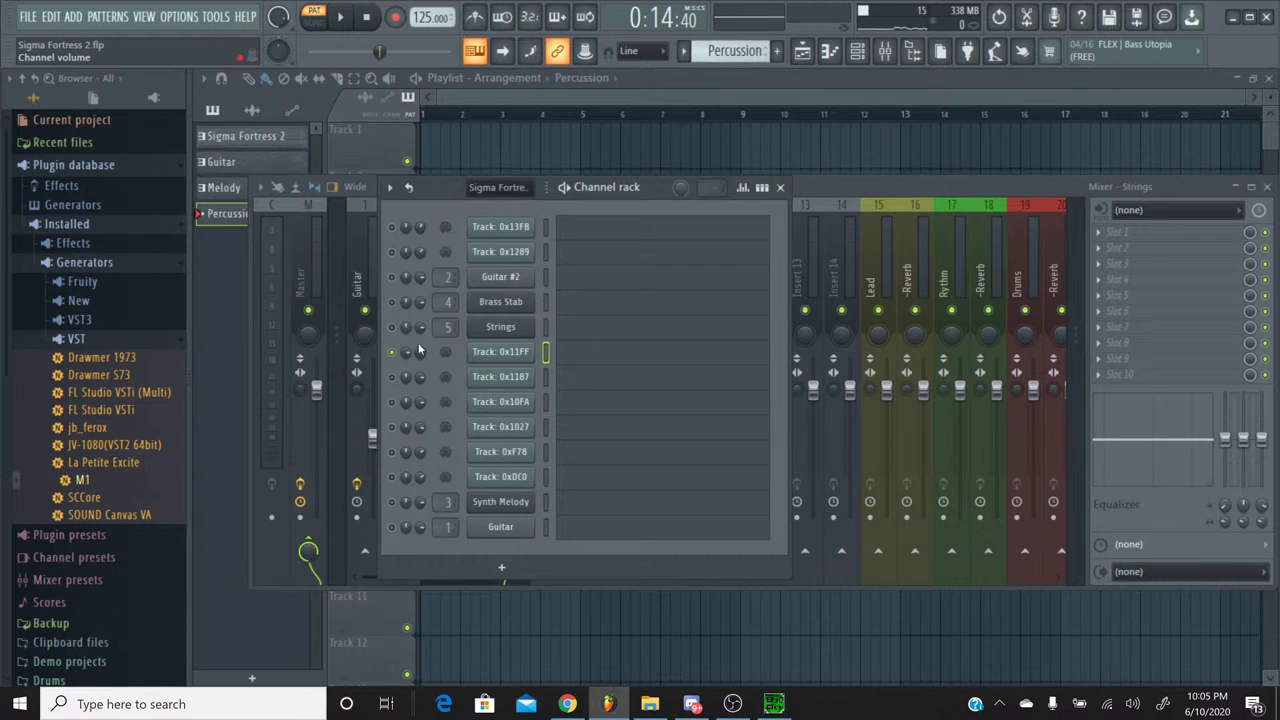
left_click_drag(82, 480, 517, 361)
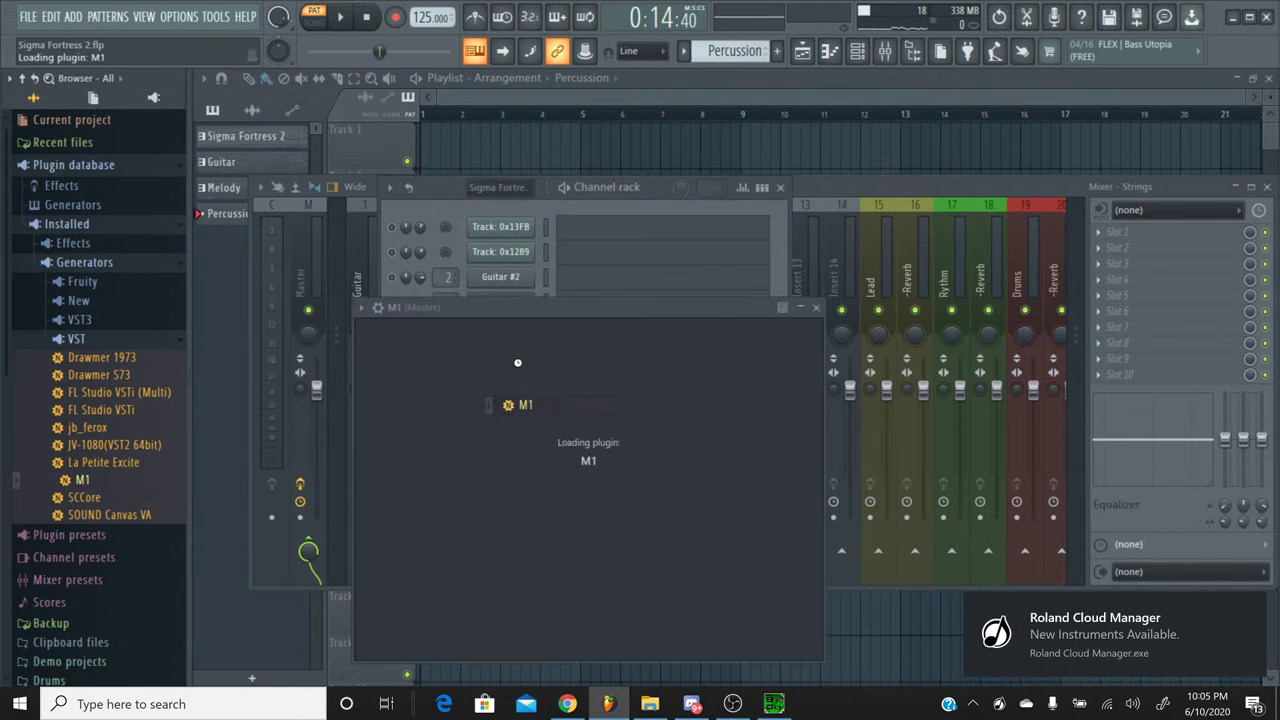
Step: In the new M1's program mode, load the Cym Catalog preset from Drums/Hit, set insert effect 2 to No Effect, and close it
left_click(836, 356)
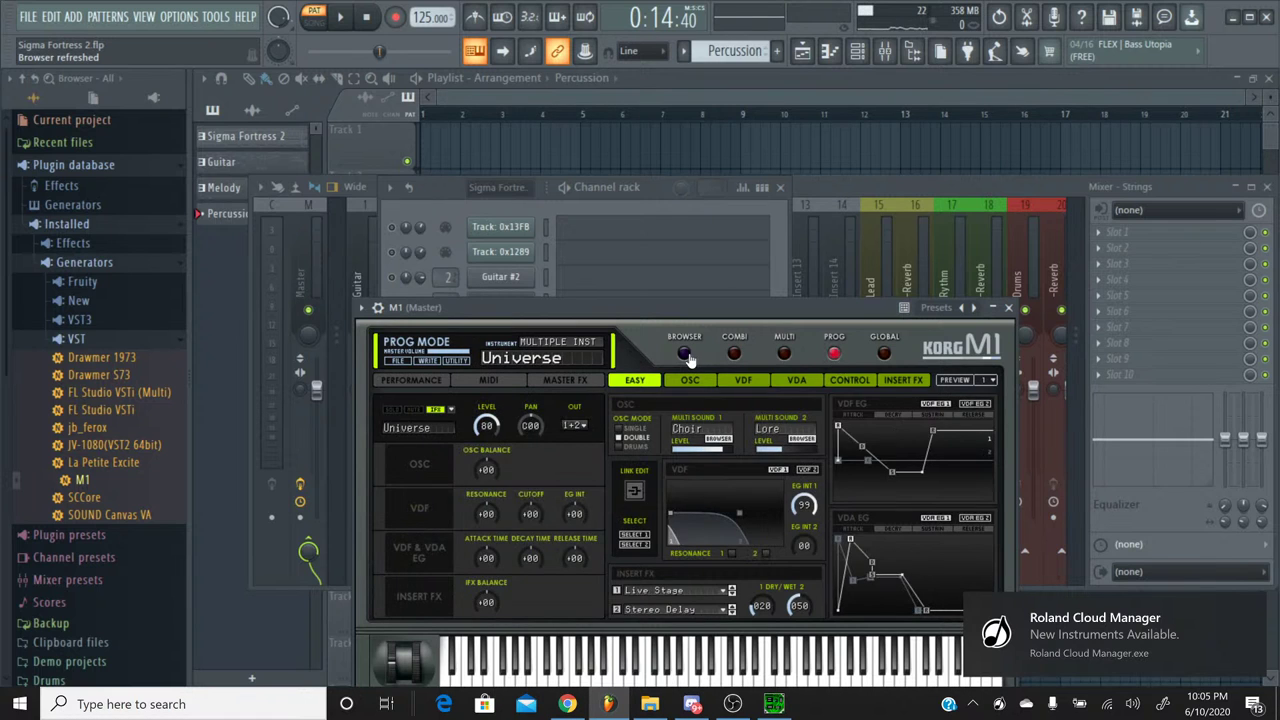
left_click(685, 354)
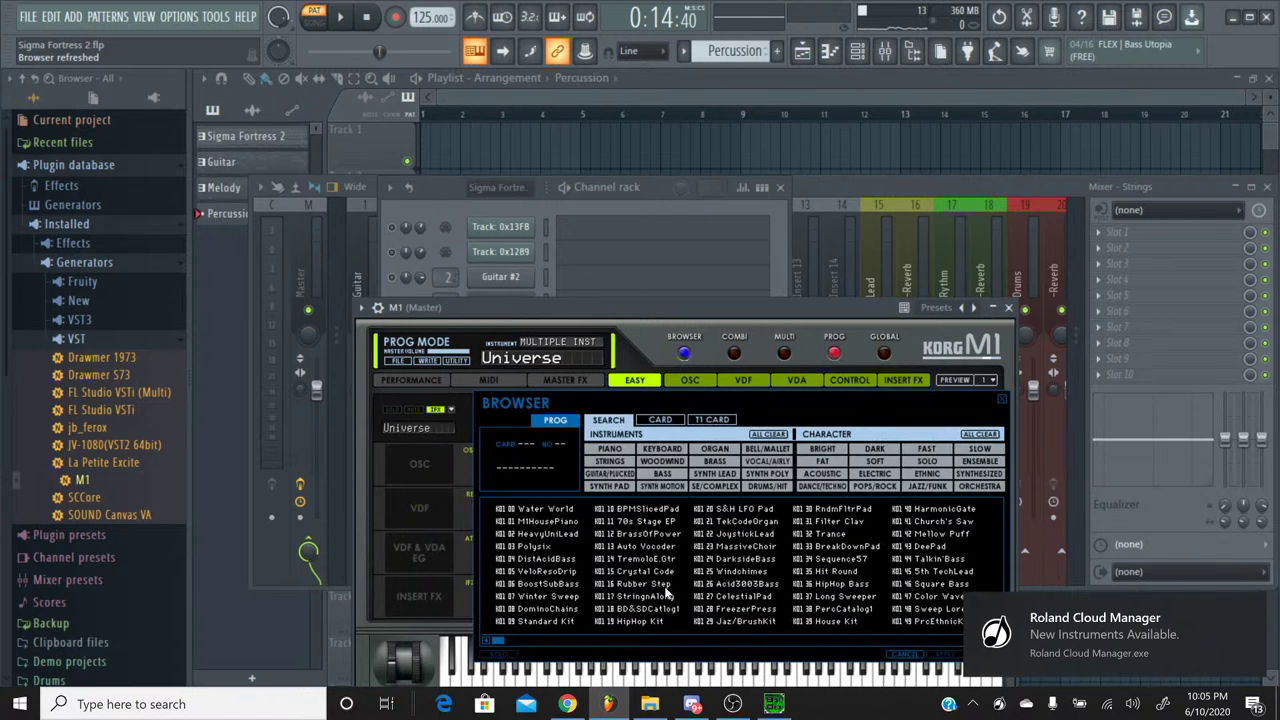
left_click(763, 487)
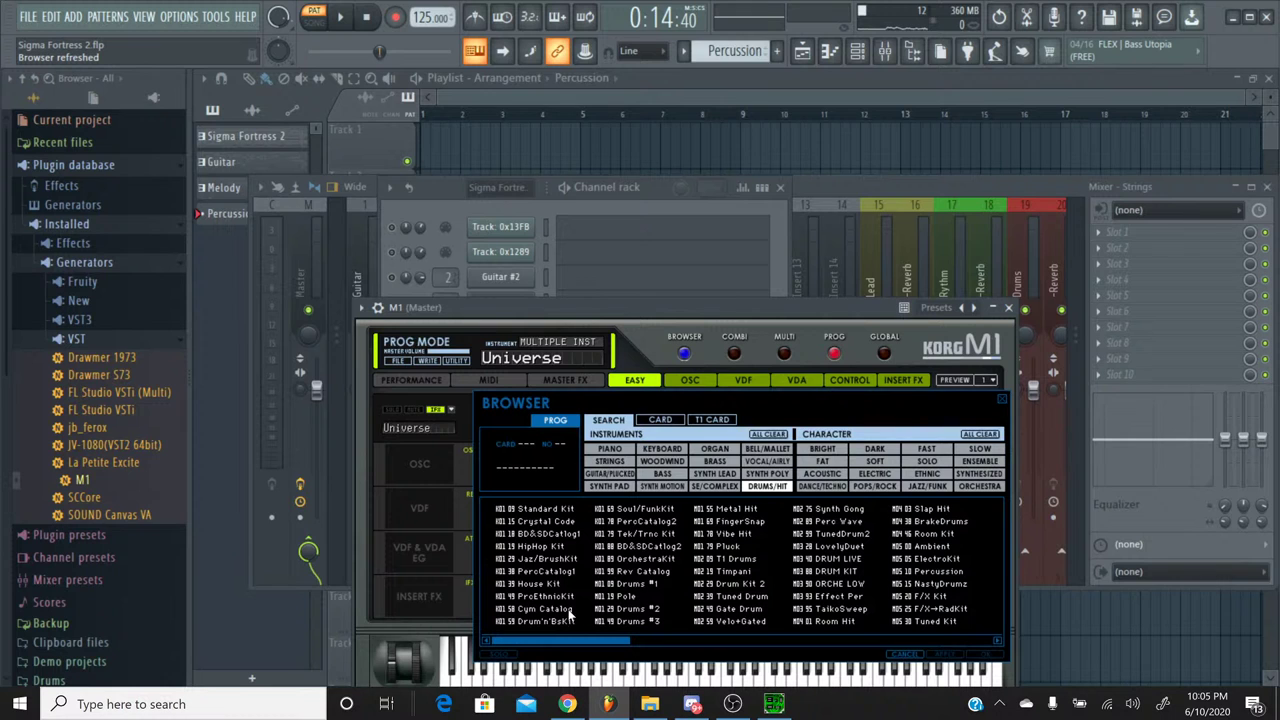
double_click(562, 612)
left_click(648, 610)
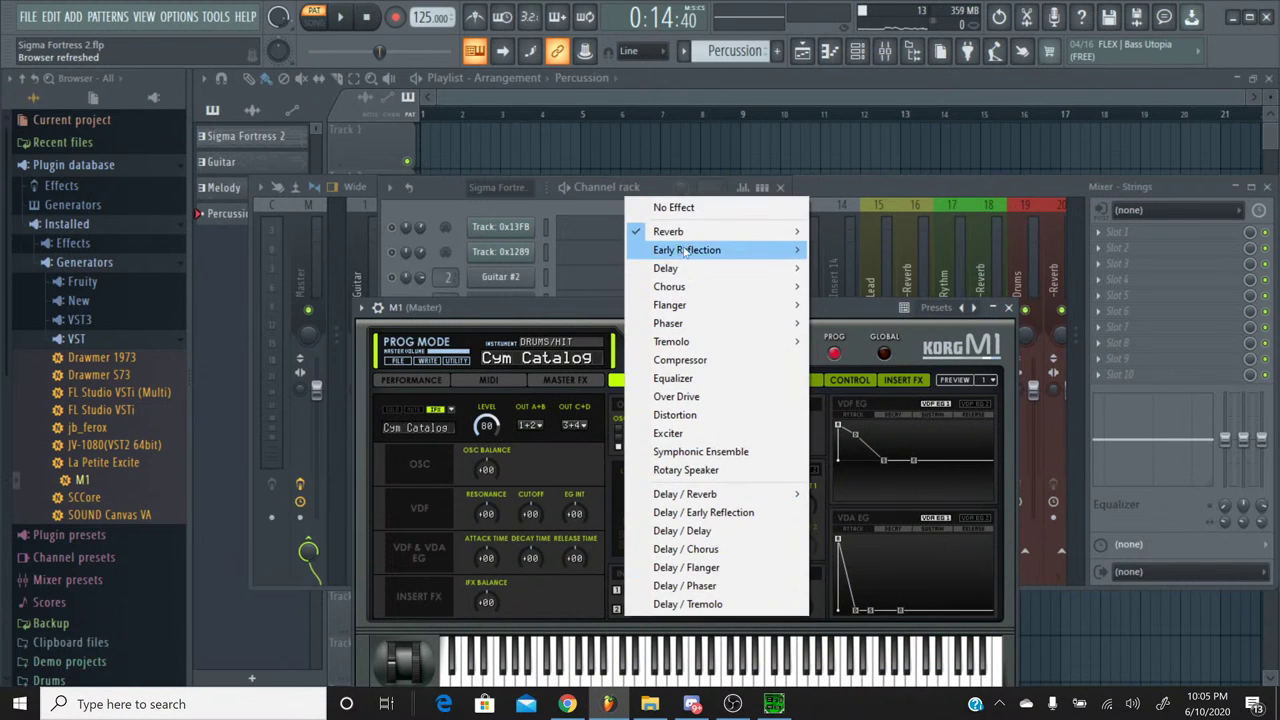
left_click(685, 212)
left_click(1008, 307)
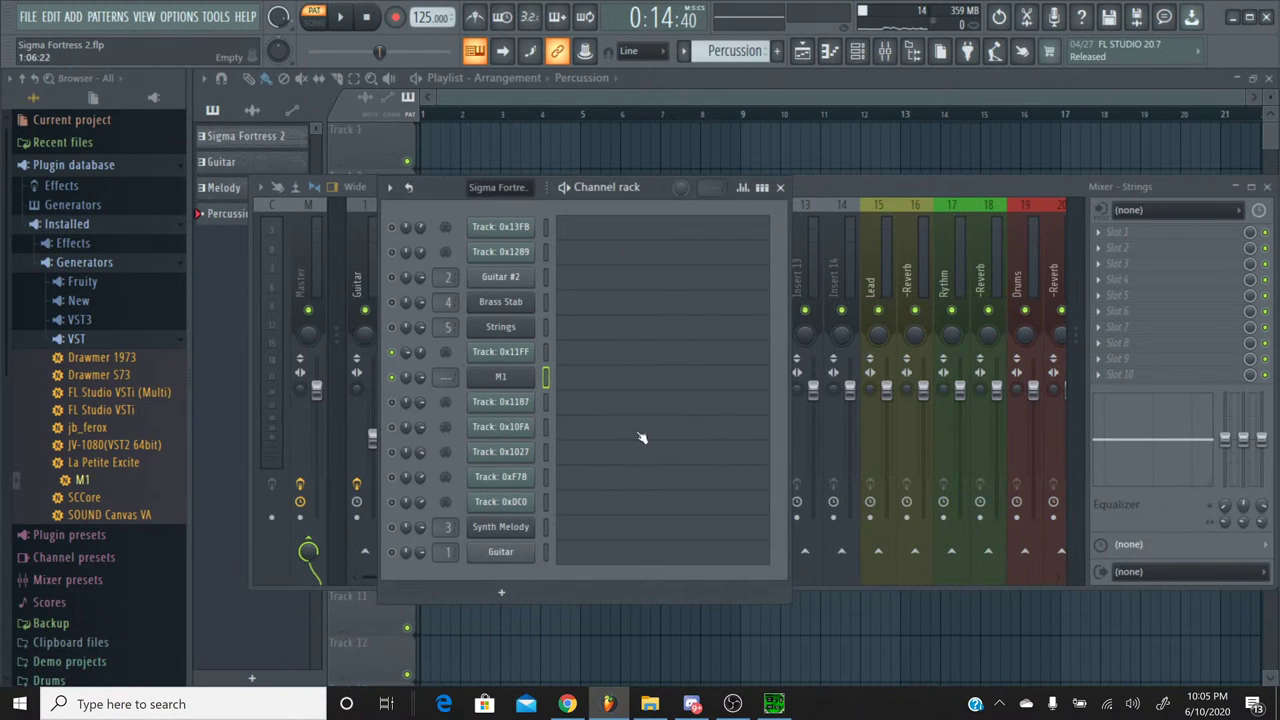
Step: Rename the new M1 channel as Hat
right_click(508, 388)
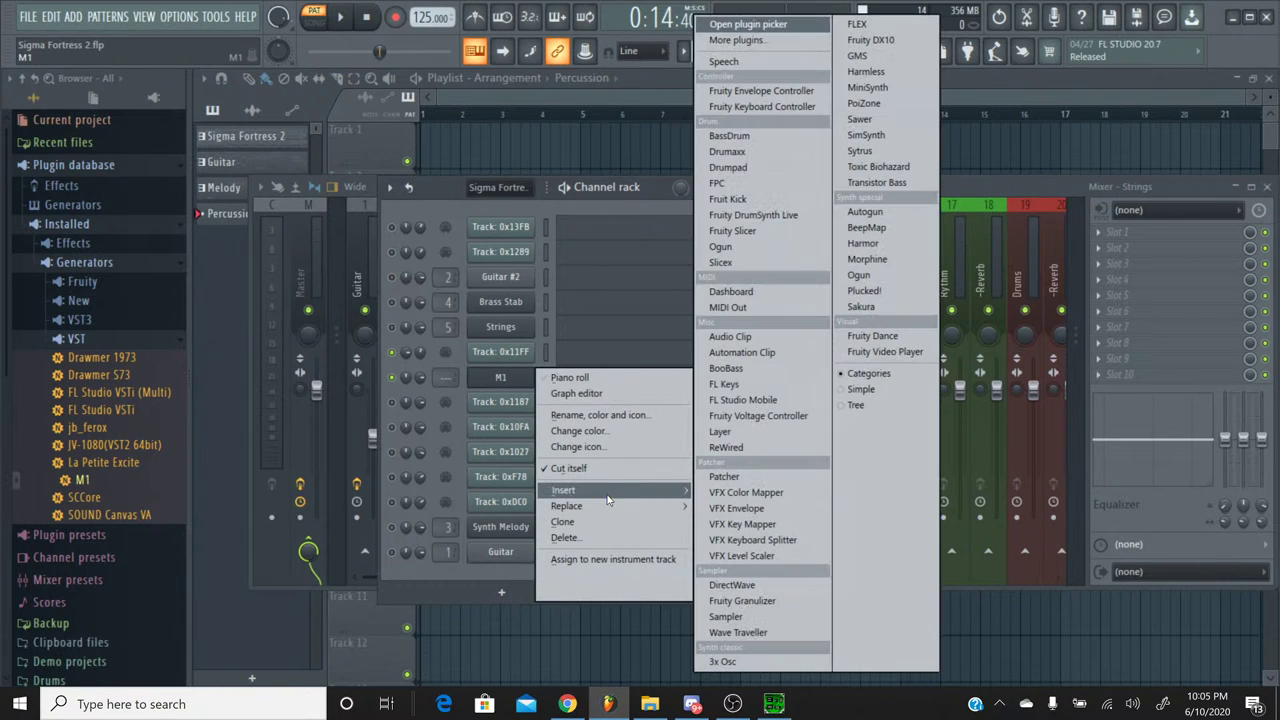
left_click(598, 414)
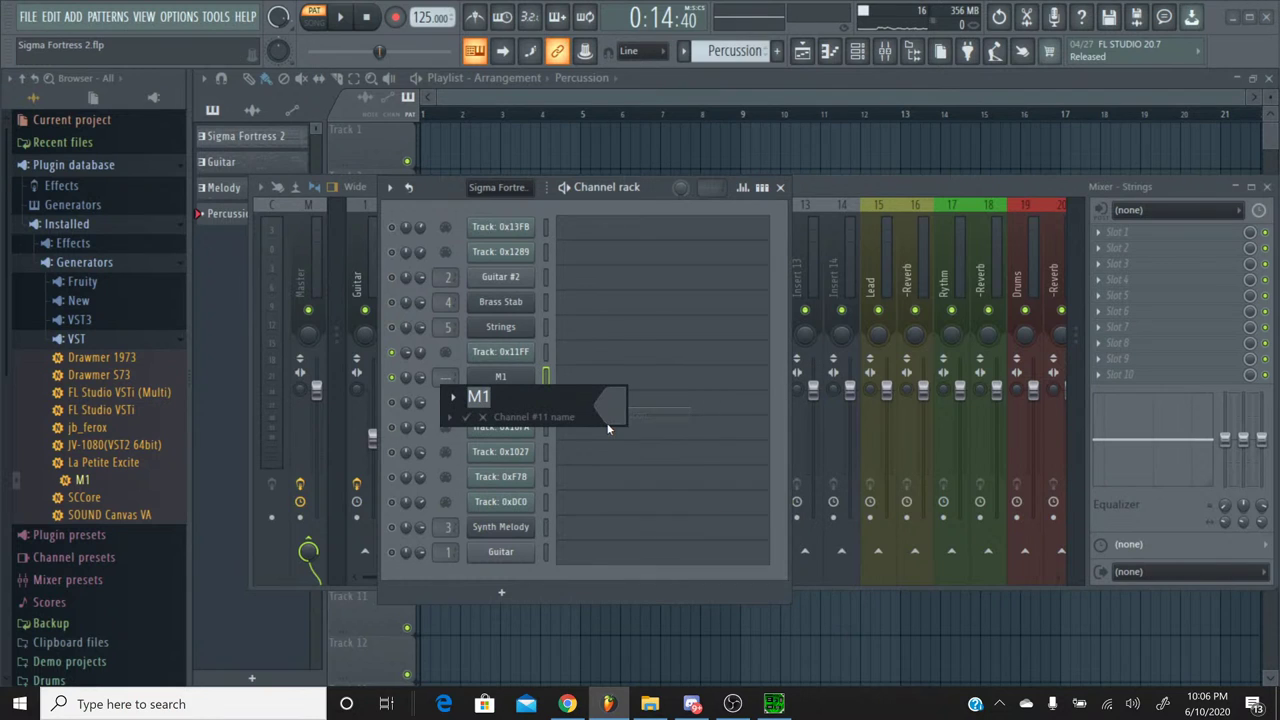
key("Return")
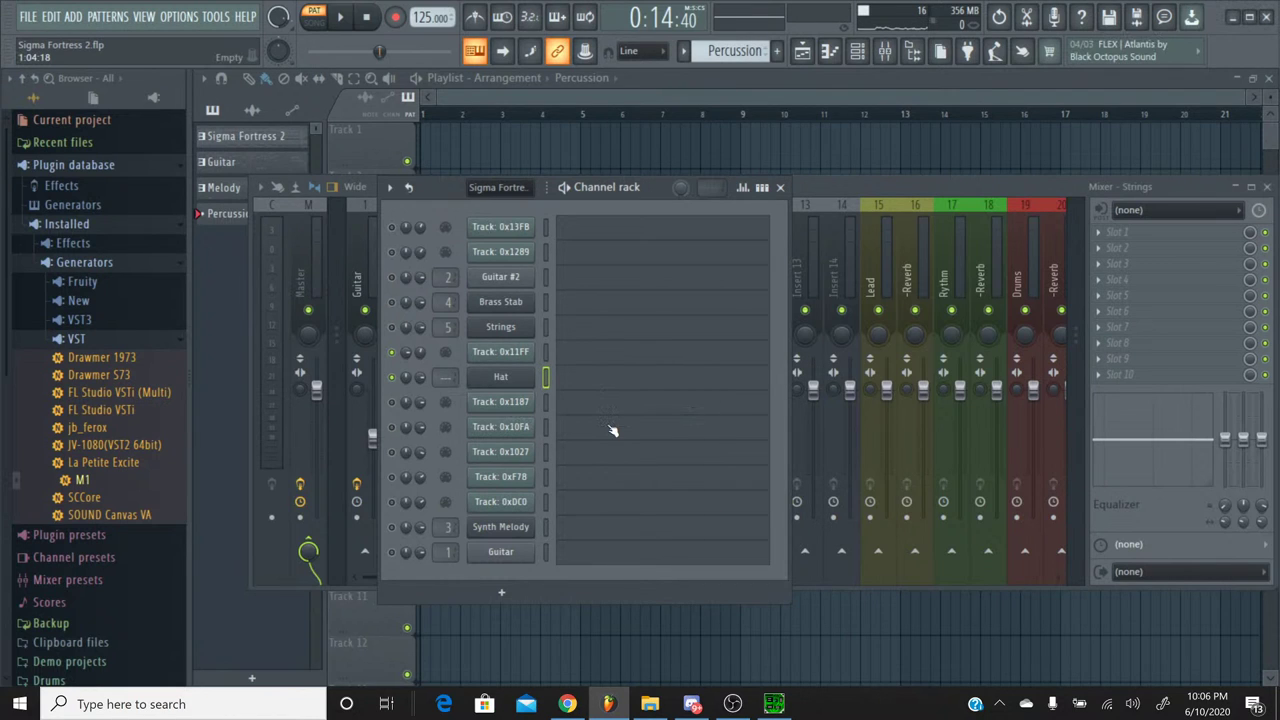
Step: Paste the copied percussion notes into the Hat channel's piano roll and deselect them
left_click(604, 378)
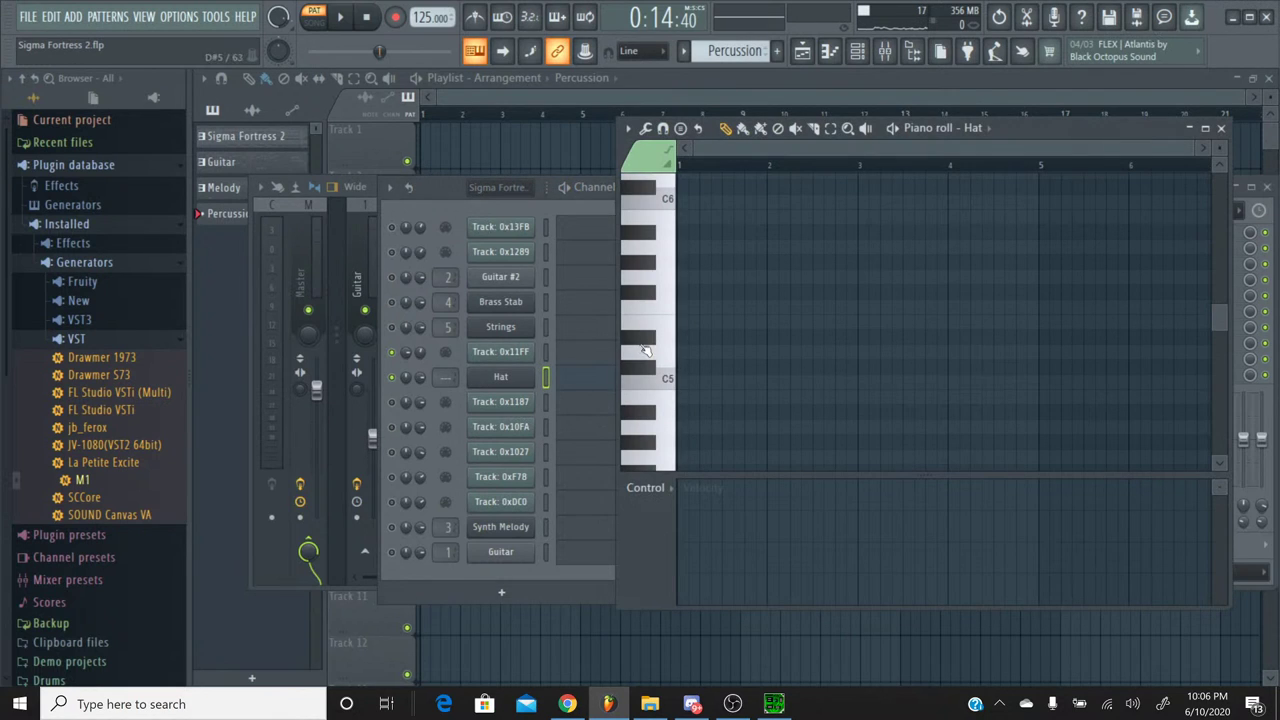
key("ctrl+v")
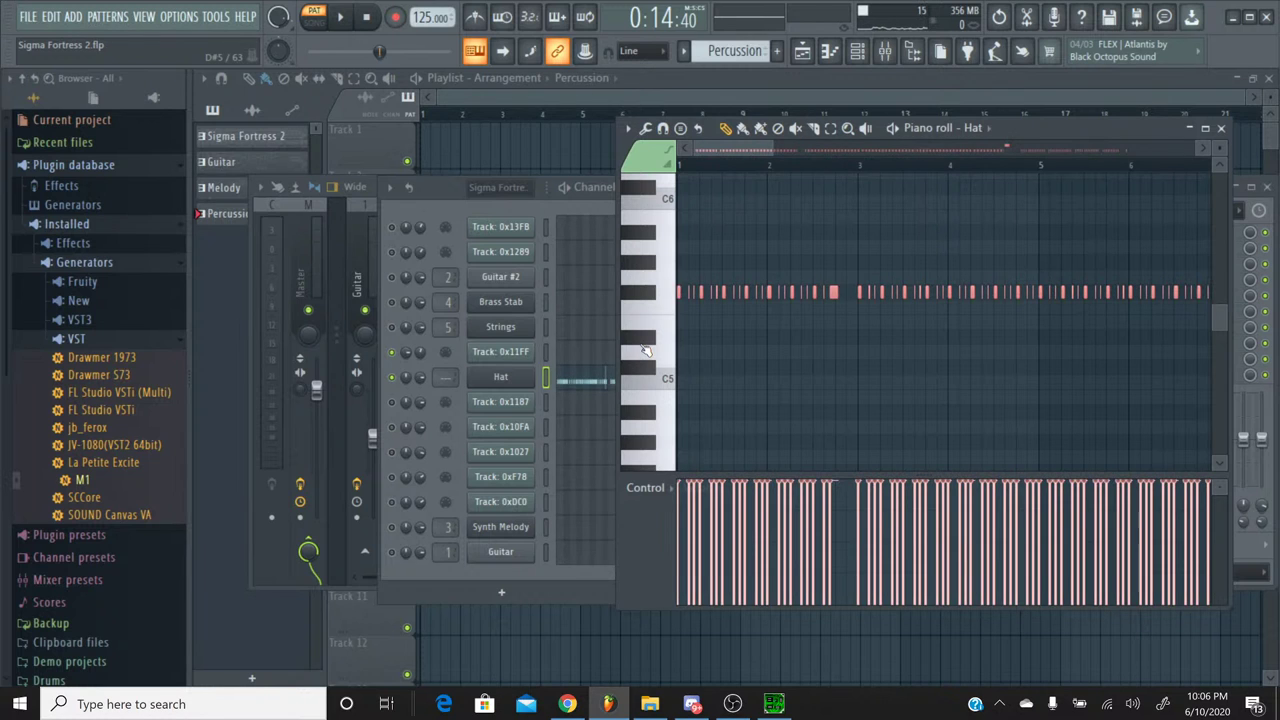
key("ctrl+d")
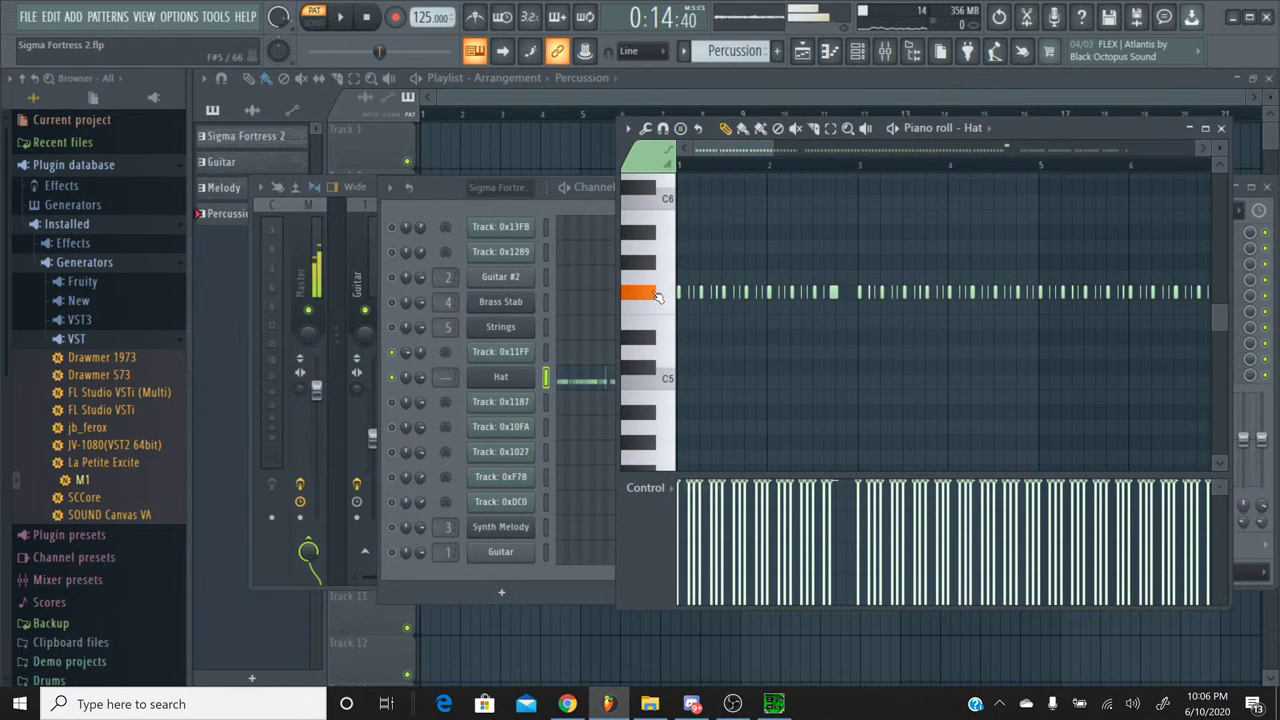
Step: Play the Percussion pattern, audition lower keys, and transpose all Hat notes down eight semitones so the main row sits on A#4
left_click(342, 22)
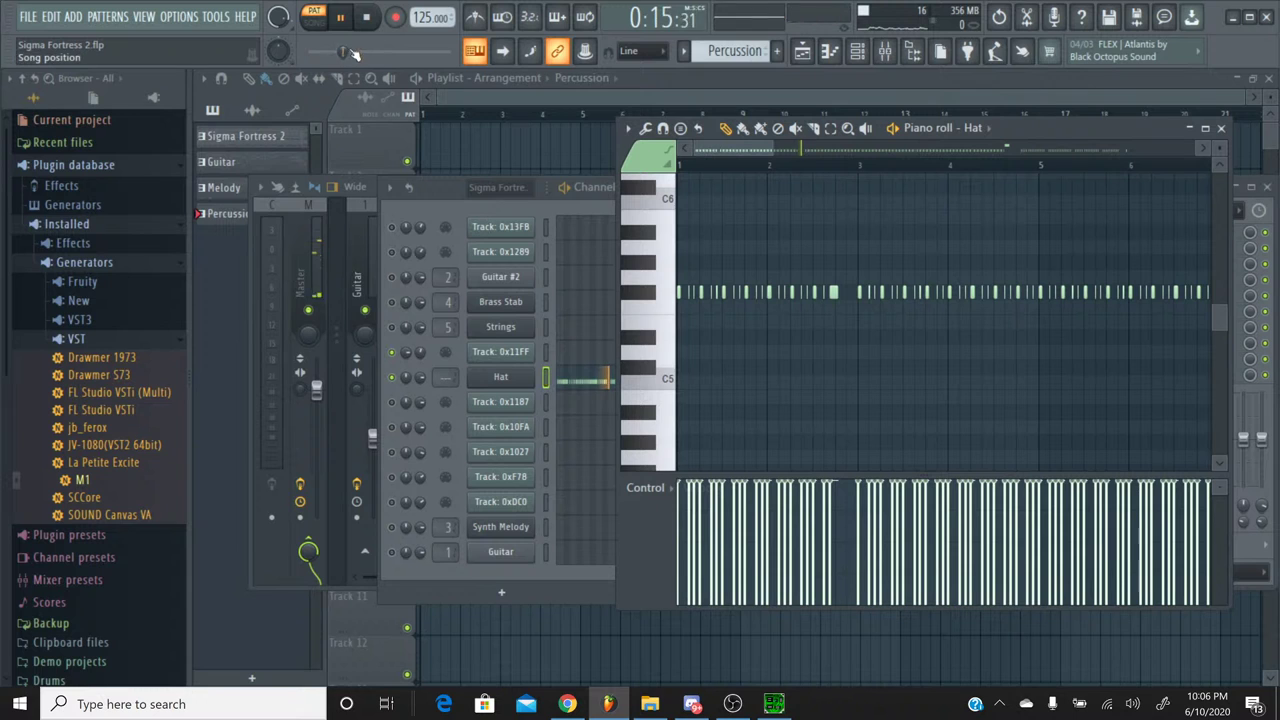
left_click(368, 20)
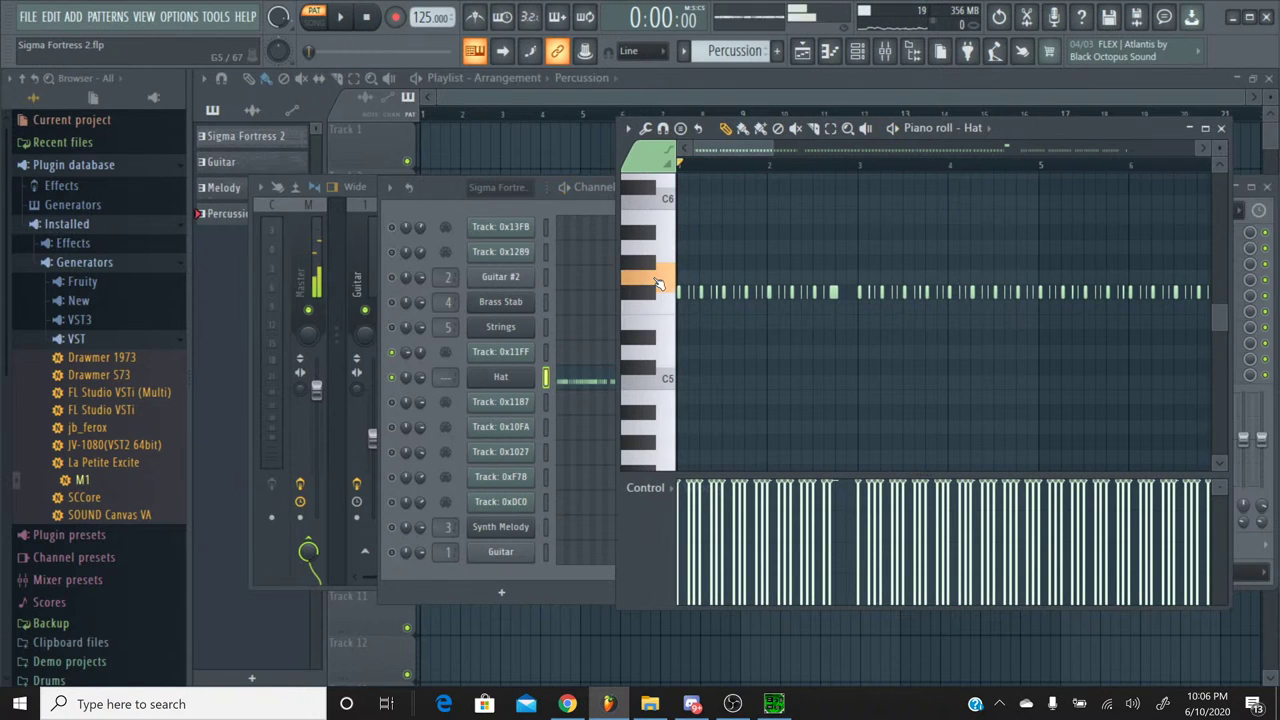
left_click_drag(652, 317, 640, 412)
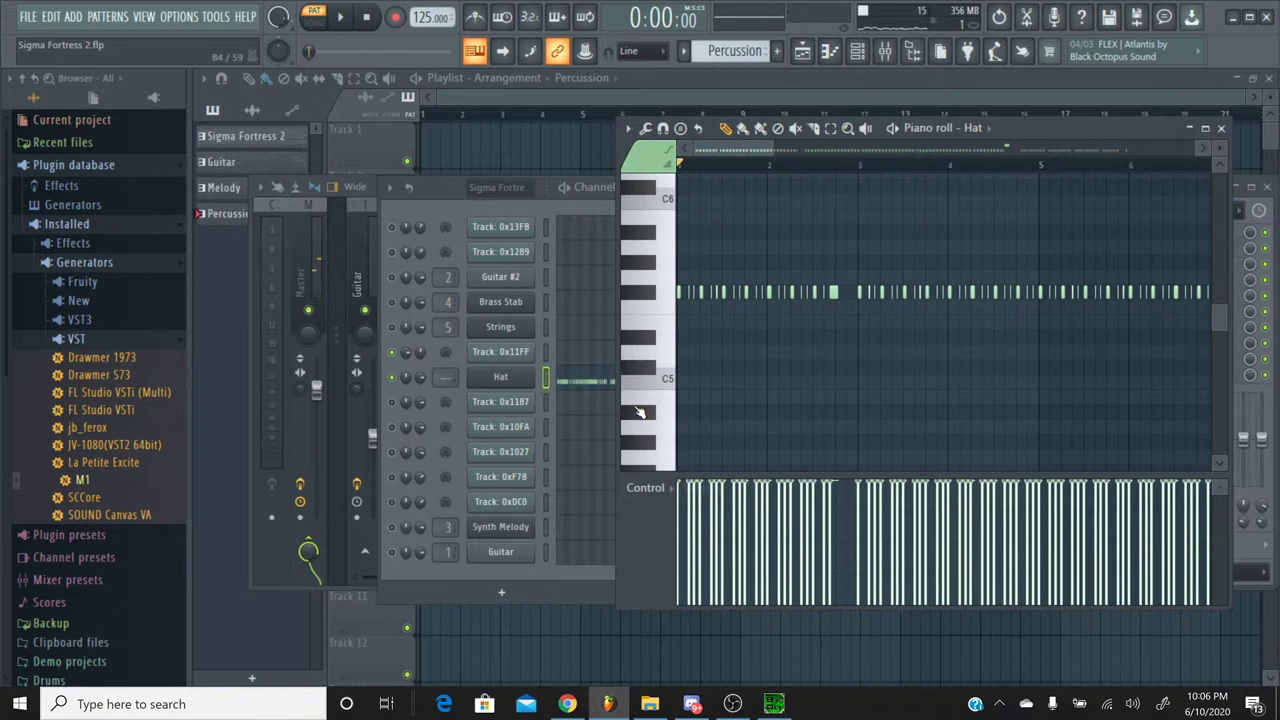
key("ctrl+a")
key("shift+Down")
key("shift+Down")
key("shift+Down")
key("shift+Down")
key("shift+Down")
key("shift+Down")
key("shift+Down")
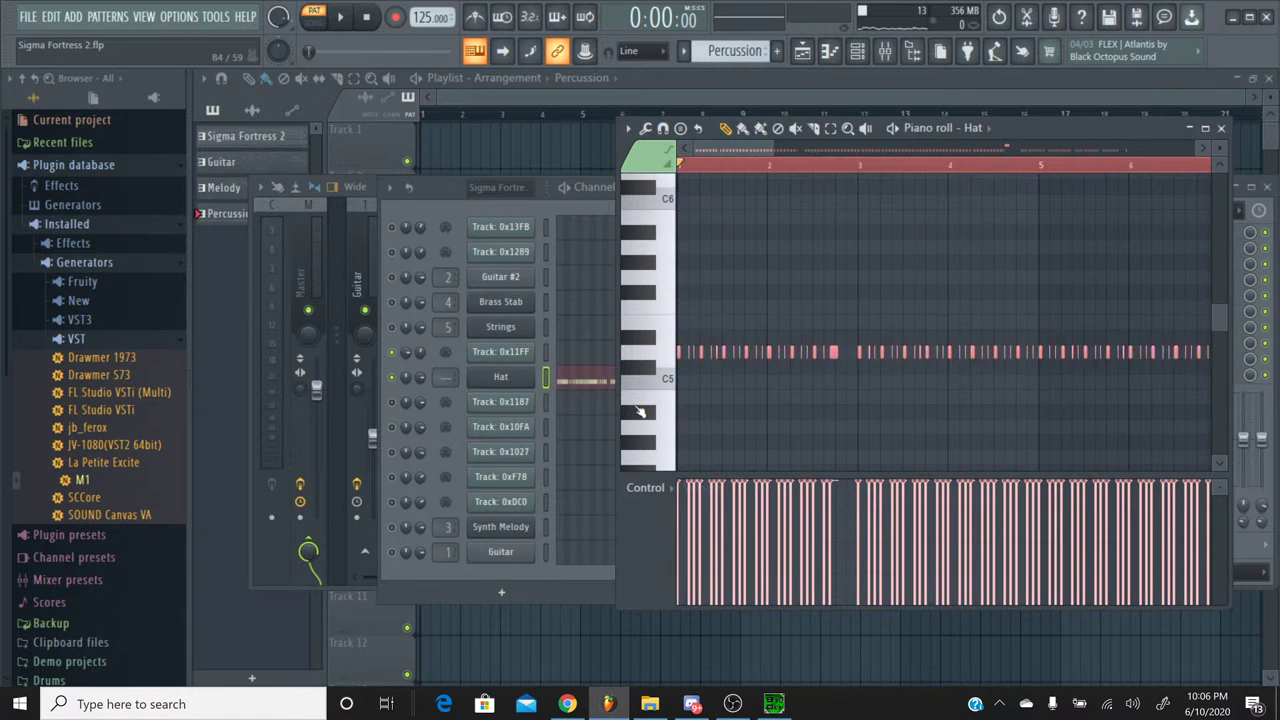
key("Down")
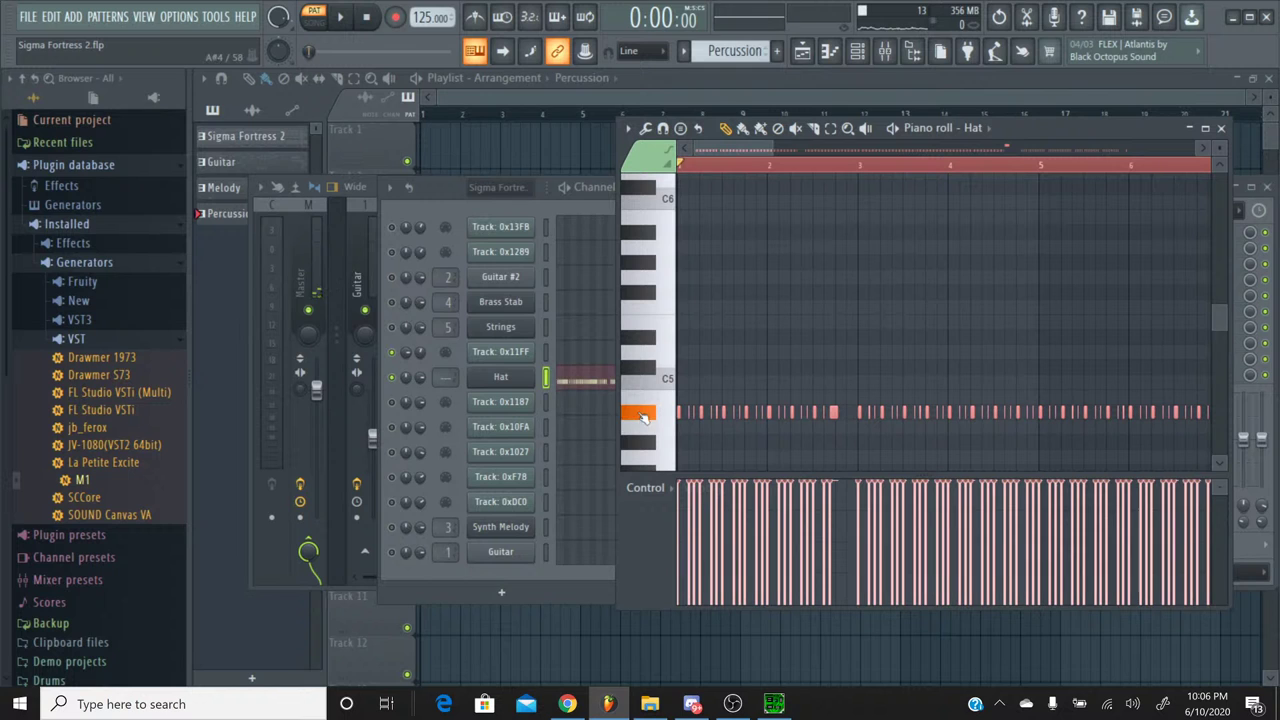
Step: Audition keys below A#4, transpose all Hat notes down six more semitones so the main row sits on E4, and play the pattern
left_click(645, 428)
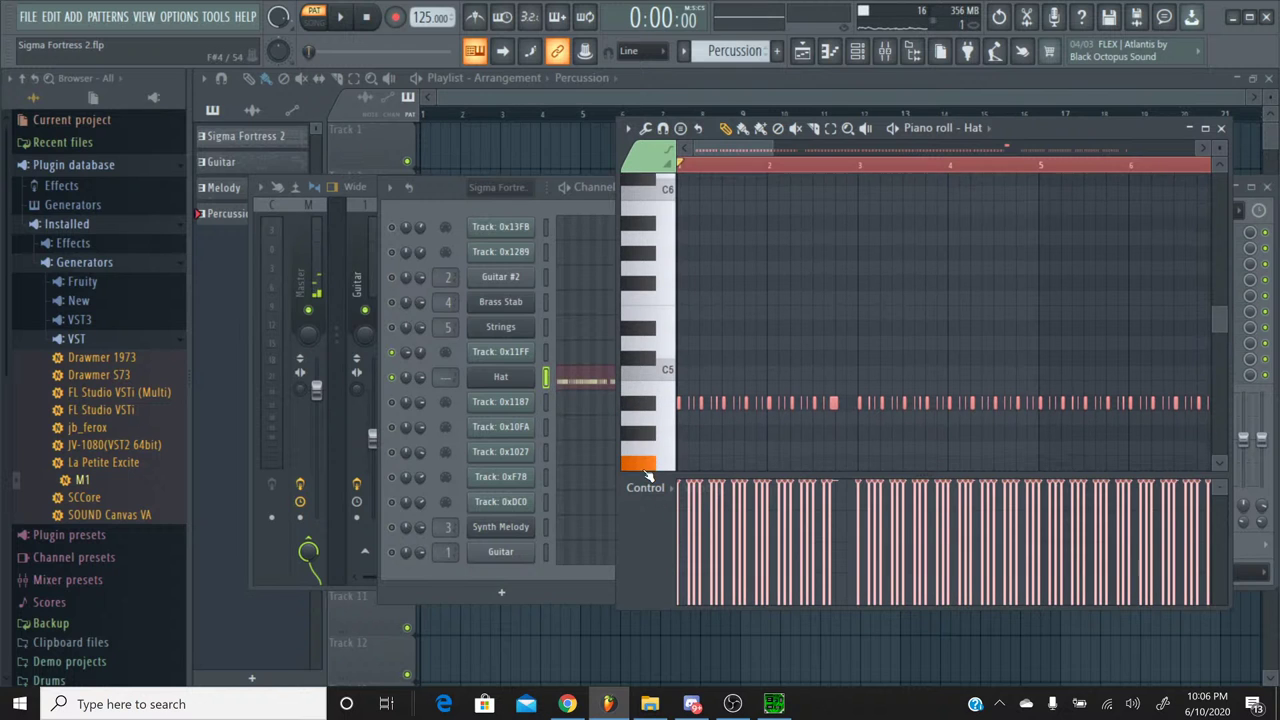
scroll(646, 432, "down", 2)
left_click(648, 437)
scroll(648, 437, "down", 6)
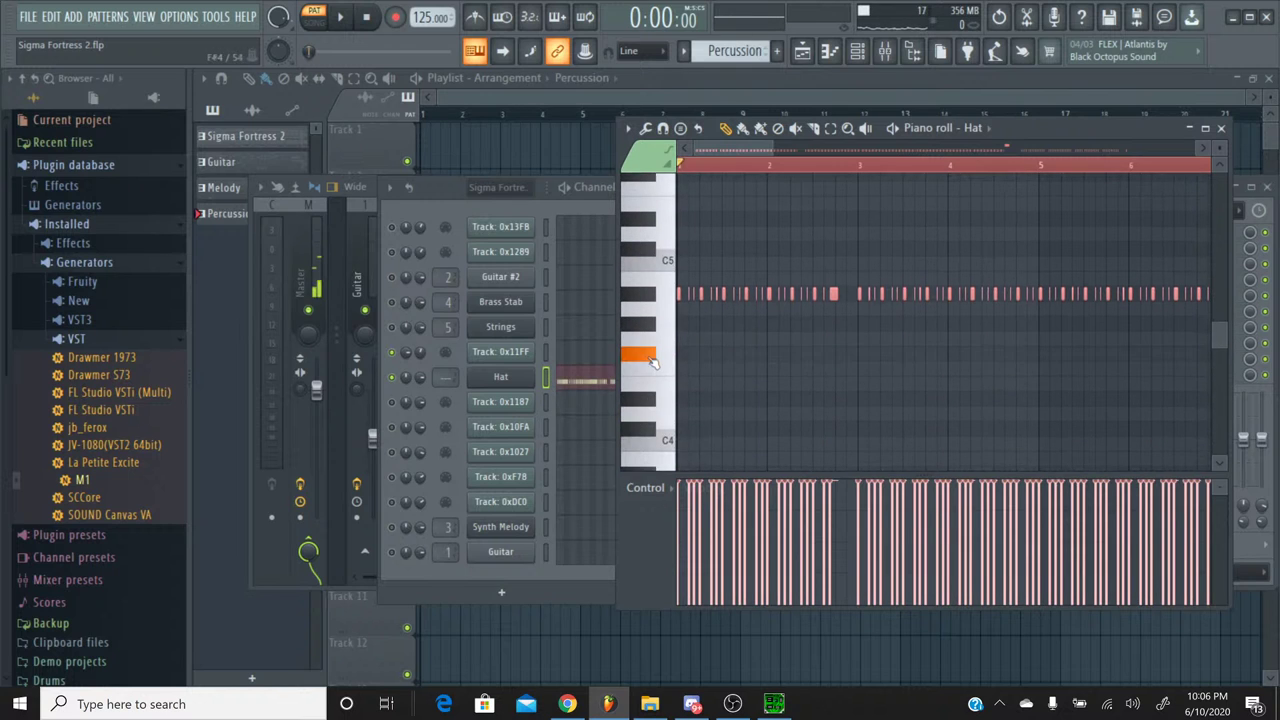
left_click(650, 310)
left_click_drag(650, 310, 650, 392)
key("Down")
key("Down")
key("Down")
key("Down")
key("Down")
key("Down")
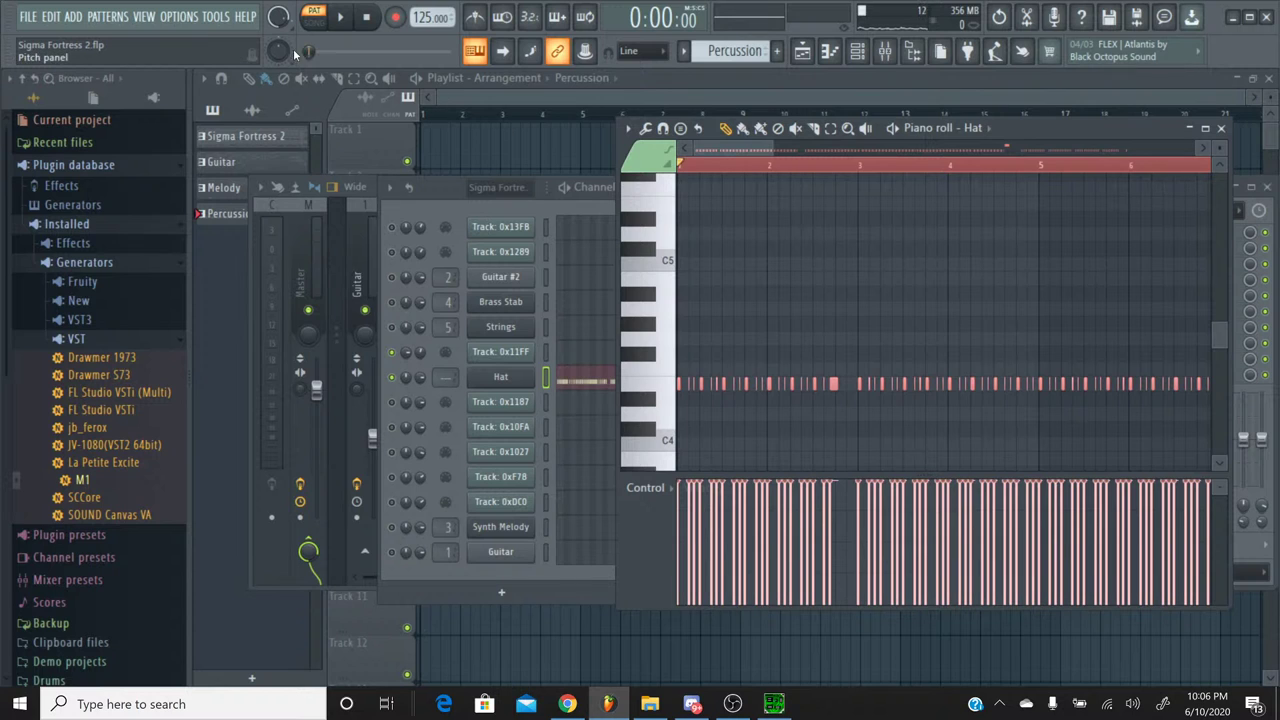
left_click(340, 17)
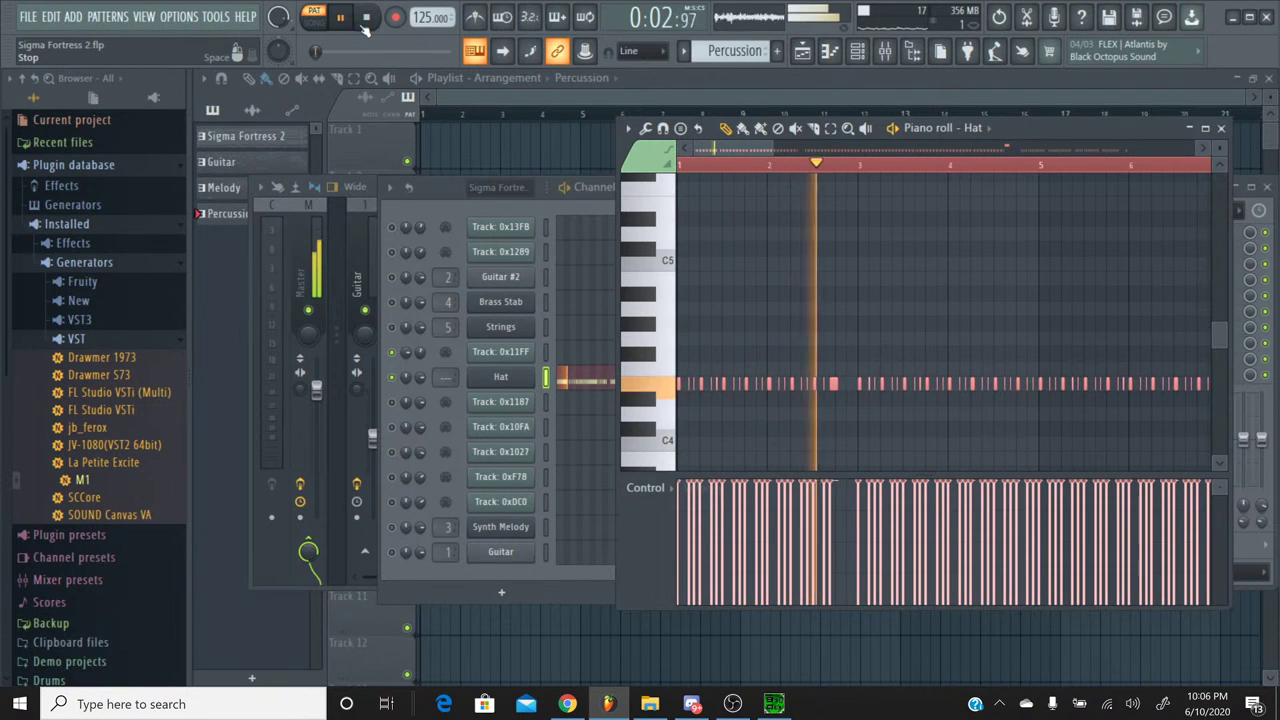
left_click(366, 18)
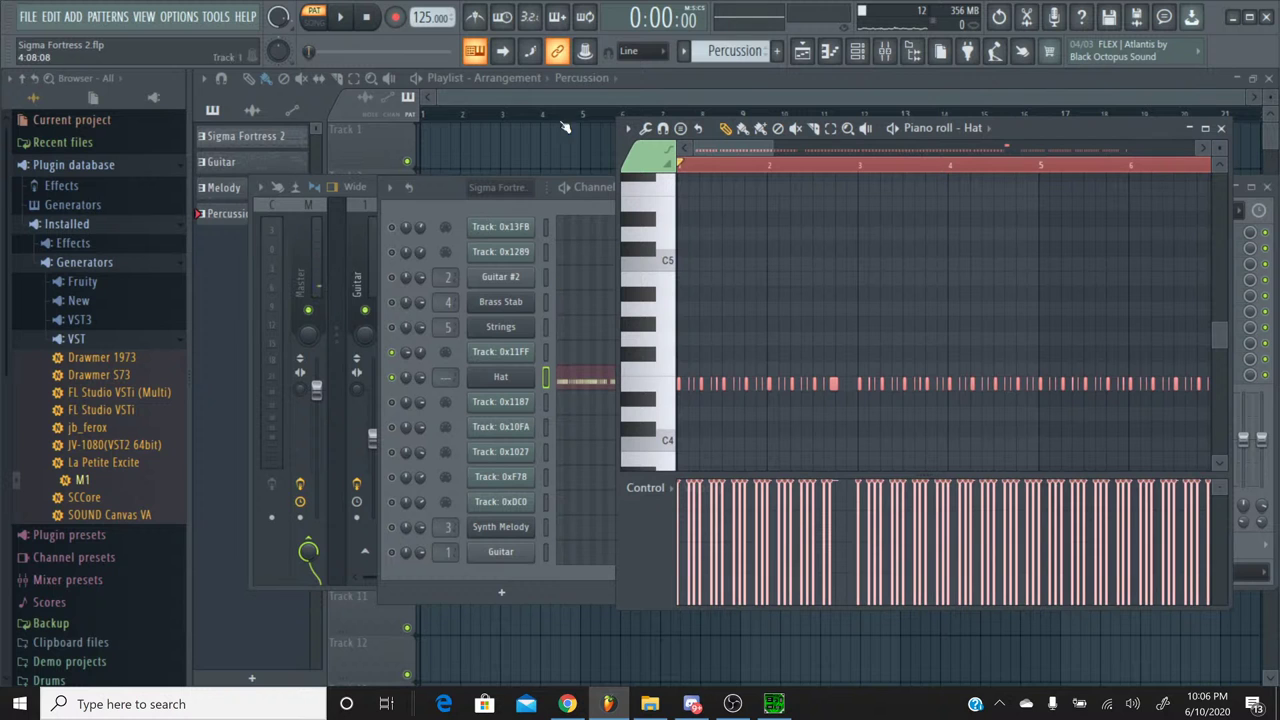
Step: Audition keys between E4 and D5 to find a suitable pitch for the single long Hat note at bar 24
left_click_drag(775, 150, 1065, 150)
left_click(646, 355)
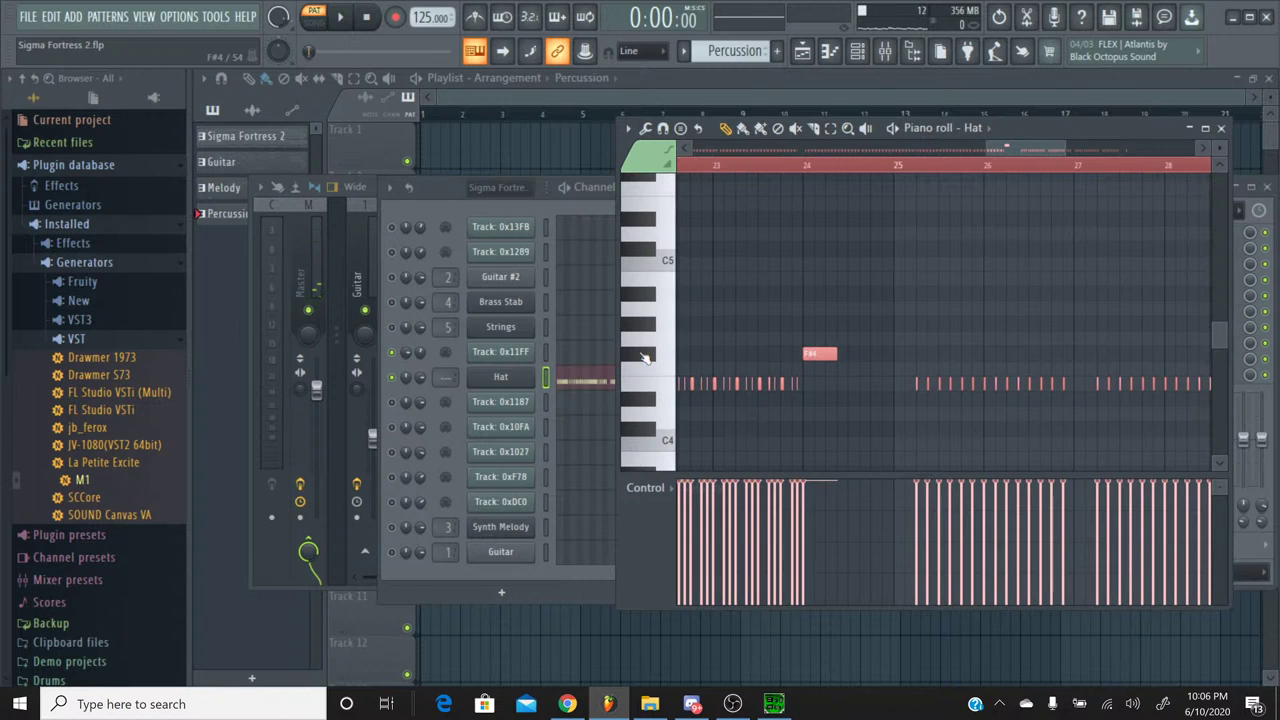
key("space")
left_click(368, 22)
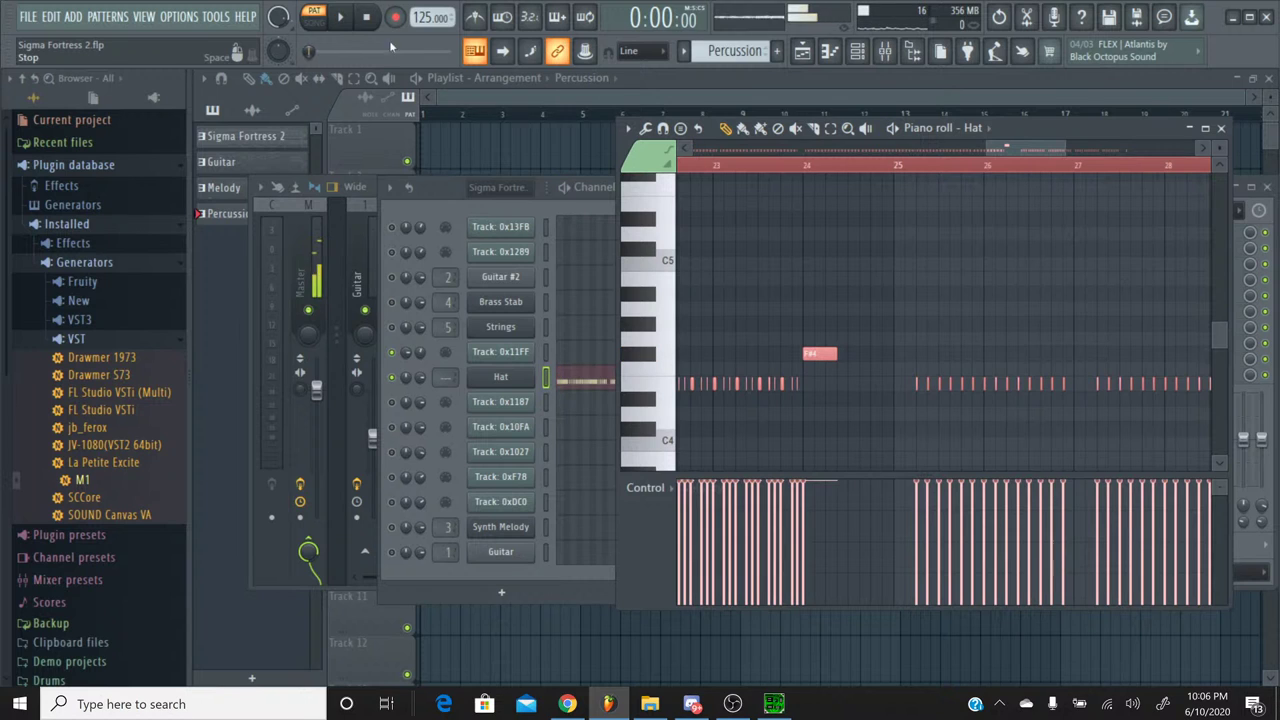
left_click(646, 374)
left_click(648, 330)
left_click(648, 310)
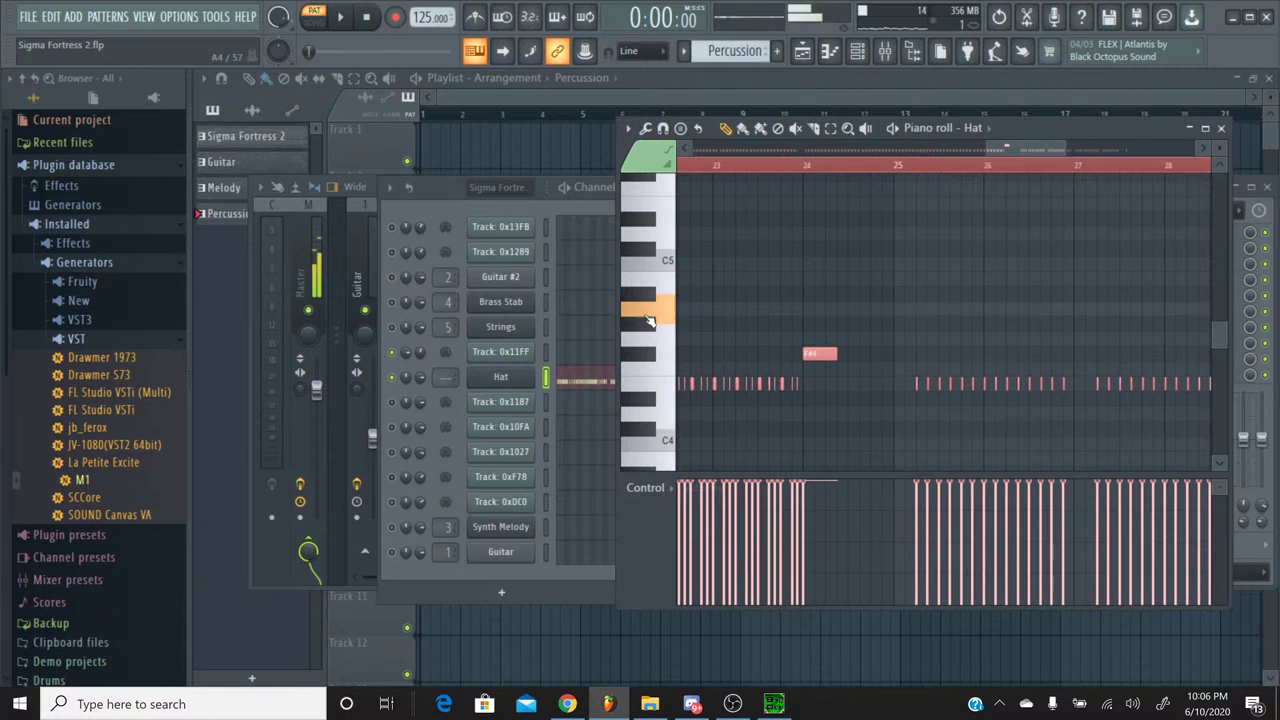
left_click(648, 297)
left_click(648, 287)
left_click(647, 266)
left_click(645, 250)
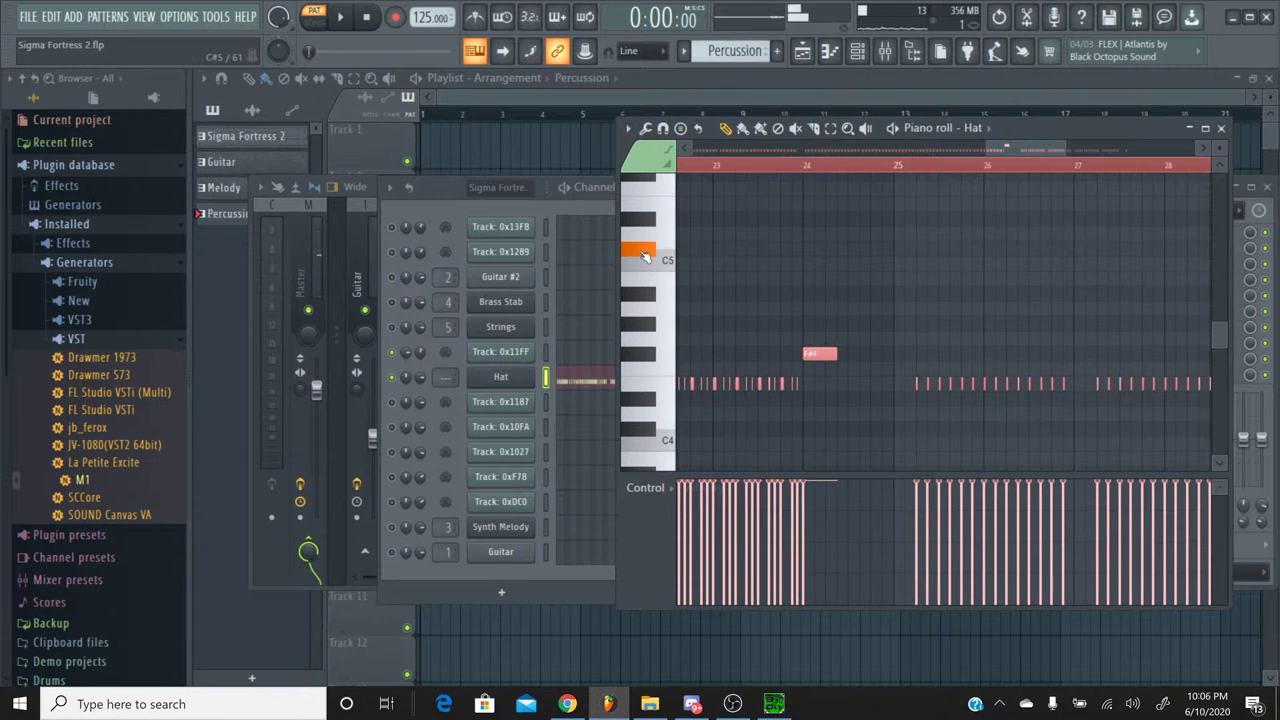
left_click(643, 236)
left_click(645, 250)
left_click(648, 287)
left_click(648, 324)
left_click(647, 372)
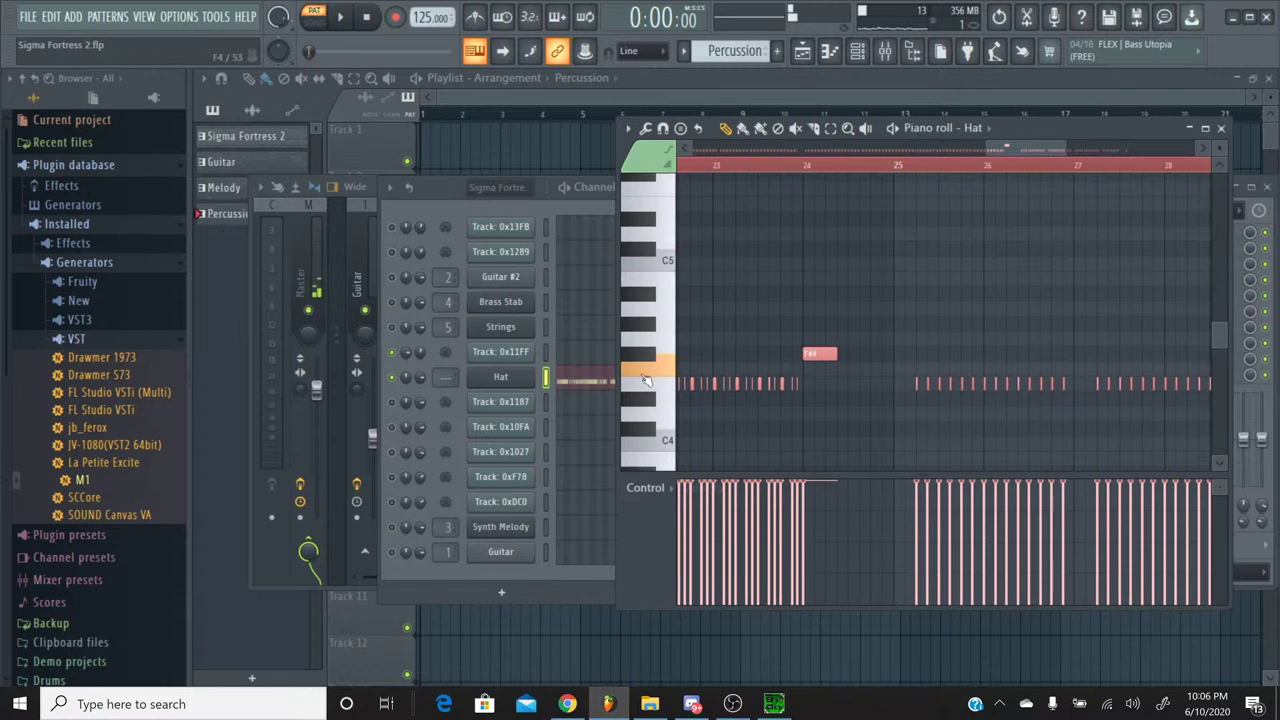
left_click(645, 391)
scroll(744, 173, "up", 6)
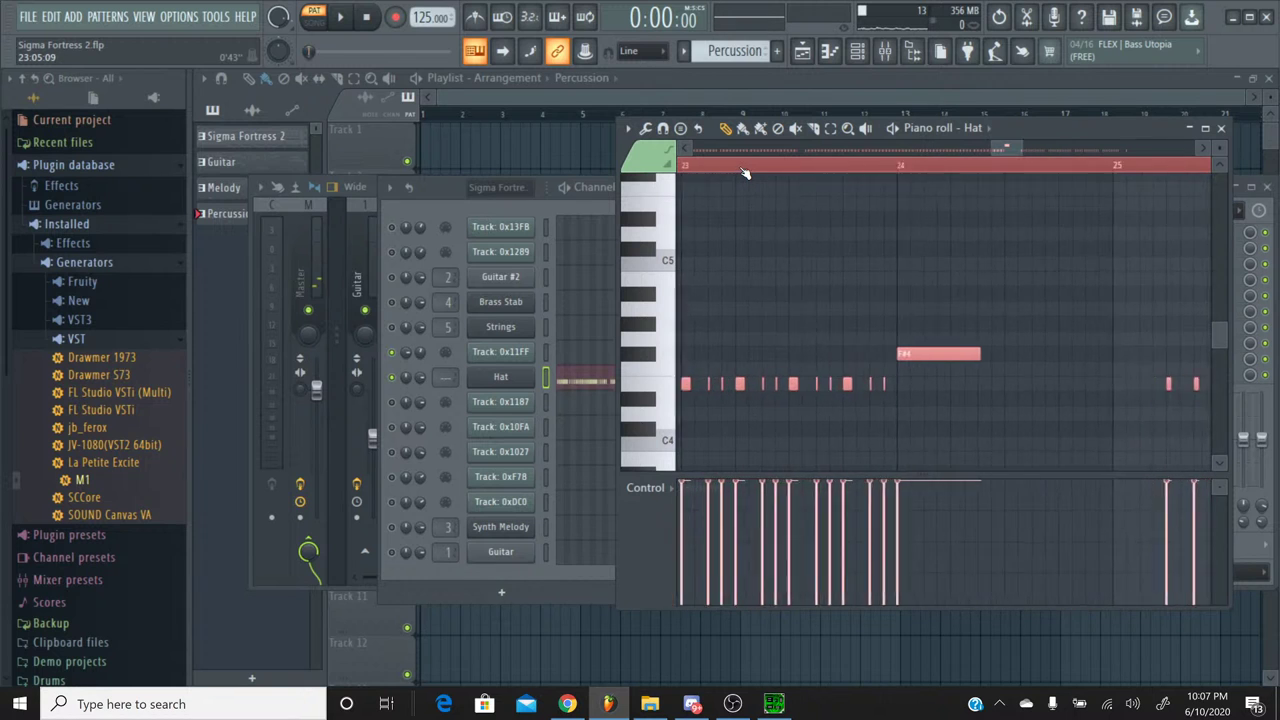
scroll(744, 173, "down", 6)
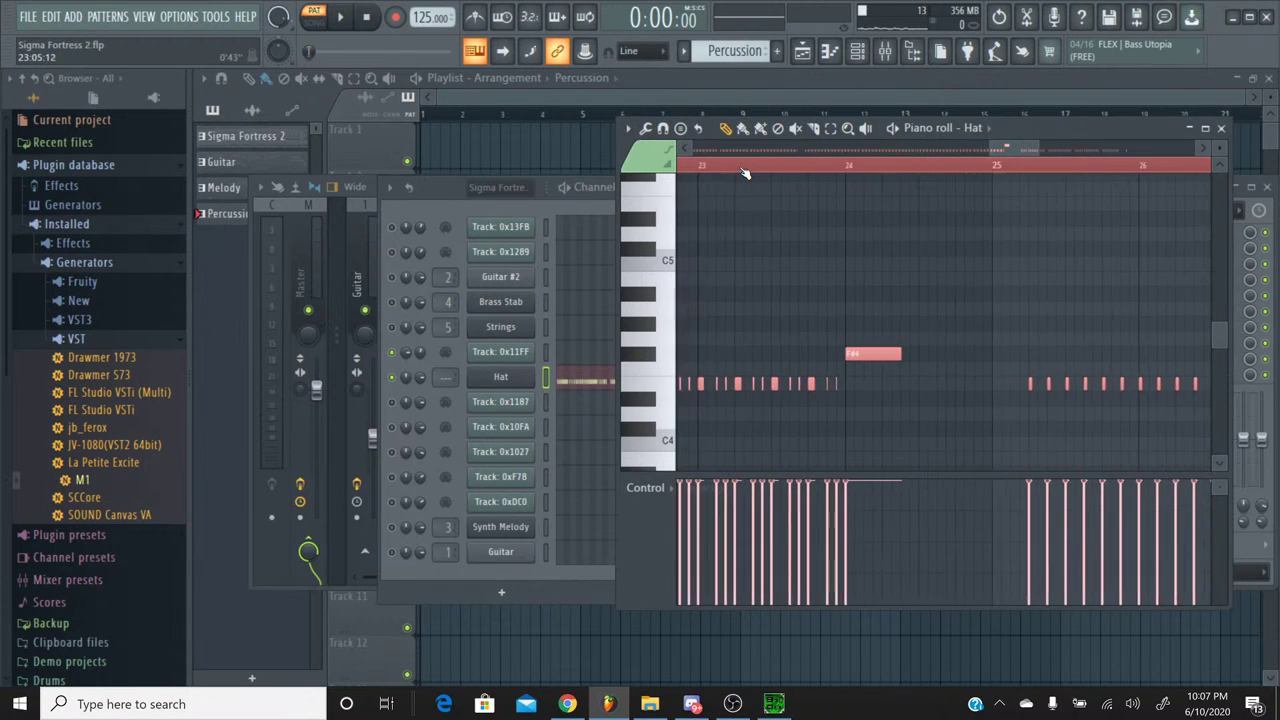
Step: Raise only the long Hat note at bar 24 by five semitones to B4, auditioning nearby keys for comparison
left_click(651, 357)
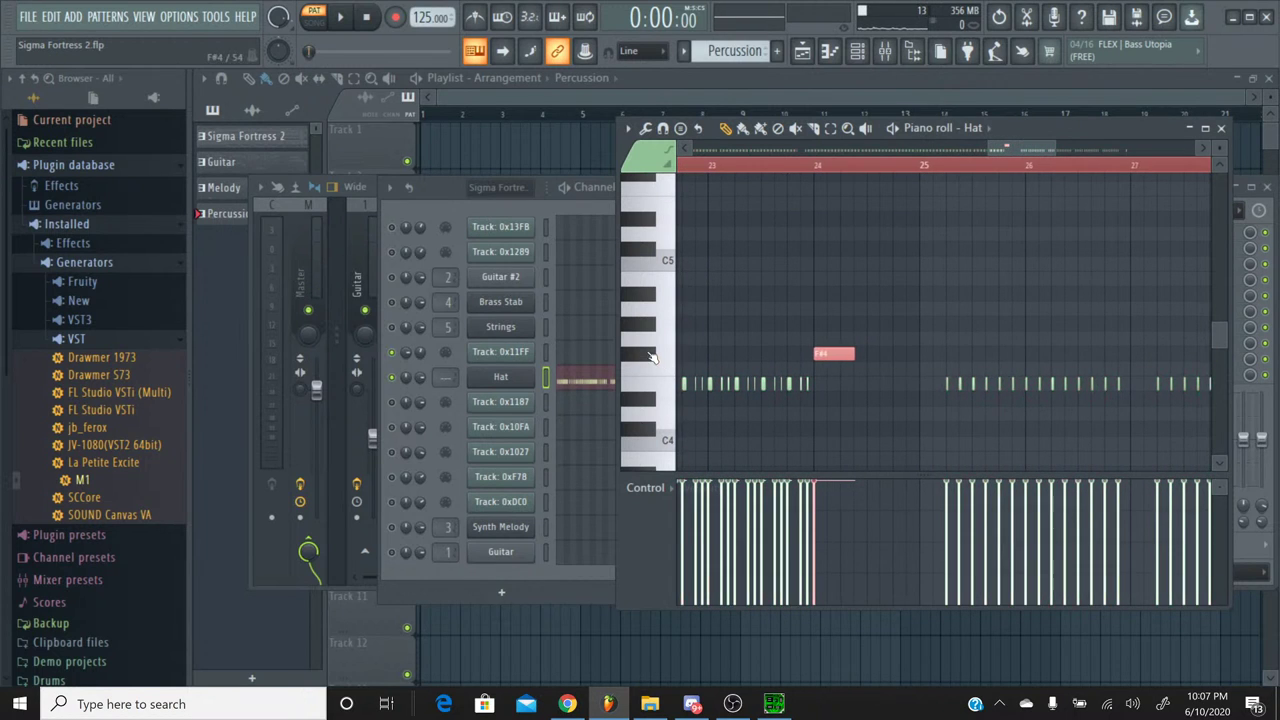
key("shift+Up")
key("shift+Up")
key("shift+Up")
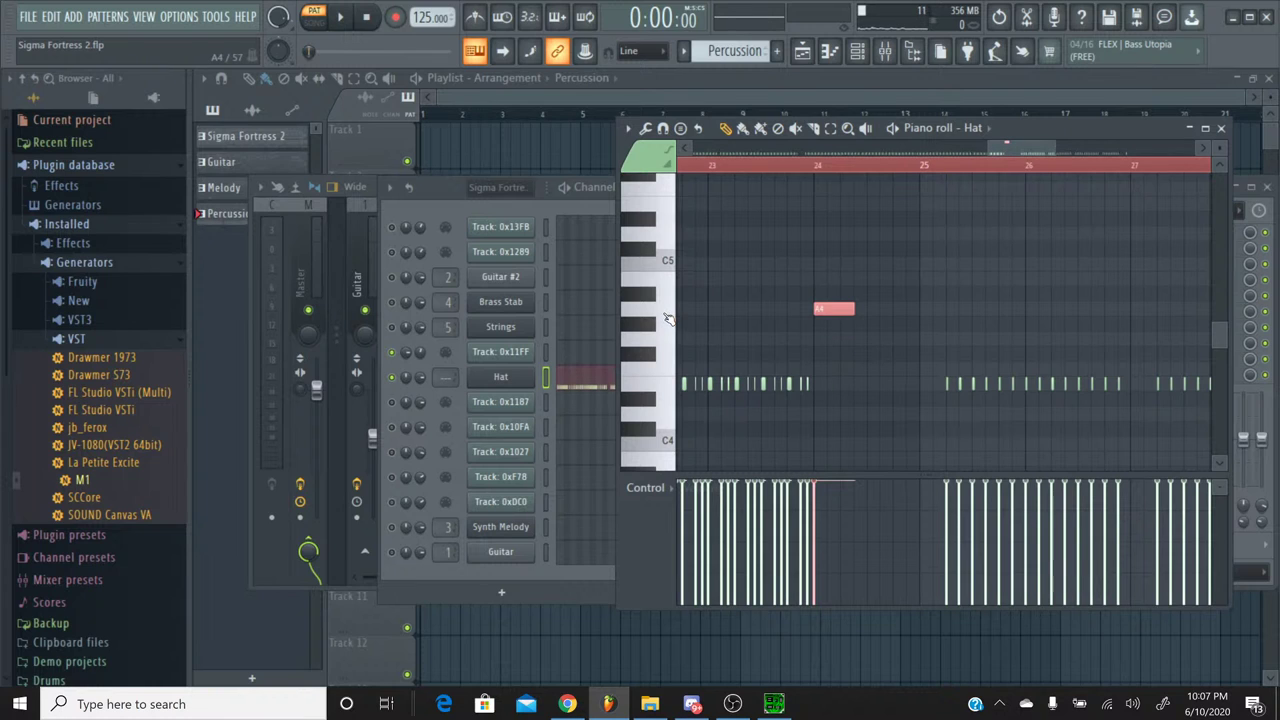
left_click_drag(645, 311, 645, 290)
key("shift+Up")
key("shift+Up")
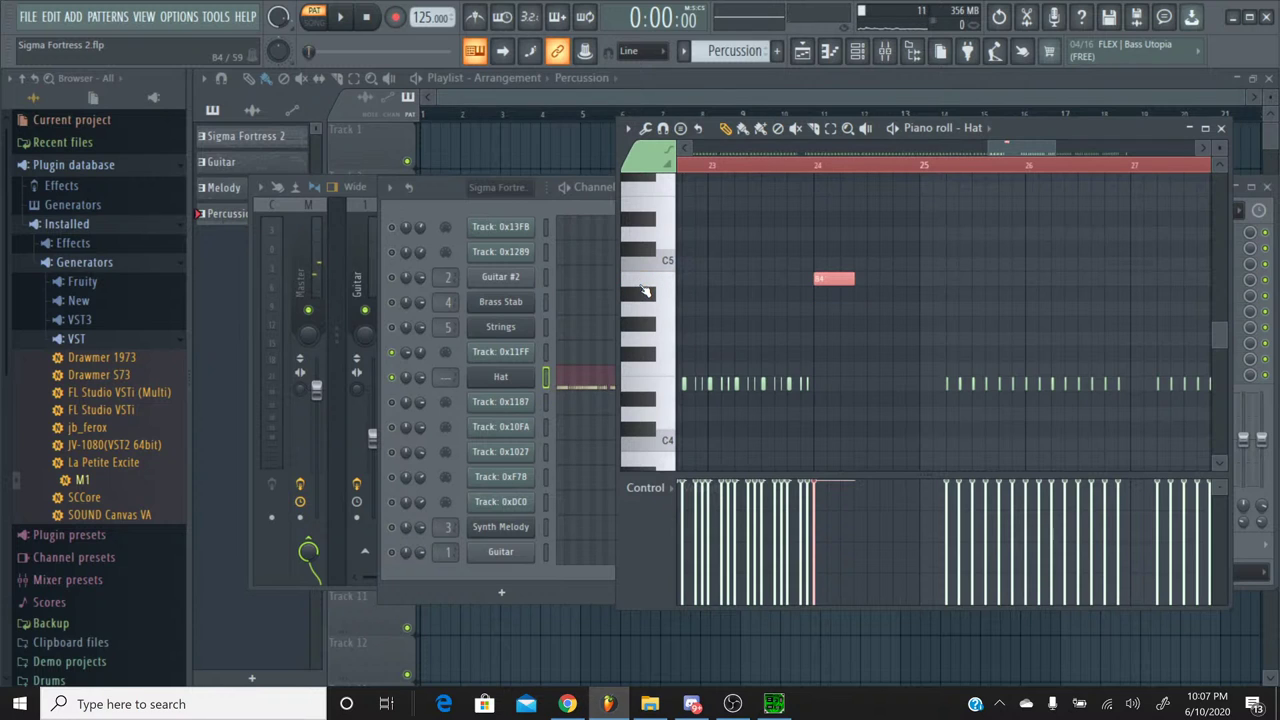
left_click(645, 291)
Step: Play the Hat part from the middle of bar 23 to check the long note, and clear the note selection
left_click(762, 166)
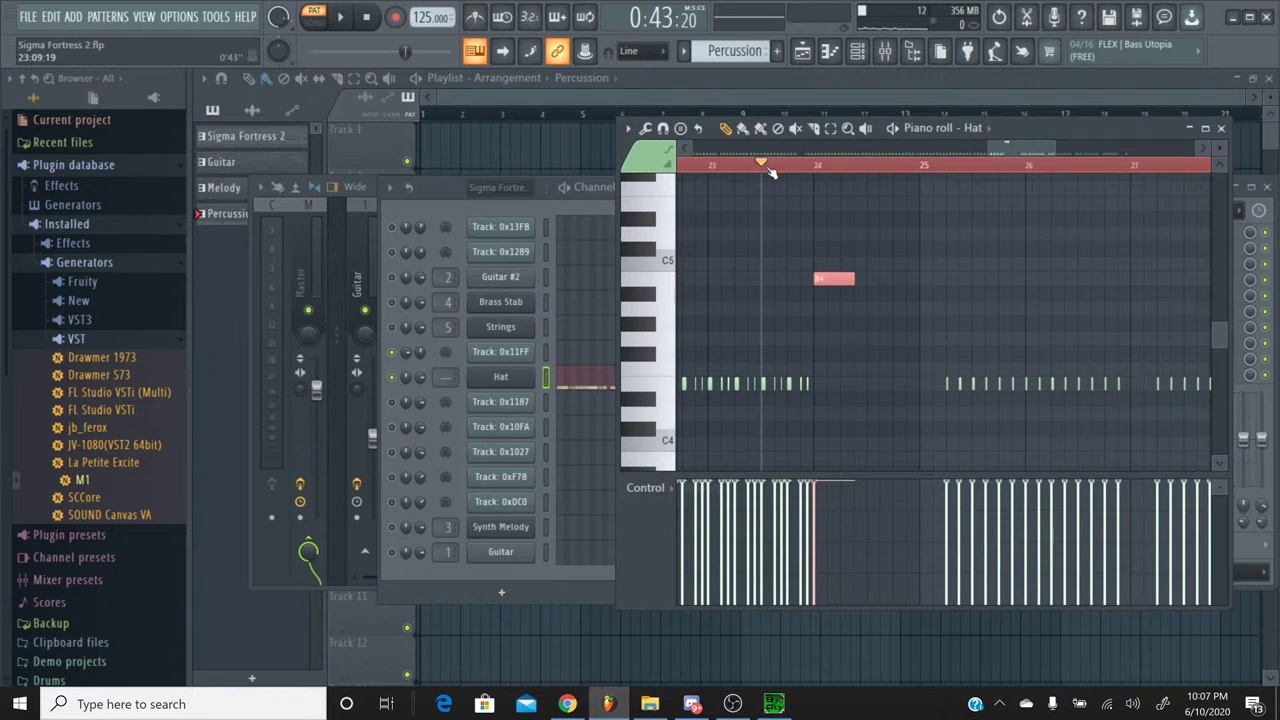
left_click(340, 17)
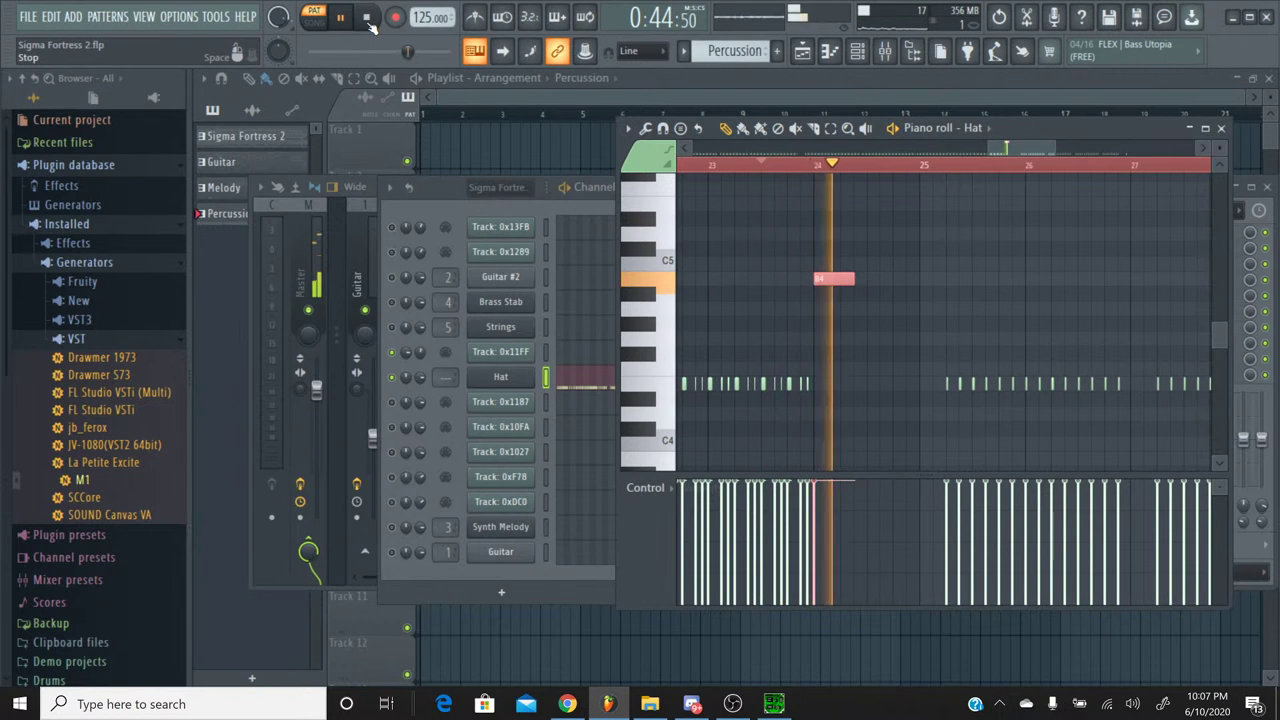
left_click(368, 18)
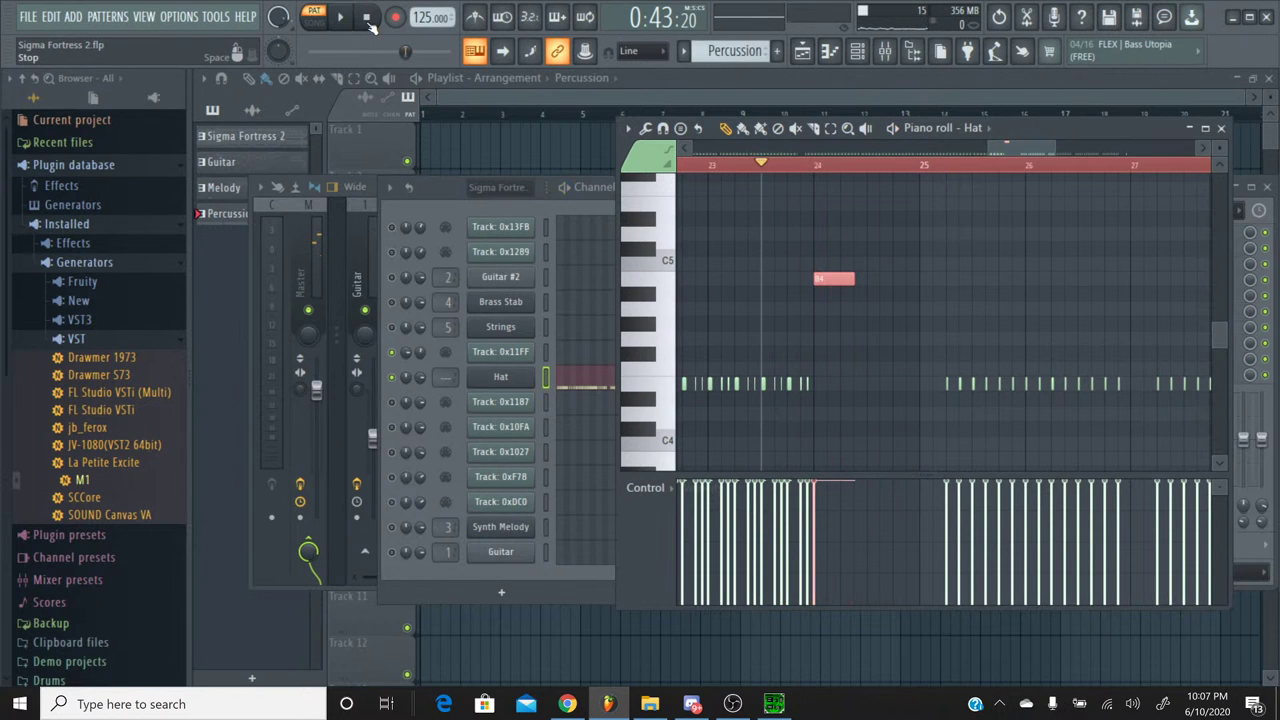
key("ctrl+d")
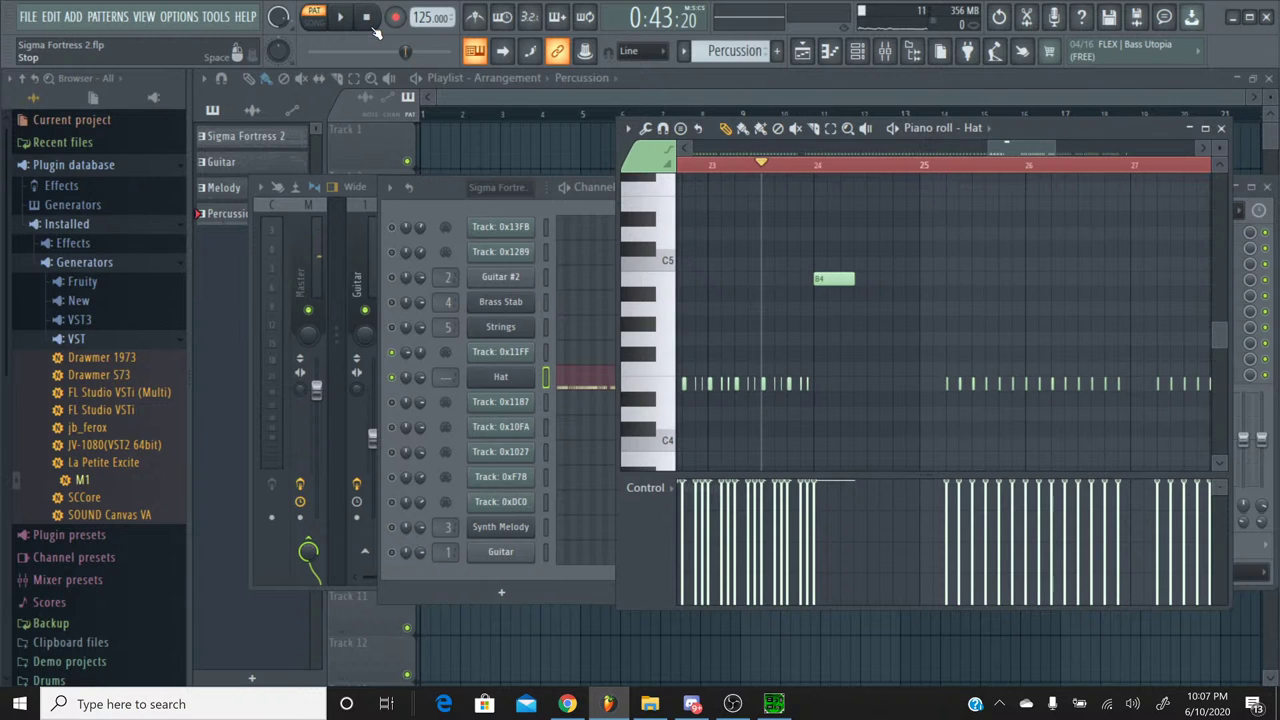
key("space")
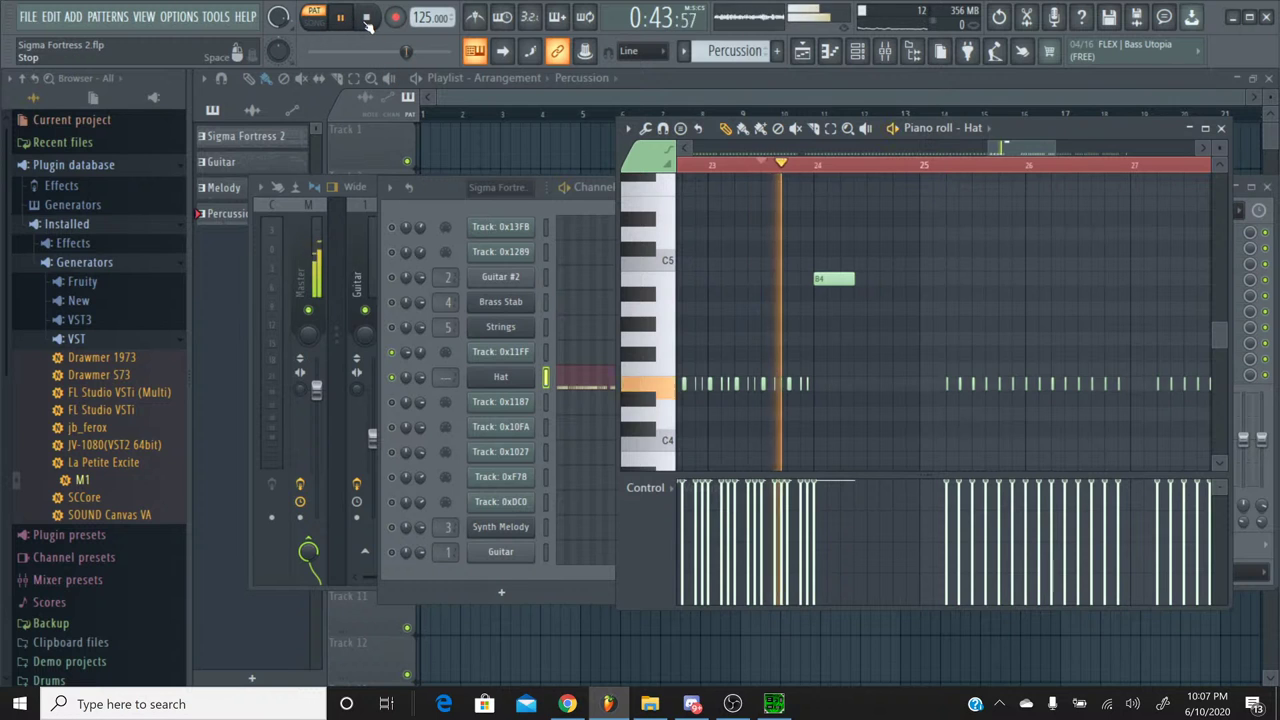
left_click(368, 20)
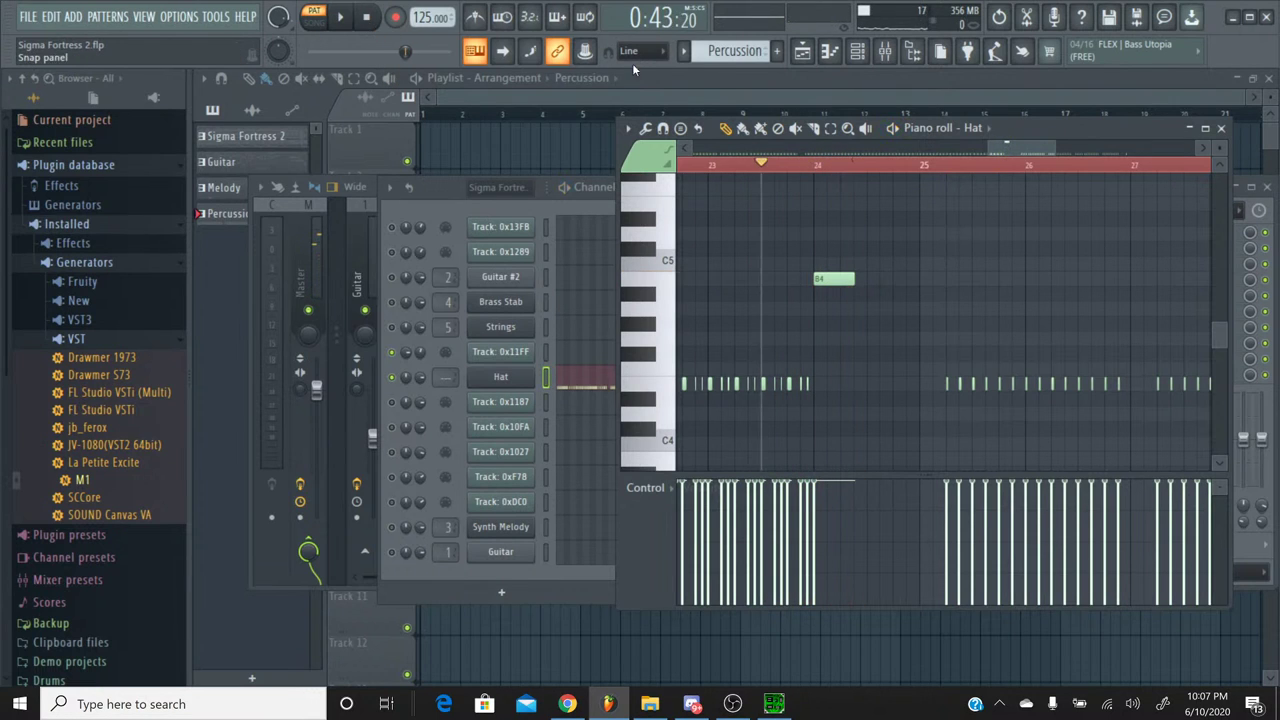
Step: Switch to the Sigma Fortress 2 pattern, play the original parts from bar 23 for comparison, and close the piano roll
left_click(733, 51)
left_click(700, 80)
left_click(341, 20)
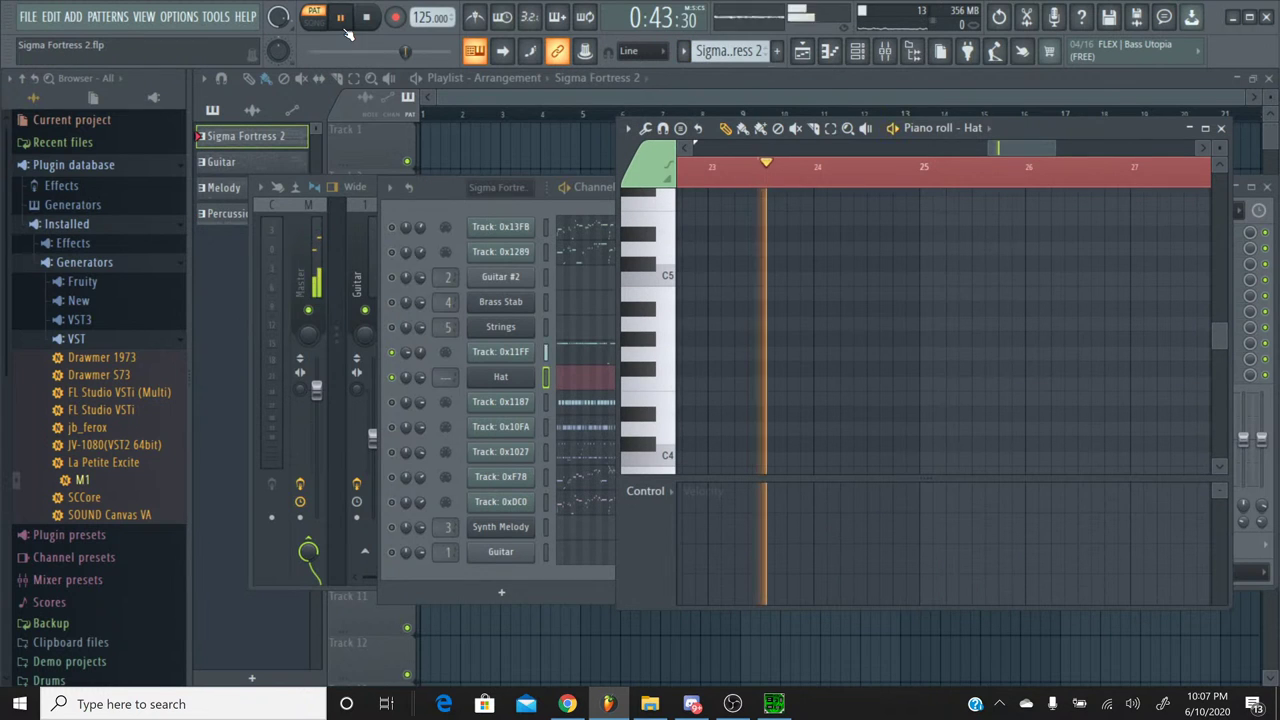
left_click(366, 20)
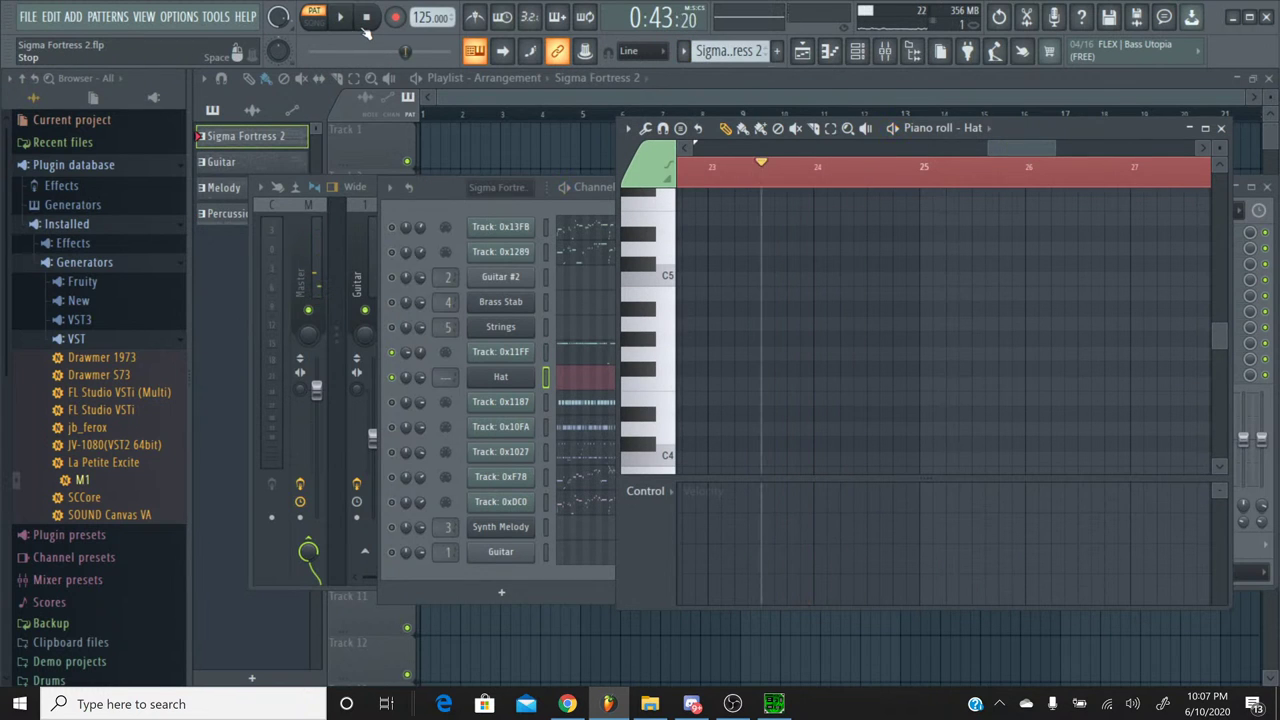
left_click(1220, 128)
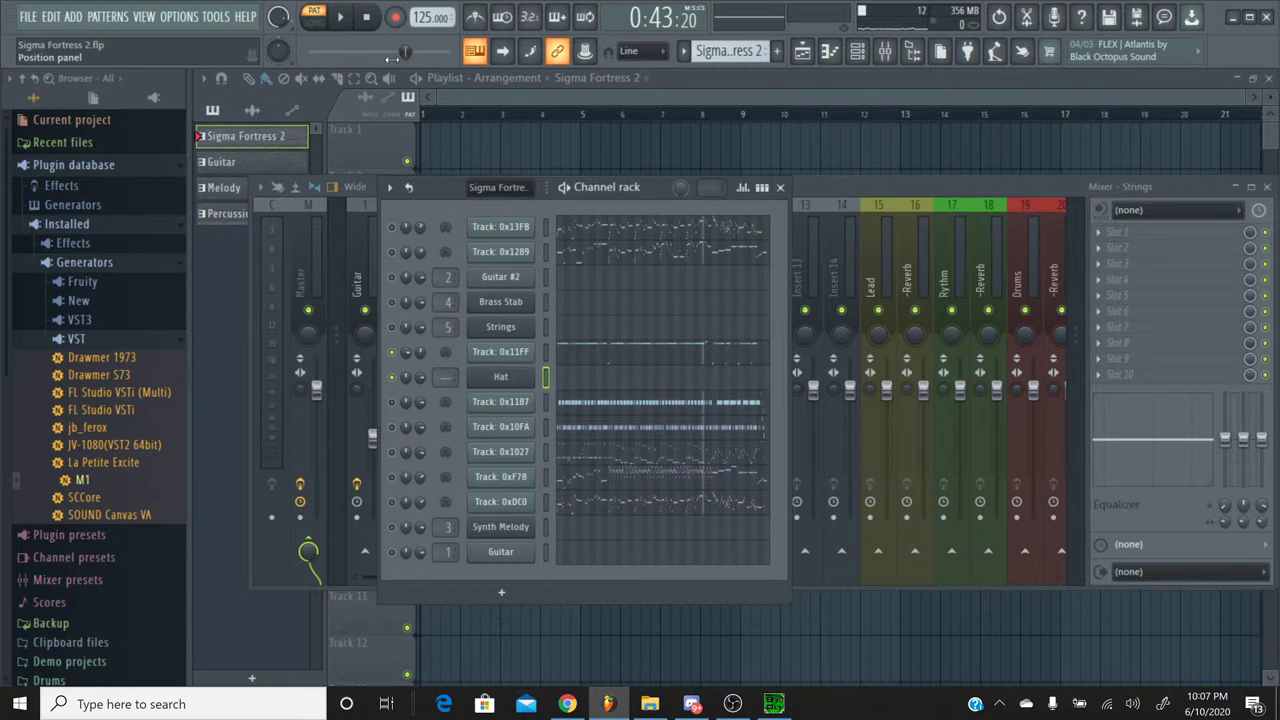
left_click(343, 22)
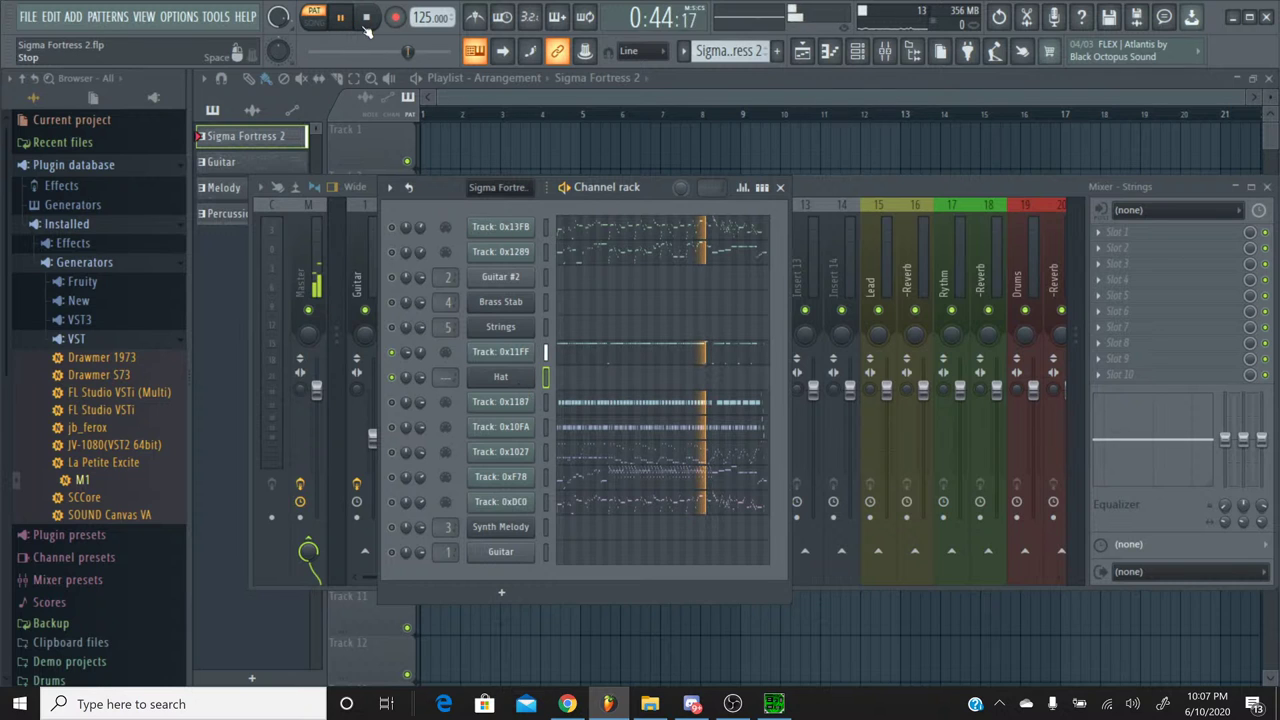
left_click(366, 28)
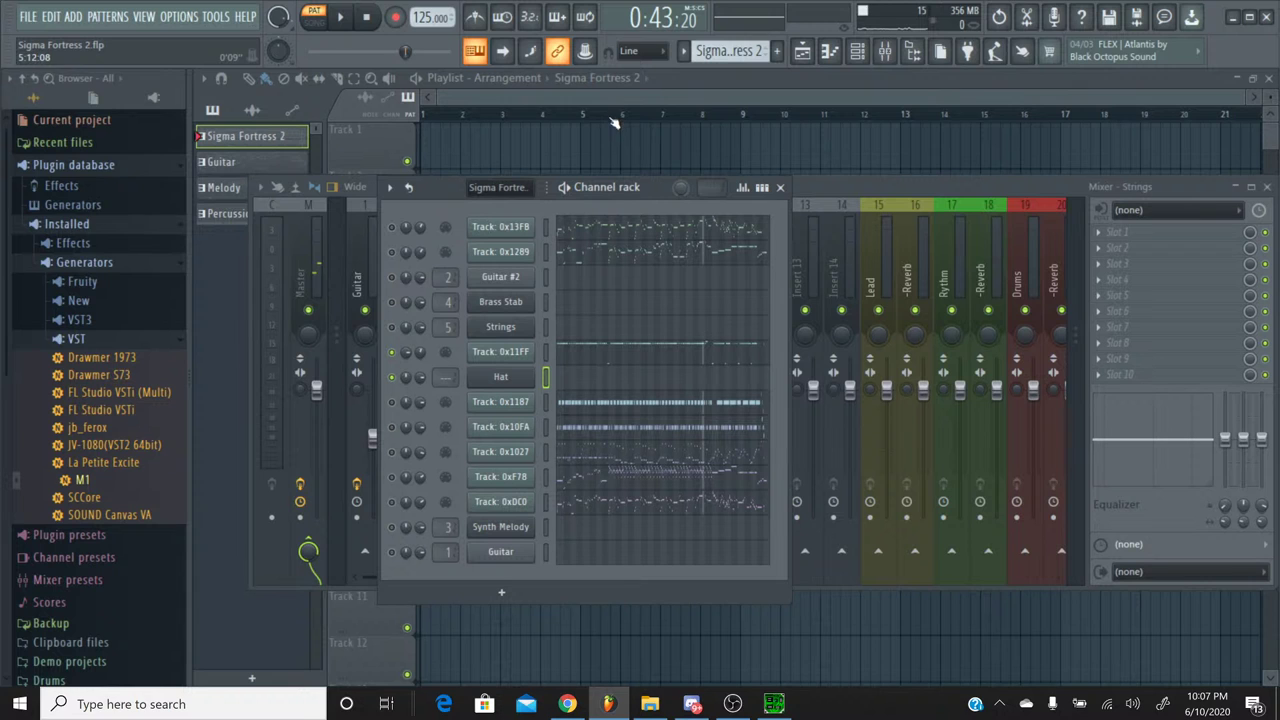
Step: Return to the Percussion pattern, close the channel rack, and link the Hat channel to mixer insert 6
left_click(720, 50)
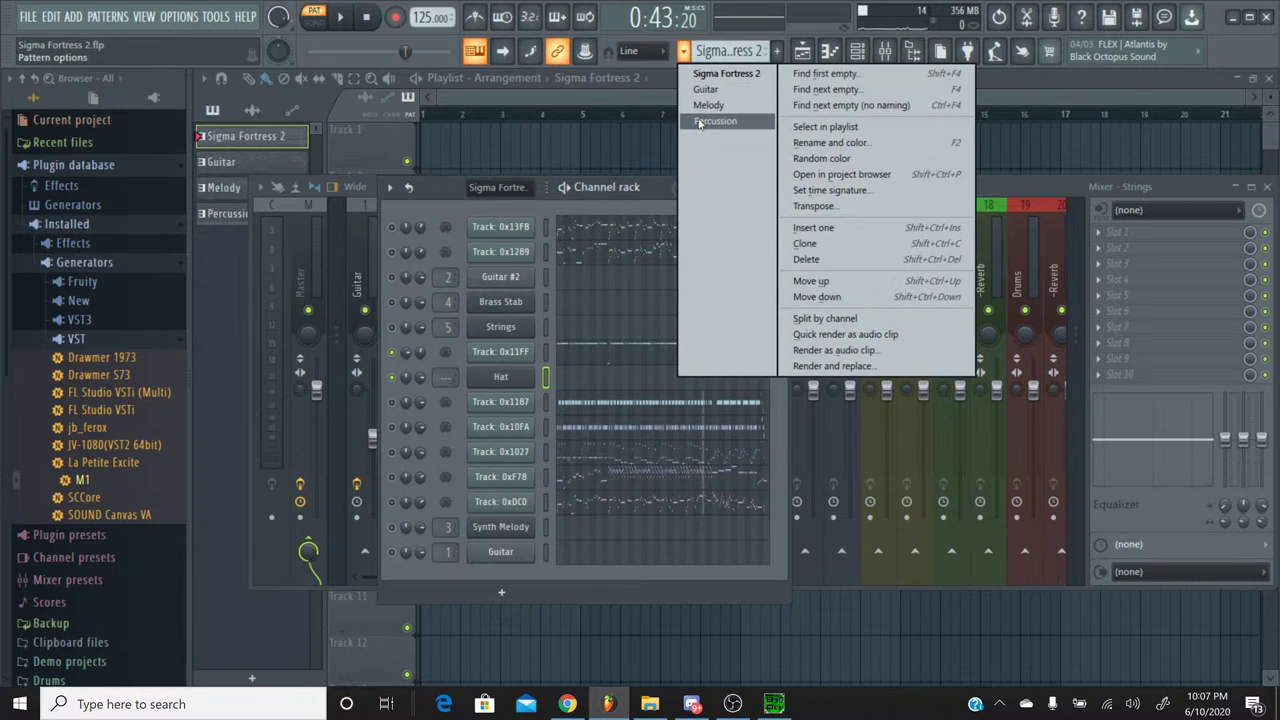
left_click(712, 120)
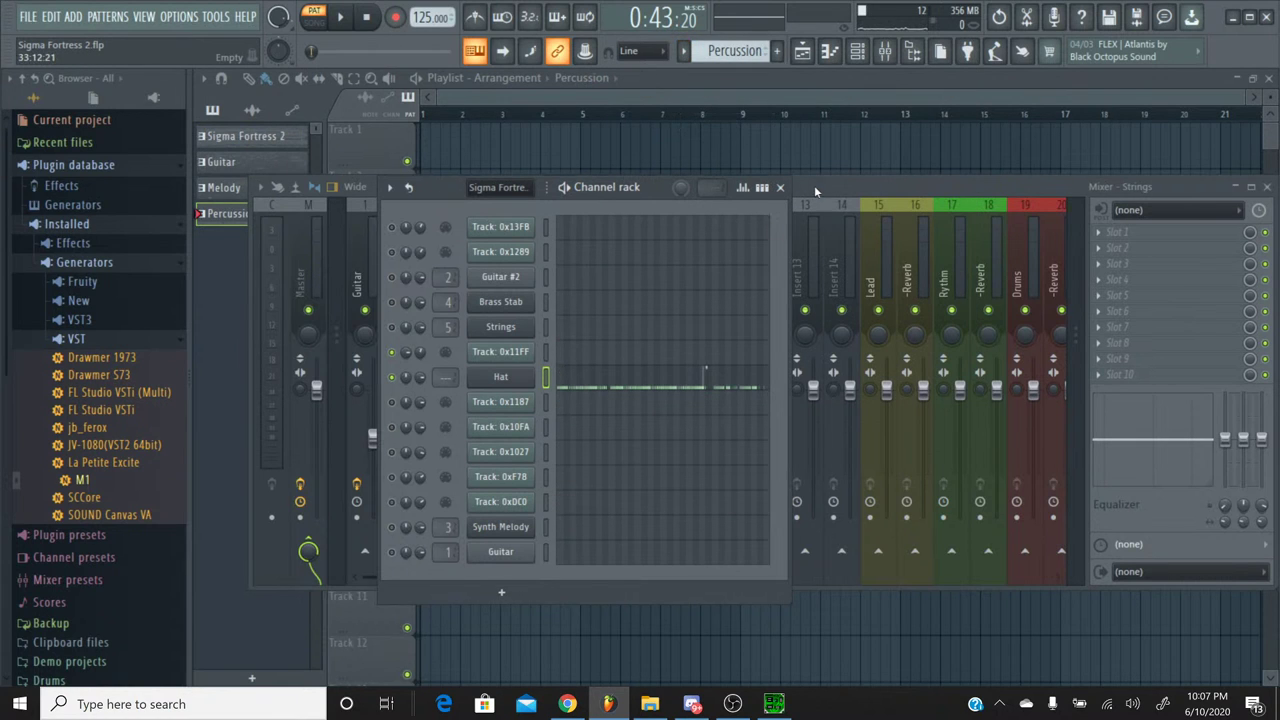
left_click(780, 187)
left_click(538, 205)
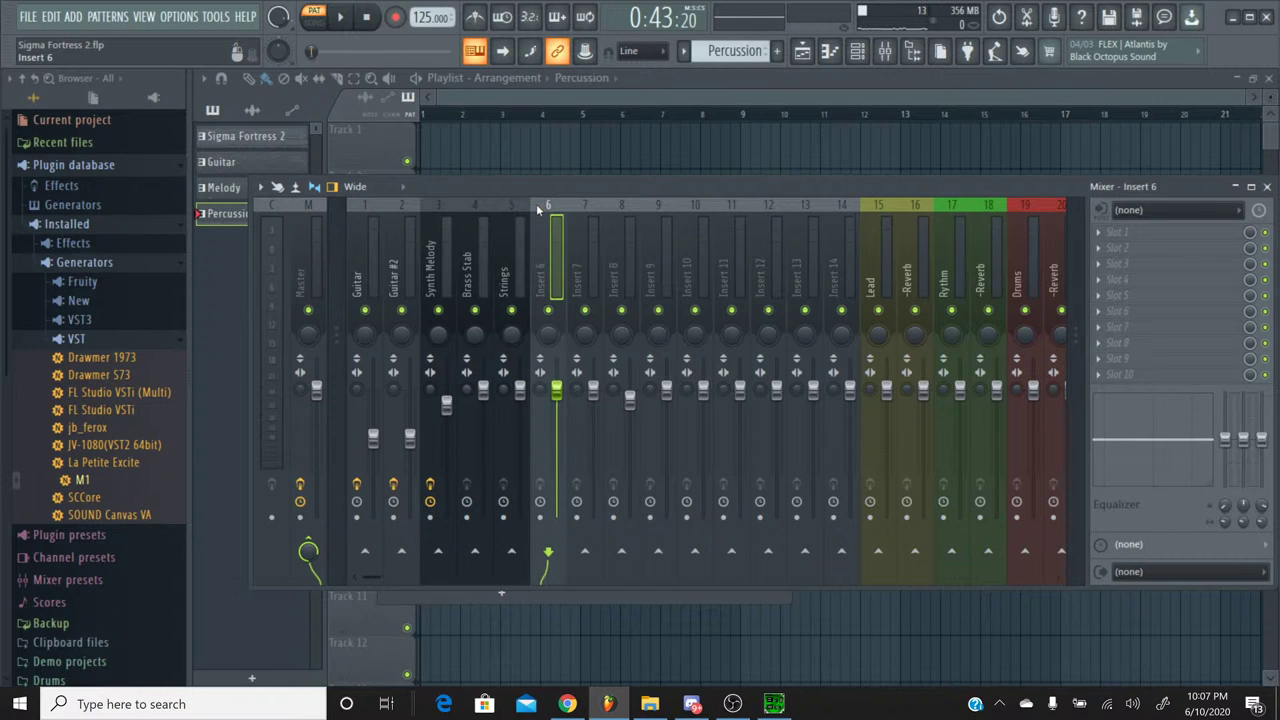
key("ctrl+l")
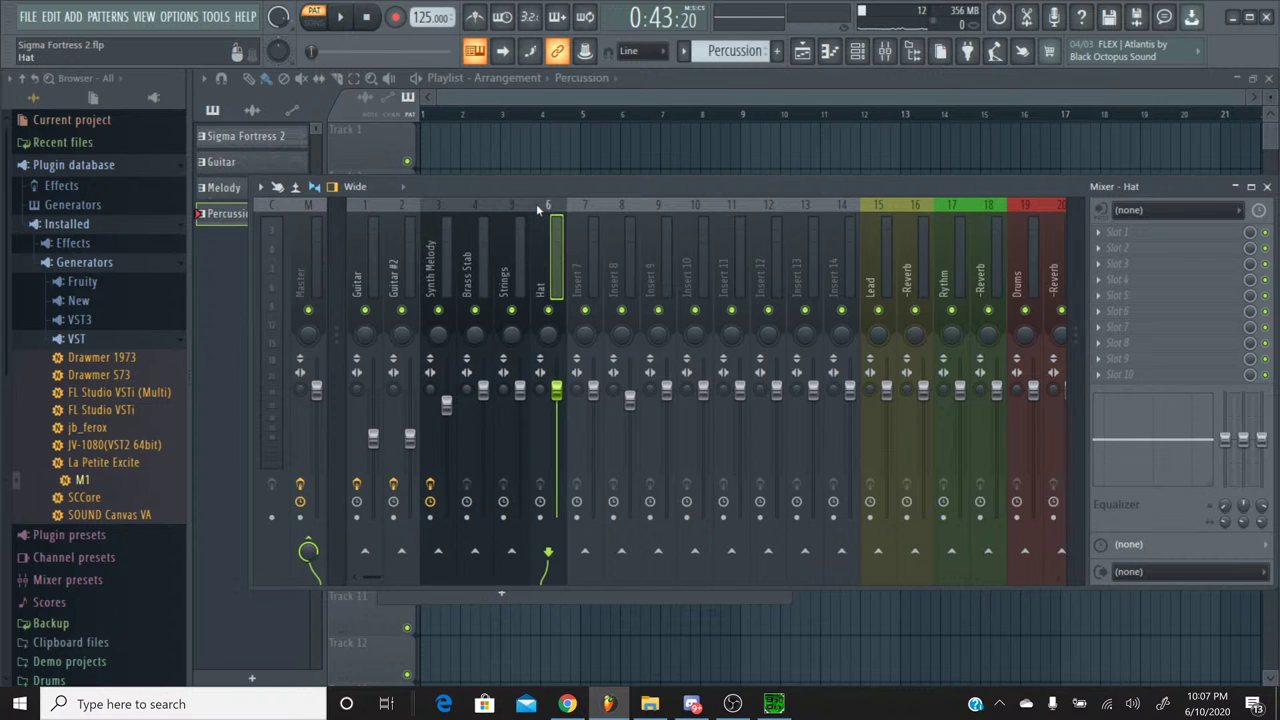
Step: Play the Percussion pattern briefly, and shorten the VDA envelope decay time of the Hat's M1 sound to 28
left_click(340, 17)
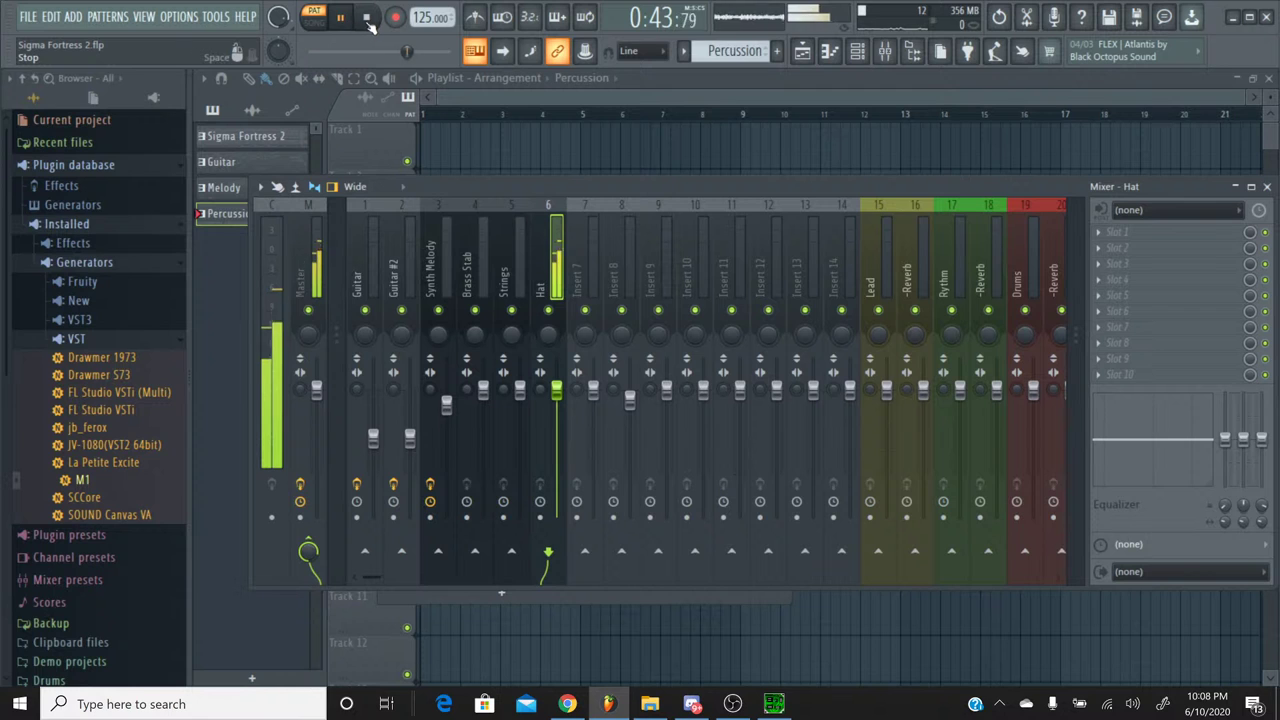
left_click(368, 18)
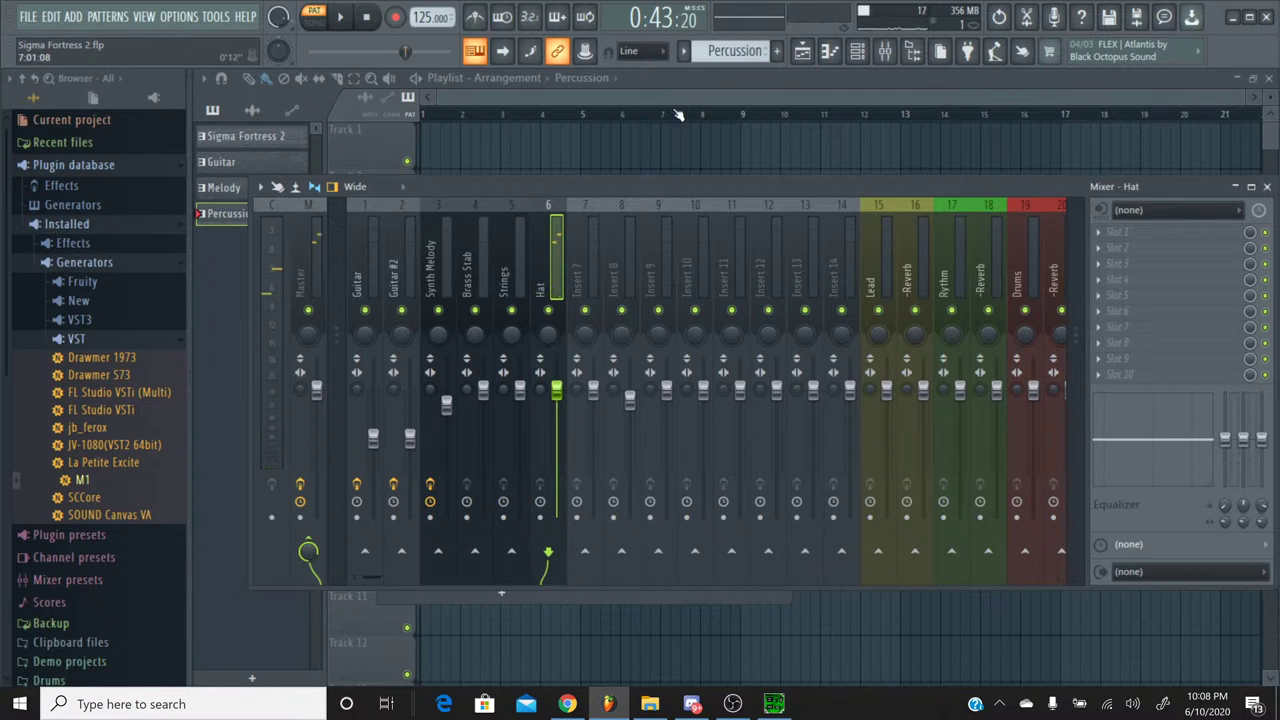
left_click(857, 52)
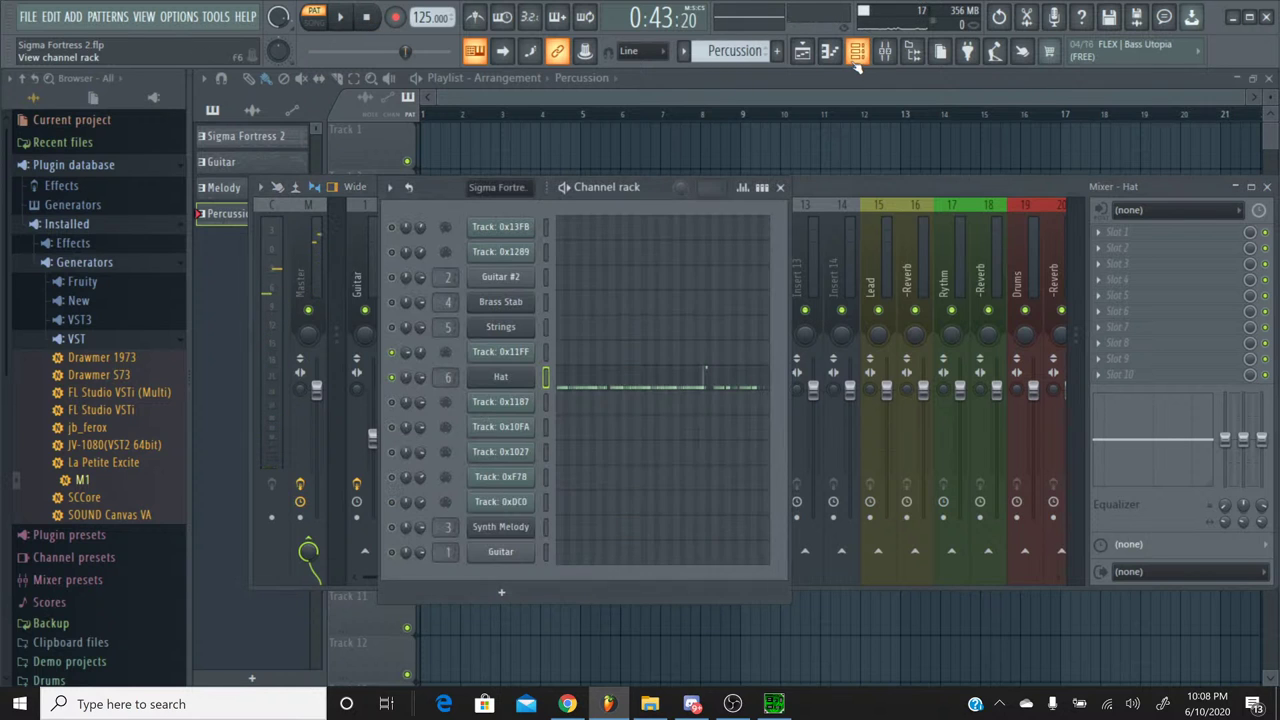
left_click(505, 378)
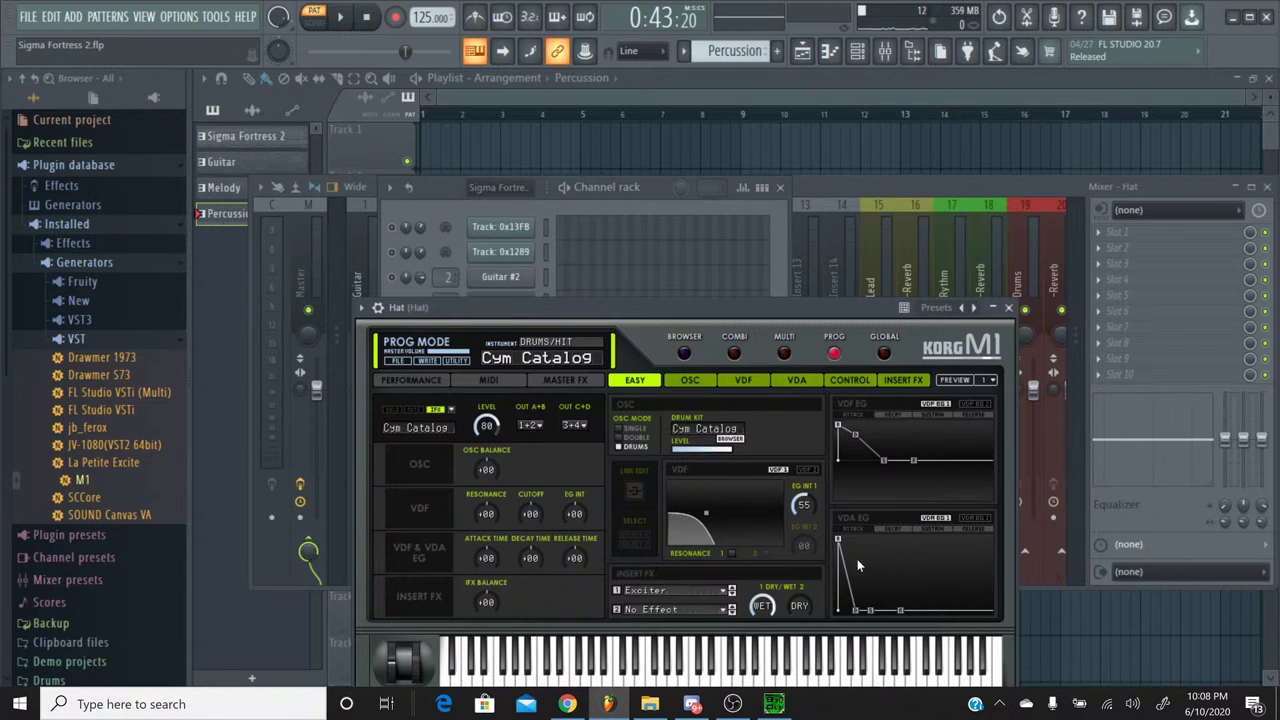
left_click_drag(856, 610, 846, 617)
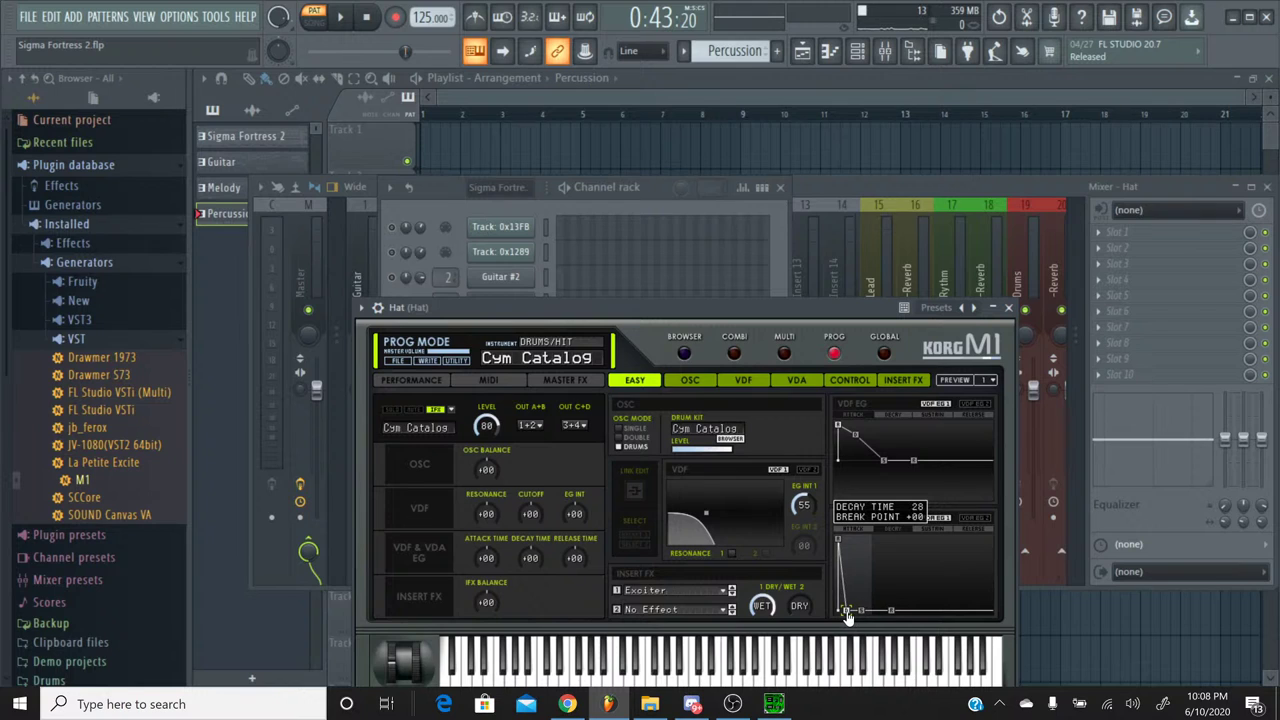
Step: Play the Percussion pattern to check the Hat's decay, close its M1 window, and stop playback
left_click(340, 17)
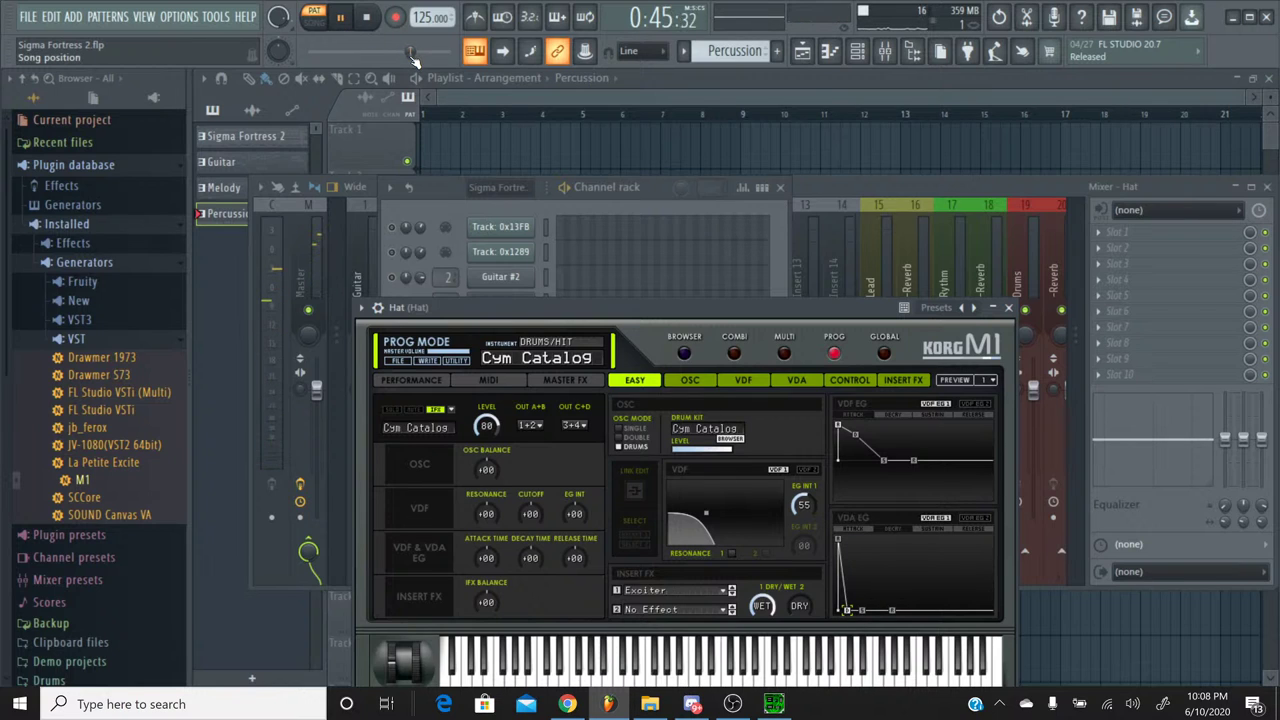
key("Escape")
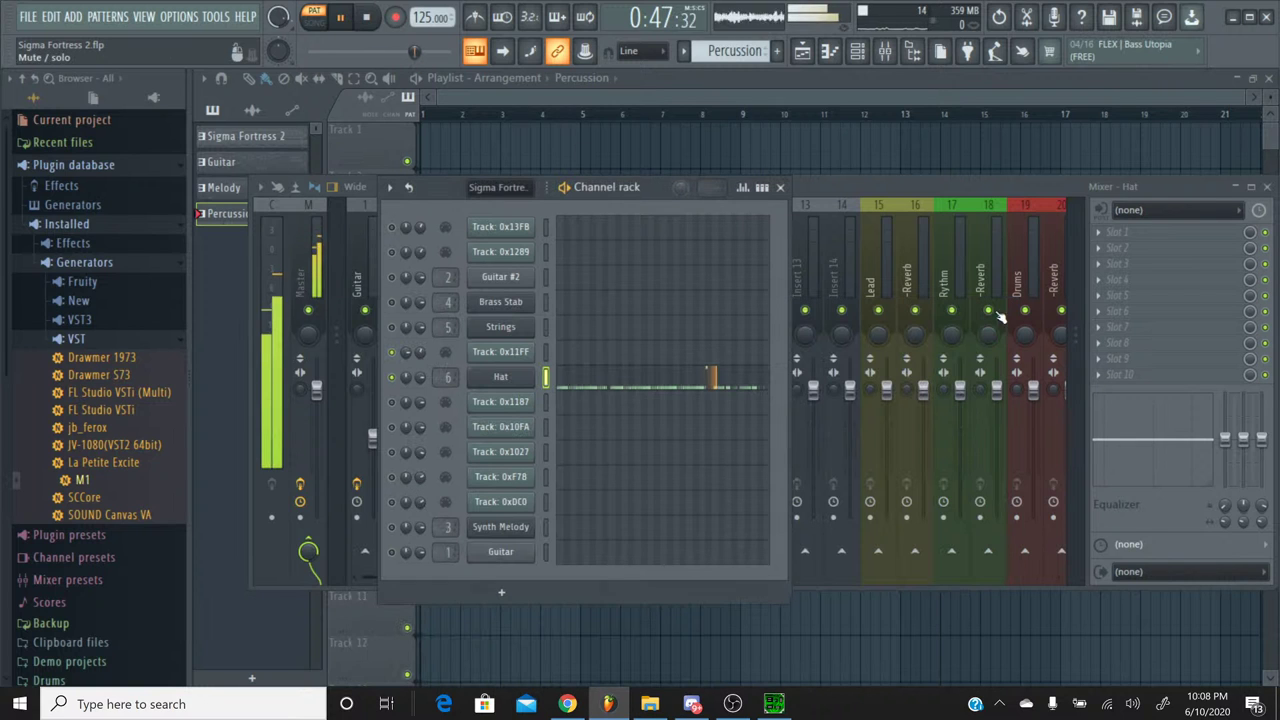
key("space")
Step: Show the Hat piano roll around bar 24 and audition keys from G5 up to C#6 for the long note
left_click(619, 388)
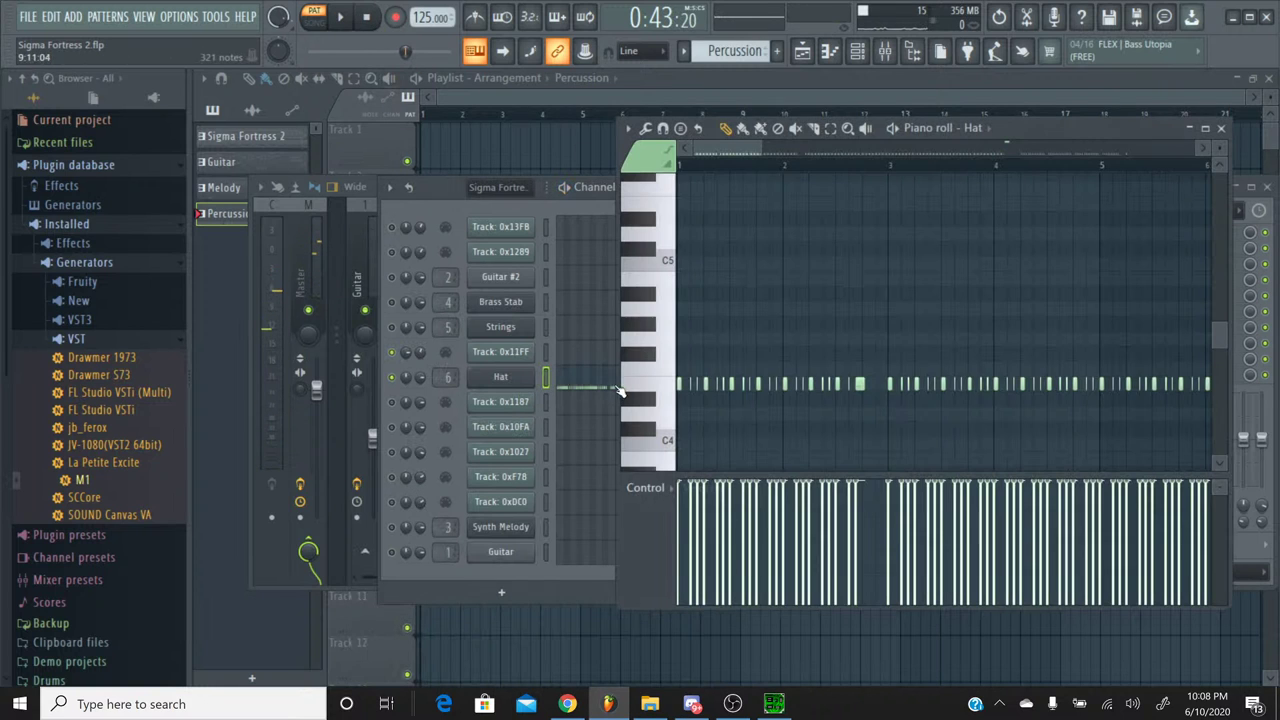
left_click_drag(718, 152, 1026, 152)
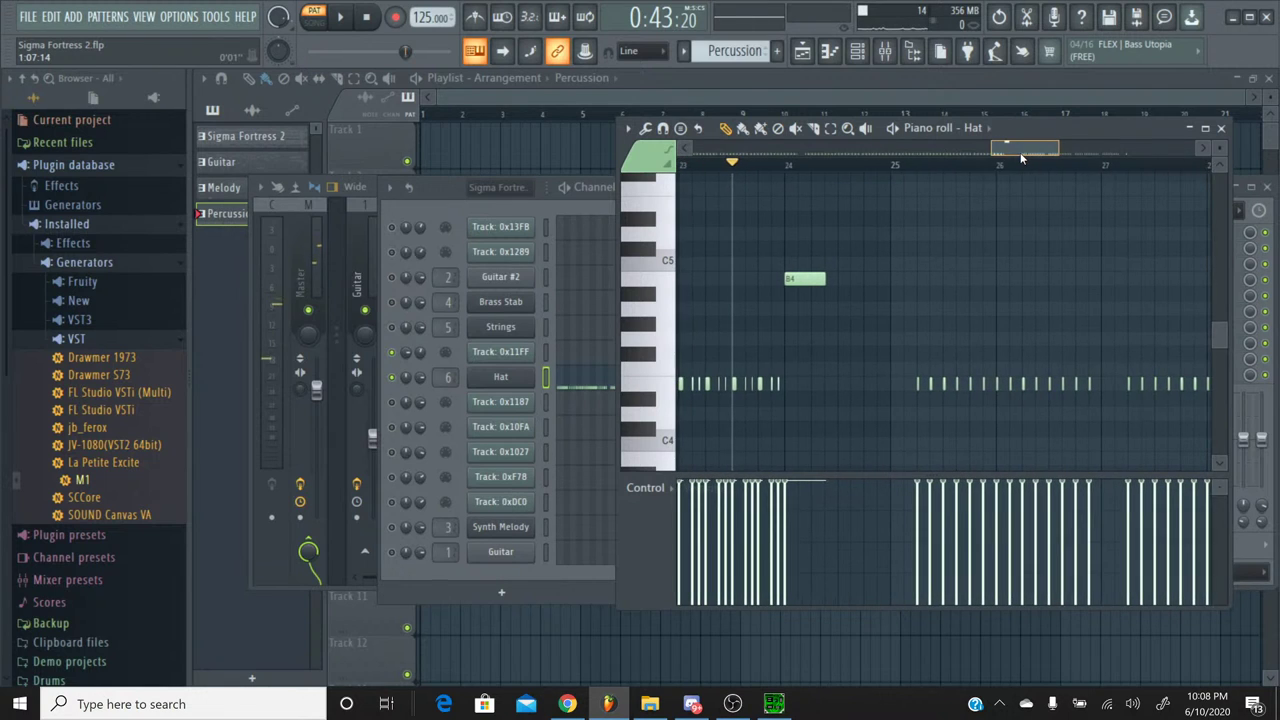
scroll(643, 270, "up", 3)
left_click(648, 228)
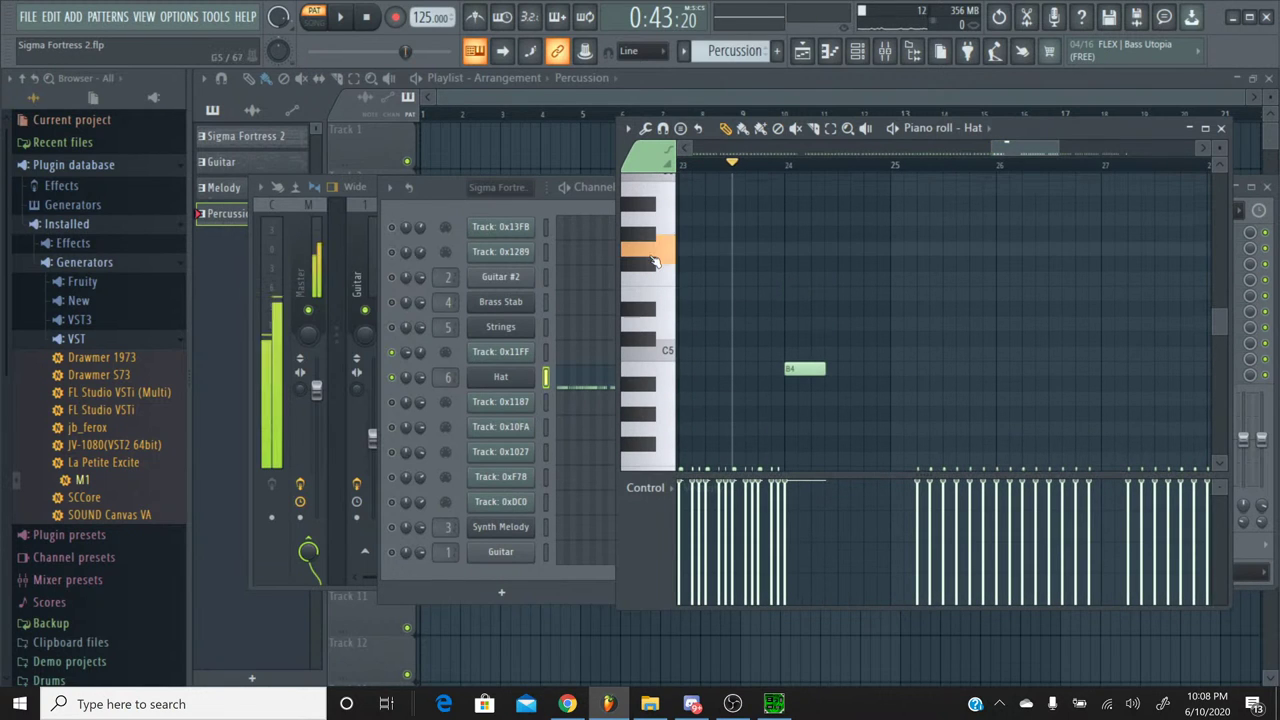
left_click(652, 210)
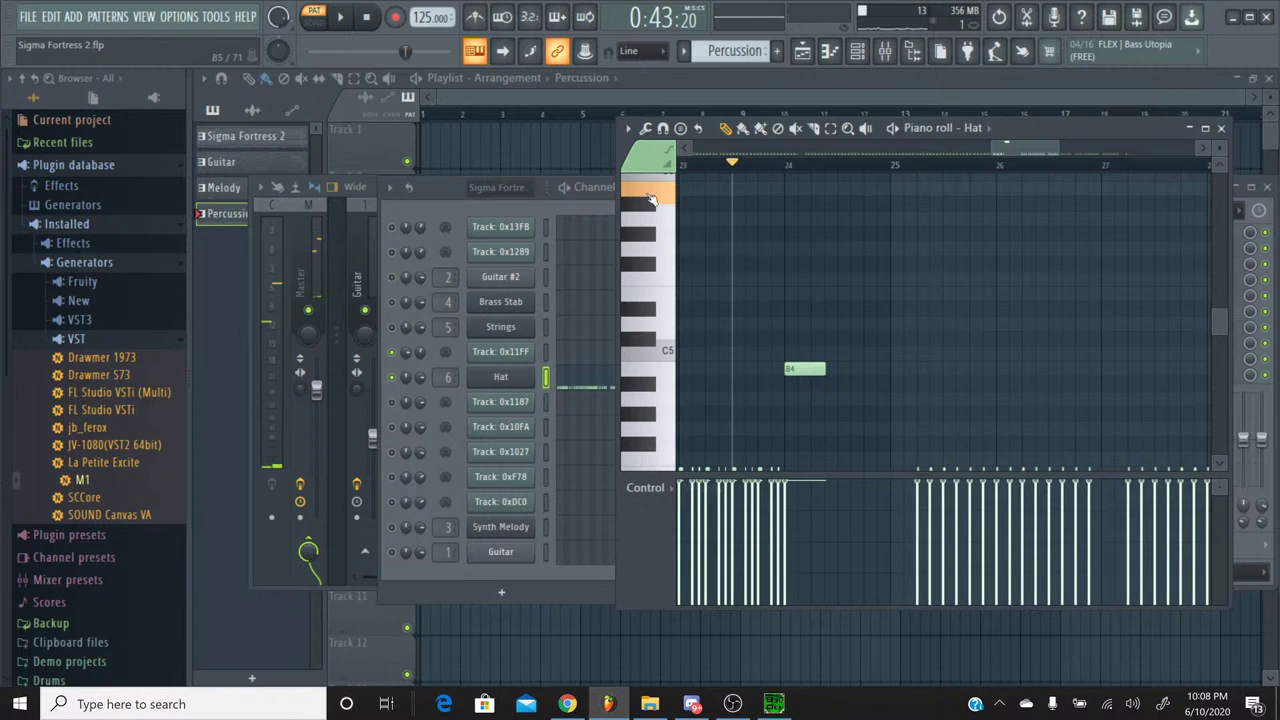
scroll(650, 216, "up", 2)
left_click(650, 220)
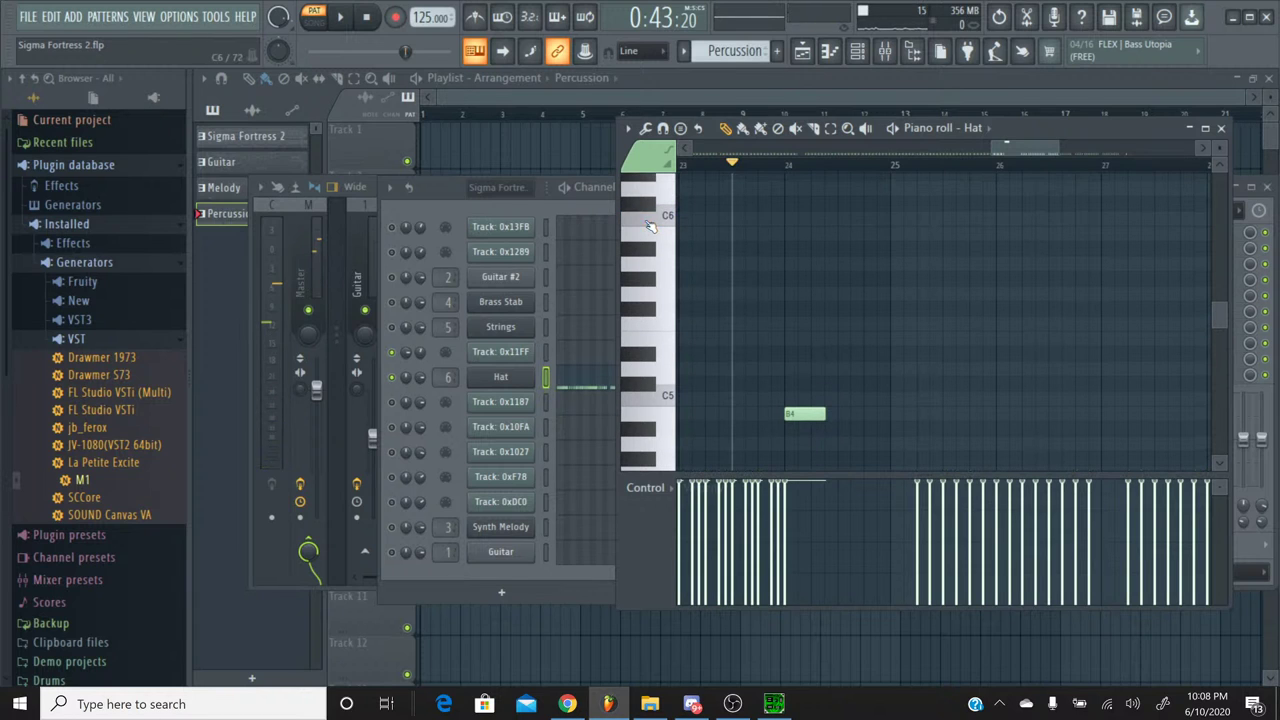
left_click(650, 220)
scroll(645, 240, "up", 2)
left_click(645, 245)
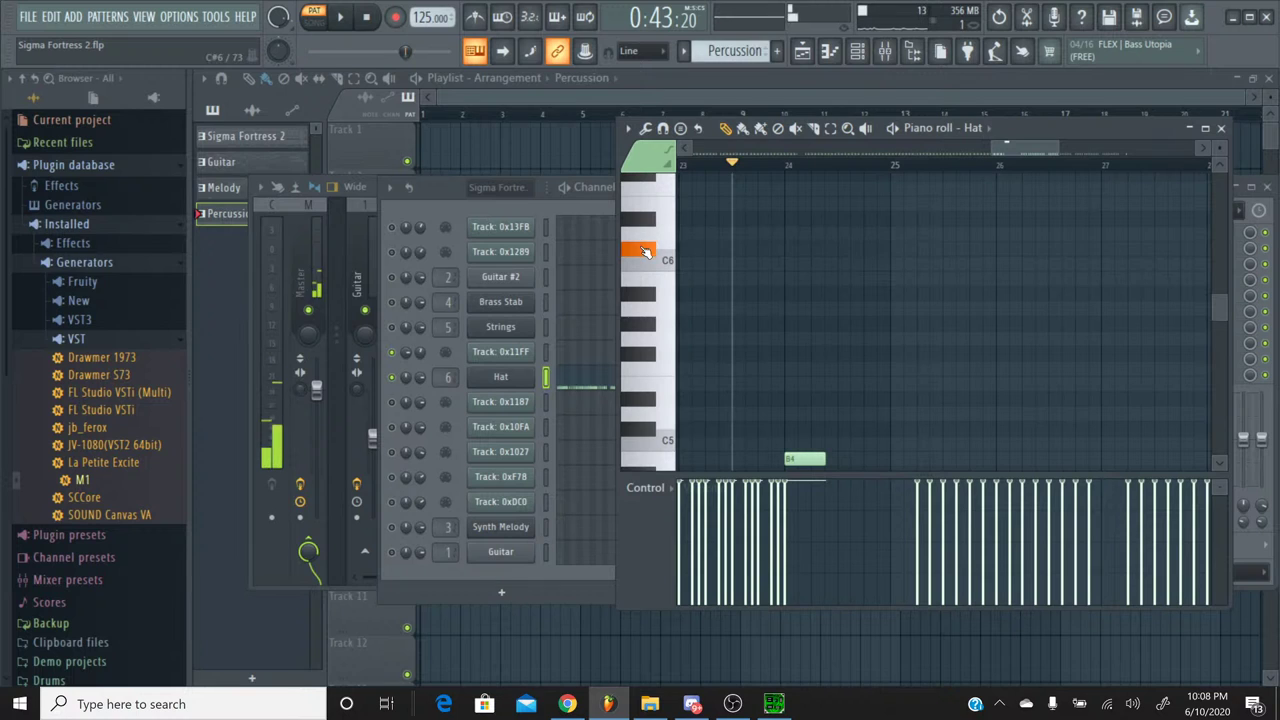
left_click(645, 250)
left_click(645, 253)
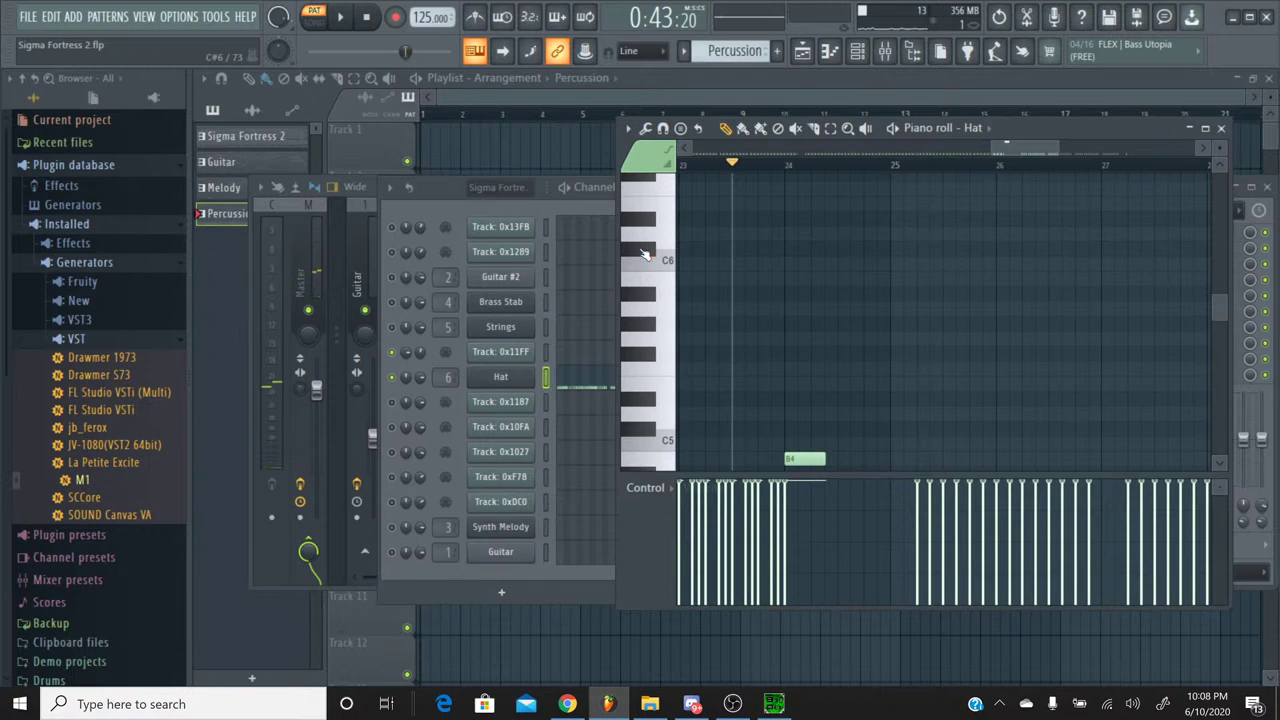
scroll(645, 255, "down", 2)
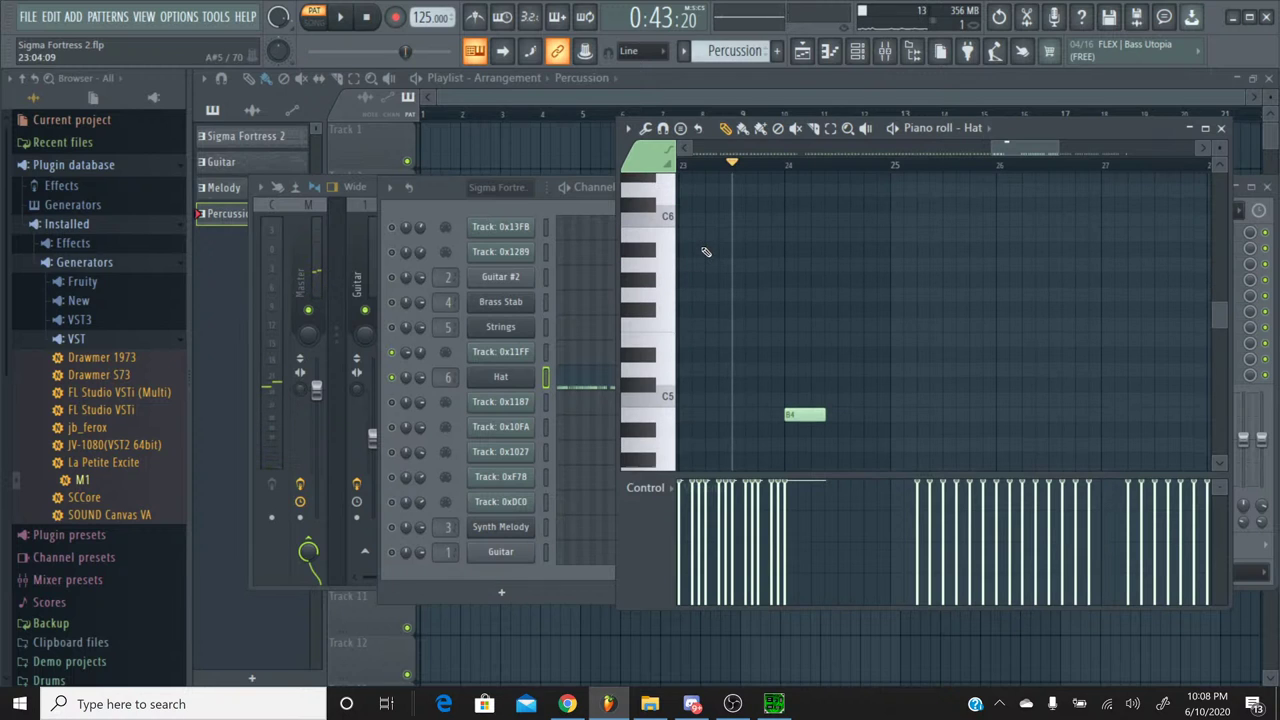
Step: Compare C#6 and D6 by ear, and raise the long Hat note at bar 24 to C#6
left_click(658, 423)
scroll(656, 380, "up", 4)
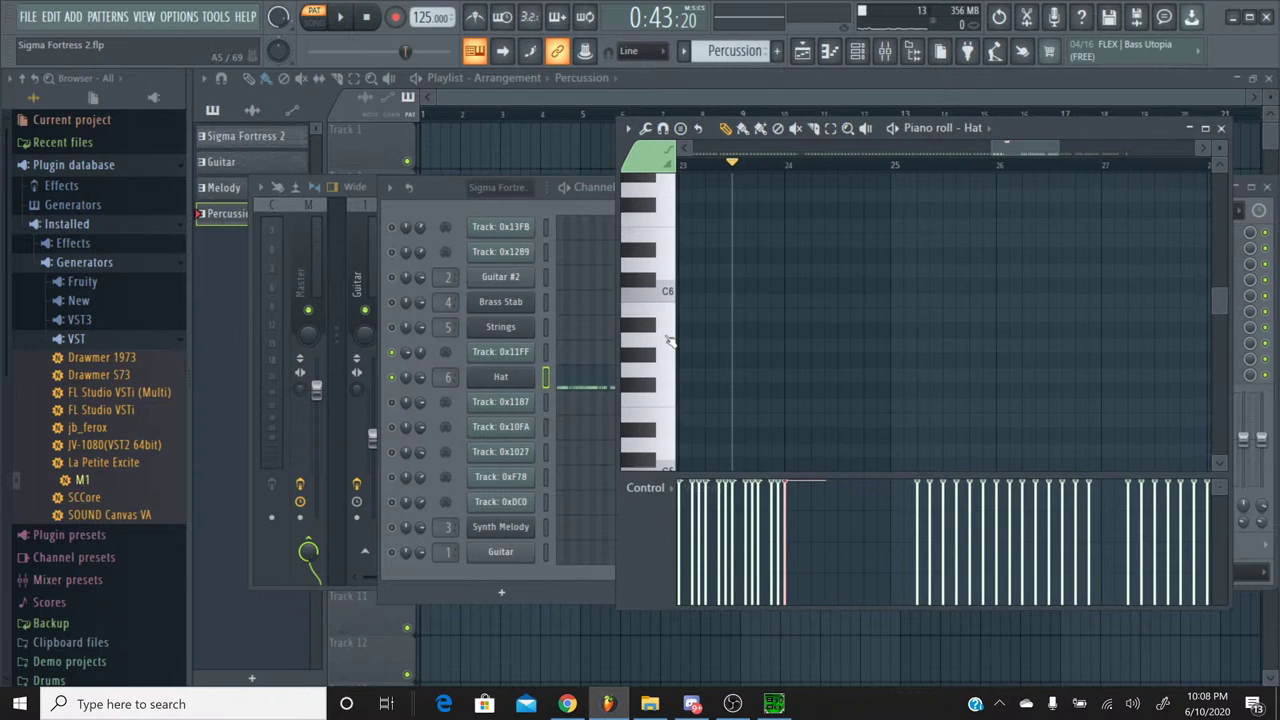
left_click(647, 296)
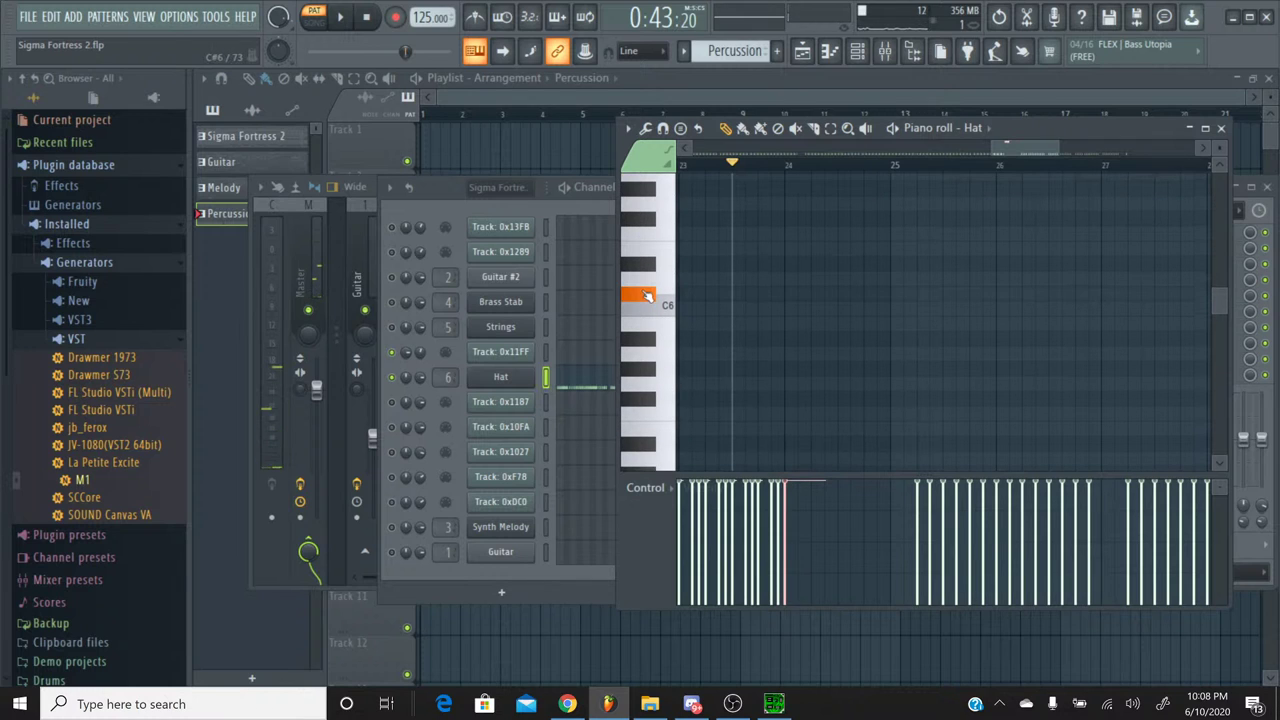
left_click(647, 281)
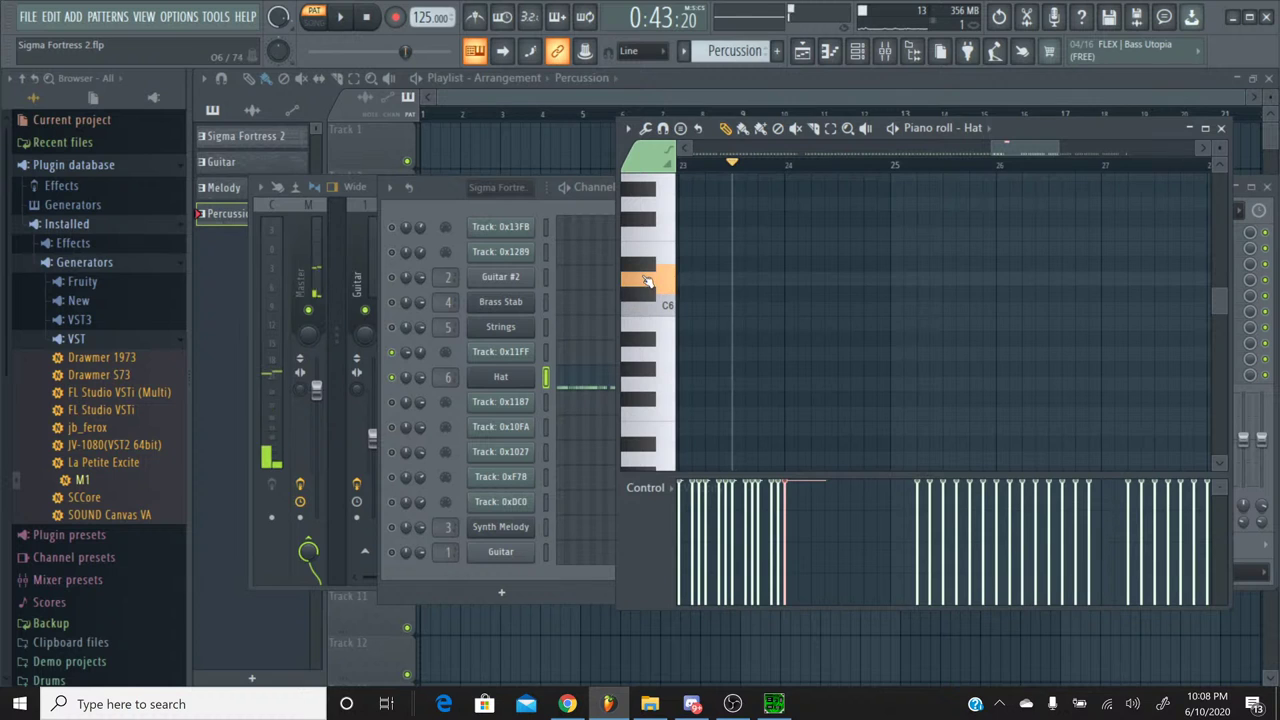
left_click(648, 297)
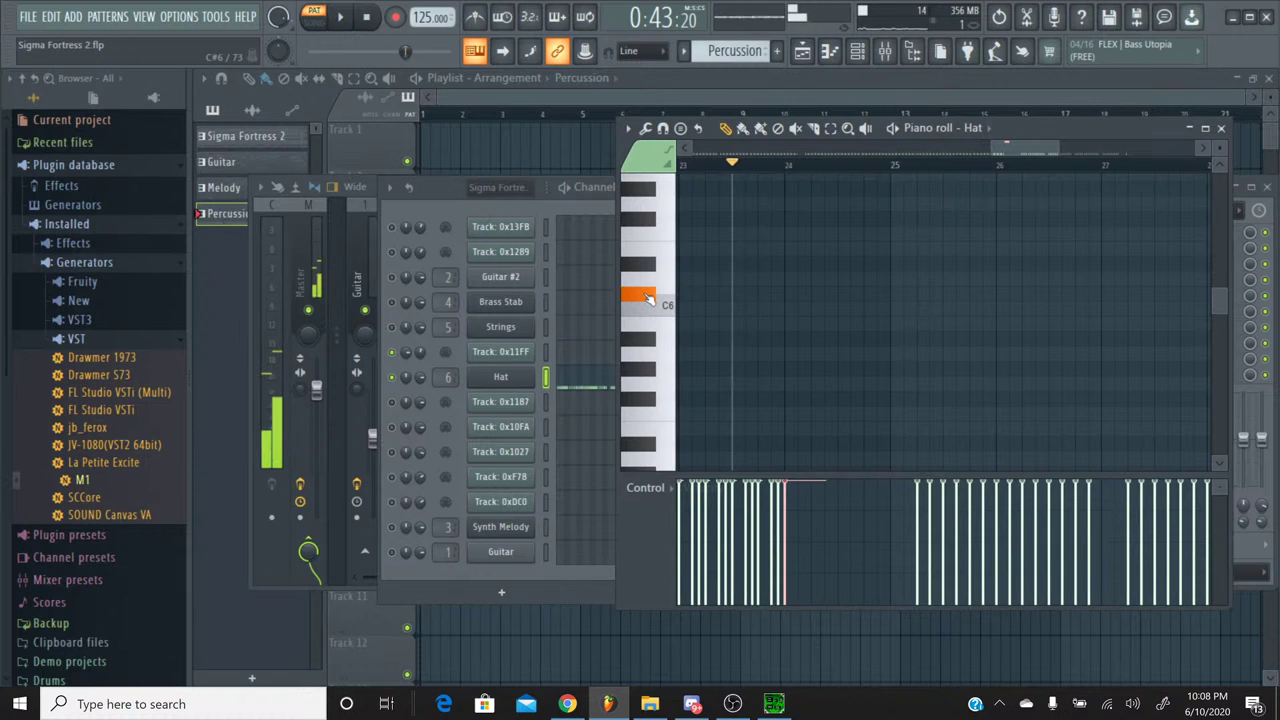
left_click(648, 297)
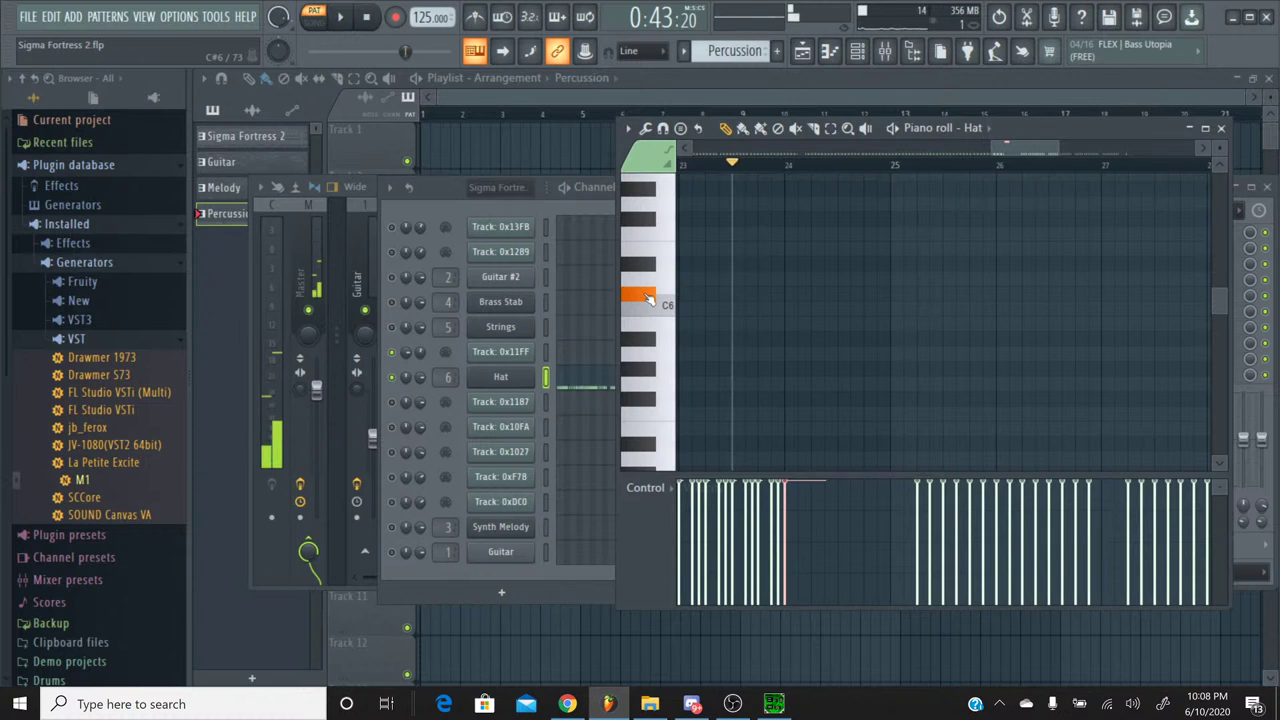
left_click(648, 297)
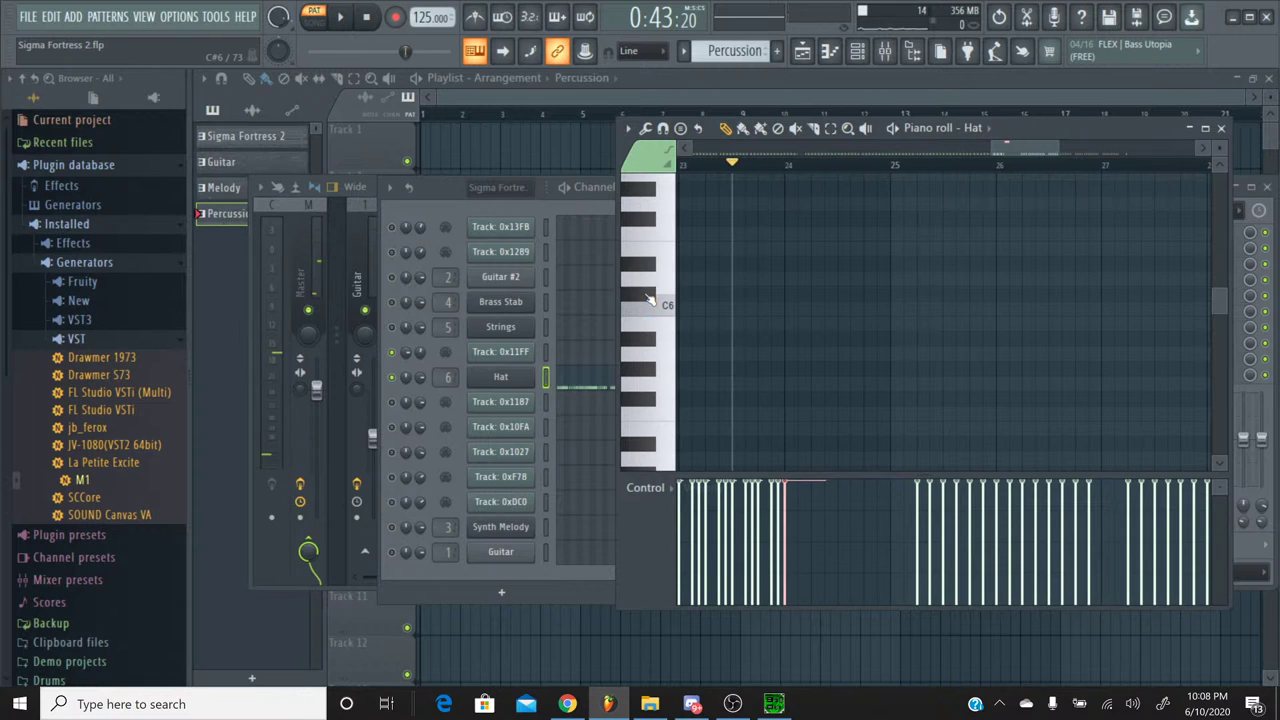
key("ctrl+Up")
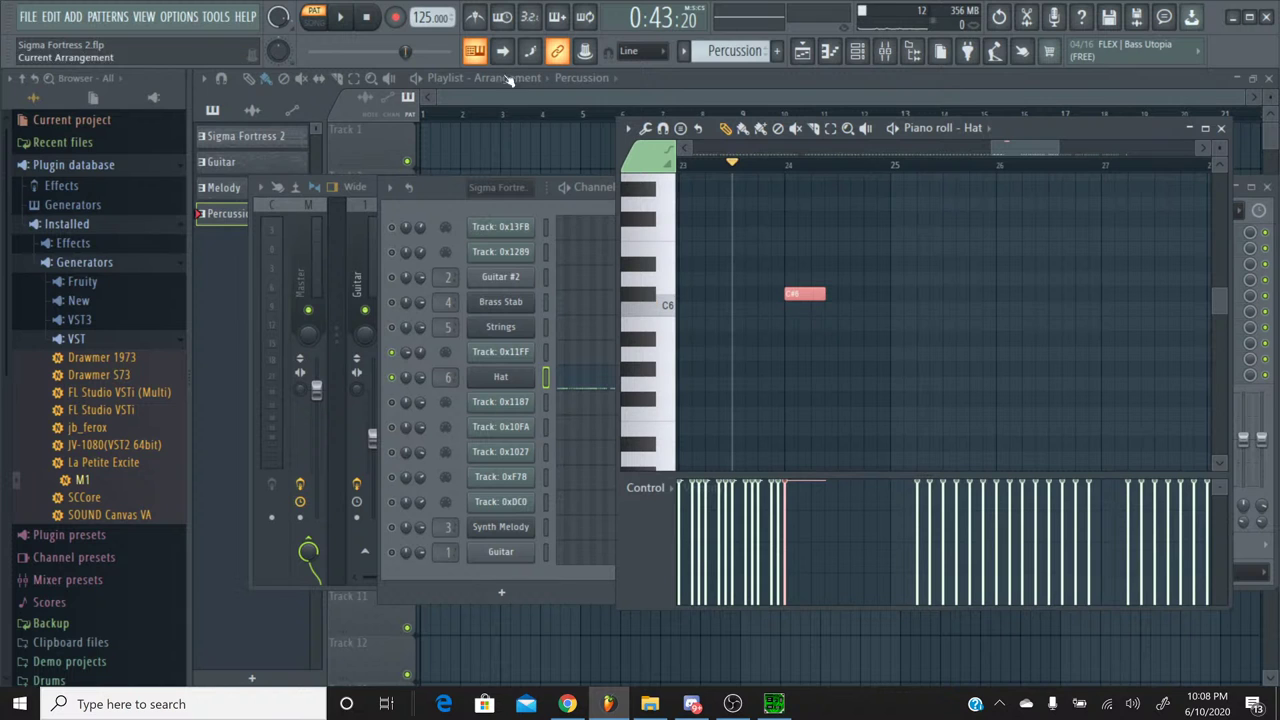
Step: Play the Percussion pattern from bar 23, examine the Hat notes across the piano roll, stop playback, and close the piano roll
left_click(340, 17)
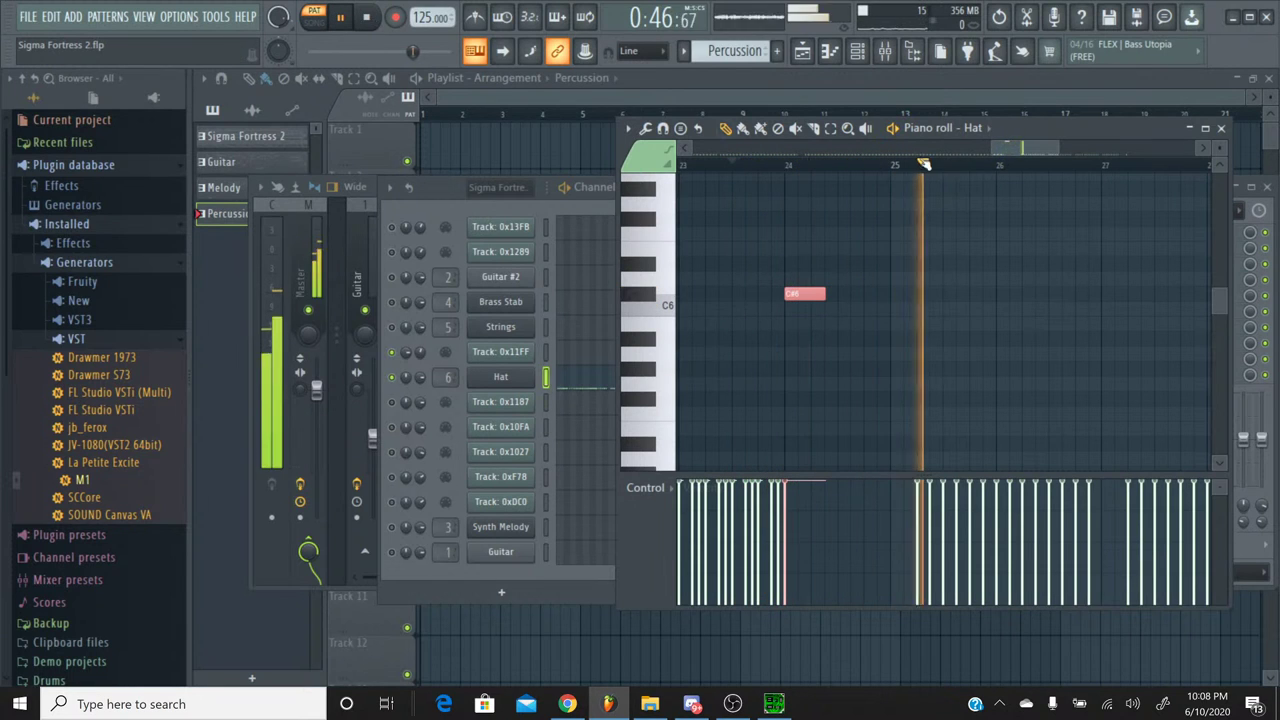
left_click(1221, 128)
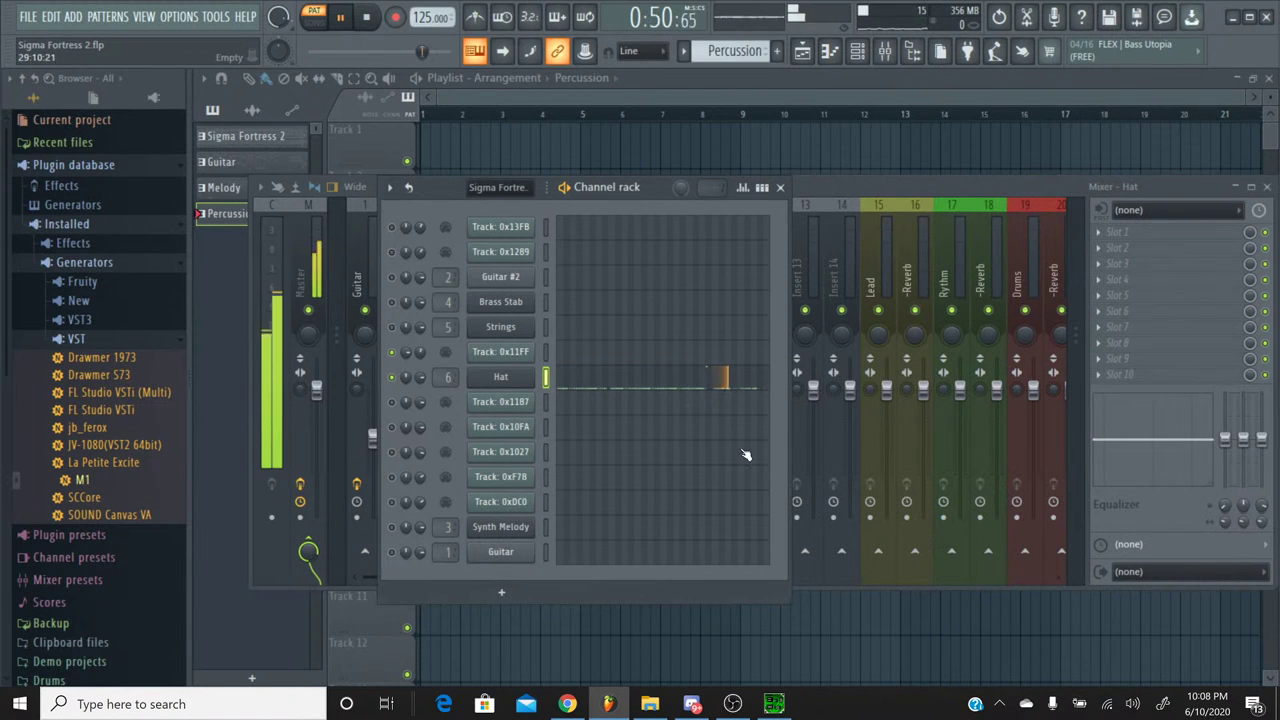
left_click(635, 383)
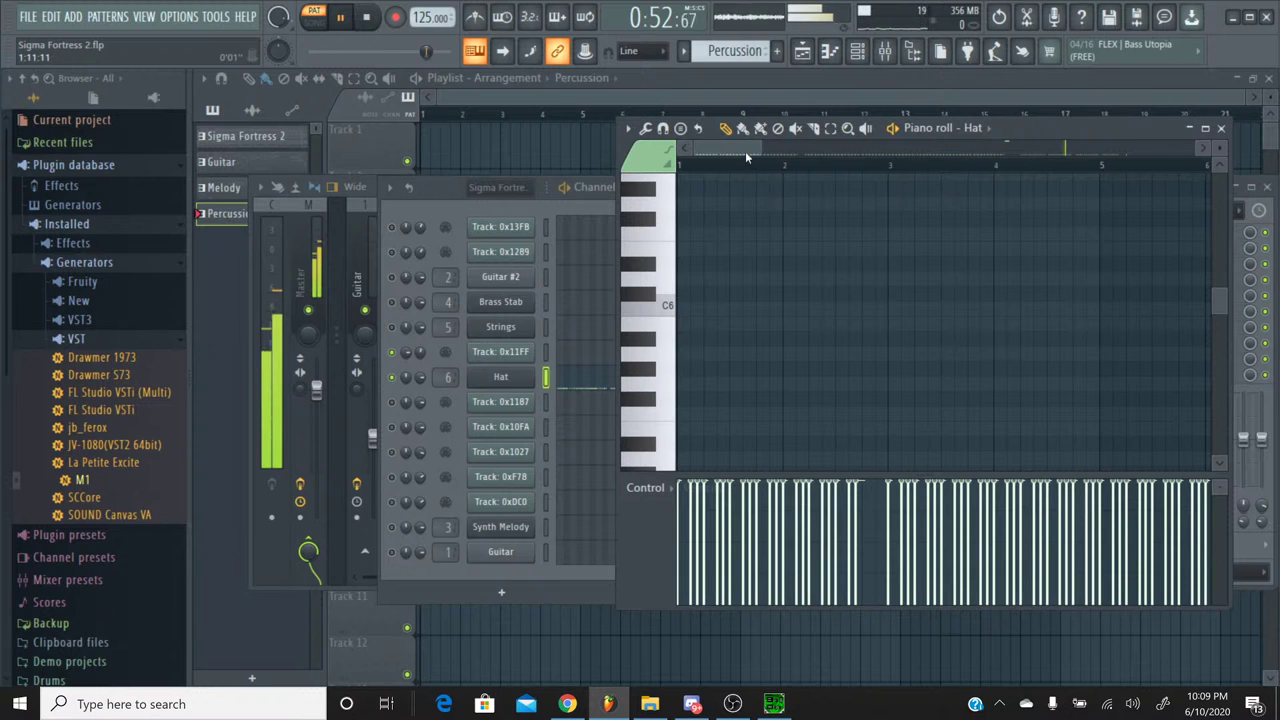
scroll(745, 151, "down", 2)
scroll(800, 220, "down", 5)
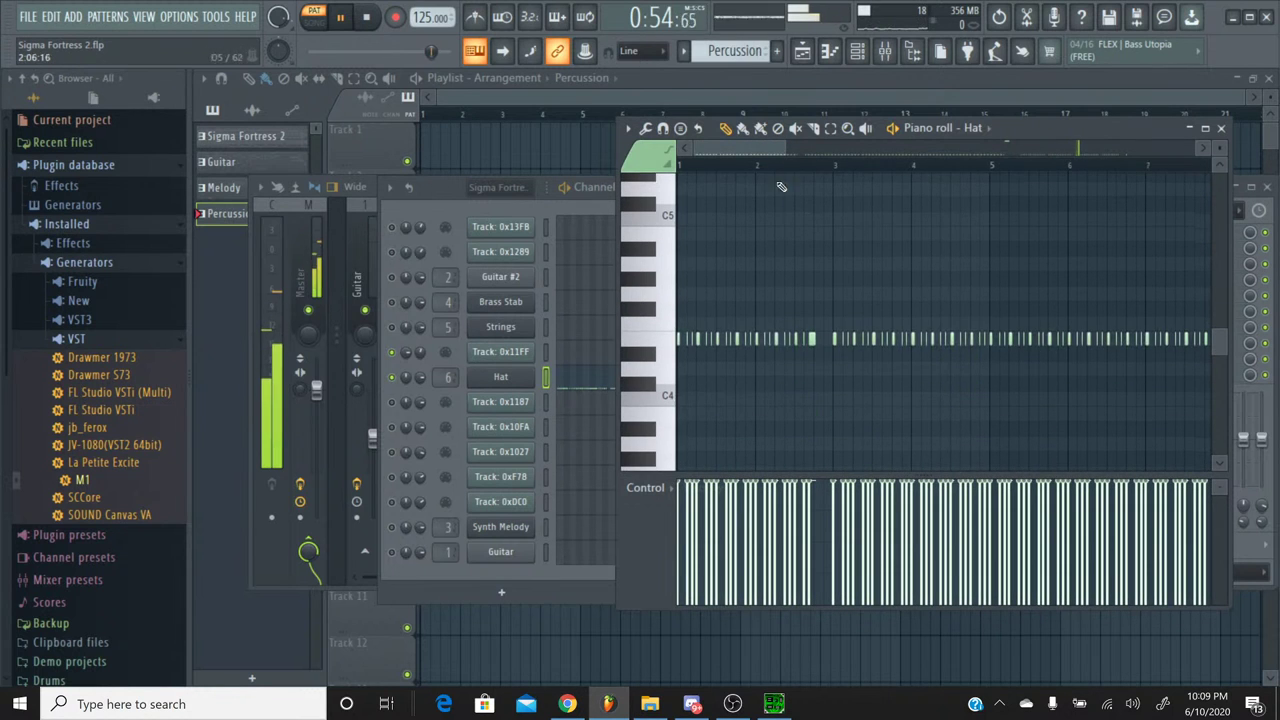
scroll(983, 234, "up", 4)
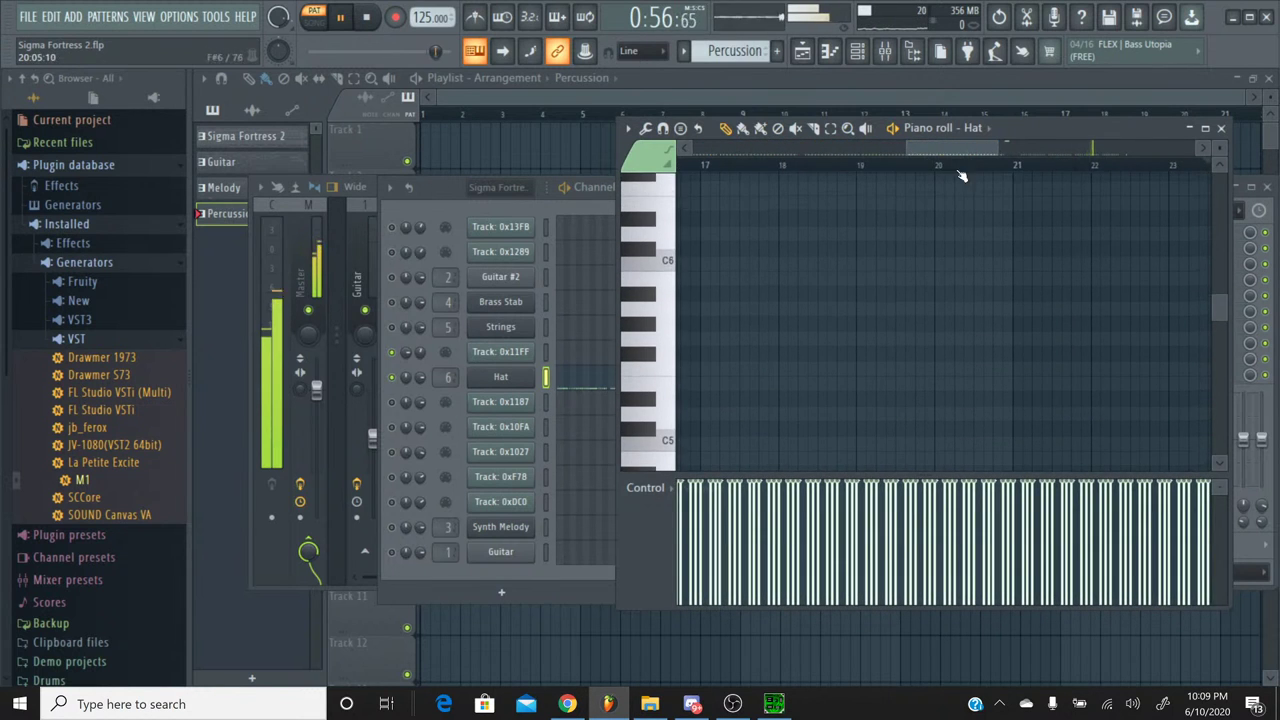
scroll(1048, 230, "down", 4)
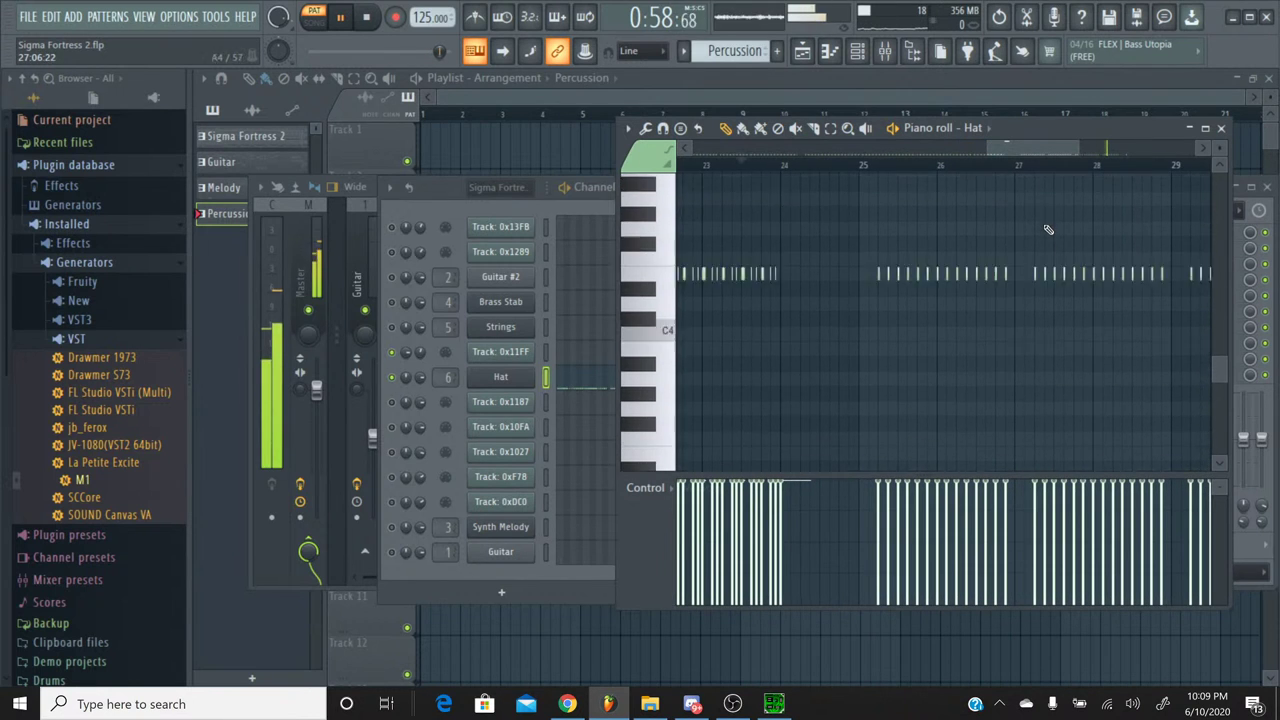
scroll(1048, 230, "up", 2)
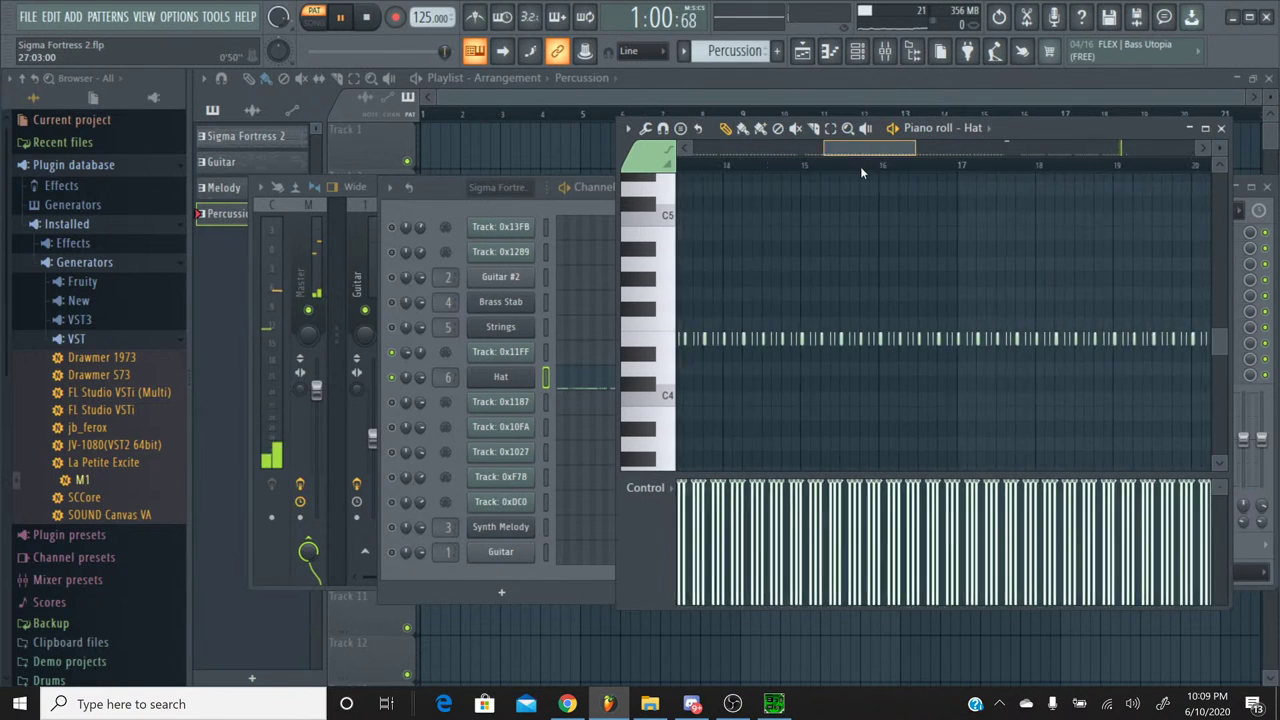
left_click(366, 19)
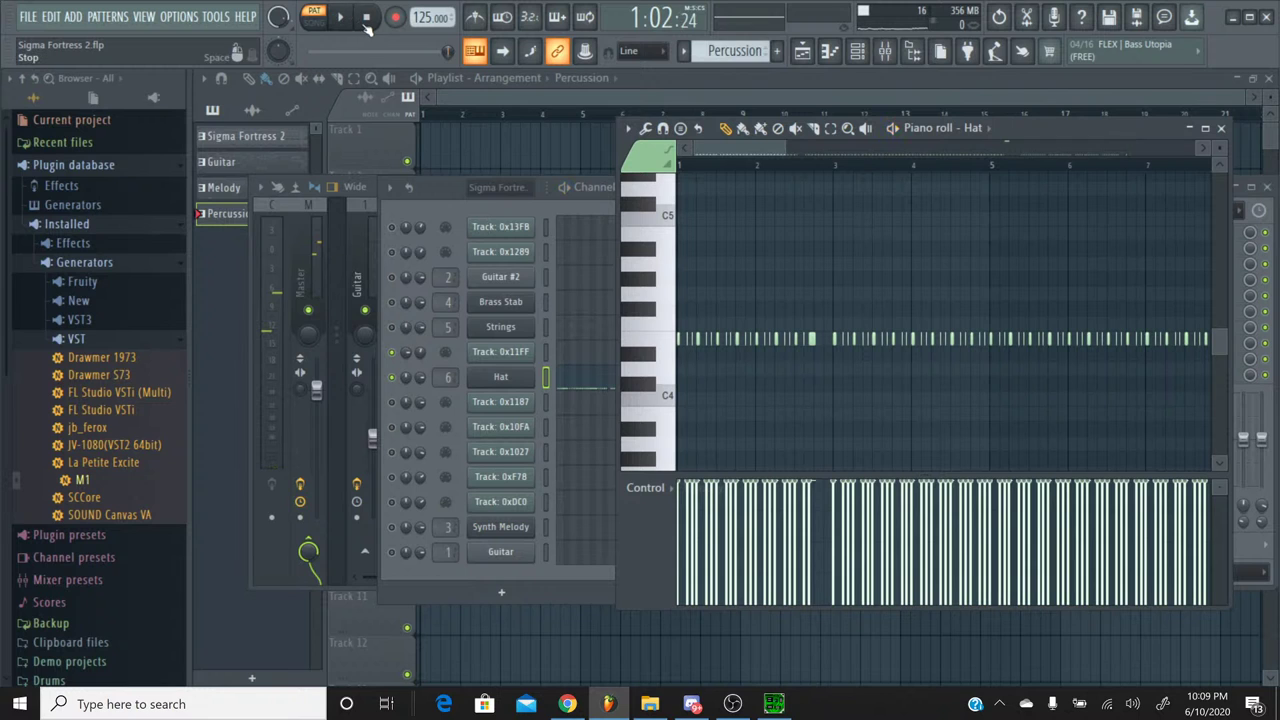
left_click(1221, 129)
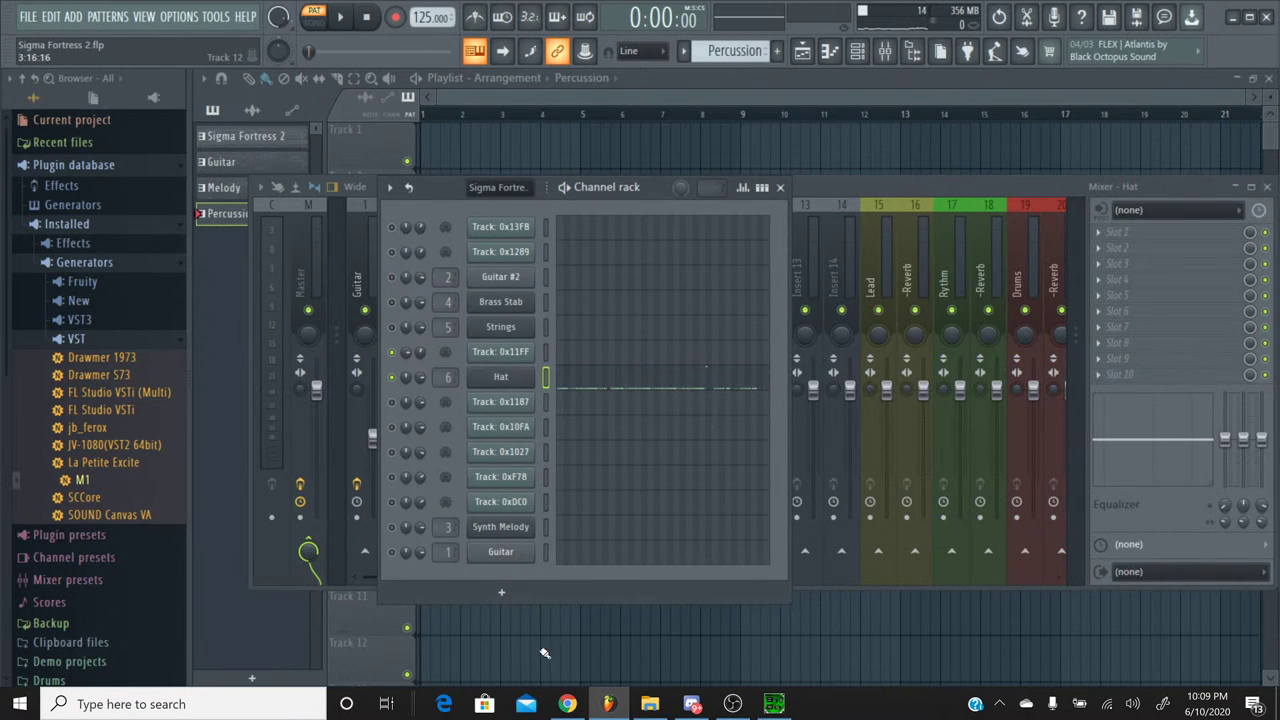
Step: Switch to Chrome to check the YouTube Studio live stream and chat, and return to FL Studio
left_click(567, 704)
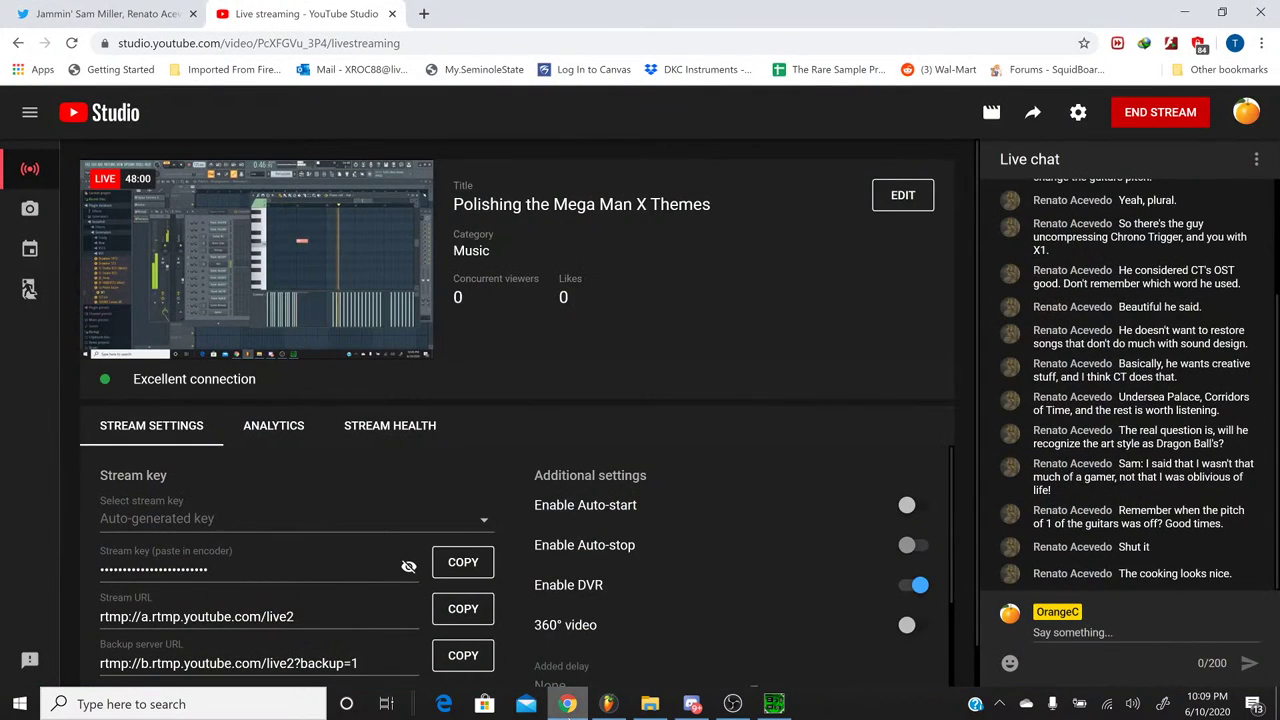
left_click(607, 704)
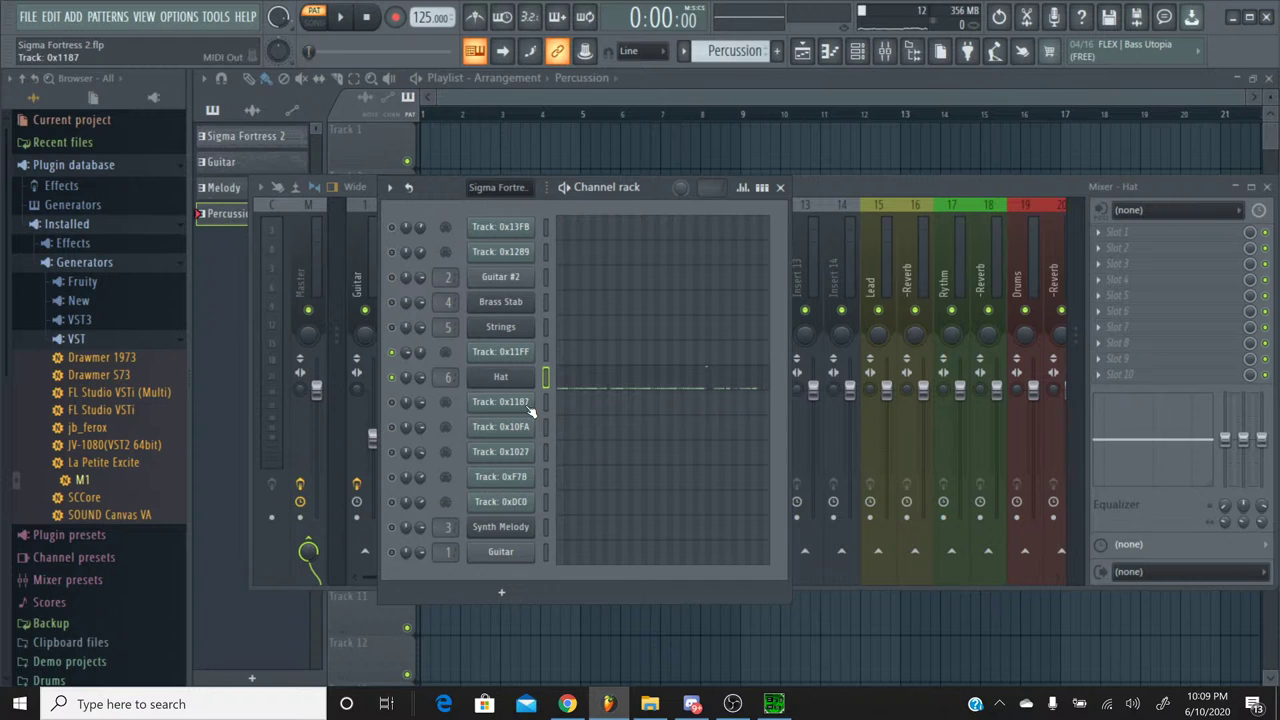
Step: Copy the panning value of Track: 0x11FF and paste it onto the Hat channel's panning
right_click(407, 355)
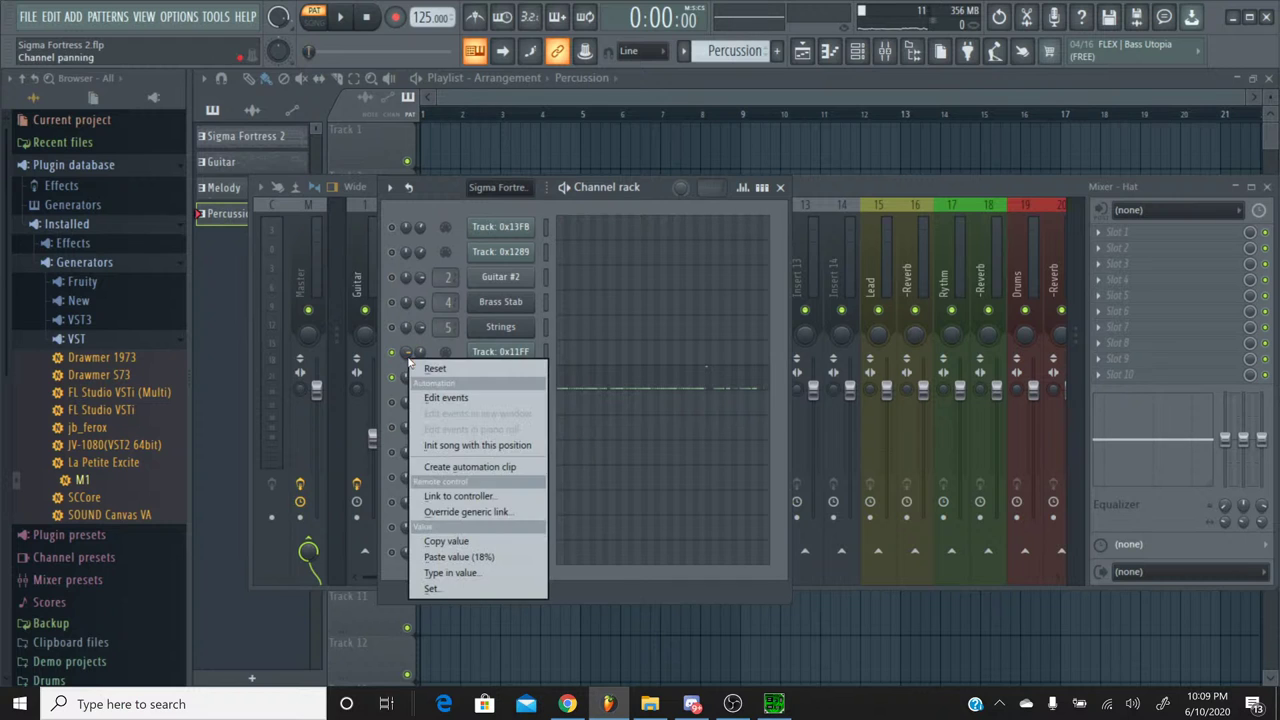
left_click(445, 540)
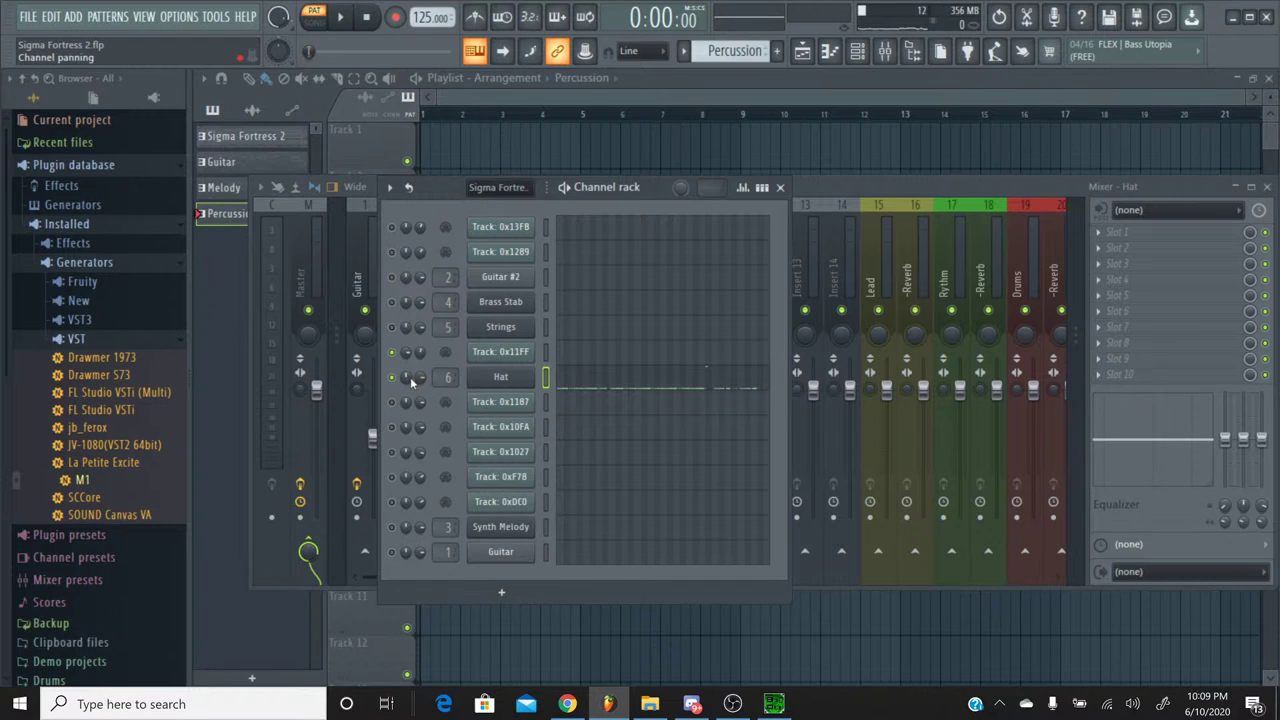
right_click(406, 380)
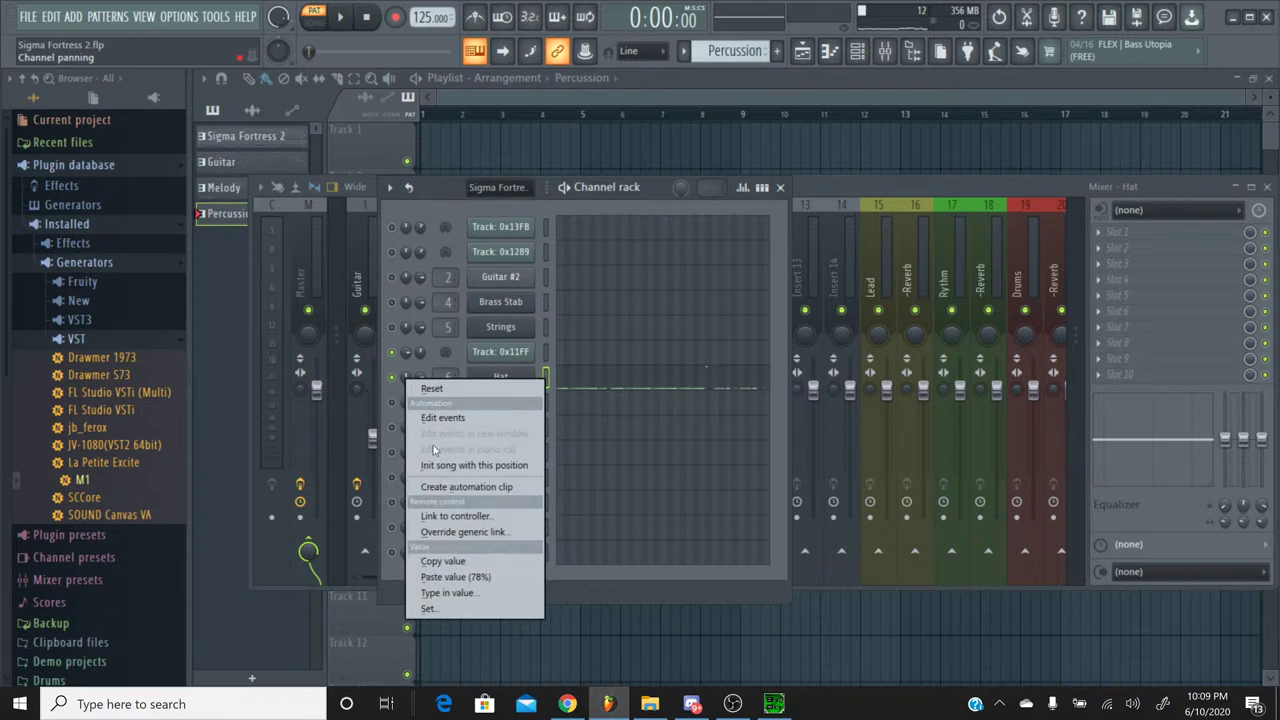
left_click(430, 576)
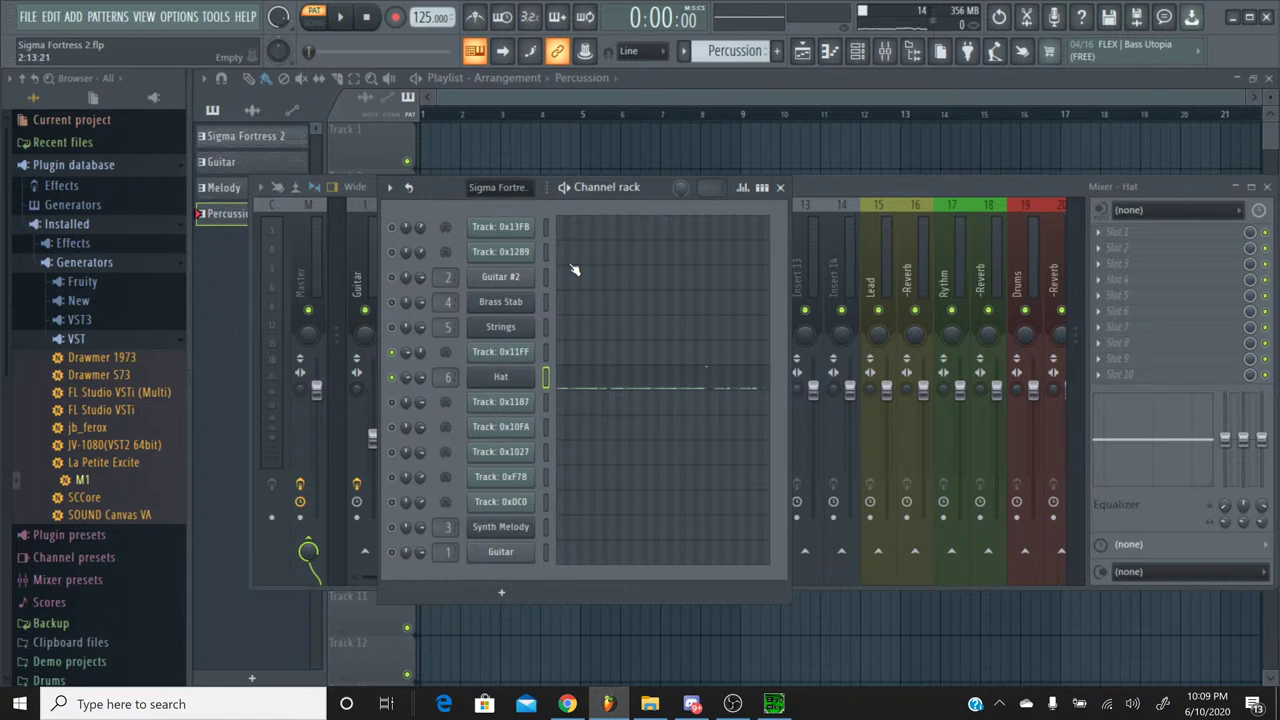
Step: Play the Percussion pattern, jump ahead to the long Hat note to hear its panning, and stop playback
key("space")
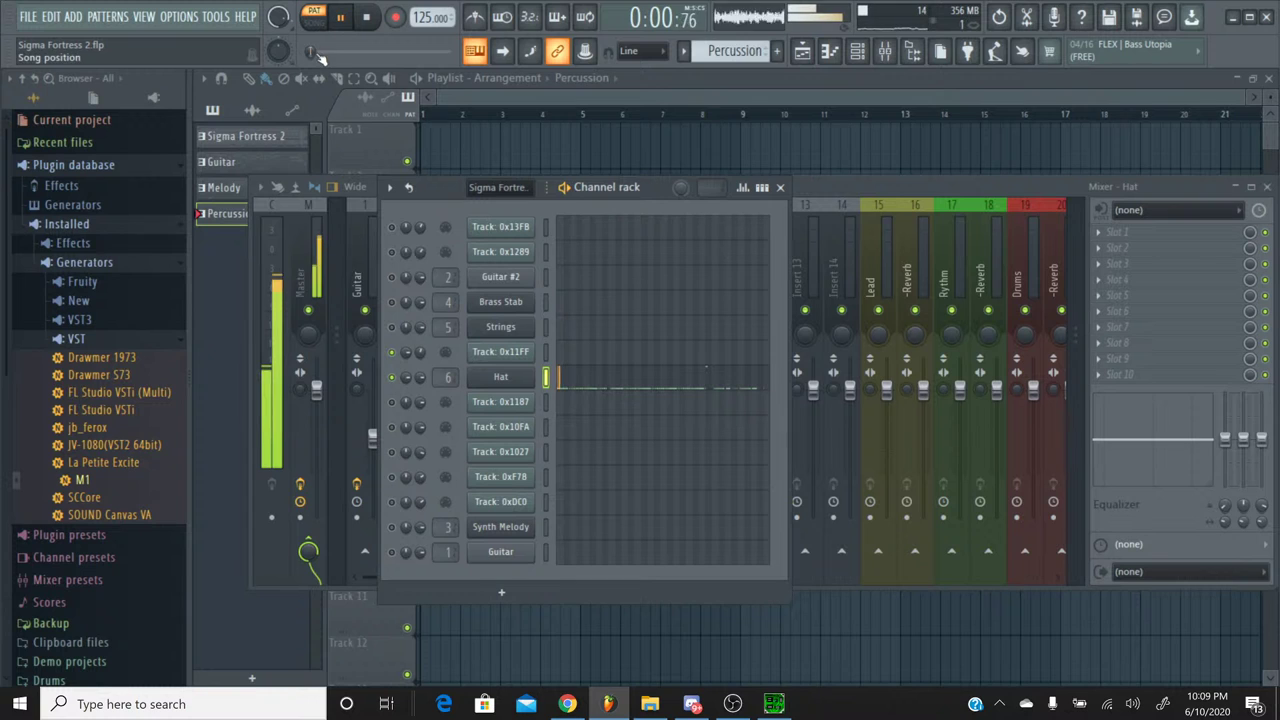
left_click_drag(333, 51, 400, 52)
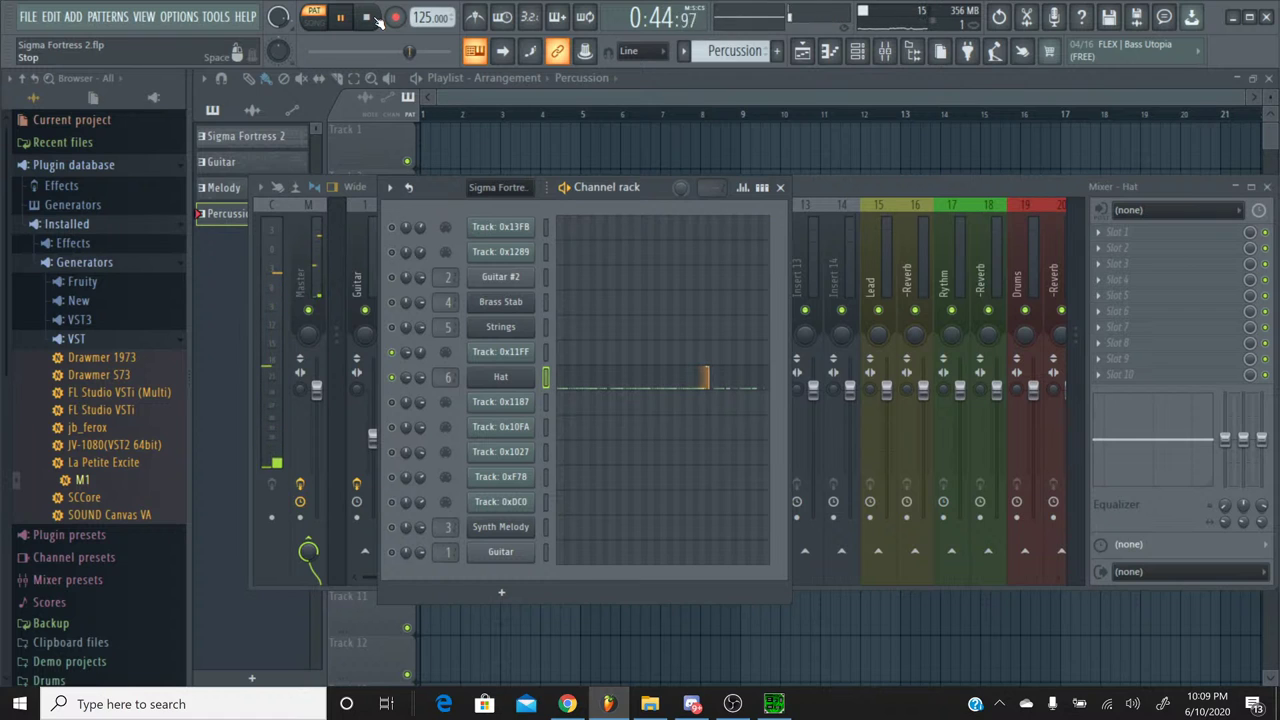
left_click(368, 20)
left_click(370, 20)
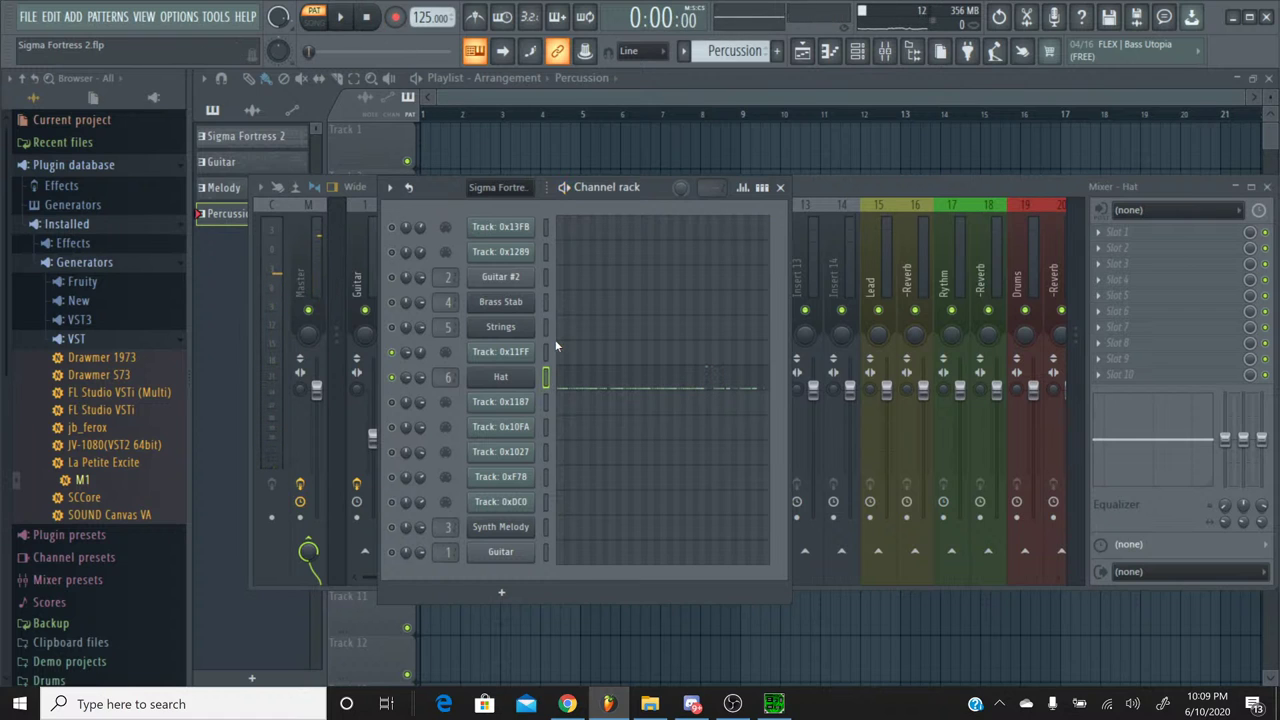
Step: In the Sigma Fortress 2 pattern, select and copy all C4 notes of Track: 0x11FF, and close the piano roll
left_click(684, 52)
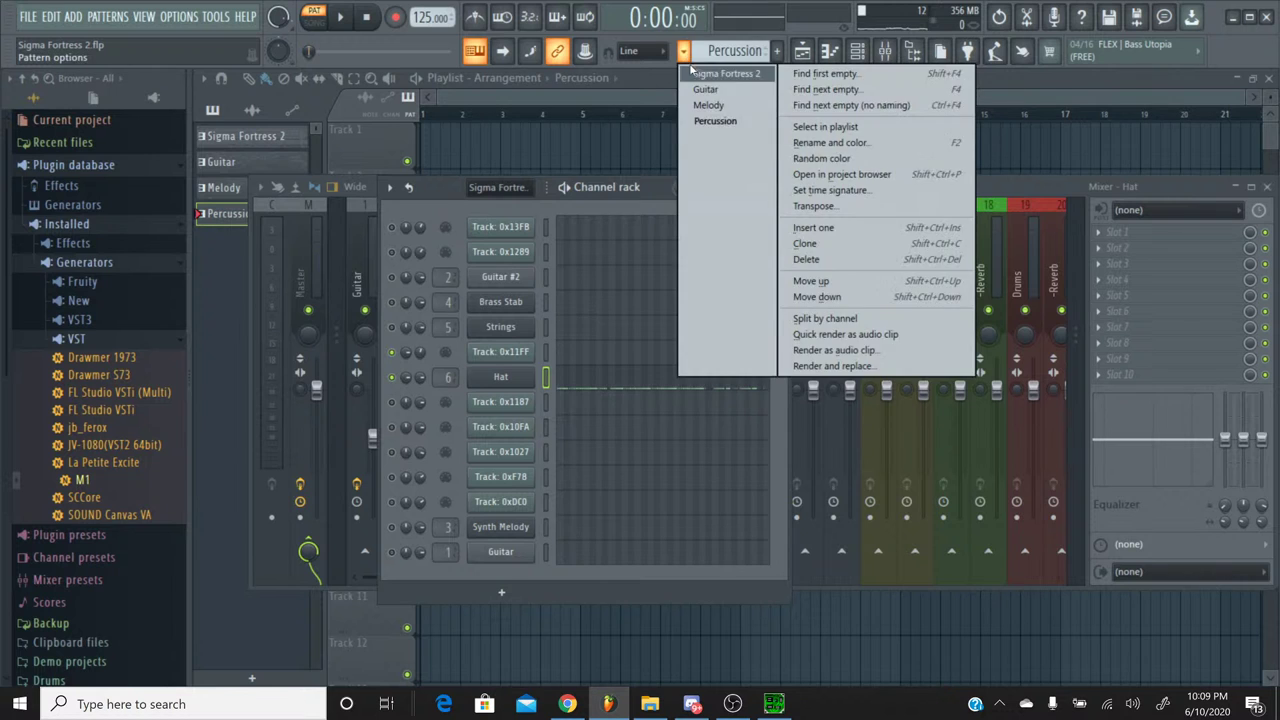
left_click(710, 50)
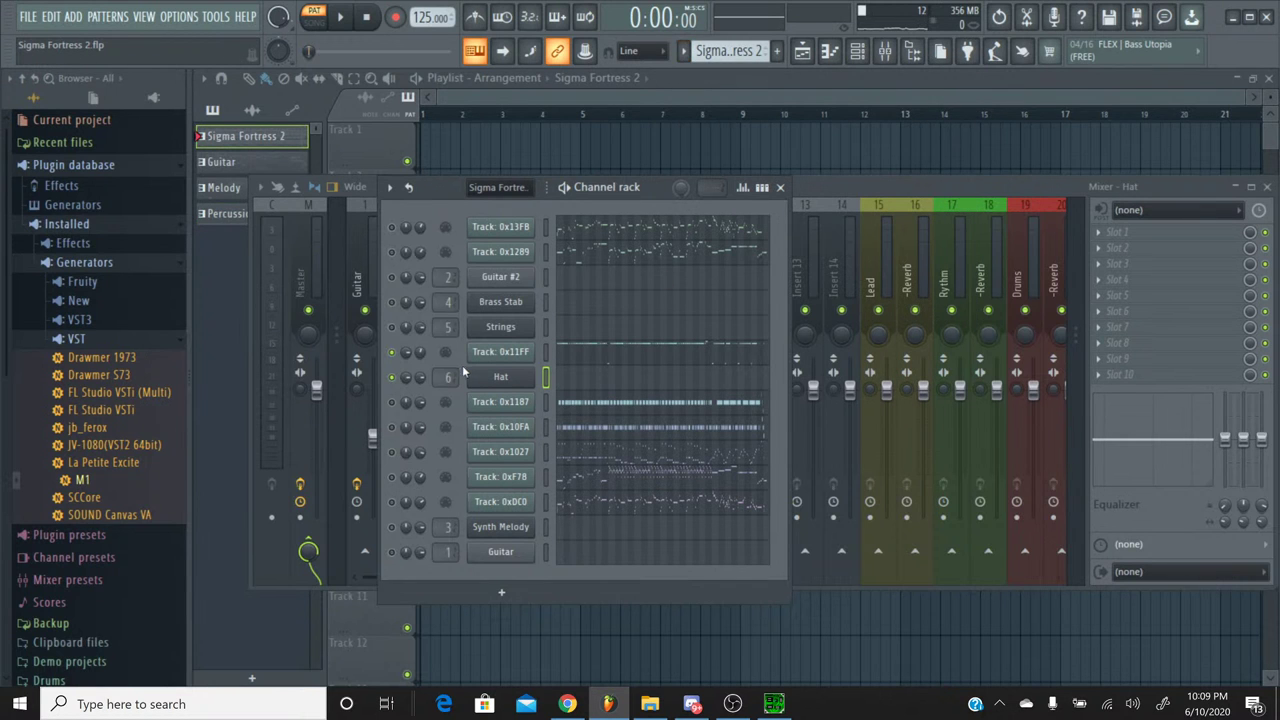
left_click(720, 351)
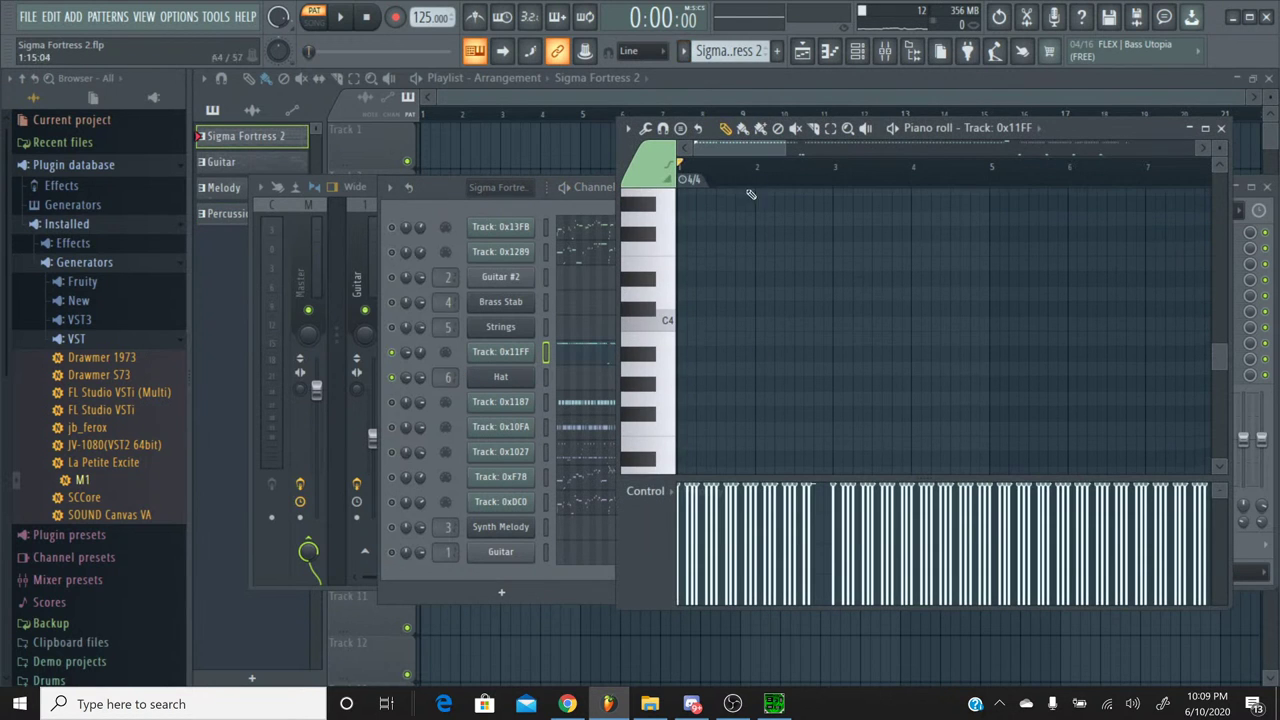
left_click_drag(770, 149, 817, 151)
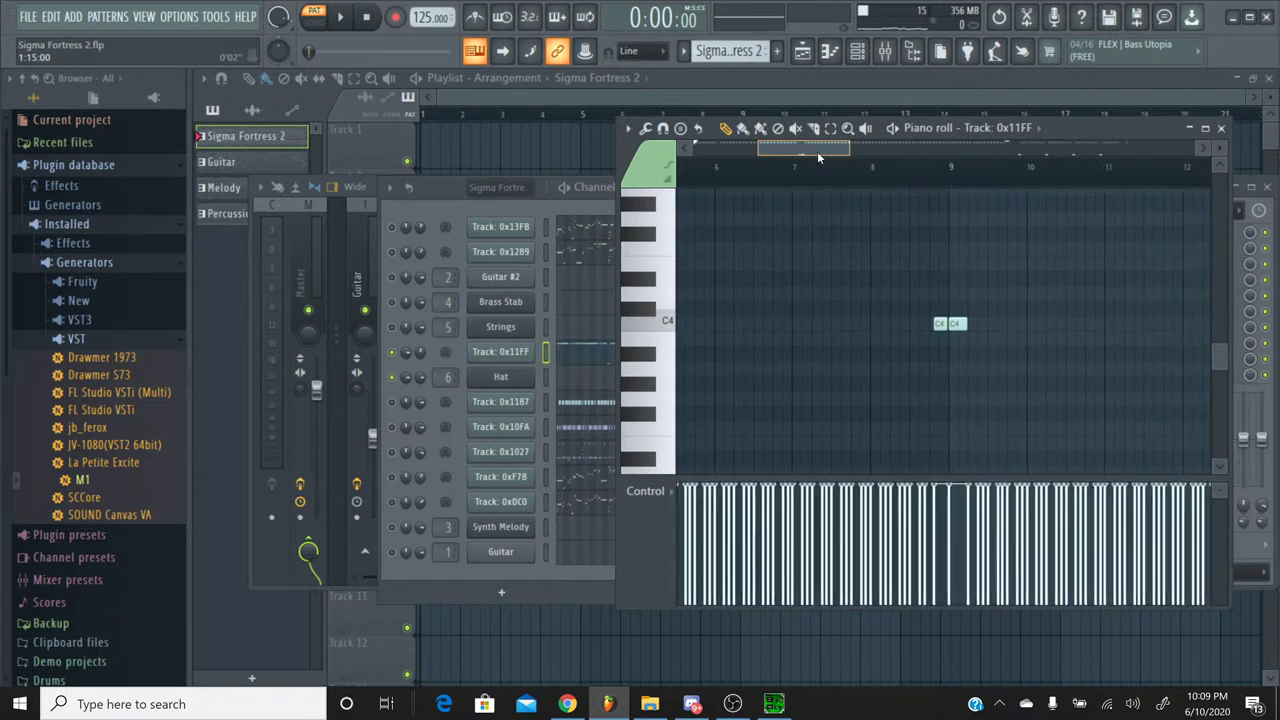
left_click(665, 325)
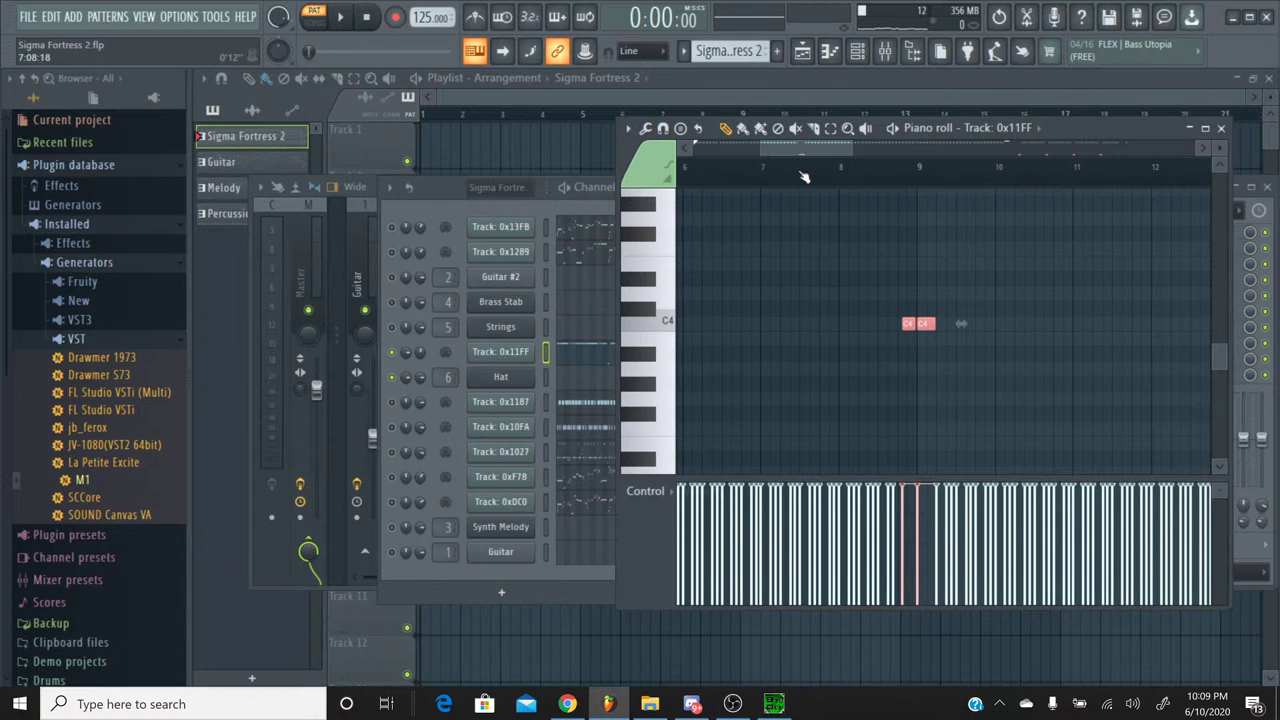
mouse_move(797, 152)
left_mouse_down()
mouse_move(1005, 151)
mouse_move(742, 165)
mouse_move(1139, 161)
mouse_move(922, 176)
mouse_move(735, 160)
left_mouse_up()
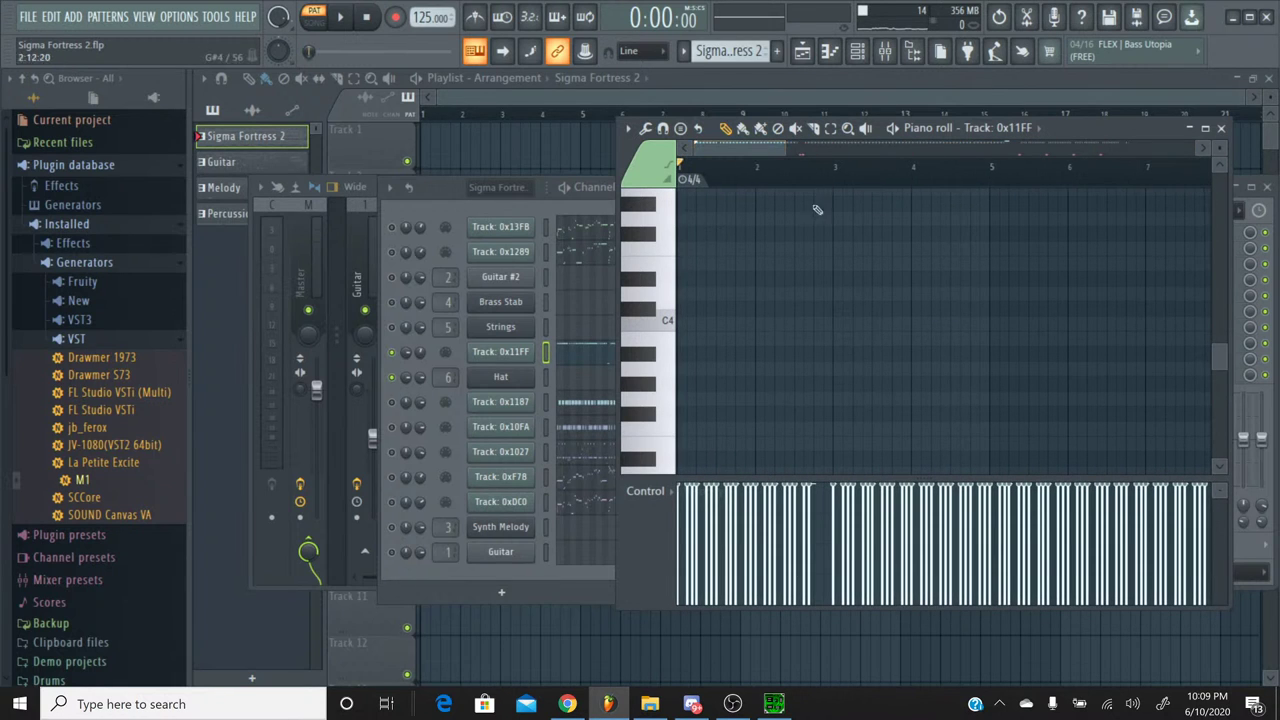
left_click(1222, 128)
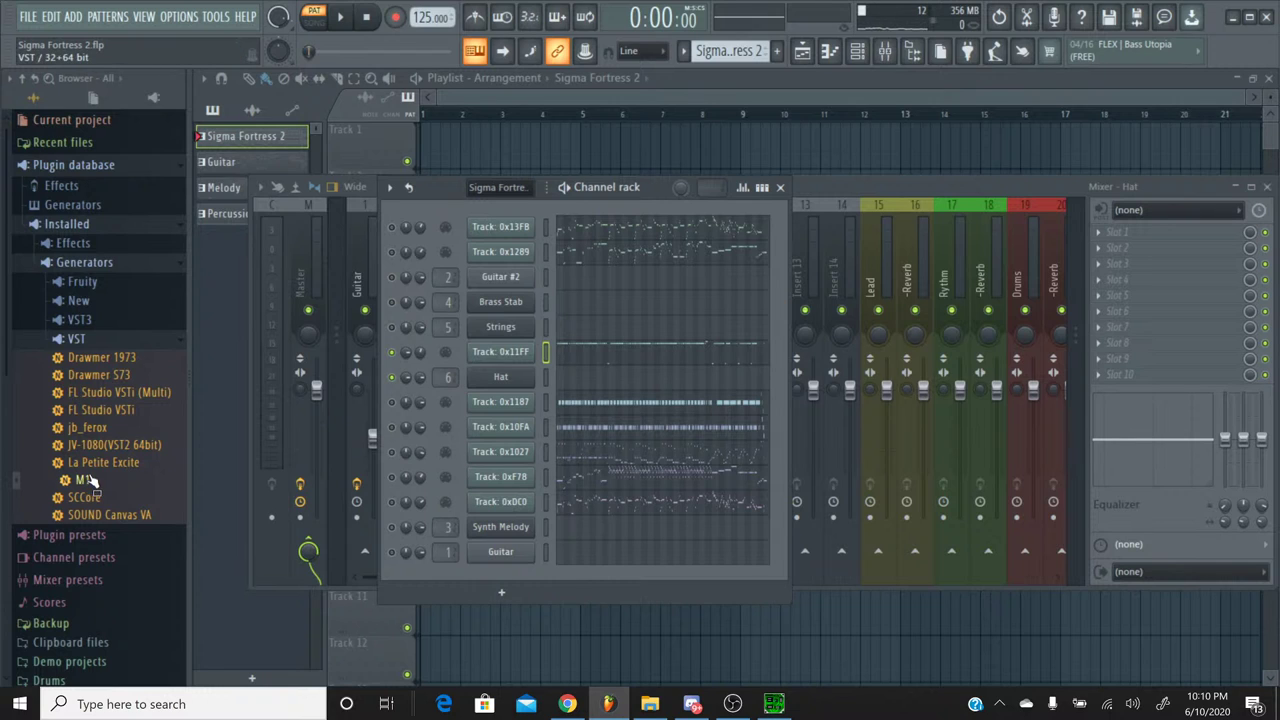
Step: Add an M1 instrument channel directly below Hat and load its Cym Catalog program from the Drums/Hit category
left_click_drag(82, 480, 522, 400)
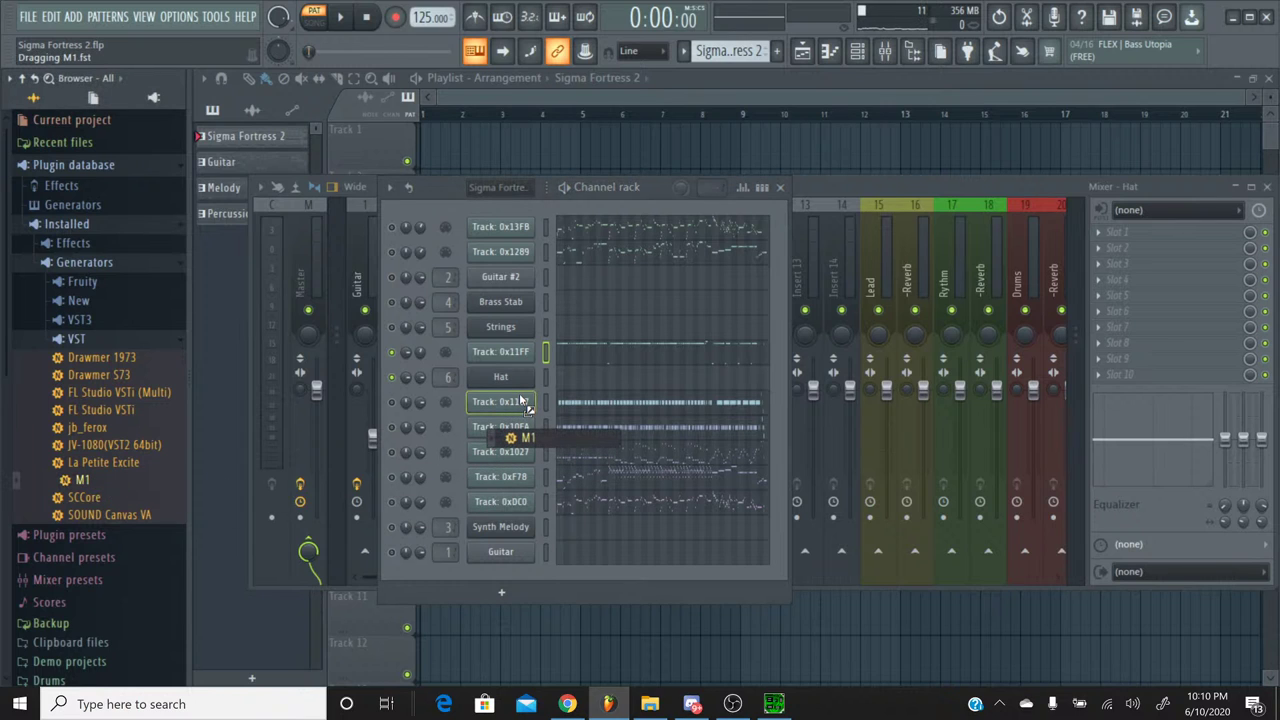
left_click_drag(521, 400, 519, 392)
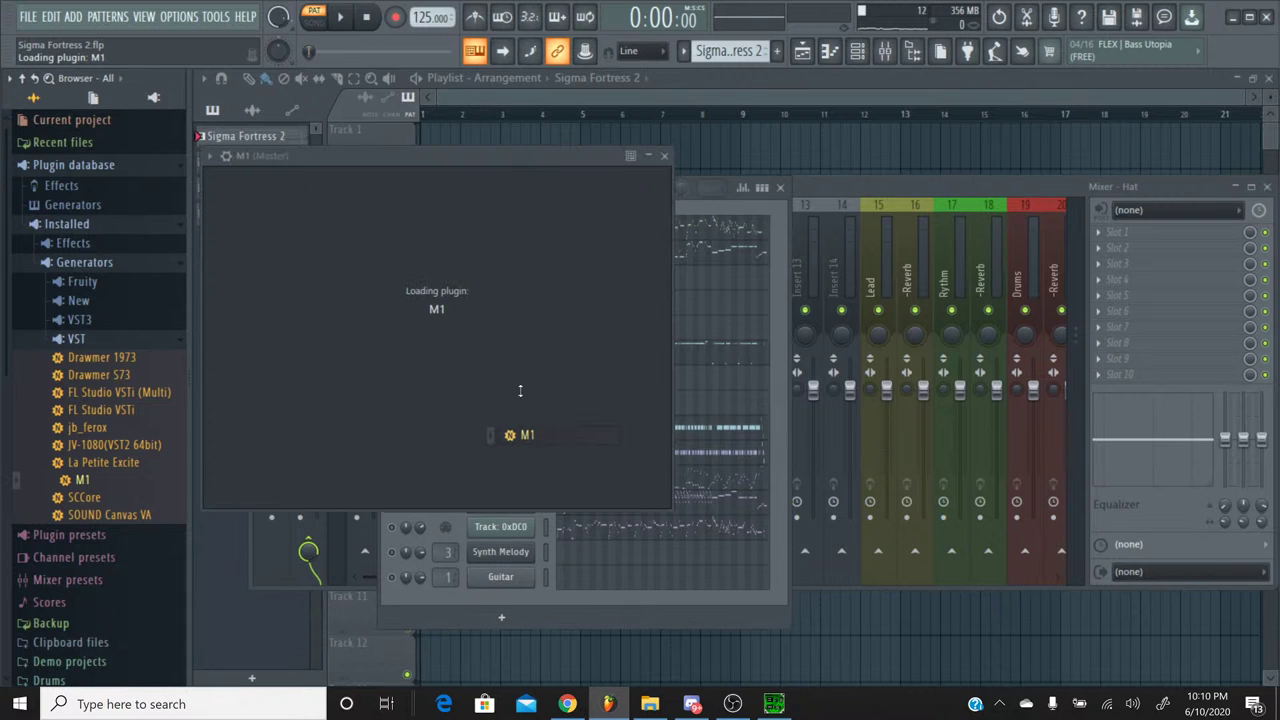
left_click(682, 203)
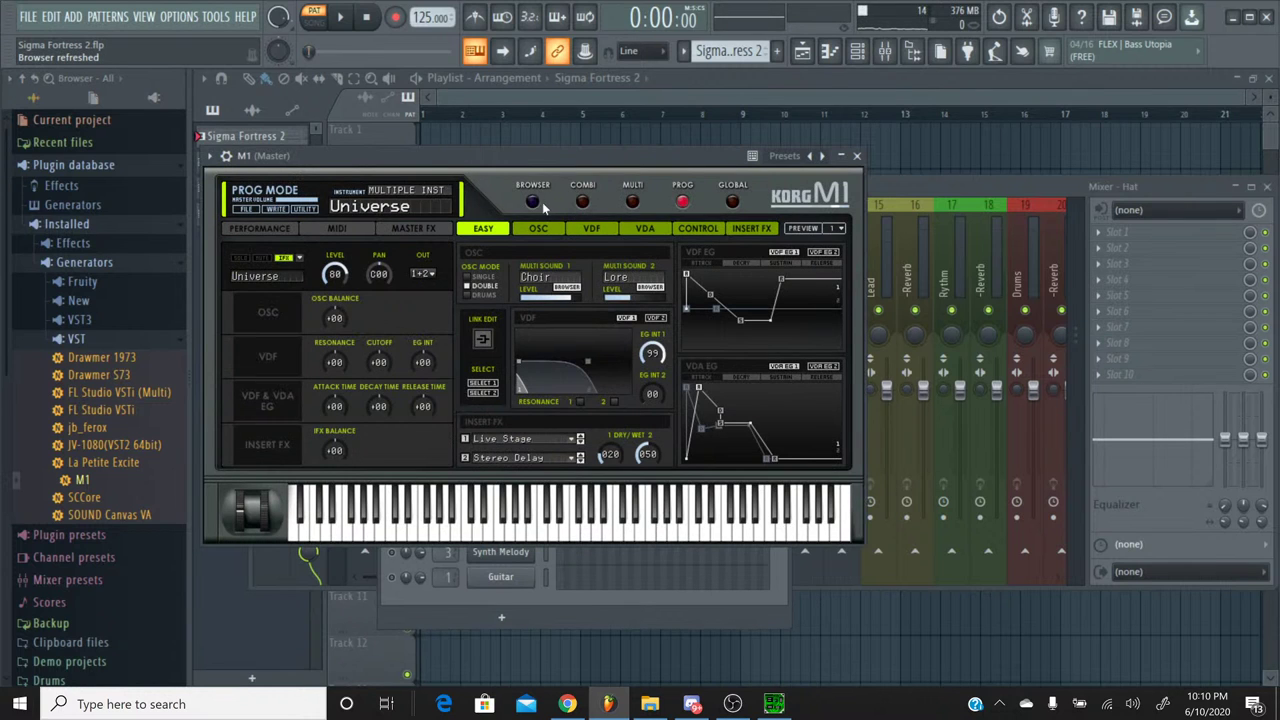
left_click(533, 203)
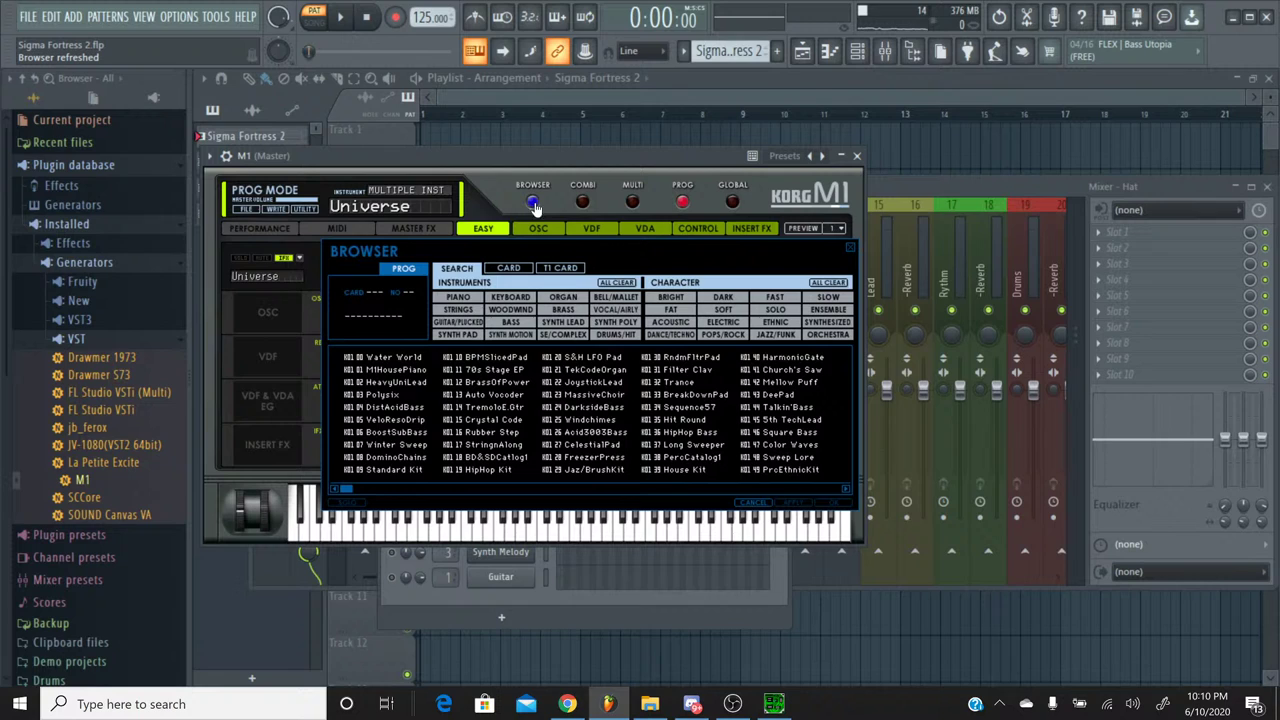
left_click(617, 335)
double_click(415, 461)
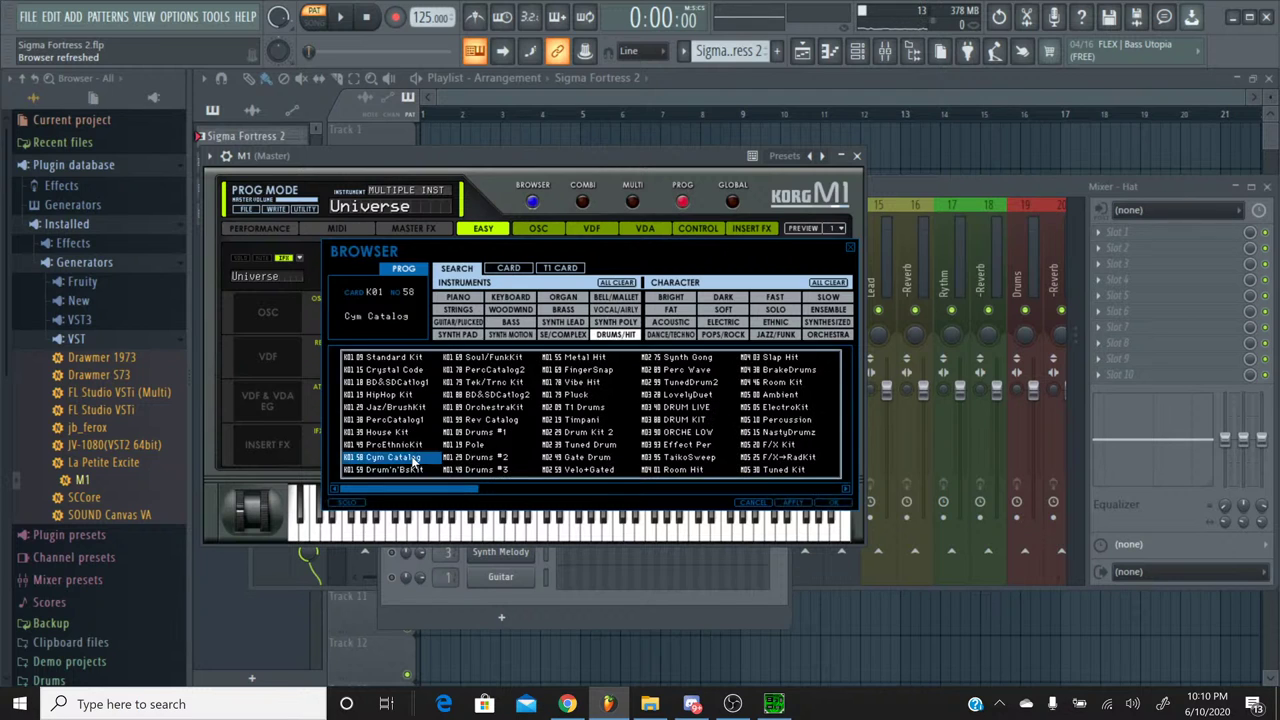
Step: Set the second insert effect of the Cym Catalog program to No Effect and close the M1 window
left_click(504, 460)
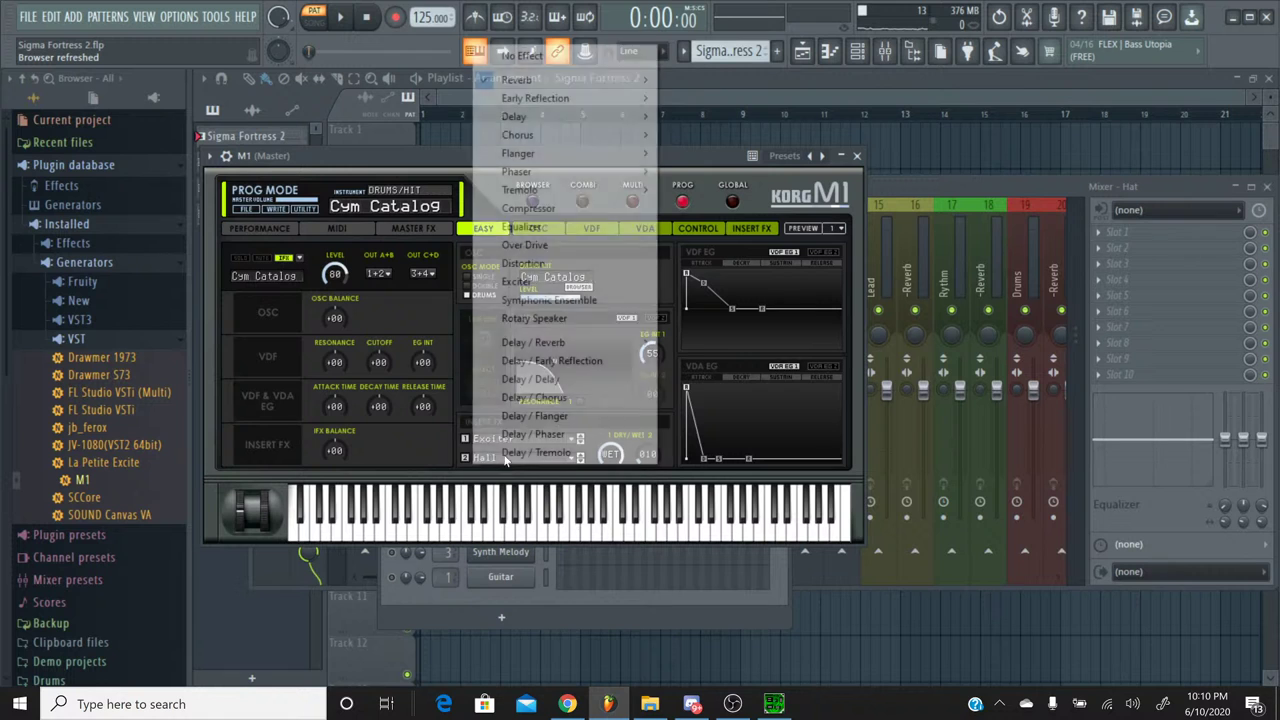
left_click(590, 57)
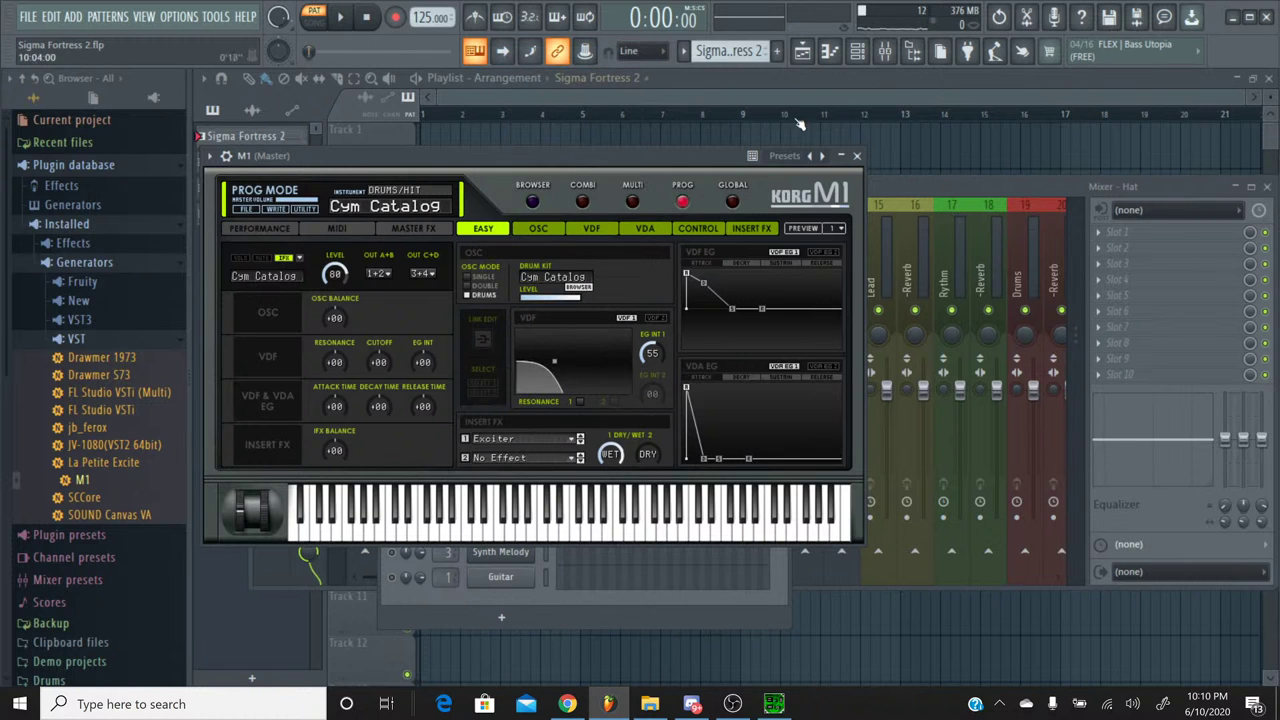
left_click(857, 156)
Step: Rename the new M1 channel as Crash
right_click(515, 405)
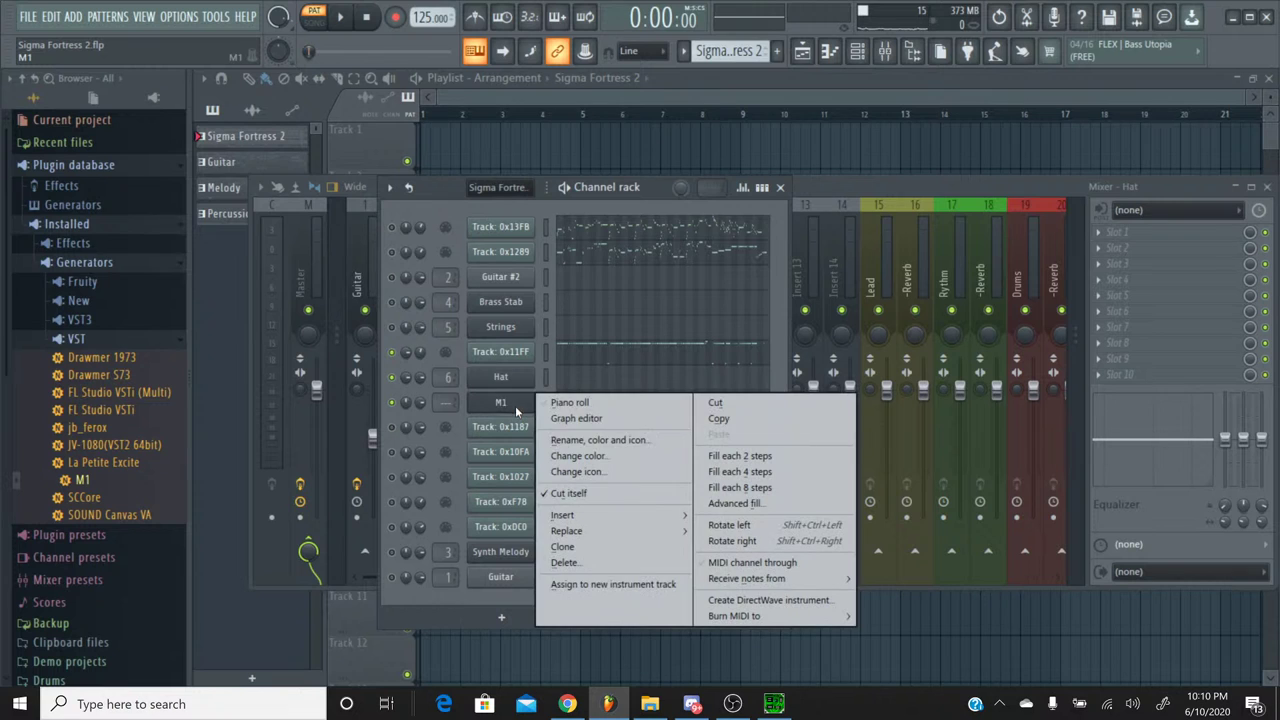
left_click(576, 440)
type("Crash")
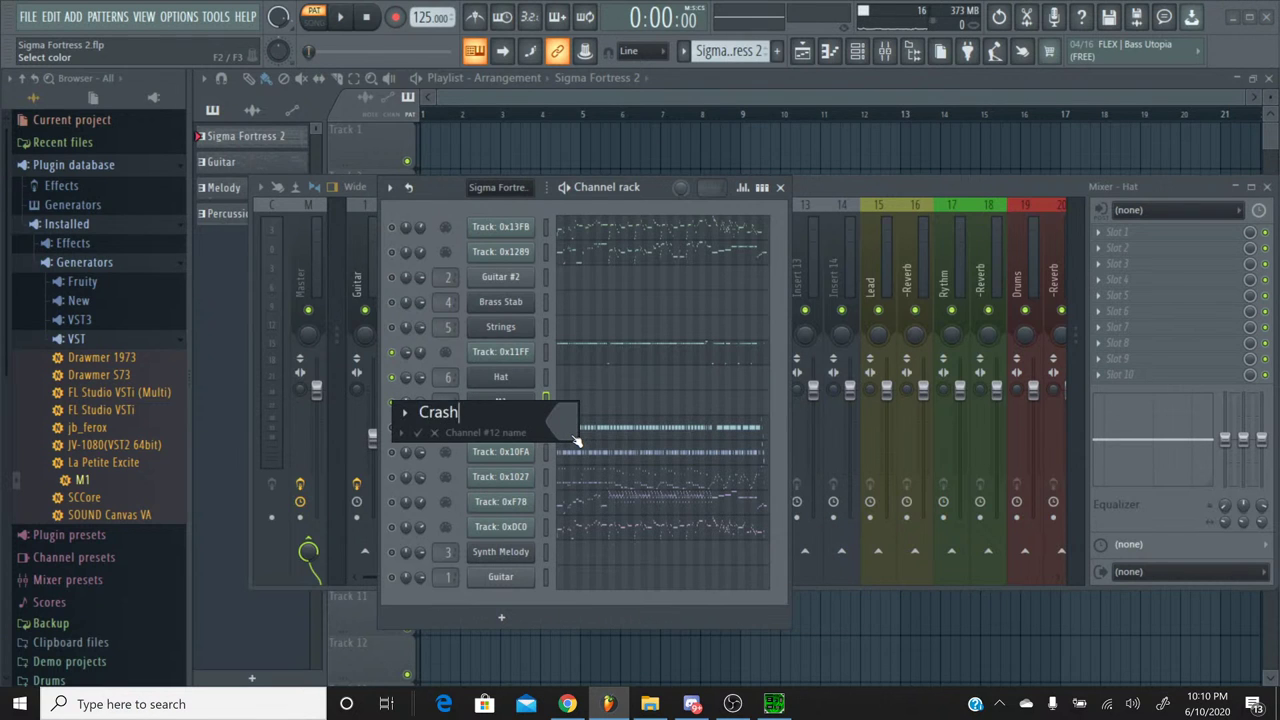
key("Return")
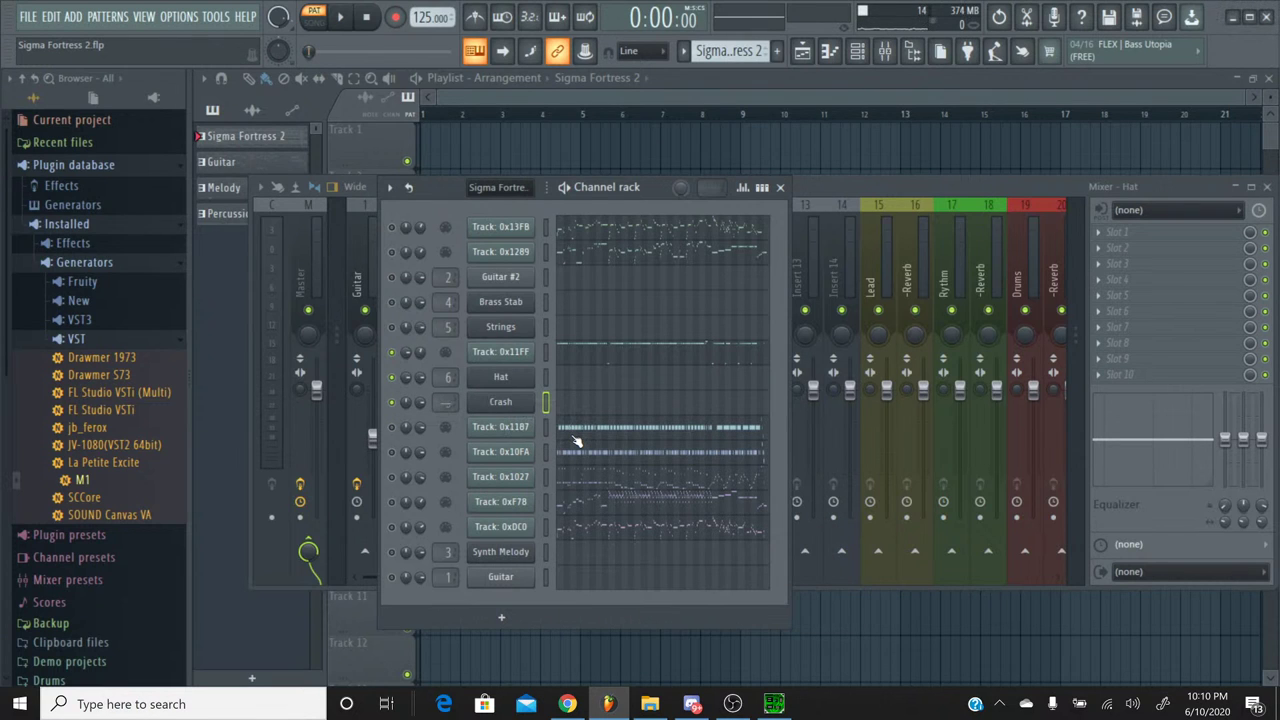
Step: Paste the copied C4 notes into the Crash piano roll of the Sigma Fortress 2 pattern and close it
left_click(589, 403)
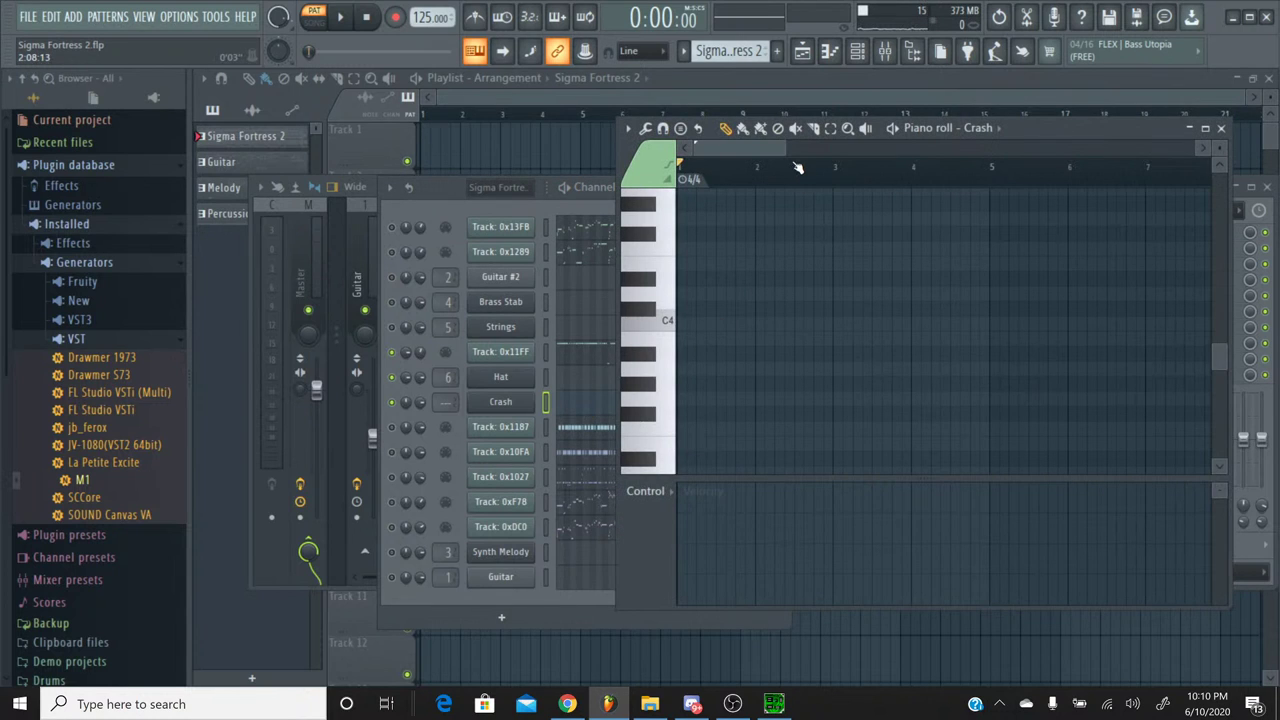
key("ctrl+v")
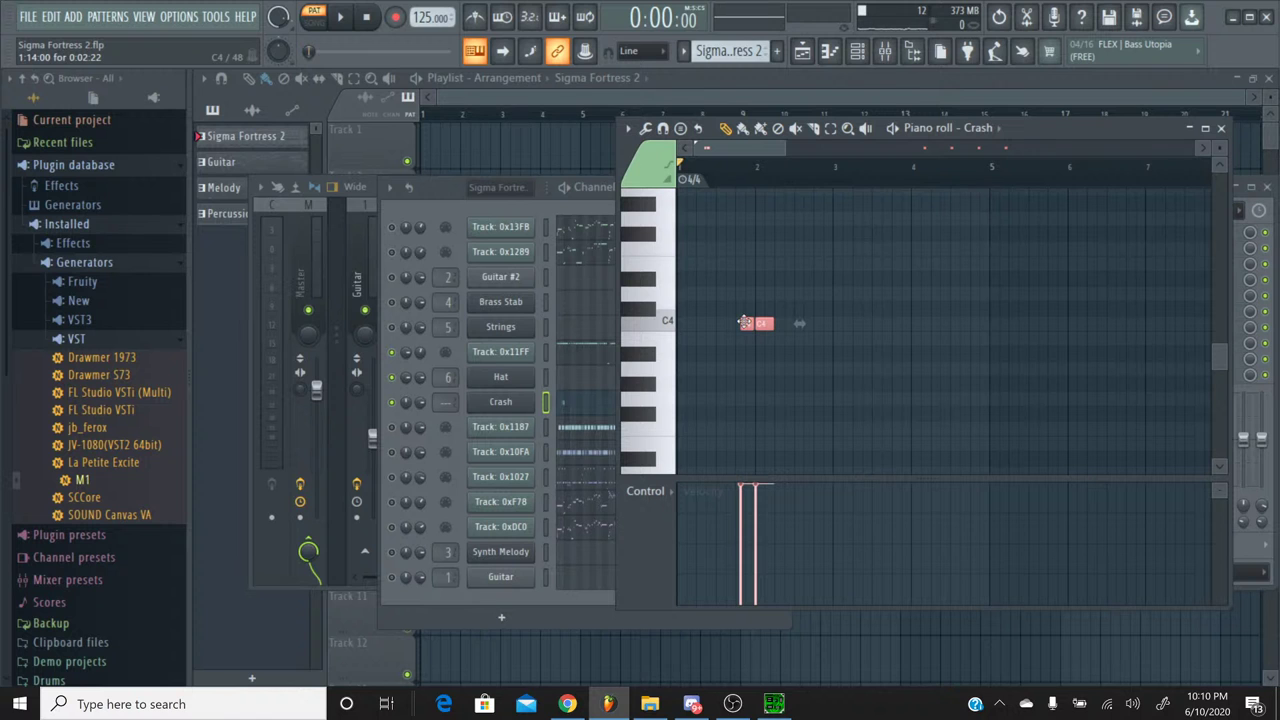
mouse_move(760, 147)
left_mouse_down()
mouse_move(1166, 137)
mouse_move(756, 145)
left_mouse_up()
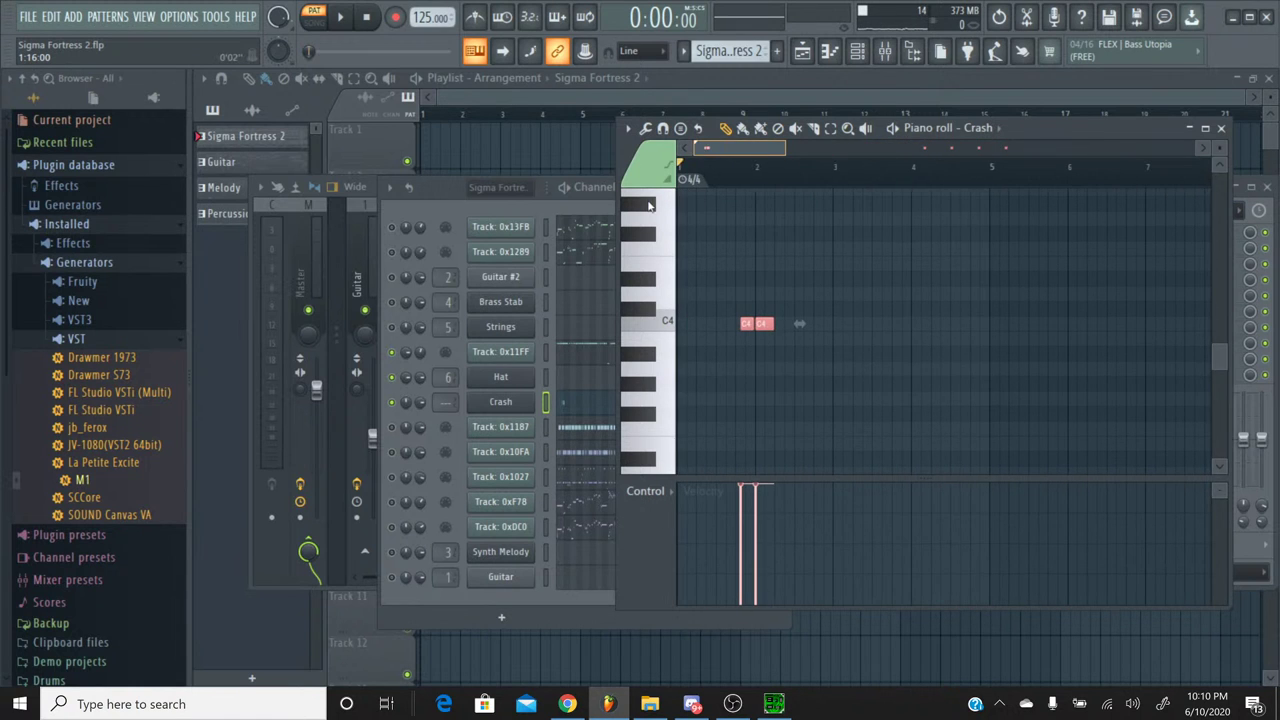
left_click(1221, 129)
Step: Check where the C4 notes of Track: 0x11FF fall around bar 9, placing the playhead just before them, and close the piano roll
left_click(683, 50)
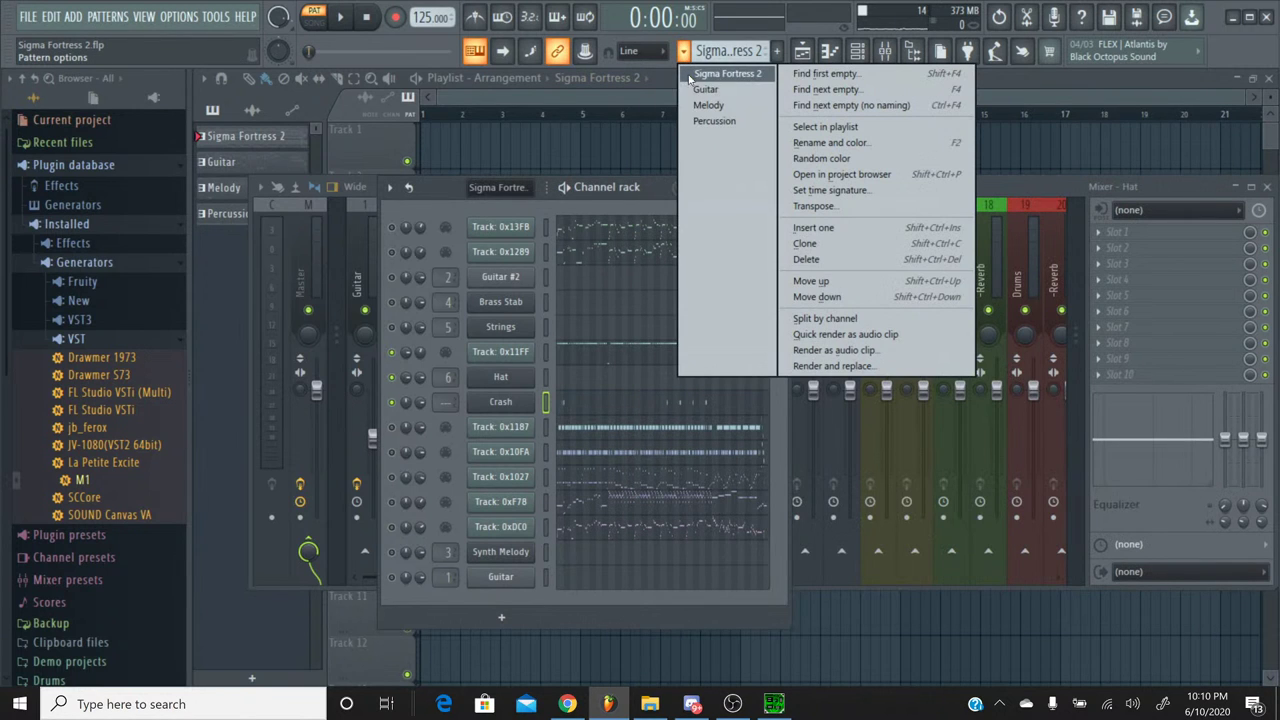
left_click(712, 76)
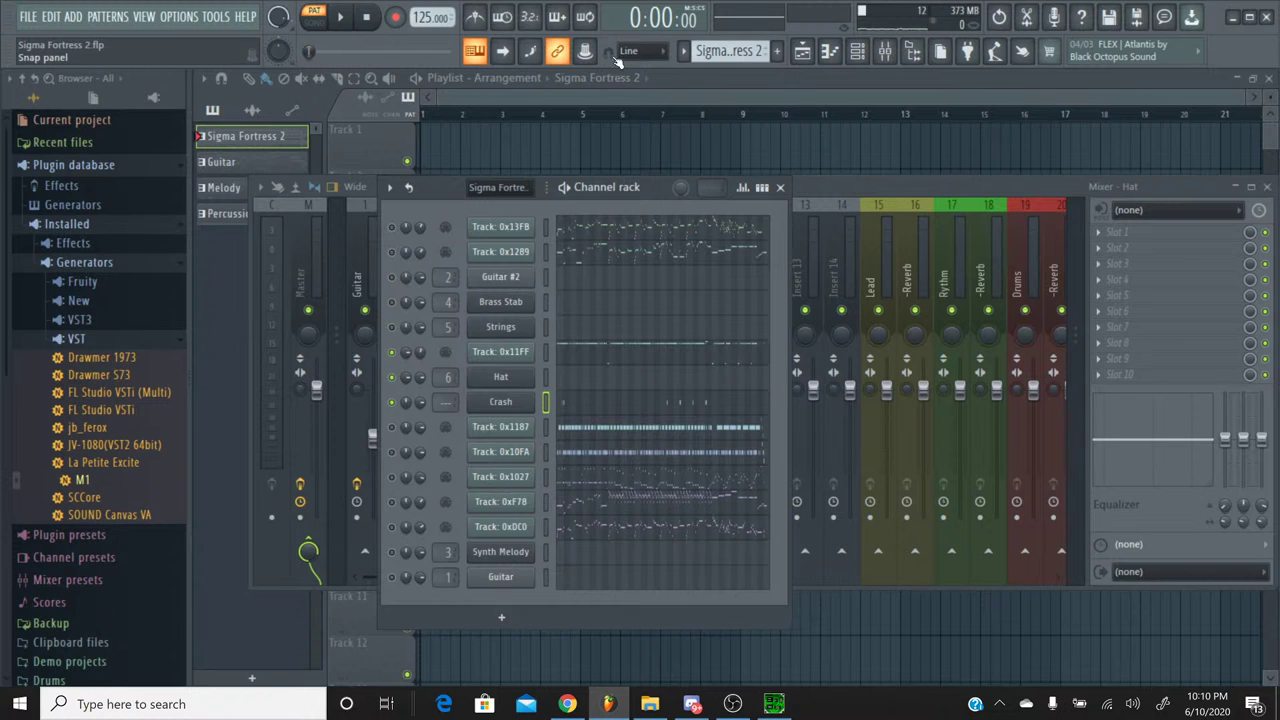
left_click(600, 345)
scroll(828, 155, "right", 2)
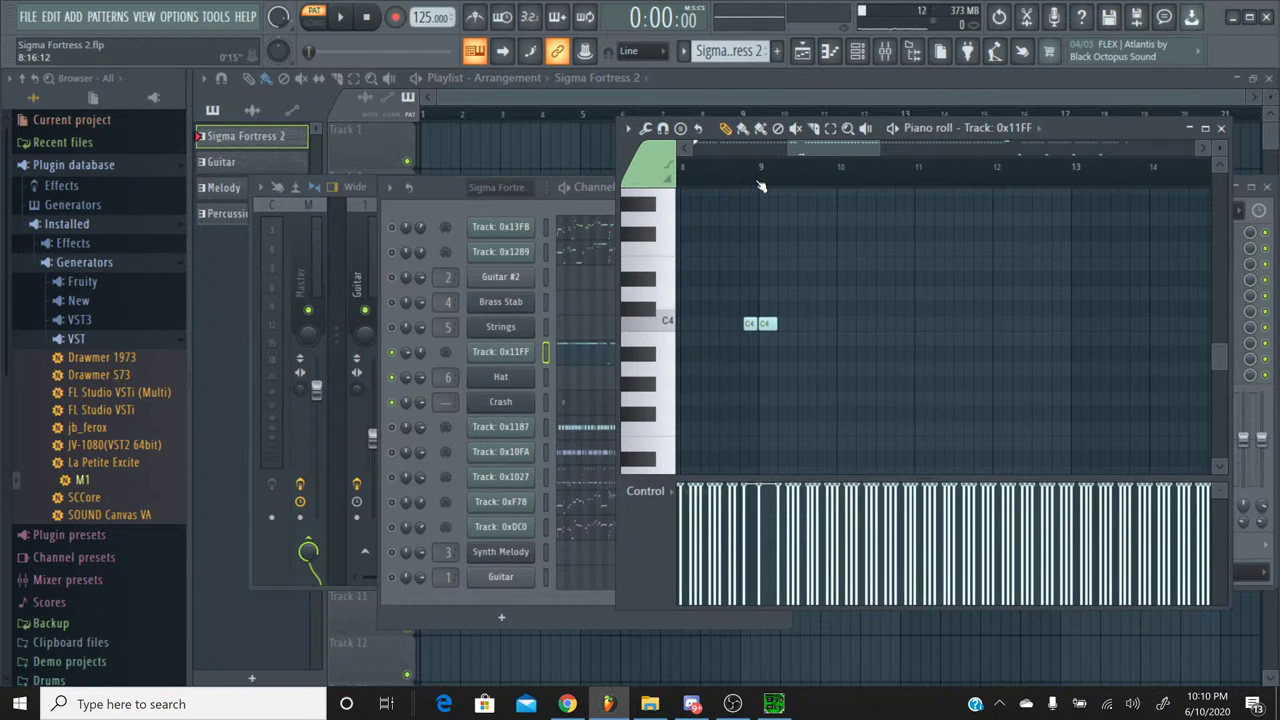
left_click(750, 182)
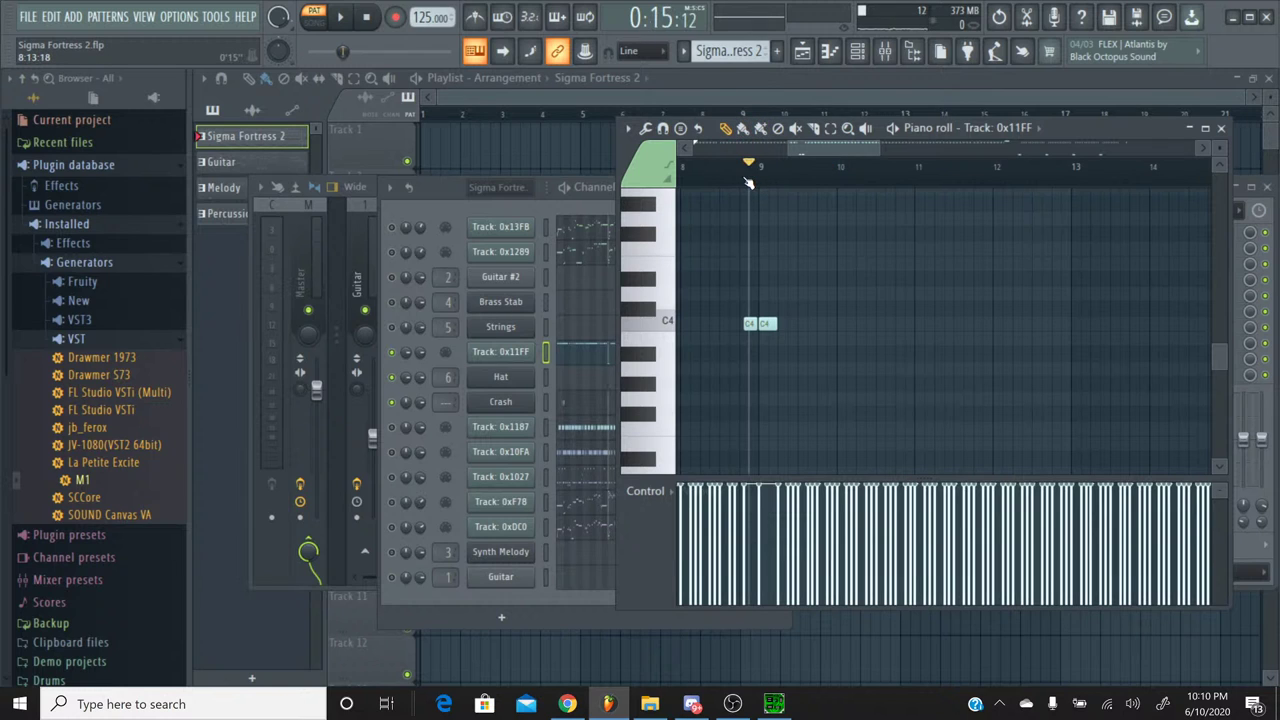
left_click(749, 183)
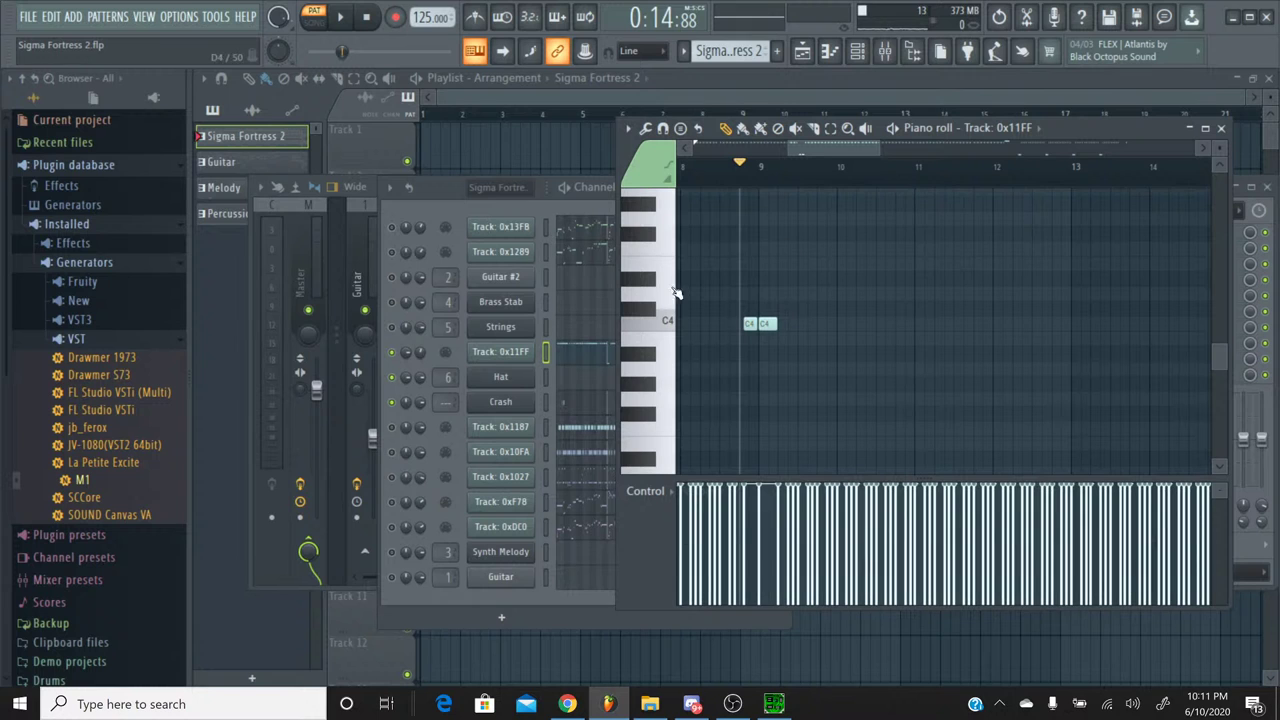
left_click(1220, 128)
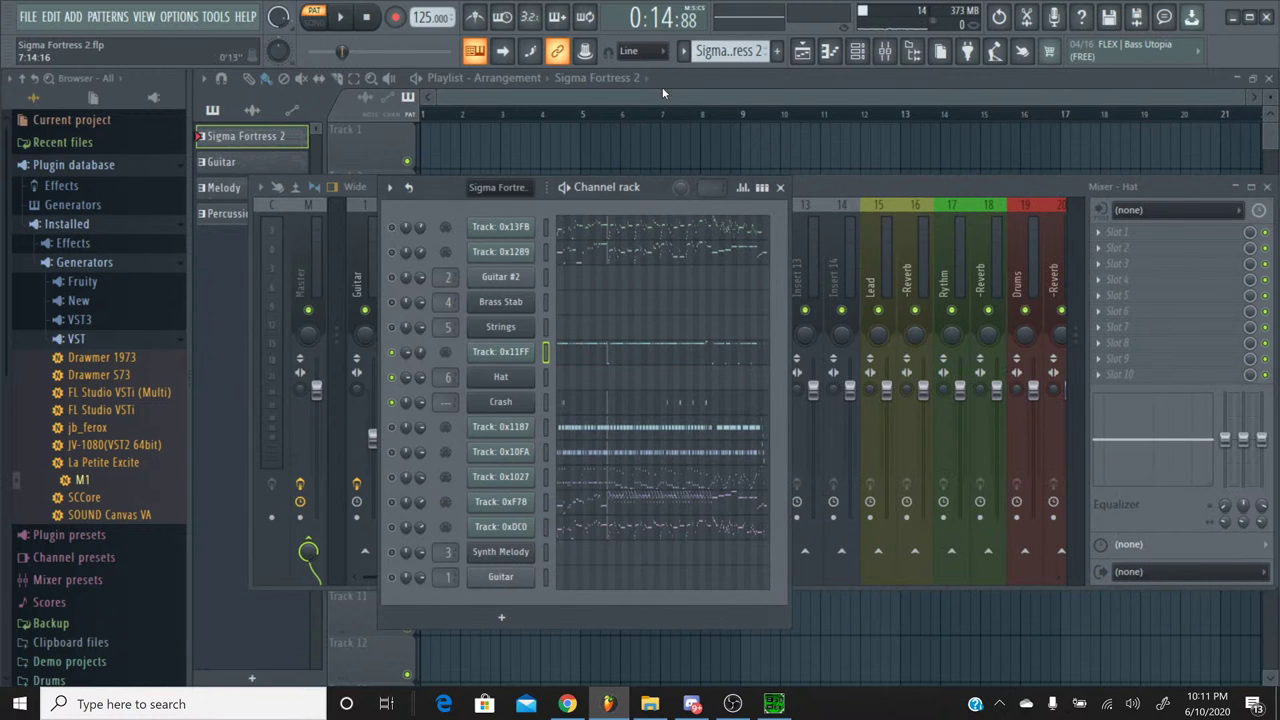
Step: Delete all the pasted notes from the Crash piano roll in the Sigma Fortress 2 pattern
left_click(588, 406)
key("ctrl+a")
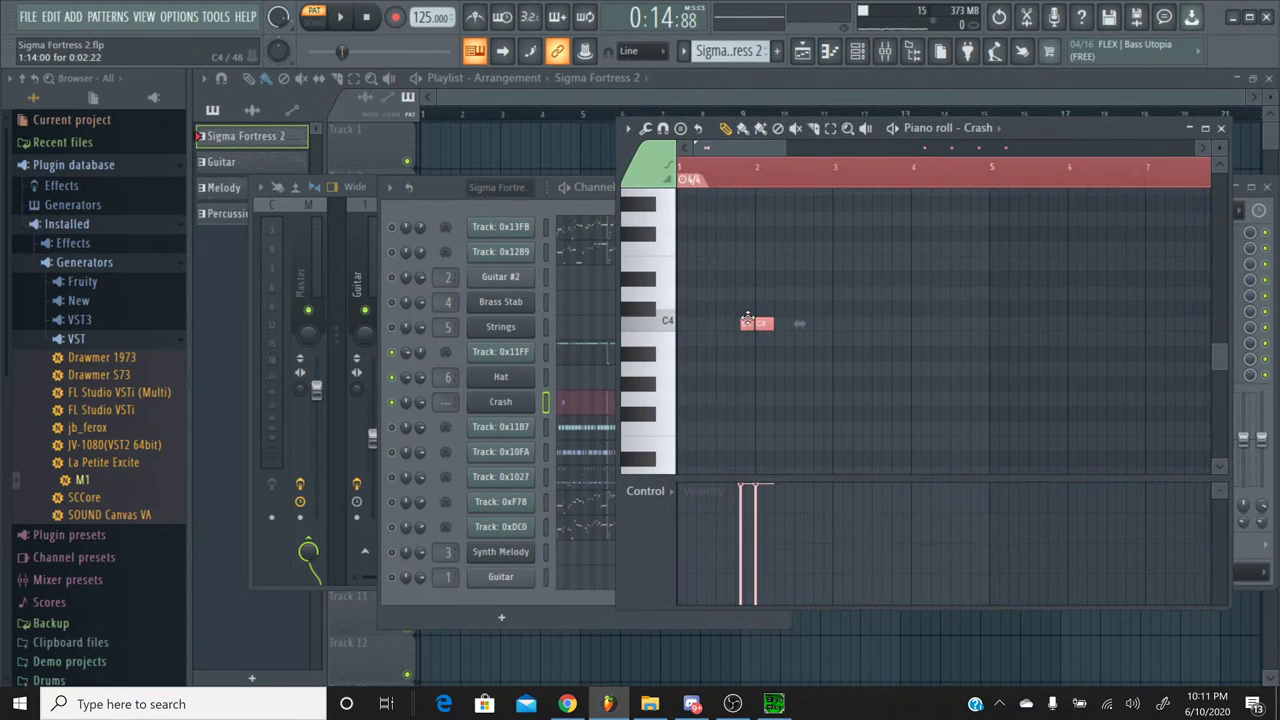
key("Delete")
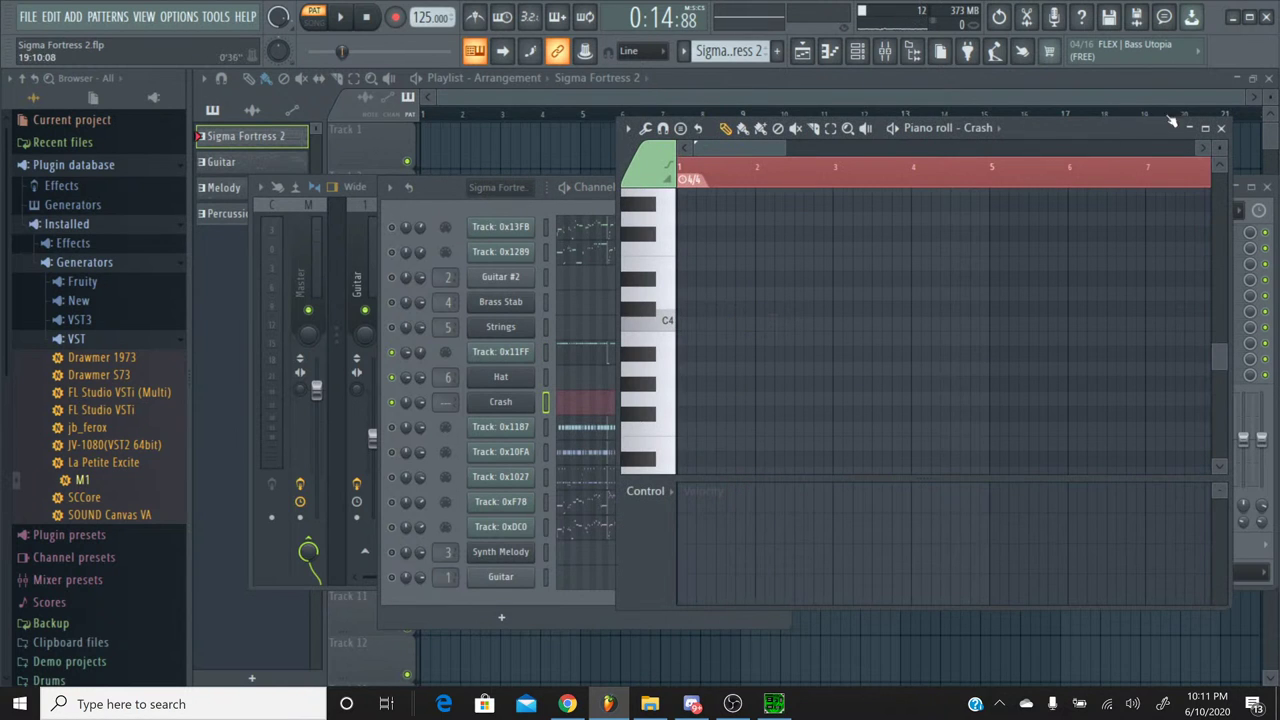
Step: Switch to the Percussion pattern and paste the copied C4 notes into the Crash piano roll from just before bar 9
left_click(1220, 129)
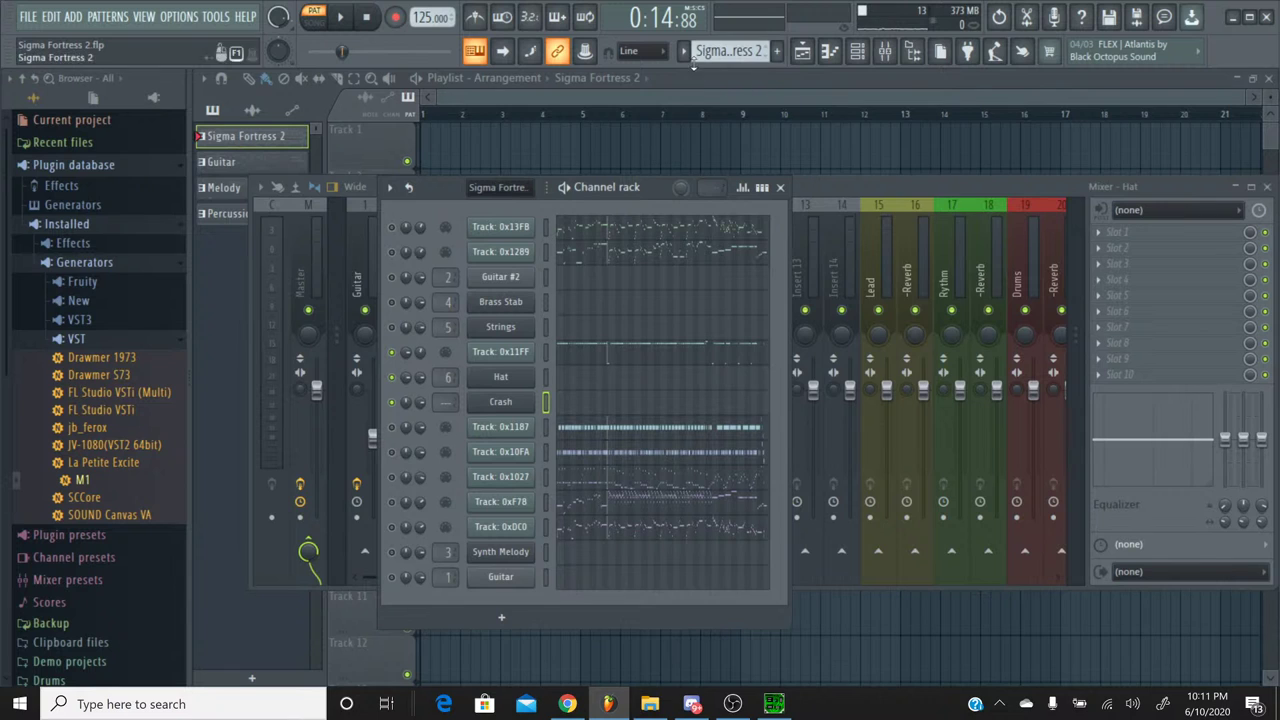
left_click(684, 51)
left_click(712, 121)
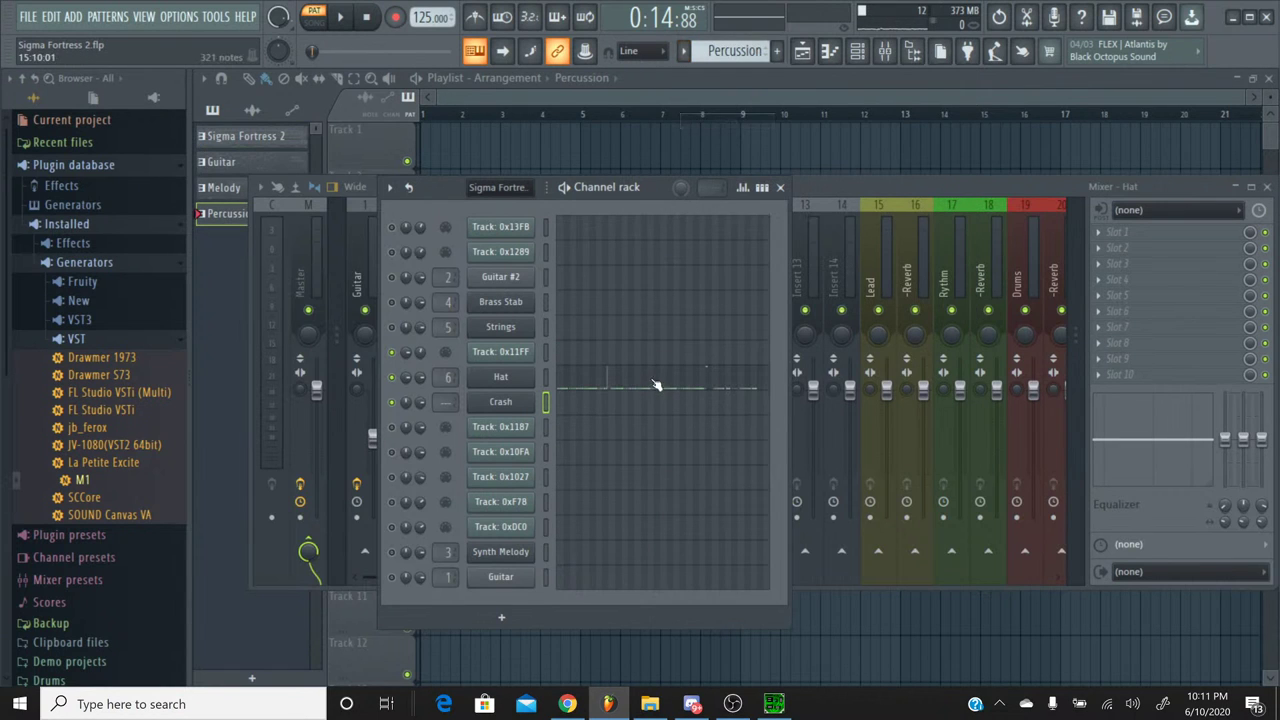
left_click(586, 406)
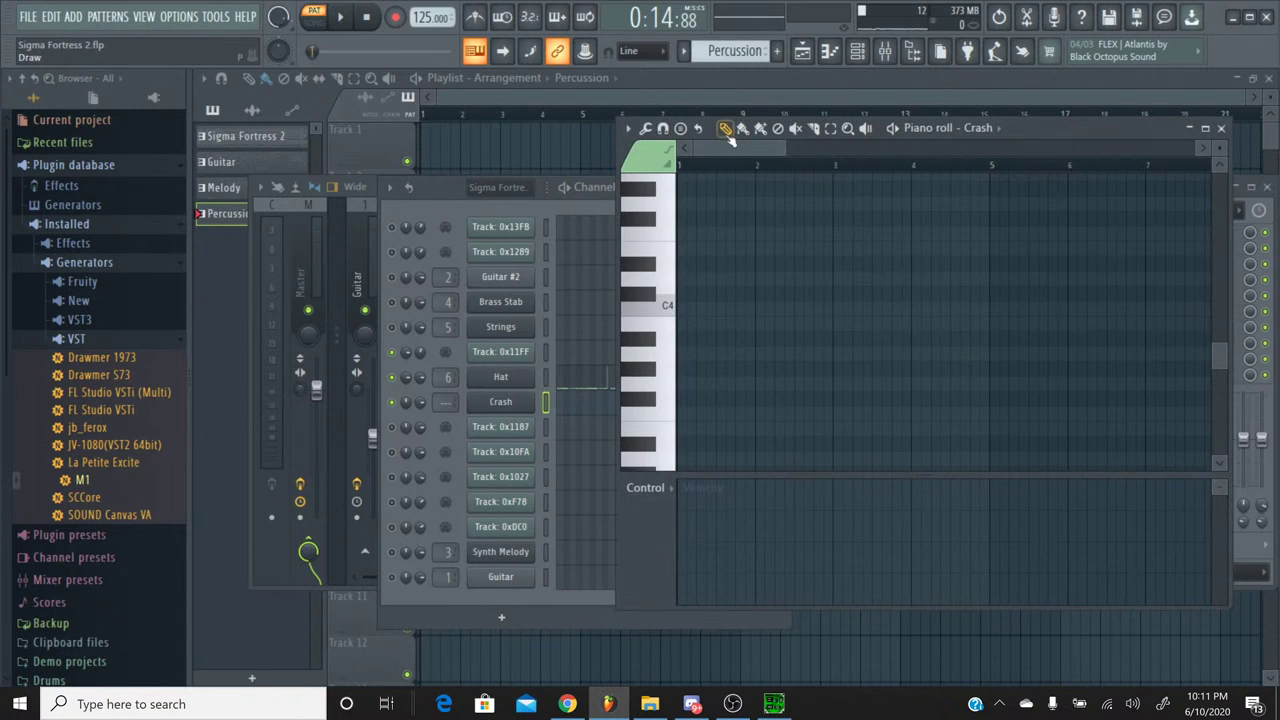
mouse_move(723, 148)
left_mouse_down()
mouse_move(886, 146)
mouse_move(822, 159)
left_mouse_up()
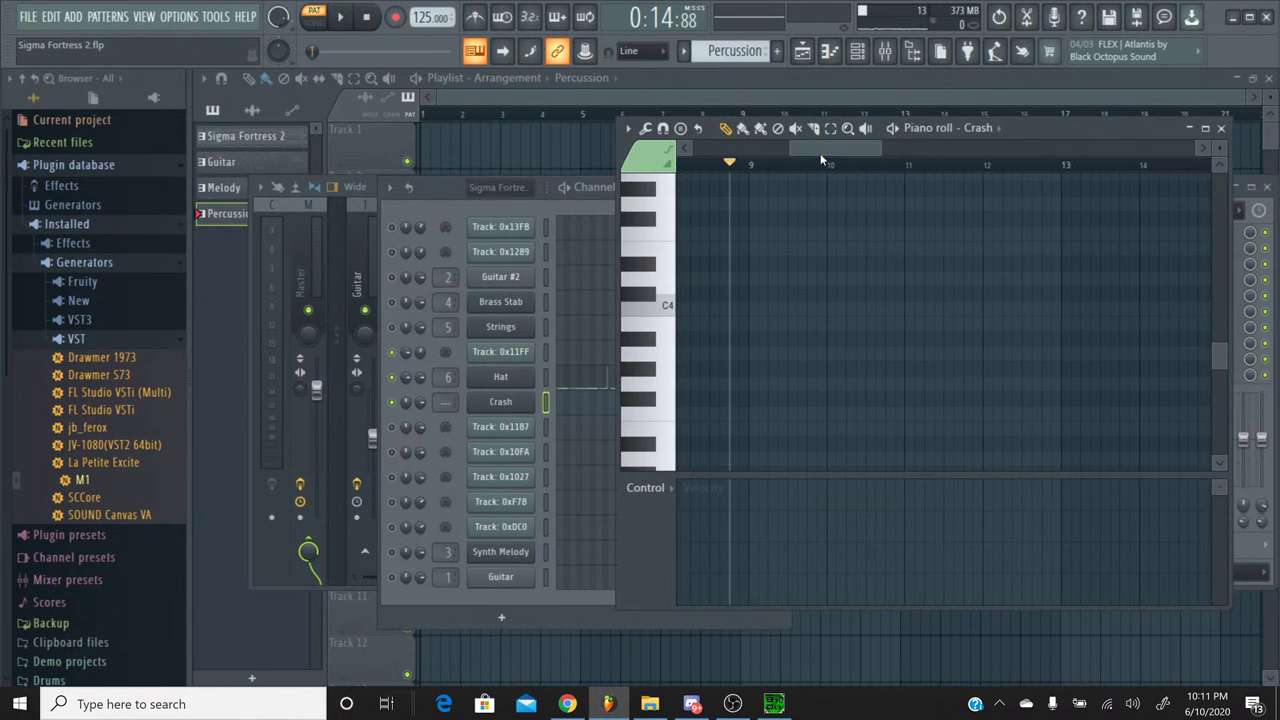
key("ctrl+v")
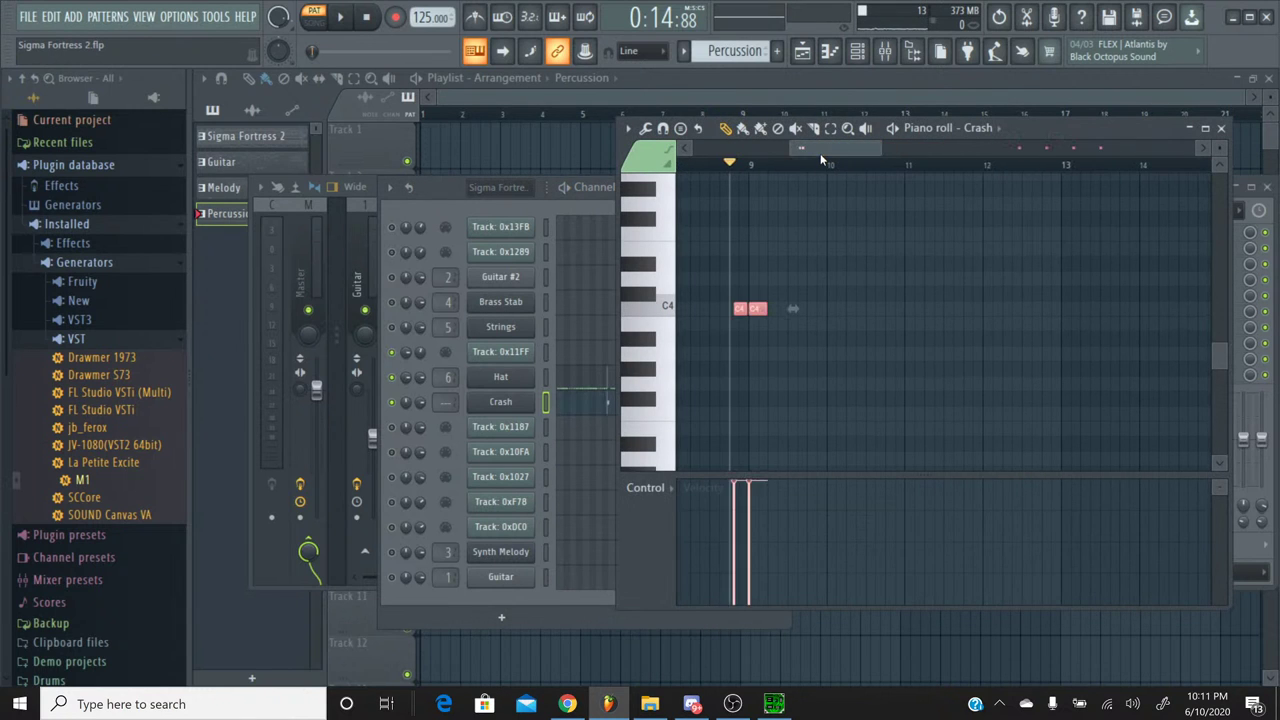
left_click(785, 276)
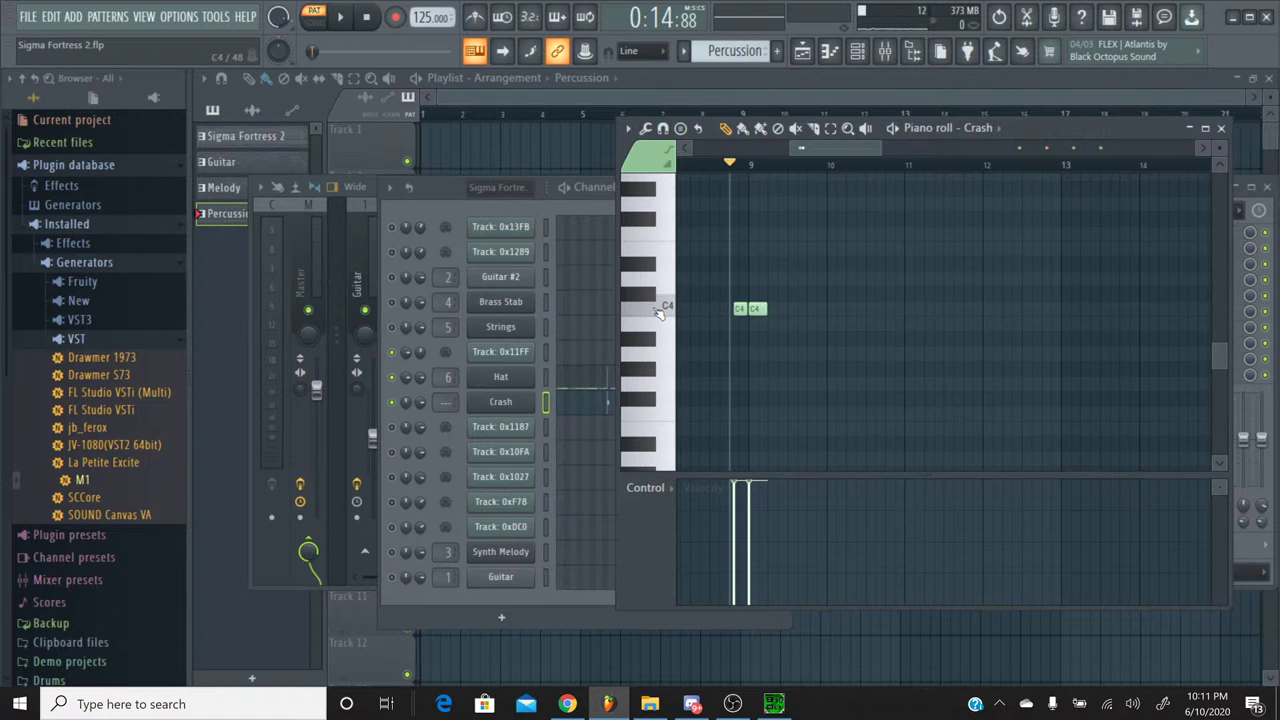
Step: Audition the Crash piano roll keys from C4 up to A#6 to compare the cymbal sounds
scroll(660, 312, "up", 1)
left_click(658, 280)
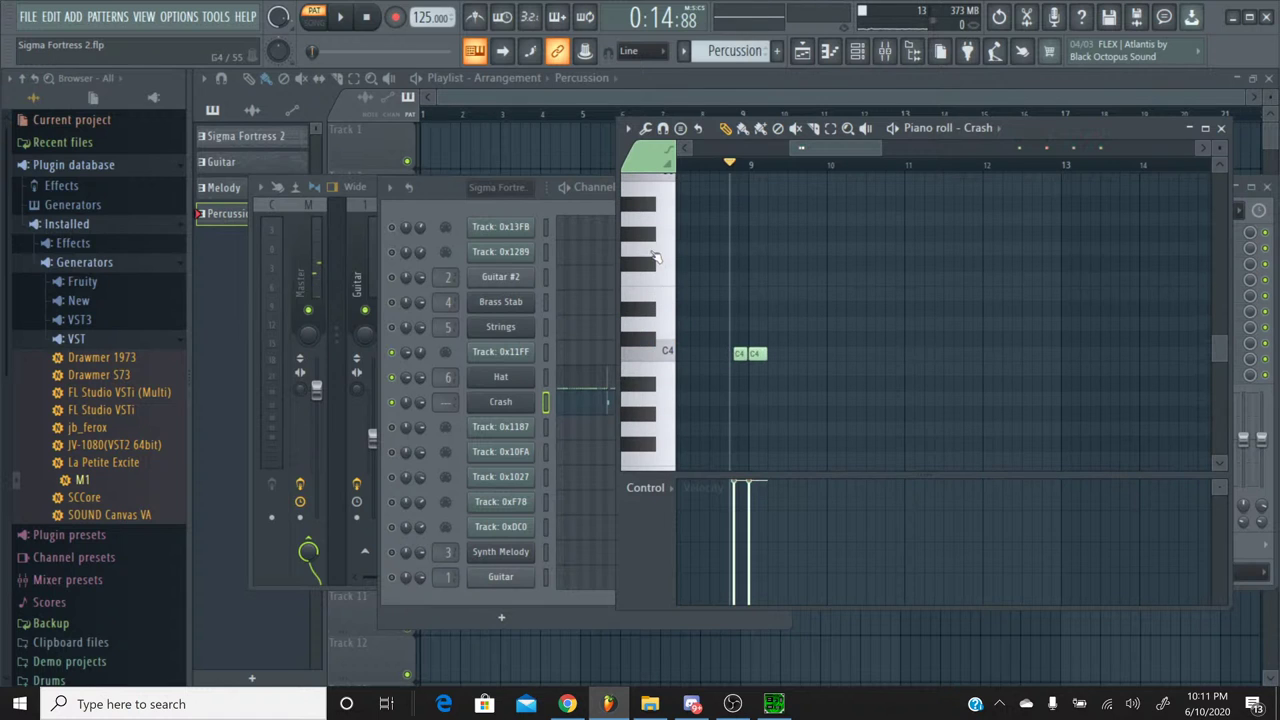
left_click(655, 250)
scroll(655, 257, "up", 4)
left_click(655, 257)
left_click(655, 232)
left_click(652, 212)
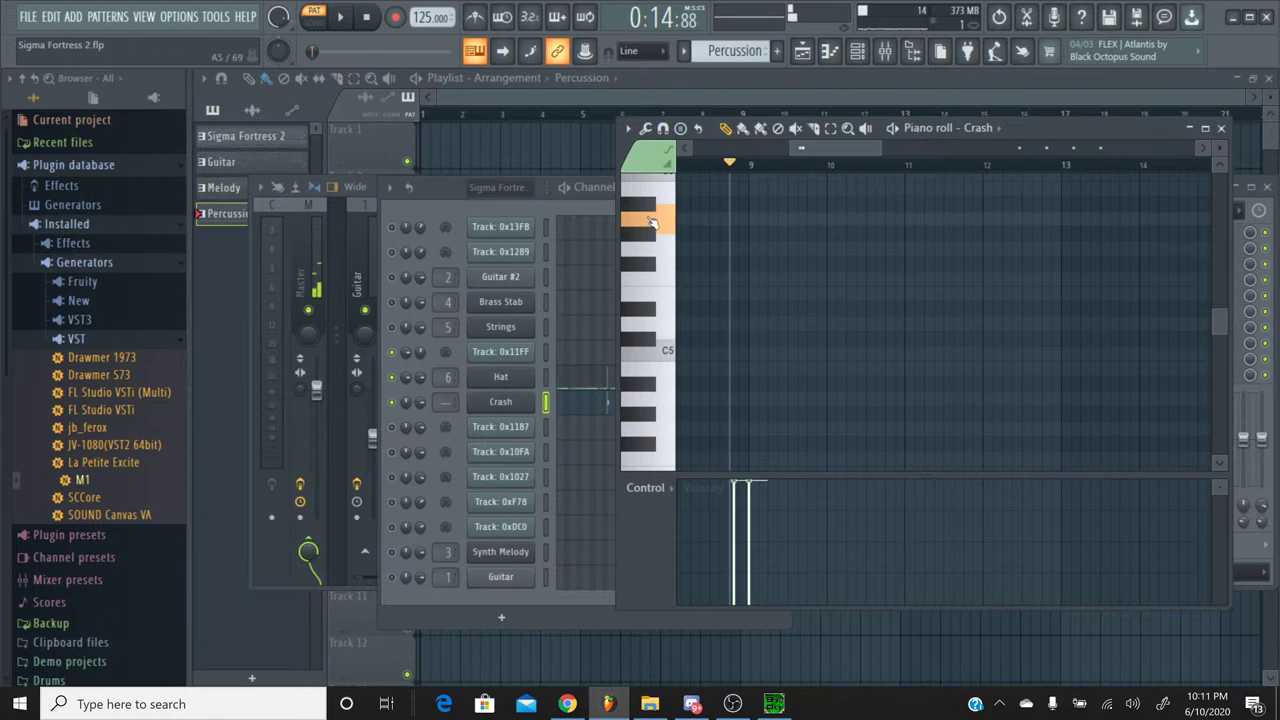
scroll(650, 228, "up", 2)
left_click(650, 228)
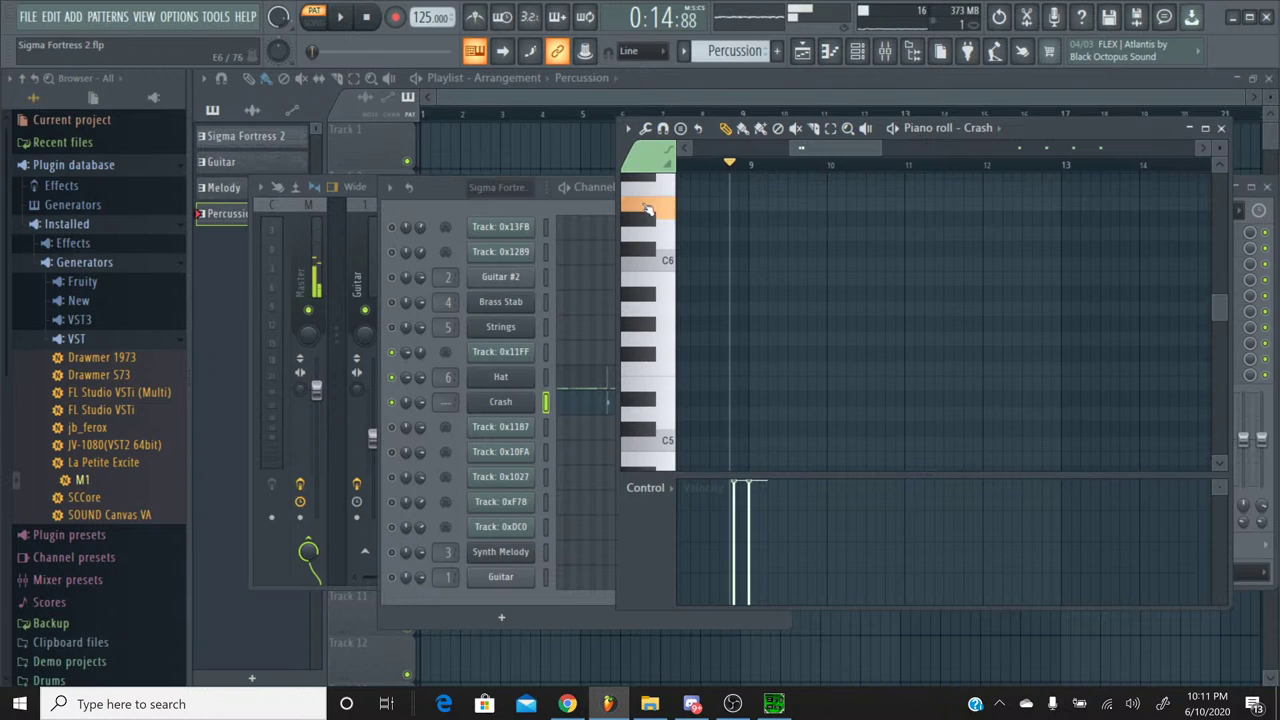
left_click(649, 192)
scroll(648, 210, "down", 1)
left_click(652, 243)
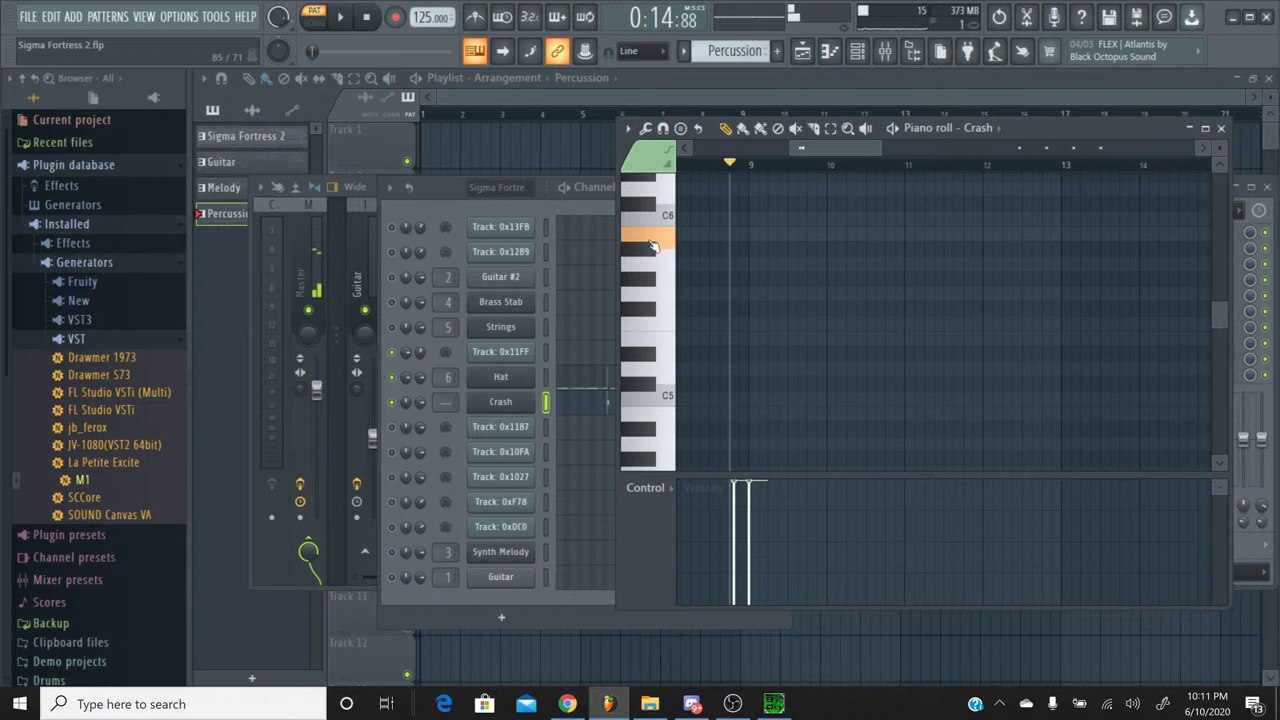
left_click(652, 220)
scroll(648, 225, "up", 2)
left_click(643, 222)
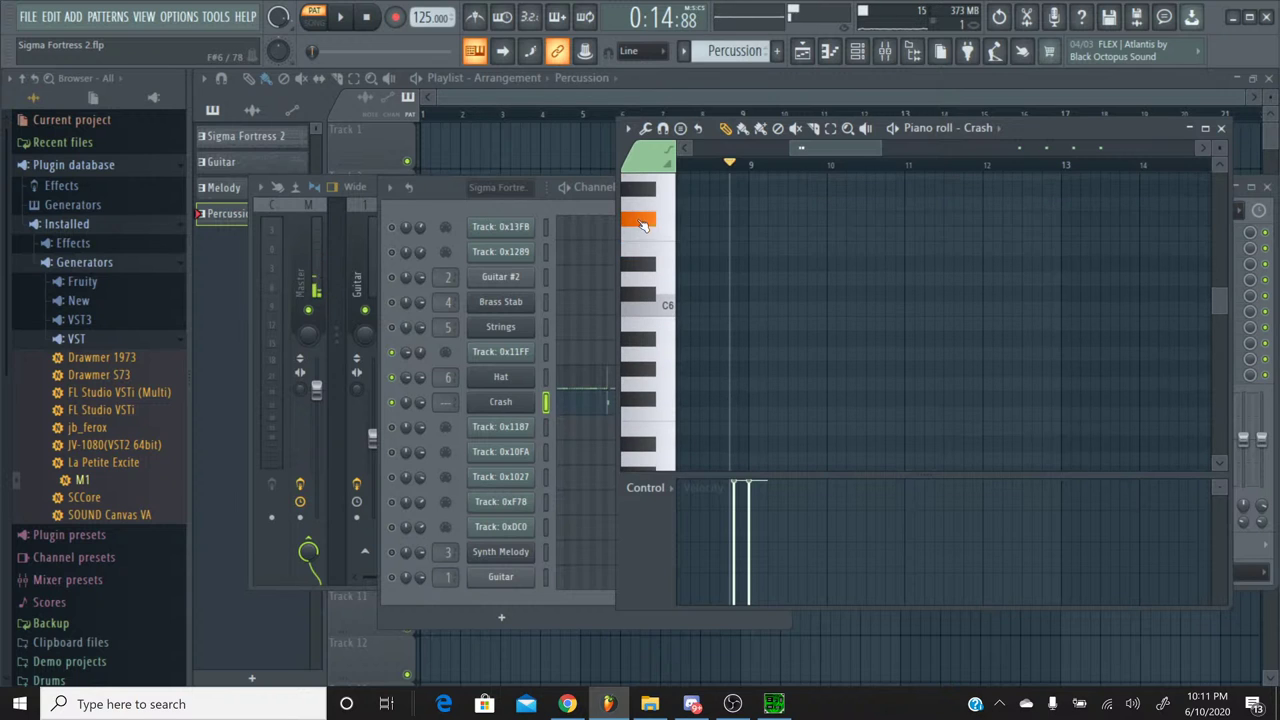
mouse_move(643, 224)
left_mouse_down()
mouse_move(656, 314)
mouse_move(643, 192)
mouse_move(643, 220)
mouse_move(644, 192)
mouse_move(645, 204)
left_mouse_up()
left_click(656, 313)
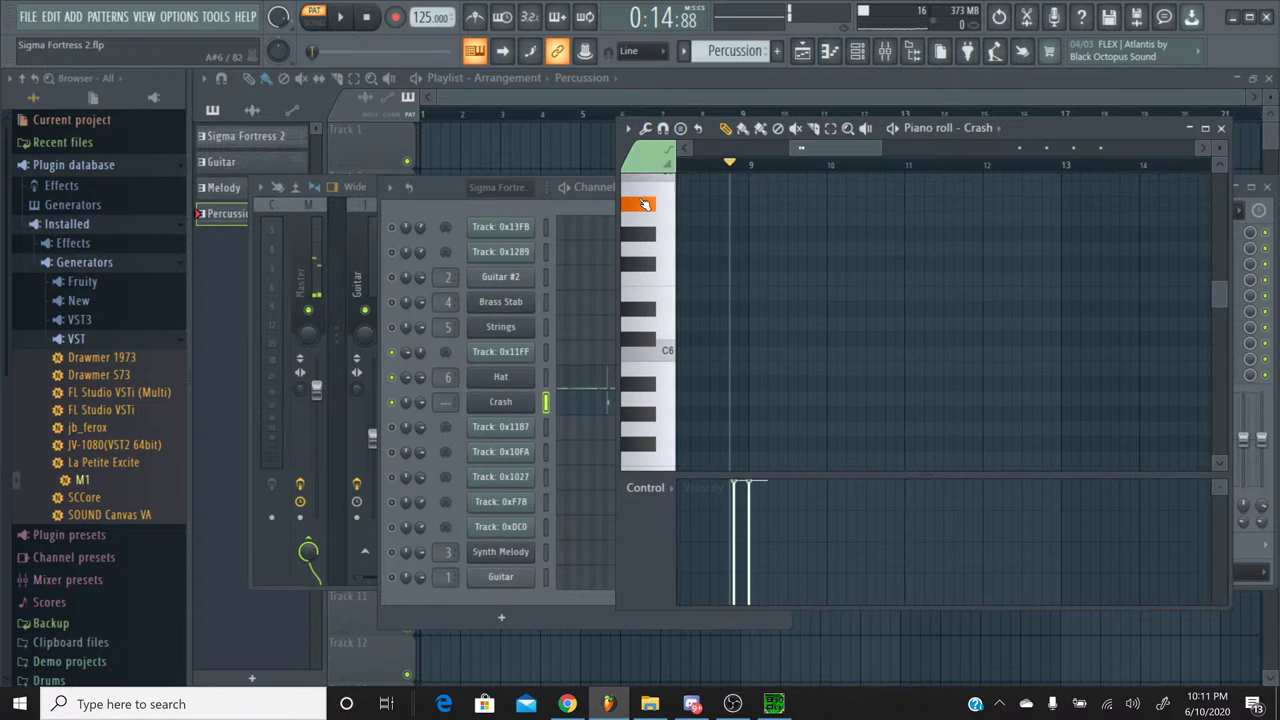
left_click(645, 204)
left_click(652, 236)
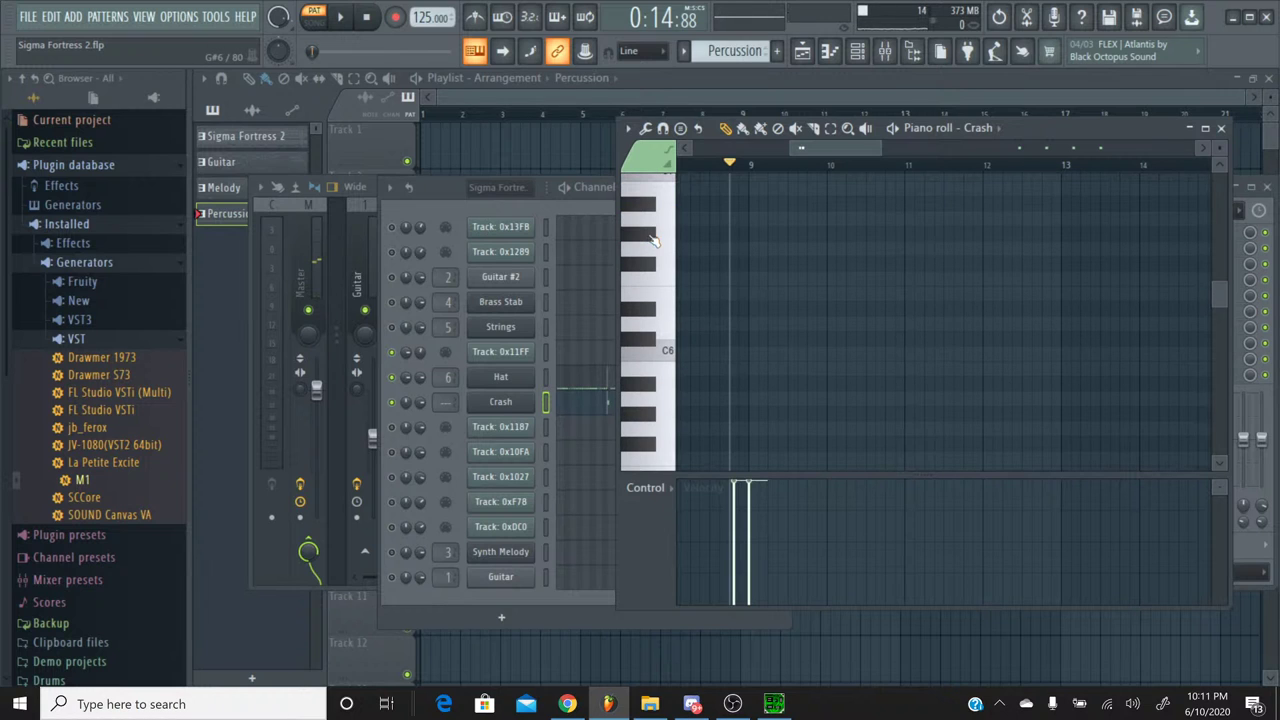
Step: Transpose all the pasted Crash notes up to G#6 and deselect them
key("ctrl+a")
key("ctrl+Up")
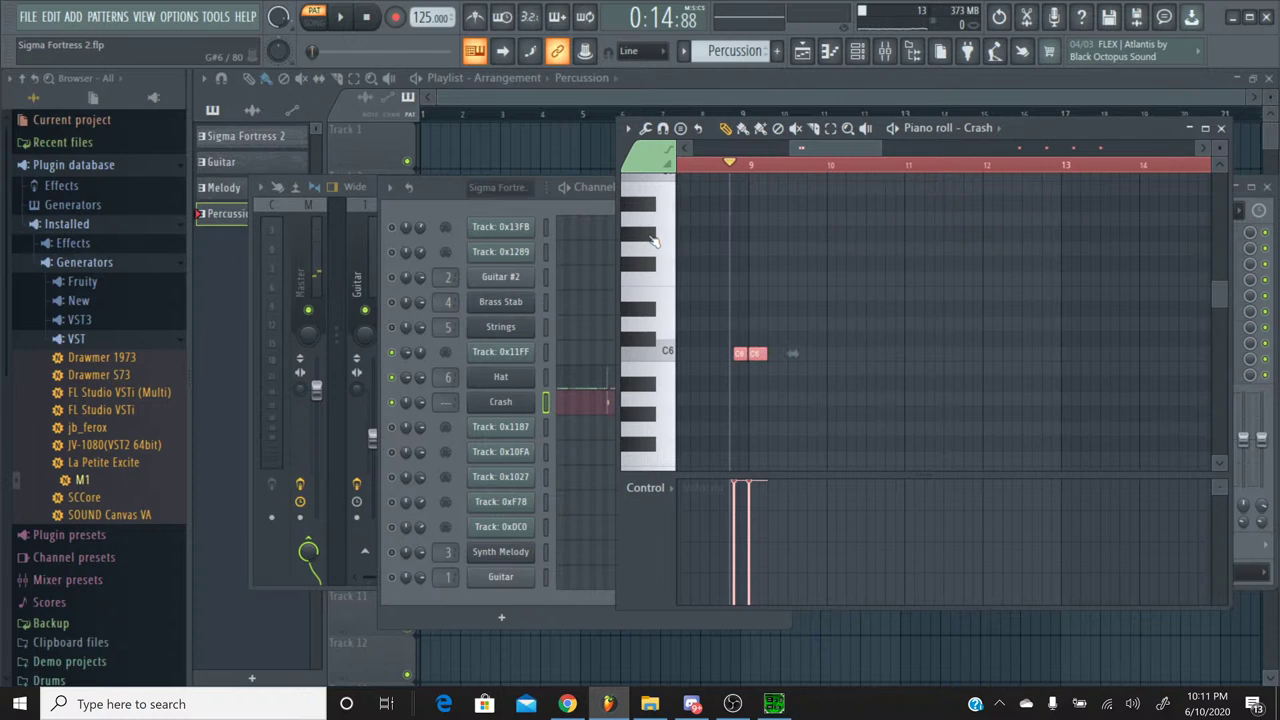
key("shift+Up")
key("shift+Up")
key("shift+Up")
key("shift+Up")
key("shift+Up")
key("shift+Up")
key("shift+Up")
key("shift+Up")
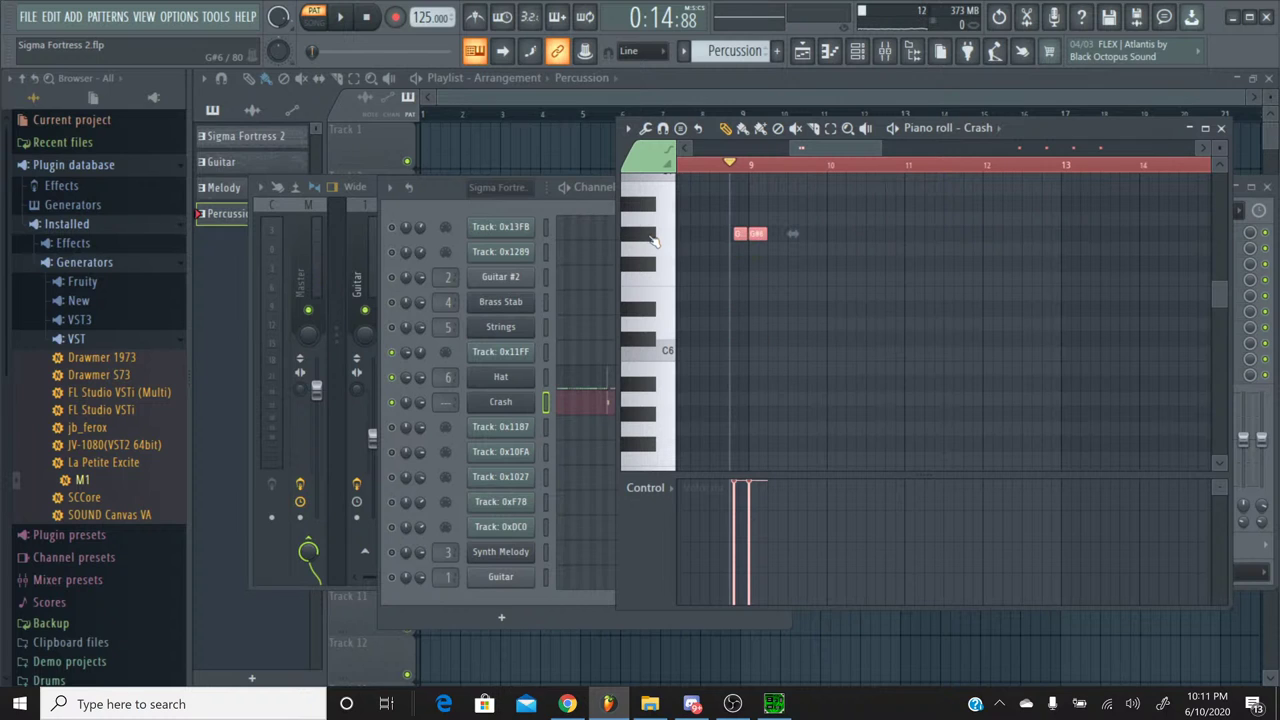
key("ctrl+d")
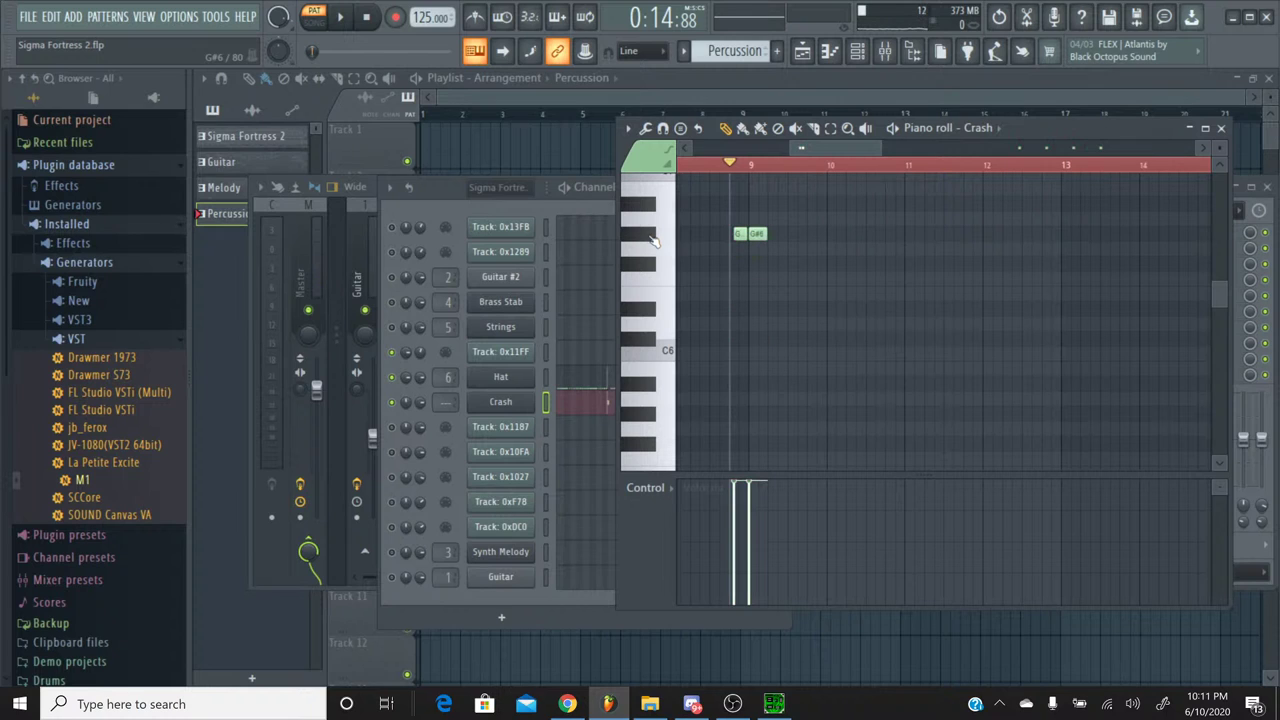
Step: Play back the transposed Crash notes around bar 9, stop playback and close the piano roll
left_click(340, 17)
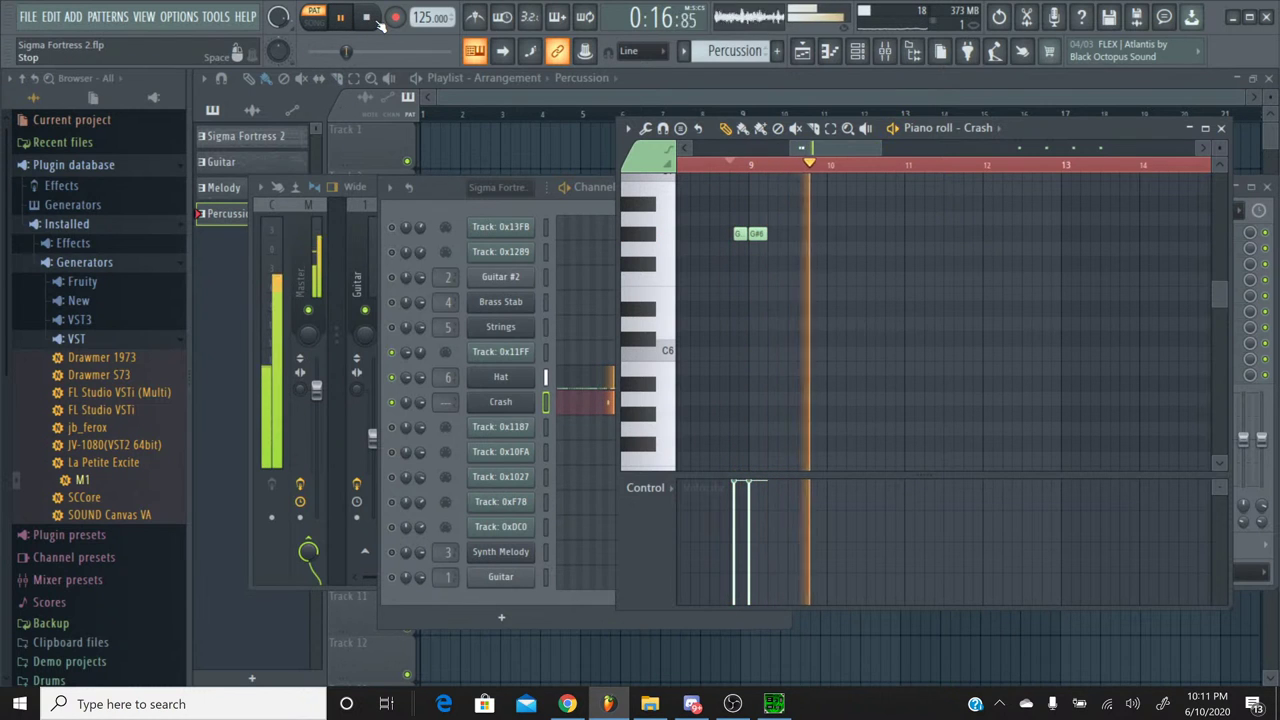
left_click(369, 19)
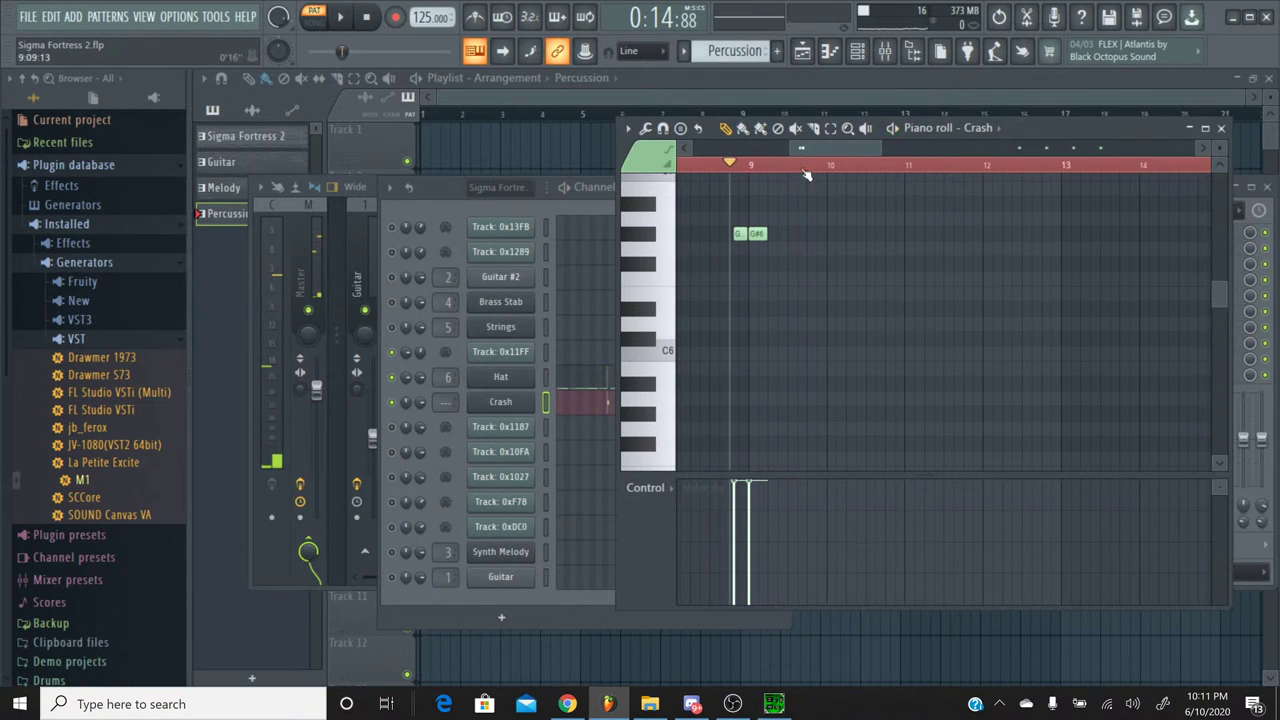
left_click(1221, 129)
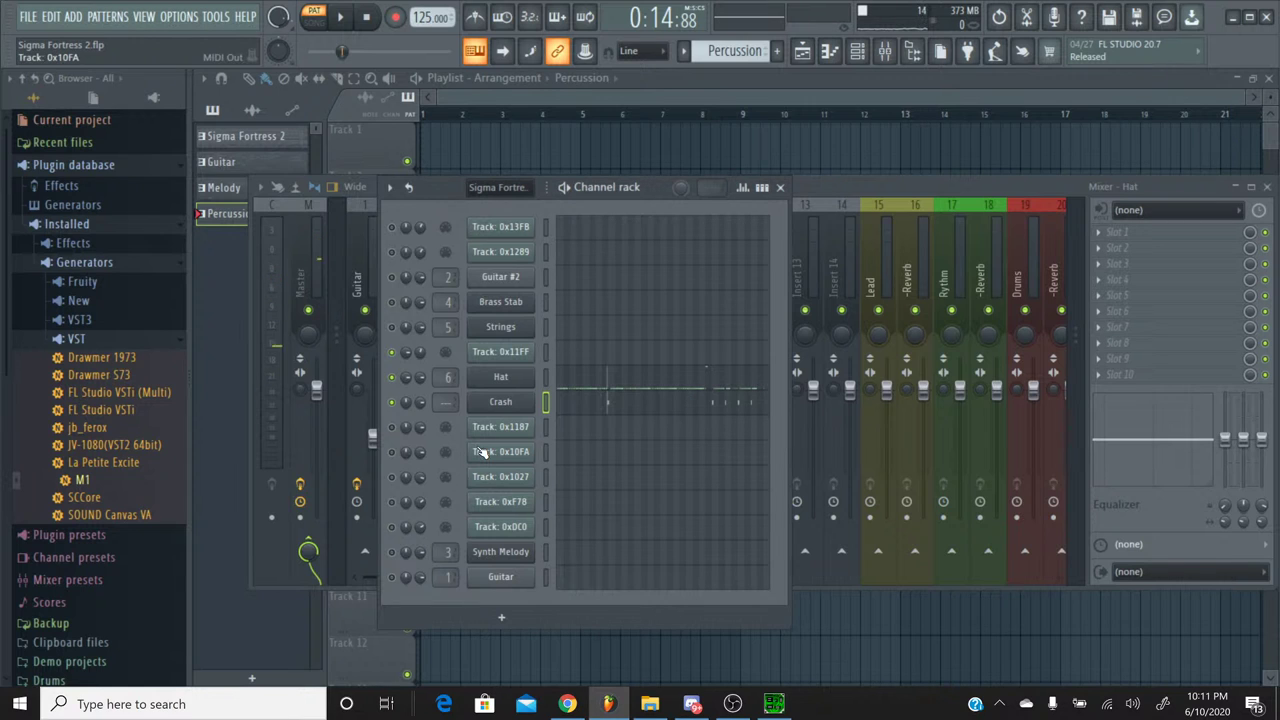
Step: With the pattern playing, route the Crash channel to mixer track 7 and lower the Hat track's volume to about -6.5 dB
left_click(340, 17)
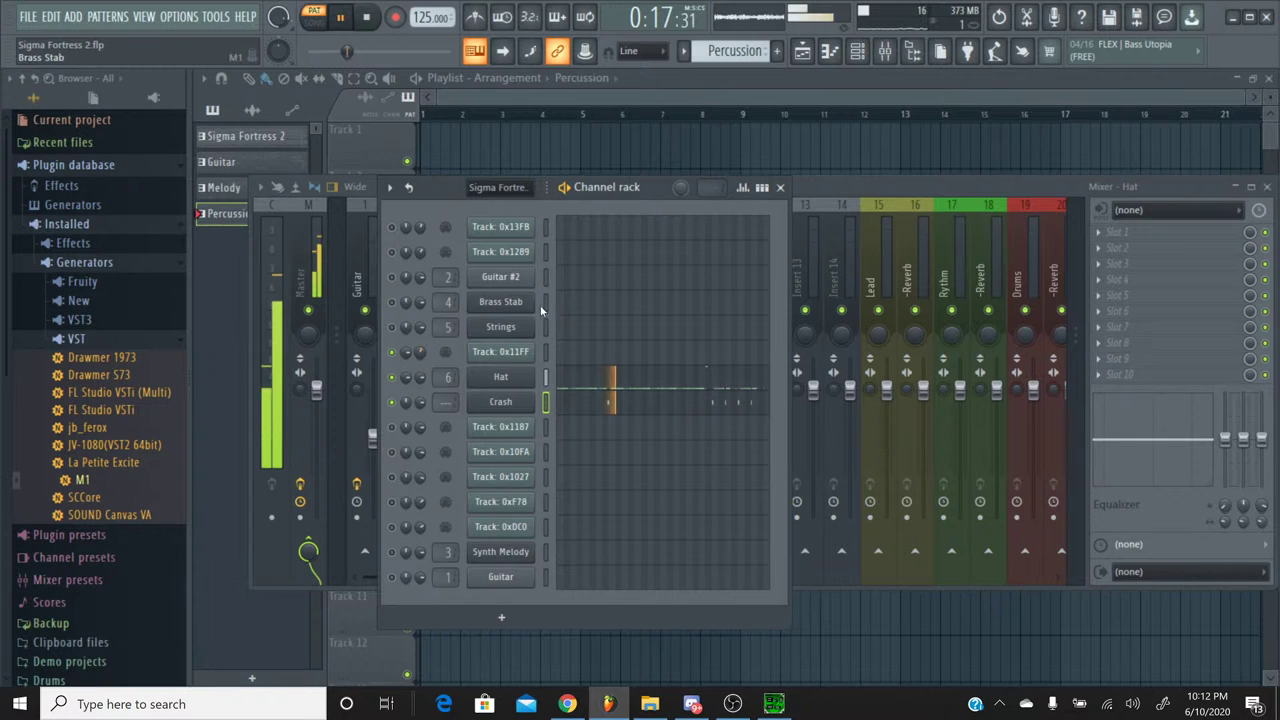
left_click(781, 188)
left_click(578, 220)
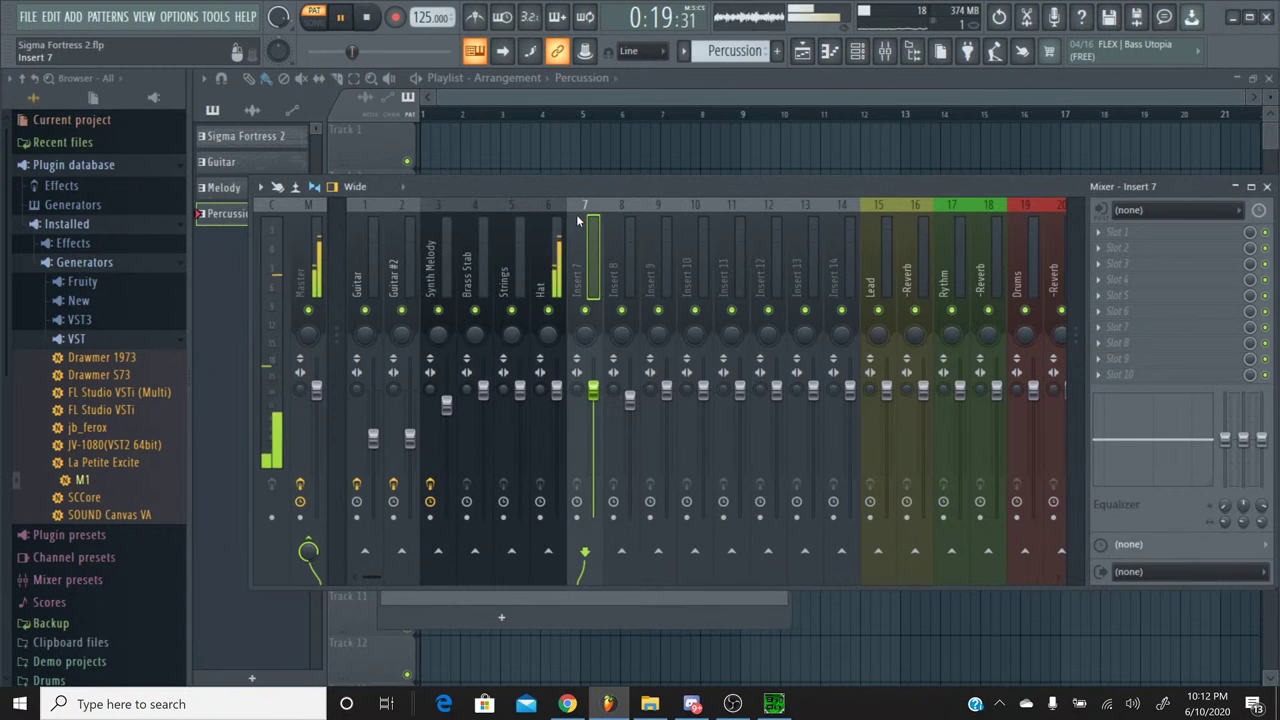
key("ctrl+l")
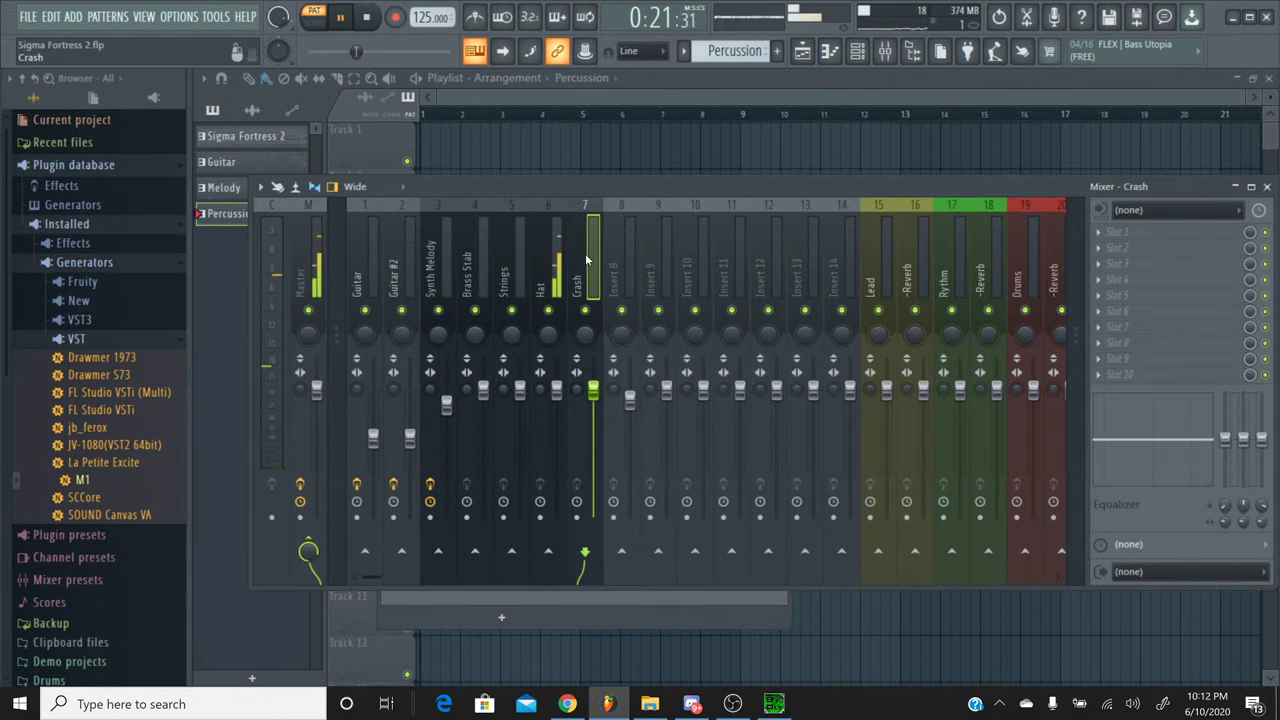
left_click_drag(556, 388, 556, 425)
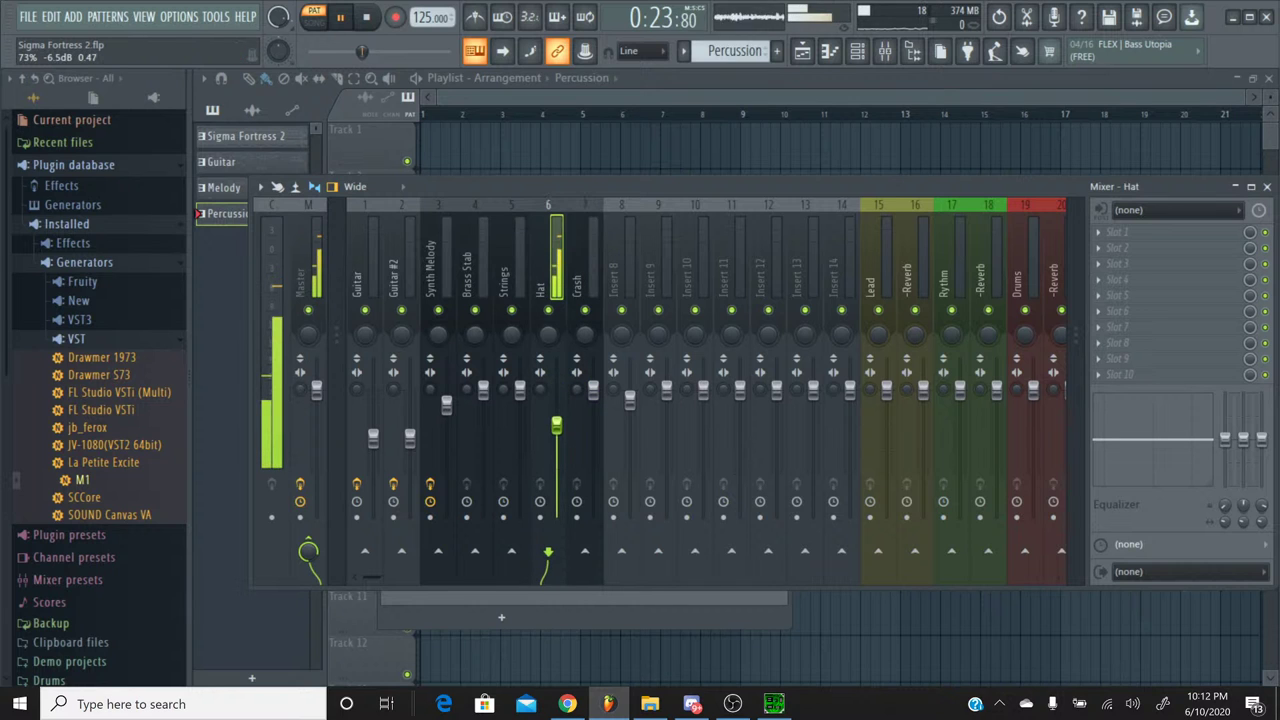
Step: Copy the Hat channel's panning value to the Crash channel's panning in the channel rack
left_click(857, 51)
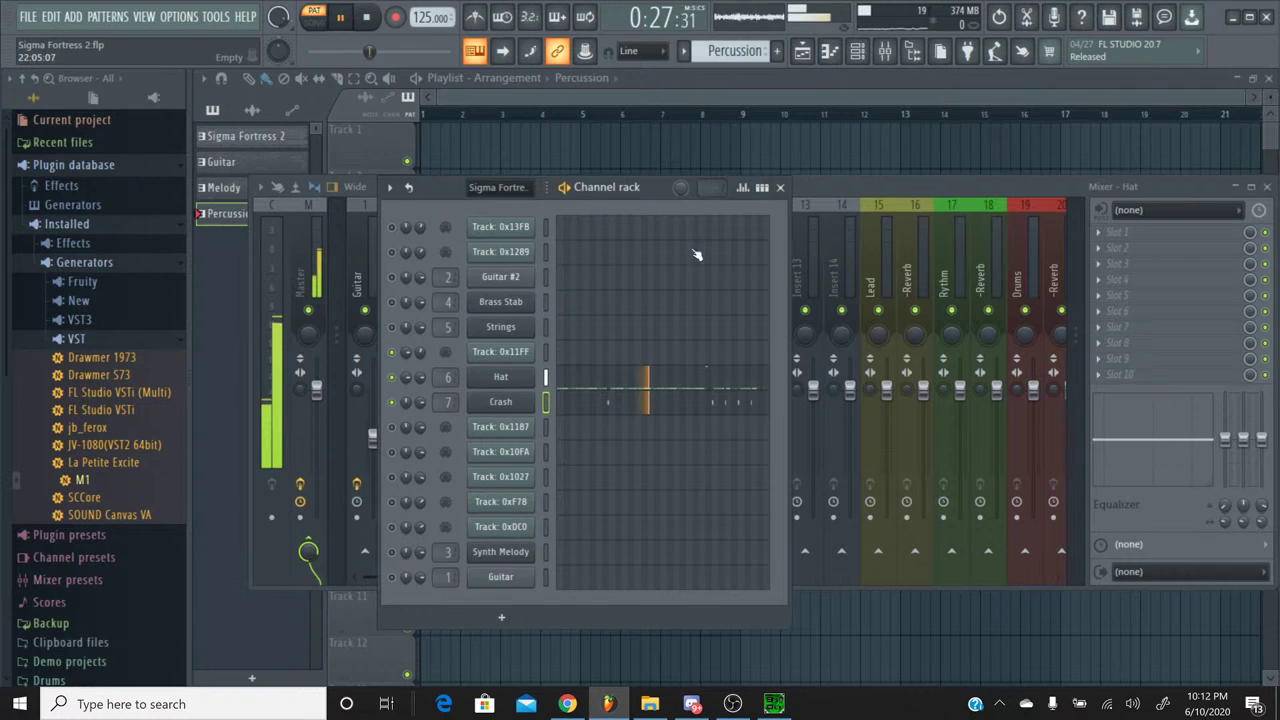
right_click(417, 380)
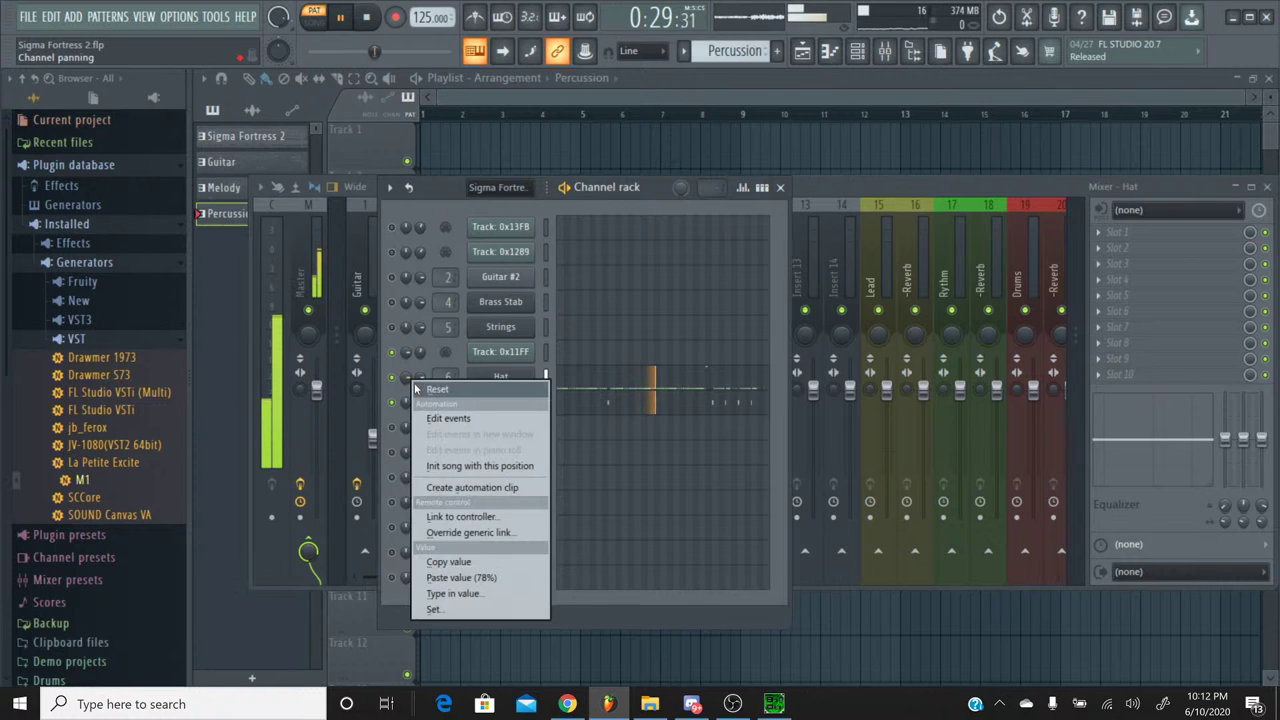
left_click(450, 562)
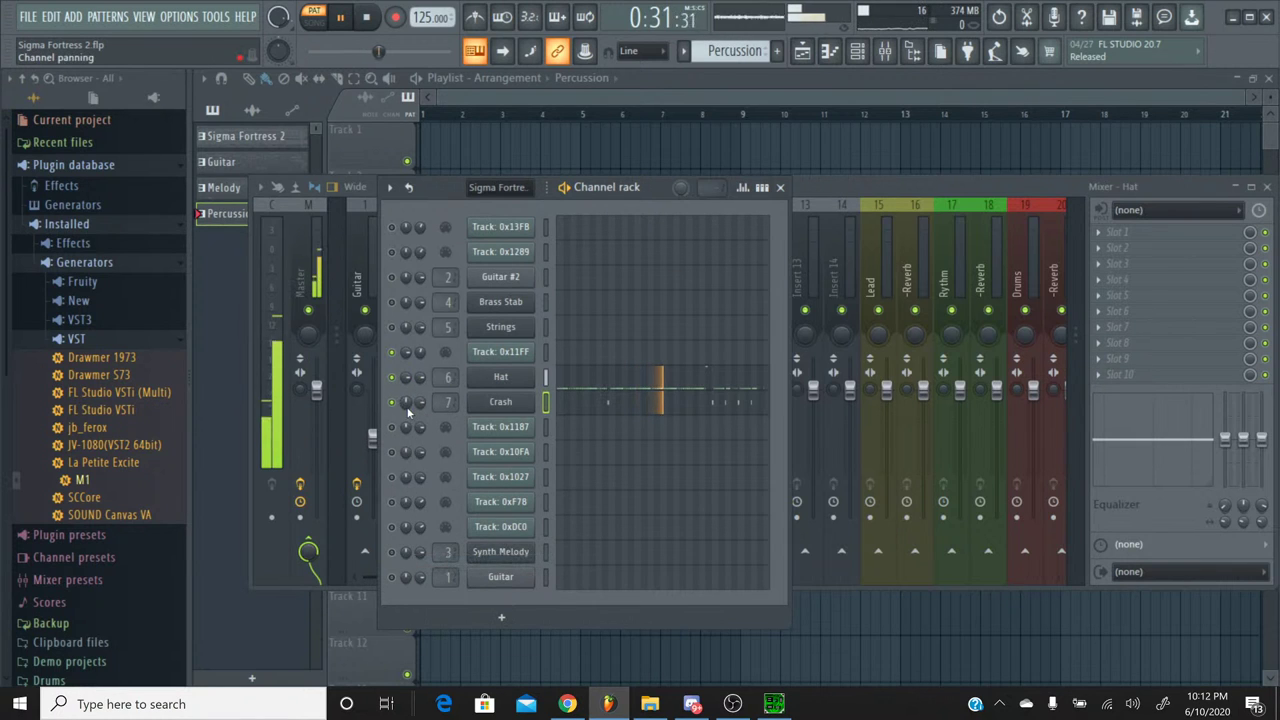
right_click(407, 407)
left_click(460, 609)
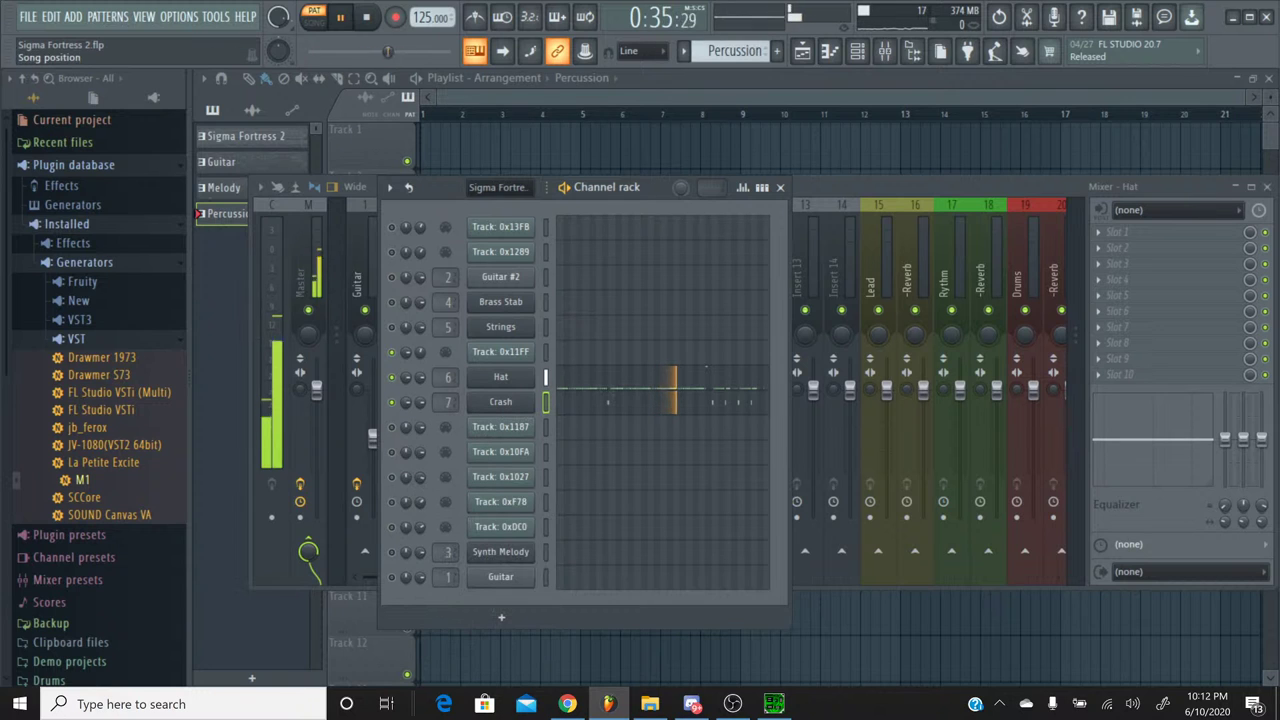
Step: Play the Percussion pattern from about 0:45 to hear the later Crash hits, stop and close the channel rack
left_click_drag(386, 52, 410, 55)
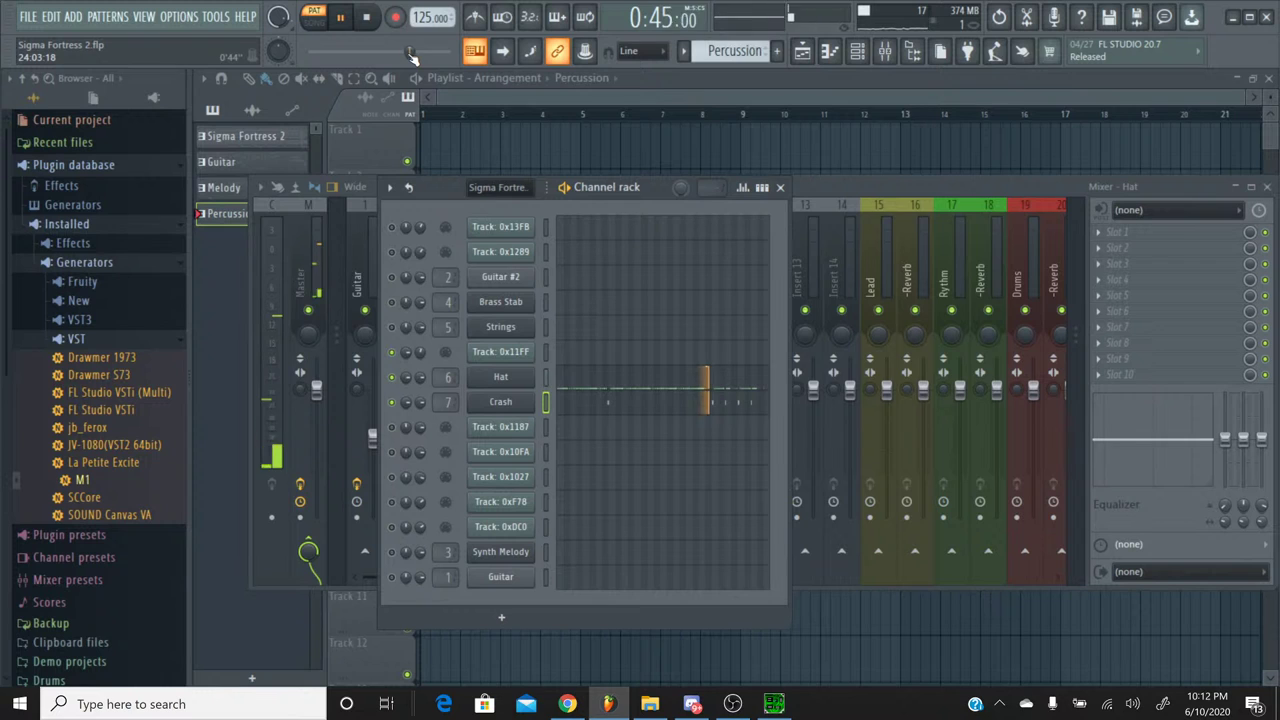
left_click(367, 19)
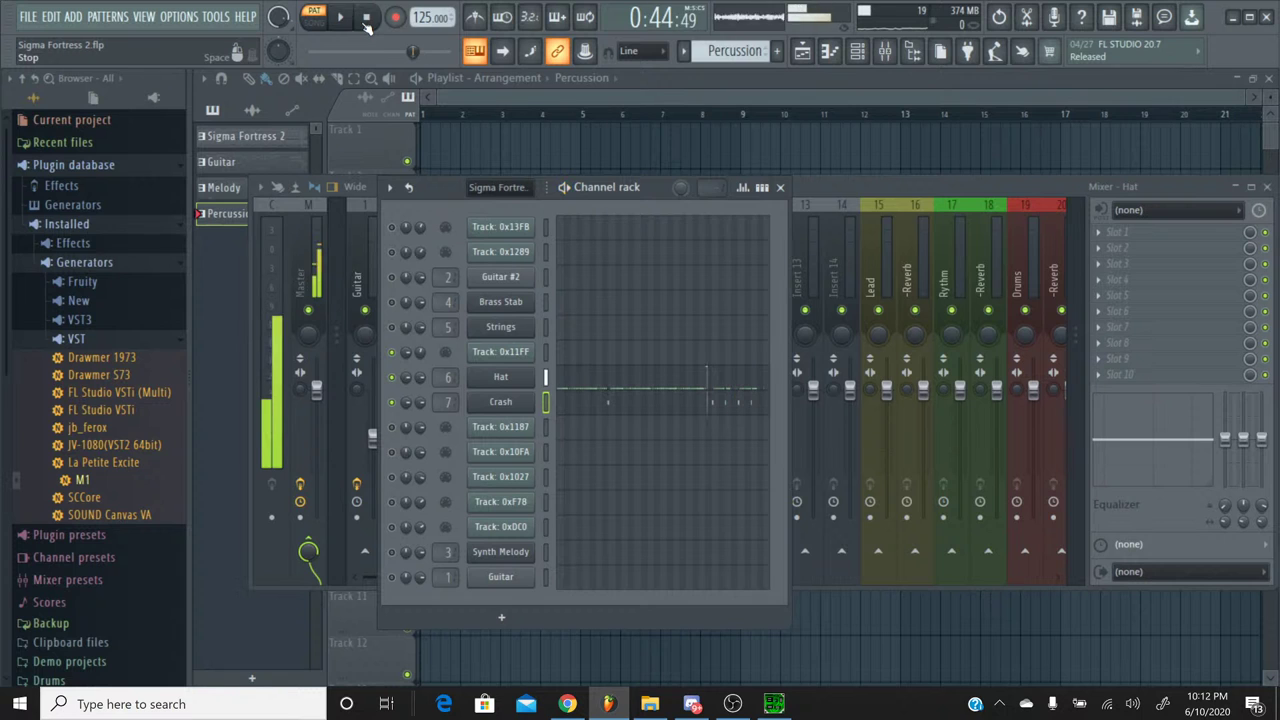
left_click(780, 187)
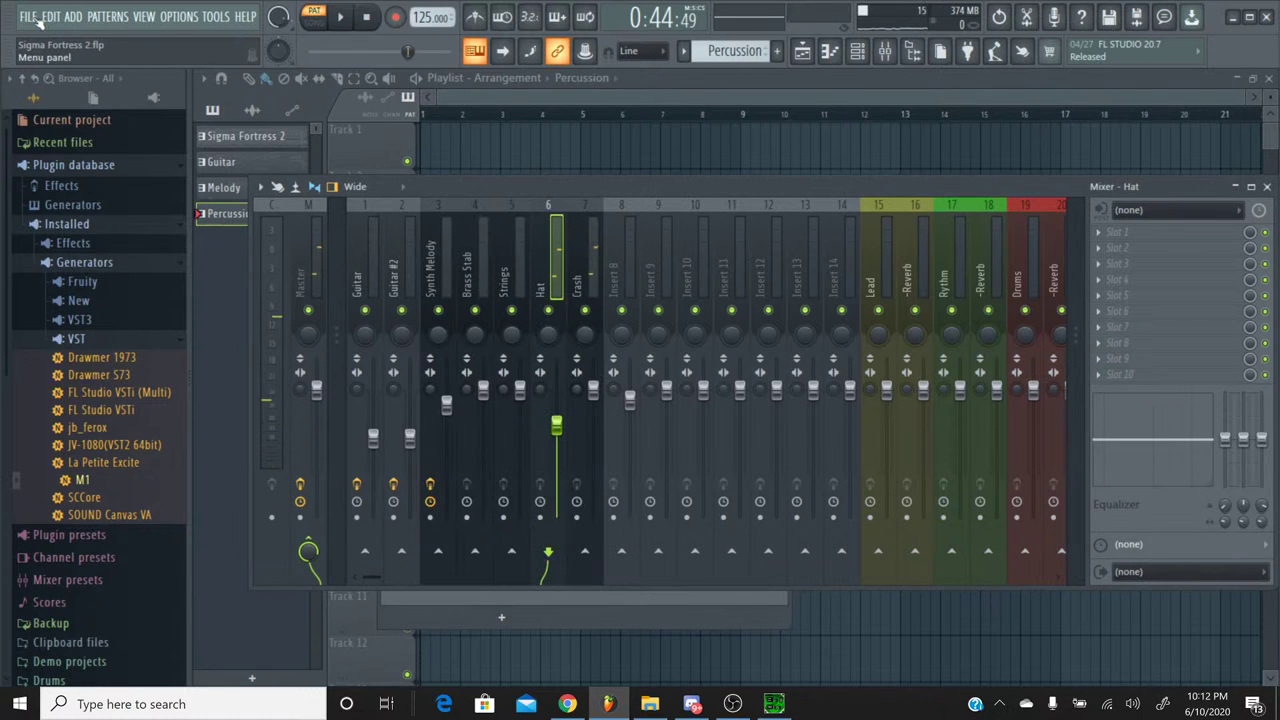
Step: Save the project, check the live stream chat in Chrome and return to FL Studio
left_click(28, 17)
left_click(45, 94)
left_click(566, 704)
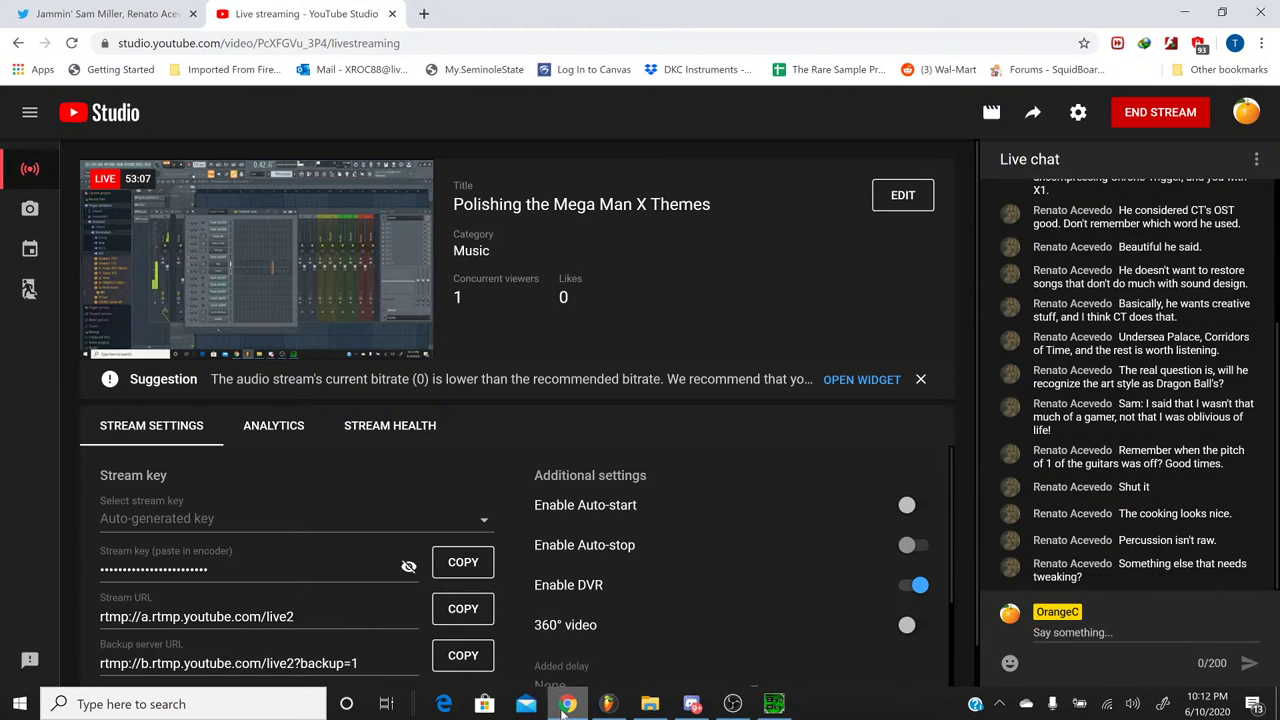
left_click(566, 704)
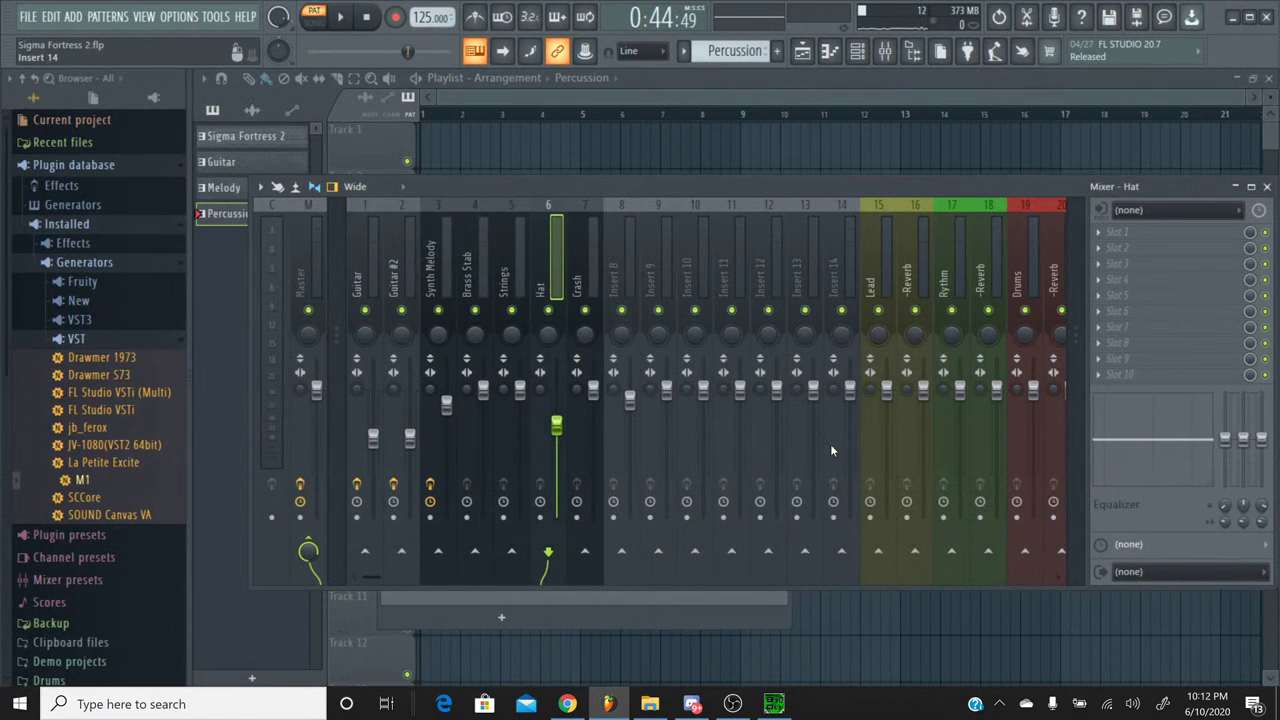
Step: Switch the channel rack back to the Sigma Fortress 2 pattern, with the imported track directly below Crash soloed, and rewind to the start
left_click(856, 54)
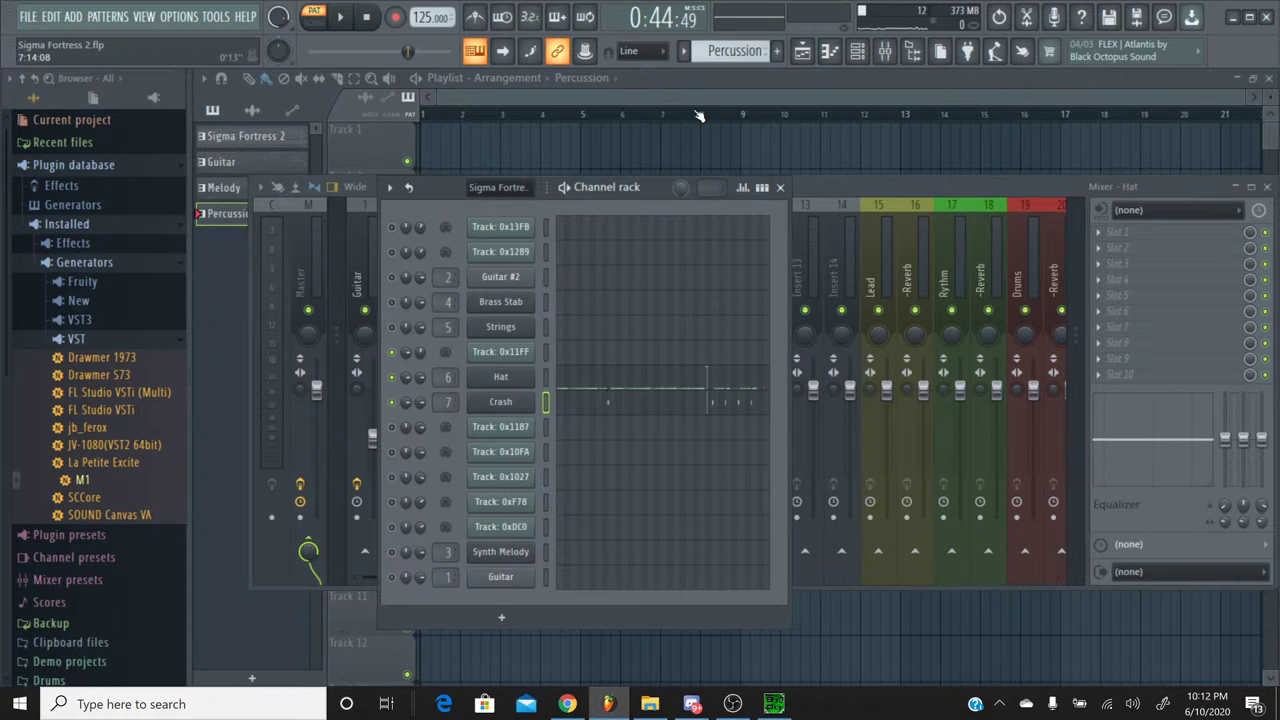
left_click(684, 51)
left_click(712, 74)
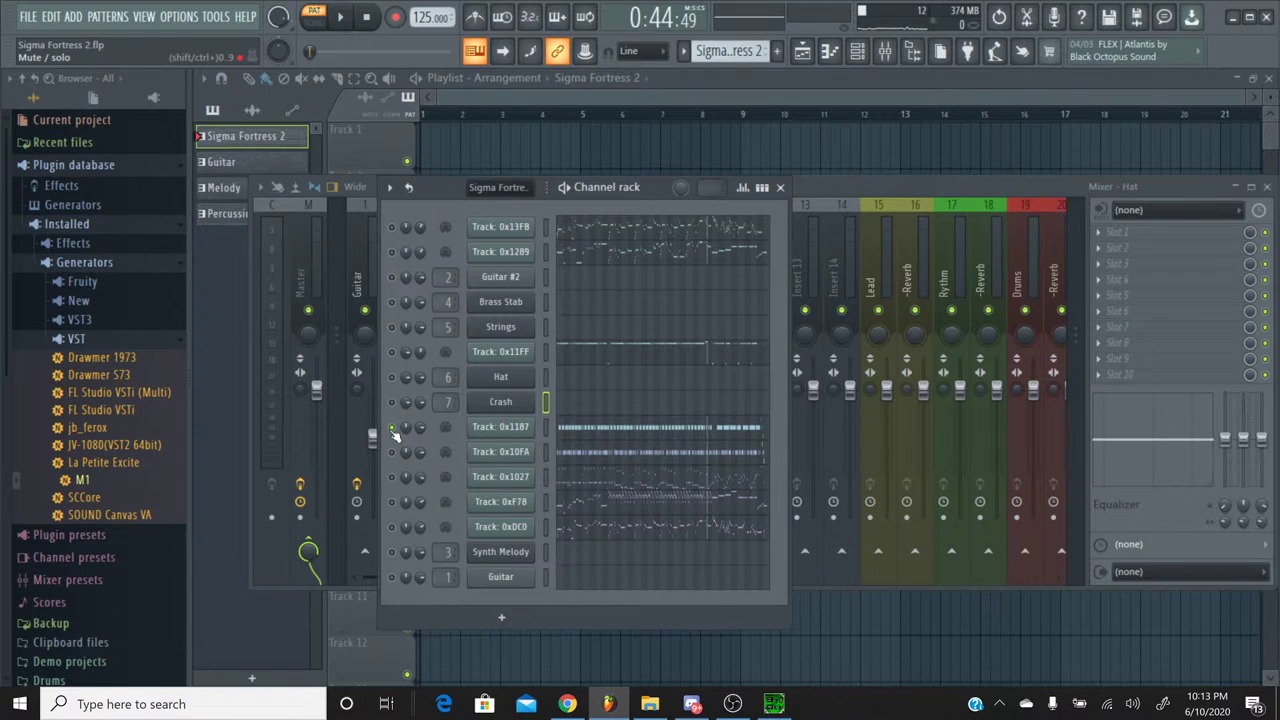
left_click_drag(310, 51, 300, 51)
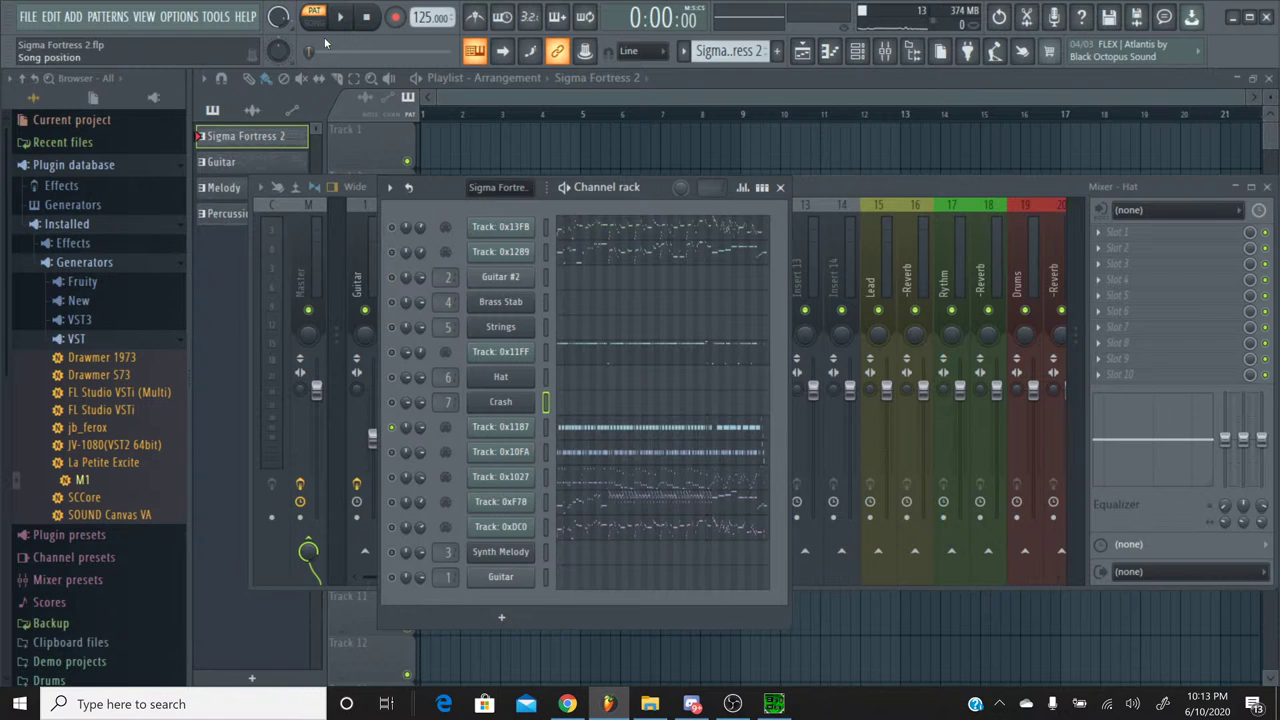
Step: Play the soloed Track: 0x11B7 briefly, stop, and open its notes in the piano roll
left_click(340, 17)
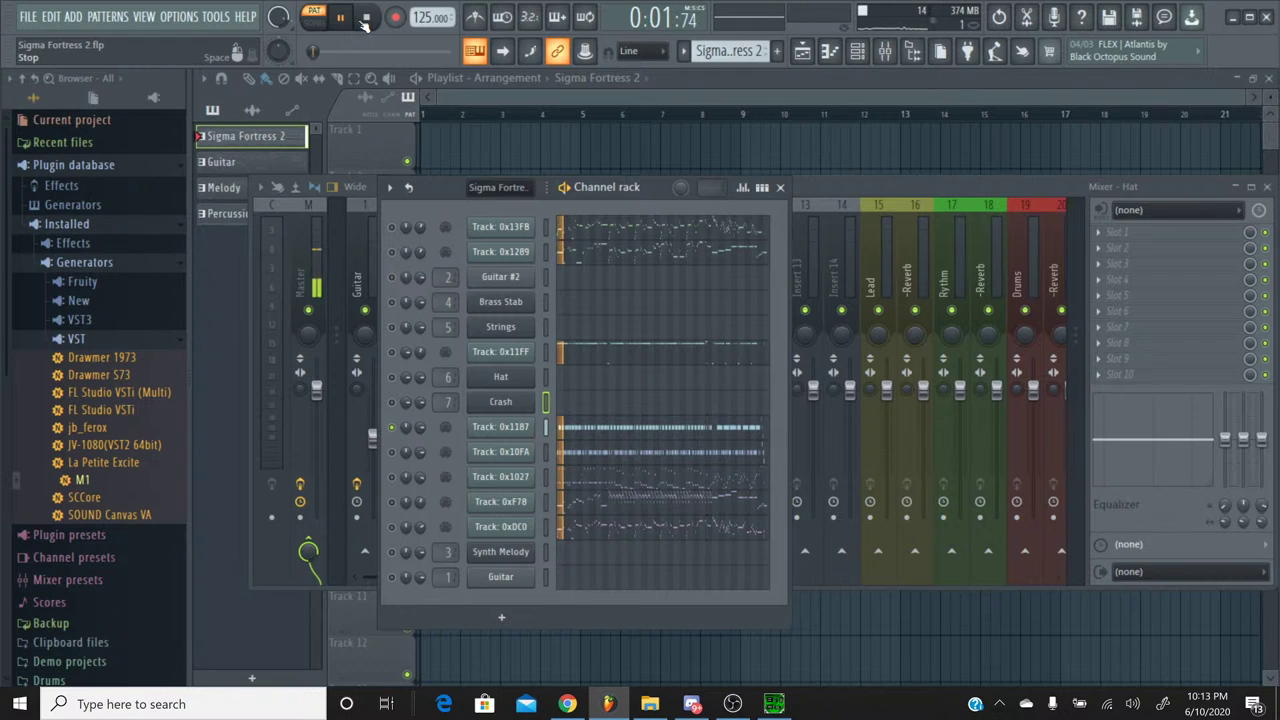
left_click(366, 20)
left_click(585, 433)
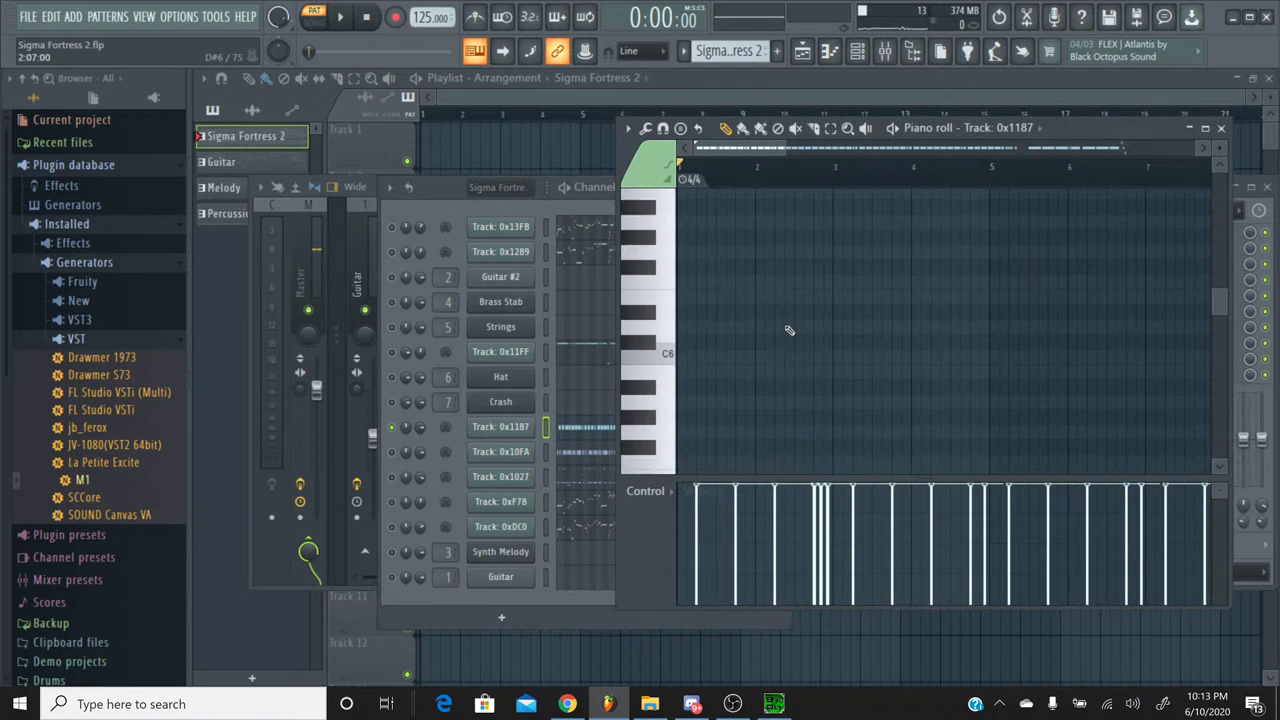
scroll(782, 183, "up", 1)
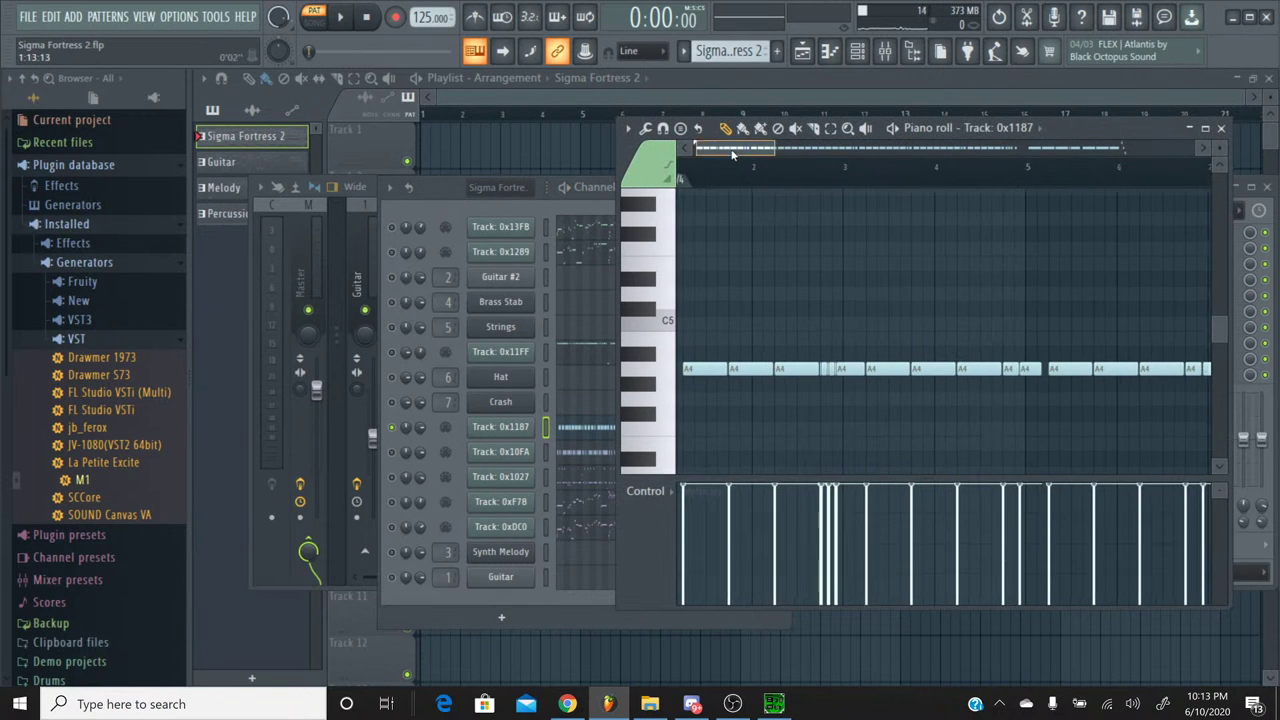
Step: Play the end of Track: 0x11B7 from about bar 32, stop, and go back to its first bars
left_click_drag(733, 153, 1105, 165)
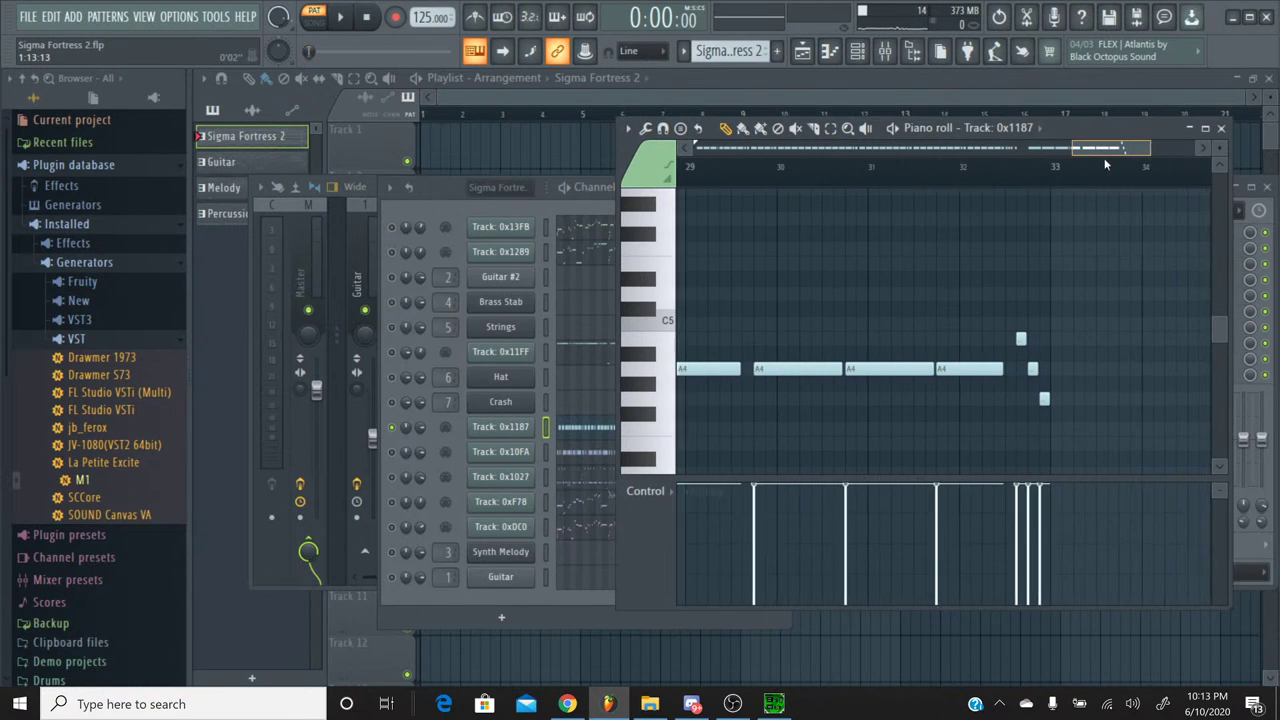
left_click(966, 164)
key("space")
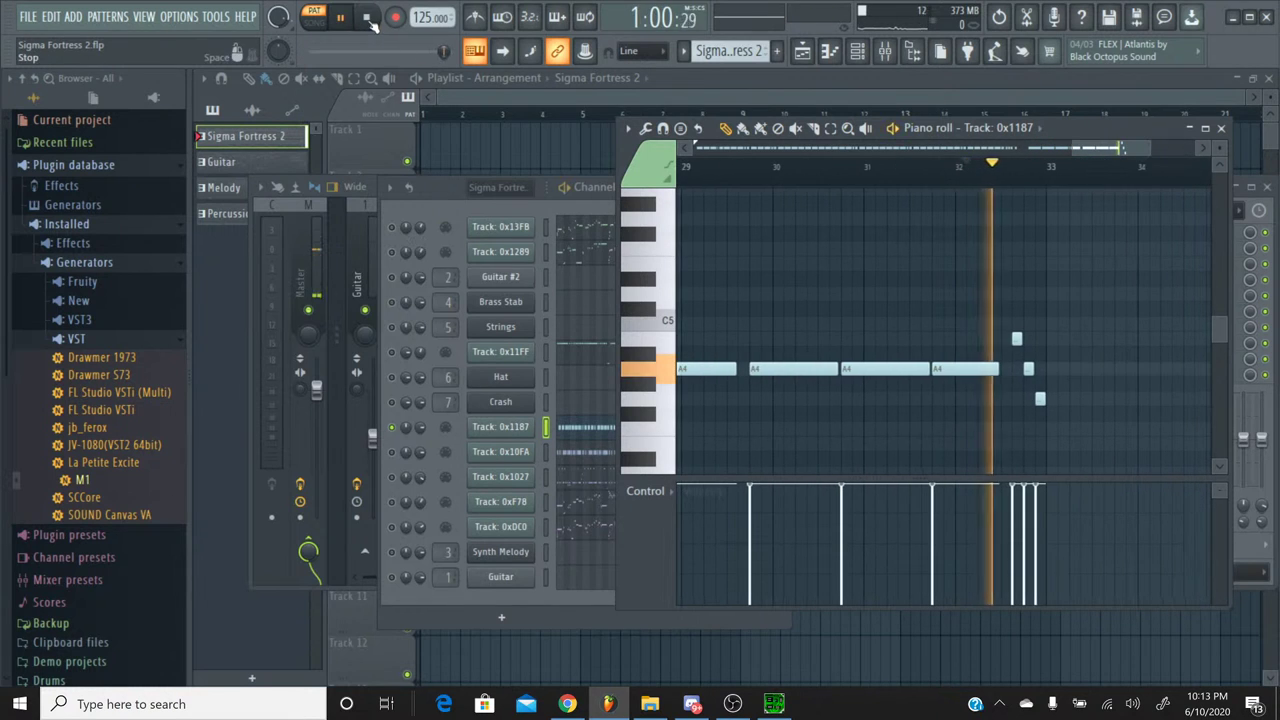
left_click(368, 18)
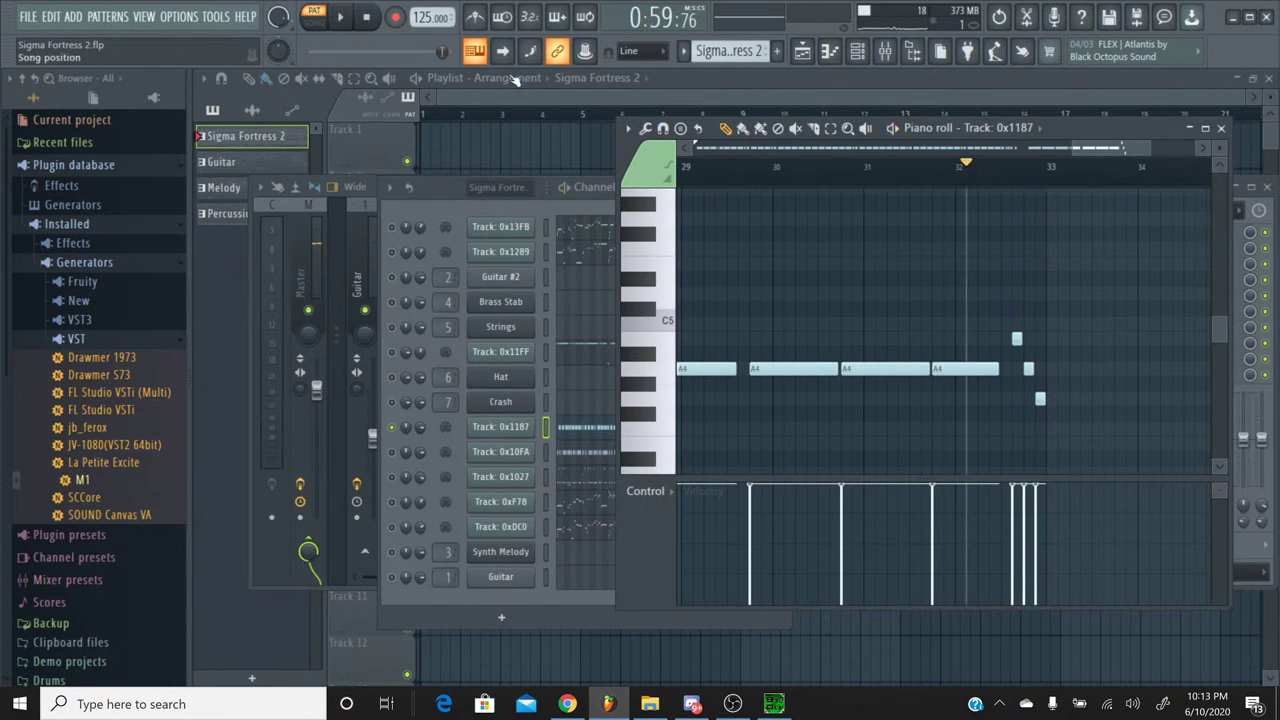
left_click_drag(1110, 149, 720, 152)
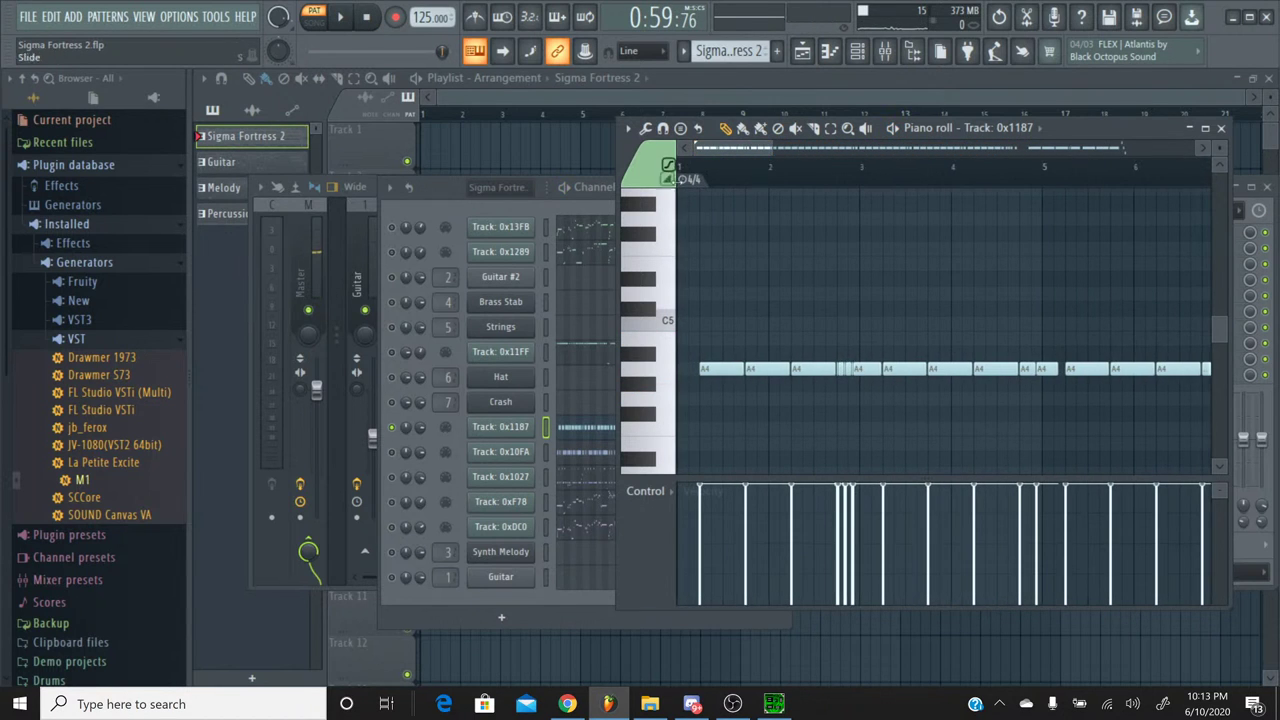
Step: Switch to SPCTool, play 25 Sigma Fortress 2.spc at several points for reference, and force the program closed
left_click(770, 705)
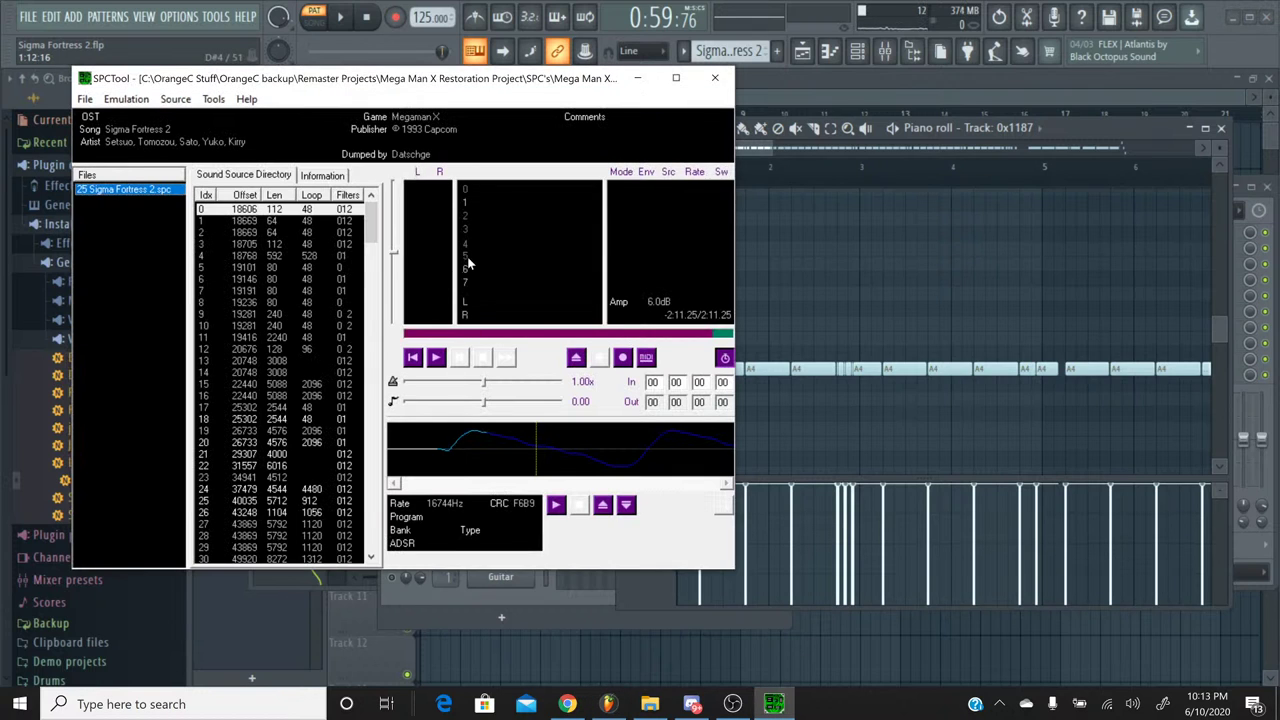
left_click(442, 357)
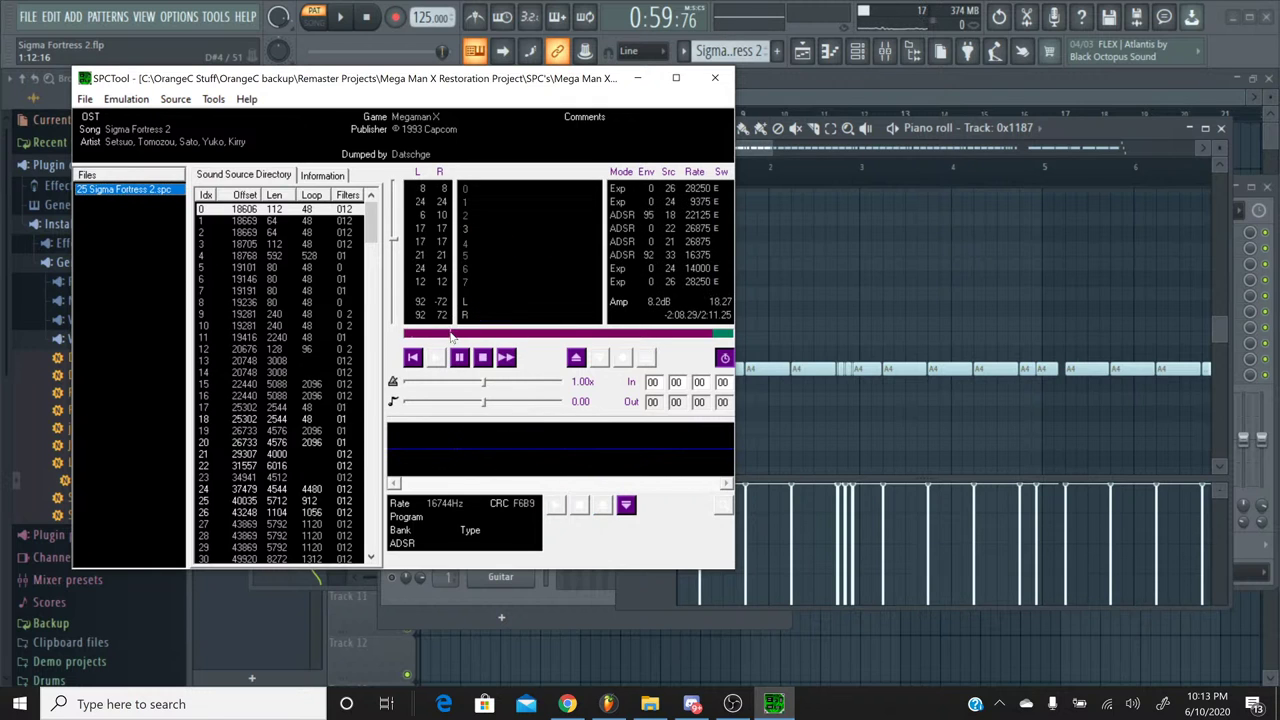
left_click(452, 335)
left_click(478, 335)
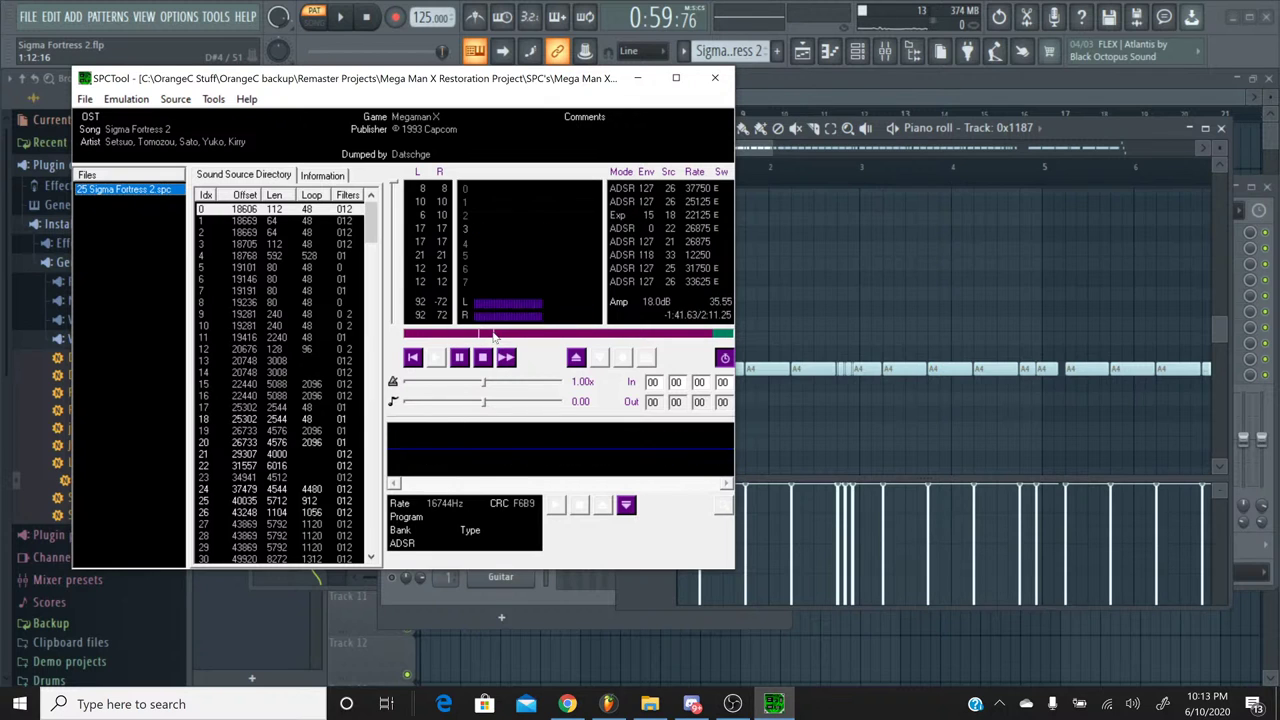
left_click(530, 335)
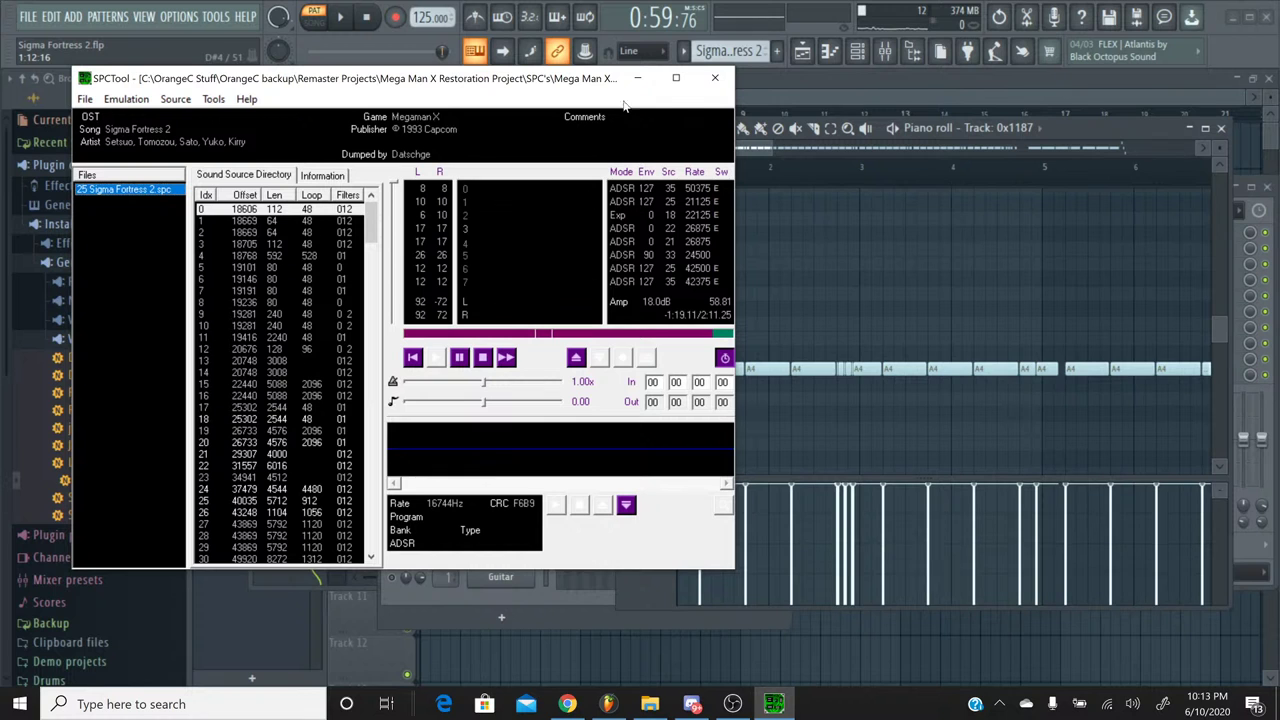
left_click(706, 80)
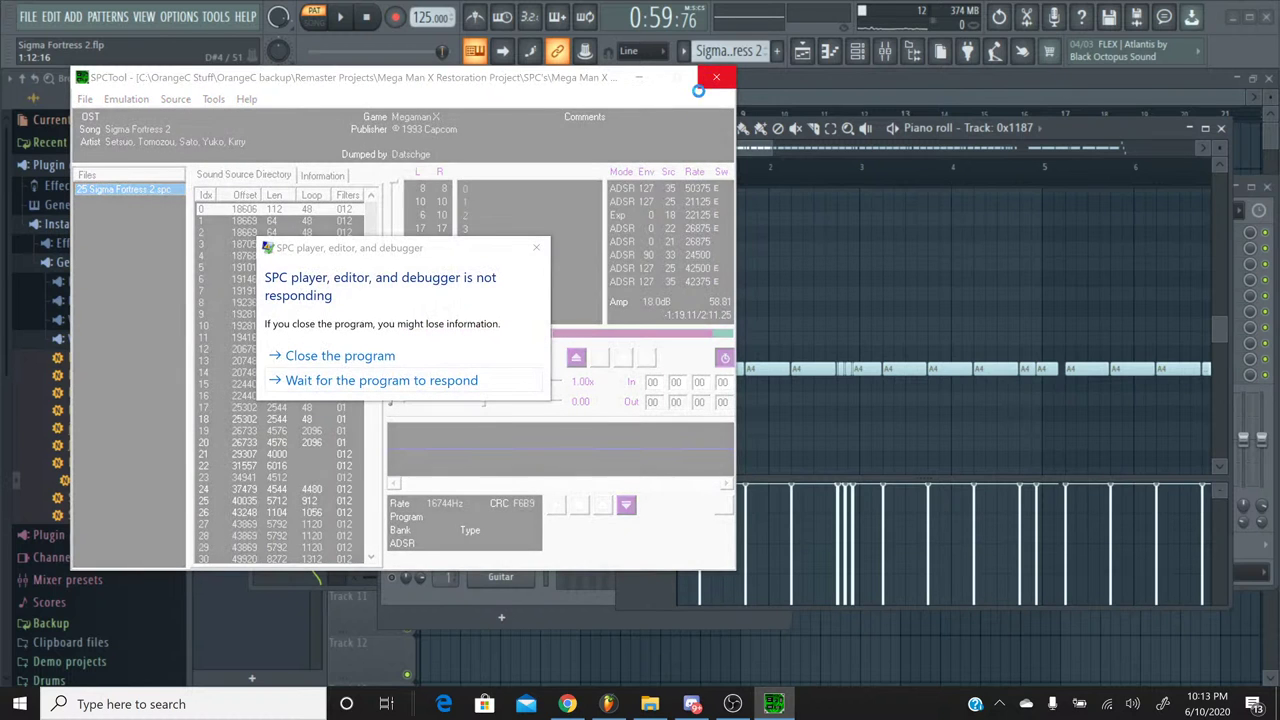
left_click(476, 355)
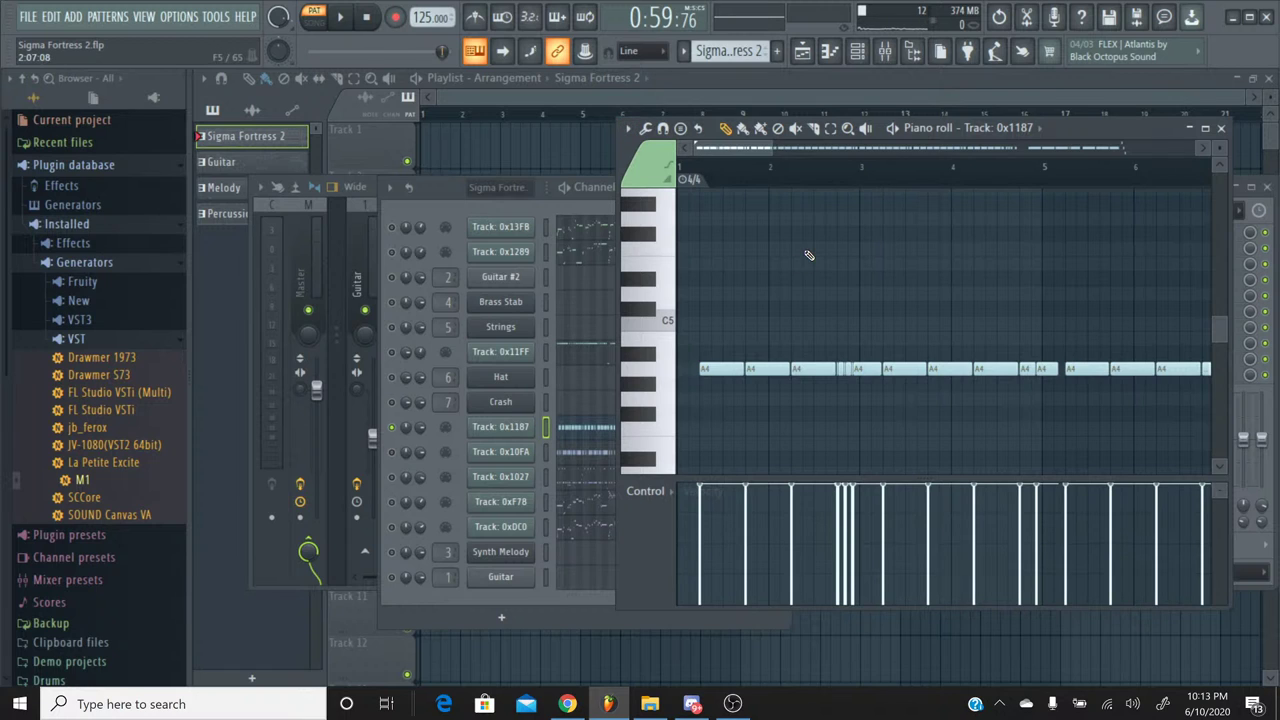
Step: Copy all A4 notes of Track: 0x11B7, leaving out the two differently pitched notes near bar 33, and close the piano roll
key("ctrl+a")
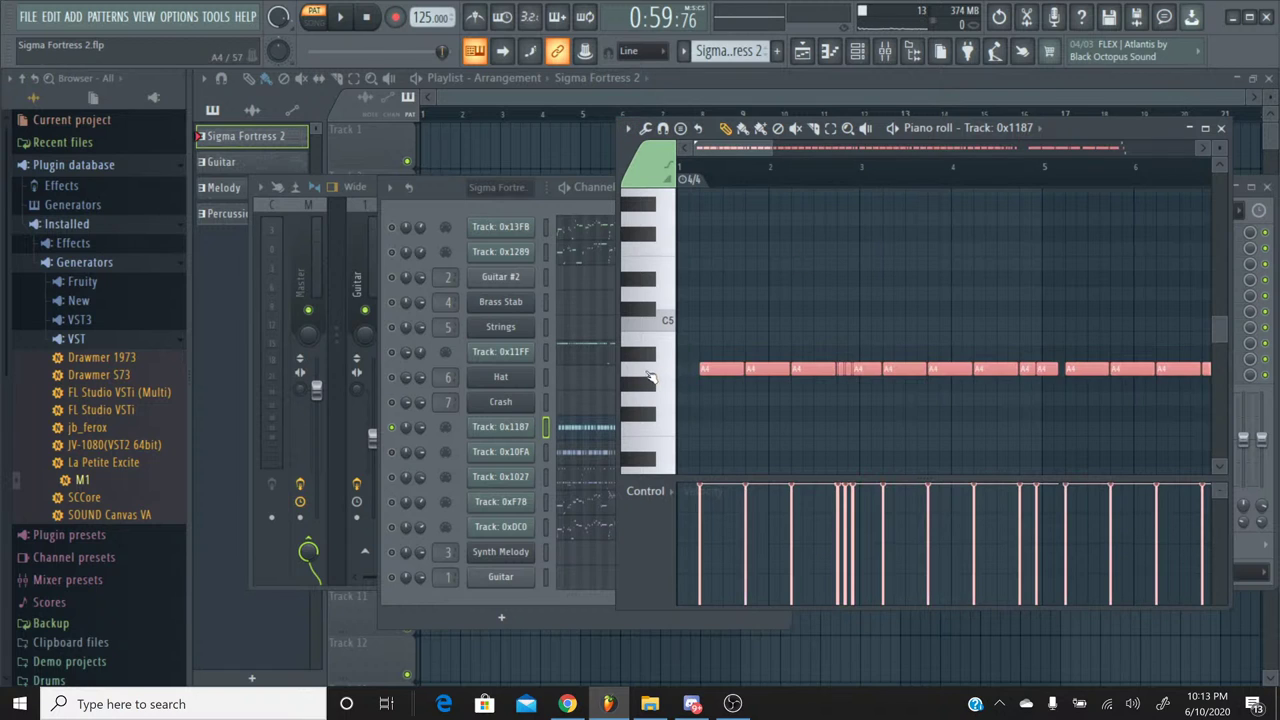
left_click_drag(720, 150, 1116, 163)
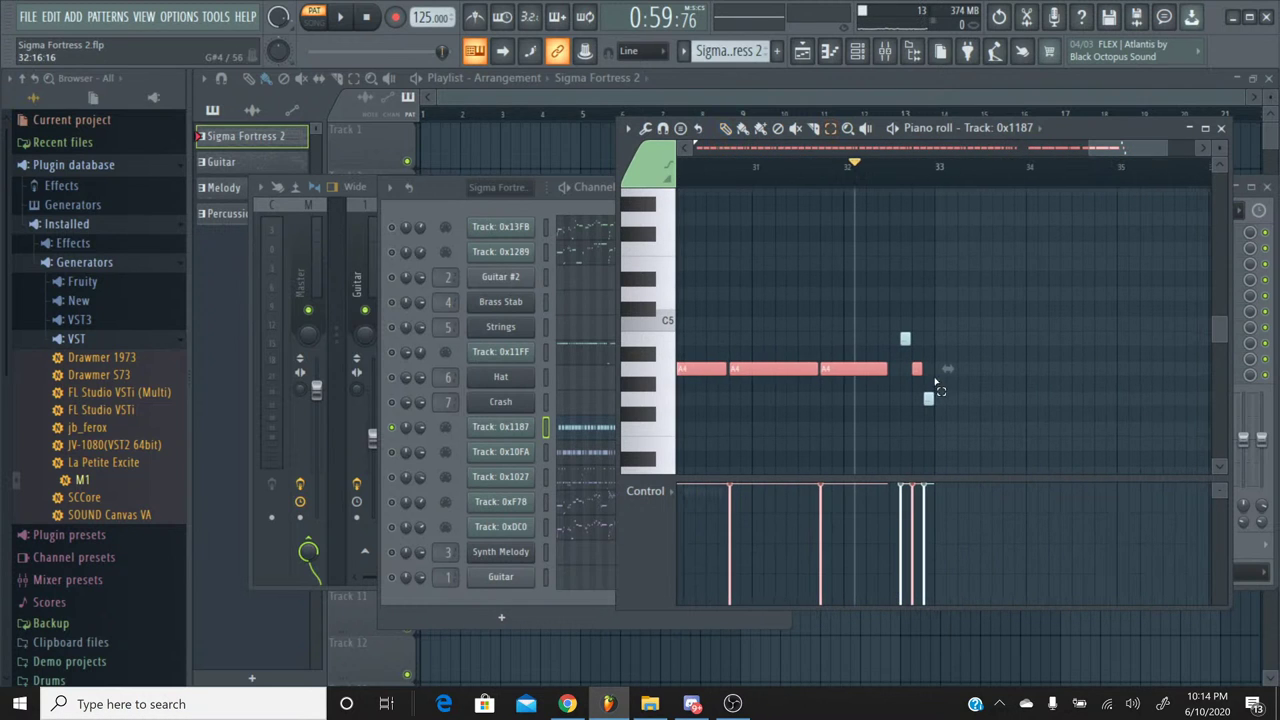
left_click_drag(940, 390, 279, 340)
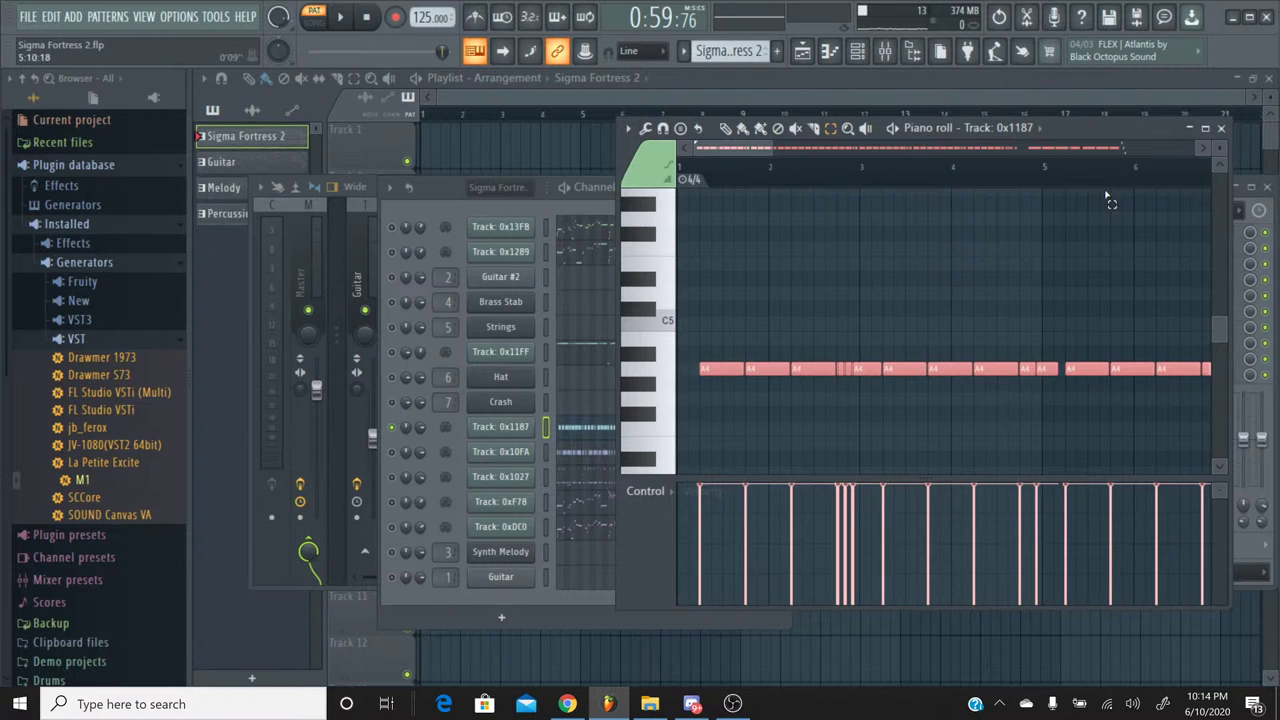
left_click(1221, 129)
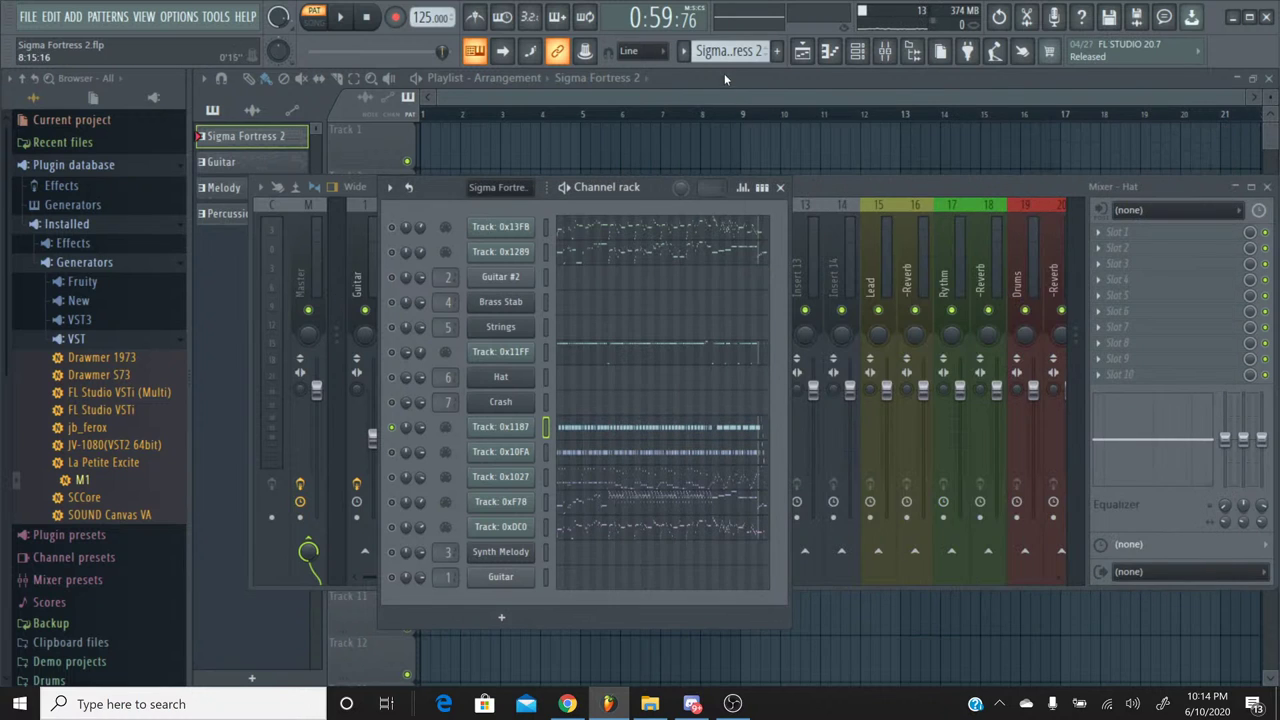
Step: Switch to the Percussion pattern and add an M1 channel directly below Track: 0x11B7
left_click(686, 57)
left_click(708, 120)
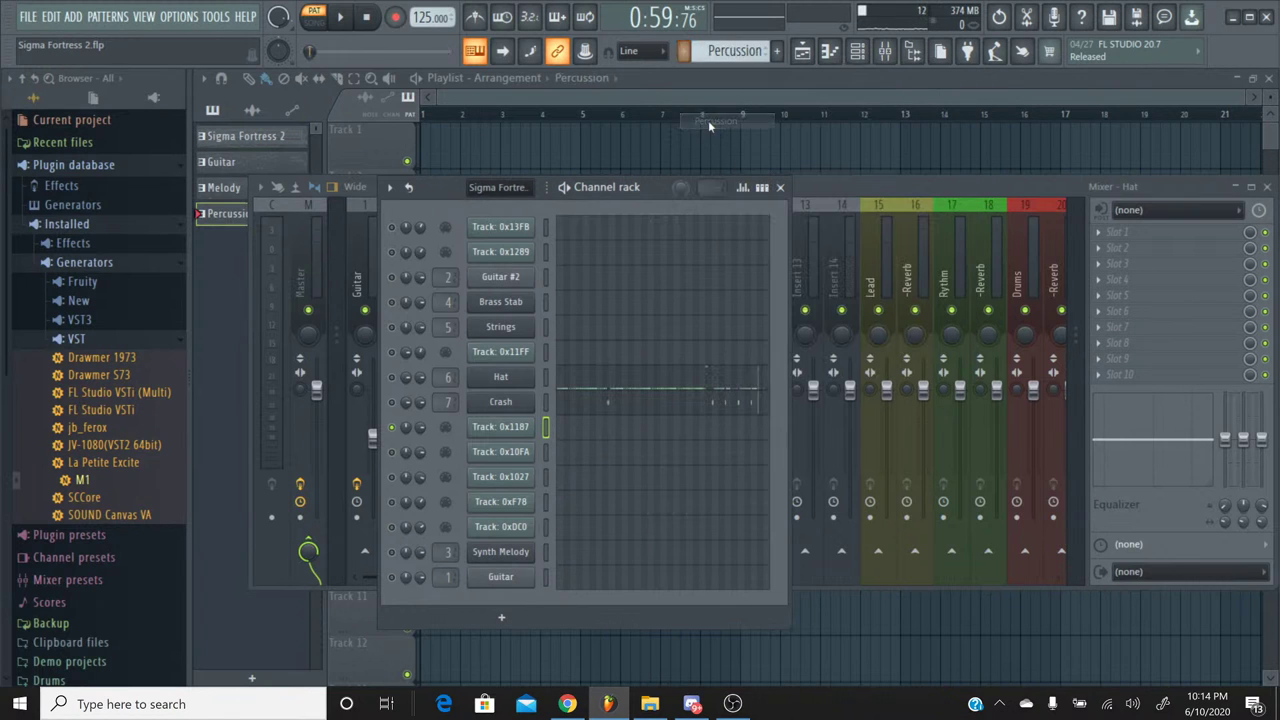
left_click_drag(70, 484, 504, 453)
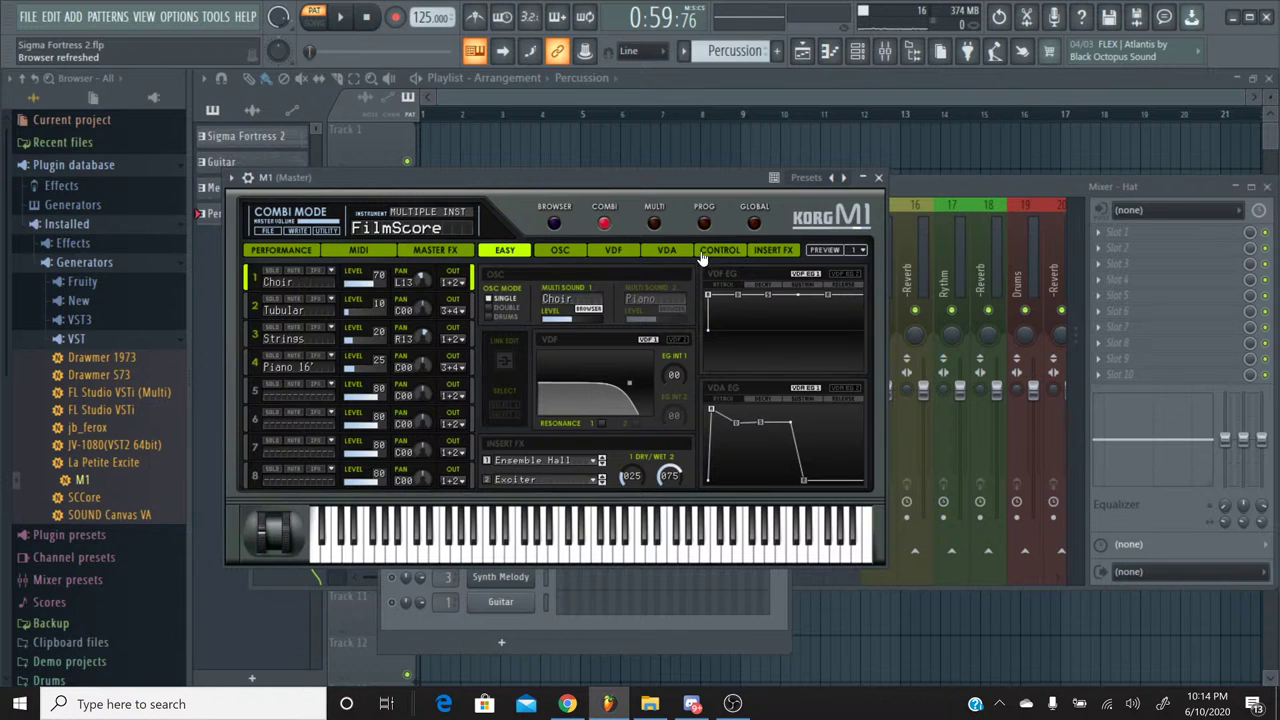
Step: Load the BD&SDCatlog1 drum program in the M1, set its reverb insert to No Effect and close the plugin
left_click(704, 225)
left_click(555, 223)
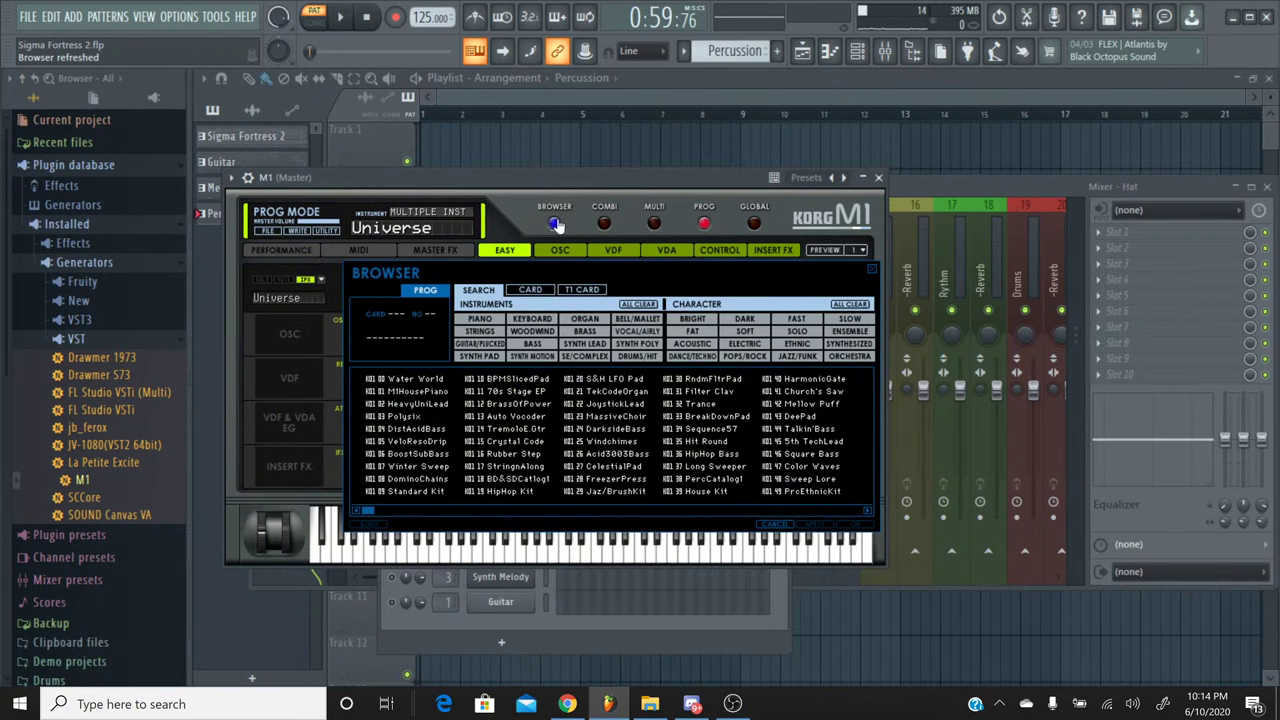
left_click(637, 356)
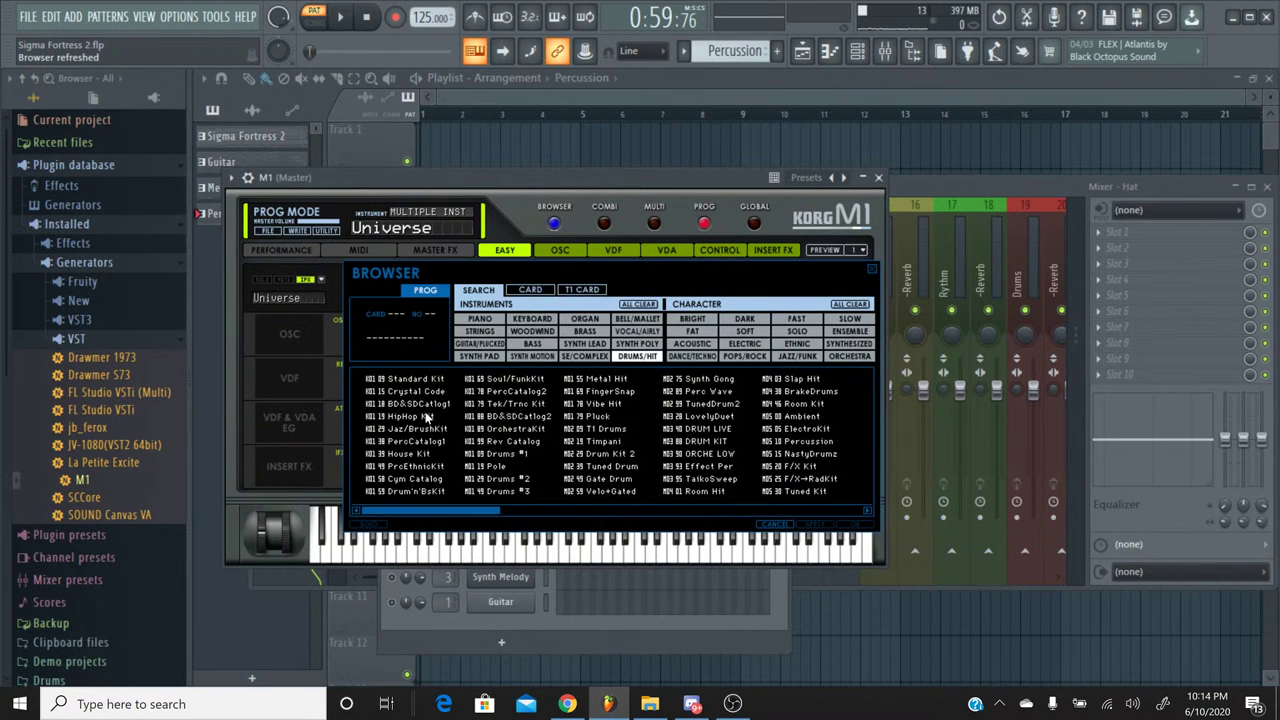
double_click(420, 404)
left_click(519, 440)
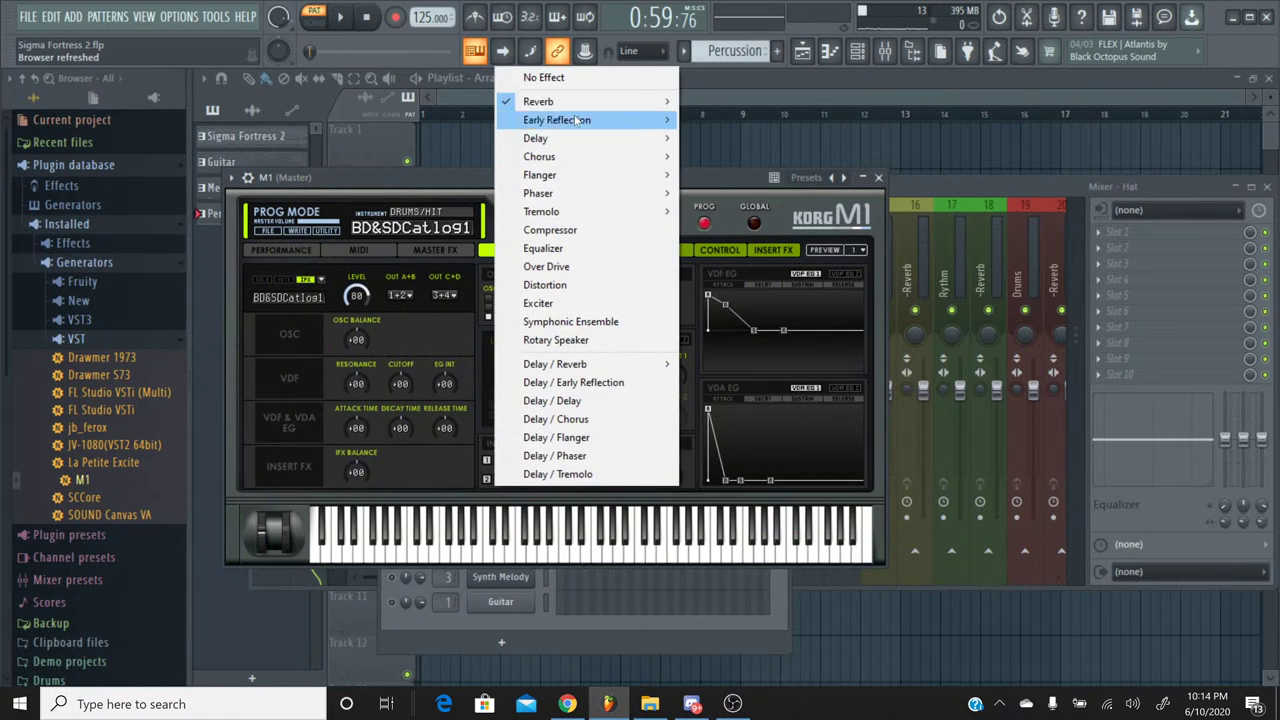
left_click(544, 77)
left_click(878, 177)
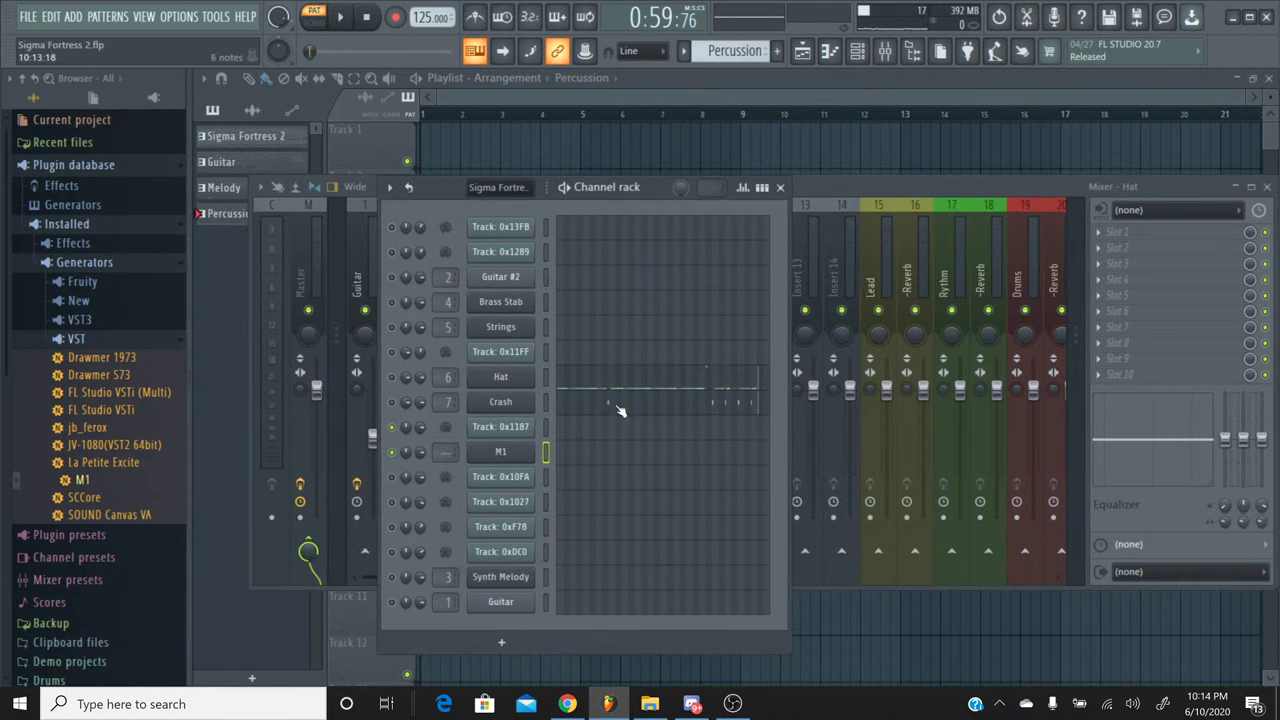
Step: Rename the new M1 channel Snare and route it to mixer track 8
right_click(500, 452)
left_click(565, 487)
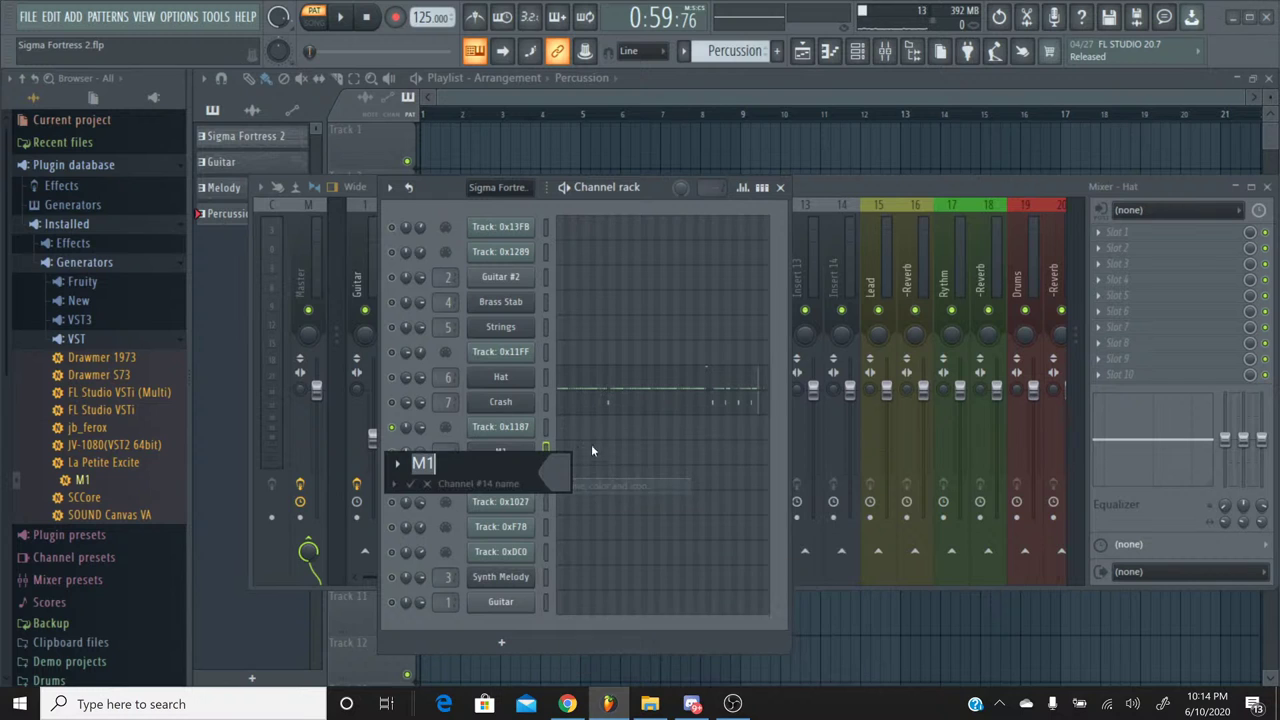
type("Snare")
key("Return")
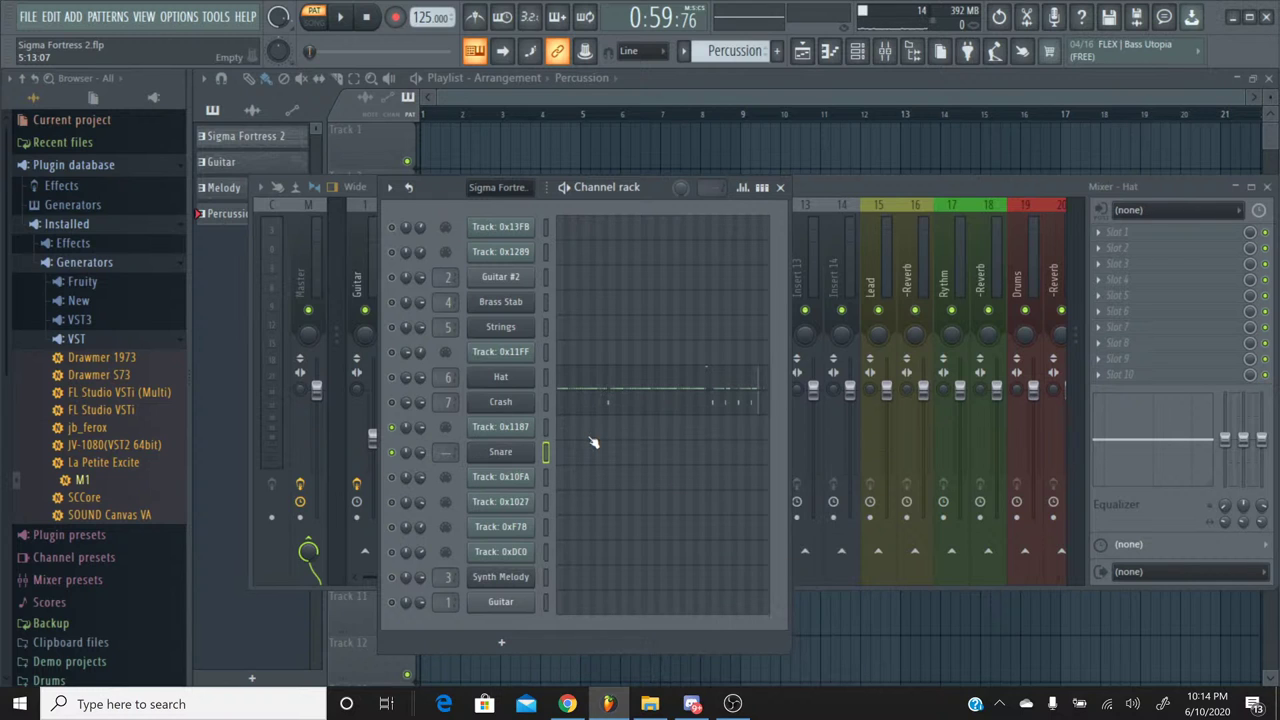
left_click(826, 190)
left_click(624, 217)
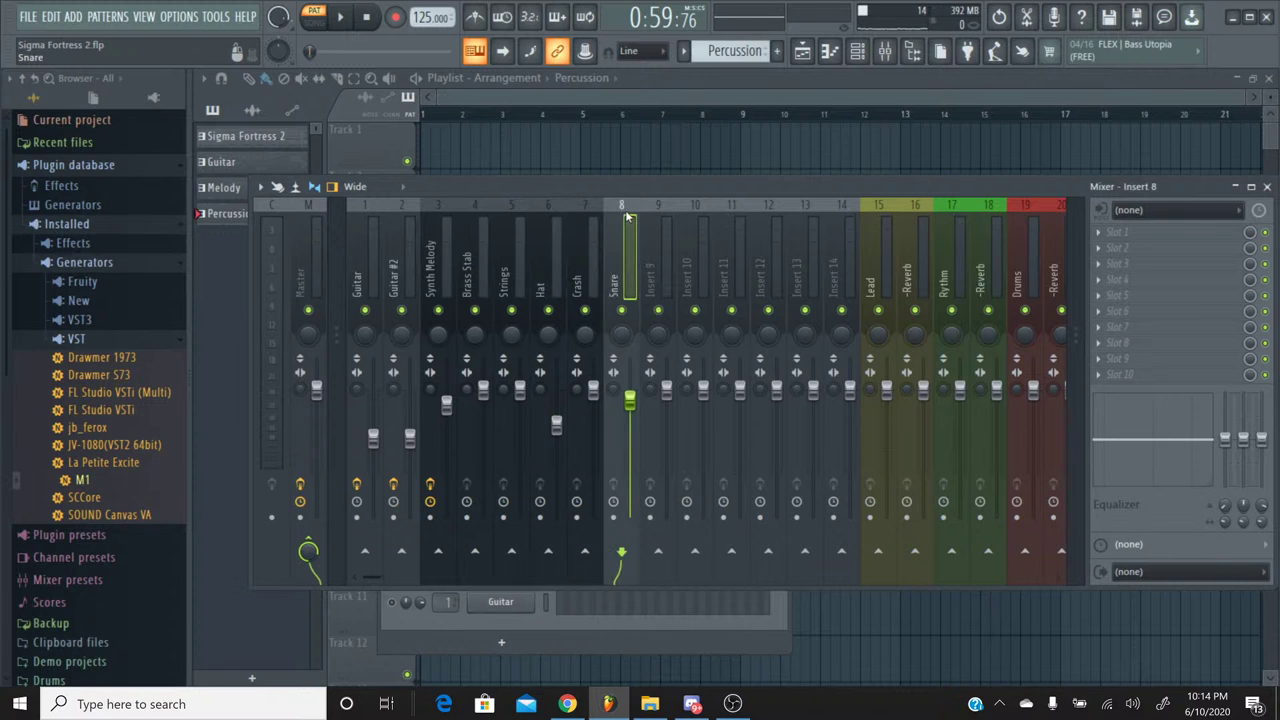
left_click(857, 51)
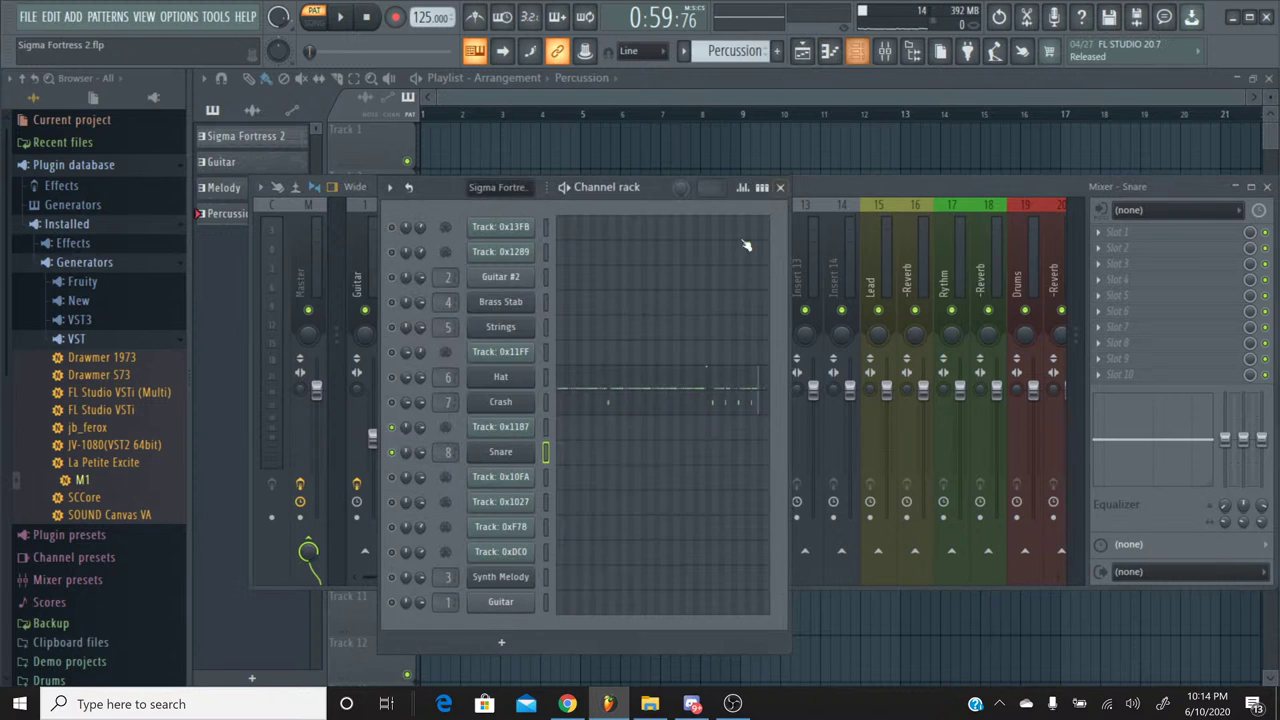
Step: Paste the copied notes into the Snare channel's piano roll and transpose them all up to A#5
left_click(594, 455)
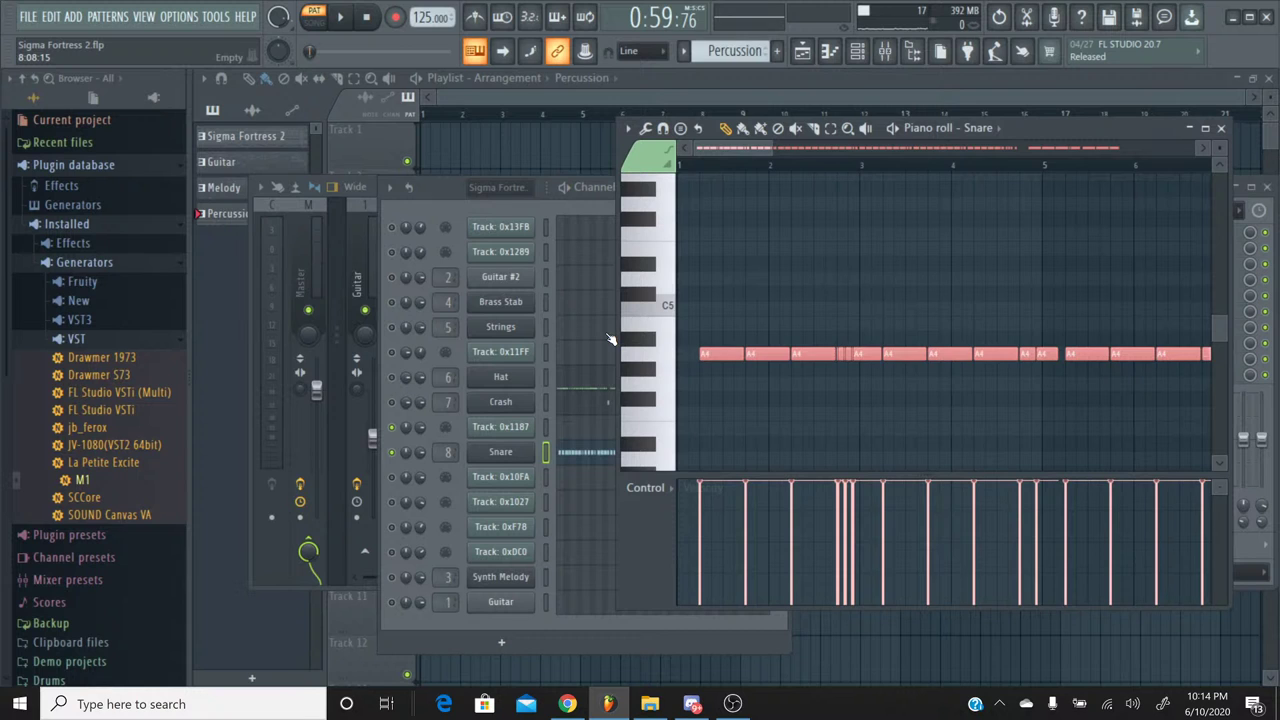
scroll(661, 260, "up", 2)
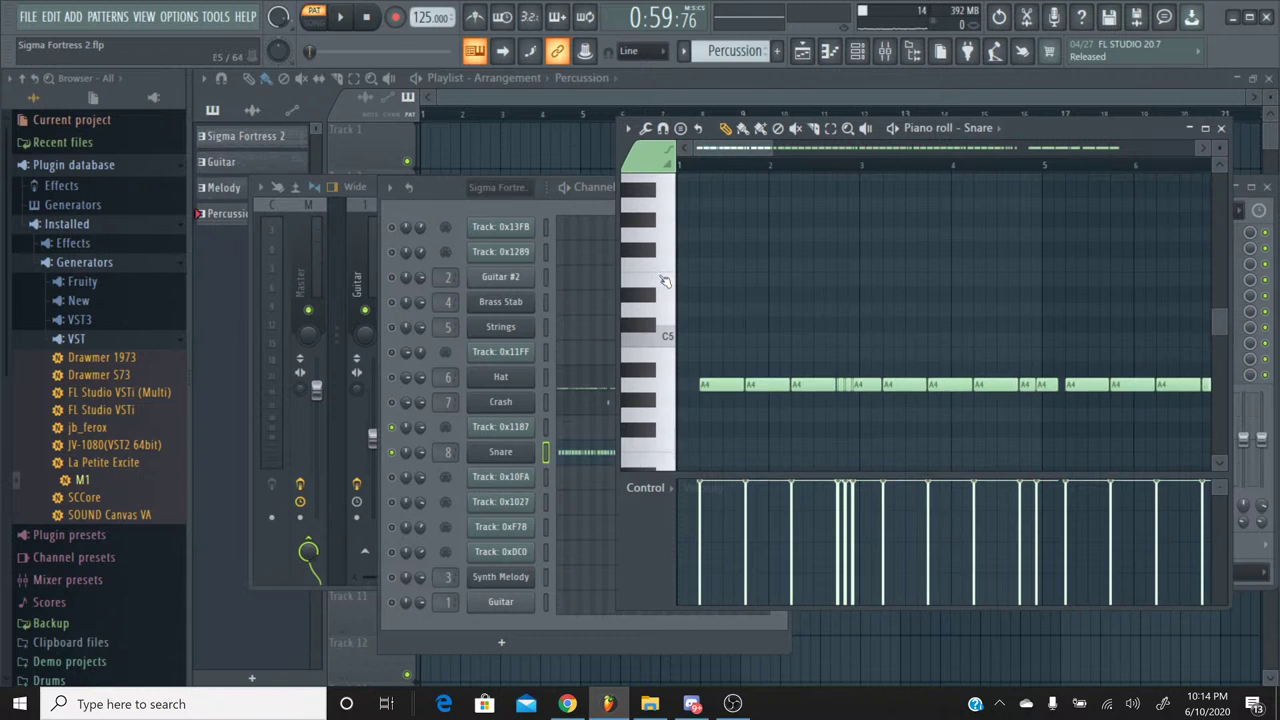
key("ctrl+a")
left_click(651, 203)
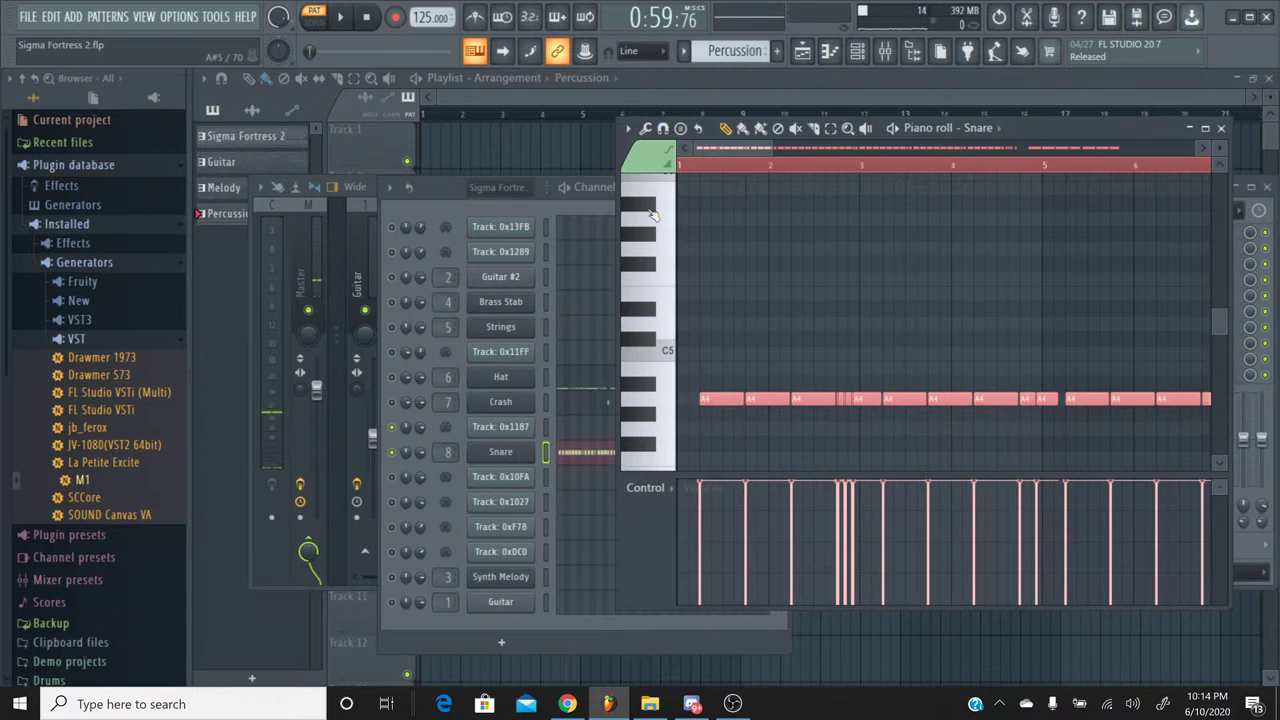
key("Up")
key("Up")
key("Up")
key("Up")
key("Up")
key("Up")
key("Up")
key("Up")
key("Up")
key("Up")
key("Up")
key("Up")
key("Up")
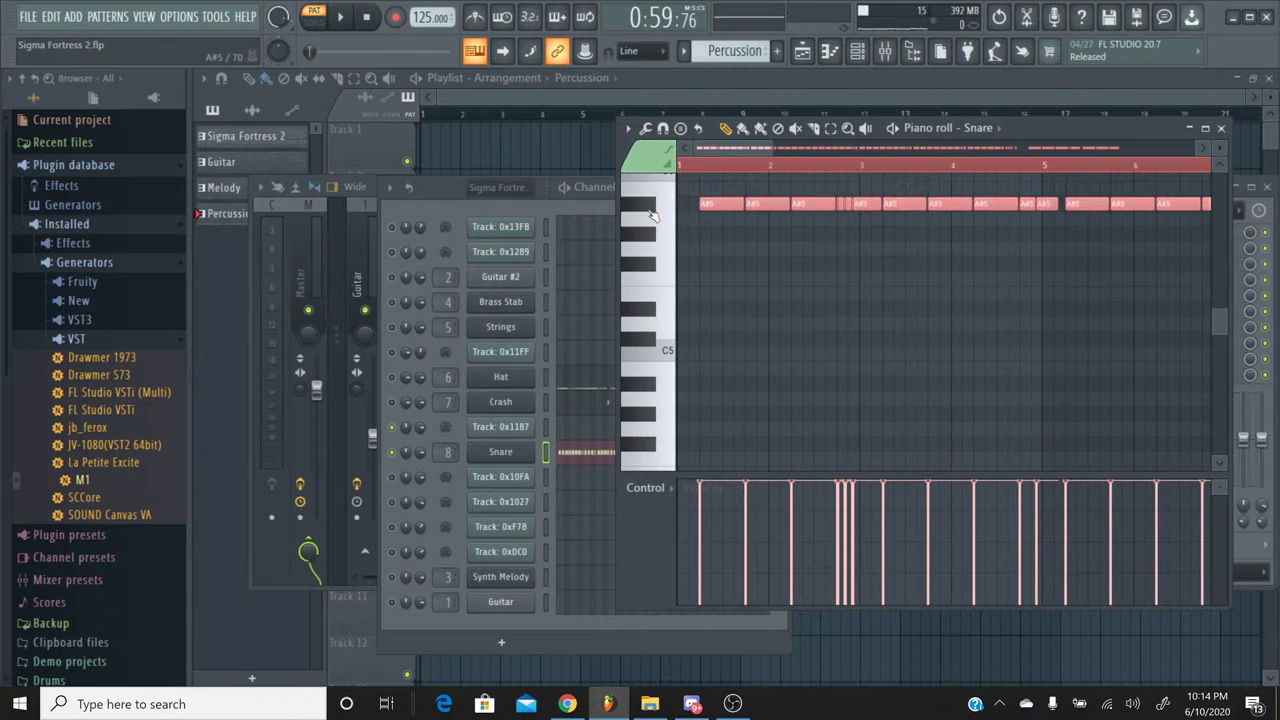
Step: Play the Percussion pattern from near the start to hear the Snare, close the piano roll and bring up the mixer
key("space")
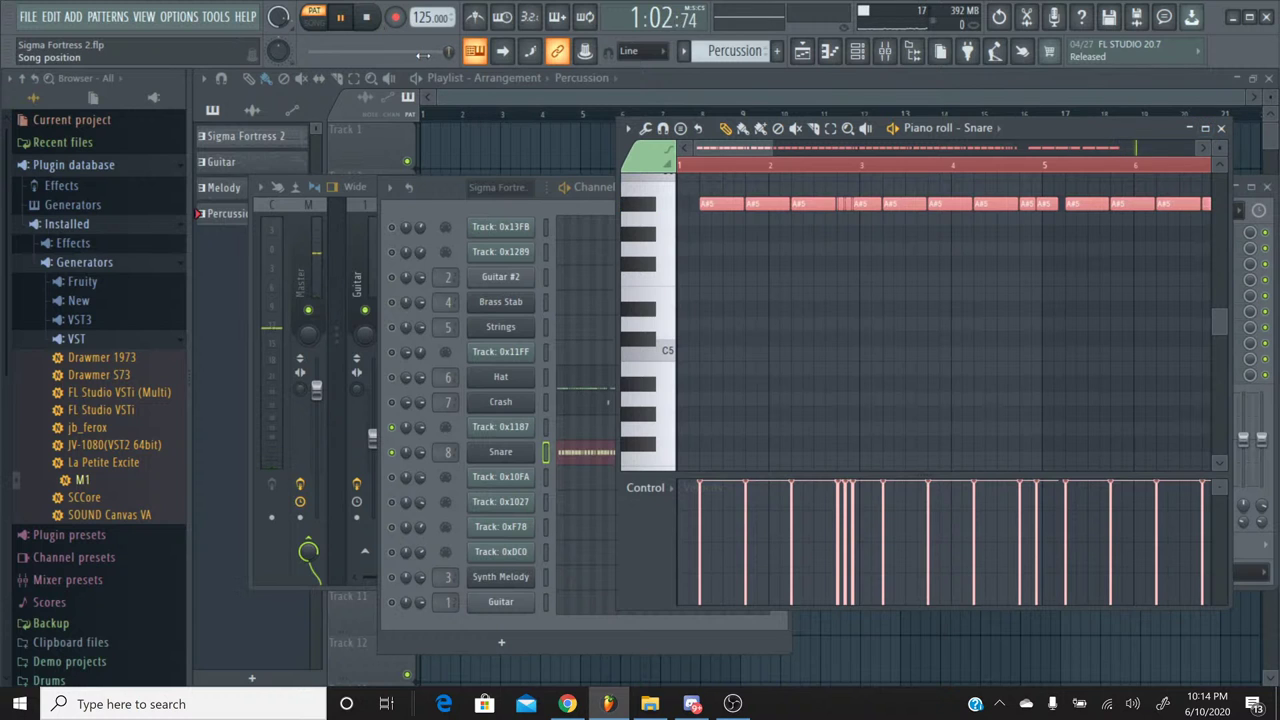
left_click_drag(424, 52, 320, 52)
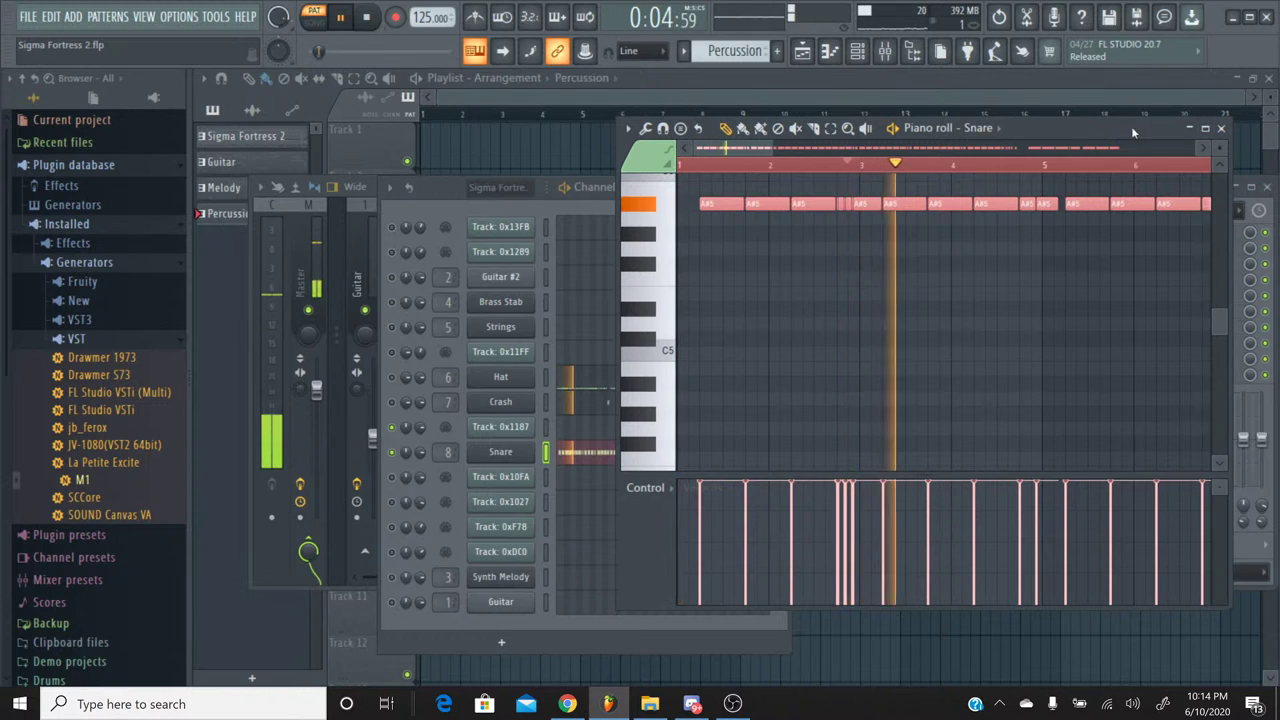
left_click(1220, 128)
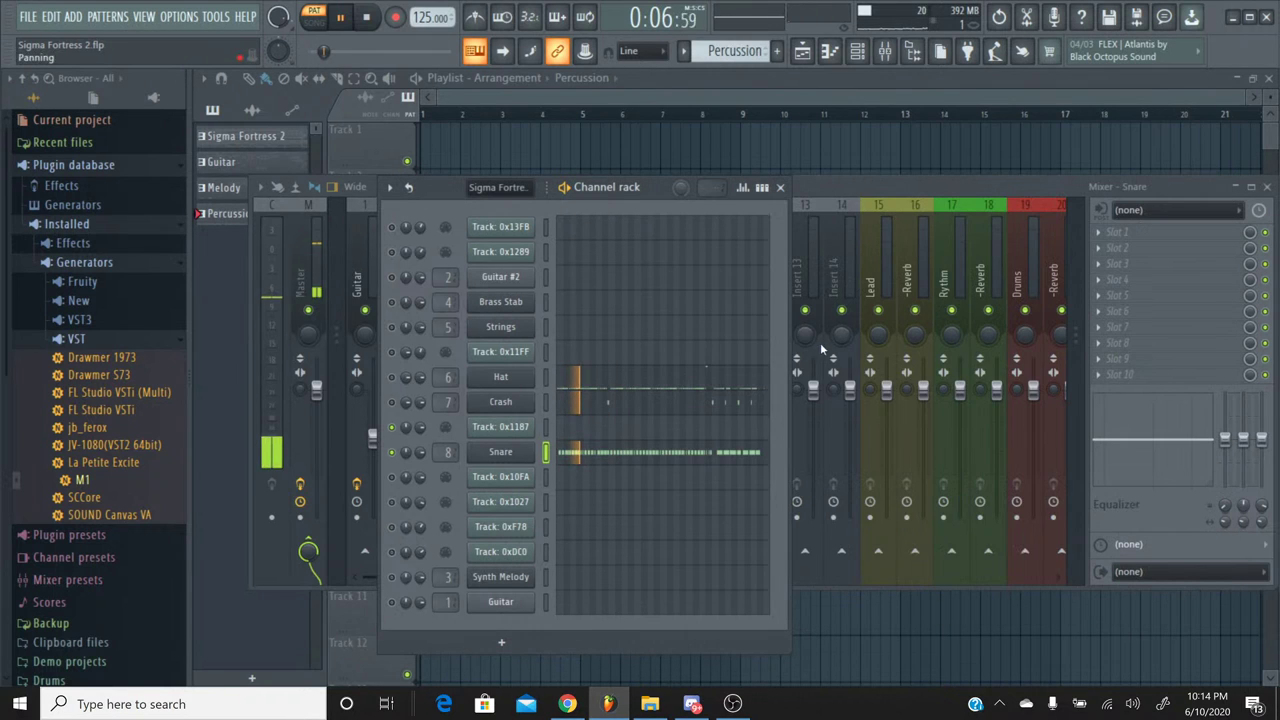
left_click(718, 205)
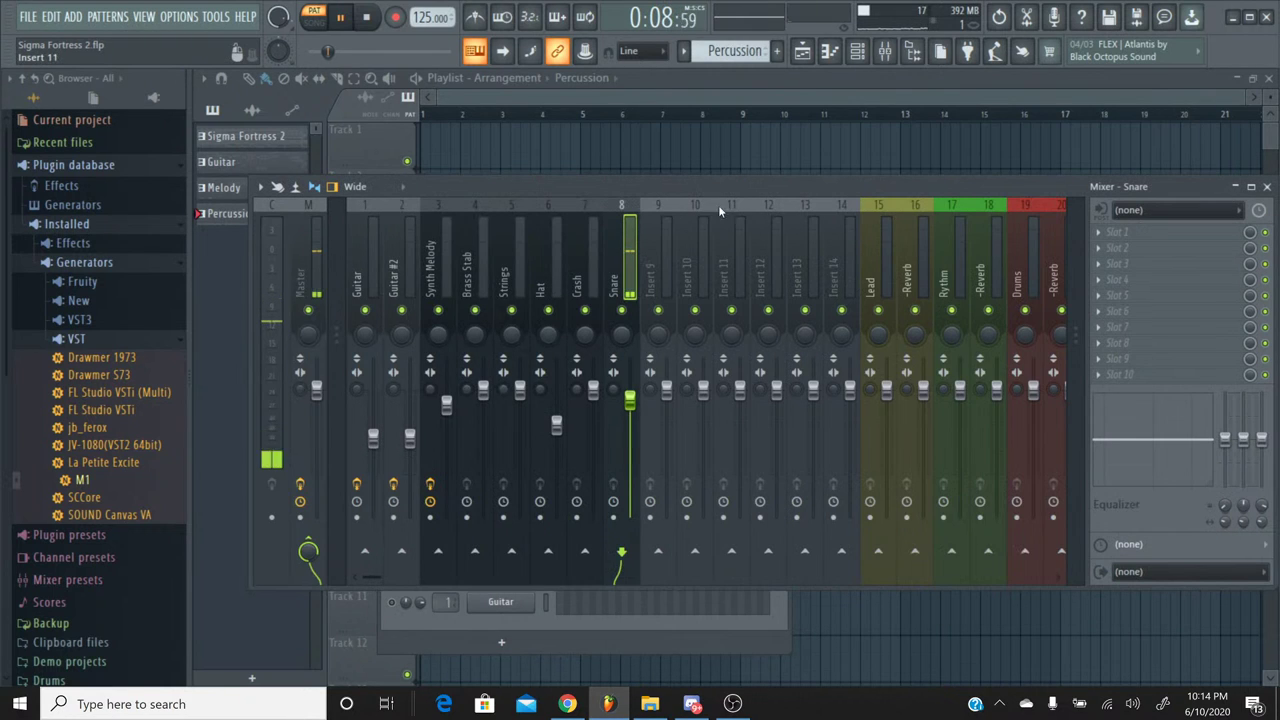
Step: Add Saturation Knob to the Snare track's second effect slot and set its saturation to about 1.9
left_click(1110, 247)
mouse_move(1110, 265)
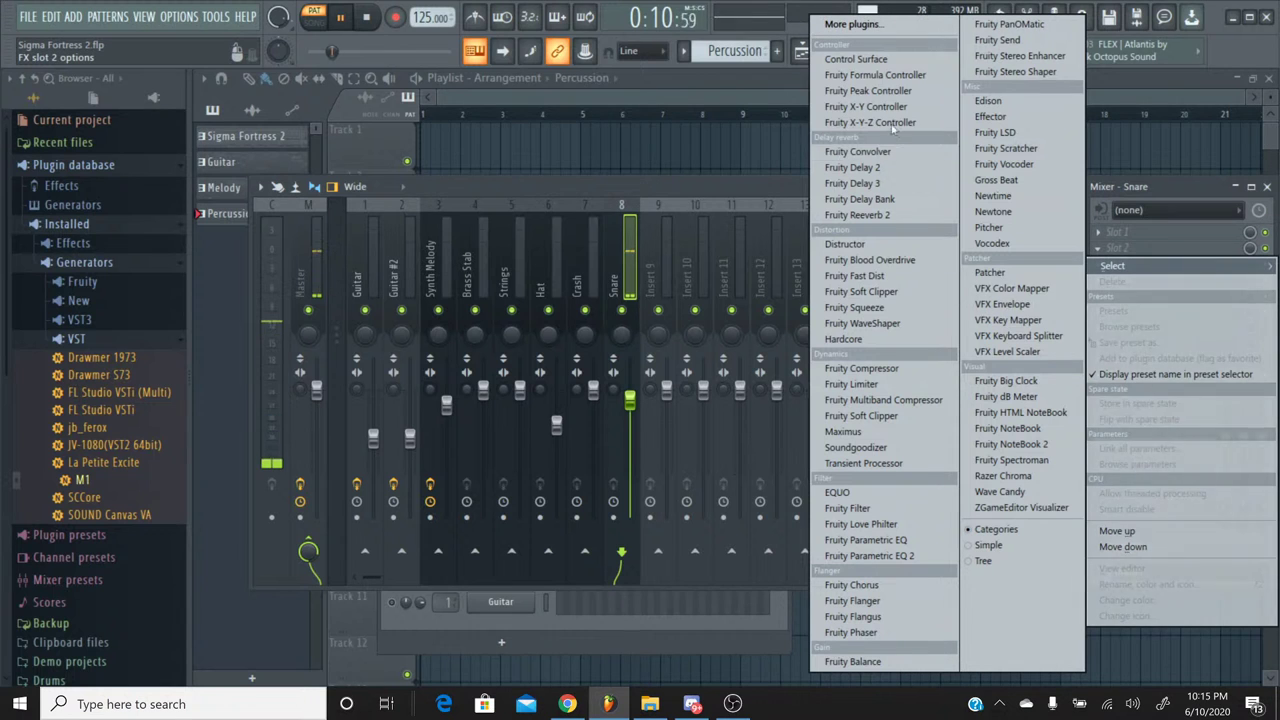
left_click(851, 24)
scroll(566, 363, "down", 20)
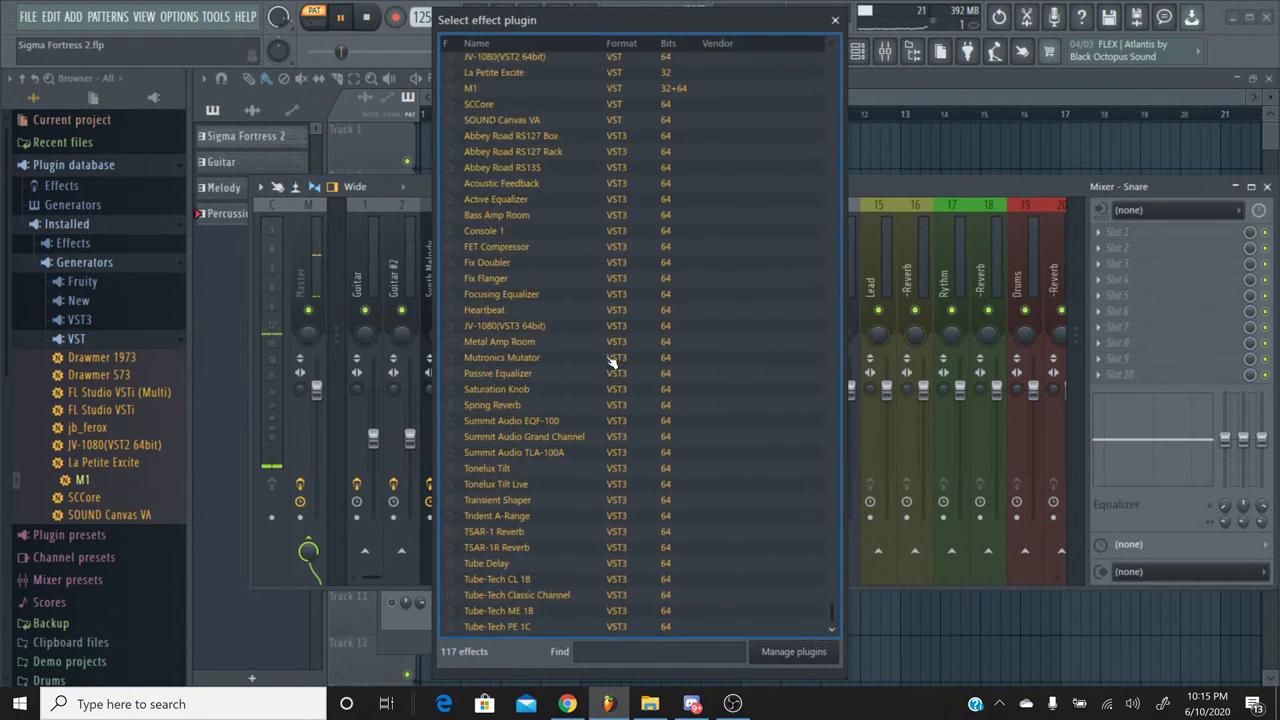
double_click(524, 343)
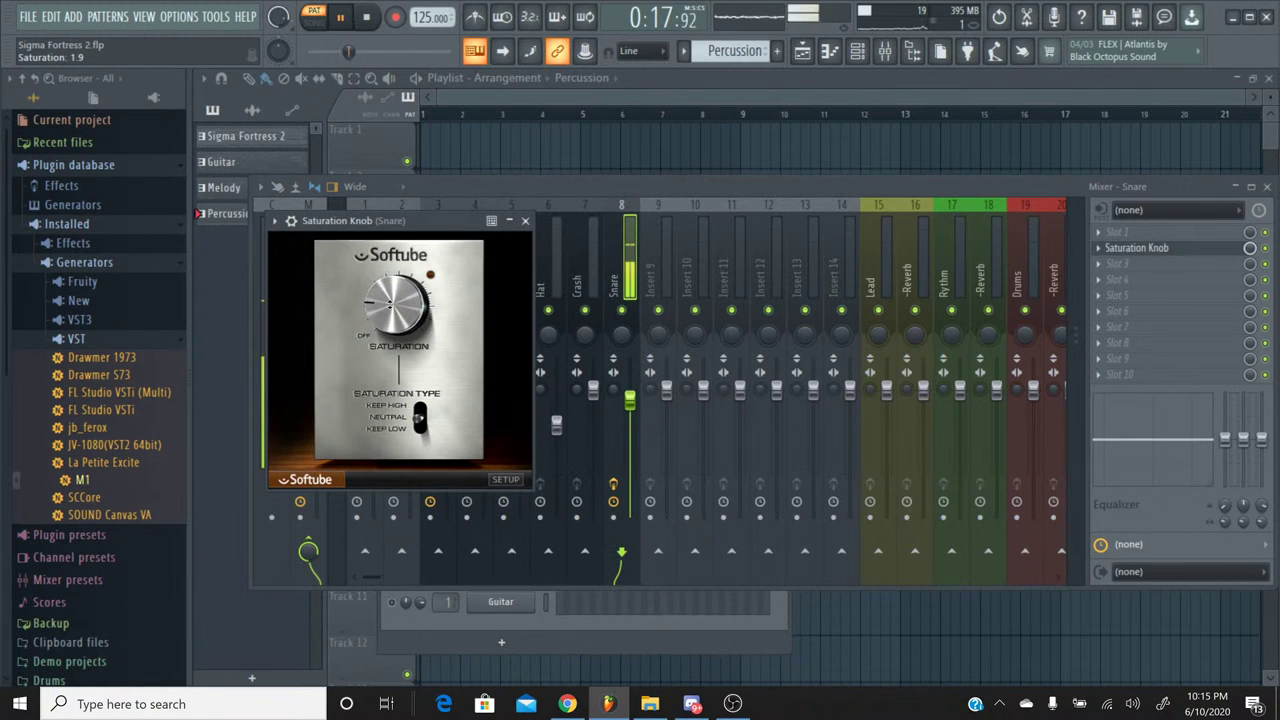
left_click(525, 220)
Step: Add Fruity Chorus to the Snare track's third effect slot, apply the Low Enhance preset and stop playback
left_click(1130, 275)
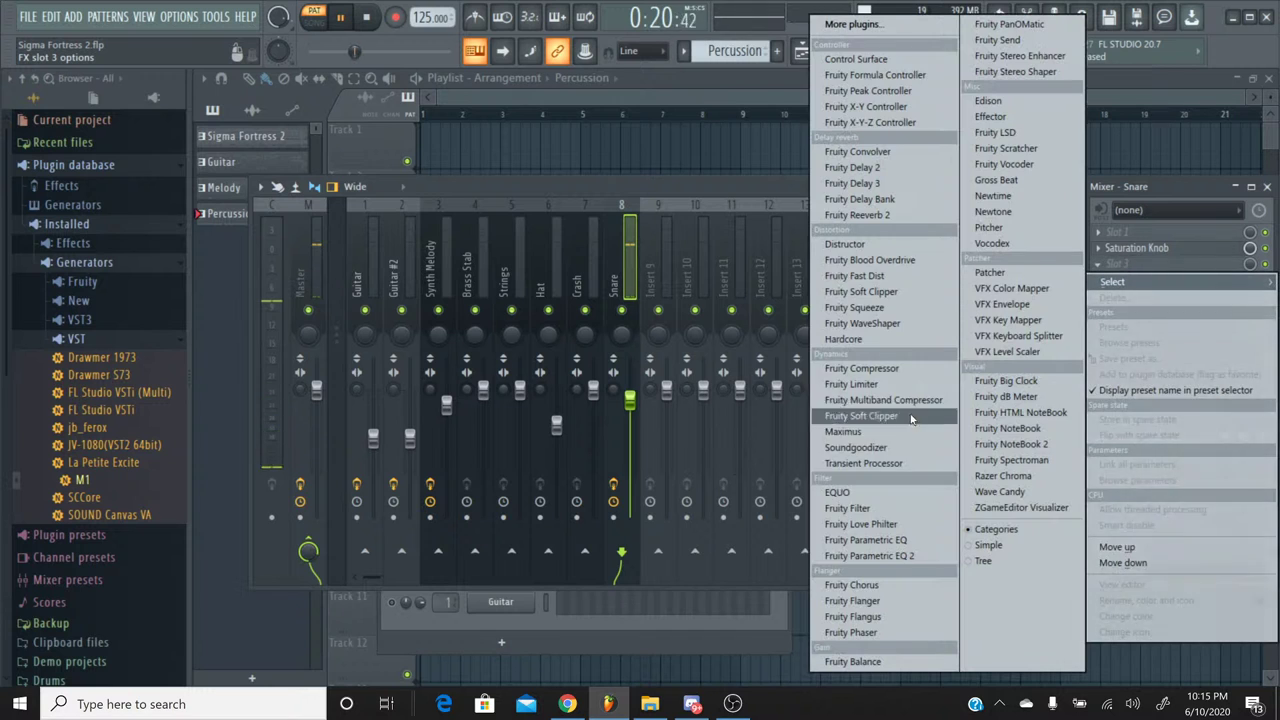
left_click(880, 585)
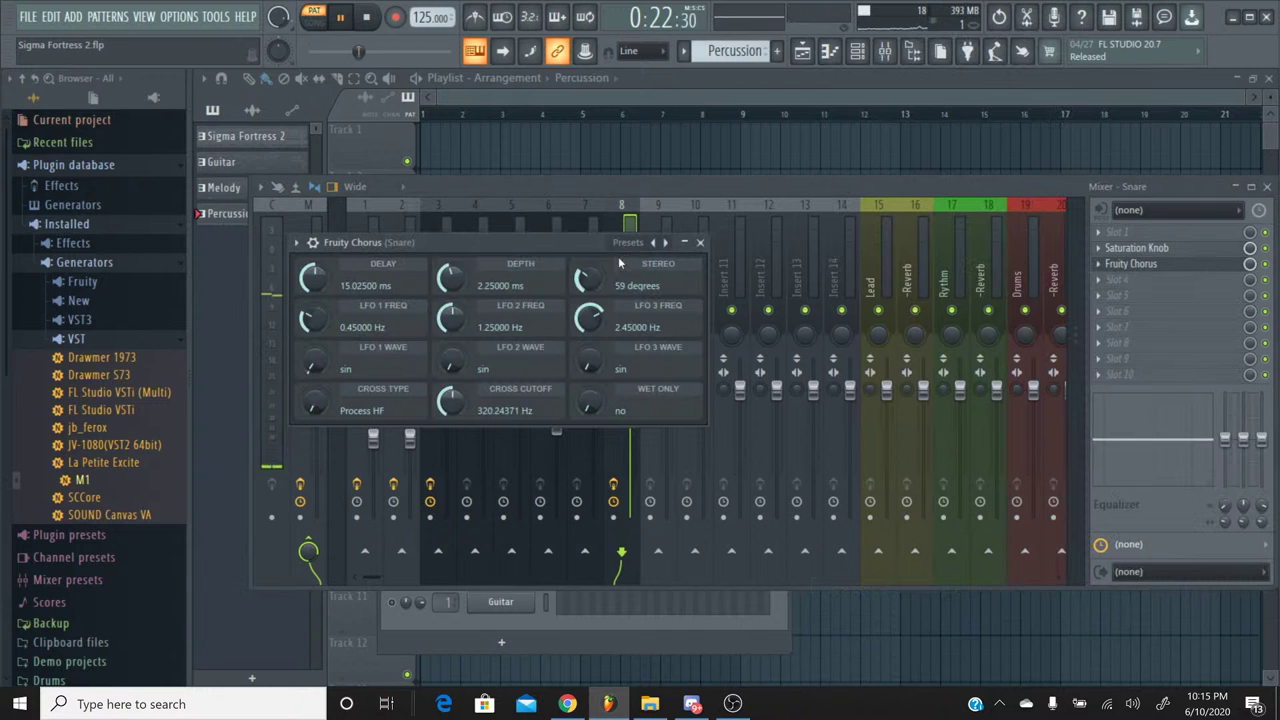
left_click(653, 242)
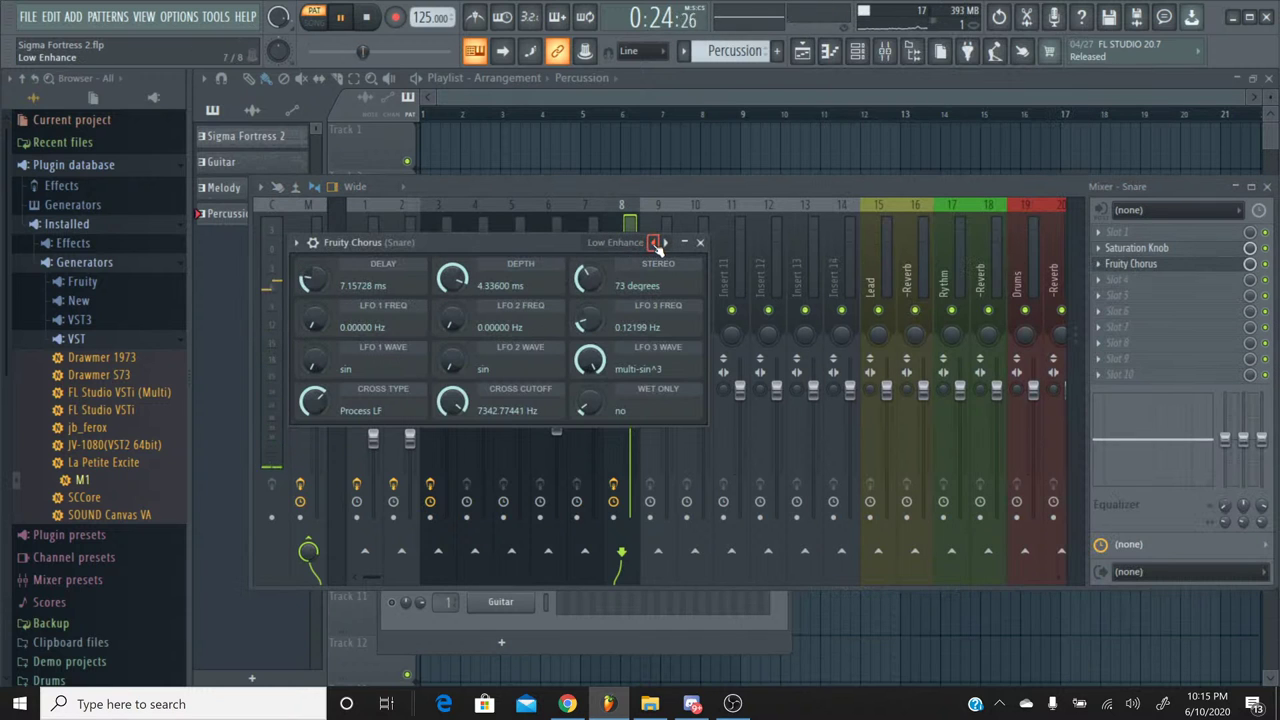
left_click(700, 243)
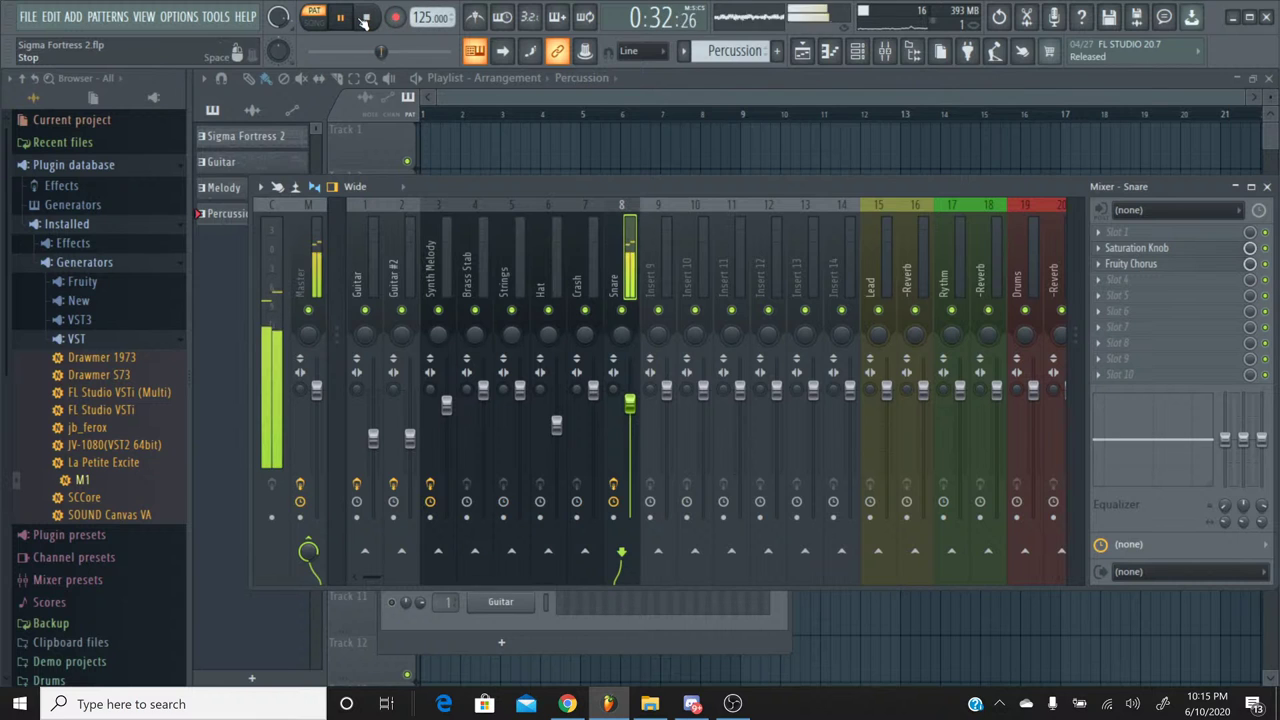
left_click(365, 20)
Step: In the Sigma Fortress 2 pattern, copy the last three notes of Track: 0x11B7 and set the play position at their start in bar 32
left_click(859, 53)
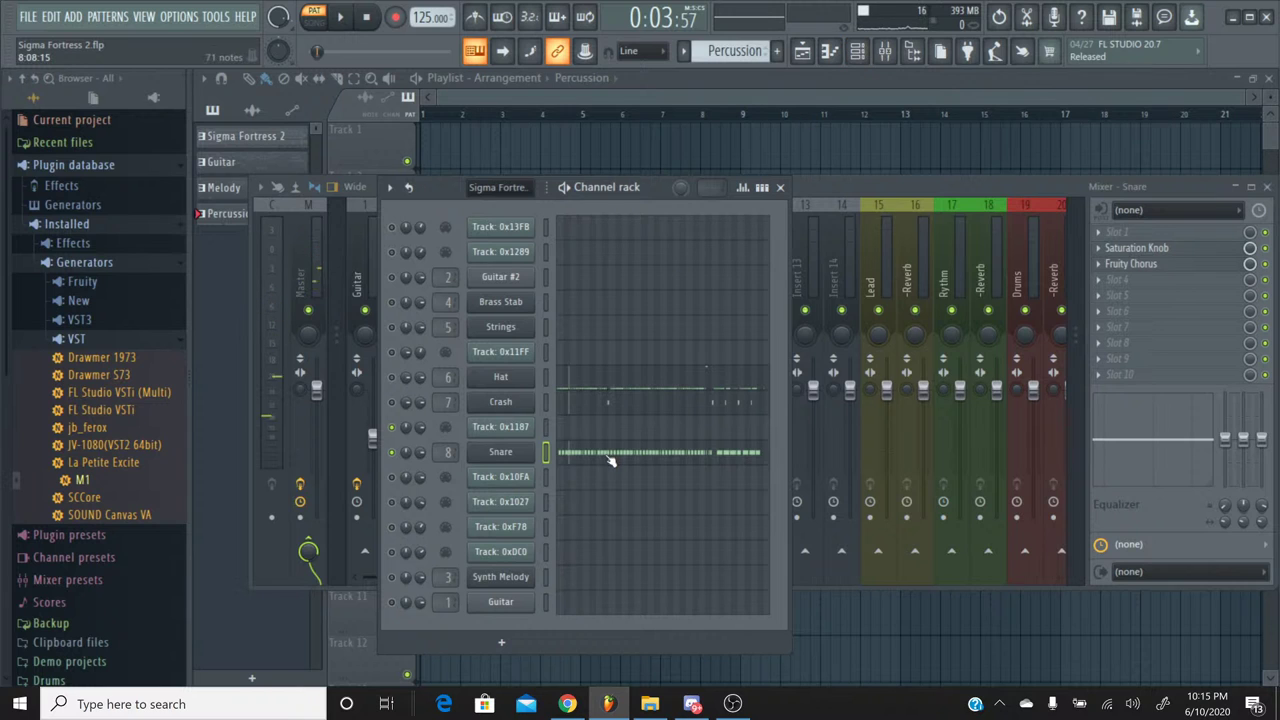
left_click(684, 52)
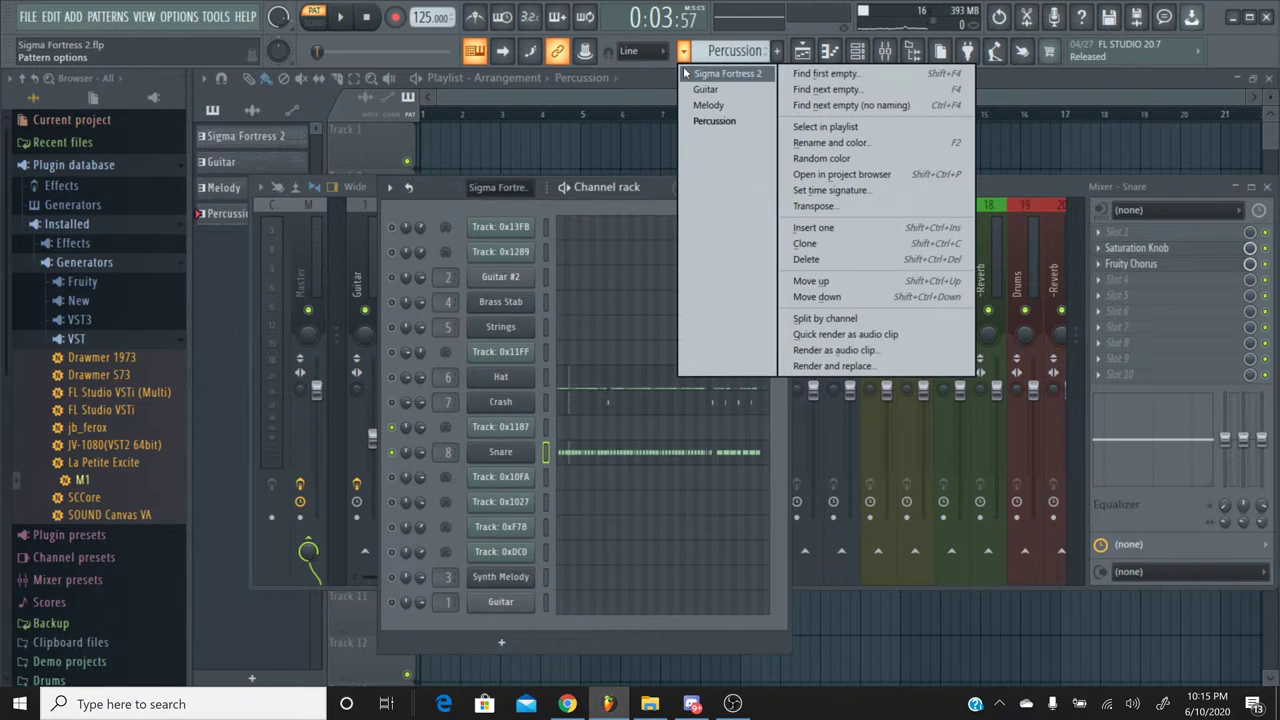
left_click(686, 73)
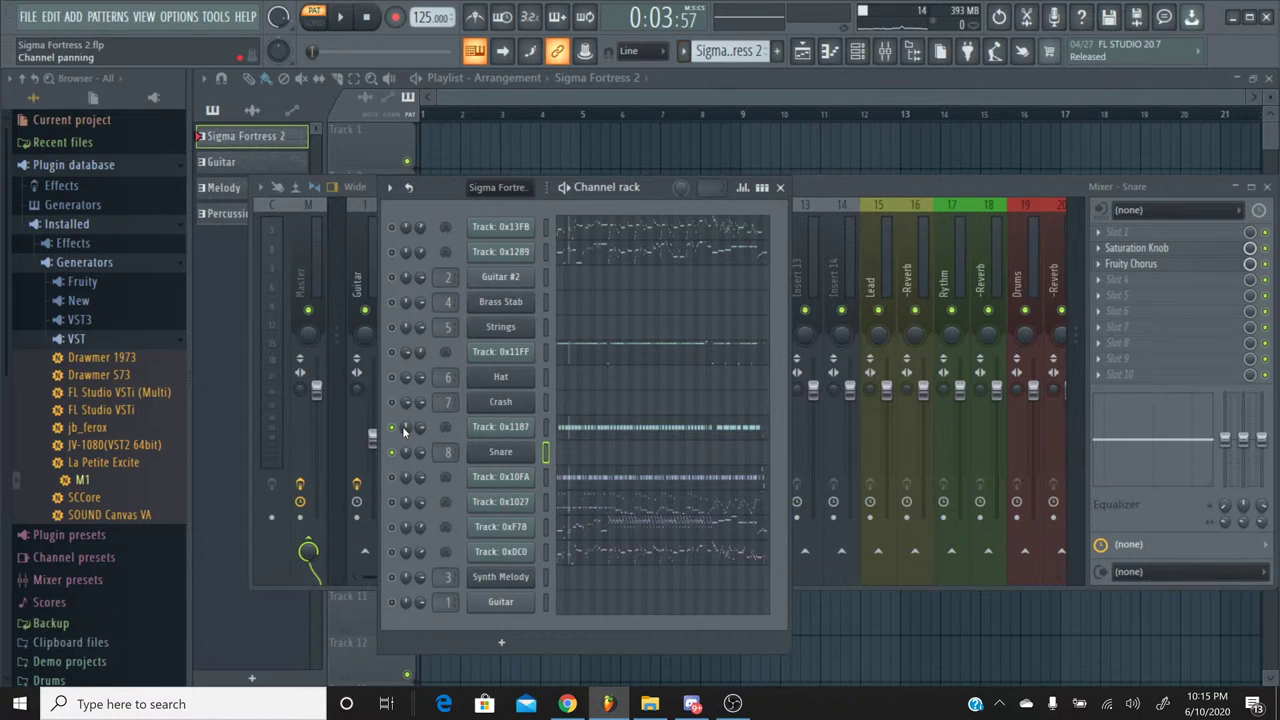
left_click(600, 427)
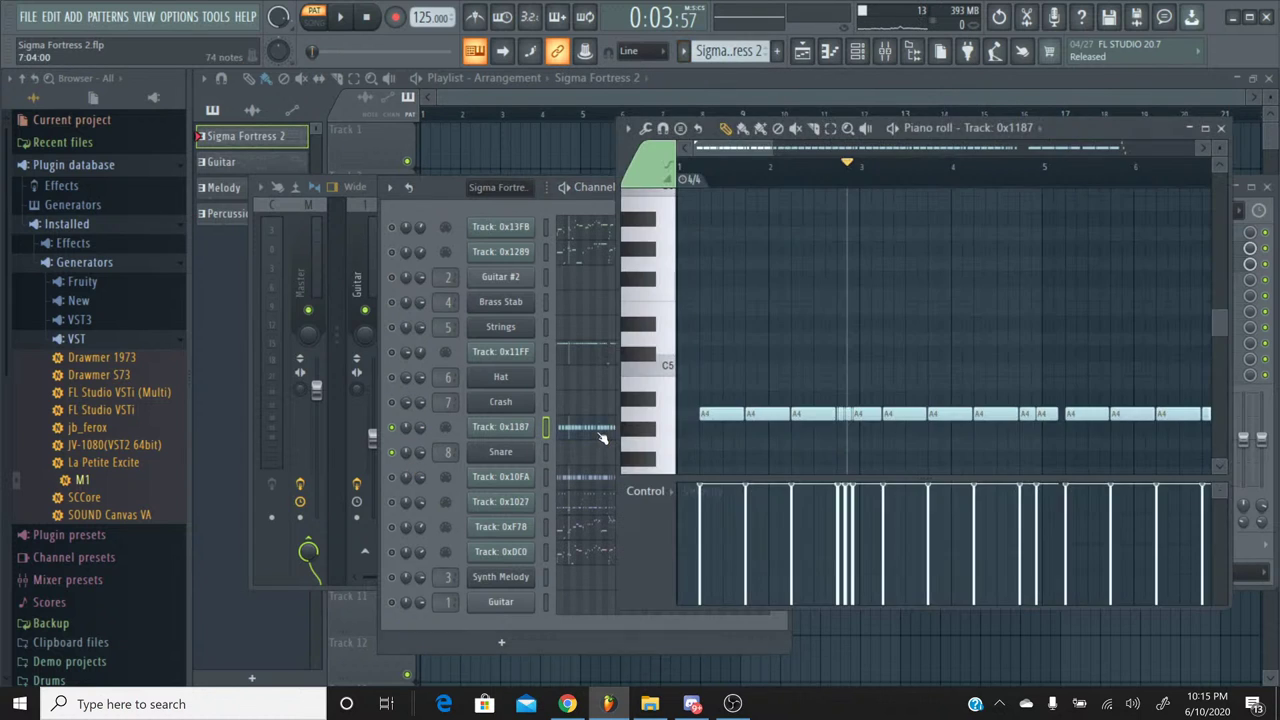
scroll(982, 150, "down", 10)
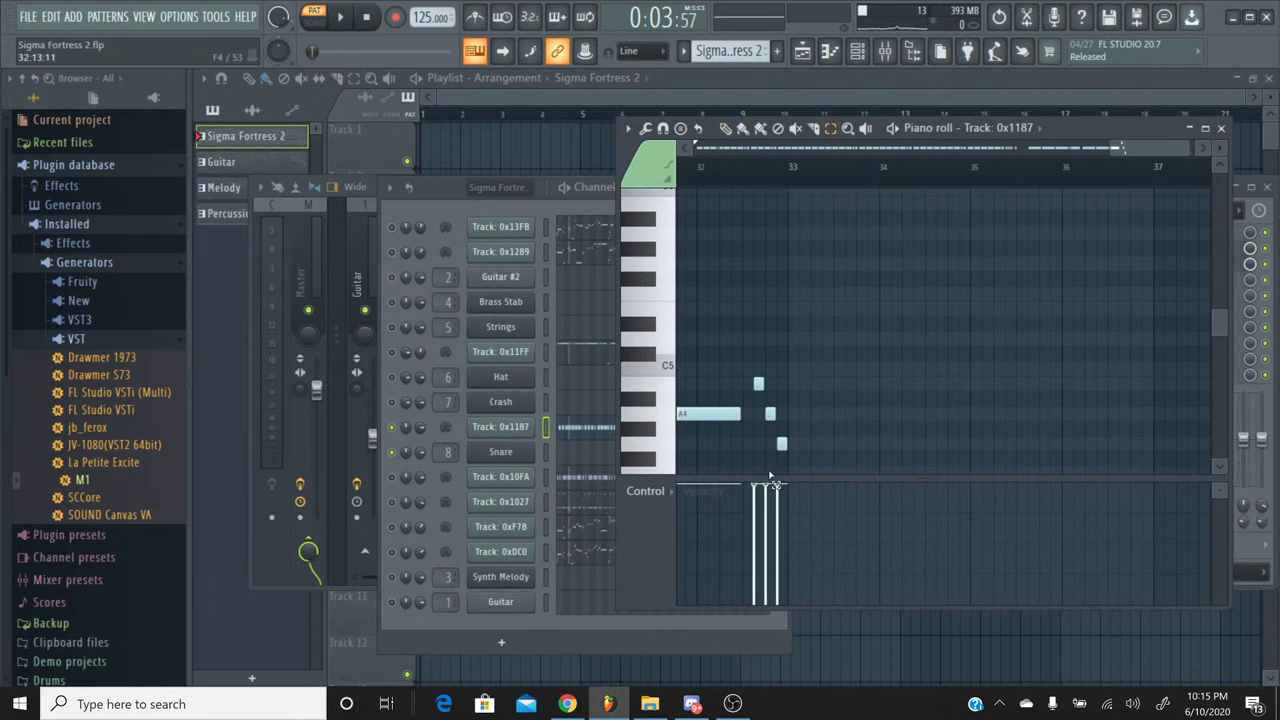
left_click_drag(795, 474, 759, 372)
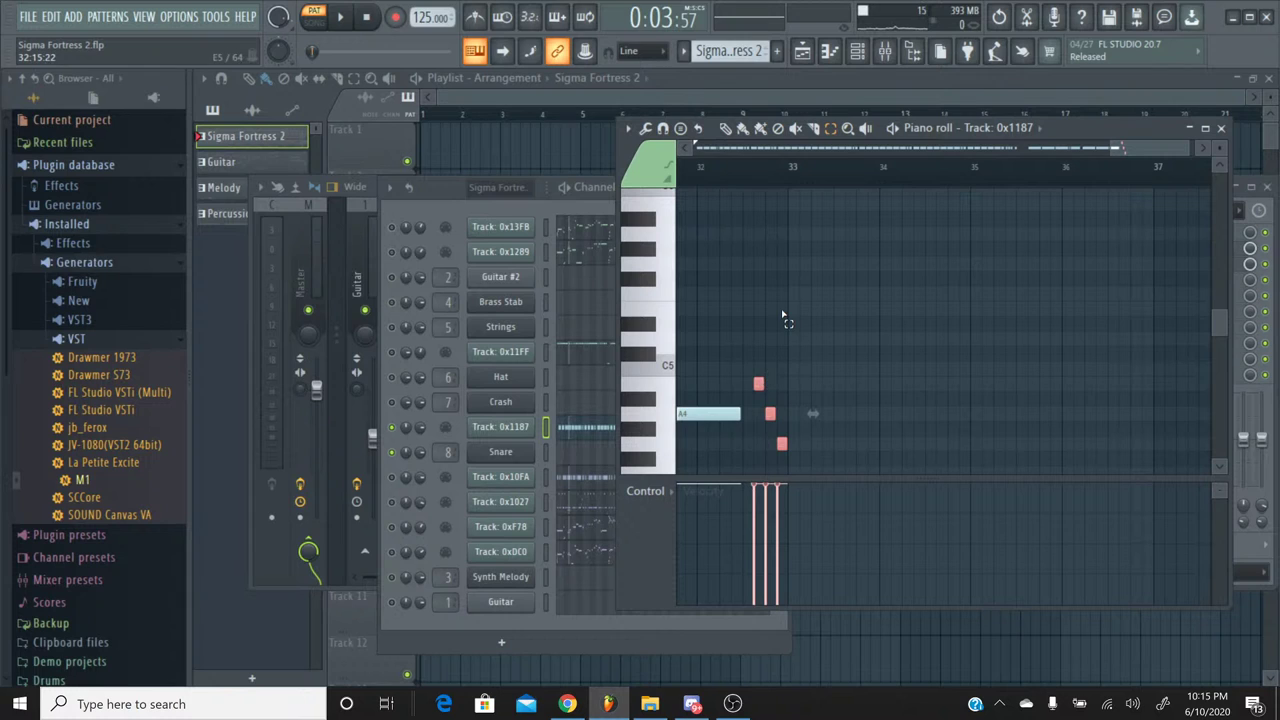
left_click(757, 178)
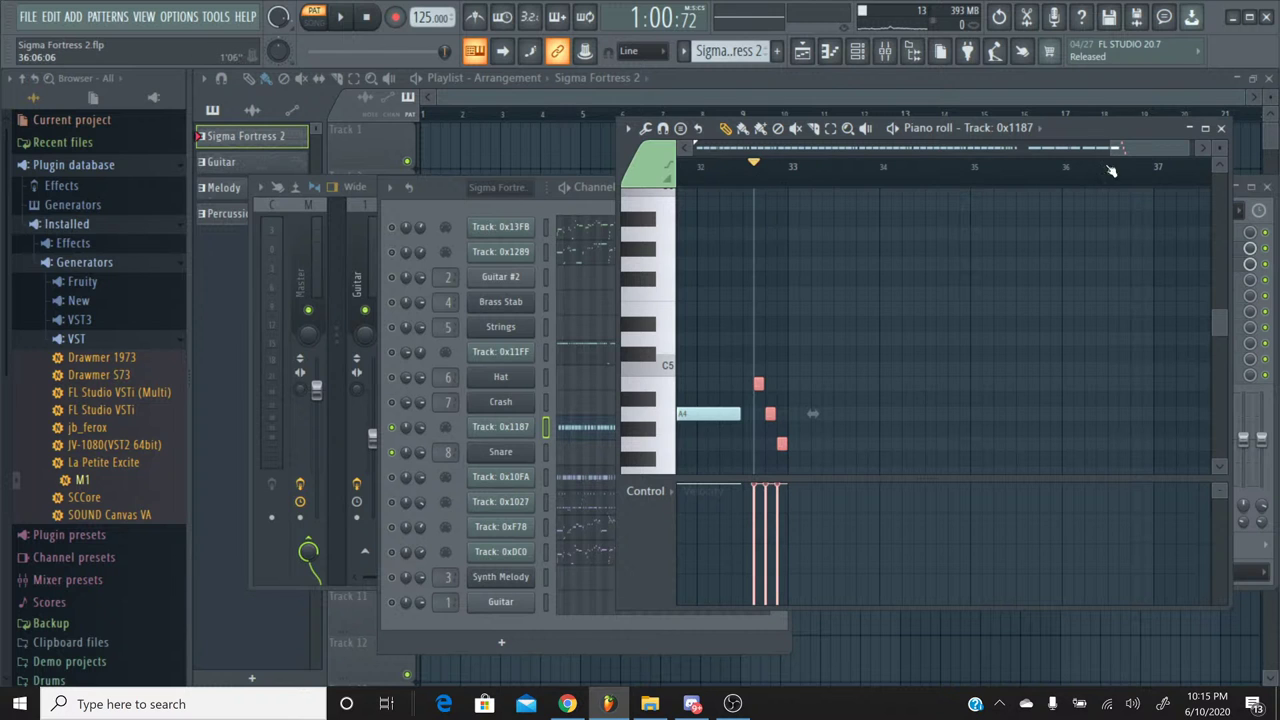
left_click(1220, 128)
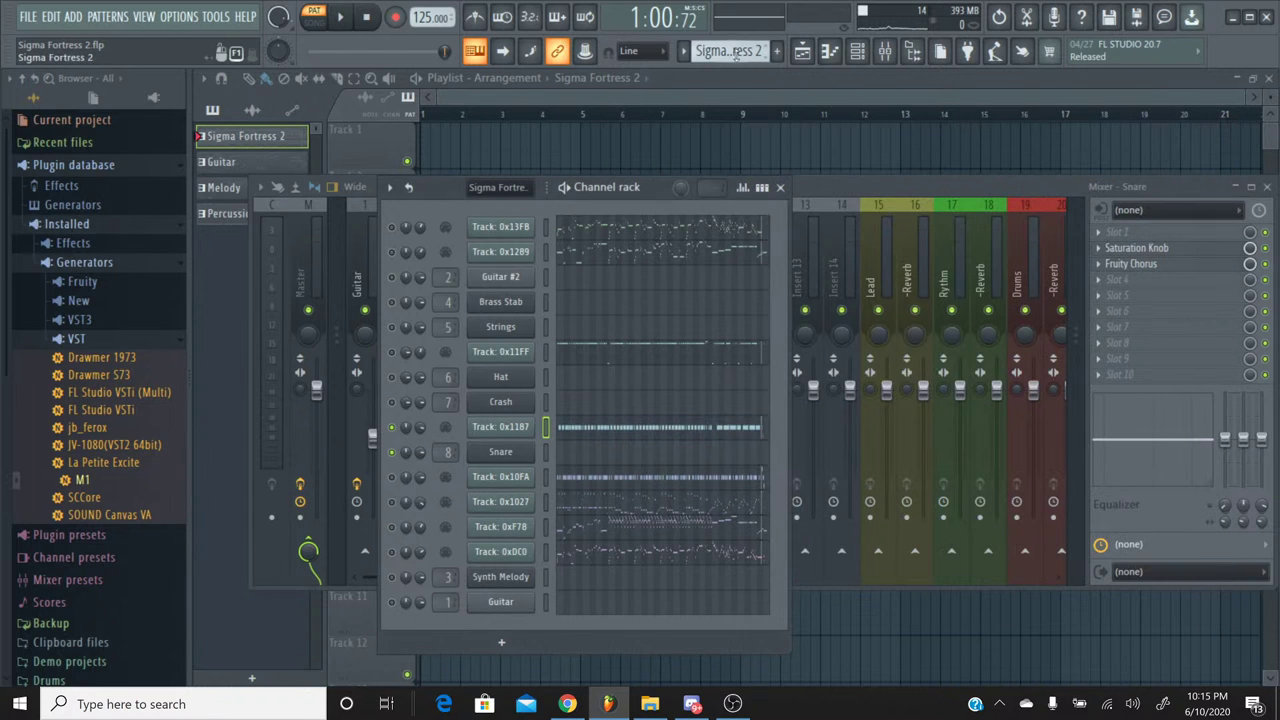
Step: Switch to the Percussion pattern and add the Tom-03 sample from the Original Sources Drums folder as a channel below Snare
left_click(681, 52)
left_click(703, 123)
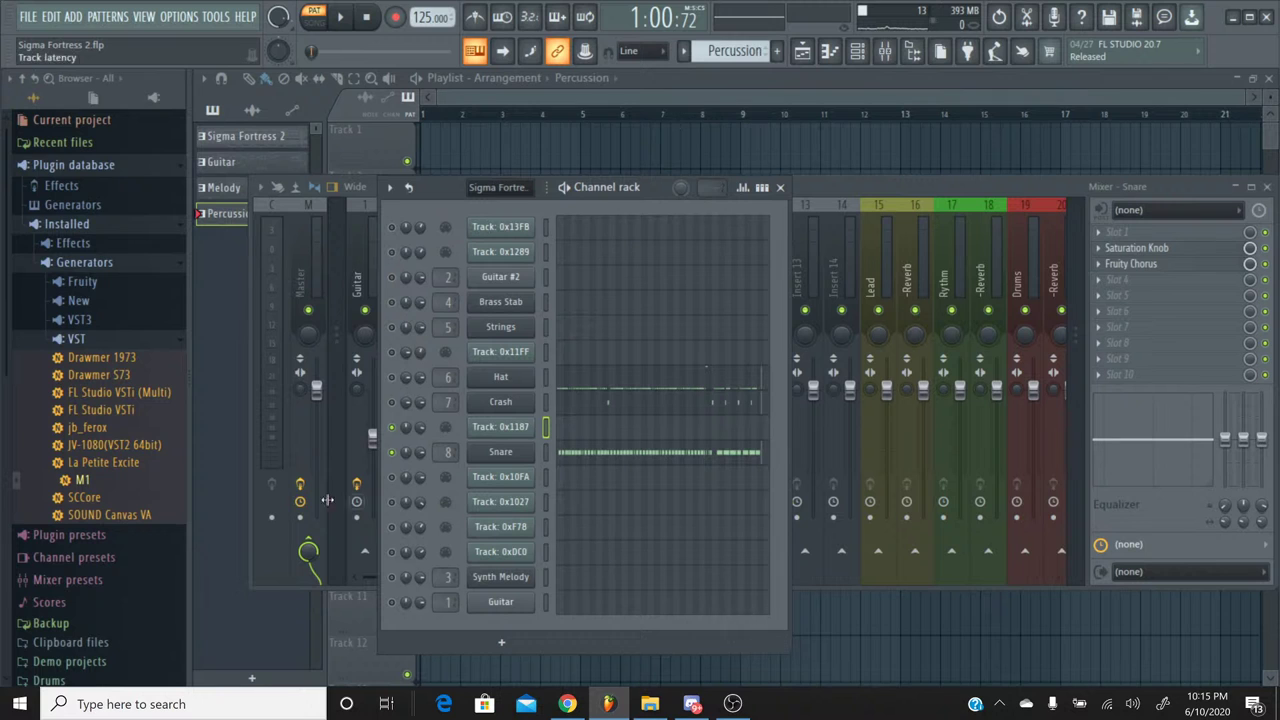
scroll(125, 450, "down", 5)
left_click(100, 534)
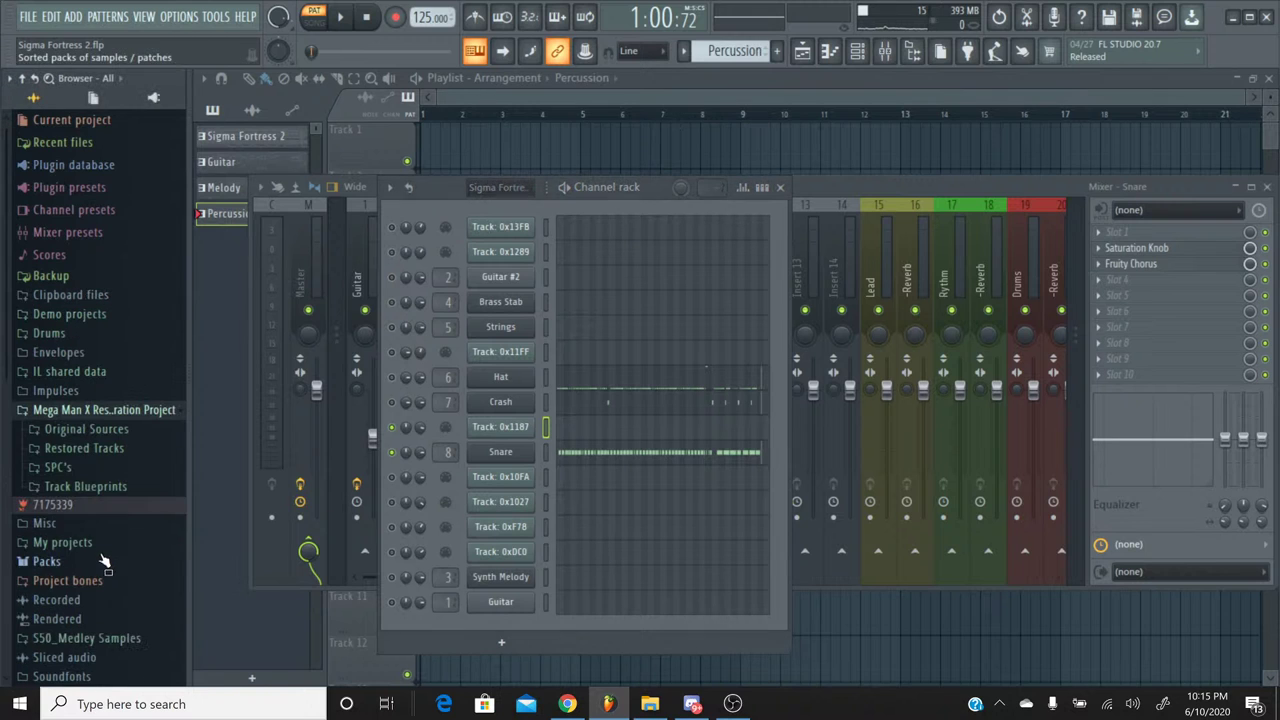
left_click(86, 428)
left_click(80, 447)
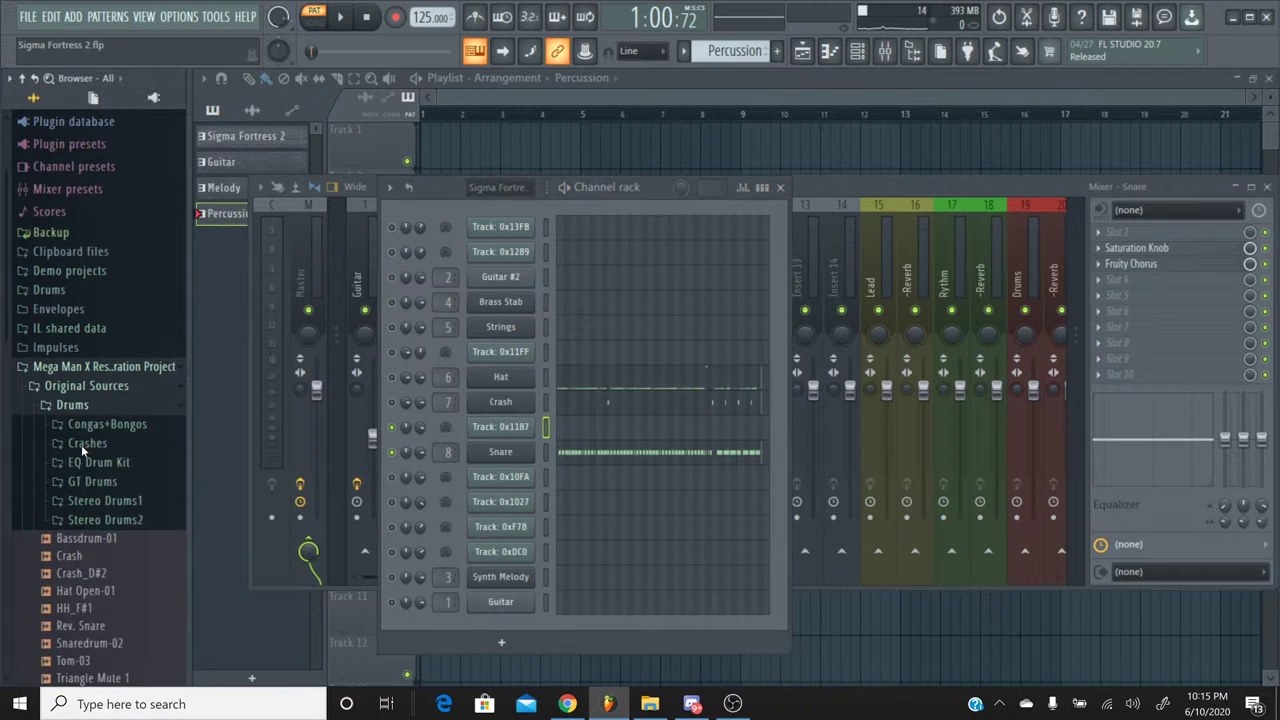
scroll(109, 507, "down", 4)
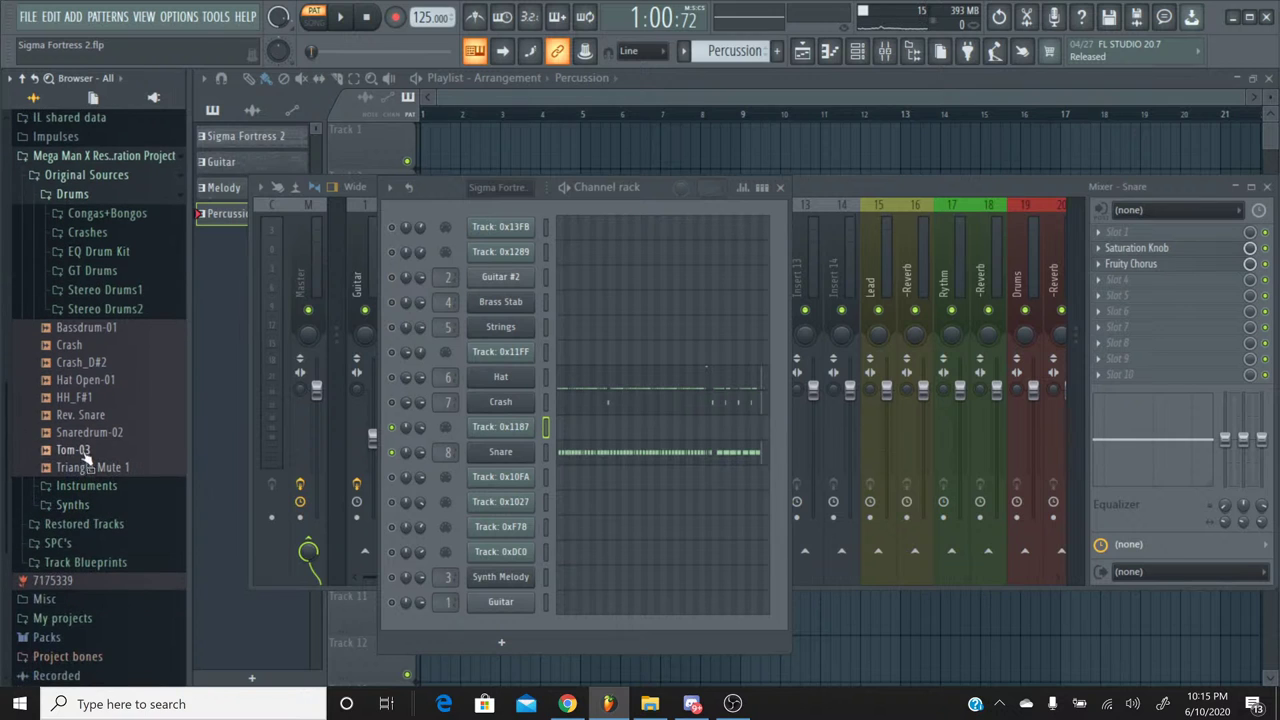
left_click_drag(85, 452, 532, 472)
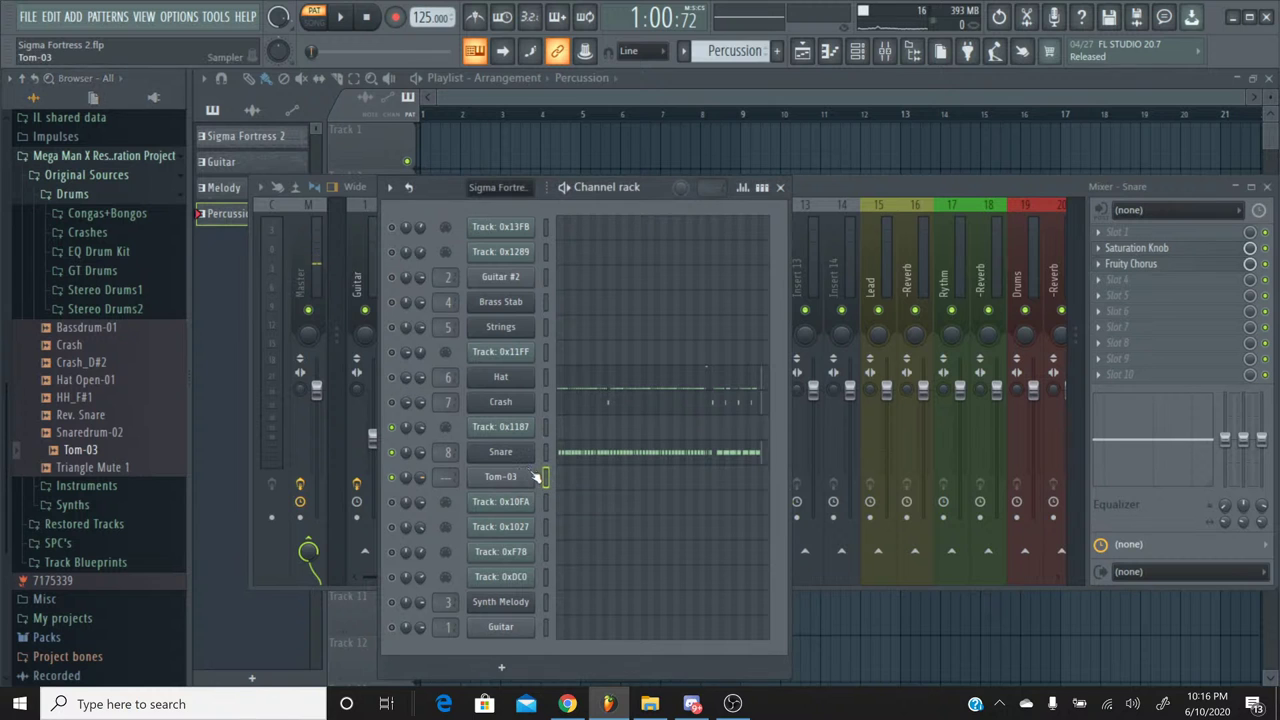
Step: Paste the three copied notes into Tom-03's piano roll, move them to the play position in bar 32 and play them briefly
left_click(585, 479)
left_click_drag(742, 149, 1124, 162)
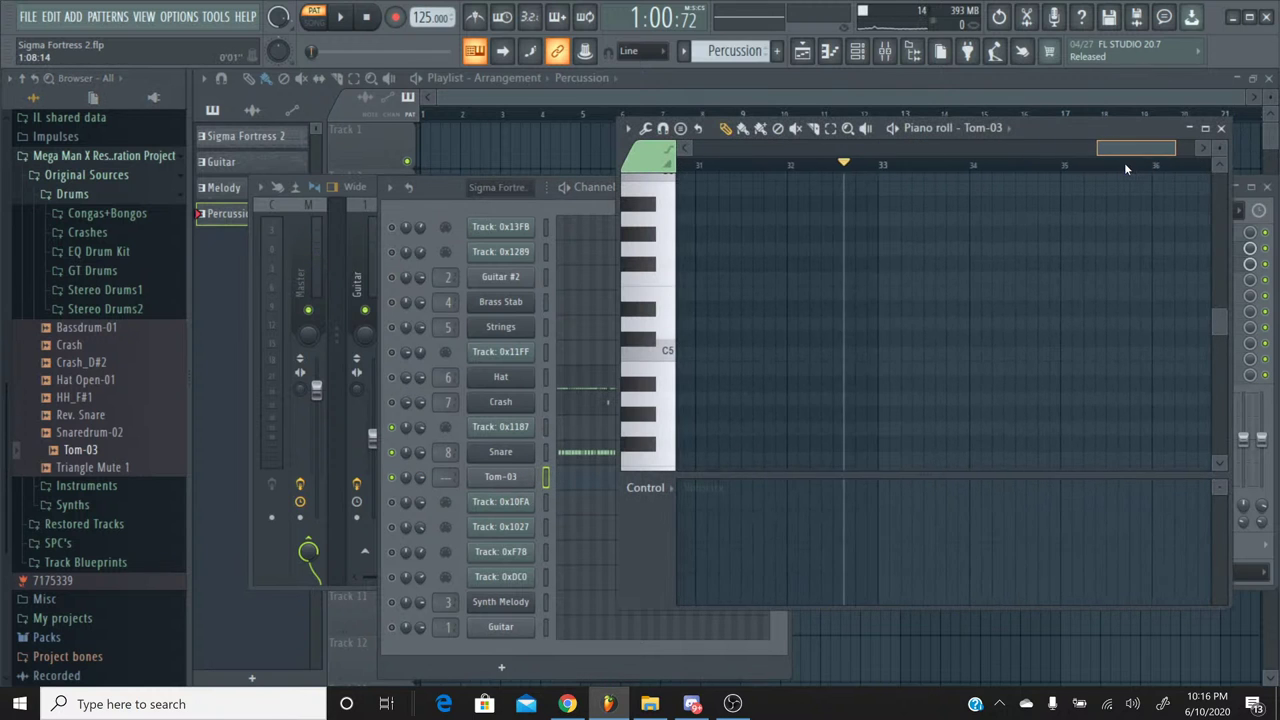
key("ctrl+v")
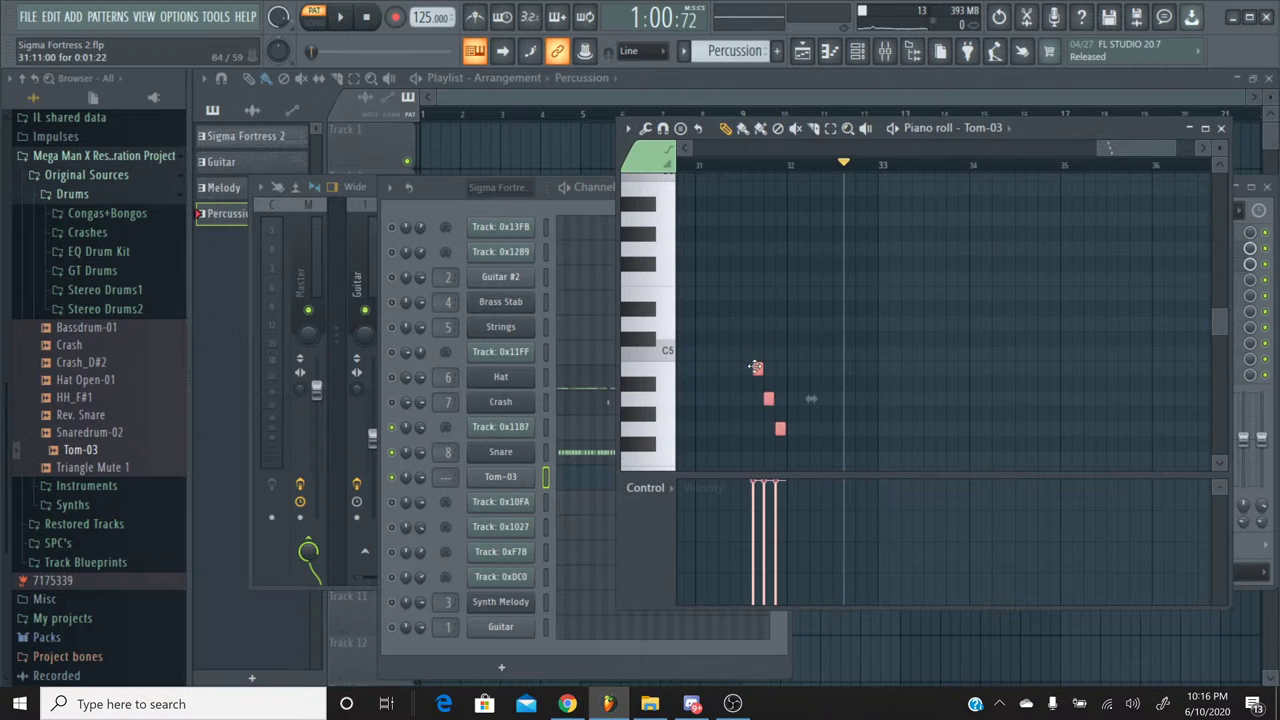
left_click_drag(755, 367, 847, 368)
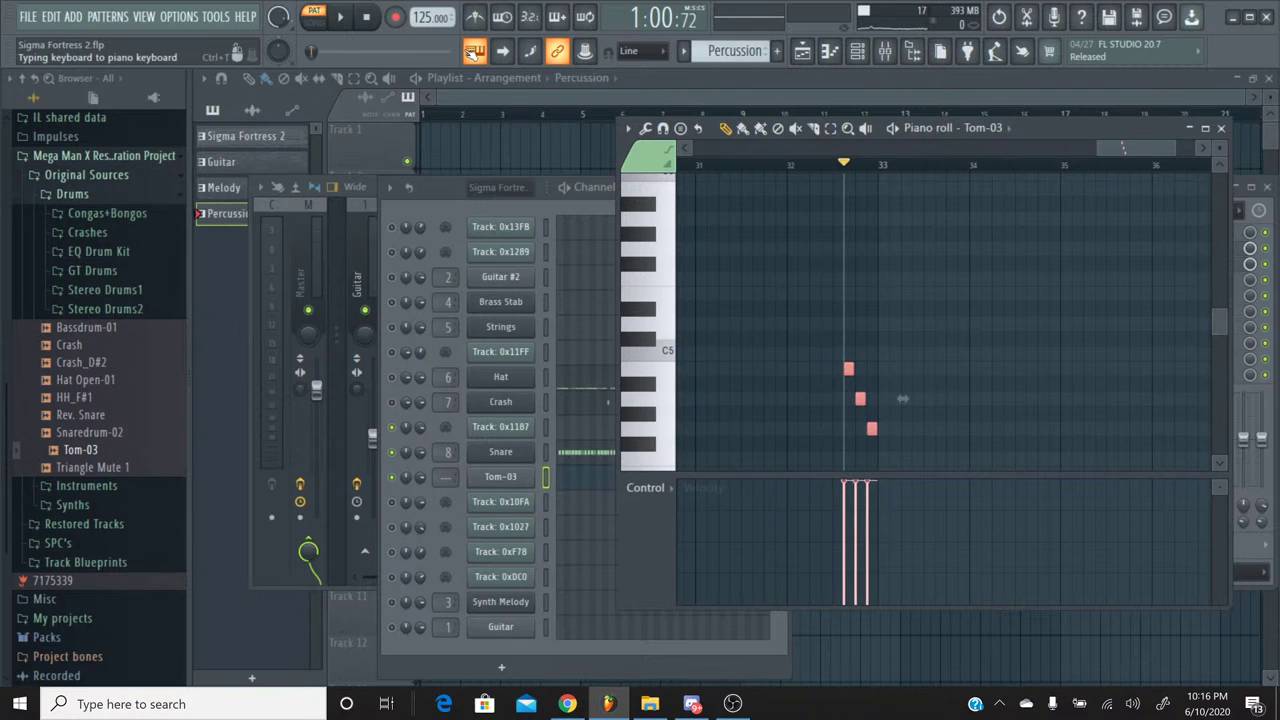
left_click(340, 17)
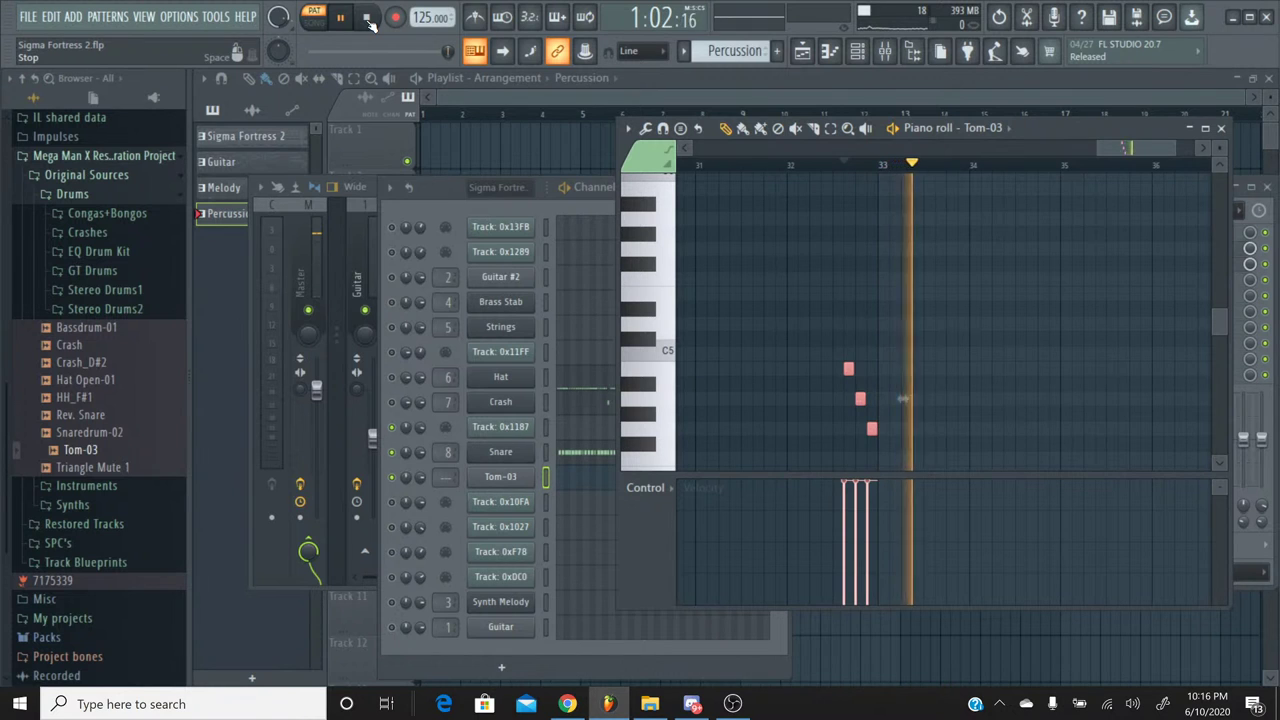
left_click(368, 18)
Step: Switch to SPCTool and load 25 Sigma Fortress 2.spc from the Mega Man X (EMU).zophar folder
left_click(650, 704)
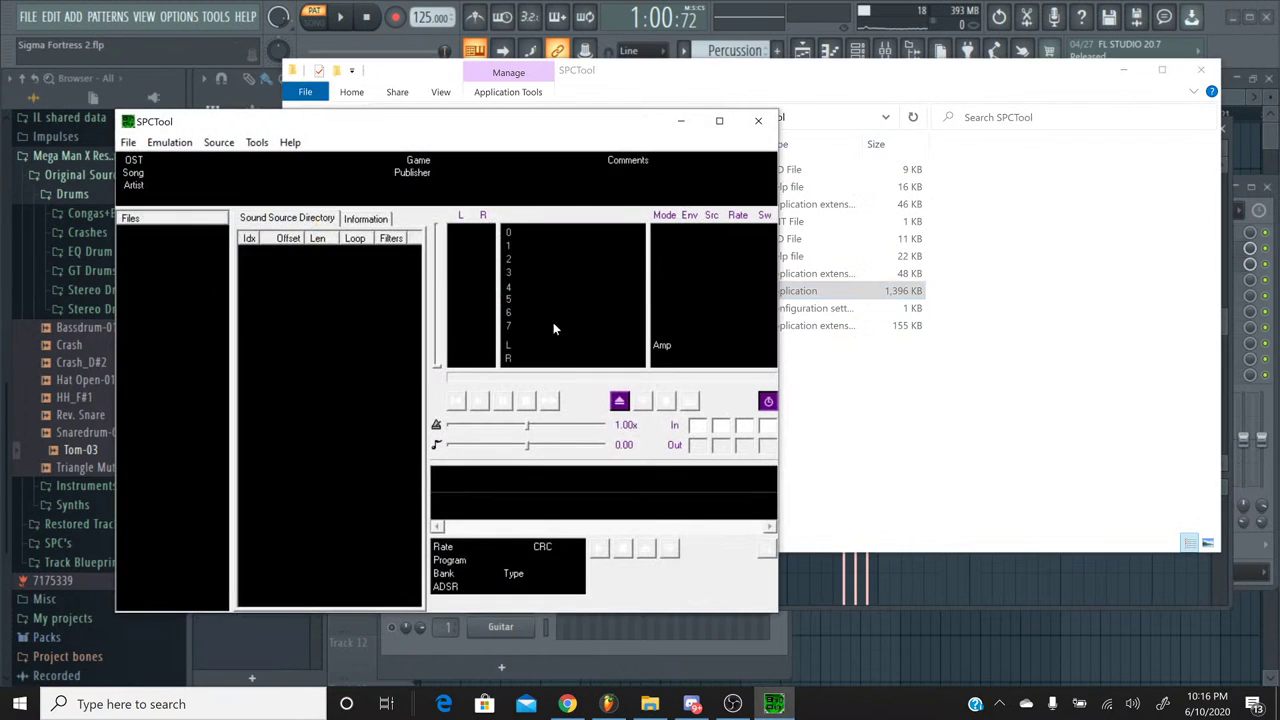
left_click(1123, 70)
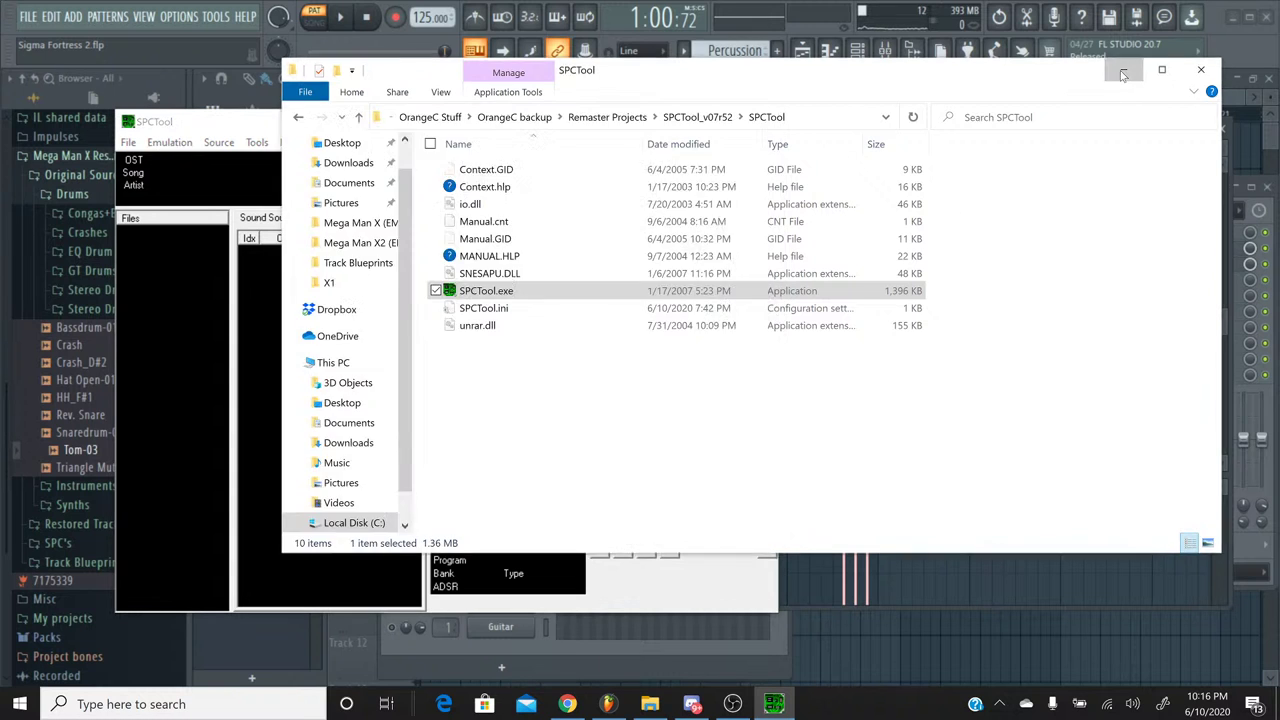
left_click(618, 400)
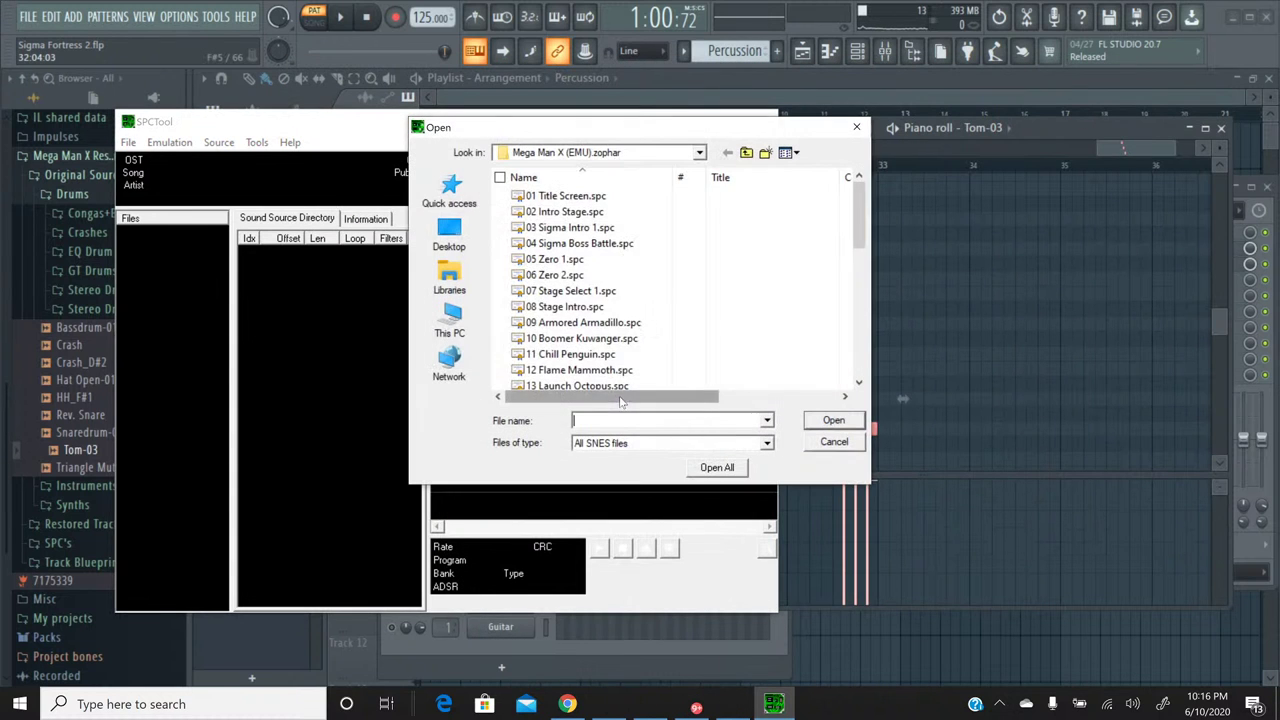
scroll(620, 262, "down", 3)
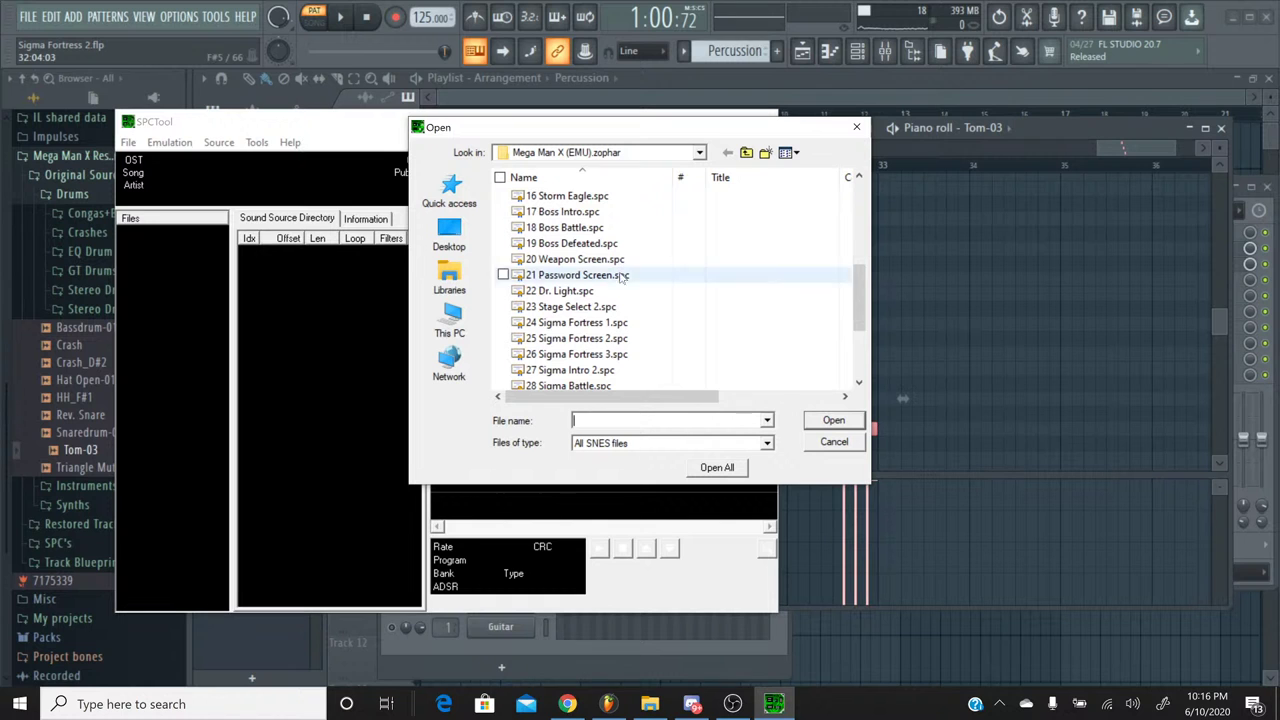
double_click(576, 338)
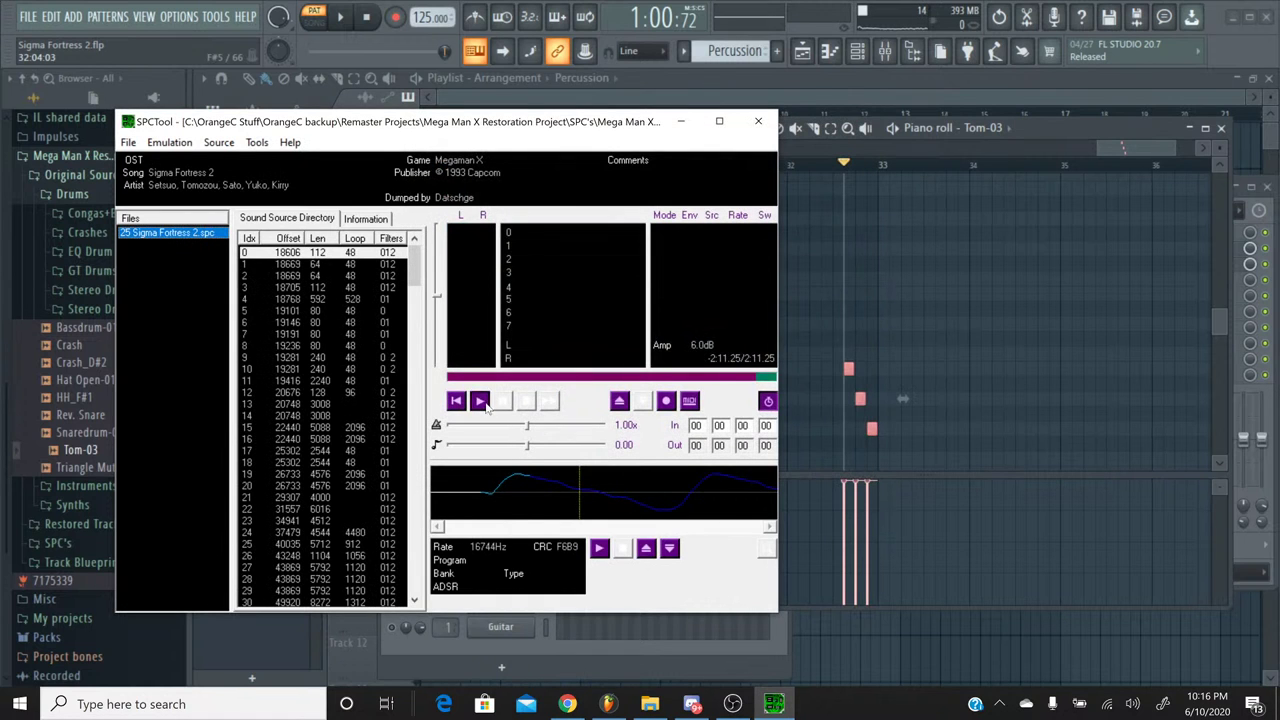
Step: Play the original song around its one-minute mark to hear the tom fill, stop it and return to FL Studio
left_click(481, 401)
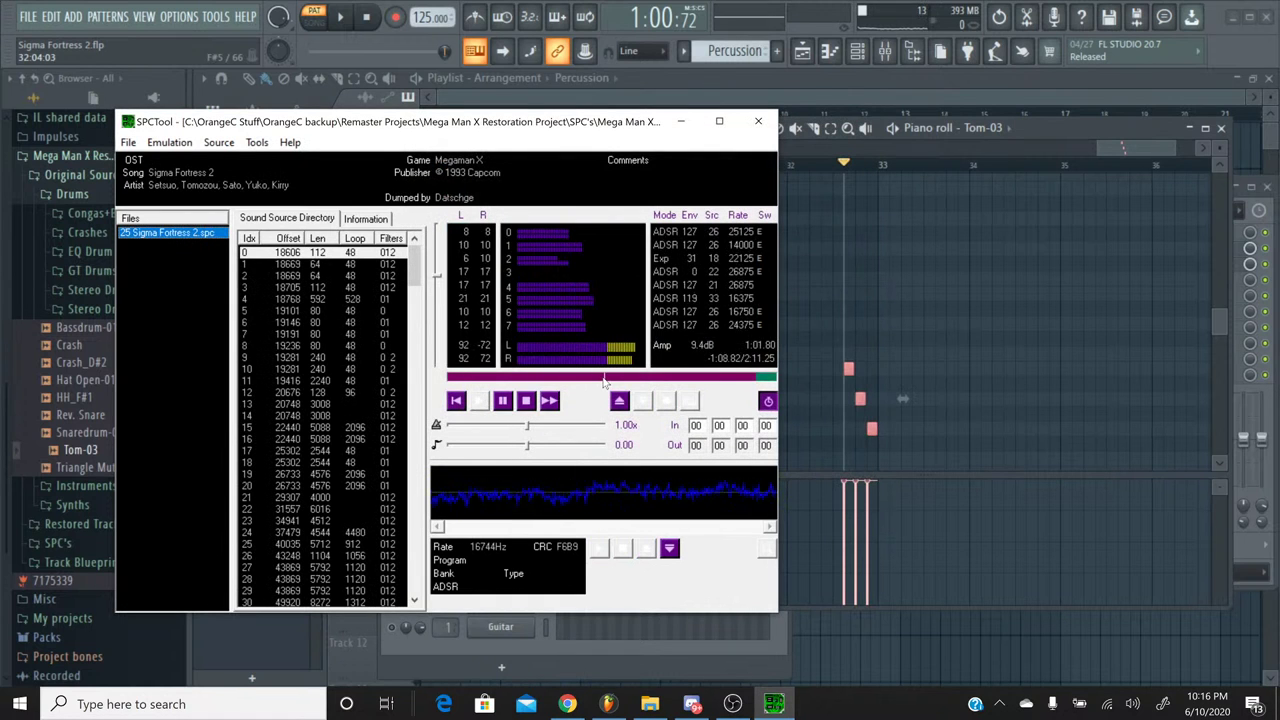
left_click(583, 379)
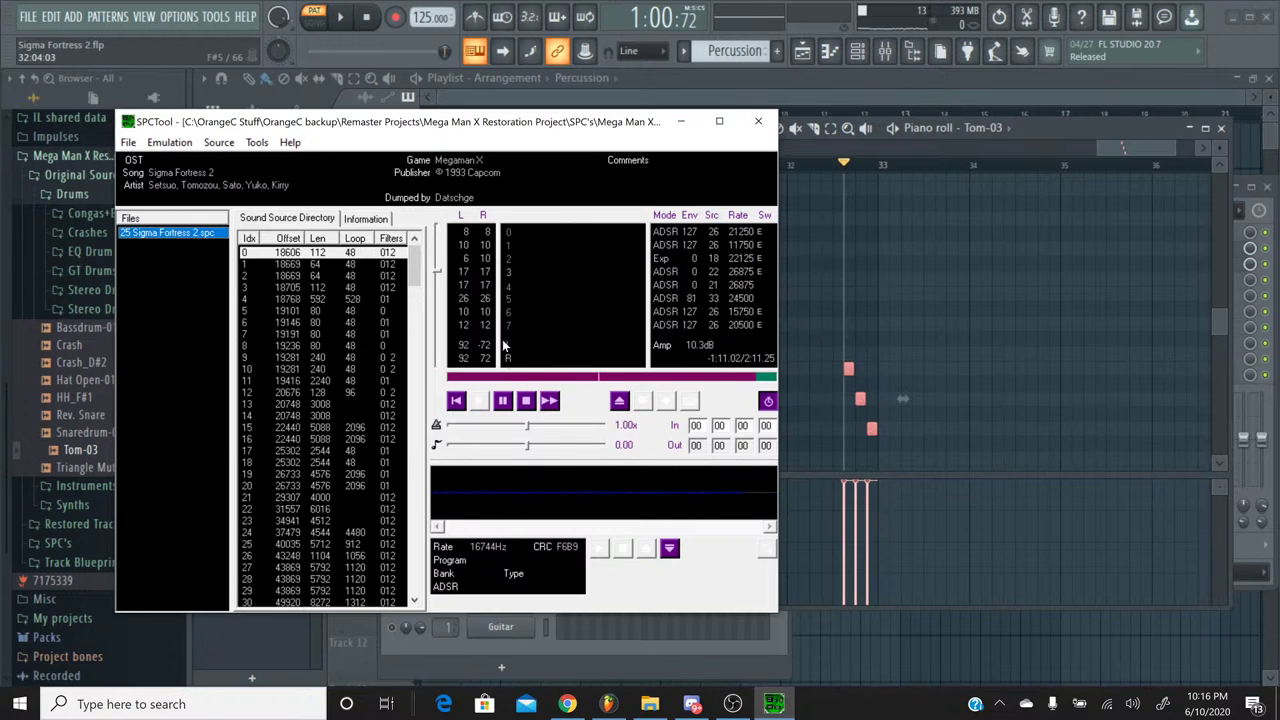
left_click(524, 401)
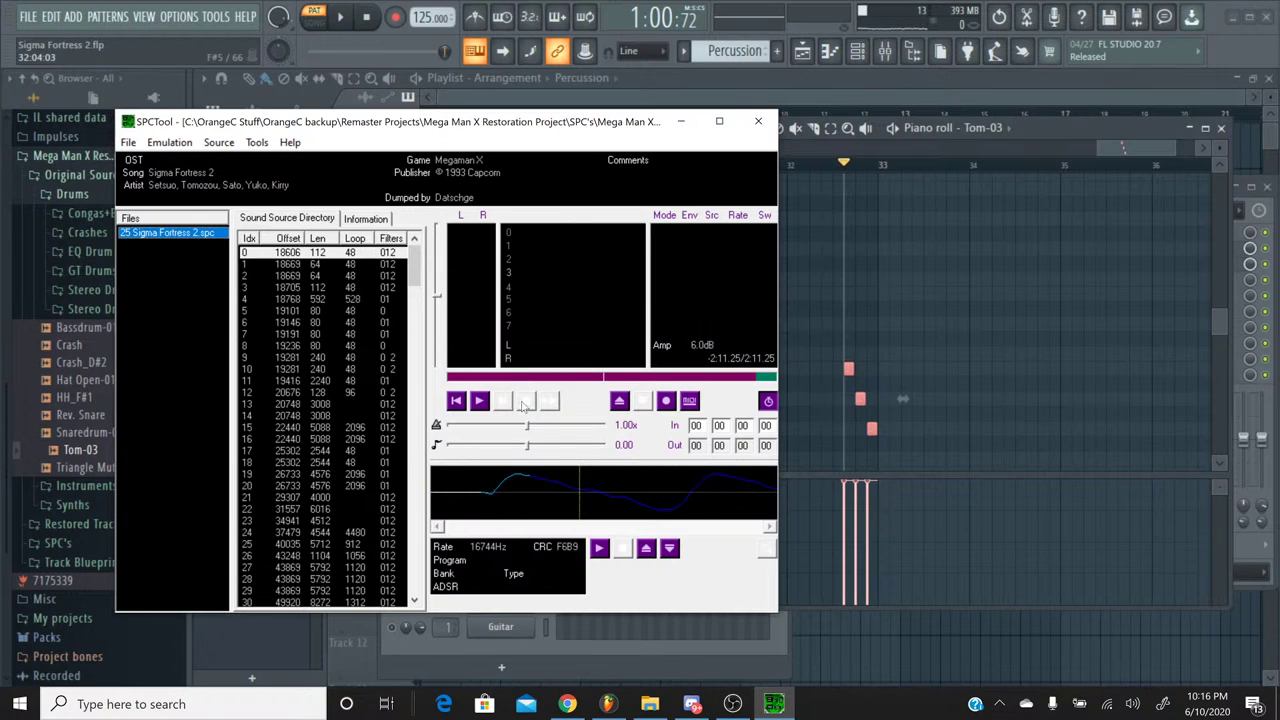
left_click(689, 123)
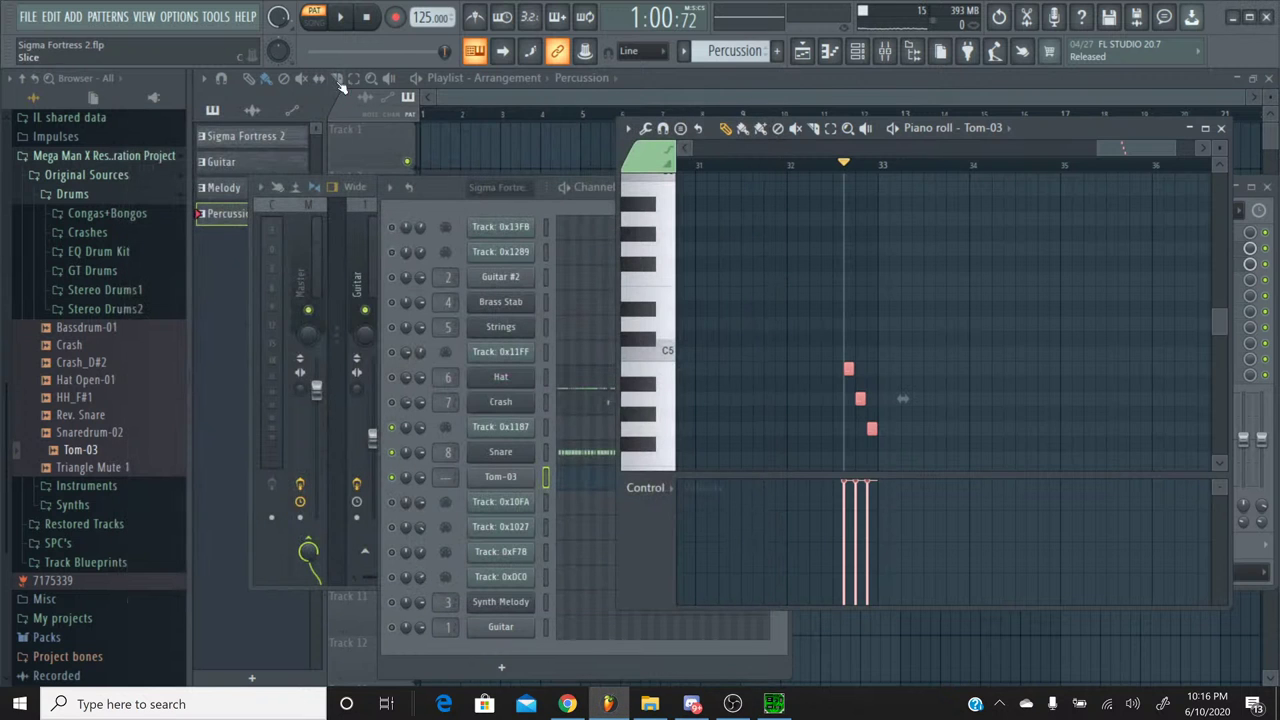
Step: Replay the Tom-03 fill and audition piano roll keys to compare its pitch with the original
left_click(340, 17)
left_click(380, 19)
left_click_drag(652, 336, 653, 243)
left_click_drag(650, 297, 652, 310)
Step: Transpose the three Tom-03 notes up four semitones, play the fill and close the piano roll
key("shift+Up")
key("shift+Up")
key("shift+Up")
key("shift+Up")
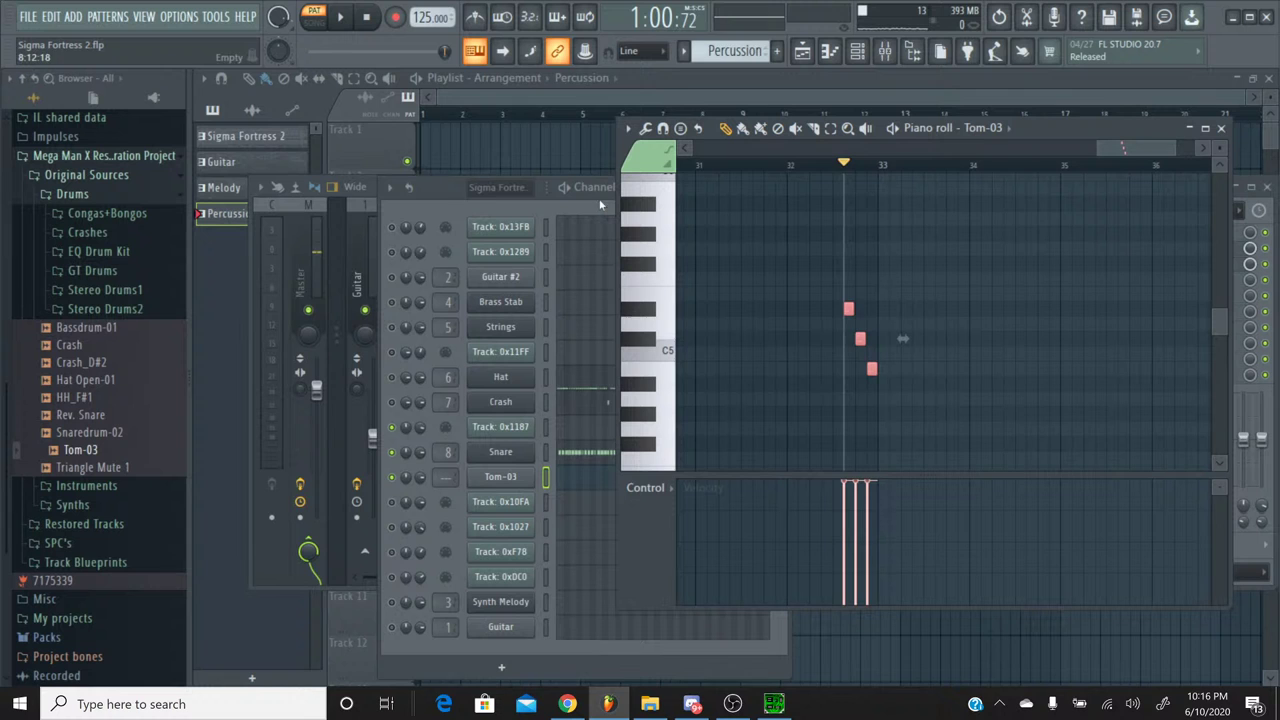
left_click(340, 17)
left_click(375, 25)
left_click(1221, 128)
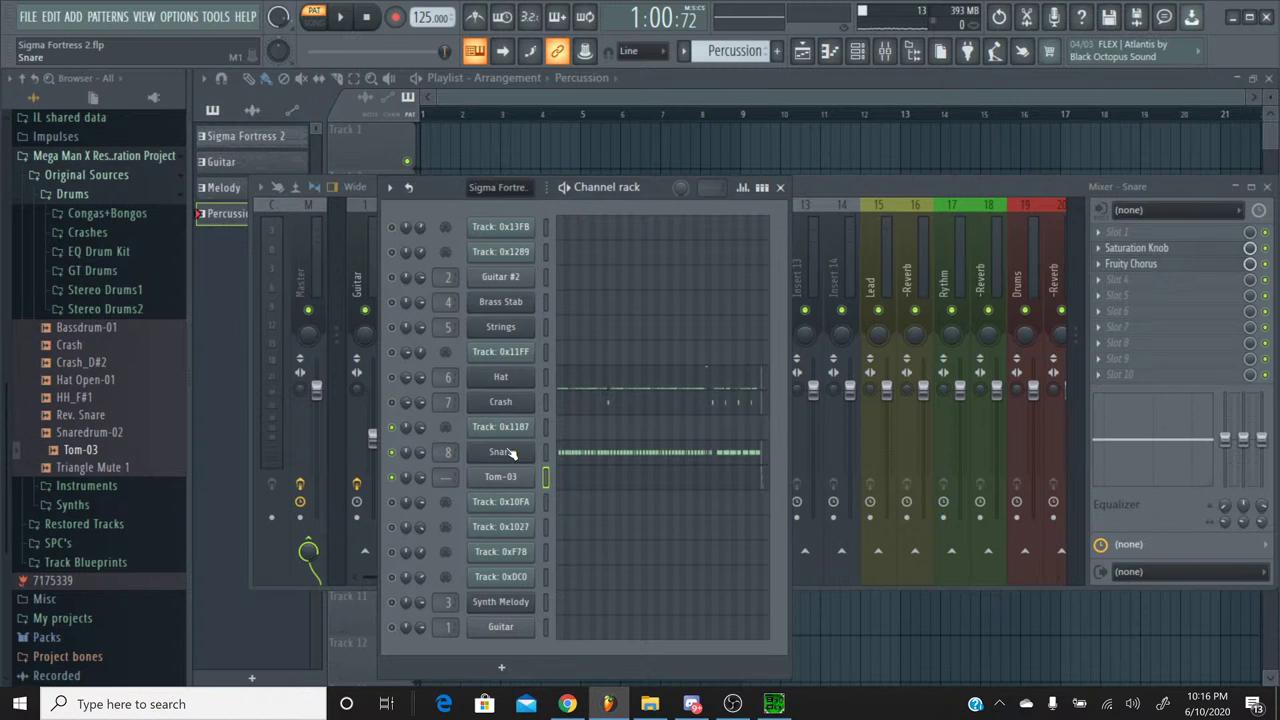
Step: Route the Tom-03 channel to mixer insert 9 and load Fruity Parametric EQ 2 into its third effect slot
left_click(853, 193)
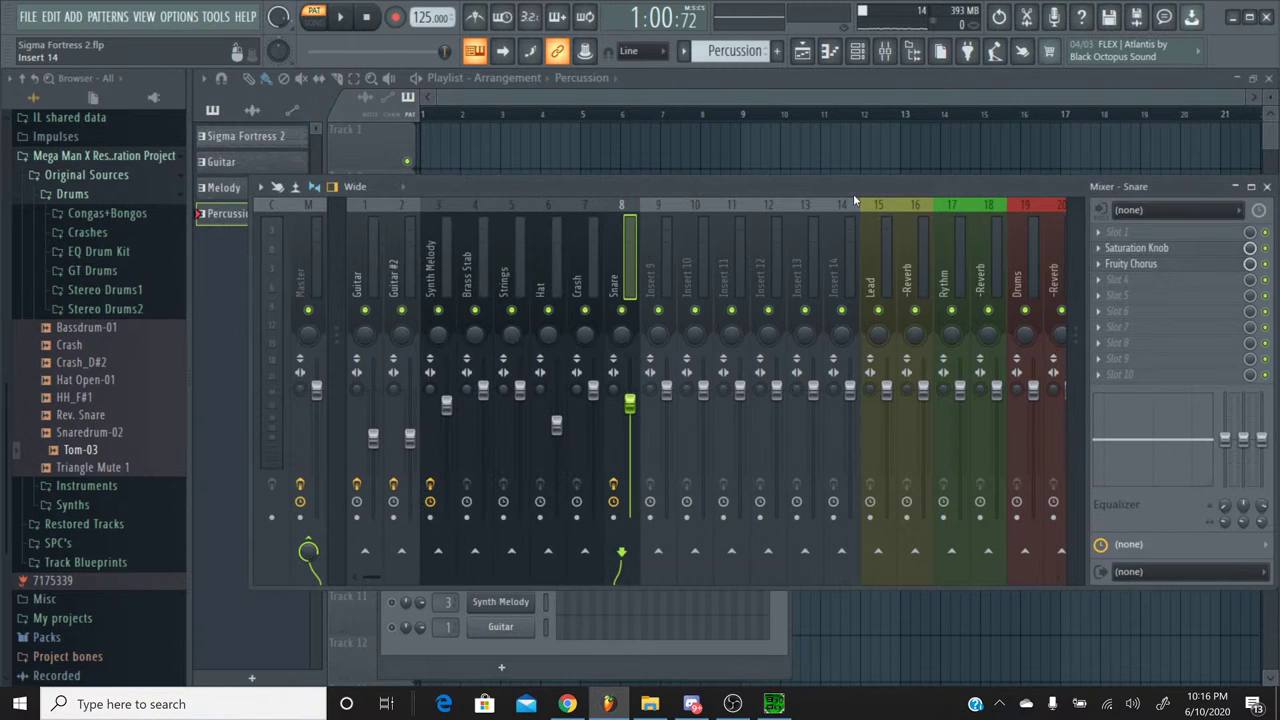
left_click(666, 218)
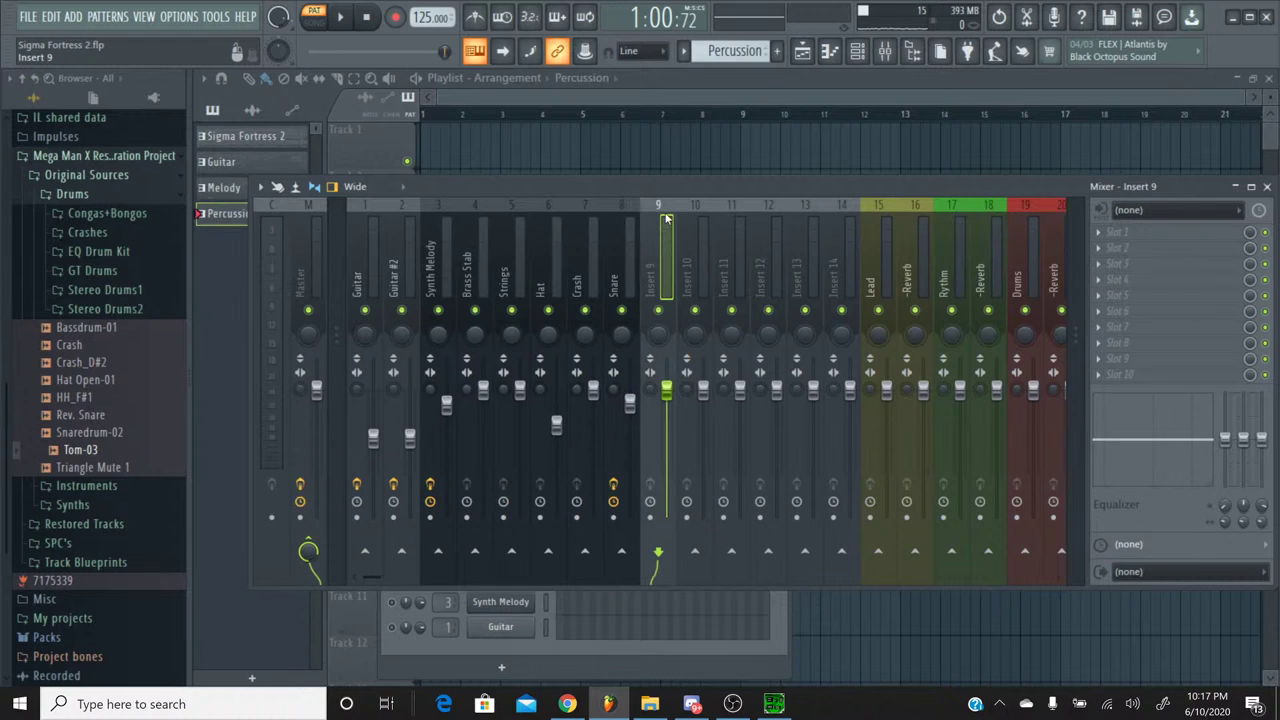
left_click(1117, 263)
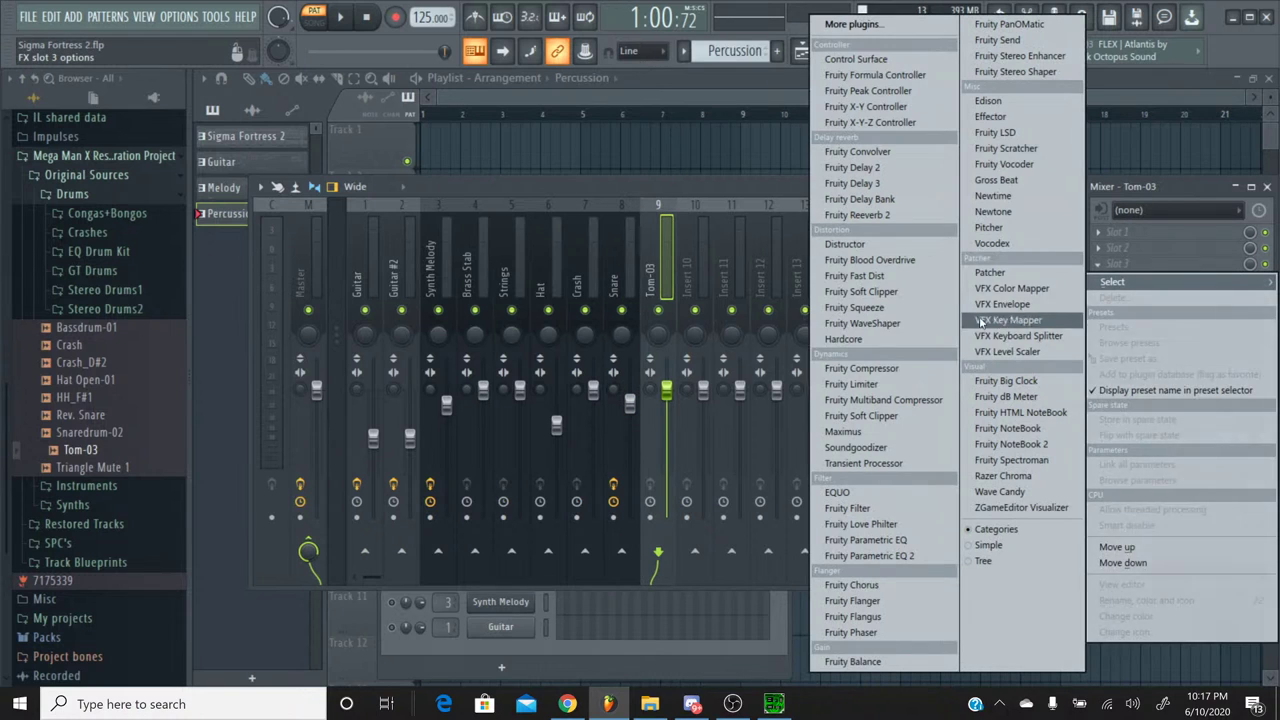
left_click(898, 556)
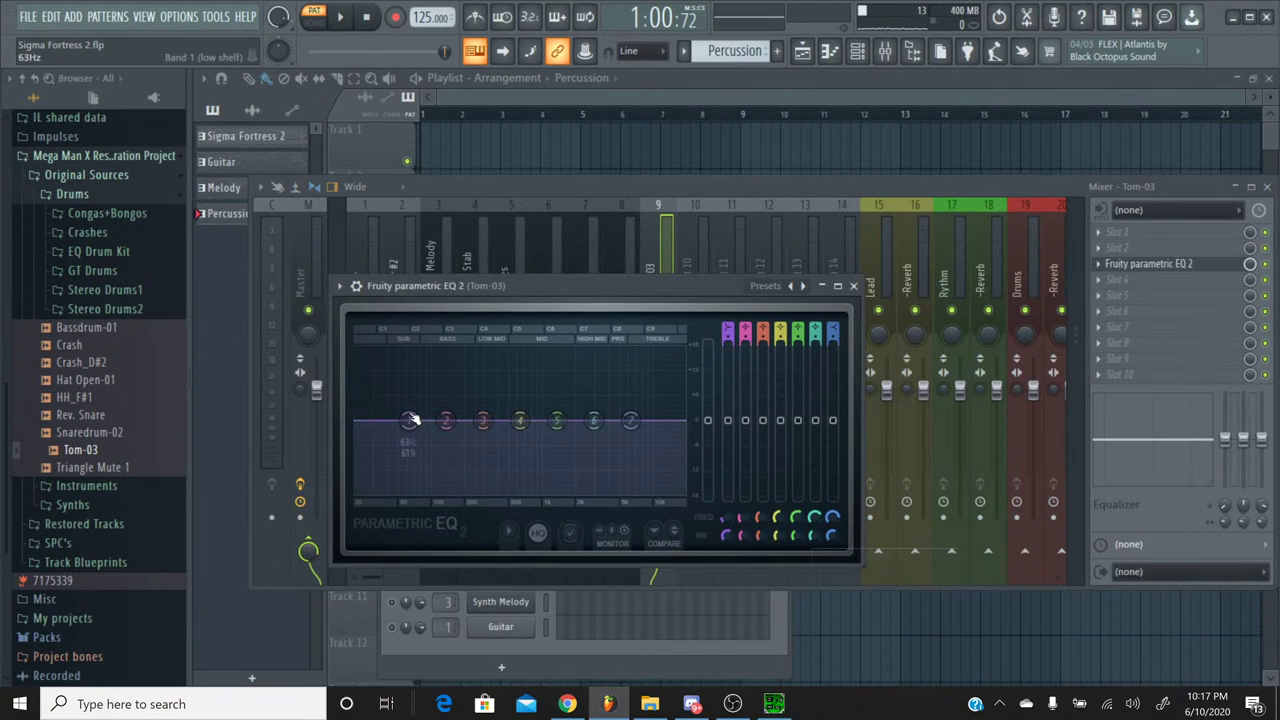
Step: Change band 2 of the Tom-03 equalizer to a high pass filter
right_click(446, 421)
mouse_move(470, 466)
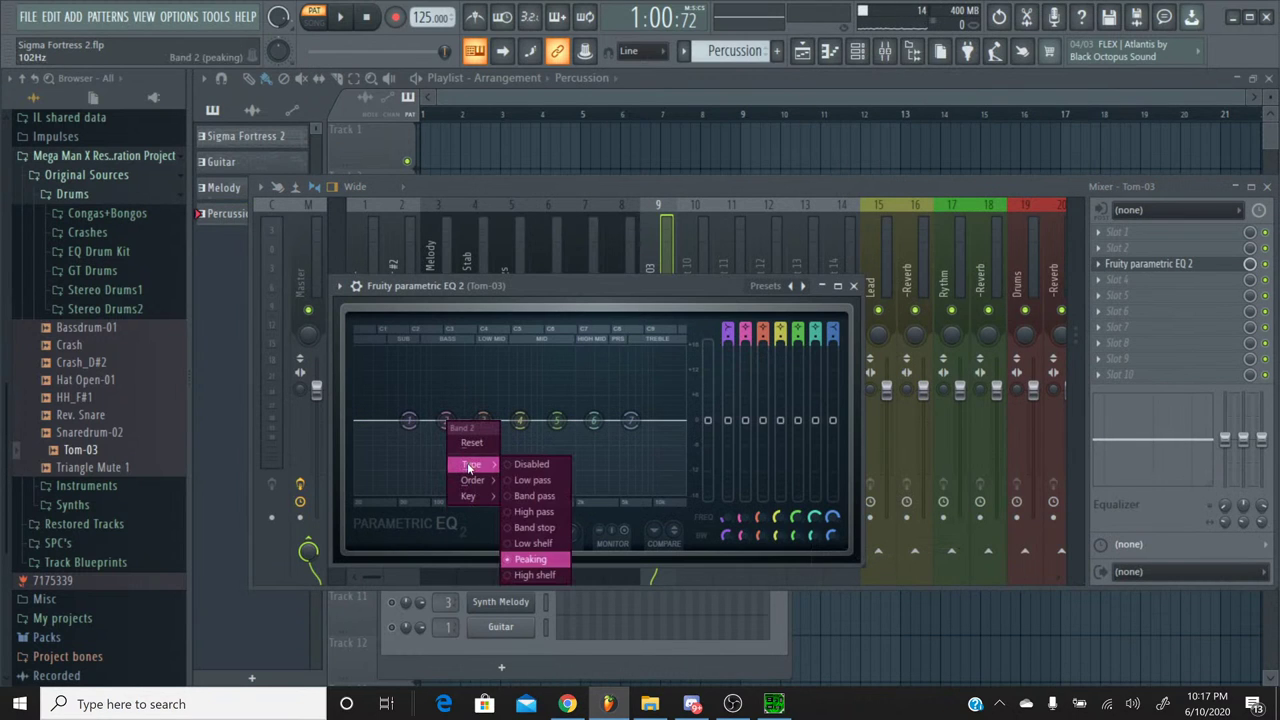
left_click(533, 511)
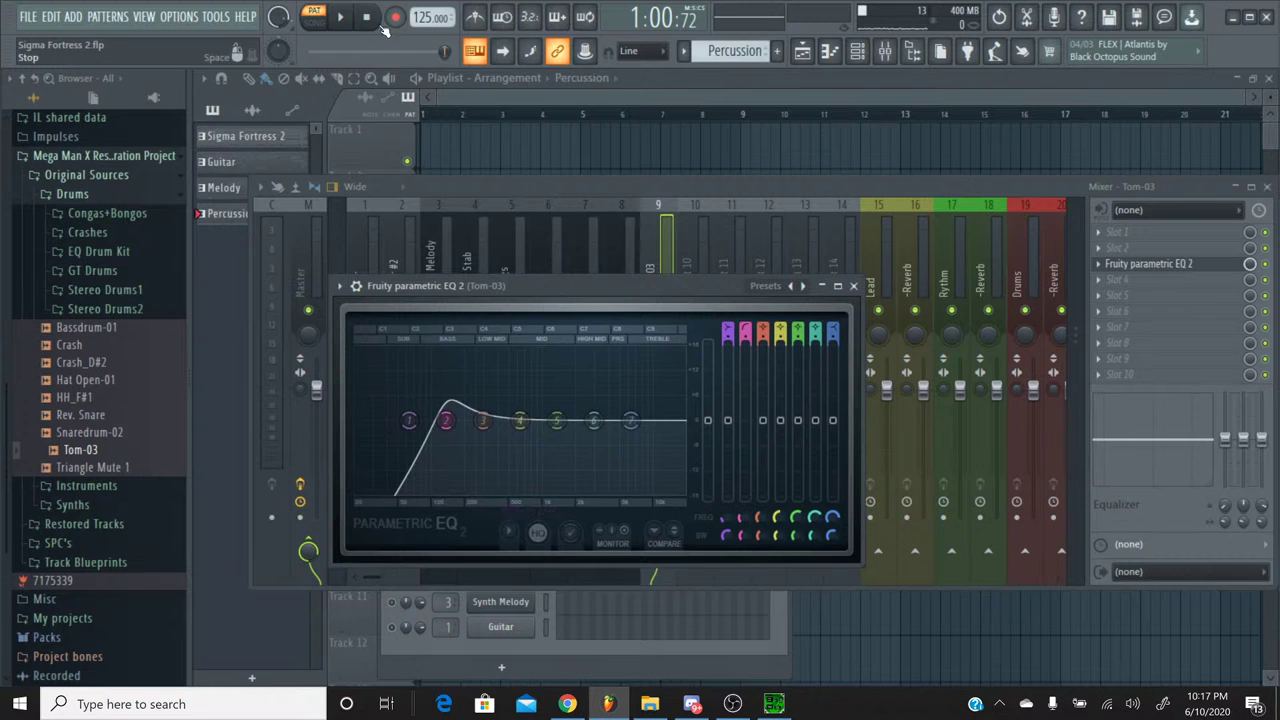
Step: Replay the tom fill while gradually raising band 2's high-pass cutoff into the low mids, and stop playback
left_click(341, 17)
left_click_drag(446, 421, 462, 420)
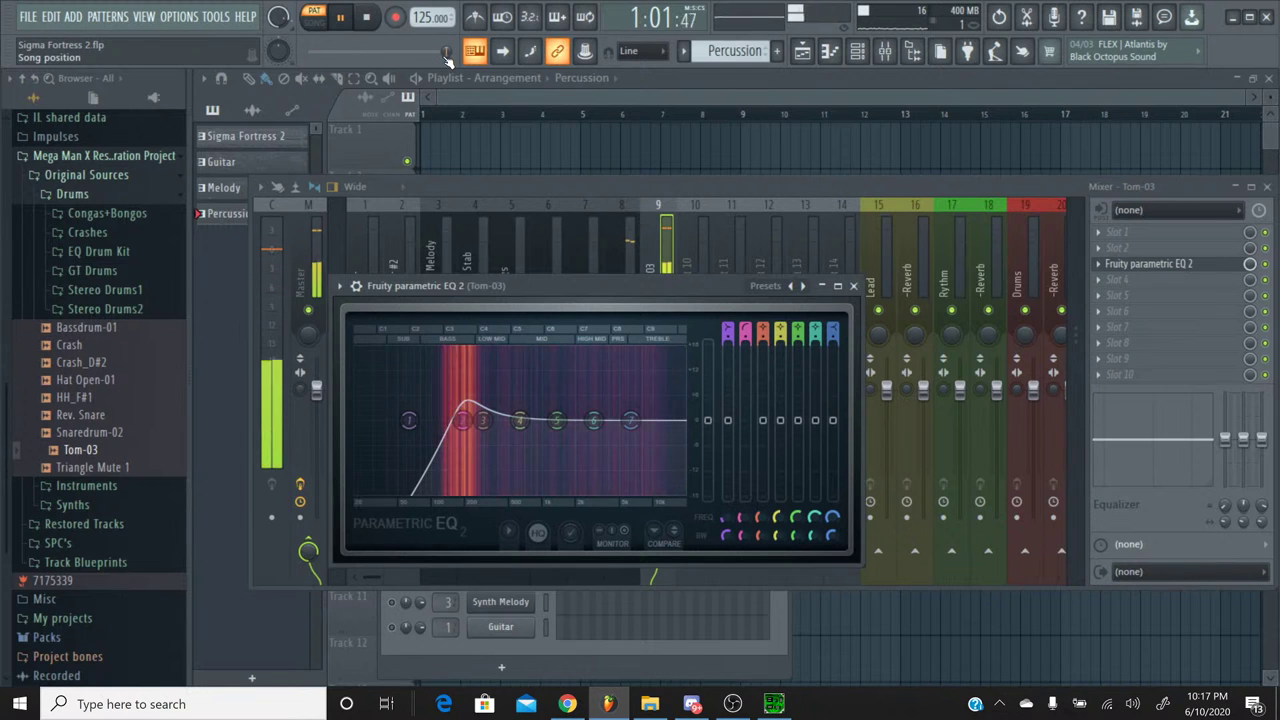
mouse_move(466, 422)
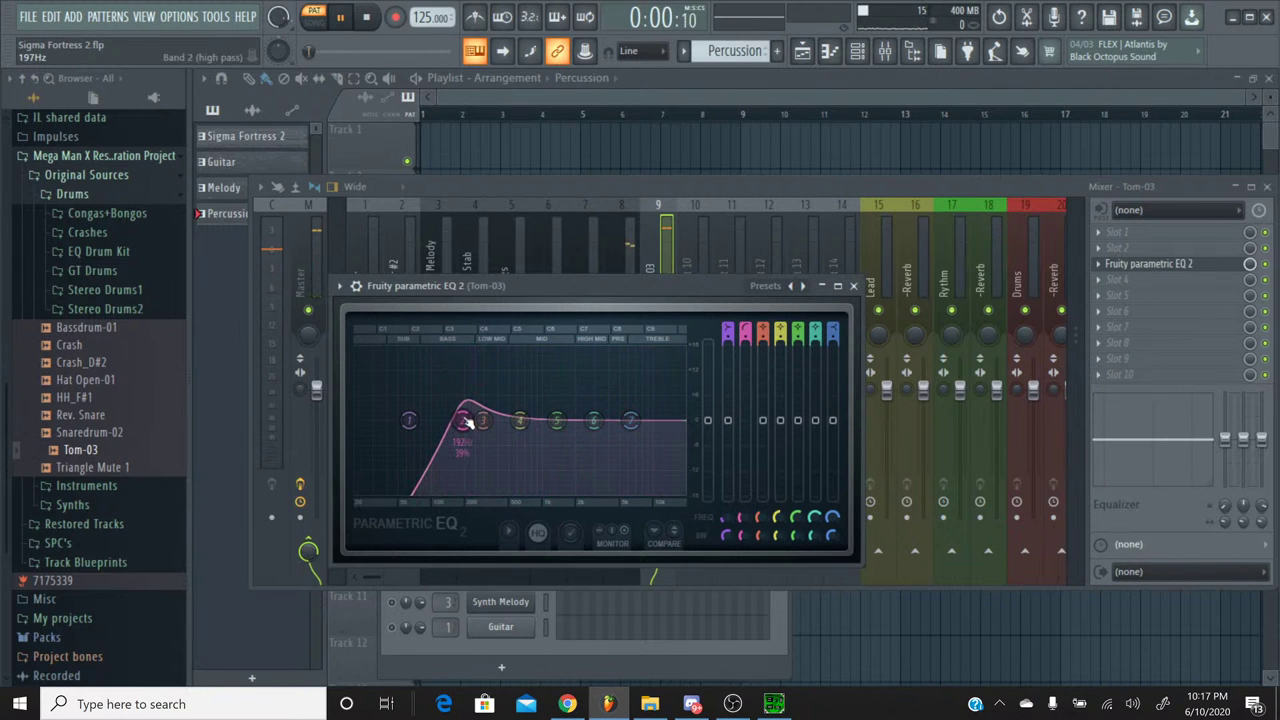
left_click_drag(466, 422, 480, 420)
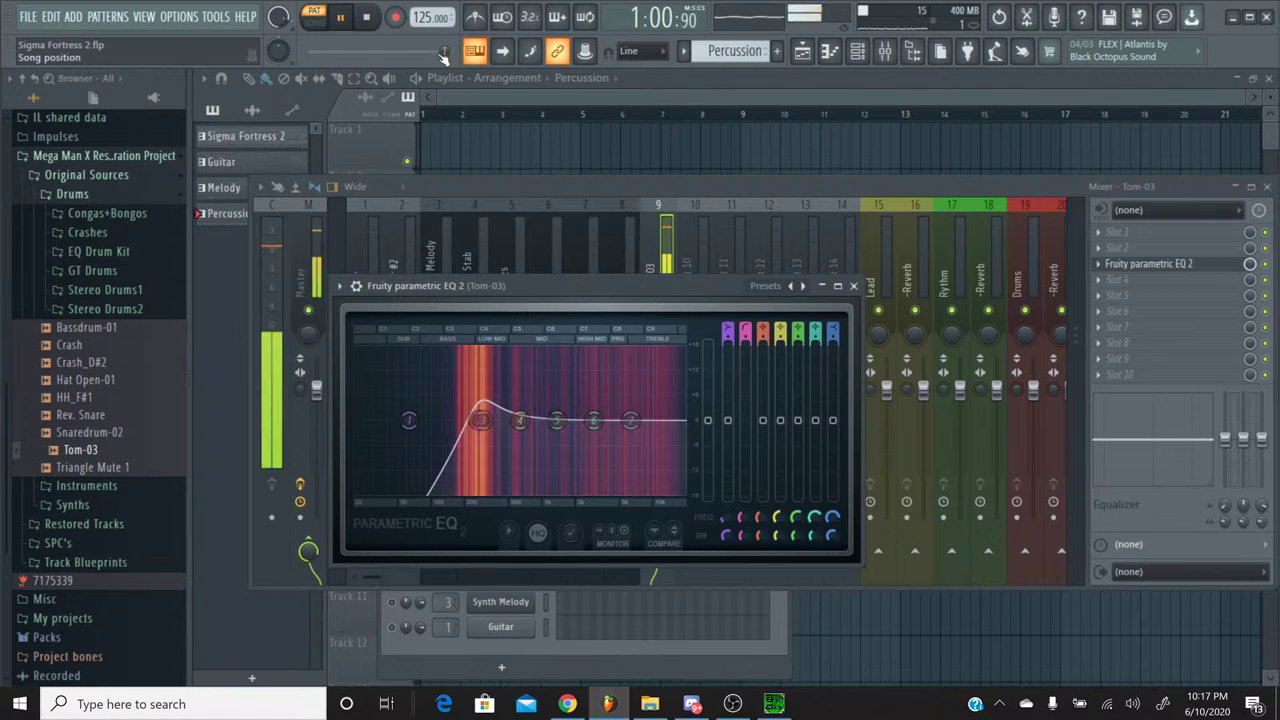
mouse_move(480, 420)
left_mouse_down()
mouse_move(452, 420)
mouse_move(505, 426)
mouse_move(466, 420)
mouse_move(481, 420)
left_mouse_up()
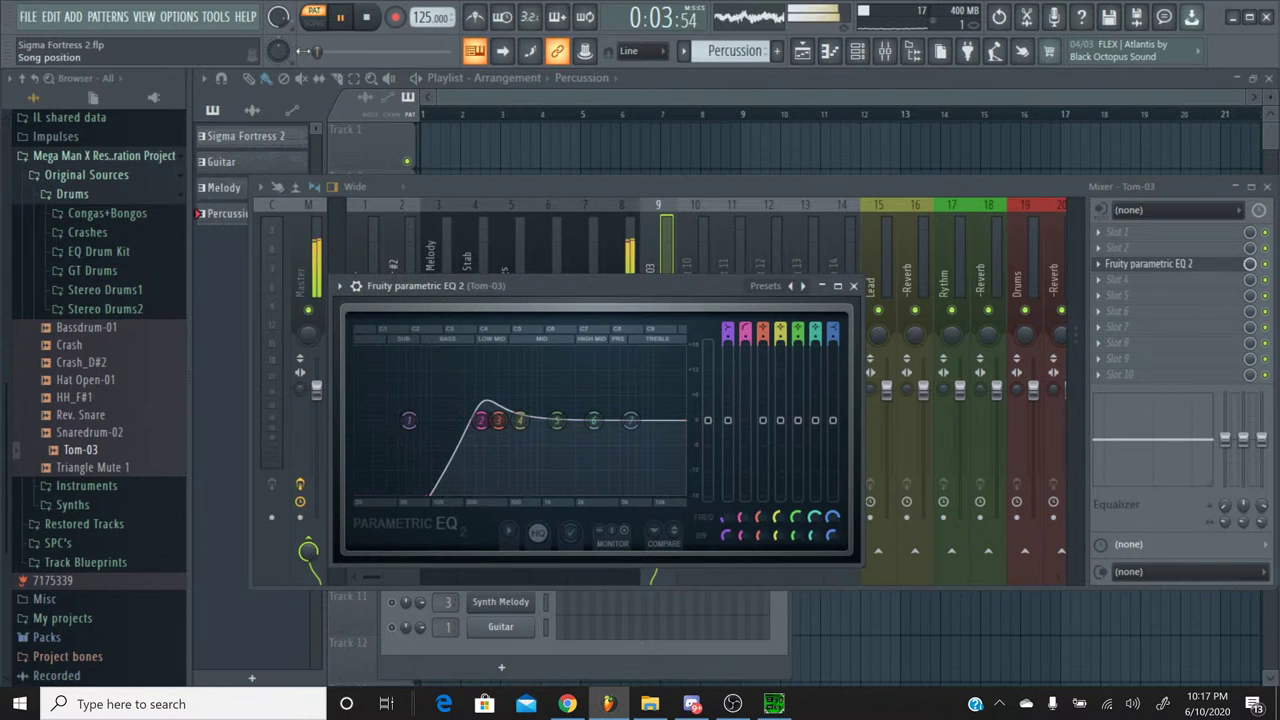
left_click(447, 51)
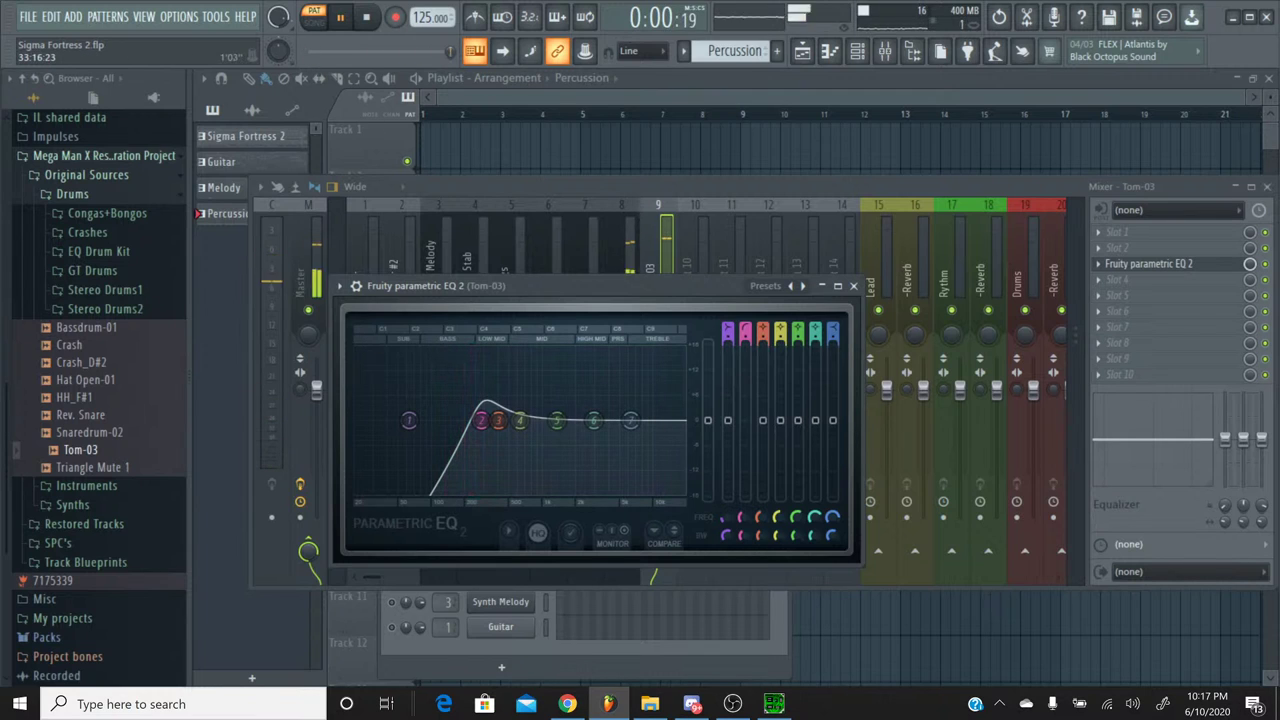
left_click(438, 52)
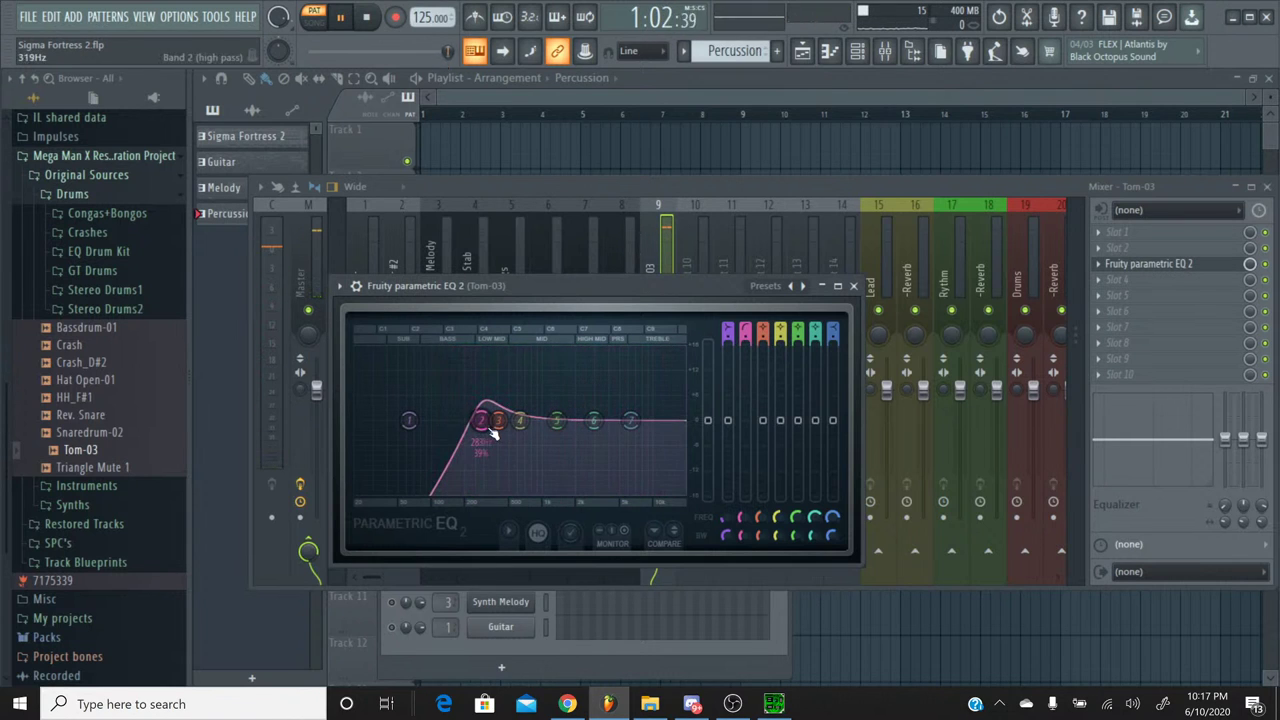
left_click_drag(491, 430, 500, 430)
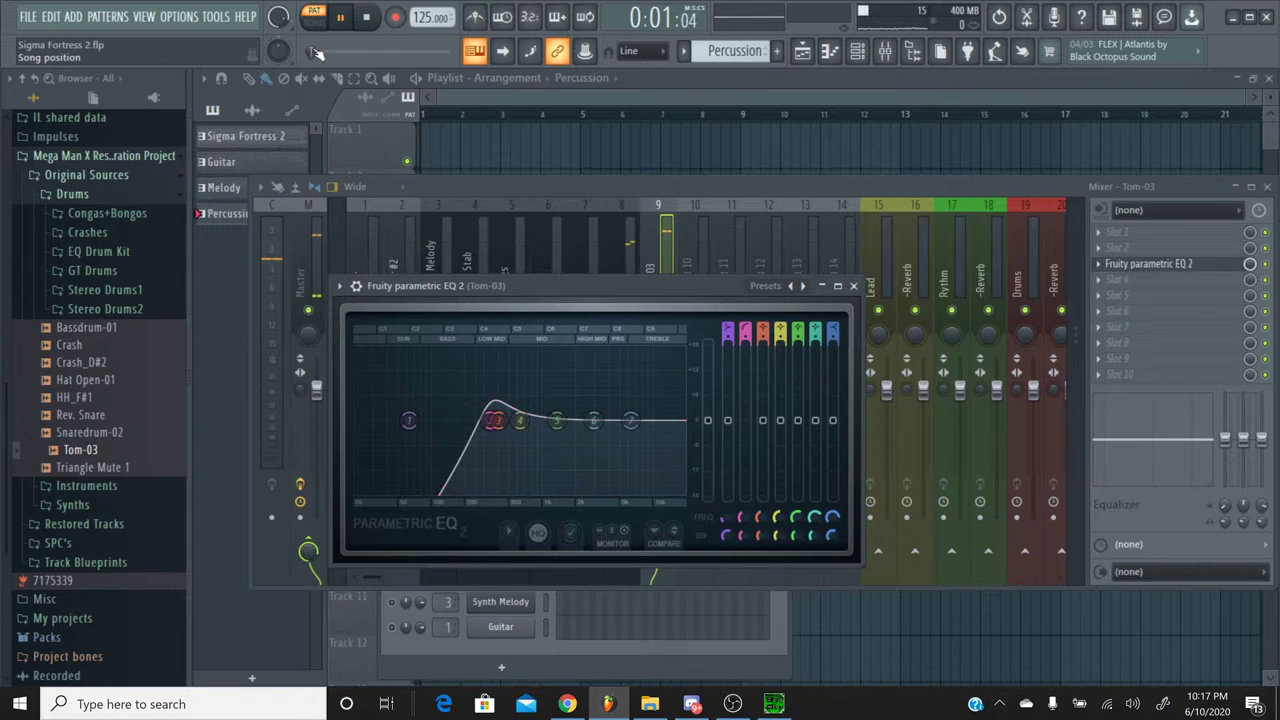
left_click(440, 52)
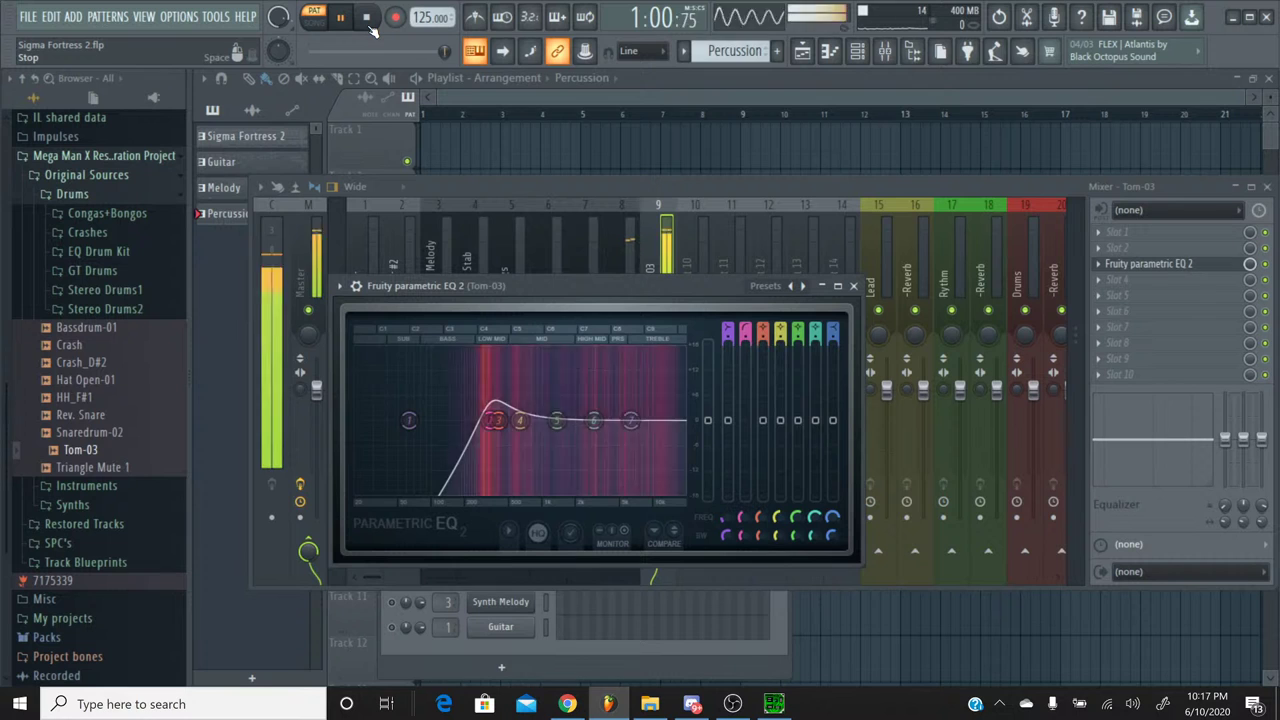
left_click(367, 18)
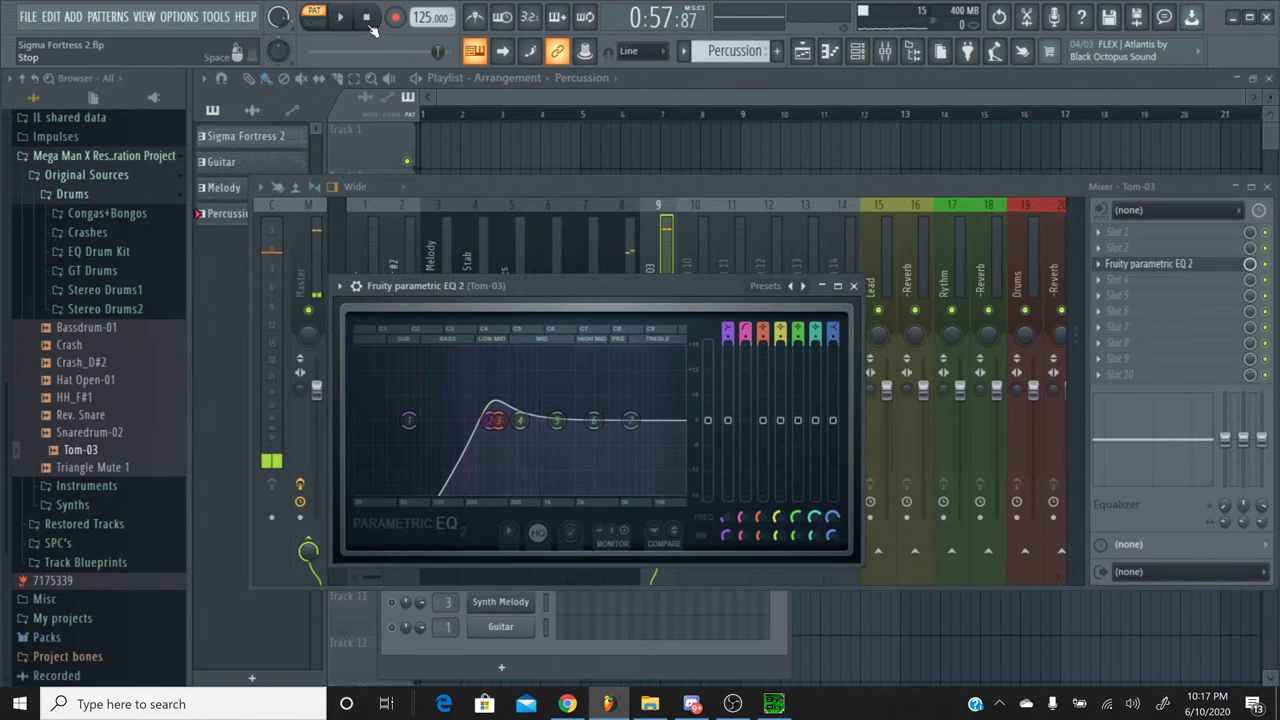
Step: Close the equalizer and lower the Tom-03 mixer level to about -7.4 dB while playing the fill
left_click(853, 286)
left_click_drag(666, 392, 666, 423)
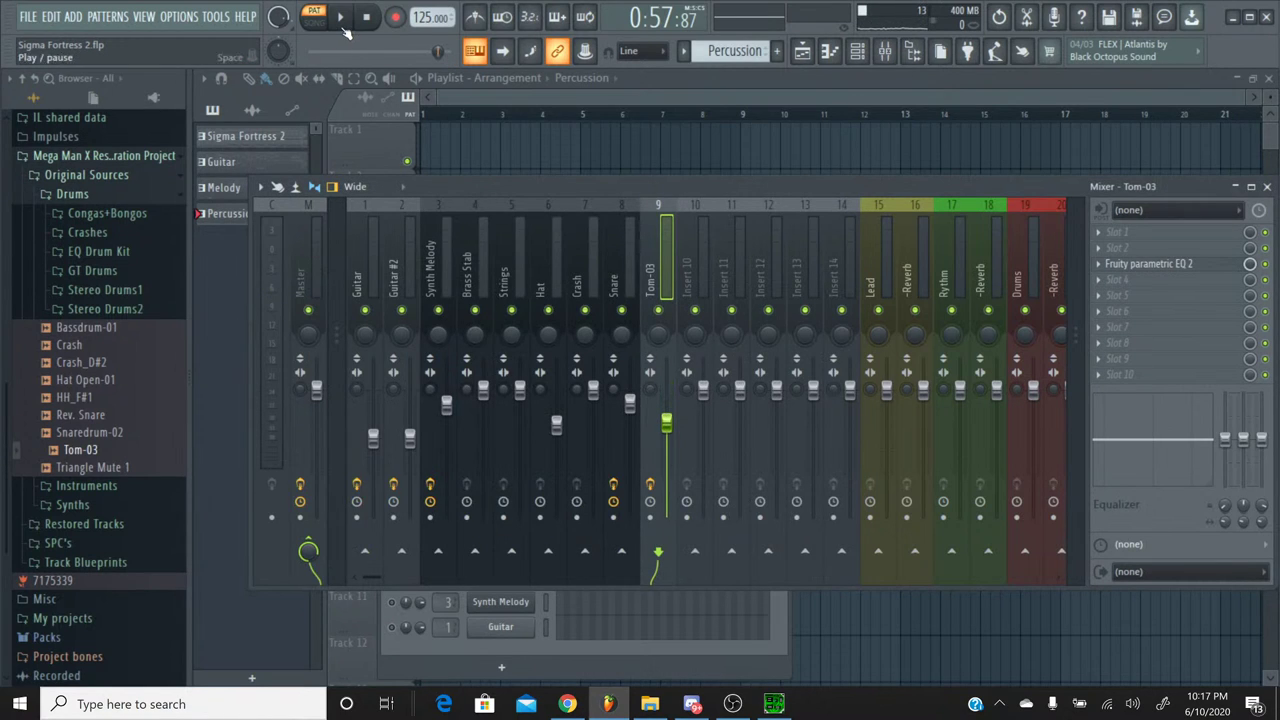
left_click_drag(666, 423, 675, 432)
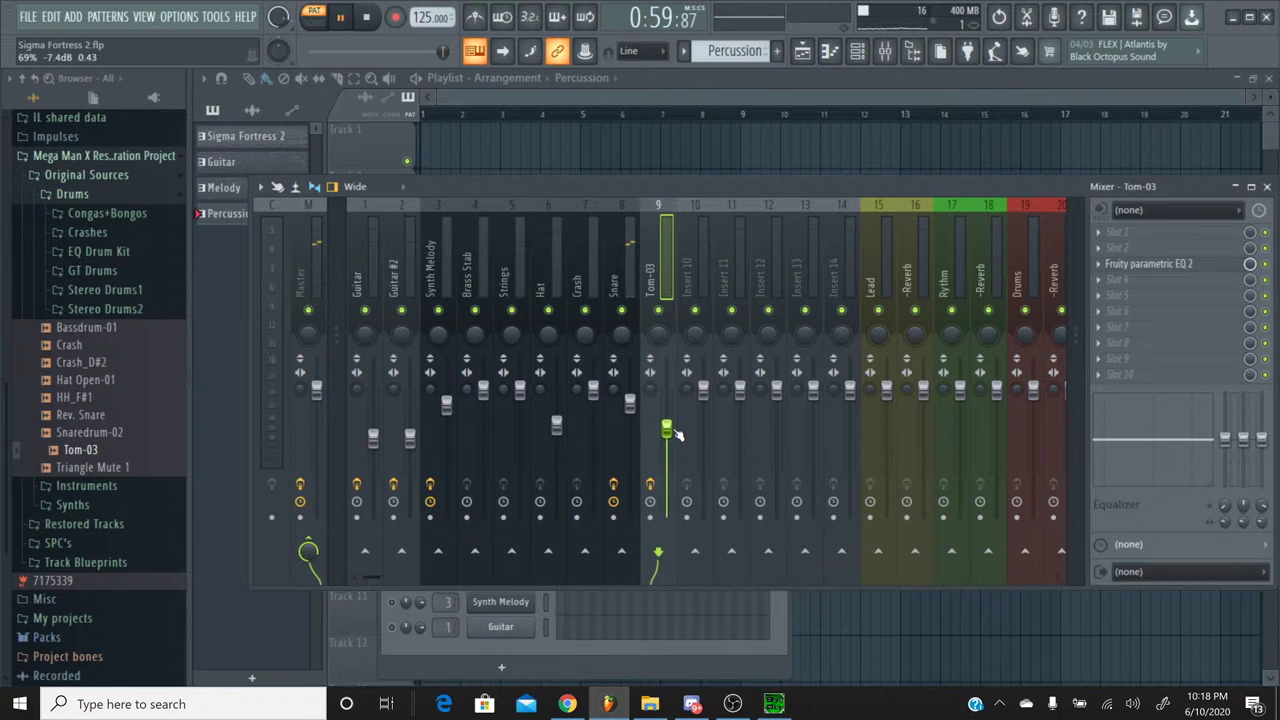
left_click(367, 22)
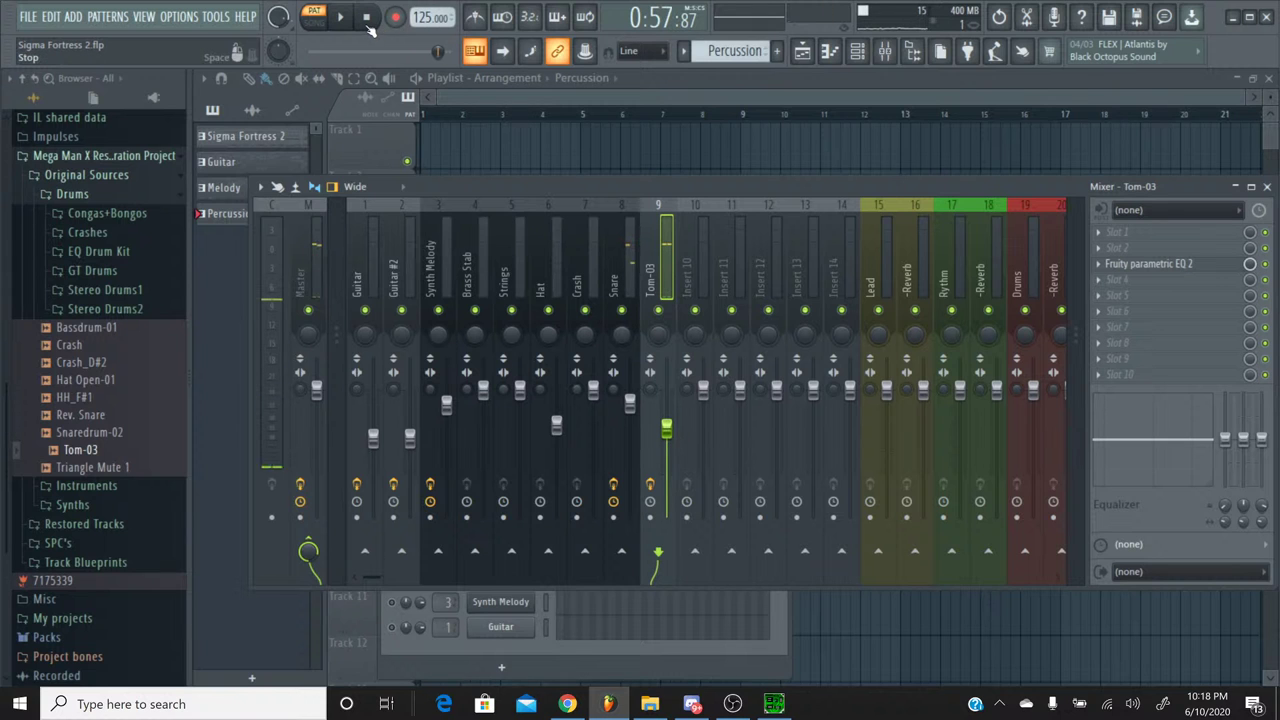
Step: Switch to Chrome to check the live chat in YouTube Studio and return to FL Studio
left_click(560, 706)
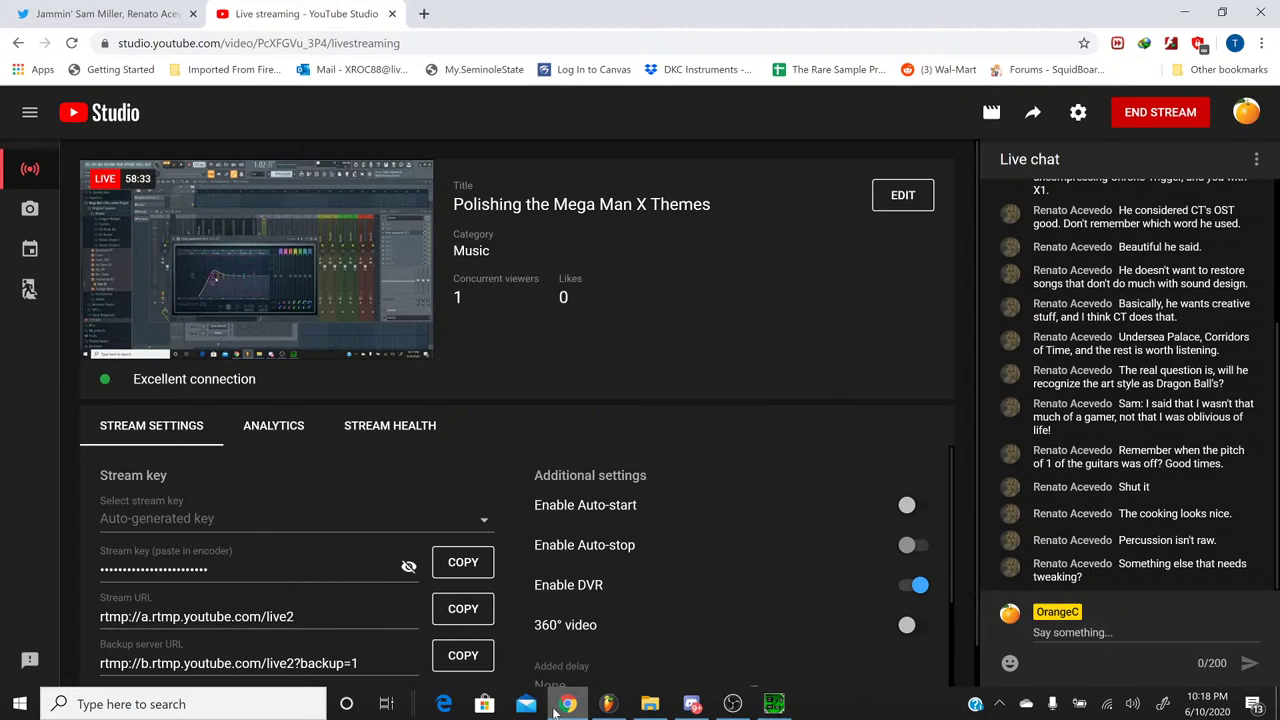
left_click(560, 706)
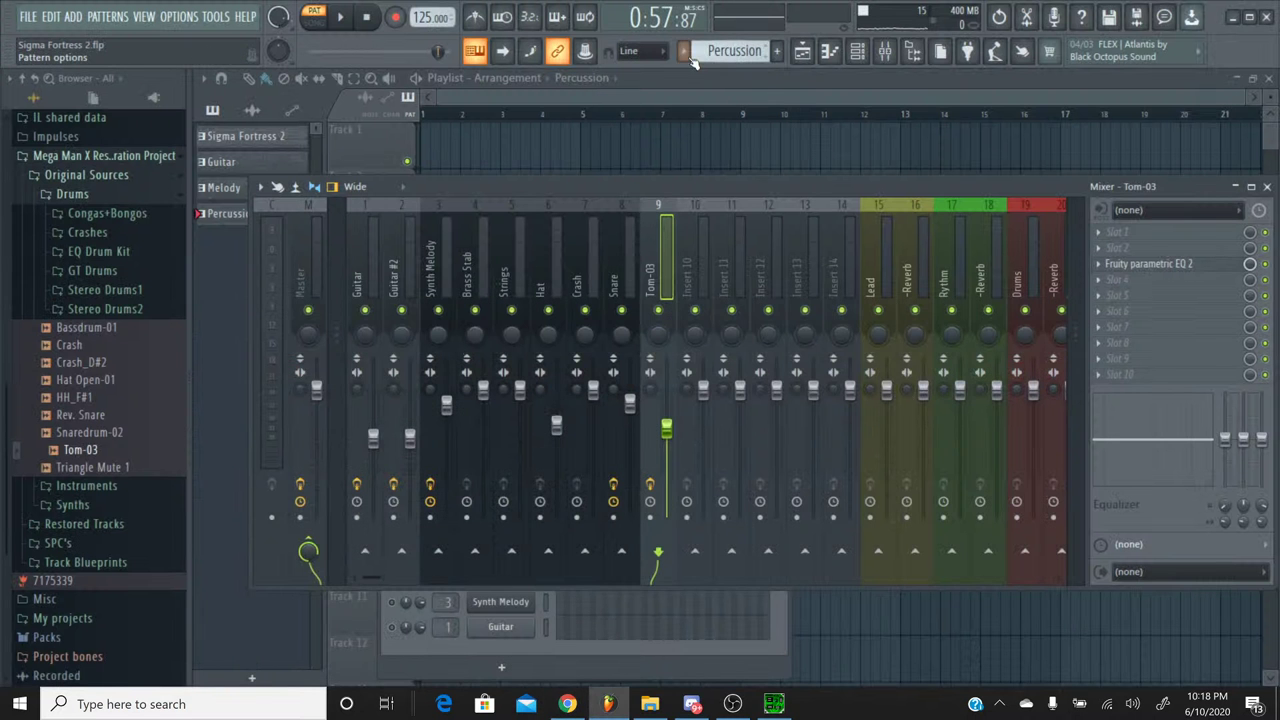
Step: Select the Sigma Fortress 2 pattern, show the channel rack and save the project
left_click(685, 52)
left_click(700, 74)
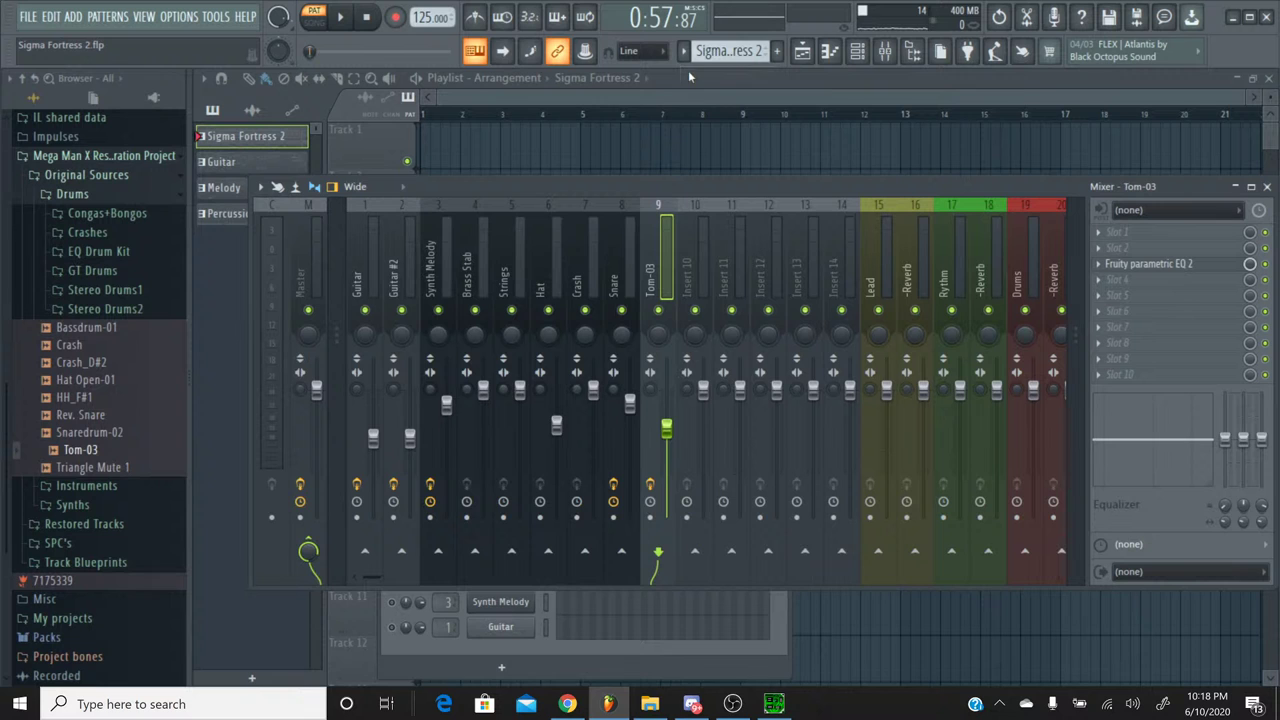
left_click(856, 55)
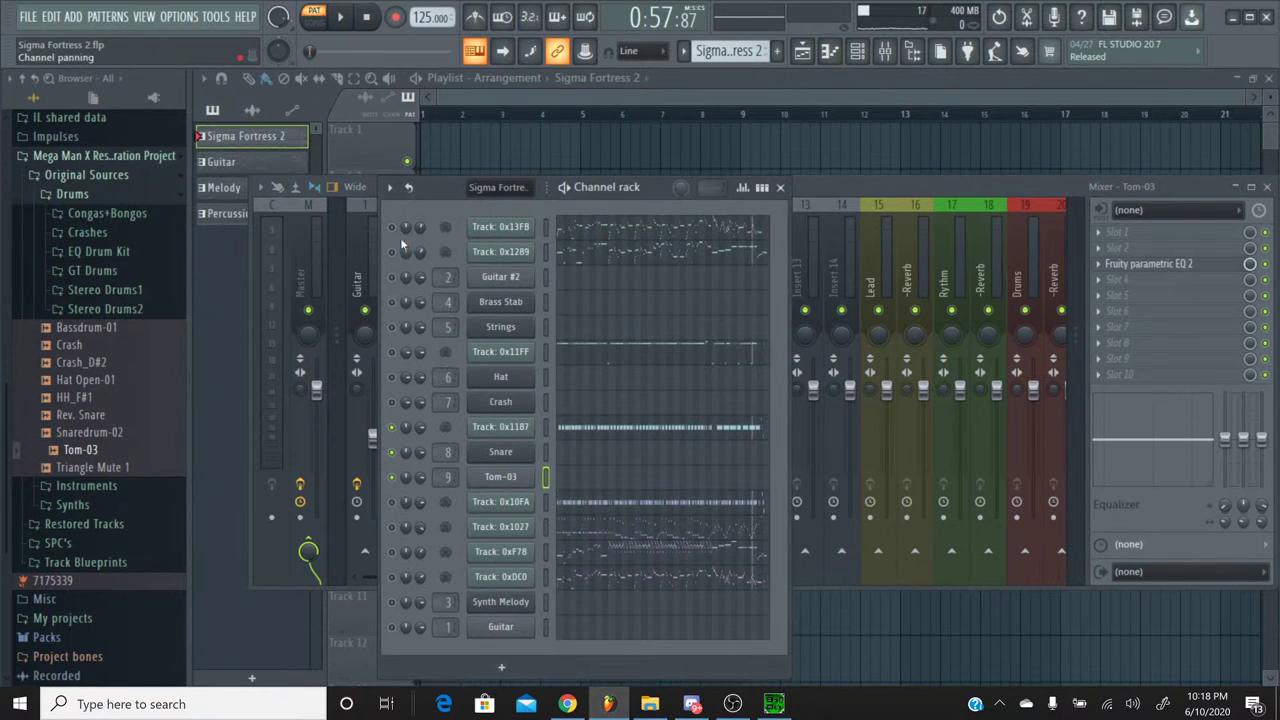
left_click(28, 17)
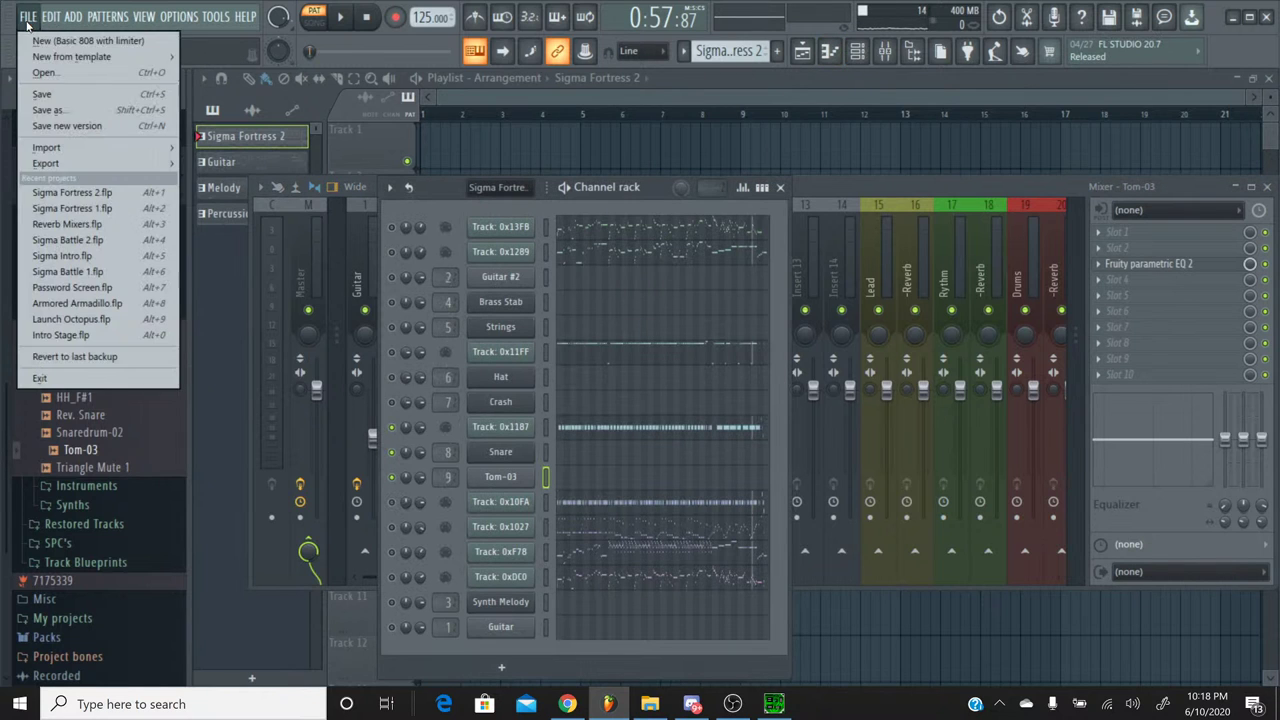
left_click(66, 95)
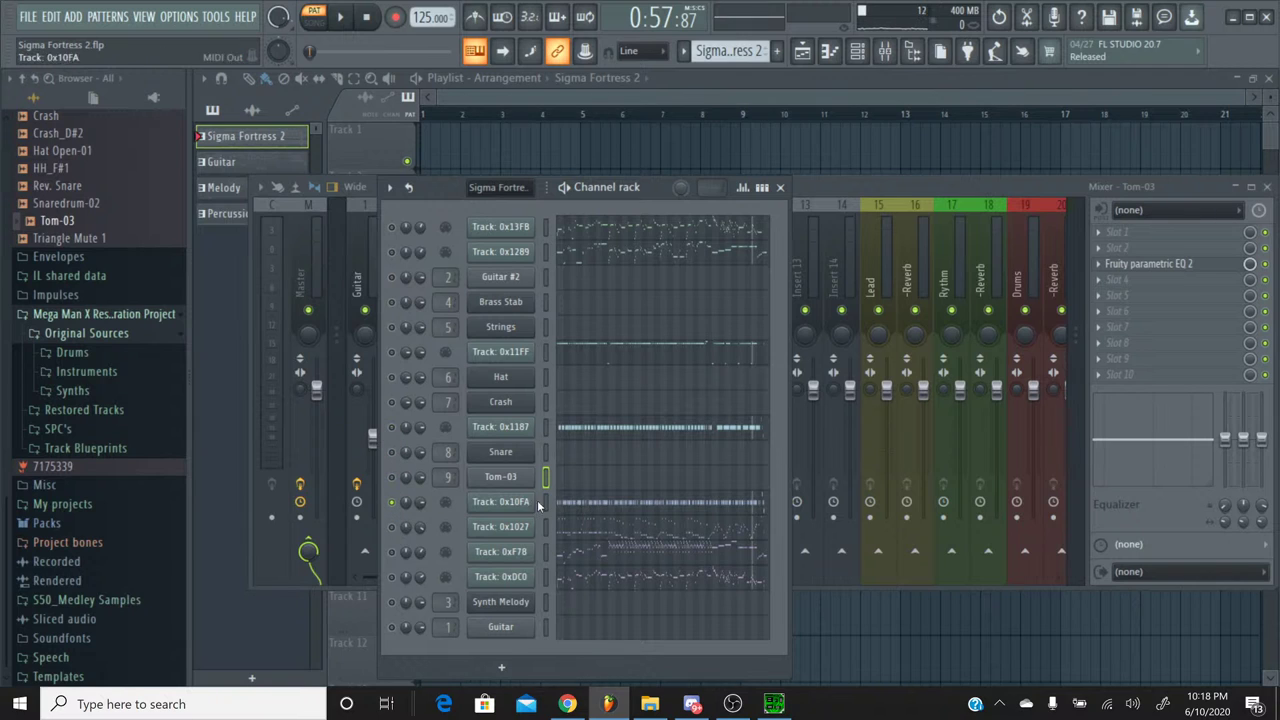
Step: Open Track: 0x10FA in the piano roll and play its closing fill before bar 33 twice
left_click(565, 502)
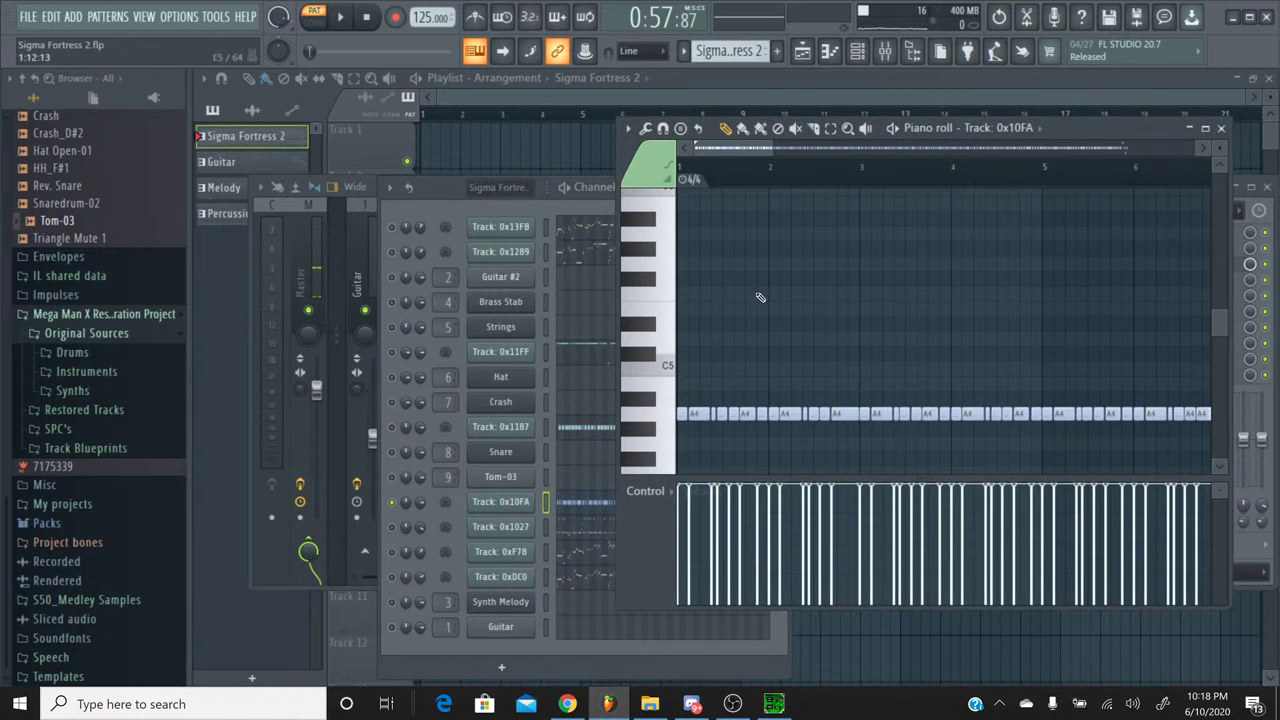
scroll(760, 166, "right", 10)
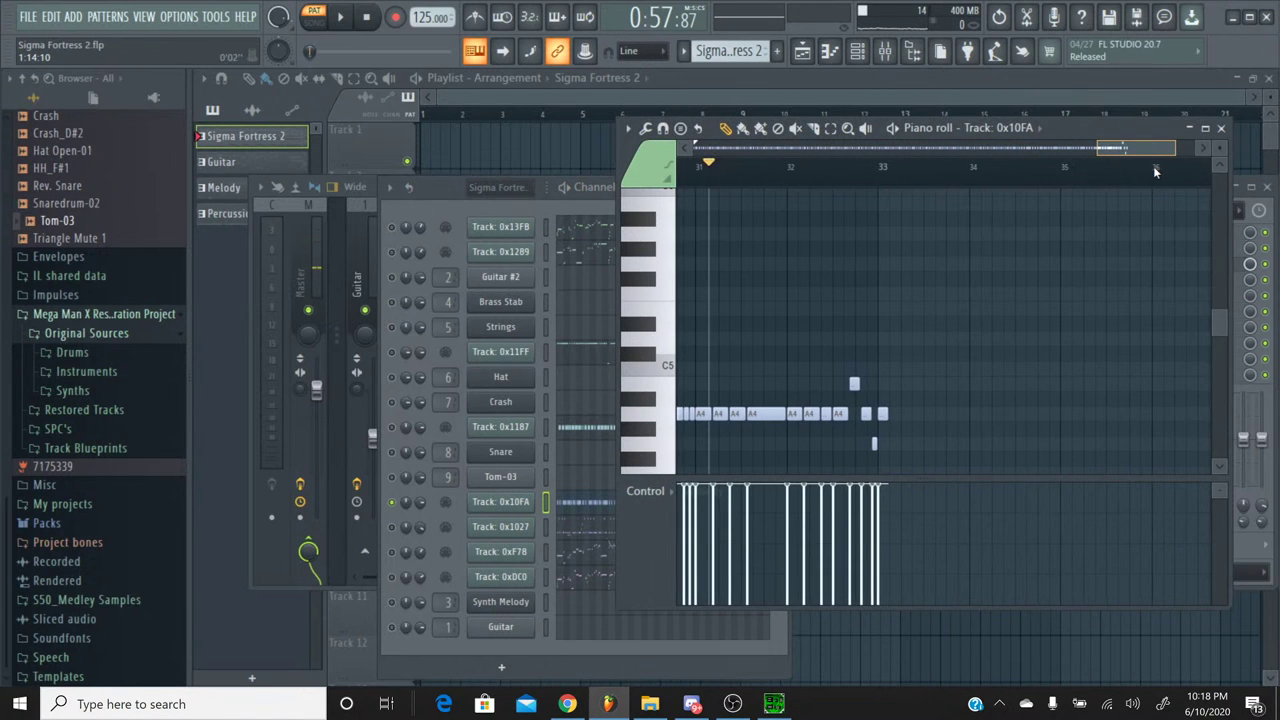
left_click(834, 176)
left_click(348, 22)
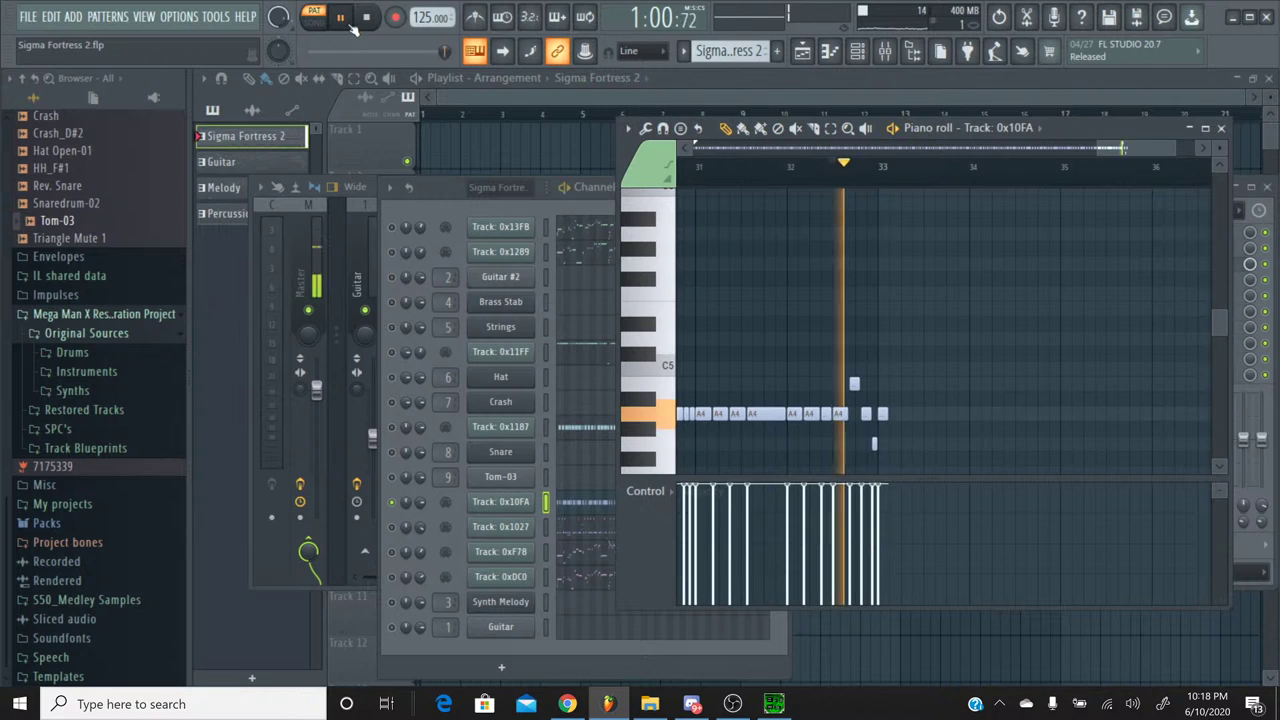
left_click(350, 24)
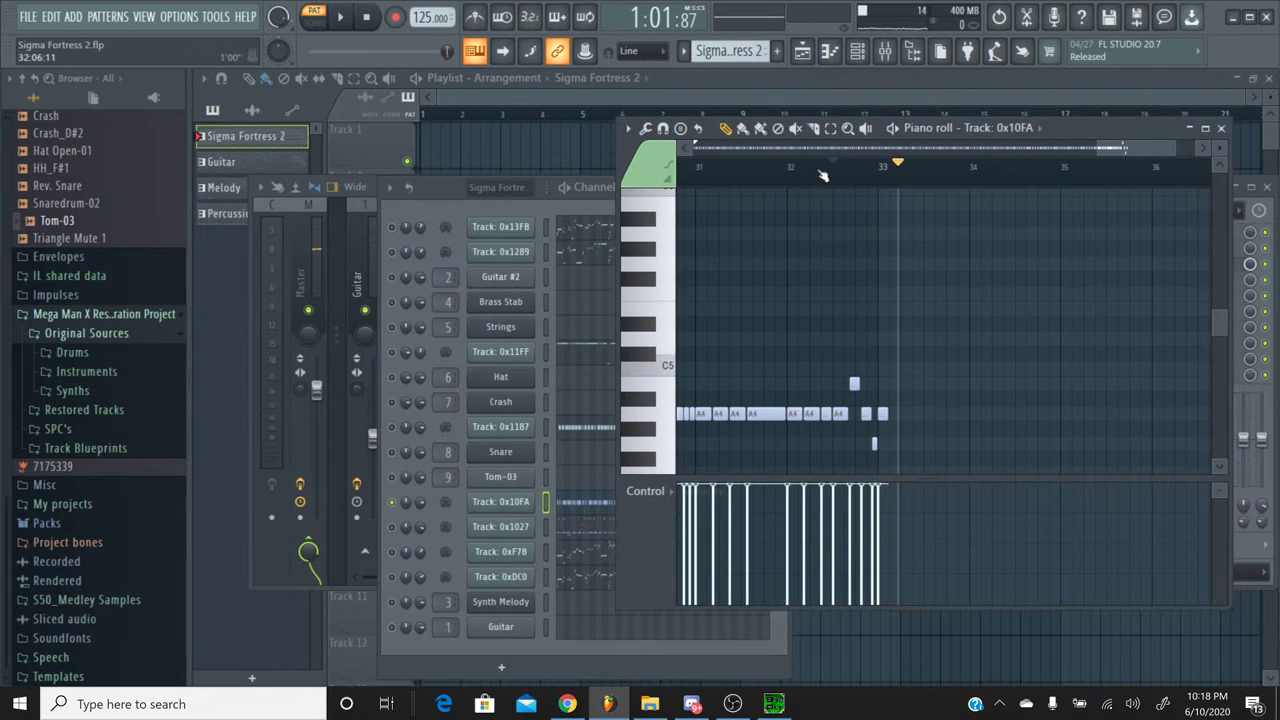
left_click(866, 182)
left_click(852, 181)
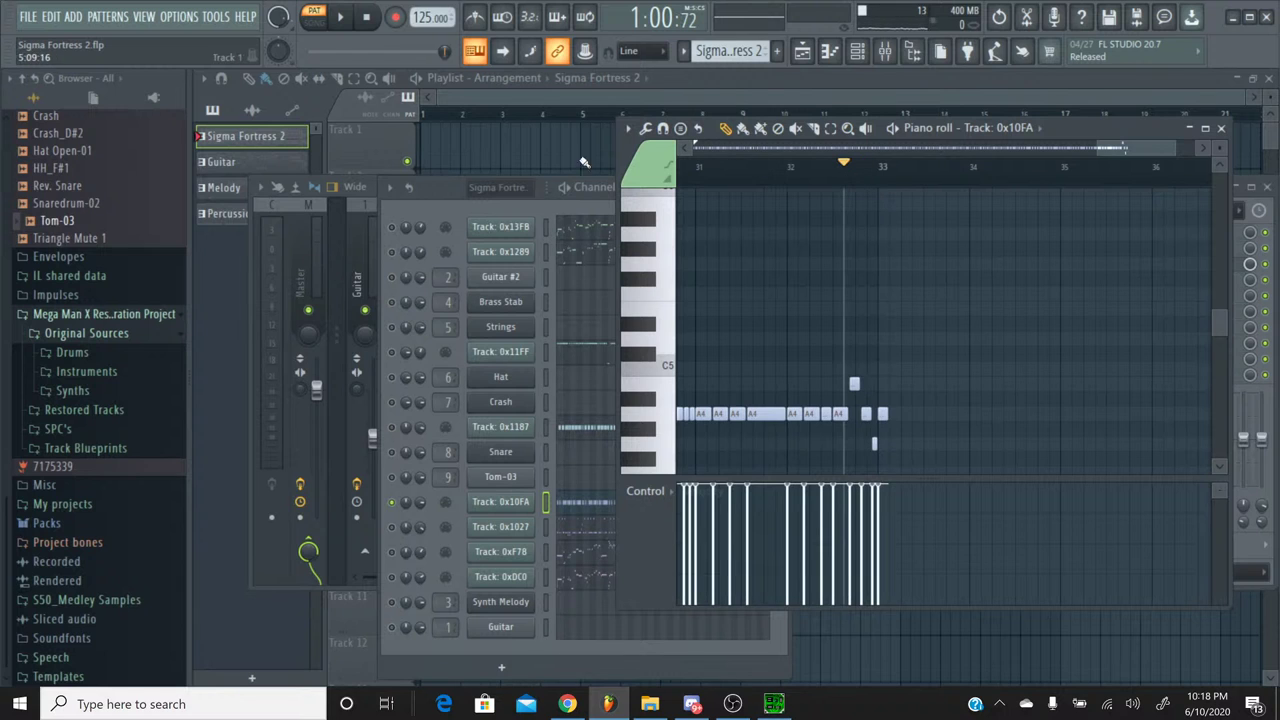
left_click(340, 17)
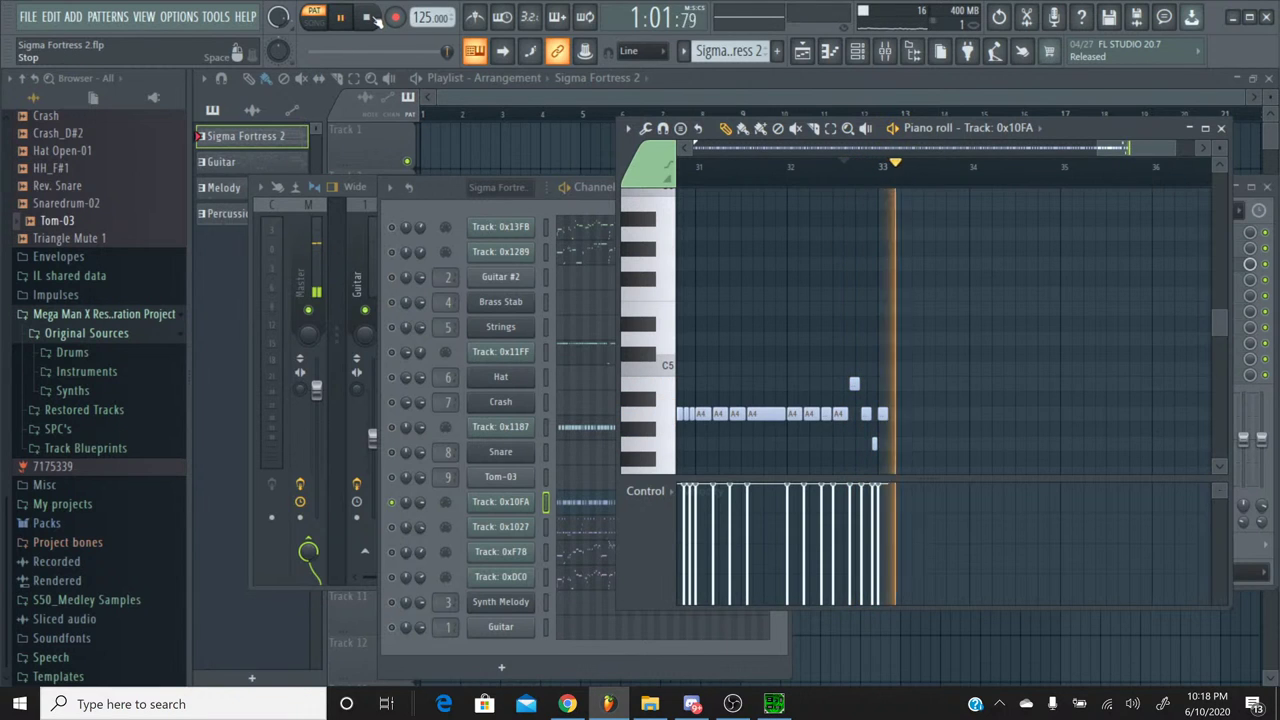
key("space")
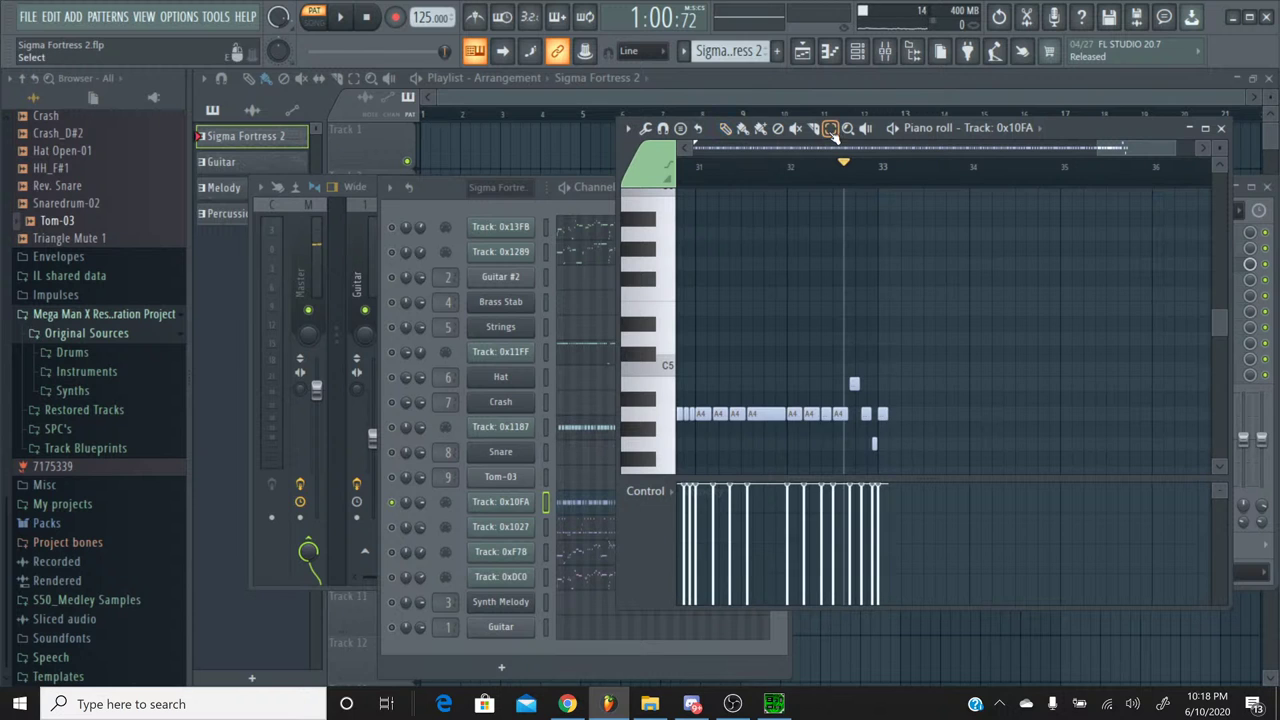
Step: Select the B4, A4 and G4 fill notes just before bar 33 and move the playhead to the B4 note's start
scroll(905, 282, "down", 4)
scroll(882, 186, "up", 4)
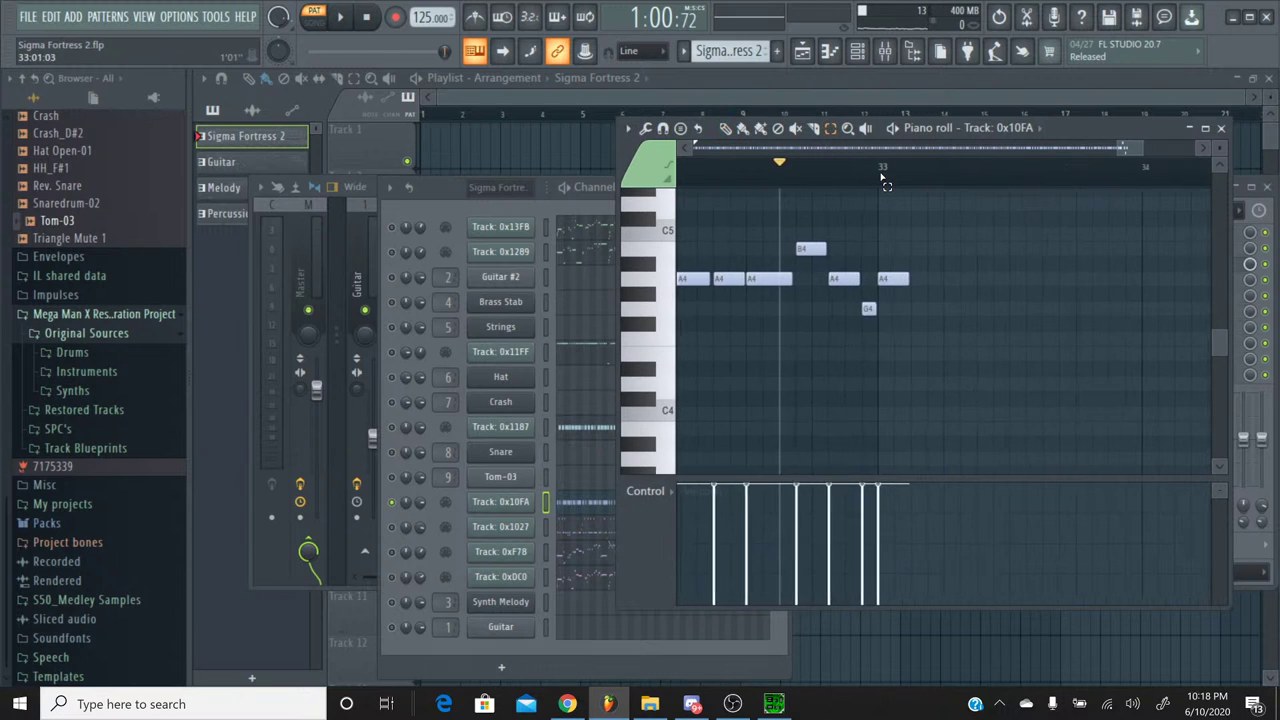
left_click_drag(866, 334, 815, 256)
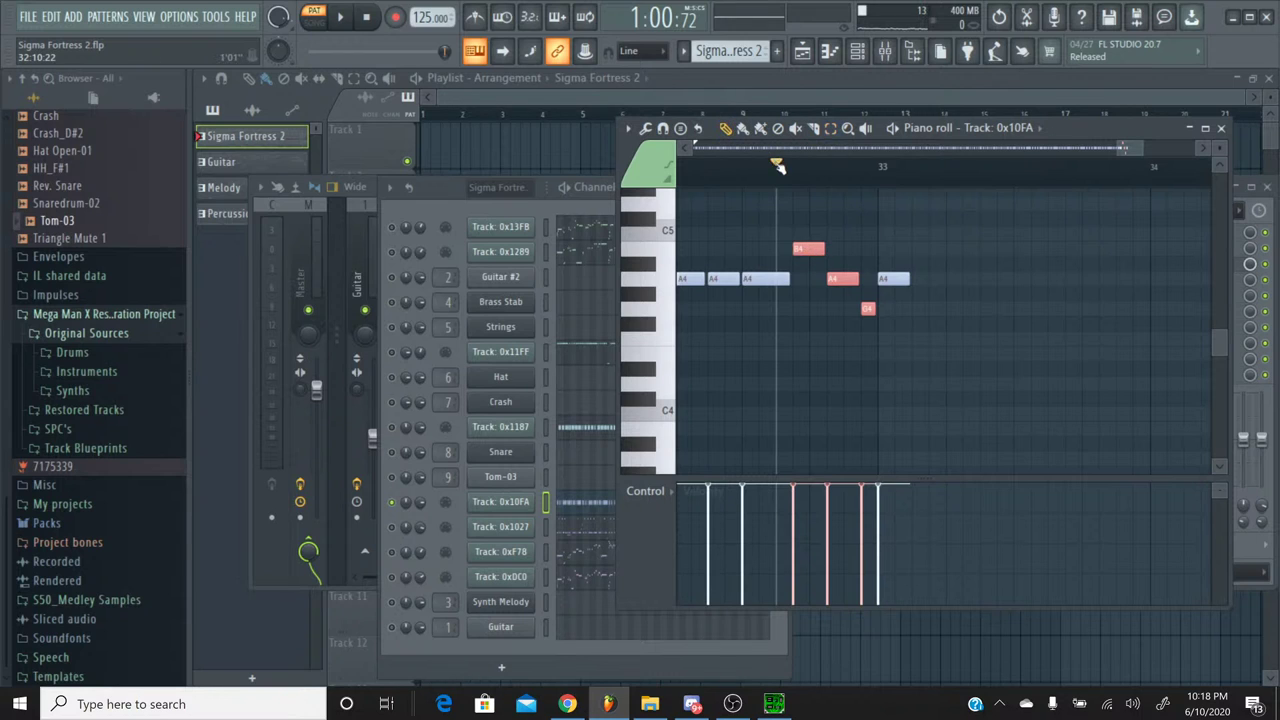
left_click_drag(777, 166, 793, 167)
key("ctrl+b")
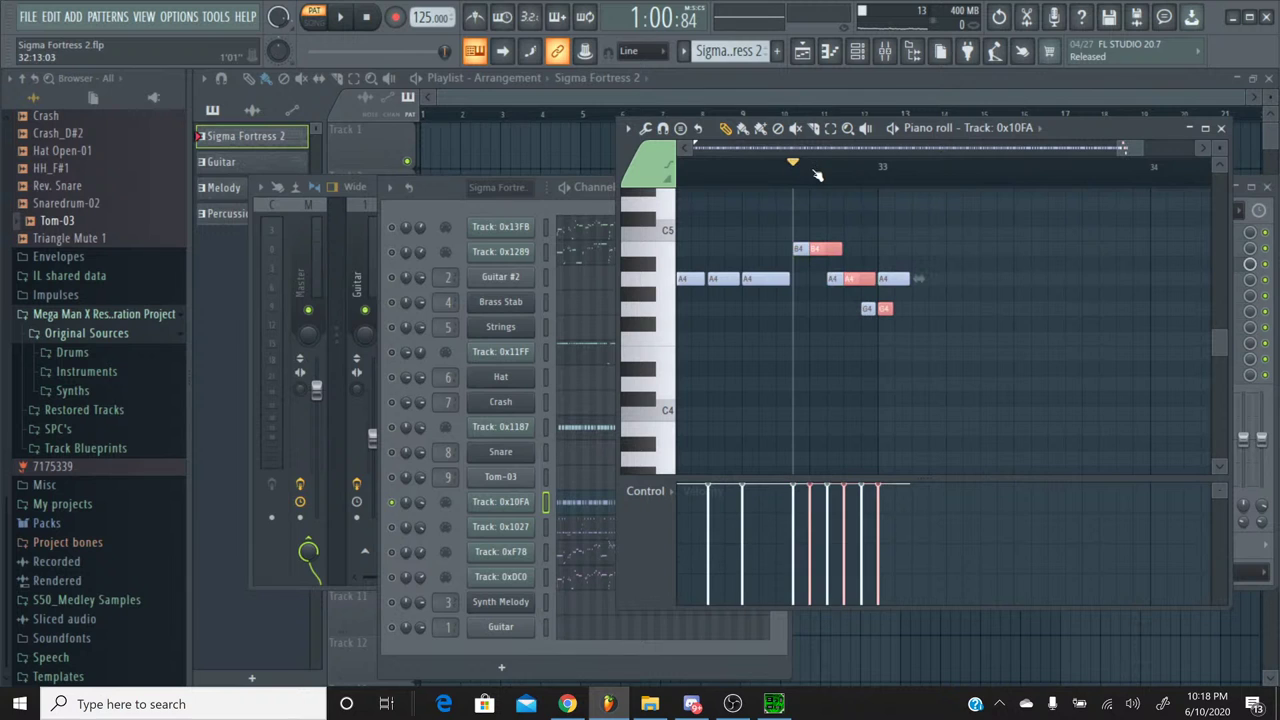
left_click(52, 18)
left_click(70, 42)
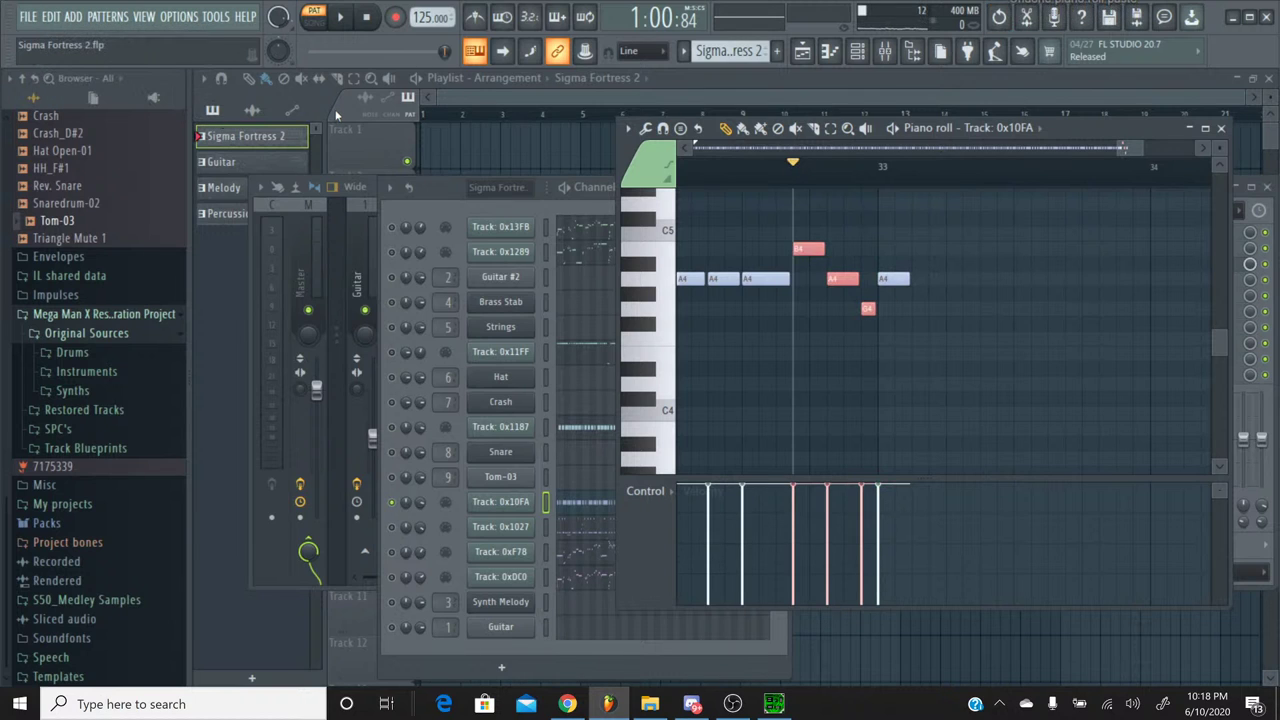
Step: Switch to the Percussion pattern and open Tom-03 in the piano roll at the notes just before bar 33
left_click(1222, 130)
left_click(682, 52)
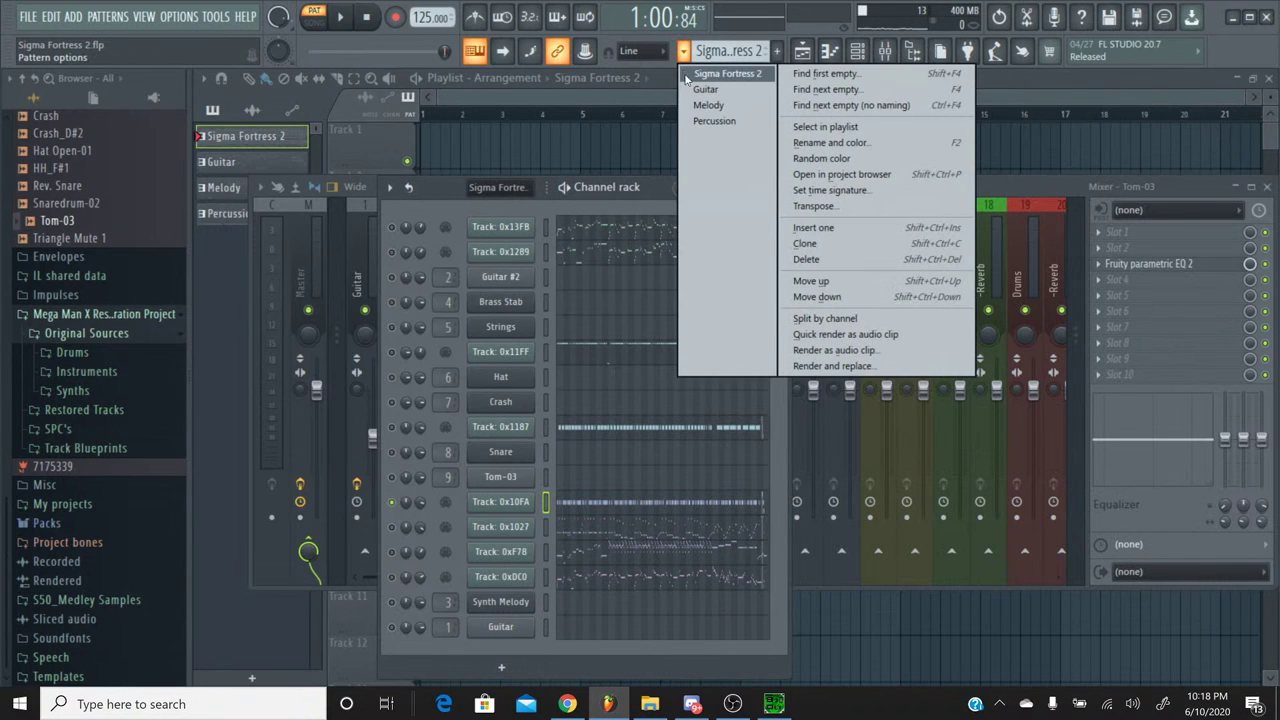
left_click(715, 121)
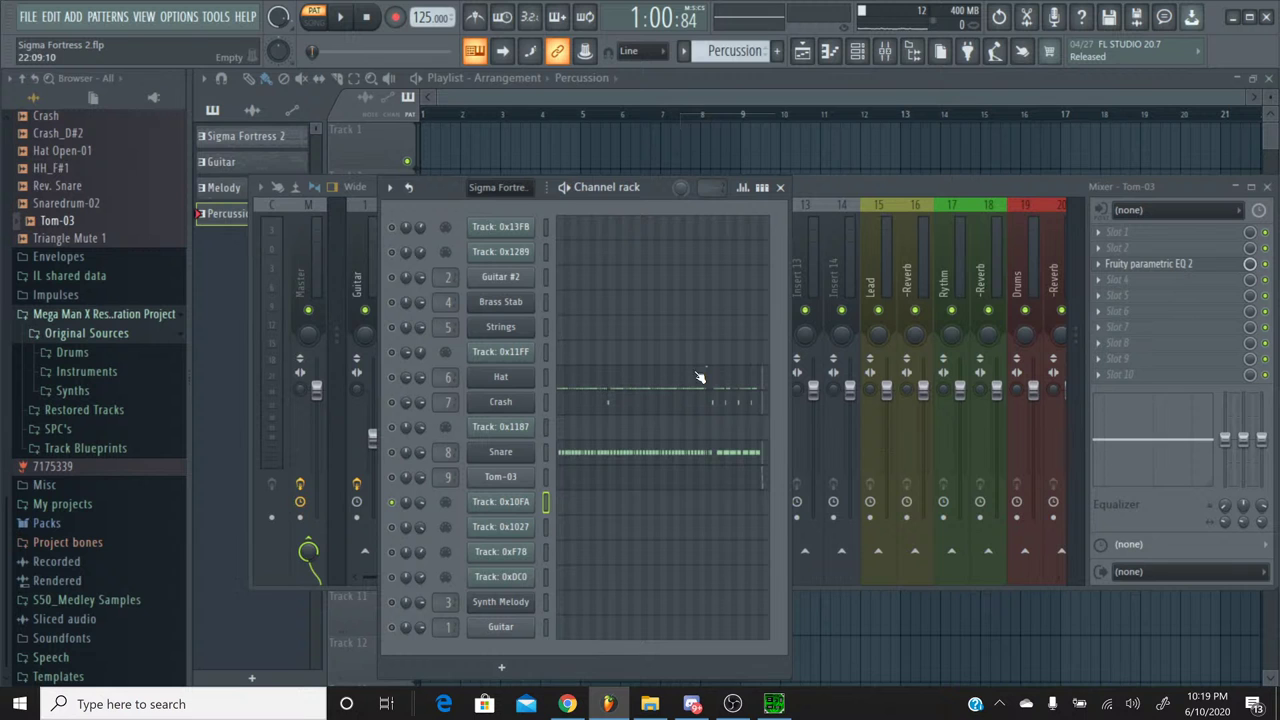
left_click(720, 480)
left_click_drag(708, 152, 1130, 152)
scroll(1042, 249, "up", 1)
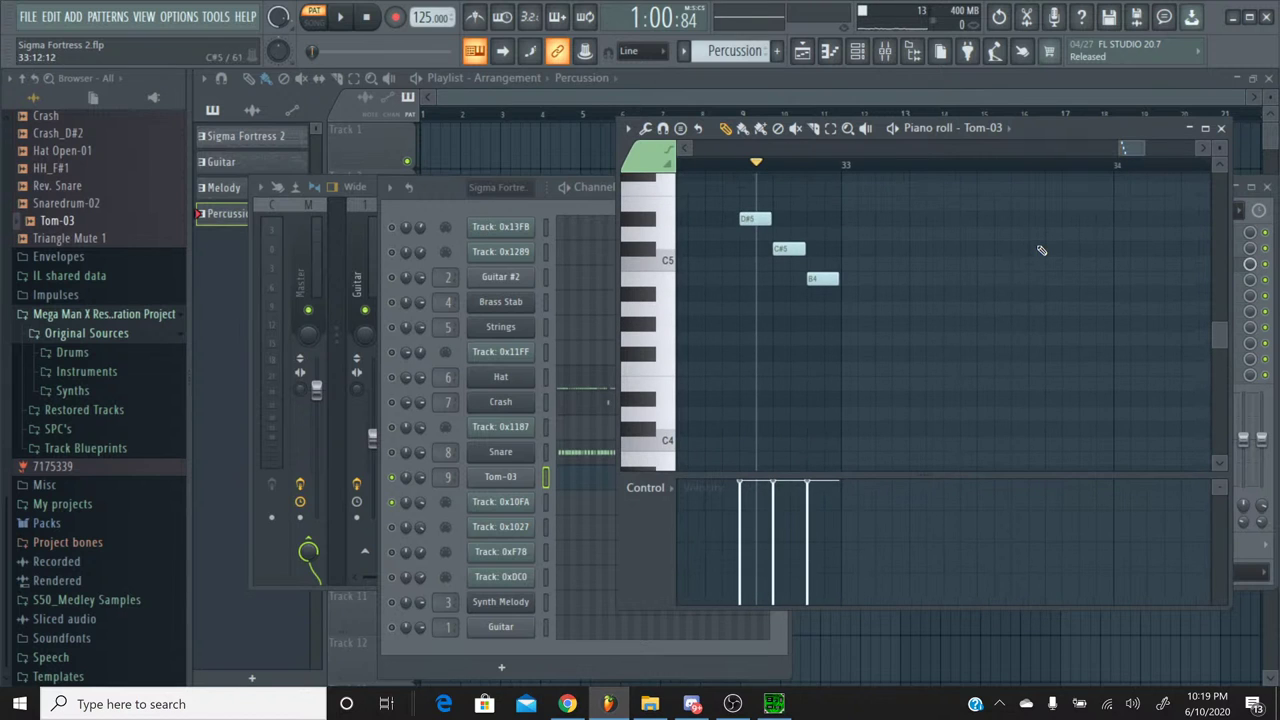
Step: Paste the copied fill at the playhead, raise it four semitones to compare with the existing Tom-03 notes, and remove the pasted notes
key("ctrl+v")
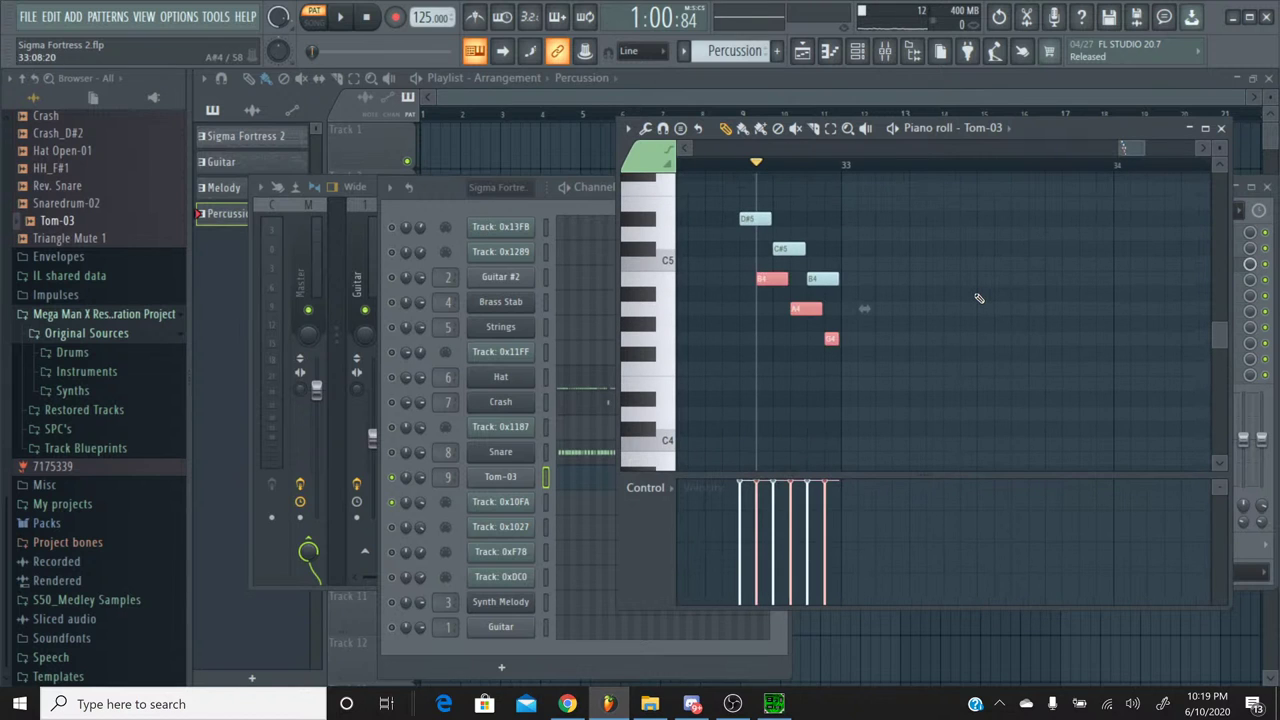
key("Delete")
key("ctrl+z")
key("Up")
key("Up")
key("Up")
key("Up")
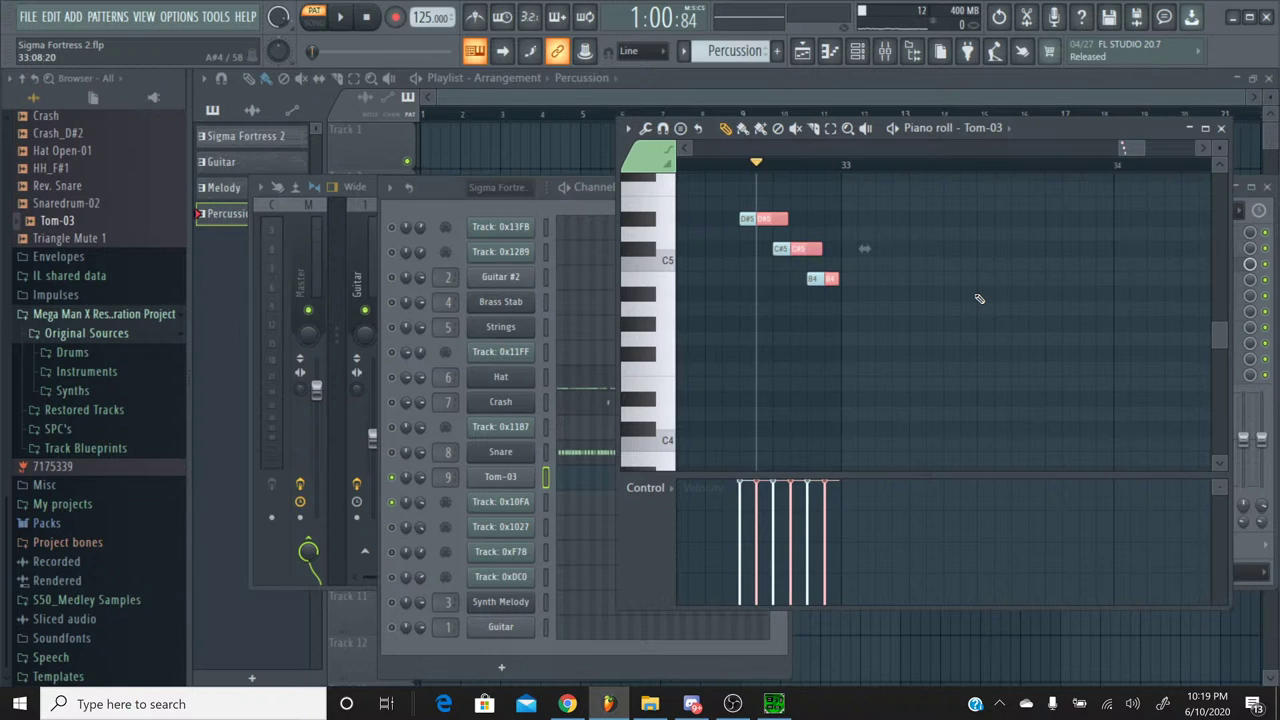
key("Delete")
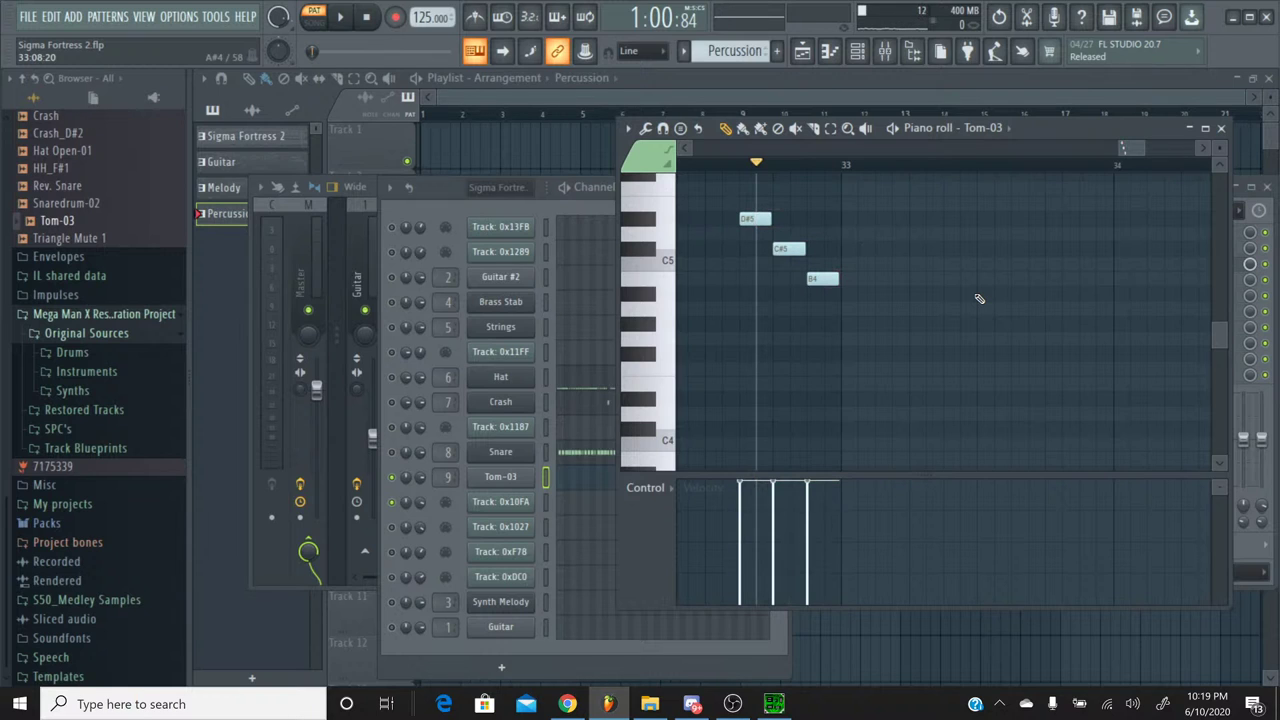
Step: Add Fruity Delay 3 to slot 2 of the Tom-03 mixer track, lowering its feedback level and raising its diffusion level and spread to 46.4%
left_click(1220, 128)
left_click(845, 186)
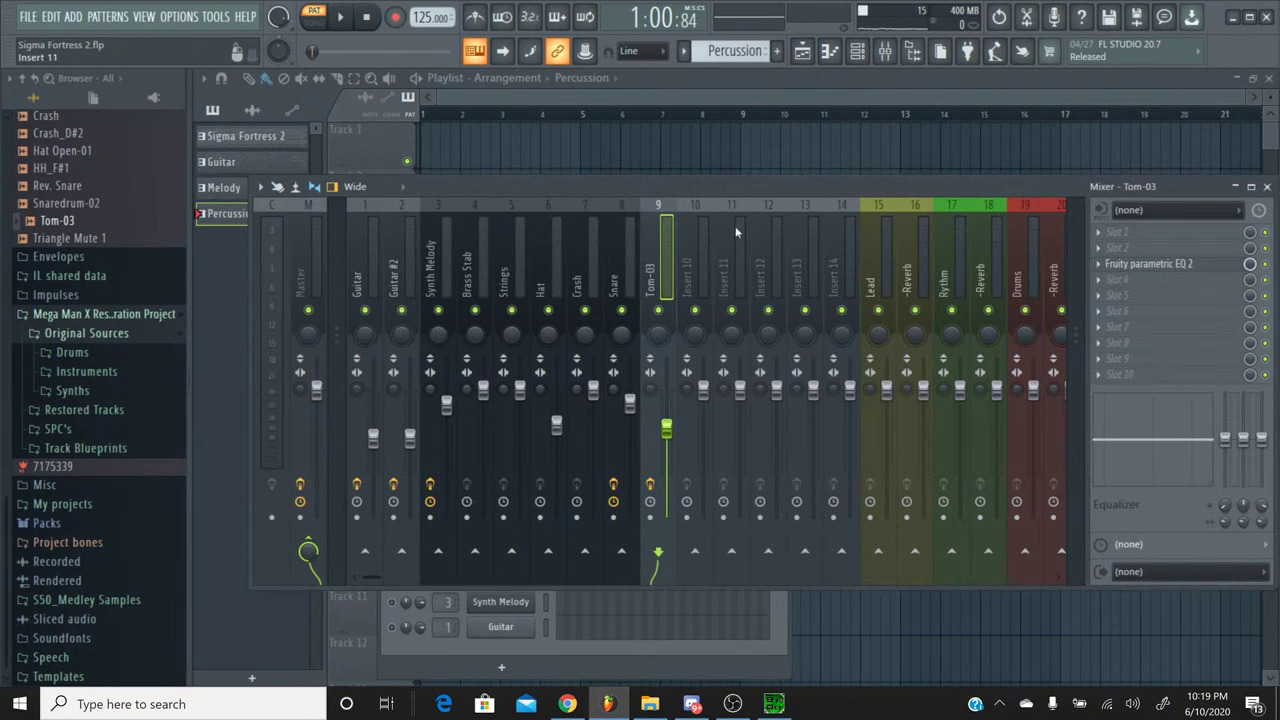
left_click(1146, 250)
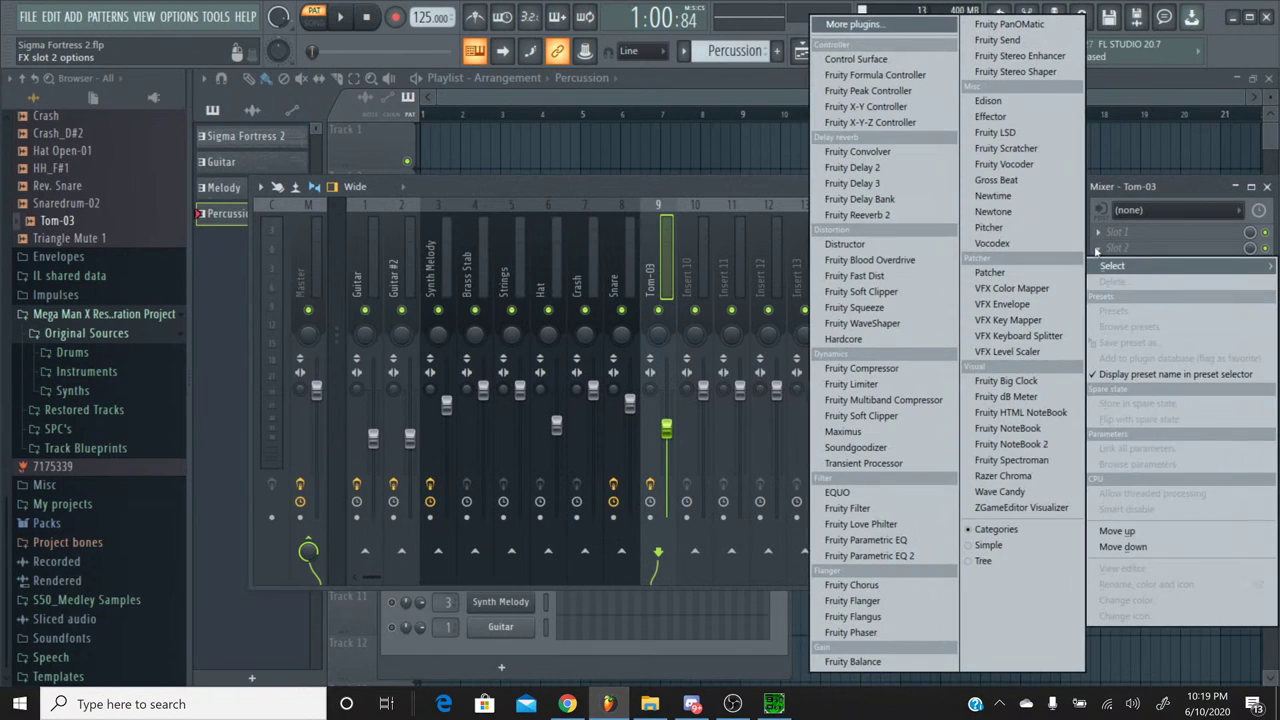
left_click(940, 184)
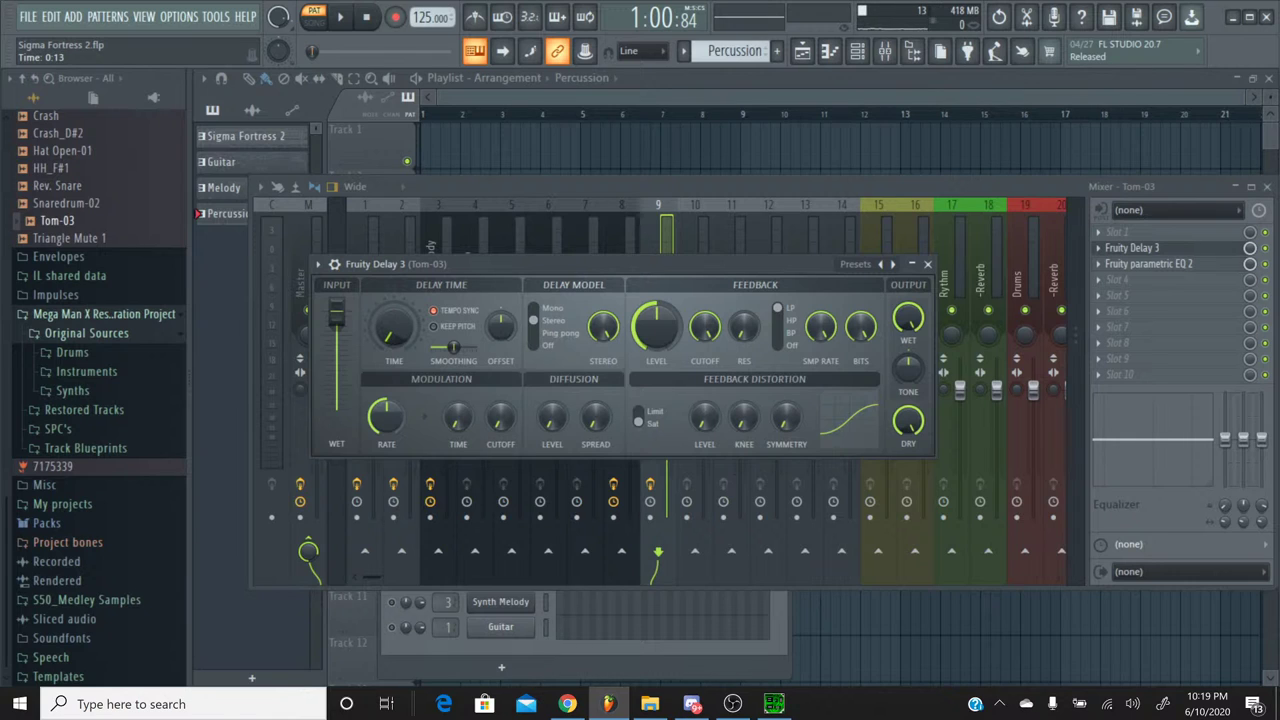
left_click_drag(655, 327, 655, 400)
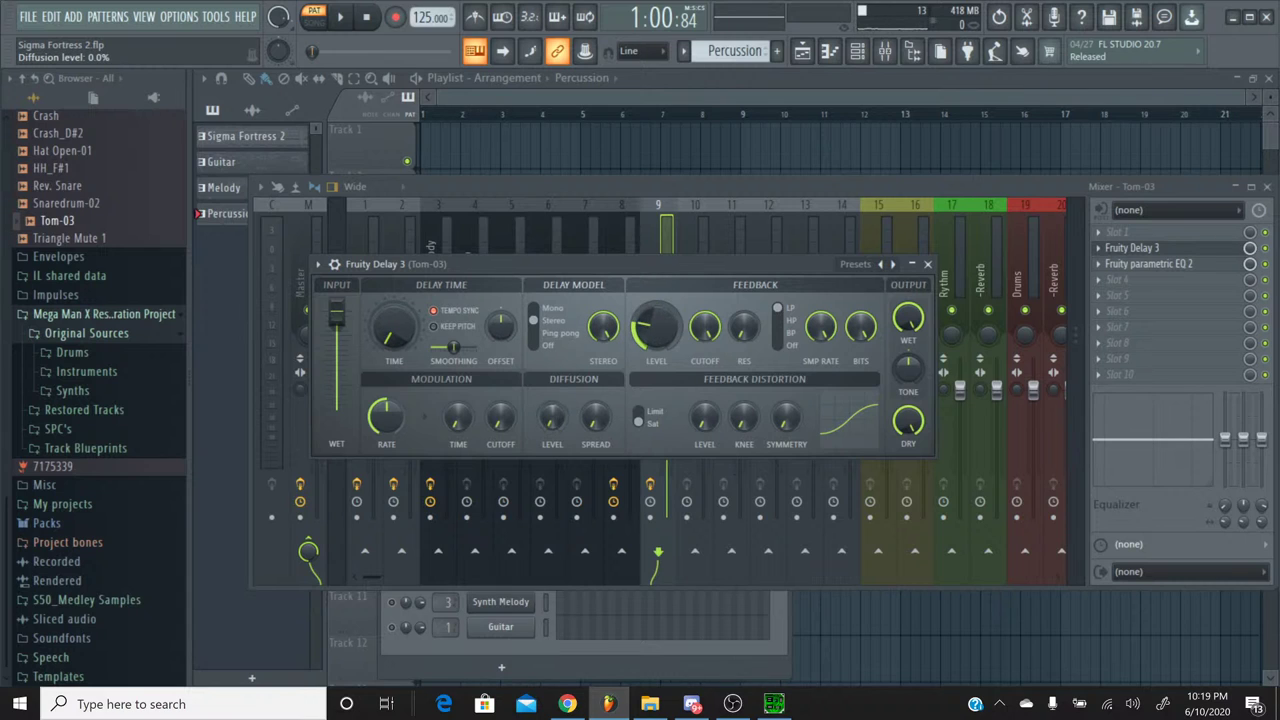
left_click_drag(551, 416, 583, 430)
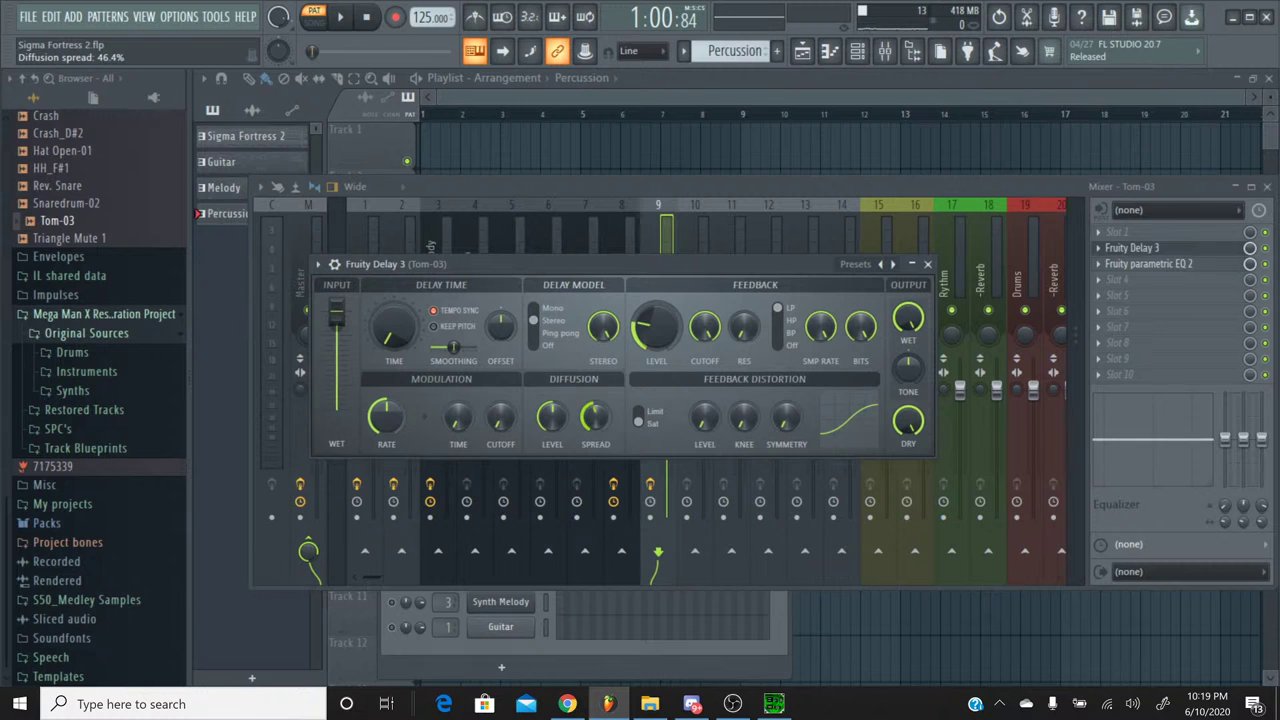
Step: Switch to SPCTool, play part of 25 Sigma Fortress 2.spc as a reference and return to FL Studio
left_click(773, 703)
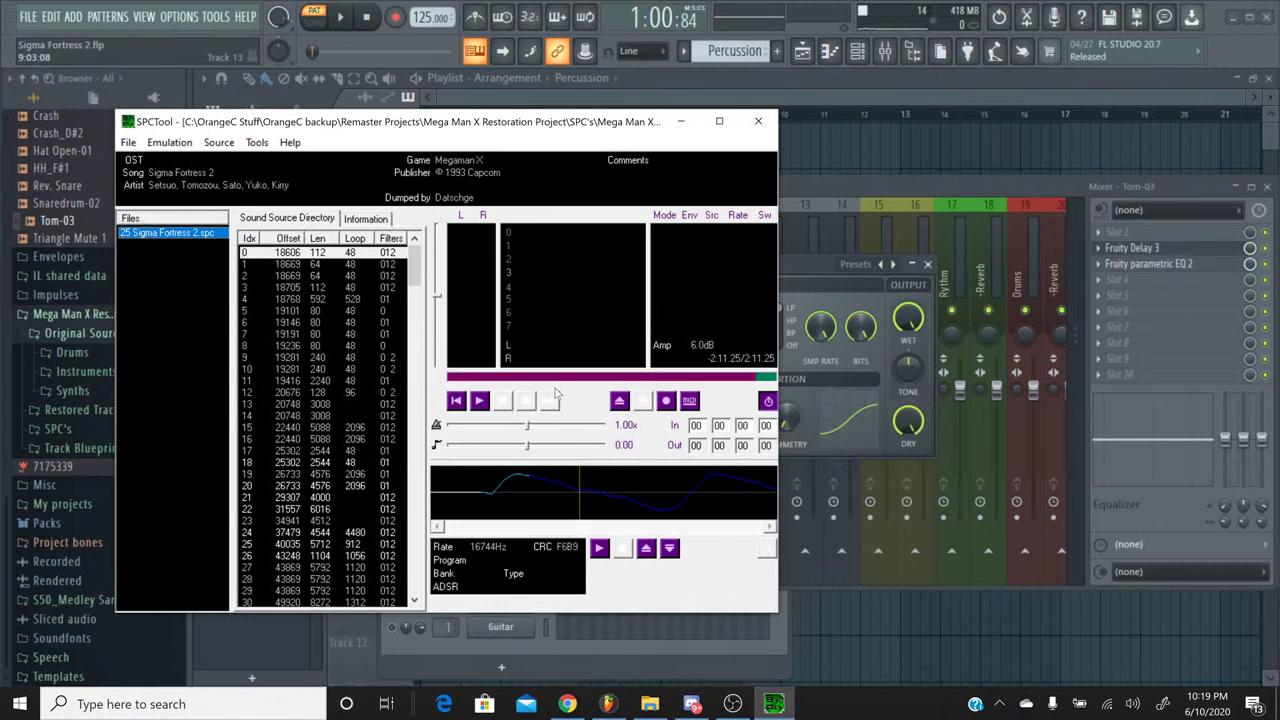
left_click(480, 401)
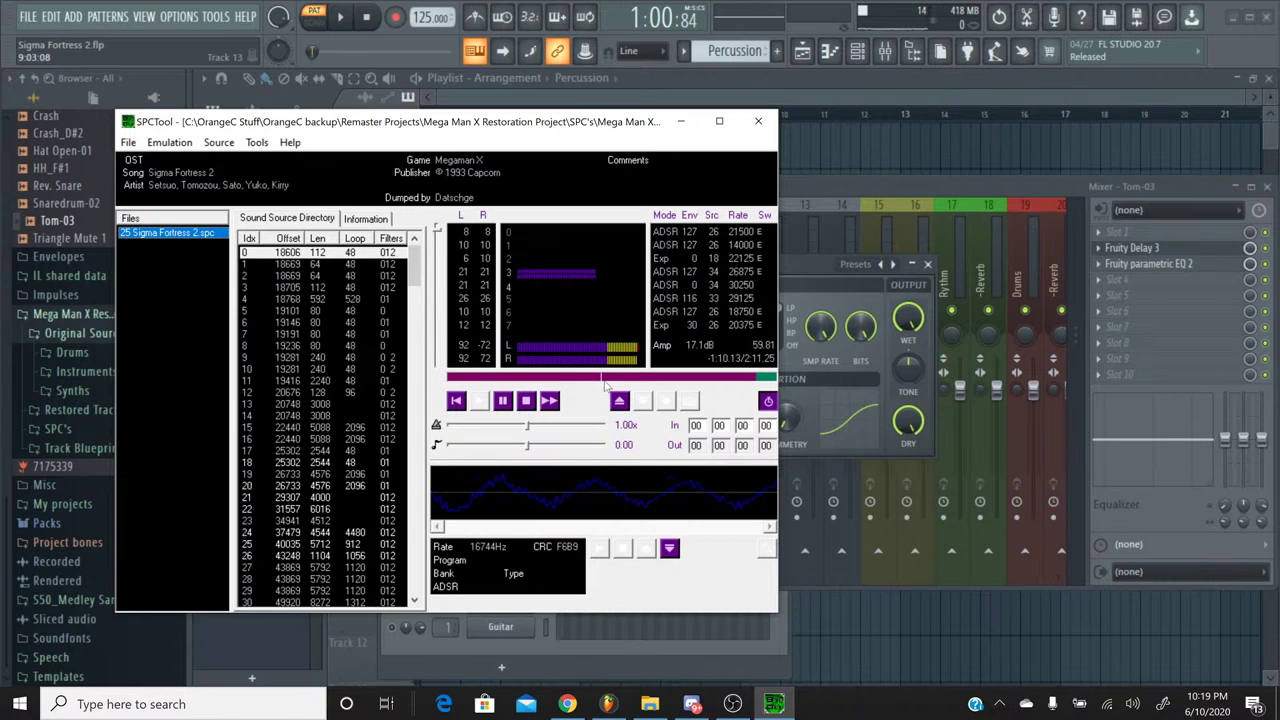
left_click(525, 401)
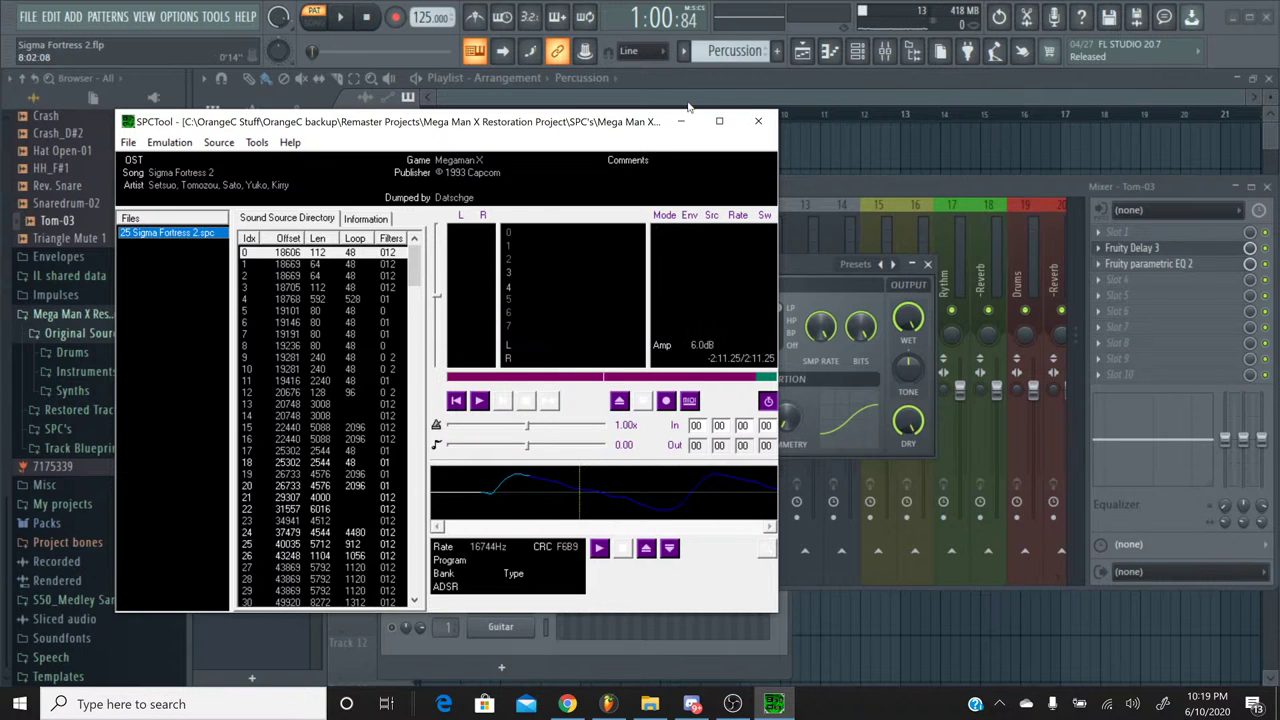
left_click(679, 122)
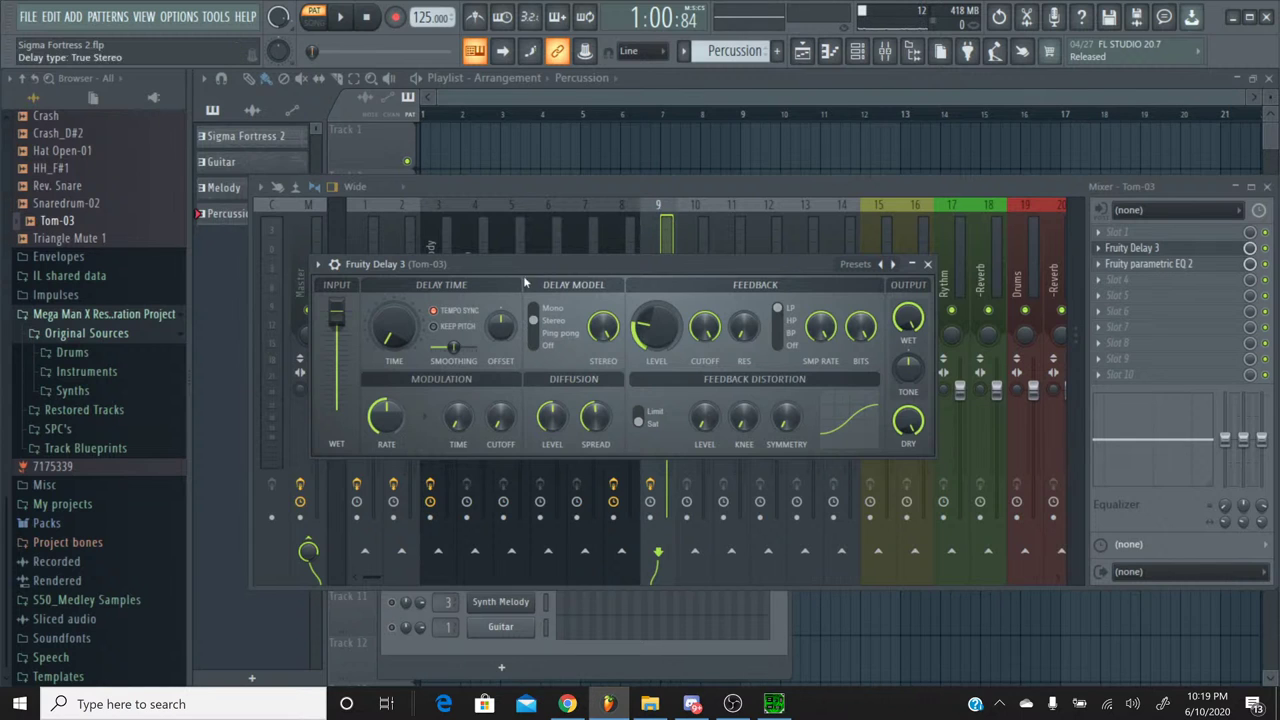
Step: Play the closing tom fill of the Percussion pattern, set the delay time to 1:0 and play the fill again
left_click(343, 18)
left_click(366, 18)
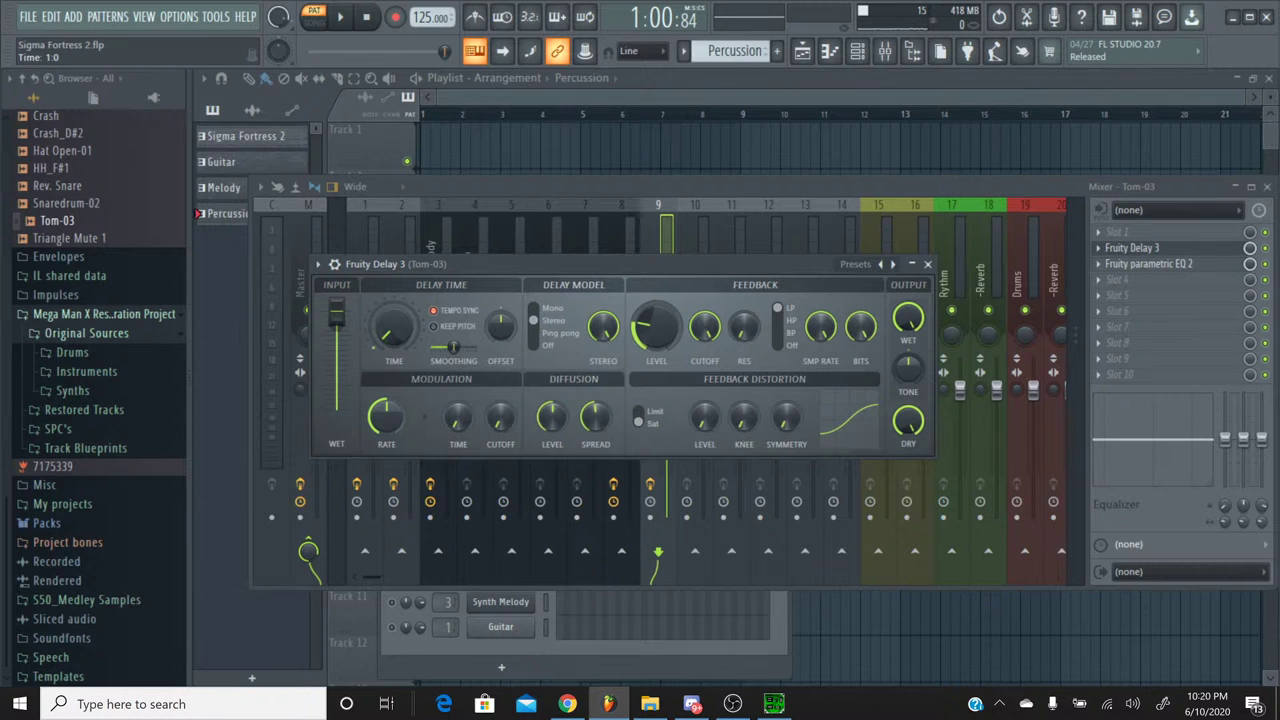
left_click(340, 17)
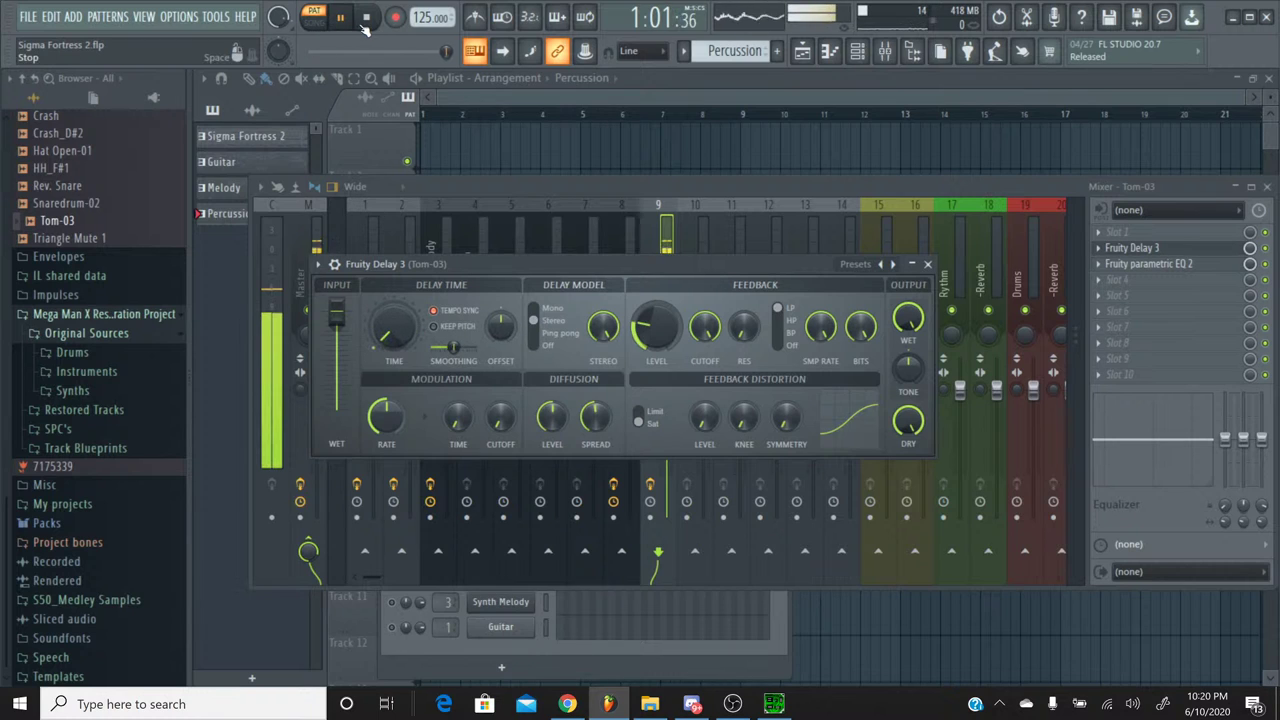
left_click(366, 18)
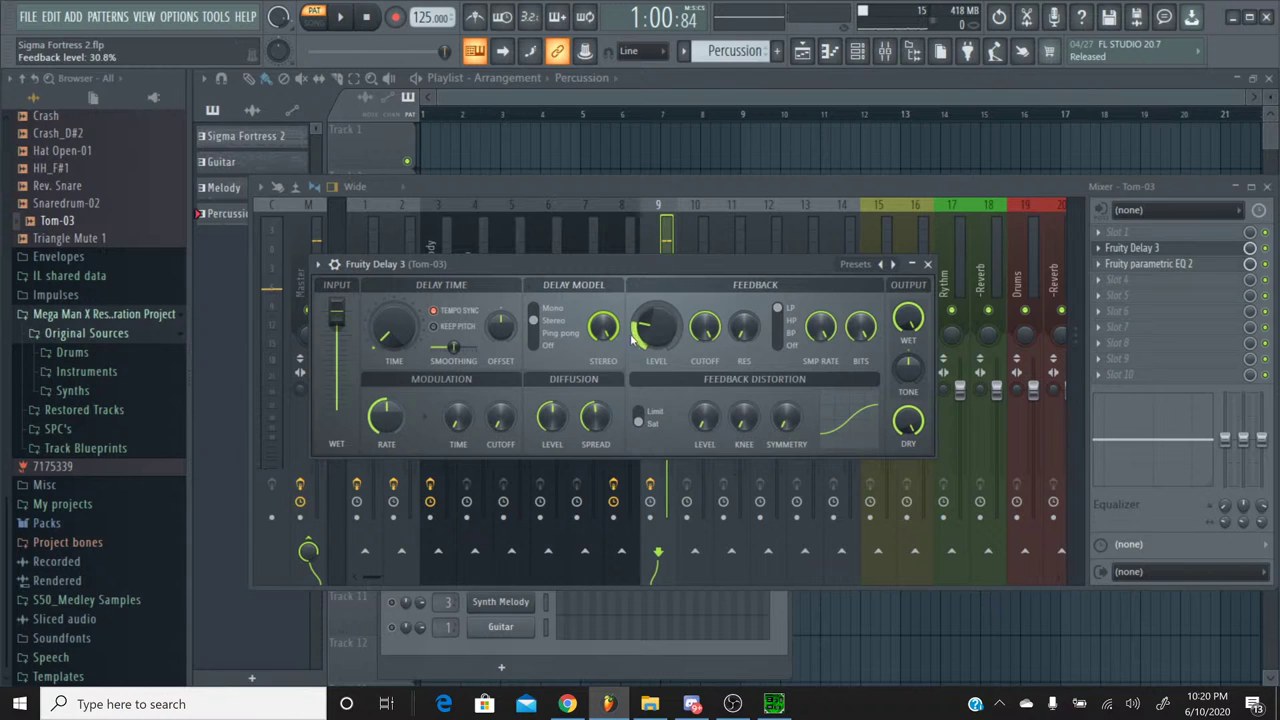
Step: Play the Percussion pattern's tom passage repeatedly to audition the Fruity Delay 3 effect, and stop playback
left_click(340, 17)
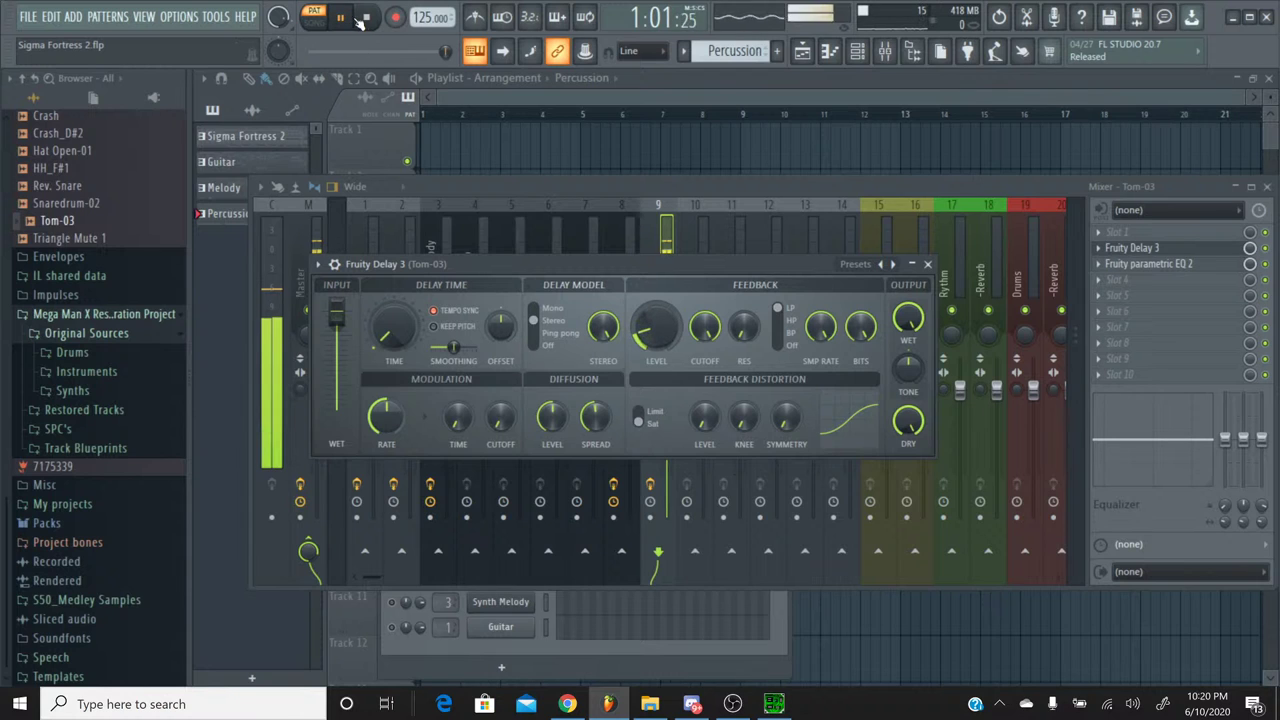
left_click(367, 18)
key("space")
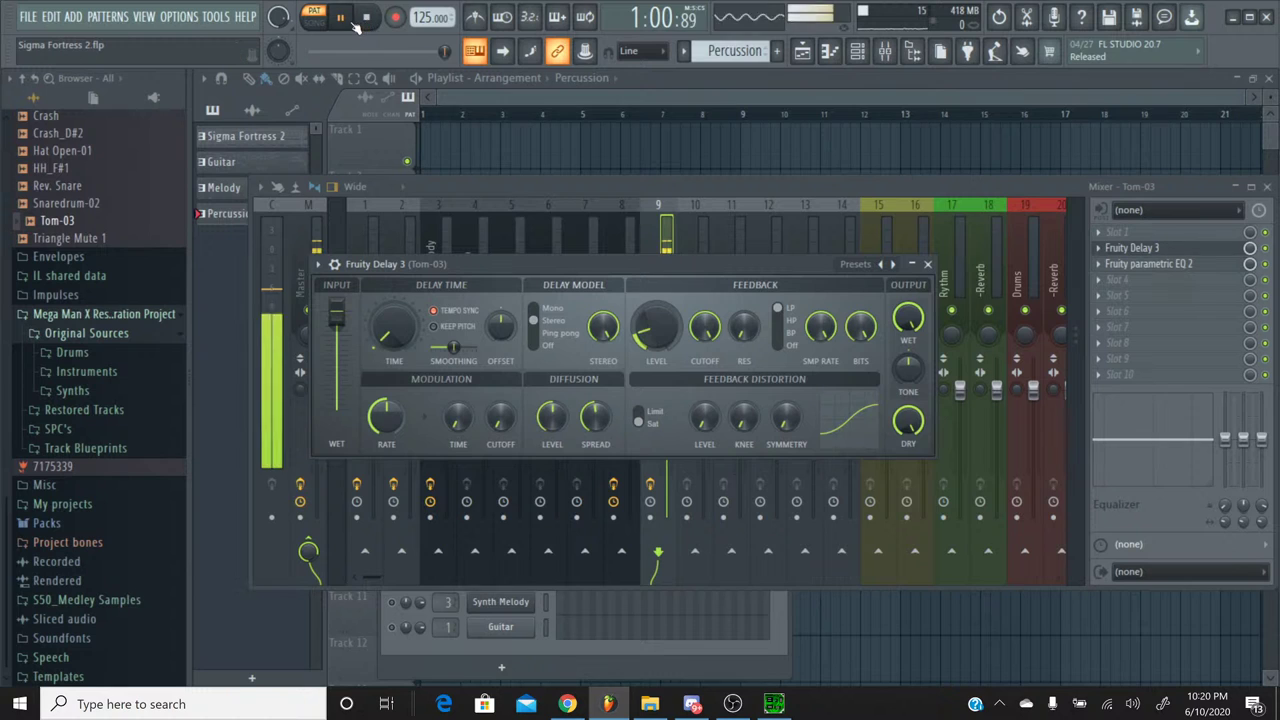
key("space")
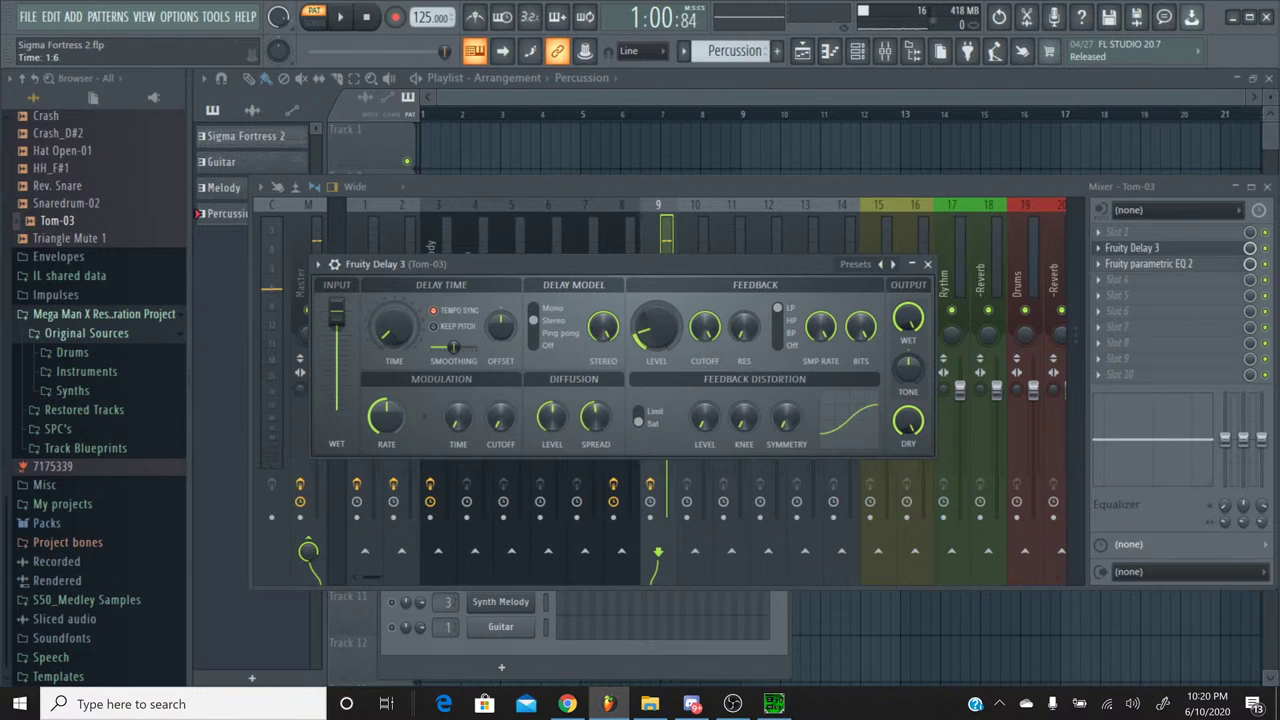
key("space")
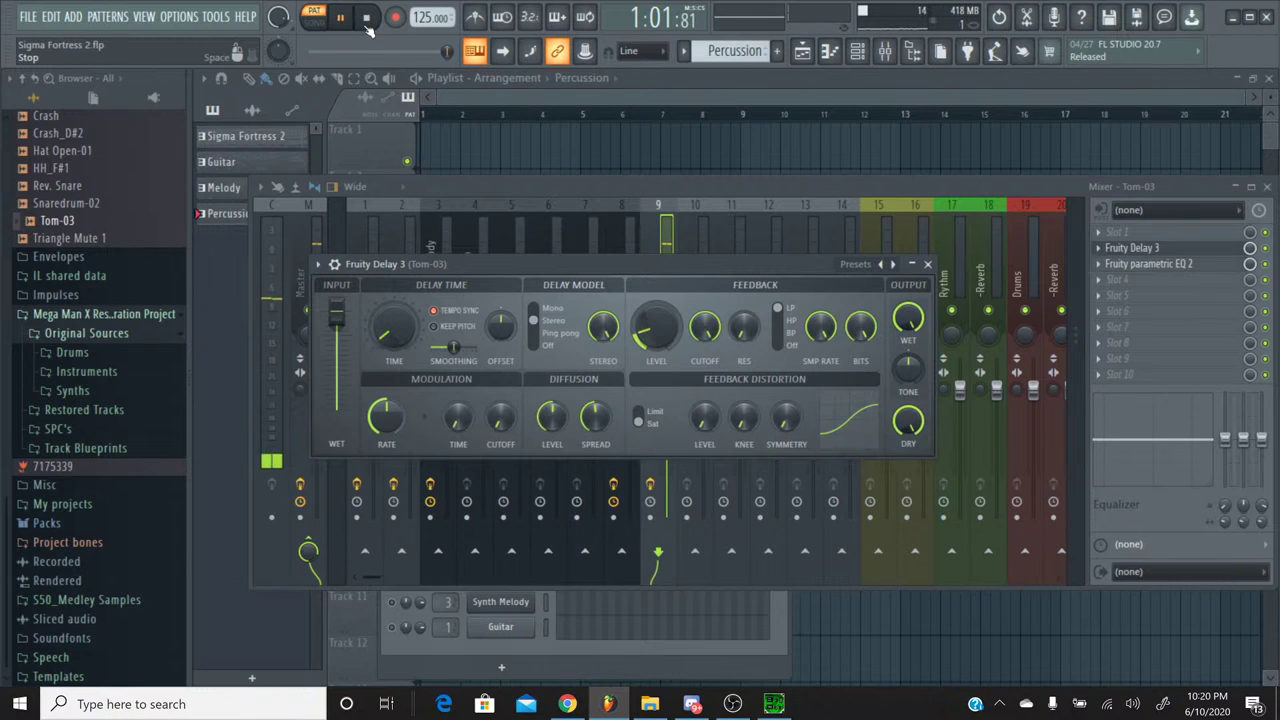
key("space")
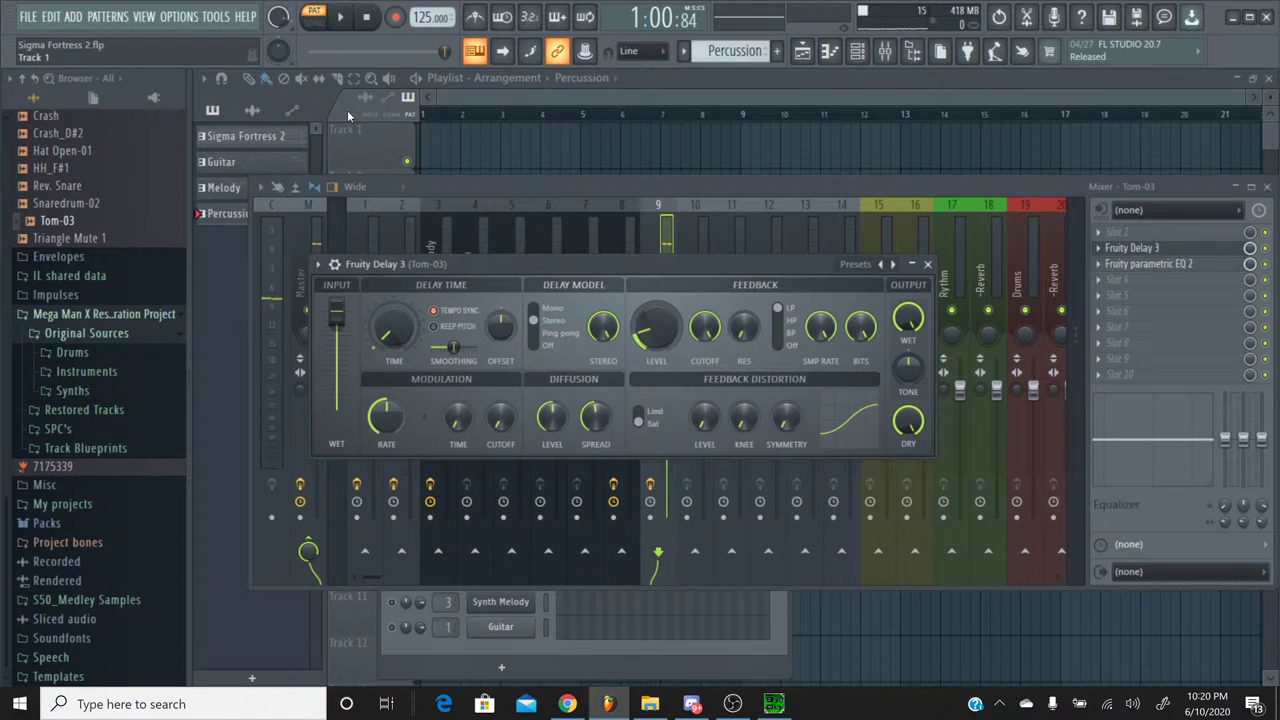
left_click(340, 17)
left_click(366, 19)
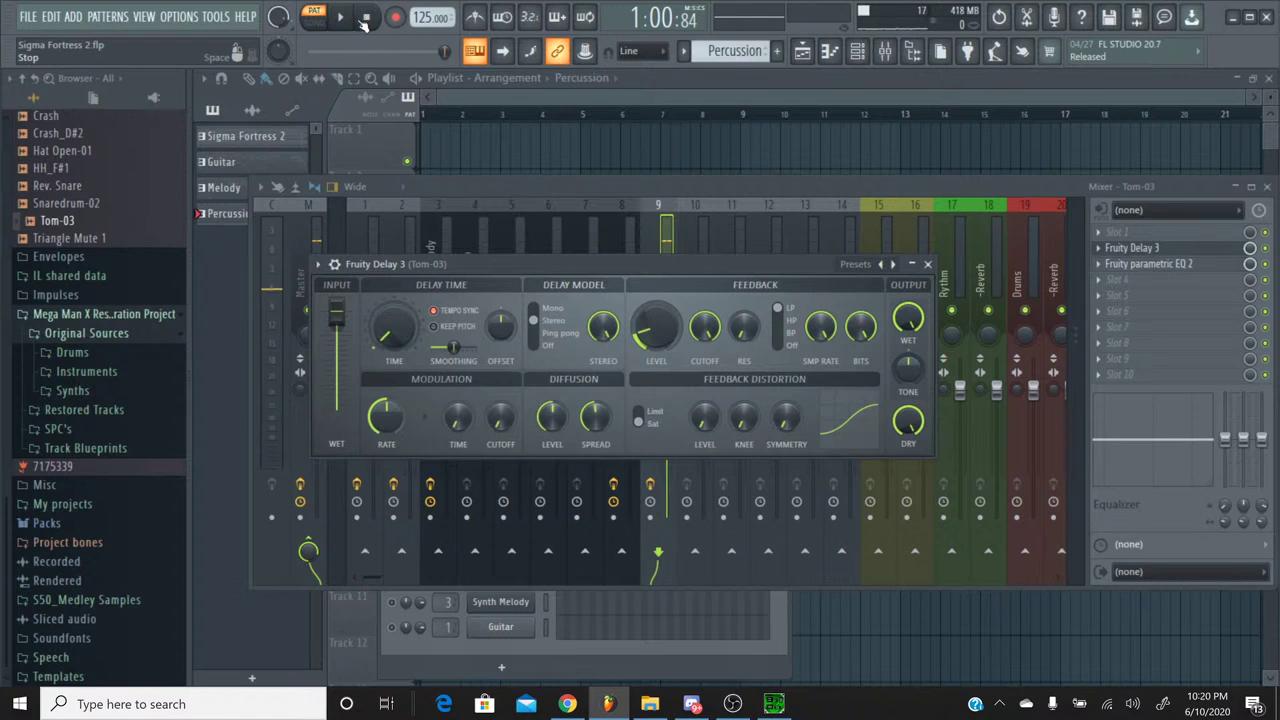
key("space")
left_click(366, 22)
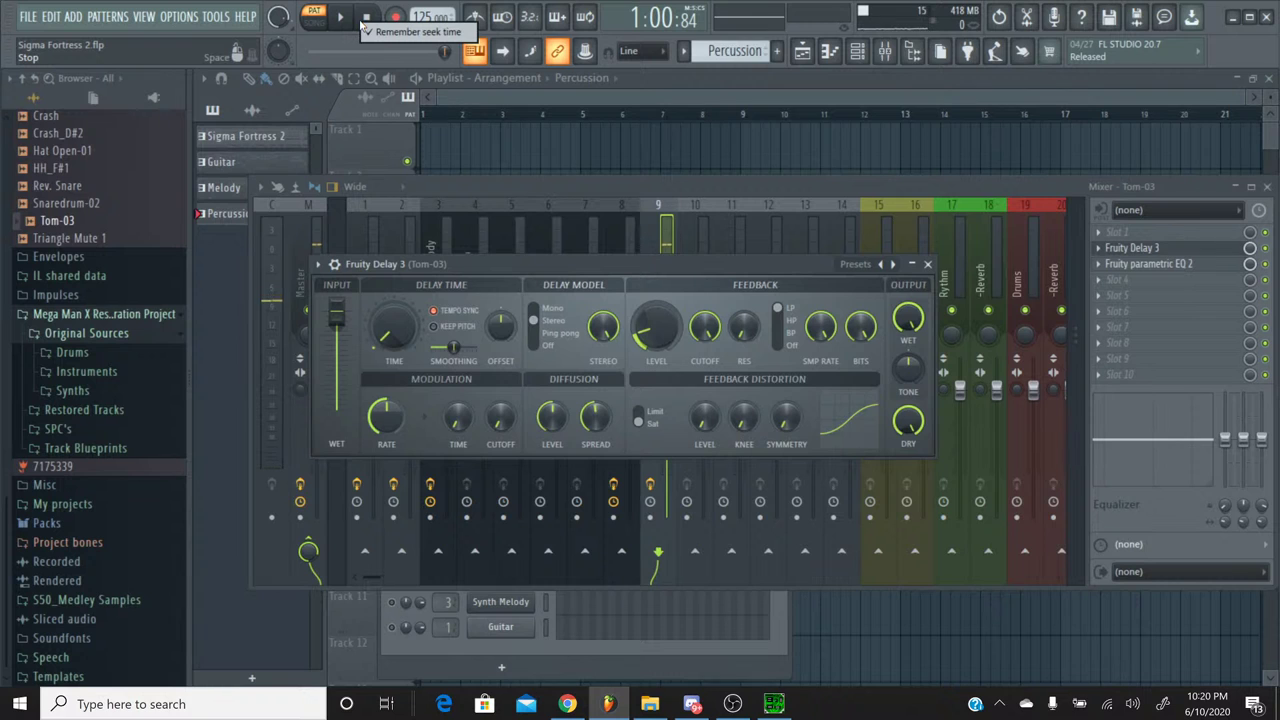
key("space")
left_click(366, 19)
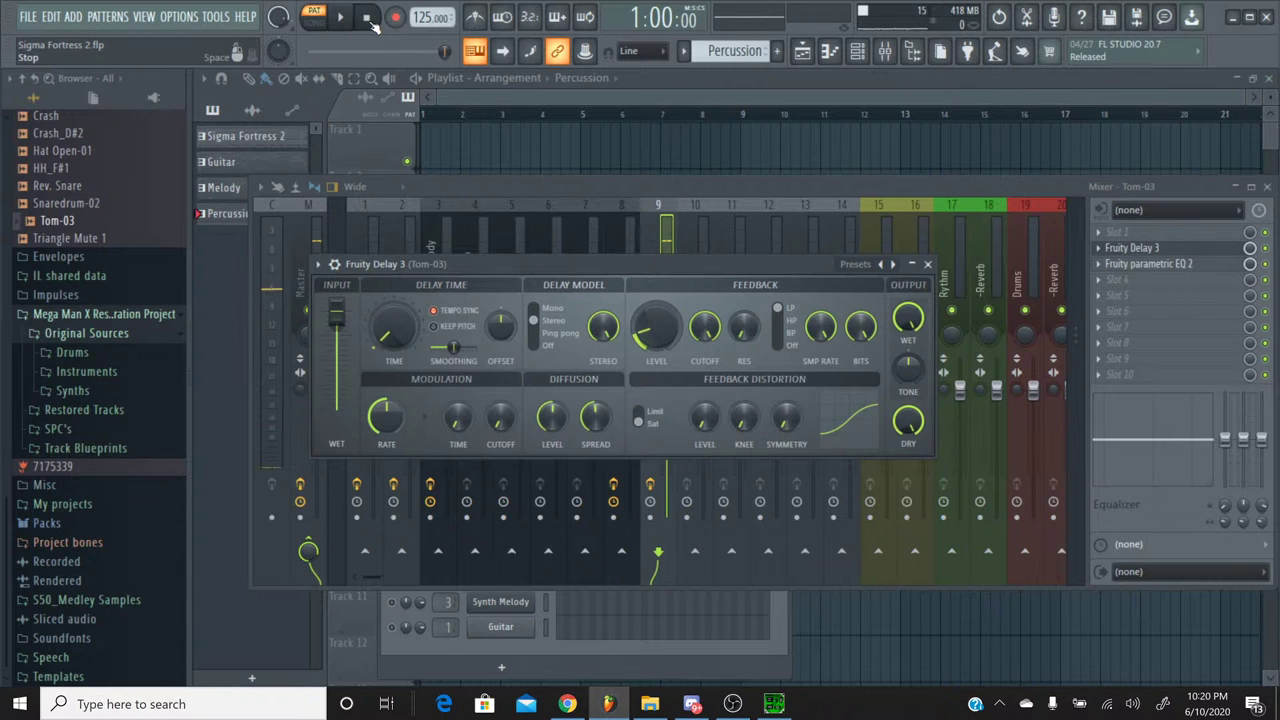
left_click(366, 19)
Step: Close the Tom-03 delay, raise that mixer track's volume slightly and save the project
left_click(927, 265)
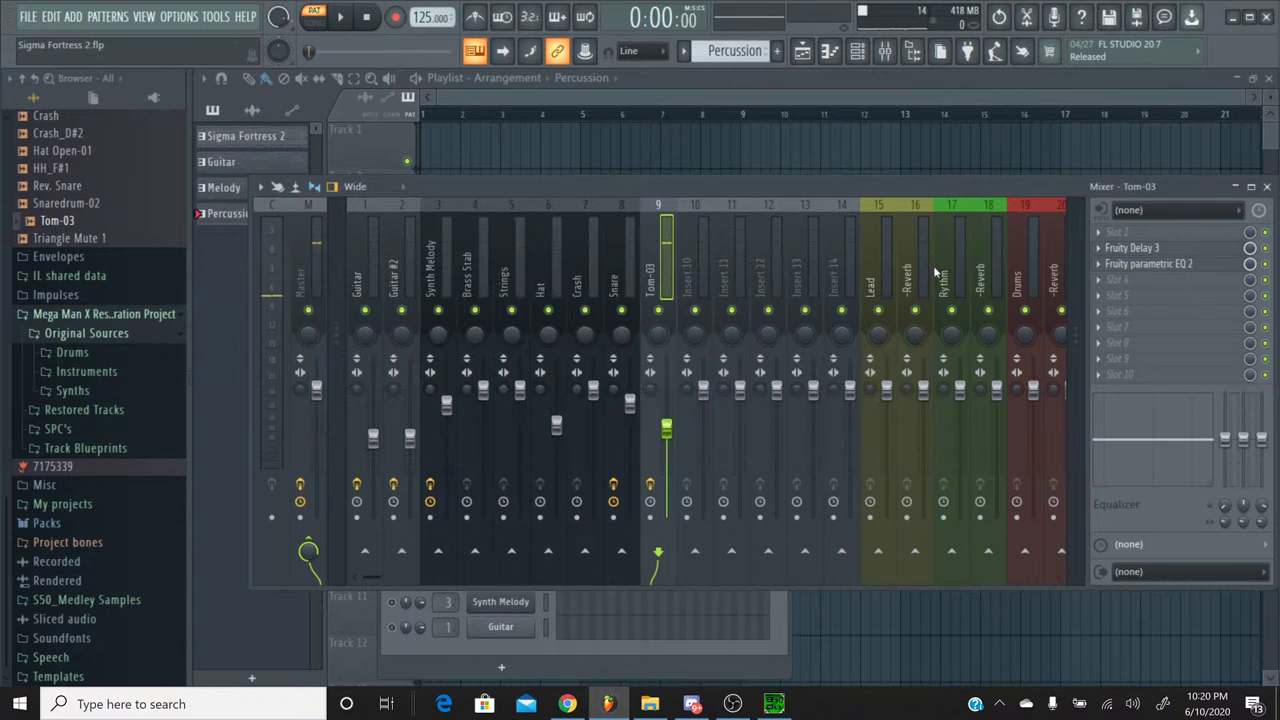
scroll(672, 432, "up", 2)
left_click(28, 17)
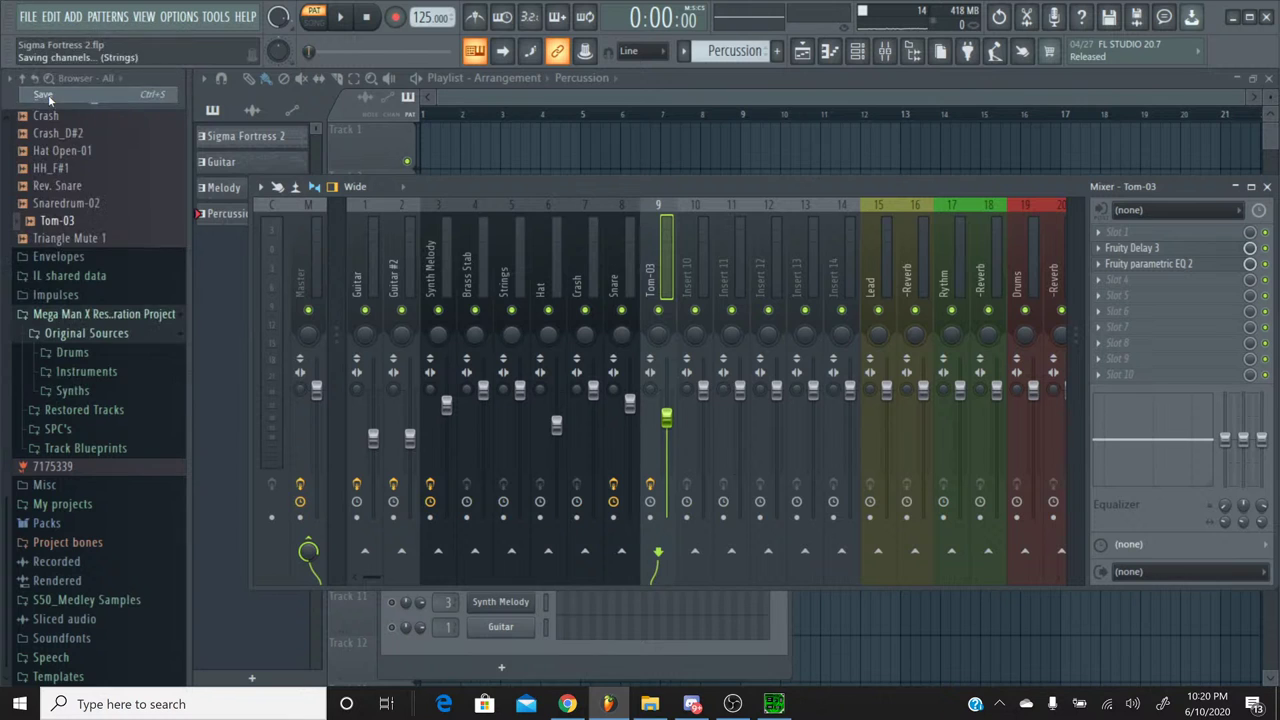
Step: Turn on Keep Pitch in the Fruity Delay 3 effect of the Tom-03 mixer track
left_click(858, 52)
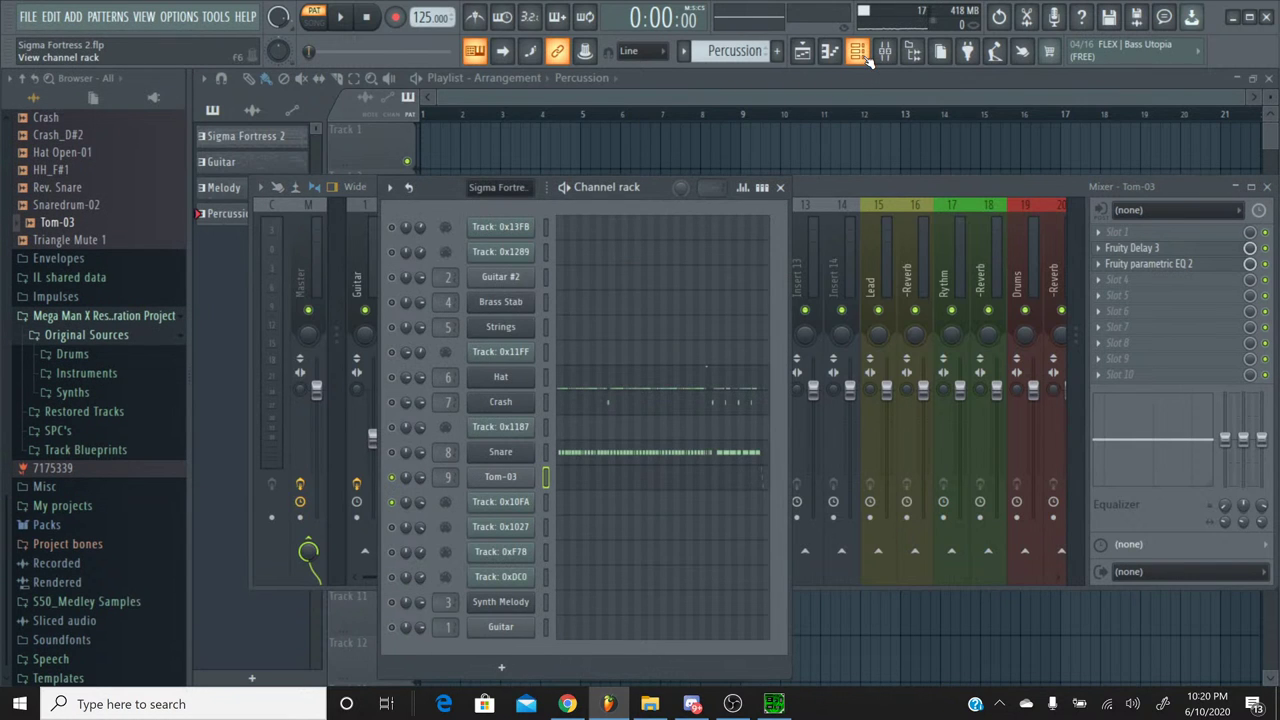
left_click(507, 479)
left_click(706, 200)
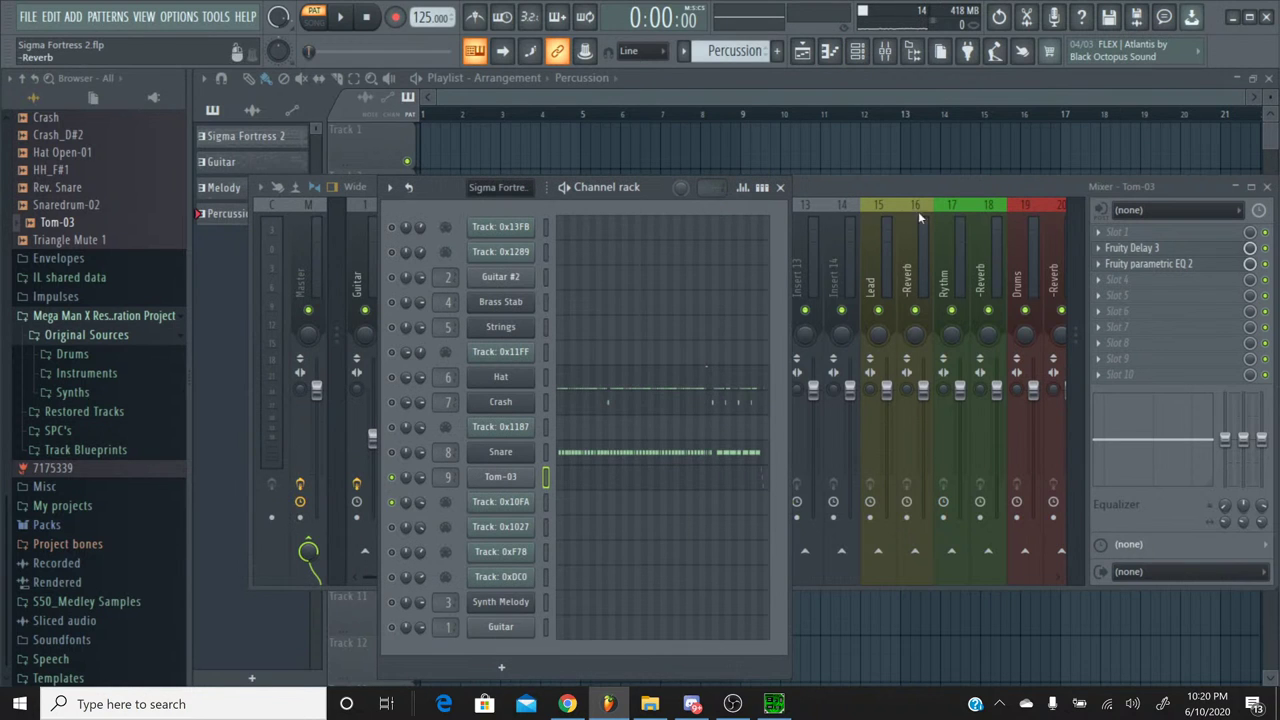
left_click(1170, 254)
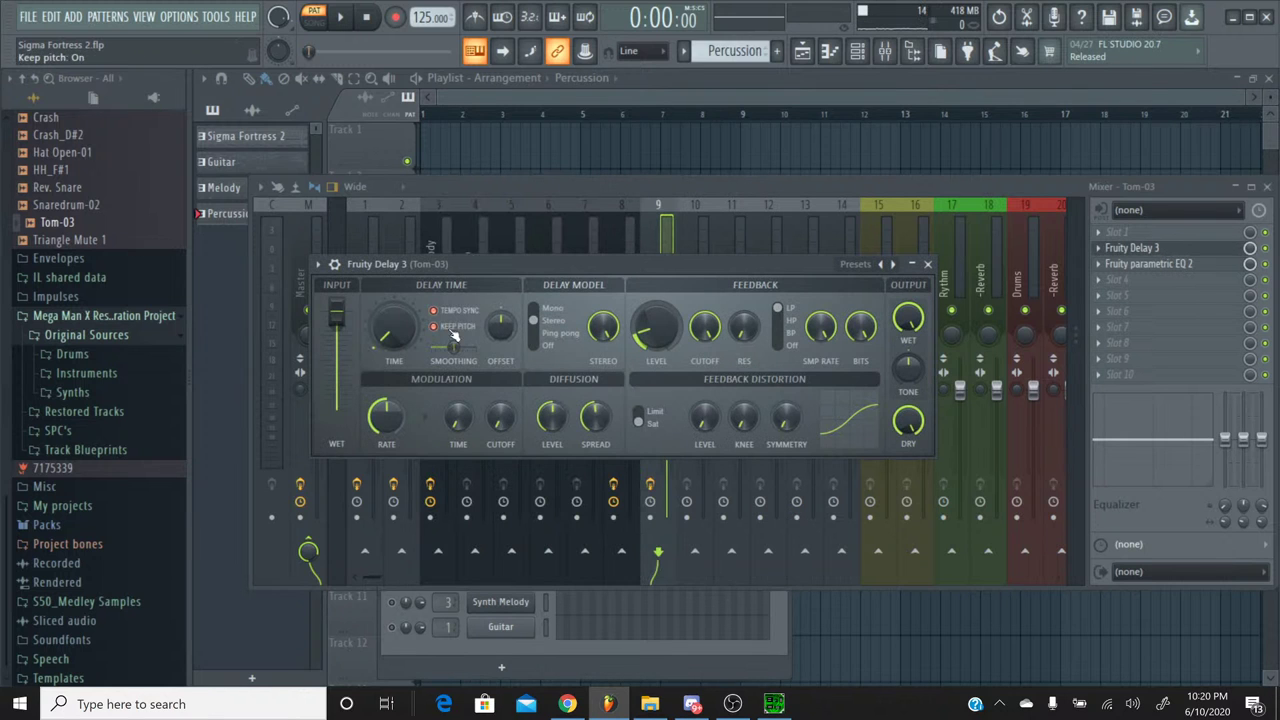
left_click(927, 264)
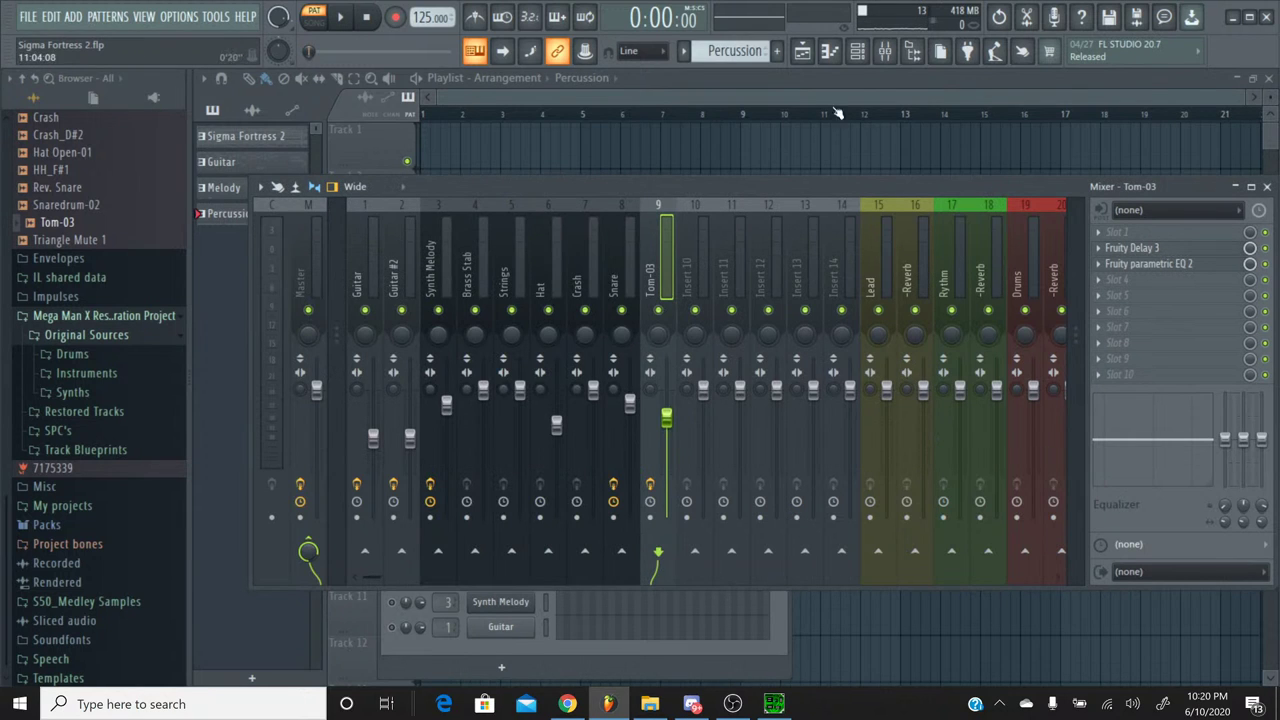
Step: Open the Tom-03 notes in the piano roll and play the three-note fill just before bar 33
left_click(857, 55)
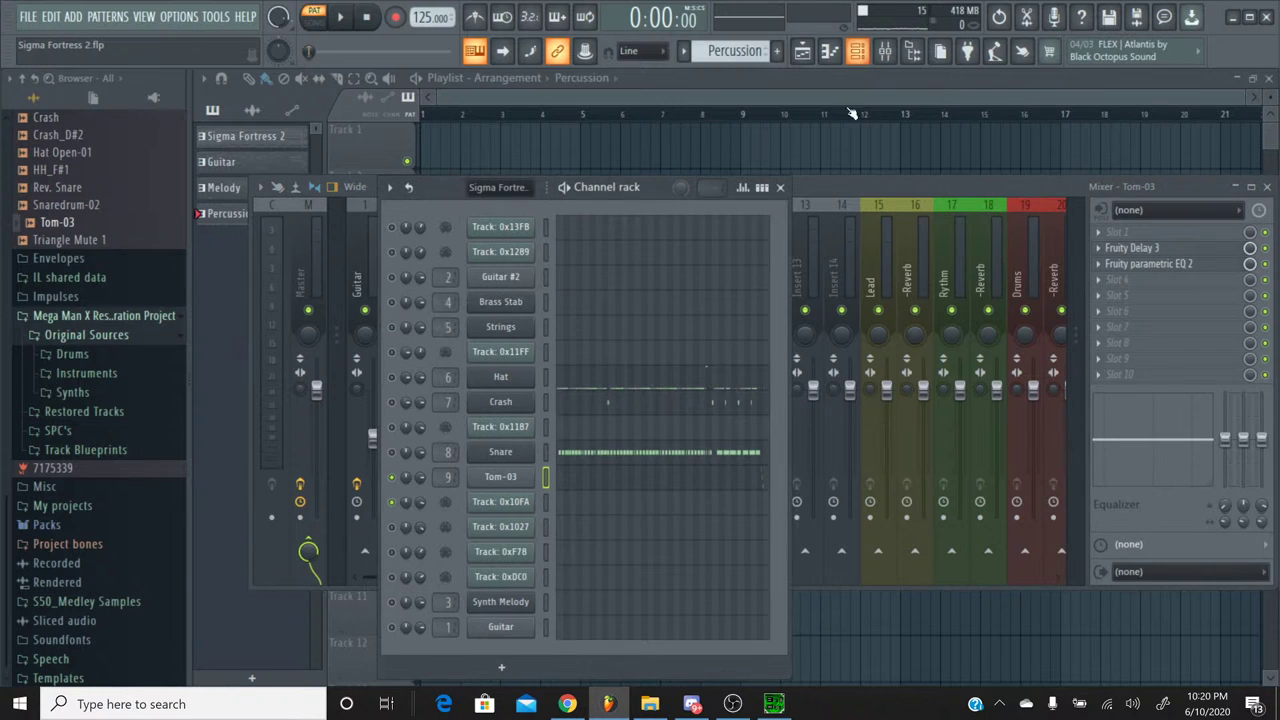
left_click(750, 482)
left_click_drag(708, 150, 1123, 151)
left_click(820, 170)
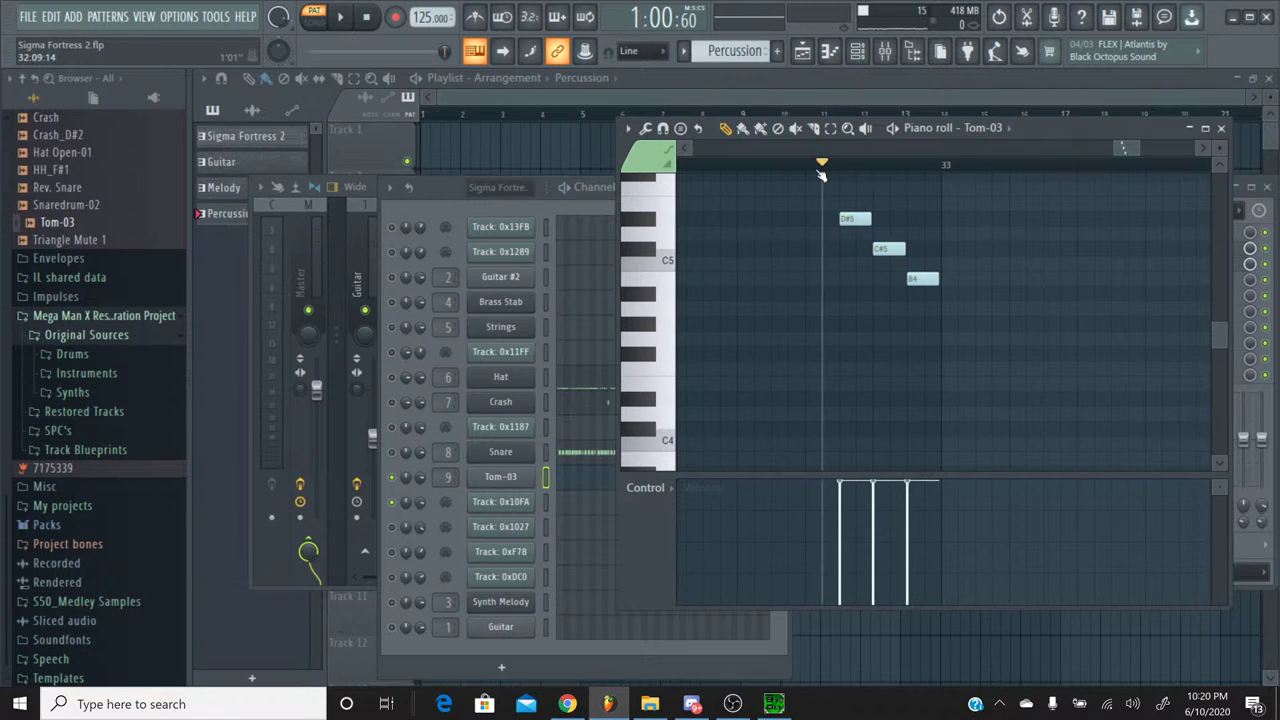
left_click(345, 18)
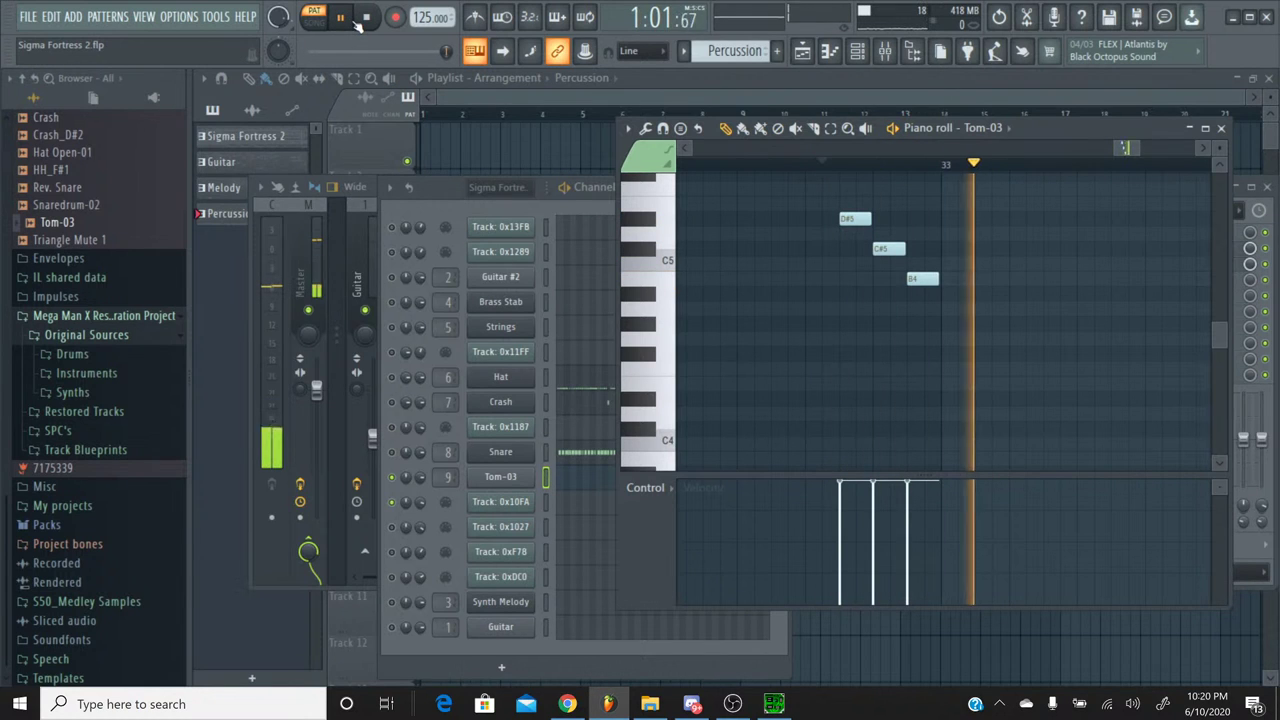
left_click(350, 20)
left_click(350, 20)
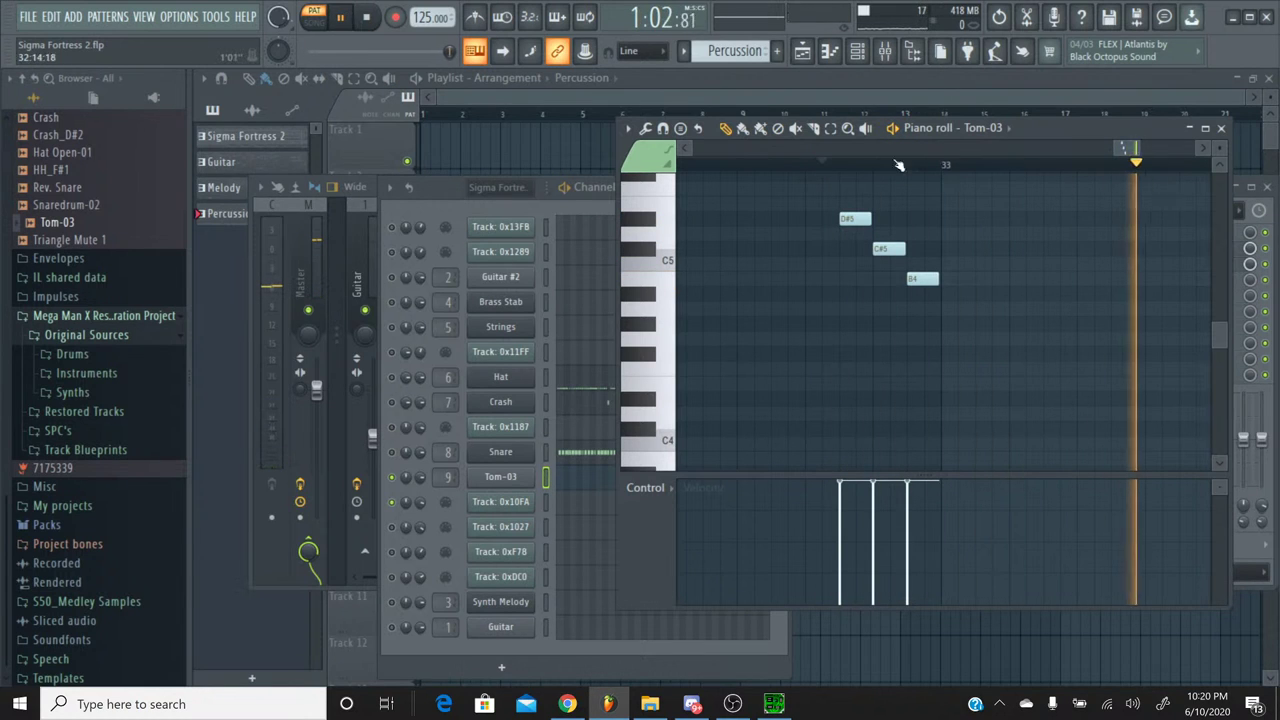
left_click(805, 168)
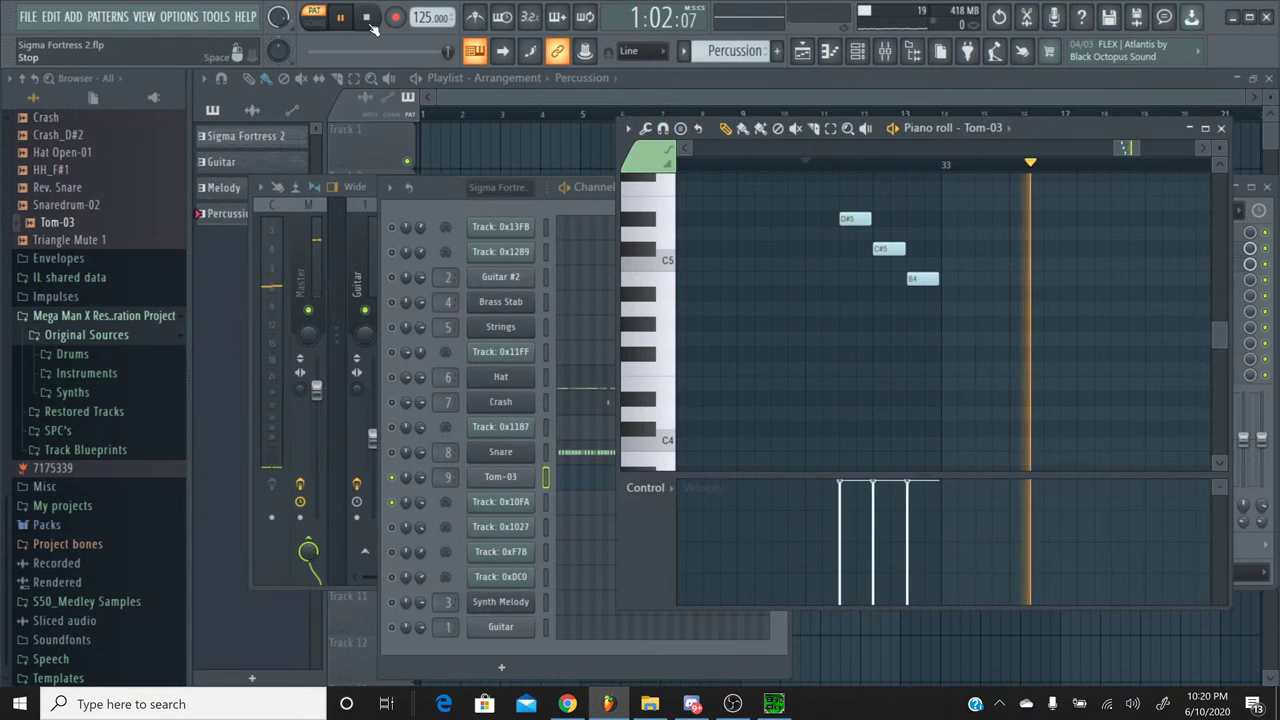
key("space")
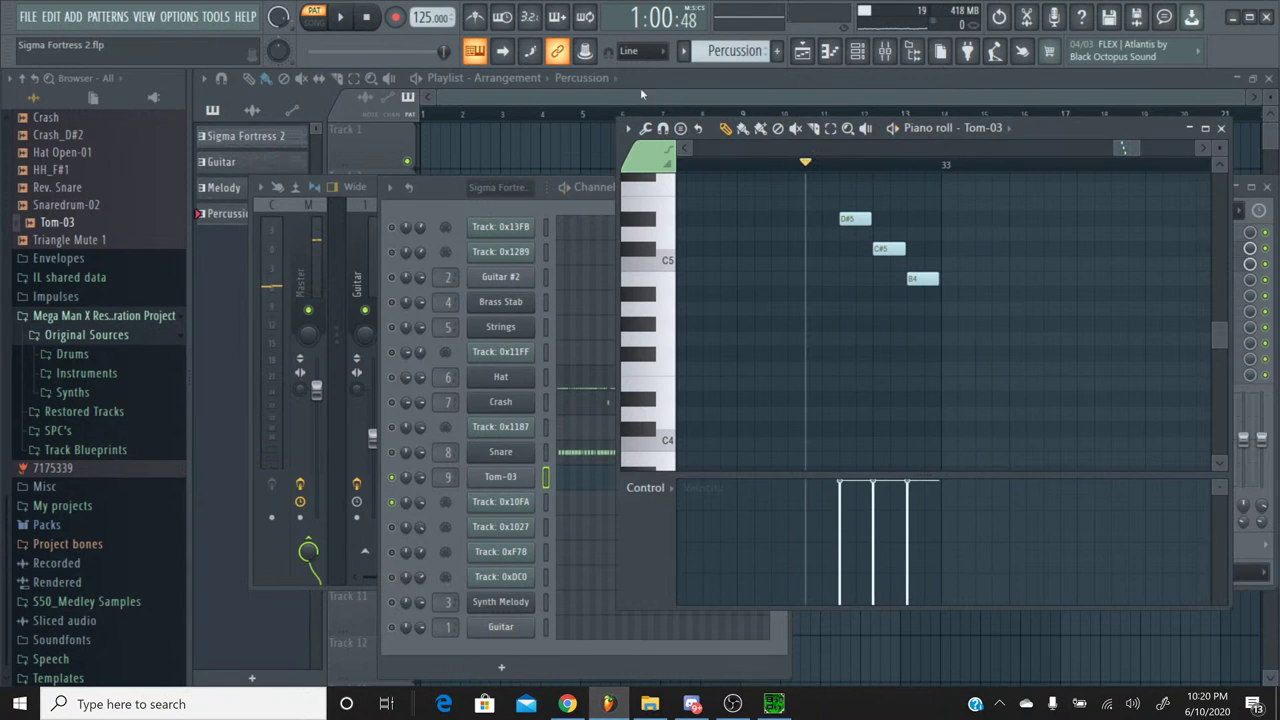
left_click(1220, 128)
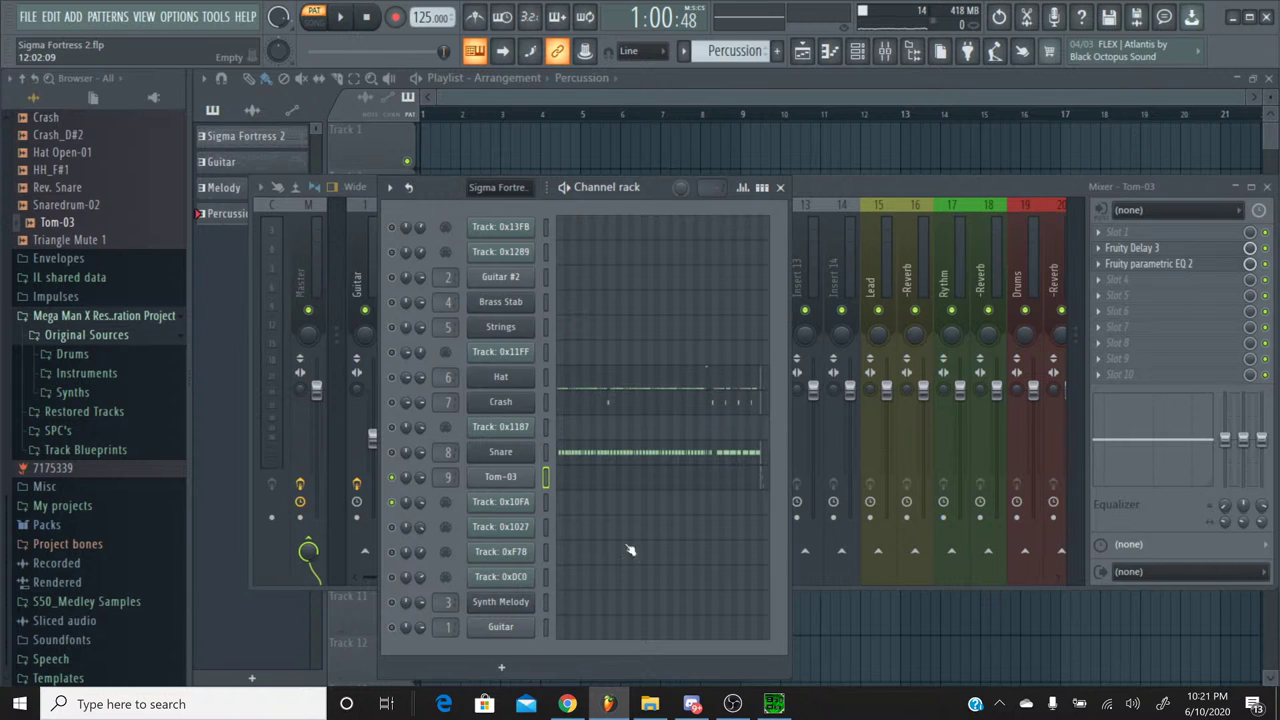
Step: Switch to Chrome to check the YouTube Studio live chat and return to FL Studio
left_click(567, 704)
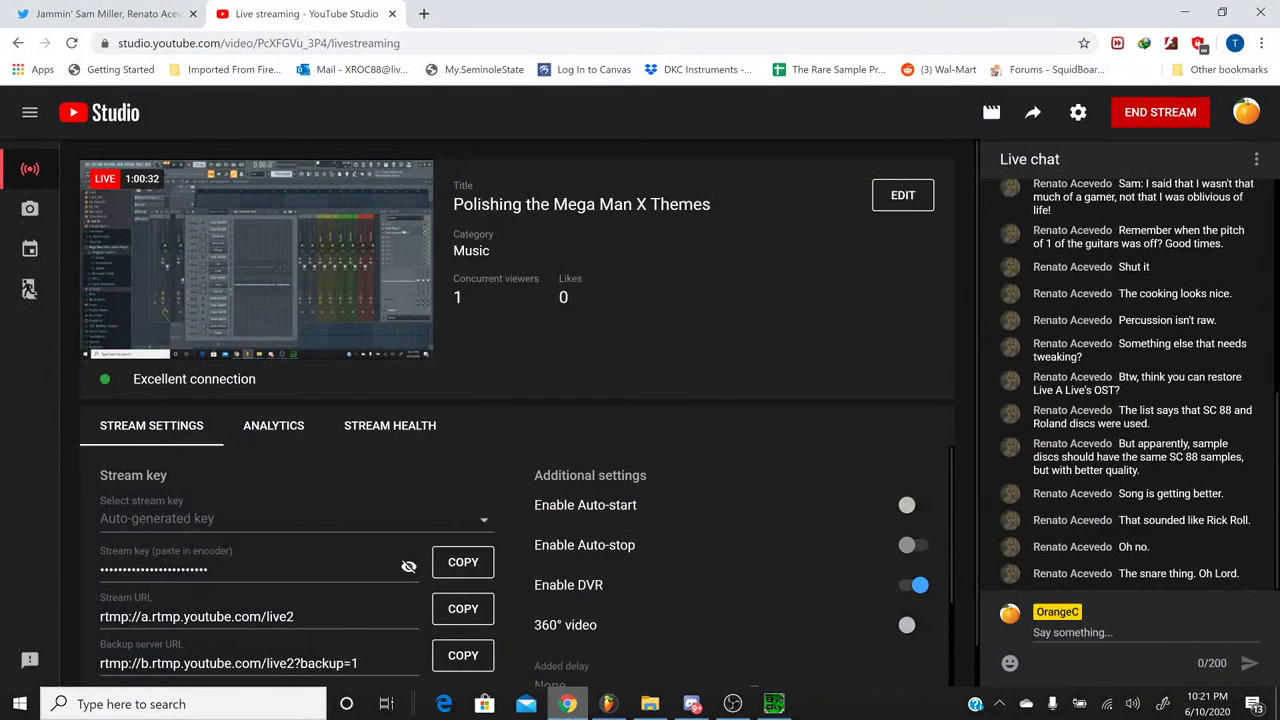
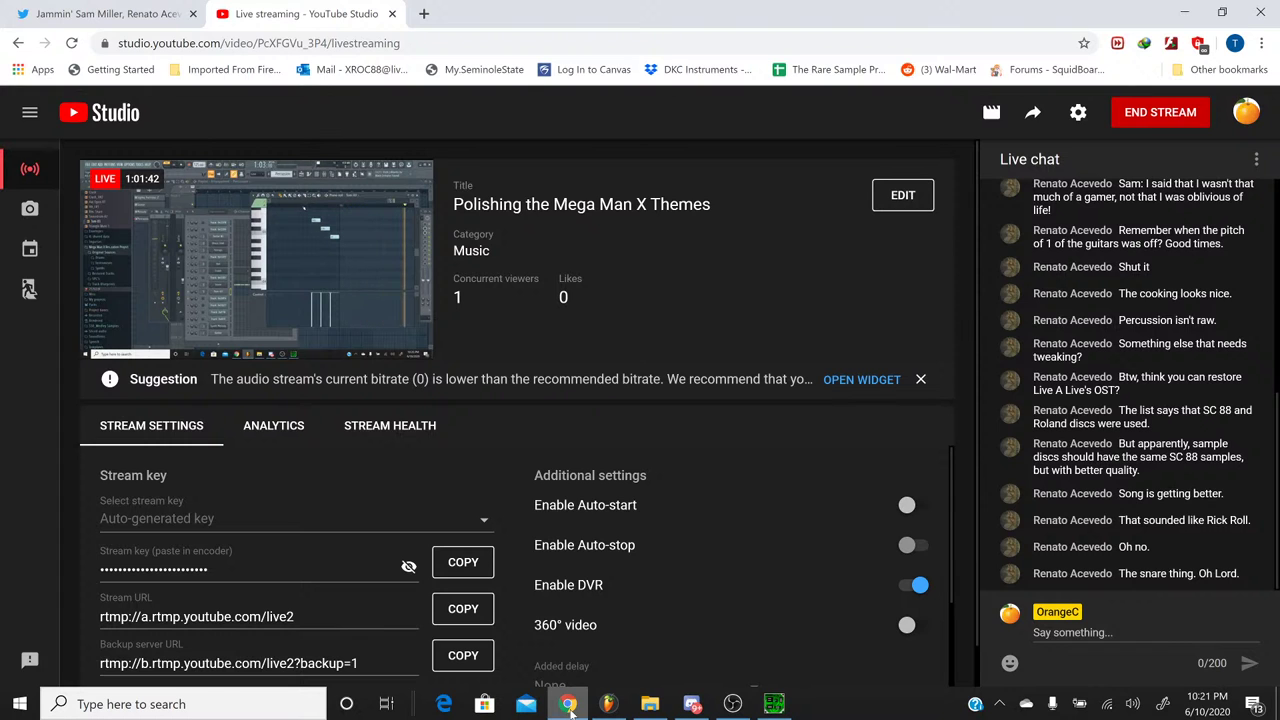
left_click(567, 705)
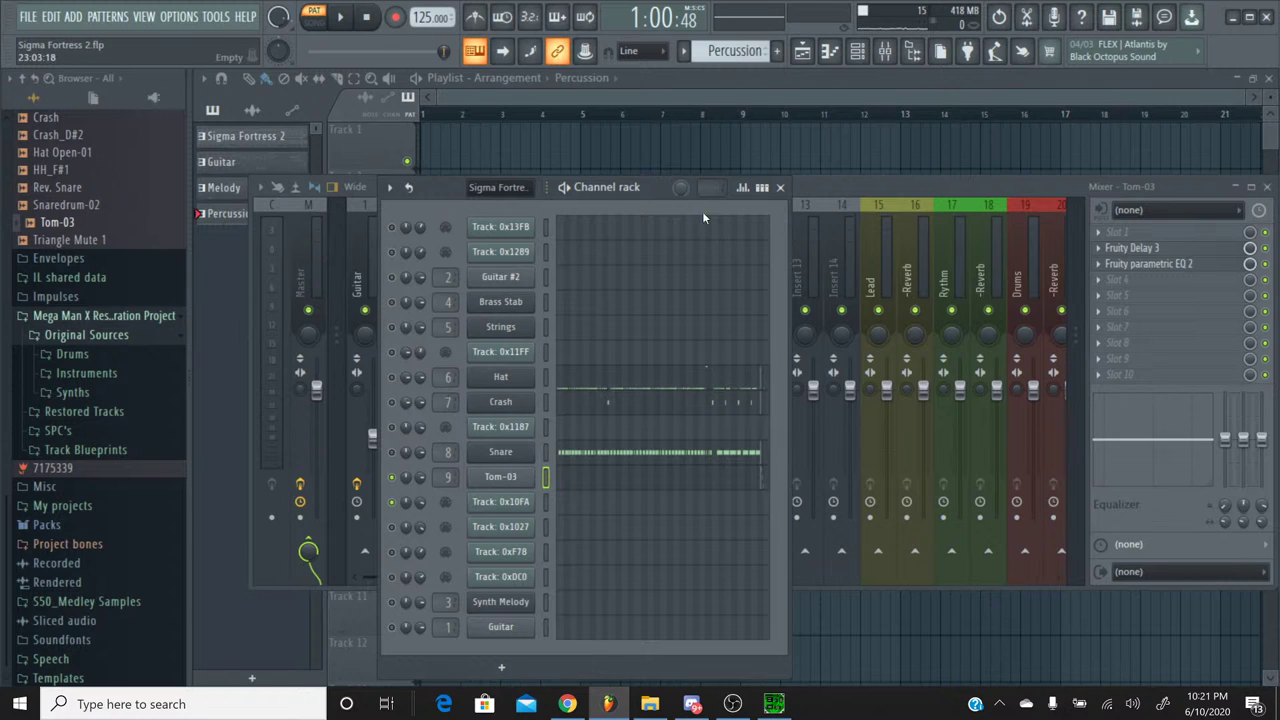
Step: In the Sigma Fortress 2 pattern, mute the Tom-03 channel and open the piano roll of Track: 0x10FA
left_click(686, 50)
left_click(685, 62)
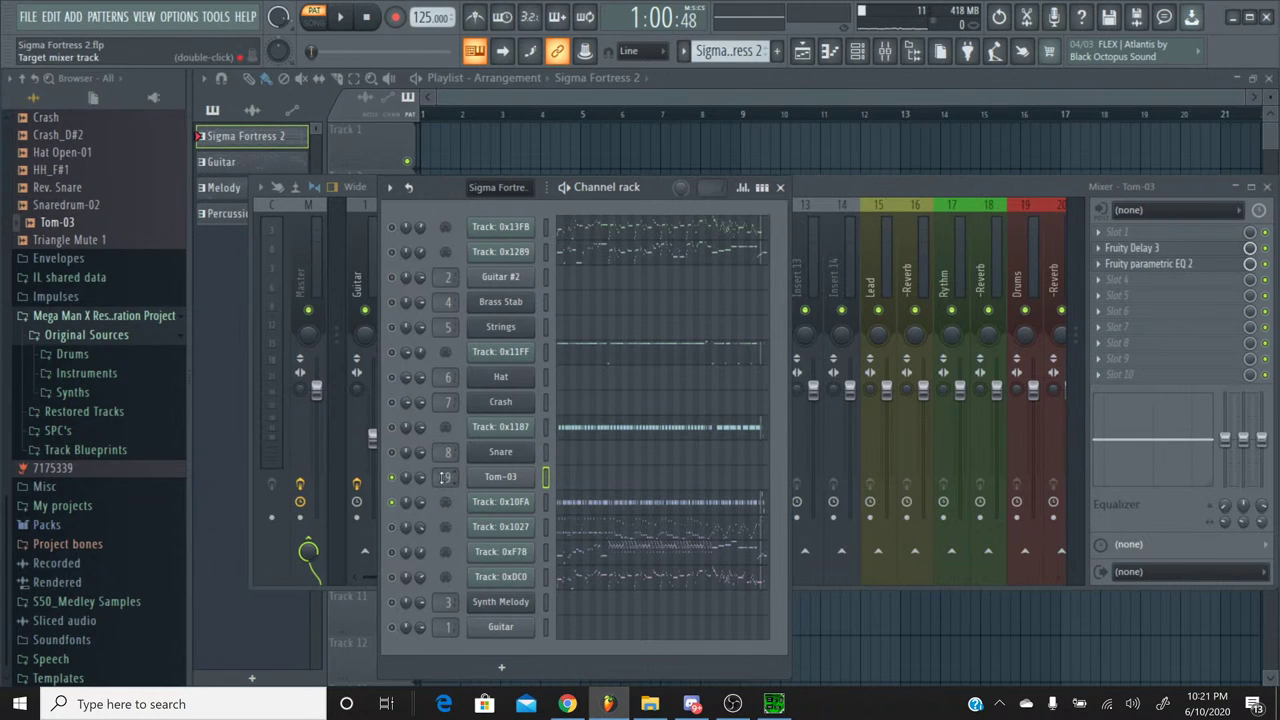
left_click(391, 478)
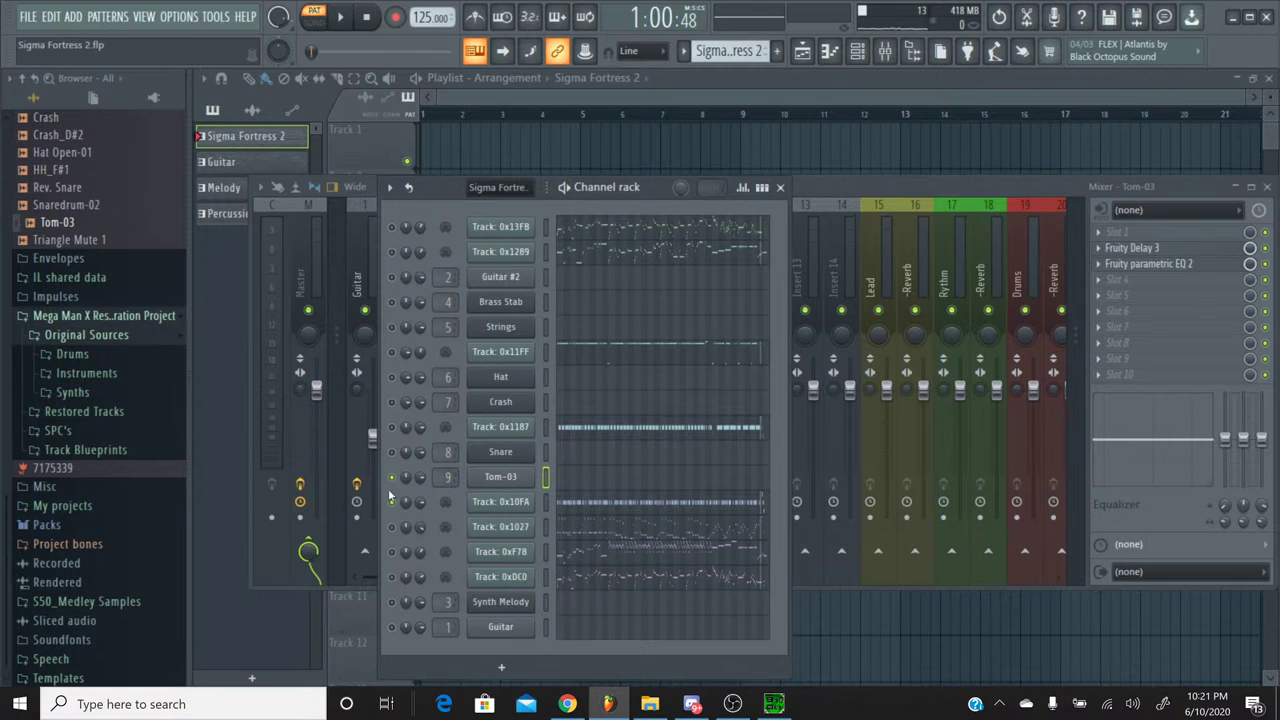
left_click(580, 513)
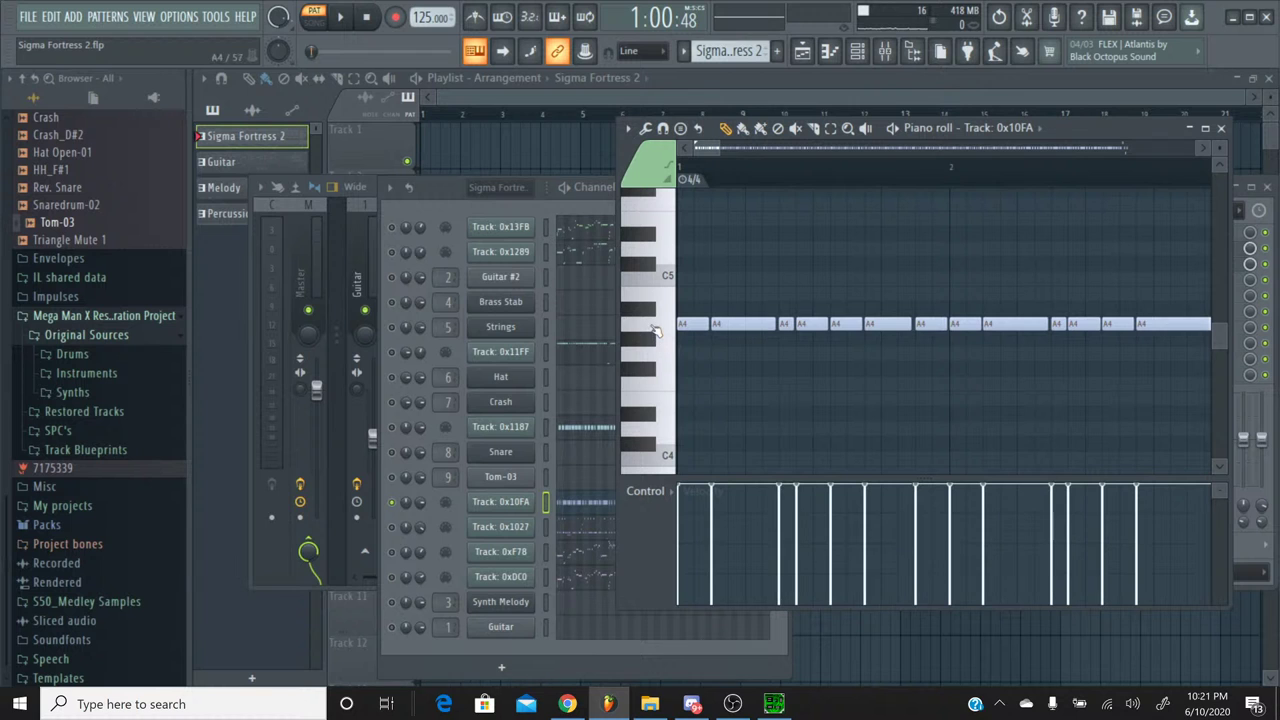
Step: Select all the A4 notes of Track: 0x10FA except the last one before bar 33, and close the piano roll
key("ctrl+a")
left_click_drag(706, 152, 1133, 160)
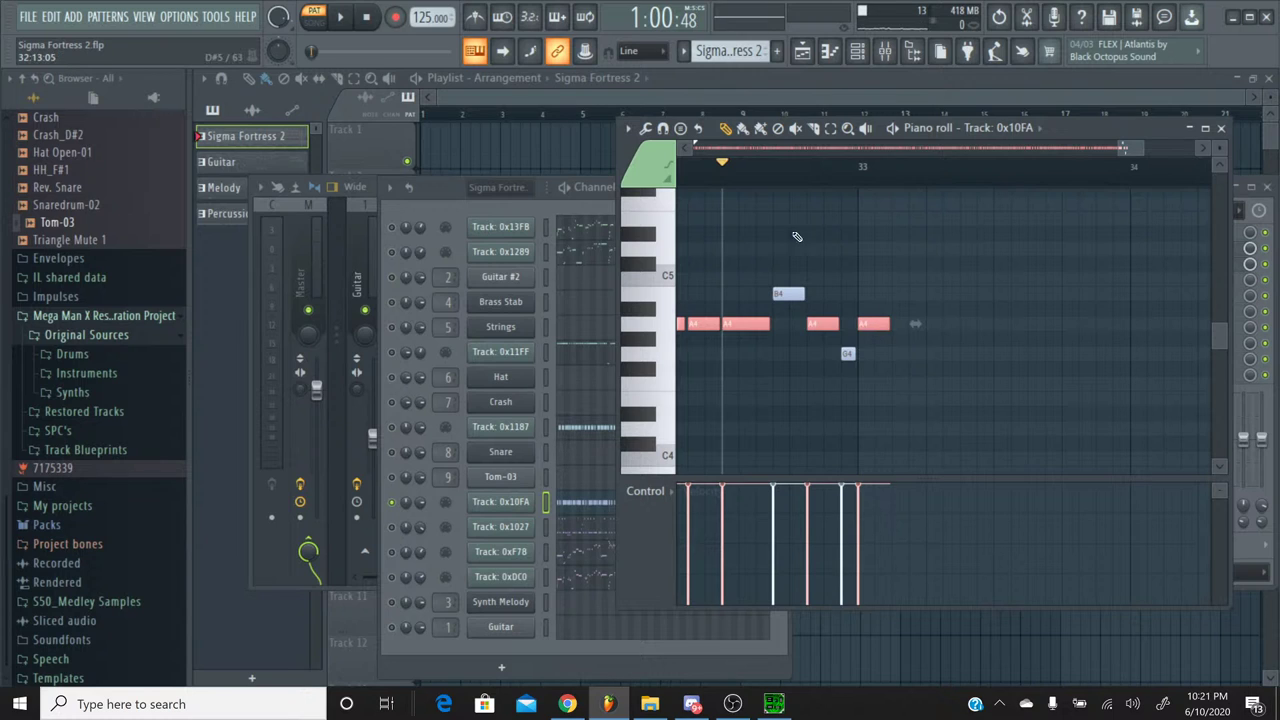
left_click(830, 128)
left_click(823, 324)
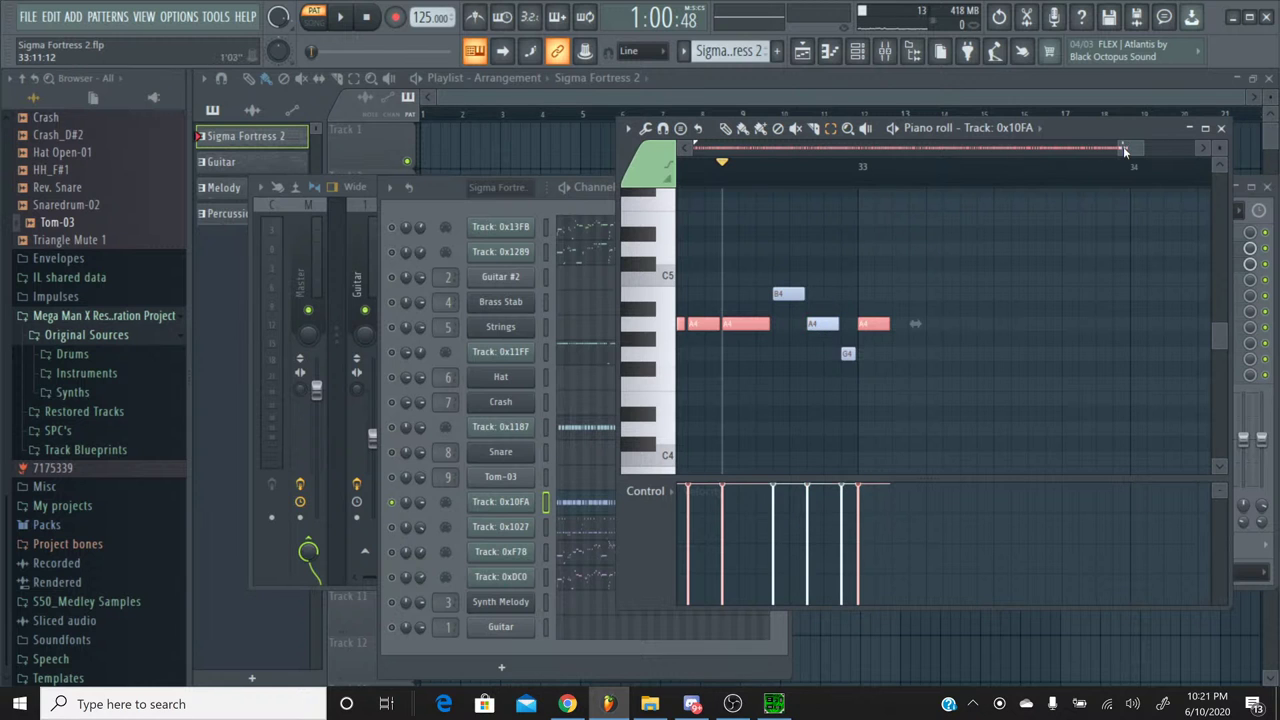
left_click_drag(1123, 146, 643, 207)
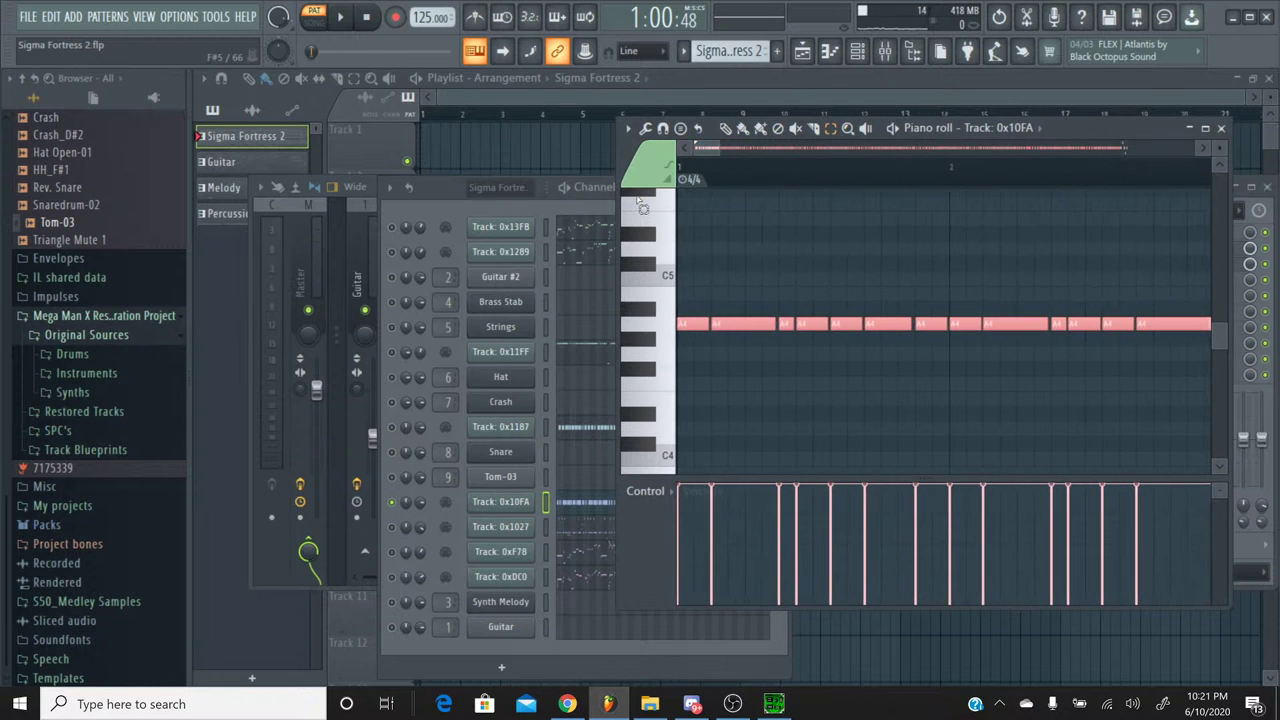
left_click(1220, 128)
Step: Switch to the Percussion pattern and add the installed M1 VST generator as a channel directly below Track: 0x10FA
left_click(683, 51)
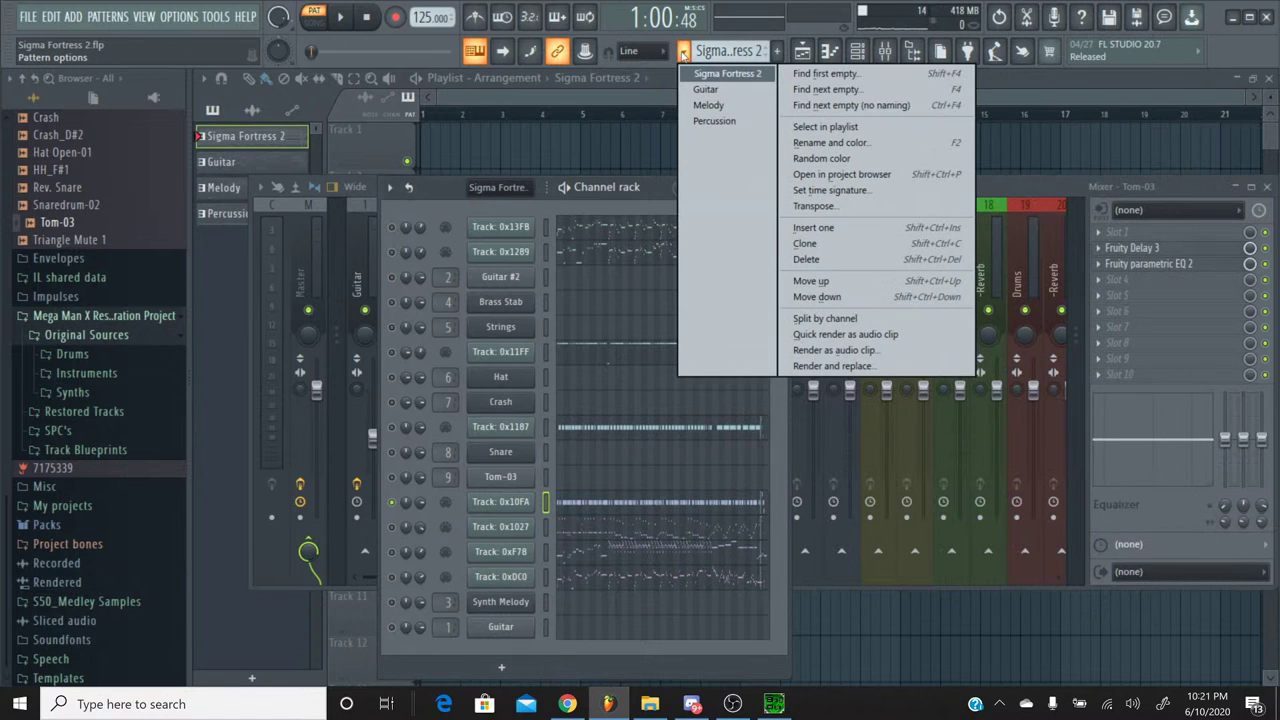
left_click(710, 121)
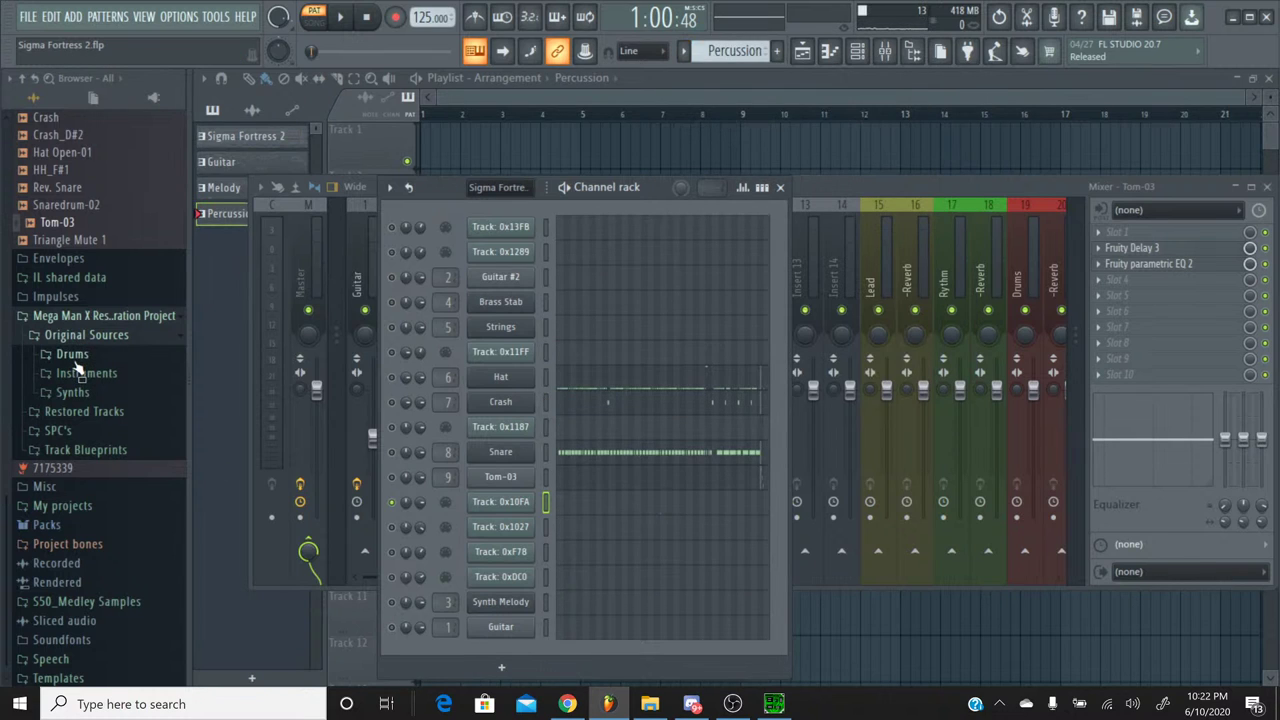
scroll(62, 215, "up", 6)
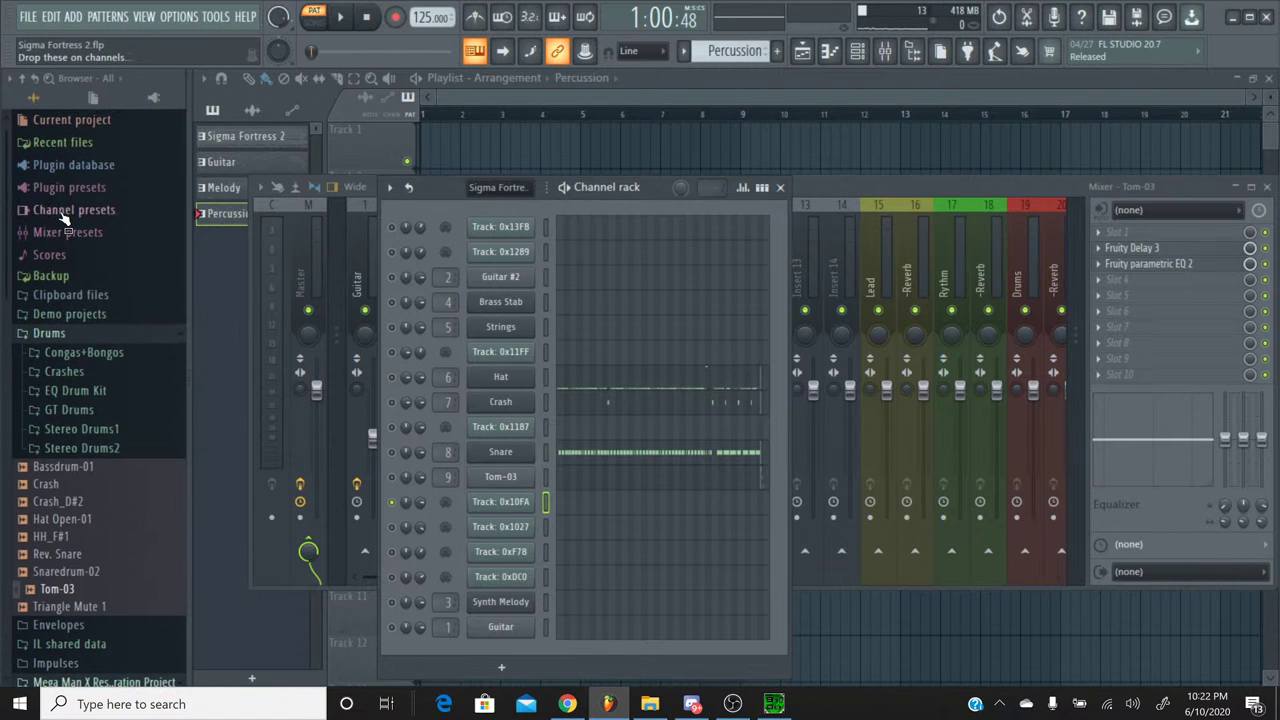
left_click(62, 165)
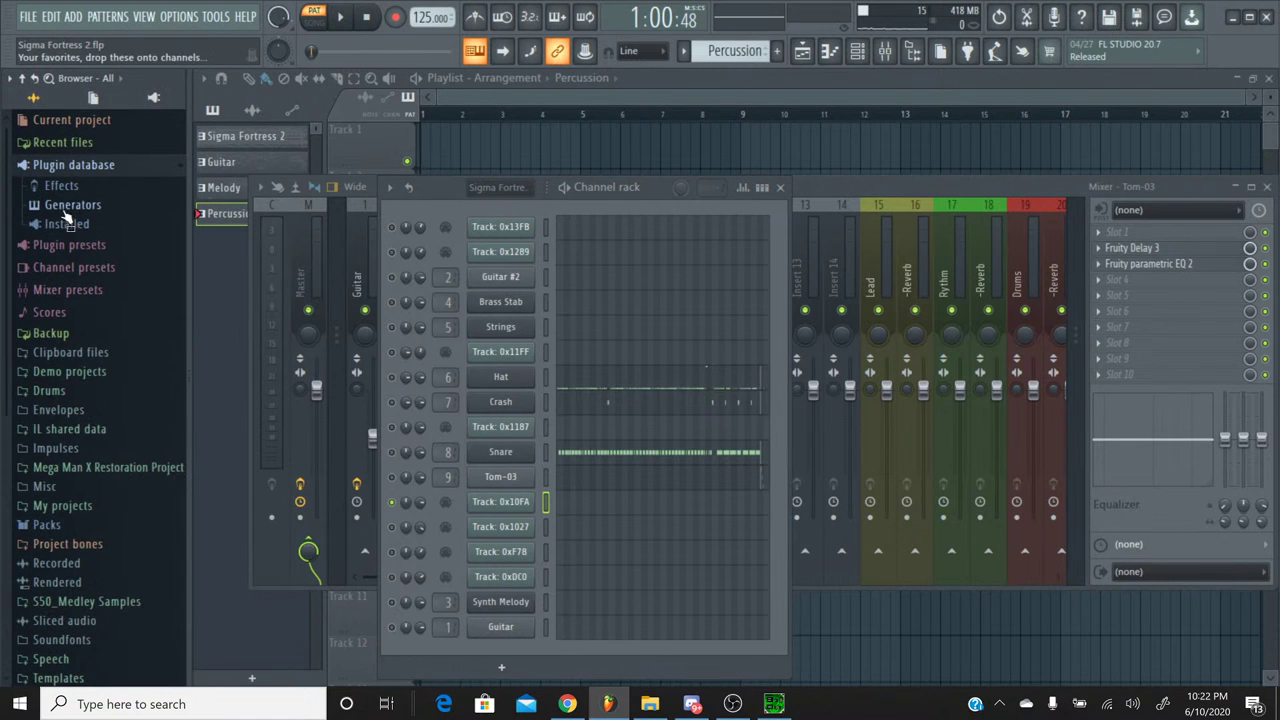
left_click(66, 223)
left_click(74, 263)
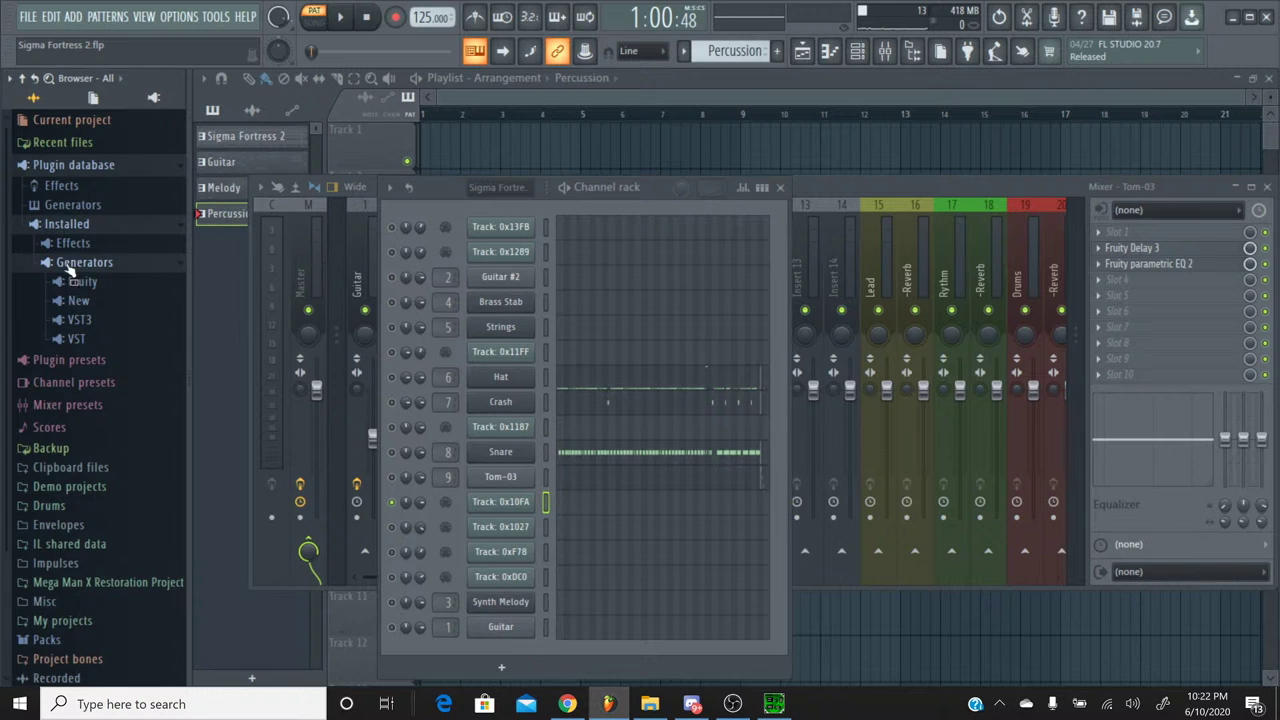
left_click(76, 340)
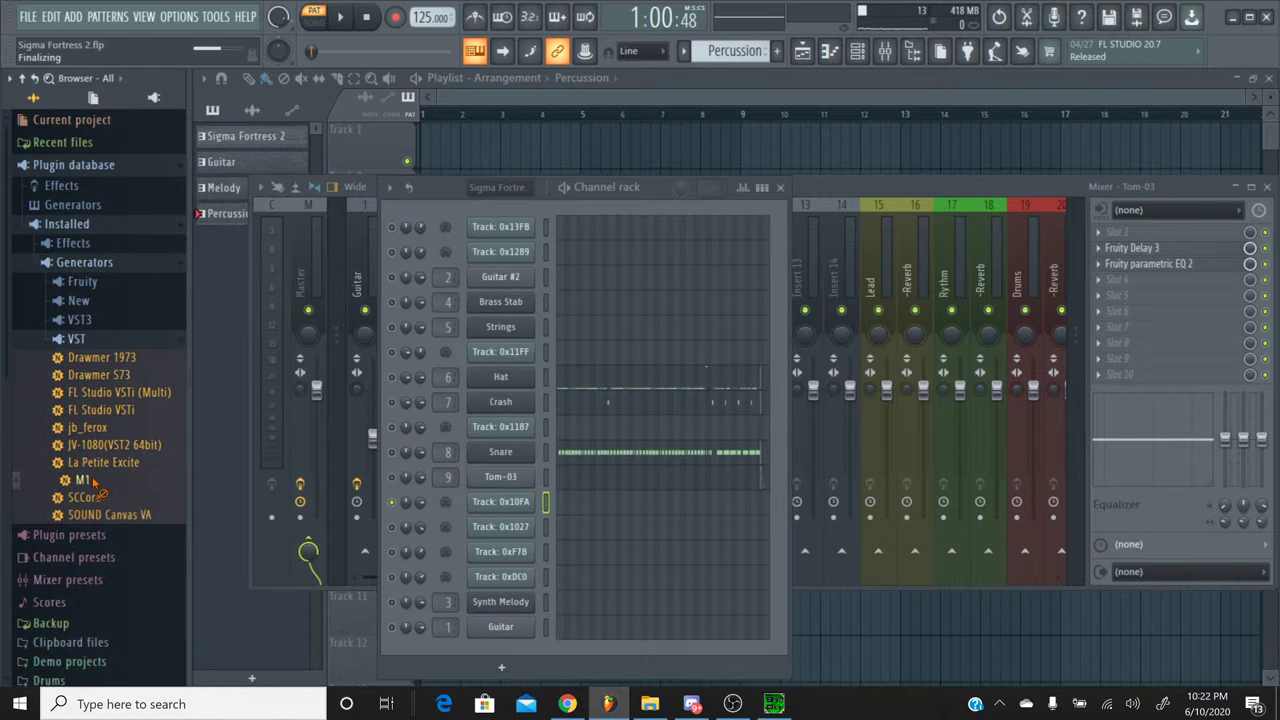
left_click_drag(98, 488, 528, 531)
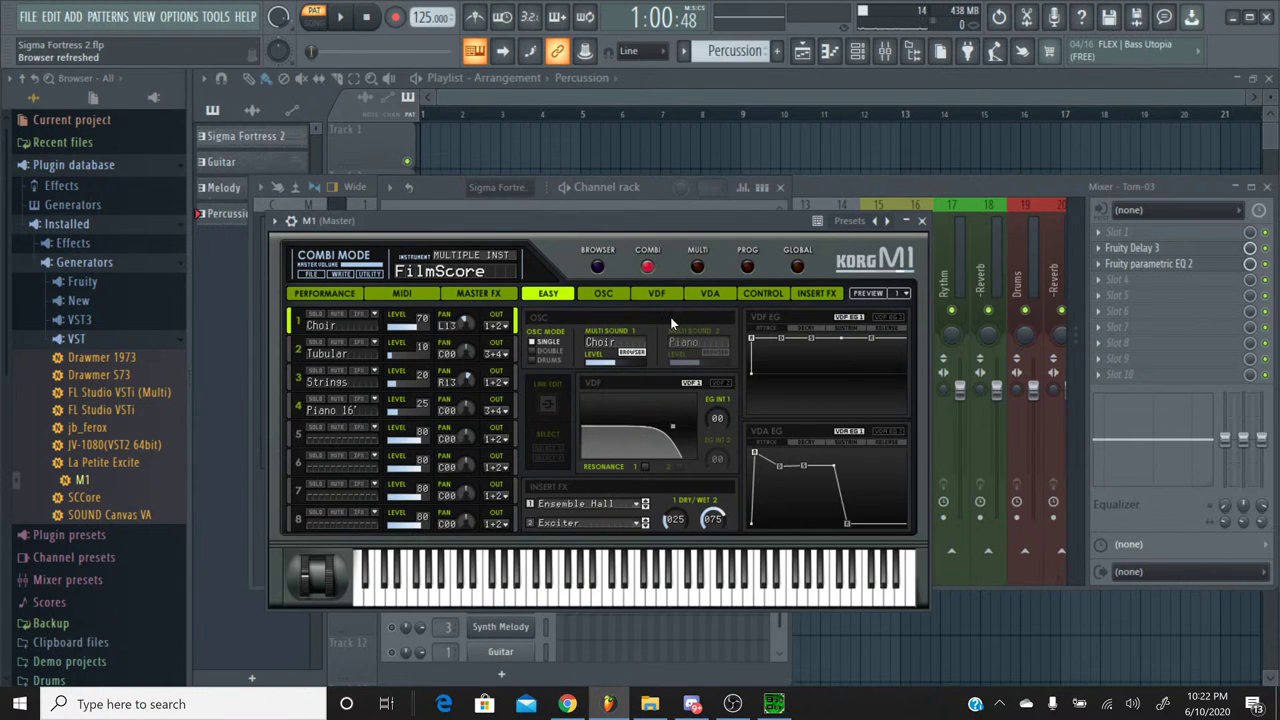
Step: In M1's Prog mode, load the Drums/Hit program BD&SDCatlog1, set insert effect 2 to No Effect, and close the plugin
left_click(748, 267)
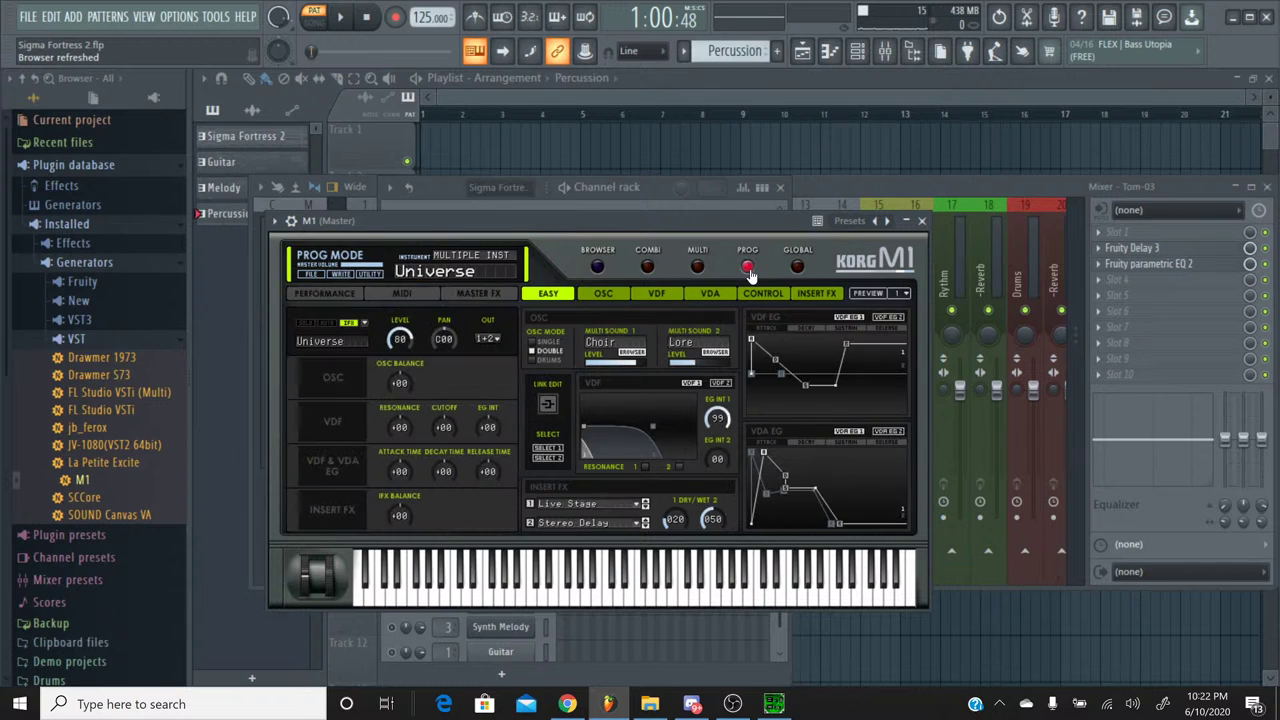
left_click(596, 268)
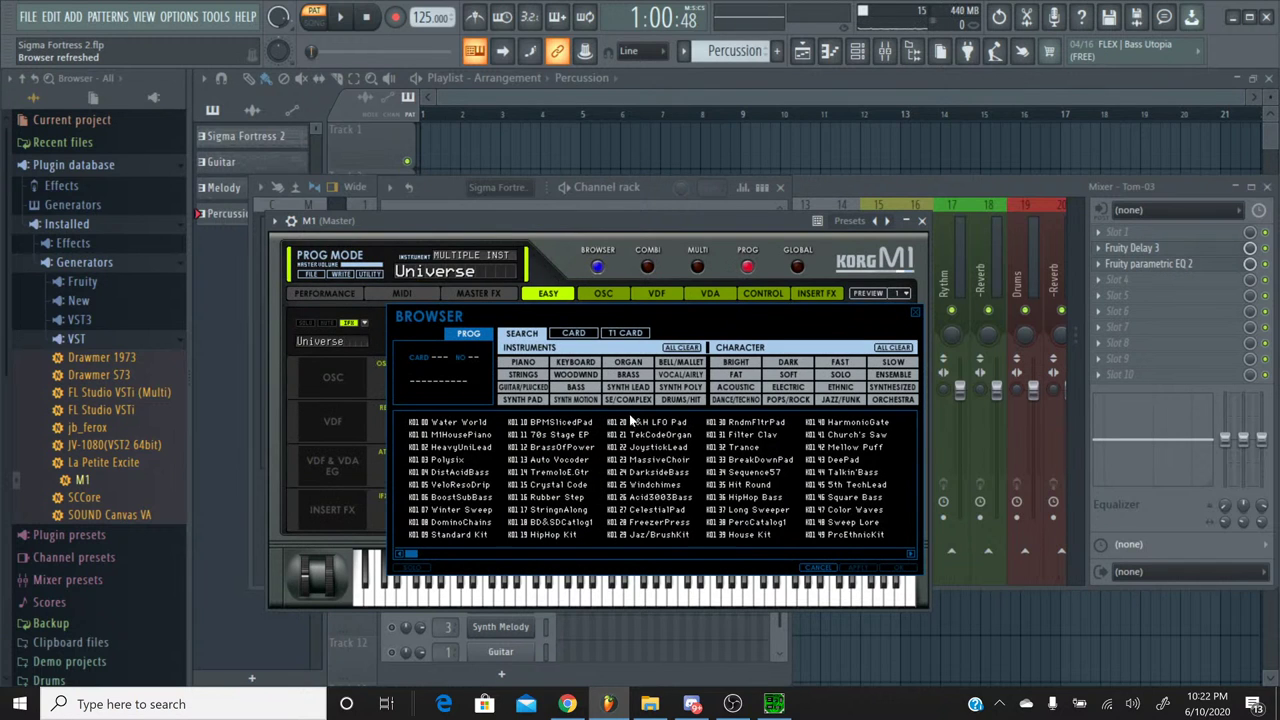
left_click(665, 400)
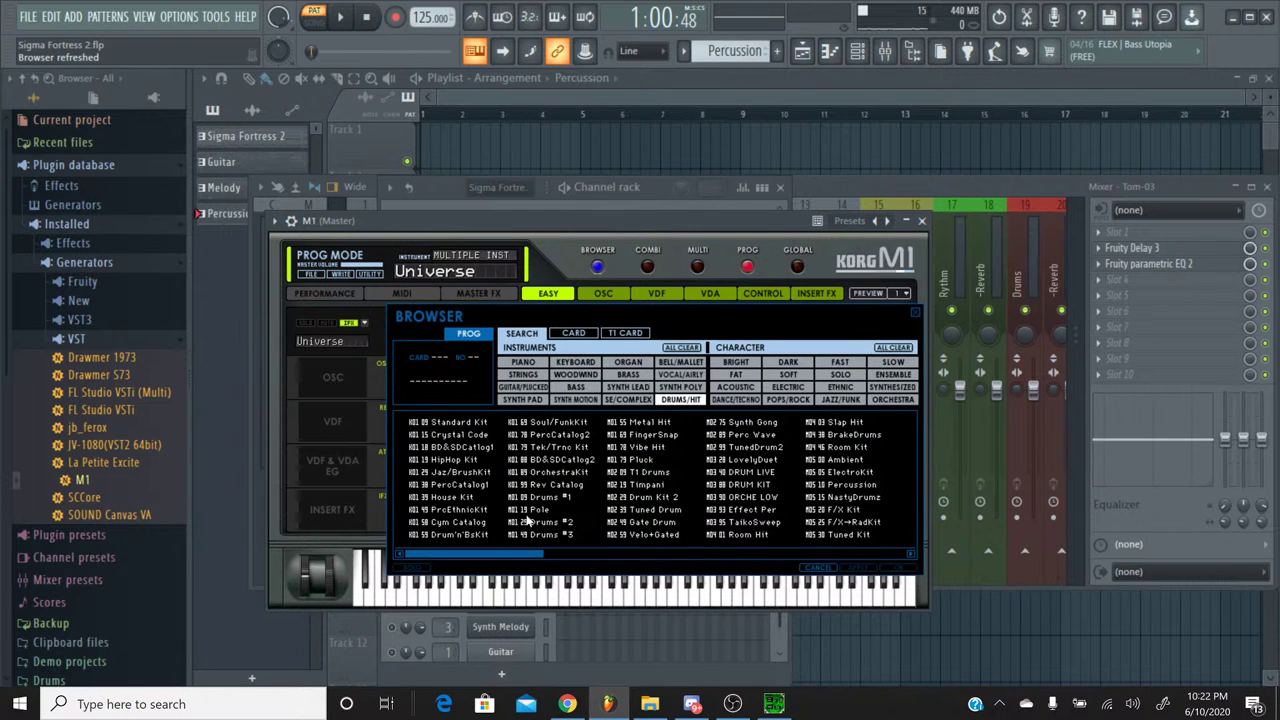
double_click(476, 452)
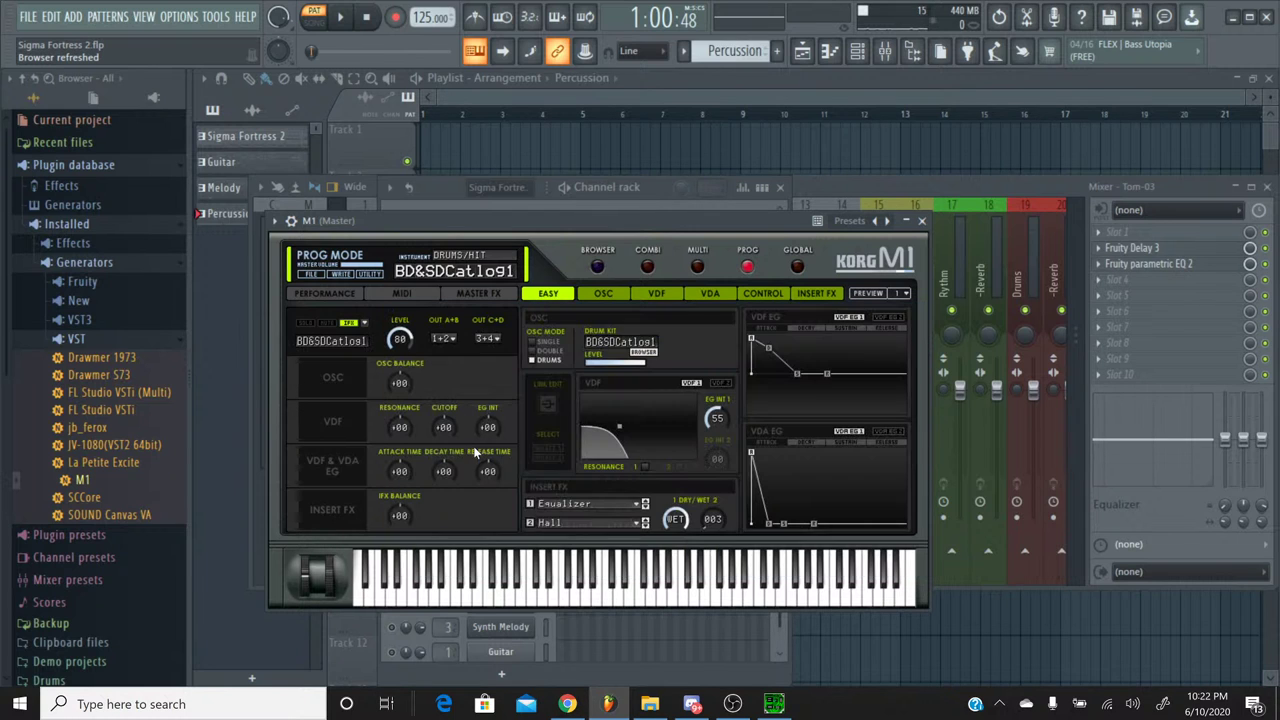
left_click(567, 528)
left_click(600, 120)
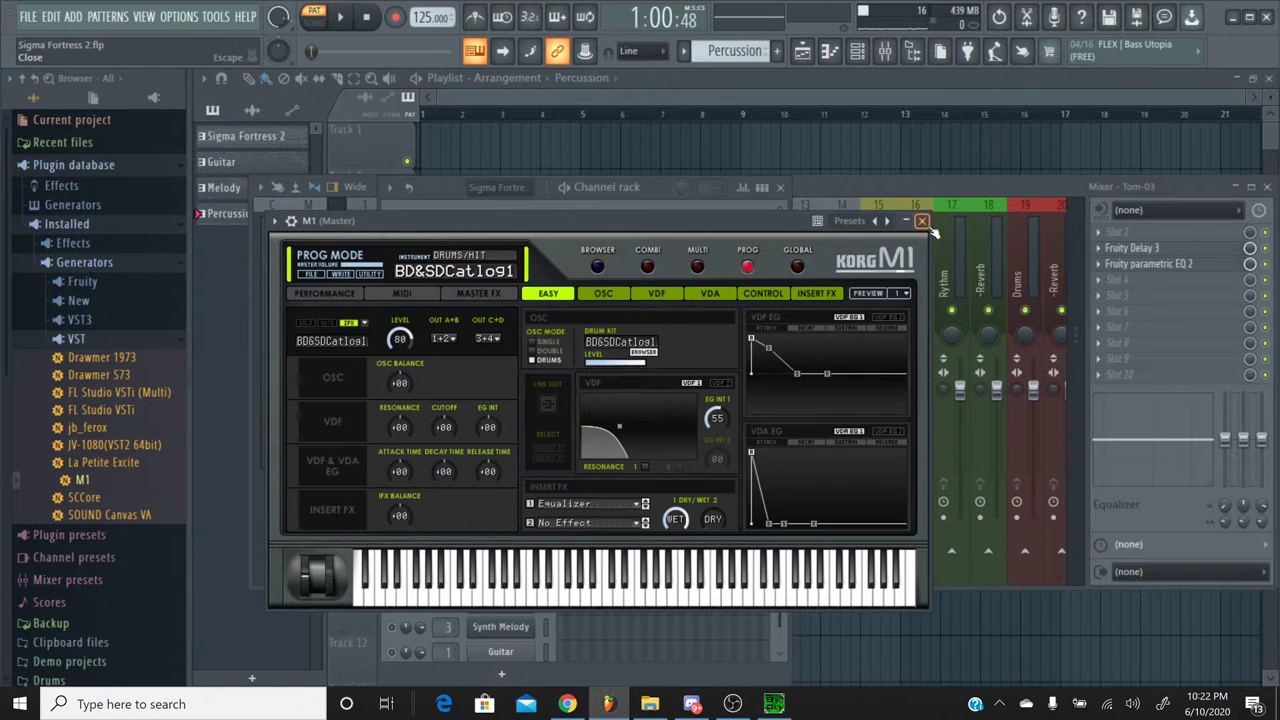
left_click(922, 221)
Step: Rename the M1 channel to Kick
right_click(508, 530)
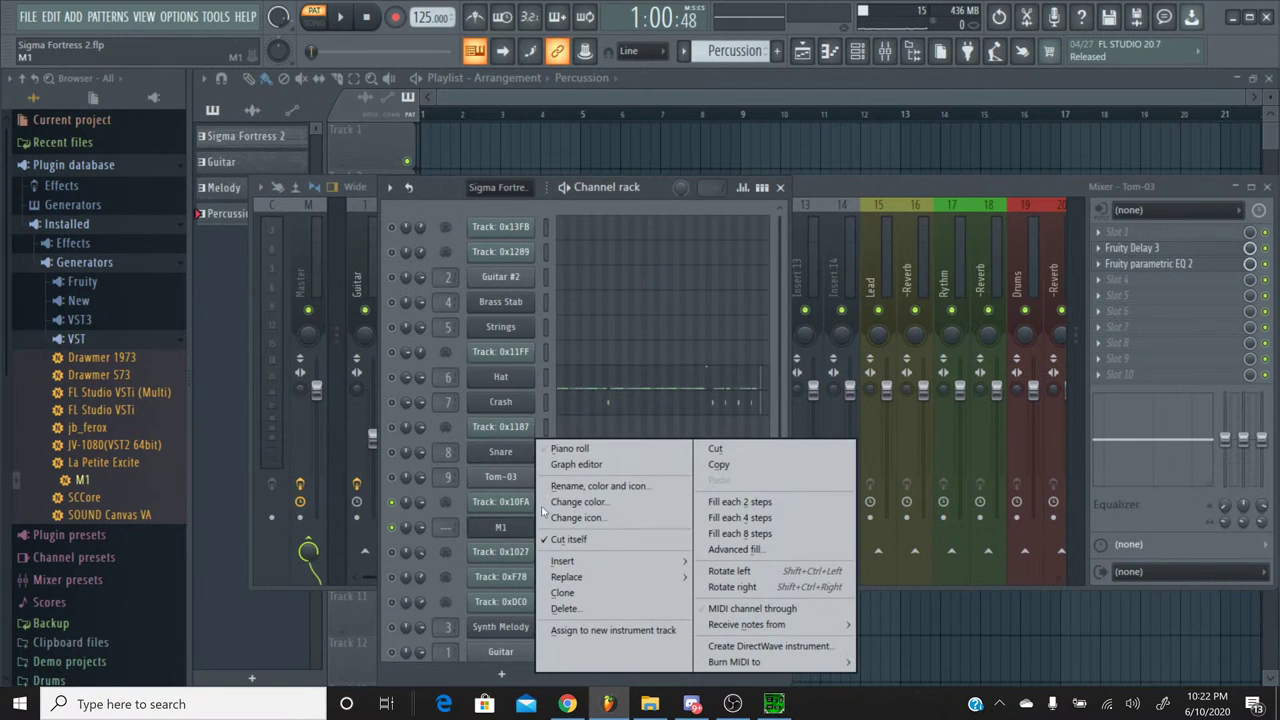
left_click(556, 486)
type("Kick")
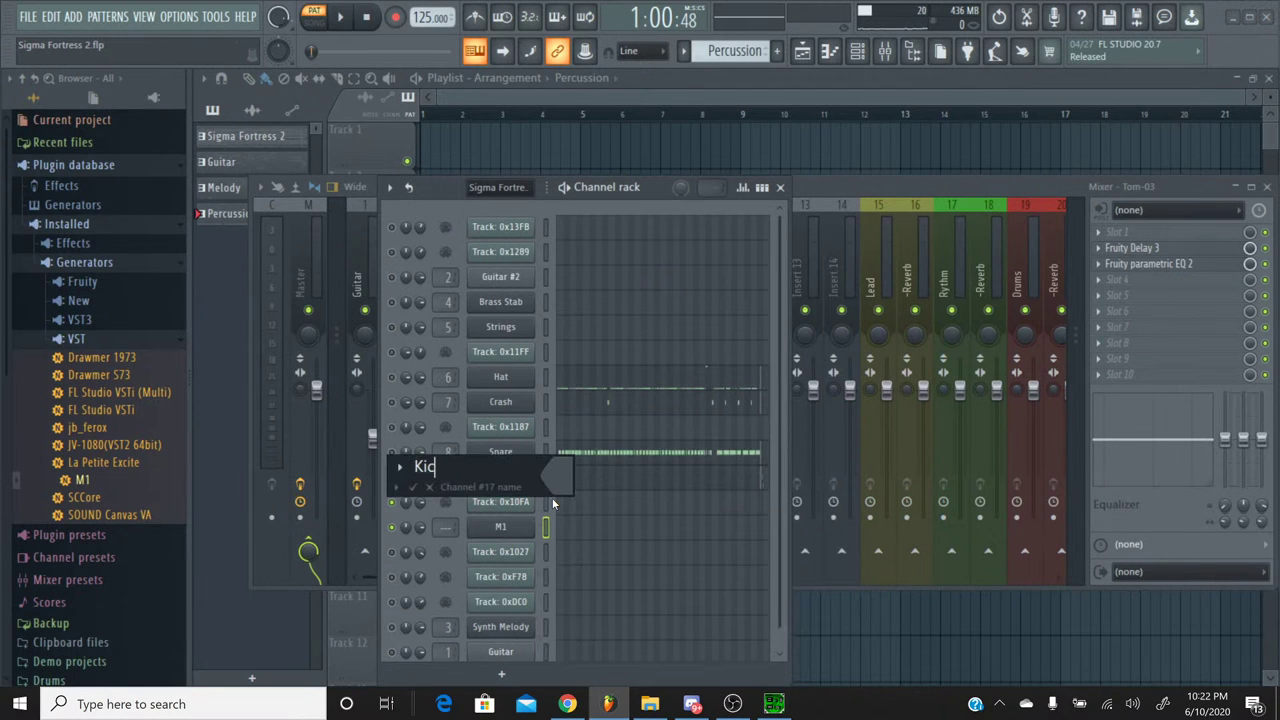
key("Return")
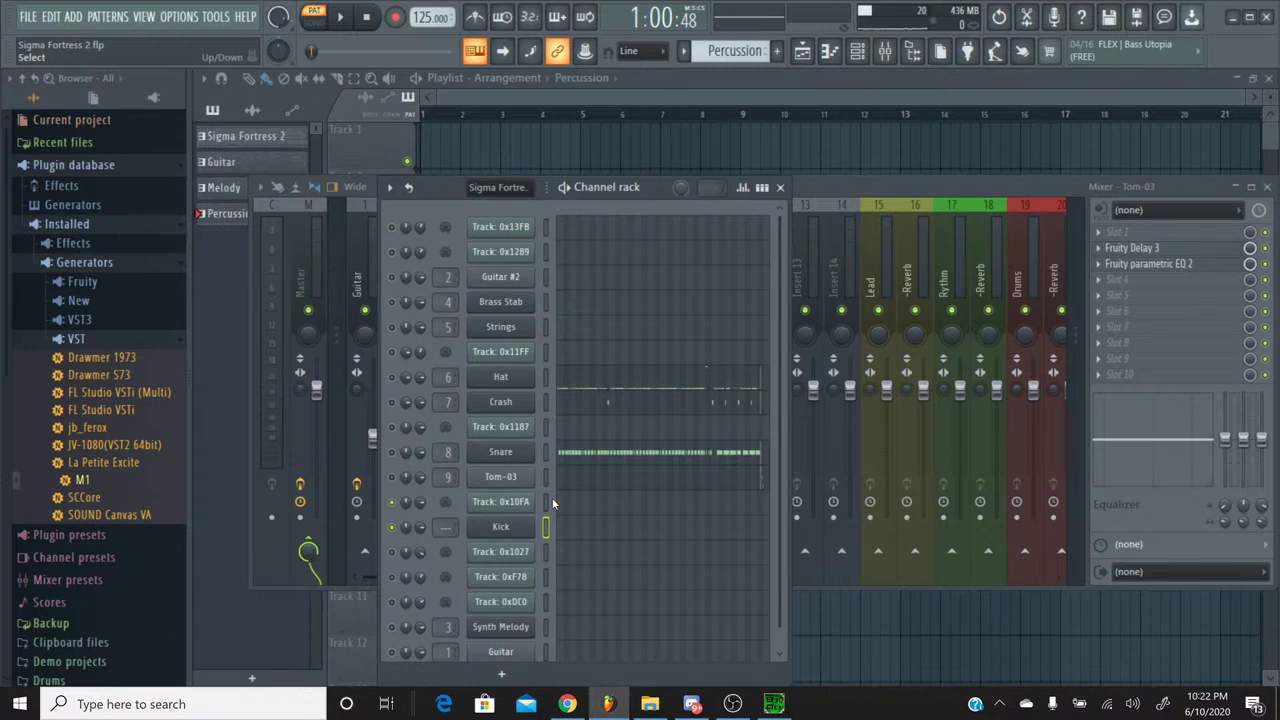
Step: Paste the copied A4 notes into the Kick channel's piano roll and deselect them
left_click(594, 532)
key("ctrl+v")
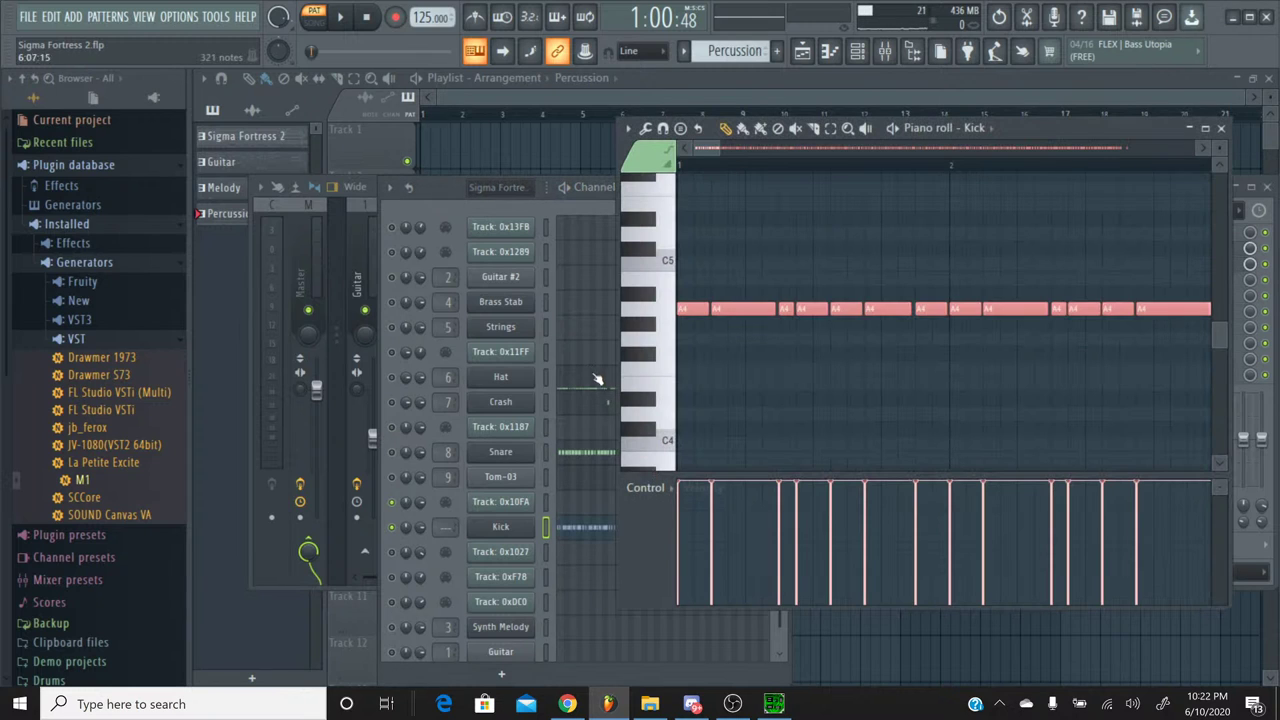
key("ctrl+d")
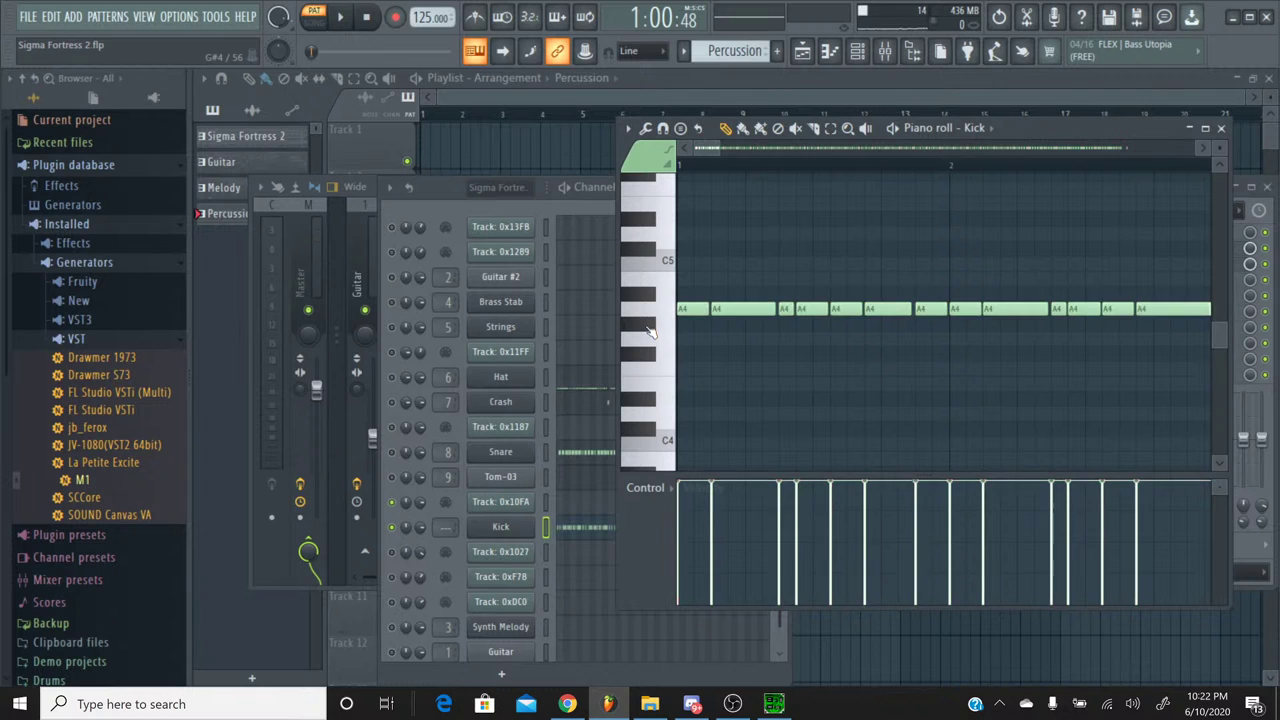
Step: Audition keys for the kick sound and transpose all the Kick notes up two semitones to B4
left_click(645, 310)
left_click(650, 283)
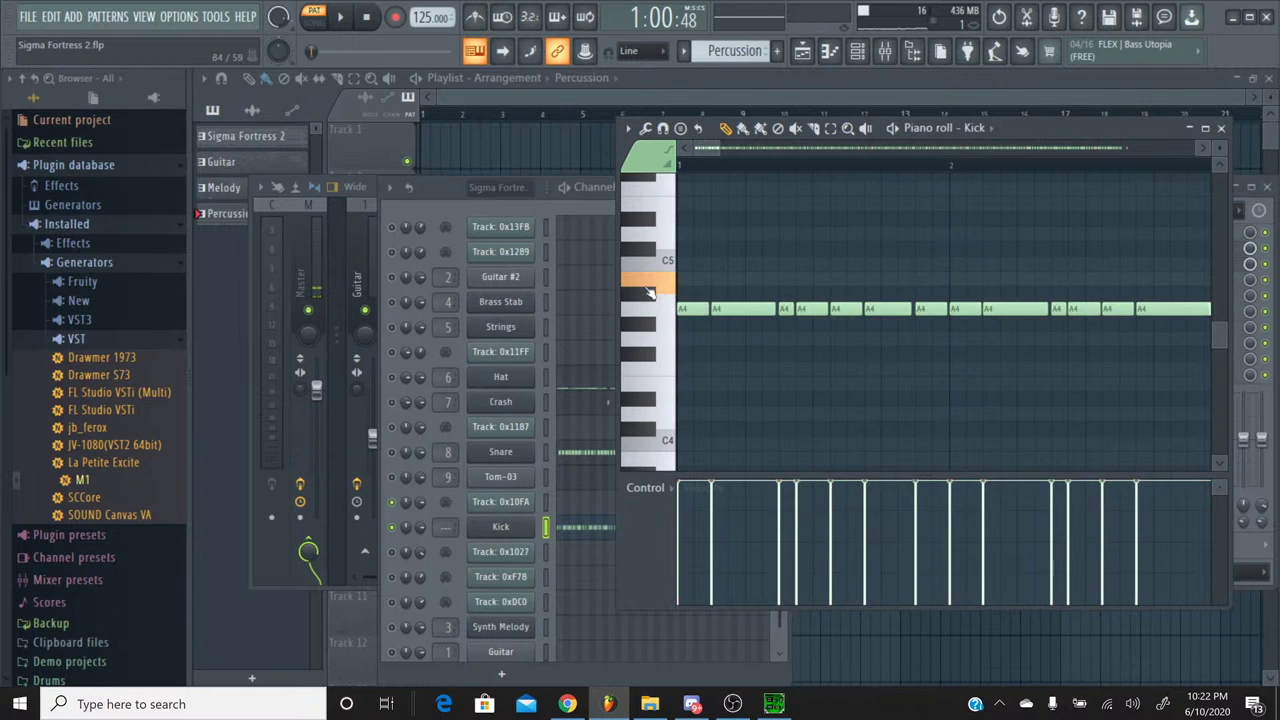
key("ctrl+a")
key("Up")
key("Up")
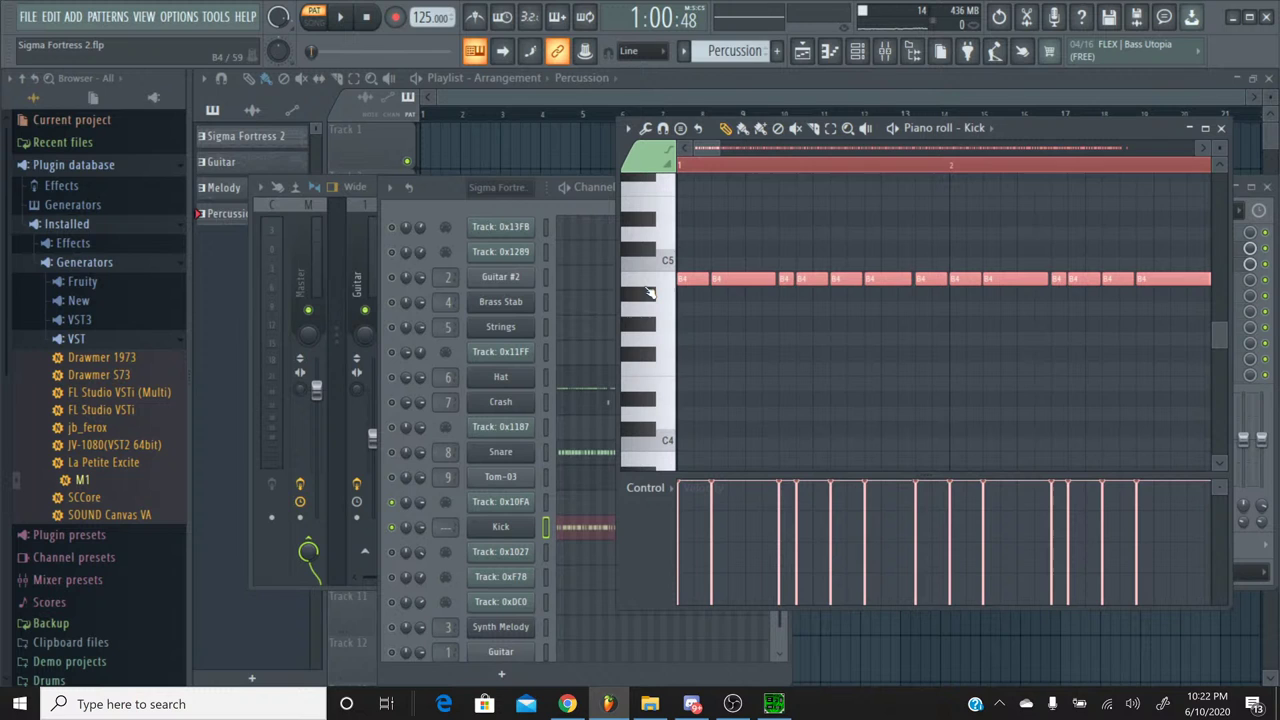
Step: Play the Percussion pattern, link the Kick channel to mixer insert 10, and return to the channel rack
left_click(343, 19)
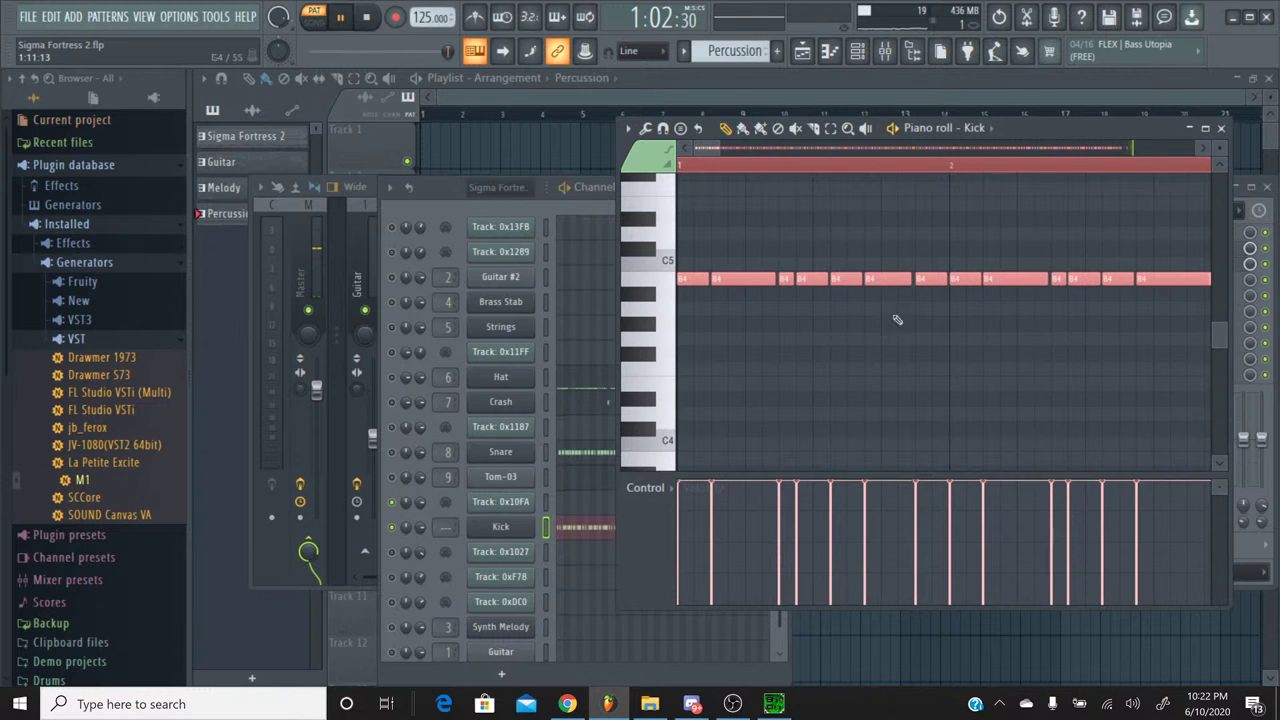
left_click(1220, 128)
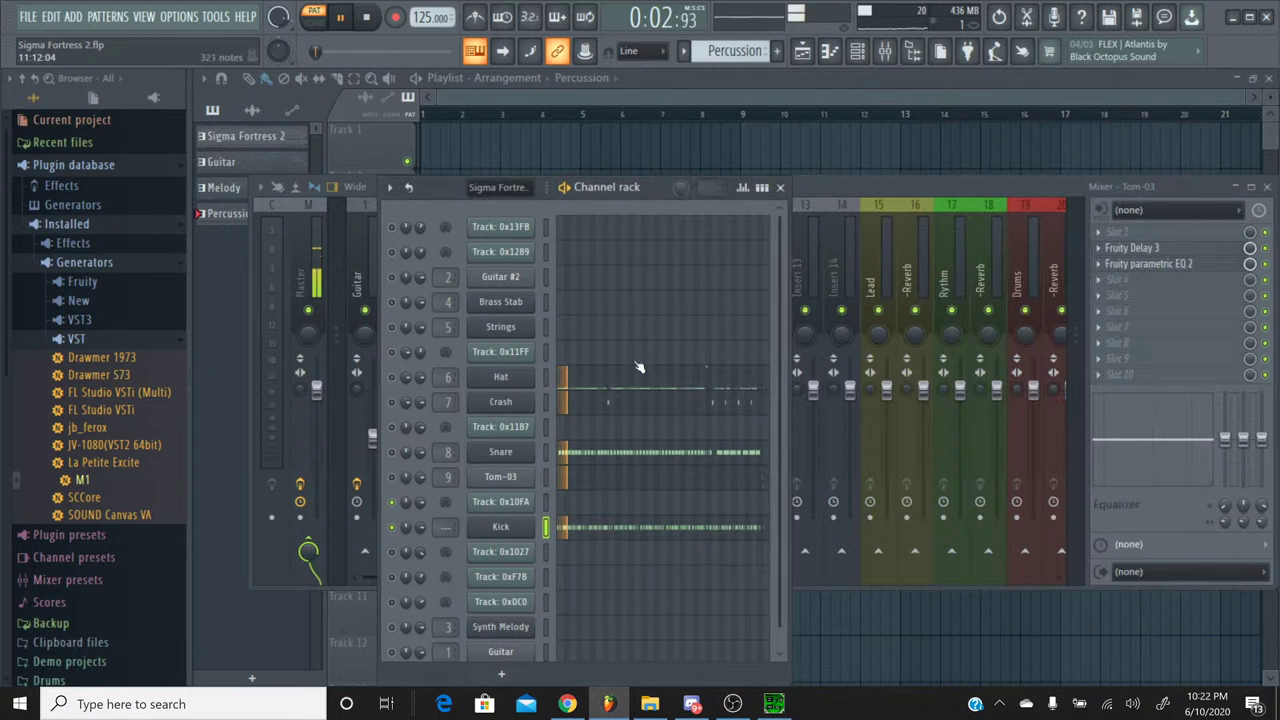
left_click(810, 195)
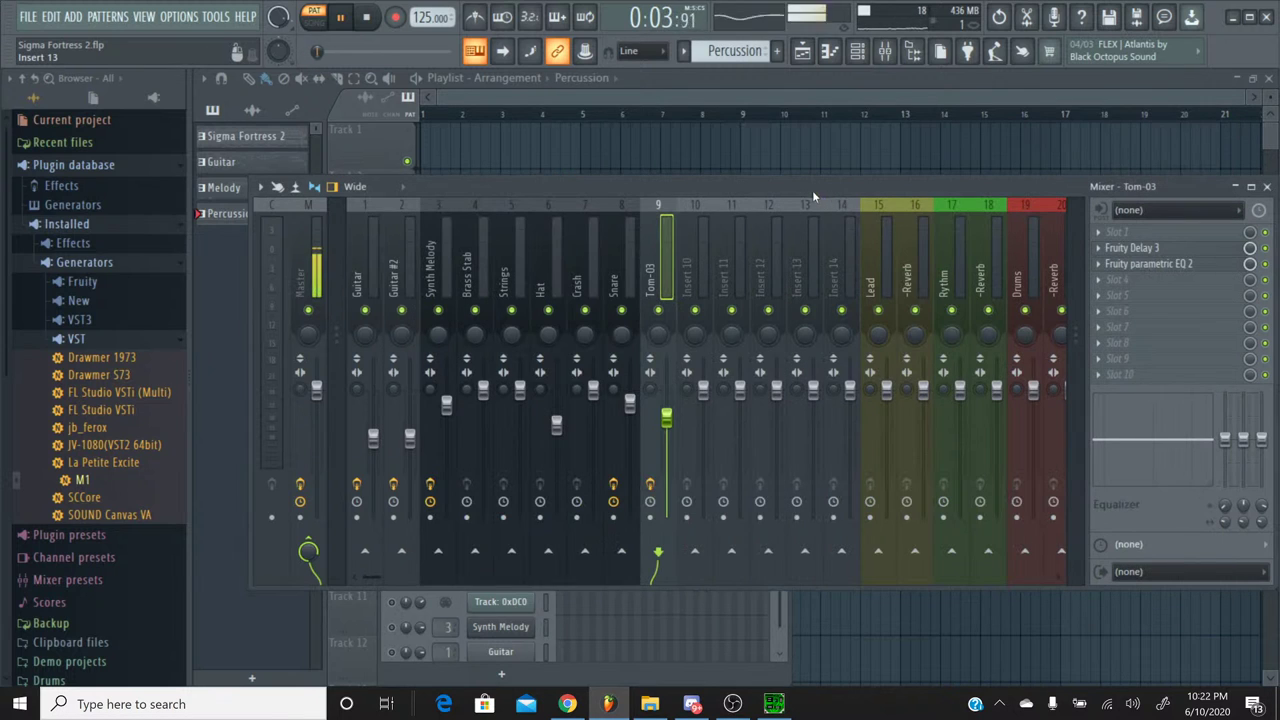
left_click(704, 210)
key("ctrl+l")
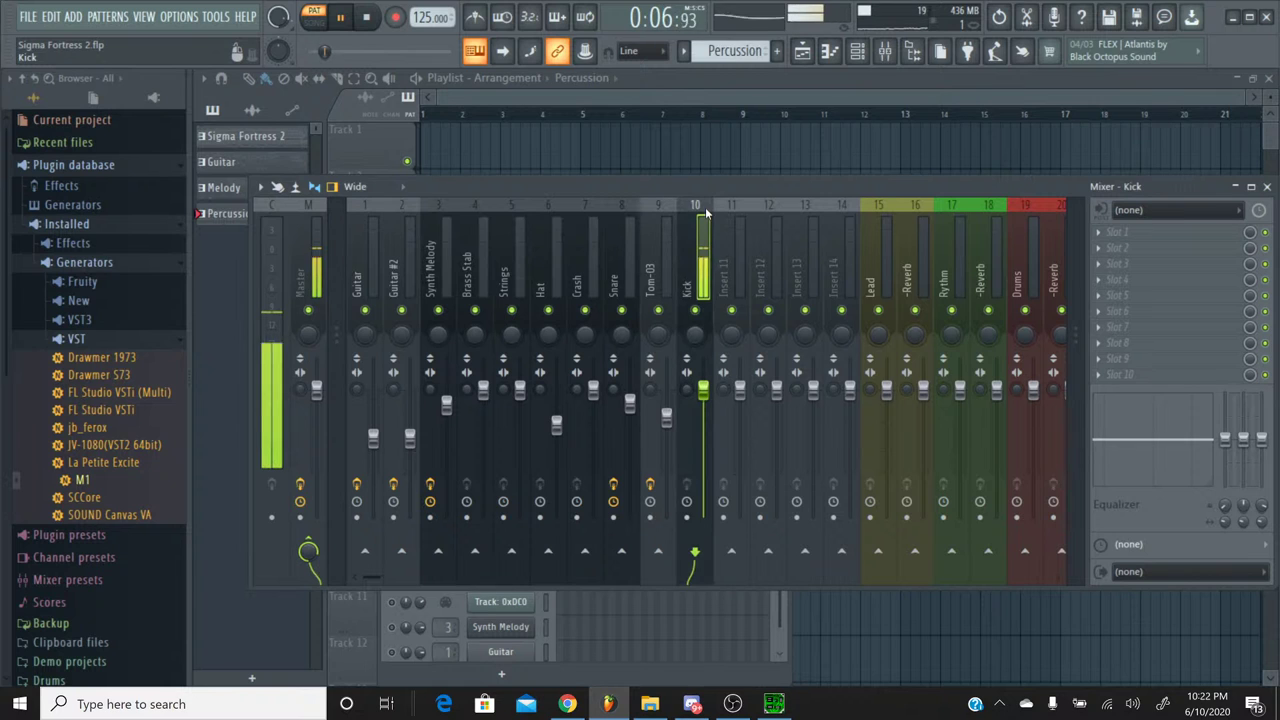
left_click(857, 51)
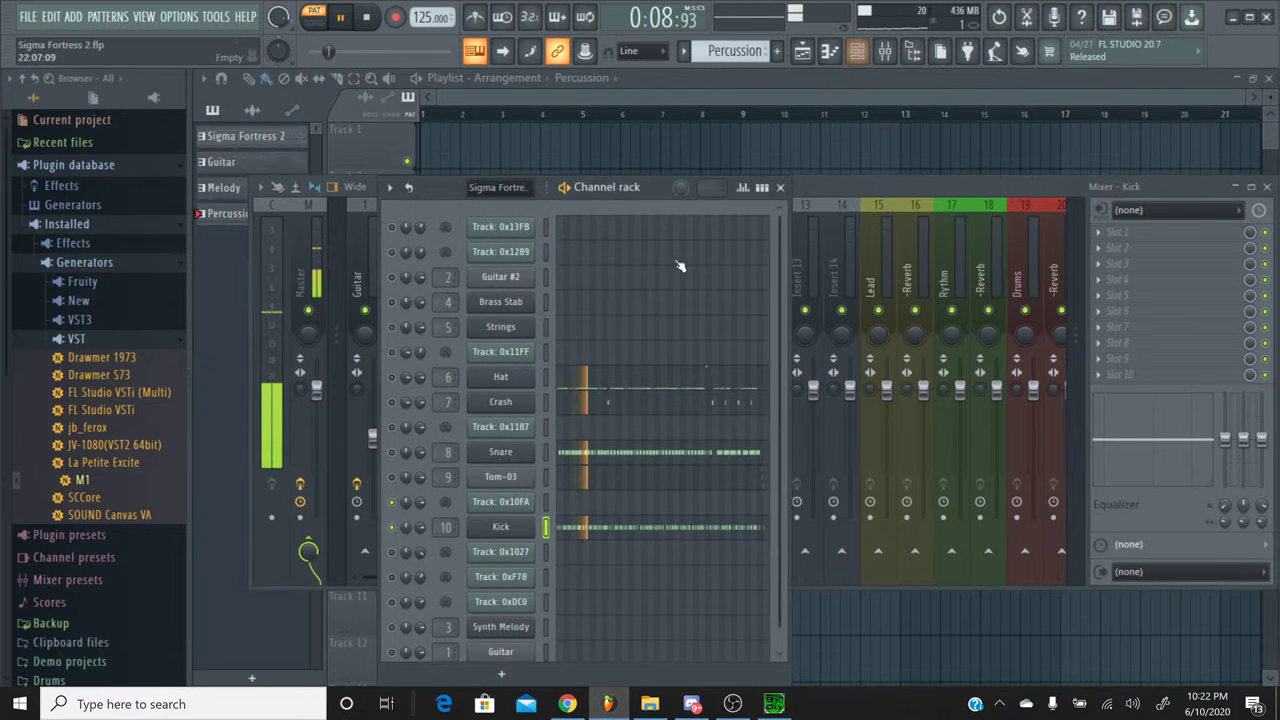
Step: Switch to the Sigma Fortress 2 pattern and listen to Track: 0x1027 soloed
scroll(568, 377, "down", 1)
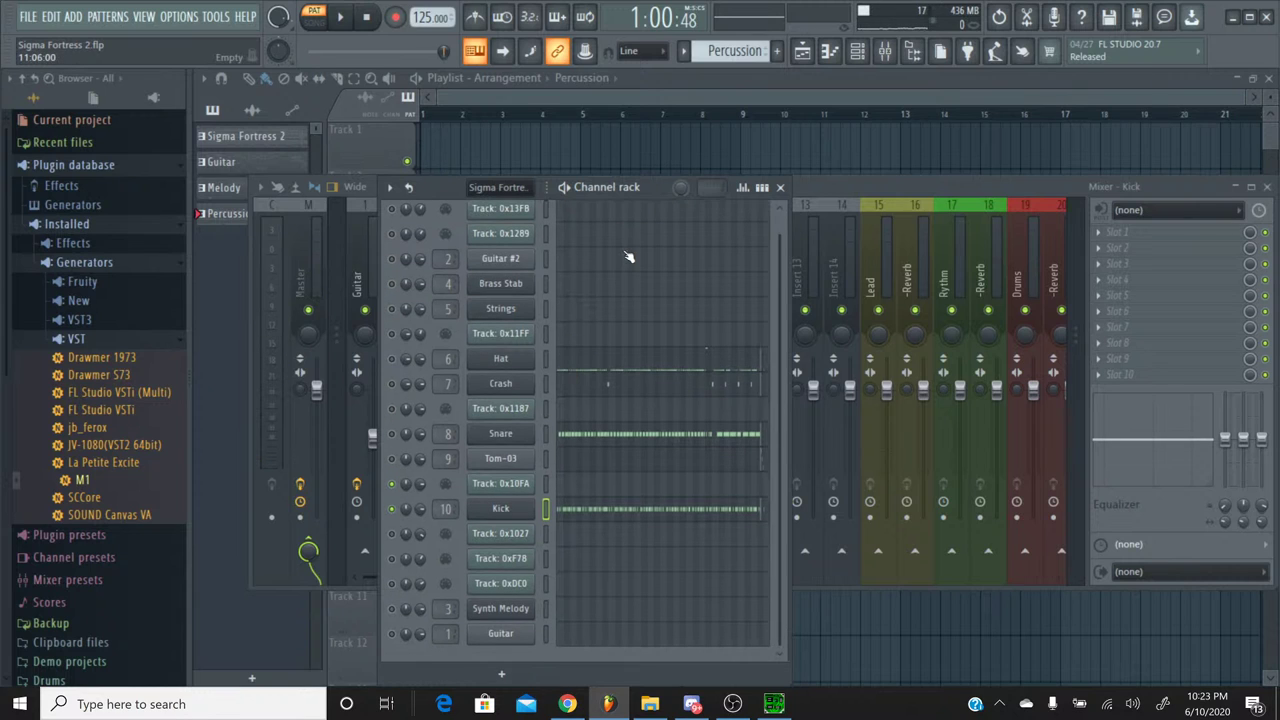
left_click(683, 51)
left_click(725, 71)
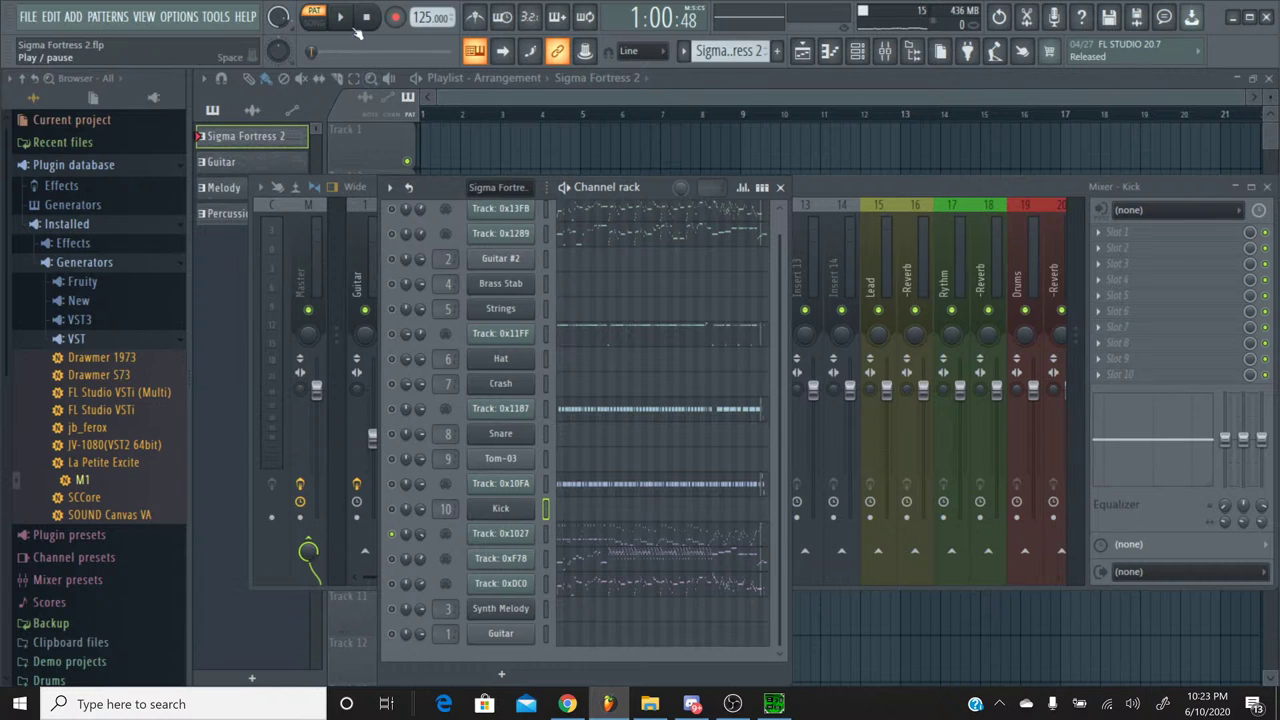
key("space")
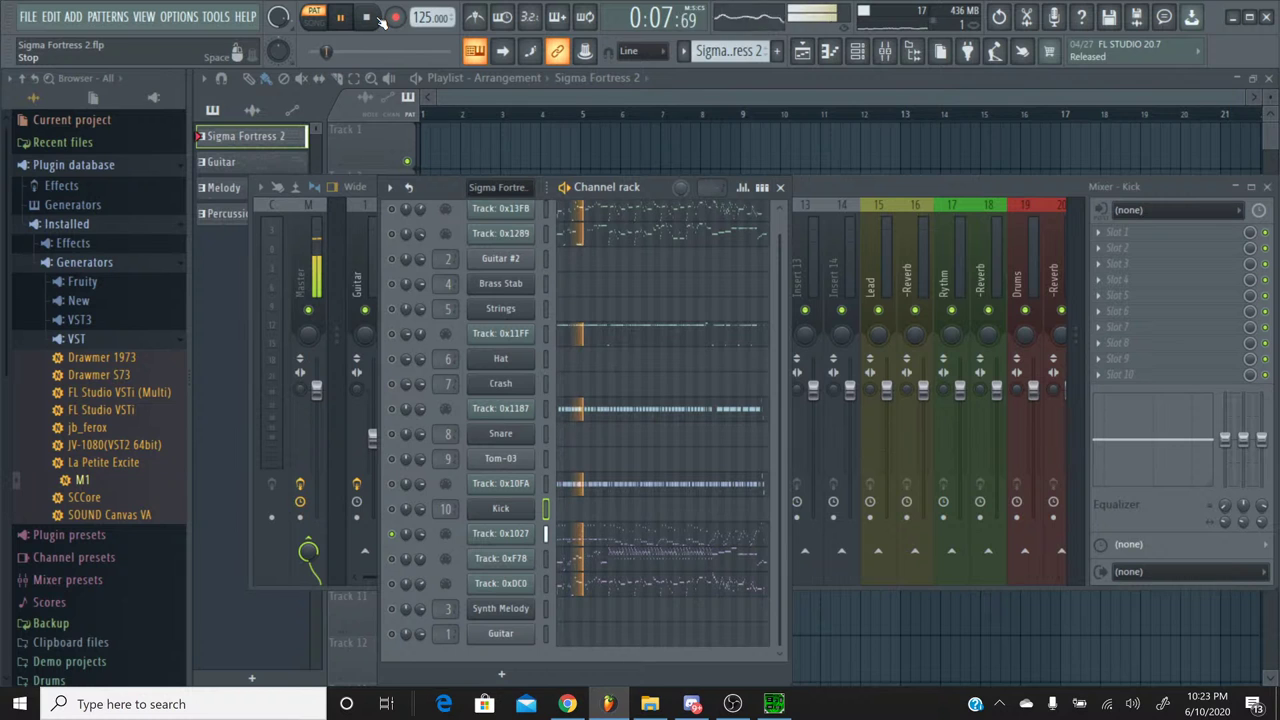
left_click(378, 18)
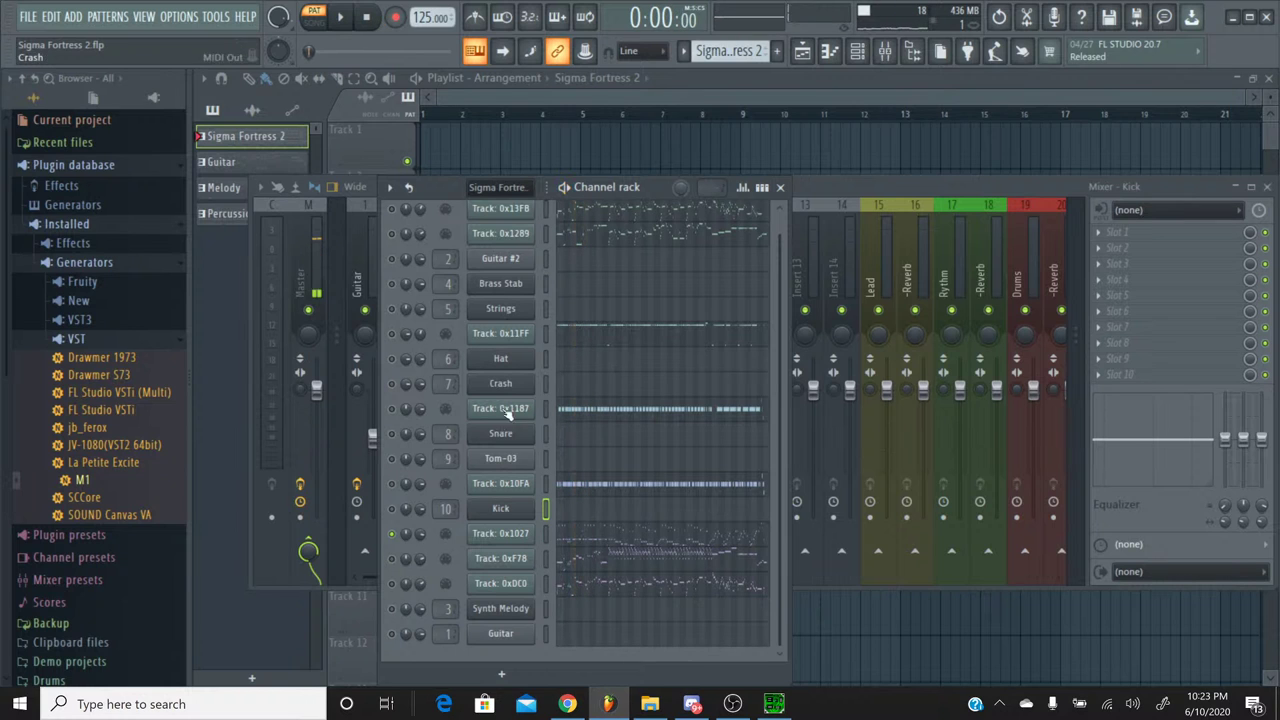
Step: Open the Track: 0x1027 notes in the piano roll and audition keys in the lower octaves
left_click(591, 540)
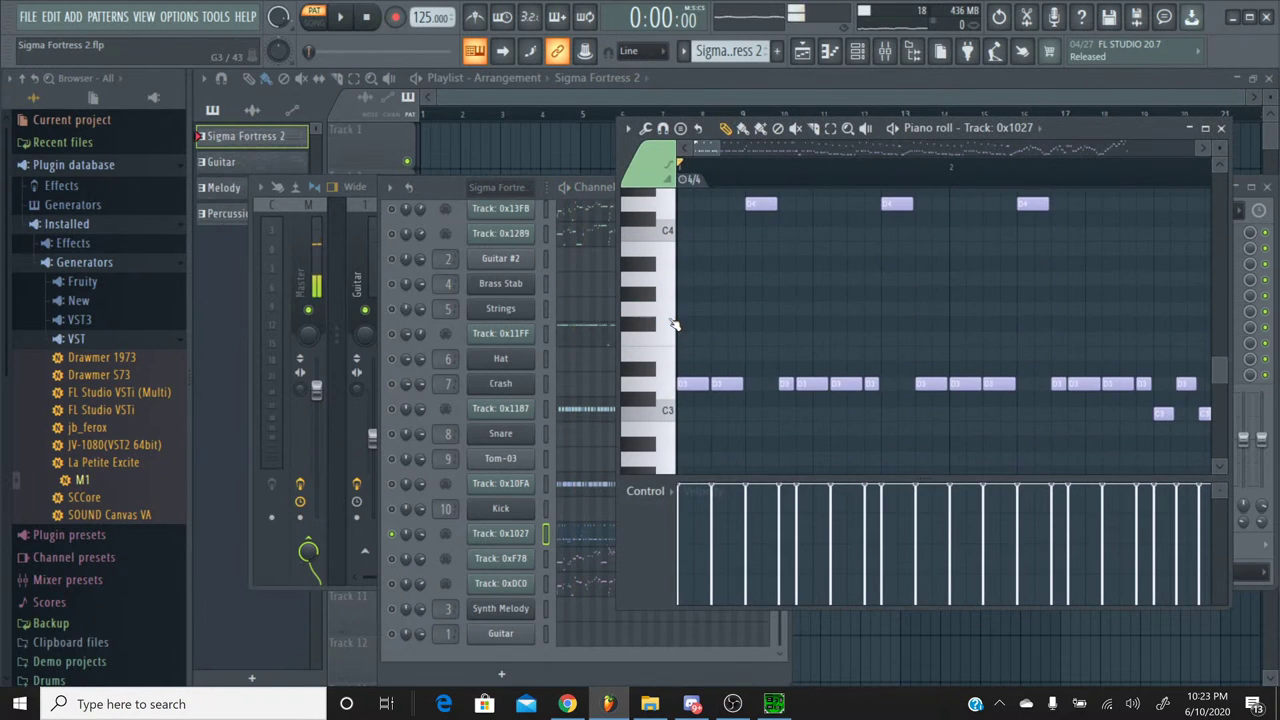
scroll(674, 325, "down", 2)
scroll(674, 325, "down", 1)
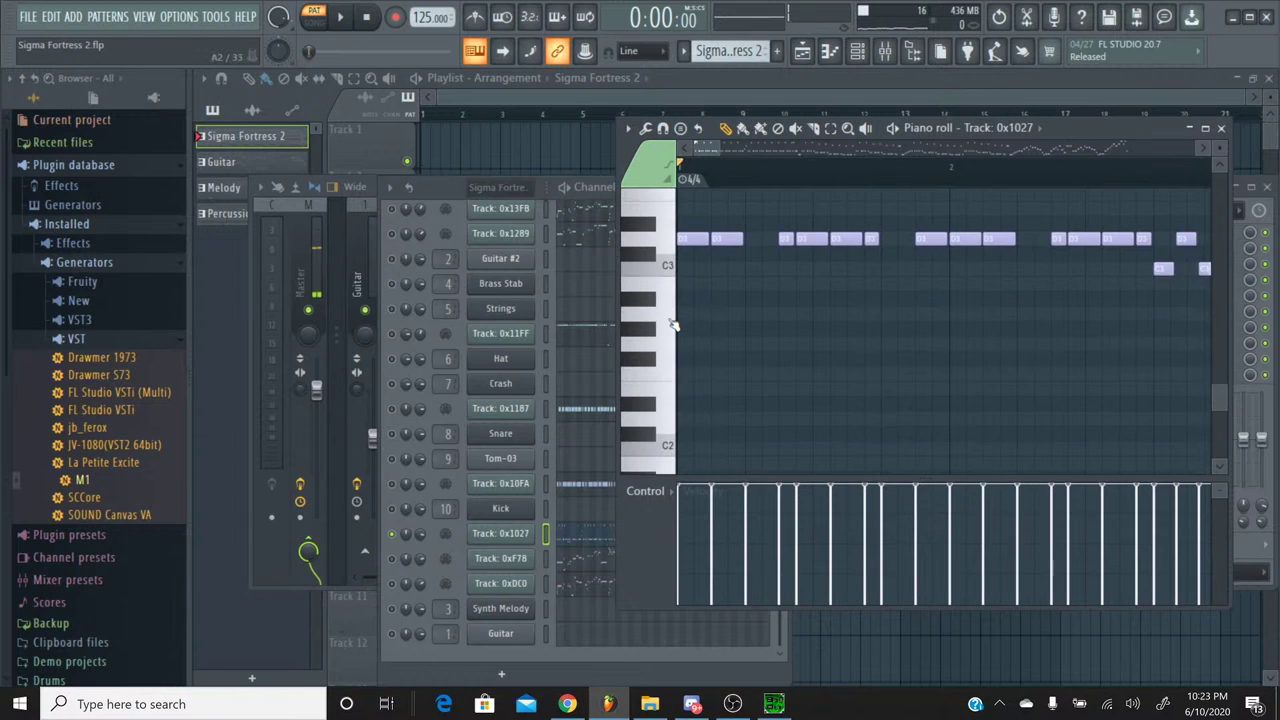
scroll(674, 325, "down", 1)
scroll(674, 325, "down", 1)
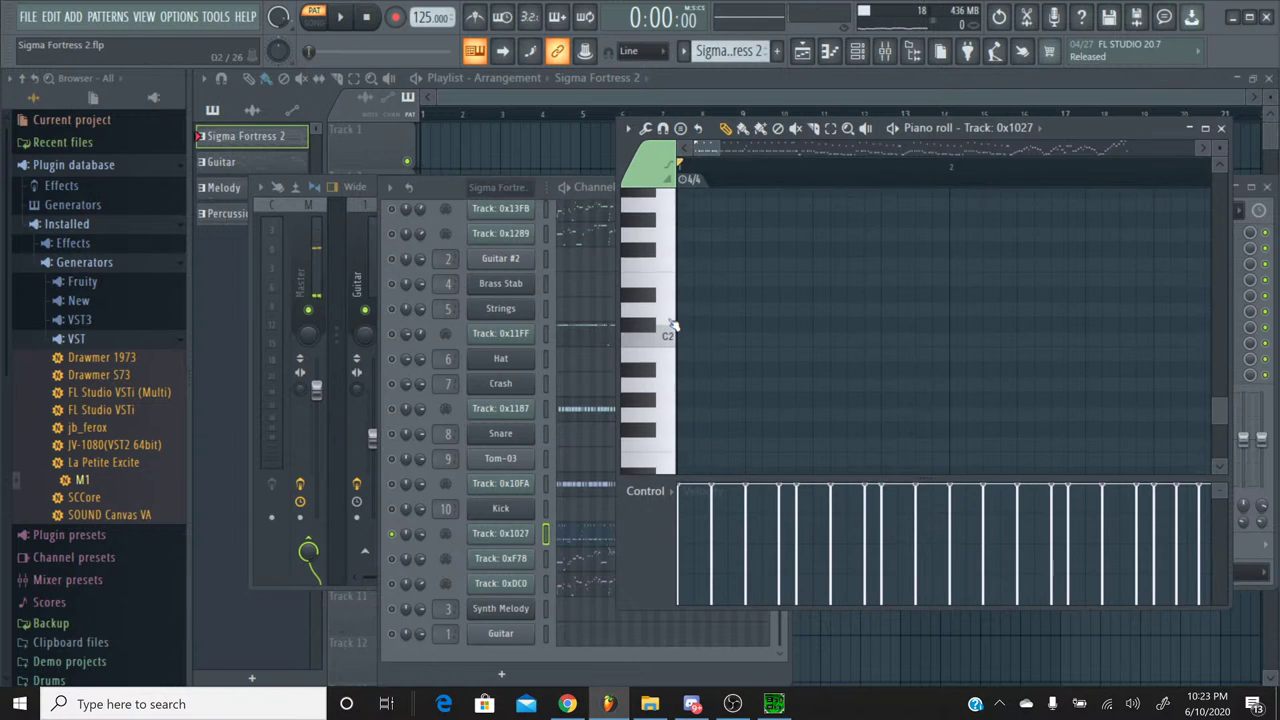
scroll(674, 325, "up", 1)
scroll(674, 325, "up", 1)
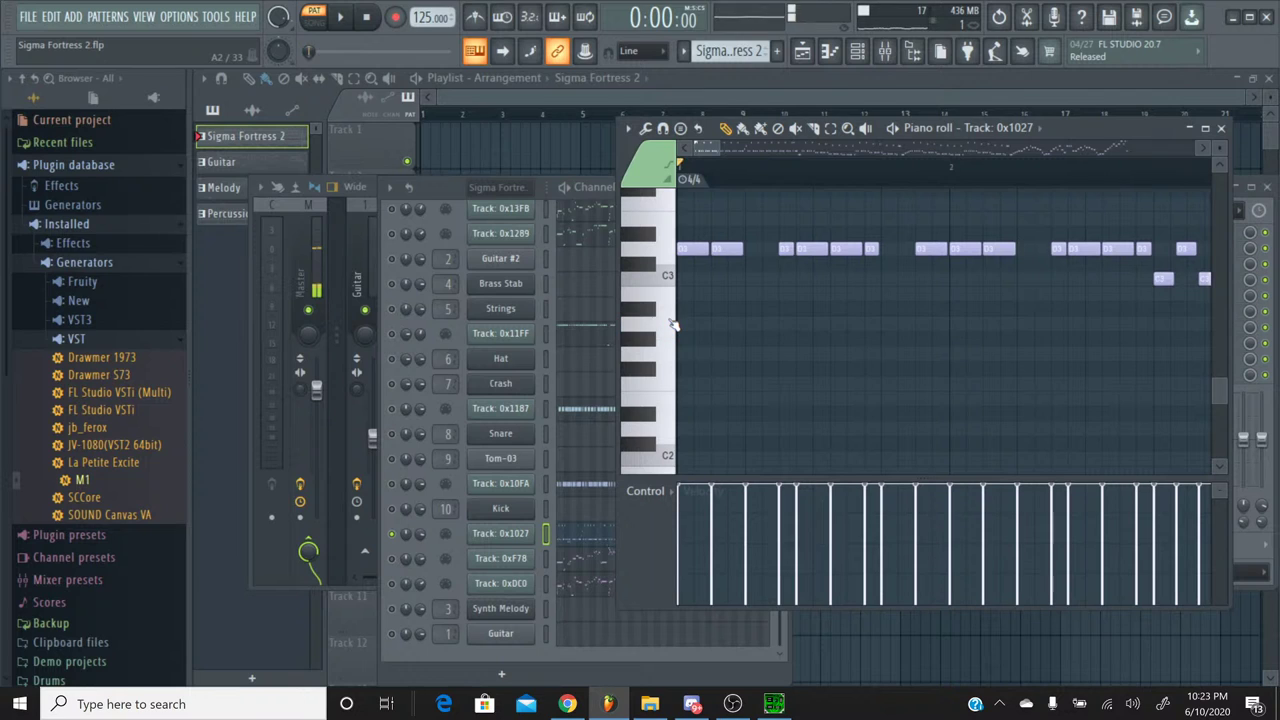
left_click(674, 325)
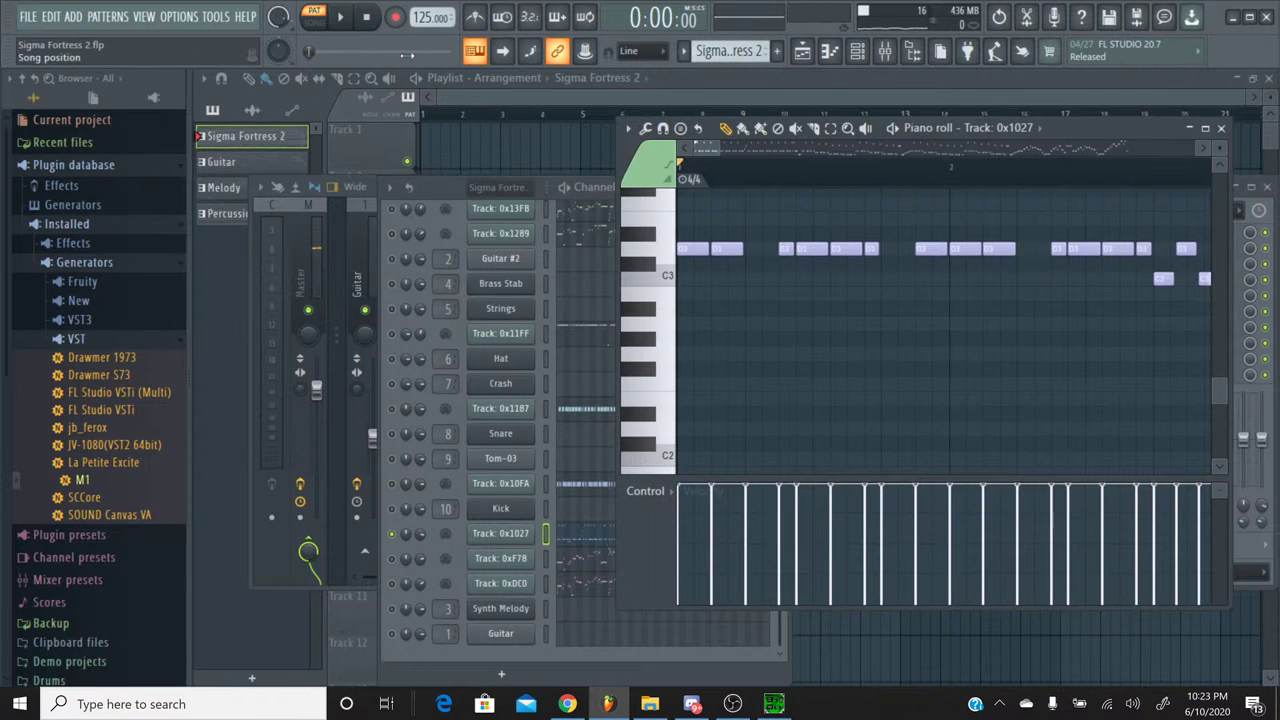
left_click(642, 234)
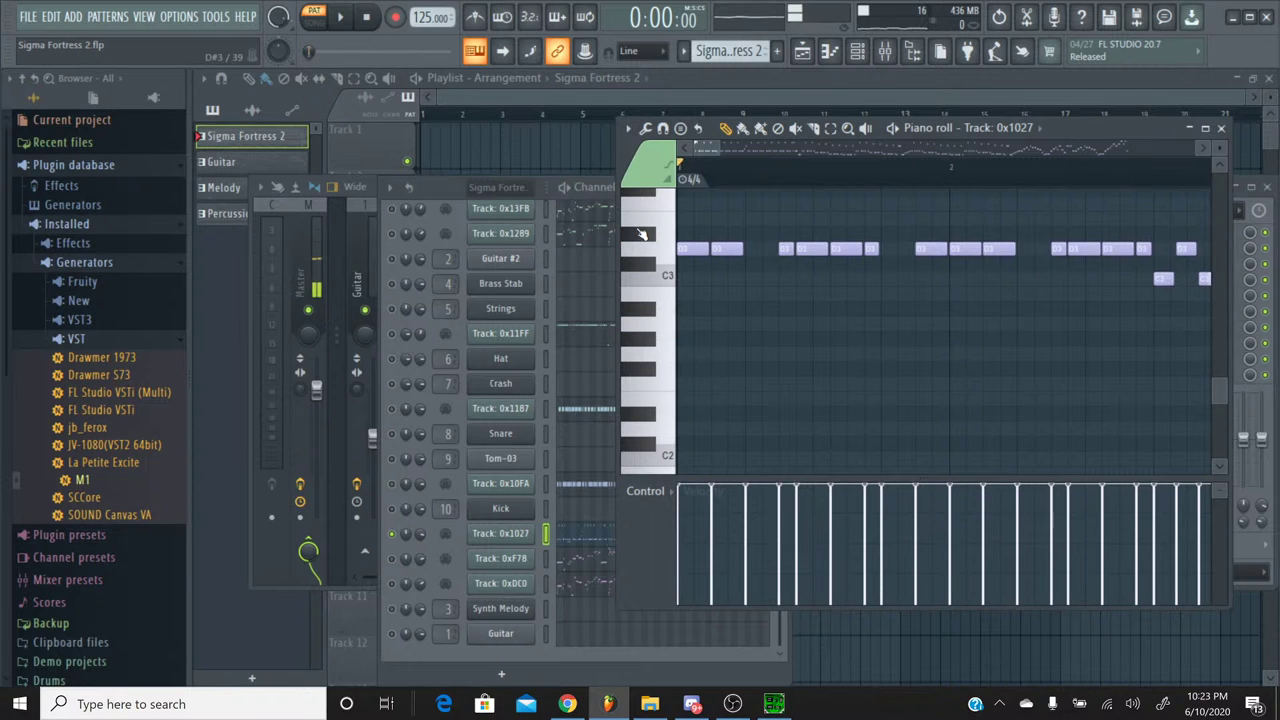
scroll(642, 234, "down", 3)
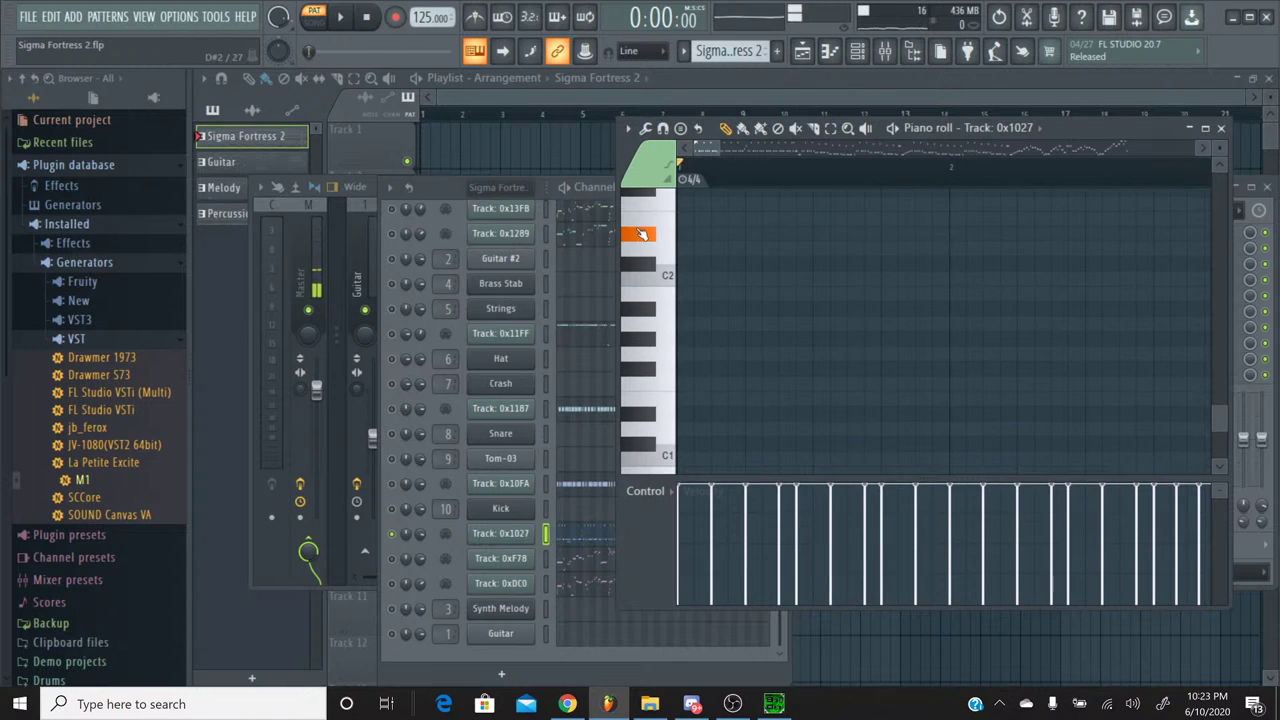
key("F4")
scroll(725, 208, "up", 6)
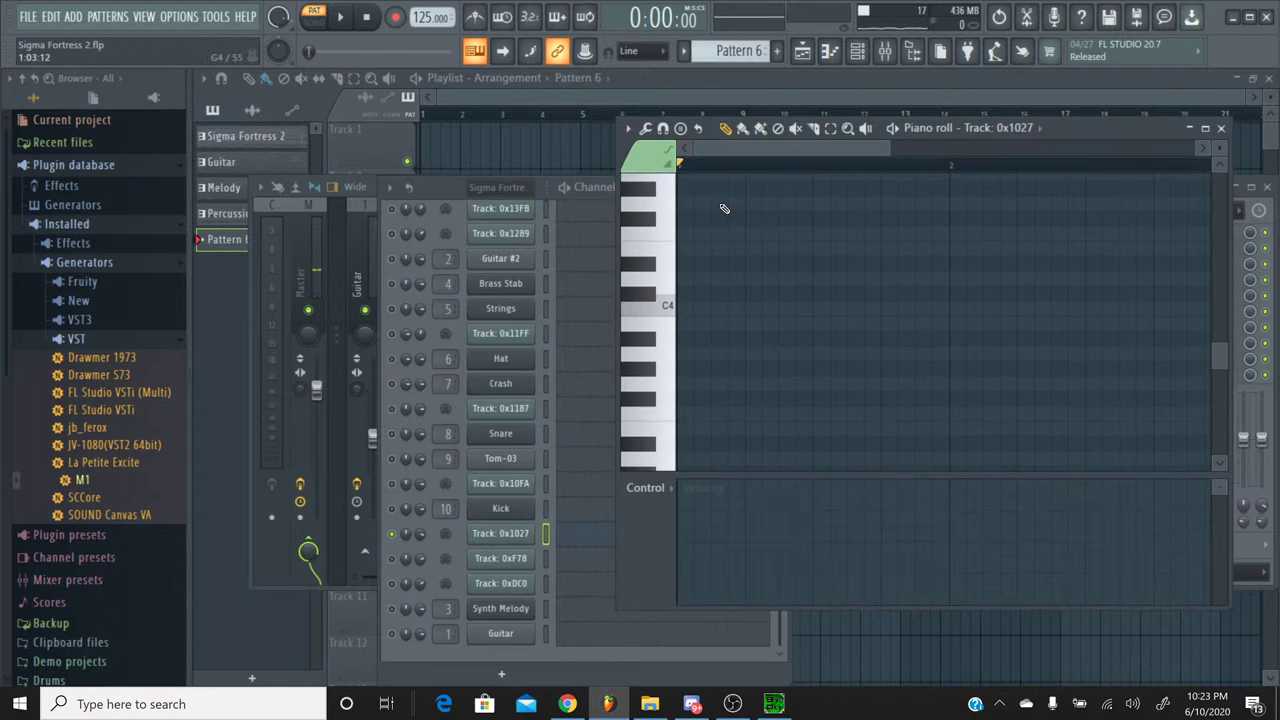
scroll(725, 208, "down", 1)
scroll(760, 178, "up", 3)
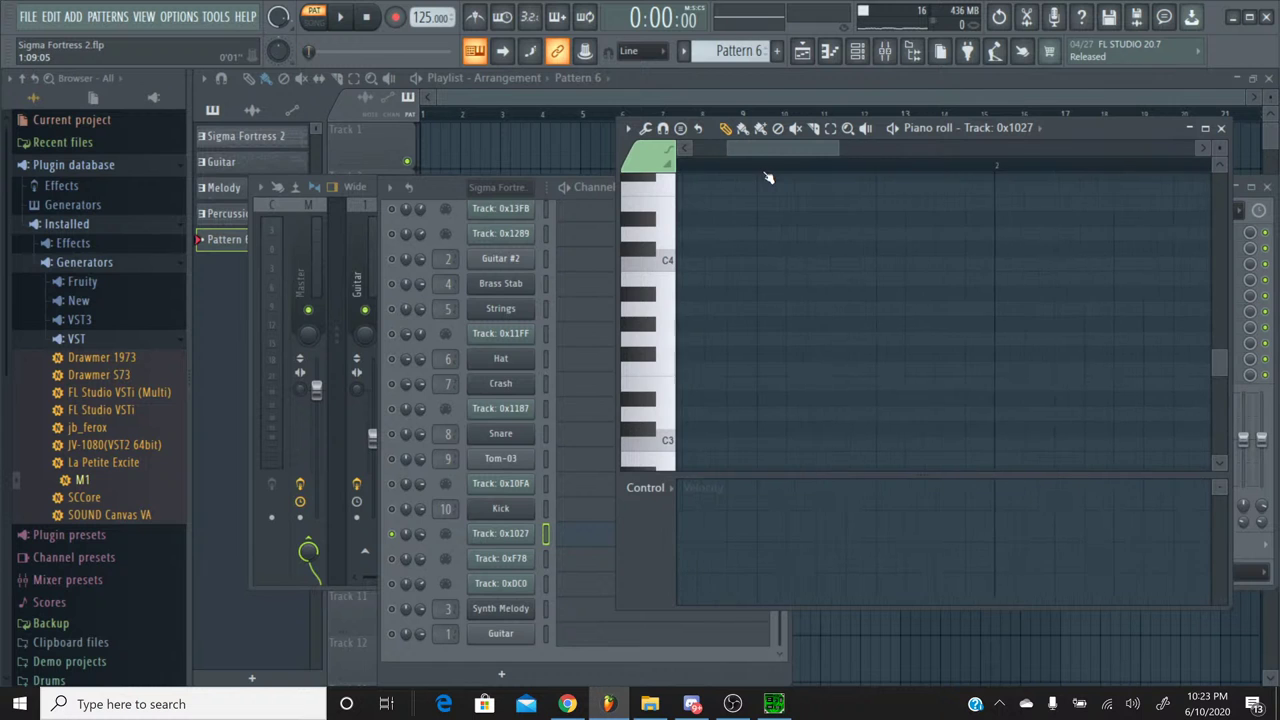
scroll(768, 178, "down", 6)
scroll(781, 268, "down", 3)
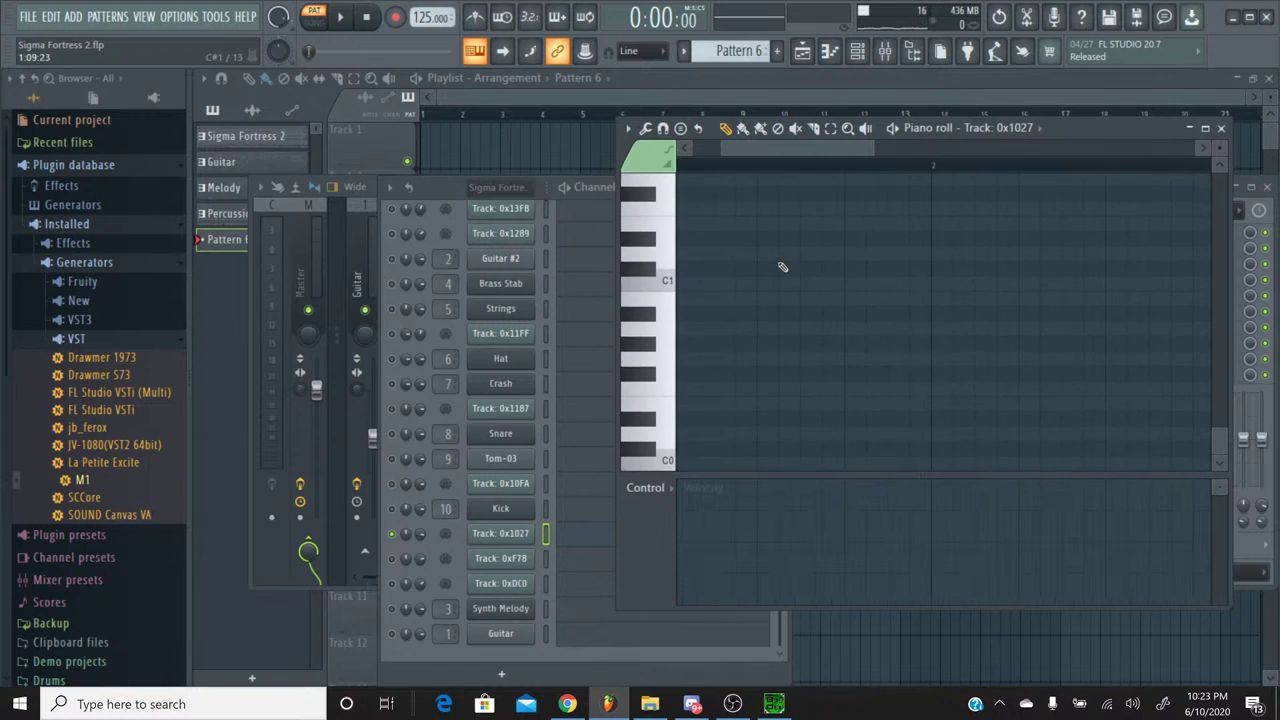
scroll(781, 266, "up", 15)
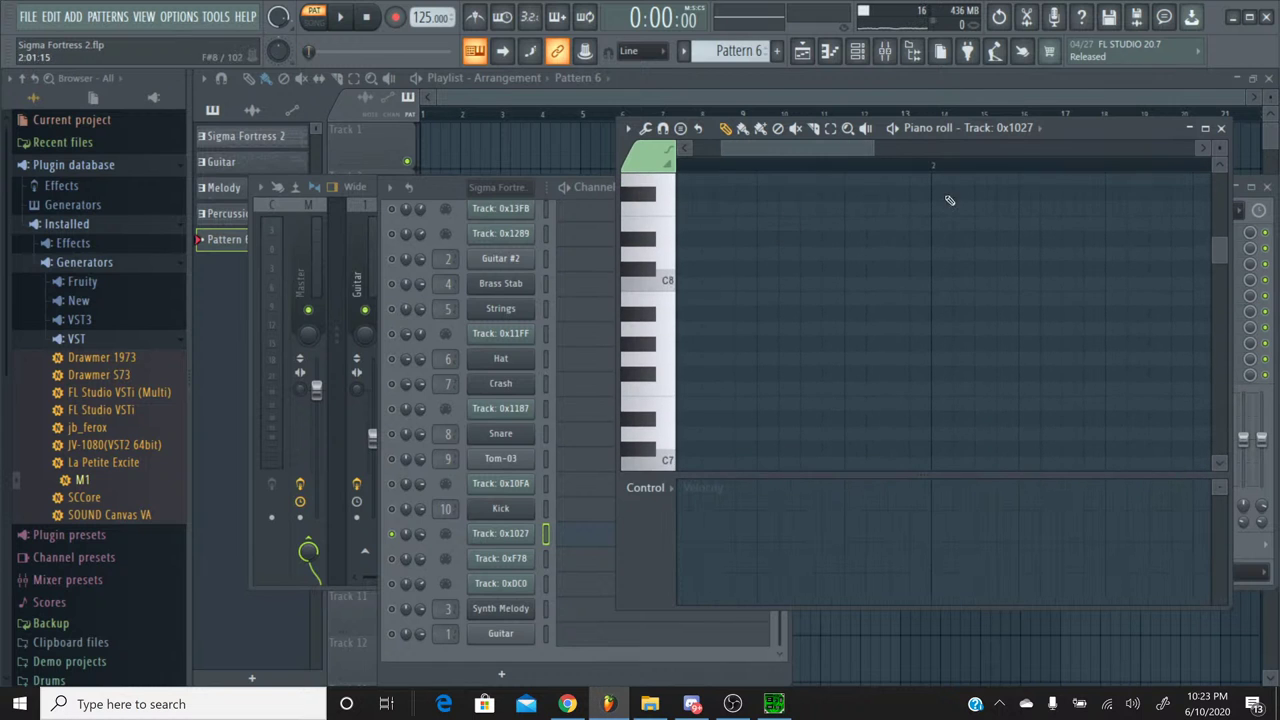
left_click(1221, 129)
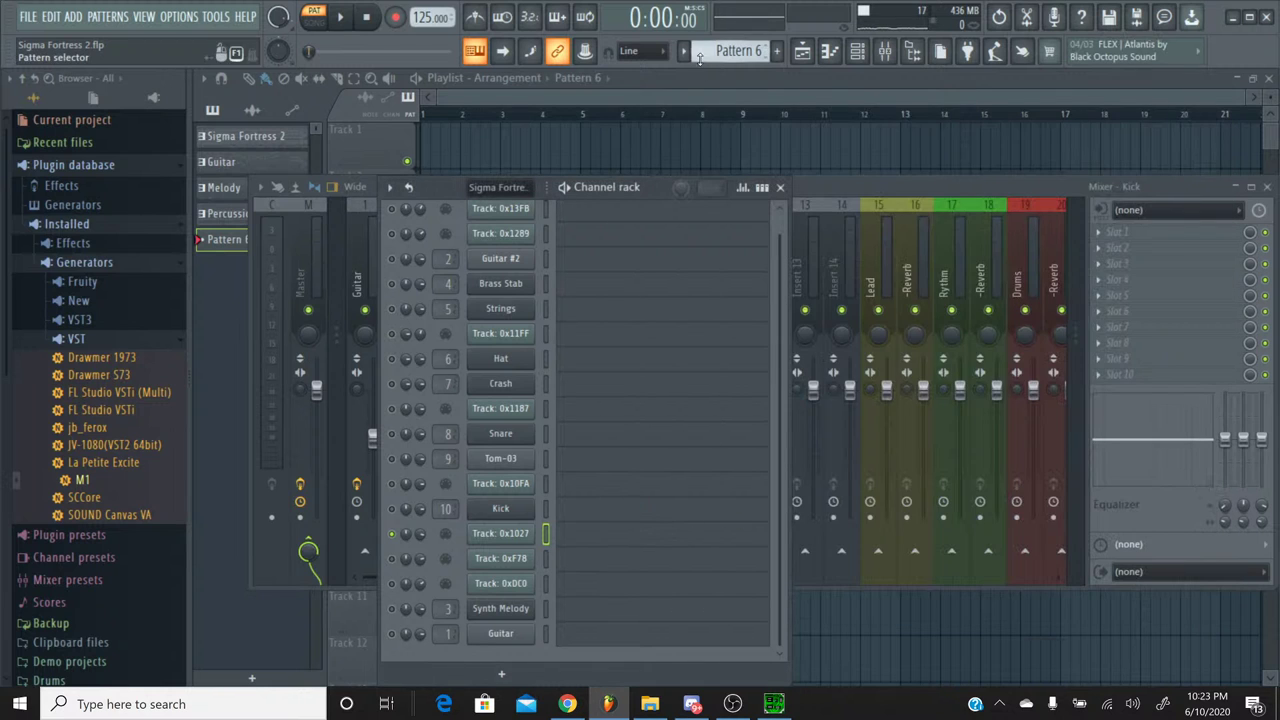
left_click(699, 60)
left_click(698, 75)
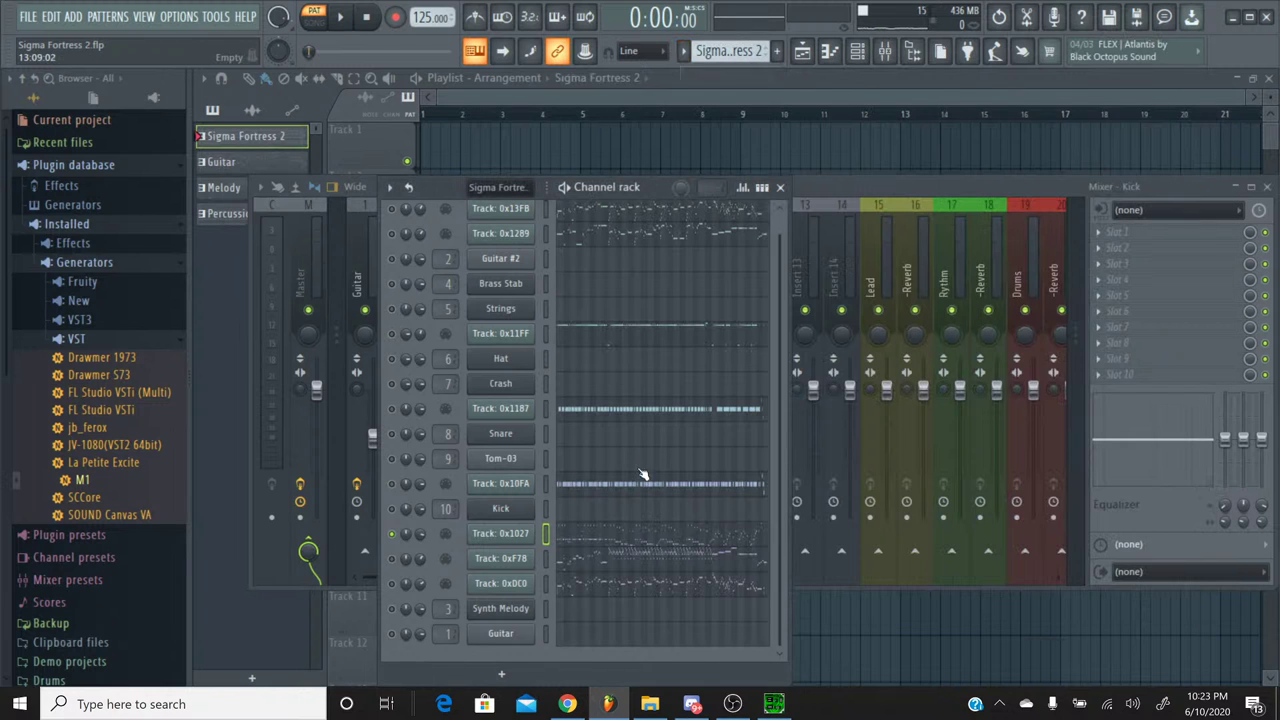
Step: Select and copy all Track: 0x1027 notes in the Sigma Fortress 2 pattern, and close the piano roll
left_click(612, 541)
scroll(730, 336, "up", 5)
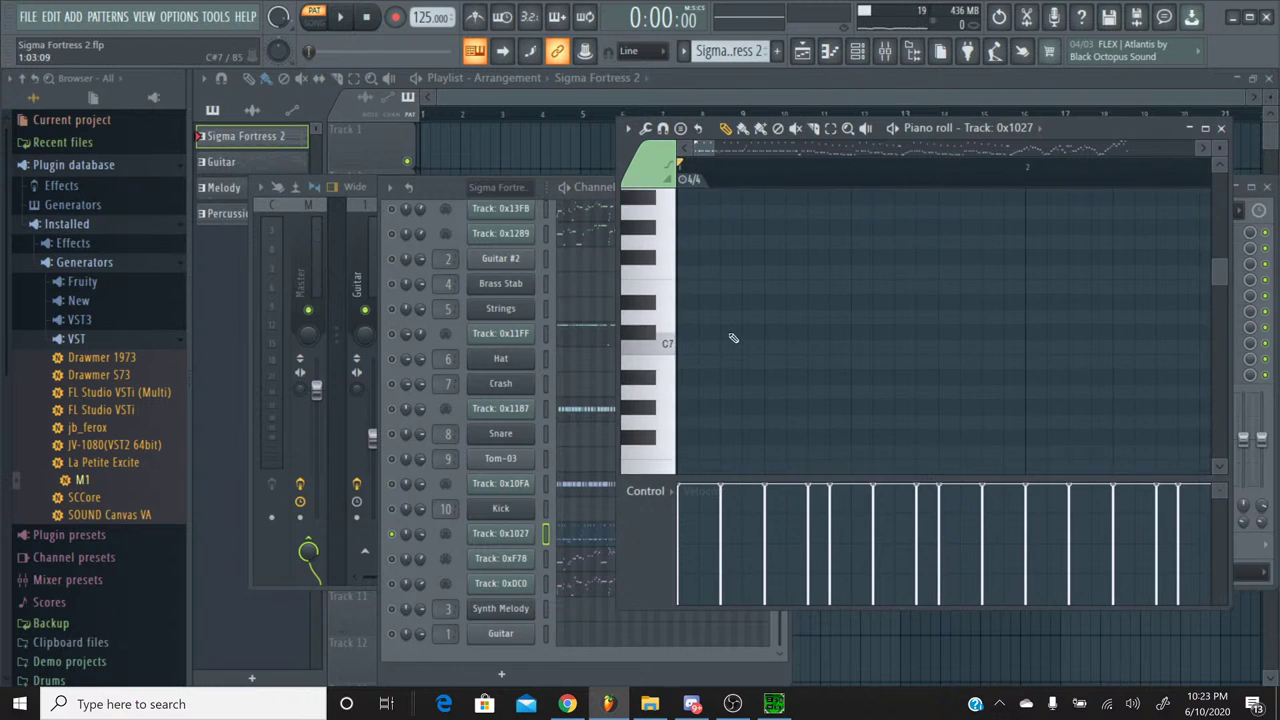
scroll(730, 336, "down", 10)
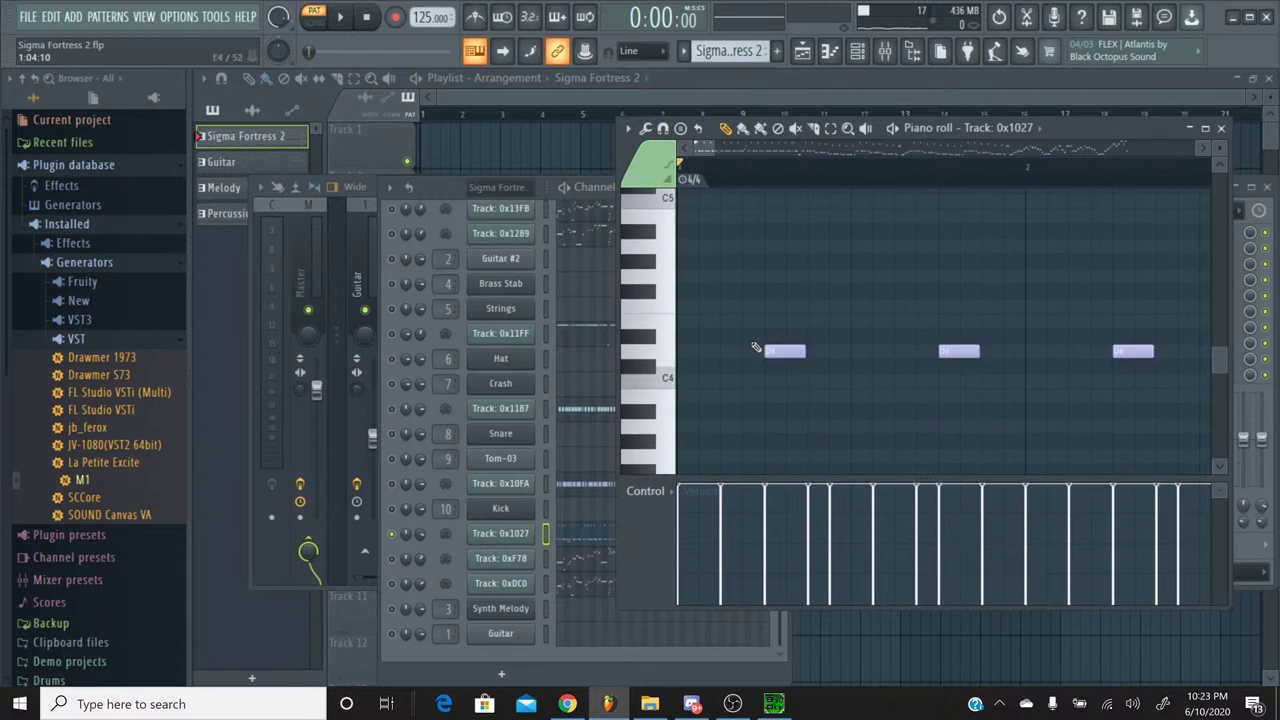
key("ctrl+a")
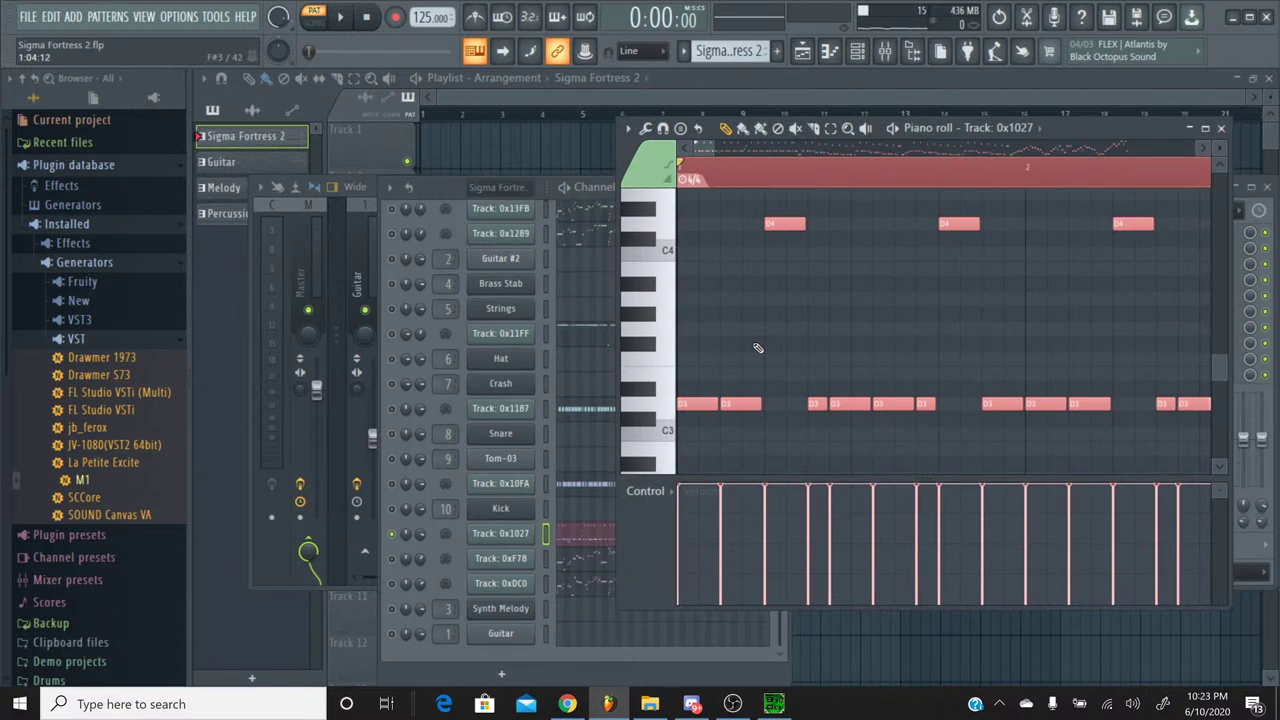
left_click(1220, 129)
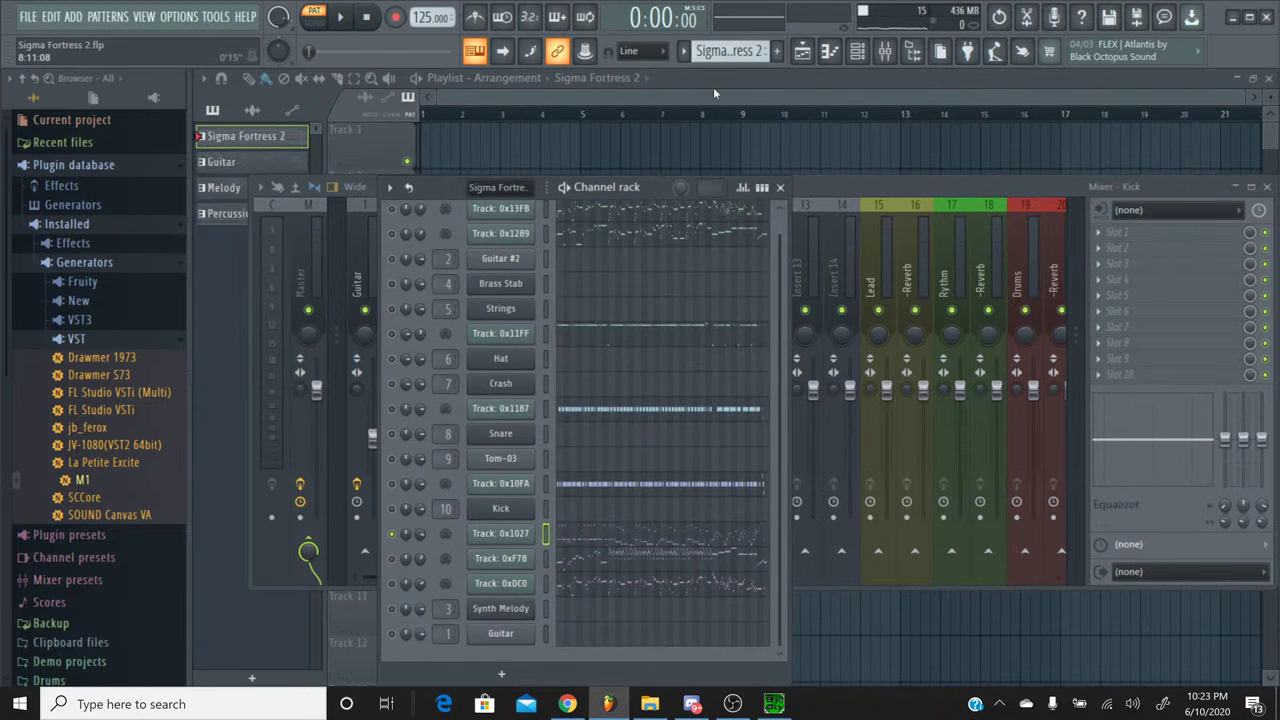
Step: Create a new empty pattern named Bass
left_click(730, 50)
left_click(730, 50)
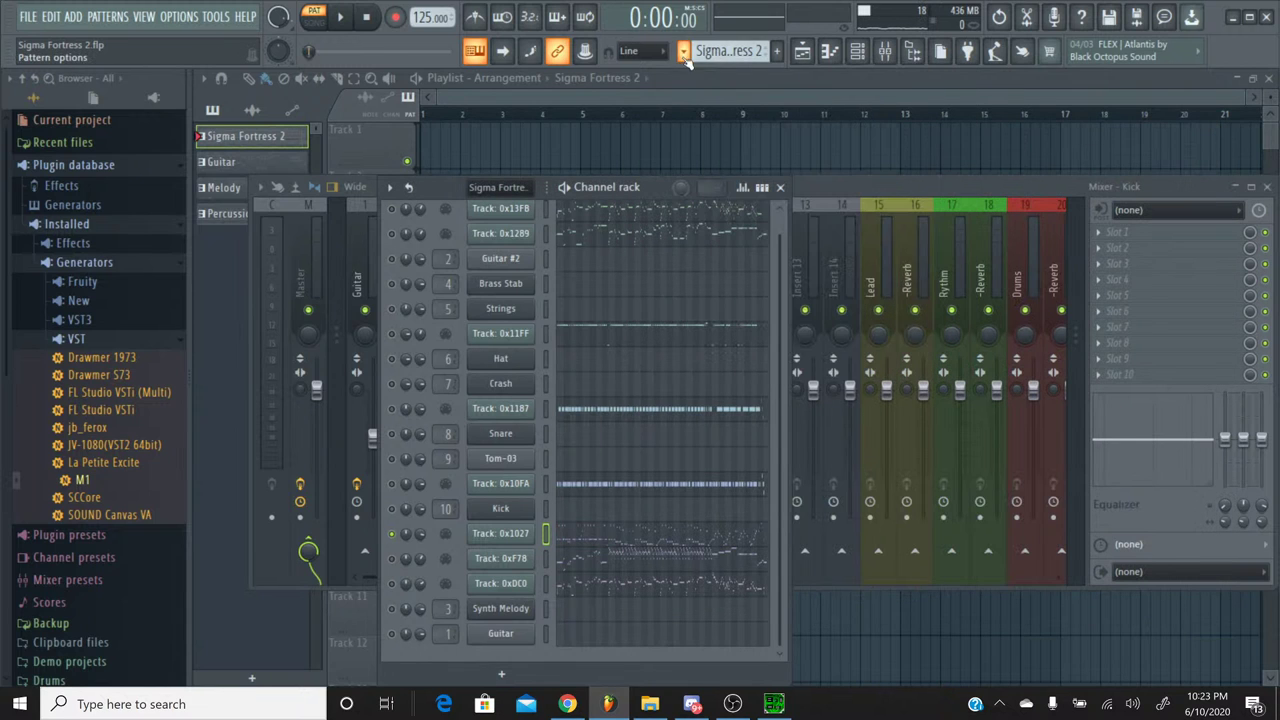
left_click(776, 51)
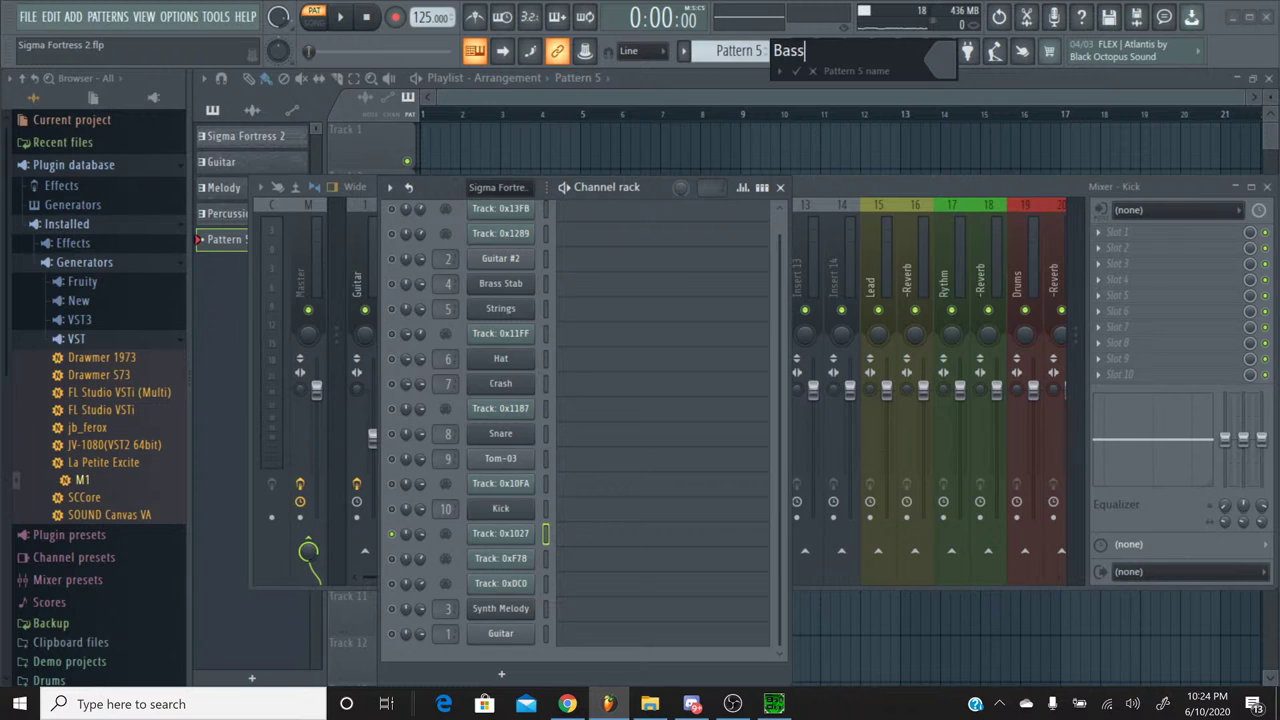
key("Return")
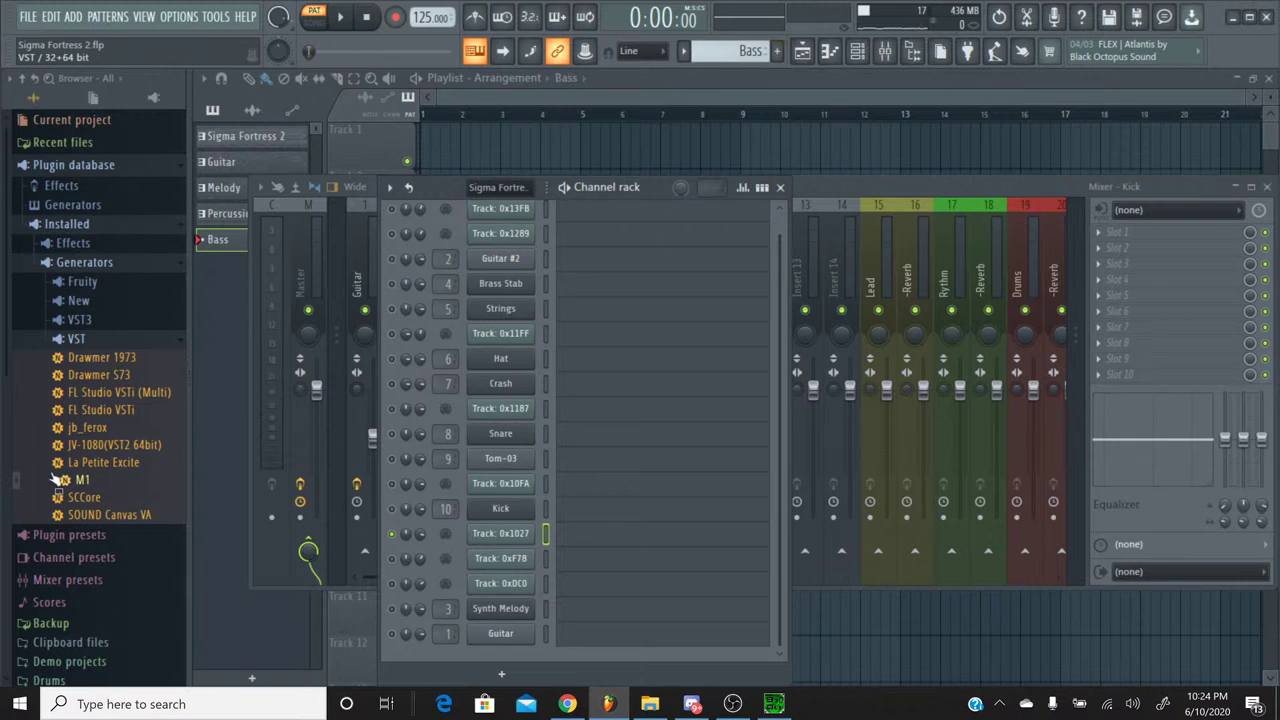
Step: Add an M1 channel below Track: 0x1027, load the Slap Bass program from its bass sounds, and close the plugin
left_click_drag(64, 483, 505, 562)
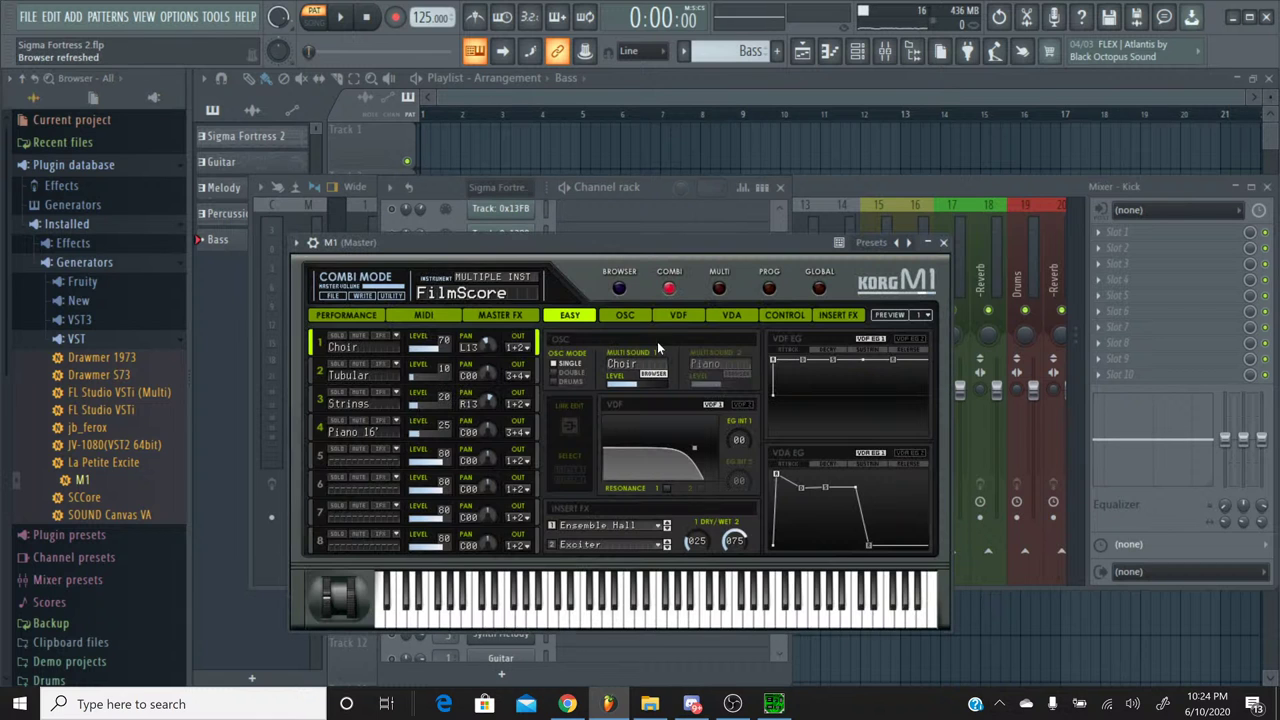
left_click(768, 289)
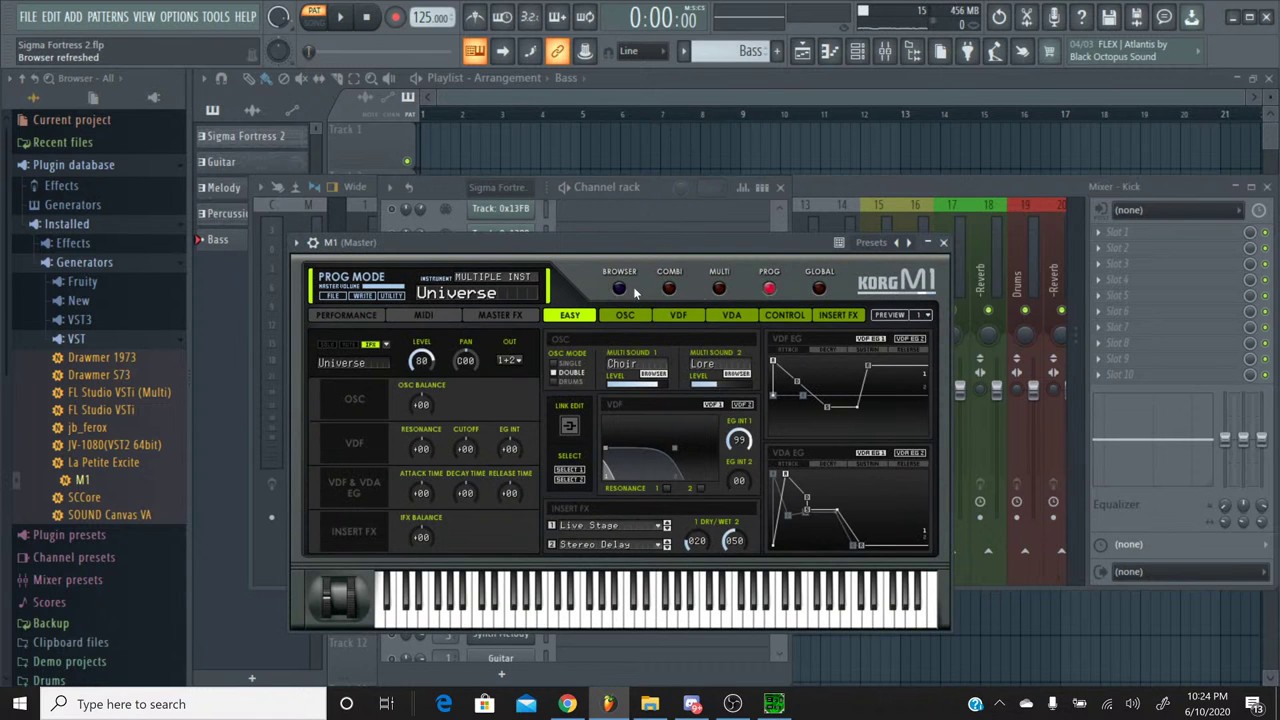
left_click(619, 289)
left_click(598, 409)
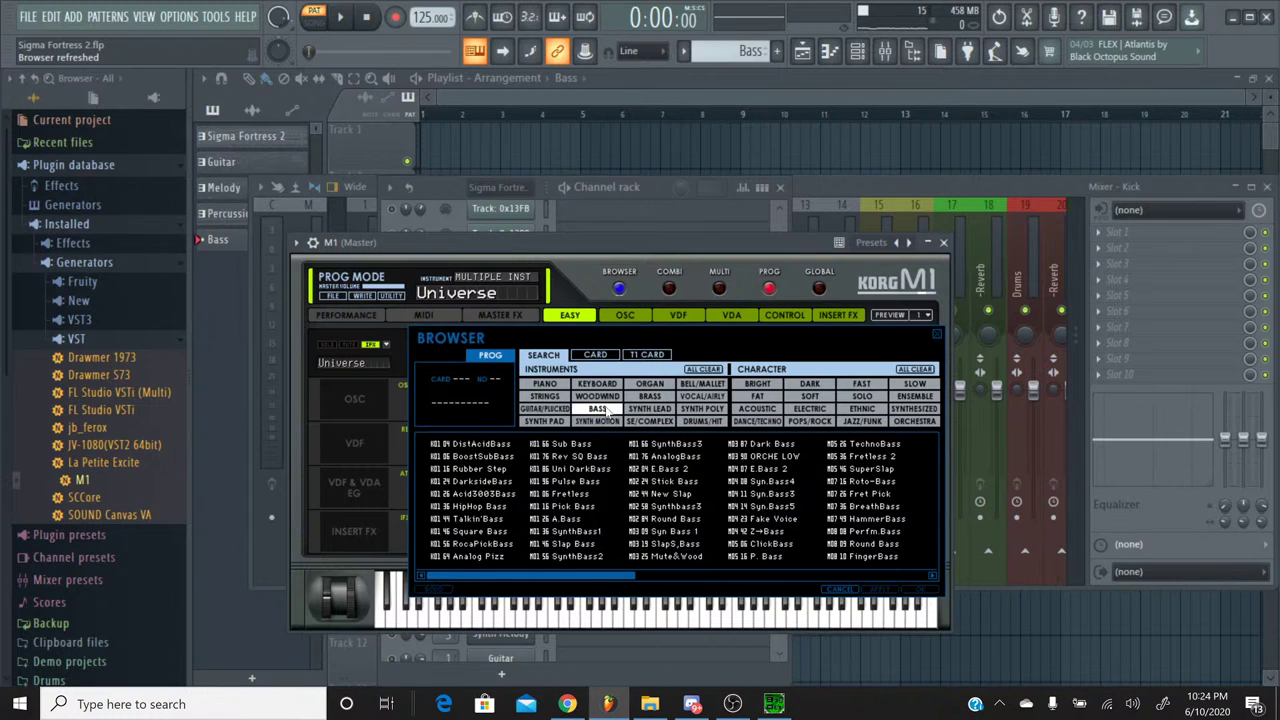
left_click(579, 546)
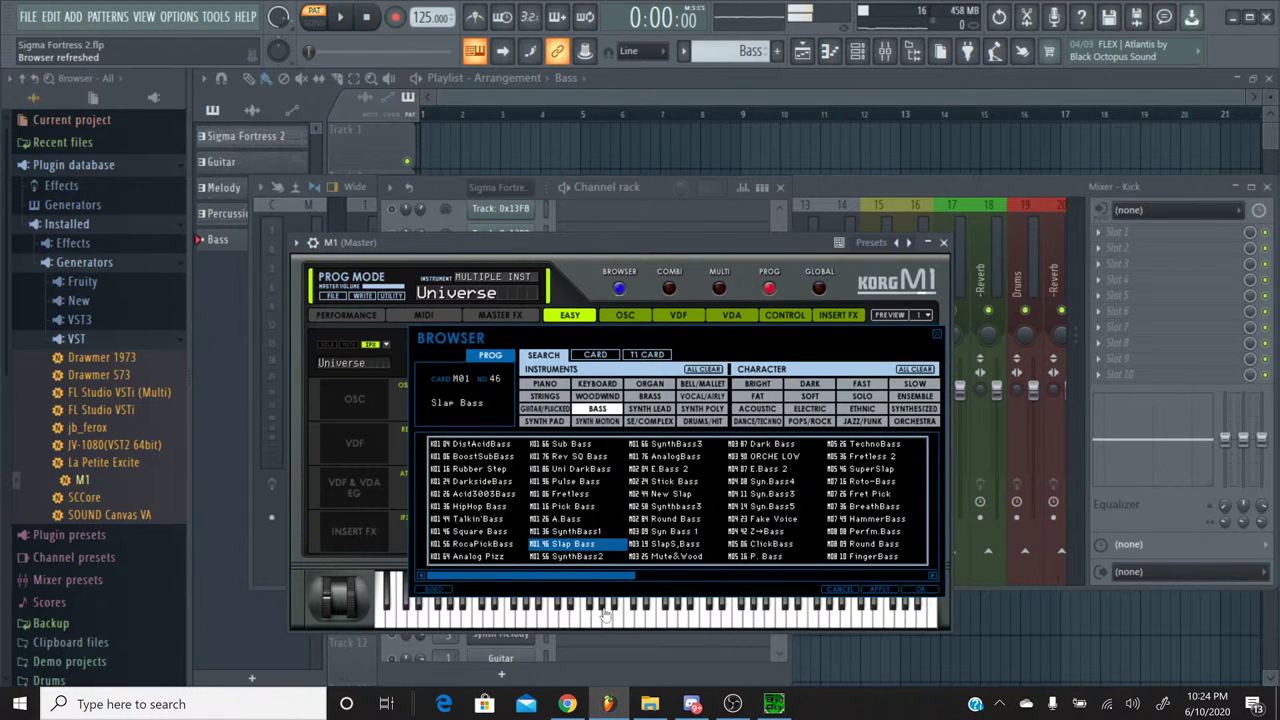
double_click(603, 546)
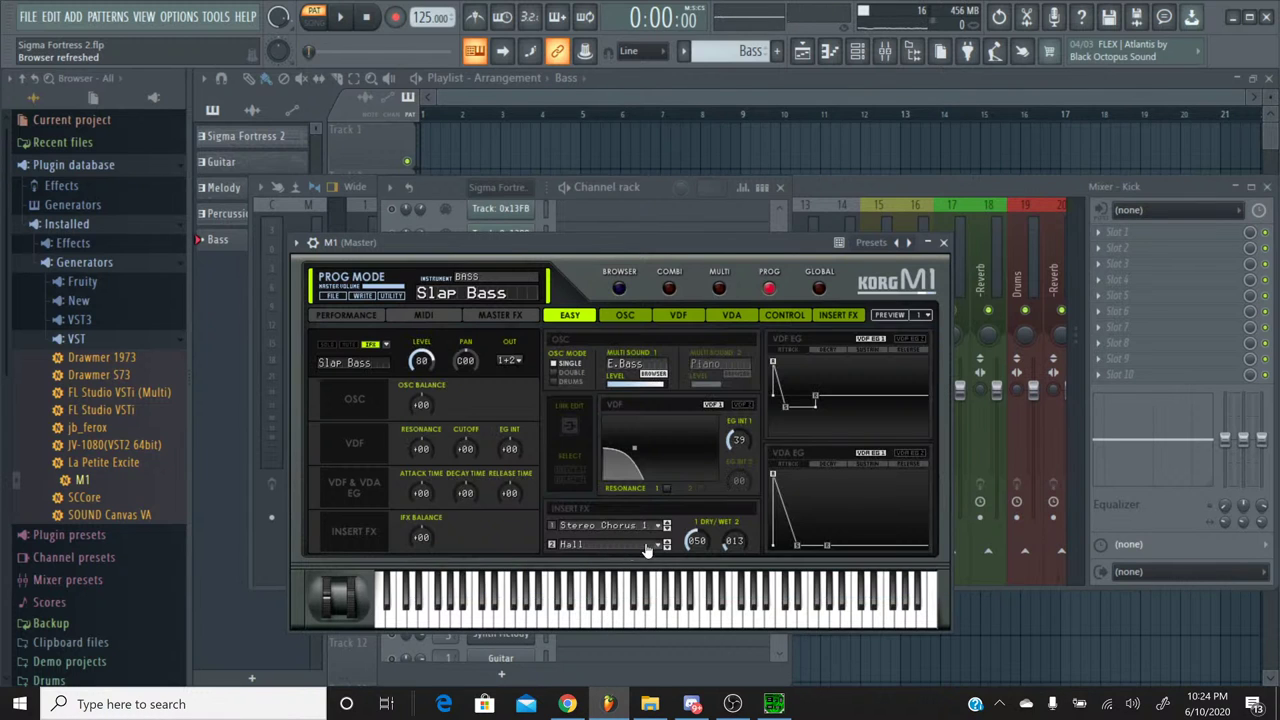
left_click(943, 243)
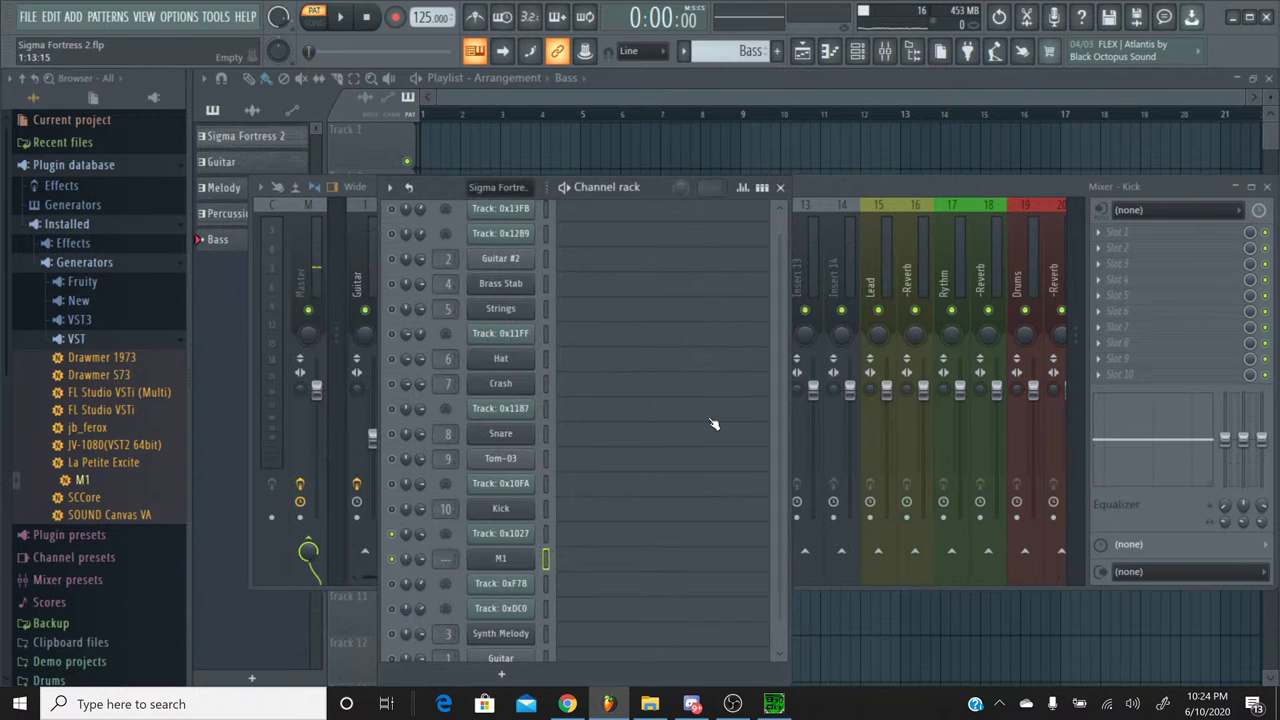
Step: Rename the new M1 channel as Bass
right_click(533, 568)
left_click(590, 486)
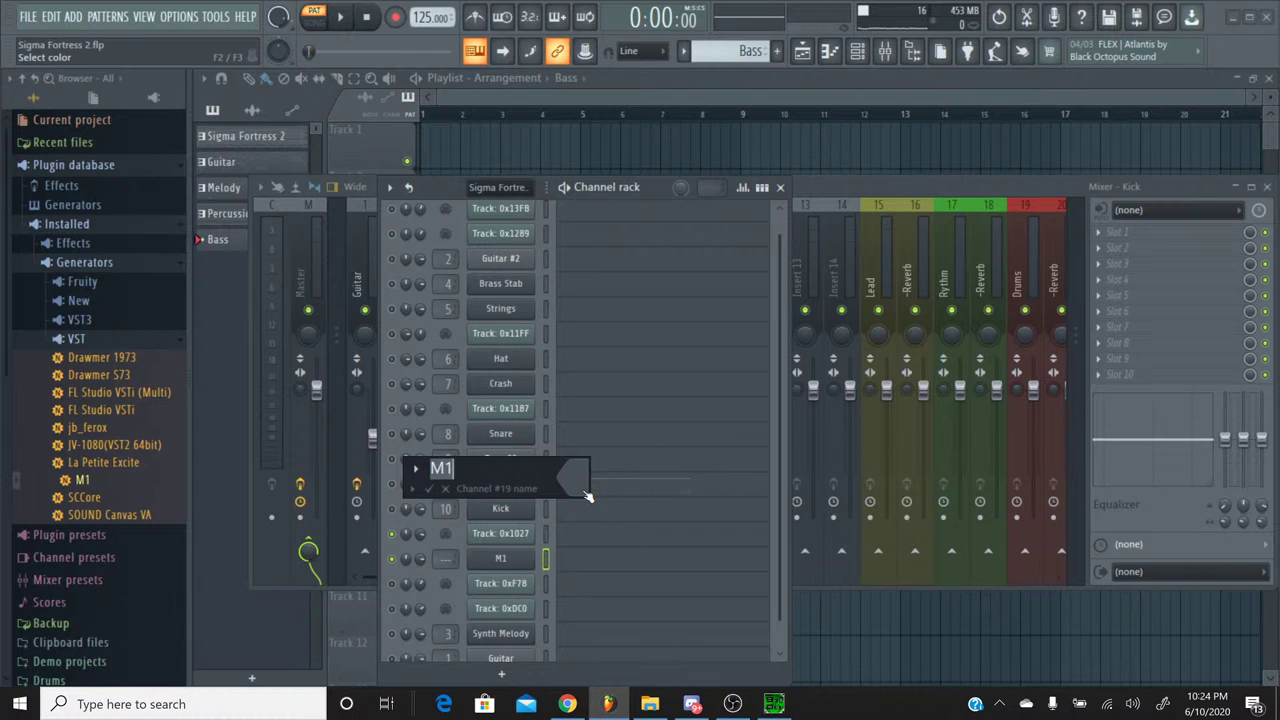
key("Return")
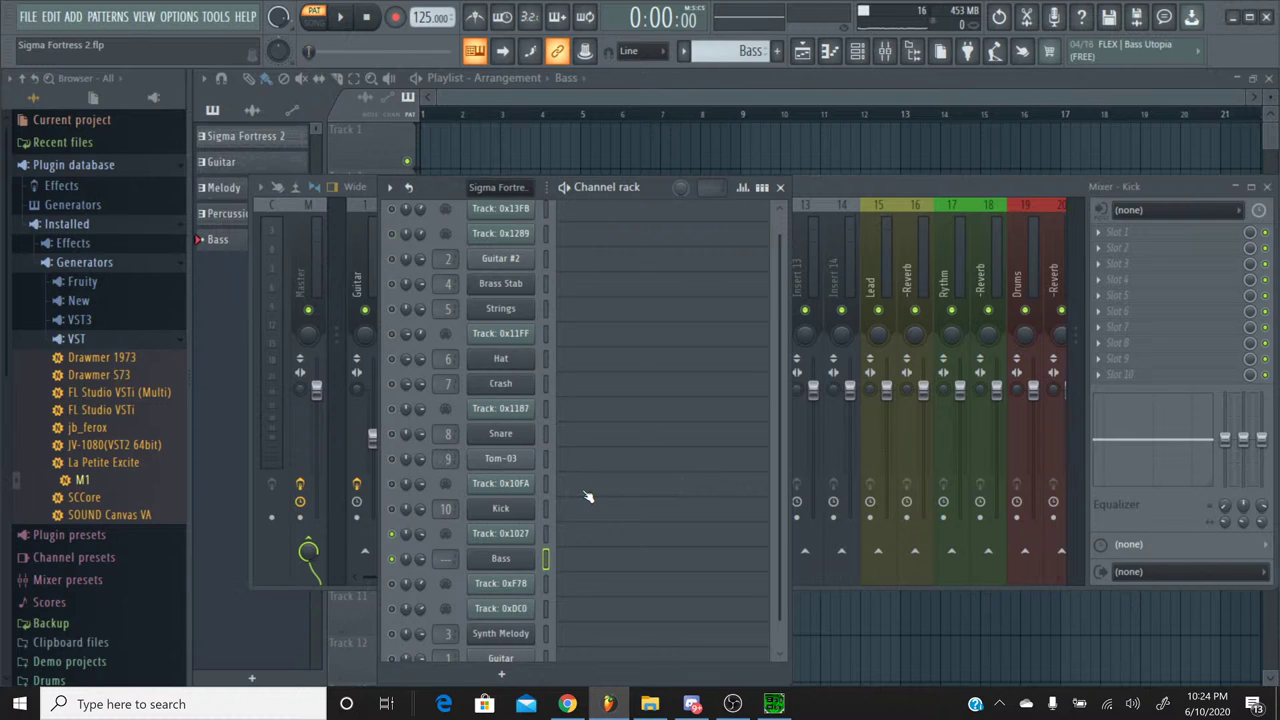
Step: Link the Bass channel to mixer insert 11 and return to the channel rack
left_click(795, 254)
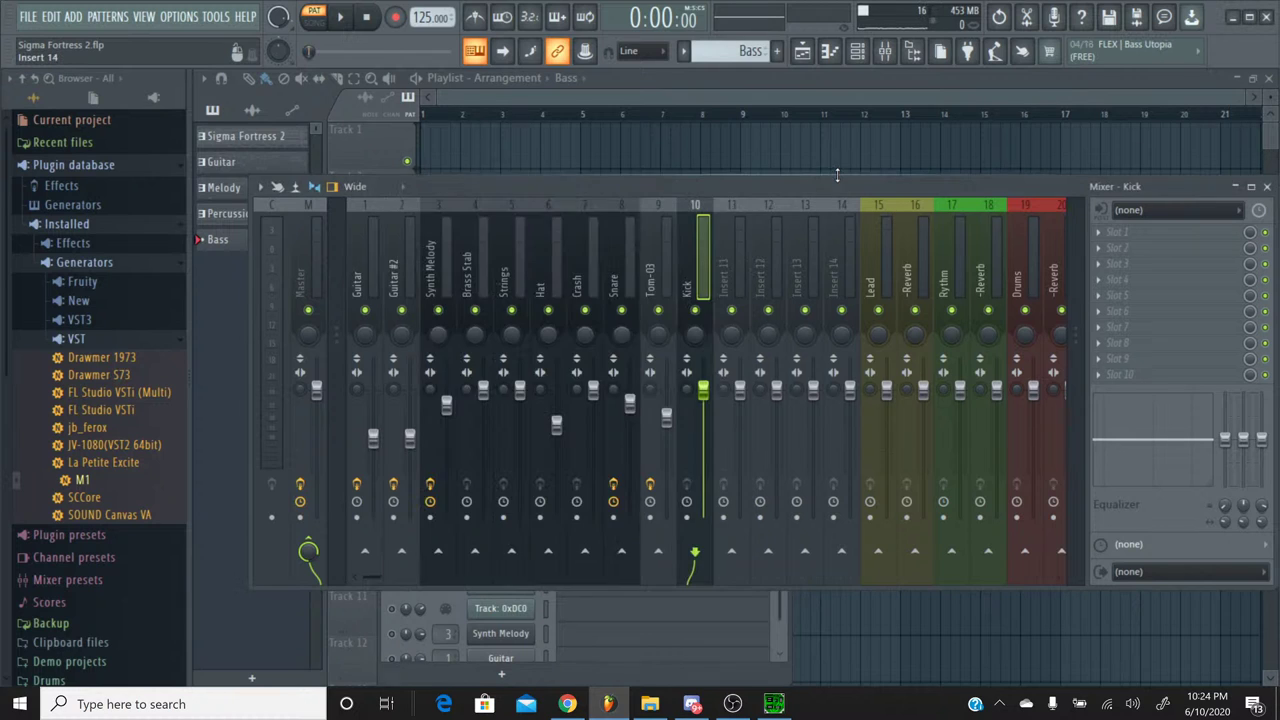
left_click(731, 212)
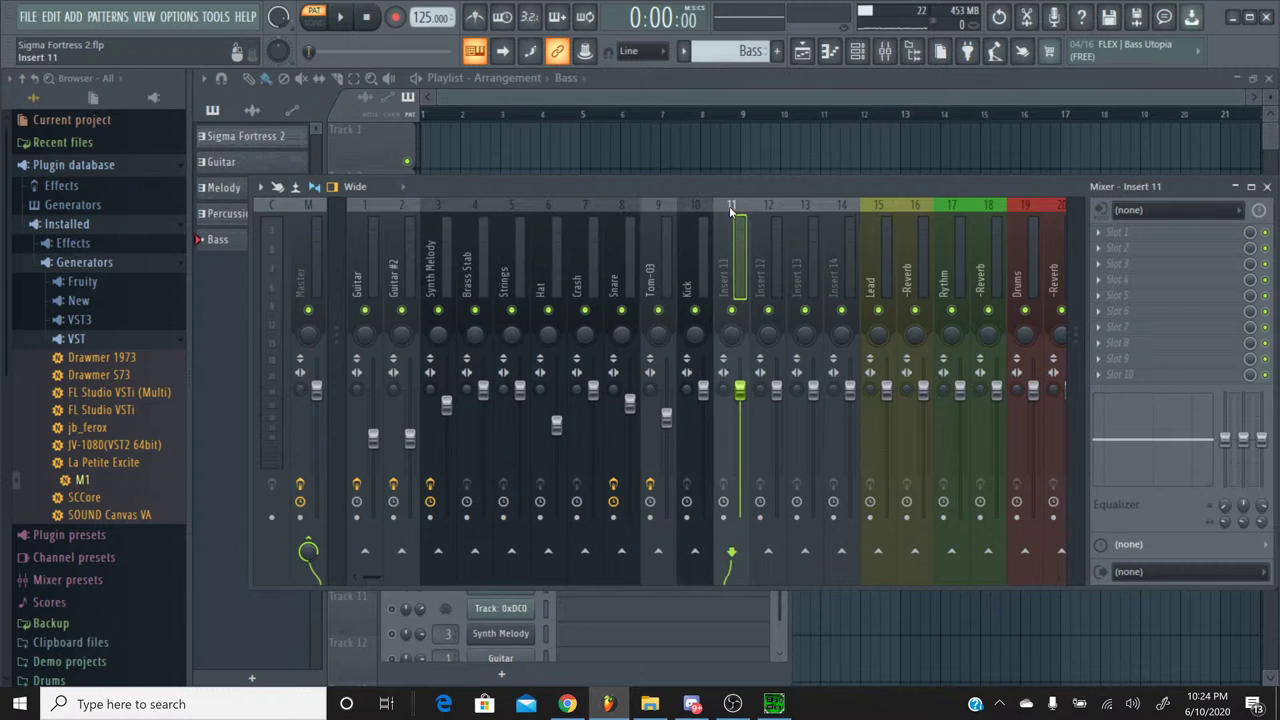
key("ctrl+l")
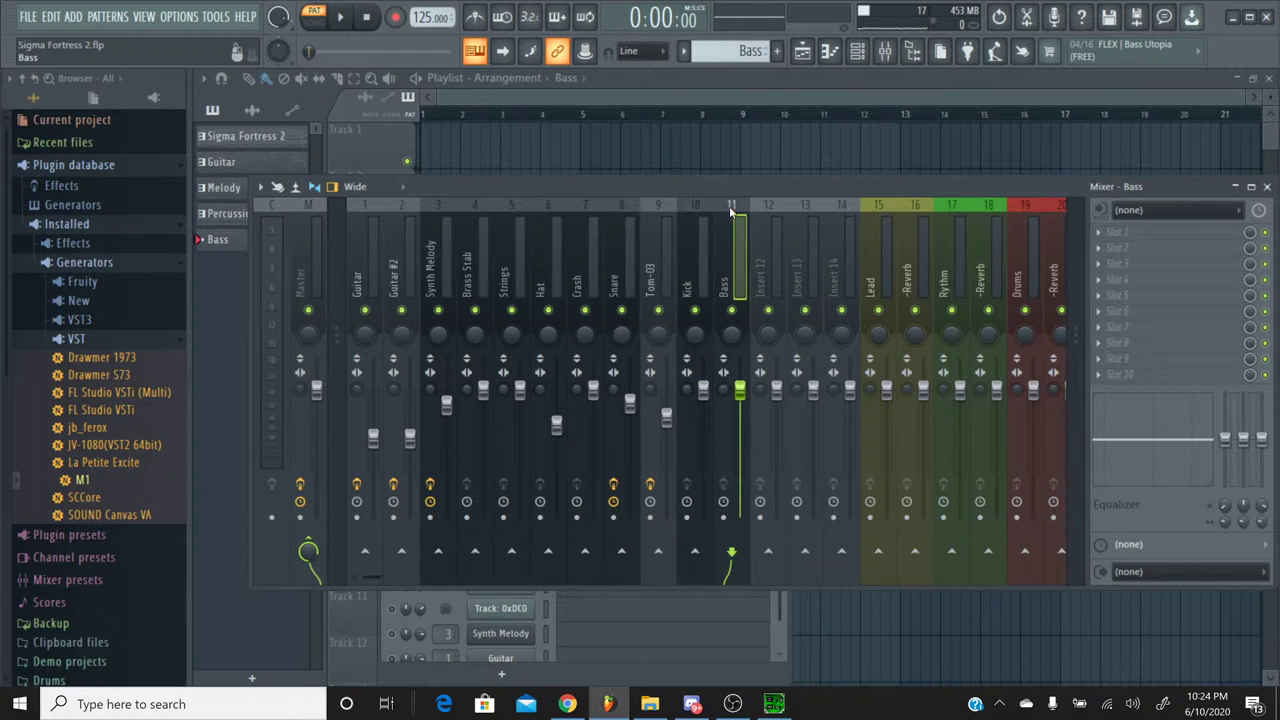
left_click(857, 52)
Step: Paste the copied notes into the Bass channel's piano roll, transpose them up one octave, deselect them, and play the pattern
left_click(575, 566)
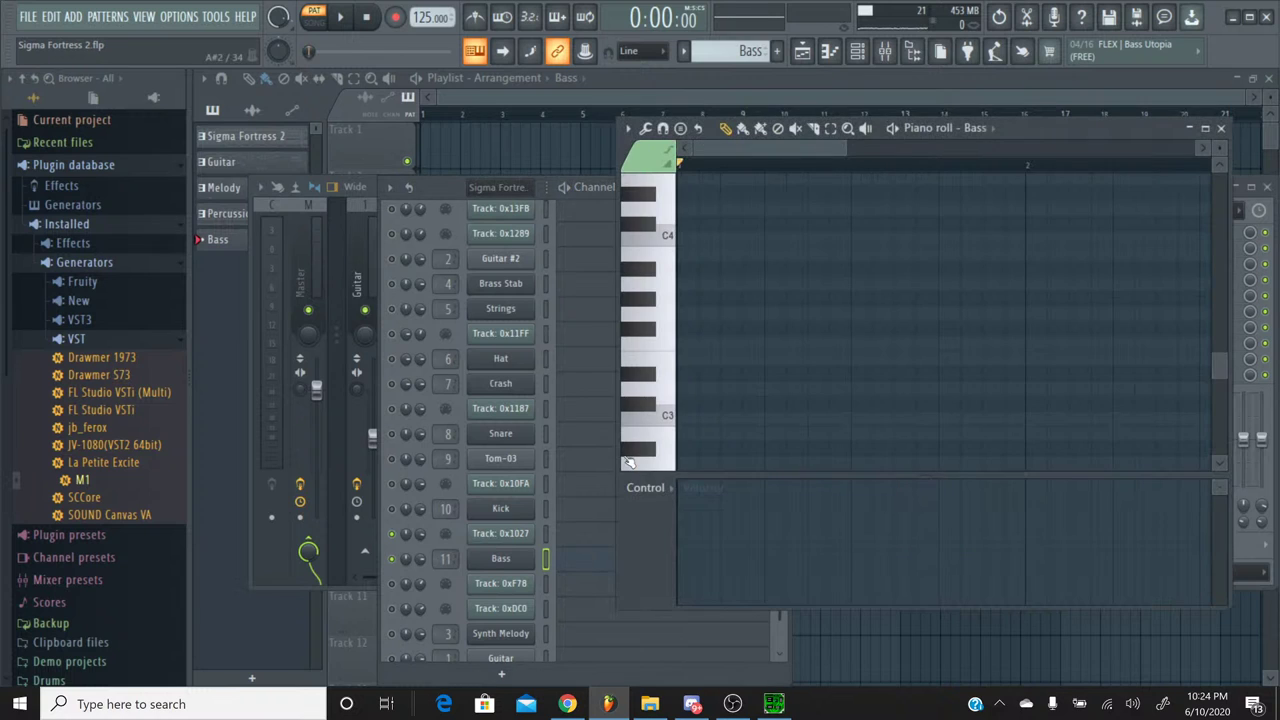
key("ctrl+Up")
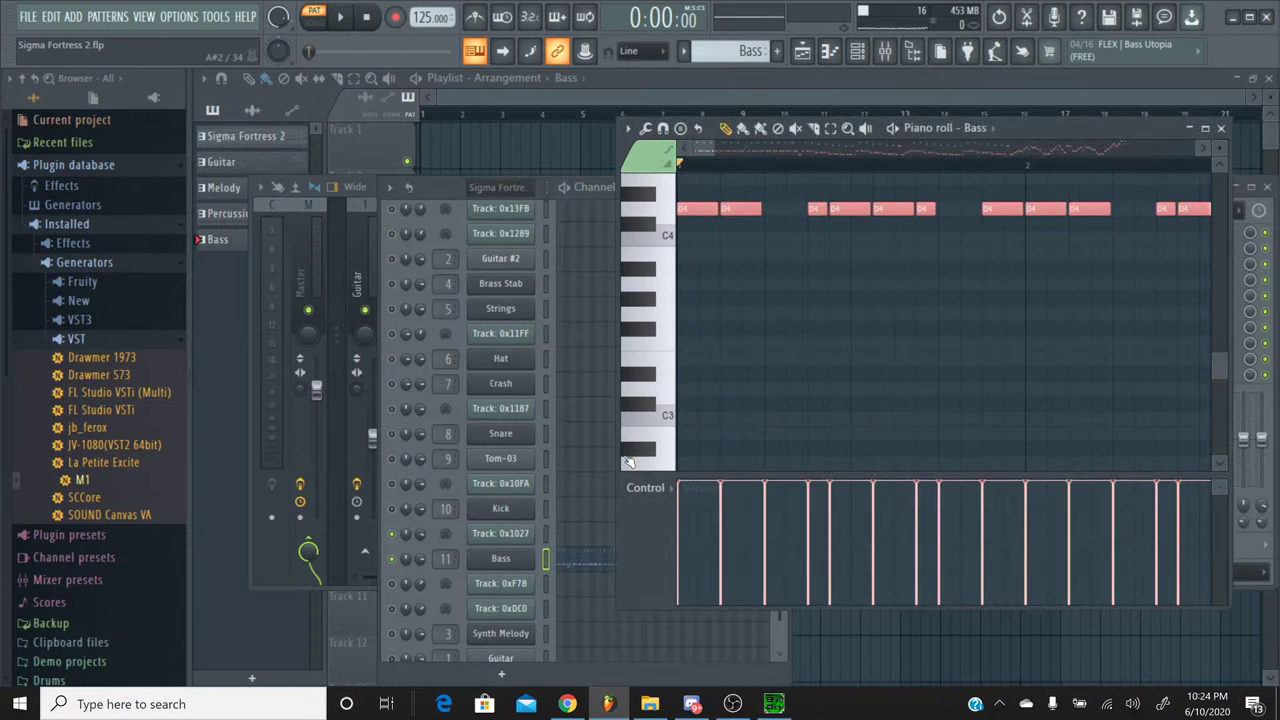
key("ctrl+d")
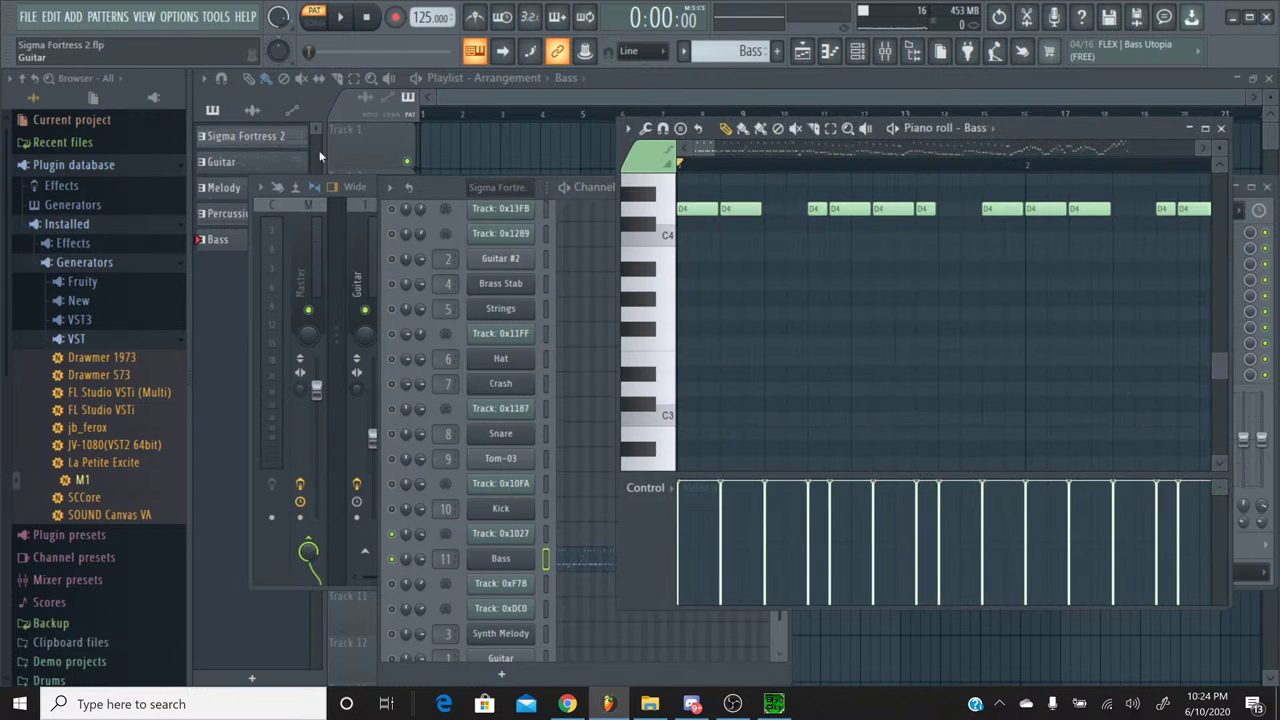
key("space")
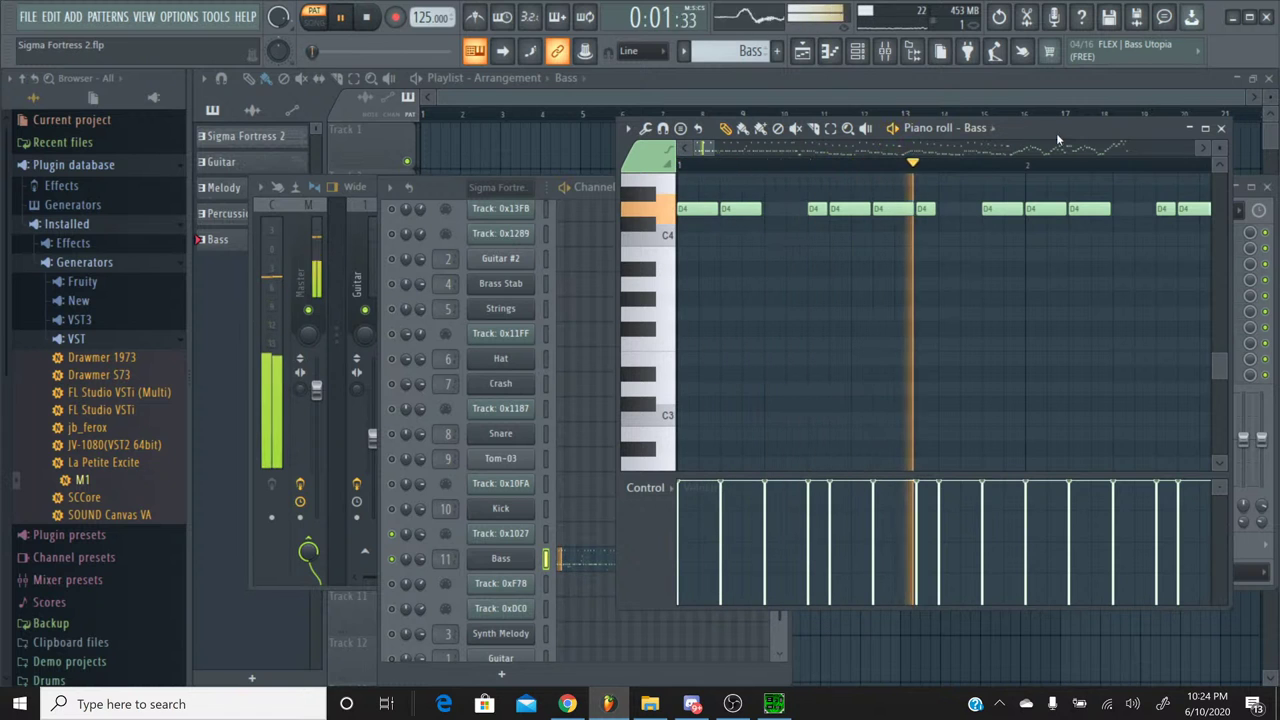
Step: Add Fruity Parametric EQ 2 to the Bass insert's second effect slot and slightly boost band 2 while the pattern plays
left_click(1221, 128)
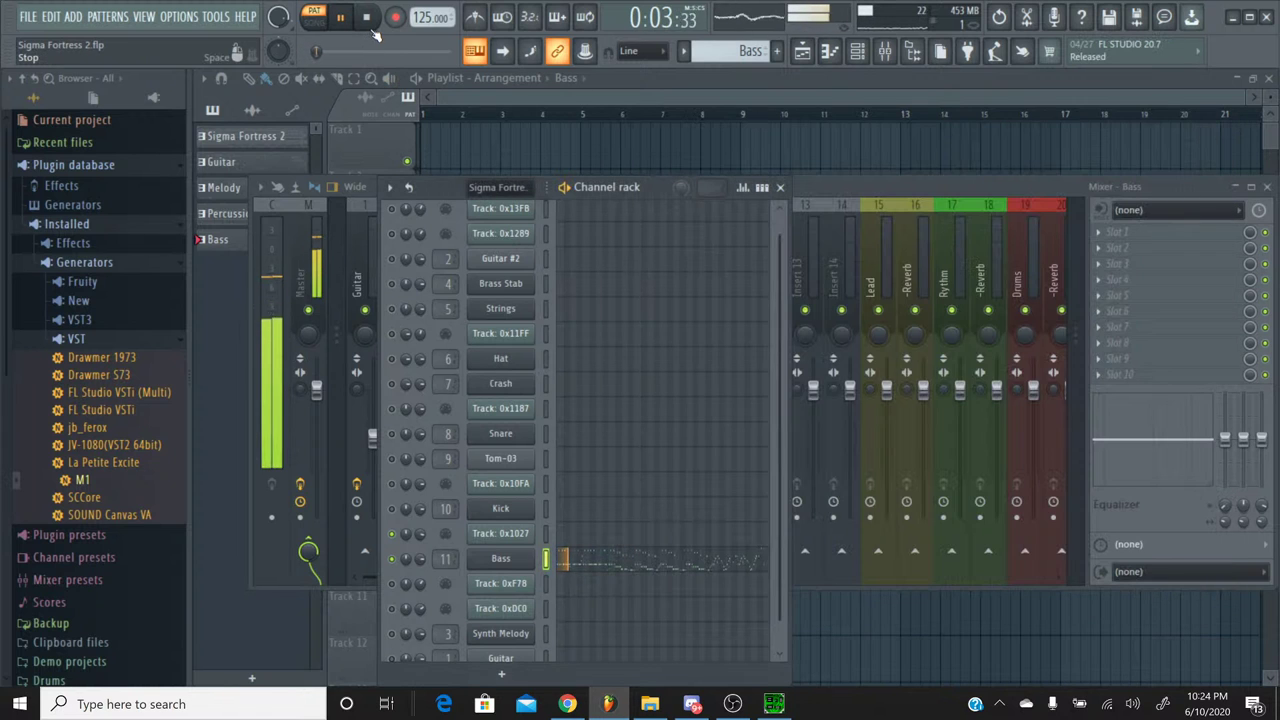
left_click(370, 24)
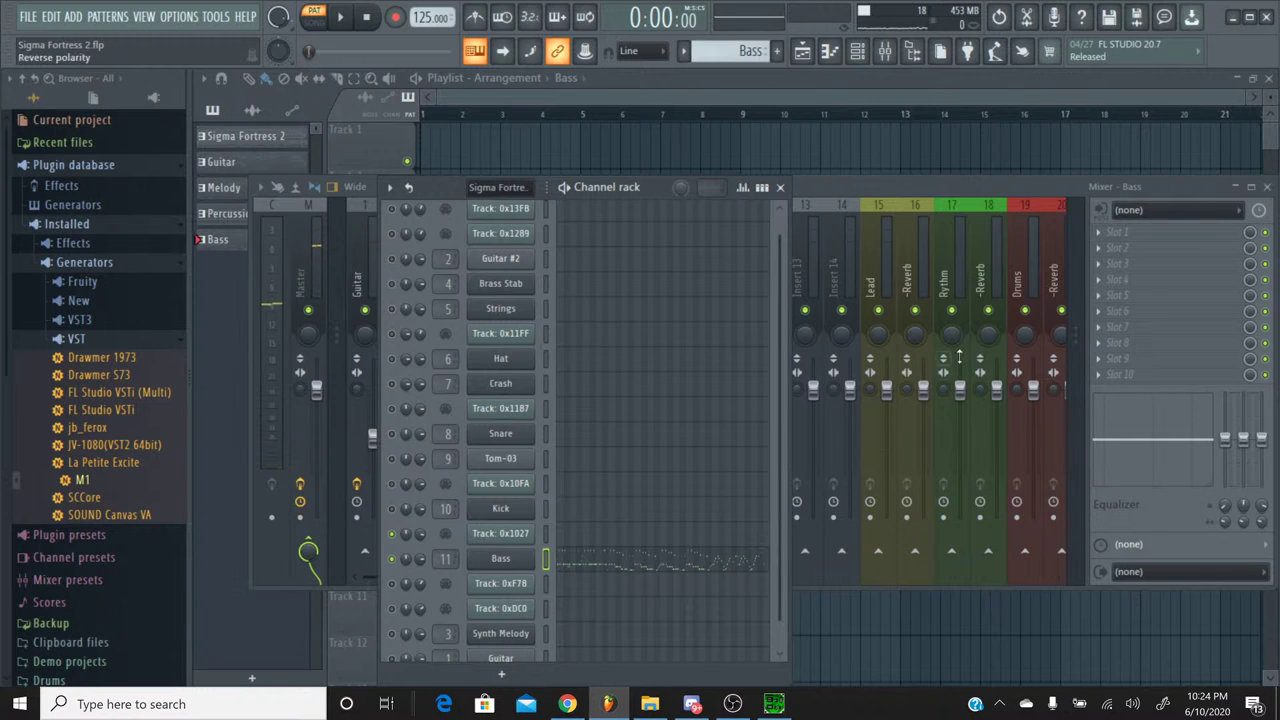
left_click(1133, 249)
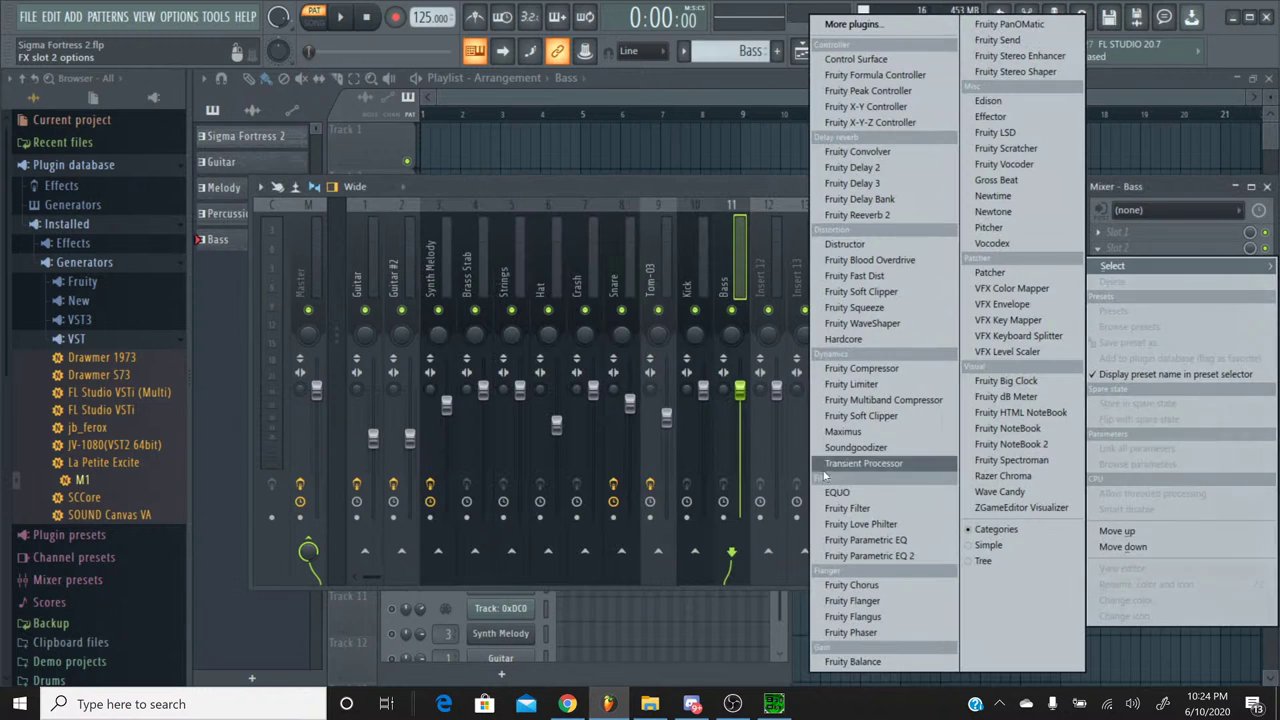
left_click(788, 634)
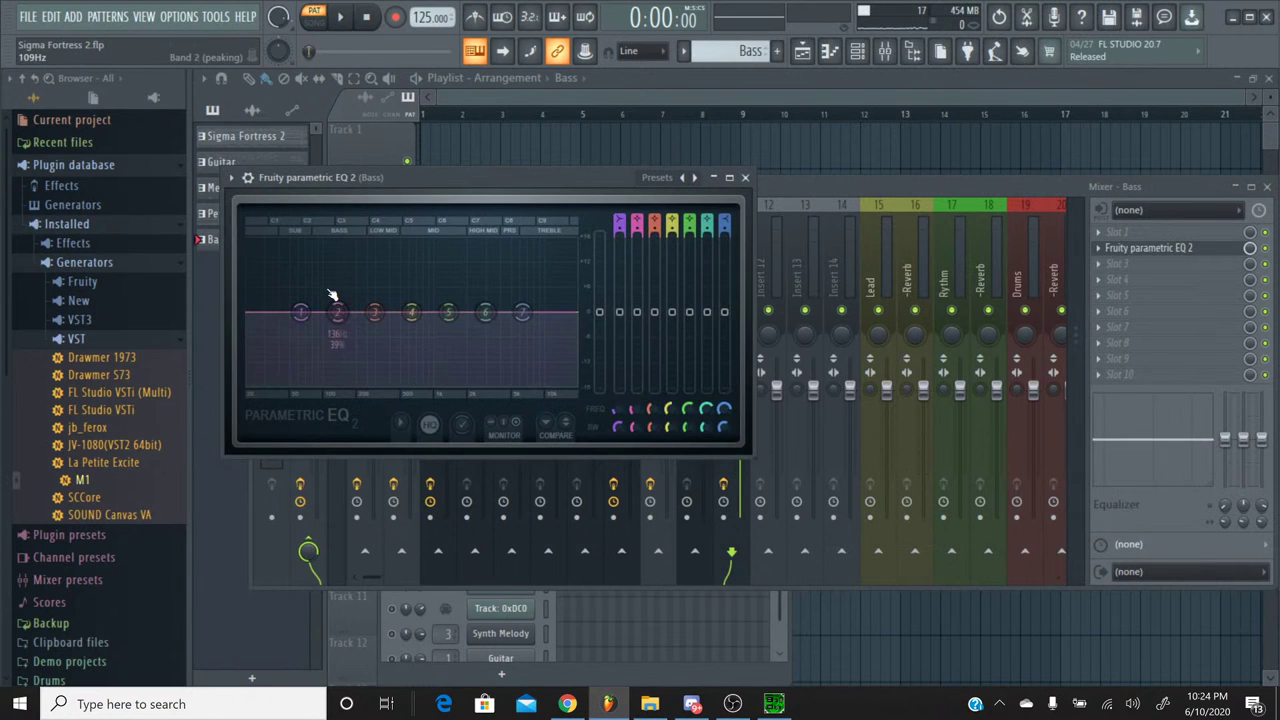
key("space")
mouse_move(338, 312)
left_mouse_down()
mouse_move(346, 300)
mouse_move(337, 305)
left_mouse_up()
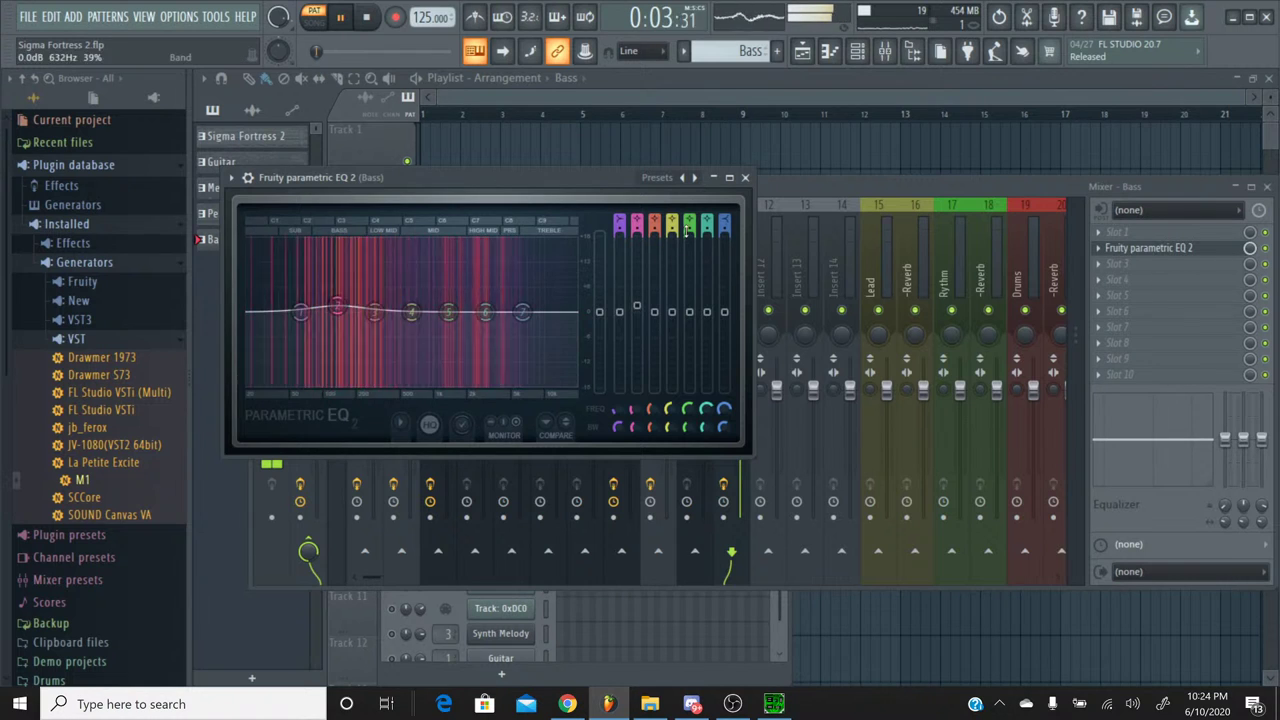
left_click(1149, 248)
left_click(367, 19)
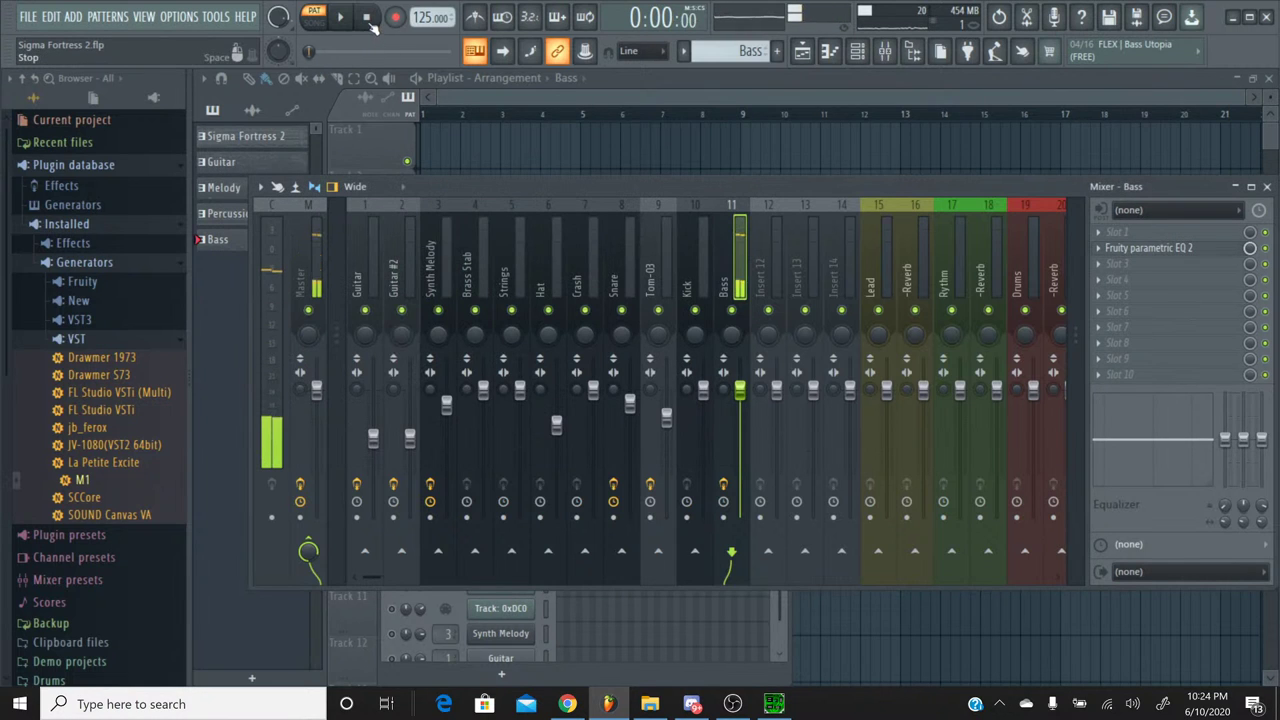
Step: Switch to SPCTool, play the original Sigma Fortress 2 SPC briefly for reference, and return to FL Studio
left_click(740, 700)
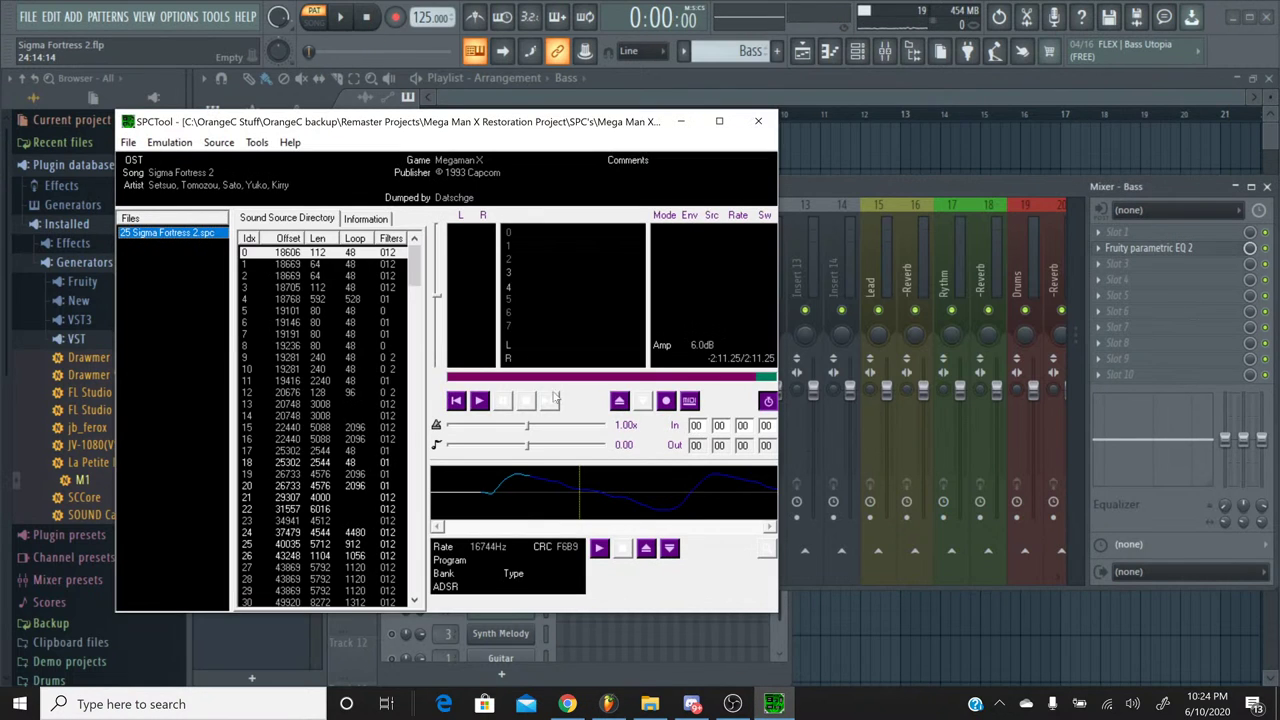
left_click(480, 401)
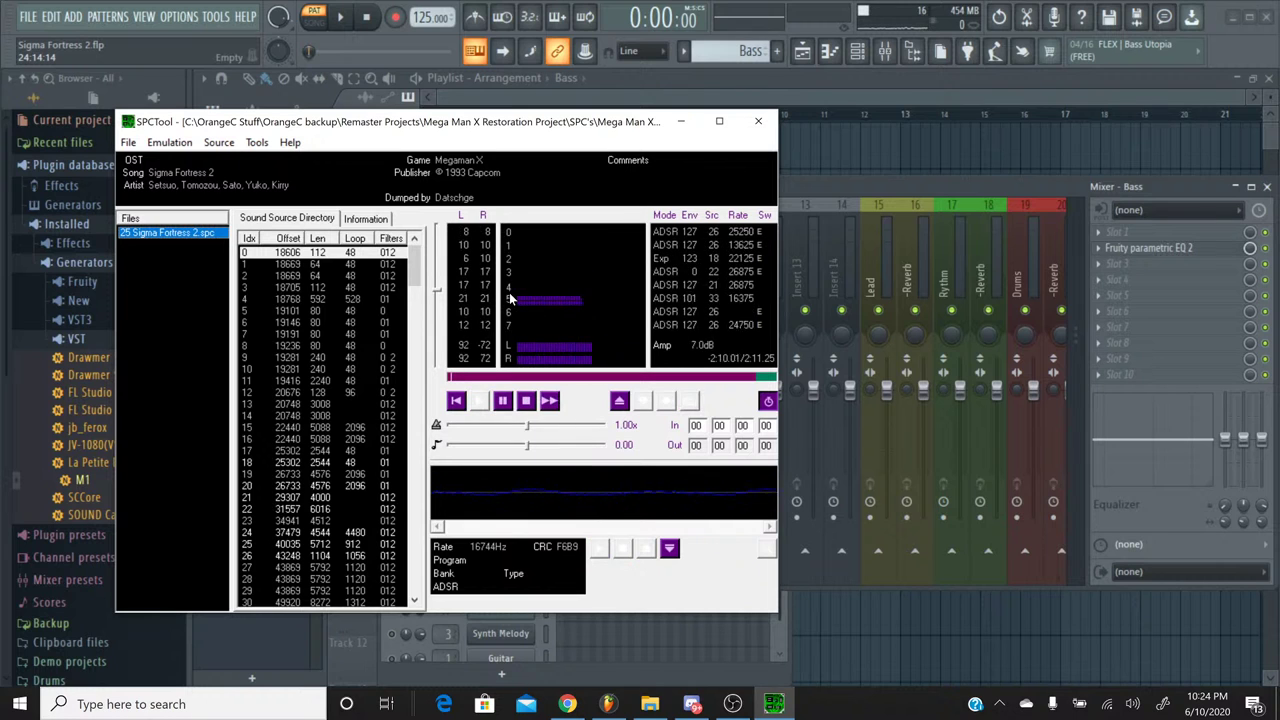
left_click(526, 401)
left_click(681, 121)
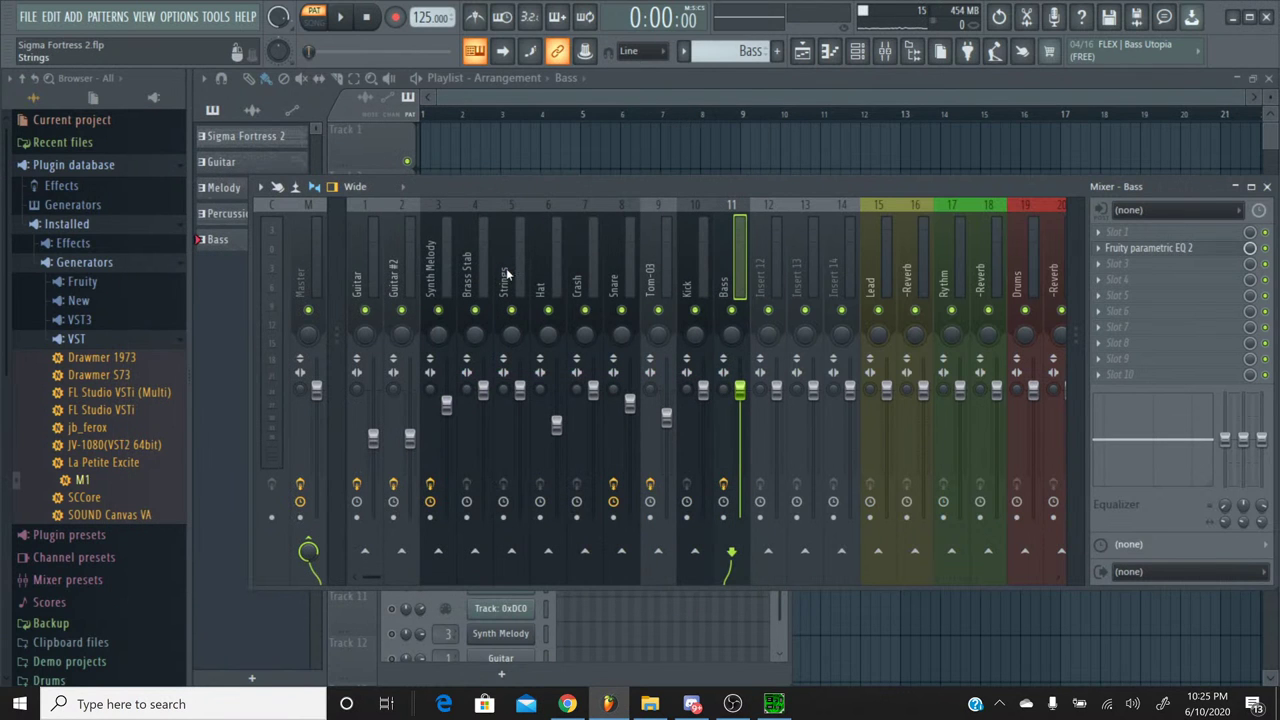
Step: Switch to the Sigma Fortress 2 pattern, audition it briefly, and close the windows covering the playlist
left_click(859, 58)
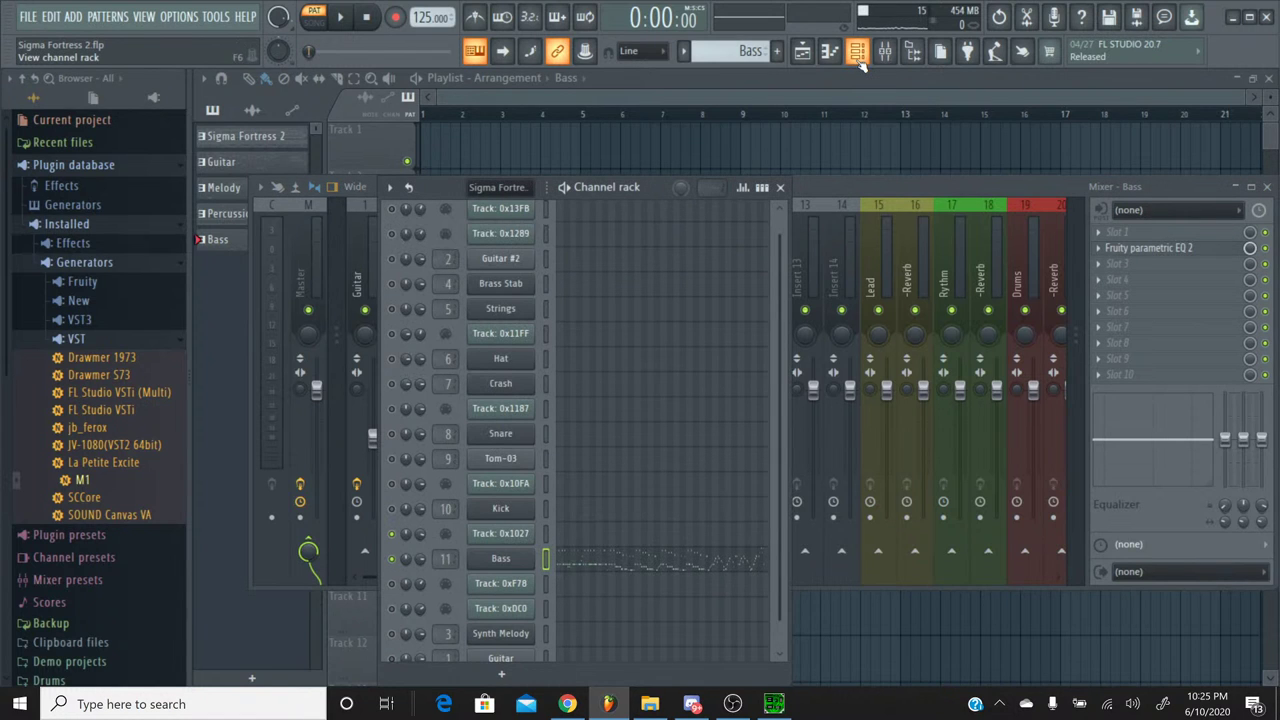
left_click(700, 51)
left_click(720, 76)
scroll(676, 498, "down", 1)
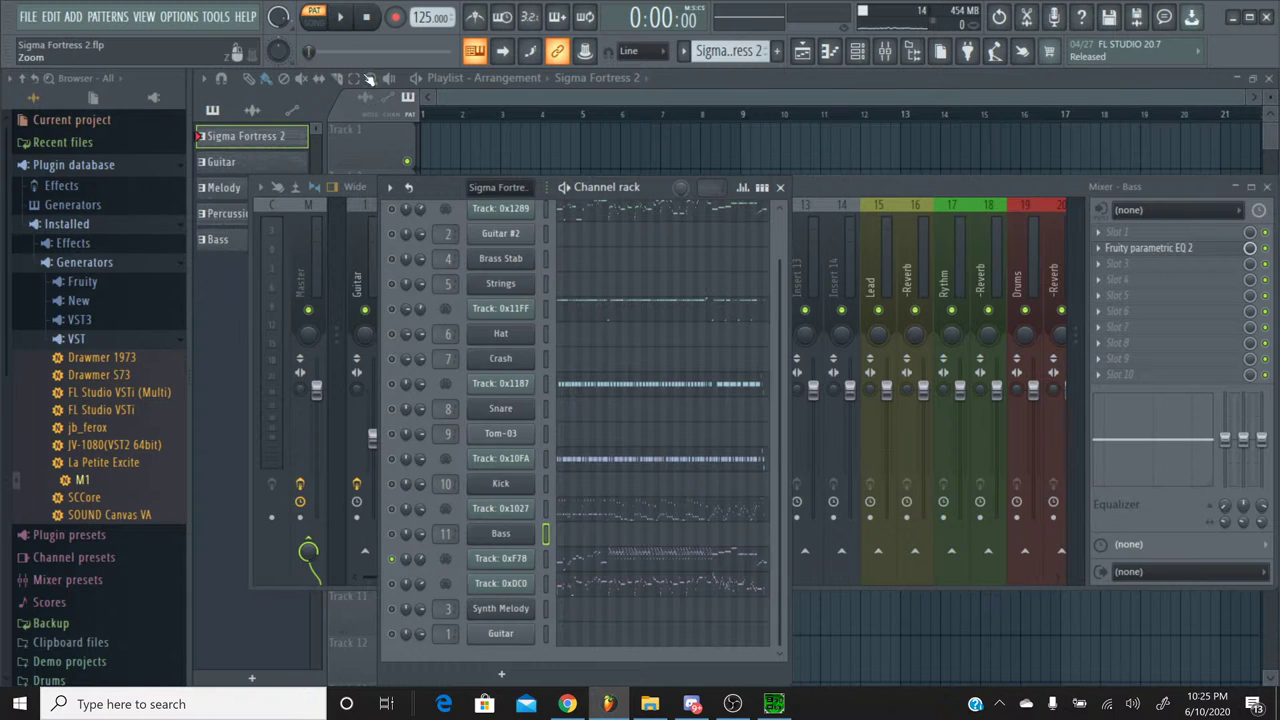
left_click(340, 17)
left_click(368, 18)
key("F12")
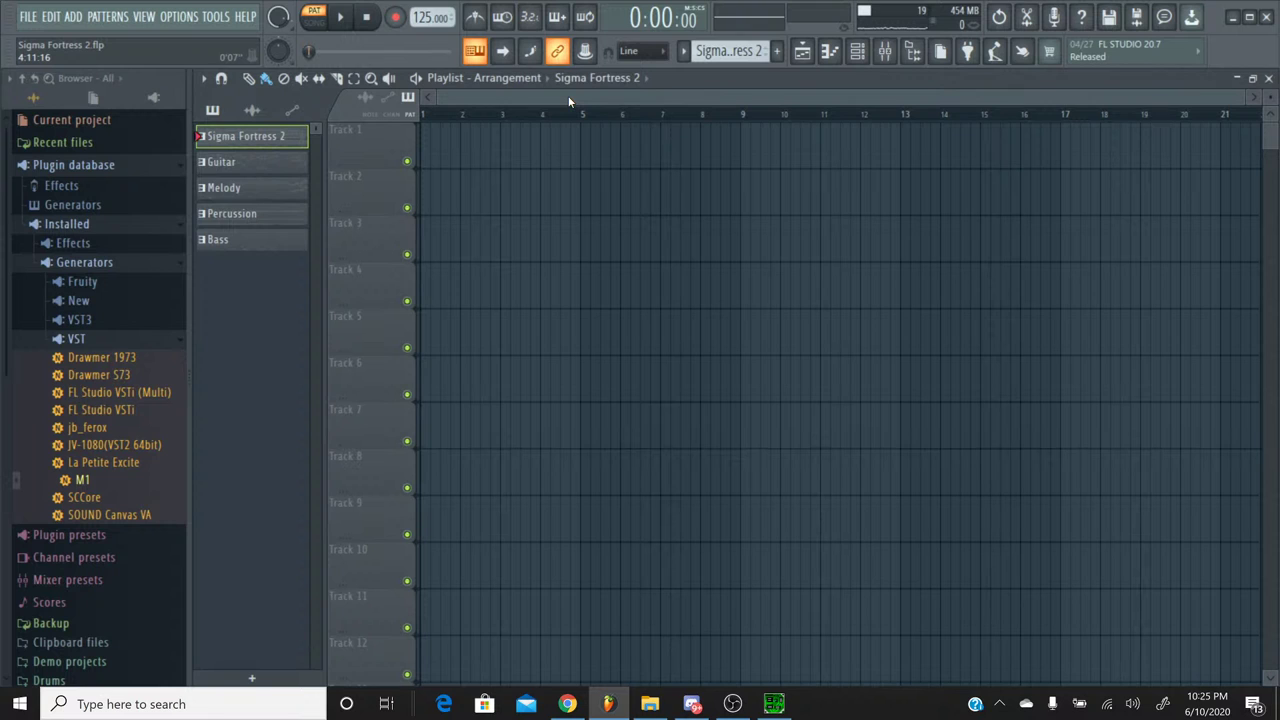
Step: Place the Guitar pattern at bar 1 of playlist Track 1 and the Melody pattern near the start of Track 2
left_click(683, 51)
left_click(708, 88)
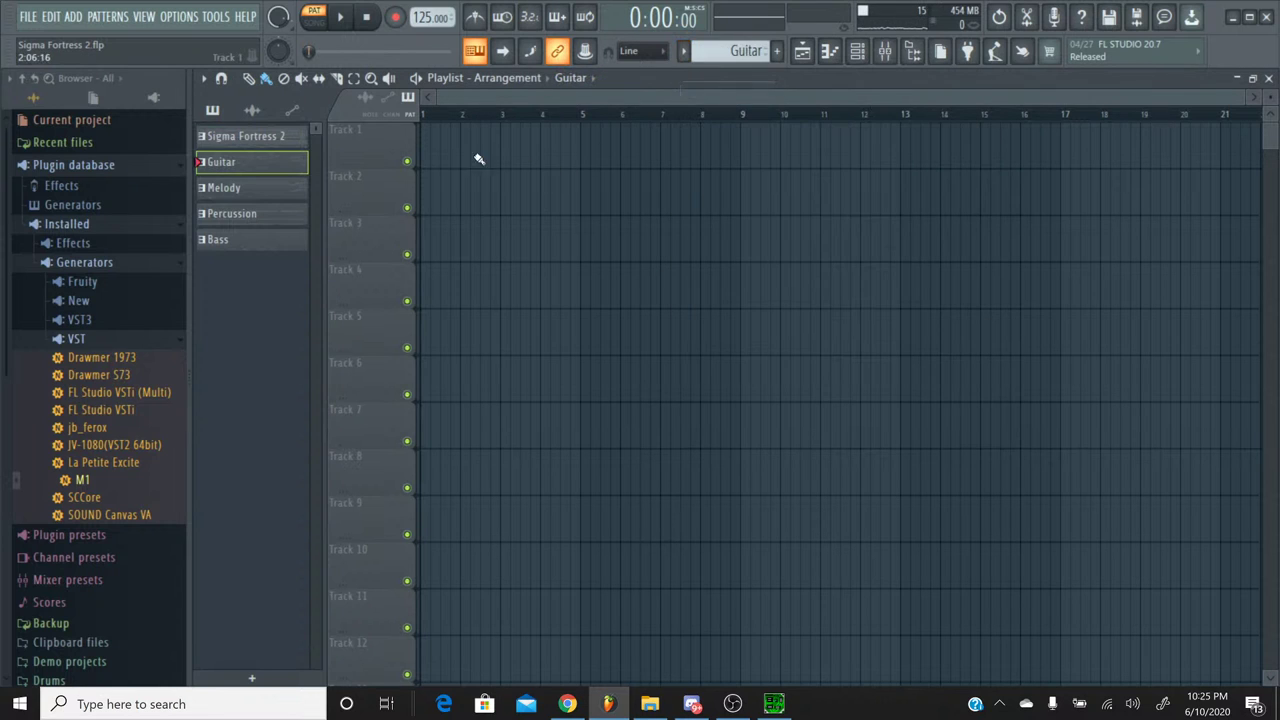
left_click_drag(478, 160, 450, 134)
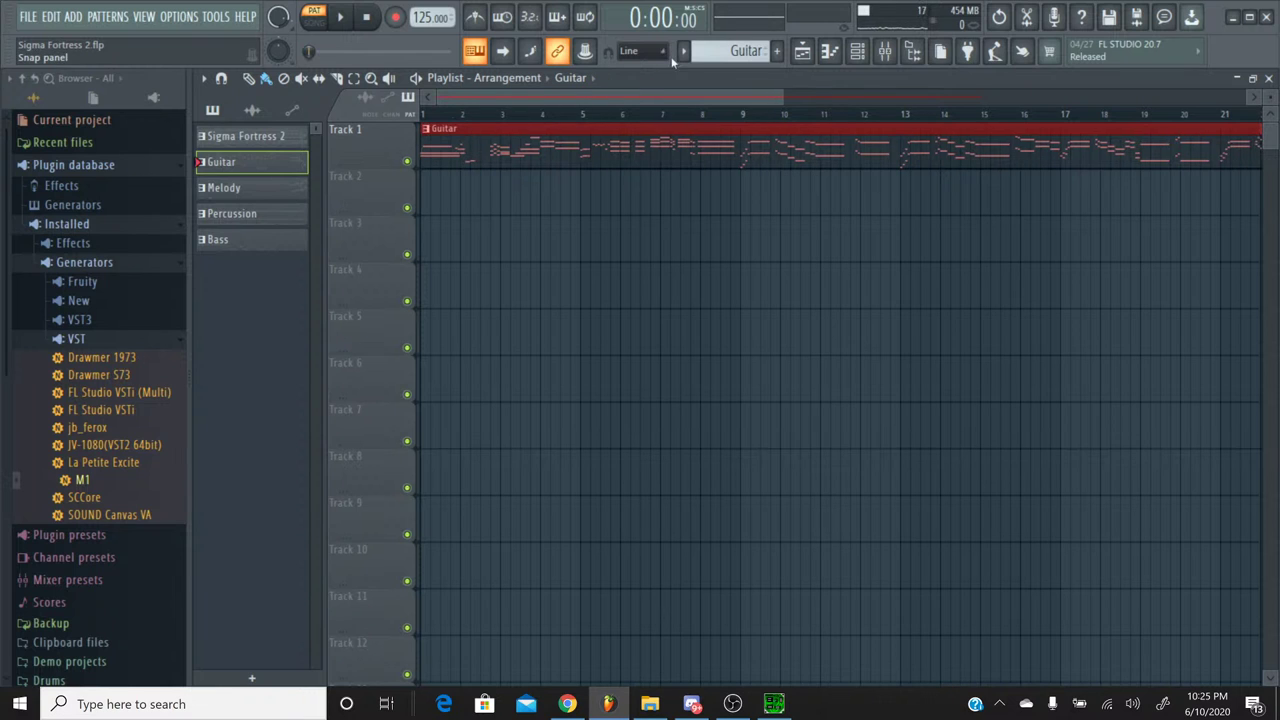
left_click(683, 51)
left_click(708, 104)
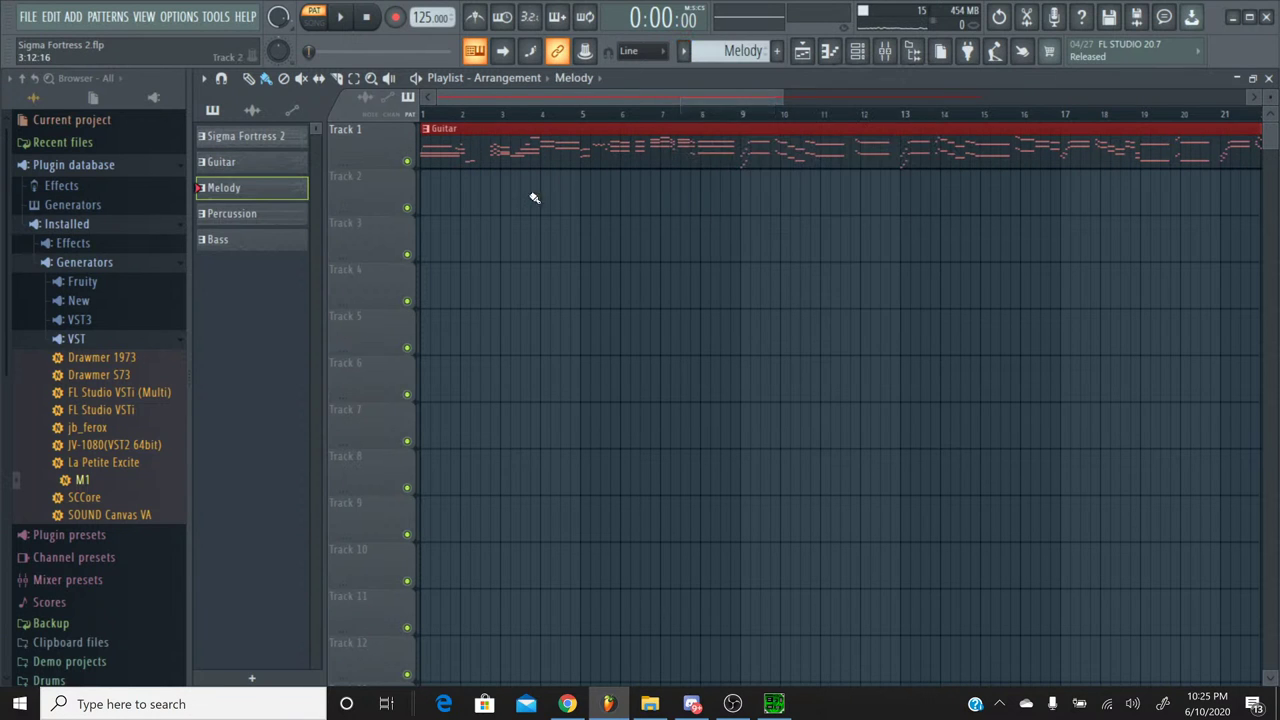
mouse_move(531, 194)
left_mouse_down()
mouse_move(556, 178)
mouse_move(451, 183)
left_mouse_up()
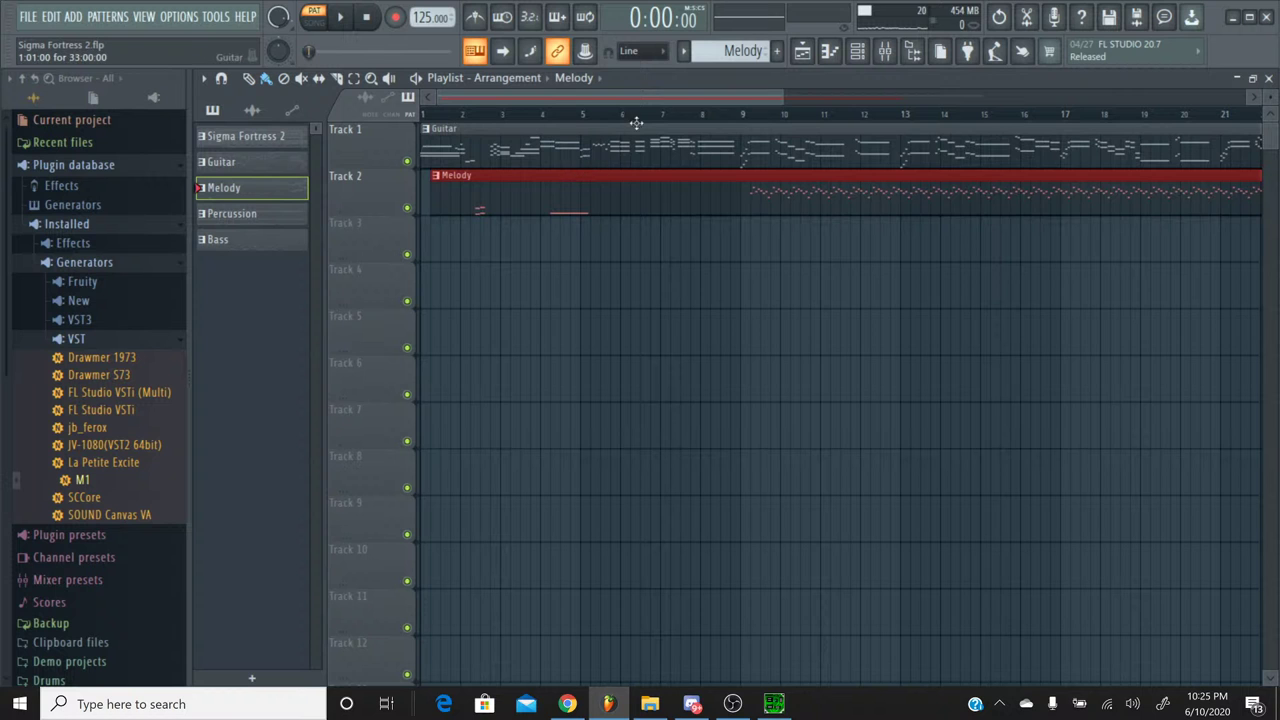
mouse_move(631, 101)
left_mouse_down()
mouse_move(909, 97)
mouse_move(616, 110)
left_mouse_up()
left_click_drag(697, 104, 638, 115)
Step: Place the Percussion pattern at bar 1 of playlist Track 3 and align the Melody clip to bar 1
left_click(685, 57)
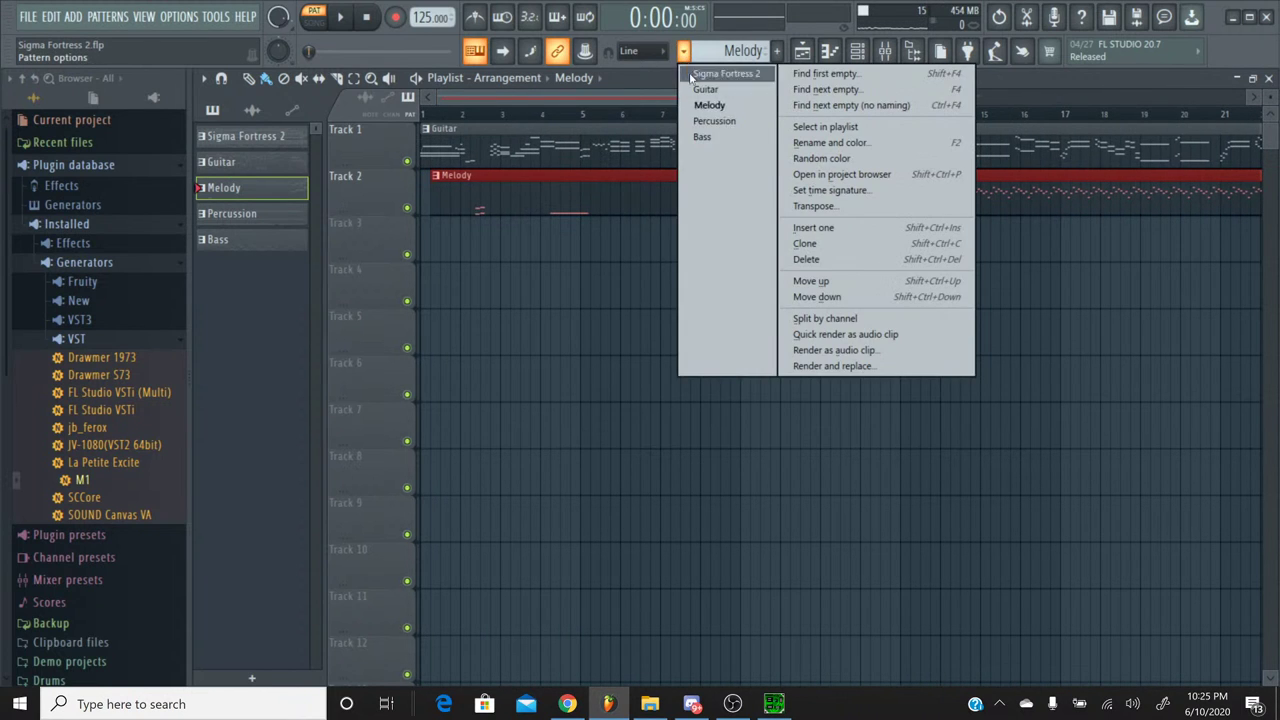
left_click(715, 120)
left_click_drag(502, 245, 432, 224)
left_click_drag(483, 181, 473, 181)
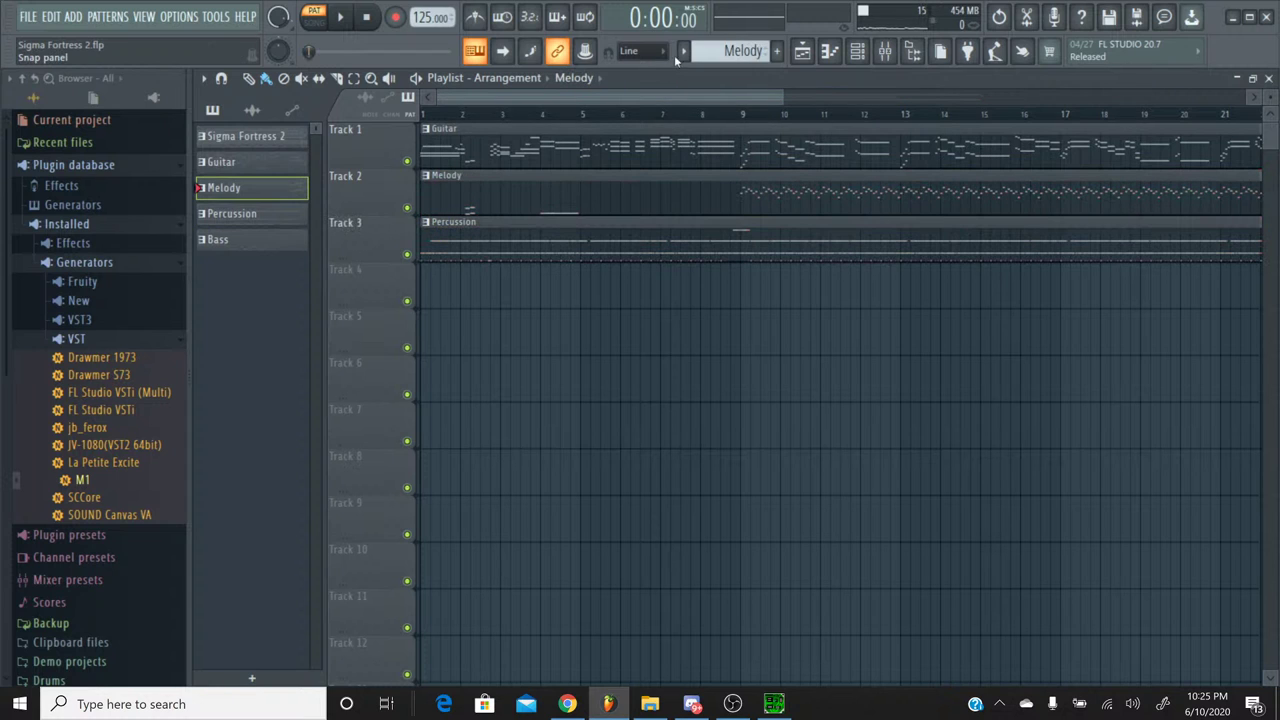
Step: Place the Bass pattern on playlist Track 4 and move its clip to bar 1
left_click(684, 54)
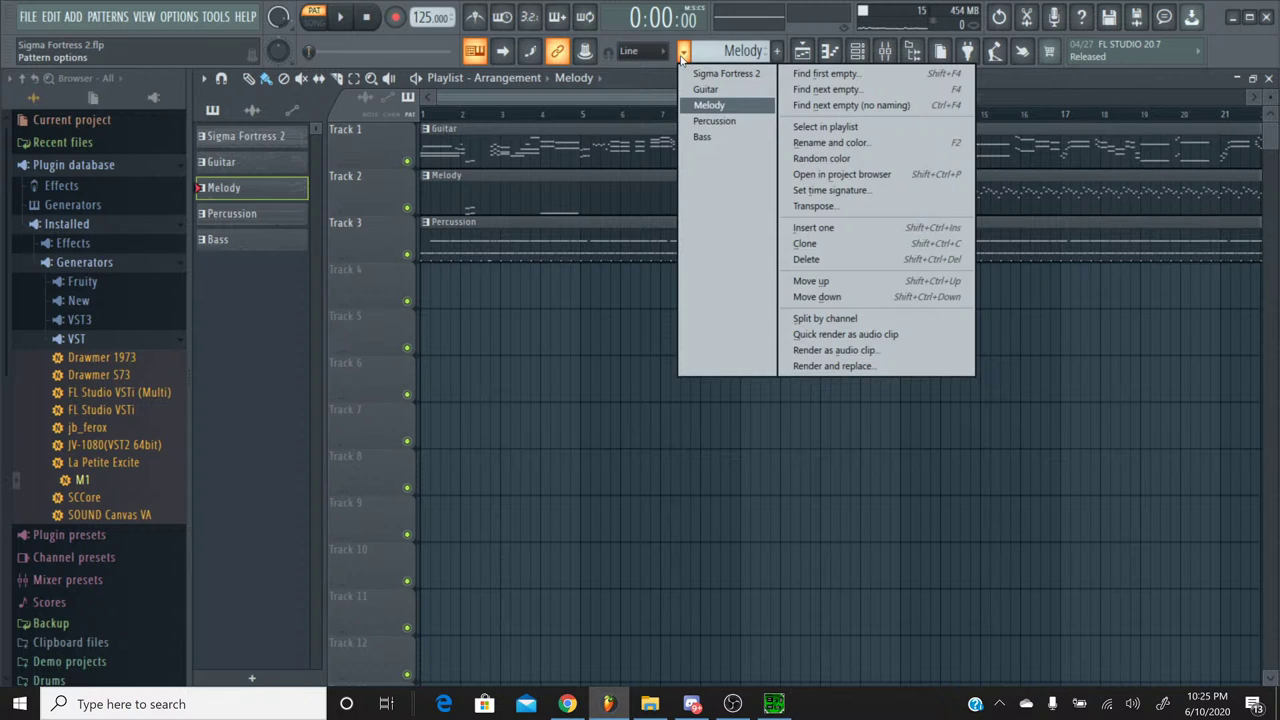
left_click(701, 136)
left_click(490, 287)
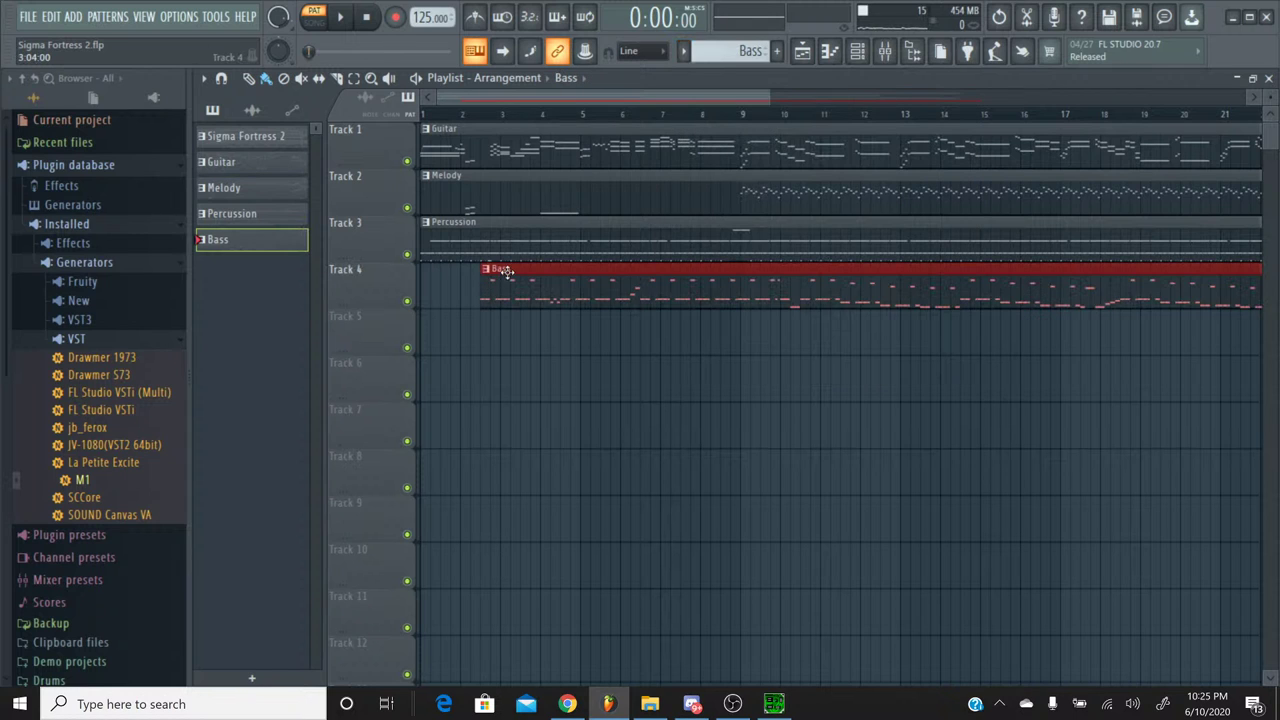
left_click_drag(507, 272, 422, 274)
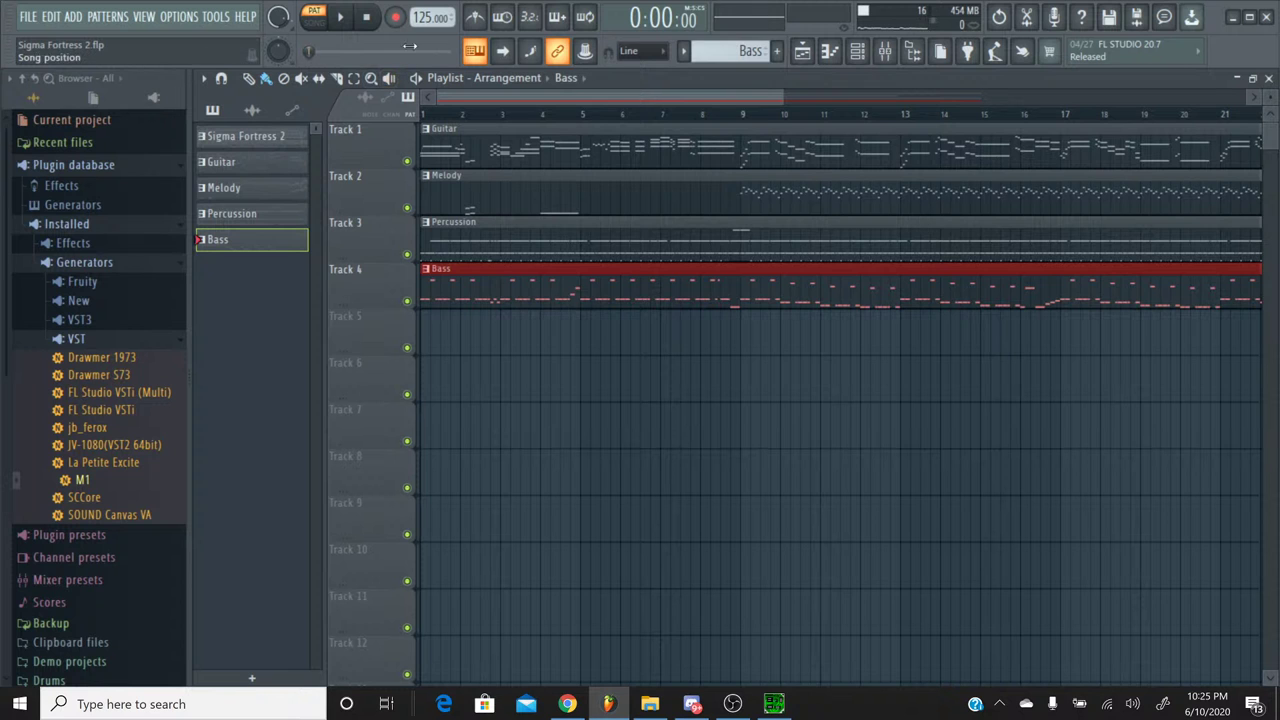
Step: Switch playback to song mode, unsolo all channels in the channel rack, and play the arrangement
left_click(315, 18)
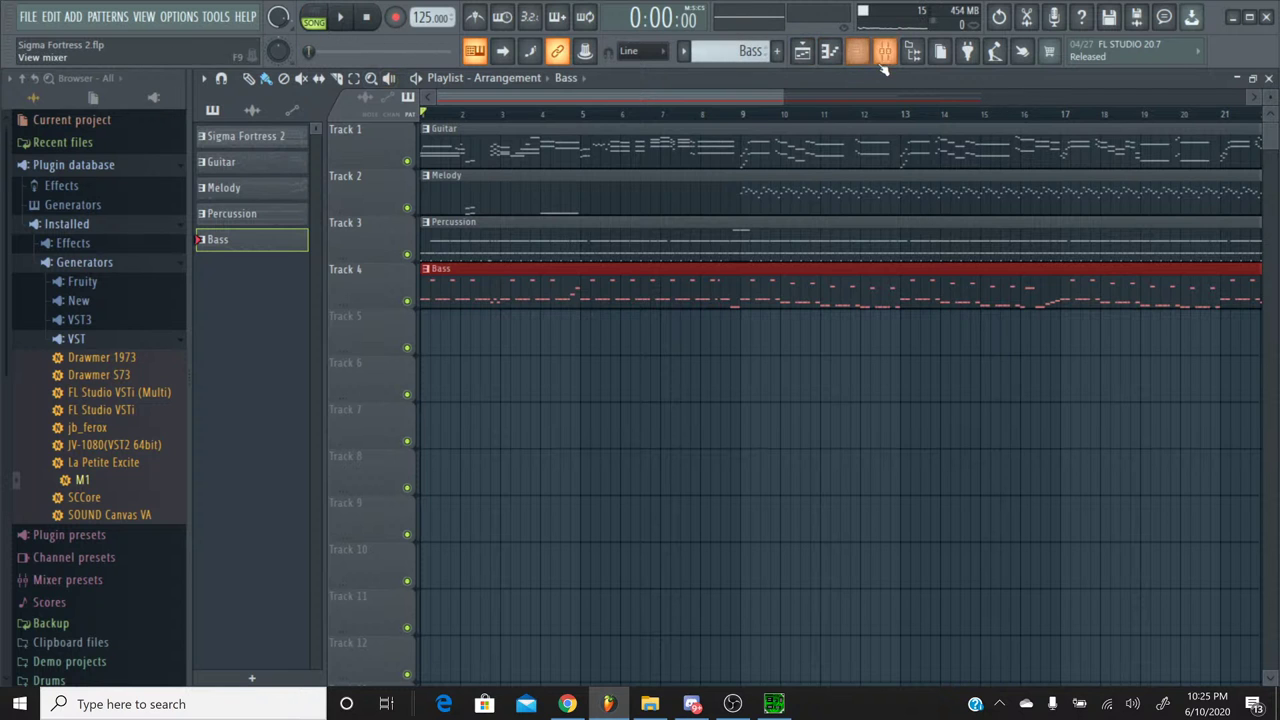
left_click(885, 51)
left_click(857, 51)
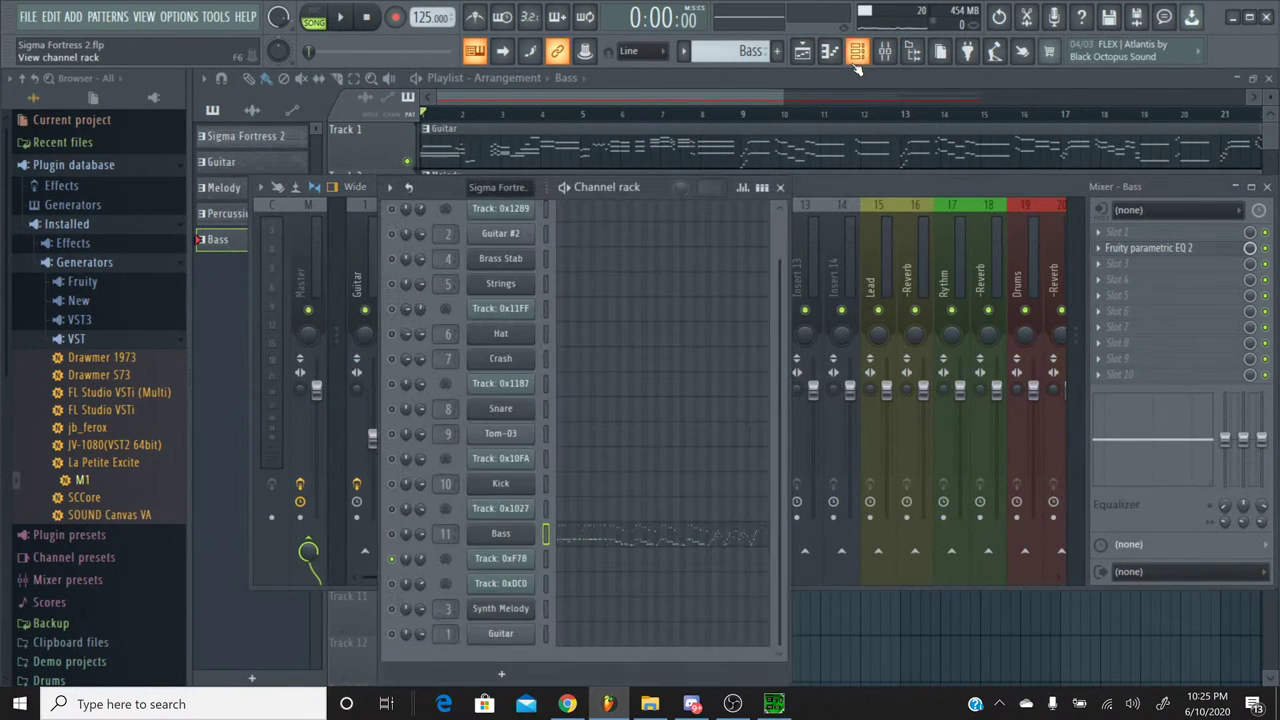
right_click(398, 360)
left_click(402, 366)
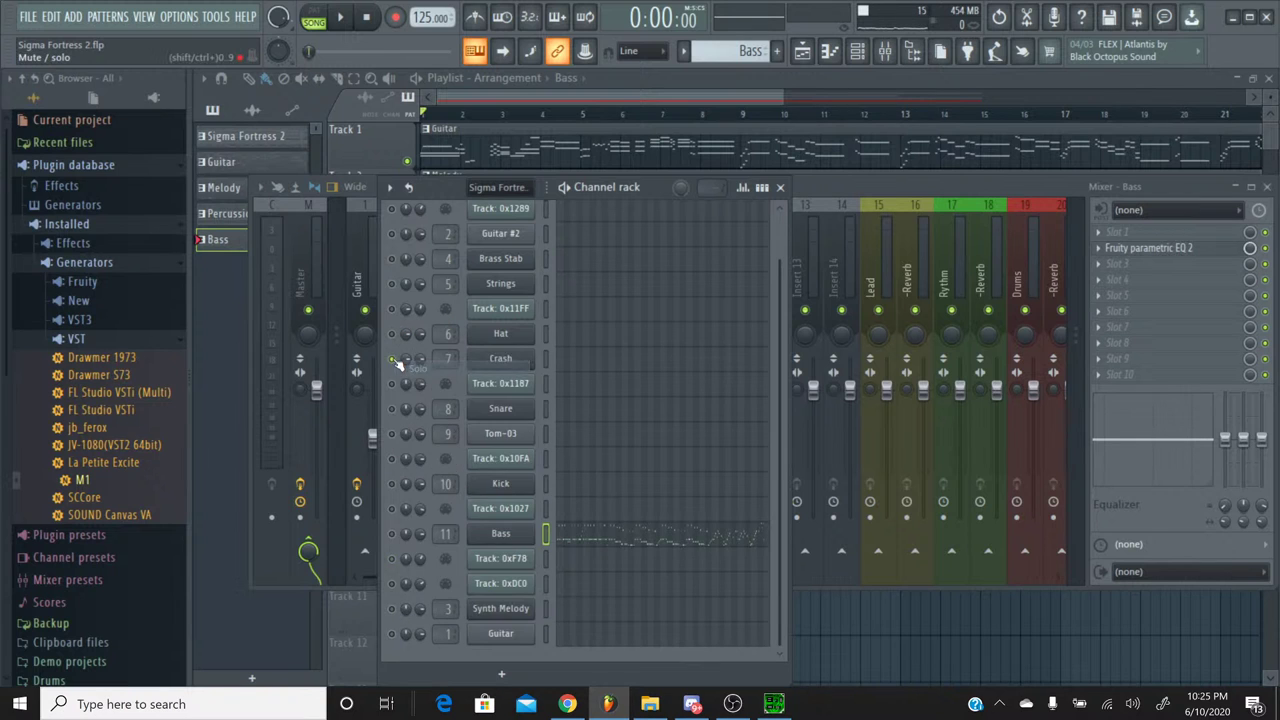
right_click(398, 362)
left_click(402, 367)
key("space")
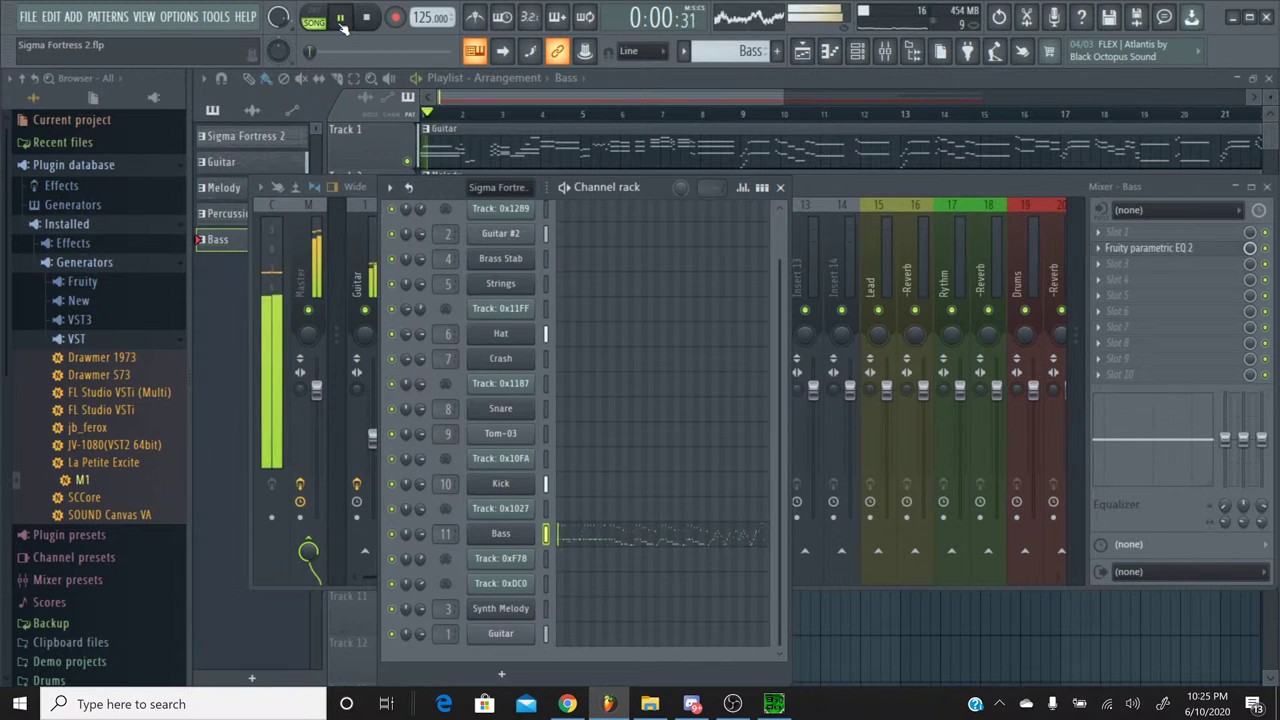
Step: Raise the Guitar and Guitar #2 mixer levels to about 90% and jump playback back to the song's beginning
left_click(832, 191)
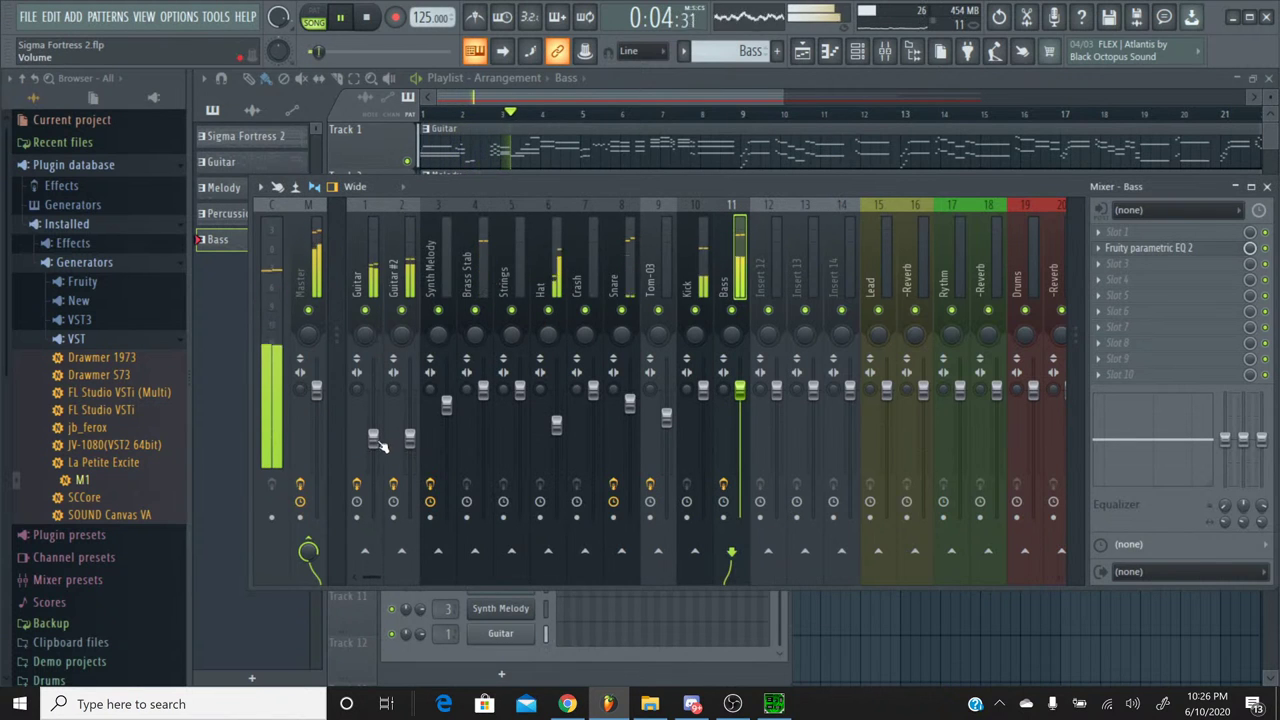
left_click_drag(372, 437, 409, 427)
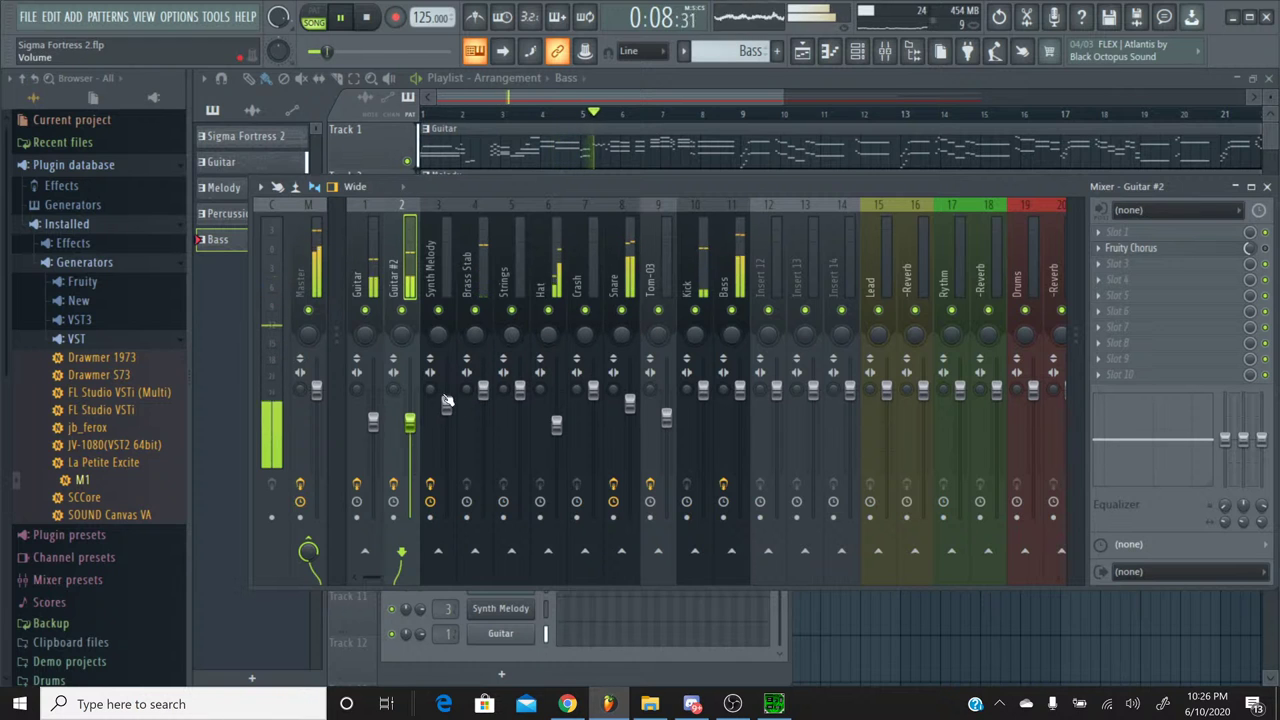
left_click_drag(372, 421, 409, 402)
left_click(409, 421)
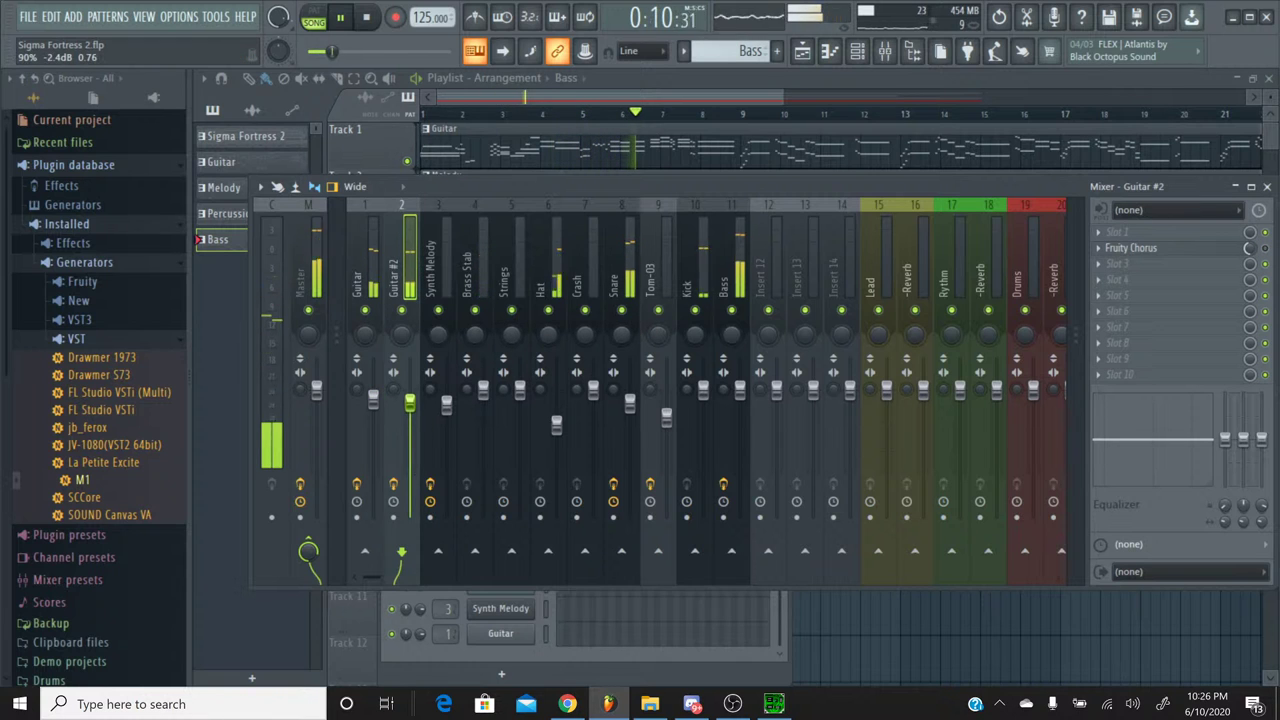
left_click_drag(337, 55, 311, 55)
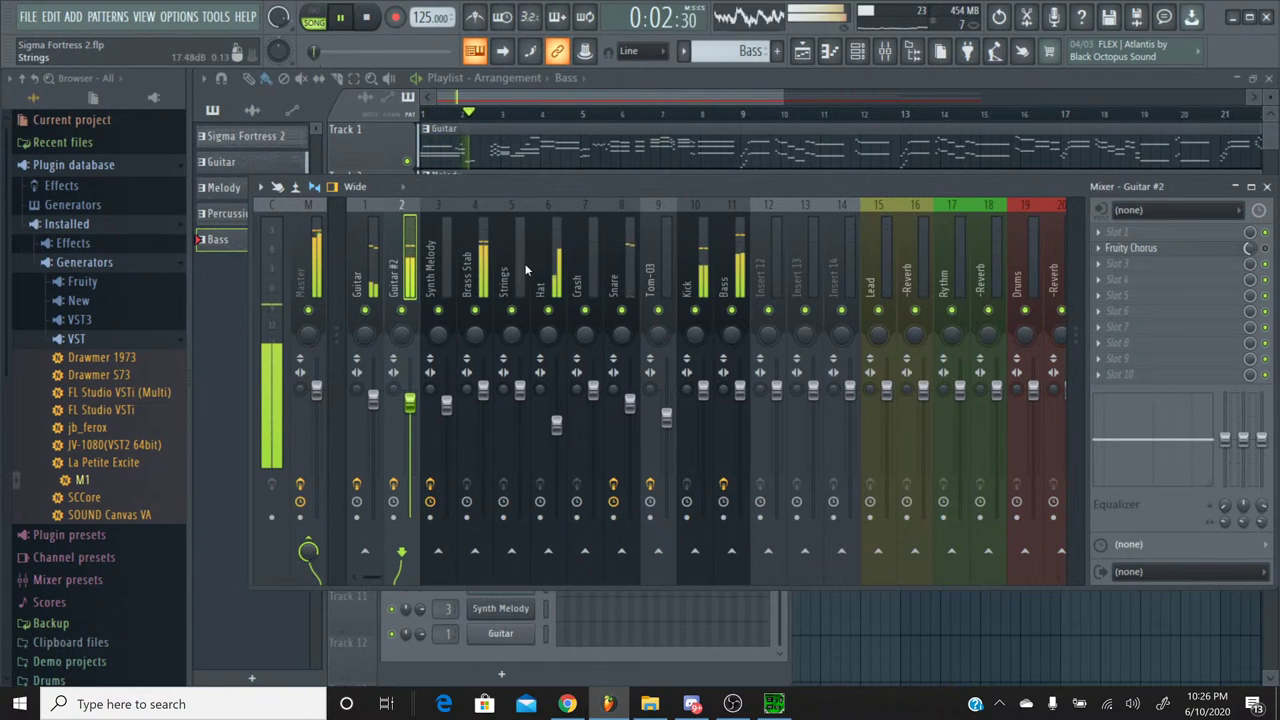
Step: Solo the Hat insert, lower its level to 67% (-7.9 dB), and restore the other inserts
right_click(548, 310)
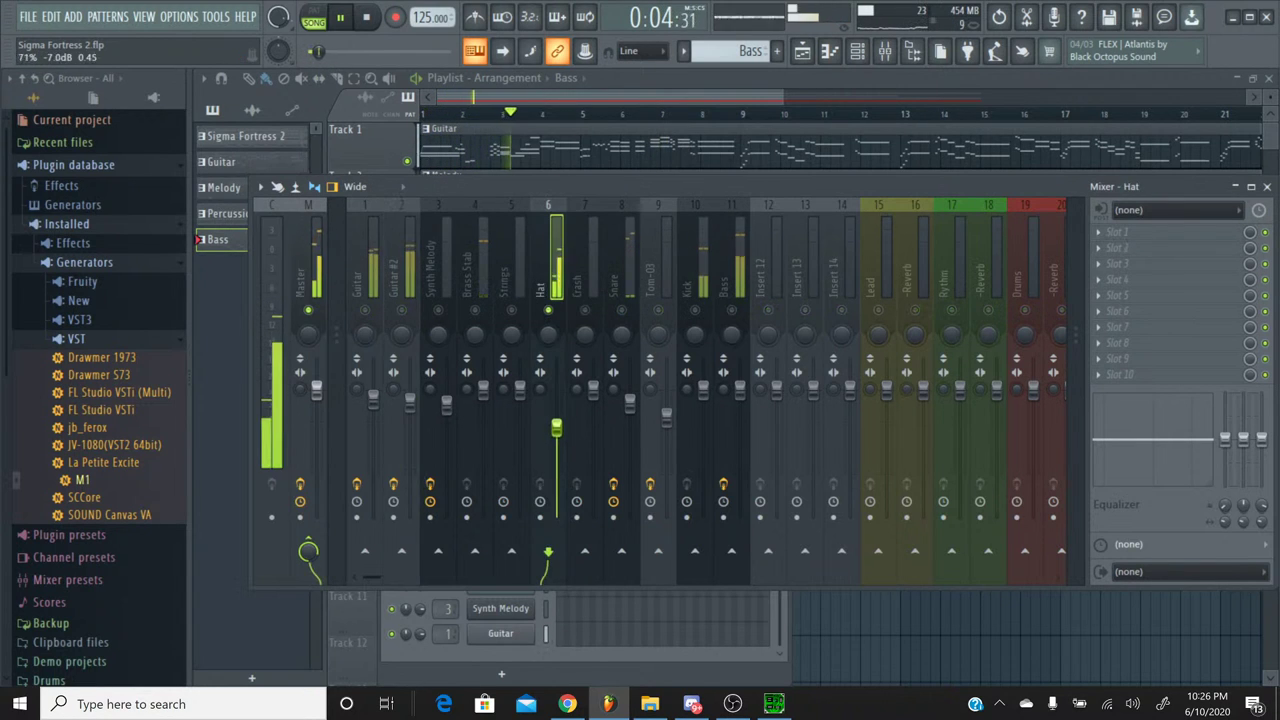
left_click_drag(556, 424, 556, 445)
right_click(548, 312)
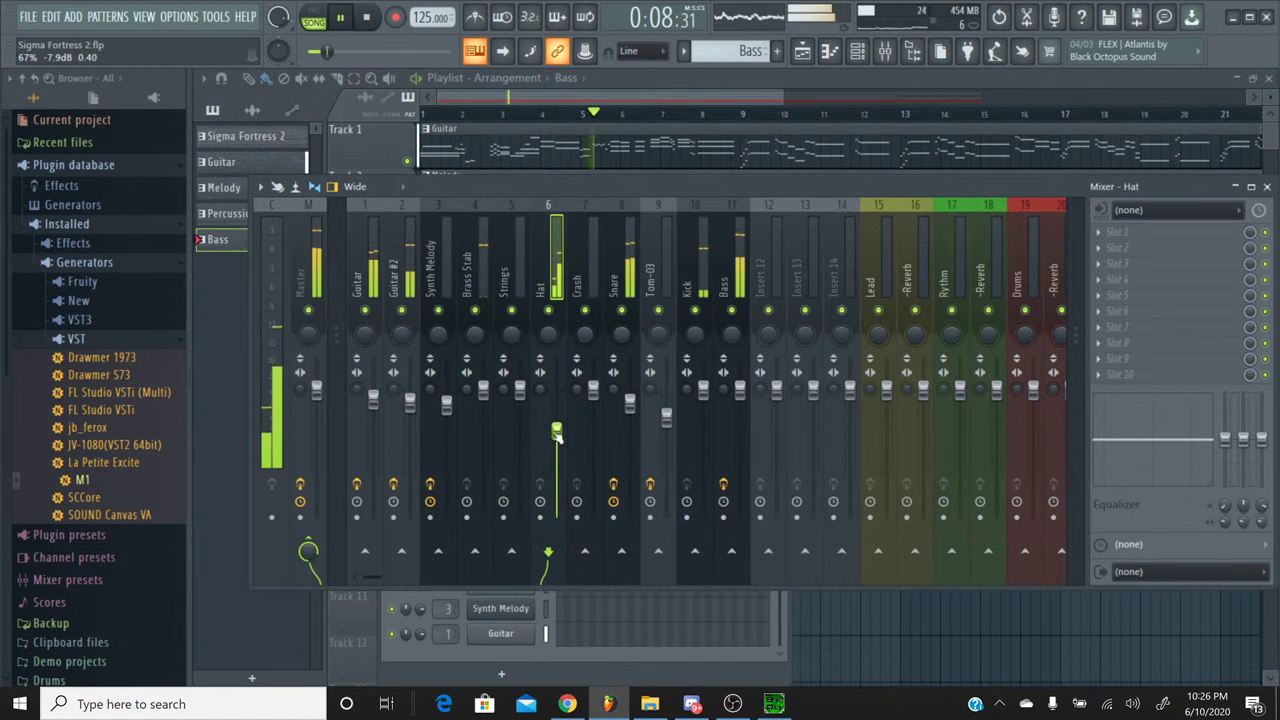
Step: Lower the Bass mixer level and raise the Snare mixer level while the song plays
left_click(736, 328)
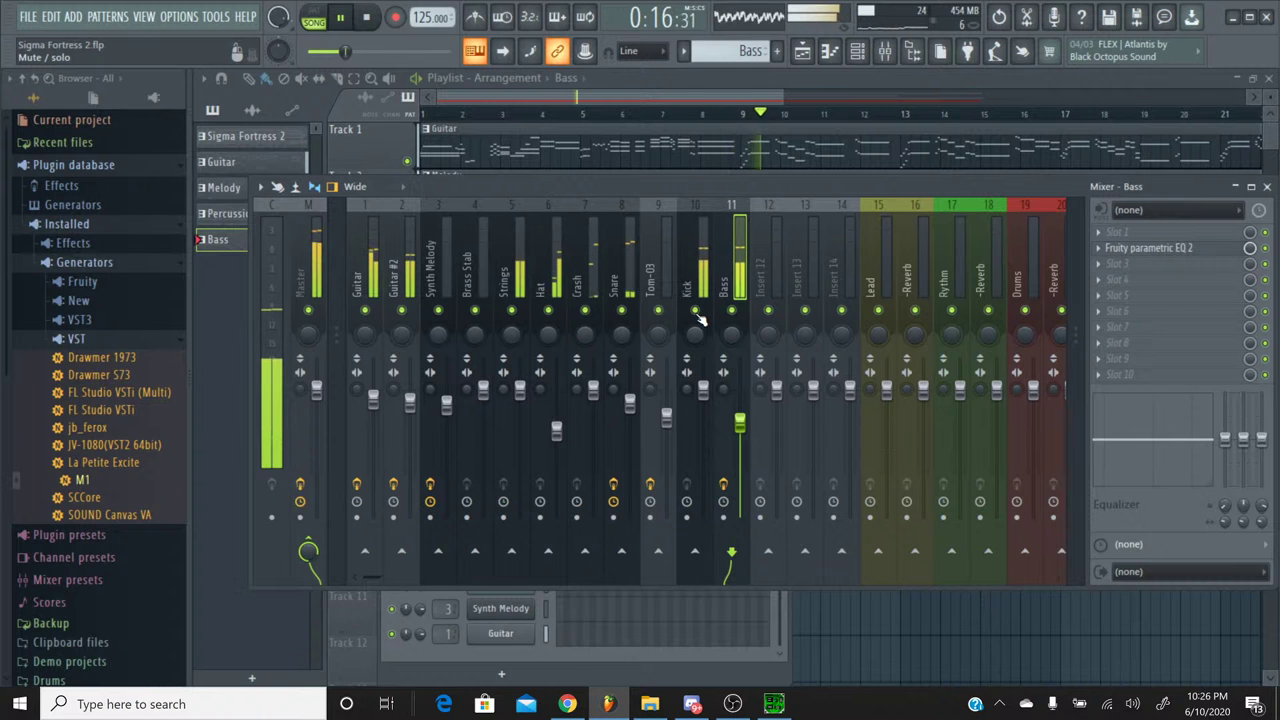
left_click_drag(629, 403, 631, 391)
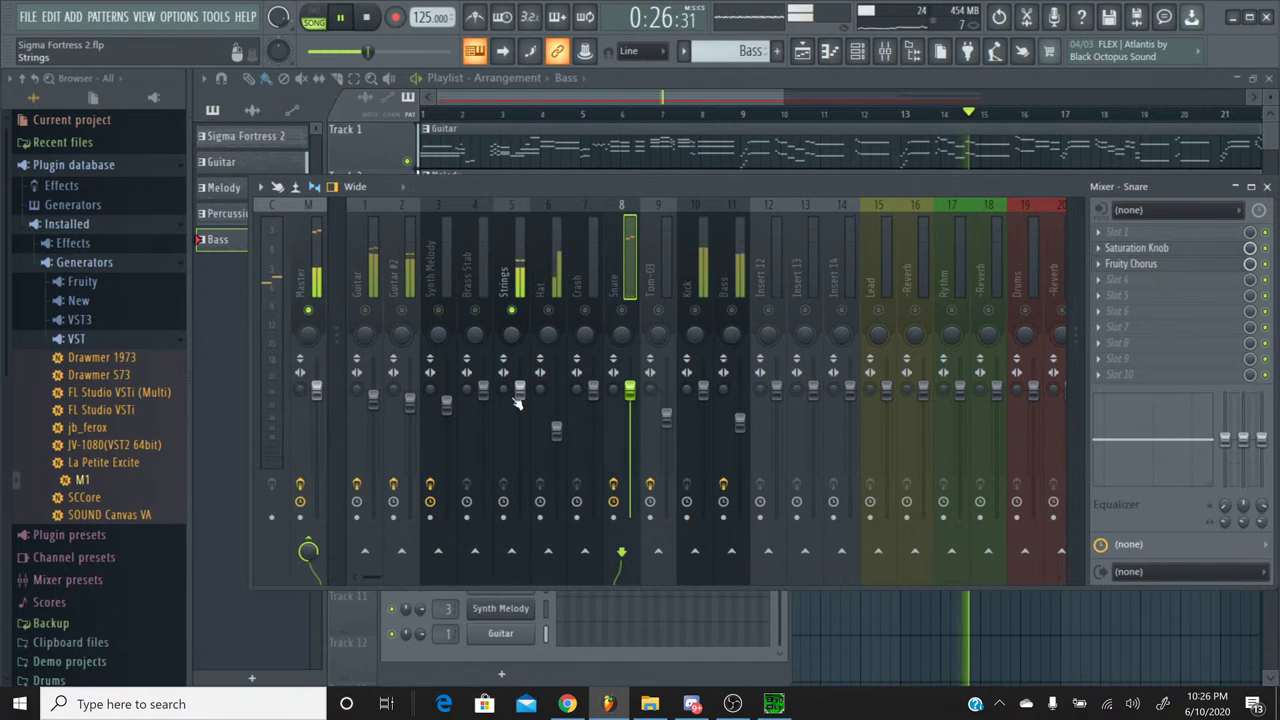
Step: Restore the other inserts beside Strings and add Fruity Chorus to the third effect slot of the Strings insert
left_click(518, 320)
right_click(512, 312)
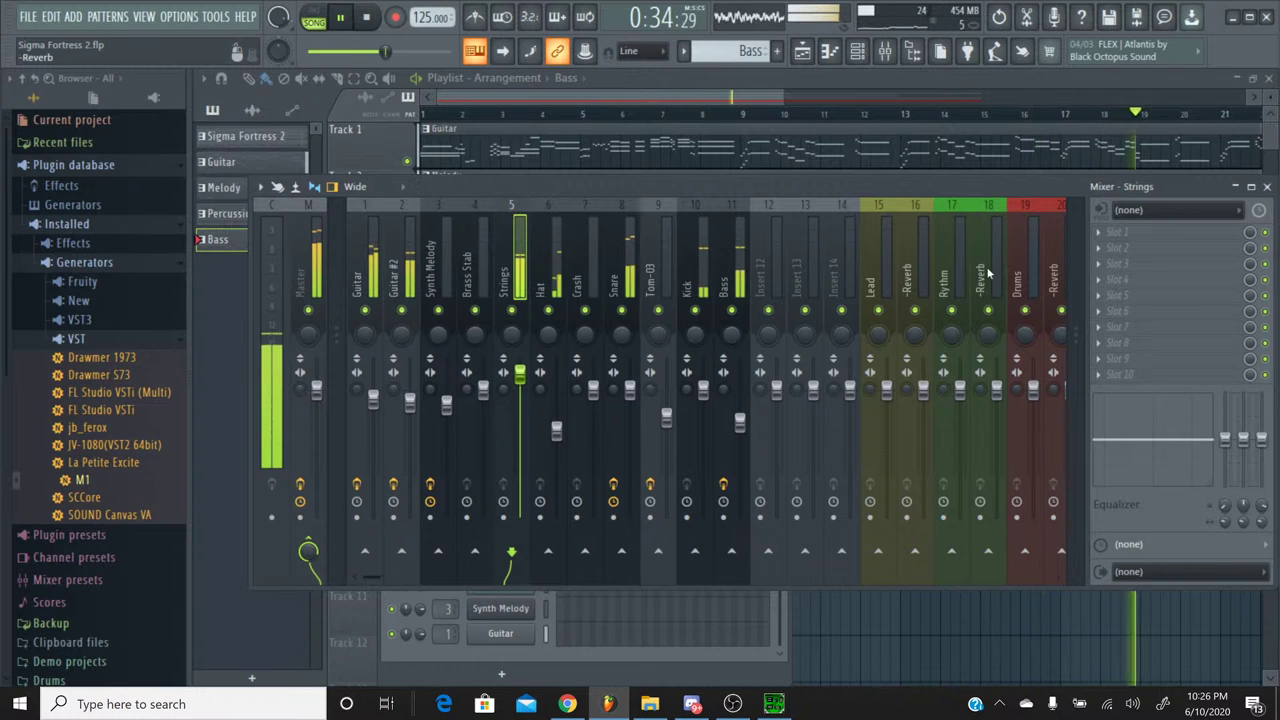
left_click(1141, 268)
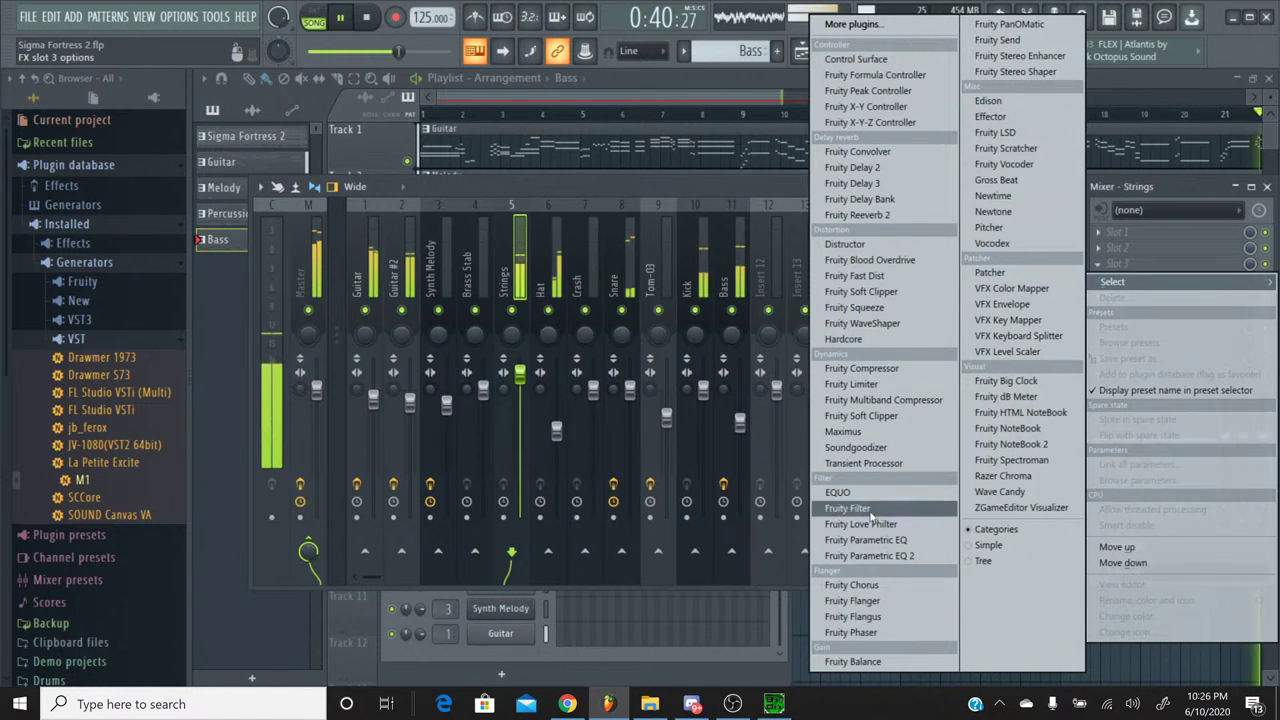
left_click(852, 585)
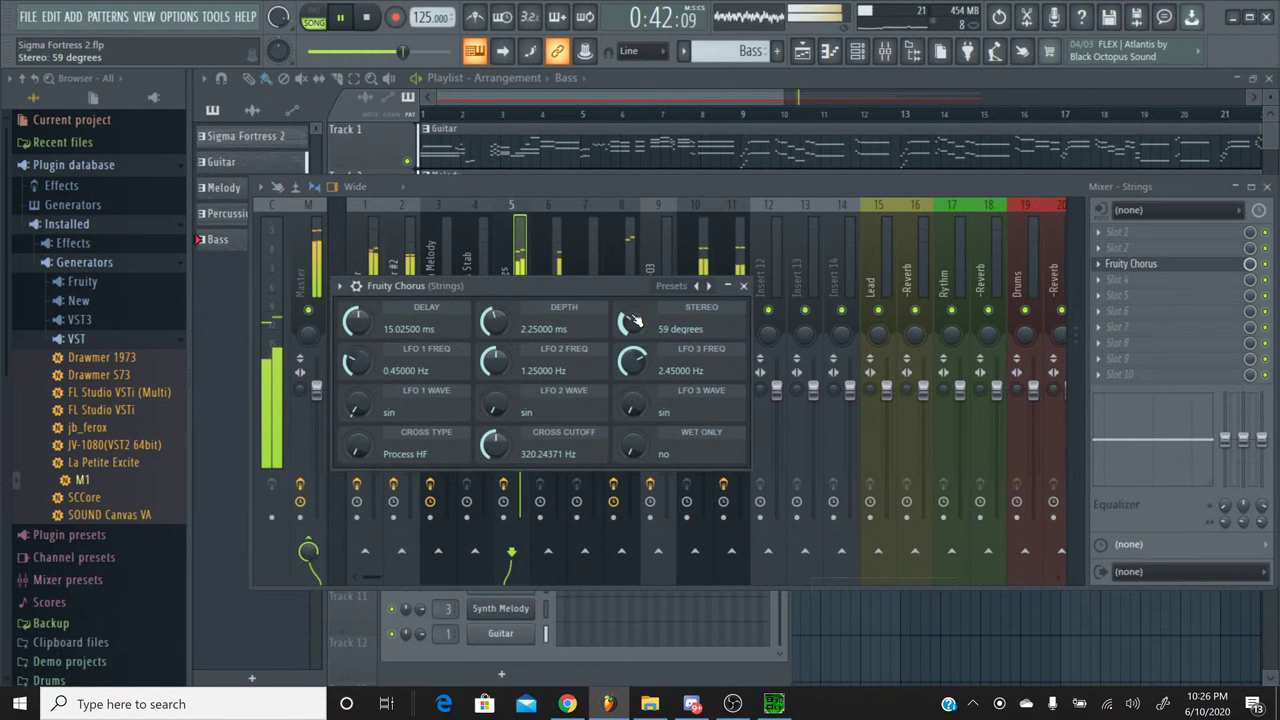
left_click(743, 287)
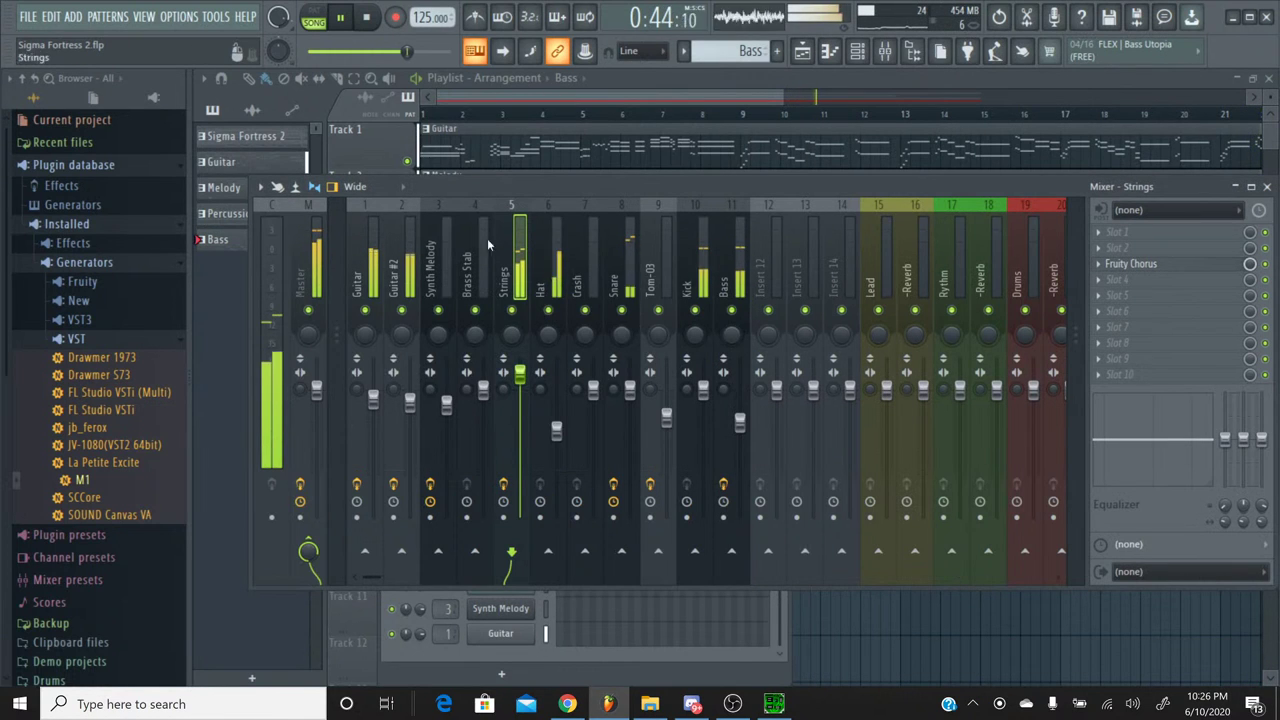
Step: Restart playback from the song's beginning, check the YouTube live chat in the browser, and return to the mixer
left_click_drag(407, 52, 311, 52)
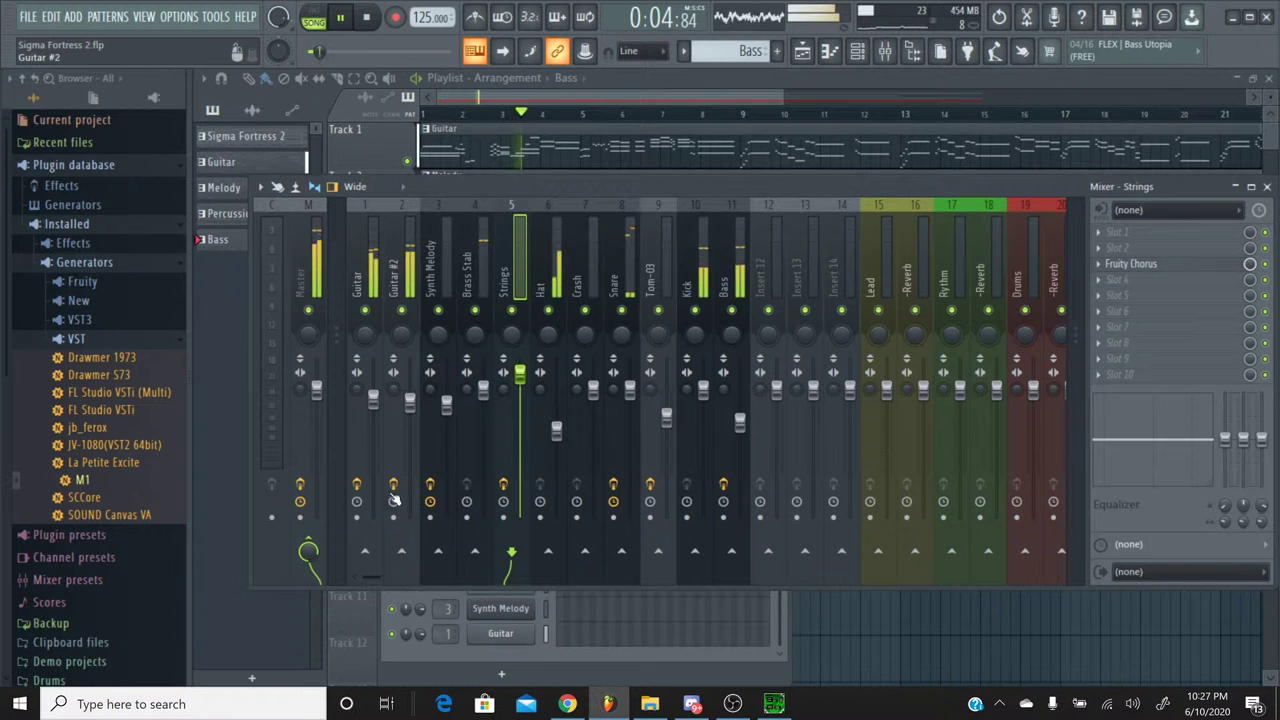
left_click(567, 704)
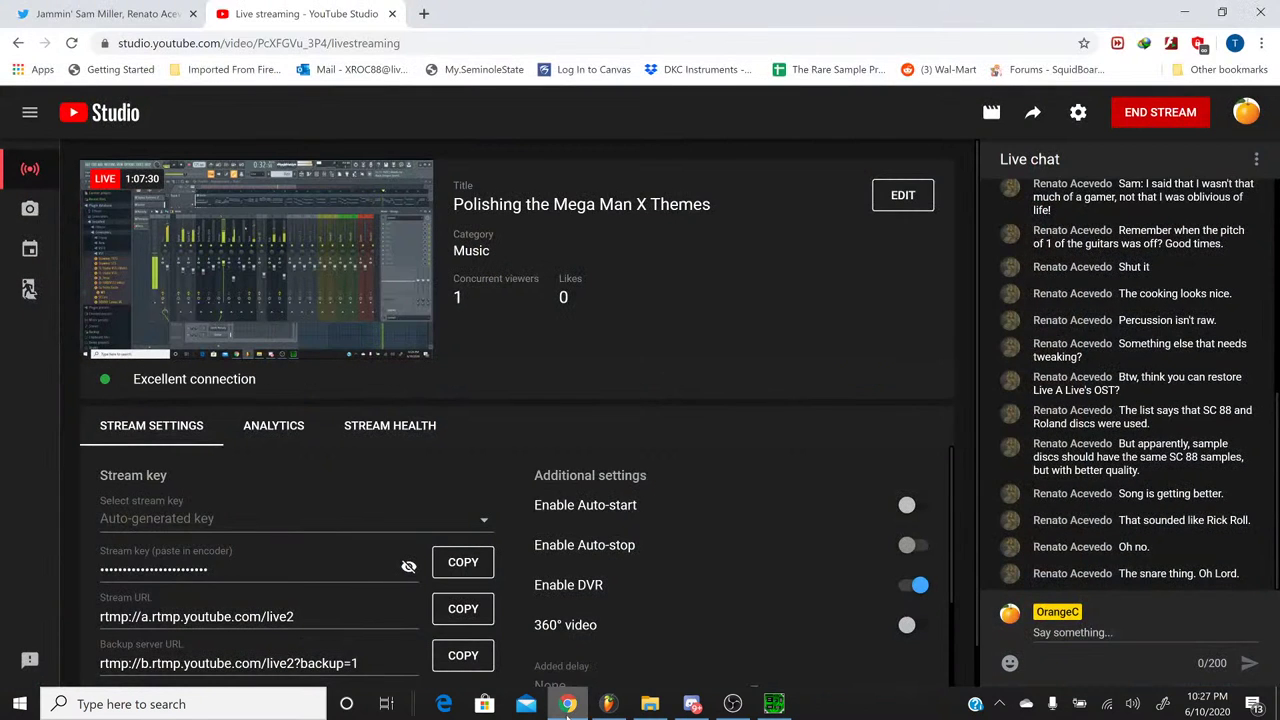
left_click(567, 704)
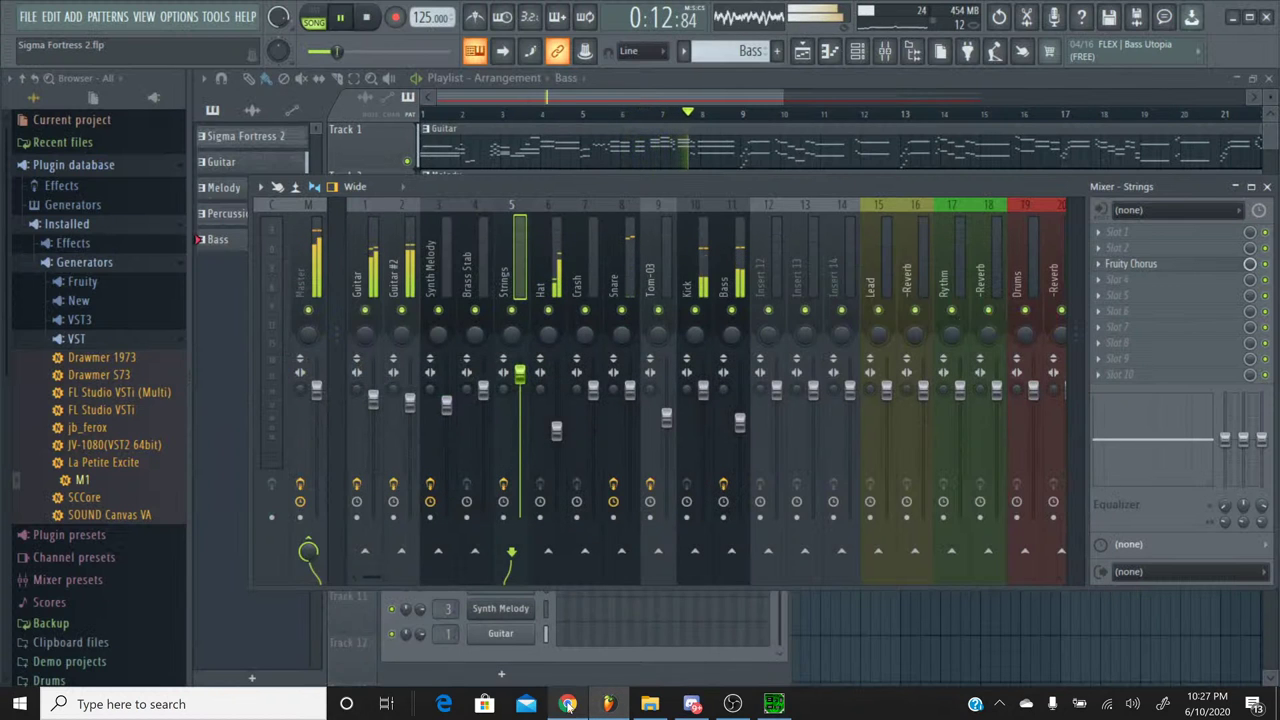
Step: Lower the Guitar mixer level slightly and try Guitar #2 at 81% (-4.4 dB) while the song plays
left_click(373, 401)
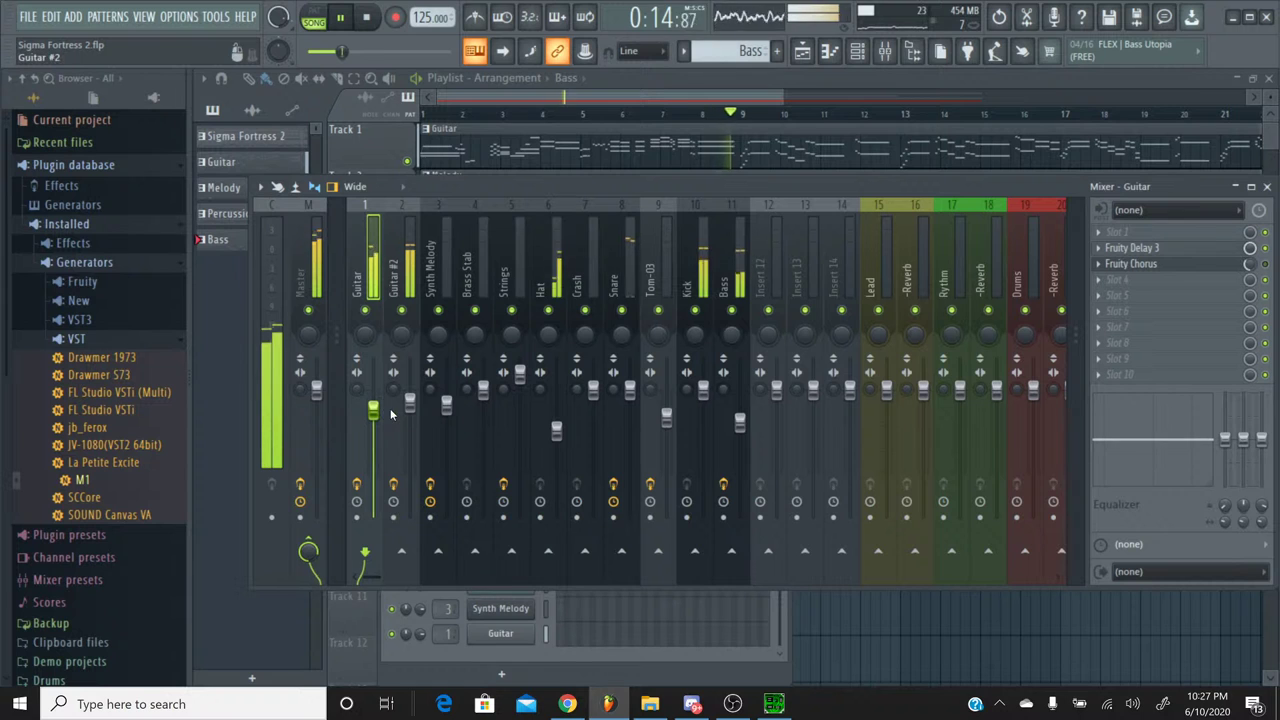
left_click_drag(409, 403, 409, 414)
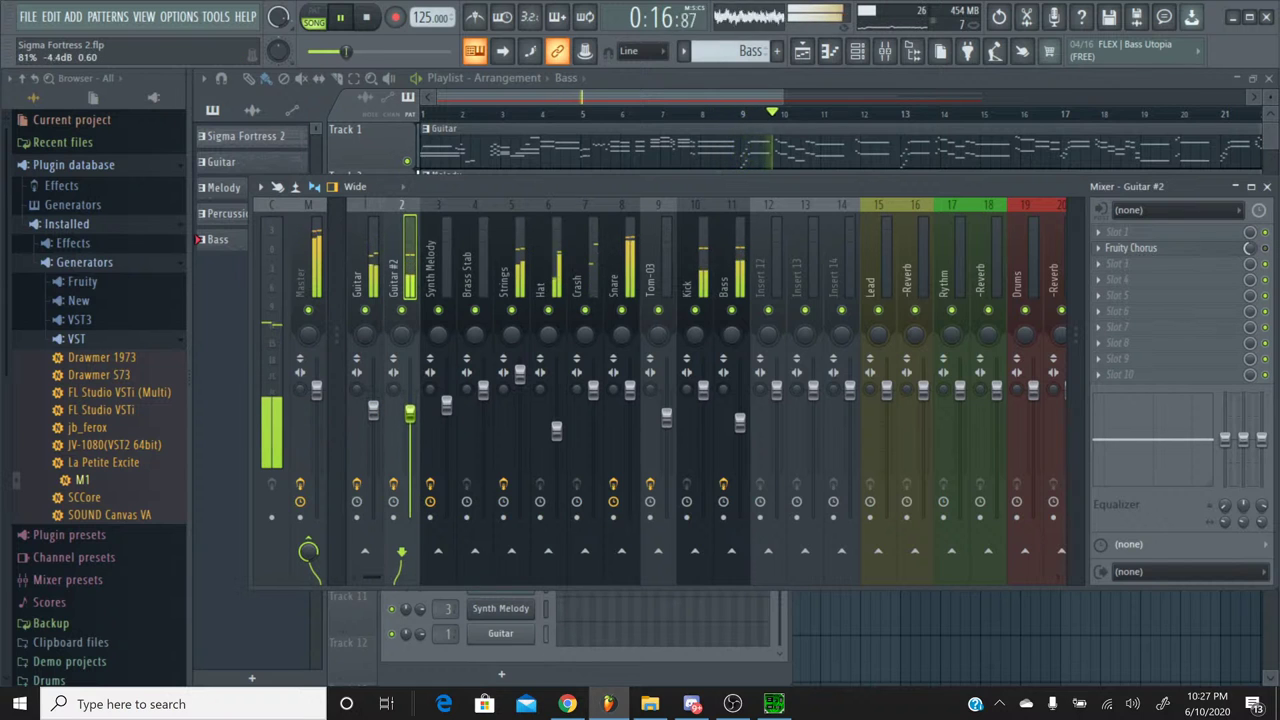
left_click(373, 410)
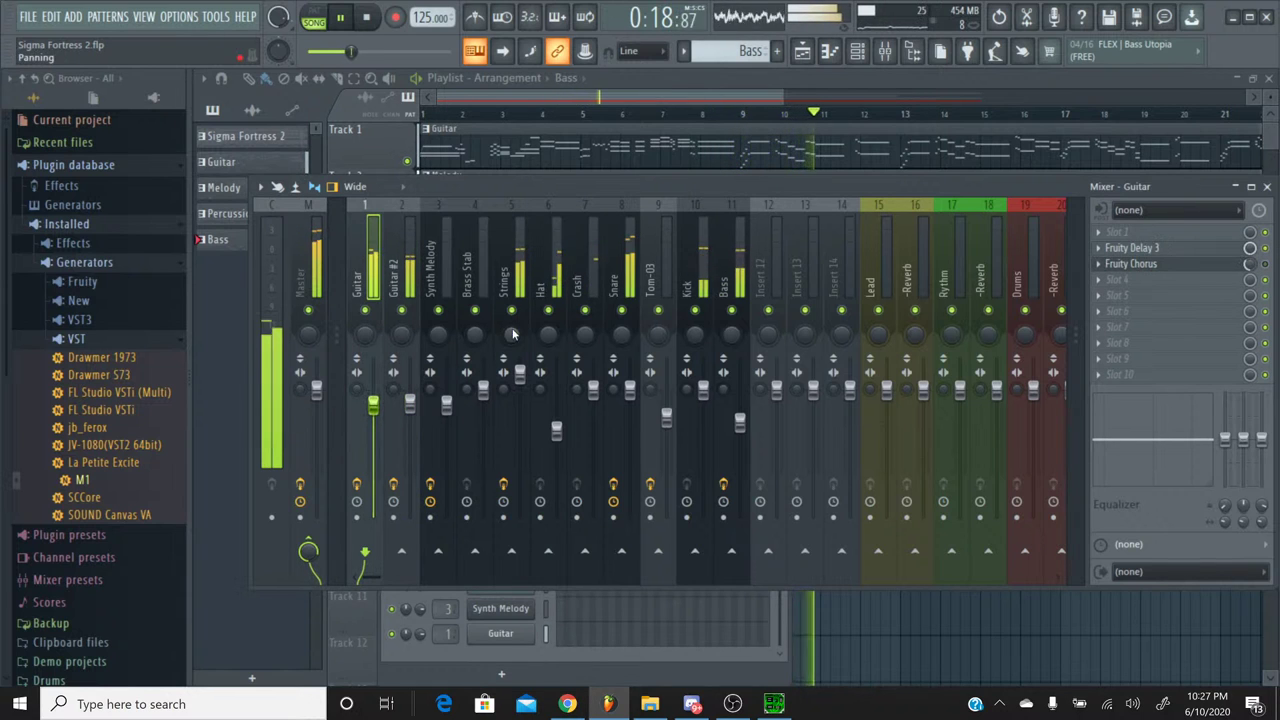
Step: Lower the Strings mixer level slightly and raise the Synth Melody mixer level during playback
left_click(519, 370)
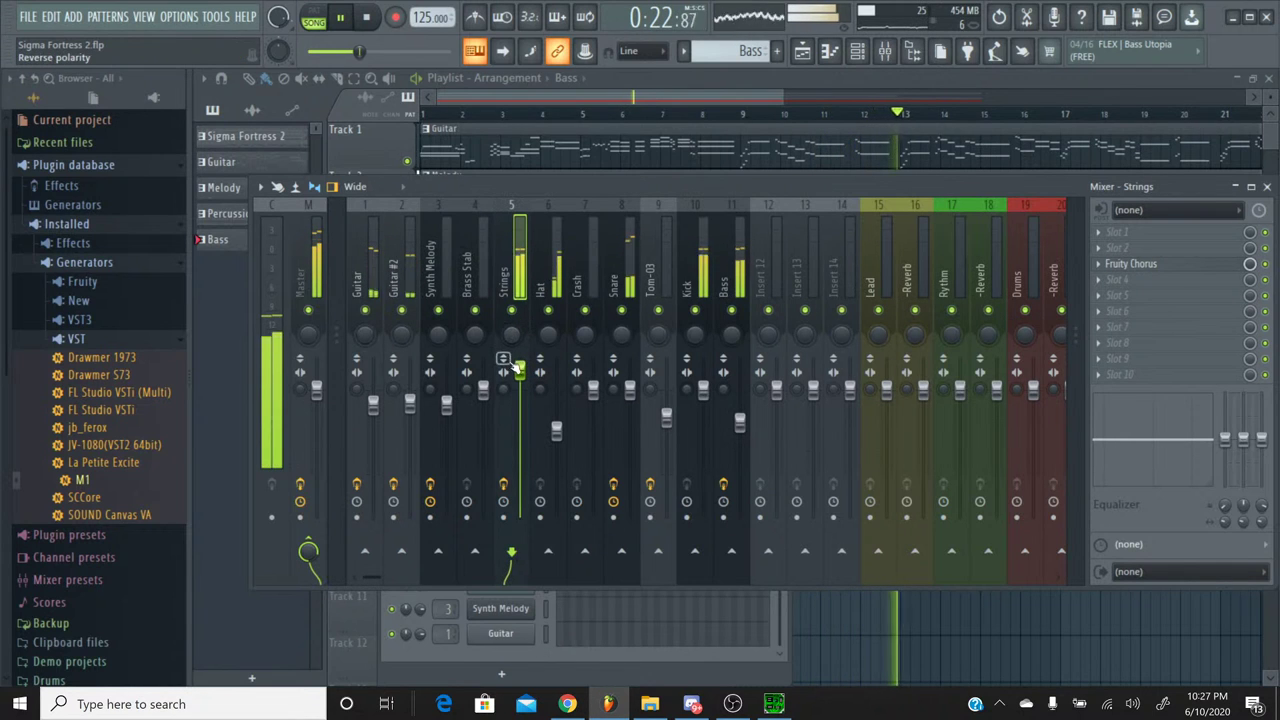
left_click_drag(519, 373, 519, 381)
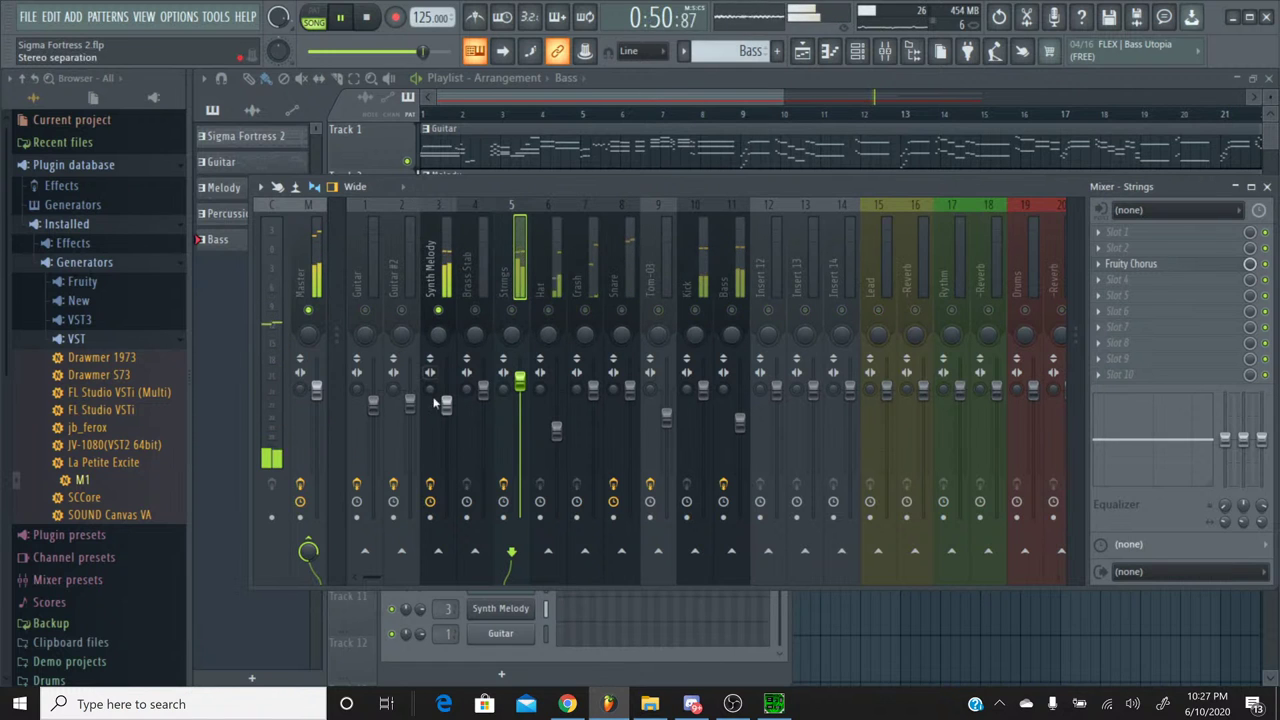
left_click_drag(440, 405, 441, 392)
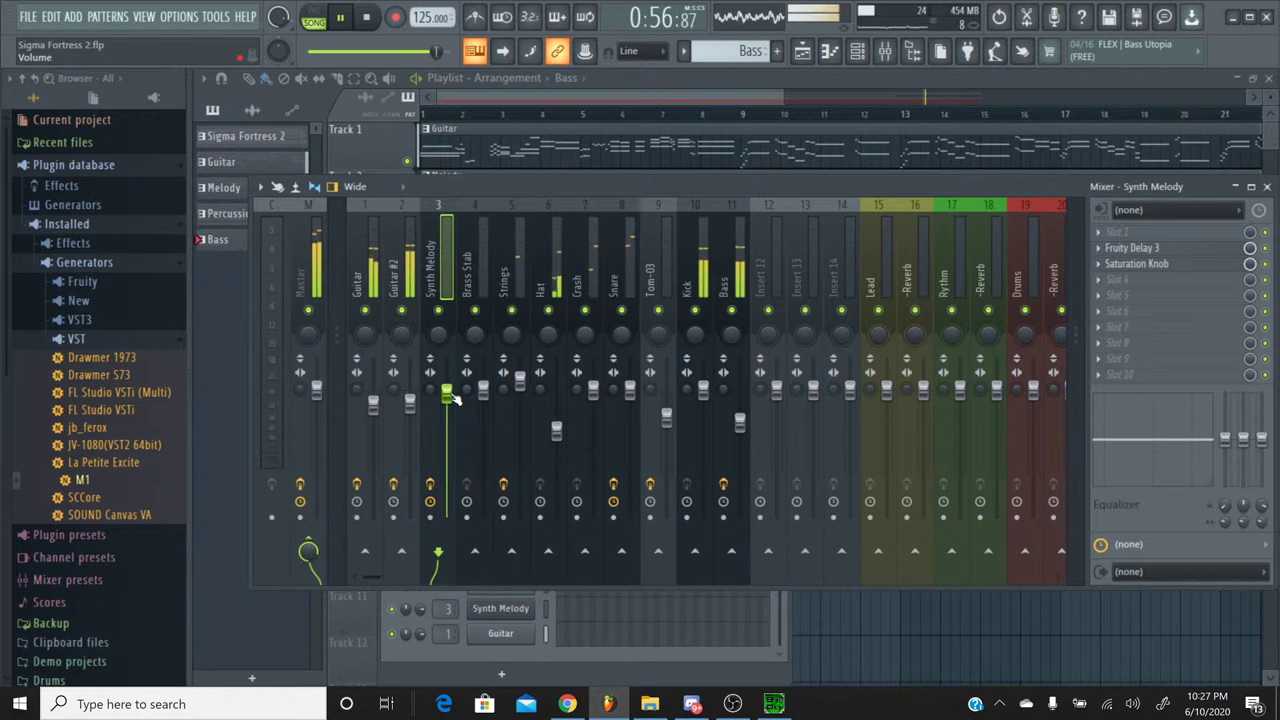
Step: Stop playback and trim the Guitar, Percussion and Bass clips in the playlist to end at bar 33
left_click_drag(604, 90, 999, 94)
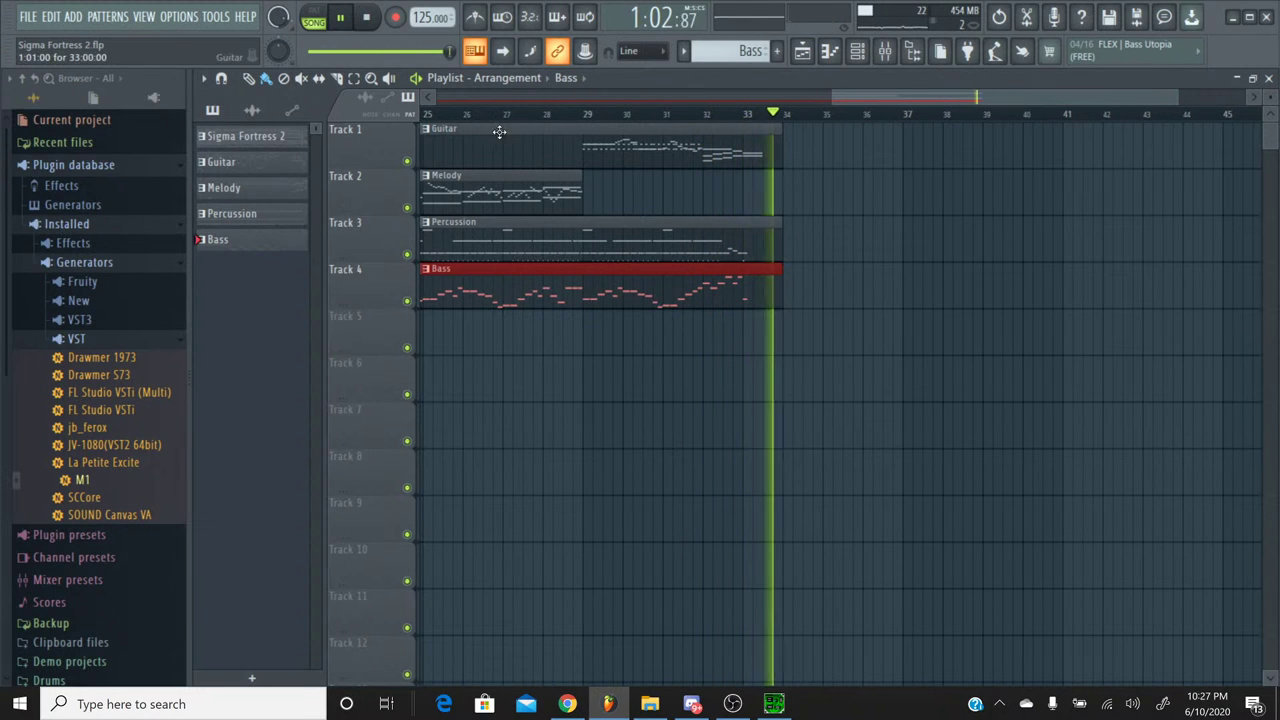
left_click(366, 18)
left_click(369, 19)
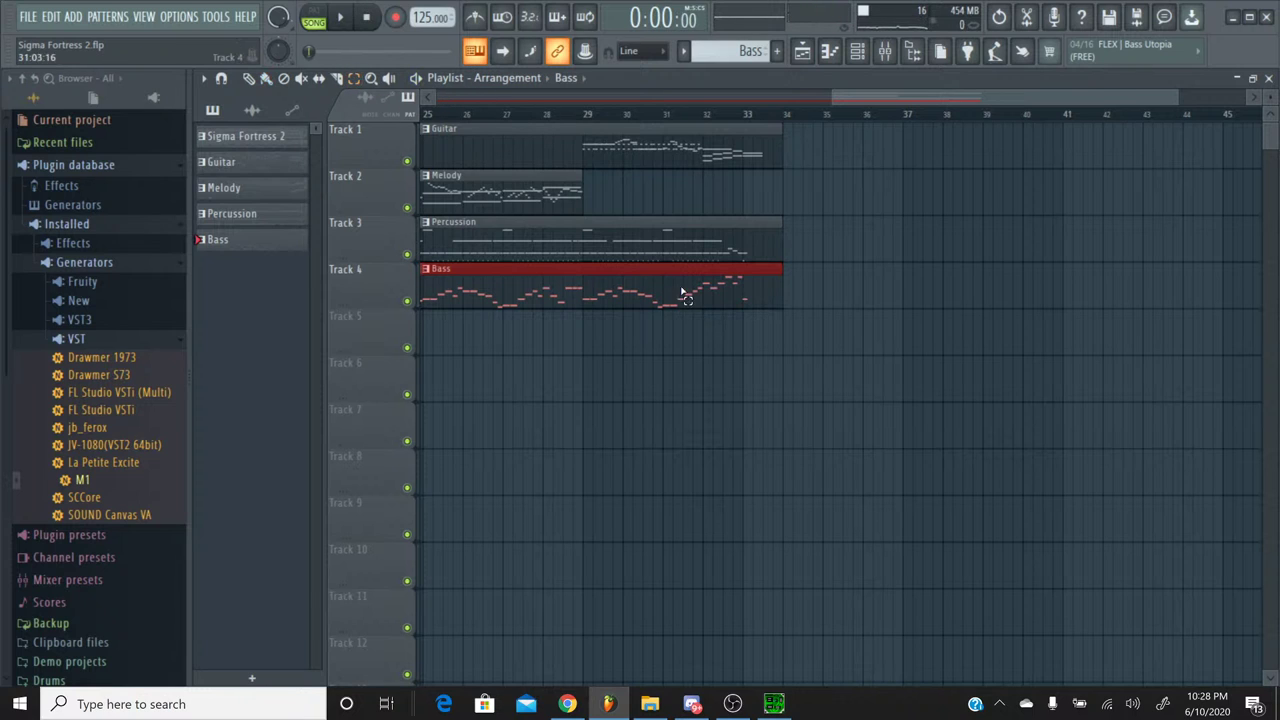
left_click_drag(745, 362, 756, 124)
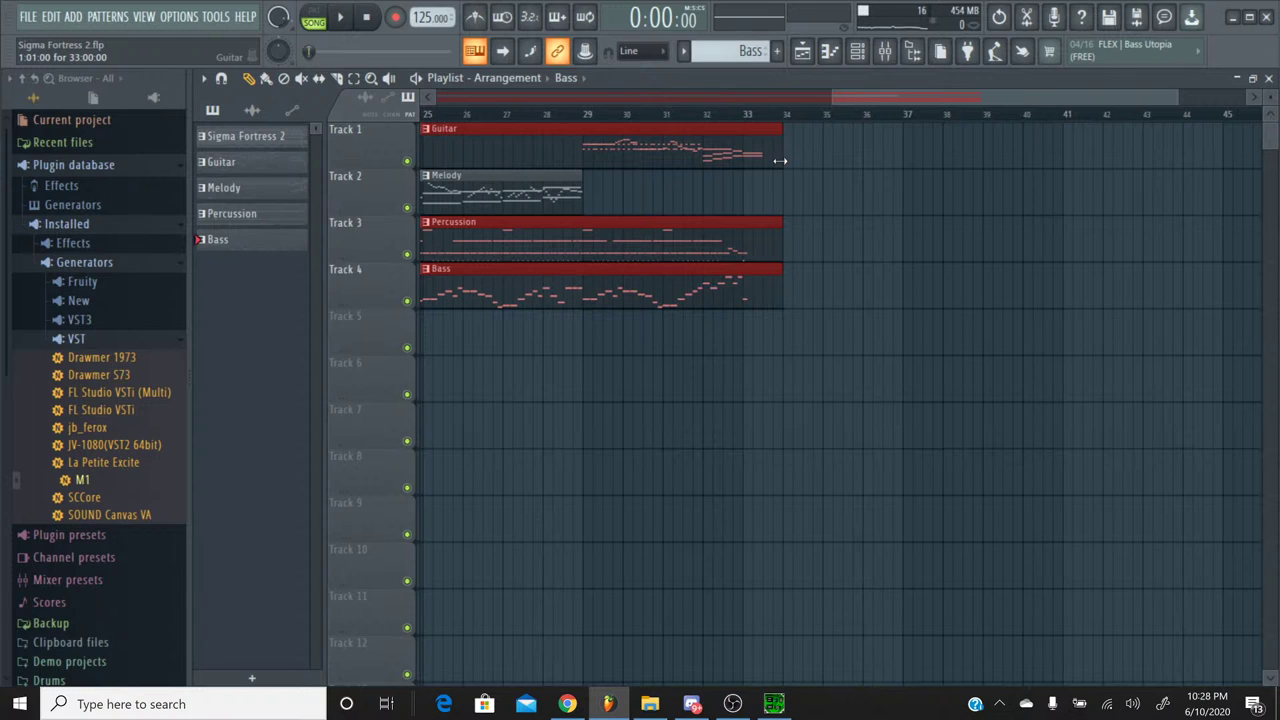
left_click_drag(779, 160, 764, 159)
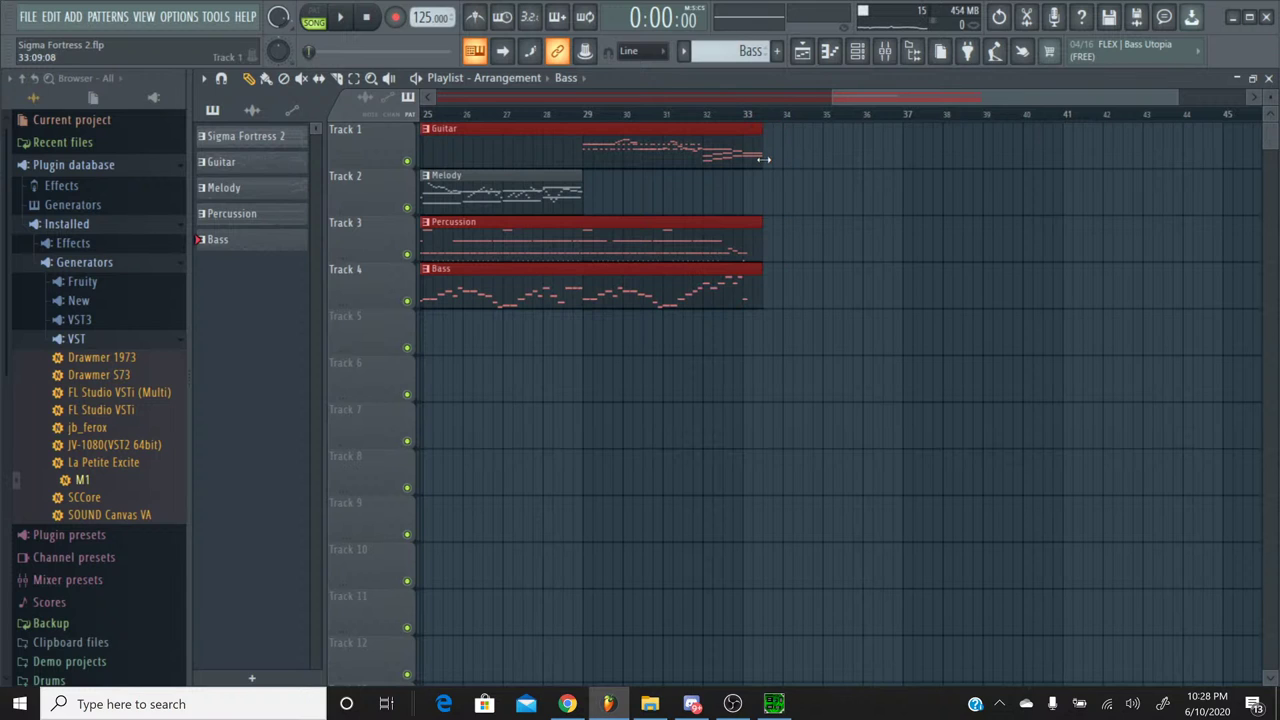
left_click_drag(762, 159, 743, 160)
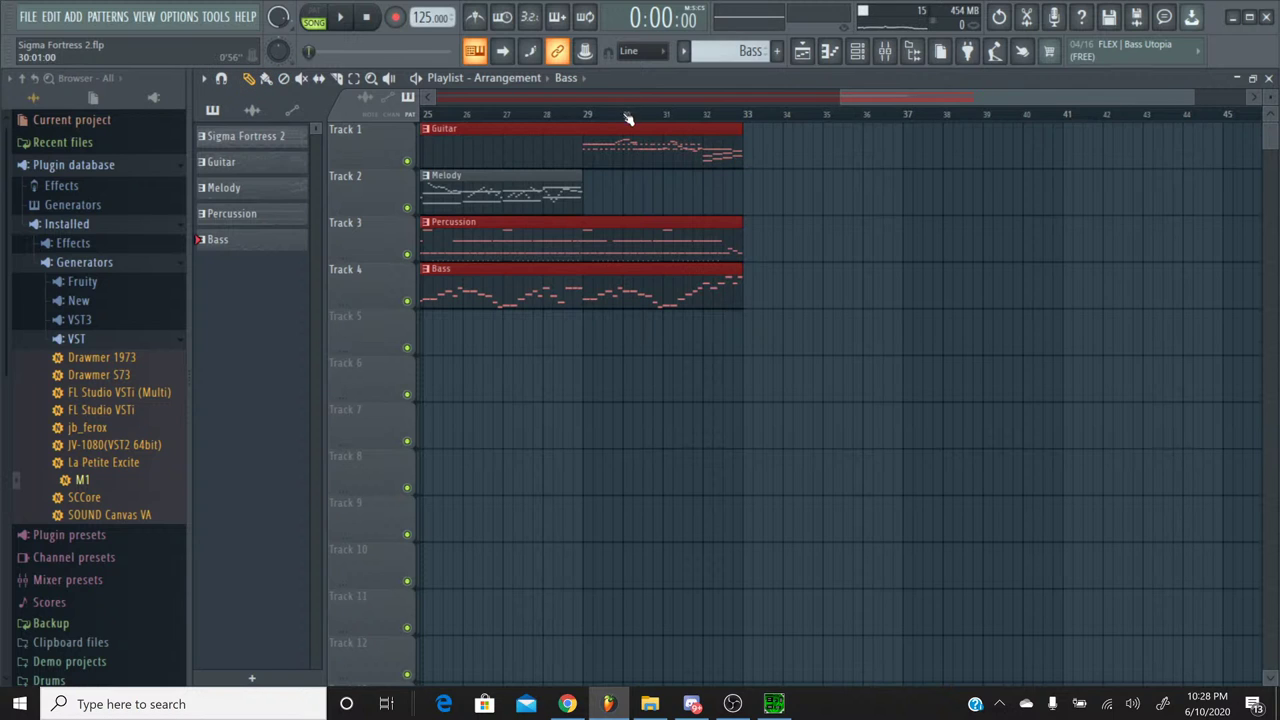
Step: Play the arrangement from bar 30 to check how its end loops back to the beginning
left_click(627, 117)
left_click(346, 24)
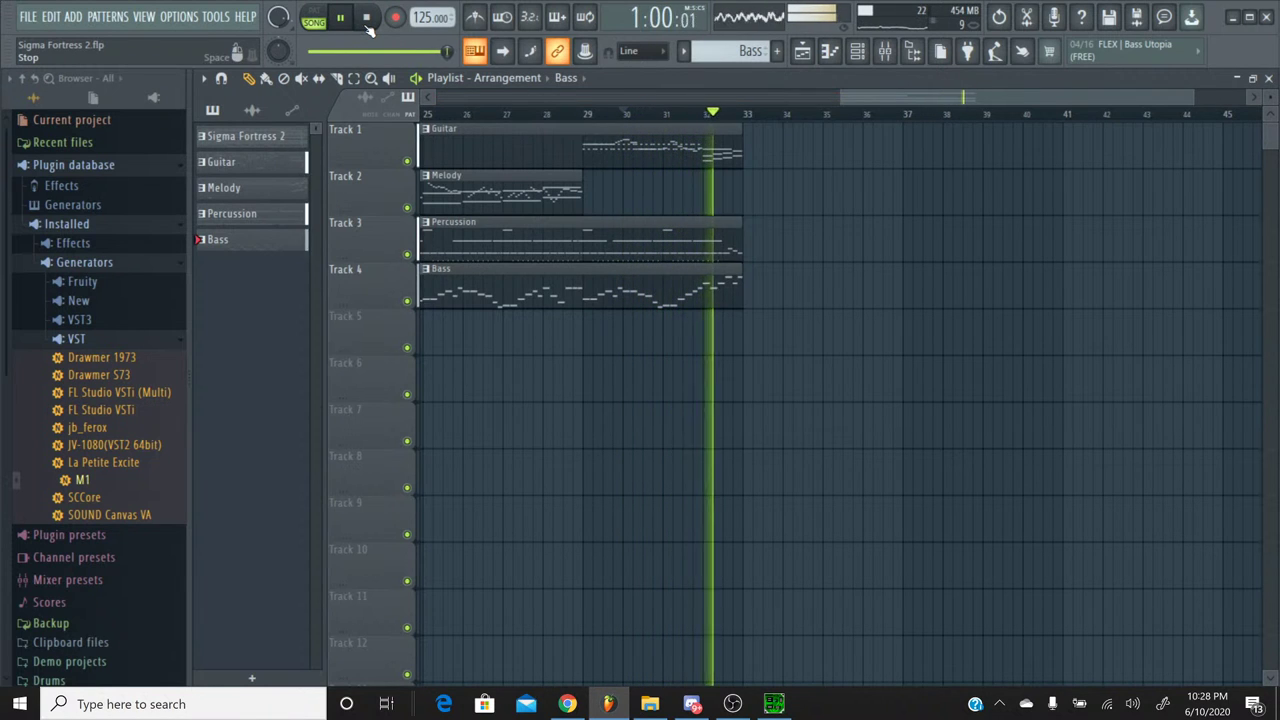
left_click(367, 20)
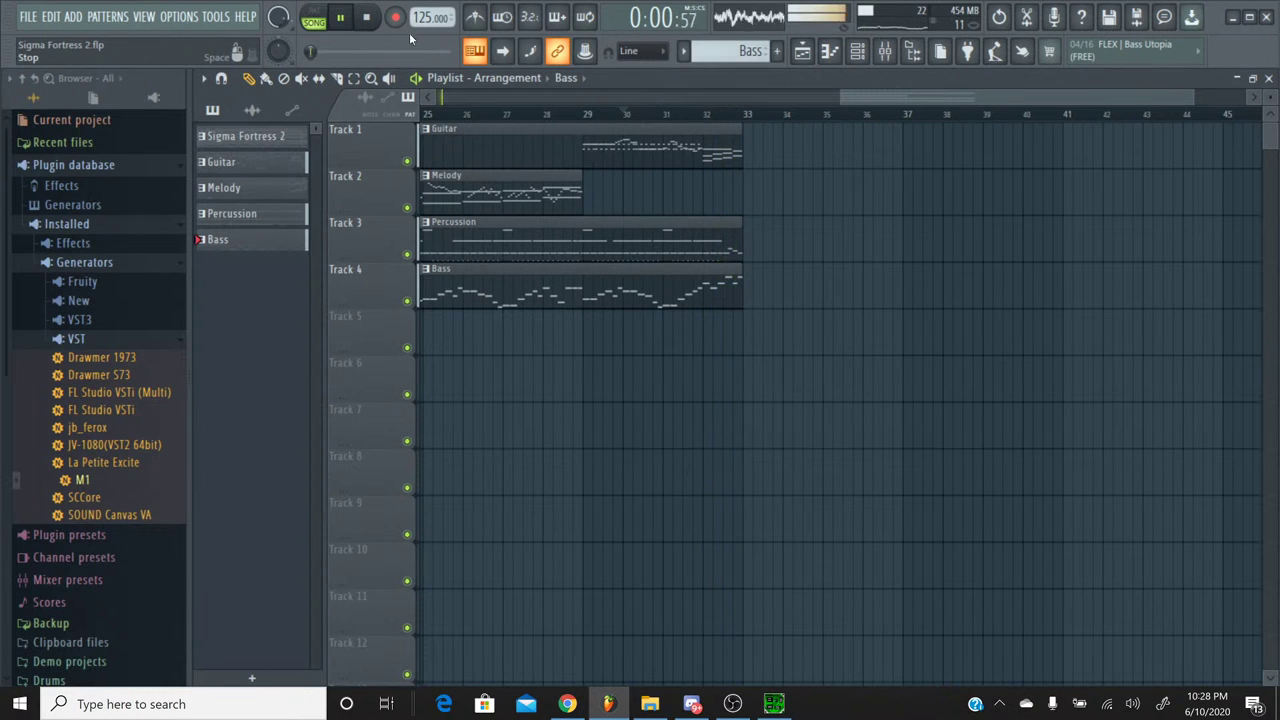
Step: Restart the song with the mixer open, solo the Brass Stab insert, lower its level, and stop playback
left_click(885, 50)
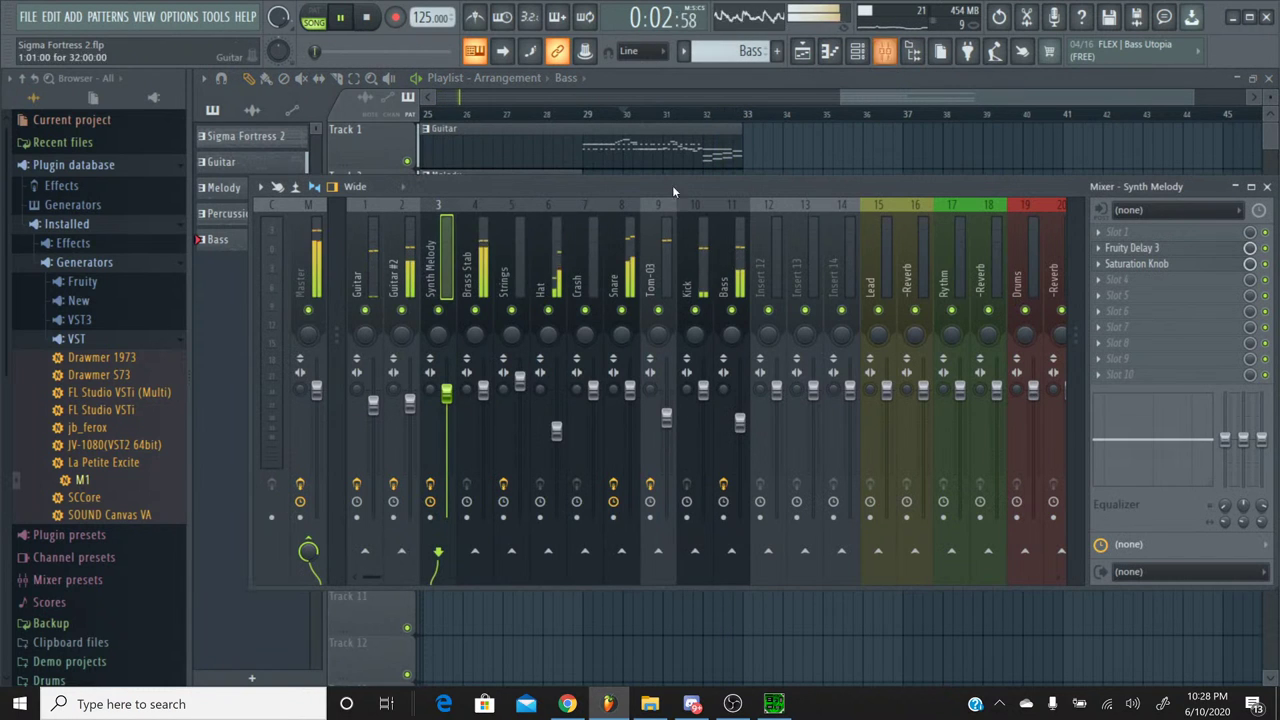
left_click(313, 51)
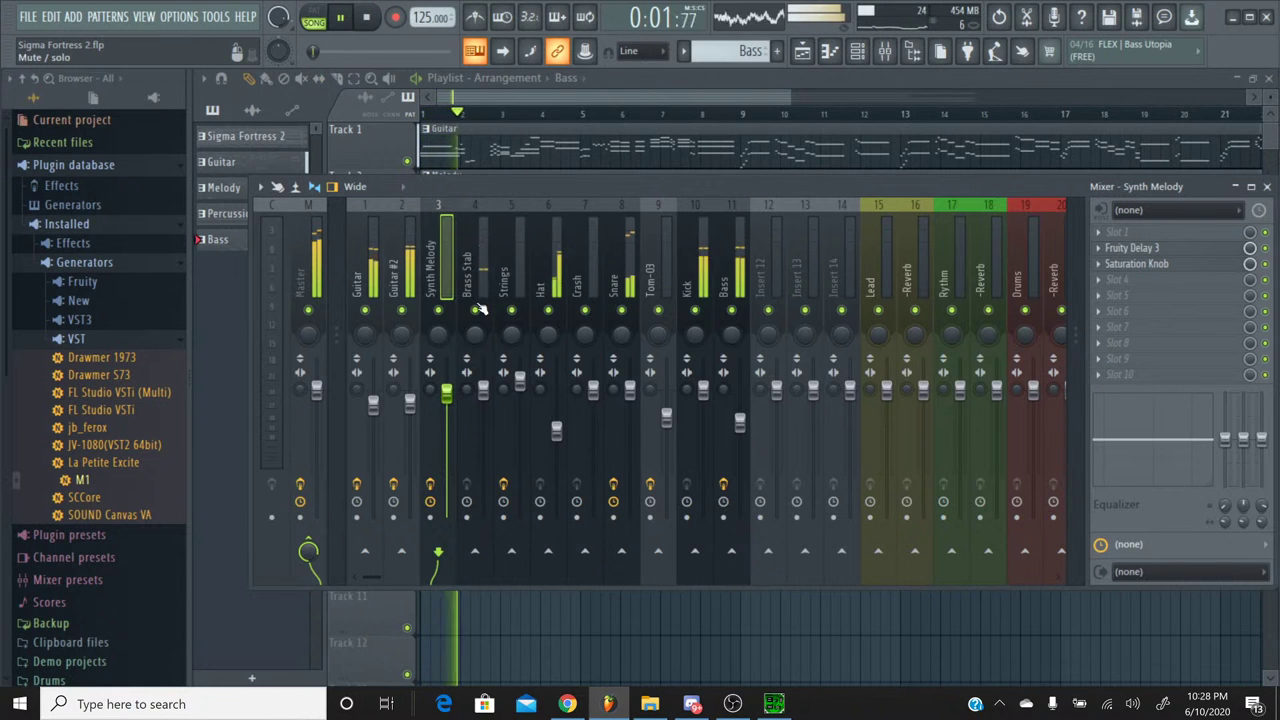
right_click(476, 310)
left_click_drag(483, 392, 484, 418)
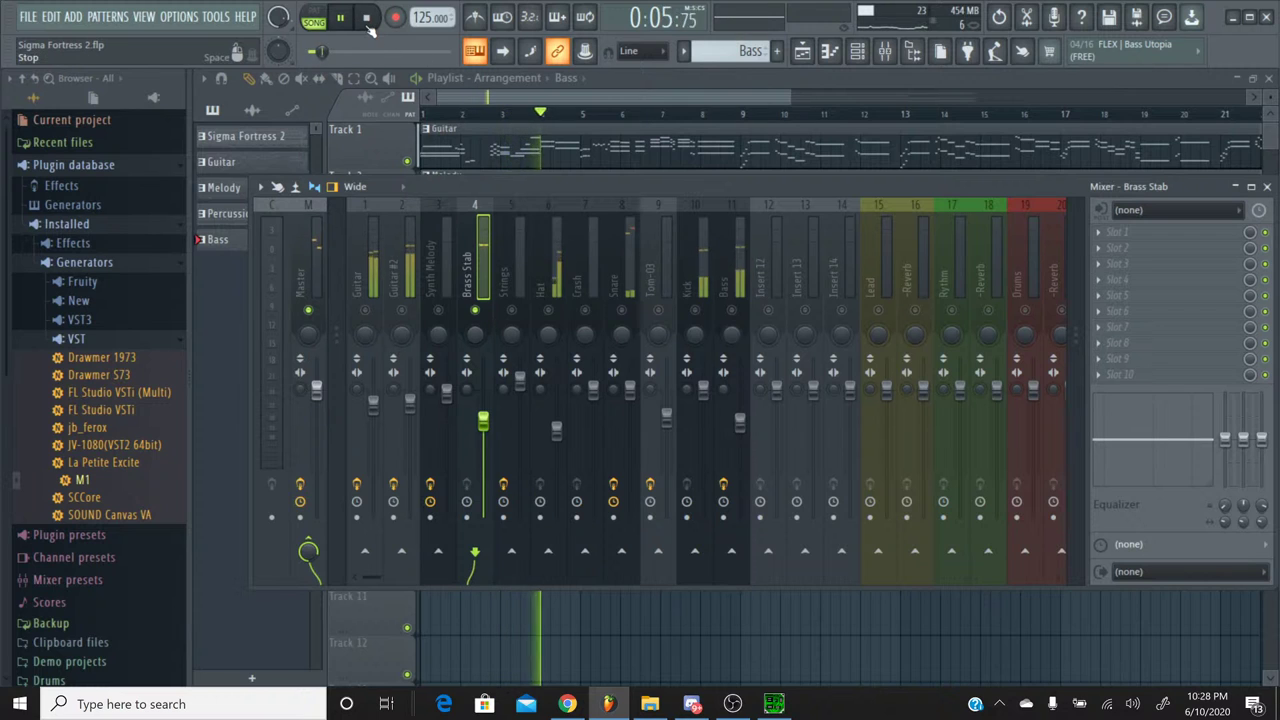
left_click(367, 18)
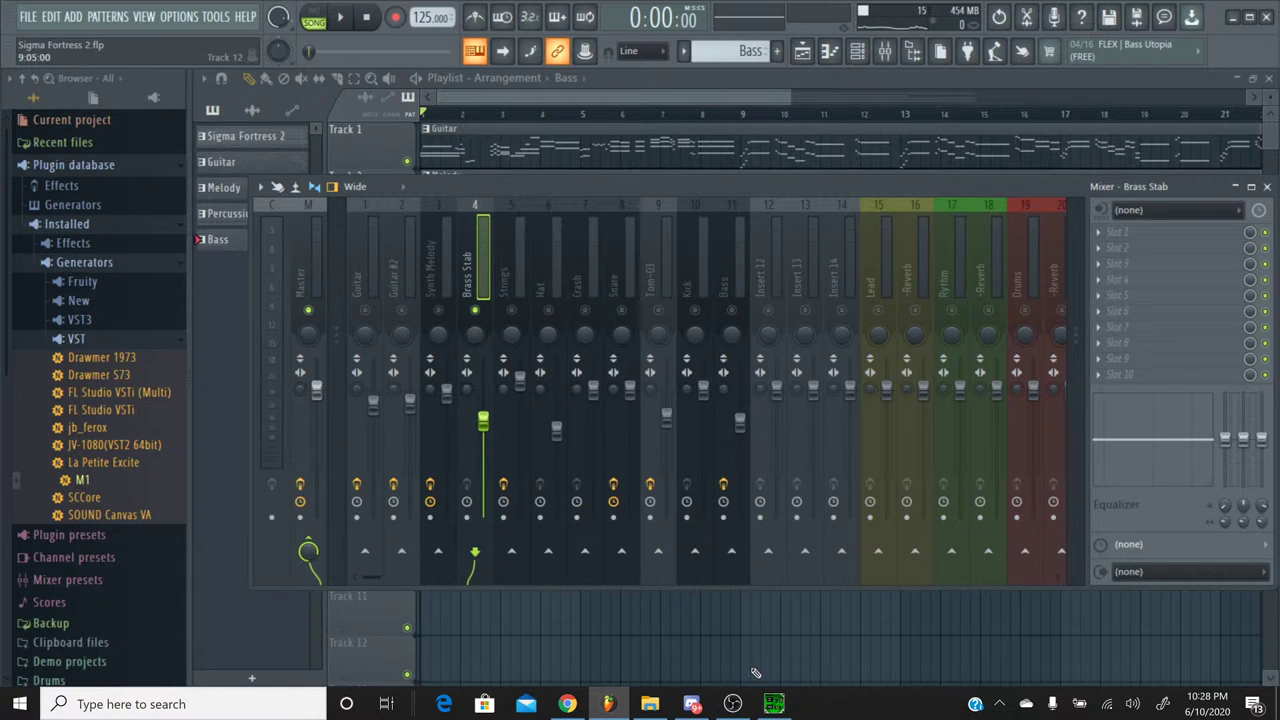
Step: Play the original Sigma Fortress 2 in SPCTool with its channels isolated to compare the brass sound, and return to FL Studio
left_click(774, 704)
left_click(479, 401)
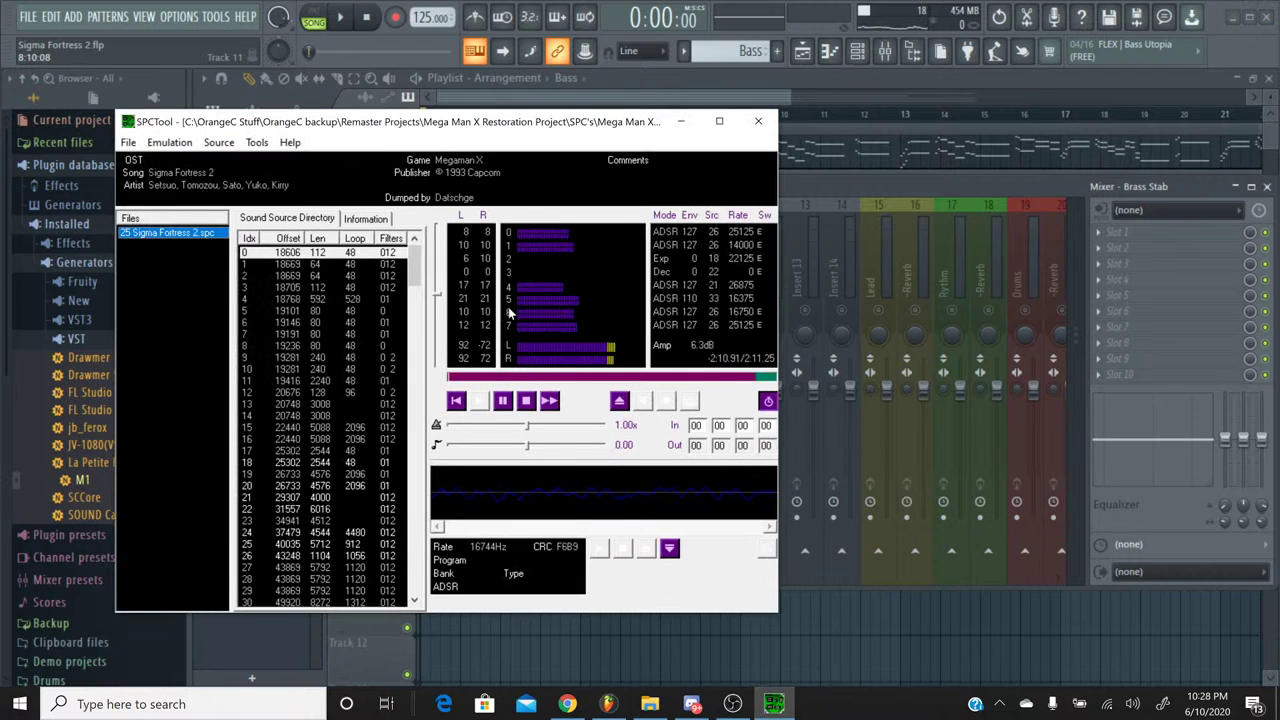
left_click(508, 247)
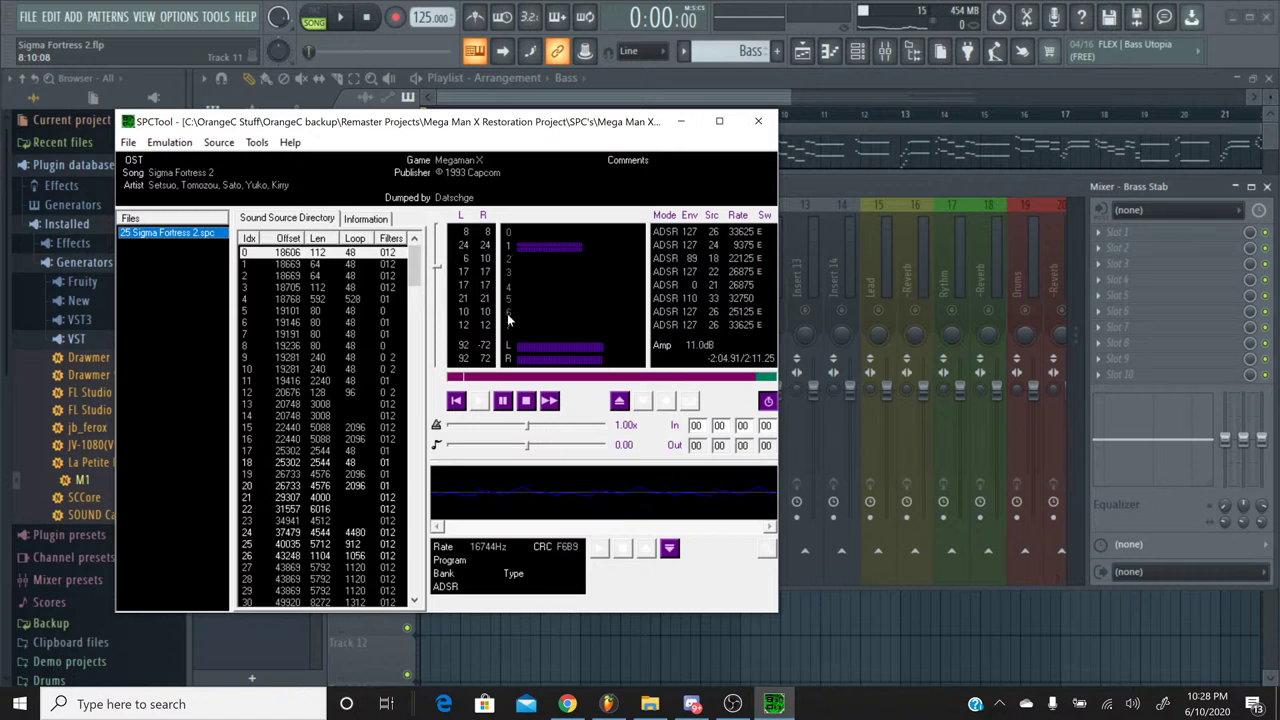
left_click(457, 400)
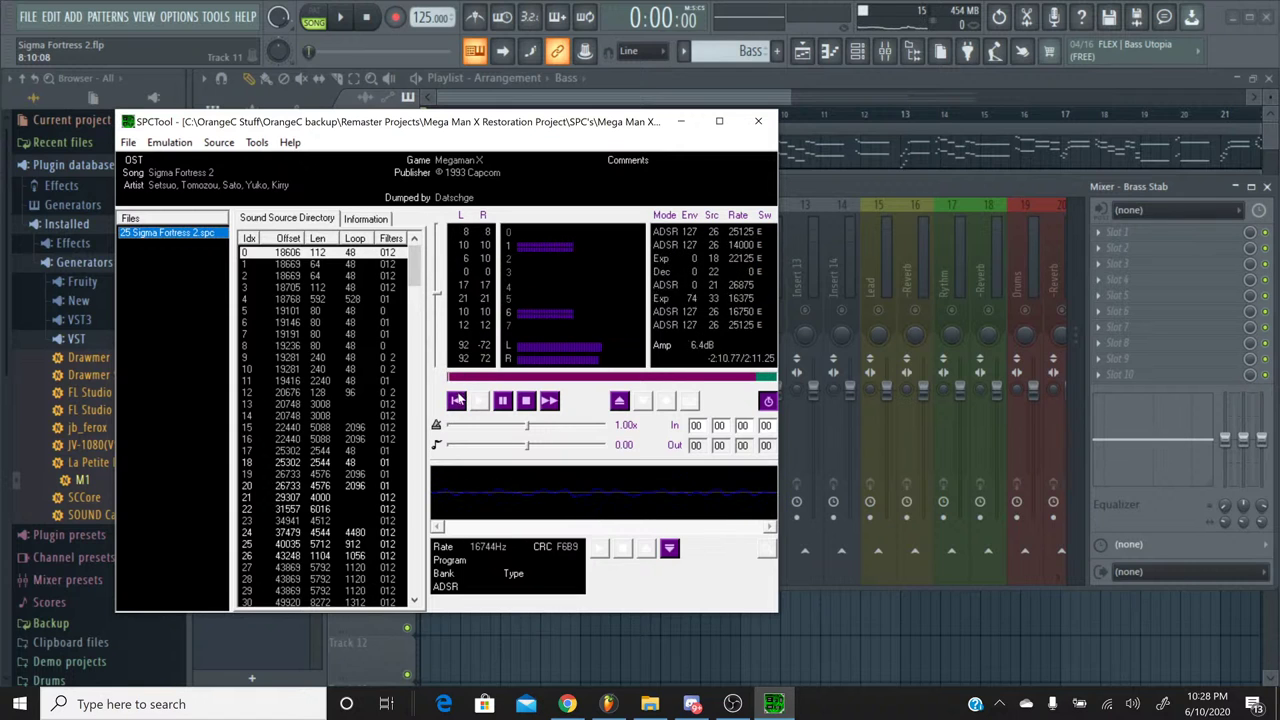
left_click(526, 400)
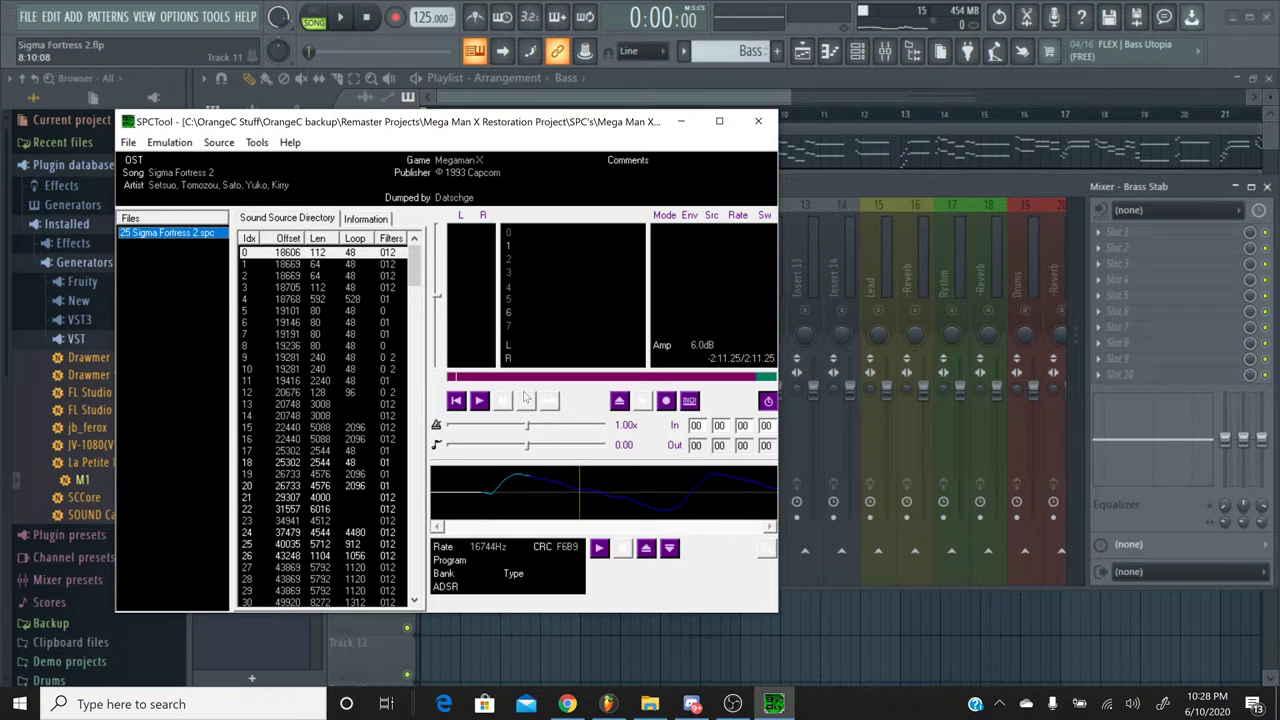
left_click(682, 122)
Step: Try Fruity Chorus in the third effect slot of the Brass Stab insert and listen to the soloed part
left_click(1150, 263)
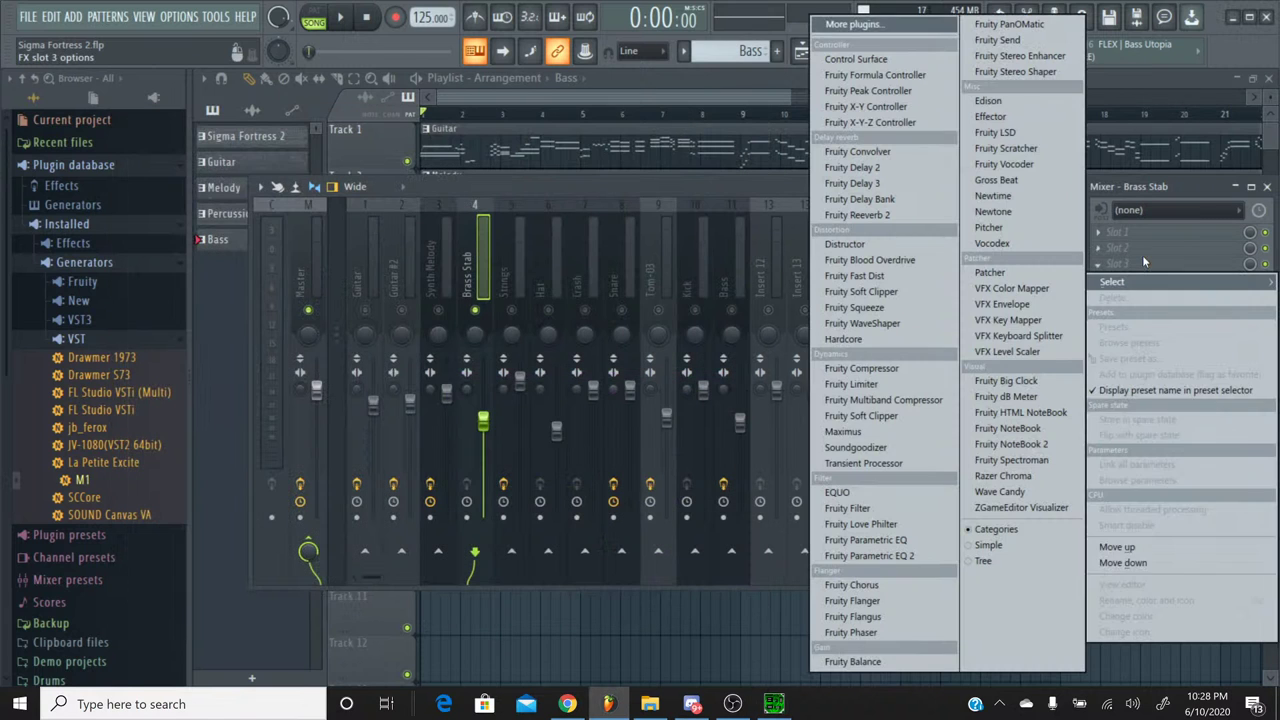
left_click(904, 582)
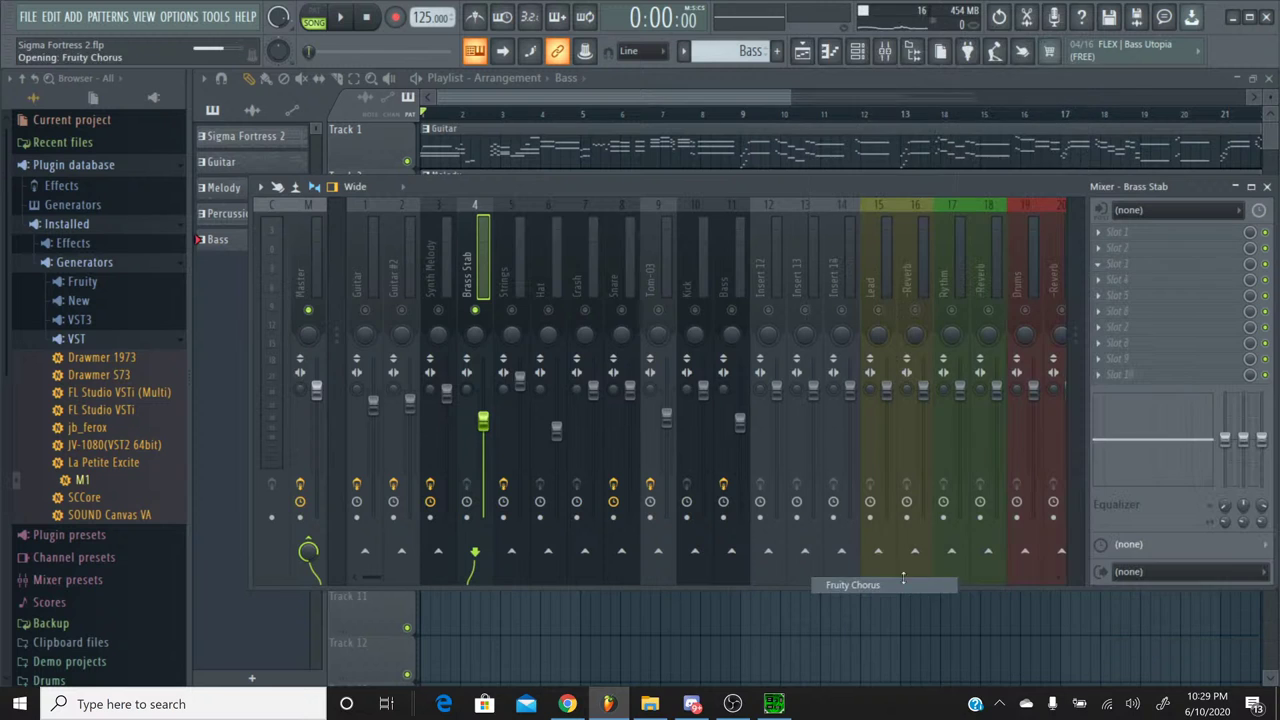
left_click(345, 20)
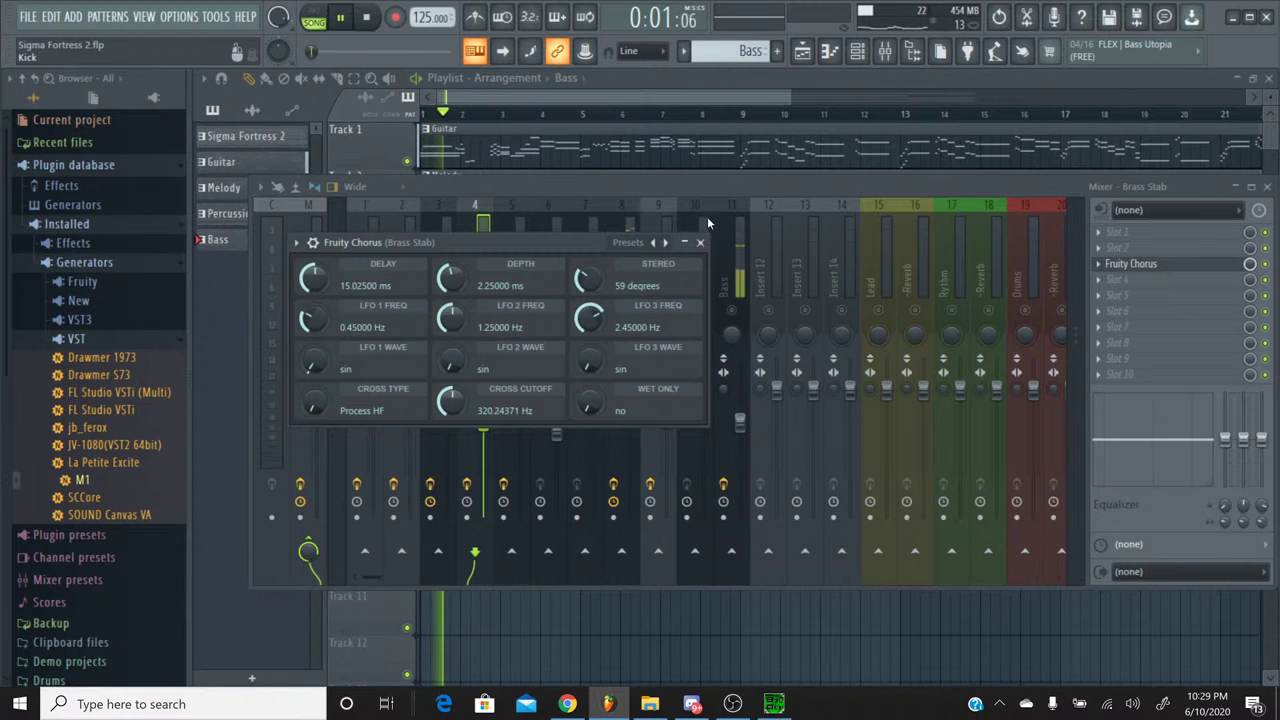
left_click(700, 242)
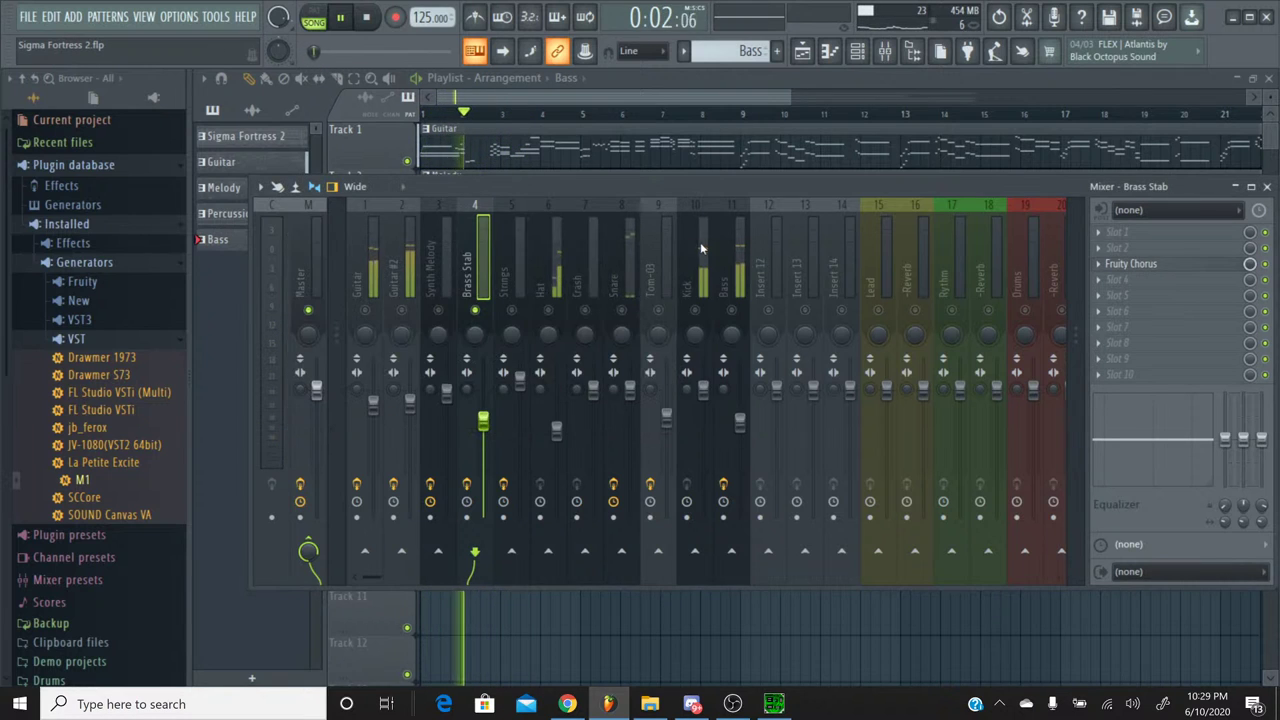
left_click(367, 20)
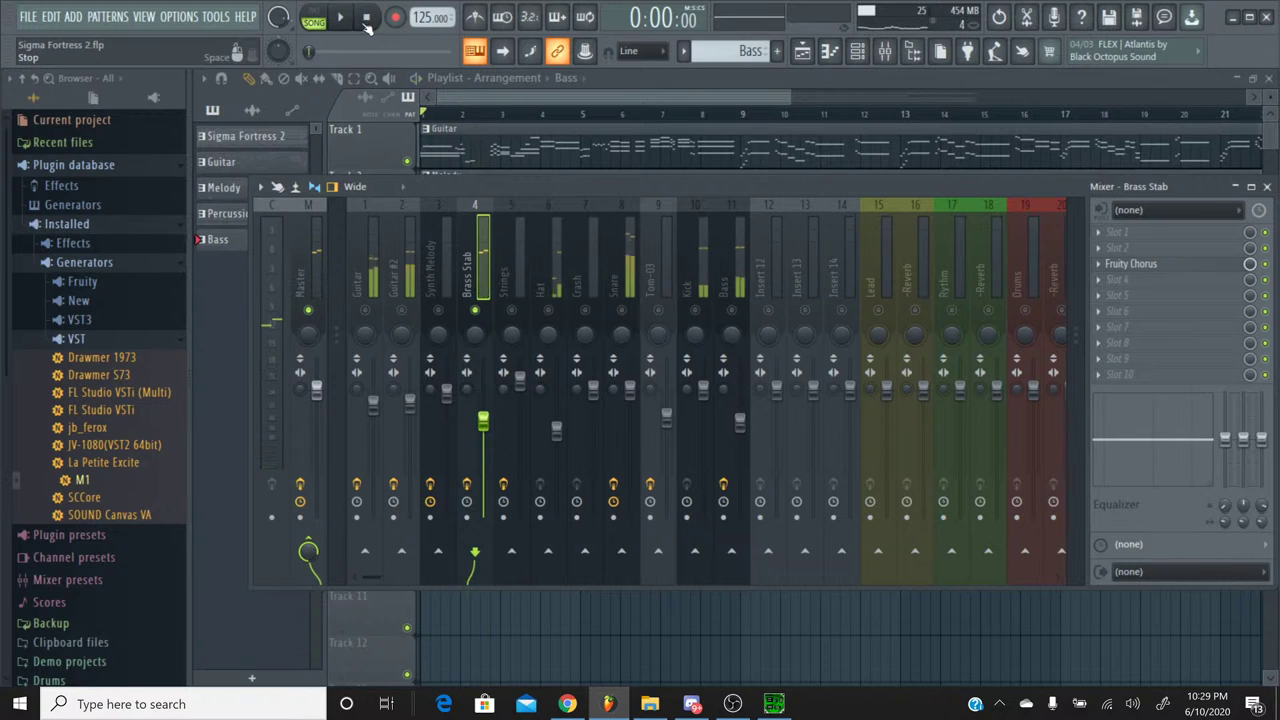
Step: Delete the Fruity Chorus from the Brass Stab insert
right_click(1099, 272)
left_click(1115, 298)
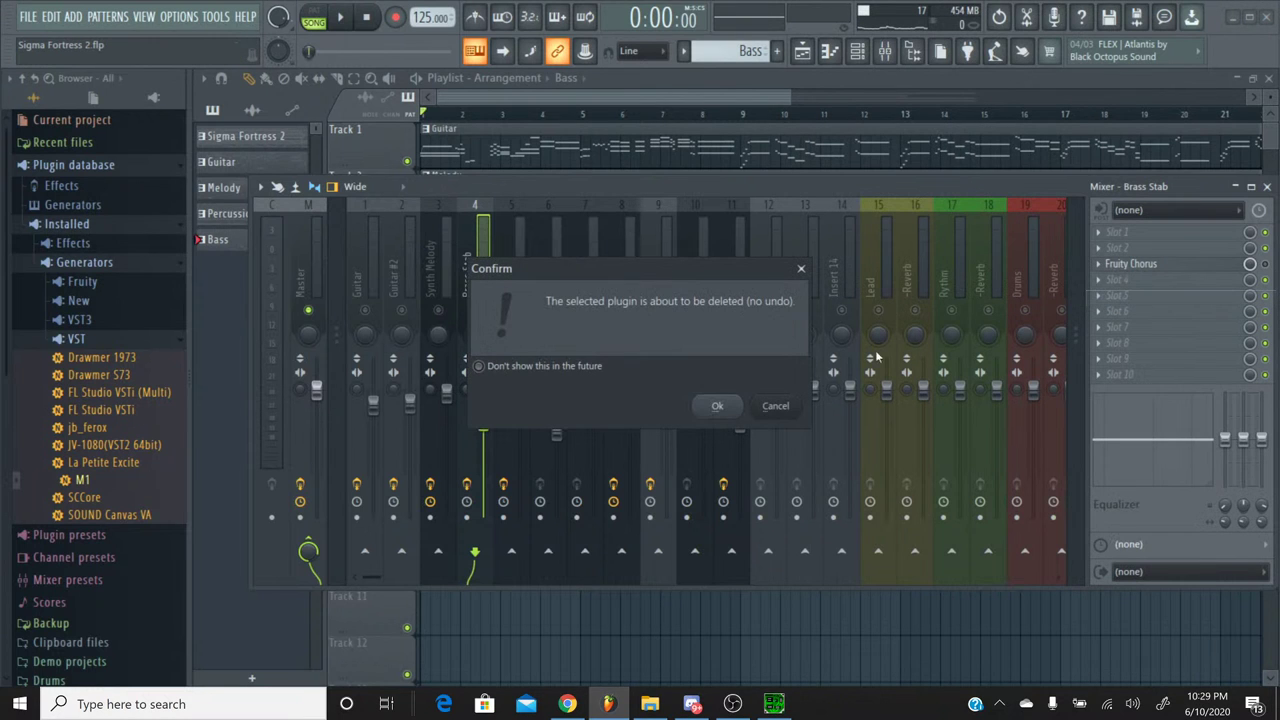
left_click(720, 409)
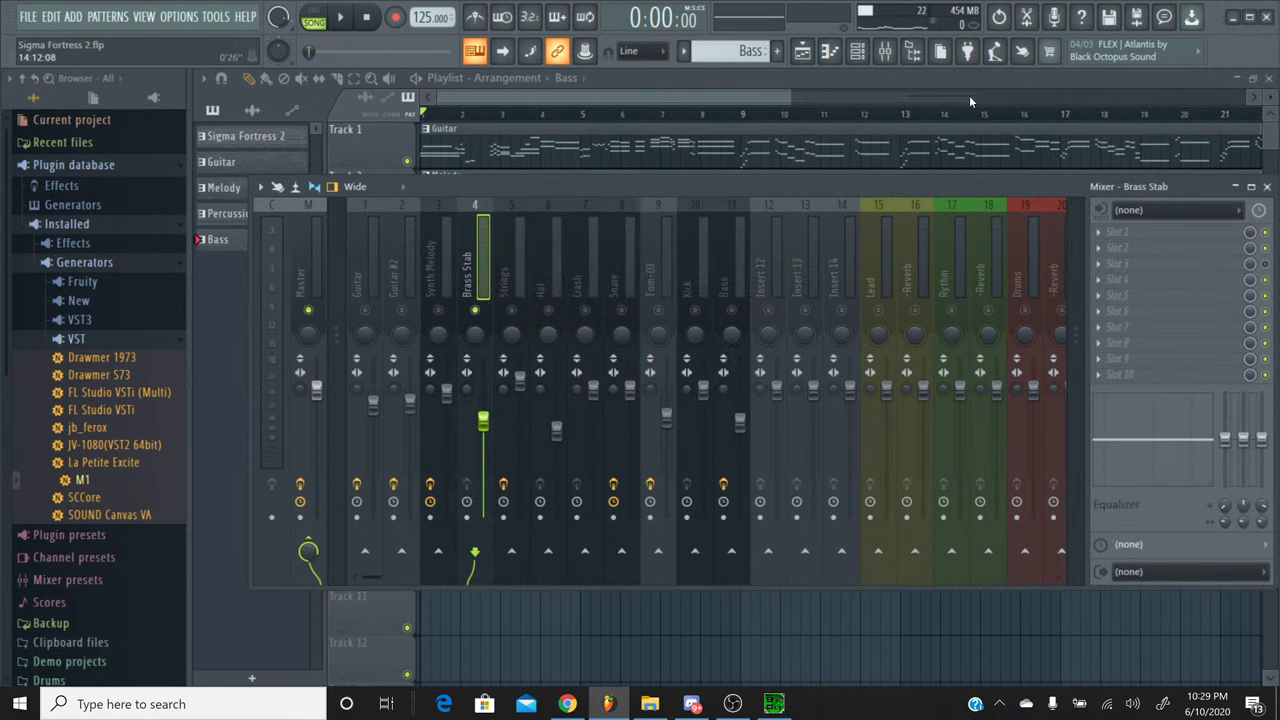
Step: Set the release time of the Melody pattern's Brass Stab to +08 in the Korg M1, and close the plugin and channel rack
left_click(857, 55)
left_click(699, 57)
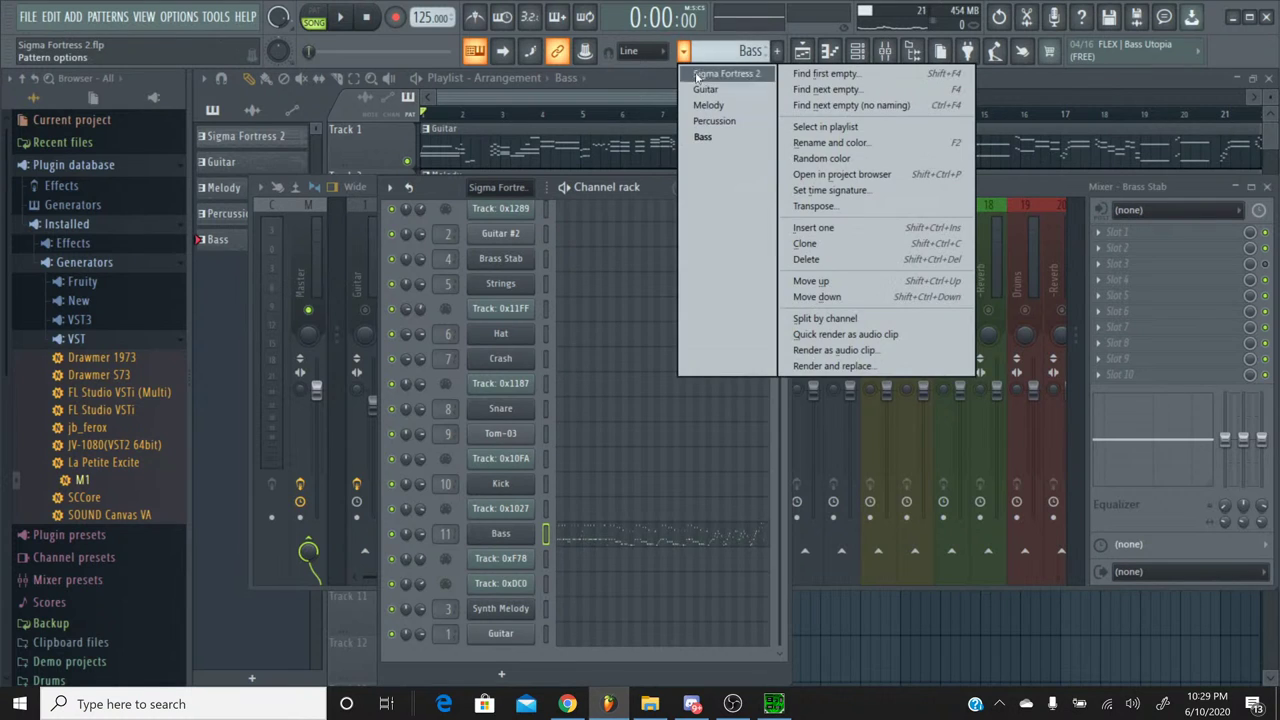
left_click(705, 97)
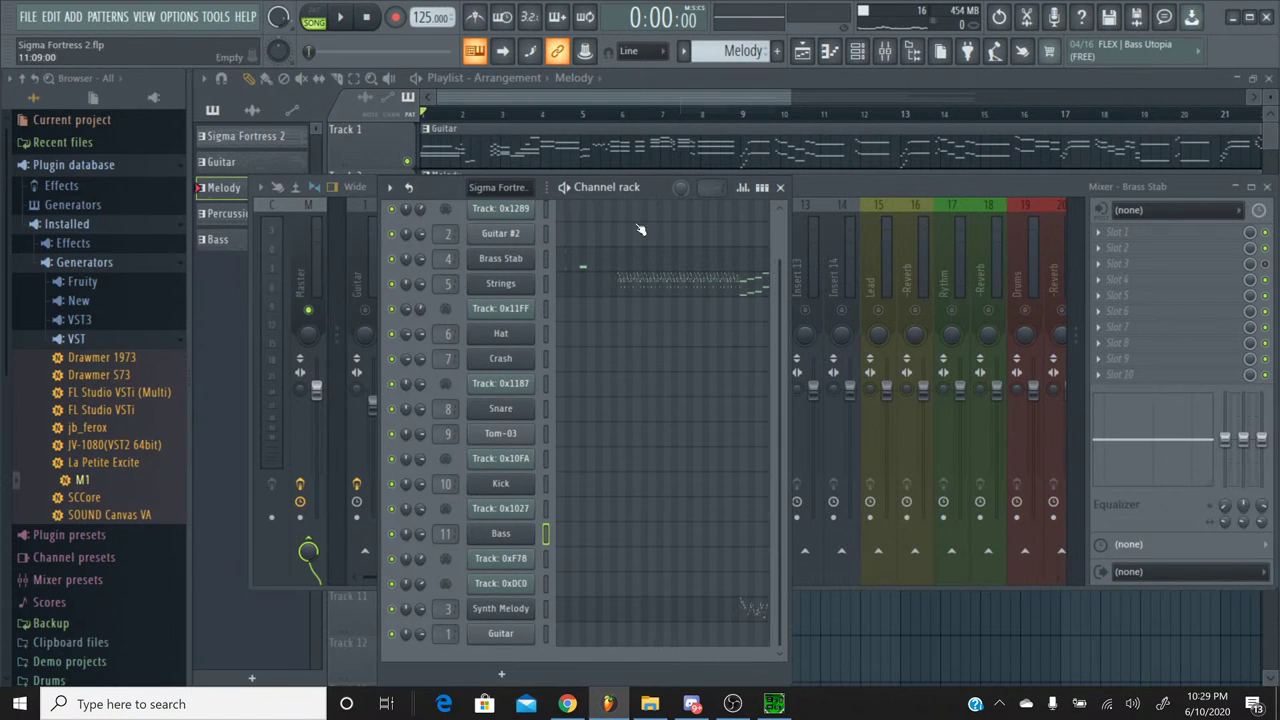
left_click(520, 259)
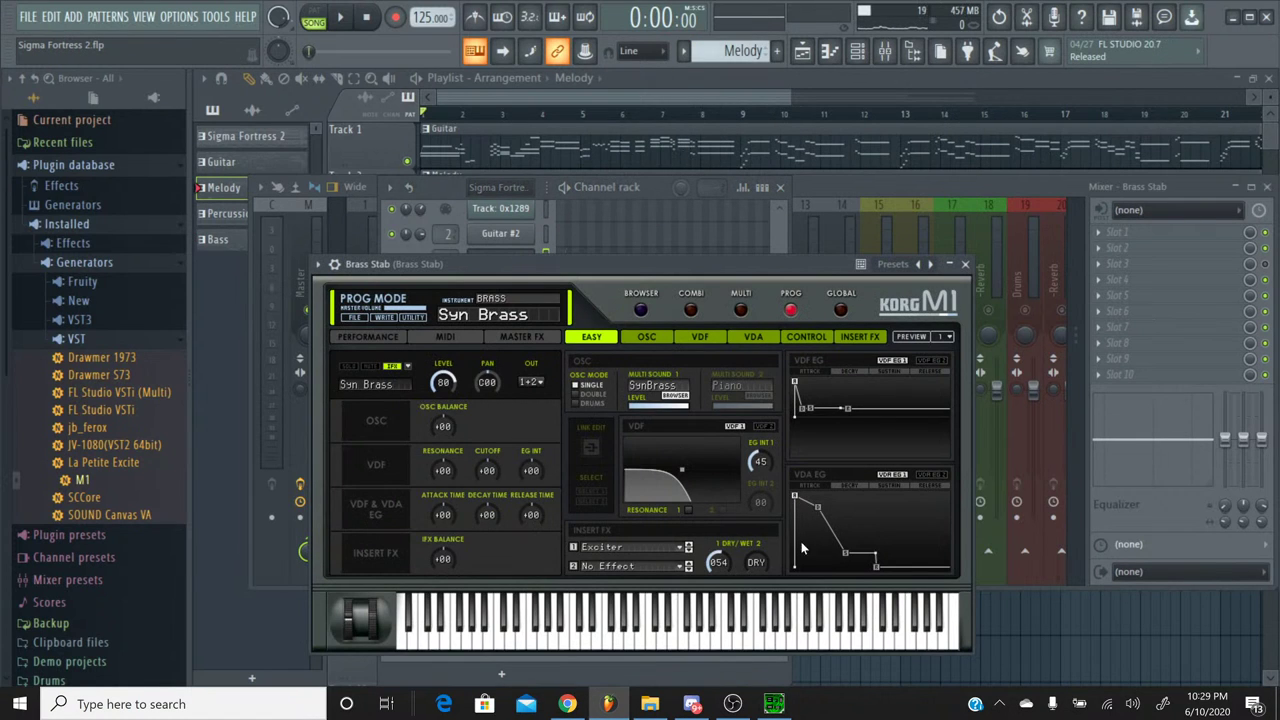
mouse_move(872, 565)
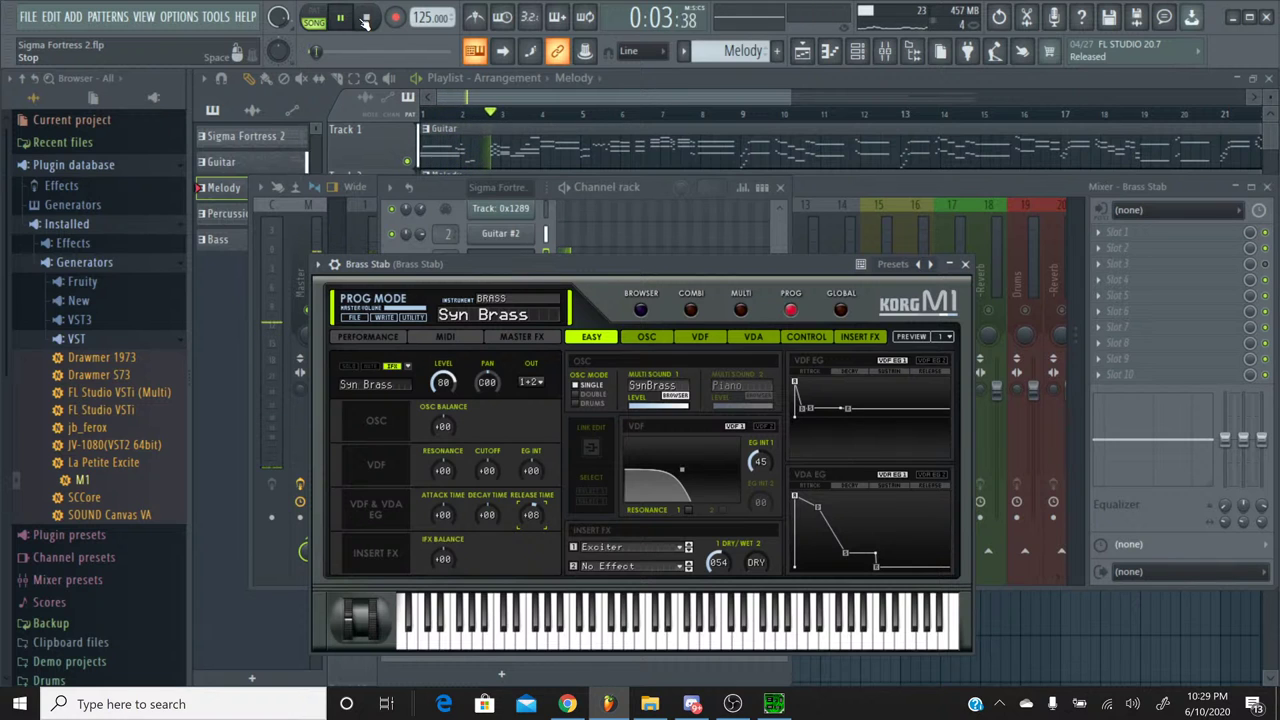
left_click(964, 263)
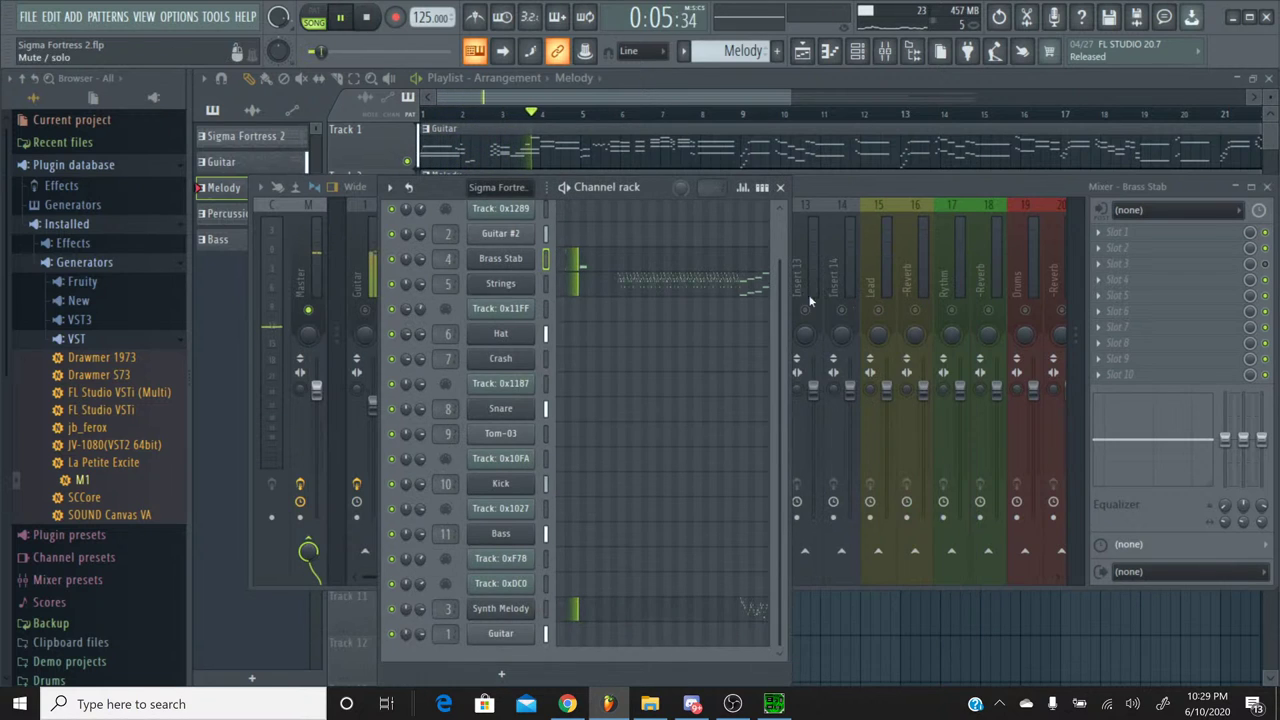
left_click(780, 187)
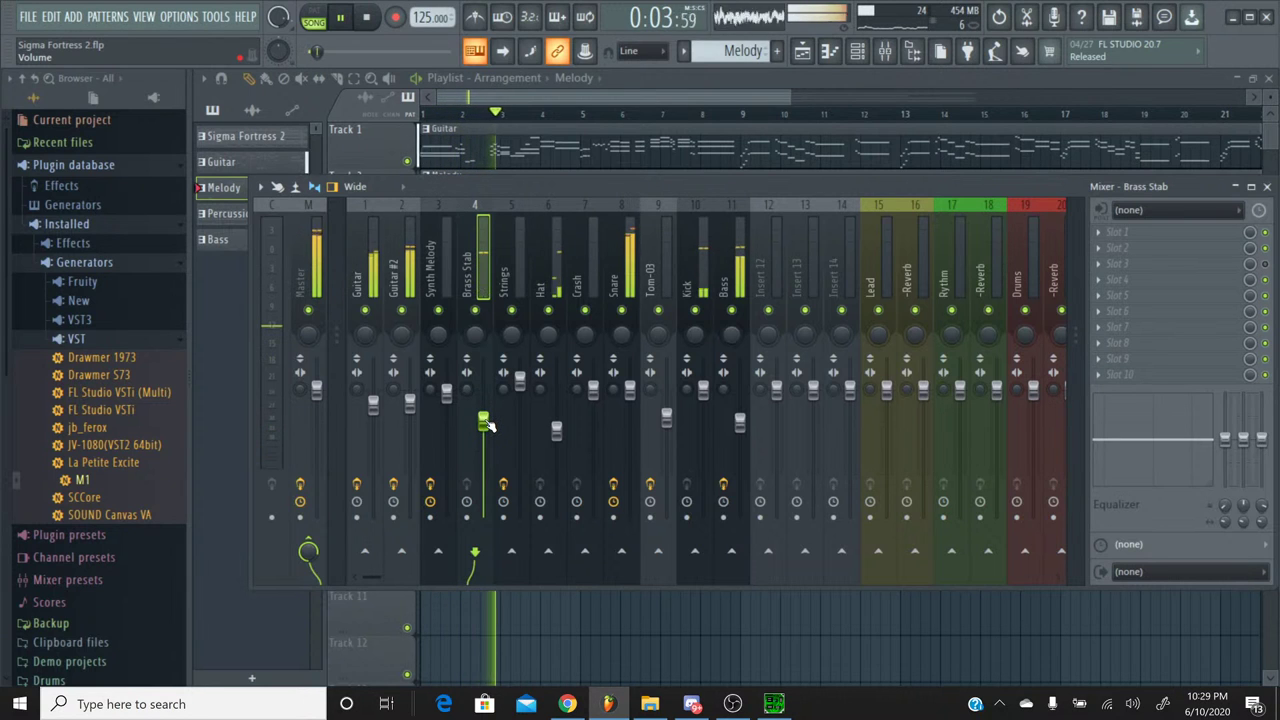
Step: Raise the Brass Stab and Bass insert levels slightly against the playing song, and stop playback
left_click_drag(484, 421, 484, 414)
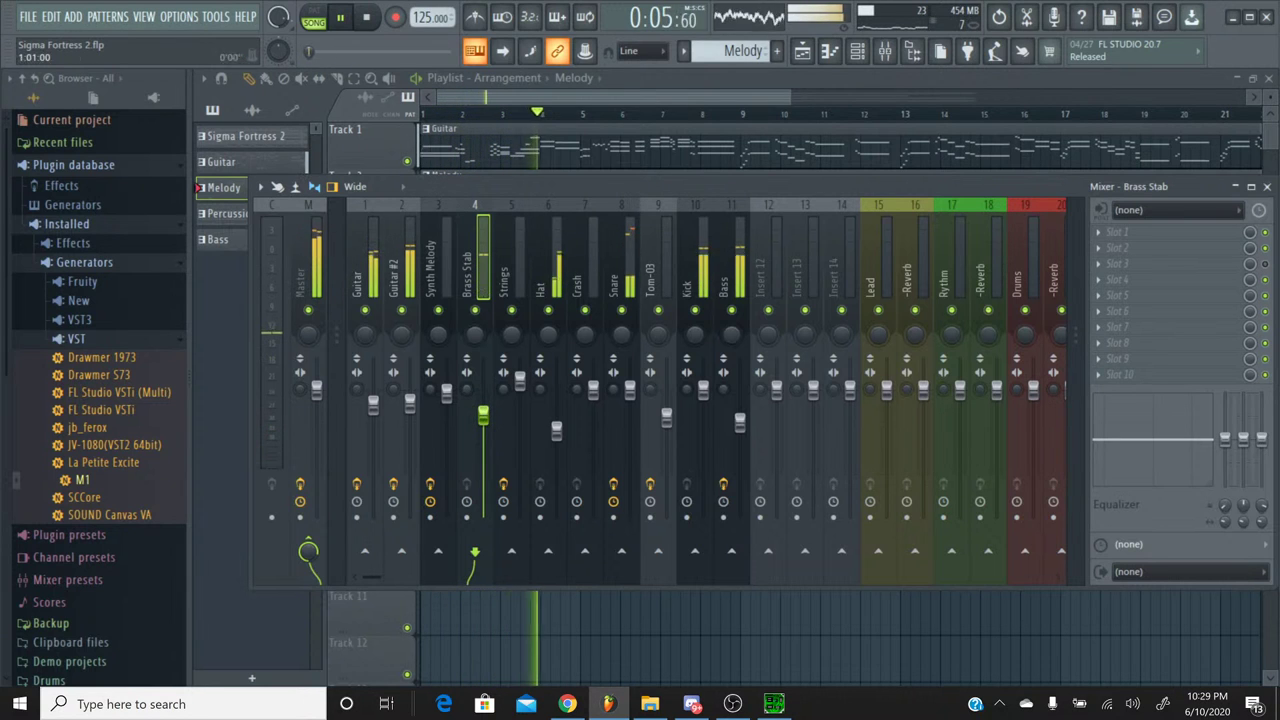
right_click(481, 318)
right_click(481, 318)
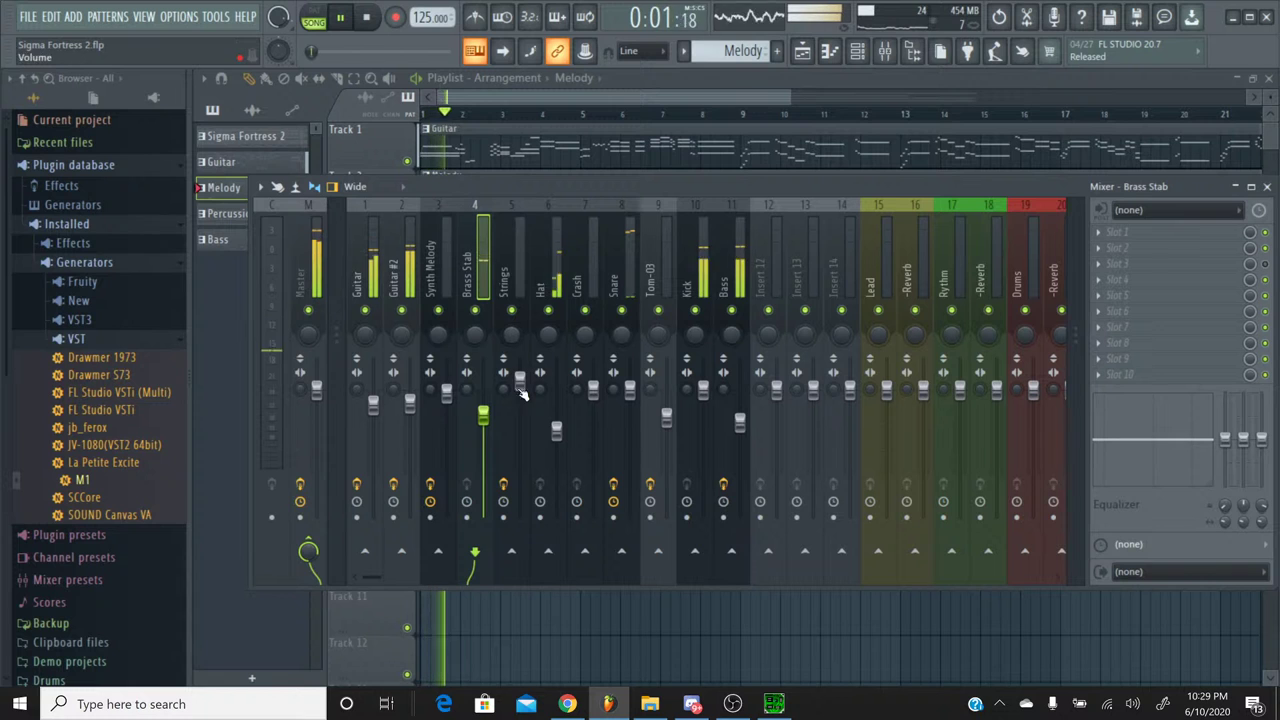
left_click_drag(483, 415, 489, 411)
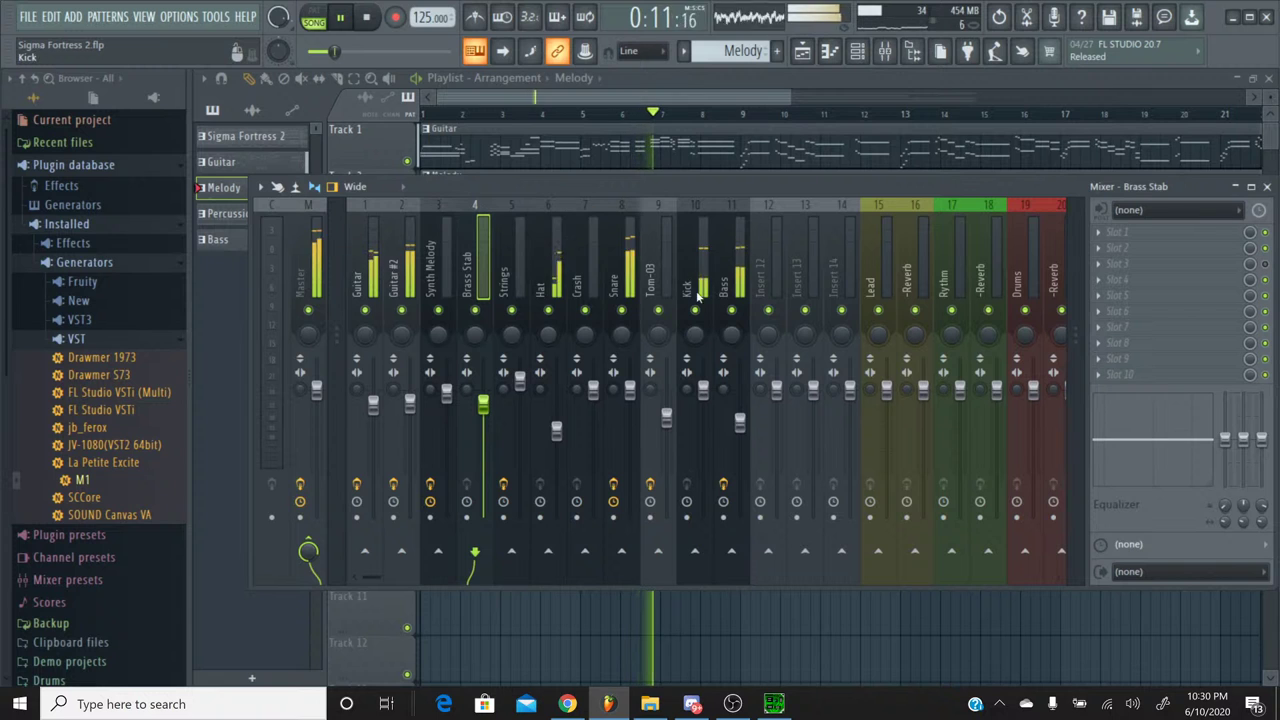
left_click_drag(739, 421, 740, 412)
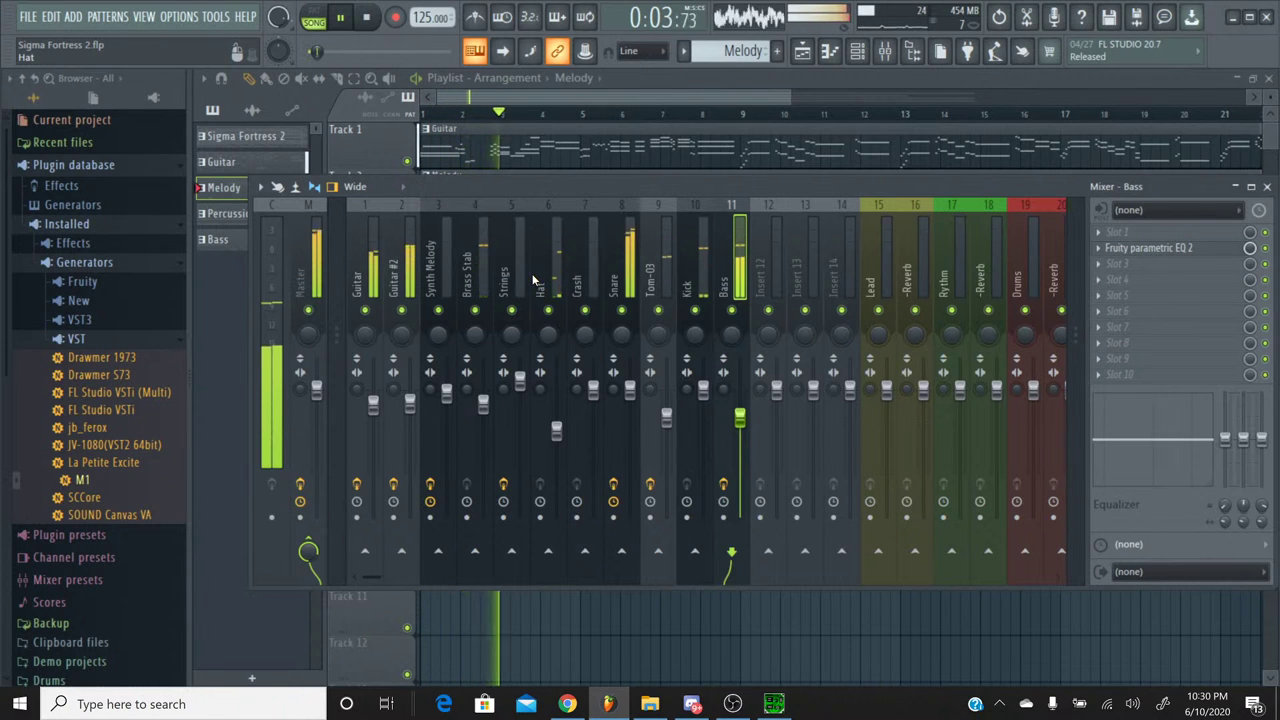
left_click(377, 22)
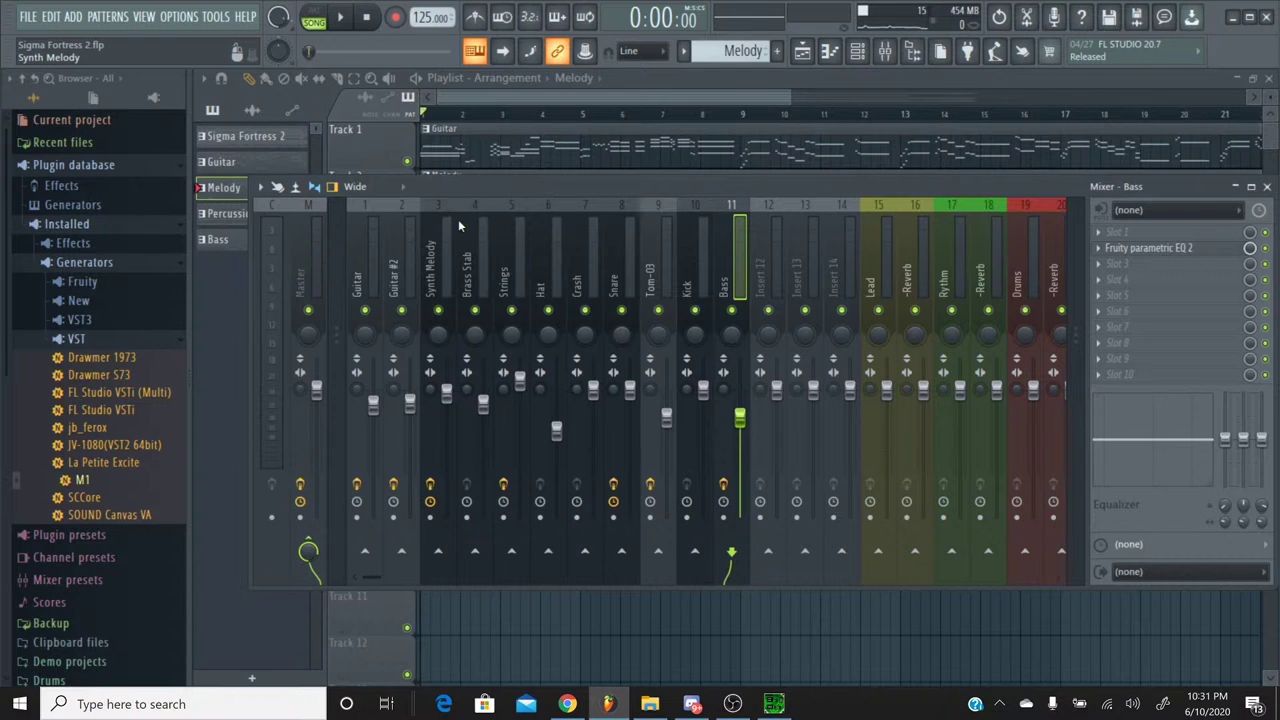
Step: Check the livestream chat in Chrome and return to FL Studio
left_click(567, 704)
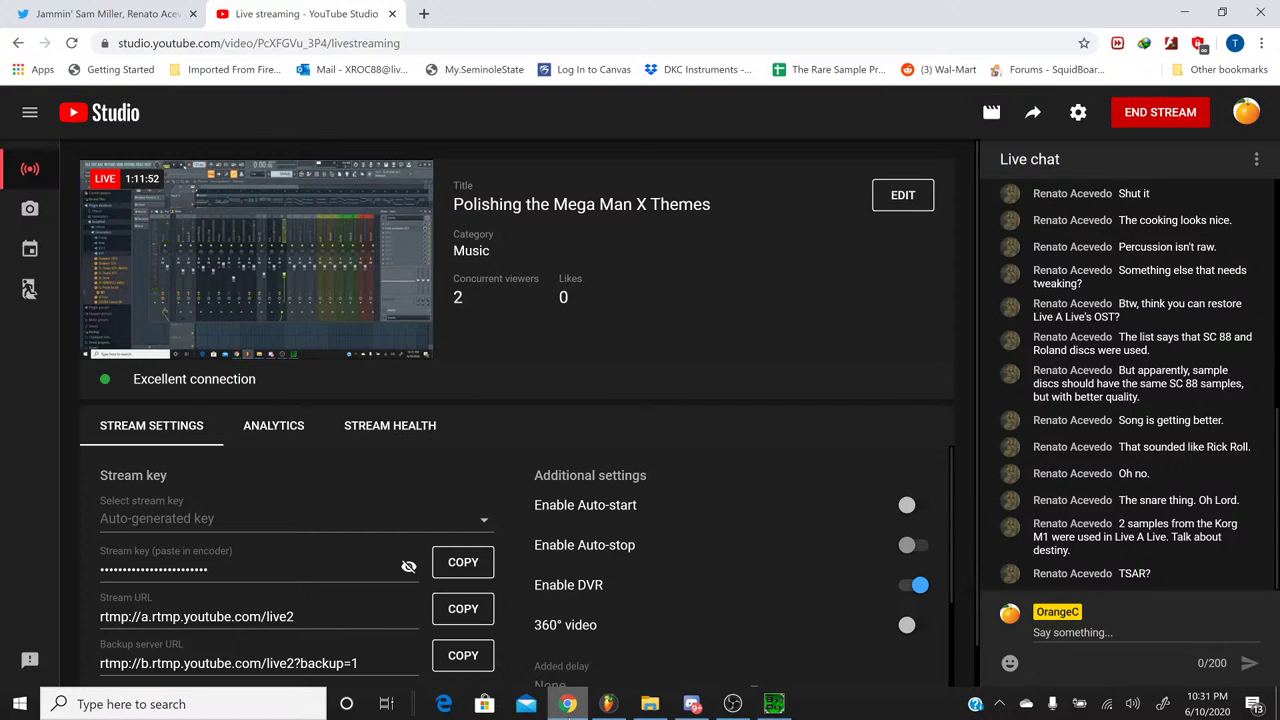
left_click(607, 704)
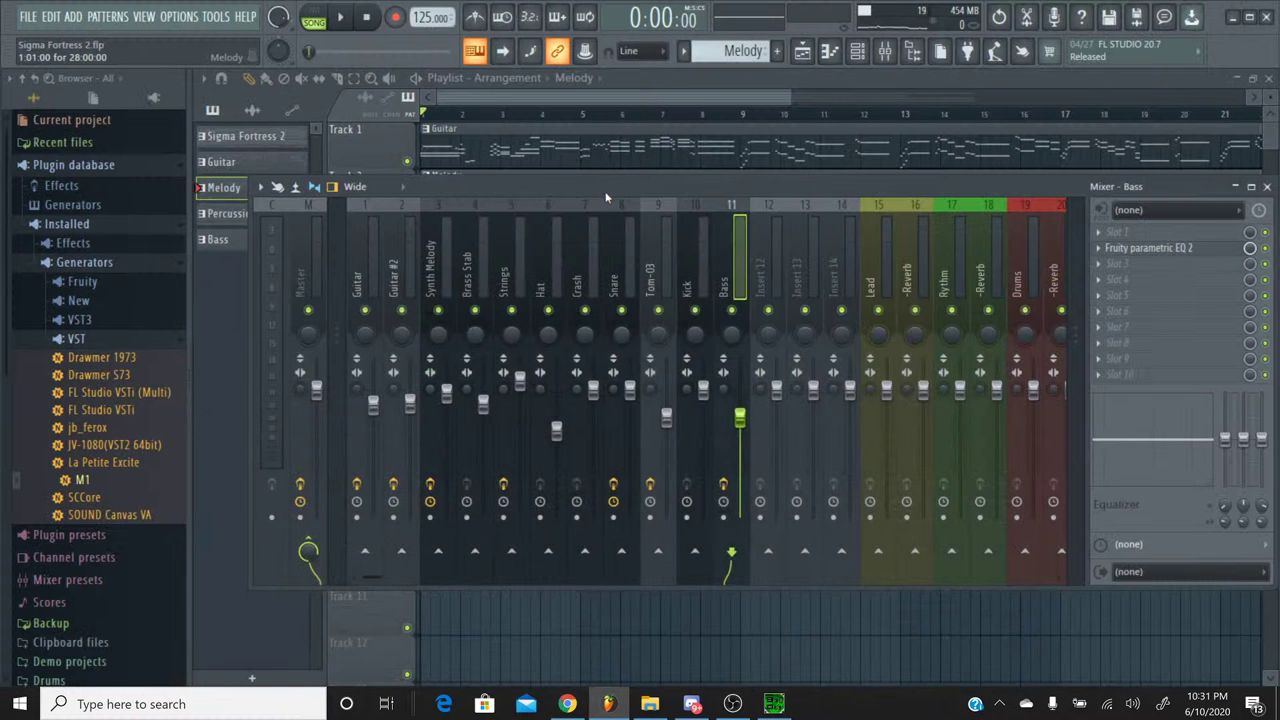
Step: Move the mixer down to uncover the Melody track and review the effects on the Guitar #2 and Synth Melody inserts
left_click_drag(605, 196, 608, 246)
left_click(420, 263)
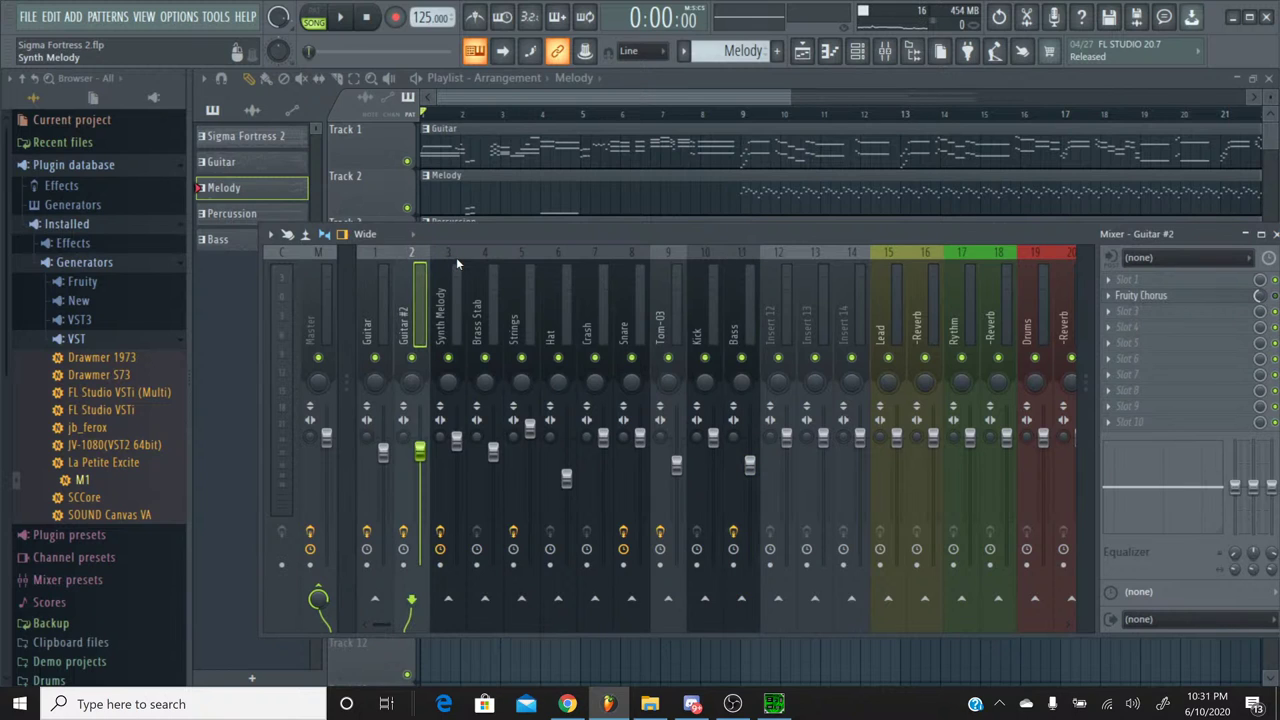
left_click(456, 262)
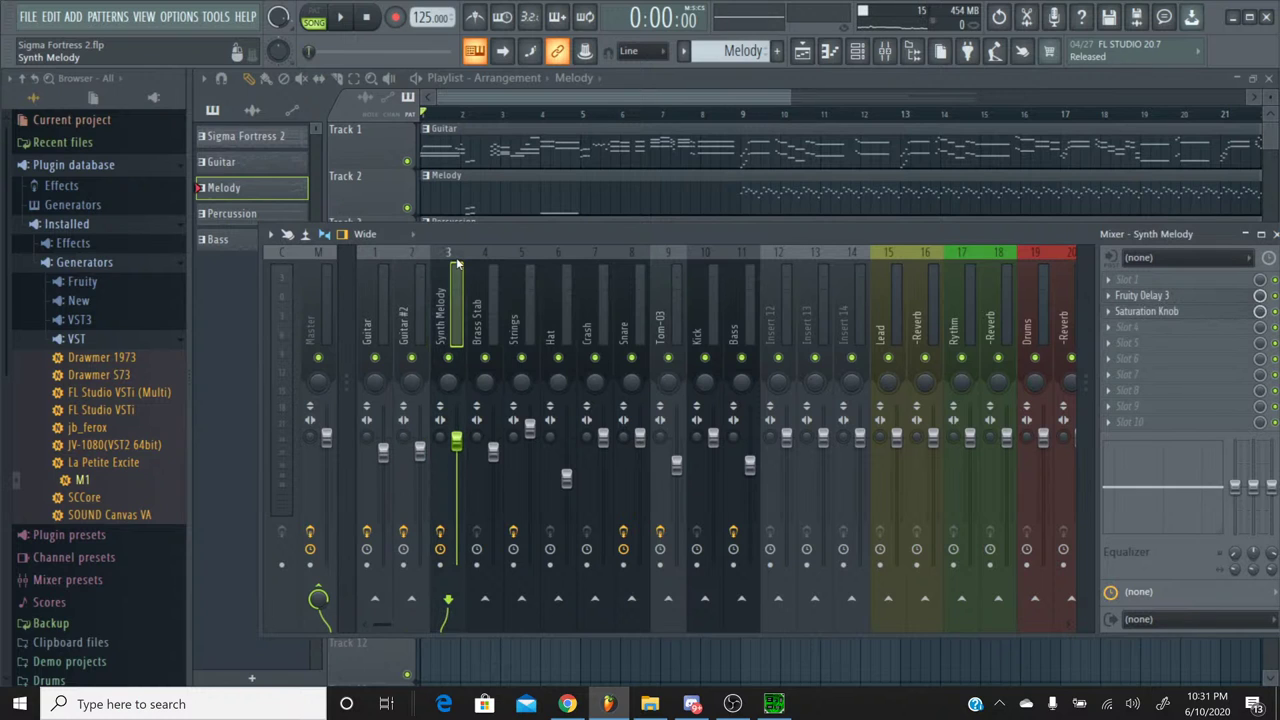
Step: Add Fruity Parametric EQ 2 to the Brass Stab insert's second slot, adjust its curve, and play the opening bars to check it
left_click(480, 268)
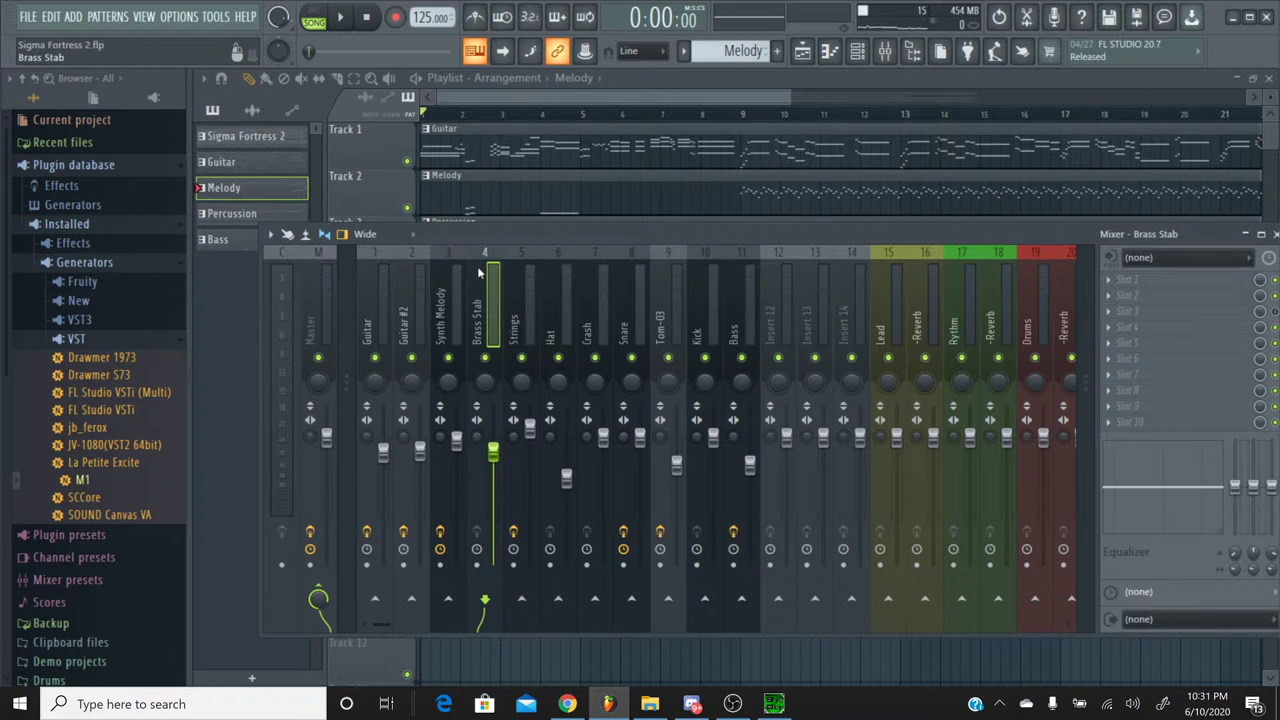
left_click(1135, 295)
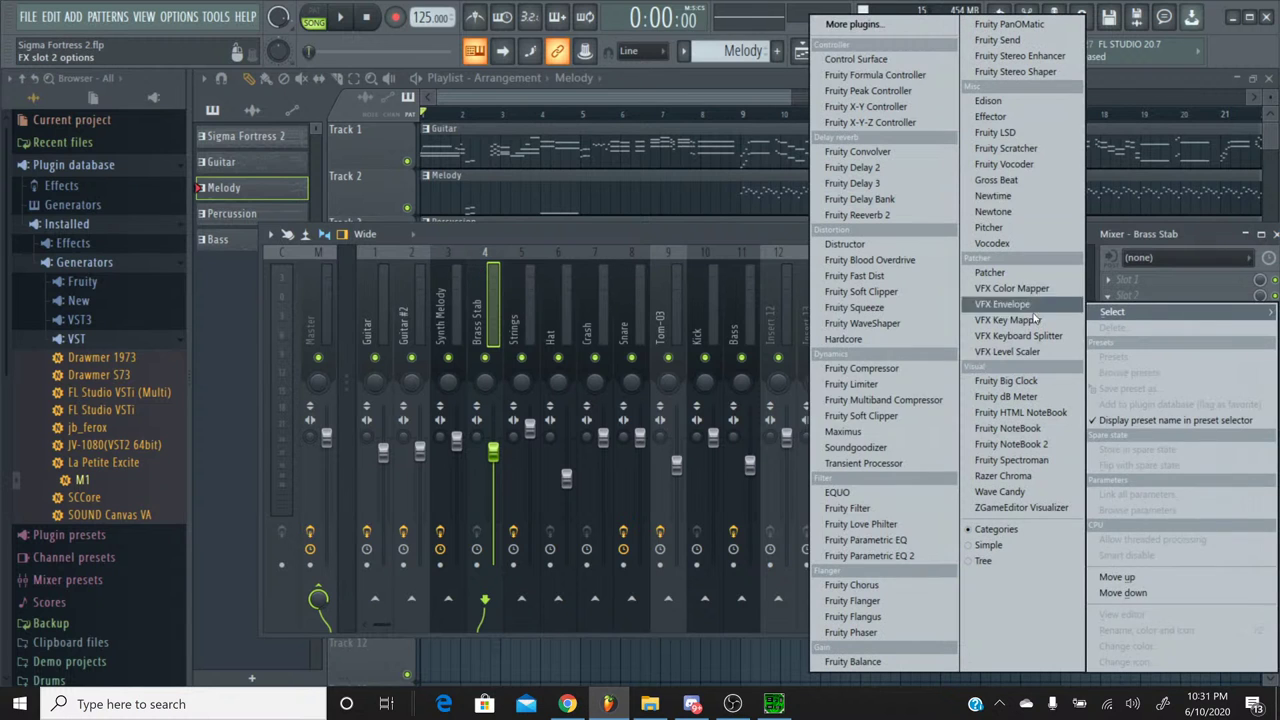
left_click(870, 562)
left_click_drag(565, 355, 557, 344)
left_click(788, 221)
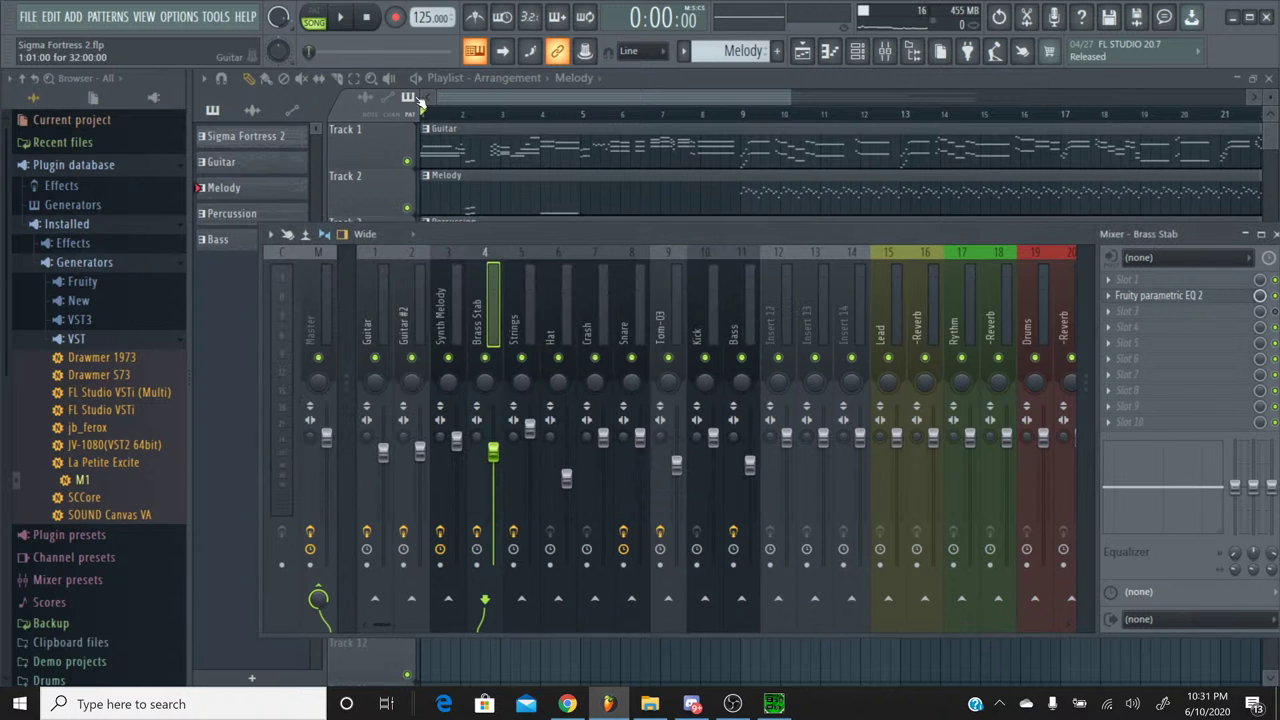
left_click(340, 17)
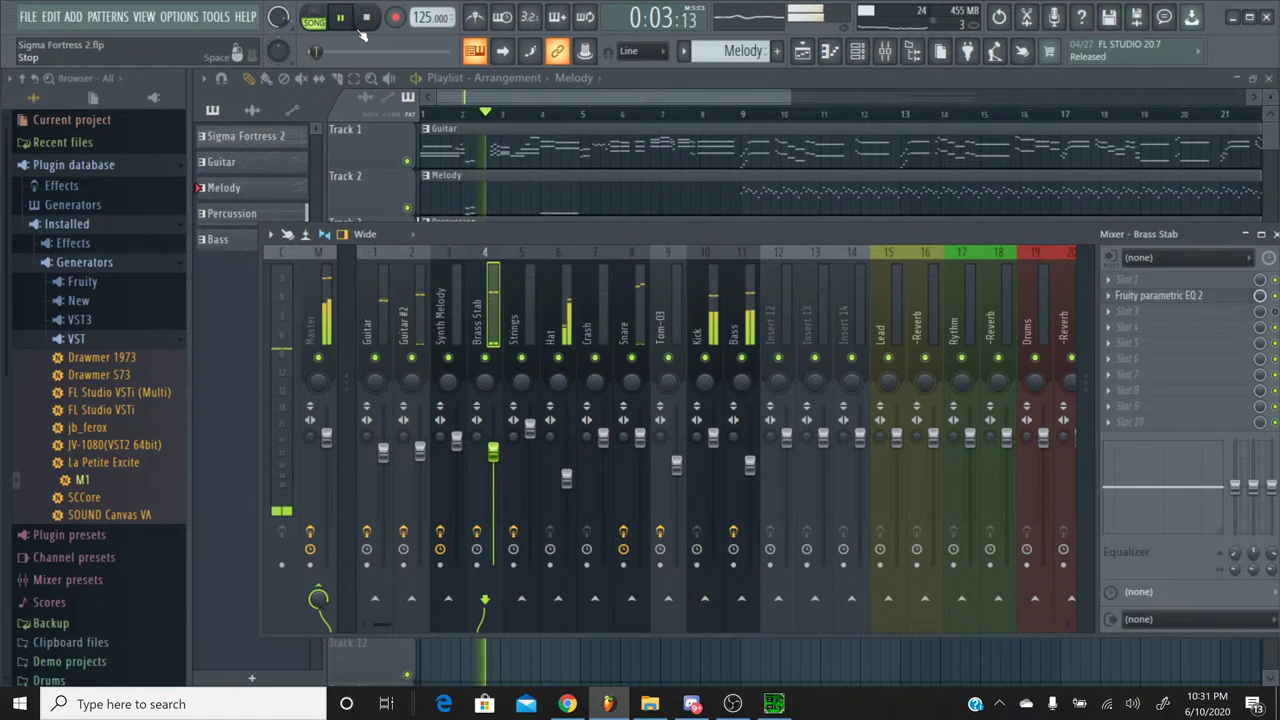
left_click(367, 18)
Step: Play the song with the Strings insert soloed, skip to a later section, restore the full mix, and check the Synth Melody's effects
left_click(529, 272)
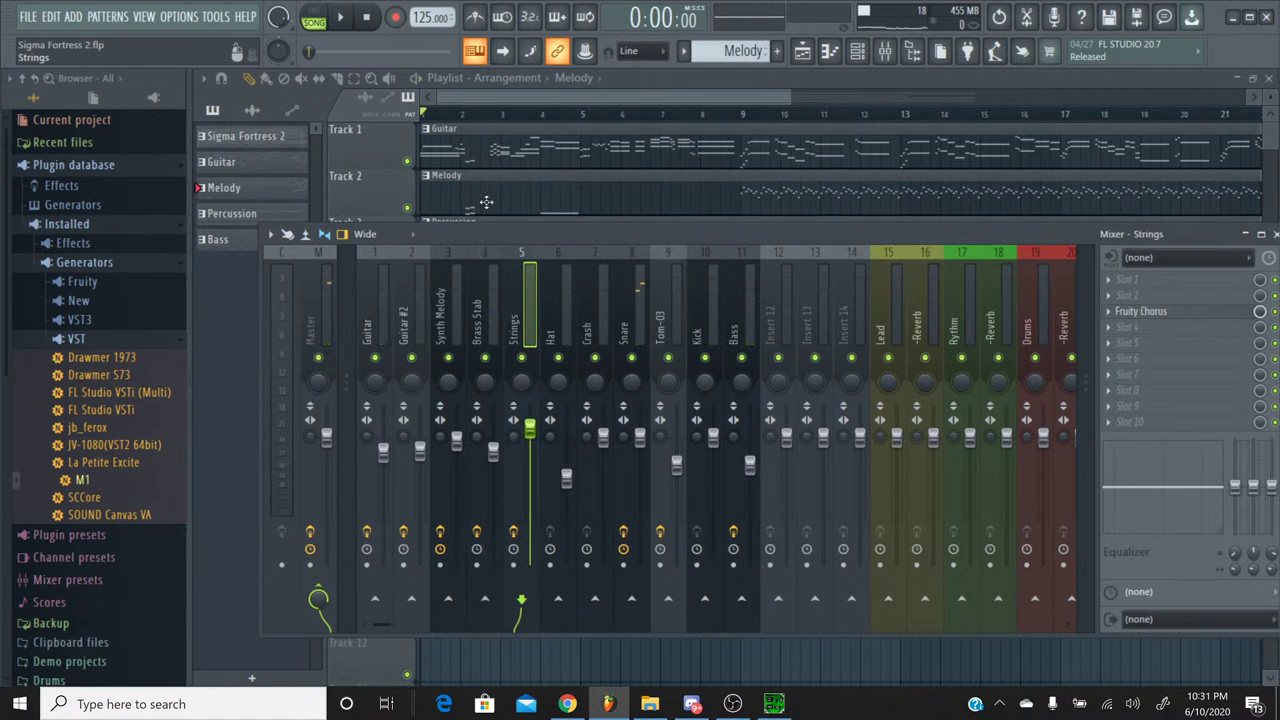
left_click(340, 17)
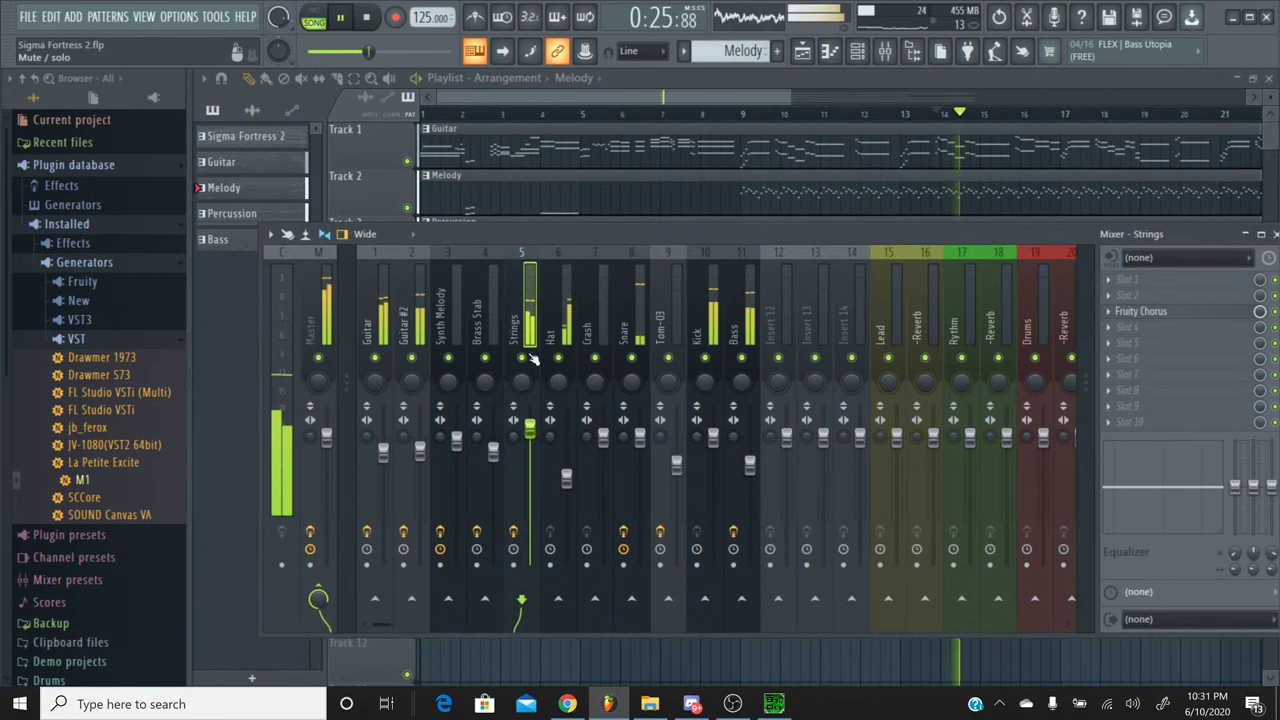
right_click(518, 358)
left_click_drag(369, 51, 419, 52)
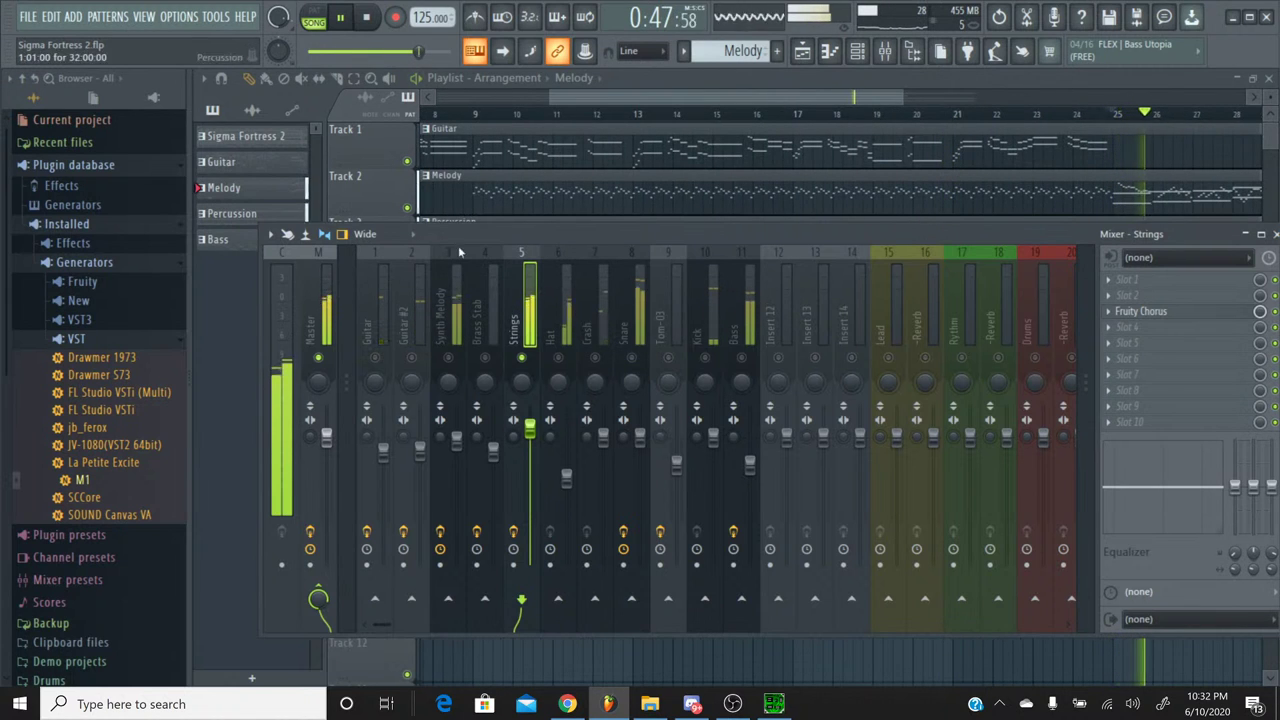
right_click(521, 358)
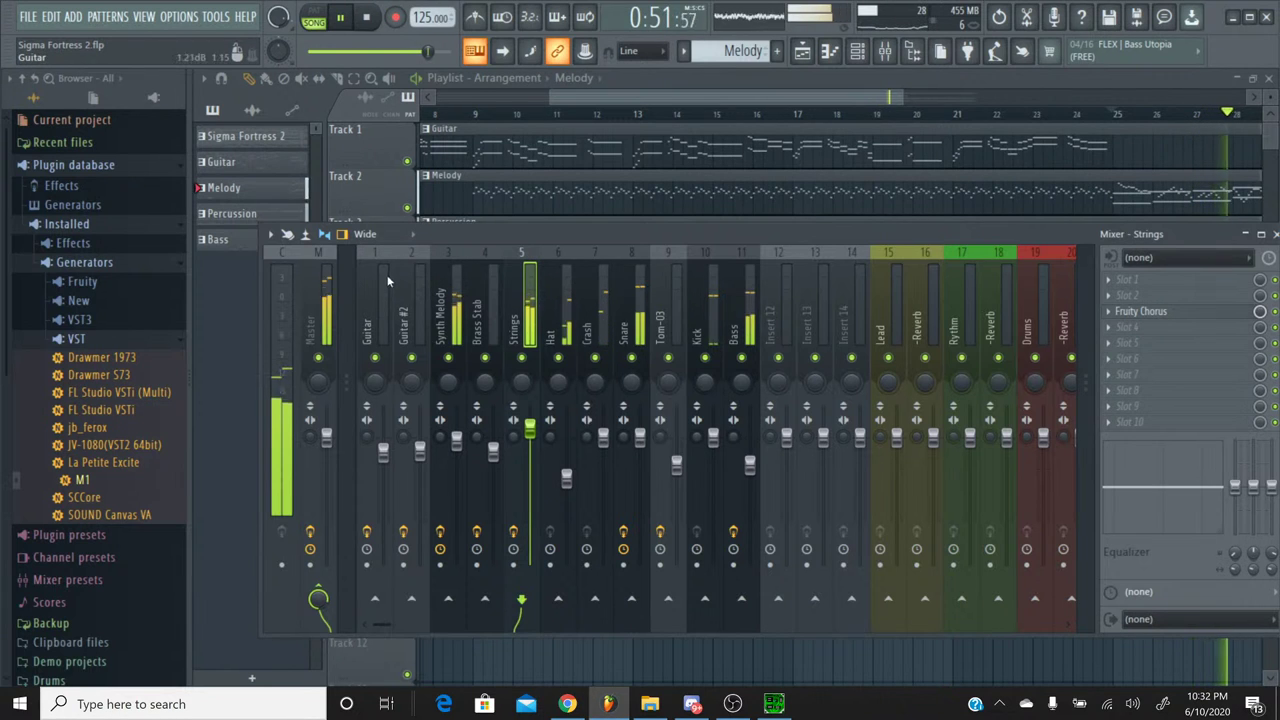
left_click(450, 290)
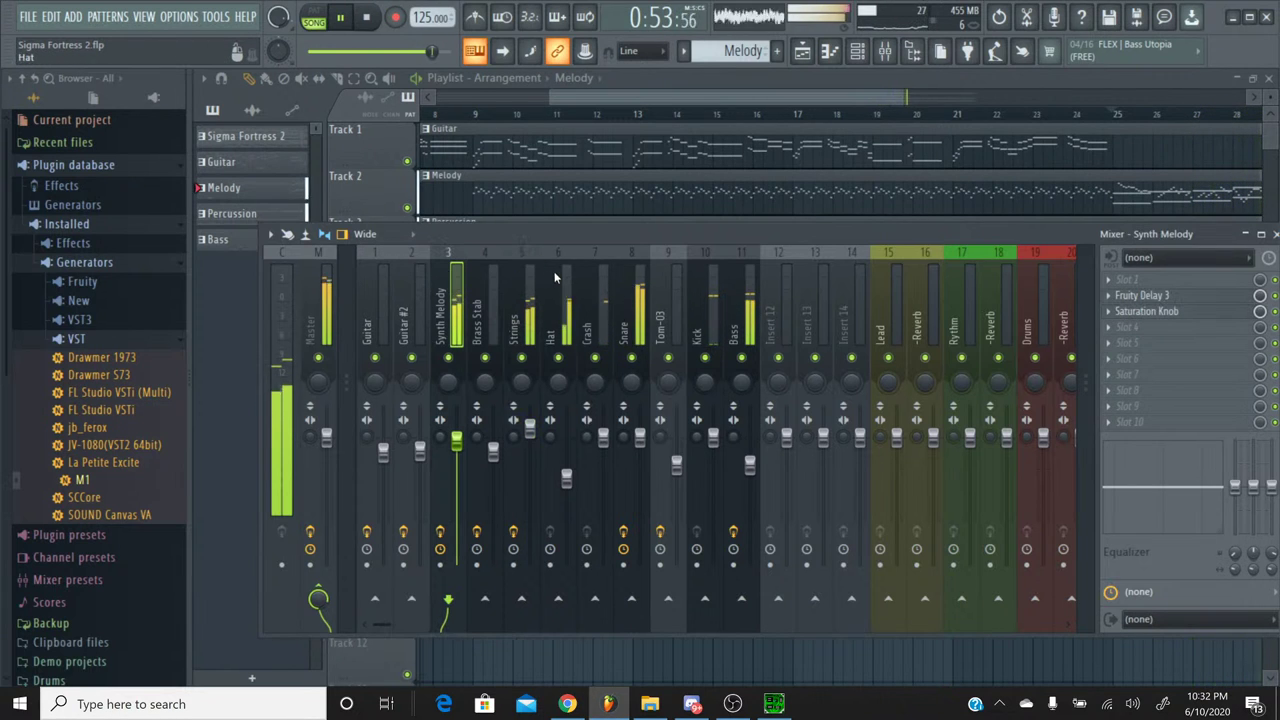
Step: Add Fruity Parametric EQ 2 to the Hat insert's third slot and lower its band 7 high shelf to about -2.9 dB near 5865 Hz
left_click(560, 355)
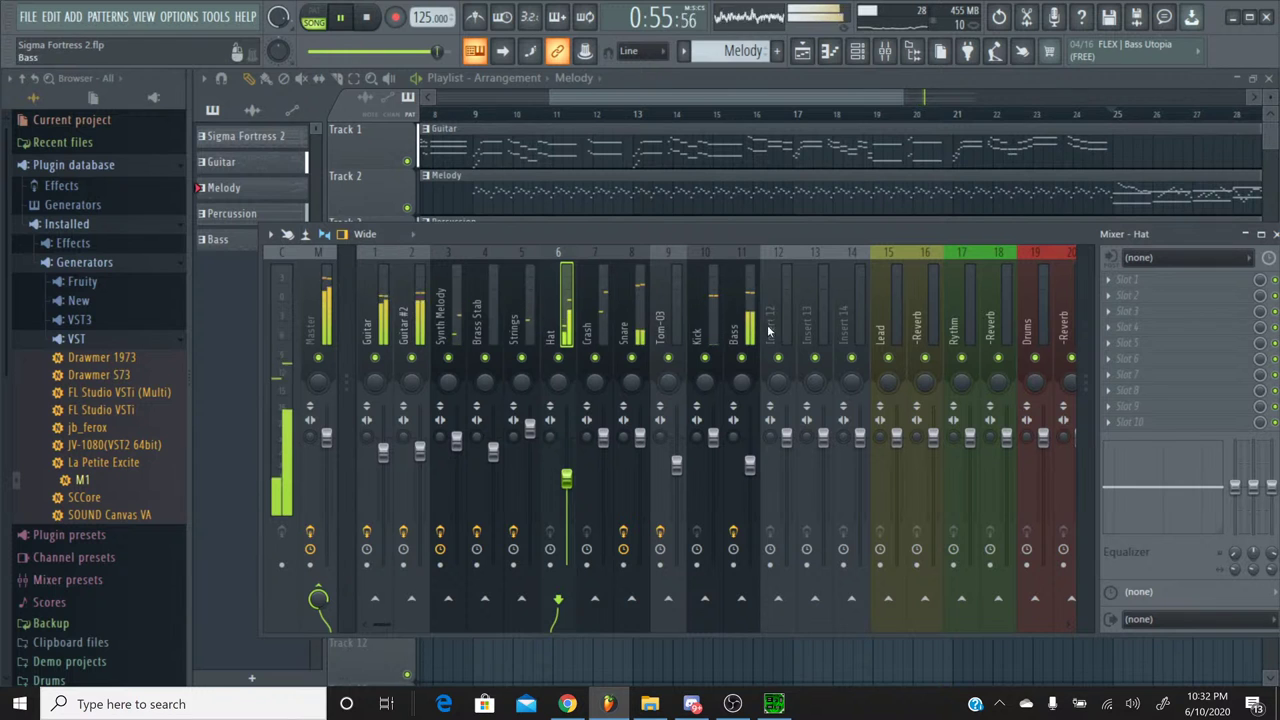
left_click(1125, 311)
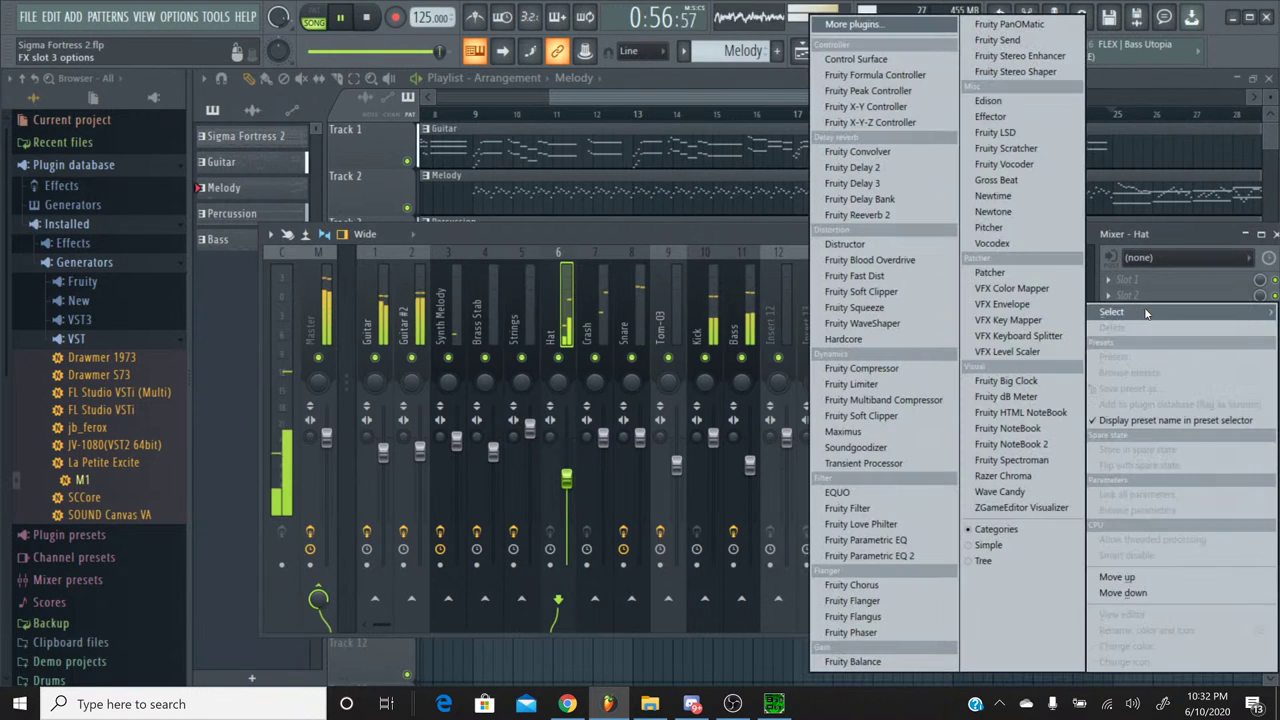
left_click(918, 554)
left_click_drag(501, 291, 497, 302)
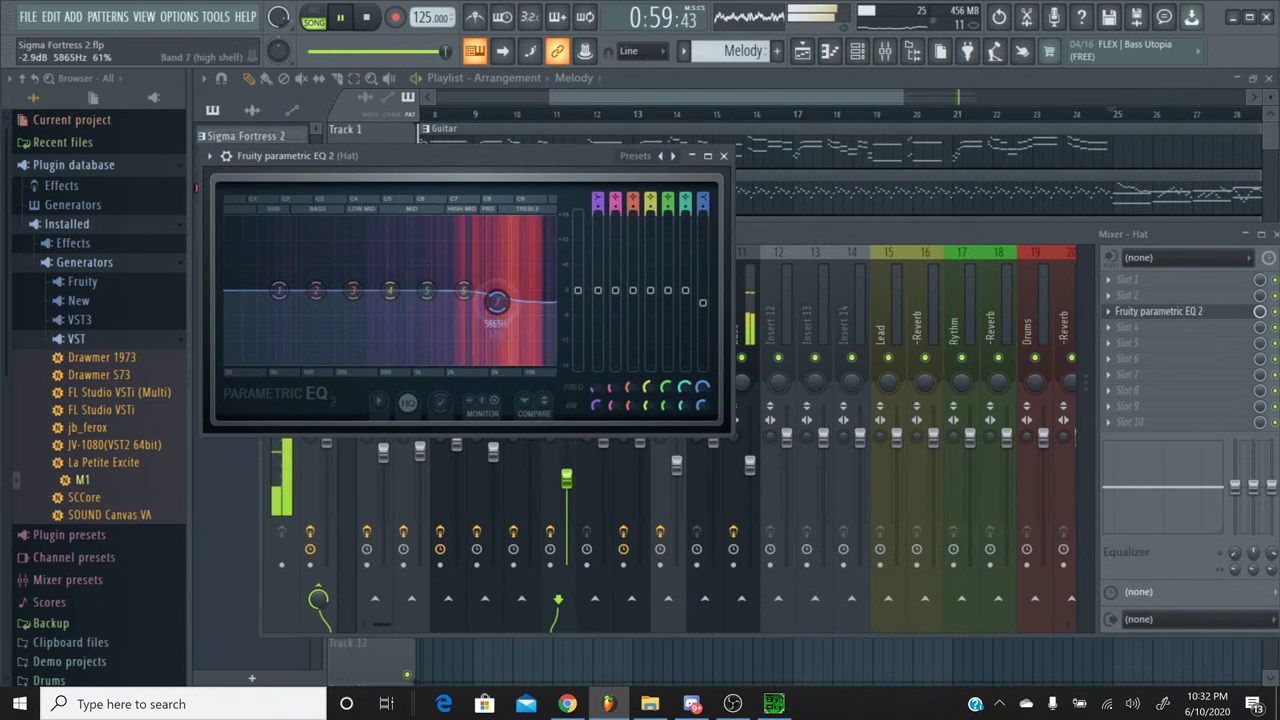
left_click(723, 157)
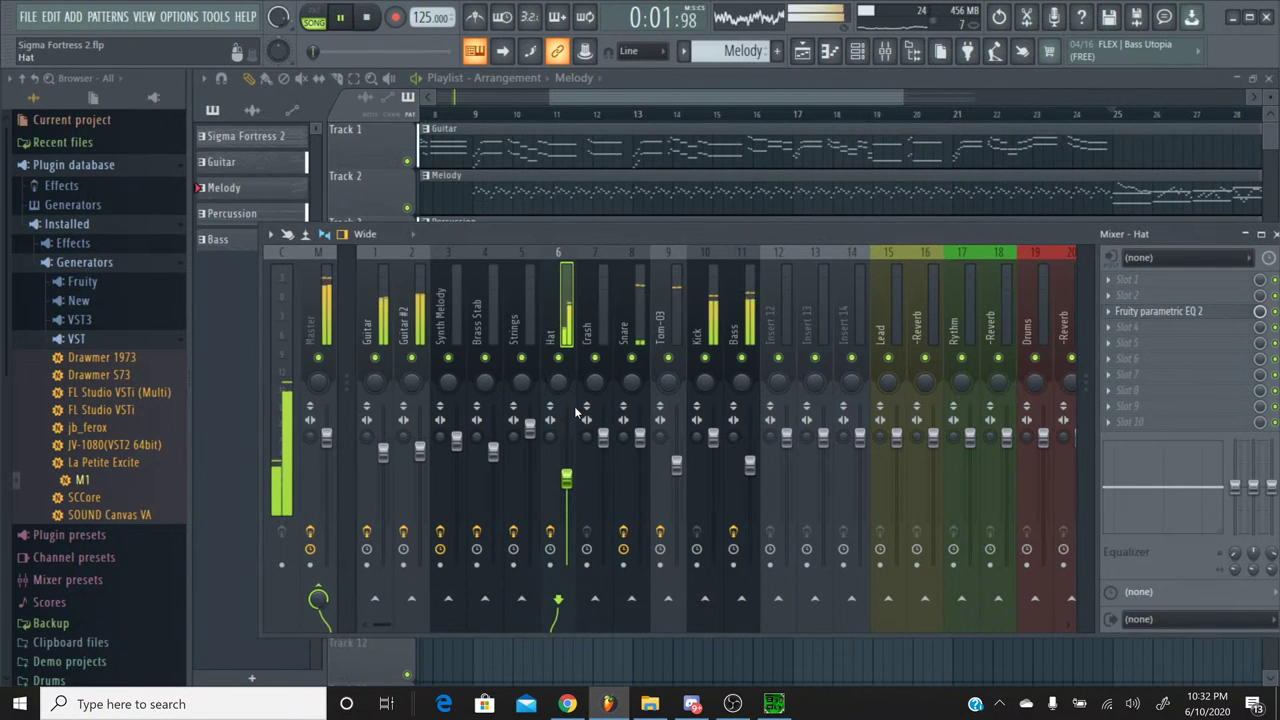
Step: Add Saturation Knob to the Crash insert's second slot and set its saturation to about 1.9
left_click(595, 272)
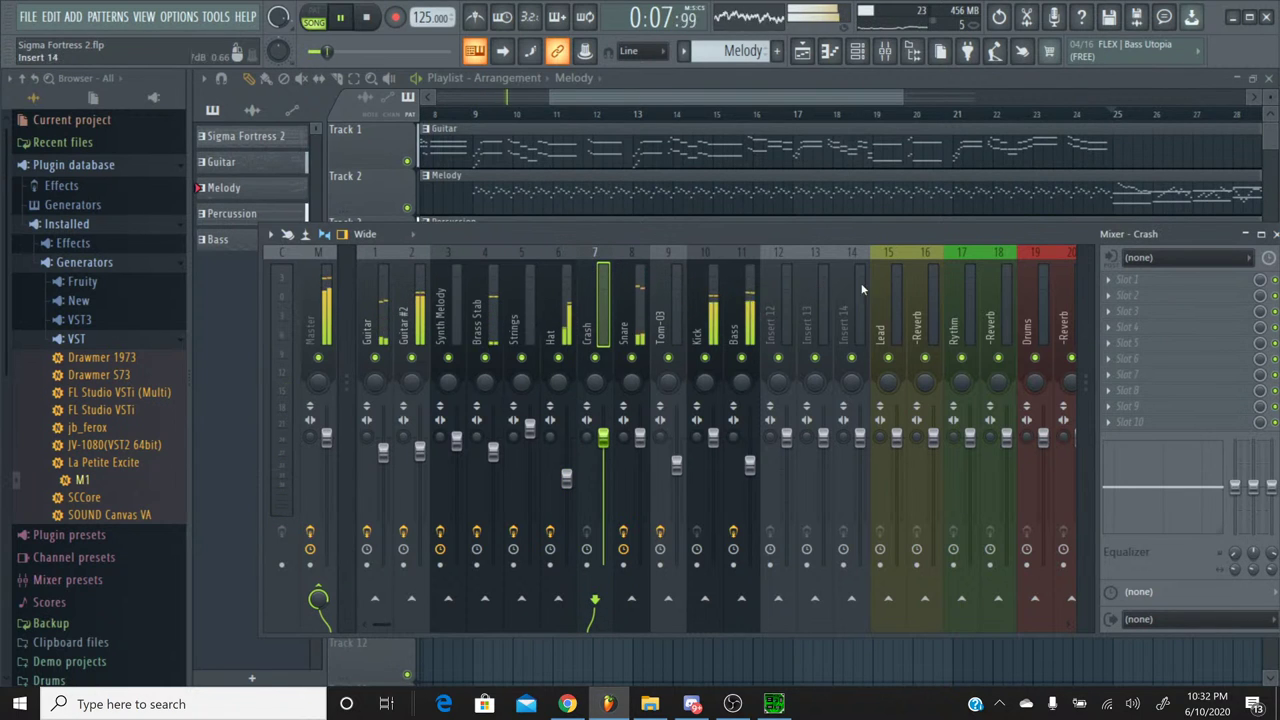
left_click(1128, 312)
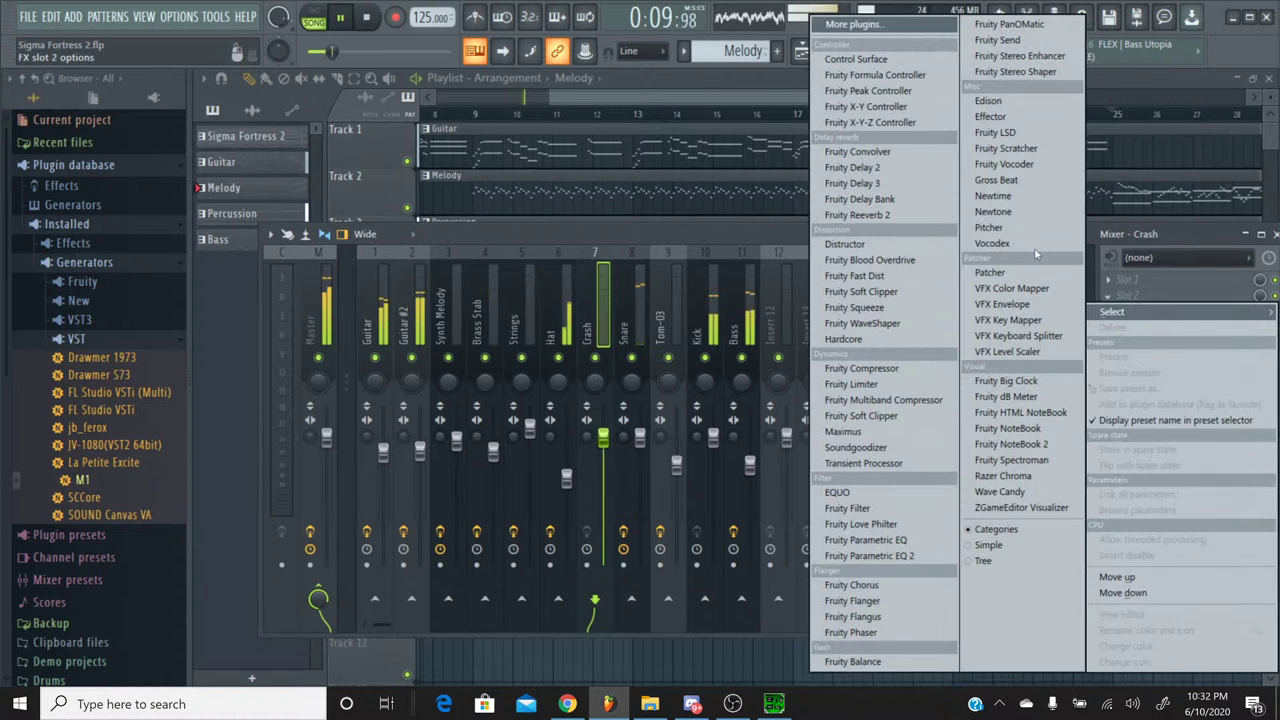
left_click(850, 20)
scroll(578, 352, "down", 20)
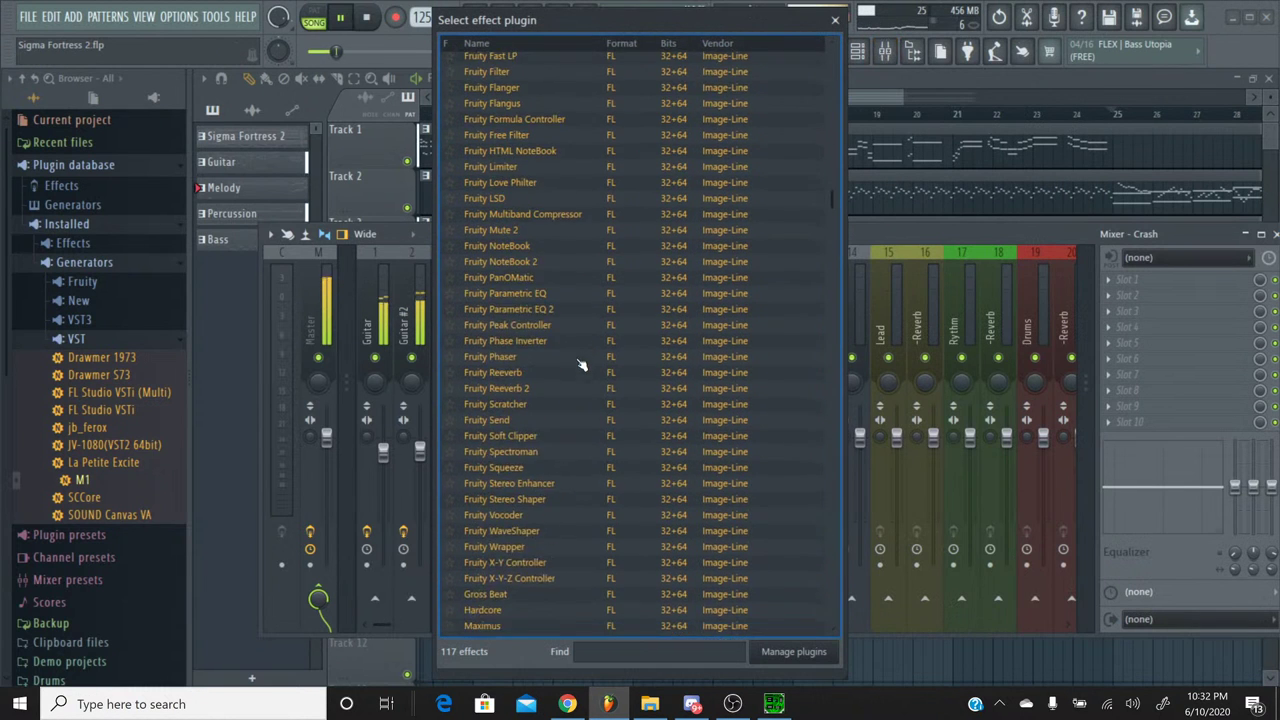
scroll(566, 365, "up", 5)
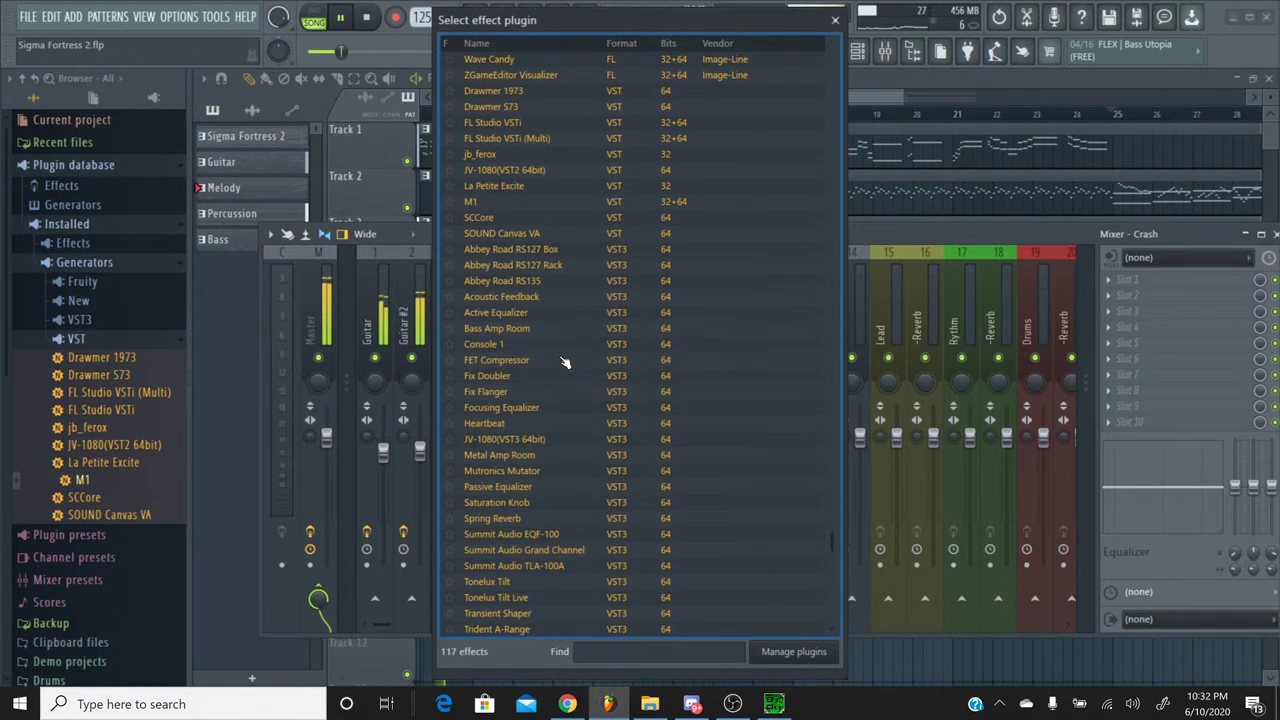
scroll(541, 265, "down", 5)
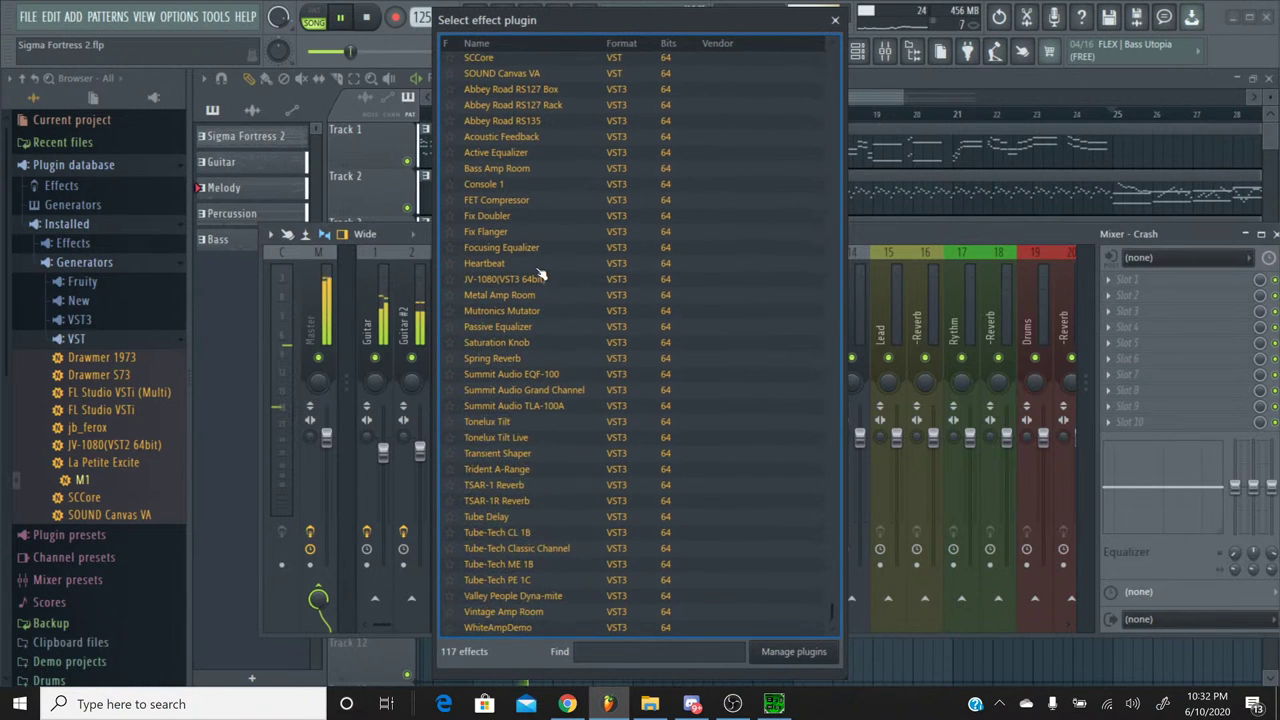
scroll(538, 252, "up", 5)
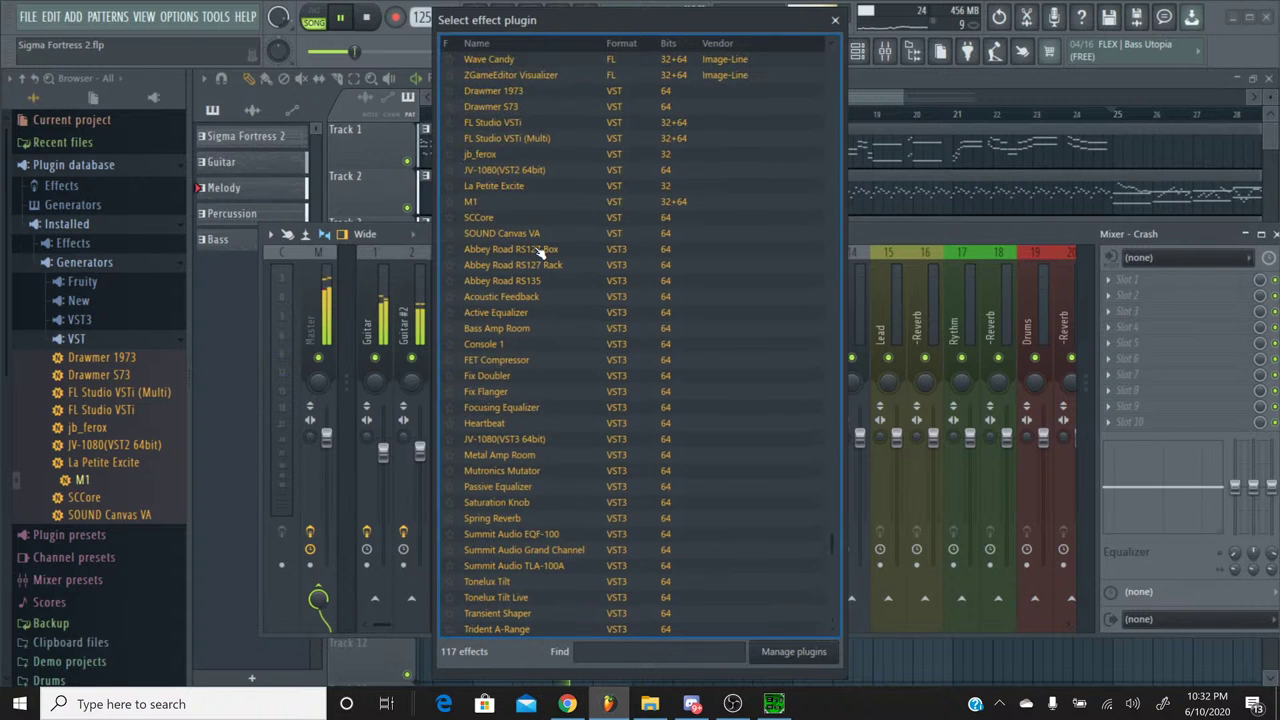
scroll(536, 235, "up", 5)
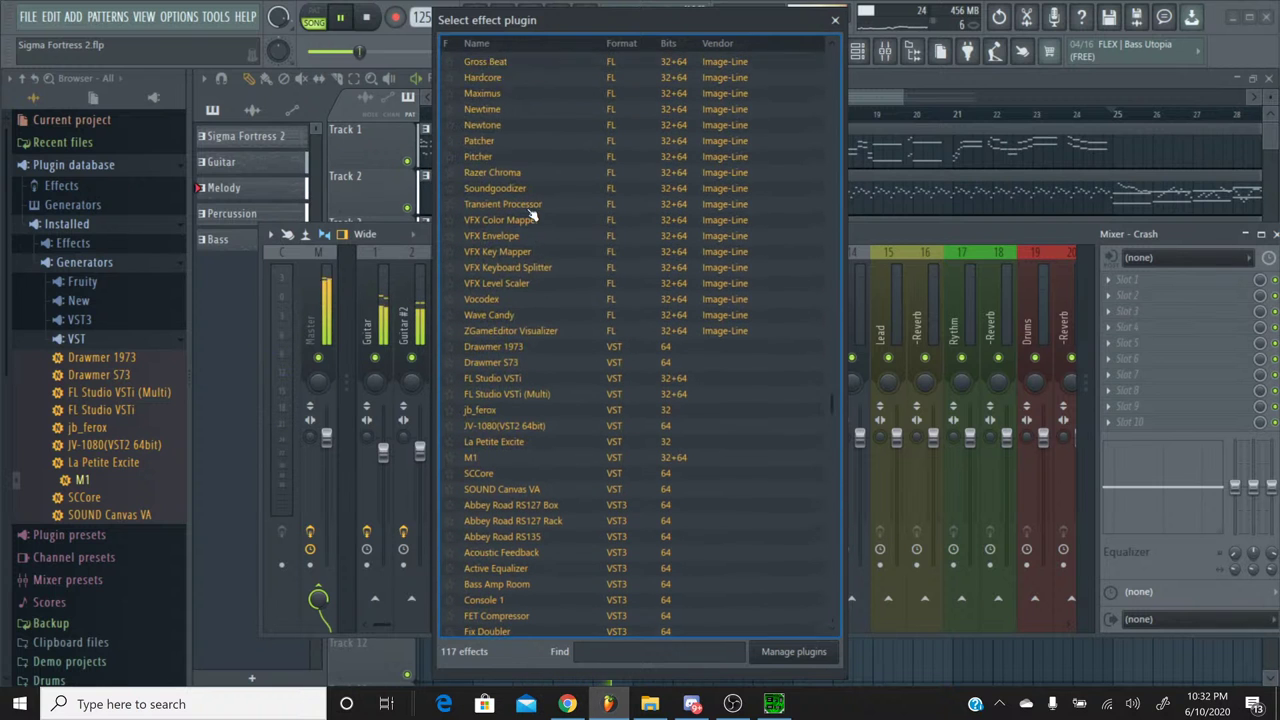
scroll(533, 215, "up", 6)
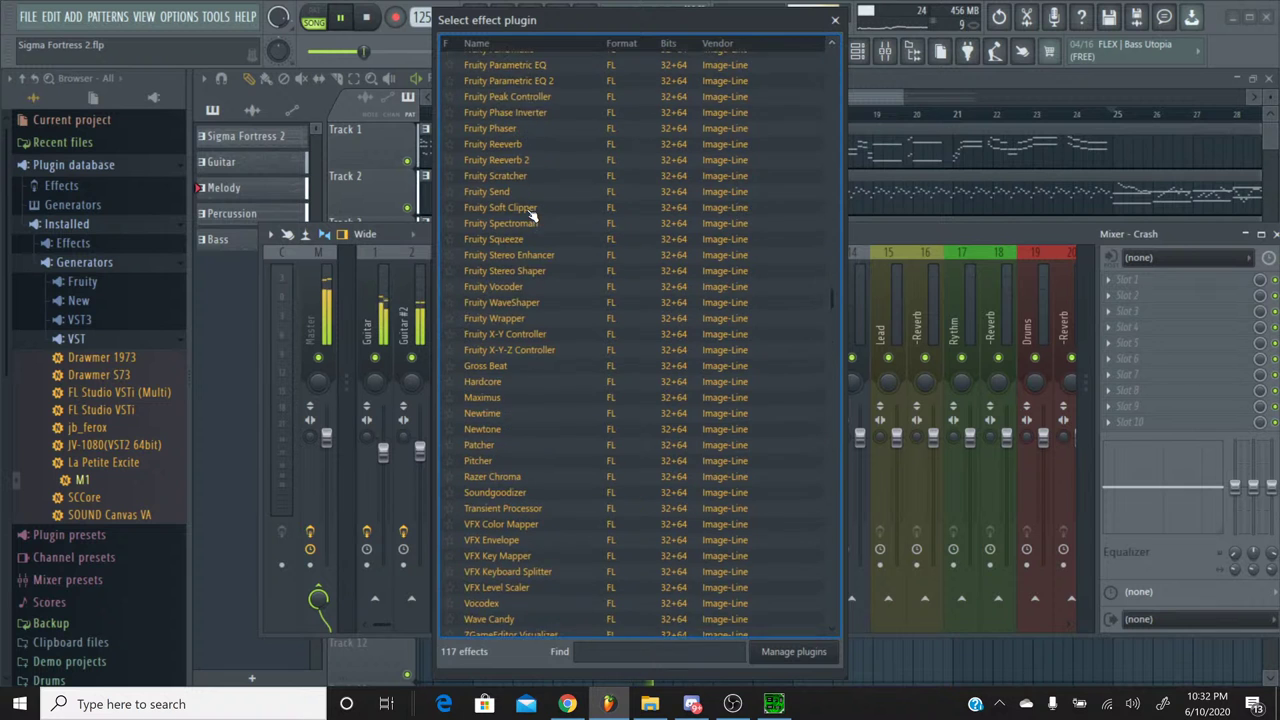
scroll(533, 215, "down", 6)
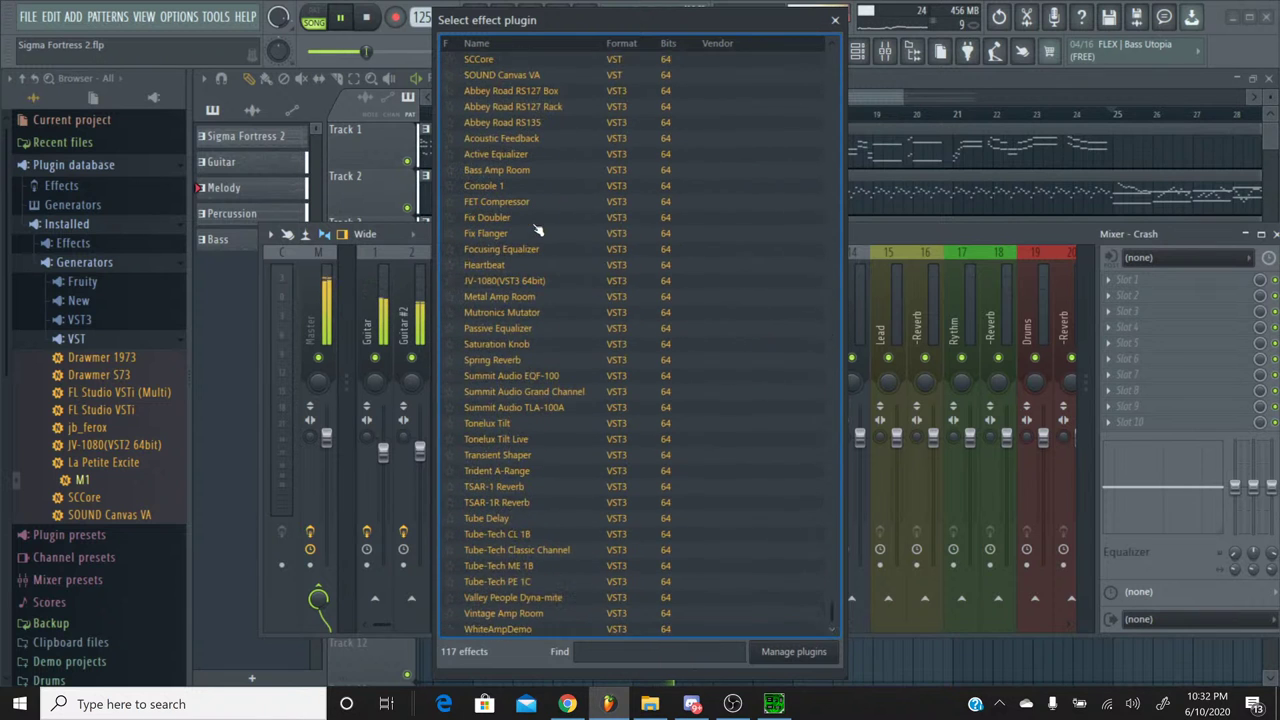
left_click(530, 340)
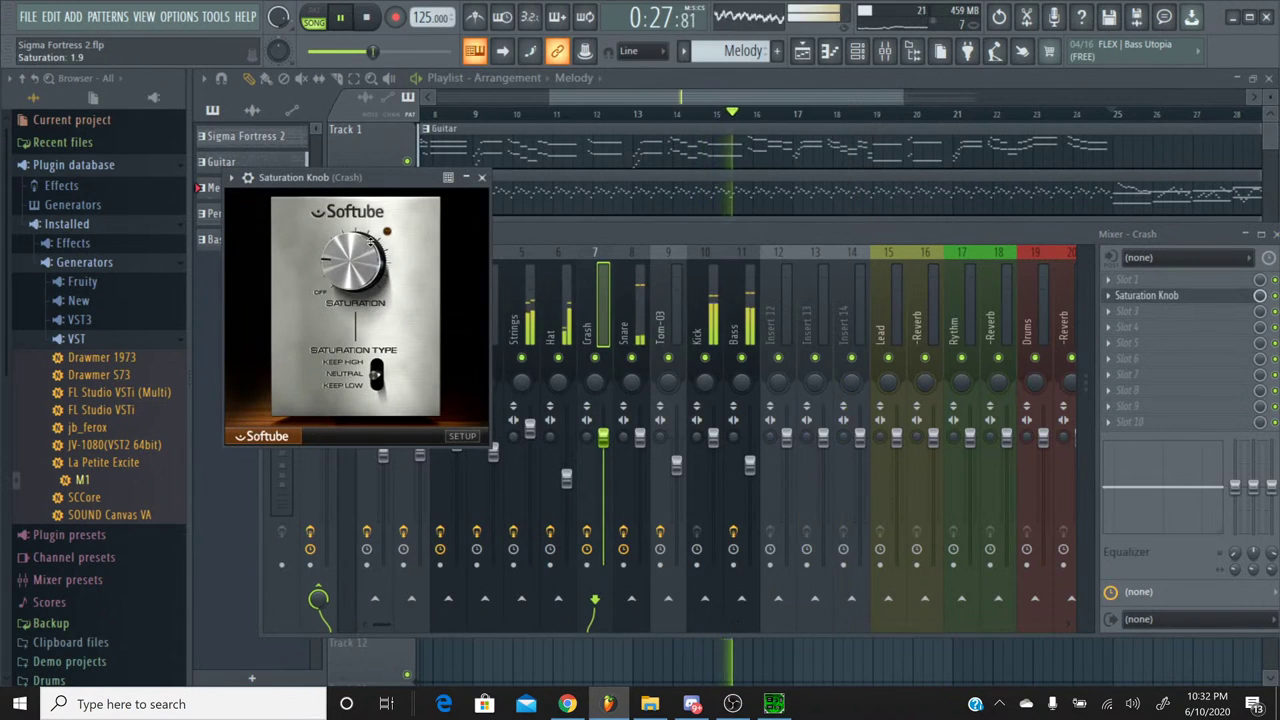
left_click(481, 177)
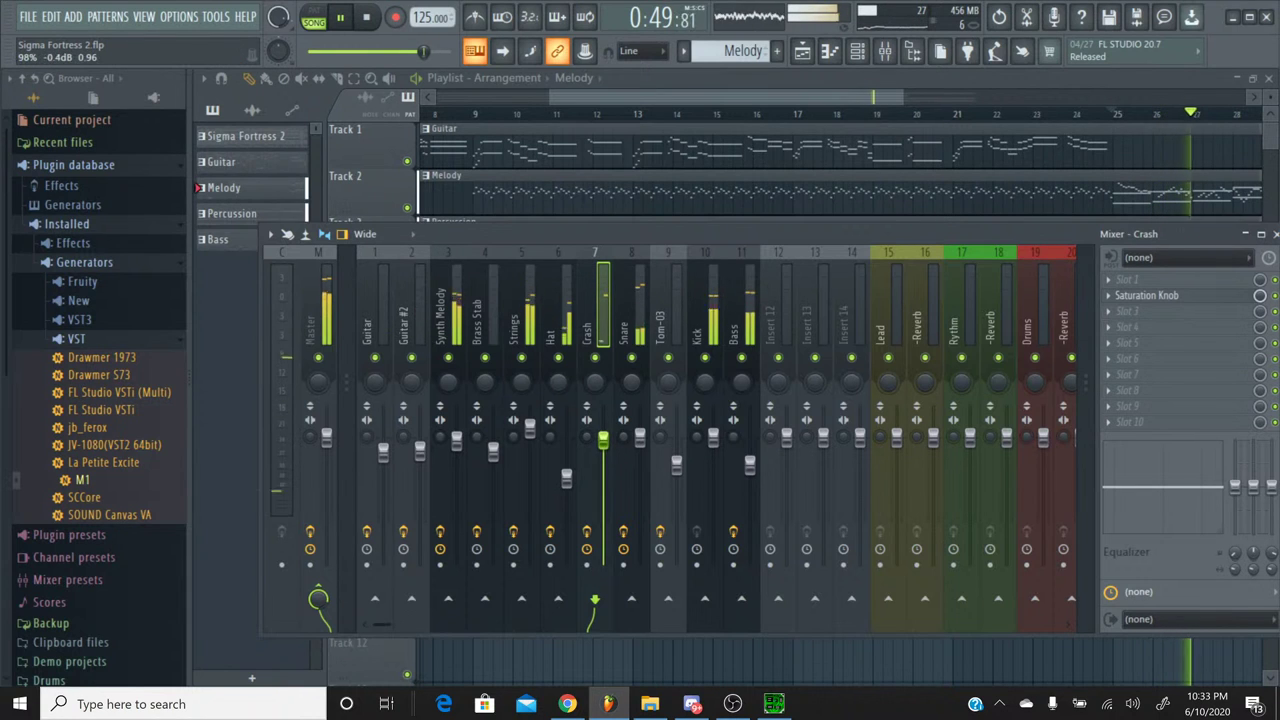
Step: Add Fruity Chorus to the Crash insert's fourth slot with its default settings
left_click(1113, 342)
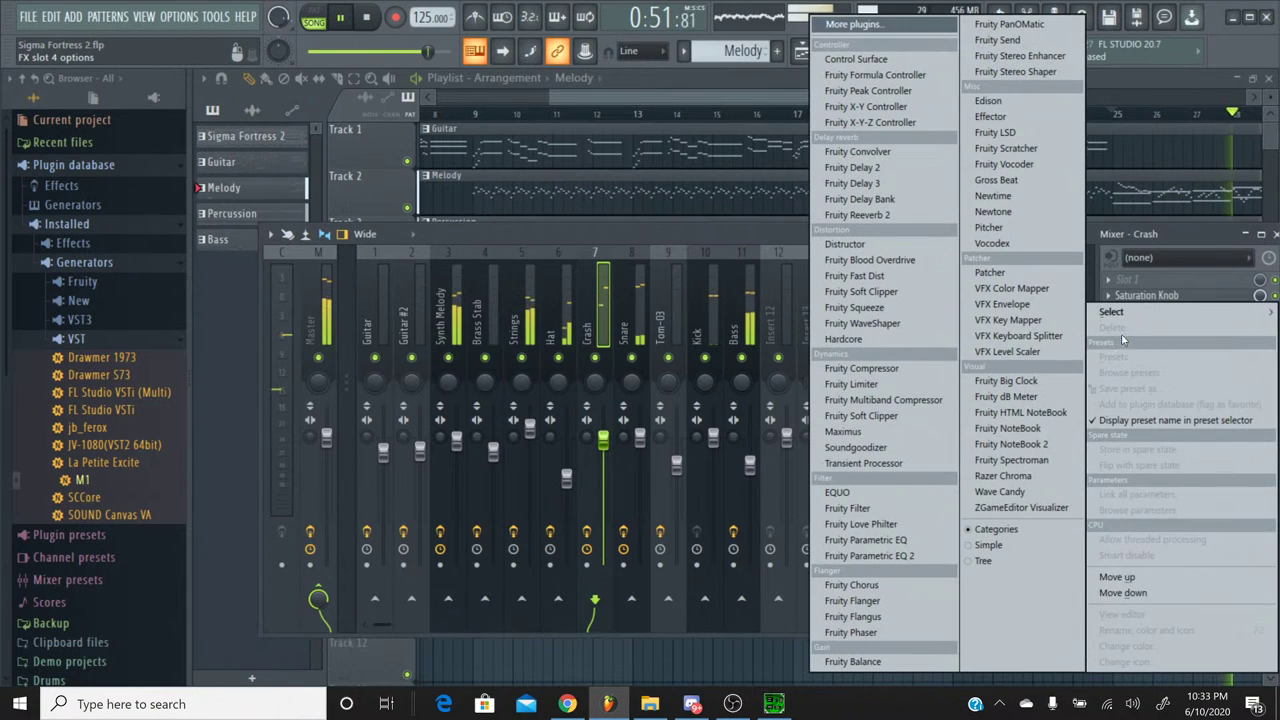
left_click(880, 585)
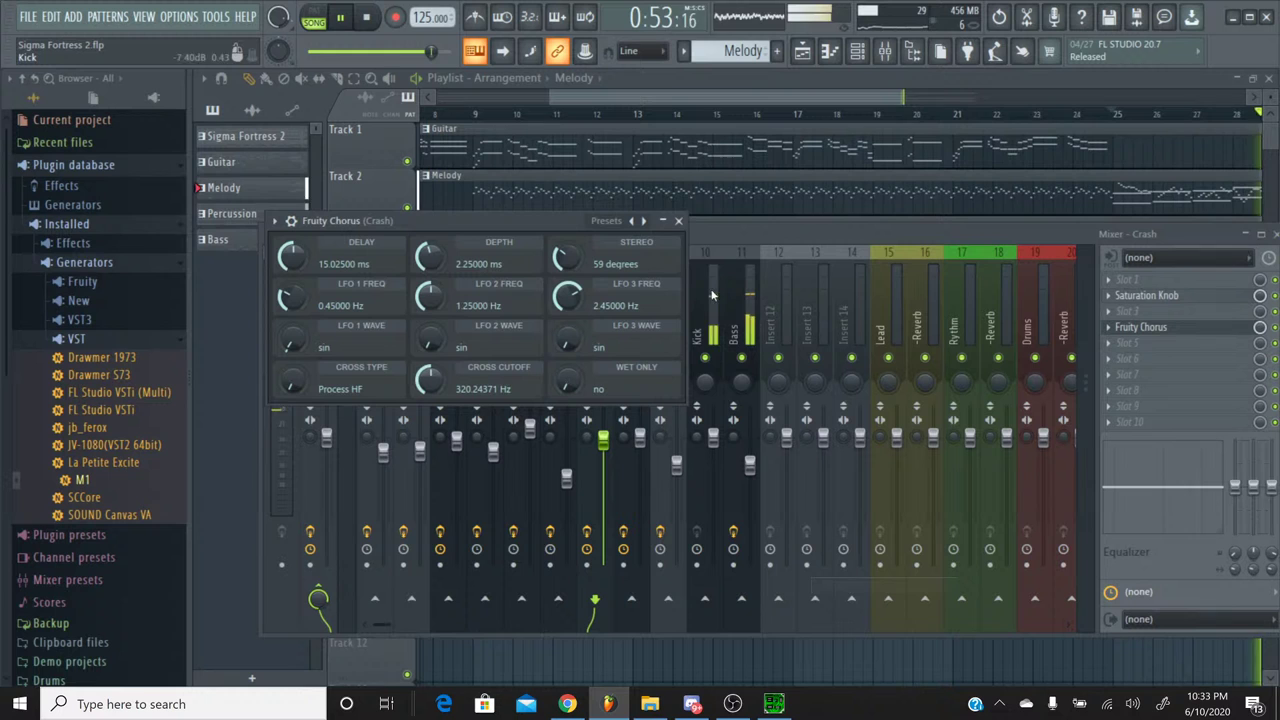
left_click(678, 220)
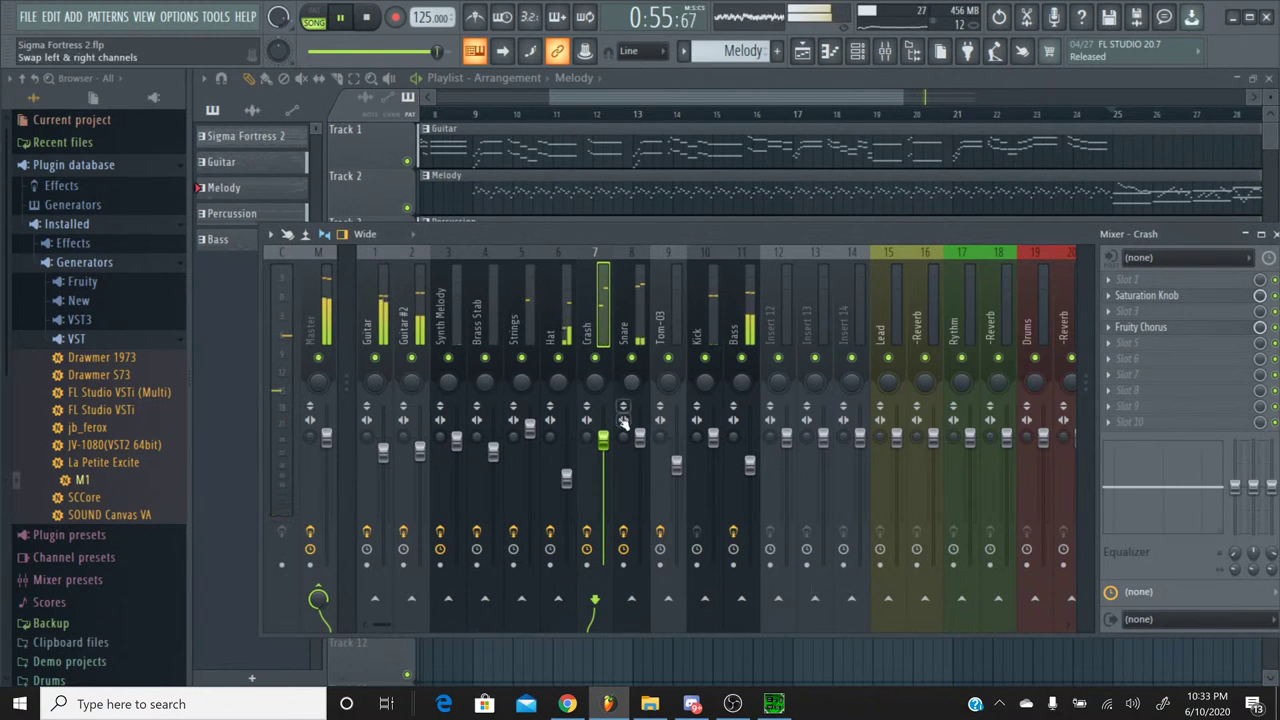
Step: Review the effects loaded on the Tom-03, Kick and Bass inserts during playback, and stop the song
left_click(672, 290)
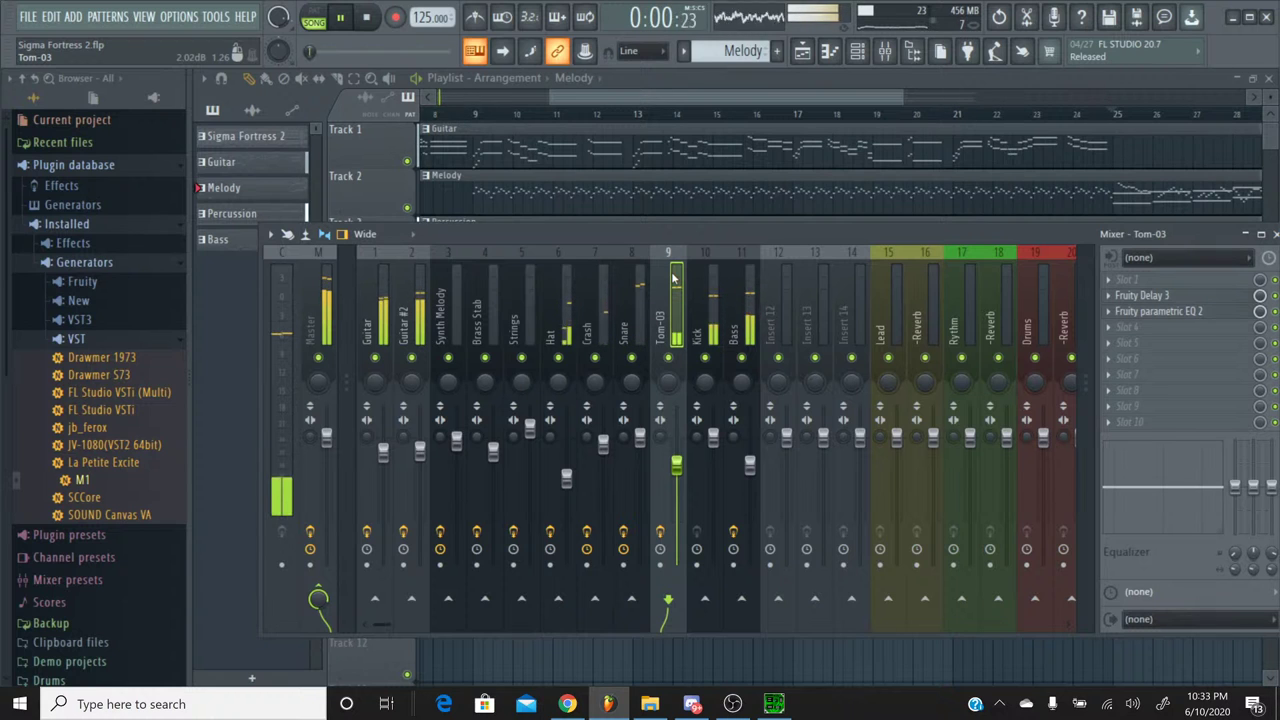
left_click(716, 289)
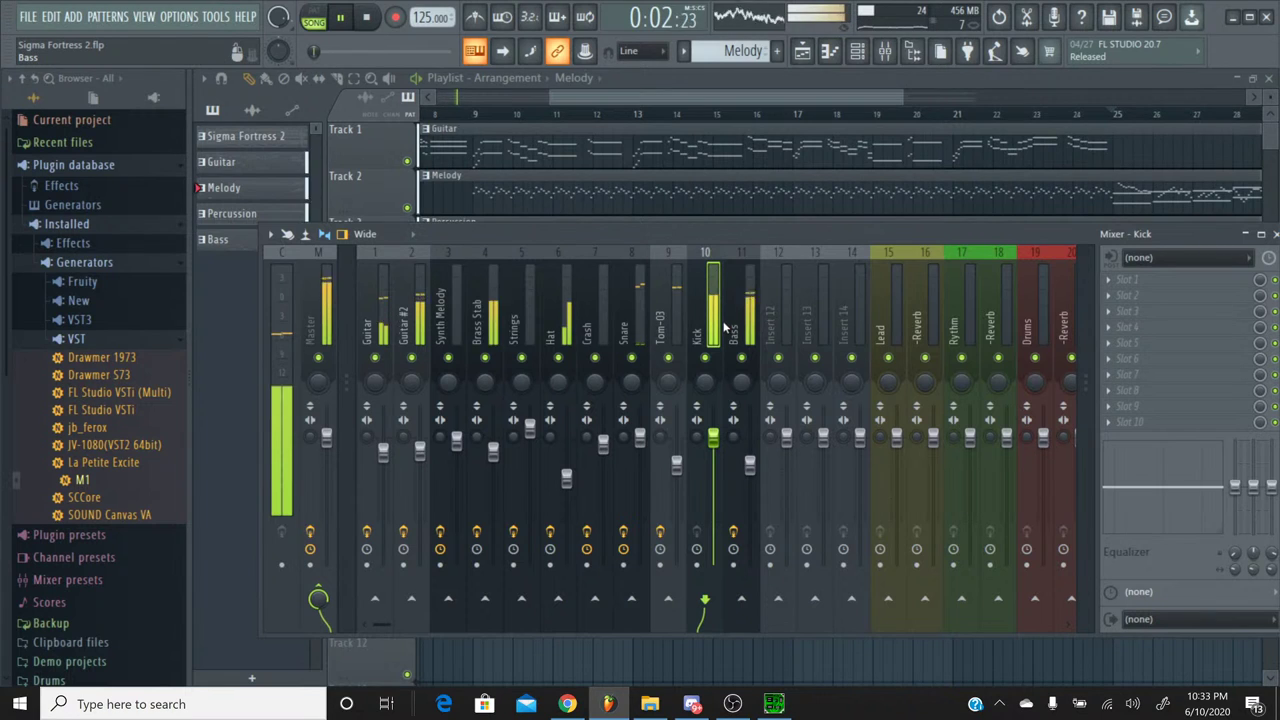
left_click(744, 270)
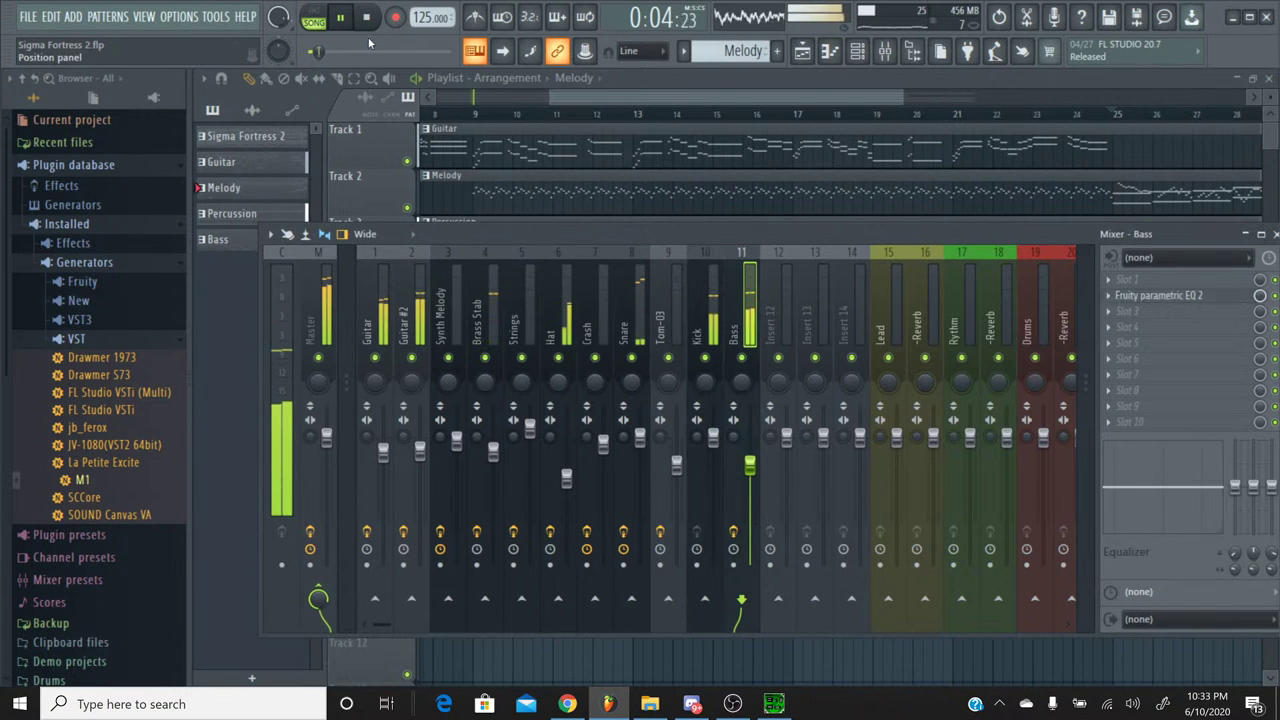
left_click(368, 18)
Step: Save the project and briefly check the live stream chat in Chrome before returning to FL Studio
left_click(28, 17)
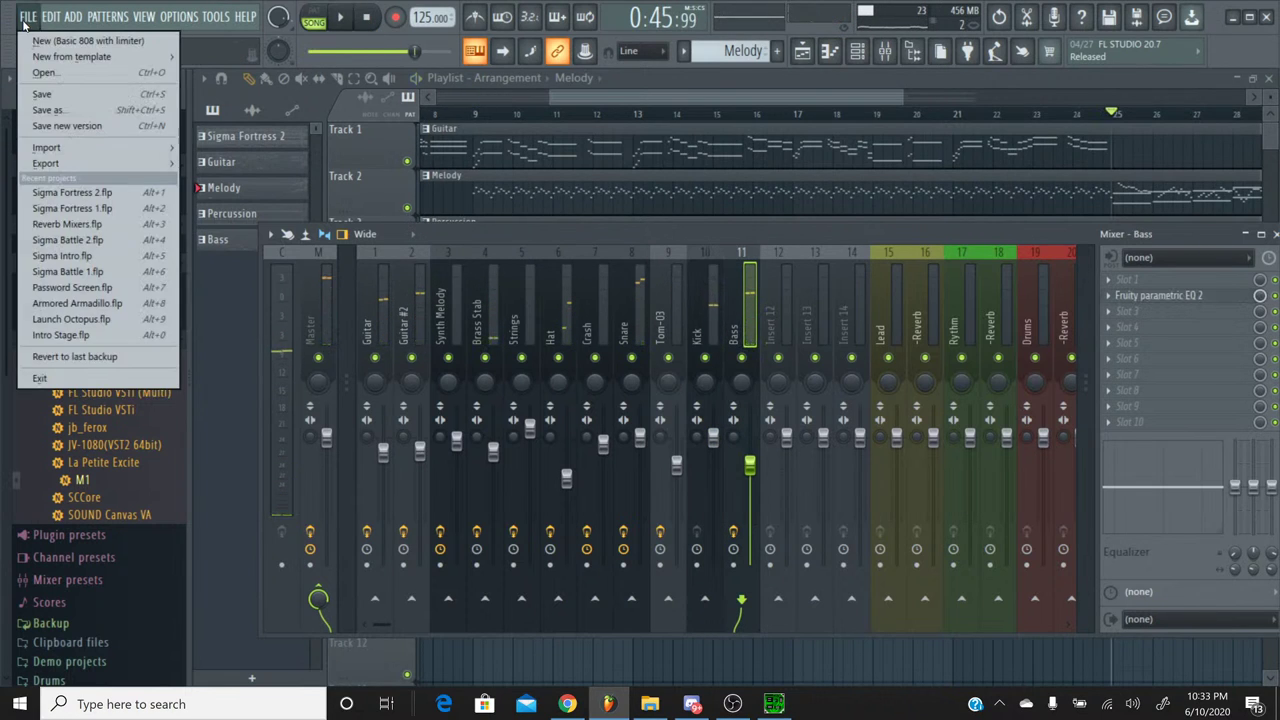
left_click(57, 96)
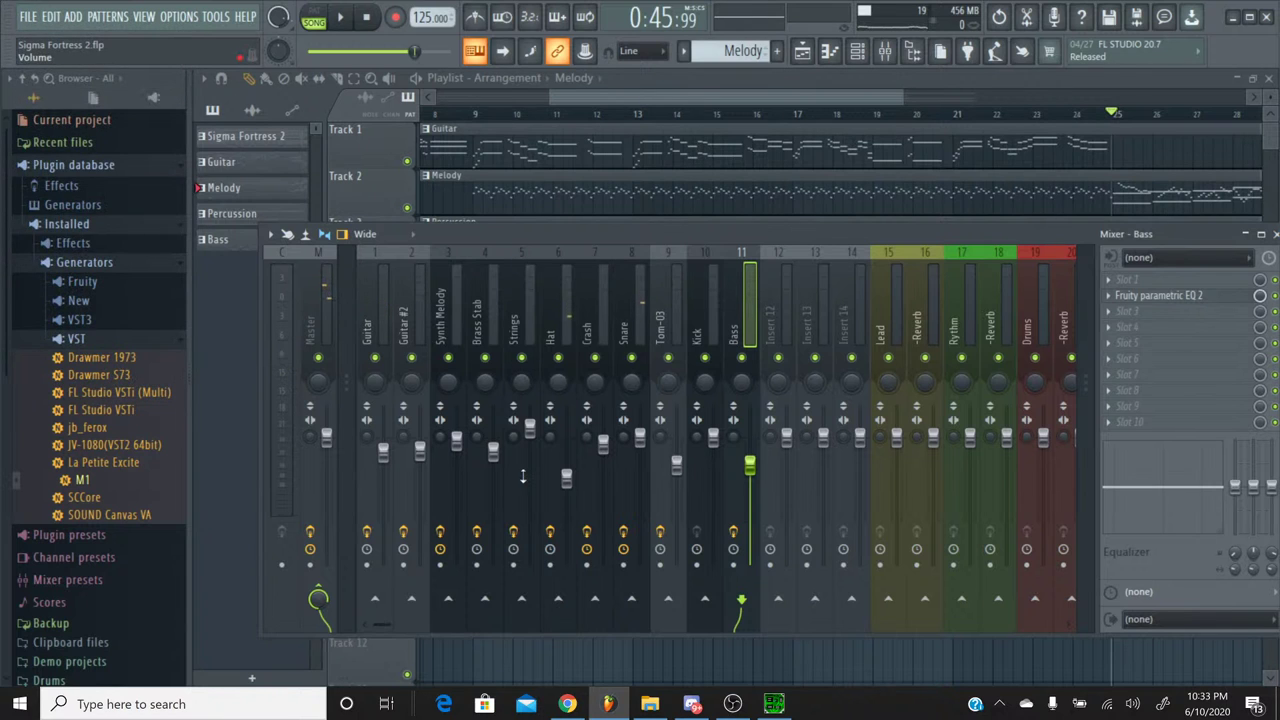
left_click(567, 704)
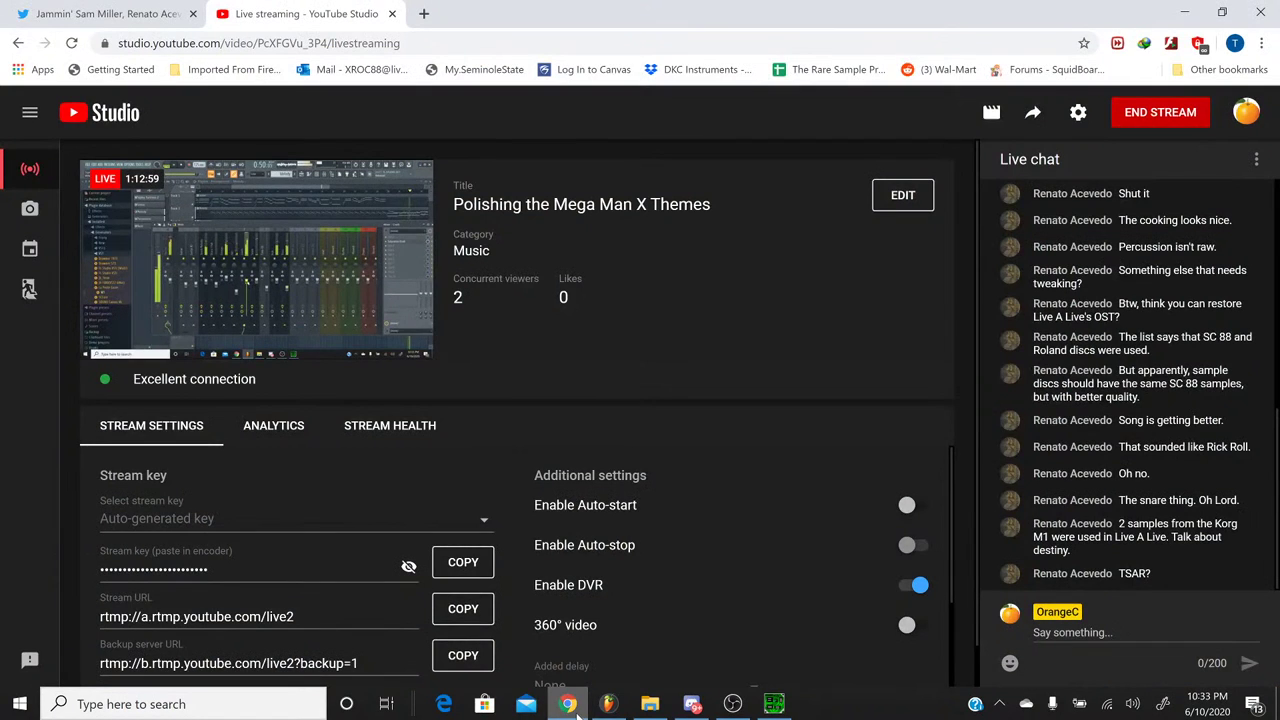
left_click(570, 705)
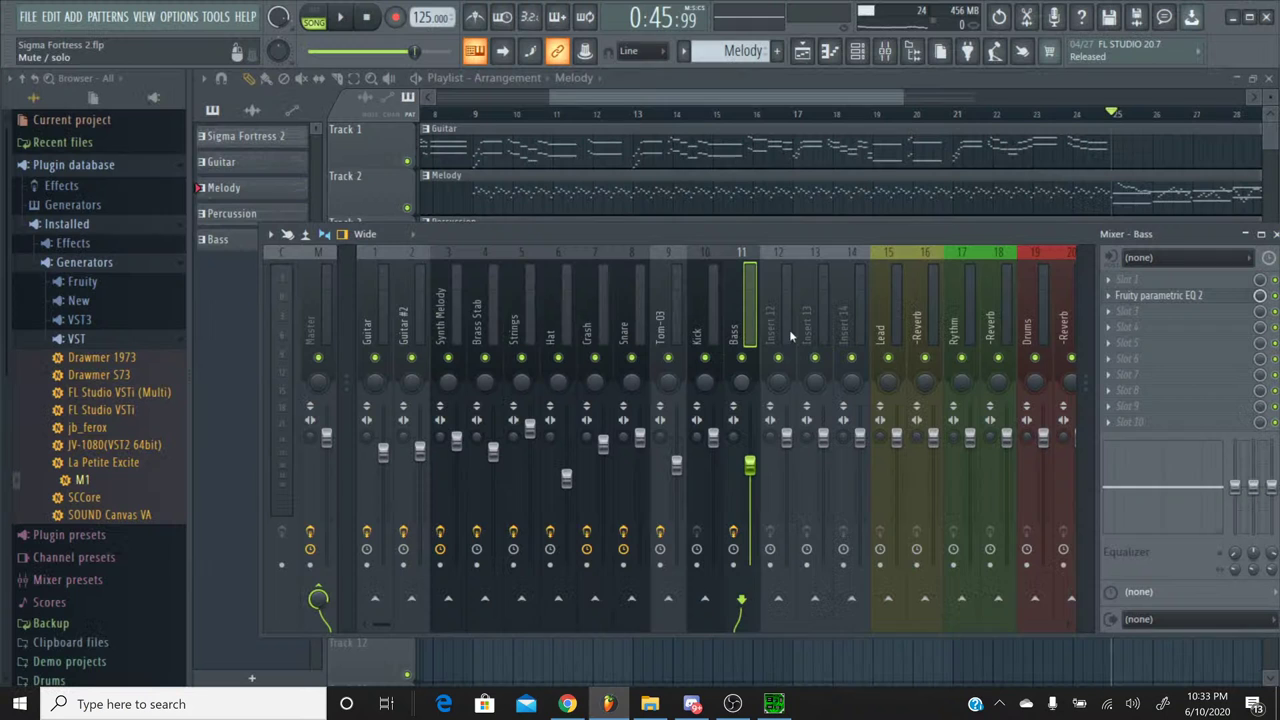
Step: Add TSAR-1R Reverb to the Lead group's -Reverb insert (16) in slot 2, with reverb time 0.76 s and mix 21%
left_click(928, 285)
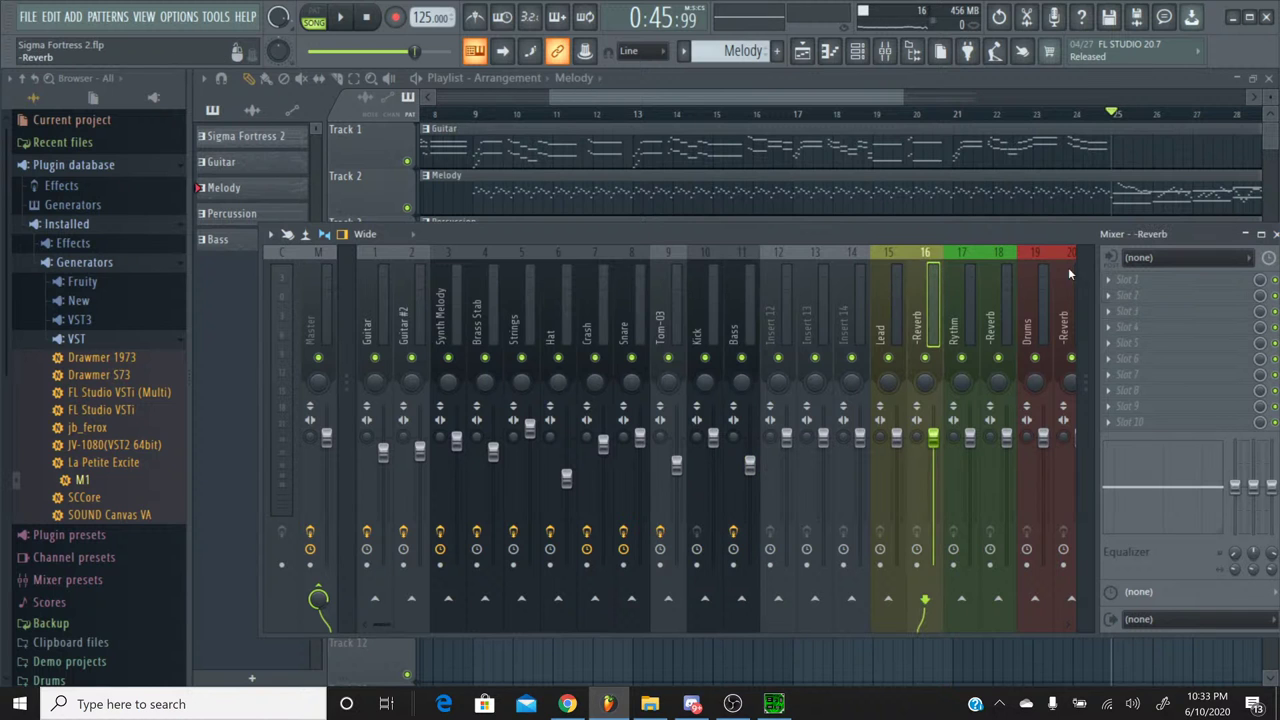
left_click(1130, 280)
left_click(884, 25)
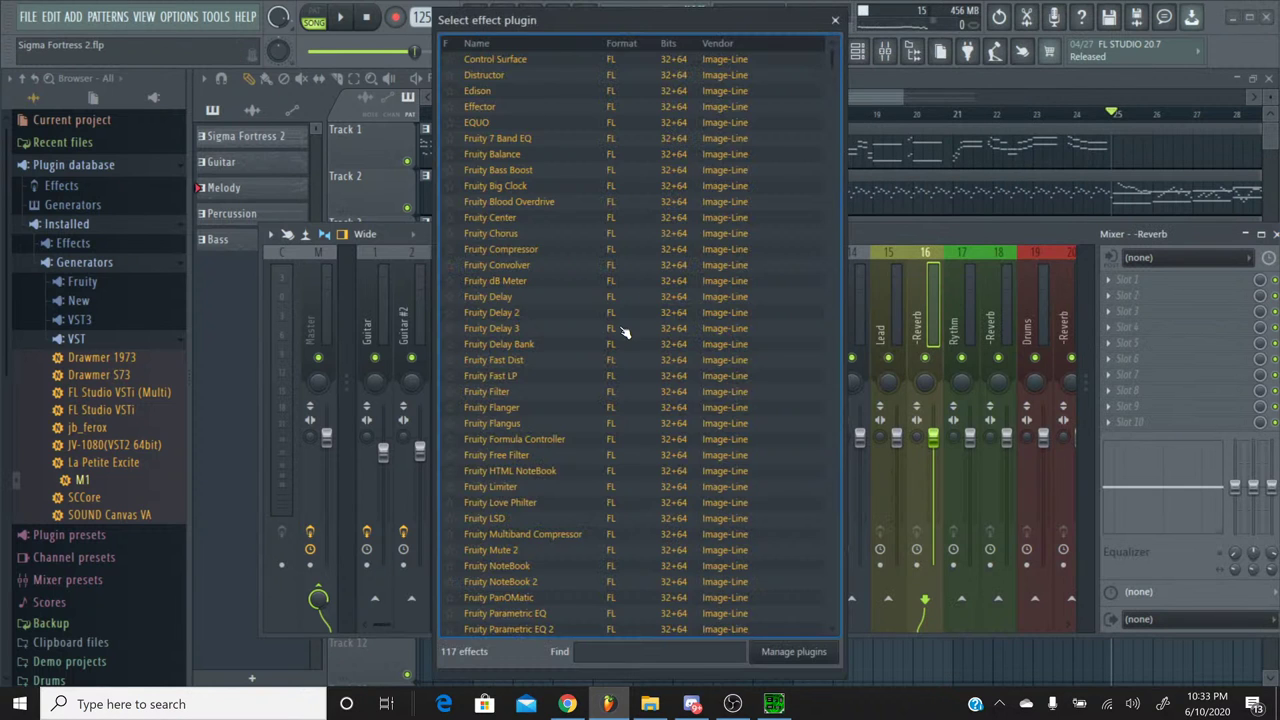
scroll(622, 332, "down", 20)
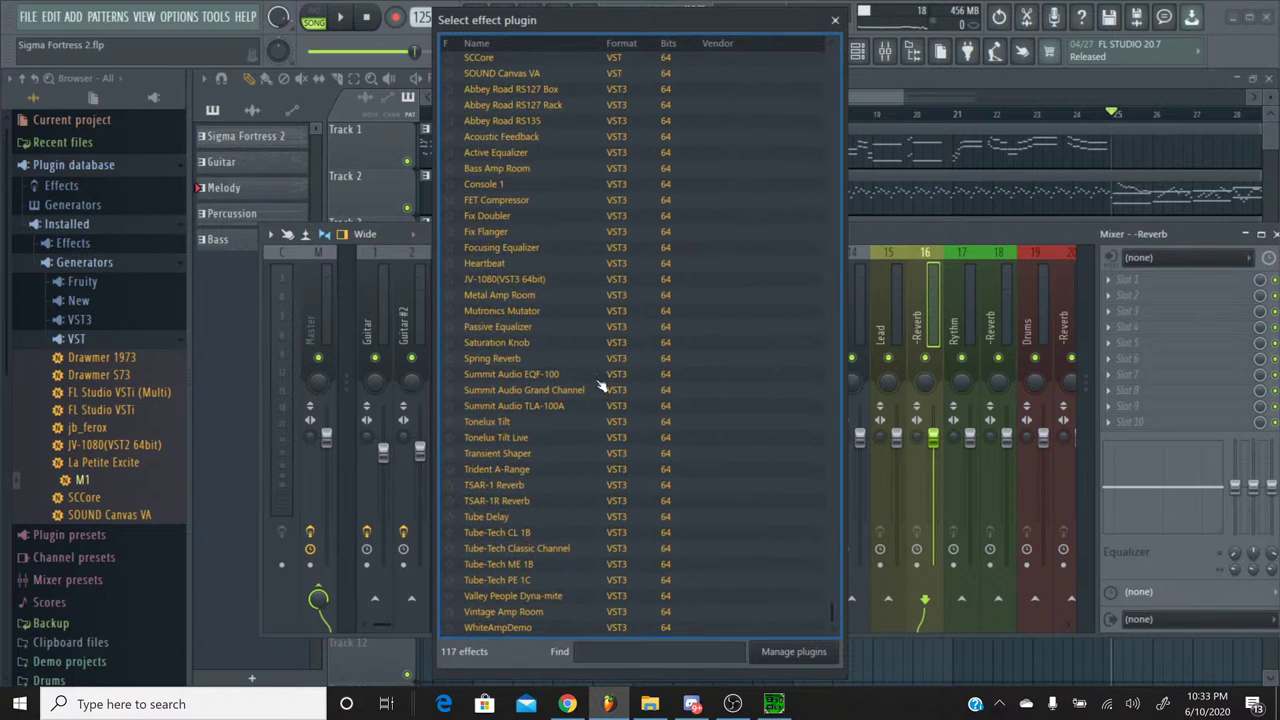
double_click(519, 503)
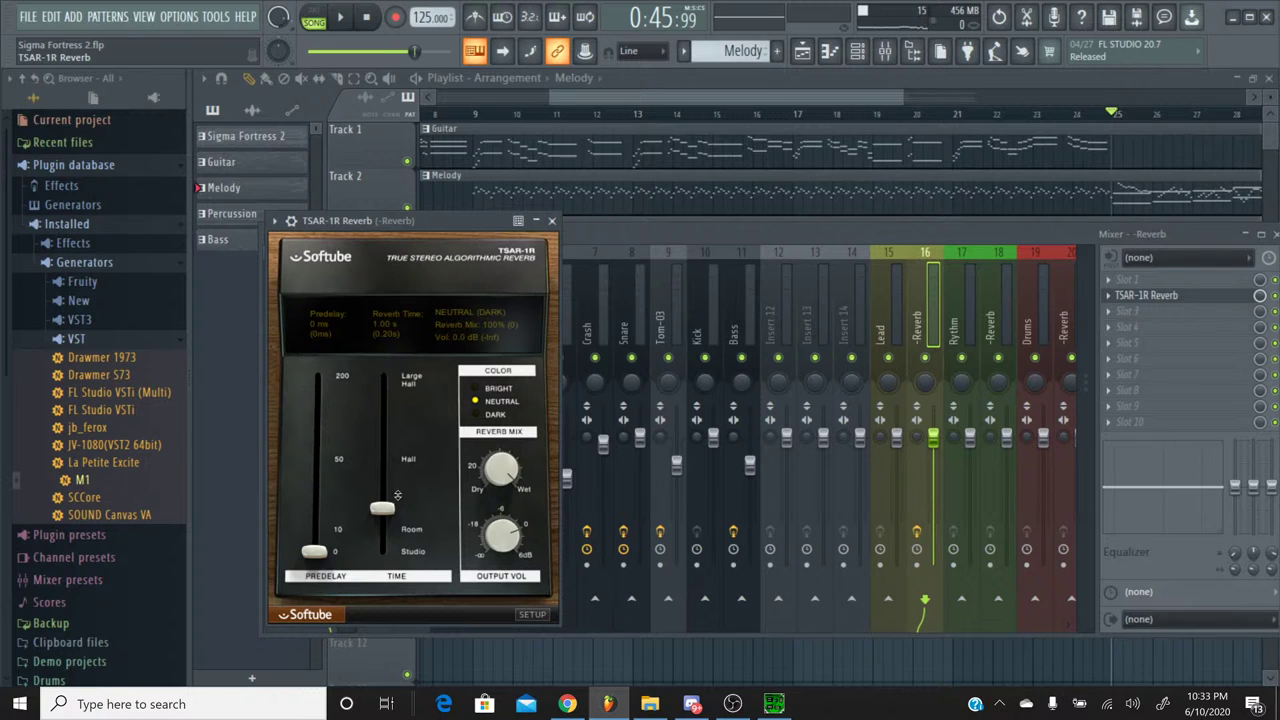
left_click_drag(398, 496, 396, 518)
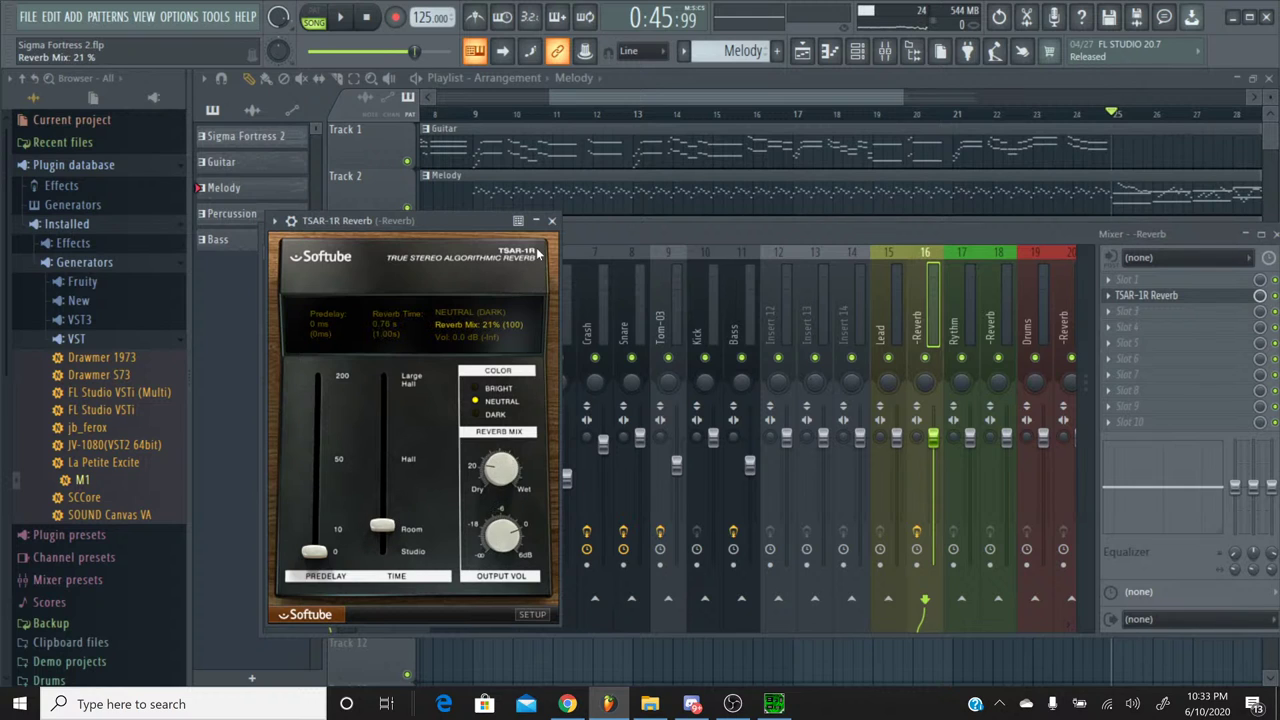
left_click(552, 221)
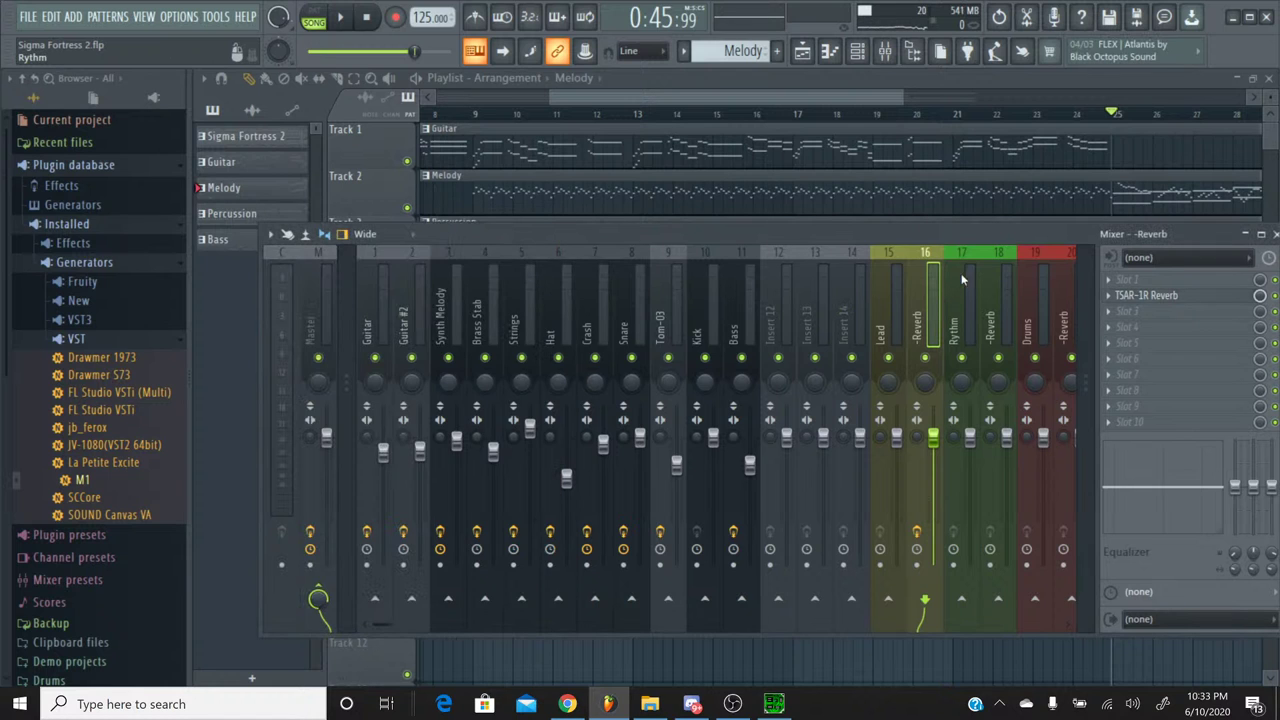
Step: Load TSAR-1R Reverb in slot 2 of the Rythm group's -Reverb insert (18), setting reverb time to 0.75 s and mix to 20%
left_click(1135, 297)
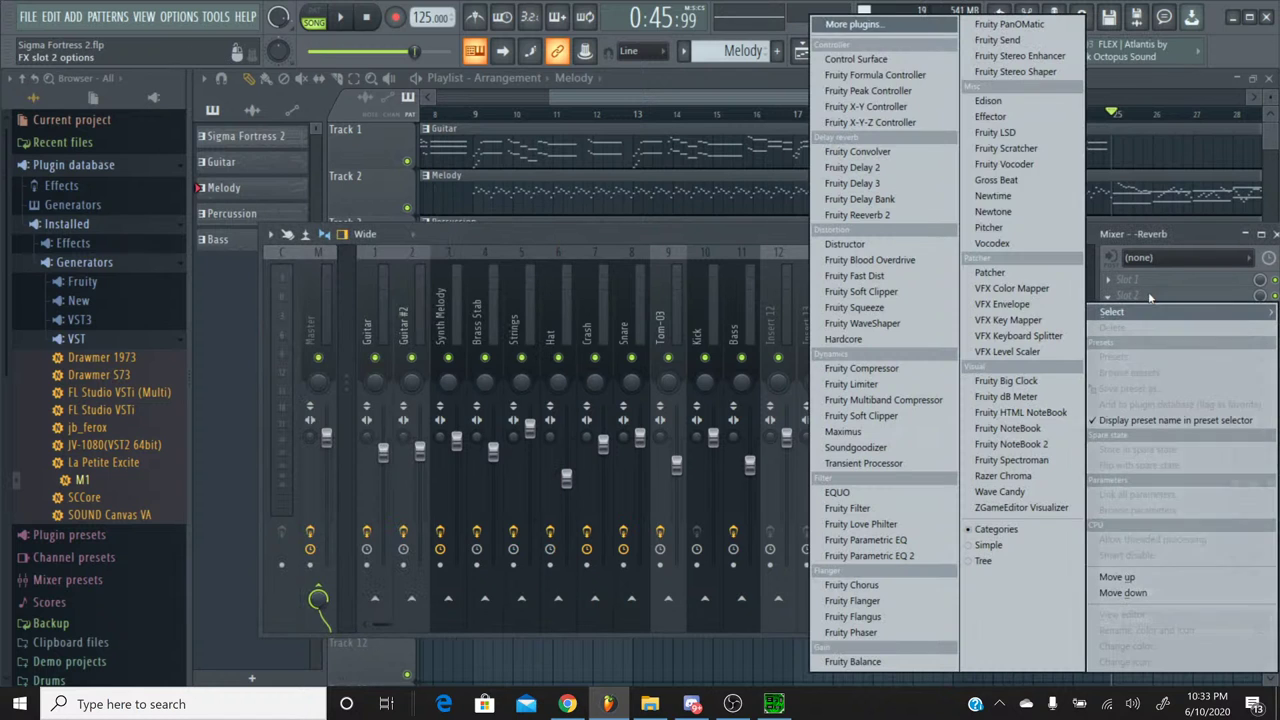
left_click(851, 23)
scroll(680, 300, "down", 12)
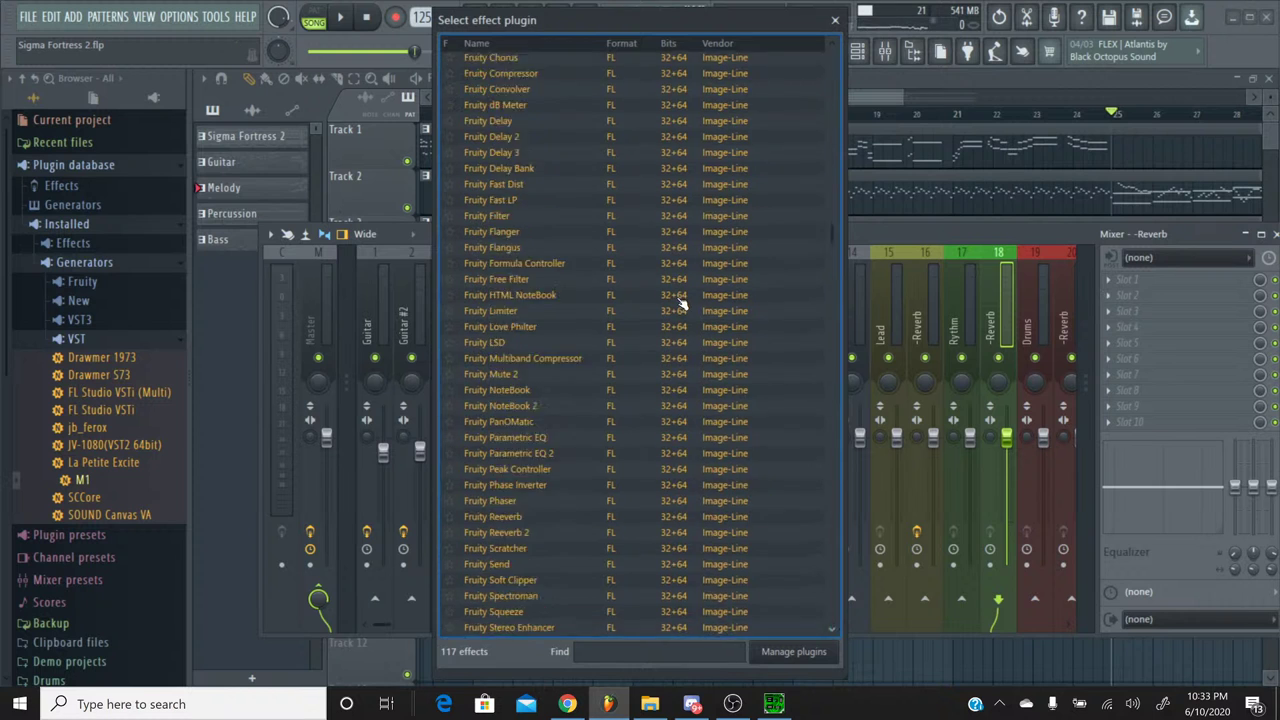
scroll(680, 298, "down", 9)
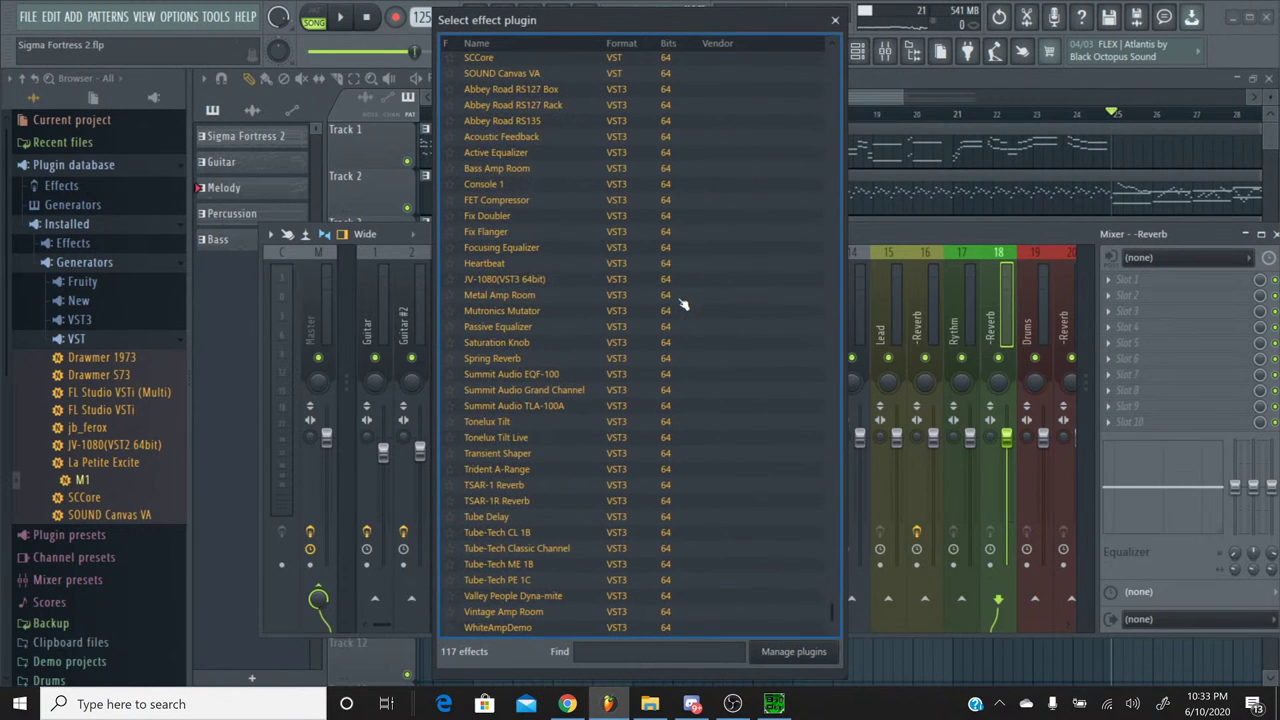
left_click(533, 501)
double_click(533, 501)
left_click_drag(470, 570, 470, 617)
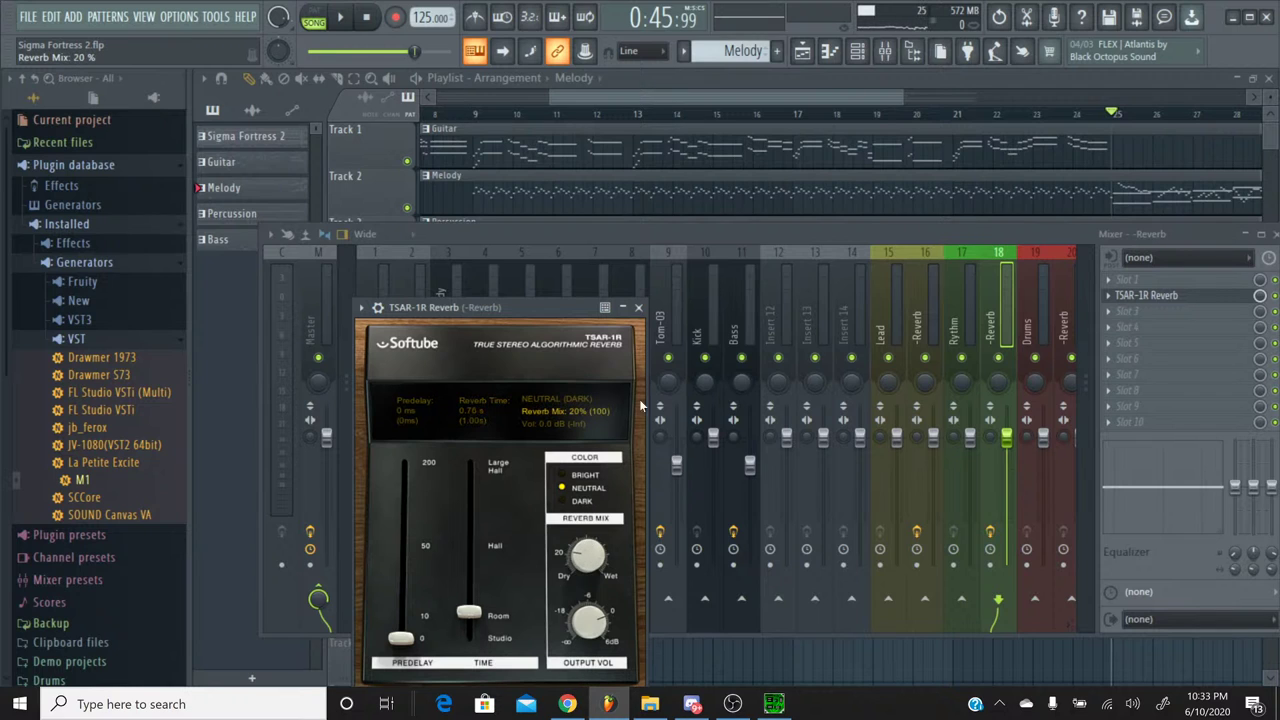
left_click(638, 308)
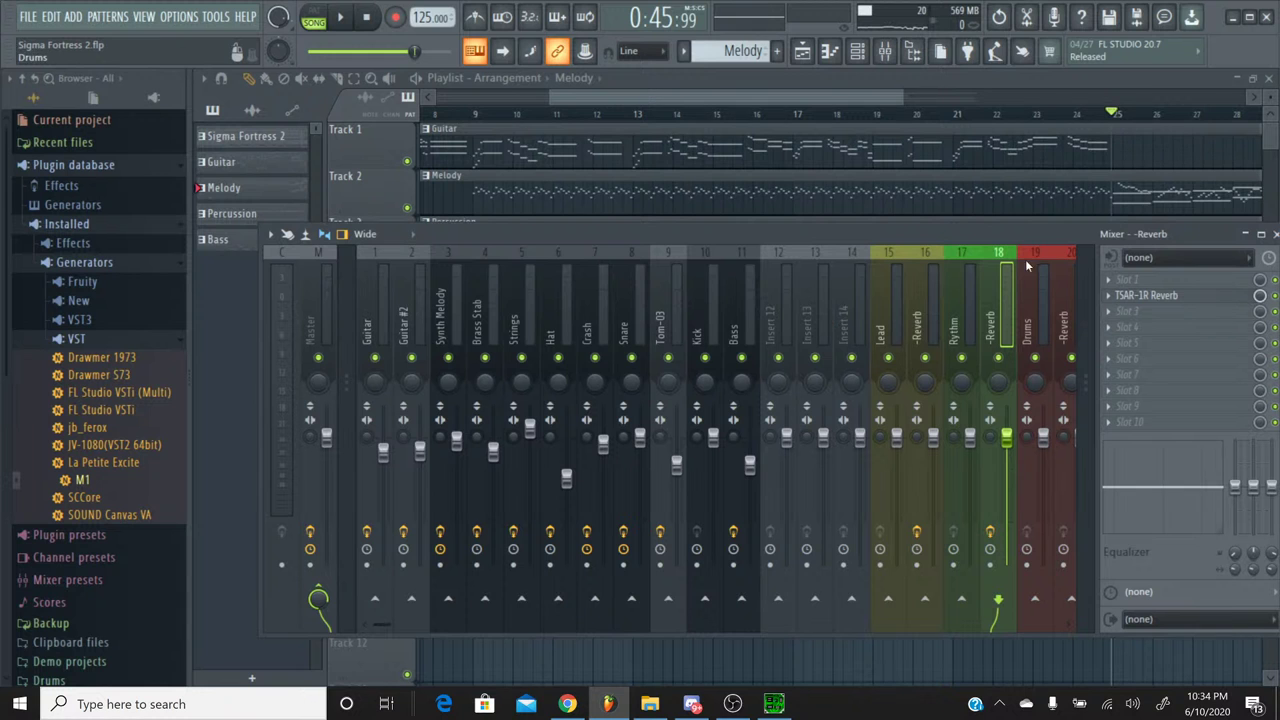
Step: Load TSAR-1R Reverb in slot 2 of the Drums group's -Reverb insert (20), setting reverb time to 0.73 s and mix to 25%
left_click(1069, 259)
left_click(1140, 295)
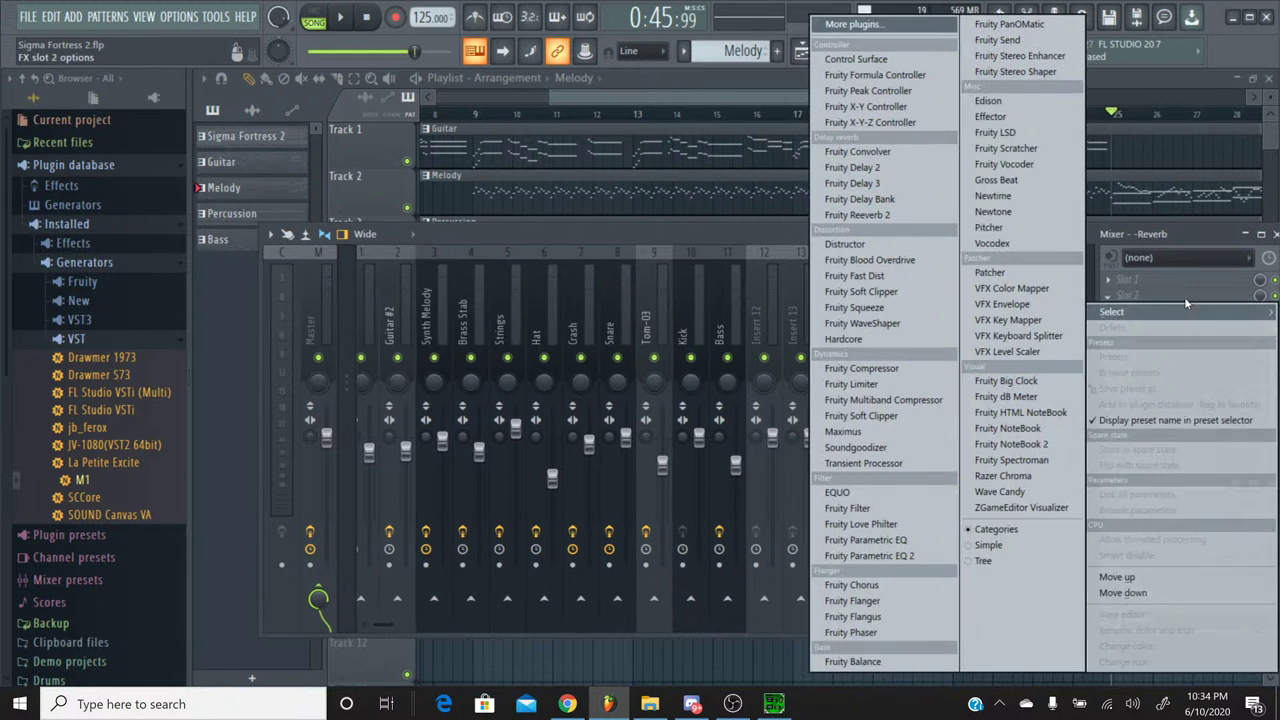
left_click(882, 30)
scroll(528, 513, "down", 20)
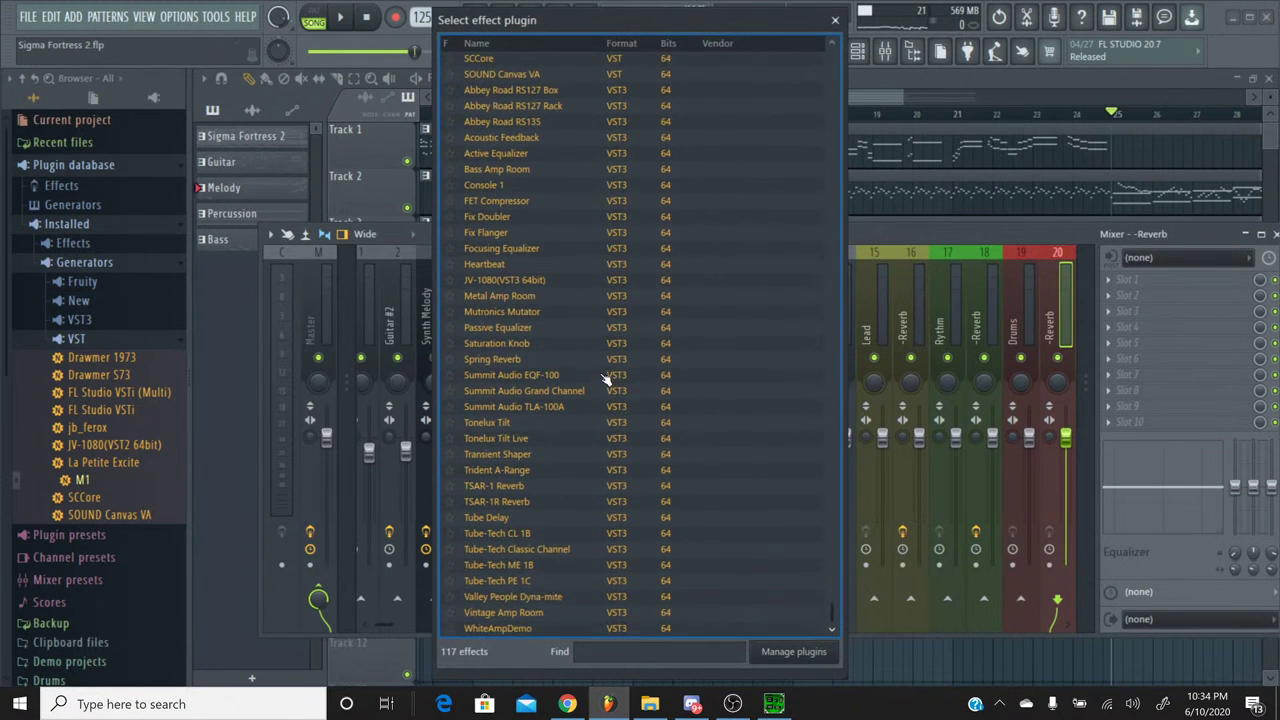
double_click(521, 502)
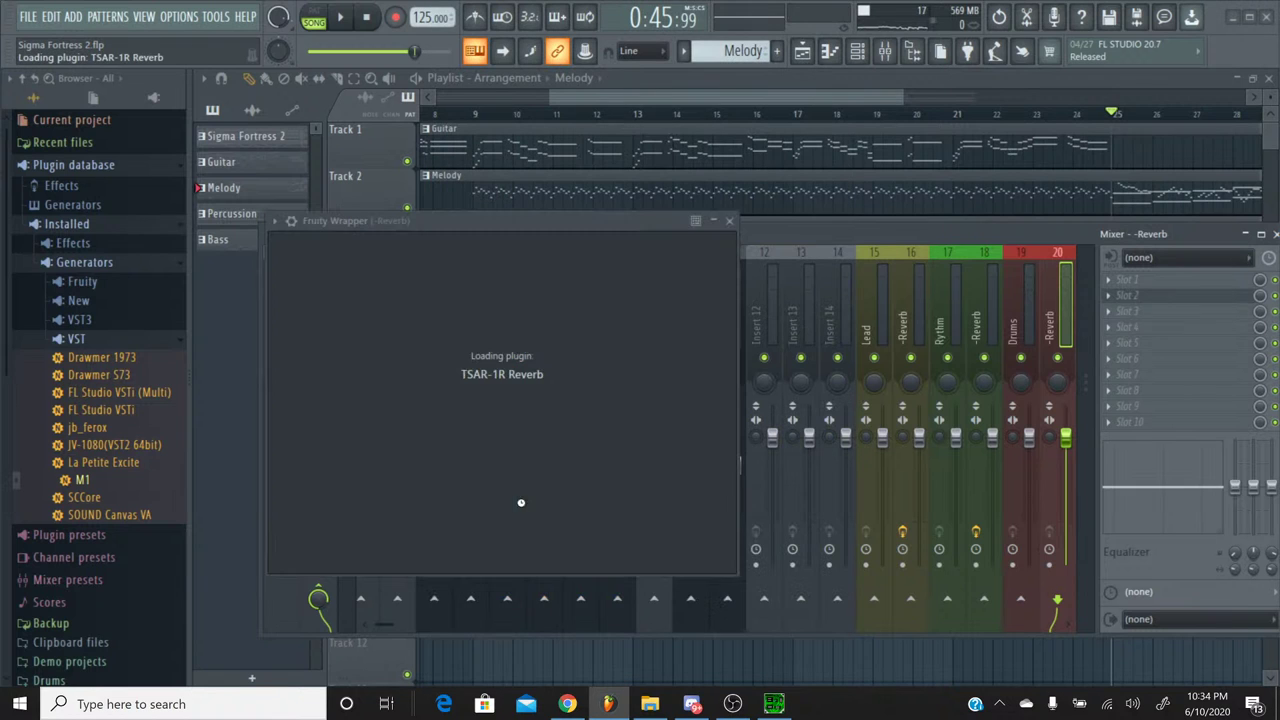
left_click_drag(389, 512, 388, 534)
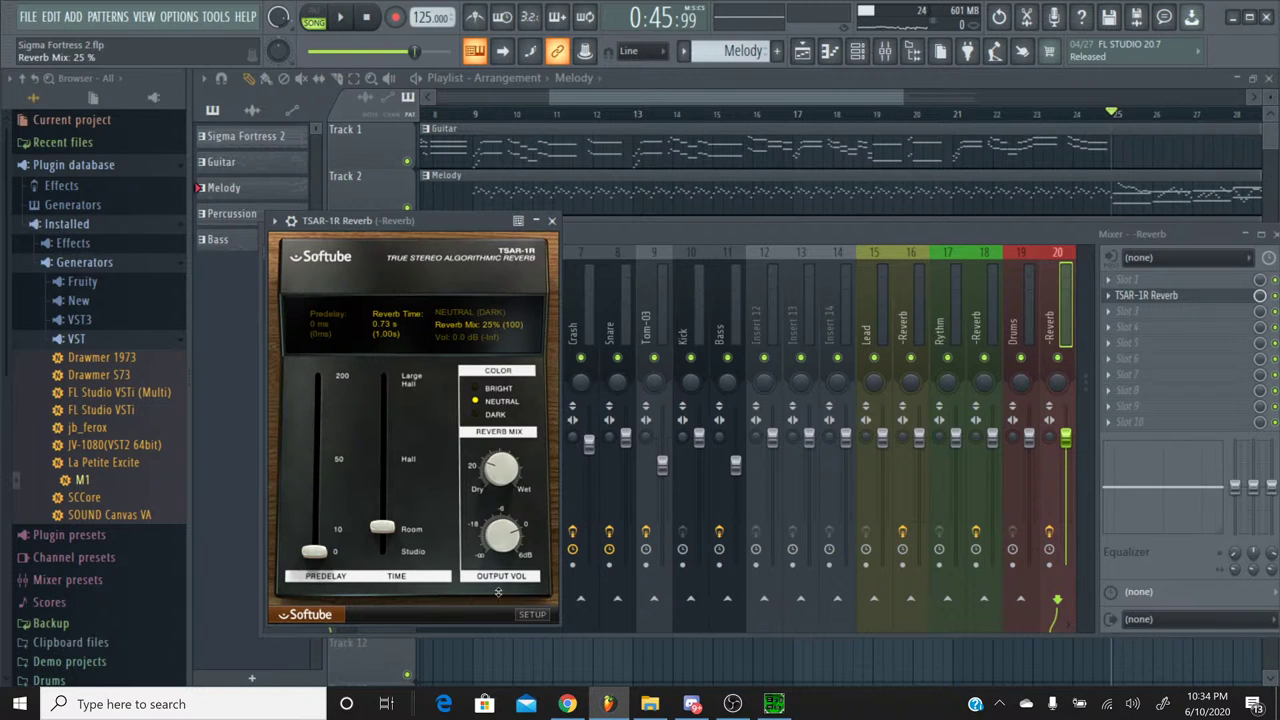
left_click(551, 221)
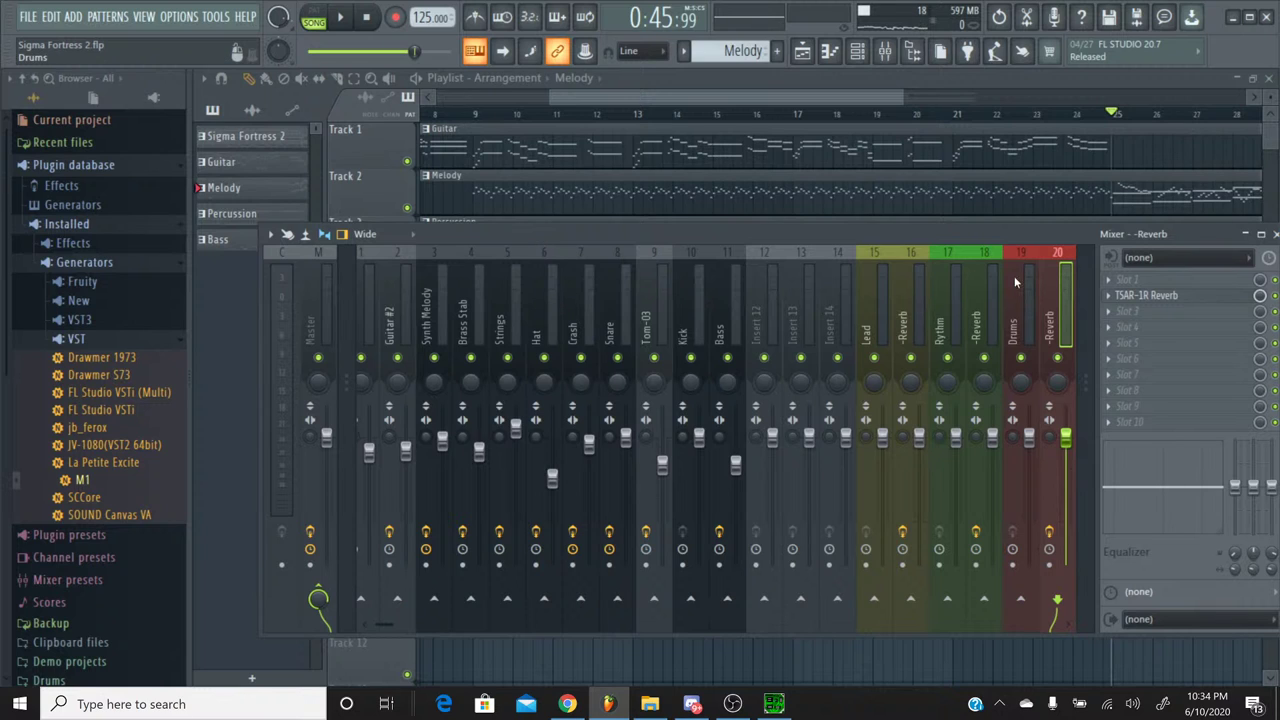
Step: Route the Lead (15), Rythm (17) and Drums (19) inserts each exclusively to the -Reverb insert of the same group
left_click(983, 268)
left_click(882, 262)
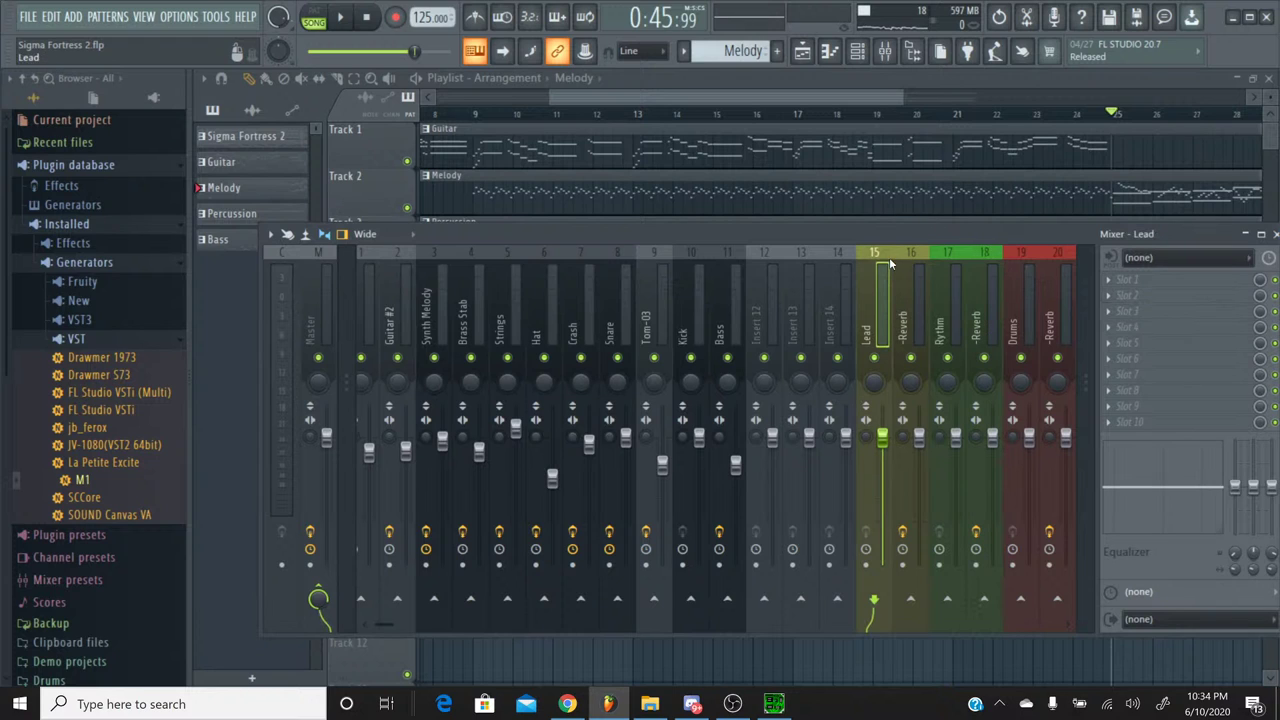
right_click(908, 598)
left_click(965, 620)
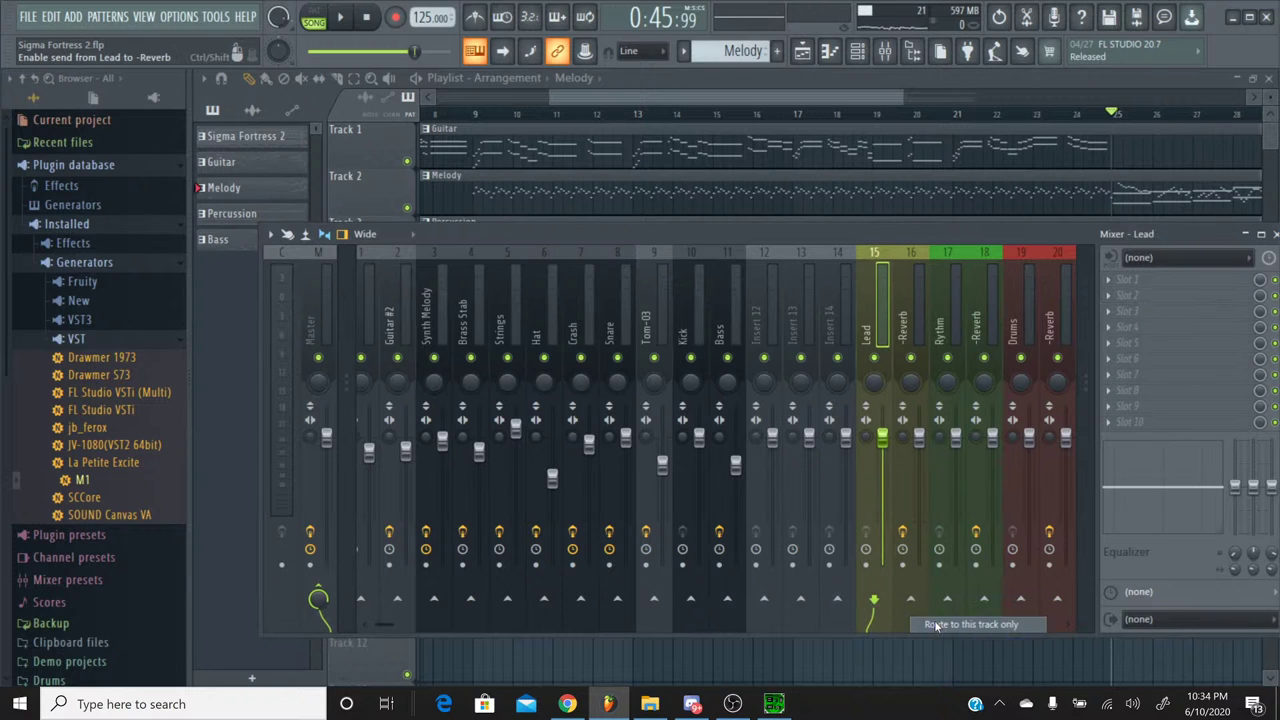
left_click(963, 268)
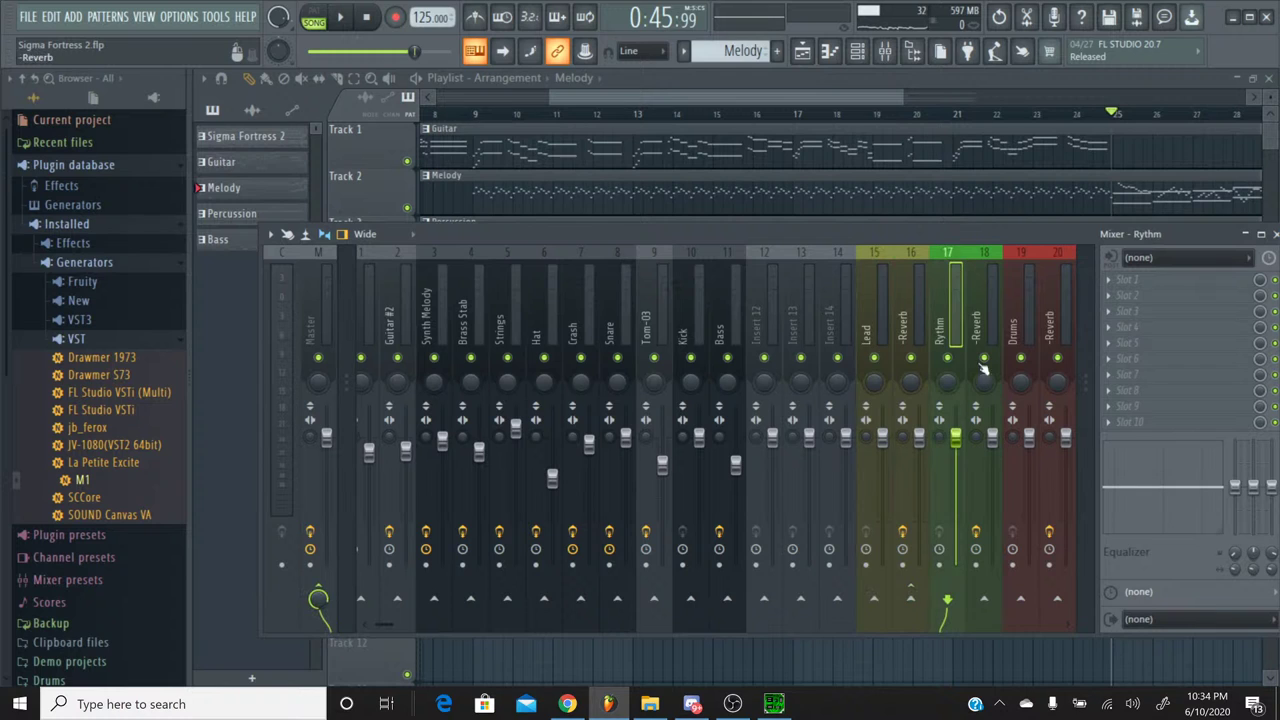
right_click(985, 601)
left_click(1052, 624)
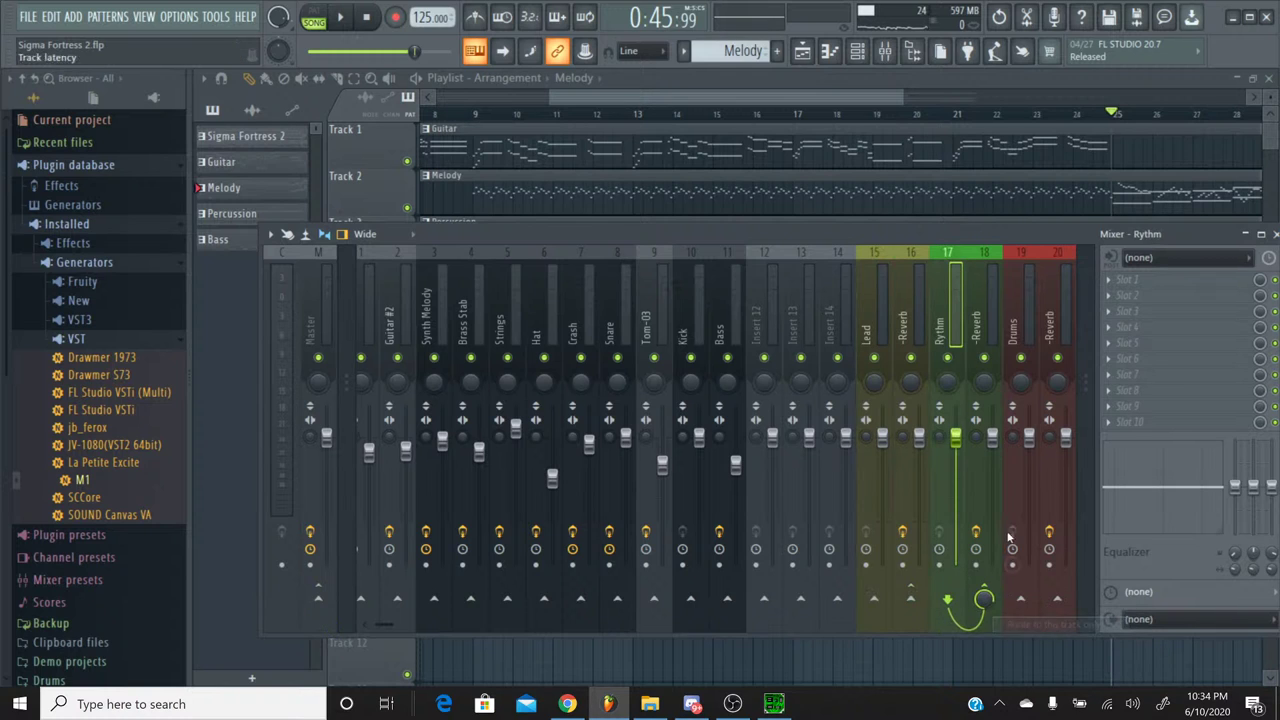
left_click(1028, 250)
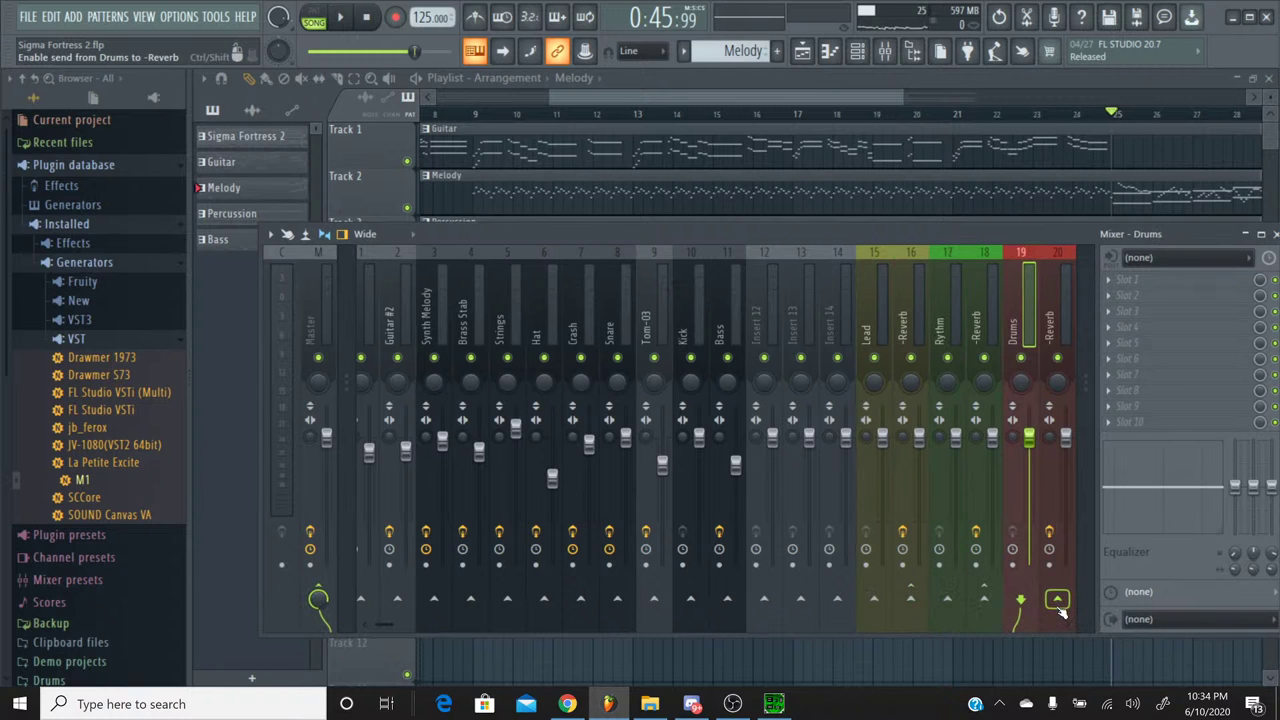
right_click(1059, 603)
left_click(1084, 628)
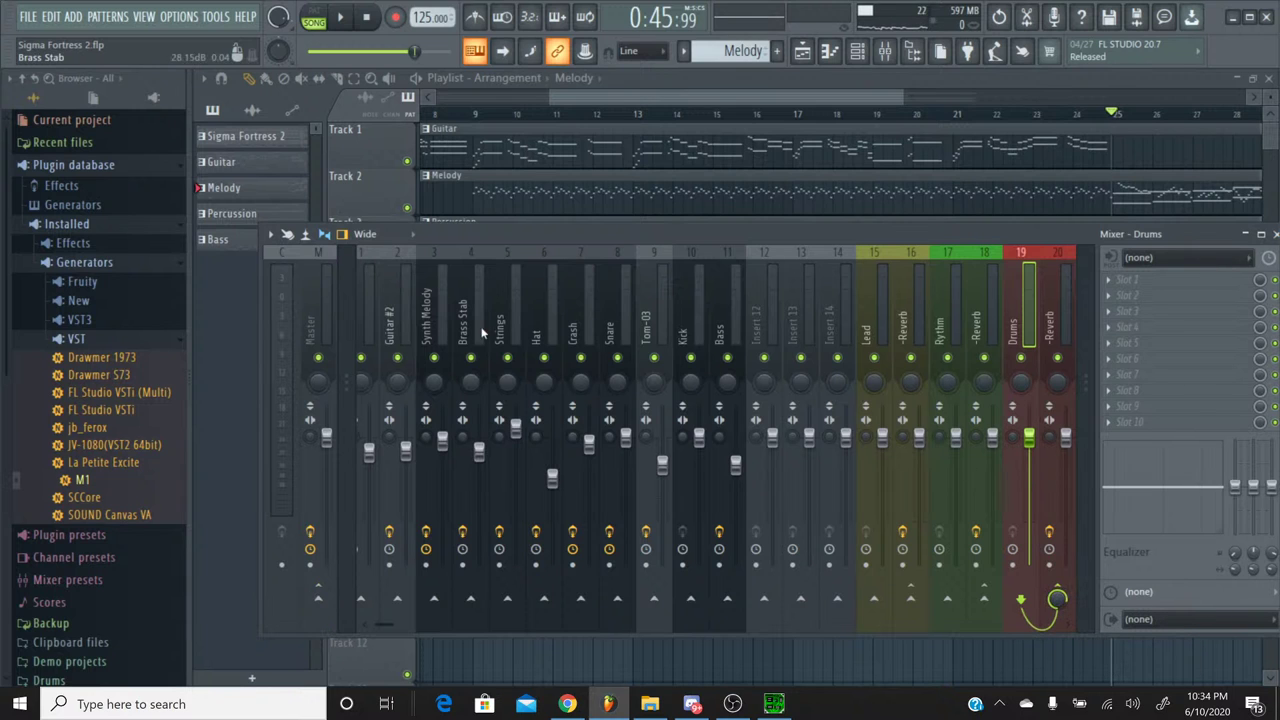
Step: Select mixer inserts 15 to 20, from Lead through the Drums group's -Reverb, and dock them to the right
scroll(481, 326, "up", 1)
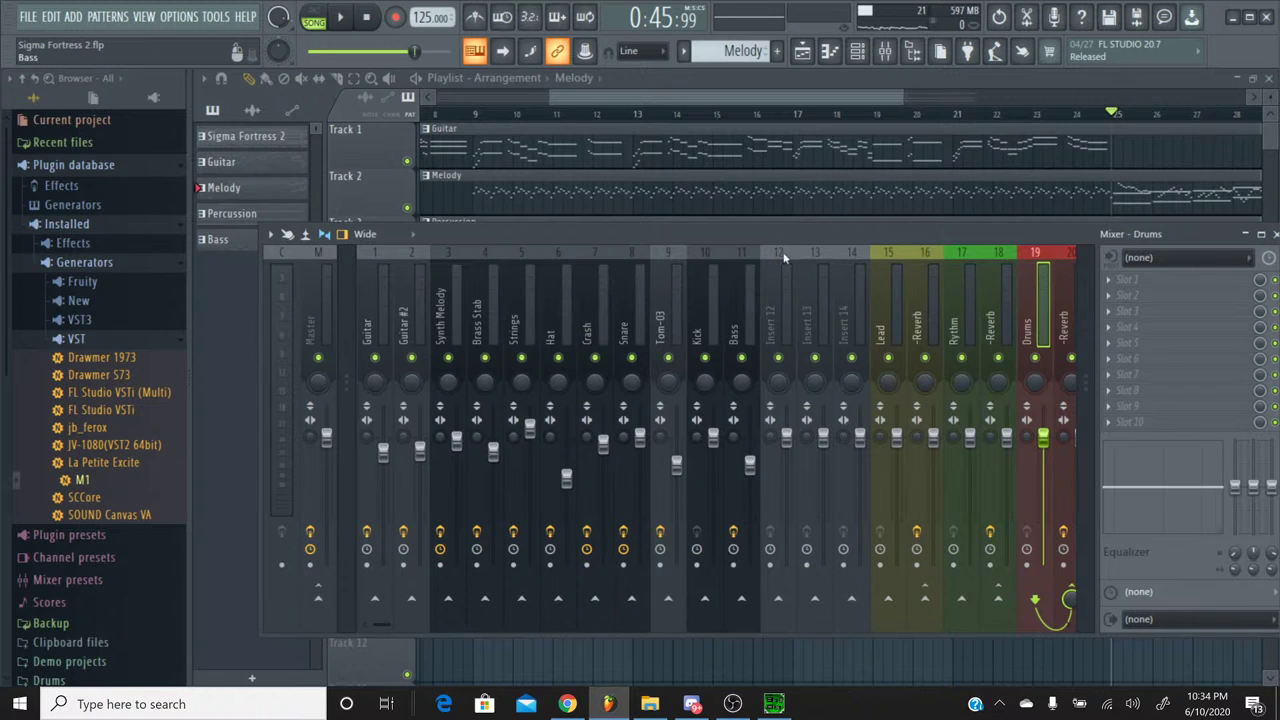
left_click(884, 260)
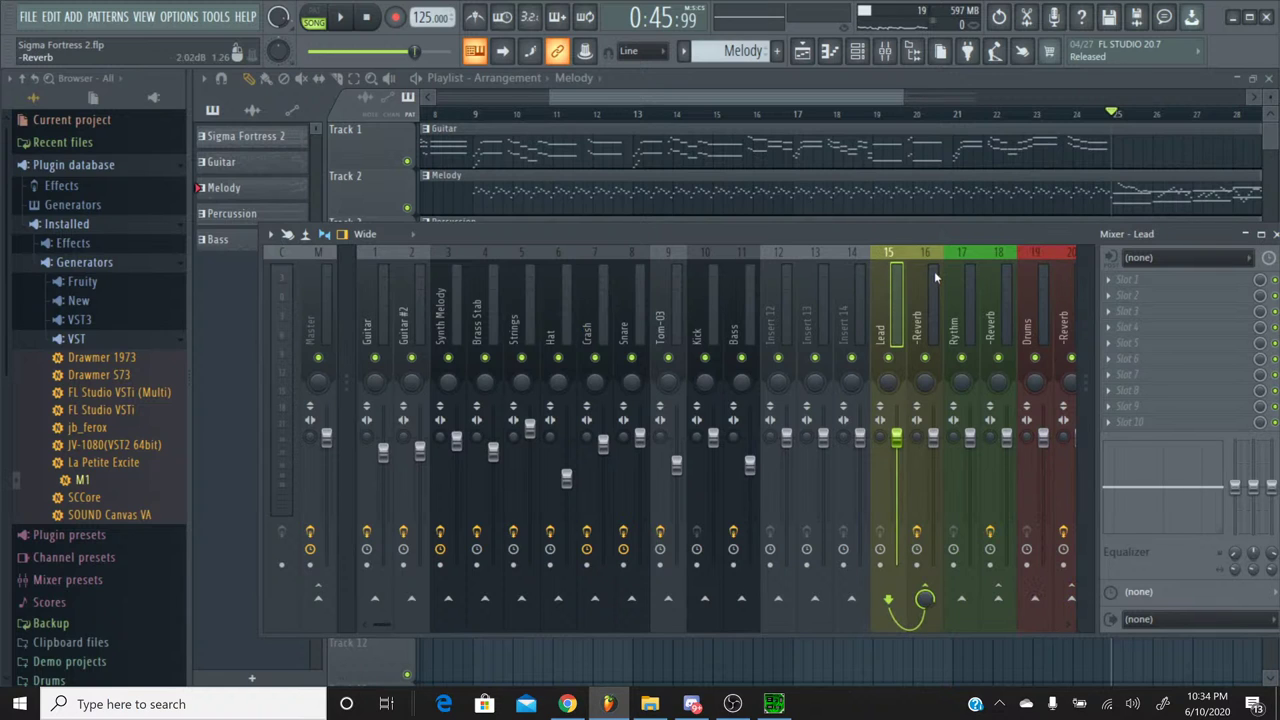
left_click_drag(934, 256, 1073, 256)
scroll(999, 296, "right", 3)
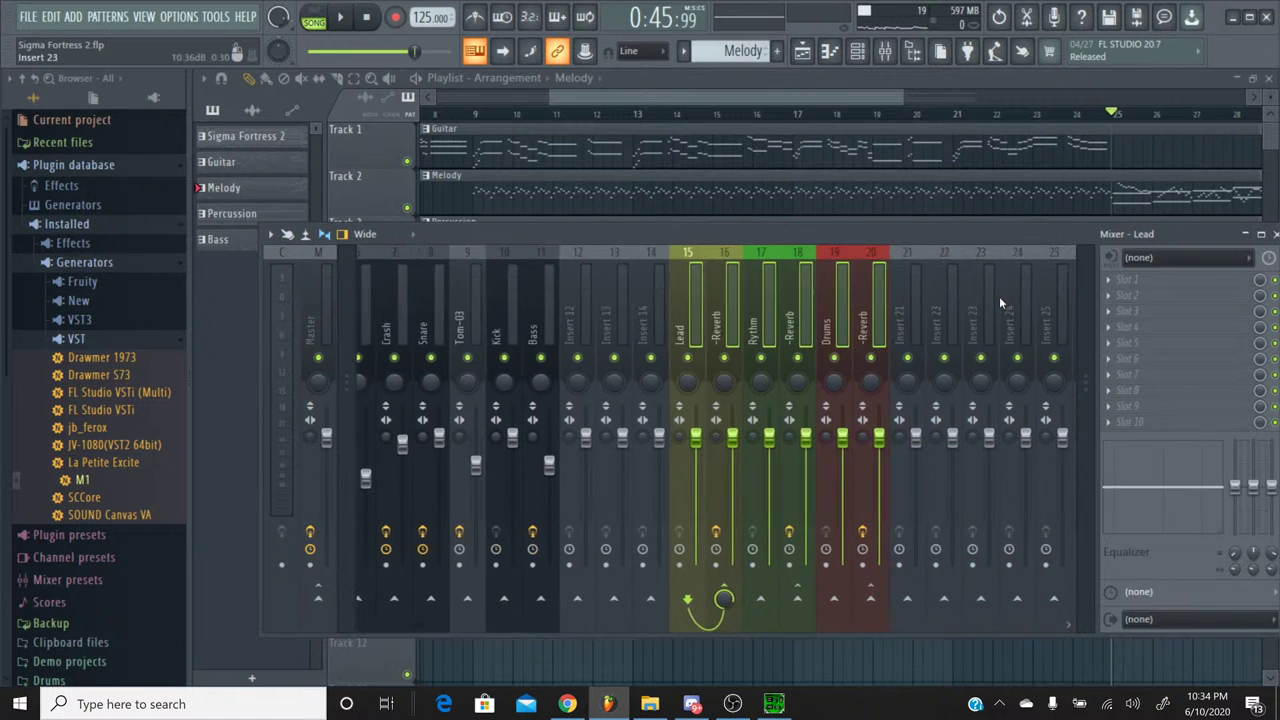
scroll(999, 296, "left", 3)
right_click(898, 255)
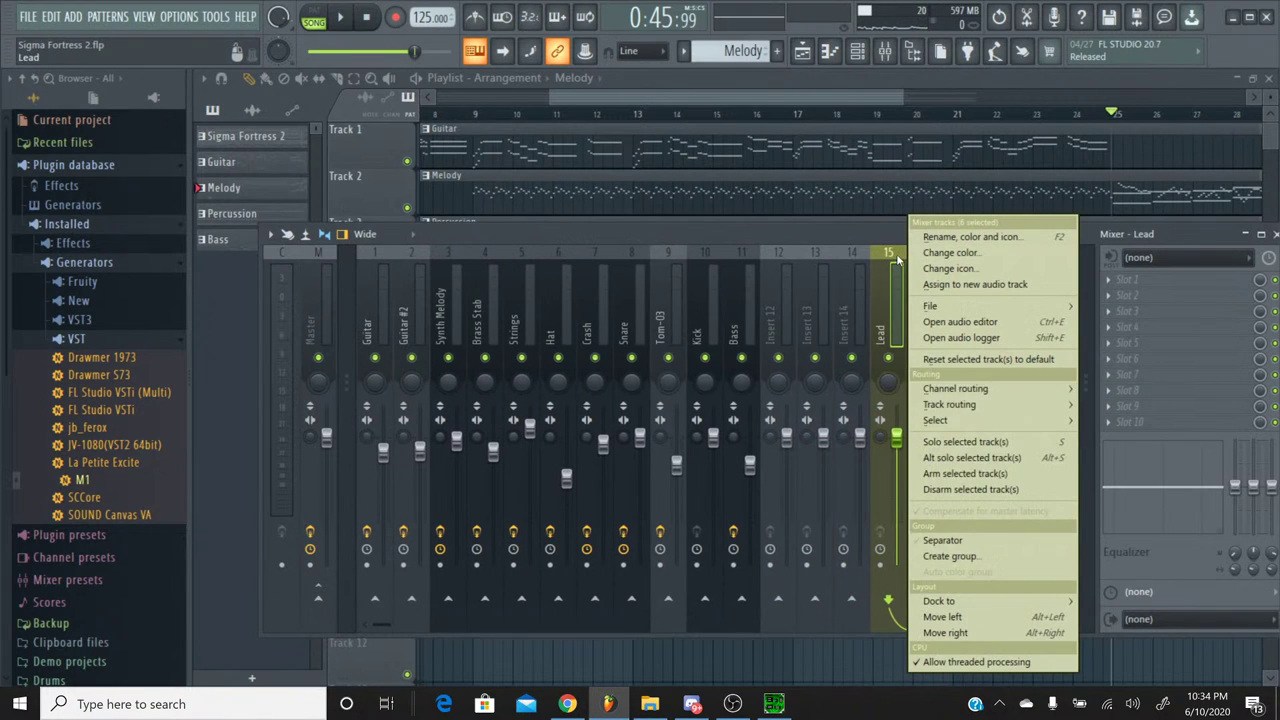
mouse_move(995, 607)
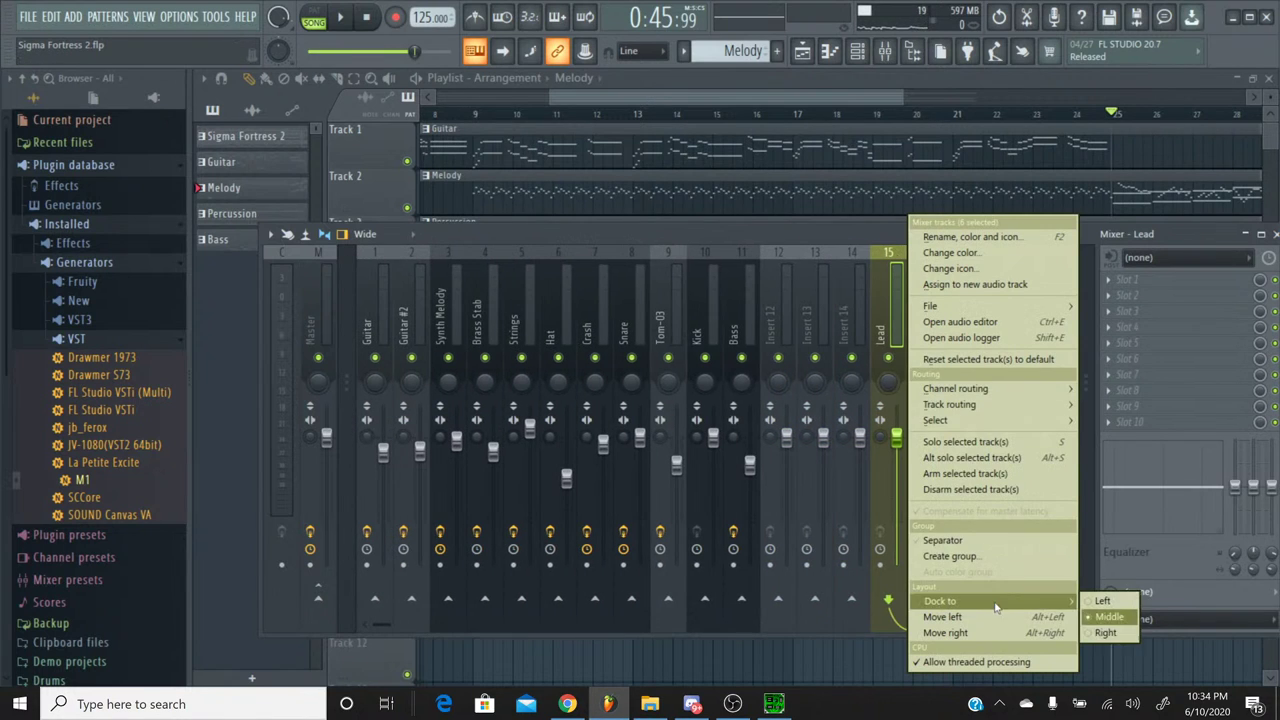
left_click(1092, 636)
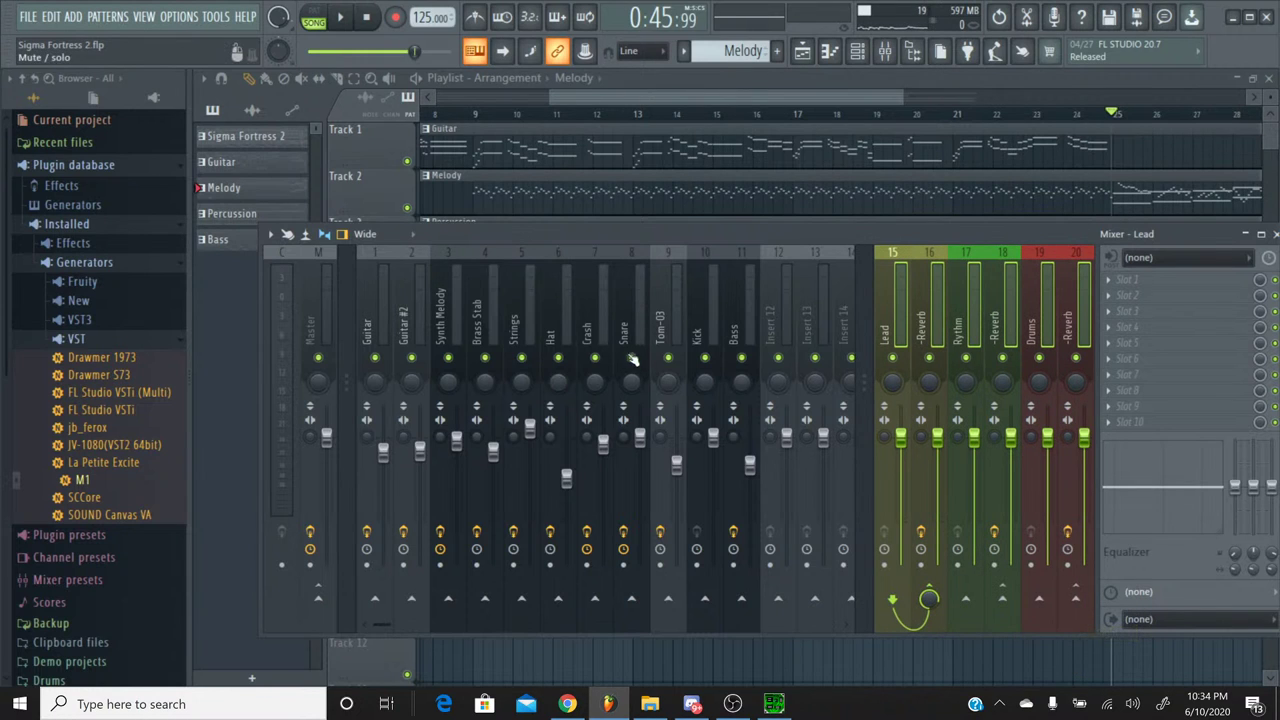
Step: Route the Guitar and Guitar #2 inserts exclusively to the Lead group insert
left_click(370, 265)
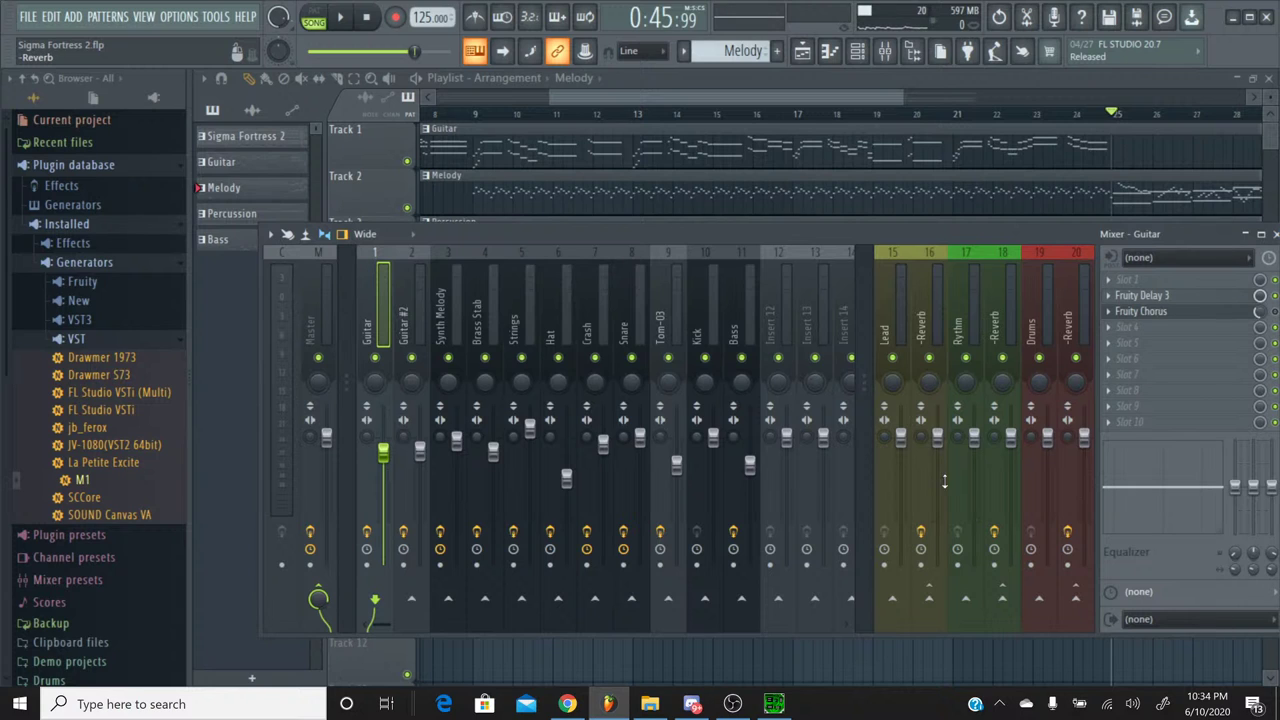
right_click(893, 595)
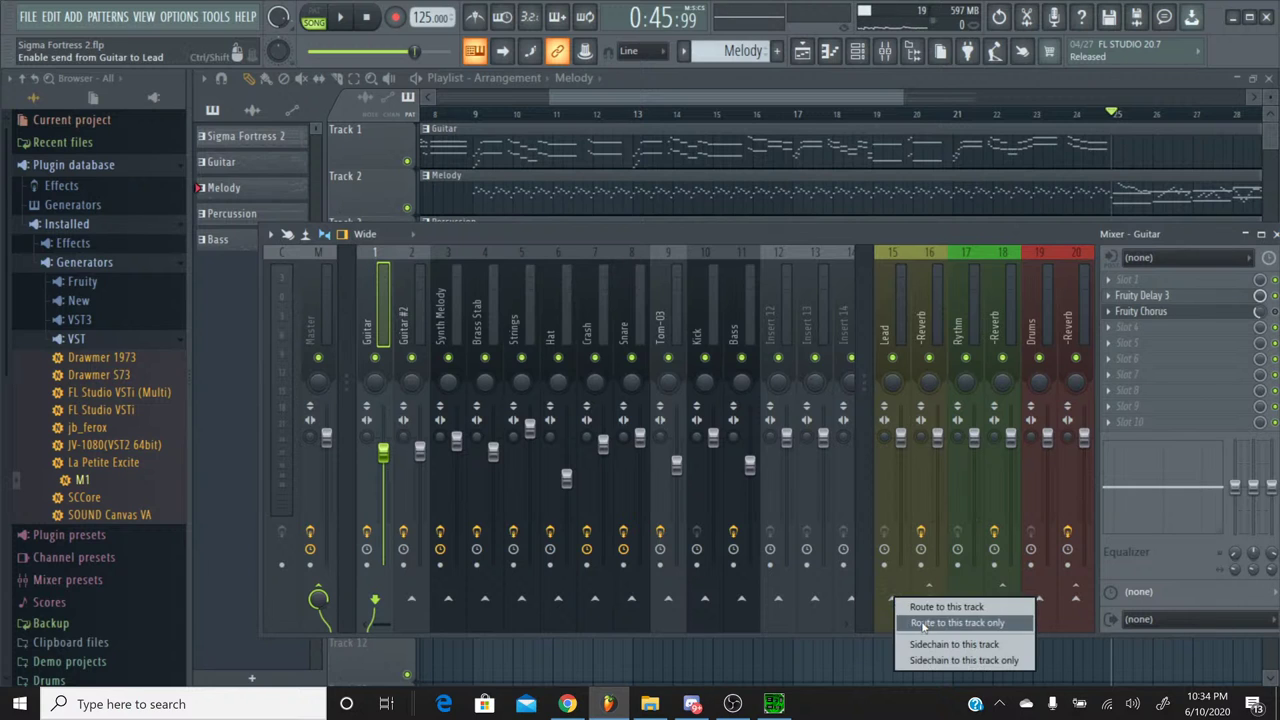
left_click(922, 622)
left_click(421, 270)
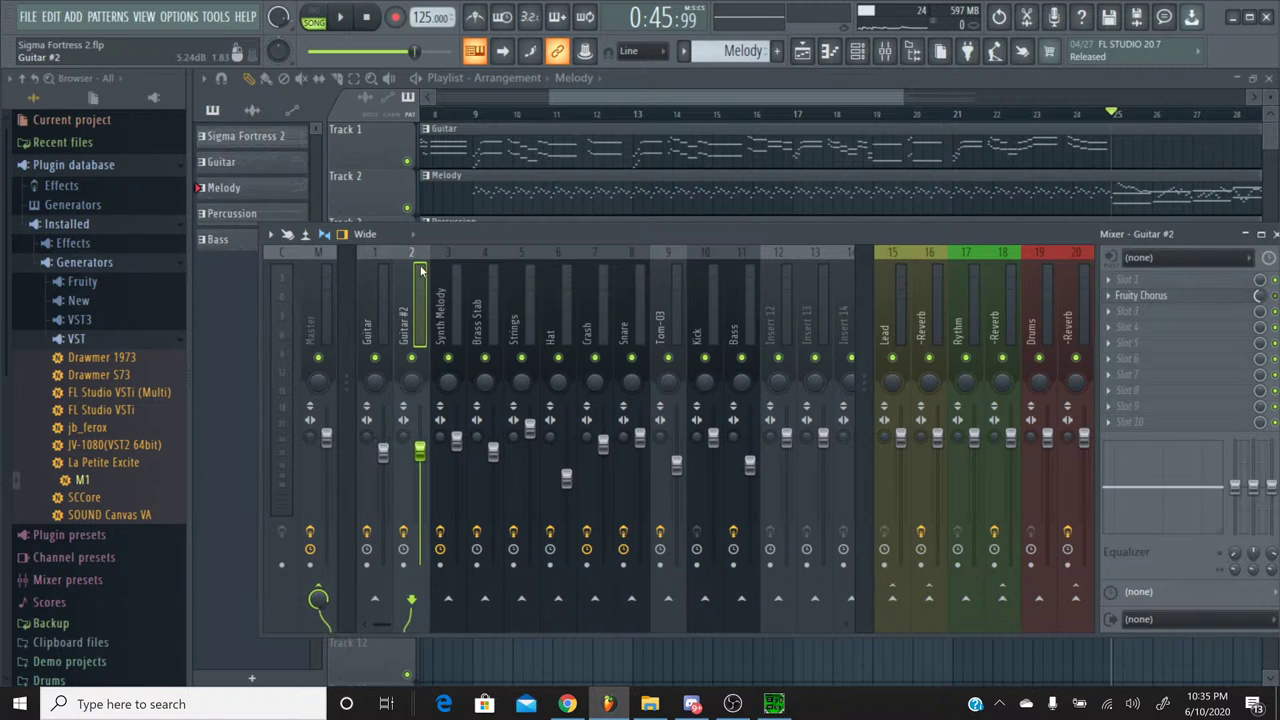
right_click(893, 597)
left_click(908, 618)
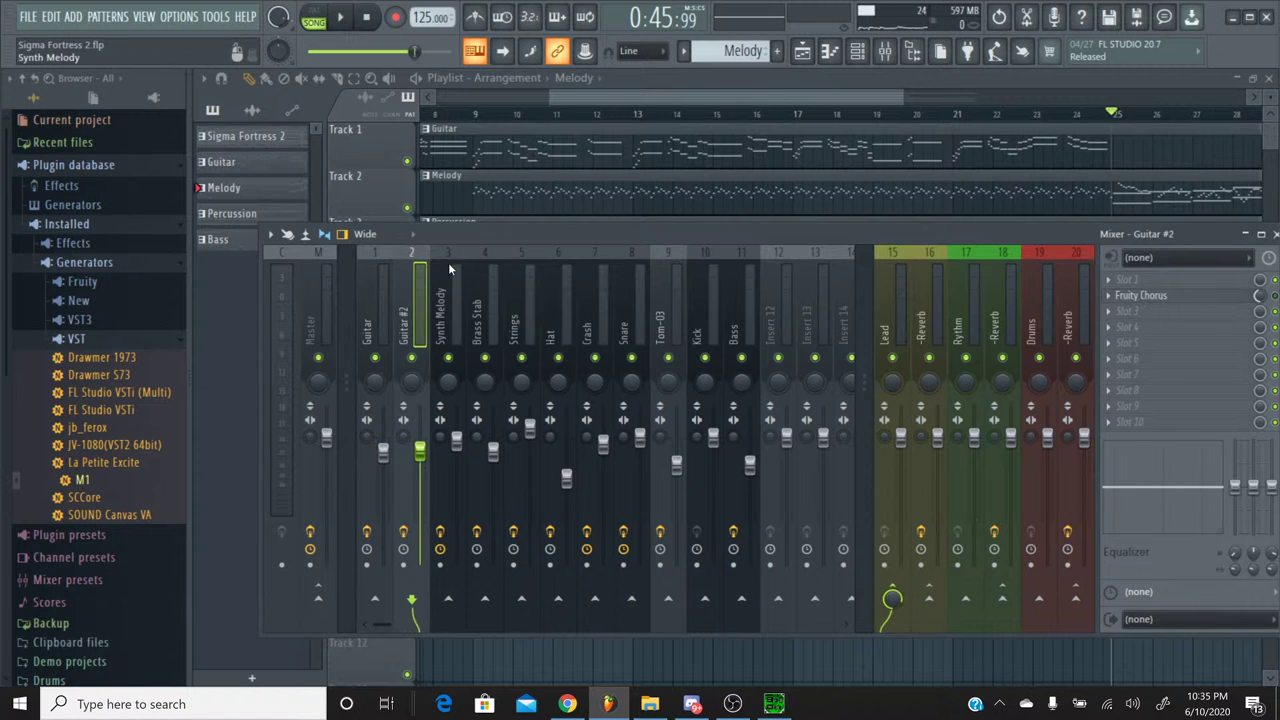
Step: Route the Synth Melody, Brass Stab and Strings inserts exclusively to the Rythm group insert
left_click(449, 269)
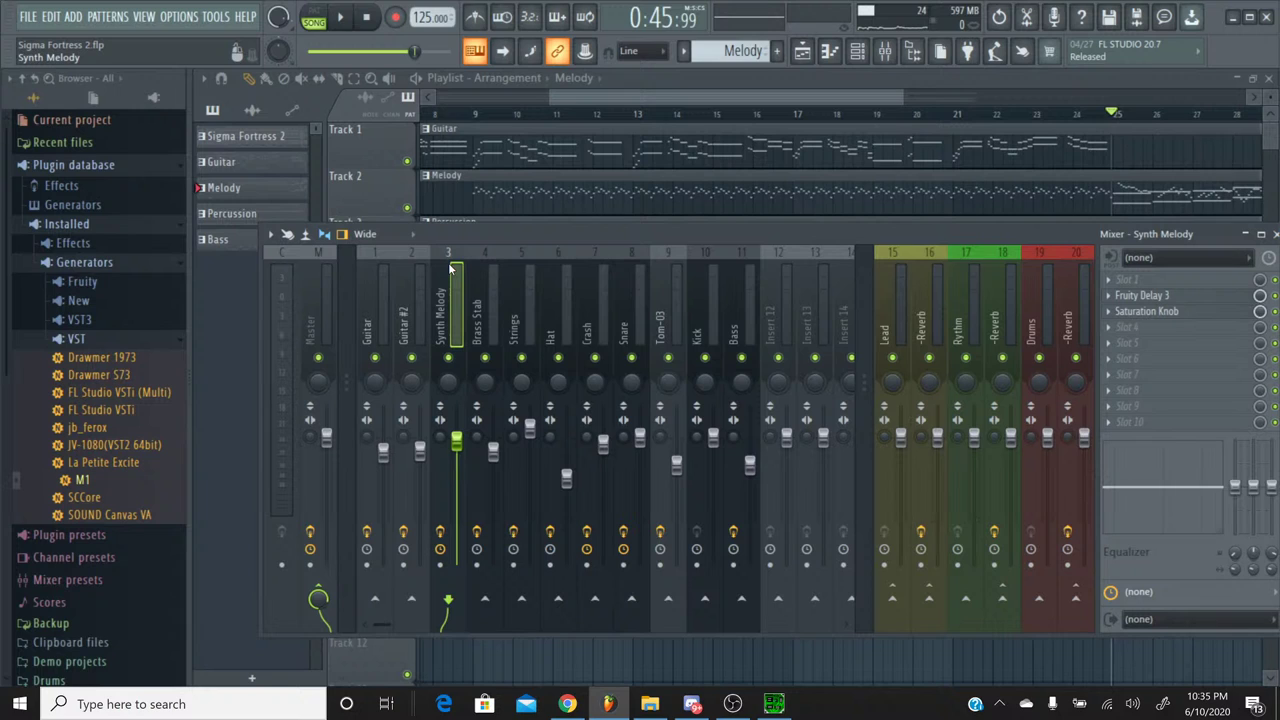
right_click(962, 600)
left_click(1025, 624)
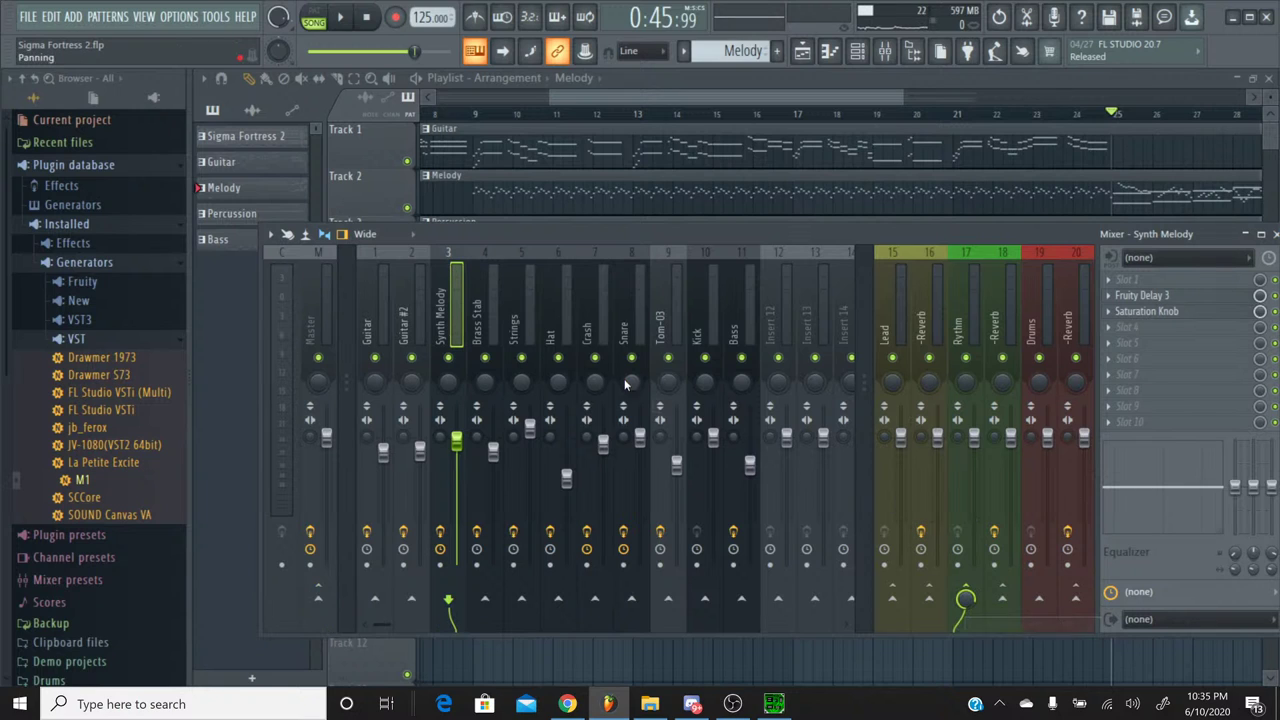
left_click(491, 258)
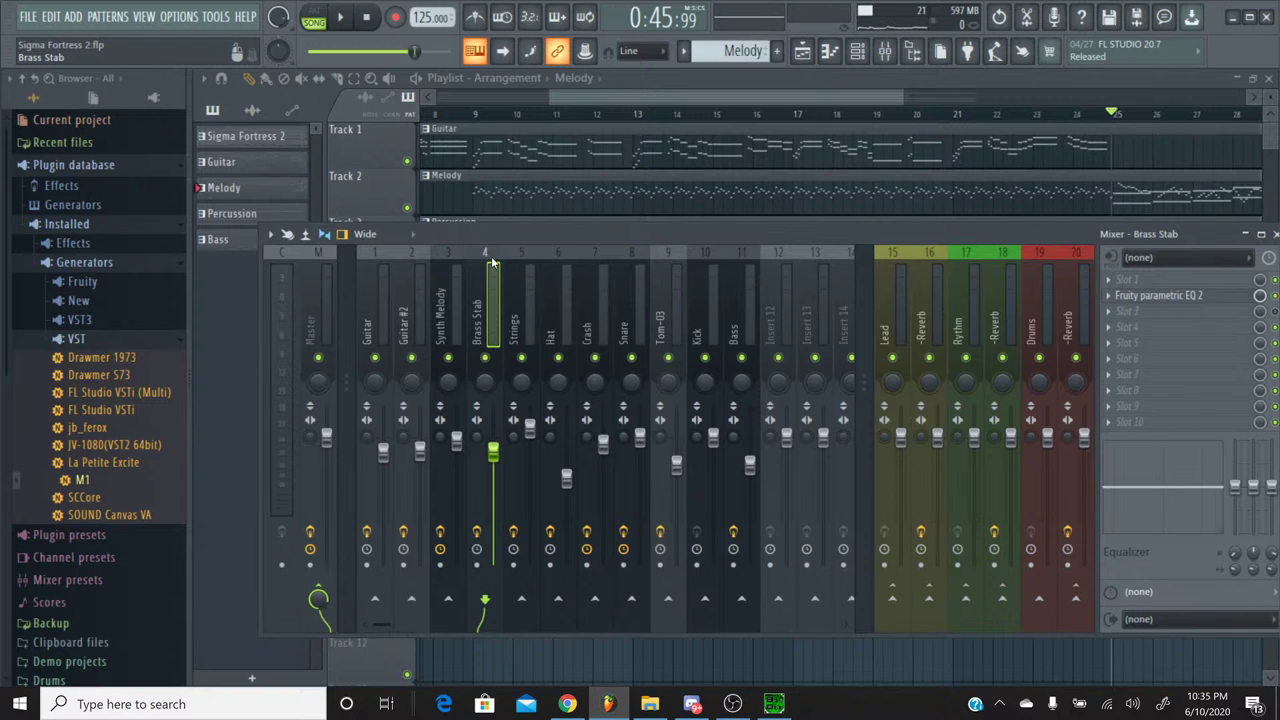
right_click(965, 598)
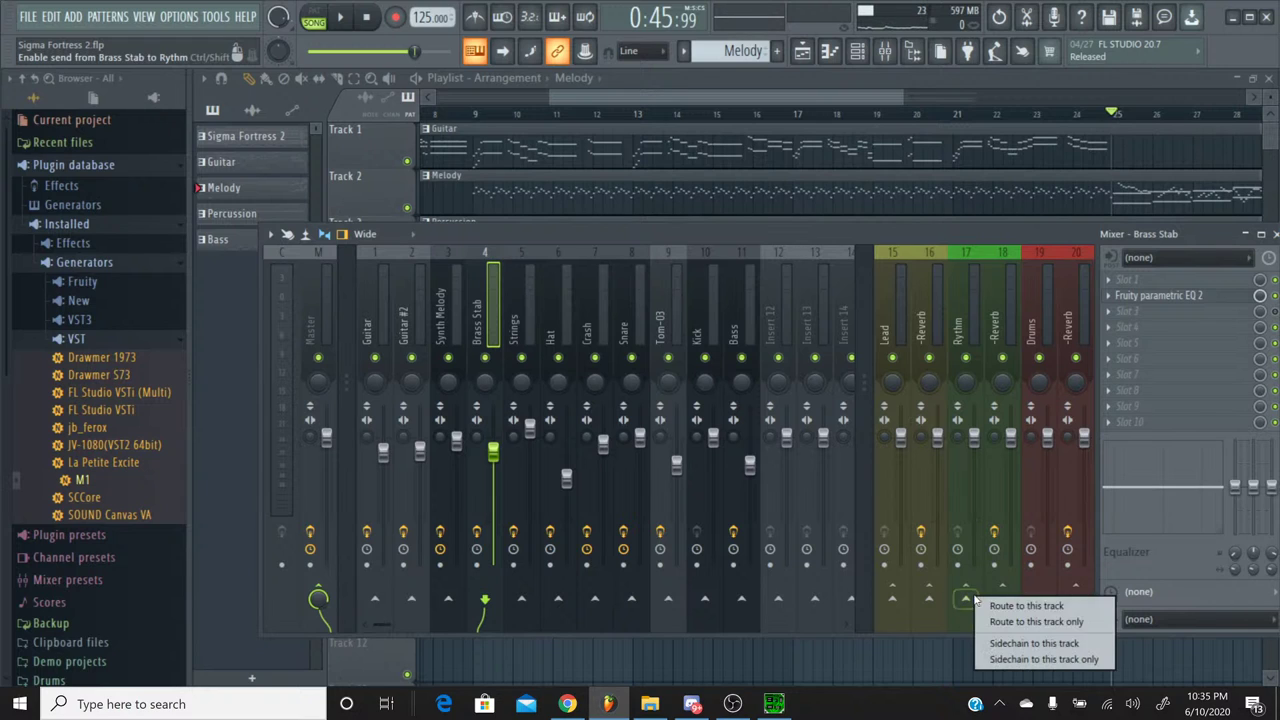
left_click(1030, 621)
left_click(524, 268)
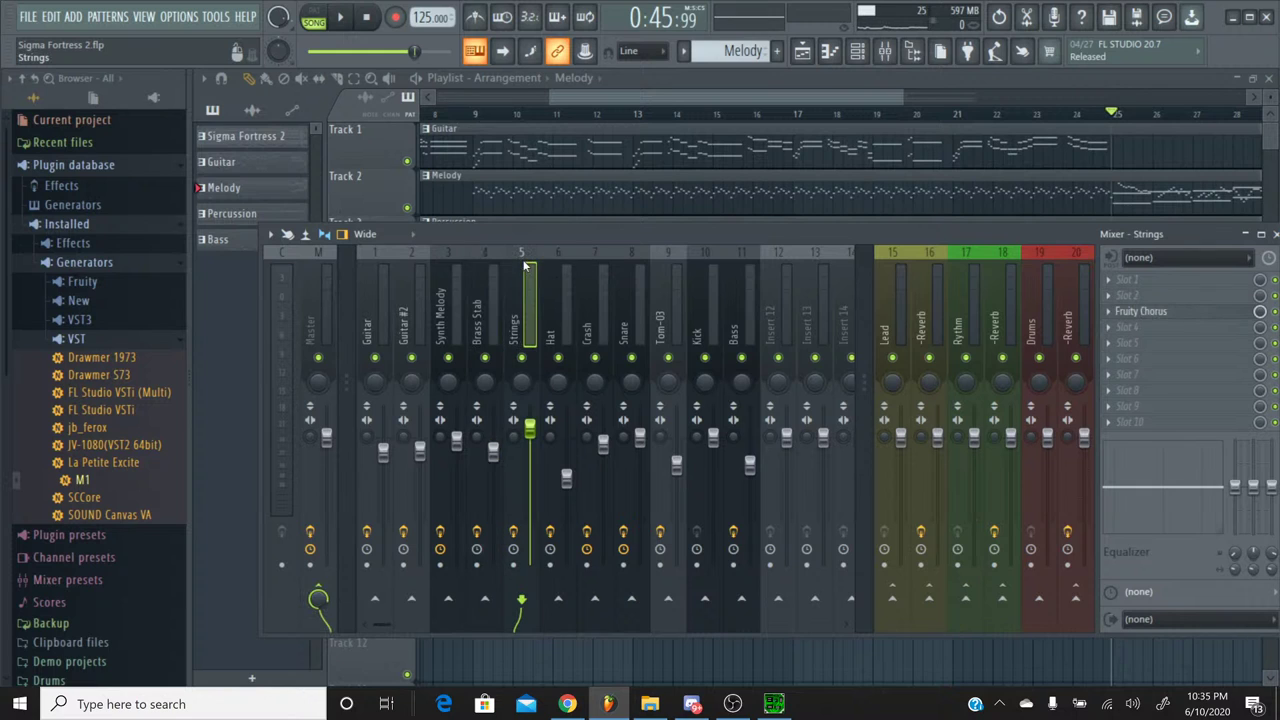
right_click(965, 598)
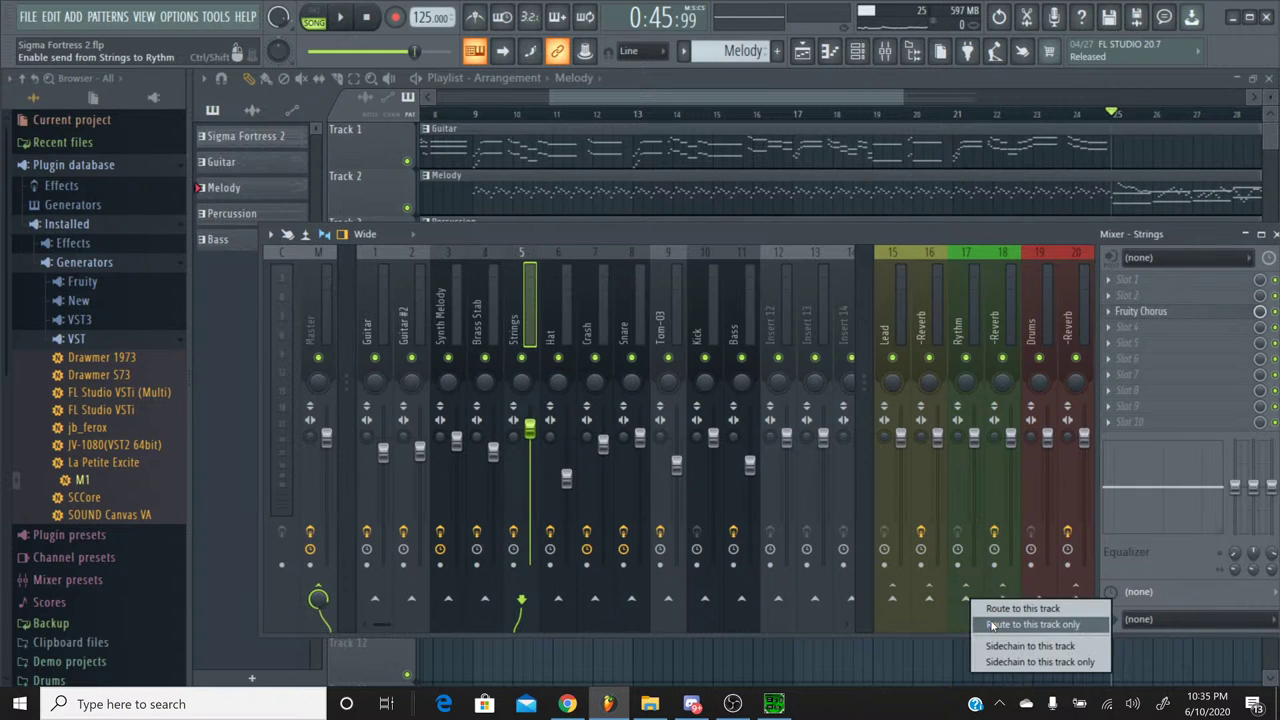
left_click(1030, 621)
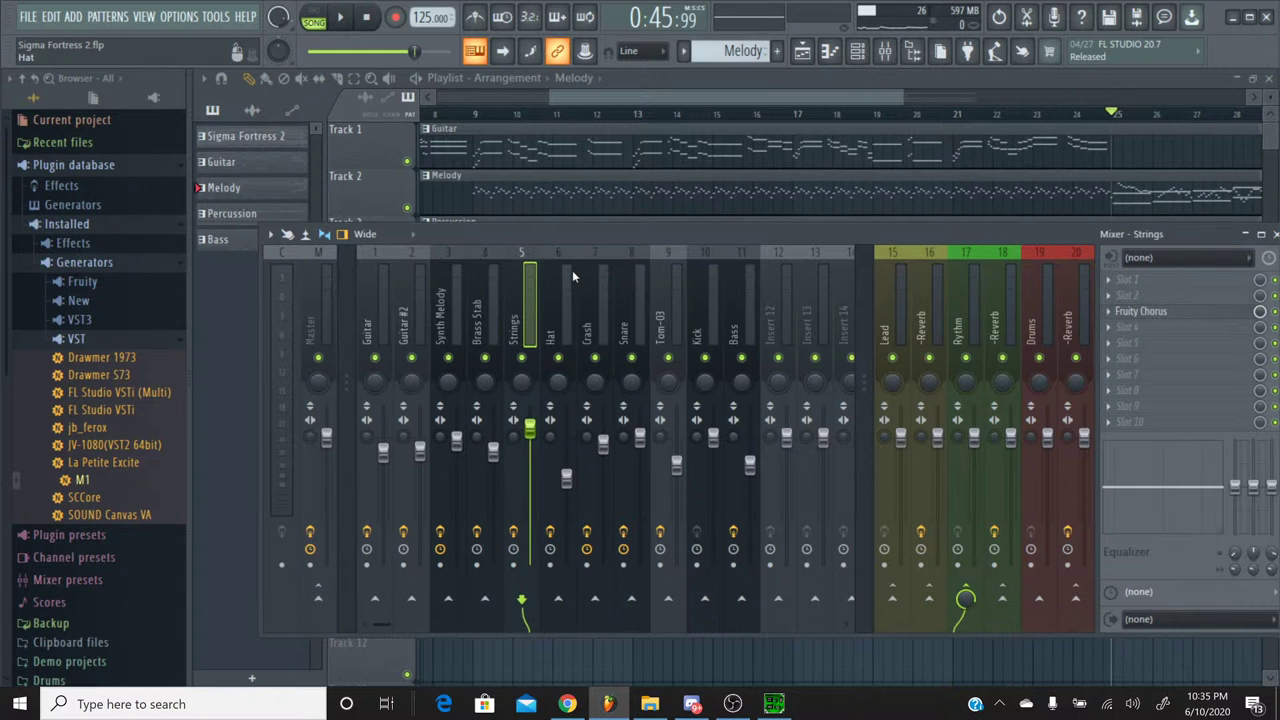
Step: Select the Hat, Crash, Snare, Tom-03 and Kick inserts together and route them exclusively to the Drums group insert
left_click(570, 276)
left_click(603, 278, "ctrl")
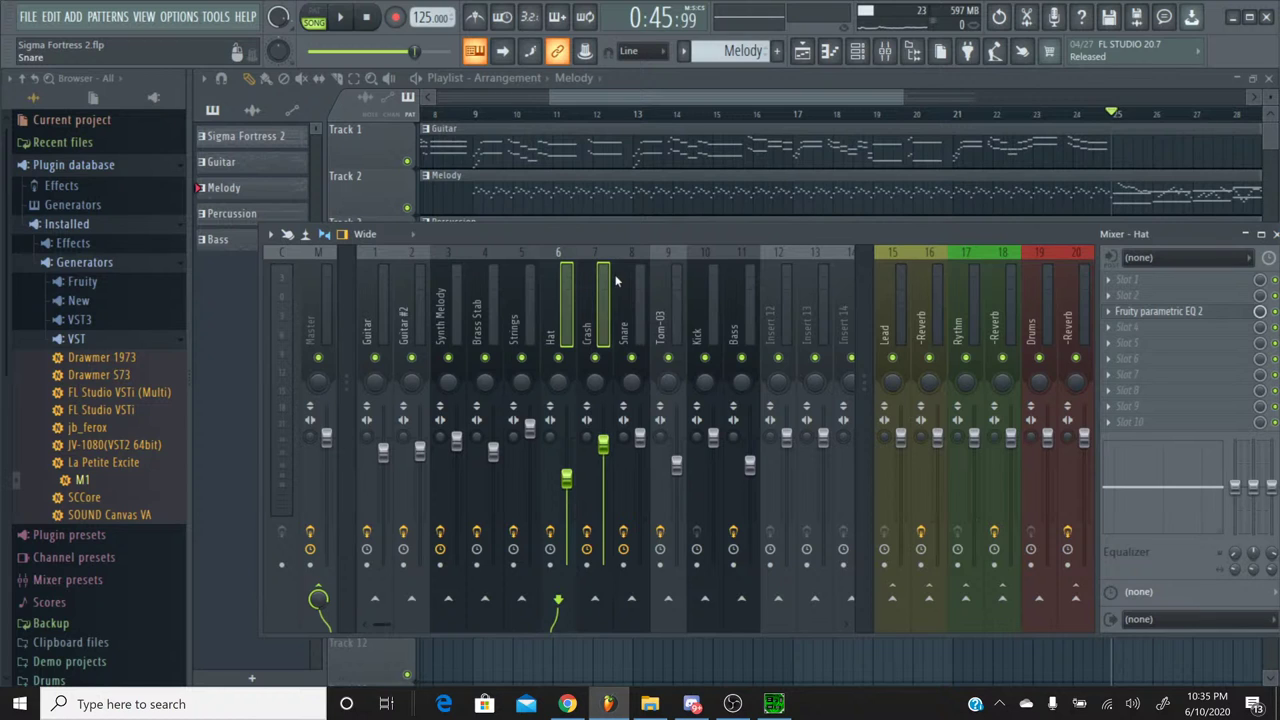
left_click(639, 280, "ctrl")
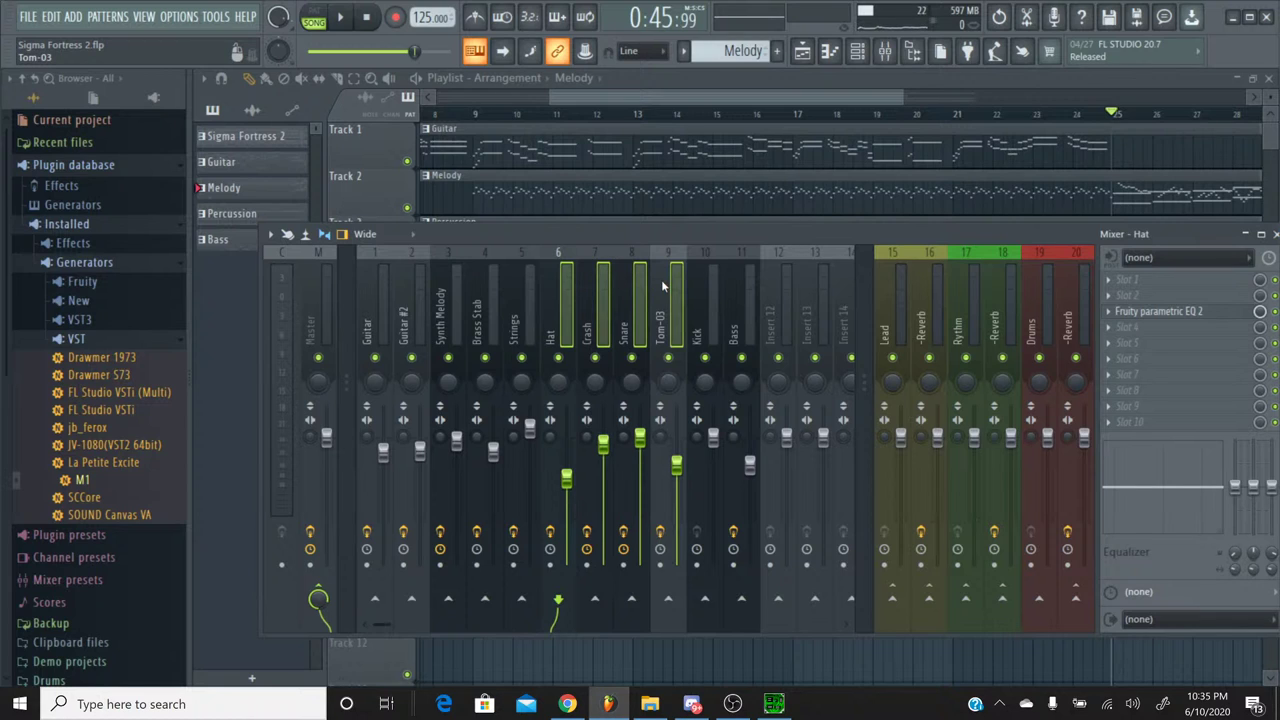
left_click(692, 281, "ctrl")
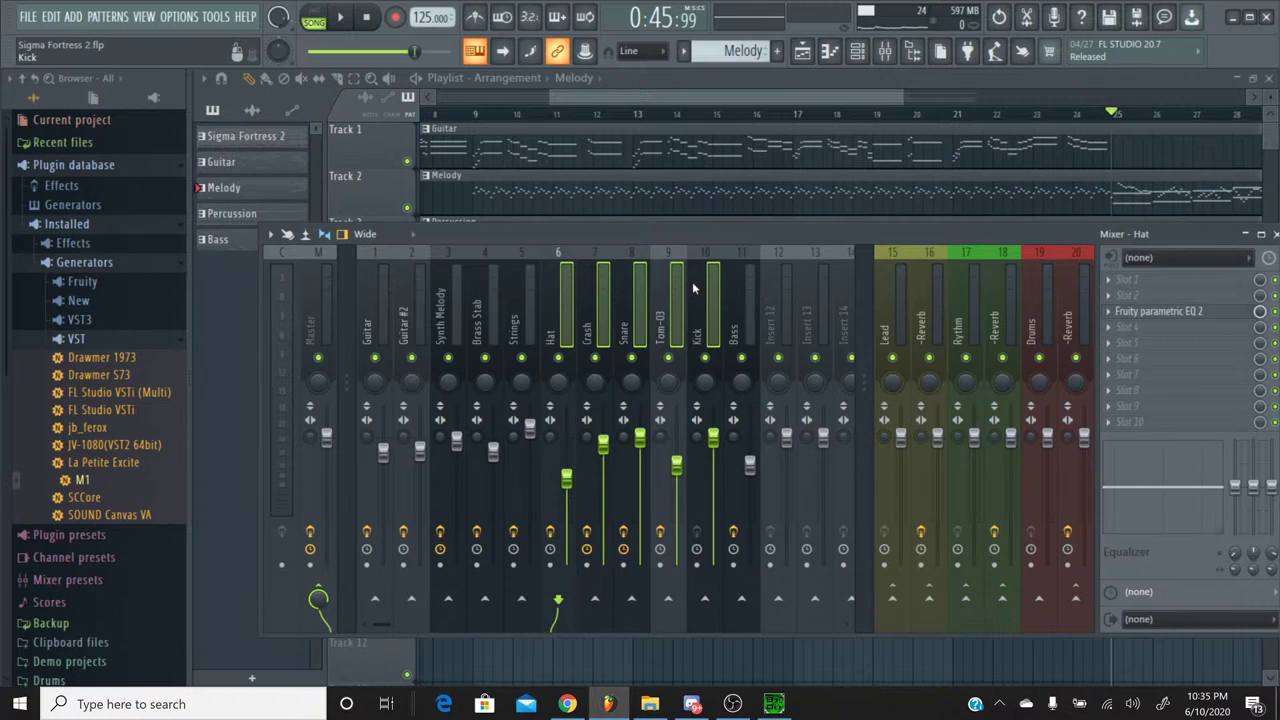
right_click(1037, 594)
left_click(1053, 620)
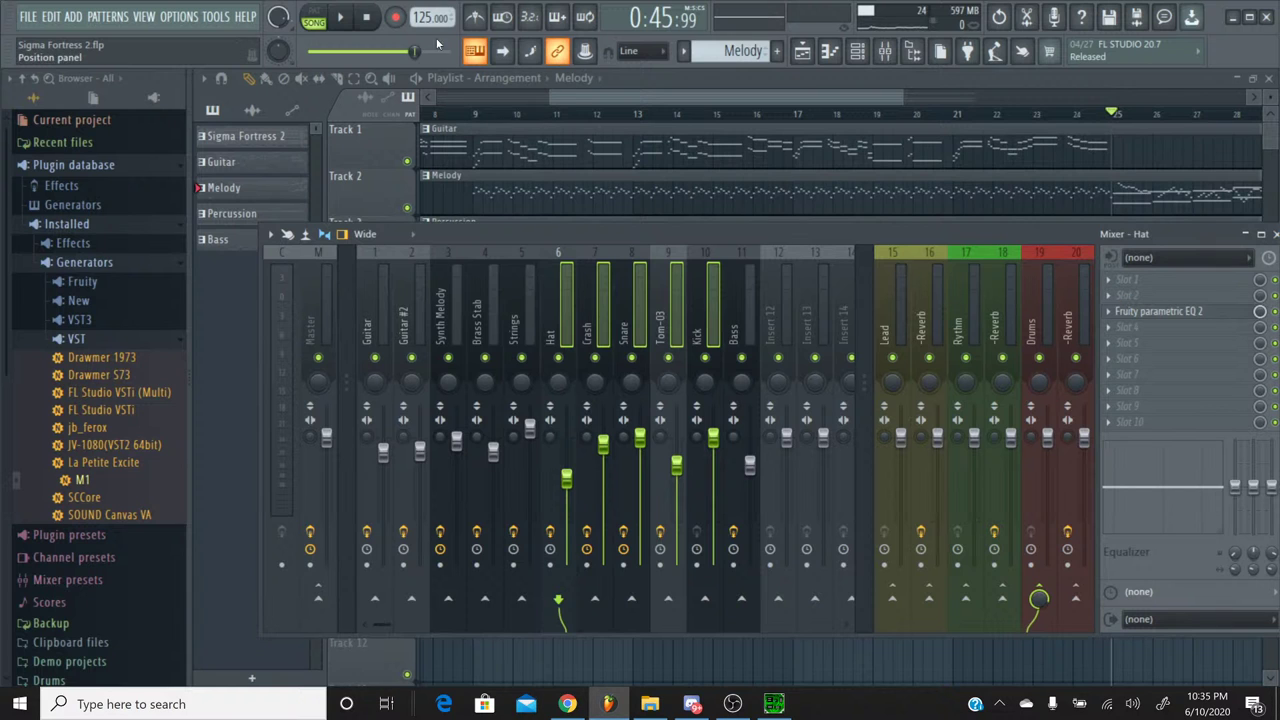
Step: Play the song from the start and lower the five selected drum inserts together, bringing the Kick fader to 59% (-10.2 dB)
key("space")
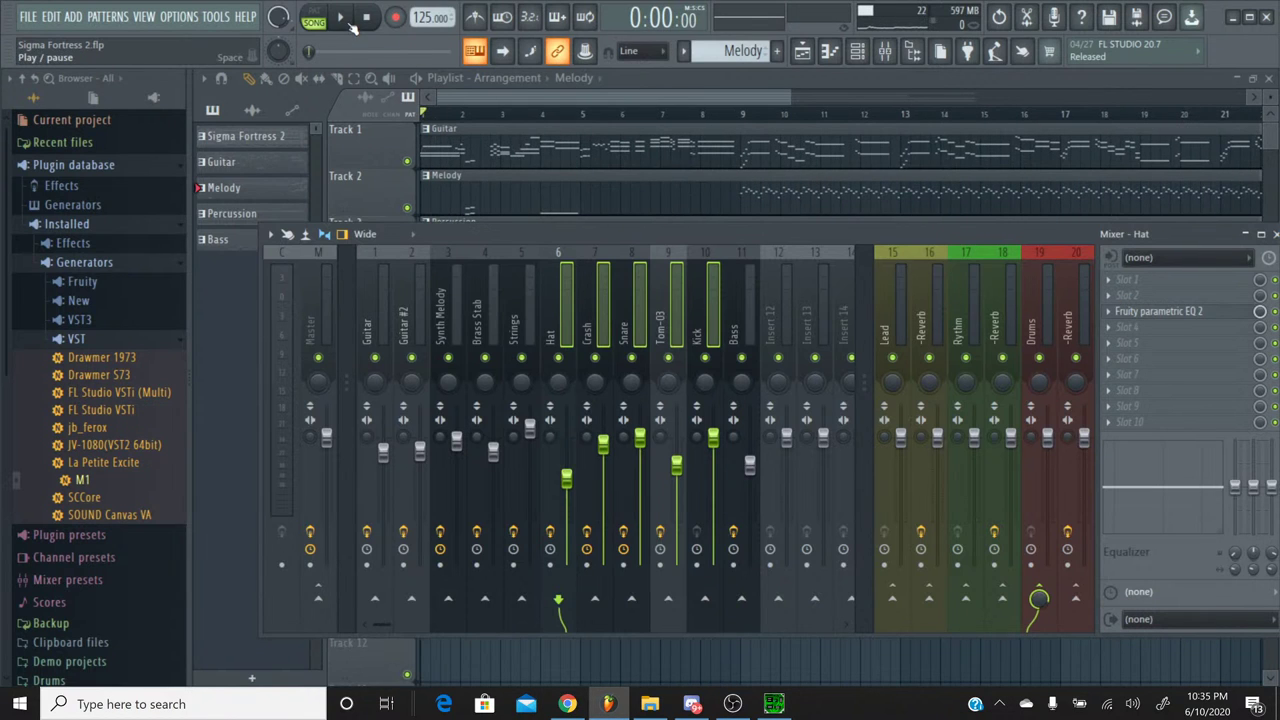
left_click(349, 22)
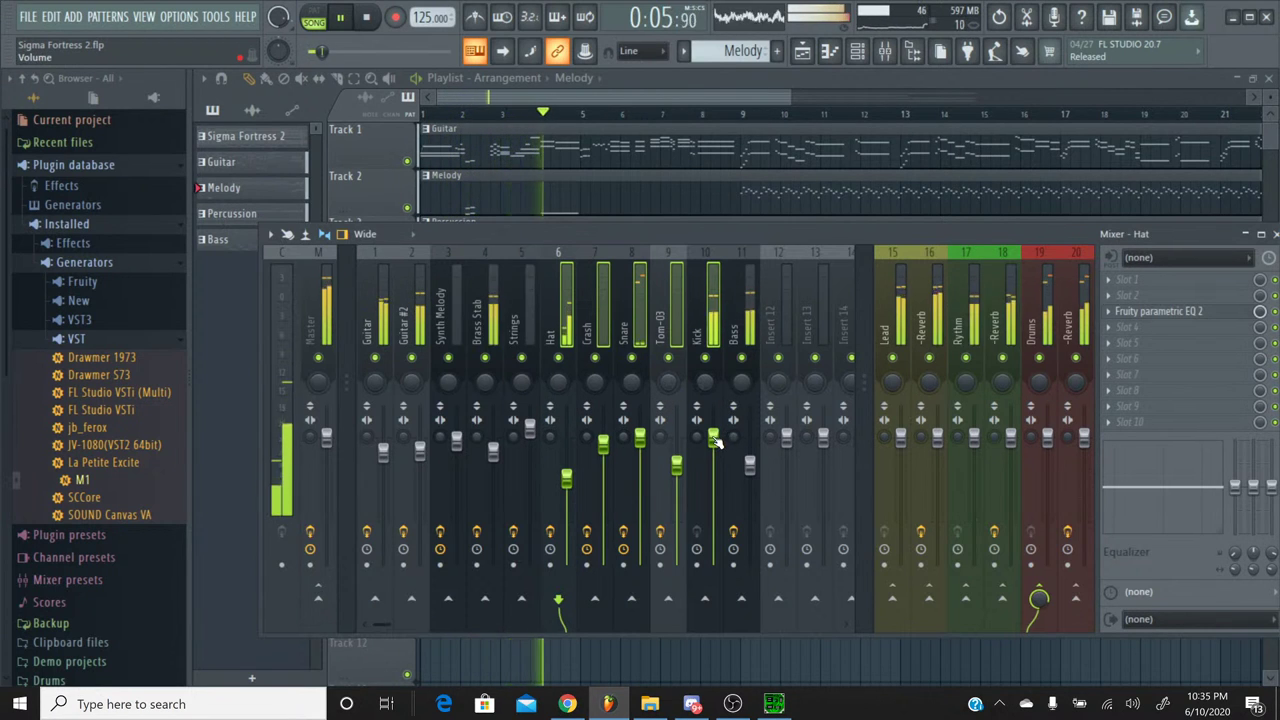
left_click_drag(714, 441, 714, 470)
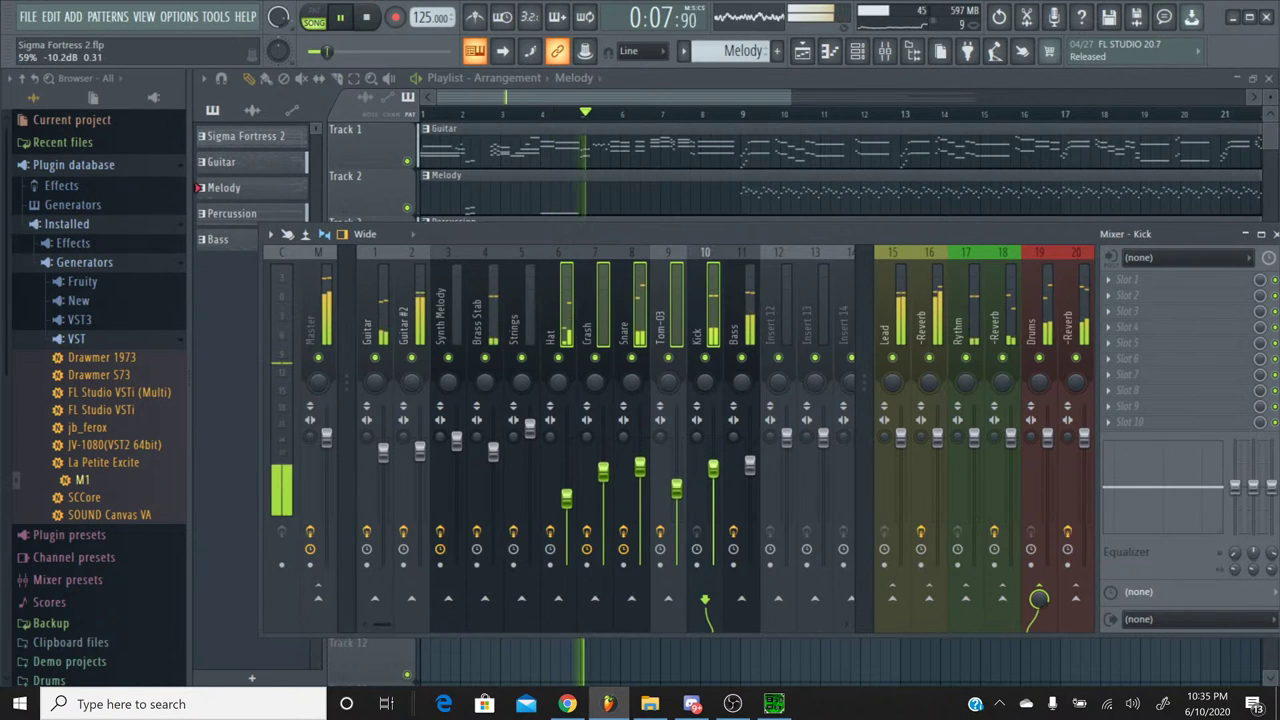
Step: Raise the five selected drum inserts together, and set the Kick fader alone to 82% (-4.3 dB) and the Snare fader to 92% (-1.9 dB)
scroll(713, 466, "up", 5)
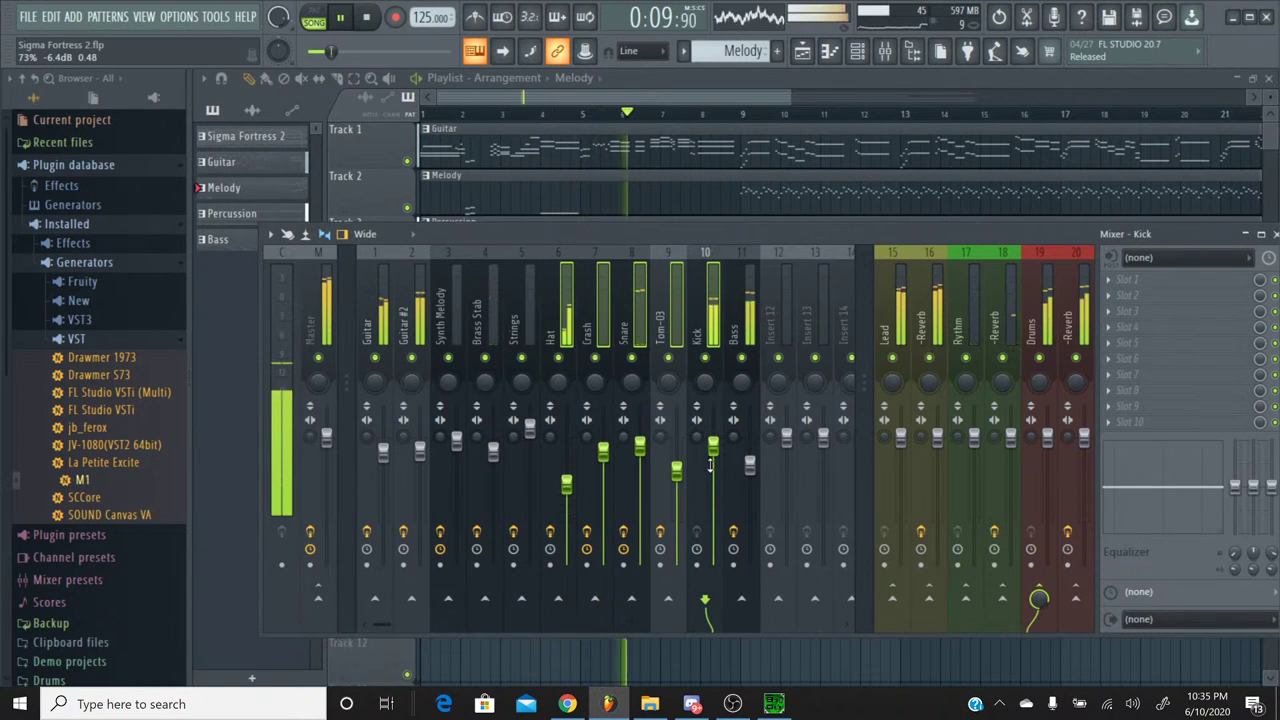
scroll(711, 466, "down", 3)
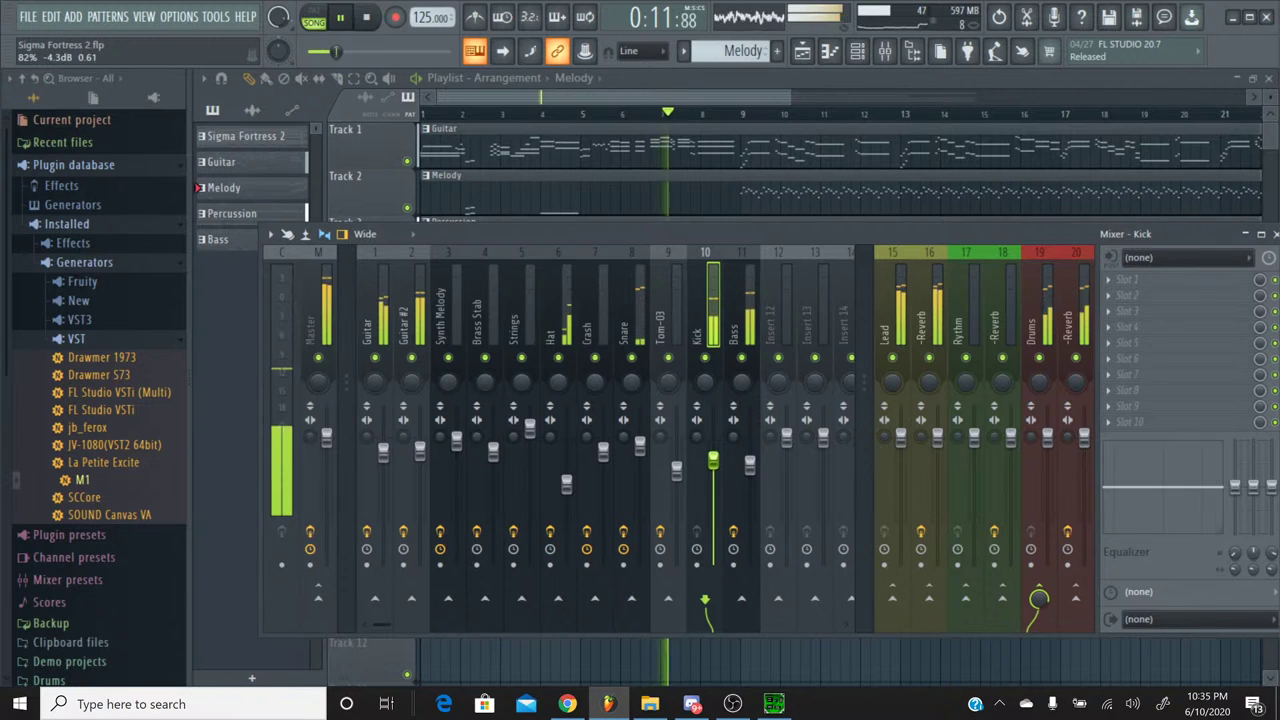
left_click_drag(639, 446, 639, 456)
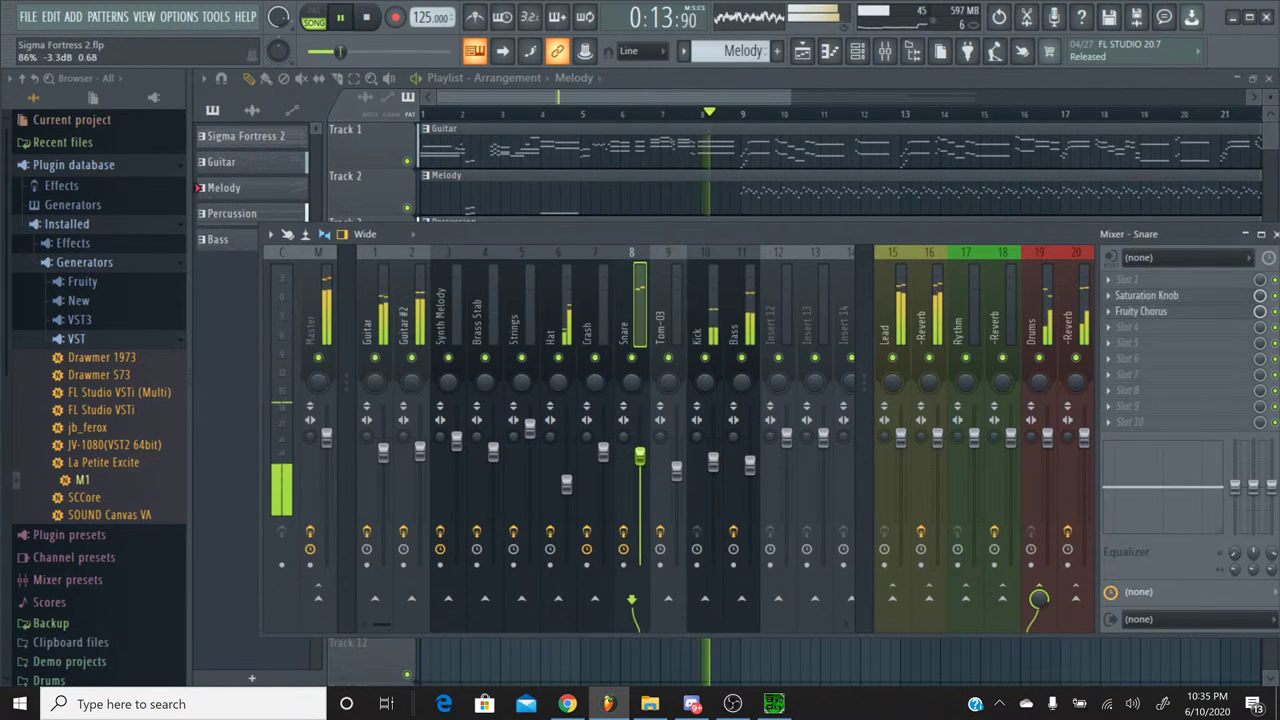
scroll(639, 456, "up", 2)
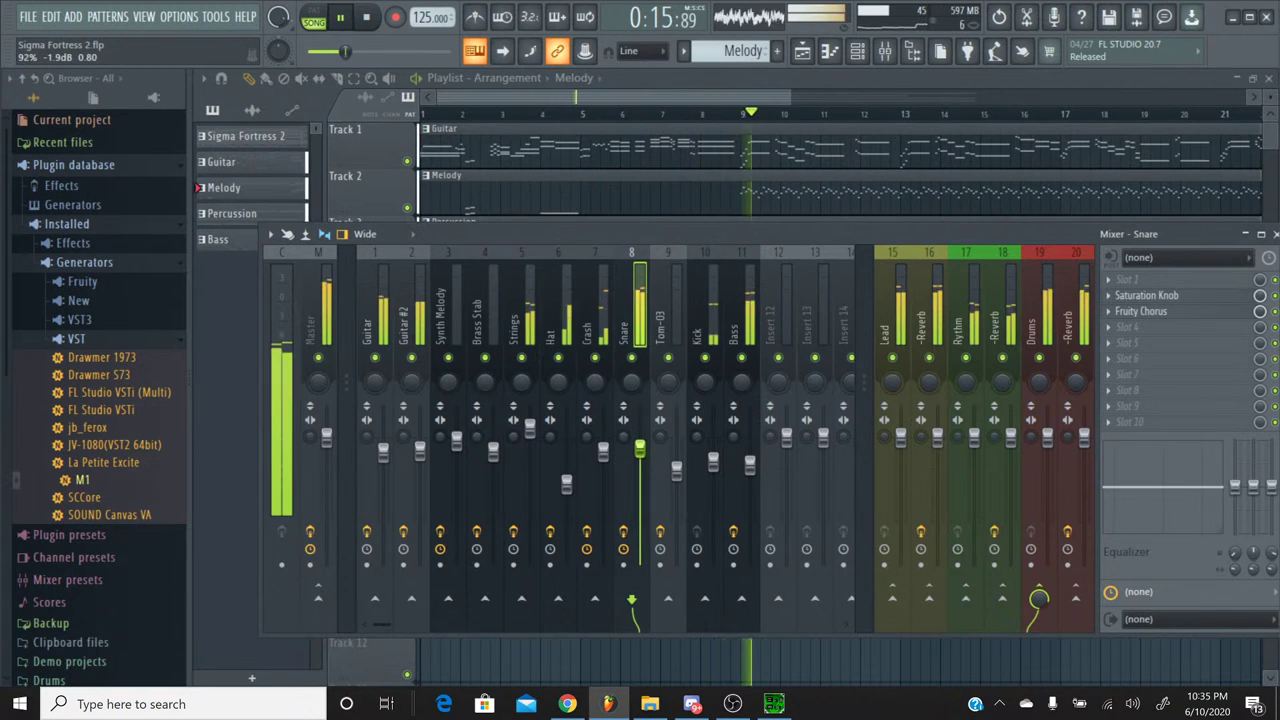
Step: Lower the Guitar insert, set the Guitar #2 fader to 80% (-4.8 dB), and bring the Strings fader down slightly
left_click(419, 452)
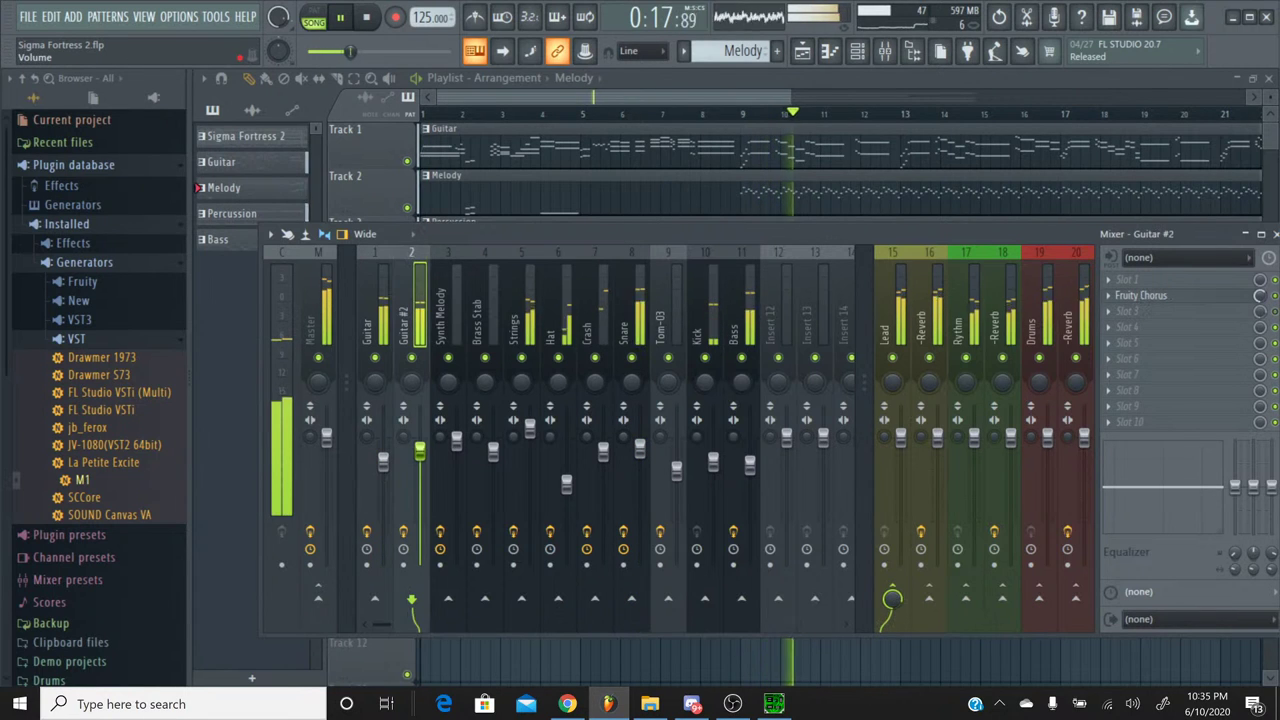
scroll(419, 452, "down", 3)
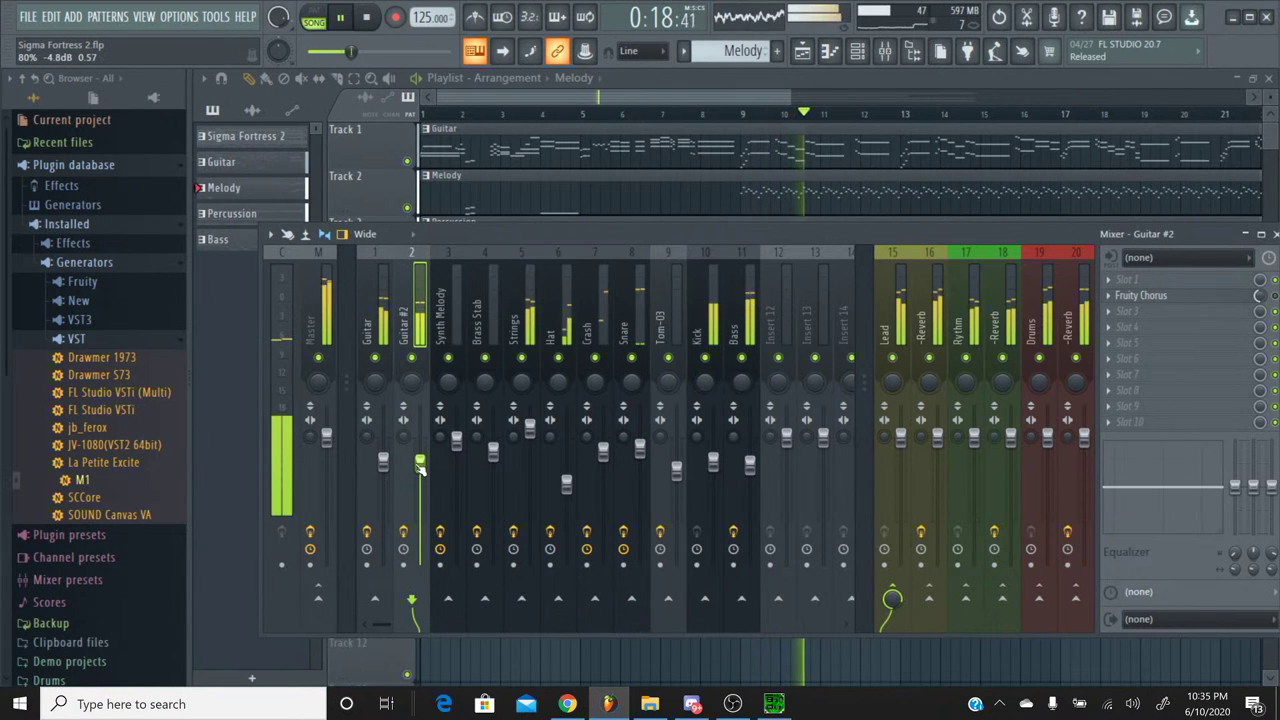
left_click(530, 430)
scroll(530, 434, "down", 2)
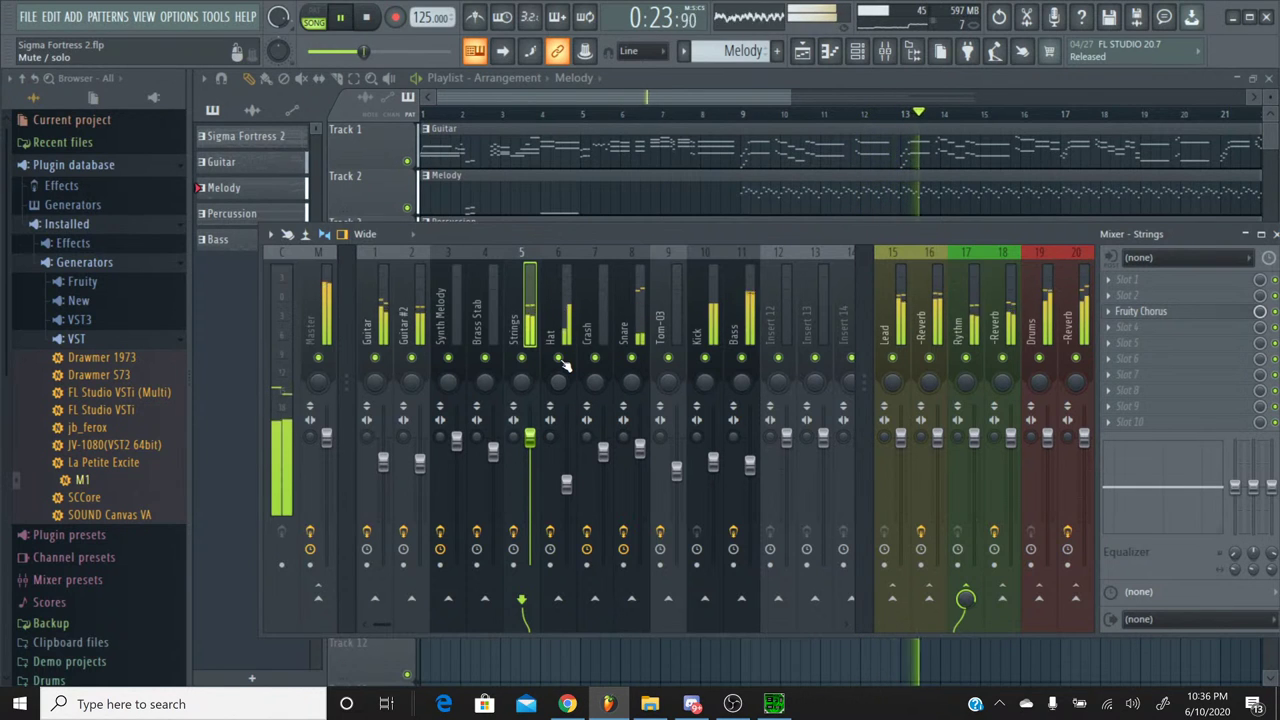
Step: Lower the Hat insert's fader slightly and raise the Bass insert's fader a little while the song plays
left_click(566, 485)
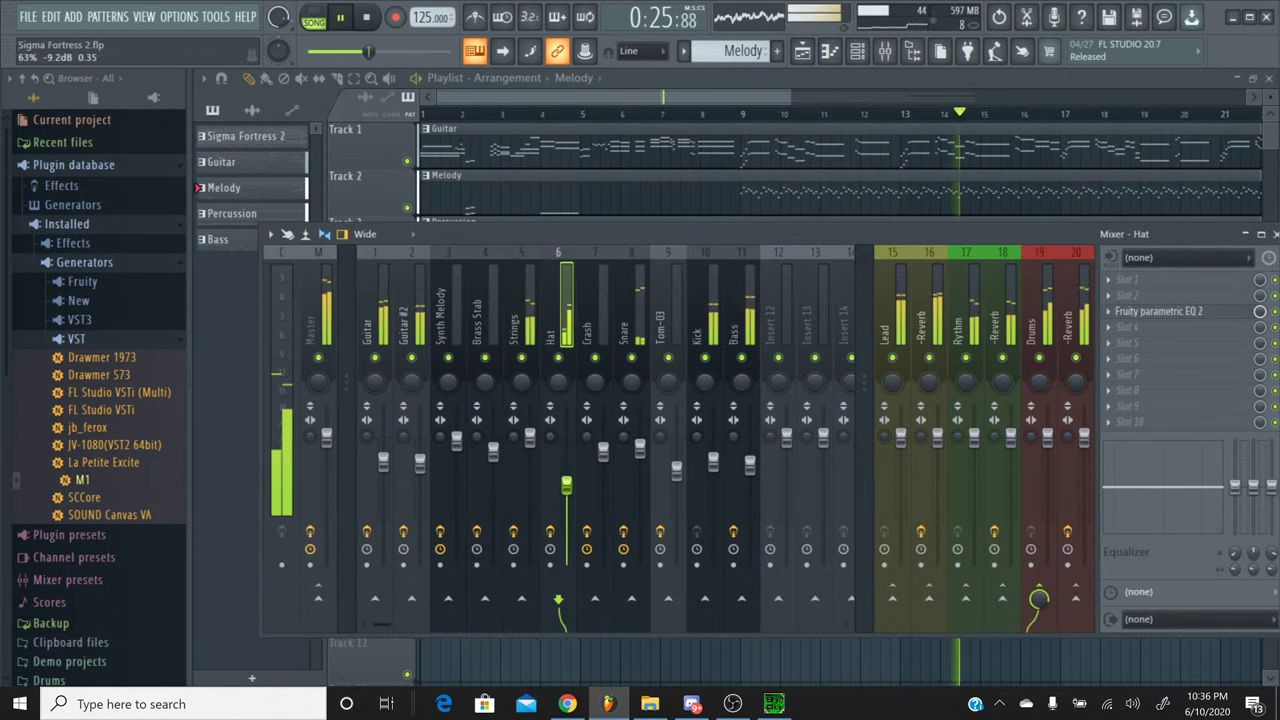
scroll(566, 486, "down", 2)
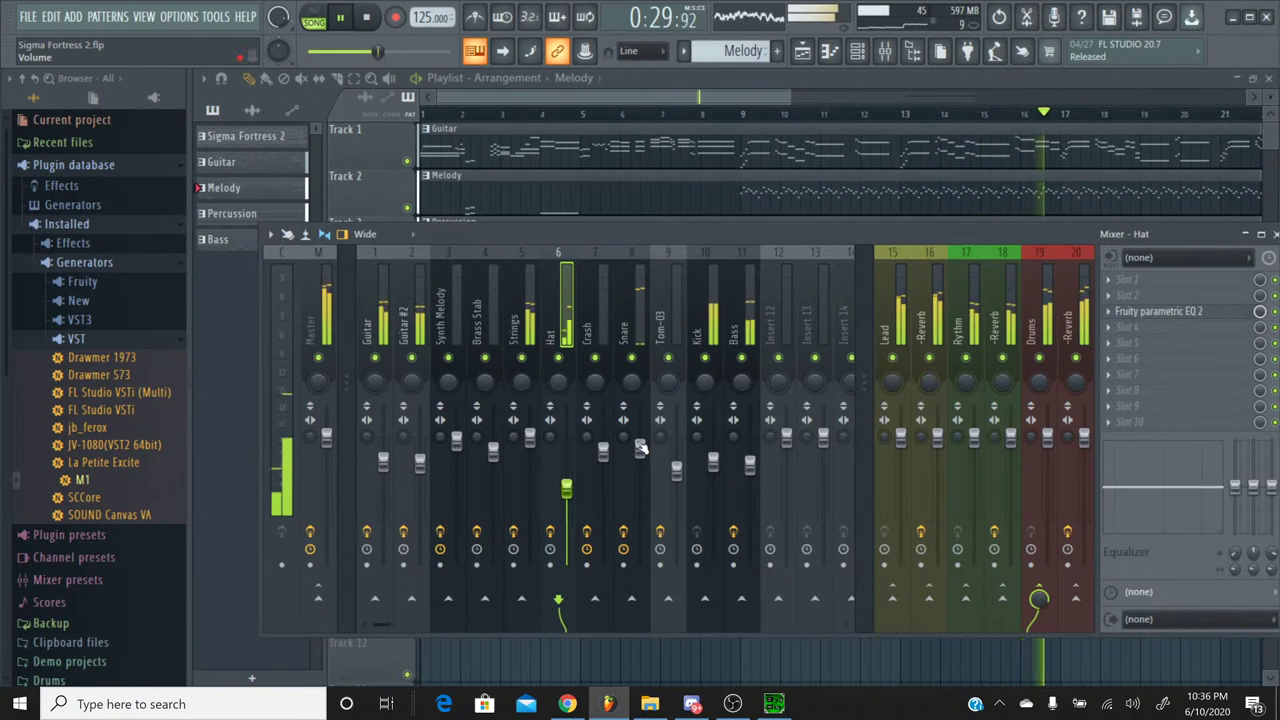
left_click(748, 368)
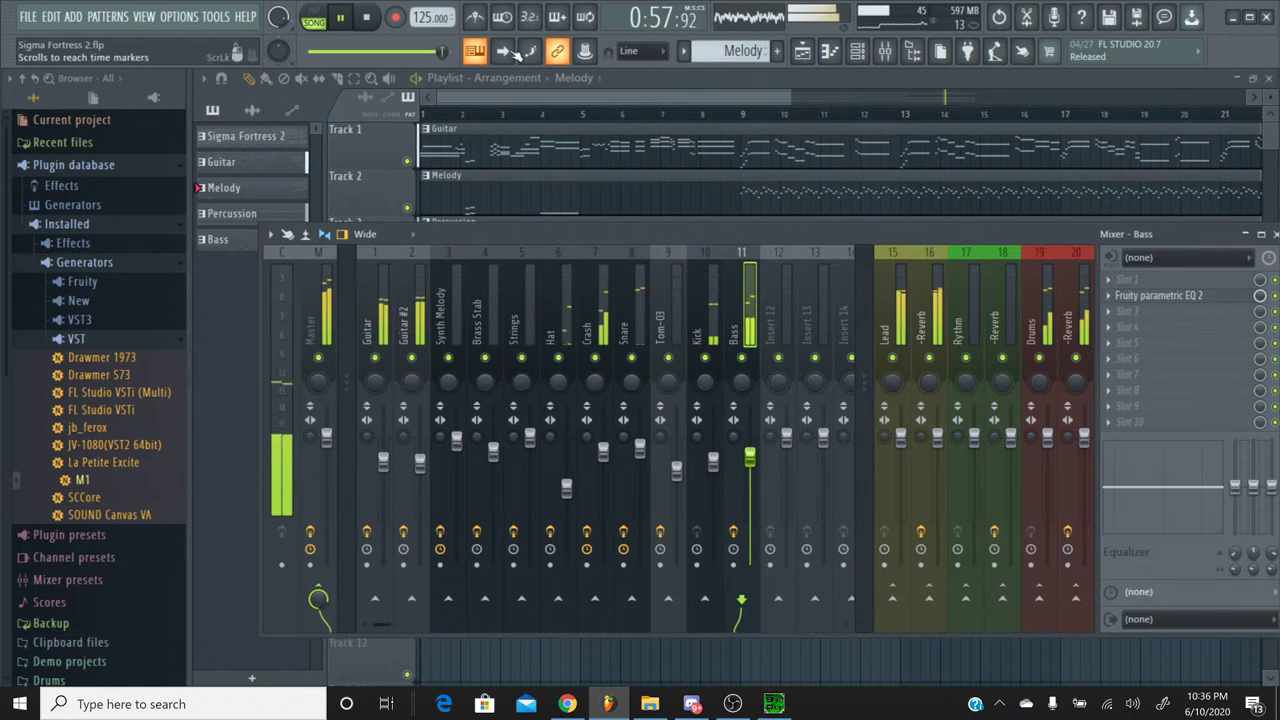
Step: Hide the mixer, duplicate all four pattern clips in the playlist, and move the copies so they start at bar 33
left_click(580, 99)
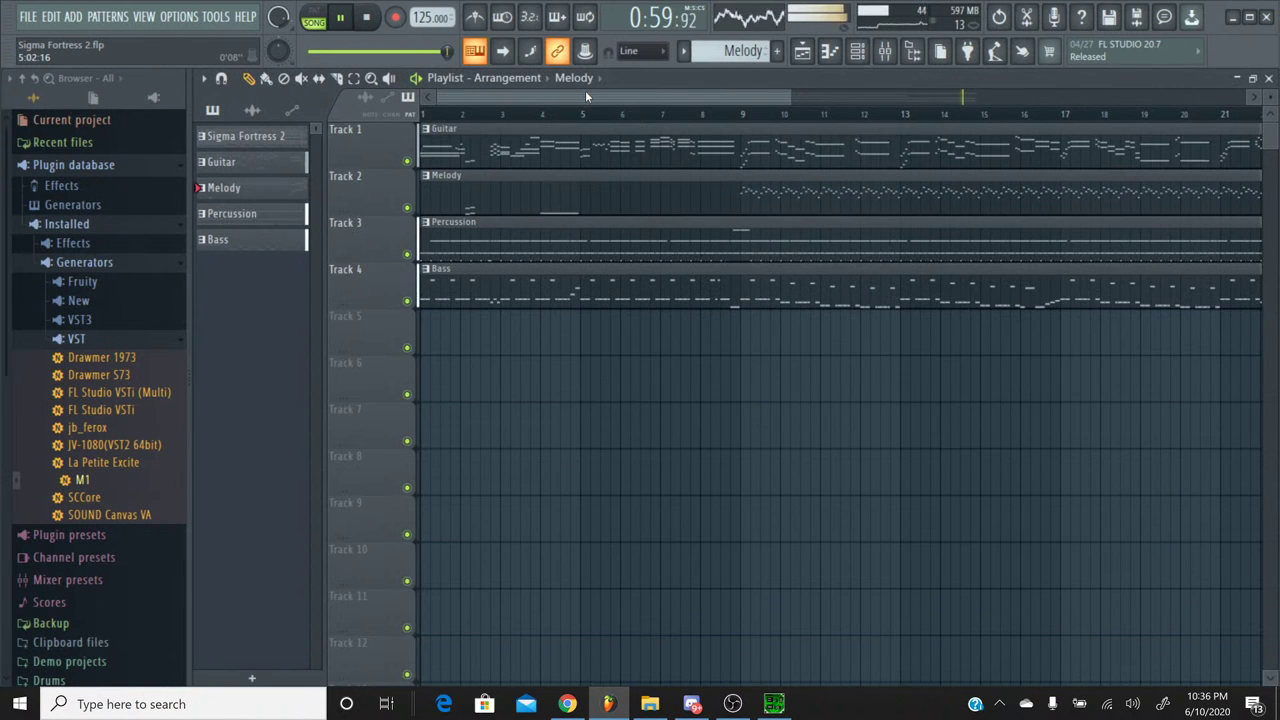
key("ctrl+a")
left_click_drag(588, 103, 1238, 104)
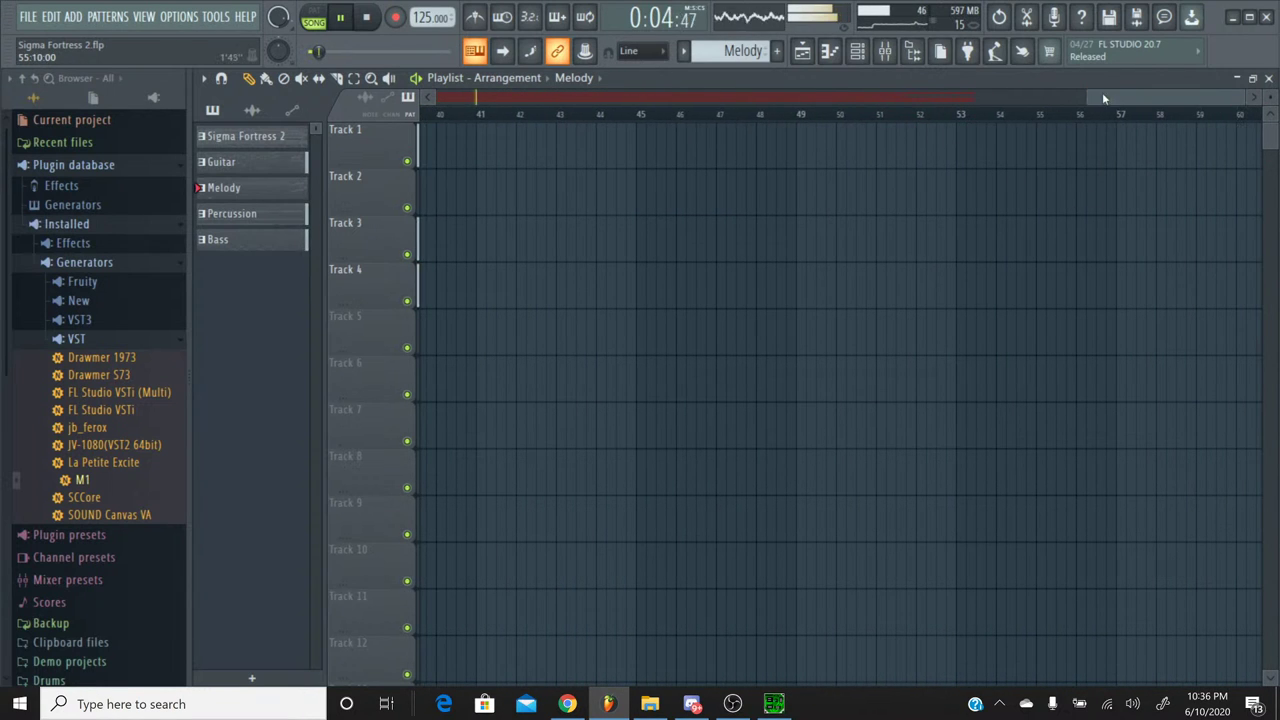
left_click_drag(1104, 98, 450, 100)
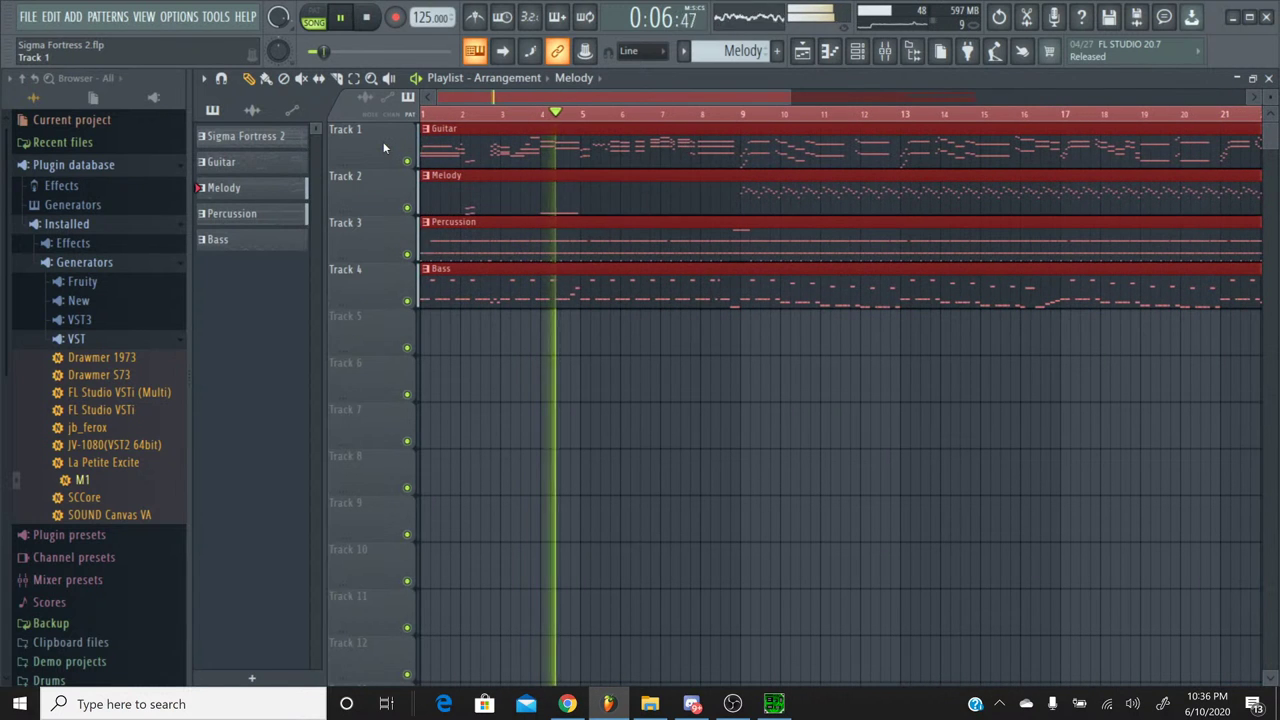
left_click_drag(563, 97, 1210, 98)
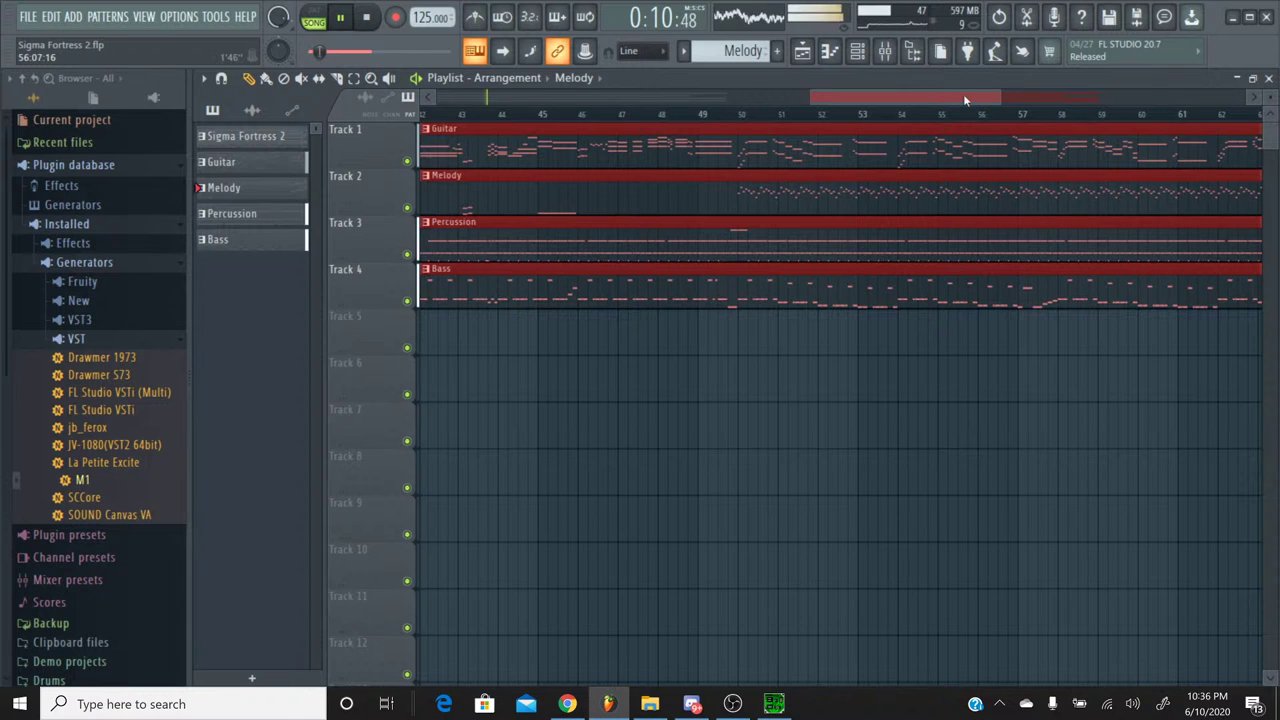
left_click_drag(965, 100, 847, 106)
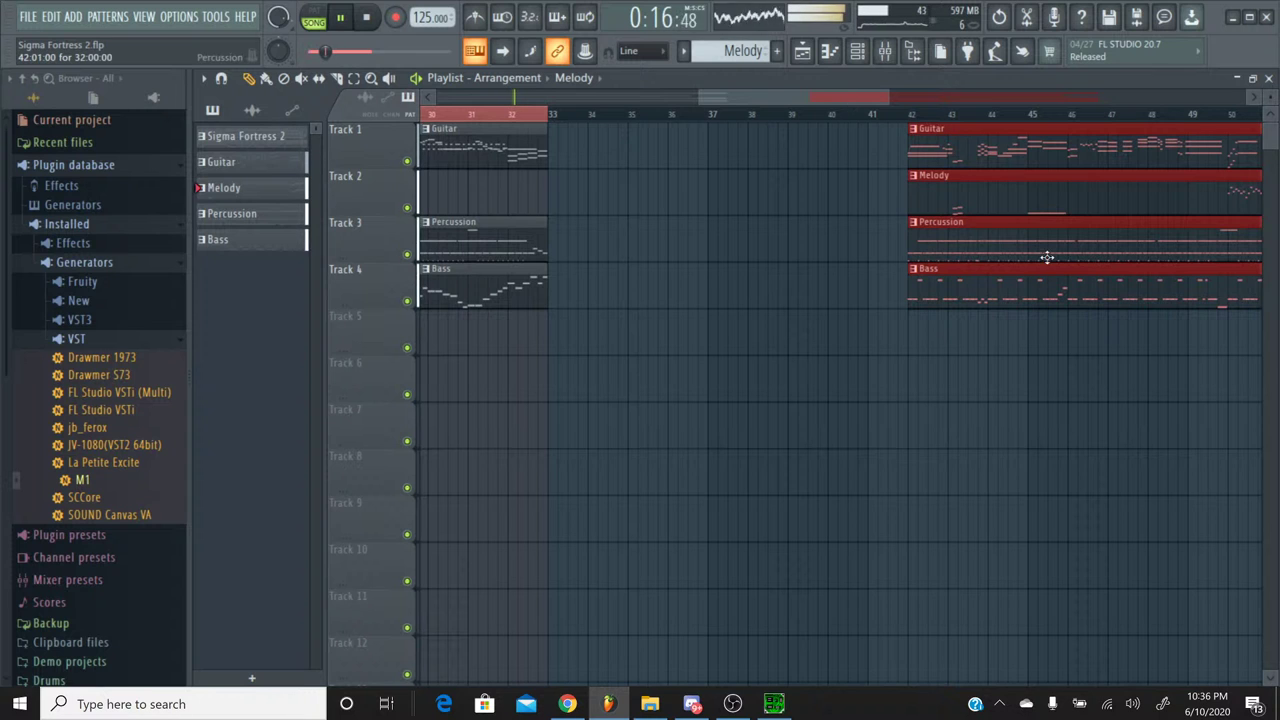
left_click_drag(950, 129, 587, 143)
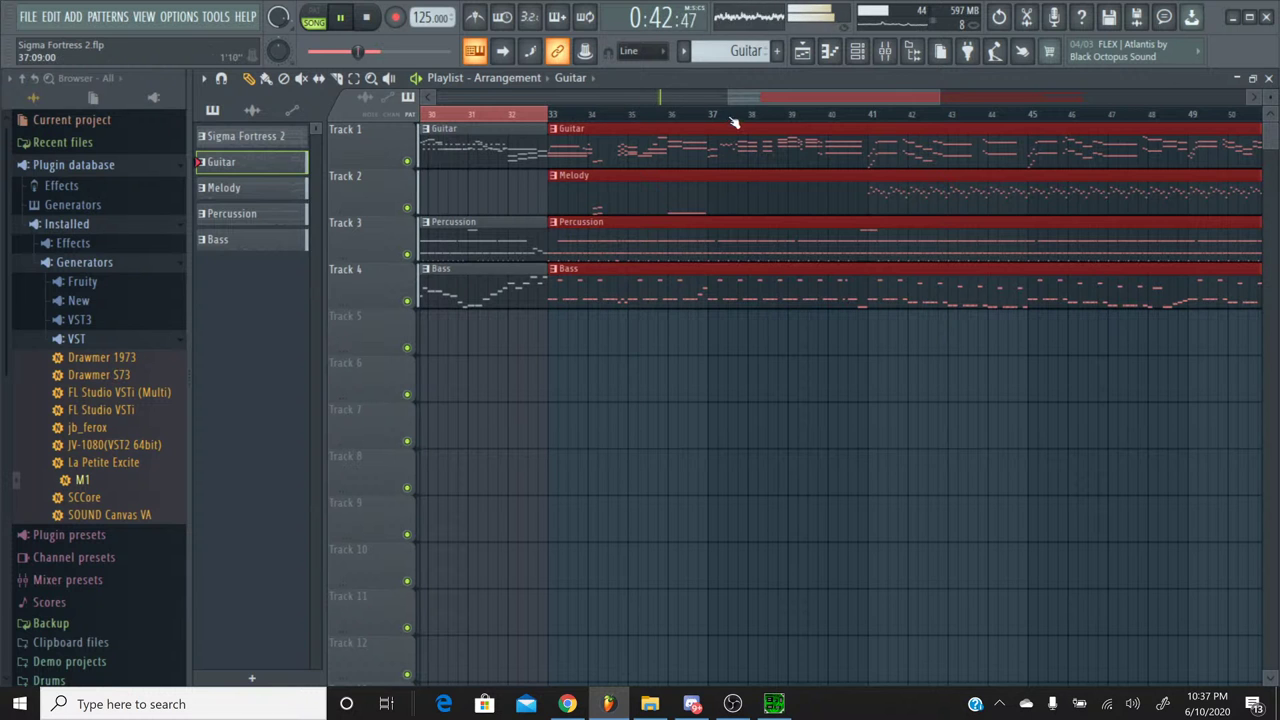
Step: Duplicate the selected four clips once more and move this second set of copies to start at bar 65
left_click_drag(744, 97, 1040, 150)
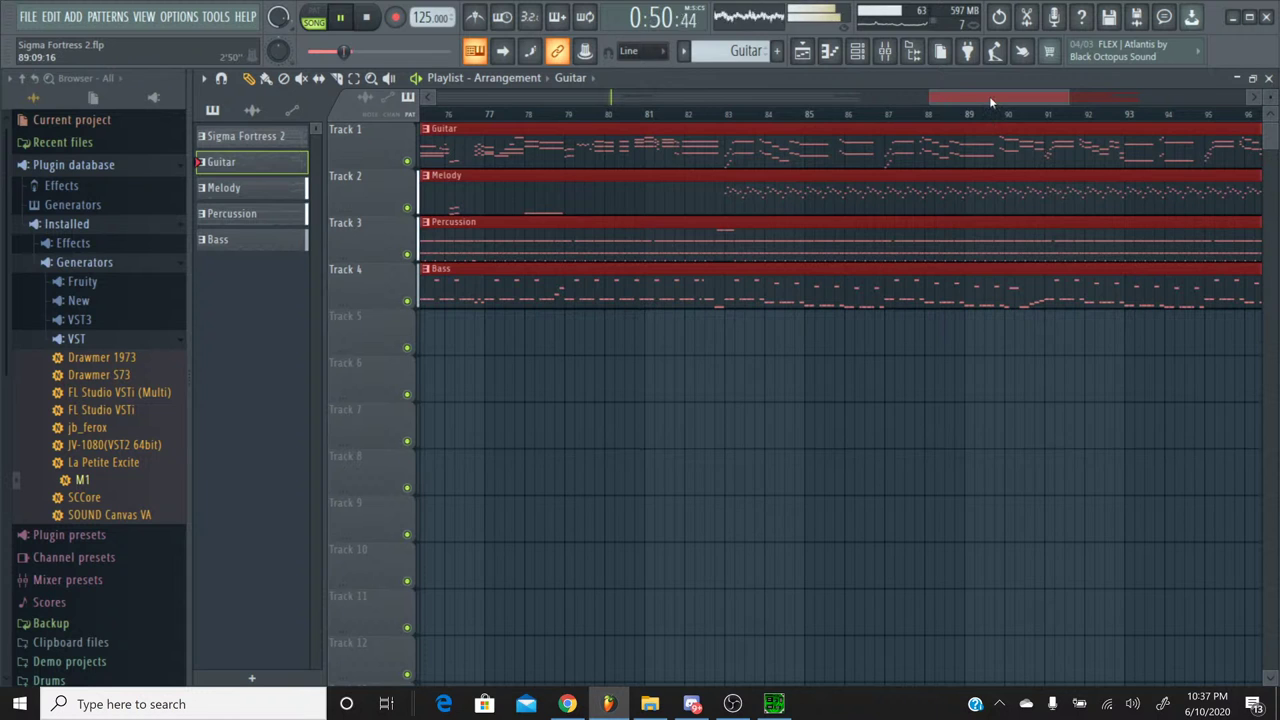
left_click_drag(989, 96, 899, 96)
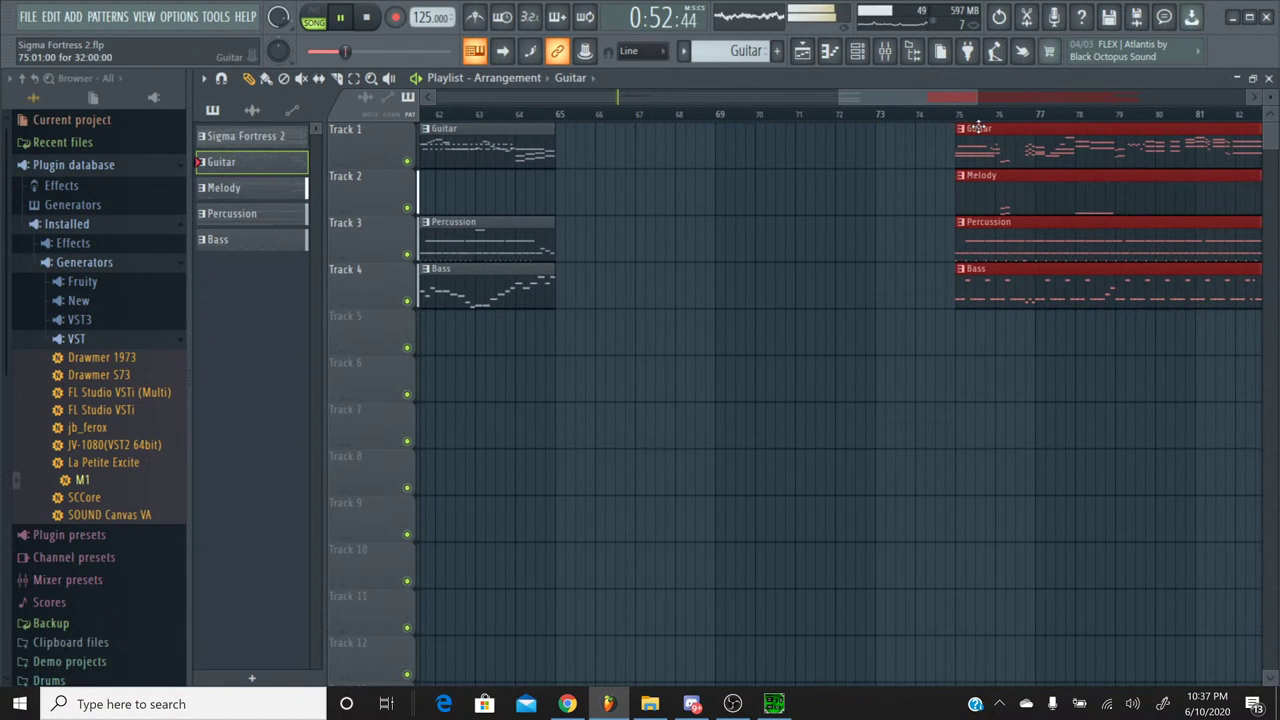
left_click_drag(981, 128, 578, 131)
Step: Trim the ends of the third Guitar, Percussion and Bass clips back to bar 93, level with the Melody clip's end
left_click_drag(882, 104, 1068, 100)
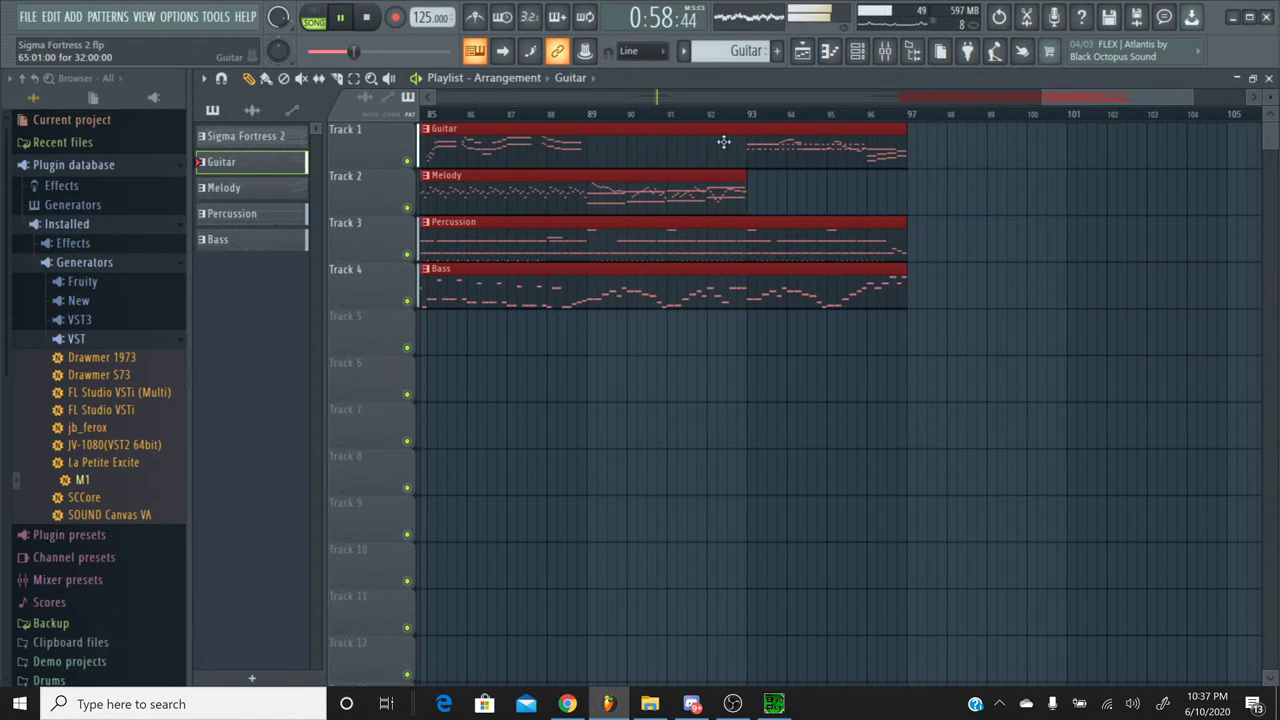
left_click(568, 110)
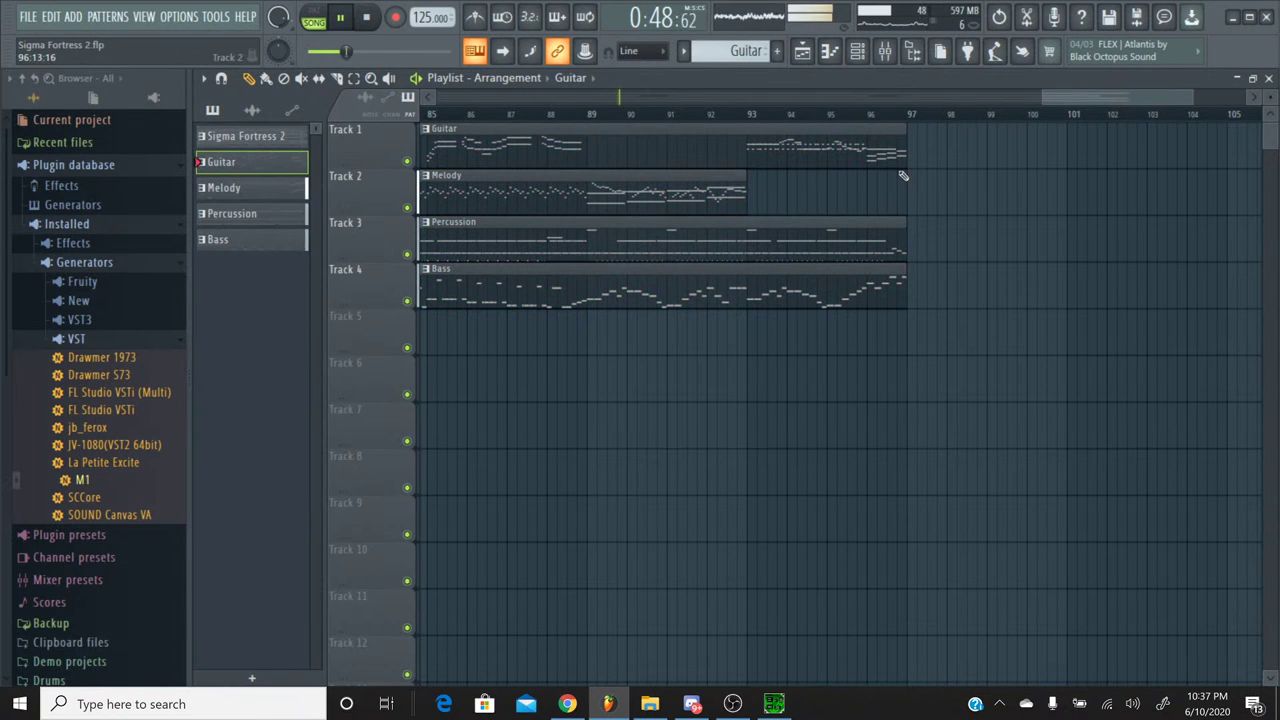
left_click_drag(906, 154, 745, 157)
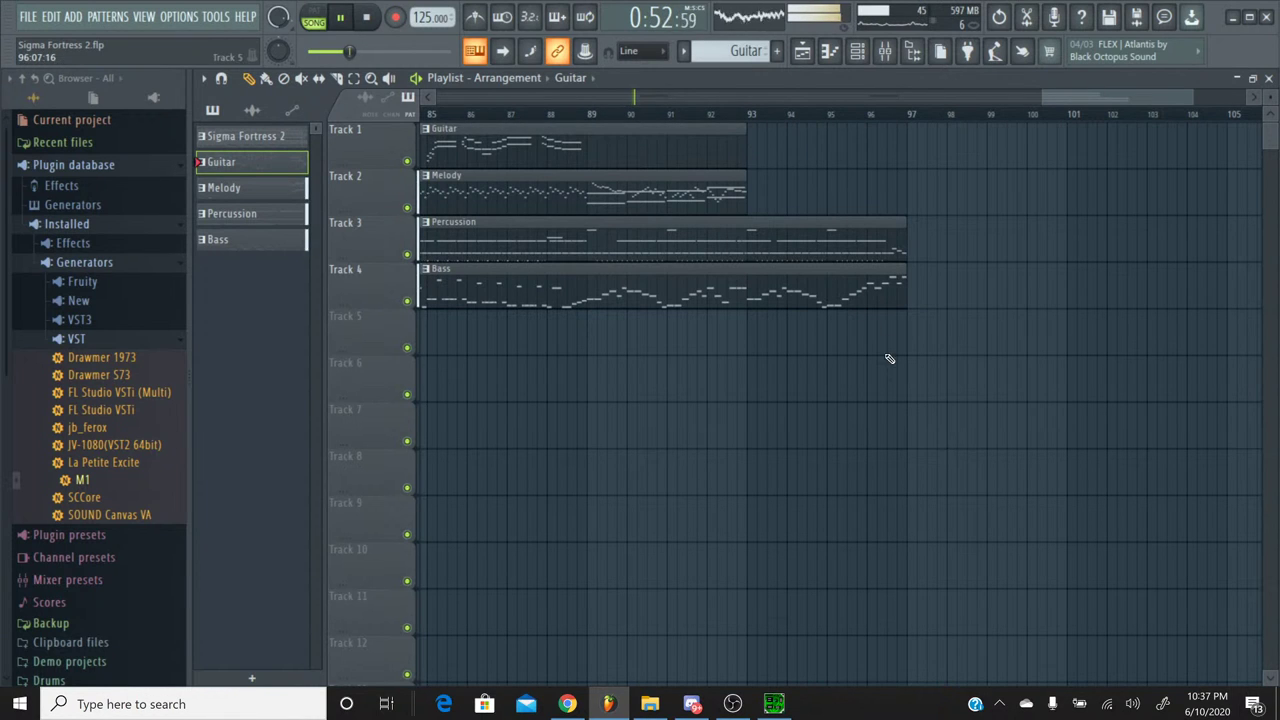
left_click_drag(905, 240, 746, 241)
left_click_drag(906, 288, 746, 287)
Step: Select the four clips of the third repeat and shorten them together to a length of 7:12:00 from bar 65
left_click_drag(694, 400, 700, 124)
left_click_drag(1068, 117, 1010, 118)
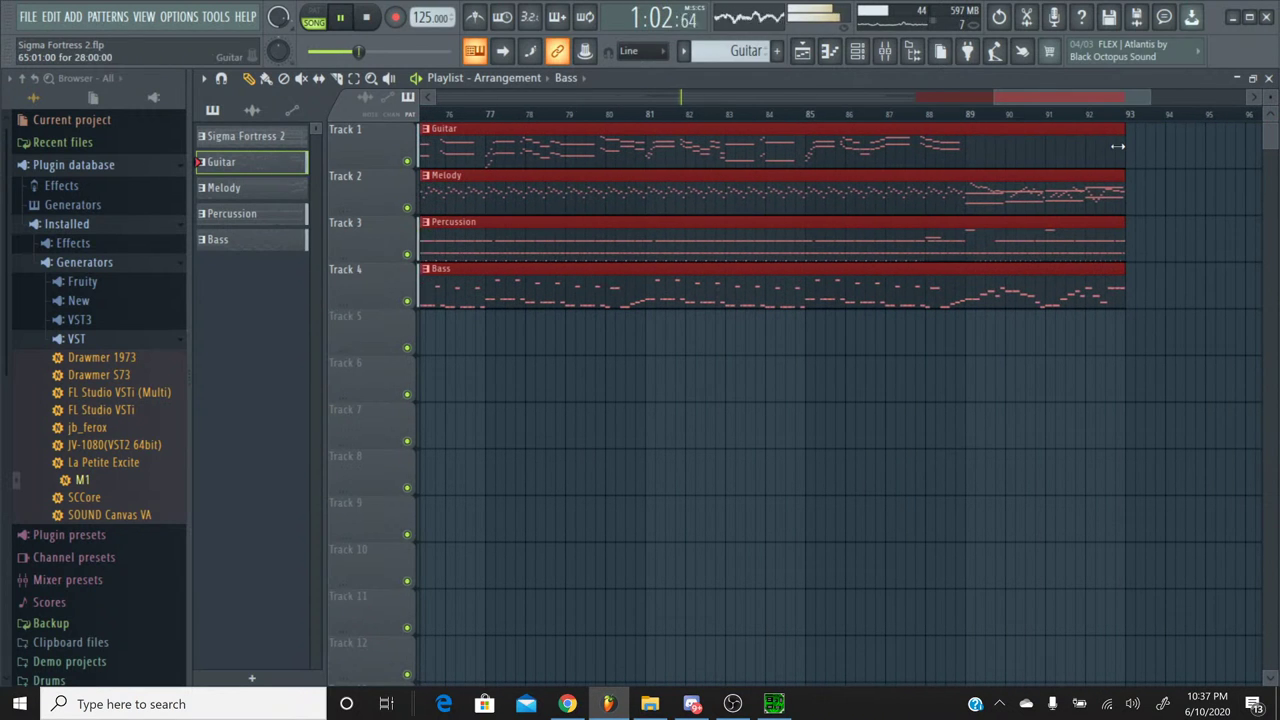
left_click_drag(1119, 146, 537, 150)
left_click_drag(1048, 105, 990, 118)
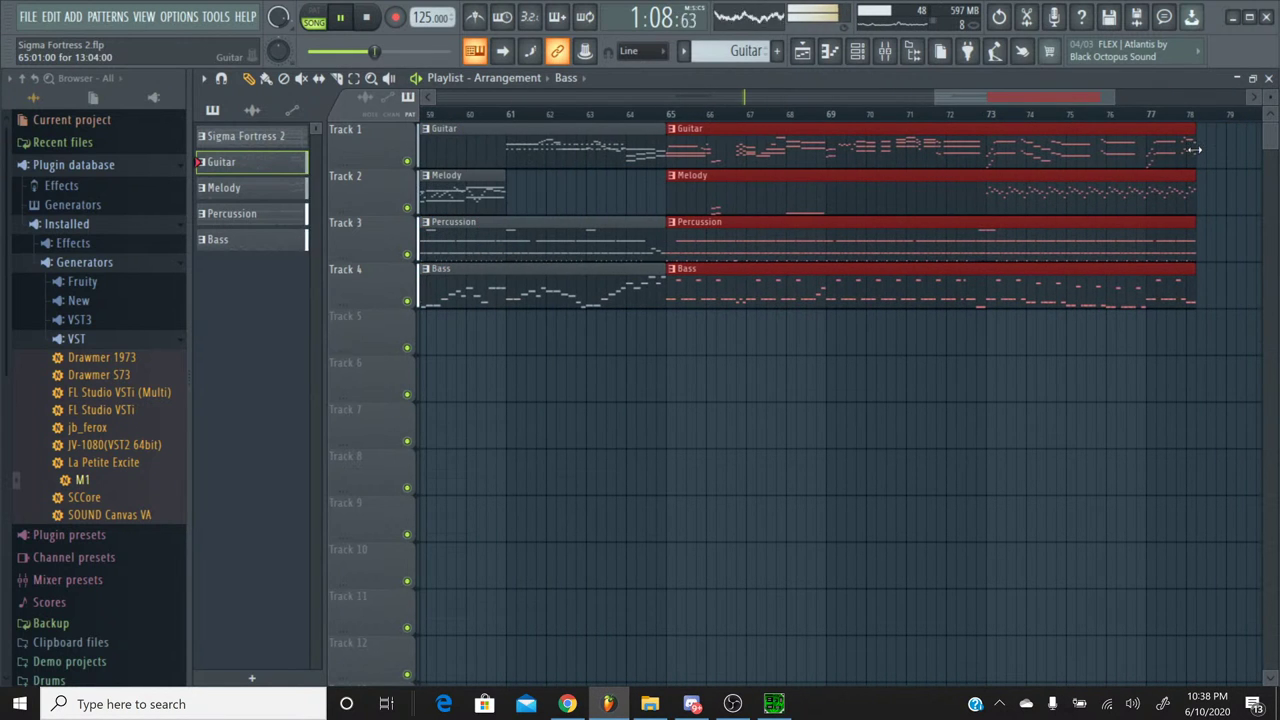
left_click_drag(1193, 149, 977, 152)
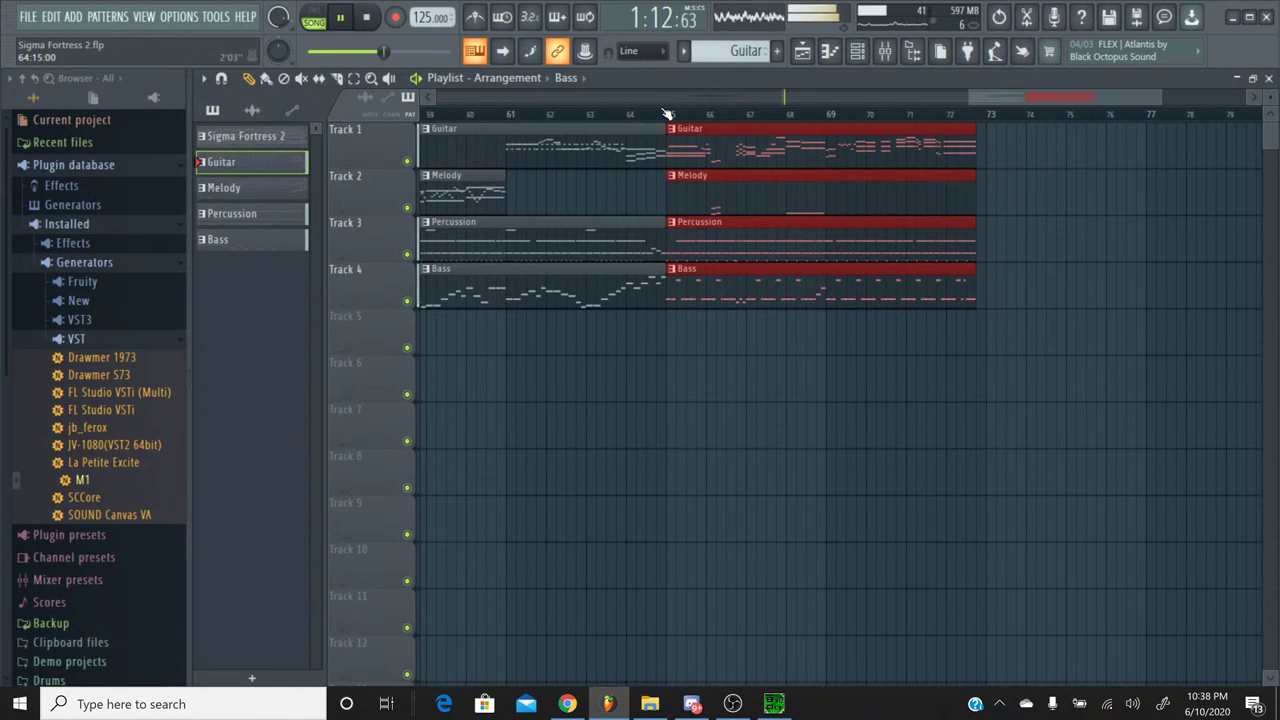
Step: Mark the shortened third repeat's time range and create a Master volume automation clip over it, fading down to 0% at its end
left_click_drag(667, 114, 976, 121)
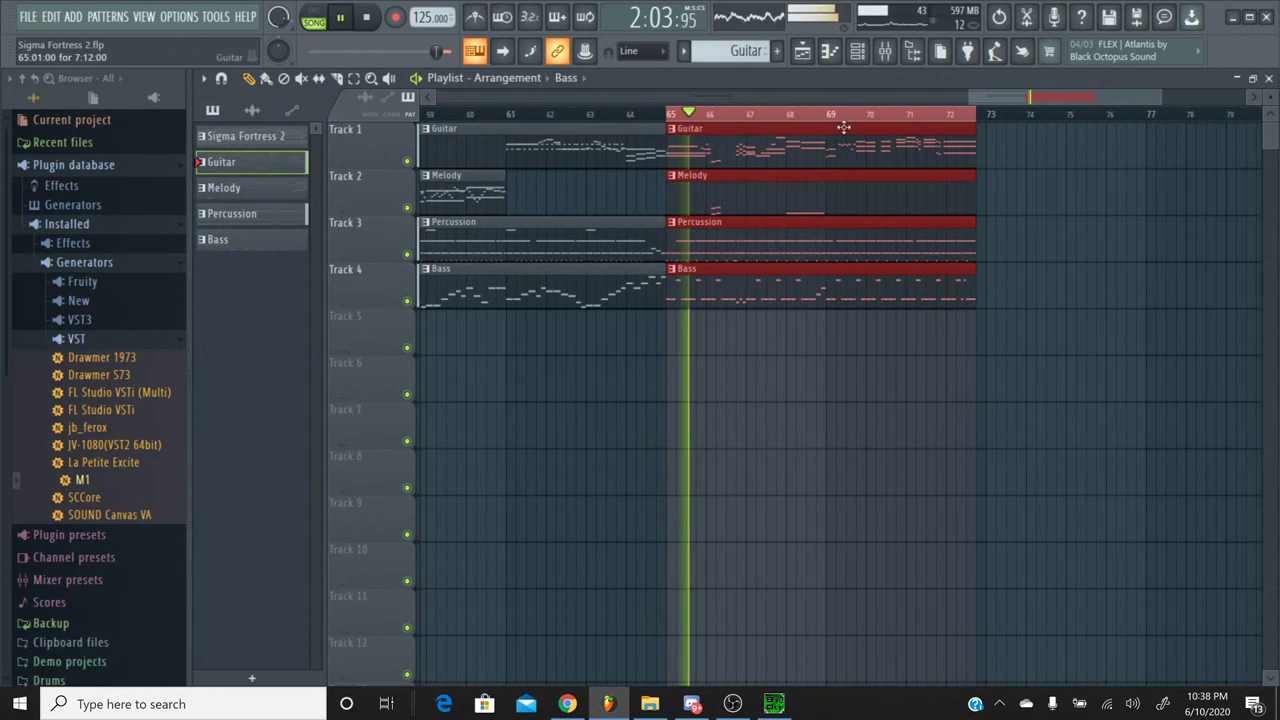
left_click(367, 19)
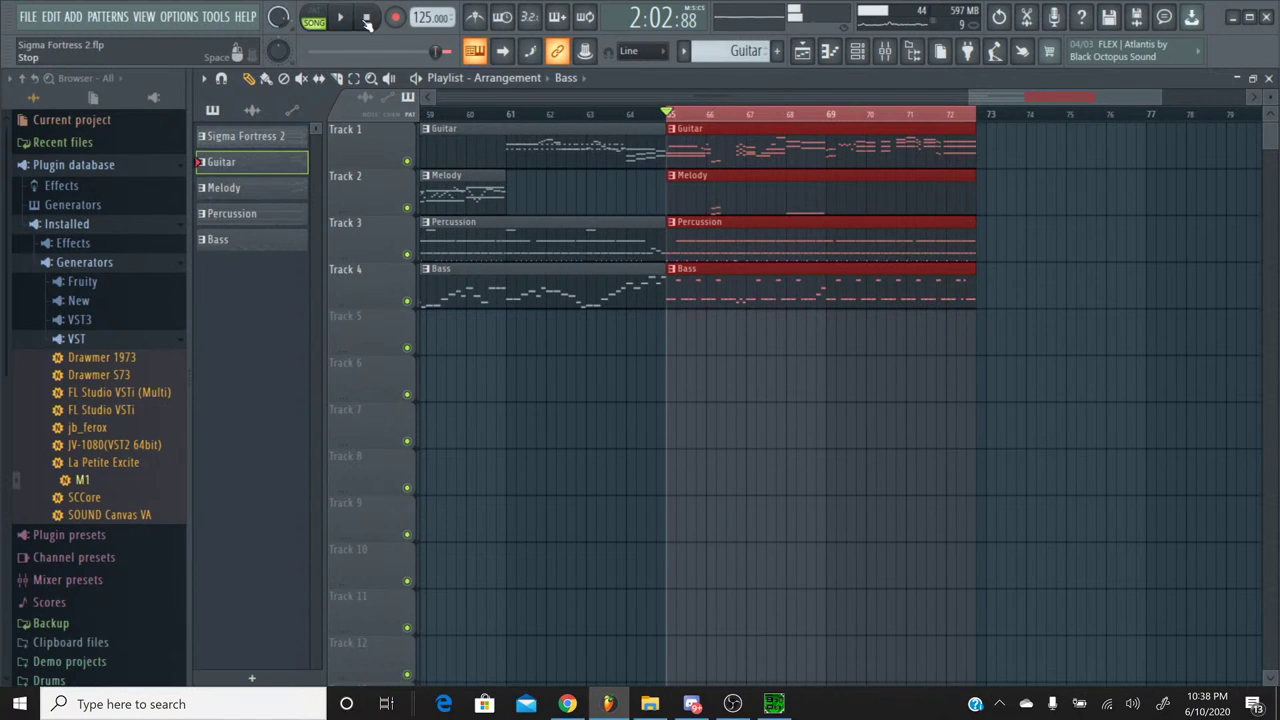
left_click(885, 55)
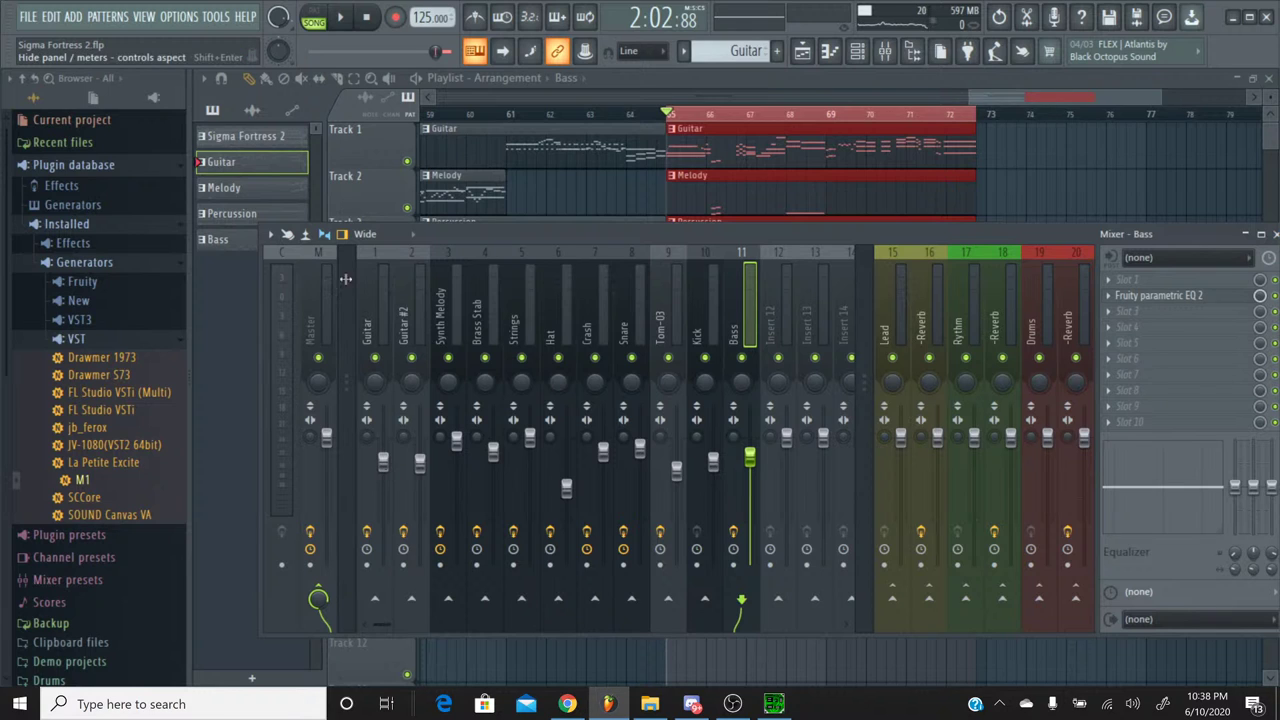
left_click(323, 255)
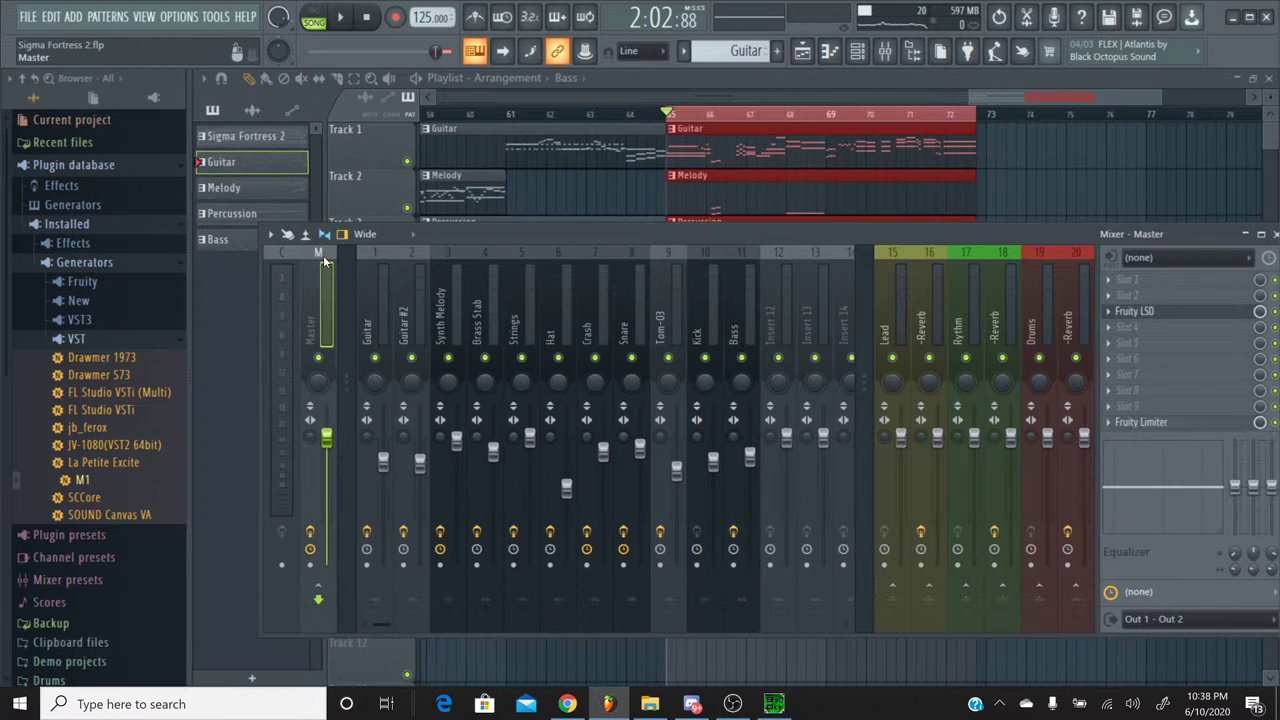
right_click(327, 443)
left_click(366, 539)
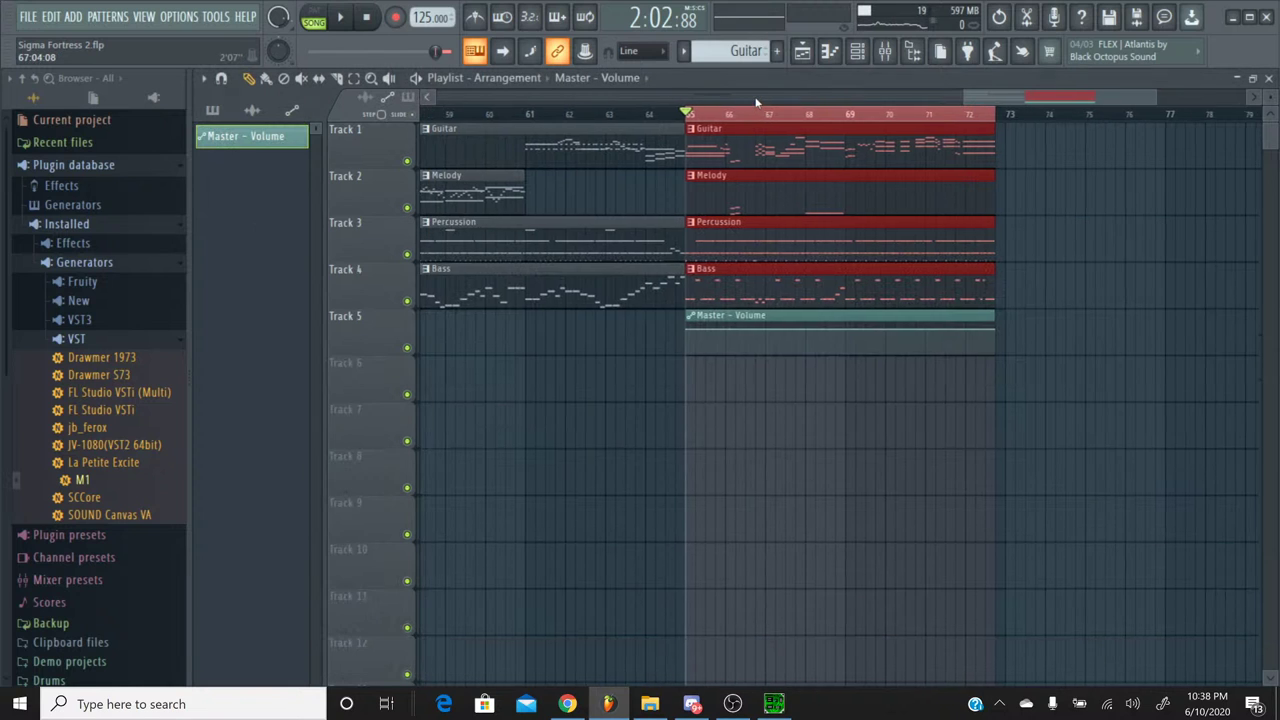
left_click_drag(995, 333, 1000, 366)
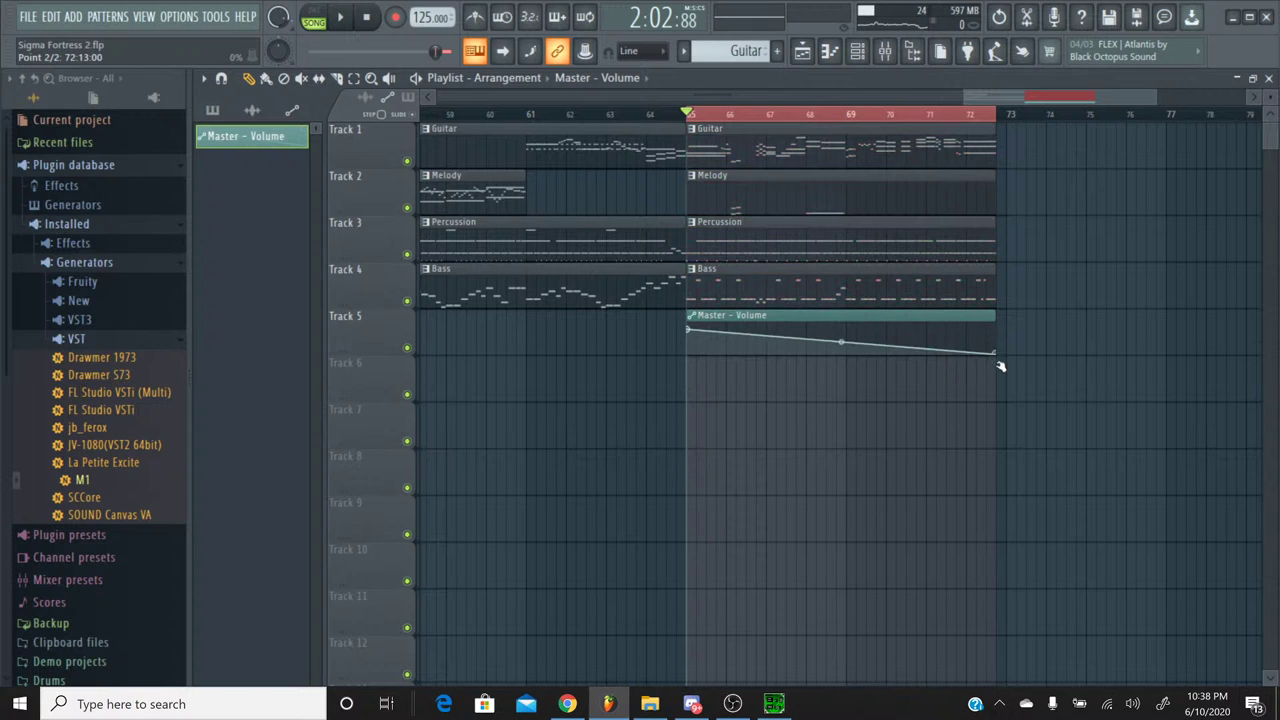
Step: Play the fade-out from just before bar 65, look at the live stream page in Chrome meanwhile, and stop playback back in FL Studio
left_click(667, 116)
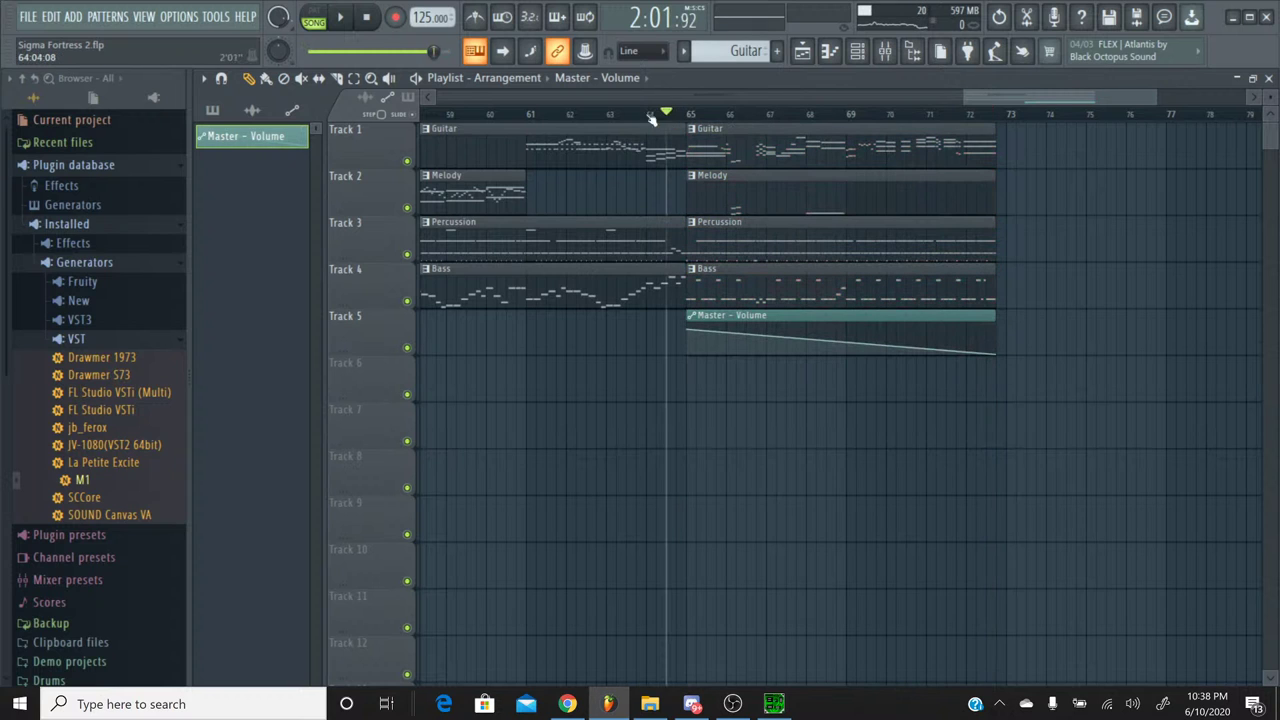
left_click(340, 17)
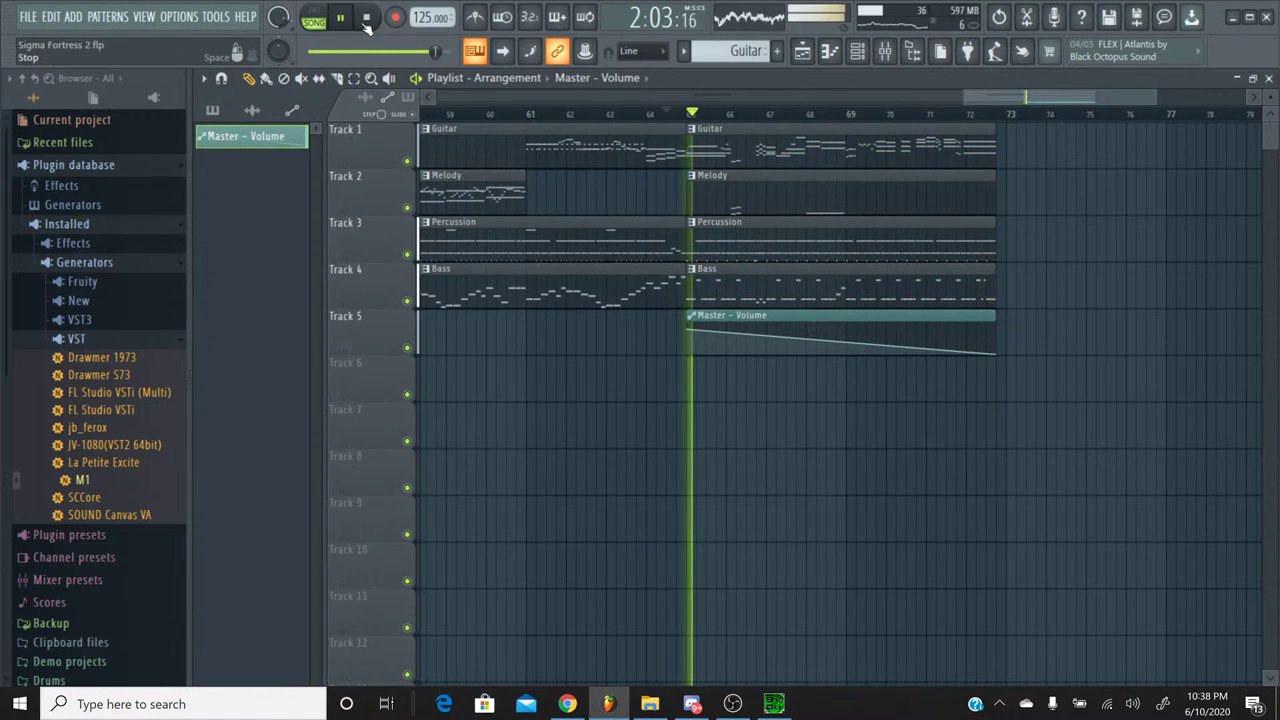
left_click(568, 704)
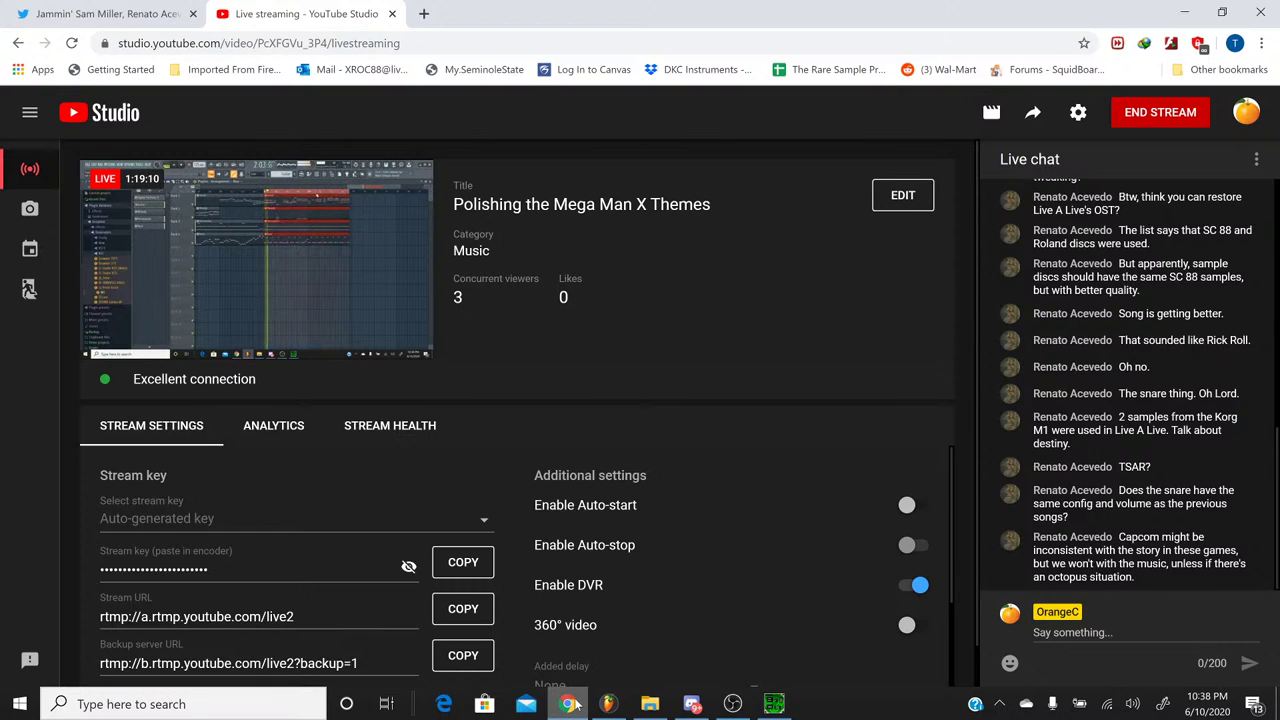
left_click(570, 704)
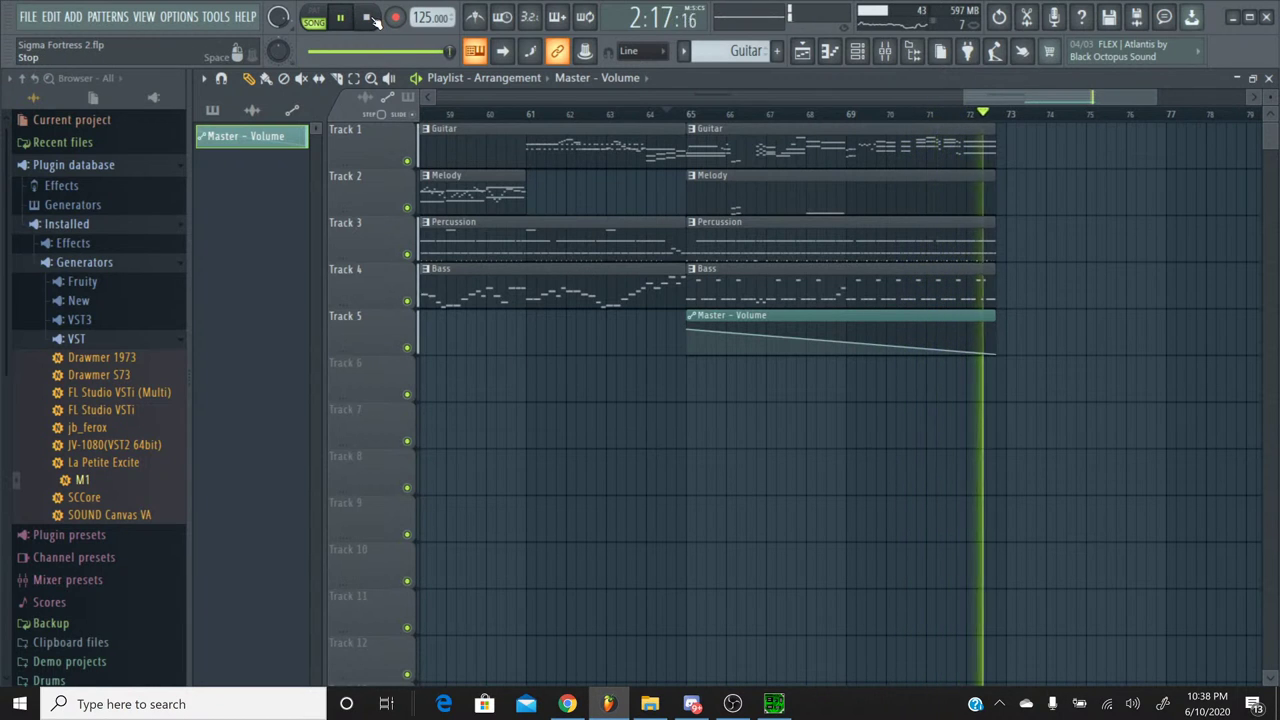
left_click(370, 20)
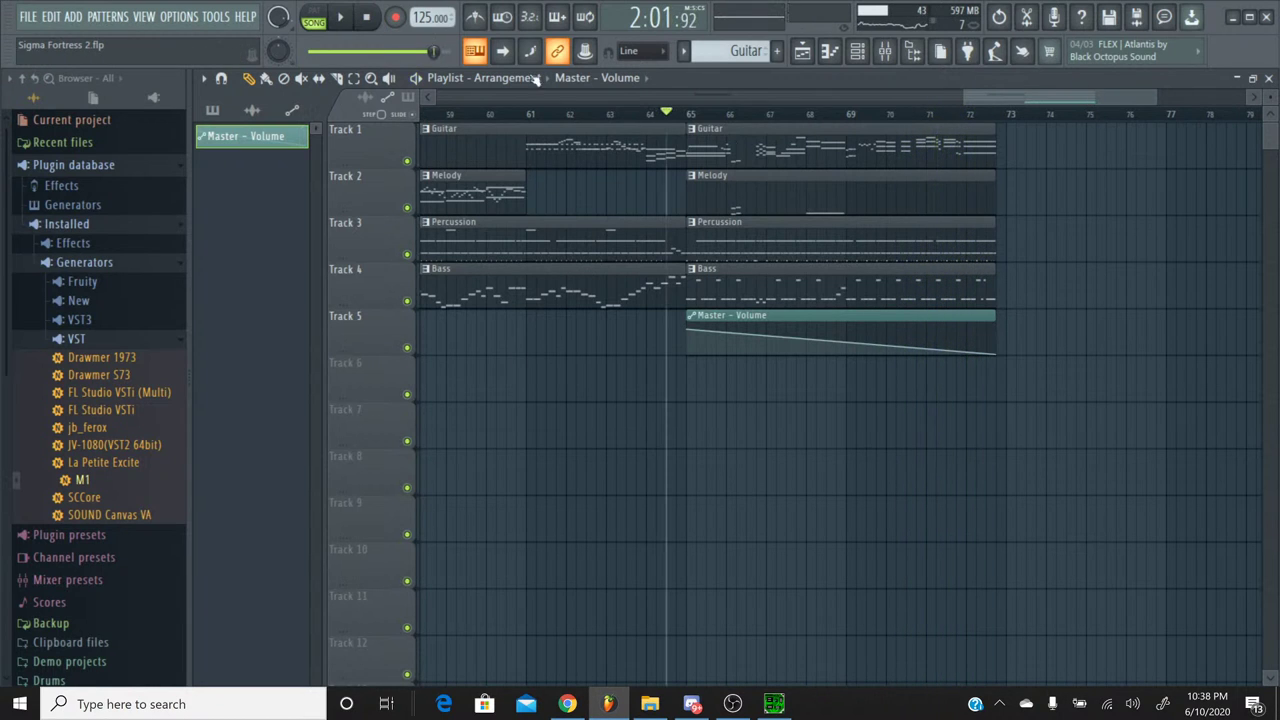
Step: Check the live stream page in Chrome, return to FL Studio, and play the song from bar 1
left_click(567, 704)
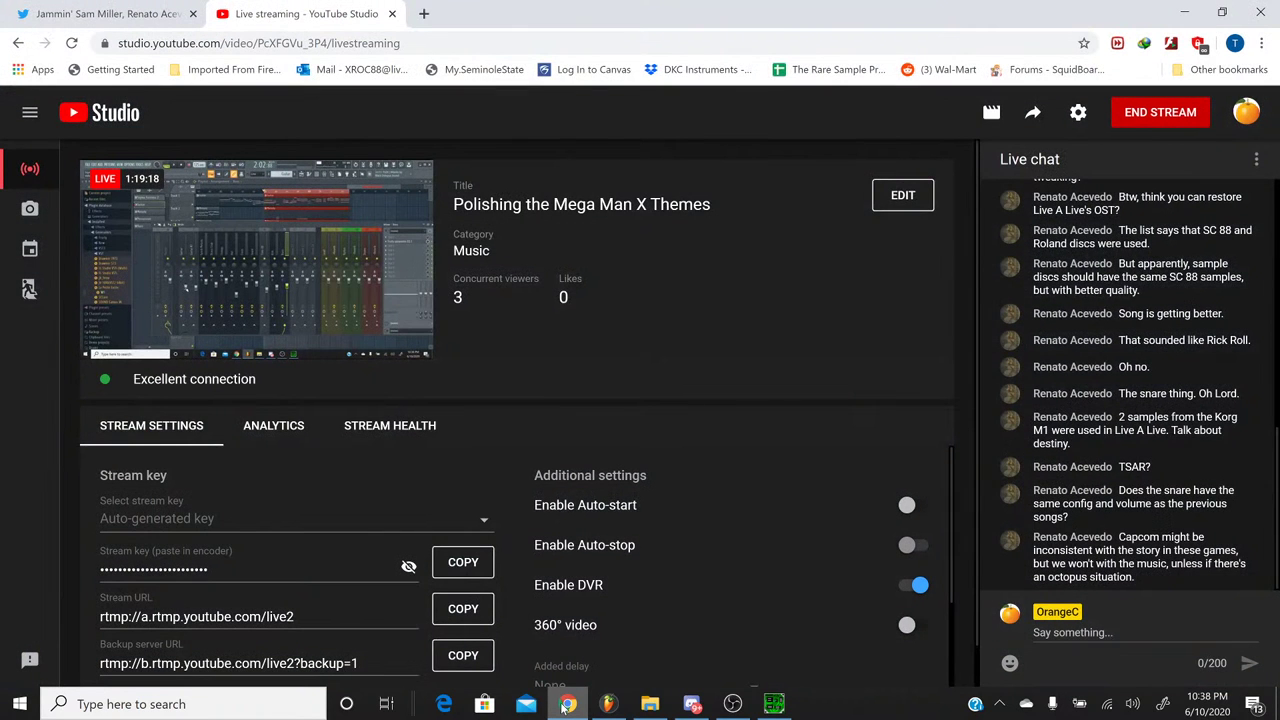
left_click(567, 704)
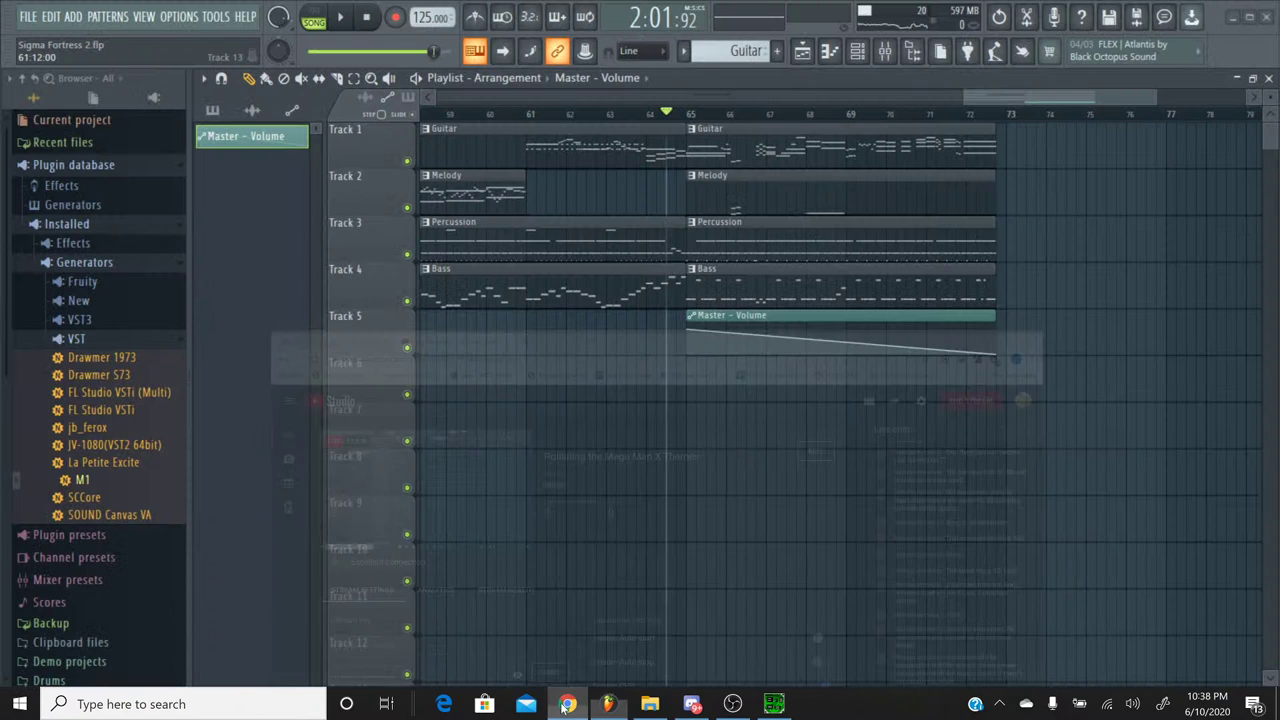
left_click_drag(986, 98, 573, 101)
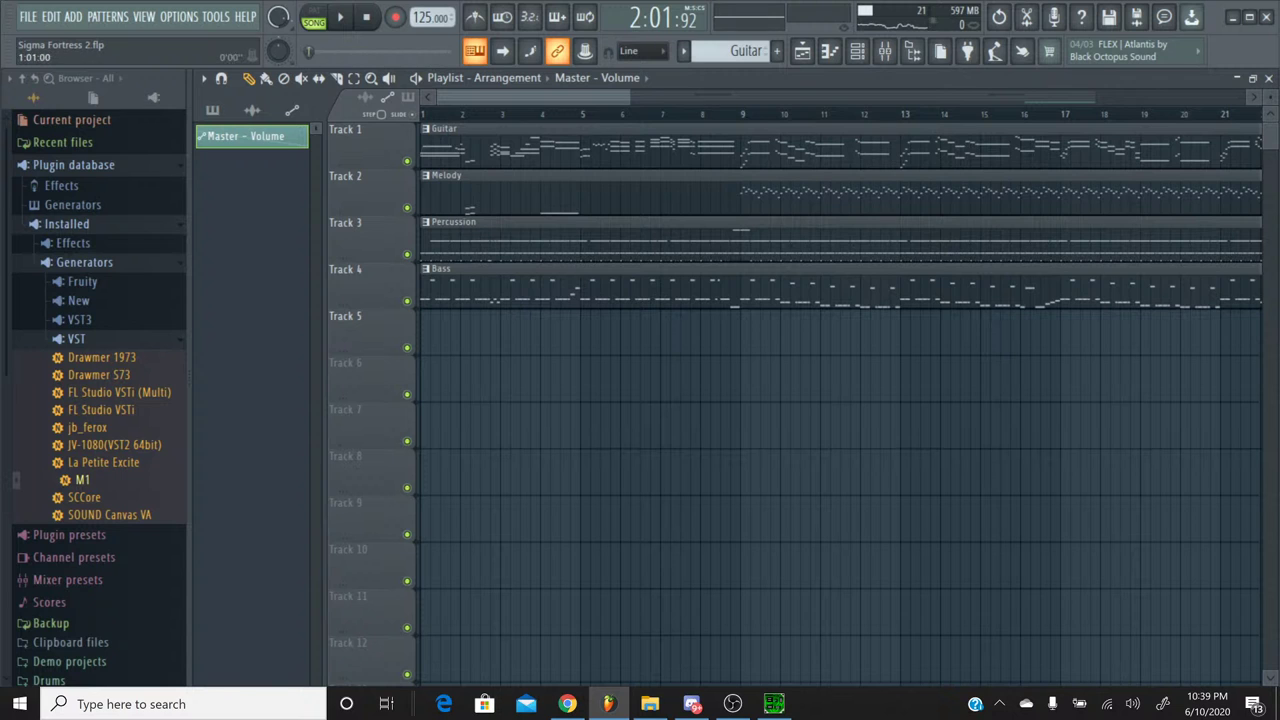
left_click(340, 18)
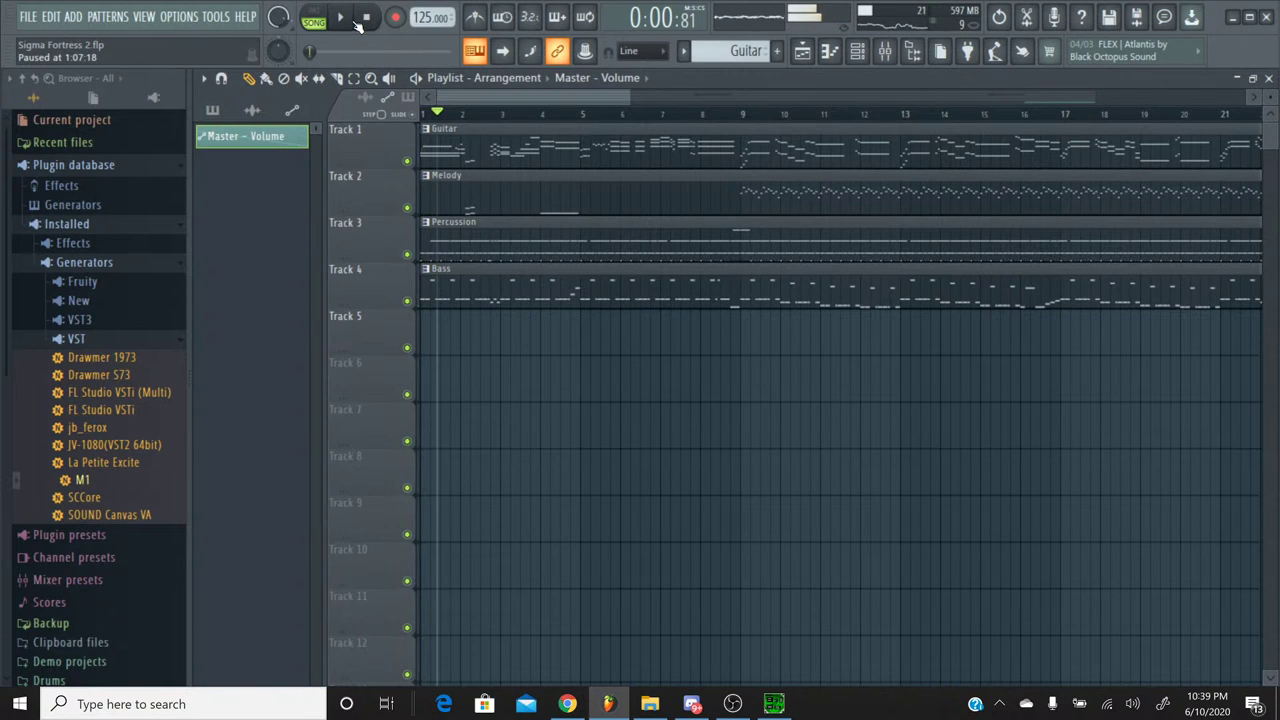
left_click(367, 18)
left_click(343, 18)
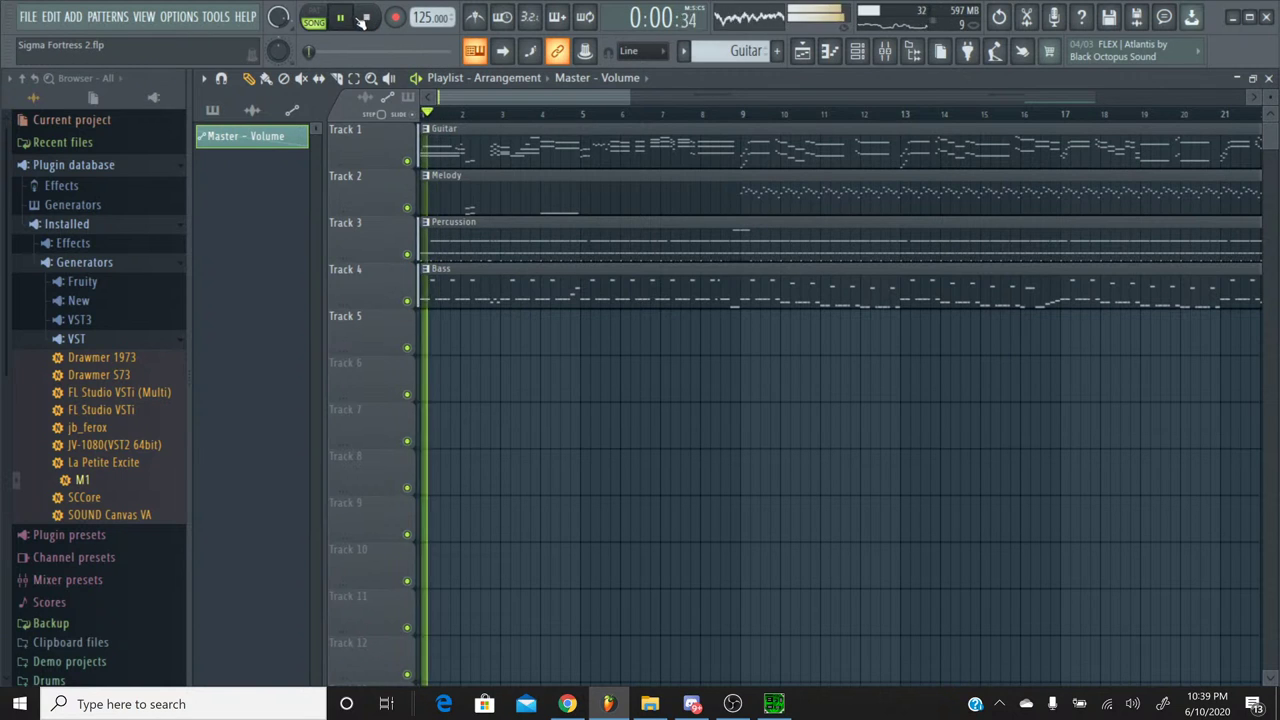
Step: Open the mixer during playback, raise the Snare track's fader to 96% (-0.9 dB), and stop the song
left_click(886, 52)
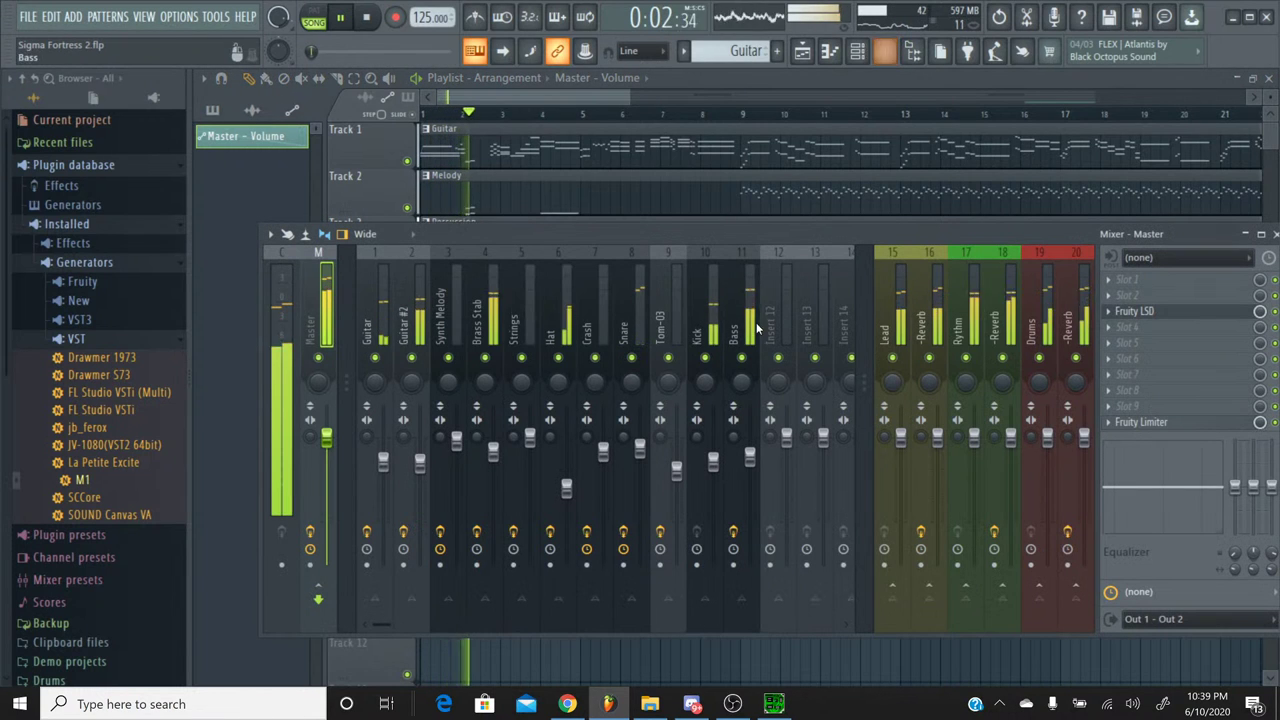
left_click(639, 447)
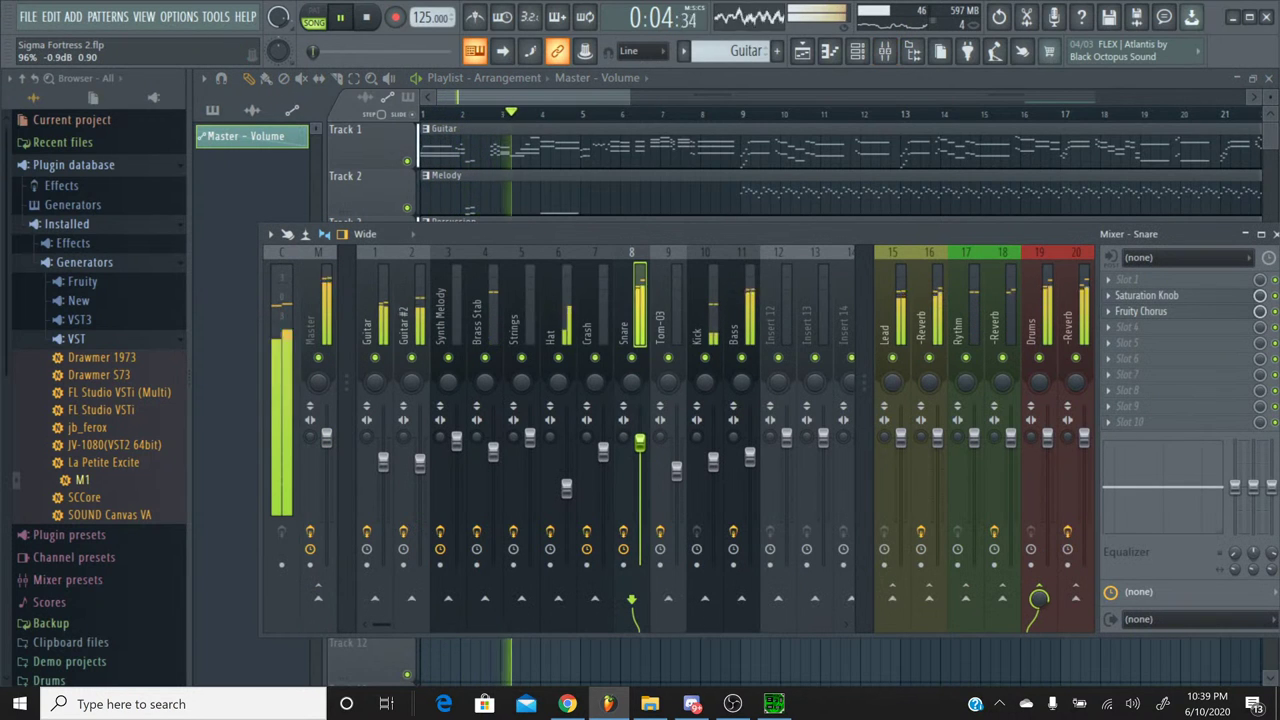
key("space")
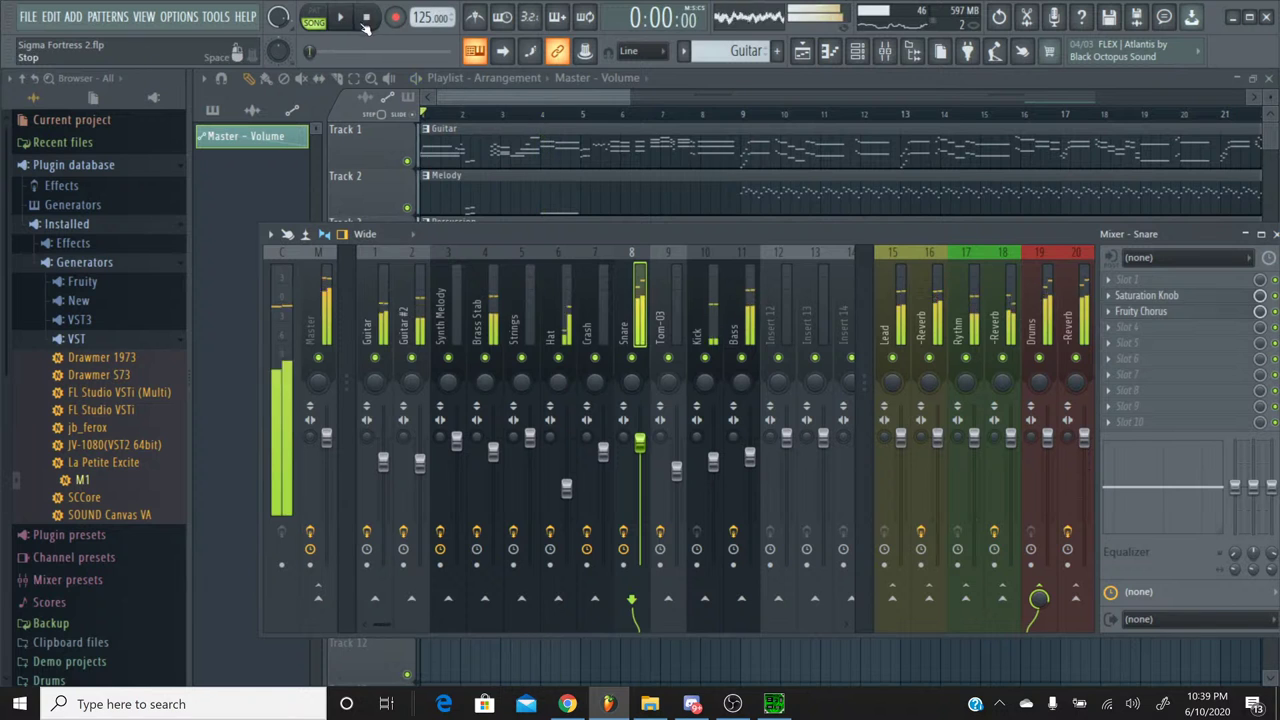
Step: Play the original Sigma Fortress 2 SPC in SPCTool as a reference, stop it, and return to FL Studio
left_click(773, 704)
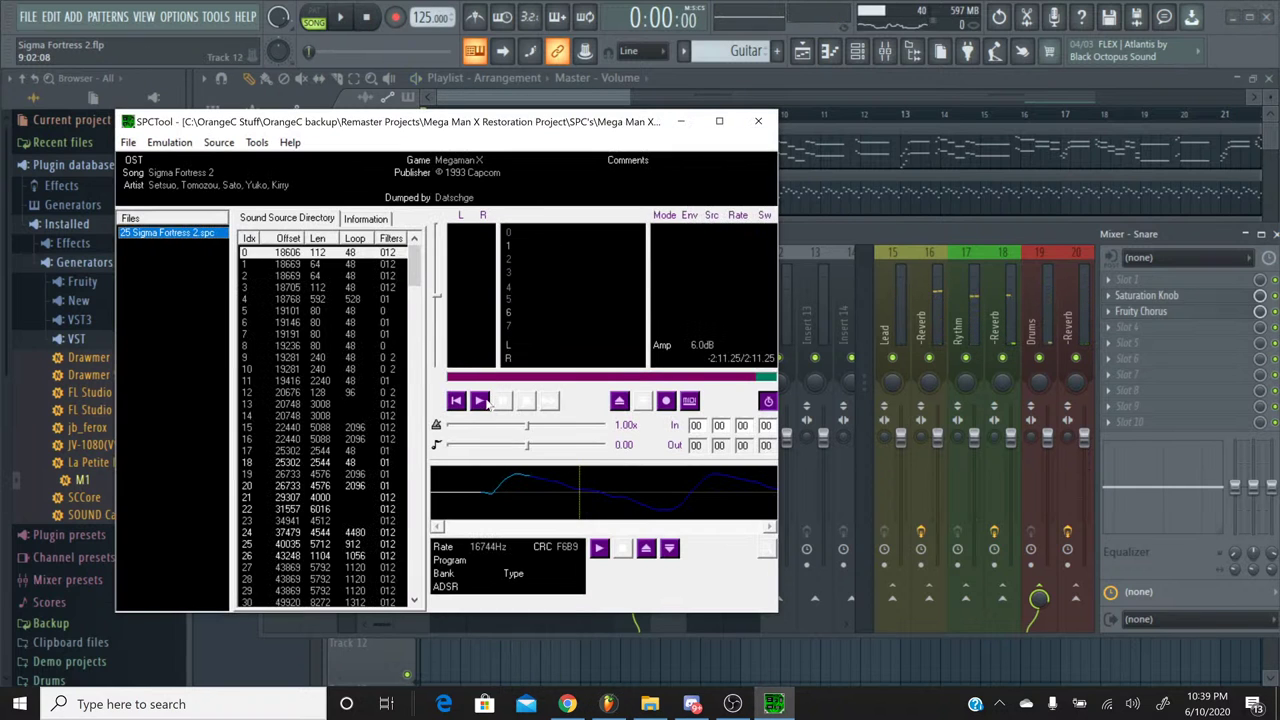
left_click(481, 400)
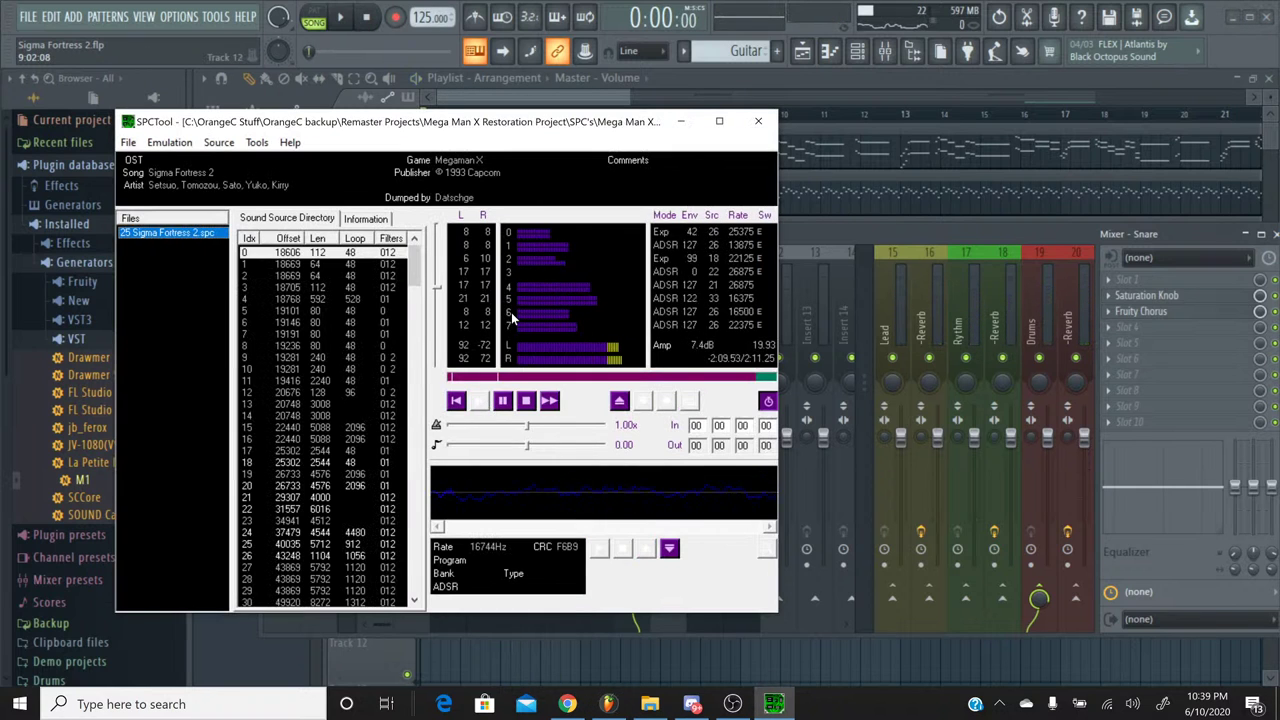
left_click(524, 402)
left_click(831, 233)
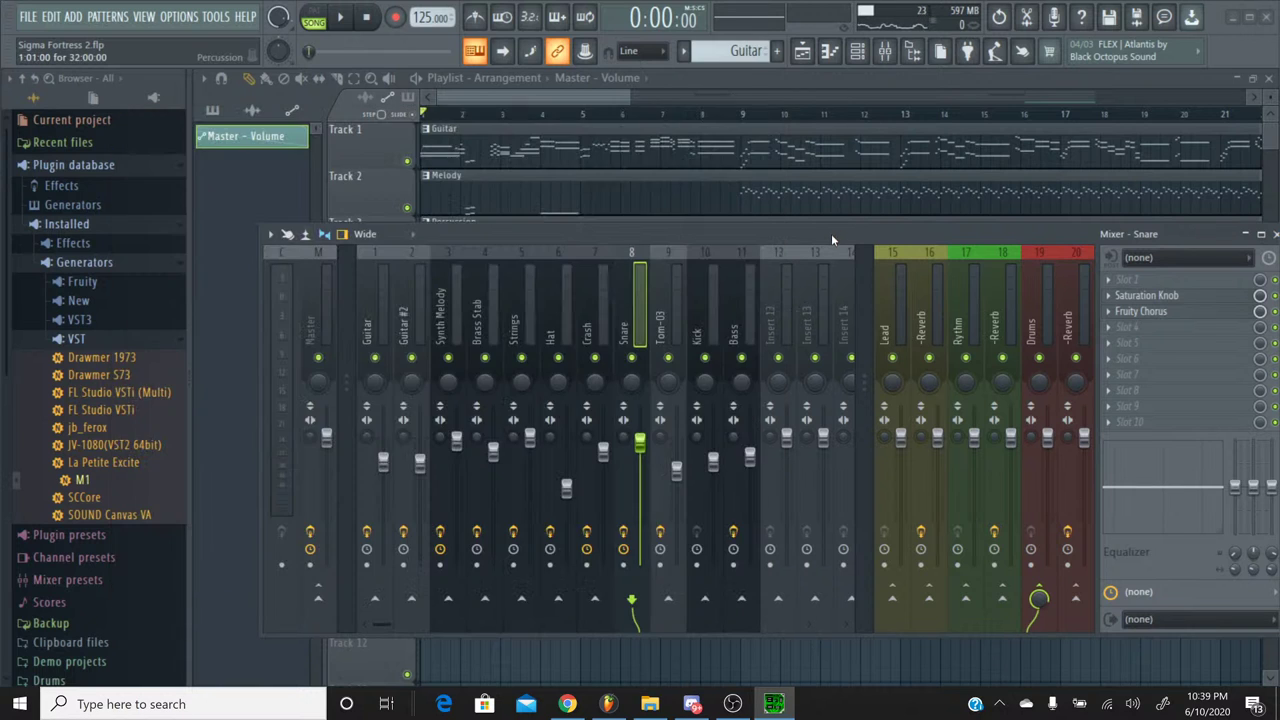
Step: Replay the song, lower the Snare fader slightly and set the Kick fader to 87% (-3.1 dB), glancing at the stream chat in Chrome meanwhile
left_click(343, 22)
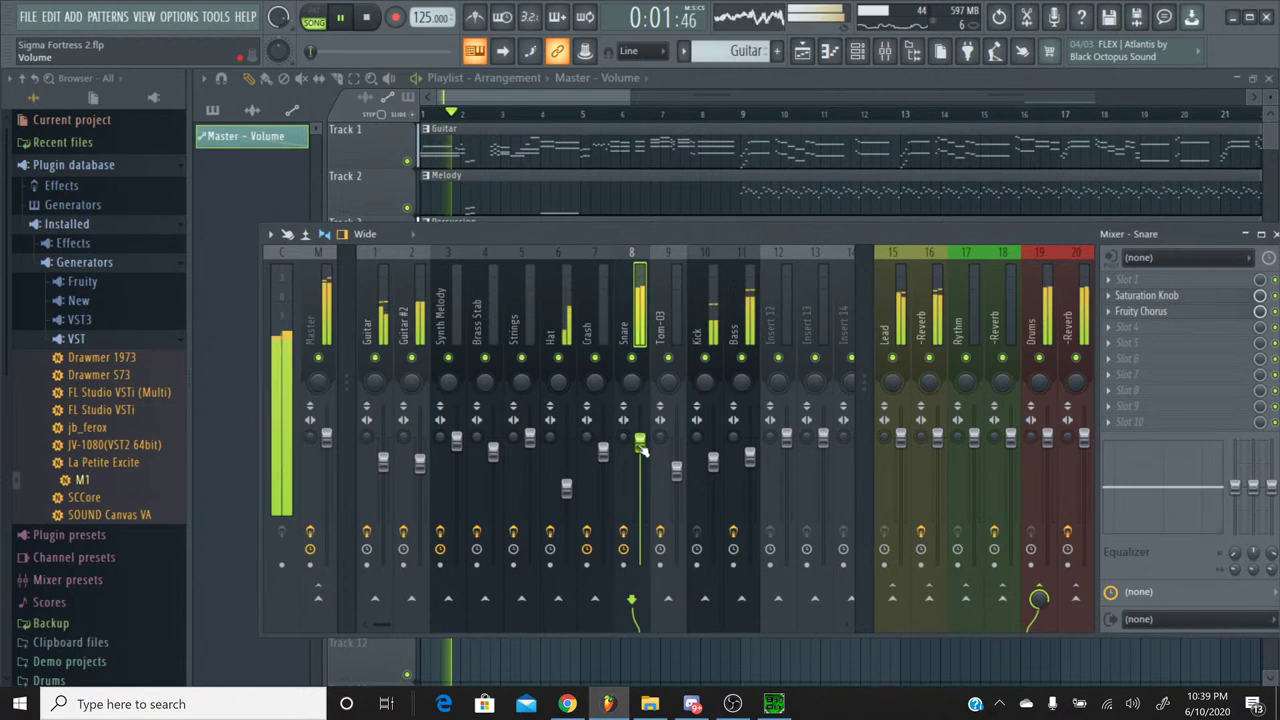
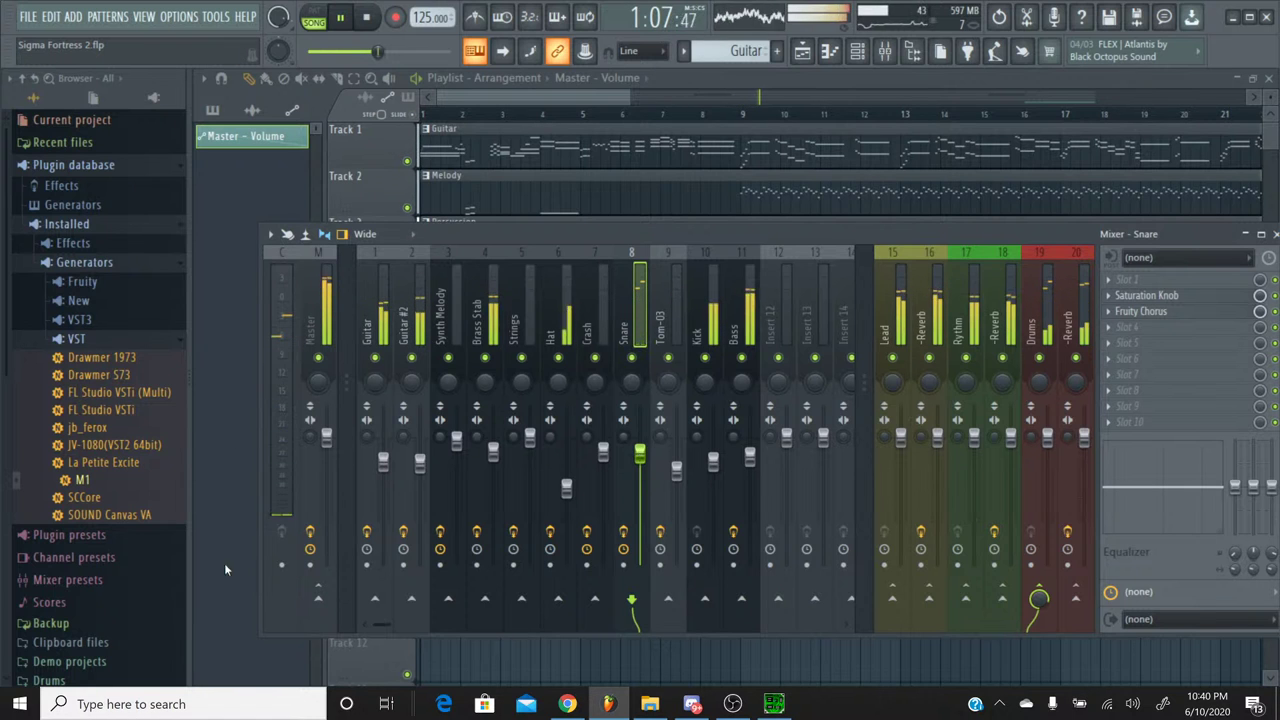
left_click(567, 704)
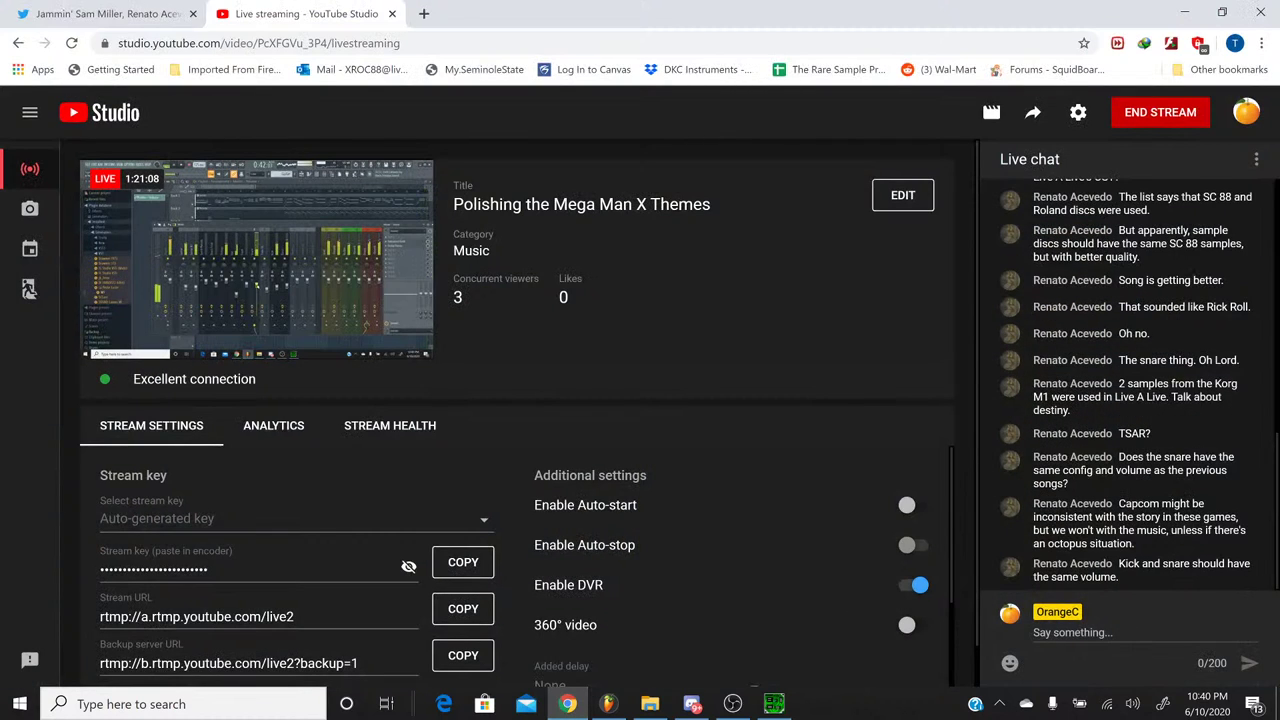
left_click(1140, 632)
left_click(608, 704)
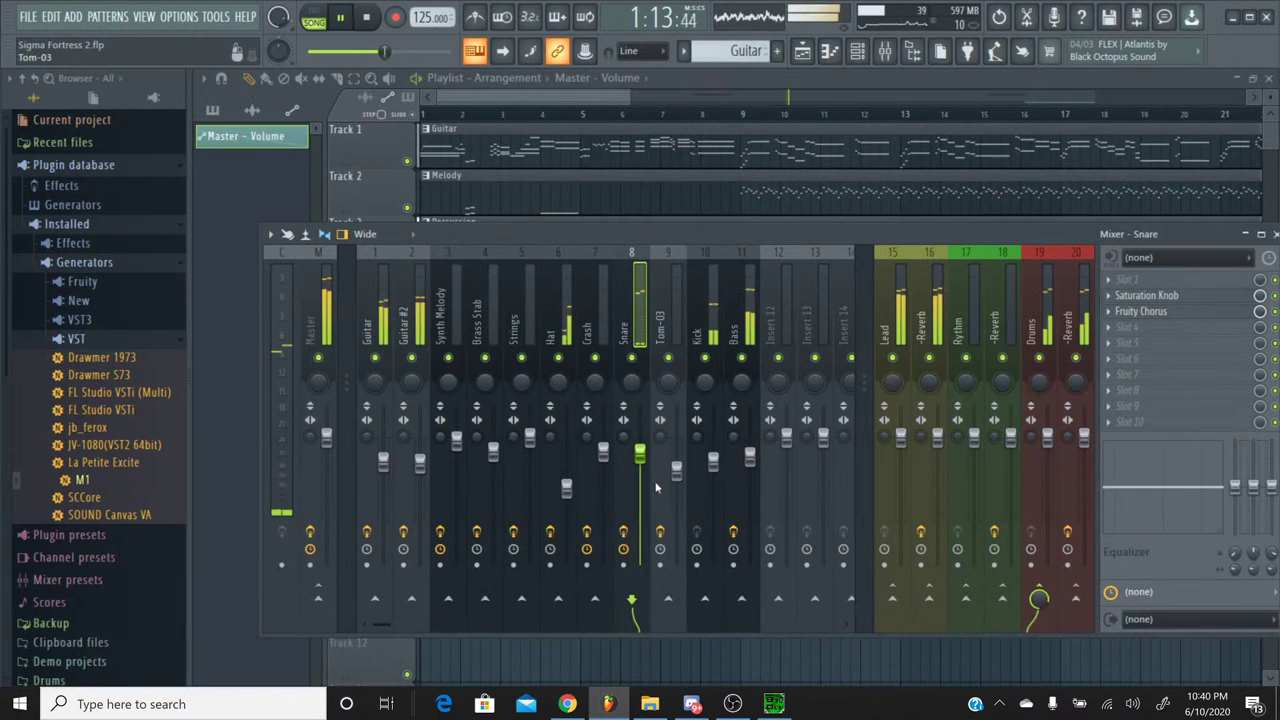
left_click_drag(712, 460, 712, 455)
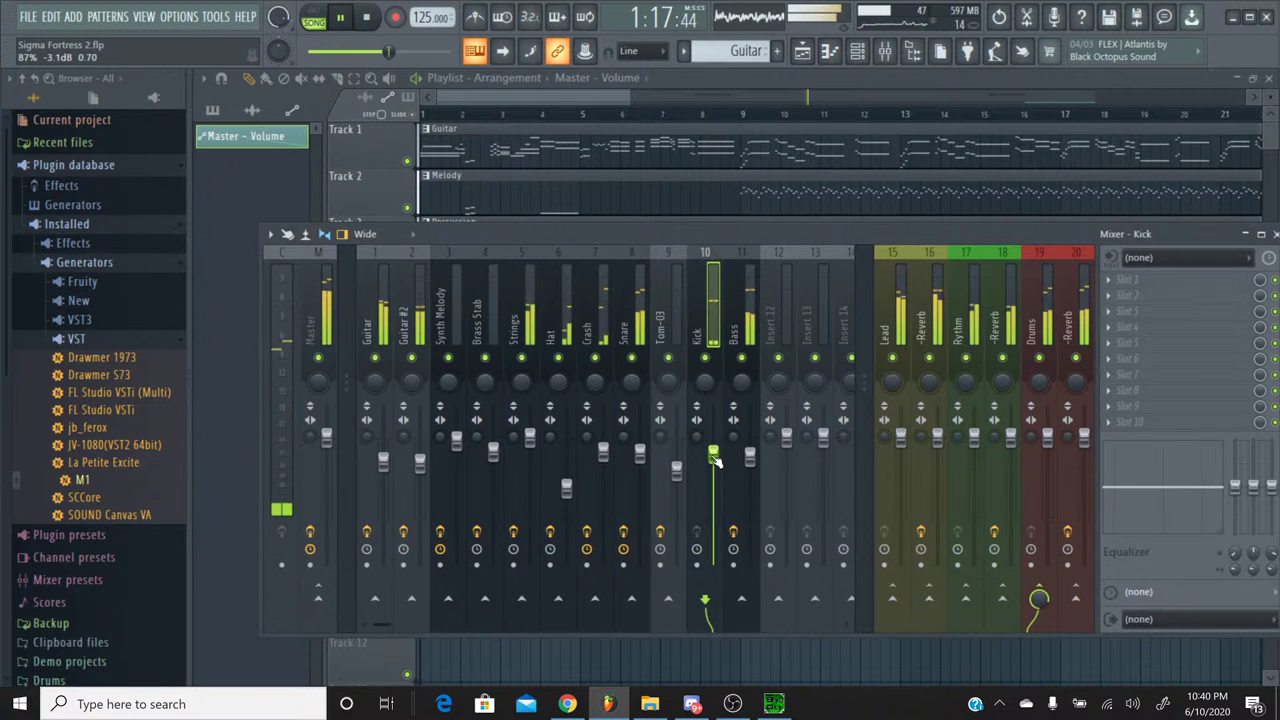
Step: Switch to the live stream page in Chrome and post "Think its done y'all" in the chat
left_click(579, 702)
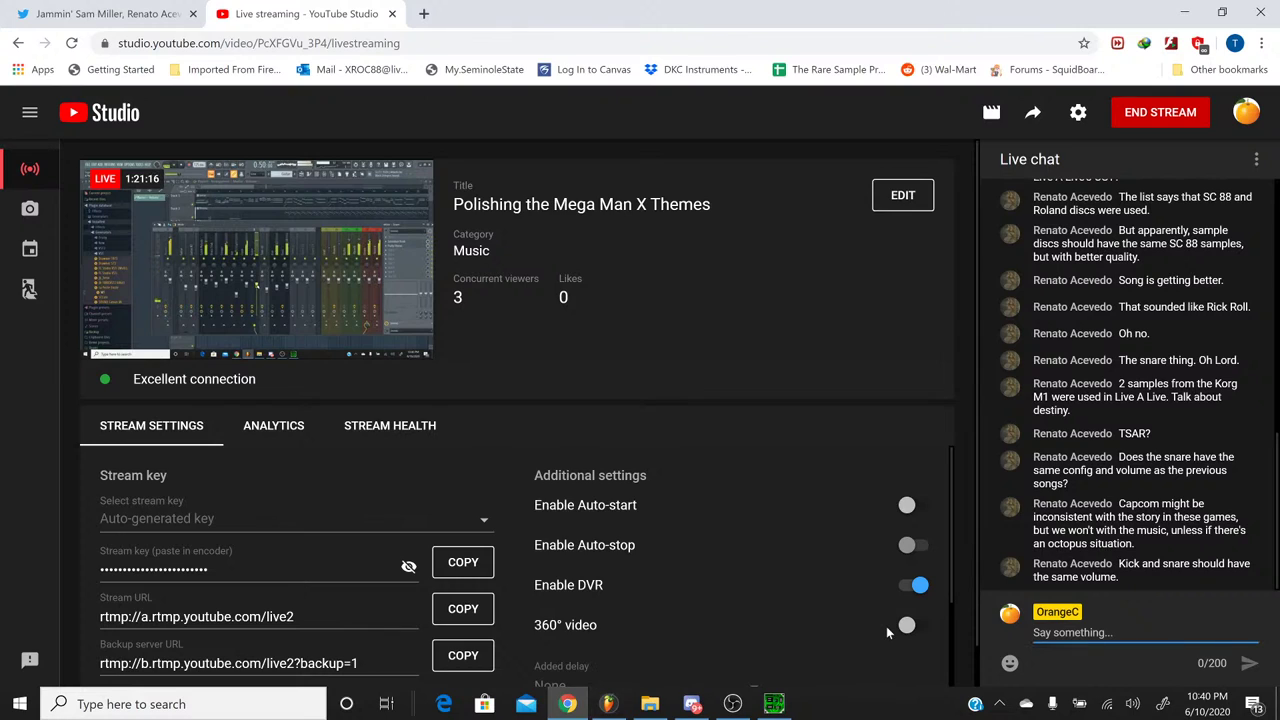
type("Think its done")
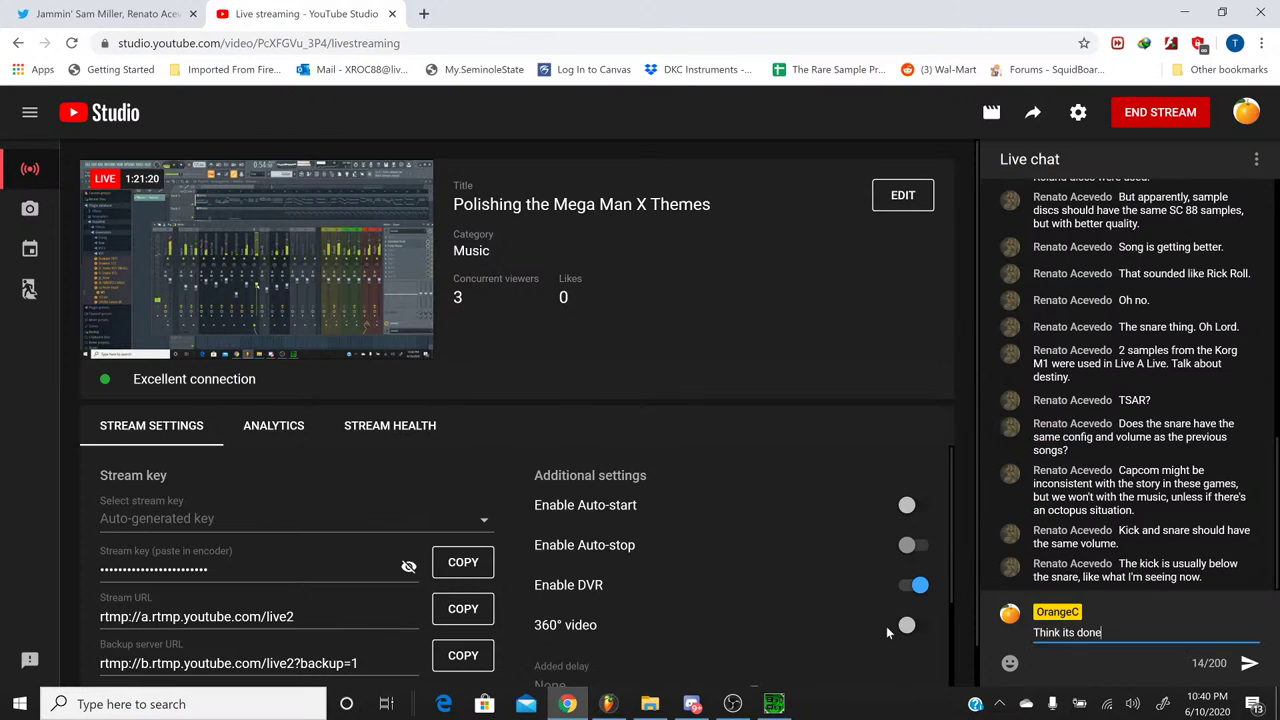
type(" y'all")
key("Return")
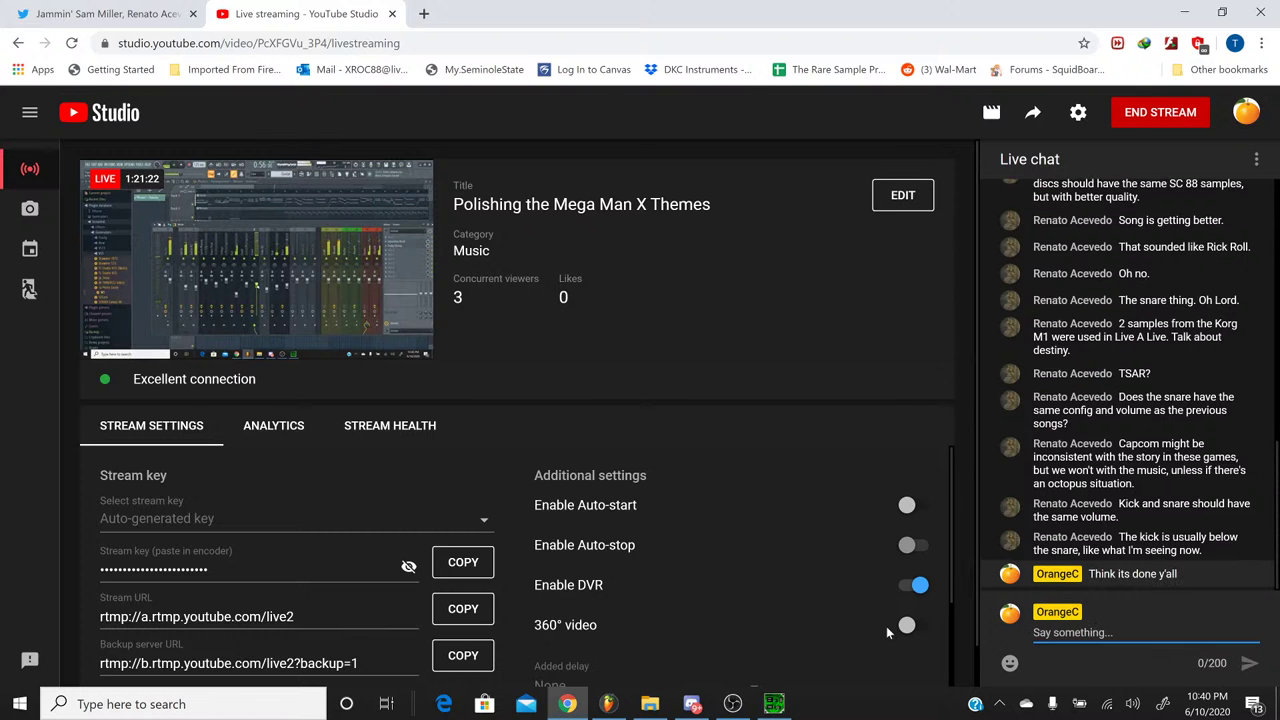
Step: Return to FL Studio, stop playback after the fade-out, and save the project
left_click(608, 704)
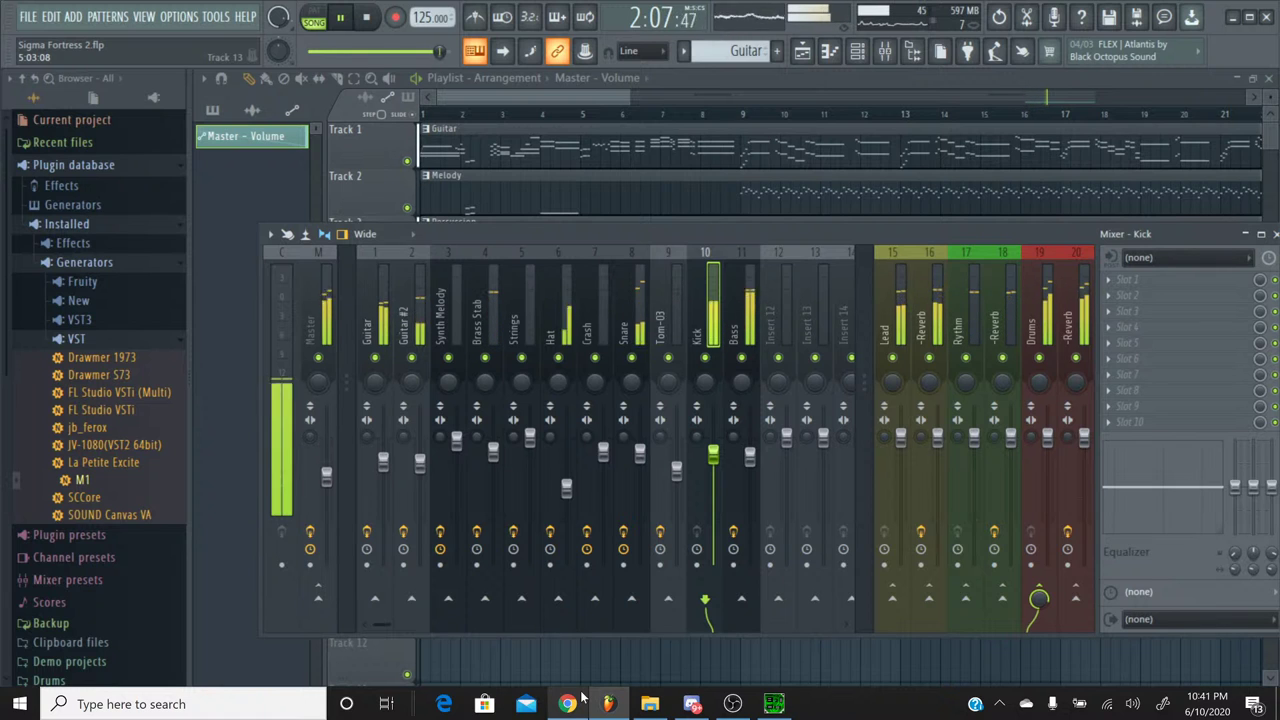
left_click(367, 22)
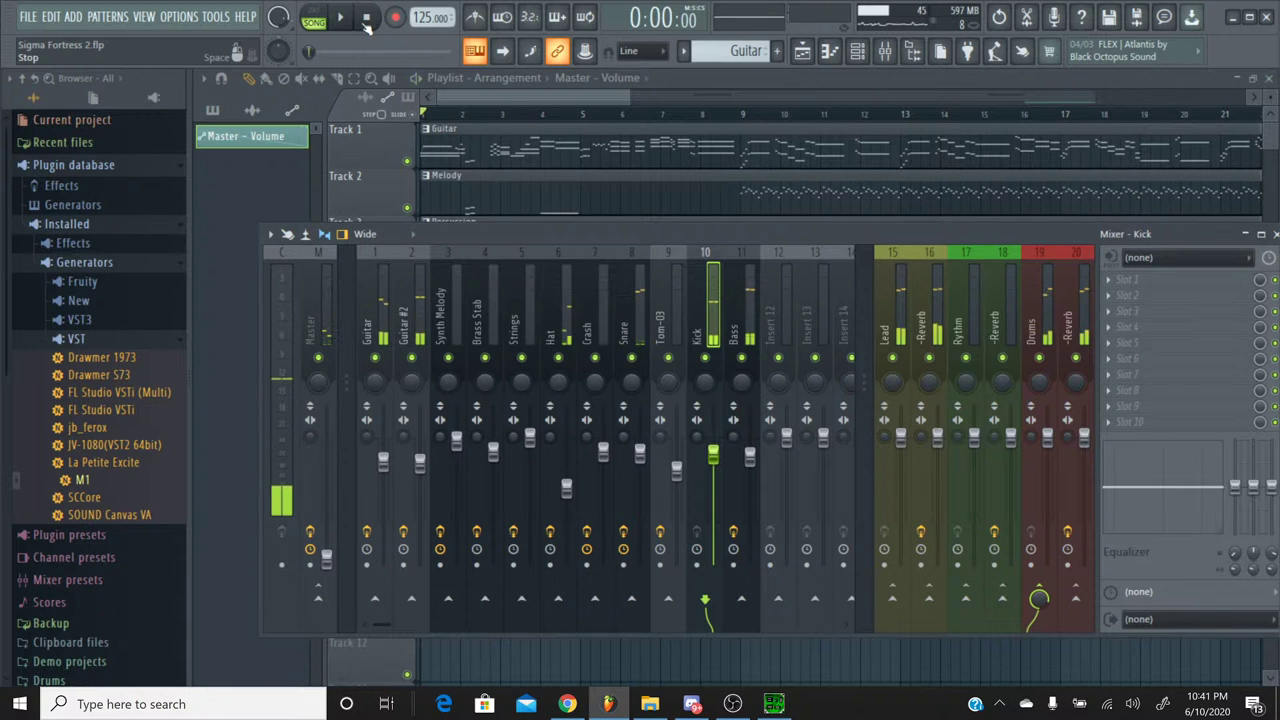
left_click(25, 17)
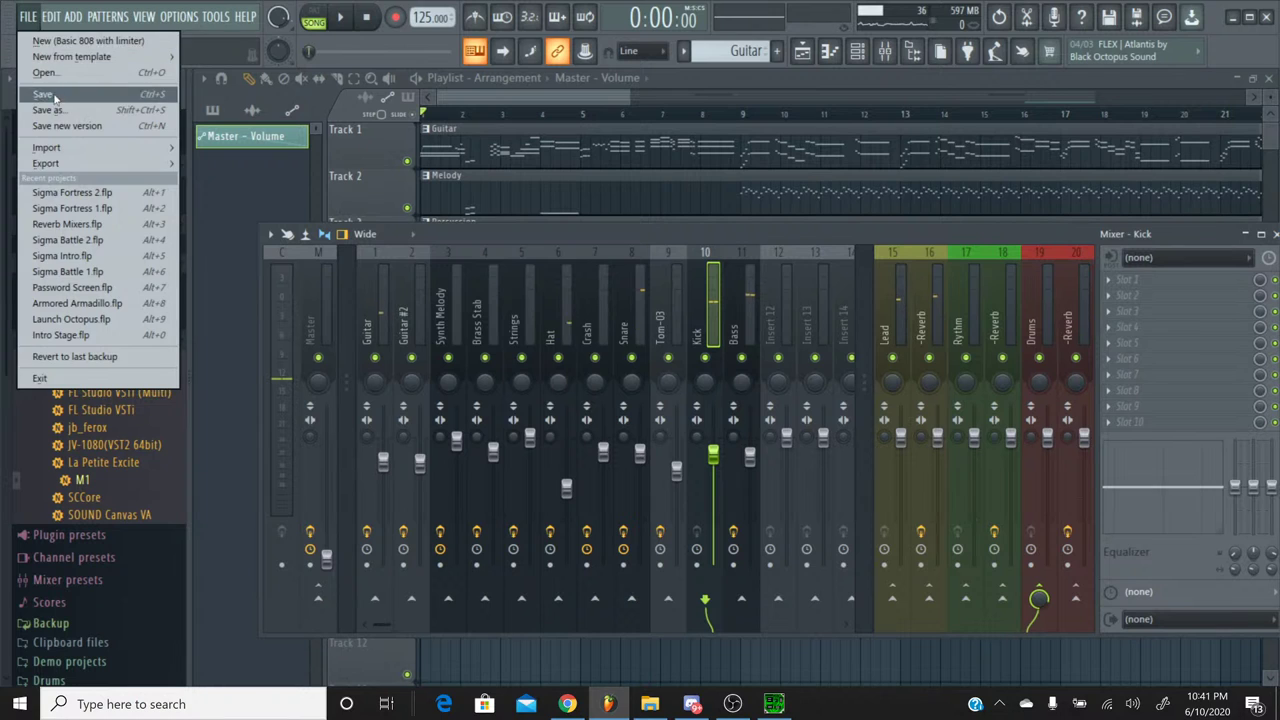
left_click(45, 91)
Step: Export the full song as Sigma Fortress 2.mp3 in the X1 folder, replacing the existing file, and view the stream page in Chrome during rendering
left_click(28, 17)
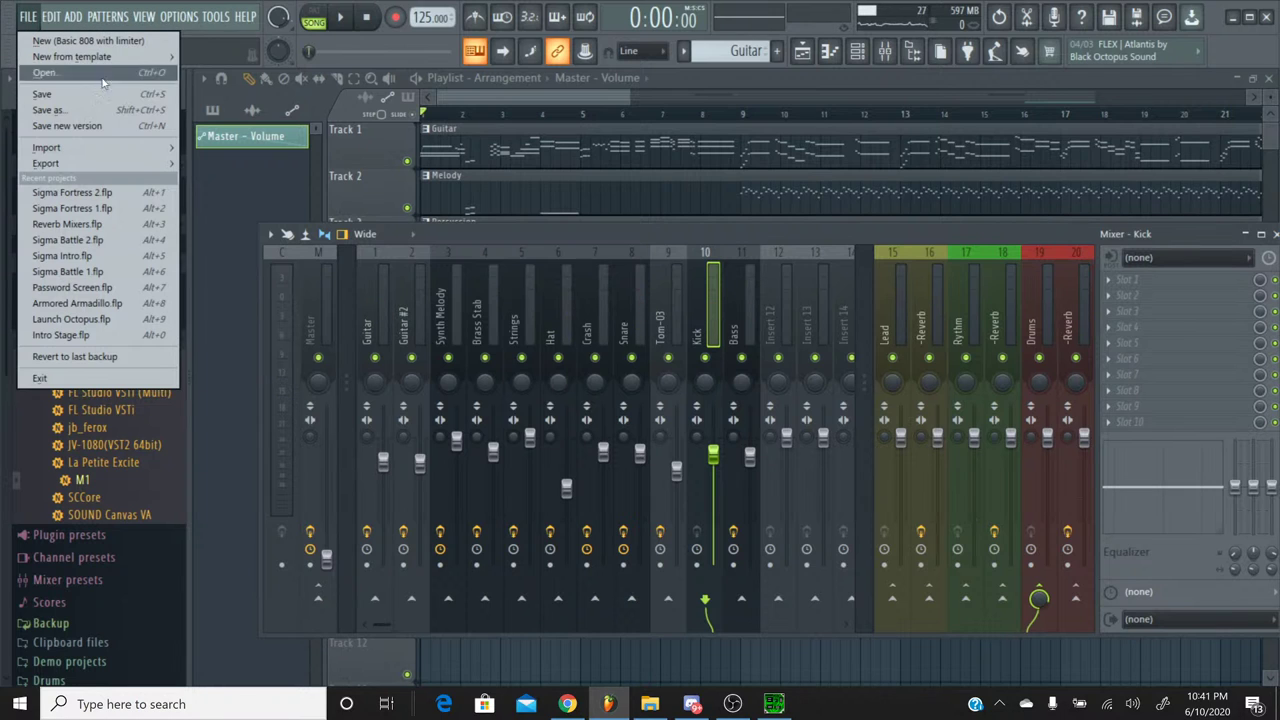
mouse_move(151, 163)
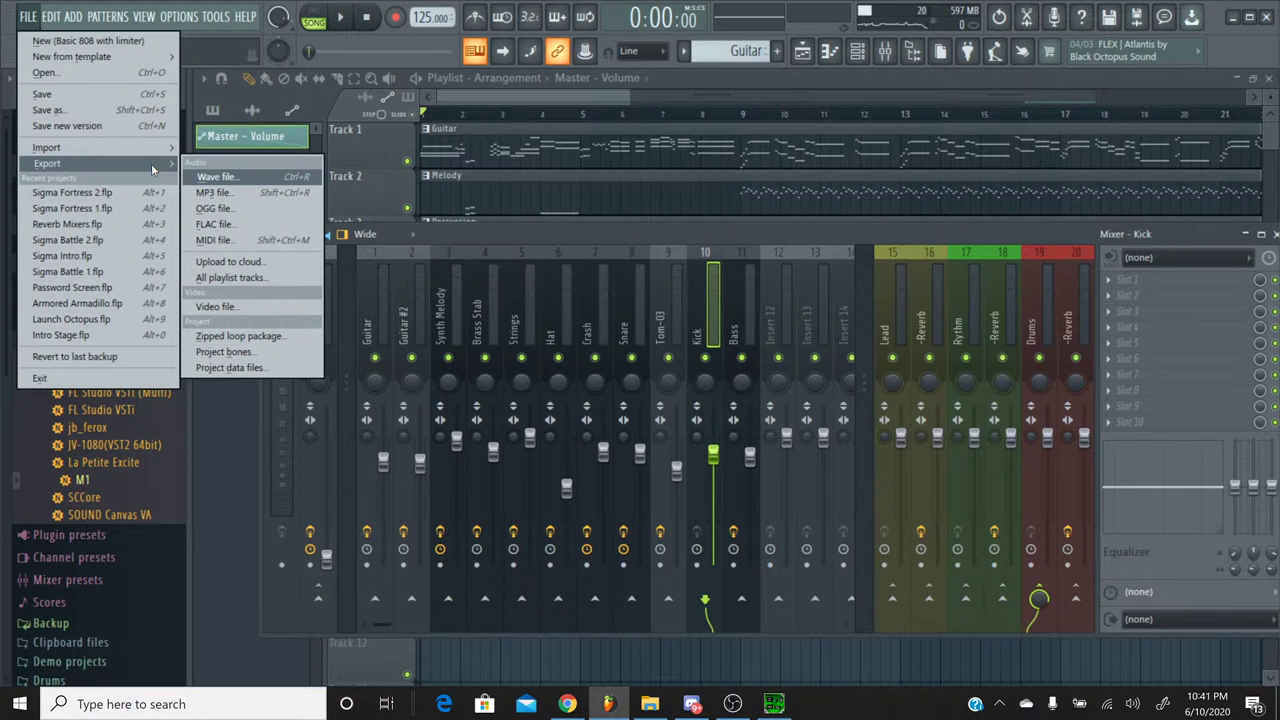
left_click(216, 176)
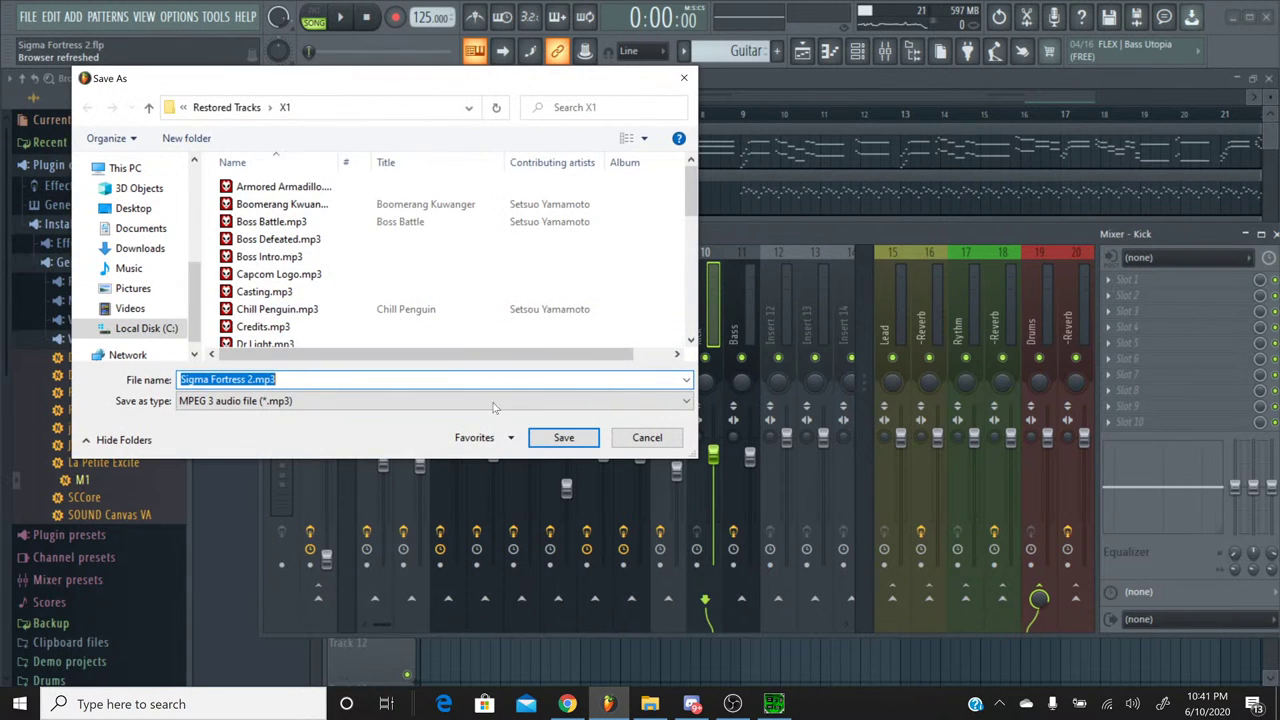
left_click(545, 437)
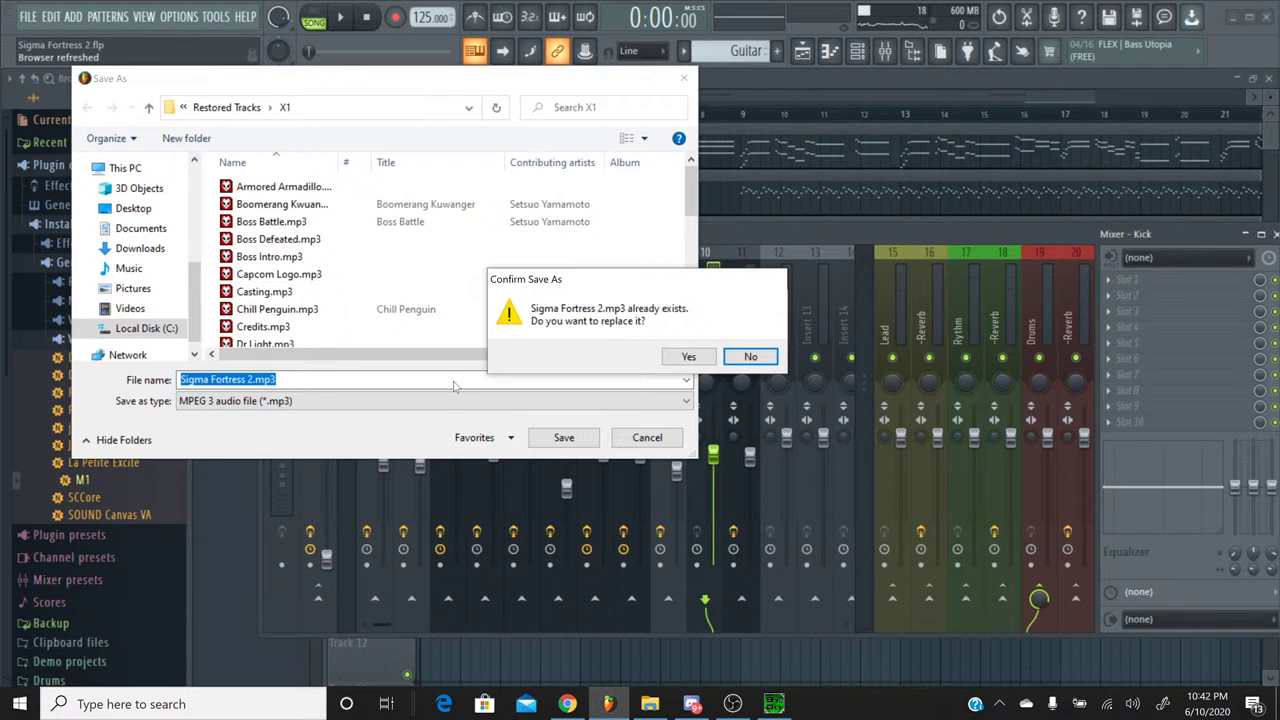
left_click(688, 358)
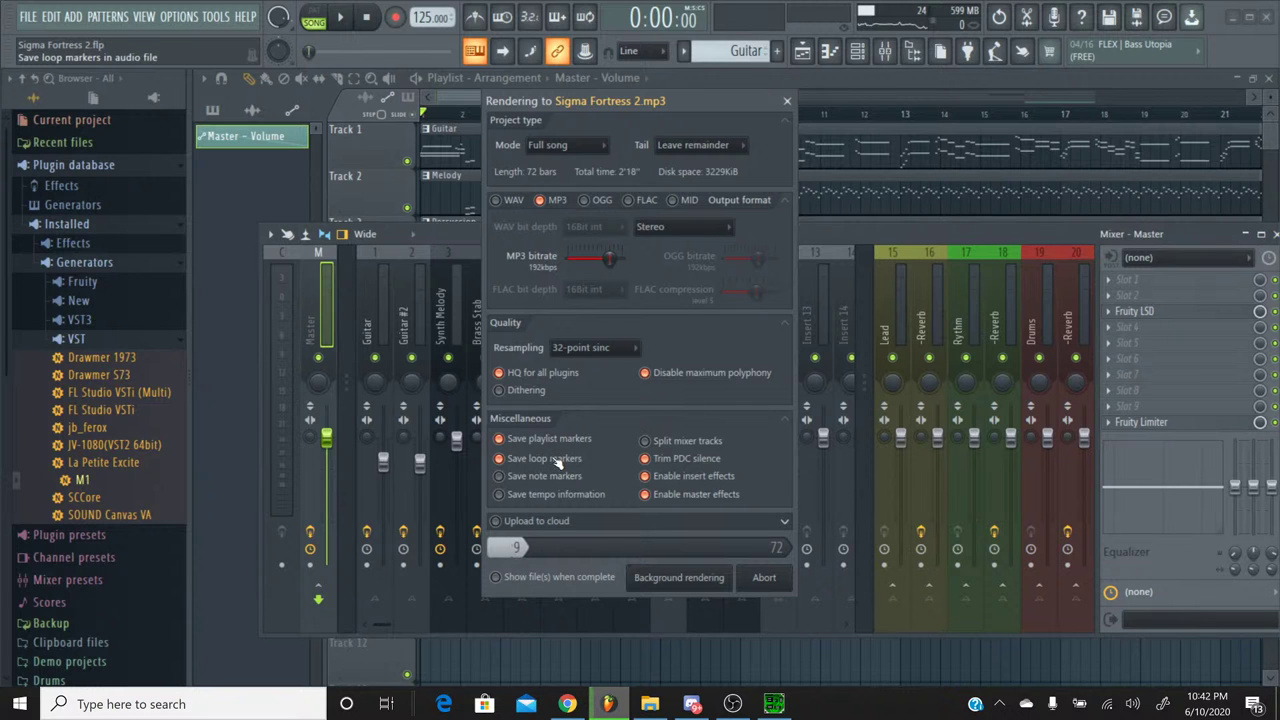
left_click(567, 704)
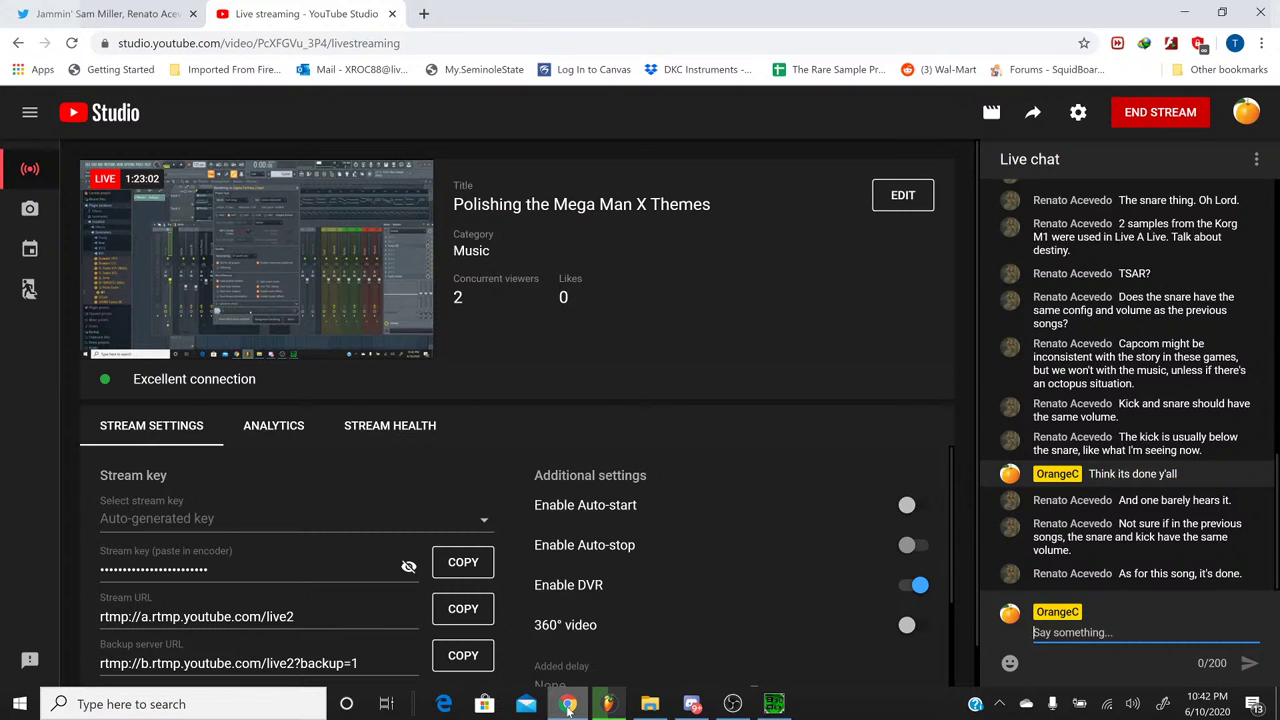
left_click(567, 705)
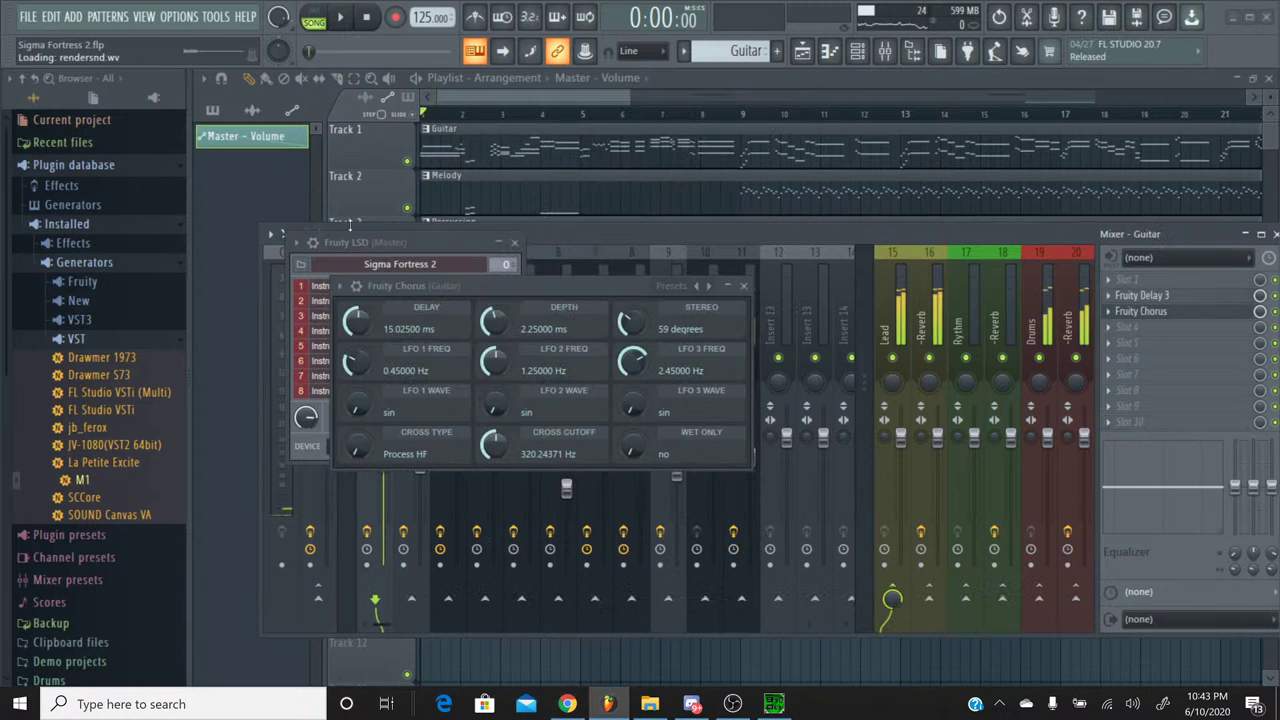
Step: Export the song as Sigma Fortress 2.flac in the X1 folder, replacing the existing file, and close the Fruity Chorus window
left_click(24, 16)
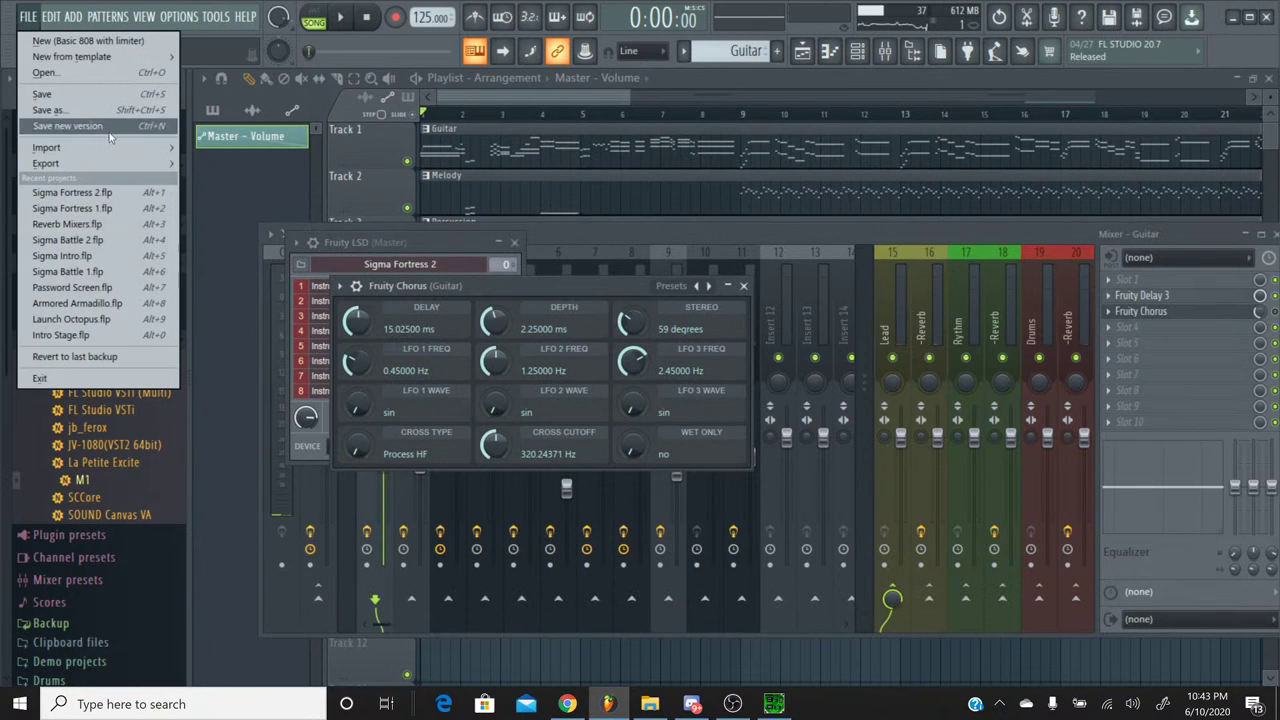
mouse_move(50, 163)
left_click(262, 223)
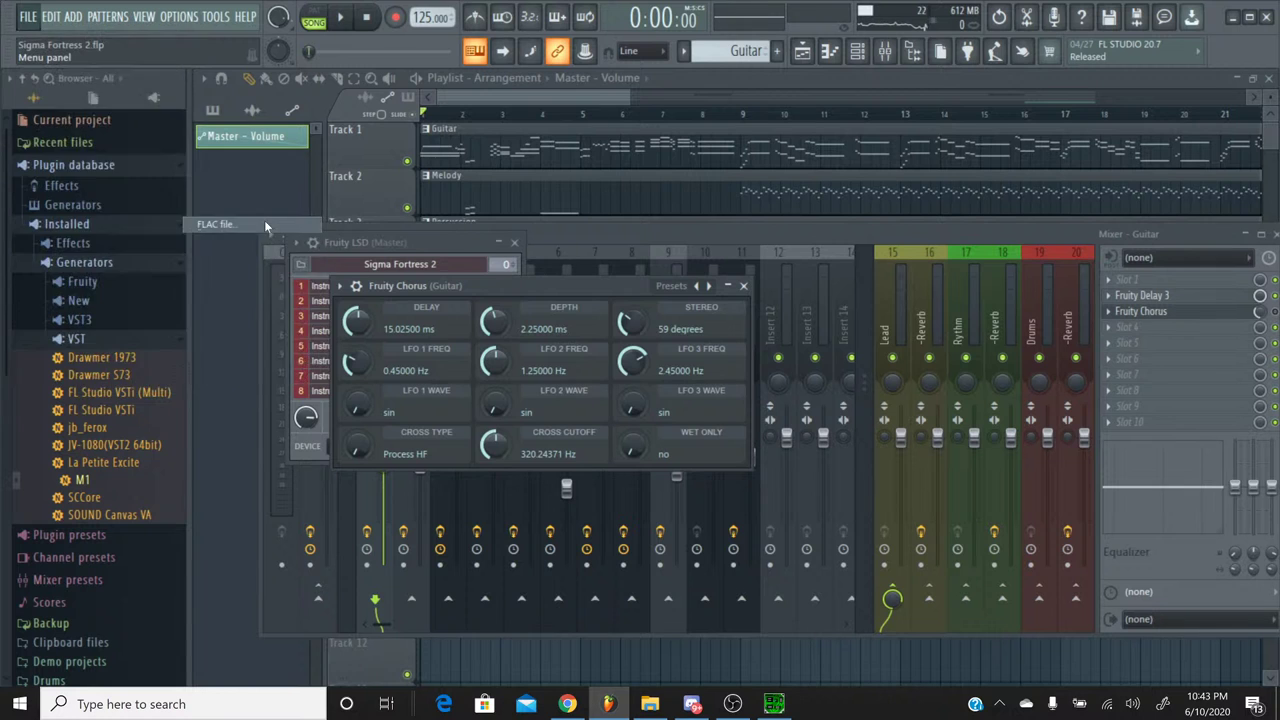
left_click(551, 434)
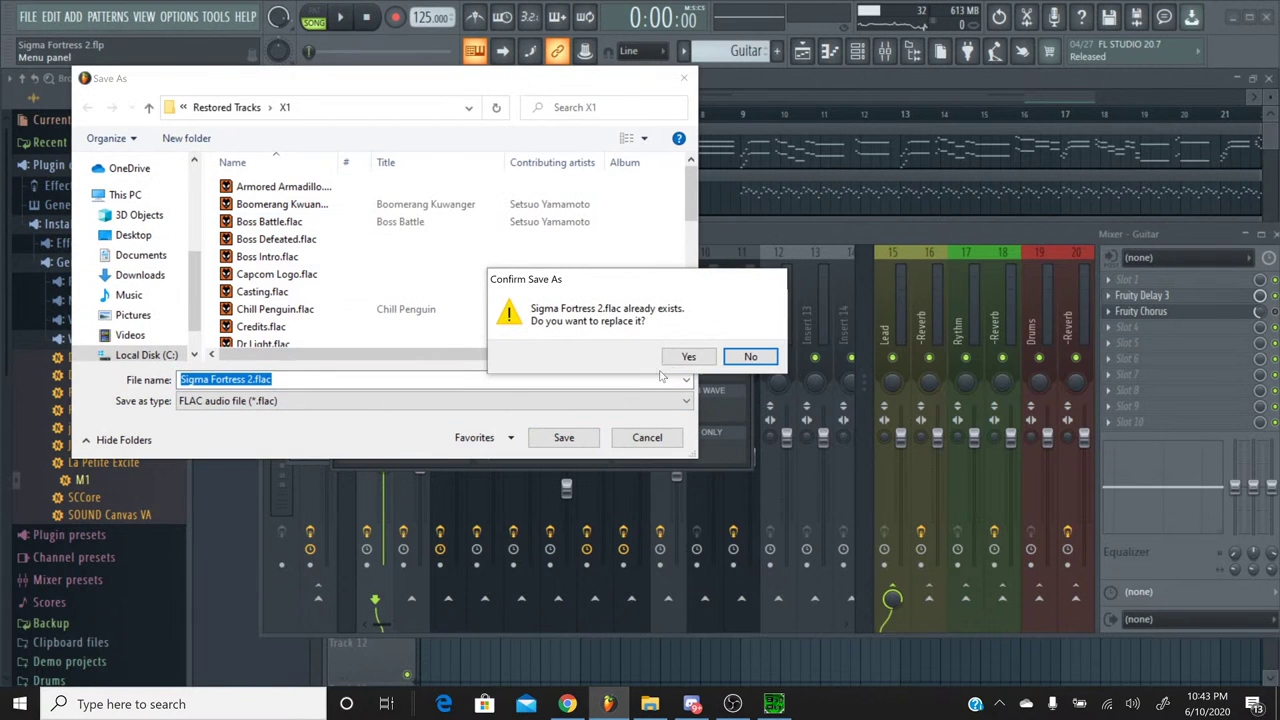
left_click(684, 358)
left_click(764, 577)
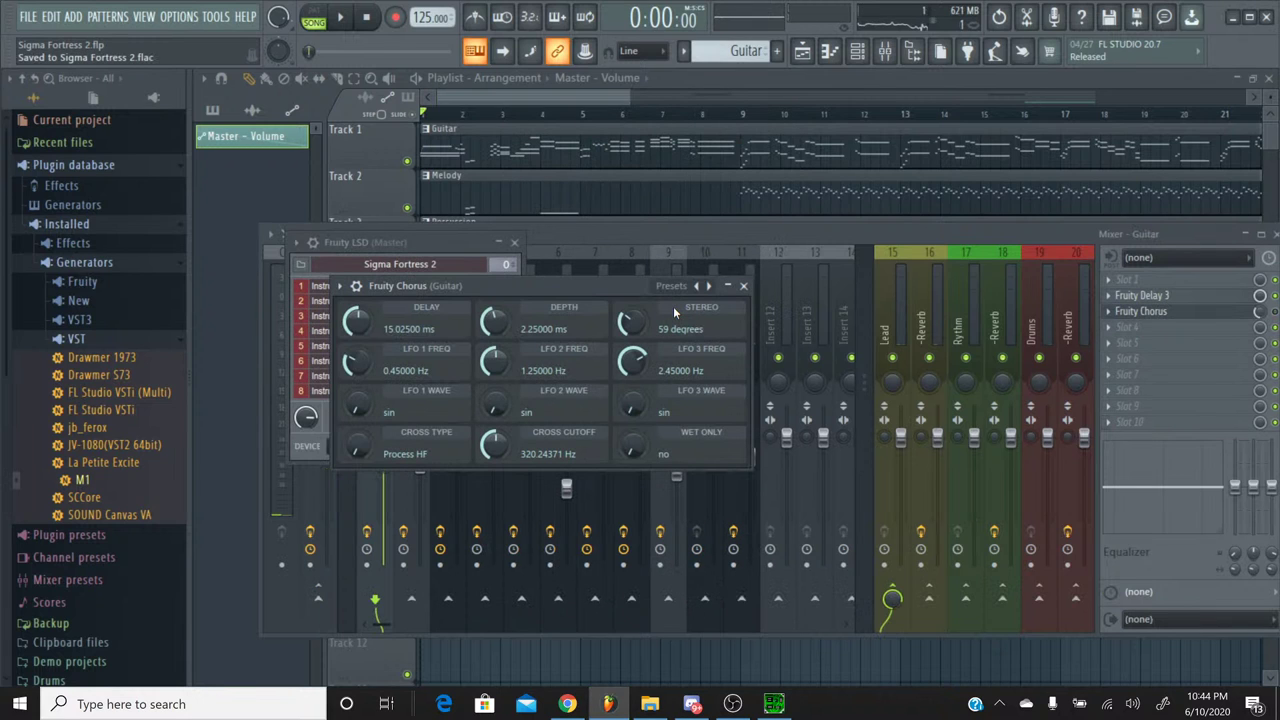
left_click(743, 287)
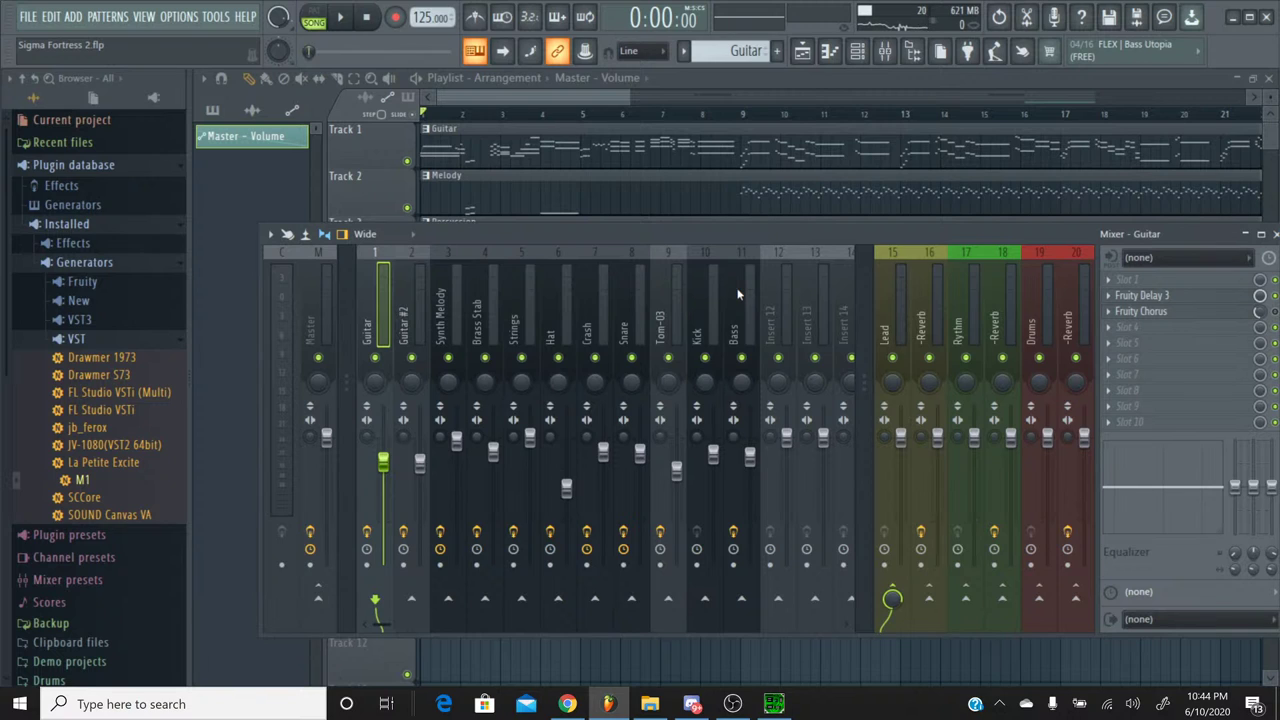
Step: Look through the finished tracks in the Mega Man X Restoration Project's Restored Tracks X1 folder
scroll(125, 335, "down", 7)
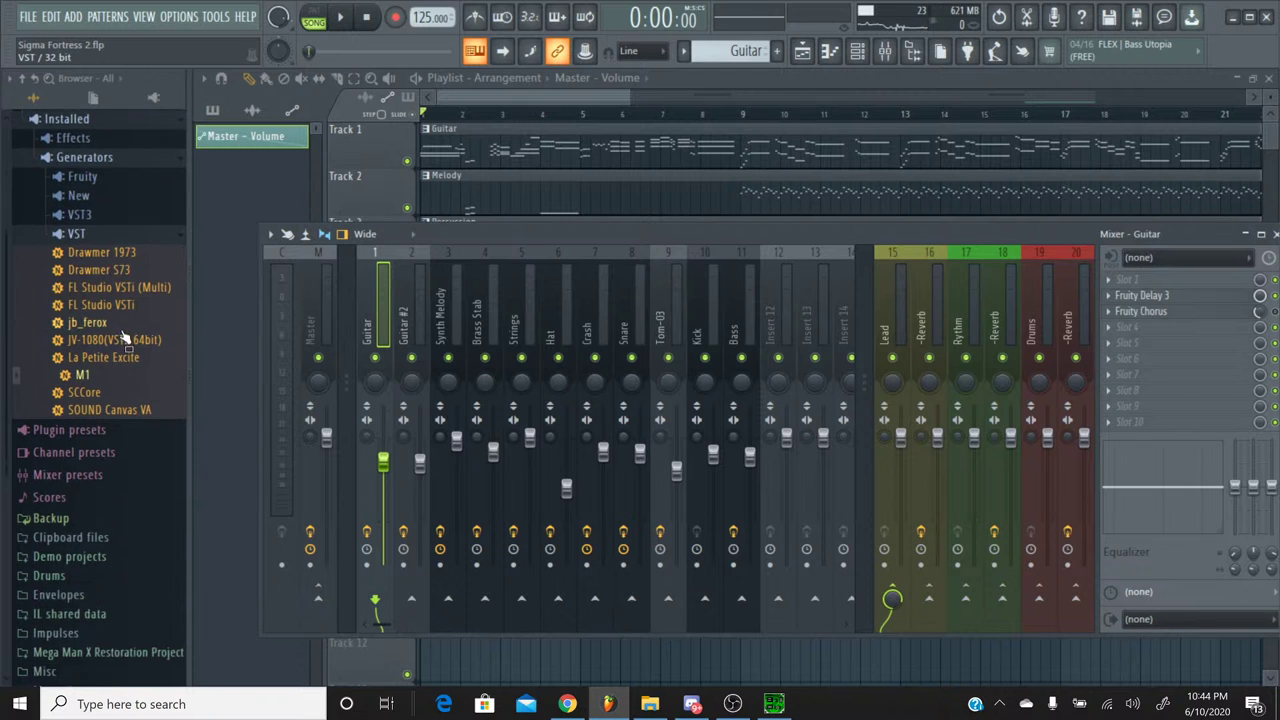
left_click(100, 465)
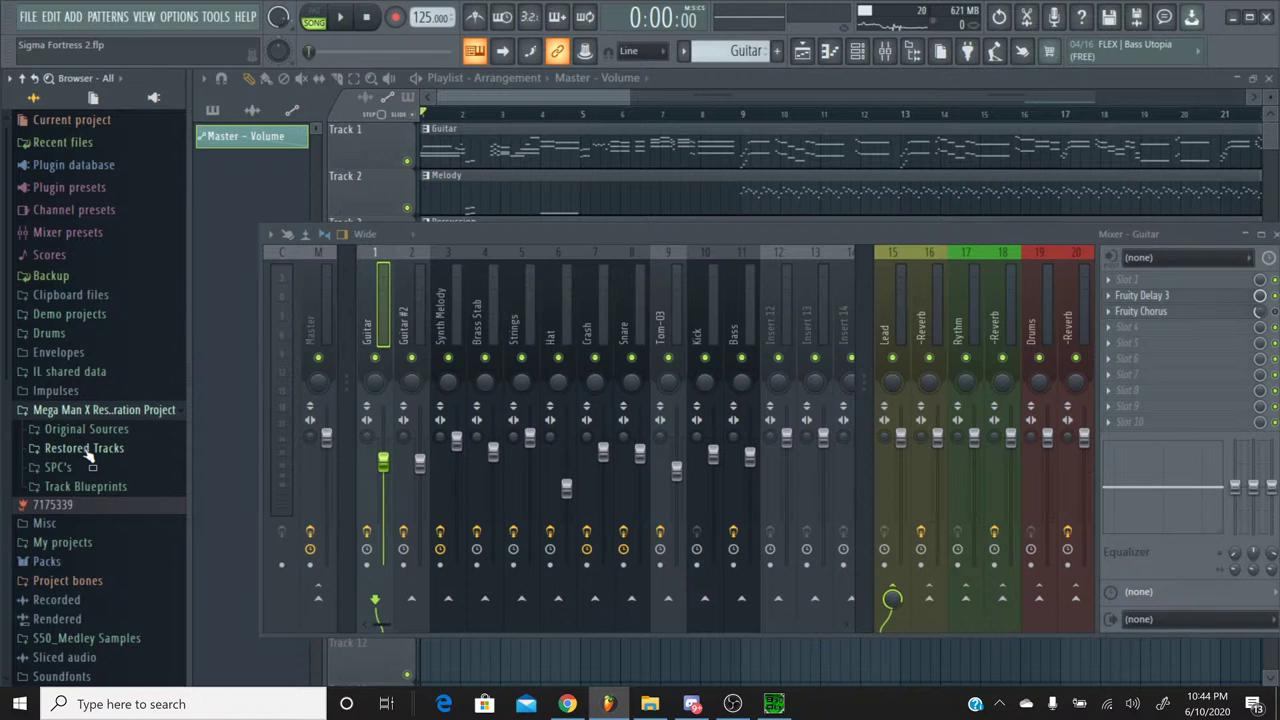
left_click(88, 452)
left_click(62, 468)
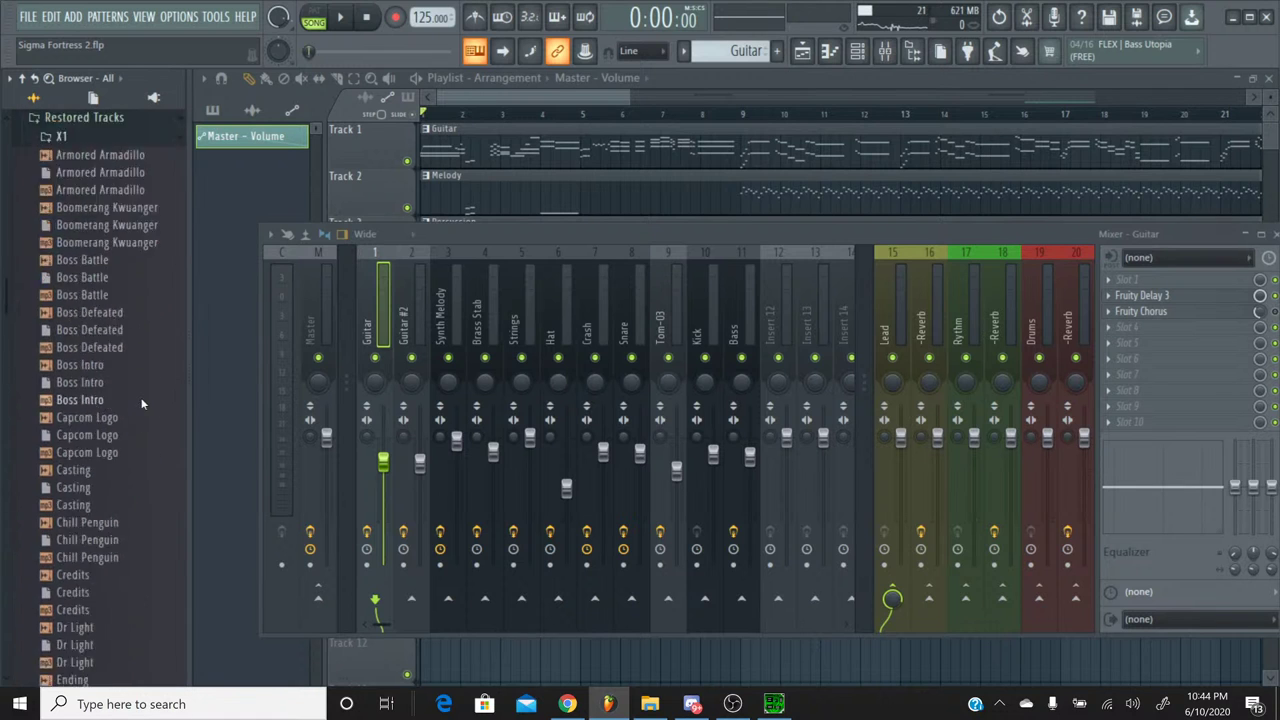
scroll(136, 387, "down", 15)
scroll(130, 386, "up", 5)
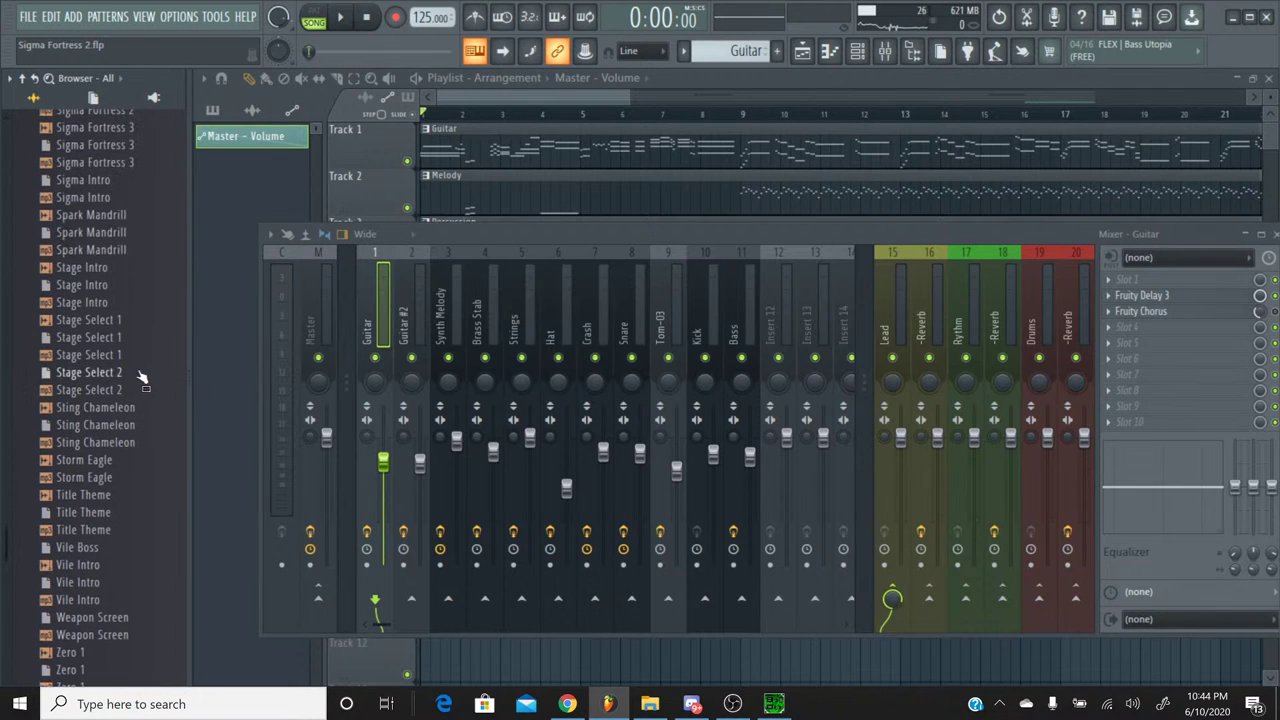
scroll(140, 378, "down", 2)
scroll(140, 378, "up", 5)
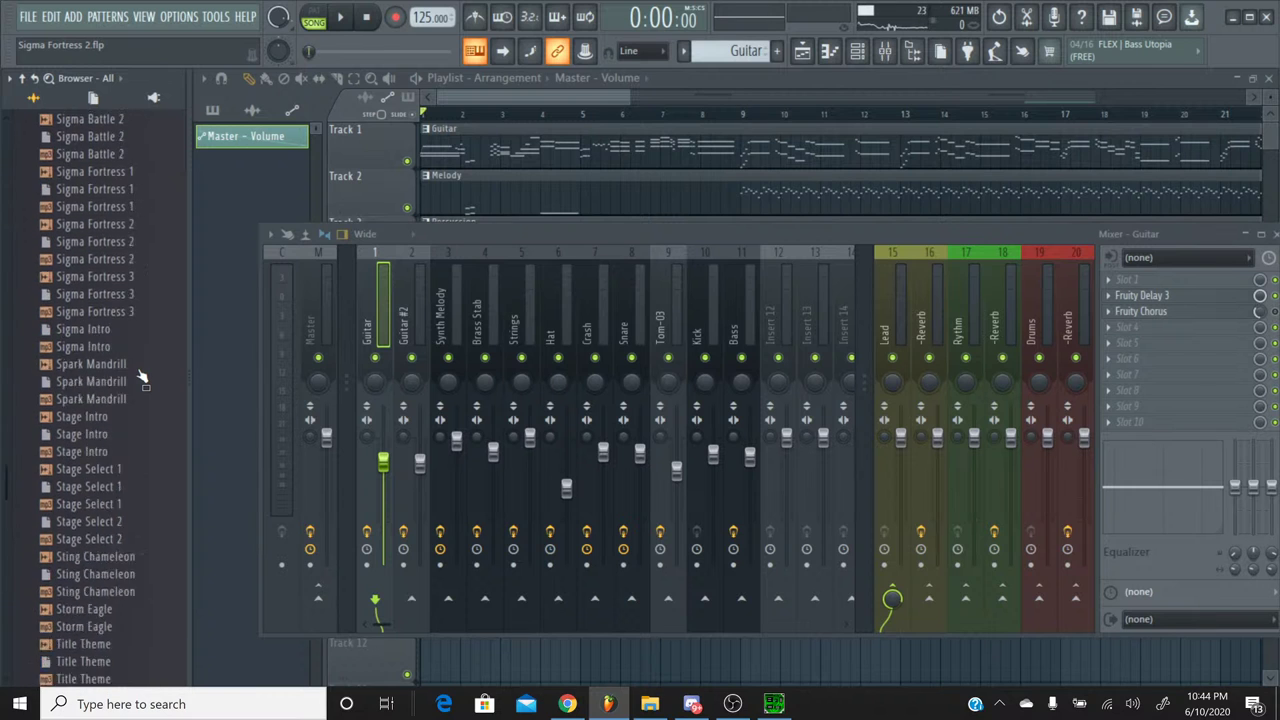
scroll(140, 378, "up", 5)
scroll(137, 361, "down", 8)
scroll(143, 372, "down", 4)
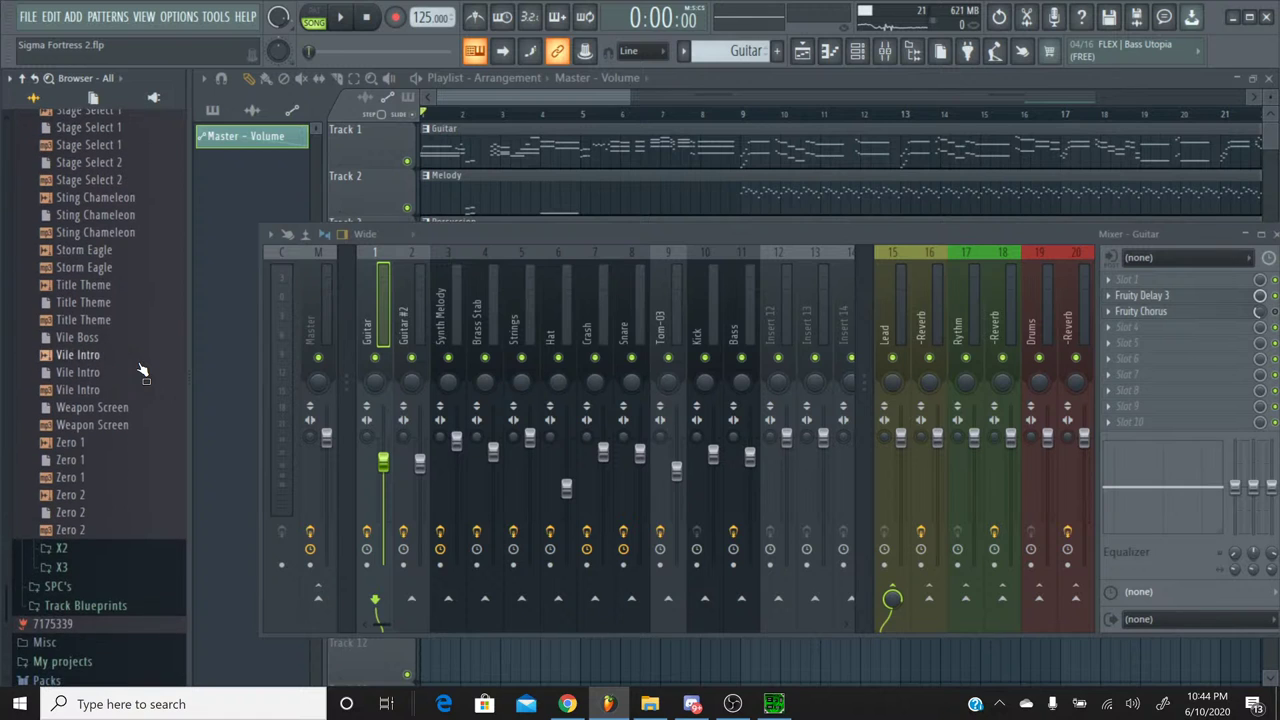